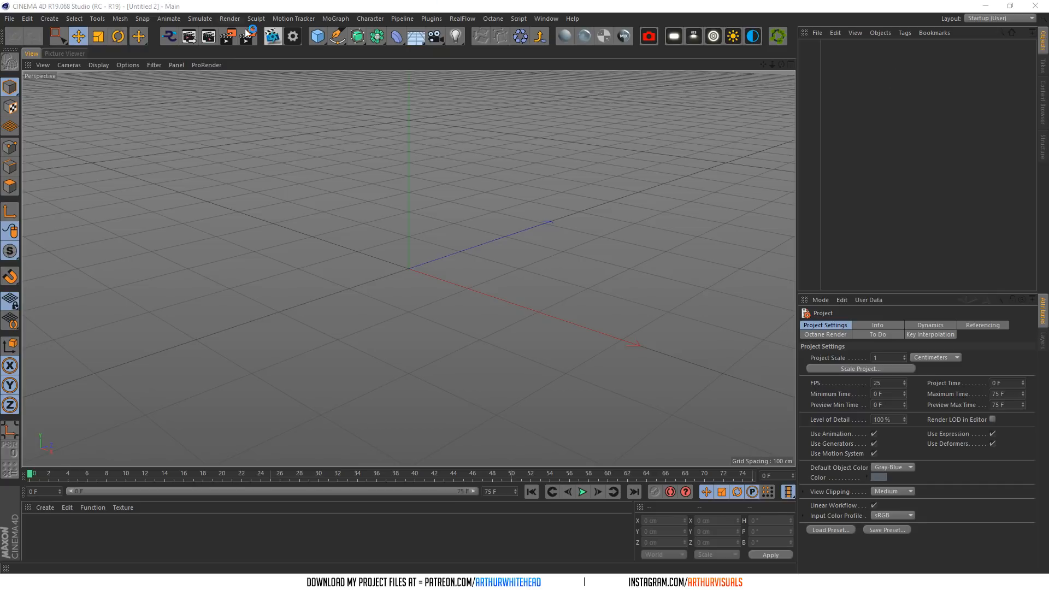
# - Add a plane as the ground and a Figure object standing on it as a scale reference
pyautogui.moveTo(317, 37); pyautogui.dragTo(444, 70)
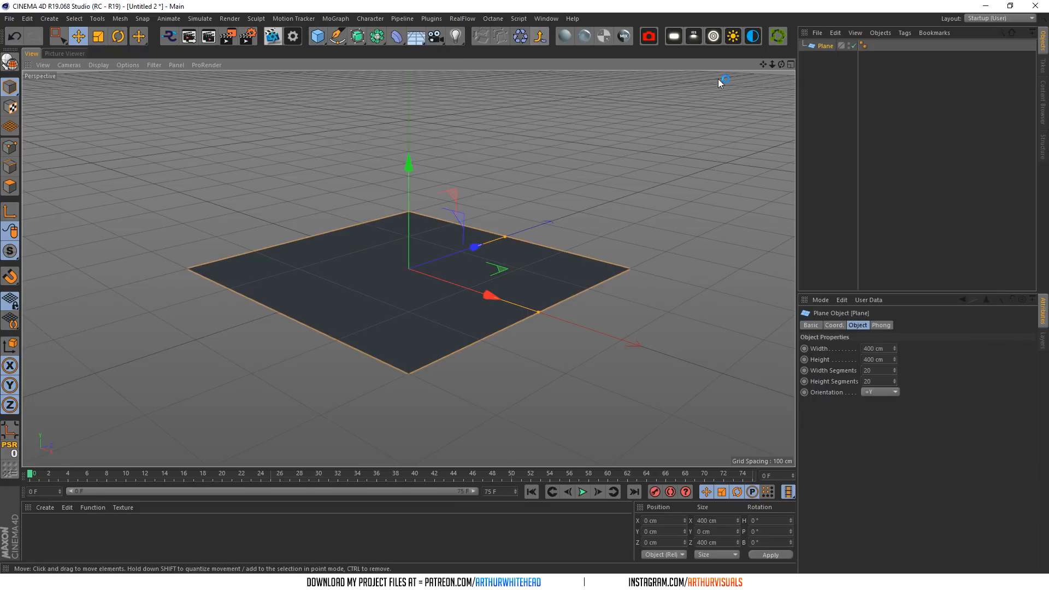
pyautogui.moveTo(780, 65); pyautogui.dragTo(749, 79)
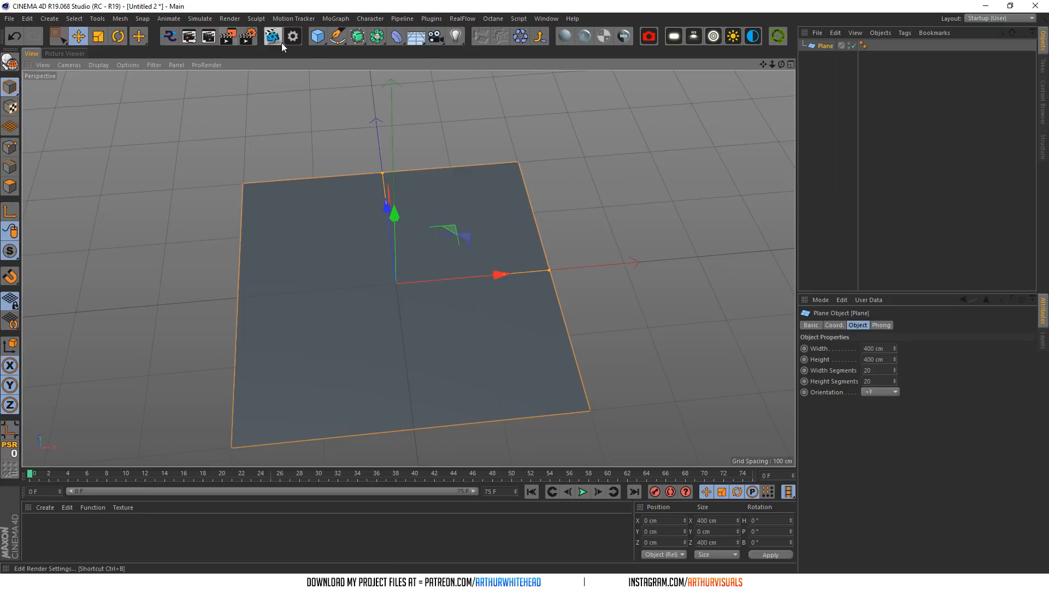
pyautogui.click(318, 36)
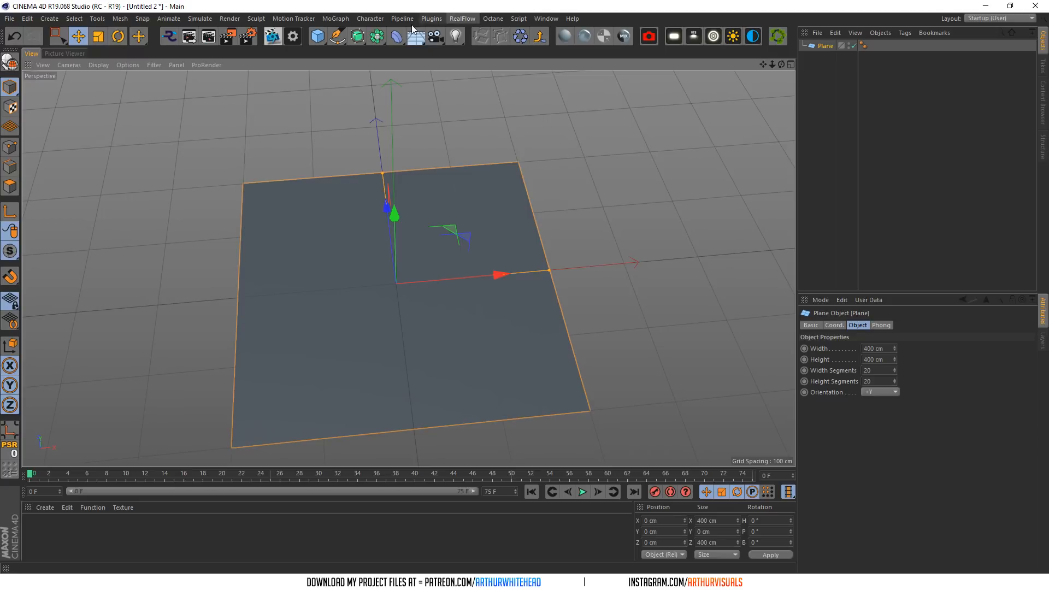
pyautogui.click(316, 37)
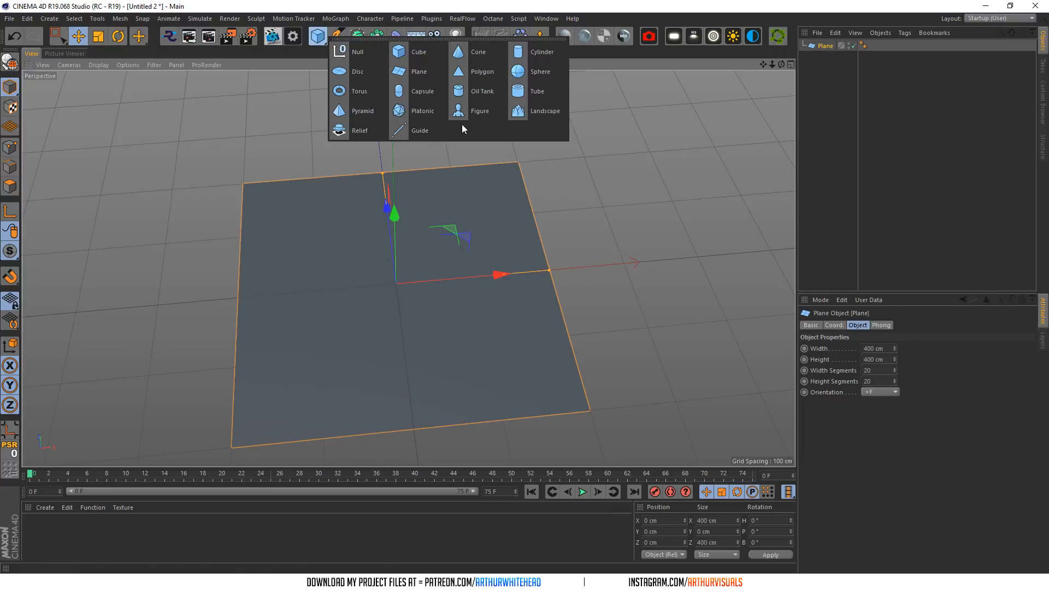
pyautogui.moveTo(317, 38); pyautogui.dragTo(480, 111)
pyautogui.moveTo(782, 65); pyautogui.dragTo(746, 84)
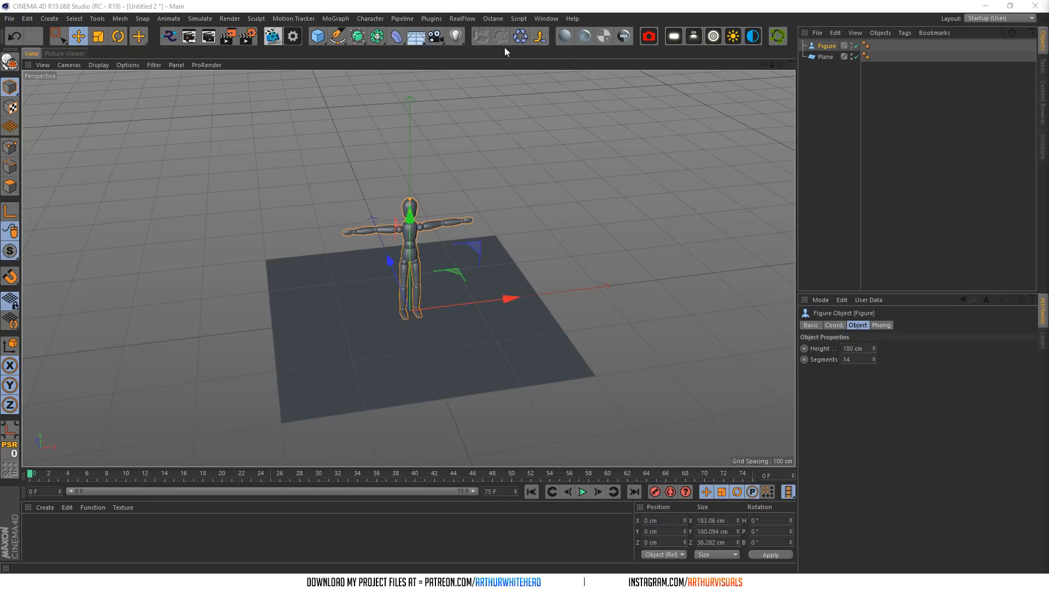
# - Add a cylinder and switch the viewport shading to show the polygon lines
pyautogui.click(318, 37)
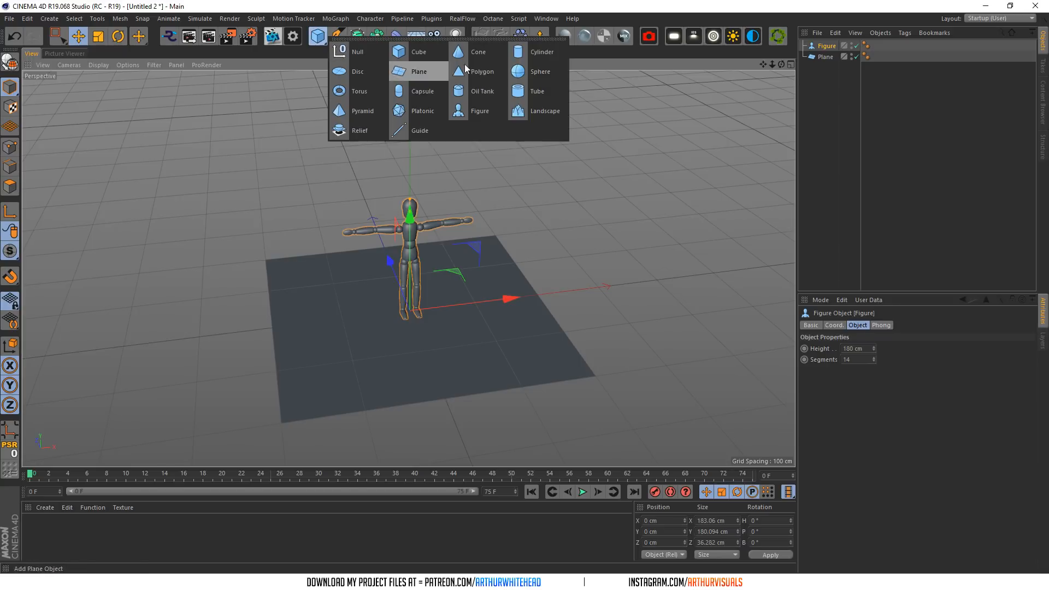
pyautogui.click(546, 58)
pyautogui.scroll(3, 419, 269)
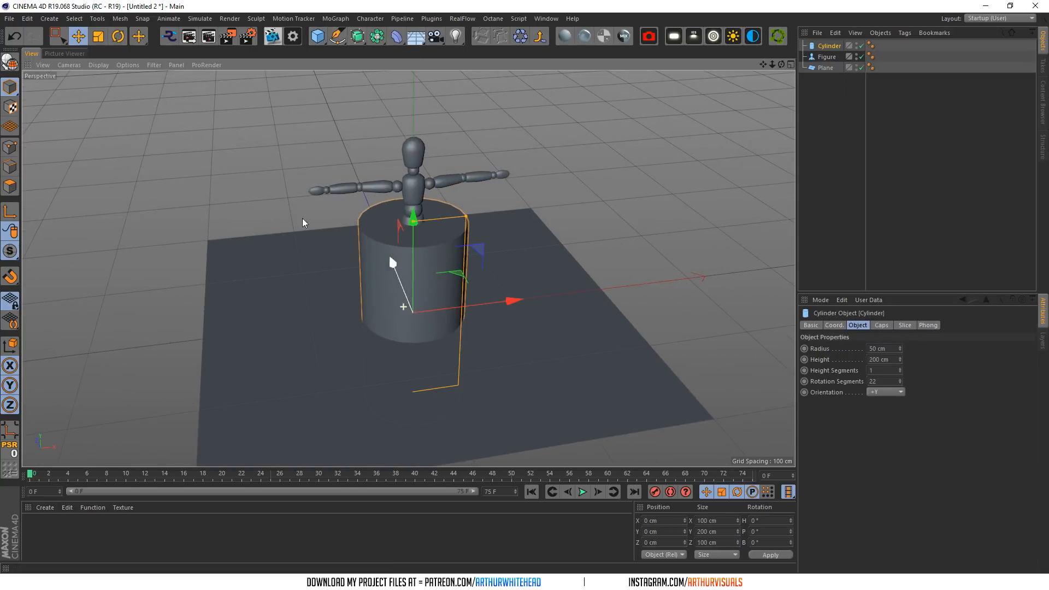
pyautogui.click(123, 64)
pyautogui.moveTo(98, 64)
pyautogui.click(120, 92)
# - Set the cylinder's height to 20 cm
pyautogui.click(872, 359)
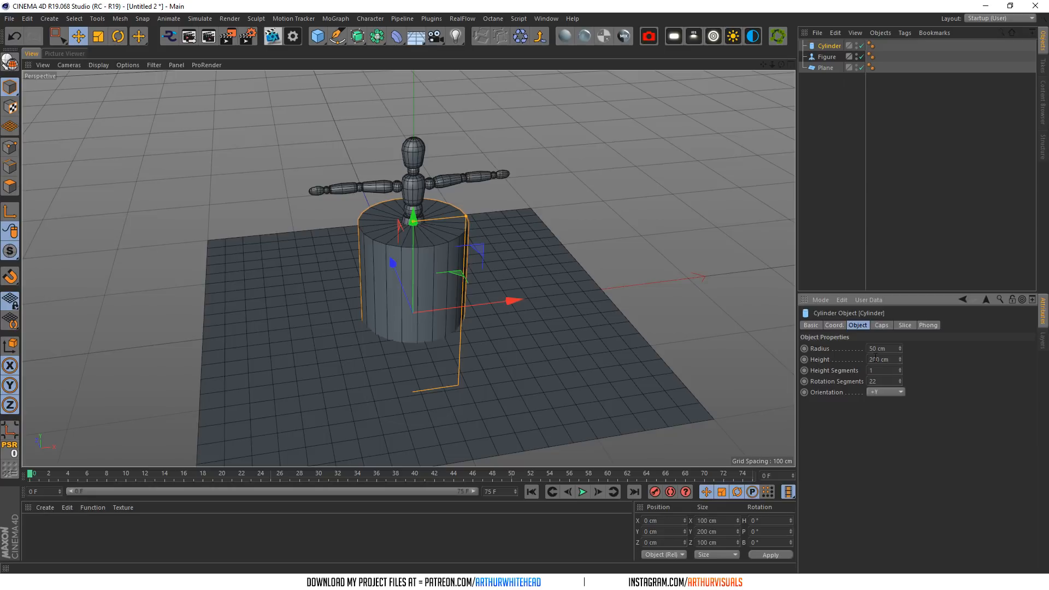
pyautogui.click(885, 347)
pyautogui.doubleClick(873, 348)
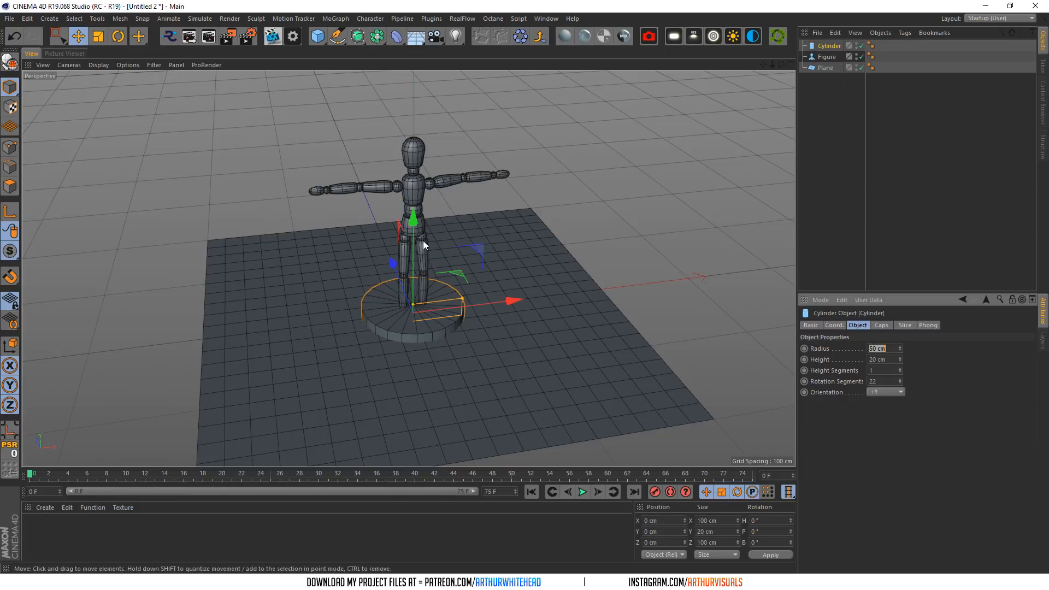
pyautogui.press('Tab')
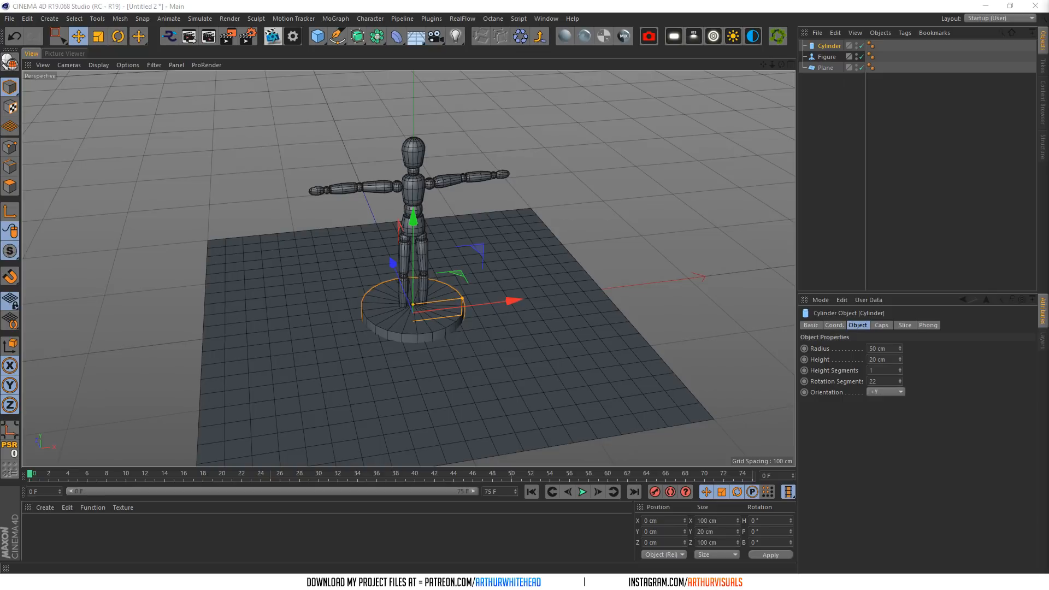
# - Set the cylinder's rotation segments to 12 and raise it about 10 cm so it rests on the plane
pyautogui.scroll(5, 398, 302)
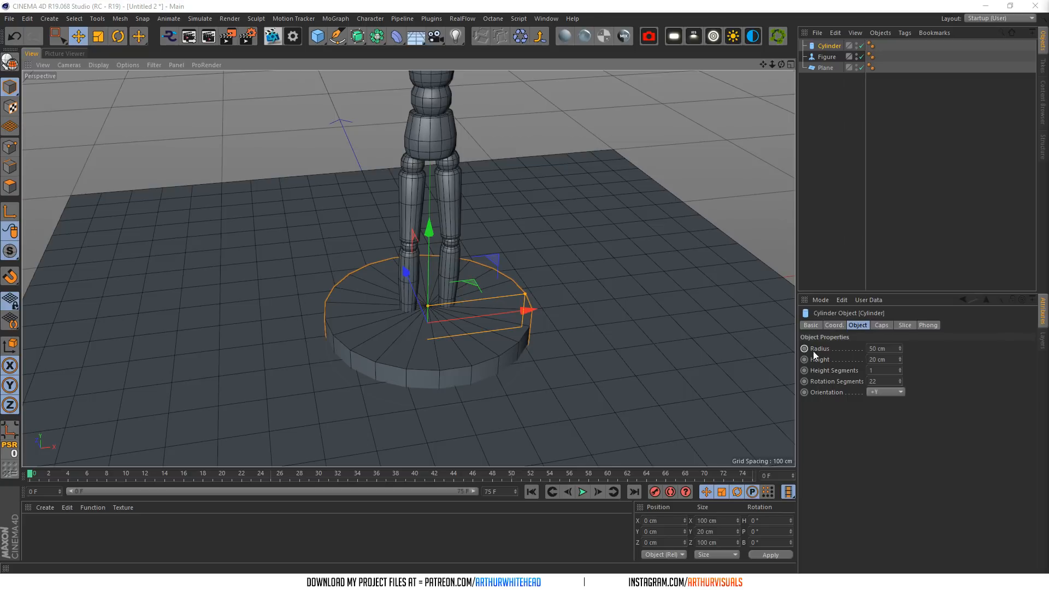
pyautogui.doubleClick(882, 381)
pyautogui.write('12')
pyautogui.press('Return')
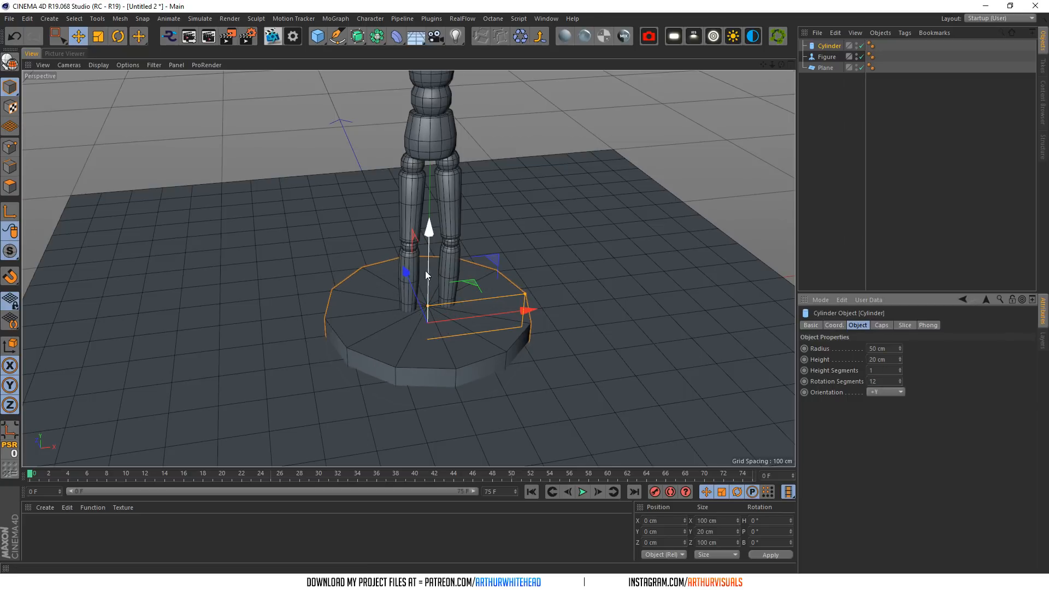
pyautogui.moveTo(427, 235); pyautogui.dragTo(439, 217)
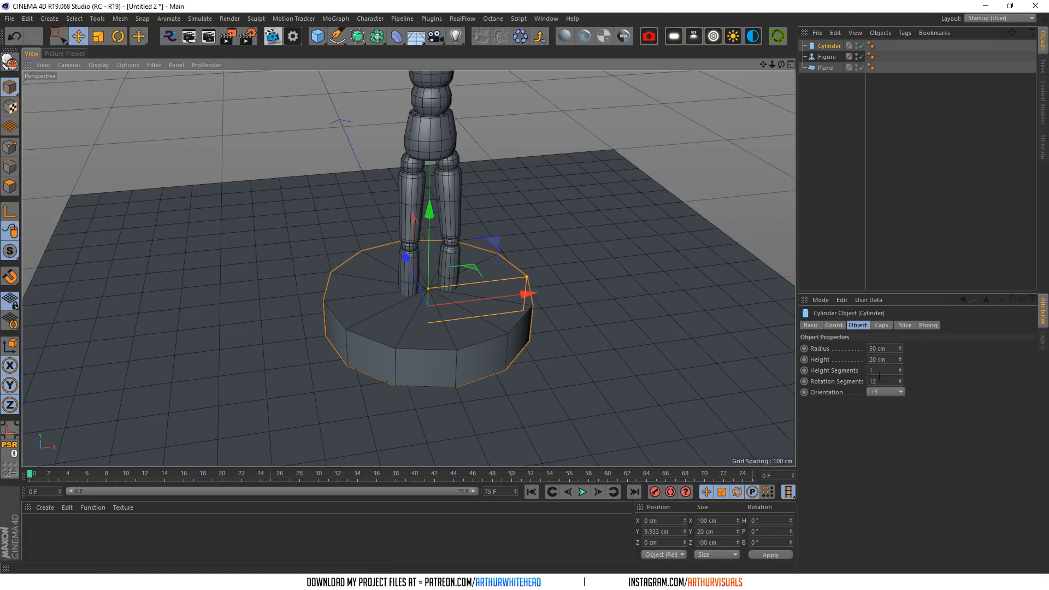
# - Try 10 rotation segments on the cylinder and settle on 14
pyautogui.click(899, 381)
pyautogui.click(899, 382)
pyautogui.click(899, 383)
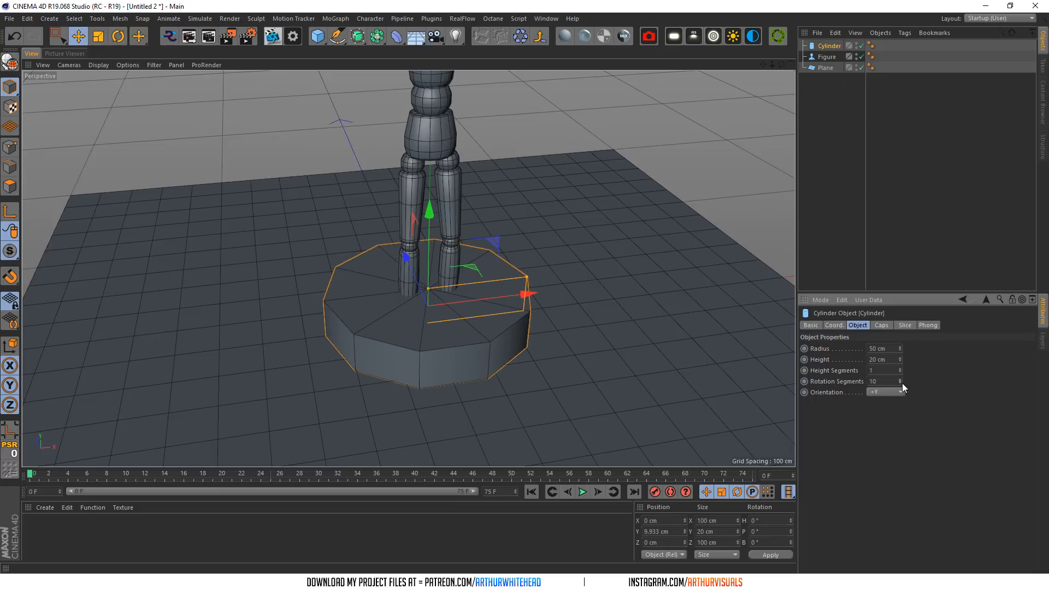
pyautogui.keyDown('alt'); pyautogui.moveTo(408, 269); pyautogui.dragTo(408, 268); pyautogui.keyUp('alt')
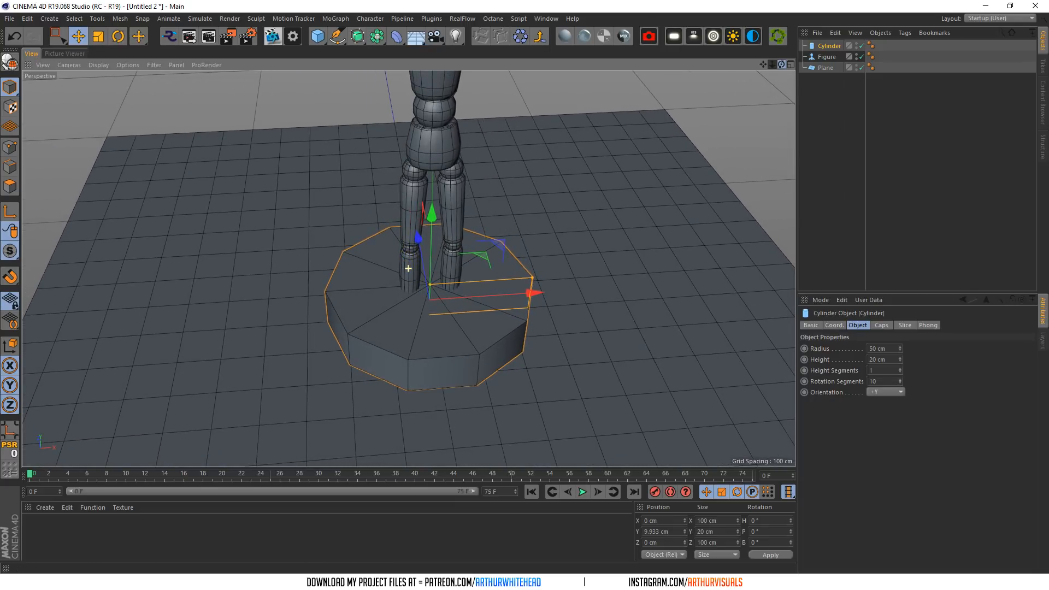
pyautogui.click(899, 379)
pyautogui.click(899, 379)
pyautogui.click(899, 379)
pyautogui.click(899, 379)
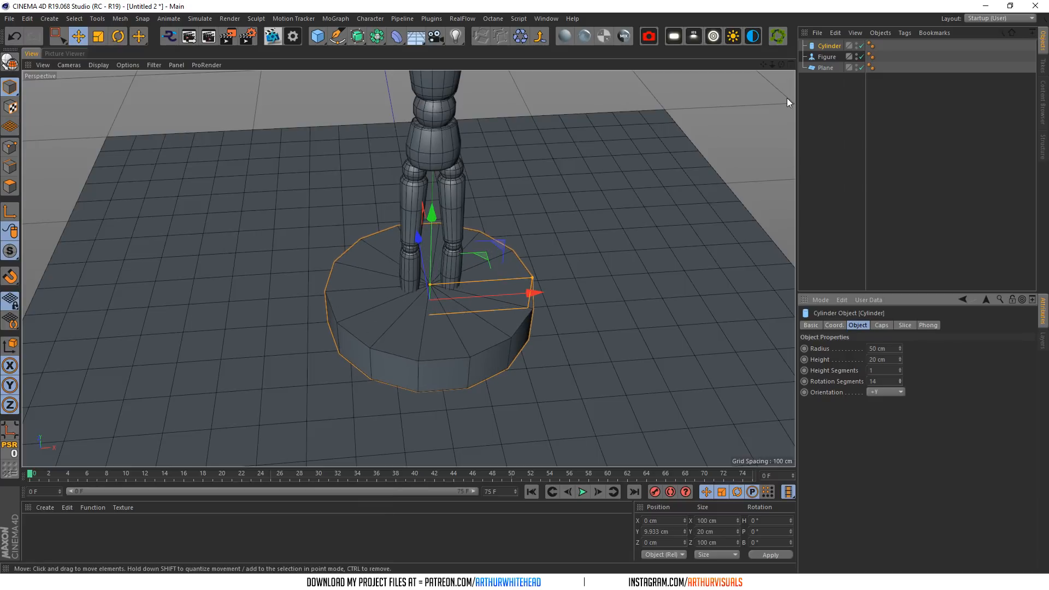
# - Make the cylinder editable and switch to point editing
pyautogui.moveTo(781, 65); pyautogui.dragTo(299, 40)
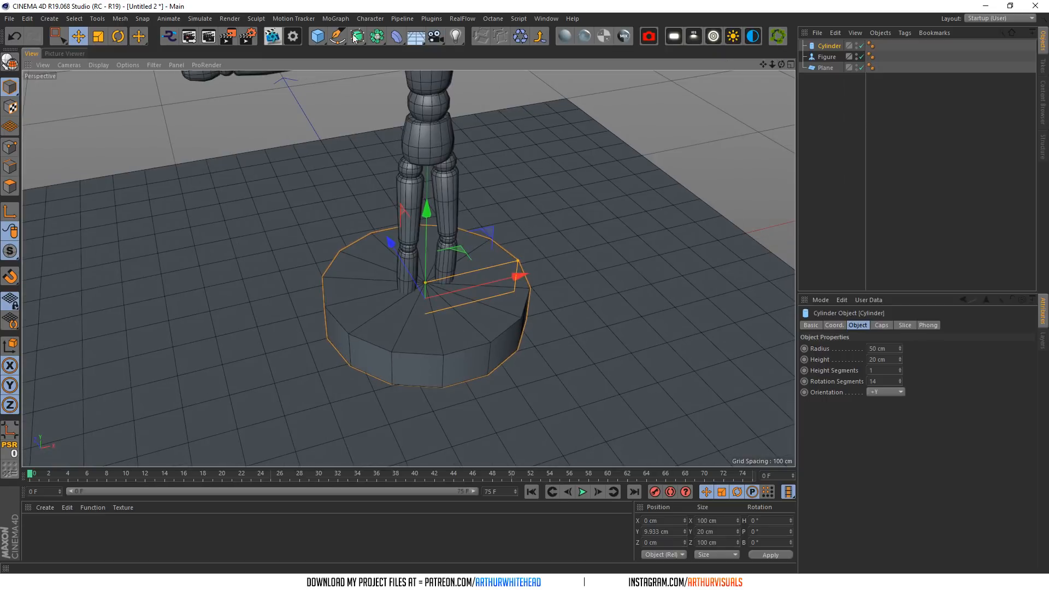
pyautogui.press('c')
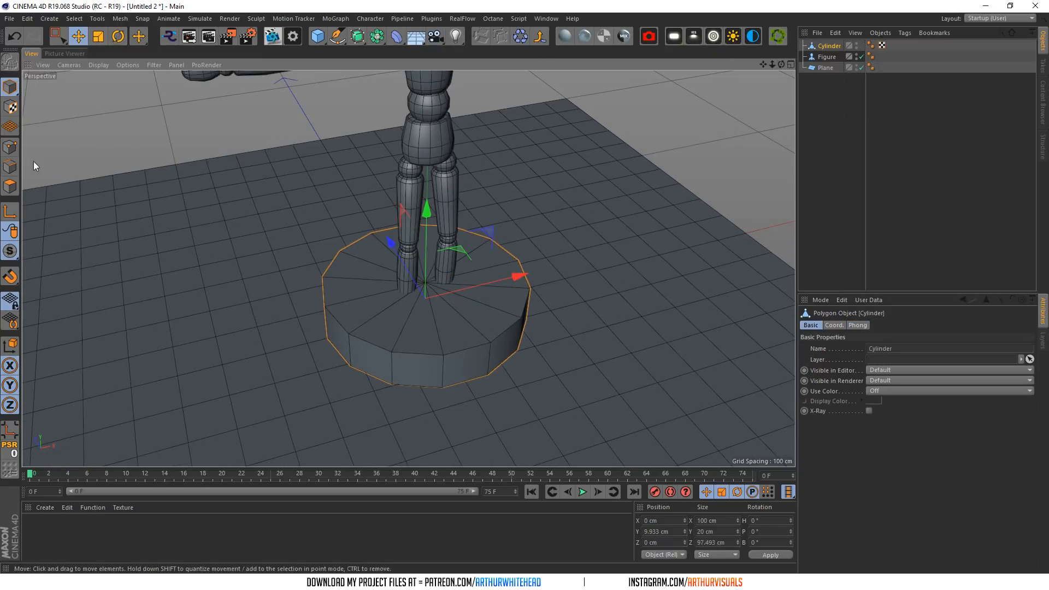
pyautogui.press('t')
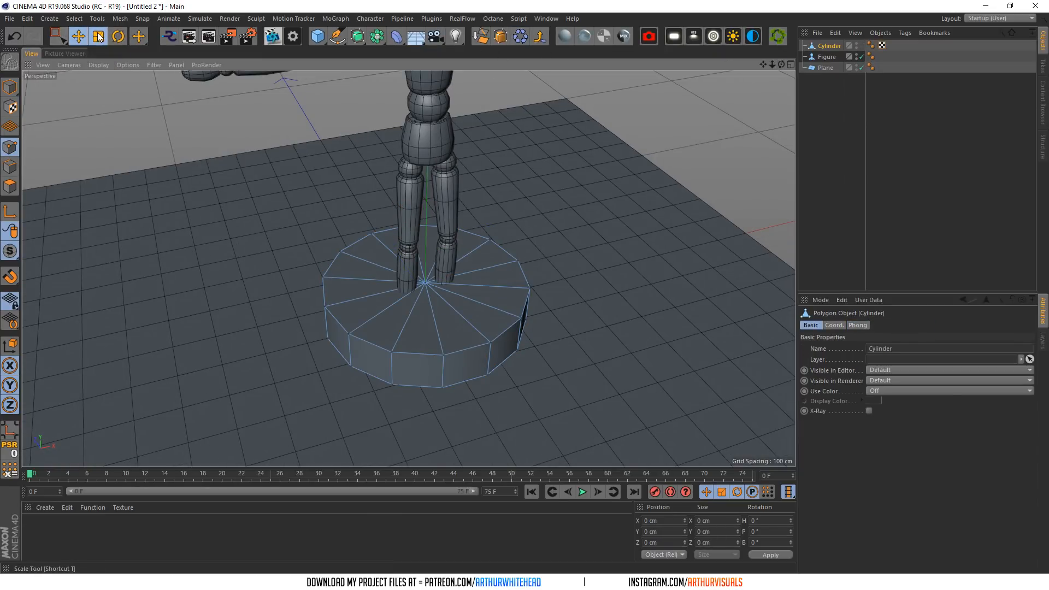
pyautogui.moveTo(780, 64); pyautogui.dragTo(682, 68)
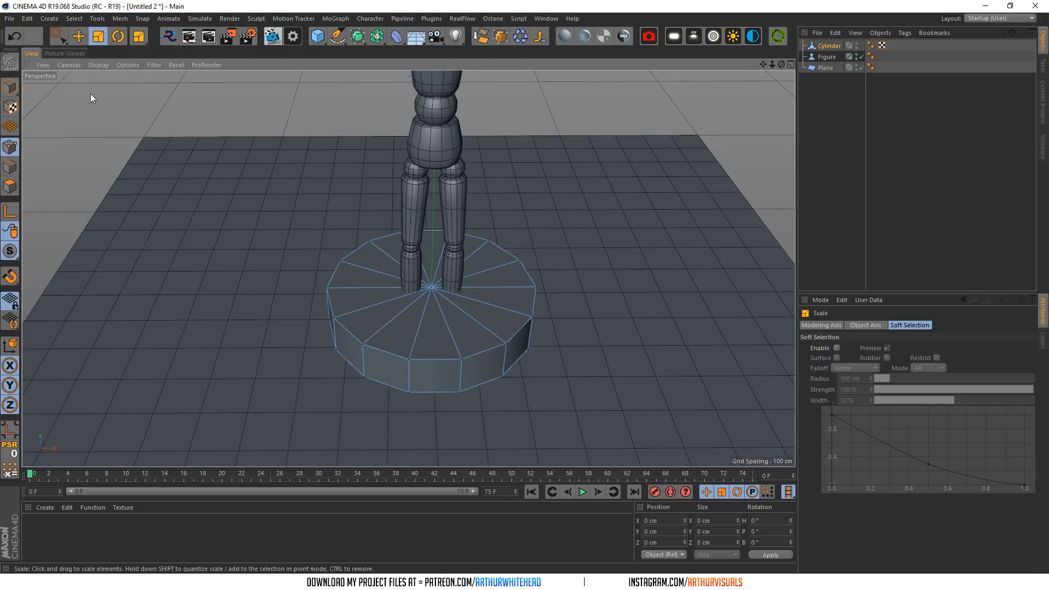
# - Select the points on each side of the cylinder and move them outward along X, making it about 120 cm wide
pyautogui.click(58, 37)
pyautogui.moveTo(425, 204); pyautogui.dragTo(306, 410)
pyautogui.moveTo(473, 304); pyautogui.dragTo(448, 307)
pyautogui.moveTo(625, 169); pyautogui.dragTo(465, 421)
pyautogui.moveTo(599, 301); pyautogui.dragTo(612, 304)
pyautogui.scroll(-3, 547, 333)
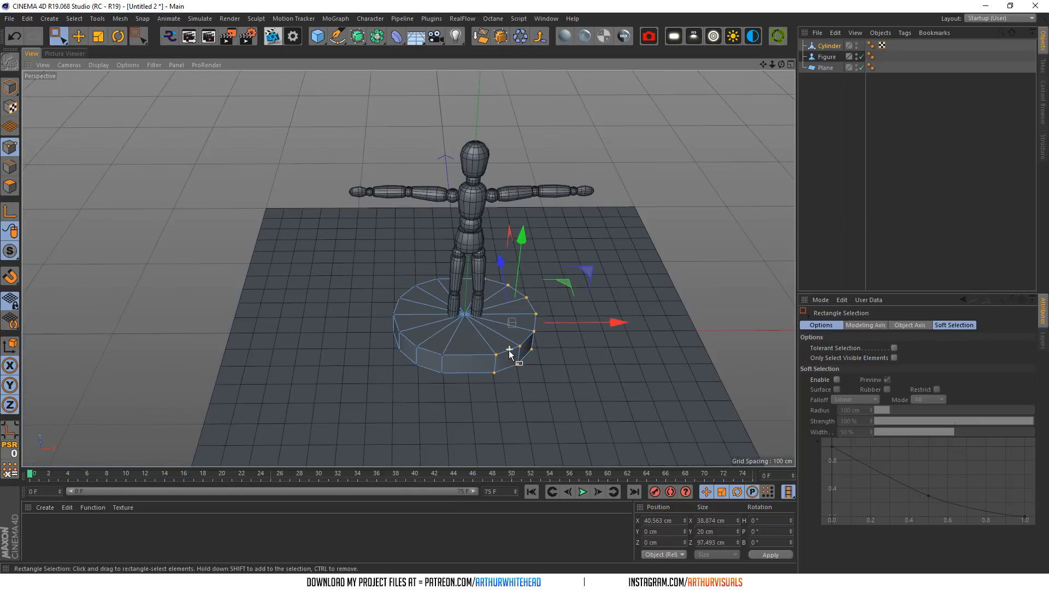
# - Lower the cylinder's top points to a height of about 8.6 cm and scale the whole object horizontally to about 84 cm wide
pyautogui.moveTo(781, 64); pyautogui.dragTo(640, 178)
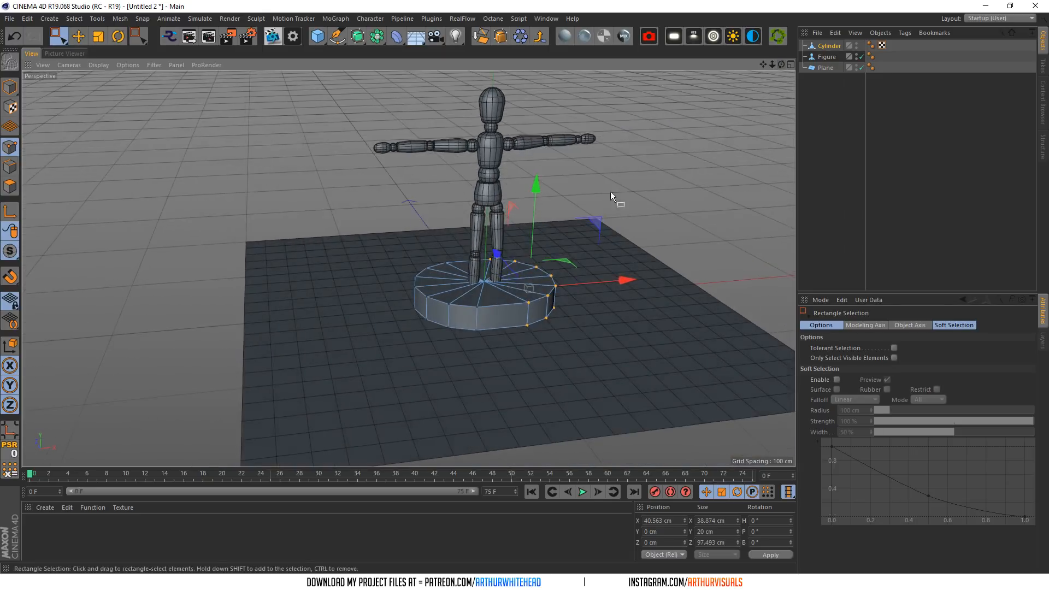
pyautogui.moveTo(785, 66); pyautogui.dragTo(448, 178)
pyautogui.click(78, 36)
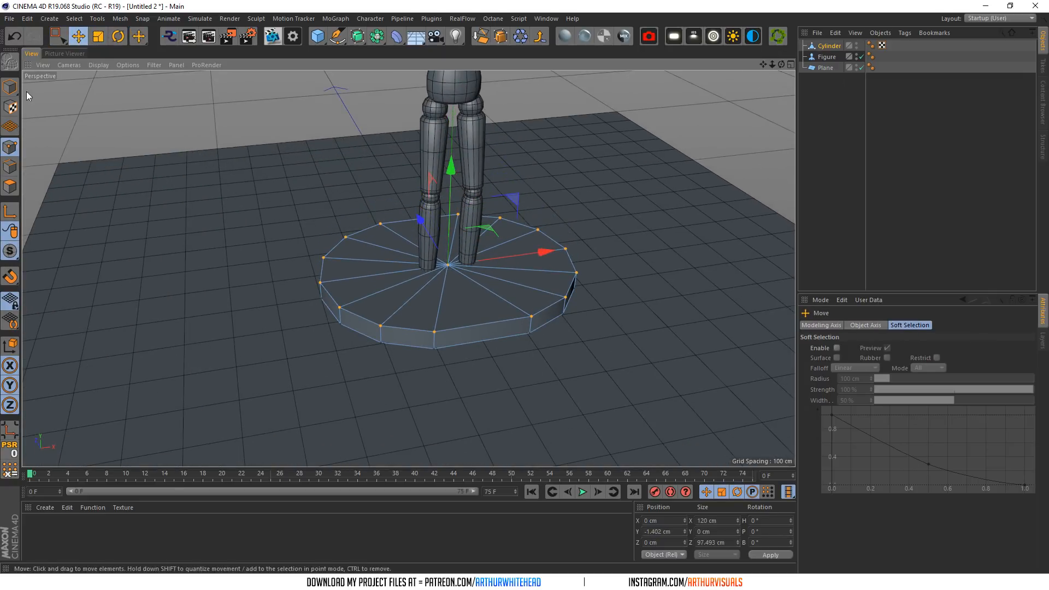
pyautogui.click(10, 86)
pyautogui.moveTo(499, 220); pyautogui.dragTo(366, 287)
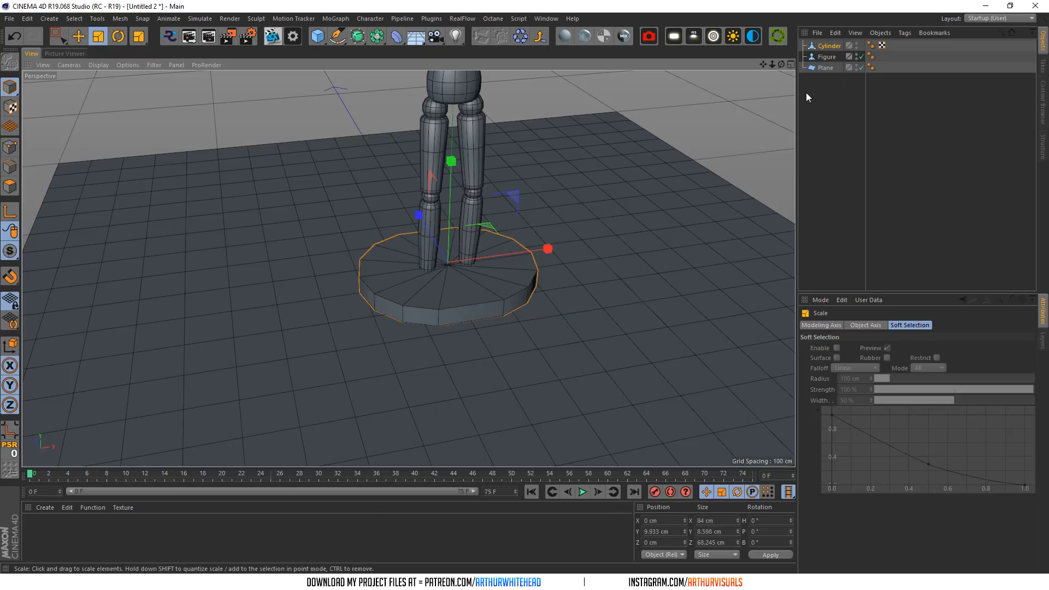
# - Select all polygons of the disc's top cap and extrude them upward about 7.4 cm
pyautogui.click(3, 187)
pyautogui.moveTo(62, 38); pyautogui.dragTo(88, 42)
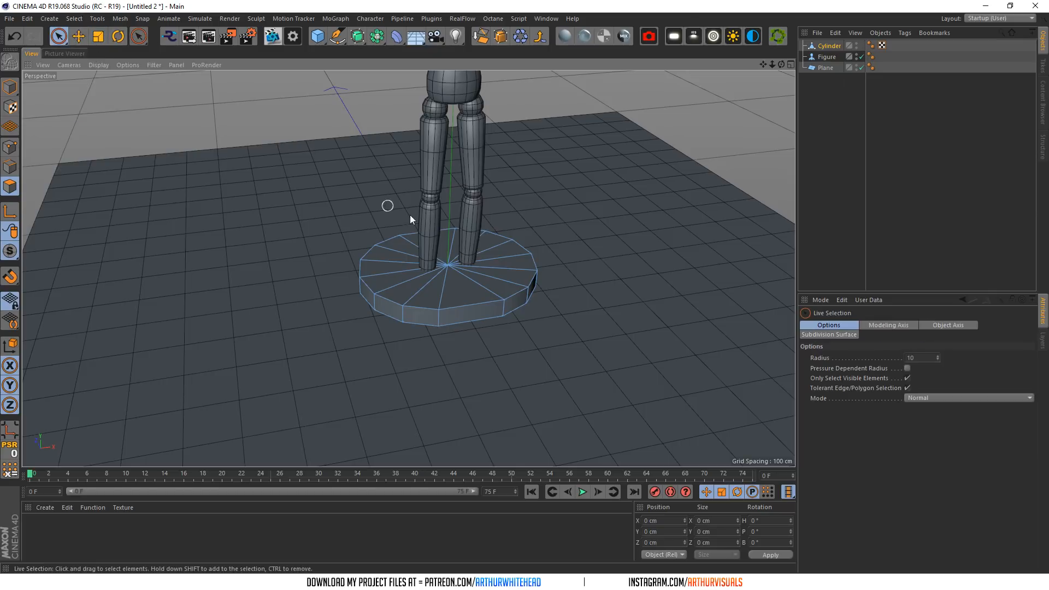
pyautogui.doubleClick(484, 269)
pyautogui.rightClick(470, 272)
pyautogui.click(505, 332)
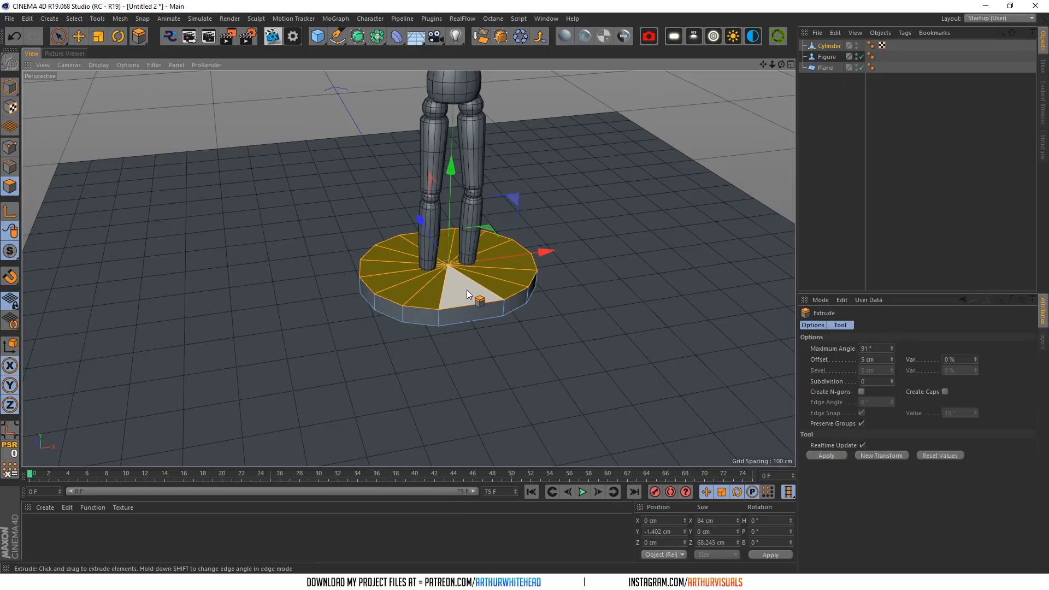
pyautogui.moveTo(763, 64); pyautogui.dragTo(774, 161)
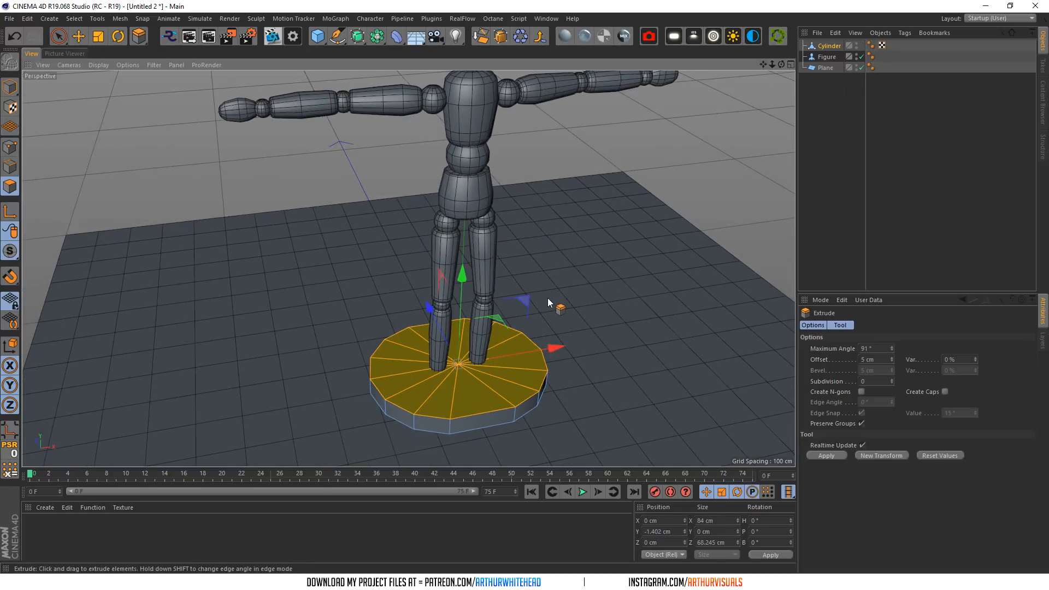
pyautogui.moveTo(466, 392); pyautogui.dragTo(441, 361)
# - Scale the extruded top cap outward horizontally to about 107 by 87 cm
pyautogui.press('t')
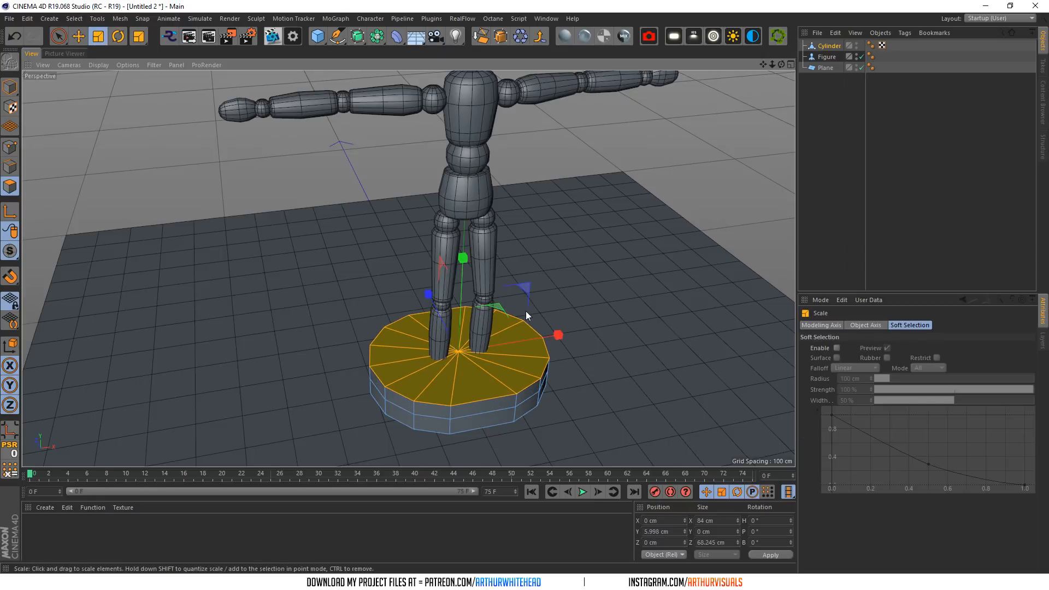
pyautogui.moveTo(493, 306); pyautogui.dragTo(638, 279)
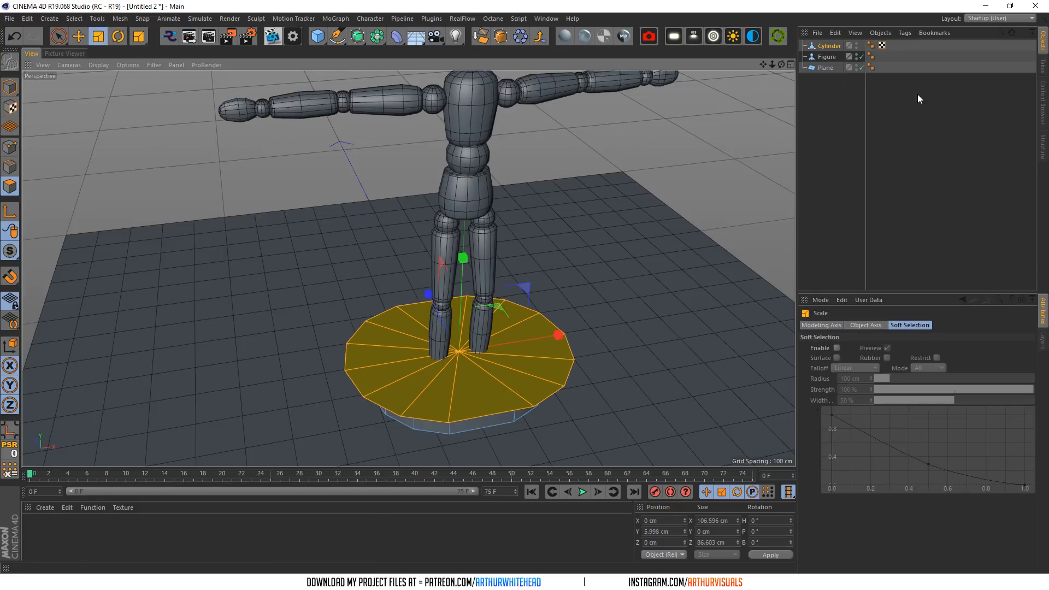
pyautogui.moveTo(780, 64); pyautogui.dragTo(408, 268)
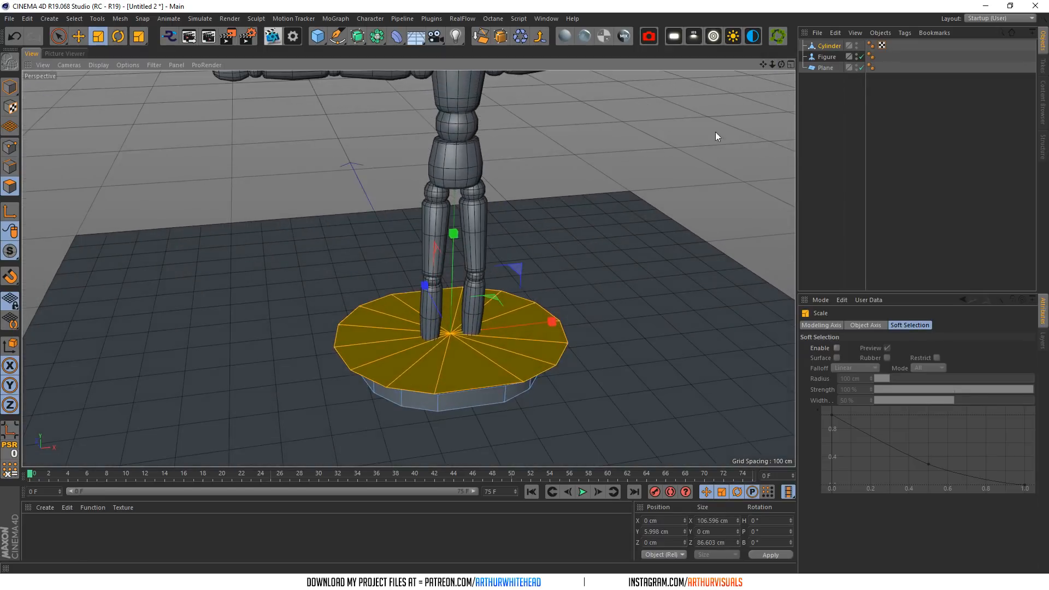
# - Extrude the top cap upward 28.1 cm and scale it horizontally to about 177 by 143 cm
pyautogui.rightClick(440, 372)
pyautogui.click(502, 333)
pyautogui.moveTo(503, 333); pyautogui.dragTo(568, 334)
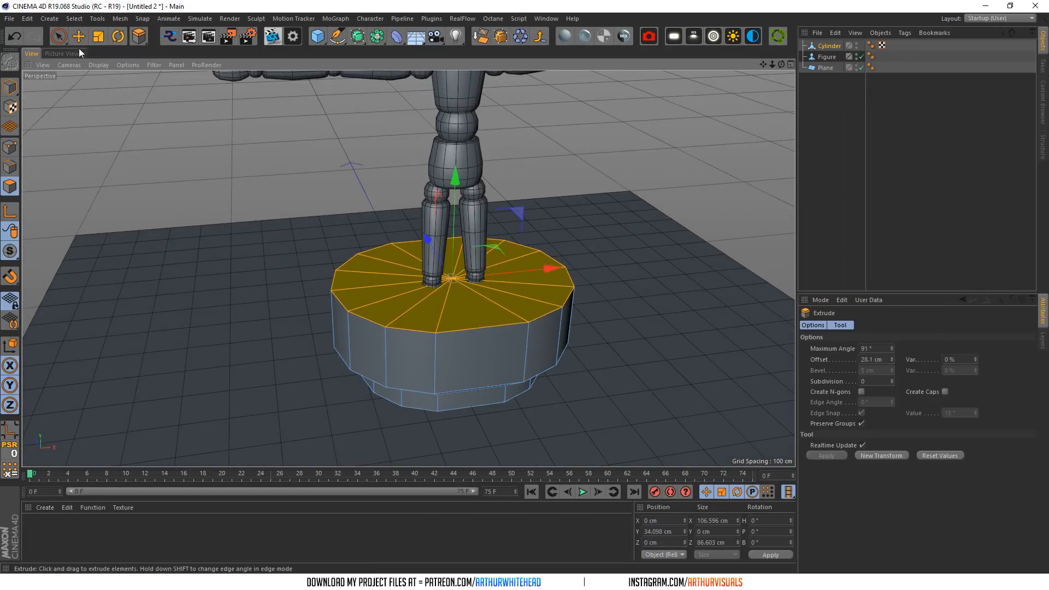
pyautogui.click(100, 38)
pyautogui.moveTo(495, 250); pyautogui.dragTo(791, 185)
# - Extrude the top cap another 14.9 cm and scale it horizontally to about 201 by 163 cm
pyautogui.rightClick(535, 310)
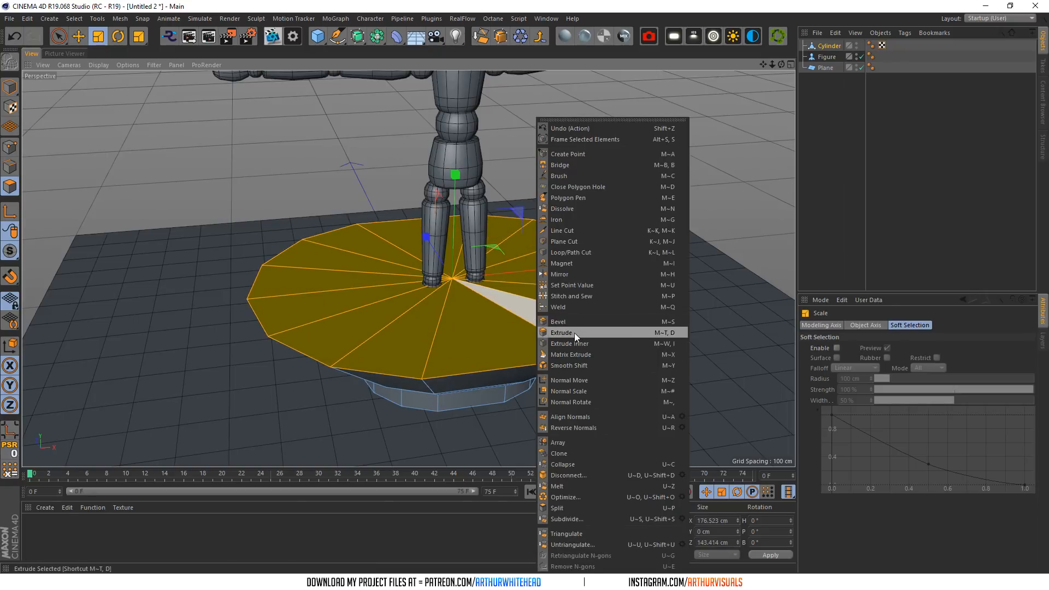
pyautogui.click(574, 332)
pyautogui.moveTo(575, 332); pyautogui.dragTo(613, 332)
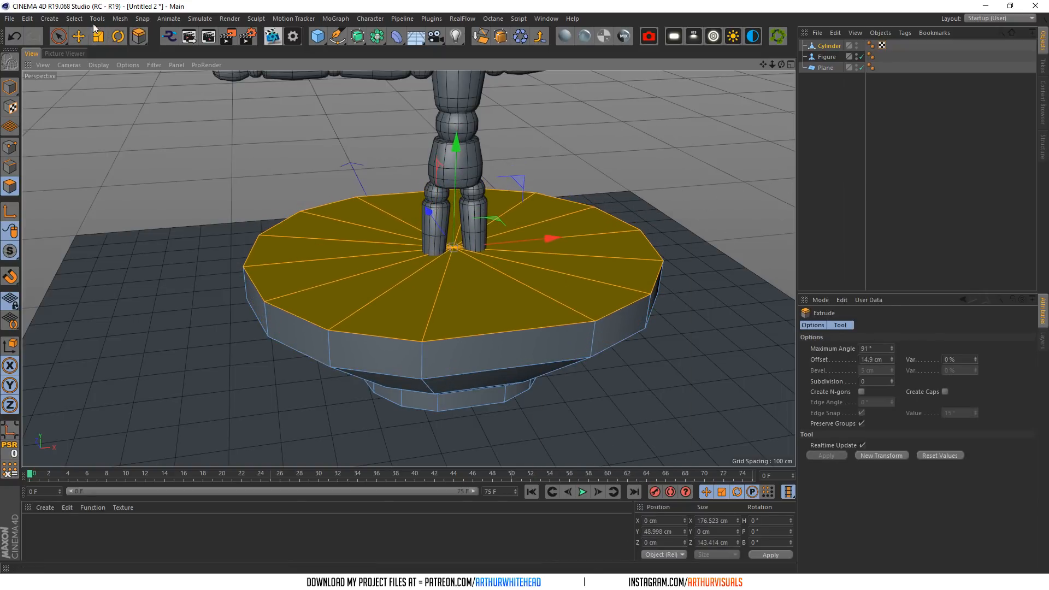
pyautogui.click(79, 36)
pyautogui.click(99, 36)
pyautogui.moveTo(486, 219); pyautogui.dragTo(558, 205)
pyautogui.scroll(-3, 493, 257)
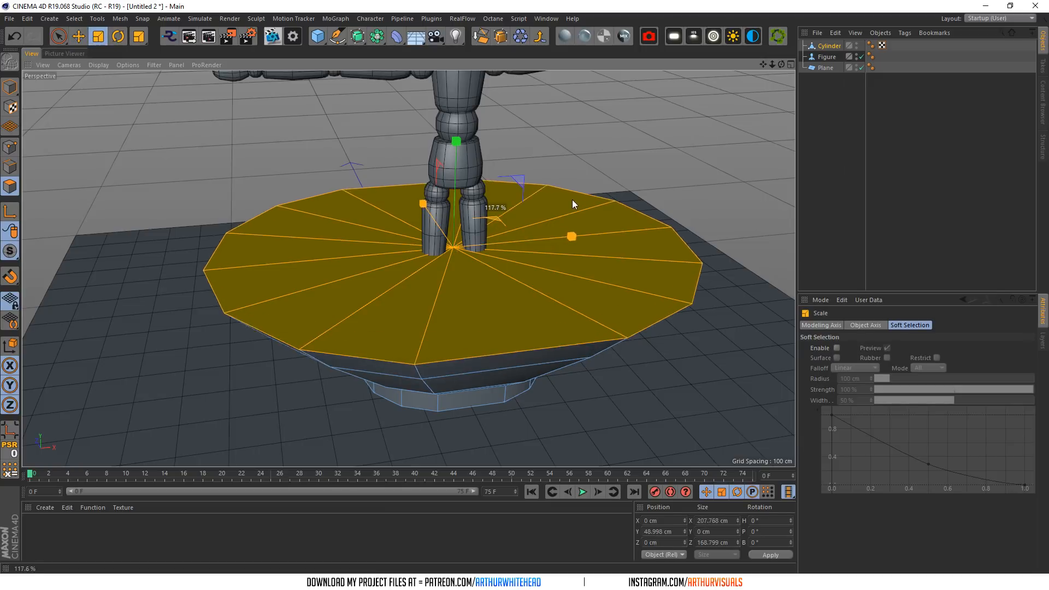
pyautogui.scroll(-4, 494, 257)
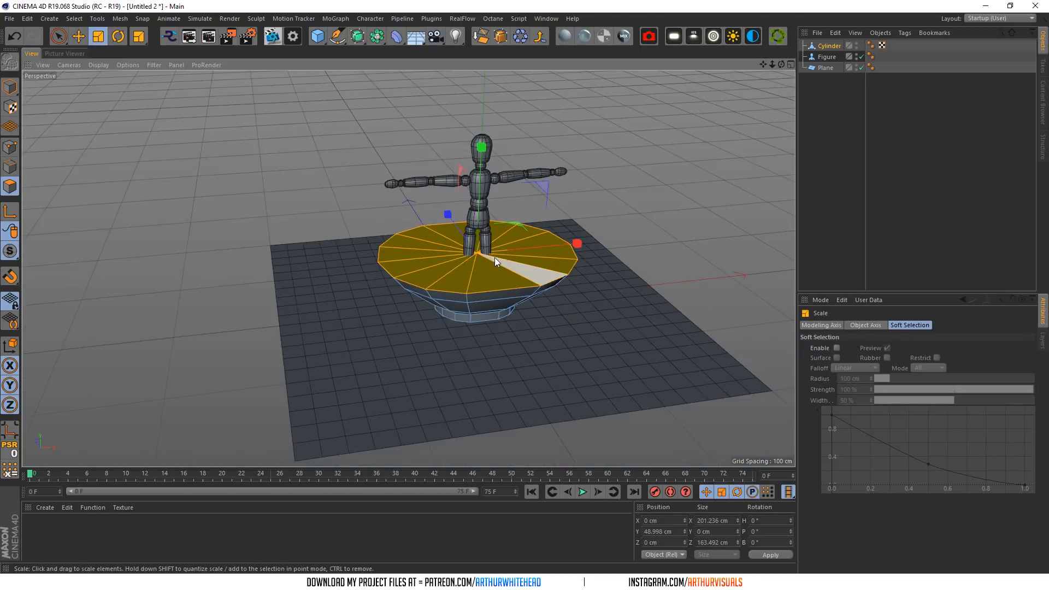
# - Extrude the top cap another 18.1 cm upward and scale it horizontally to about 276 by 224 cm
pyautogui.moveTo(780, 65); pyautogui.dragTo(755, 17)
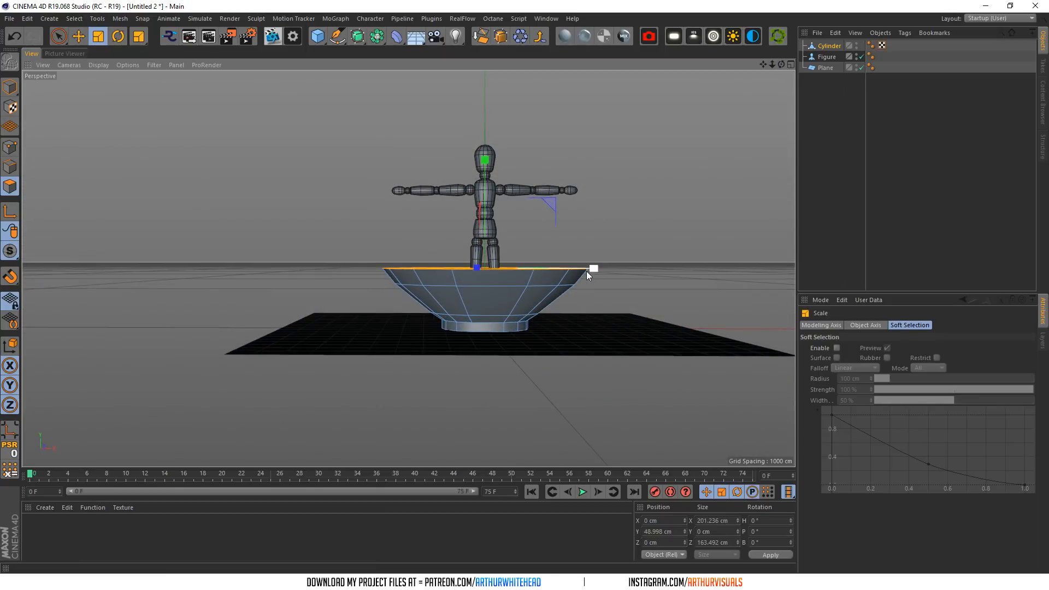
pyautogui.click(85, 38)
pyautogui.moveTo(487, 175); pyautogui.dragTo(483, 158)
pyautogui.press('t')
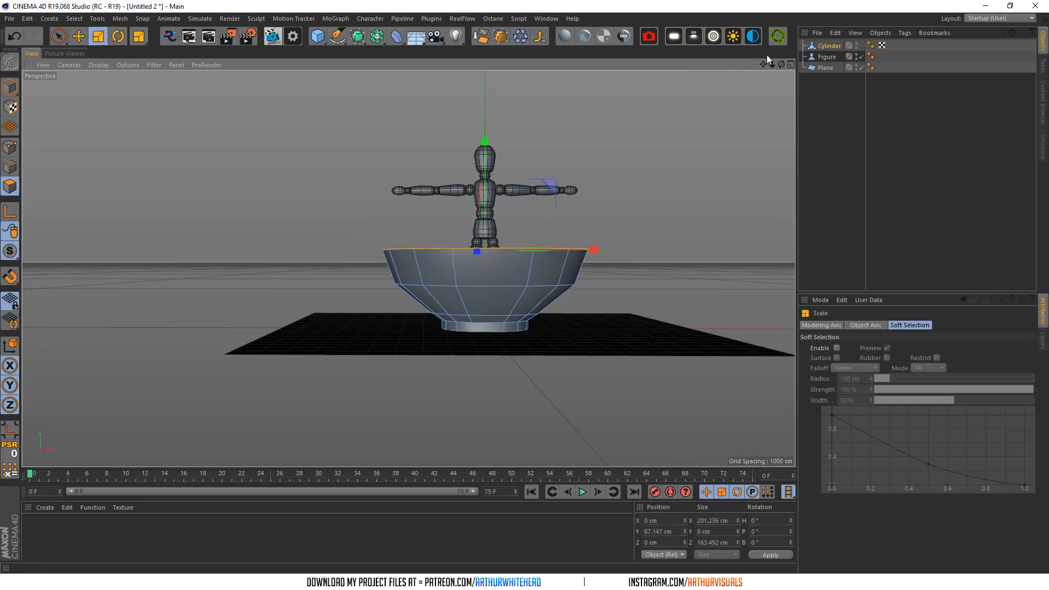
pyautogui.moveTo(780, 64); pyautogui.dragTo(630, 165)
pyautogui.moveTo(529, 198); pyautogui.dragTo(737, 195)
pyautogui.moveTo(781, 65); pyautogui.dragTo(510, 279)
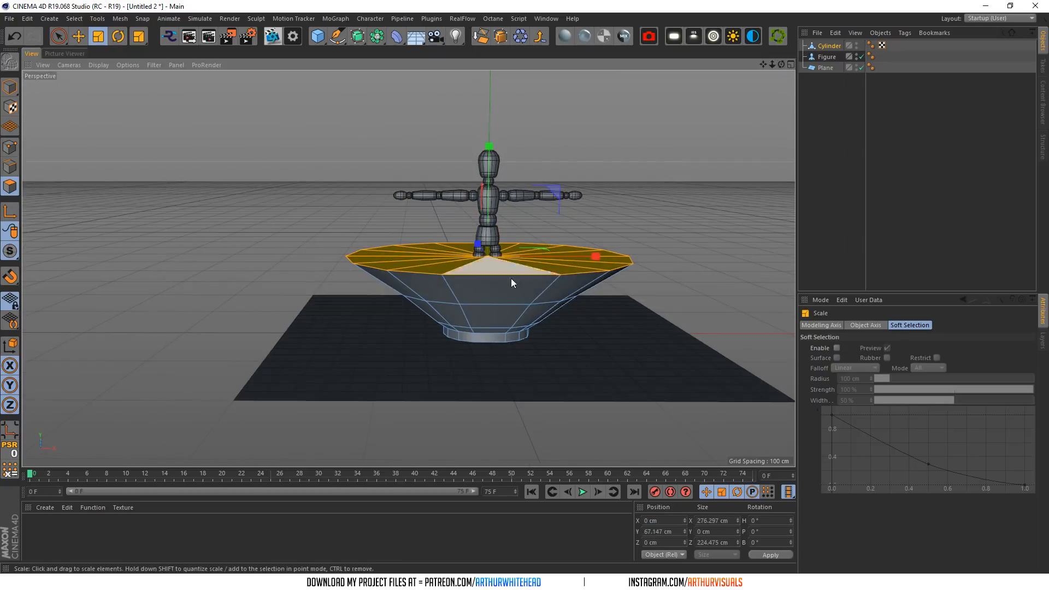
# - Select the edge loop midway up the bowl's wall and scale it horizontally to about 226 by 184 cm
pyautogui.click(9, 167)
pyautogui.doubleClick(499, 303)
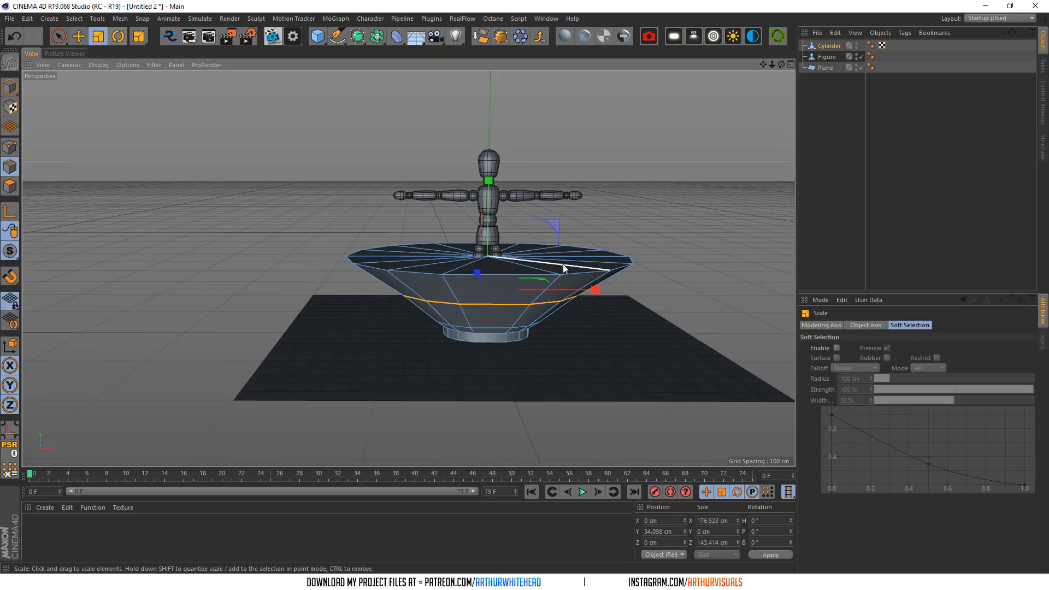
pyautogui.moveTo(539, 279); pyautogui.dragTo(654, 241)
# - Scale the edge loop just above the base horizontally to about 167 by 136 cm and lower it to a height of about 4.8 cm
pyautogui.doubleClick(487, 326)
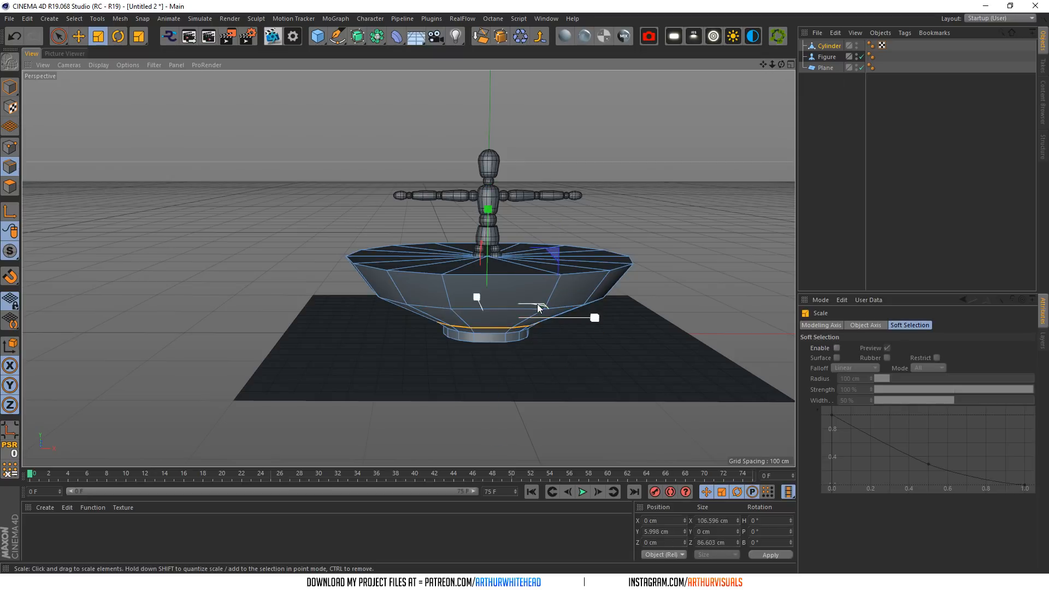
pyautogui.moveTo(538, 304); pyautogui.dragTo(650, 251)
pyautogui.moveTo(780, 64); pyautogui.dragTo(780, 50)
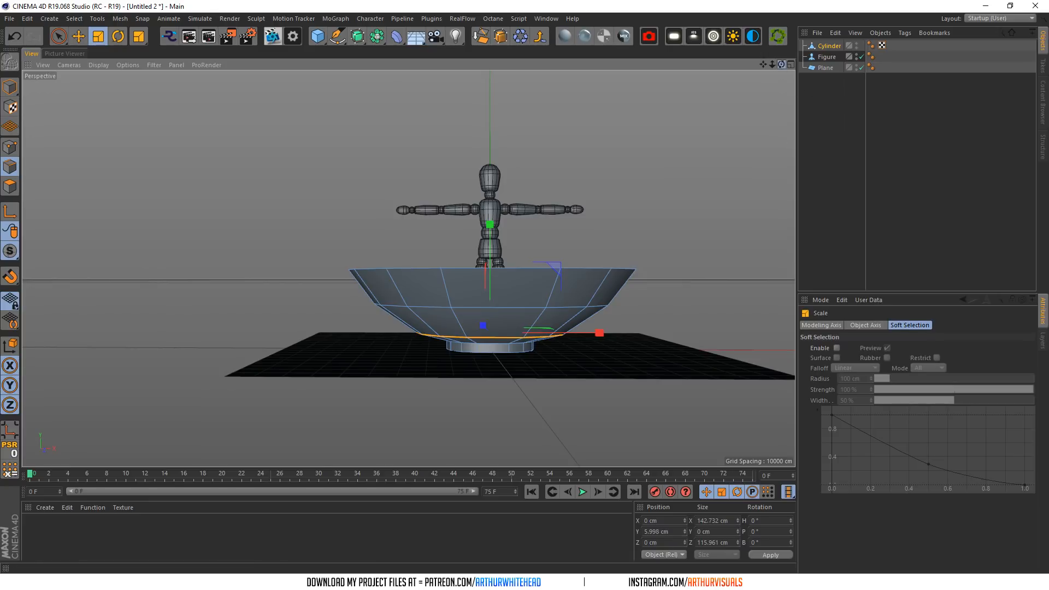
pyautogui.moveTo(781, 64); pyautogui.dragTo(781, 82)
pyautogui.moveTo(557, 297); pyautogui.dragTo(629, 281)
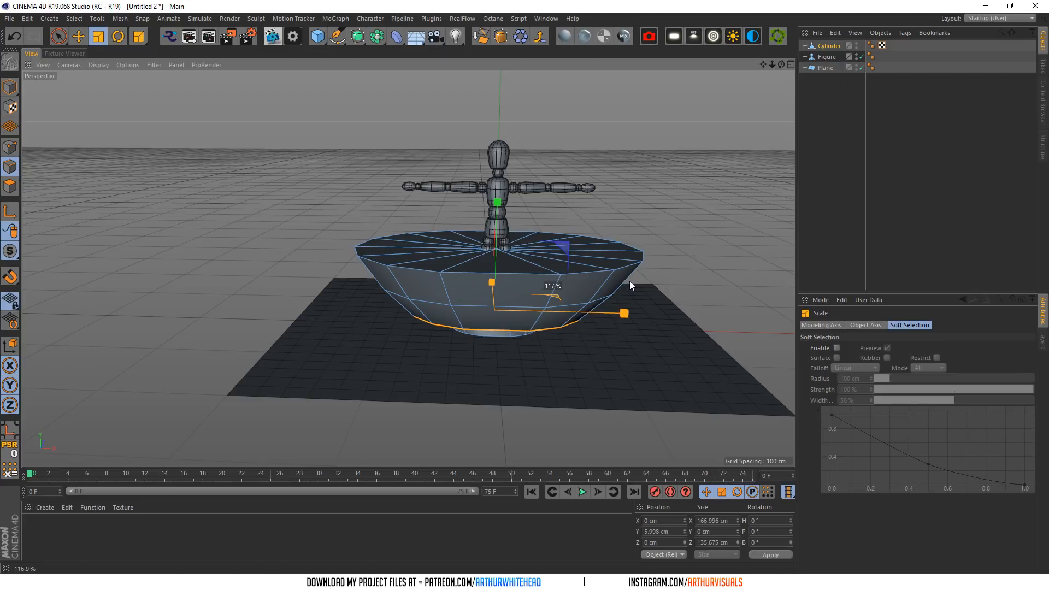
pyautogui.moveTo(780, 65); pyautogui.dragTo(780, 35)
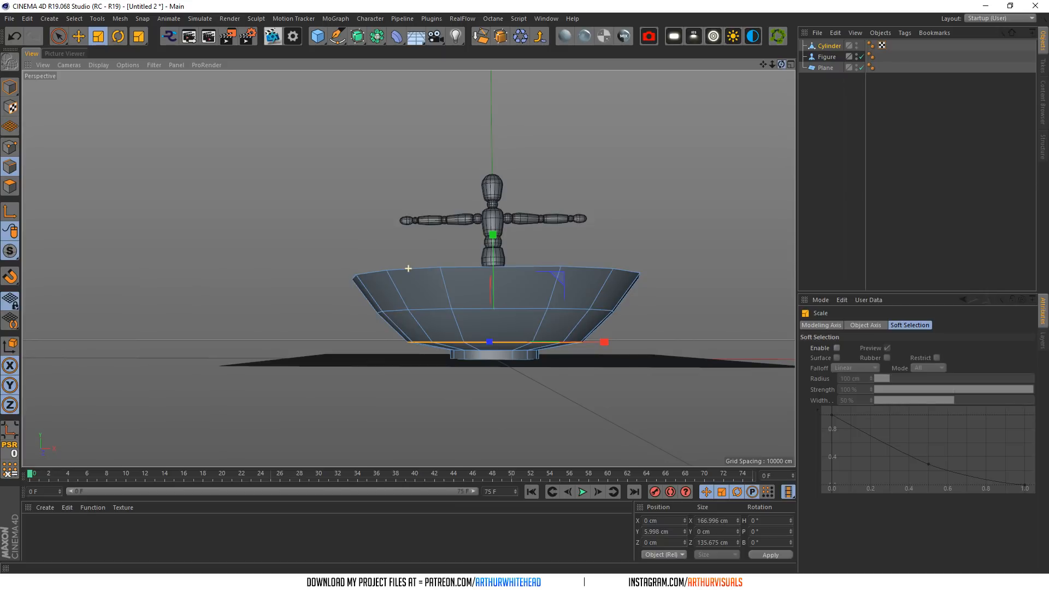
pyautogui.press('e')
pyautogui.moveTo(493, 248); pyautogui.dragTo(494, 238)
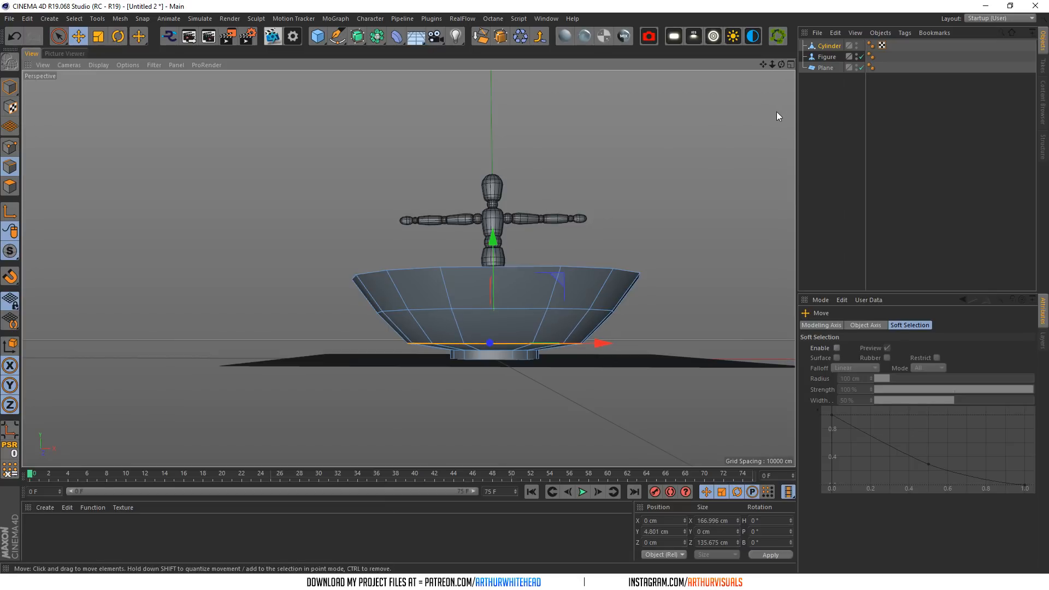
# - Select the mid-wall edge loop again and scale it horizontally to about 215 by 174 cm
pyautogui.moveTo(781, 65); pyautogui.dragTo(642, 164)
pyautogui.doubleClick(439, 310)
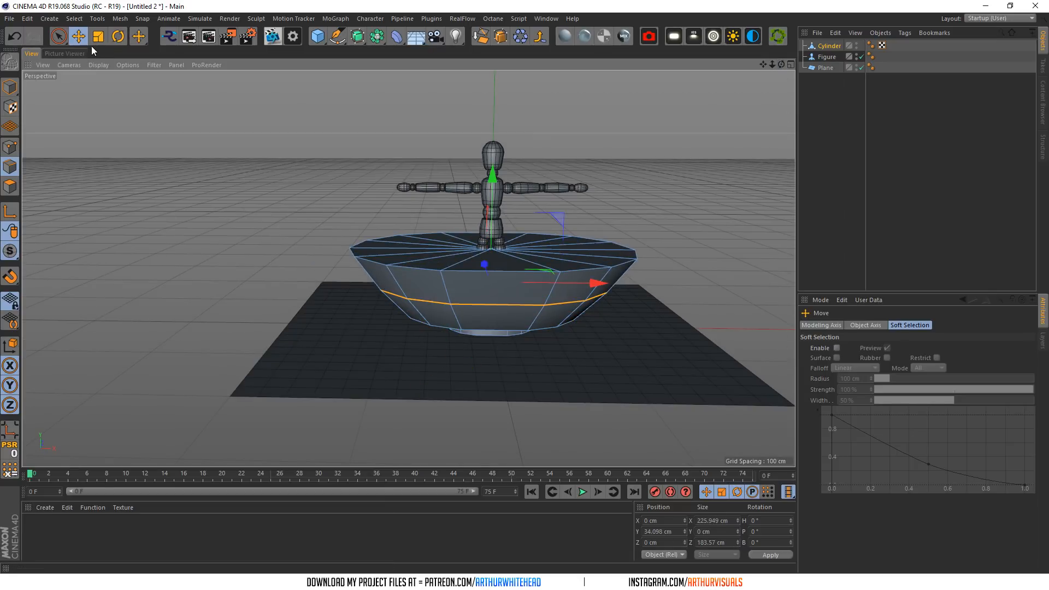
pyautogui.moveTo(539, 271); pyautogui.dragTo(512, 272)
# - Delete the polygons of the top cap to open the bowl
pyautogui.moveTo(780, 63); pyautogui.dragTo(780, 61)
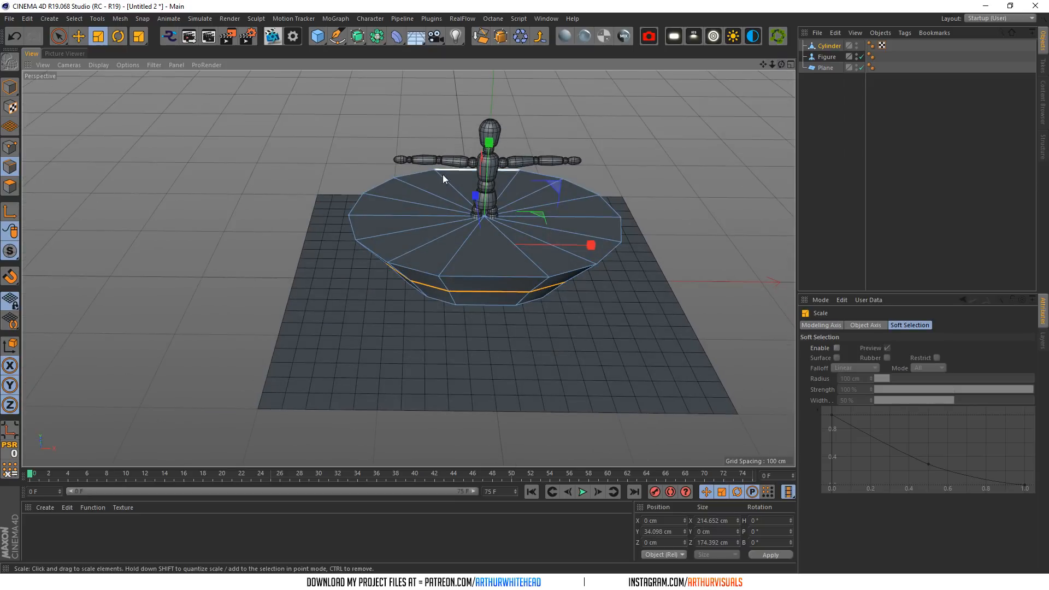
pyautogui.click(9, 185)
pyautogui.press('Delete')
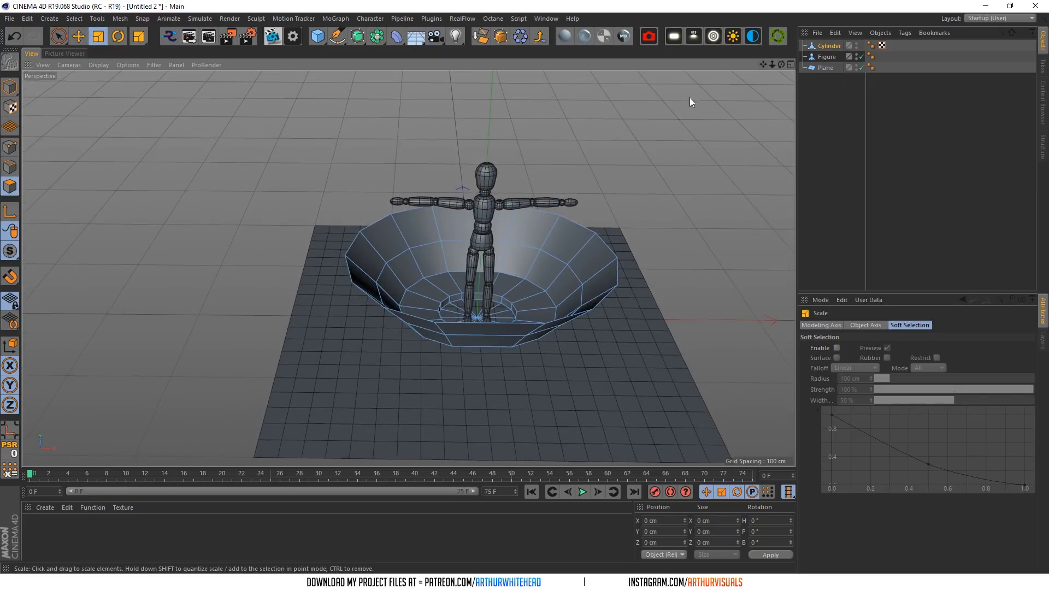
# - Select all polygons of the bowl and extrude them inward with caps created and an offset of -9 cm
pyautogui.scroll(3, 749, 78)
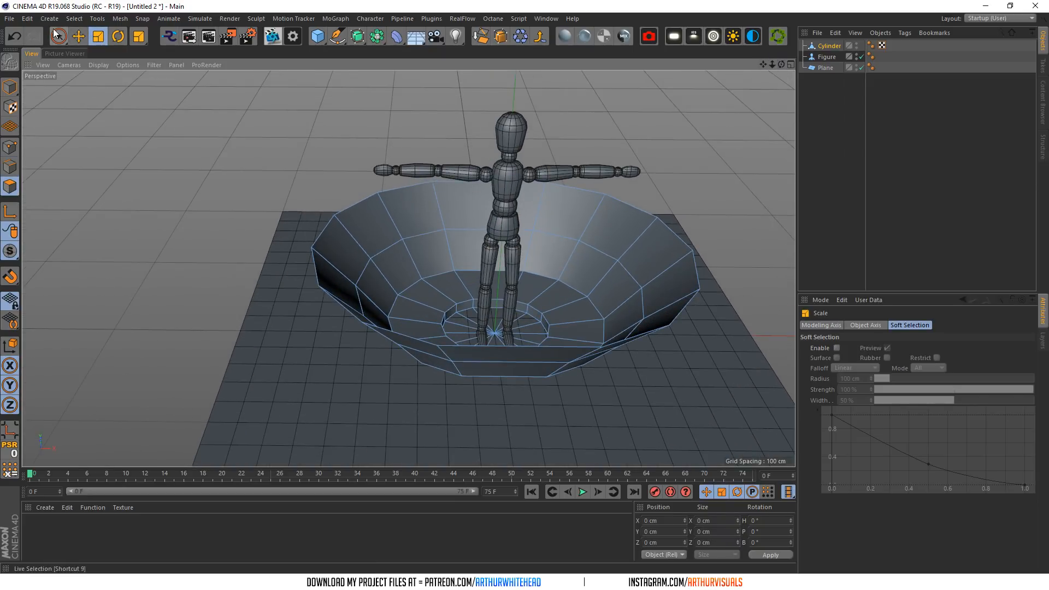
pyautogui.moveTo(58, 35); pyautogui.dragTo(98, 68)
pyautogui.hotkey('ctrl', 'a')
pyautogui.rightClick(632, 213)
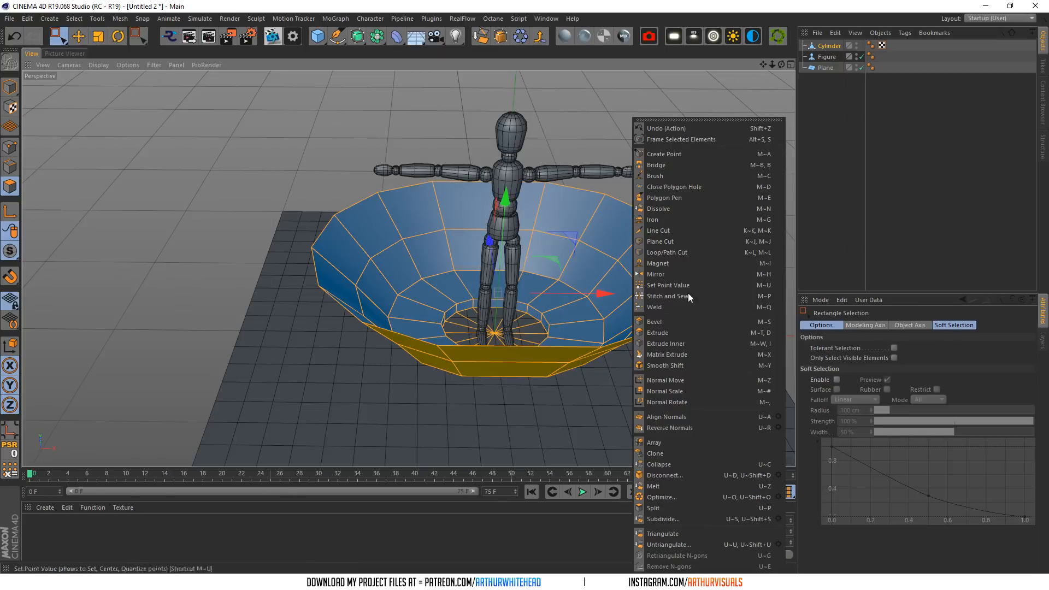
pyautogui.click(666, 332)
pyautogui.scroll(3, 543, 323)
pyautogui.click(943, 391)
pyautogui.moveTo(759, 273); pyautogui.dragTo(699, 273)
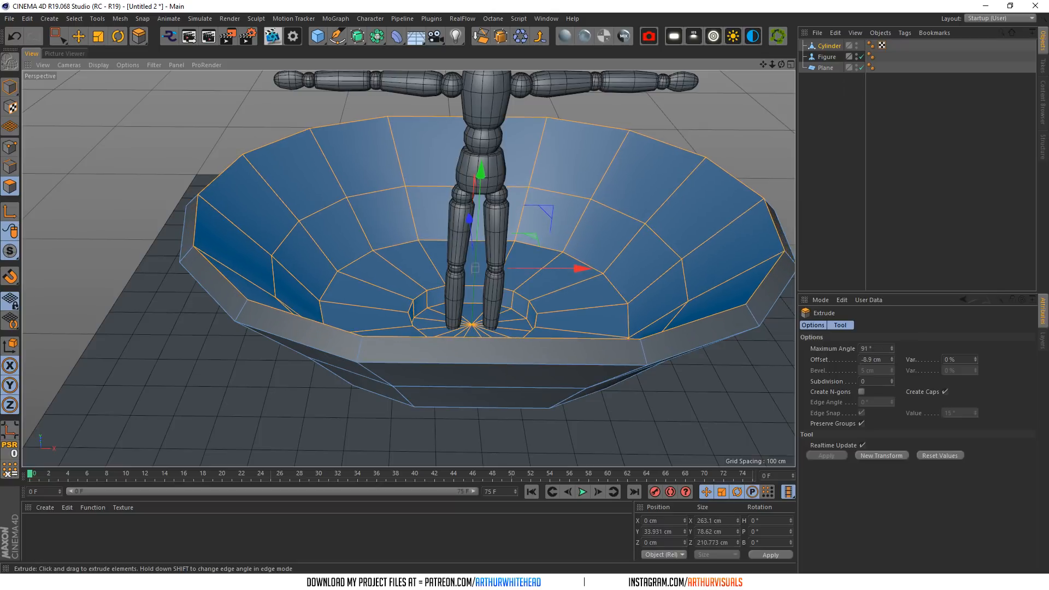
pyautogui.click(863, 359)
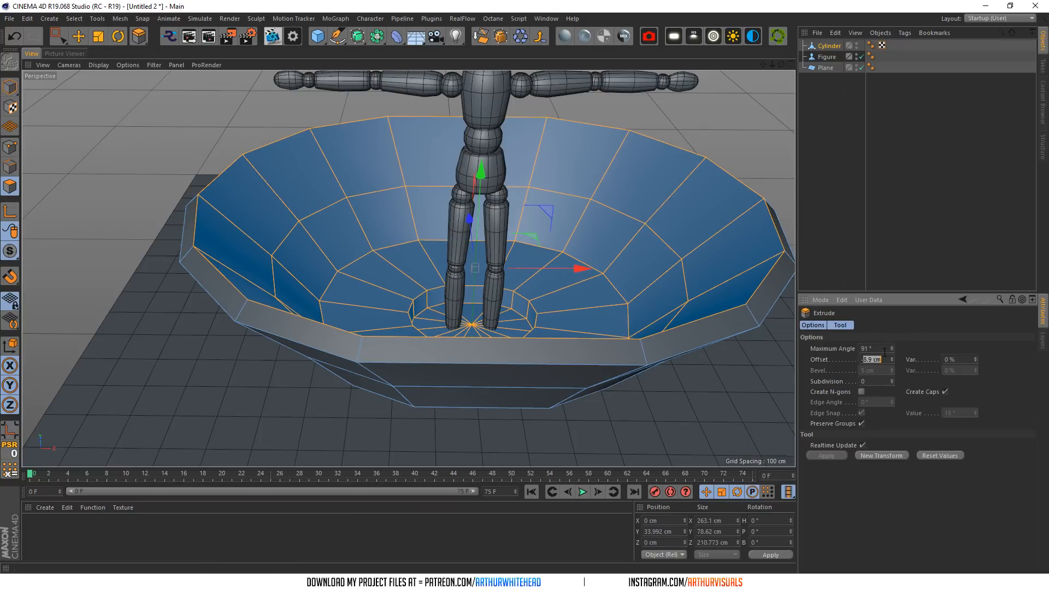
pyautogui.write('9')
pyautogui.press('Return')
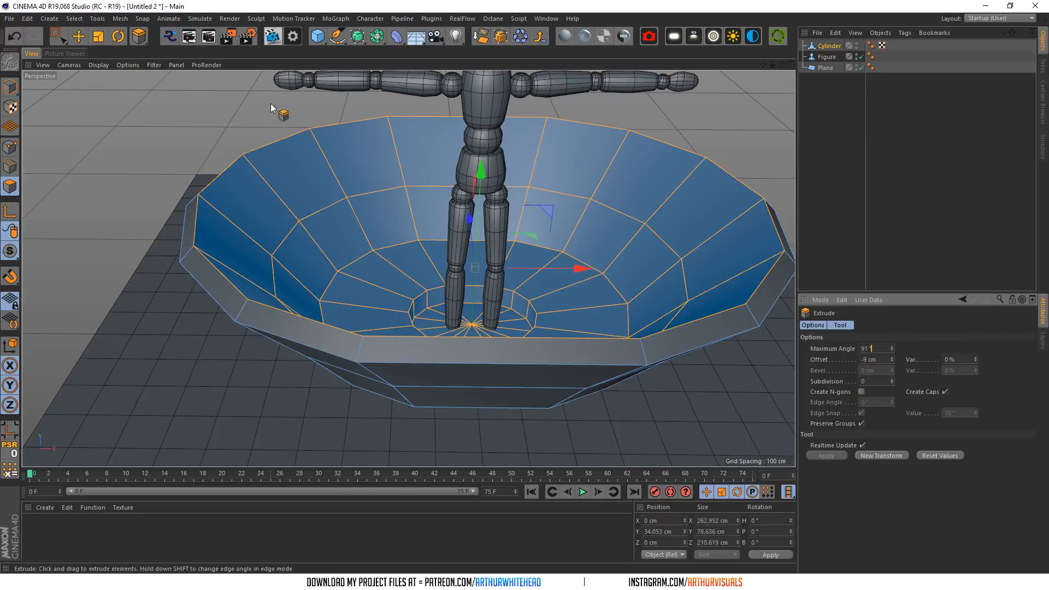
# - Level the inner rim's edge loop with the outer rim by setting its Y position to 67.147 cm
pyautogui.click(10, 167)
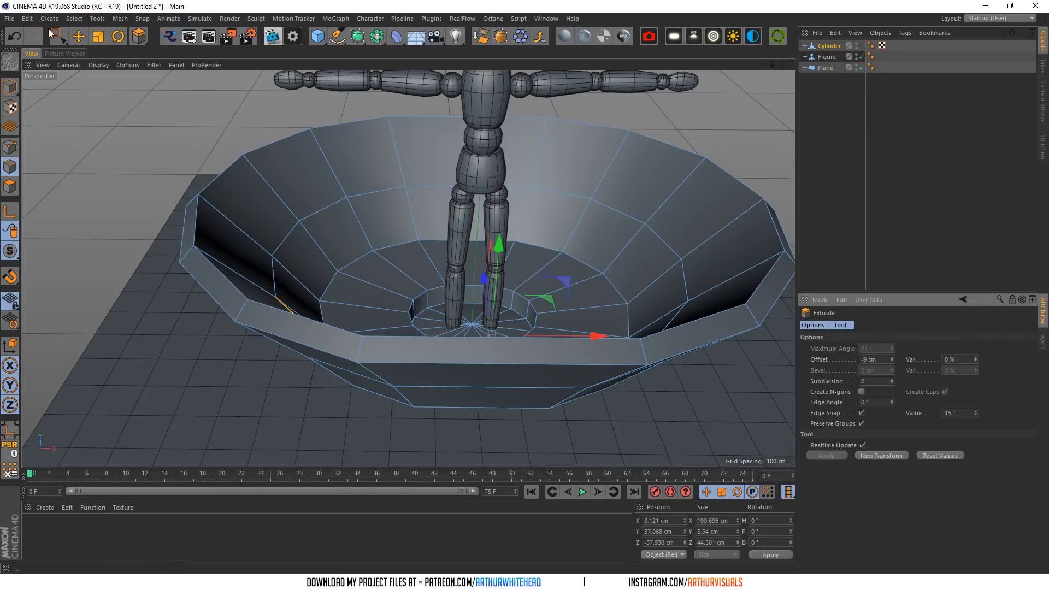
pyautogui.doubleClick(206, 262)
pyautogui.press('e')
pyautogui.doubleClick(366, 377)
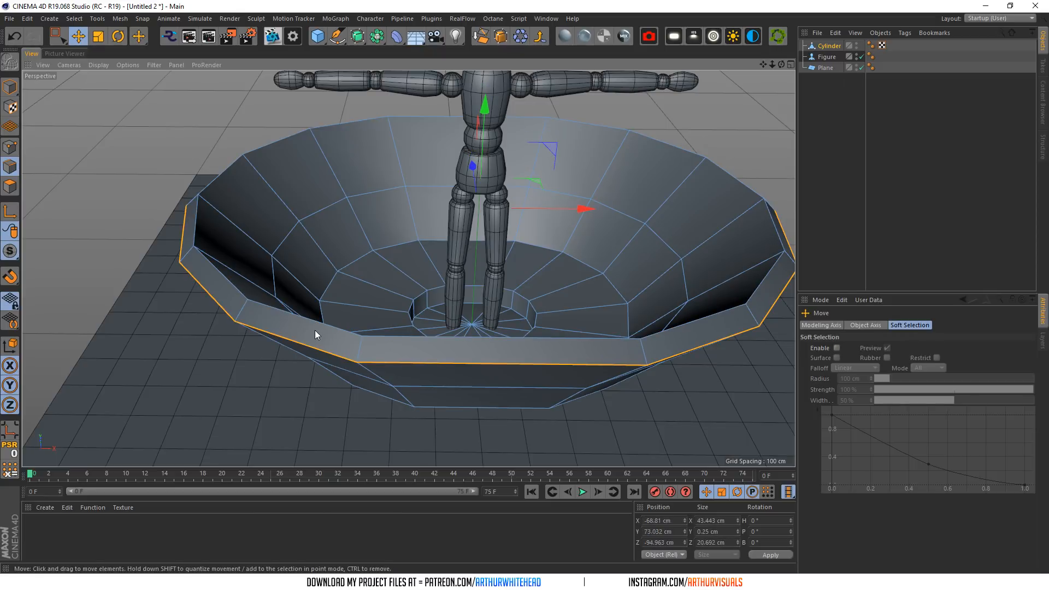
pyautogui.hotkey('ctrl', 'z')
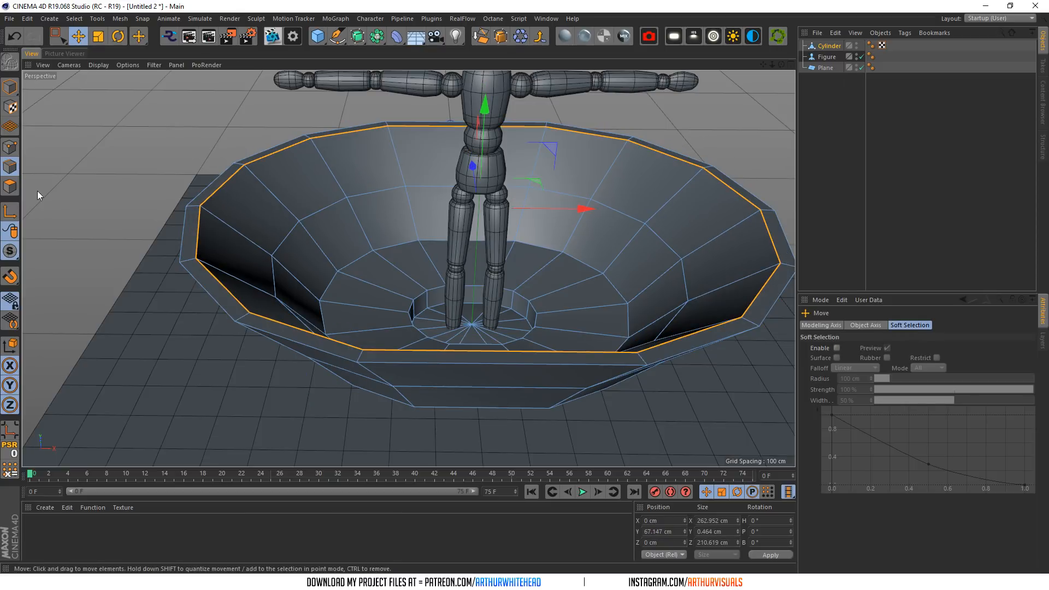
# - Select the edge loop around the floor of the recess inside the bowl and dissolve it
pyautogui.click(10, 187)
pyautogui.scroll(5, 458, 305)
pyautogui.click(10, 167)
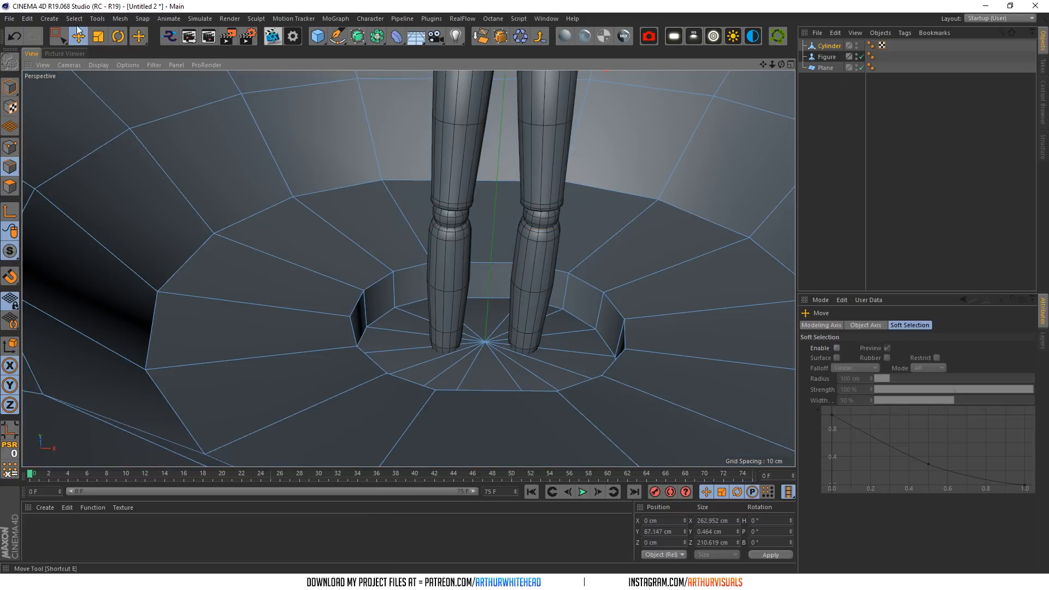
pyautogui.doubleClick(426, 304)
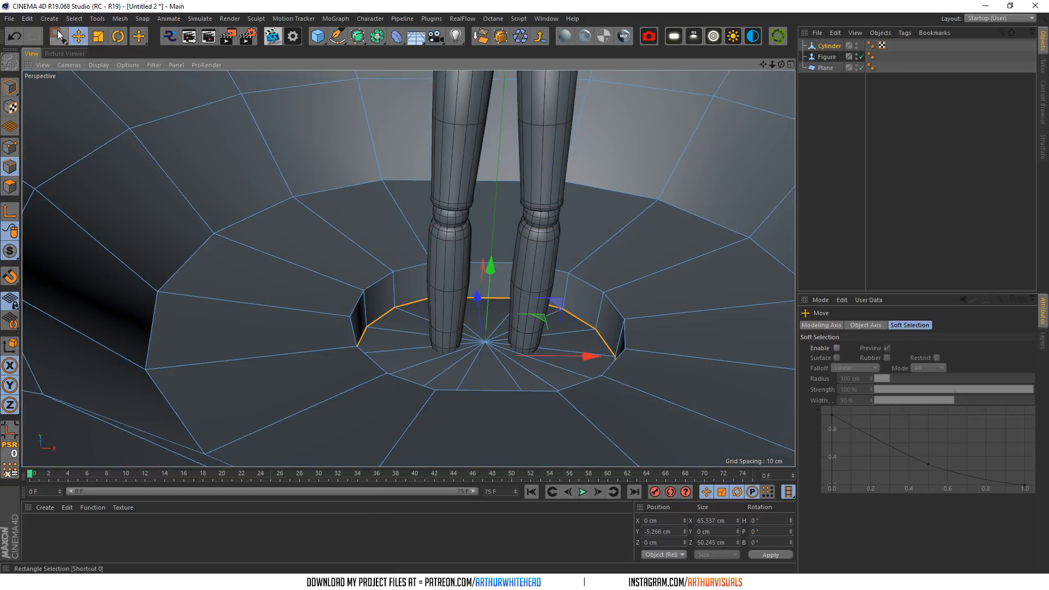
pyautogui.press('m')
pyautogui.press('n')
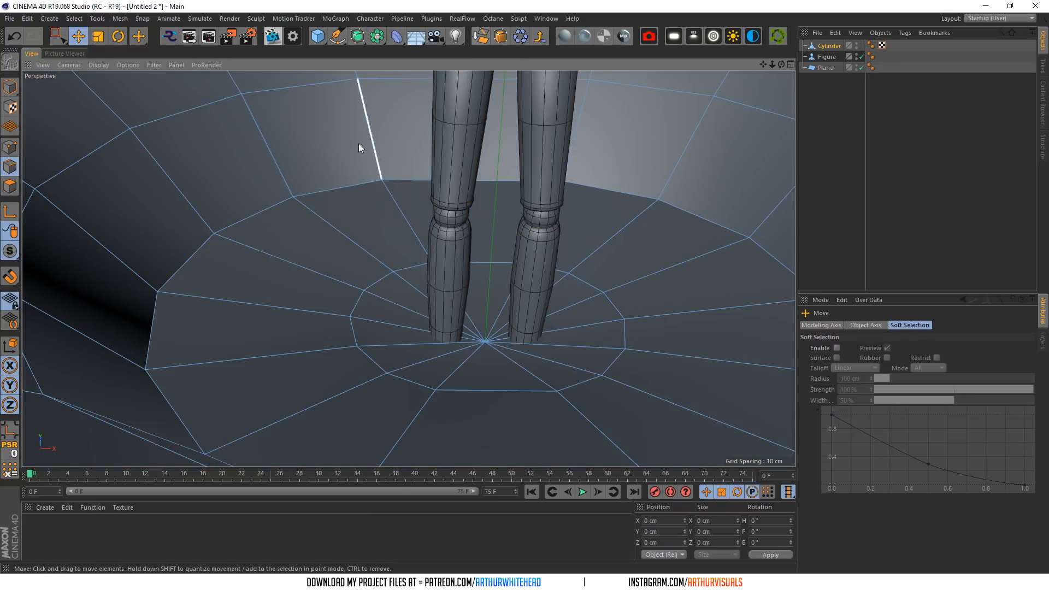
# - Level the centre point of the bowl's inner floor with its surrounding points by setting its Y position to 6.382 cm
pyautogui.click(10, 148)
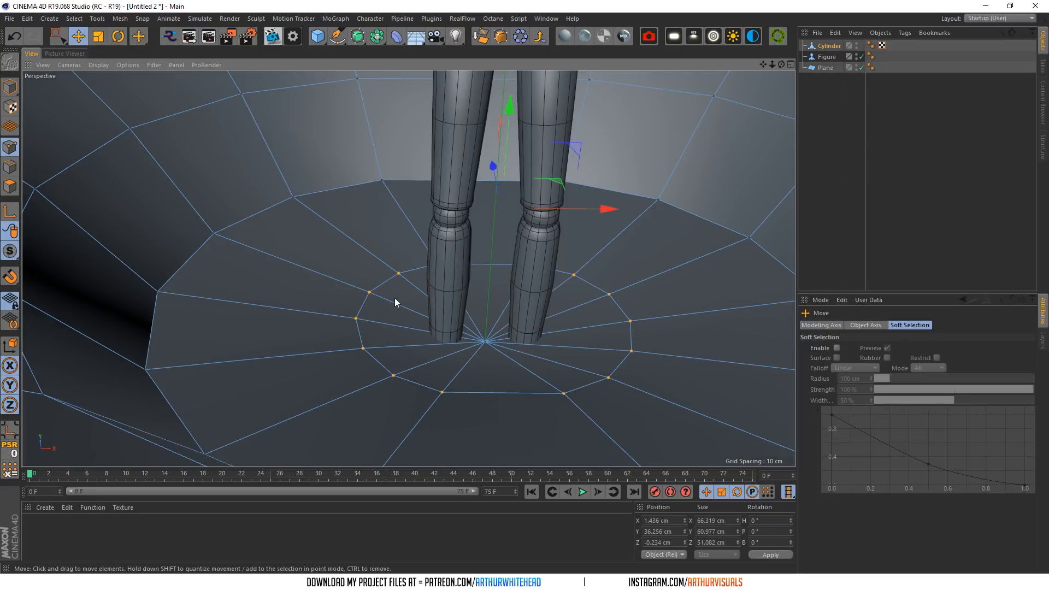
pyautogui.click(350, 316)
pyautogui.click(498, 345)
pyautogui.hotkey('ctrl', 'z')
pyautogui.click(502, 352)
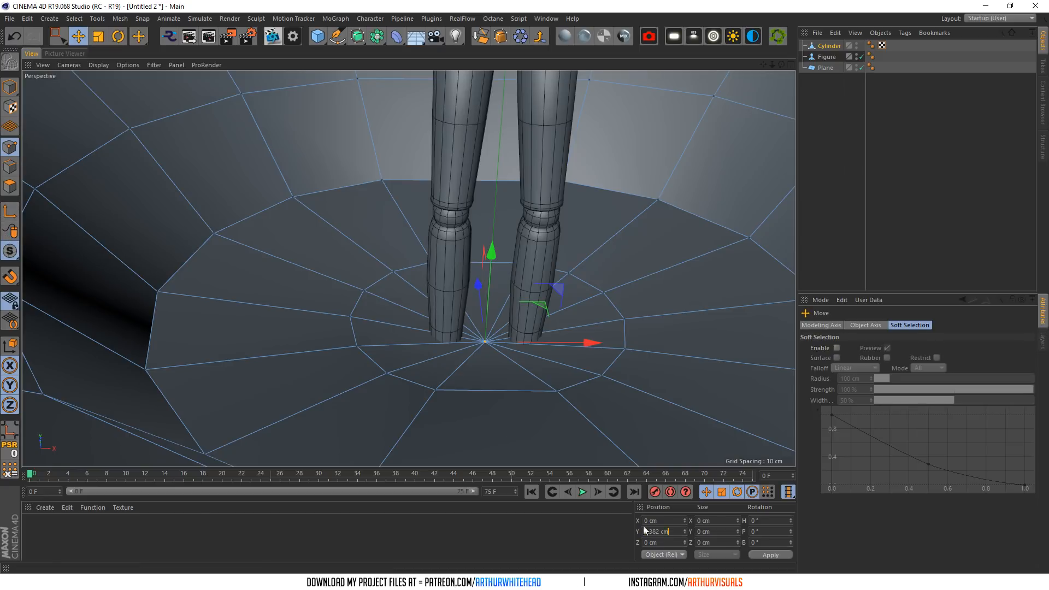
pyautogui.scroll(-10, 413, 318)
# - Start saving the scene under a new name and create a folder named Bathtub inside Personal Work
pyautogui.click(10, 19)
pyautogui.click(32, 117)
pyautogui.click(174, 39)
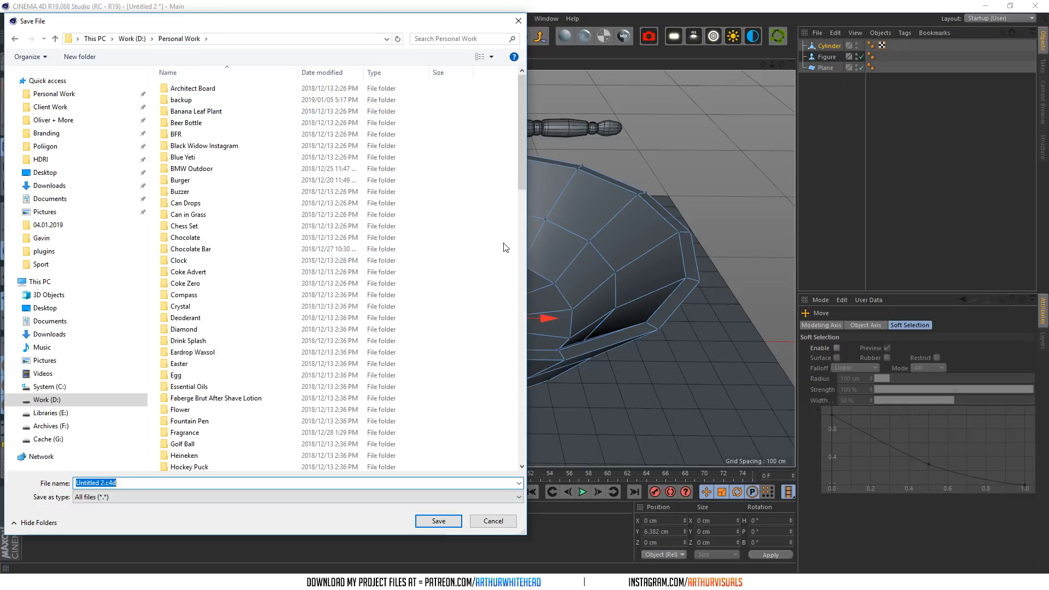
pyautogui.rightClick(503, 243)
pyautogui.moveTo(540, 358)
pyautogui.click(644, 359)
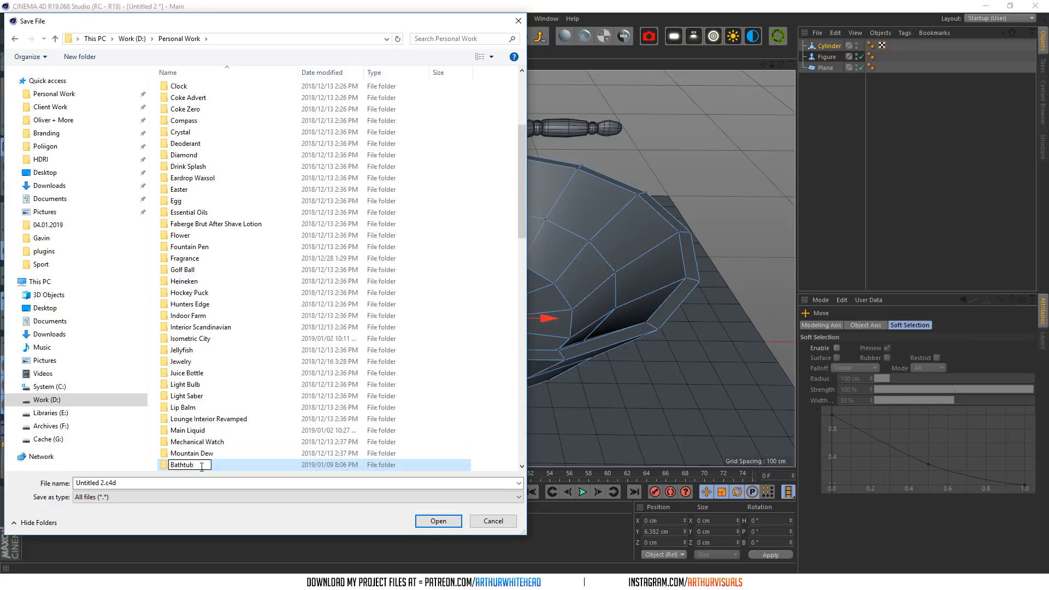
# - Open the Bathtub folder and save the scene there with the file name Bathtub
pyautogui.click(249, 246)
pyautogui.press('b')
pyautogui.press('b')
pyautogui.press('b')
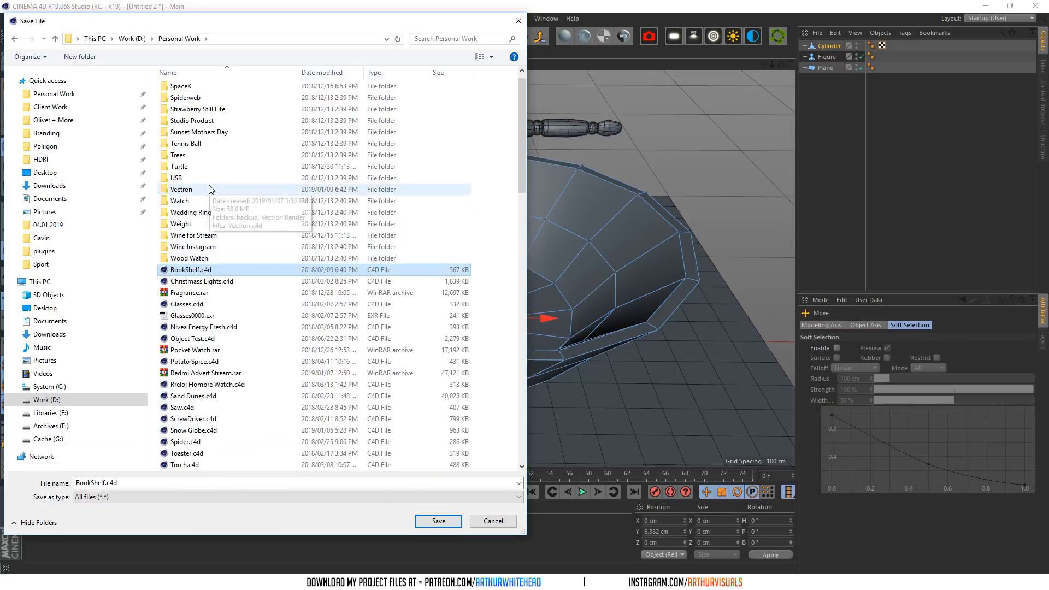
pyautogui.doubleClick(182, 108)
pyautogui.doubleClick(90, 482)
pyautogui.write('Bathtub')
pyautogui.click(438, 520)
# - Put the Cylinder under a Subdivision Surface as its parent, and disable the subdivision for further editing
pyautogui.scroll(-3, 454, 283)
pyautogui.moveTo(781, 64)
pyautogui.mouseDown()
pyautogui.moveTo(806, 33)
pyautogui.moveTo(792, 61)
pyautogui.mouseUp()
pyautogui.keyDown('alt'); pyautogui.click(356, 38); pyautogui.keyUp('alt')
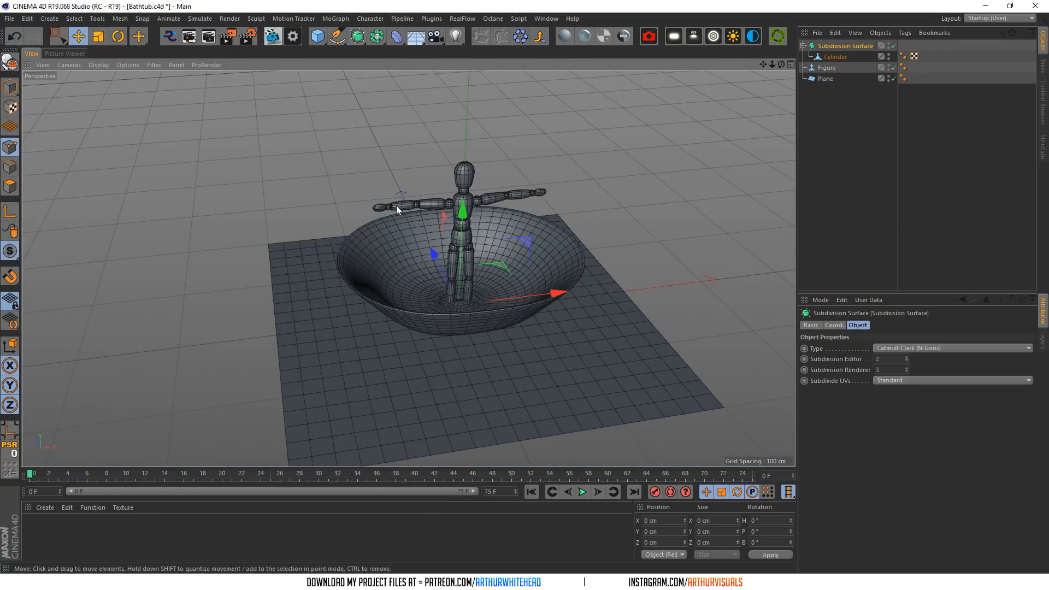
pyautogui.scroll(3, 398, 251)
pyautogui.click(891, 46)
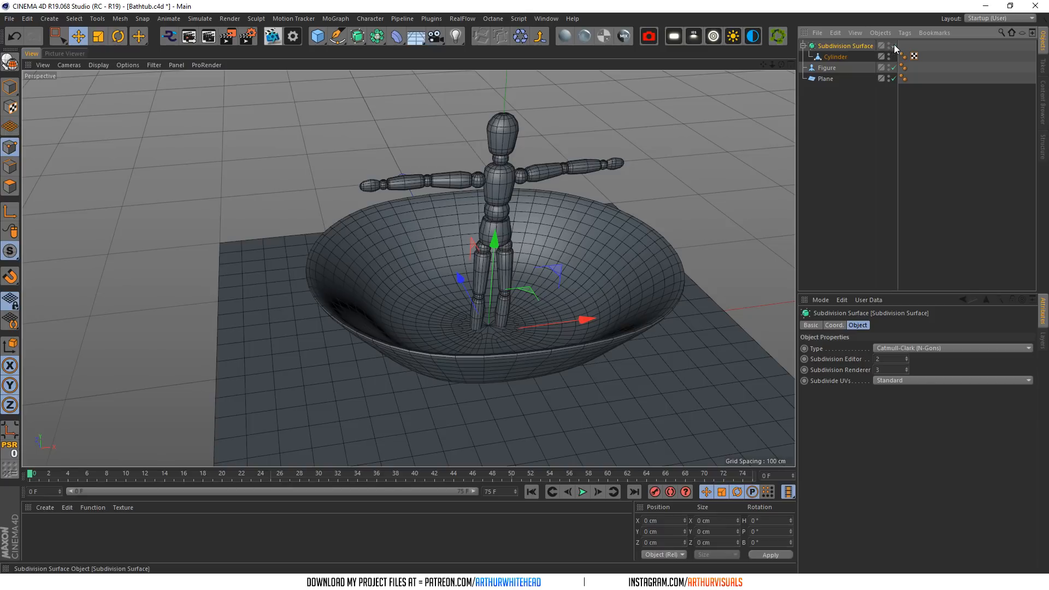
pyautogui.click(895, 46)
# - Add a symmetrical pair of loop cuts around the top face of the Cylinder's rim, at an offset of about 88.4%
pyautogui.click(835, 56)
pyautogui.scroll(5, 306, 286)
pyautogui.rightClick(338, 249)
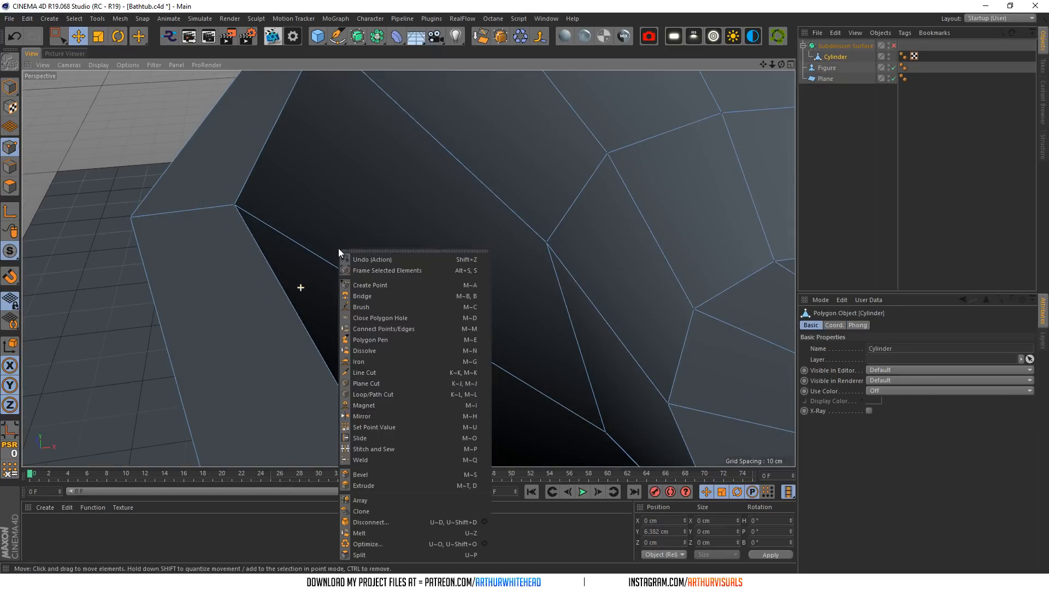
pyautogui.click(390, 394)
pyautogui.click(867, 465)
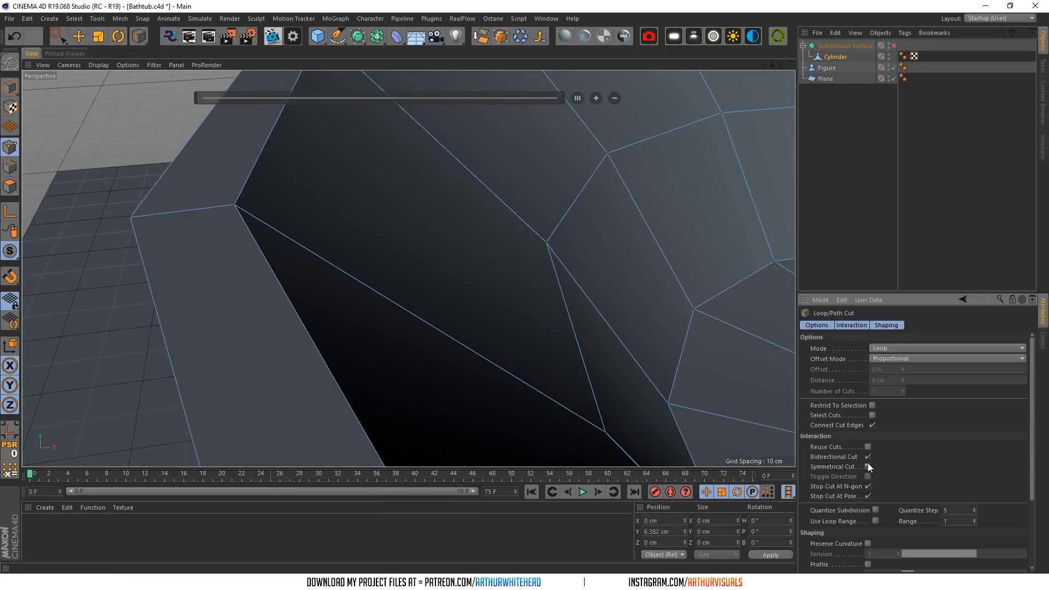
pyautogui.click(226, 210)
# - Add a symmetrical pair of loop cuts around the side wall of the bowl's foot, at an offset of about 81.3%
pyautogui.scroll(-10, 378, 319)
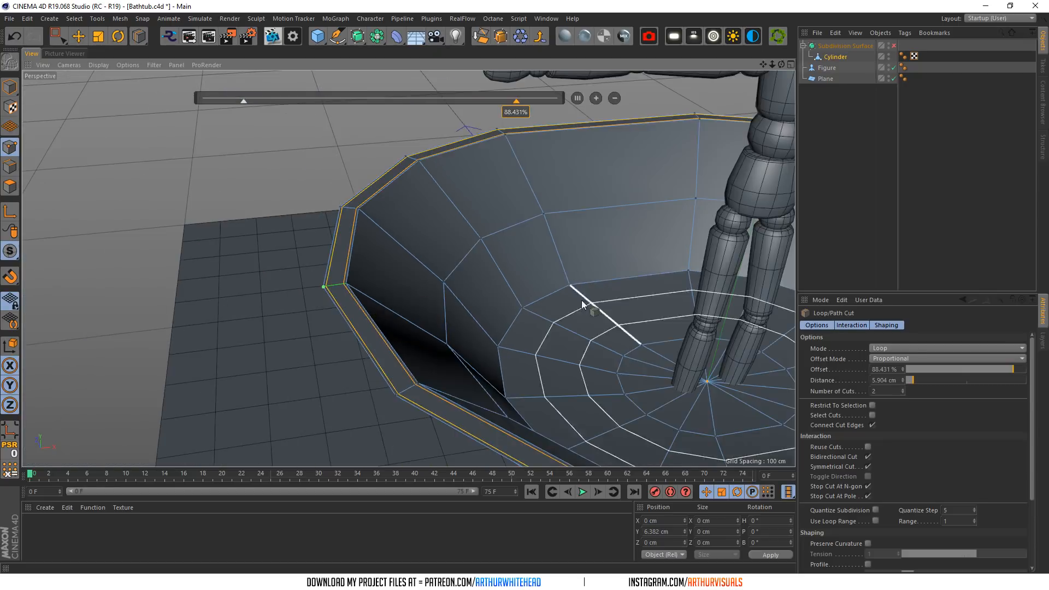
pyautogui.scroll(-1, 408, 269)
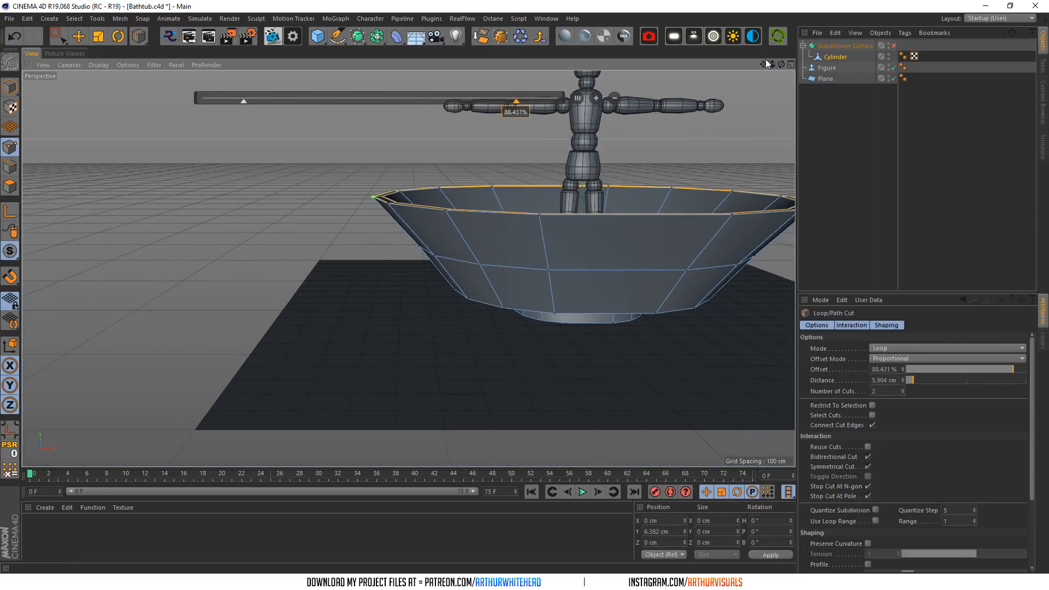
pyautogui.scroll(5, 407, 267)
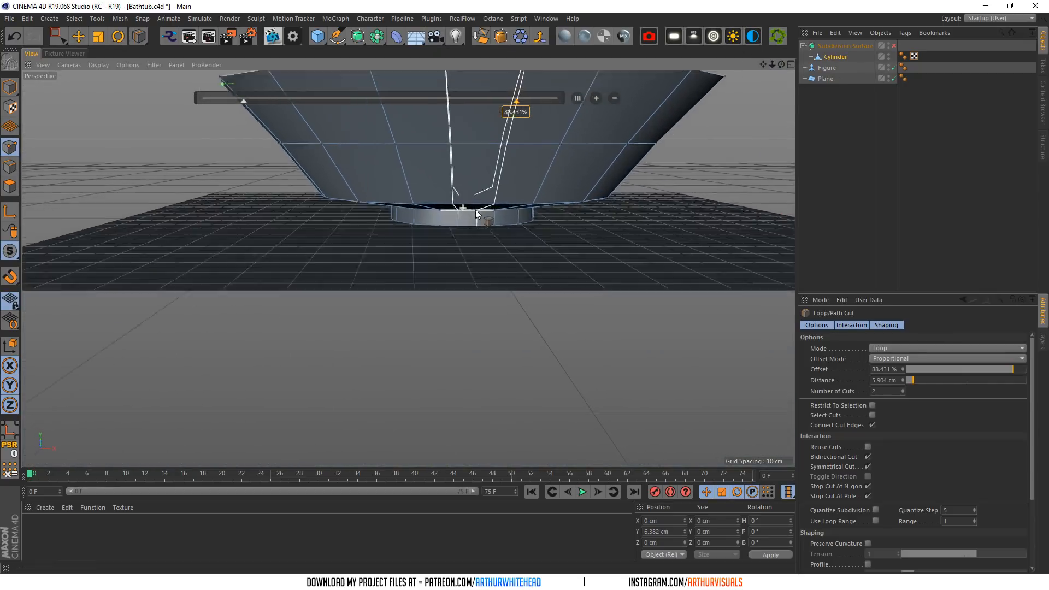
pyautogui.scroll(3, 432, 229)
pyautogui.scroll(4, 431, 228)
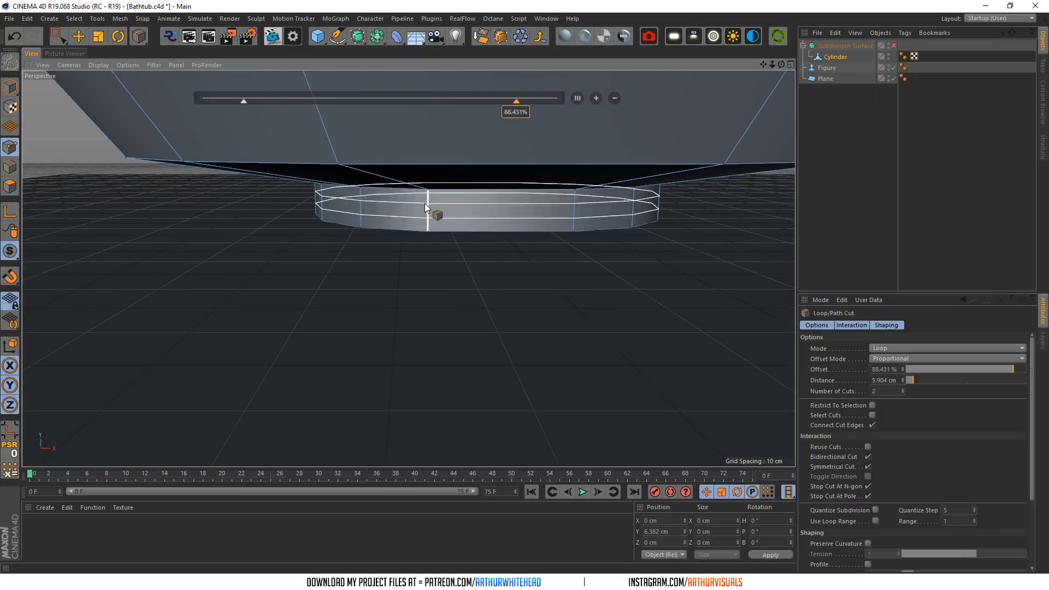
pyautogui.click(424, 189)
pyautogui.click(845, 113)
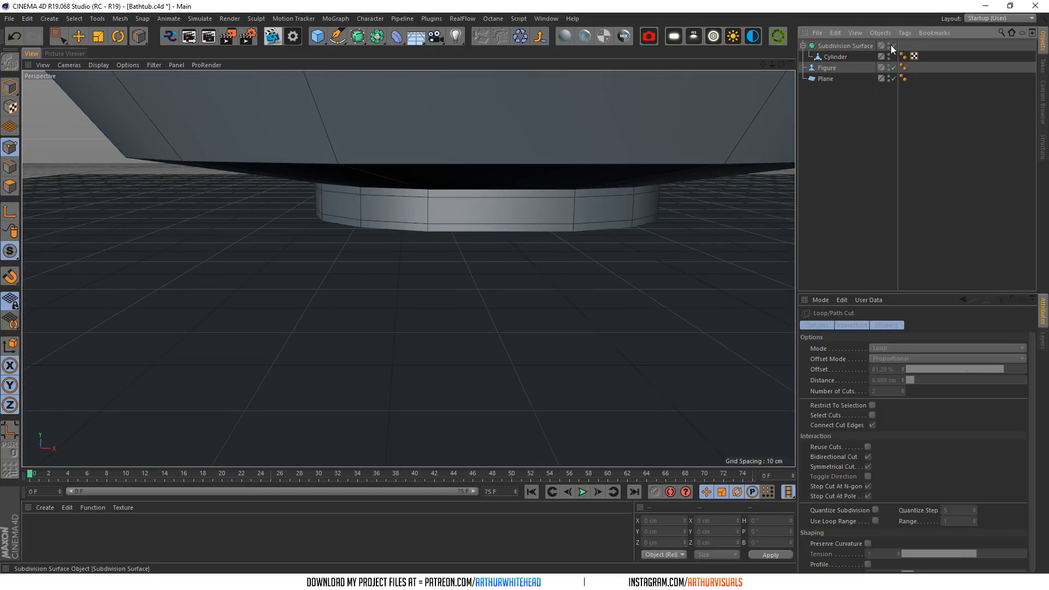
# - Enable the Subdivision Surface to examine the smoothed bowl and foot, and disable it again for editing
pyautogui.click(893, 46)
pyautogui.scroll(-8, 527, 190)
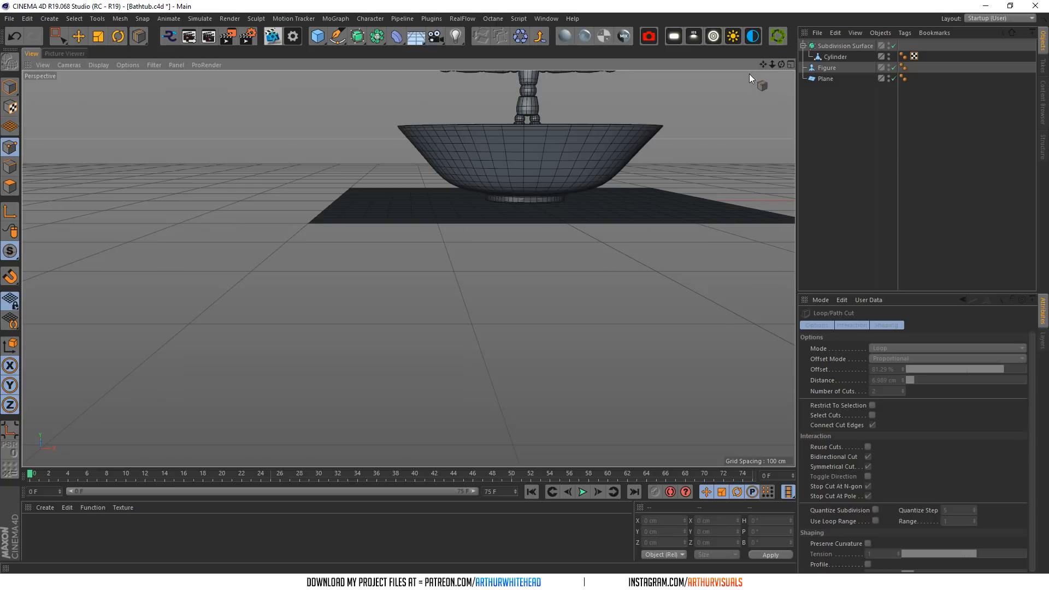
pyautogui.moveTo(762, 65); pyautogui.dragTo(781, 131)
pyautogui.click(893, 46)
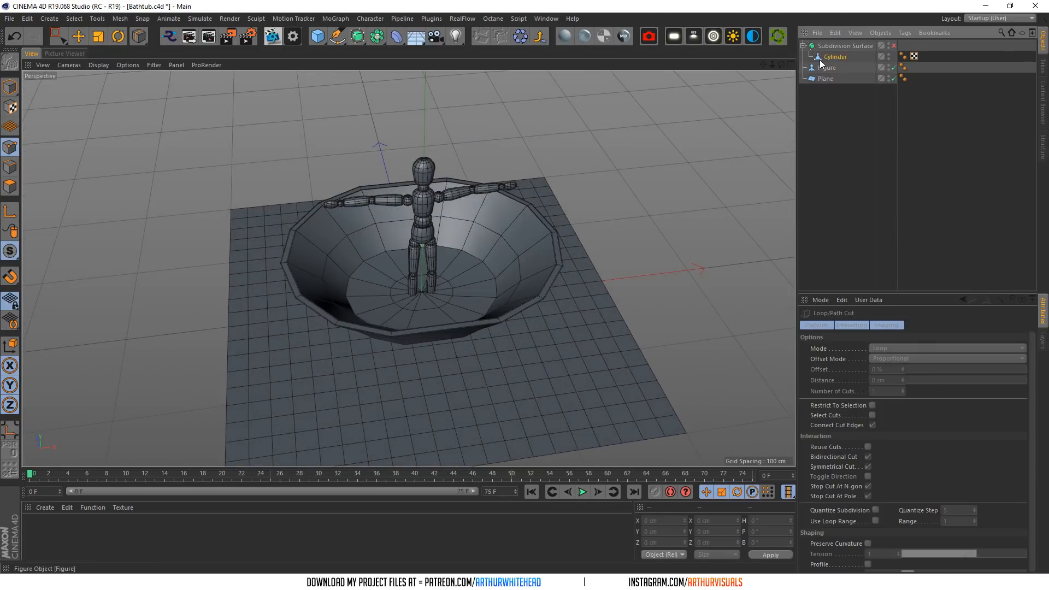
# - Select the edge loop around the bowl's inner floor and scale it down to about 147 by 117 cm
pyautogui.click(819, 58)
pyautogui.scroll(5, 336, 249)
pyautogui.press('u')
pyautogui.press('l')
pyautogui.click(306, 307)
pyautogui.click(98, 36)
pyautogui.moveTo(489, 271); pyautogui.dragTo(430, 273)
# - Add single loop cuts at 50% offset through the bowl's front and back centre with Symmetrical Cut off and Reuse Cuts on, and solo the Cylinder
pyautogui.rightClick(510, 195)
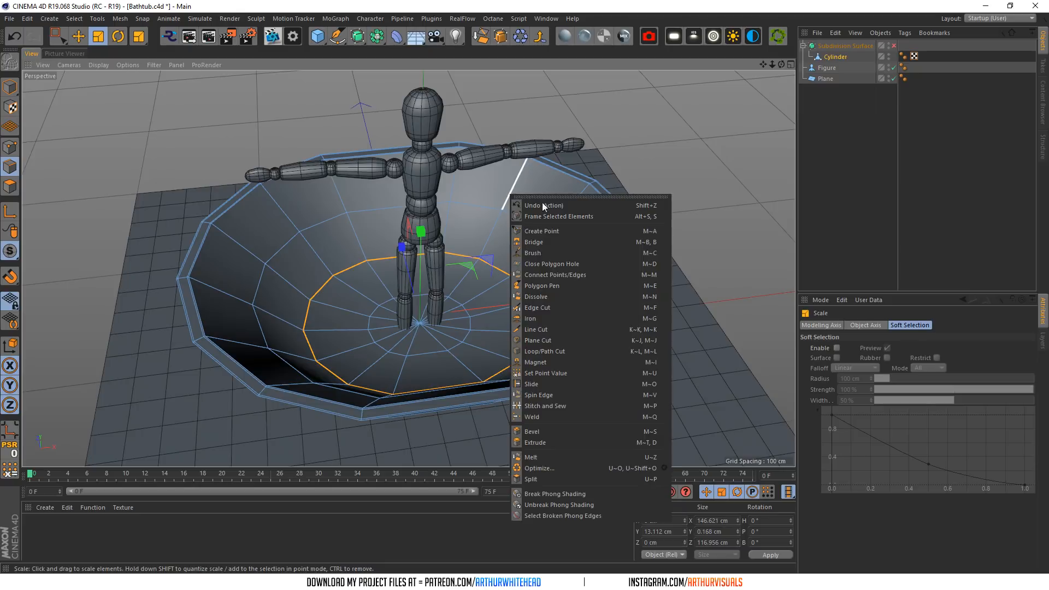
pyautogui.click(568, 339)
pyautogui.click(868, 467)
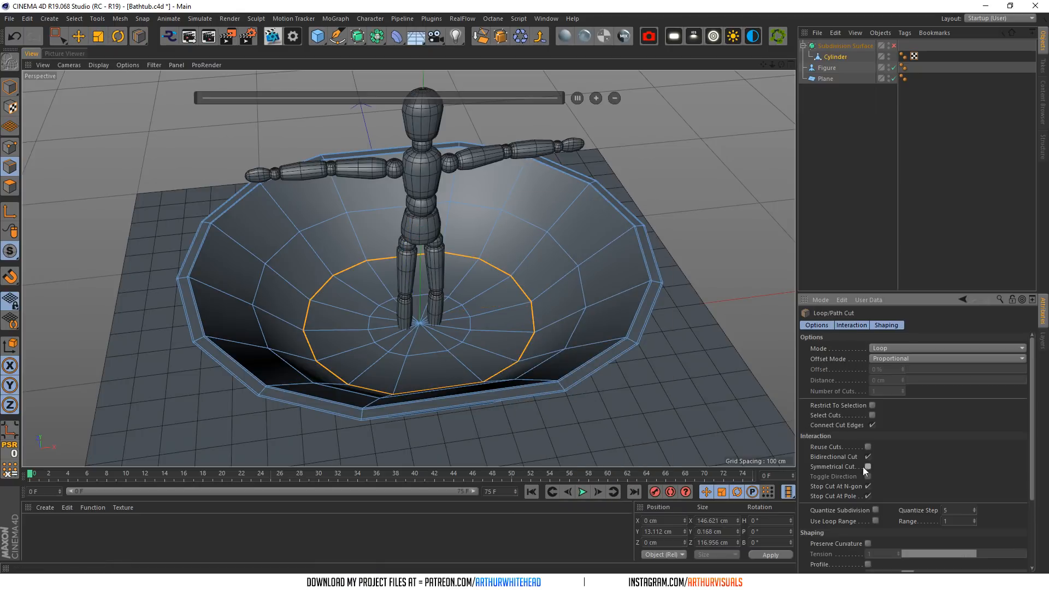
pyautogui.click(456, 395)
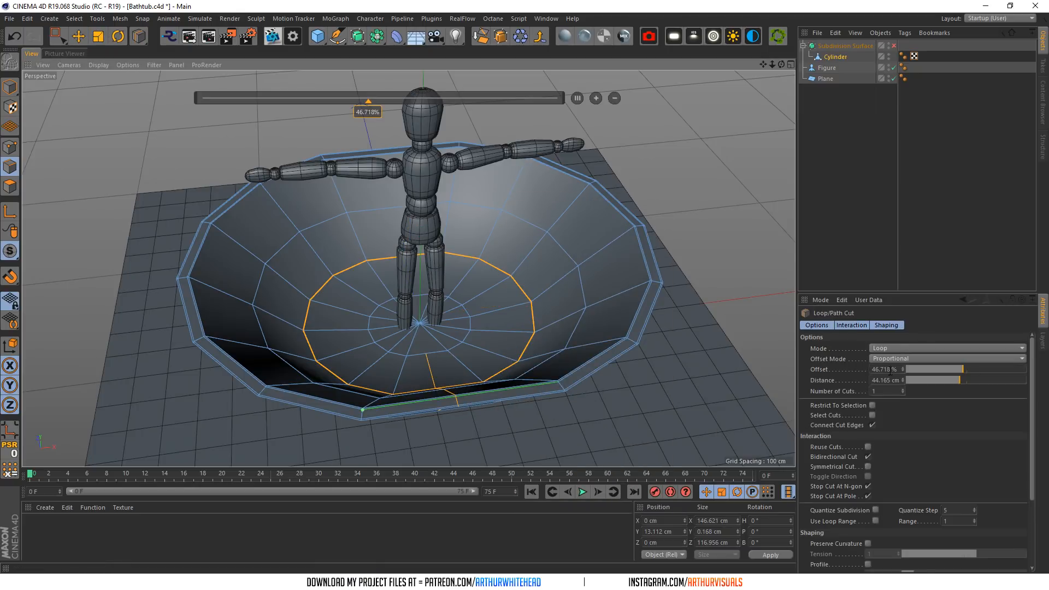
pyautogui.doubleClick(890, 370)
pyautogui.write('50')
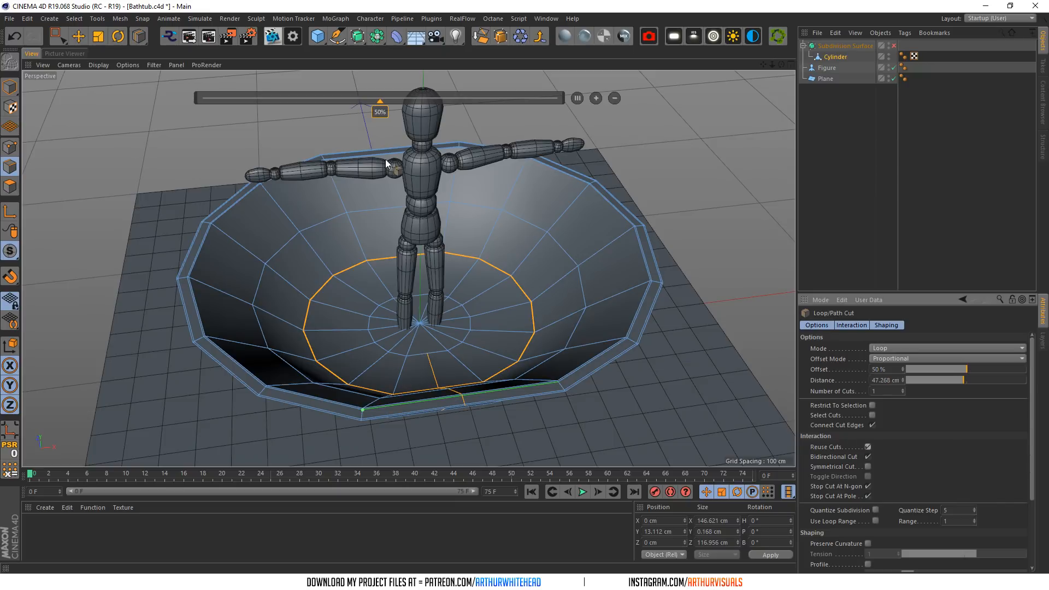
pyautogui.moveTo(10, 251); pyautogui.dragTo(44, 287)
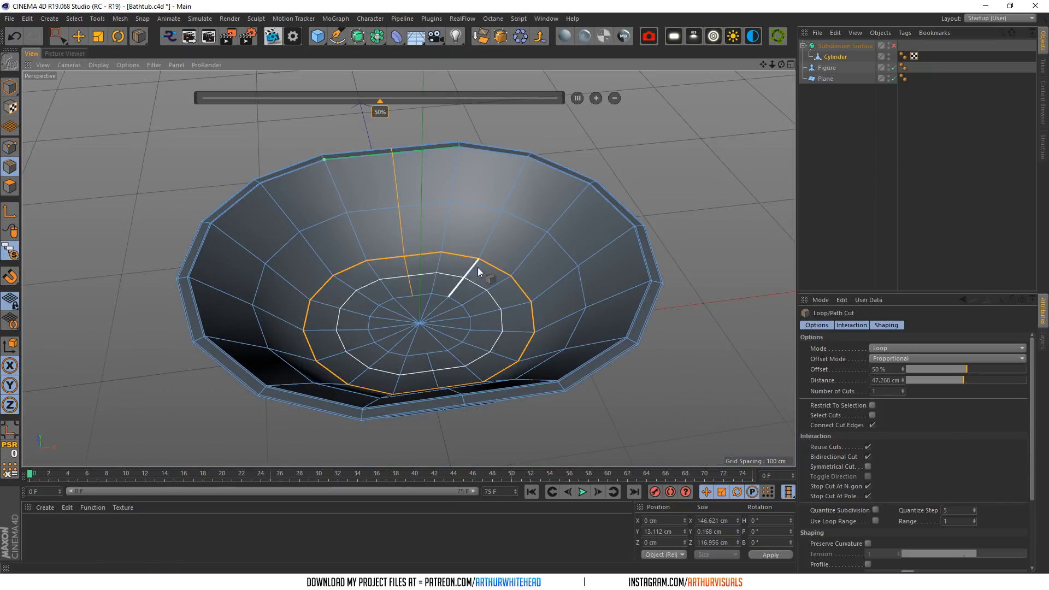
# - Use Line Cut on the bowl's underside to carry the new centre edge across the foot
pyautogui.rightClick(464, 272)
pyautogui.click(505, 378)
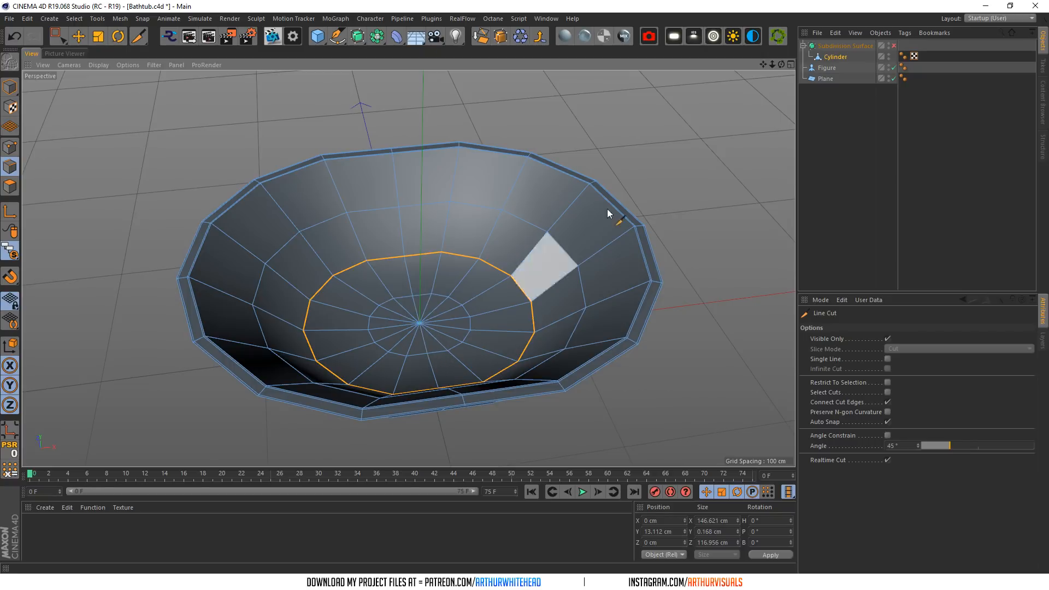
pyautogui.moveTo(780, 65); pyautogui.dragTo(781, 17)
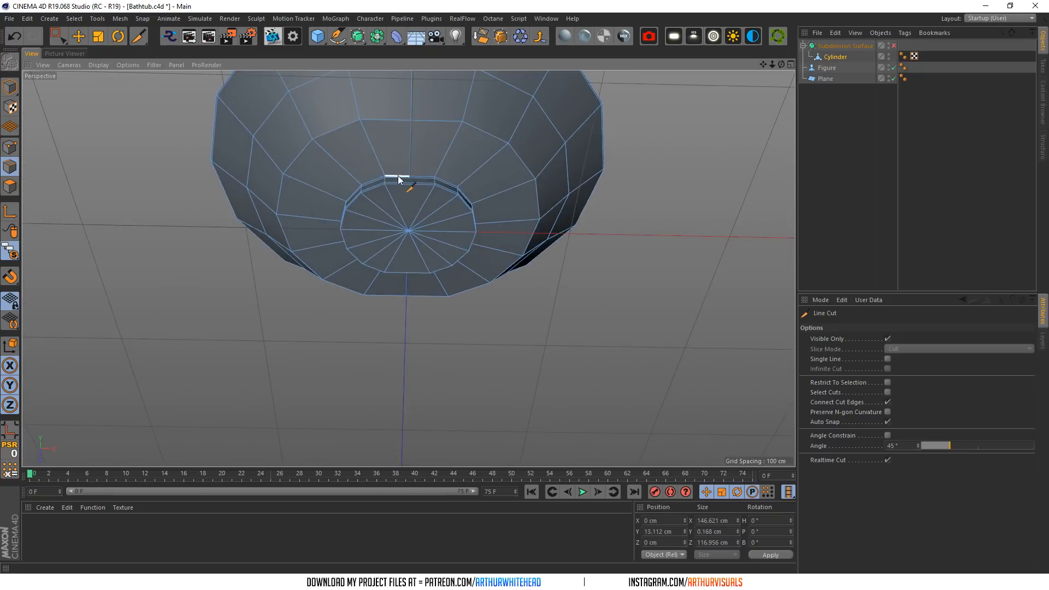
pyautogui.scroll(4, 404, 180)
pyautogui.moveTo(781, 64); pyautogui.dragTo(759, 66)
pyautogui.click(373, 201)
pyautogui.click(406, 332)
pyautogui.scroll(-5, 431, 415)
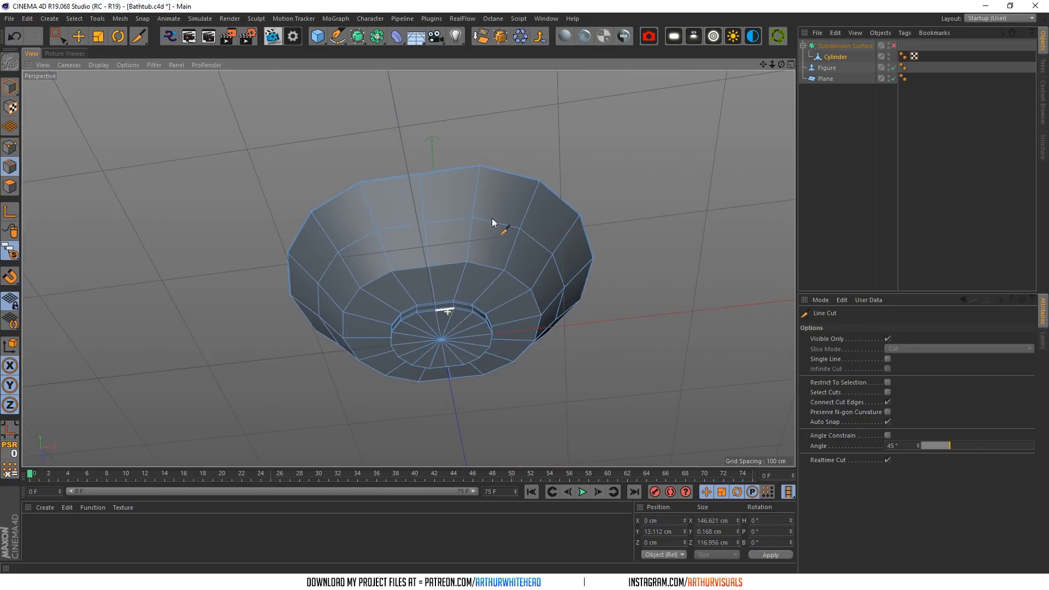
# - Box-select the rim points near one end of the bowl in the front view, leaving out the outermost ones
pyautogui.moveTo(777, 64); pyautogui.dragTo(780, 43)
pyautogui.click(12, 147)
pyautogui.click(58, 37)
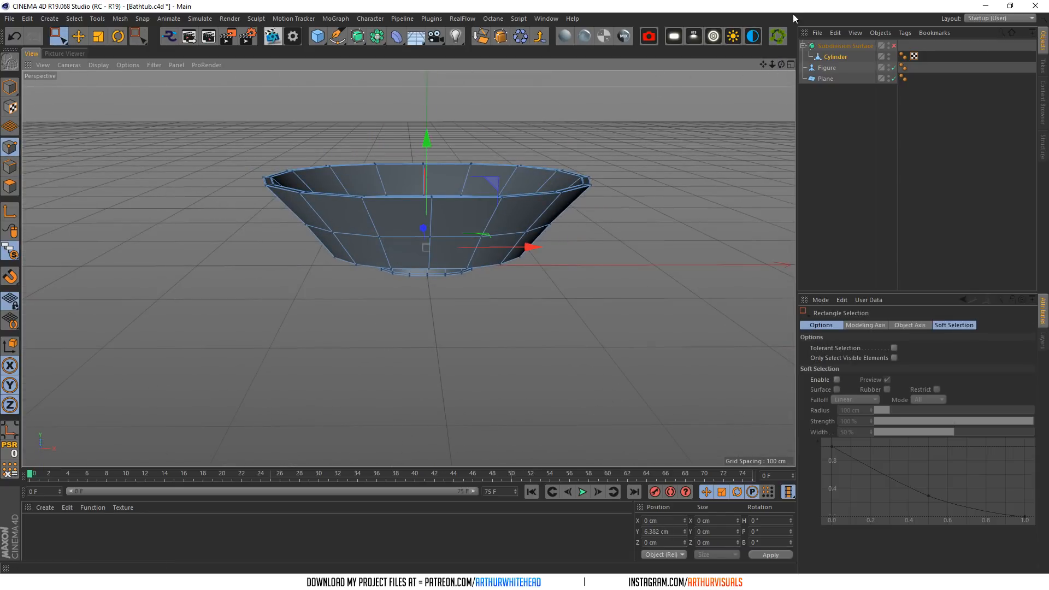
pyautogui.moveTo(781, 64); pyautogui.dragTo(781, 59)
pyautogui.click(791, 64)
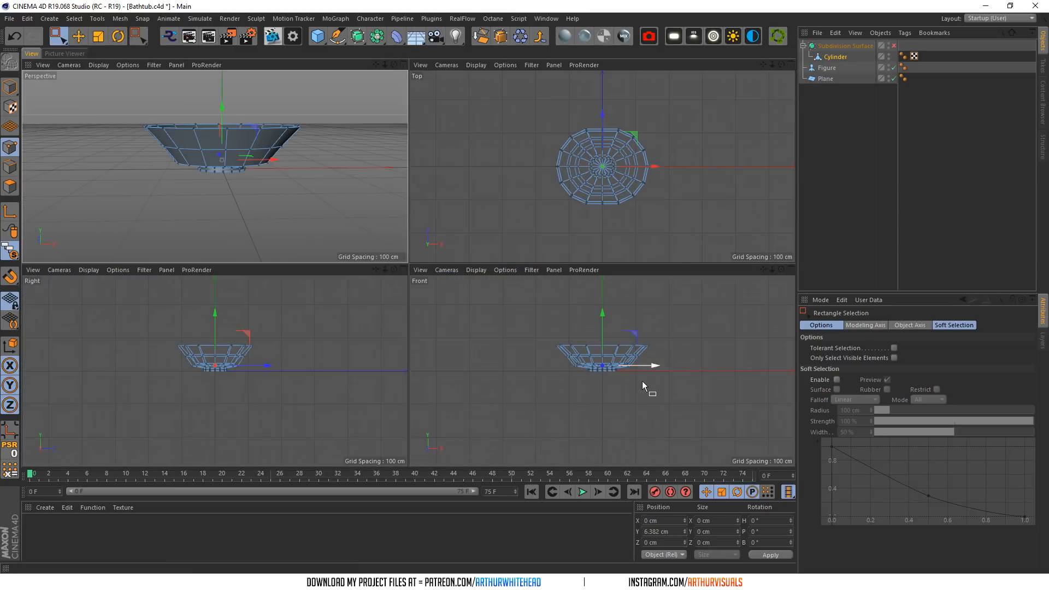
pyautogui.click(791, 269)
pyautogui.scroll(5, 382, 229)
pyautogui.scroll(1, 356, 224)
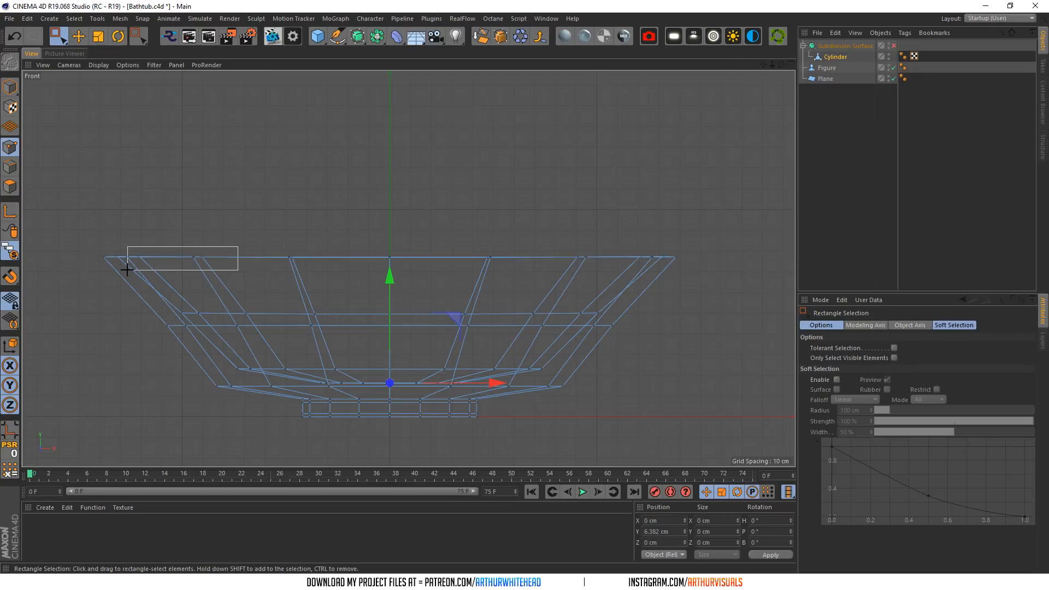
pyautogui.moveTo(125, 269); pyautogui.dragTo(126, 269)
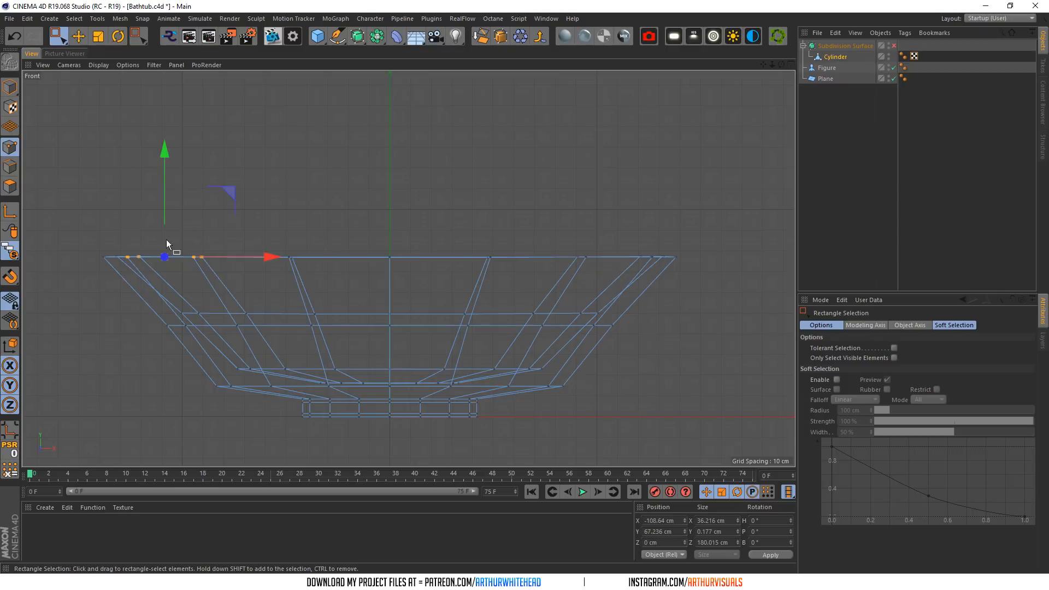
# - Extend the point selection along the whole rim, excluding the outermost points at both ends
pyautogui.click(791, 64)
pyautogui.moveTo(393, 64); pyautogui.dragTo(386, 90)
pyautogui.scroll(3, 161, 118)
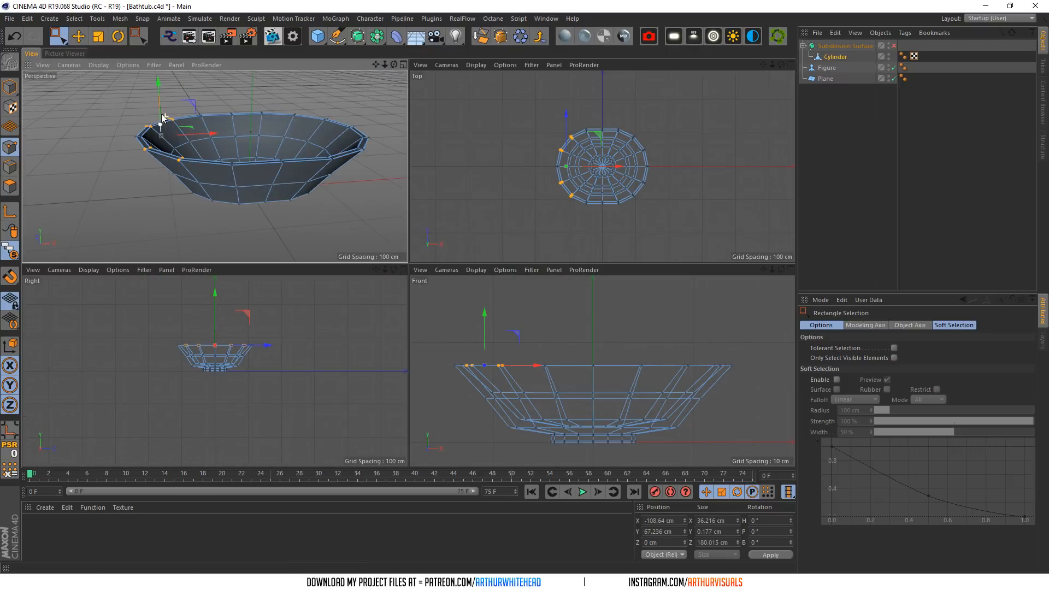
pyautogui.click(790, 270)
pyautogui.moveTo(226, 232); pyautogui.dragTo(665, 271)
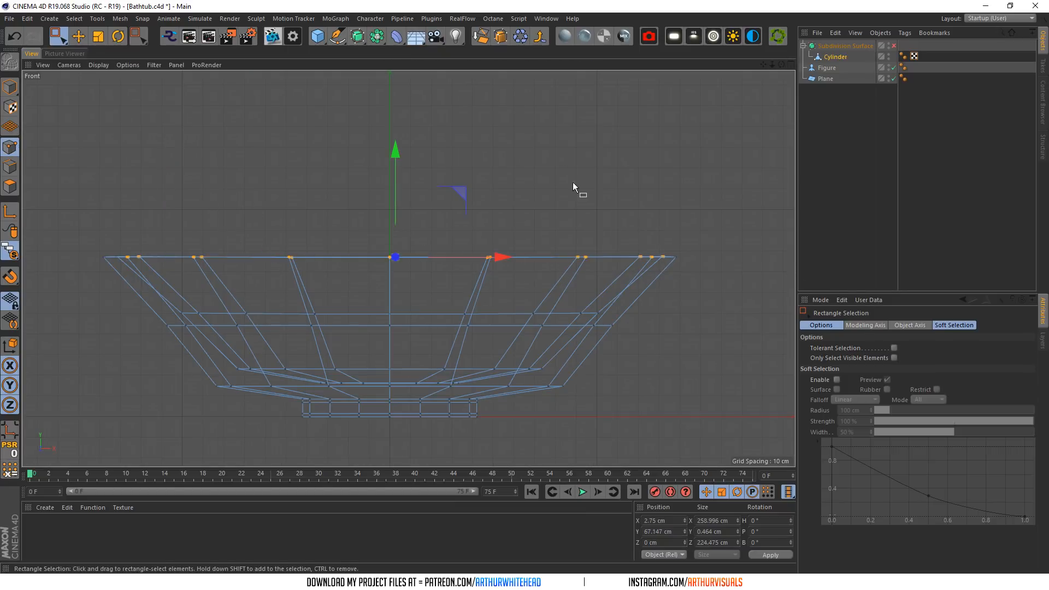
pyautogui.click(792, 64)
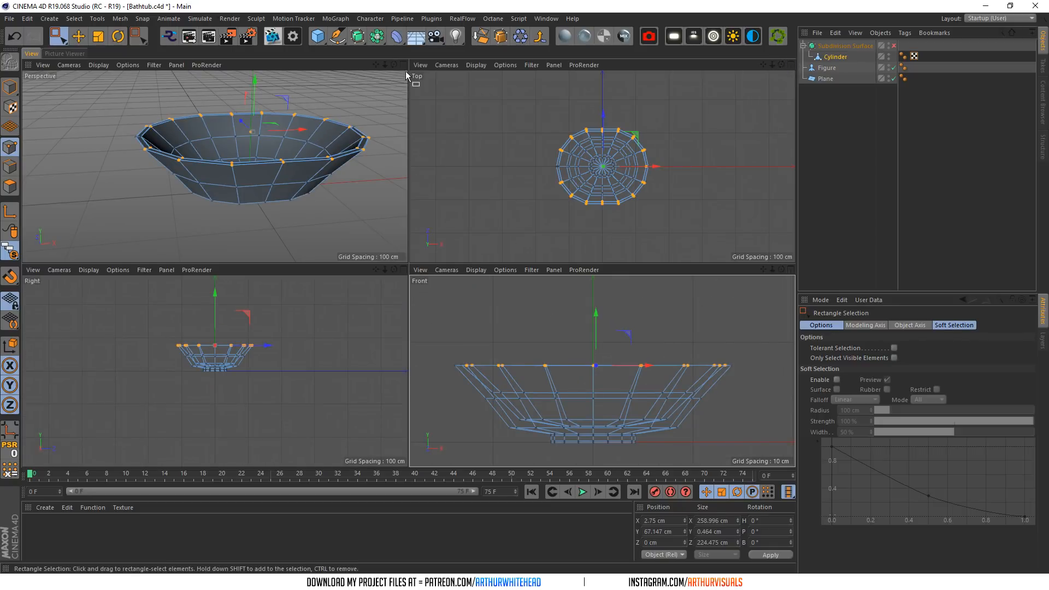
pyautogui.moveTo(393, 65); pyautogui.dragTo(382, 109)
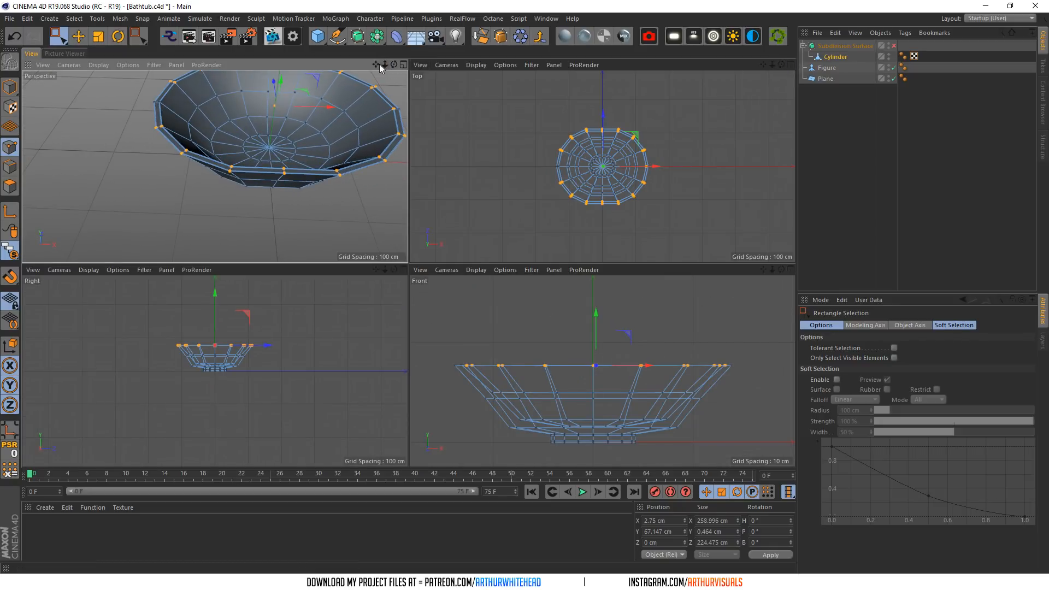
pyautogui.moveTo(380, 68); pyautogui.dragTo(355, 66)
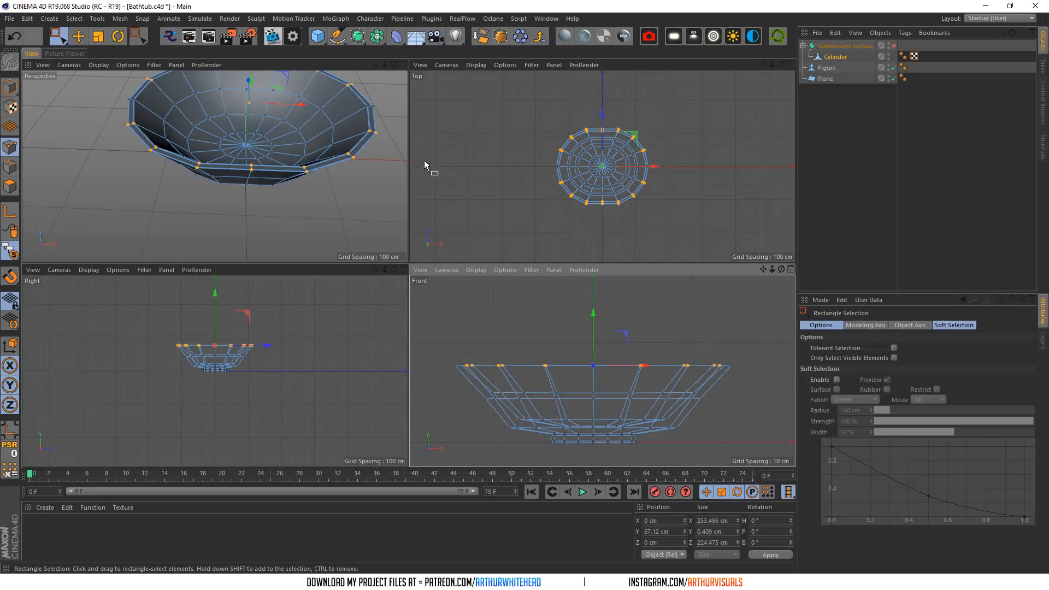
pyautogui.click(790, 269)
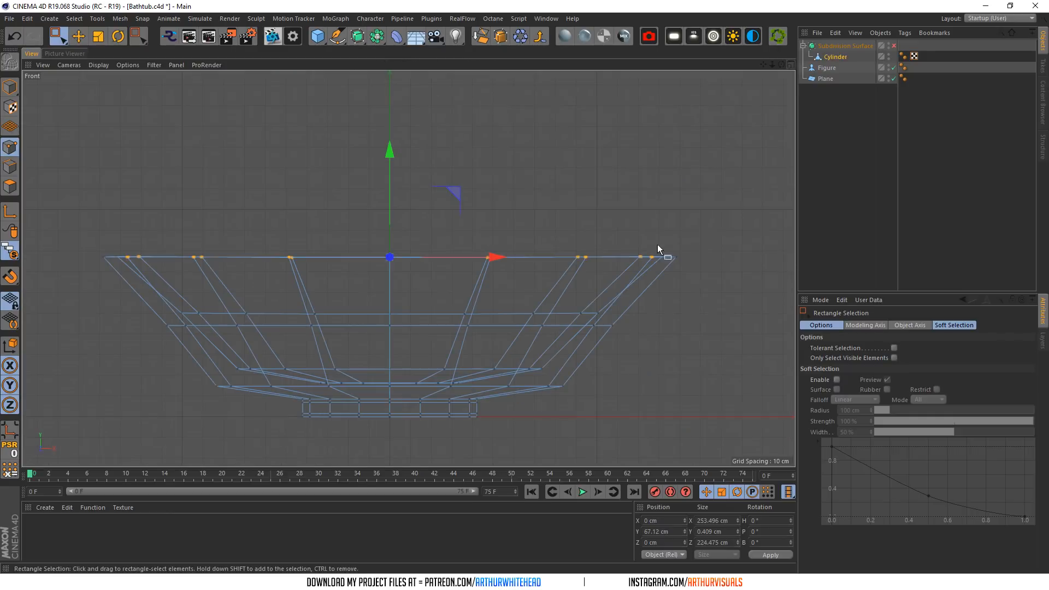
# - Lower the selected rim points about 2.7 cm, deselect the points nearest both ends, and lower the remaining ones further
pyautogui.moveTo(389, 155); pyautogui.dragTo(394, 163)
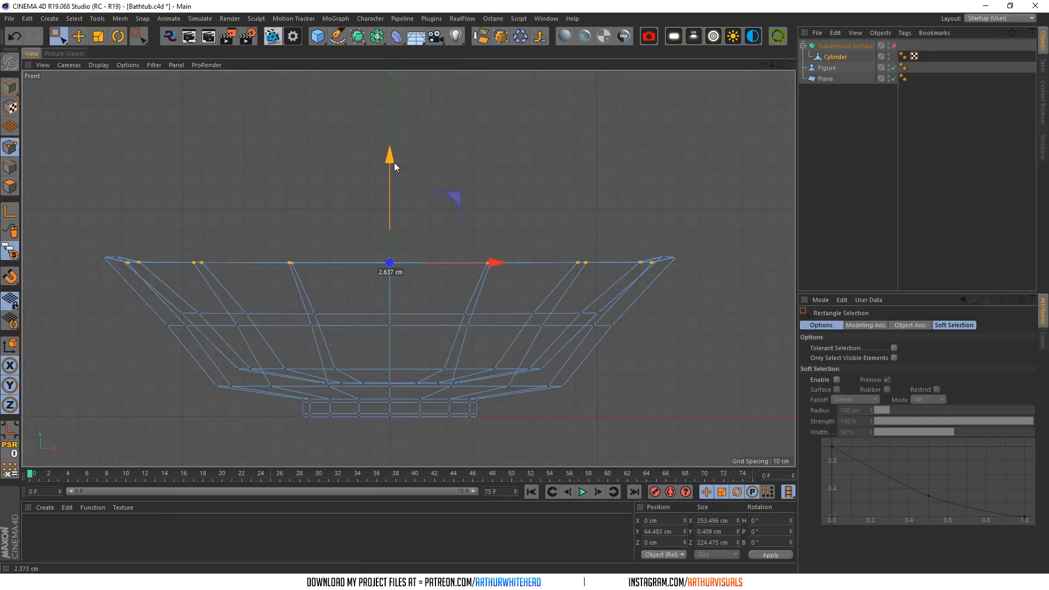
pyautogui.keyDown('ctrl'); pyautogui.moveTo(173, 230); pyautogui.dragTo(101, 285); pyautogui.keyUp('ctrl')
pyautogui.keyDown('ctrl'); pyautogui.moveTo(683, 222); pyautogui.dragTo(608, 288); pyautogui.keyUp('ctrl')
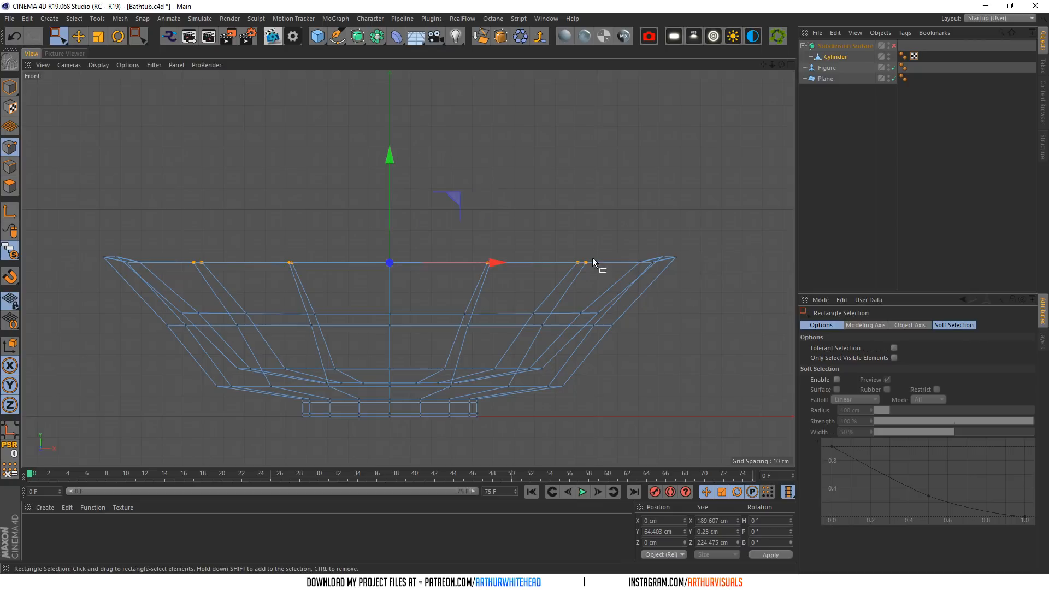
pyautogui.moveTo(391, 165); pyautogui.dragTo(391, 174)
# - Narrow the rim point selection toward the middle twice, lowering it each time until the centre points sit at about Y 55.8 cm
pyautogui.keyDown('ctrl'); pyautogui.moveTo(223, 222); pyautogui.dragTo(180, 287); pyautogui.keyUp('ctrl')
pyautogui.keyDown('ctrl'); pyautogui.moveTo(575, 222); pyautogui.dragTo(637, 292); pyautogui.keyUp('ctrl')
pyautogui.moveTo(389, 169); pyautogui.dragTo(390, 170)
pyautogui.keyDown('ctrl'); pyautogui.moveTo(590, 237); pyautogui.dragTo(393, 292); pyautogui.keyUp('ctrl')
pyautogui.keyDown('ctrl'); pyautogui.moveTo(292, 245); pyautogui.dragTo(249, 292); pyautogui.keyUp('ctrl')
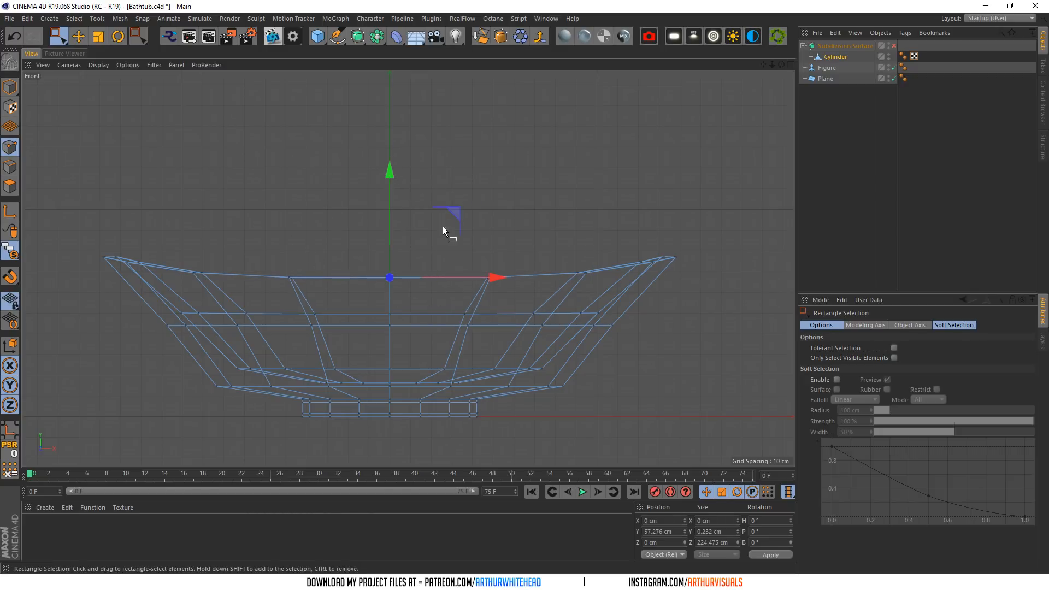
pyautogui.moveTo(394, 170); pyautogui.dragTo(393, 172)
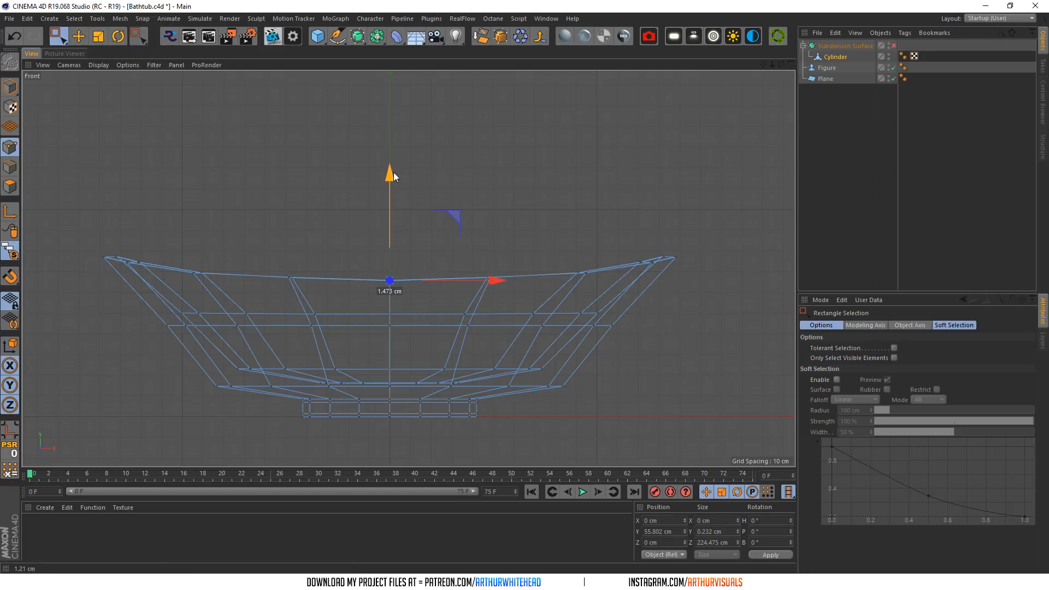
# - Enable the Subdivision Surface to examine the curved rim from several angles in the perspective view, and disable it again
pyautogui.click(783, 65)
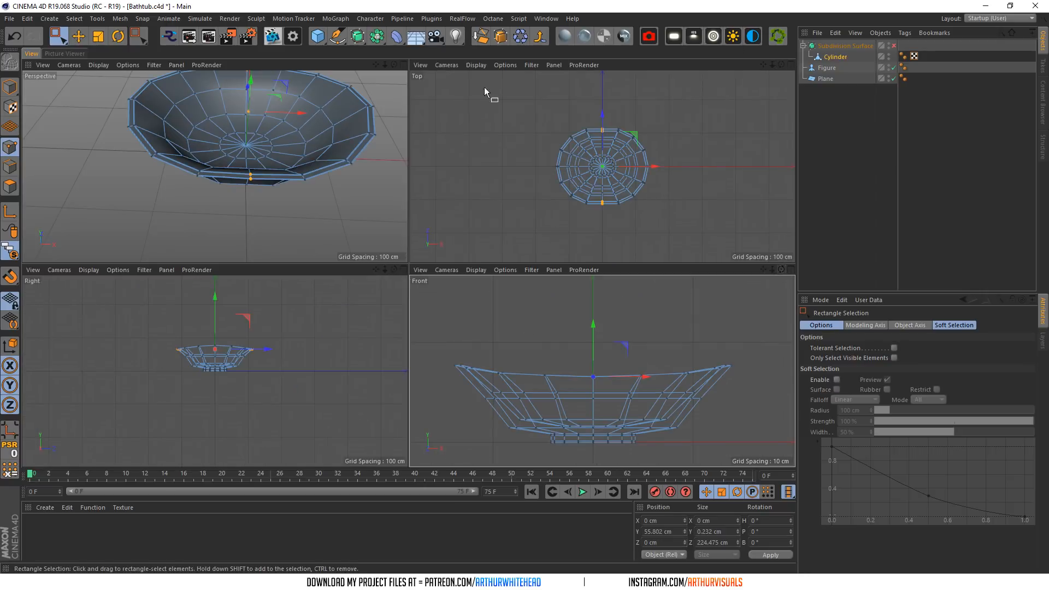
pyautogui.click(403, 65)
pyautogui.click(893, 45)
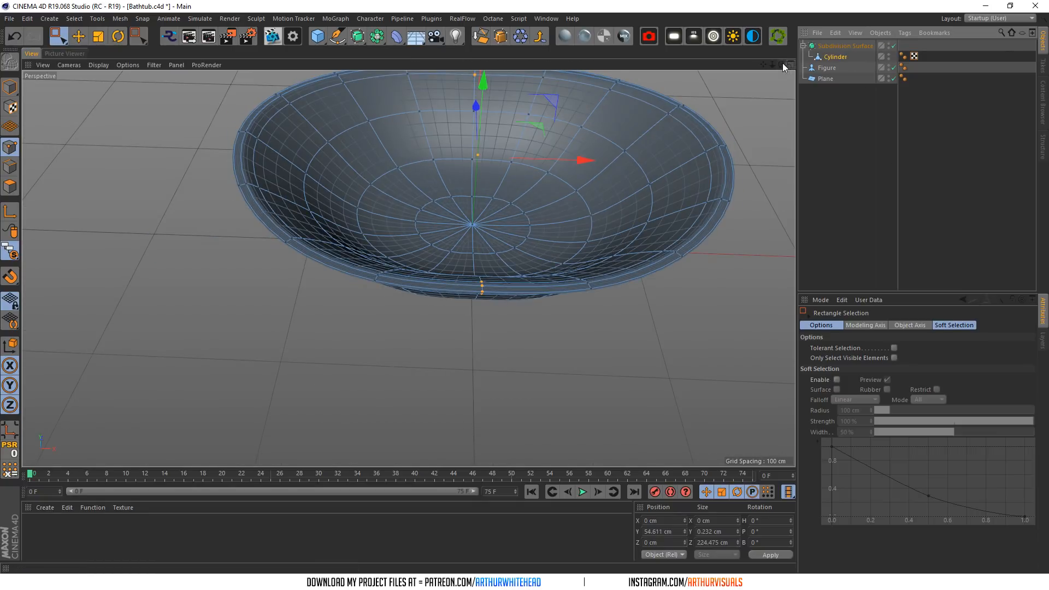
pyautogui.moveTo(781, 65); pyautogui.dragTo(781, 16)
pyautogui.click(821, 120)
pyautogui.scroll(-3, 607, 114)
pyautogui.moveTo(781, 65); pyautogui.dragTo(781, 153)
pyautogui.scroll(5, 549, 189)
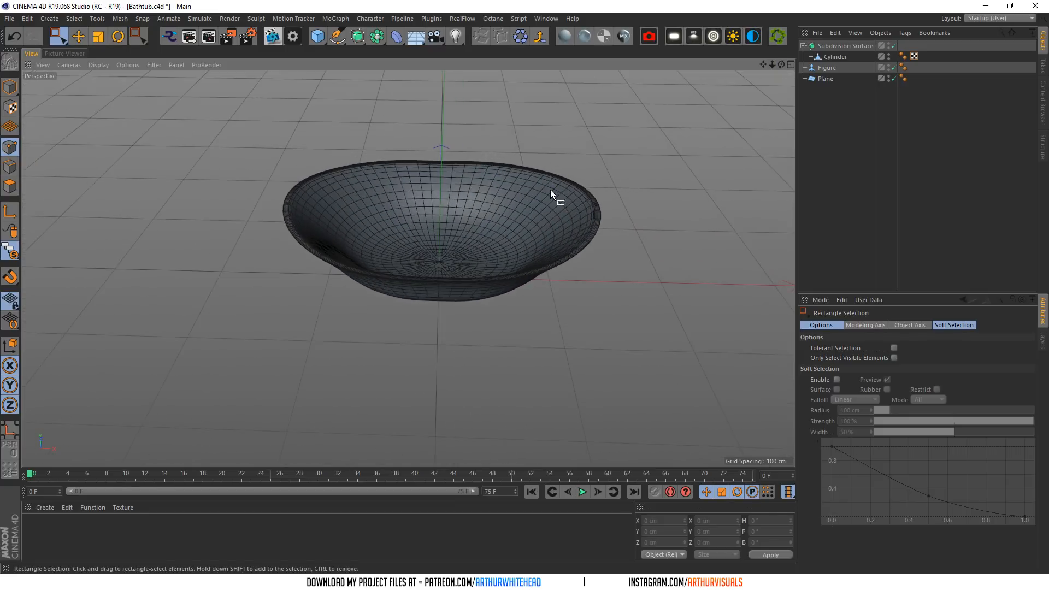
pyautogui.click(893, 46)
pyautogui.click(835, 57)
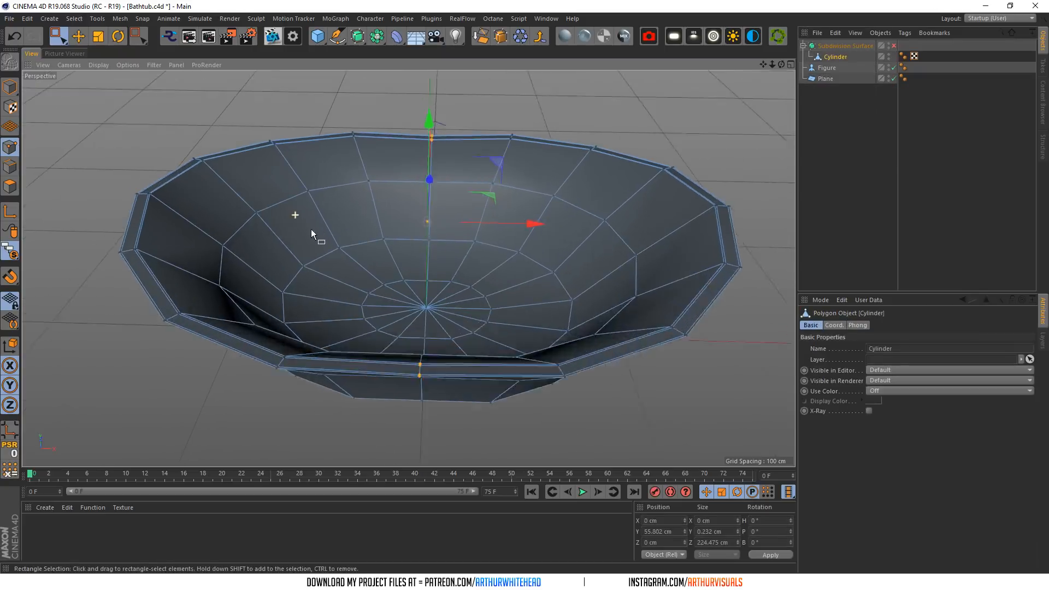
pyautogui.scroll(3, 382, 234)
pyautogui.click(10, 187)
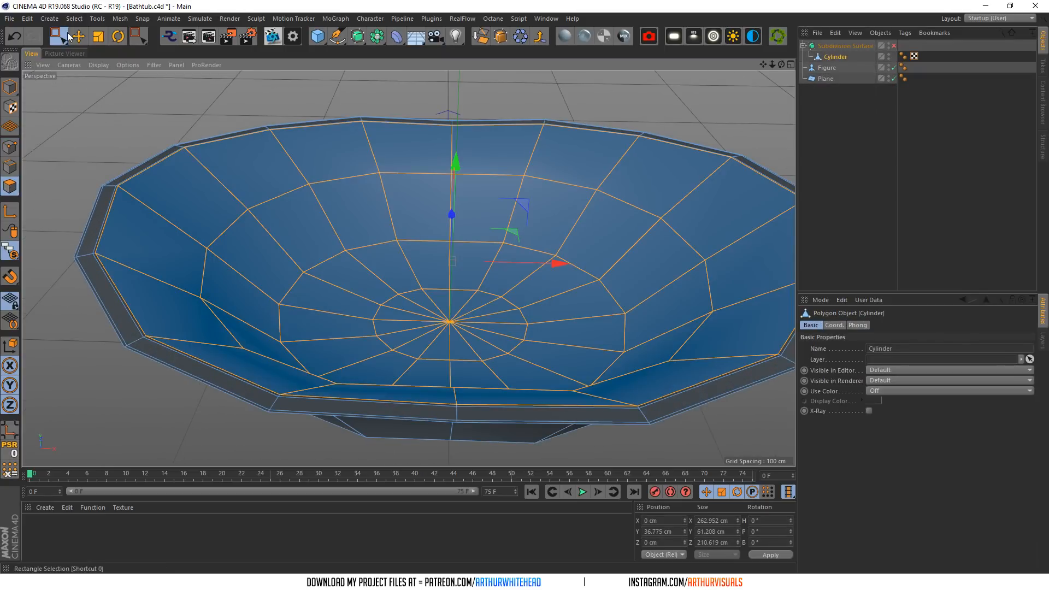
pyautogui.scroll(-3, 355, 187)
pyautogui.hotkey('ctrl', 'a')
pyautogui.rightClick(378, 309)
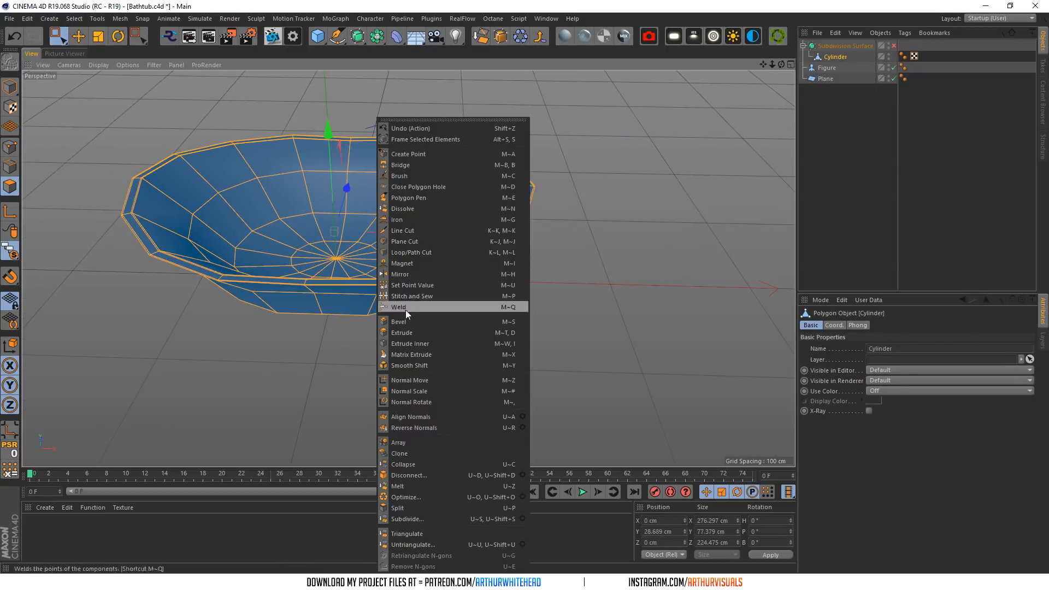
pyautogui.click(405, 405)
pyautogui.scroll(4, 189, 192)
pyautogui.scroll(-2, 172, 187)
pyautogui.scroll(2, 165, 182)
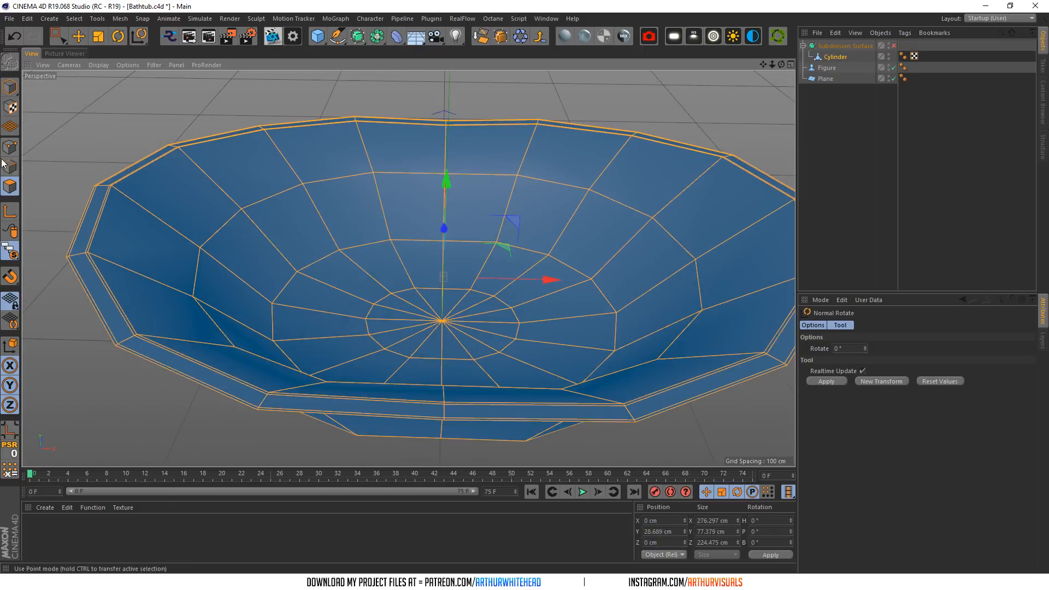
# - Select the edge loop on the inner side of the rim, scale it inward to widen the rim, and preview it smoothed
pyautogui.click(10, 166)
pyautogui.click(78, 37)
pyautogui.doubleClick(93, 234)
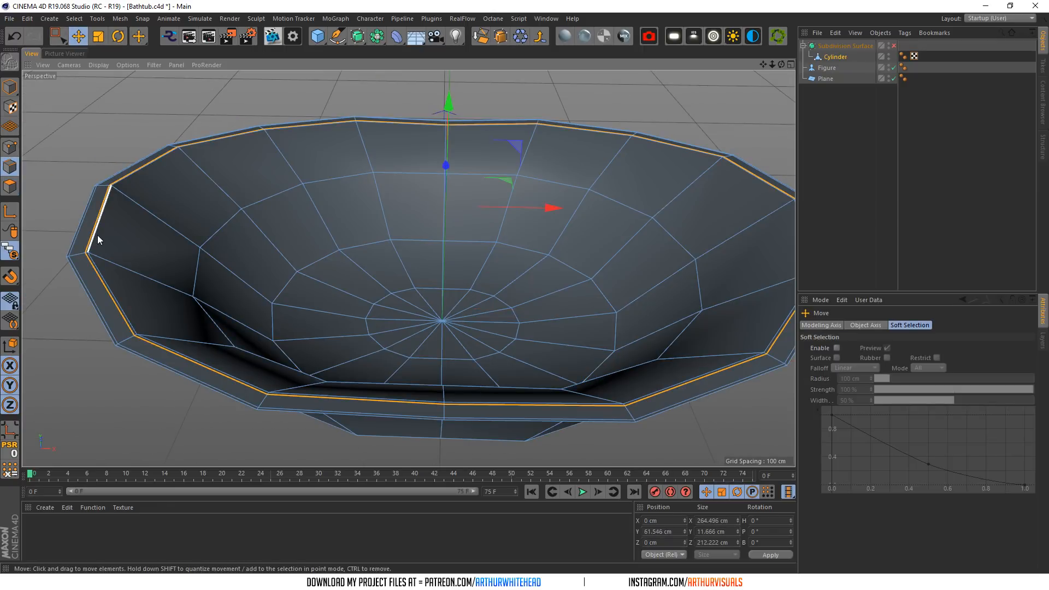
pyautogui.click(92, 39)
pyautogui.moveTo(507, 184); pyautogui.dragTo(485, 187)
pyautogui.click(852, 109)
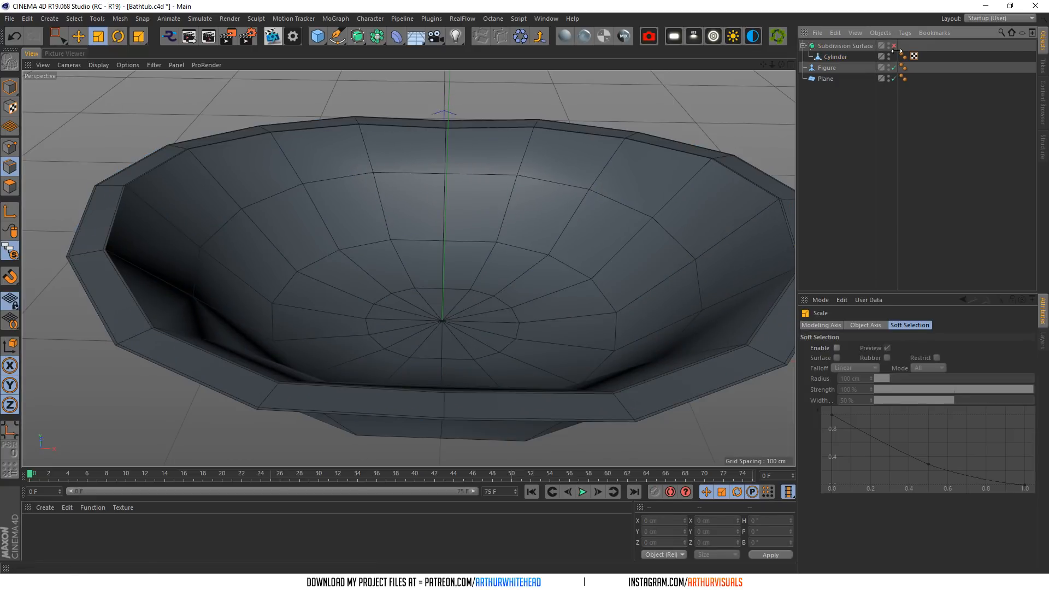
pyautogui.click(893, 45)
pyautogui.click(893, 46)
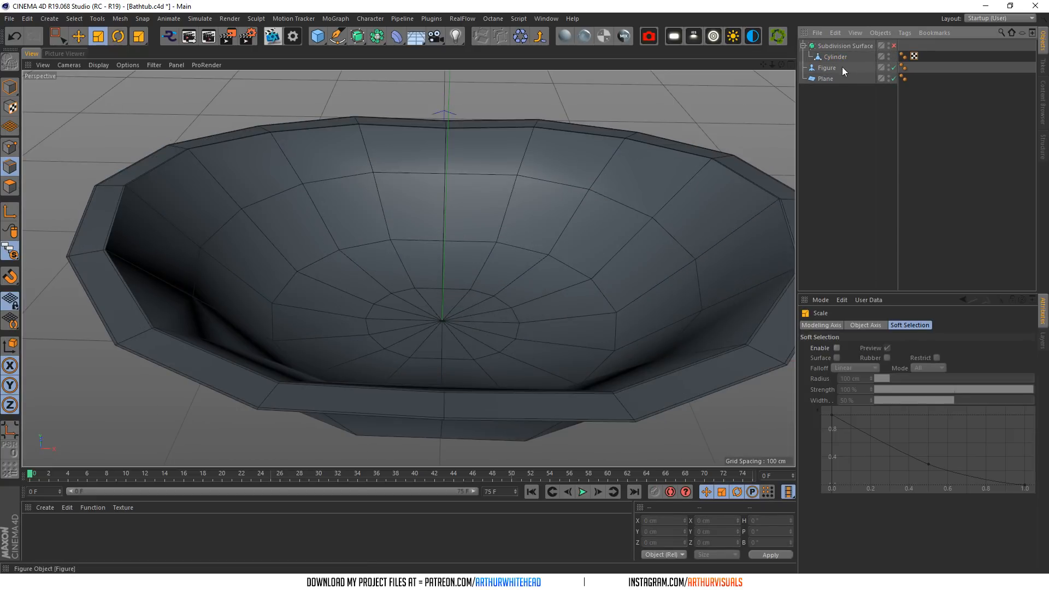
# - Scale the Cylinder's upper inner wall edge loop inward and check the shape with the Subdivision Surface temporarily enabled
pyautogui.click(835, 56)
pyautogui.doubleClick(225, 238)
pyautogui.moveTo(551, 230)
pyautogui.mouseDown()
pyautogui.moveTo(509, 227)
pyautogui.moveTo(533, 224)
pyautogui.mouseUp()
pyautogui.doubleClick(276, 310)
pyautogui.click(868, 104)
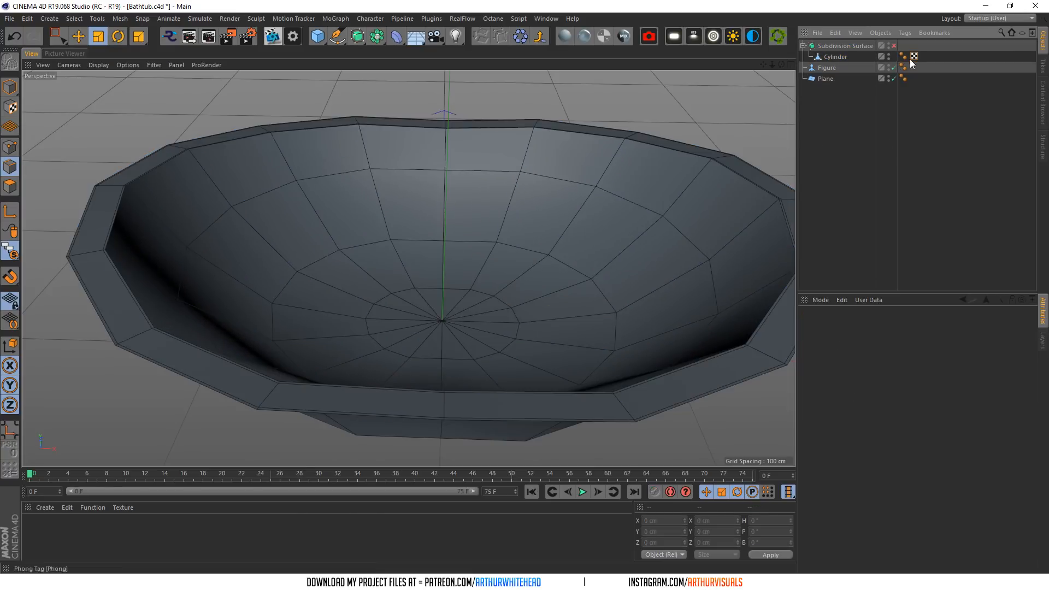
pyautogui.click(894, 46)
pyautogui.scroll(-5, 435, 243)
pyautogui.keyDown('alt'); pyautogui.moveTo(441, 252); pyautogui.dragTo(407, 268); pyautogui.keyUp('alt')
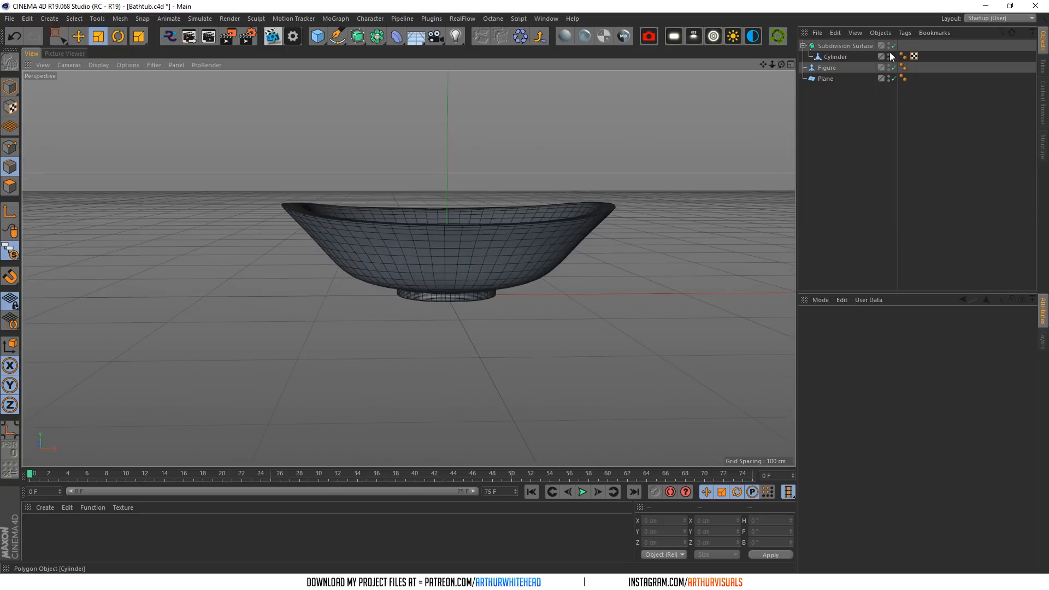
pyautogui.click(893, 46)
# - Try to box-select the Cylinder's rim edges in the perspective view and scale them inward
pyautogui.click(835, 57)
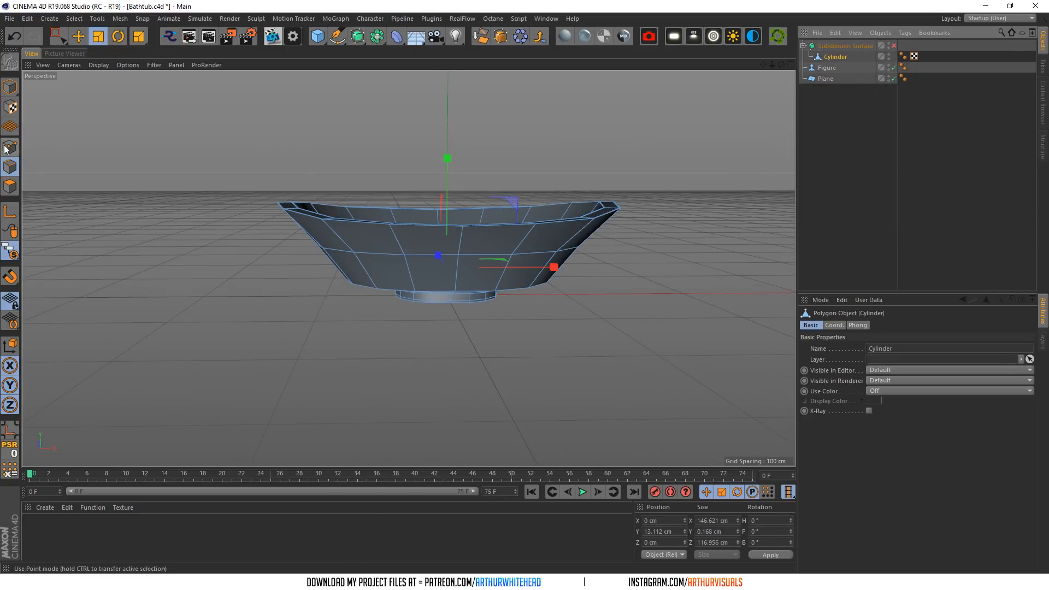
pyautogui.click(57, 36)
pyautogui.moveTo(644, 116); pyautogui.dragTo(250, 227)
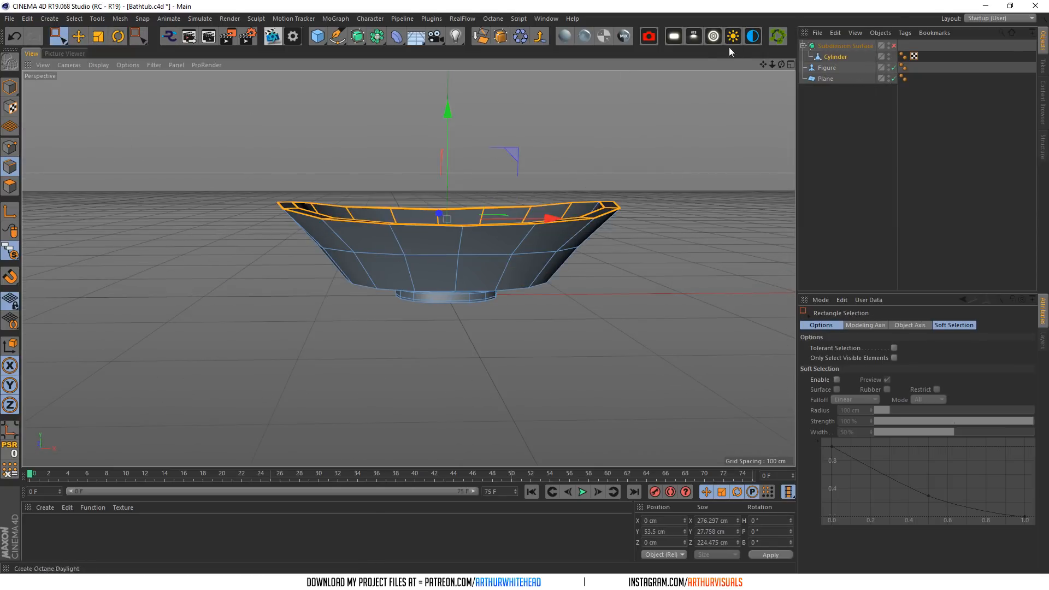
pyautogui.moveTo(779, 65); pyautogui.dragTo(726, 60)
pyautogui.keyDown('alt'); pyautogui.moveTo(408, 268); pyautogui.dragTo(334, 322); pyautogui.keyUp('alt')
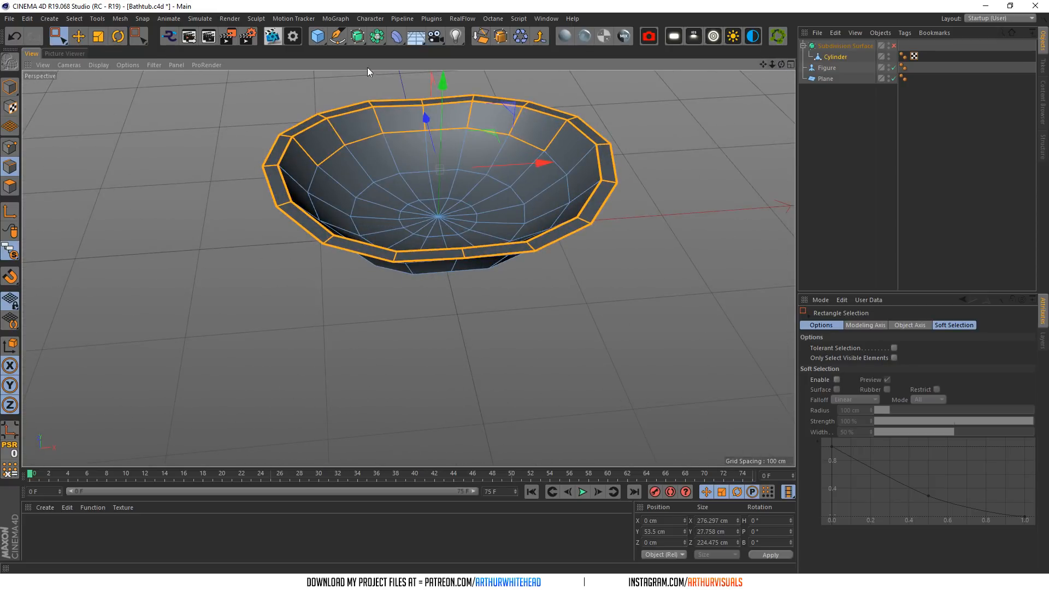
pyautogui.click(98, 36)
pyautogui.moveTo(496, 126); pyautogui.dragTo(470, 139)
# - Select all rim points in the front view and scale them inward to about 248 by 201 cm
pyautogui.click(791, 64)
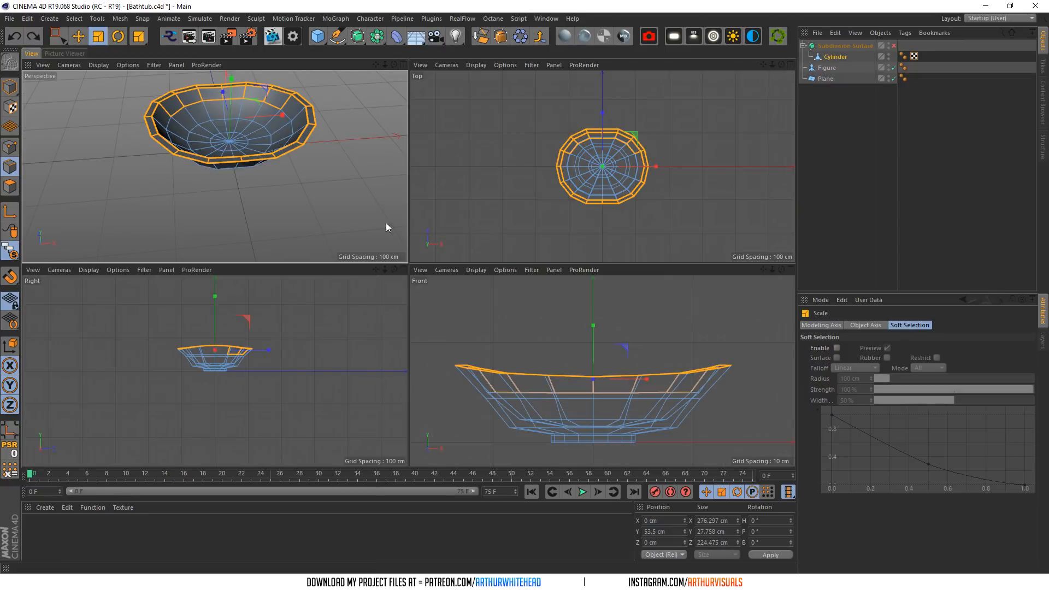
pyautogui.click(58, 36)
pyautogui.click(10, 147)
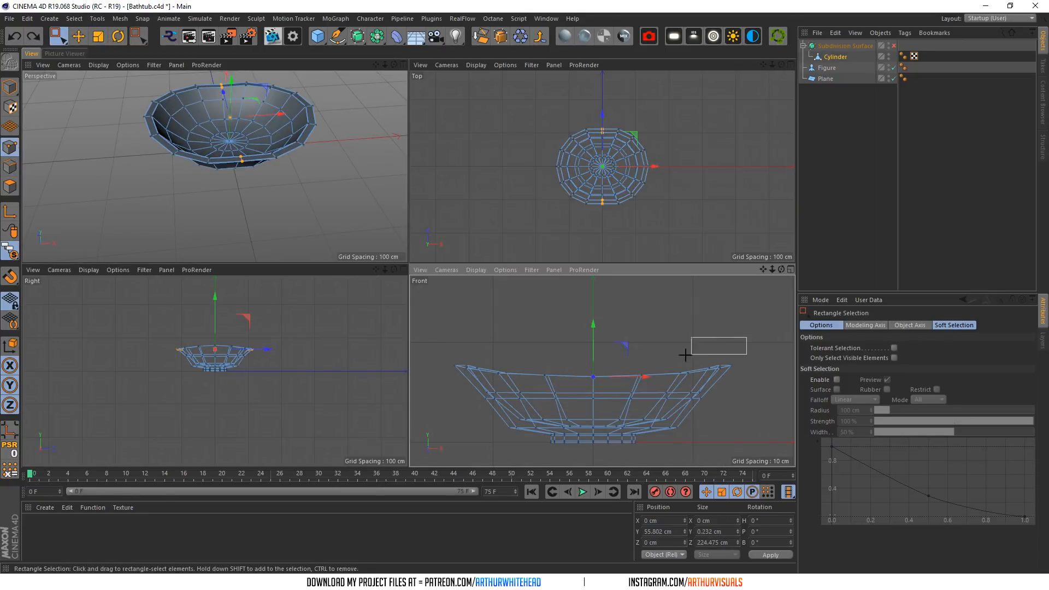
pyautogui.moveTo(558, 360); pyautogui.dragTo(445, 395)
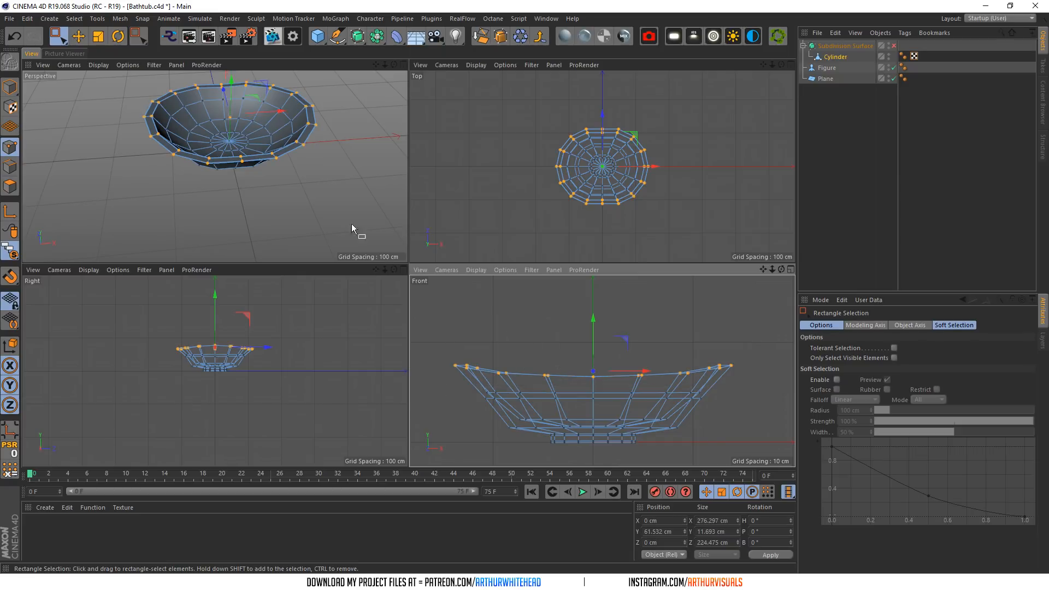
pyautogui.click(403, 65)
pyautogui.press('t')
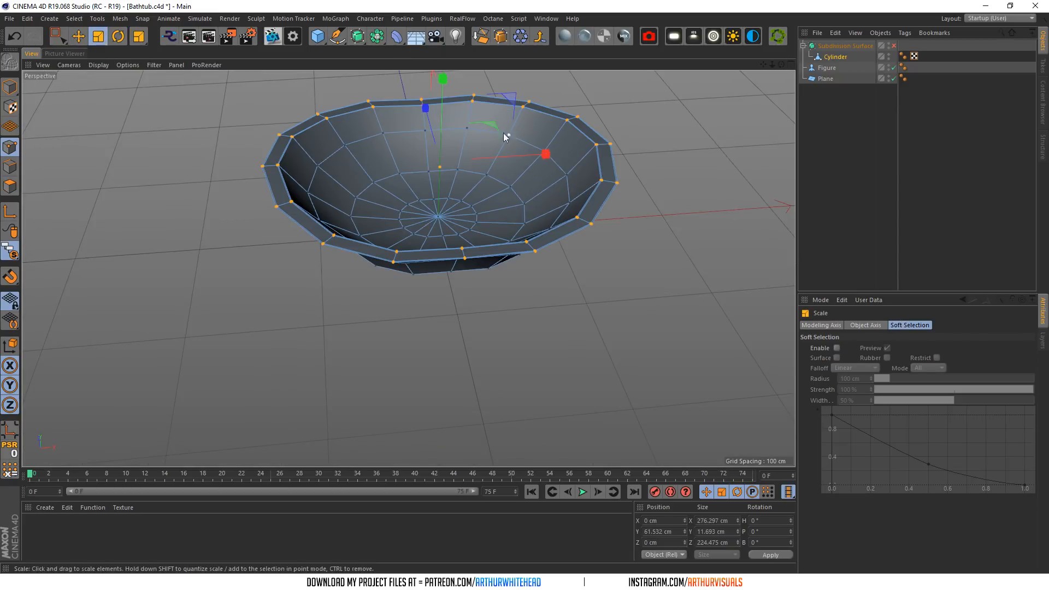
pyautogui.moveTo(485, 130); pyautogui.dragTo(449, 141)
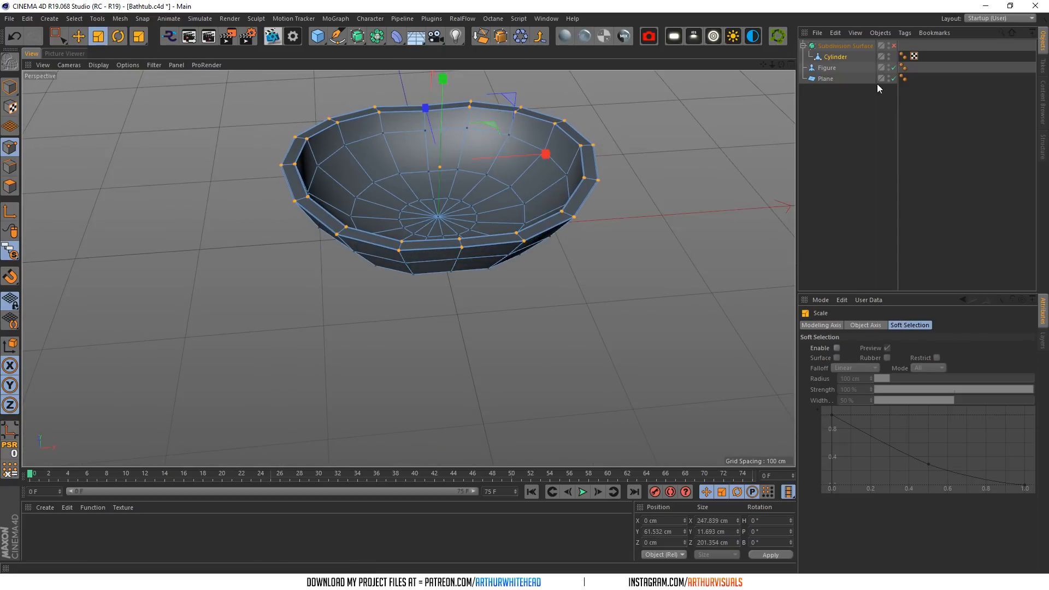
# - Enable the Subdivision Surface and view the narrowed tub from the side
pyautogui.click(881, 78)
pyautogui.click(896, 45)
pyautogui.click(893, 45)
pyautogui.moveTo(781, 64)
pyautogui.mouseDown()
pyautogui.moveTo(781, 16)
pyautogui.moveTo(781, 65)
pyautogui.mouseUp()
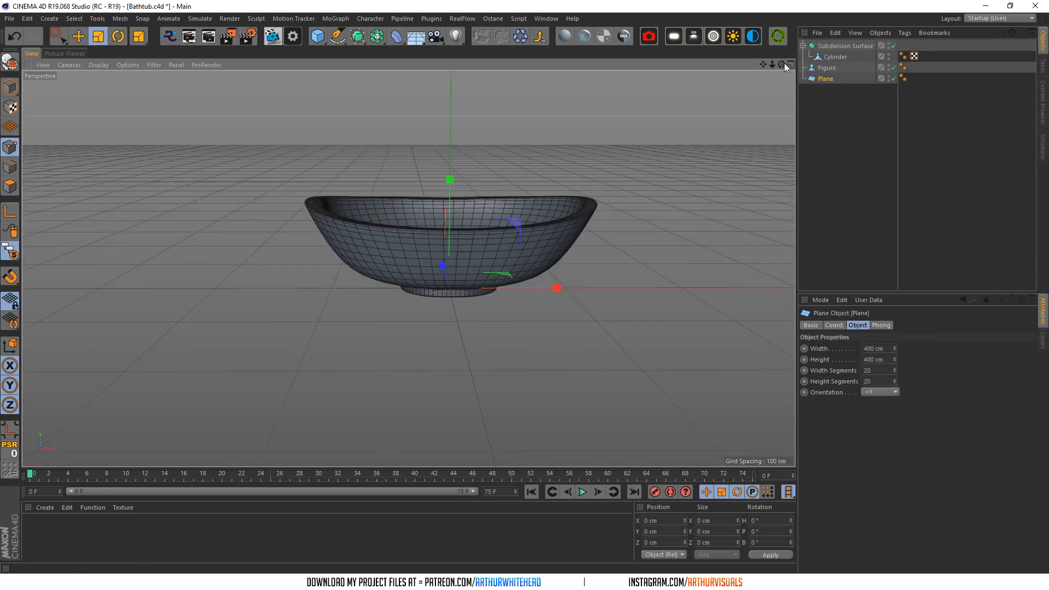
# - Select the inner and outer edge loops around the middle of the Cylinder's wall, leaving out the connecting vertical edges
pyautogui.click(835, 57)
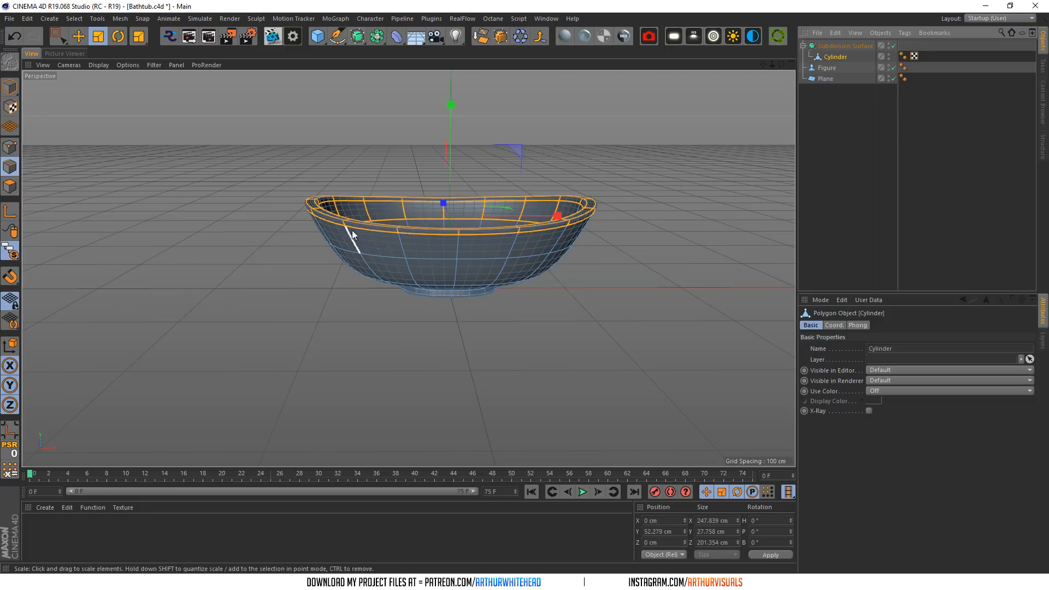
pyautogui.doubleClick(365, 249)
pyautogui.click(790, 65)
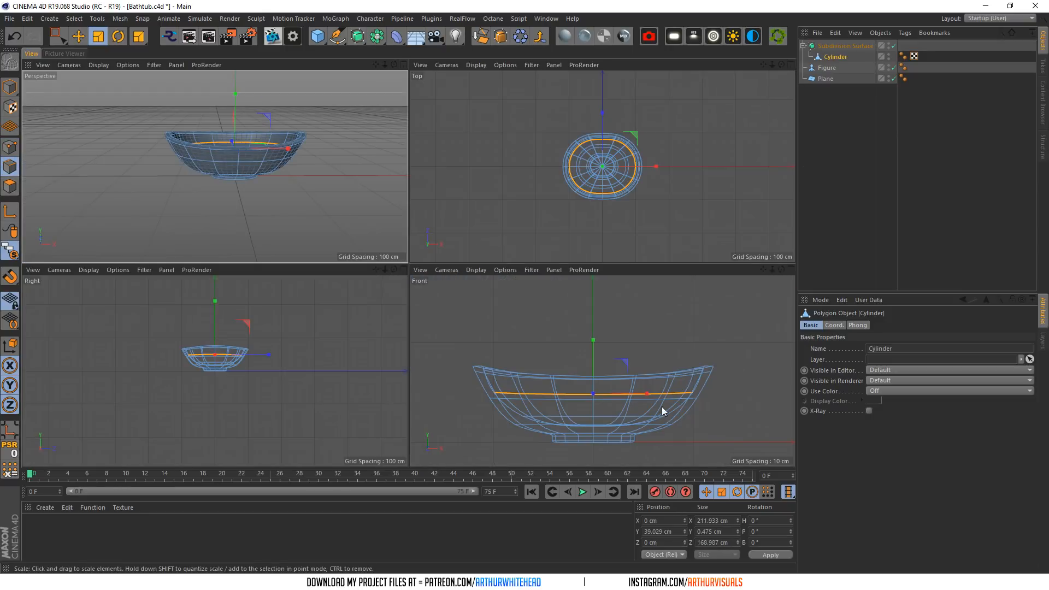
pyautogui.scroll(3, 636, 414)
pyautogui.press('0')
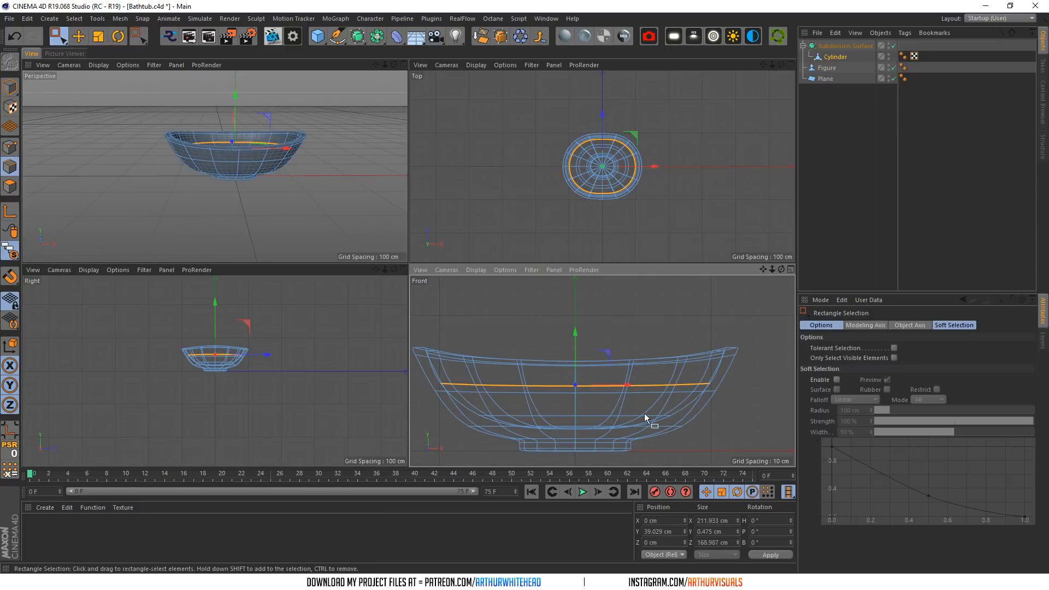
pyautogui.moveTo(704, 379); pyautogui.dragTo(401, 408)
pyautogui.moveTo(760, 377); pyautogui.dragTo(407, 416)
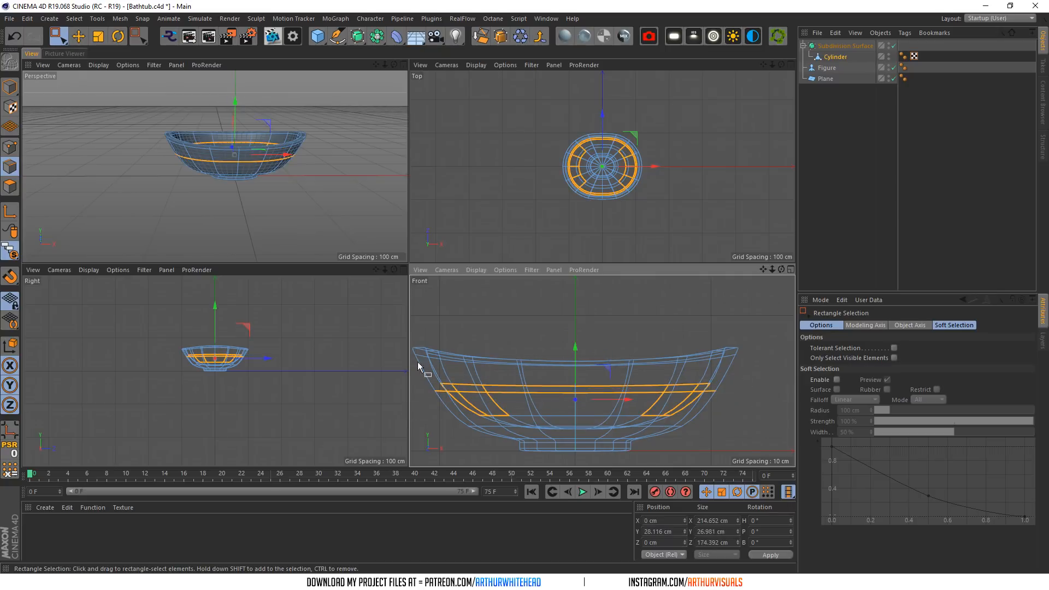
pyautogui.moveTo(751, 373); pyautogui.dragTo(407, 411)
# - Scale the two selected wall loops inward to about 201 by 163 cm and check the tub in the perspective view
pyautogui.press('t')
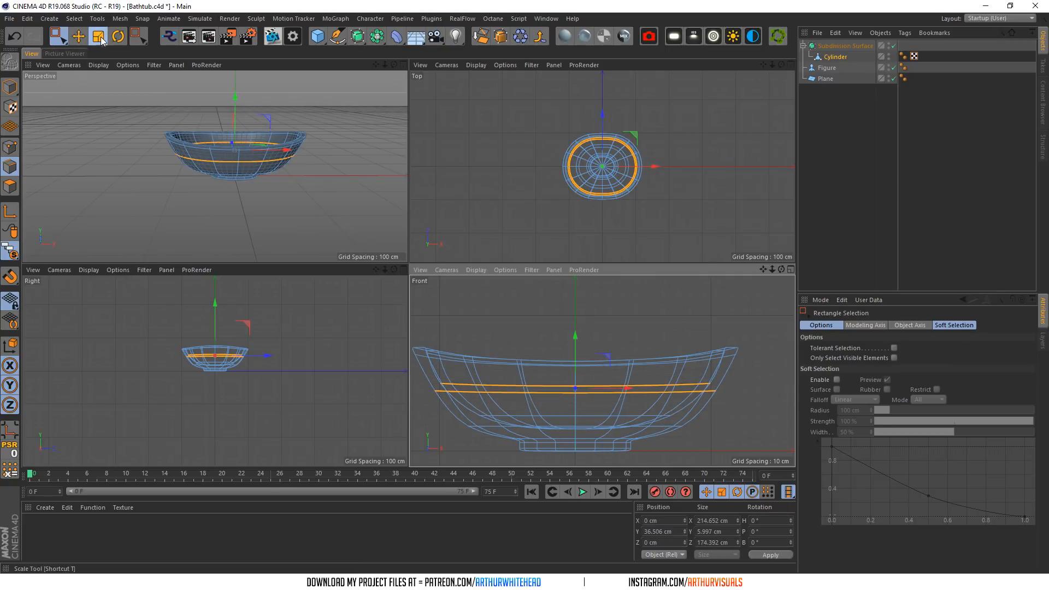
pyautogui.moveTo(260, 145); pyautogui.dragTo(231, 152)
pyautogui.moveTo(394, 65)
pyautogui.mouseDown()
pyautogui.moveTo(389, 77)
pyautogui.moveTo(384, 64)
pyautogui.moveTo(401, 68)
pyautogui.mouseUp()
pyautogui.click(403, 65)
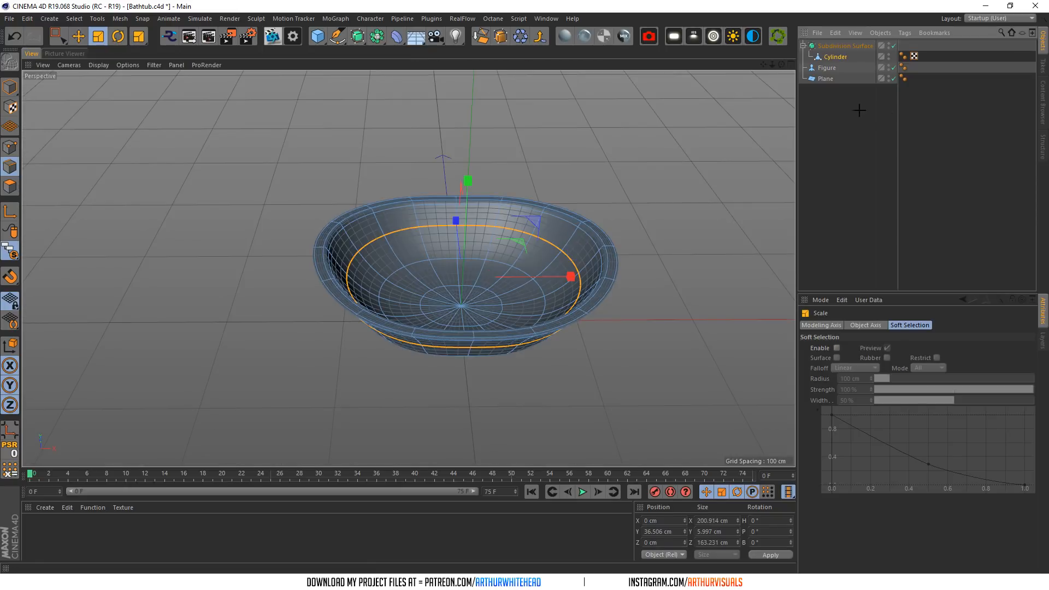
pyautogui.moveTo(780, 64)
pyautogui.mouseDown()
pyautogui.moveTo(781, 49)
pyautogui.moveTo(780, 64)
pyautogui.mouseUp()
# - With the Subdivision Surface disabled, scale a further edge loop inside the tub inward, and re-enable the smoothing
pyautogui.click(893, 46)
pyautogui.click(828, 67)
pyautogui.scroll(2, 453, 278)
pyautogui.click(833, 56)
pyautogui.scroll(4, 448, 263)
pyautogui.doubleClick(444, 263)
pyautogui.keyDown('alt'); pyautogui.moveTo(408, 268); pyautogui.dragTo(405, 264); pyautogui.keyUp('alt')
pyautogui.moveTo(519, 288); pyautogui.dragTo(466, 290)
pyautogui.click(875, 103)
pyautogui.click(893, 45)
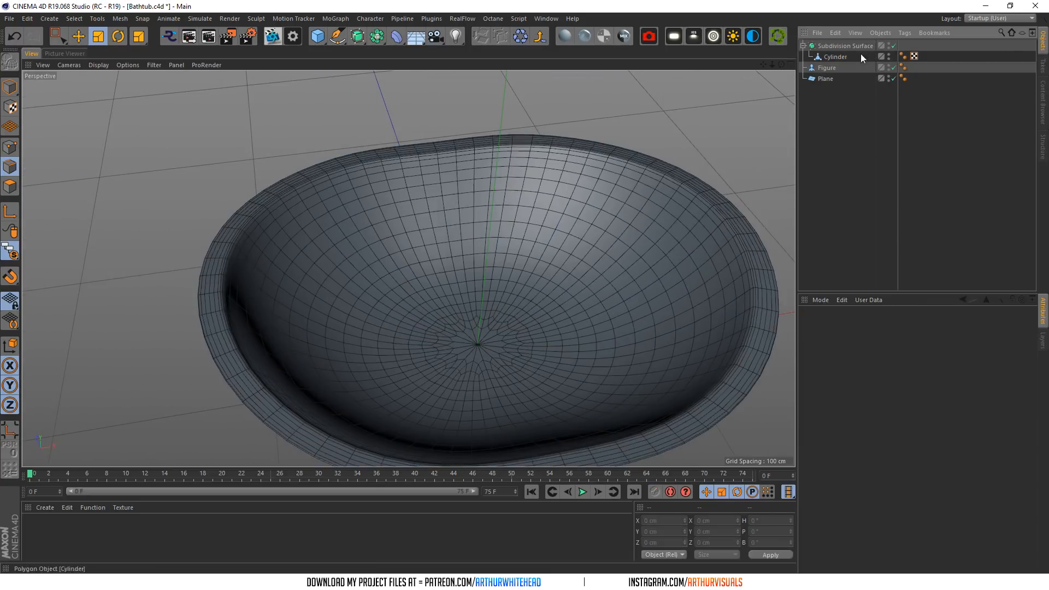
# - Turn off solo mode to show the whole scene, and delete the Figure
pyautogui.keyDown('alt'); pyautogui.moveTo(407, 270); pyautogui.dragTo(408, 268); pyautogui.keyUp('alt')
pyautogui.moveTo(772, 65); pyautogui.dragTo(782, 60)
pyautogui.scroll(-3, 384, 211)
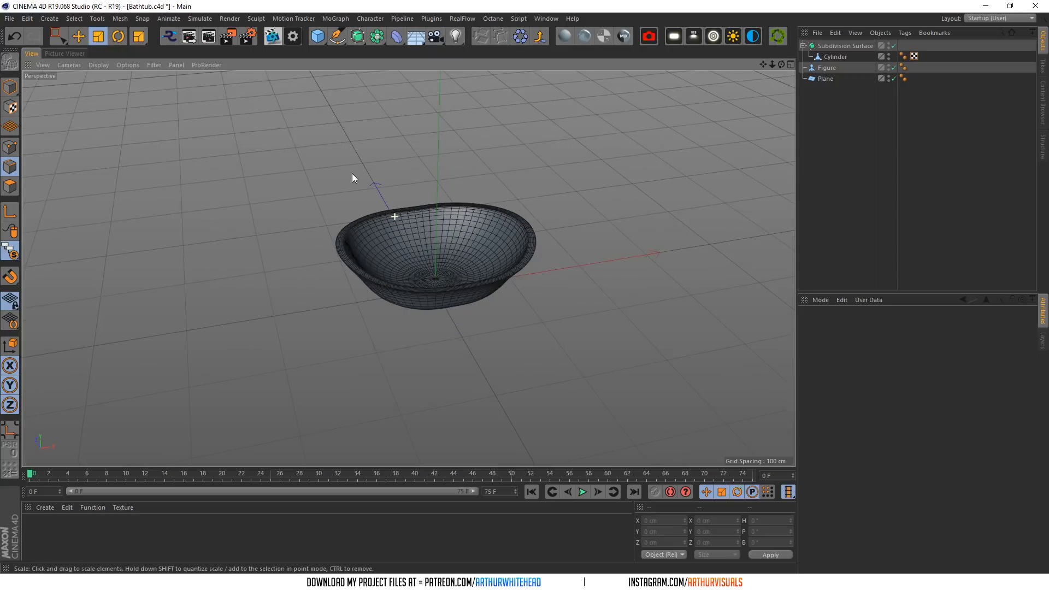
pyautogui.click(10, 251)
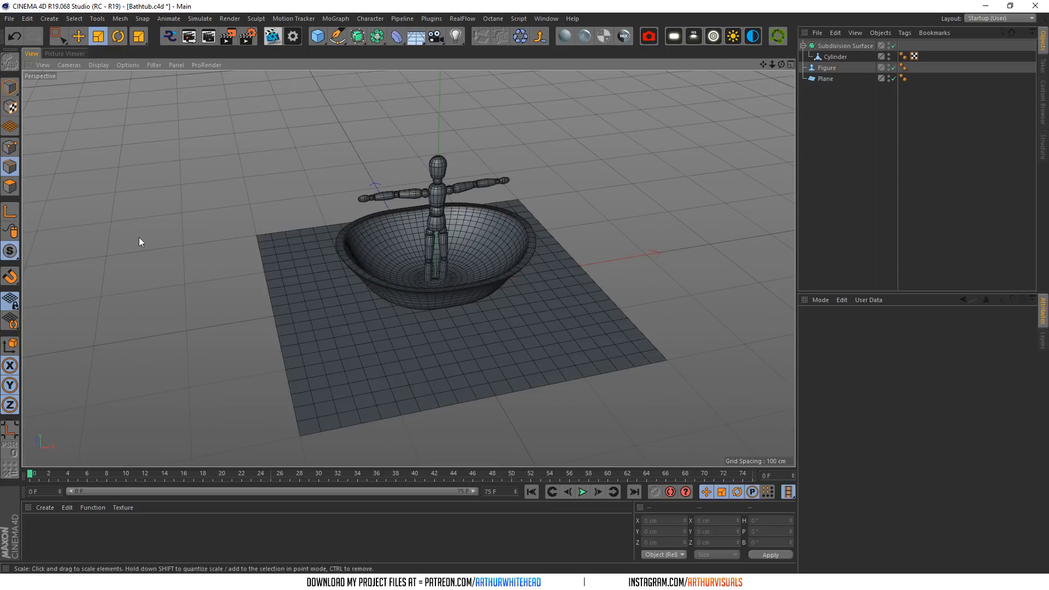
pyautogui.click(825, 67)
pyautogui.press('Delete')
# - Move the Plane forward along Z so the bathtub stands near its back edge
pyautogui.click(827, 66)
pyautogui.click(78, 36)
pyautogui.moveTo(409, 249); pyautogui.dragTo(432, 274)
pyautogui.moveTo(427, 271); pyautogui.dragTo(434, 280)
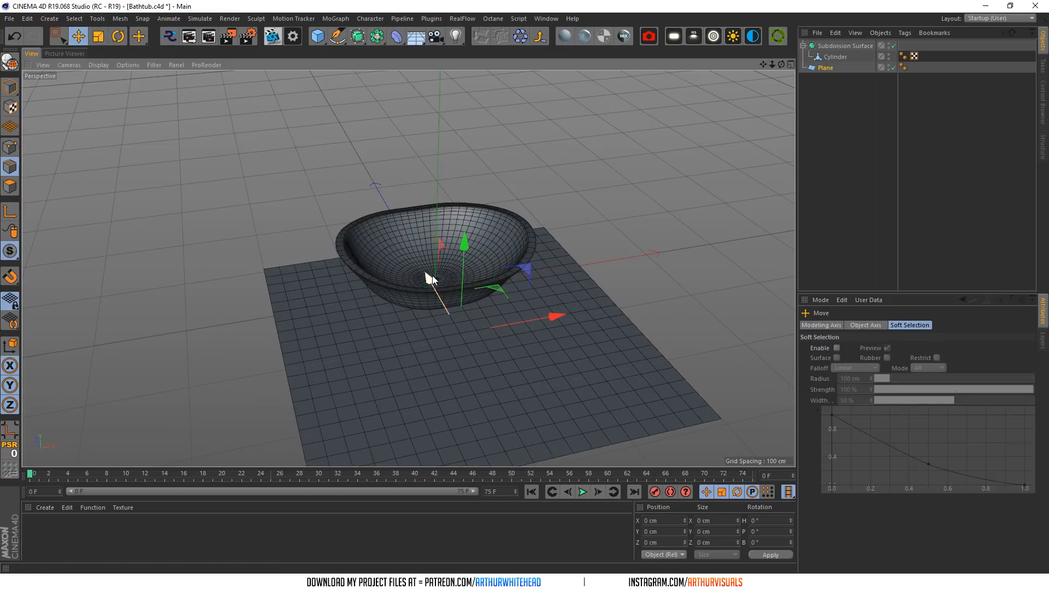
# - Set the Plane's width and height segments to 1 and its width to 800 cm
pyautogui.click(841, 67)
pyautogui.moveTo(877, 381)
pyautogui.mouseDown()
pyautogui.moveTo(848, 376)
pyautogui.moveTo(861, 371)
pyautogui.mouseUp()
pyautogui.write('11')
pyautogui.click(875, 349)
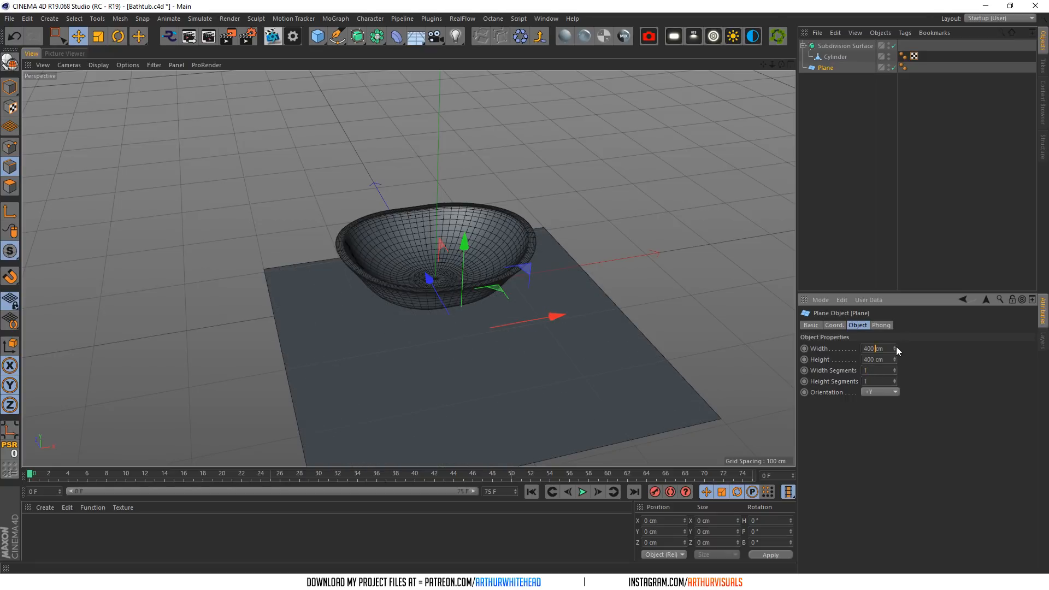
pyautogui.moveTo(780, 64); pyautogui.dragTo(788, 212)
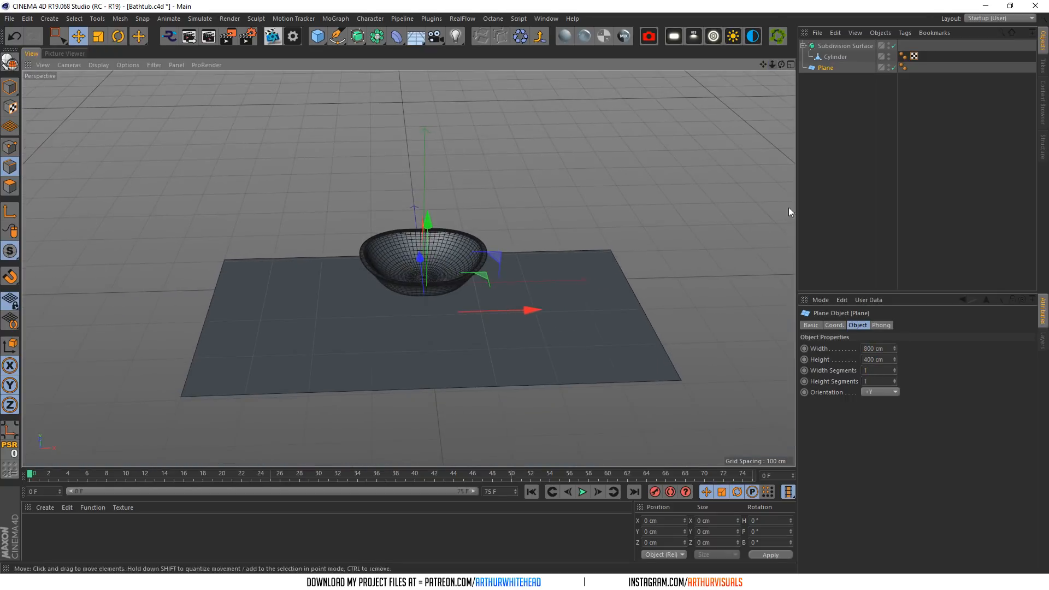
# - Try a Plane width of 700 cm, and set it back to 800 cm
pyautogui.moveTo(869, 348); pyautogui.dragTo(864, 348)
pyautogui.write('7')
pyautogui.click(870, 358)
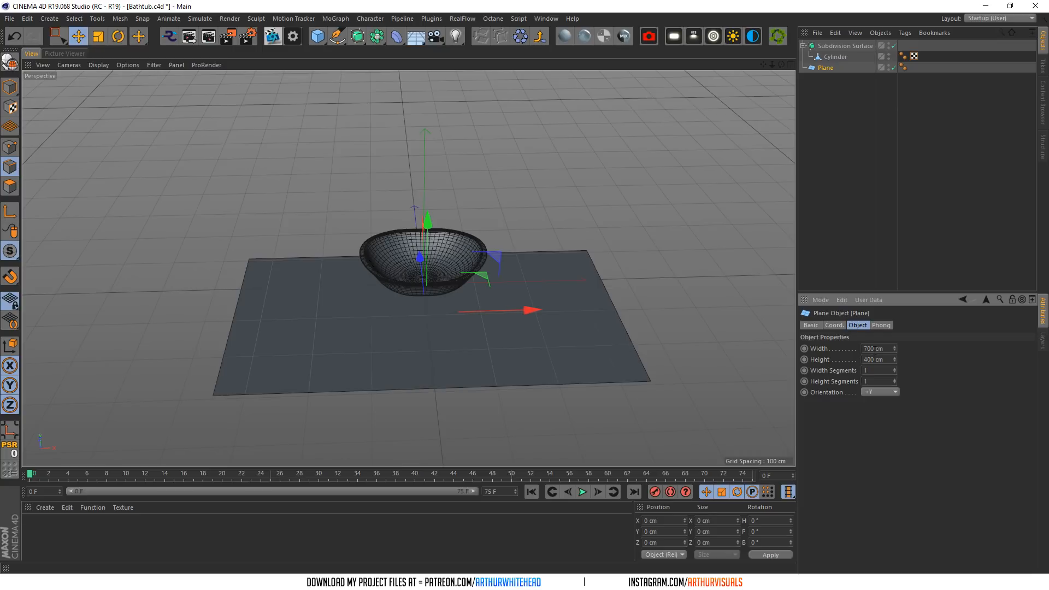
pyautogui.moveTo(867, 348); pyautogui.dragTo(862, 348)
pyautogui.write('8')
pyautogui.press('Return')
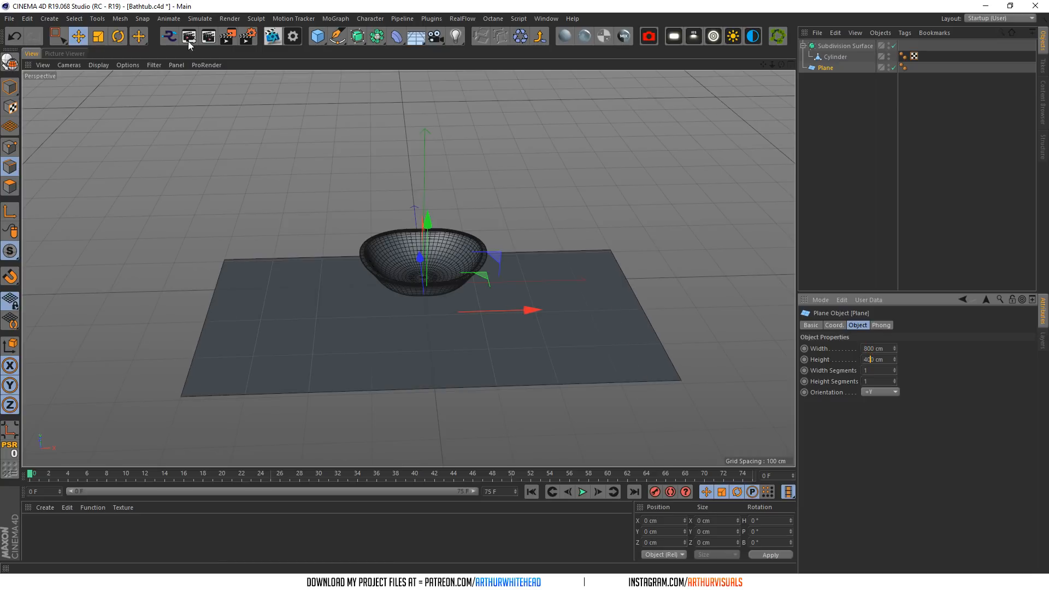
# - Make the Plane editable and move its front edge outward to Z -450 cm
pyautogui.press('c')
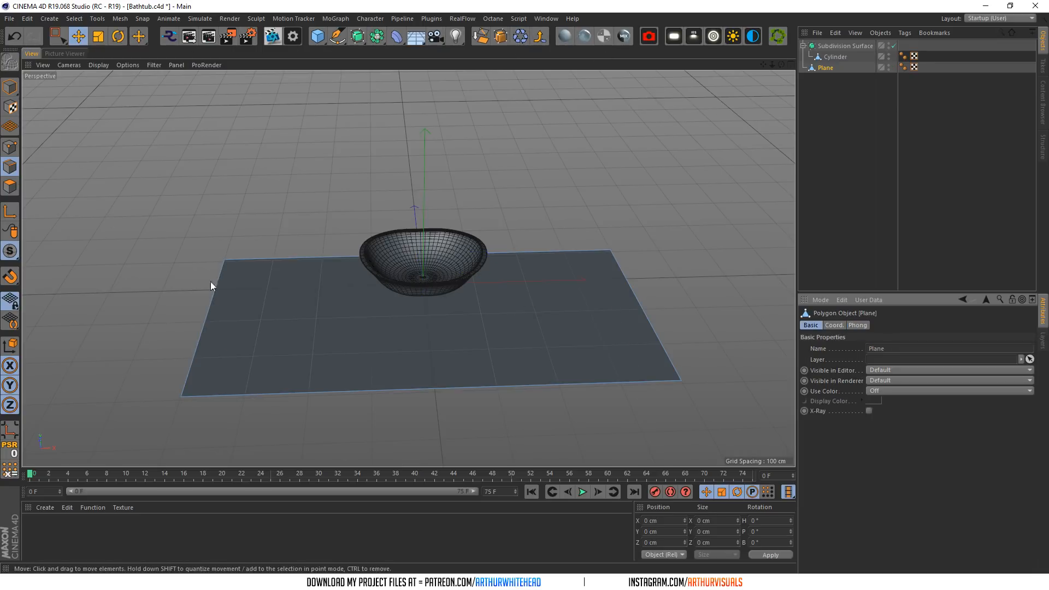
pyautogui.click(349, 391)
pyautogui.moveTo(425, 326); pyautogui.dragTo(462, 443)
pyautogui.scroll(-5, 486, 371)
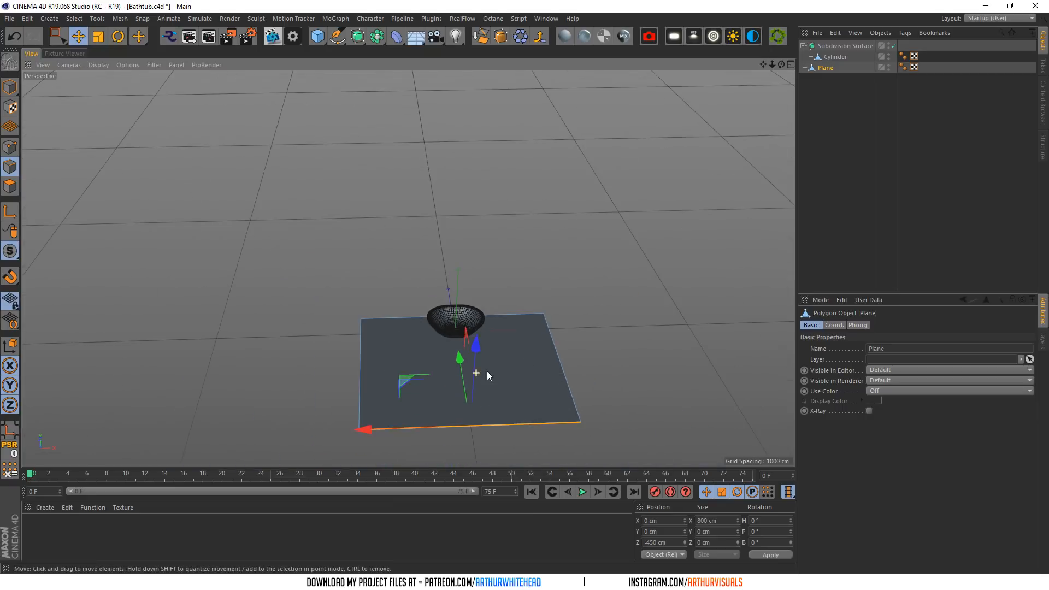
pyautogui.scroll(5, 486, 376)
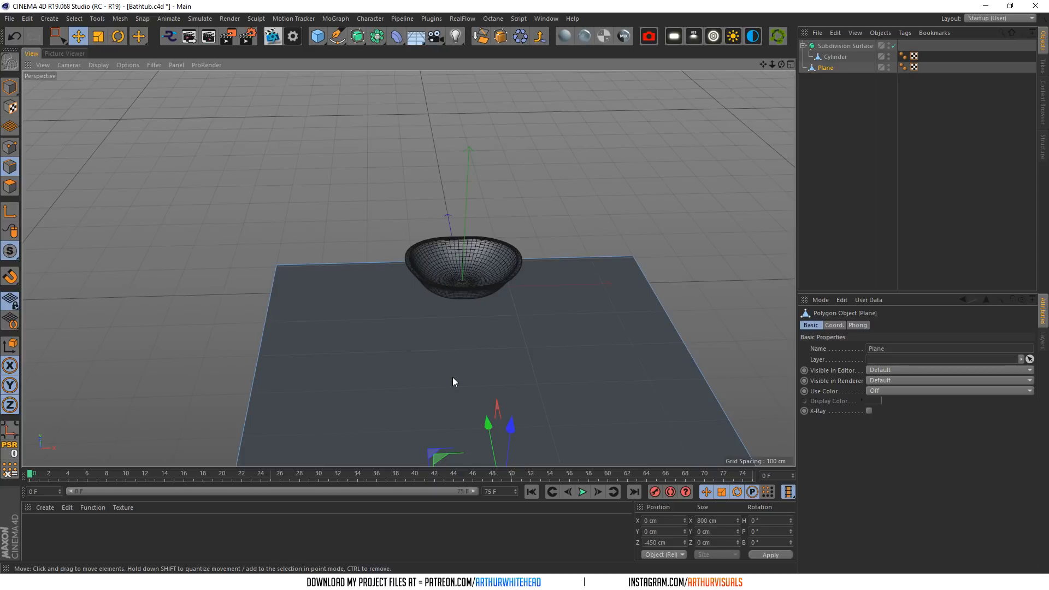
# - Save the scene, select the floor Plane's back edge, try extruding it, and undo that extrusion
pyautogui.hotkey('ctrl', 's')
pyautogui.click(449, 229)
pyautogui.click(323, 267)
pyautogui.rightClick(348, 280)
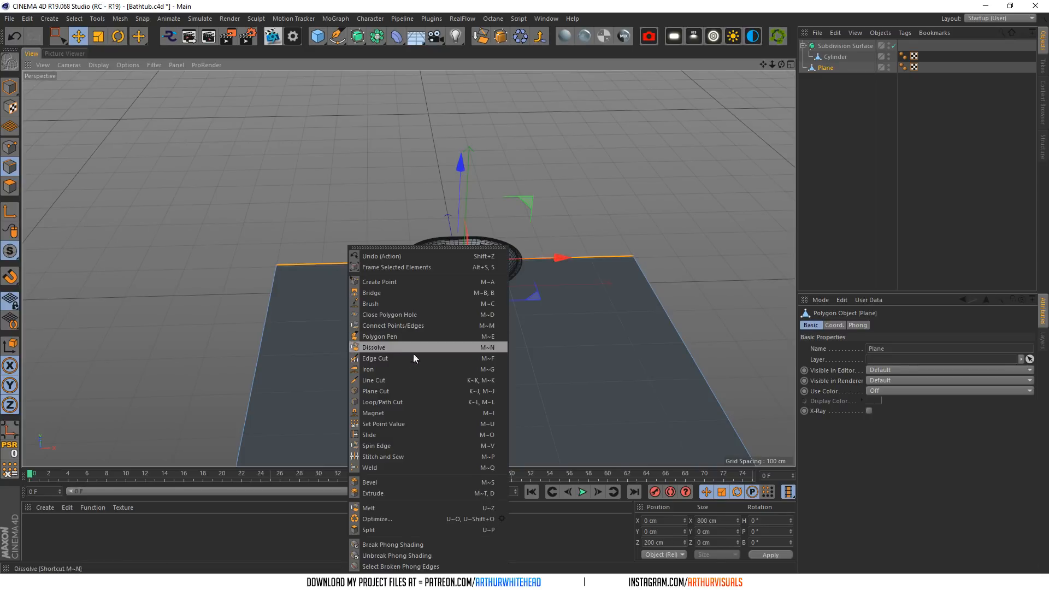
pyautogui.click(381, 489)
pyautogui.moveTo(386, 320); pyautogui.dragTo(408, 320)
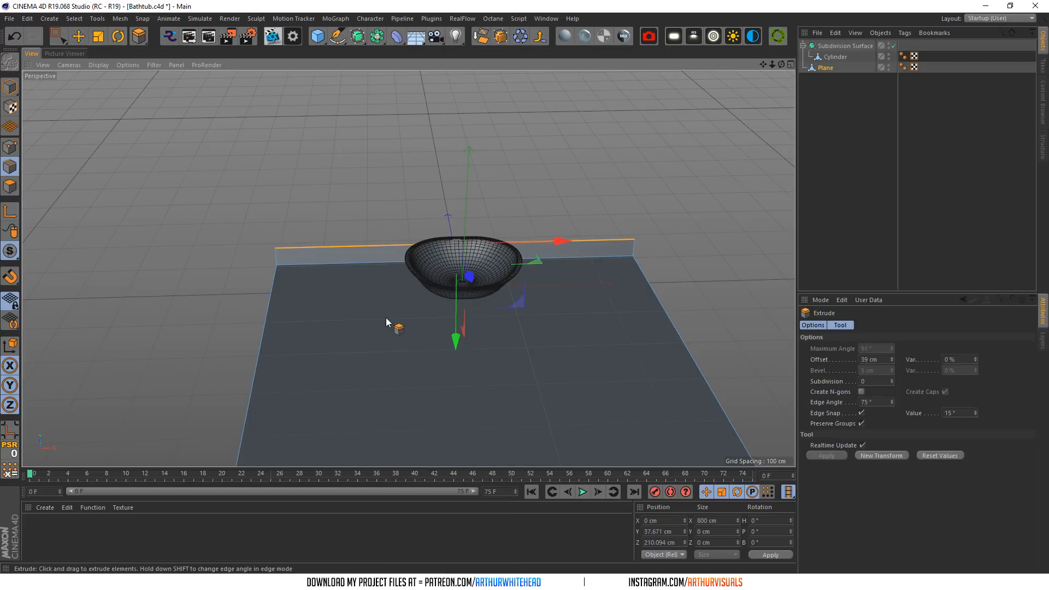
pyautogui.hotkey('ctrl', 'z')
# - Extrude the Plane's back edge with a 0 cm offset and raise it to about Y 605 cm as the back wall
pyautogui.moveTo(344, 367); pyautogui.dragTo(400, 367)
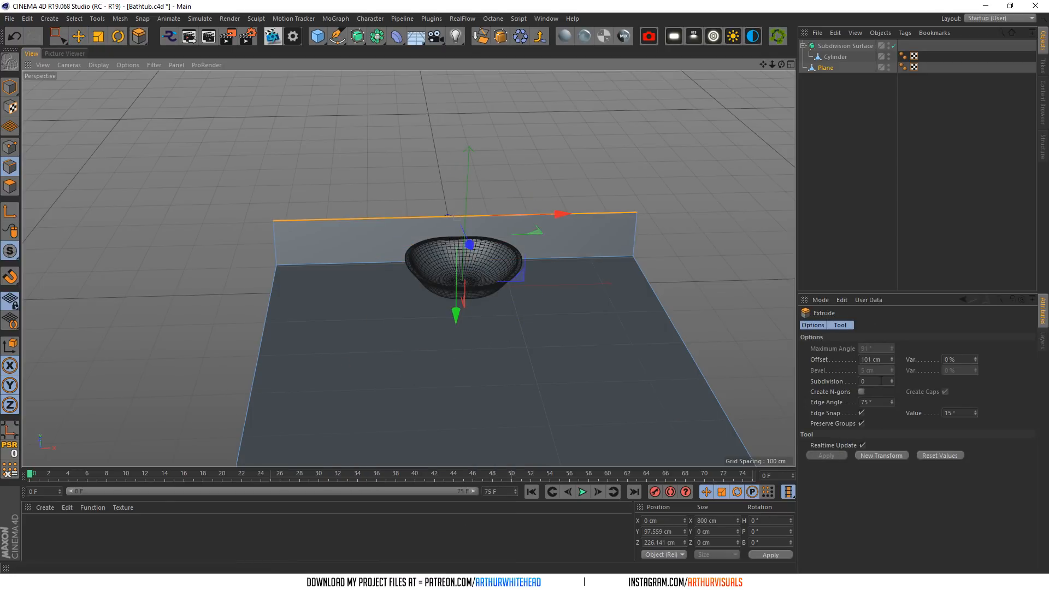
pyautogui.click(873, 359)
pyautogui.write('0')
pyautogui.press('Return')
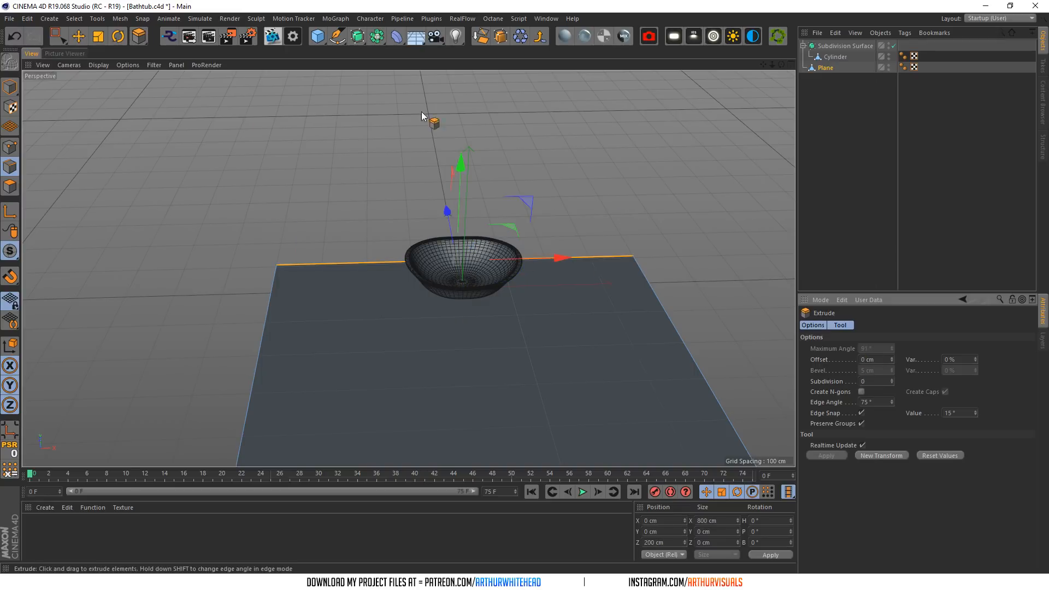
pyautogui.moveTo(466, 169); pyautogui.dragTo(468, 24)
pyautogui.moveTo(467, 191); pyautogui.dragTo(470, 137)
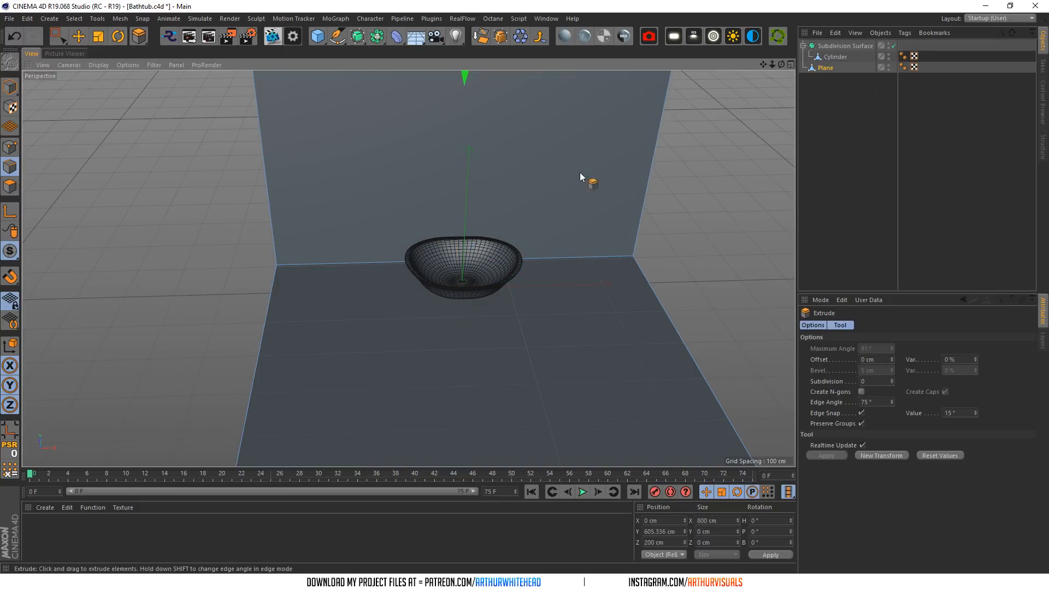
# - Add an Octane camera at a low front view of the bathtub, look through it and open its coordinates
pyautogui.moveTo(781, 65); pyautogui.dragTo(781, 95)
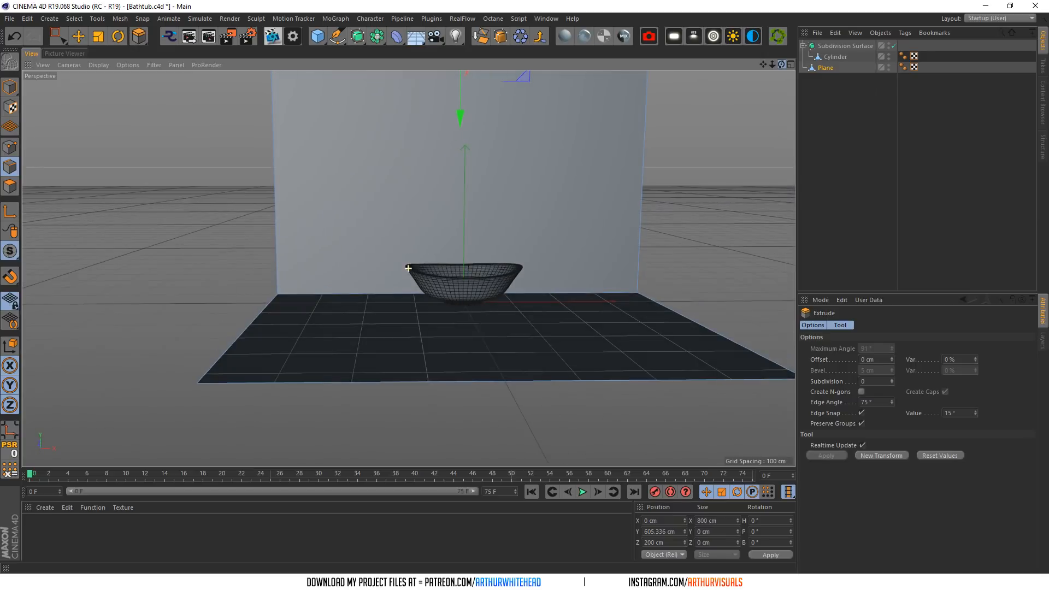
pyautogui.click(648, 36)
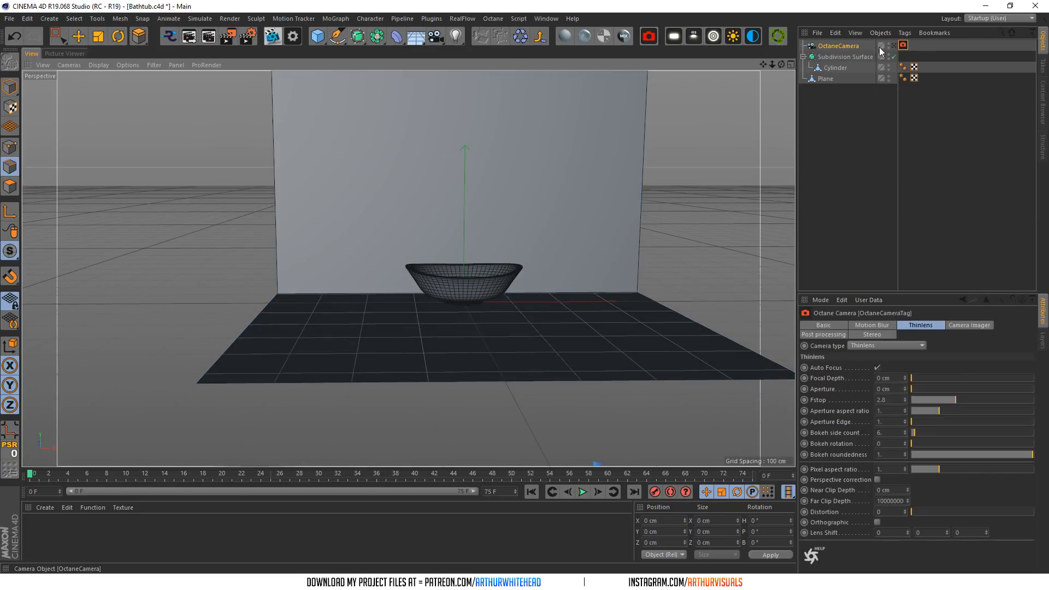
pyautogui.click(881, 326)
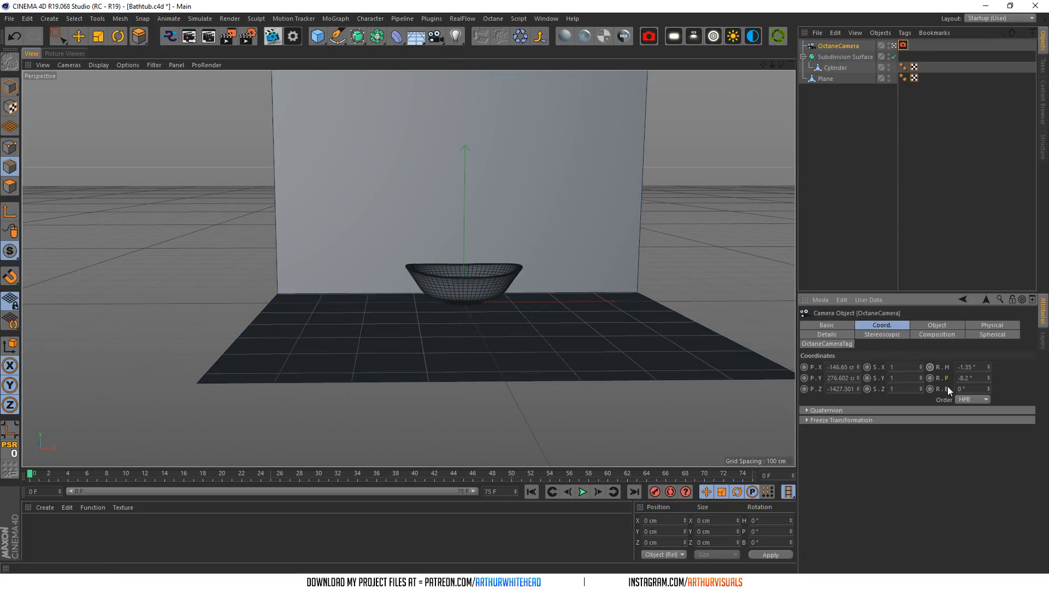
# - Set the camera's heading and pitch to 0° and its X position to 0 cm for a straight, centered view
pyautogui.write('0')
pyautogui.click(973, 377)
pyautogui.doubleClick(842, 367)
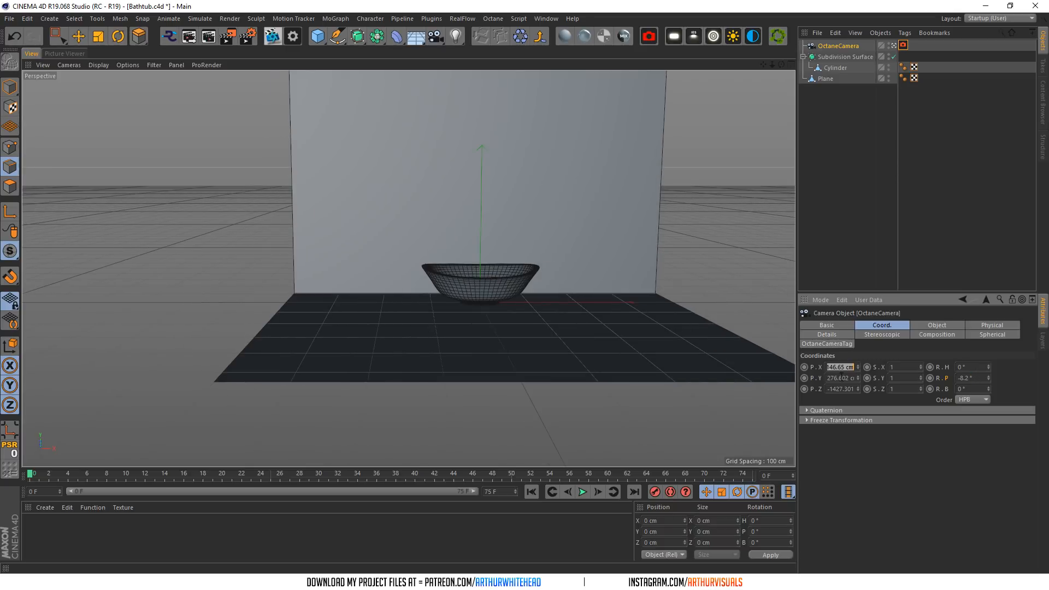
pyautogui.write('0')
pyautogui.click(842, 378)
pyautogui.doubleClick(842, 378)
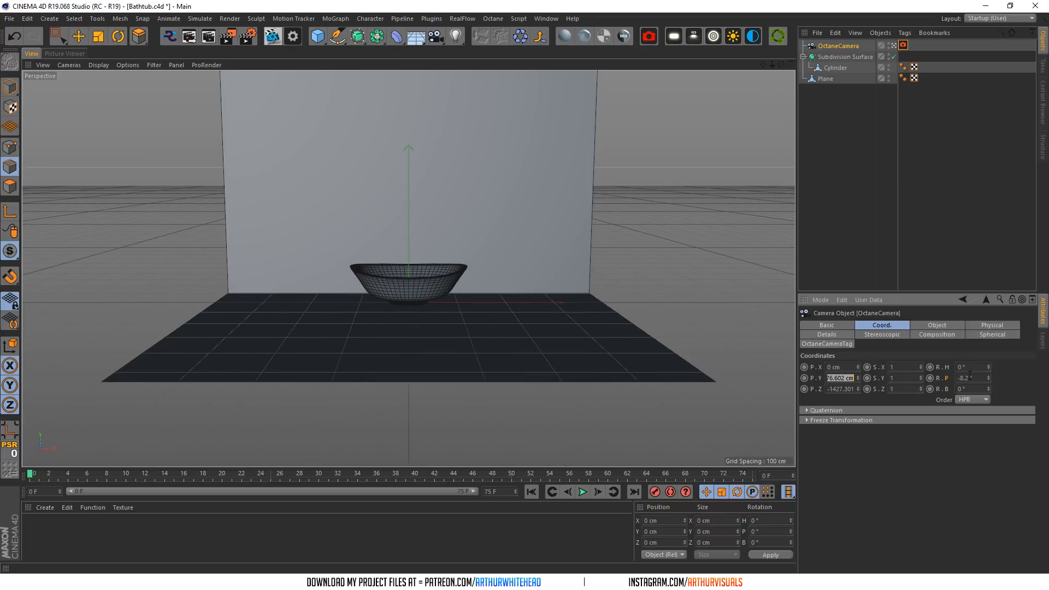
pyautogui.doubleClick(966, 377)
pyautogui.write('0')
pyautogui.press('Return')
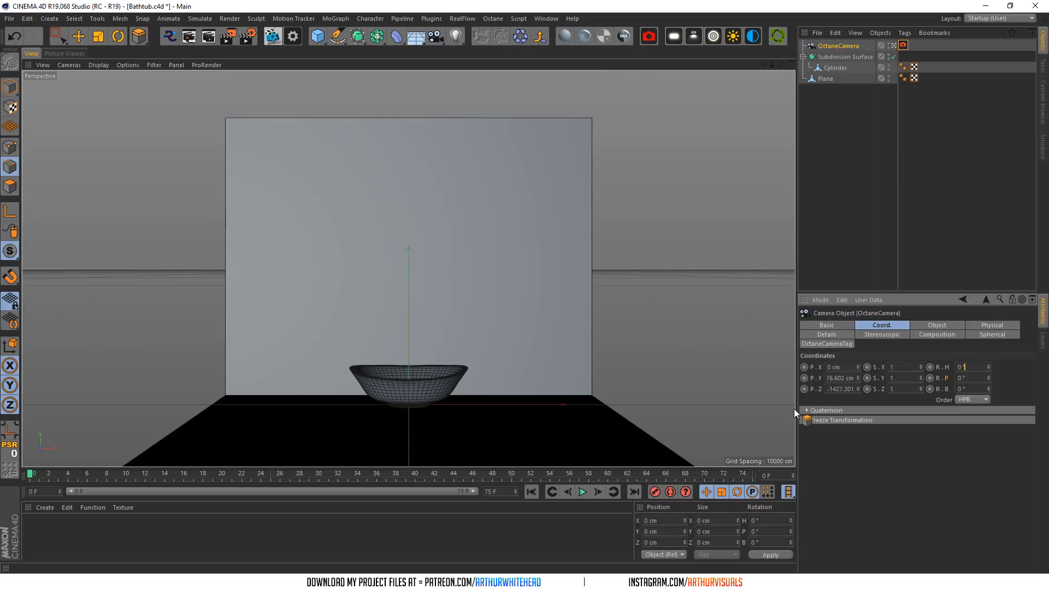
# - Lower the camera to about Y 122.6 cm and bring it closer to the bathtub, to about Z -729 cm
pyautogui.moveTo(857, 378); pyautogui.dragTo(859, 429)
pyautogui.moveTo(772, 64)
pyautogui.mouseDown()
pyautogui.moveTo(819, 64)
pyautogui.moveTo(770, 70)
pyautogui.mouseUp()
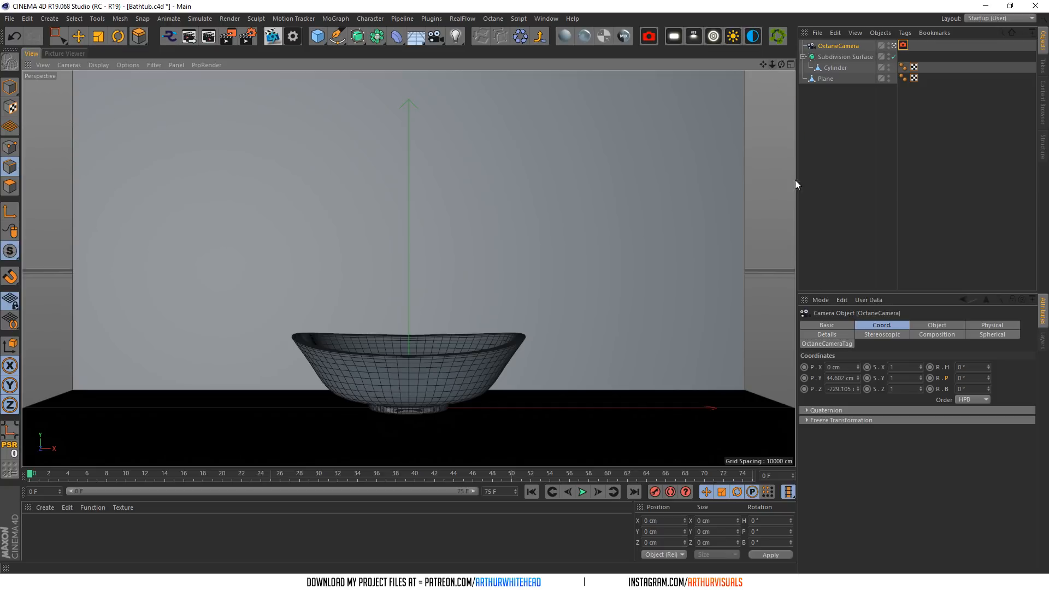
pyautogui.moveTo(861, 378); pyautogui.dragTo(860, 392)
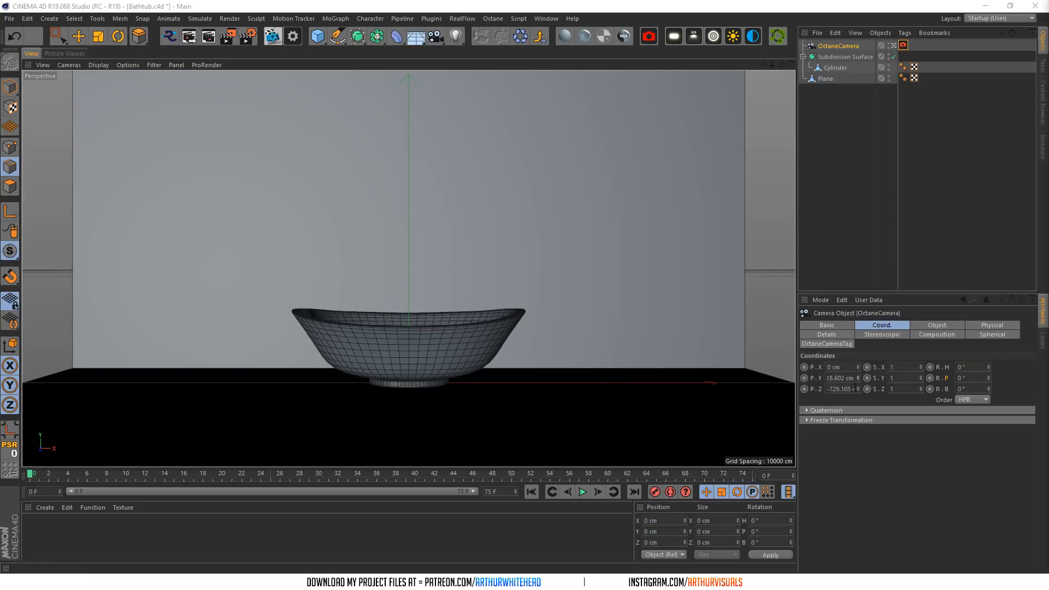
pyautogui.moveTo(858, 378); pyautogui.dragTo(858, 320)
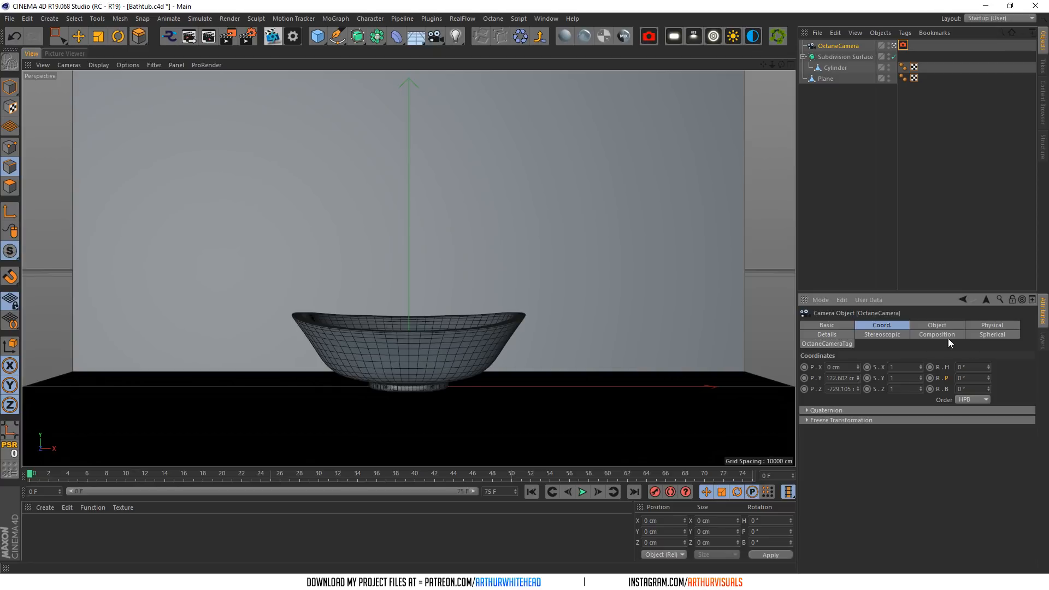
# - Try a camera pitch of -3°, save the scene, and set the pitch to -2°
pyautogui.doubleClick(962, 377)
pyautogui.write('3')
pyautogui.click(975, 368)
pyautogui.press('Tab')
pyautogui.write('-3')
pyautogui.click(976, 367)
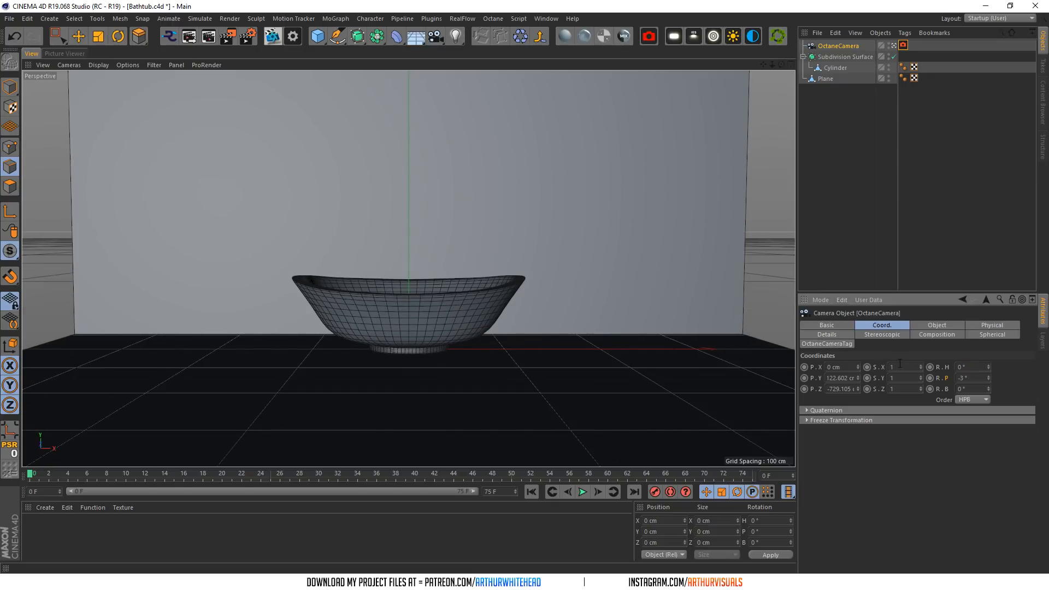
pyautogui.hotkey('ctrl', 's')
pyautogui.doubleClick(963, 381)
pyautogui.write('2')
pyautogui.click(971, 368)
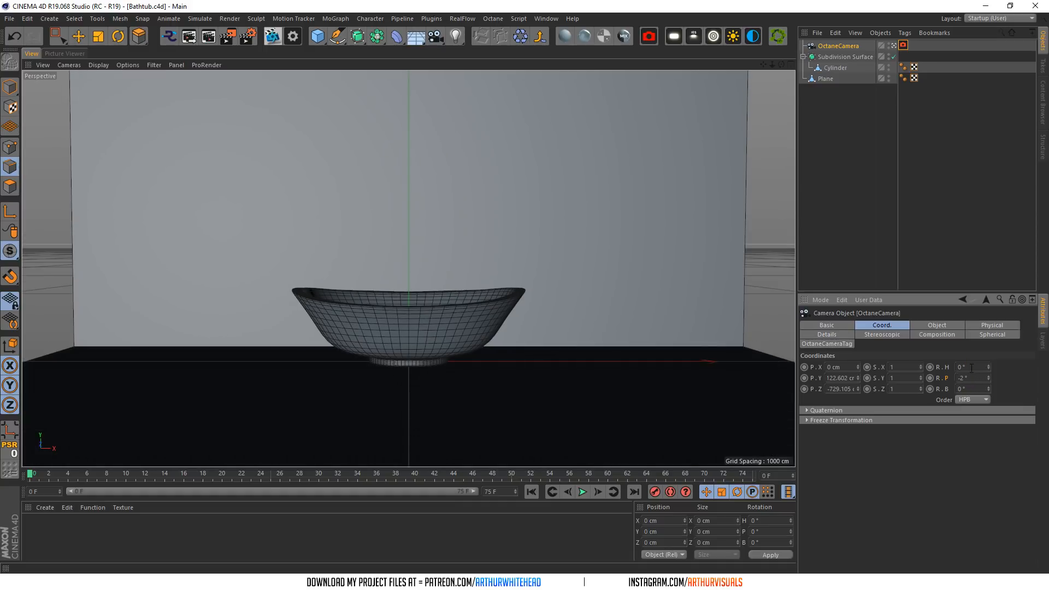
# - Render a preview of the bathtub and room in the Octane Live Viewer
pyautogui.click(272, 36)
pyautogui.click(227, 205)
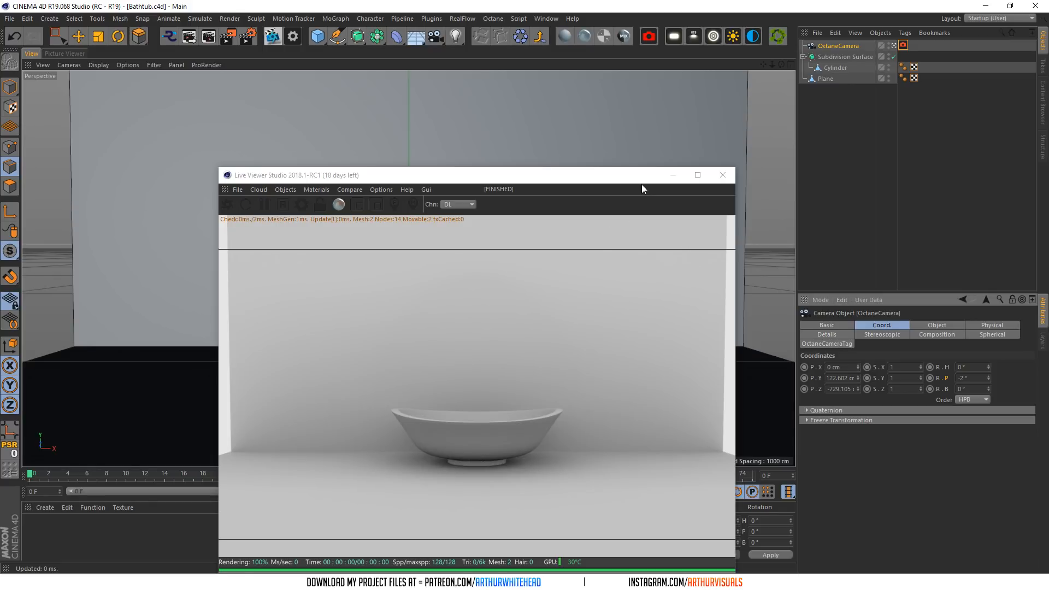
pyautogui.moveTo(579, 179); pyautogui.dragTo(521, 110)
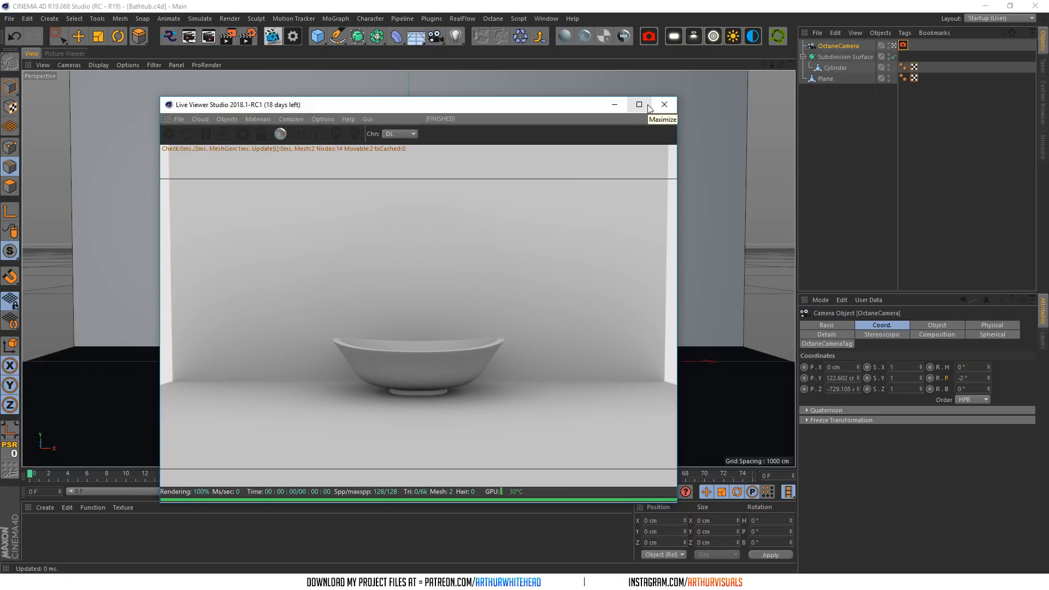
# - Select the Cylinder, switch to object mode with the Move tool, and clear the Live Viewer off the viewport
pyautogui.click(836, 67)
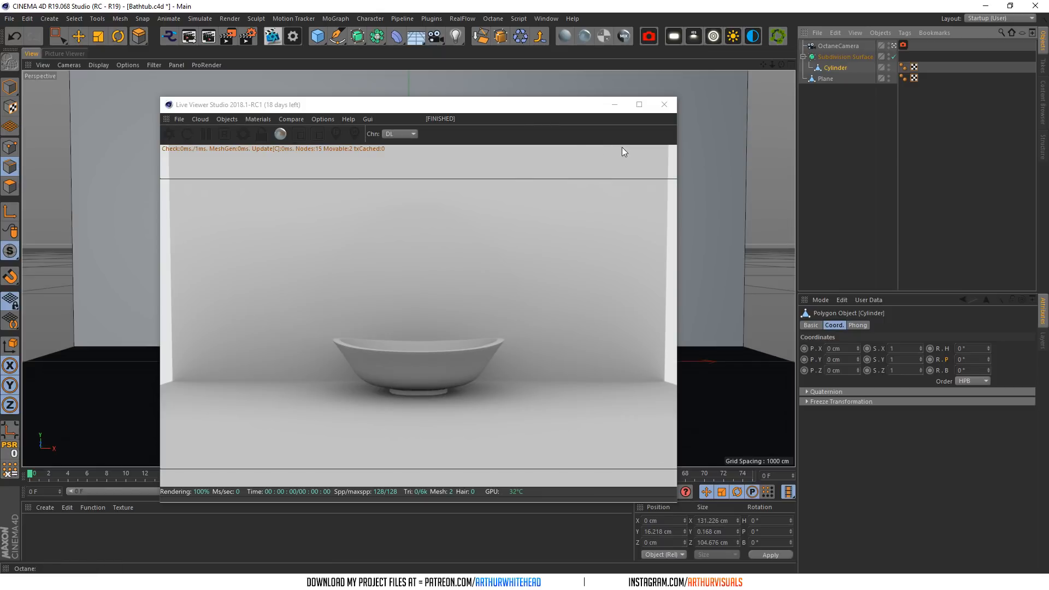
pyautogui.click(10, 167)
pyautogui.click(79, 36)
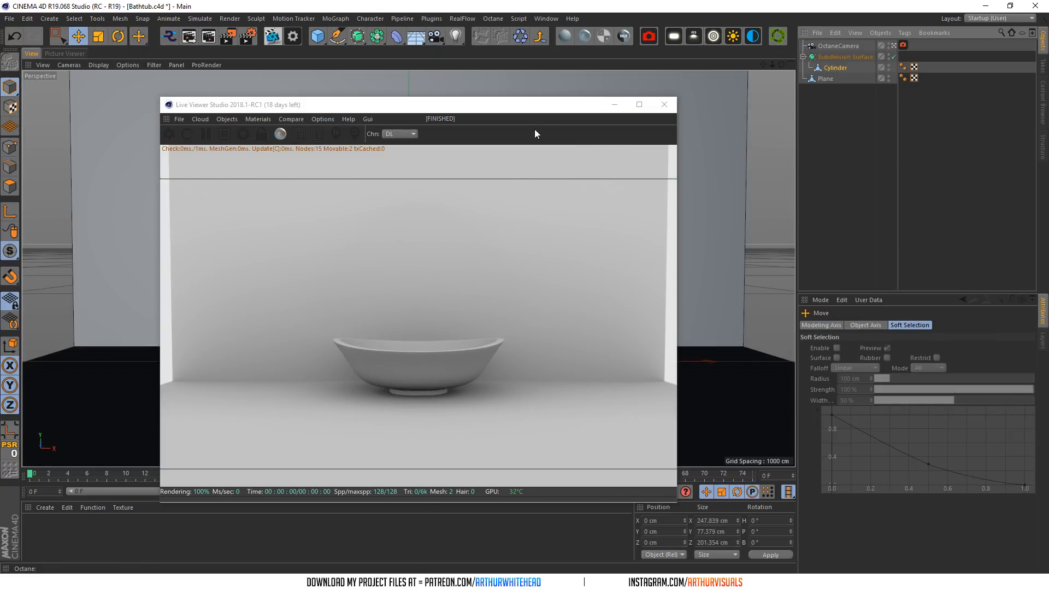
pyautogui.moveTo(567, 110); pyautogui.dragTo(695, 300)
pyautogui.click(792, 295)
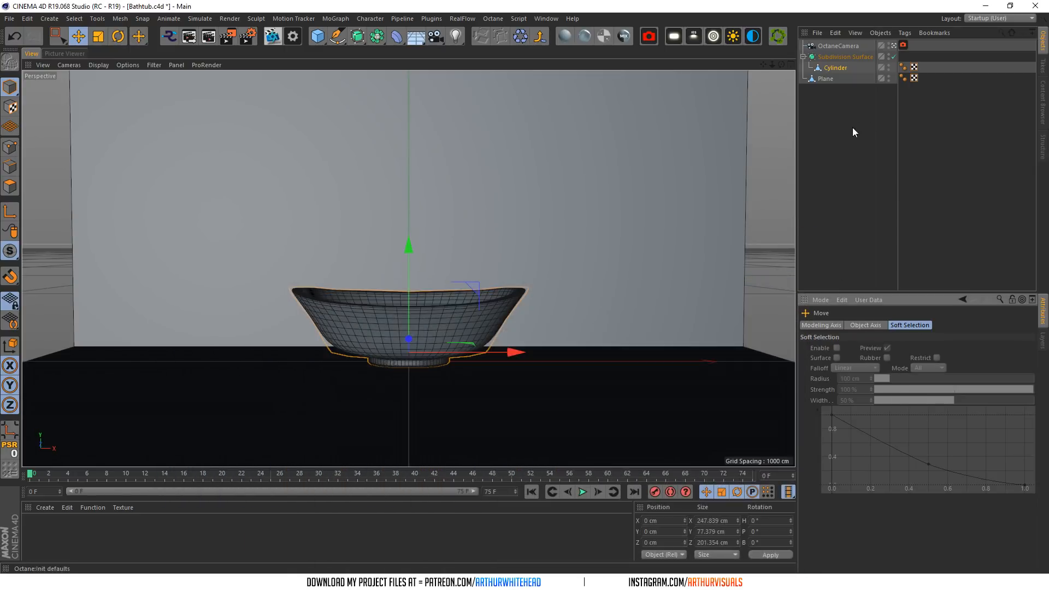
# - Move the OctaneCamera down to about Y 89.6 cm and closer to the bathtub, to about Z -577 cm
pyautogui.click(610, 189)
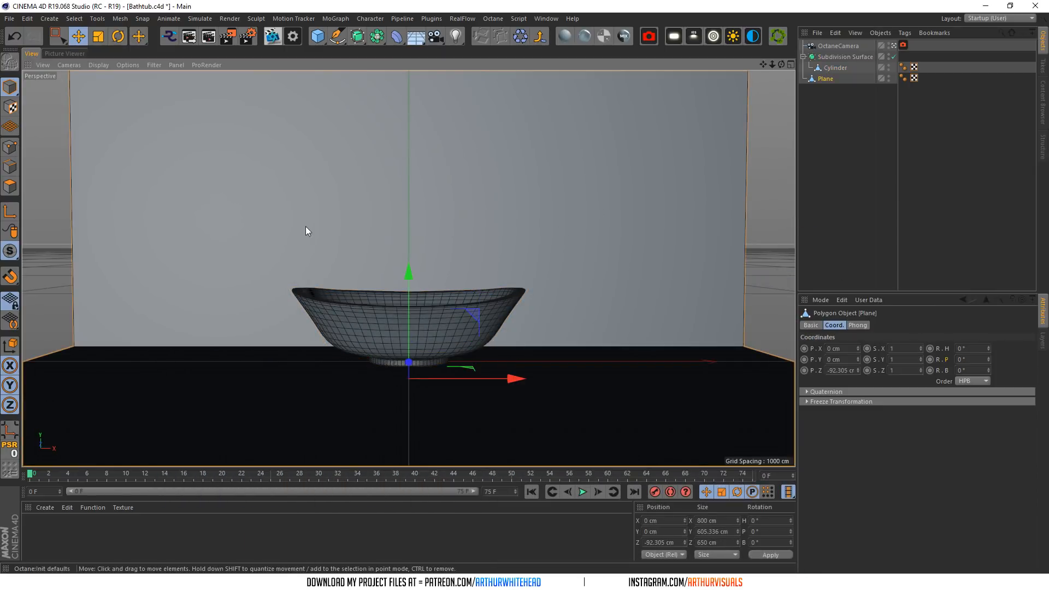
pyautogui.click(835, 47)
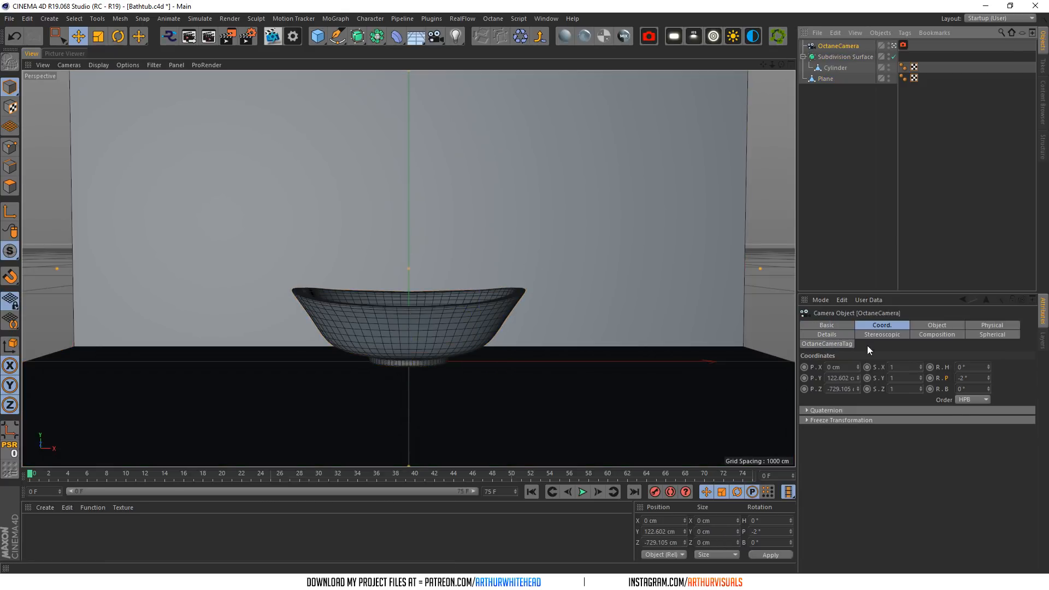
pyautogui.moveTo(859, 388); pyautogui.dragTo(856, 393)
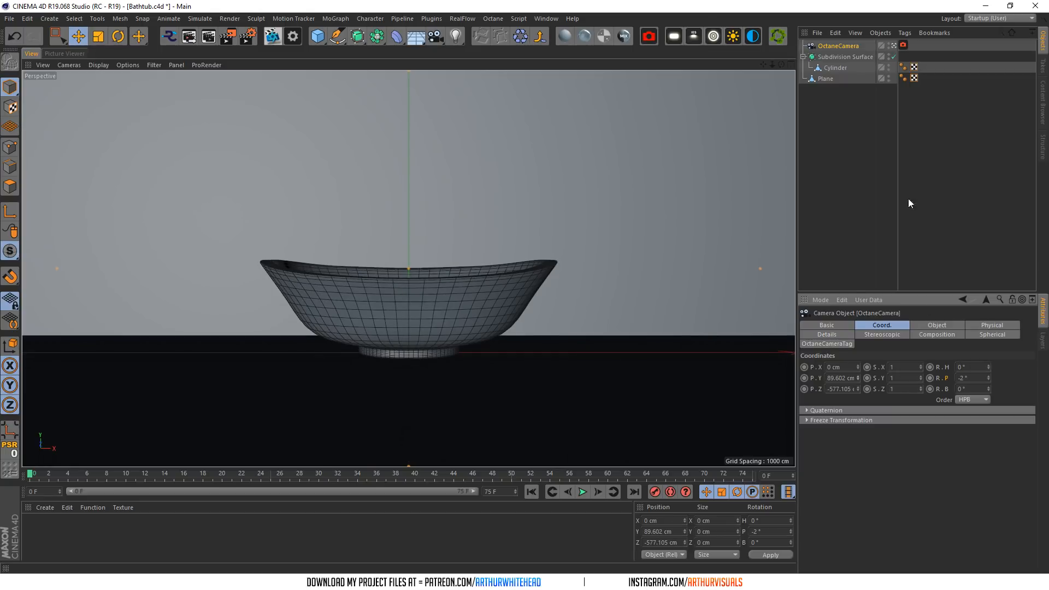
# - Set the camera's focal length to the Normal lens (50 mm) and move it back to reframe the bathtub
pyautogui.click(960, 325)
pyautogui.click(961, 380)
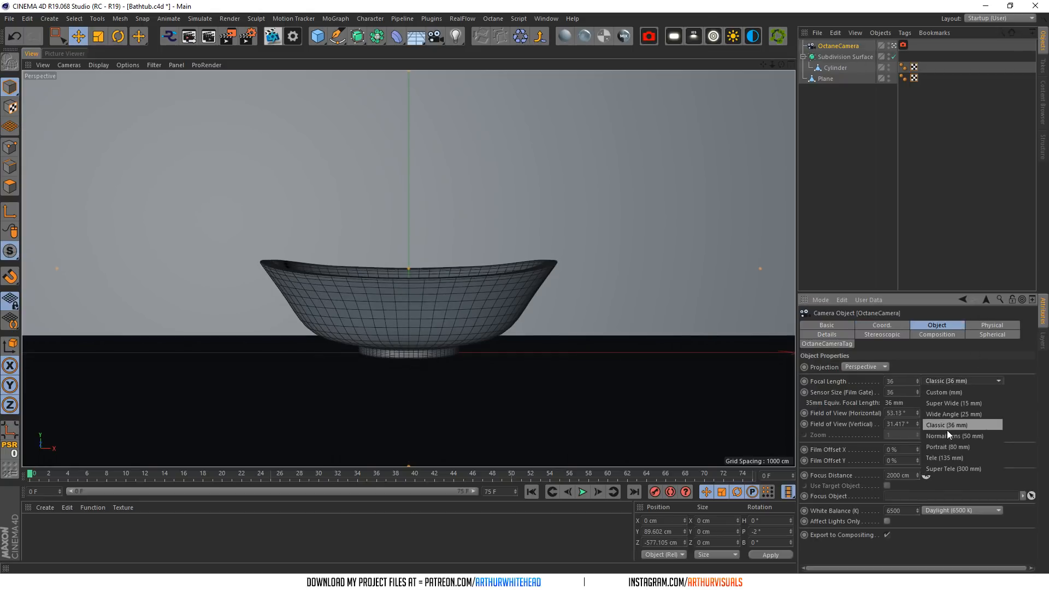
pyautogui.click(948, 435)
pyautogui.moveTo(776, 63); pyautogui.dragTo(775, 68)
pyautogui.click(888, 324)
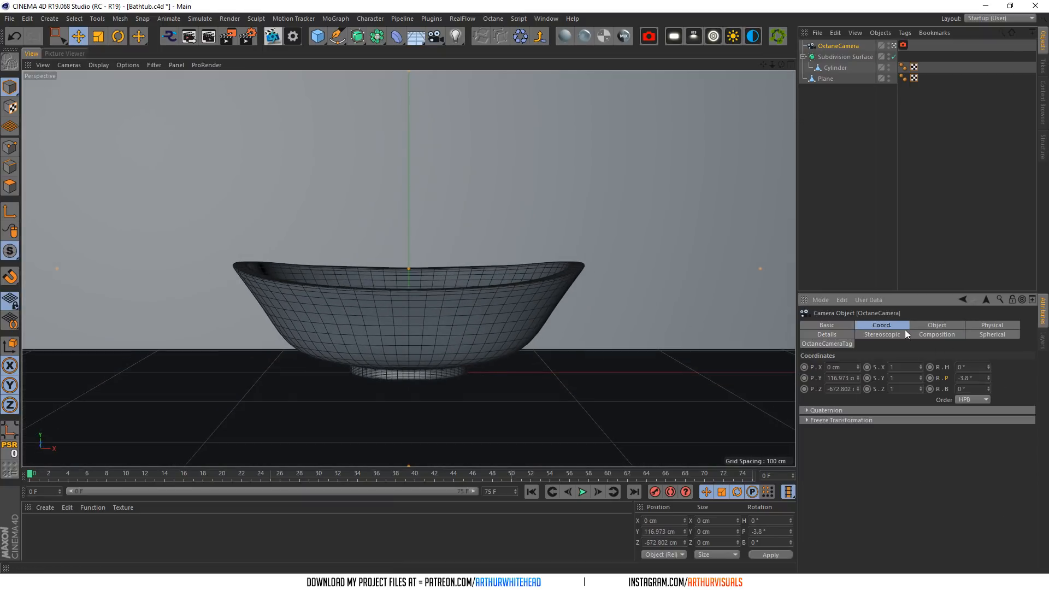
pyautogui.press('Return')
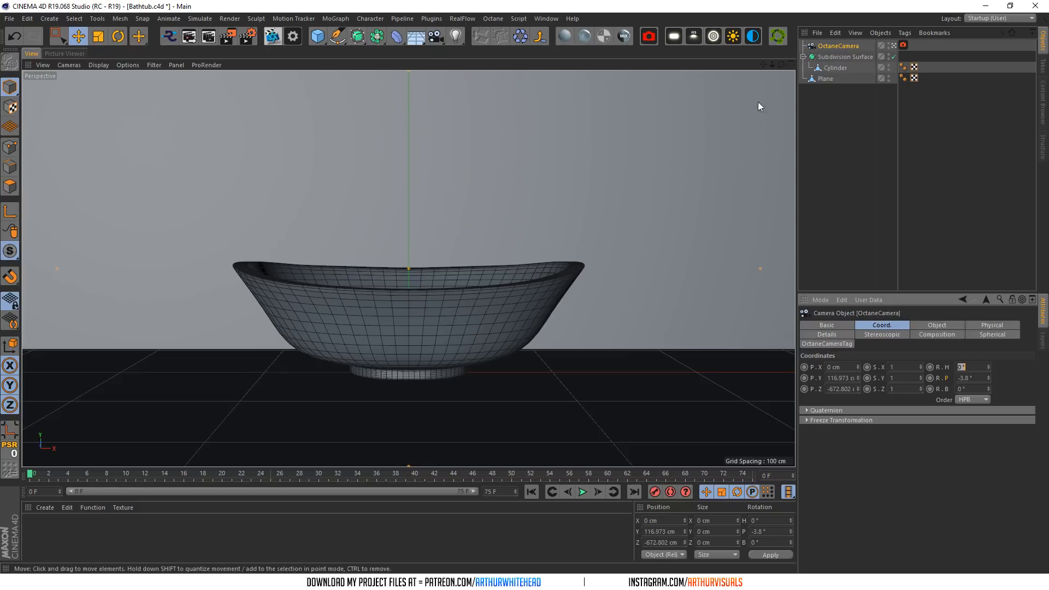
pyautogui.moveTo(771, 64); pyautogui.dragTo(769, 79)
# - Narrow the Plane's floor and back wall to an X size of 600 cm
pyautogui.click(530, 166)
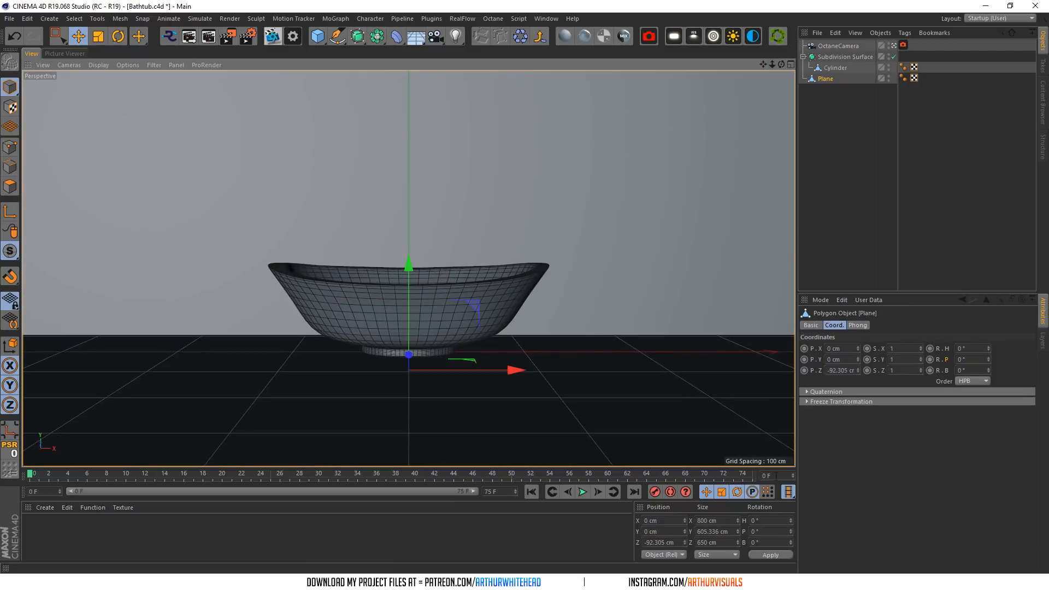
pyautogui.click(698, 521)
pyautogui.write('600')
pyautogui.press('Return')
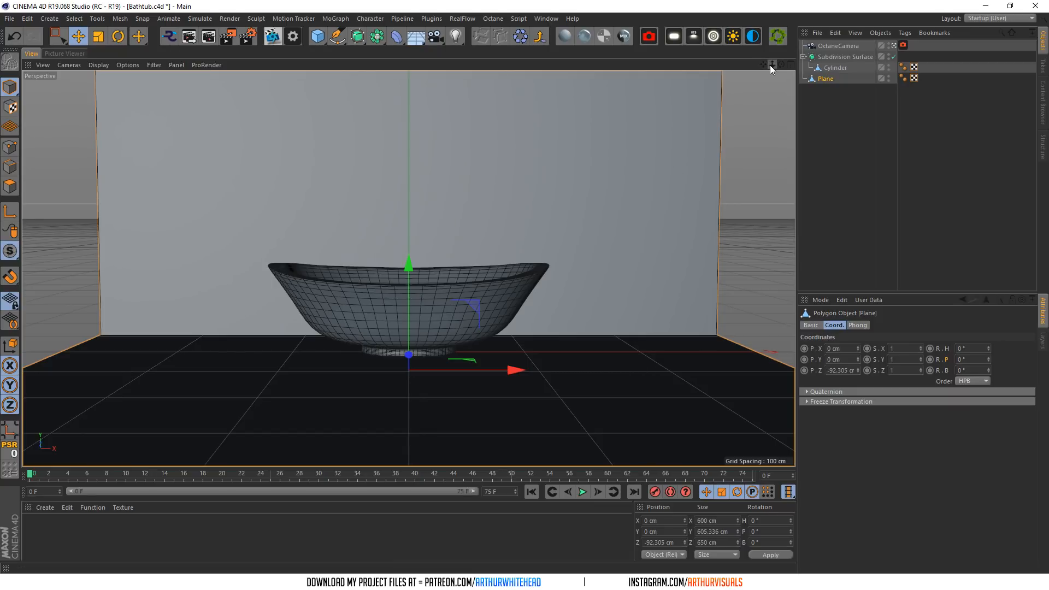
# - Move the Cylinder's axis to its base using Axis Center on all points with Y at -100%
pyautogui.click(825, 57)
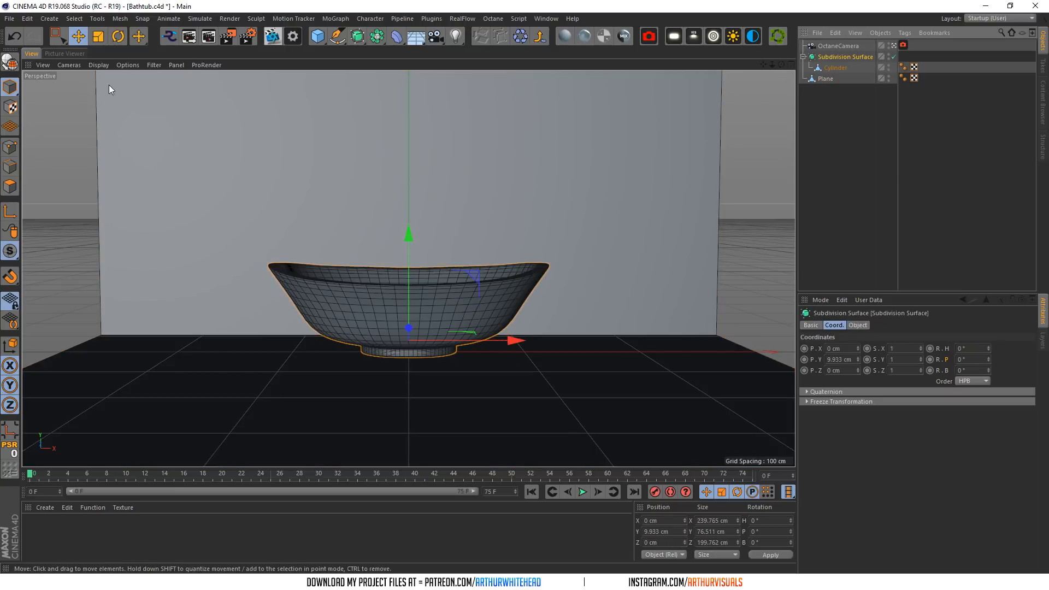
pyautogui.click(837, 68)
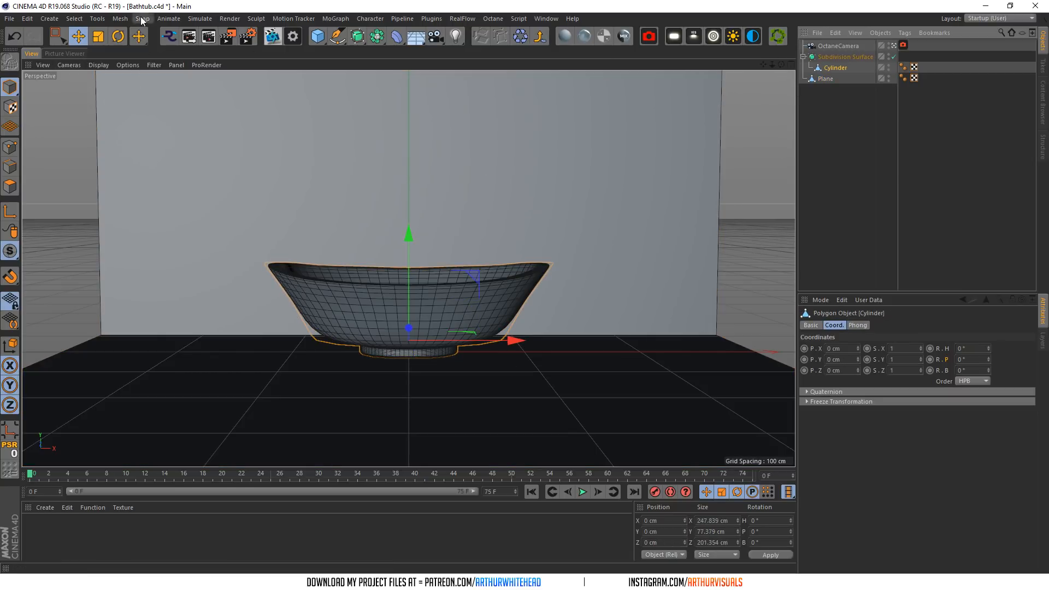
pyautogui.click(119, 19)
pyautogui.moveTo(142, 121)
pyautogui.click(177, 121)
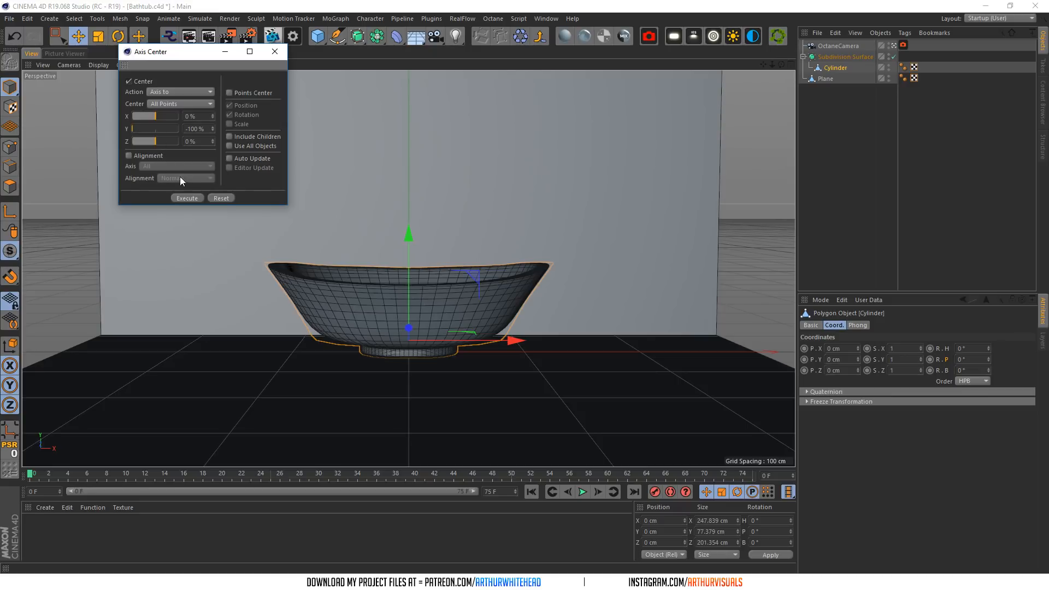
pyautogui.click(181, 197)
pyautogui.click(273, 52)
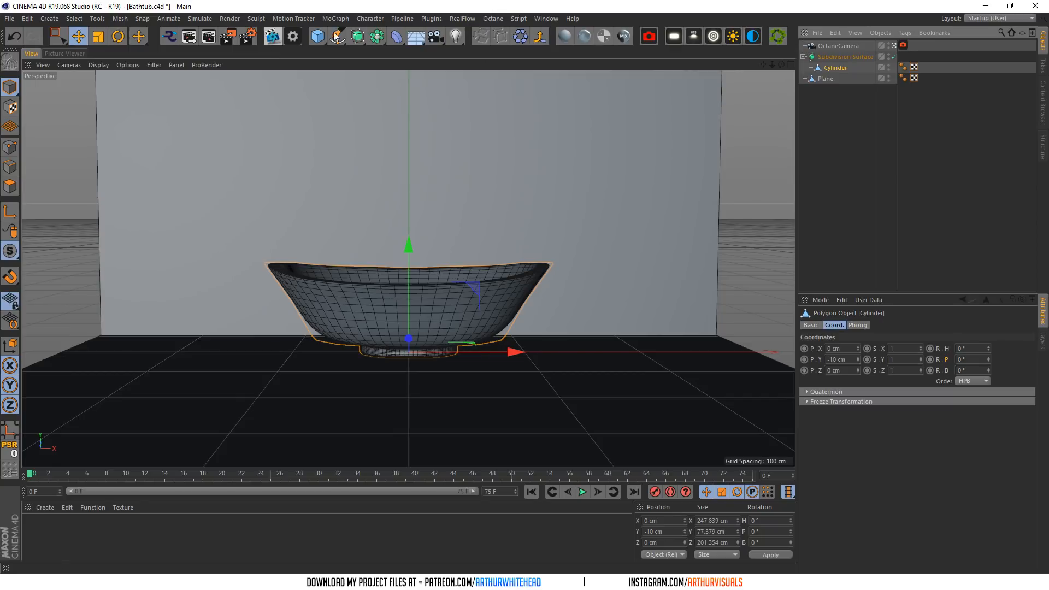
# - Take the Cylinder out of its Subdivision Surface, parent it to a new Subdivision Surface, and delete the empty old one
pyautogui.moveTo(833, 67); pyautogui.dragTo(831, 52)
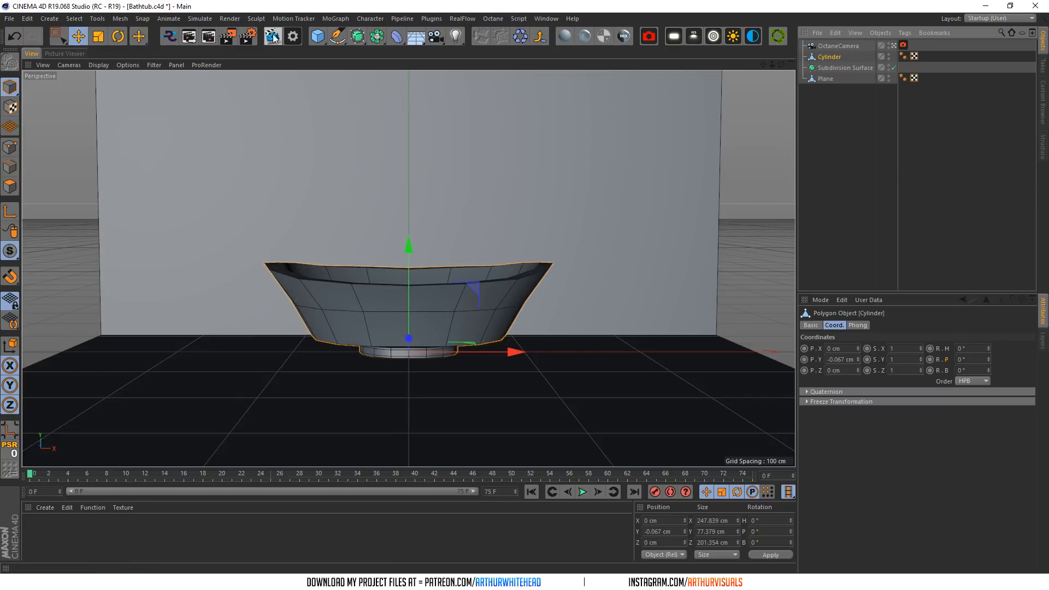
pyautogui.keyDown('alt'); pyautogui.click(361, 38); pyautogui.keyUp('alt')
pyautogui.click(846, 80)
pyautogui.press('Delete')
pyautogui.click(840, 59)
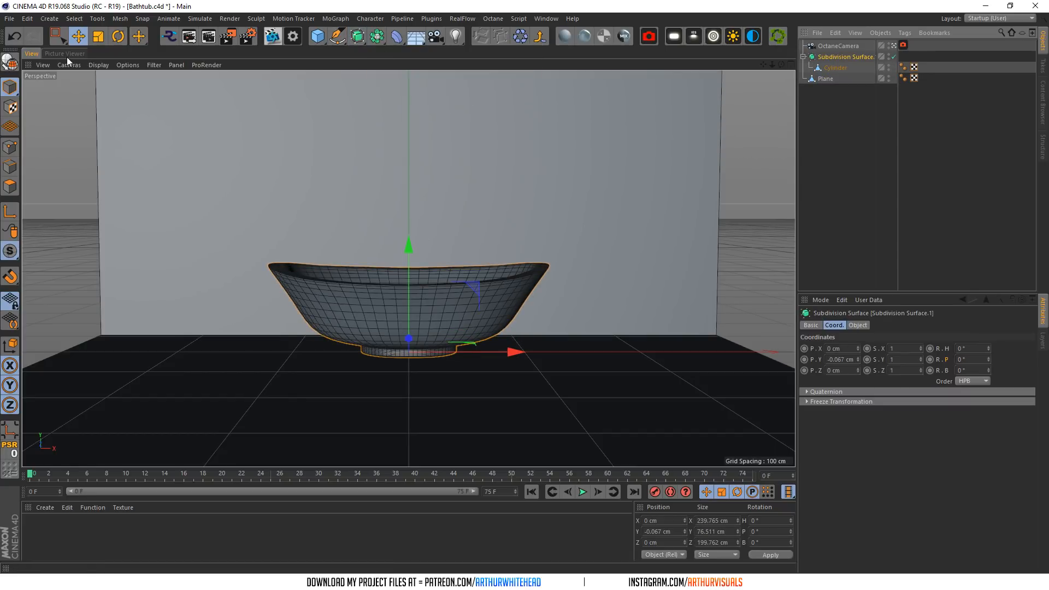
# - Scale the bathtub's Subdivision Surface uniformly to 1.05 on X, Y and Z
pyautogui.click(98, 36)
pyautogui.click(845, 56)
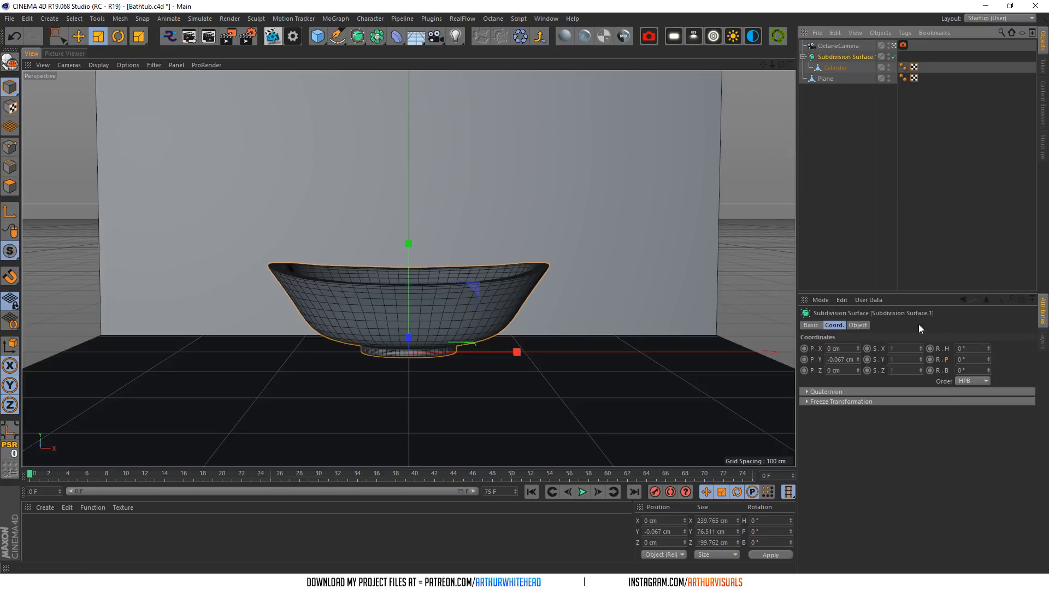
pyautogui.click(854, 324)
pyautogui.click(835, 324)
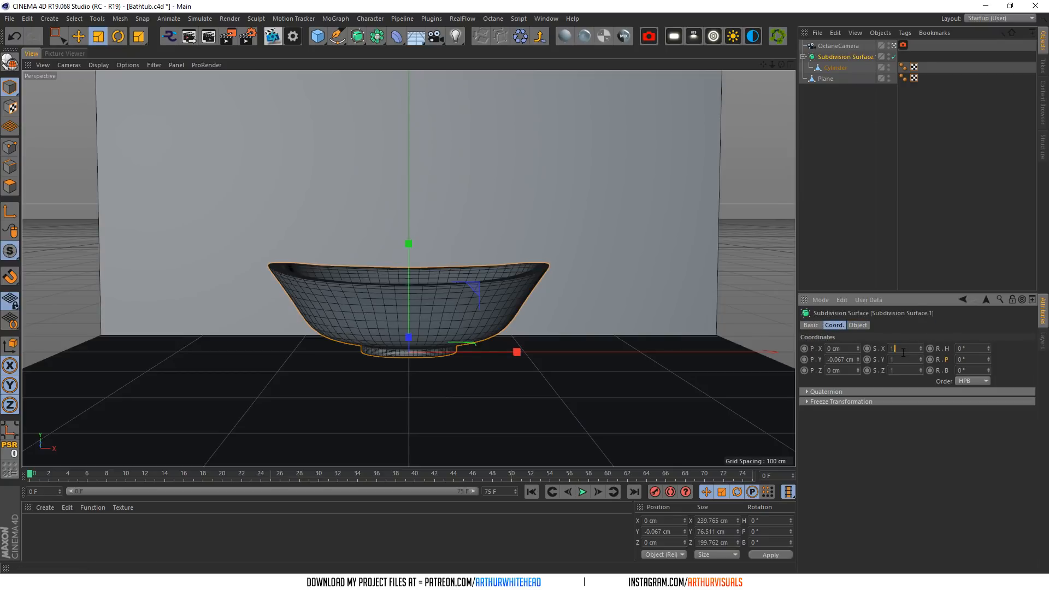
pyautogui.write('.1')
pyautogui.press('Return')
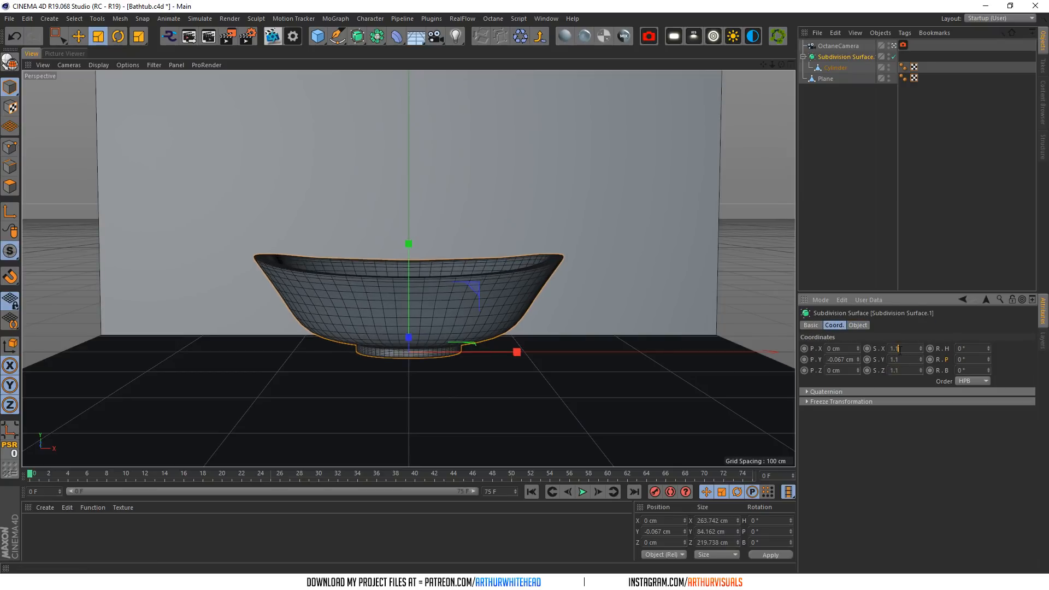
pyautogui.click(896, 348)
pyautogui.press('BackSpace')
pyautogui.write('0')
pyautogui.press('BackSpace')
pyautogui.write('05')
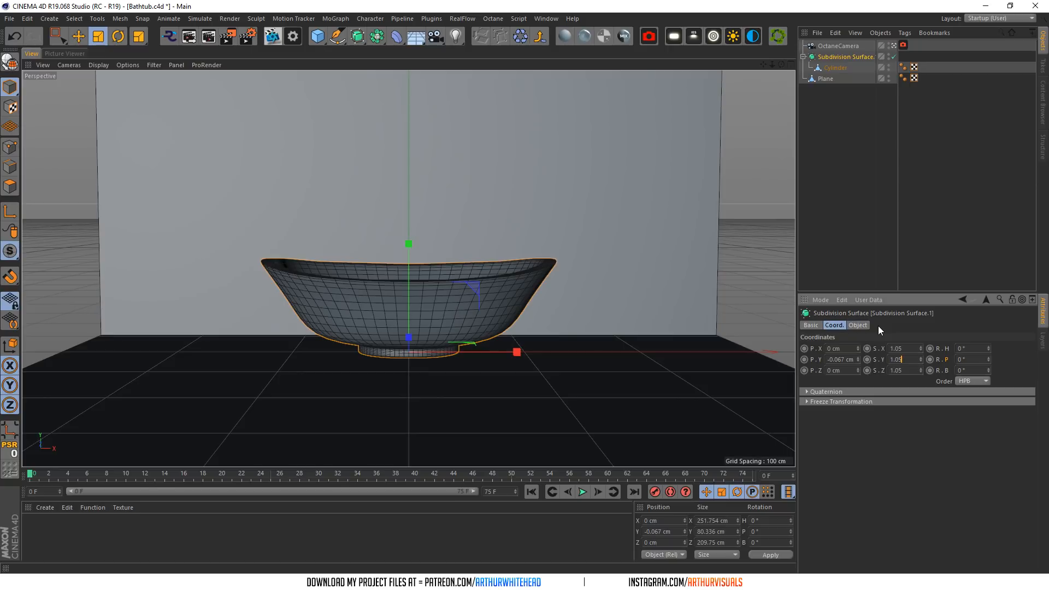
# - Set the Y position of the back wall's upper edge on the Plane to 300 cm
pyautogui.click(548, 123)
pyautogui.click(9, 166)
pyautogui.doubleClick(657, 531)
pyautogui.write('500')
pyautogui.press('Return')
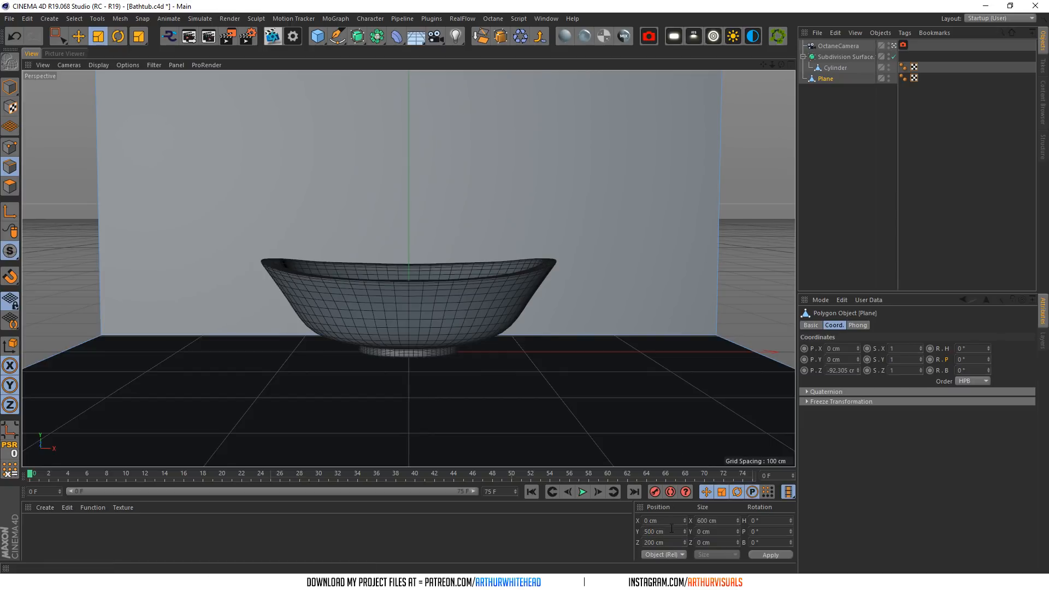
pyautogui.doubleClick(645, 531)
pyautogui.write('200')
pyautogui.press('Return')
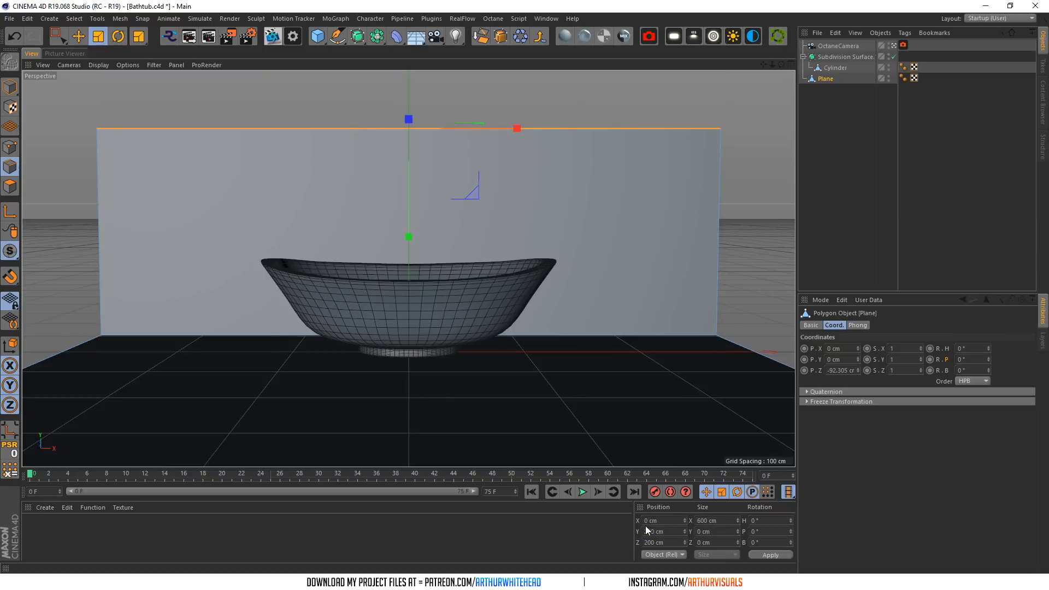
pyautogui.moveTo(648, 530); pyautogui.dragTo(636, 532)
pyautogui.write('3')
pyautogui.press('Return')
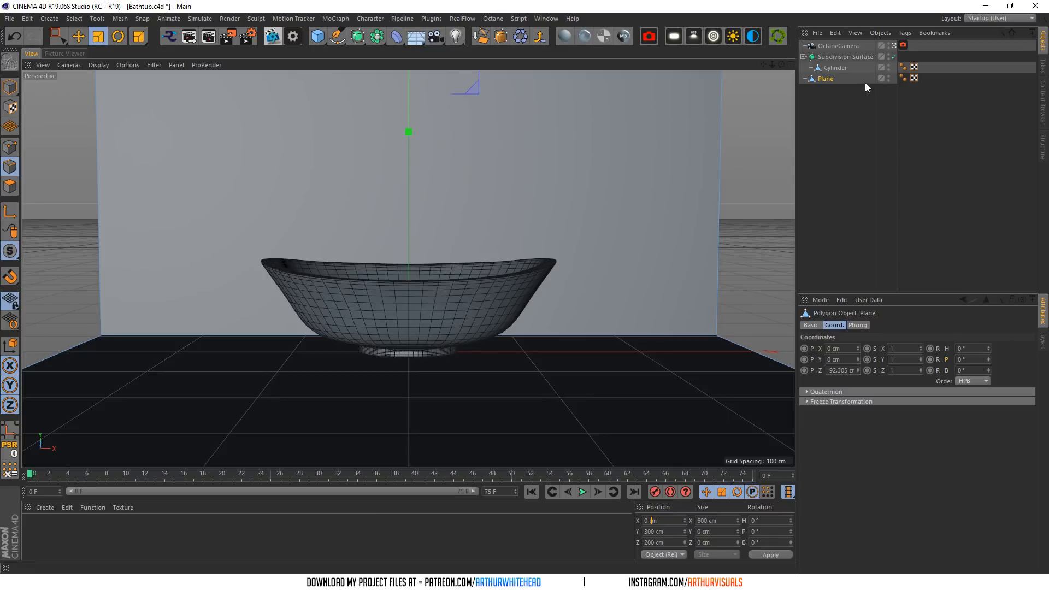
# - Set the OctaneCamera's pitch to -3° and its Y position to about 145 cm, and save the file
pyautogui.click(837, 45)
pyautogui.click(977, 367)
pyautogui.press('Tab')
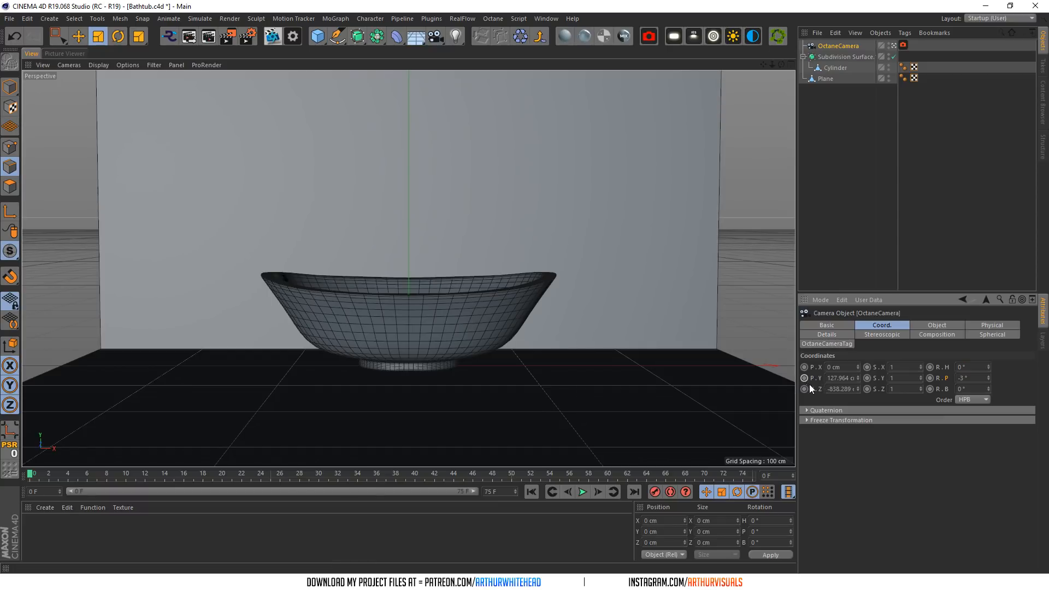
pyautogui.moveTo(857, 378)
pyautogui.mouseDown()
pyautogui.moveTo(858, 366)
pyautogui.moveTo(857, 385)
pyautogui.mouseUp()
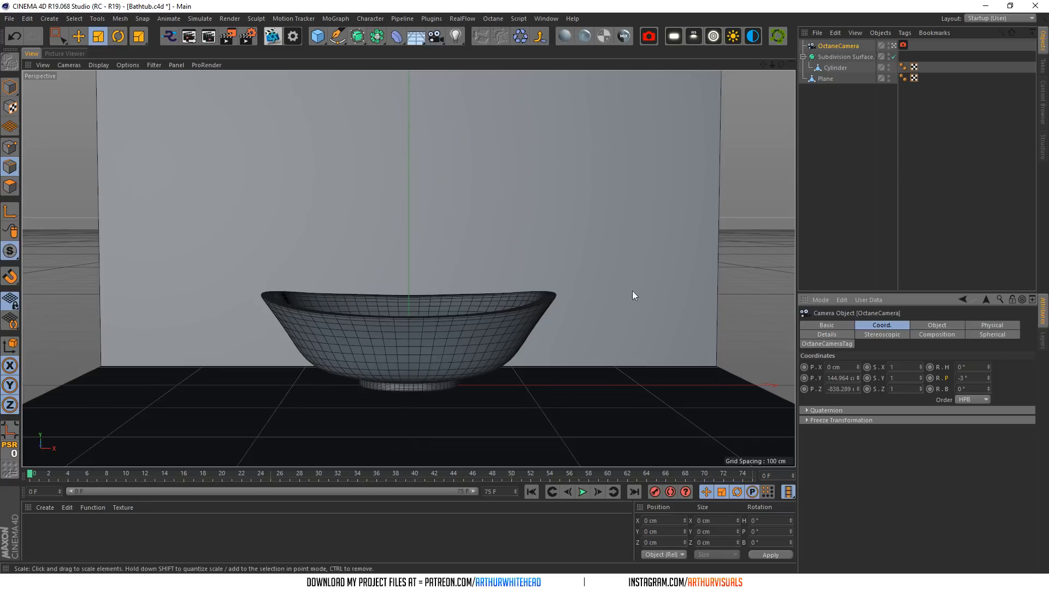
pyautogui.click(807, 192)
pyautogui.hotkey('ctrl', 's')
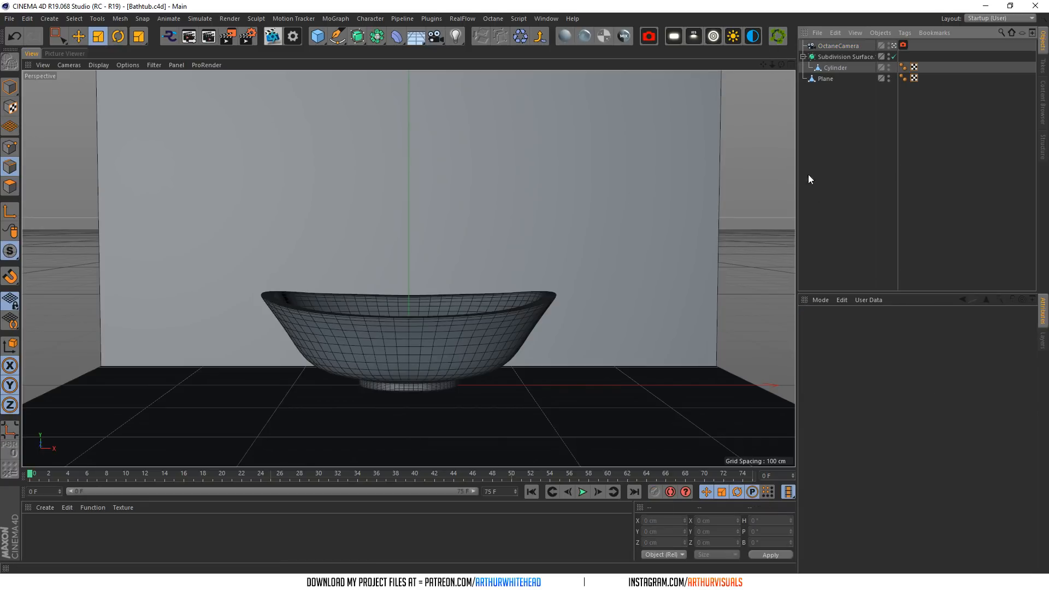
# - Try a Y position of 250 cm for the back wall's upper edge and restore it to 300 cm
pyautogui.click(851, 66)
pyautogui.click(818, 78)
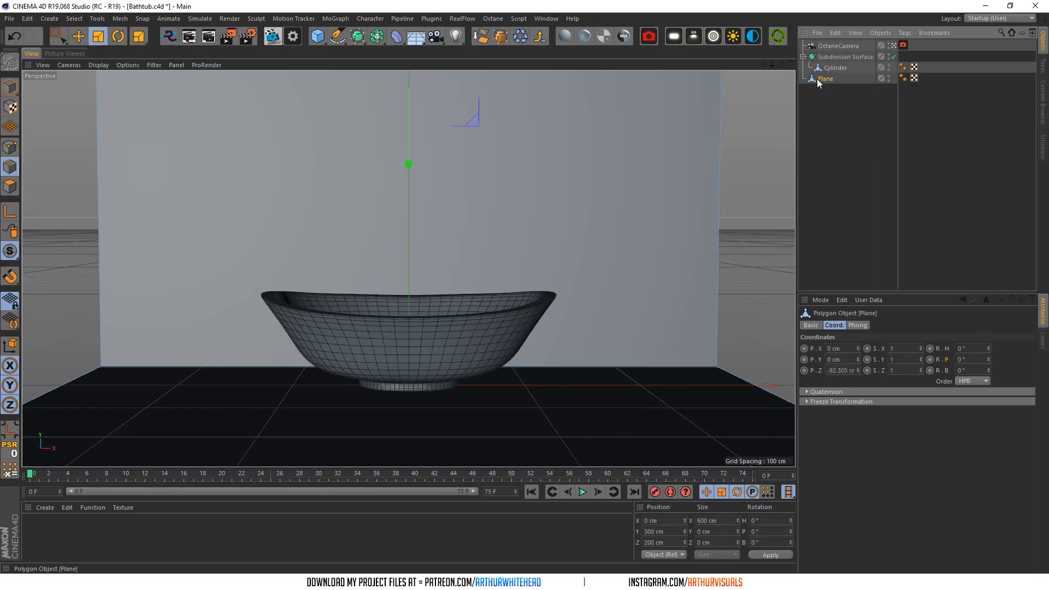
pyautogui.moveTo(646, 530); pyautogui.dragTo(664, 530)
pyautogui.write('25')
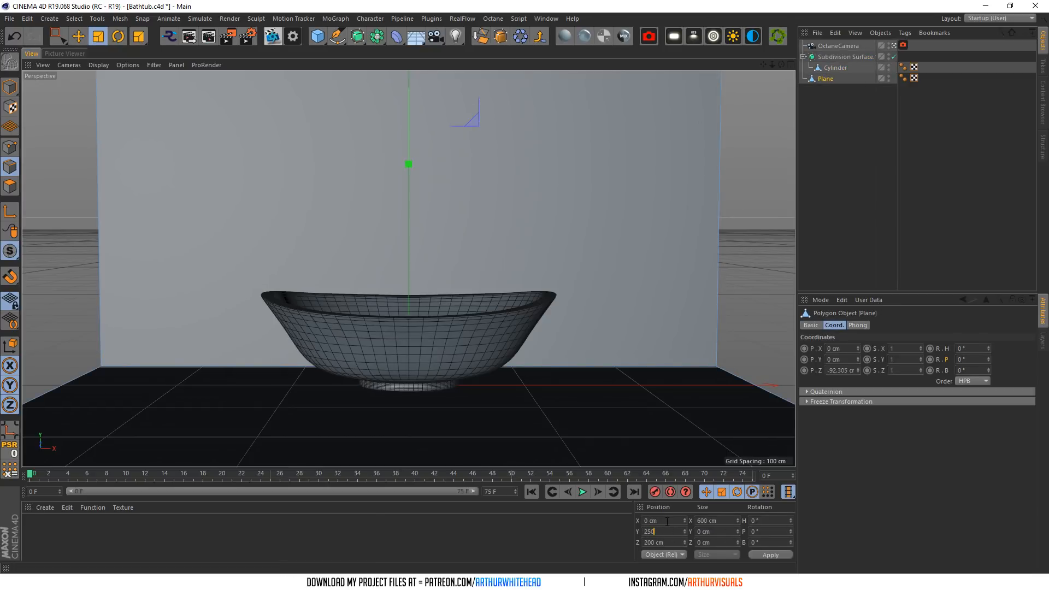
pyautogui.write('0')
pyautogui.press('Return')
pyautogui.doubleClick(650, 532)
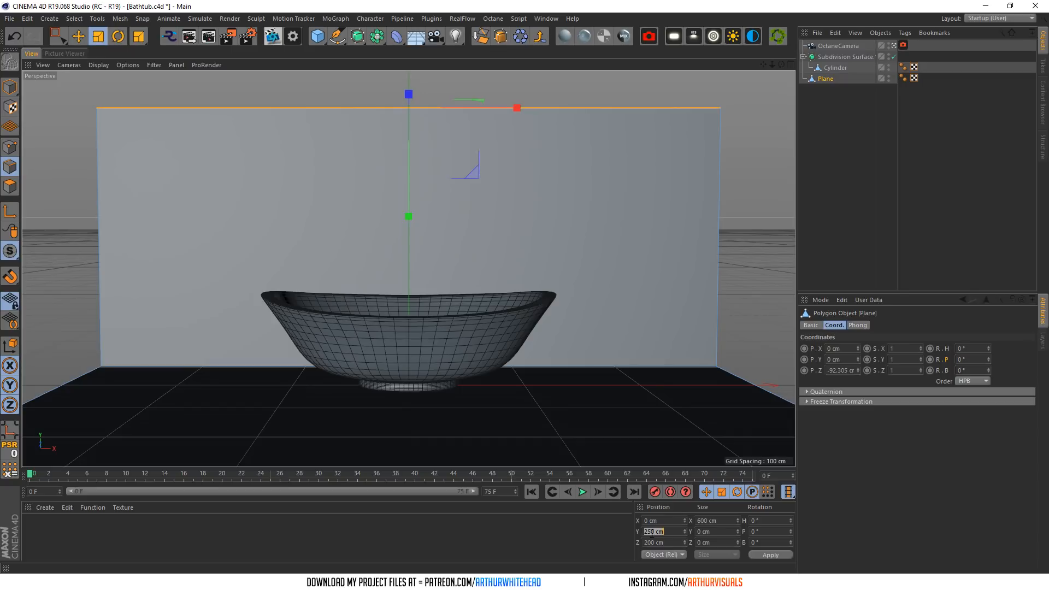
pyautogui.write('300')
pyautogui.press('Return')
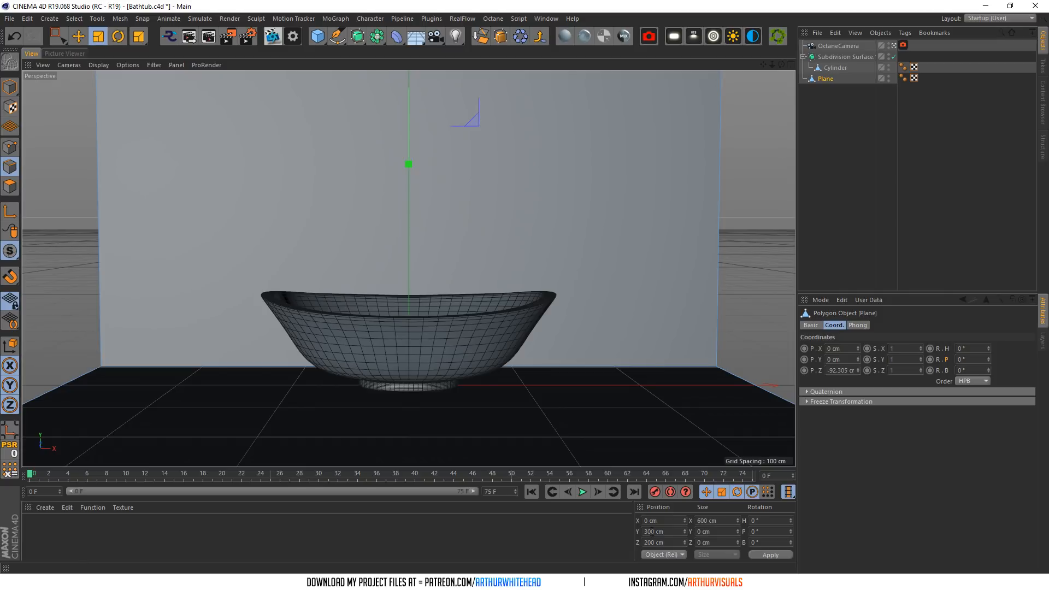
# - Add a Cylinder primitive at the scene's origin
pyautogui.click(317, 36)
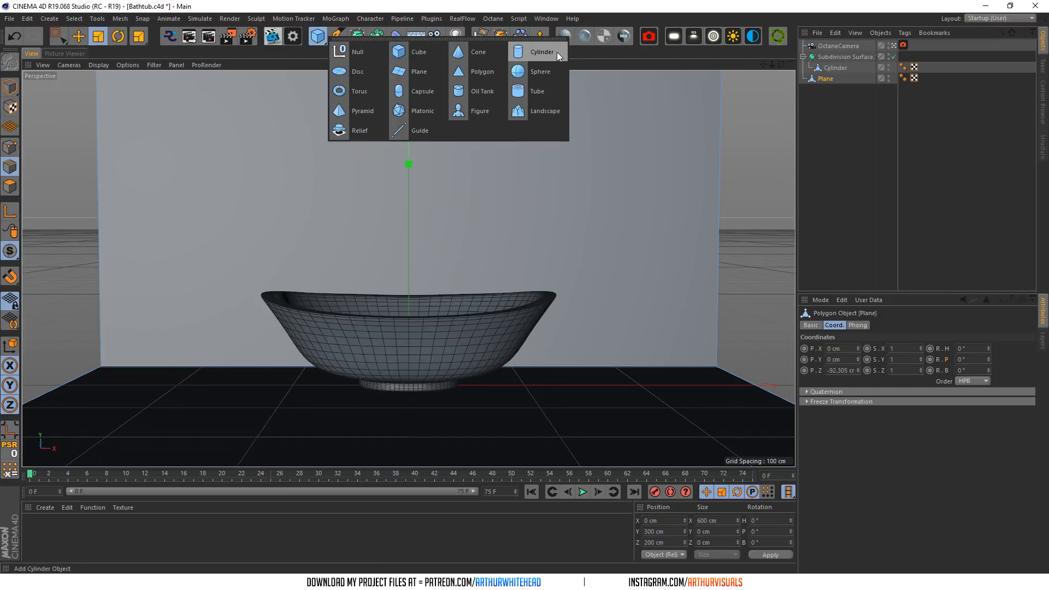
pyautogui.click(541, 51)
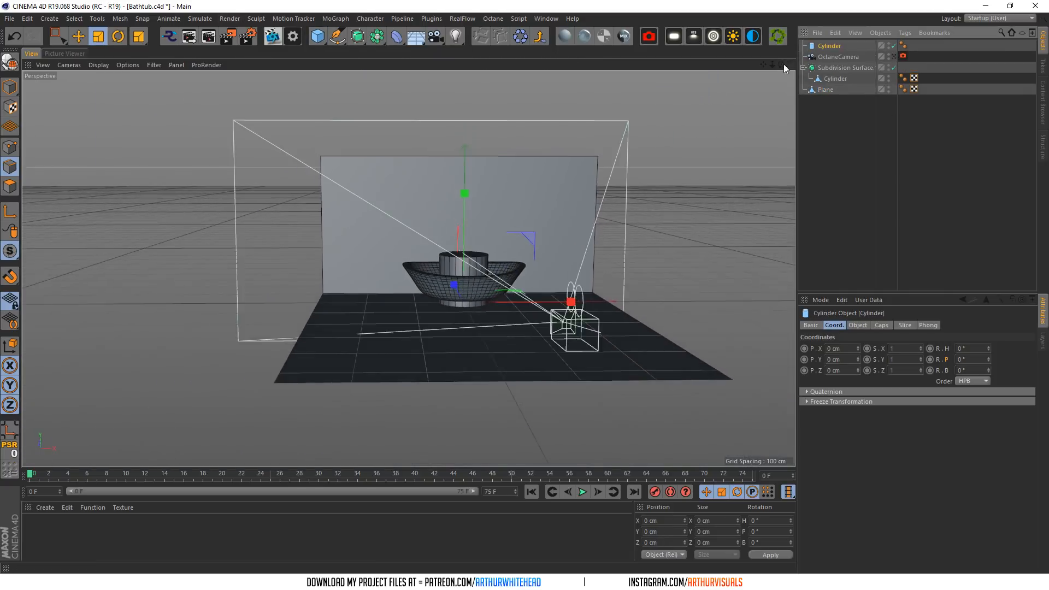
pyautogui.keyDown('alt'); pyautogui.moveTo(655, 82); pyautogui.dragTo(562, 153); pyautogui.keyUp('alt')
pyautogui.keyDown('alt'); pyautogui.moveTo(562, 152); pyautogui.dragTo(655, 137, button='right'); pyautogui.keyUp('alt')
# - Turn off the Show Cone option of the OctaneCamera
pyautogui.click(819, 68)
pyautogui.click(824, 57)
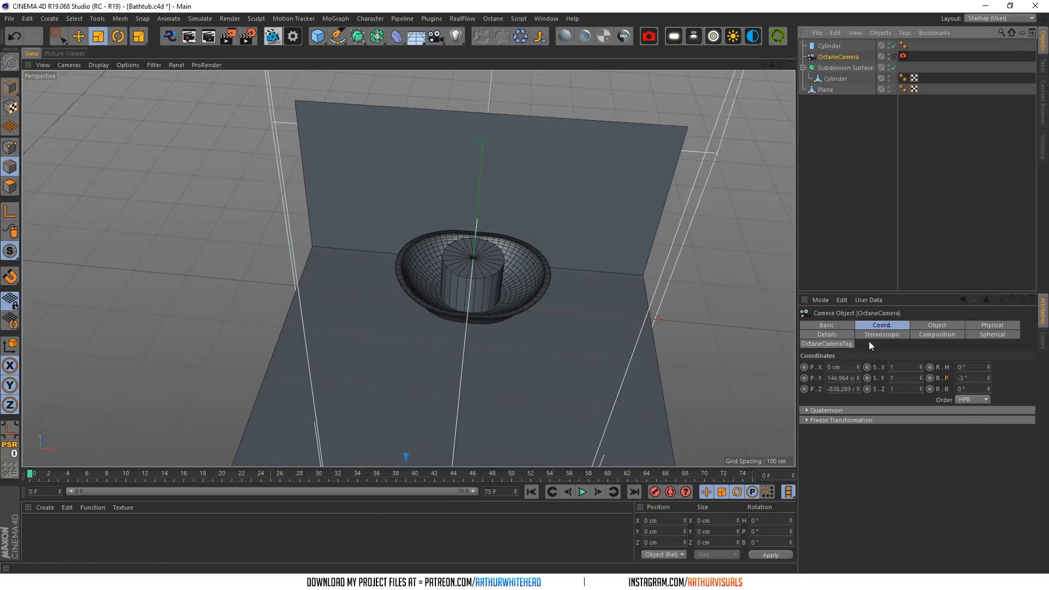
pyautogui.click(826, 334)
pyautogui.click(875, 411)
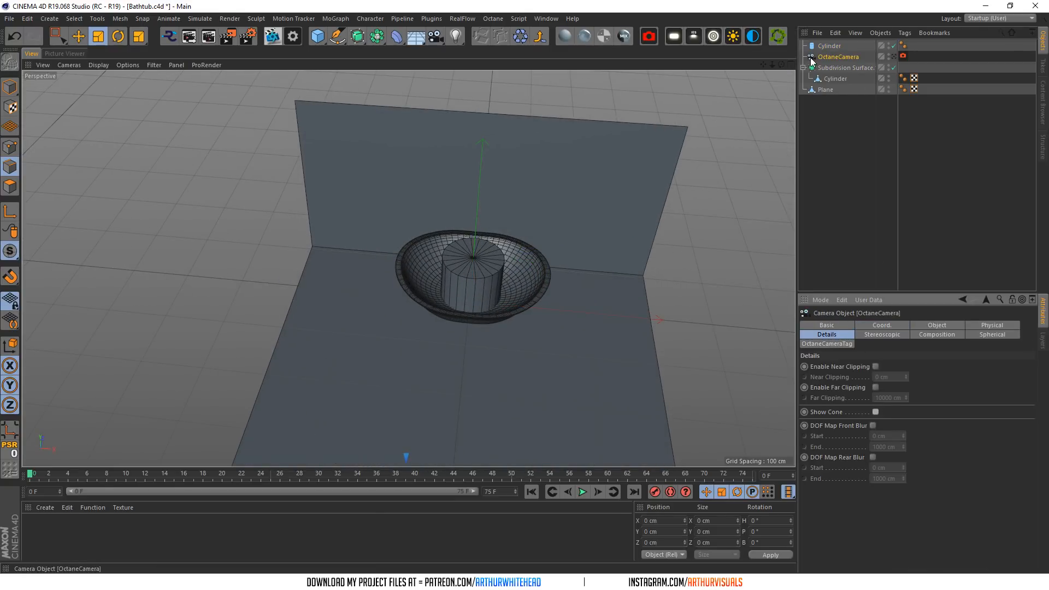
pyautogui.moveTo(782, 65); pyautogui.dragTo(787, 66)
# - Move the new Cylinder out of the bathtub along negative X so it stands beside it
pyautogui.click(829, 46)
pyautogui.scroll(1, 450, 211)
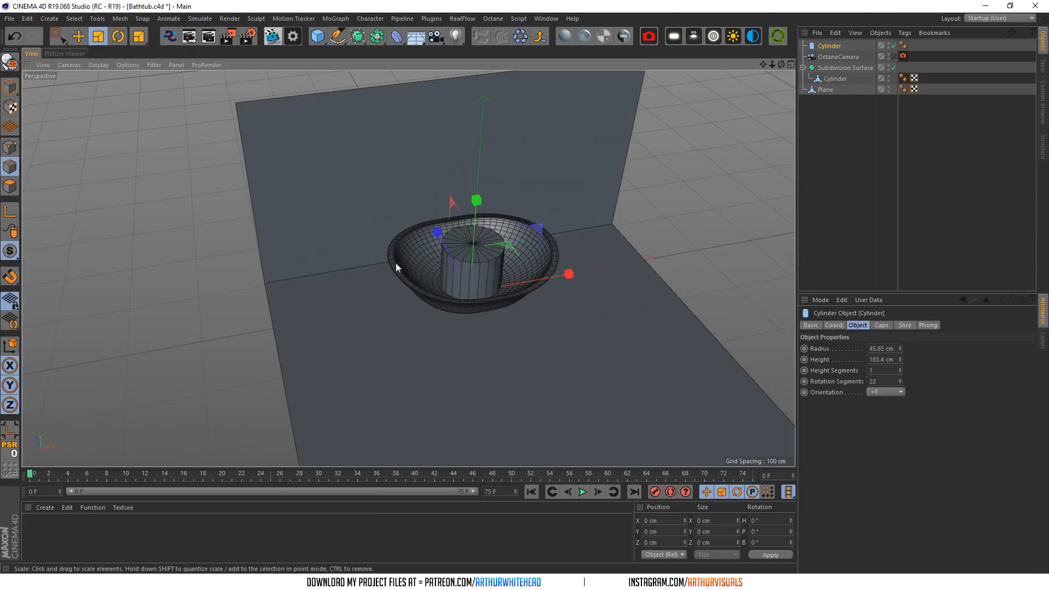
pyautogui.scroll(4, 333, 257)
pyautogui.press('e')
pyautogui.moveTo(632, 280); pyautogui.dragTo(440, 303)
# - Set the new Cylinder's rotation segments to 12, its radius to 20 cm and its height to 20 cm
pyautogui.click(843, 45)
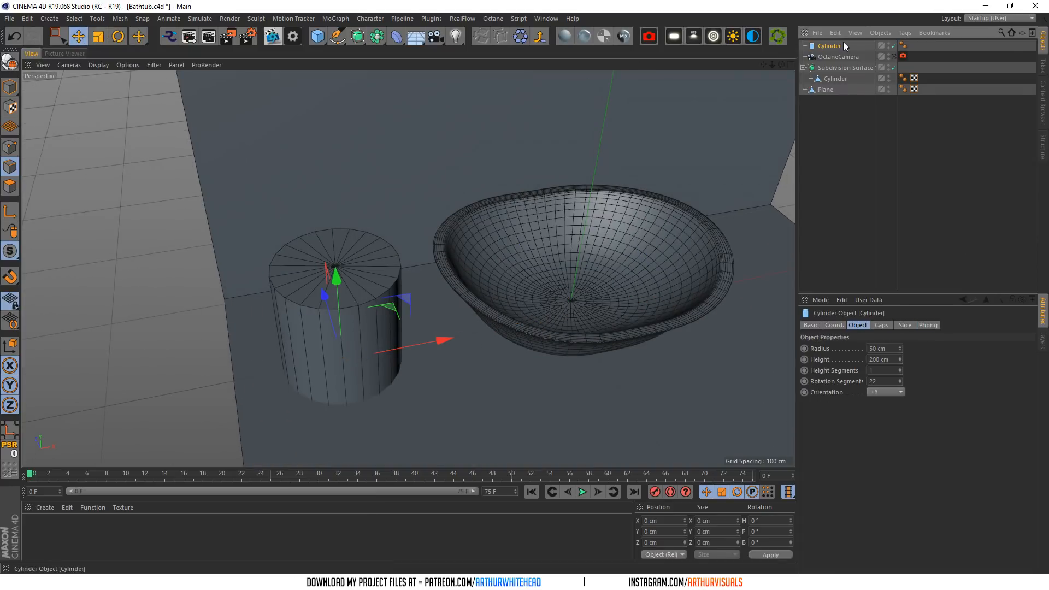
pyautogui.click(890, 381)
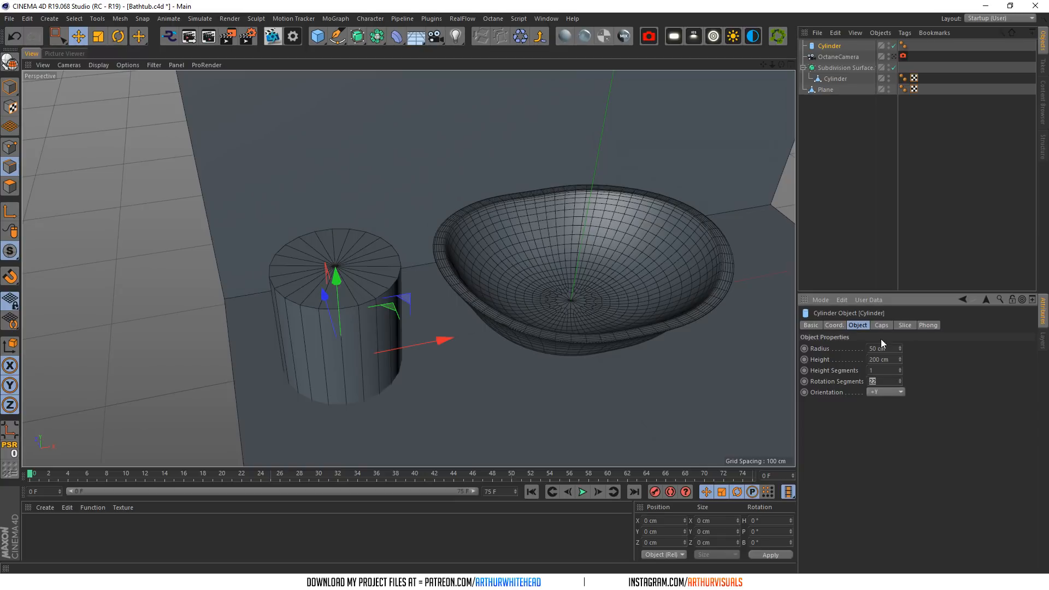
pyautogui.write('12')
pyautogui.press('Return')
pyautogui.click(874, 349)
pyautogui.write('2')
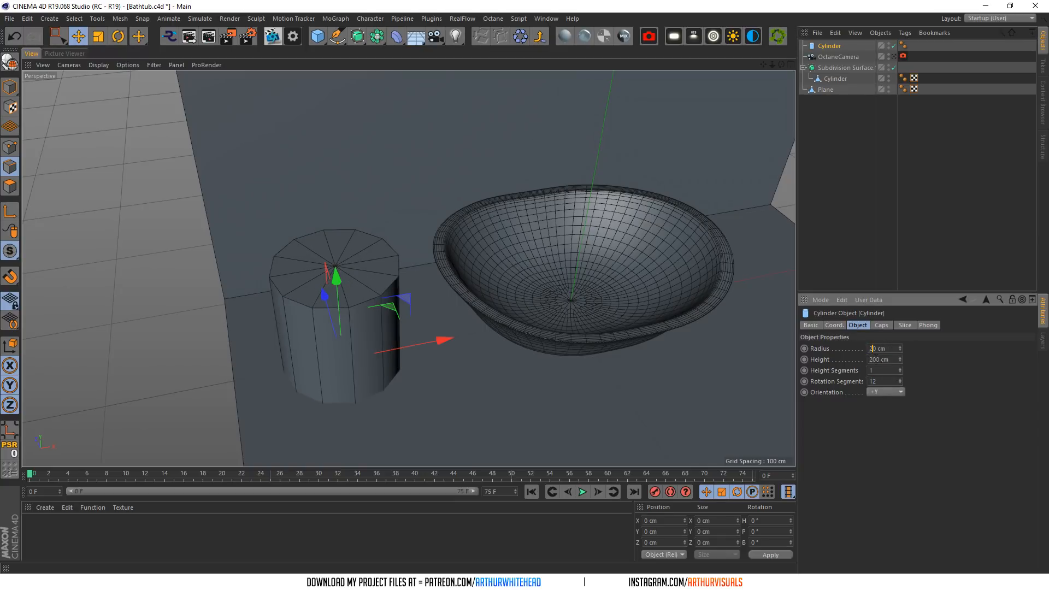
pyautogui.moveTo(878, 359); pyautogui.dragTo(867, 359)
pyautogui.write('20')
pyautogui.press('Return')
pyautogui.scroll(1, 341, 330)
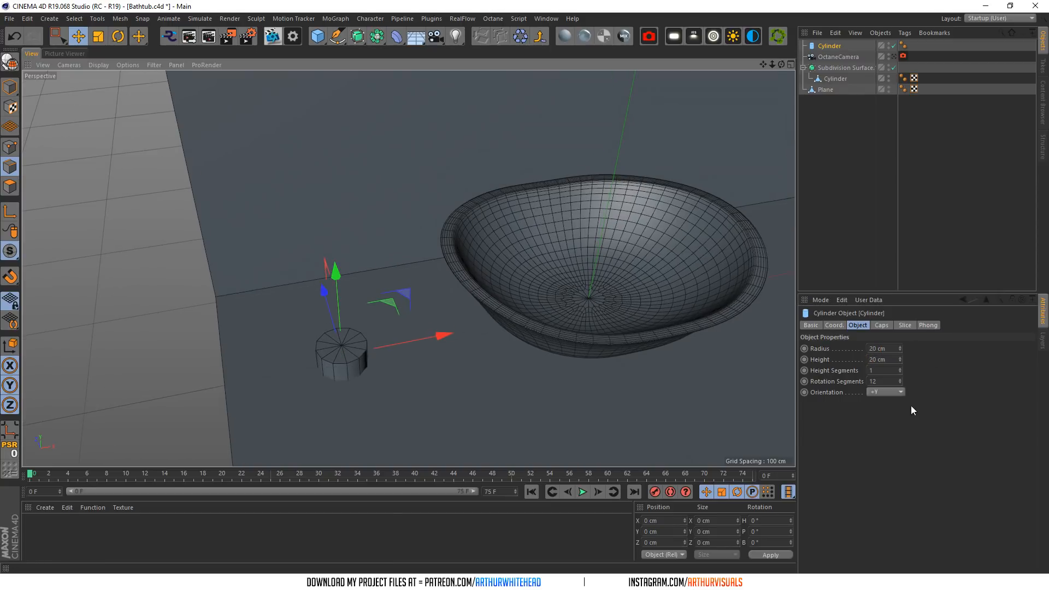
# - Flatten the new Cylinder to a height of 4 cm and widen its radius to 30 cm
pyautogui.moveTo(885, 359); pyautogui.dragTo(827, 360)
pyautogui.write('5')
pyautogui.press('Return')
pyautogui.write('4m')
pyautogui.press('Return')
pyautogui.click(881, 349)
pyautogui.write('30')
pyautogui.press('Return')
pyautogui.scroll(1, 356, 364)
# - Place the flat Cylinder at a Y position of 2 cm and shift it across the floor to about X -195 cm, Z 31 cm
pyautogui.click(836, 324)
pyautogui.write('2')
pyautogui.press('Return')
pyautogui.moveTo(781, 65); pyautogui.dragTo(778, 109)
pyautogui.moveTo(440, 249); pyautogui.dragTo(449, 247)
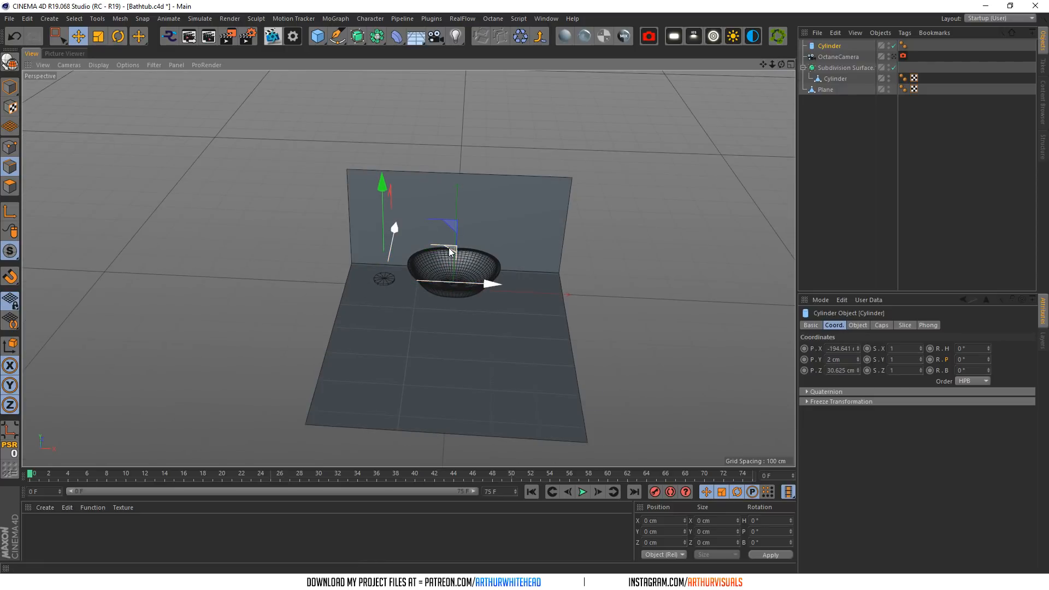
# - Add a Cube and set its size to 100 cm in X and 20 cm in Z
pyautogui.scroll(5, 456, 205)
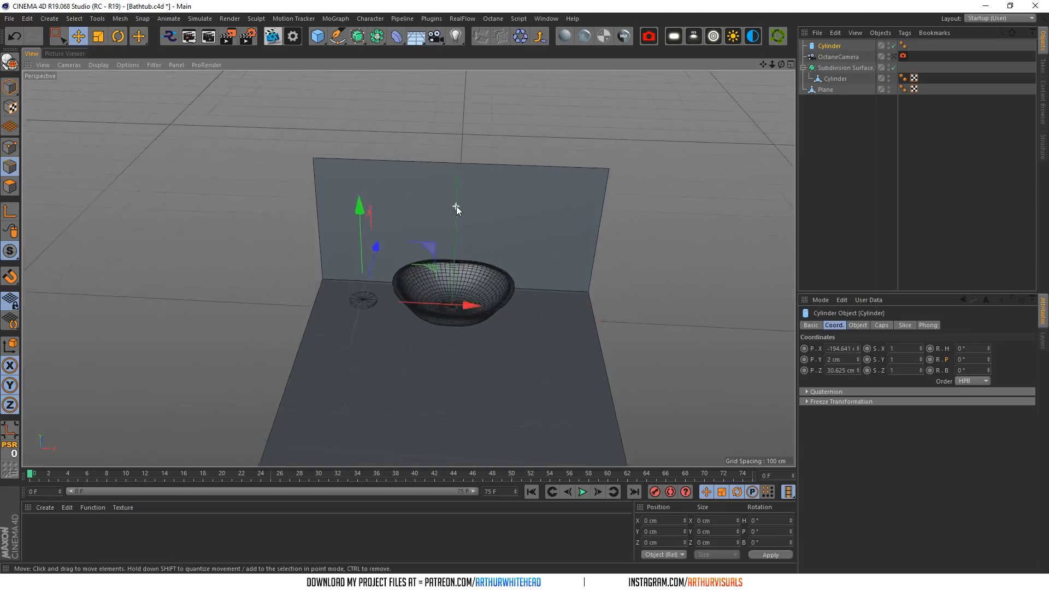
pyautogui.click(316, 44)
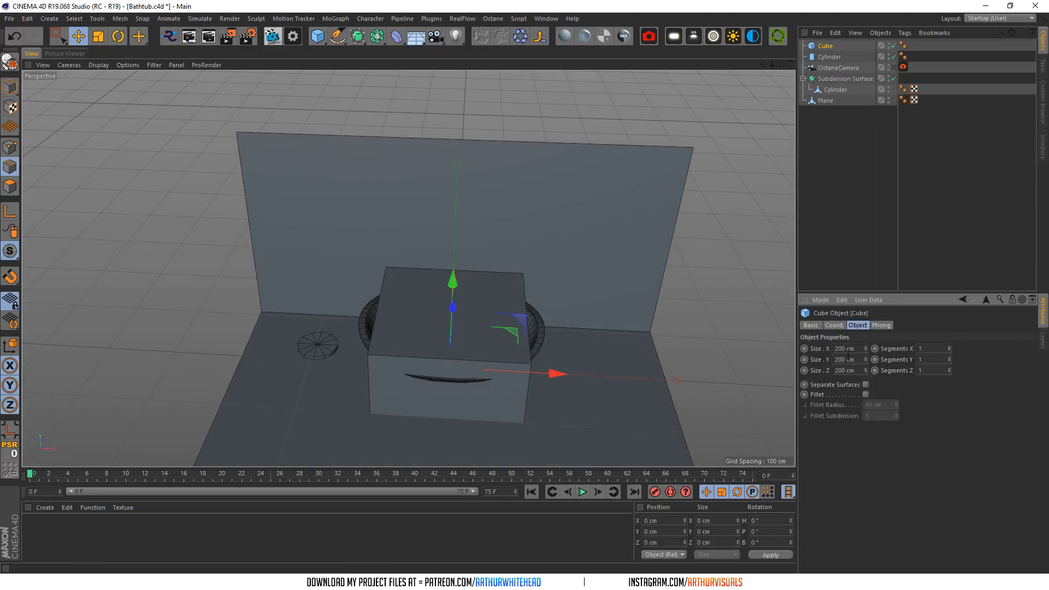
pyautogui.press('Delete')
pyautogui.click(848, 360)
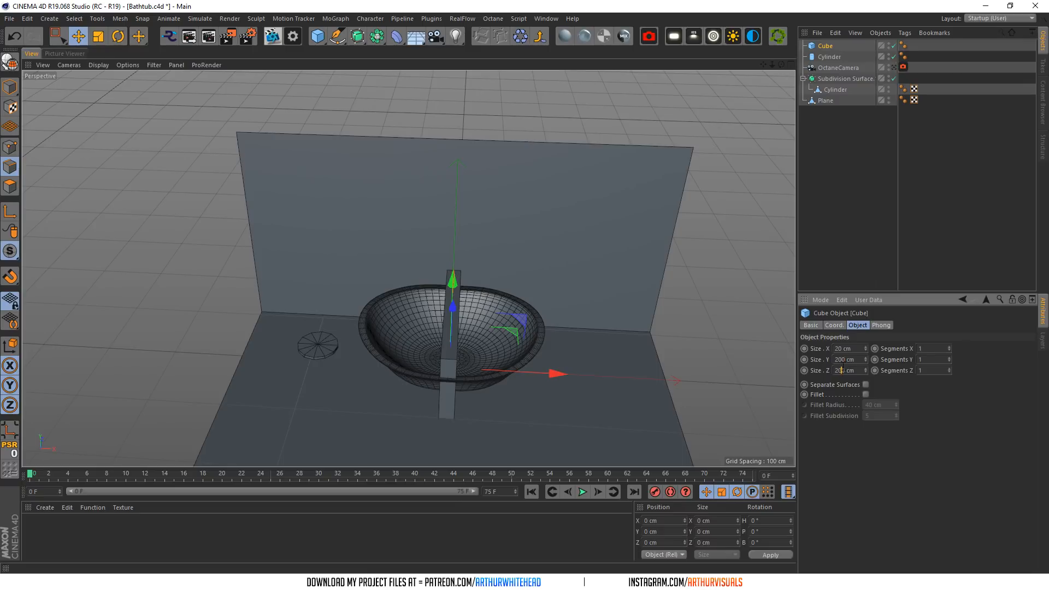
pyautogui.moveTo(839, 352); pyautogui.dragTo(833, 352)
pyautogui.press('Return')
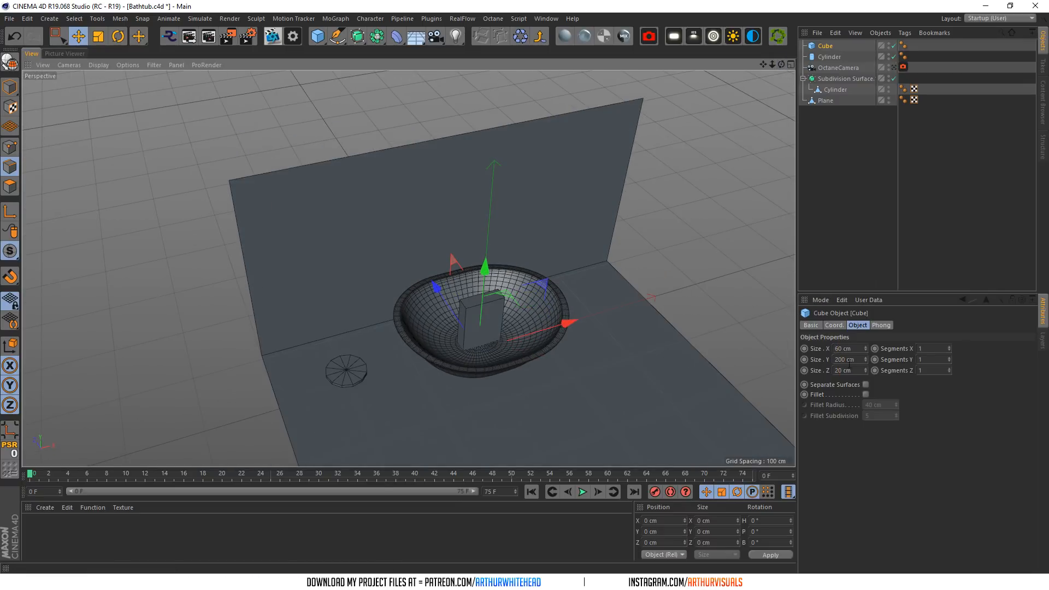
pyautogui.moveTo(837, 349); pyautogui.dragTo(823, 352)
pyautogui.write('10')
pyautogui.press('Return')
# - Move the Cube back along Z to the bathtub's rear rim and shift the bathtub's Subdivision Surface slightly forward, away from the wall
pyautogui.keyDown('alt'); pyautogui.moveTo(440, 255); pyautogui.dragTo(498, 363, button='right'); pyautogui.keyUp('alt')
pyautogui.moveTo(497, 362); pyautogui.dragTo(463, 263)
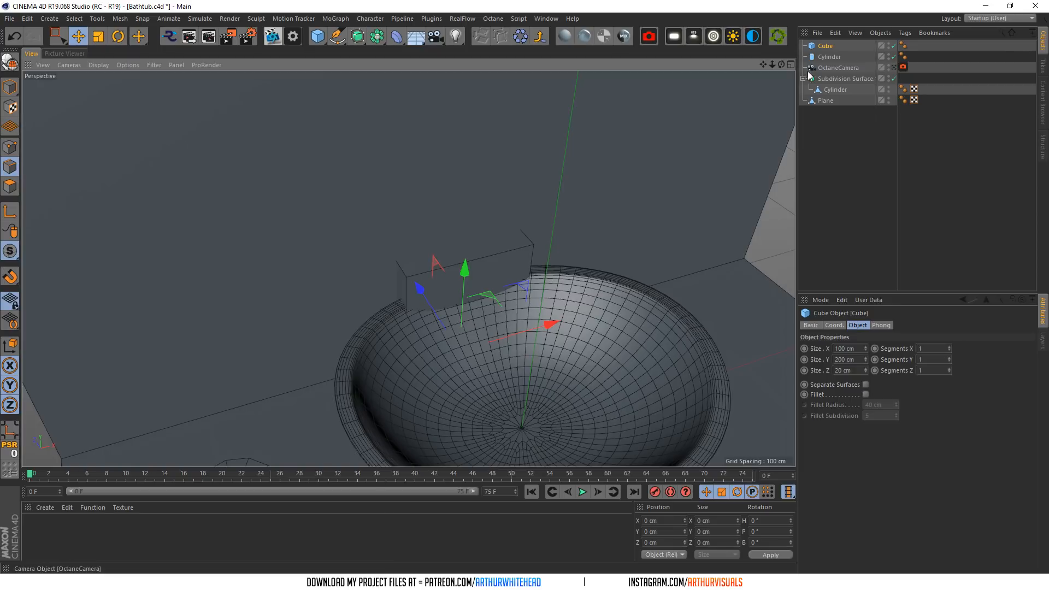
pyautogui.click(416, 290)
pyautogui.moveTo(468, 372); pyautogui.dragTo(501, 385)
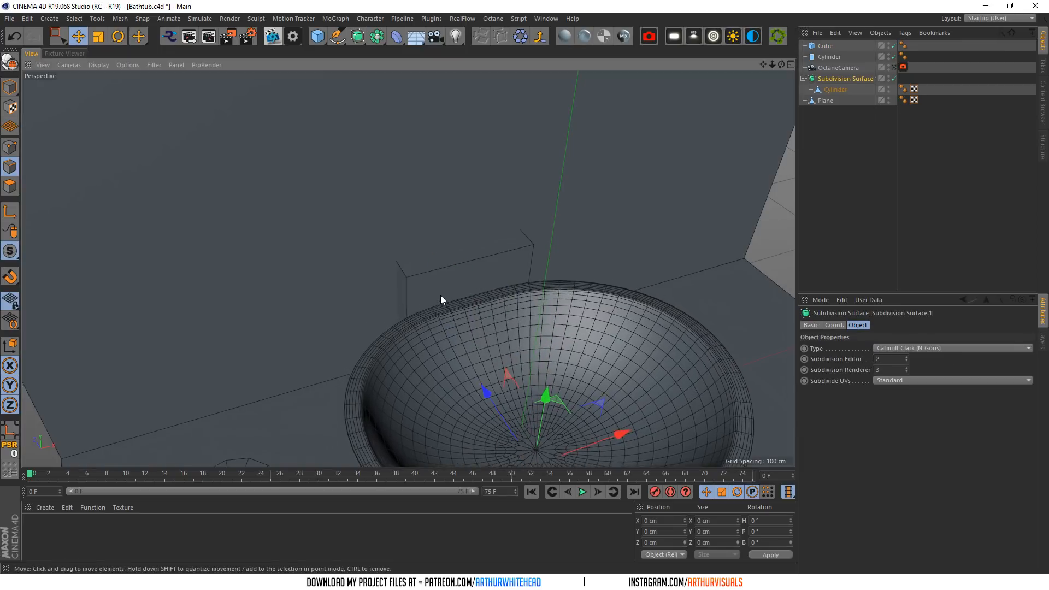
pyautogui.click(822, 34)
pyautogui.click(814, 3)
# - Resize the Cube to 120 cm in X and 14 cm in Z
pyautogui.click(824, 46)
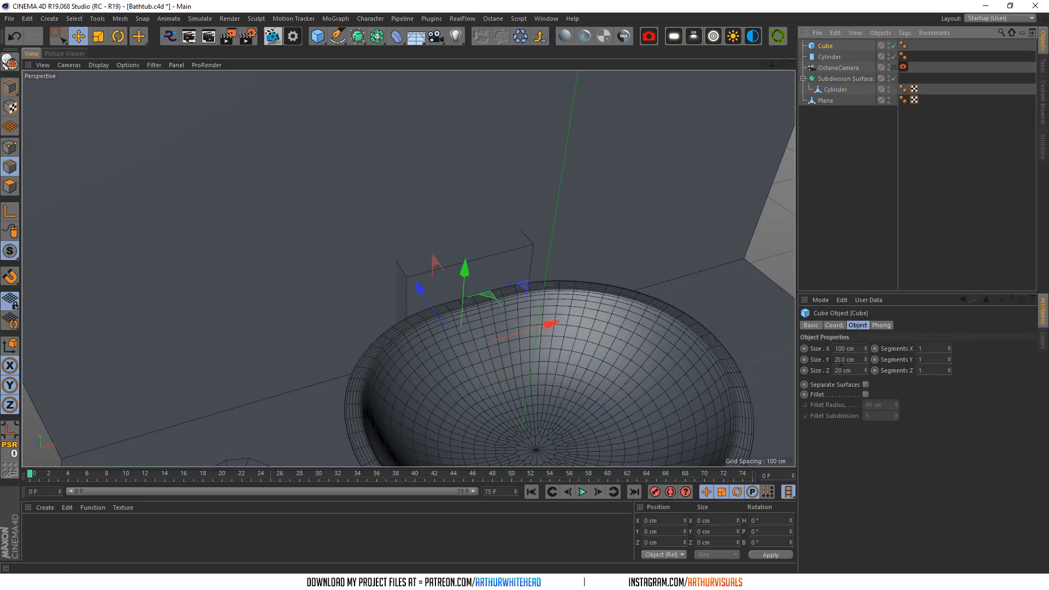
pyautogui.doubleClick(839, 370)
pyautogui.write('15')
pyautogui.click(849, 348)
pyautogui.scroll(-1, 842, 370)
pyautogui.scroll(3, 413, 287)
pyautogui.moveTo(838, 349); pyautogui.dragTo(841, 349)
pyautogui.write('2')
pyautogui.press('Return')
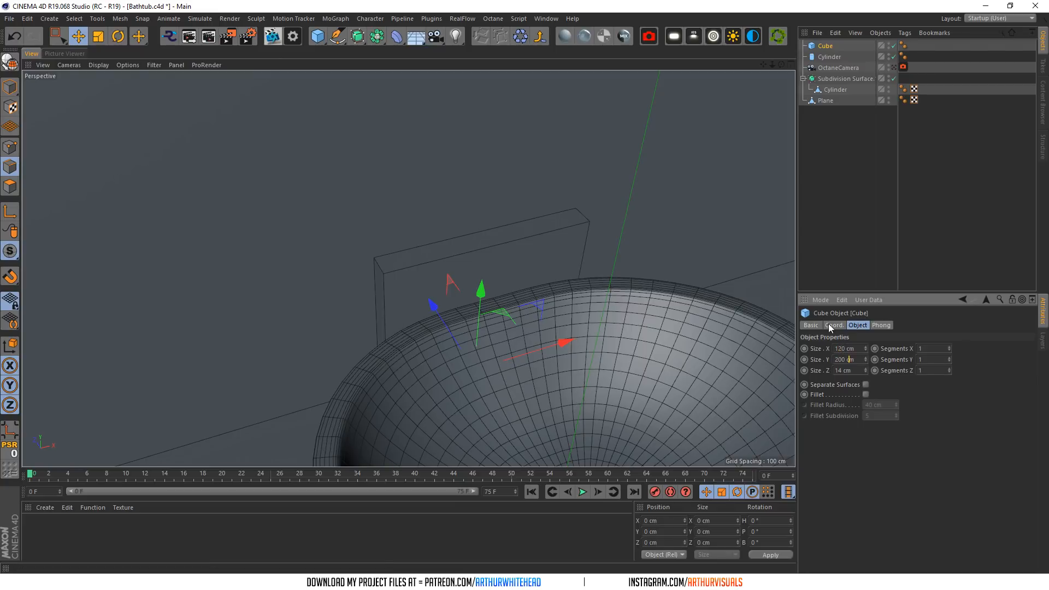
# - Set the Cube's Z position to 101 cm so it sits against the back wall
pyautogui.click(833, 326)
pyautogui.doubleClick(835, 370)
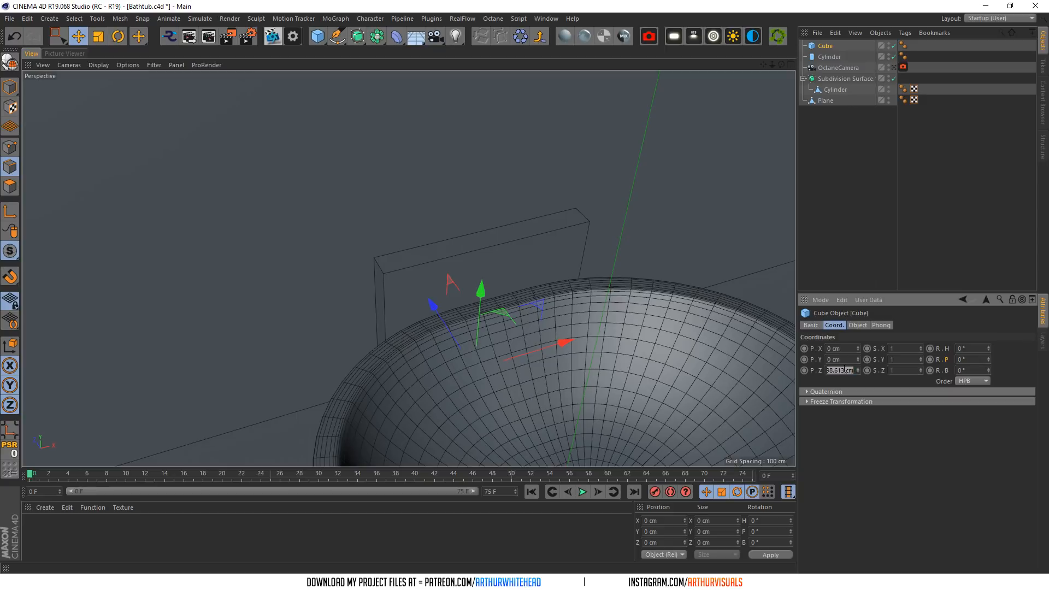
pyautogui.write('80')
pyautogui.press('Return')
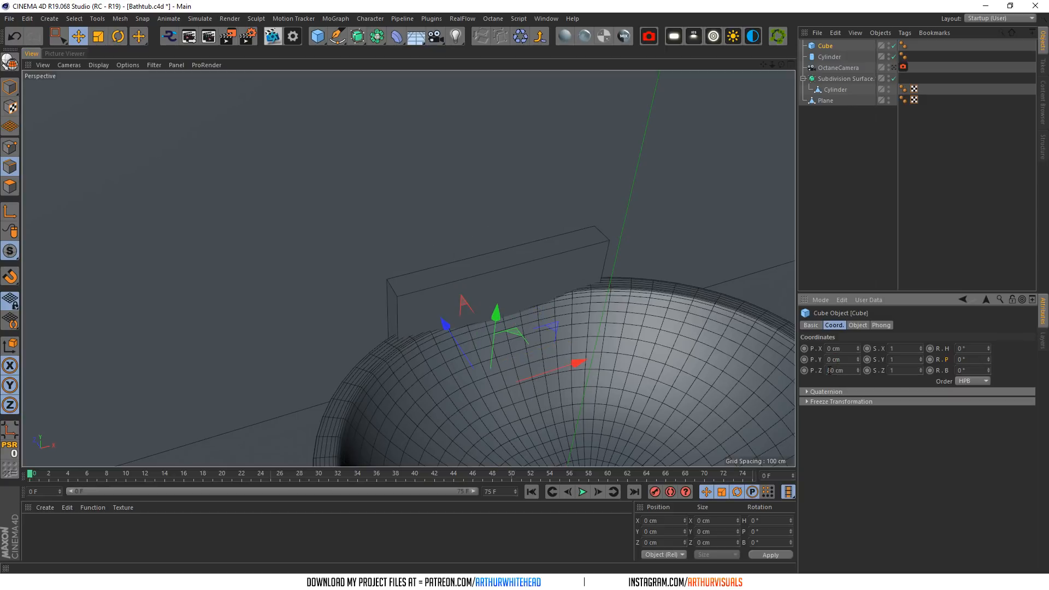
pyautogui.write('90')
pyautogui.click(849, 361)
pyautogui.moveTo(857, 369); pyautogui.dragTo(858, 372)
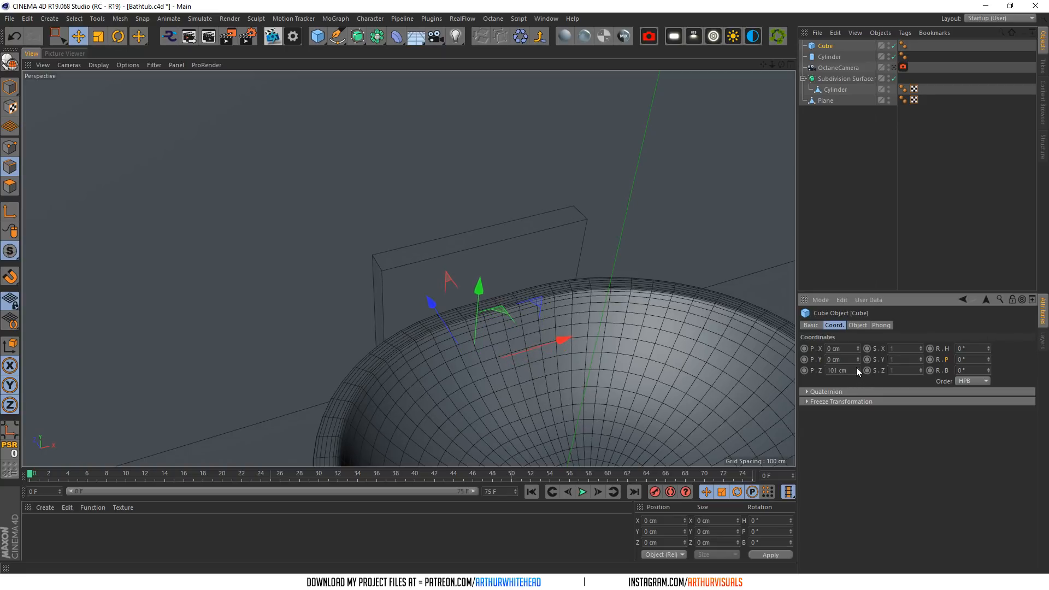
# - Set the floor-and-wall Plane's Z position to -90 cm
pyautogui.moveTo(781, 64); pyautogui.dragTo(781, 64)
pyautogui.keyDown('alt'); pyautogui.moveTo(423, 280); pyautogui.dragTo(57, 174, button='right'); pyautogui.keyUp('alt')
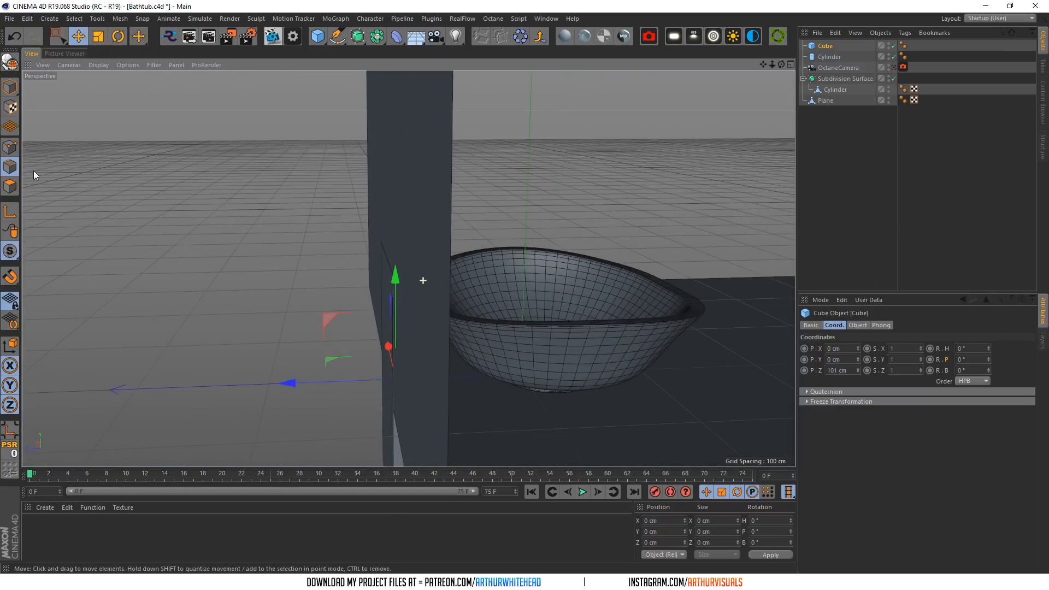
pyautogui.scroll(-3, 507, 249)
pyautogui.click(833, 67)
pyautogui.click(827, 57)
pyautogui.click(821, 100)
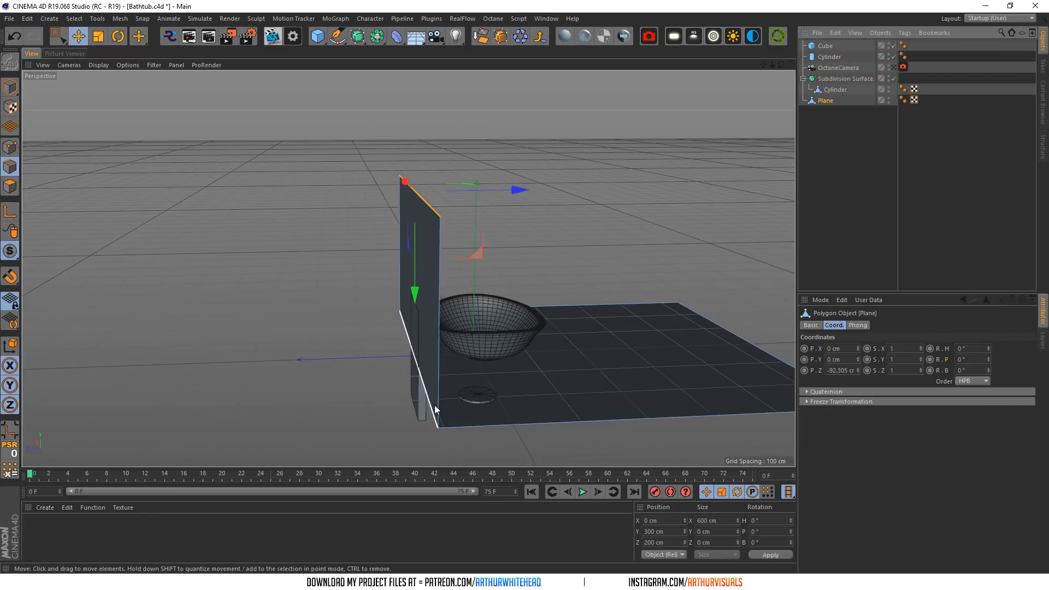
pyautogui.doubleClick(841, 370)
pyautogui.write('-90')
pyautogui.press('Return')
# - Set the Cube's Z position to 104 cm so it sits closer to the back wall
pyautogui.keyDown('alt'); pyautogui.moveTo(407, 269); pyautogui.dragTo(262, 328); pyautogui.keyUp('alt')
pyautogui.click(841, 48)
pyautogui.press('o')
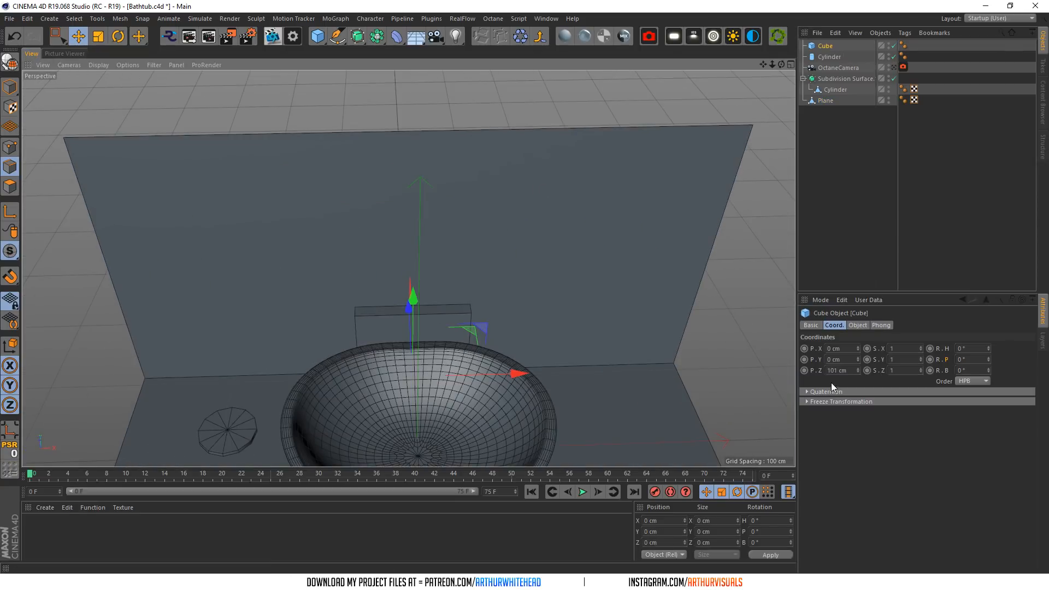
pyautogui.click(859, 367)
pyautogui.click(859, 367)
pyautogui.click(859, 367)
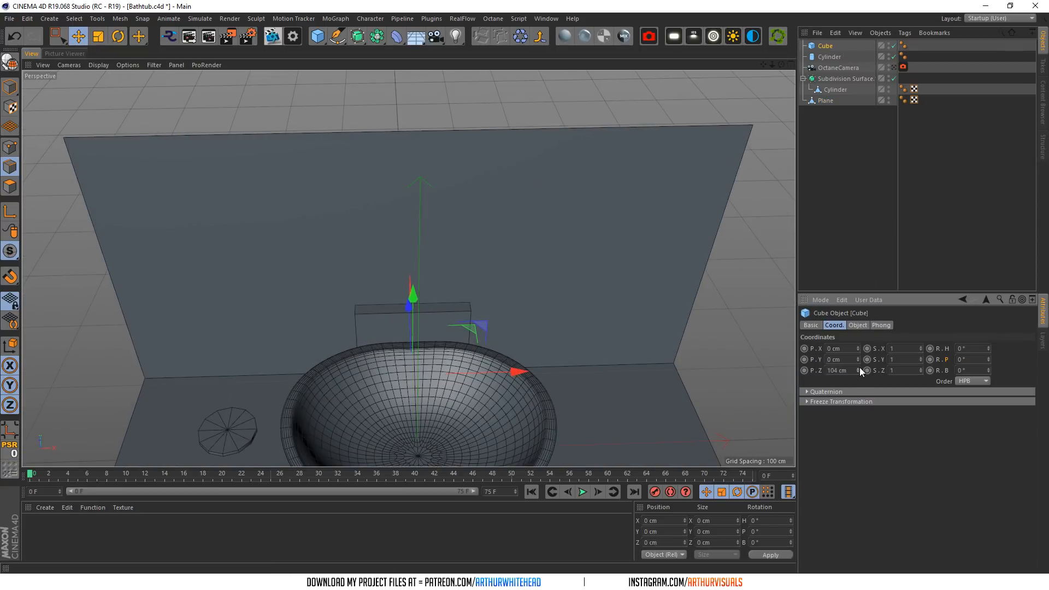
# - Set the Cube's Y position to 100 cm so it stands on the floor
pyautogui.scroll(-3, 414, 359)
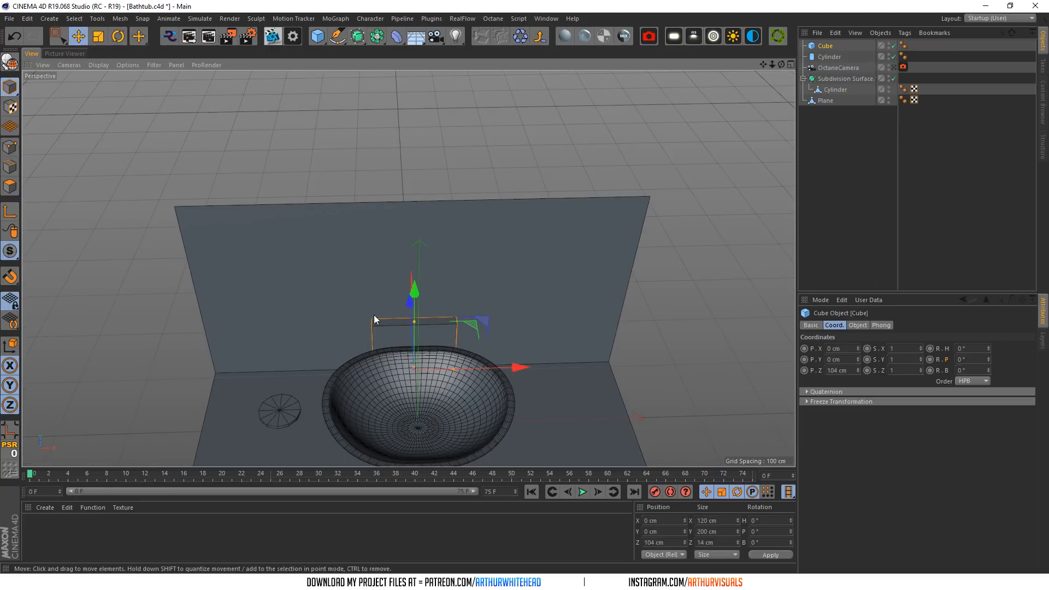
pyautogui.click(857, 325)
pyautogui.click(844, 360)
pyautogui.click(653, 532)
pyautogui.write('100')
pyautogui.press('Return')
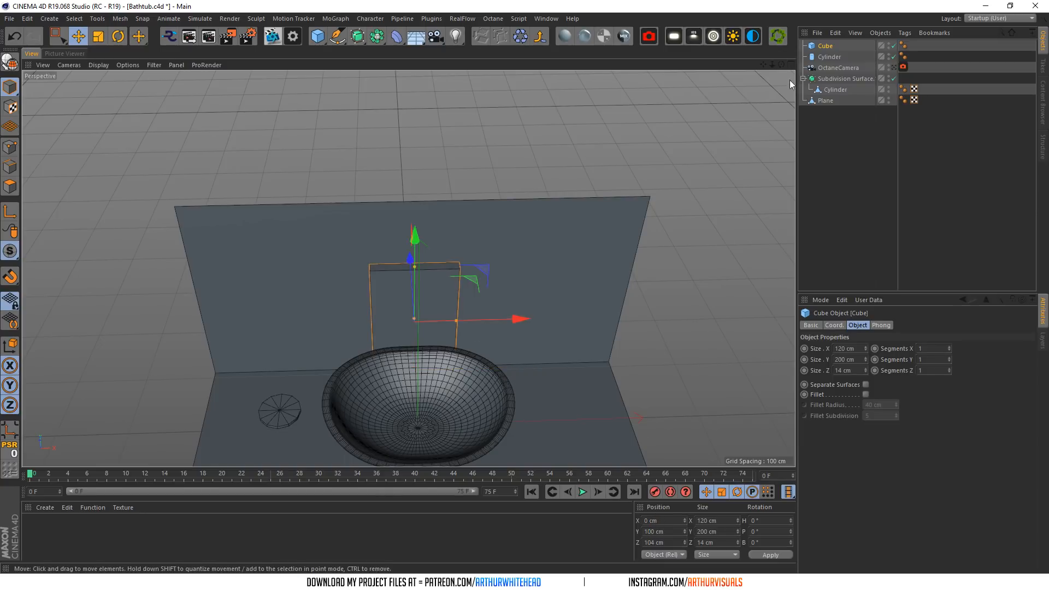
# - Make the Cube editable and, in the camera view, raise its top points beyond the frame to a height of about 293 cm
pyautogui.moveTo(781, 64)
pyautogui.mouseDown()
pyautogui.moveTo(781, 11)
pyautogui.moveTo(774, 64)
pyautogui.mouseUp()
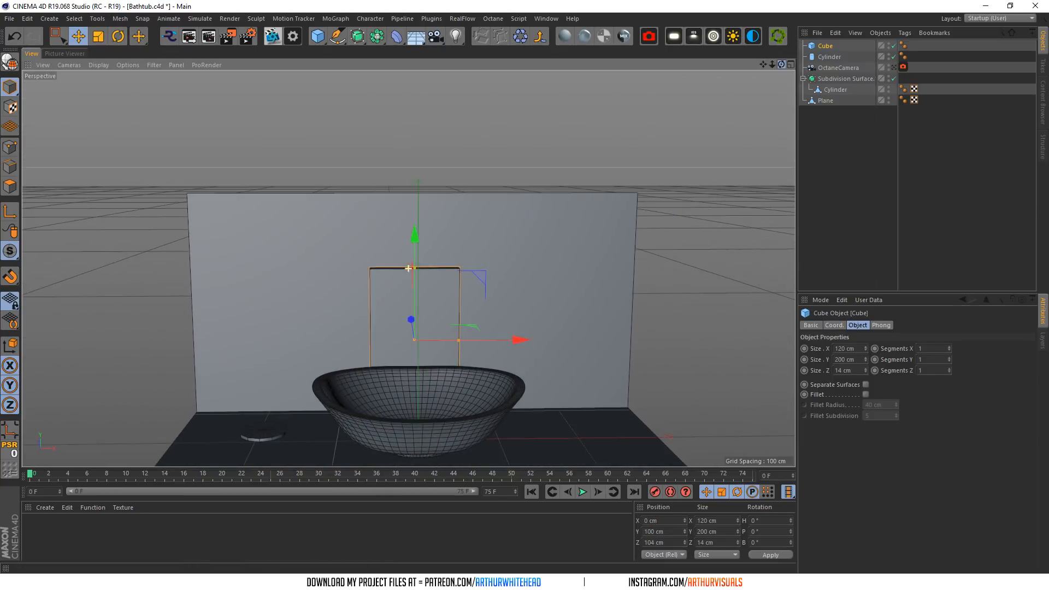
pyautogui.click(894, 67)
pyautogui.click(894, 69)
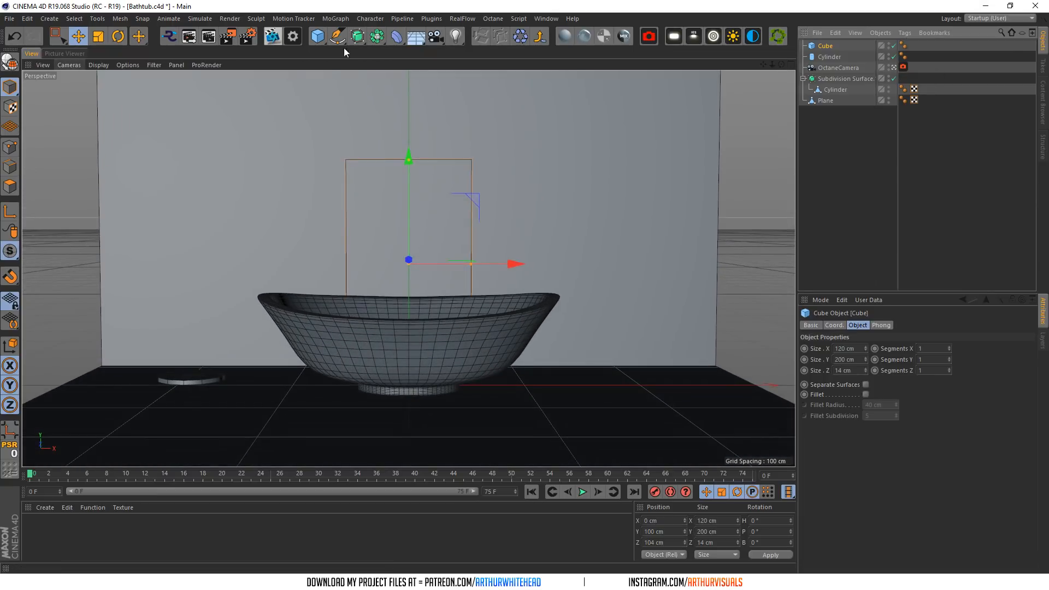
pyautogui.press('c')
pyautogui.click(9, 149)
pyautogui.click(58, 36)
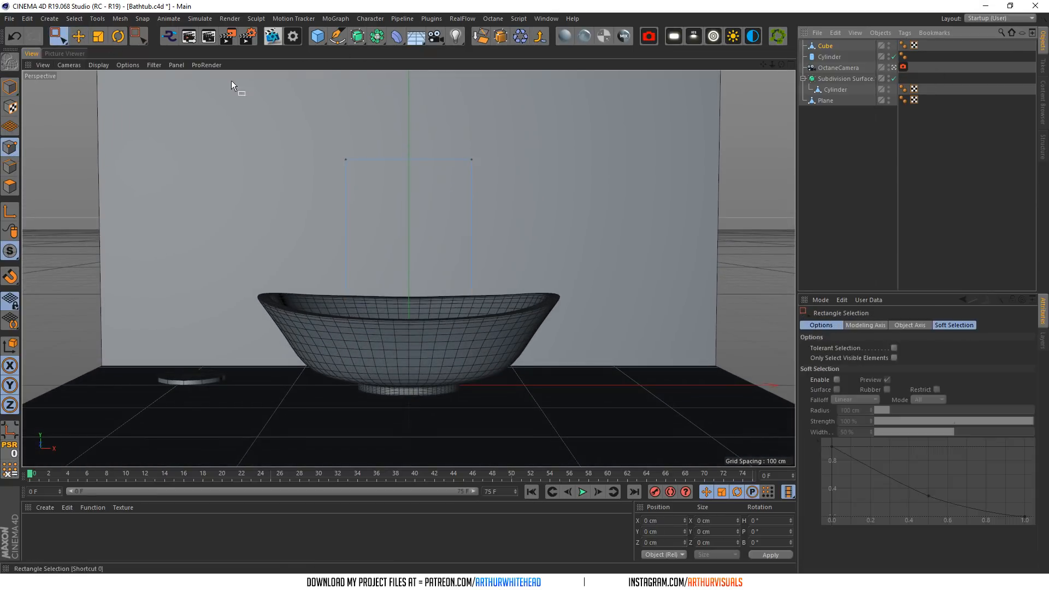
pyautogui.moveTo(306, 123); pyautogui.dragTo(511, 180)
pyautogui.moveTo(412, 82)
pyautogui.mouseDown()
pyautogui.moveTo(412, 2)
pyautogui.moveTo(411, 89)
pyautogui.mouseUp()
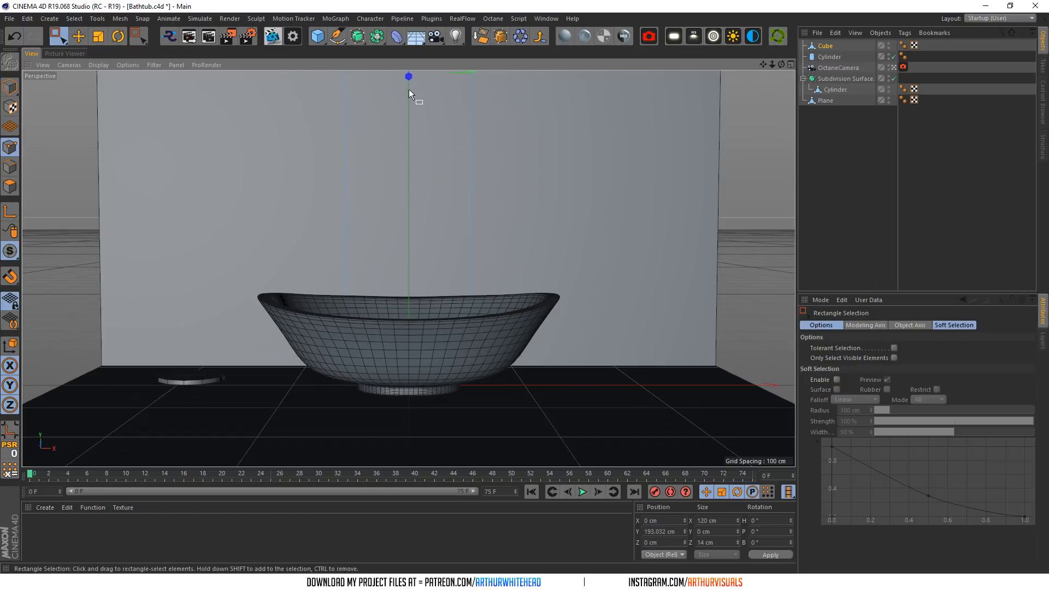
pyautogui.click(10, 88)
pyautogui.click(78, 36)
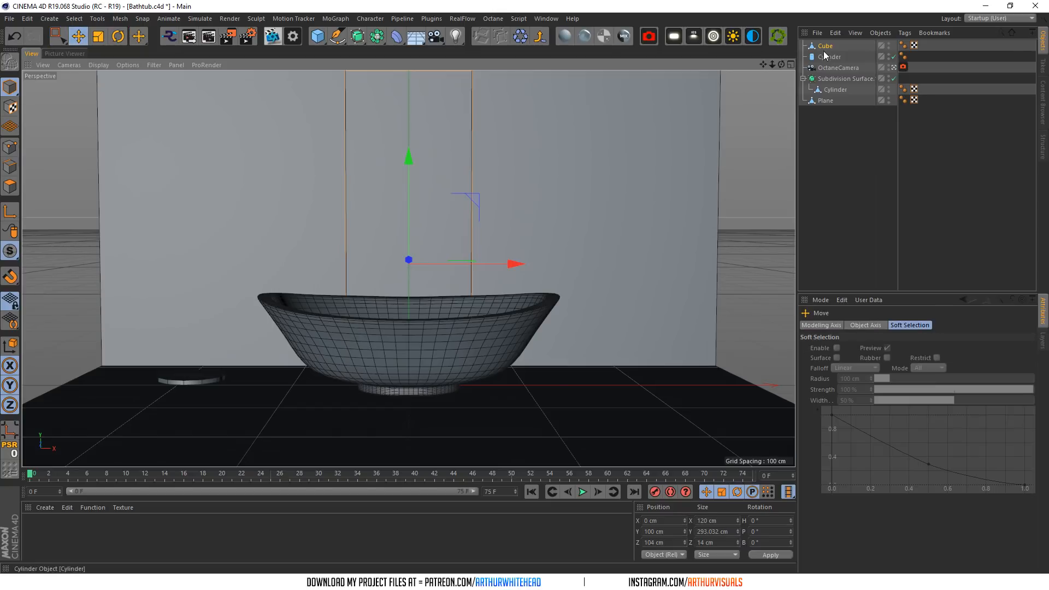
# - Set the wall panel Cube's X size to 130 cm and leave the camera view
pyautogui.click(824, 46)
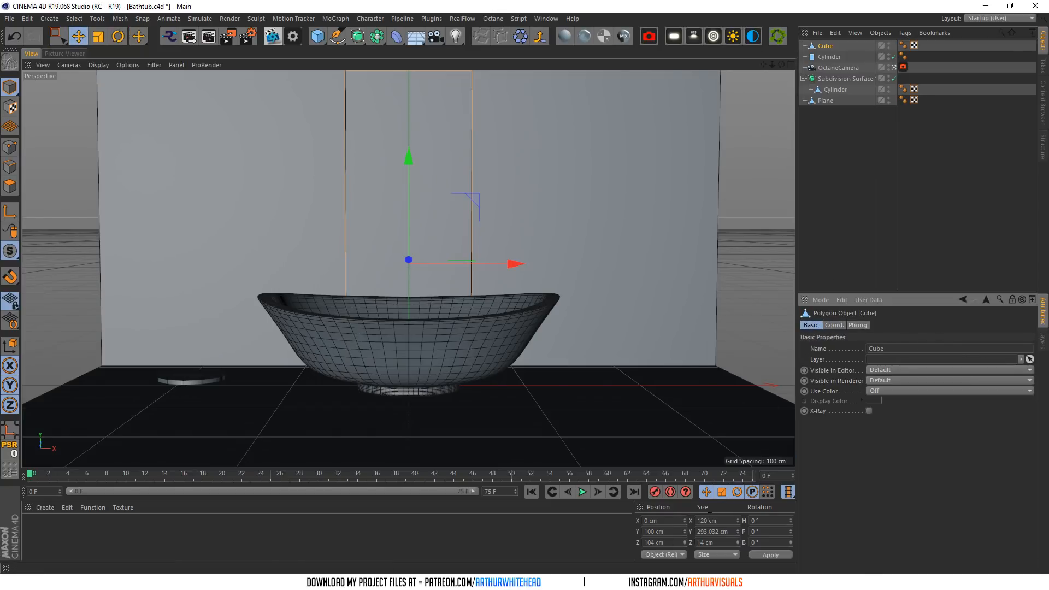
pyautogui.press('Return')
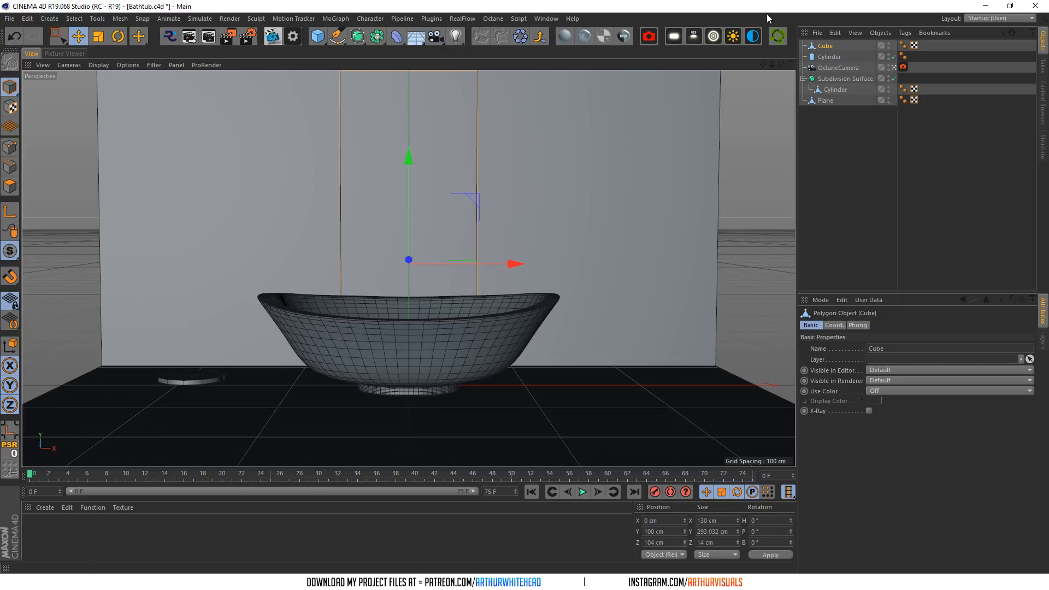
pyautogui.click(894, 68)
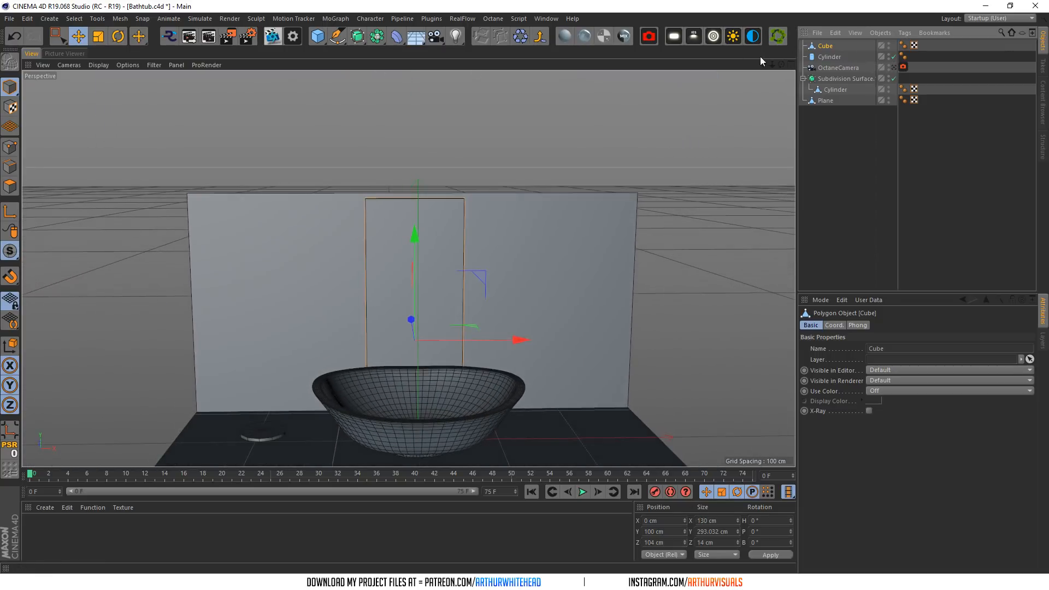
# - Place the wall panel Cube inside a Boole and add a second Cube to the same Boole
pyautogui.keyDown('alt'); pyautogui.moveTo(395, 232); pyautogui.dragTo(398, 243); pyautogui.keyUp('alt')
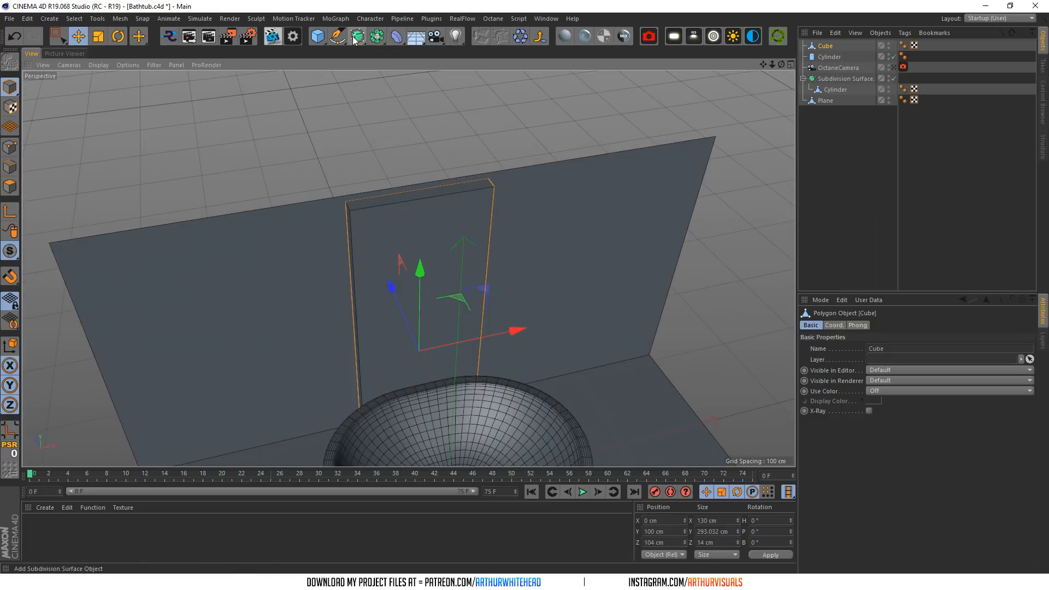
pyautogui.click(318, 36)
pyautogui.moveTo(358, 36); pyautogui.dragTo(600, 57)
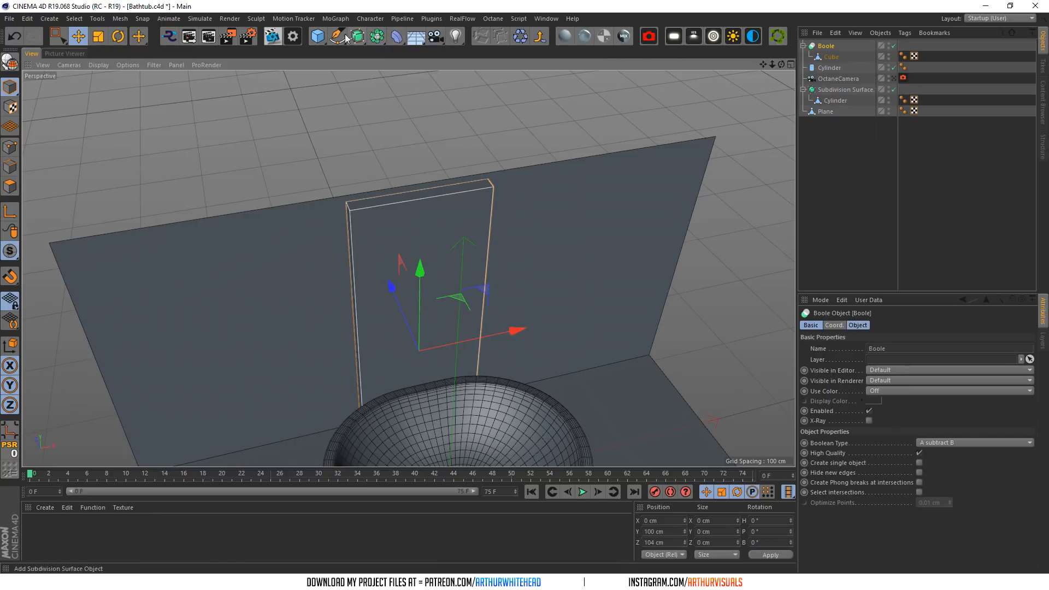
pyautogui.click(317, 36)
pyautogui.click(417, 55)
# - Set the second Cube's size to 20 cm in X, Y and Z
pyautogui.moveTo(418, 408); pyautogui.dragTo(395, 312)
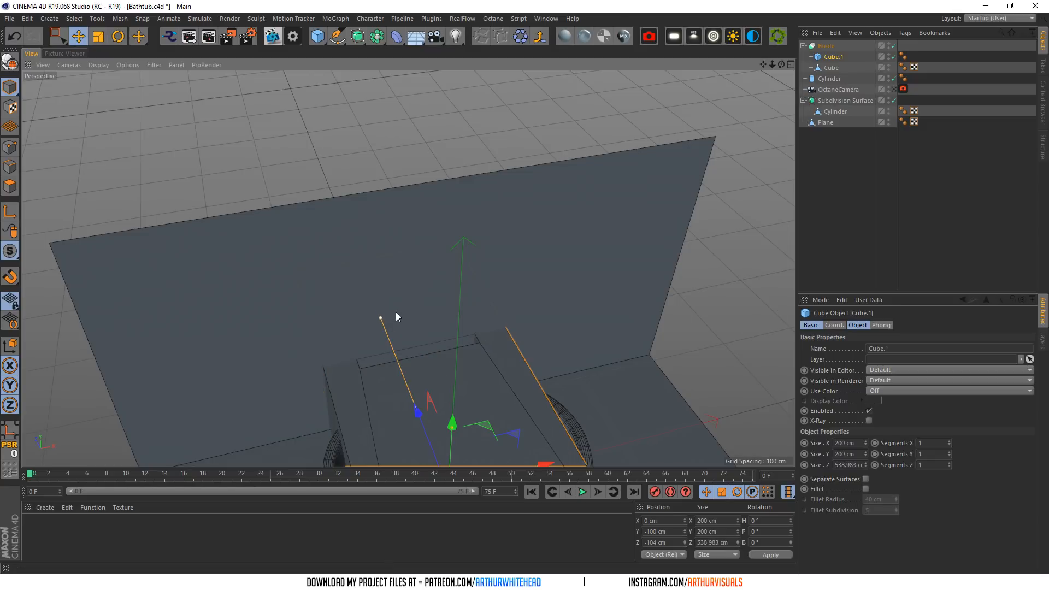
pyautogui.click(857, 326)
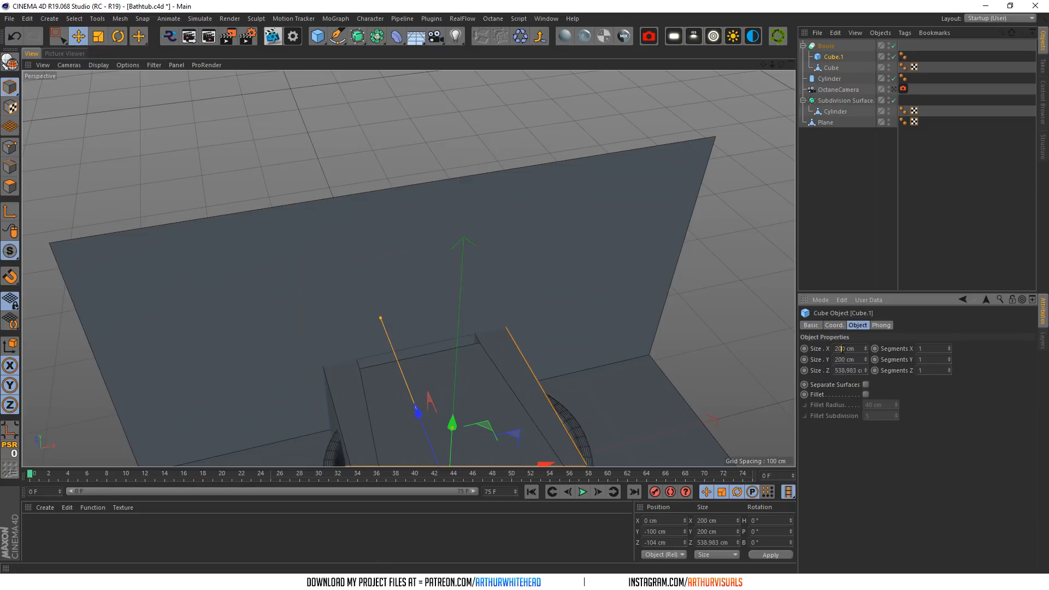
pyautogui.press('BackSpace')
pyautogui.doubleClick(851, 351)
pyautogui.press('Return')
# - Move the small Cube onto the wall panel and order the panel first in the Boole so the small Cube is subtracted
pyautogui.moveTo(428, 424); pyautogui.dragTo(415, 267)
pyautogui.moveTo(828, 68); pyautogui.dragTo(831, 53)
pyautogui.click(832, 68)
pyautogui.scroll(3, 449, 329)
# - Set the small Cube's X, Y and Z positions to 0 cm
pyautogui.click(836, 348)
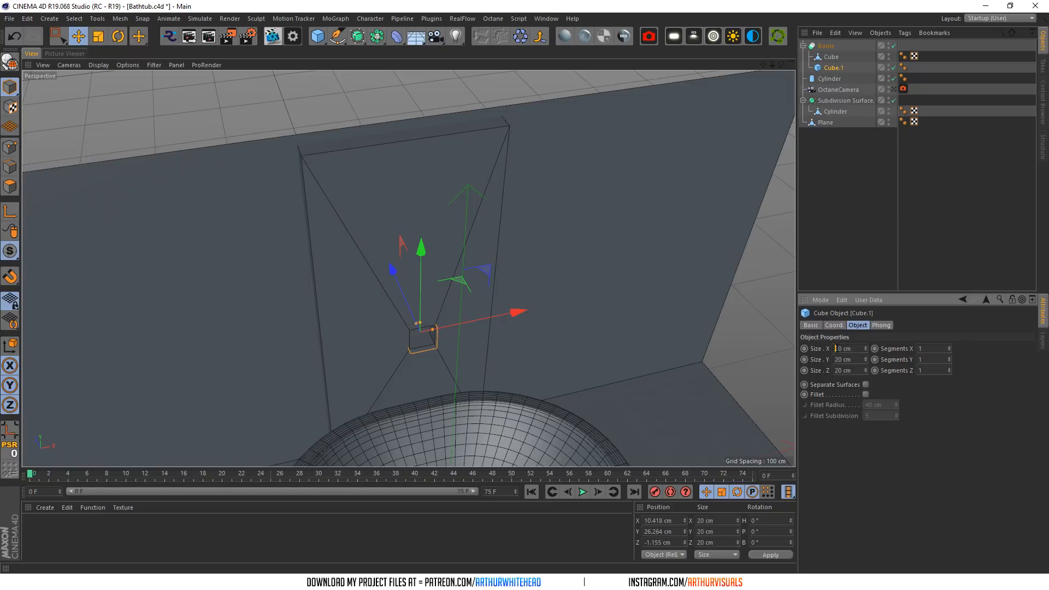
pyautogui.click(834, 326)
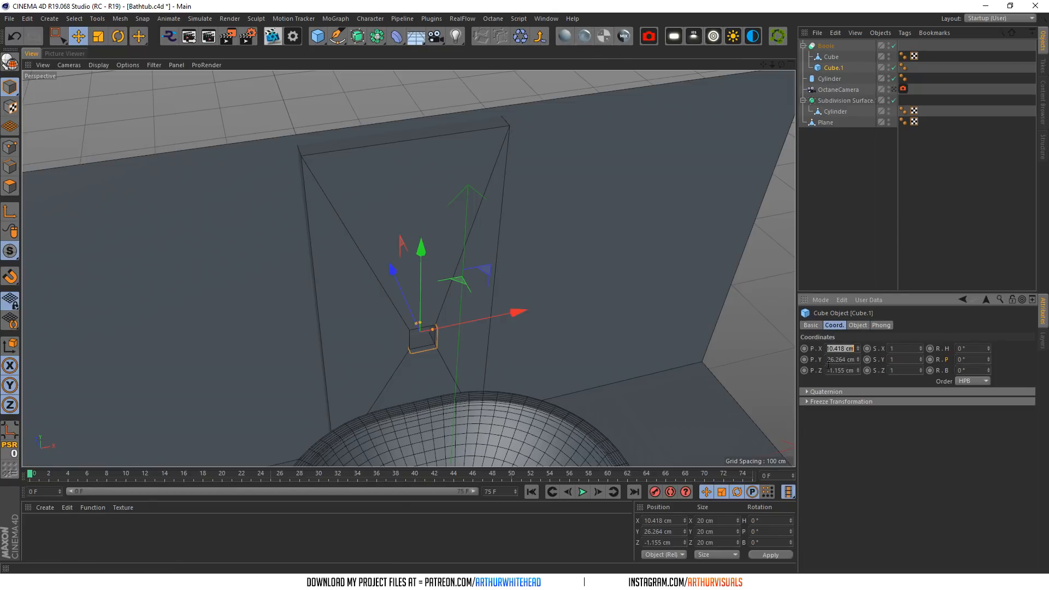
pyautogui.click(836, 360)
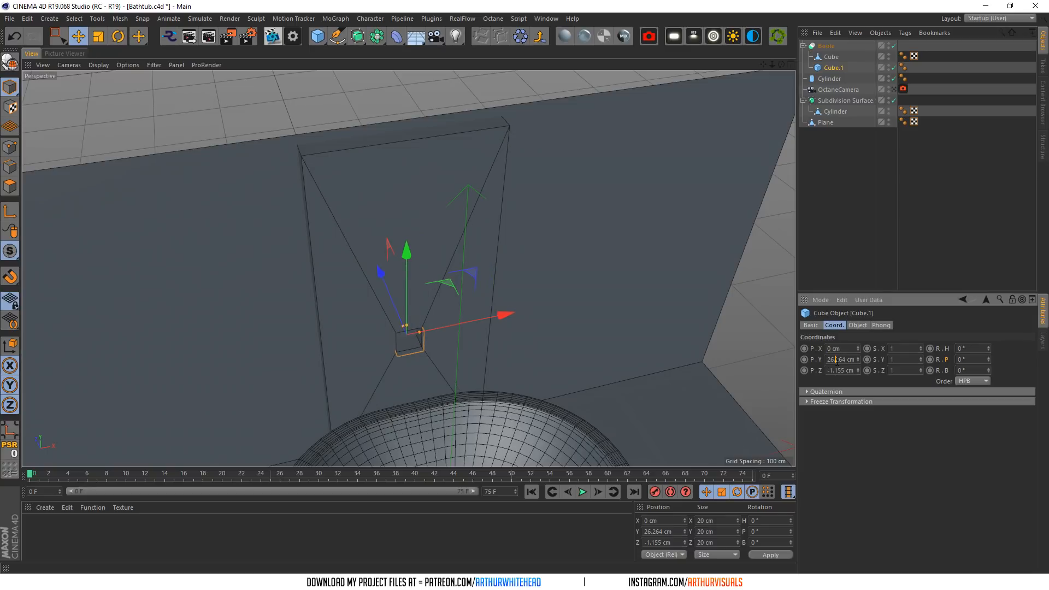
pyautogui.write('0')
pyautogui.press('Return')
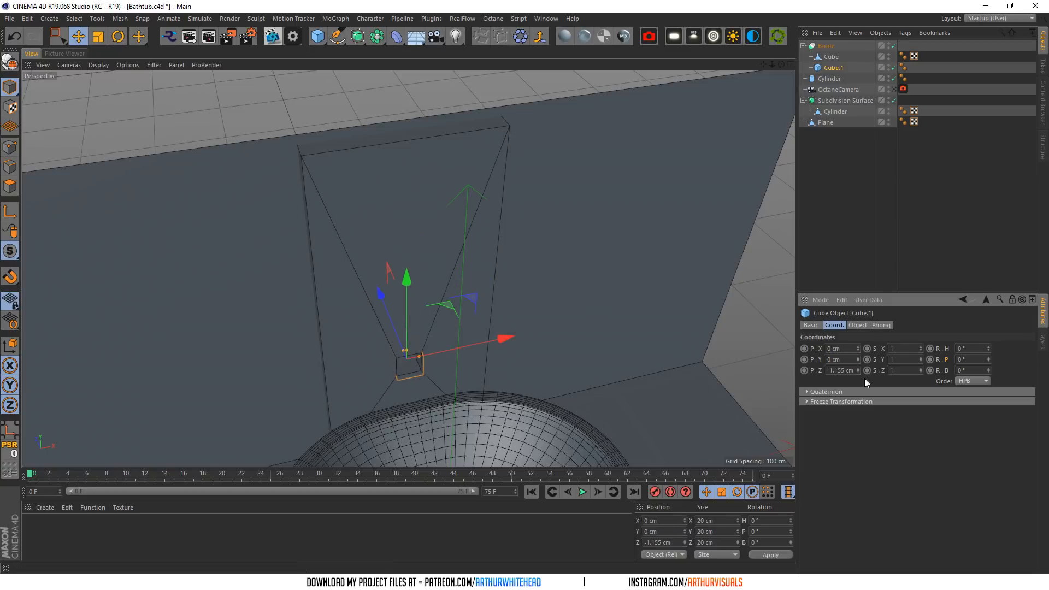
pyautogui.write('0')
pyautogui.press('Return')
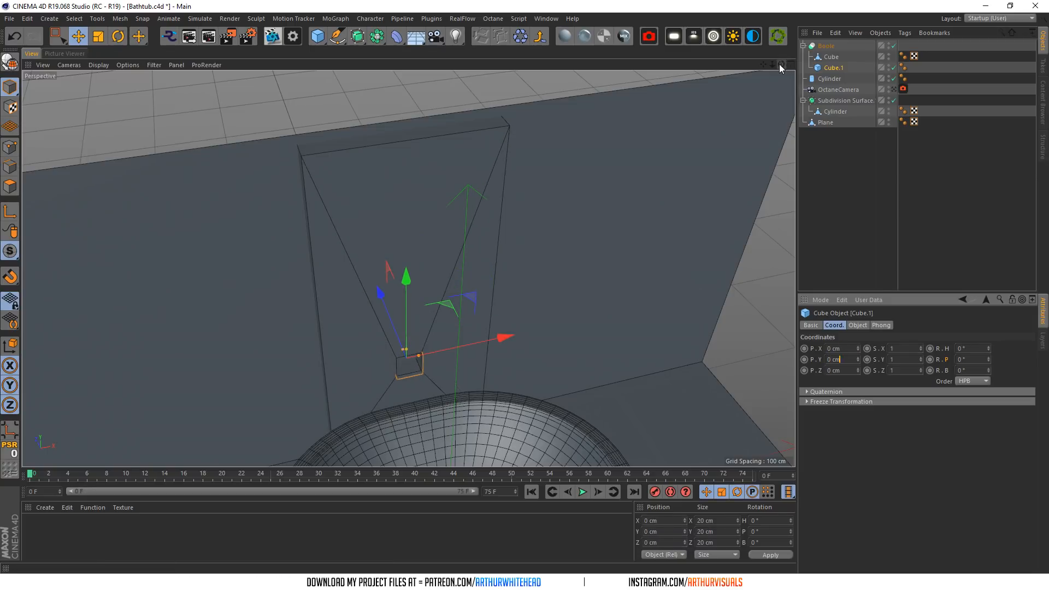
# - Move the wall panel Cube's axis down to its base, at Y -100 cm
pyautogui.moveTo(781, 64); pyautogui.dragTo(667, 214)
pyautogui.moveTo(516, 386); pyautogui.dragTo(529, 386)
pyautogui.hotkey('ctrl', 'z')
pyautogui.moveTo(781, 64); pyautogui.dragTo(769, 38)
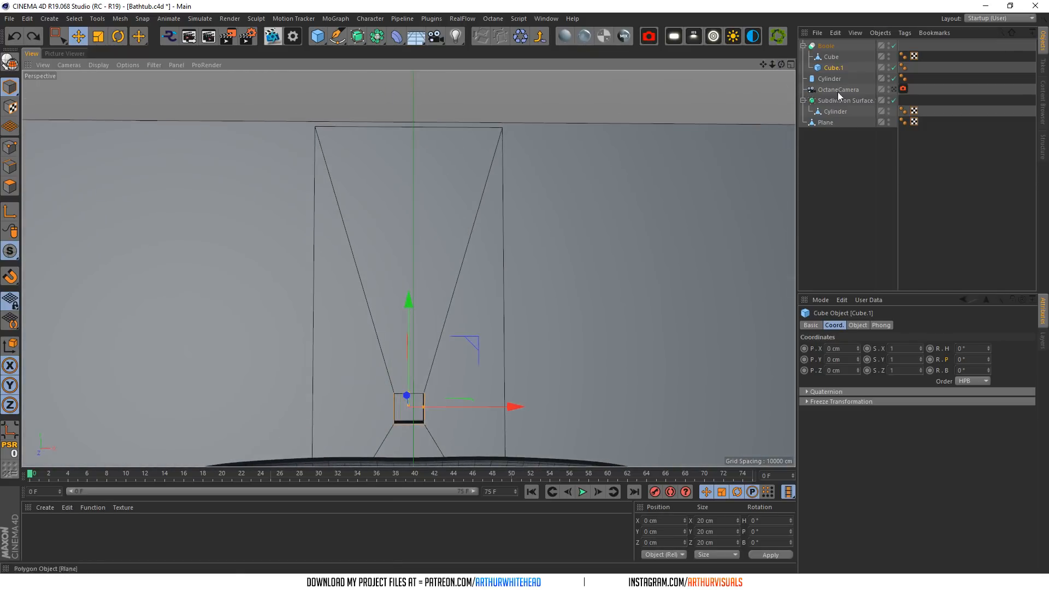
pyautogui.click(826, 45)
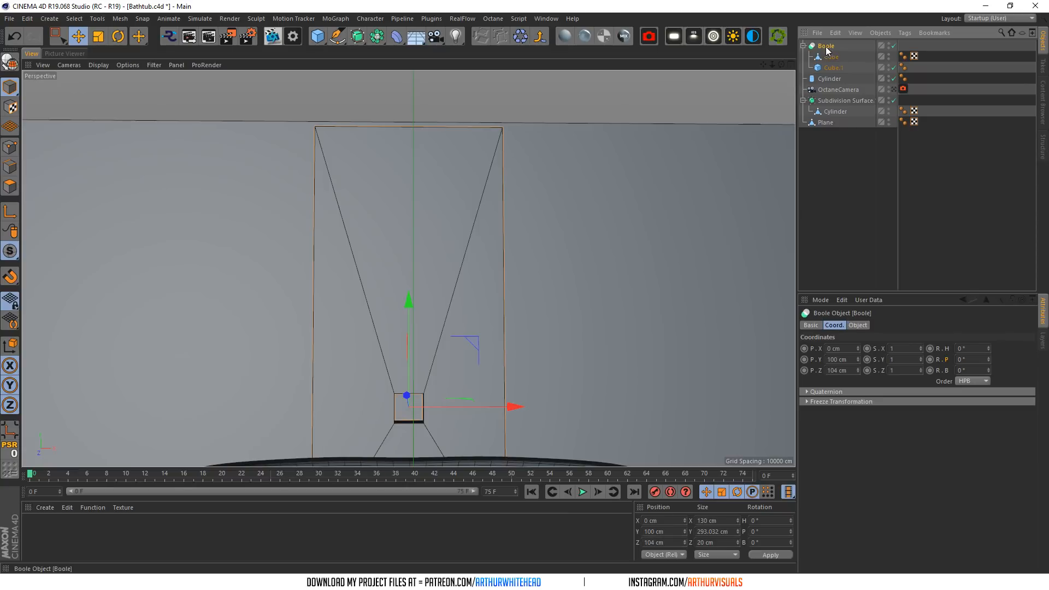
pyautogui.click(828, 57)
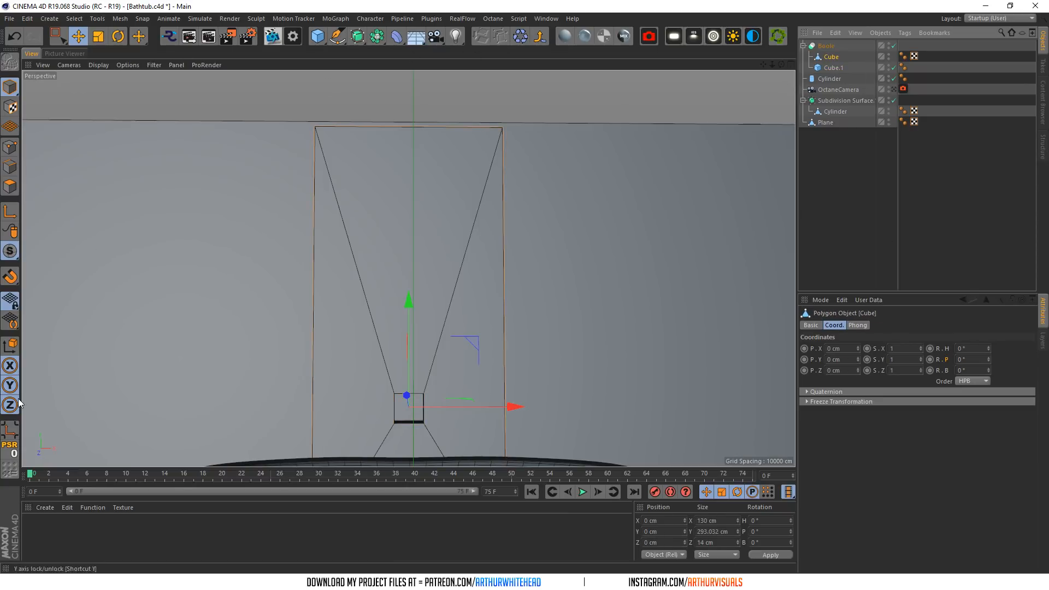
pyautogui.click(10, 433)
pyautogui.moveTo(780, 65); pyautogui.dragTo(803, 74)
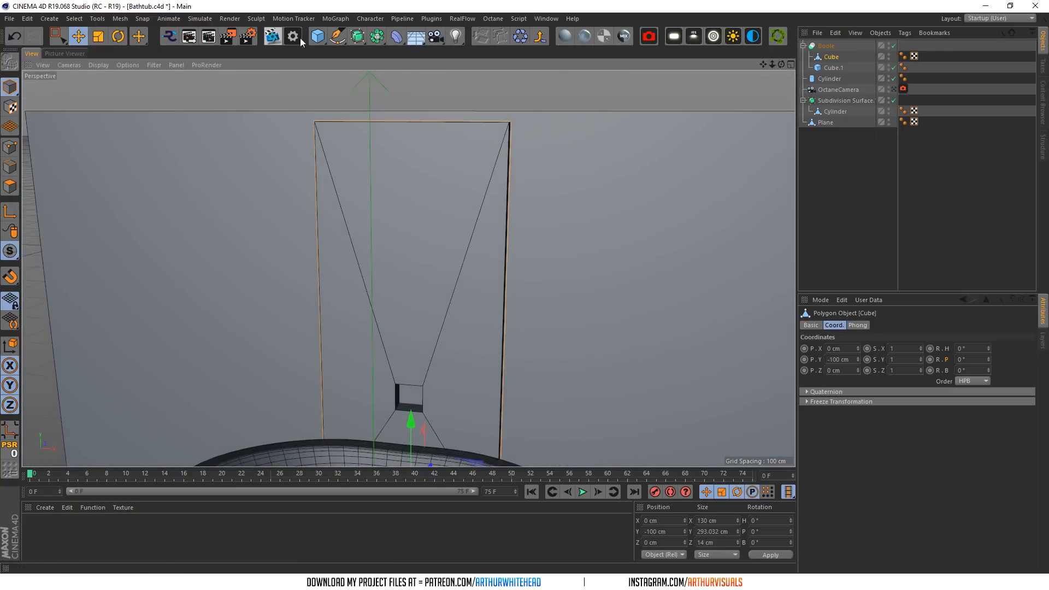
# - Replace the old Boole with a new one that contains both the wall panel Cube and the small Cube
pyautogui.keyDown('alt'); pyautogui.moveTo(357, 36); pyautogui.dragTo(592, 67); pyautogui.keyUp('alt')
pyautogui.moveTo(834, 57)
pyautogui.mouseDown()
pyautogui.moveTo(822, 39)
pyautogui.moveTo(825, 56)
pyautogui.mouseUp()
pyautogui.click(827, 77)
pyautogui.press('Delete')
# - Reorder the new Boole's children so the small Cube comes after the wall panel and cuts an opening in it
pyautogui.click(831, 69)
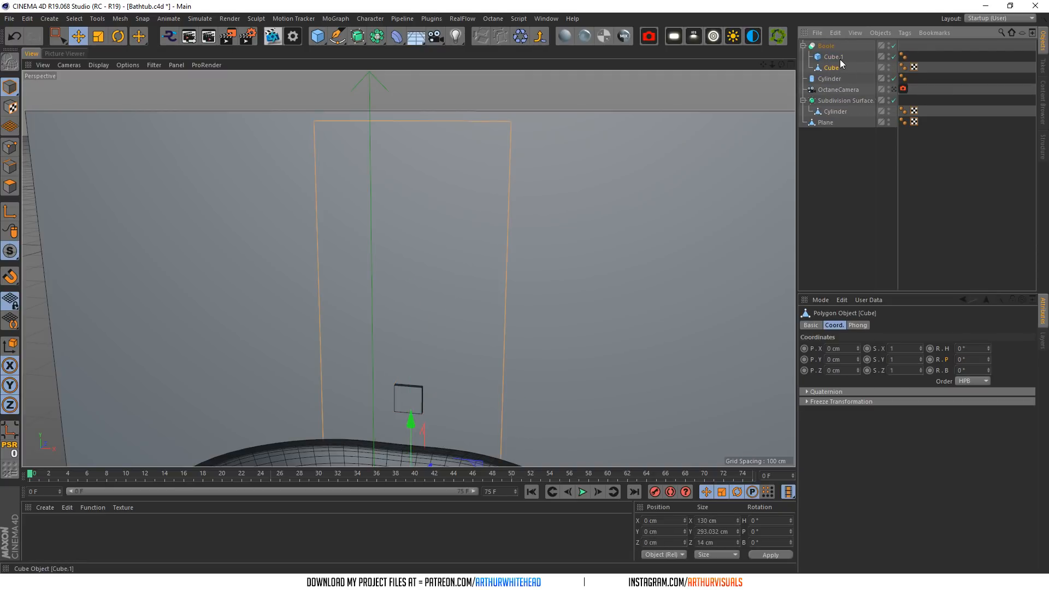
pyautogui.click(832, 57)
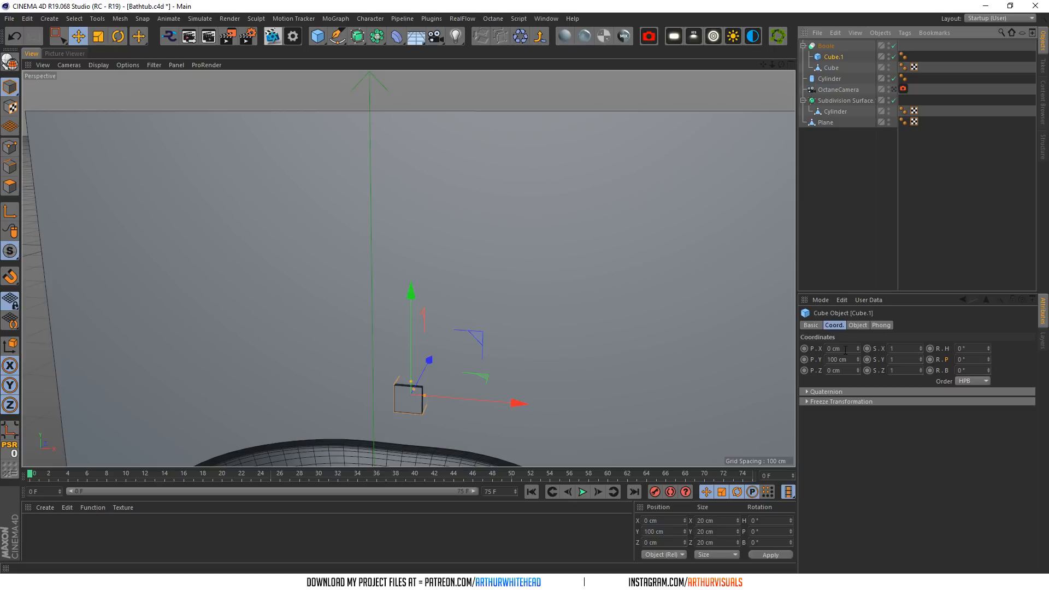
pyautogui.moveTo(834, 50); pyautogui.dragTo(833, 70)
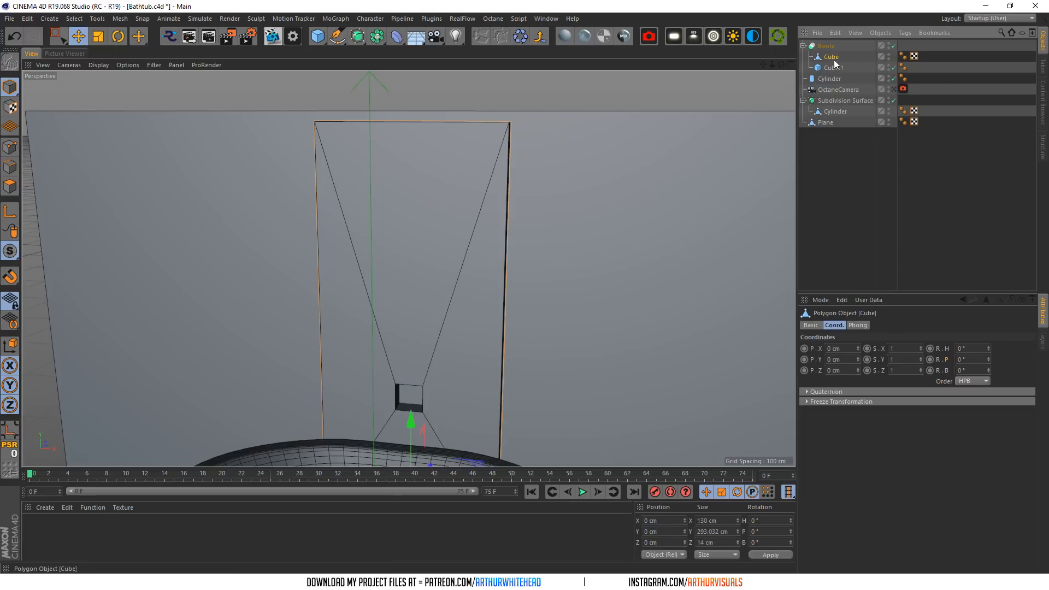
# - Raise the cutting Cube to about 147 cm in Y and set its size to 98 cm in X and 40 cm in Y
pyautogui.moveTo(413, 304); pyautogui.dragTo(416, 239)
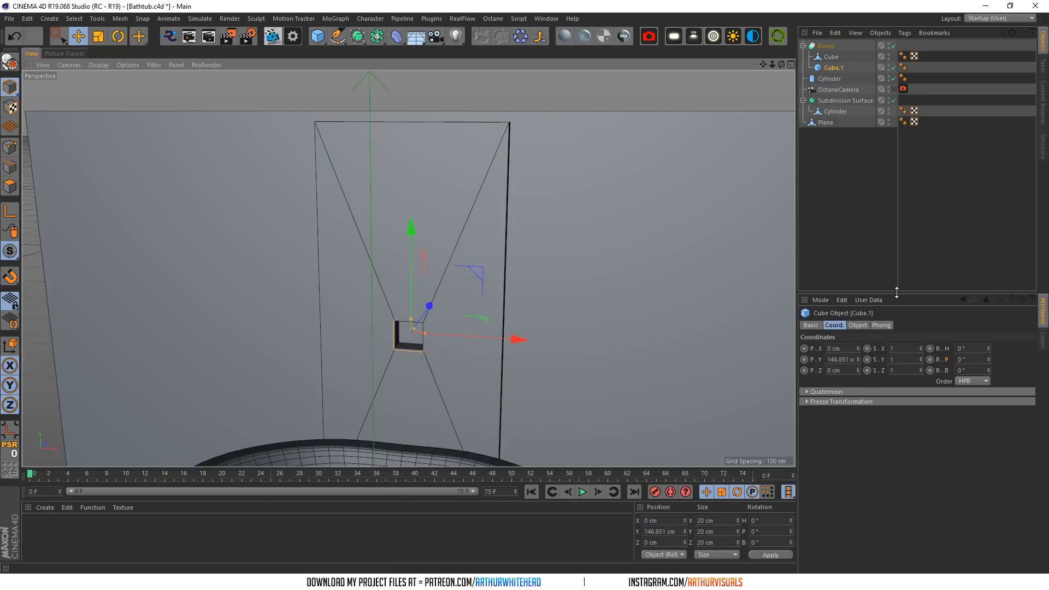
pyautogui.click(857, 325)
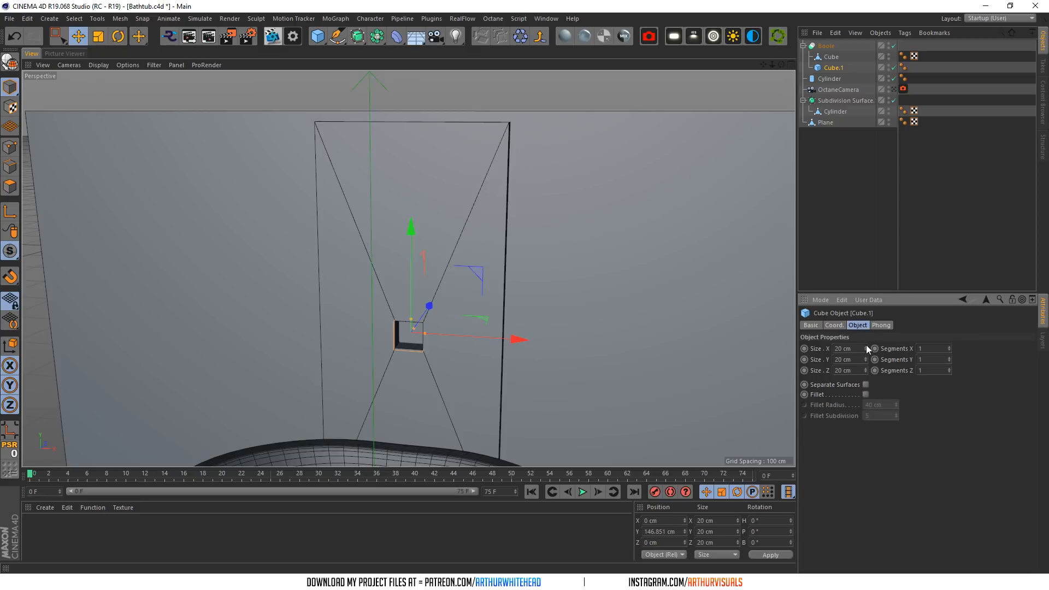
pyautogui.moveTo(866, 345); pyautogui.dragTo(851, 369)
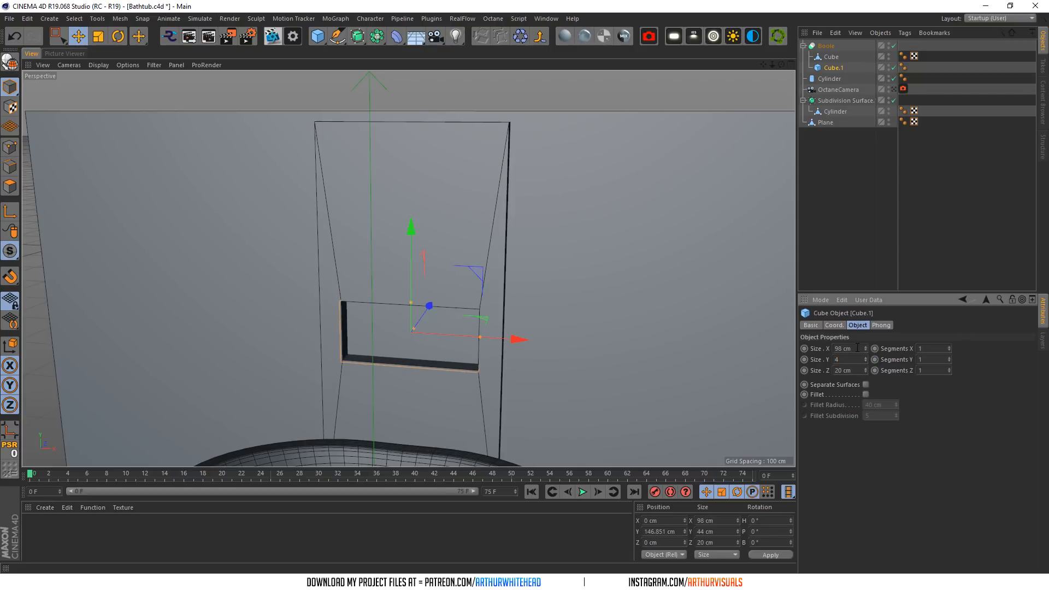
pyautogui.click(857, 347)
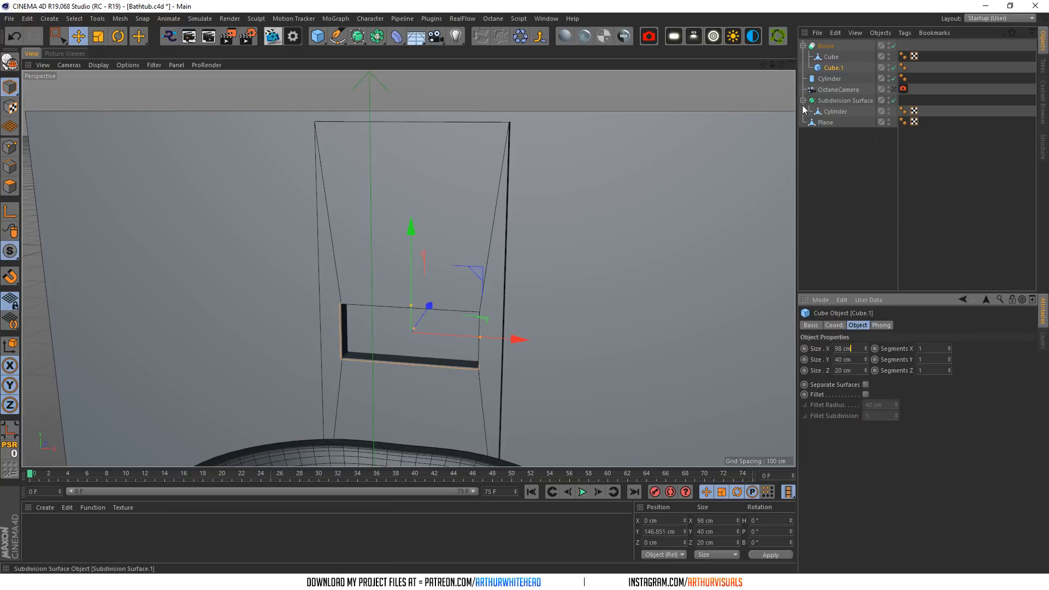
# - Shift the cutting Cube forward to about -5 cm in Z so it forms a recessed niche in the wall panel
pyautogui.keyDown('alt'); pyautogui.moveTo(407, 267); pyautogui.dragTo(383, 284); pyautogui.keyUp('alt')
pyautogui.scroll(3, 404, 363)
pyautogui.moveTo(468, 270)
pyautogui.mouseDown()
pyautogui.moveTo(459, 280)
pyautogui.moveTo(465, 274)
pyautogui.mouseUp()
pyautogui.scroll(-3, 410, 265)
pyautogui.moveTo(780, 64)
pyautogui.mouseDown()
pyautogui.moveTo(835, 43)
pyautogui.moveTo(843, 87)
pyautogui.moveTo(783, 64)
pyautogui.mouseUp()
pyautogui.scroll(3, 430, 259)
pyautogui.scroll(4, 433, 270)
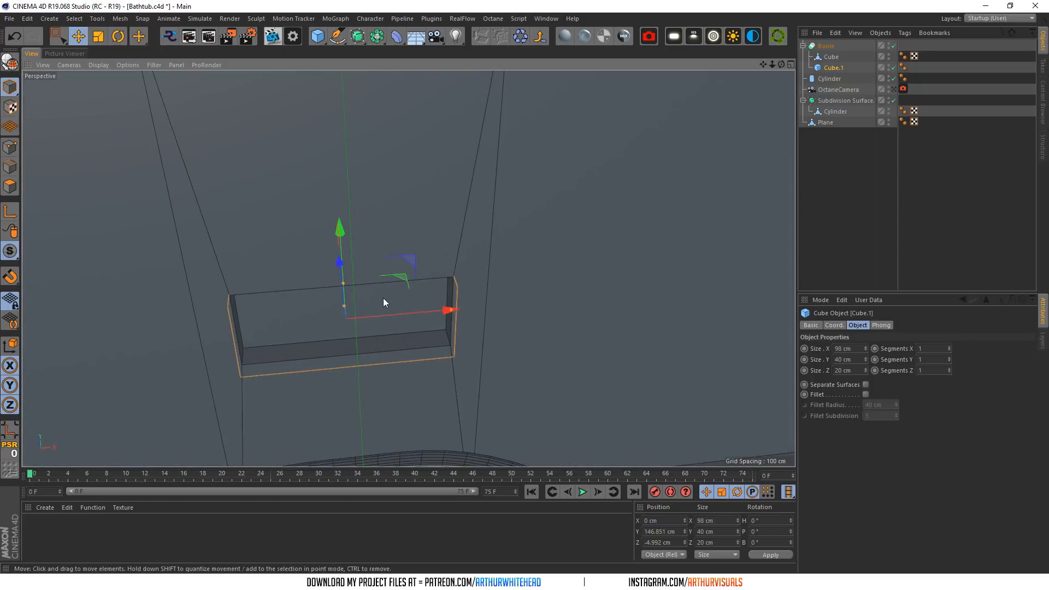
# - Add a Cylinder primitive and place it at the top level of the object hierarchy, outside the Boole
pyautogui.click(317, 36)
pyautogui.keyDown('alt'); pyautogui.click(519, 52); pyautogui.keyUp('alt')
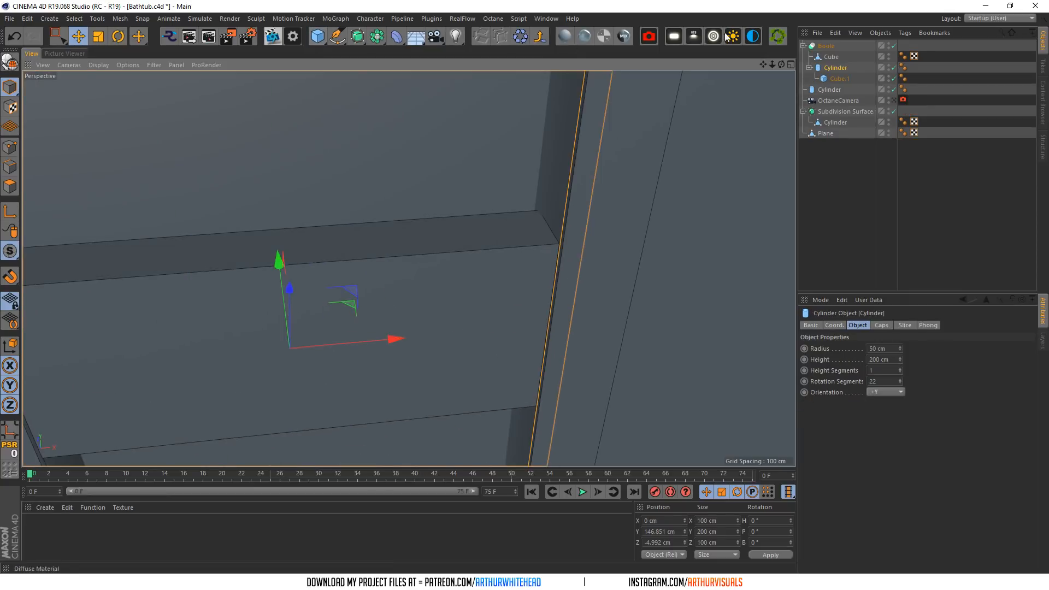
pyautogui.moveTo(836, 78); pyautogui.dragTo(830, 45)
# - Set the new Cylinder's height to 20 cm and radius to 4 cm, and shift it to about 28 cm in X
pyautogui.click(874, 359)
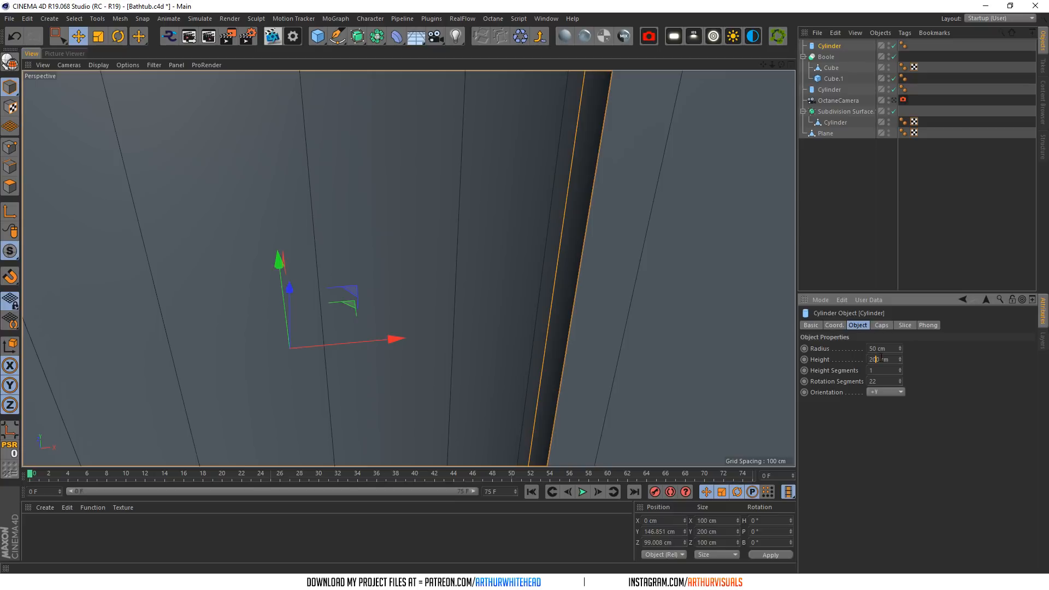
pyautogui.click(880, 347)
pyautogui.write('2')
pyautogui.press('Return')
pyautogui.moveTo(399, 338); pyautogui.dragTo(546, 325)
pyautogui.doubleClick(879, 348)
pyautogui.write('4')
pyautogui.press('Return')
# - Set the cylinder's rotation segments to 12 and lower it onto the niche floor at about 136 cm in Y and 104 cm in Z
pyautogui.doubleClick(877, 381)
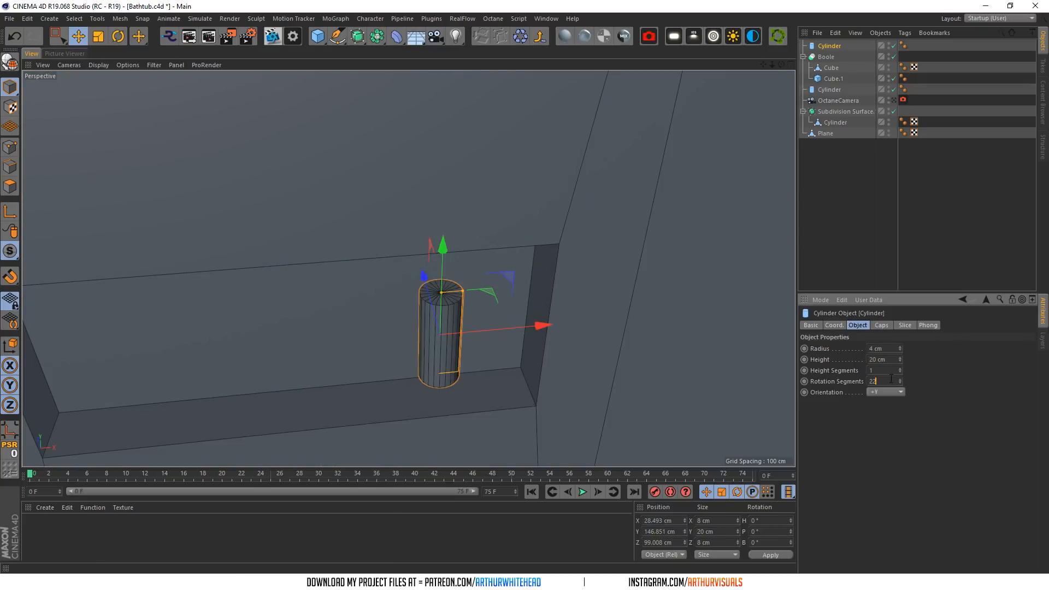
pyautogui.write('1000')
pyautogui.press('Return')
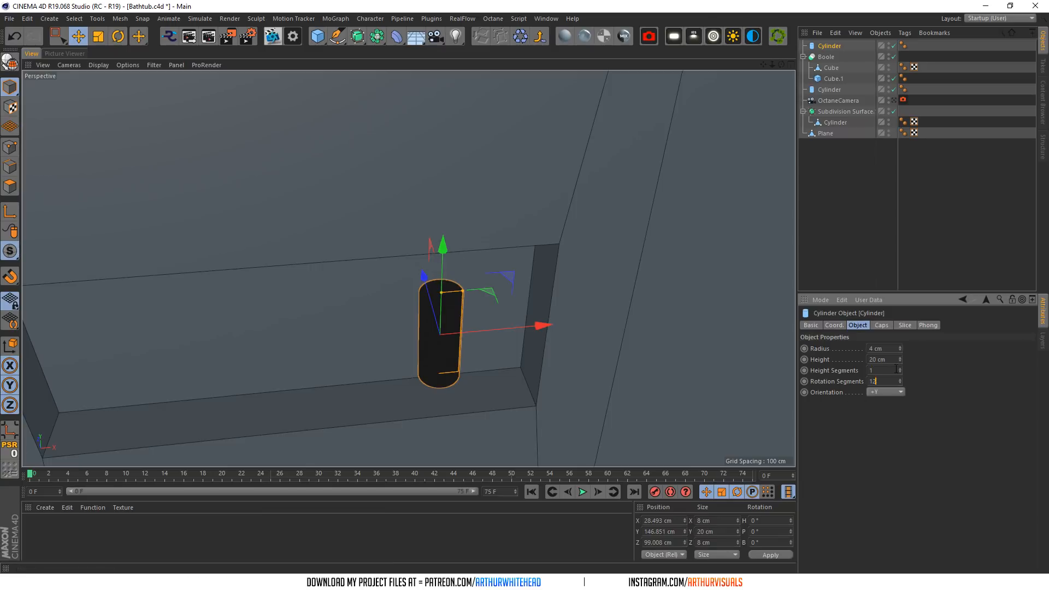
pyautogui.press('Return')
pyautogui.moveTo(440, 249); pyautogui.dragTo(414, 307)
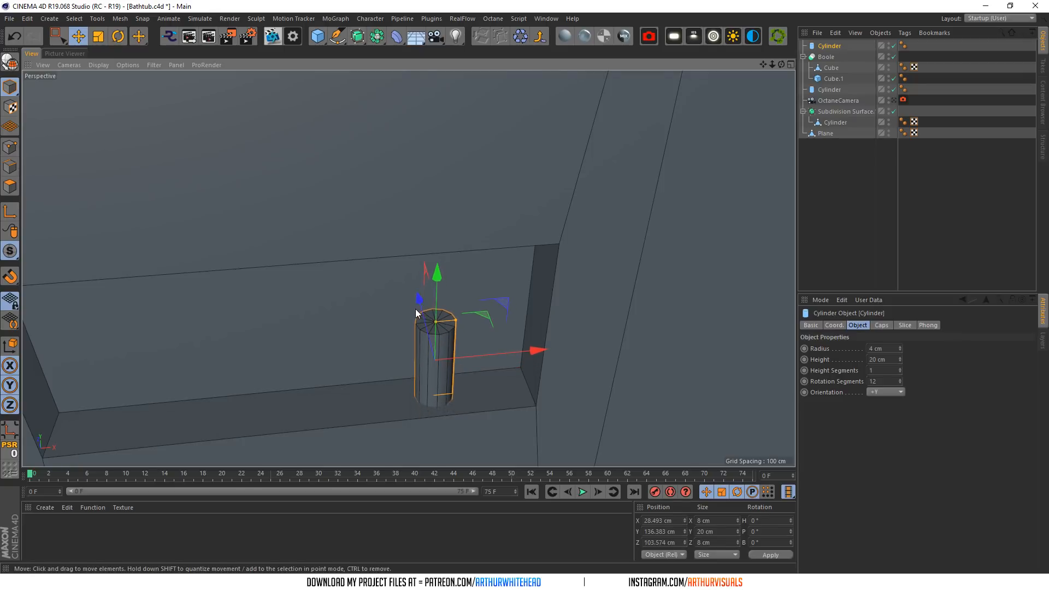
# - Set the cylinder's rotation segments to 16
pyautogui.scroll(4, 367, 425)
pyautogui.moveTo(781, 64); pyautogui.dragTo(775, 68)
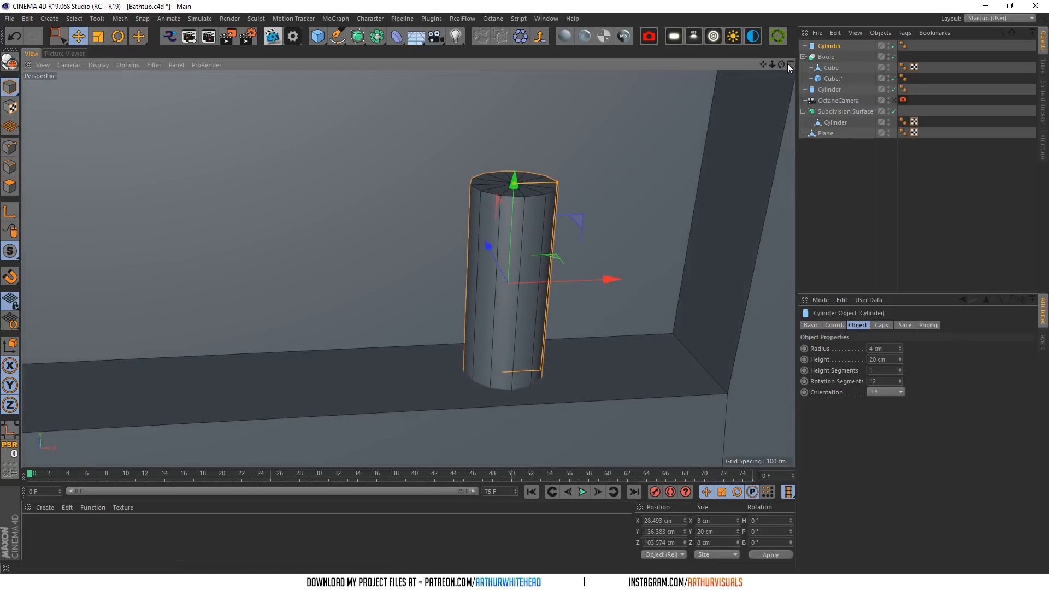
pyautogui.click(874, 381)
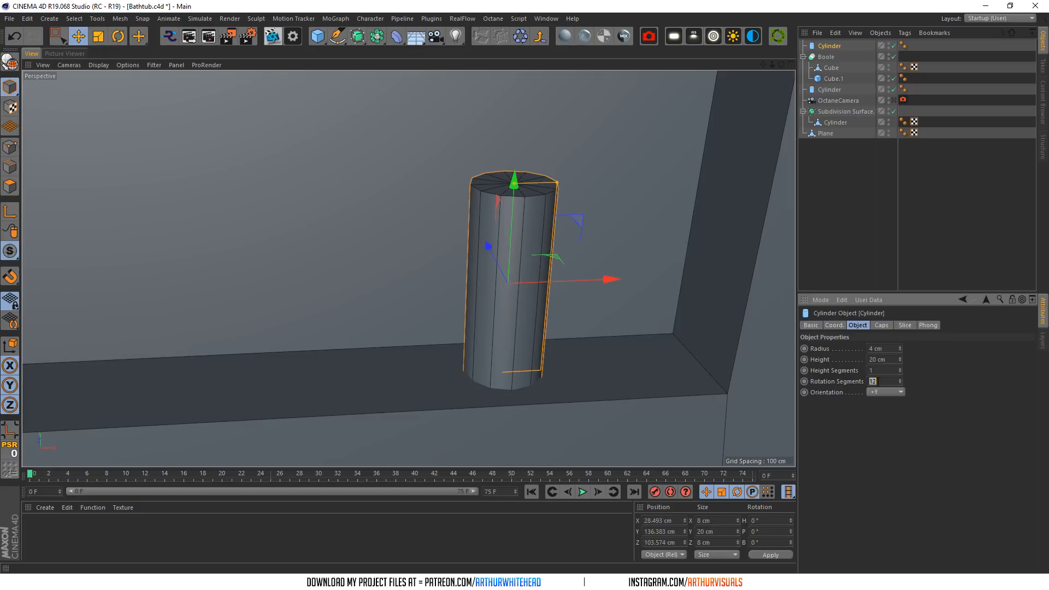
pyautogui.write('22')
pyautogui.click(885, 371)
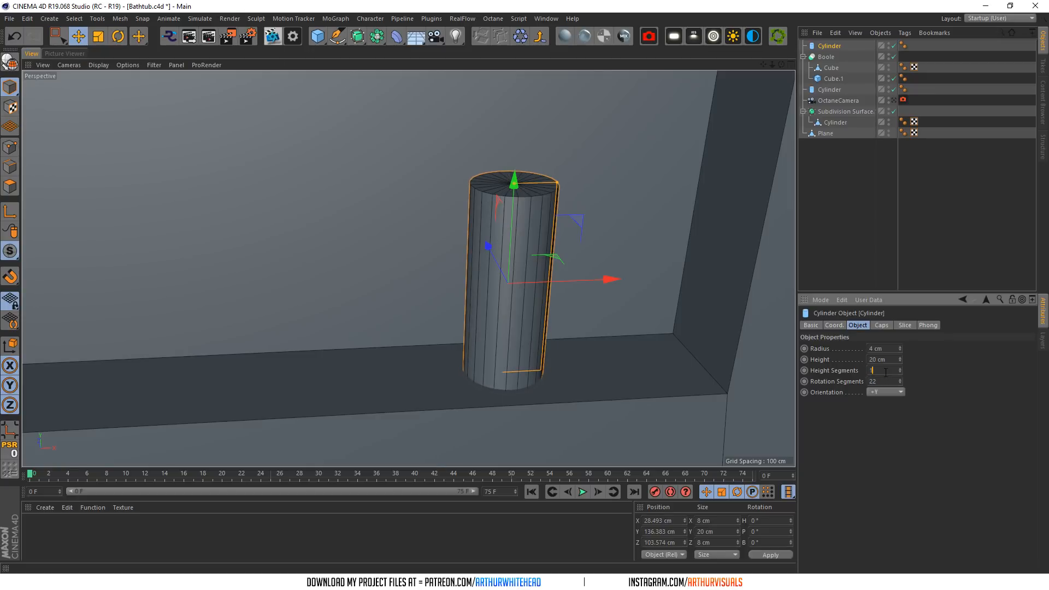
pyautogui.write('14')
pyautogui.press('Return')
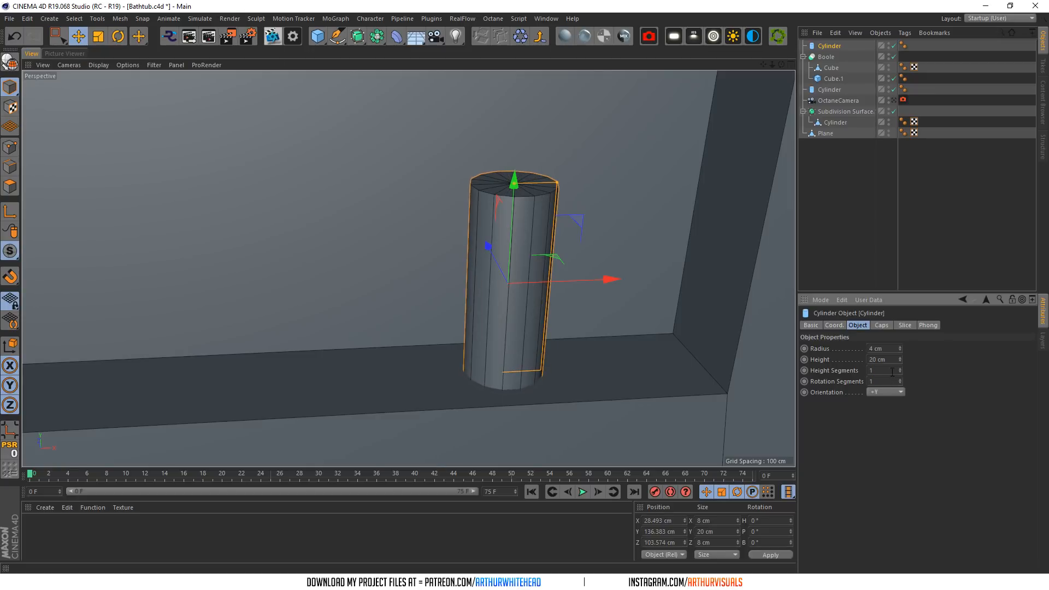
pyautogui.click(890, 371)
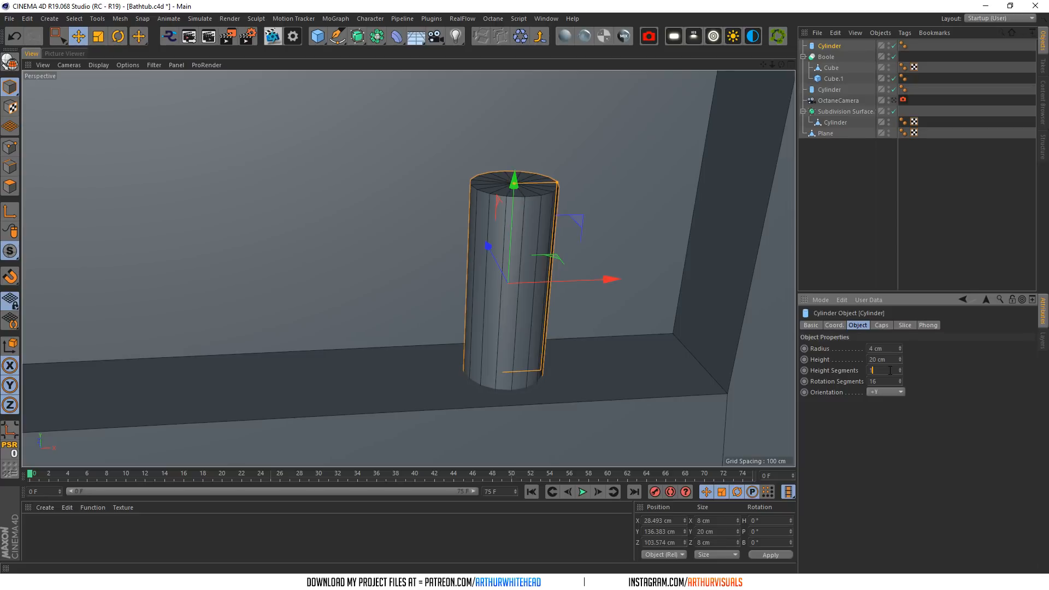
# - Reduce the cylinder's radius to 3 cm
pyautogui.moveTo(780, 65)
pyautogui.mouseDown()
pyautogui.moveTo(765, 55)
pyautogui.moveTo(748, 71)
pyautogui.moveTo(783, 72)
pyautogui.mouseUp()
pyautogui.click(881, 347)
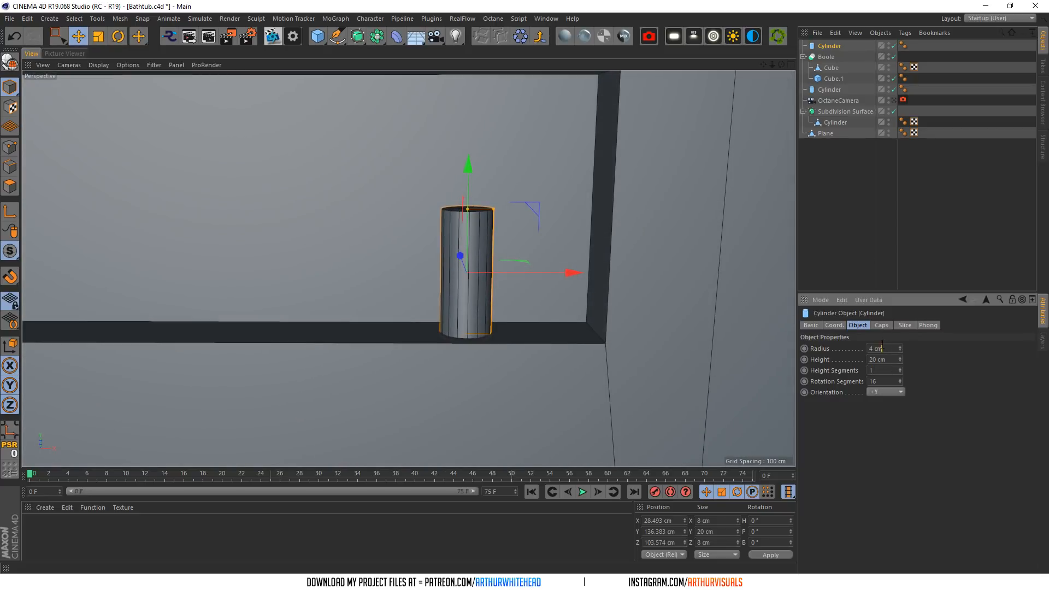
pyautogui.write('3')
pyautogui.click(891, 359)
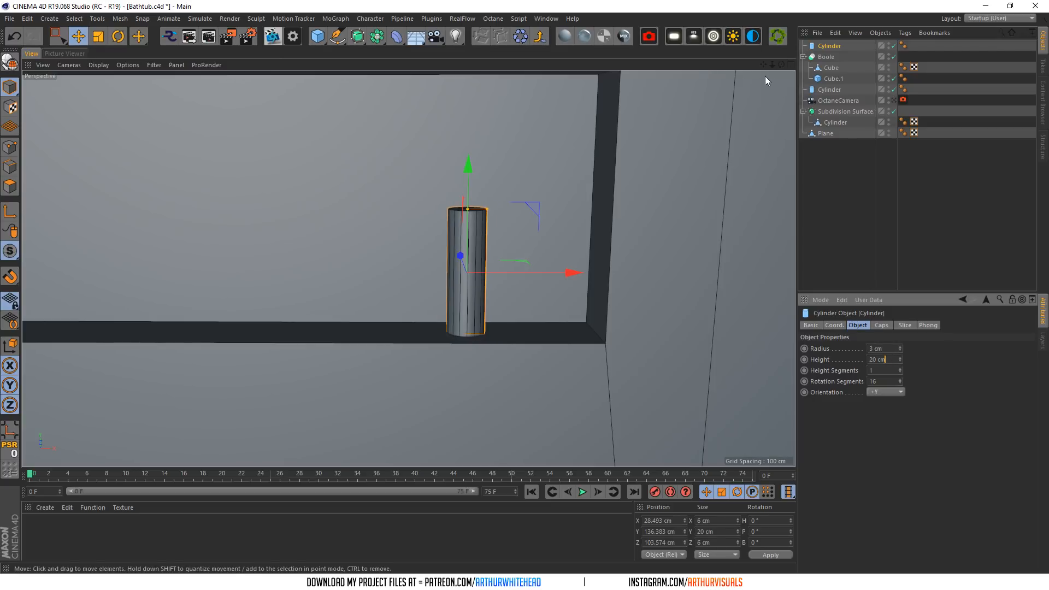
pyautogui.moveTo(781, 65); pyautogui.dragTo(564, 44)
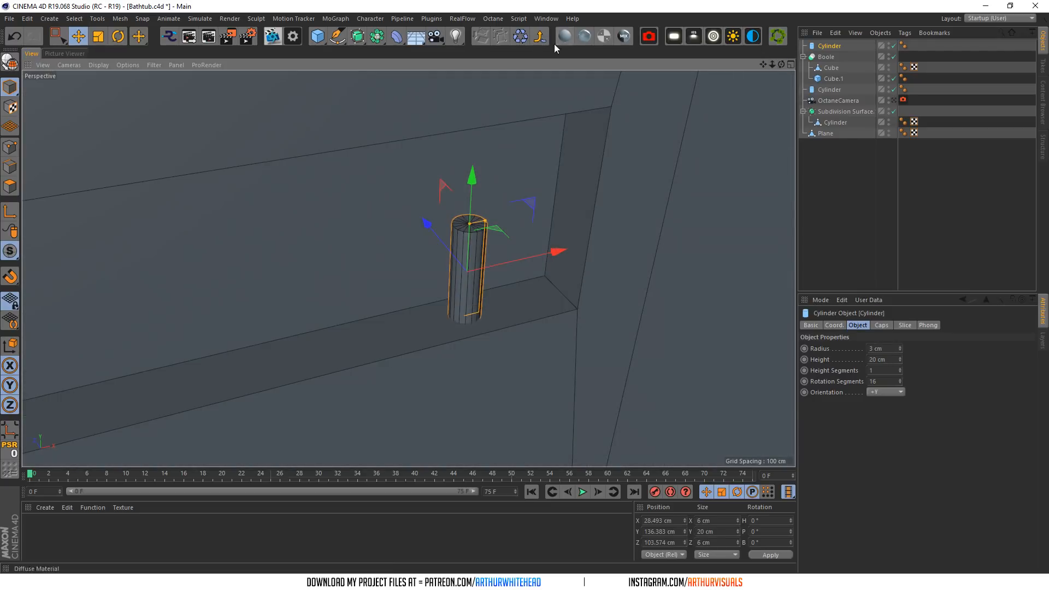
# - Make the cylinder editable and lower its top points to about 2.5 cm in Y to shorten the bottle body
pyautogui.press('c')
pyautogui.scroll(6, 503, 241)
pyautogui.click(9, 147)
pyautogui.scroll(-4, 231, 286)
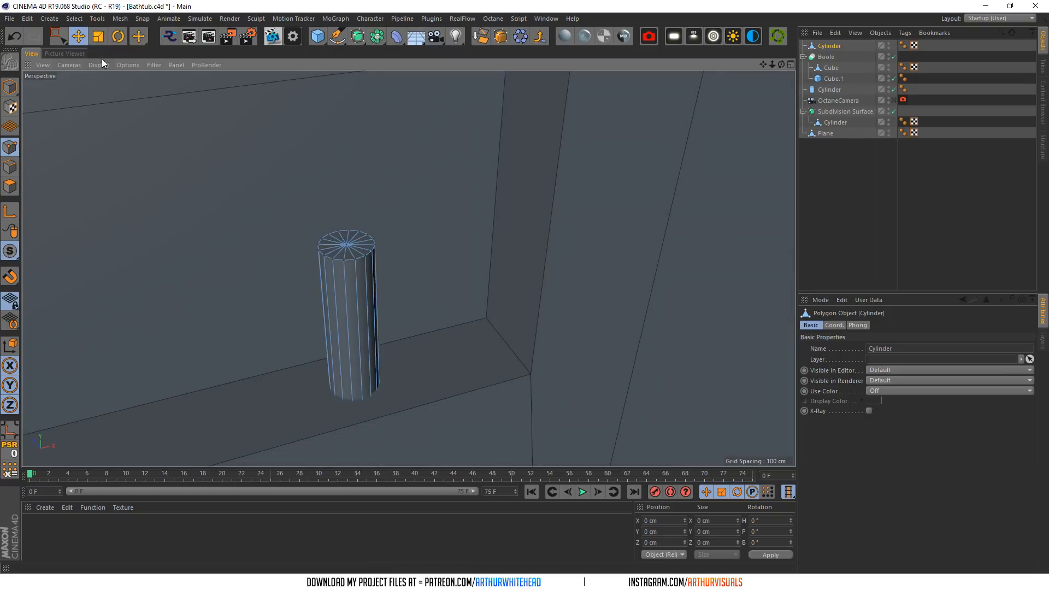
pyautogui.press('0')
pyautogui.moveTo(342, 150); pyautogui.dragTo(354, 217)
# - Inset the cylinder's top cap polygons by about 0.48 cm with Extrude Inner
pyautogui.click(10, 187)
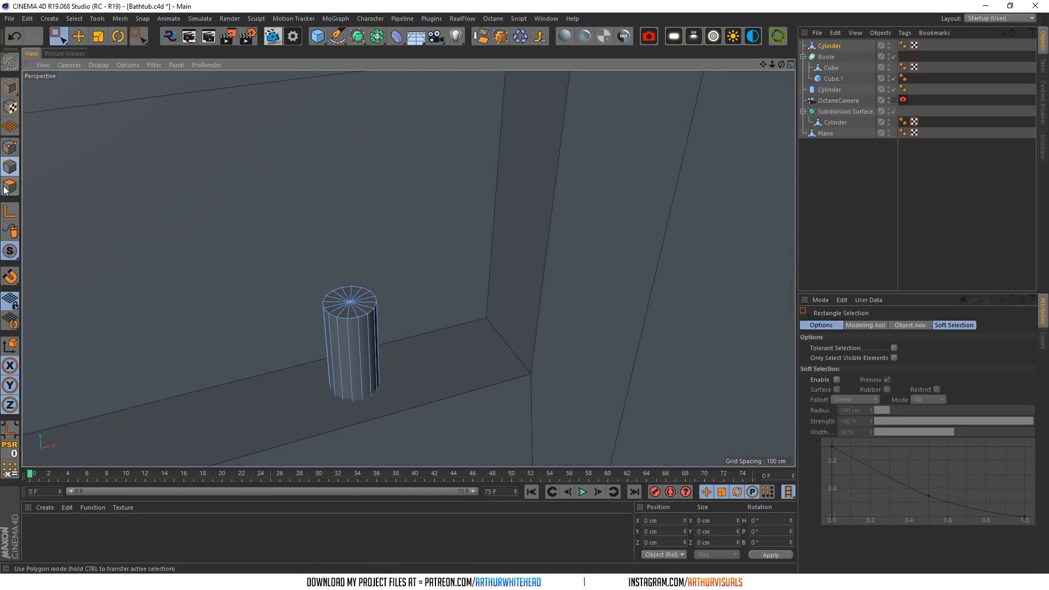
pyautogui.scroll(4, 273, 233)
pyautogui.moveTo(58, 36); pyautogui.dragTo(99, 50)
pyautogui.doubleClick(471, 401)
pyautogui.rightClick(472, 402)
pyautogui.click(509, 350)
pyautogui.moveTo(547, 323)
pyautogui.mouseDown()
pyautogui.moveTo(568, 323)
pyautogui.moveTo(557, 323)
pyautogui.mouseUp()
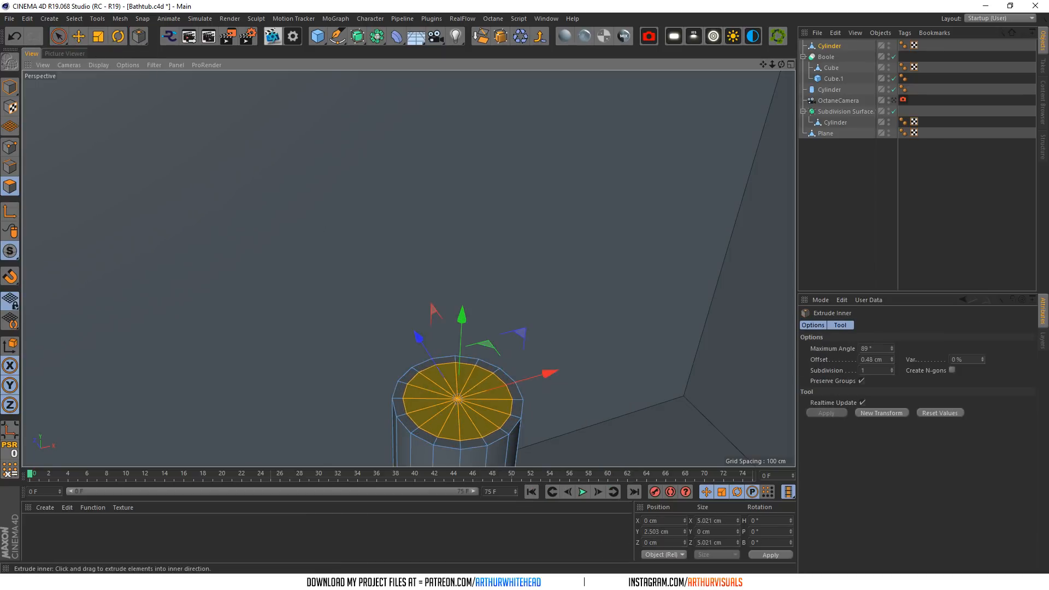
# - Extrude the inset top polygons upward by about 1.59 cm to form the bottle's collar
pyautogui.rightClick(476, 406)
pyautogui.click(523, 343)
pyautogui.moveTo(474, 371); pyautogui.dragTo(510, 372)
pyautogui.click(944, 391)
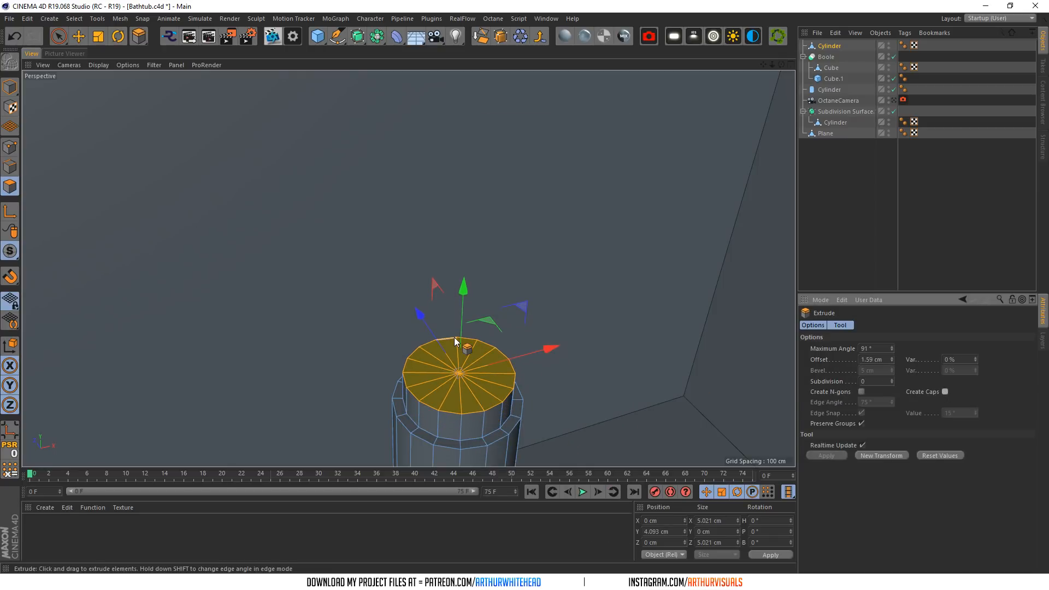
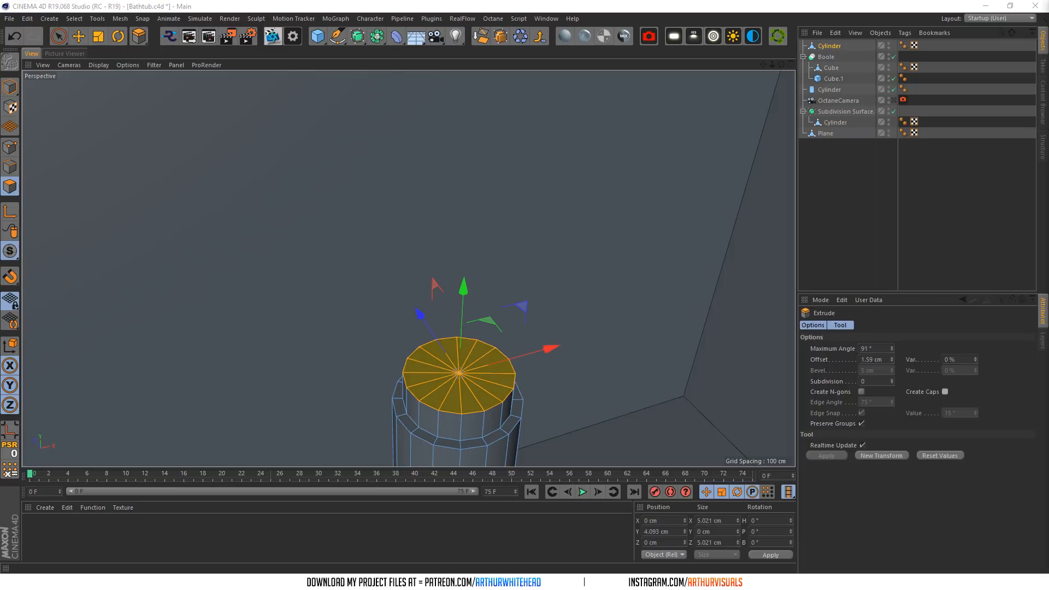
# - Inset the collar's top to about 0.86 cm across and extrude it up about 8.09 cm as a thin stem
pyautogui.rightClick(690, 333)
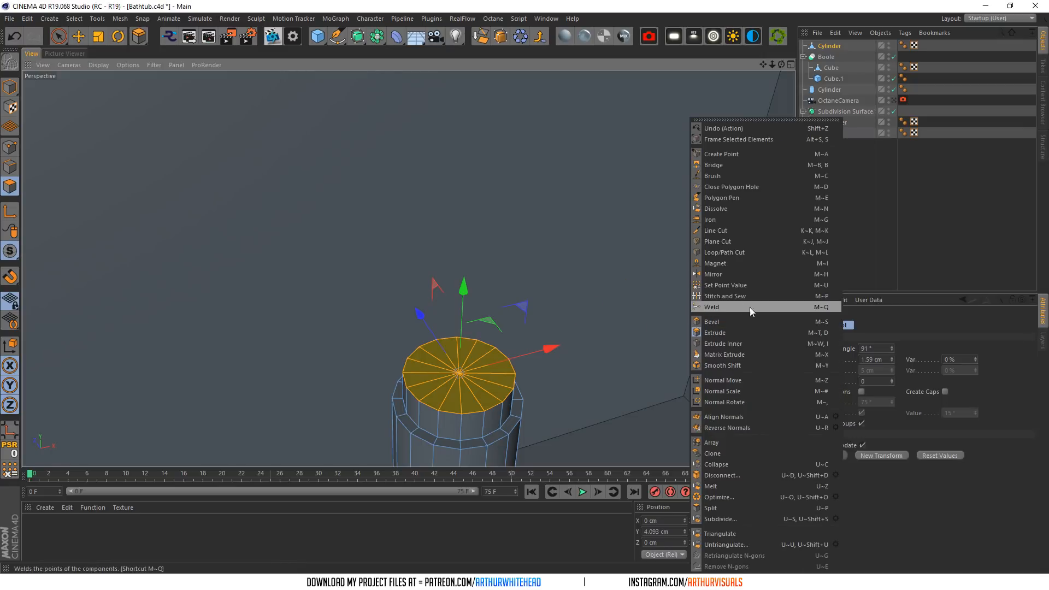
pyautogui.click(751, 303)
pyautogui.moveTo(717, 335); pyautogui.dragTo(694, 335)
pyautogui.rightClick(694, 335)
pyautogui.click(696, 323)
pyautogui.rightClick(602, 319)
pyautogui.click(624, 335)
pyautogui.moveTo(625, 335); pyautogui.dragTo(520, 345)
# - Inset the stem's top to about 0.58 cm across and extrude it inward by about -3.6 cm to hollow the tube
pyautogui.rightClick(516, 346)
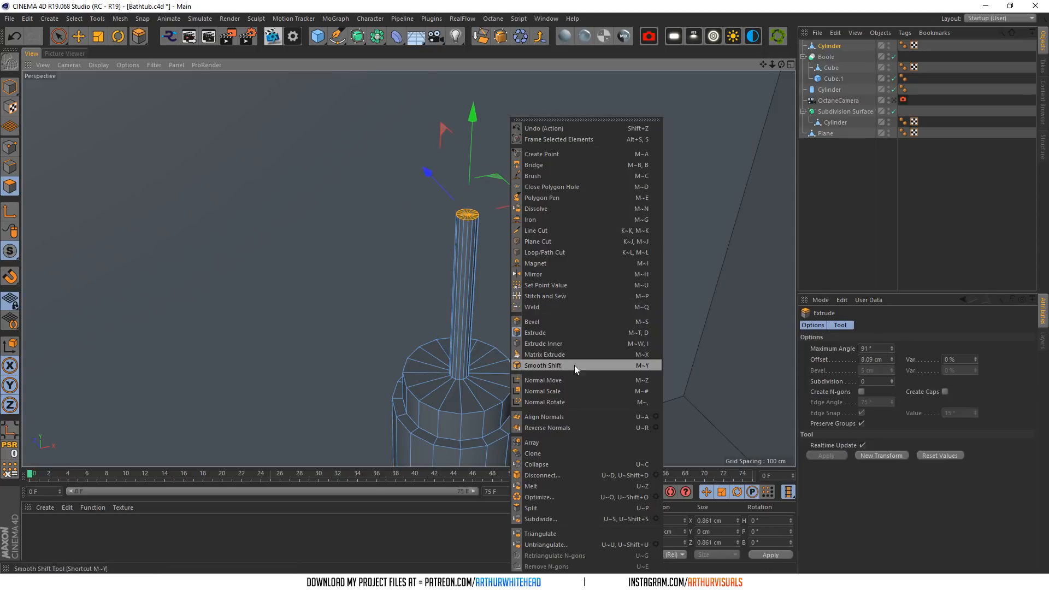
pyautogui.click(549, 339)
pyautogui.moveTo(567, 283); pyautogui.dragTo(560, 283)
pyautogui.rightClick(568, 283)
pyautogui.click(599, 332)
pyautogui.moveTo(599, 333); pyautogui.dragTo(541, 333)
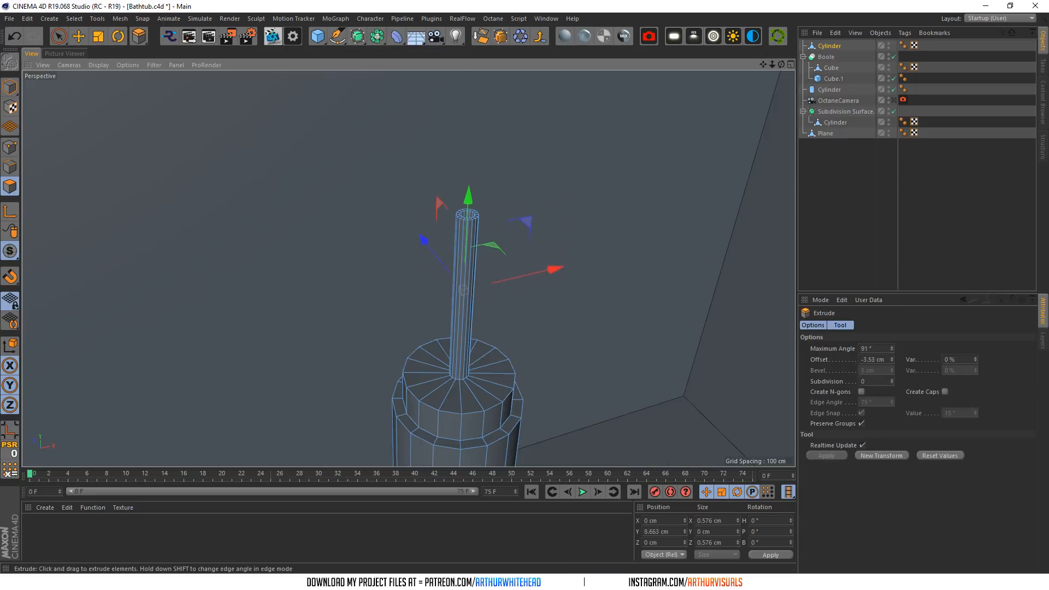
pyautogui.scroll(-5, 635, 186)
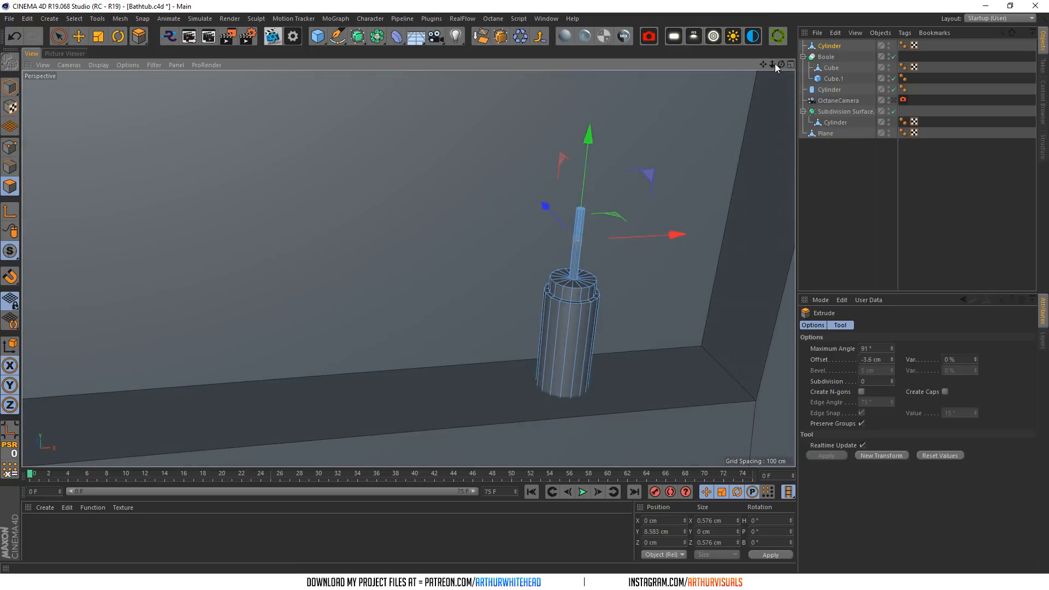
# - Bevel the edge loops around the bottle's shoulder, collar and stem base with an offset of about 0.19 cm
pyautogui.moveTo(775, 63); pyautogui.dragTo(628, 64)
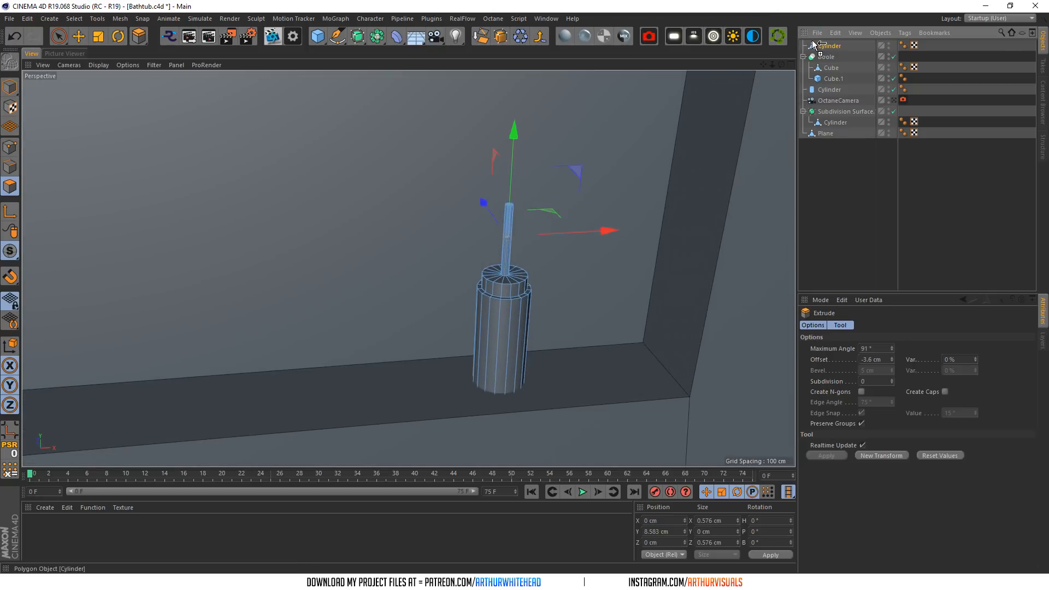
pyautogui.scroll(4, 535, 277)
pyautogui.click(10, 167)
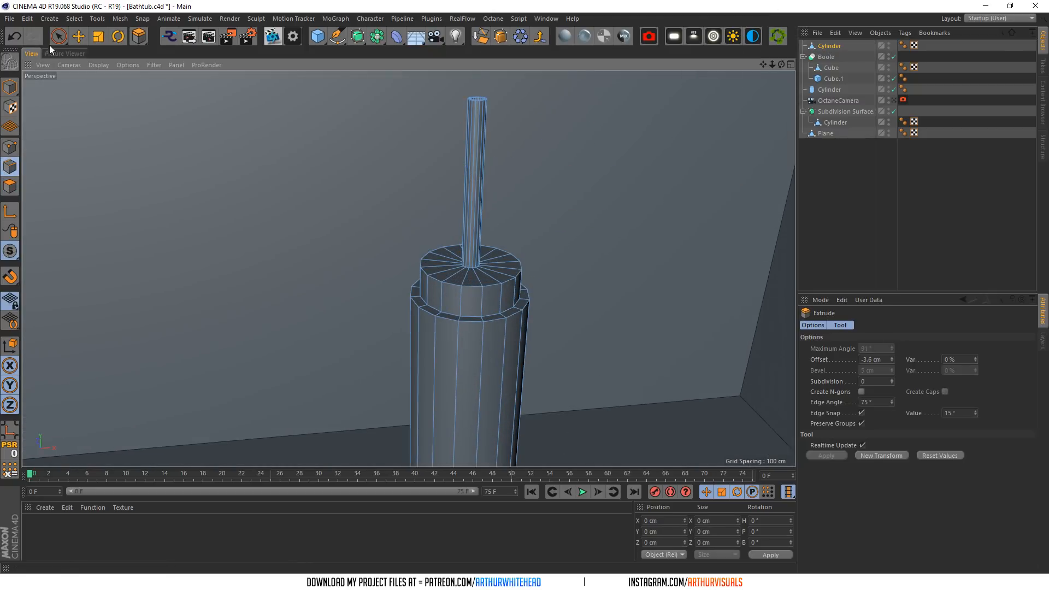
pyautogui.click(78, 36)
pyautogui.scroll(3, 445, 285)
pyautogui.scroll(3, 460, 292)
pyautogui.doubleClick(505, 366)
pyautogui.keyDown('shift'); pyautogui.doubleClick(495, 356); pyautogui.keyUp('shift')
pyautogui.keyDown('shift'); pyautogui.doubleClick(494, 280); pyautogui.keyUp('shift')
pyautogui.scroll(-5, 493, 235)
pyautogui.scroll(6, 498, 243)
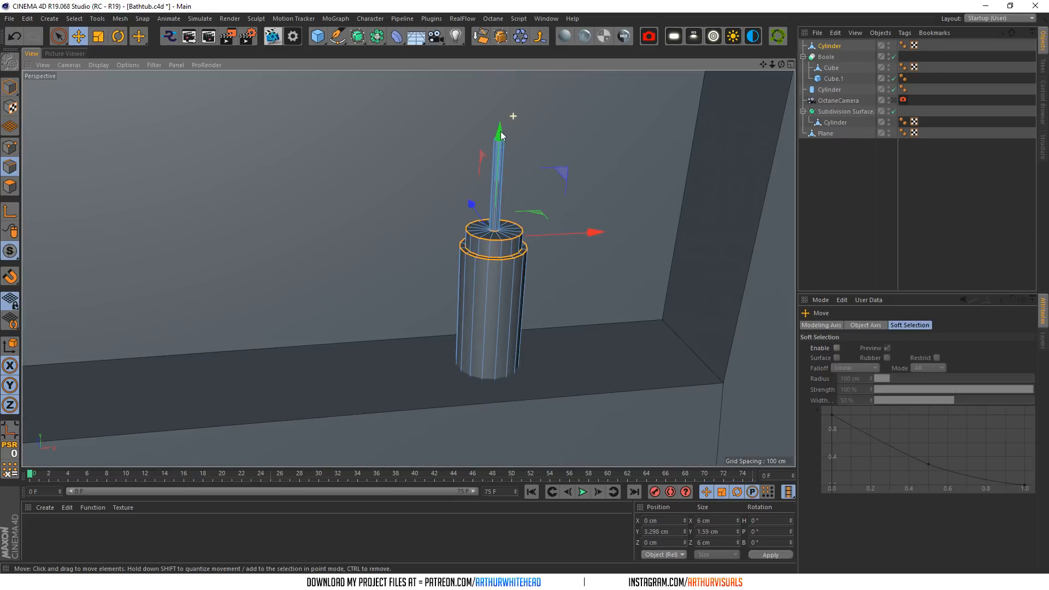
pyautogui.rightClick(500, 248)
pyautogui.rightClick(414, 317)
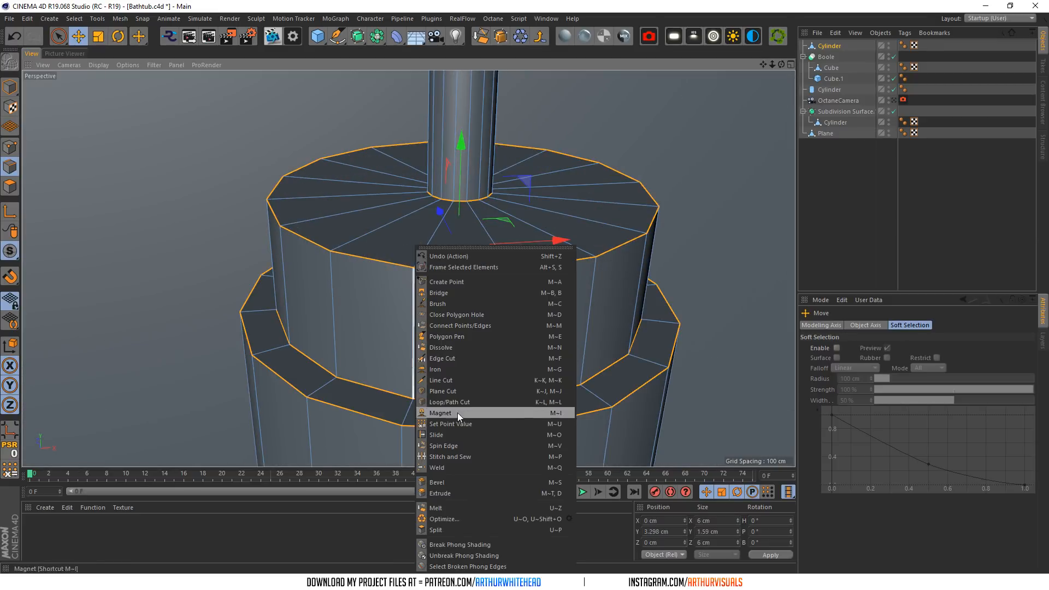
pyautogui.click(437, 481)
pyautogui.moveTo(447, 339); pyautogui.dragTo(497, 339)
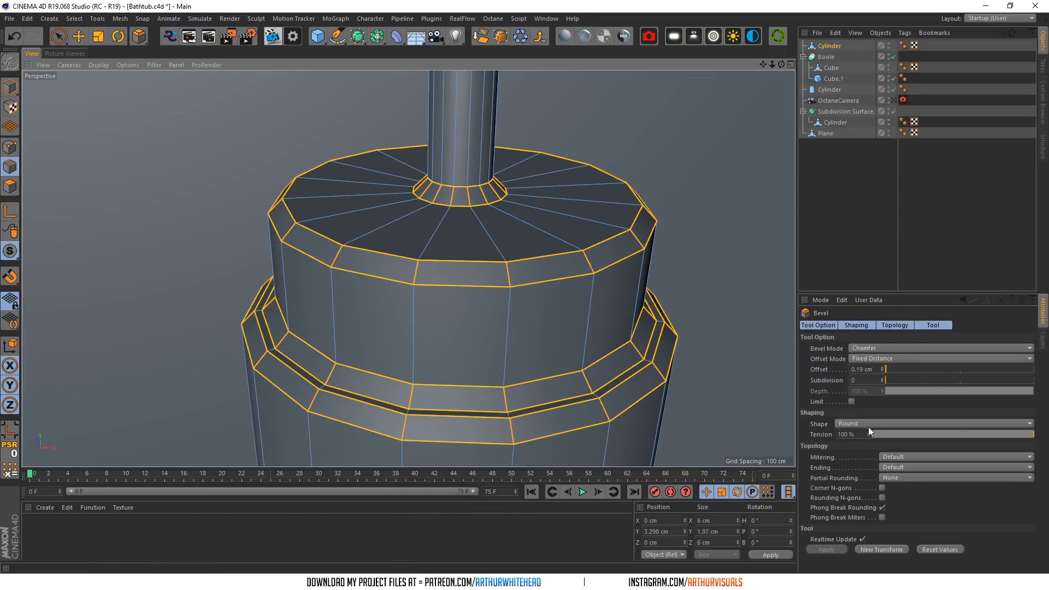
# - Set the subdivision of the shoulder, collar and stem-base bevel to 3
pyautogui.click(869, 380)
pyautogui.write('3')
pyautogui.press('Return')
pyautogui.scroll(-6, 600, 164)
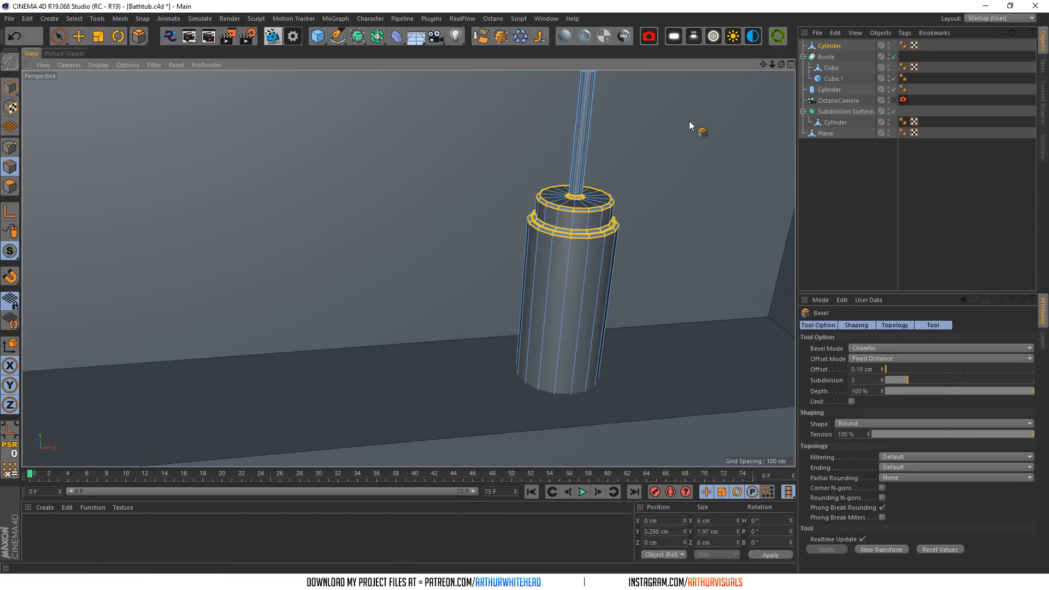
# - Bevel the inner and outer edge loops of the stem's top rim with an offset of about 0.03 cm
pyautogui.moveTo(763, 64); pyautogui.dragTo(579, 228)
pyautogui.scroll(8, 403, 254)
pyautogui.doubleClick(412, 261)
pyautogui.keyDown('shift'); pyautogui.doubleClick(409, 254); pyautogui.keyUp('shift')
pyautogui.scroll(-8, 548, 248)
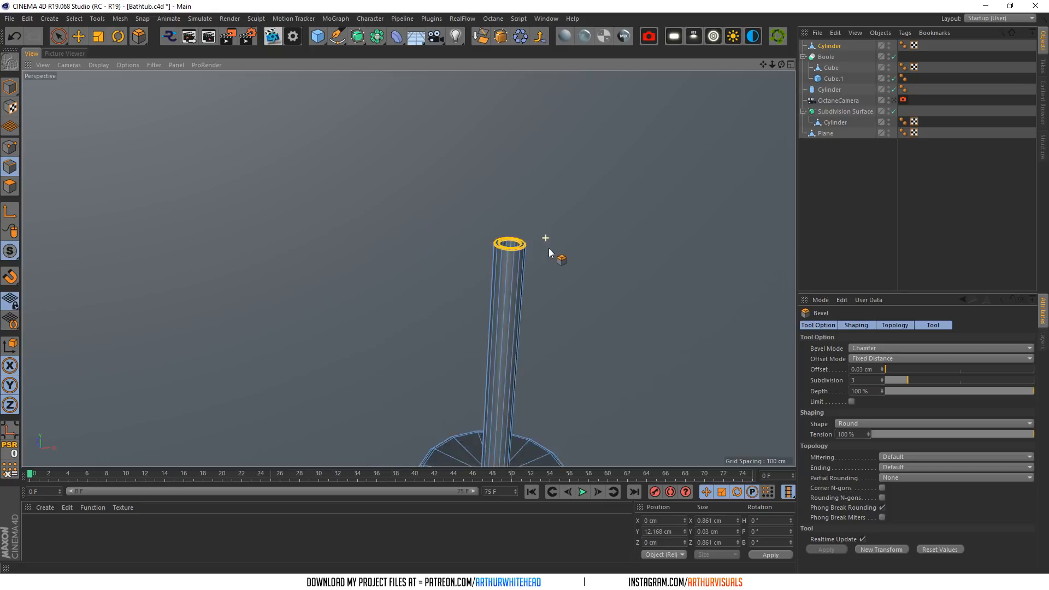
# - Duplicate the bottle and move the copy beside the original at about 39.5 cm in X
pyautogui.keyDown('ctrl'); pyautogui.moveTo(824, 48); pyautogui.dragTo(670, 42); pyautogui.keyUp('ctrl')
pyautogui.click(78, 36)
pyautogui.click(10, 87)
pyautogui.moveTo(498, 333); pyautogui.dragTo(571, 338)
pyautogui.scroll(5, 430, 364)
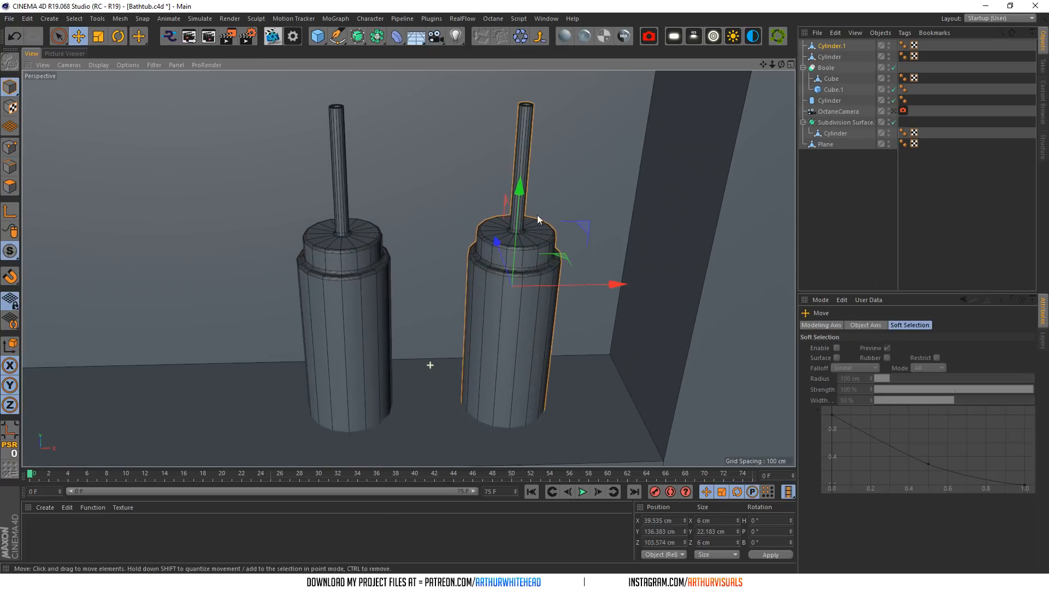
pyautogui.moveTo(781, 64); pyautogui.dragTo(803, 64)
# - Select the copied bottle's body edges up to the collar, excluding the pump stem, and widen them to about 127.7% in X and Z
pyautogui.click(99, 37)
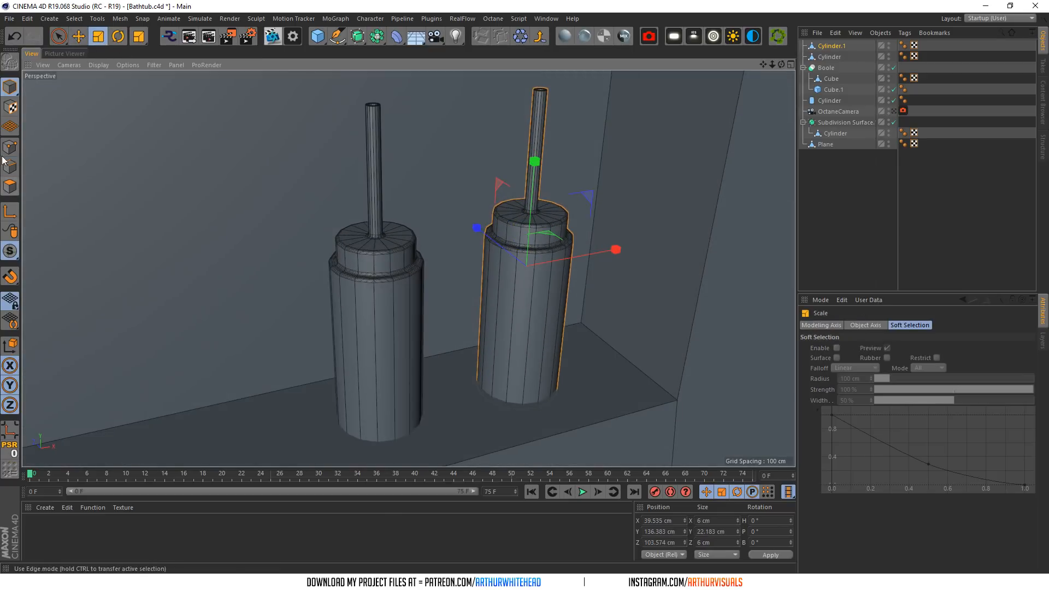
pyautogui.click(10, 147)
pyautogui.moveTo(58, 36); pyautogui.dragTo(98, 71)
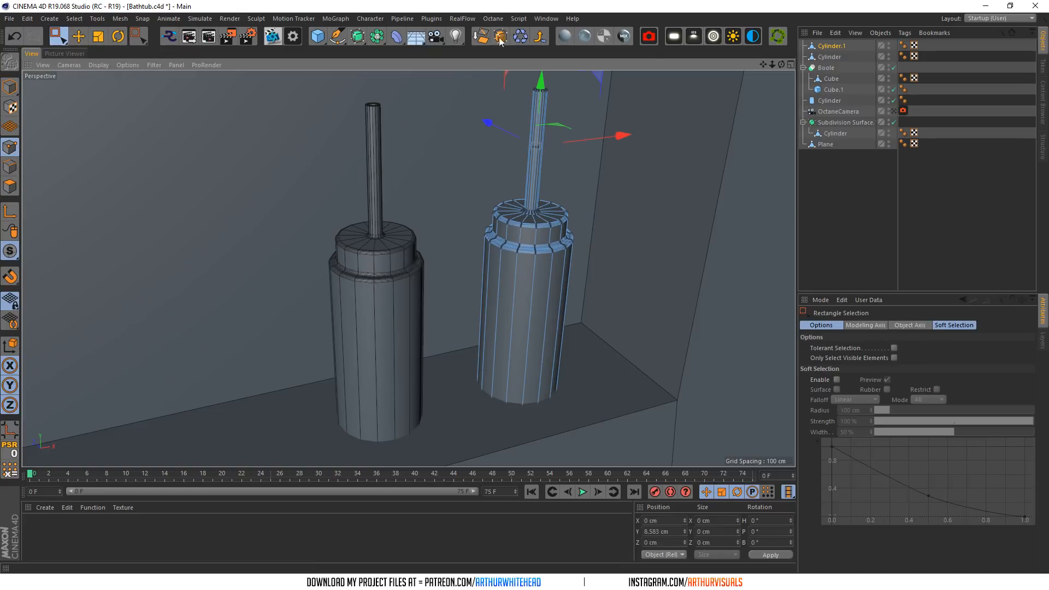
pyautogui.moveTo(781, 64); pyautogui.dragTo(747, 49)
pyautogui.click(791, 63)
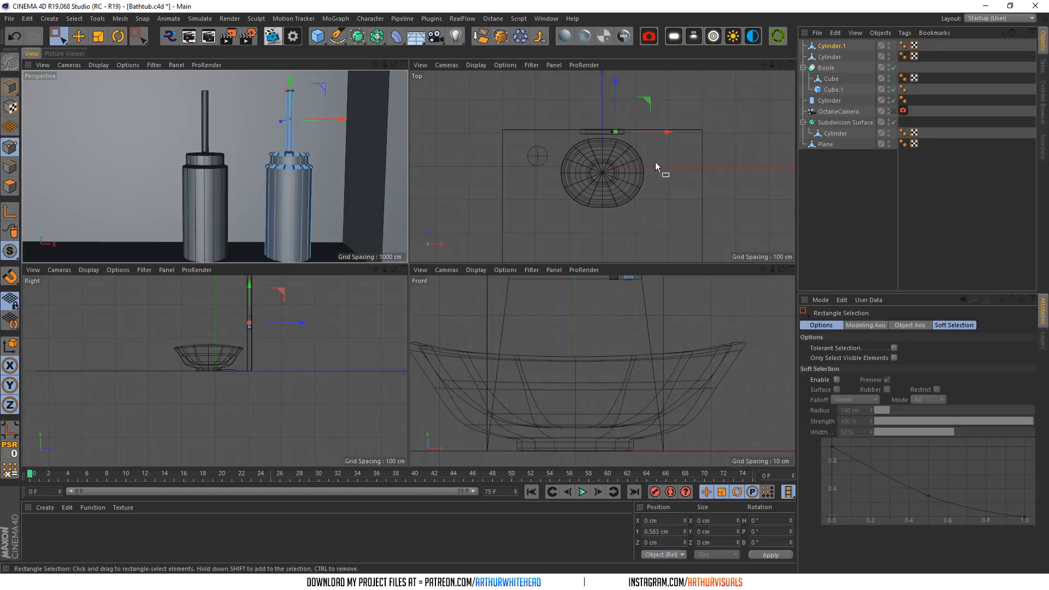
pyautogui.click(791, 269)
pyautogui.scroll(5, 382, 295)
pyautogui.moveTo(334, 395); pyautogui.dragTo(148, 139)
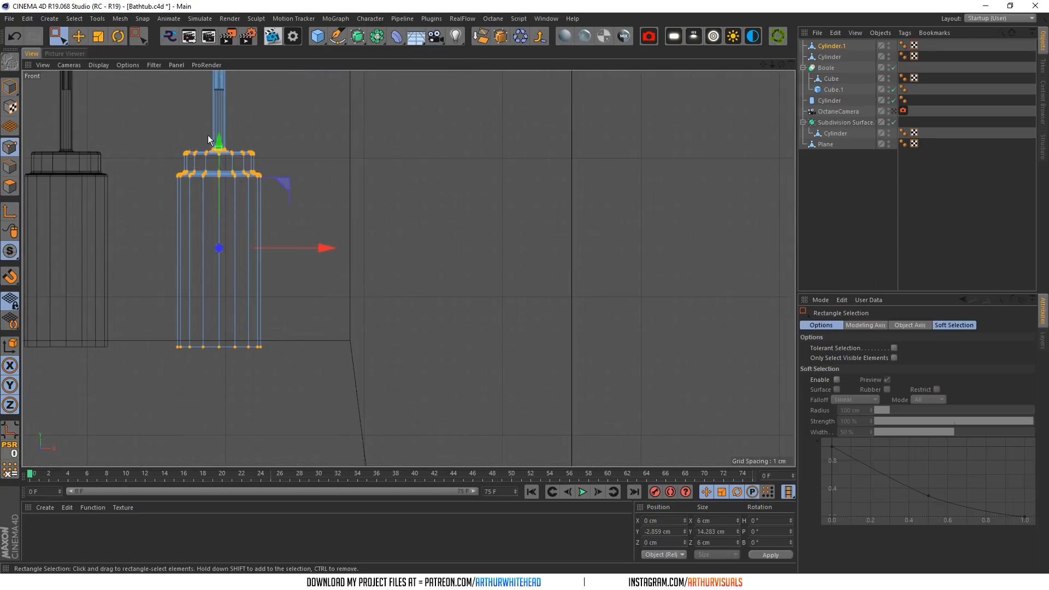
pyautogui.scroll(10, 219, 131)
pyautogui.scroll(-4, 386, 285)
pyautogui.moveTo(543, 330); pyautogui.dragTo(431, 404)
pyautogui.scroll(8, 528, 345)
pyautogui.scroll(-8, 476, 404)
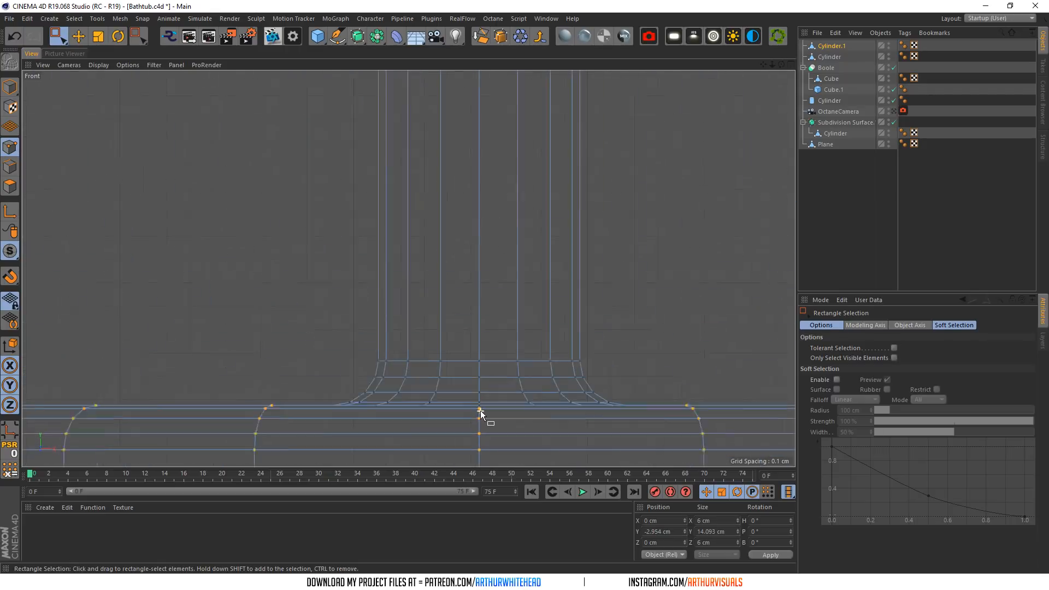
pyautogui.click(791, 64)
pyautogui.click(404, 64)
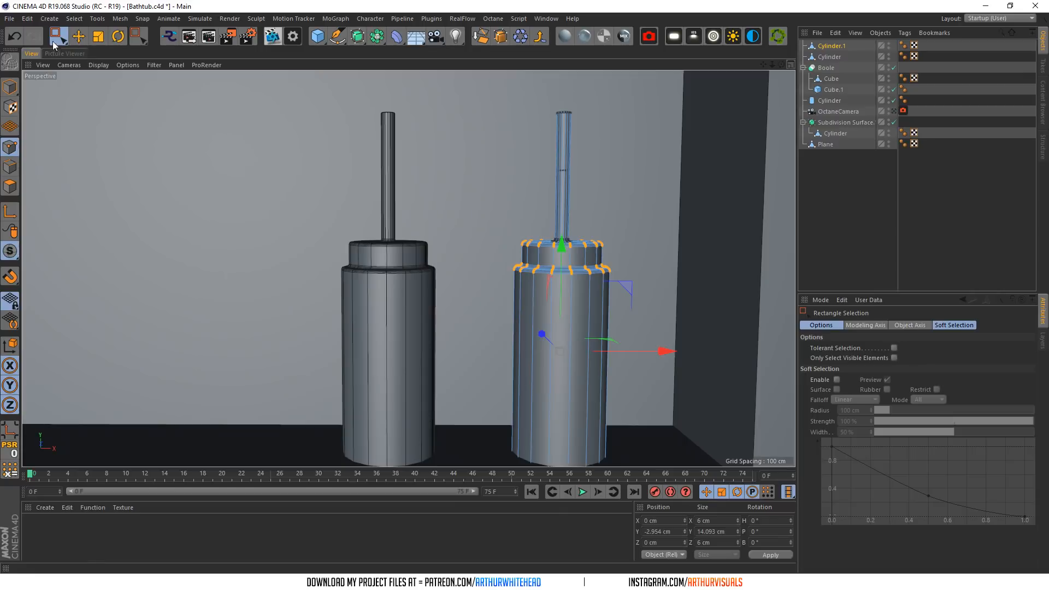
pyautogui.click(98, 36)
pyautogui.moveTo(781, 65)
pyautogui.mouseDown()
pyautogui.moveTo(825, 110)
pyautogui.moveTo(781, 64)
pyautogui.mouseUp()
pyautogui.moveTo(580, 250); pyautogui.dragTo(696, 212)
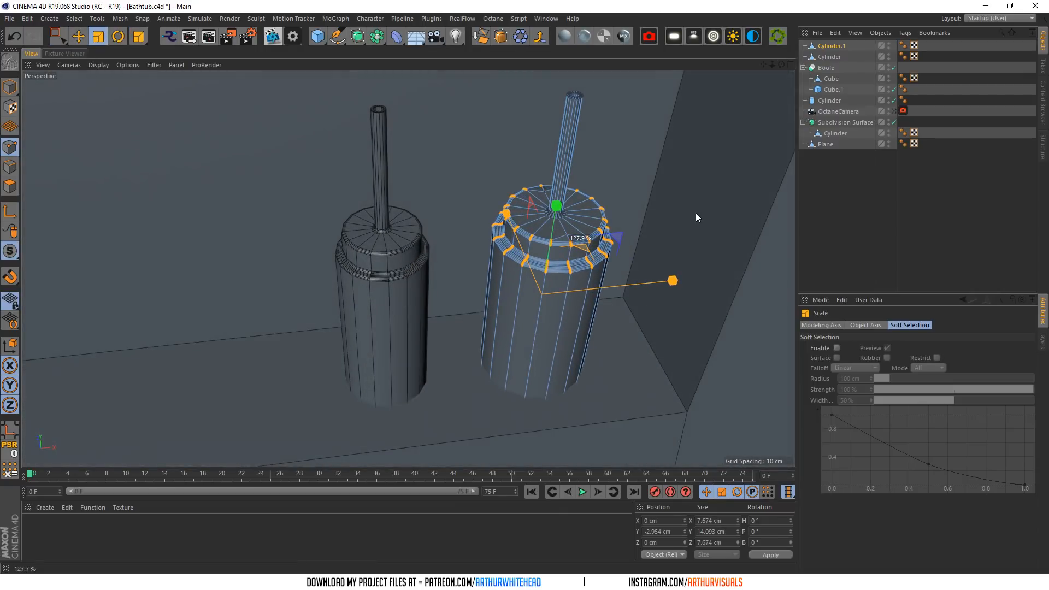
# - Select the edges of the copied bottle's shoulder, collar and stem and lower them by about 5.15 cm
pyautogui.moveTo(781, 64); pyautogui.dragTo(781, 22)
pyautogui.click(58, 36)
pyautogui.moveTo(681, 82); pyautogui.dragTo(444, 297)
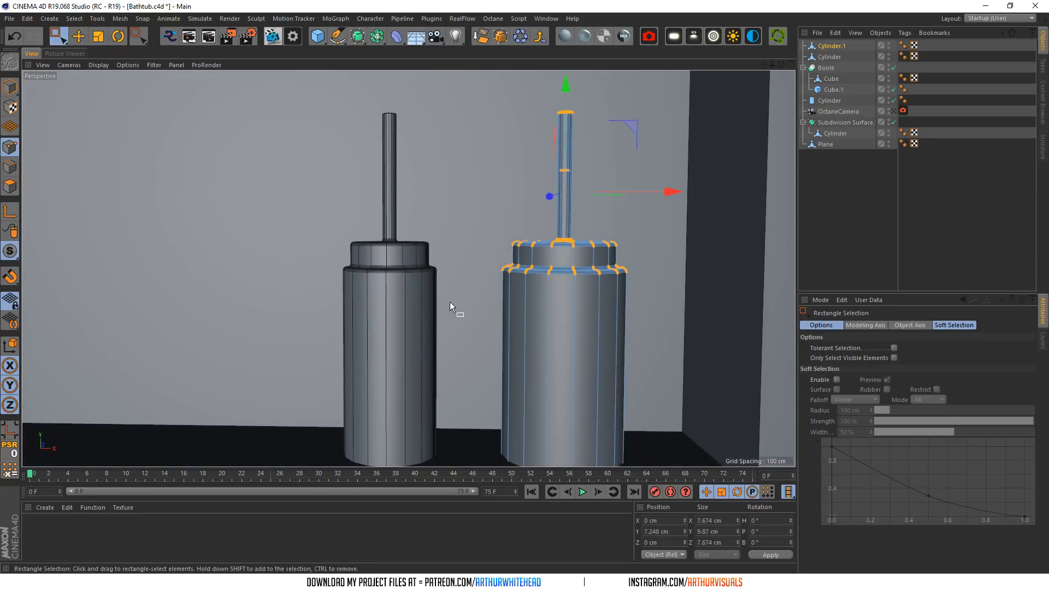
pyautogui.moveTo(705, 88); pyautogui.dragTo(445, 310)
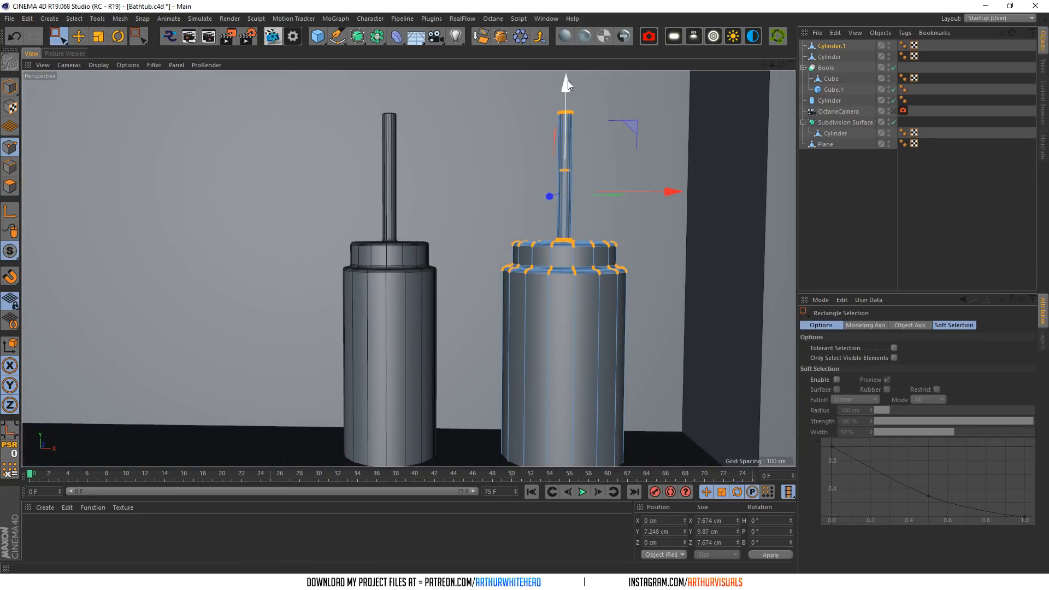
pyautogui.moveTo(566, 78); pyautogui.dragTo(569, 160)
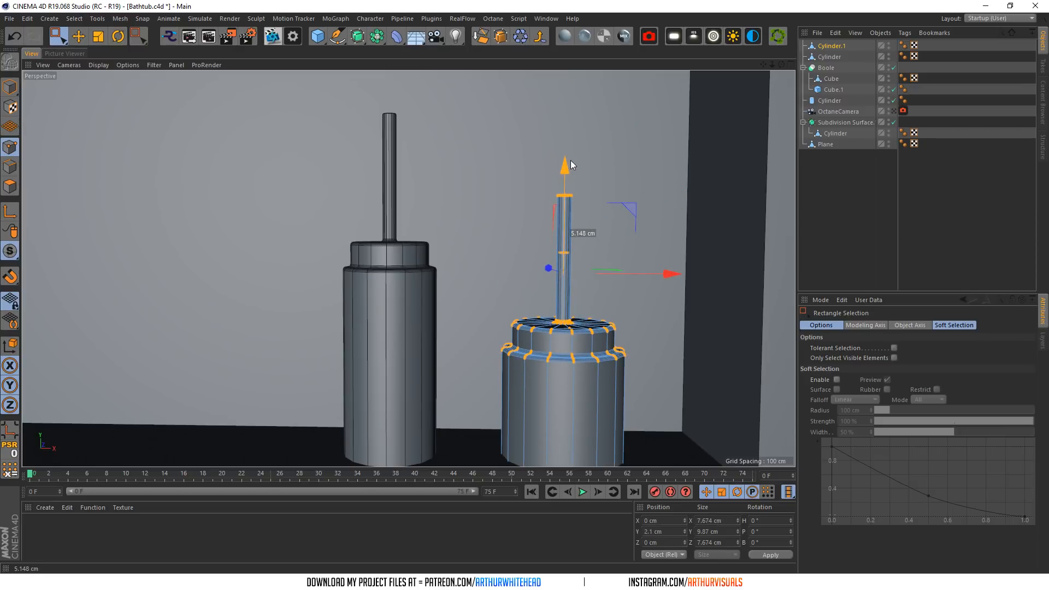
# - Shorten the copied bottle's pump stem by lowering its upper edge loops in two moves
pyautogui.moveTo(649, 142); pyautogui.dragTo(523, 268)
pyautogui.moveTo(568, 131); pyautogui.dragTo(570, 172)
pyautogui.moveTo(607, 218); pyautogui.dragTo(543, 263)
pyautogui.moveTo(563, 139); pyautogui.dragTo(565, 174)
pyautogui.scroll(-5, 464, 268)
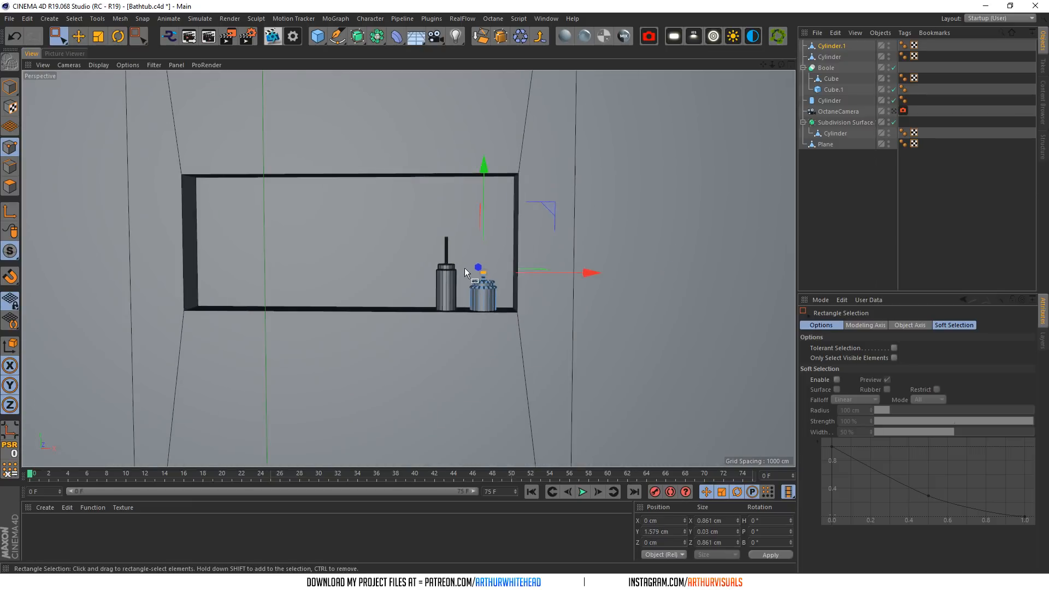
pyautogui.scroll(-5, 437, 254)
pyautogui.scroll(7, 345, 208)
pyautogui.moveTo(781, 64); pyautogui.dragTo(545, 42)
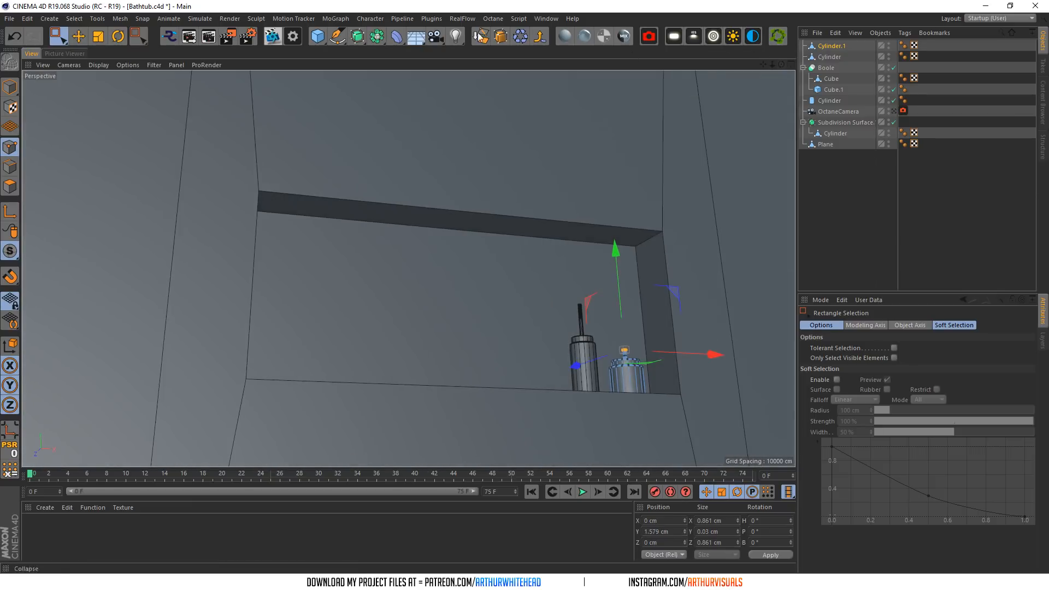
pyautogui.press('t')
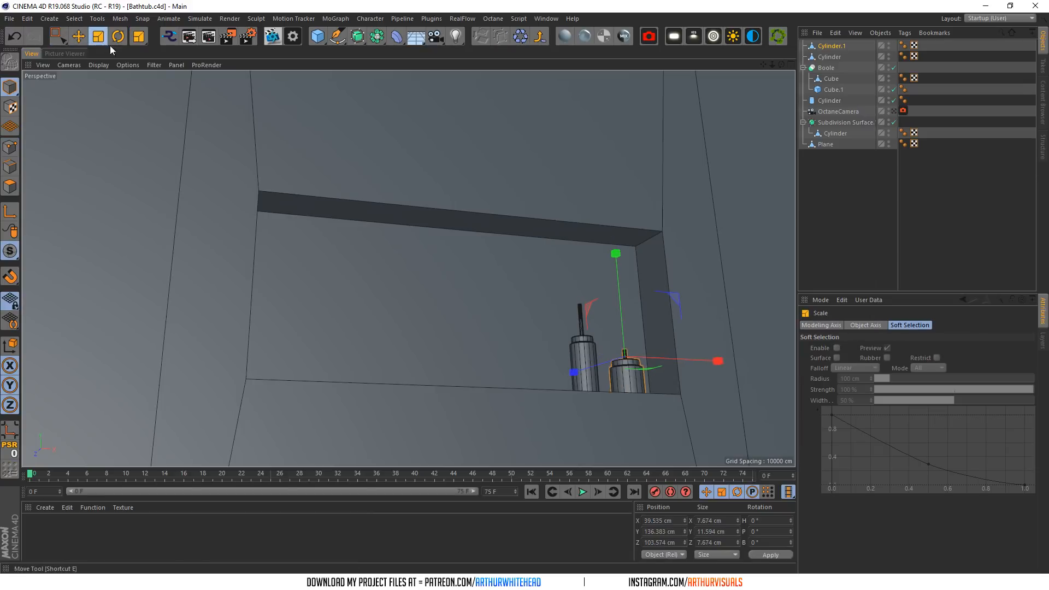
# - Duplicate the niche-cutting cube outside the Boole and convert the copy to an editable polygon object
pyautogui.click(825, 57)
pyautogui.click(830, 100)
pyautogui.click(830, 91)
pyautogui.click(825, 80)
pyautogui.keyDown('ctrl'); pyautogui.moveTo(831, 91); pyautogui.dragTo(825, 64); pyautogui.keyUp('ctrl')
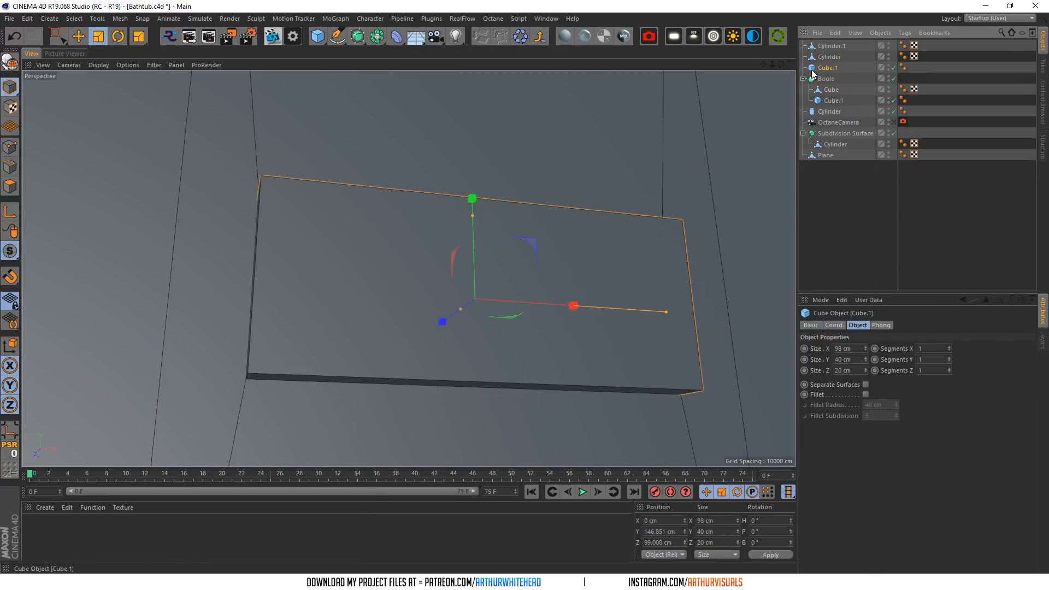
pyautogui.click(496, 41)
# - Delete every polygon of the copied cube except its top face to leave a flat strip on the niche ceiling
pyautogui.click(4, 187)
pyautogui.moveTo(785, 67); pyautogui.dragTo(753, 104)
pyautogui.click(494, 169)
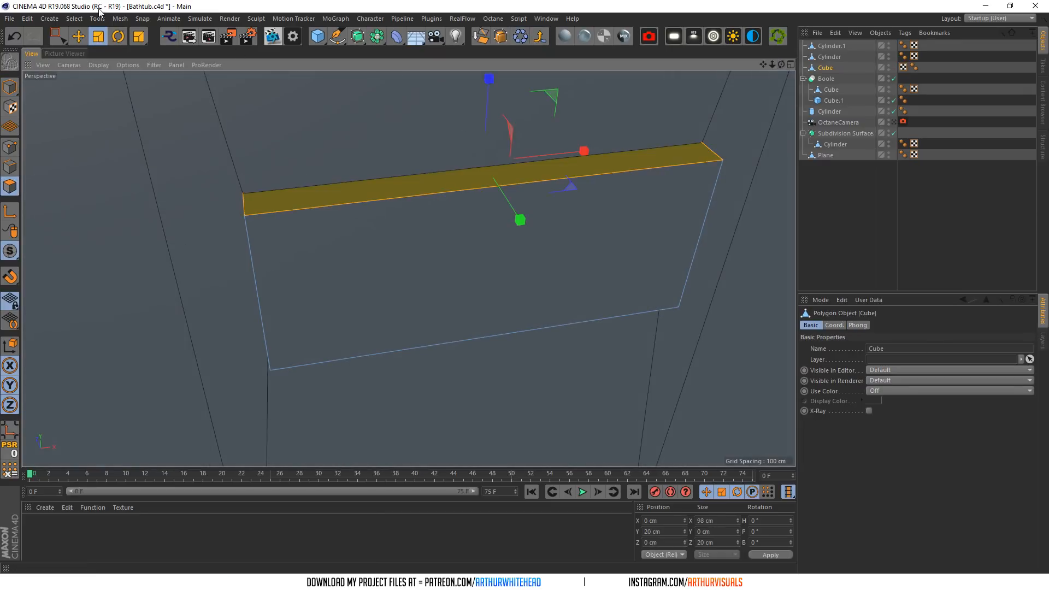
pyautogui.click(75, 19)
pyautogui.click(86, 184)
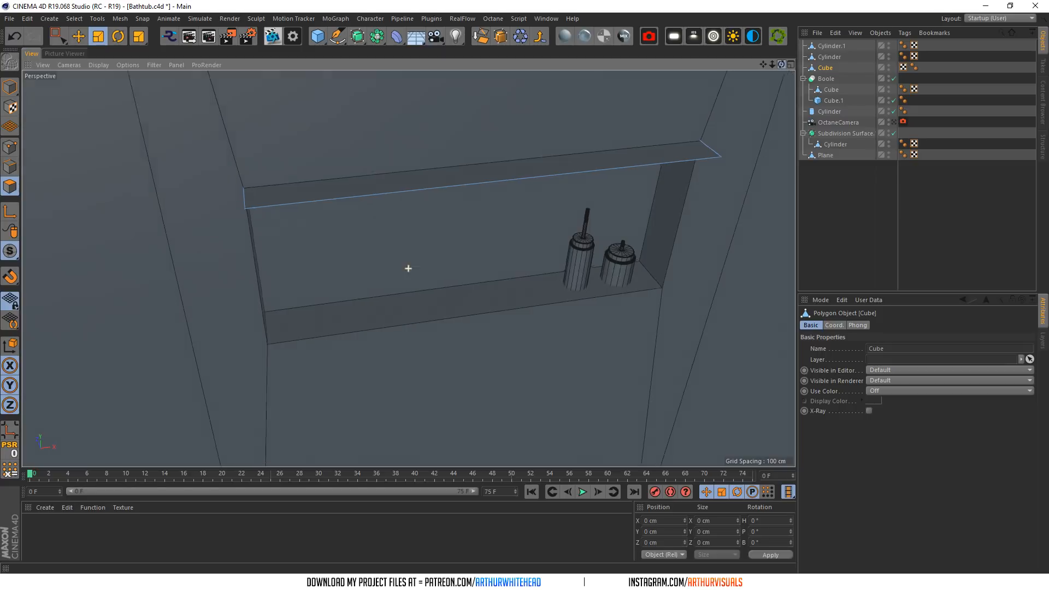
pyautogui.press('Delete')
# - Narrow the ceiling strip by moving its front edge to about 1.65 cm and its back edge to about 7.93 cm in Z
pyautogui.click(4, 171)
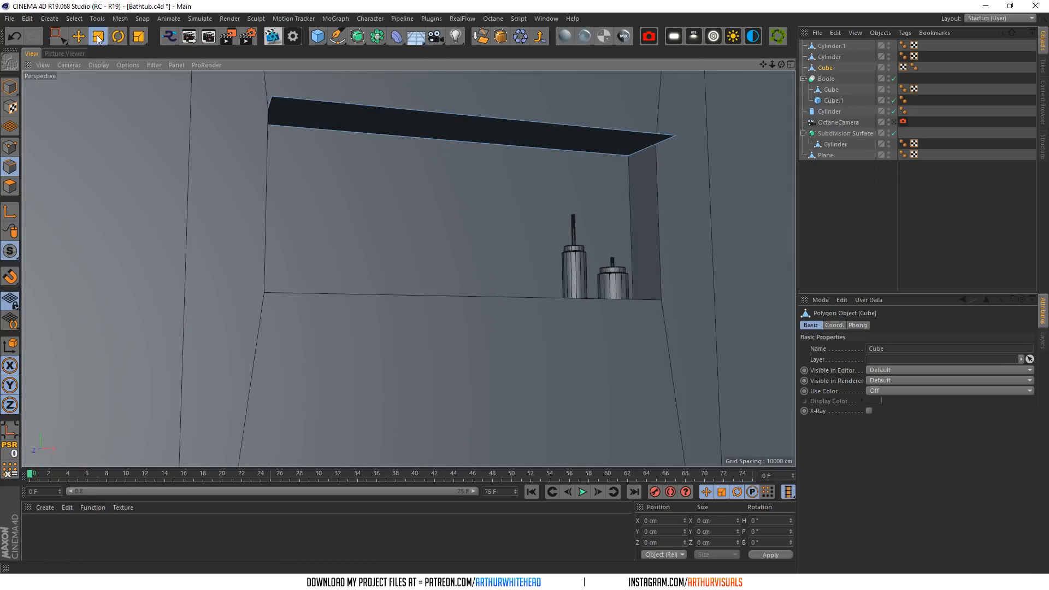
pyautogui.click(442, 110)
pyautogui.press('e')
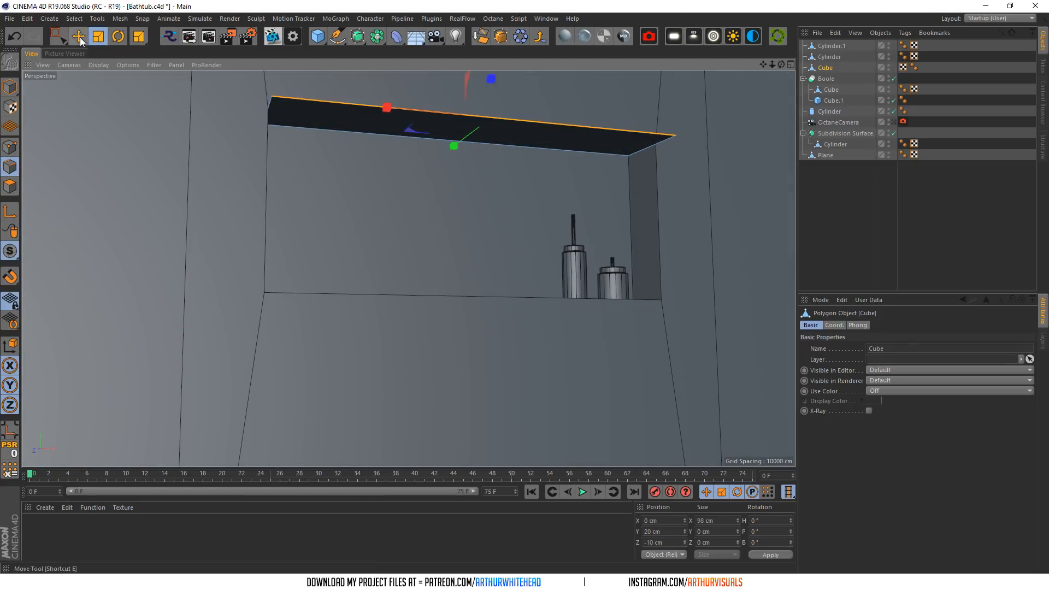
pyautogui.moveTo(466, 143); pyautogui.dragTo(437, 148)
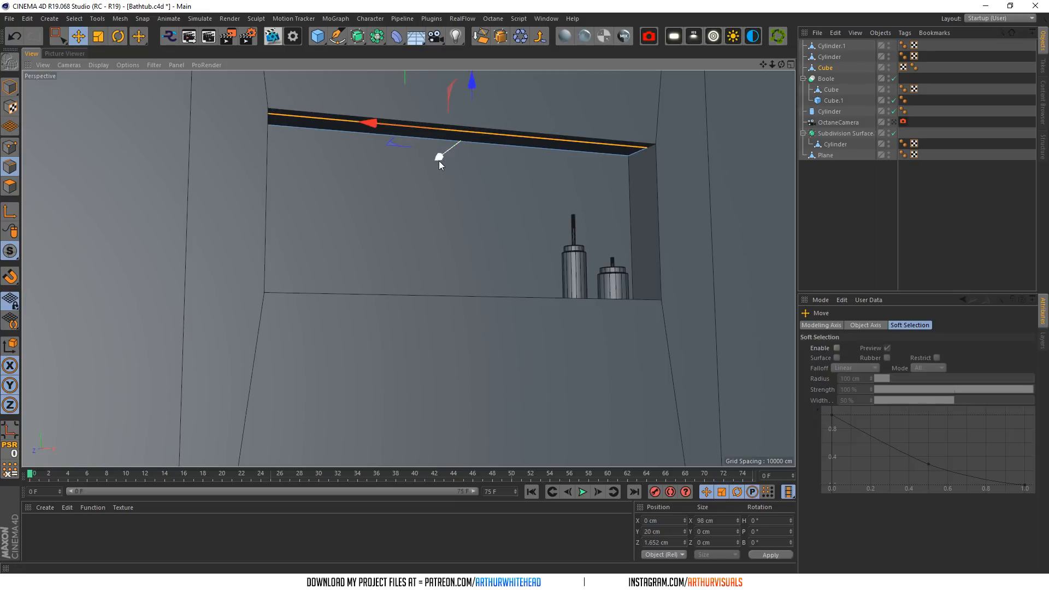
pyautogui.click(409, 139)
pyautogui.keyDown('alt'); pyautogui.moveTo(408, 269); pyautogui.dragTo(405, 245); pyautogui.keyUp('alt')
pyautogui.moveTo(499, 109); pyautogui.dragTo(506, 102)
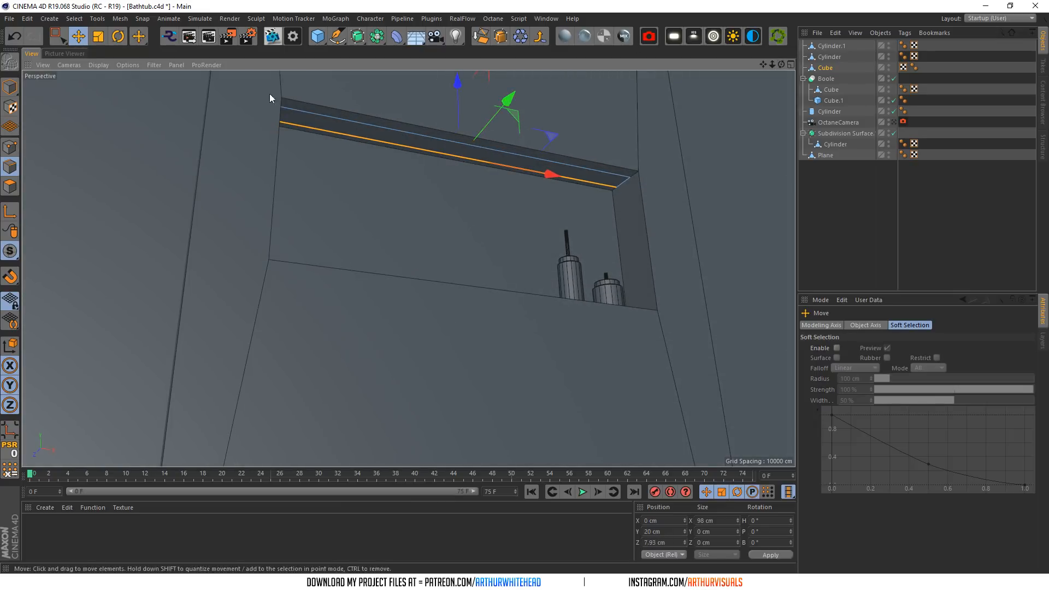
# - Scale the ceiling strip along X to about 89.7 cm wide
pyautogui.click(10, 89)
pyautogui.click(98, 39)
pyautogui.moveTo(569, 227); pyautogui.dragTo(562, 222)
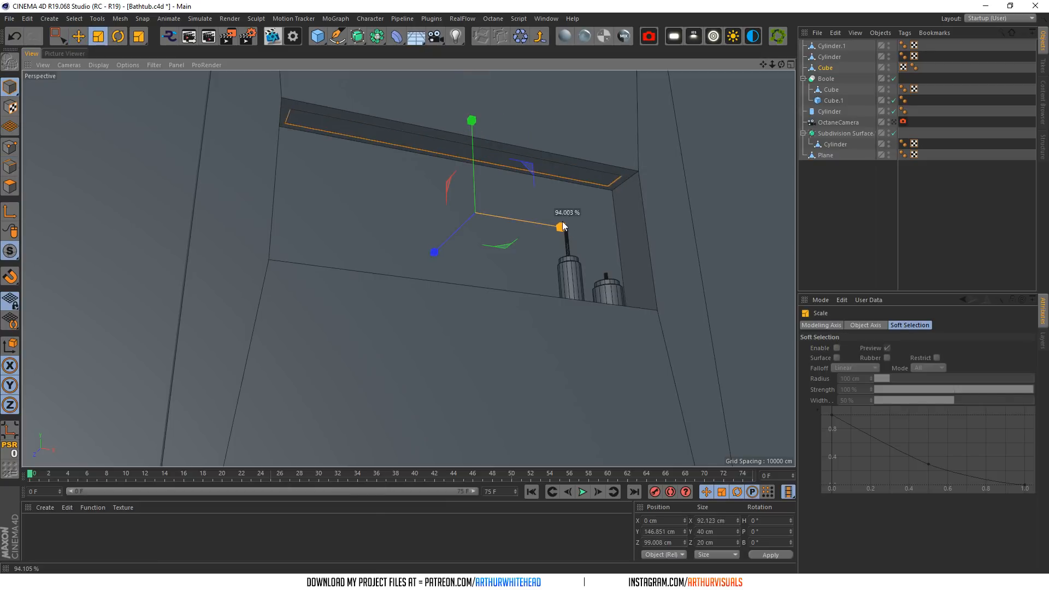
# - Center the ceiling strip's axis on its own geometry
pyautogui.click(9, 434)
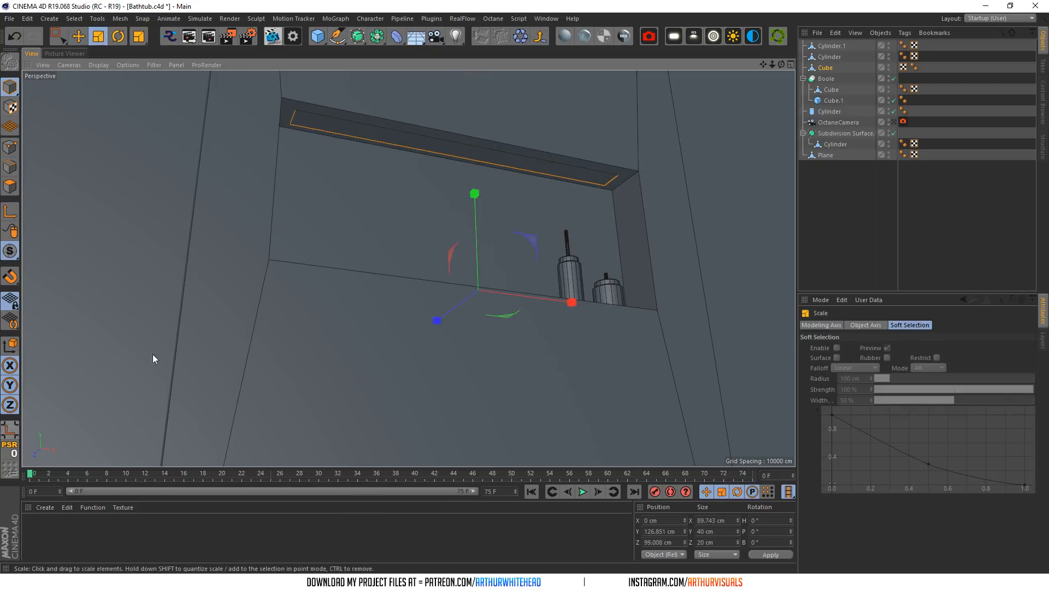
pyautogui.click(119, 19)
pyautogui.moveTo(136, 119)
pyautogui.click(194, 121)
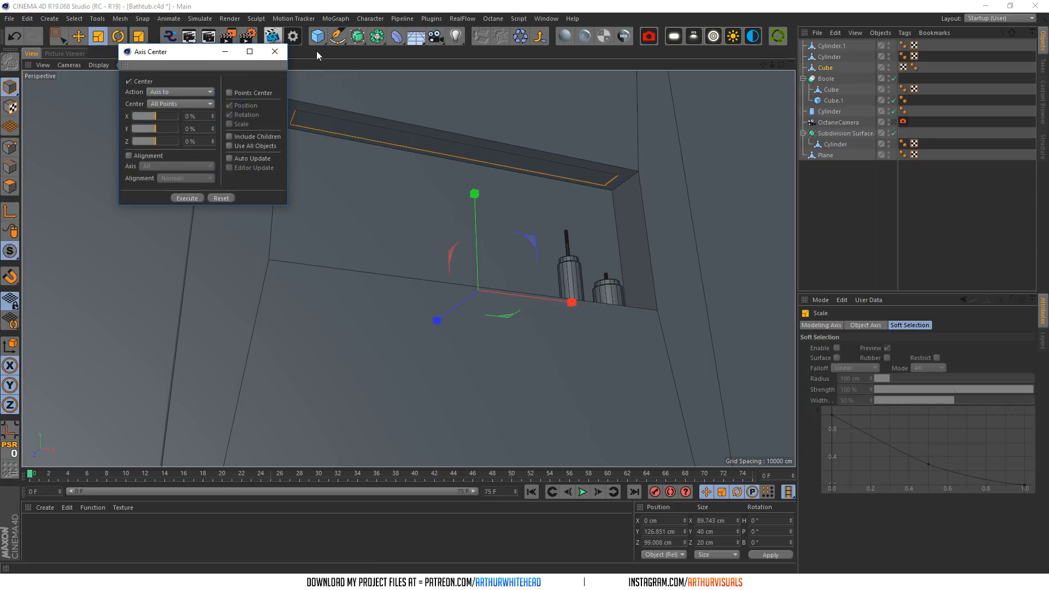
pyautogui.click(274, 51)
pyautogui.click(825, 67)
pyautogui.click(10, 429)
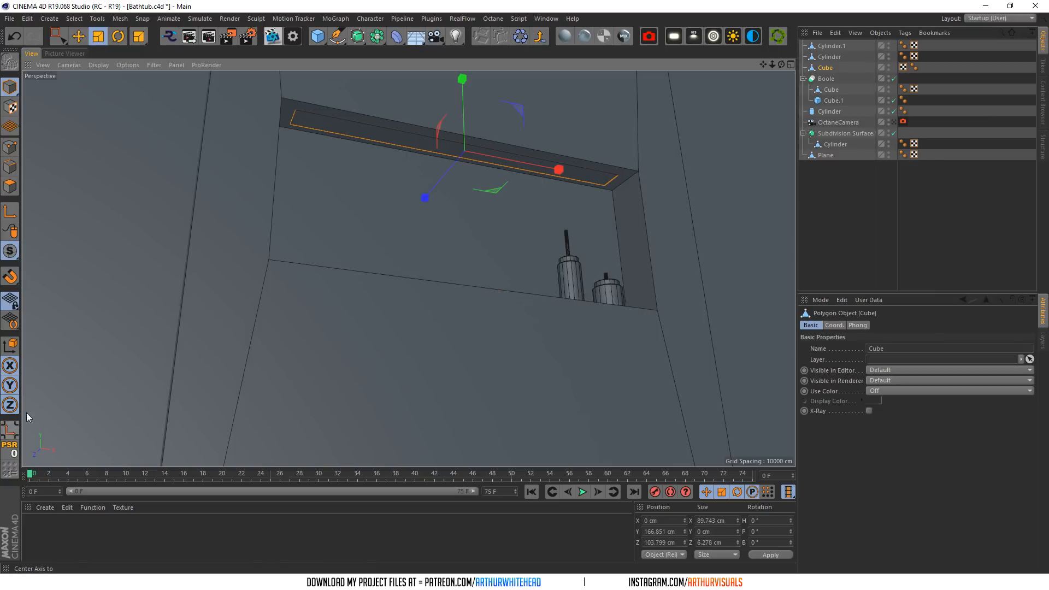
# - Set the X size of the Boole's niche-cutting cube to 90 cm
pyautogui.moveTo(780, 64); pyautogui.dragTo(710, 64)
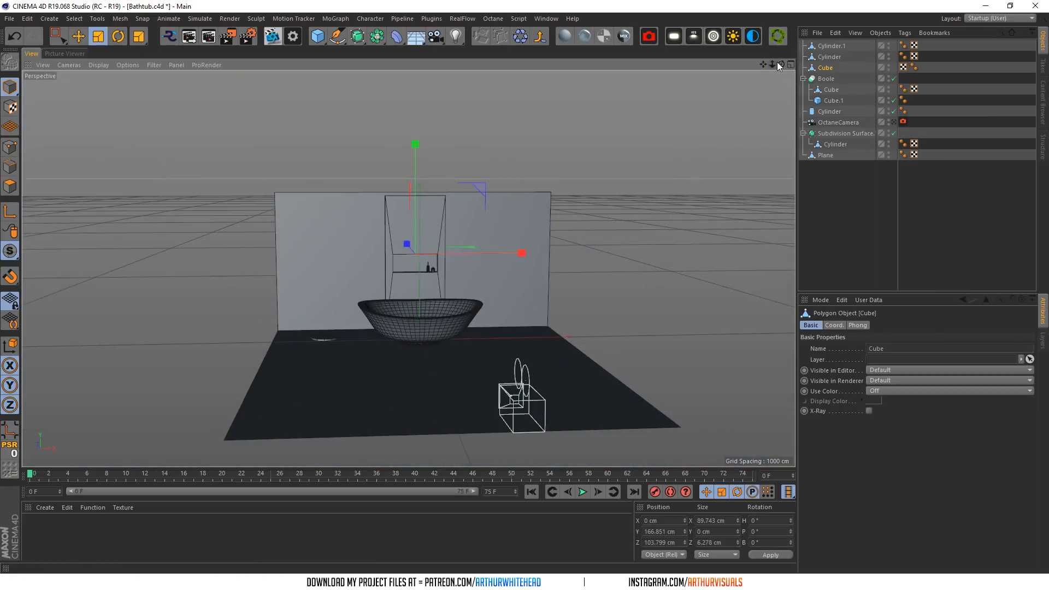
pyautogui.moveTo(779, 63); pyautogui.dragTo(721, 114)
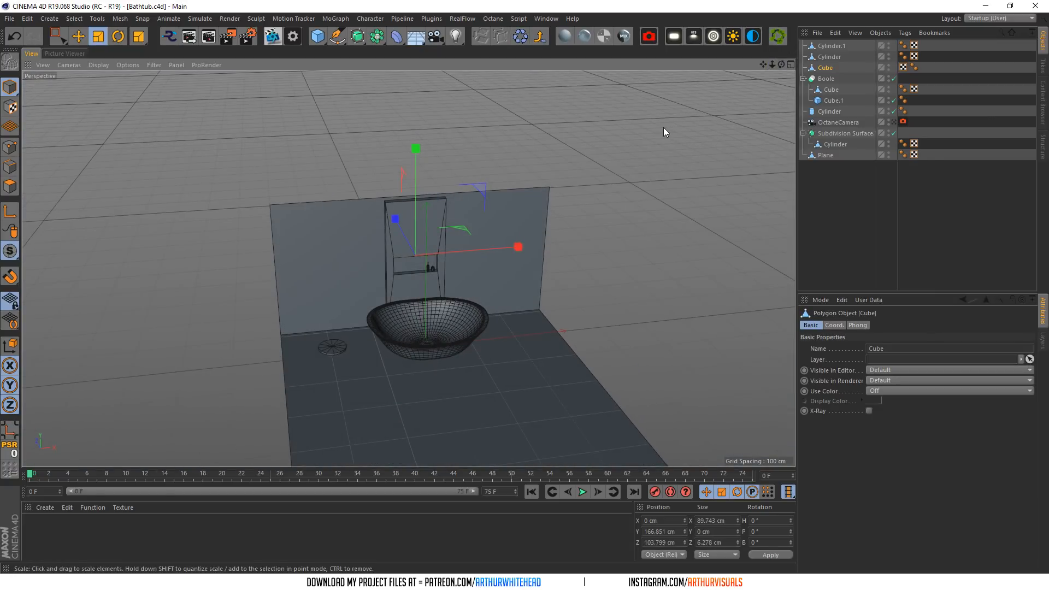
pyautogui.scroll(3, 429, 248)
pyautogui.click(834, 101)
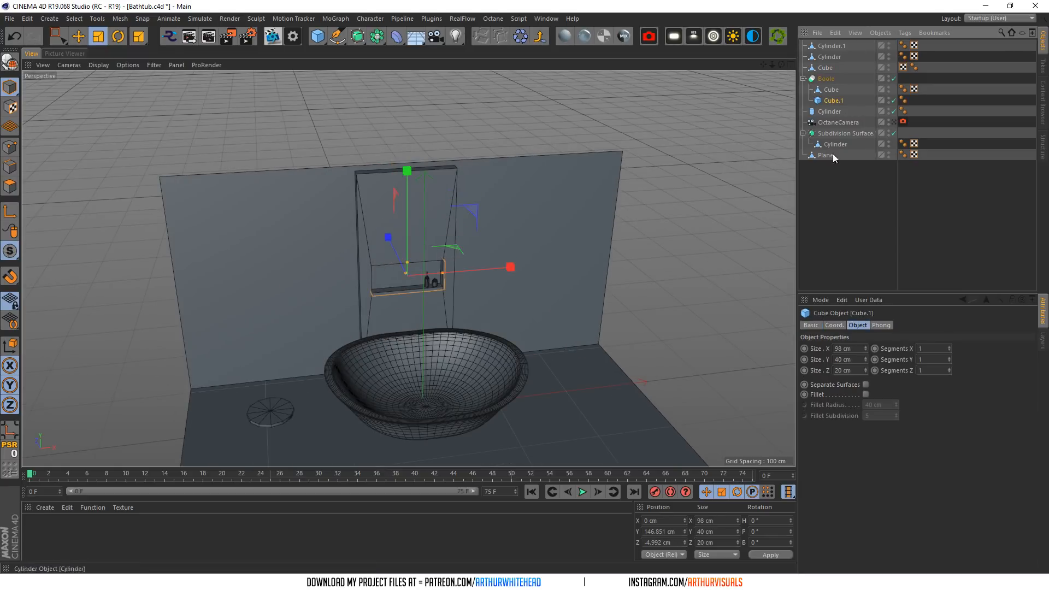
pyautogui.click(846, 348)
pyautogui.write('90')
pyautogui.press('Tab')
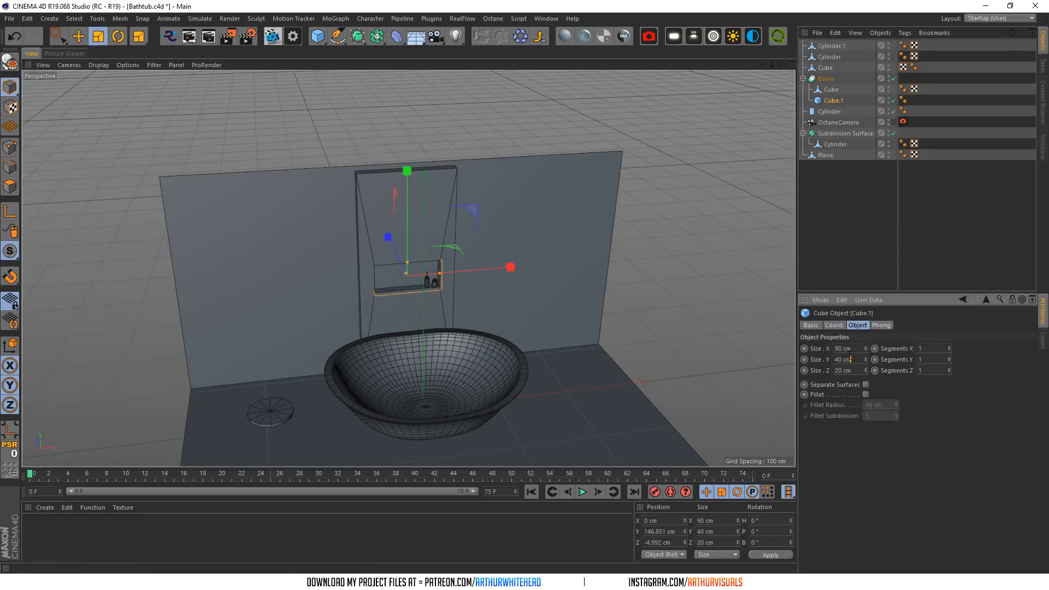
# - Select both bottles and move them together inside the niche to about 30.6 cm in X
pyautogui.scroll(3, 404, 269)
pyautogui.press('e')
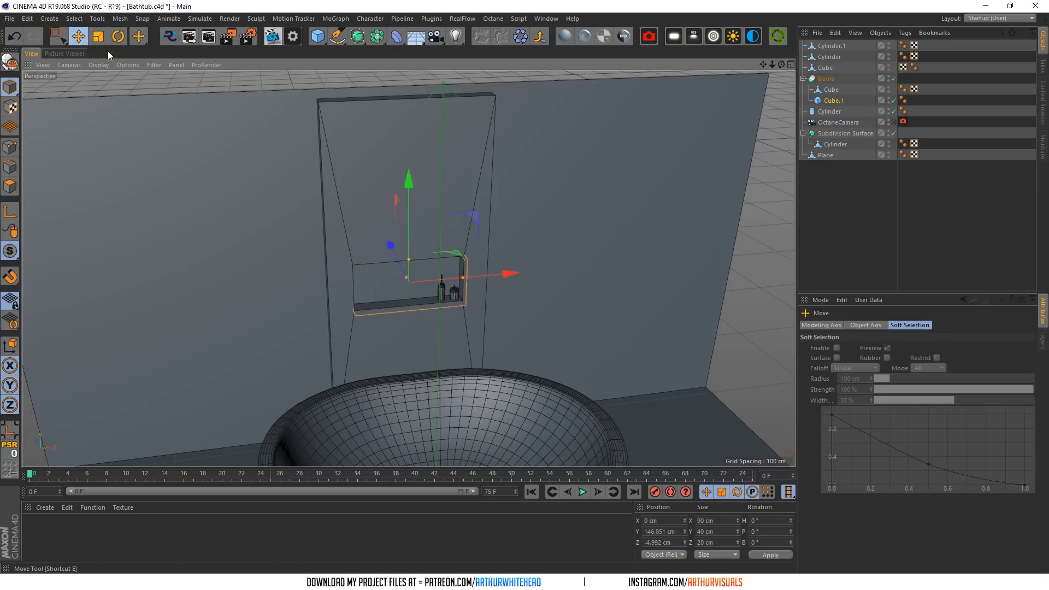
pyautogui.scroll(3, 320, 225)
pyautogui.click(581, 375)
pyautogui.keyDown('shift'); pyautogui.click(566, 383); pyautogui.keyUp('shift')
pyautogui.moveTo(661, 368); pyautogui.dragTo(654, 360)
pyautogui.scroll(-6, 560, 356)
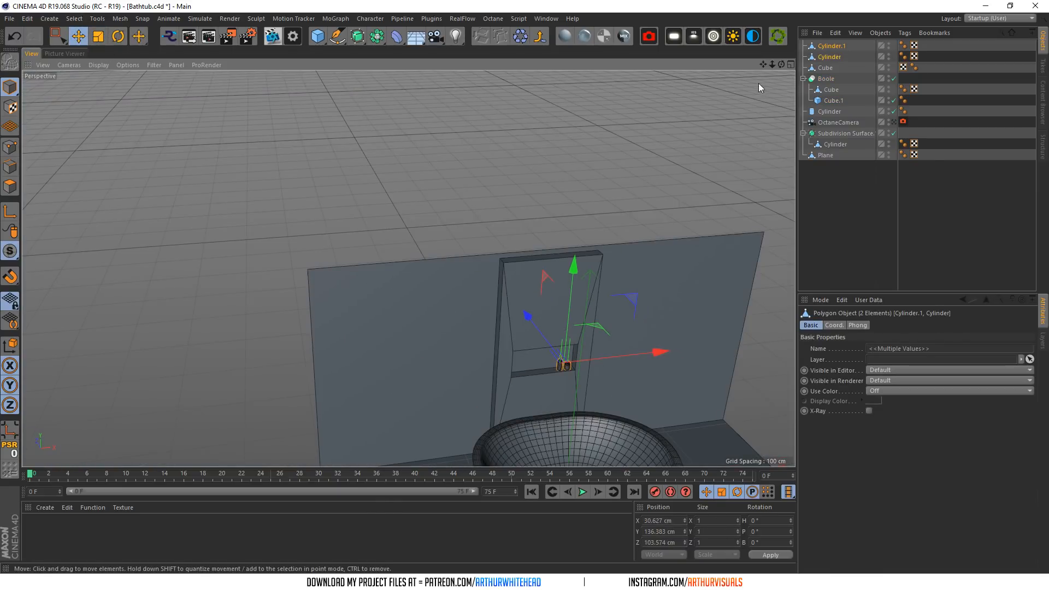
pyautogui.scroll(-3, 408, 268)
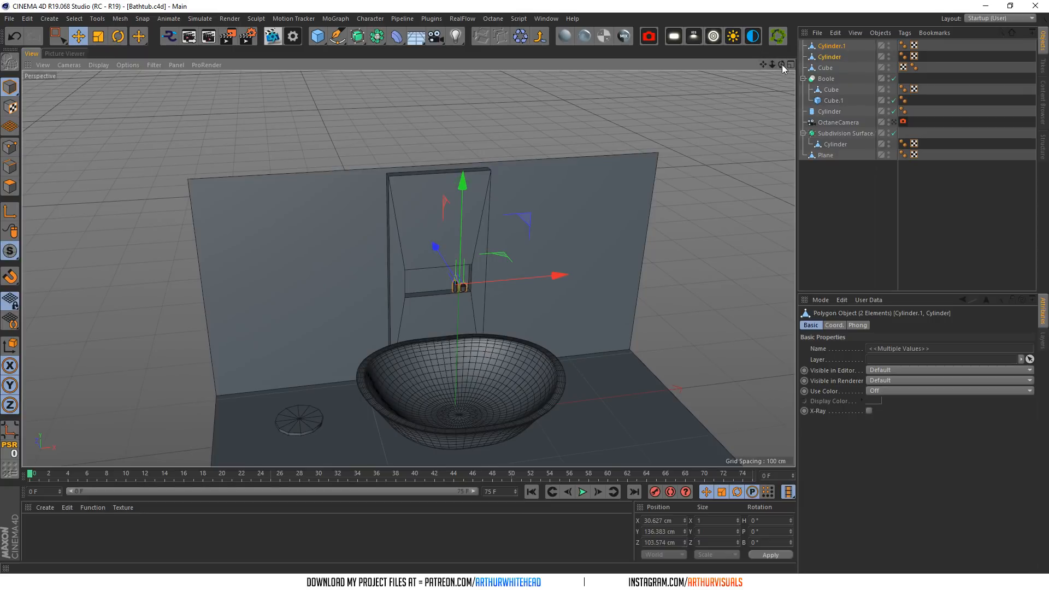
# - Scale the floor and back wall plane along X to about 541 cm wide, checking it through the Octane camera
pyautogui.click(894, 122)
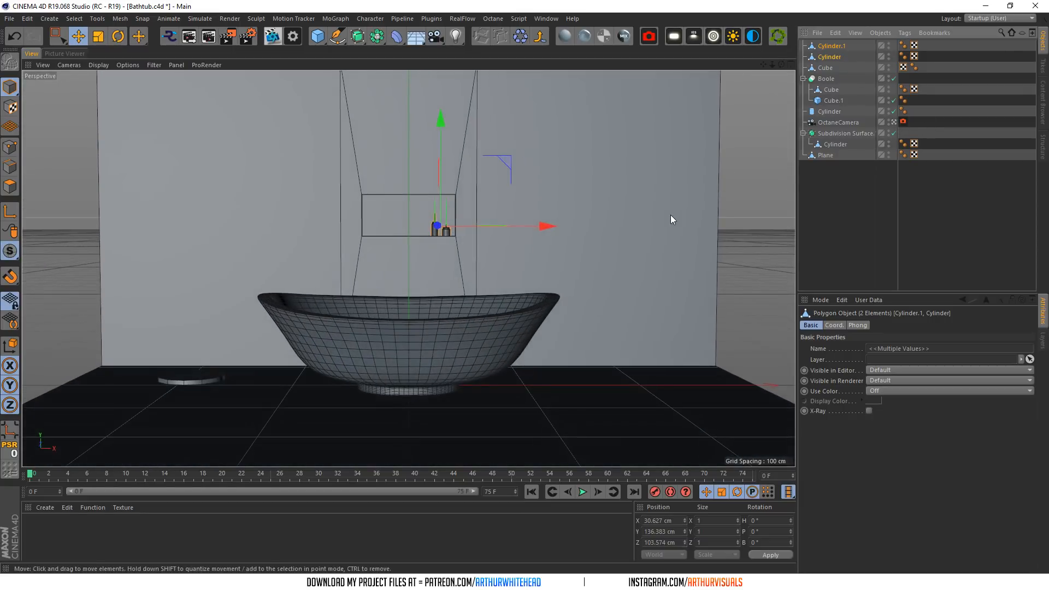
pyautogui.click(844, 156)
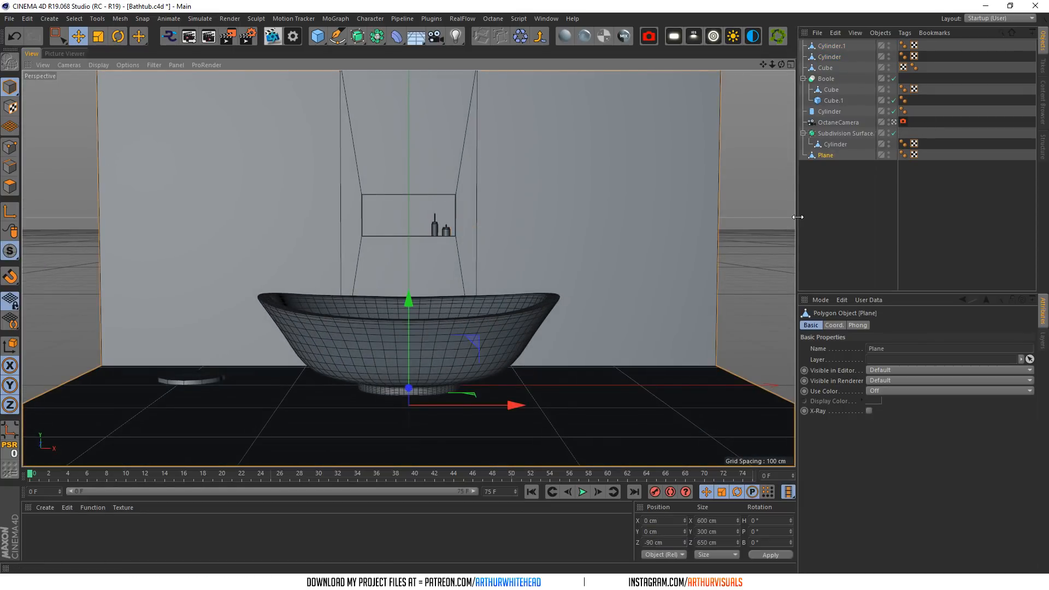
pyautogui.click(894, 122)
pyautogui.click(10, 166)
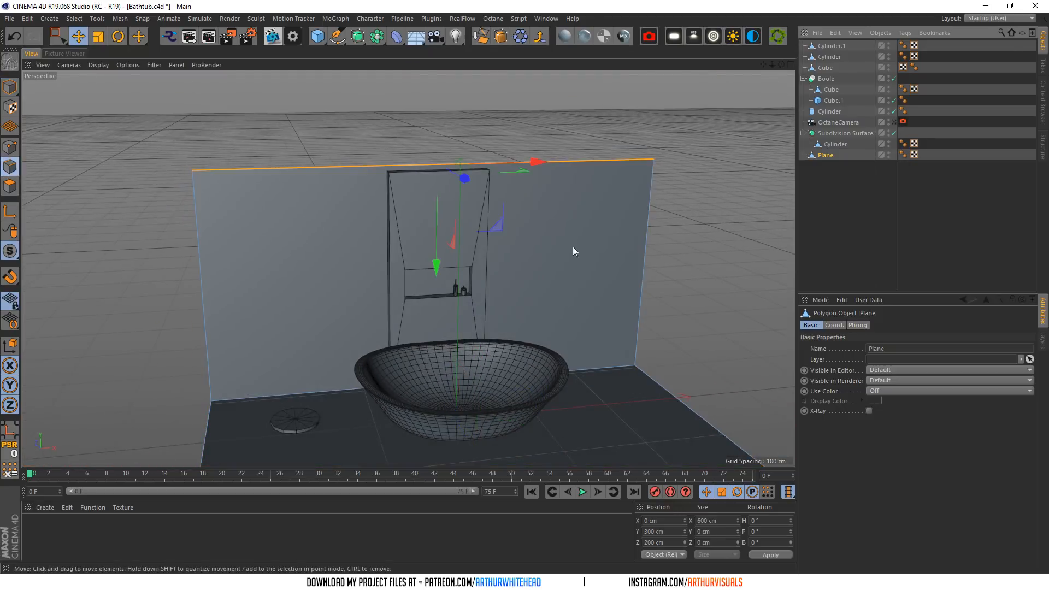
pyautogui.click(894, 122)
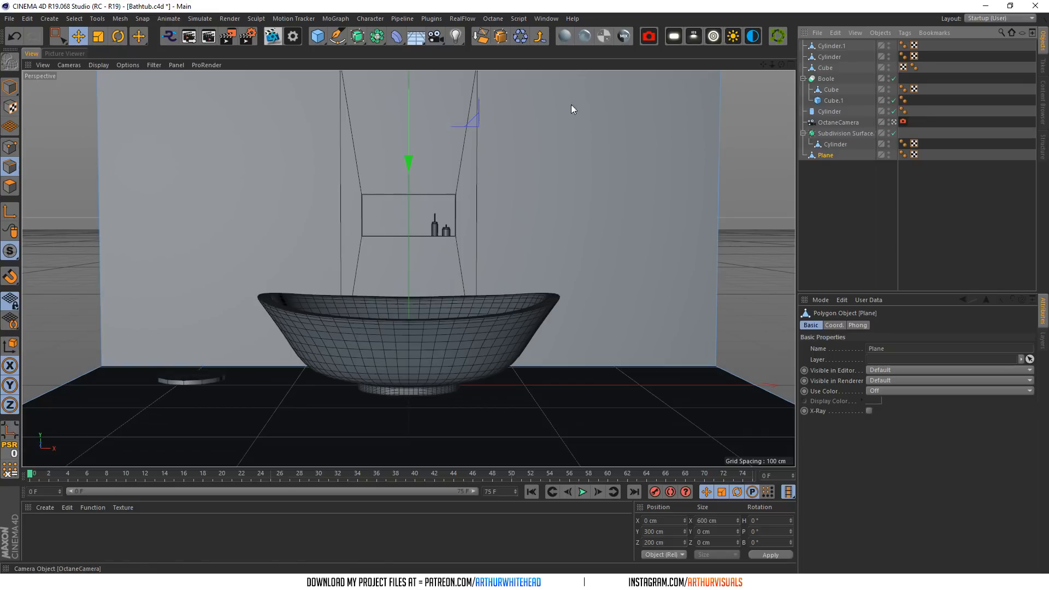
pyautogui.click(10, 87)
pyautogui.click(98, 36)
pyautogui.moveTo(516, 406); pyautogui.dragTo(507, 407)
# - Lower the Octane camera to about 109 cm in Y and set its pitch to 1°
pyautogui.click(857, 122)
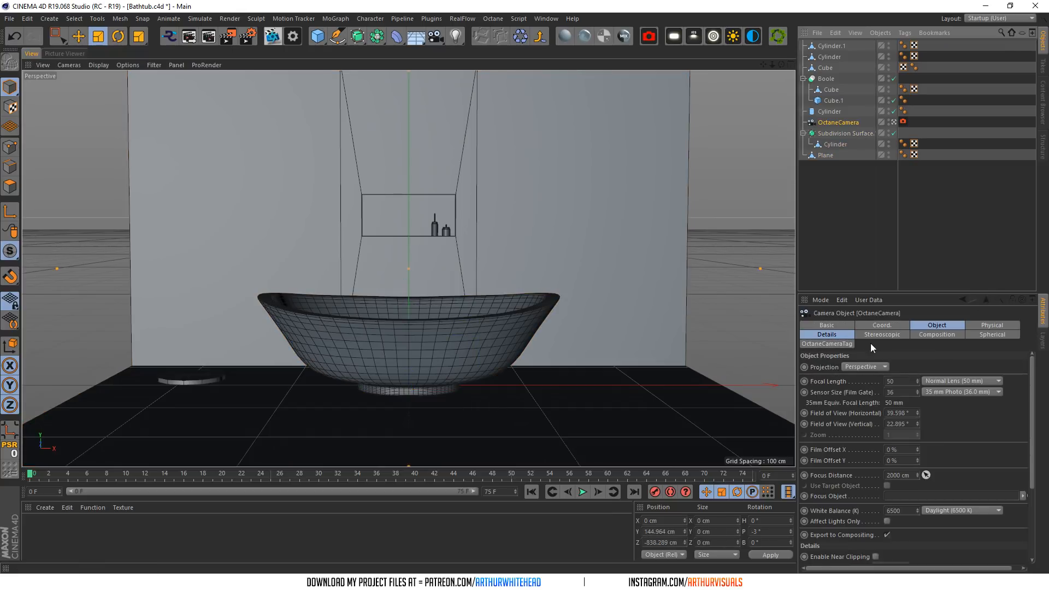
pyautogui.click(883, 325)
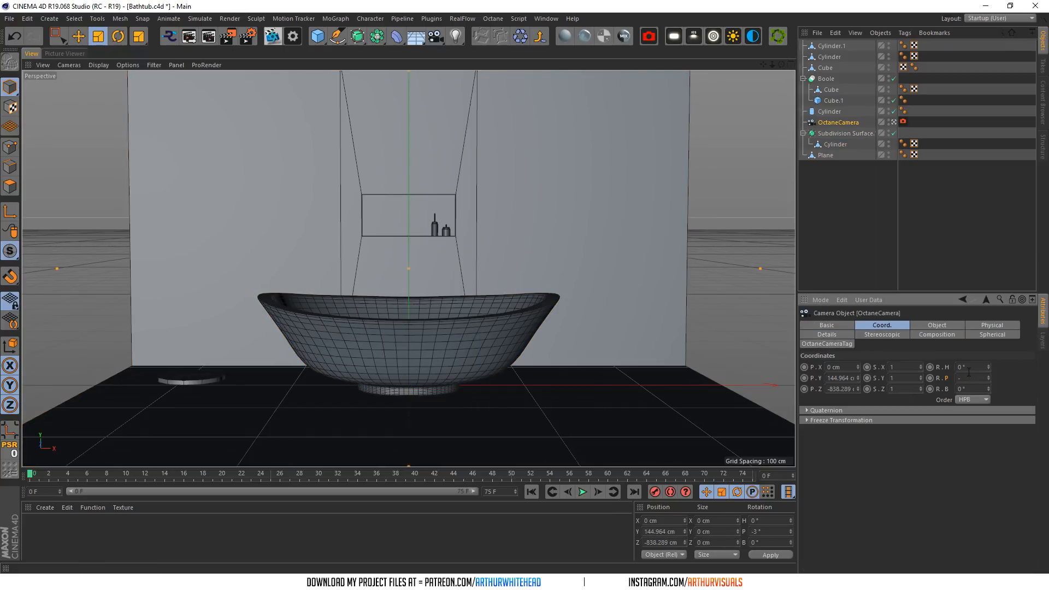
pyautogui.click(967, 367)
pyautogui.moveTo(857, 380); pyautogui.dragTo(857, 396)
pyautogui.click(987, 381)
pyautogui.moveTo(988, 379)
pyautogui.mouseDown()
pyautogui.moveTo(987, 362)
pyautogui.moveTo(988, 370)
pyautogui.mouseUp()
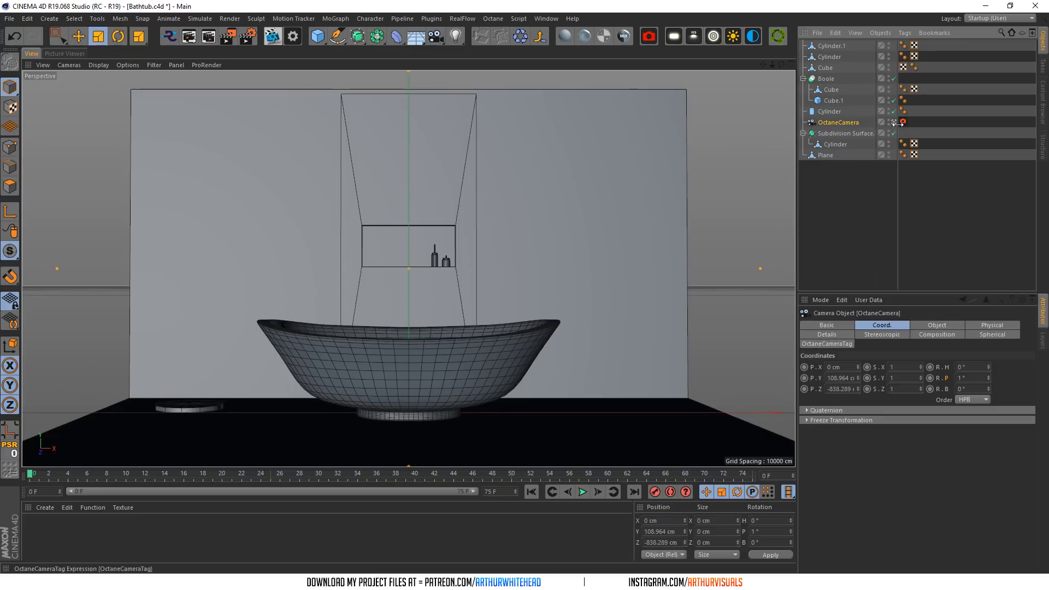
# - Set the Y position of the back wall's upper edge to 260 cm
pyautogui.click(480, 107)
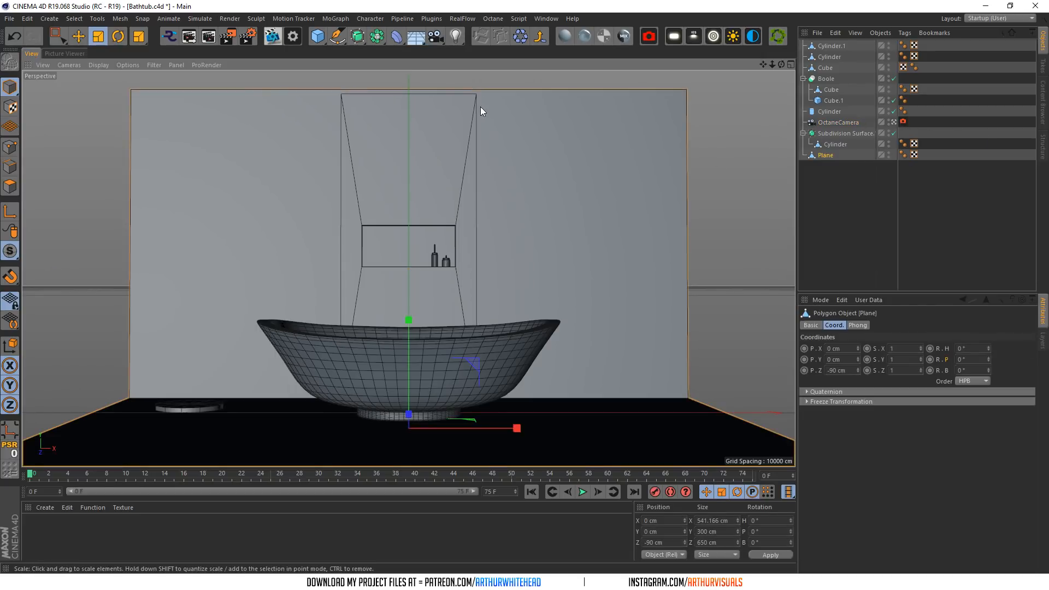
pyautogui.click(10, 167)
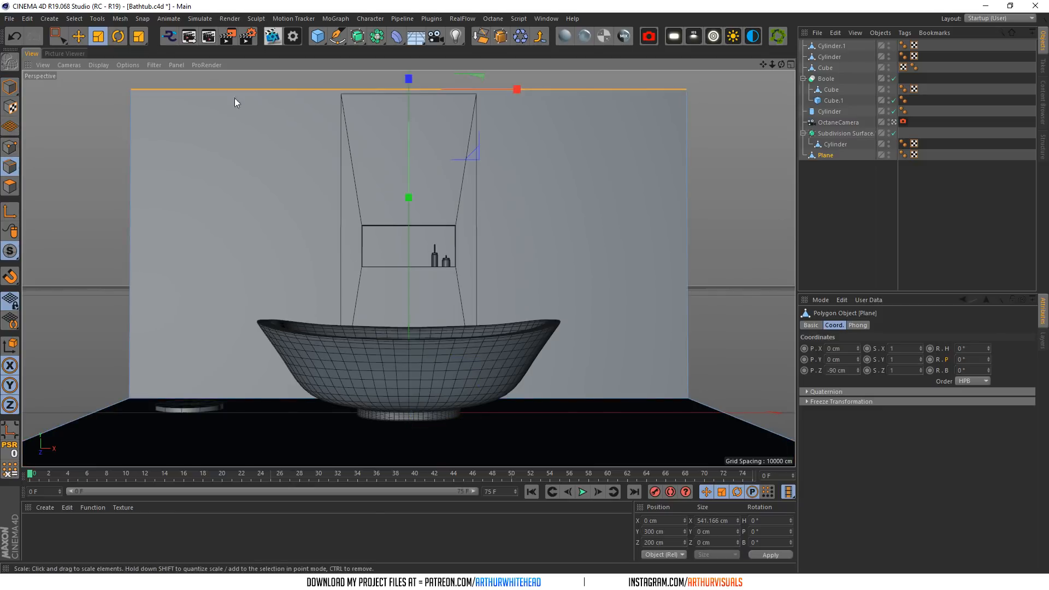
pyautogui.press('e')
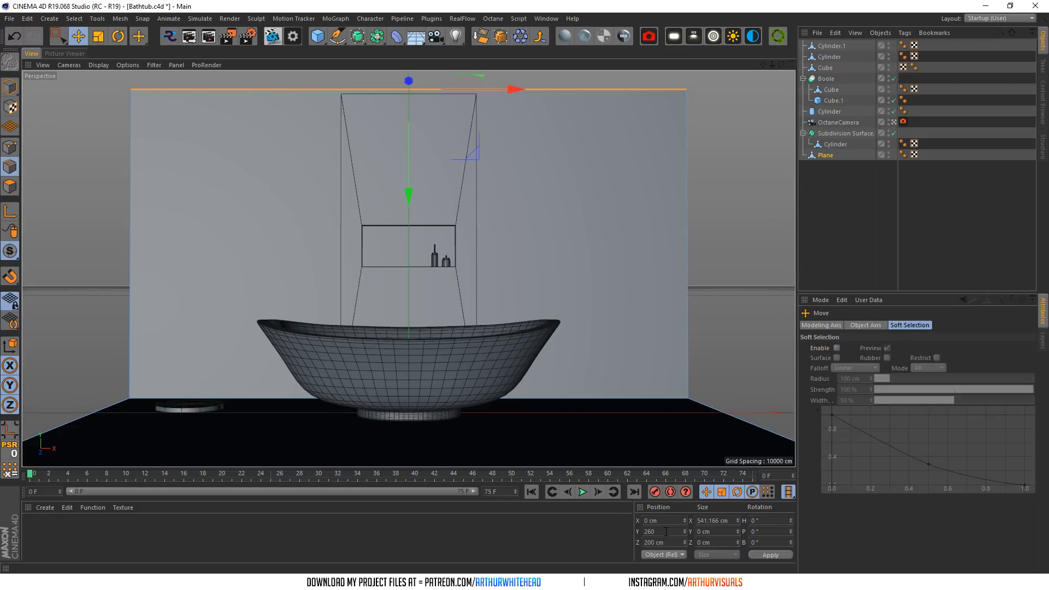
pyautogui.press('Return')
pyautogui.click(10, 88)
# - Set the Y position of the upper points on the Boole's niche panel cube to 260 cm
pyautogui.click(81, 110)
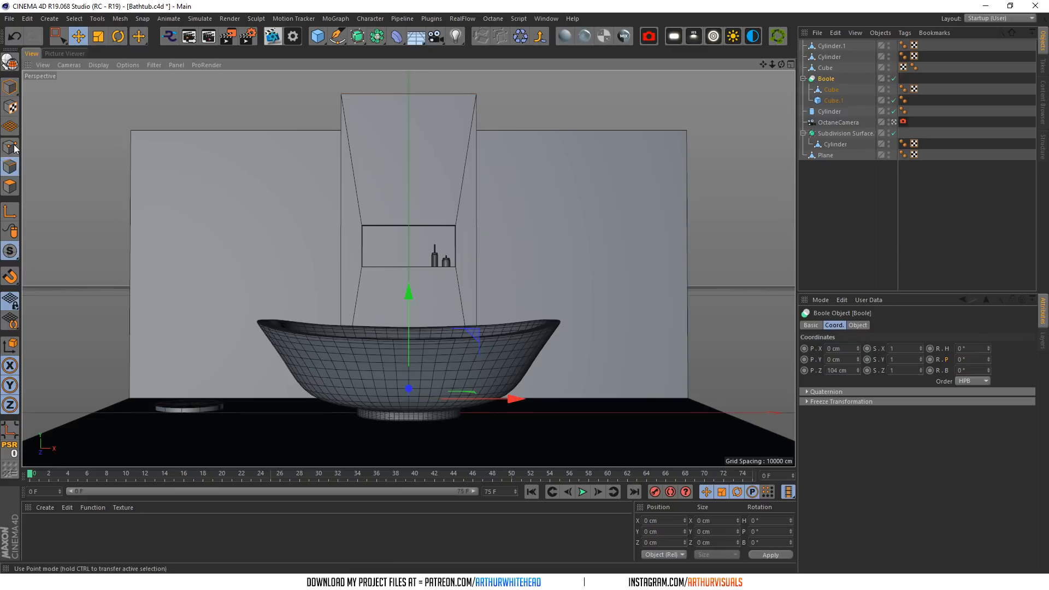
pyautogui.click(57, 37)
pyautogui.click(829, 90)
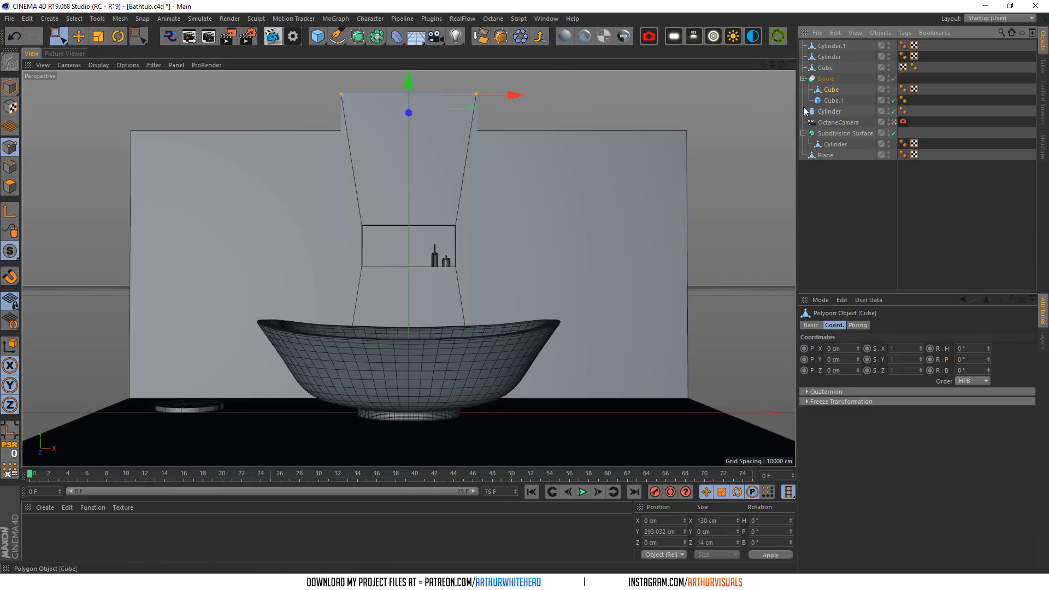
pyautogui.click(676, 531)
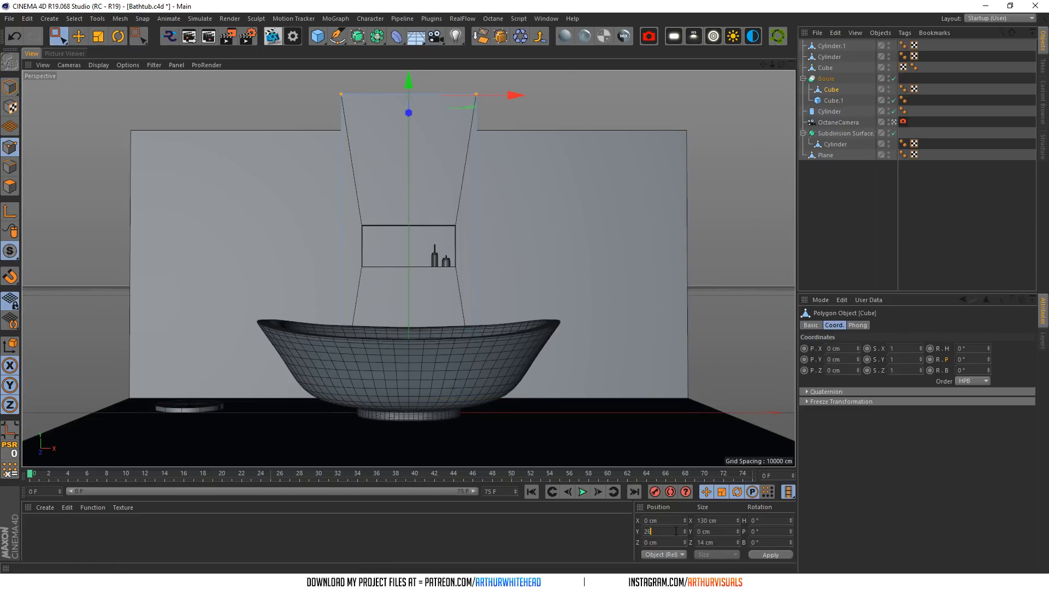
pyautogui.write('260')
pyautogui.press('Return')
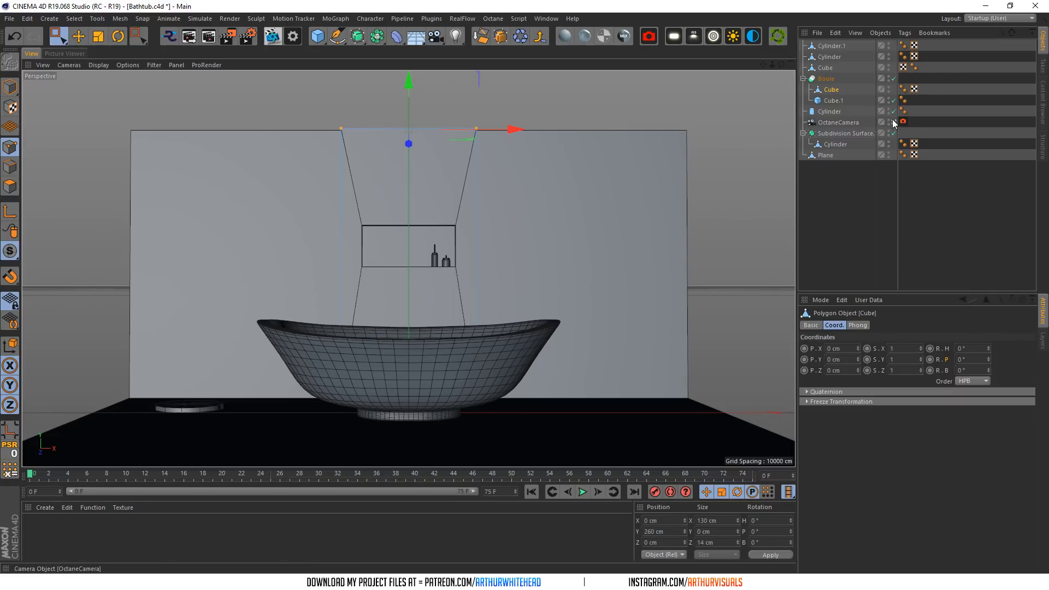
pyautogui.press('Return')
# - Extrude the back wall's upper edge with an offset of 0 cm
pyautogui.click(829, 145)
pyautogui.click(825, 155)
pyautogui.rightClick(600, 240)
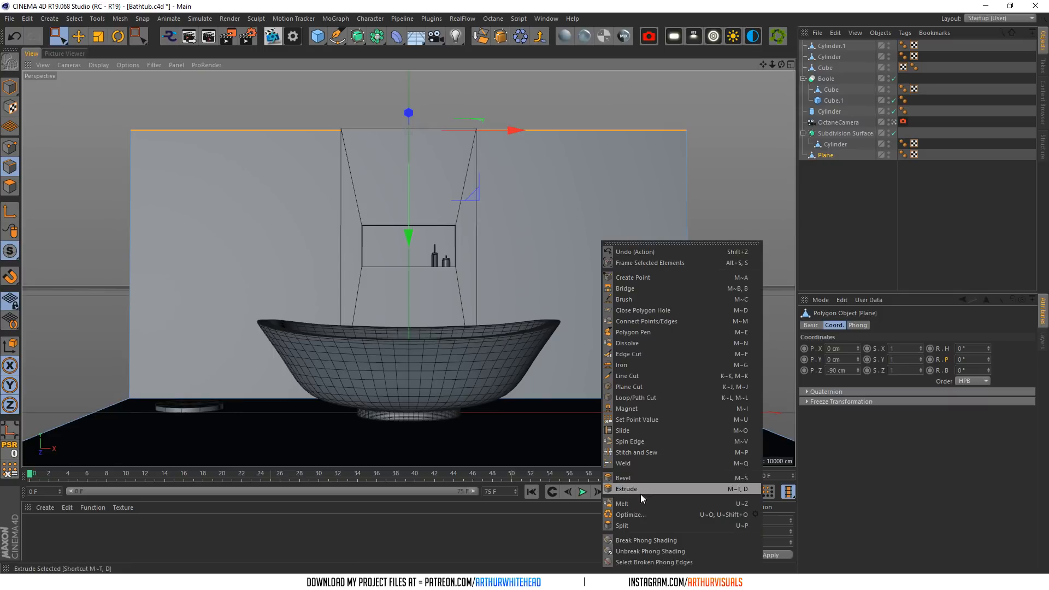
pyautogui.click(641, 487)
pyautogui.moveTo(693, 448); pyautogui.dragTo(756, 510)
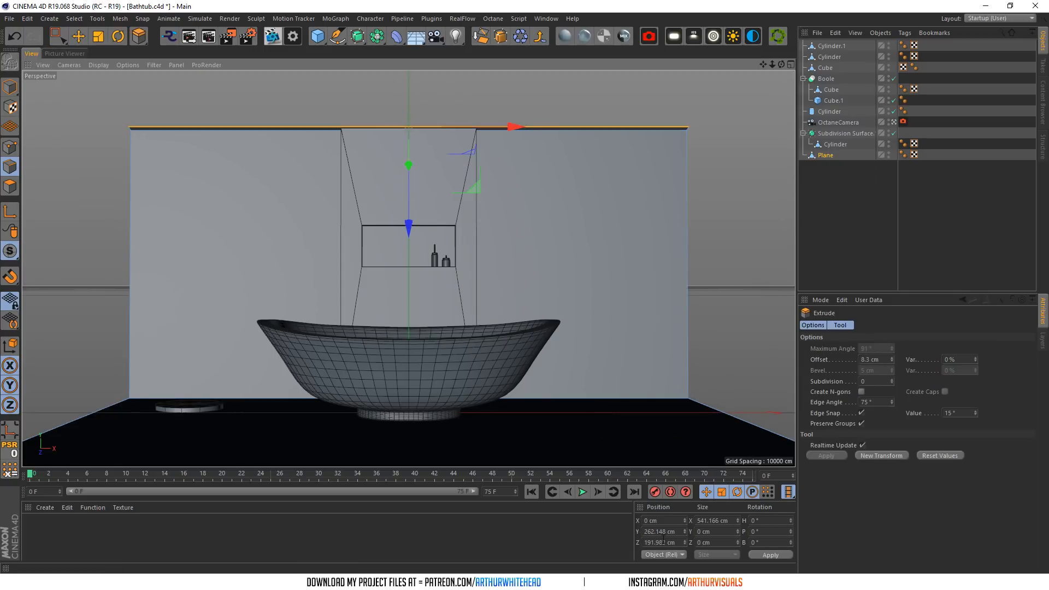
pyautogui.moveTo(880, 360); pyautogui.dragTo(855, 358)
pyautogui.write('0')
pyautogui.press('Return')
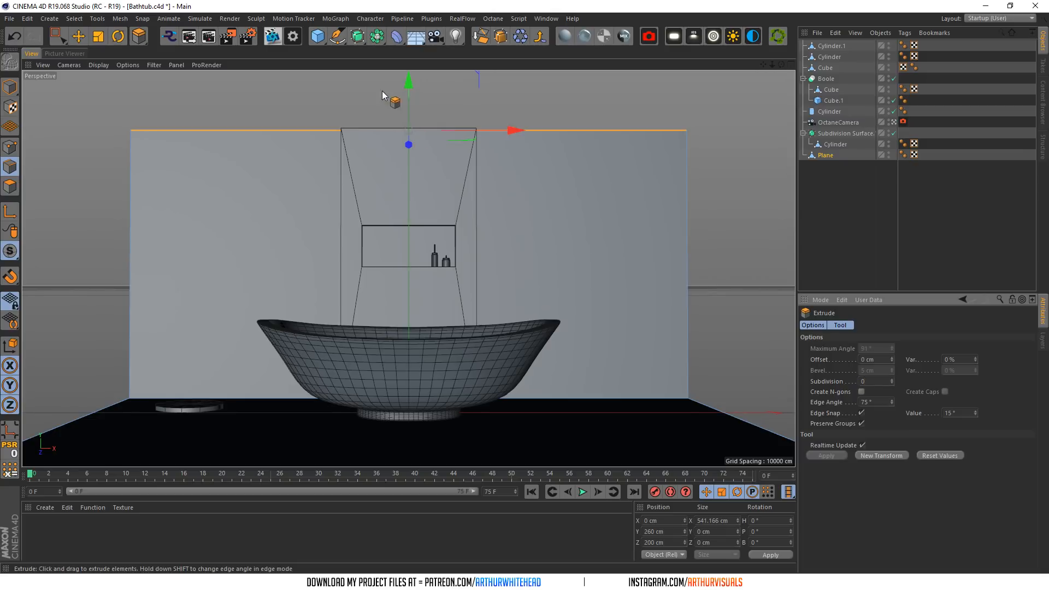
# - Move the extruded edge forward to -450 cm in Z to form a ceiling covering the whole floor
pyautogui.click(893, 122)
pyautogui.keyDown('alt'); pyautogui.moveTo(302, 189); pyautogui.dragTo(677, 184); pyautogui.keyUp('alt')
pyautogui.moveTo(762, 65); pyautogui.dragTo(726, 64)
pyautogui.keyDown('alt'); pyautogui.moveTo(408, 268); pyautogui.dragTo(630, 436); pyautogui.keyUp('alt')
pyautogui.scroll(-3, 633, 433)
pyautogui.click(686, 430)
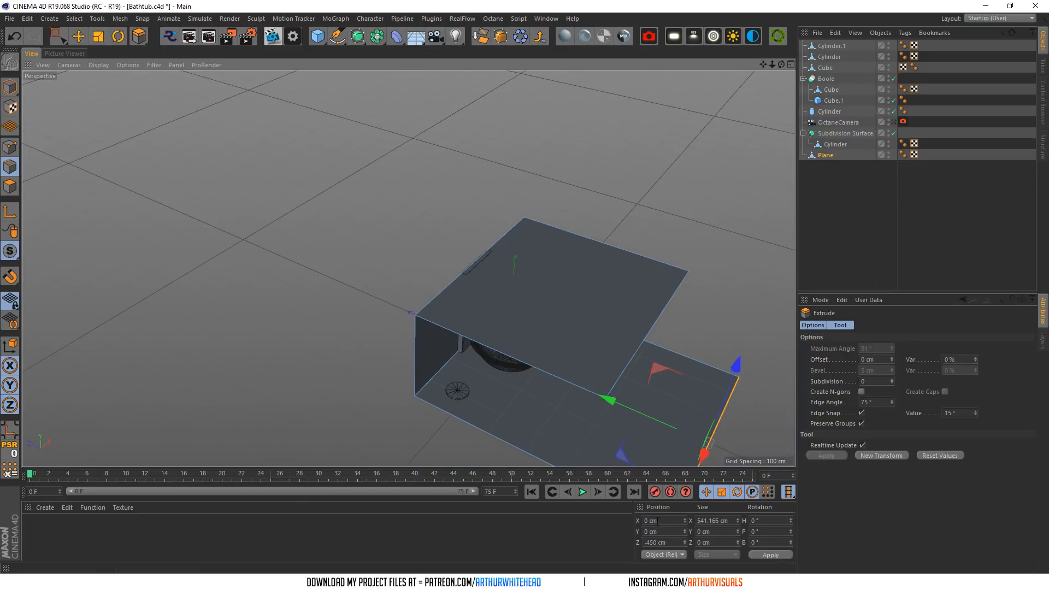
pyautogui.doubleClick(664, 540)
pyautogui.click(78, 36)
pyautogui.click(640, 329)
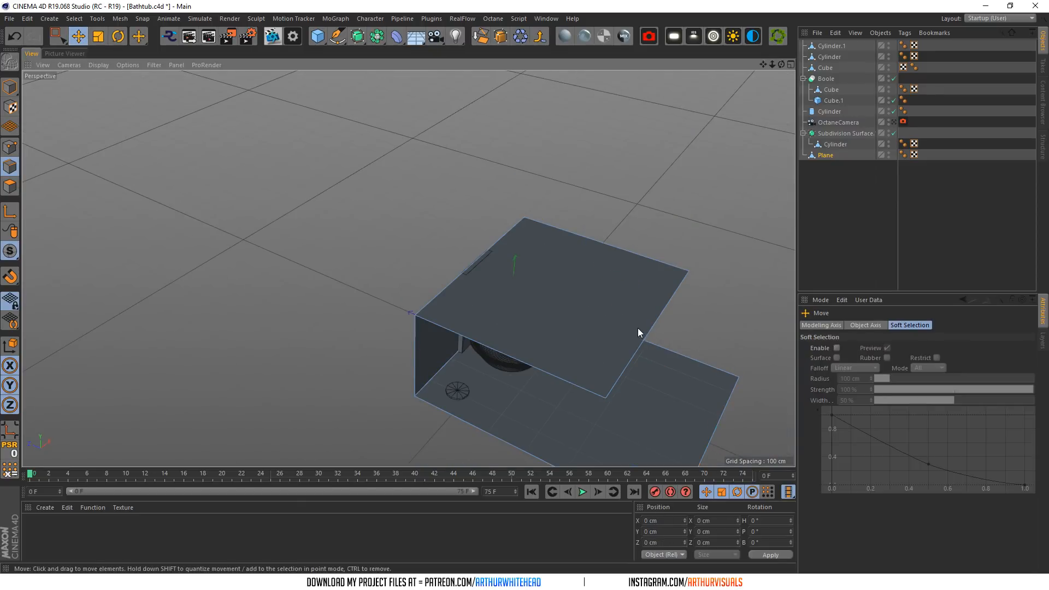
pyautogui.doubleClick(662, 542)
pyautogui.write('-450')
pyautogui.press('Return')
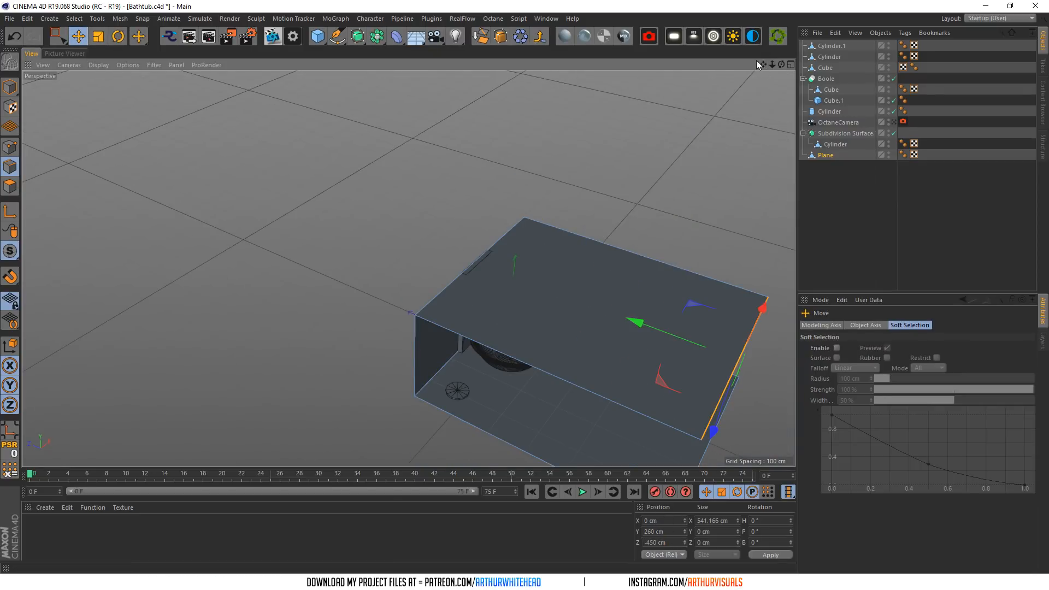
# - Bridge the floor and ceiling edges on both sides to create the room's two side walls
pyautogui.moveTo(762, 64); pyautogui.dragTo(701, 49)
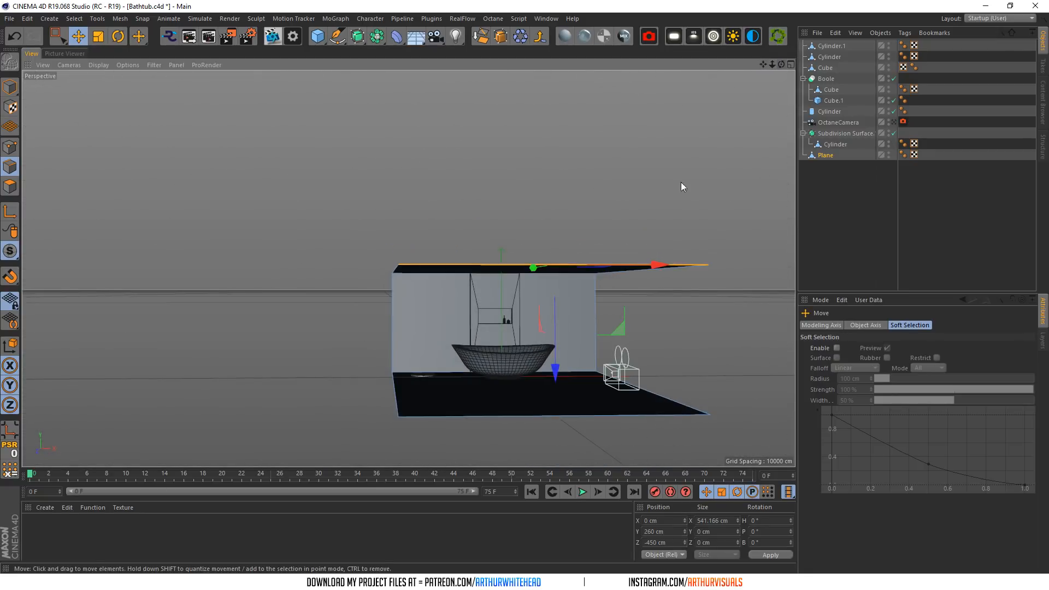
pyautogui.click(394, 392)
pyautogui.rightClick(557, 336)
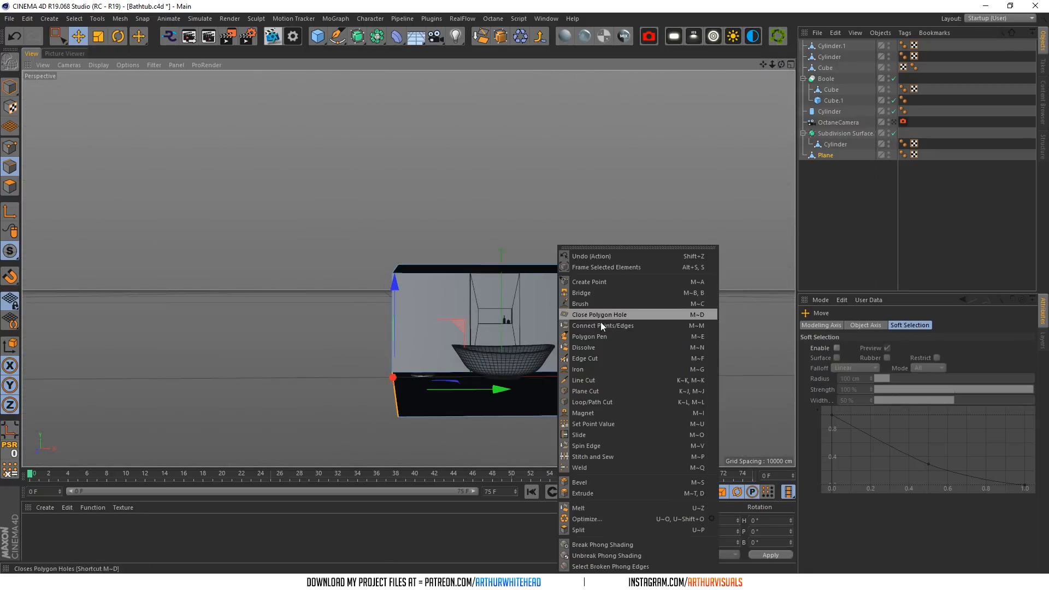
pyautogui.click(614, 295)
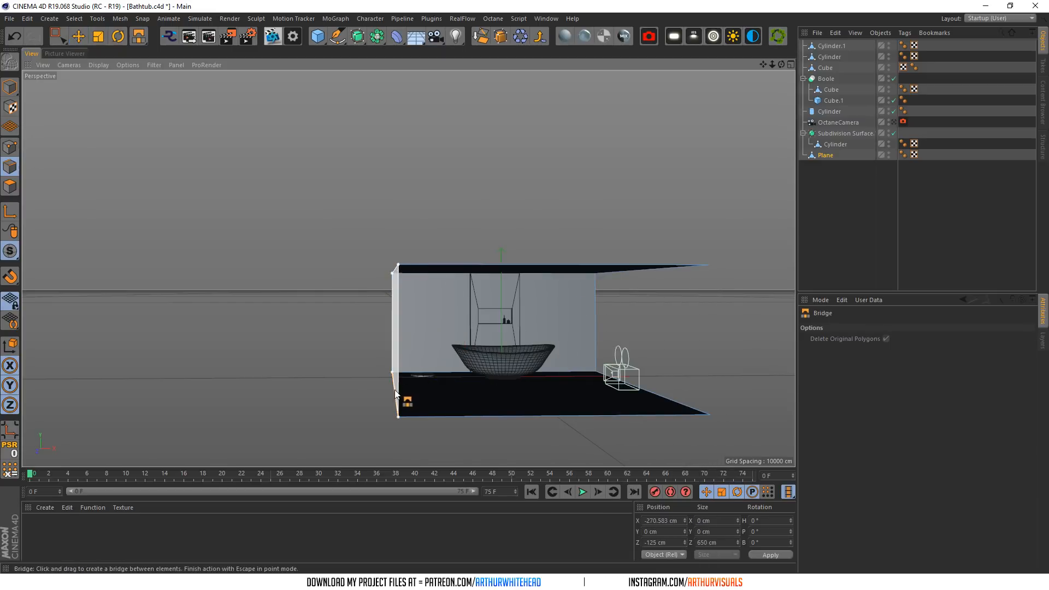
pyautogui.moveTo(645, 387); pyautogui.dragTo(632, 271)
pyautogui.scroll(4, 587, 356)
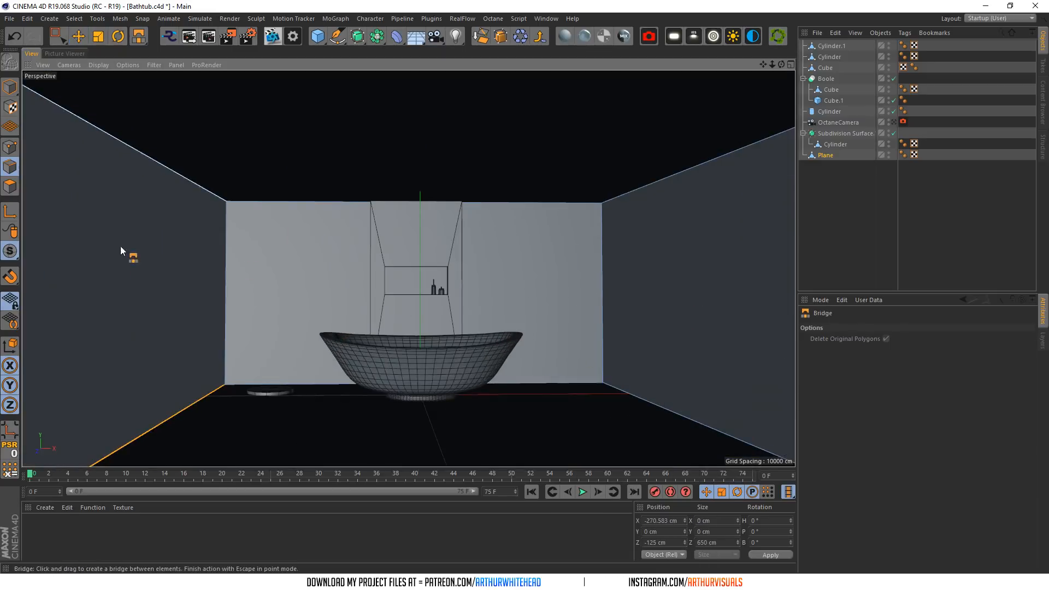
pyautogui.scroll(-3, 118, 259)
# - Rectangle-select all polygons of the room object, then return to model mode
pyautogui.click(10, 186)
pyautogui.click(57, 53)
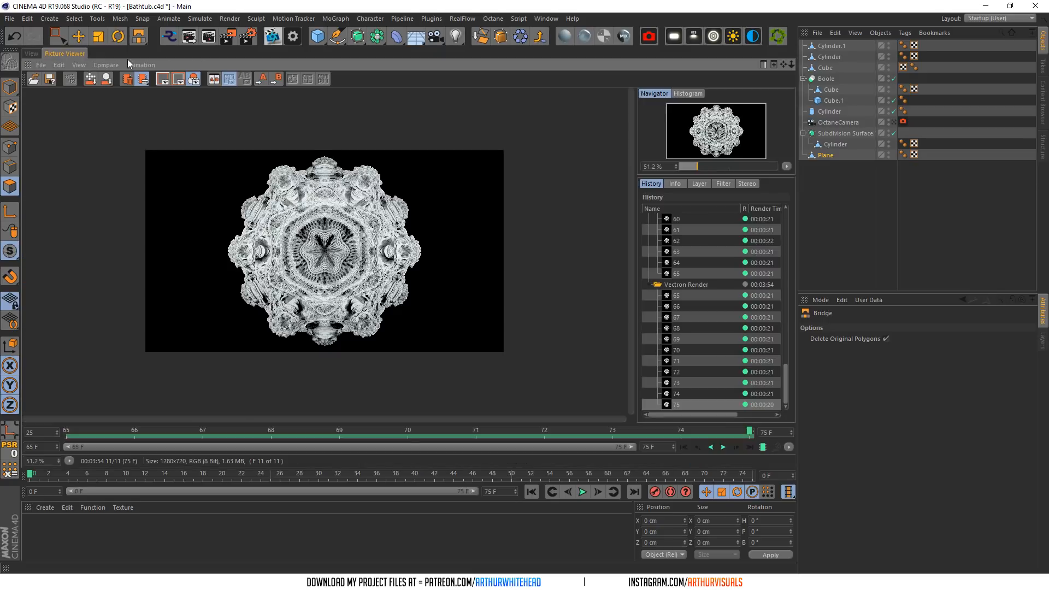
pyautogui.click(58, 36)
pyautogui.click(29, 54)
pyautogui.scroll(-3, 446, 273)
pyautogui.moveTo(540, 167); pyautogui.dragTo(219, 355)
pyautogui.scroll(6, 355, 251)
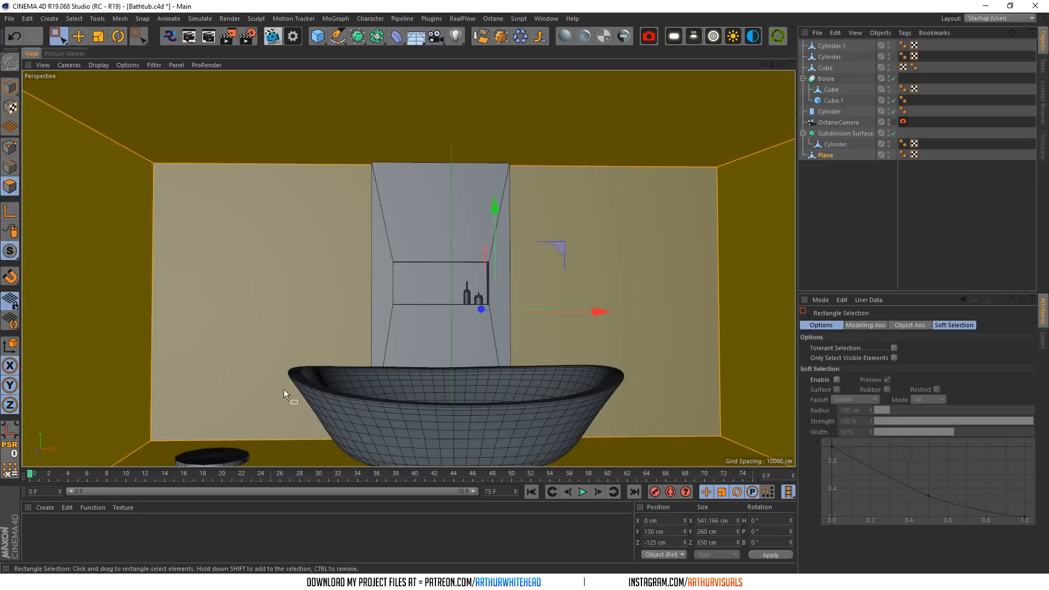
pyautogui.moveTo(763, 64); pyautogui.dragTo(787, 58)
pyautogui.click(9, 87)
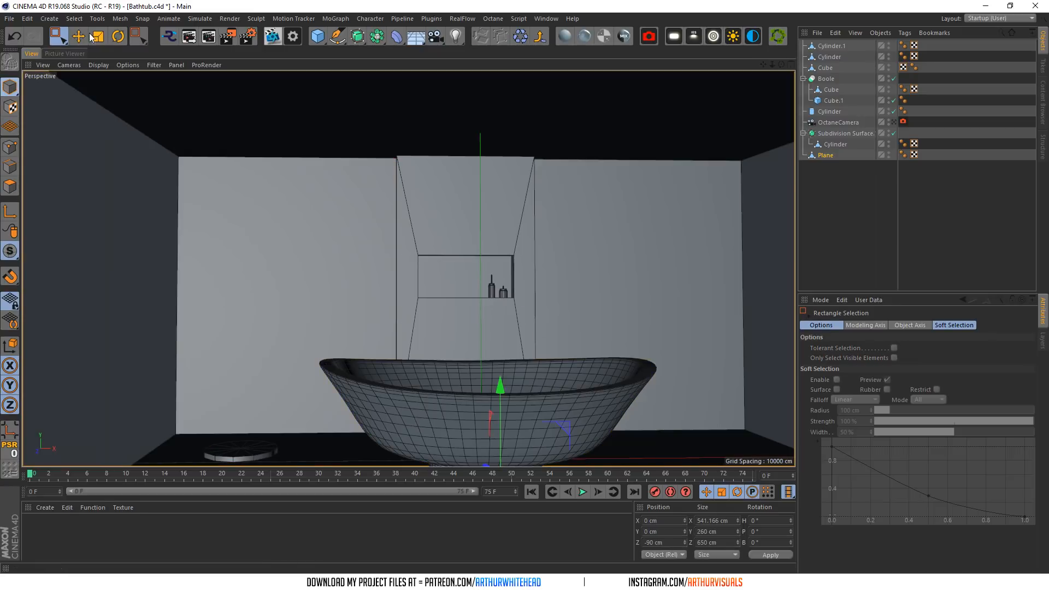
# - Add a cube with a Y size of 20 cm and raise it to about 249 cm in Y
pyautogui.click(317, 36)
pyautogui.scroll(-3, 428, 263)
pyautogui.moveTo(473, 287); pyautogui.dragTo(440, 168)
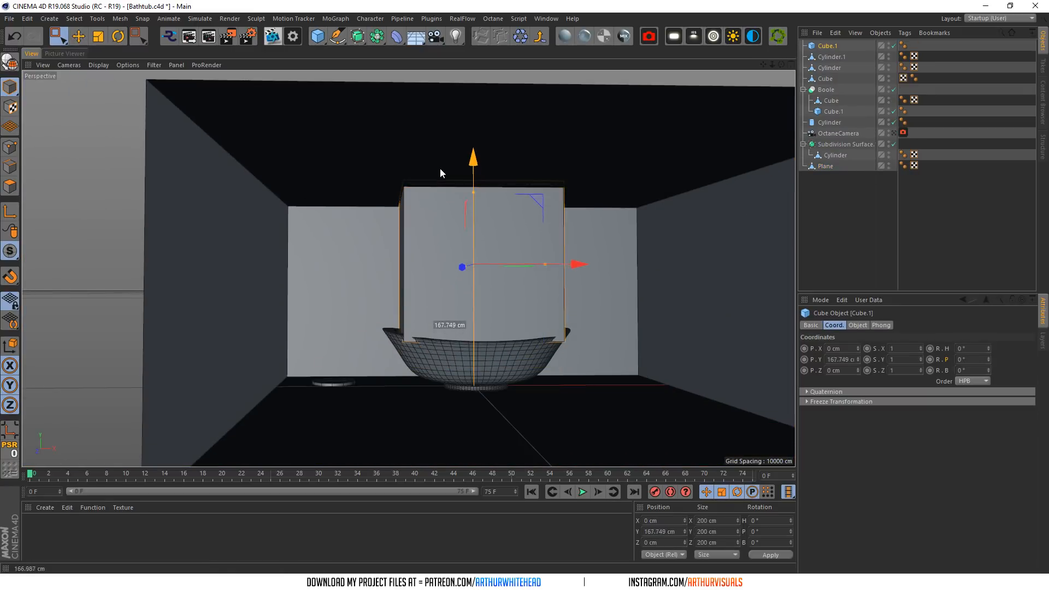
pyautogui.click(857, 325)
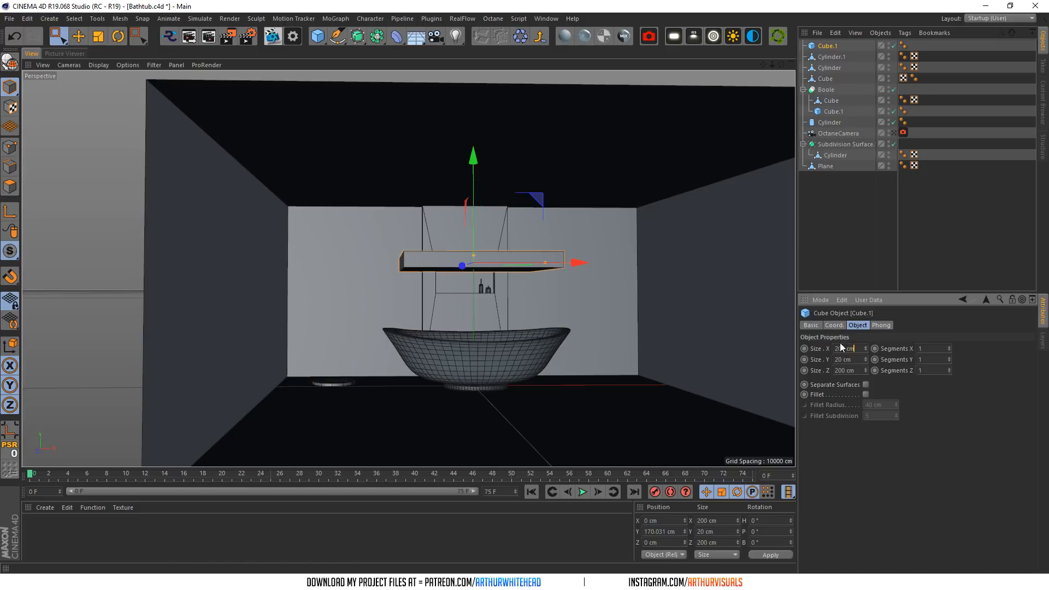
pyautogui.moveTo(479, 172); pyautogui.dragTo(467, 119)
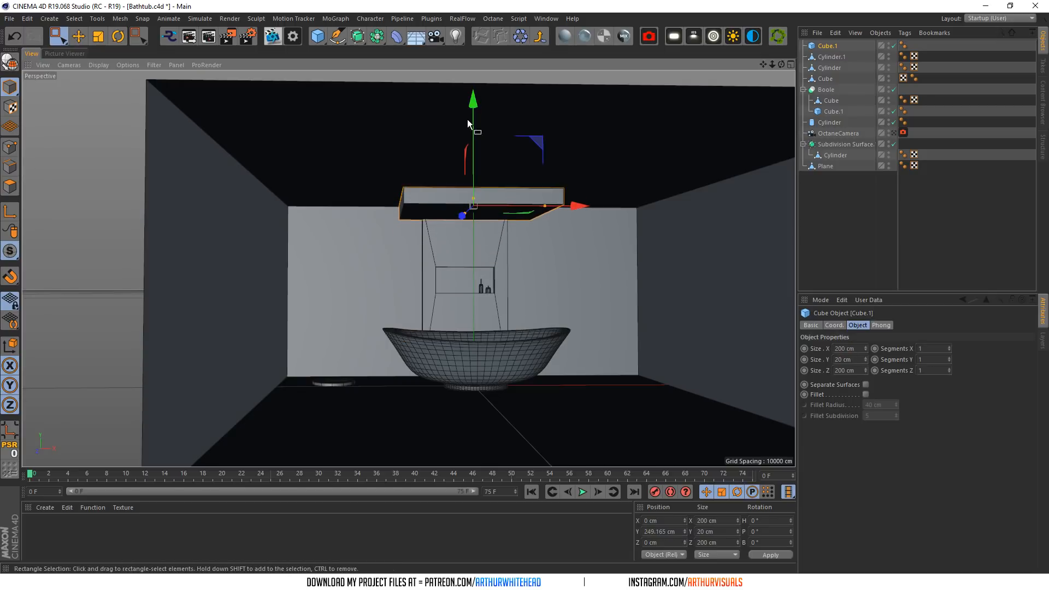
# - Set the Y size of the new cube below the ceiling to 14 cm
pyautogui.doubleClick(850, 359)
pyautogui.write('14')
pyautogui.press('Return')
pyautogui.scroll(3, 434, 76)
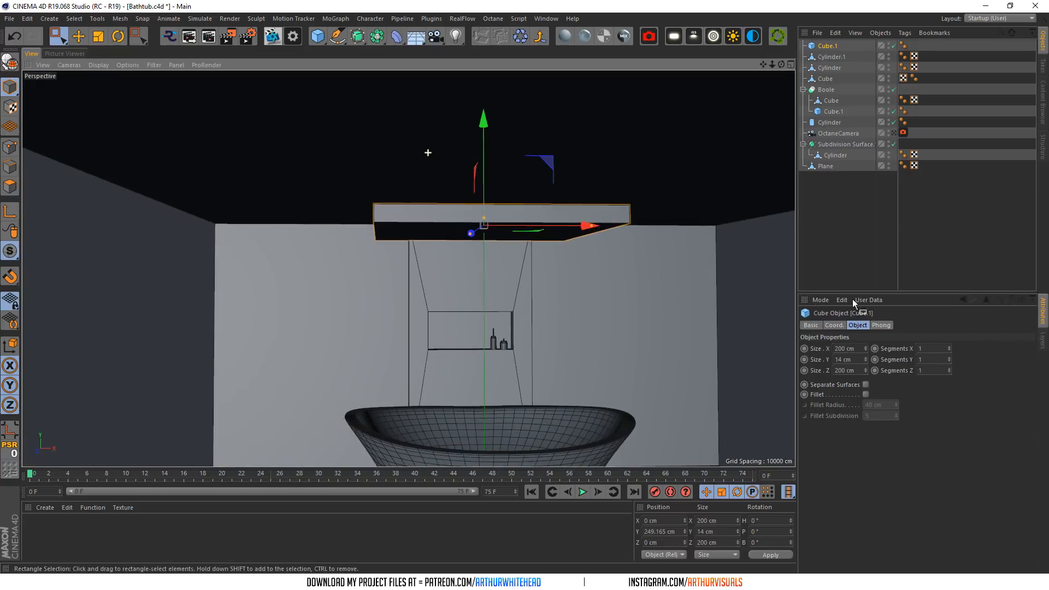
# - Set the Y position of the flat ceiling cube to 253 cm
pyautogui.click(834, 325)
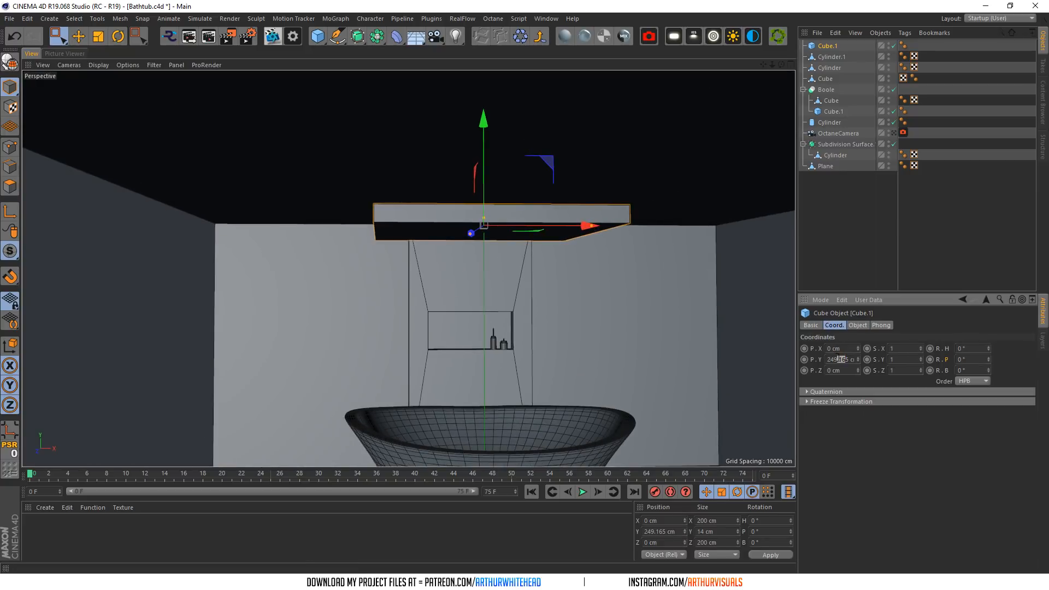
pyautogui.click(850, 355)
pyautogui.write('250')
pyautogui.click(846, 348)
pyautogui.click(857, 356)
pyautogui.click(857, 356)
pyautogui.click(857, 356)
pyautogui.click(857, 356)
pyautogui.click(857, 356)
pyautogui.click(858, 361)
pyautogui.click(859, 361)
pyautogui.click(858, 361)
pyautogui.click(857, 357)
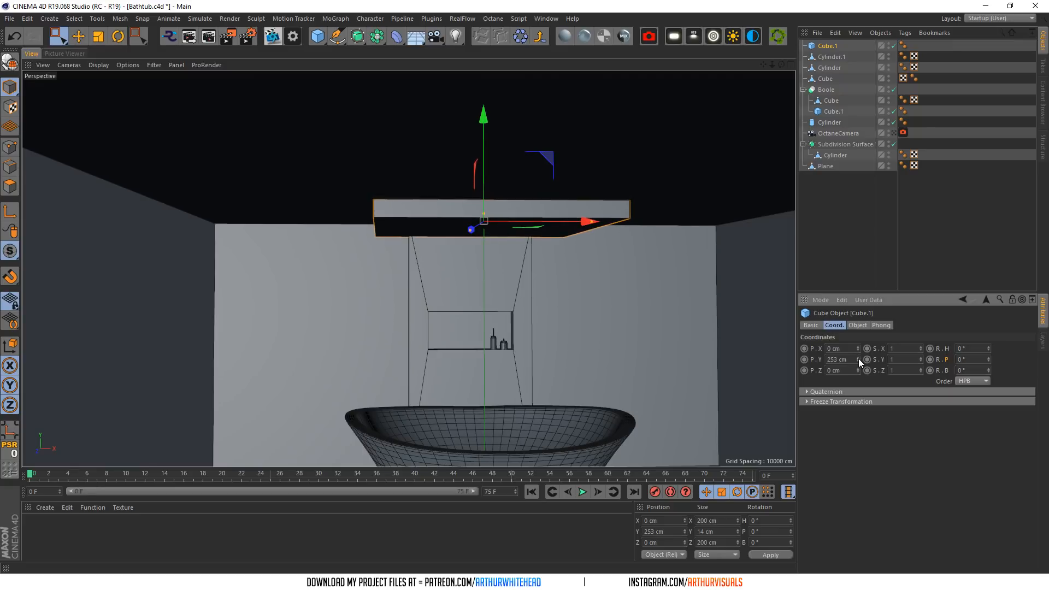
# - Set the X and Z sizes of the ceiling slab to 500 cm each
pyautogui.click(856, 325)
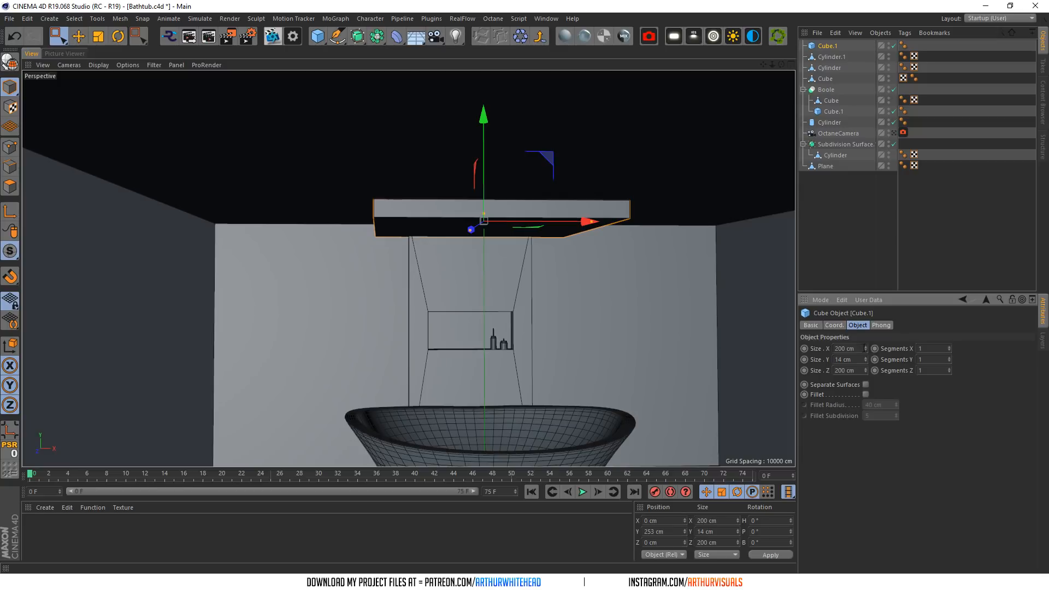
pyautogui.write('6')
pyautogui.click(845, 357)
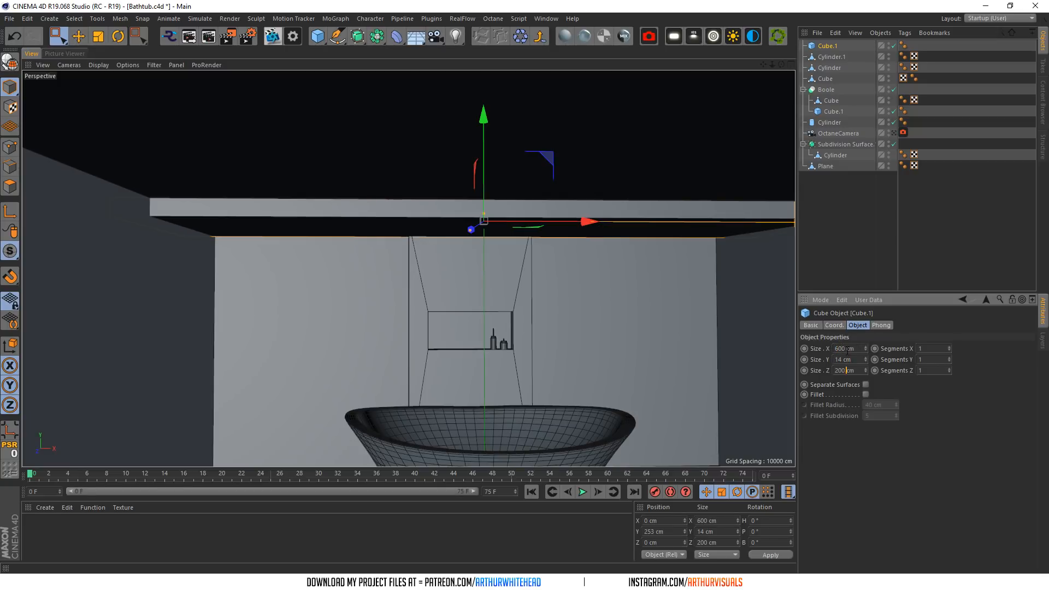
pyautogui.click(841, 359)
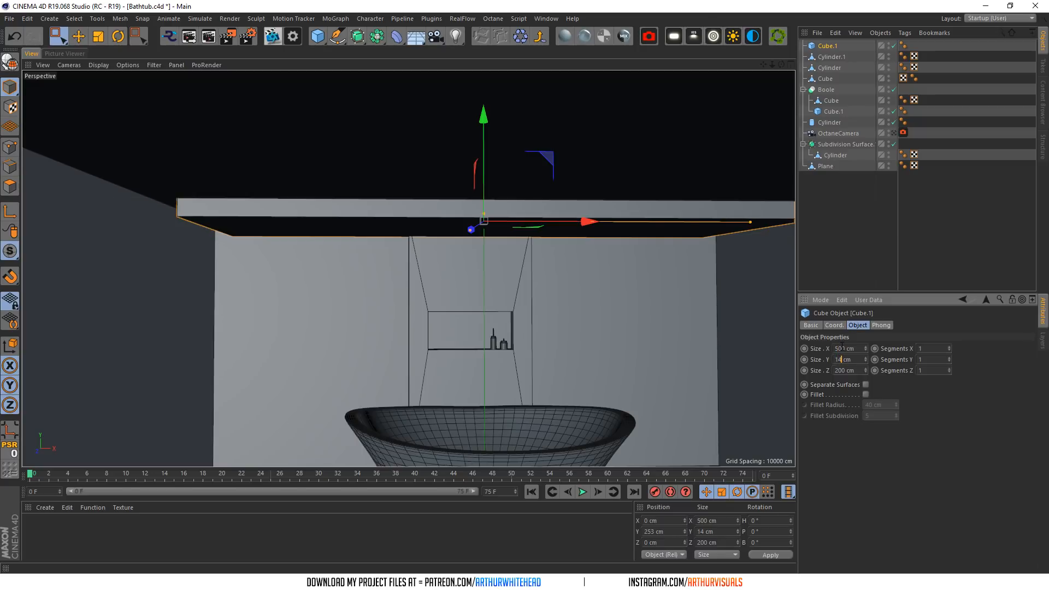
pyautogui.click(845, 360)
pyautogui.keyDown('alt'); pyautogui.moveTo(408, 269); pyautogui.dragTo(399, 232); pyautogui.keyUp('alt')
pyautogui.scroll(-3, 151, 107)
pyautogui.scroll(-4, 148, 118)
# - Move the ceiling slab along the Z axis to a Z position of about -204 cm
pyautogui.press('e')
pyautogui.moveTo(363, 193); pyautogui.dragTo(336, 171)
pyautogui.moveTo(761, 65); pyautogui.dragTo(877, 120)
pyautogui.keyDown('alt'); pyautogui.moveTo(409, 269); pyautogui.dragTo(410, 278, button='middle'); pyautogui.keyUp('alt')
pyautogui.moveTo(459, 236)
pyautogui.mouseDown()
pyautogui.moveTo(461, 216)
pyautogui.moveTo(469, 224)
pyautogui.mouseUp()
pyautogui.hotkey('ctrl', 'z')
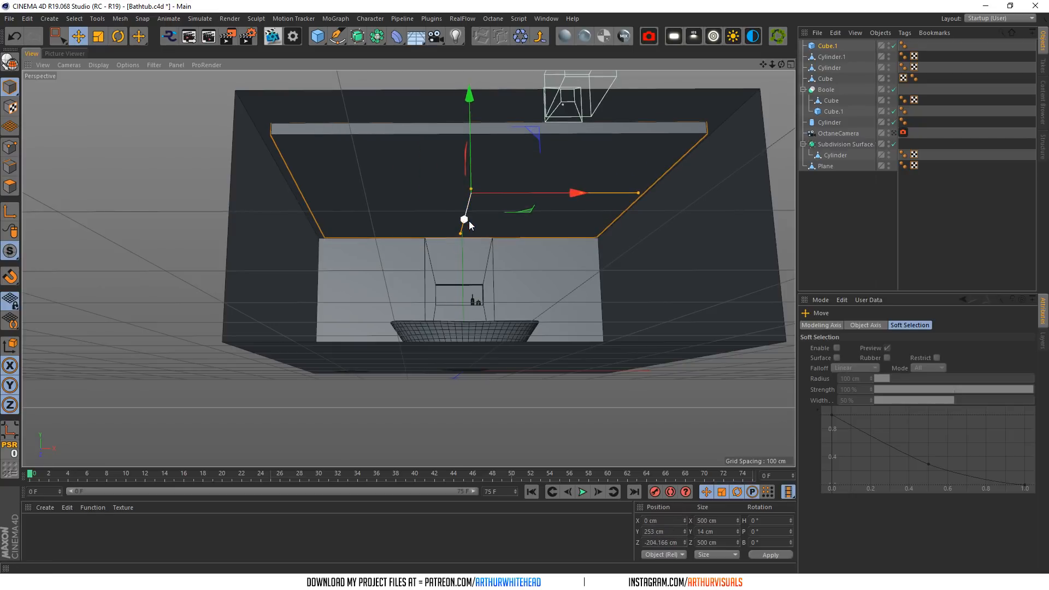
# - Add a cylinder at the ceiling slab's position and keep it as a separate top-level object below the slab in the hierarchy
pyautogui.scroll(5, 391, 236)
pyautogui.scroll(-5, 409, 251)
pyautogui.scroll(7, 435, 251)
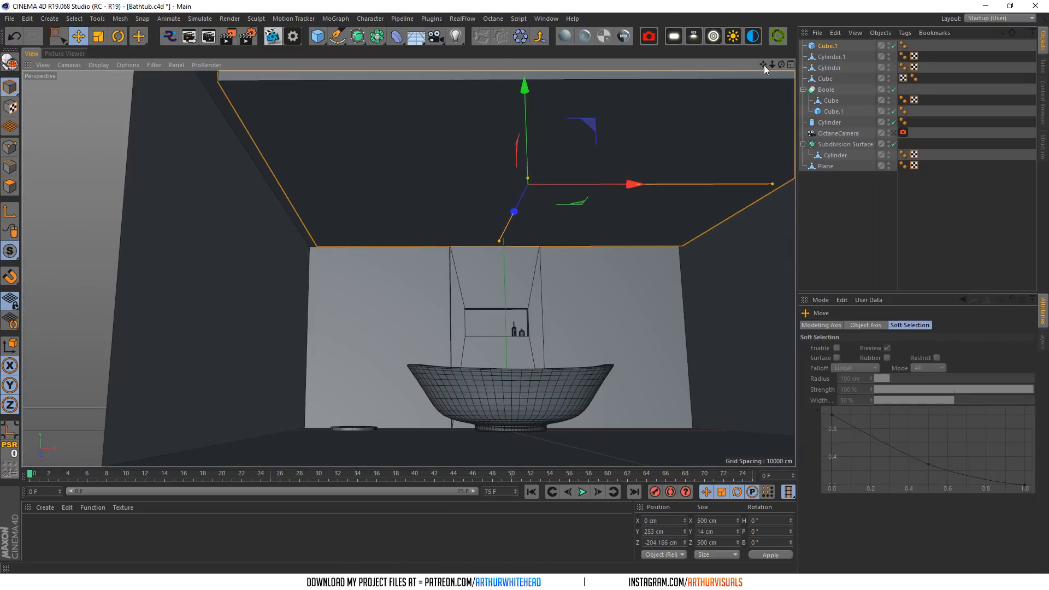
pyautogui.moveTo(763, 65); pyautogui.dragTo(655, 71)
pyautogui.keyDown('alt'); pyautogui.moveTo(318, 36); pyautogui.dragTo(540, 55); pyautogui.keyUp('alt')
pyautogui.moveTo(833, 57); pyautogui.dragTo(829, 44)
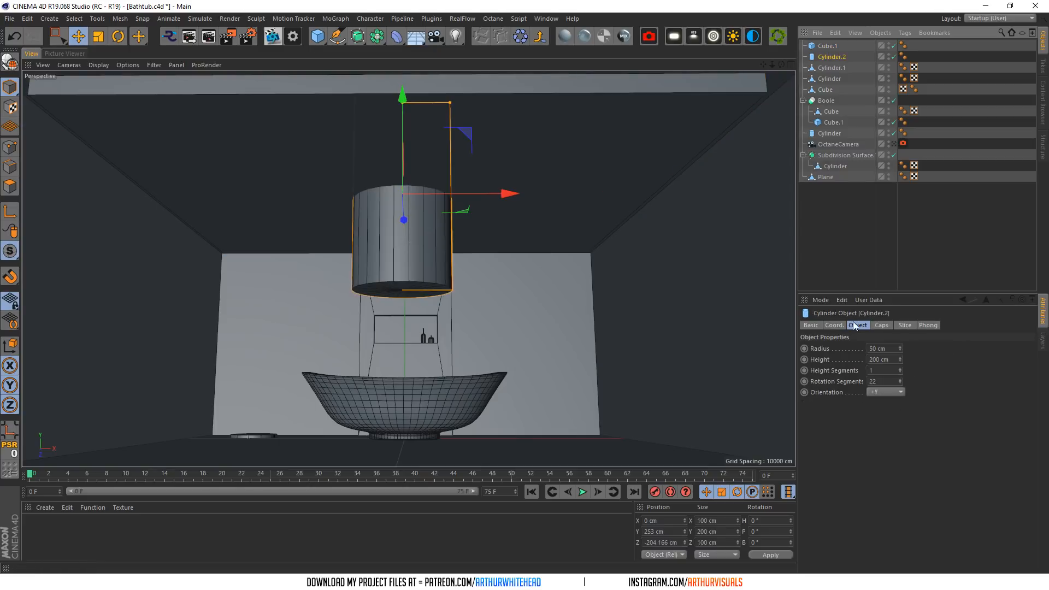
# - Set the new ceiling cylinder's height to 20 cm and its radius to 10 cm
pyautogui.click(880, 359)
pyautogui.click(884, 347)
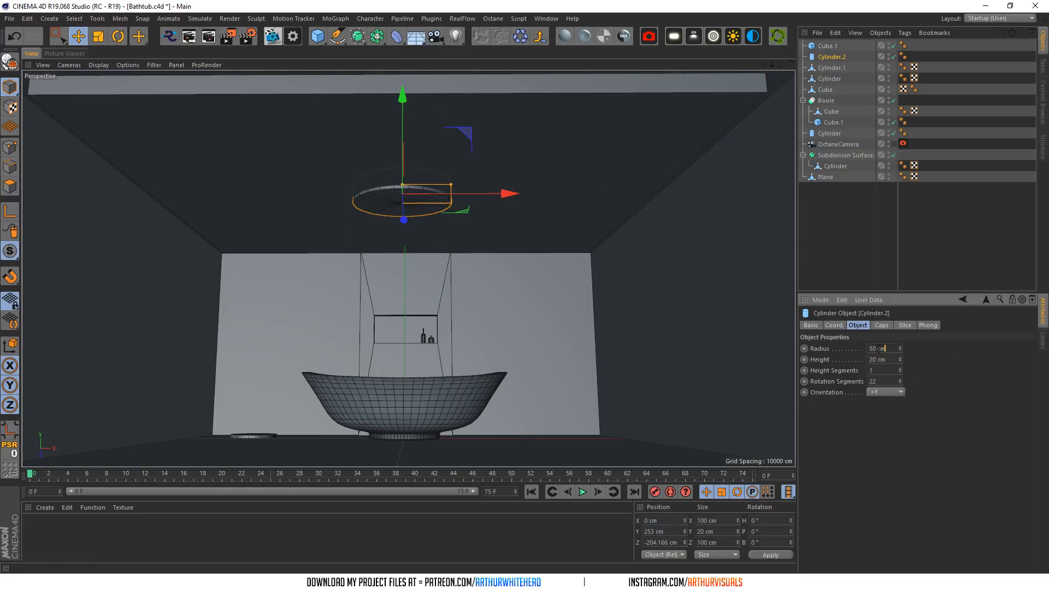
pyautogui.write('1')
pyautogui.press('Tab')
pyautogui.scroll(3, 358, 208)
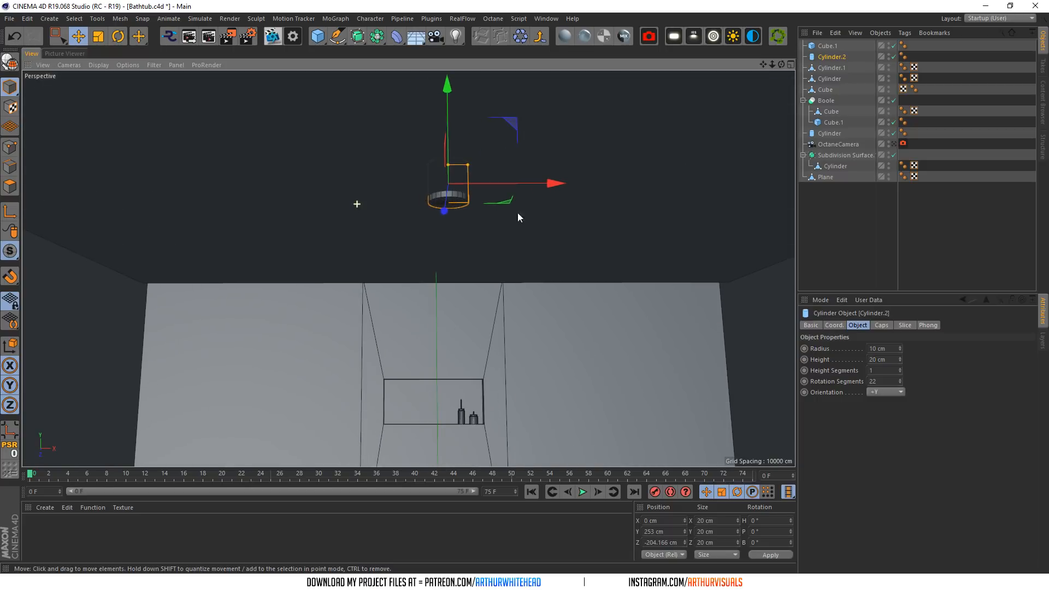
# - Reduce the ceiling cylinder to a thin disc with a radius of 6 cm and a height of 1 cm
pyautogui.click(899, 350)
pyautogui.click(900, 350)
pyautogui.scroll(-3, 526, 299)
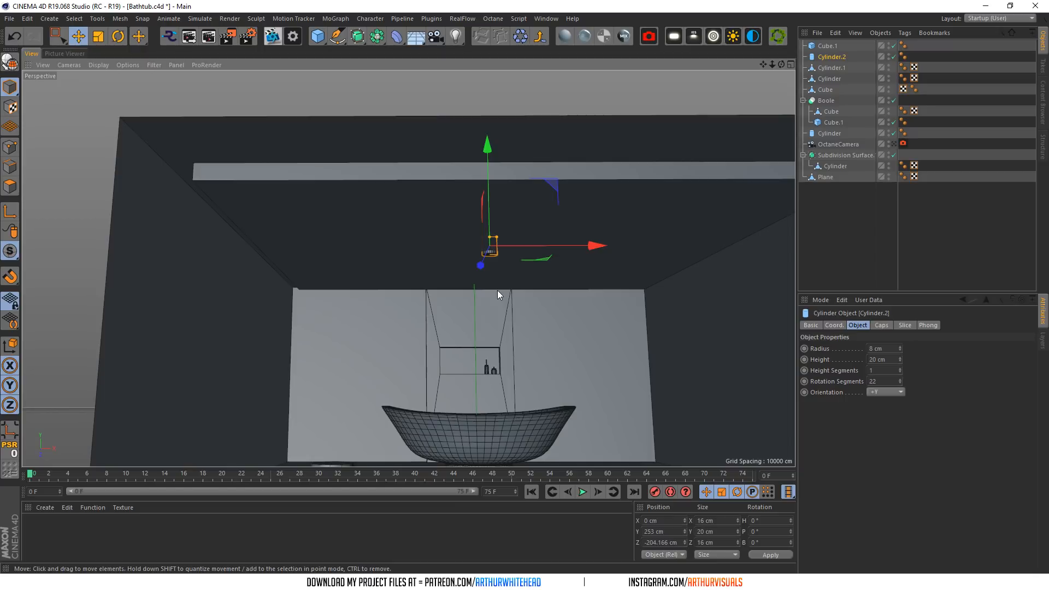
pyautogui.click(899, 350)
pyautogui.scroll(5, 484, 294)
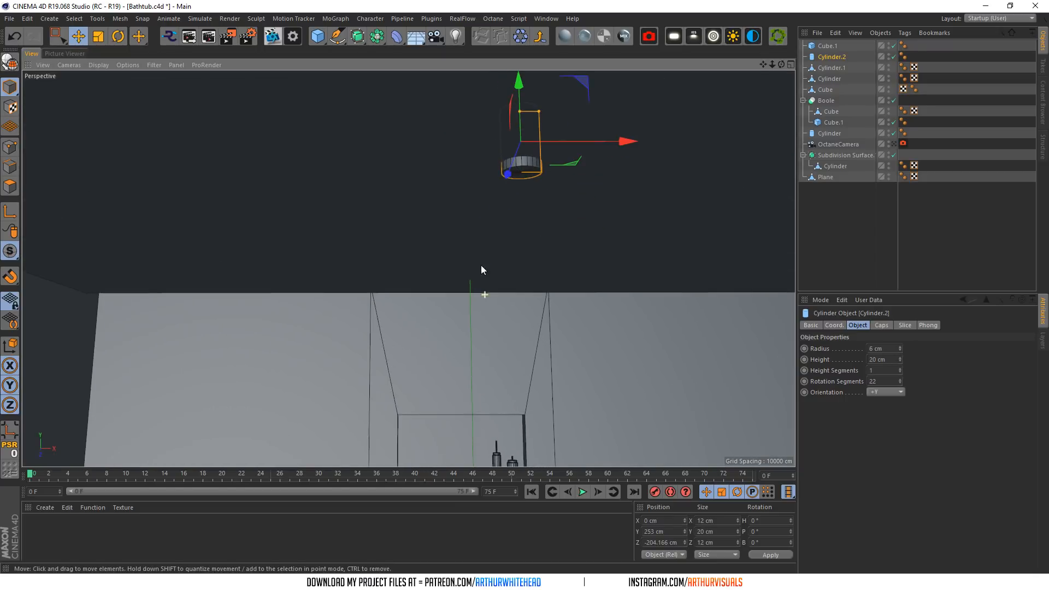
pyautogui.doubleClick(885, 359)
pyautogui.write('1')
pyautogui.press('Return')
# - Lower the thin disc to the slab's underside and set its Y position to 246 cm
pyautogui.moveTo(526, 89); pyautogui.dragTo(528, 107)
pyautogui.click(835, 325)
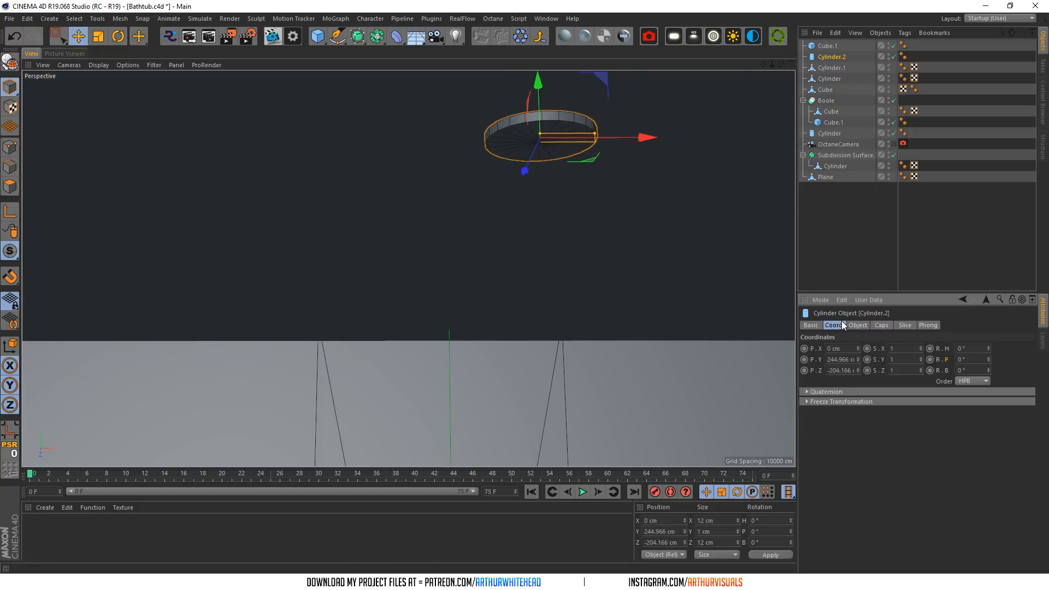
pyautogui.moveTo(847, 360); pyautogui.dragTo(849, 359)
pyautogui.write('5')
pyautogui.press('Return')
pyautogui.click(857, 356)
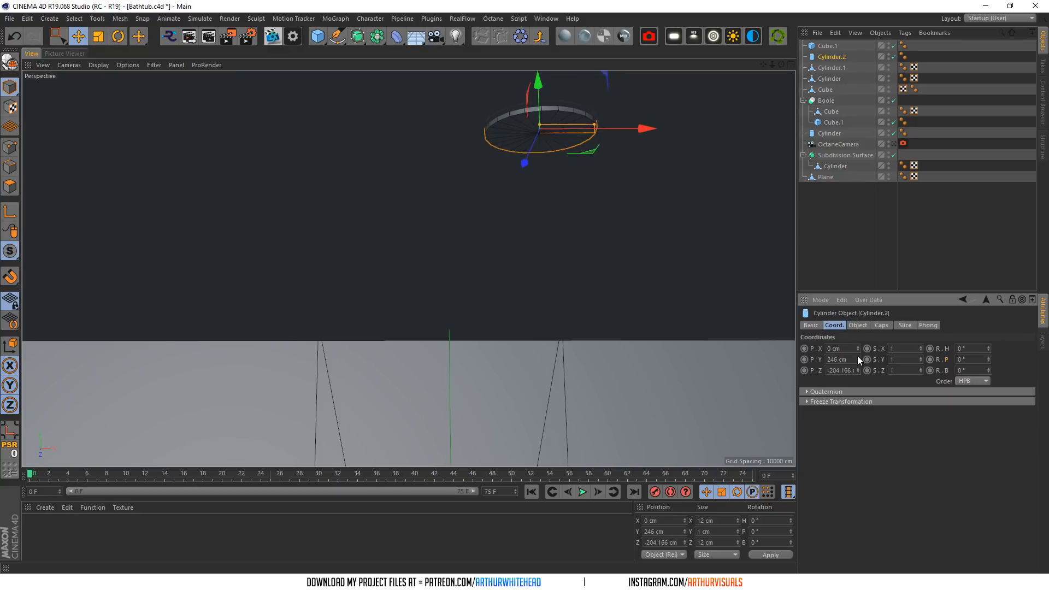
pyautogui.scroll(-1, 479, 231)
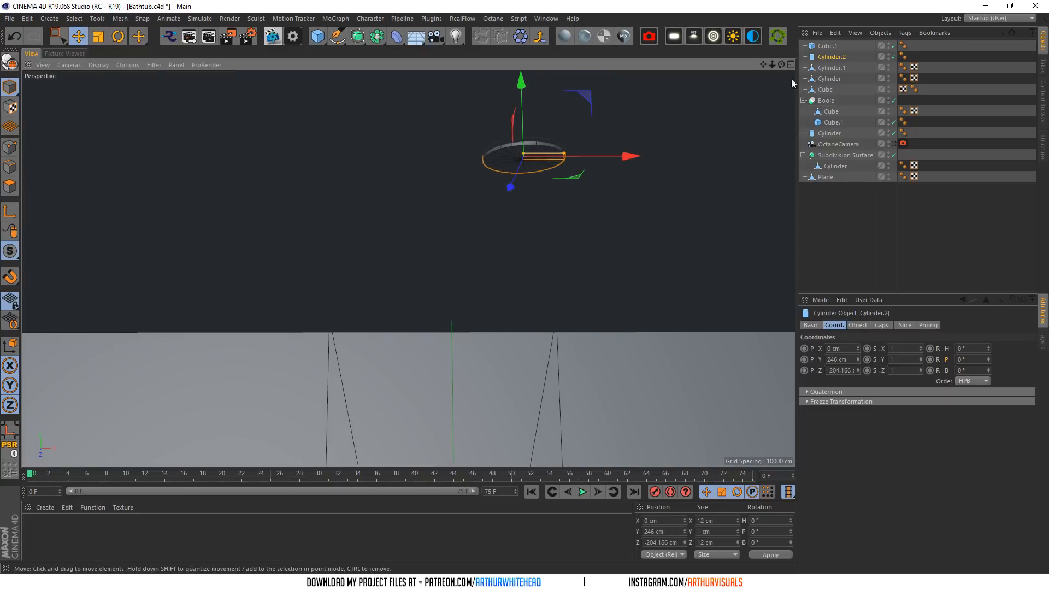
pyautogui.keyDown('ctrl'); pyautogui.moveTo(830, 57); pyautogui.dragTo(828, 50); pyautogui.keyUp('ctrl')
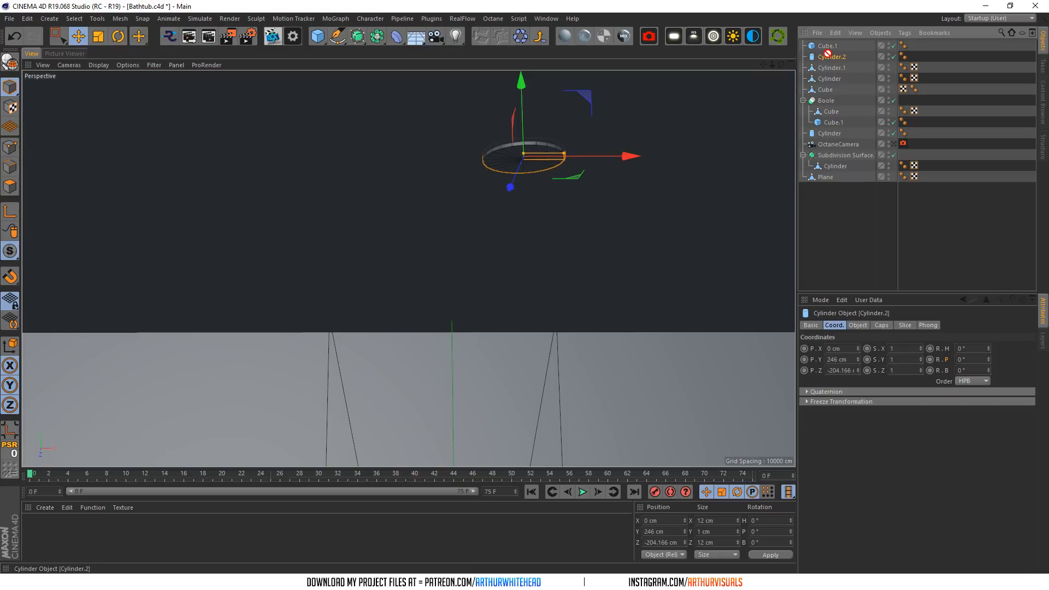
pyautogui.scroll(-5, 440, 190)
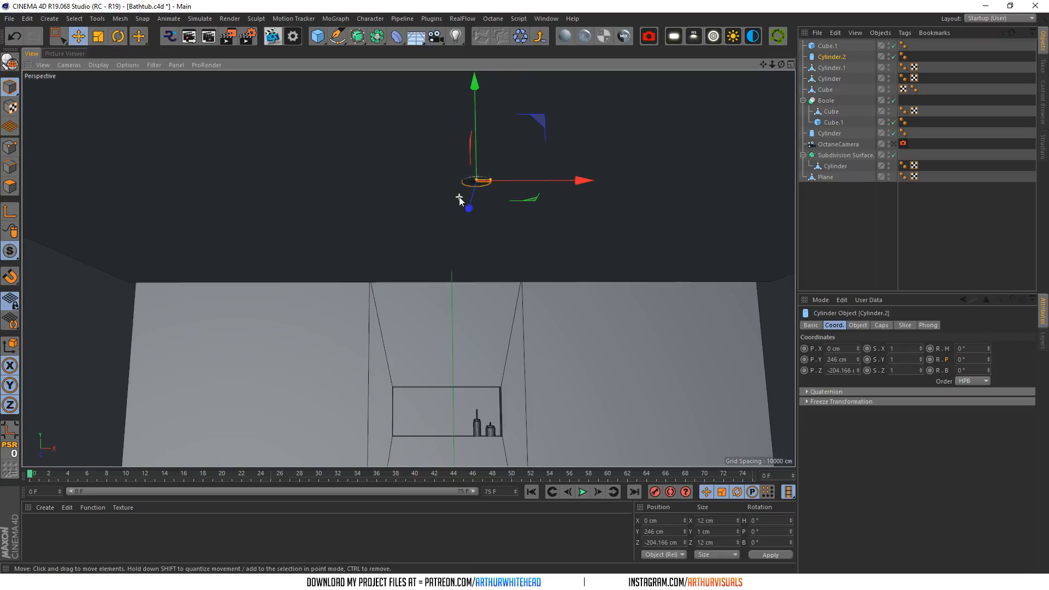
pyautogui.scroll(5, 459, 191)
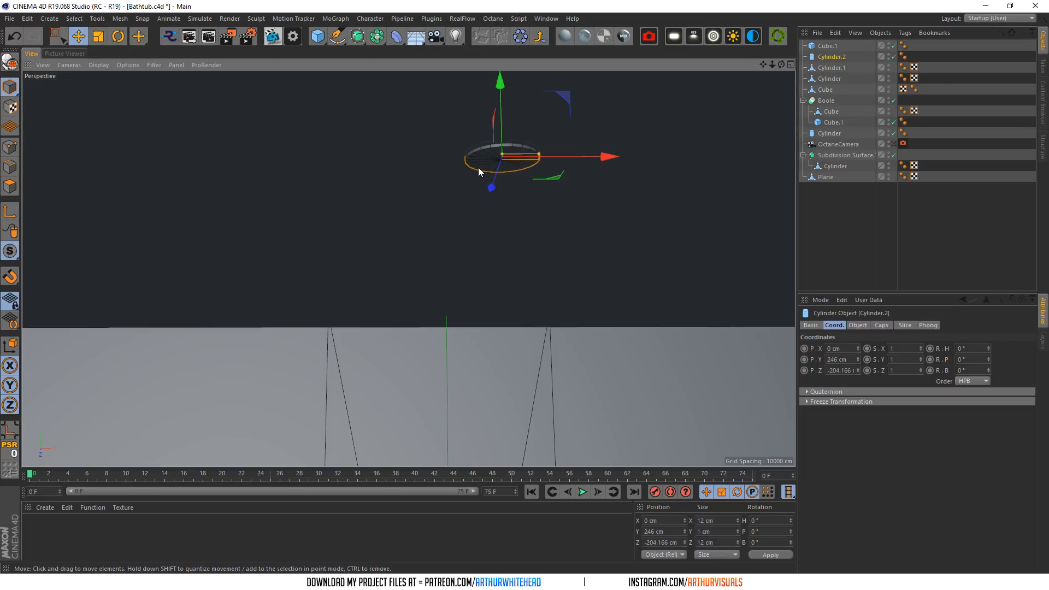
# - Make the disc editable, ring-select its side polygons and extrude them outward by 3.44 cm
pyautogui.scroll(2, 477, 168)
pyautogui.press('c')
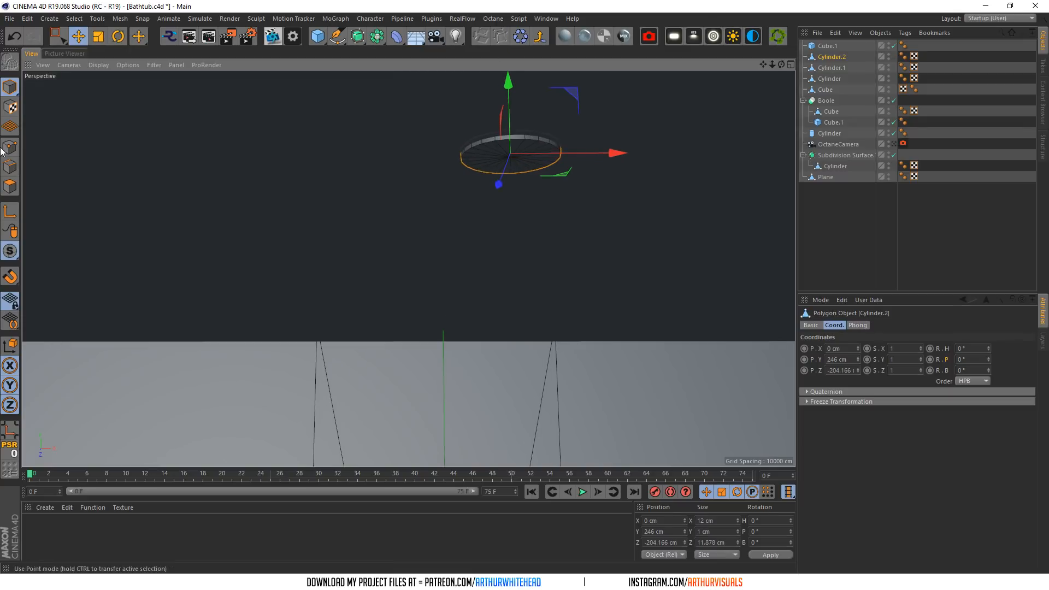
pyautogui.click(10, 186)
pyautogui.click(74, 19)
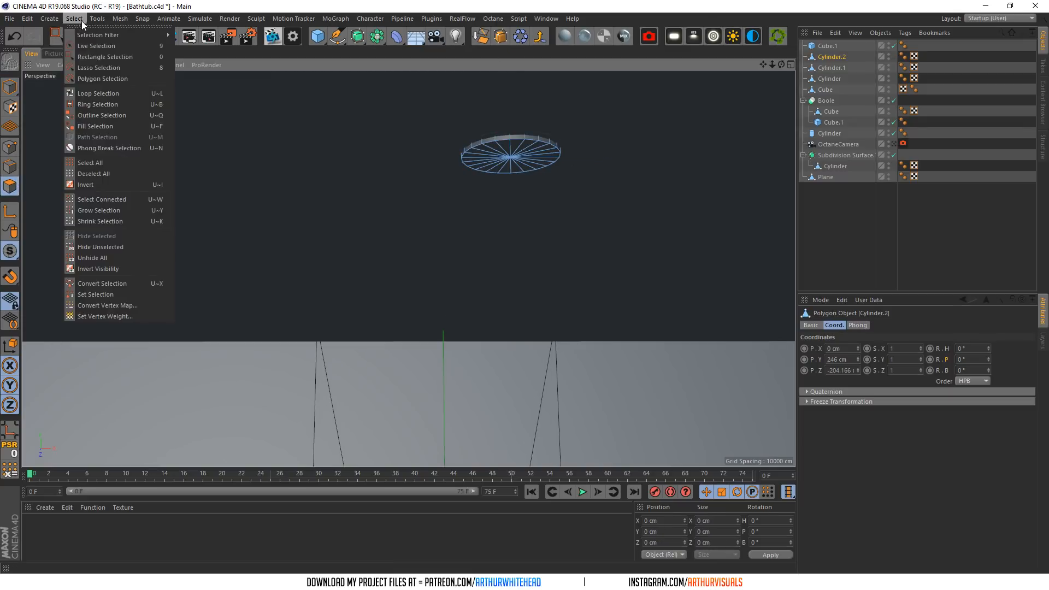
pyautogui.click(86, 105)
pyautogui.click(492, 138)
pyautogui.rightClick(495, 136)
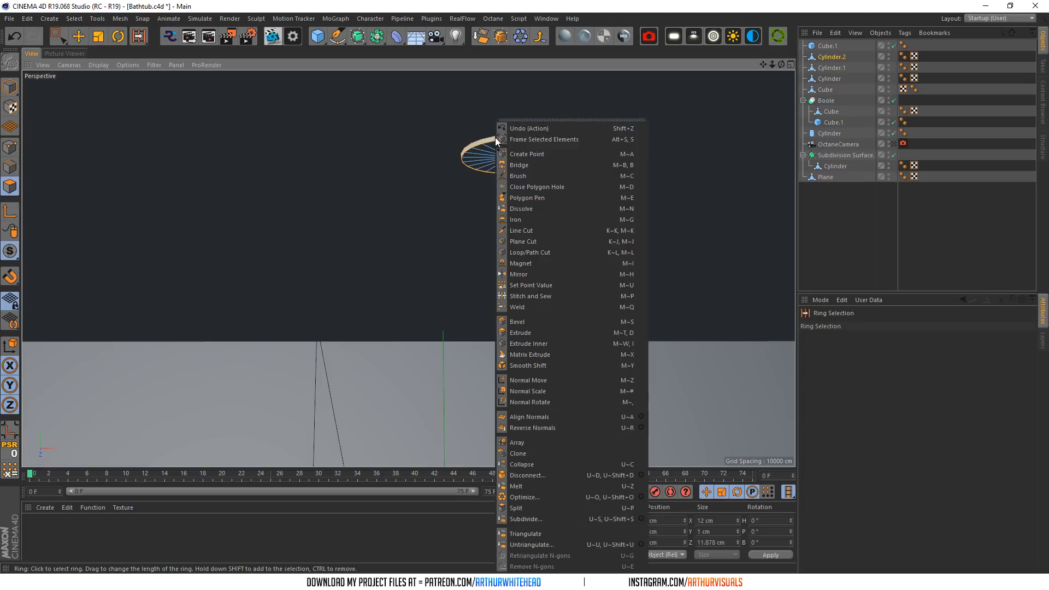
pyautogui.click(529, 333)
pyautogui.moveTo(506, 222); pyautogui.dragTo(549, 222)
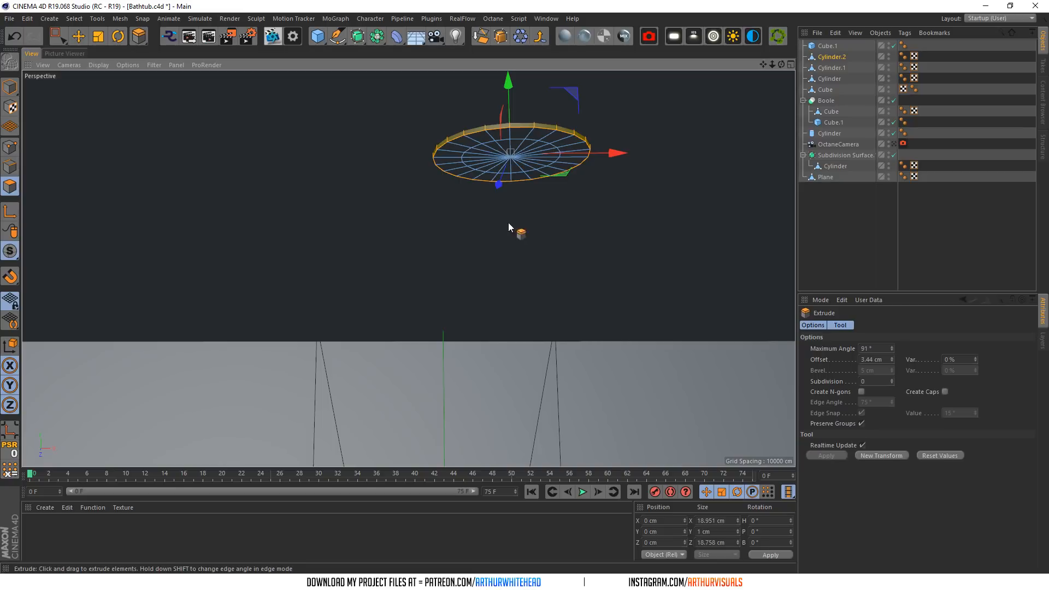
# - Ring-select the disc's outer band and extrude it slightly to about 1.87 cm overall thickness, then return to model mode with the Move tool
pyautogui.click(74, 19)
pyautogui.click(101, 97)
pyautogui.click(506, 139)
pyautogui.rightClick(585, 119)
pyautogui.click(625, 332)
pyautogui.moveTo(625, 331); pyautogui.dragTo(640, 331)
pyautogui.scroll(-6, 373, 161)
pyautogui.click(9, 86)
pyautogui.click(79, 37)
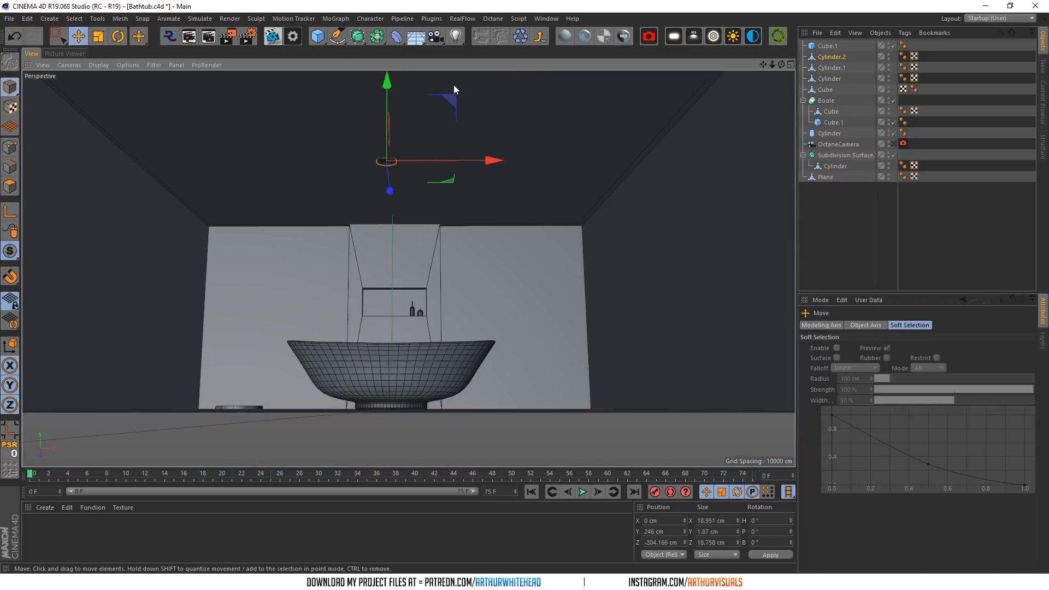
# - Add a MoGraph Cloner as the parent of the disc and open its object properties
pyautogui.scroll(-2, 432, 158)
pyautogui.click(342, 20)
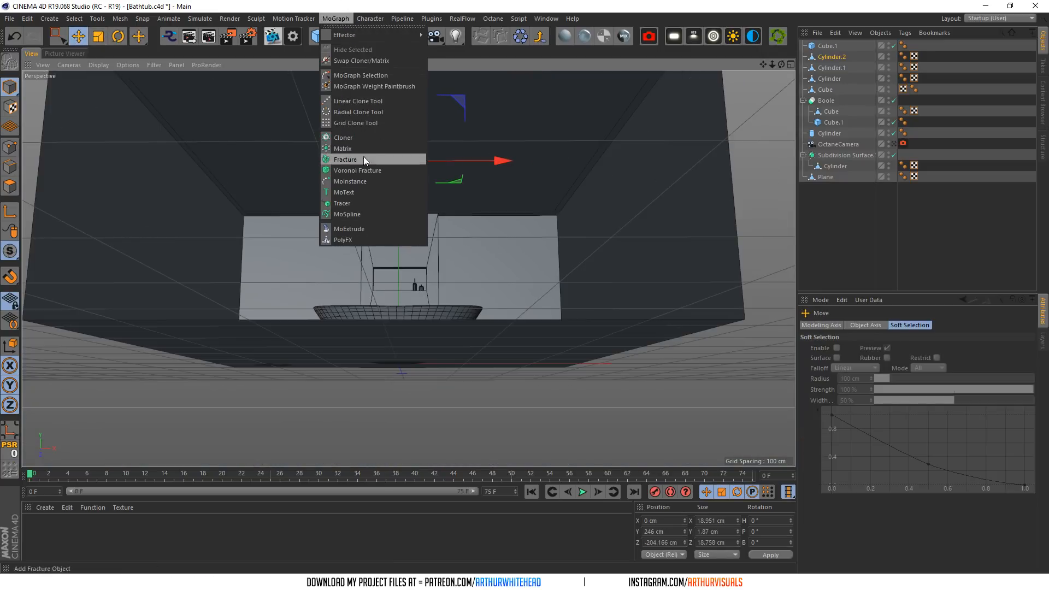
pyautogui.keyDown('alt'); pyautogui.click(362, 160); pyautogui.keyUp('alt')
pyautogui.scroll(-2, 356, 140)
pyautogui.scroll(3, 551, 140)
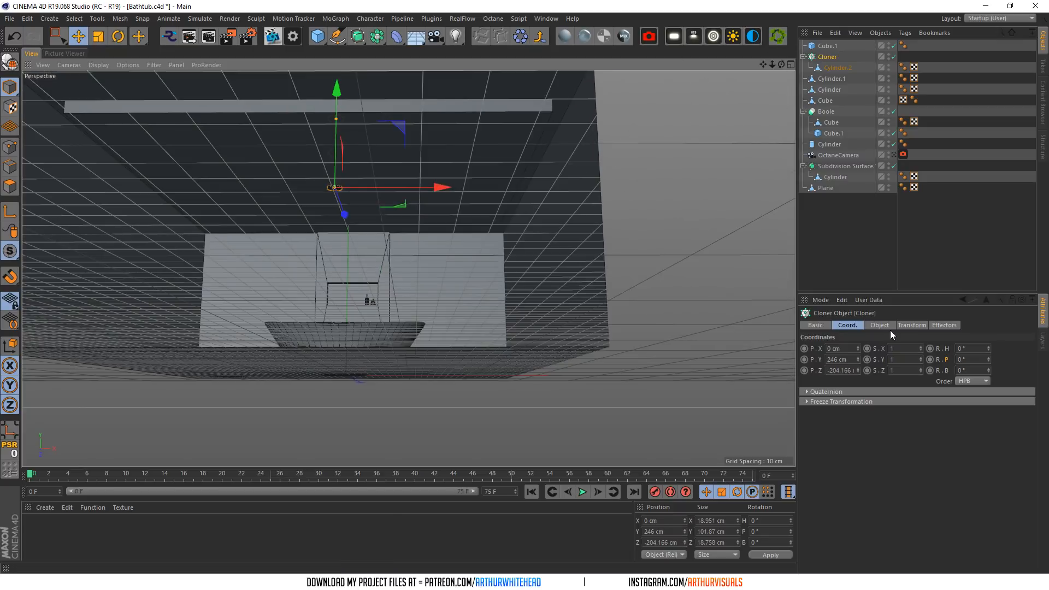
pyautogui.click(879, 325)
# - Add a Protection tag to the OctaneCamera
pyautogui.moveTo(762, 64); pyautogui.dragTo(839, 125)
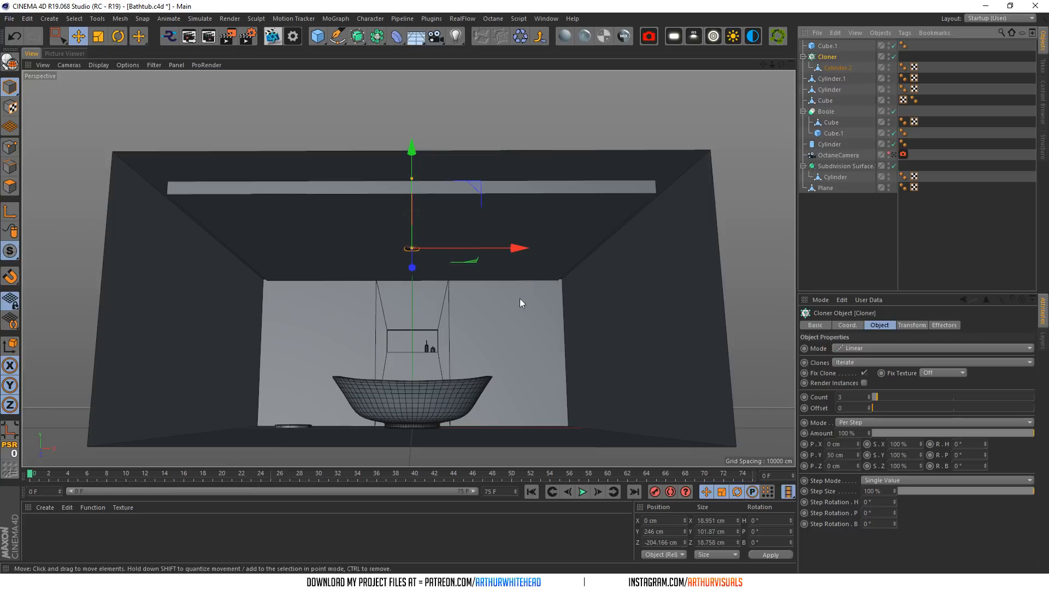
pyautogui.rightClick(850, 159)
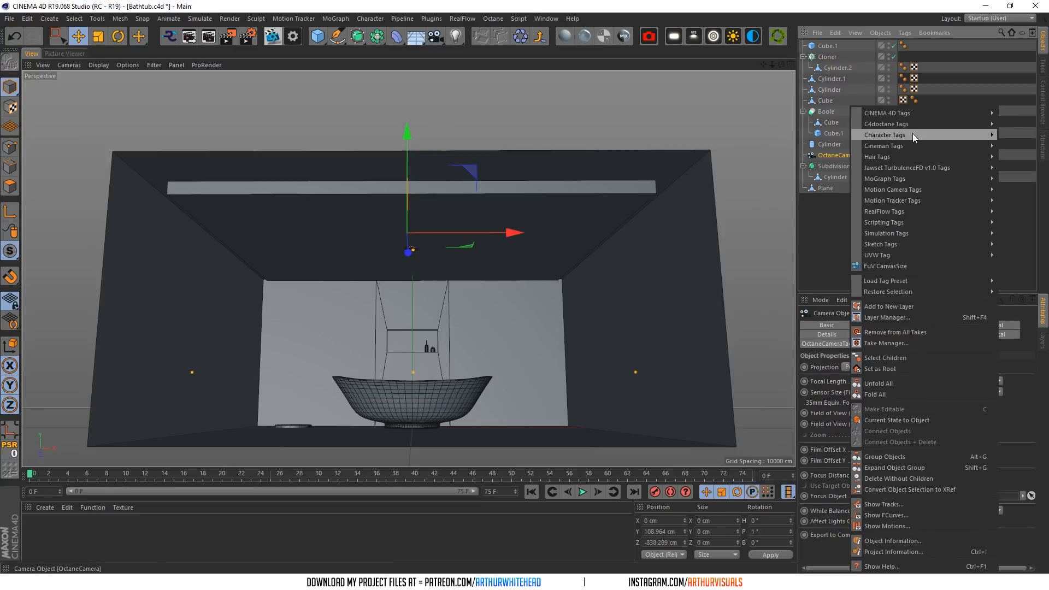
pyautogui.moveTo(886, 126)
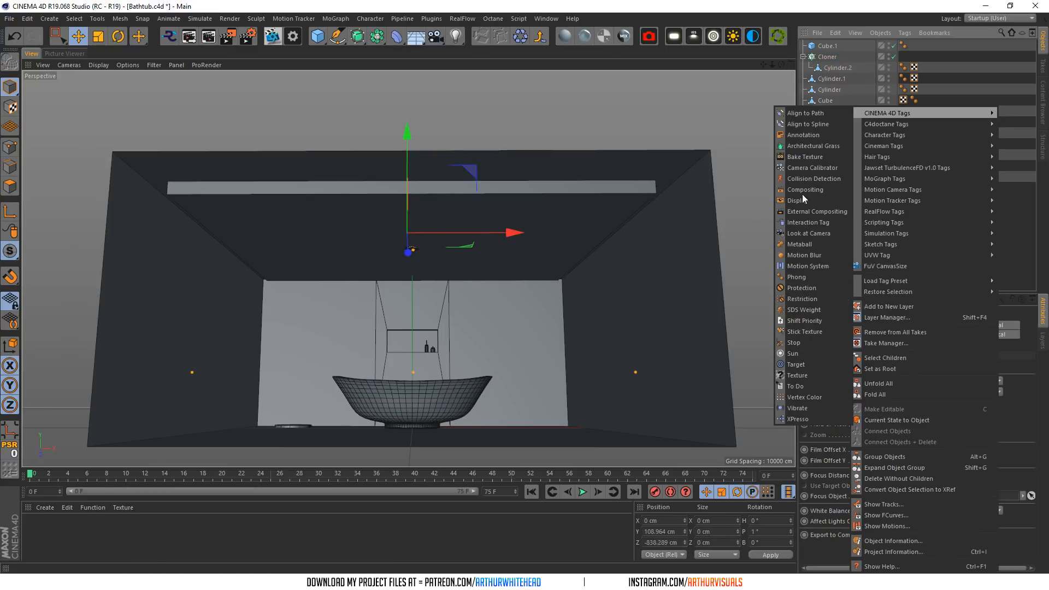
pyautogui.click(810, 287)
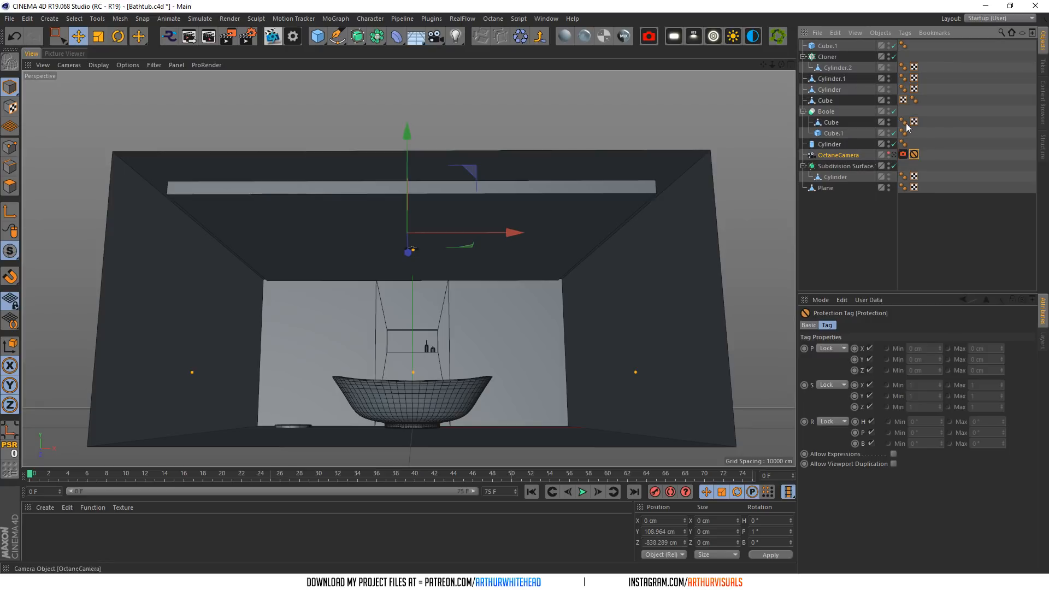
# - Switch the disc's Cloner to Grid Array mode with a count of 3 × 1 × 3
pyautogui.click(831, 54)
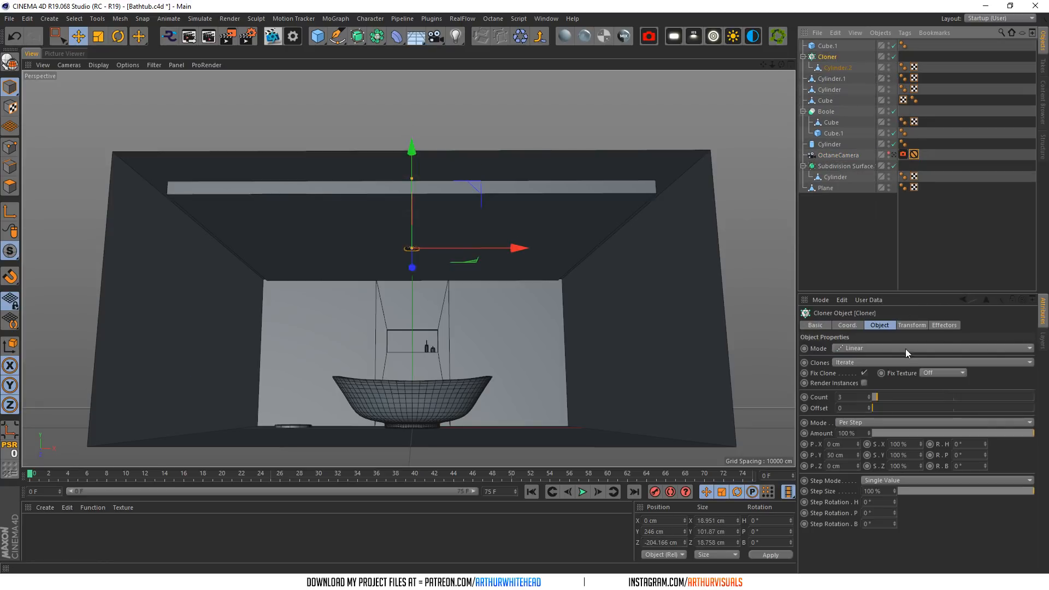
pyautogui.click(872, 348)
pyautogui.click(854, 381)
pyautogui.click(873, 348)
pyautogui.click(857, 392)
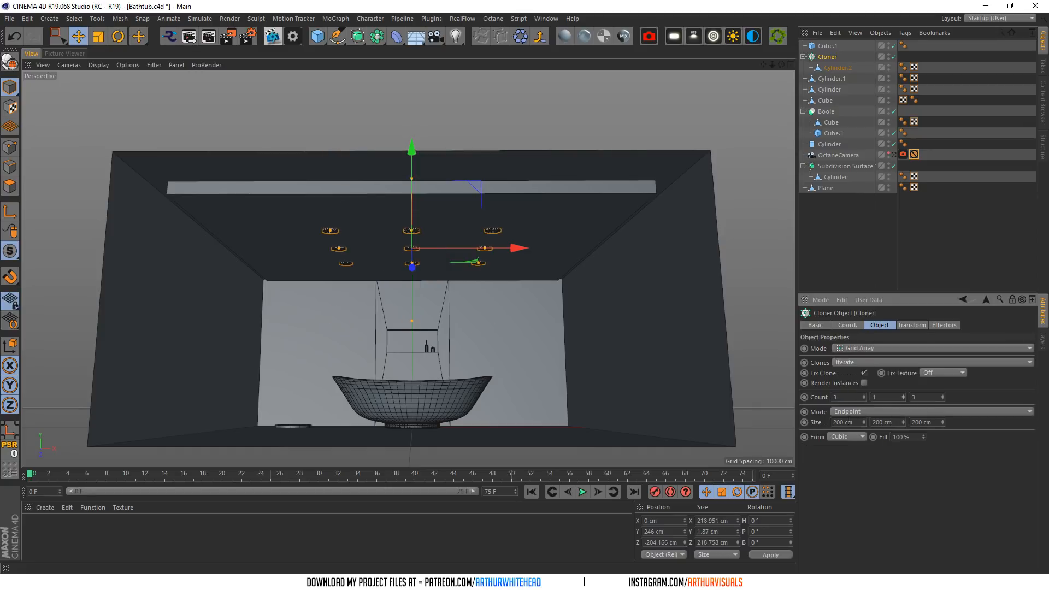
# - Set the Cloner grid's X size to 396 cm and Z size to 436 cm, with a Z count of 2
pyautogui.moveTo(862, 424); pyautogui.dragTo(912, 424)
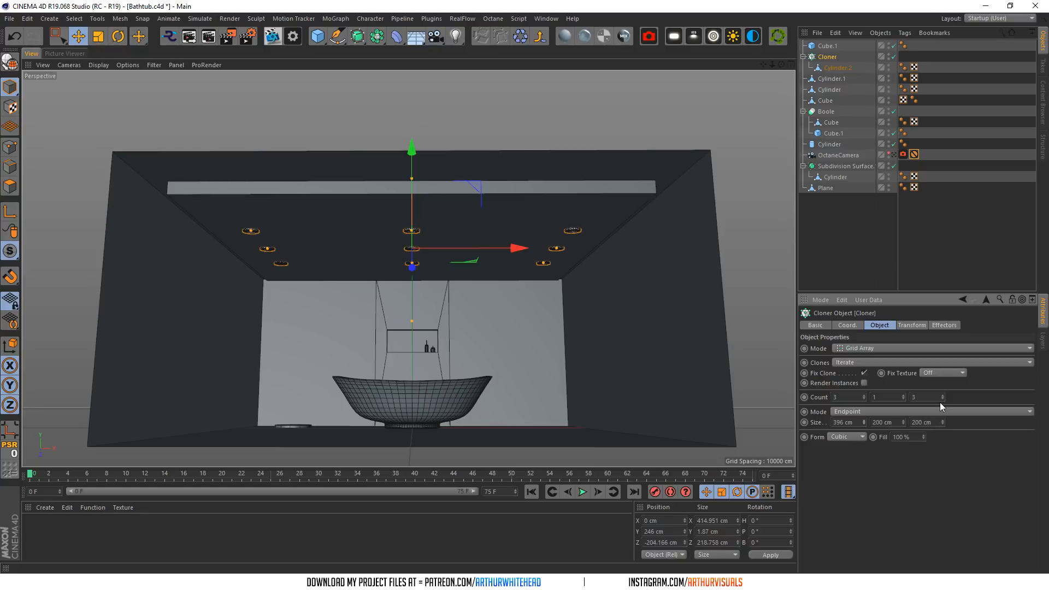
pyautogui.moveTo(942, 423); pyautogui.dragTo(996, 423)
pyautogui.moveTo(780, 64); pyautogui.dragTo(779, 12)
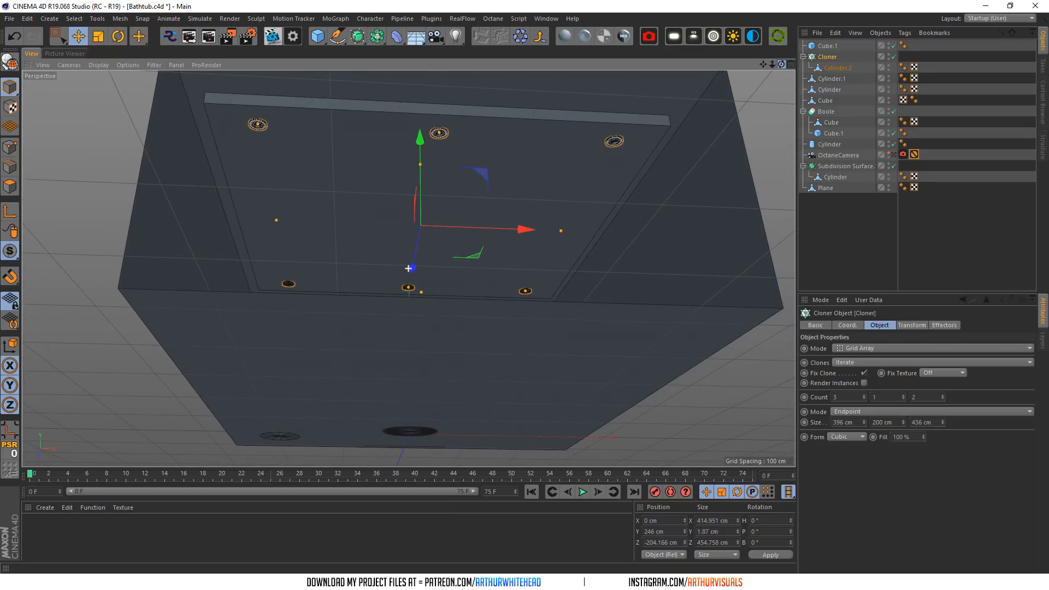
pyautogui.moveTo(781, 65); pyautogui.dragTo(781, 88)
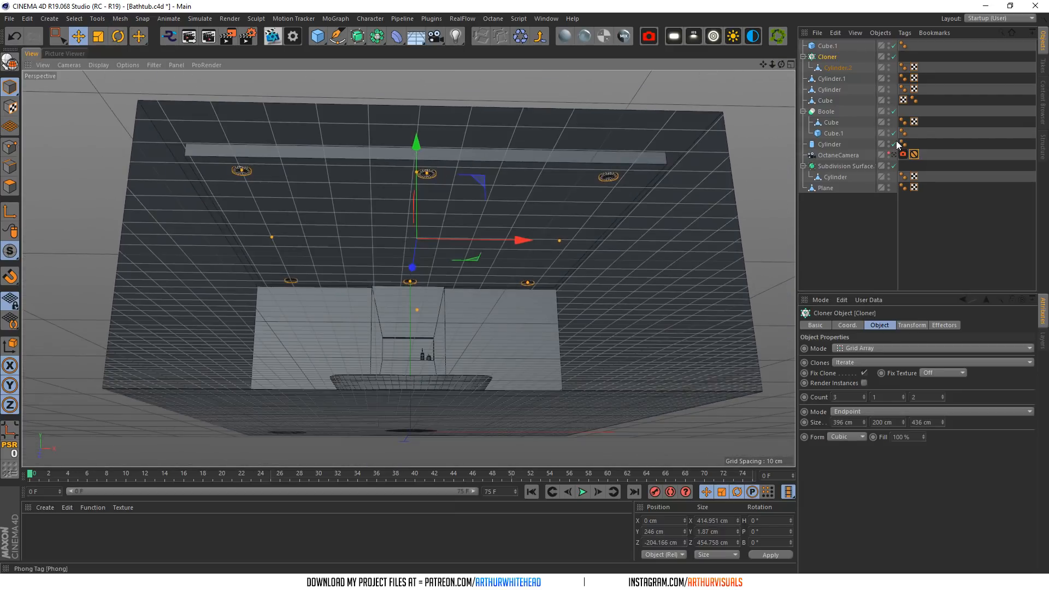
# - Check the ceiling discs through the OctaneCamera, select the room's Plane object, and leave the camera view
pyautogui.click(894, 155)
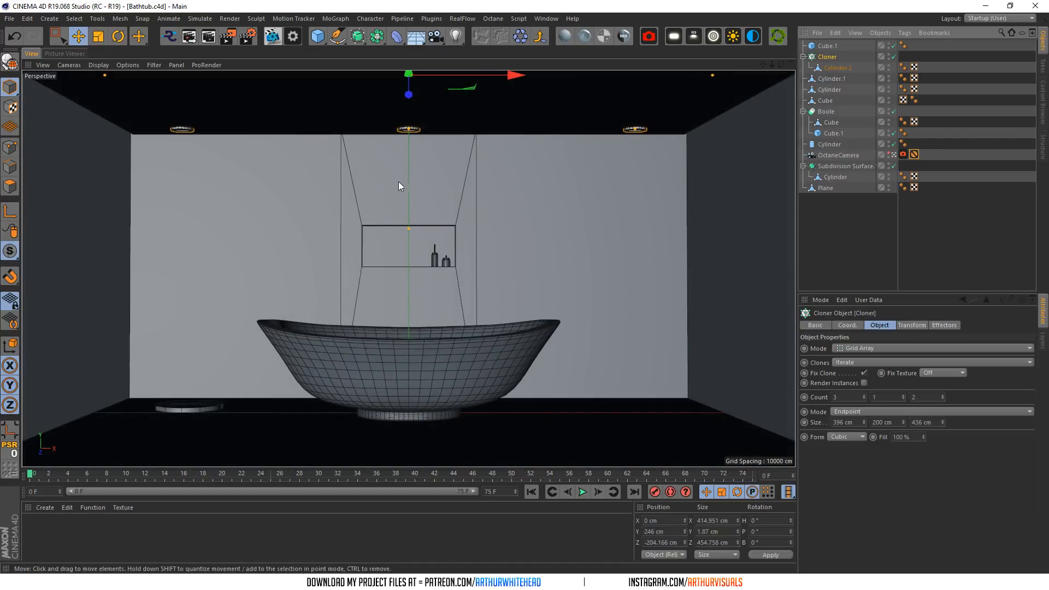
pyautogui.click(198, 165)
pyautogui.click(893, 155)
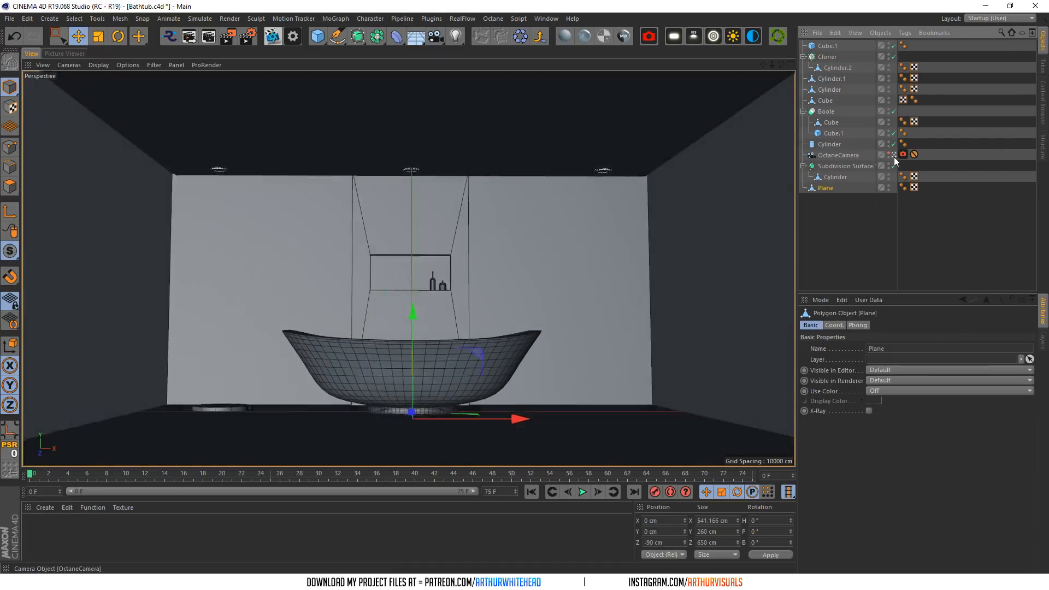
pyautogui.moveTo(780, 64); pyautogui.dragTo(694, 103)
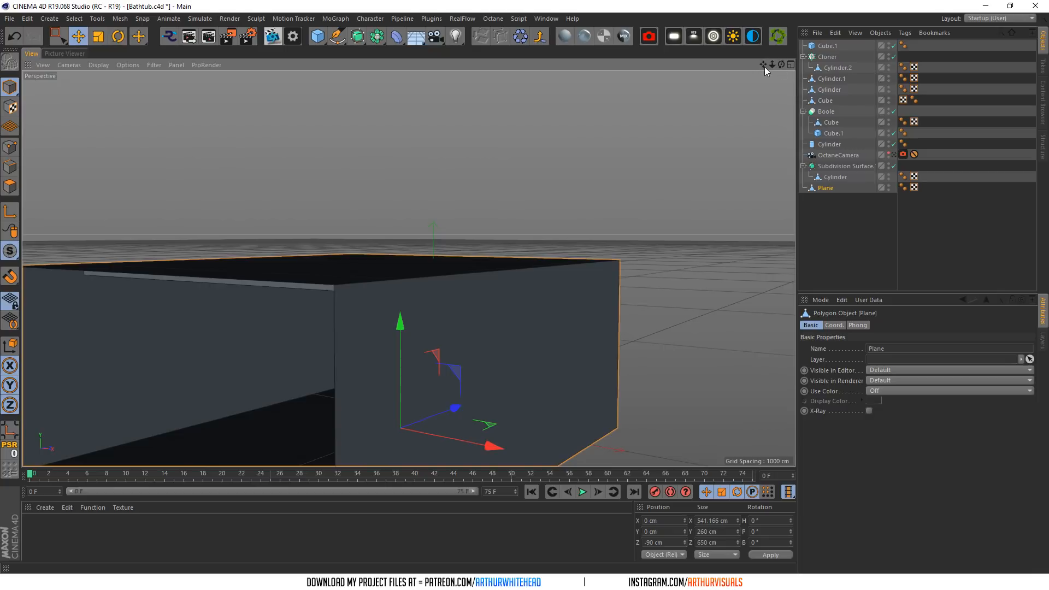
# - Inspect the room from outside with its polygons selectable, check the framing through the OctaneCamera, and leave the camera view
pyautogui.moveTo(781, 64); pyautogui.dragTo(841, 66)
pyautogui.scroll(3, 302, 309)
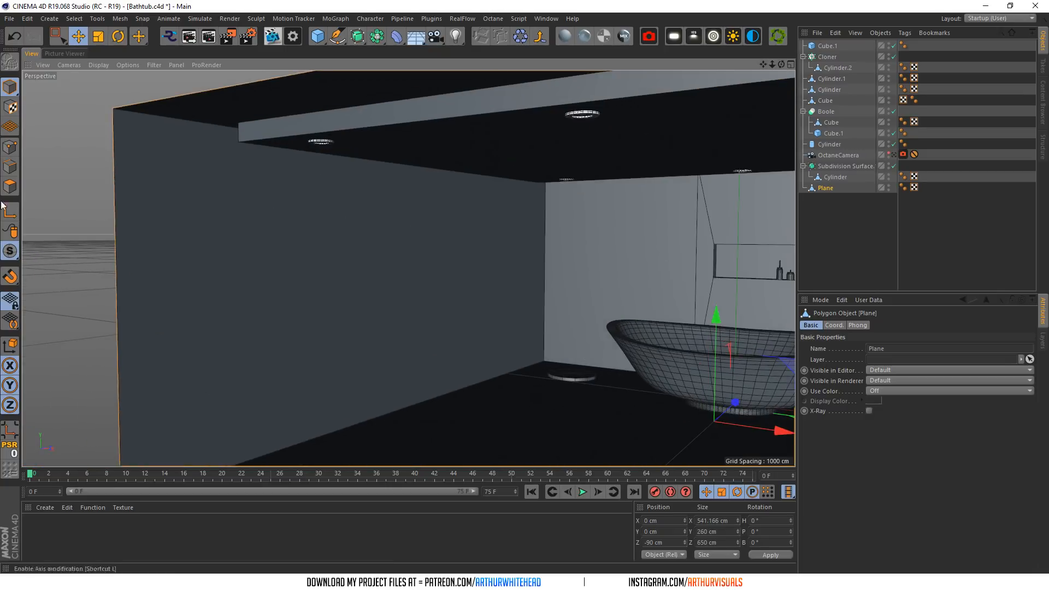
pyautogui.click(9, 186)
pyautogui.scroll(-5, 244, 335)
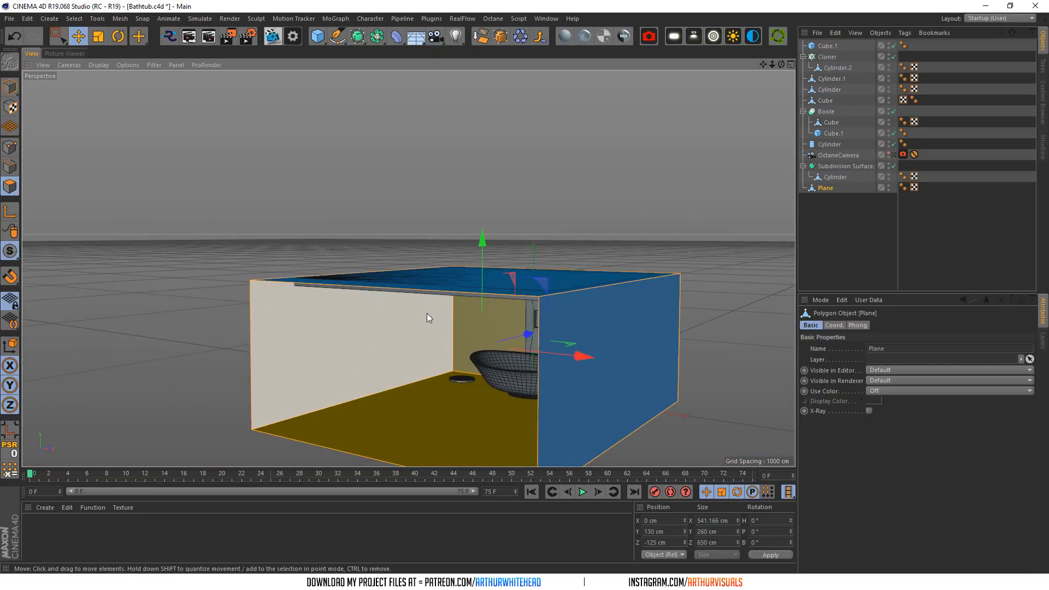
pyautogui.scroll(-2, 426, 312)
pyautogui.click(888, 153)
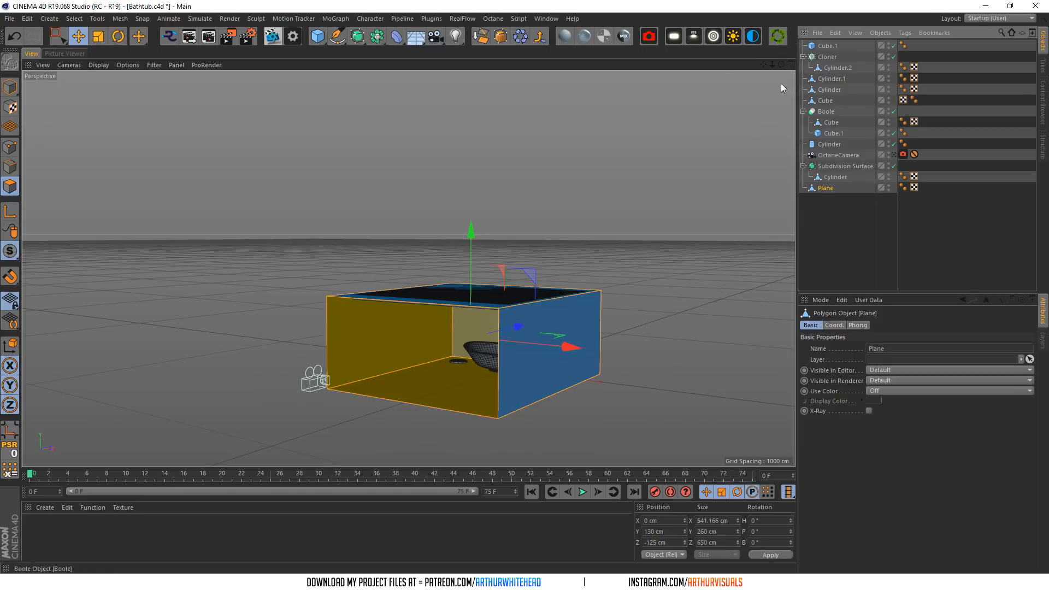
pyautogui.moveTo(782, 66); pyautogui.dragTo(834, 146)
pyautogui.click(837, 155)
pyautogui.click(893, 155)
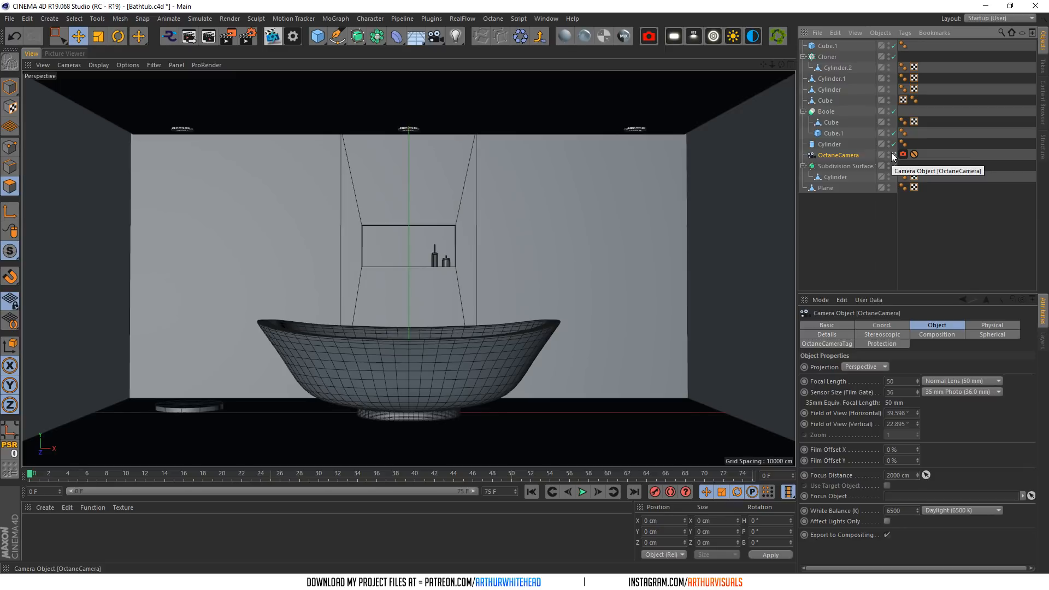
pyautogui.click(893, 155)
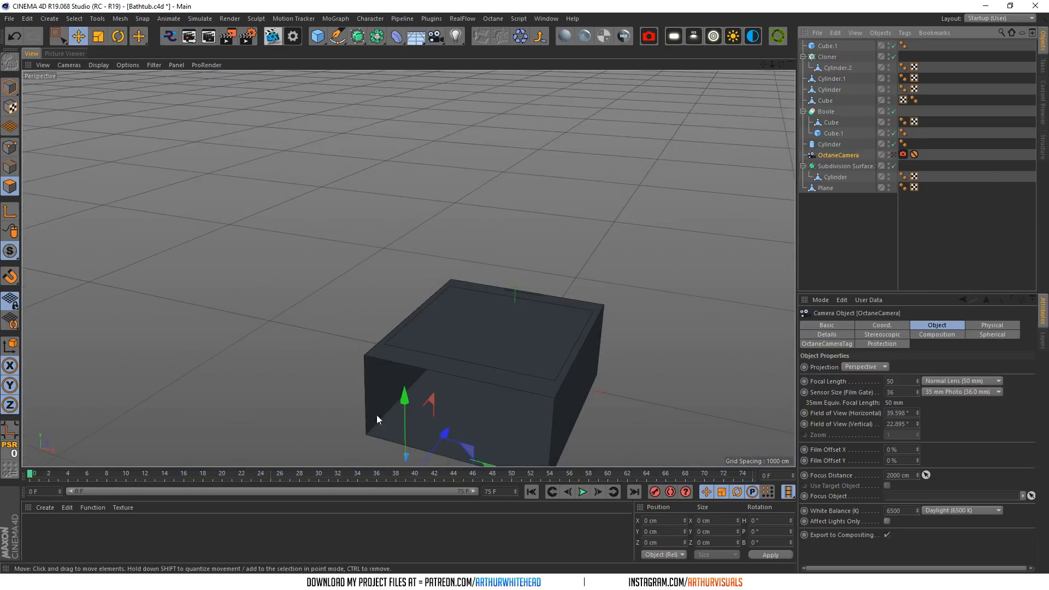
# - Add a loop cut around the room's Plane at the middle of its depth, about 325 cm from the back wall
pyautogui.scroll(5, 404, 433)
pyautogui.moveTo(772, 65); pyautogui.dragTo(607, 52)
pyautogui.scroll(3, 516, 239)
pyautogui.moveTo(781, 65); pyautogui.dragTo(701, 123)
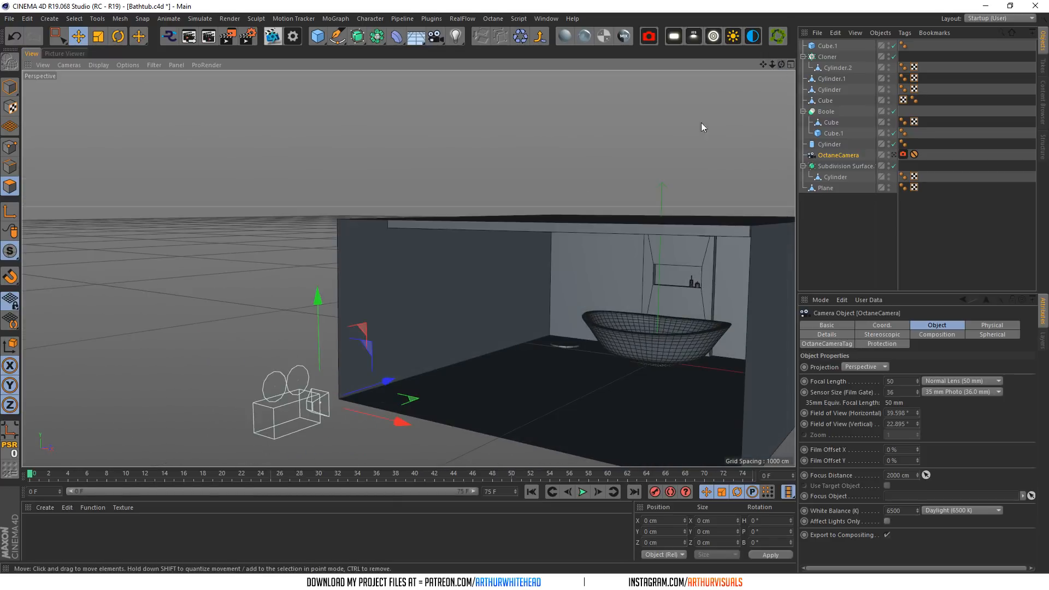
pyautogui.click(456, 236)
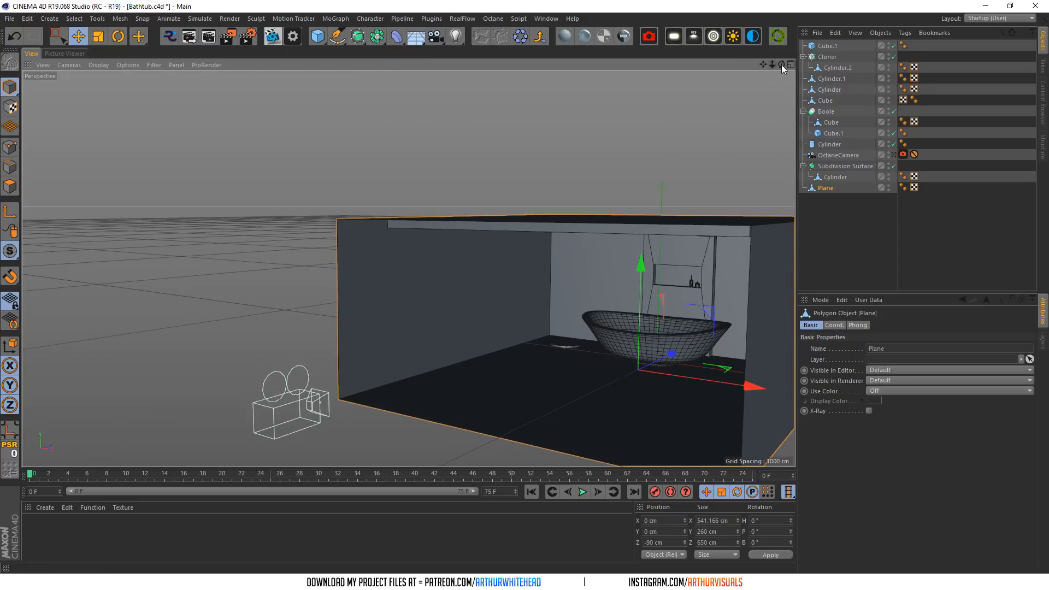
pyautogui.moveTo(781, 64); pyautogui.dragTo(757, 65)
pyautogui.click(10, 167)
pyautogui.rightClick(437, 306)
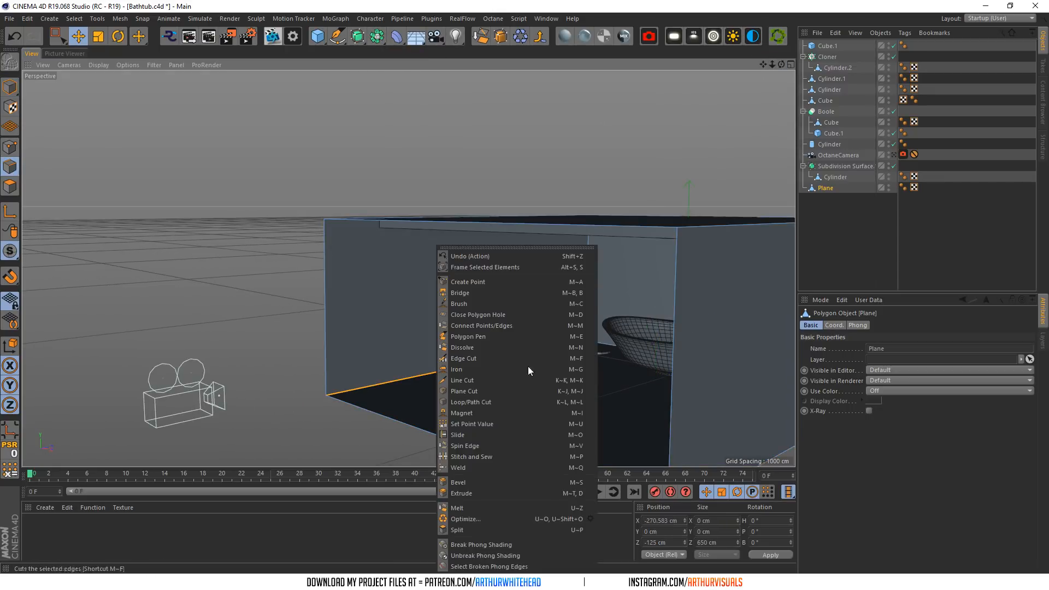
pyautogui.click(470, 402)
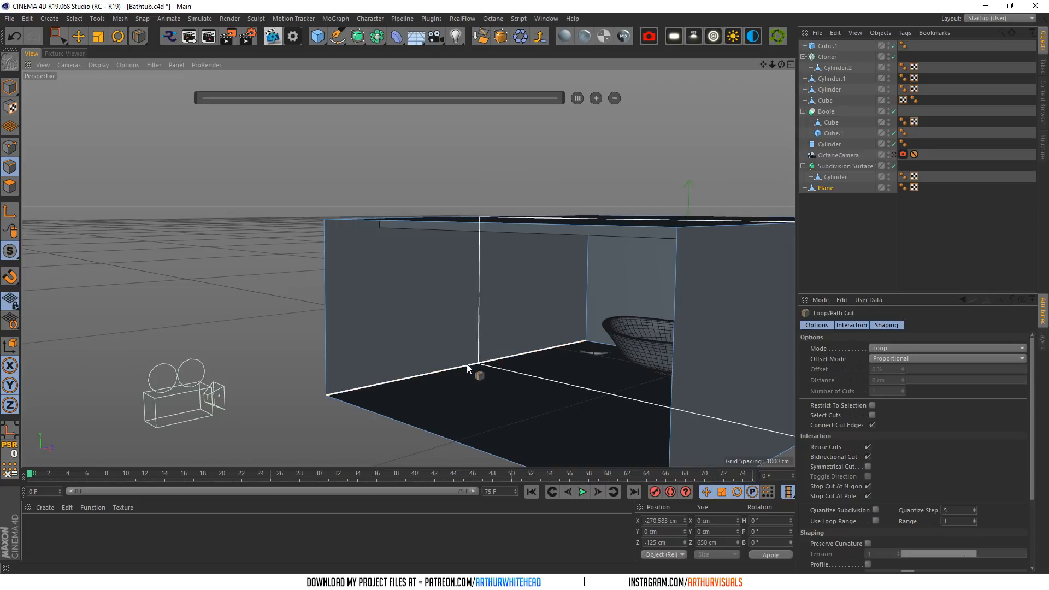
pyautogui.click(466, 364)
# - Check the dimensions of the side wall's vertical back edge and the floor edge behind the new loop cut
pyautogui.click(10, 86)
pyautogui.click(98, 36)
pyautogui.click(79, 36)
pyautogui.click(10, 167)
pyautogui.click(586, 273)
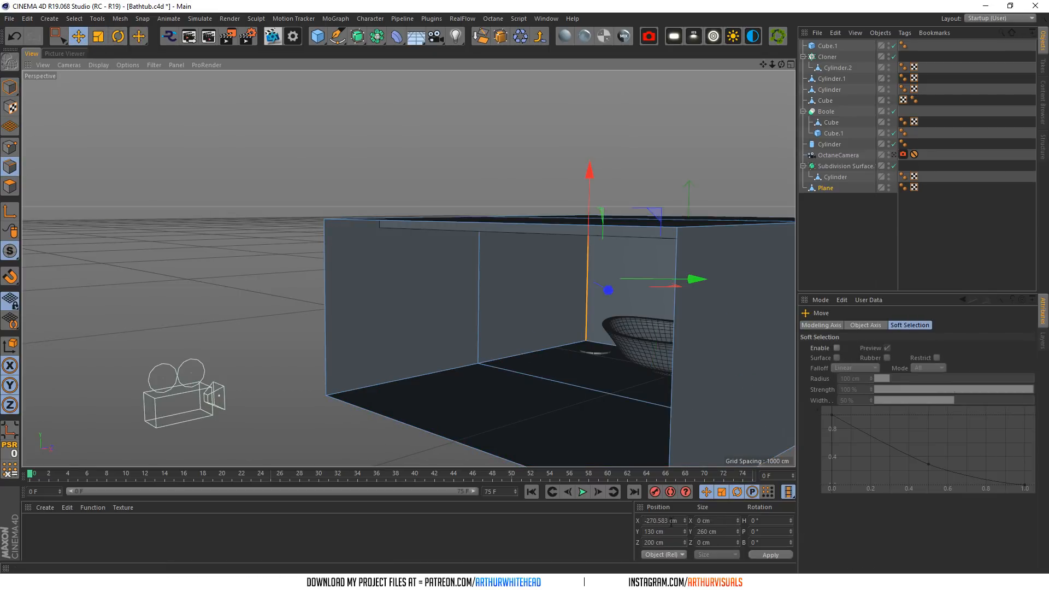
pyautogui.moveTo(590, 179); pyautogui.dragTo(594, 171)
pyautogui.hotkey('ctrl', 'z')
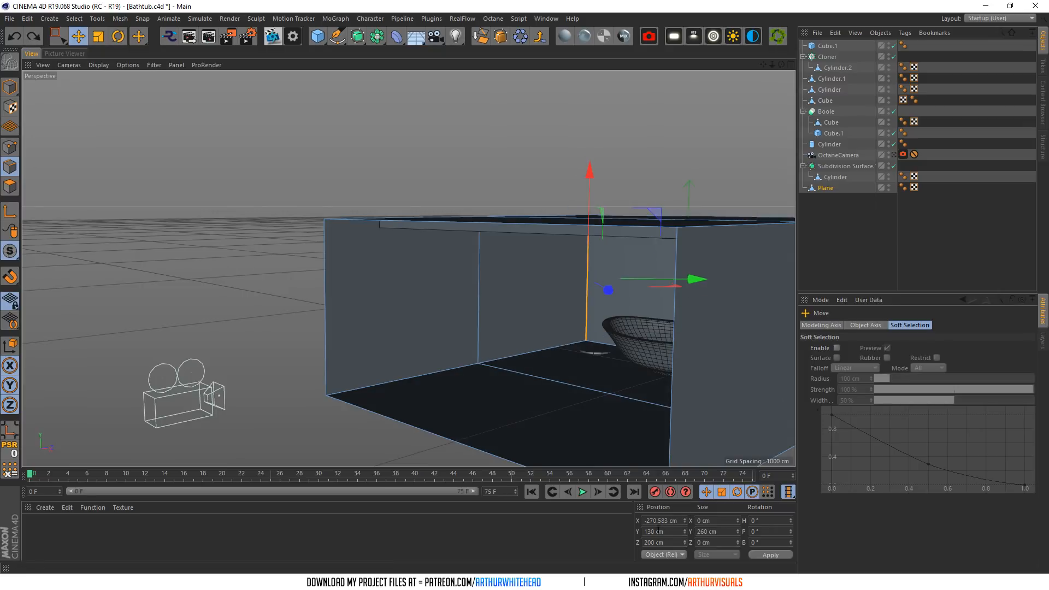
pyautogui.click(710, 530)
pyautogui.click(525, 348)
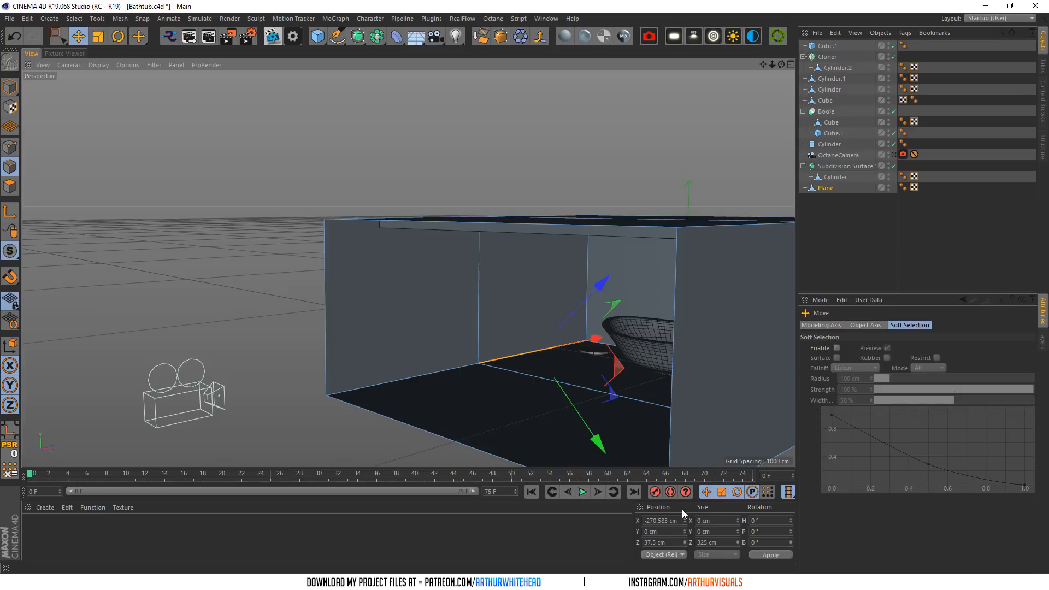
# - Select all points along the room plane's middle dividing line using Rectangle Selection in point mode
pyautogui.scroll(-3, 502, 431)
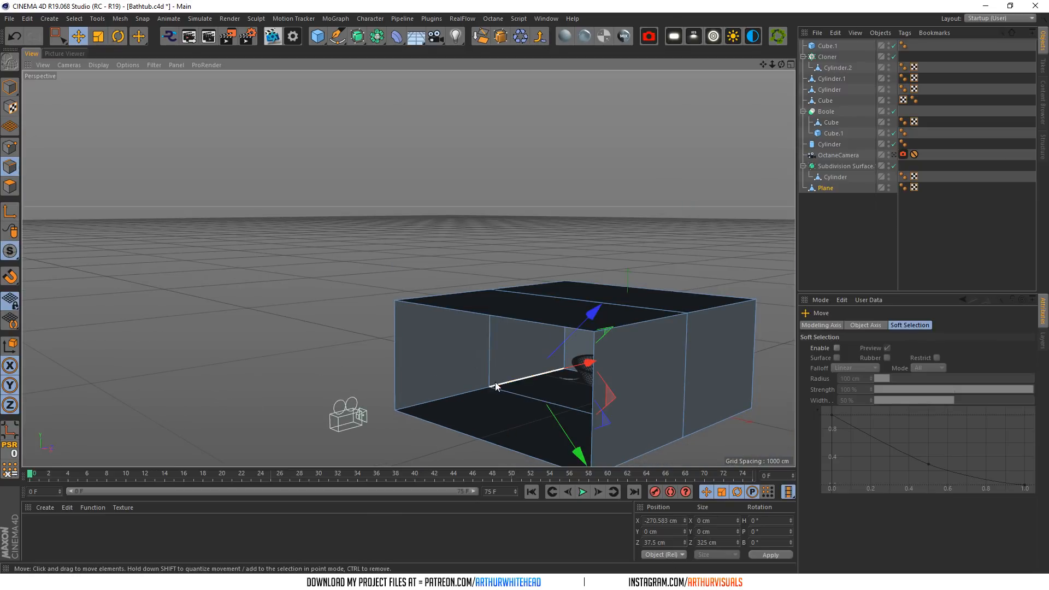
pyautogui.click(10, 147)
pyautogui.scroll(-2, 586, 305)
pyautogui.moveTo(774, 63); pyautogui.dragTo(746, 66)
pyautogui.press('0')
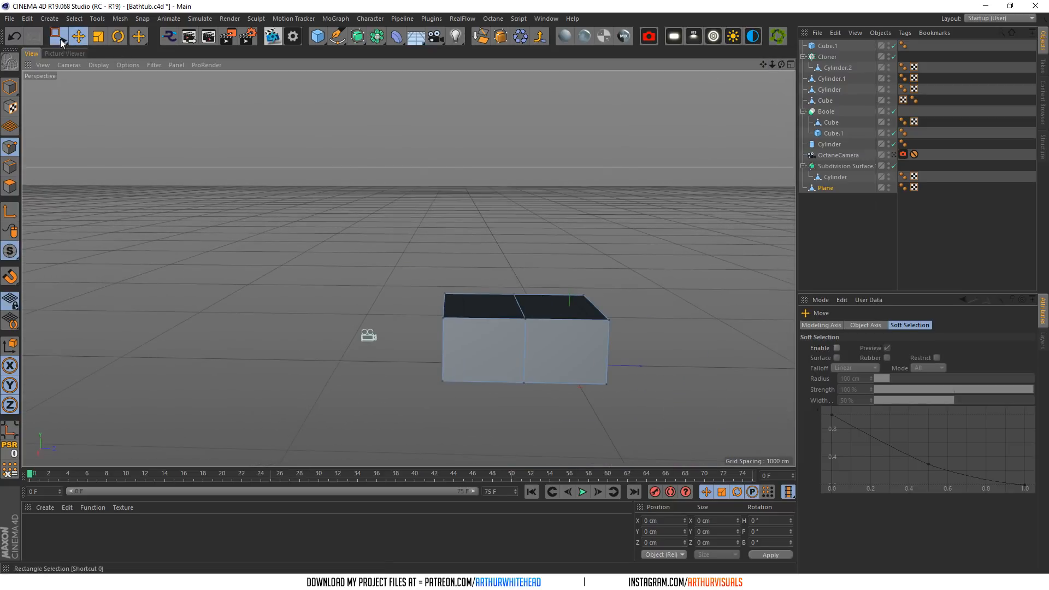
pyautogui.moveTo(515, 400); pyautogui.dragTo(548, 265)
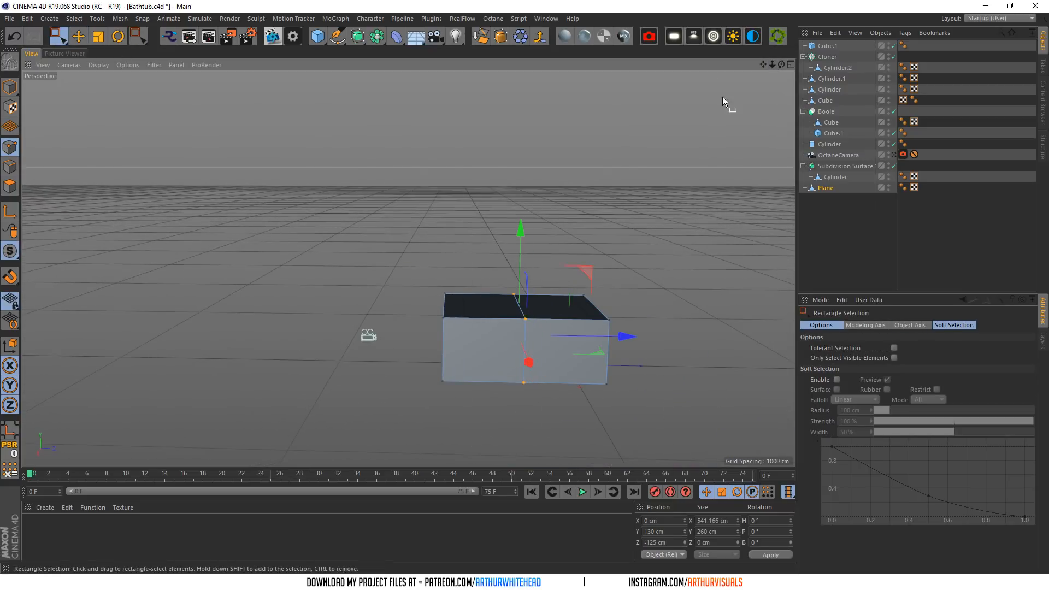
# - Move the dividing-line points along Z until the rear wall section's floor edge is about 273 cm long
pyautogui.moveTo(781, 64); pyautogui.dragTo(802, 74)
pyautogui.scroll(8, 474, 306)
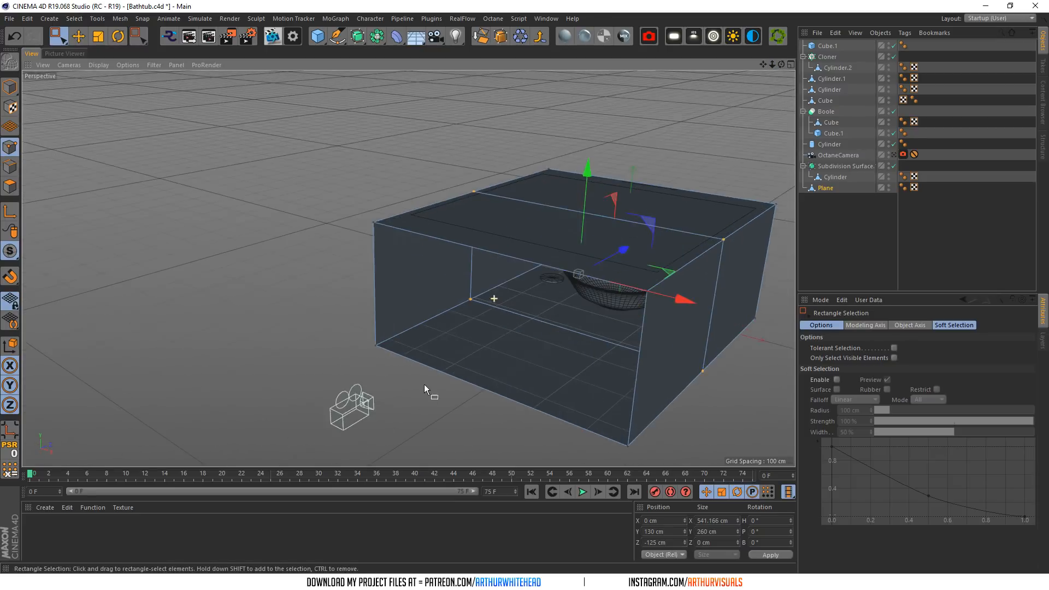
pyautogui.scroll(3, 486, 316)
pyautogui.moveTo(761, 143); pyautogui.dragTo(799, 136)
pyautogui.click(11, 167)
pyautogui.scroll(-6, 238, 274)
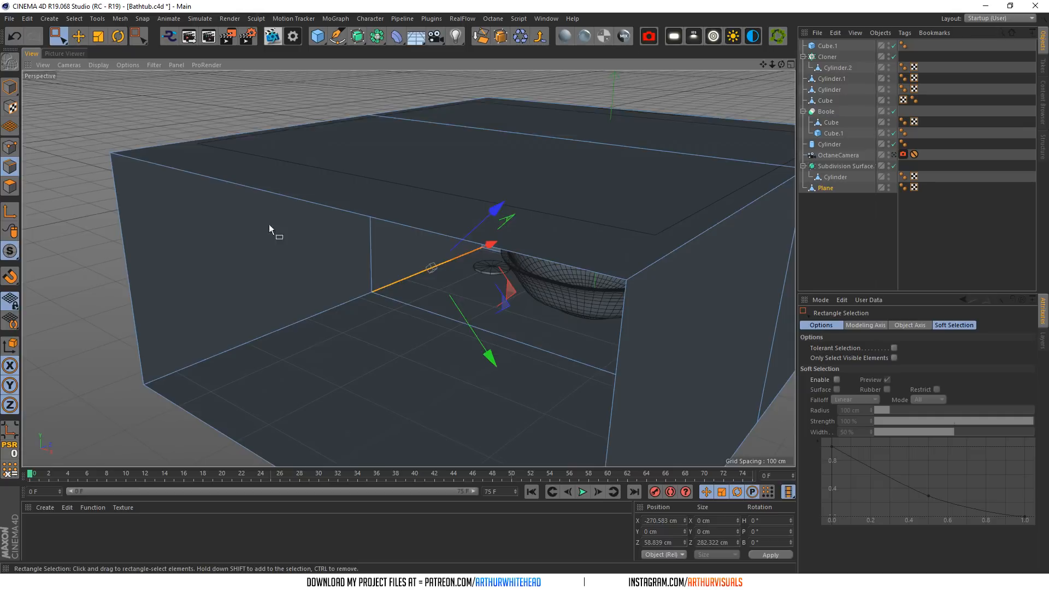
pyautogui.click(10, 146)
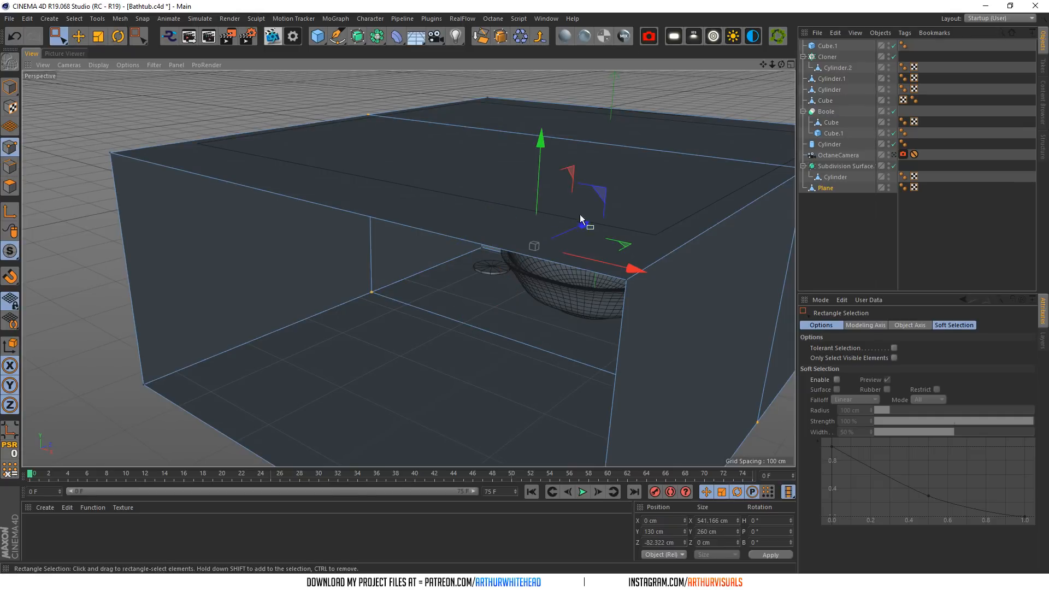
pyautogui.click(9, 184)
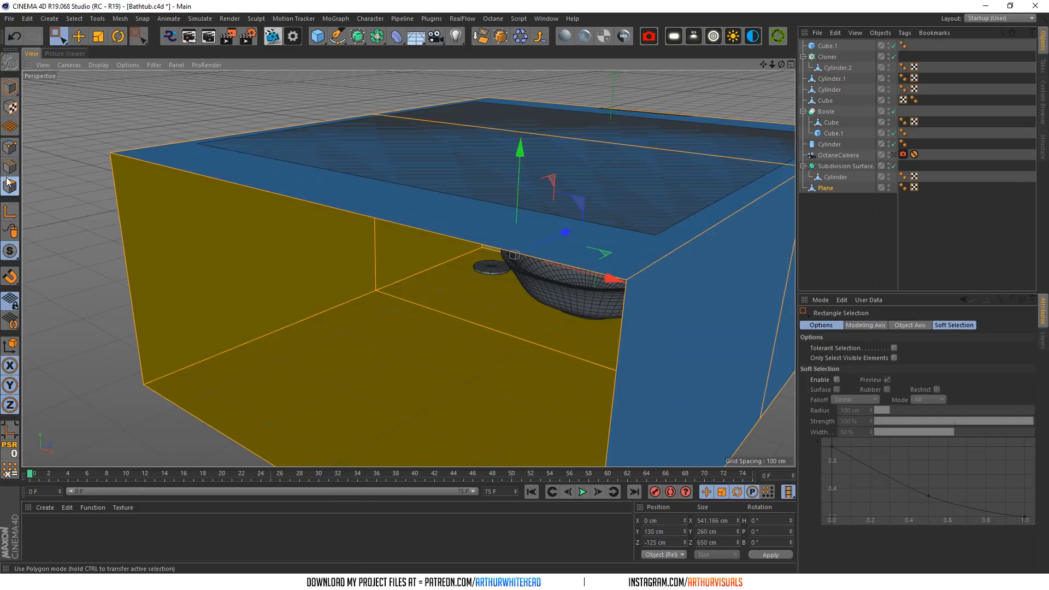
pyautogui.click(9, 166)
# - Select the wall section's vertical and floor edges to compare its height with its width
pyautogui.scroll(3, 264, 309)
pyautogui.moveTo(780, 65); pyautogui.dragTo(787, 137)
pyautogui.scroll(3, 202, 213)
pyautogui.scroll(-2, 211, 229)
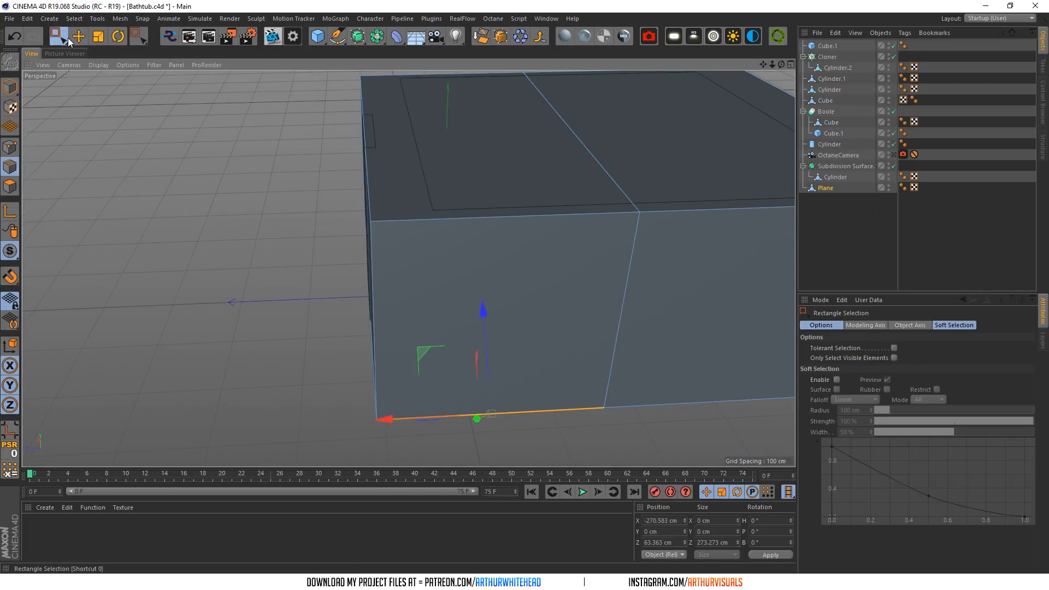
pyautogui.press('e')
pyautogui.click(366, 283)
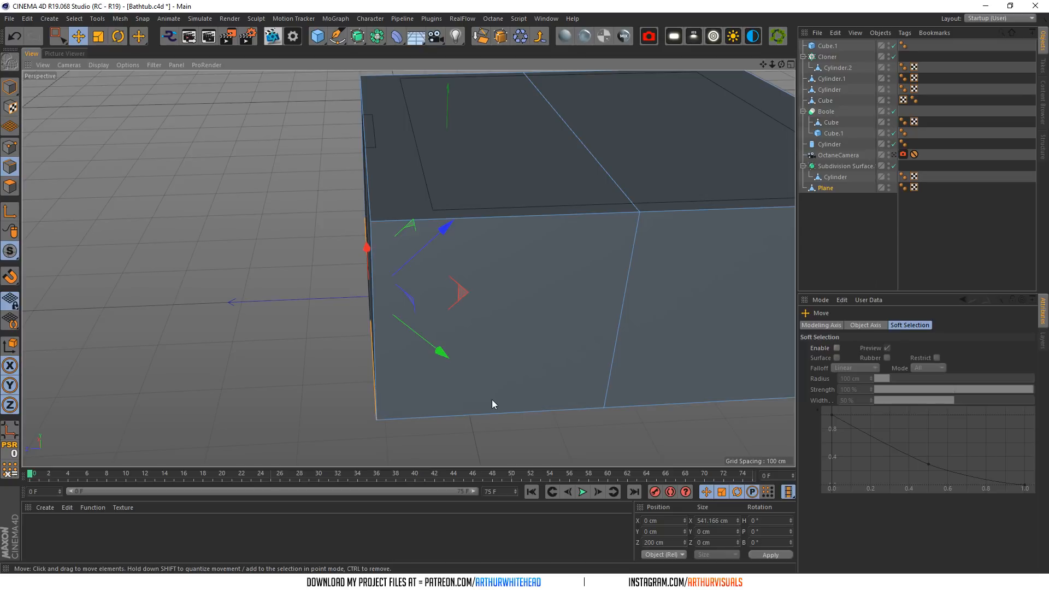
pyautogui.click(374, 328)
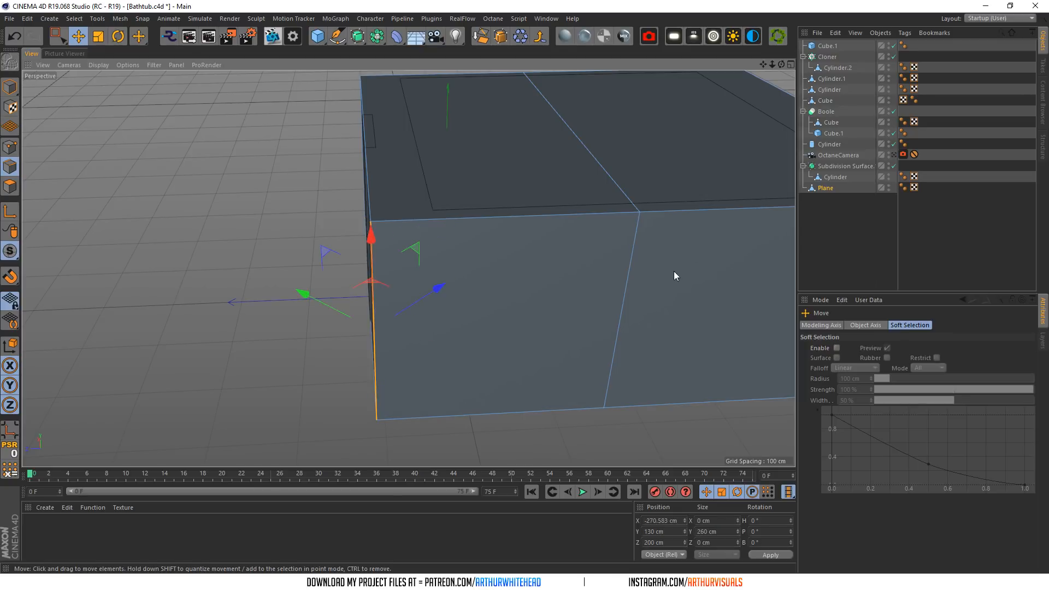
pyautogui.click(535, 410)
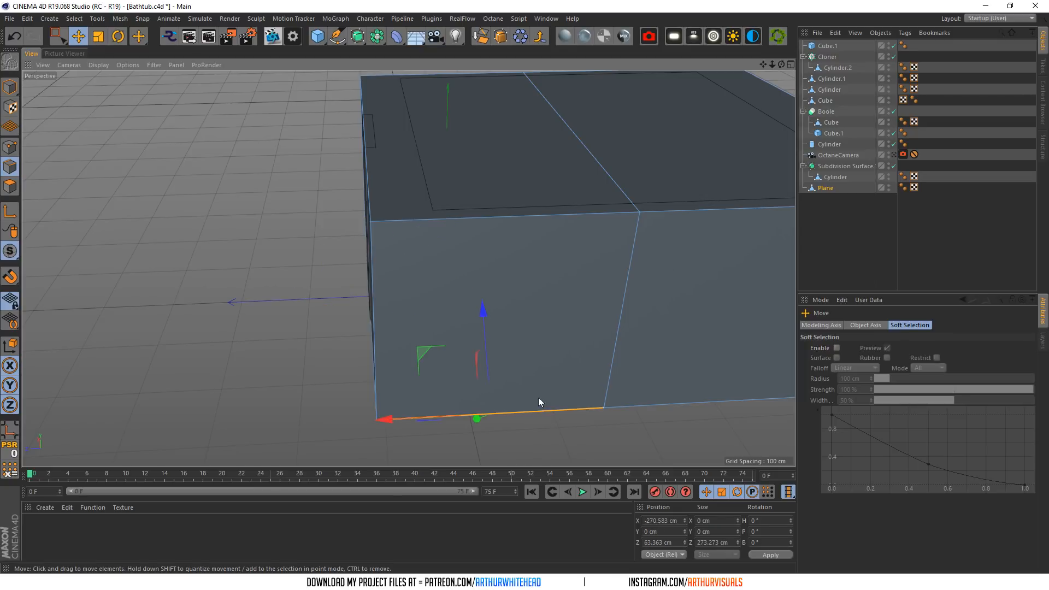
# - Move the dividing-line points further along Z so the wall section's floor edge is about 260 cm long
pyautogui.click(3, 153)
pyautogui.click(12, 168)
pyautogui.click(11, 148)
pyautogui.moveTo(444, 217)
pyautogui.mouseDown()
pyautogui.moveTo(410, 205)
pyautogui.moveTo(455, 214)
pyautogui.moveTo(444, 219)
pyautogui.mouseUp()
pyautogui.click(11, 167)
pyautogui.click(11, 147)
pyautogui.hotkey('ctrl', 'z')
pyautogui.click(11, 167)
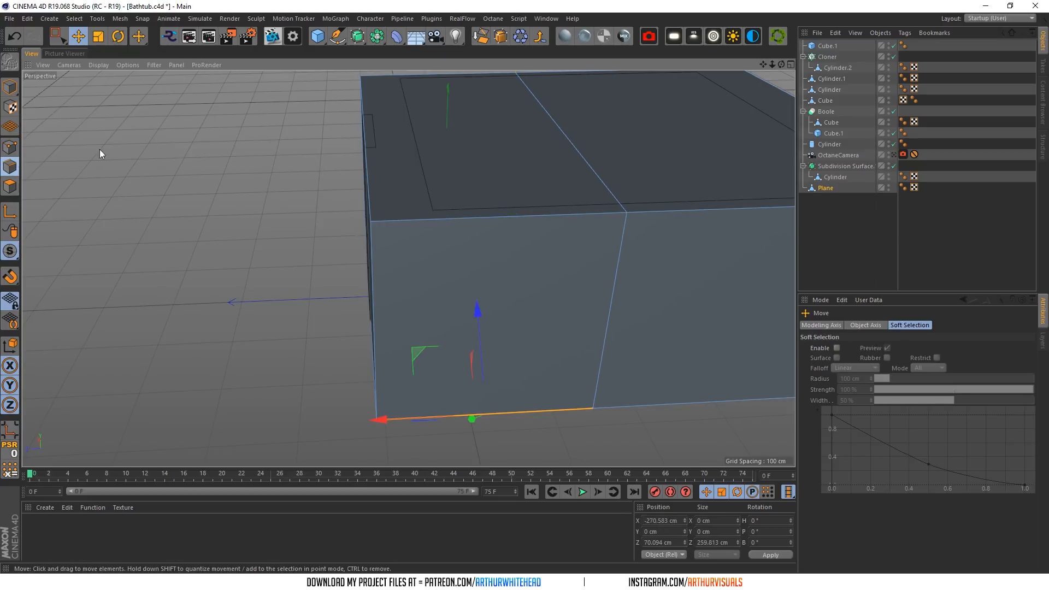
# - Select the square wall section's polygon and activate Extrude Inner
pyautogui.click(10, 186)
pyautogui.click(509, 276)
pyautogui.rightClick(508, 276)
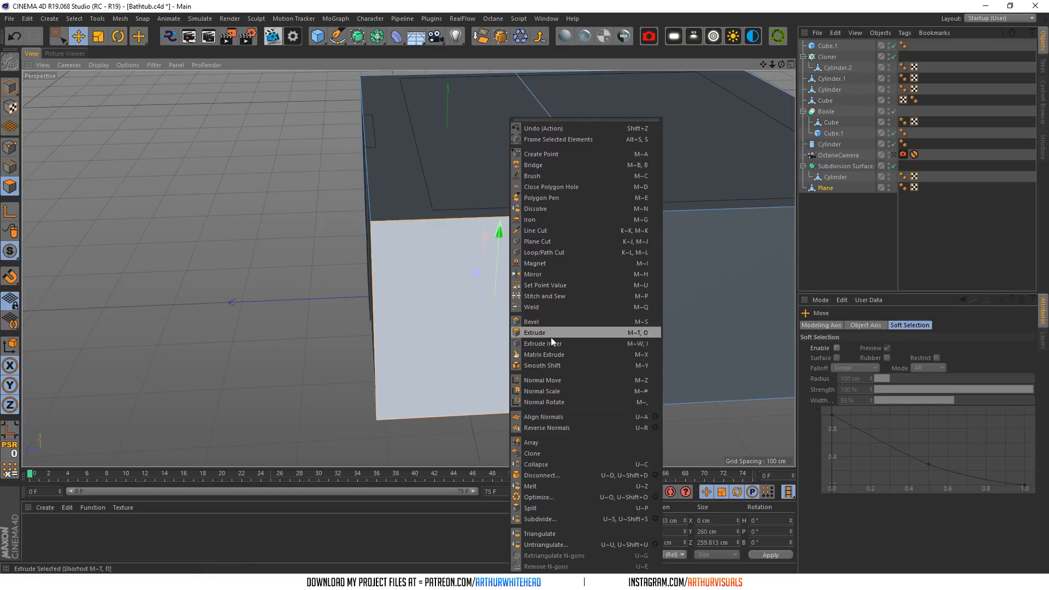
pyautogui.click(552, 340)
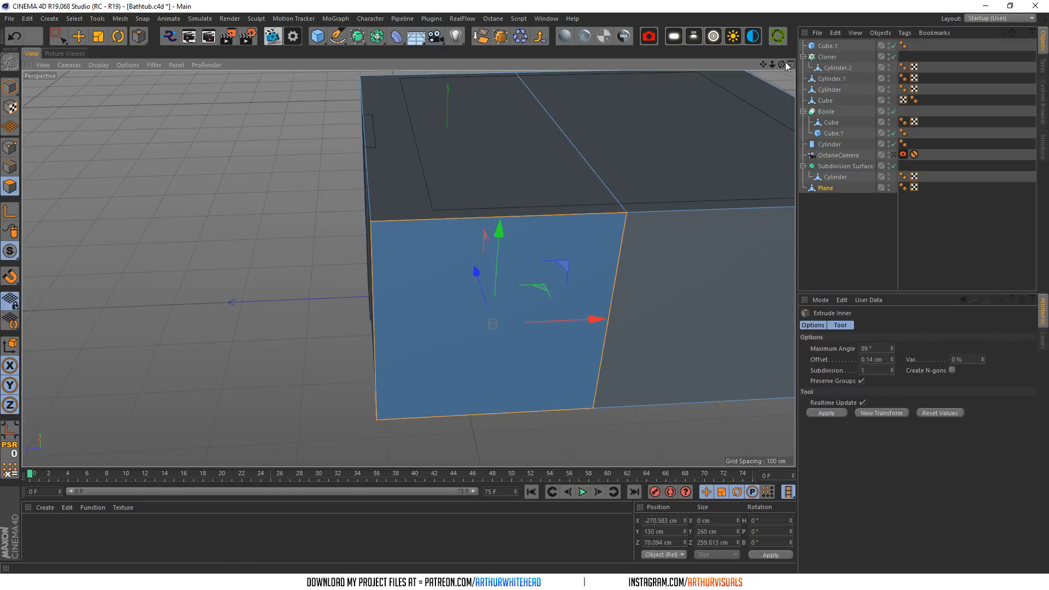
# - Try different viewport shading modes to see the room's interior walls more clearly
pyautogui.scroll(10, 410, 267)
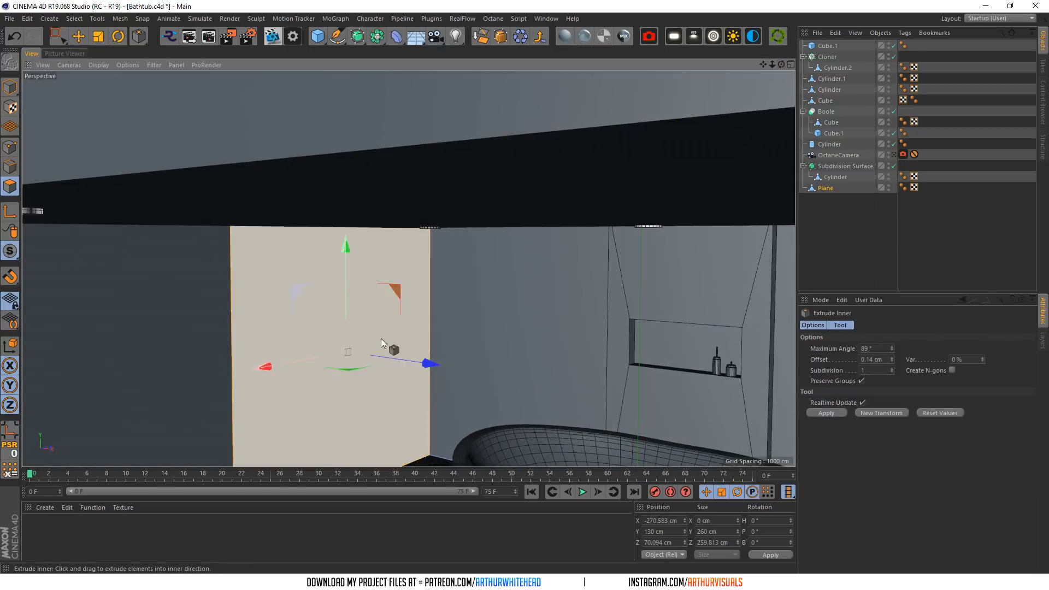
pyautogui.scroll(3, 435, 297)
pyautogui.moveTo(763, 64)
pyautogui.mouseDown()
pyautogui.moveTo(836, 64)
pyautogui.moveTo(836, 110)
pyautogui.moveTo(833, 82)
pyautogui.moveTo(802, 64)
pyautogui.moveTo(768, 69)
pyautogui.mouseUp()
pyautogui.click(103, 64)
pyautogui.click(104, 82)
pyautogui.click(99, 64)
pyautogui.click(111, 114)
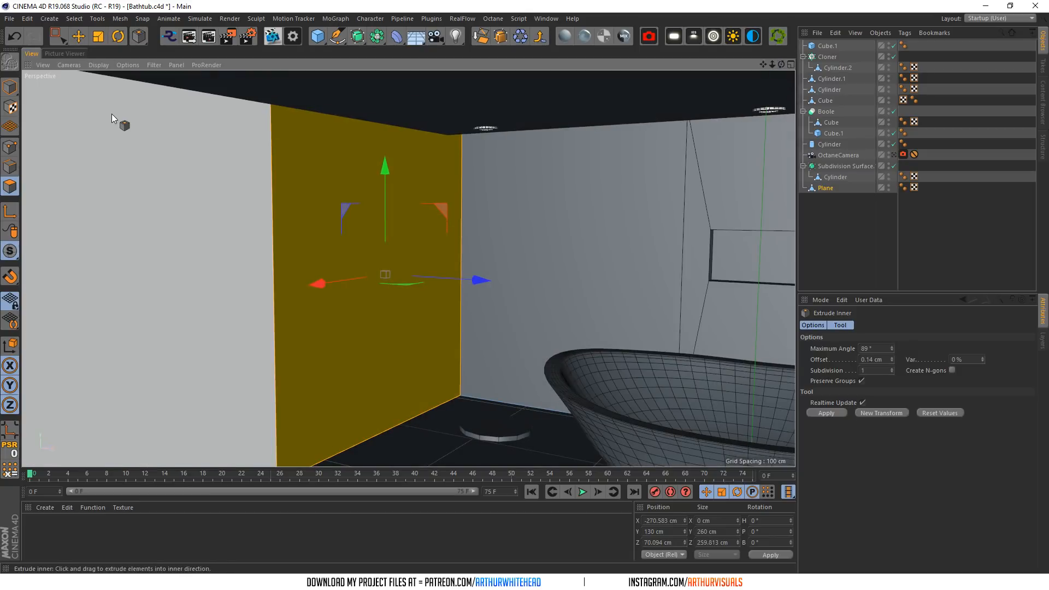
pyautogui.click(106, 64)
pyautogui.click(110, 91)
# - Add a light inside the room and set its Visible in Renderer option to Off
pyautogui.scroll(-3, 421, 266)
pyautogui.scroll(-3, 421, 266)
pyautogui.click(456, 37)
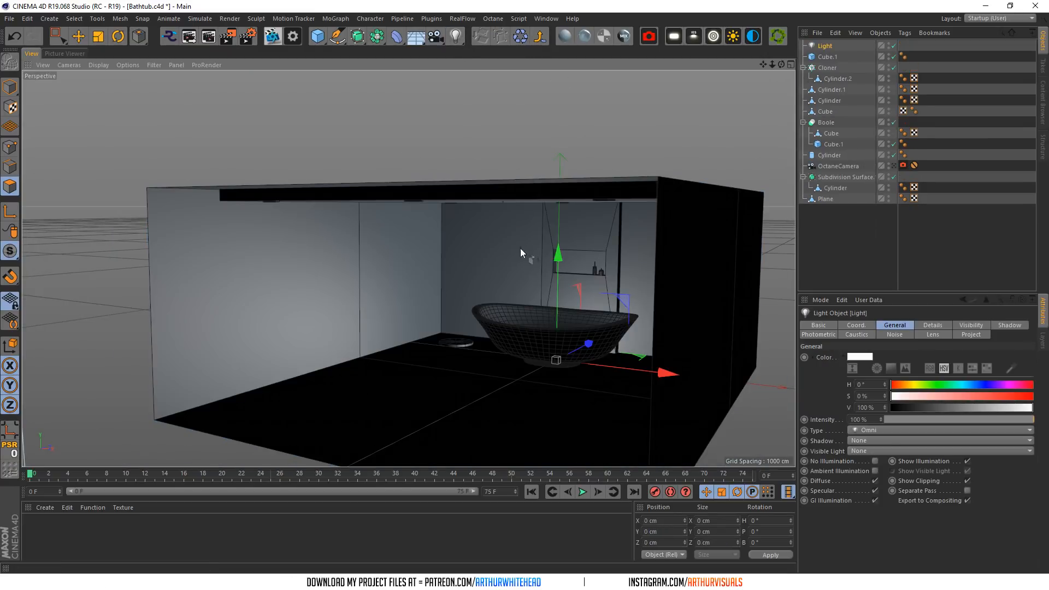
pyautogui.scroll(5, 421, 300)
pyautogui.scroll(-2, 642, 285)
pyautogui.moveTo(722, 377); pyautogui.dragTo(606, 320)
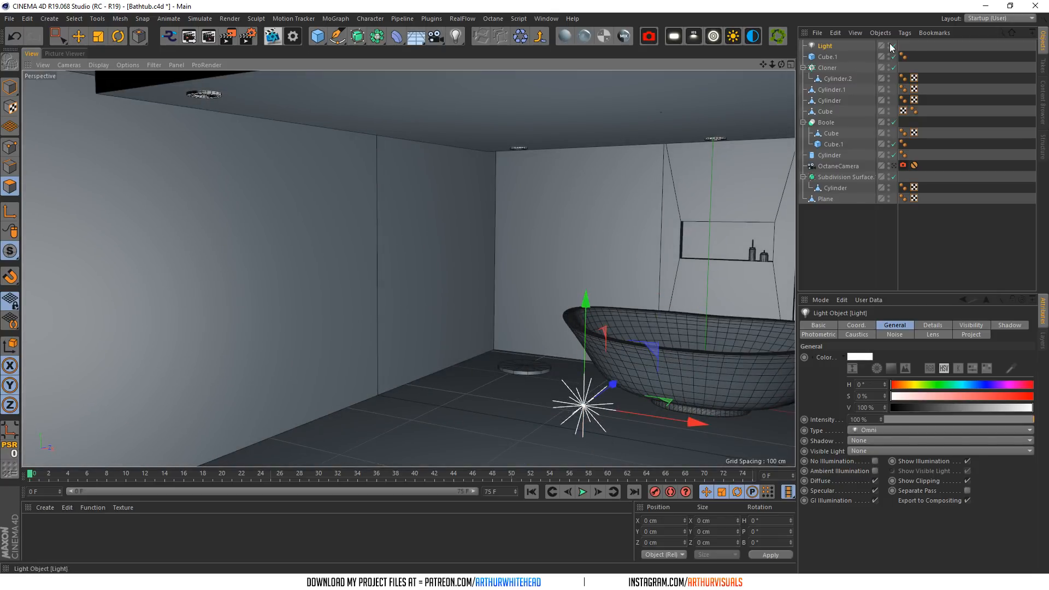
pyautogui.click(820, 324)
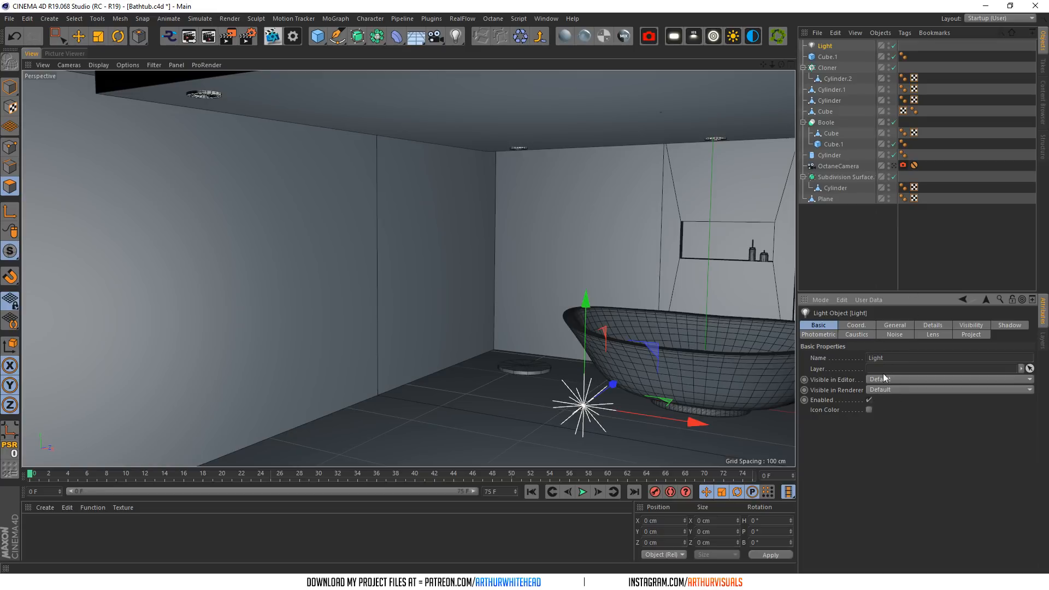
pyautogui.click(885, 390)
pyautogui.click(887, 419)
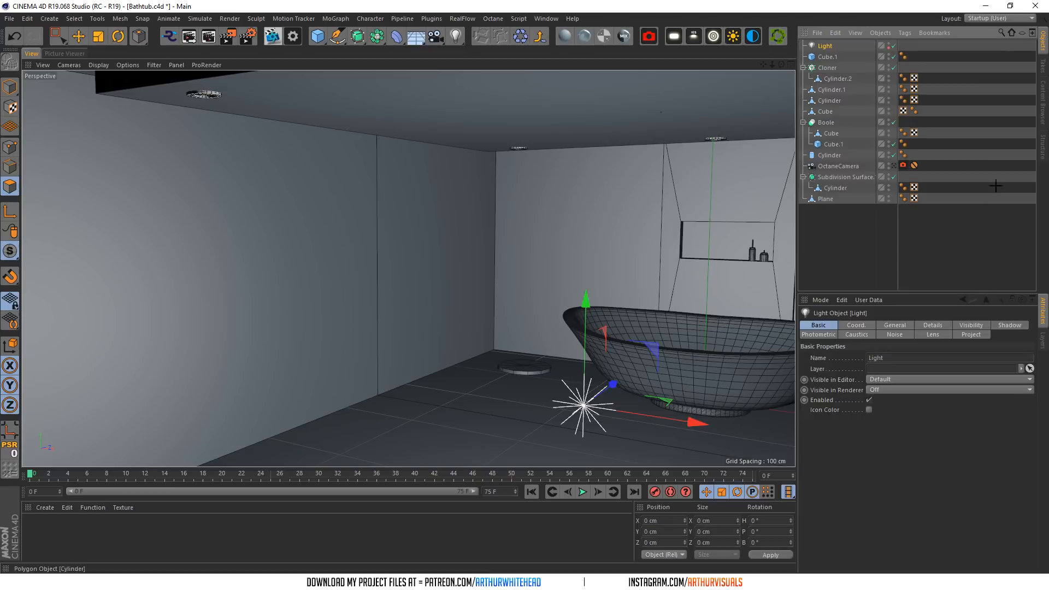
pyautogui.click(995, 185)
# - Inset the square wall section's polygon on the Plane object and extrude it outward as a deep window recess
pyautogui.moveTo(763, 65); pyautogui.dragTo(775, 66)
pyautogui.scroll(3, 512, 279)
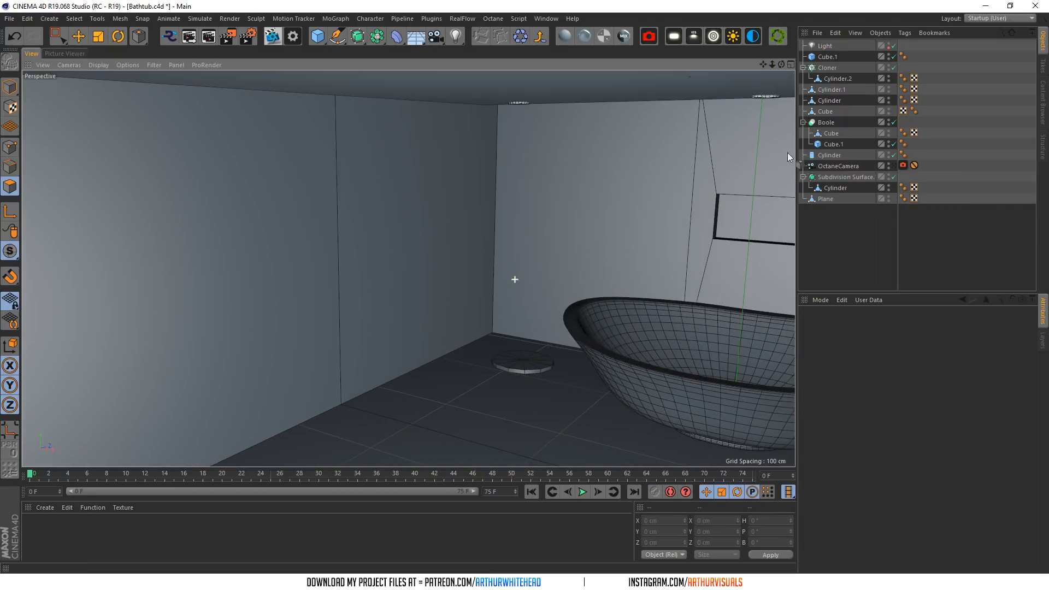
pyautogui.click(831, 199)
pyautogui.scroll(1, 437, 260)
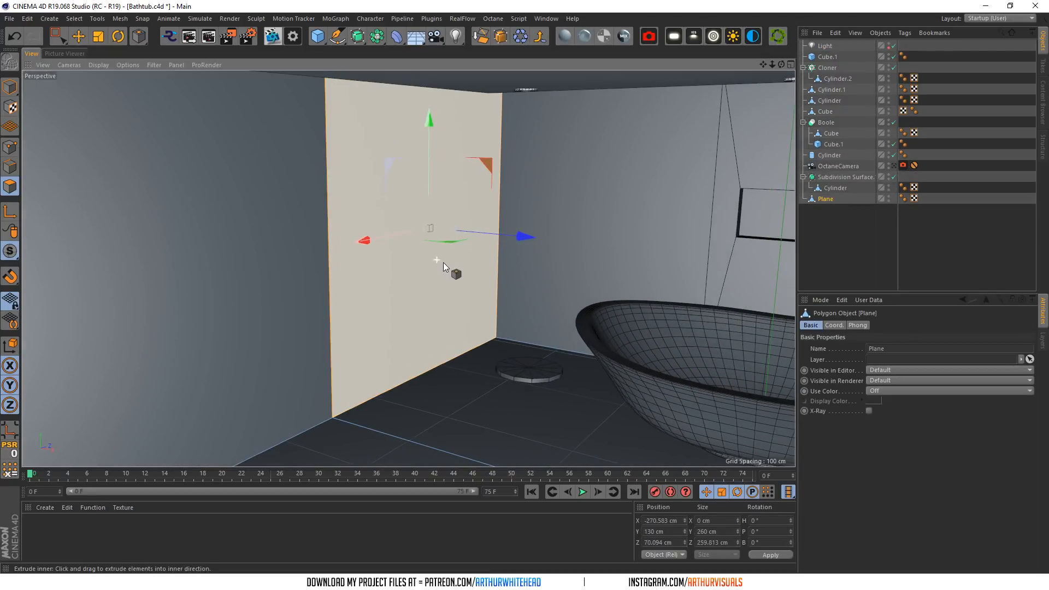
pyautogui.moveTo(477, 264); pyautogui.dragTo(507, 264)
pyautogui.rightClick(478, 264)
pyautogui.click(499, 321)
pyautogui.rightClick(480, 322)
pyautogui.click(502, 332)
pyautogui.moveTo(469, 311); pyautogui.dragTo(491, 339)
# - Inset the window recess's back polygon slightly and extrude it outward about 7.1 cm for the frame
pyautogui.rightClick(470, 314)
pyautogui.click(489, 348)
pyautogui.rightClick(470, 309)
pyautogui.click(498, 339)
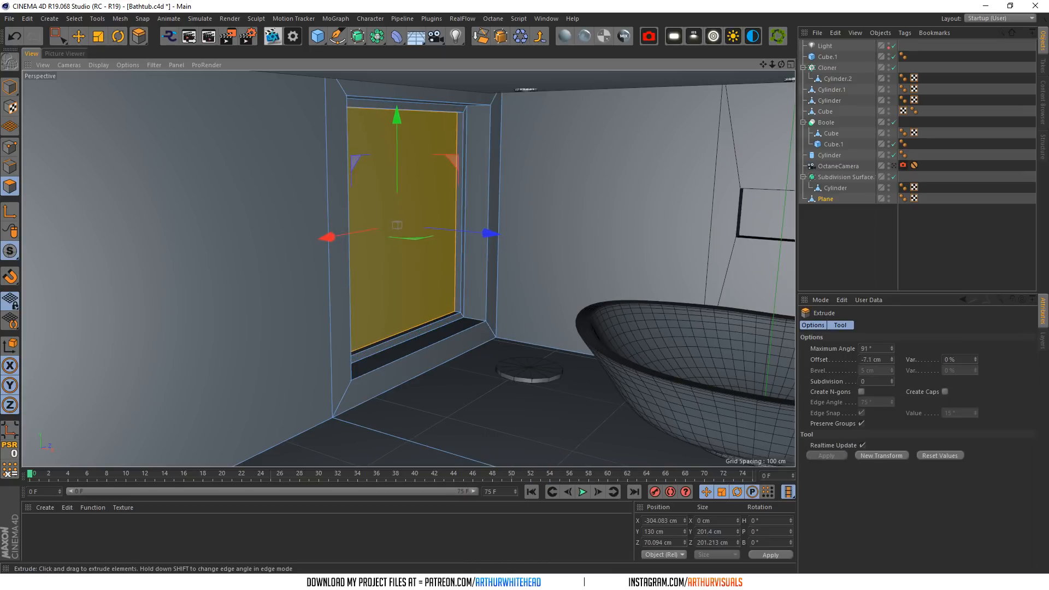
pyautogui.moveTo(432, 306); pyautogui.dragTo(435, 306)
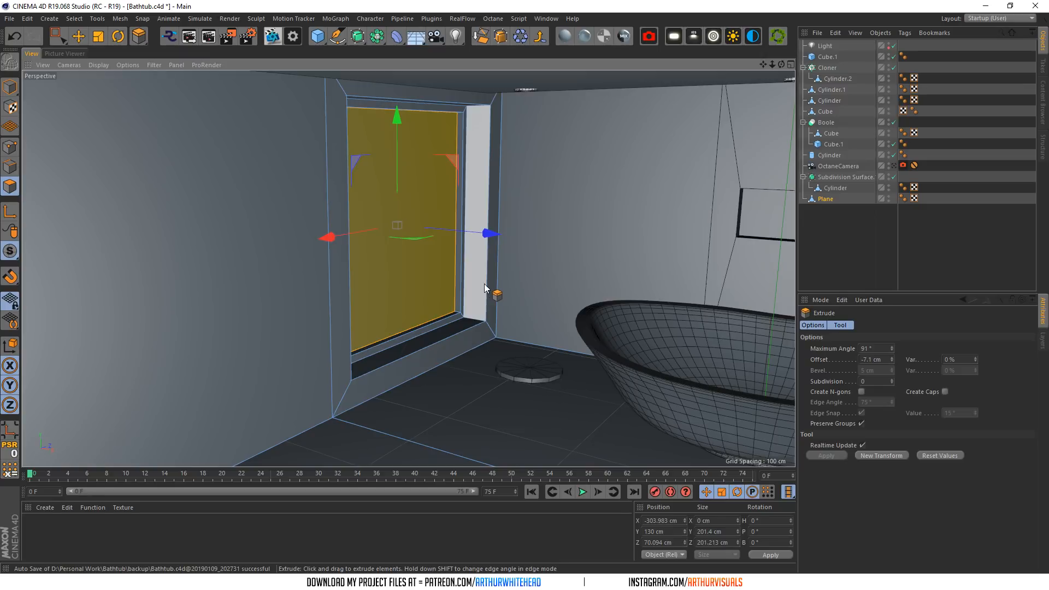
# - Inset the square polygon of the wall opposite the window by about 1.6 cm
pyautogui.scroll(-10, 528, 298)
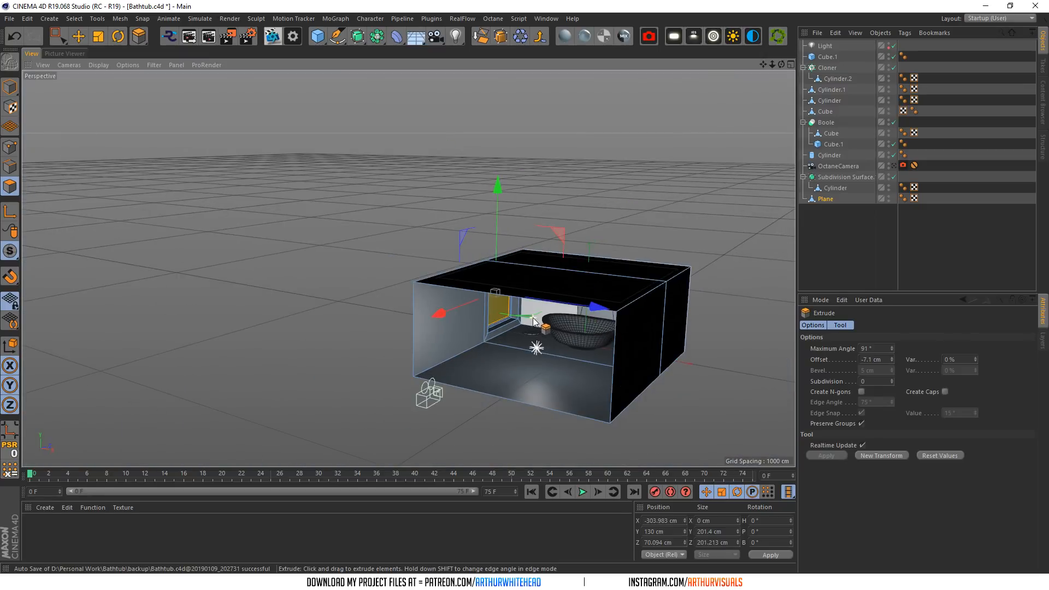
pyautogui.moveTo(781, 65); pyautogui.dragTo(929, 73)
pyautogui.scroll(8, 620, 270)
pyautogui.scroll(6, 292, 272)
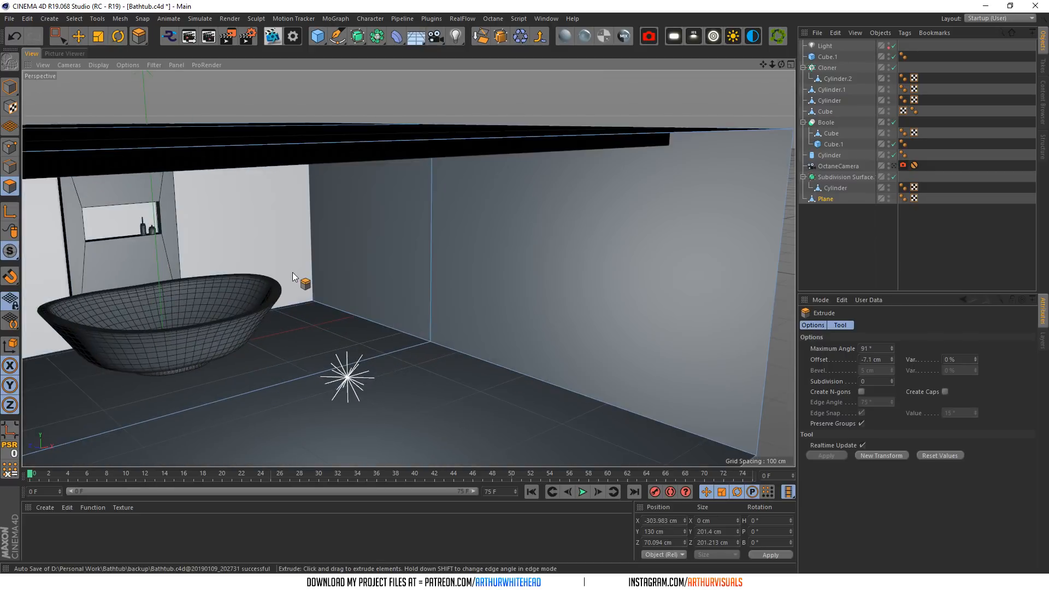
pyautogui.scroll(3, 292, 272)
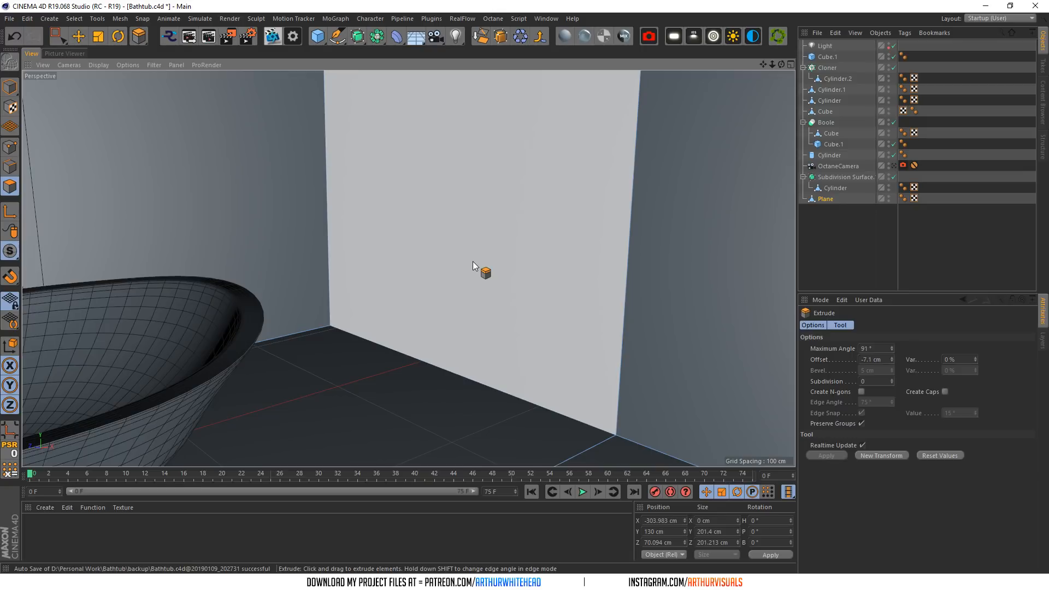
pyautogui.moveTo(473, 261); pyautogui.dragTo(536, 232)
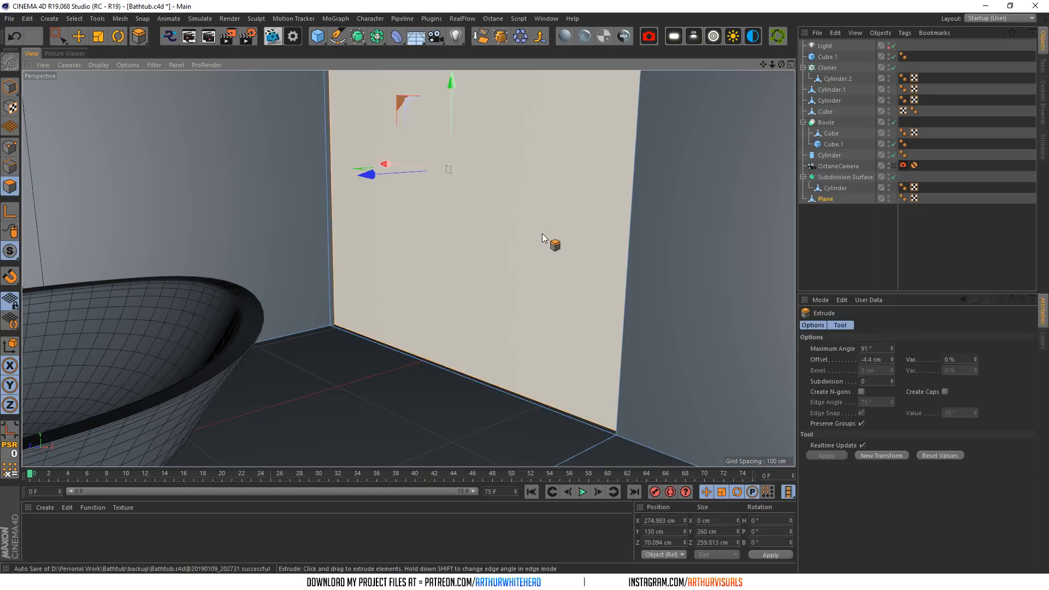
pyautogui.rightClick(542, 249)
pyautogui.click(578, 343)
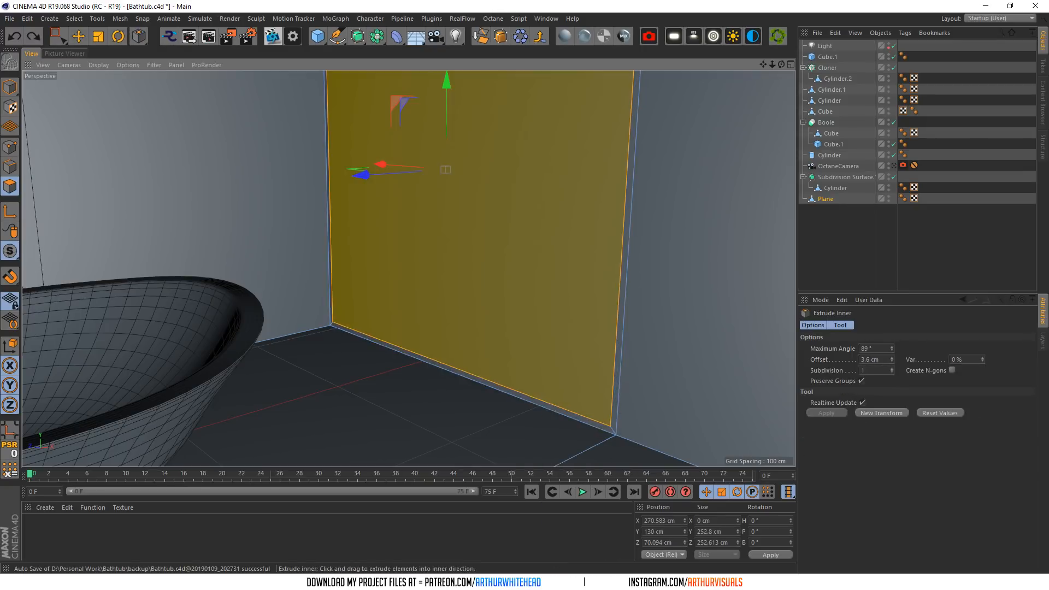
pyautogui.moveTo(530, 241); pyautogui.dragTo(515, 242)
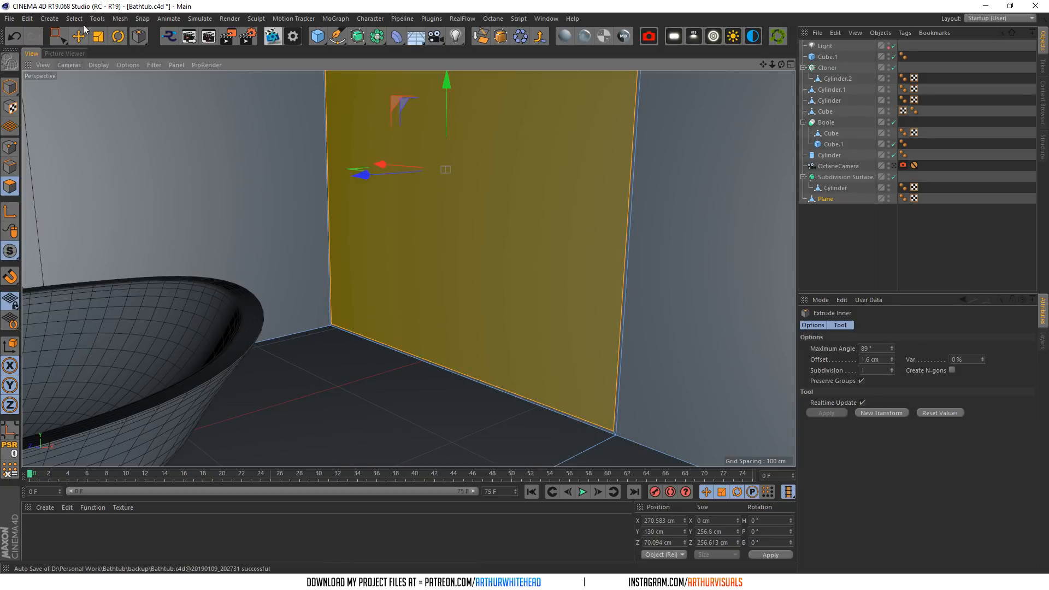
# - Move the inset polygon's far vertical edge inward along Z, narrowing it to a doorway about 130 cm wide
pyautogui.click(10, 167)
pyautogui.click(78, 36)
pyautogui.click(329, 170)
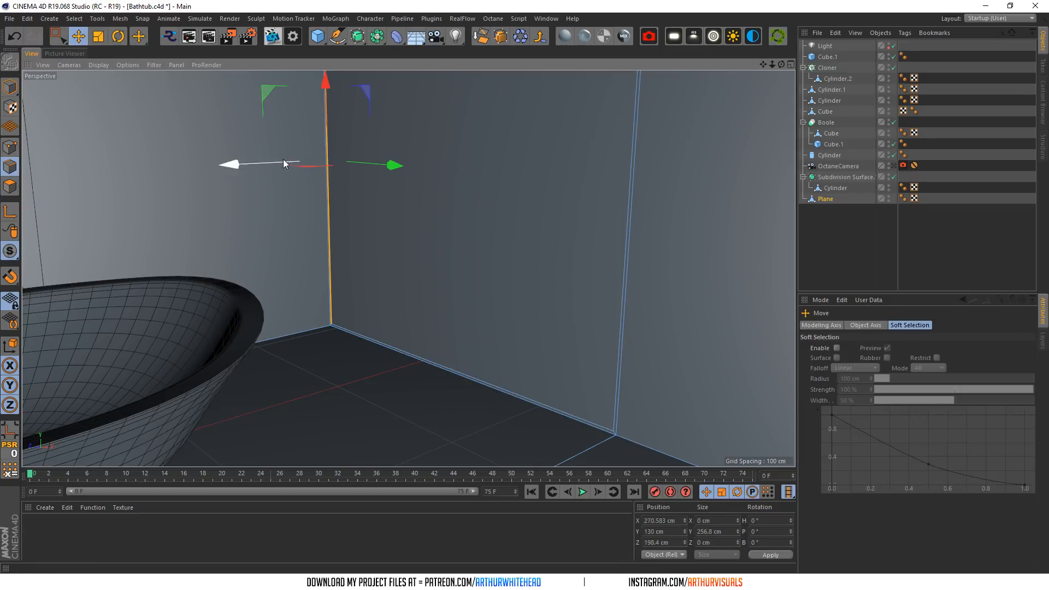
pyautogui.moveTo(384, 168); pyautogui.dragTo(511, 174)
# - Try extruding the narrowed doorway polygon outward by about 2.9 cm
pyautogui.click(10, 186)
pyautogui.rightClick(545, 118)
pyautogui.click(577, 335)
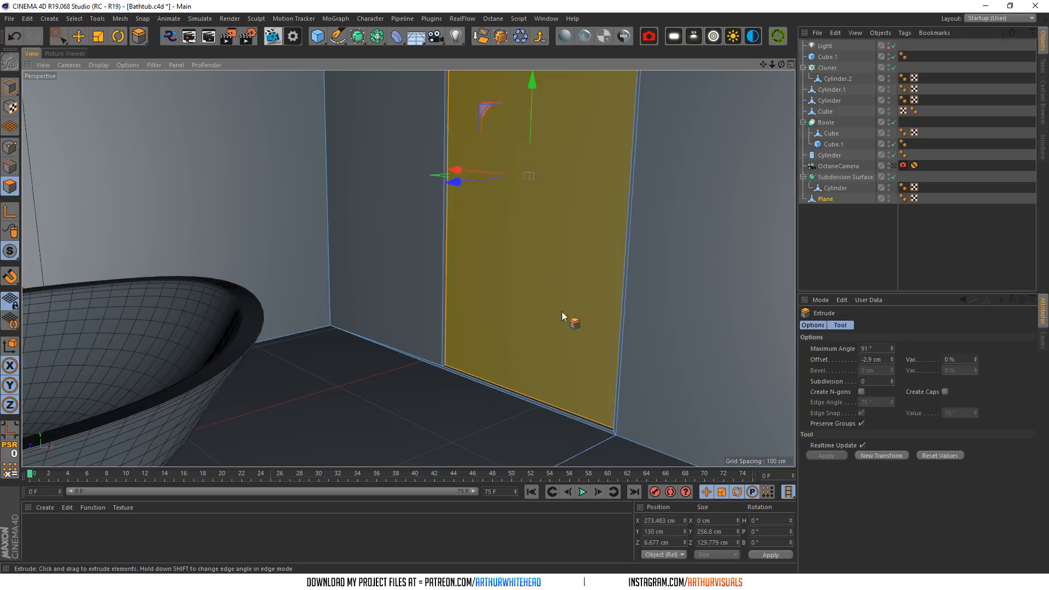
pyautogui.scroll(-3, 526, 227)
pyautogui.moveTo(763, 64); pyautogui.dragTo(568, 112)
pyautogui.hotkey('ctrl', 'z')
# - Lower the doorway polygon's top edge to a height of about 220 cm
pyautogui.scroll(4, 468, 113)
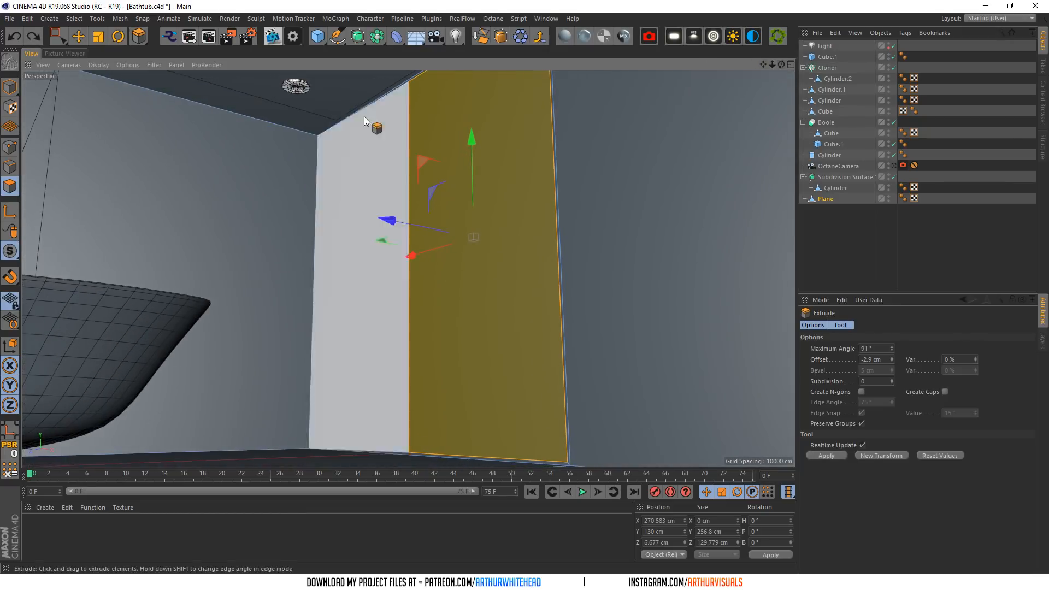
pyautogui.click(10, 167)
pyautogui.click(78, 36)
pyautogui.click(418, 80)
pyautogui.moveTo(477, 117); pyautogui.dragTo(460, 192)
# - Extrude the shortened doorway polygon outward by about 3 cm
pyautogui.click(10, 187)
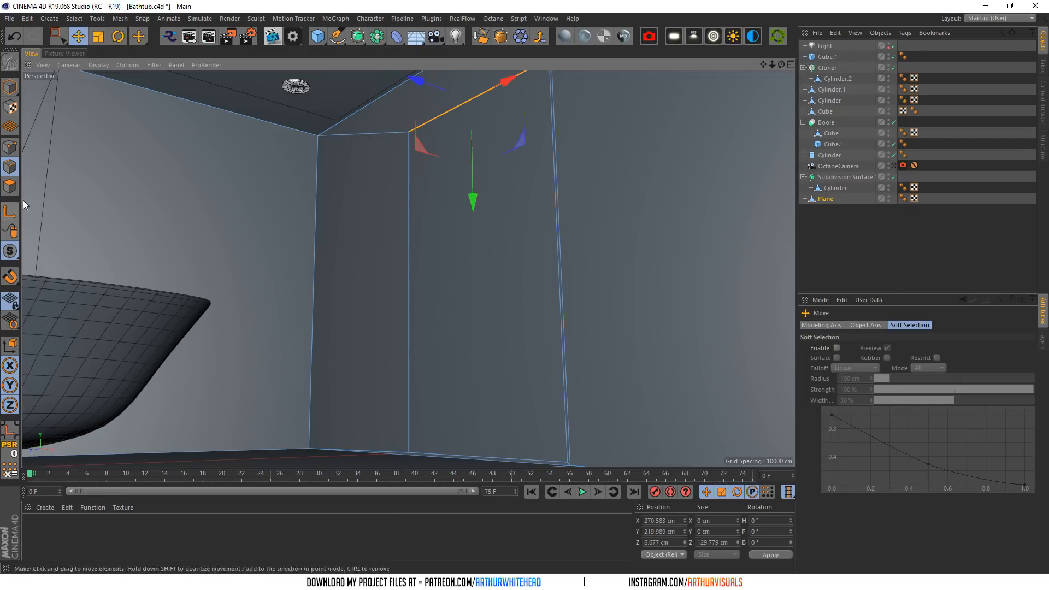
pyautogui.click(502, 274)
pyautogui.rightClick(503, 274)
pyautogui.click(527, 333)
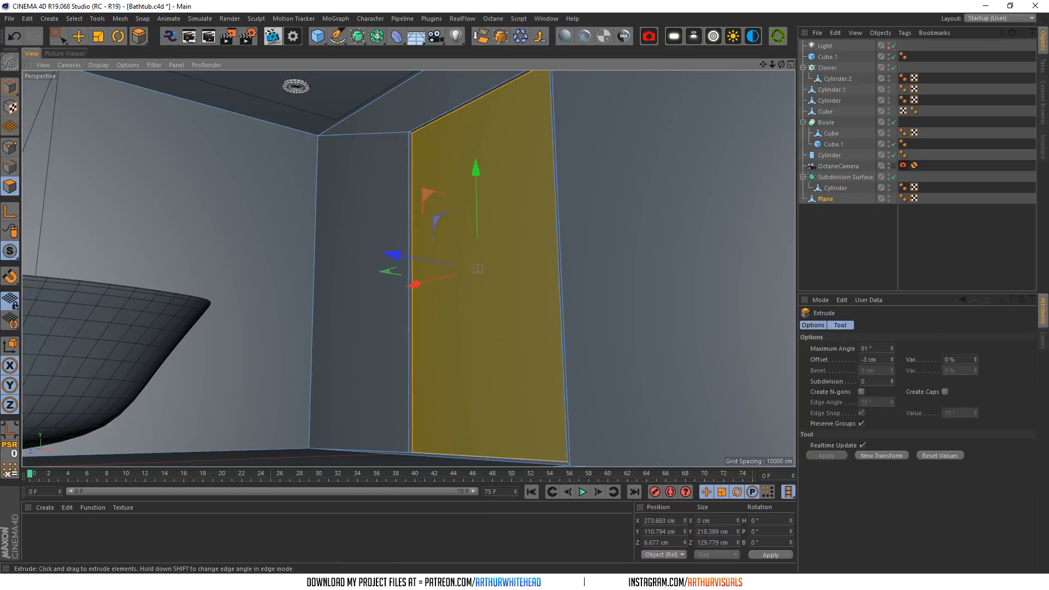
# - Add a cylinder primitive to the bathroom and set its radius to 1 cm
pyautogui.moveTo(782, 66)
pyautogui.mouseDown()
pyautogui.moveTo(762, 67)
pyautogui.moveTo(783, 62)
pyautogui.moveTo(769, 60)
pyautogui.mouseUp()
pyautogui.click(320, 38)
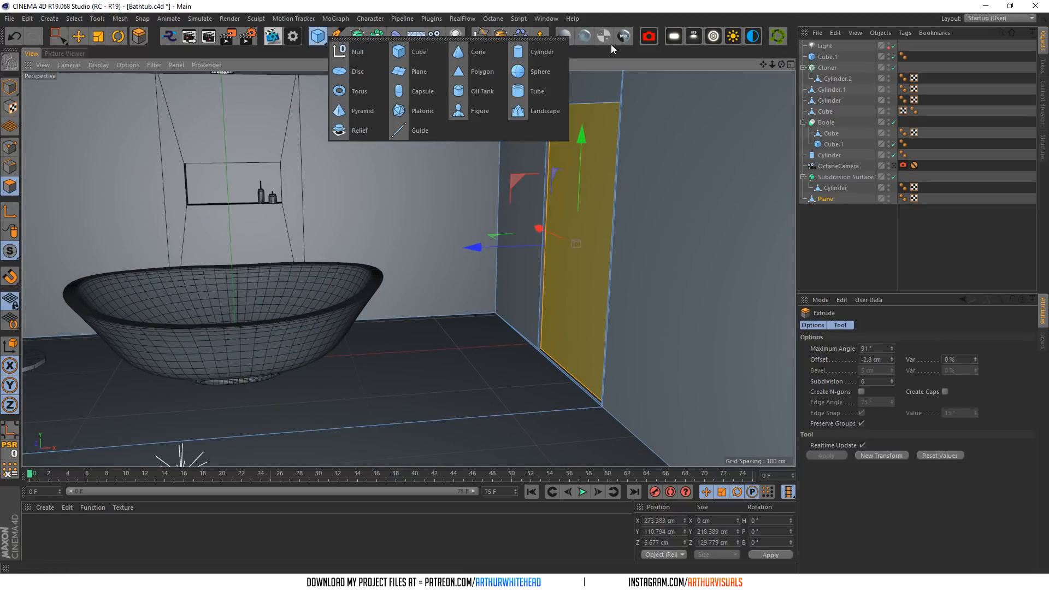
pyautogui.click(553, 51)
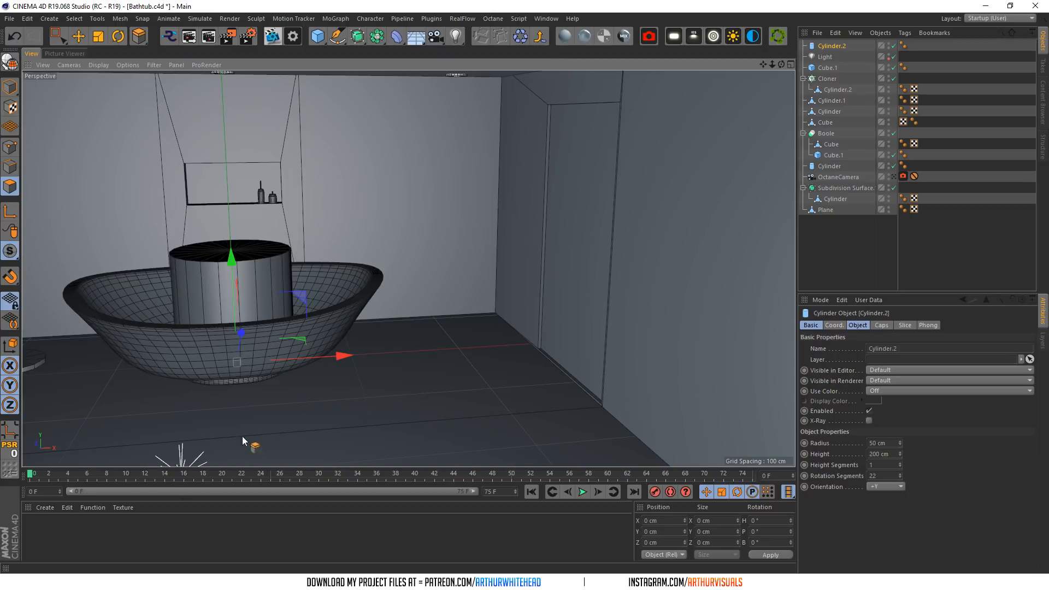
pyautogui.scroll(2, 257, 268)
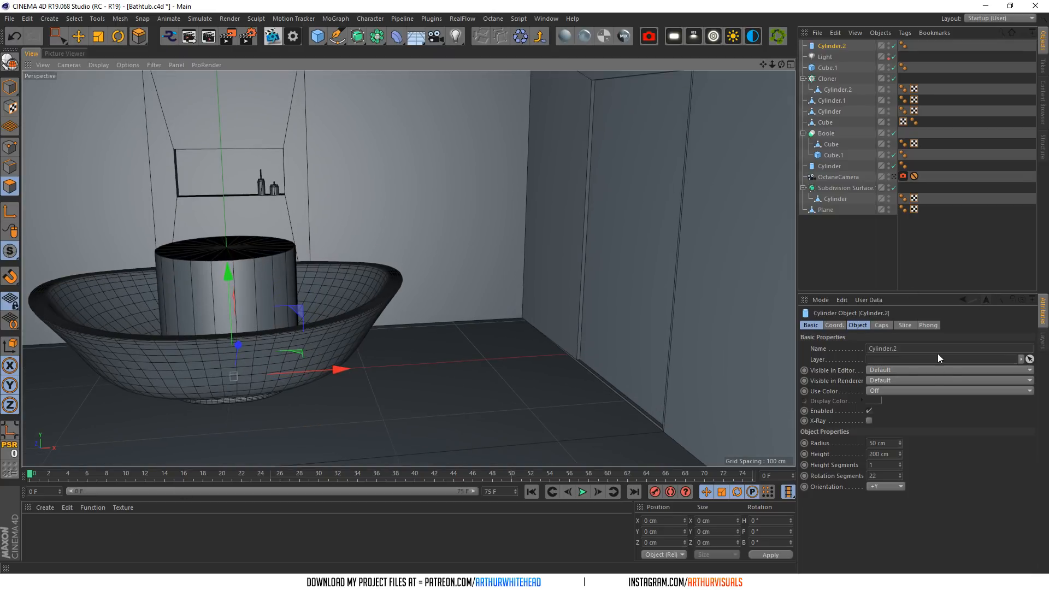
pyautogui.click(856, 324)
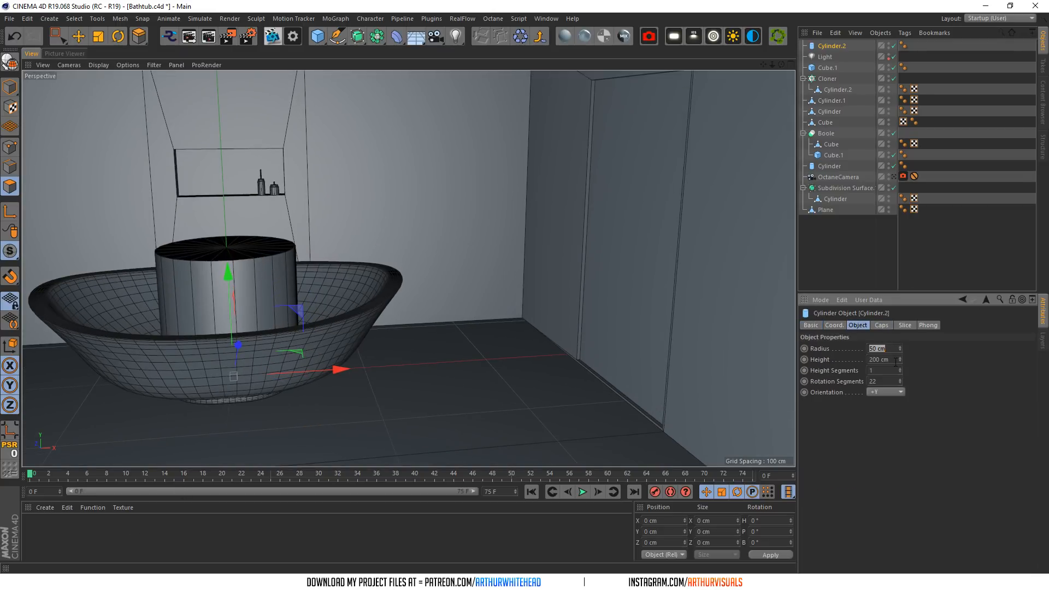
pyautogui.write('1')
pyautogui.press('Tab')
# - Move the thin cylinder along X to about 131 cm and set its rotation segments to 12
pyautogui.scroll(2, 156, 153)
pyautogui.click(10, 87)
pyautogui.click(94, 40)
pyautogui.click(75, 40)
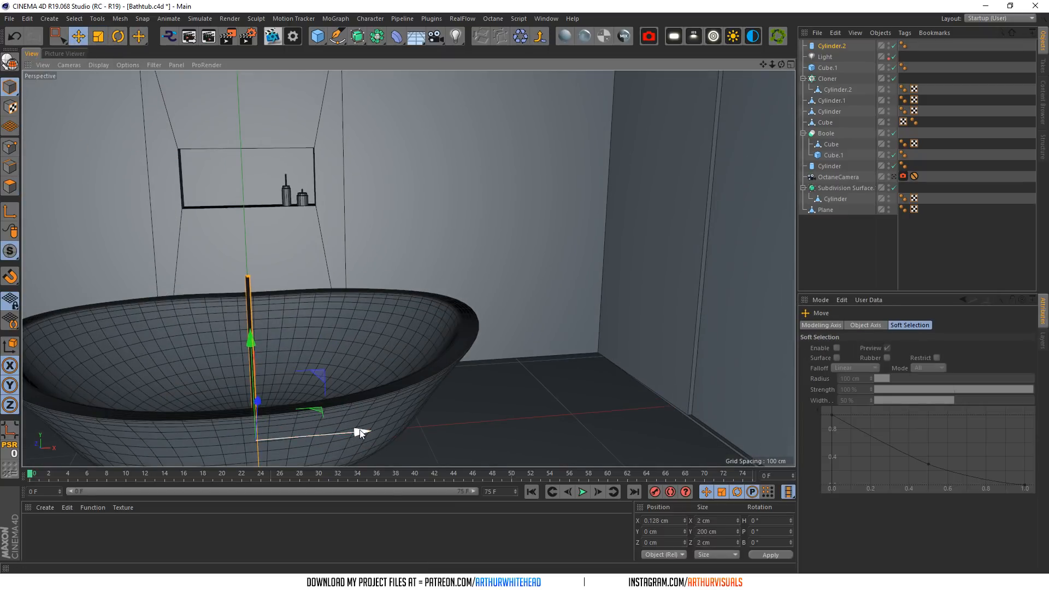
pyautogui.moveTo(362, 431); pyautogui.dragTo(569, 425)
pyautogui.click(830, 46)
pyautogui.doubleClick(877, 380)
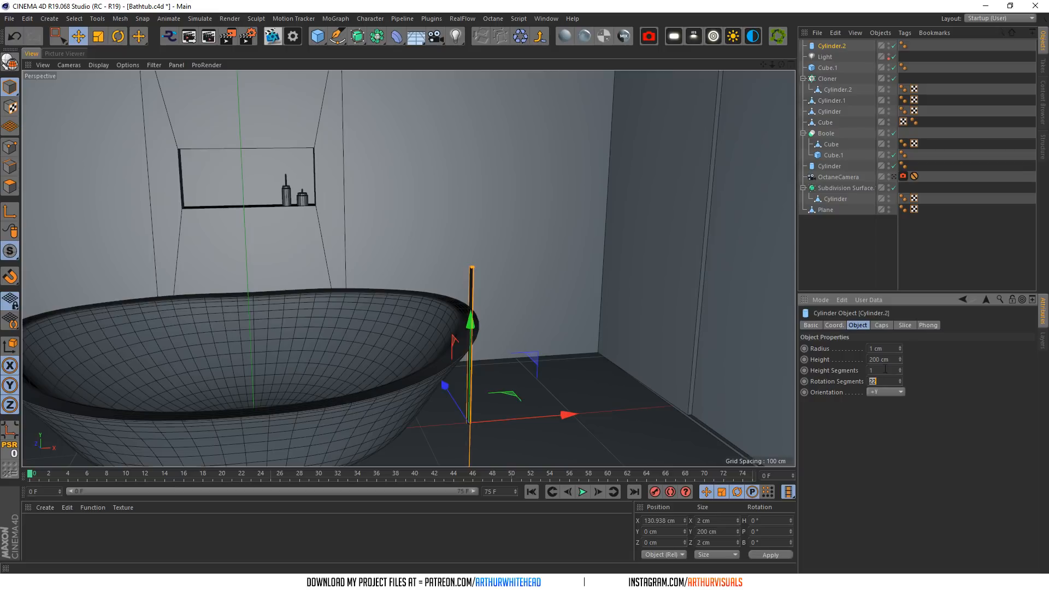
# - Move the thin cylinder toward the back wall beside the tub, to about X 192 cm and Z 111 cm
pyautogui.moveTo(554, 412); pyautogui.dragTo(512, 294)
pyautogui.scroll(3, 513, 279)
pyautogui.moveTo(780, 64); pyautogui.dragTo(736, 87)
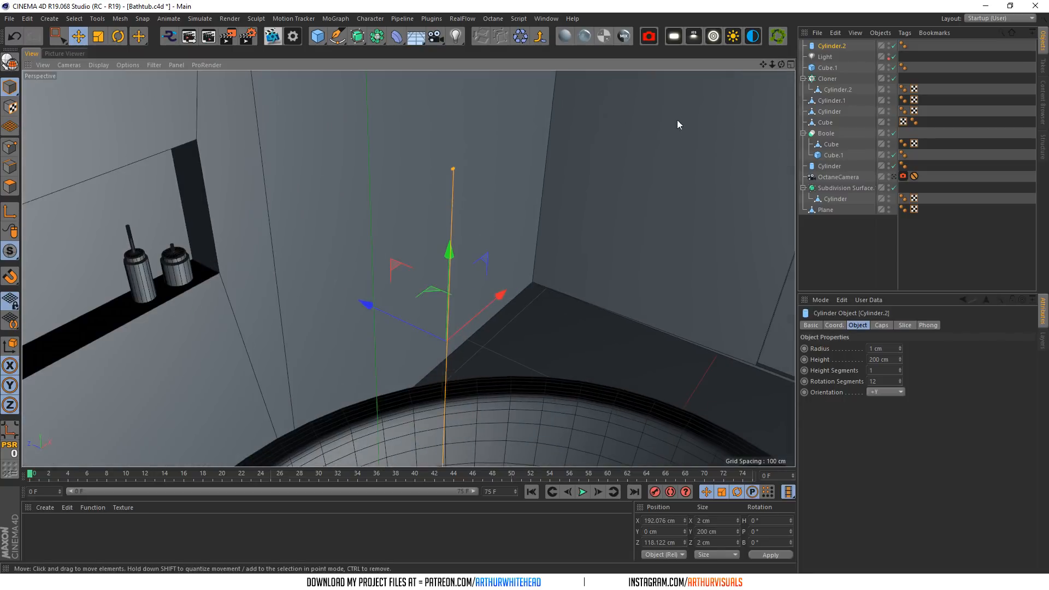
pyautogui.moveTo(389, 310); pyautogui.dragTo(399, 312)
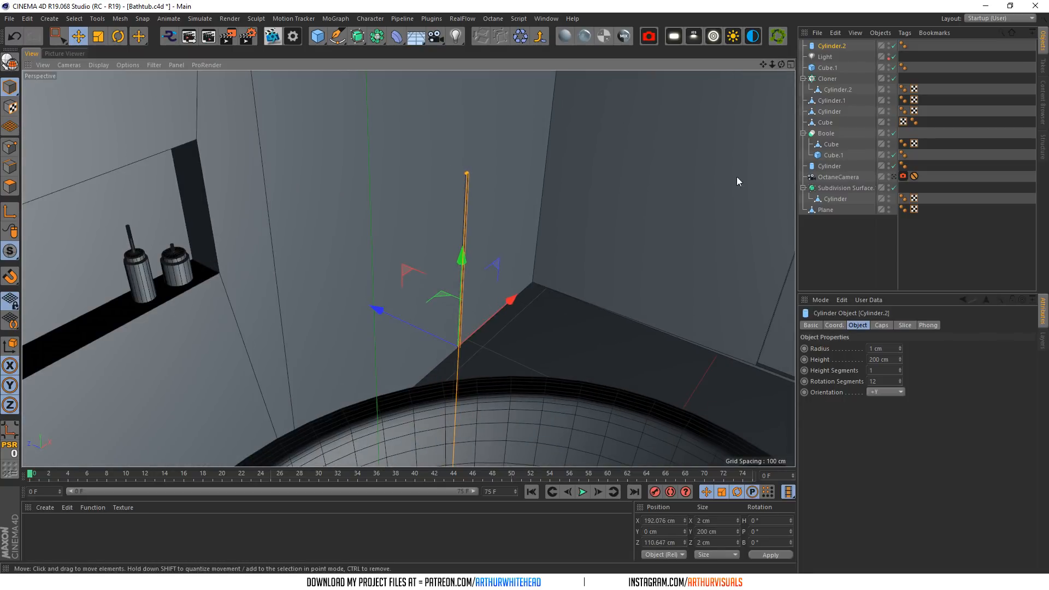
pyautogui.moveTo(779, 61); pyautogui.dragTo(857, 194)
# - Set the thin cylinder's position to X 190 cm and Z 110 cm
pyautogui.click(841, 325)
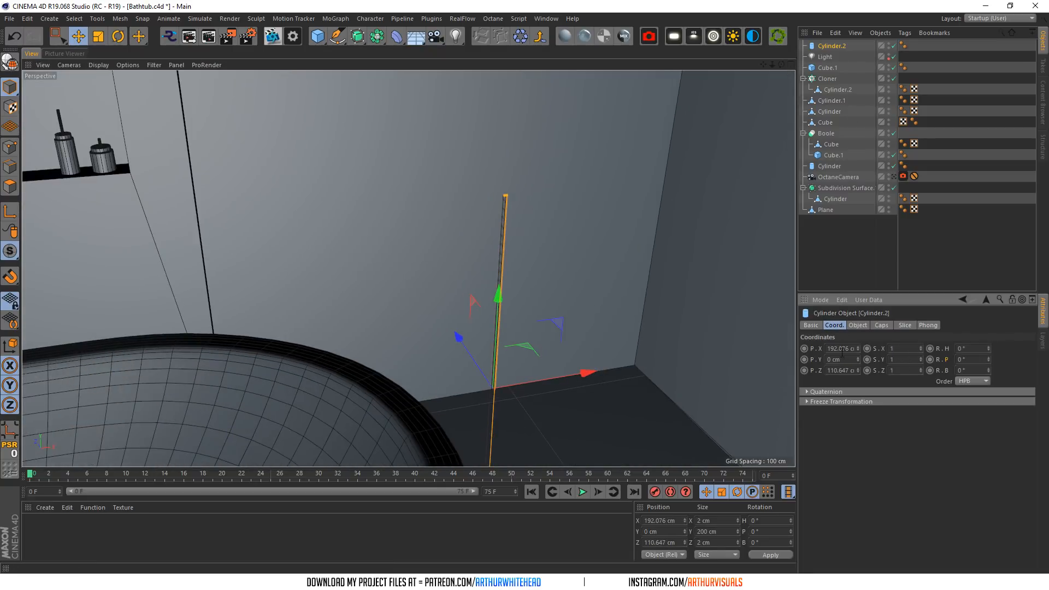
pyautogui.press('Return')
pyautogui.scroll(4, 467, 275)
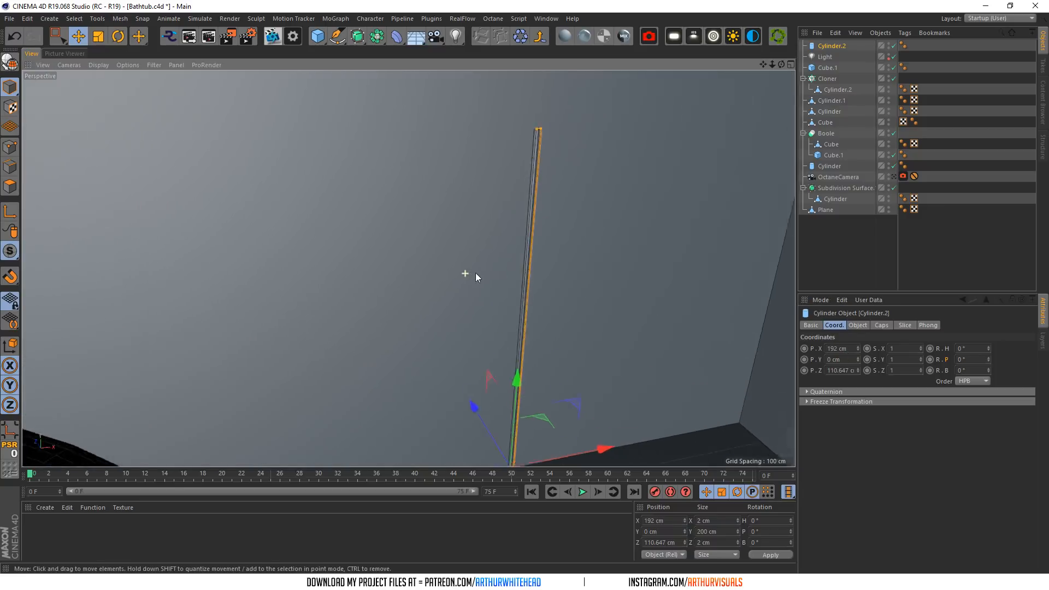
pyautogui.moveTo(781, 65); pyautogui.dragTo(754, 157)
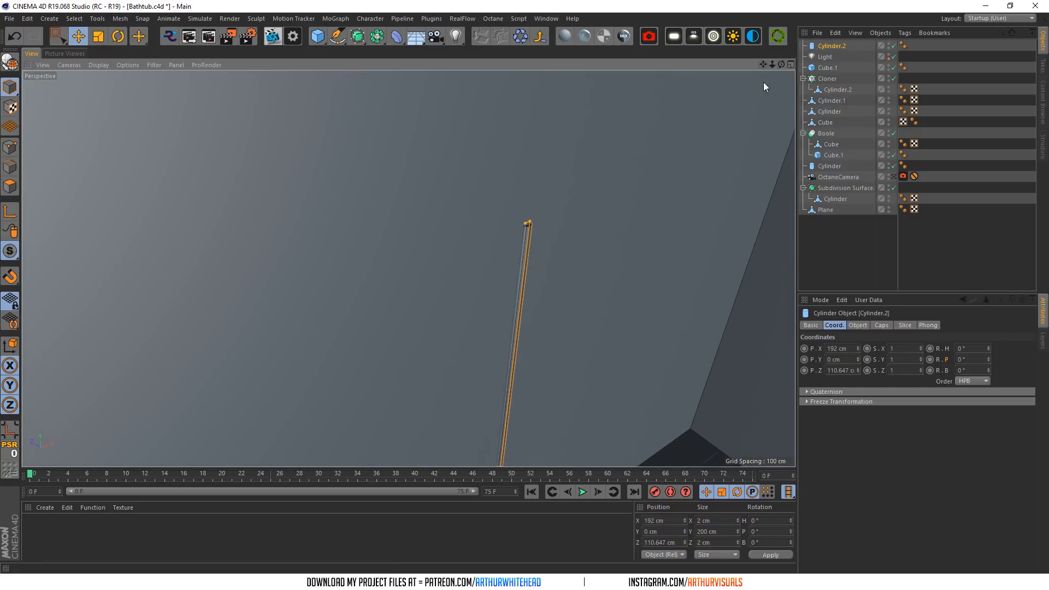
pyautogui.moveTo(857, 349); pyautogui.dragTo(860, 355)
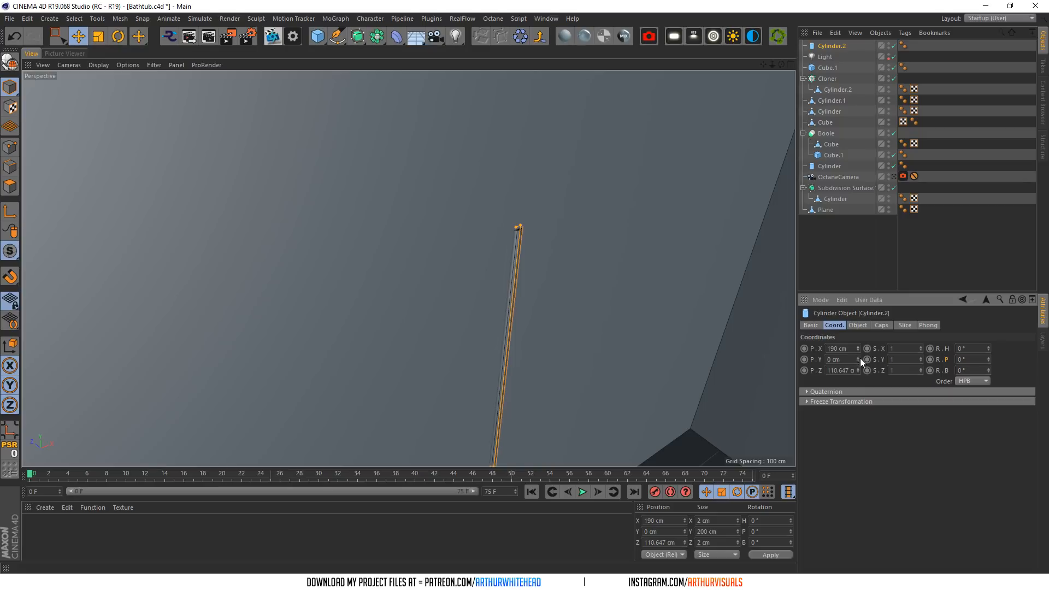
pyautogui.click(857, 373)
pyautogui.click(859, 368)
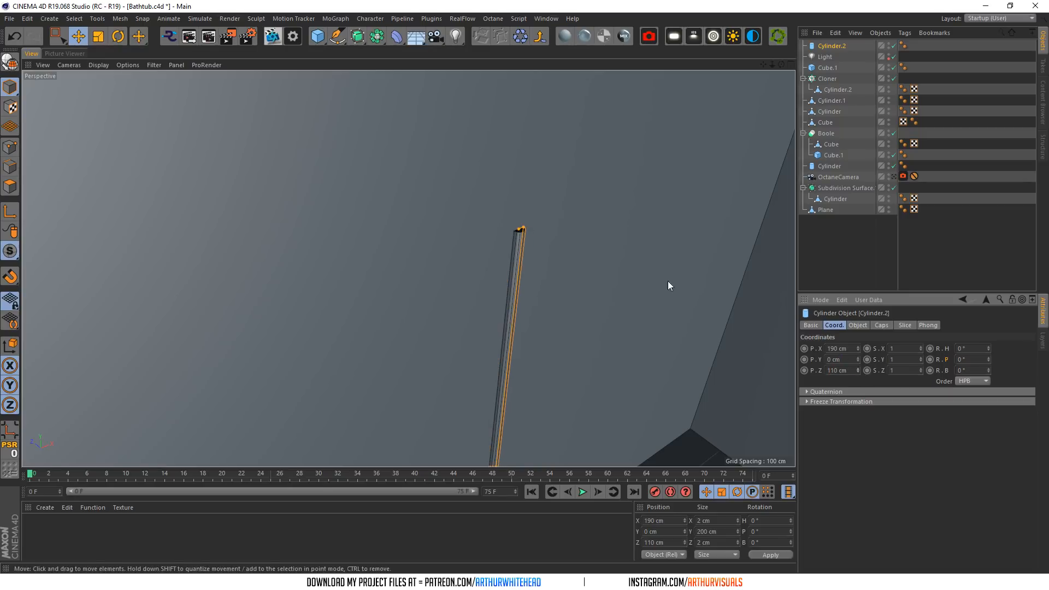
# - Pull the thin cylinder out of the back wall by setting its Z position to 109 cm
pyautogui.scroll(-5, 590, 220)
pyautogui.moveTo(763, 64); pyautogui.dragTo(672, 13)
pyautogui.scroll(3, 443, 152)
pyautogui.scroll(4, 450, 157)
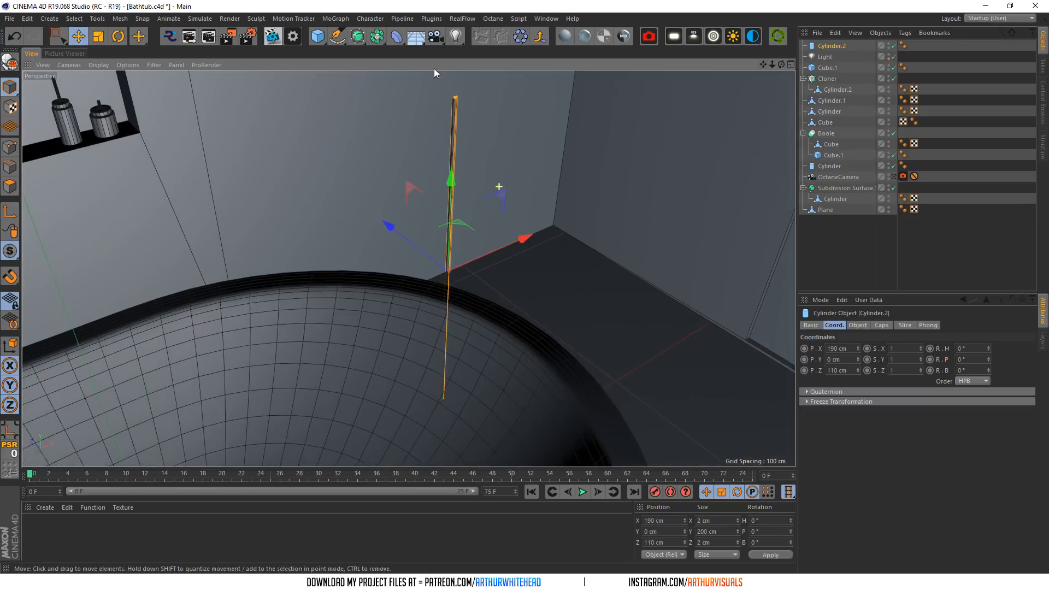
pyautogui.click(857, 368)
pyautogui.click(857, 372)
pyautogui.click(858, 373)
# - Raise the thin cylinder along the back wall to about 137 cm in Y and shorten its height to 113 cm
pyautogui.keyDown('alt'); pyautogui.moveTo(424, 82); pyautogui.dragTo(753, 8, button='right'); pyautogui.keyUp('alt')
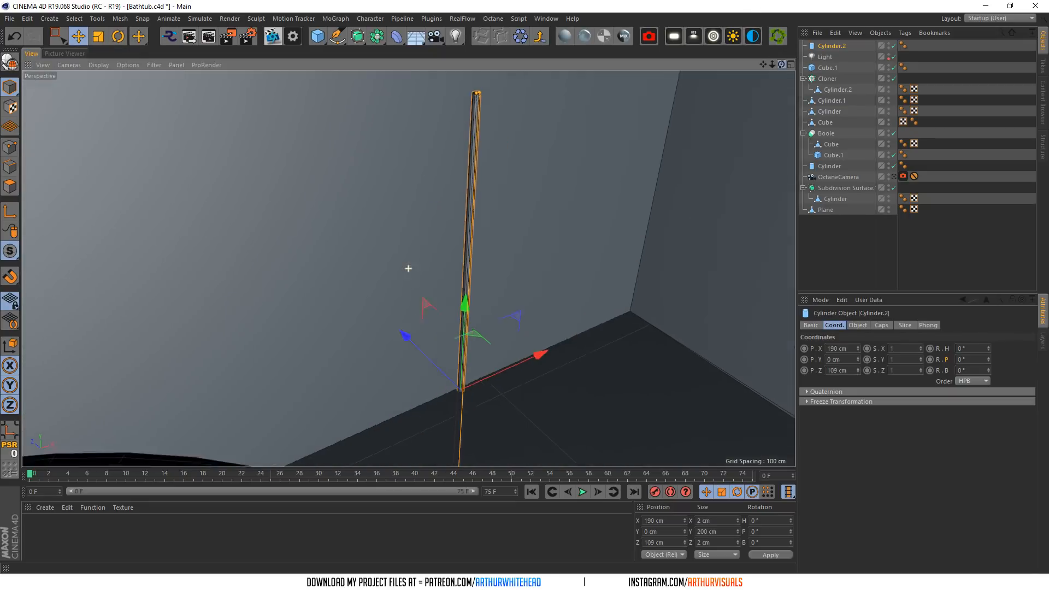
pyautogui.keyDown('alt'); pyautogui.moveTo(469, 267); pyautogui.dragTo(408, 268); pyautogui.keyUp('alt')
pyautogui.keyDown('alt'); pyautogui.moveTo(409, 267); pyautogui.dragTo(312, 267, button='right'); pyautogui.keyUp('alt')
pyautogui.keyDown('alt'); pyautogui.moveTo(423, 170); pyautogui.dragTo(438, 170); pyautogui.keyUp('alt')
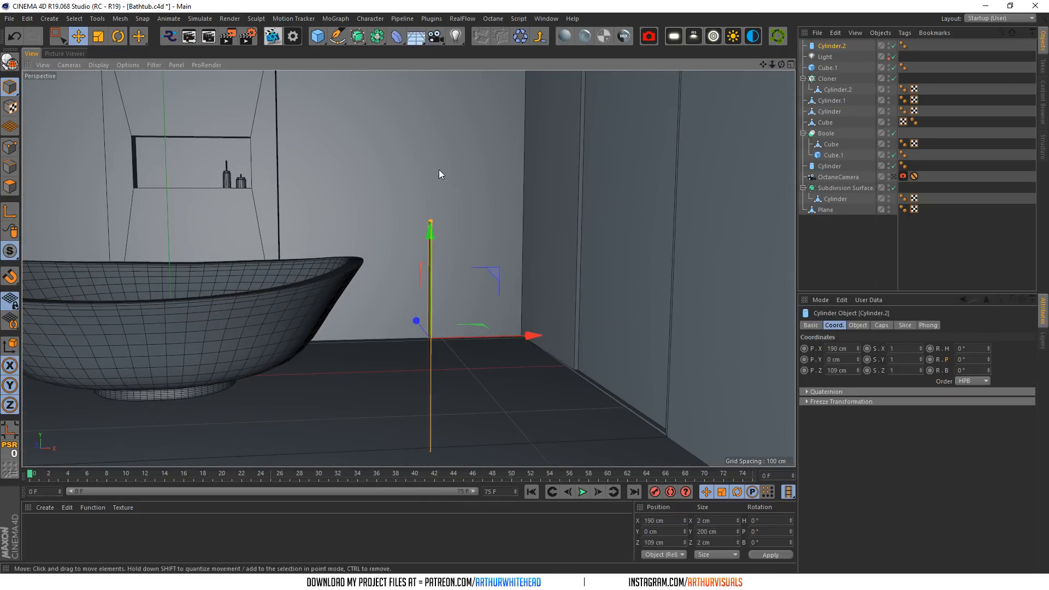
pyautogui.moveTo(430, 246); pyautogui.dragTo(420, 89)
pyautogui.keyDown('alt'); pyautogui.moveTo(376, 242); pyautogui.dragTo(434, 283, button='middle'); pyautogui.keyUp('alt')
pyautogui.click(857, 325)
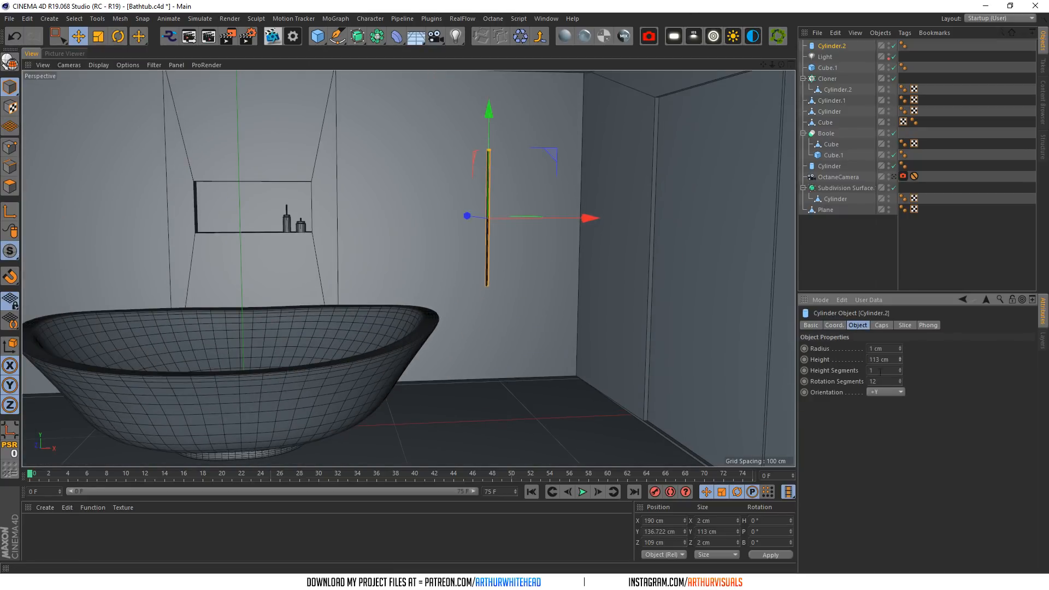
# - Thicken the upright wall cylinder to a radius of 3 cm
pyautogui.press('Return')
pyautogui.scroll(5, 493, 166)
pyautogui.scroll(-6, 508, 201)
pyautogui.scroll(3, 507, 201)
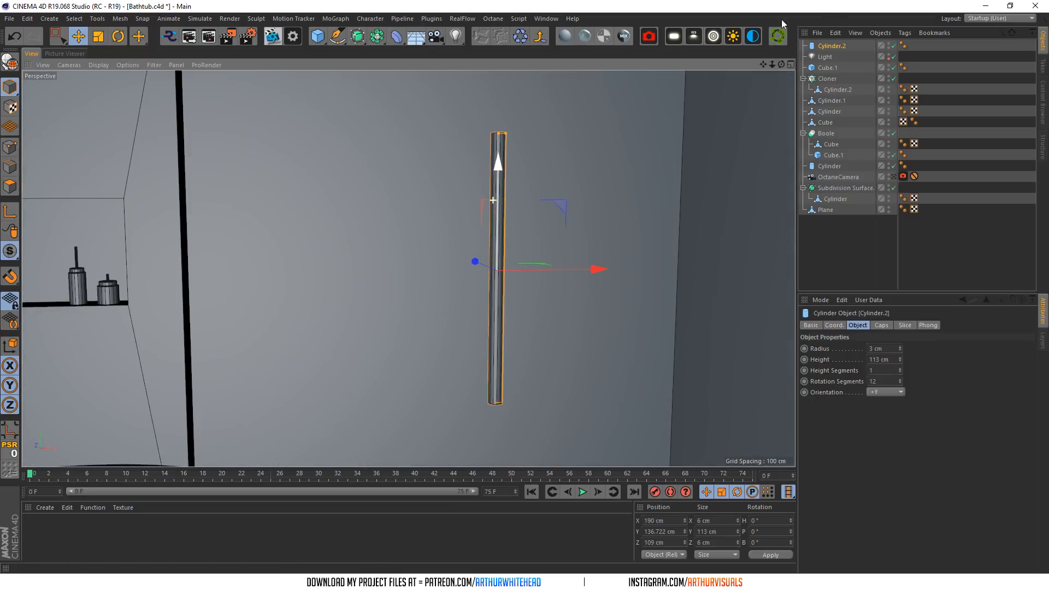
# - Set the wall cylinder's Z position to 107 cm so its full round profile clears the back wall
pyautogui.scroll(4, 506, 160)
pyautogui.moveTo(780, 65)
pyautogui.mouseDown()
pyautogui.moveTo(748, 82)
pyautogui.moveTo(781, 67)
pyautogui.mouseUp()
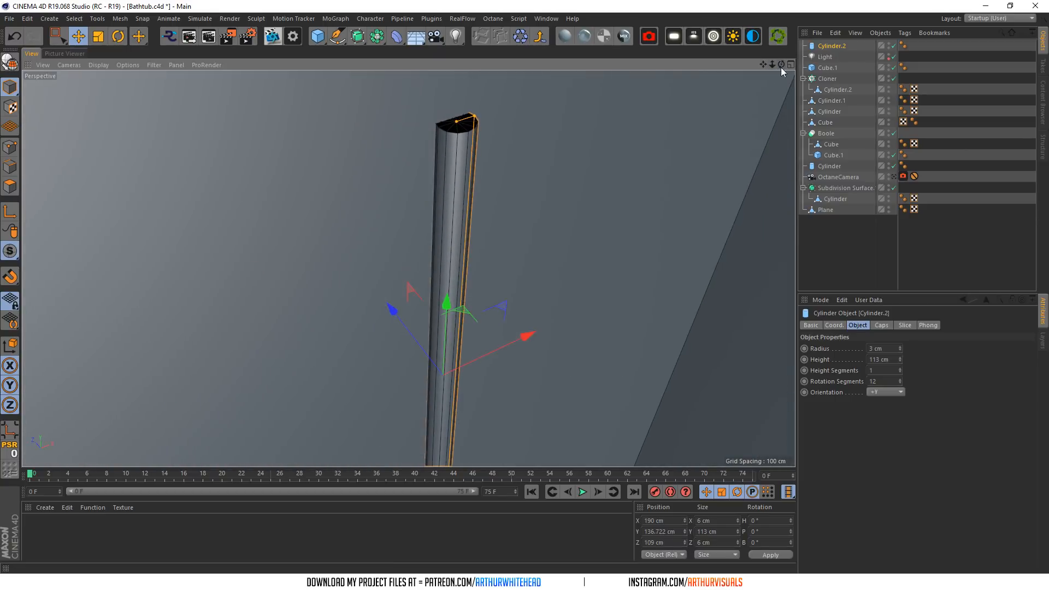
pyautogui.click(834, 325)
pyautogui.click(858, 371)
pyautogui.click(857, 372)
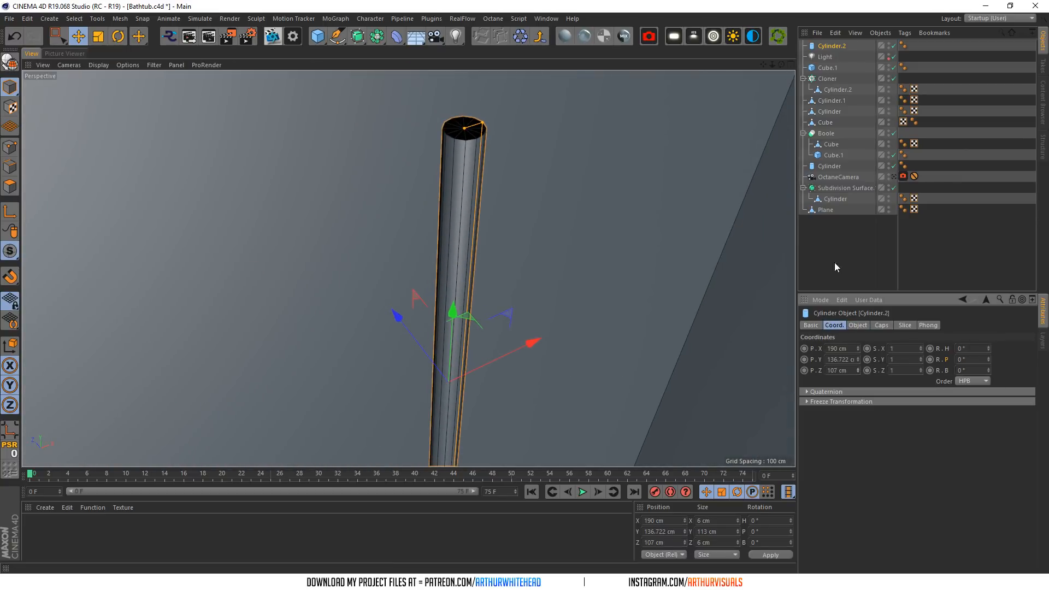
# - Store the room's front ceiling polygon as a polygon selection on the Plane and hide it
pyautogui.moveTo(781, 65); pyautogui.dragTo(750, 59)
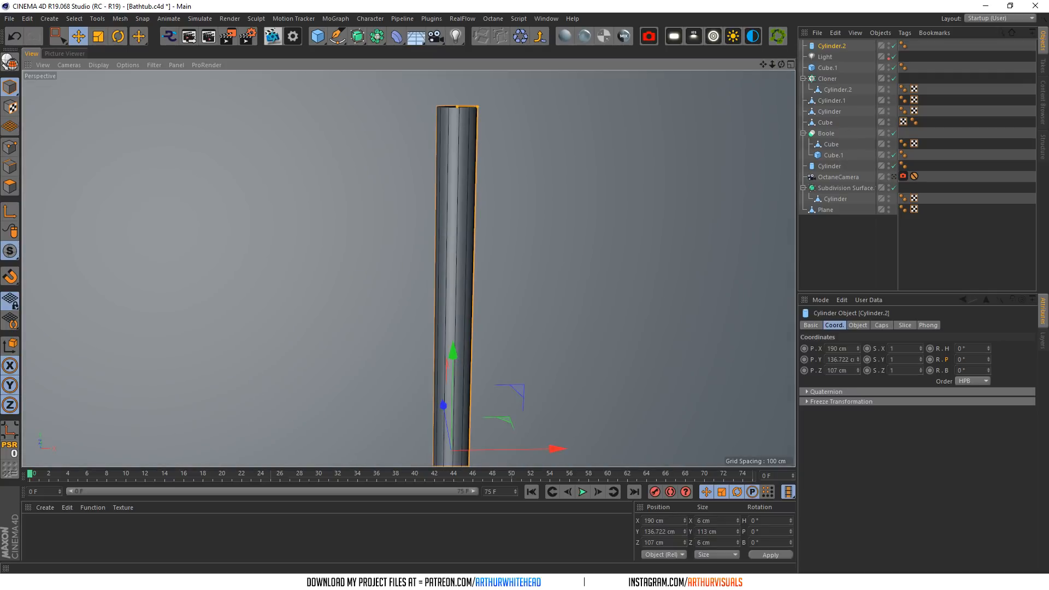
pyautogui.scroll(-5, 544, 364)
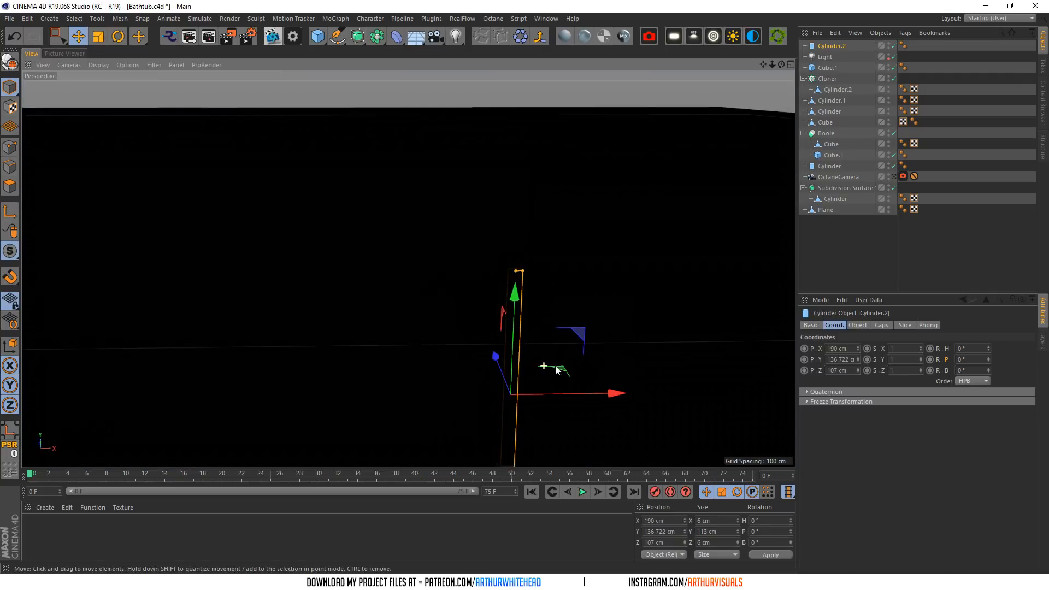
pyautogui.scroll(-10, 510, 253)
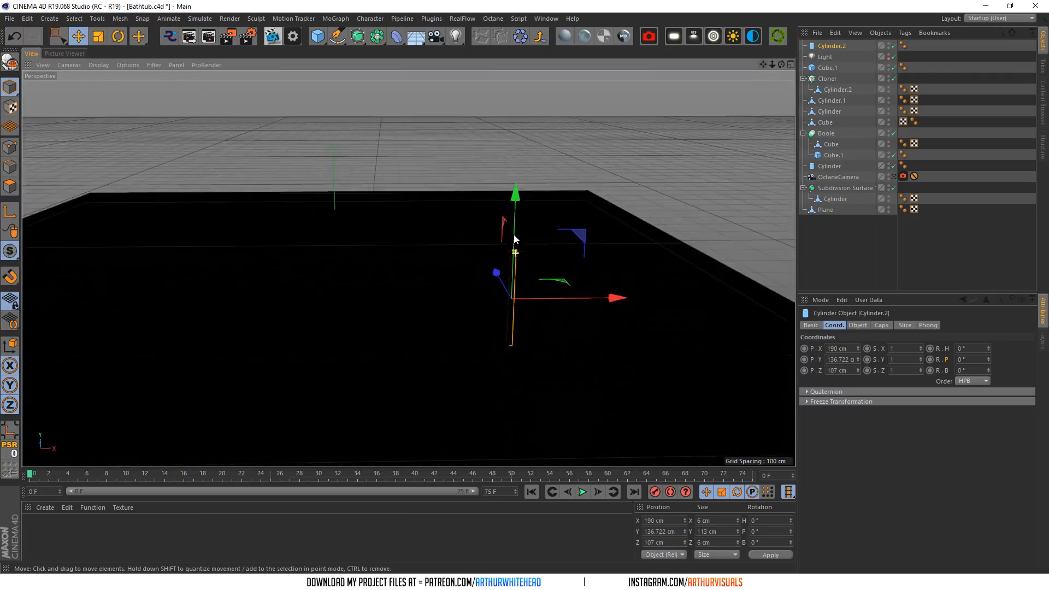
pyautogui.click(391, 246)
pyautogui.scroll(3, 391, 246)
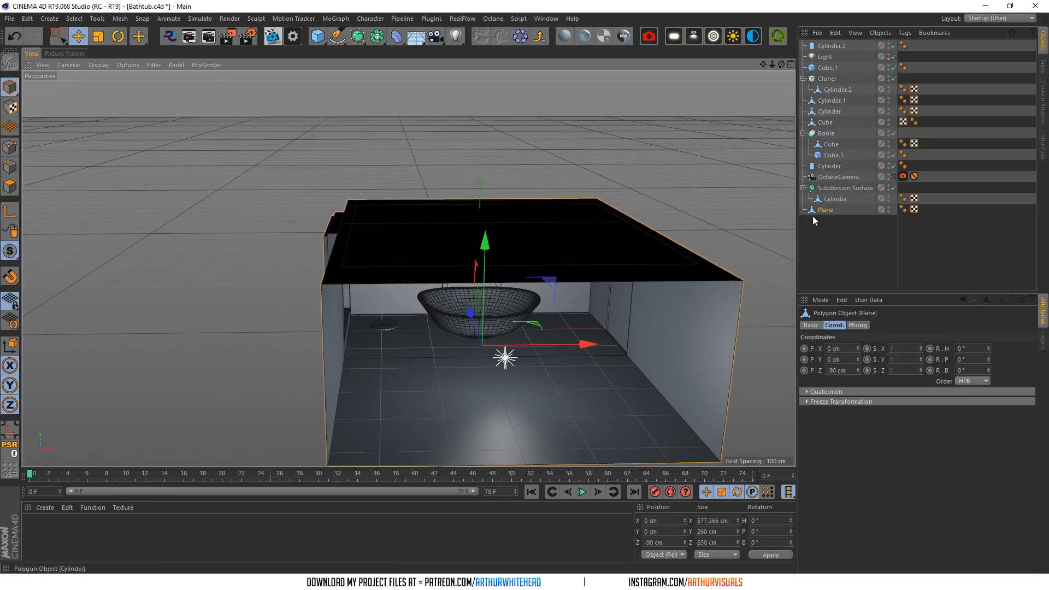
pyautogui.scroll(8, 585, 382)
pyautogui.scroll(3, 558, 126)
pyautogui.moveTo(780, 64)
pyautogui.mouseDown()
pyautogui.moveTo(780, 49)
pyautogui.moveTo(710, 64)
pyautogui.moveTo(759, 63)
pyautogui.mouseUp()
pyautogui.click(10, 186)
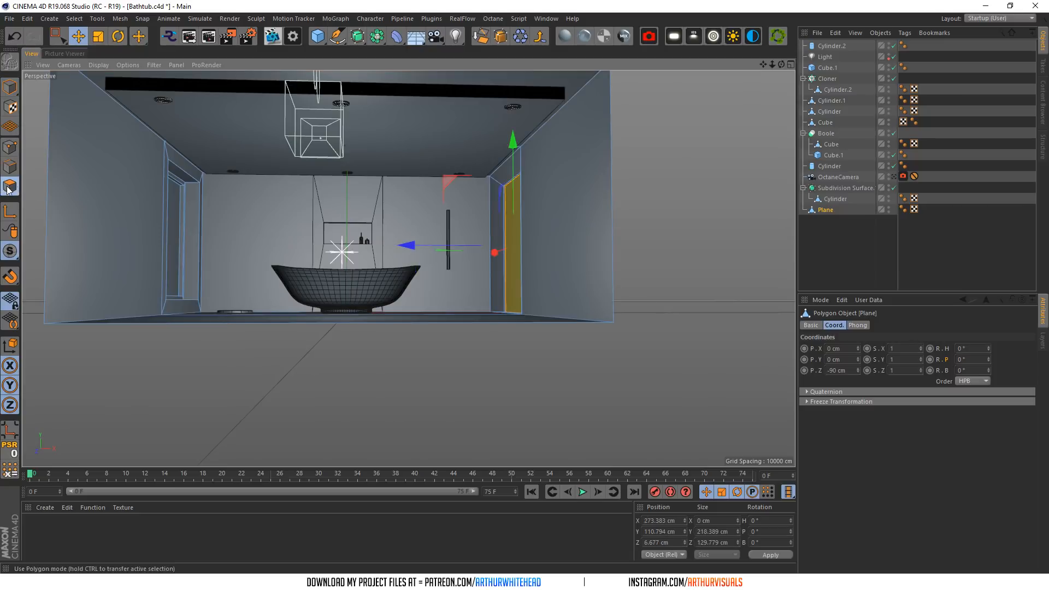
pyautogui.click(485, 83)
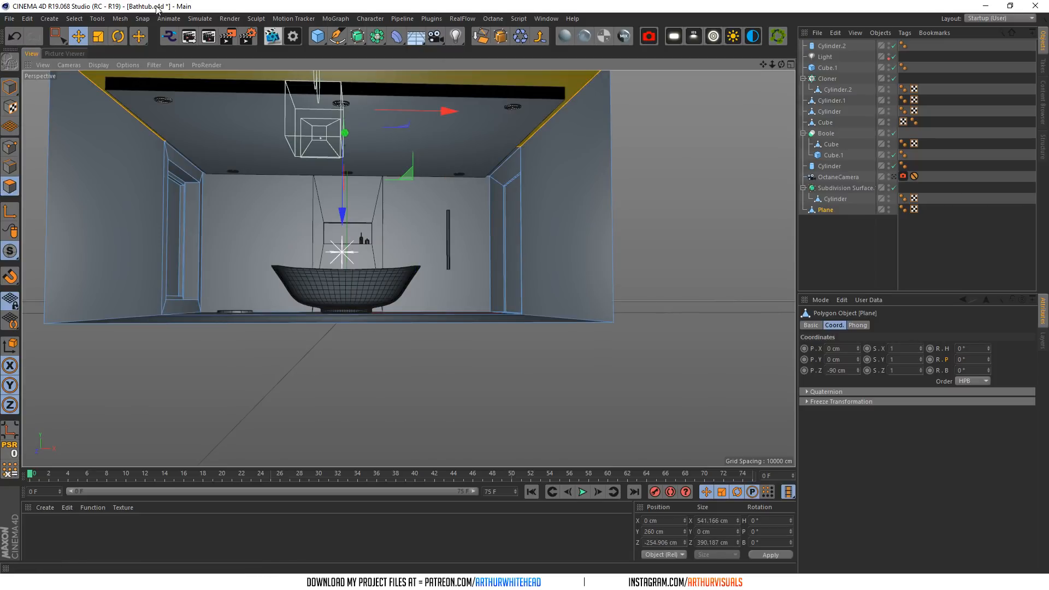
pyautogui.click(74, 18)
pyautogui.click(94, 294)
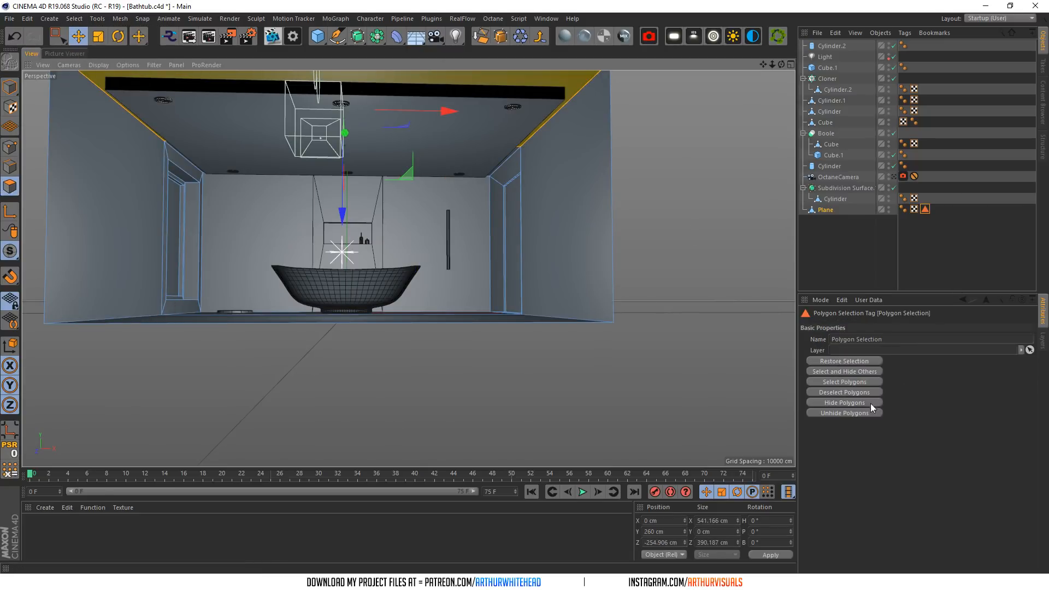
pyautogui.click(850, 401)
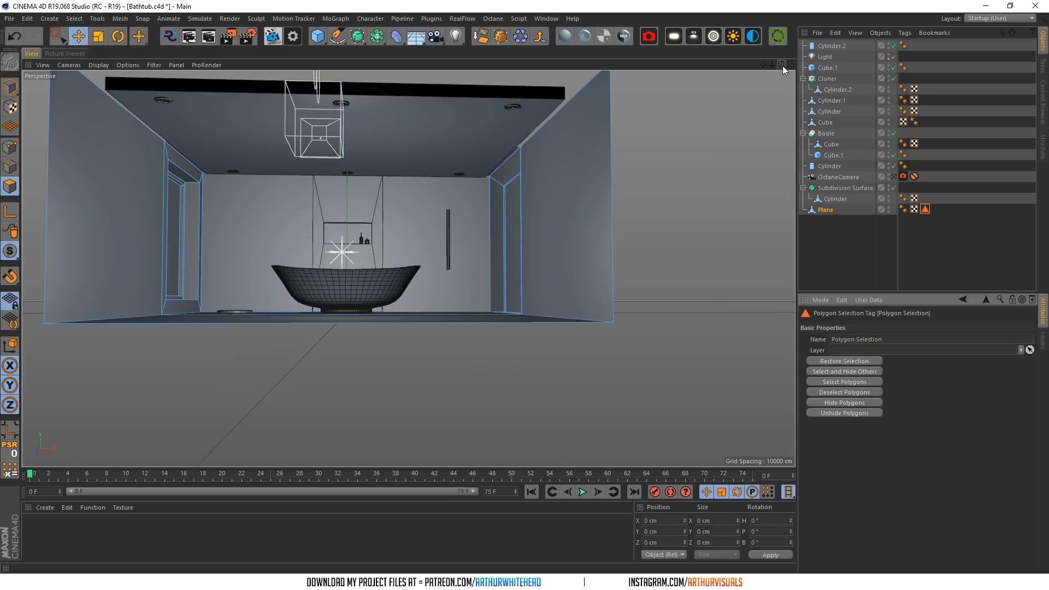
# - Hide the standalone Cube.1 object in both the editor and the renderer
pyautogui.moveTo(781, 65); pyautogui.dragTo(850, 72)
pyautogui.keyDown('alt'); pyautogui.doubleClick(888, 67); pyautogui.keyUp('alt')
pyautogui.scroll(3, 372, 185)
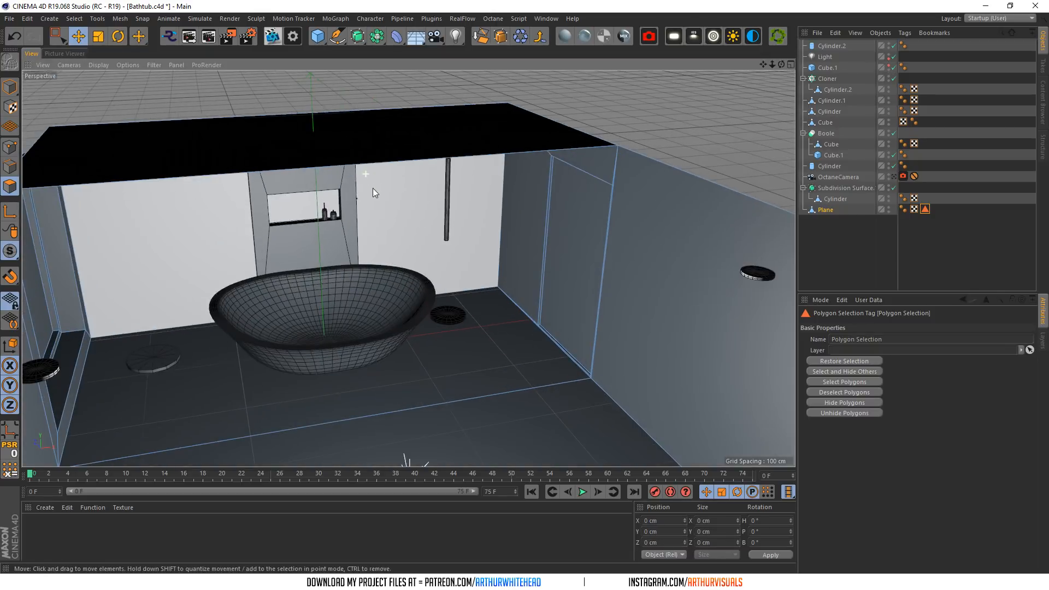
# - Select the room's rear ceiling polygon and unhide the stored front ceiling polygon
pyautogui.click(416, 132)
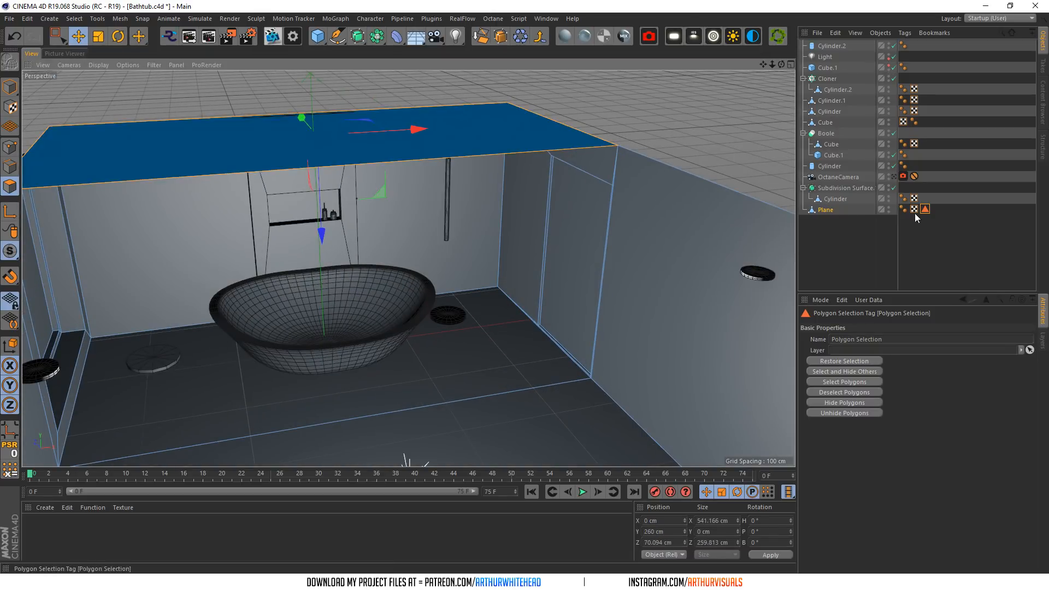
pyautogui.click(852, 413)
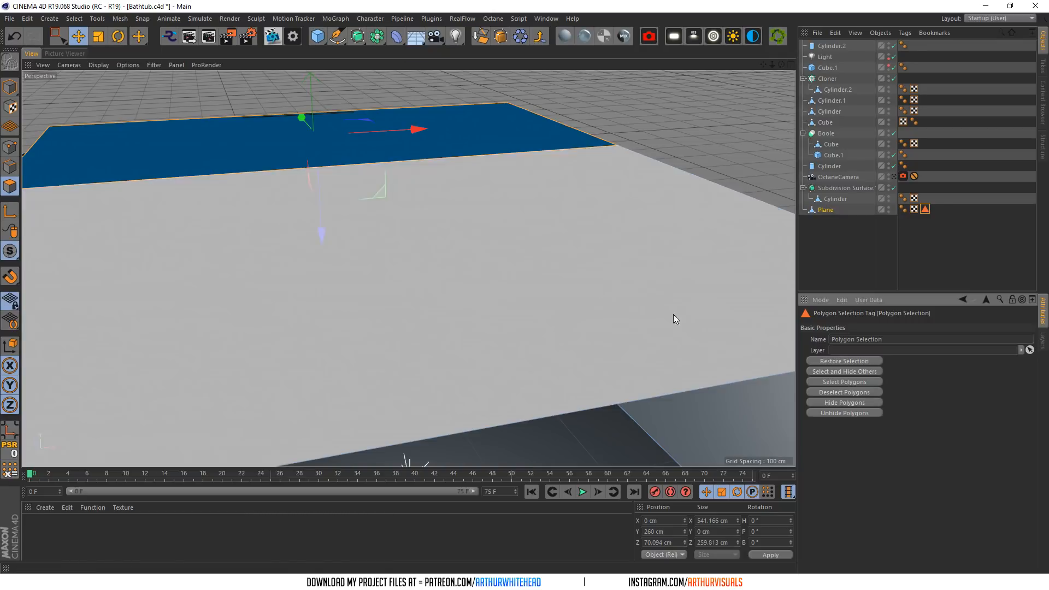
# - Add the front ceiling polygon to the selection, update the stored polygon selection with both ceiling polygons and hide them
pyautogui.scroll(-1, 474, 240)
pyautogui.keyDown('shift'); pyautogui.click(474, 241); pyautogui.keyUp('shift')
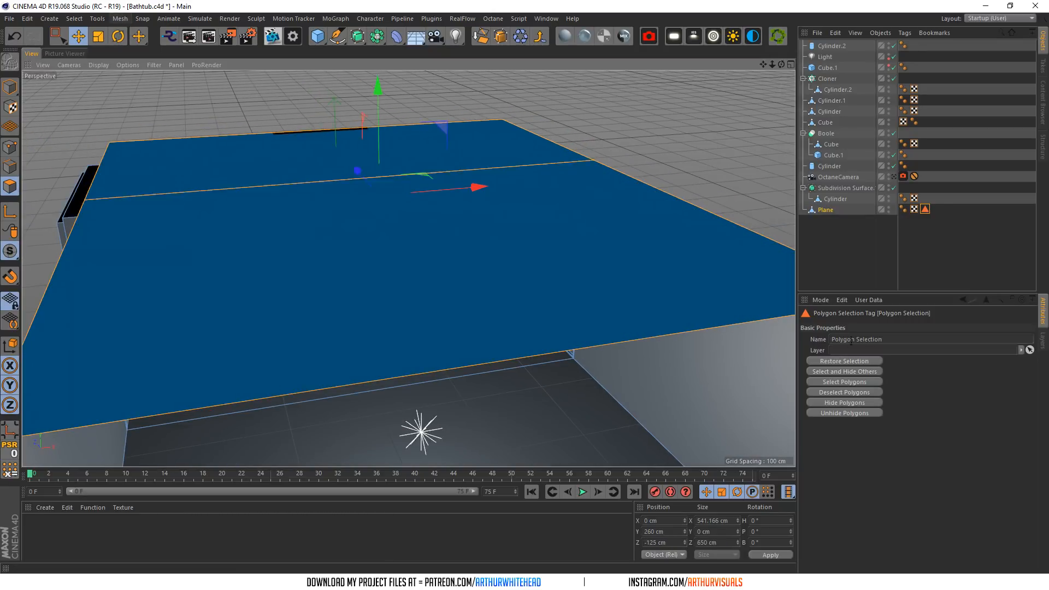
pyautogui.click(74, 18)
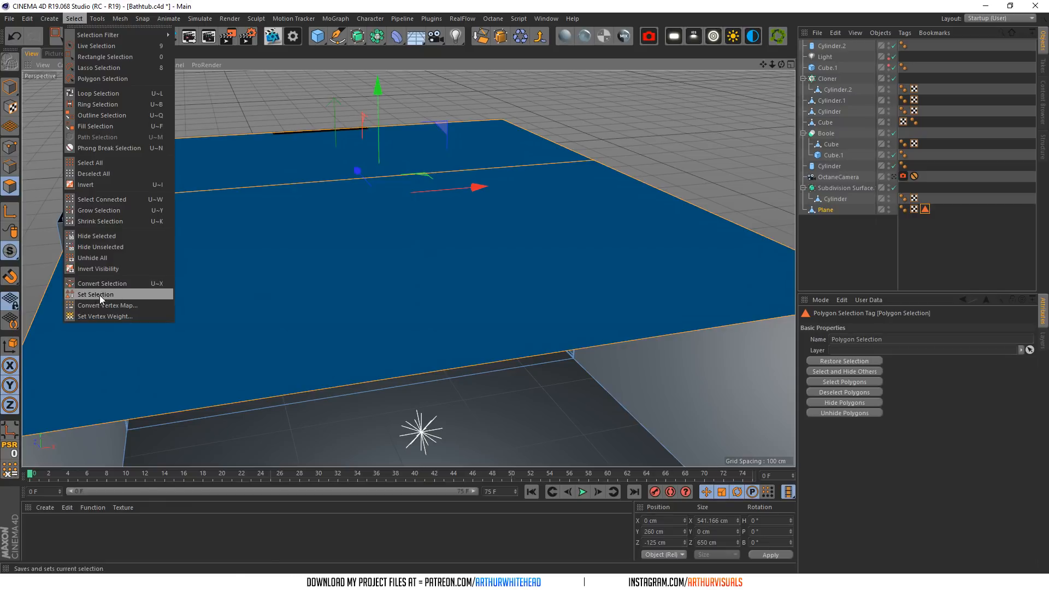
pyautogui.click(96, 294)
pyautogui.scroll(3, 394, 176)
# - Move the upright wall cylinder along X toward the tub, to about 147 cm
pyautogui.click(10, 86)
pyautogui.click(497, 191)
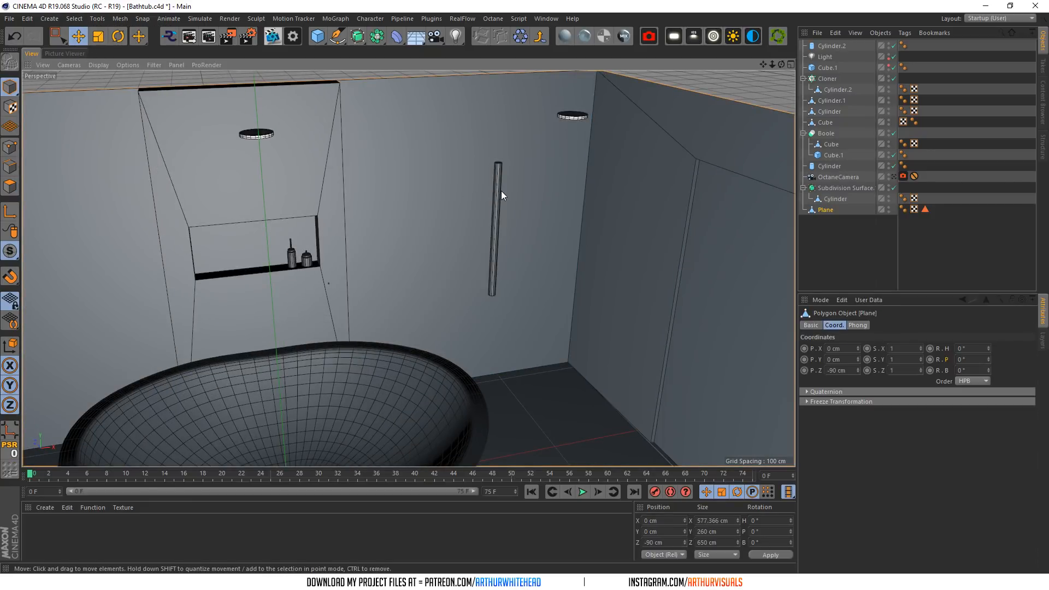
pyautogui.moveTo(781, 68); pyautogui.dragTo(688, 71)
pyautogui.moveTo(611, 246); pyautogui.dragTo(557, 241)
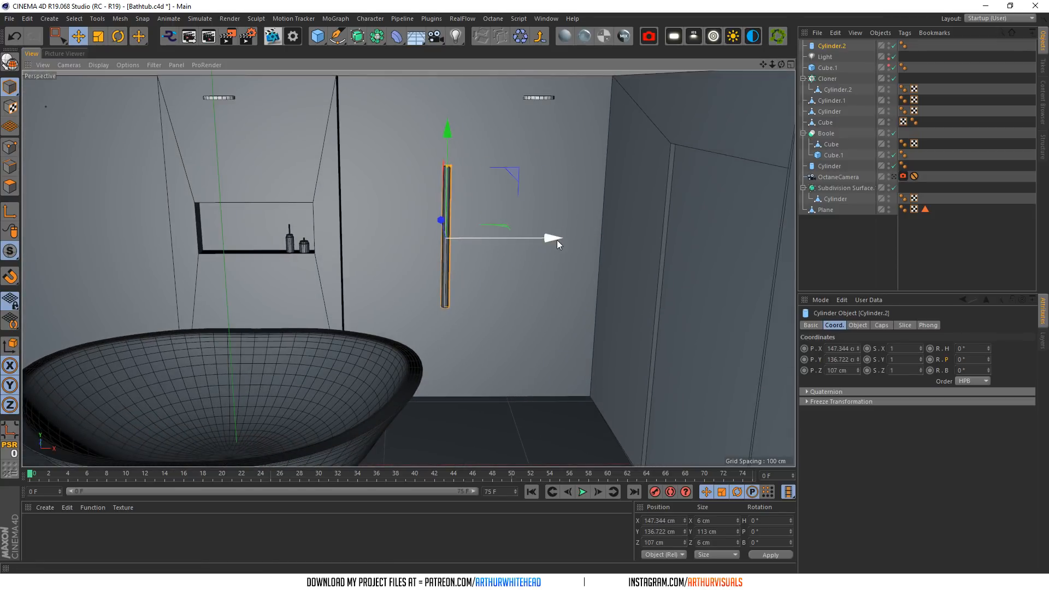
# - Fillet the upright wall cylinder's caps with 3 segments and a 1 cm radius, and move it along X to about 137 cm
pyautogui.click(857, 325)
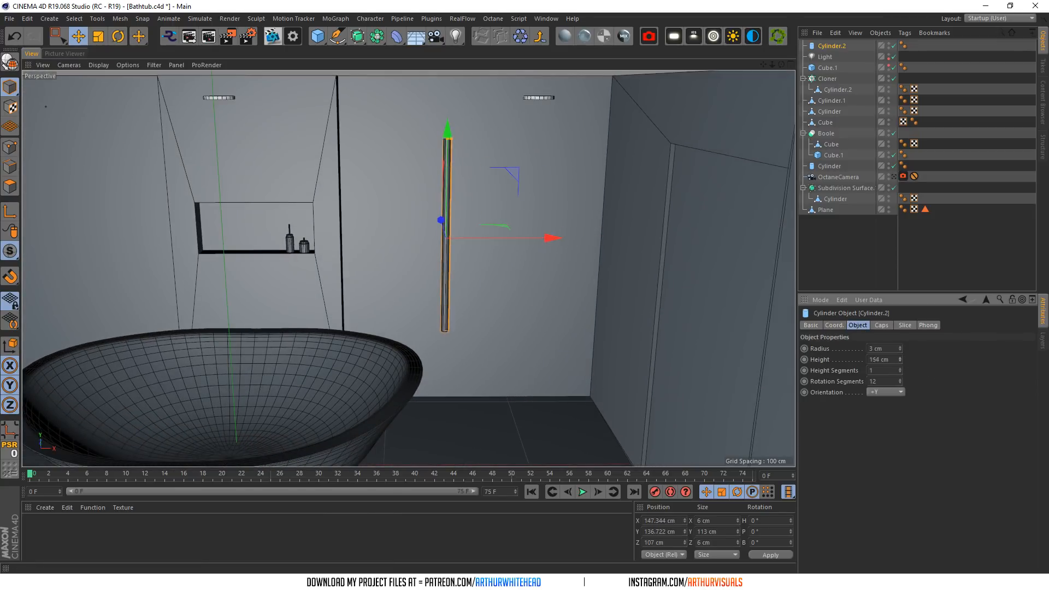
pyautogui.click(881, 325)
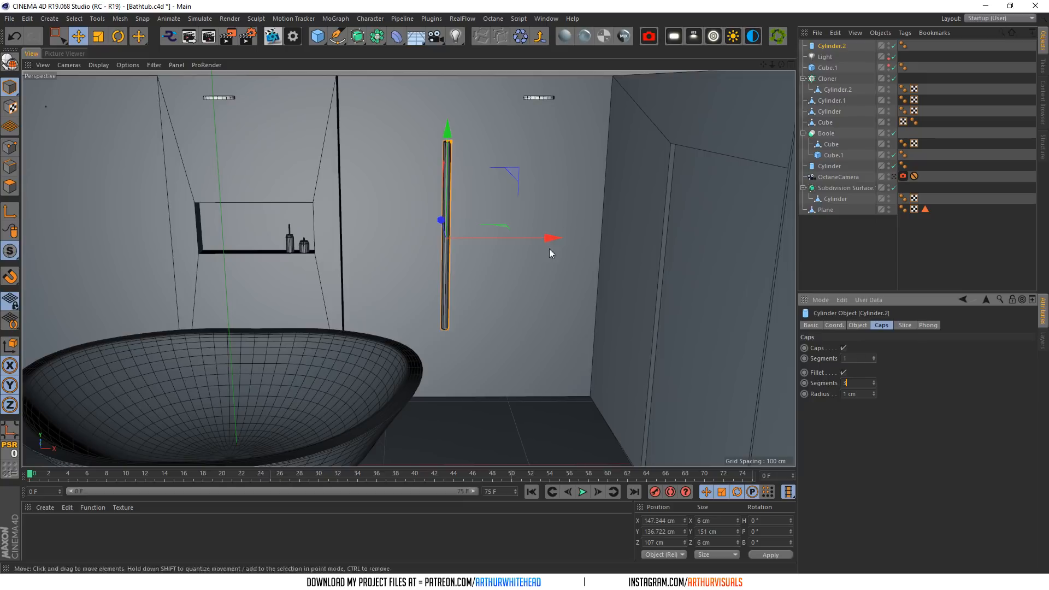
pyautogui.moveTo(546, 239); pyautogui.dragTo(532, 238)
# - Set the upright cylinder's height to 114 cm and place a duplicate beside it at about 158 cm on X
pyautogui.click(893, 177)
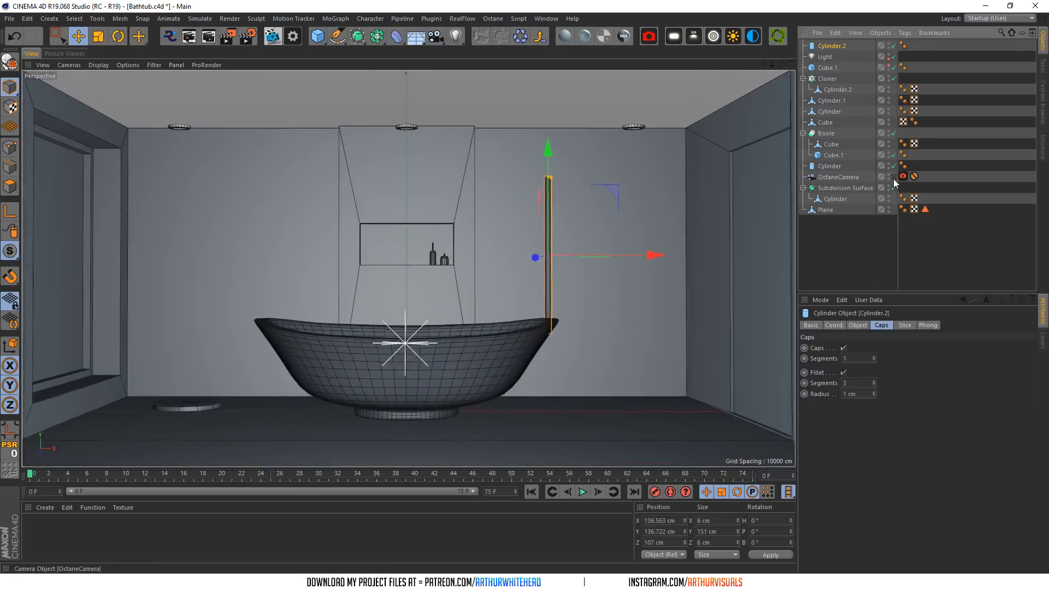
pyautogui.click(853, 325)
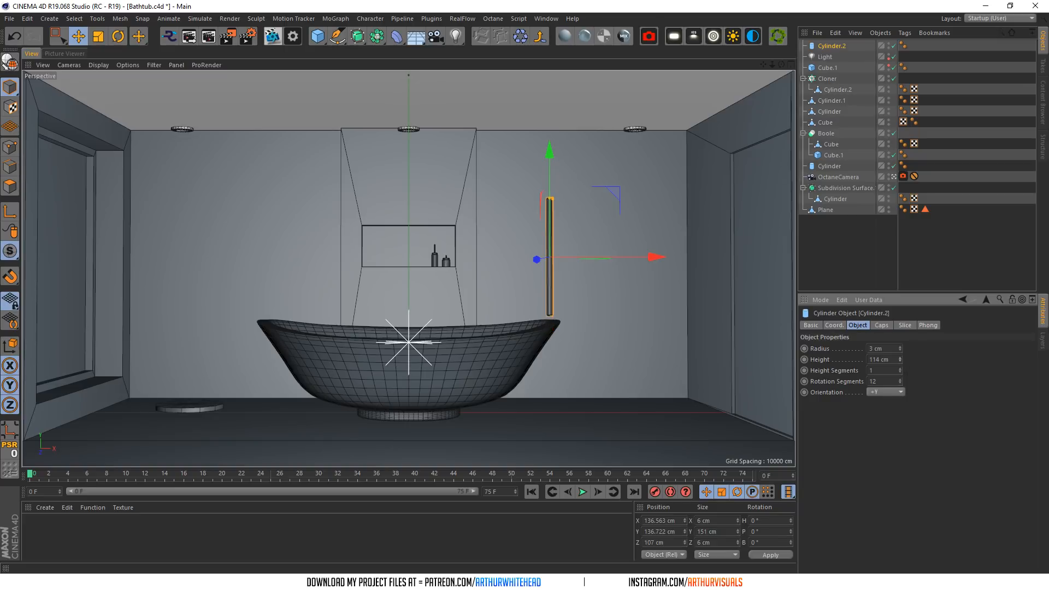
pyautogui.keyDown('ctrl'); pyautogui.moveTo(658, 257); pyautogui.dragTo(680, 264); pyautogui.keyUp('ctrl')
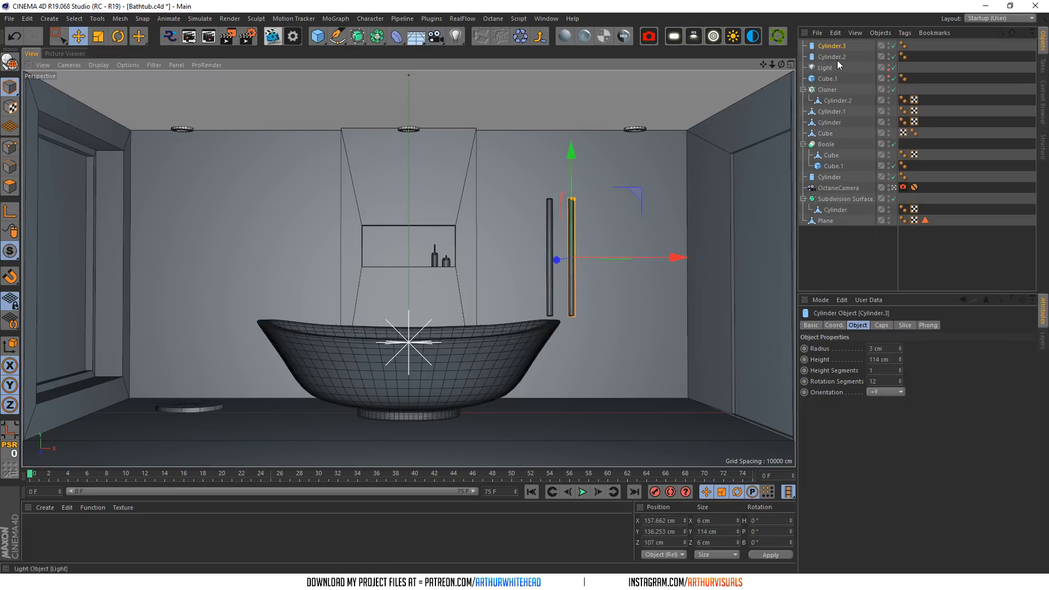
# - Duplicate the second upright cylinder, orient the copy horizontally along the X axis and set its radius to 1 cm
pyautogui.keyDown('ctrl'); pyautogui.moveTo(825, 45); pyautogui.dragTo(826, 42); pyautogui.keyUp('ctrl')
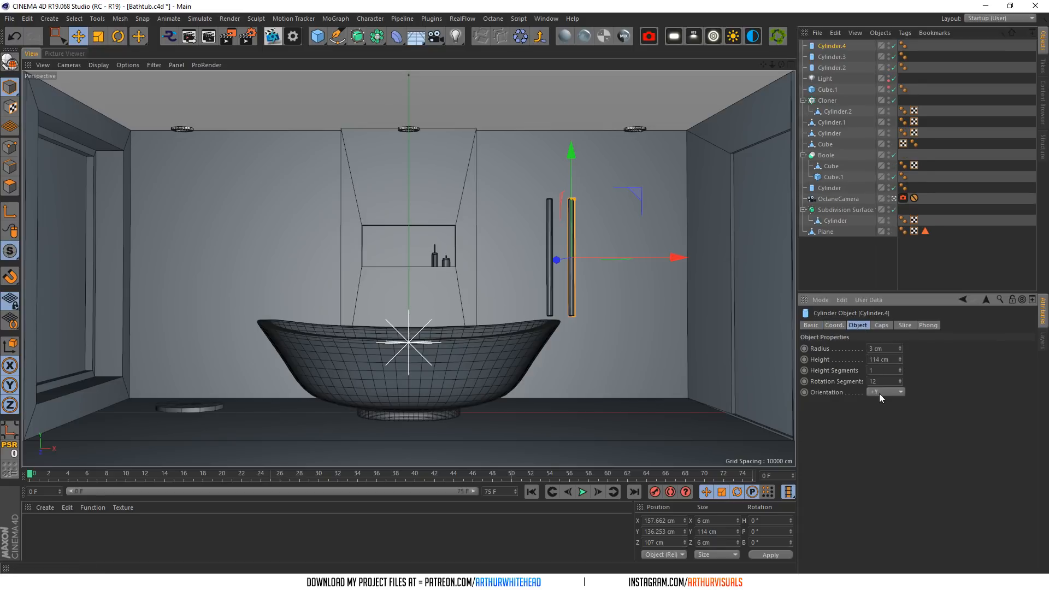
pyautogui.click(877, 447)
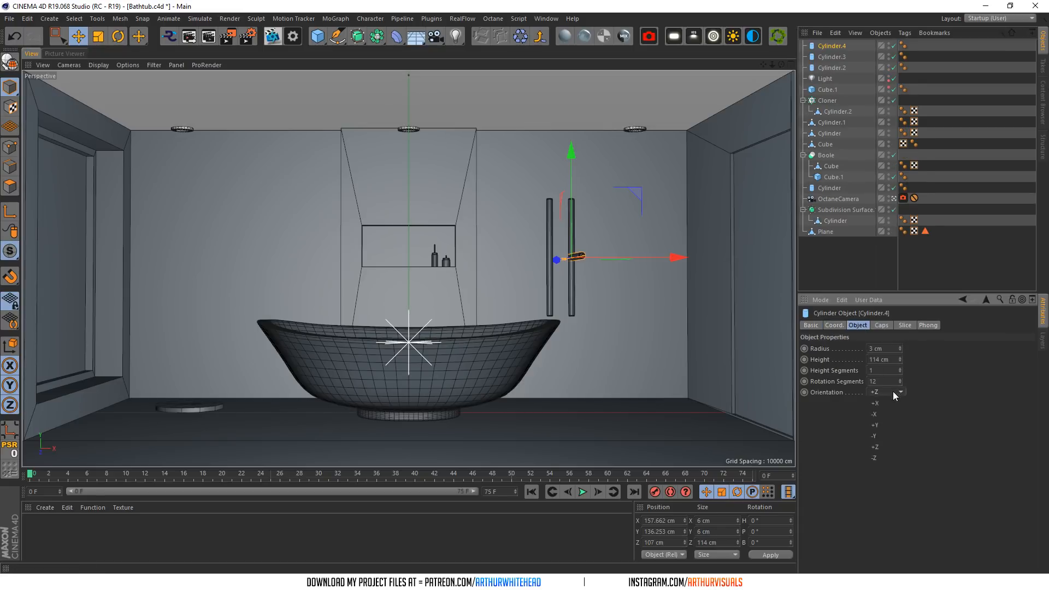
pyautogui.click(885, 414)
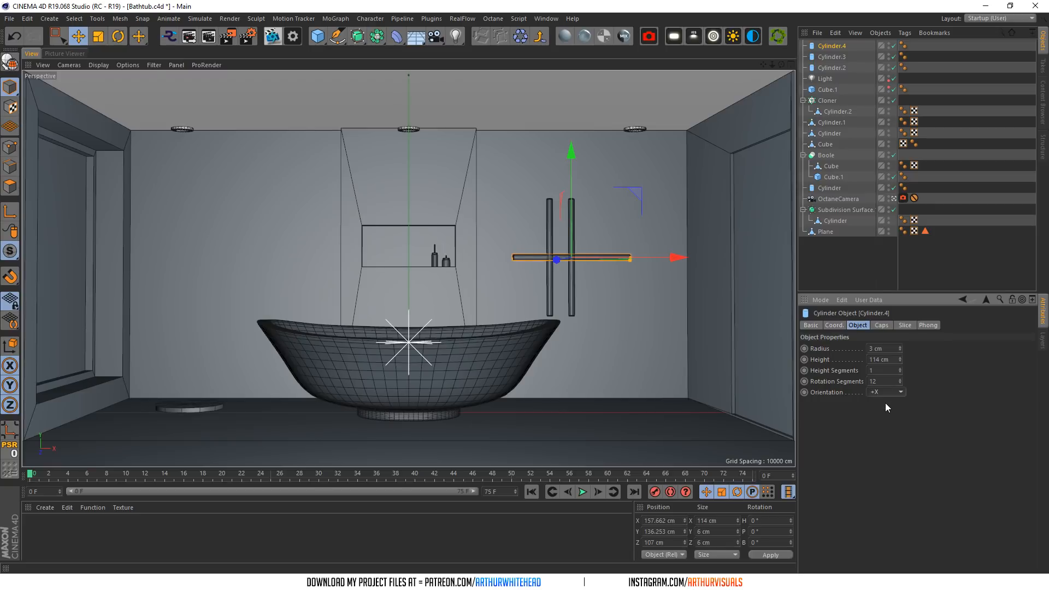
pyautogui.doubleClick(882, 348)
pyautogui.write('1')
pyautogui.click(895, 356)
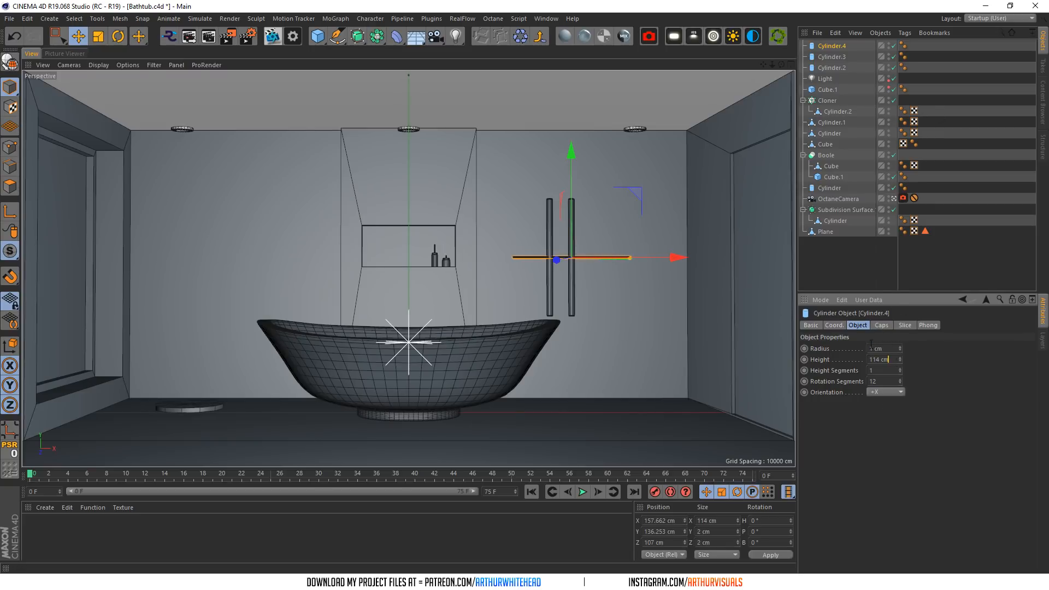
# - Move the thin horizontal bar along Z in front of the uprights, to about 102 cm
pyautogui.click(893, 199)
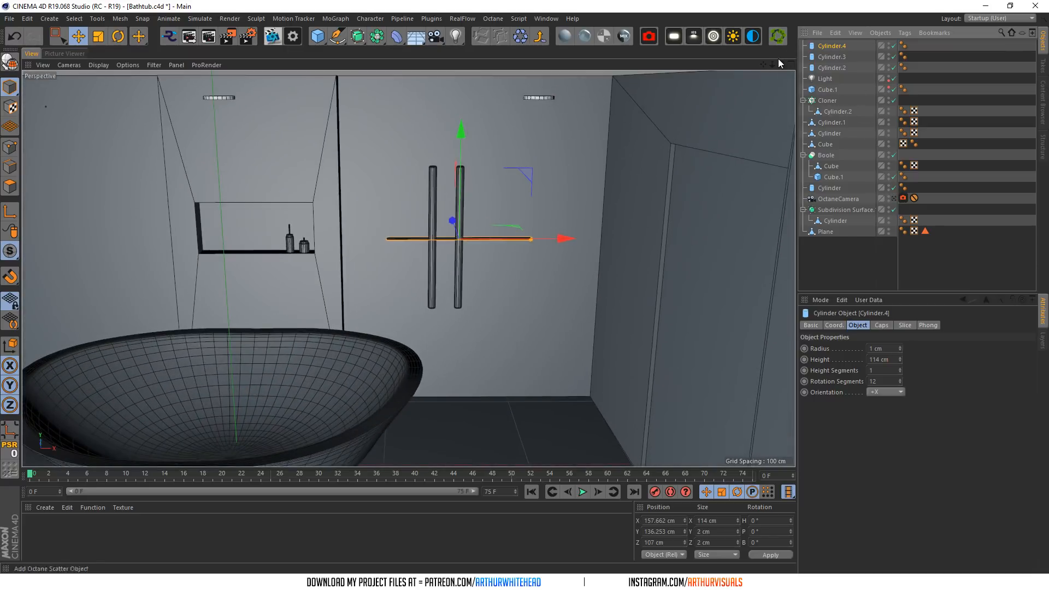
pyautogui.scroll(3, 432, 169)
pyautogui.keyDown('alt'); pyautogui.moveTo(431, 169); pyautogui.dragTo(421, 171); pyautogui.keyUp('alt')
pyautogui.scroll(3, 421, 171)
pyautogui.moveTo(456, 272); pyautogui.dragTo(468, 279)
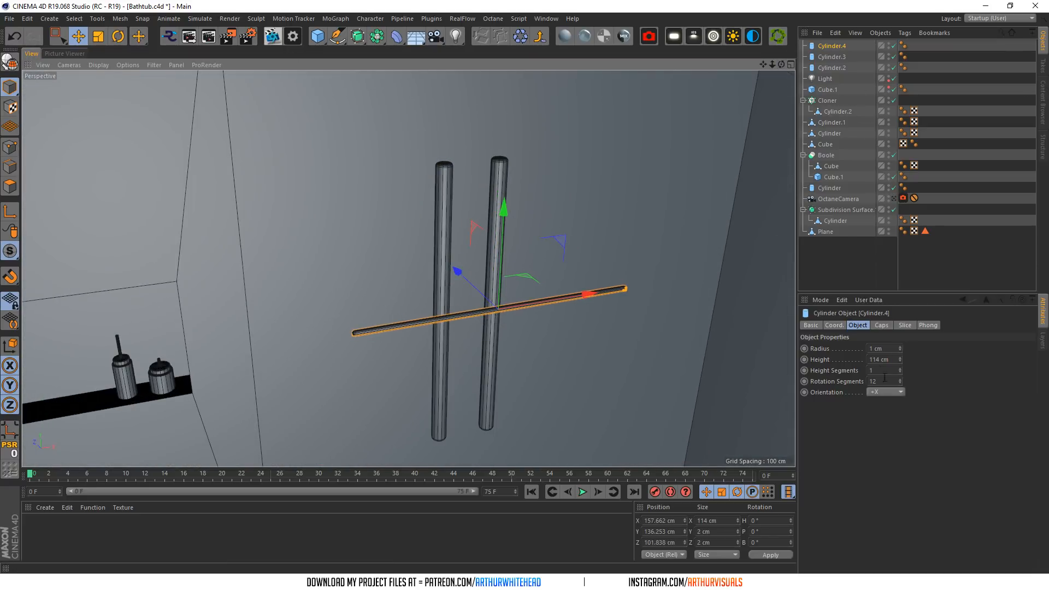
# - Set the cap fillet radius of the thin horizontal bar to 0.2 cm
pyautogui.click(878, 325)
pyautogui.scroll(4, 383, 328)
pyautogui.doubleClick(852, 394)
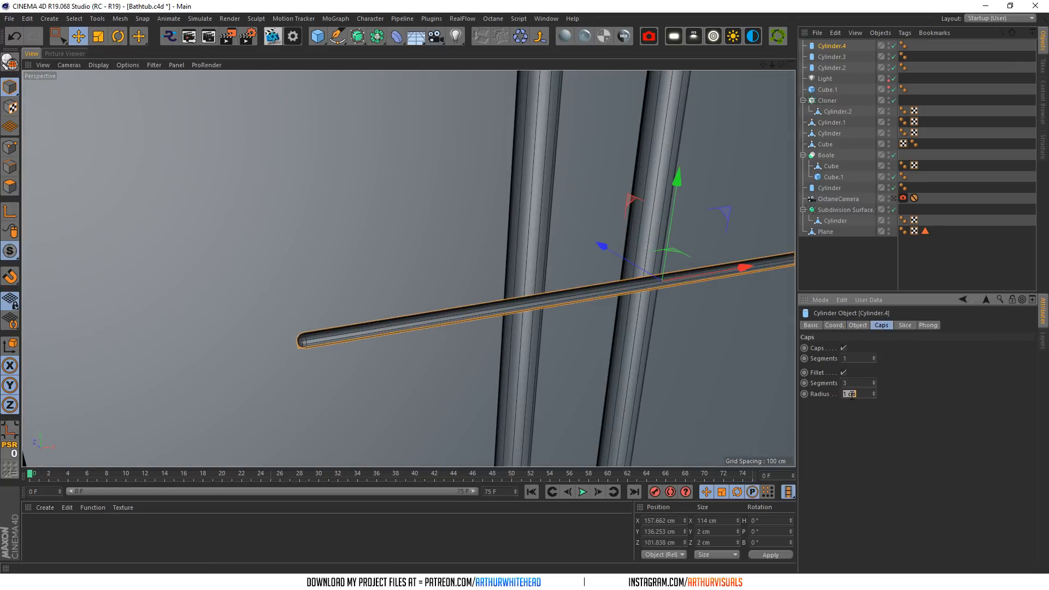
pyautogui.write('.2')
pyautogui.press('Return')
# - Place the thin horizontal bar in a linear MoGraph Cloner and set its Y spacing per step to 4 cm
pyautogui.scroll(2, 294, 336)
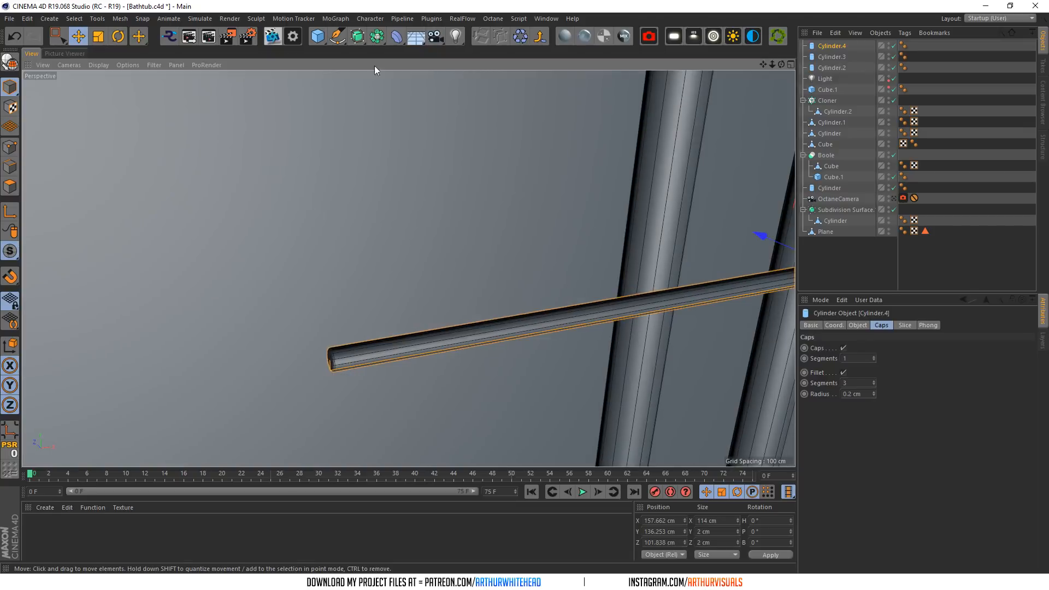
pyautogui.click(335, 19)
pyautogui.keyDown('alt'); pyautogui.click(362, 138); pyautogui.keyUp('alt')
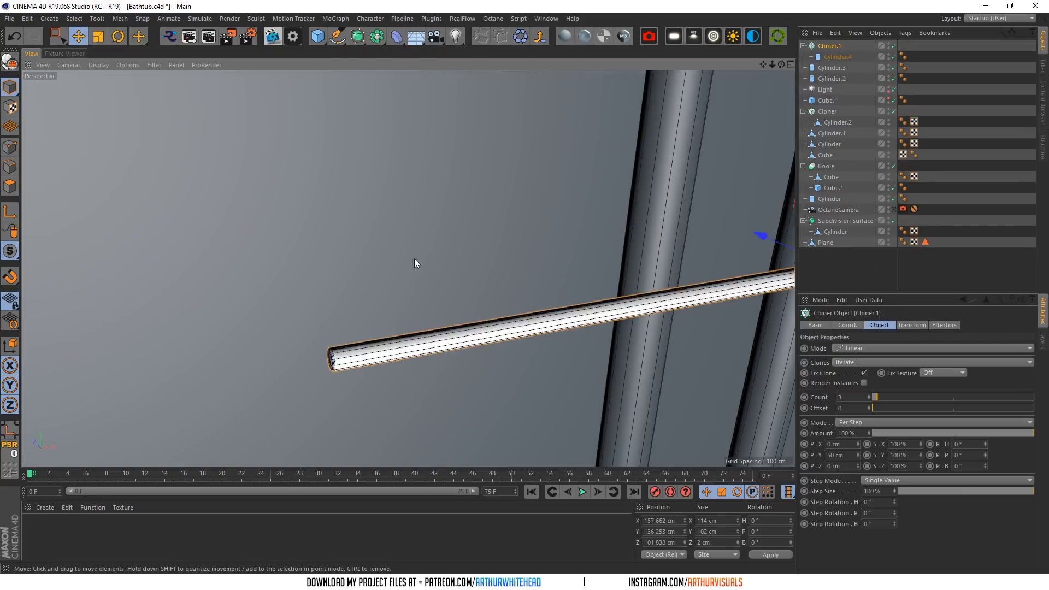
pyautogui.click(847, 454)
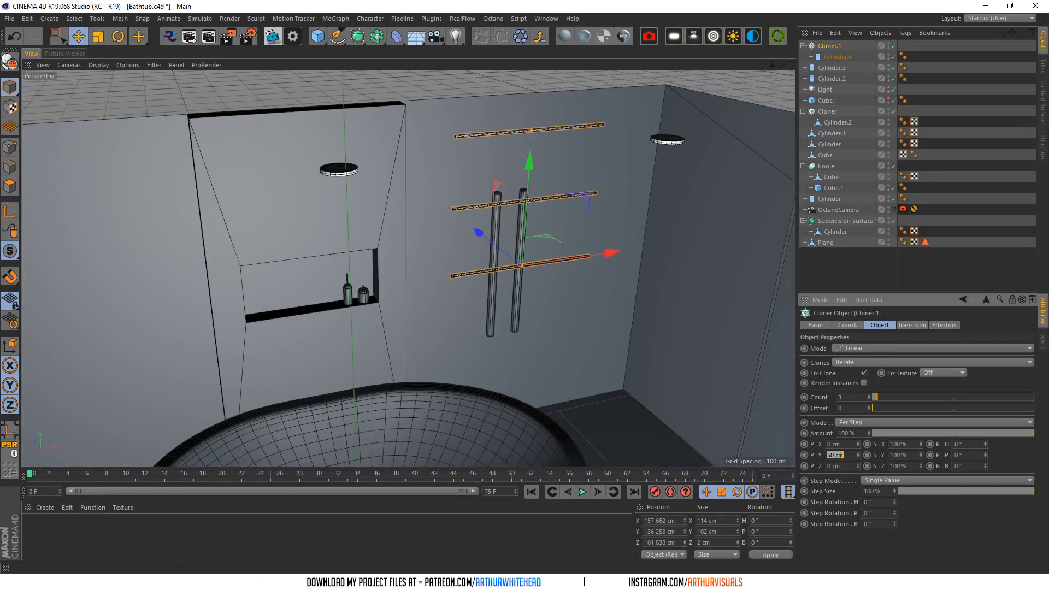
pyautogui.write('4')
pyautogui.press('Return')
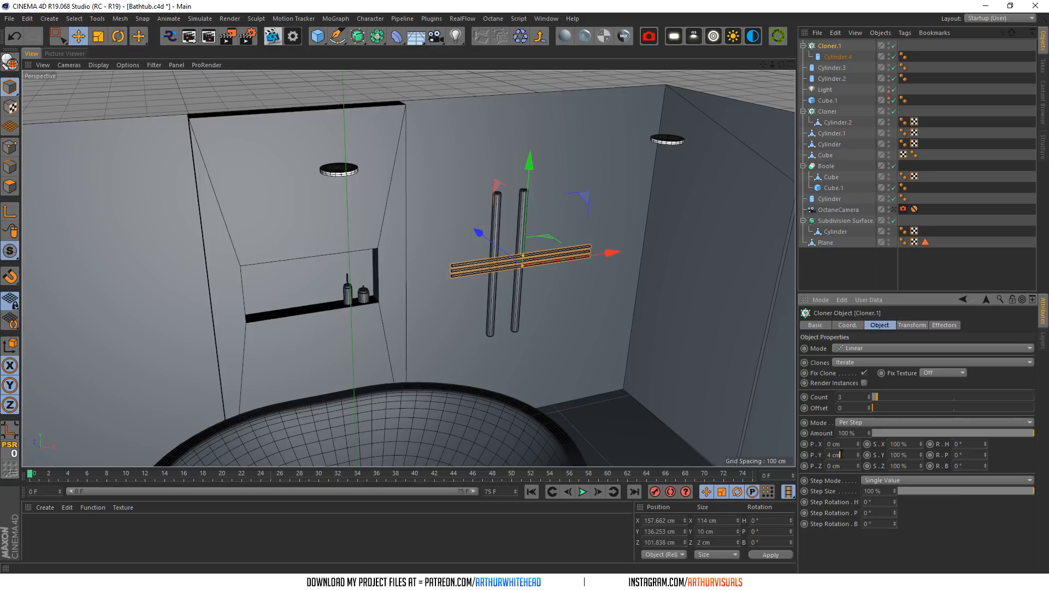
# - Set the bar cloner's Y spacing to -6 cm and raise it along Y to about 188 cm, near the uprights' upper ends
pyautogui.scroll(1, 840, 453)
pyautogui.click(840, 454)
pyautogui.write('6')
pyautogui.press('Return')
pyautogui.moveTo(780, 64); pyautogui.dragTo(786, 68)
pyautogui.click(828, 455)
pyautogui.write('-6')
pyautogui.press('Return')
pyautogui.moveTo(534, 178)
pyautogui.mouseDown()
pyautogui.moveTo(529, 132)
pyautogui.moveTo(508, 102)
pyautogui.mouseUp()
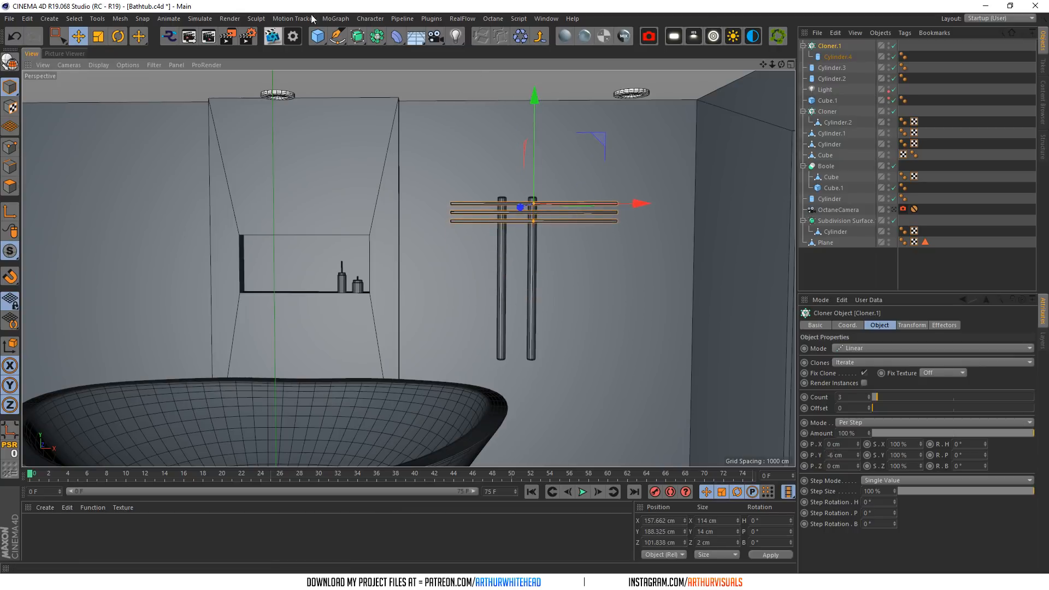
# - Nest the three-bar cloner inside a second linear Cloner and set its Y spacing per step to -27 cm
pyautogui.click(335, 19)
pyautogui.keyDown('alt'); pyautogui.click(362, 134); pyautogui.keyUp('alt')
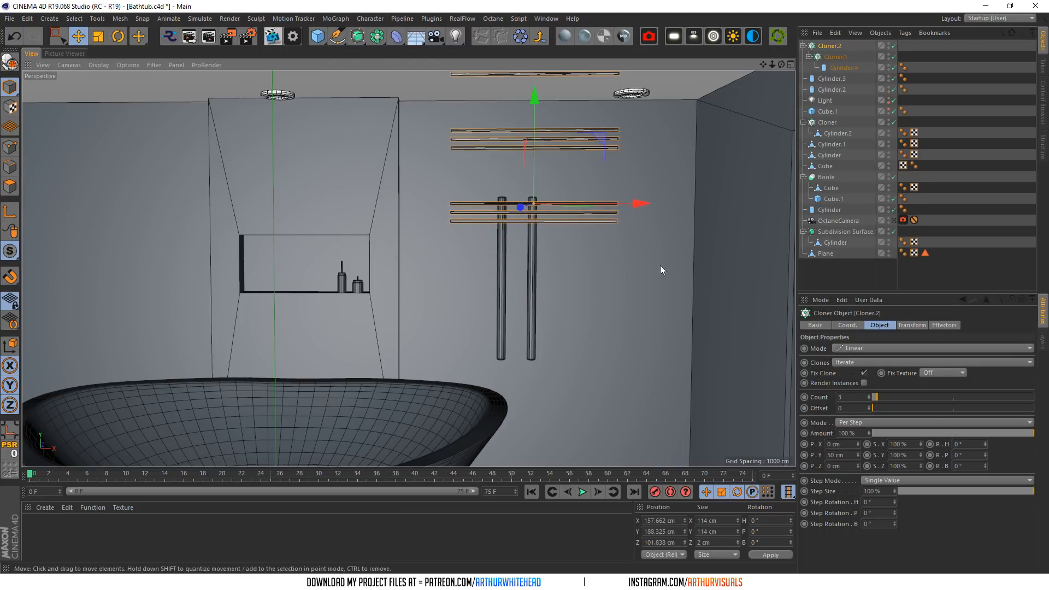
pyautogui.doubleClick(829, 455)
pyautogui.write('-6')
pyautogui.press('Return')
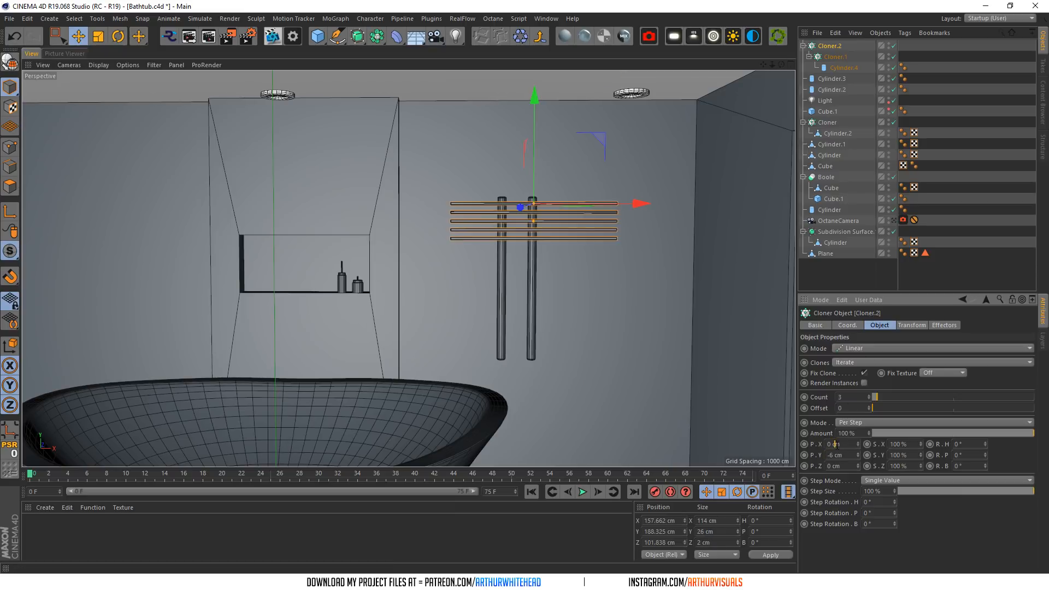
pyautogui.moveTo(858, 454); pyautogui.dragTo(857, 464)
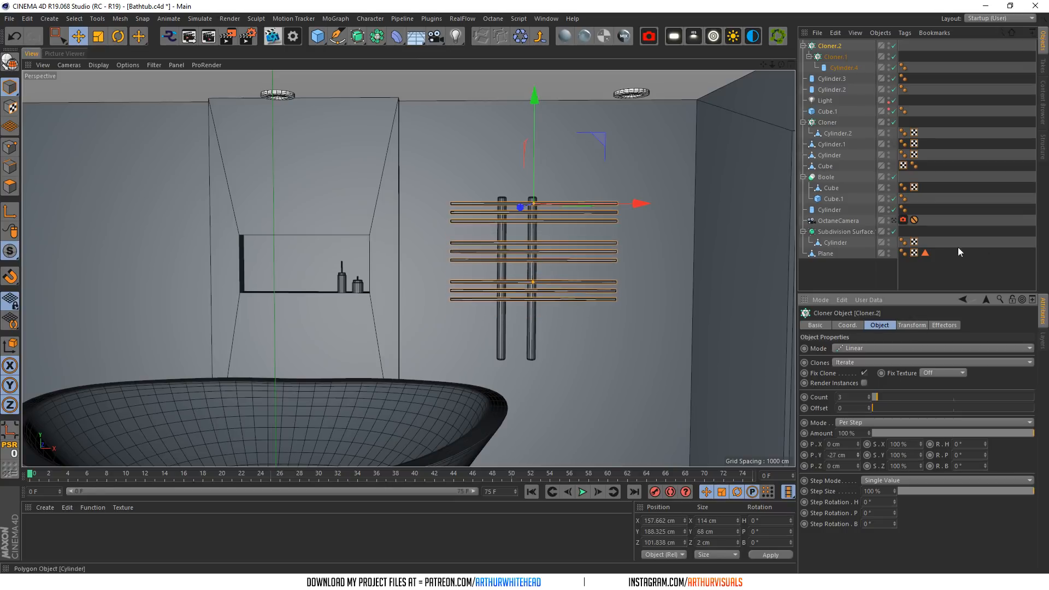
# - Move the outer cloner along X to about 181 cm, set its count to 5 and enable render instances
pyautogui.scroll(-5, 679, 204)
pyautogui.moveTo(680, 205); pyautogui.dragTo(705, 207)
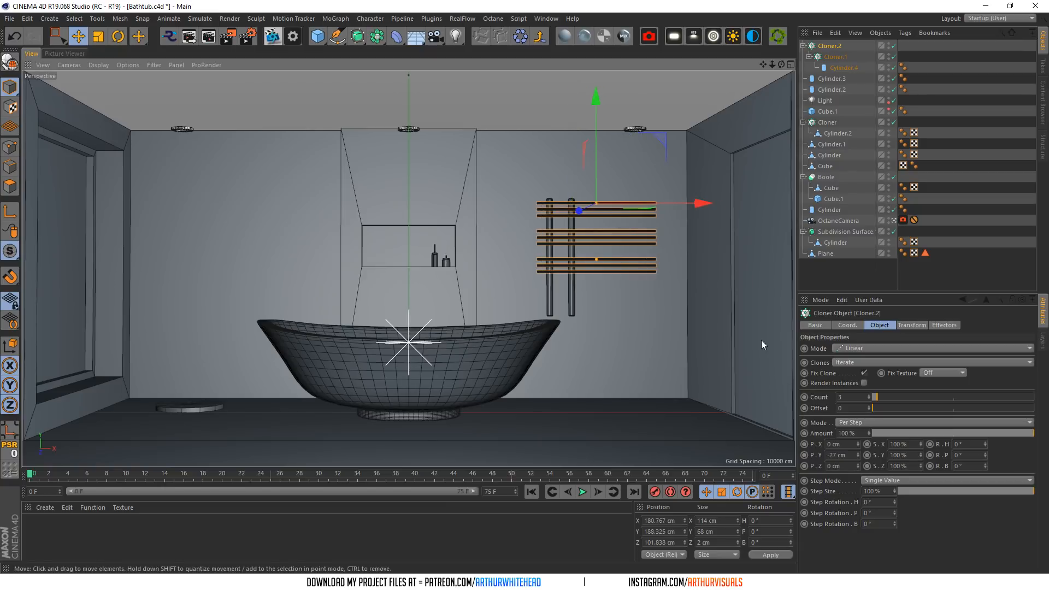
pyautogui.click(867, 395)
pyautogui.click(868, 395)
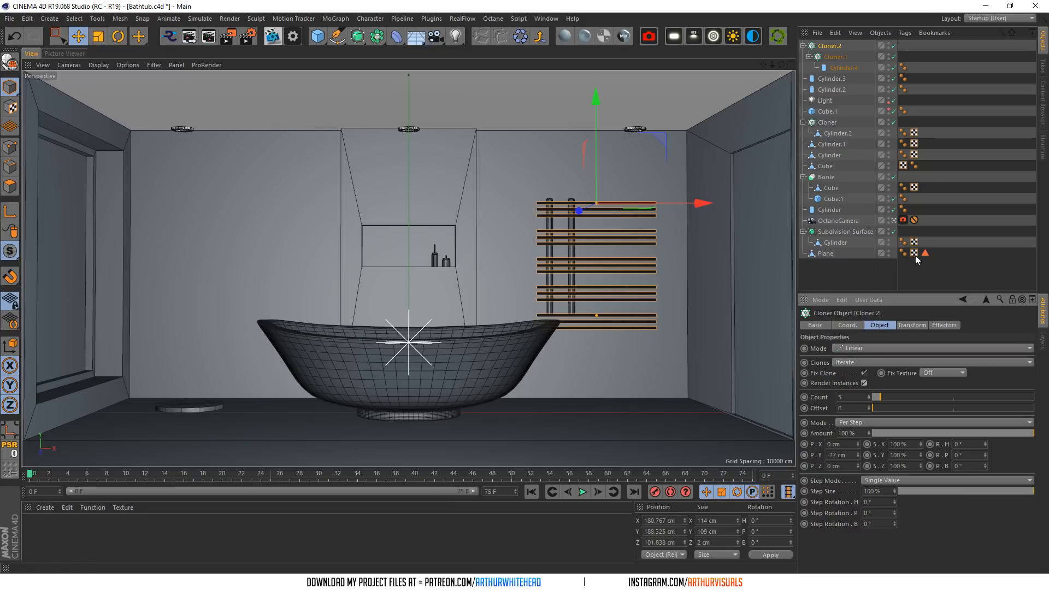
# - Select both upright cylinders, set their height to 131 cm and lower them along Y to about 128 cm
pyautogui.click(831, 78)
pyautogui.keyDown('ctrl'); pyautogui.click(833, 89); pyautogui.keyUp('ctrl')
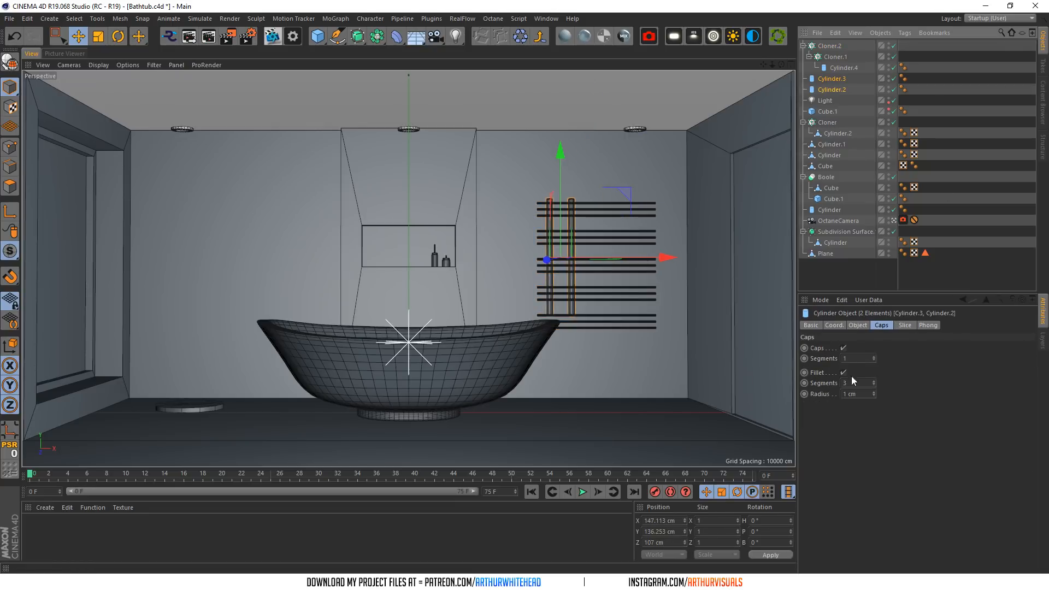
pyautogui.click(858, 325)
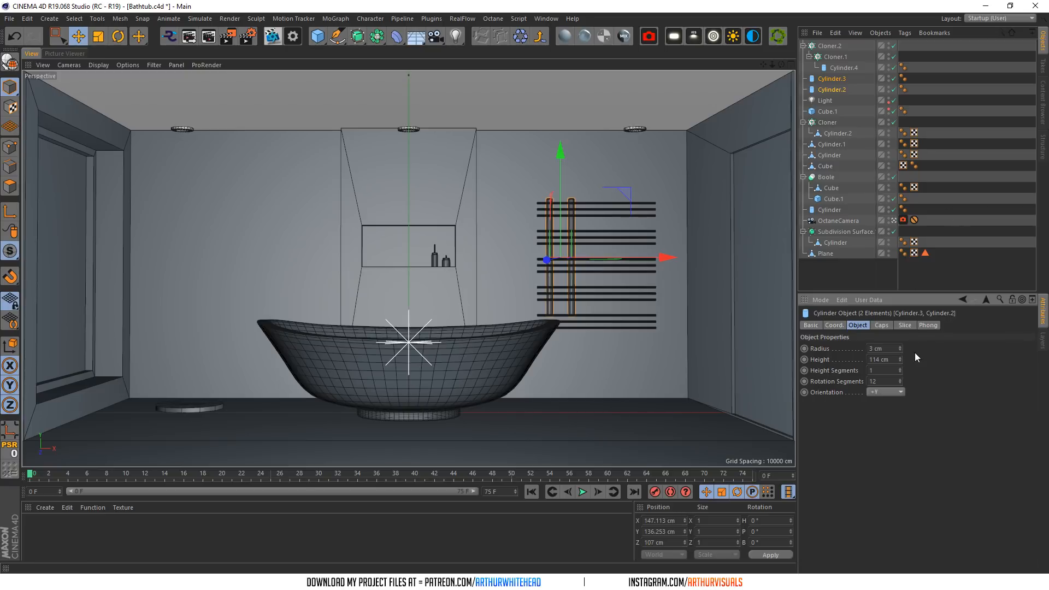
pyautogui.moveTo(900, 358); pyautogui.dragTo(899, 341)
pyautogui.moveTo(560, 156); pyautogui.dragTo(554, 165)
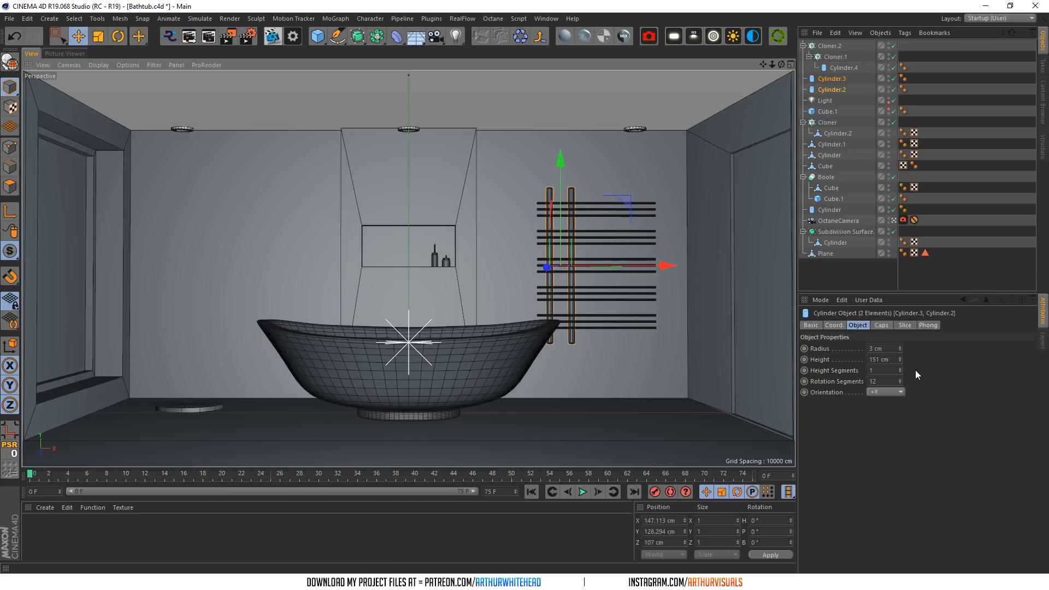
pyautogui.click(899, 358)
pyautogui.moveTo(899, 358); pyautogui.dragTo(900, 365)
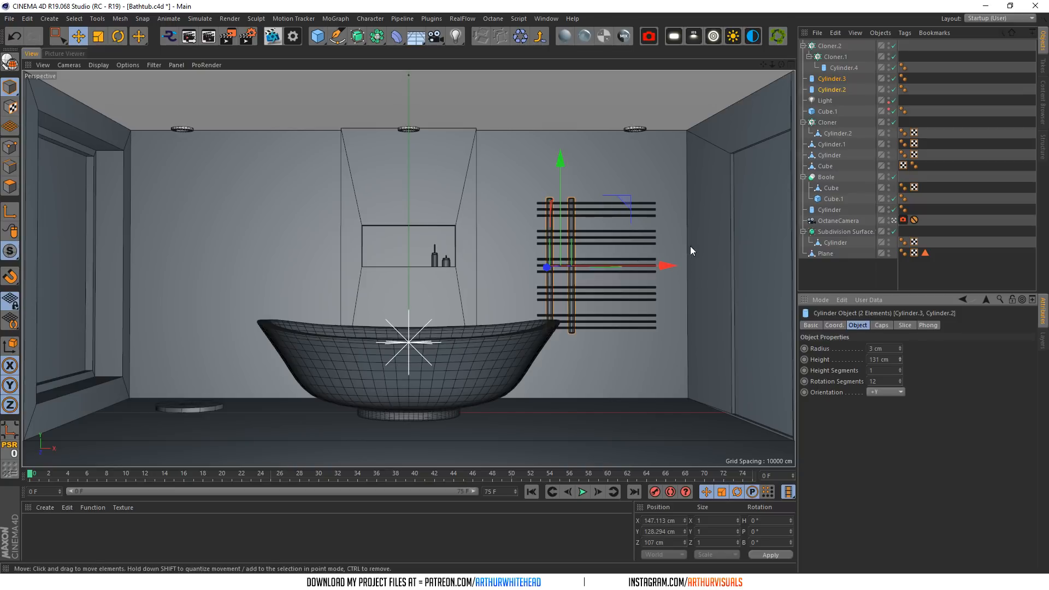
# - Select the window pane polygon on the room's Plane object and grow the selection outward to the surrounding frame polygons
pyautogui.click(427, 196)
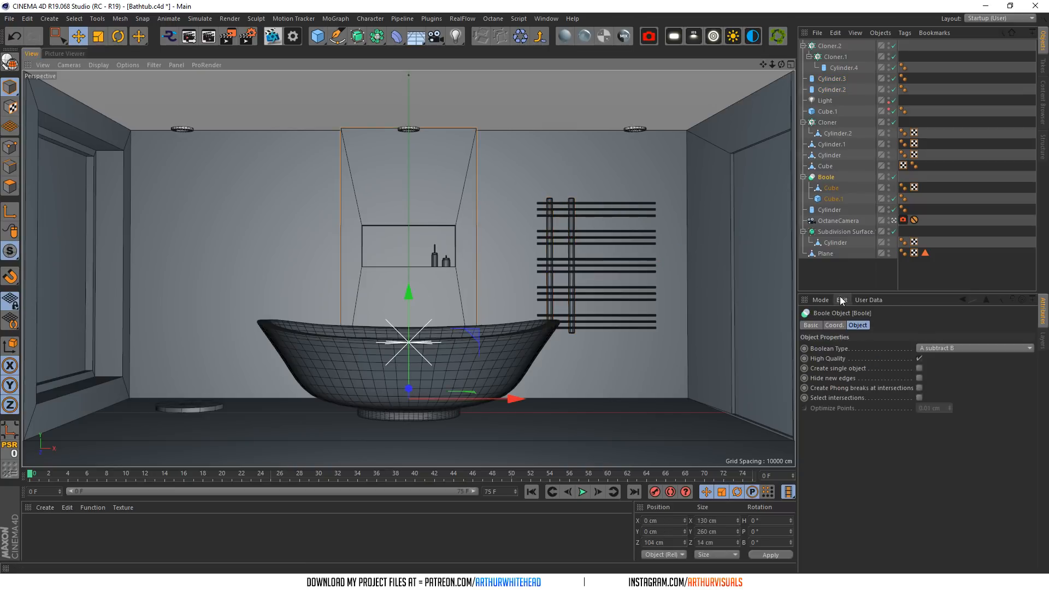
pyautogui.click(78, 143)
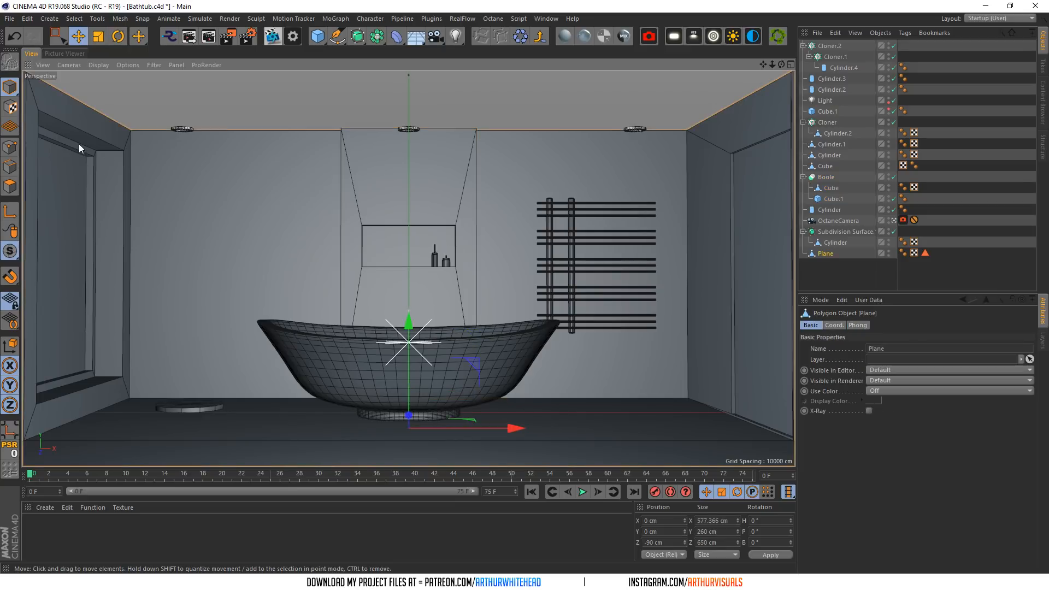
pyautogui.click(9, 186)
pyautogui.click(76, 205)
pyautogui.click(75, 18)
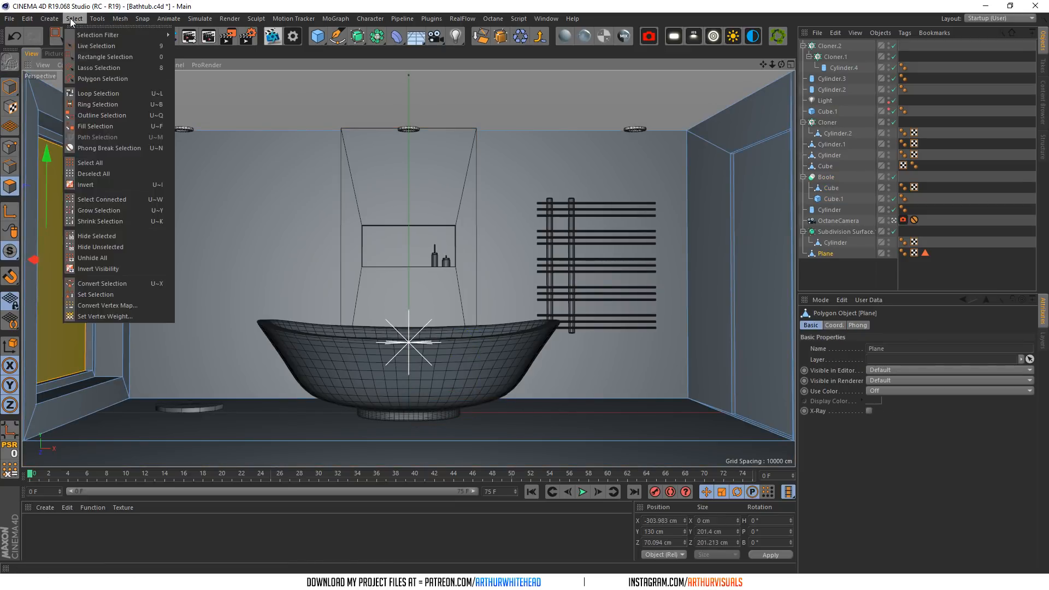
pyautogui.click(126, 211)
pyautogui.press('u')
pyautogui.press('y')
pyautogui.press('u')
pyautogui.press('y')
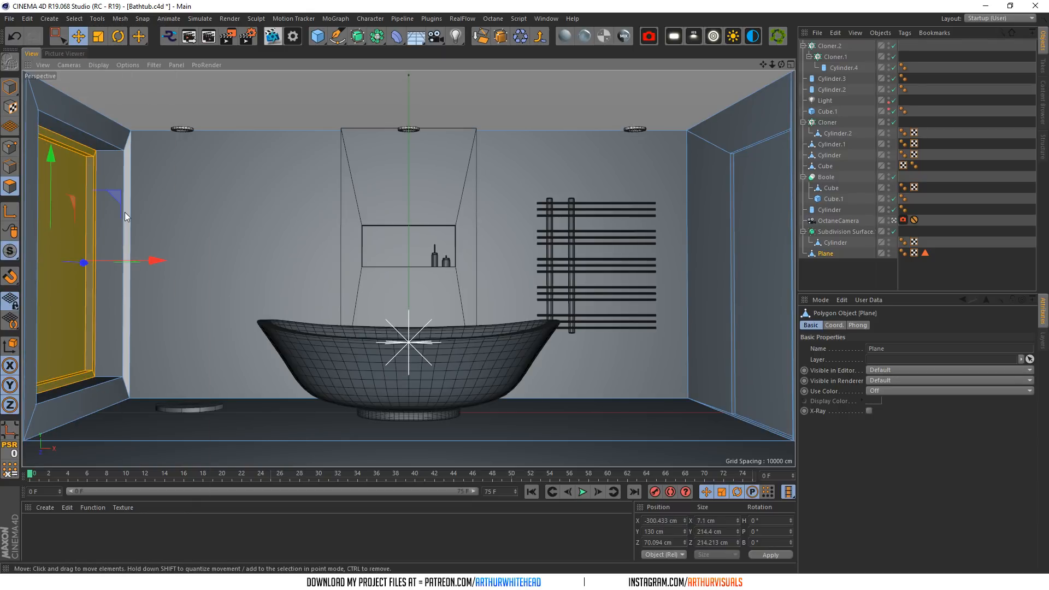
# - Undo the excess selection growth and move the window pane and its frame along X to about -294.5 cm
pyautogui.hotkey('ctrl', 'z')
pyautogui.hotkey('ctrl', 'z')
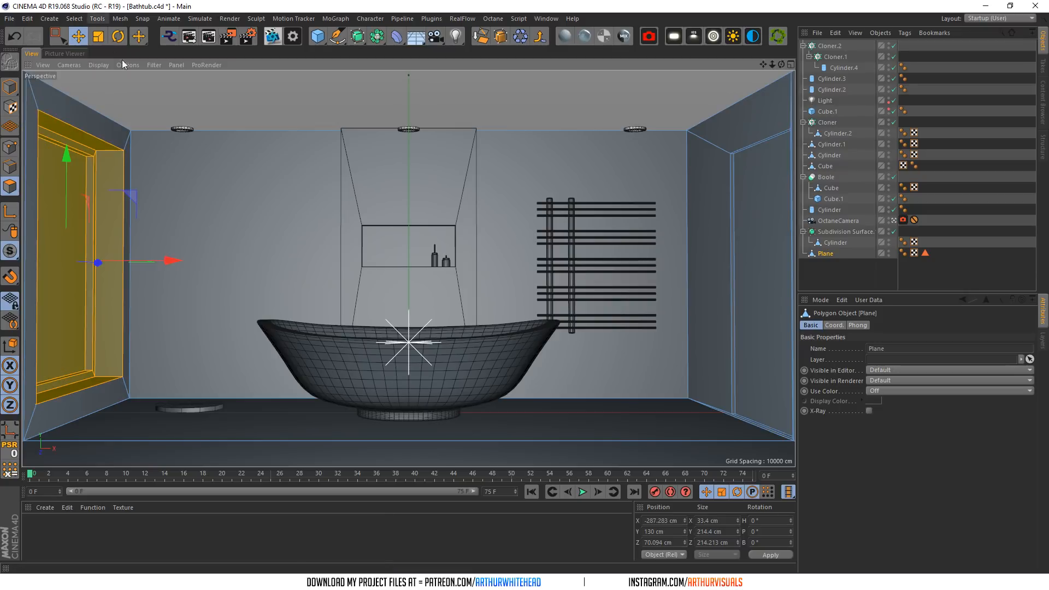
pyautogui.moveTo(156, 264); pyautogui.dragTo(162, 264)
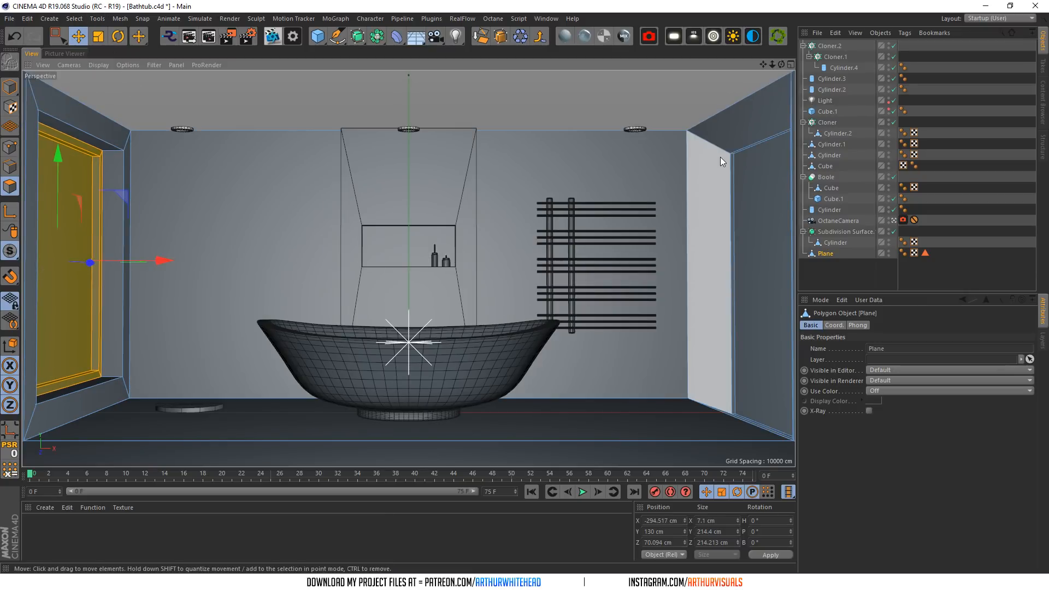
# - Leave the camera view and unhide the room Plane's polygons stored in its Polygon Selection tag
pyautogui.click(893, 220)
pyautogui.scroll(-5, 539, 285)
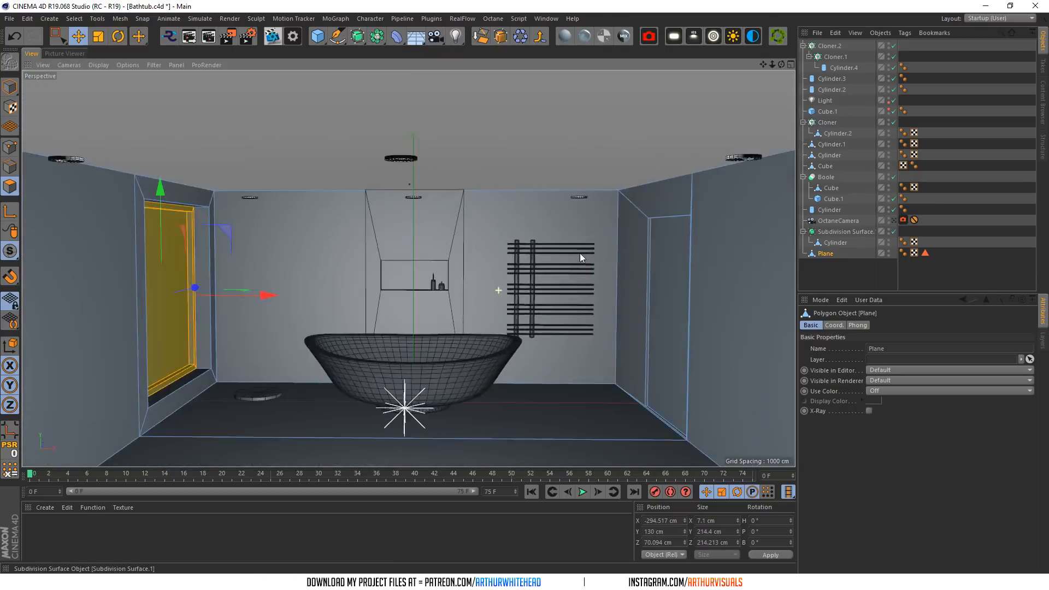
pyautogui.moveTo(780, 64); pyautogui.dragTo(766, 58)
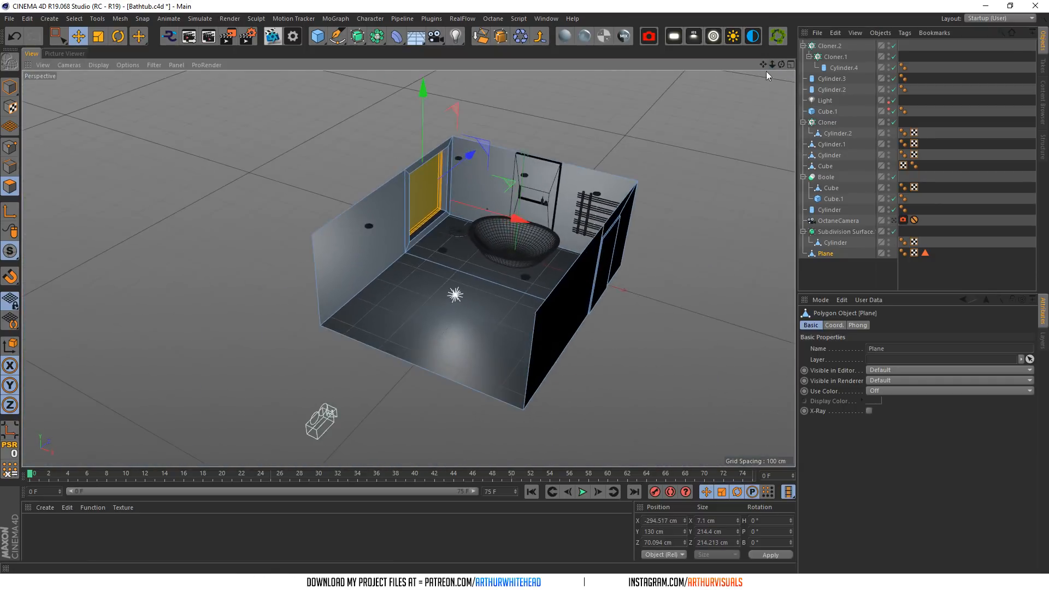
pyautogui.click(834, 325)
pyautogui.click(857, 325)
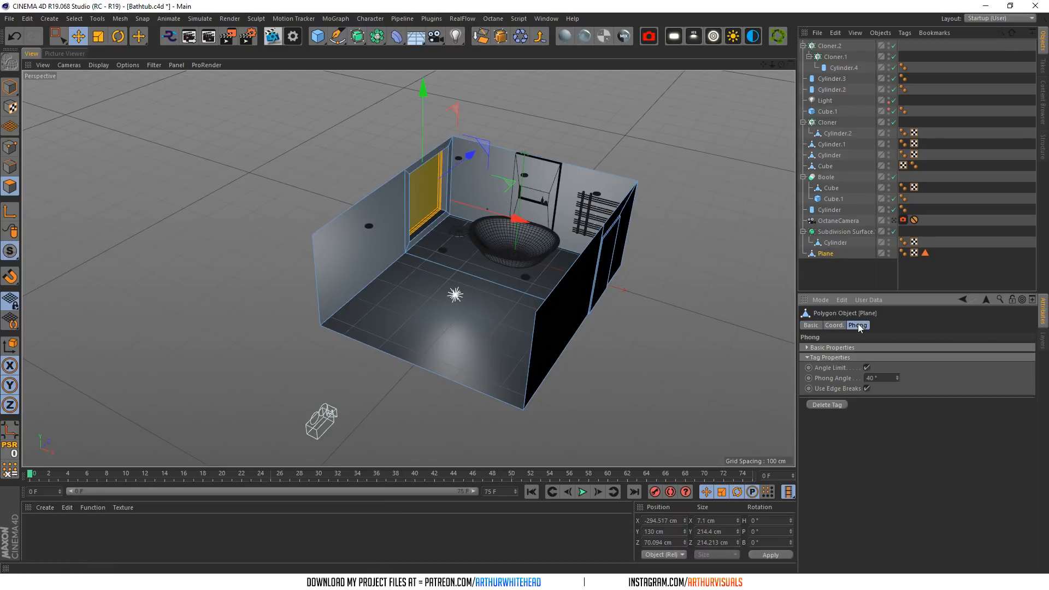
pyautogui.click(925, 253)
pyautogui.click(842, 404)
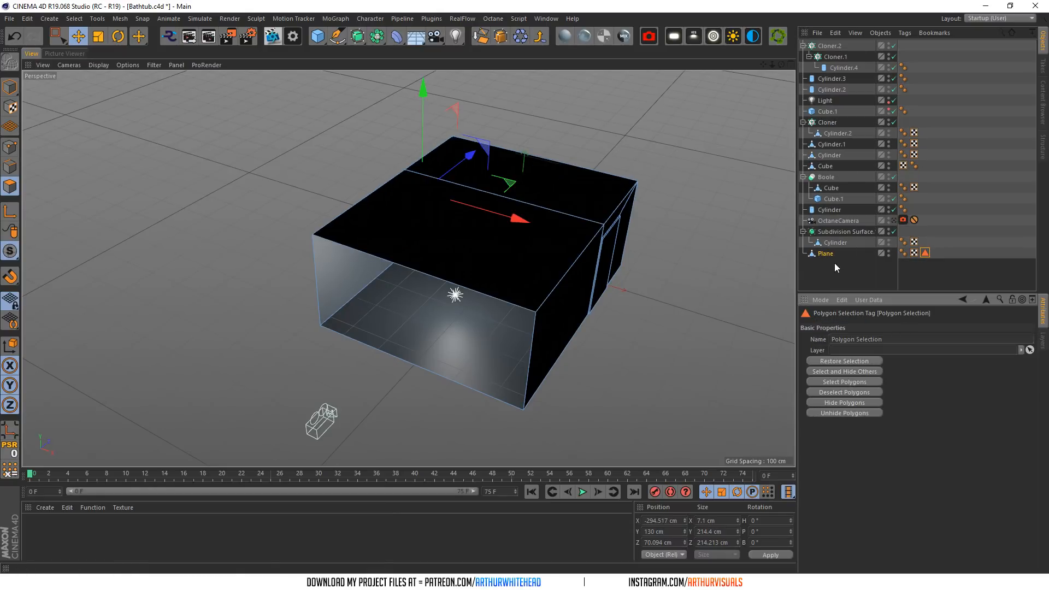
# - Select the border edges of the room's open front end and move them along Z to about -784 cm
pyautogui.click(10, 166)
pyautogui.click(395, 357)
pyautogui.doubleClick(394, 356)
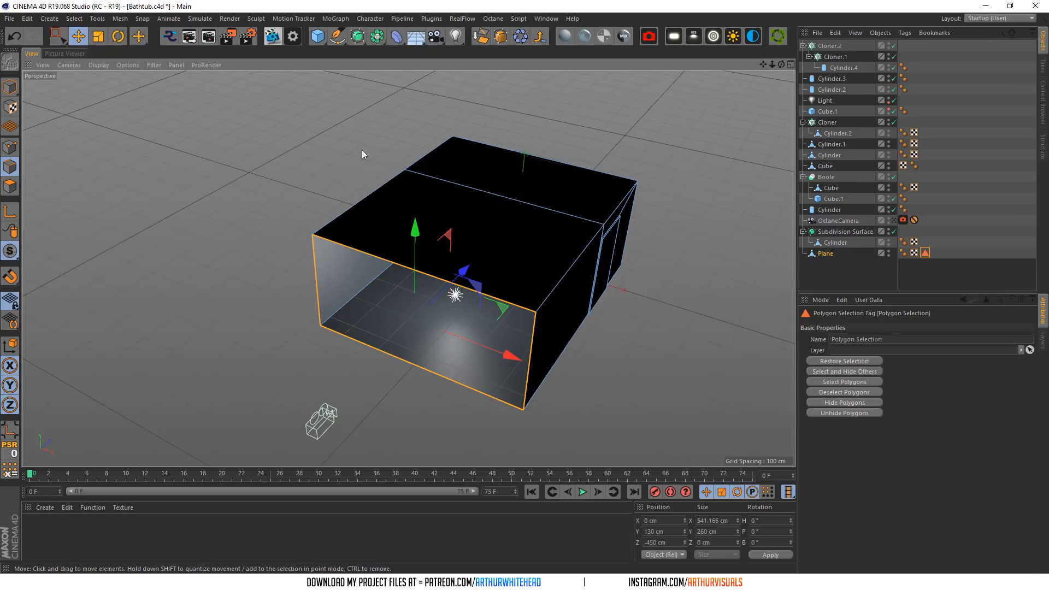
pyautogui.moveTo(463, 272); pyautogui.dragTo(364, 368)
pyautogui.click(10, 186)
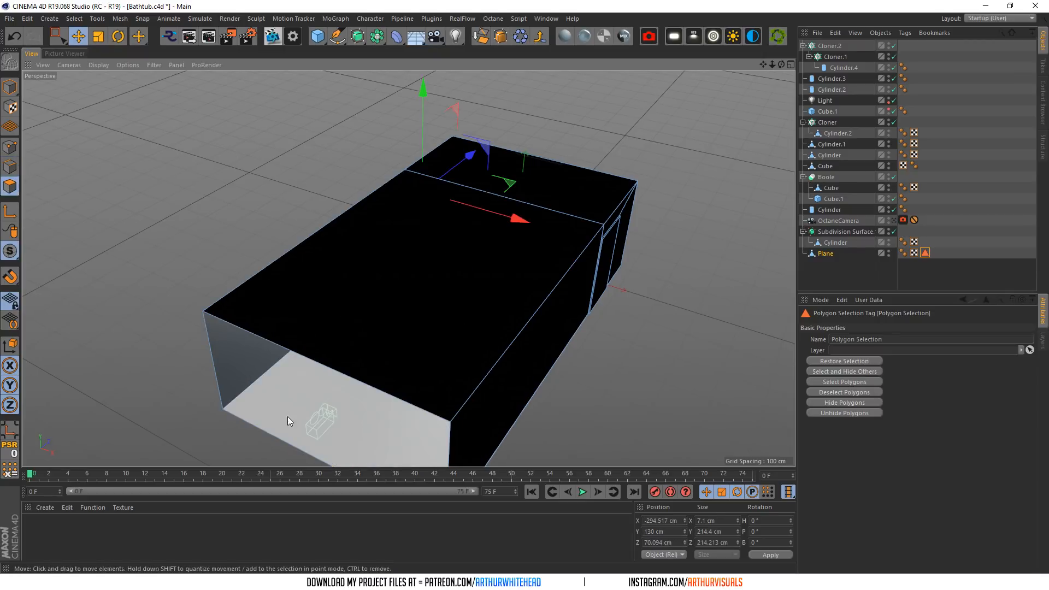
# - Close the room's open front end by bridging its upper edge to its lower edge
pyautogui.click(10, 167)
pyautogui.rightClick(267, 245)
pyautogui.click(231, 332)
pyautogui.click(248, 329)
pyautogui.rightClick(269, 339)
pyautogui.click(294, 293)
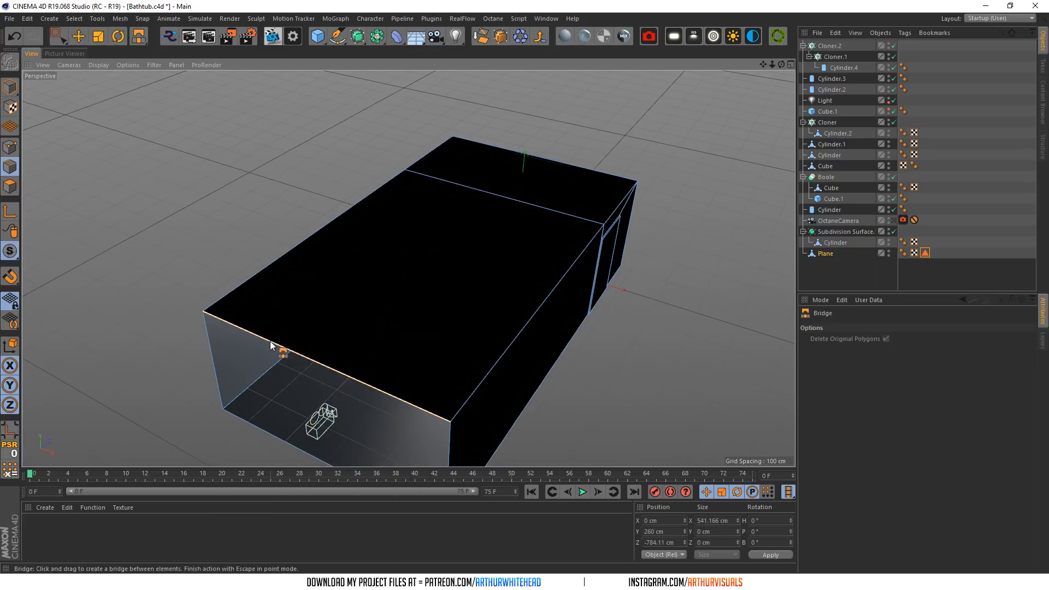
pyautogui.scroll(3, 291, 406)
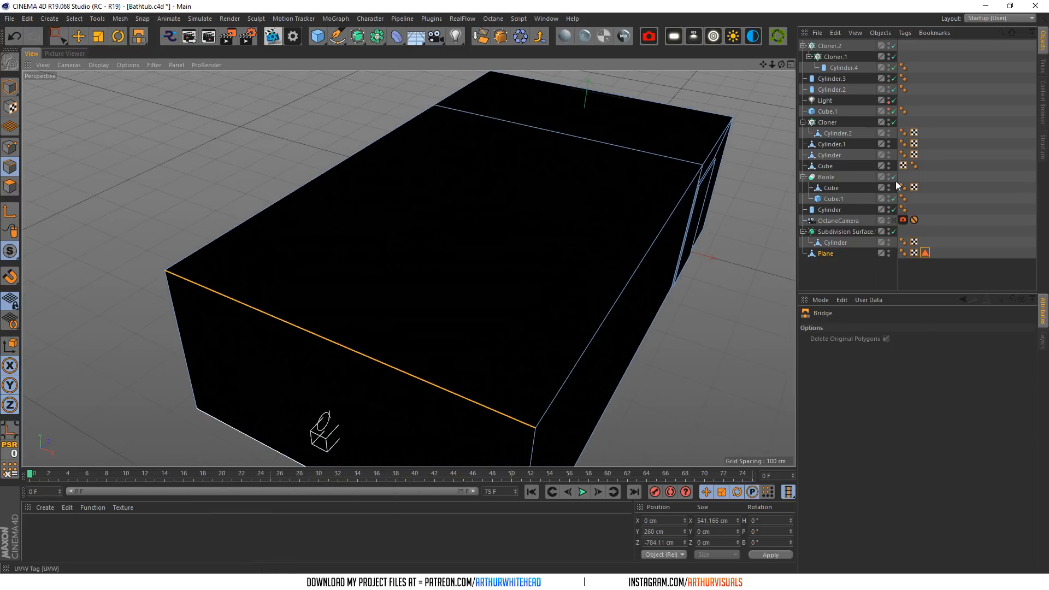
# - Select the new end-wall polygon behind the camera and move it along Z to about -765 cm
pyautogui.click(10, 186)
pyautogui.press('e')
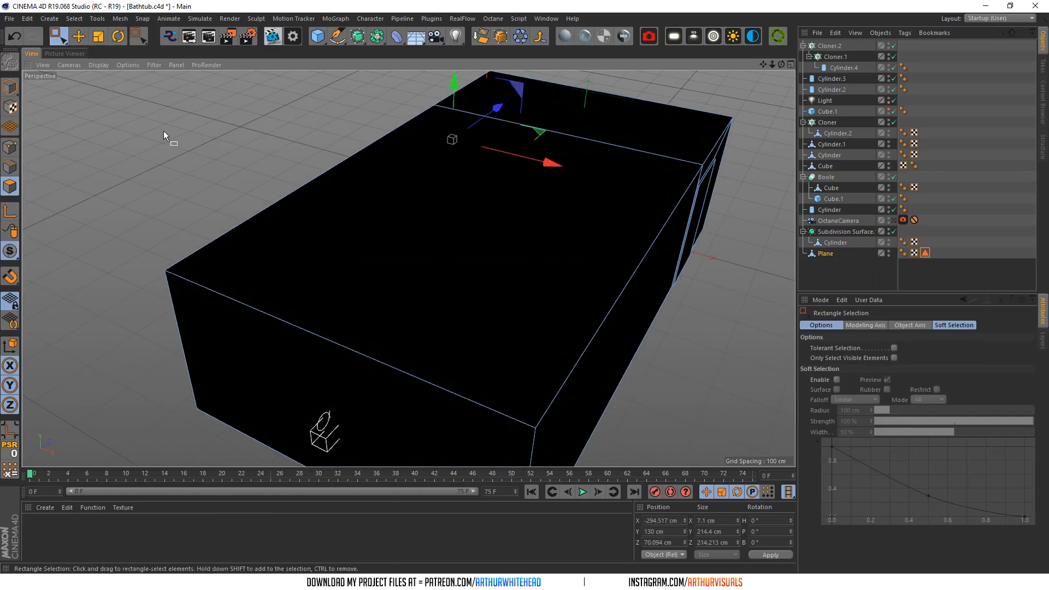
pyautogui.click(305, 355)
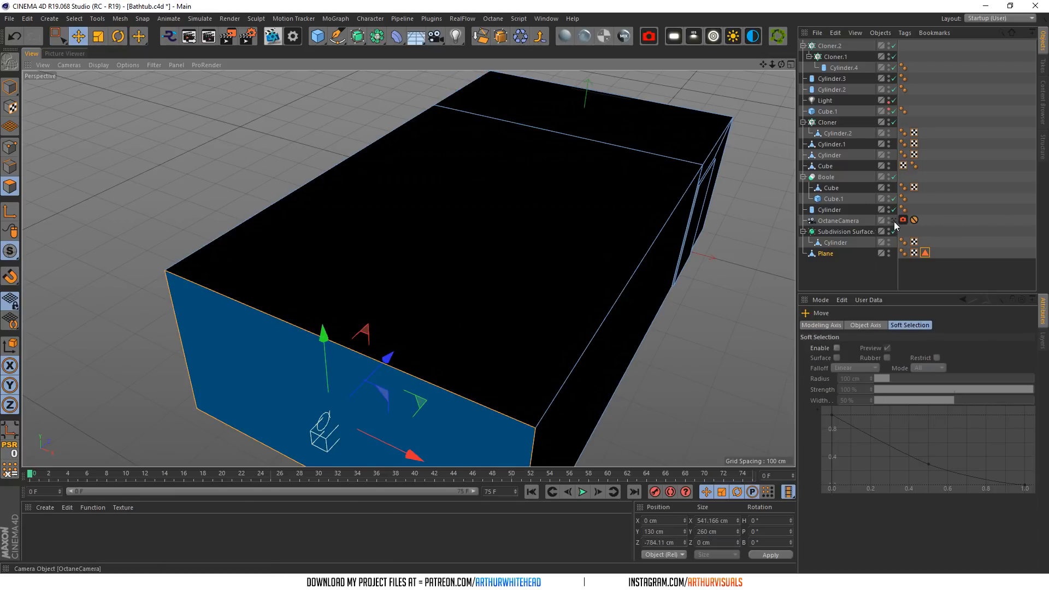
pyautogui.scroll(5, 385, 378)
pyautogui.moveTo(346, 362); pyautogui.dragTo(383, 345)
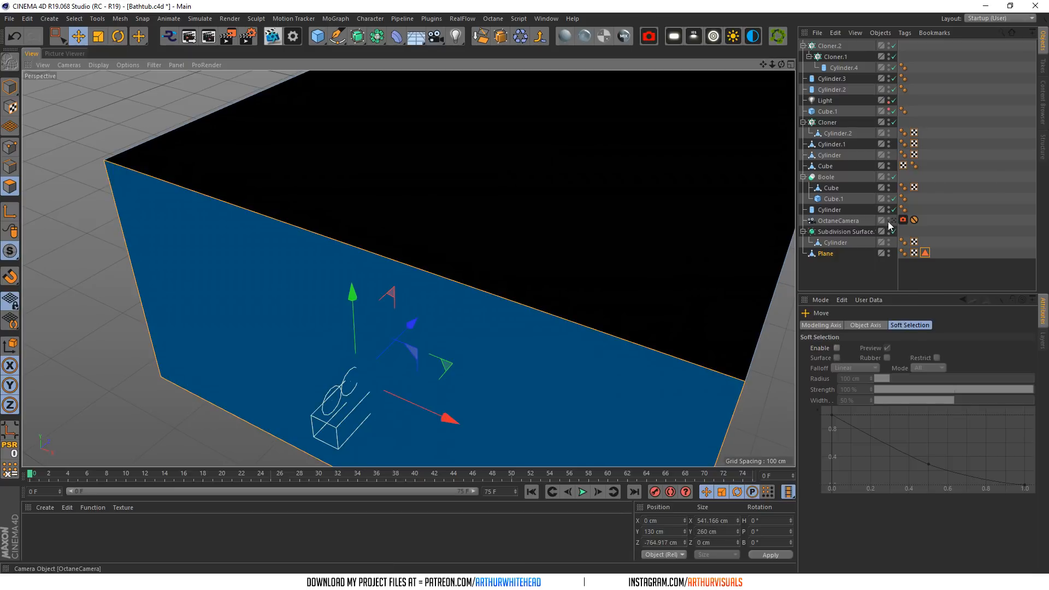
# - Save the scene and render the enclosed room through the OctaneCamera in the Live Viewer
pyautogui.click(894, 220)
pyautogui.hotkey('ctrl', 's')
pyautogui.click(273, 36)
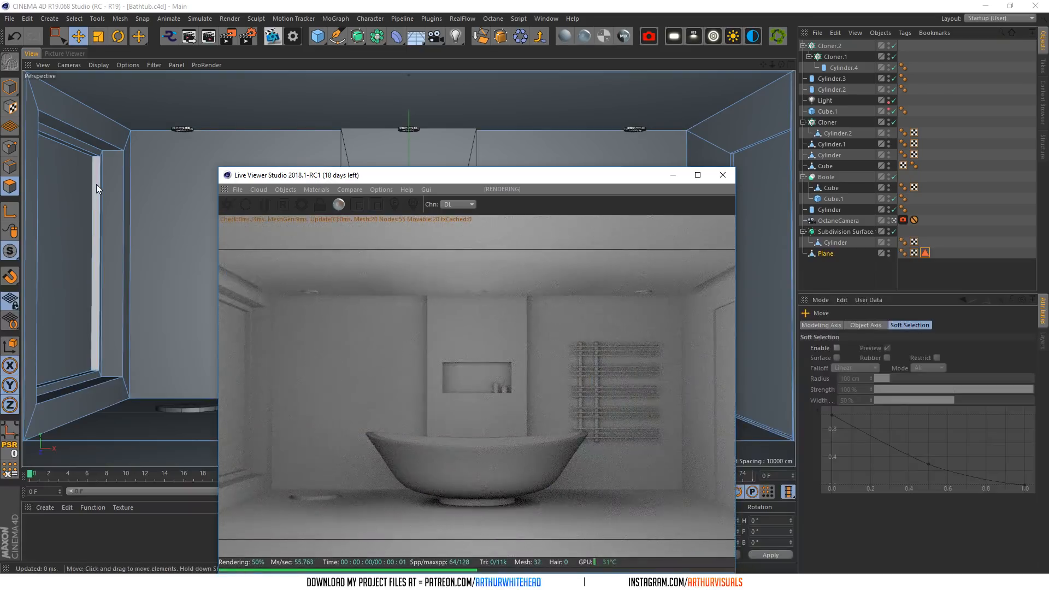
pyautogui.moveTo(481, 177); pyautogui.dragTo(490, 97)
pyautogui.moveTo(744, 273)
pyautogui.mouseDown()
pyautogui.moveTo(839, 249)
pyautogui.moveTo(873, 254)
pyautogui.moveTo(746, 266)
pyautogui.mouseUp()
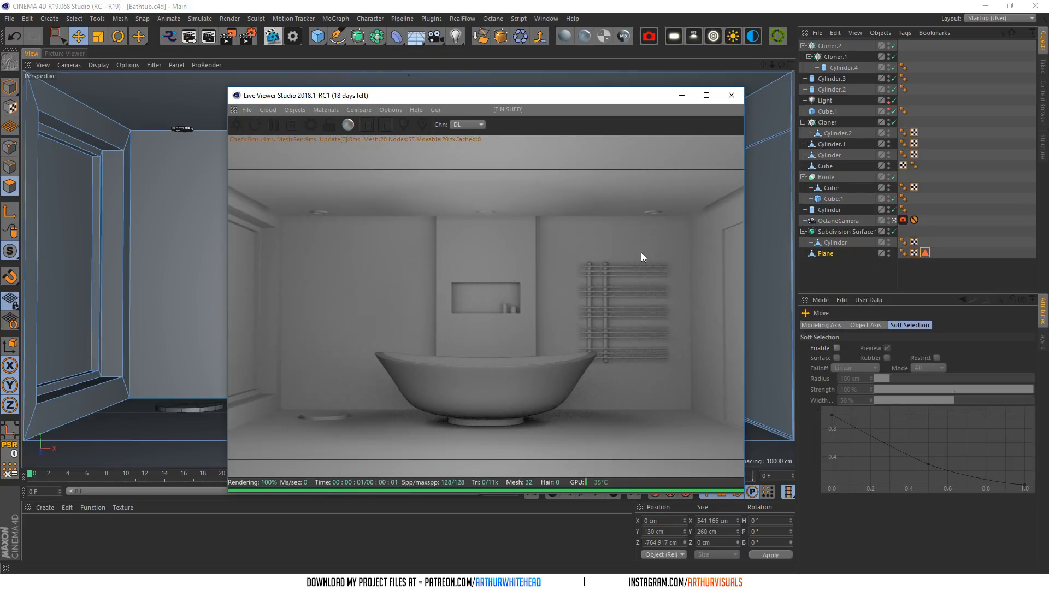
pyautogui.moveTo(616, 97); pyautogui.dragTo(689, 133)
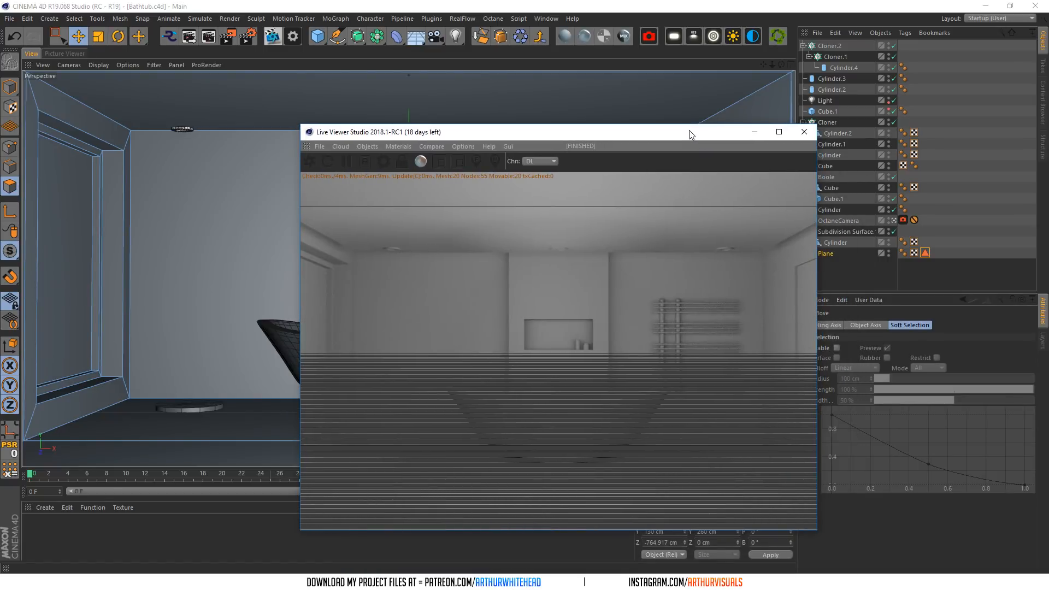
pyautogui.moveTo(689, 130); pyautogui.dragTo(928, 111)
# - Select the bathtub in model mode and move the Live Viewer clear of it
pyautogui.click(376, 388)
pyautogui.click(9, 86)
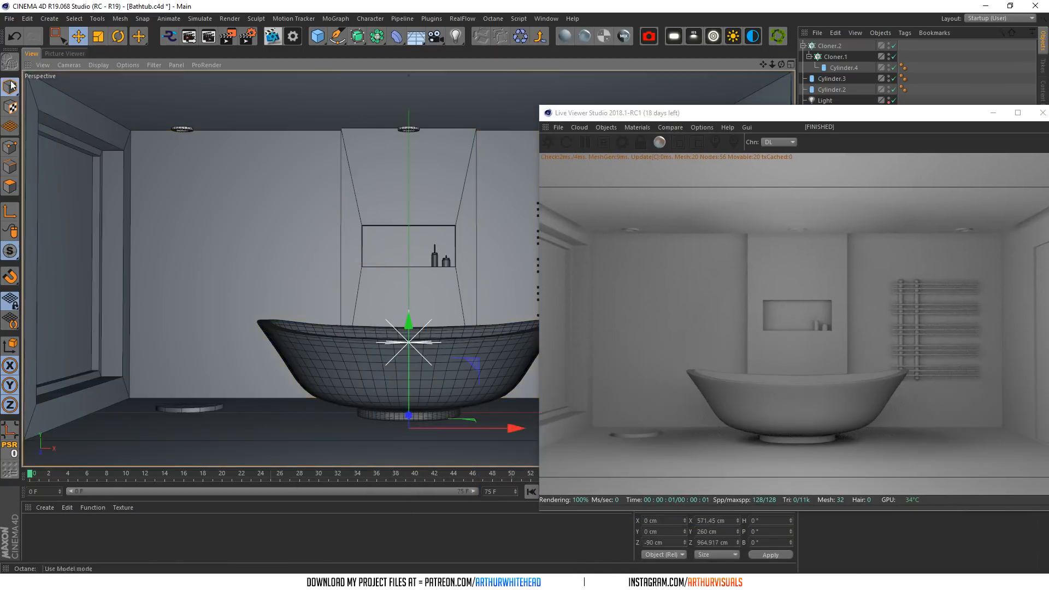
pyautogui.click(398, 317)
pyautogui.click(402, 344)
pyautogui.moveTo(867, 113); pyautogui.dragTo(950, 292)
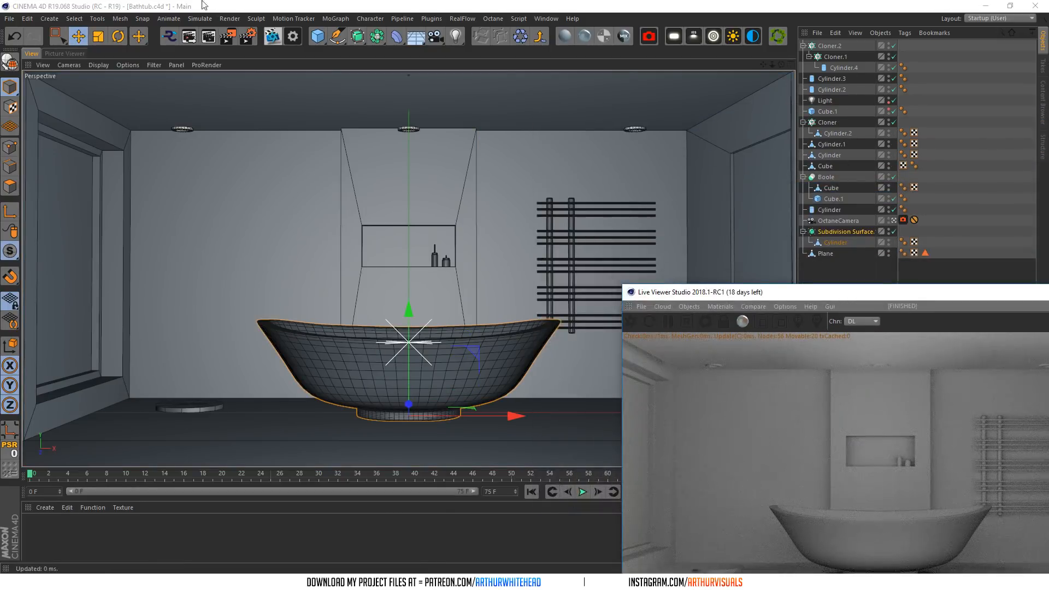
# - Set the X, Y and Z scale of the bathtub's Subdivision Surface to 1
pyautogui.click(98, 36)
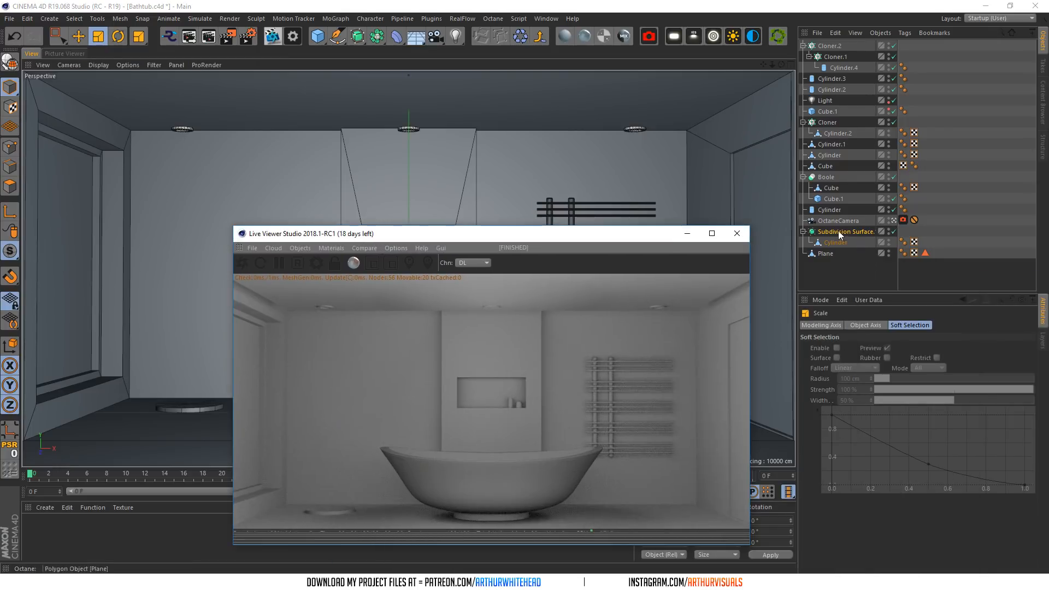
pyautogui.click(838, 232)
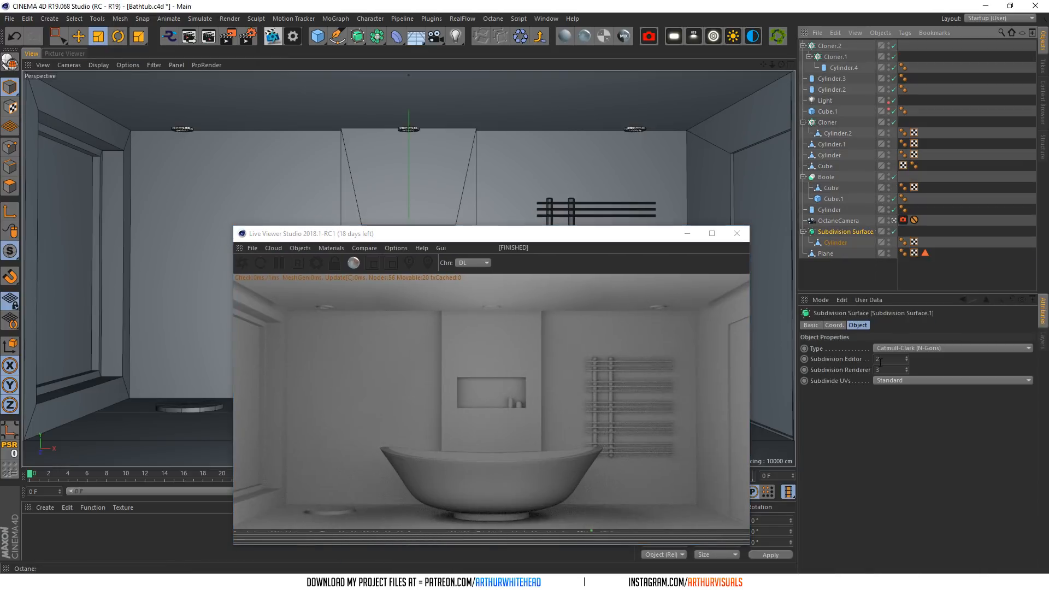
pyautogui.click(880, 359)
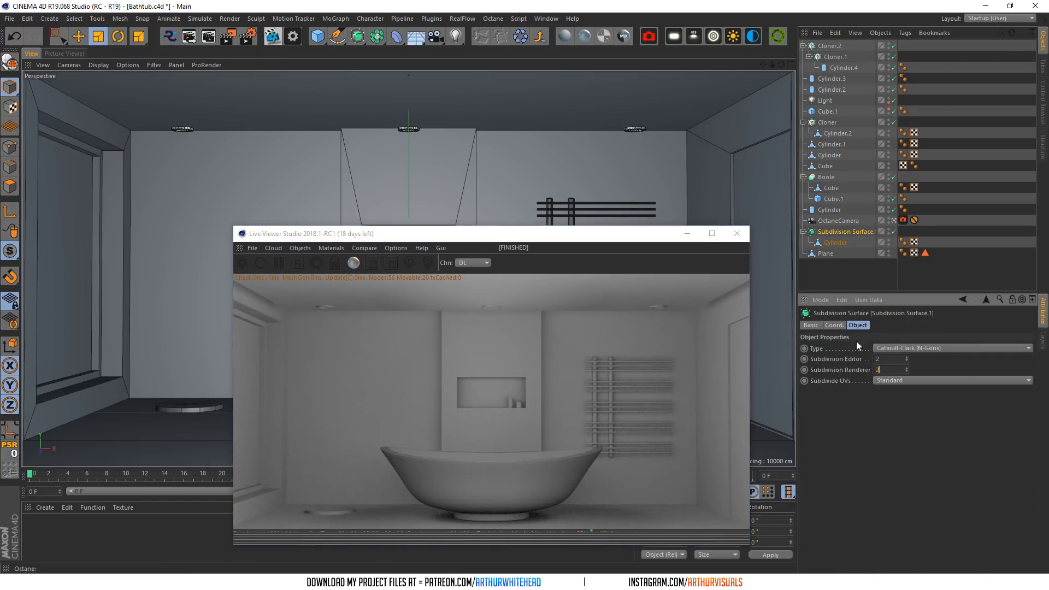
pyautogui.click(833, 325)
pyautogui.click(899, 360)
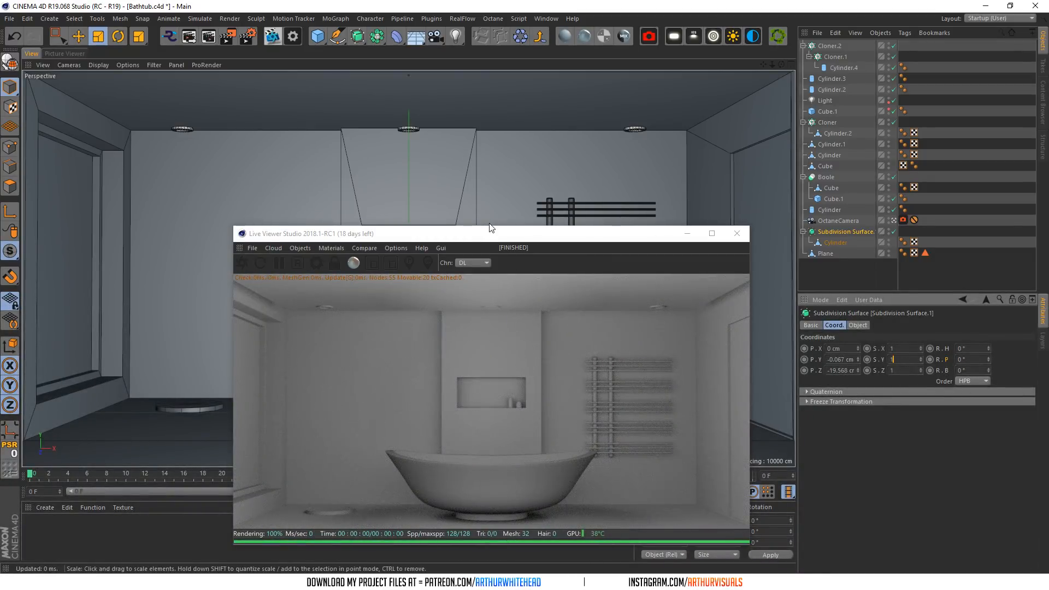
pyautogui.moveTo(488, 226); pyautogui.dragTo(487, 126)
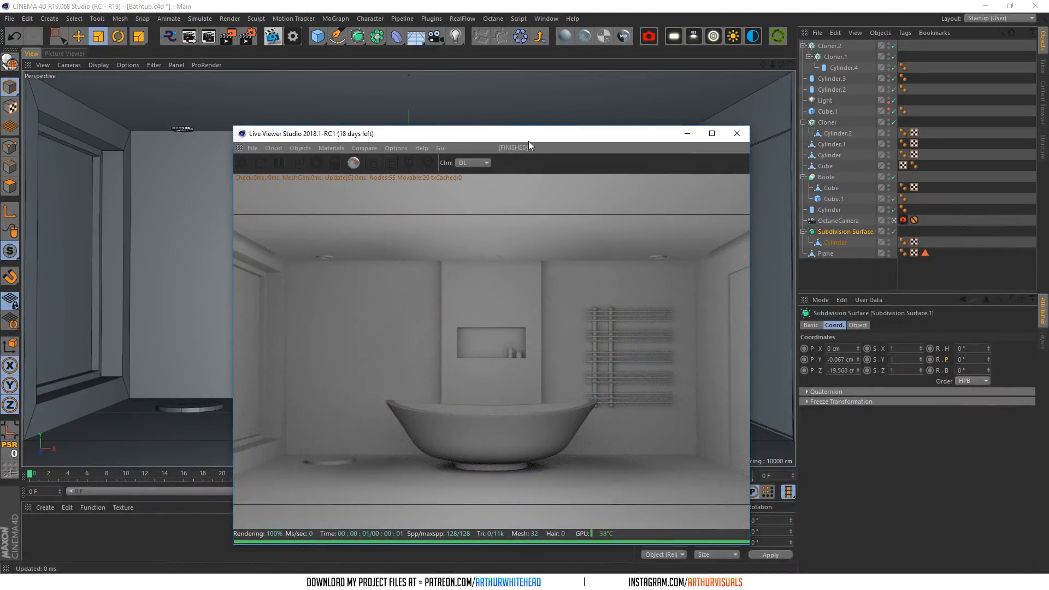
pyautogui.moveTo(529, 138); pyautogui.dragTo(554, 144)
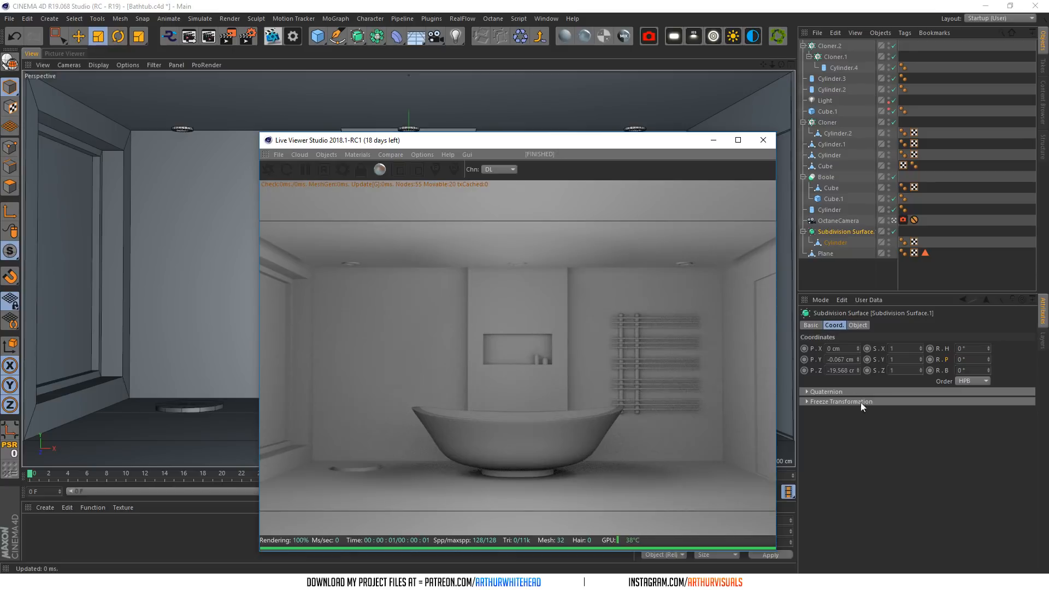
# - Set the X scale of the bathtub's Subdivision Surface to 0.96
pyautogui.click(892, 349)
pyautogui.write('.95')
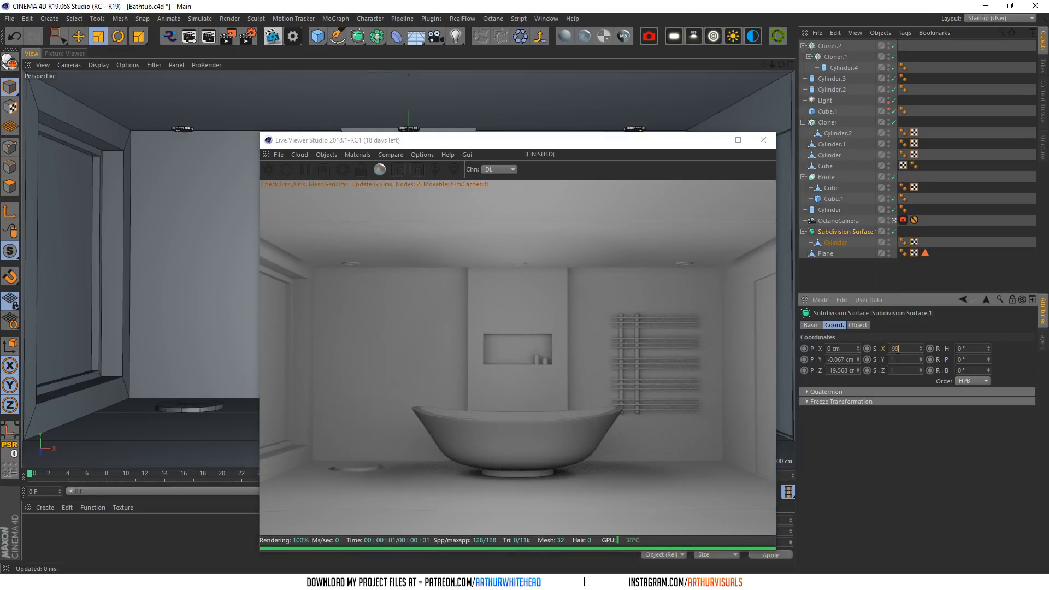
pyautogui.write('9')
pyautogui.press('Return')
pyautogui.moveTo(898, 348); pyautogui.dragTo(905, 348)
pyautogui.write('6')
pyautogui.click(909, 358)
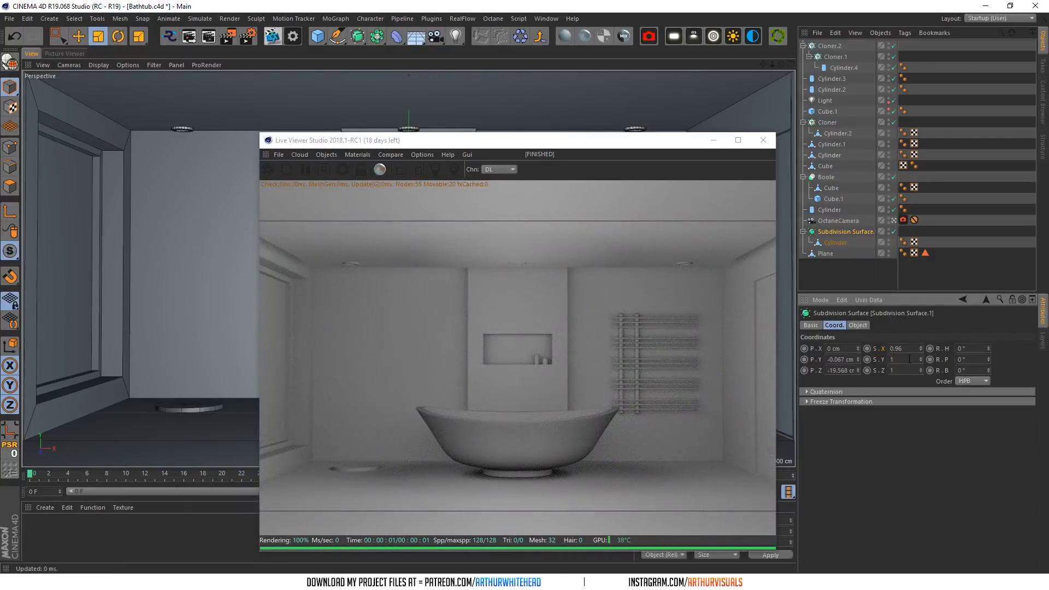
# - Close the Live Viewer and examine the bathtub and its base up close outside the camera view
pyautogui.click(762, 140)
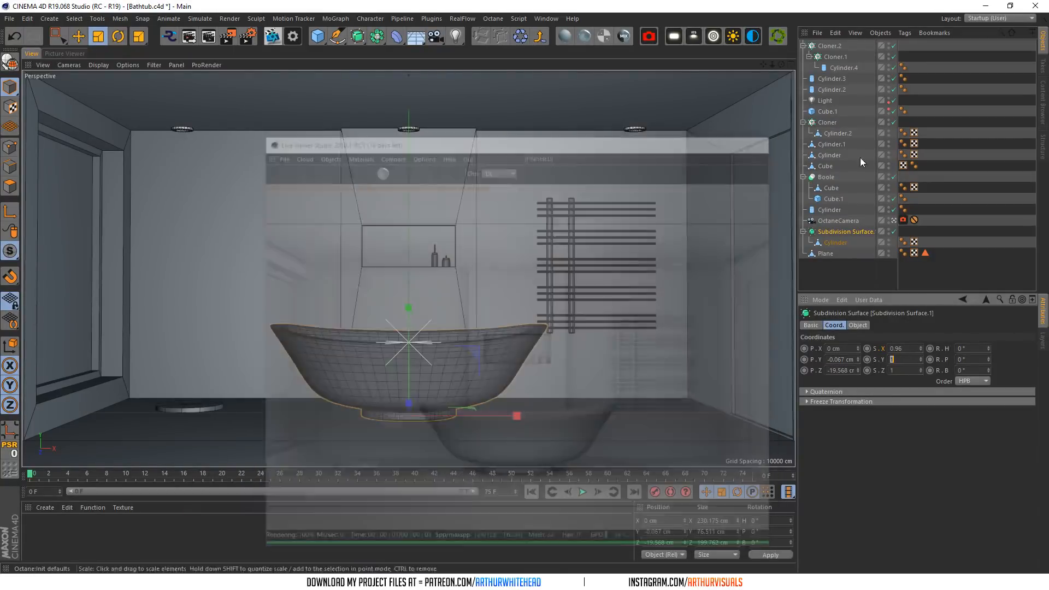
pyautogui.click(900, 220)
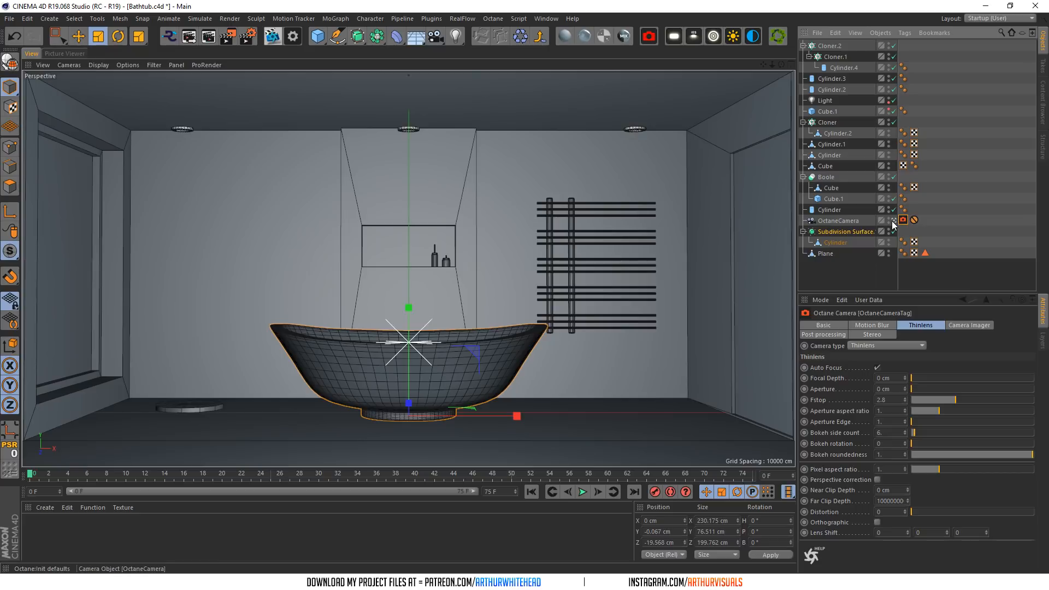
pyautogui.click(893, 221)
pyautogui.click(834, 243)
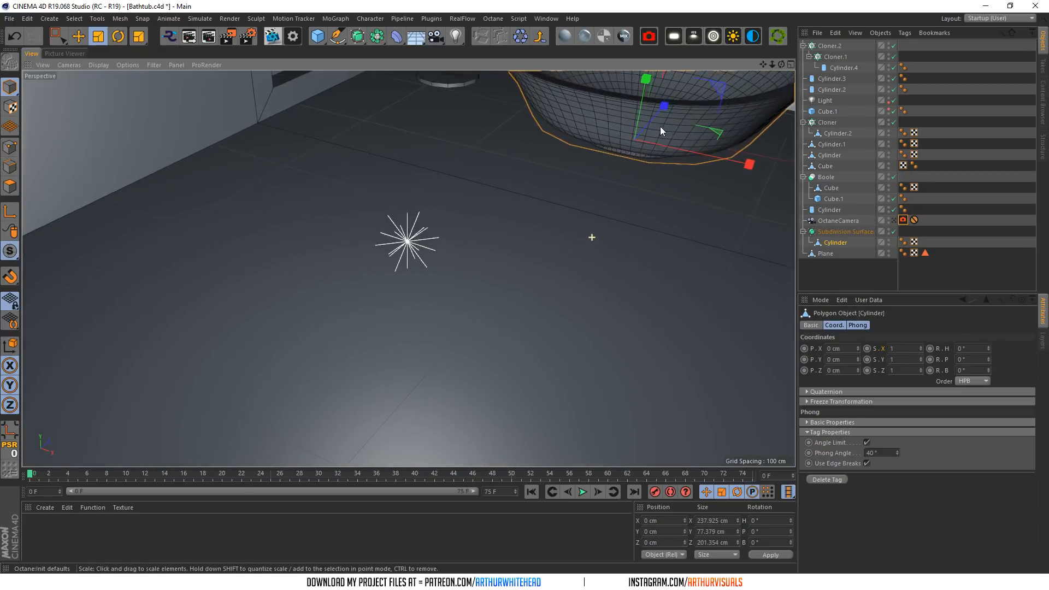
pyautogui.keyDown('alt'); pyautogui.moveTo(660, 131); pyautogui.dragTo(673, 126); pyautogui.keyUp('alt')
pyautogui.keyDown('alt'); pyautogui.moveTo(408, 267); pyautogui.dragTo(526, 169); pyautogui.keyUp('alt')
pyautogui.scroll(3, 536, 196)
pyautogui.scroll(-3, 568, 229)
pyautogui.click(893, 222)
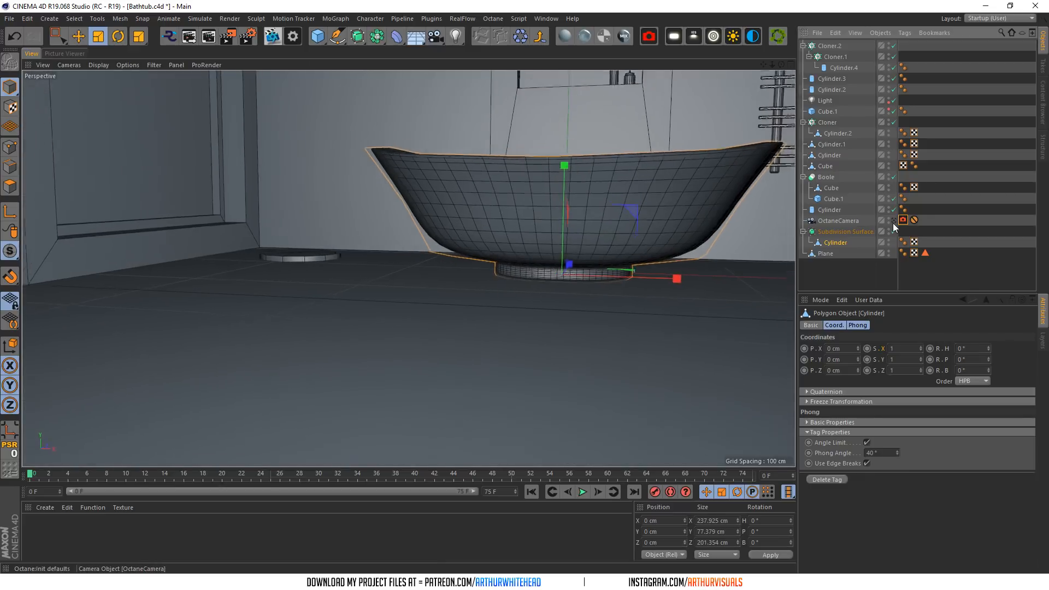
# - Start a new live render through the camera and make the ceiling cube Cube.1 visible
pyautogui.click(273, 38)
pyautogui.click(233, 188)
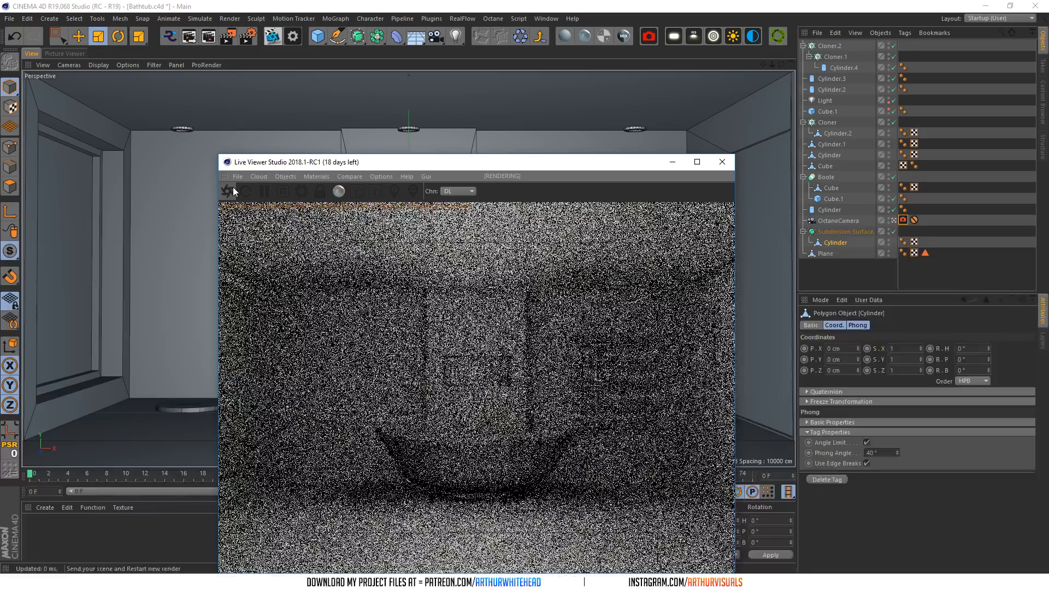
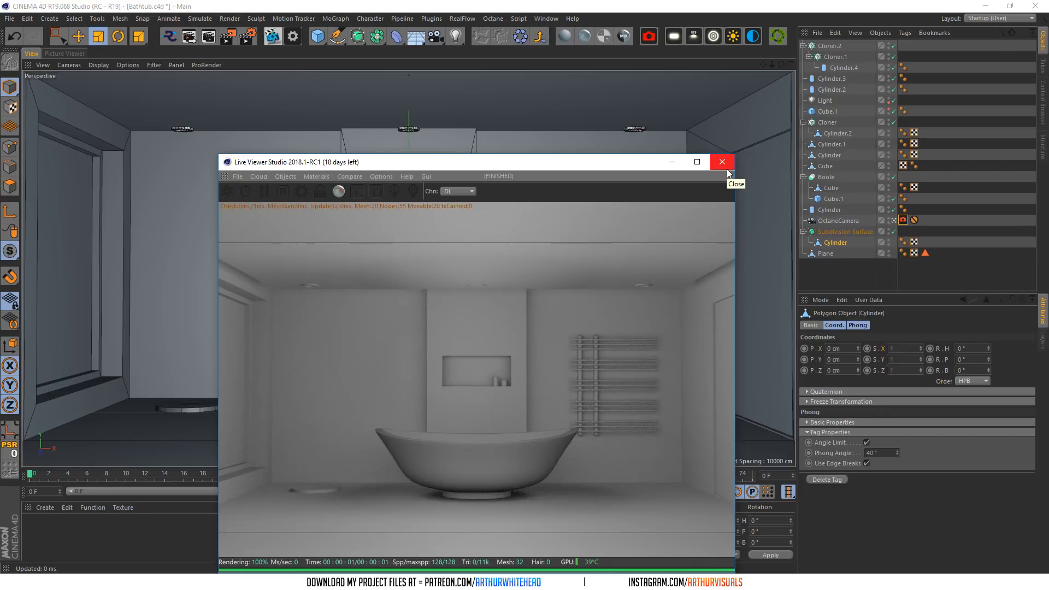
pyautogui.click(461, 103)
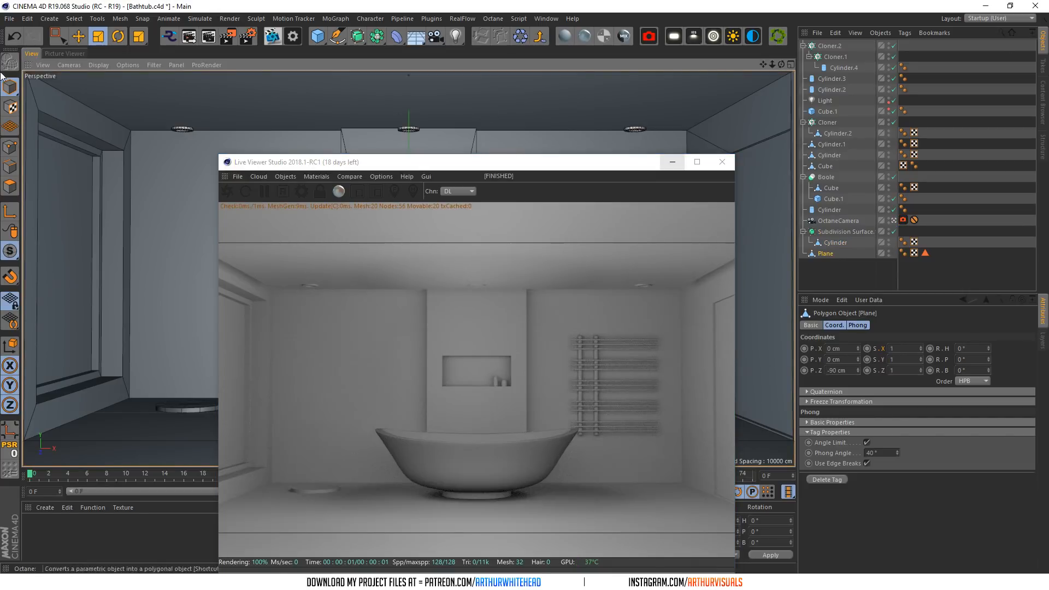
pyautogui.click(889, 110)
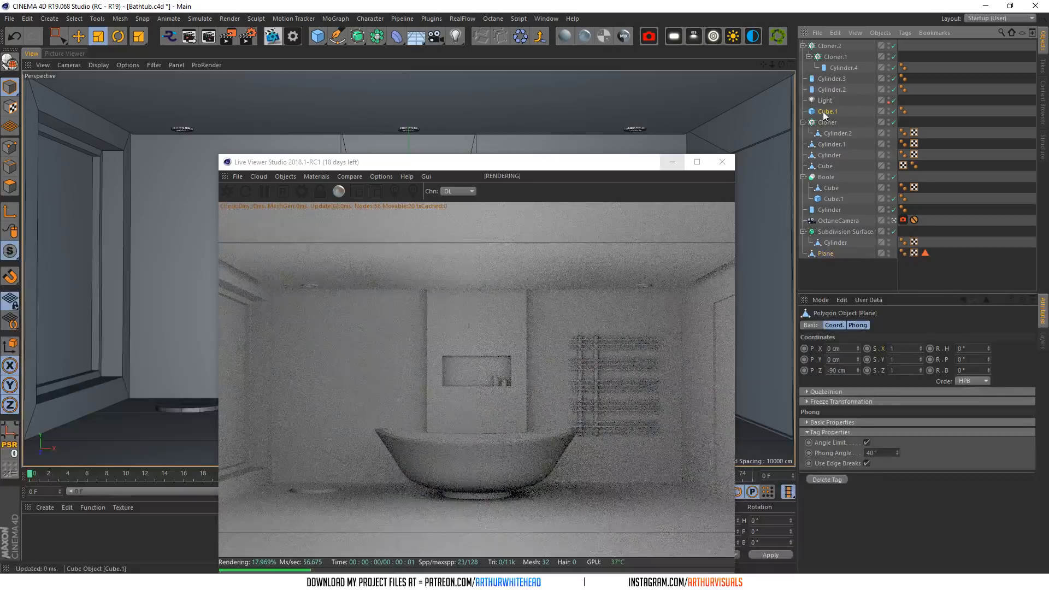
# - Undo the trial change to Cube.1's X size and set its Z size to 450 cm
pyautogui.click(855, 325)
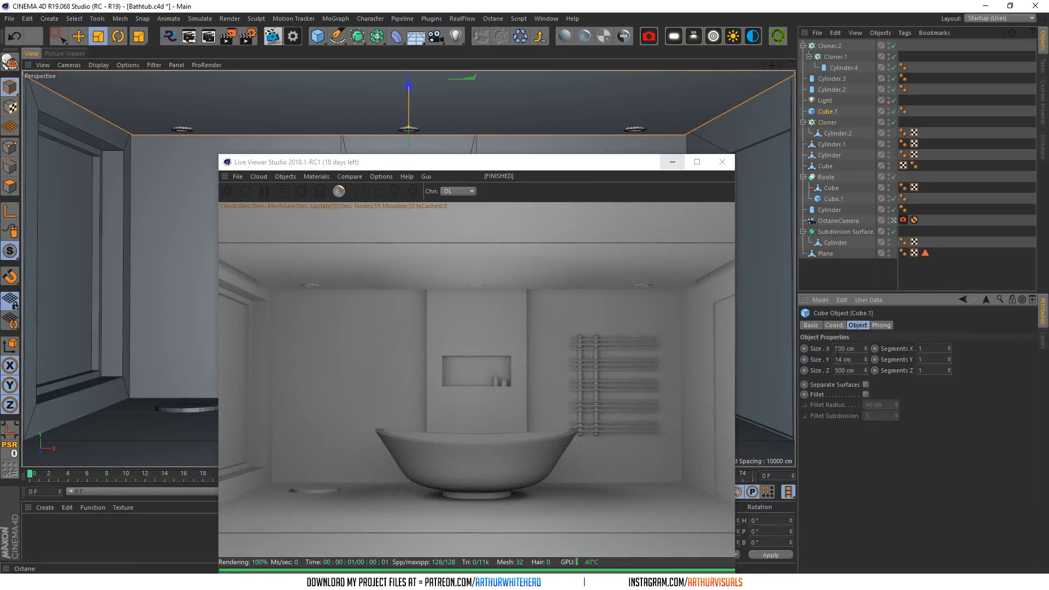
pyautogui.click(867, 348)
pyautogui.hotkey('ctrl', 'z')
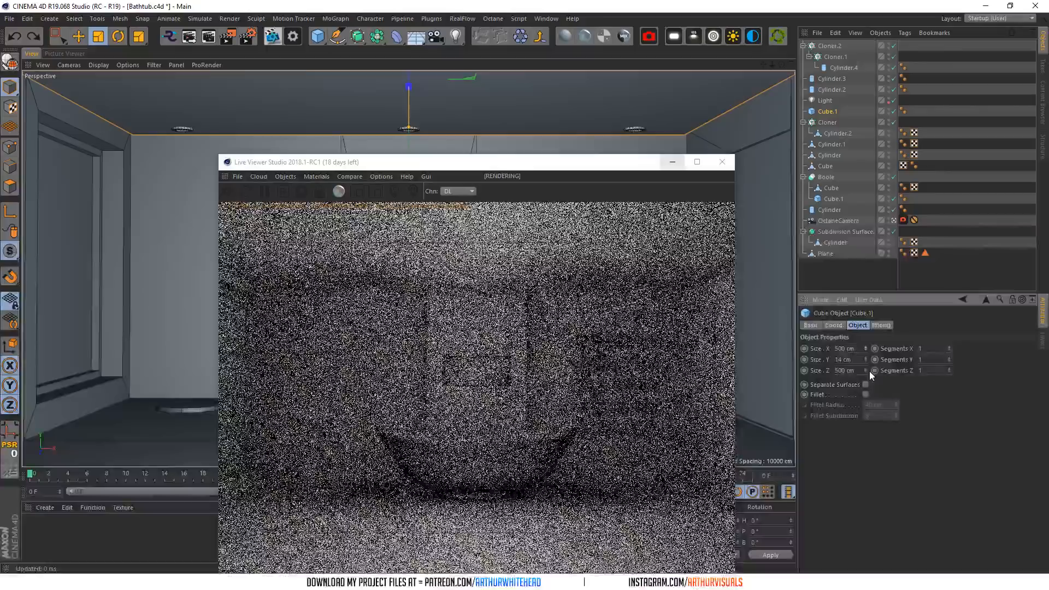
pyautogui.moveTo(841, 370); pyautogui.dragTo(830, 372)
pyautogui.write('45')
pyautogui.press('Return')
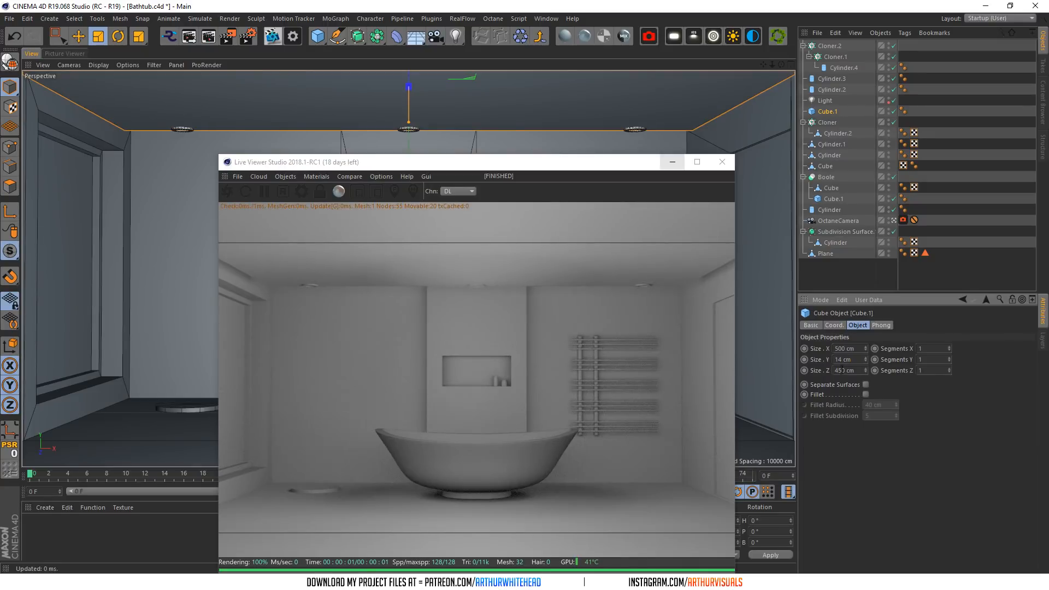
# - Set the Z size of the ceiling cube Cube.1 to 500 cm
pyautogui.write('0')
pyautogui.click(844, 357)
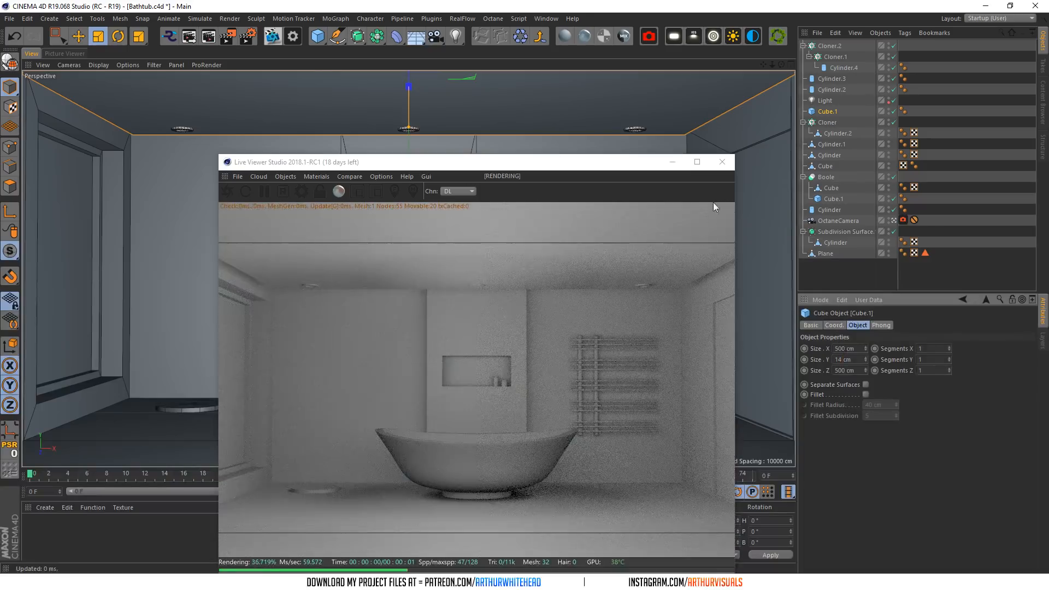
# - Move the towel rail's two vertical cylinders down about 10 cm
pyautogui.moveTo(627, 162); pyautogui.dragTo(373, 124)
pyautogui.click(569, 226)
pyautogui.keyDown('shift'); pyautogui.click(550, 220); pyautogui.keyUp('shift')
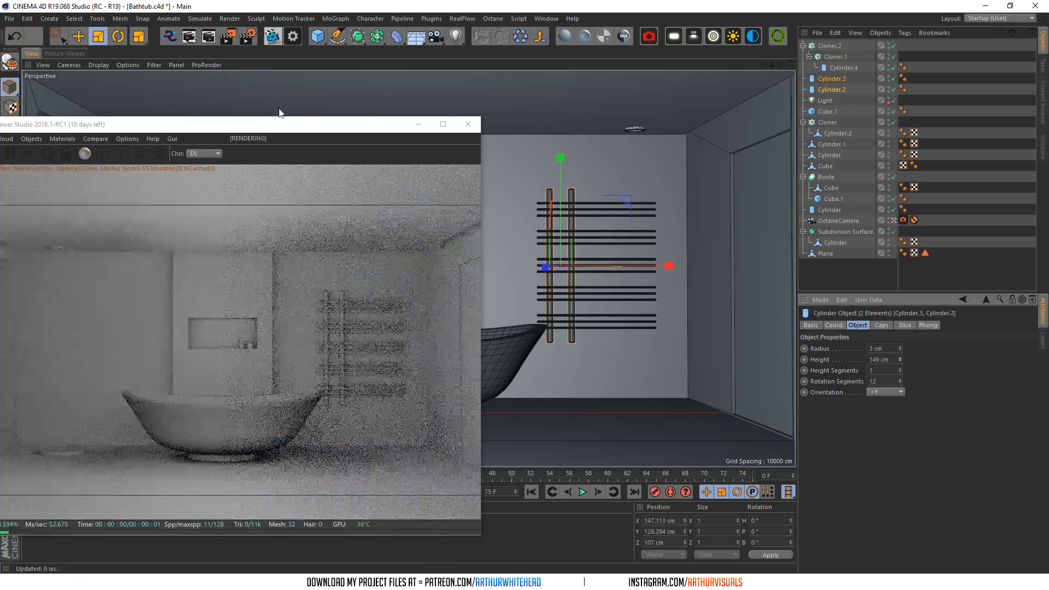
pyautogui.press('e')
pyautogui.moveTo(558, 169); pyautogui.dragTo(554, 176)
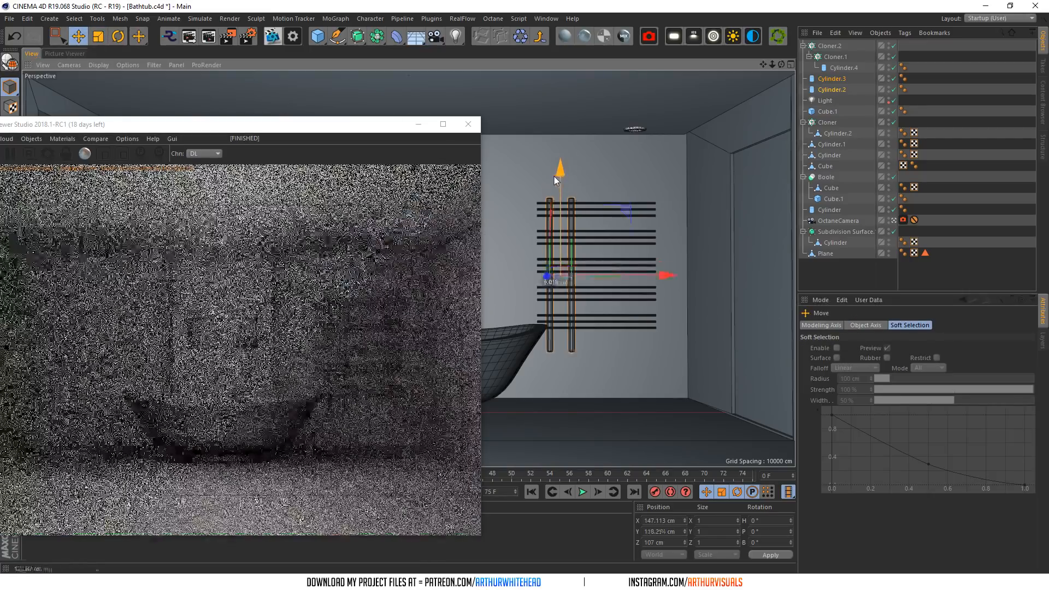
# - Set the towel rail's outer cloner Cloner.2 to 6 clones with a Y offset of -25 cm per step
pyautogui.click(571, 205)
pyautogui.click(584, 204)
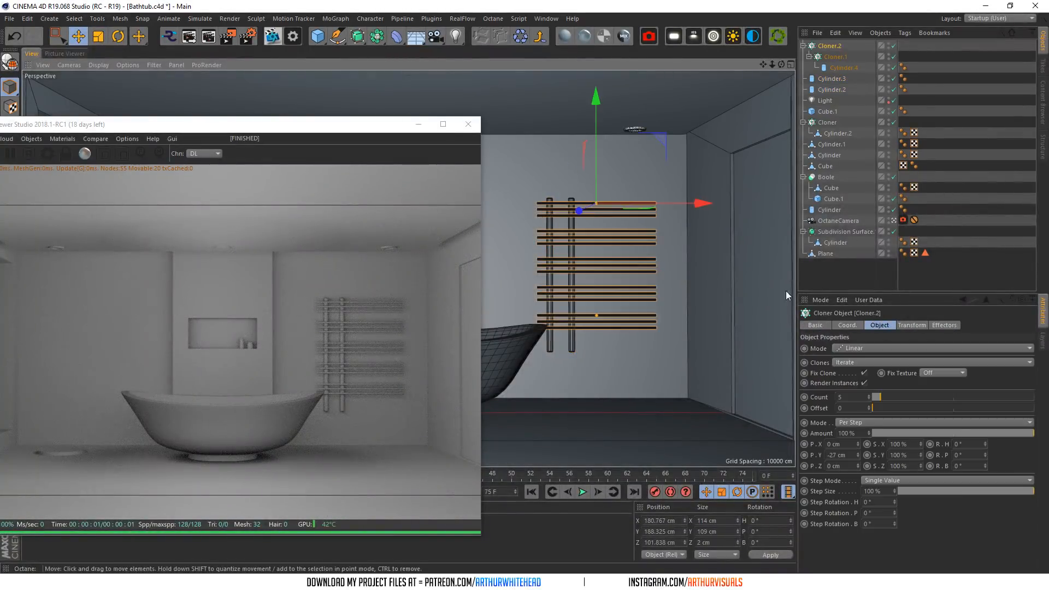
pyautogui.click(869, 395)
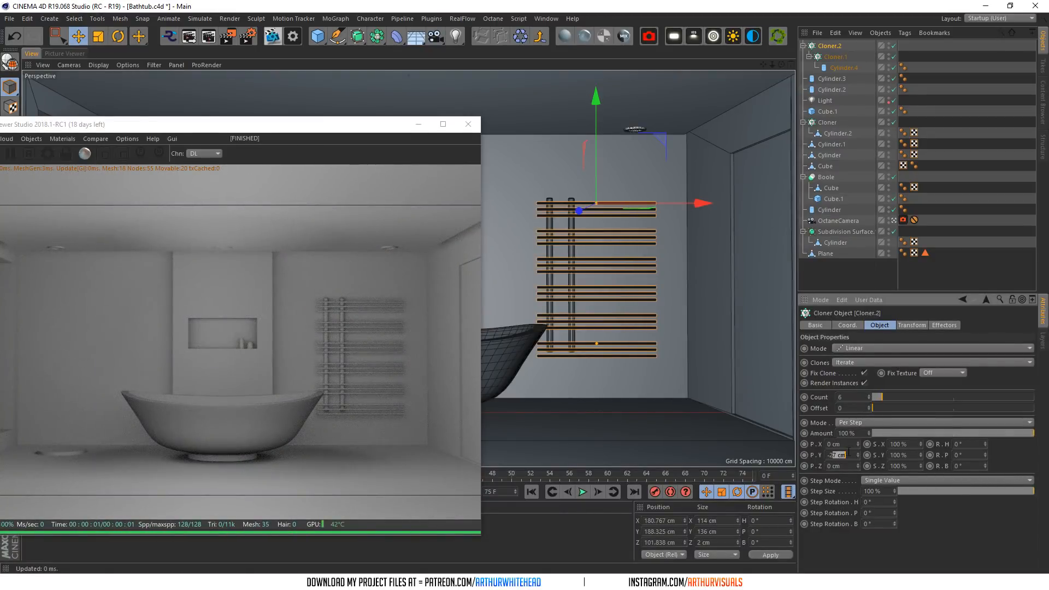
pyautogui.write('5')
pyautogui.press('Return')
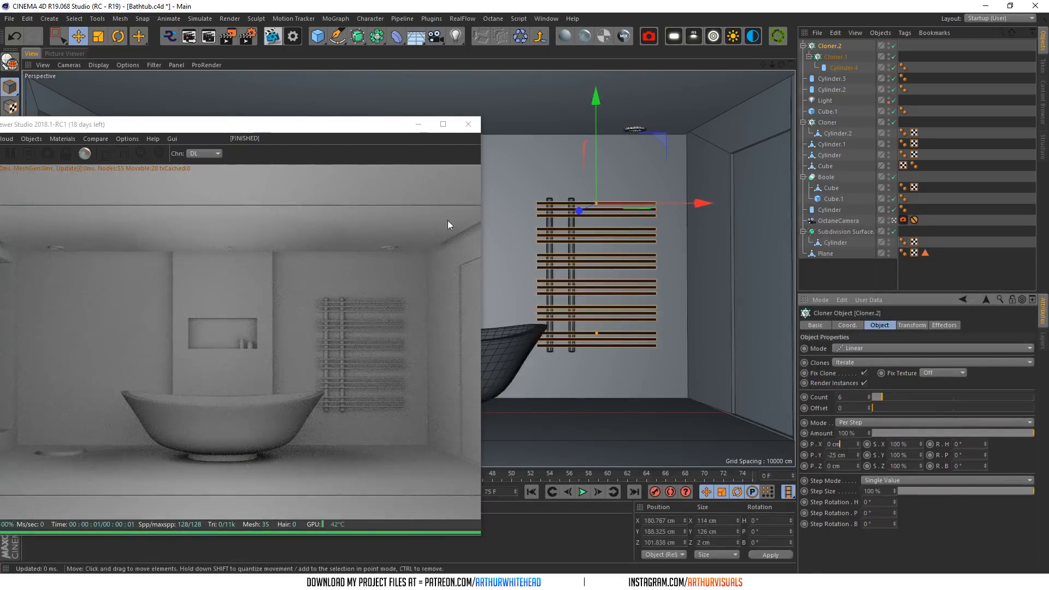
pyautogui.moveTo(341, 127); pyautogui.dragTo(755, 121)
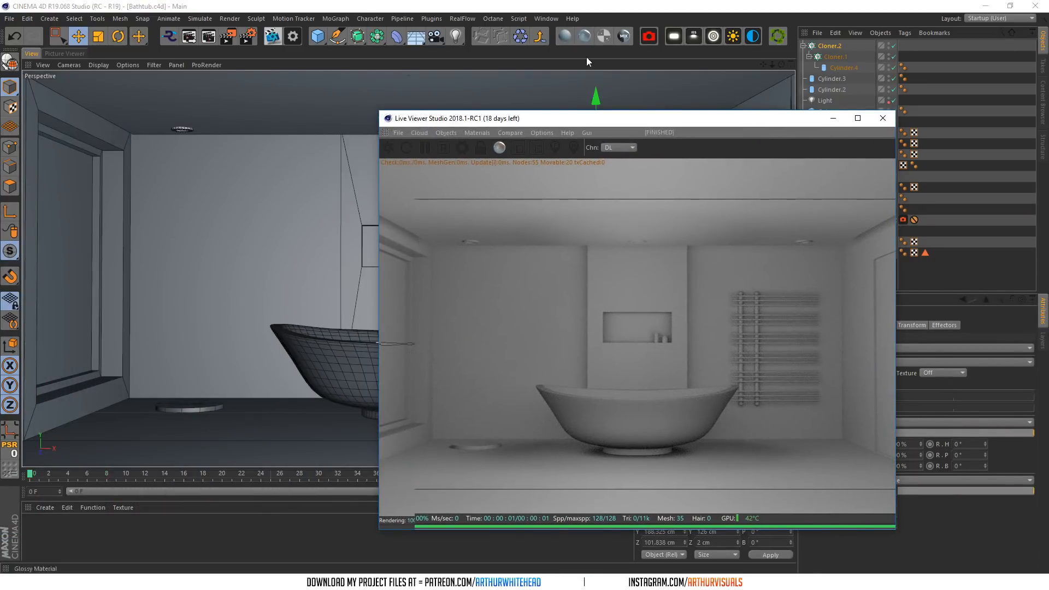
pyautogui.moveTo(731, 118); pyautogui.dragTo(599, 135)
# - Split the window pane polygon of the room's Plane into a separate object and delete the original polygon
pyautogui.click(838, 221)
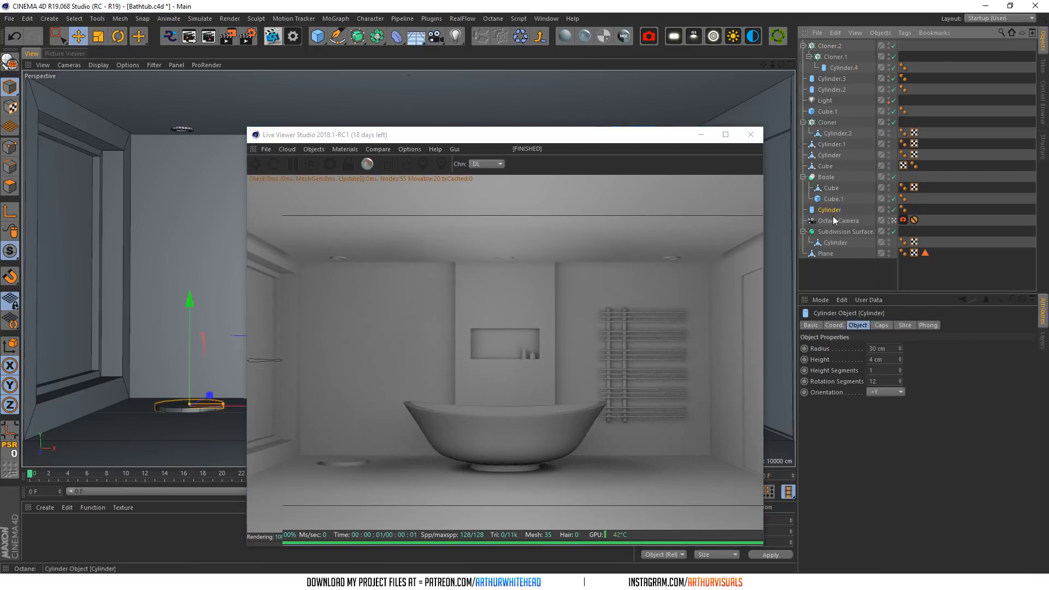
pyautogui.click(69, 208)
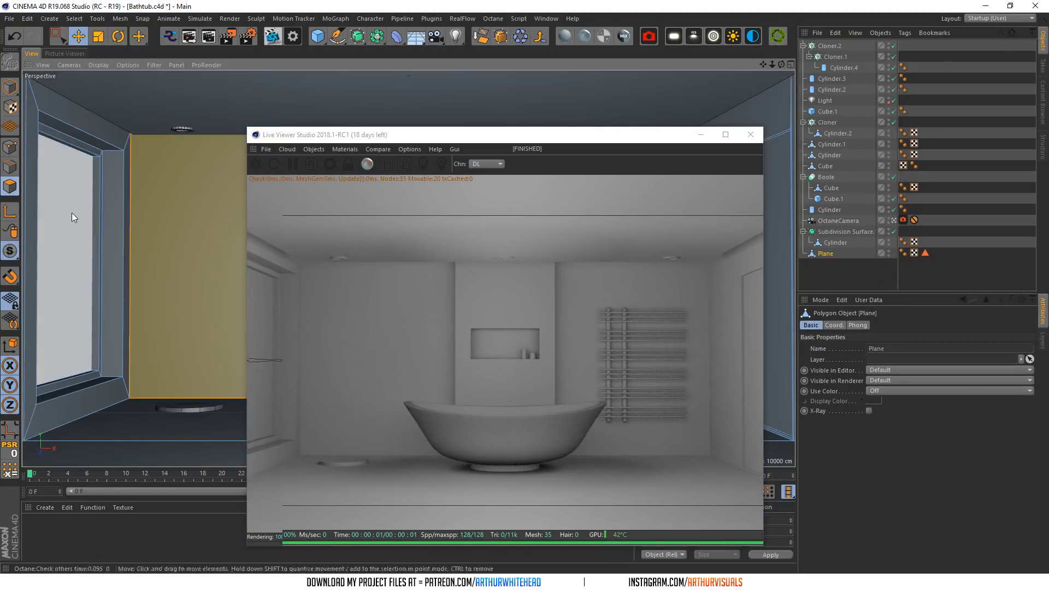
pyautogui.click(92, 20)
pyautogui.moveTo(129, 42)
pyautogui.click(212, 87)
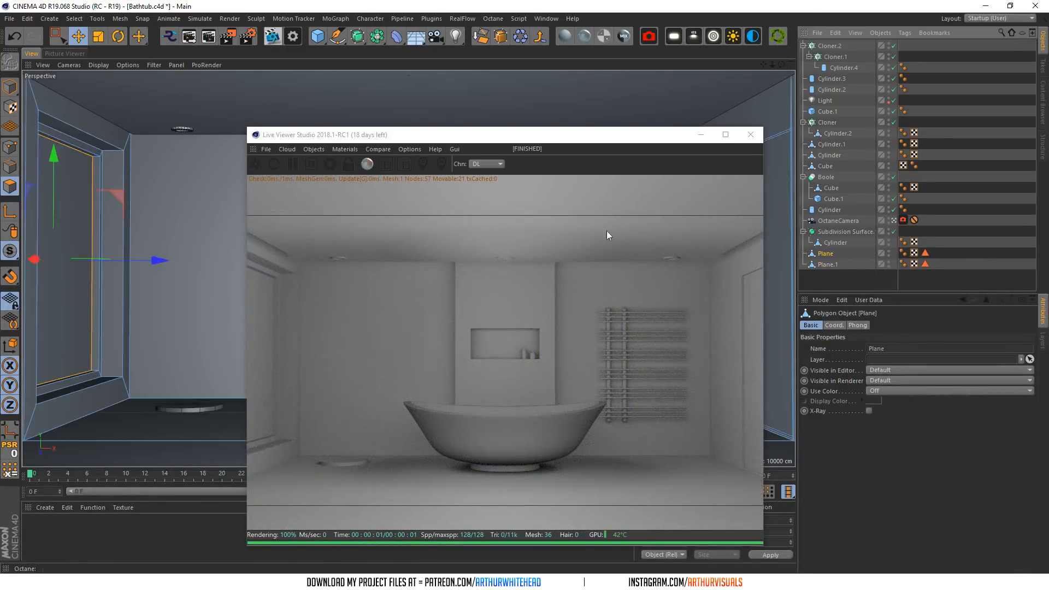
pyautogui.press('Delete')
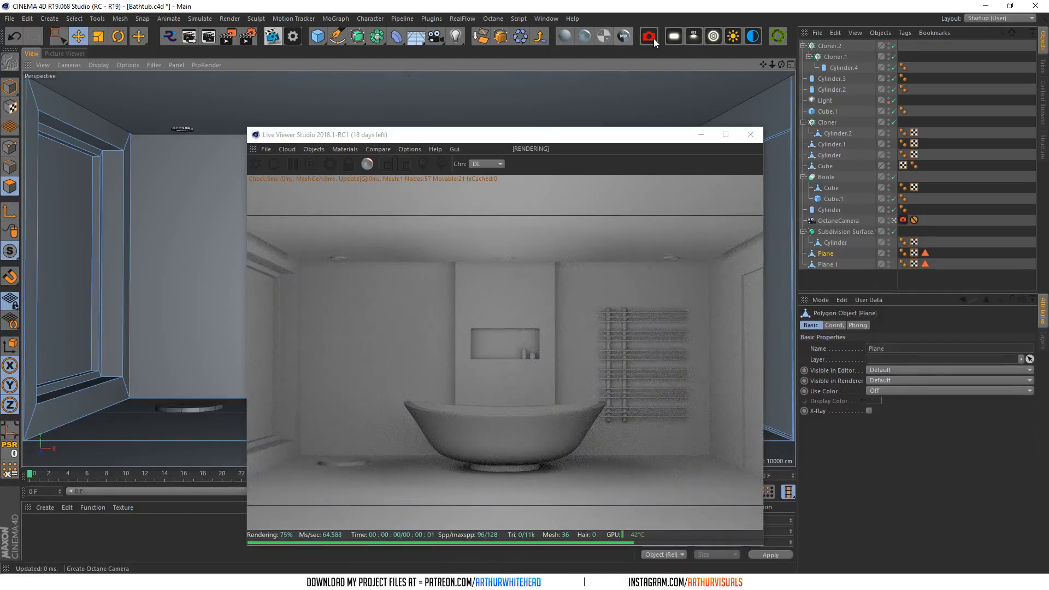
# - Add an Octane daylight and compare the live render with the window pane Plane.1 hidden and shown
pyautogui.click(732, 37)
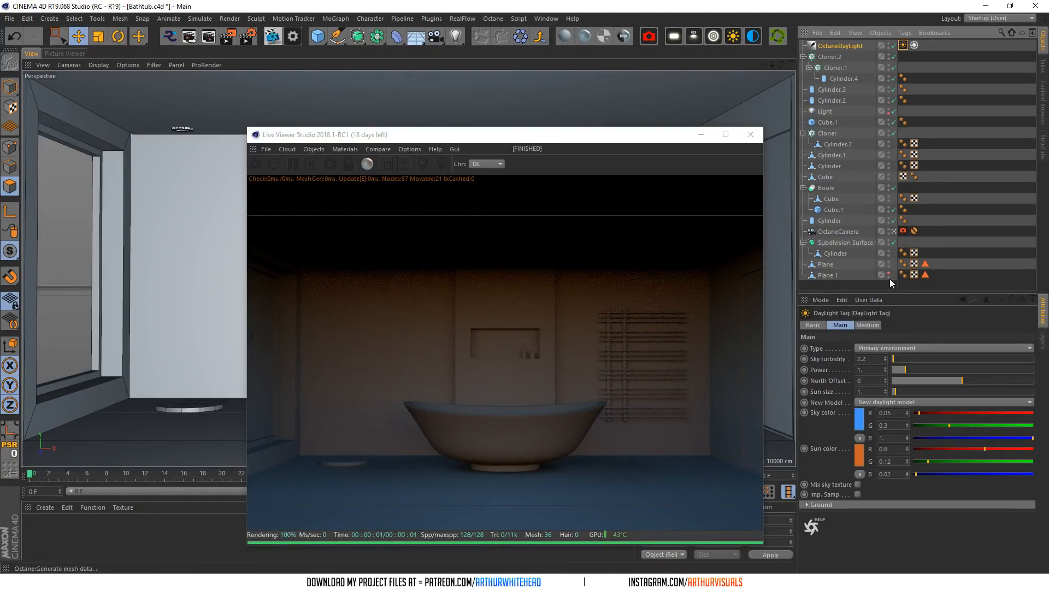
pyautogui.click(889, 277)
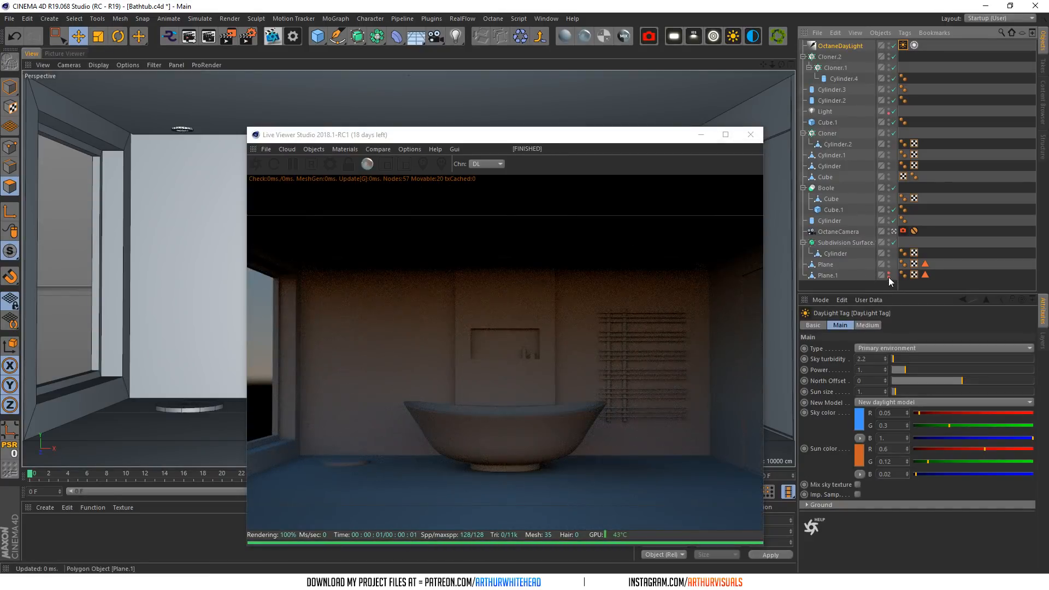
pyautogui.click(889, 277)
pyautogui.click(888, 274)
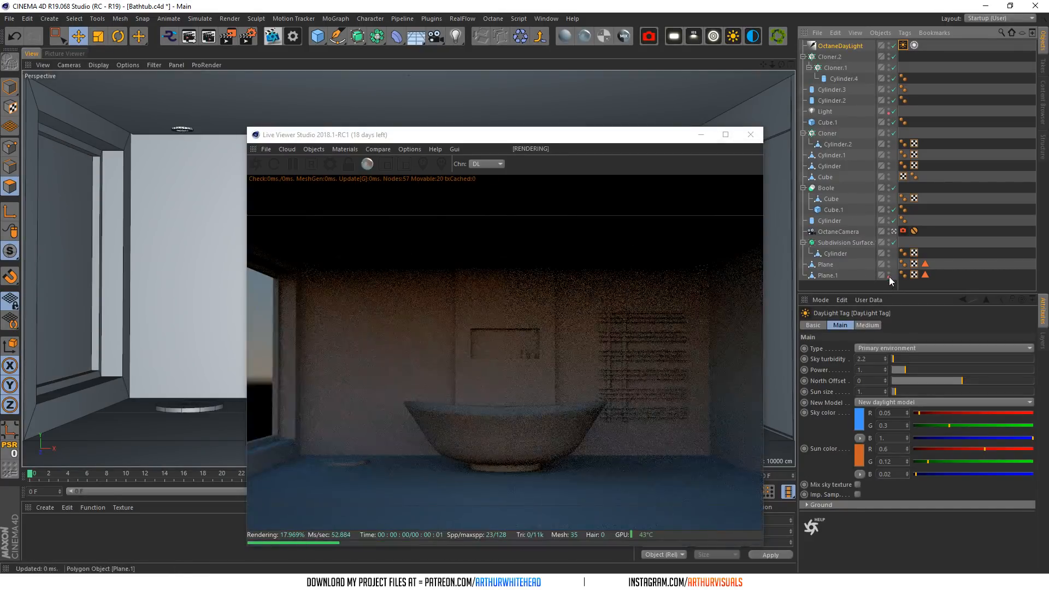
pyautogui.click(889, 276)
pyautogui.click(893, 231)
pyautogui.moveTo(771, 65); pyautogui.dragTo(783, 83)
pyautogui.click(9, 89)
pyautogui.click(893, 232)
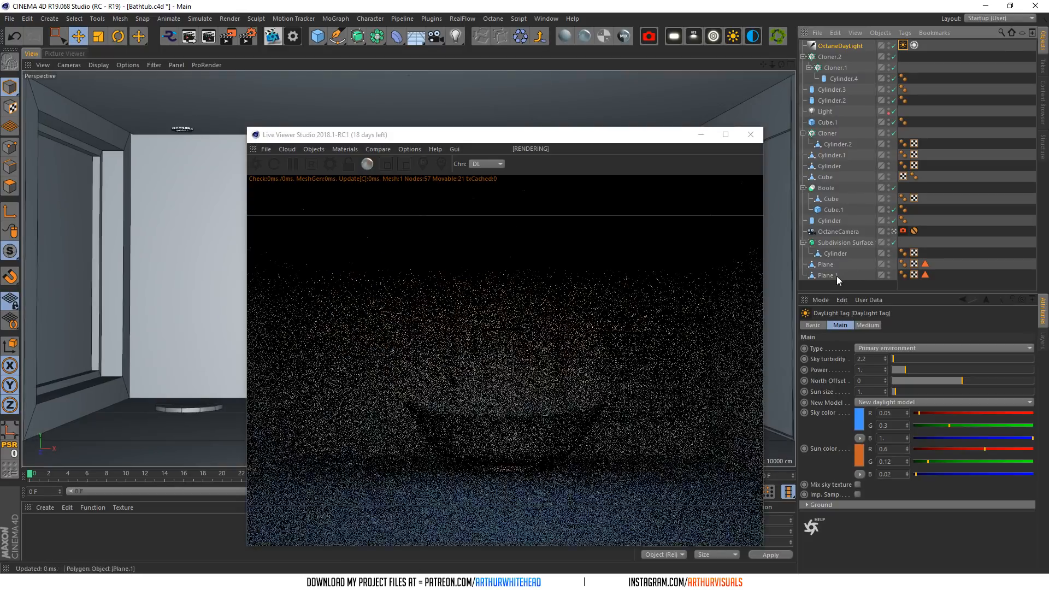
# - Set the OctaneDayLight's pitch rotation to -51°
pyautogui.click(831, 275)
pyautogui.click(834, 55)
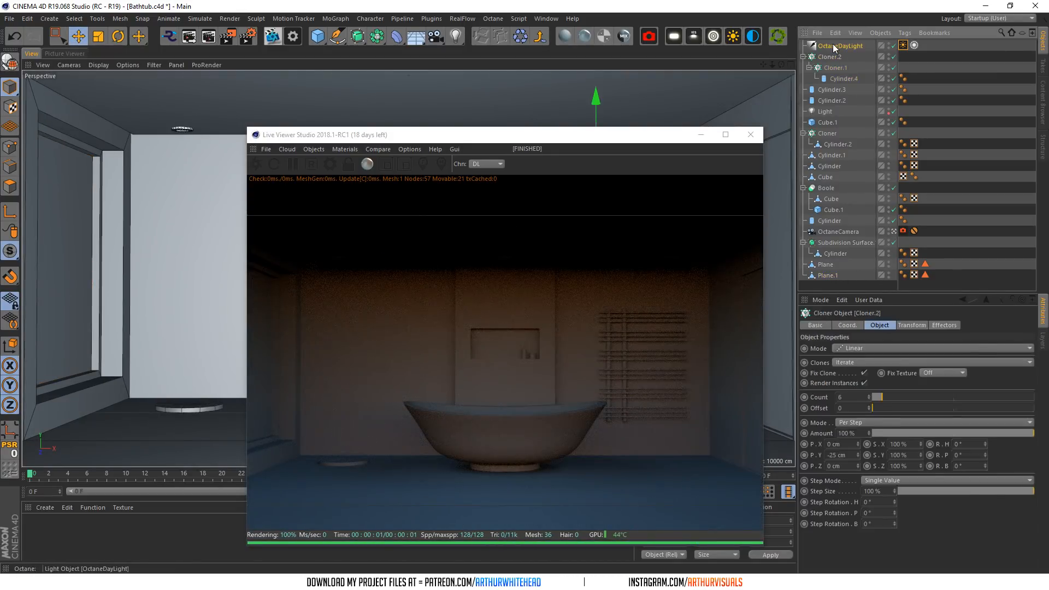
pyautogui.click(832, 47)
pyautogui.moveTo(988, 378); pyautogui.dragTo(988, 432)
# - Load the Starter preset in the Octane settings to use pathtracing, and restart the live render
pyautogui.click(329, 164)
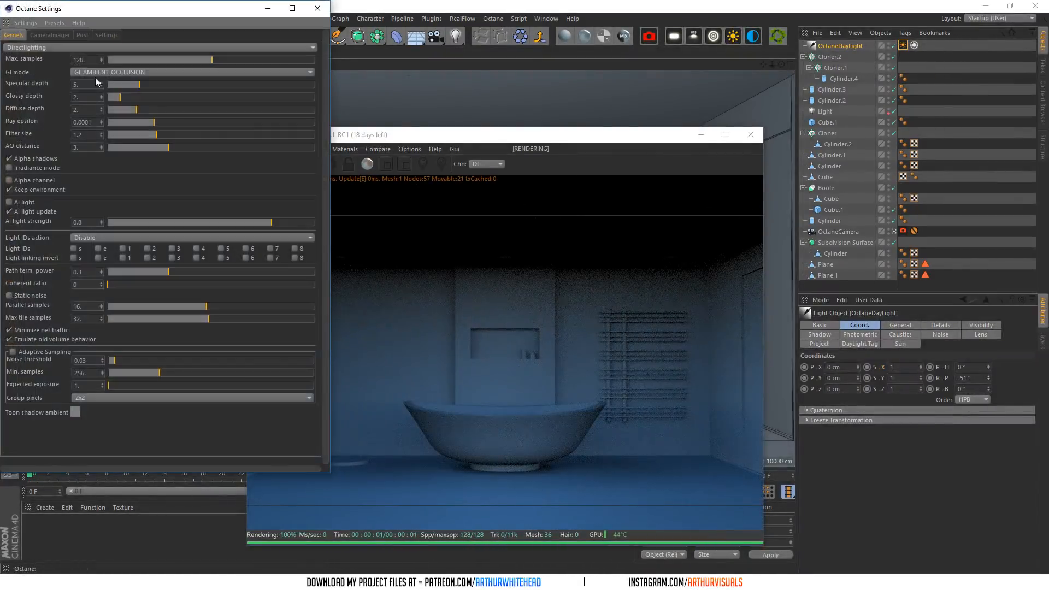
pyautogui.click(53, 23)
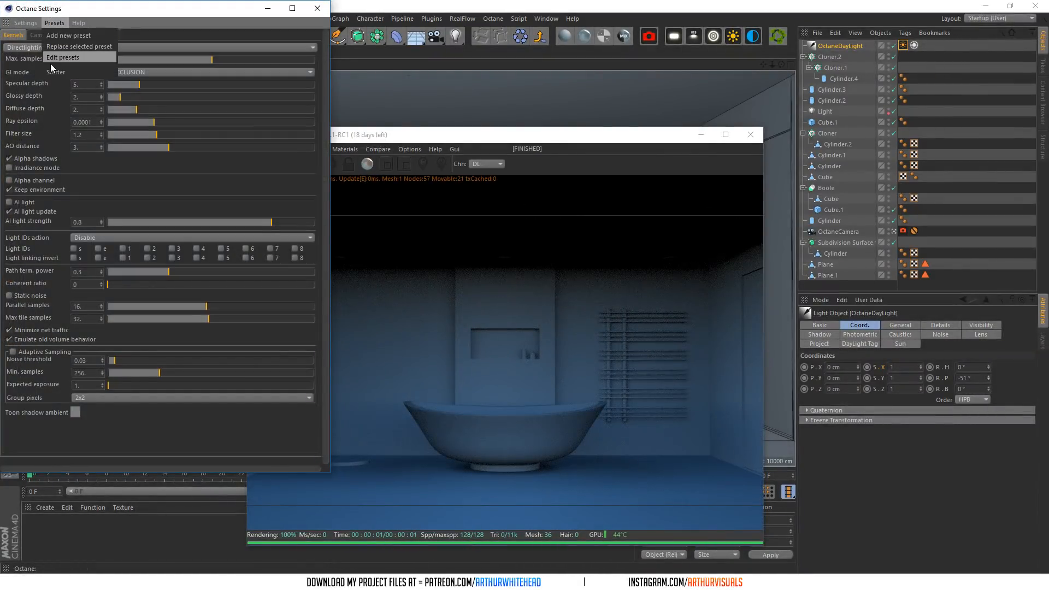
pyautogui.click(52, 72)
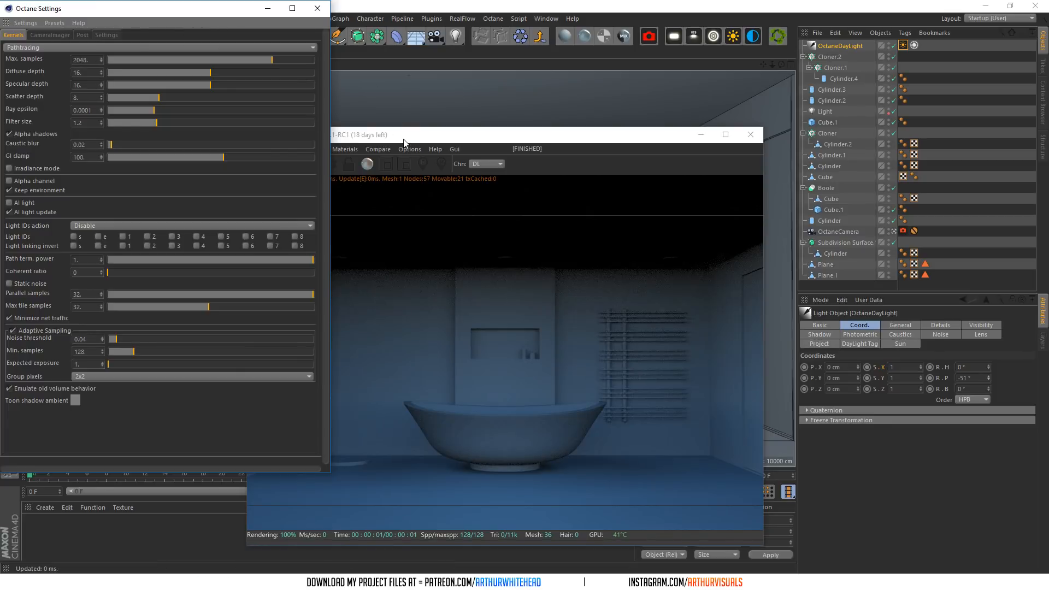
pyautogui.moveTo(403, 140); pyautogui.dragTo(430, 121)
pyautogui.click(282, 144)
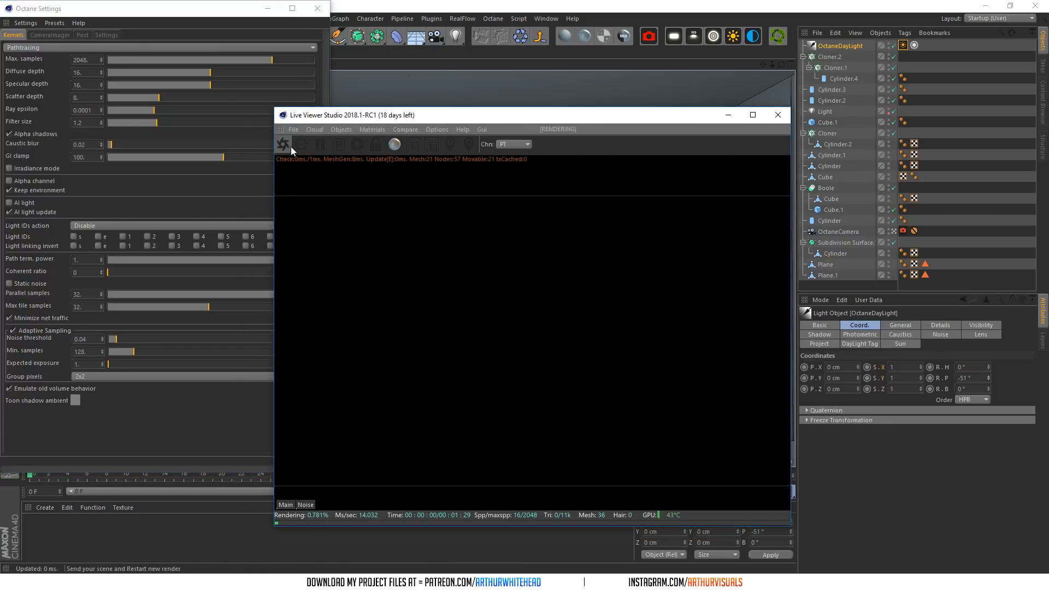
pyautogui.click(317, 8)
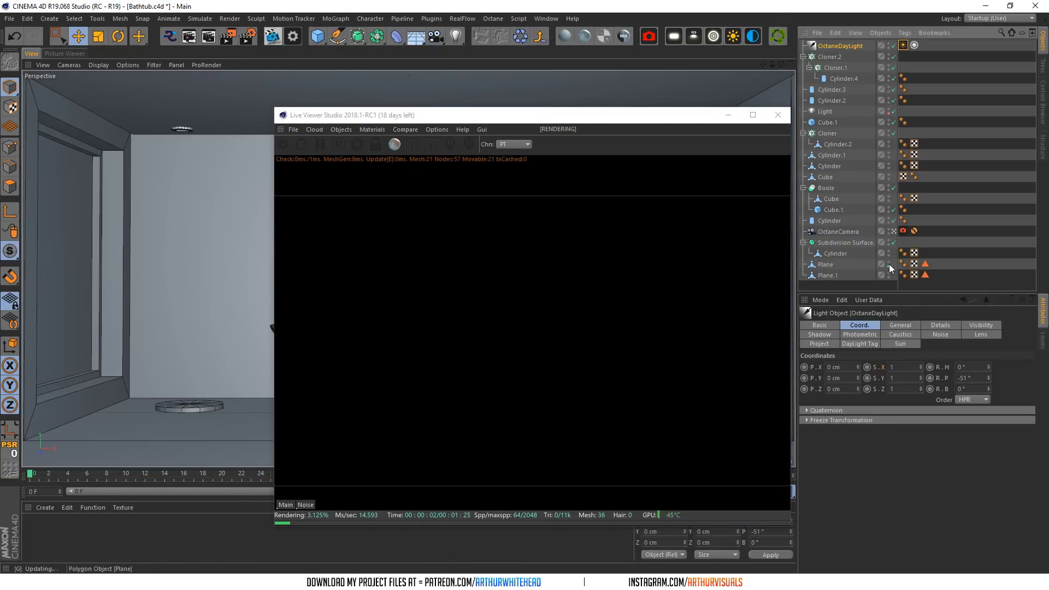
# - Hide the window pane Plane.1, rotate the daylight to H 268° and P -15°, and save the project
pyautogui.click(888, 277)
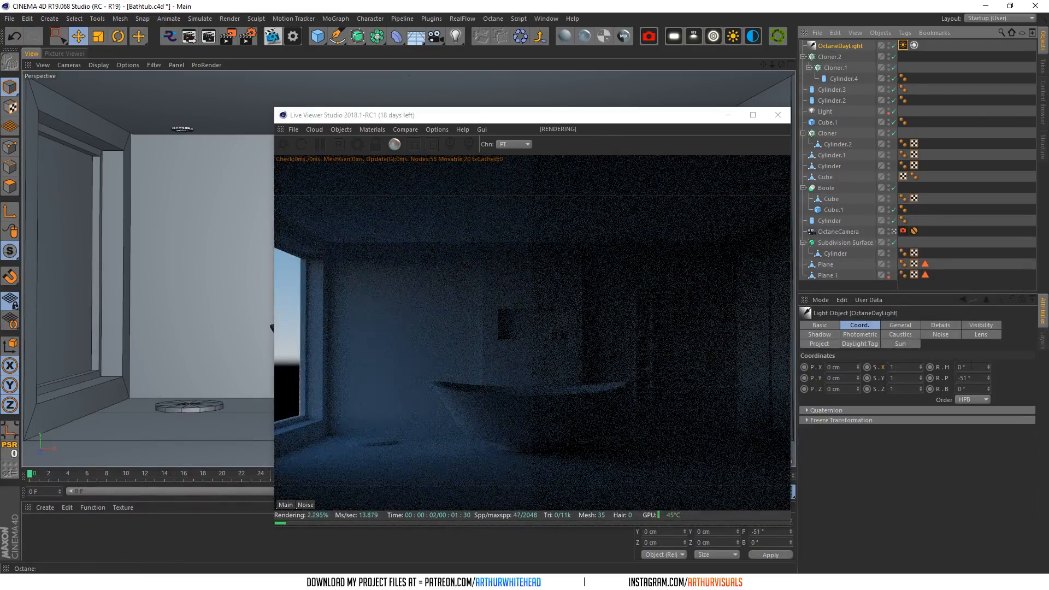
pyautogui.moveTo(988, 367); pyautogui.dragTo(988, 210)
pyautogui.moveTo(988, 377)
pyautogui.mouseDown()
pyautogui.moveTo(988, 359)
pyautogui.moveTo(988, 378)
pyautogui.mouseUp()
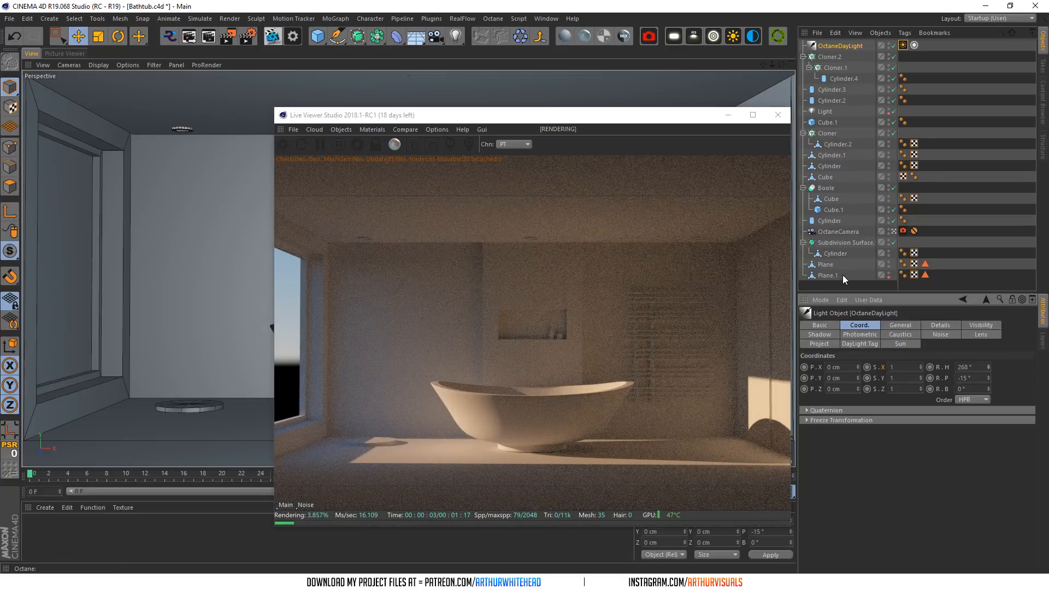
pyautogui.hotkey('ctrl', 's')
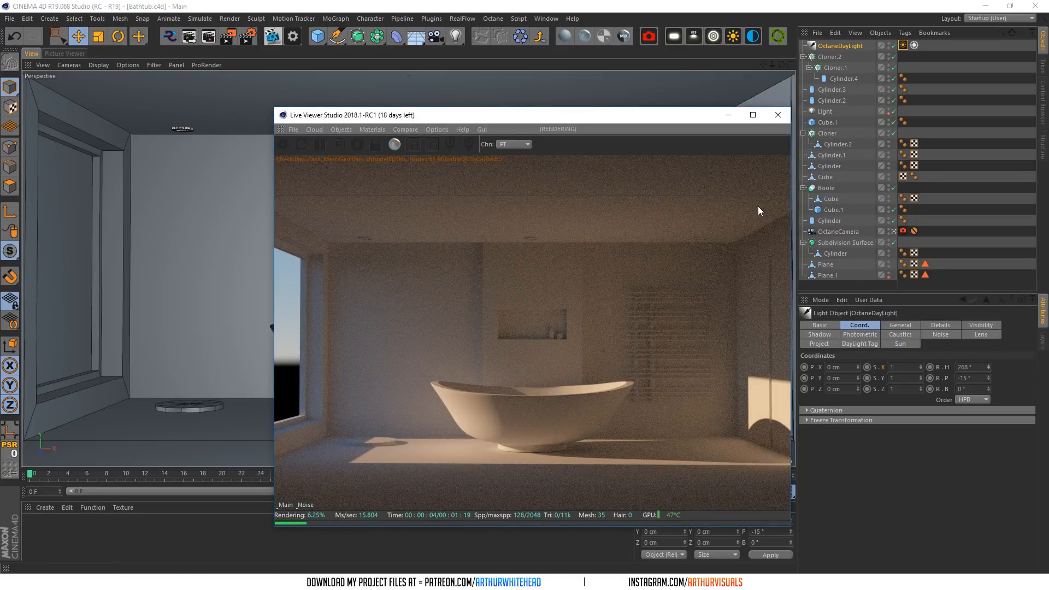
# - Set the pathtracing kernel's adaptive sampling minimum samples to 30 and caustic blur to 1
pyautogui.click(356, 143)
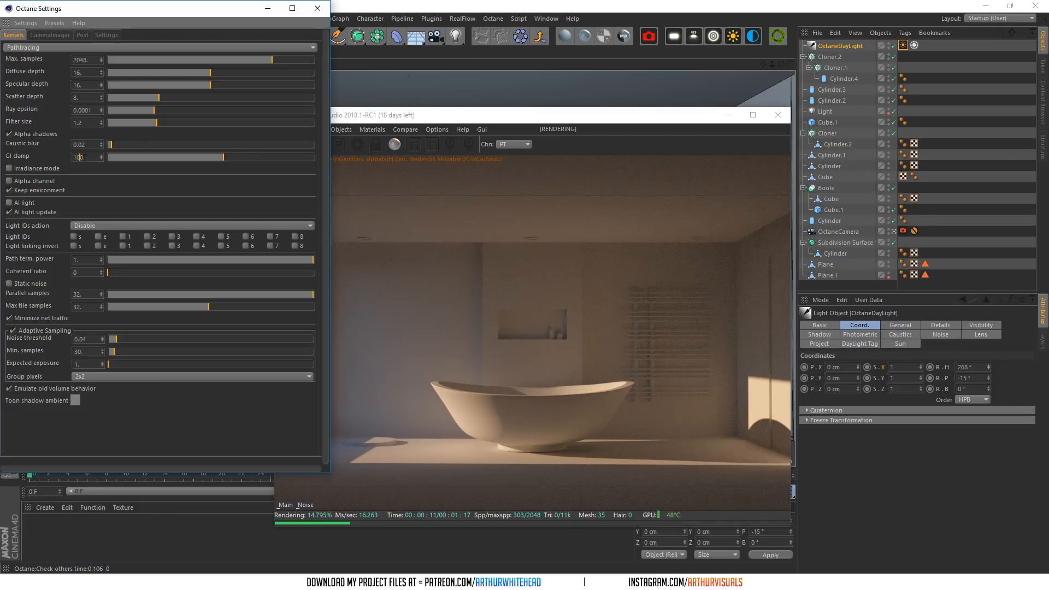
pyautogui.moveTo(114, 146); pyautogui.dragTo(148, 142)
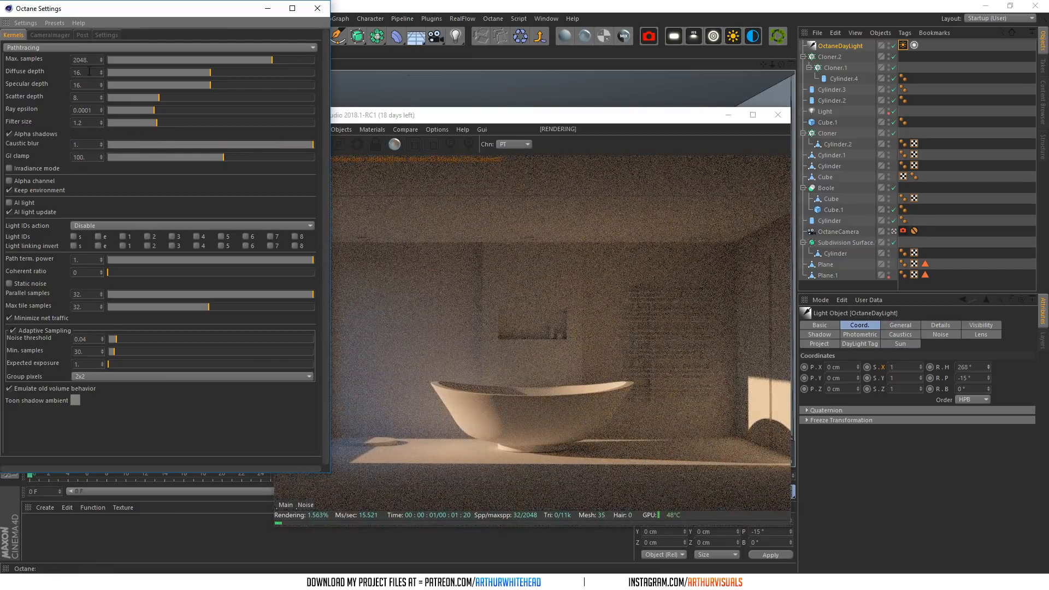
pyautogui.click(50, 35)
pyautogui.click(13, 35)
# - Enable denoising for the Octane camera imager
pyautogui.click(31, 36)
pyautogui.click(44, 49)
pyautogui.moveTo(405, 115); pyautogui.dragTo(548, 112)
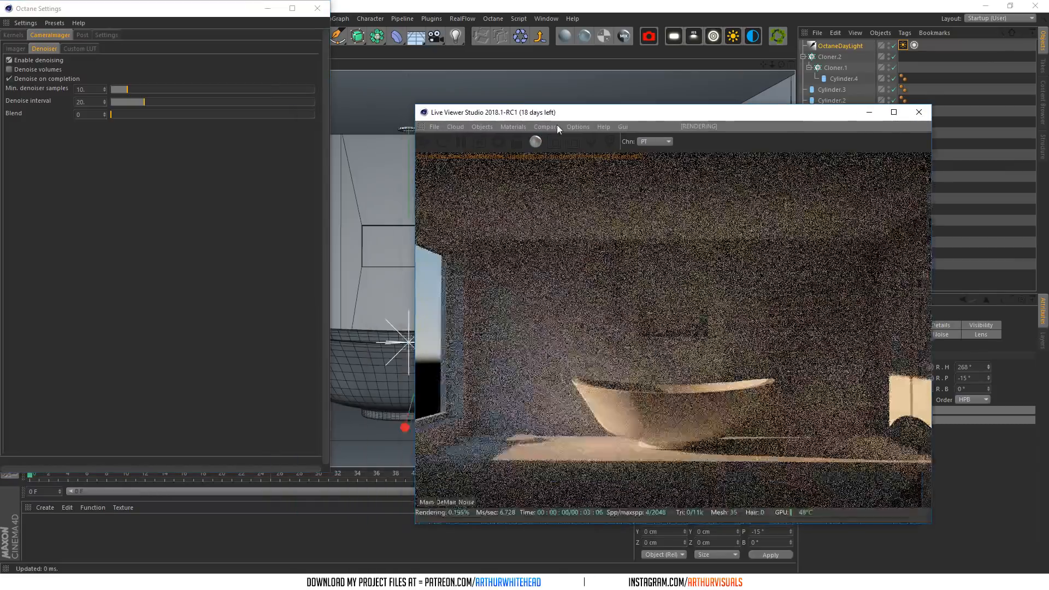
# - Set the pathtracing kernel's maximum samples to 512 and close the Octane settings
pyautogui.click(13, 35)
pyautogui.write('512')
pyautogui.click(84, 77)
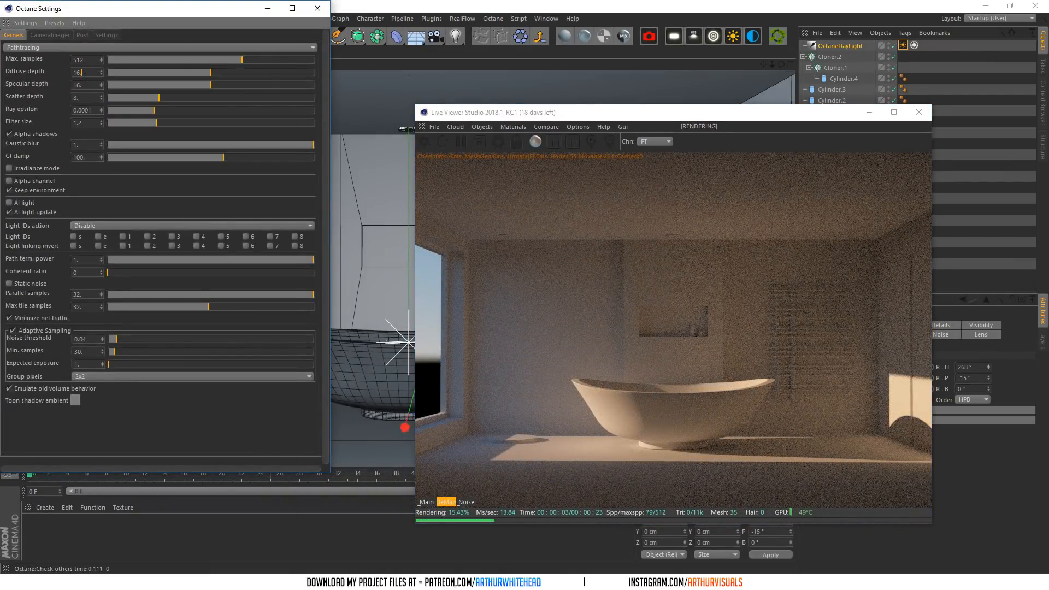
pyautogui.click(26, 206)
pyautogui.click(317, 9)
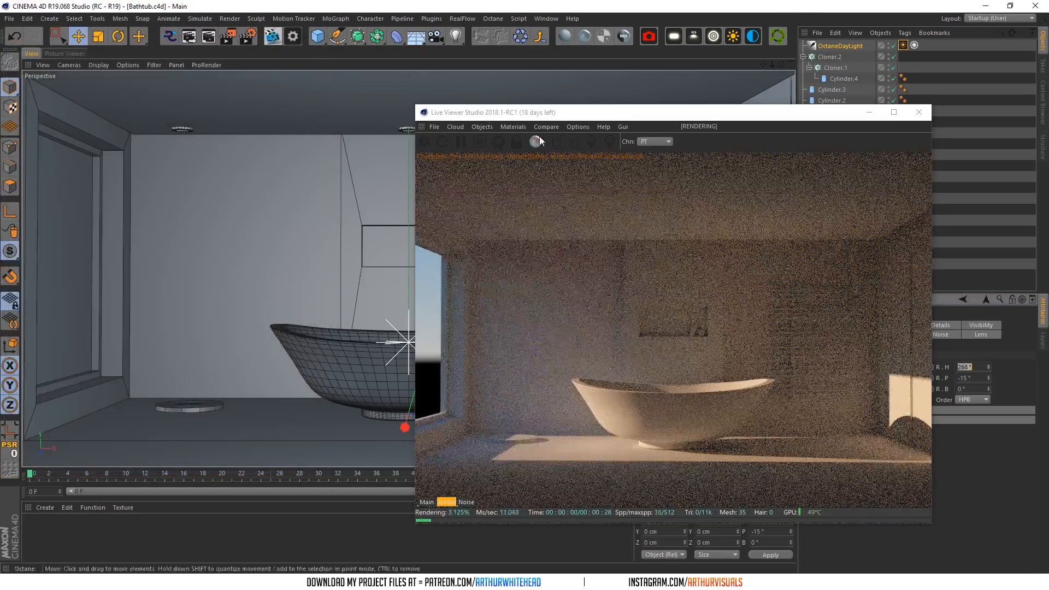
# - Close the Live Viewer, leave the camera view and bring the outside of the window recess into view
pyautogui.click(736, 221)
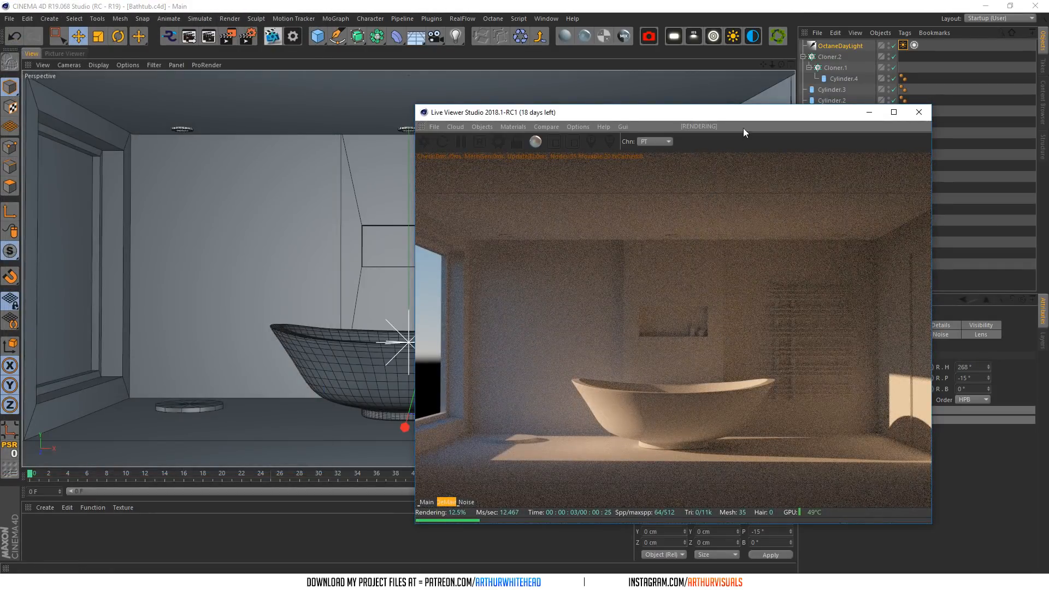
pyautogui.moveTo(737, 112); pyautogui.dragTo(493, 105)
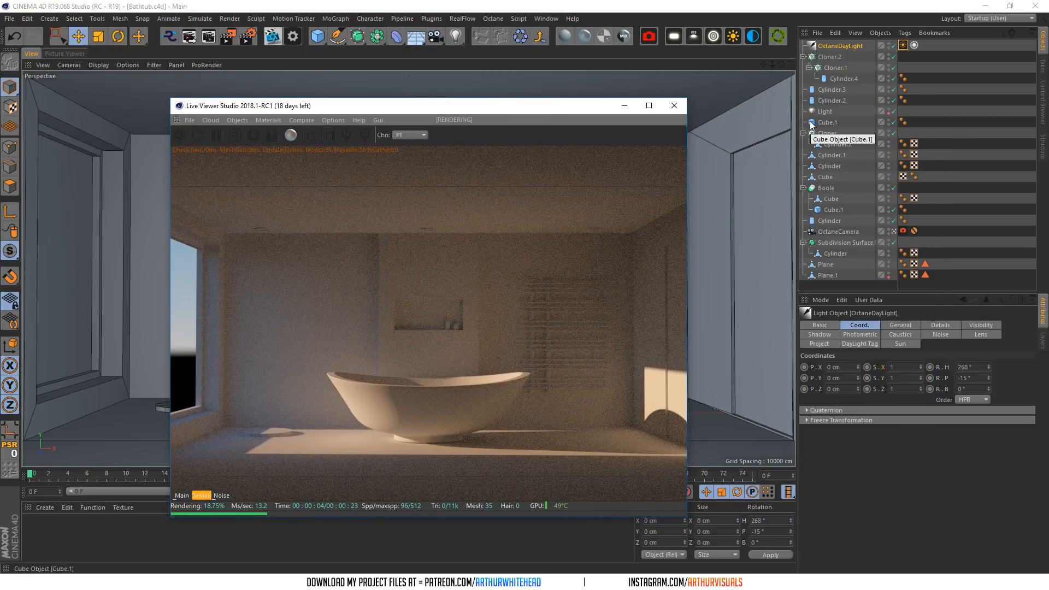
pyautogui.click(673, 106)
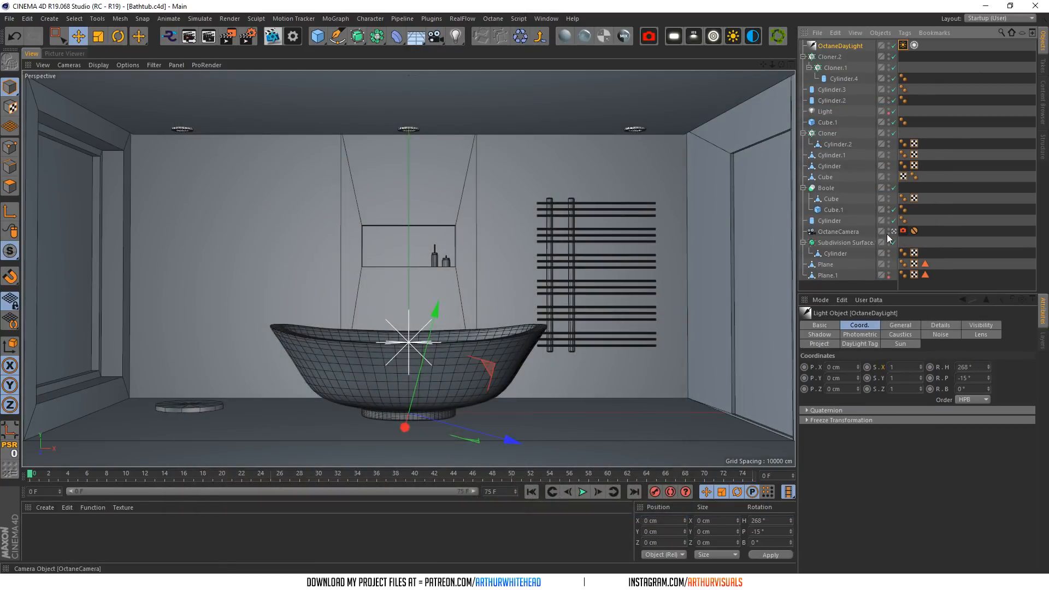
pyautogui.click(893, 231)
pyautogui.press('h')
pyautogui.moveTo(781, 64)
pyautogui.mouseDown()
pyautogui.moveTo(928, 71)
pyautogui.moveTo(1016, 11)
pyautogui.moveTo(763, 67)
pyautogui.mouseUp()
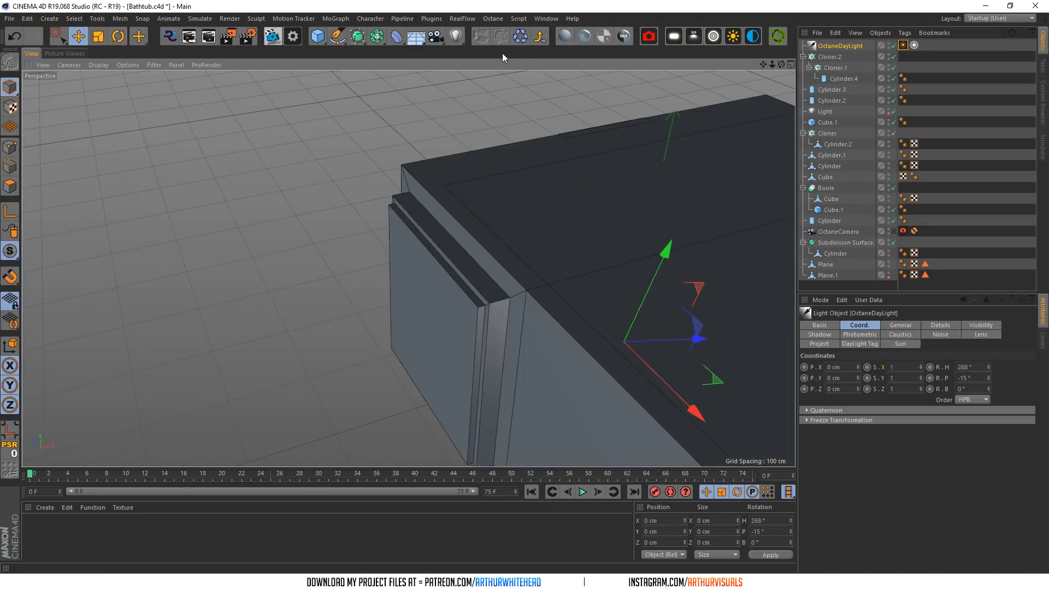
# - Create an Octane Portal material and select Plane.1, the plane covering the window recess
pyautogui.click(48, 510)
pyautogui.moveTo(47, 510)
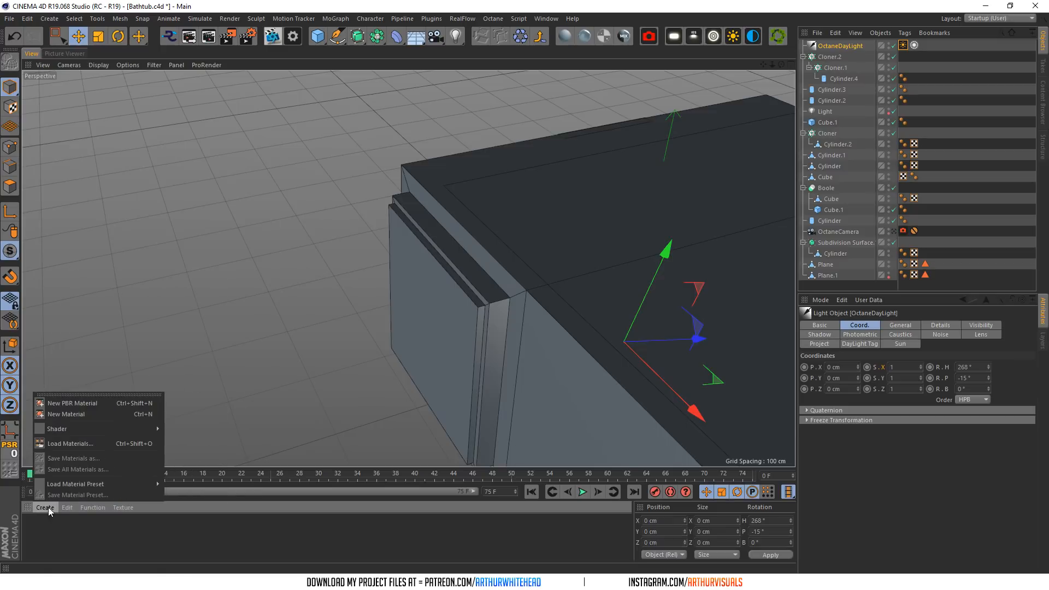
pyautogui.moveTo(83, 428)
pyautogui.moveTo(208, 371)
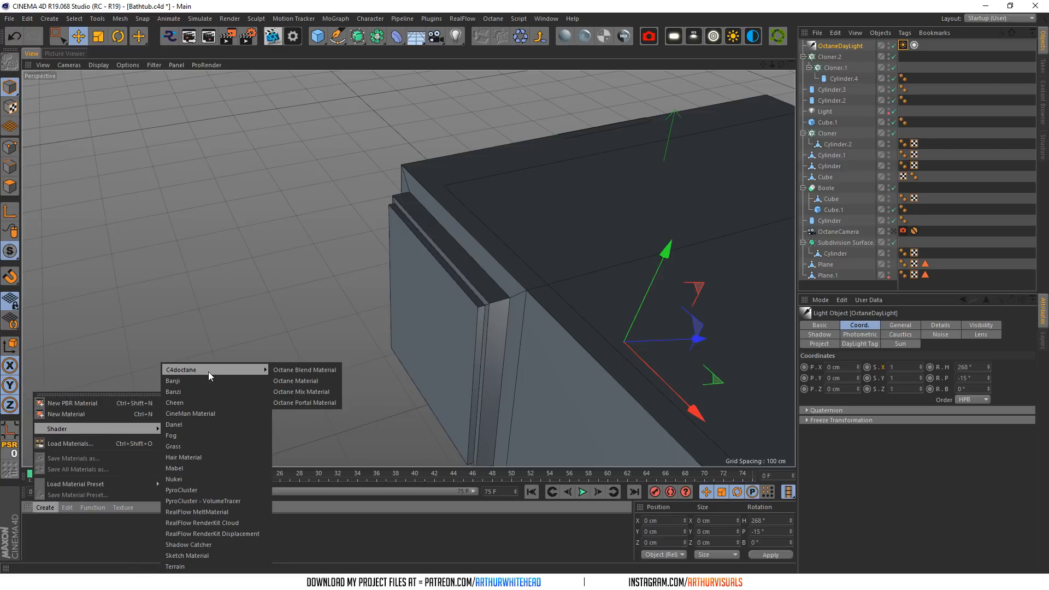
pyautogui.click(306, 402)
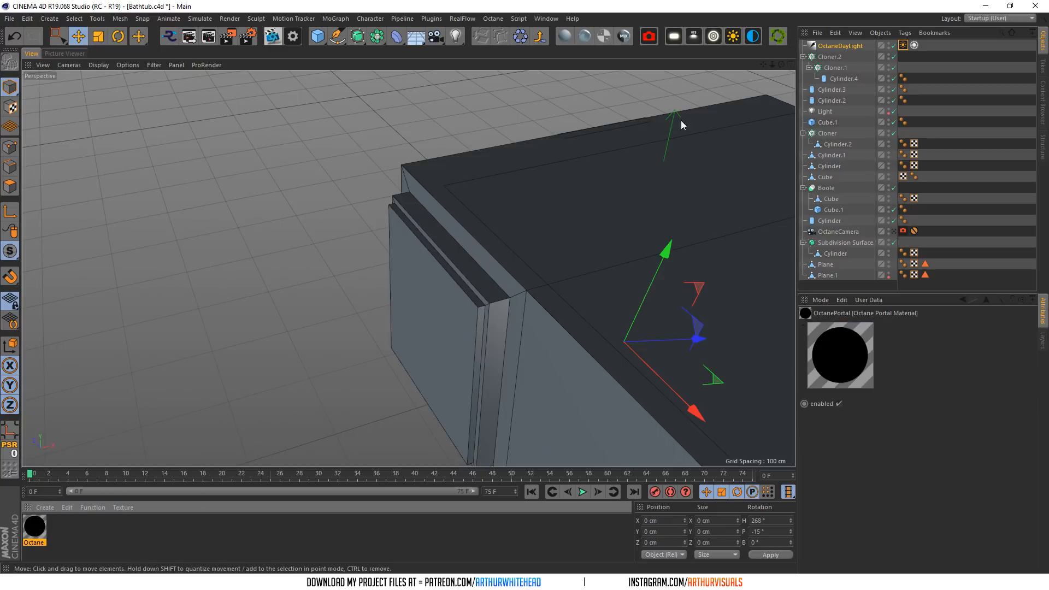
pyautogui.moveTo(762, 65); pyautogui.dragTo(724, 31)
pyautogui.click(827, 276)
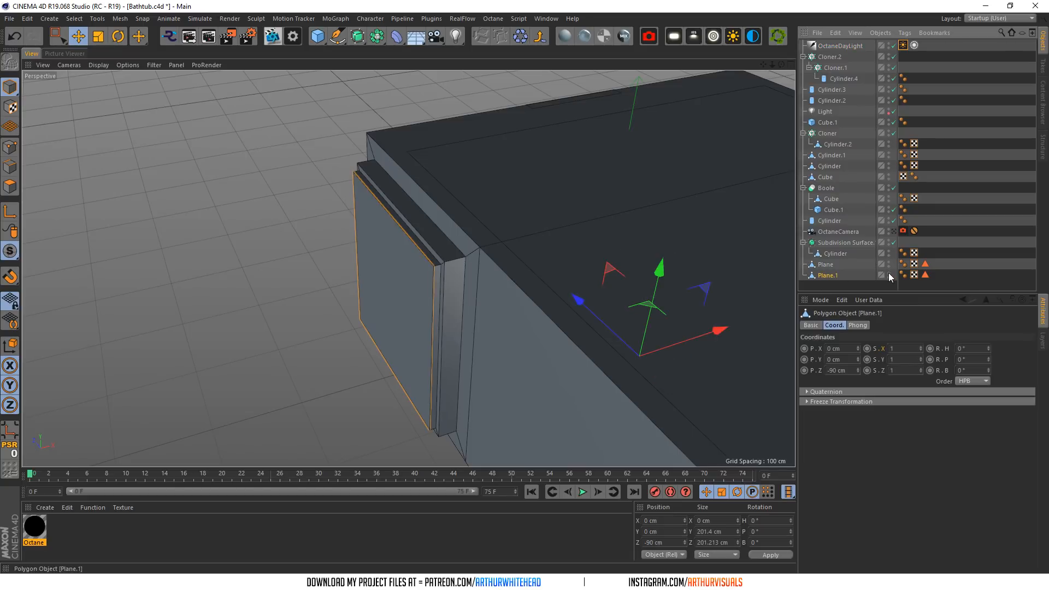
# - Create an Octane specular material with an index of 1 and fake shadows enabled
pyautogui.click(604, 37)
pyautogui.doubleClick(35, 527)
pyautogui.click(188, 332)
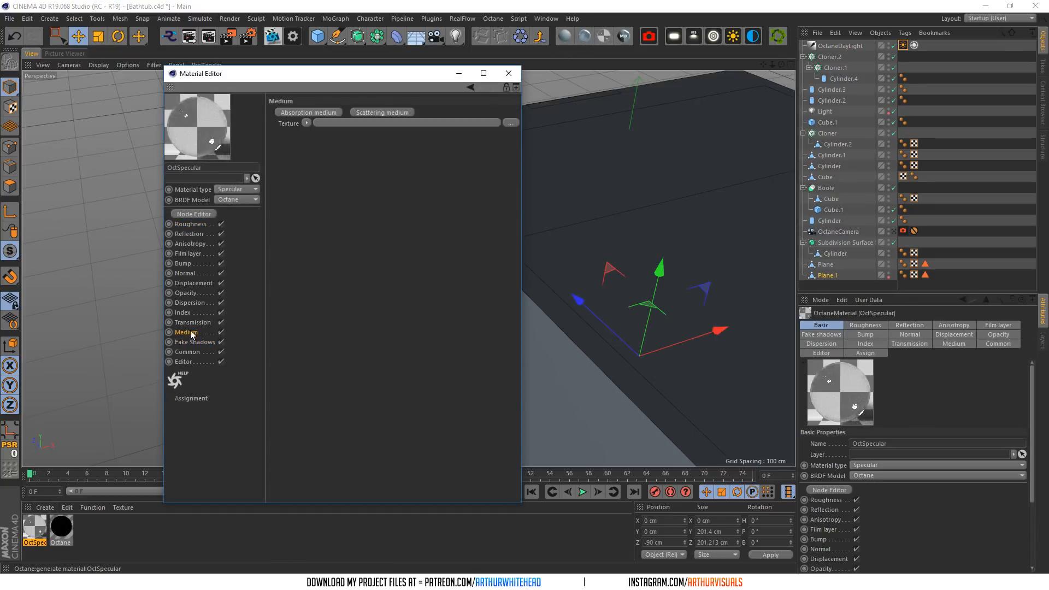
pyautogui.click(180, 313)
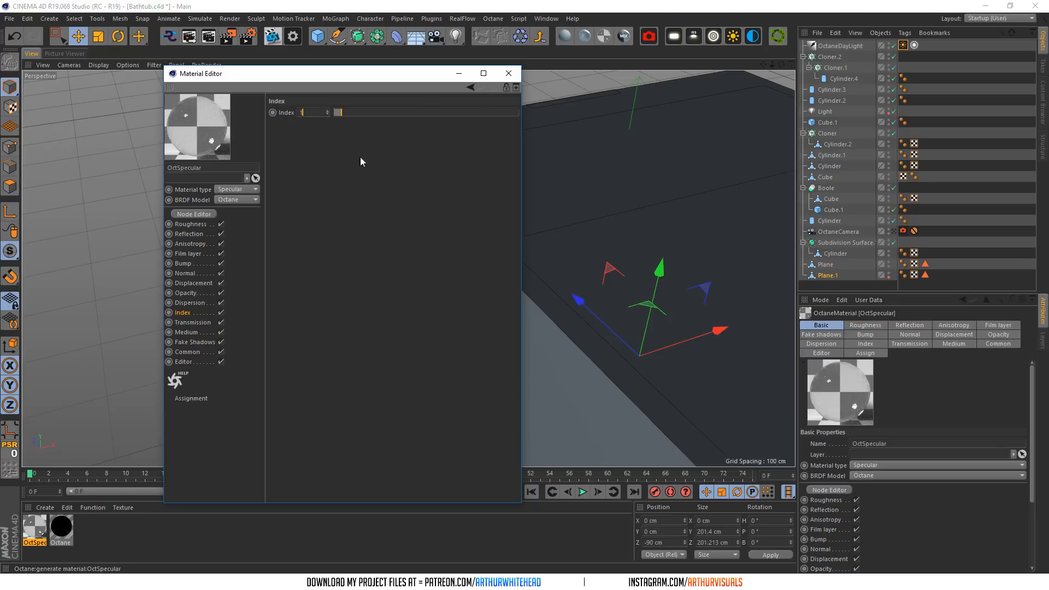
pyautogui.press('Return')
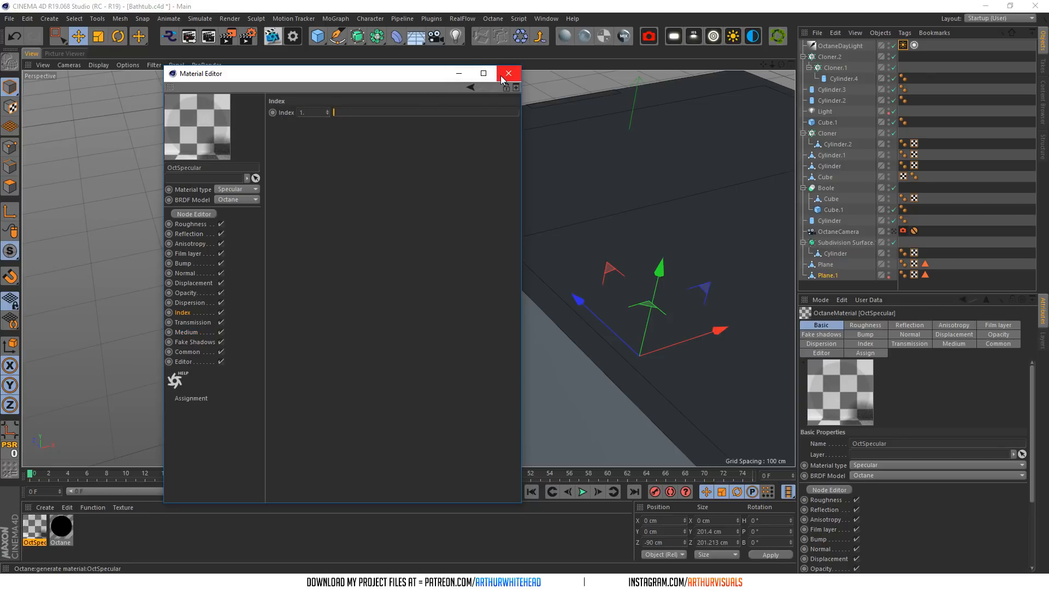
pyautogui.click(194, 342)
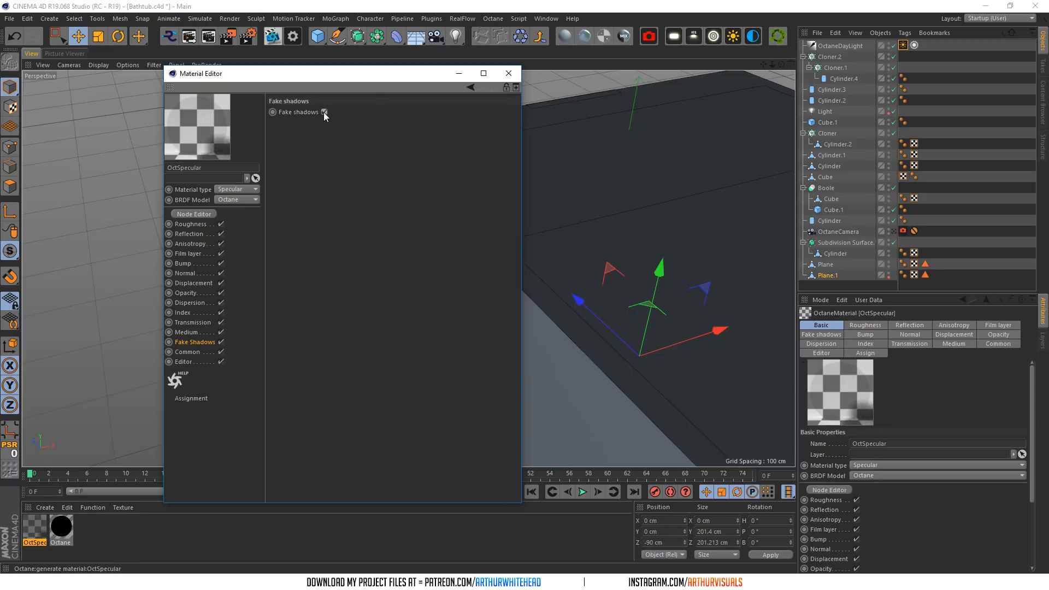
pyautogui.click(507, 73)
# - Duplicate the window plane Plane.1 and rename the lower of the two planes Portal
pyautogui.scroll(3, 345, 333)
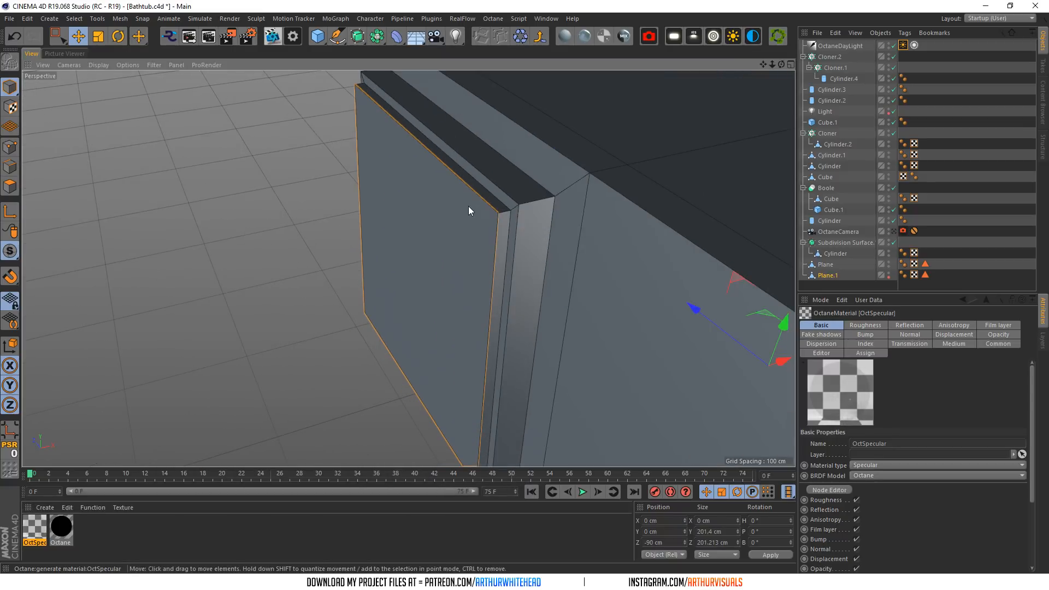
pyautogui.click(467, 206)
pyautogui.keyDown('ctrl'); pyautogui.moveTo(824, 275); pyautogui.dragTo(824, 268); pyautogui.keyUp('ctrl')
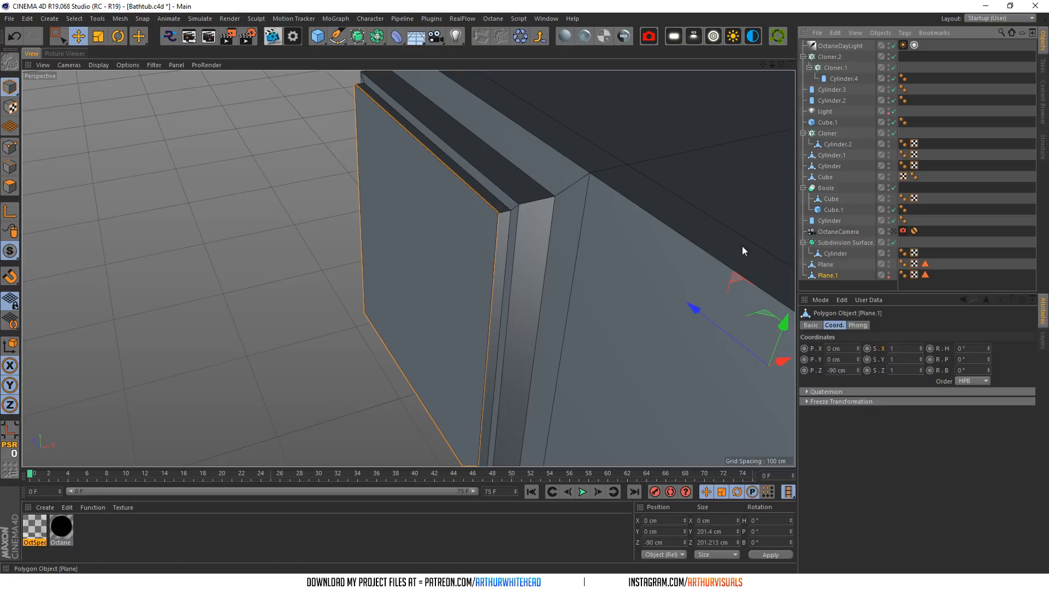
pyautogui.scroll(2, 446, 181)
pyautogui.keyDown('alt'); pyautogui.moveTo(407, 227); pyautogui.dragTo(407, 287, button='middle'); pyautogui.keyUp('alt')
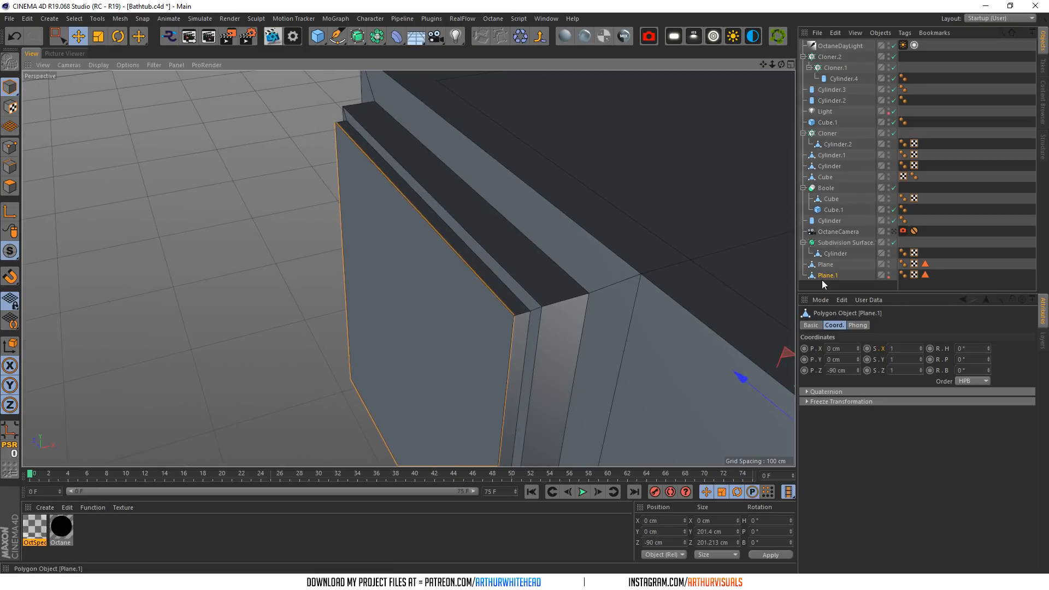
pyautogui.keyDown('ctrl'); pyautogui.moveTo(825, 276); pyautogui.dragTo(831, 283); pyautogui.keyUp('ctrl')
pyautogui.doubleClick(830, 284)
pyautogui.write('Portal')
pyautogui.press('Return')
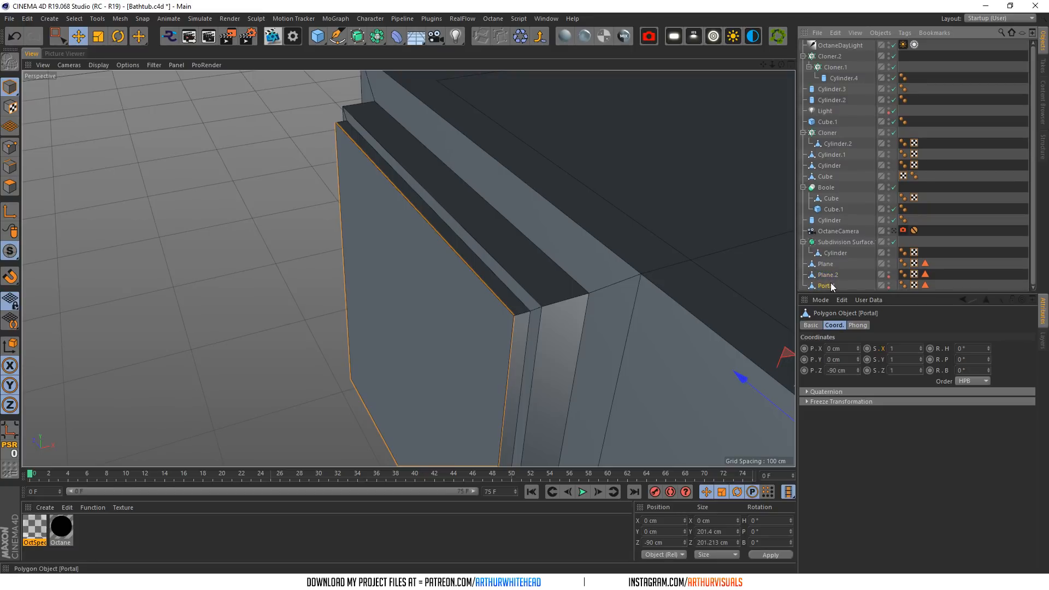
# - Centre the Portal plane's axis on its geometry and shift the plane slightly to X about -296.7 cm
pyautogui.scroll(-3, 418, 265)
pyautogui.click(888, 287)
pyautogui.click(10, 429)
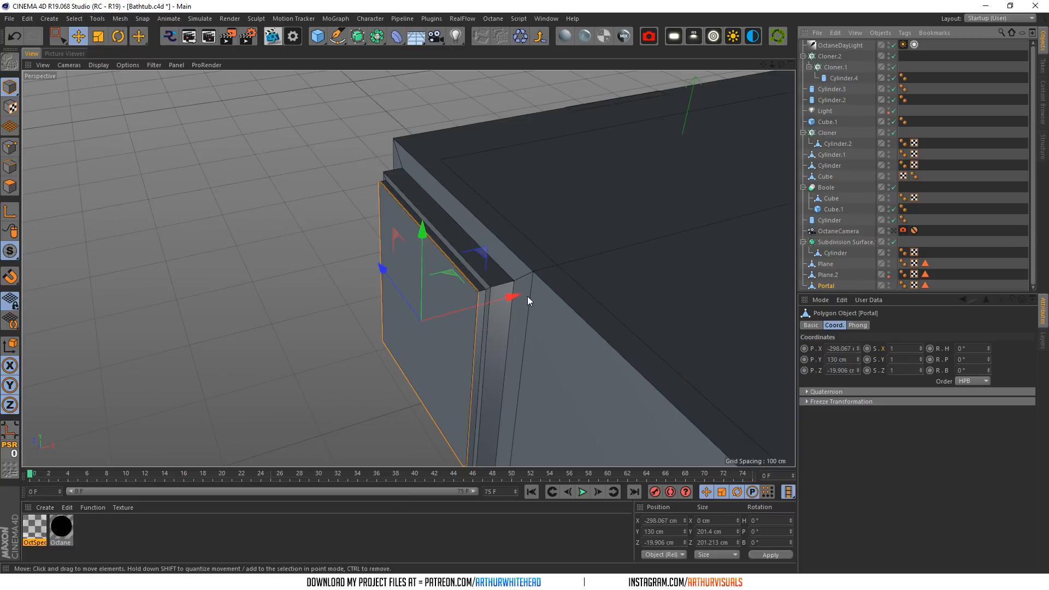
pyautogui.moveTo(513, 300); pyautogui.dragTo(515, 301)
# - Scale the Portal plane up slightly to about 203 cm in height and width
pyautogui.press('t')
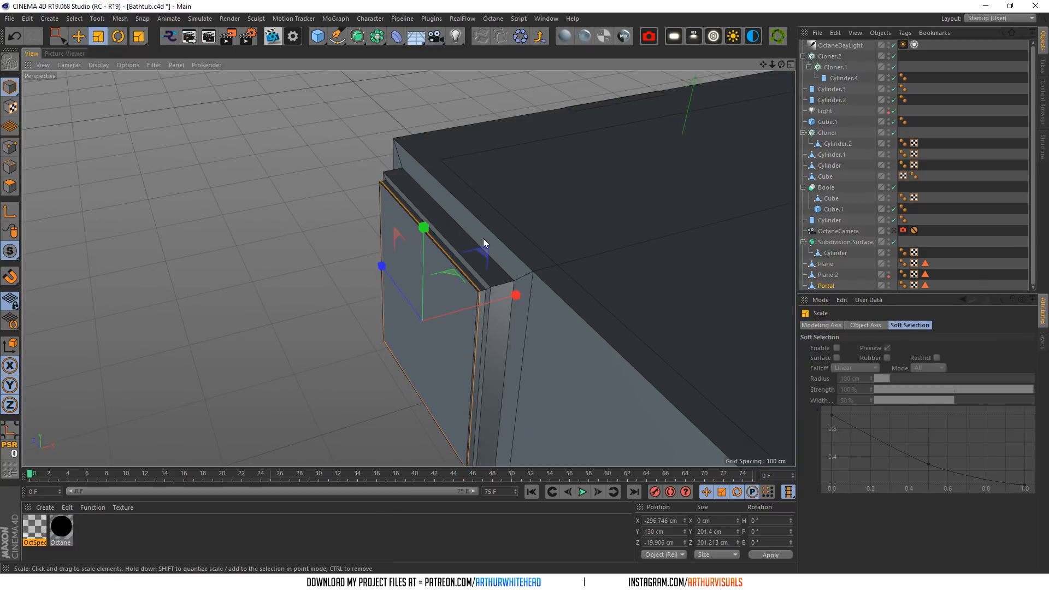
pyautogui.moveTo(407, 243)
pyautogui.mouseDown()
pyautogui.moveTo(394, 240)
pyautogui.moveTo(403, 253)
pyautogui.mouseUp()
pyautogui.keyDown('alt'); pyautogui.moveTo(400, 270); pyautogui.dragTo(417, 323, button='right'); pyautogui.keyUp('alt')
pyautogui.hotkey('ctrl', 'z')
pyautogui.moveTo(421, 307); pyautogui.dragTo(424, 306)
# - Rename the other window plane, Plane.2, as Glass
pyautogui.click(828, 275)
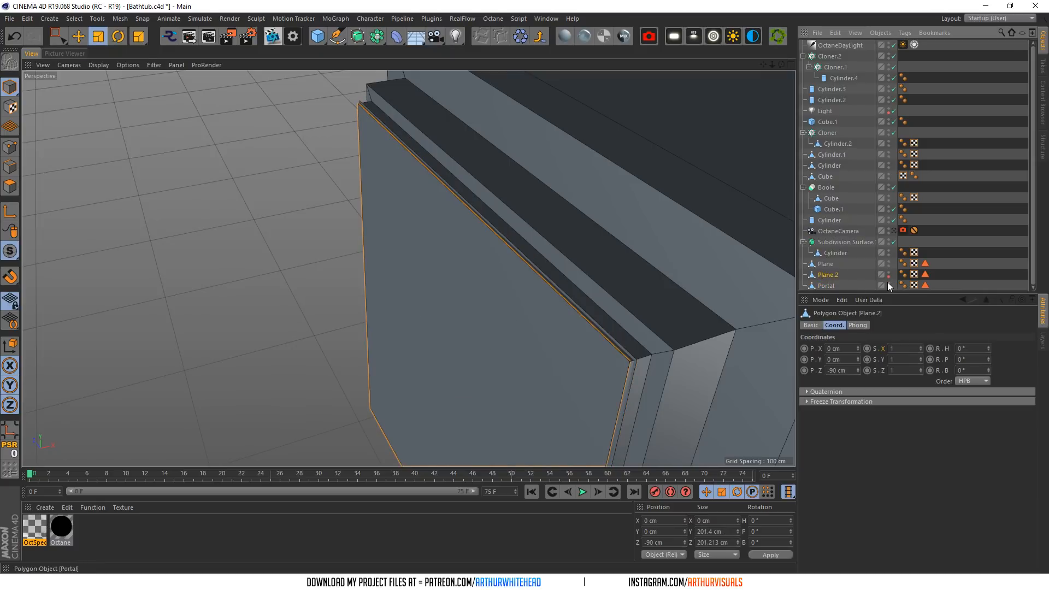
pyautogui.doubleClick(834, 275)
pyautogui.write('Glas')
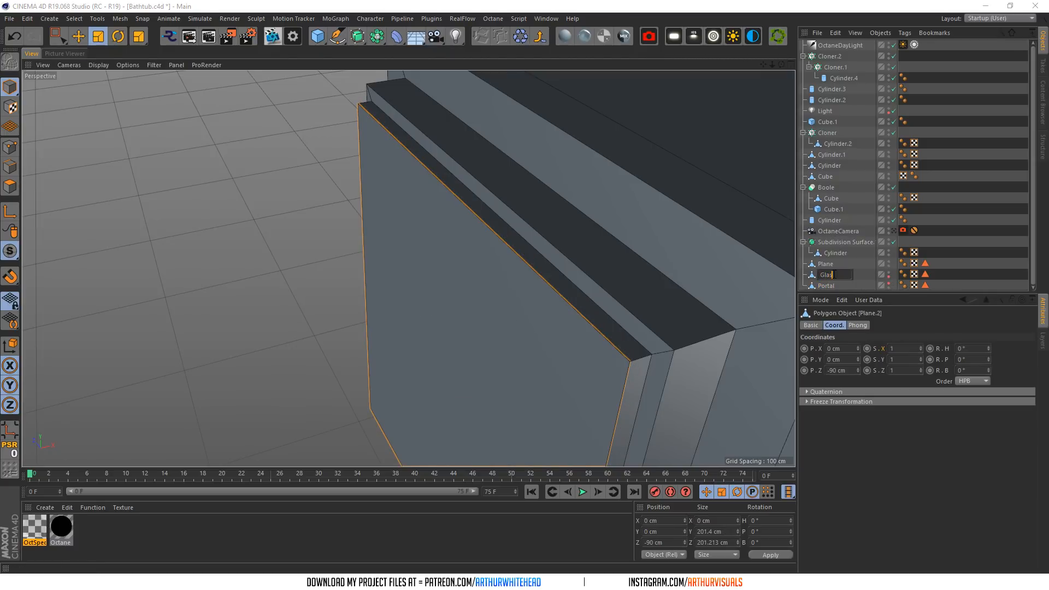
pyautogui.write('s')
pyautogui.press('Return')
# - Extrude the Glass plane's polygon by 2.4 cm with caps and nudge the extruded face to X about -296.8 cm
pyautogui.click(10, 186)
pyautogui.click(76, 36)
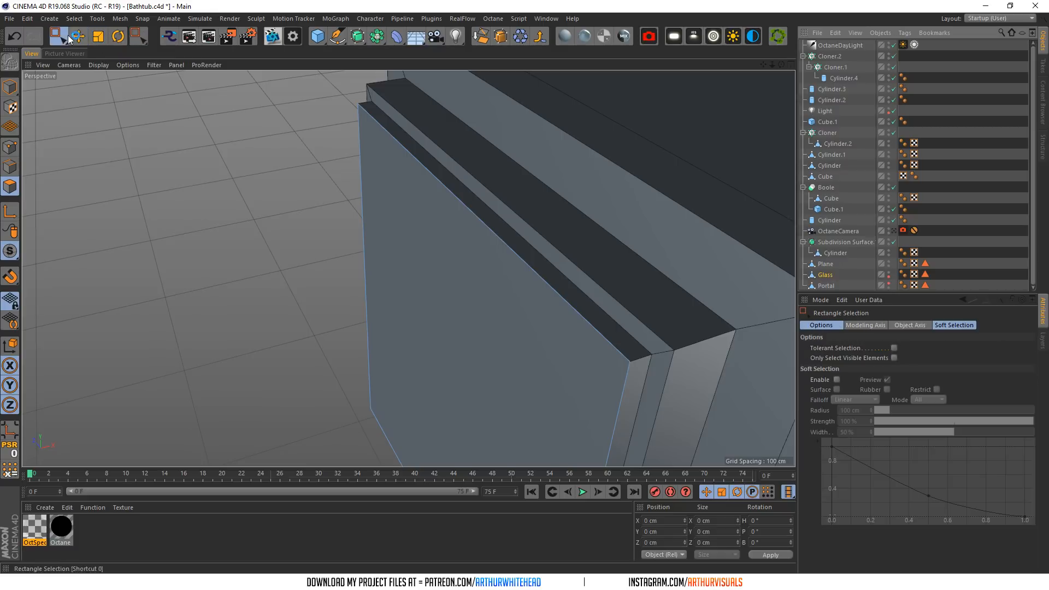
pyautogui.click(475, 250)
pyautogui.rightClick(491, 254)
pyautogui.click(522, 333)
pyautogui.moveTo(555, 320); pyautogui.dragTo(595, 311)
pyautogui.click(944, 391)
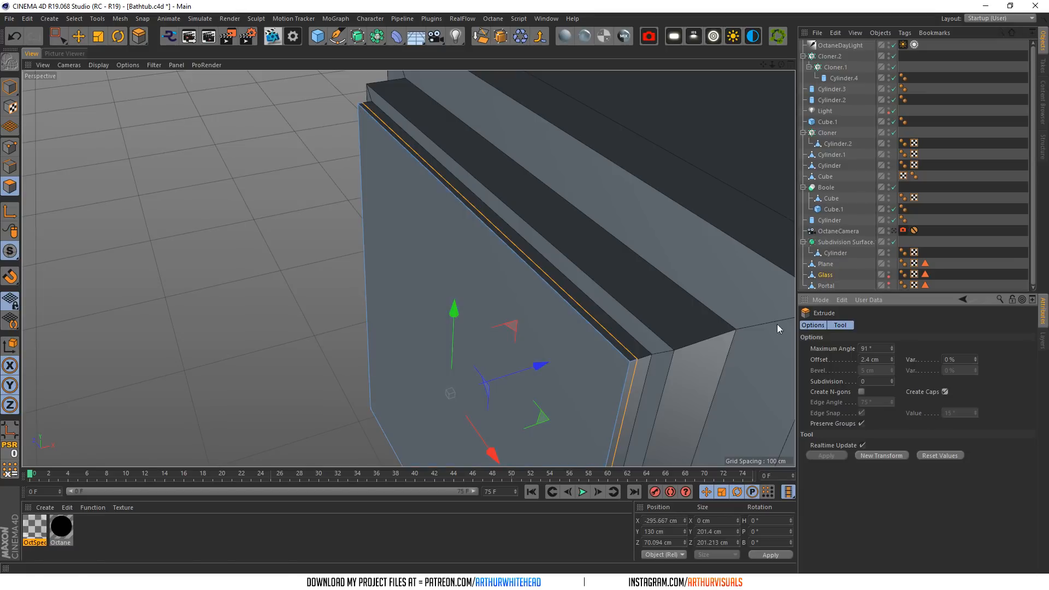
pyautogui.moveTo(542, 369); pyautogui.dragTo(540, 370)
# - Apply the specular material to the Glass object and rename the material Glass
pyautogui.moveTo(850, 288); pyautogui.dragTo(847, 275)
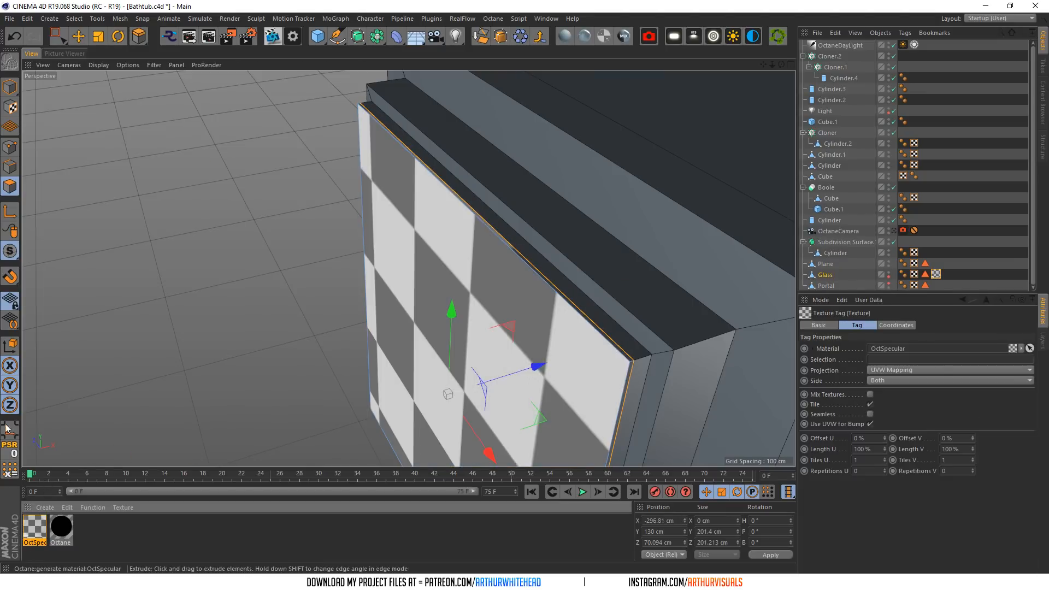
pyautogui.doubleClick(34, 528)
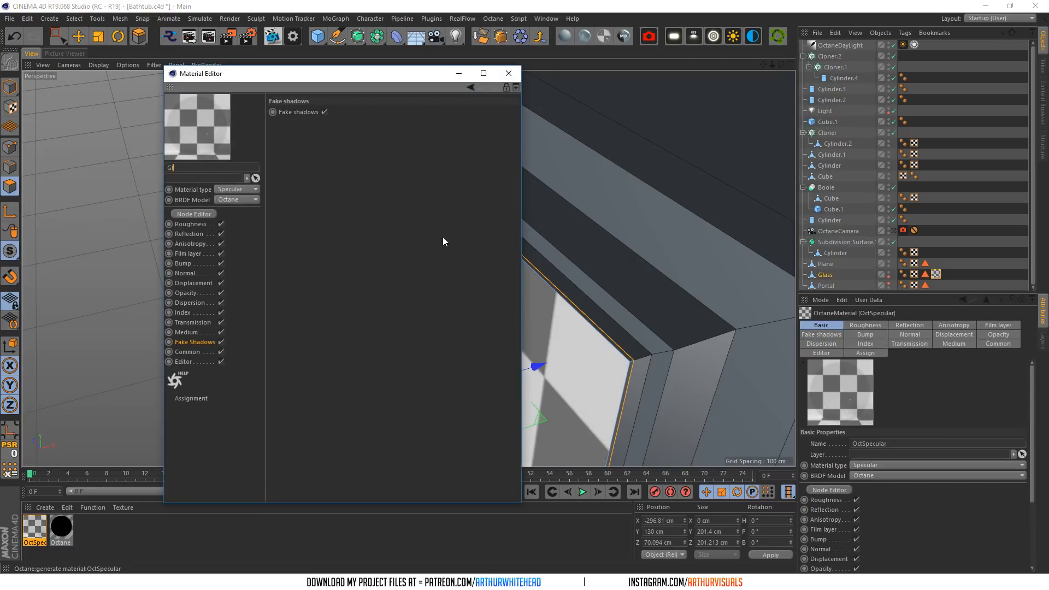
pyautogui.write('Glass')
pyautogui.press('Return')
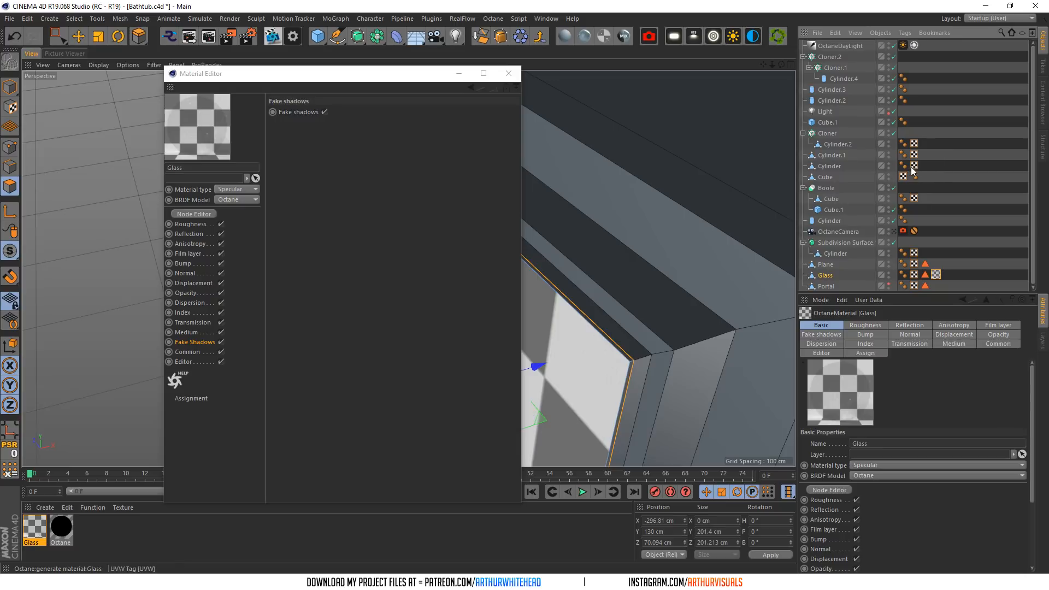
# - Start a live Octane render through the OctaneCamera and turn off texture display in the viewport
pyautogui.click(894, 231)
pyautogui.click(508, 73)
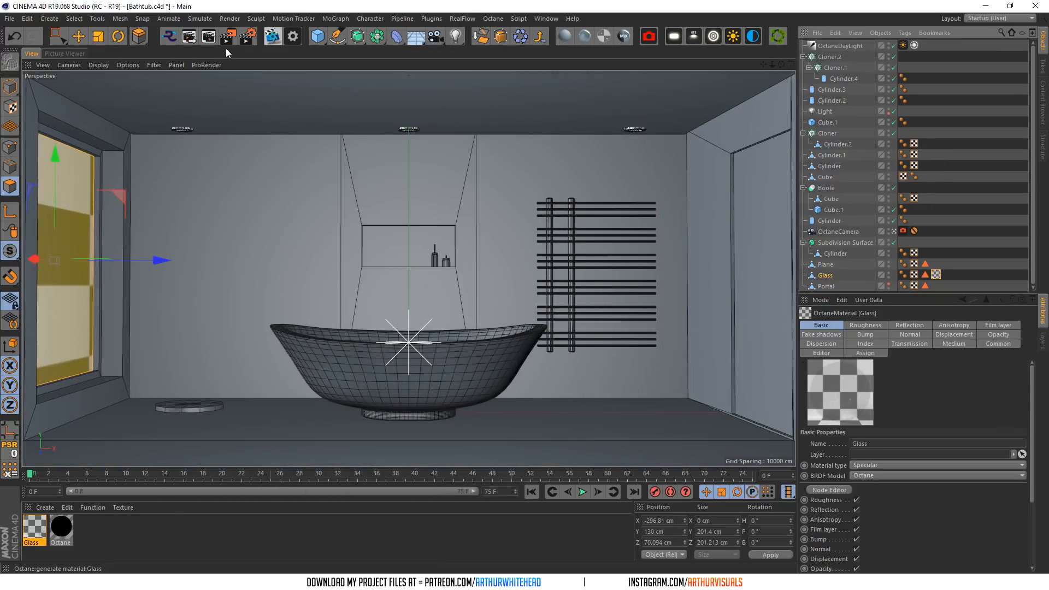
pyautogui.click(274, 38)
pyautogui.click(127, 65)
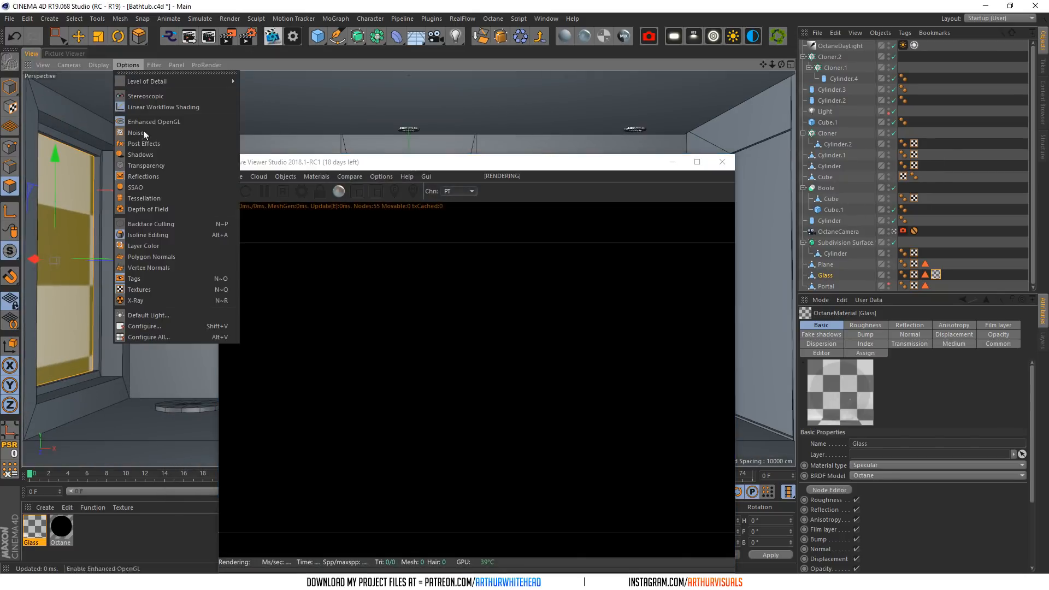
pyautogui.click(139, 290)
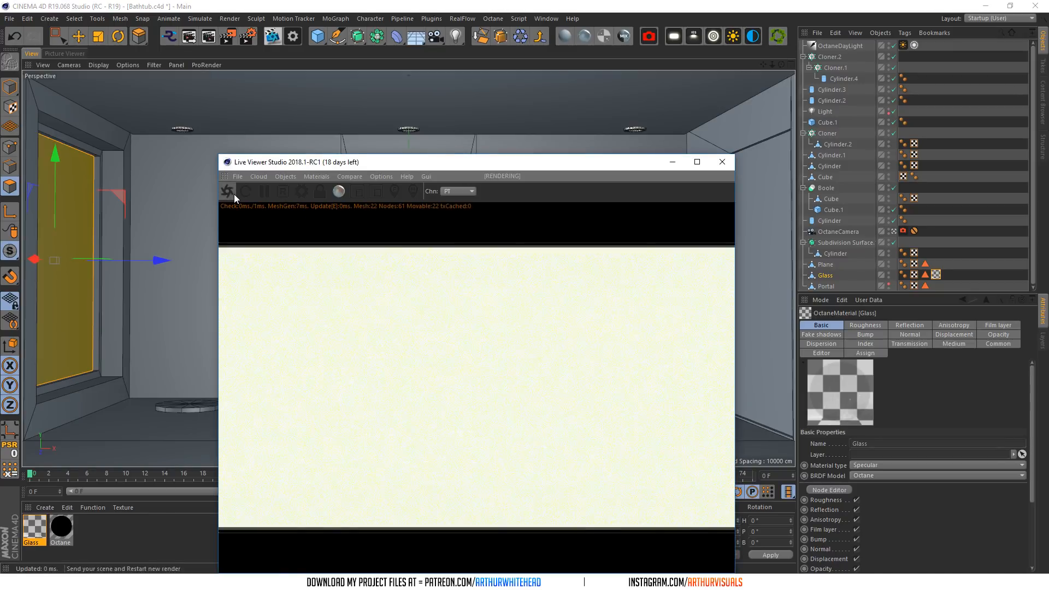
pyautogui.moveTo(402, 164); pyautogui.dragTo(361, 97)
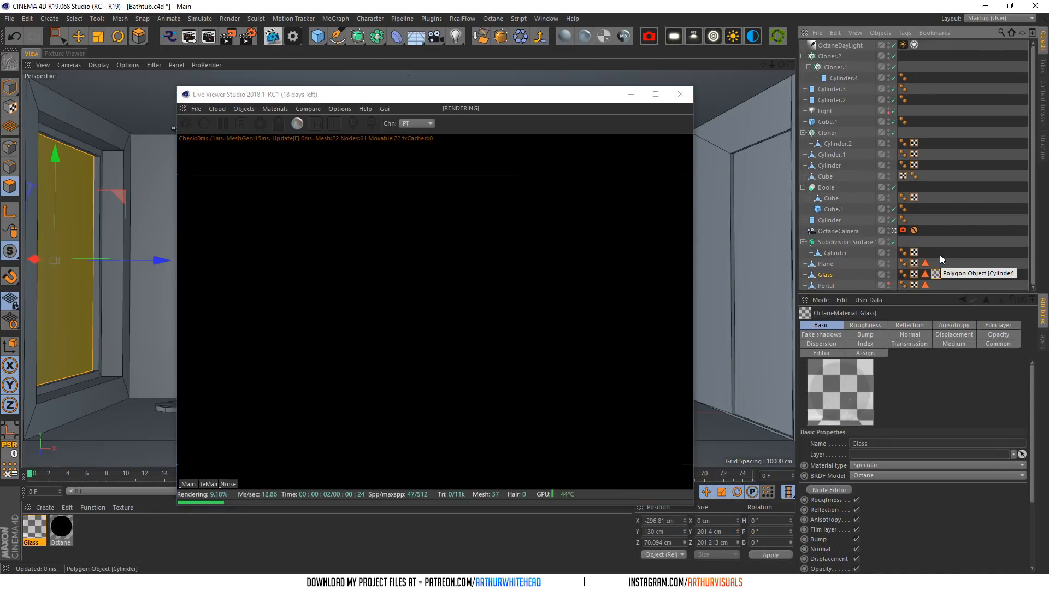
# - Check the Glass material and the Octane Portal material's enabled option against the live render
pyautogui.click(936, 275)
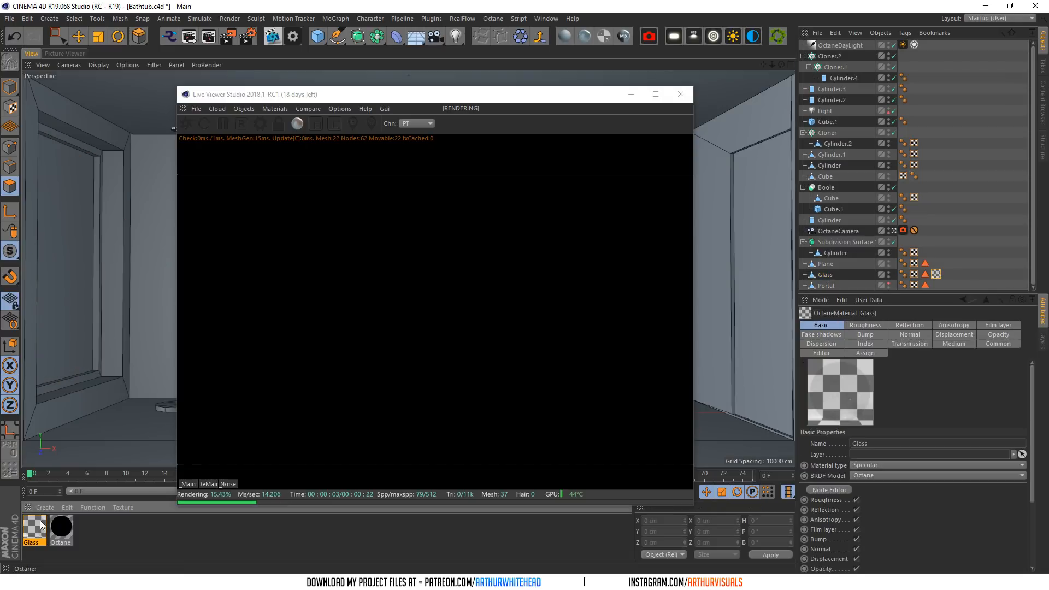
pyautogui.doubleClick(937, 274)
pyautogui.click(861, 283)
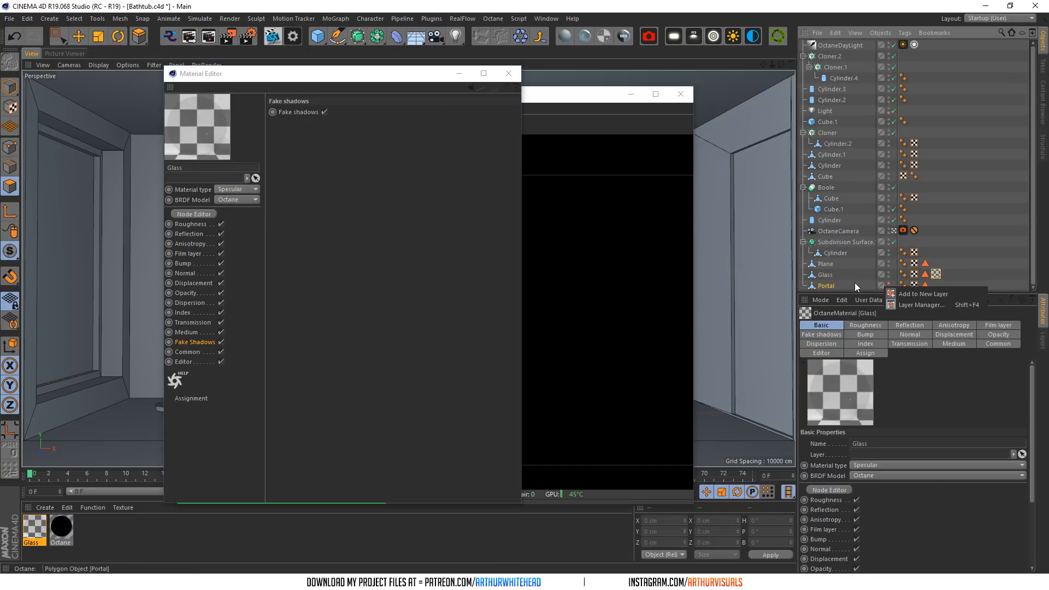
pyautogui.moveTo(417, 73); pyautogui.dragTo(686, 292)
pyautogui.click(61, 527)
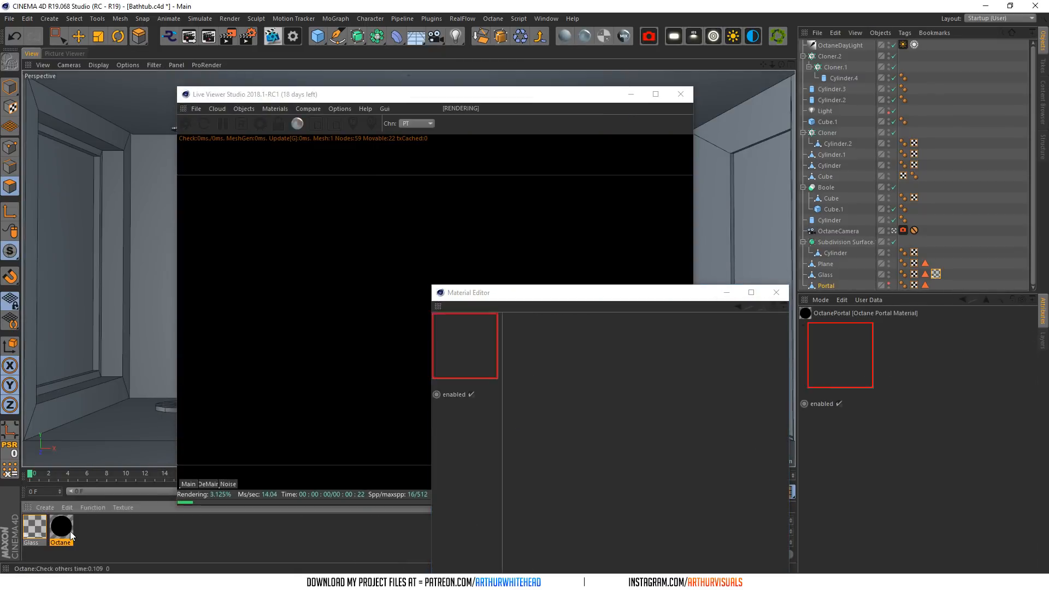
pyautogui.click(471, 394)
pyautogui.click(776, 292)
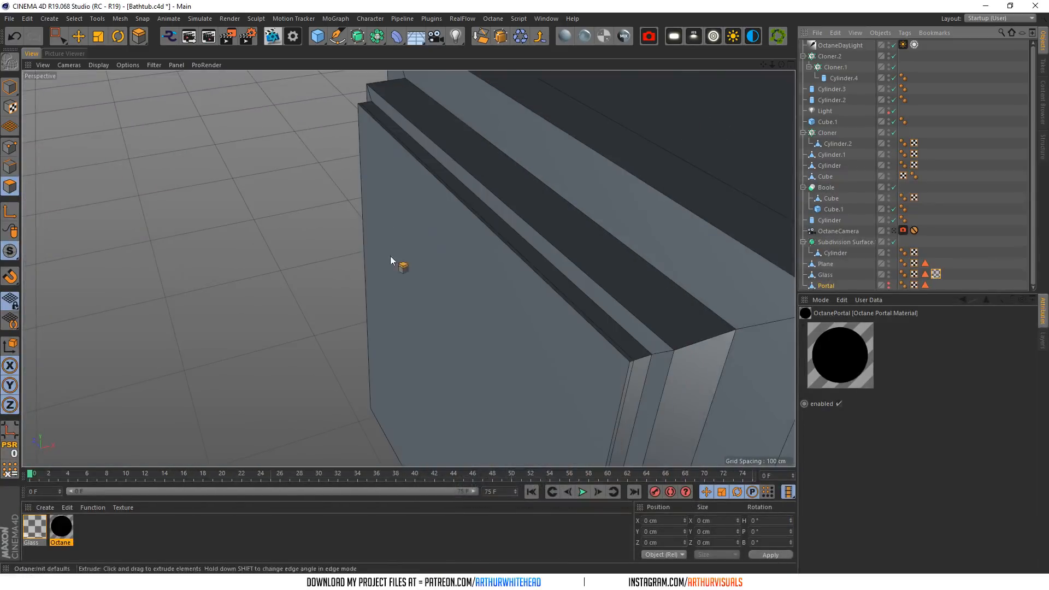
# - Return to model mode and add an Octane area light to the scene
pyautogui.keyDown('alt'); pyautogui.moveTo(398, 263); pyautogui.dragTo(426, 290); pyautogui.keyUp('alt')
pyautogui.click(78, 36)
pyautogui.click(10, 87)
pyautogui.scroll(-3, 320, 172)
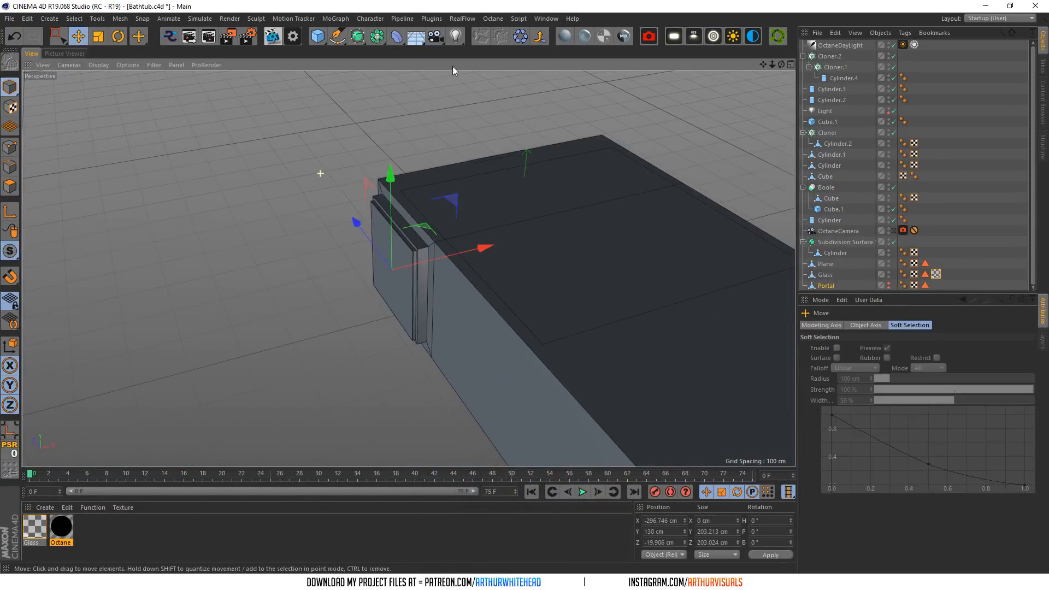
pyautogui.click(673, 37)
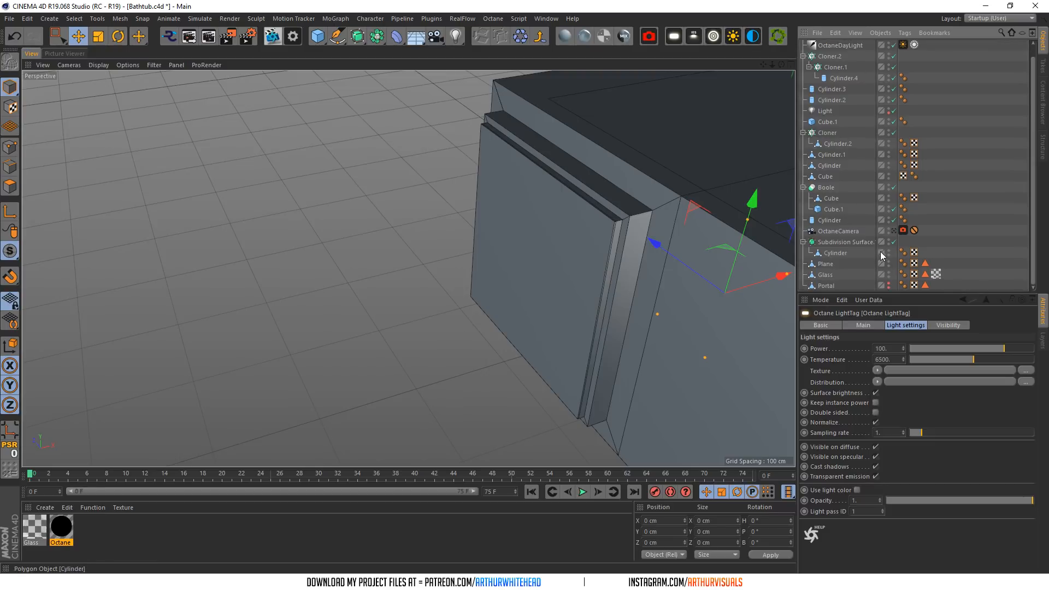
# - Place the Light object below OctaneDayLight in the hierarchy and move the OctaneLight to X about -268 cm, near the window
pyautogui.click(830, 121)
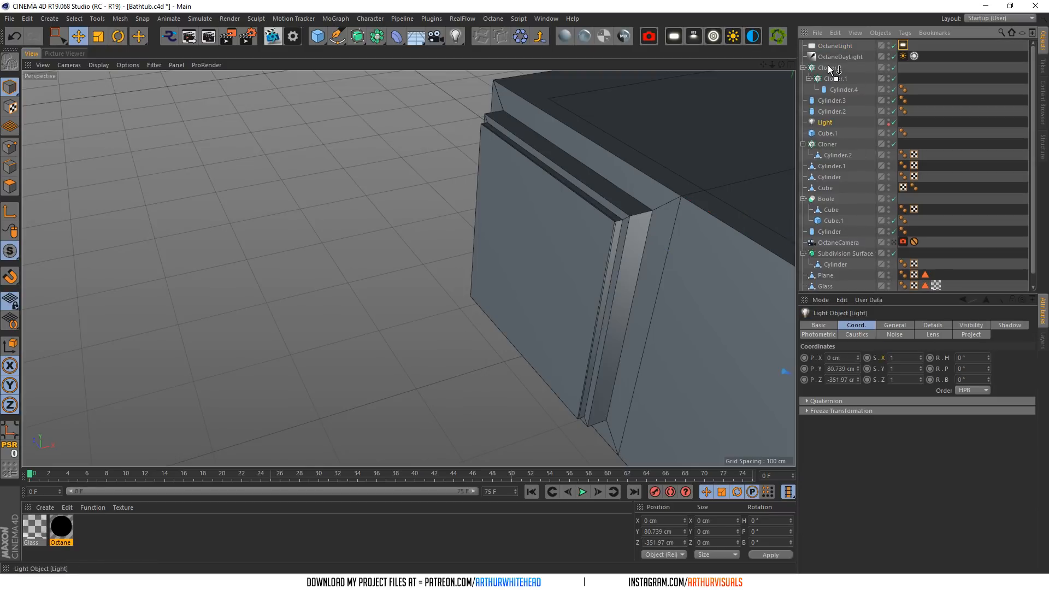
pyautogui.moveTo(824, 61); pyautogui.dragTo(825, 61)
pyautogui.click(829, 48)
pyautogui.scroll(-3, 569, 273)
pyautogui.moveTo(751, 274); pyautogui.dragTo(569, 256)
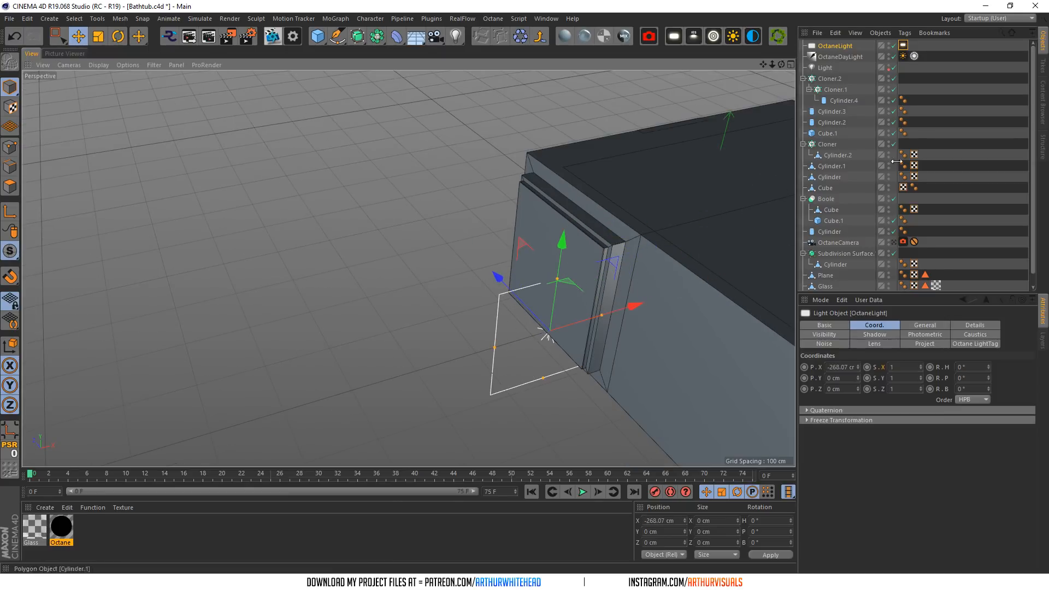
# - Centre the Glass object's axis and align the OctaneLight to it by nesting it there, resetting its transform and taking it back out
pyautogui.scroll(-1, 840, 217)
pyautogui.click(822, 274)
pyautogui.click(10, 429)
pyautogui.scroll(1, 836, 164)
pyautogui.moveTo(837, 47); pyautogui.dragTo(849, 199)
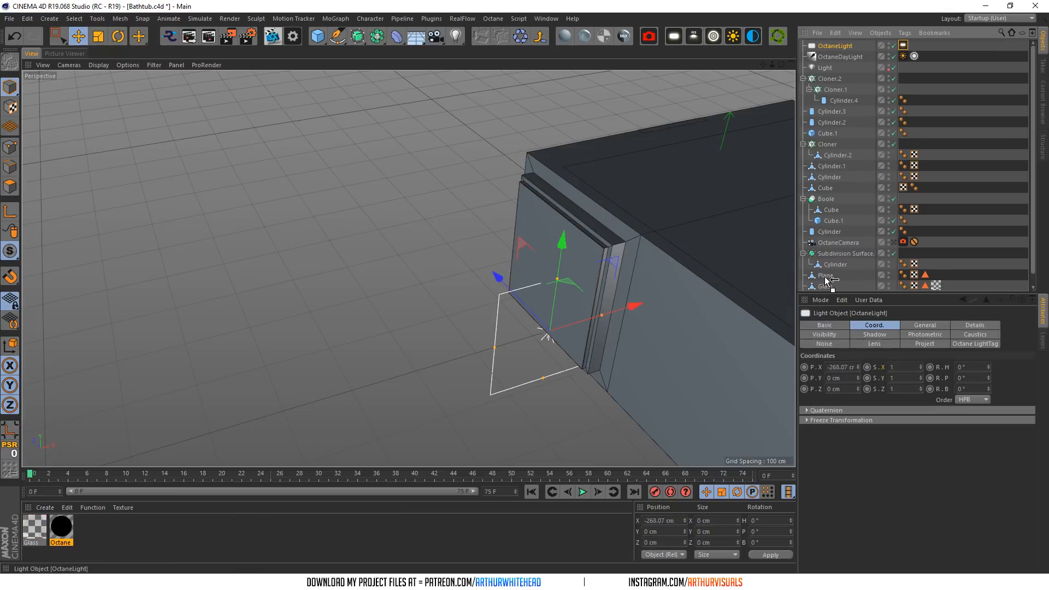
pyautogui.moveTo(826, 279); pyautogui.dragTo(856, 119)
pyautogui.click(9, 430)
pyautogui.moveTo(828, 41); pyautogui.dragTo(828, 42)
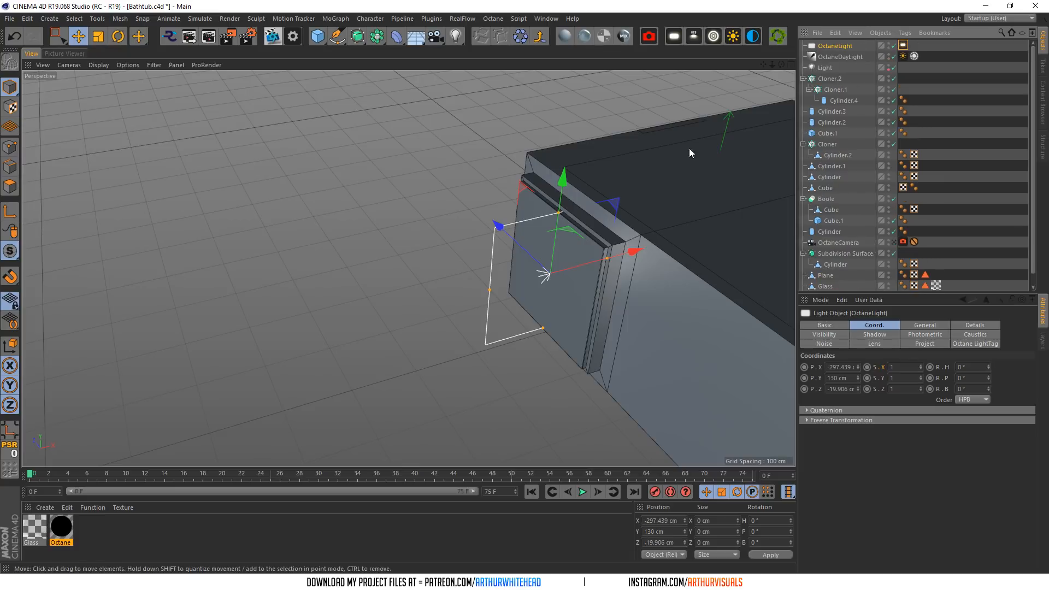
# - Rotate the OctaneLight to a 90° heading and move it outside the window to X about -303 cm
pyautogui.scroll(3, 461, 187)
pyautogui.click(117, 37)
pyautogui.moveTo(591, 361); pyautogui.dragTo(682, 346)
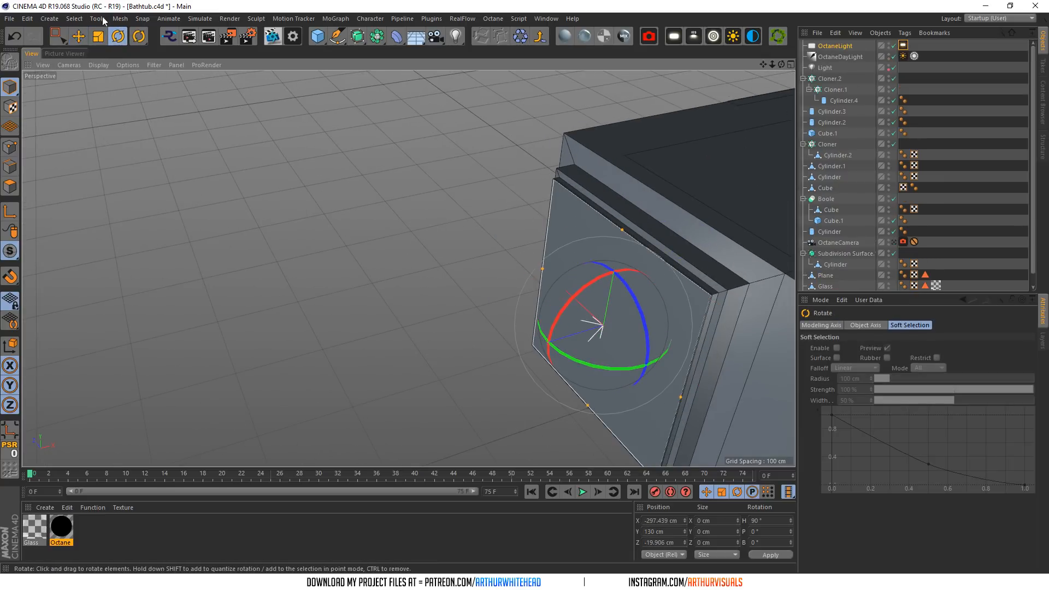
pyautogui.click(78, 36)
pyautogui.moveTo(512, 352); pyautogui.dragTo(507, 354)
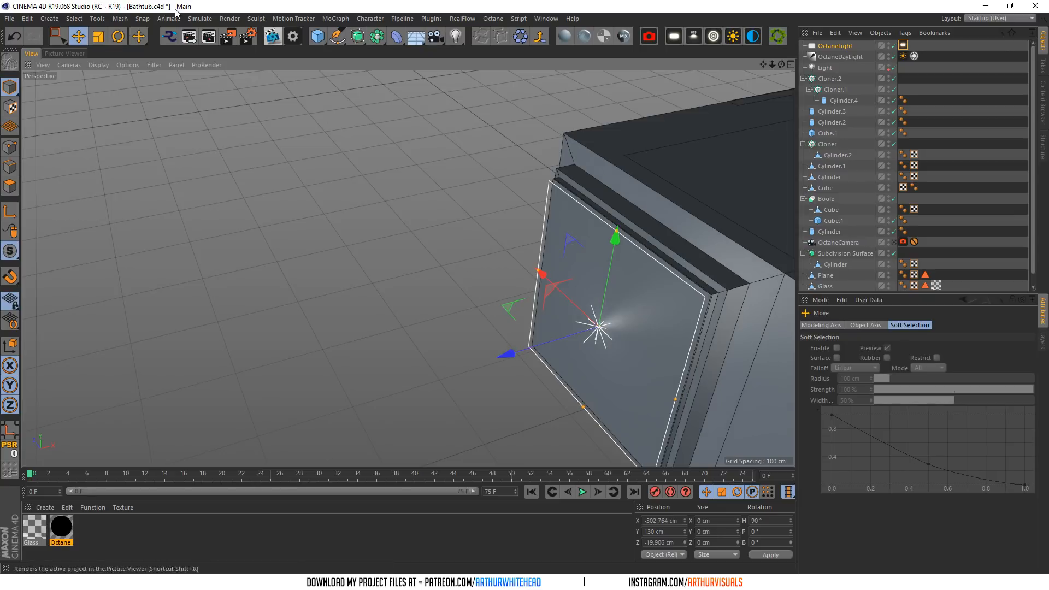
# - Start the Octane live render and turn the OctaneLight half a turn so it emits into the room
pyautogui.click(272, 36)
pyautogui.click(227, 191)
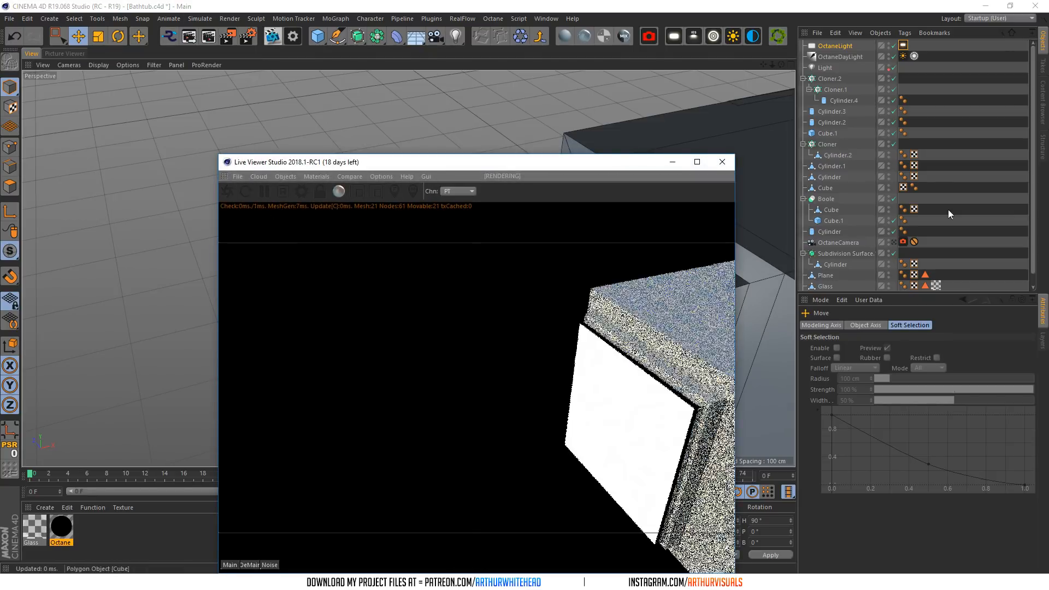
pyautogui.moveTo(565, 167); pyautogui.dragTo(1029, 252)
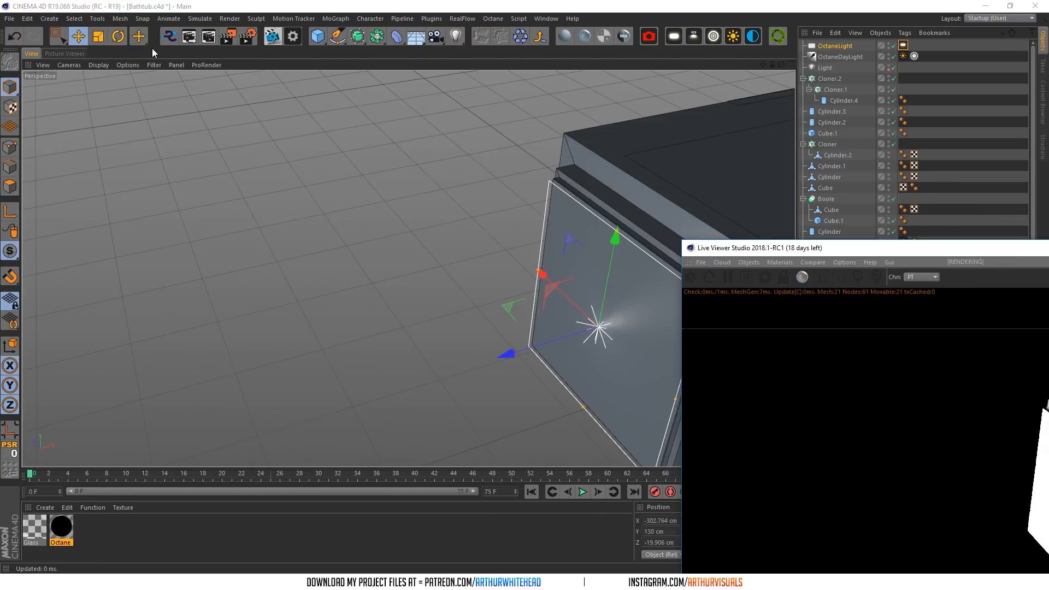
pyautogui.click(118, 36)
pyautogui.moveTo(597, 367); pyautogui.dragTo(620, 136)
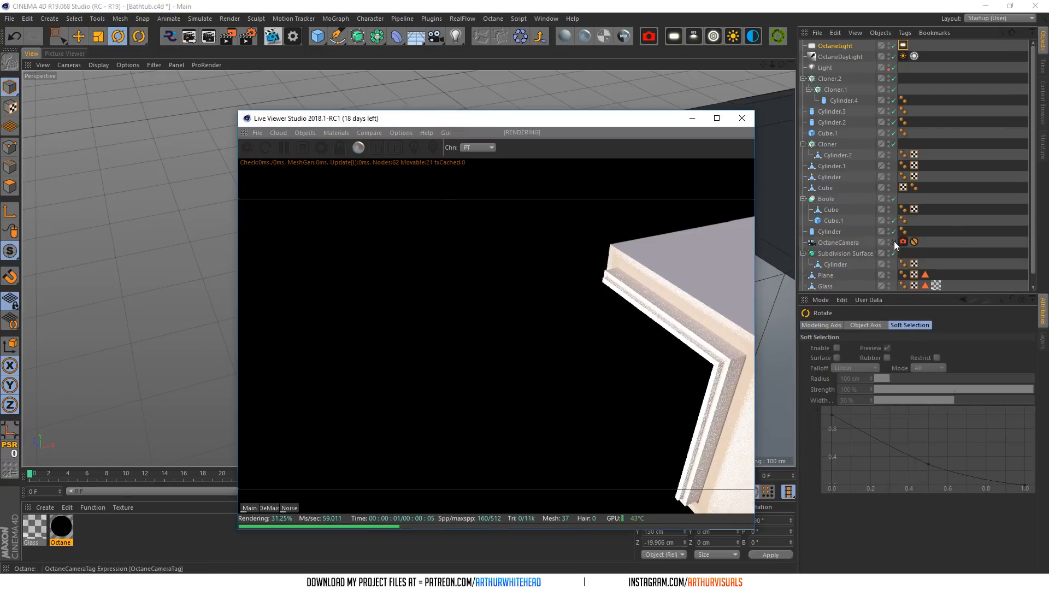
# - Return the viewport to the OctaneCamera view of the bathroom interior
pyautogui.hotkey('ctrl', 'shift', 'z')
pyautogui.hotkey('ctrl', 'shift', 'z')
pyautogui.hotkey('ctrl', 'shift', 'z')
pyautogui.hotkey('ctrl', 'shift', 'z')
pyautogui.hotkey('ctrl', 'shift', 'z')
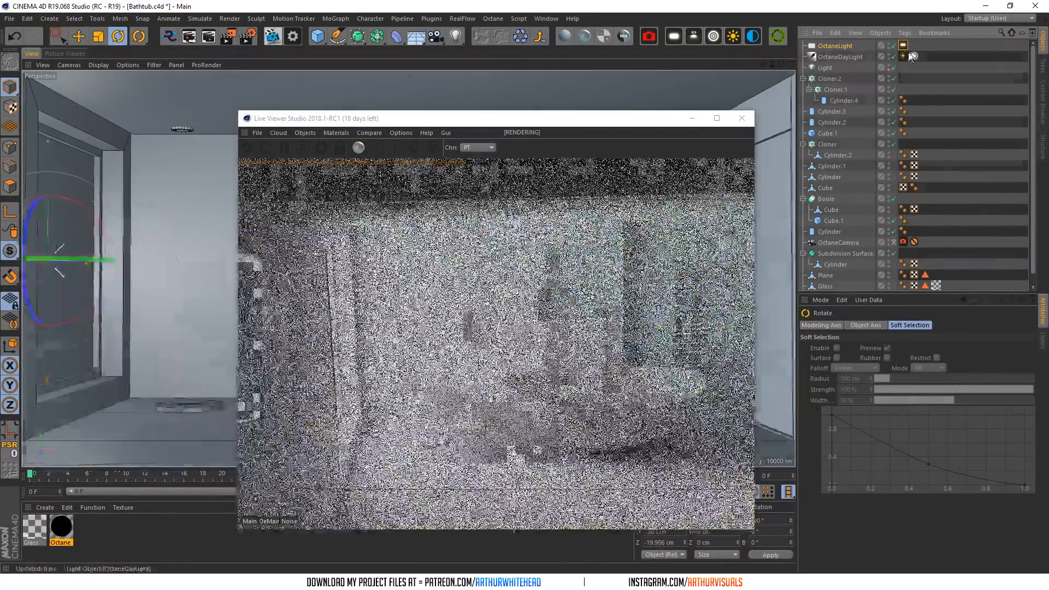
# - Lower the OctaneLight's power to about 14.87 and disable its camera and shadow visibility
pyautogui.click(902, 45)
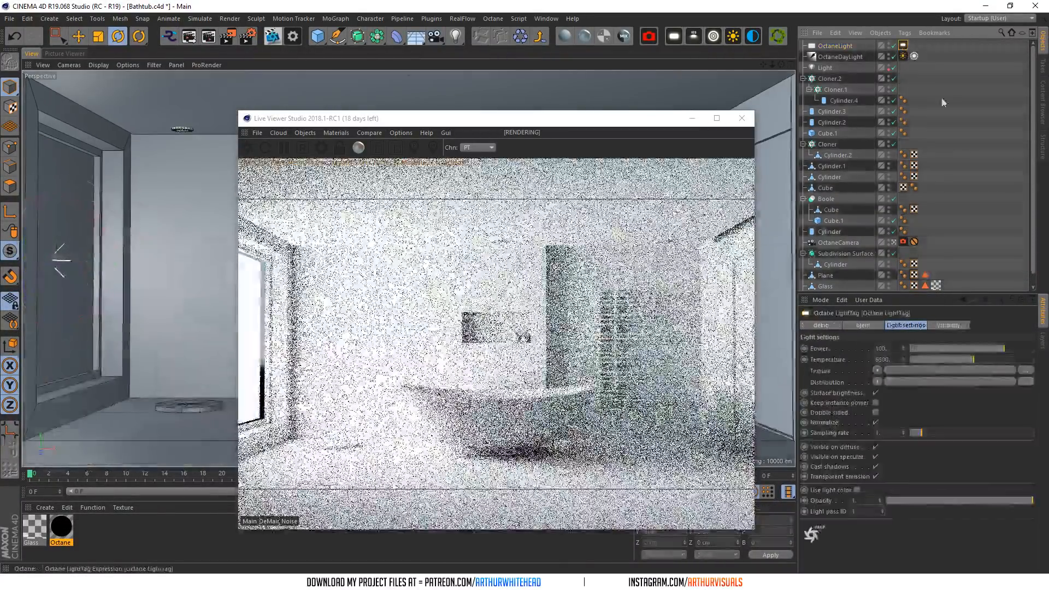
pyautogui.moveTo(1004, 348)
pyautogui.mouseDown()
pyautogui.moveTo(969, 349)
pyautogui.moveTo(991, 350)
pyautogui.mouseUp()
pyautogui.click(947, 325)
pyautogui.click(863, 348)
pyautogui.click(863, 358)
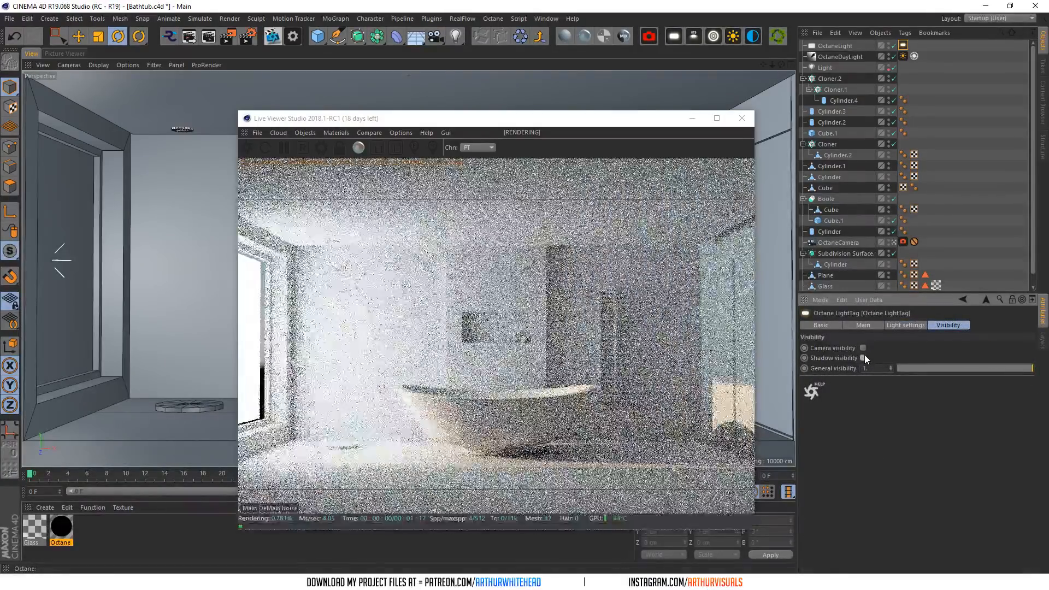
# - Examine the OctaneLight's light settings and visibility options, toggling camera visibility to compare the live render
pyautogui.click(906, 324)
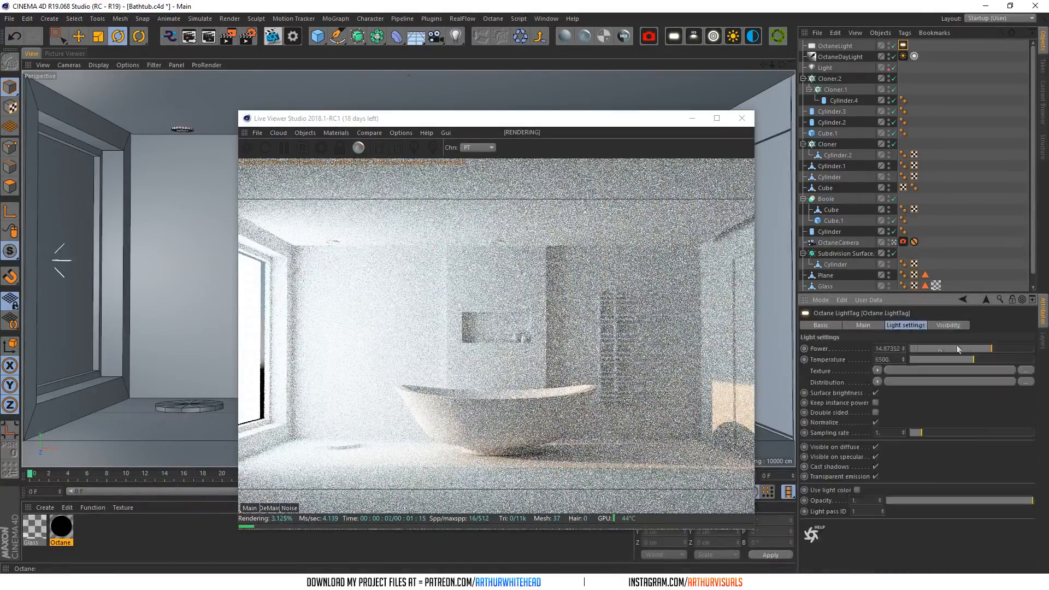
pyautogui.click(944, 326)
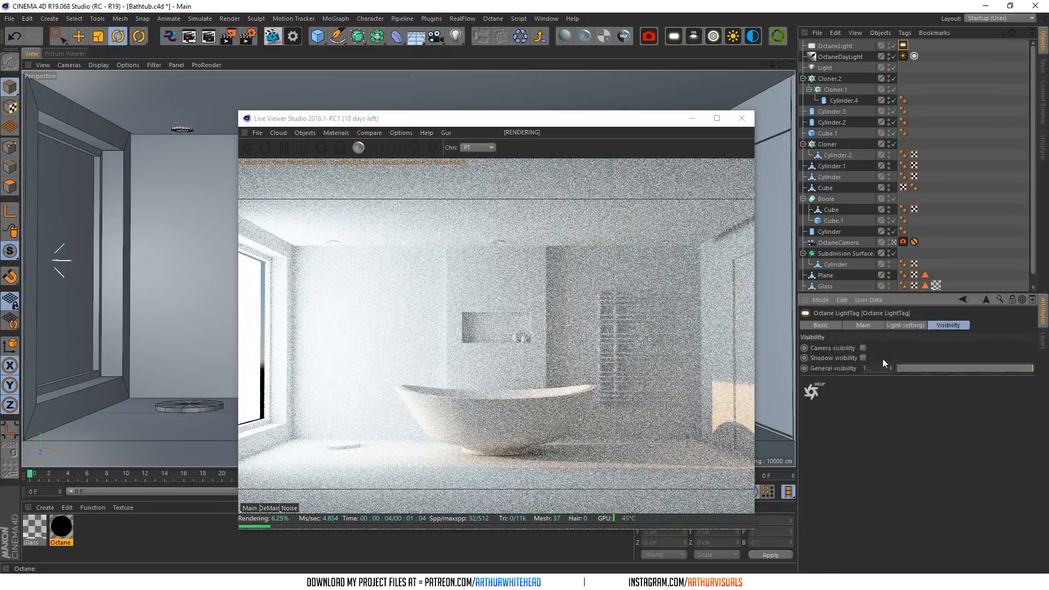
pyautogui.click(453, 273)
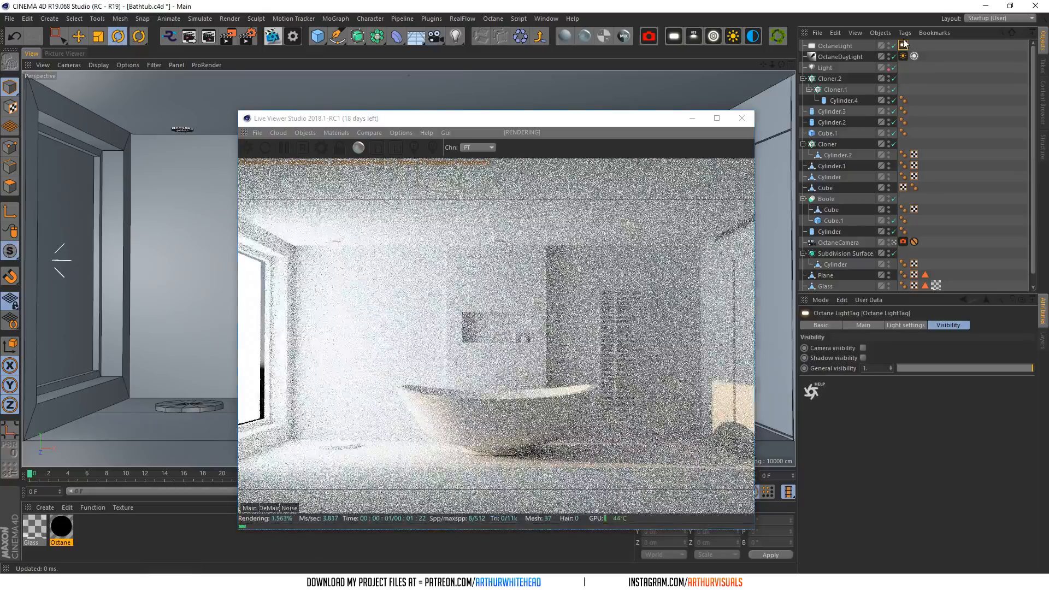
pyautogui.click(903, 46)
pyautogui.click(905, 324)
pyautogui.click(944, 326)
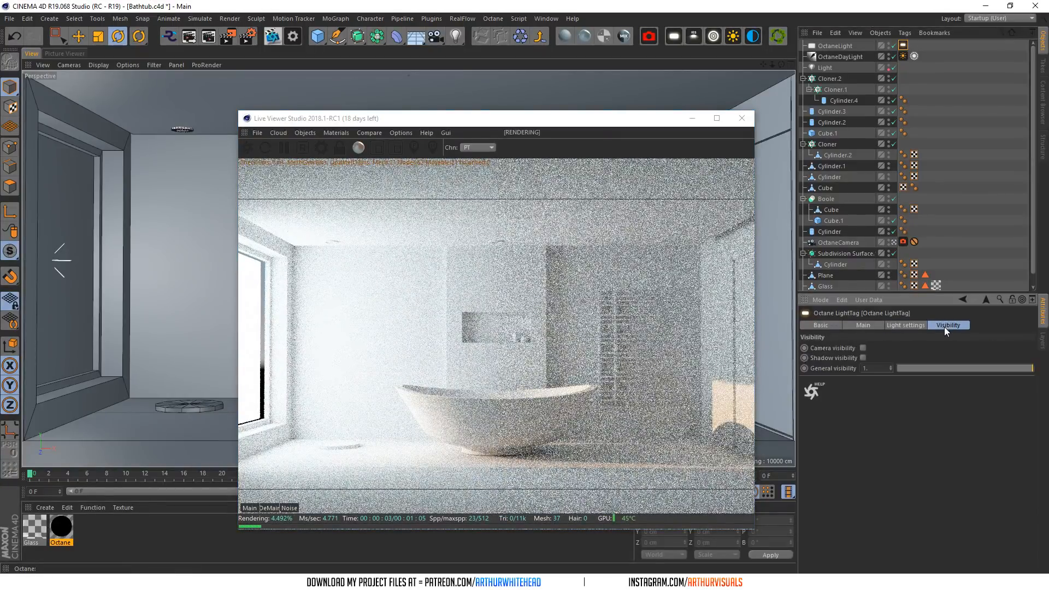
pyautogui.click(863, 348)
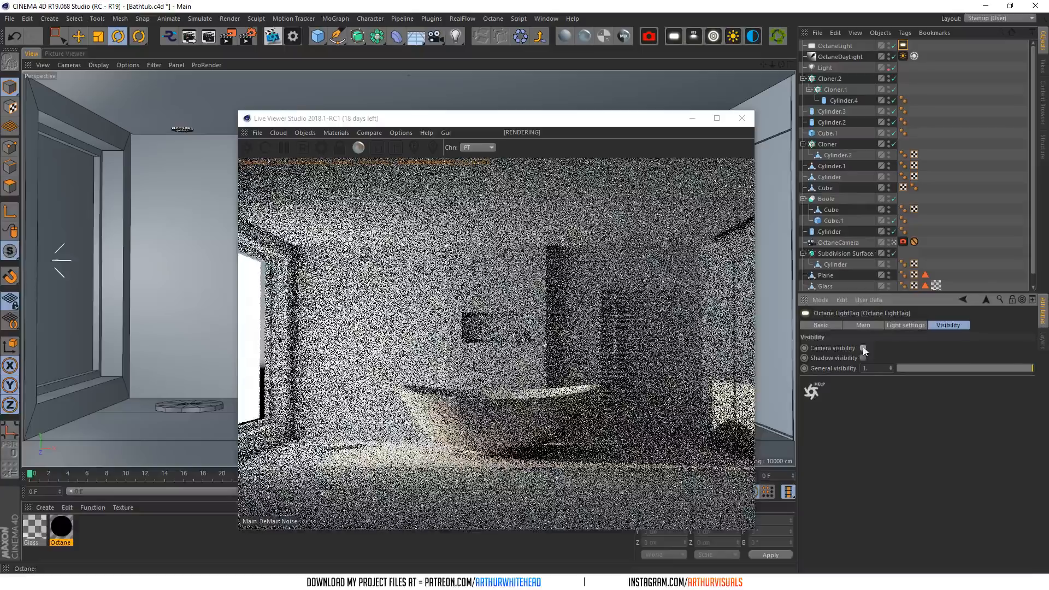
# - Toggle the Glass object's visibility to compare the live render with and without the window pane
pyautogui.click(78, 36)
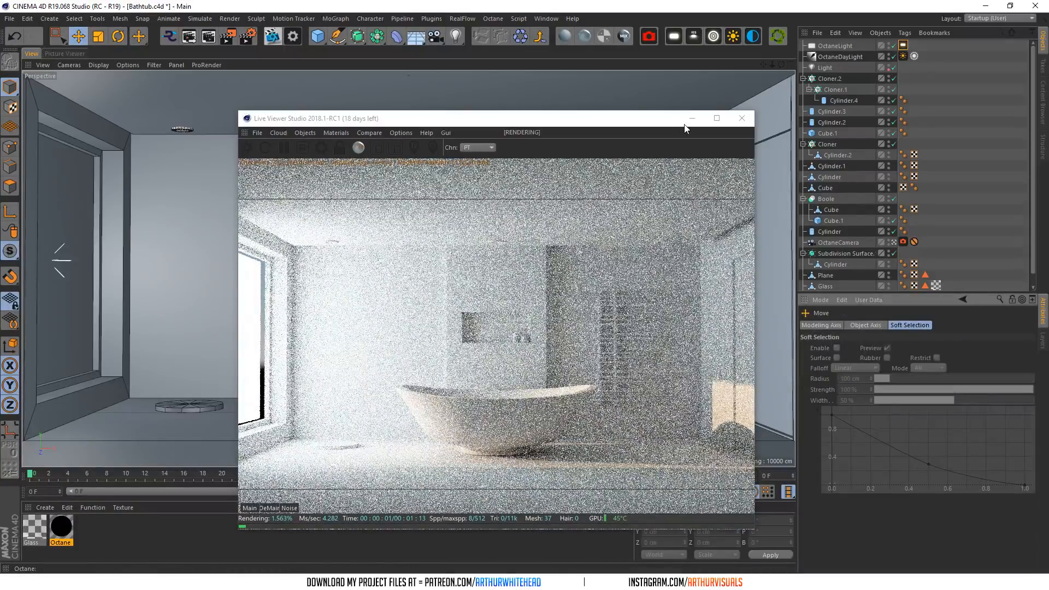
pyautogui.scroll(-1, 874, 271)
pyautogui.click(887, 276)
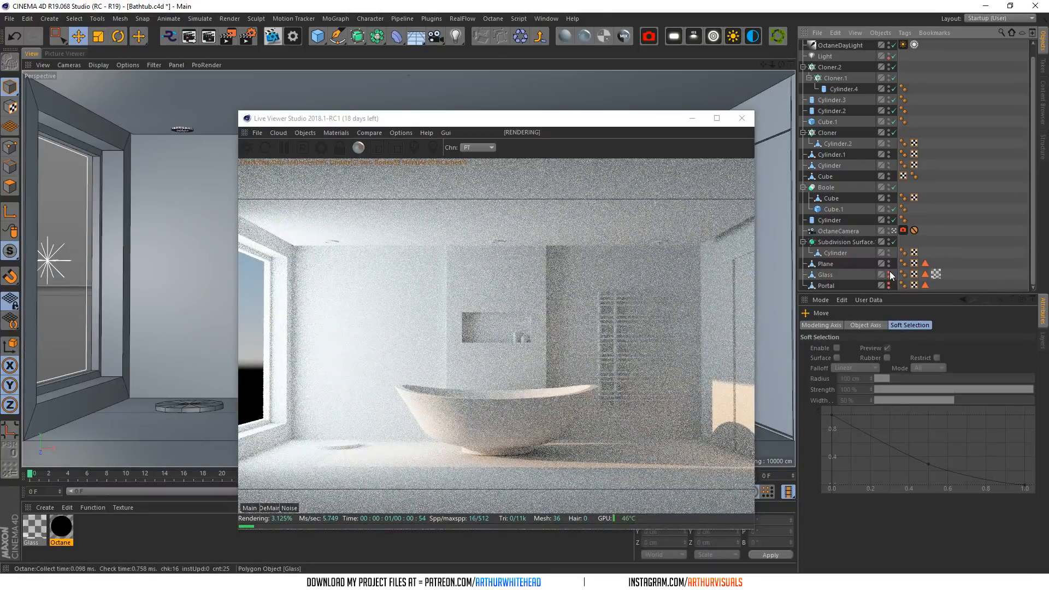
pyautogui.click(889, 273)
pyautogui.click(889, 276)
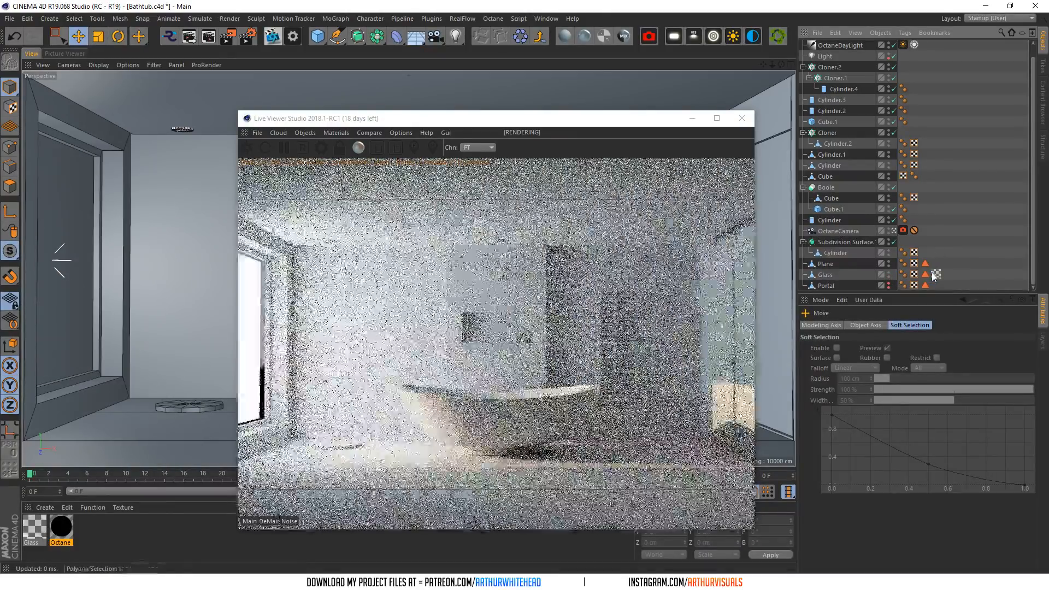
# - Try an Octane ObjectTag on the Glass object
pyautogui.click(935, 274)
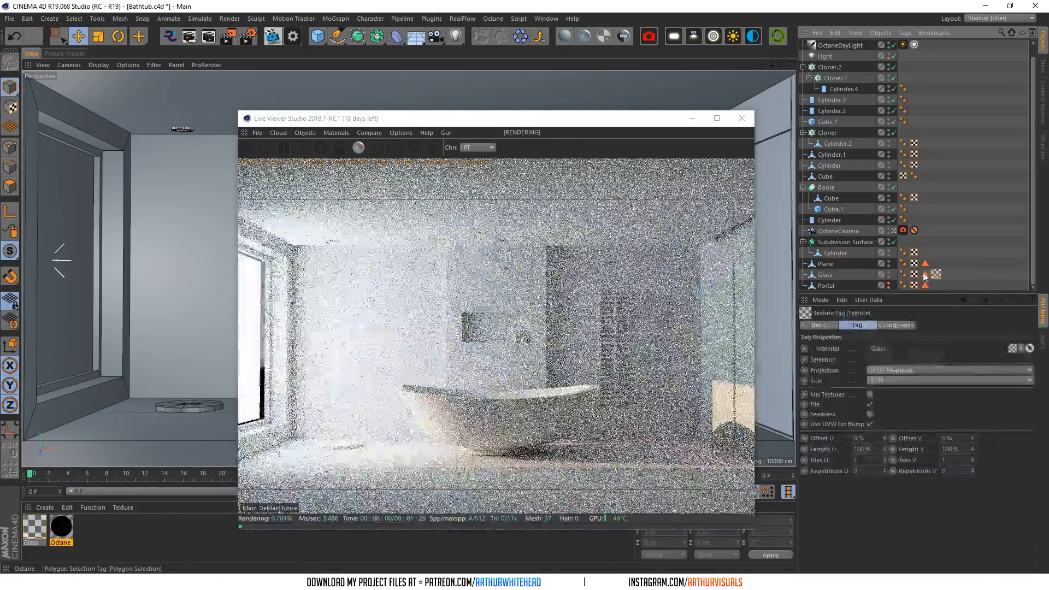
pyautogui.rightClick(838, 274)
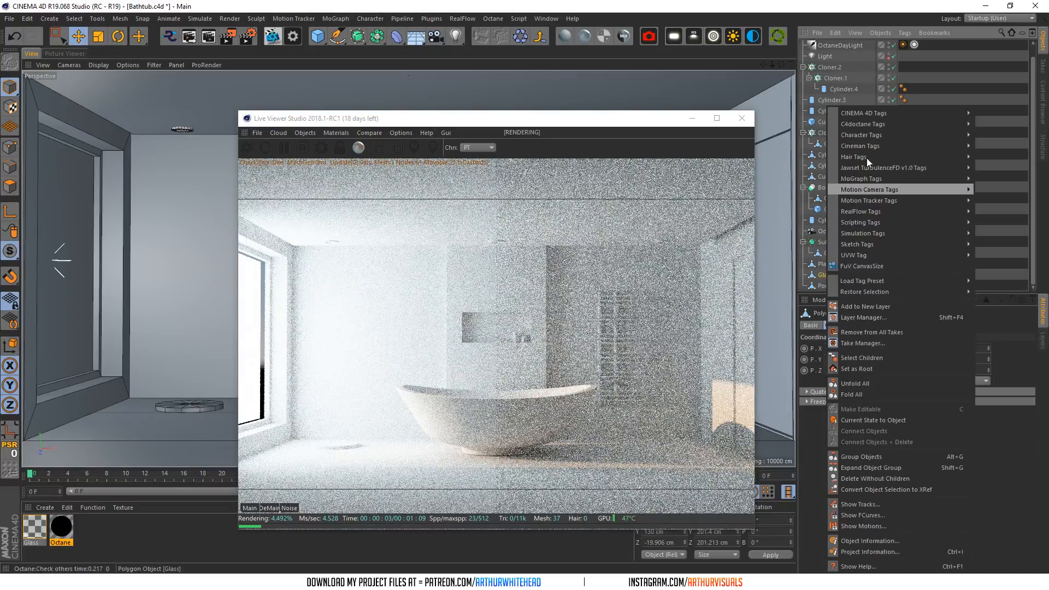
pyautogui.moveTo(864, 129)
pyautogui.click(989, 150)
pyautogui.moveTo(888, 274)
pyautogui.mouseDown()
pyautogui.moveTo(912, 274)
pyautogui.moveTo(886, 274)
pyautogui.mouseUp()
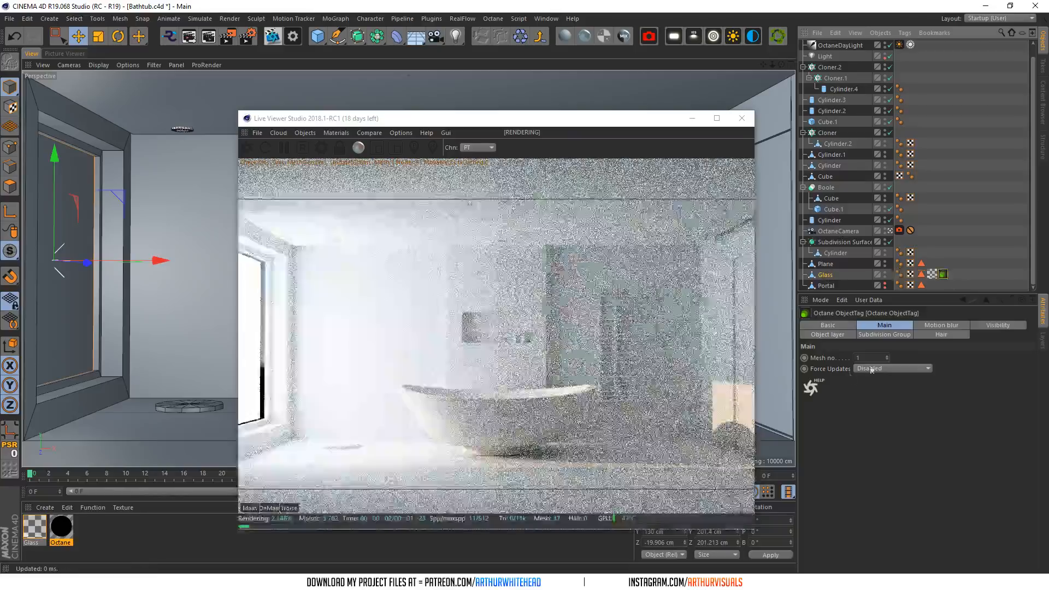
# - Look through the Glass ObjectTag's layer, subdivision, motion blur and visibility settings and delete the tag
pyautogui.click(955, 326)
pyautogui.click(995, 326)
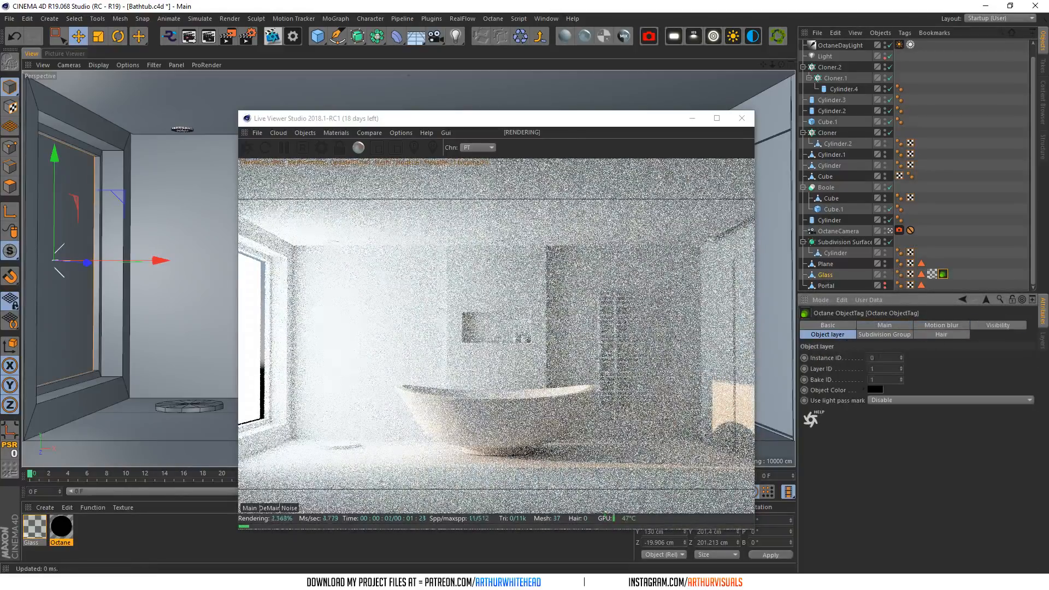
pyautogui.click(843, 335)
pyautogui.click(886, 334)
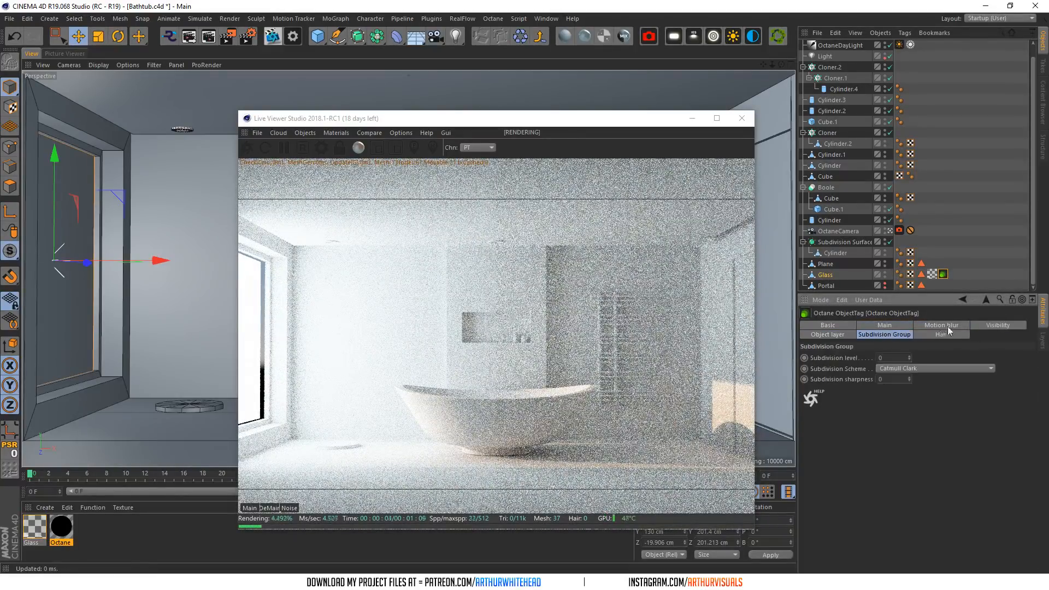
pyautogui.click(947, 326)
pyautogui.click(998, 325)
pyautogui.click(942, 273)
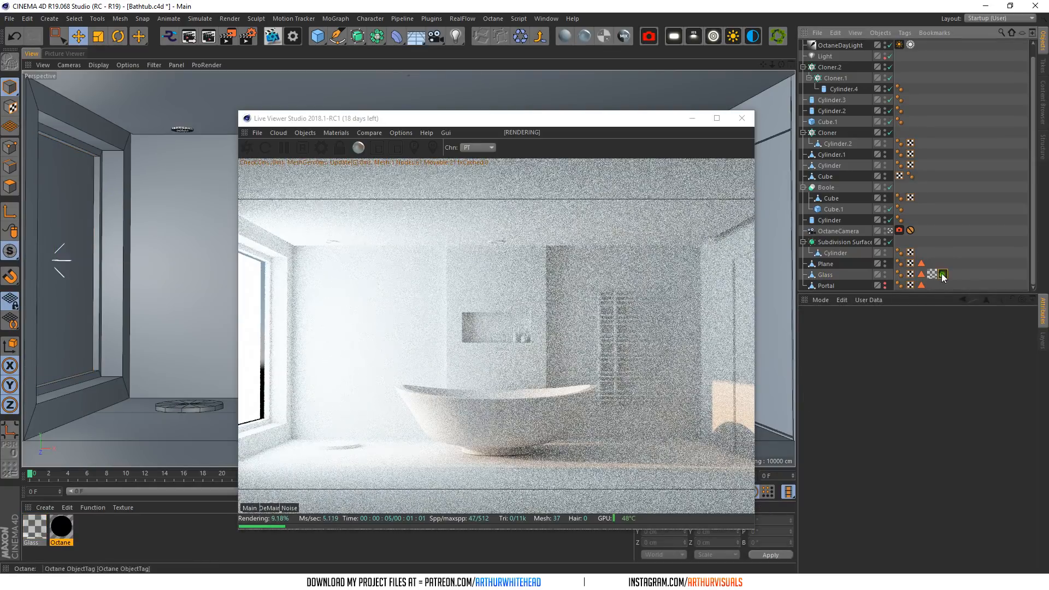
# - Hide the Glass object and set the OctaneLight's power to 5
pyautogui.click(883, 272)
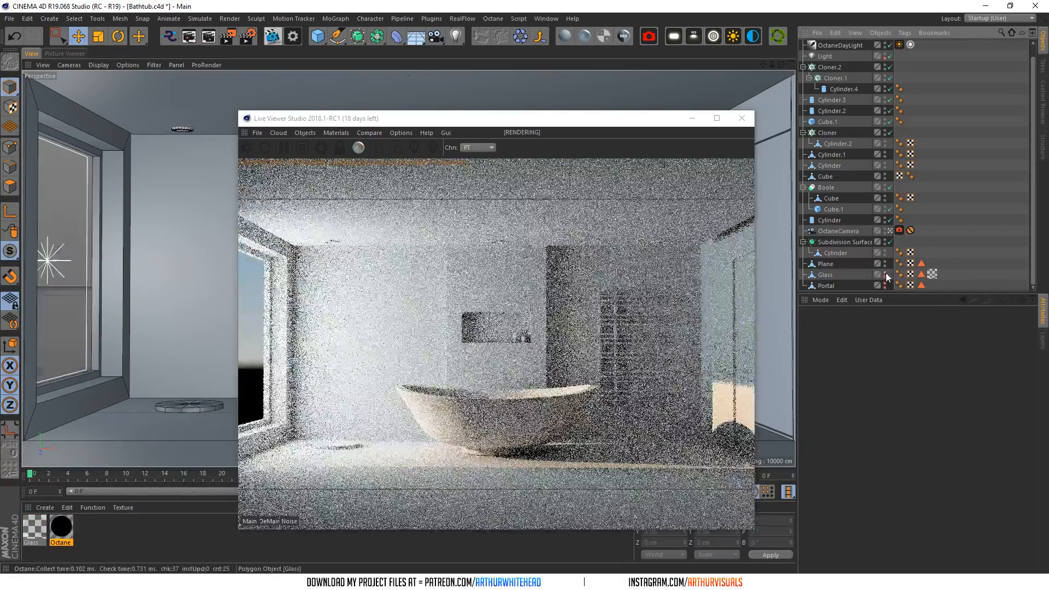
pyautogui.scroll(1, 945, 177)
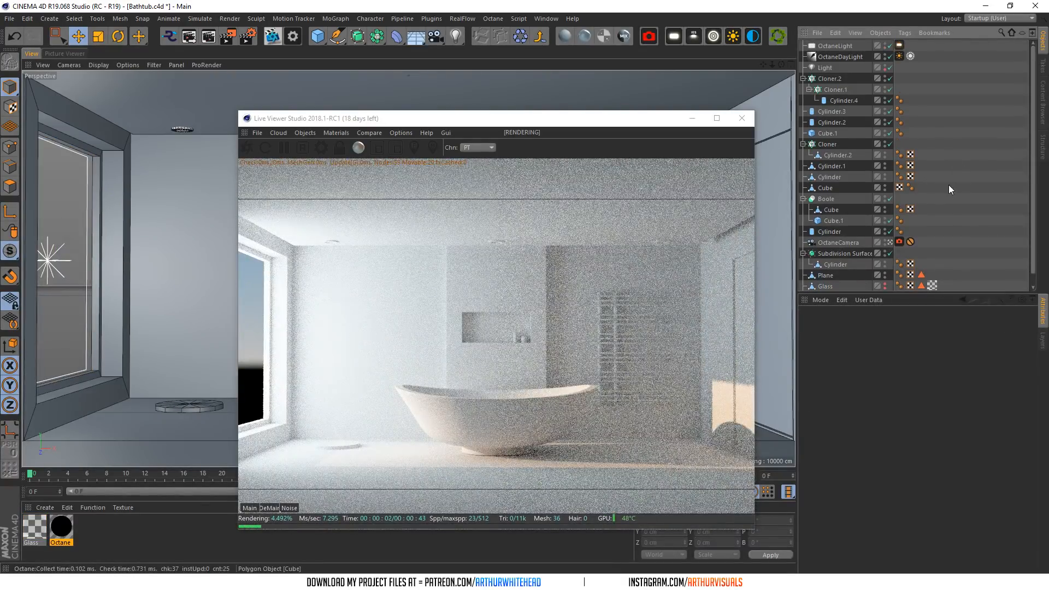
pyautogui.click(898, 45)
pyautogui.click(905, 325)
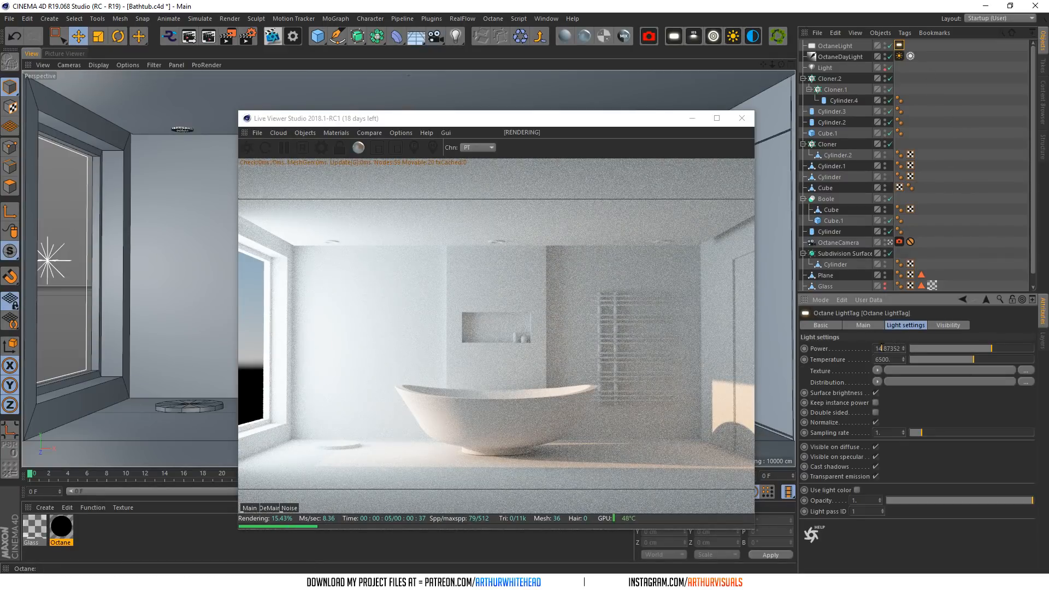
pyautogui.write('5')
pyautogui.click(889, 359)
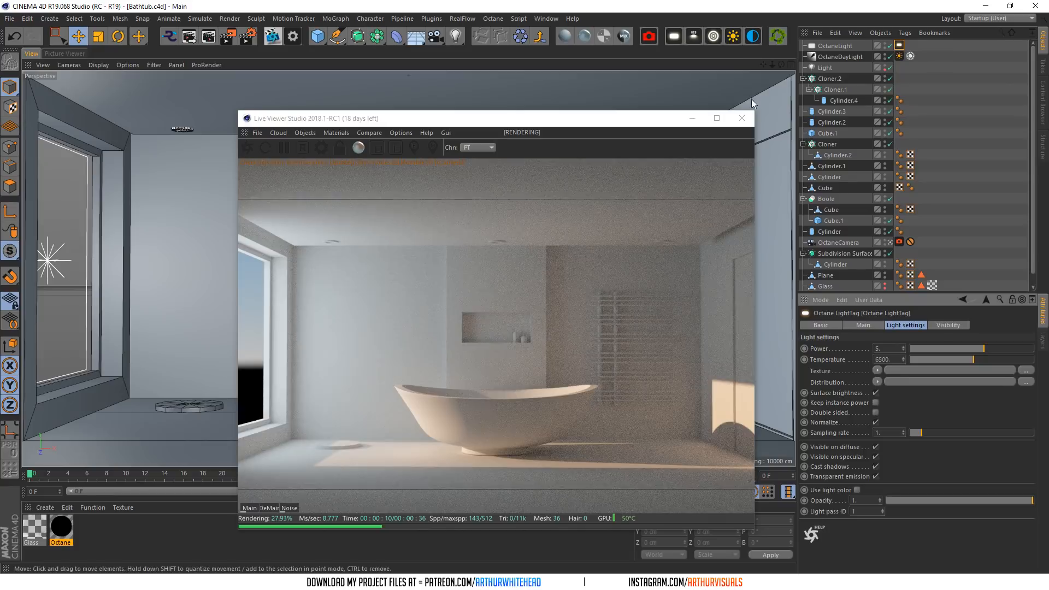
# - Close the live render and, outside the camera view, hide the Plane object that forms the room shell
pyautogui.click(743, 120)
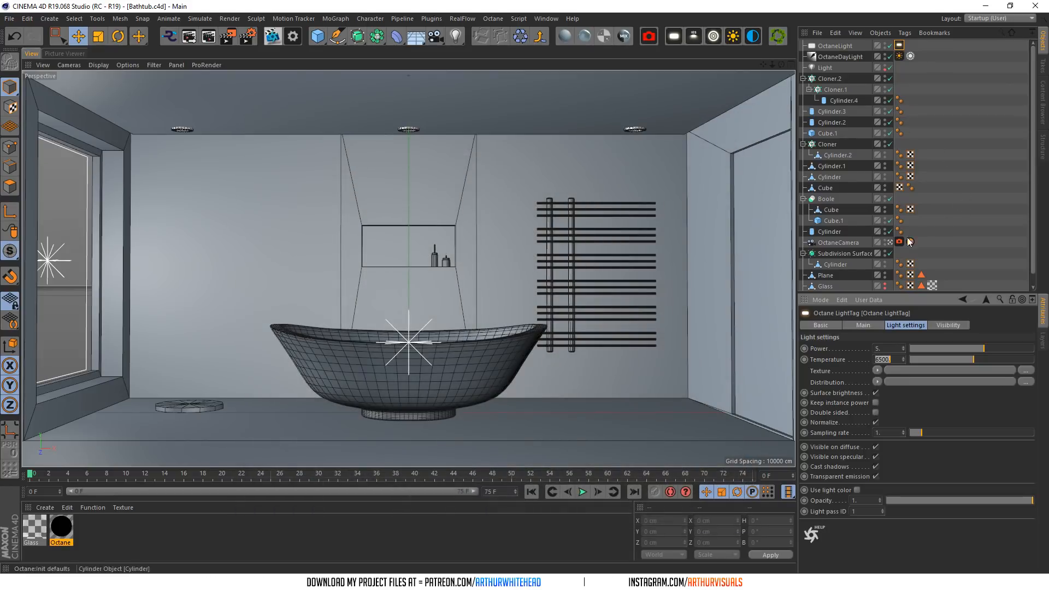
pyautogui.click(891, 242)
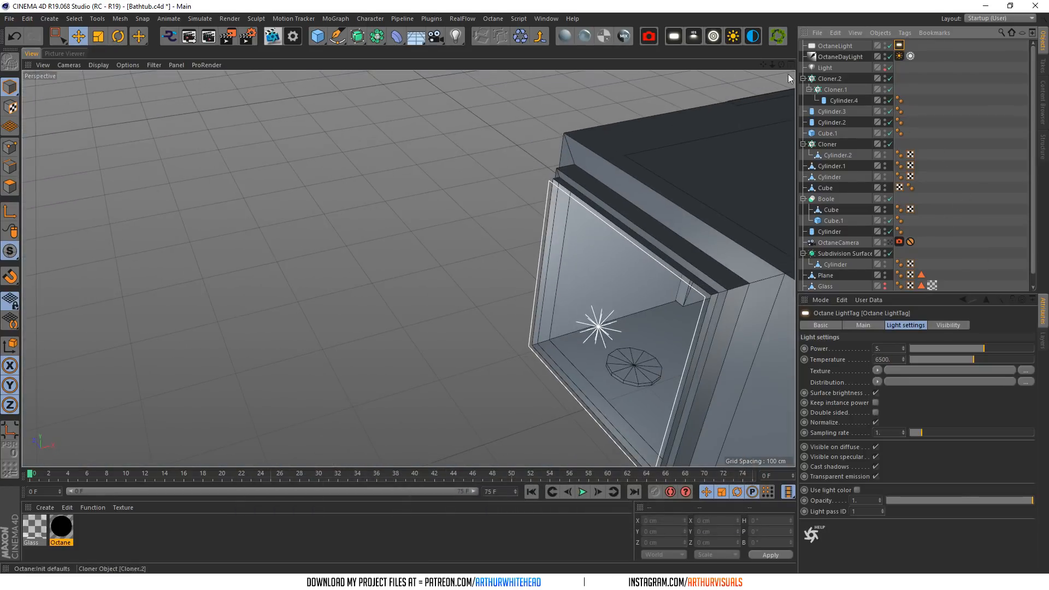
pyautogui.click(709, 142)
pyautogui.scroll(-1, 848, 204)
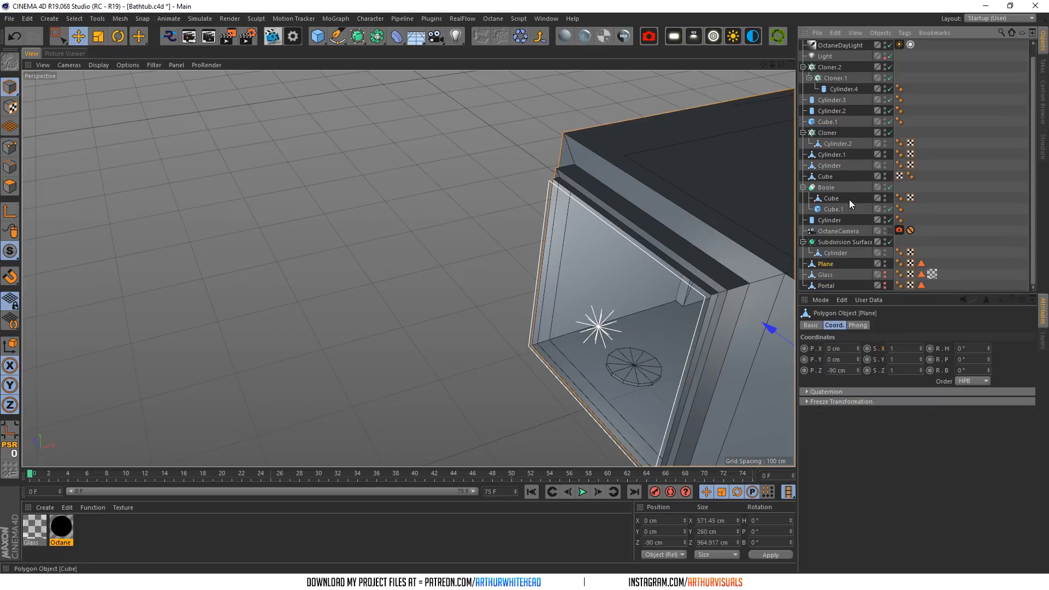
pyautogui.keyDown('alt'); pyautogui.click(883, 262); pyautogui.keyUp('alt')
pyautogui.keyDown('alt'); pyautogui.click(883, 261); pyautogui.keyUp('alt')
pyautogui.keyDown('alt'); pyautogui.moveTo(744, 84); pyautogui.dragTo(758, 63); pyautogui.keyUp('alt')
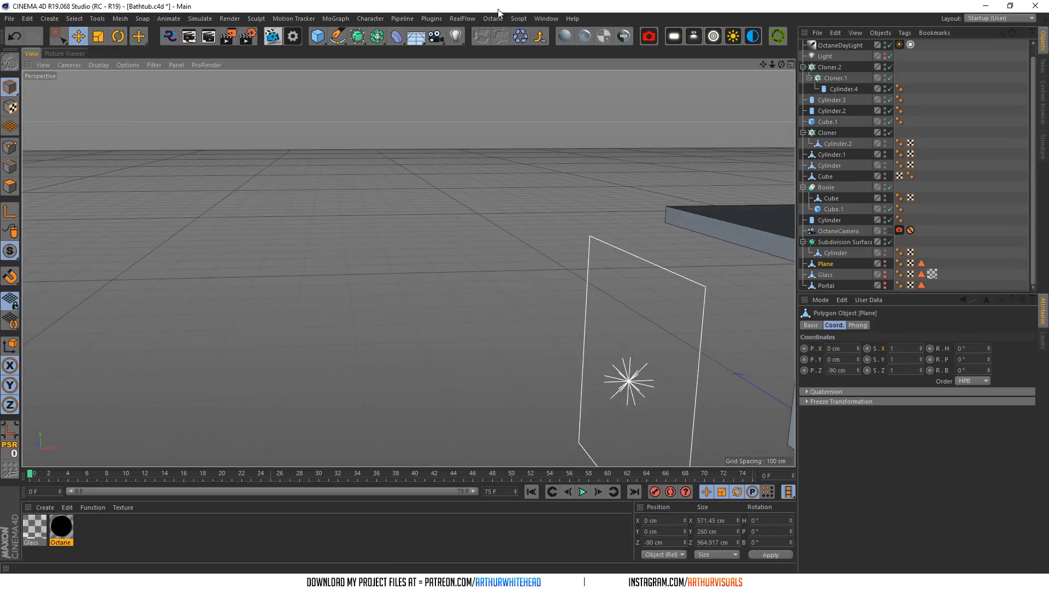
pyautogui.keyDown('alt'); pyautogui.moveTo(459, 275); pyautogui.dragTo(262, 229, button='middle'); pyautogui.keyUp('alt')
pyautogui.click(639, 171)
pyautogui.scroll(-6, 636, 255)
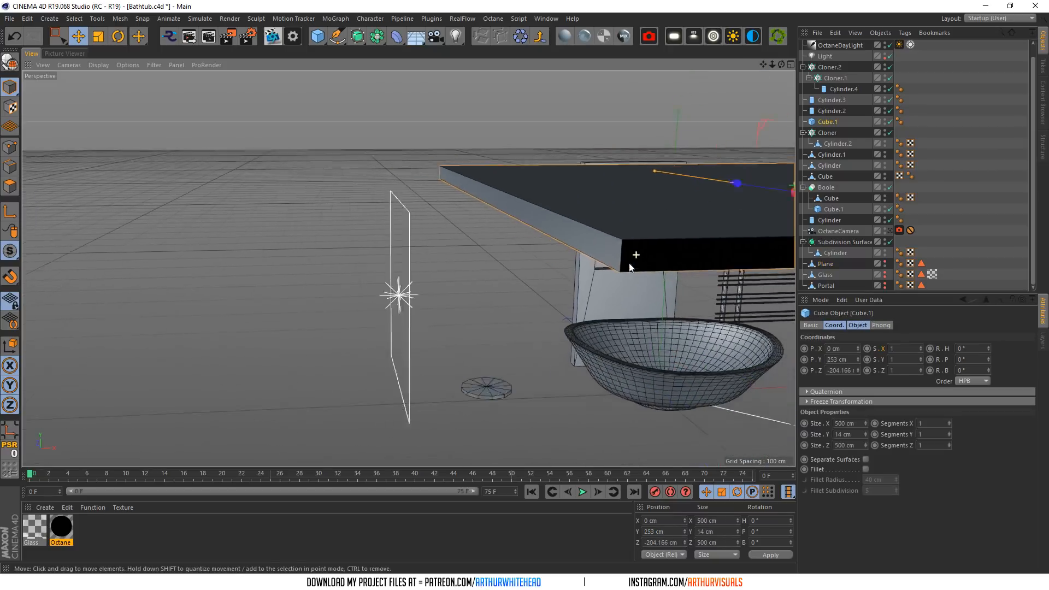
pyautogui.scroll(-4, 652, 272)
pyautogui.moveTo(763, 64); pyautogui.dragTo(675, 86)
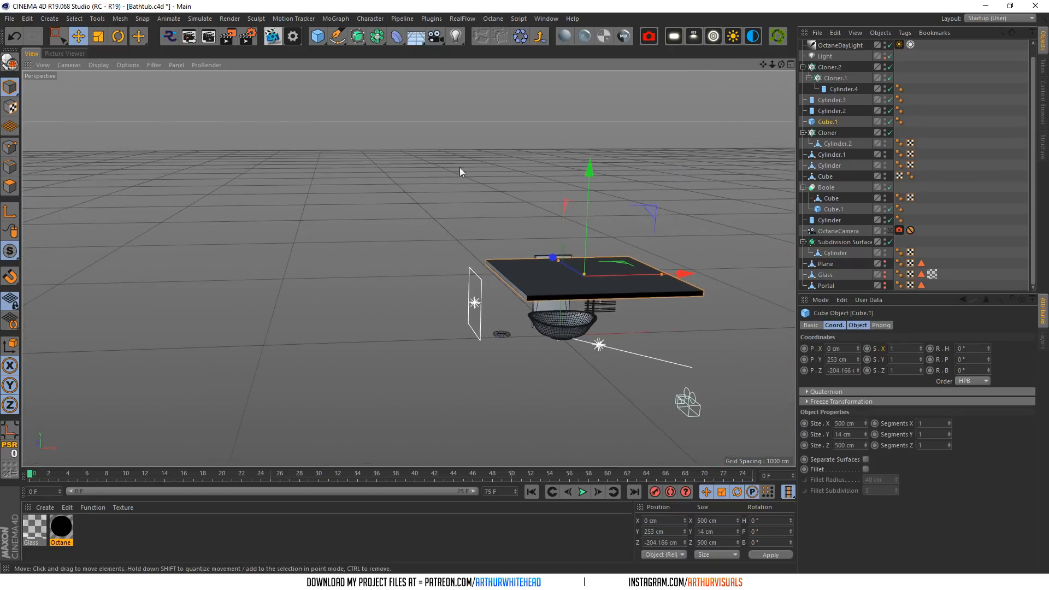
pyautogui.click(17, 166)
pyautogui.click(59, 36)
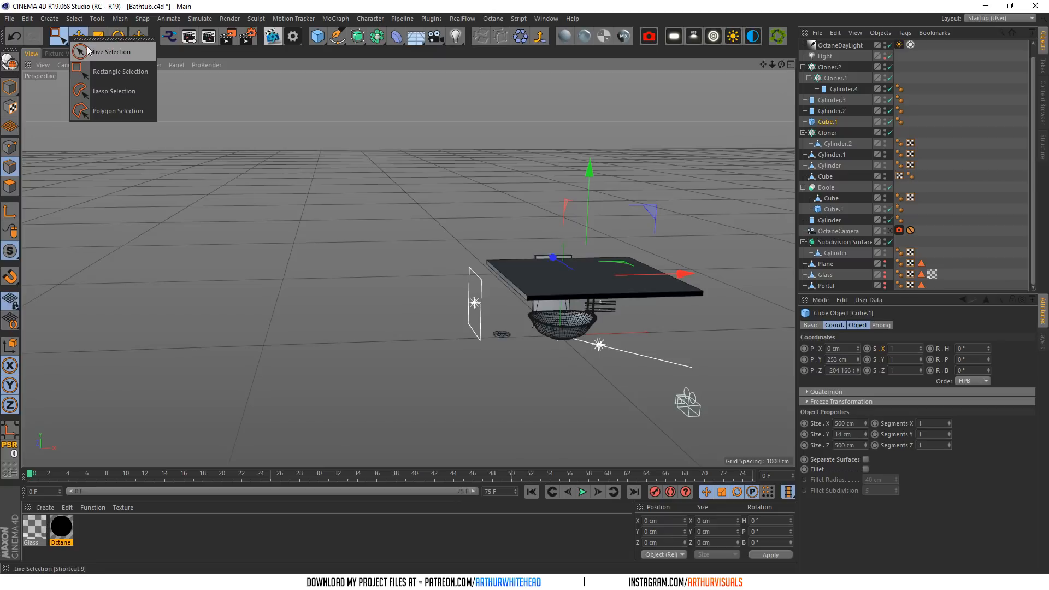
pyautogui.click(101, 71)
pyautogui.scroll(5, 706, 244)
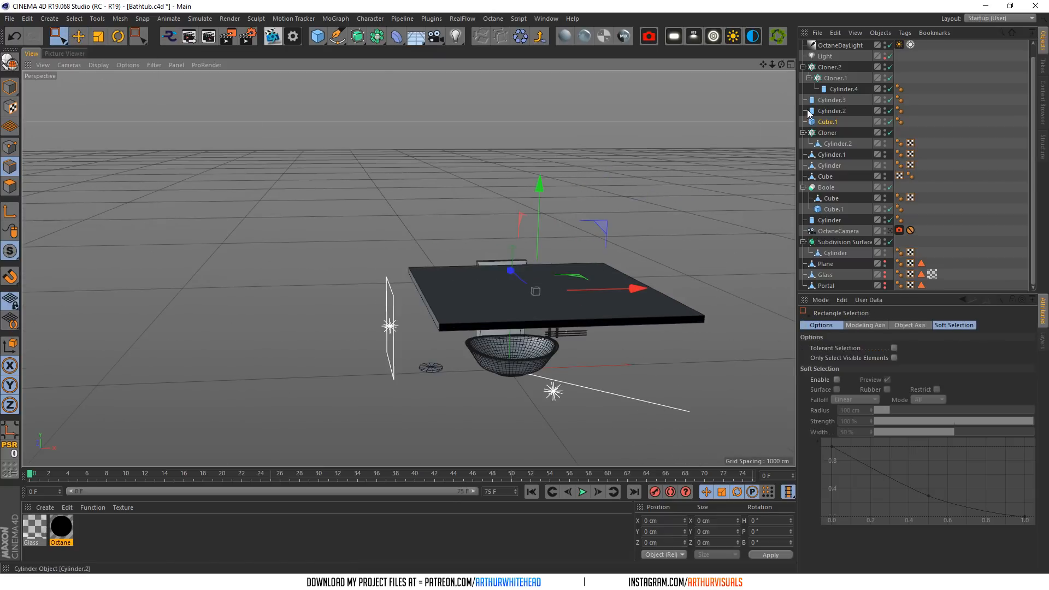
# - Enable the fillet on the ceiling slab Cube.1 with a 1 cm radius and 3 subdivisions
pyautogui.click(822, 121)
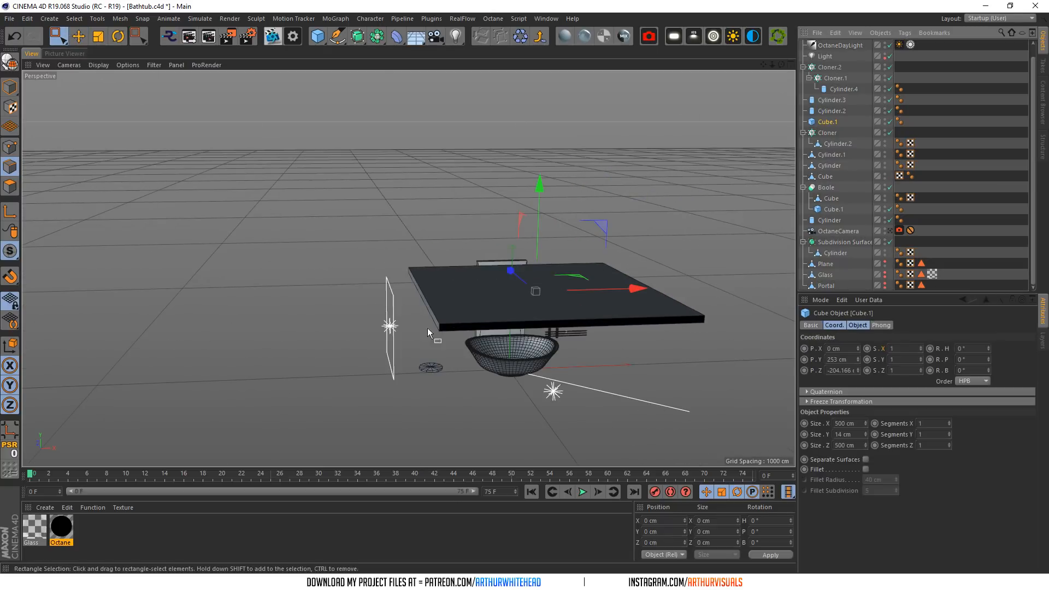
pyautogui.click(857, 324)
pyautogui.scroll(3, 727, 364)
pyautogui.click(865, 393)
pyautogui.write('1')
pyautogui.press('Return')
pyautogui.scroll(3, 426, 300)
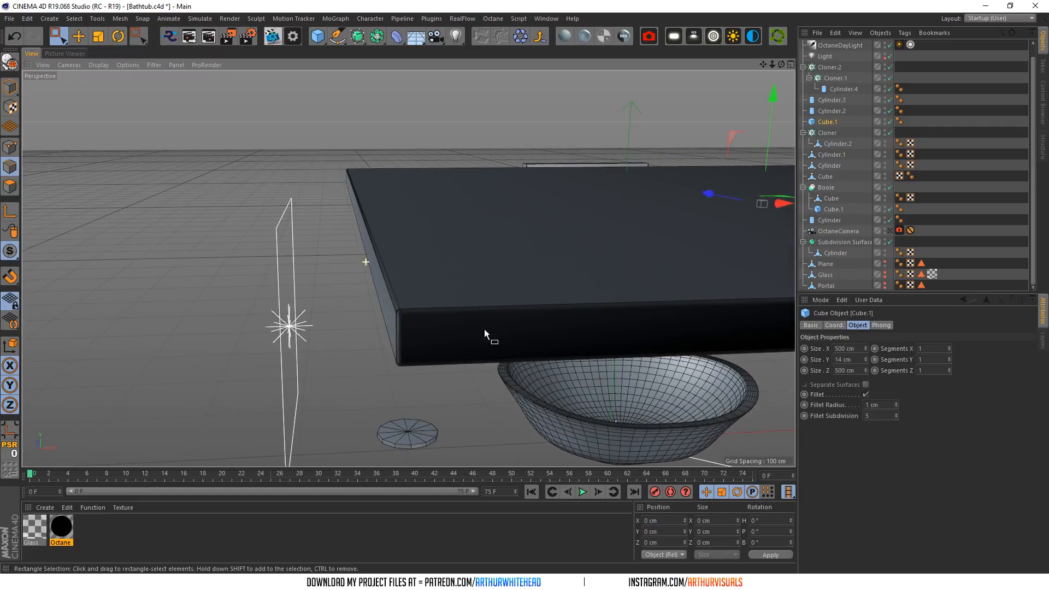
pyautogui.press('Tab')
pyautogui.write('3')
pyautogui.press('Return')
# - Select the Boole niche wall, return to the OctaneCamera view and show the Plane room shell again
pyautogui.scroll(6, 490, 408)
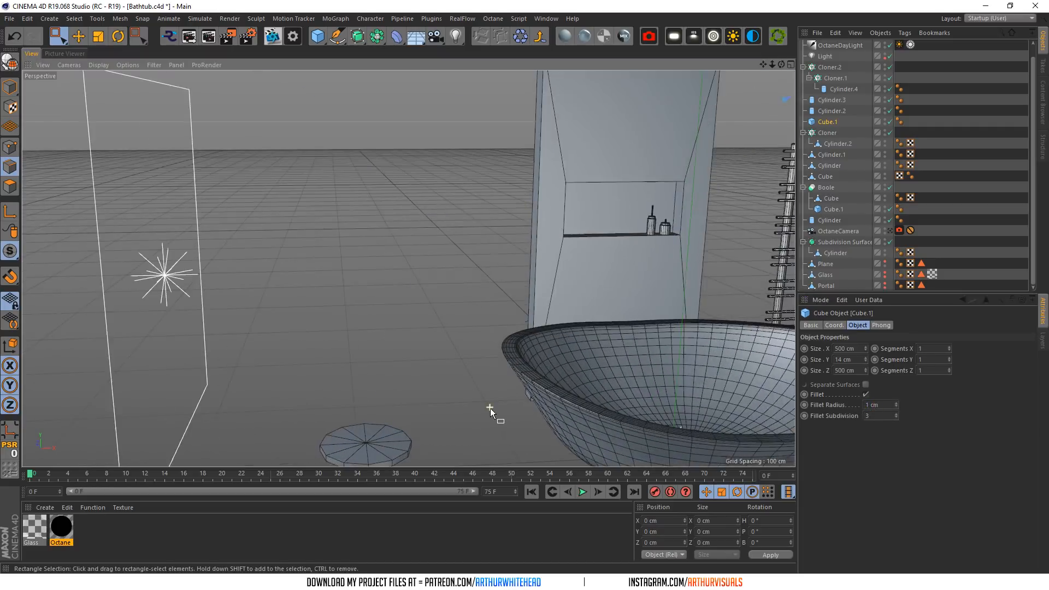
pyautogui.scroll(-1, 516, 405)
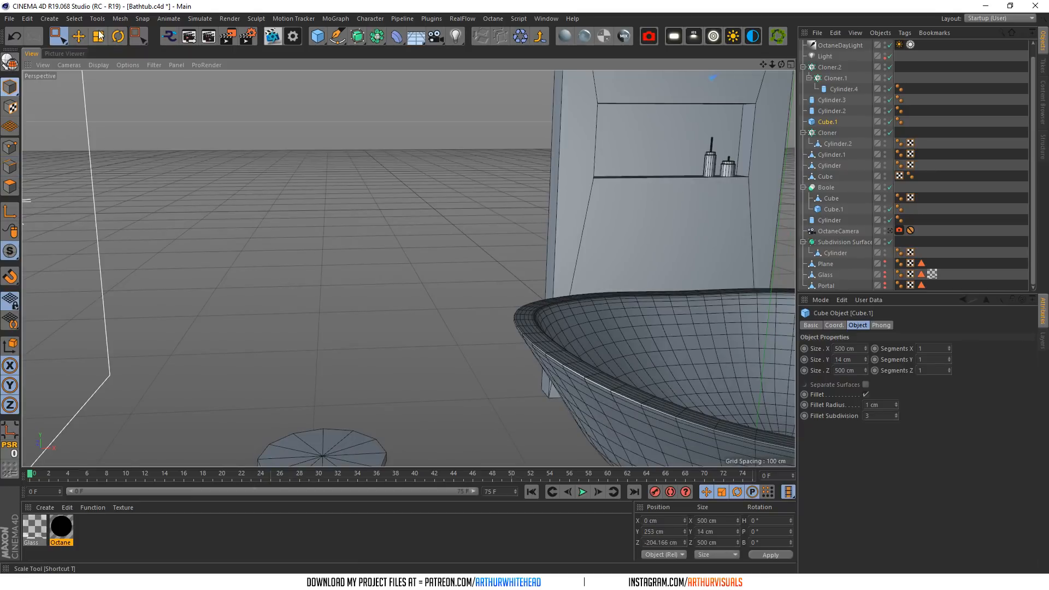
pyautogui.press('e')
pyautogui.scroll(-6, 407, 268)
pyautogui.scroll(6, 700, 145)
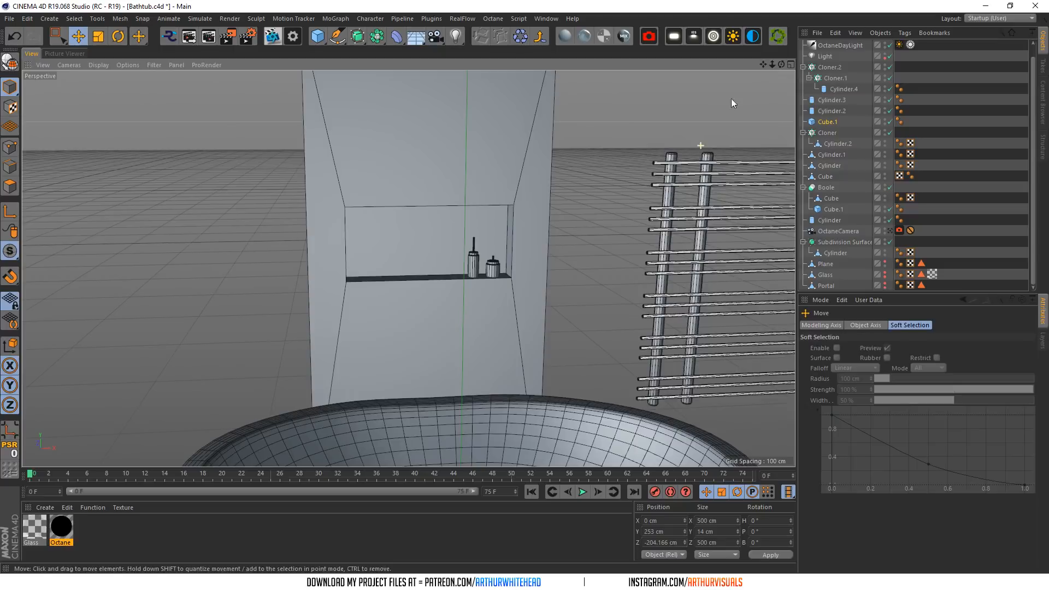
pyautogui.moveTo(771, 65); pyautogui.dragTo(836, 87)
pyautogui.click(498, 144)
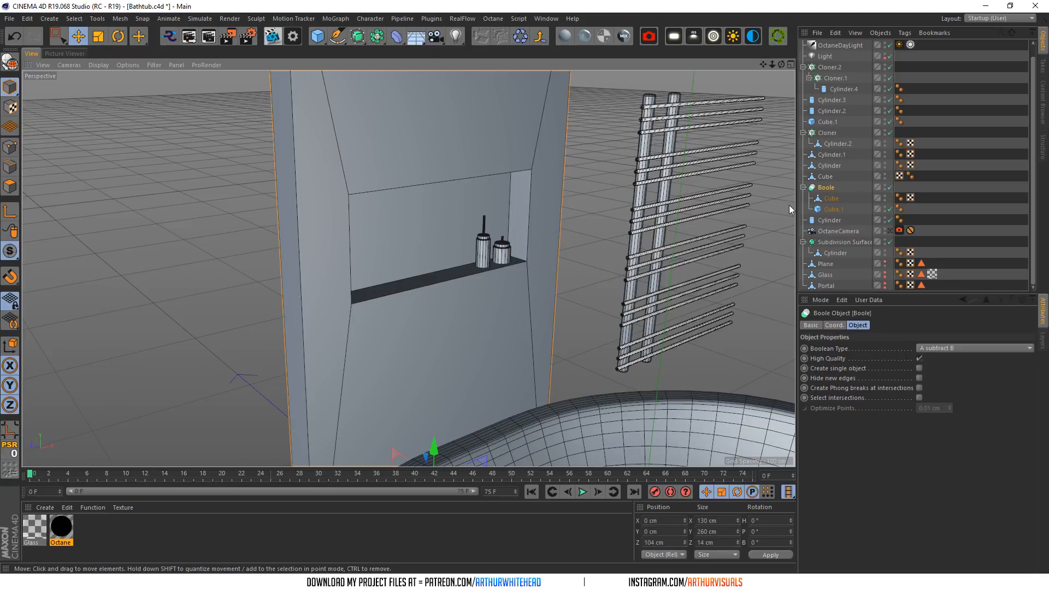
pyautogui.click(887, 231)
pyautogui.click(889, 230)
pyautogui.click(9, 251)
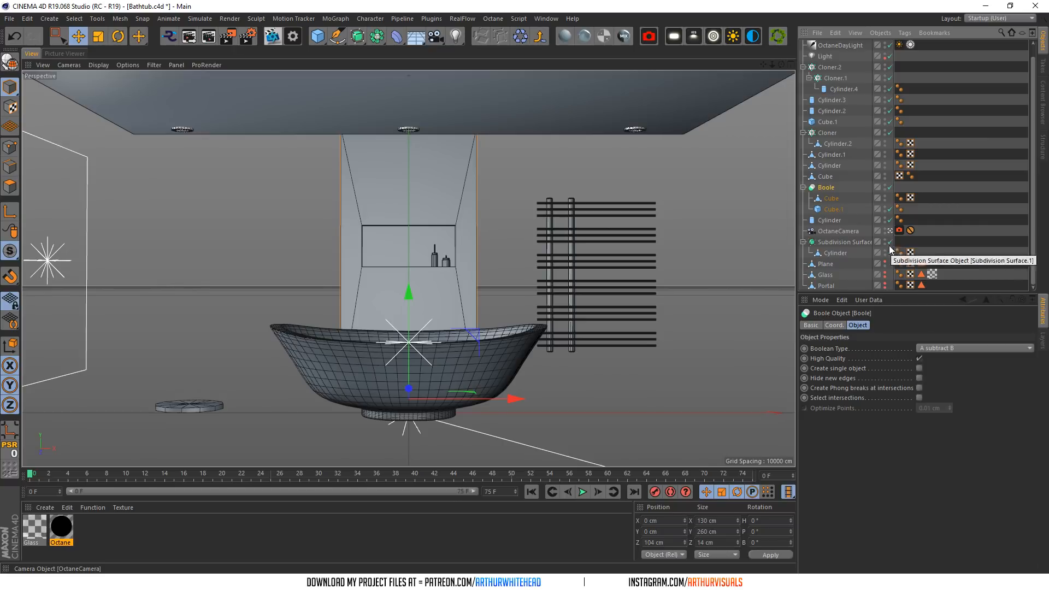
pyautogui.click(884, 261)
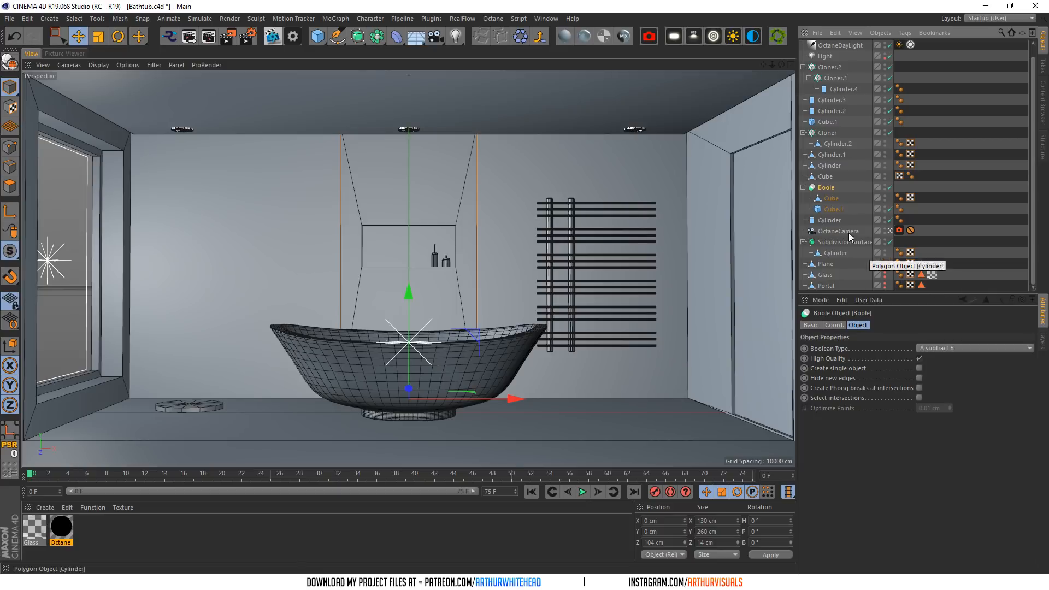
# - Leave the camera view, isolate the ceiling spotlight Cylinder.2 and disable its Cloner to see the single fixture from below
pyautogui.click(827, 133)
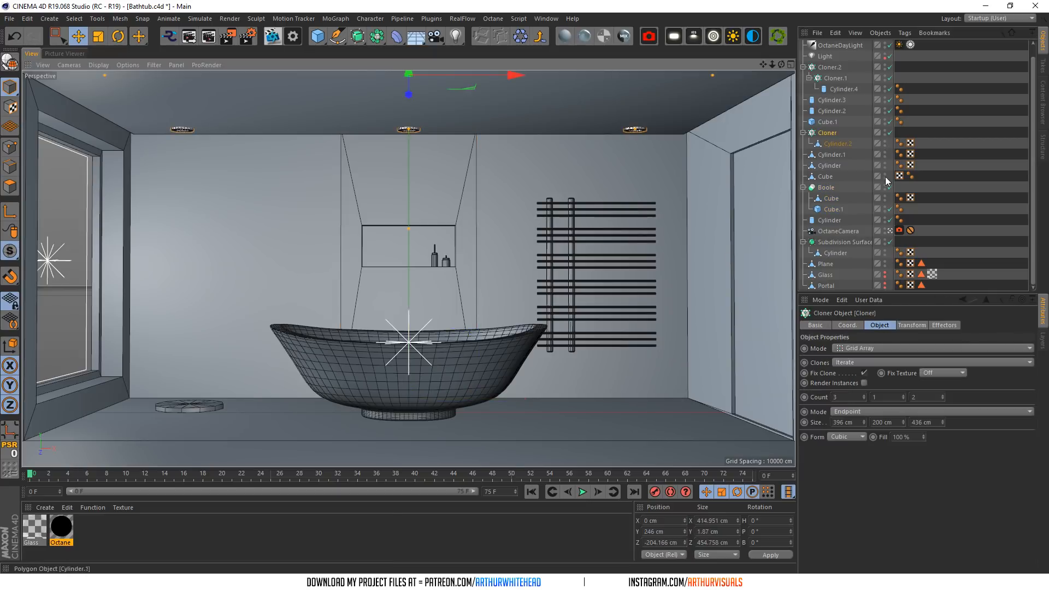
pyautogui.click(889, 231)
pyautogui.moveTo(12, 251); pyautogui.dragTo(49, 307)
pyautogui.moveTo(780, 65); pyautogui.dragTo(721, 64)
pyautogui.click(814, 143)
pyautogui.moveTo(12, 251); pyautogui.dragTo(54, 296)
pyautogui.scroll(5, 607, 81)
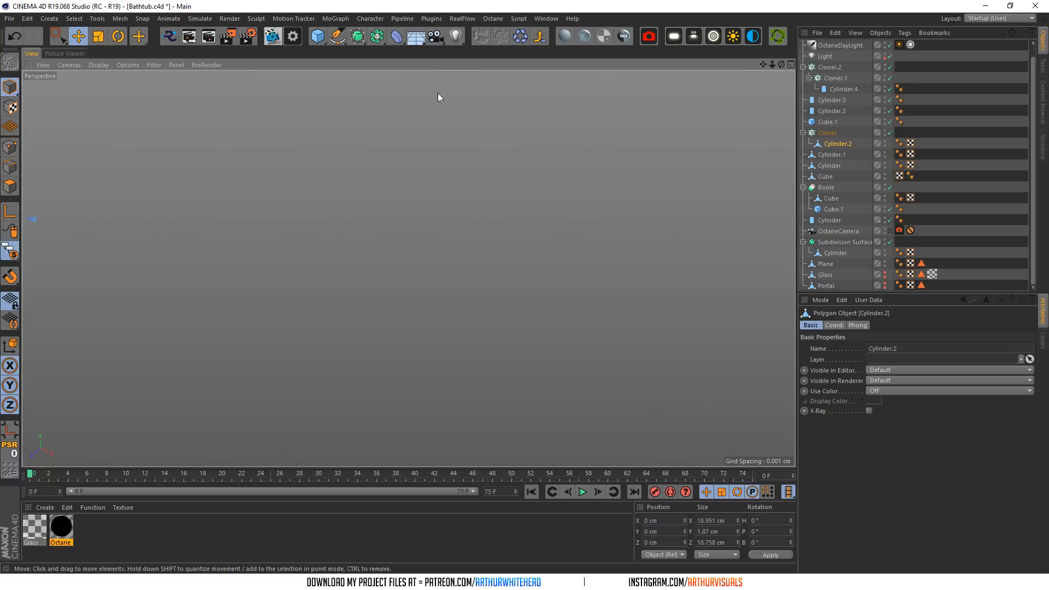
pyautogui.click(890, 132)
pyautogui.moveTo(762, 65); pyautogui.dragTo(1038, 322)
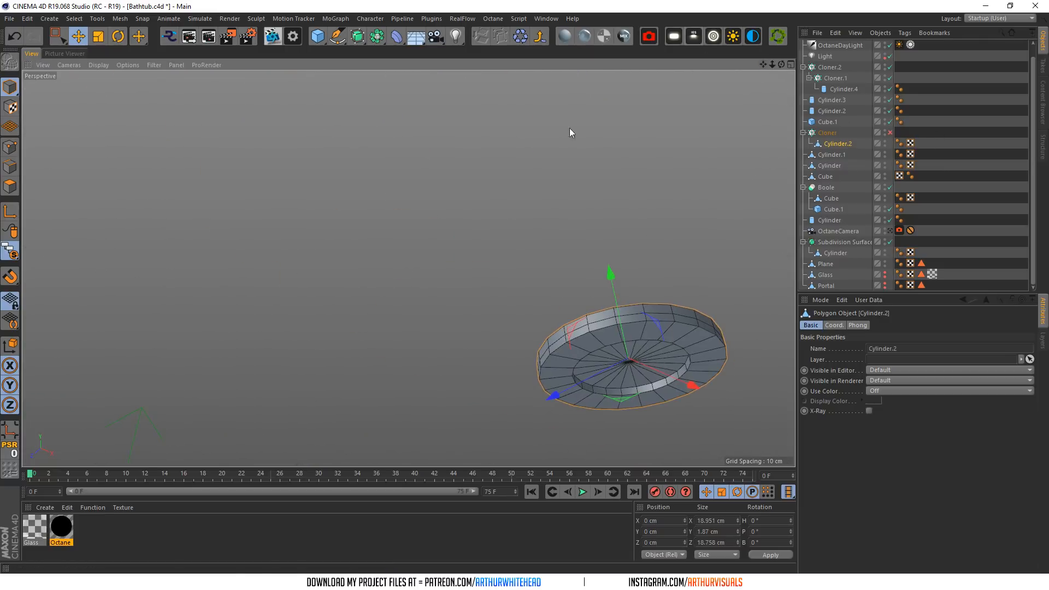
# - Bevel the outer and inner rim edge loops on the spotlight's underside by about 0.26 cm with 3 subdivisions
pyautogui.click(10, 167)
pyautogui.doubleClick(646, 314)
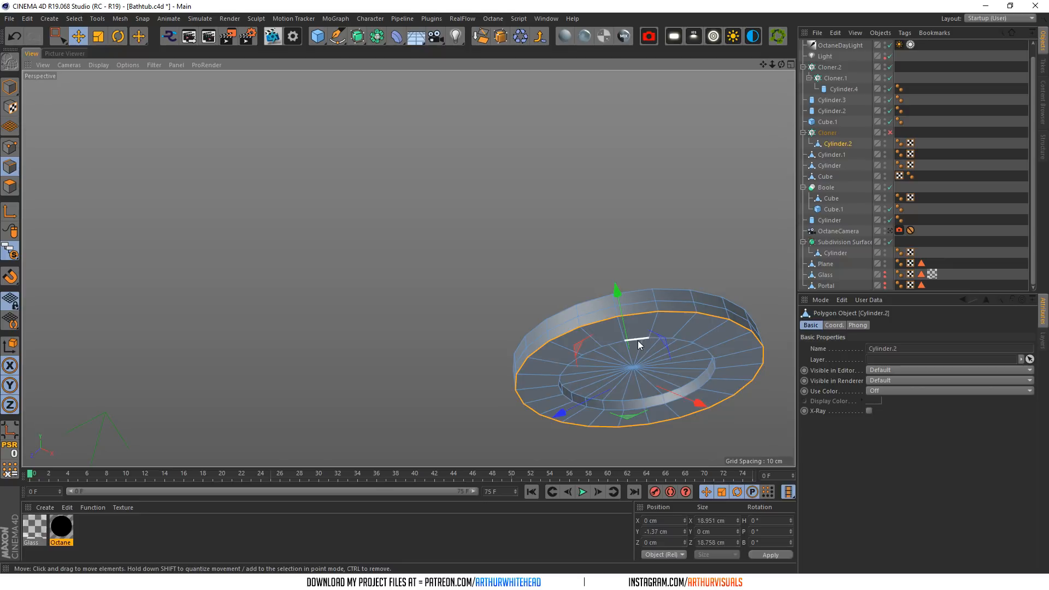
pyautogui.scroll(3, 637, 340)
pyautogui.rightClick(655, 389)
pyautogui.click(688, 483)
pyautogui.moveTo(646, 401); pyautogui.dragTo(664, 403)
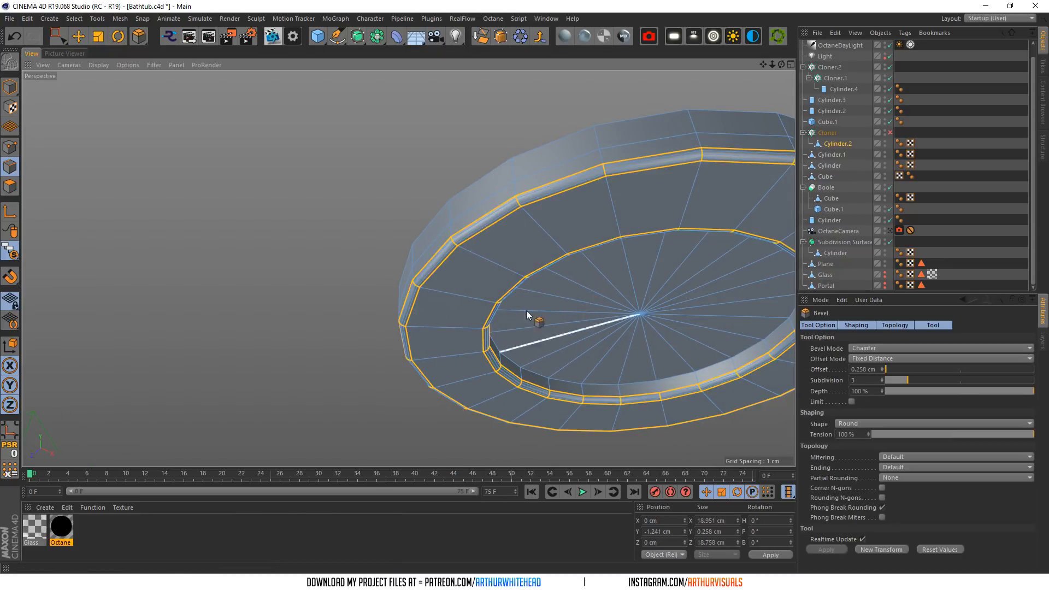
# - Store the polygons of the spotlight's recessed inner disc as a polygon selection
pyautogui.click(12, 186)
pyautogui.moveTo(62, 37); pyautogui.dragTo(107, 54)
pyautogui.moveTo(677, 329); pyautogui.dragTo(617, 275)
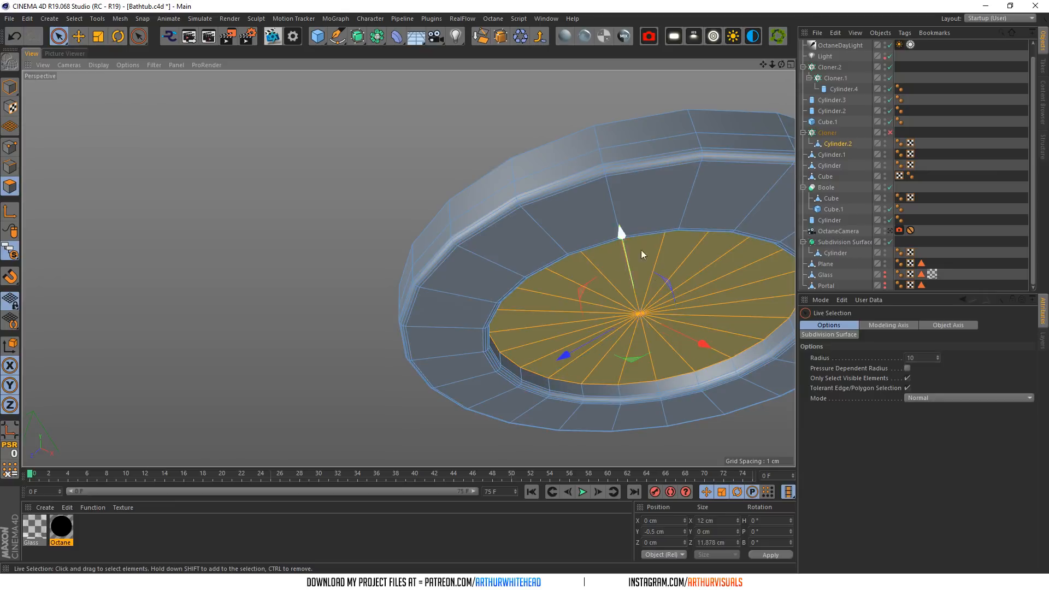
pyautogui.click(79, 19)
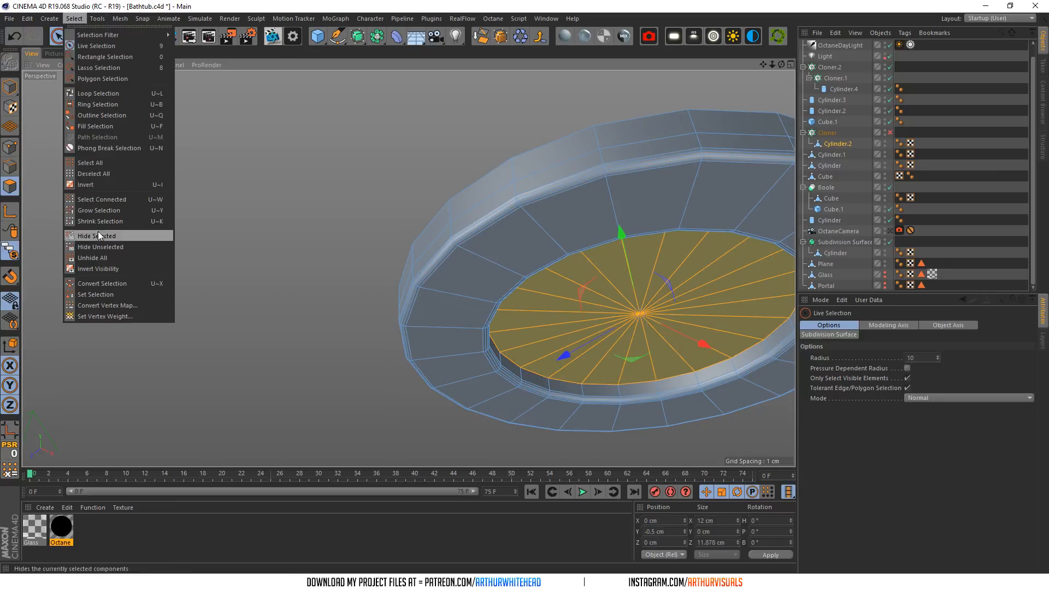
pyautogui.click(106, 295)
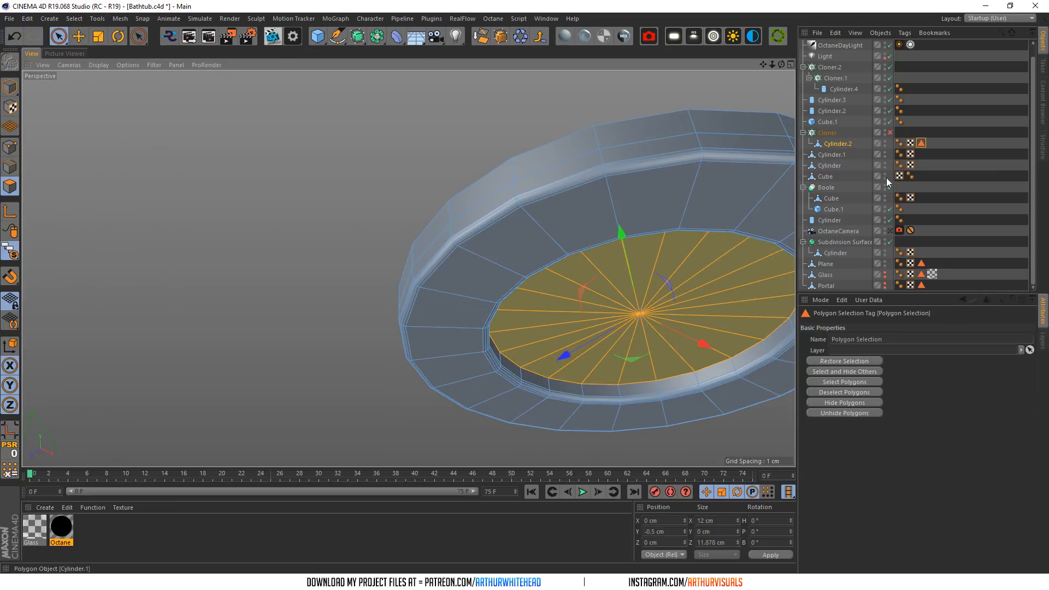
# - Bring back the full cloned scene in the camera view, start the Octane live render and save the project
pyautogui.press('h')
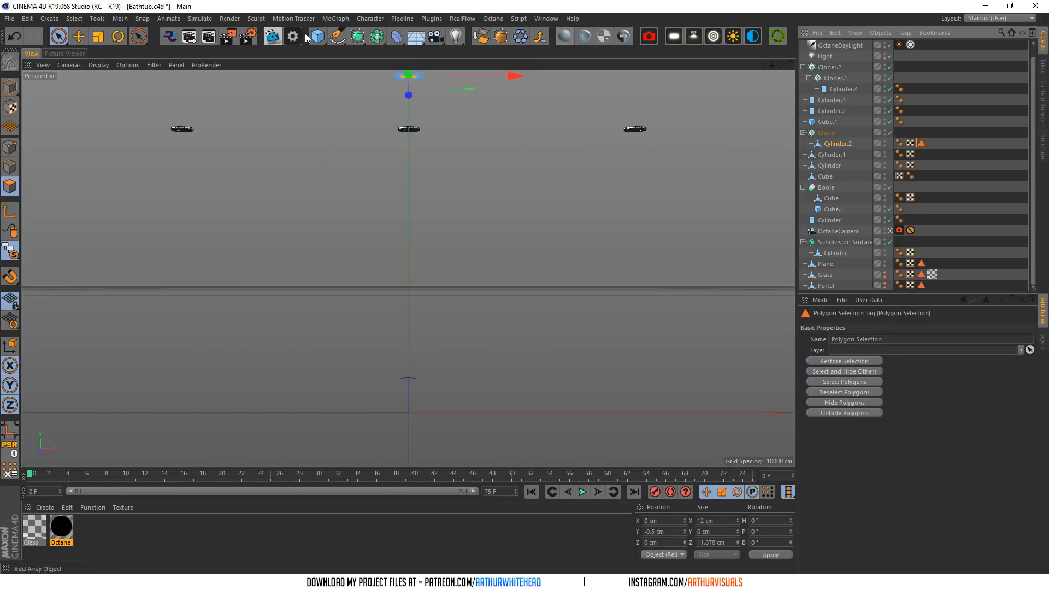
pyautogui.click(272, 36)
pyautogui.click(227, 191)
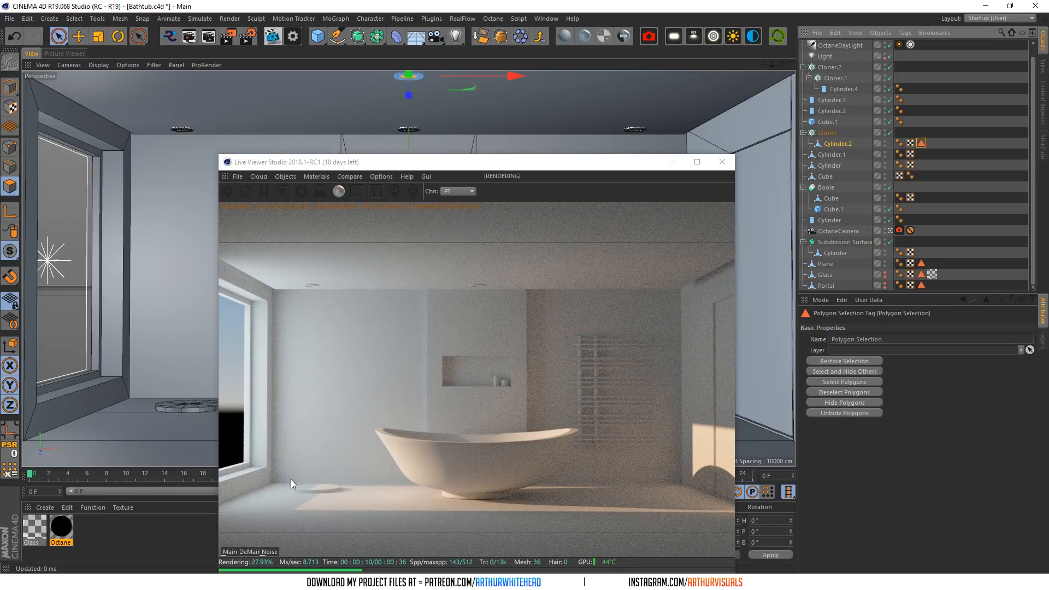
pyautogui.hotkey('ctrl', 's')
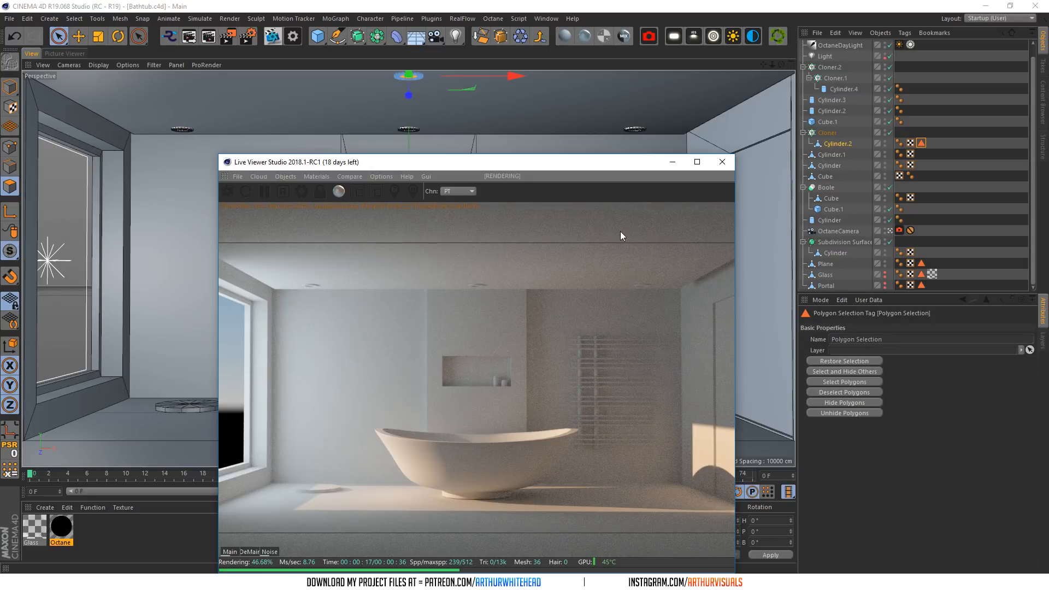
# - Delete the Protection tag from the OctaneCamera
pyautogui.click(915, 232)
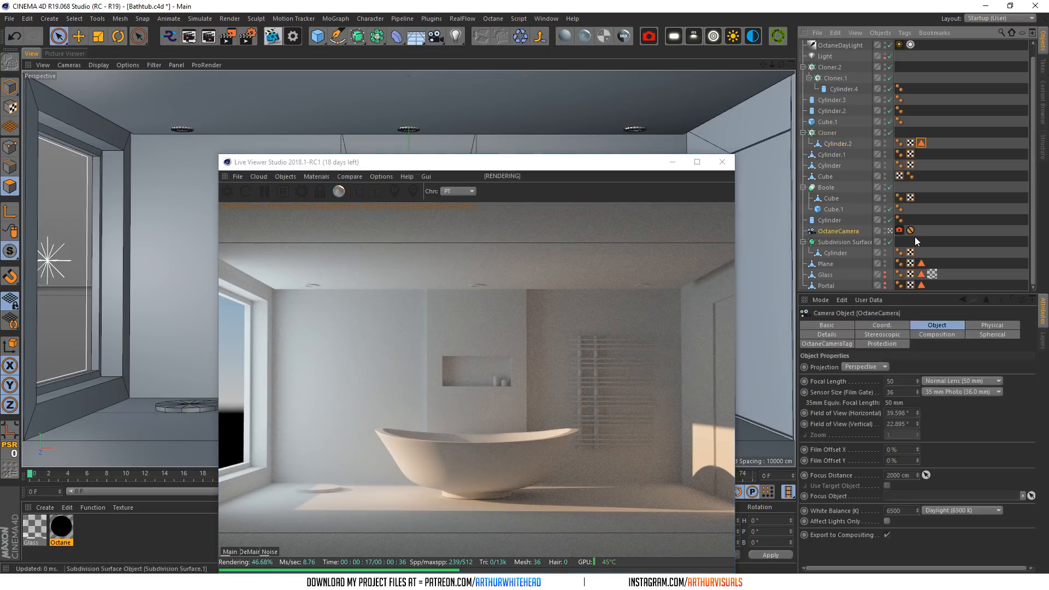
pyautogui.click(910, 231)
pyautogui.press('Delete')
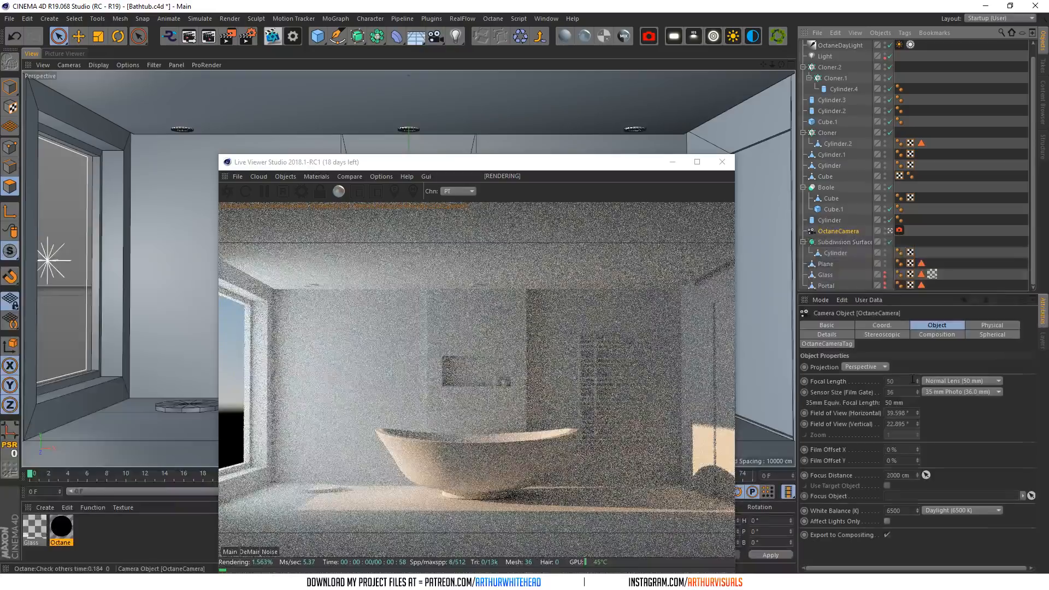
# - Try a pitch rotation of 1.5° on the OctaneCamera and settle on 0.5°
pyautogui.click(893, 326)
pyautogui.click(963, 377)
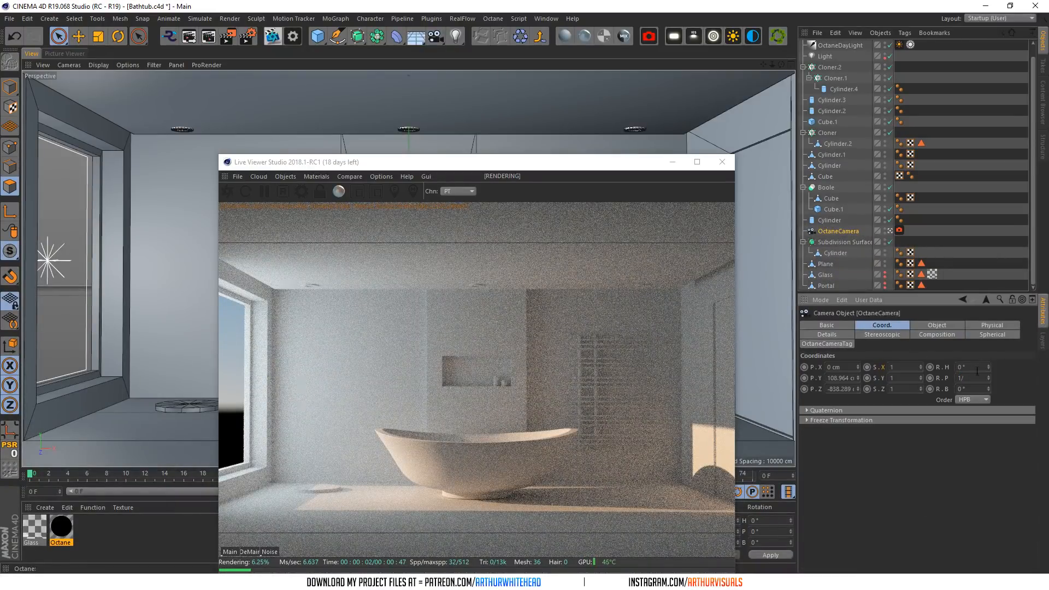
pyautogui.write('1.5')
pyautogui.press('Return')
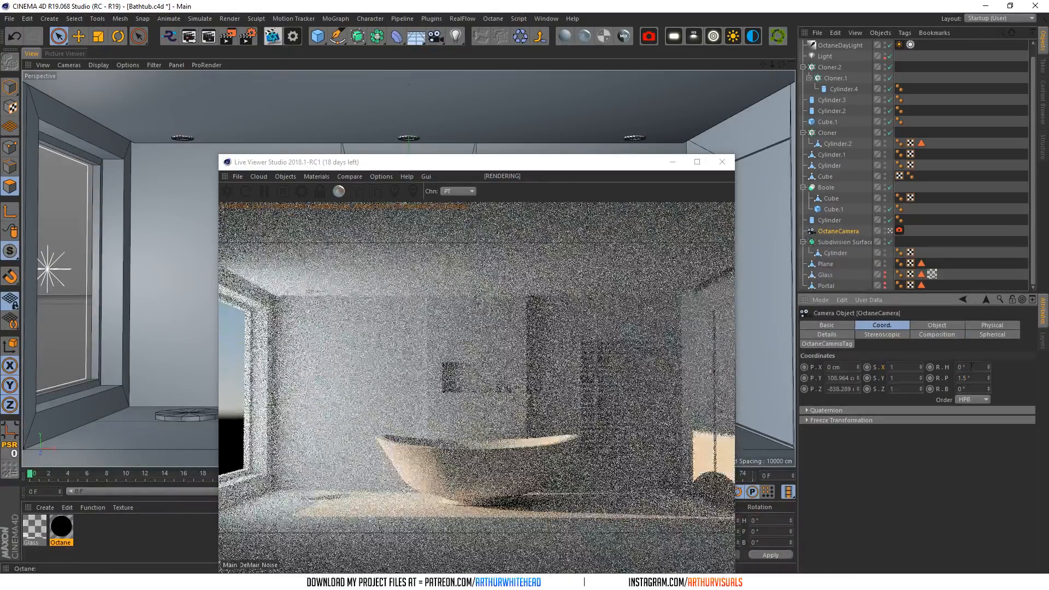
pyautogui.write('0.5')
pyautogui.press('Return')
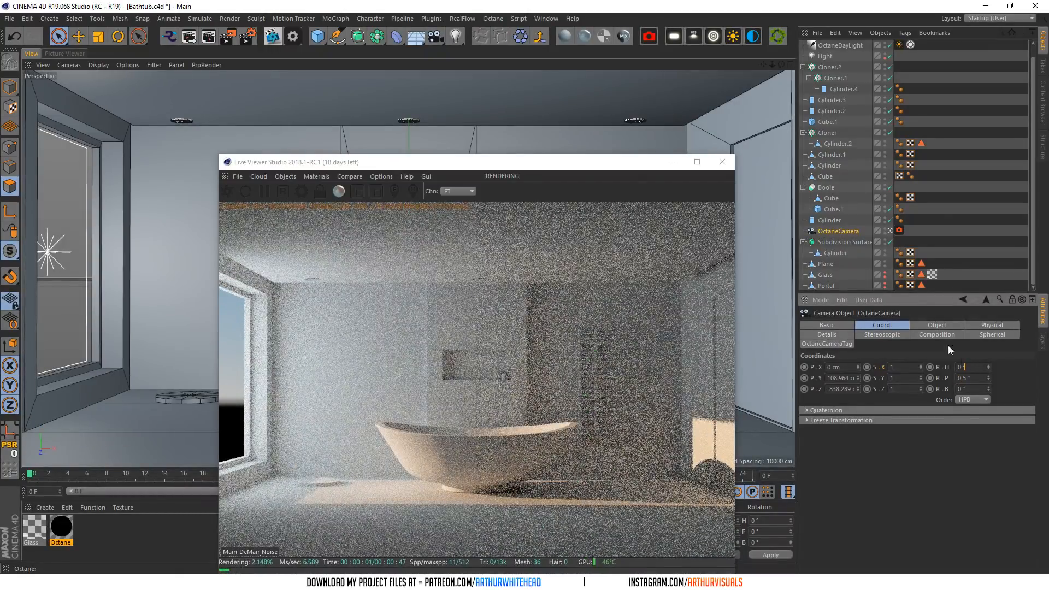
# - Add a Protection tag to the OctaneCamera, place it after the Octane camera tag and save the project
pyautogui.rightClick(877, 231)
pyautogui.moveTo(878, 112)
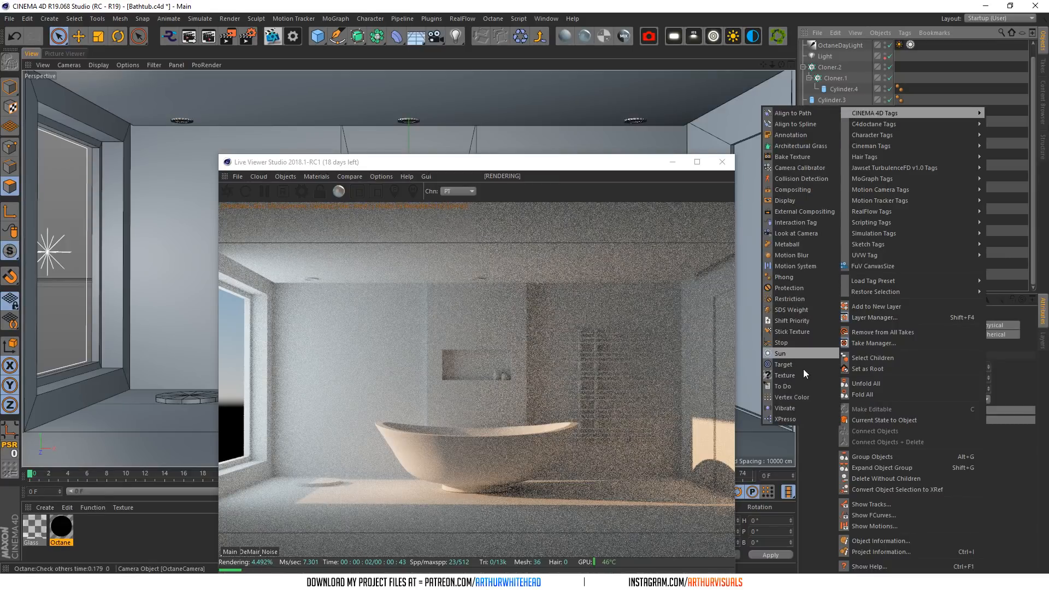
pyautogui.click(796, 288)
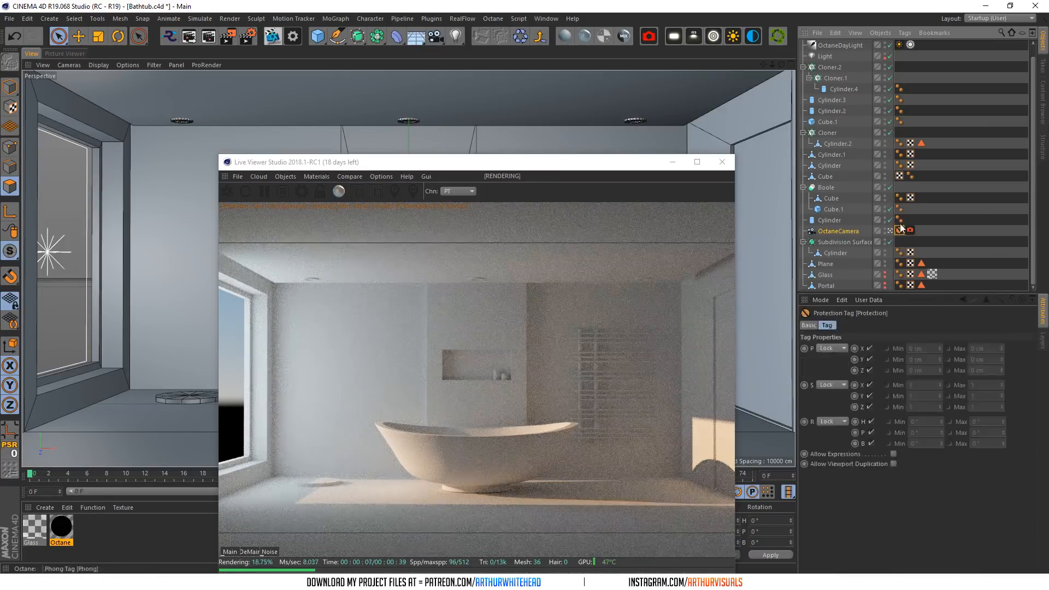
pyautogui.moveTo(900, 228); pyautogui.dragTo(919, 231)
pyautogui.hotkey('ctrl', 's')
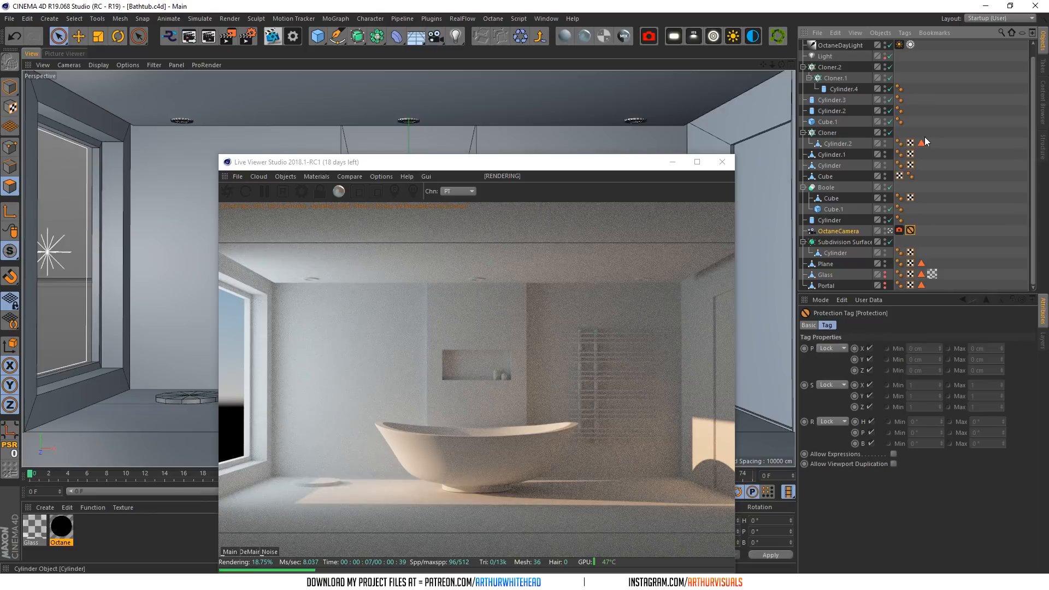
# - Try a pitch of -14° on the OctaneDayLight and set it to -16°
pyautogui.scroll(1, 848, 53)
pyautogui.click(847, 56)
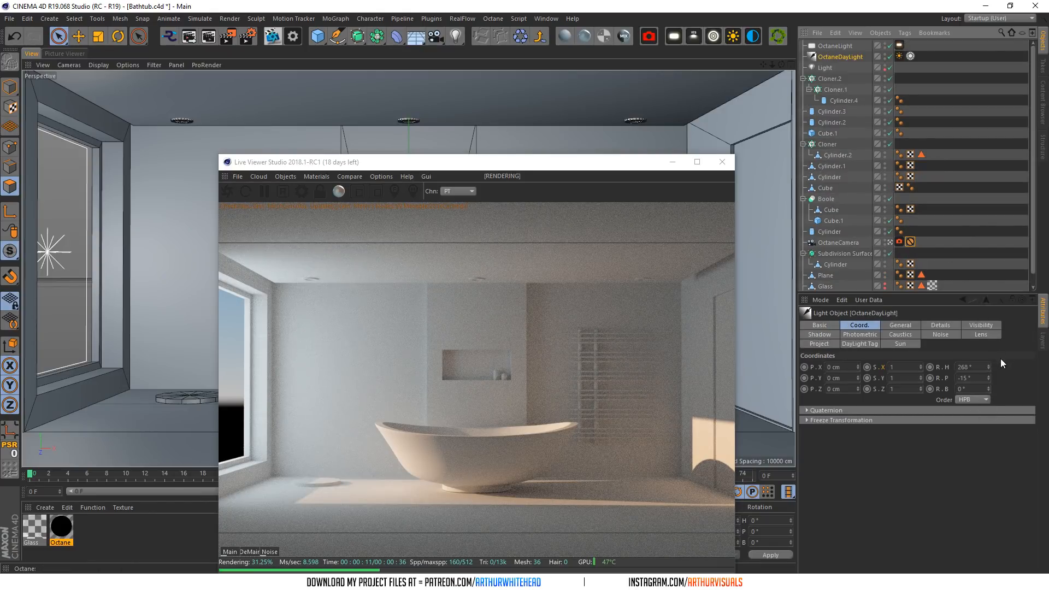
pyautogui.click(988, 376)
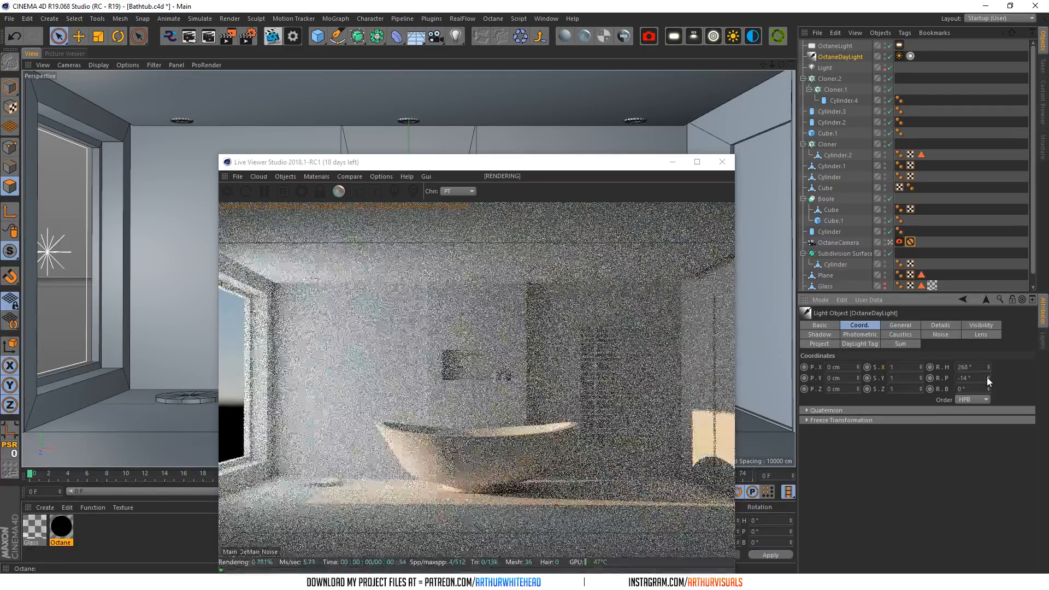
pyautogui.click(987, 381)
pyautogui.click(987, 380)
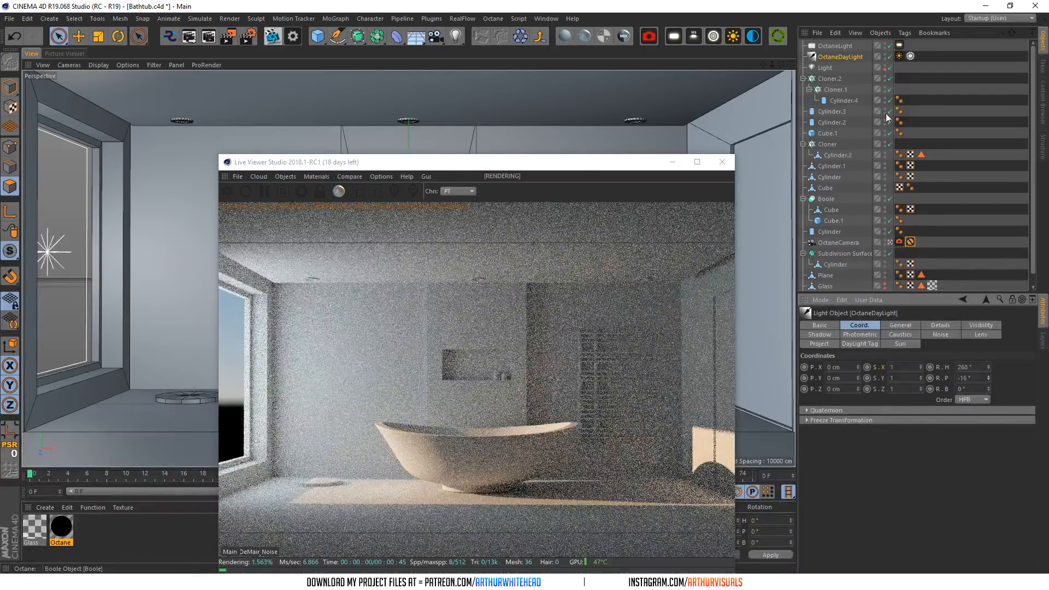
# - Add an Octane HDRI environment sky and open its Environment tag settings
pyautogui.click(898, 56)
pyautogui.click(752, 36)
pyautogui.click(898, 46)
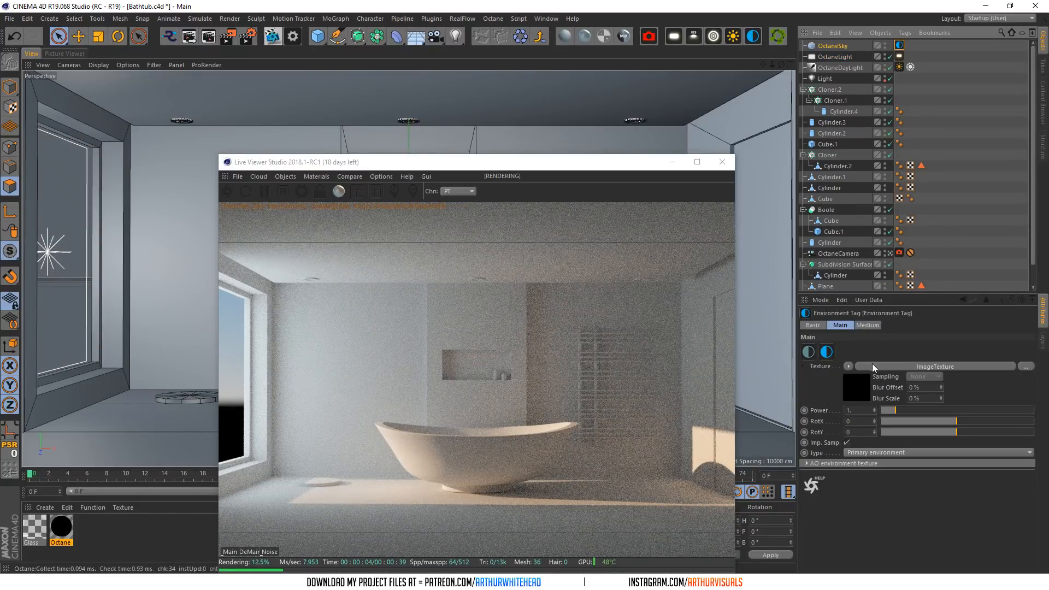
# - Load HdrOutdoorResidentialRoadCloudy003_HDR_3K.exr from the HDRI folder into the OctaneSky's image texture without copying it to the project
pyautogui.click(859, 389)
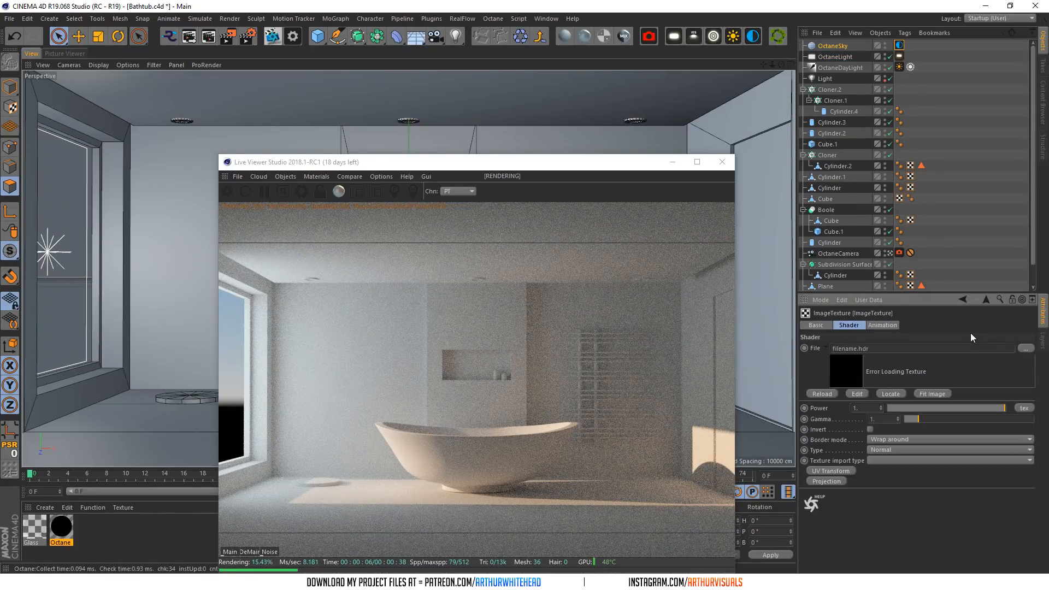
pyautogui.click(1027, 348)
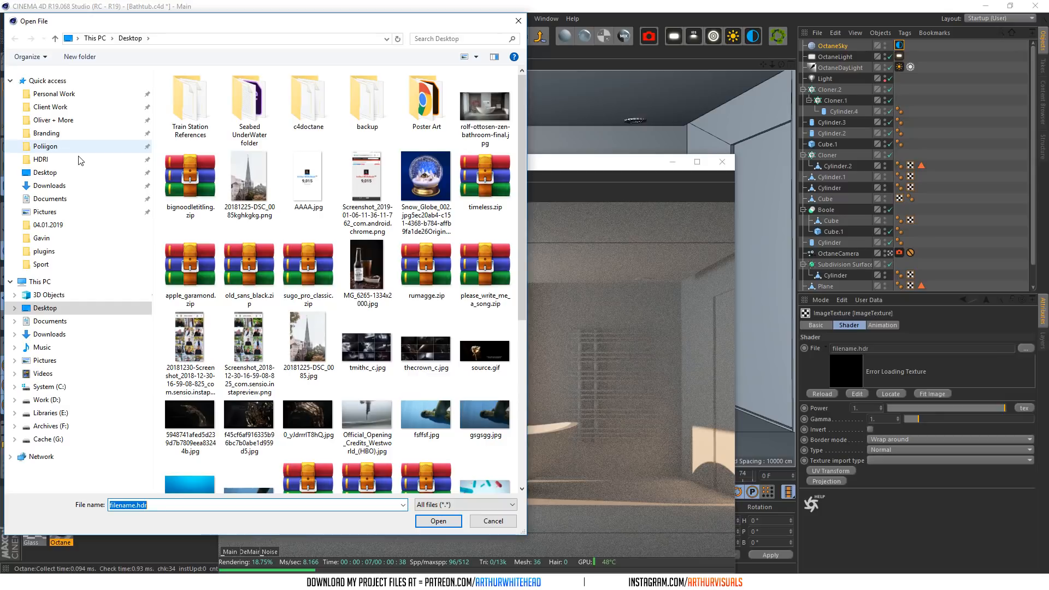
pyautogui.click(47, 146)
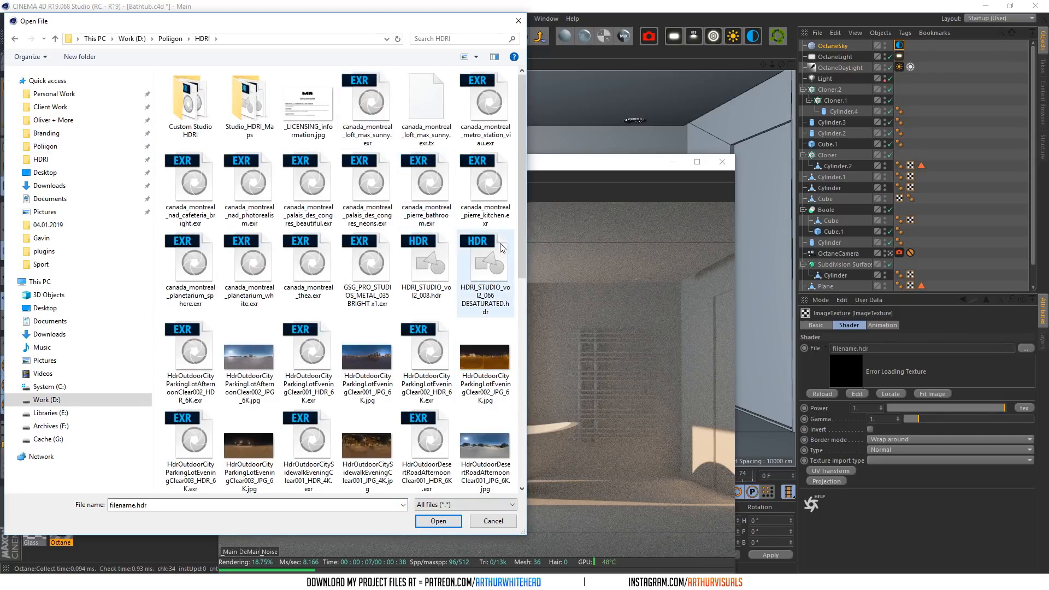
pyautogui.scroll(-3, 520, 248)
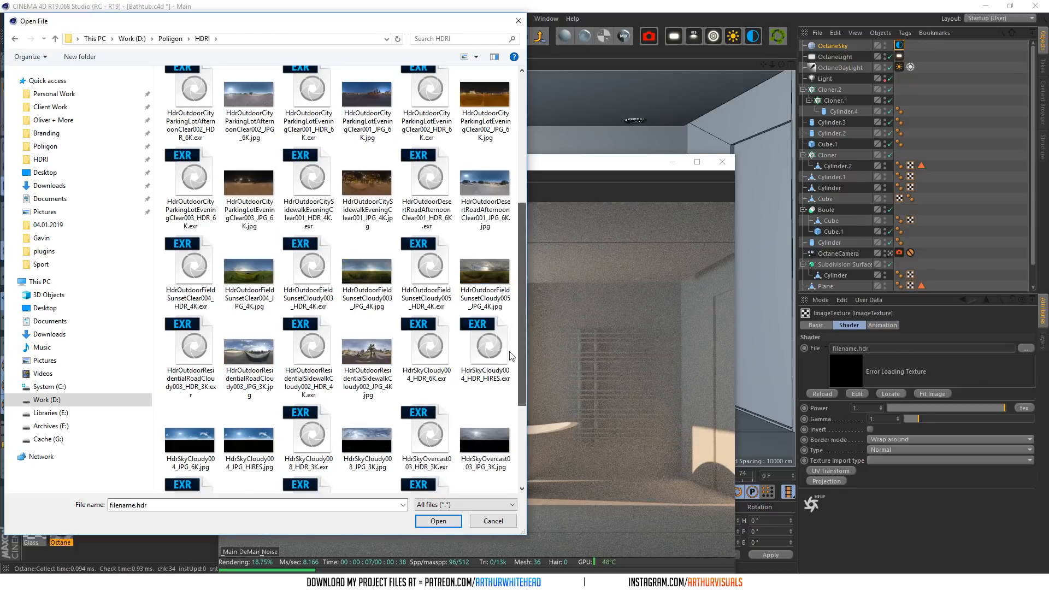
pyautogui.click(190, 267)
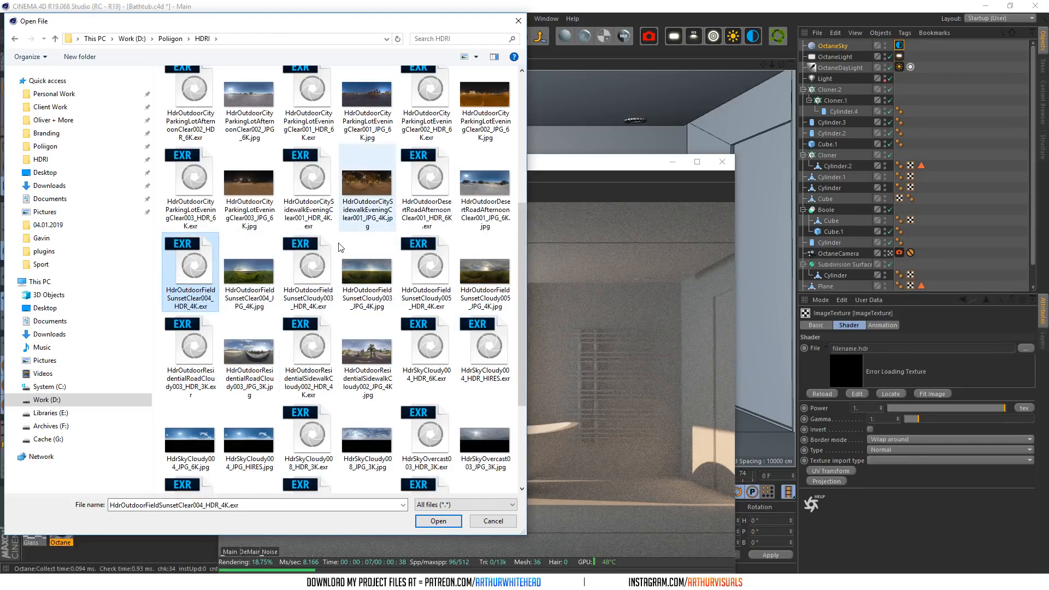
pyautogui.click(204, 359)
pyautogui.click(438, 520)
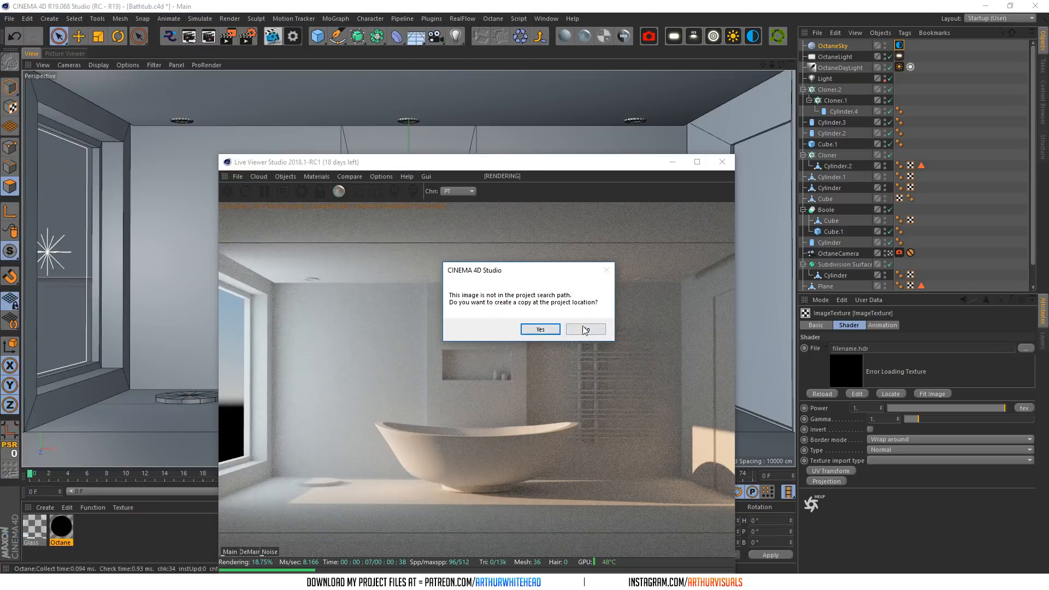
pyautogui.click(586, 328)
# - Enable Mix sky texture on the OctaneDayLight's DayLight tag and close the Live Viewer
pyautogui.click(899, 67)
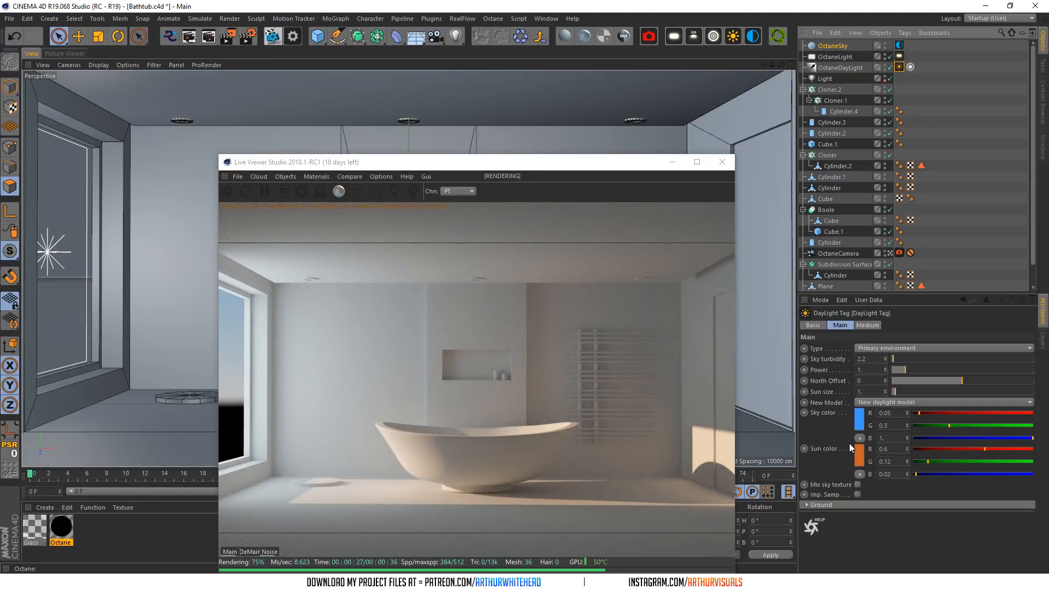
pyautogui.click(857, 485)
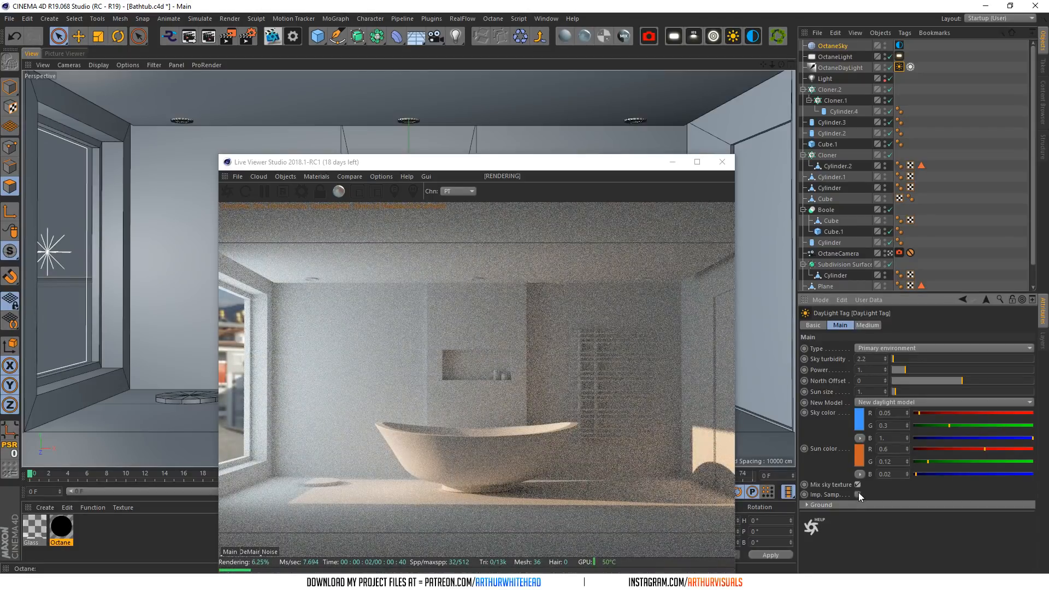
pyautogui.click(722, 162)
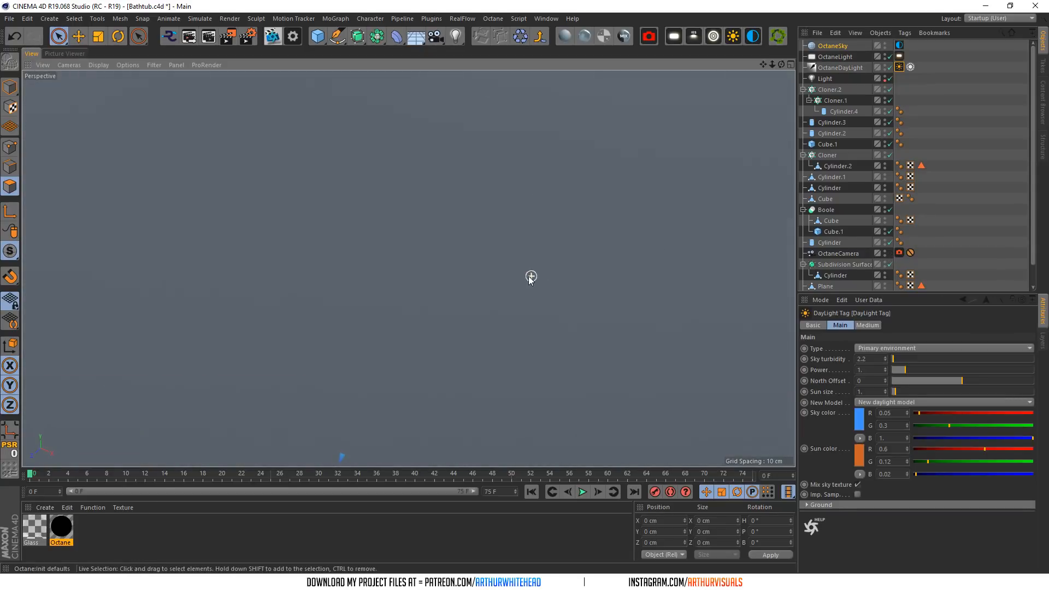
# - Hide the Plane object enclosing the room to expose the bathtub area
pyautogui.scroll(-3, 238, 220)
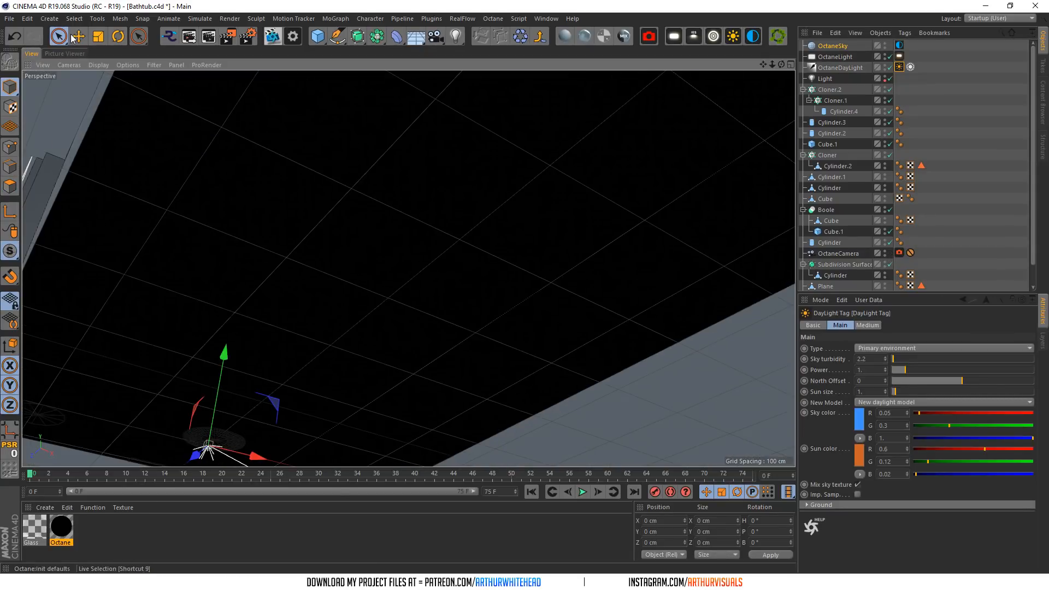
pyautogui.click(78, 36)
pyautogui.click(382, 164)
pyautogui.scroll(-1, 863, 251)
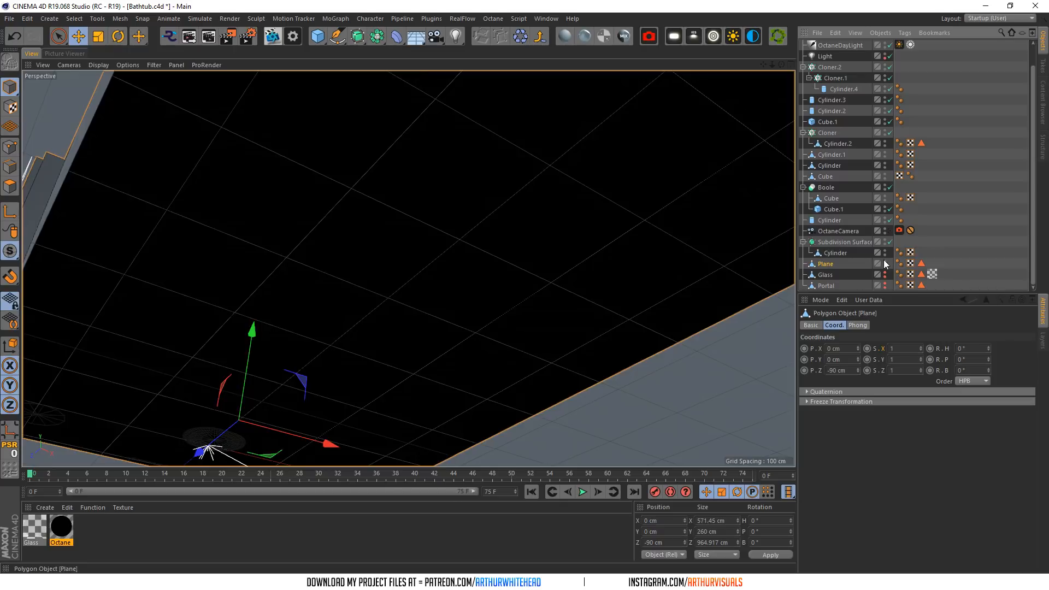
pyautogui.keyDown('alt'); pyautogui.doubleClick(883, 261); pyautogui.keyUp('alt')
# - Add a cylinder at the bathtub and set its radius to 2 cm
pyautogui.keyDown('alt'); pyautogui.moveTo(492, 180); pyautogui.dragTo(292, 344); pyautogui.keyUp('alt')
pyautogui.scroll(8, 303, 313)
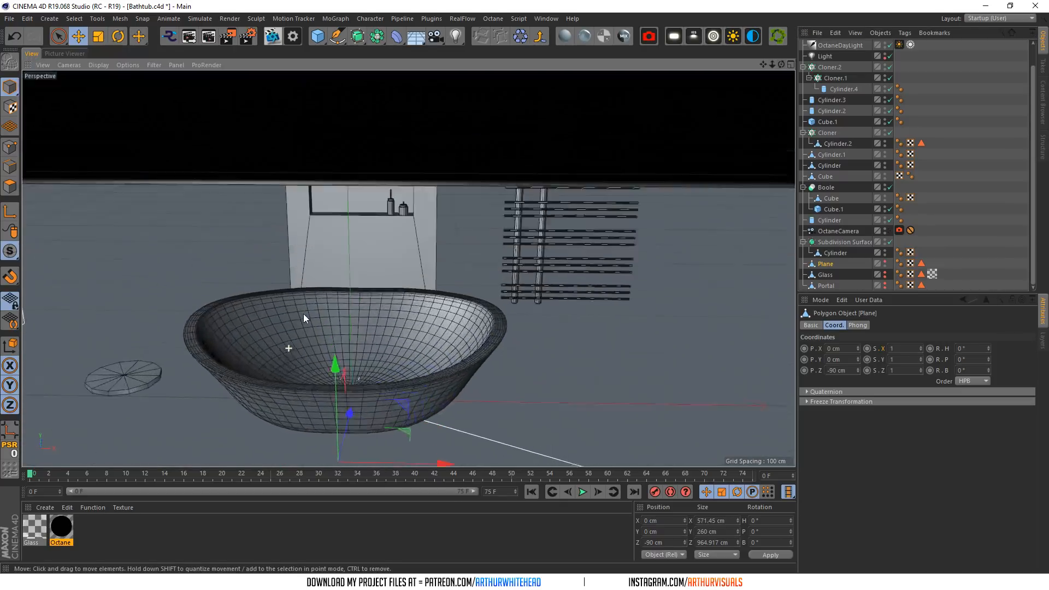
pyautogui.click(375, 295)
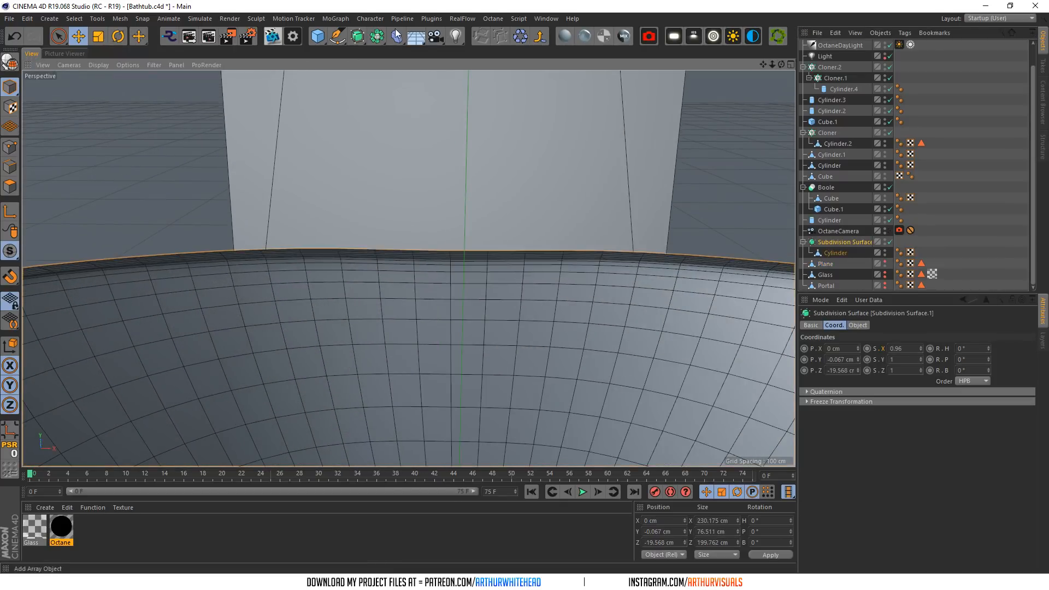
pyautogui.moveTo(317, 36); pyautogui.dragTo(547, 54)
pyautogui.scroll(-4, 558, 219)
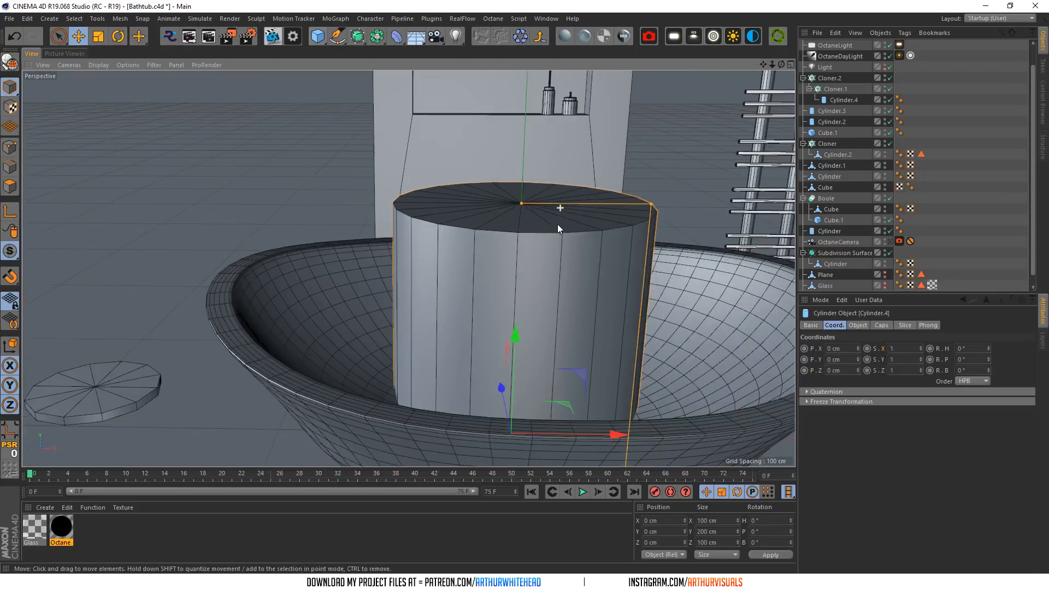
pyautogui.click(857, 325)
pyautogui.write('2')
pyautogui.press('Return')
# - Move the thin cylinder back along Z to about 96 cm, behind the bathtub's rim
pyautogui.scroll(3, 551, 248)
pyautogui.scroll(-2, 547, 351)
pyautogui.moveTo(781, 64); pyautogui.dragTo(819, 96)
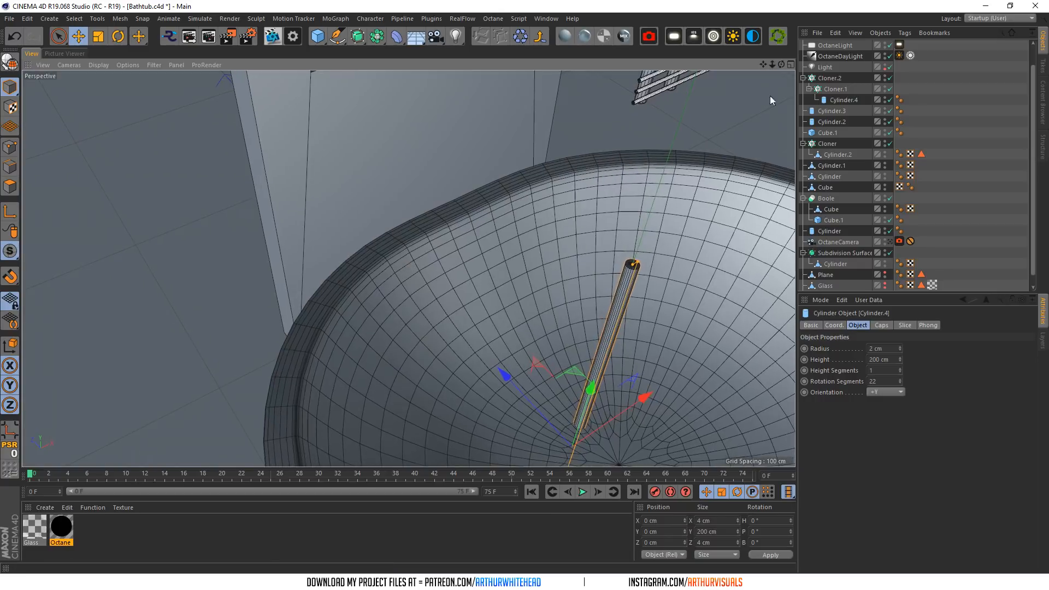
pyautogui.moveTo(497, 365); pyautogui.dragTo(387, 209)
pyautogui.scroll(-6, 494, 196)
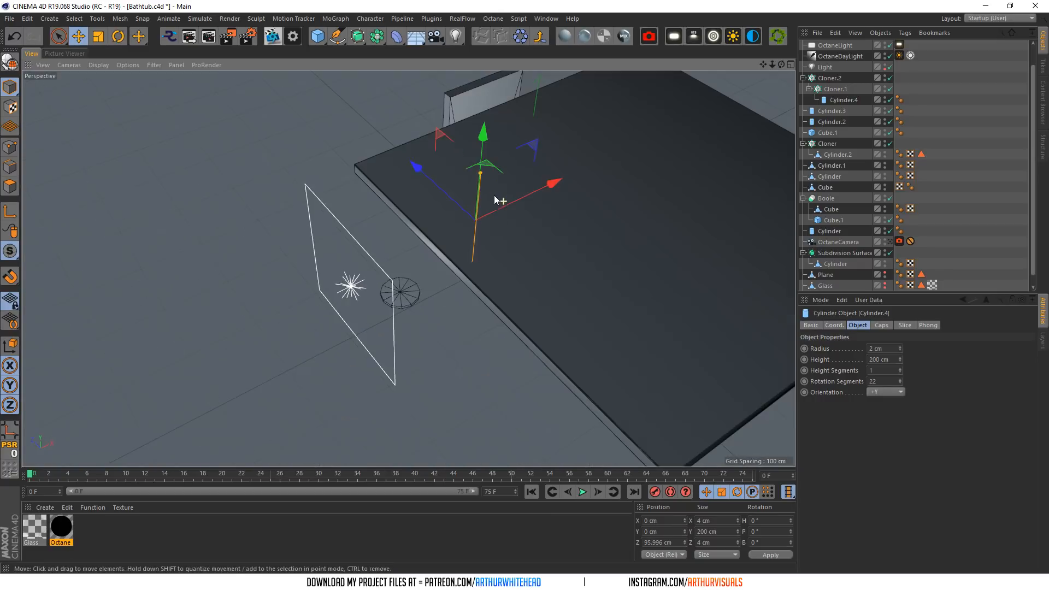
# - Hide the ceiling slab Cube.1 so the tub and the thin cylinder can be worked on
pyautogui.click(432, 154)
pyautogui.doubleClick(884, 131)
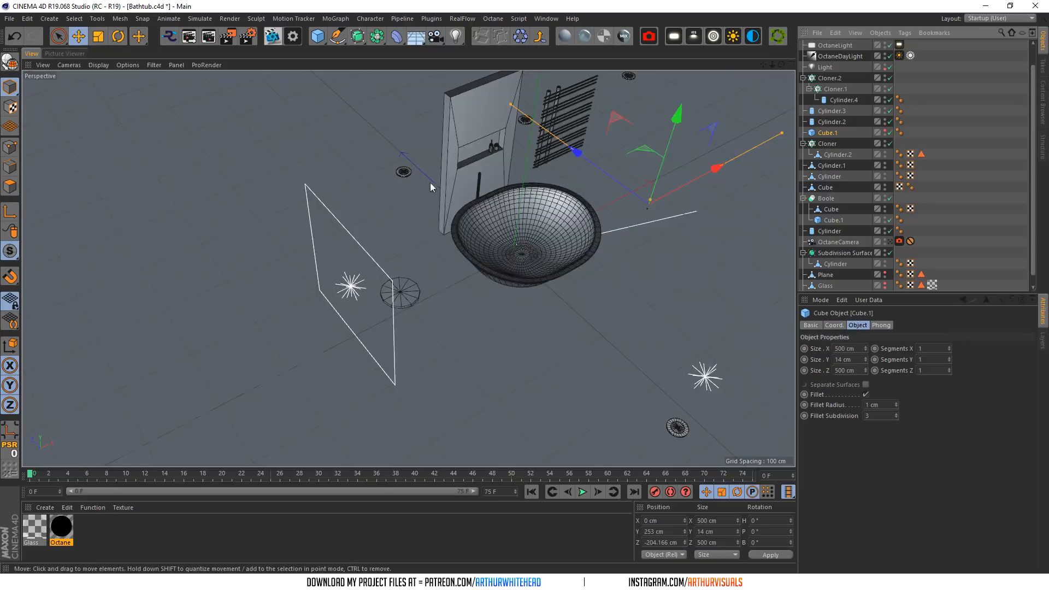
pyautogui.scroll(4, 433, 188)
pyautogui.scroll(-4, 622, 164)
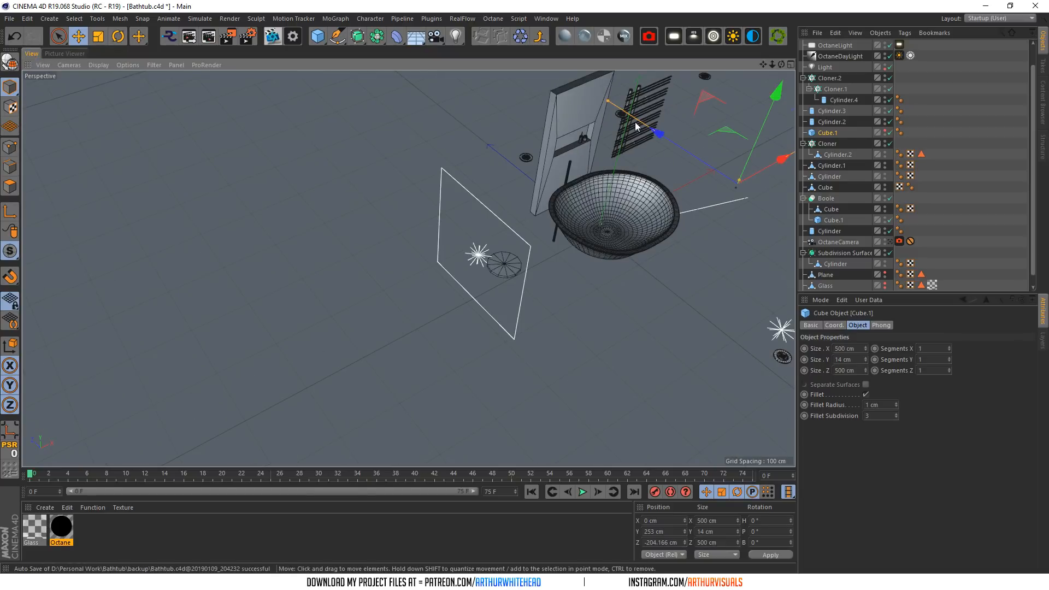
# - Show the ceiling slab Cube.1, set its Phong angle to 12° and hide the slab again
pyautogui.click(884, 130)
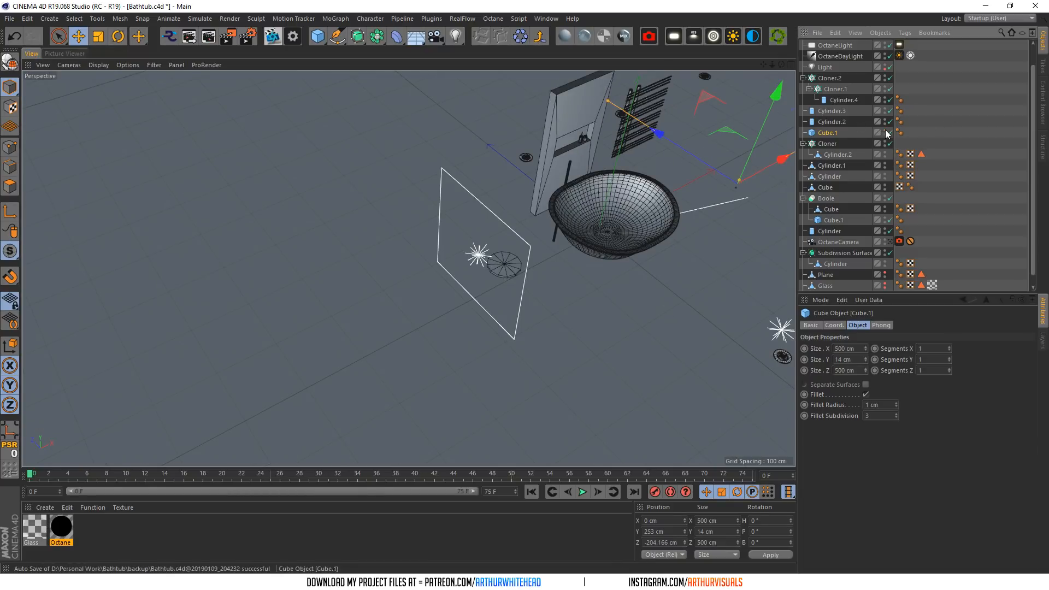
pyautogui.click(899, 133)
pyautogui.moveTo(893, 359); pyautogui.dragTo(893, 374)
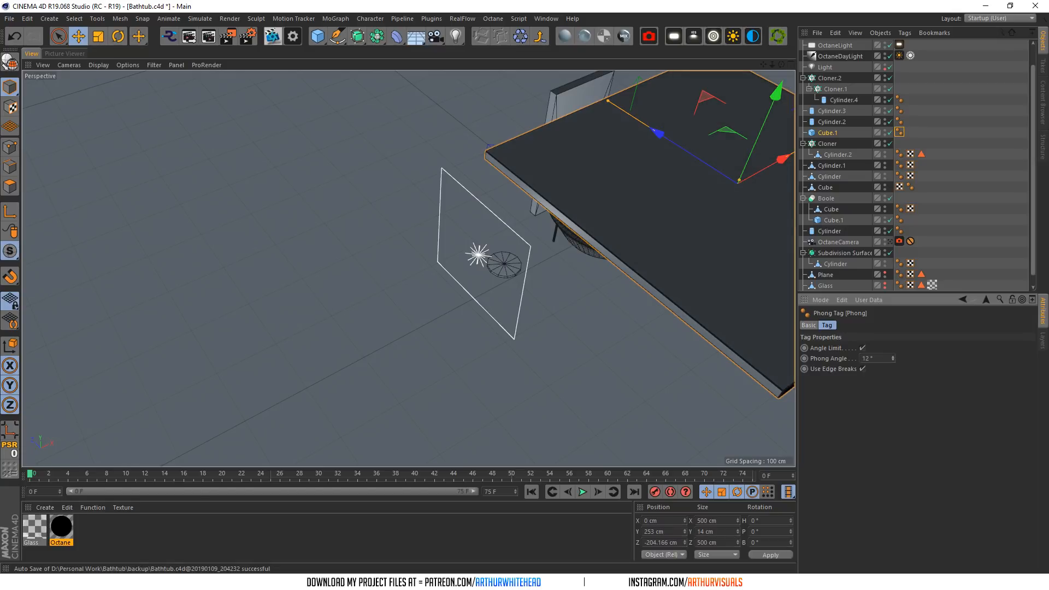
pyautogui.click(885, 134)
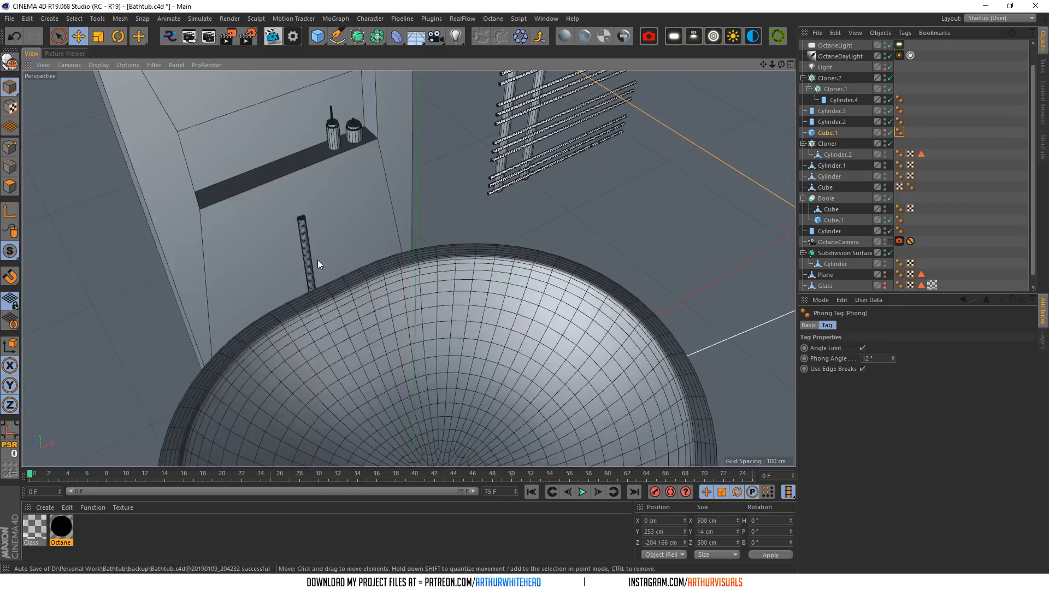
# - Set the thin cylinder's rotation segments to 12 and move it to about Y 1 cm, Z 82.1 cm at the tub's rim
pyautogui.click(309, 257)
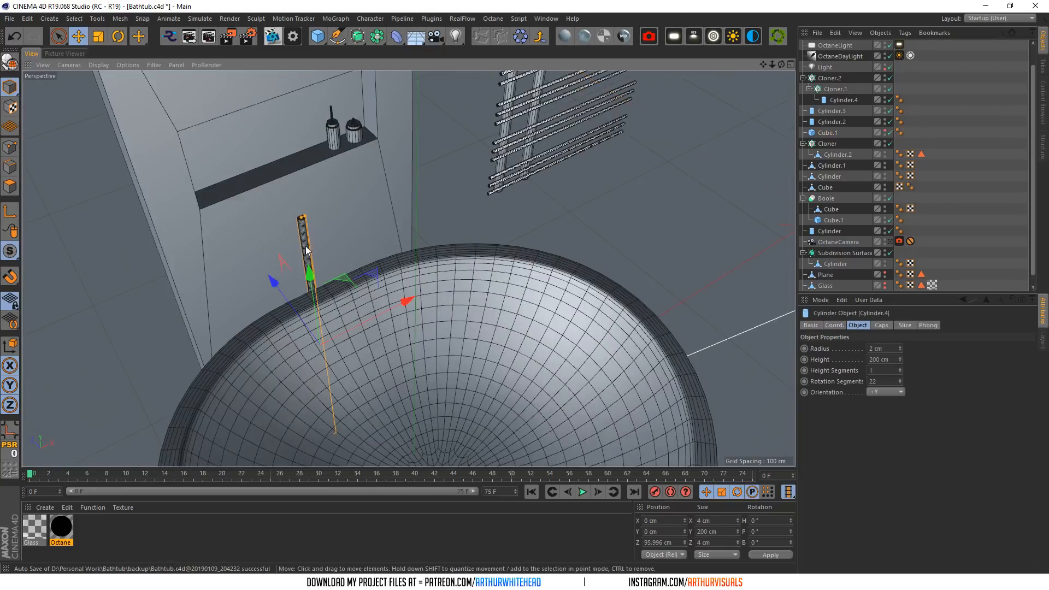
pyautogui.moveTo(781, 65); pyautogui.dragTo(734, 39)
pyautogui.doubleClick(877, 381)
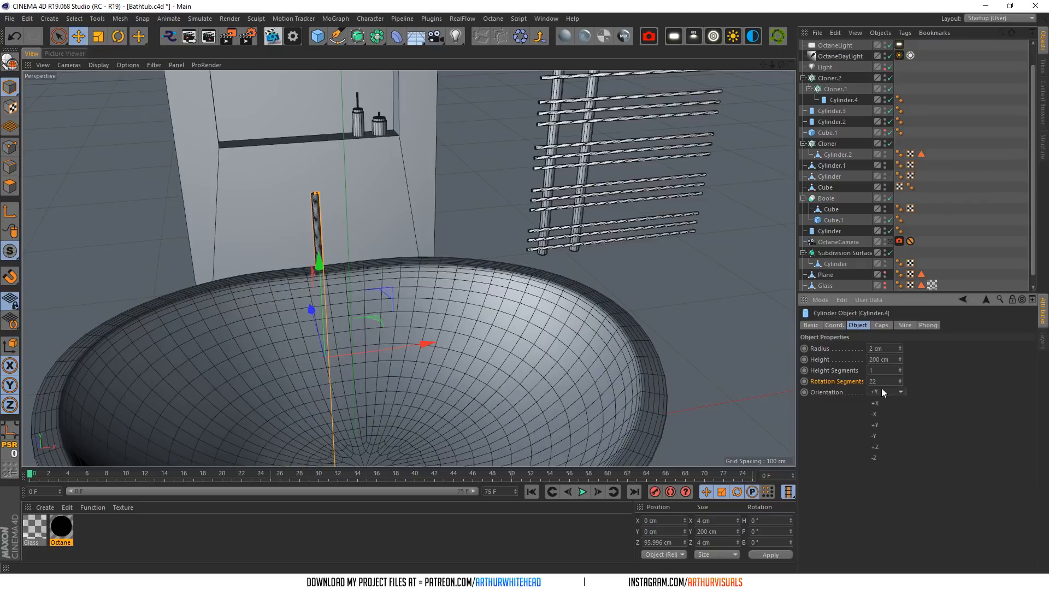
pyautogui.write('12')
pyautogui.press('Return')
pyautogui.moveTo(309, 310); pyautogui.dragTo(320, 319)
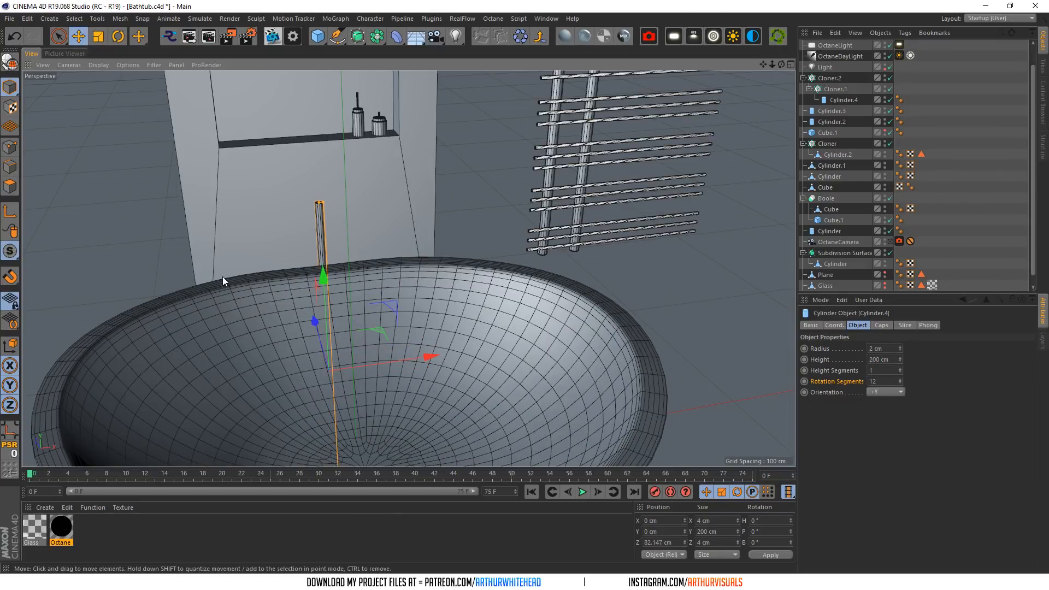
pyautogui.scroll(-4, 273, 228)
pyautogui.moveTo(304, 234); pyautogui.dragTo(304, 231)
# - Make the thin cylinder editable and raise its bottom points to about Y 62.5 cm, level with the tub's rim
pyautogui.click(10, 88)
pyautogui.click(10, 146)
pyautogui.moveTo(58, 36); pyautogui.dragTo(84, 67)
pyautogui.moveTo(307, 316); pyautogui.dragTo(274, 154)
pyautogui.scroll(5, 258, 236)
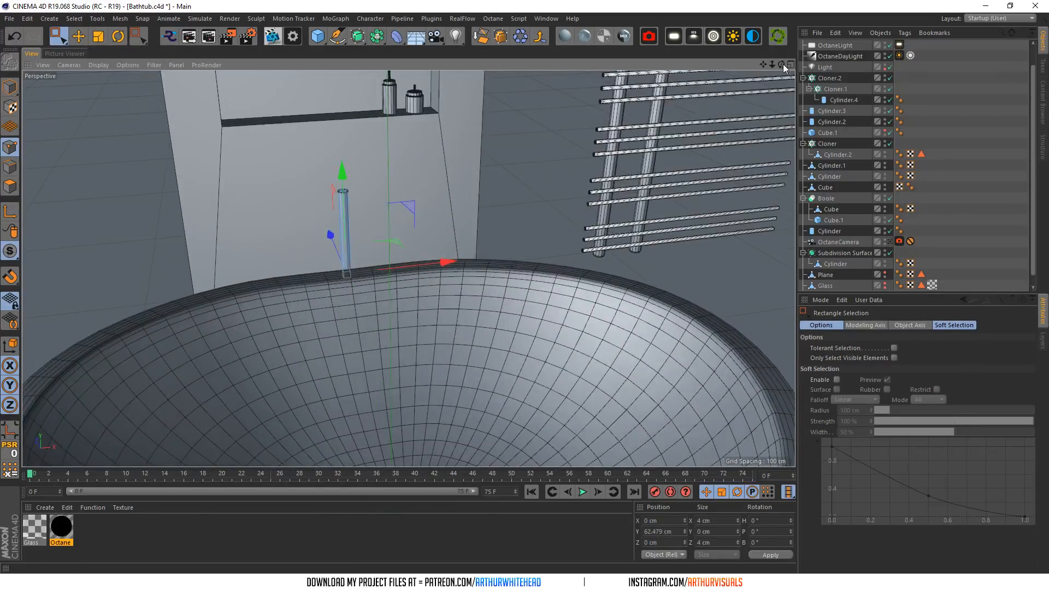
pyautogui.moveTo(782, 63); pyautogui.dragTo(776, 65)
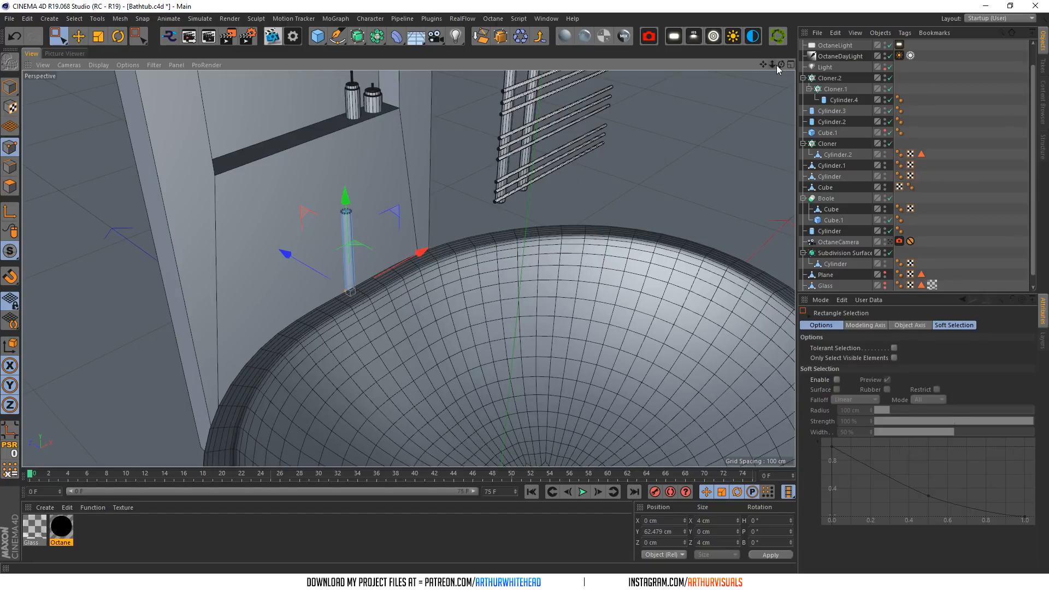
# - Select the thin cylinder's top points and raise them to about Y 125.2 cm
pyautogui.click(10, 86)
pyautogui.press('e')
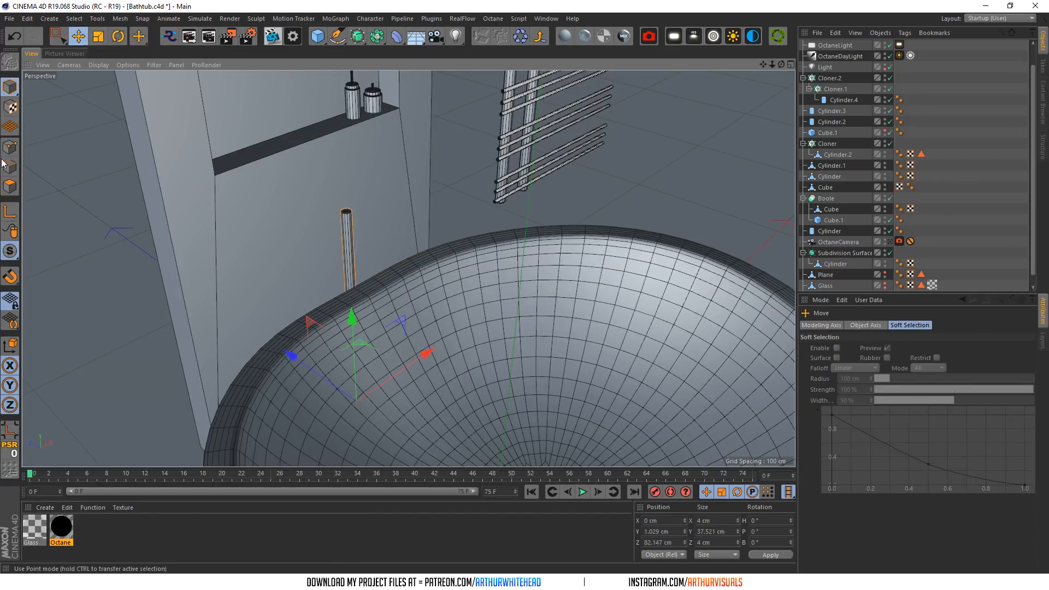
pyautogui.click(5, 164)
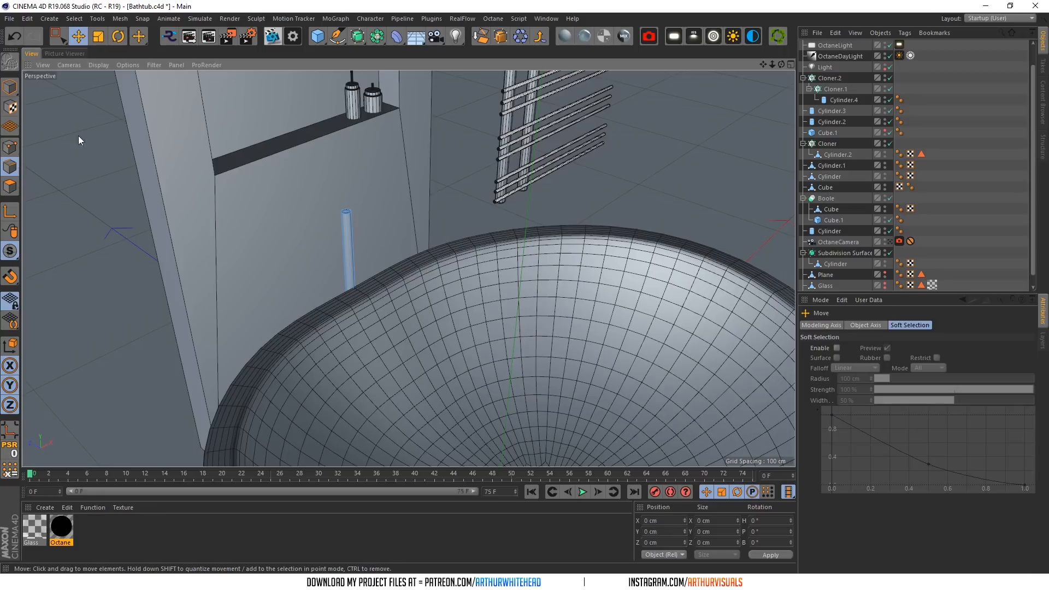
pyautogui.click(10, 147)
pyautogui.click(58, 36)
pyautogui.moveTo(429, 146); pyautogui.dragTo(330, 227)
pyautogui.moveTo(342, 119); pyautogui.dragTo(538, 46)
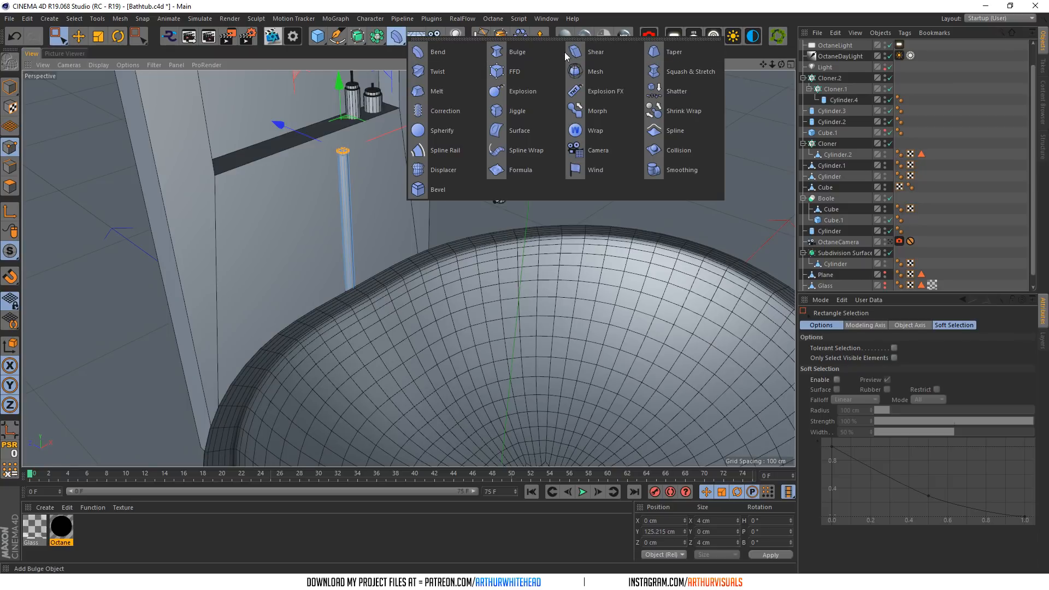
# - Add a Bend deformer as a child of the thin cylinder and set its strength to 180°
pyautogui.keyDown('shift'); pyautogui.click(437, 52); pyautogui.keyUp('shift')
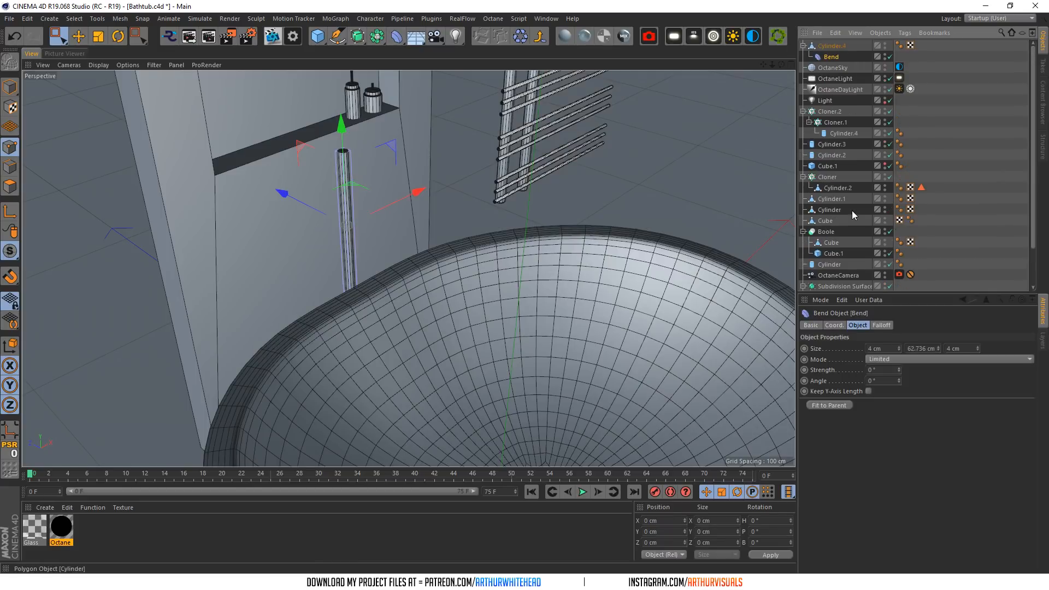
pyautogui.moveTo(899, 370); pyautogui.dragTo(950, 370)
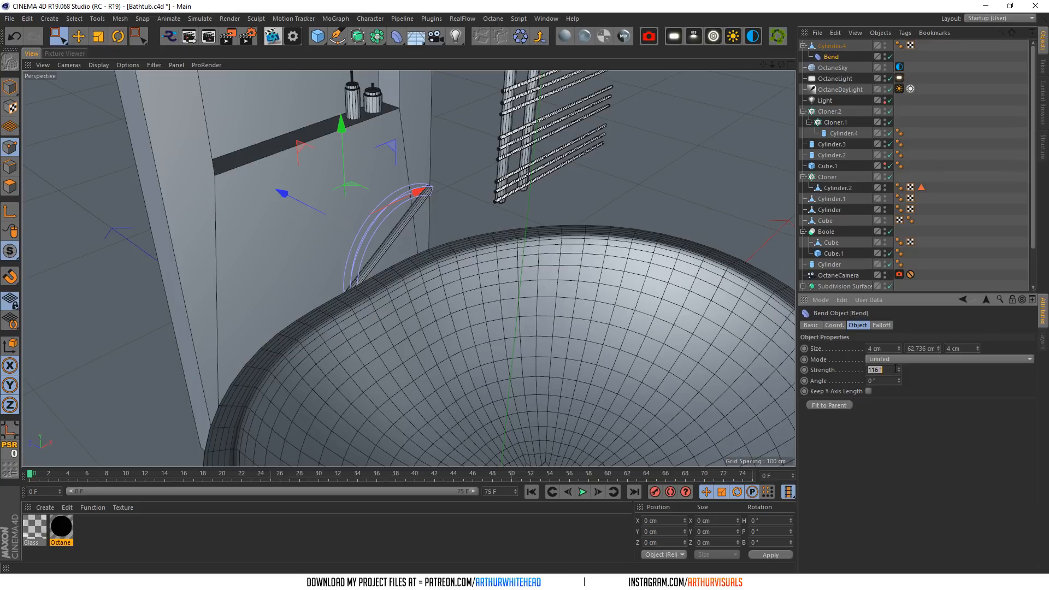
pyautogui.write('180')
pyautogui.press('Return')
# - Rotate the Bend deformer to a heading of -90° so it curves over the tub, and select its parent cylinder
pyautogui.click(841, 326)
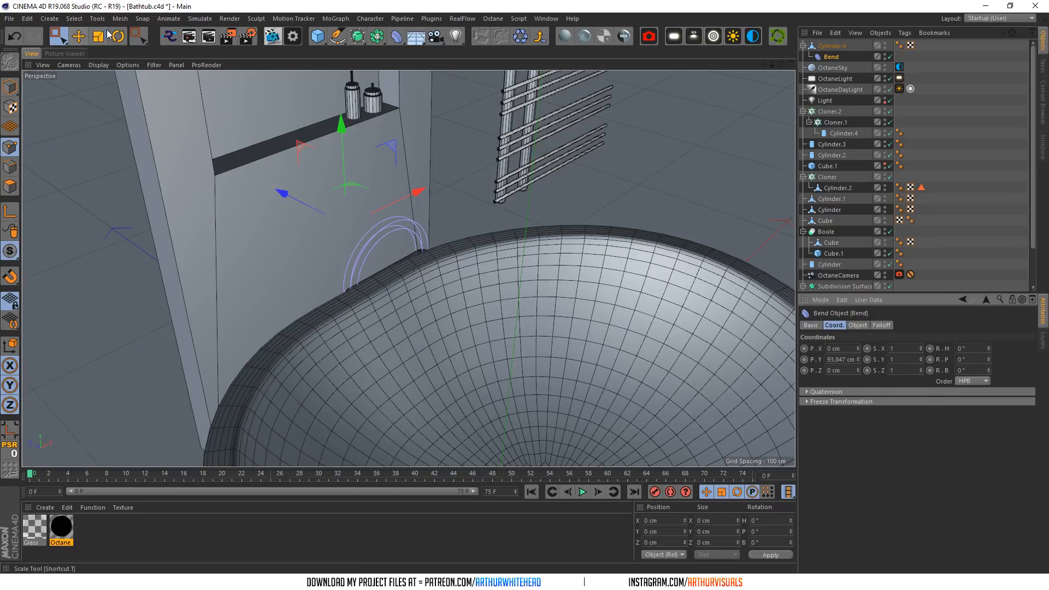
pyautogui.press('r')
pyautogui.moveTo(375, 251); pyautogui.dragTo(273, 259)
pyautogui.click(831, 56)
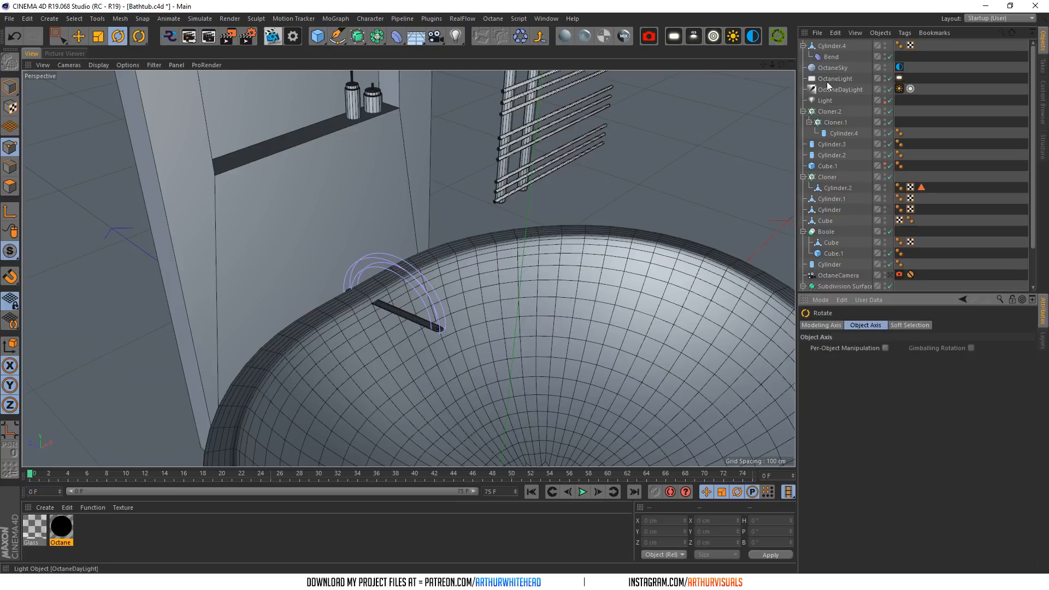
pyautogui.write('-90')
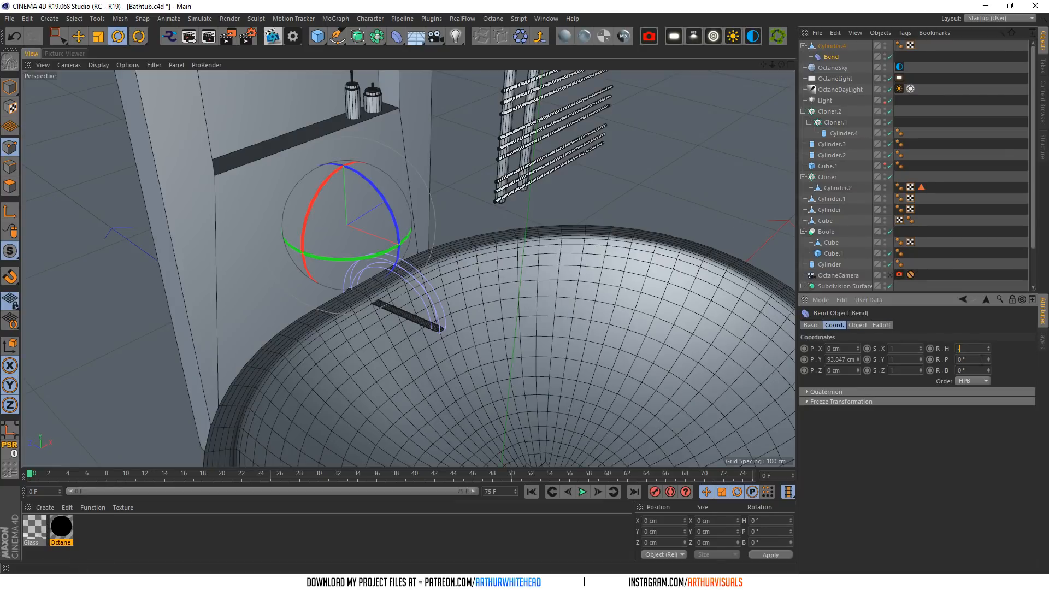
pyautogui.press('Return')
pyautogui.click(836, 49)
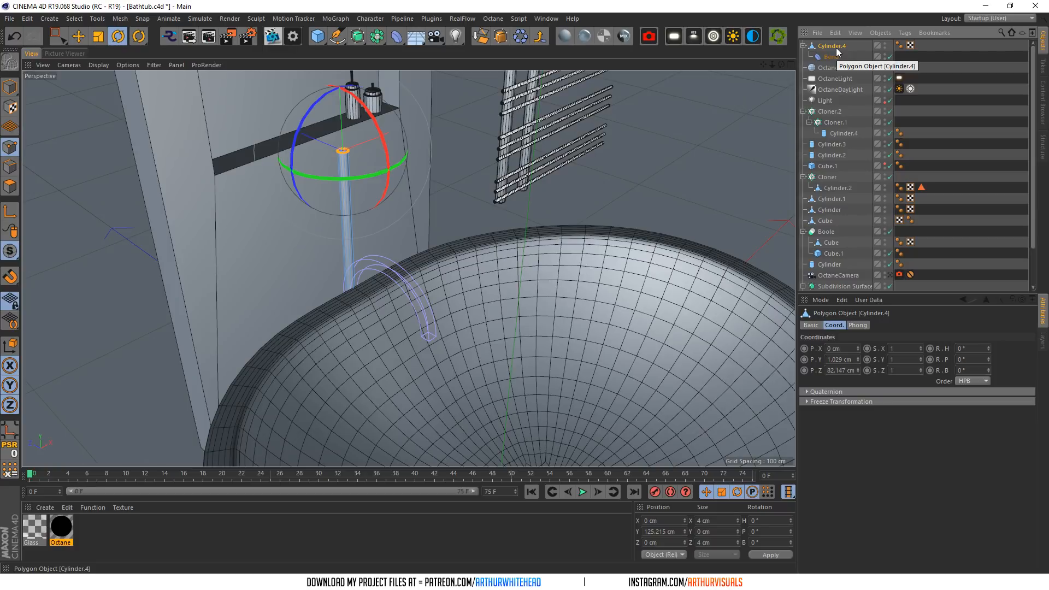
# - Try to add five evenly spaced loop cuts to the thin cylinder
pyautogui.click(9, 166)
pyautogui.rightClick(468, 186)
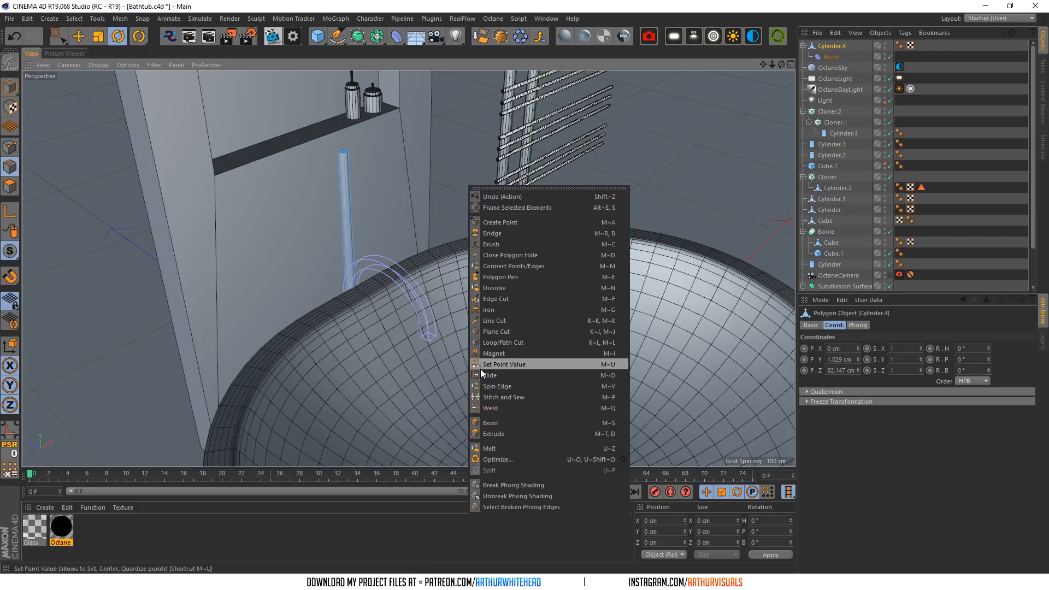
pyautogui.click(502, 343)
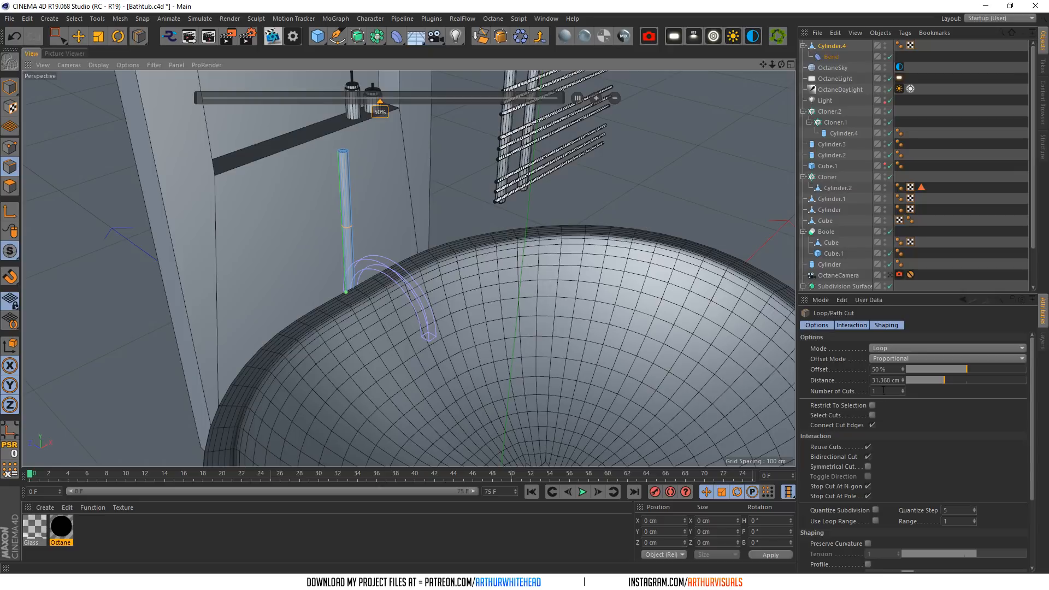
pyautogui.scroll(4, 884, 392)
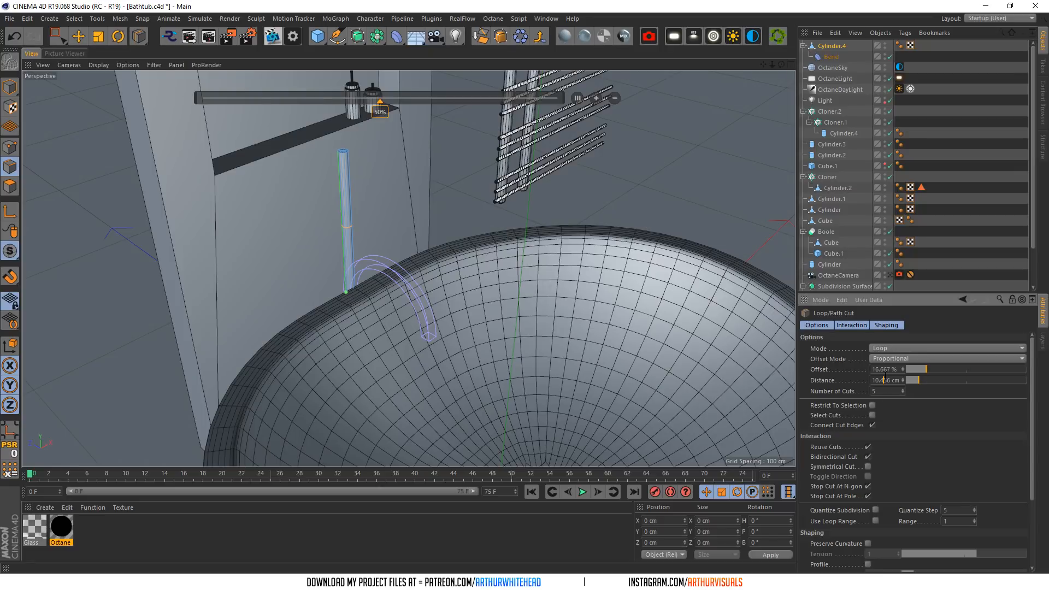
pyautogui.click(836, 57)
pyautogui.hotkey('ctrl', 'z')
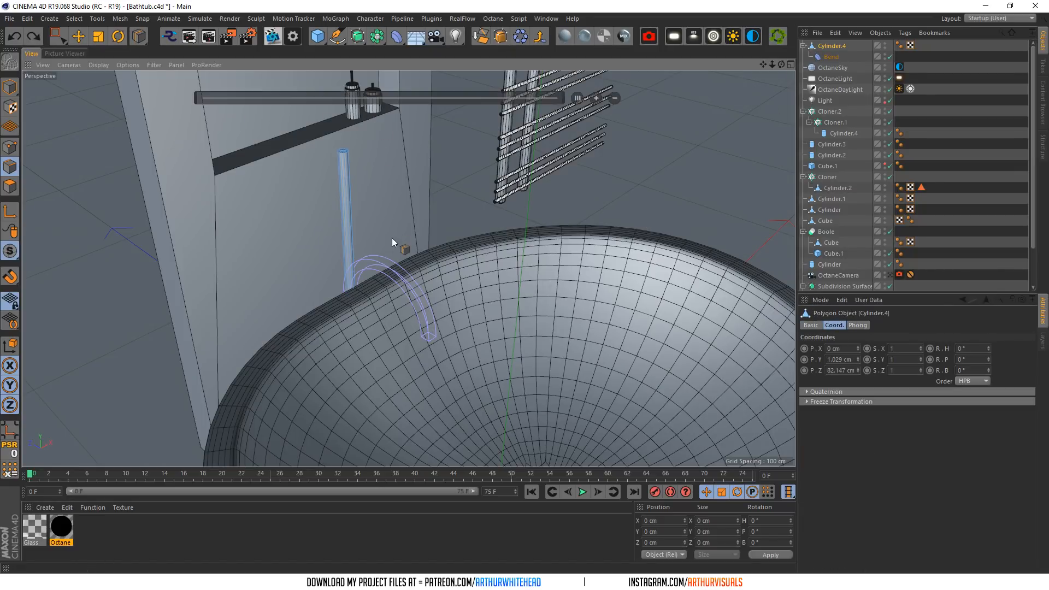
# - Add 25 evenly spaced loop cuts along the thin cylinder so it follows the Bend deformer smoothly
pyautogui.rightClick(387, 239)
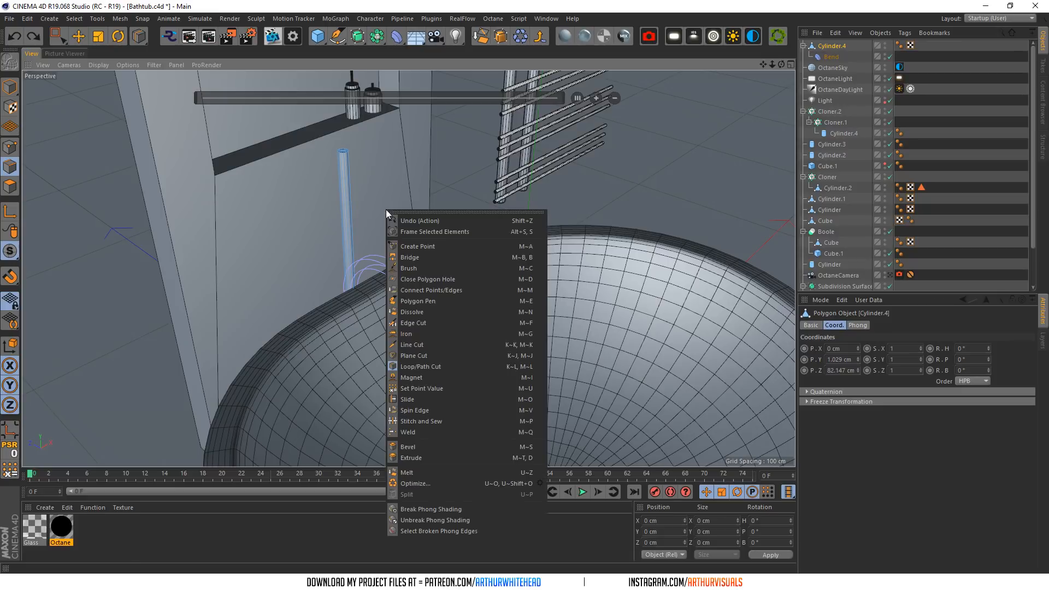
pyautogui.click(434, 364)
pyautogui.click(354, 236)
pyautogui.click(880, 390)
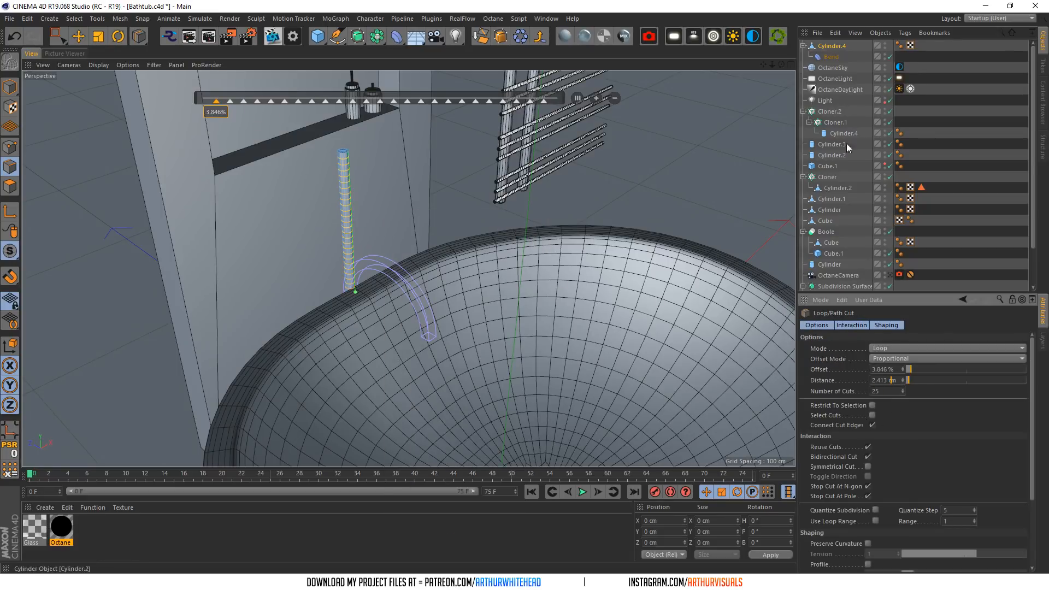
pyautogui.click(914, 68)
pyautogui.click(831, 46)
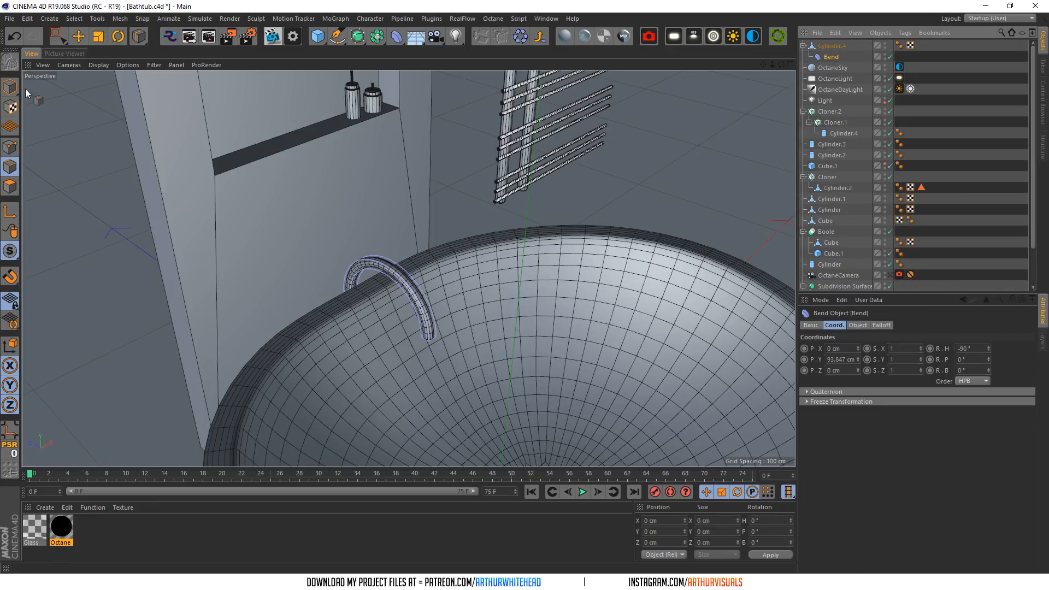
# - Raise the Bend deformer to about Y 105.5 cm and try stretching the bent cylinder vertically
pyautogui.press('e')
pyautogui.moveTo(346, 135); pyautogui.dragTo(347, 107)
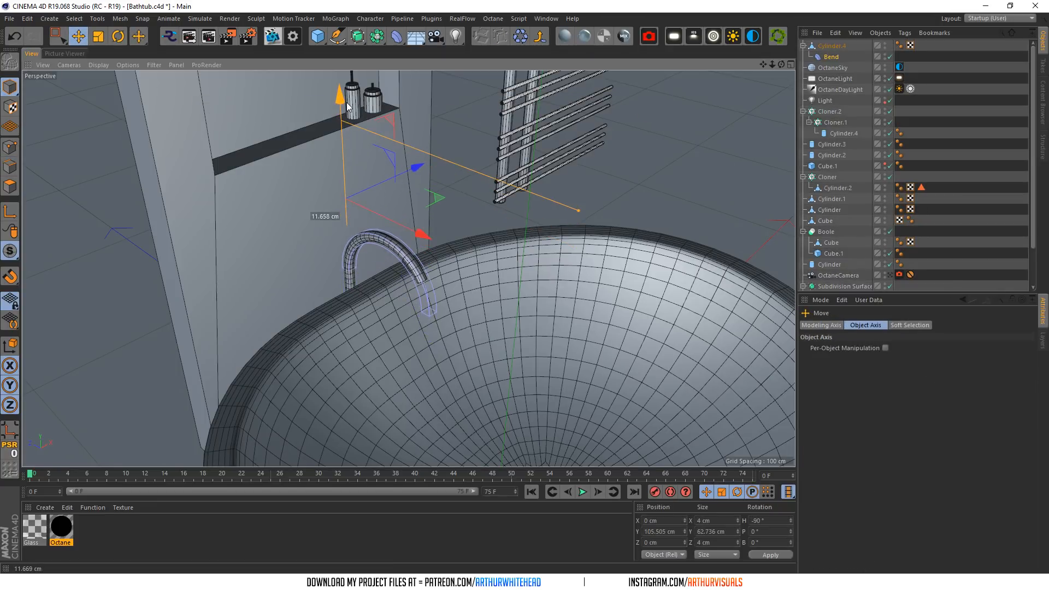
pyautogui.click(839, 44)
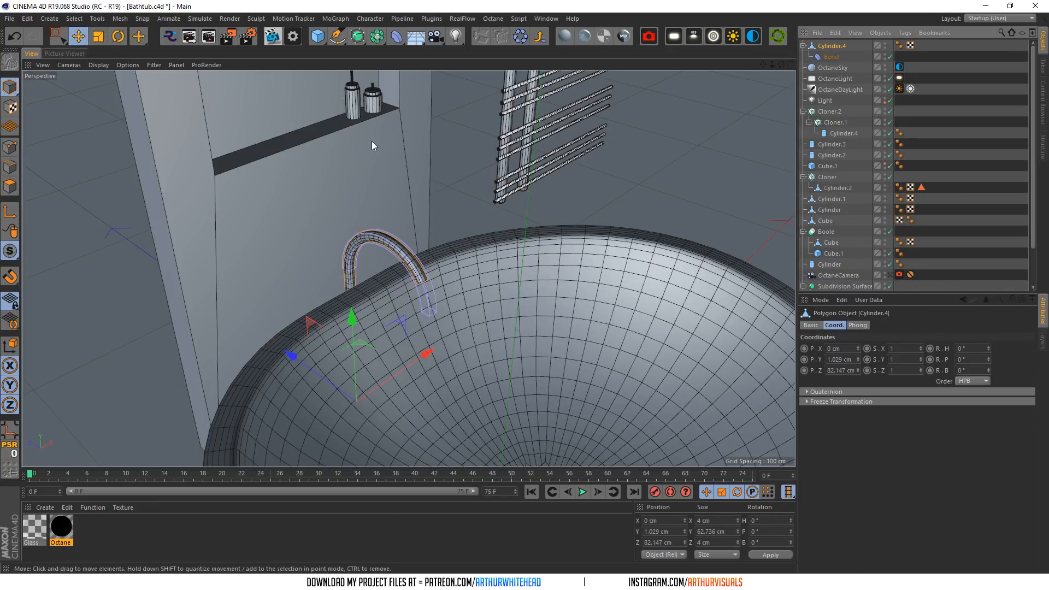
pyautogui.click(99, 38)
pyautogui.moveTo(351, 315); pyautogui.dragTo(350, 304)
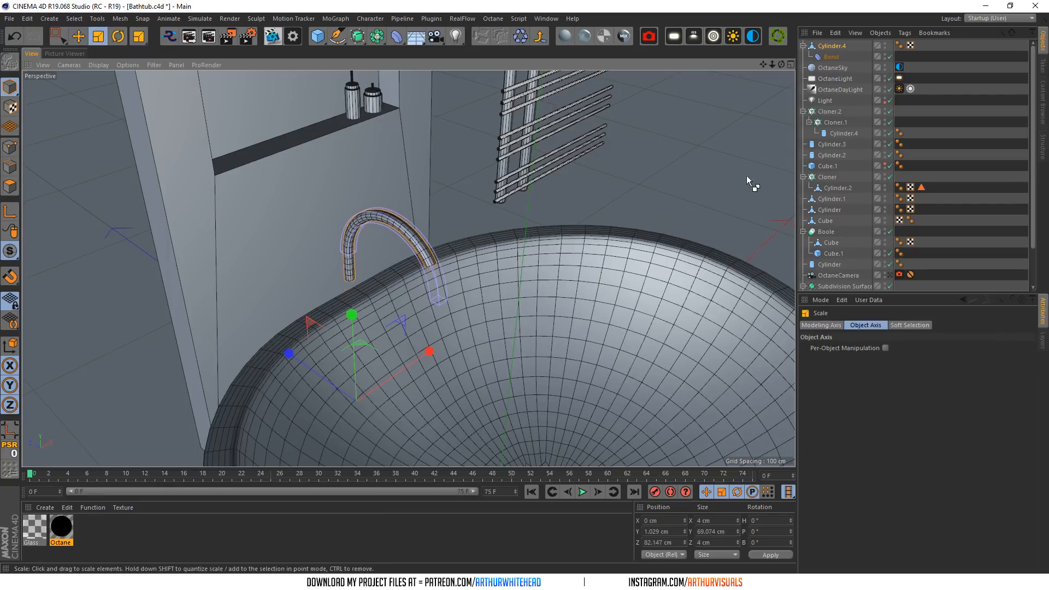
pyautogui.hotkey('ctrl', 'z')
# - Take the Bend deformer out of the thin cylinder's hierarchy and select the straightened cylinder
pyautogui.click(831, 57)
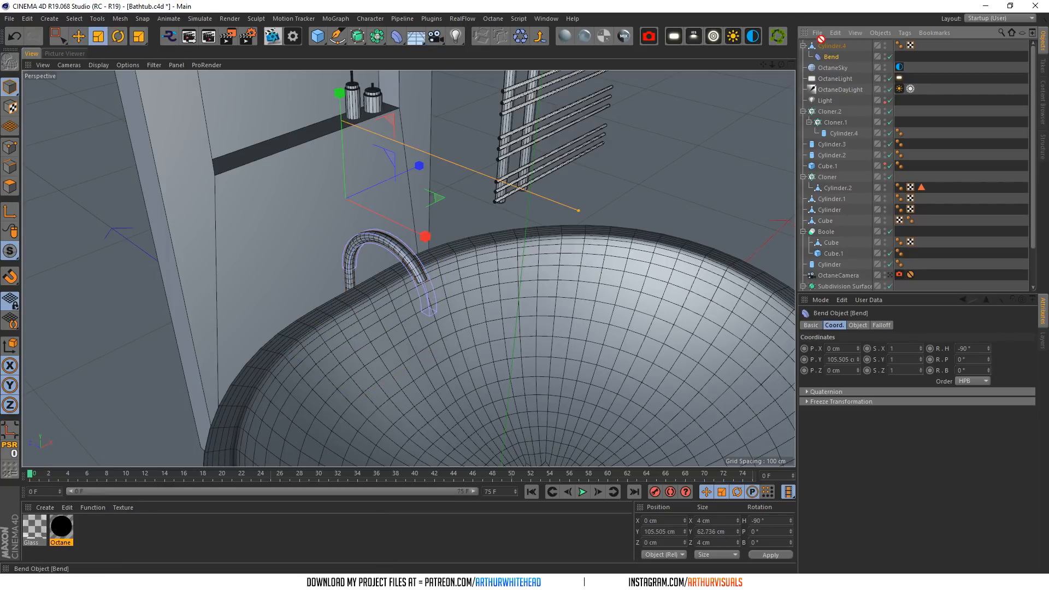
pyautogui.moveTo(829, 57); pyautogui.dragTo(821, 43)
pyautogui.click(830, 57)
pyautogui.keyDown('alt'); pyautogui.moveTo(367, 283); pyautogui.dragTo(351, 259); pyautogui.keyUp('alt')
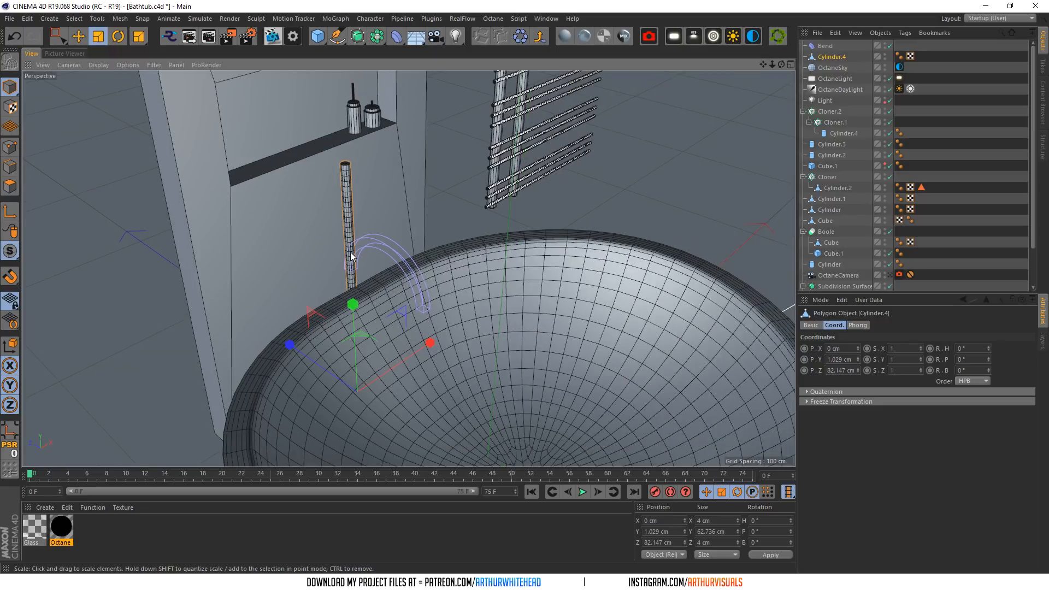
# - Undo the hierarchy change, the Bend deformer's move and the 25 loop cuts on the thin cylinder
pyautogui.hotkey('ctrl', 'z')
pyautogui.hotkey('ctrl', 'z')
pyautogui.hotkey('ctrl', 'z')
pyautogui.hotkey('ctrl', 'z')
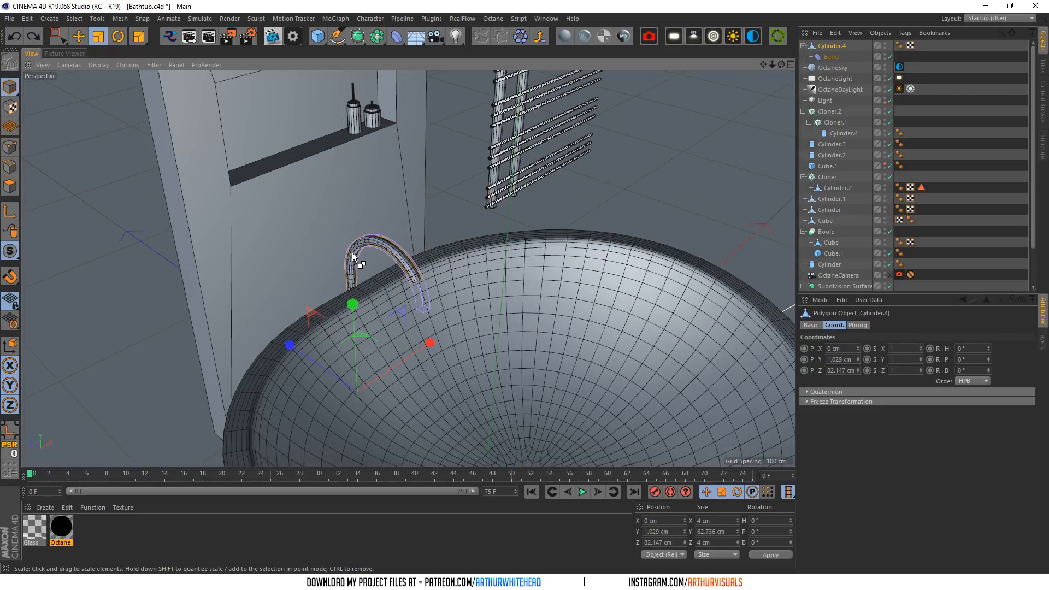
pyautogui.hotkey('ctrl', 'z')
pyautogui.hotkey('ctrl', 'z')
pyautogui.hotkey('ctrl', 'z')
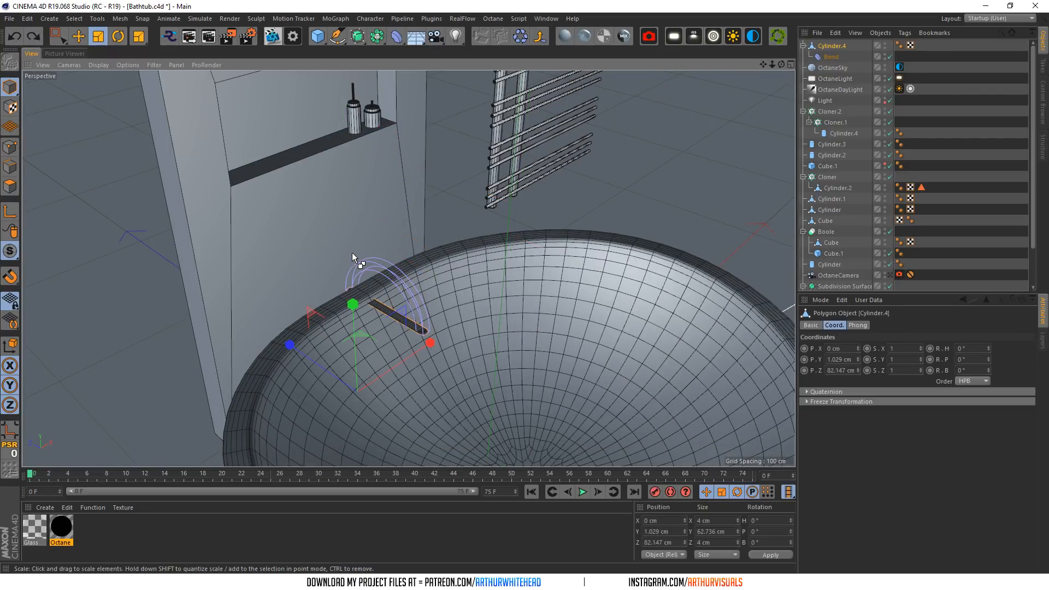
# - Add 50 evenly spaced loop cuts along the thin cylinder while its Bend deformer is disabled, and re-enable the deformer
pyautogui.click(890, 56)
pyautogui.click(10, 167)
pyautogui.rightClick(415, 204)
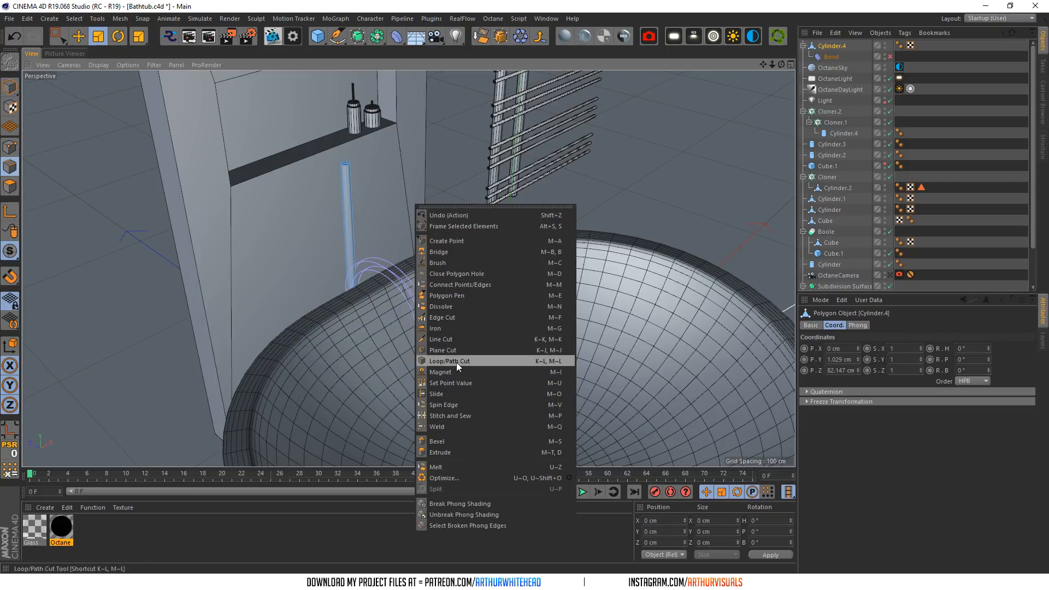
pyautogui.click(437, 367)
pyautogui.click(350, 240)
pyautogui.moveTo(871, 391); pyautogui.dragTo(891, 385)
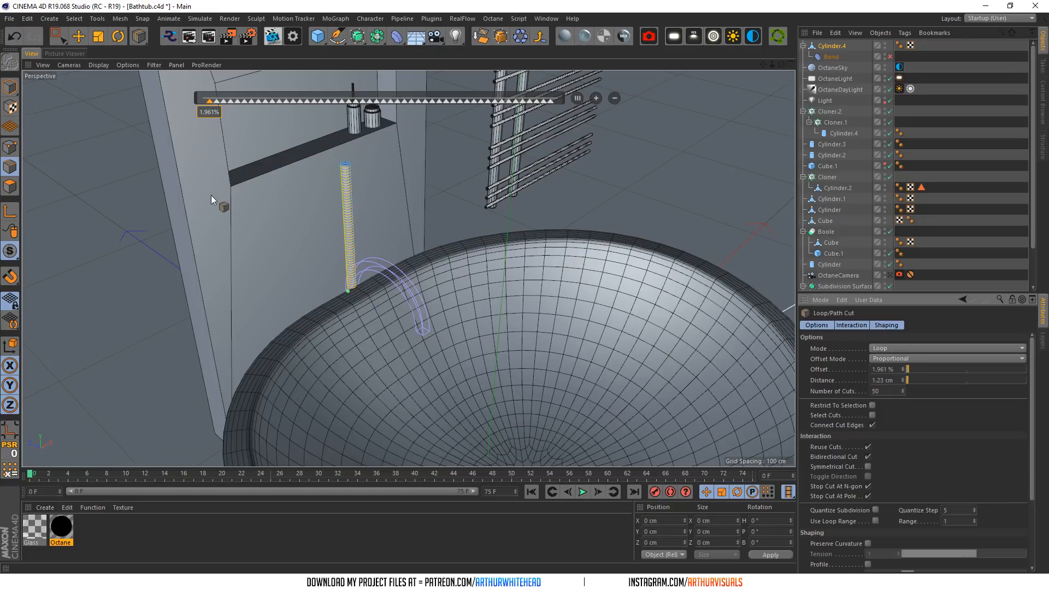
pyautogui.click(890, 57)
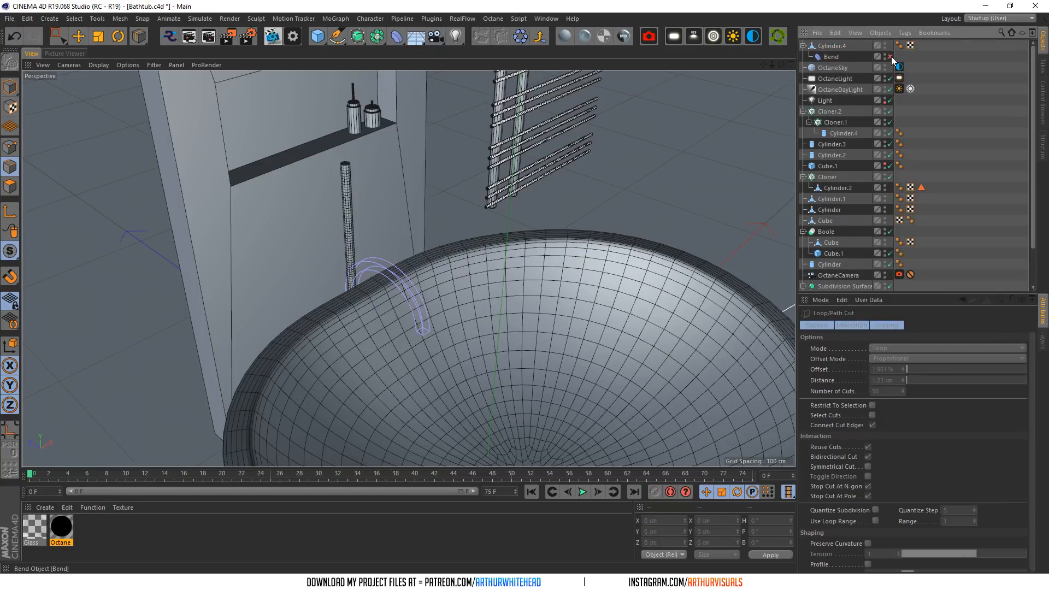
# - Reduce the Bend deformer's Y size to about 40.7 cm to tighten the tap's curve
pyautogui.click(838, 47)
pyautogui.moveTo(827, 56); pyautogui.dragTo(831, 48)
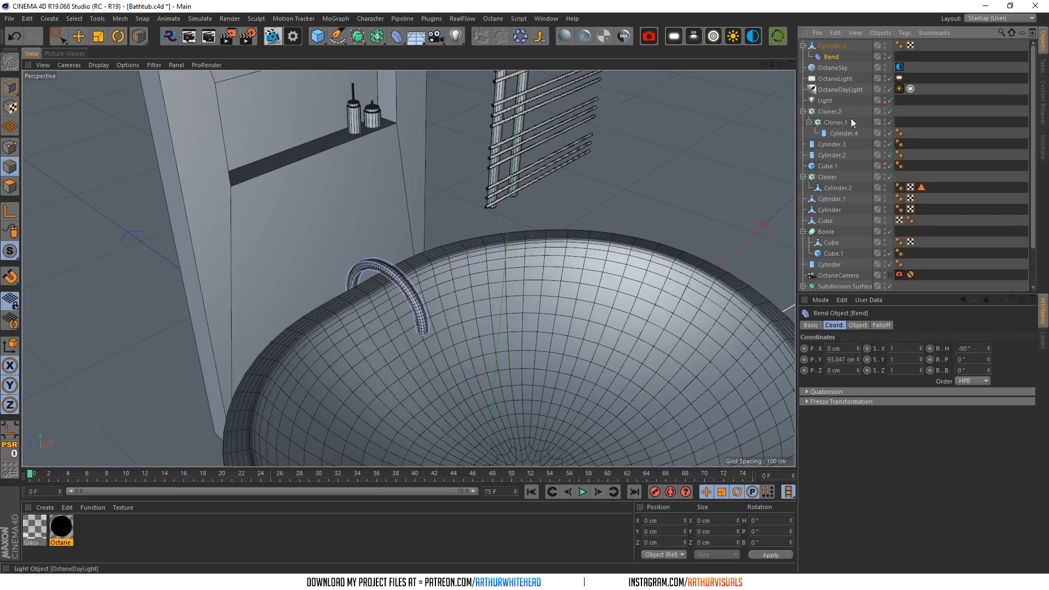
pyautogui.click(857, 325)
pyautogui.moveTo(938, 348)
pyautogui.mouseDown()
pyautogui.moveTo(939, 363)
pyautogui.moveTo(935, 347)
pyautogui.mouseUp()
# - Raise the Bend deformer to about Y 97.1 cm so the tap stands higher above the tub's rim
pyautogui.click(9, 86)
pyautogui.click(78, 36)
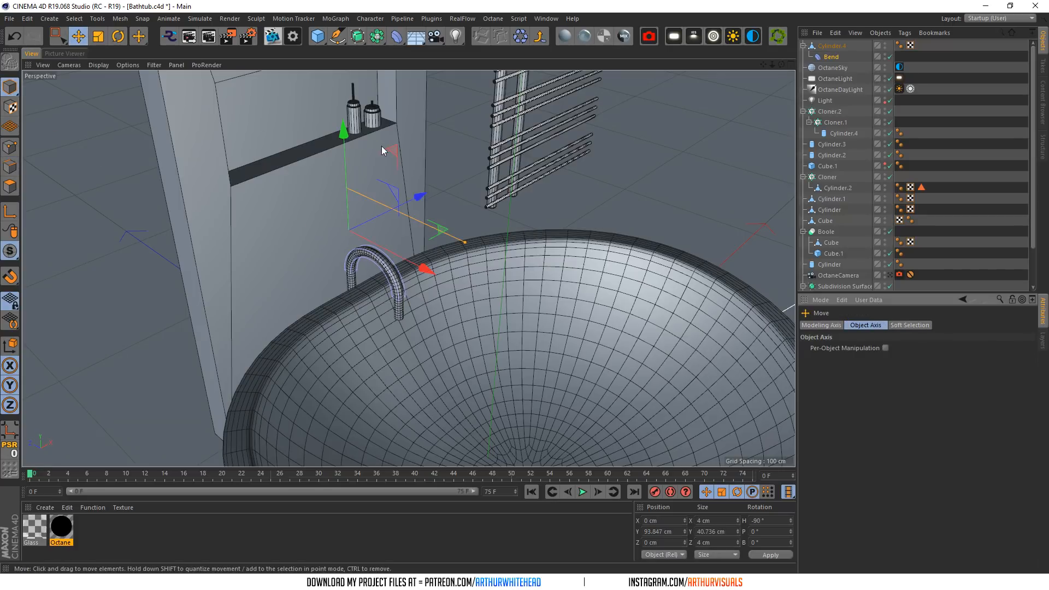
pyautogui.moveTo(339, 127); pyautogui.dragTo(337, 111)
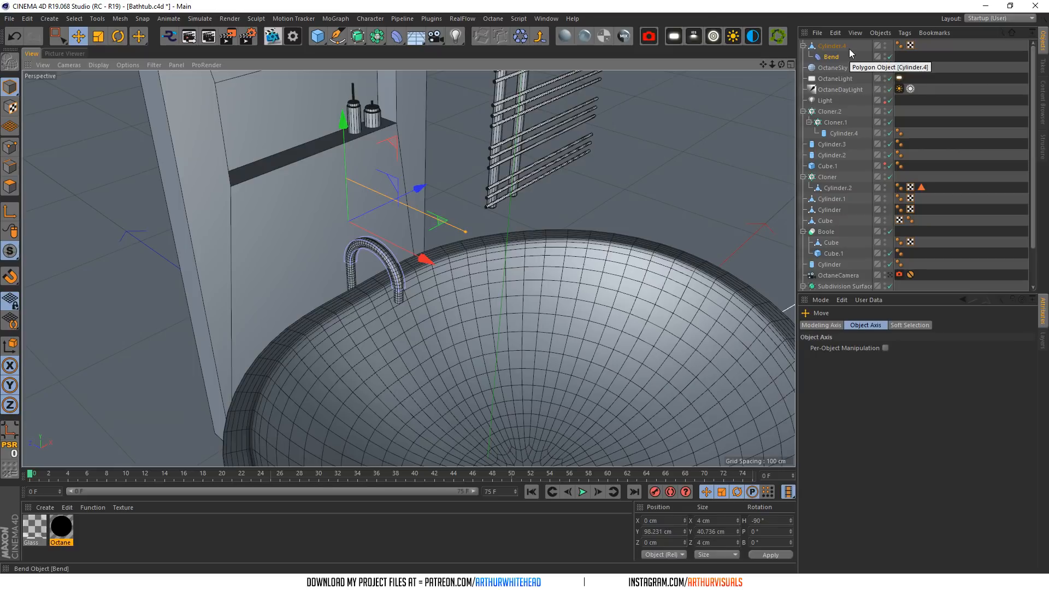
pyautogui.moveTo(781, 64)
pyautogui.mouseDown()
pyautogui.moveTo(710, 66)
pyautogui.moveTo(785, 65)
pyautogui.mouseUp()
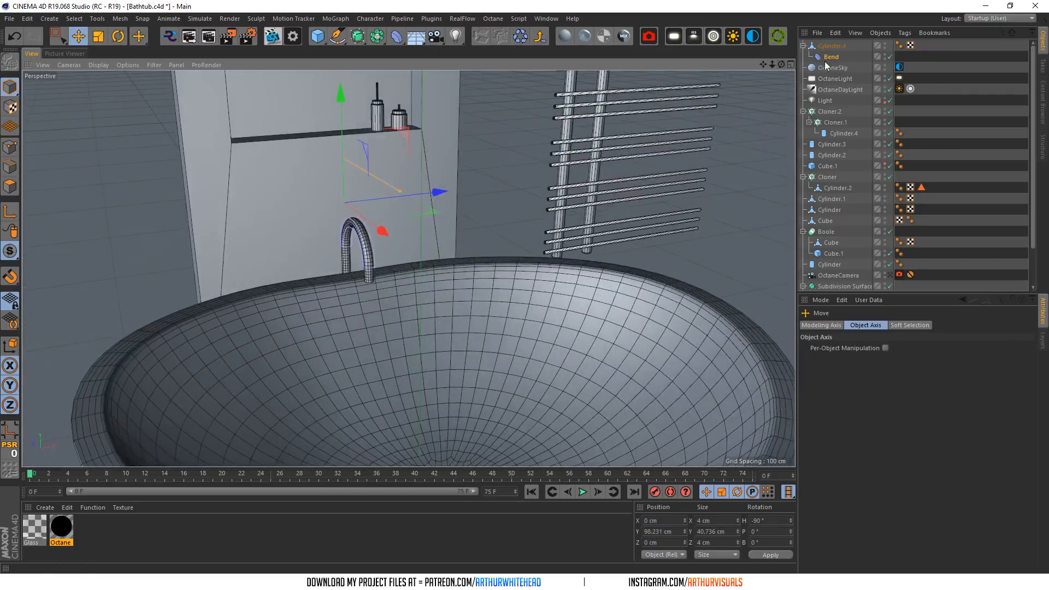
pyautogui.moveTo(348, 120); pyautogui.dragTo(343, 99)
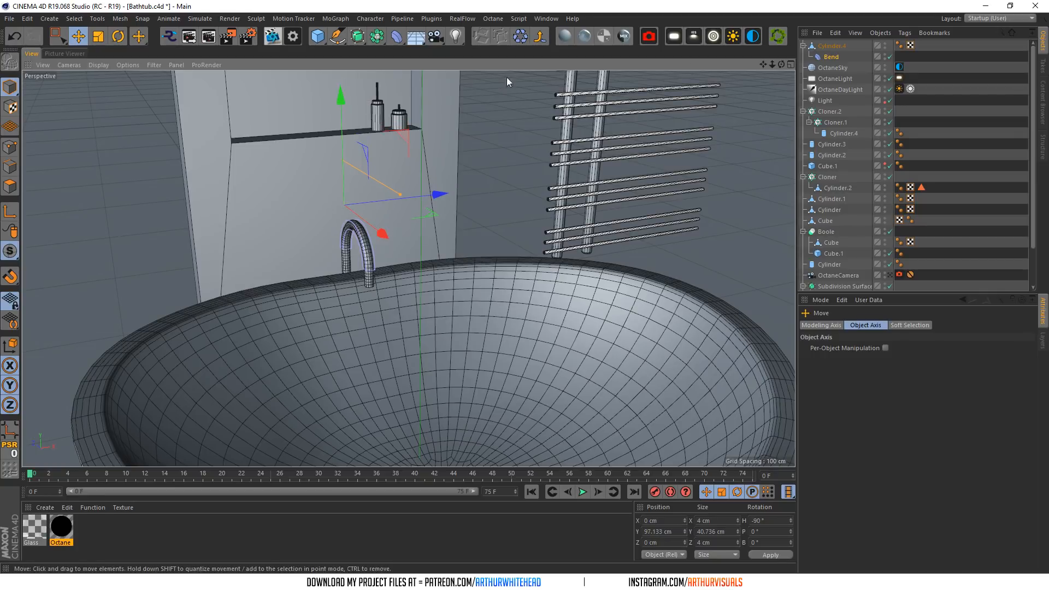
# - Isolate the thin cylinder in the viewport and take the Bend deformer out of its hierarchy
pyautogui.click(831, 46)
pyautogui.moveTo(10, 251); pyautogui.dragTo(55, 303)
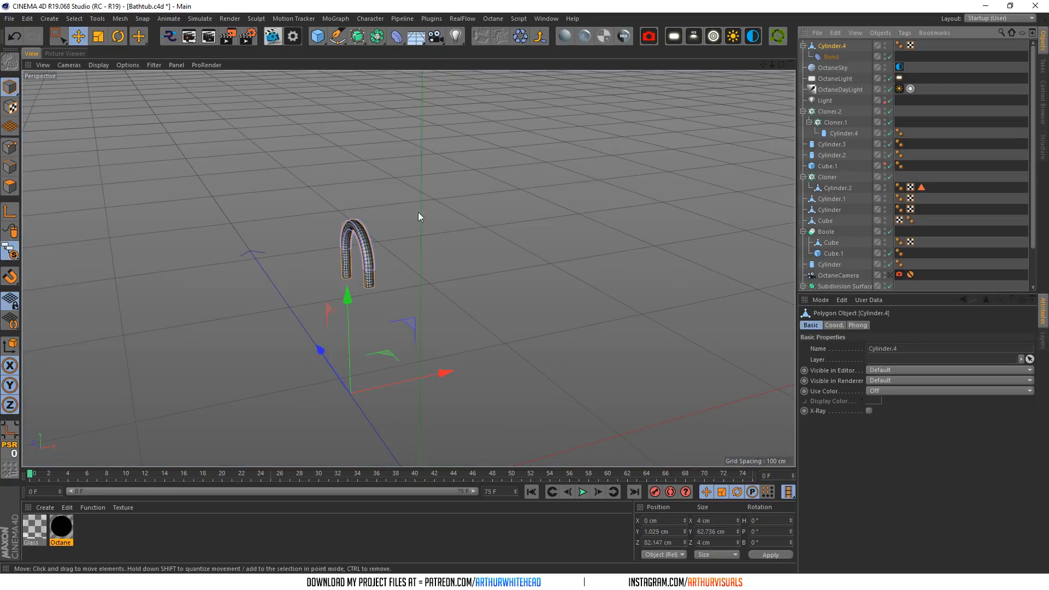
pyautogui.click(9, 147)
pyautogui.click(78, 36)
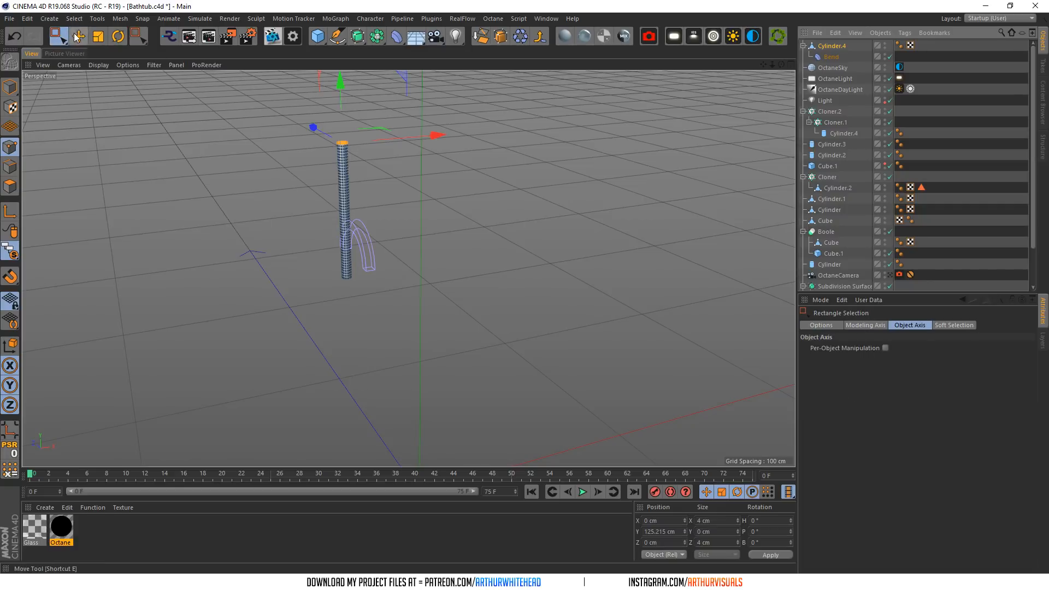
pyautogui.click(101, 38)
pyautogui.moveTo(831, 48); pyautogui.dragTo(831, 46)
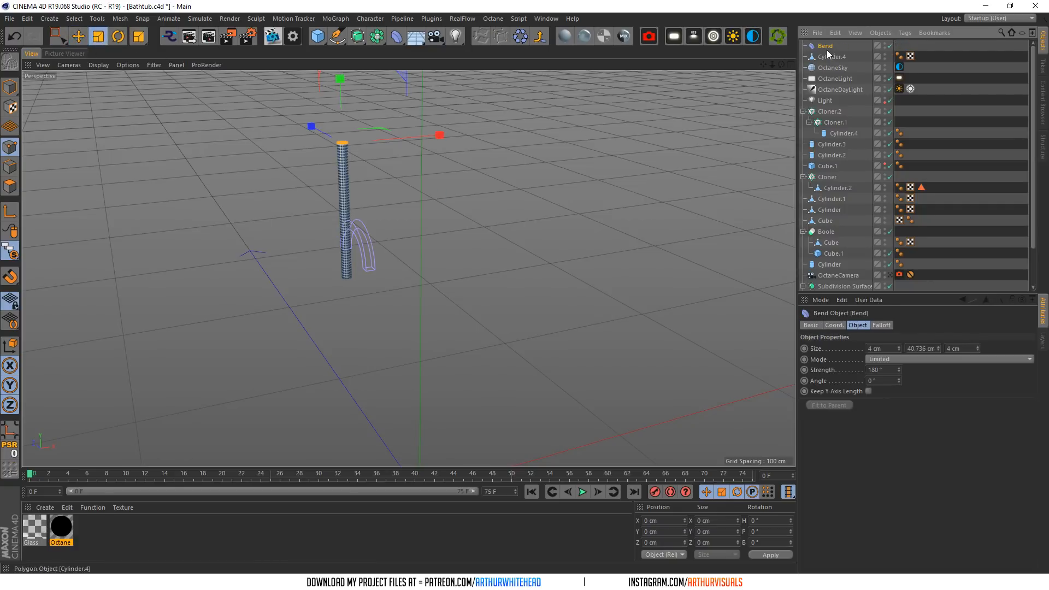
# - Centre the thin cylinder's axis on its geometry and stretch its height to about 107.3 cm
pyautogui.click(9, 88)
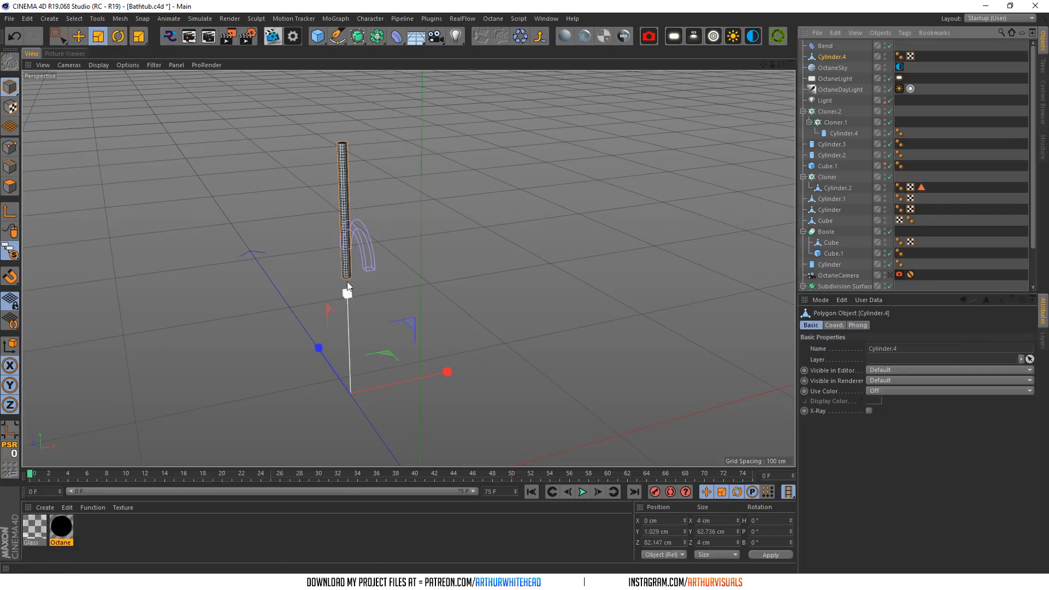
pyautogui.click(10, 431)
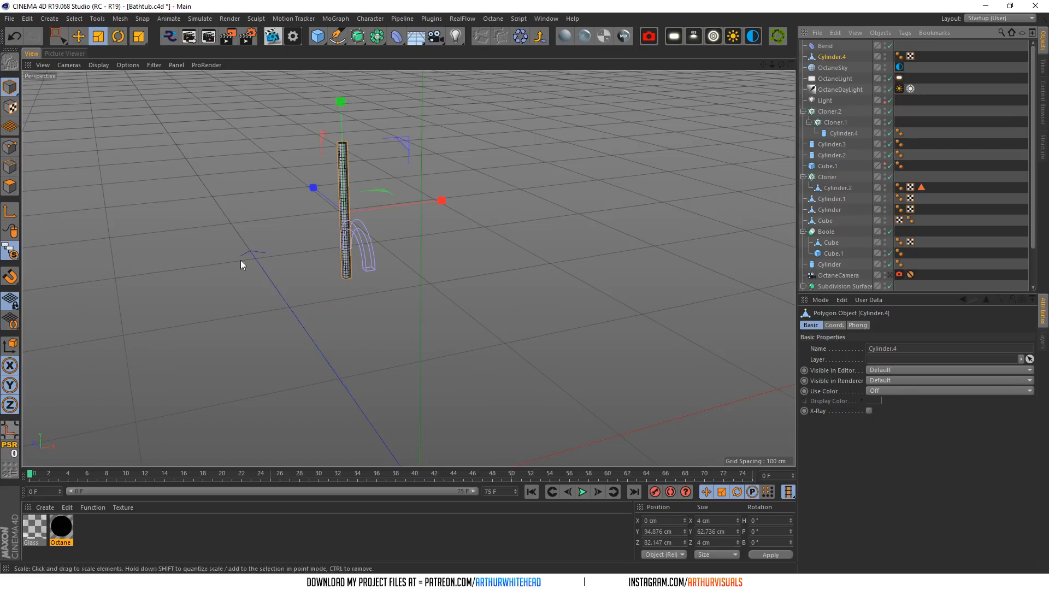
pyautogui.moveTo(344, 101); pyautogui.dragTo(342, 72)
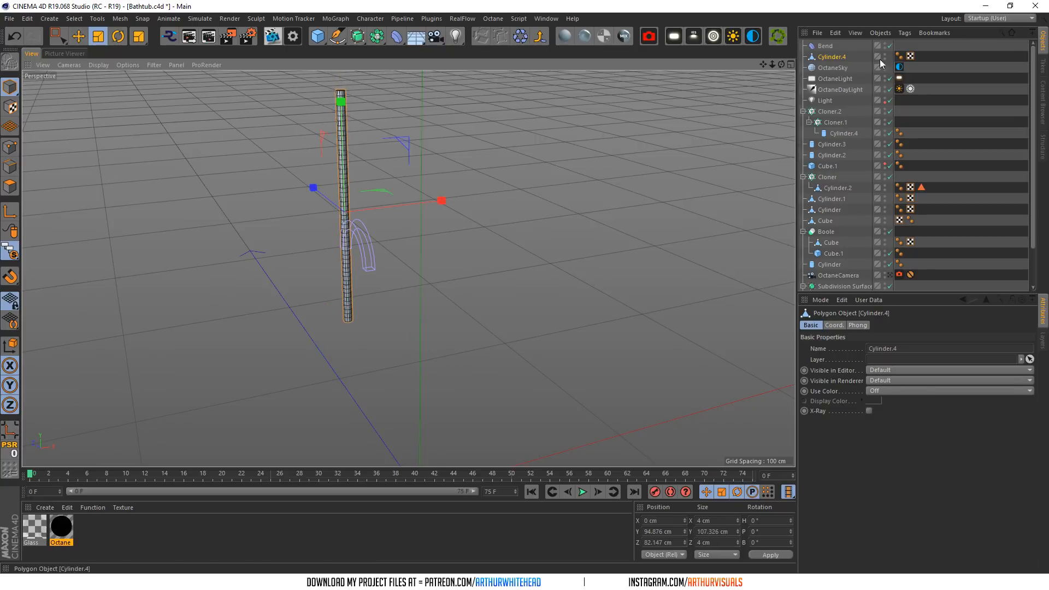
pyautogui.click(899, 57)
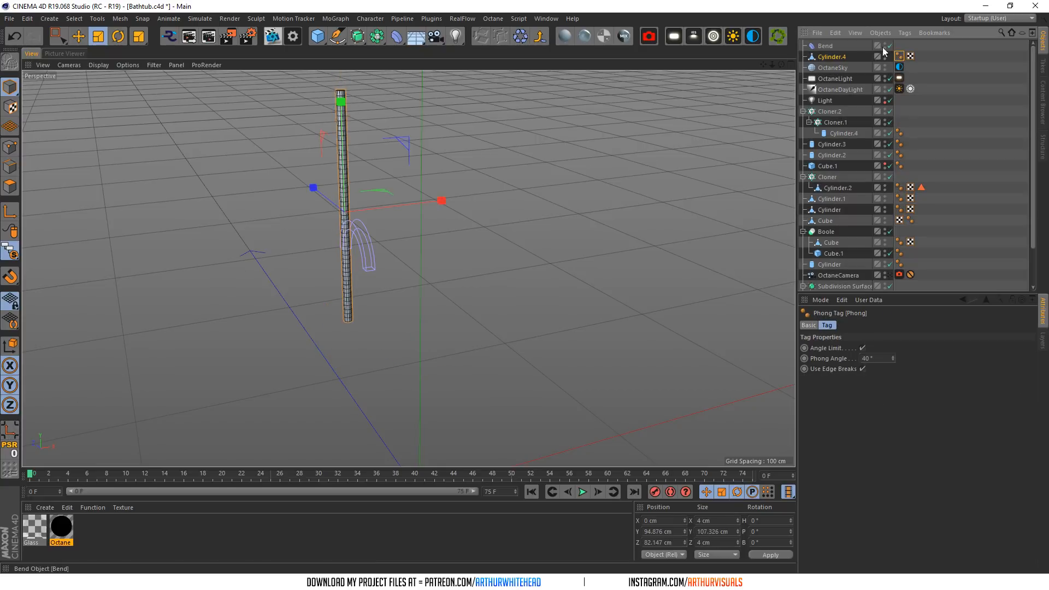
# - Make the Bend deformer a child of the thin cylinder again and show the whole scene
pyautogui.moveTo(826, 56); pyautogui.dragTo(829, 48)
pyautogui.click(830, 45)
pyautogui.moveTo(10, 250); pyautogui.dragTo(36, 273)
pyautogui.click(36, 273)
# - Raise the bent tap cylinder to about Y 116.3 cm so its spout ends above the tub
pyautogui.press('e')
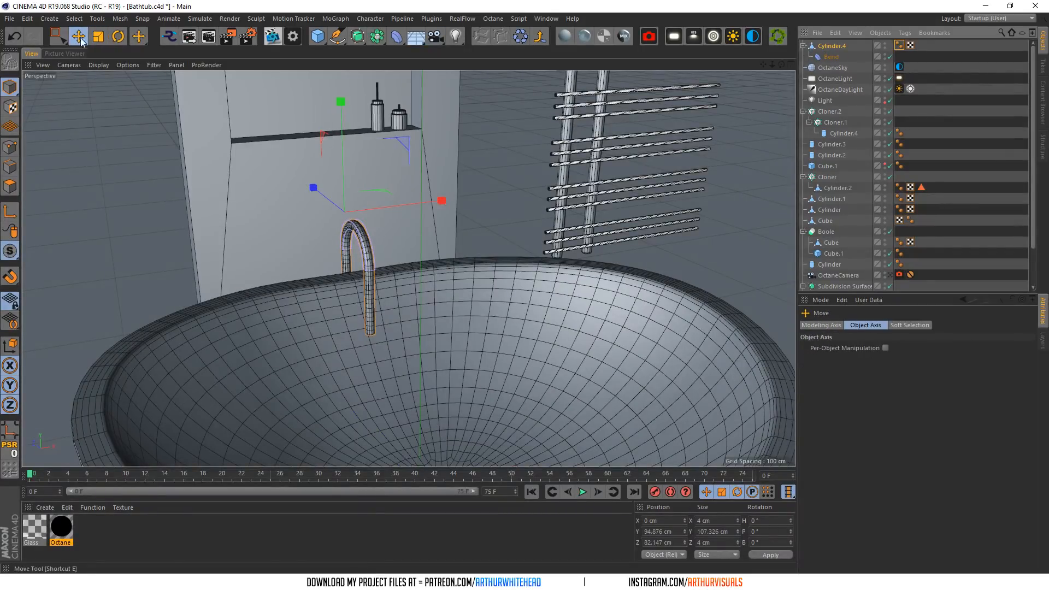
pyautogui.moveTo(344, 119); pyautogui.dragTo(342, 43)
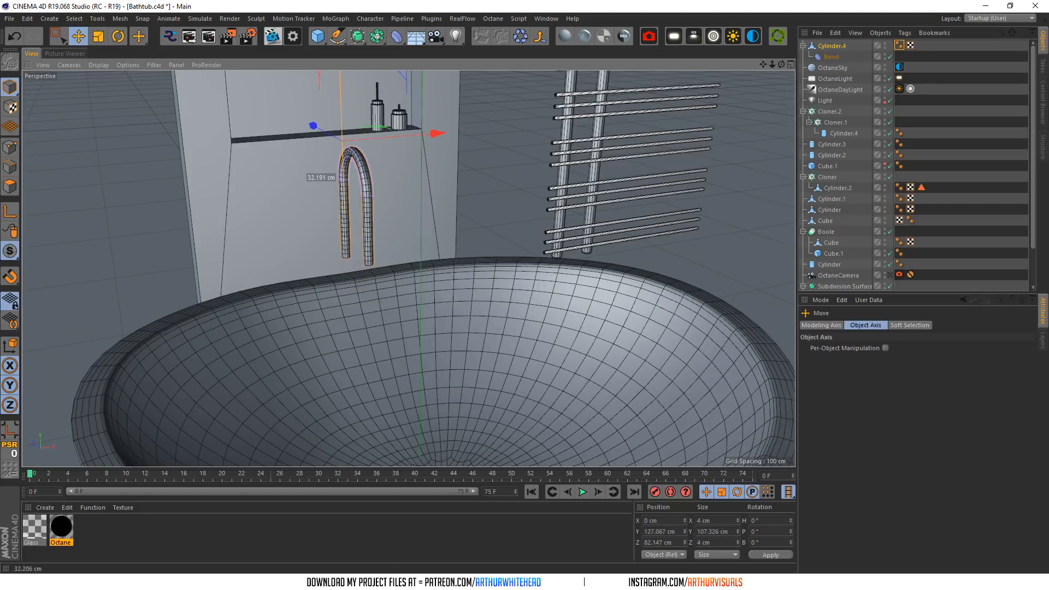
pyautogui.moveTo(339, 92); pyautogui.dragTo(341, 138)
# - Shorten the tap cylinder slightly with the Bend deformer taken out of it, and restore the deformer as its child
pyautogui.click(830, 57)
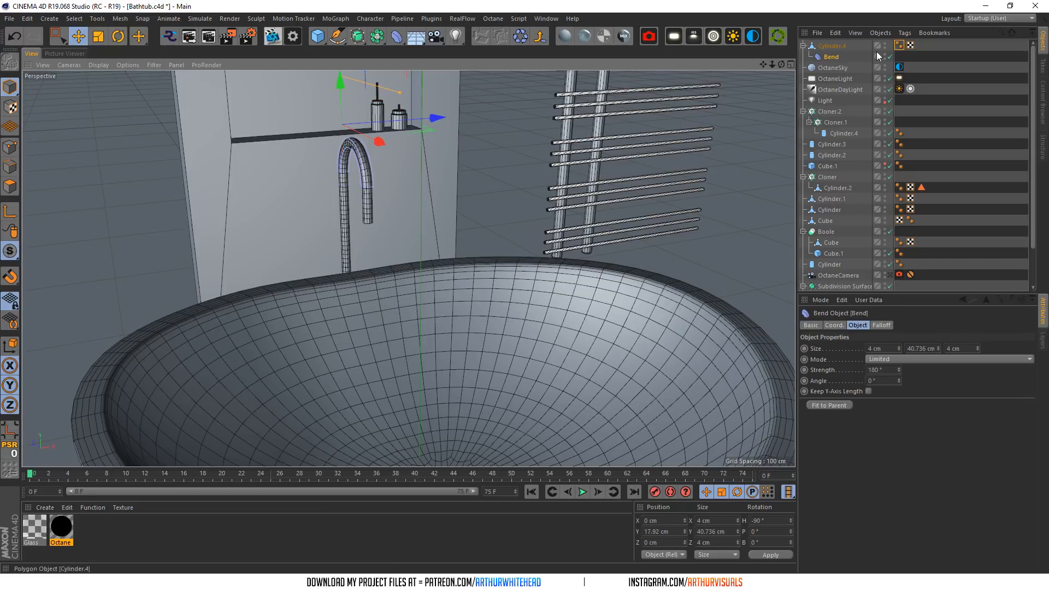
pyautogui.moveTo(826, 46); pyautogui.dragTo(825, 41)
pyautogui.click(831, 57)
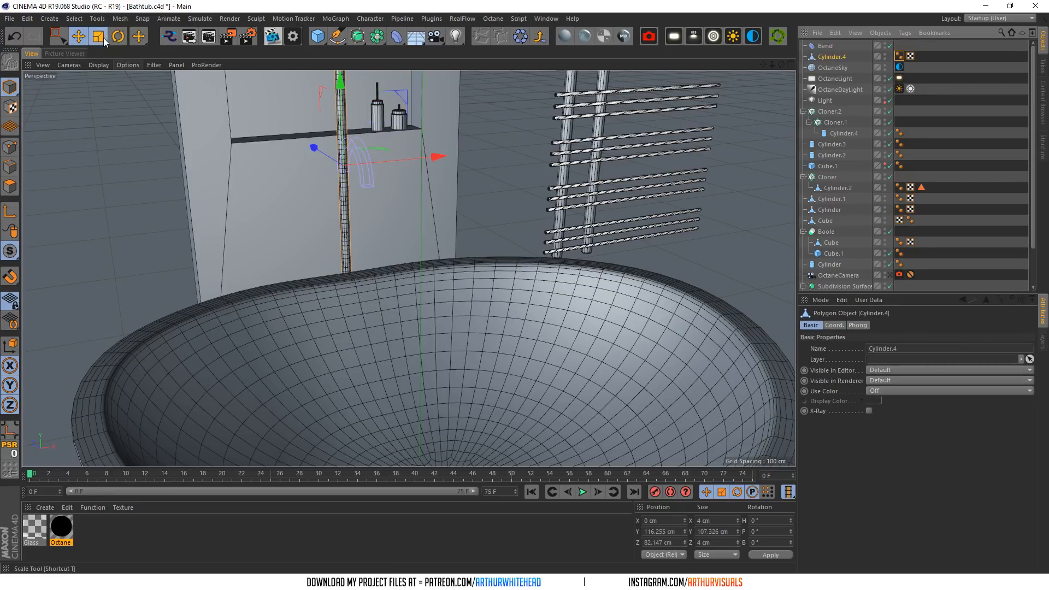
pyautogui.click(98, 36)
pyautogui.moveTo(339, 81); pyautogui.dragTo(340, 91)
pyautogui.moveTo(831, 57)
pyautogui.mouseDown()
pyautogui.moveTo(821, 42)
pyautogui.moveTo(830, 47)
pyautogui.mouseUp()
# - Lower the Bend deformer to about Y 11.3 cm within the tap cylinder to lengthen the spout's downward end
pyautogui.click(826, 57)
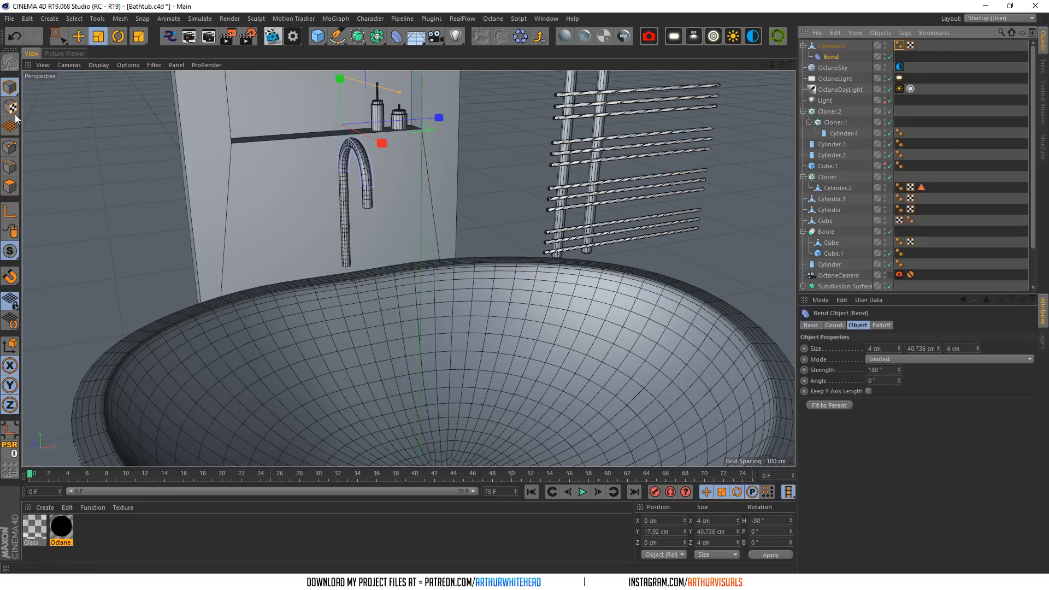
pyautogui.click(78, 36)
pyautogui.moveTo(341, 84); pyautogui.dragTo(344, 104)
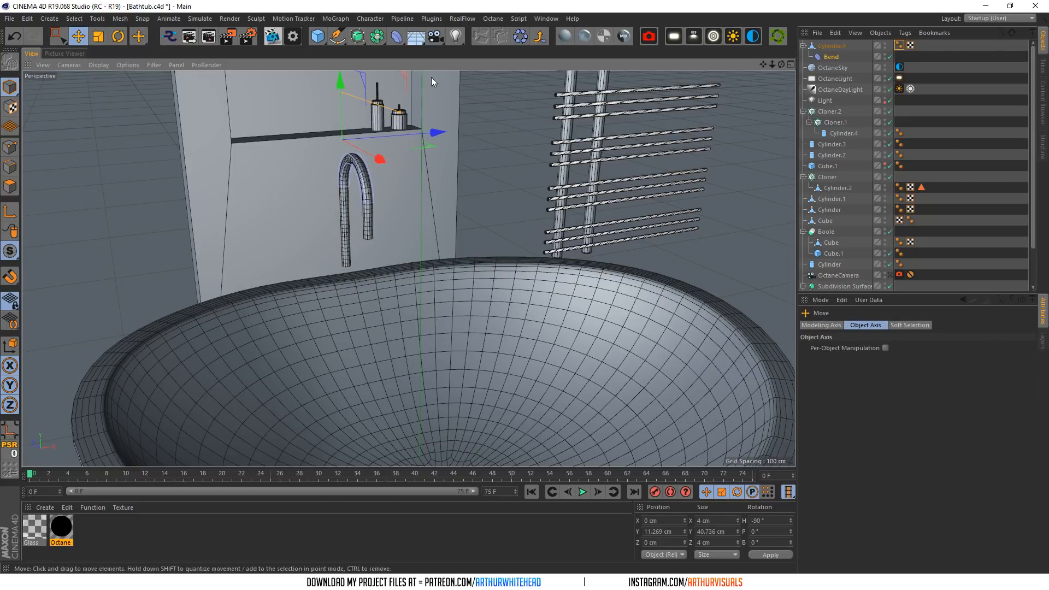
# - Undo the last Bend deformer change and add a new cylinder at the tap pipe's position, outside the tap's hierarchy
pyautogui.hotkey('ctrl', 'z')
pyautogui.click(832, 46)
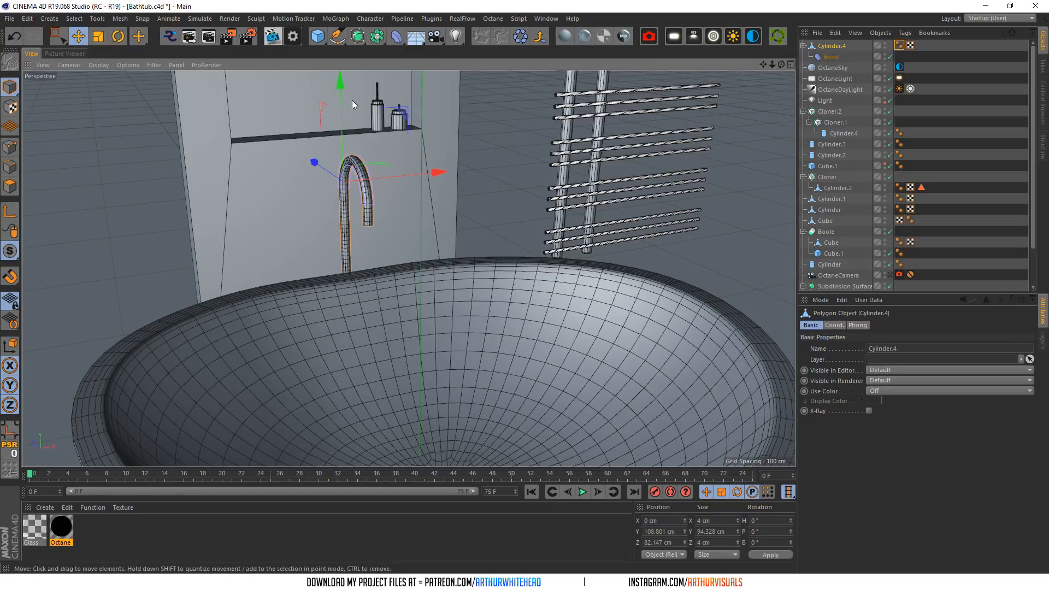
pyautogui.click(317, 36)
pyautogui.keyDown('alt'); pyautogui.click(539, 47); pyautogui.keyUp('alt')
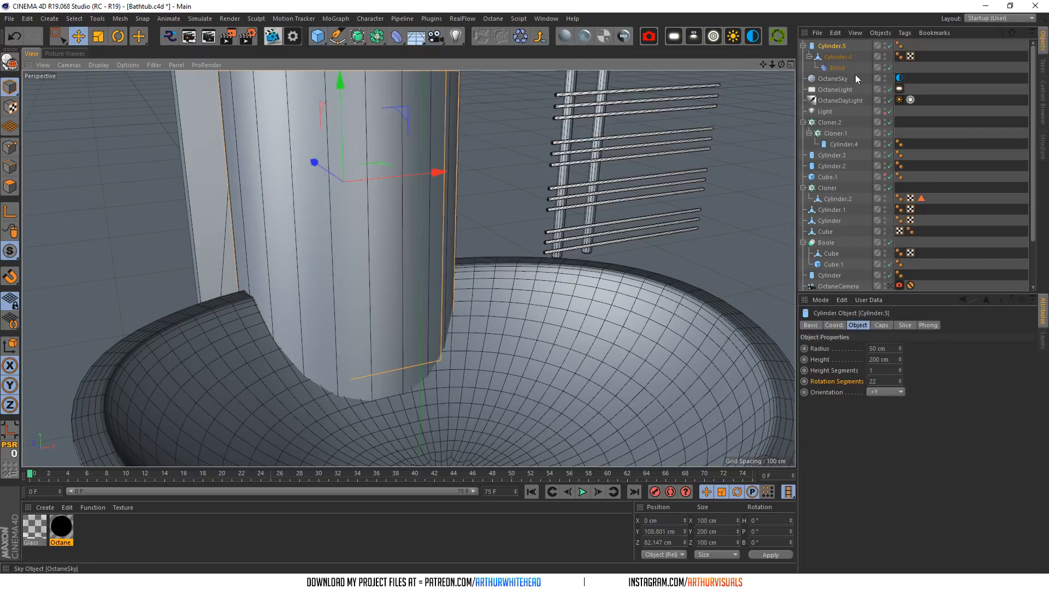
pyautogui.moveTo(834, 68); pyautogui.dragTo(835, 44)
pyautogui.click(830, 57)
pyautogui.click(828, 68)
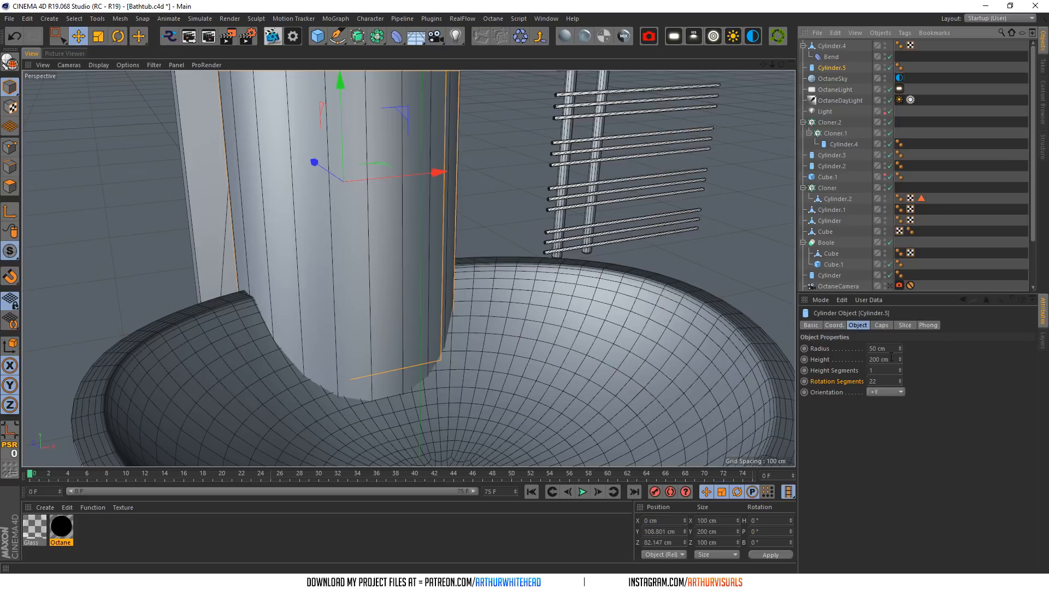
# - Set the new cylinder's radius and height to 1 cm and lower it along the tap pipe to about Y 81.7 cm
pyautogui.click(879, 348)
pyautogui.write('1')
pyautogui.press('Tab')
pyautogui.write('1')
pyautogui.press('Return')
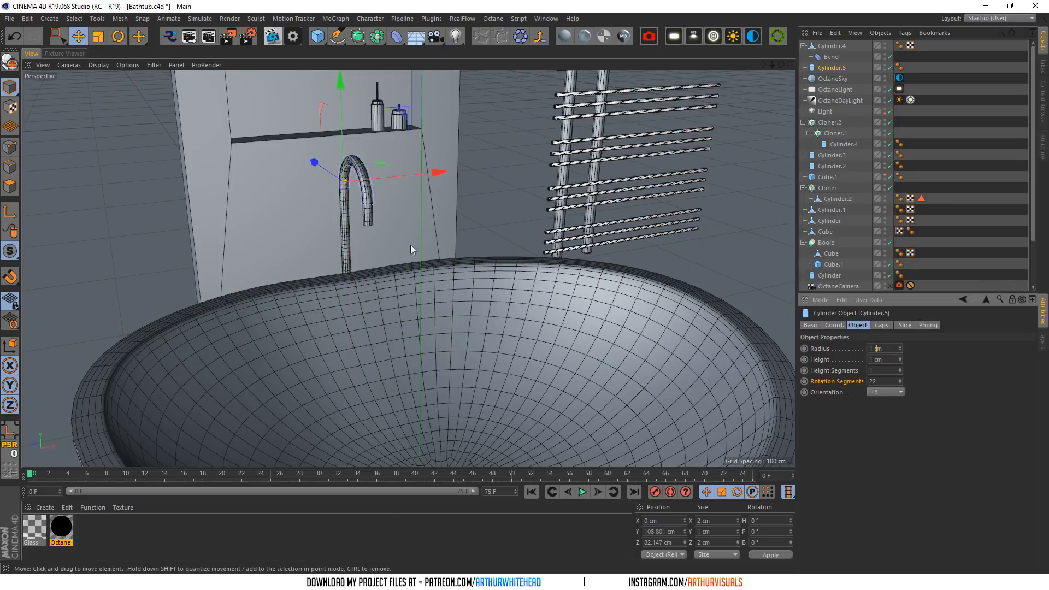
pyautogui.scroll(3, 344, 181)
pyautogui.moveTo(340, 95); pyautogui.dragTo(350, 191)
# - Enlarge the new cylinder into a tap body with a 4 cm radius and 22 cm height
pyautogui.click(882, 348)
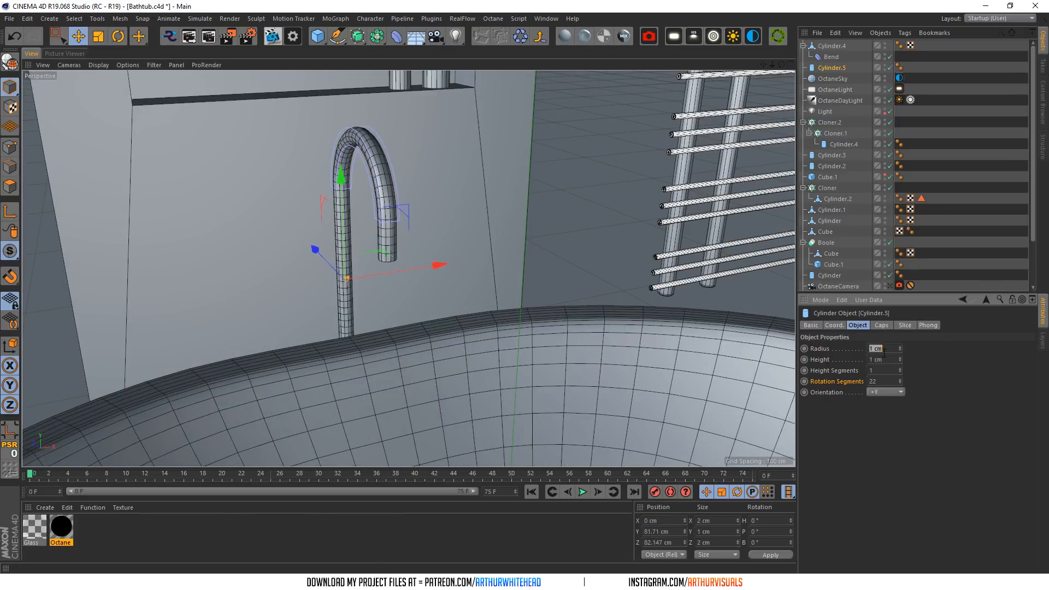
pyautogui.write('3')
pyautogui.click(881, 348)
pyautogui.write('4')
pyautogui.press('Tab')
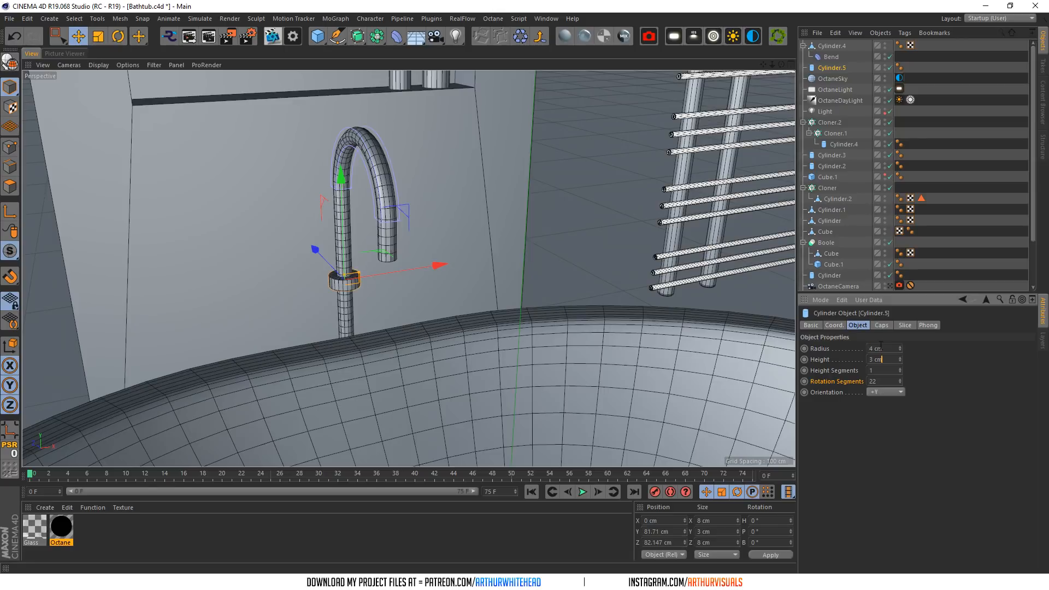
pyautogui.click(880, 362)
pyautogui.moveTo(899, 359); pyautogui.dragTo(900, 333)
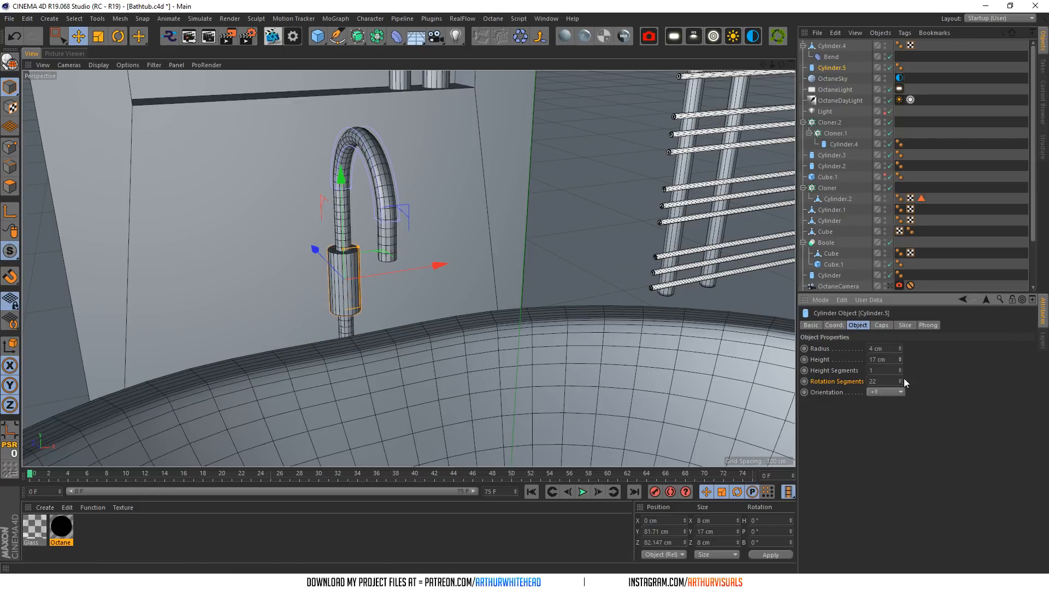
pyautogui.moveTo(900, 359); pyautogui.dragTo(899, 348)
# - Enable a cap fillet on the tap body with 3 segments and a 0.5 cm radius
pyautogui.click(881, 324)
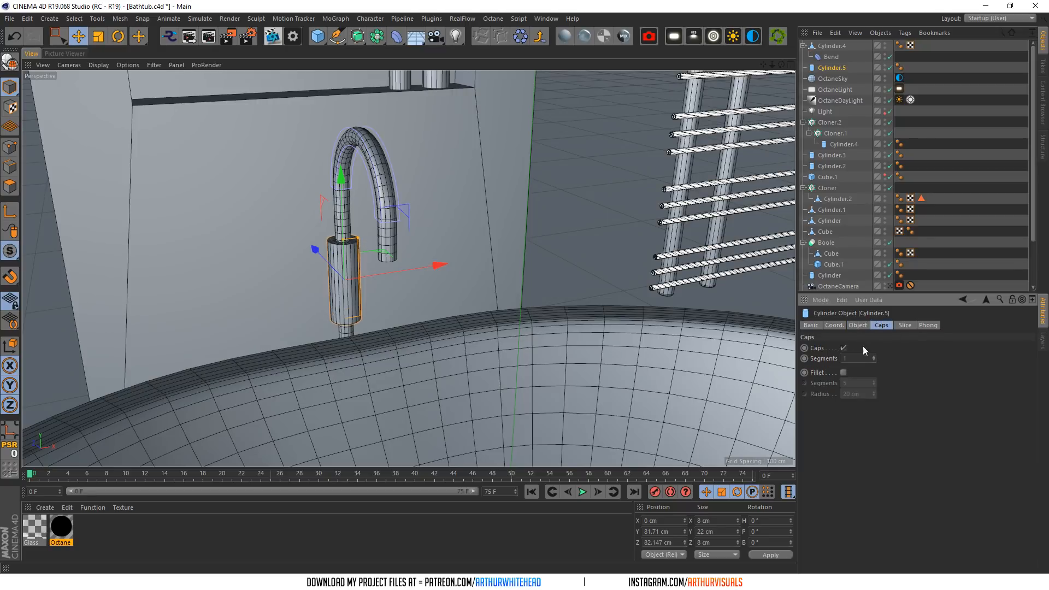
pyautogui.click(845, 372)
pyautogui.click(858, 383)
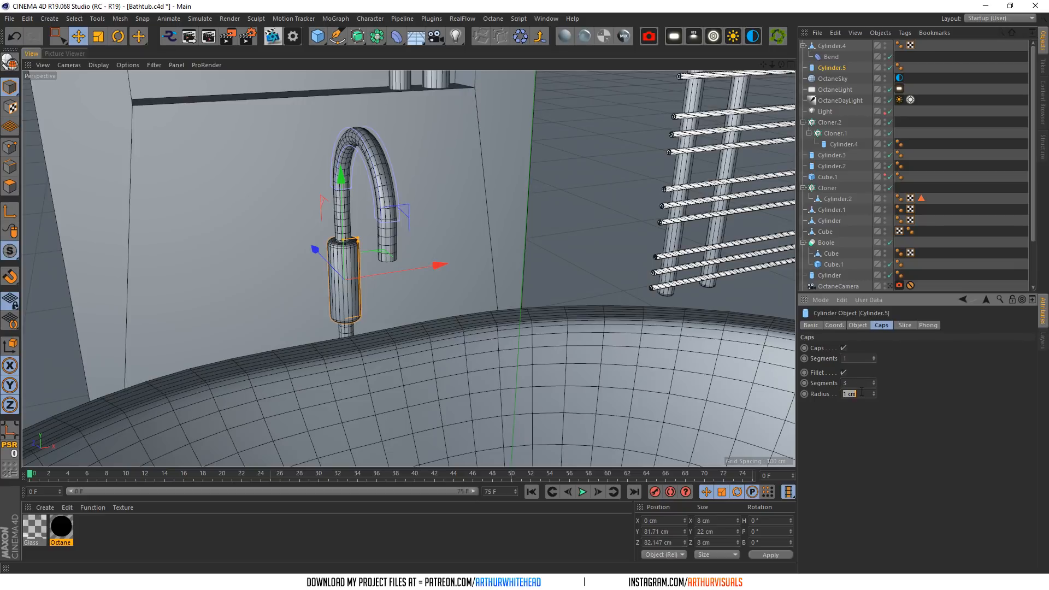
pyautogui.write('.5')
pyautogui.press('Return')
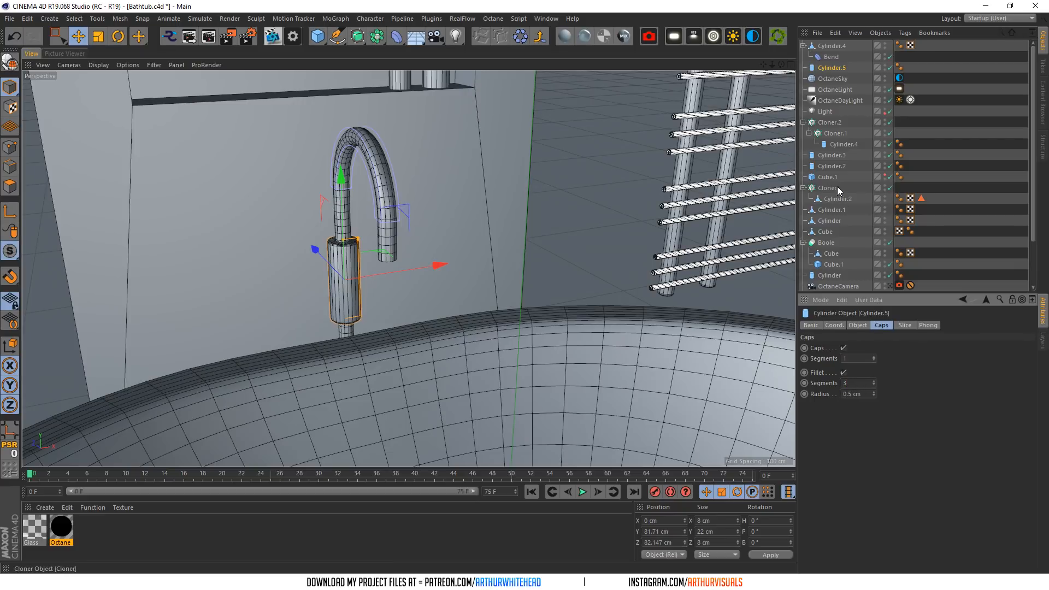
# - Duplicate the tap body cylinder and move the copy sideways to X 20 cm
pyautogui.click(827, 47)
pyautogui.click(829, 55)
pyautogui.keyDown('ctrl'); pyautogui.moveTo(835, 55); pyautogui.dragTo(827, 52); pyautogui.keyUp('ctrl')
pyautogui.keyDown('shift'); pyautogui.moveTo(437, 267); pyautogui.dragTo(490, 272); pyautogui.keyUp('shift')
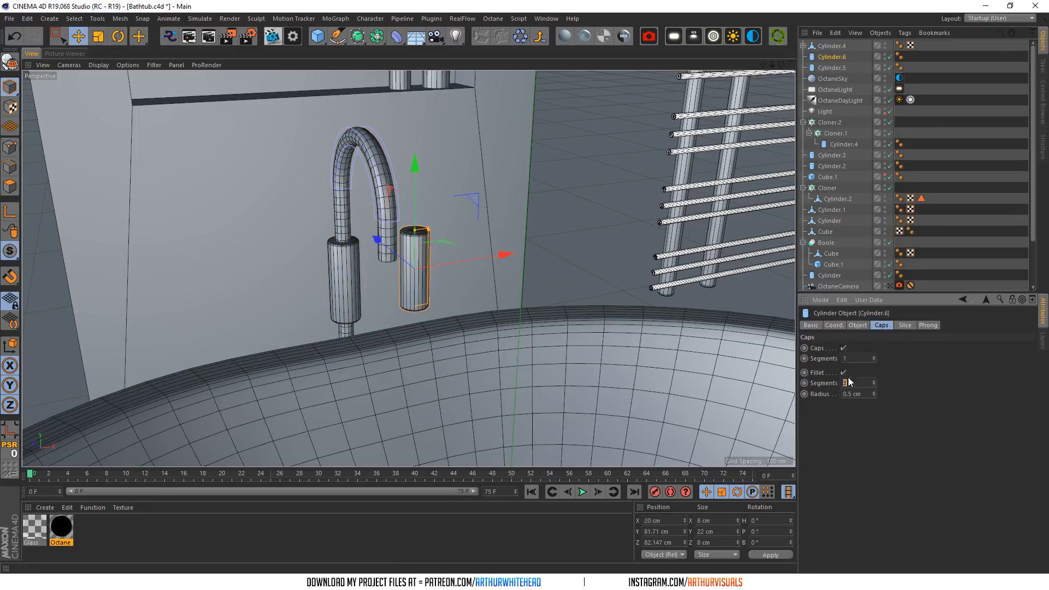
# - Thin the copied cylinder into a tap handle by setting its radius to 1.5 cm
pyautogui.click(856, 325)
pyautogui.click(869, 348)
pyautogui.moveTo(869, 349); pyautogui.dragTo(884, 349)
pyautogui.write('2')
pyautogui.press('Return')
pyautogui.moveTo(781, 64); pyautogui.dragTo(726, 64)
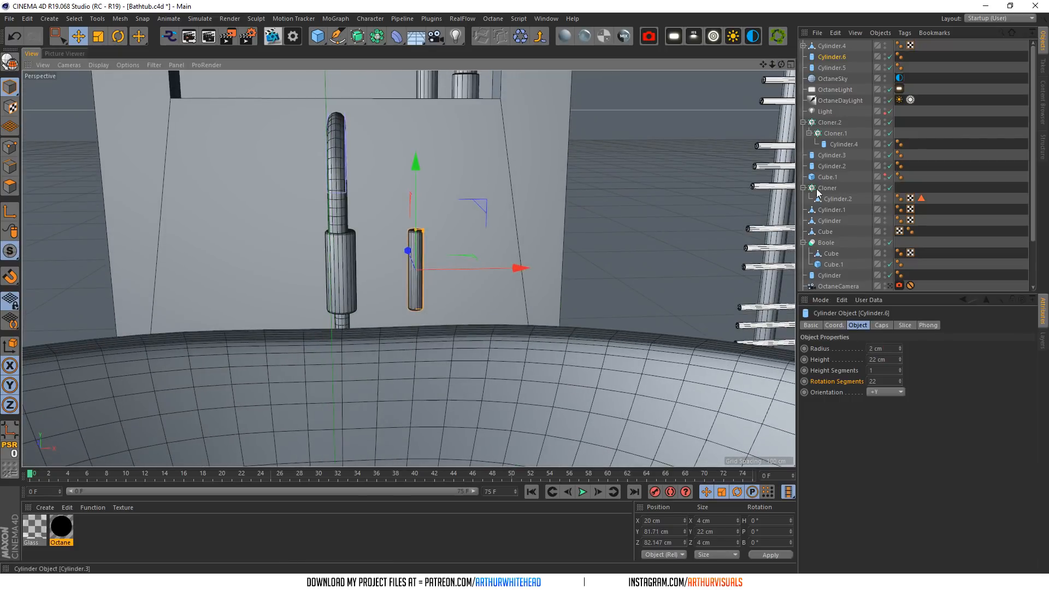
pyautogui.doubleClick(888, 347)
pyautogui.write('1.5')
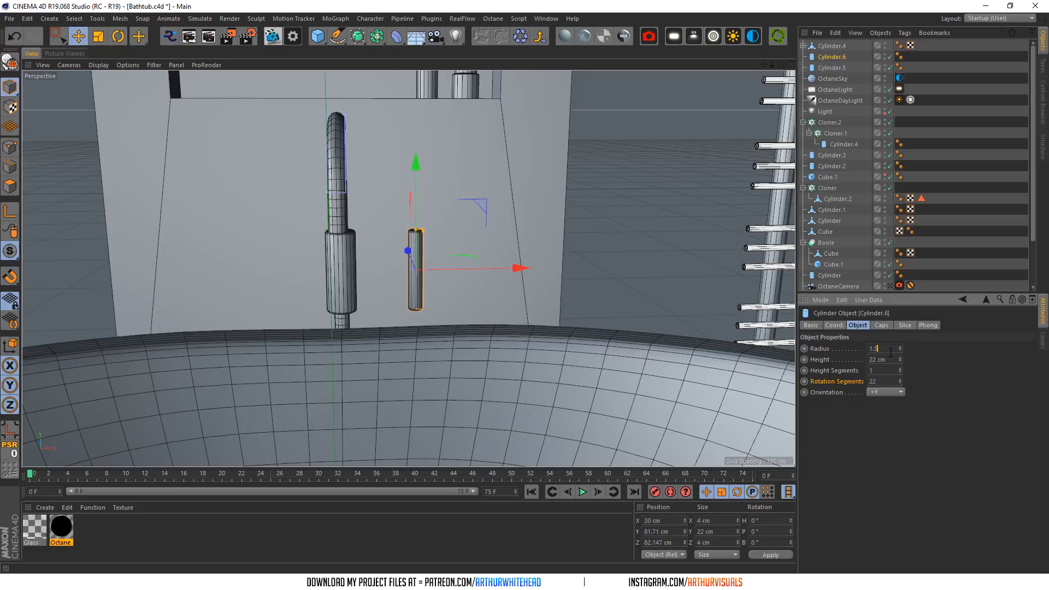
pyautogui.press('Return')
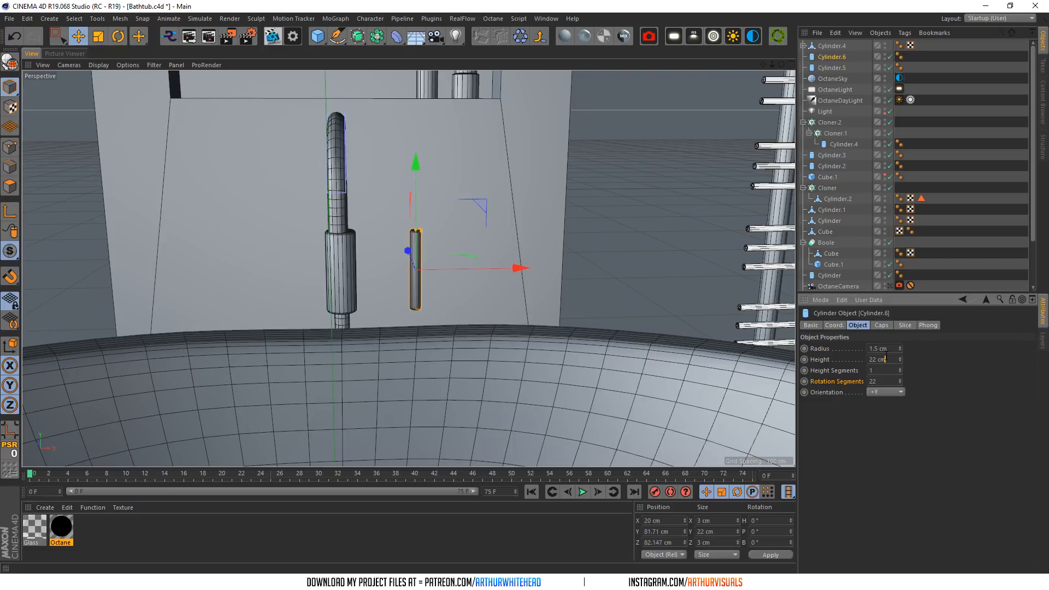
# - Duplicate the handle cylinder and place the copy on the other side of the tap at X -20 cm
pyautogui.keyDown('ctrl'); pyautogui.moveTo(835, 59); pyautogui.dragTo(830, 52); pyautogui.keyUp('ctrl')
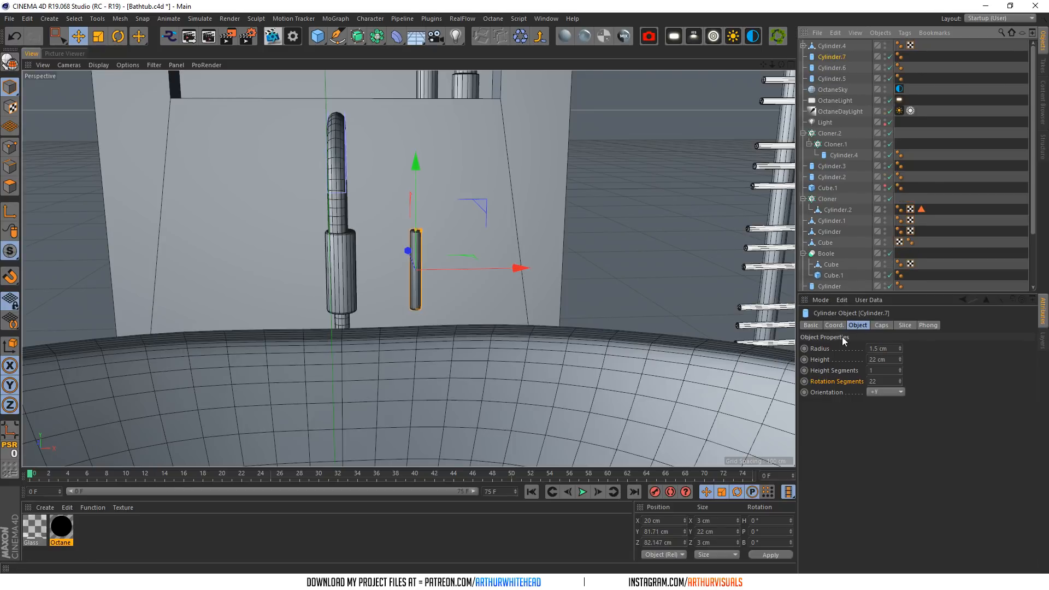
pyautogui.click(834, 325)
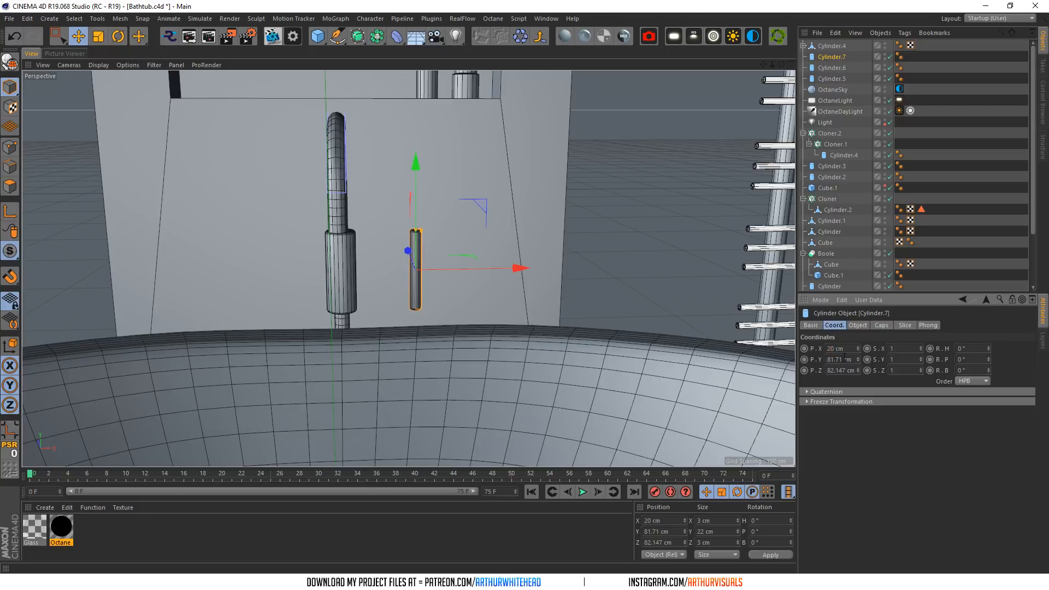
pyautogui.click(844, 358)
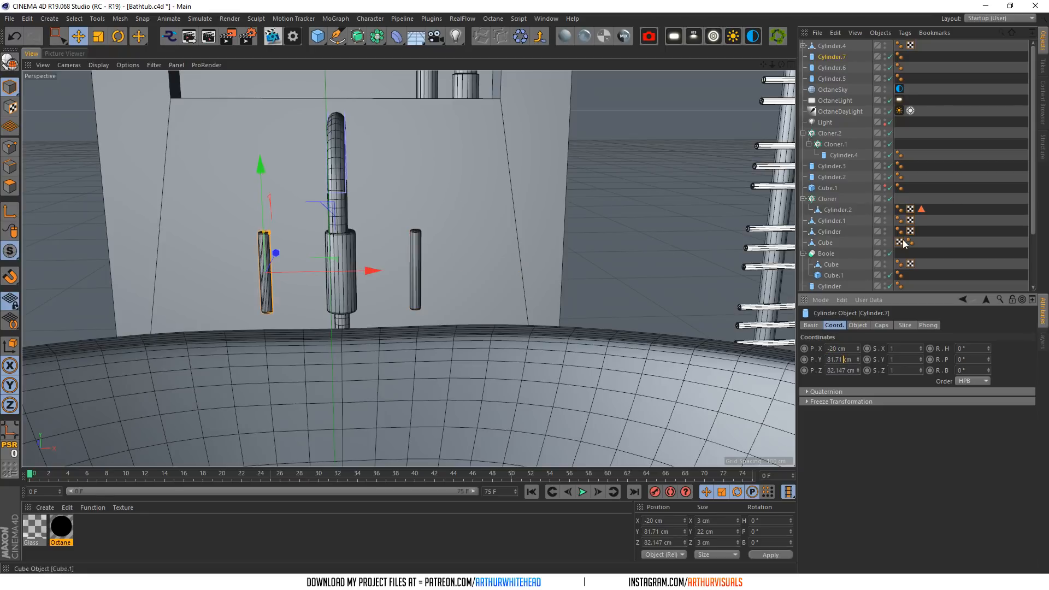
# - Duplicate the second handle, rotate the copy 90° on its bank axis, and center it on the tap at X 0 cm
pyautogui.keyDown('ctrl'); pyautogui.moveTo(829, 58); pyautogui.dragTo(821, 52); pyautogui.keyUp('ctrl')
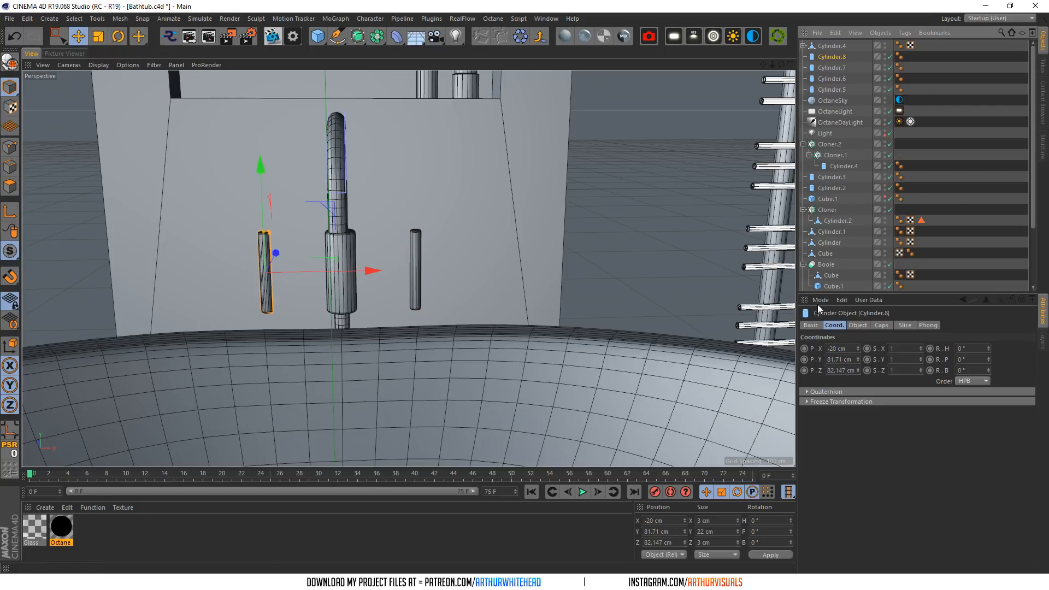
pyautogui.click(117, 36)
pyautogui.moveTo(314, 236); pyautogui.dragTo(329, 315)
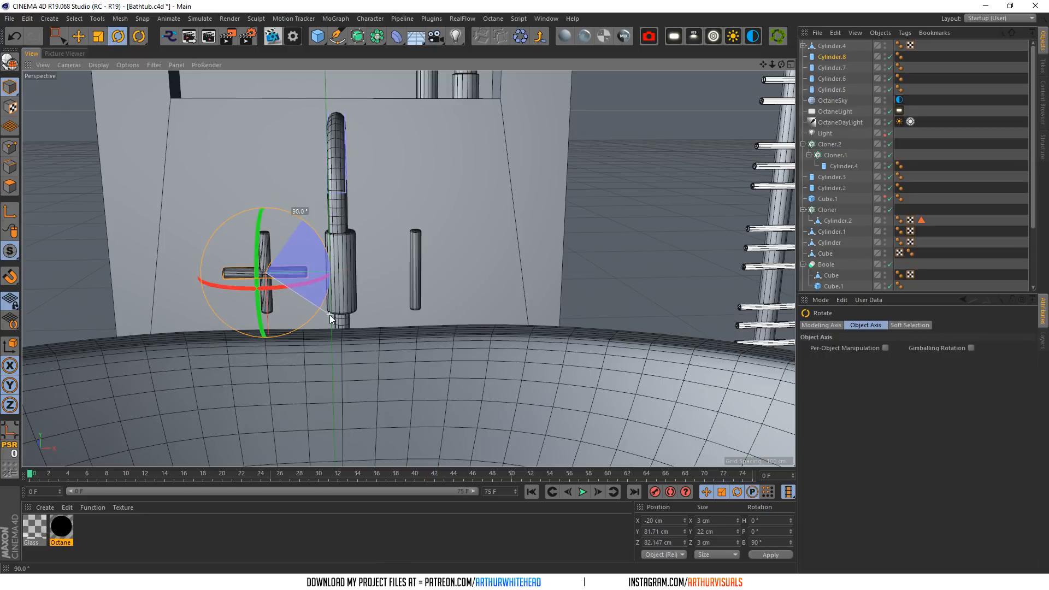
pyautogui.click(828, 57)
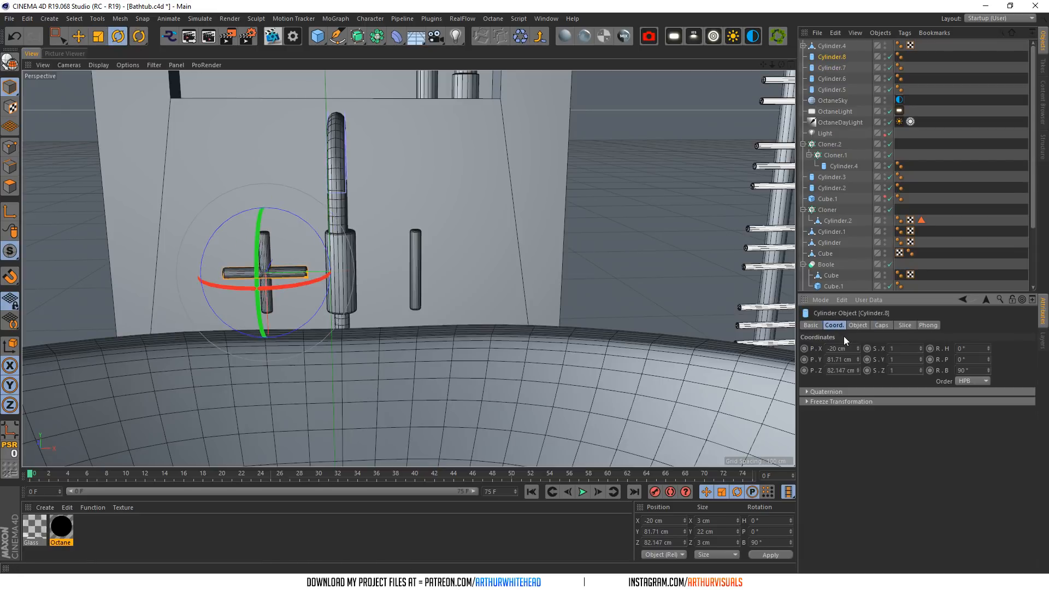
pyautogui.press('Return')
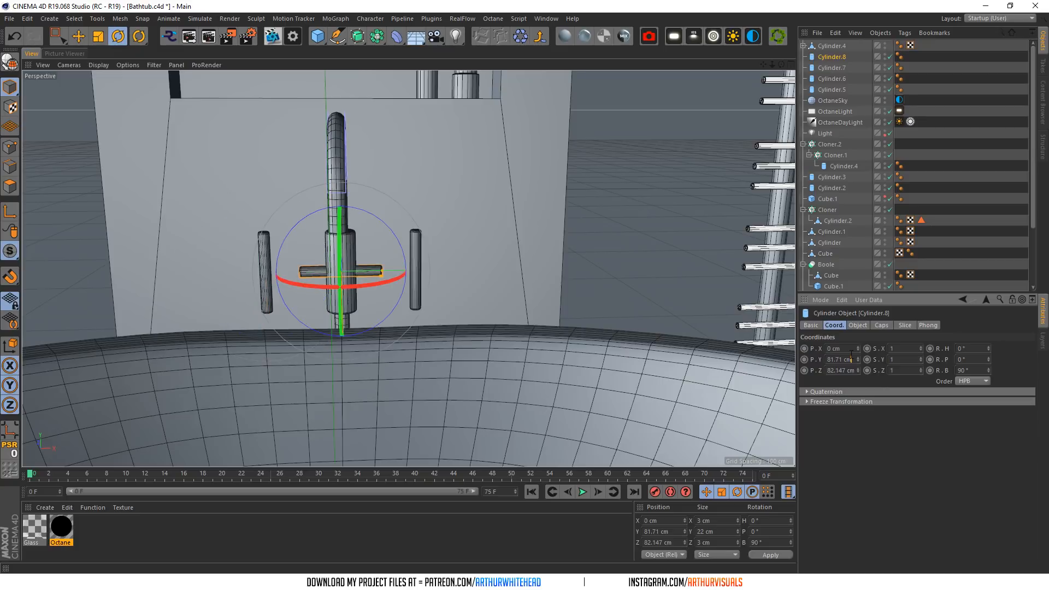
# - Lower the horizontal crossbar to about Y 77.1 cm and lengthen it to 29 cm
pyautogui.click(78, 36)
pyautogui.moveTo(345, 373); pyautogui.dragTo(344, 383)
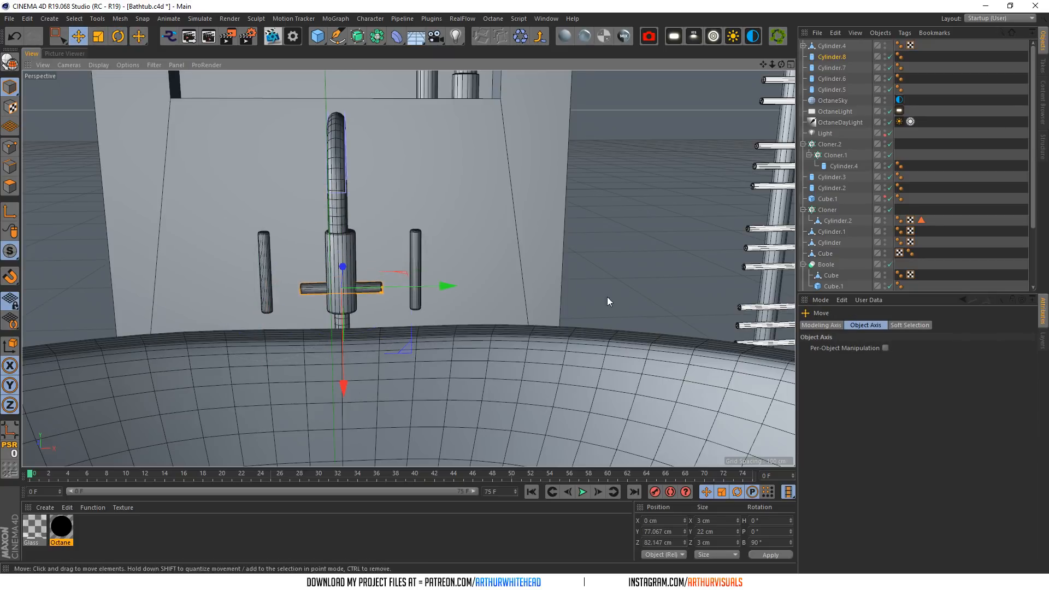
pyautogui.click(846, 58)
pyautogui.click(856, 325)
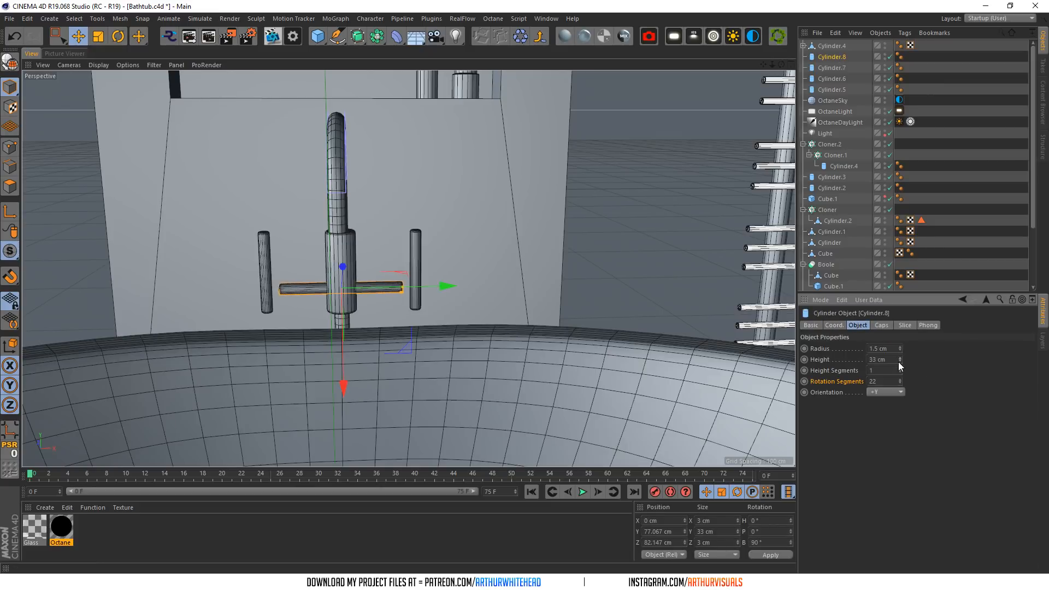
# - Move the handle on the negative X side inward to X -14 cm to meet the crossbar's end
pyautogui.click(252, 264)
pyautogui.click(260, 266)
pyautogui.click(840, 325)
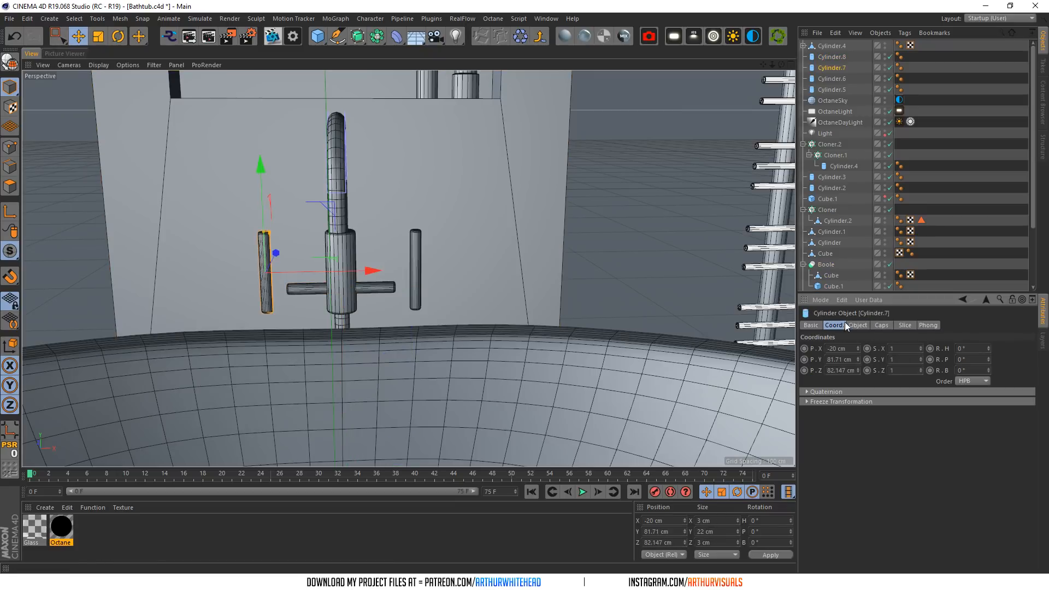
pyautogui.click(857, 350)
pyautogui.click(858, 348)
pyautogui.click(858, 347)
pyautogui.click(858, 347)
pyautogui.click(858, 347)
pyautogui.click(857, 348)
pyautogui.click(857, 347)
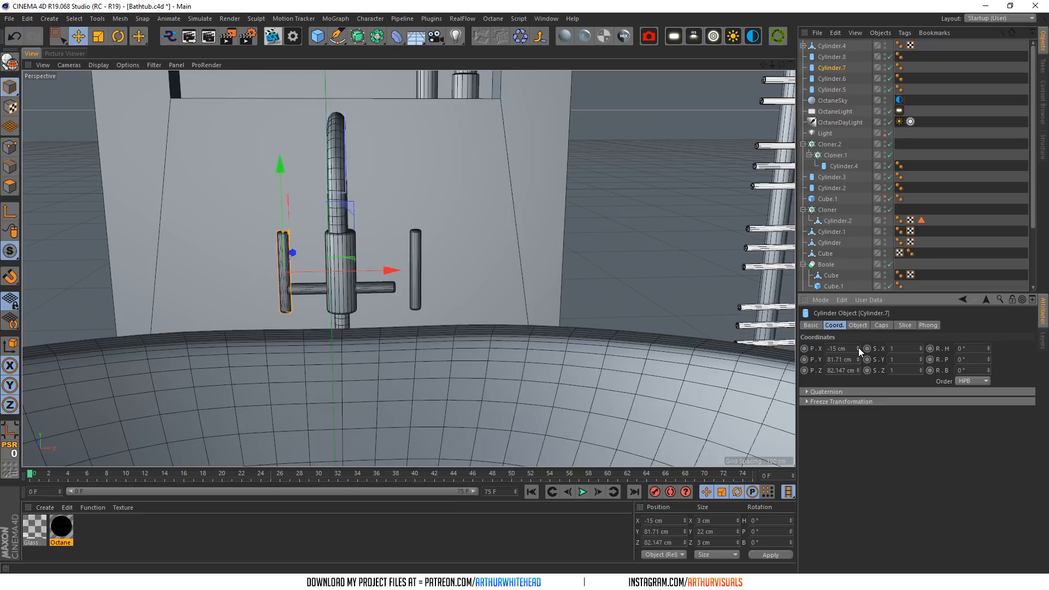
pyautogui.click(857, 348)
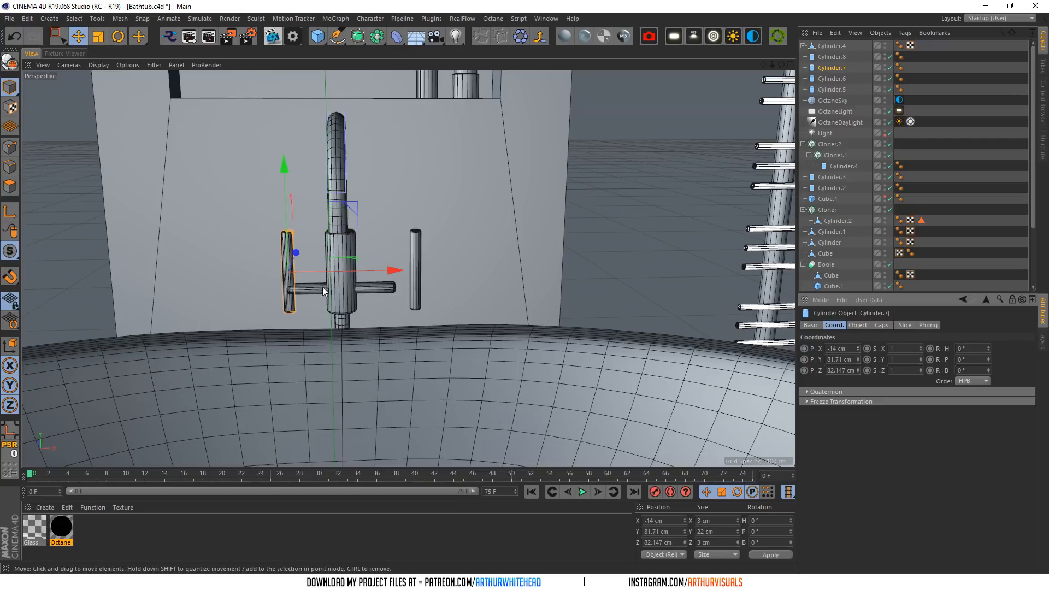
# - Set the crossbar cylinder's radius to 1 cm
pyautogui.click(306, 287)
pyautogui.click(862, 326)
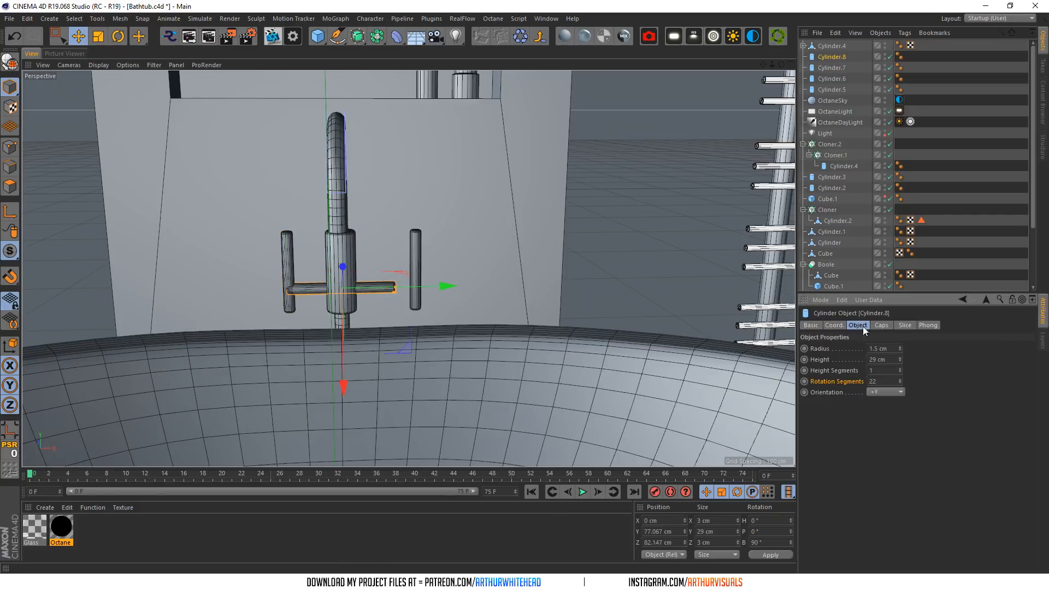
pyautogui.click(892, 348)
pyautogui.write('1')
pyautogui.press('Return')
# - Move the handle on the positive X side inward to X 14 cm
pyautogui.click(415, 240)
pyautogui.click(834, 325)
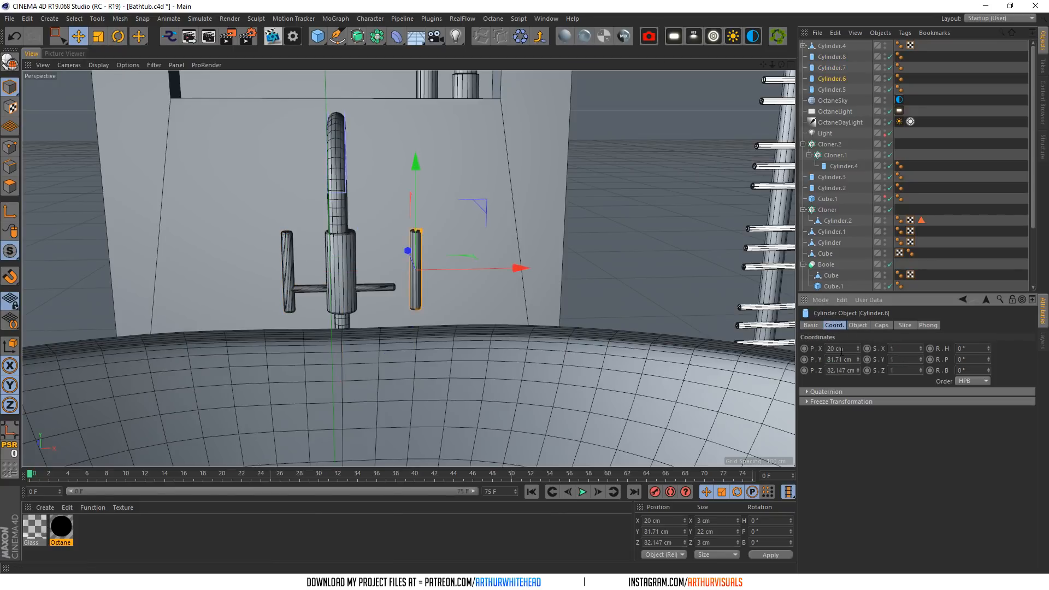
pyautogui.write('14')
pyautogui.press('Return')
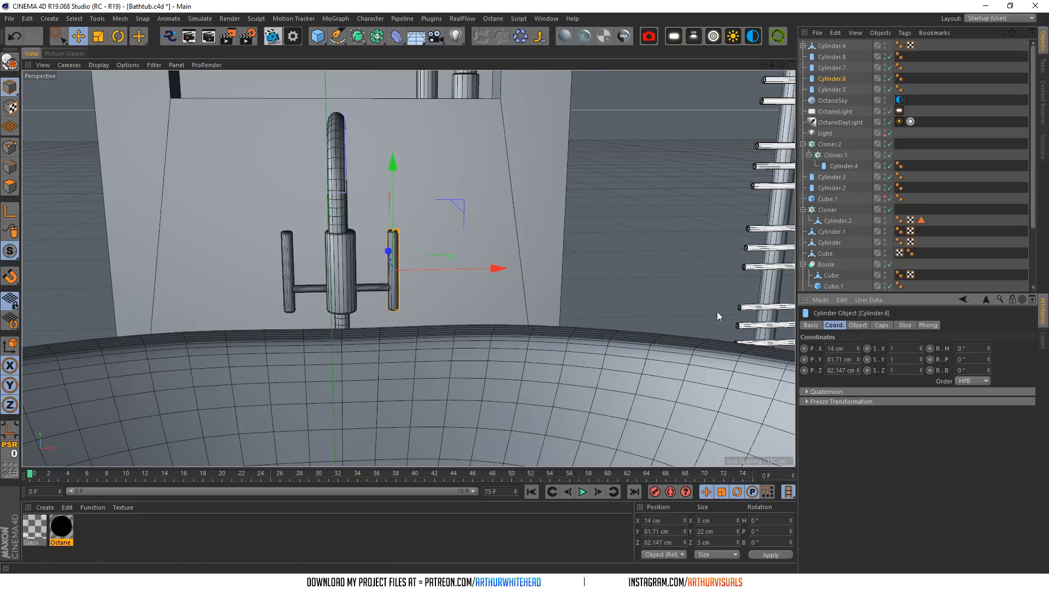
# - Set the cap fillet radius of both tap handles to 0.3 cm
pyautogui.scroll(-4, 262, 247)
pyautogui.scroll(2, 377, 275)
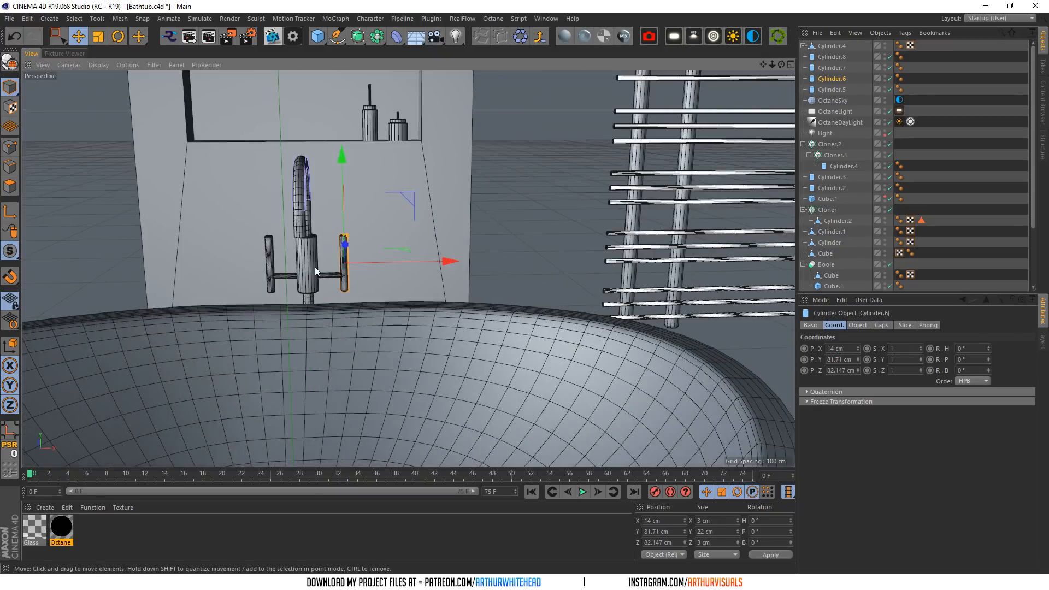
pyautogui.scroll(3, 315, 267)
pyautogui.click(858, 325)
pyautogui.click(881, 325)
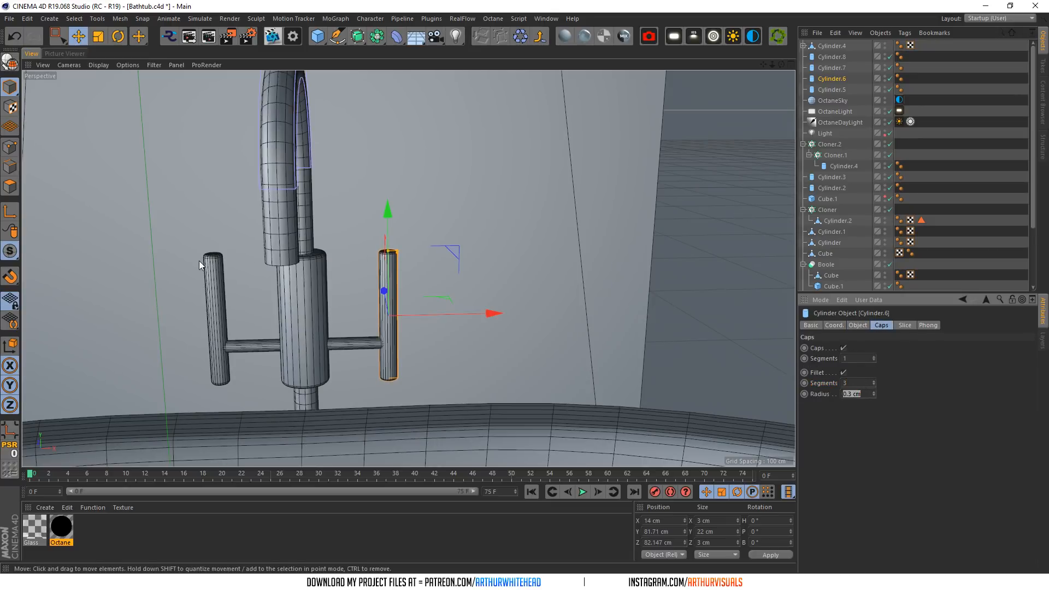
pyautogui.click(213, 262)
pyautogui.moveTo(846, 394); pyautogui.dragTo(874, 394)
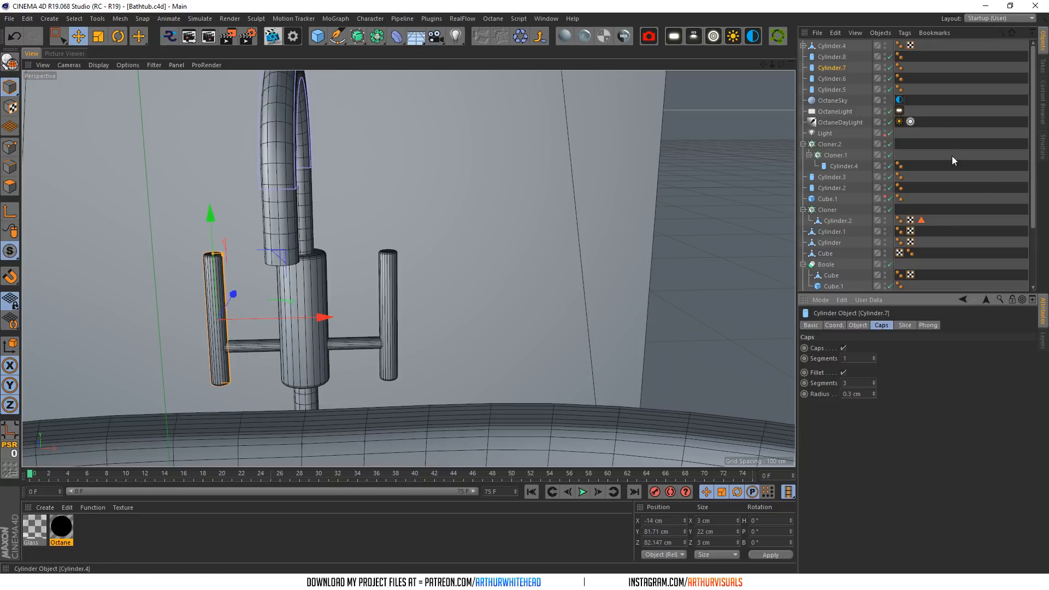
# - Examine the tap and room through the Octane camera in a Live Viewer render, then return to the free view
pyautogui.scroll(-3, 943, 184)
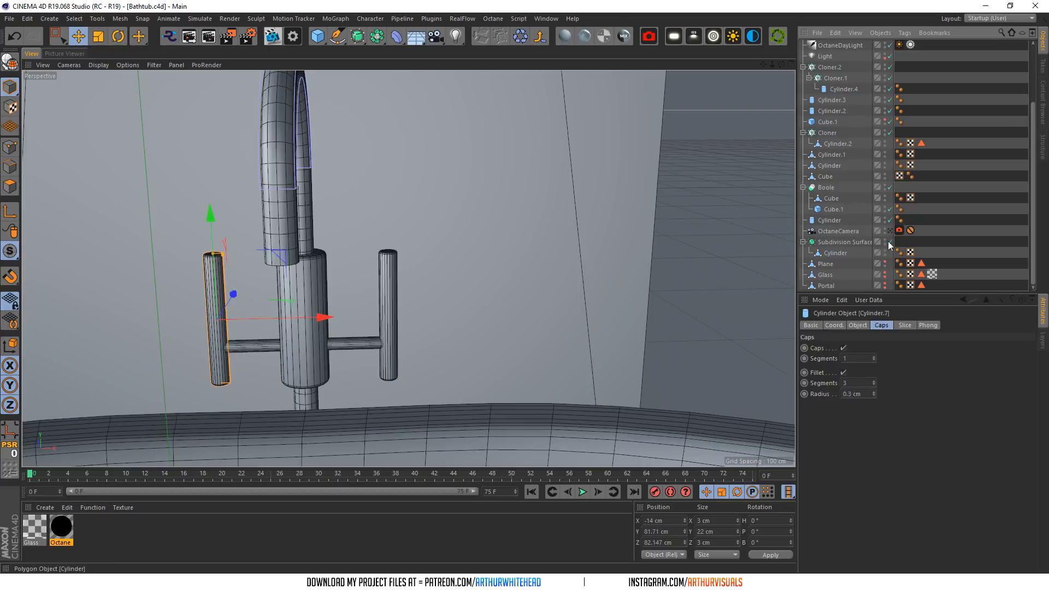
pyautogui.click(891, 230)
pyautogui.click(272, 36)
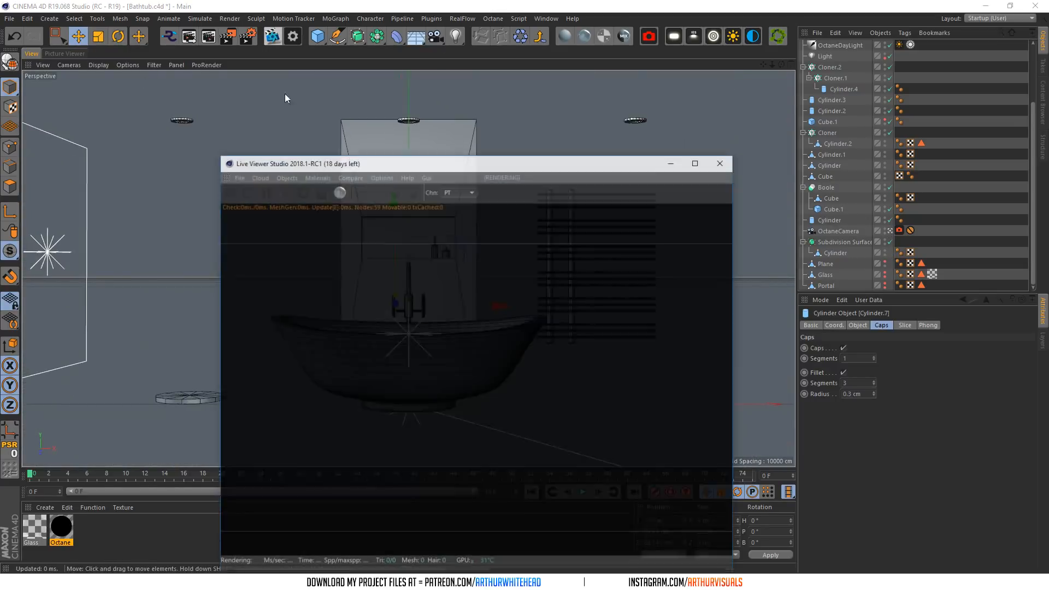
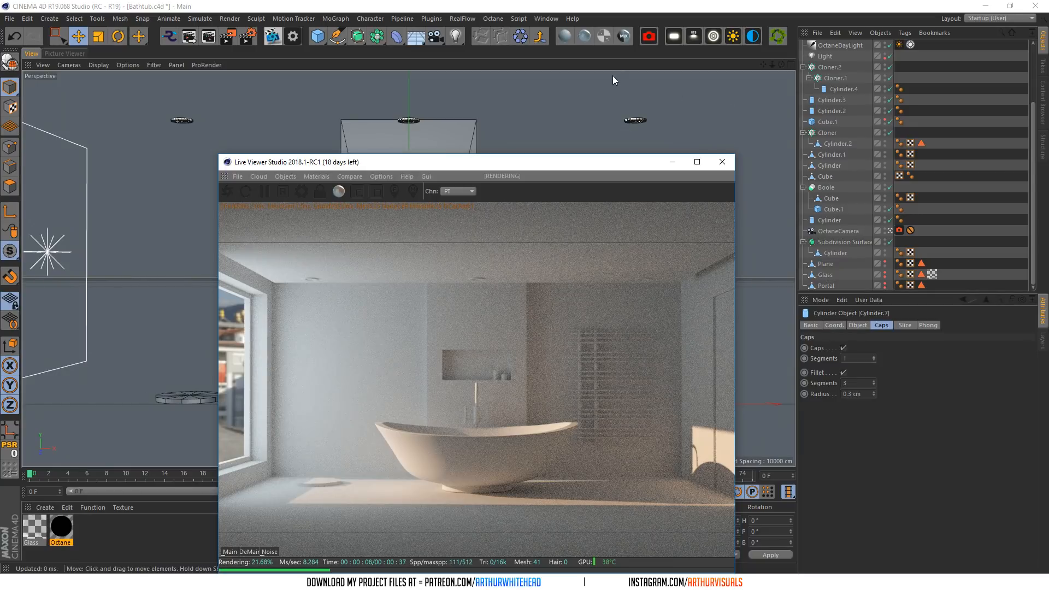
pyautogui.click(723, 162)
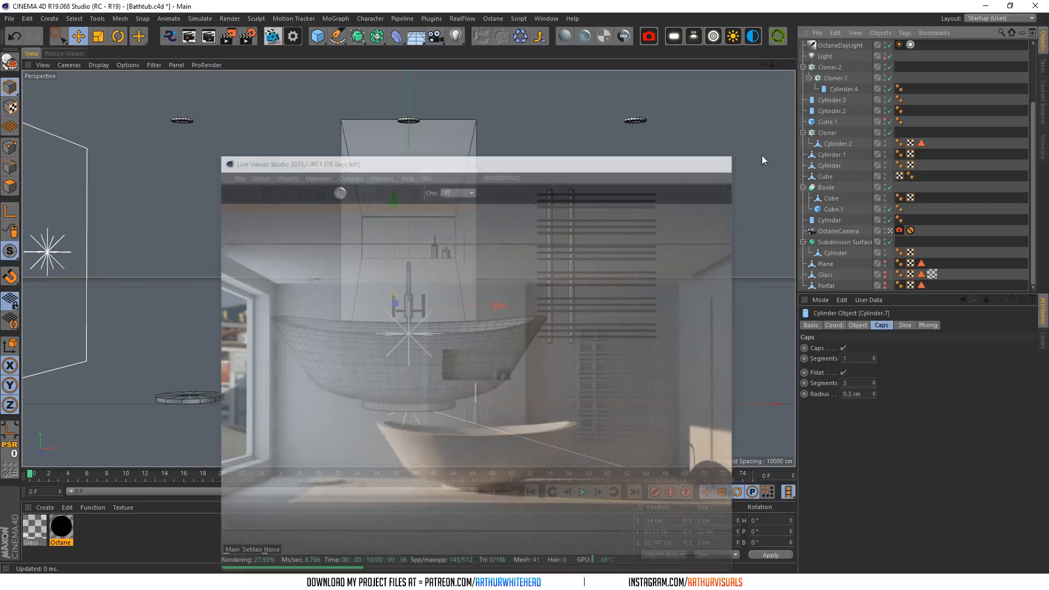
pyautogui.click(889, 231)
# - Scale the flat disc on the floor beside the bathtub down to about 42 cm wide
pyautogui.keyDown('alt'); pyautogui.moveTo(409, 271); pyautogui.dragTo(262, 270, button='right'); pyautogui.keyUp('alt')
pyautogui.keyDown('alt'); pyautogui.moveTo(388, 276); pyautogui.dragTo(559, 194, button='middle'); pyautogui.keyUp('alt')
pyautogui.scroll(2, 356, 293)
pyautogui.click(248, 342)
pyautogui.scroll(3, 248, 345)
pyautogui.click(109, 36)
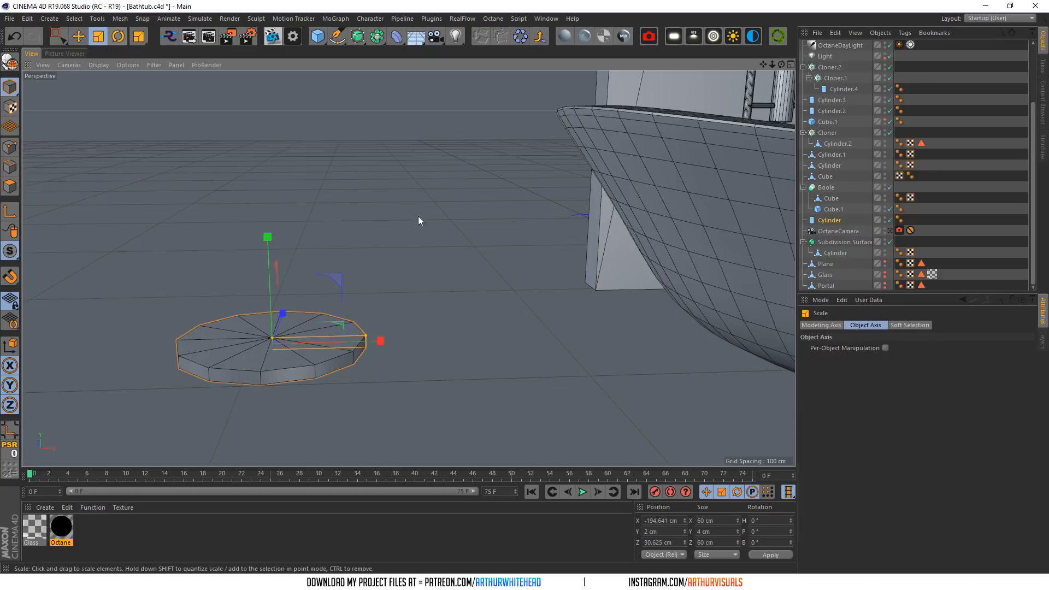
pyautogui.moveTo(332, 324); pyautogui.dragTo(206, 353)
# - Make the floor disc editable and select all polygons of its top face for moving
pyautogui.click(9, 185)
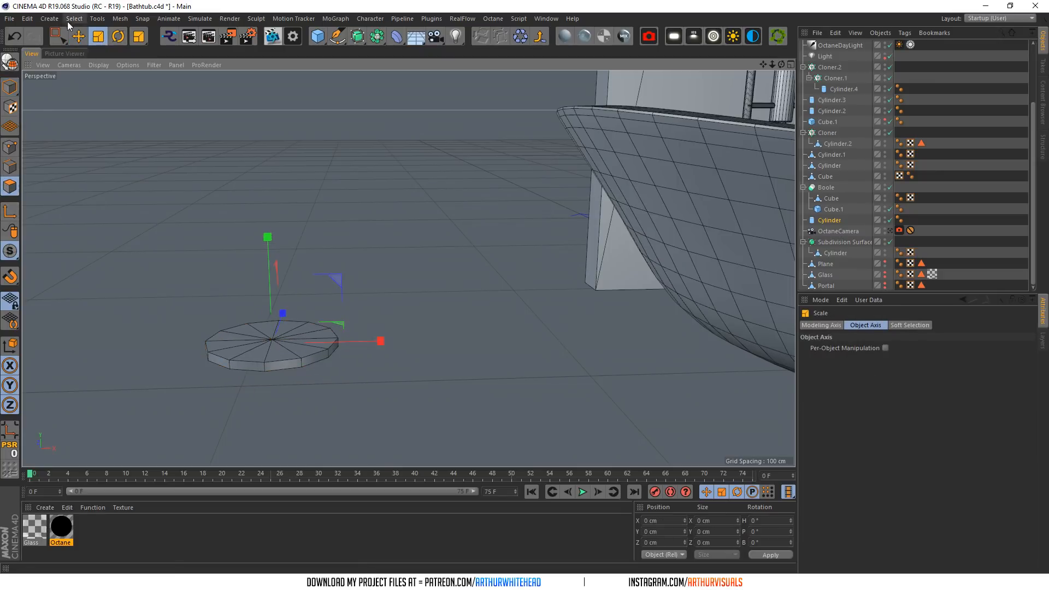
pyautogui.moveTo(64, 33); pyautogui.dragTo(77, 53)
pyautogui.moveTo(780, 64); pyautogui.dragTo(766, 77)
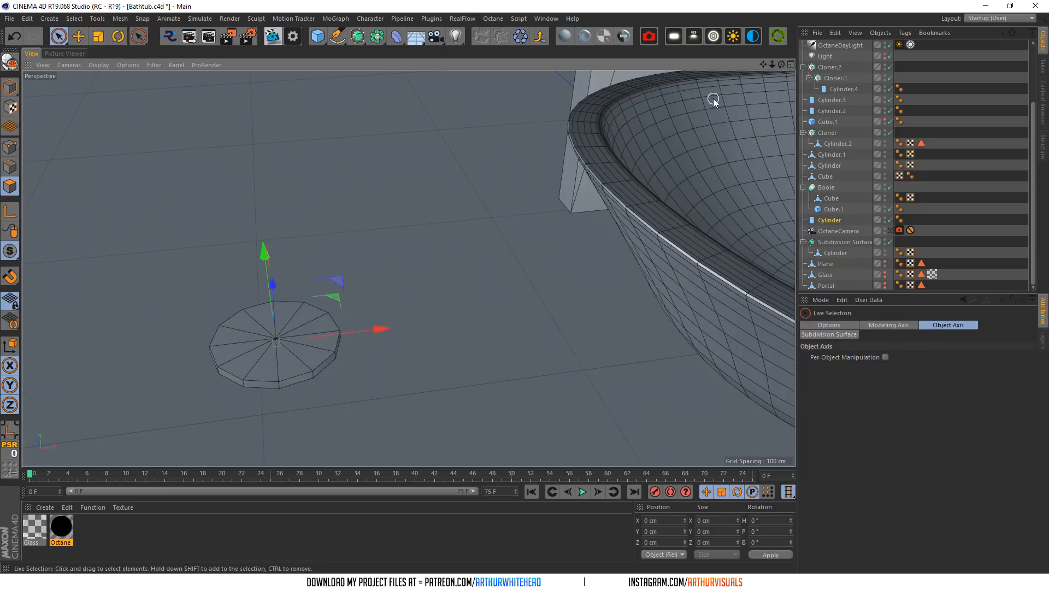
pyautogui.click(843, 221)
pyautogui.click(539, 37)
pyautogui.moveTo(234, 358); pyautogui.dragTo(328, 333)
pyautogui.press('e')
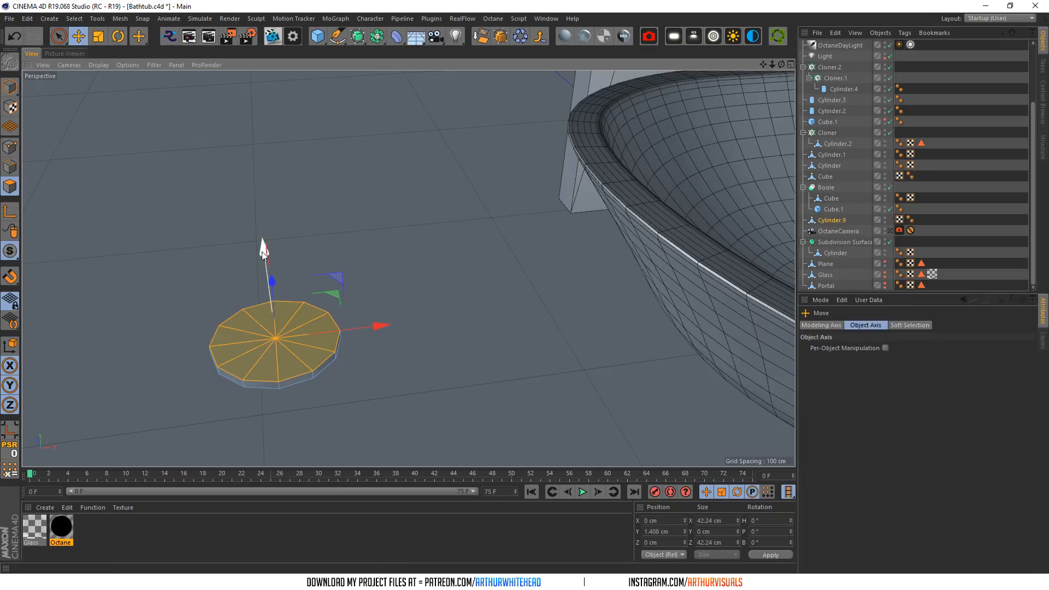
# - Raise the disc's top face to about Y 26.8 cm and scale that face up to about 165%
pyautogui.moveTo(264, 255); pyautogui.dragTo(269, 175)
pyautogui.hotkey('ctrl', 'z')
pyautogui.click(10, 87)
pyautogui.click(10, 186)
pyautogui.moveTo(264, 249); pyautogui.dragTo(283, 178)
pyautogui.click(99, 36)
pyautogui.moveTo(311, 255); pyautogui.dragTo(628, 183)
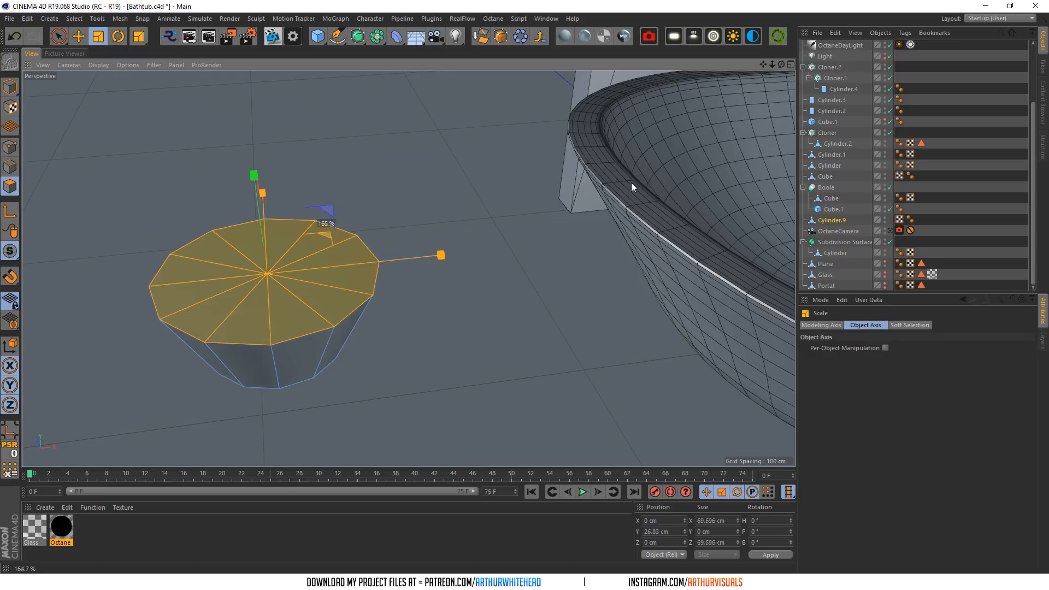
# - Extrude the top face up to about Y 29.9 cm and scale the new face in to about 65.5 cm across
pyautogui.rightClick(335, 304)
pyautogui.click(360, 332)
pyautogui.moveTo(290, 328); pyautogui.dragTo(349, 325)
pyautogui.click(98, 36)
pyautogui.moveTo(328, 211); pyautogui.dragTo(293, 222)
# - Scale the extruded top face down further to about 63.6 cm across
pyautogui.moveTo(781, 64)
pyautogui.mouseDown()
pyautogui.moveTo(781, 28)
pyautogui.moveTo(732, 65)
pyautogui.moveTo(710, 65)
pyautogui.moveTo(793, 65)
pyautogui.mouseUp()
pyautogui.click(10, 87)
pyautogui.moveTo(367, 183); pyautogui.dragTo(369, 200)
pyautogui.moveTo(780, 63); pyautogui.dragTo(779, 68)
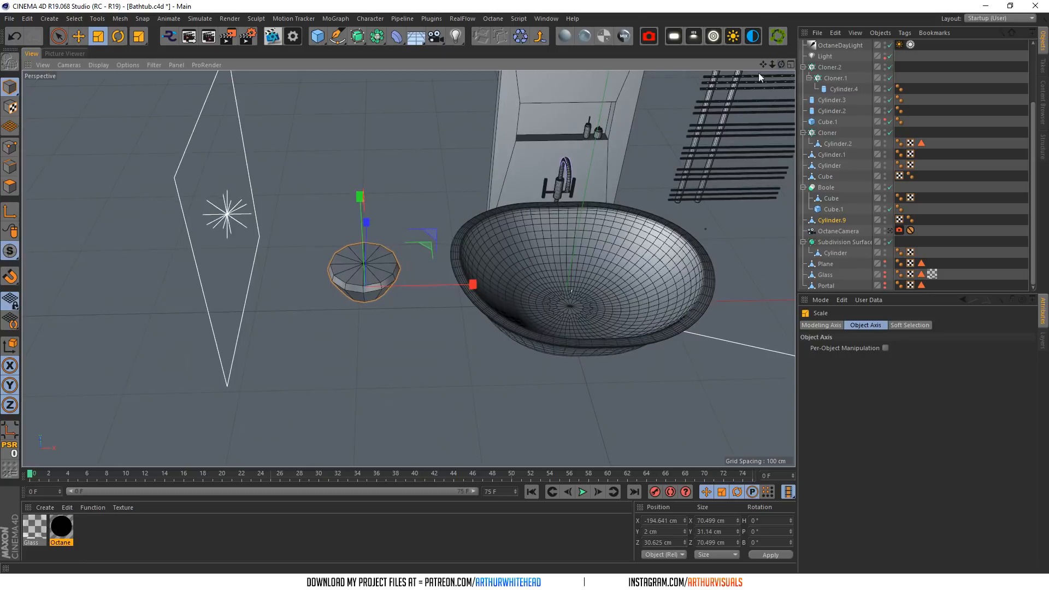
pyautogui.click(8, 187)
pyautogui.scroll(5, 277, 234)
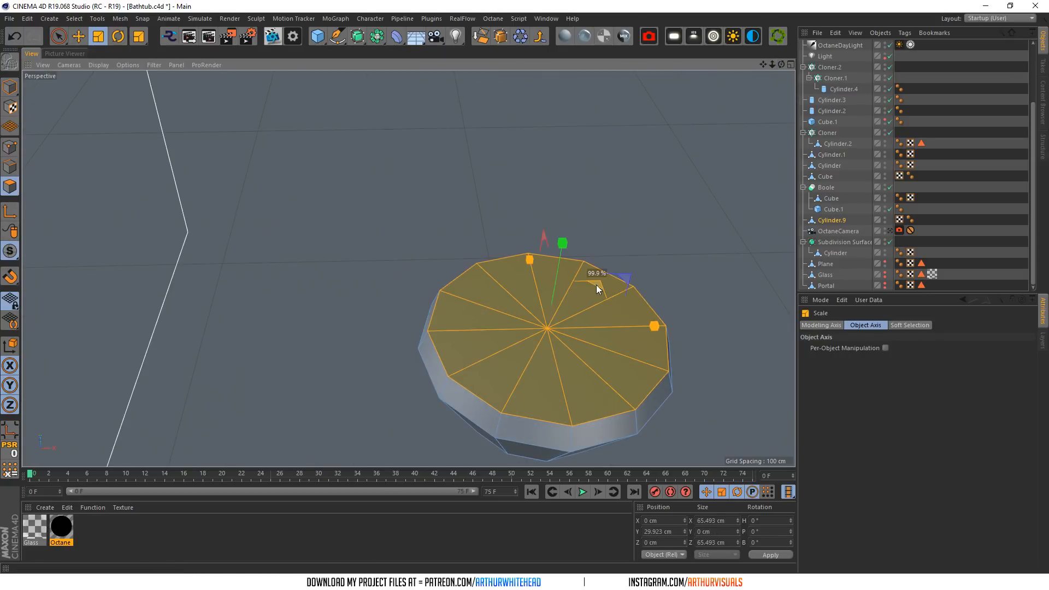
pyautogui.rightClick(601, 394)
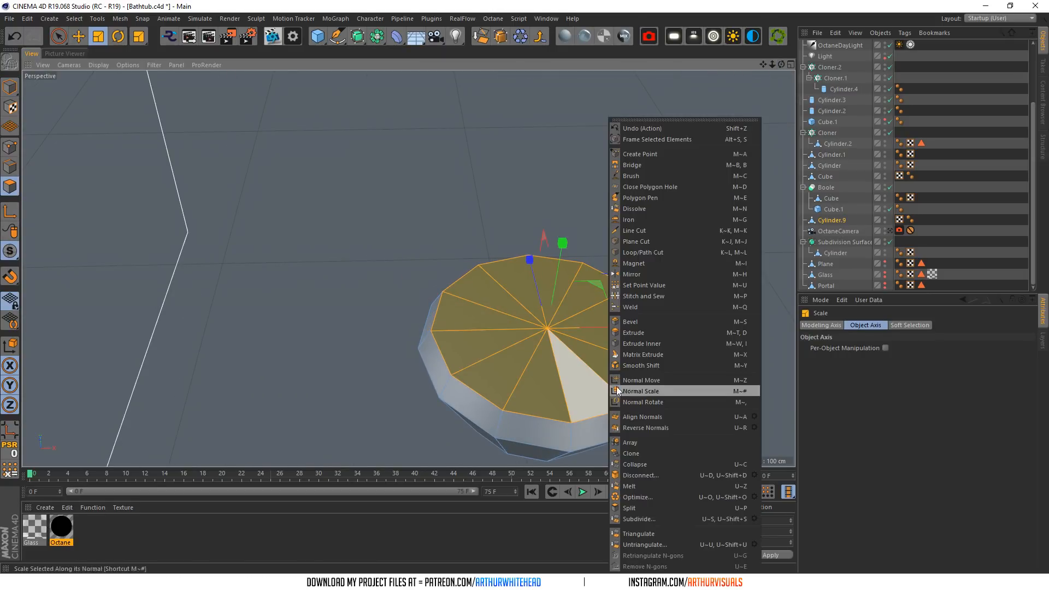
pyautogui.click(635, 344)
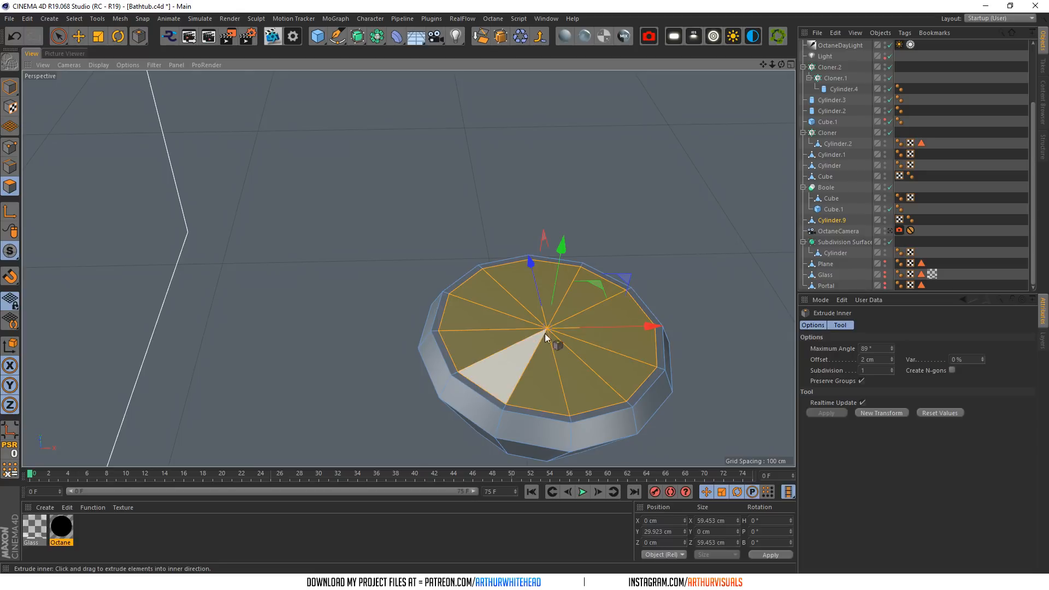
pyautogui.moveTo(780, 64); pyautogui.dragTo(702, 56)
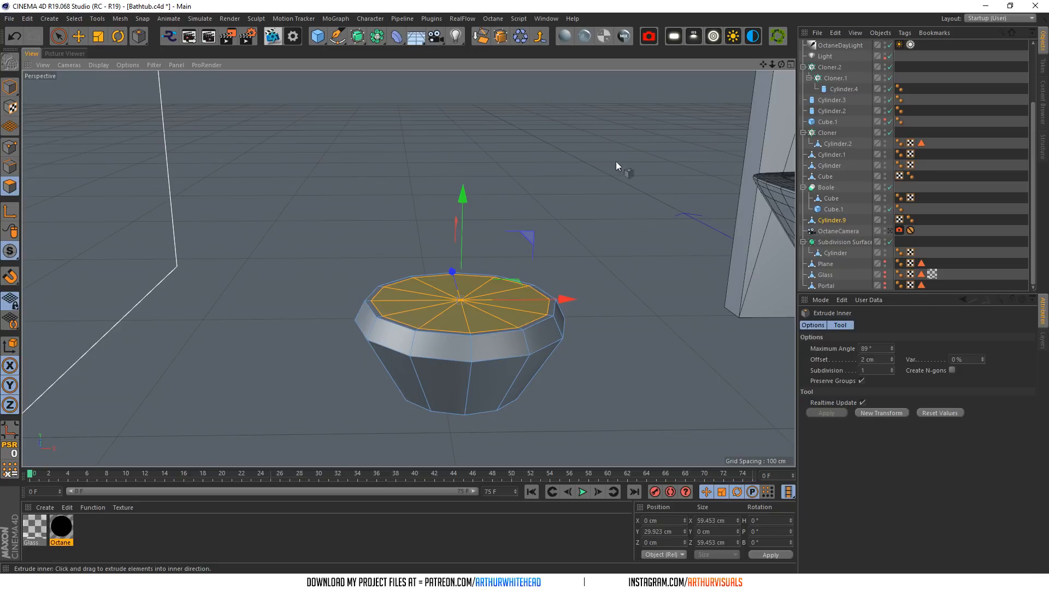
pyautogui.moveTo(578, 243); pyautogui.dragTo(576, 244)
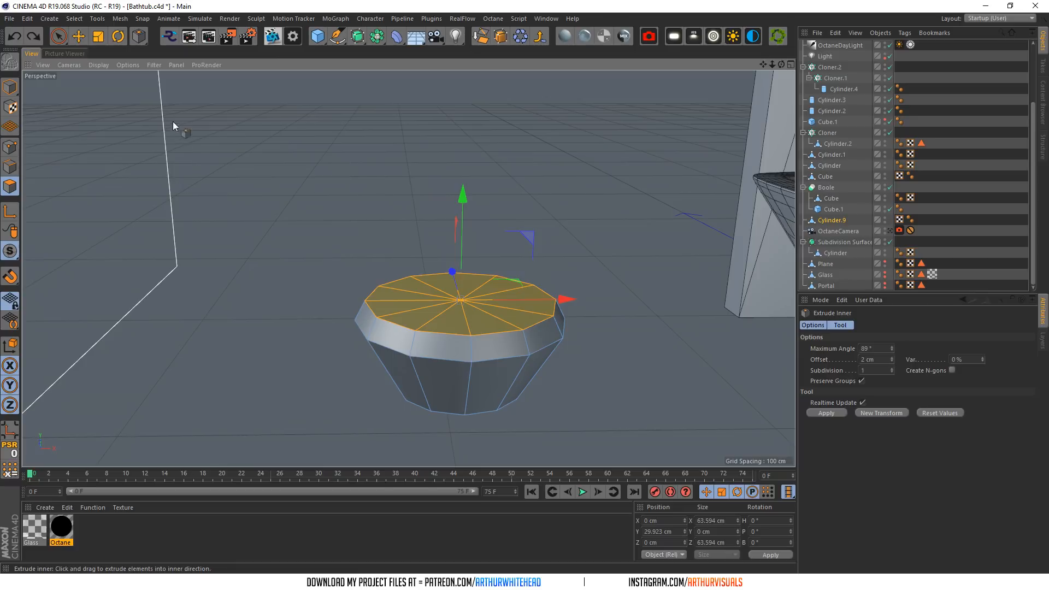
# - Delete the top cap polygons and extrude all remaining polygons to give the vessel a thin wall
pyautogui.press('Delete')
pyautogui.moveTo(60, 37); pyautogui.dragTo(109, 71)
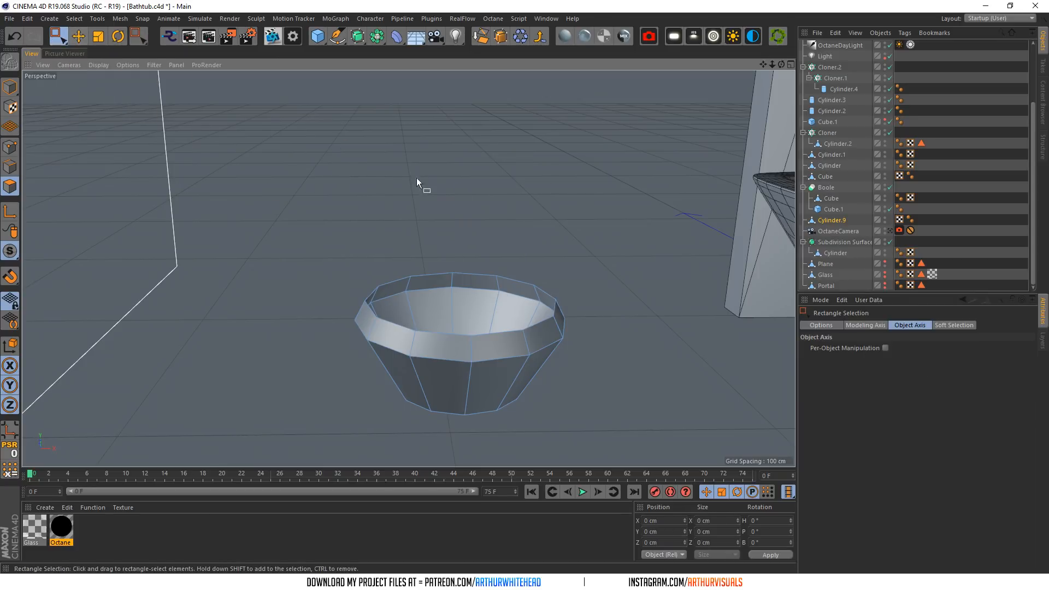
pyautogui.moveTo(564, 169); pyautogui.dragTo(353, 434)
pyautogui.rightClick(492, 339)
pyautogui.click(524, 344)
pyautogui.rightClick(532, 333)
pyautogui.click(557, 333)
pyautogui.scroll(10, 440, 323)
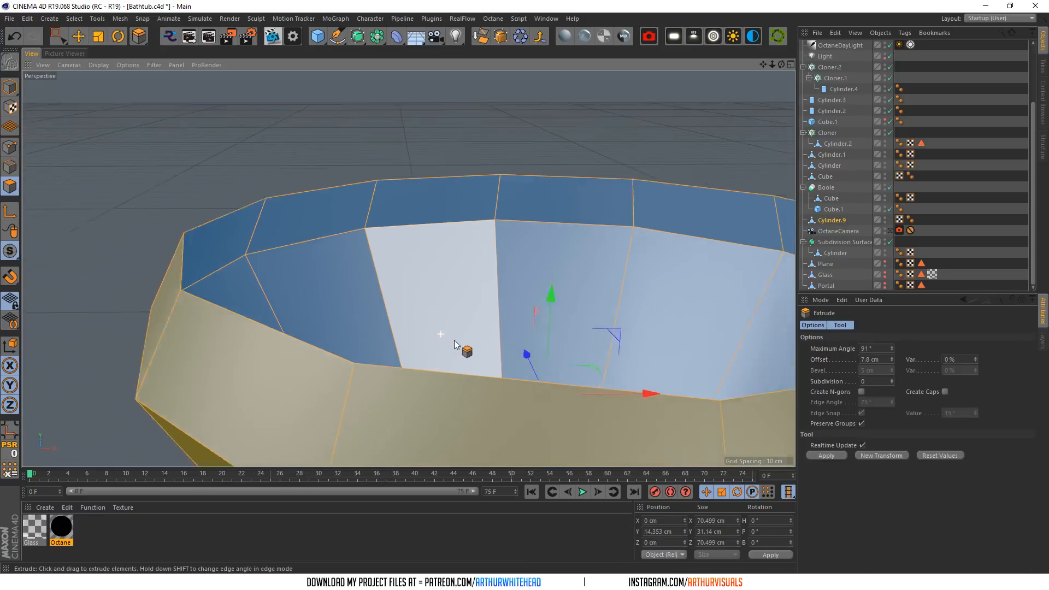
pyautogui.moveTo(554, 358); pyautogui.dragTo(523, 358)
# - Select the edge loop around the vessel's inner bottom and remove it so the inner walls run to the centre point
pyautogui.moveTo(781, 64); pyautogui.dragTo(776, 74)
pyautogui.click(10, 167)
pyautogui.click(78, 36)
pyautogui.click(454, 372)
pyautogui.doubleClick(453, 381)
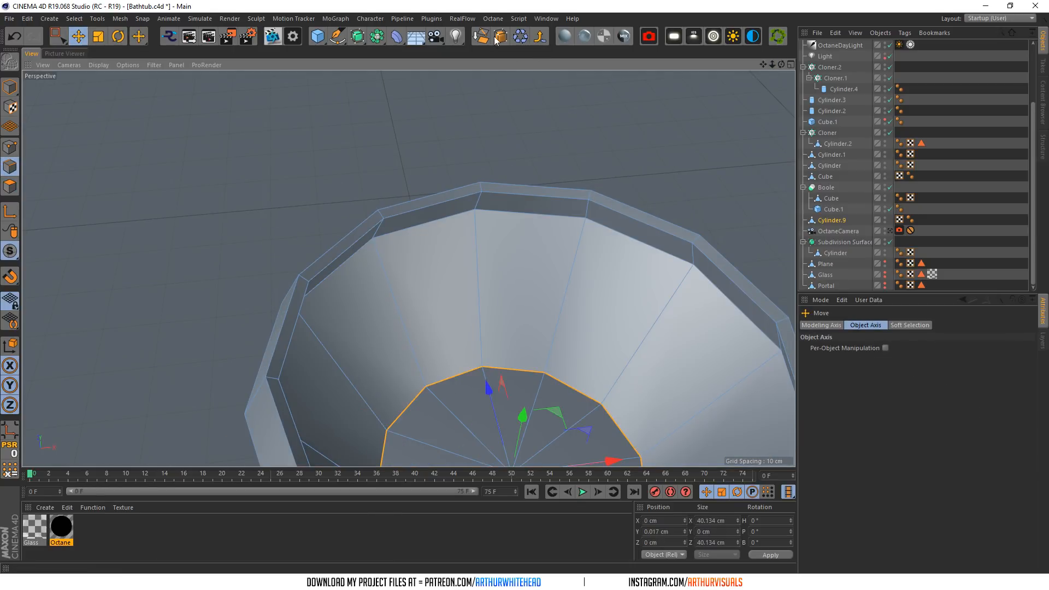
pyautogui.click(488, 37)
pyautogui.press('Return')
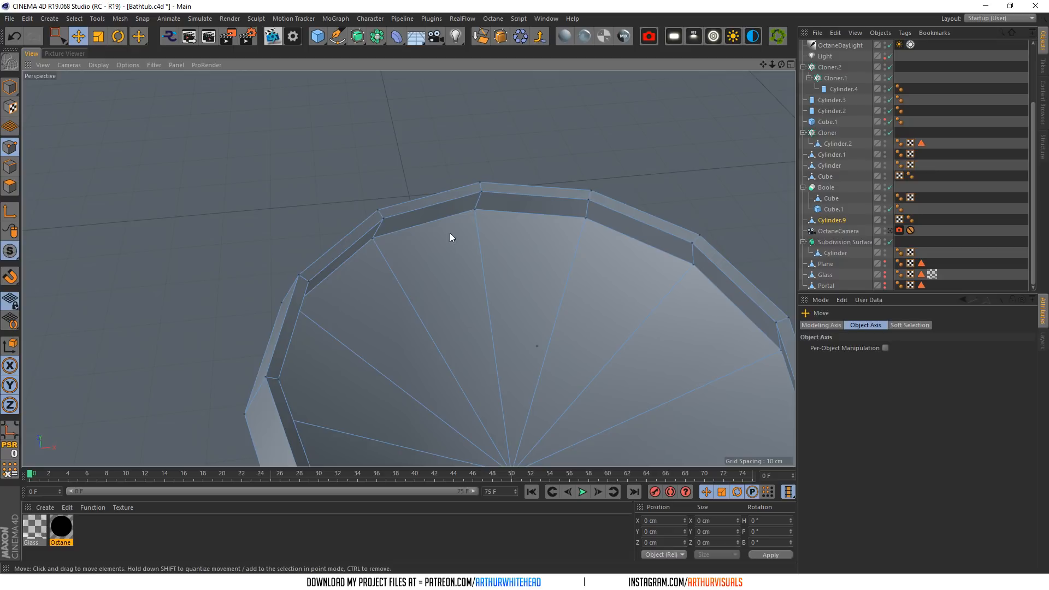
# - Set the inner centre point's Y position to 23.229 cm, level with the lower inner rim points
pyautogui.moveTo(672, 532); pyautogui.dragTo(564, 498)
pyautogui.hotkey('ctrl', 'c')
pyautogui.click(537, 346)
pyautogui.scroll(-3, 545, 440)
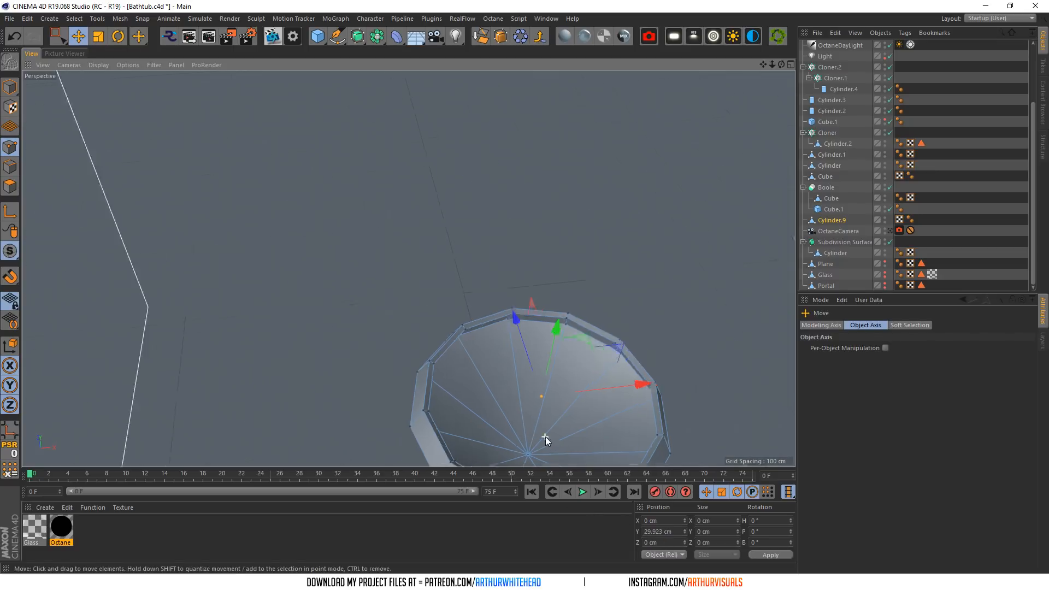
pyautogui.moveTo(672, 531); pyautogui.dragTo(639, 528)
pyautogui.hotkey('ctrl', 'v')
pyautogui.press('Return')
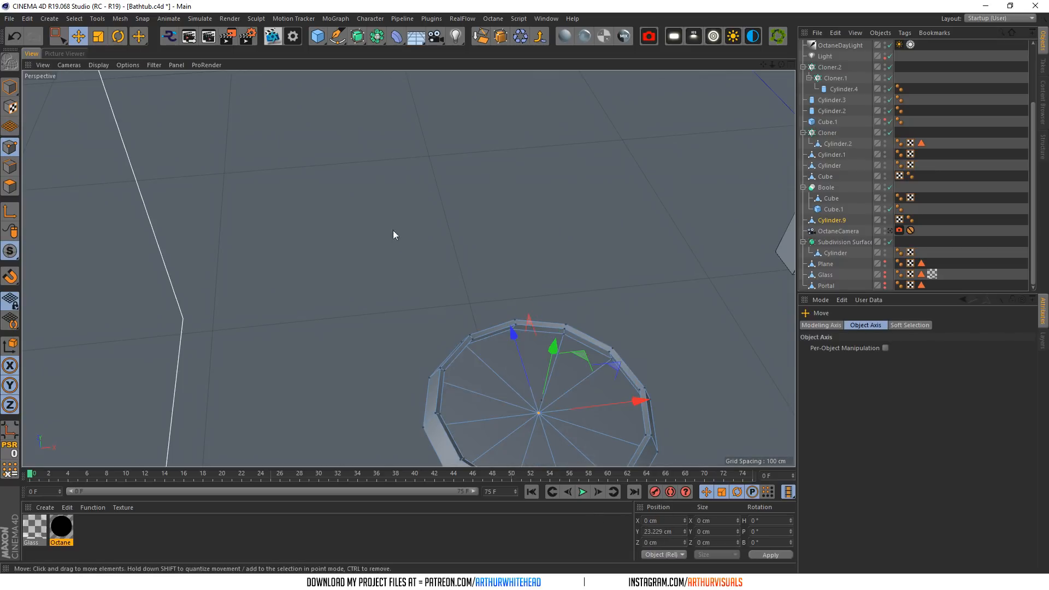
# - Return to model mode and place Cylinder.9 inside a new Subdivision Surface
pyautogui.click(9, 87)
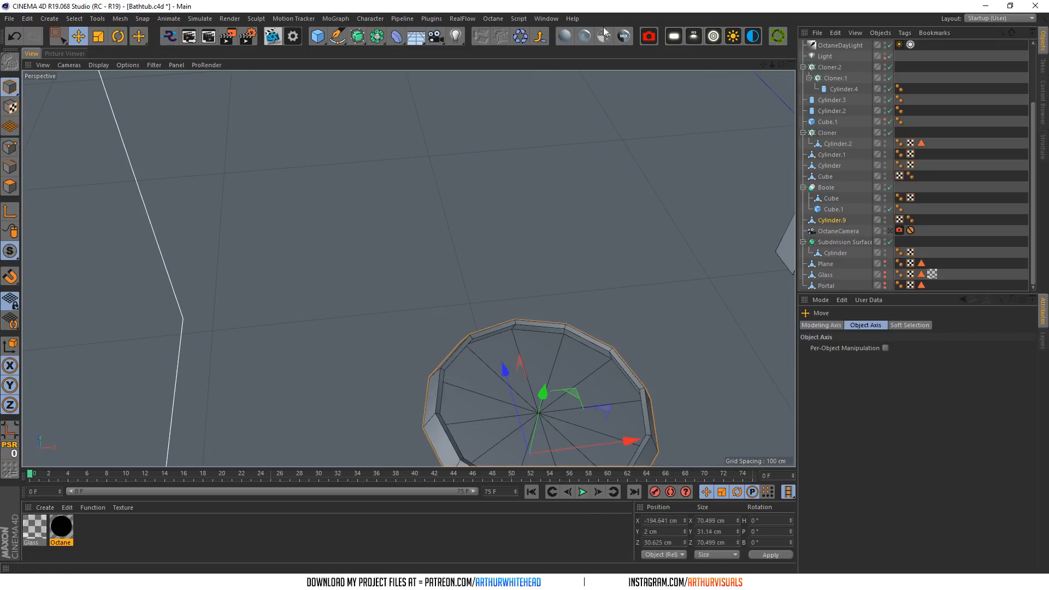
pyautogui.click(529, 36)
pyautogui.keyDown('alt'); pyautogui.moveTo(408, 268); pyautogui.dragTo(408, 169); pyautogui.keyUp('alt')
pyautogui.moveTo(781, 64); pyautogui.dragTo(670, 7)
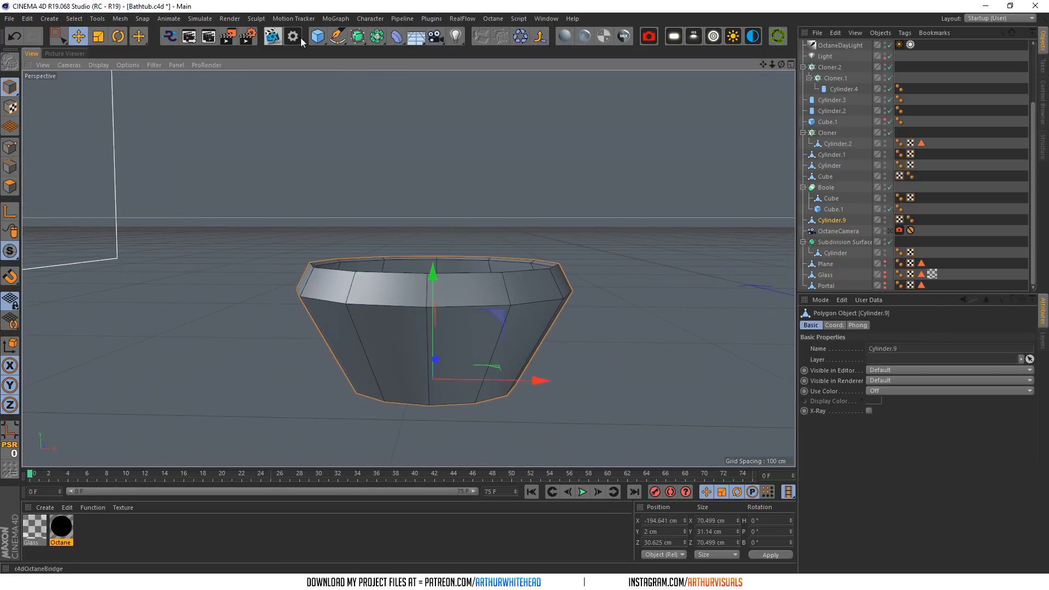
pyautogui.moveTo(358, 36); pyautogui.dragTo(383, 51)
pyautogui.keyDown('alt'); pyautogui.click(382, 51); pyautogui.keyUp('alt')
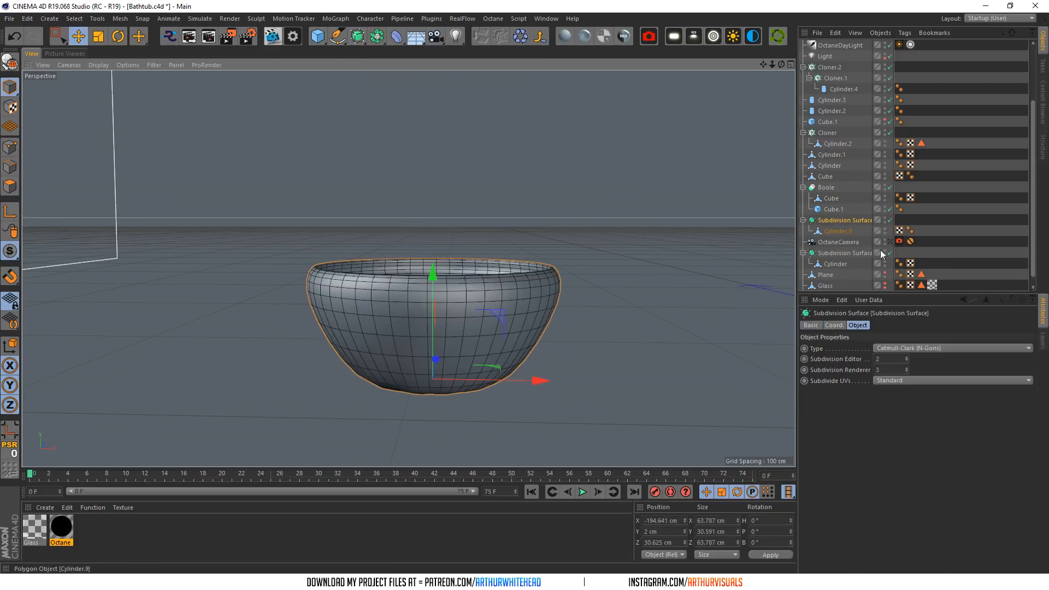
# - Disable the new Subdivision Surface and isolate Cylinder.9 for edge editing from its underside
pyautogui.click(888, 221)
pyautogui.click(837, 231)
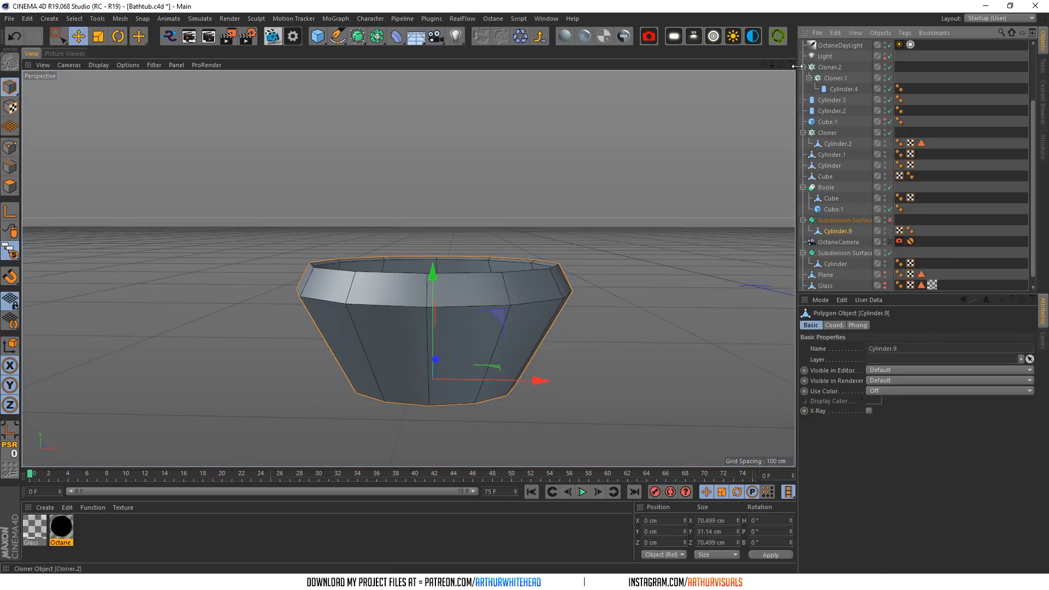
pyautogui.moveTo(772, 64); pyautogui.dragTo(762, 25)
pyautogui.rightClick(494, 107)
pyautogui.click(9, 167)
pyautogui.scroll(2, 467, 238)
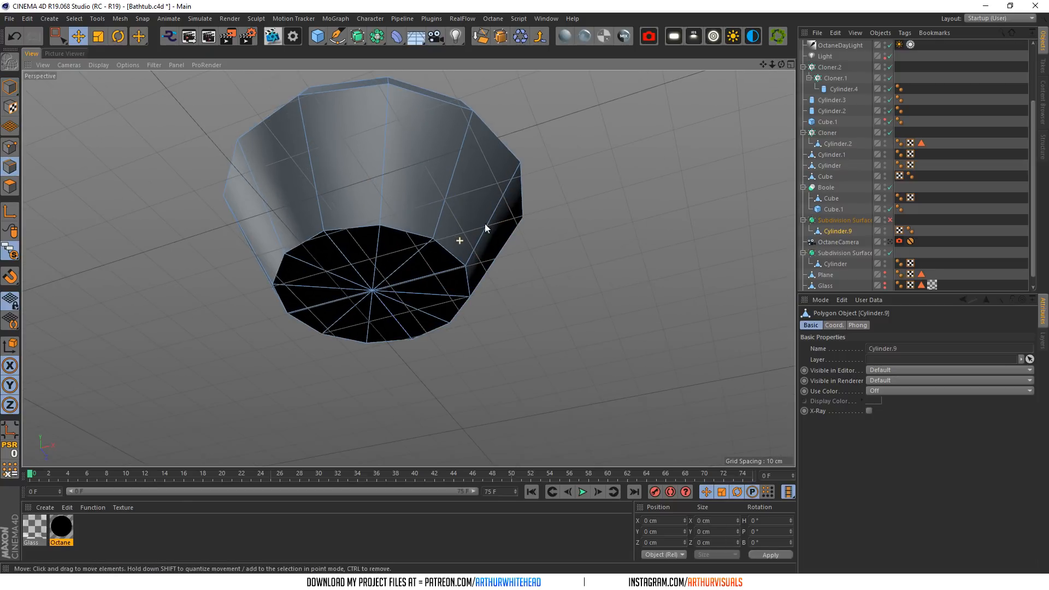
# - Try a loop cut around the underside cap and set the number of cuts to 1
pyautogui.rightClick(486, 187)
pyautogui.click(541, 355)
pyautogui.rightClick(510, 192)
pyautogui.click(604, 333)
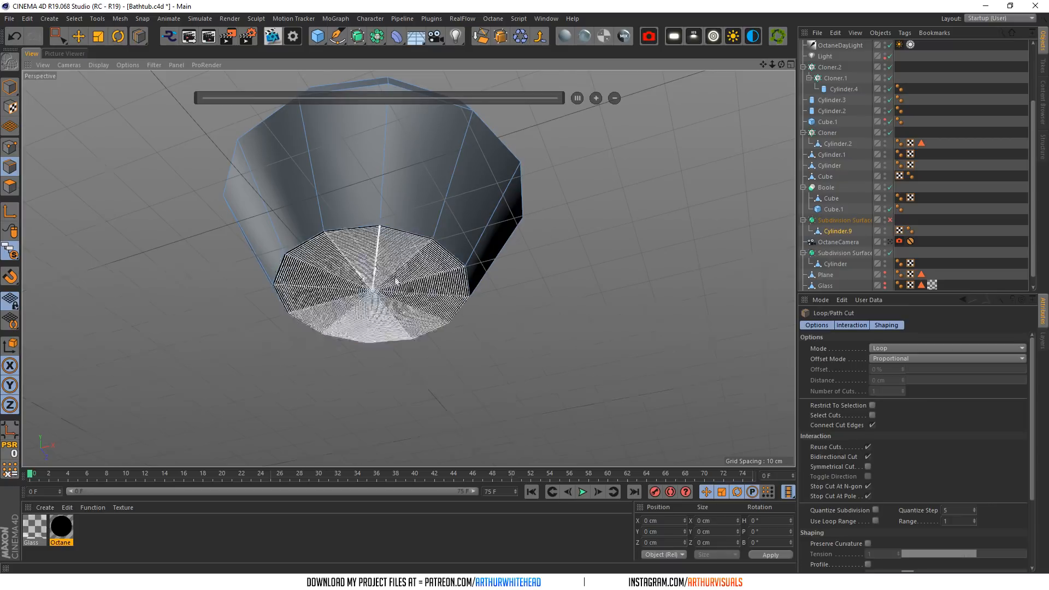
pyautogui.scroll(2, 375, 270)
pyautogui.rightClick(453, 246)
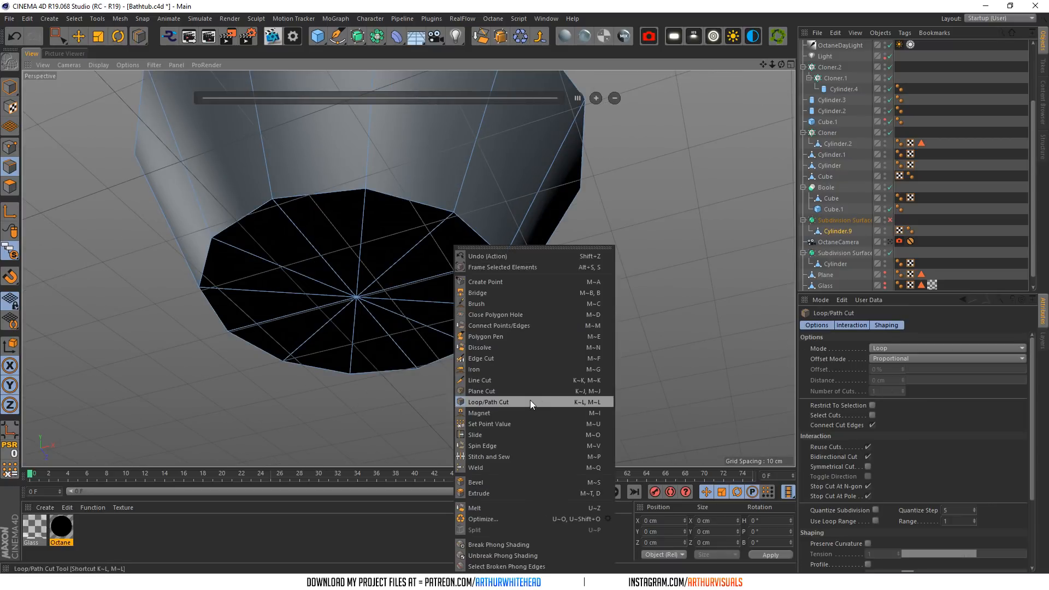
pyautogui.click(534, 403)
pyautogui.click(410, 255)
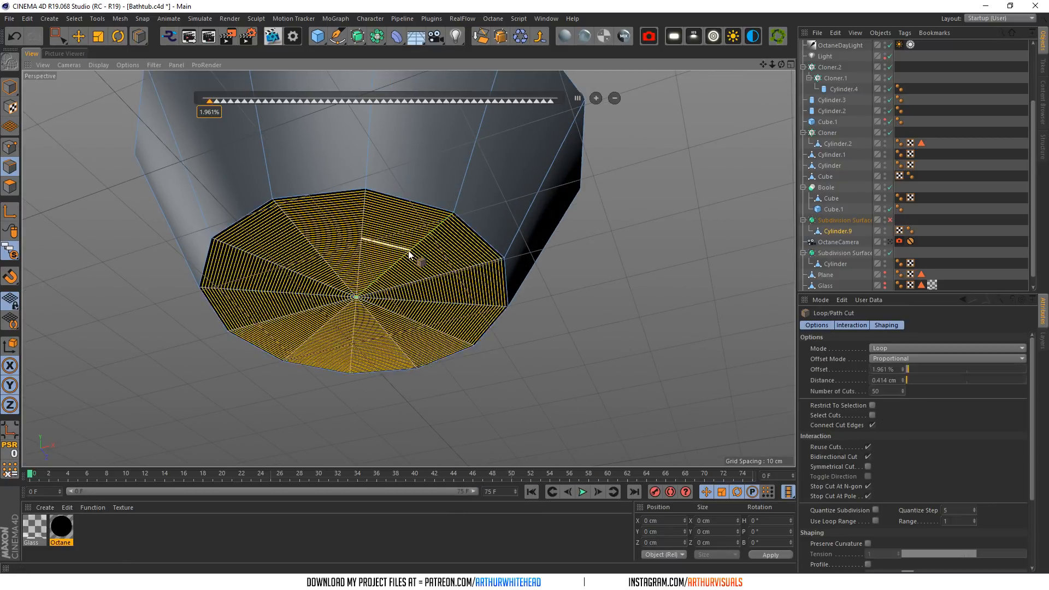
pyautogui.doubleClick(877, 391)
pyautogui.write('1')
pyautogui.press('Return')
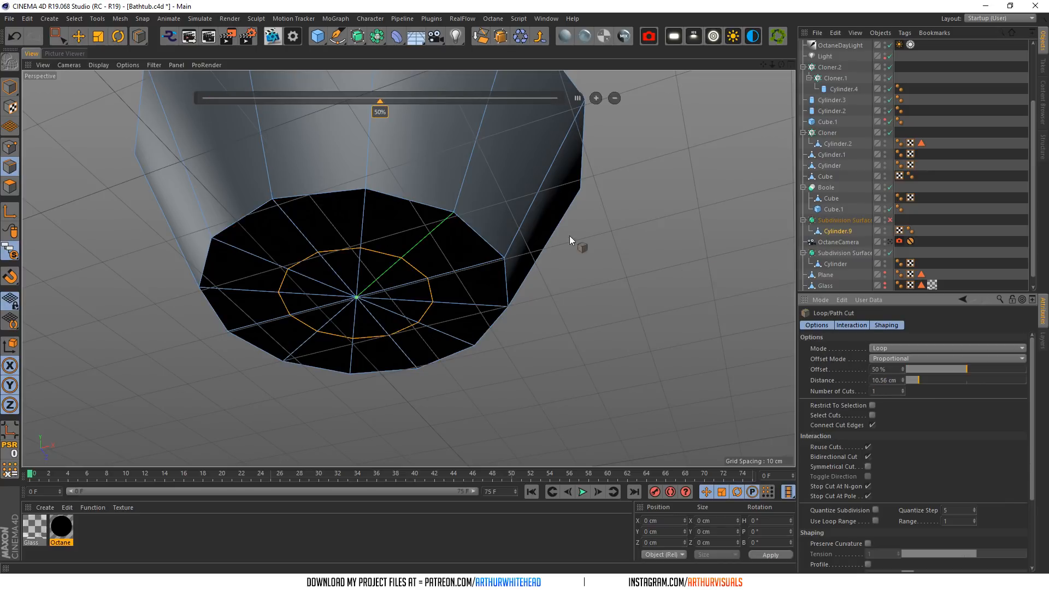
pyautogui.click(79, 41)
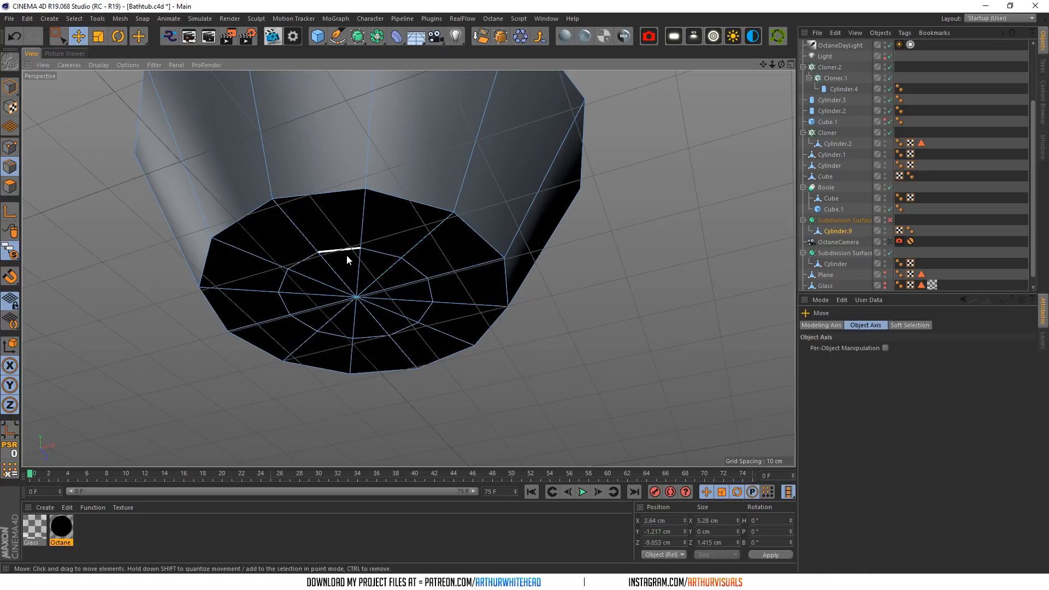
# - Cut a single loop on the underside cap close to its outer edge, at about 6.8% offset
pyautogui.rightClick(470, 152)
pyautogui.click(532, 305)
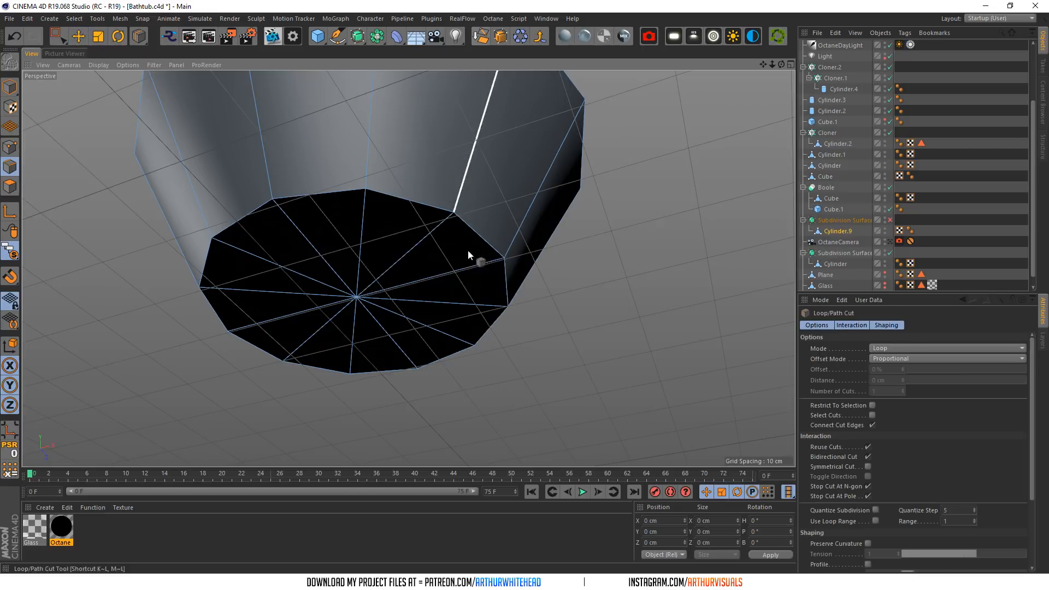
pyautogui.click(451, 222)
# - Add loop cuts on the flat inner surface beside the rim at about 3.2% offset and along the rim's inner edge
pyautogui.keyDown('alt'); pyautogui.moveTo(451, 223); pyautogui.dragTo(491, 289); pyautogui.keyUp('alt')
pyautogui.keyDown('alt'); pyautogui.moveTo(408, 268); pyautogui.dragTo(345, 144); pyautogui.keyUp('alt')
pyautogui.click(352, 139)
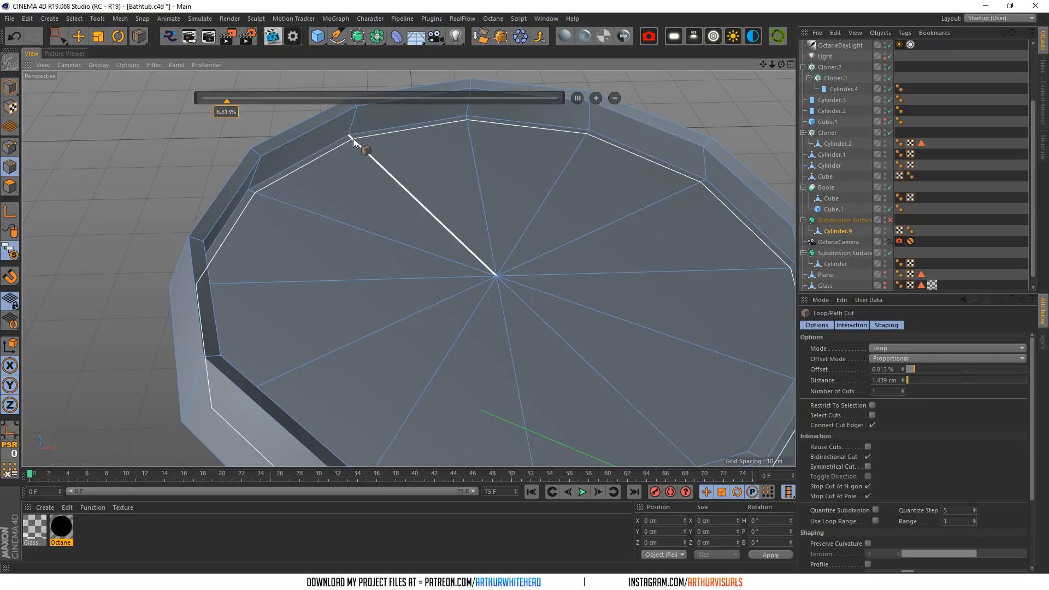
pyautogui.keyDown('alt'); pyautogui.moveTo(145, 182); pyautogui.dragTo(136, 306); pyautogui.keyUp('alt')
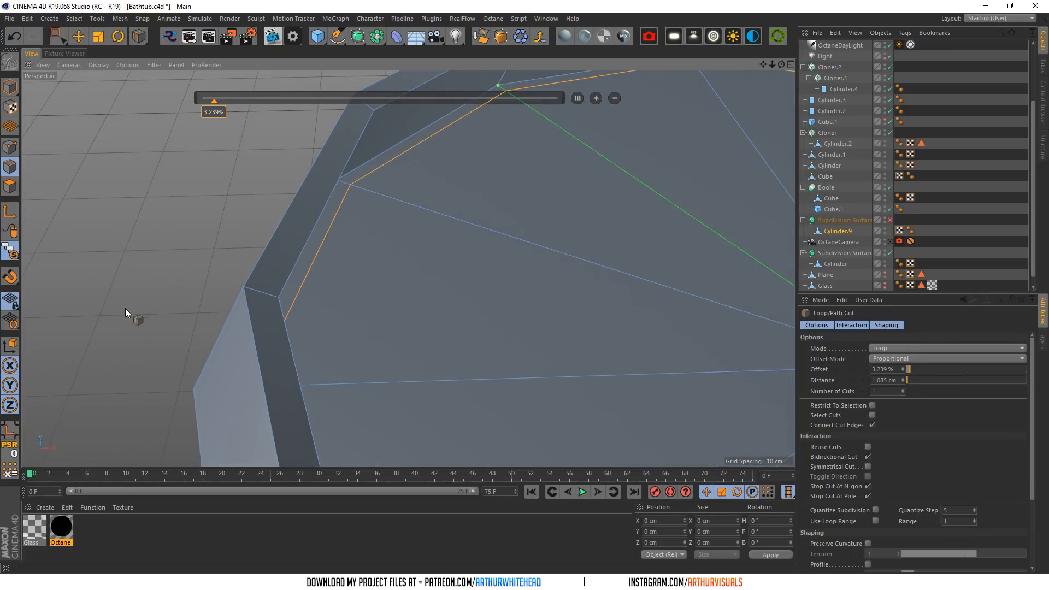
pyautogui.scroll(1, 273, 296)
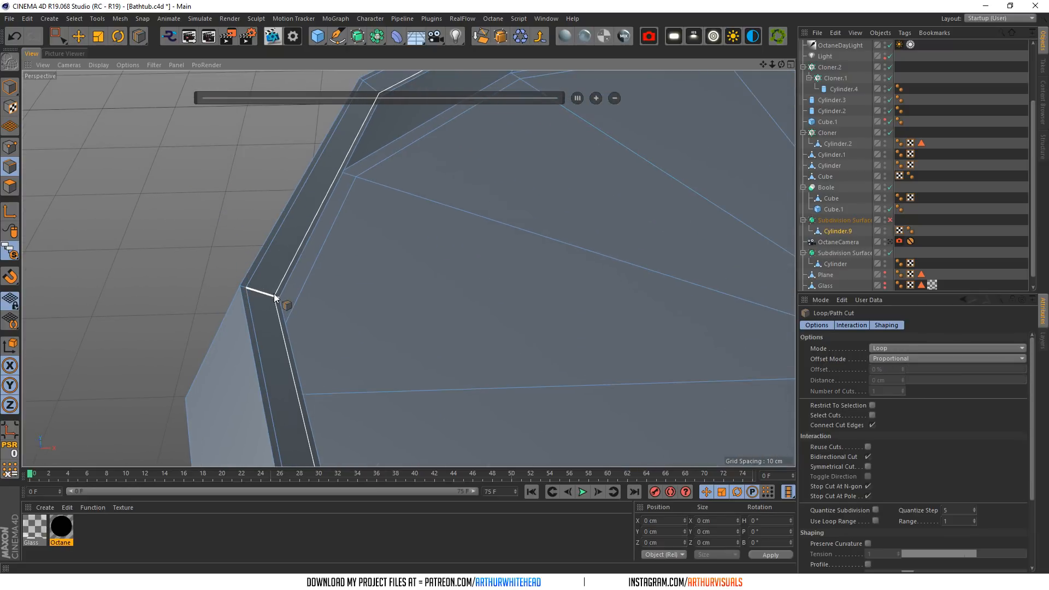
pyautogui.click(272, 298)
# - End the isolation of Cylinder.9 and re-enable its Subdivision Surface
pyautogui.scroll(-6, 388, 290)
pyautogui.moveTo(5, 247); pyautogui.dragTo(62, 265)
pyautogui.click(889, 220)
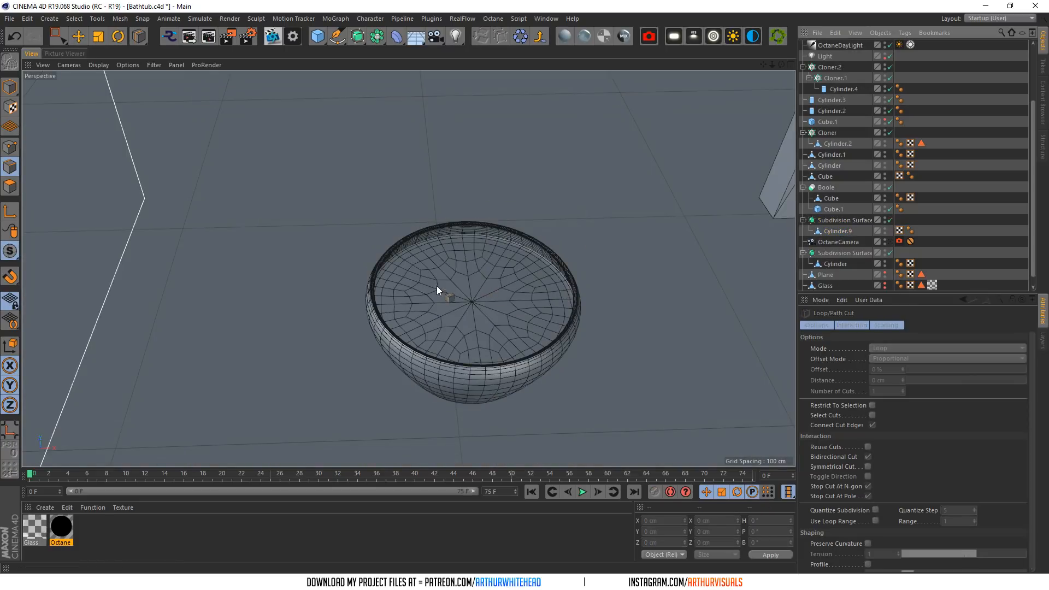
pyautogui.scroll(4, 451, 293)
pyautogui.scroll(-6, 453, 300)
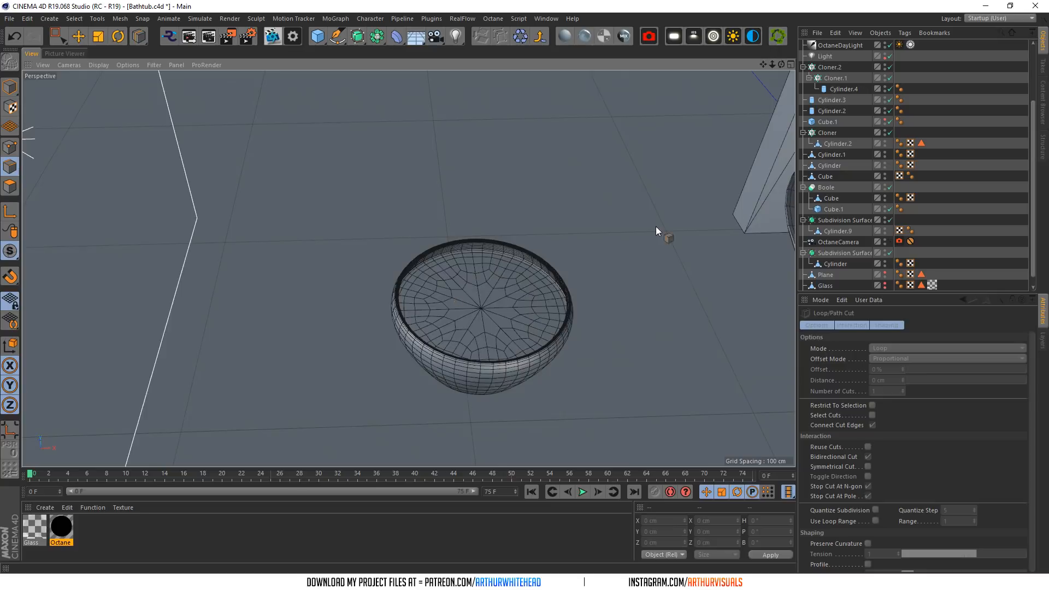
# - Save the bathtub project with the finished vessel beside the tub
pyautogui.keyDown('alt'); pyautogui.moveTo(409, 268); pyautogui.dragTo(409, 349); pyautogui.keyUp('alt')
pyautogui.moveTo(408, 268)
pyautogui.keyDown('alt'); pyautogui.mouseDown(button='right')
pyautogui.moveTo(448, 268)
pyautogui.moveTo(350, 268)
pyautogui.mouseUp(button='right'); pyautogui.keyUp('alt')
pyautogui.moveTo(409, 268)
pyautogui.keyDown('alt'); pyautogui.mouseDown()
pyautogui.moveTo(409, 202)
pyautogui.moveTo(408, 234)
pyautogui.moveTo(295, 262)
pyautogui.mouseUp(); pyautogui.keyUp('alt')
pyautogui.hotkey('ctrl', 's')
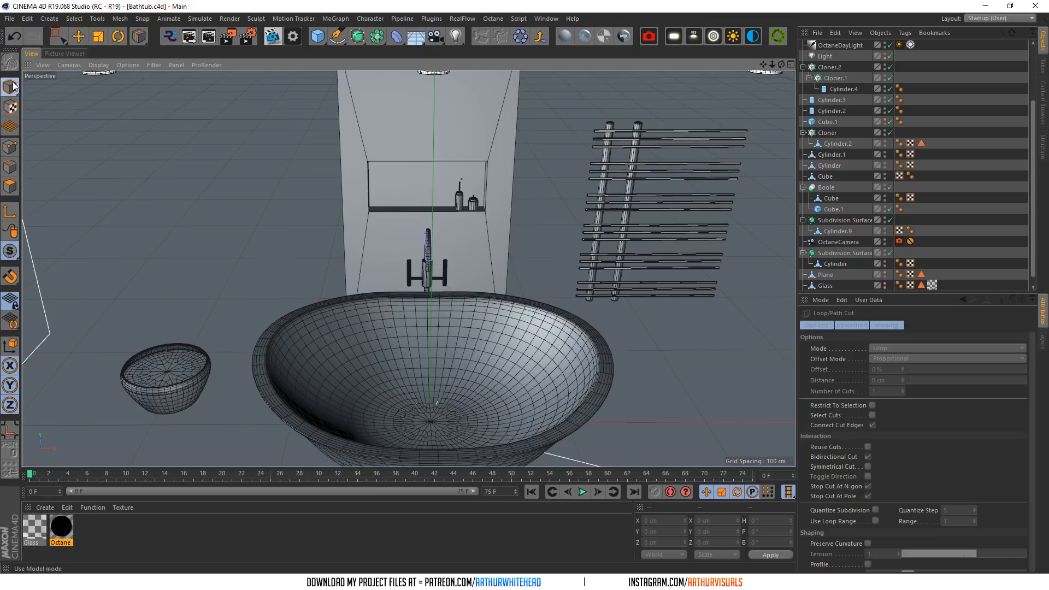
# - Create an Octane glossy material and apply it to the tall bottle on the wall shelf
pyautogui.press('e')
pyautogui.scroll(-5, 250, 210)
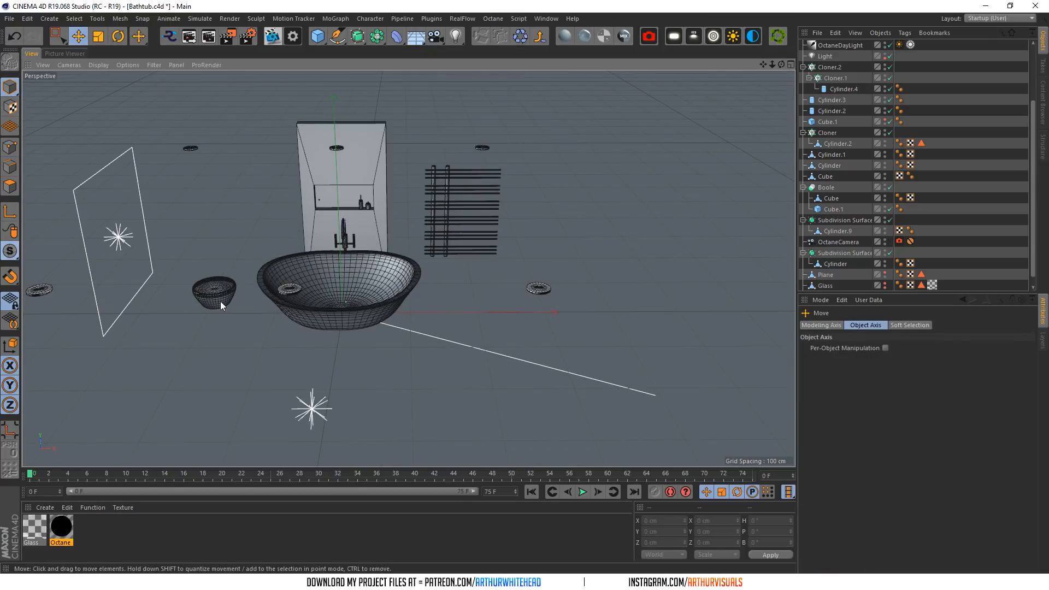
pyautogui.scroll(-2, 210, 300)
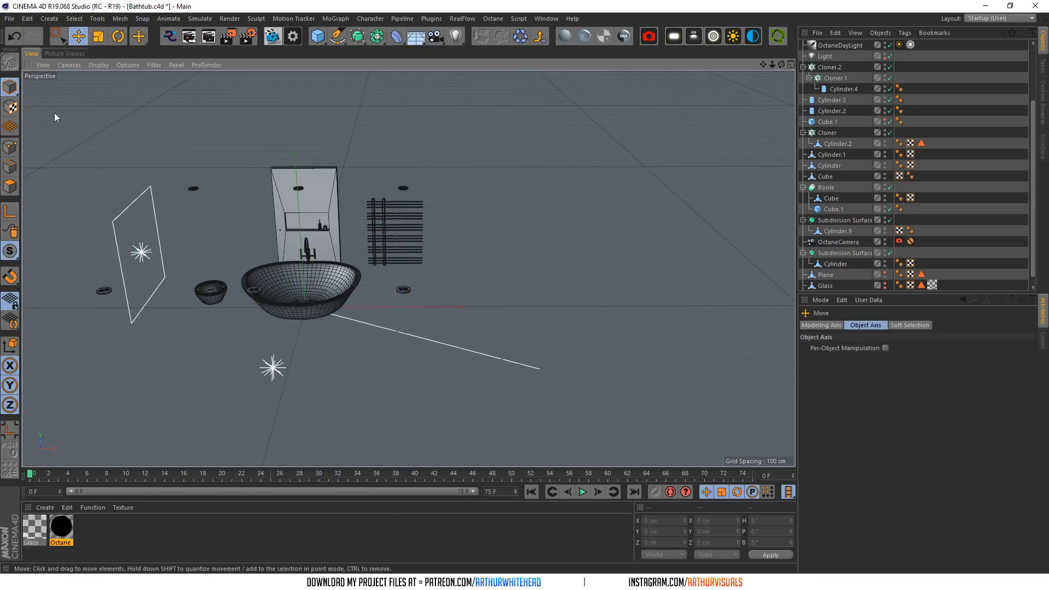
pyautogui.scroll(5, 382, 257)
pyautogui.scroll(4, 471, 272)
pyautogui.click(489, 272)
pyautogui.scroll(6, 521, 226)
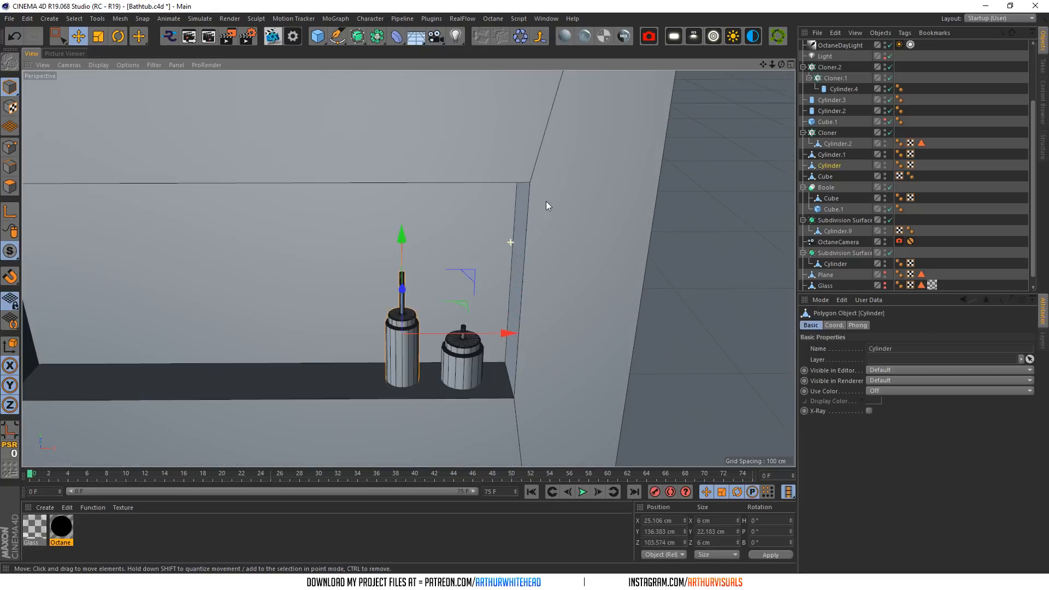
pyautogui.click(584, 36)
pyautogui.moveTo(31, 545); pyautogui.dragTo(408, 342)
# - Store the tall bottle's pump stem and the narrow polygon rings around its base as a polygon selection
pyautogui.scroll(4, 362, 356)
pyautogui.scroll(-1, 867, 195)
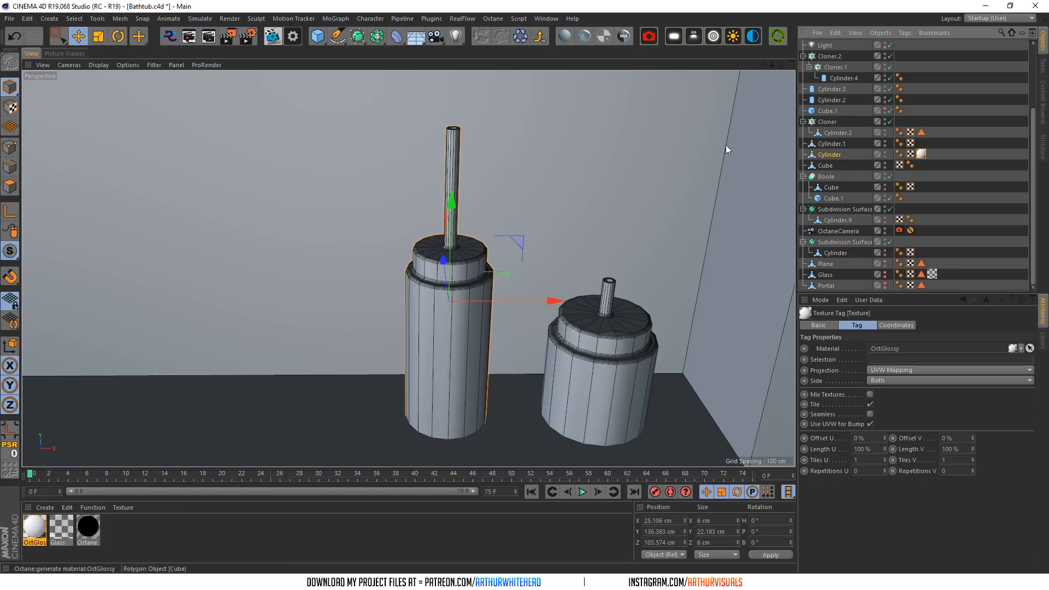
pyautogui.click(10, 185)
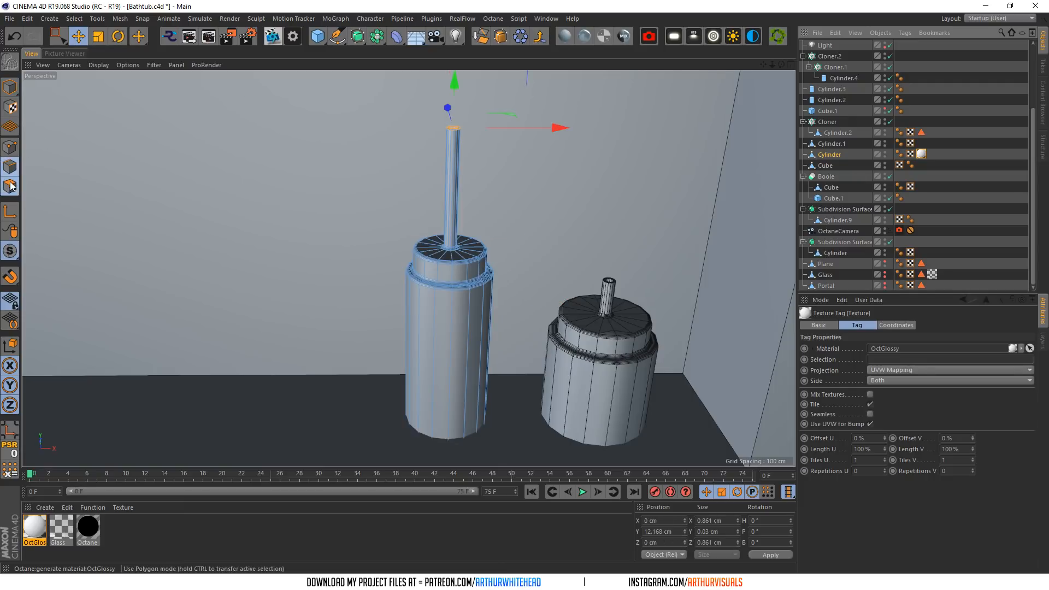
pyautogui.click(78, 19)
pyautogui.click(83, 105)
pyautogui.scroll(6, 404, 185)
pyautogui.keyDown('alt'); pyautogui.moveTo(607, 371); pyautogui.dragTo(610, 432); pyautogui.keyUp('alt')
pyautogui.scroll(2, 608, 435)
pyautogui.keyDown('shift'); pyautogui.click(592, 435); pyautogui.keyUp('shift')
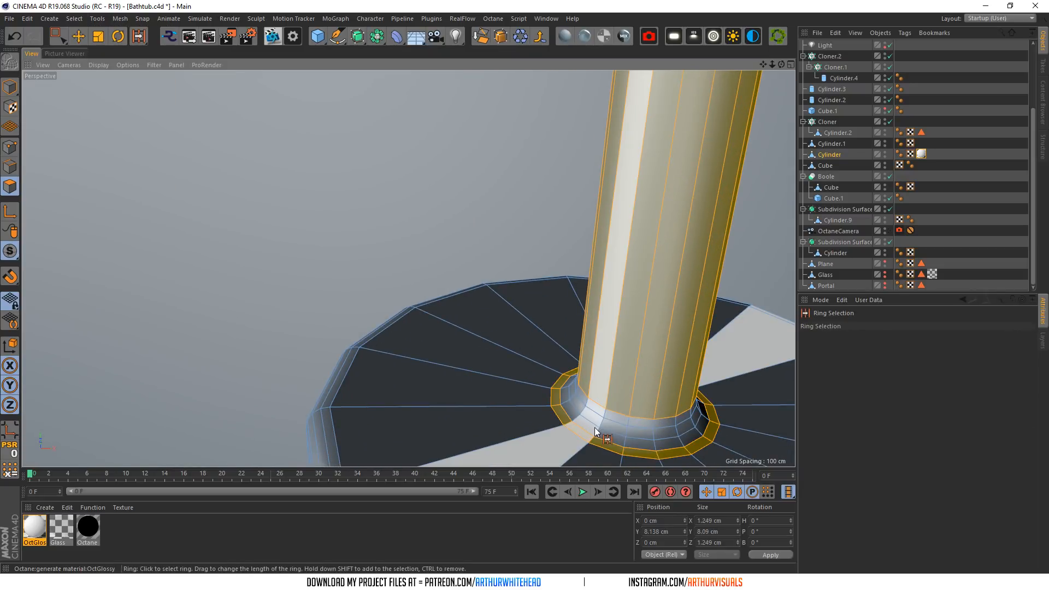
pyautogui.keyDown('shift'); pyautogui.click(598, 428); pyautogui.keyUp('shift')
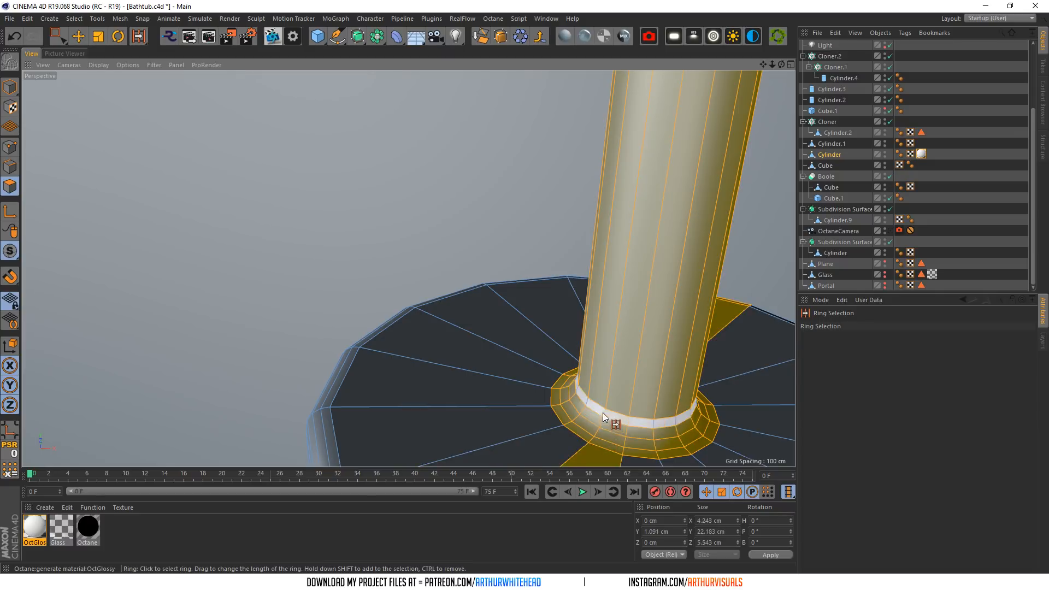
pyautogui.hotkey('ctrl', 'z')
pyautogui.keyDown('shift'); pyautogui.click(602, 415); pyautogui.keyUp('shift')
pyautogui.scroll(-10, 600, 354)
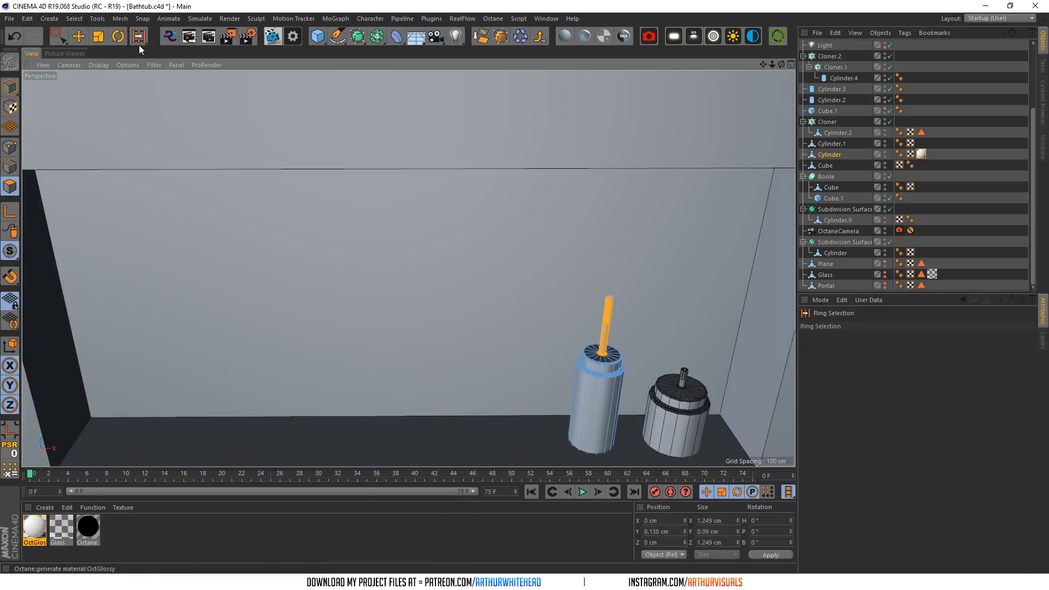
pyautogui.click(74, 18)
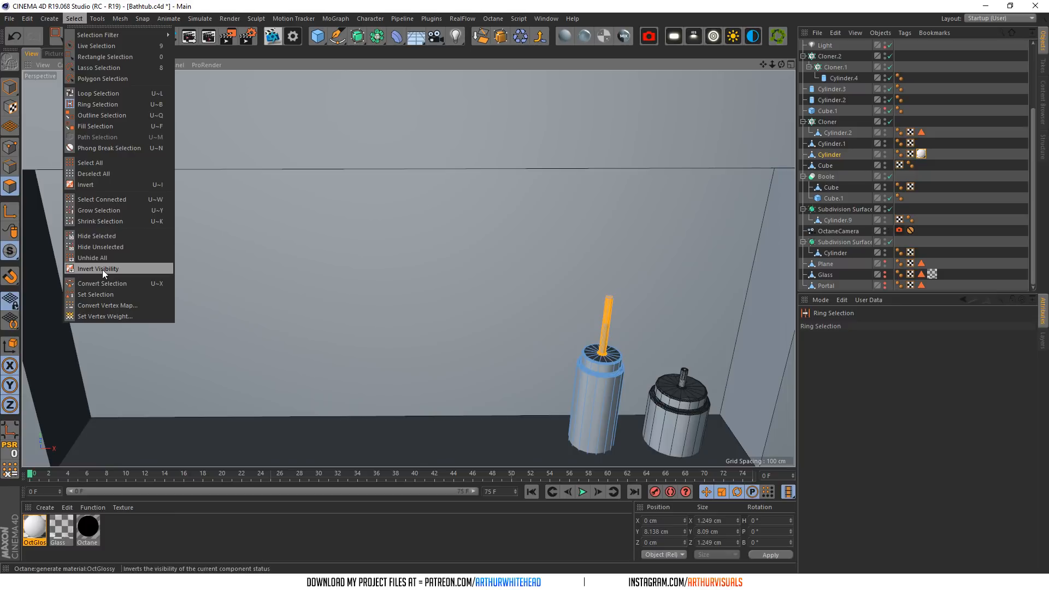
pyautogui.click(96, 294)
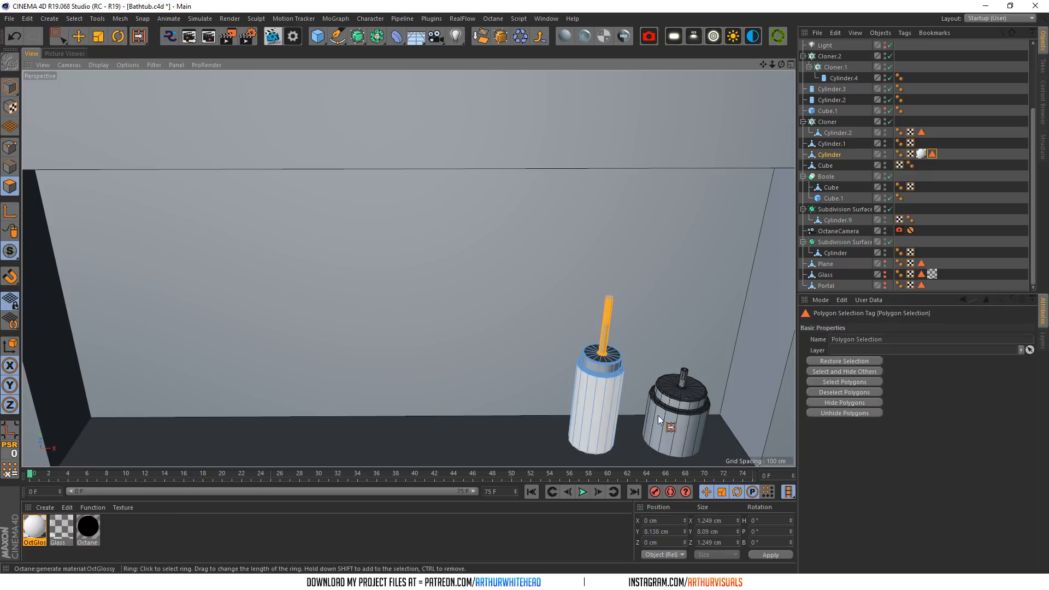
# - Store the pump stem of the short bottle (Cylinder.1) and the rings around its base as a polygon selection
pyautogui.scroll(5, 629, 393)
pyautogui.click(837, 133)
pyautogui.click(833, 143)
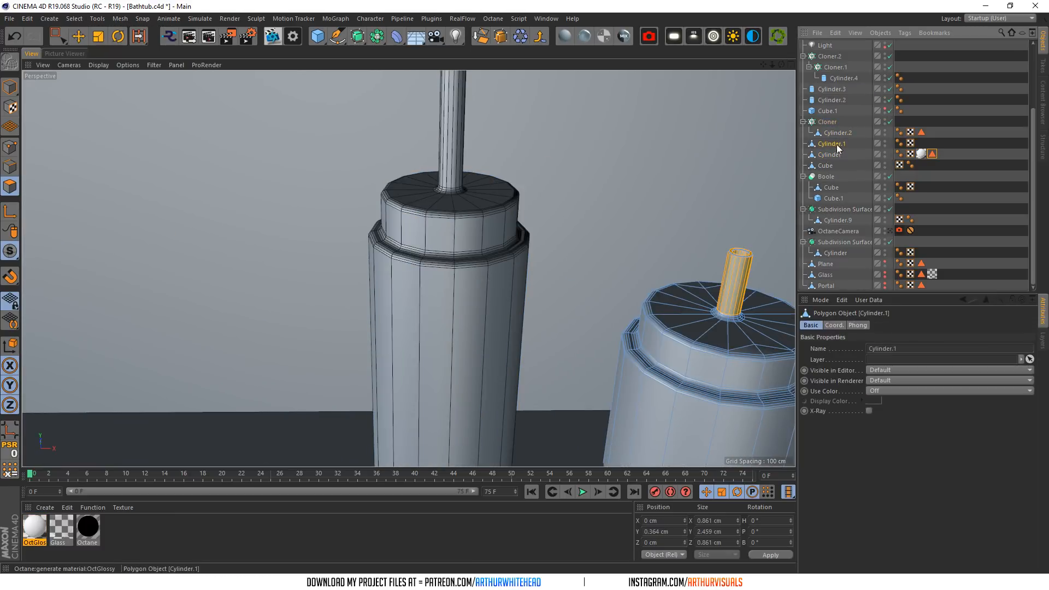
pyautogui.scroll(5, 776, 327)
pyautogui.scroll(-4, 644, 344)
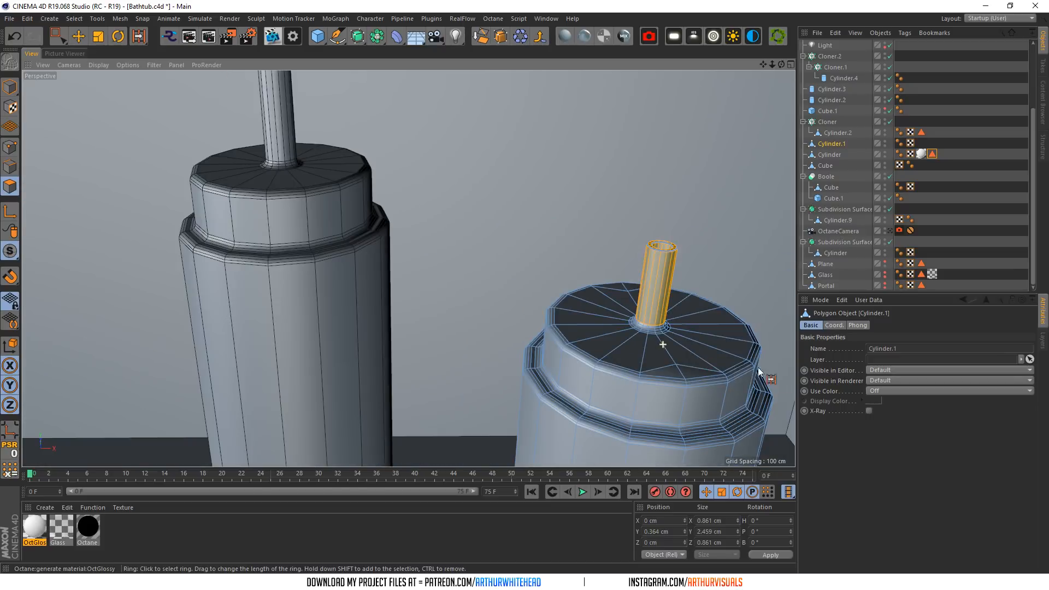
pyautogui.scroll(5, 732, 365)
pyautogui.moveTo(781, 64); pyautogui.dragTo(751, 82)
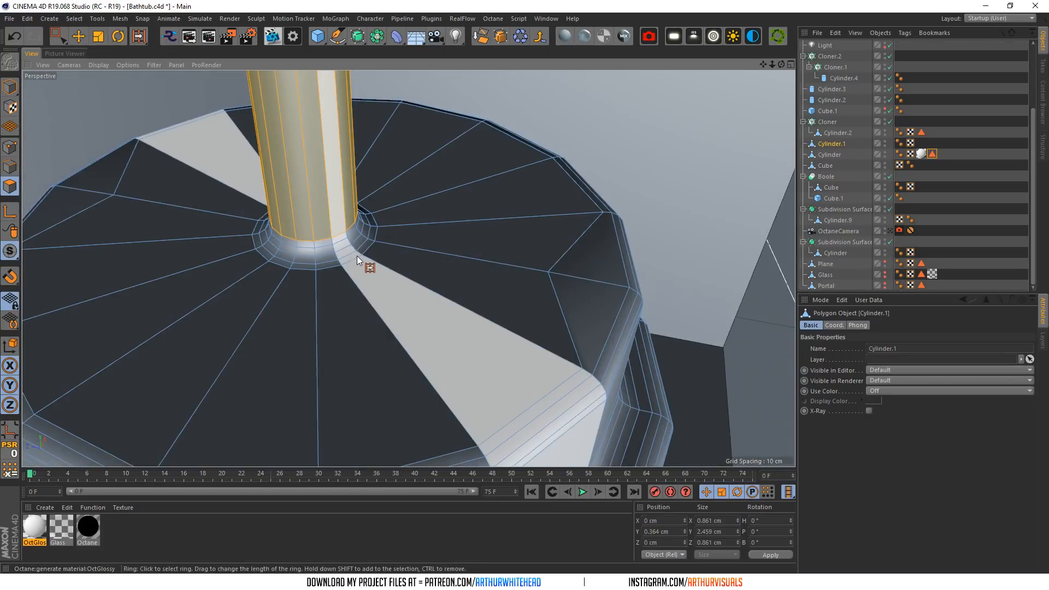
pyautogui.click(358, 250)
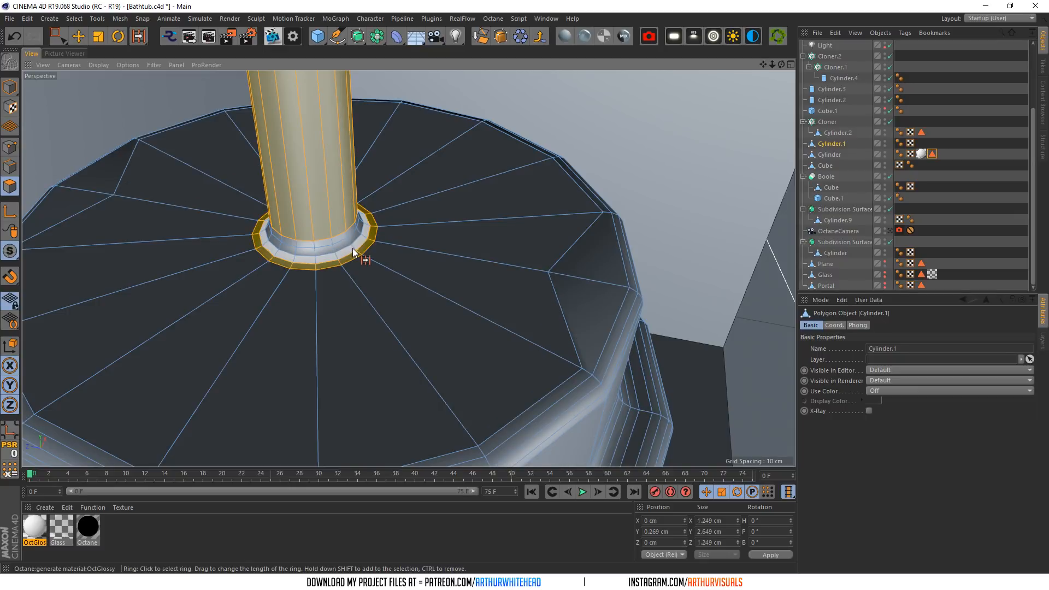
pyautogui.keyDown('shift'); pyautogui.click(349, 241); pyautogui.keyUp('shift')
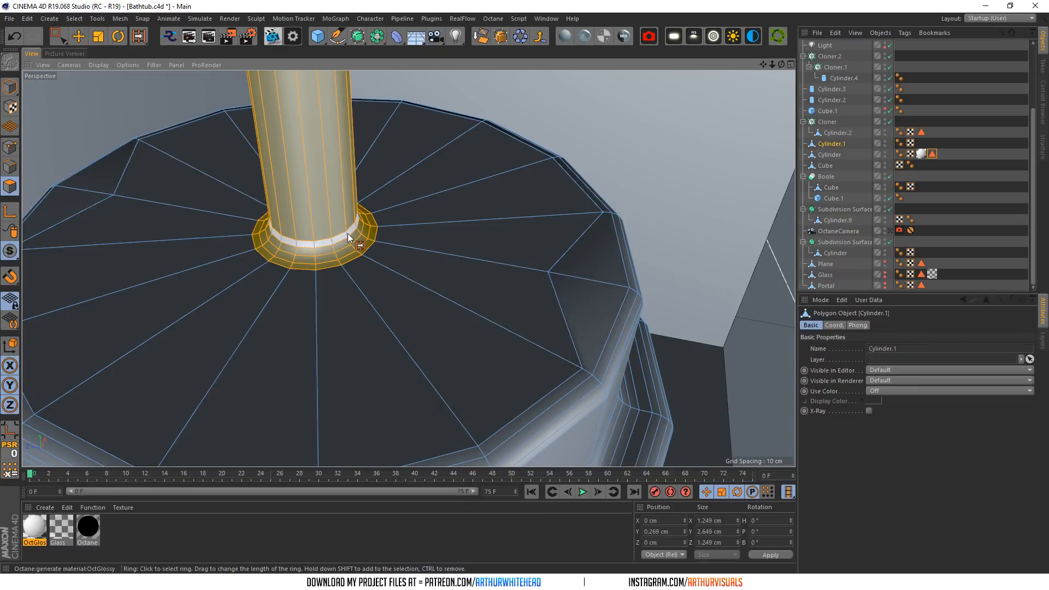
pyautogui.click(74, 18)
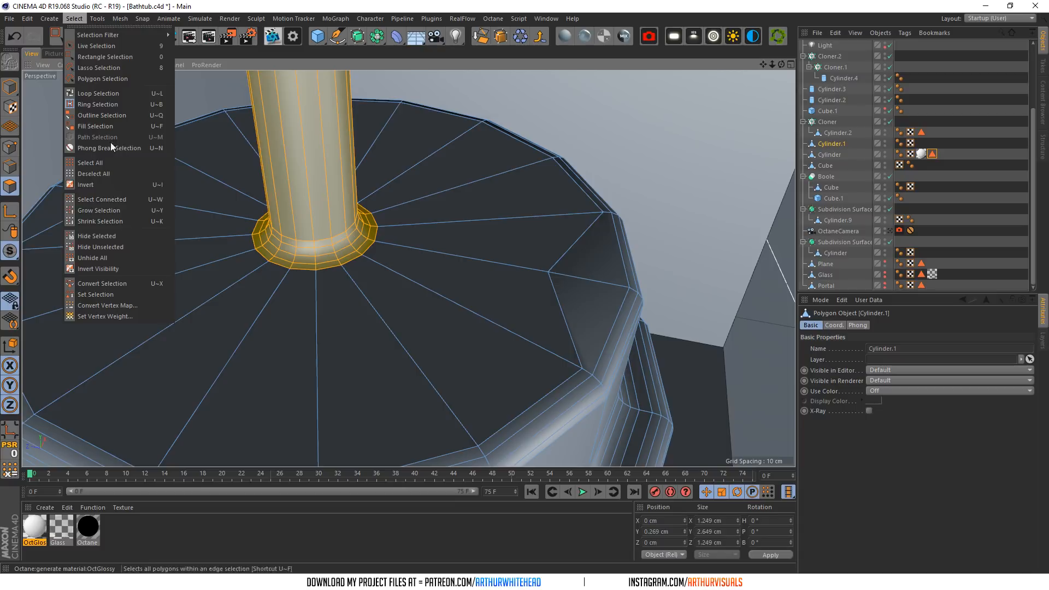
pyautogui.click(103, 294)
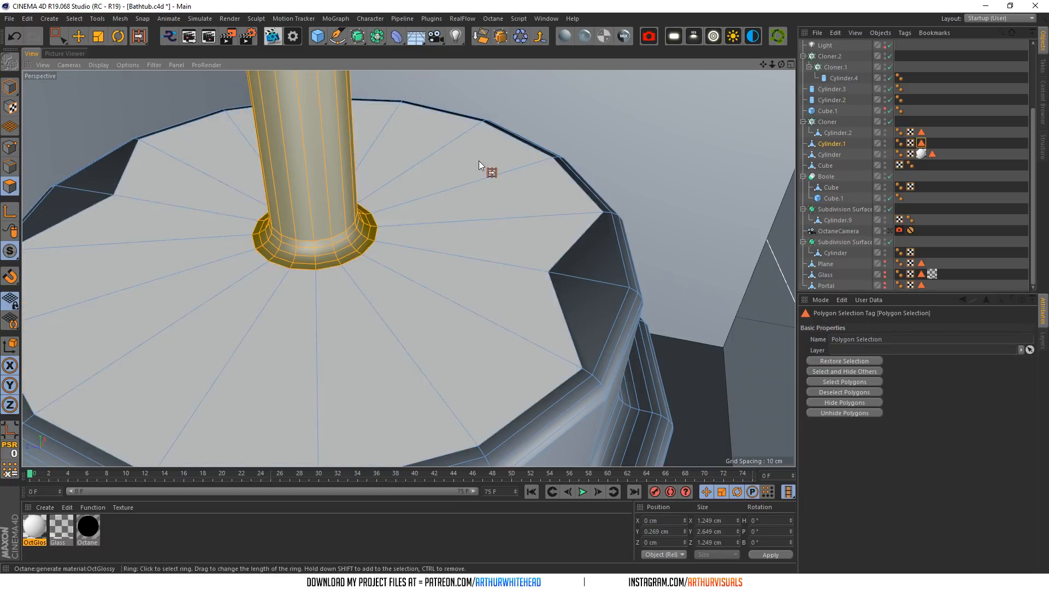
# - Scale the two stray inner points on the short bottle's top face outward to about 5.97 cm apart along Z
pyautogui.click(74, 18)
pyautogui.click(9, 147)
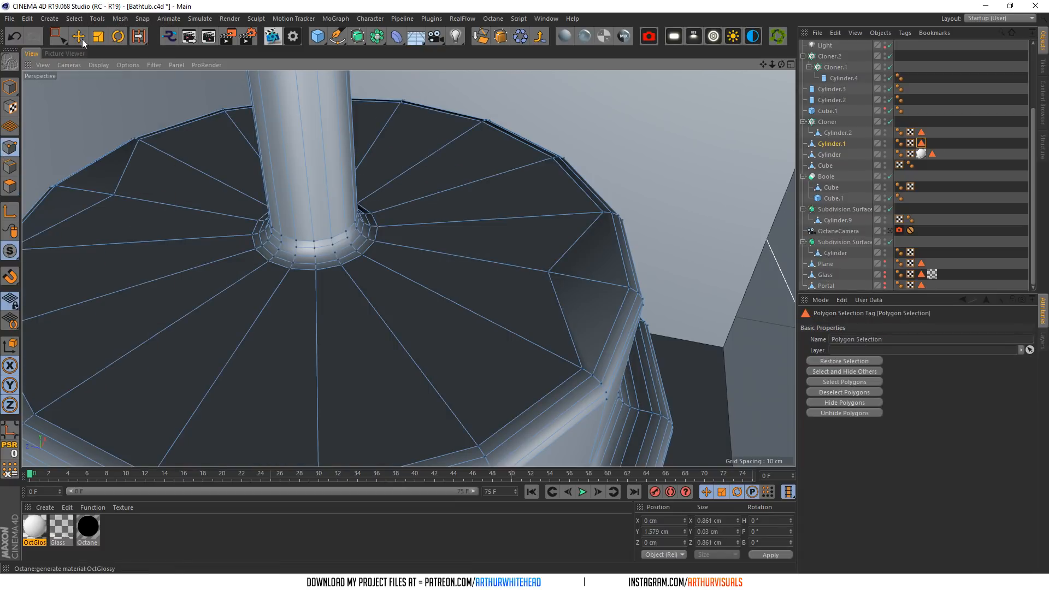
pyautogui.press('e')
pyautogui.click(113, 195)
pyautogui.keyDown('shift'); pyautogui.click(548, 271); pyautogui.keyUp('shift')
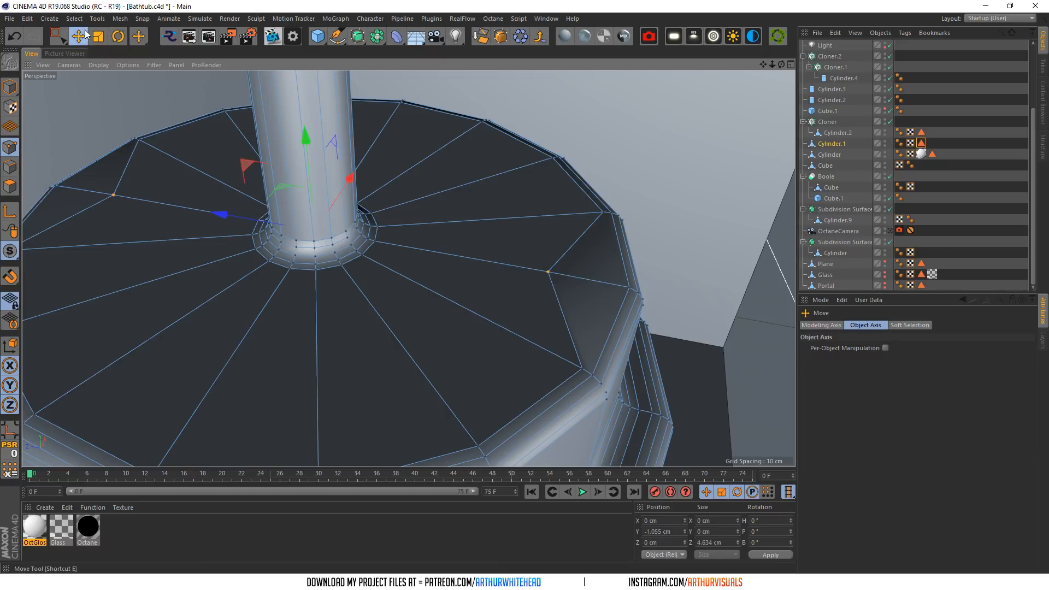
pyautogui.press('t')
pyautogui.moveTo(205, 215)
pyautogui.mouseDown()
pyautogui.moveTo(177, 208)
pyautogui.moveTo(188, 211)
pyautogui.mouseUp()
pyautogui.scroll(-8, 270, 301)
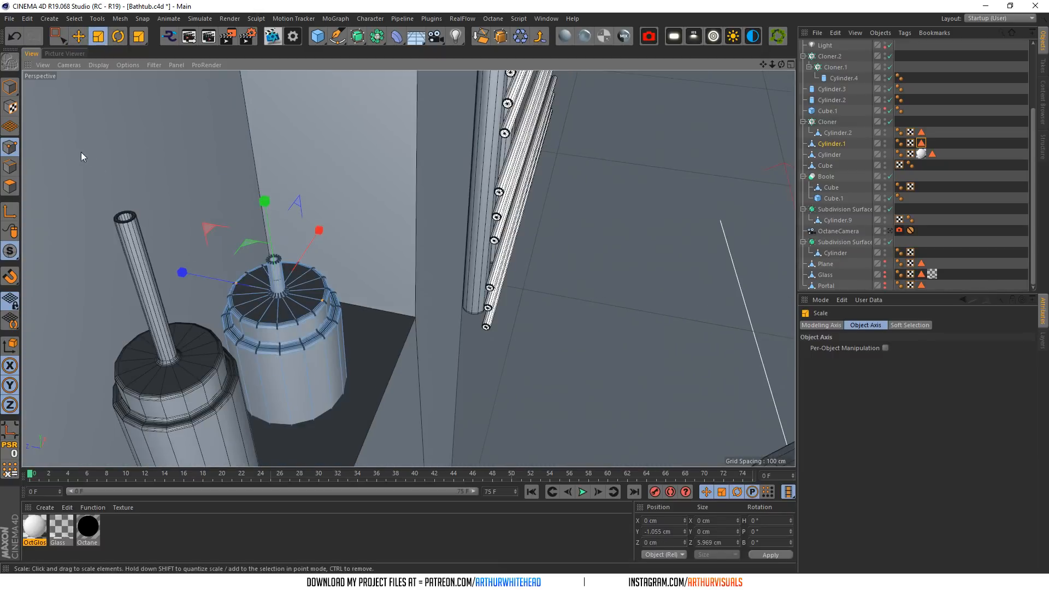
# - Start an Octane Live Viewer render framing the two bottles on the wall shelf
pyautogui.scroll(-3, 448, 179)
pyautogui.moveTo(781, 64); pyautogui.dragTo(732, 65)
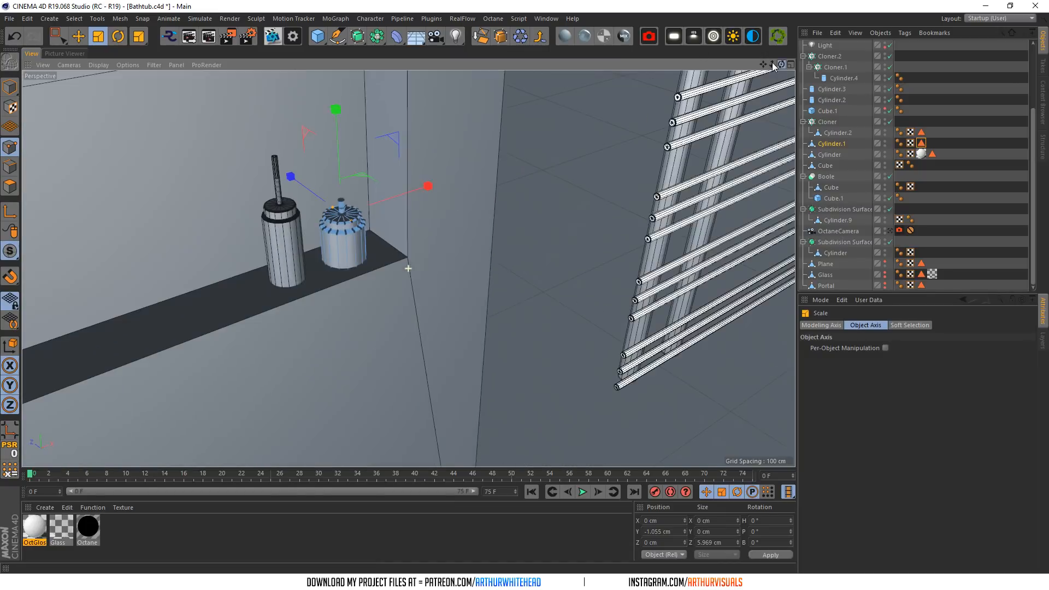
pyautogui.click(276, 40)
pyautogui.click(227, 191)
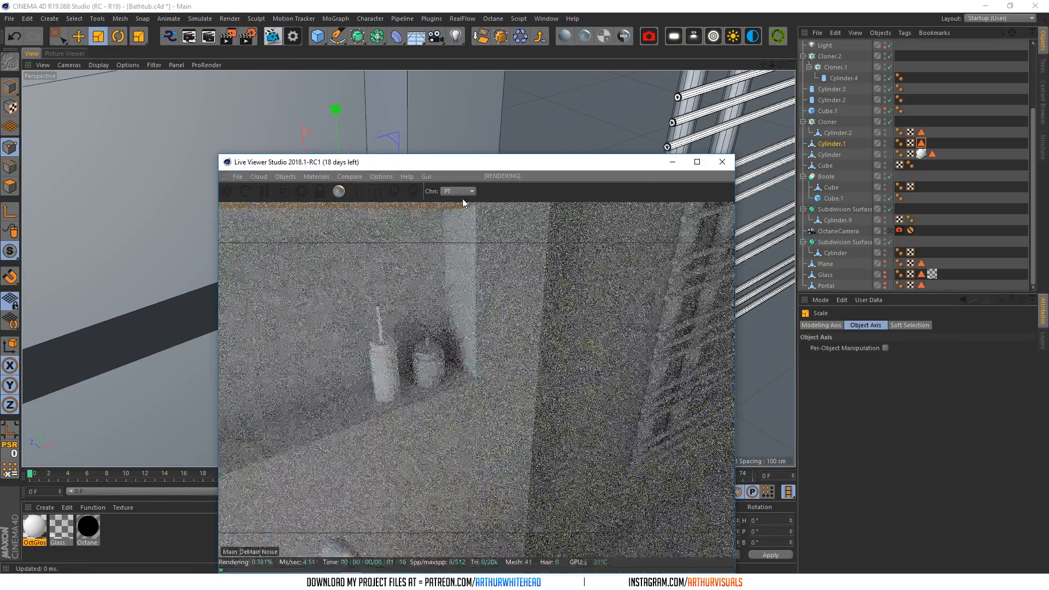
# - Apply the white OctGlossy material to the short bottle on the shelf
pyautogui.click(828, 142)
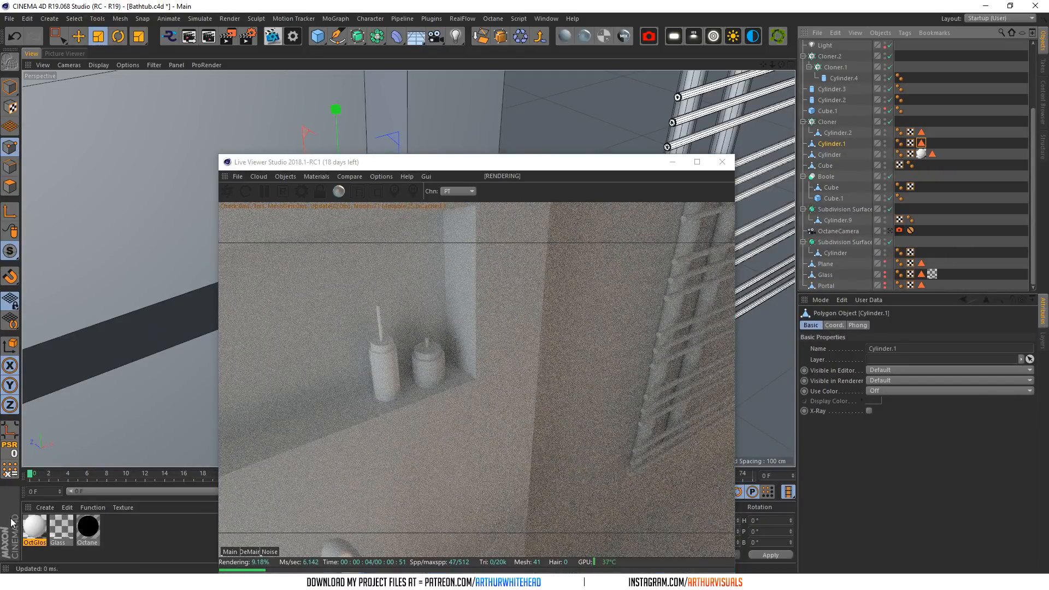
pyautogui.moveTo(29, 532); pyautogui.dragTo(394, 362)
pyautogui.moveTo(35, 536); pyautogui.dragTo(437, 361)
# - Set the diffuse colour of the bottles' OctGlossy material to black
pyautogui.click(47, 520)
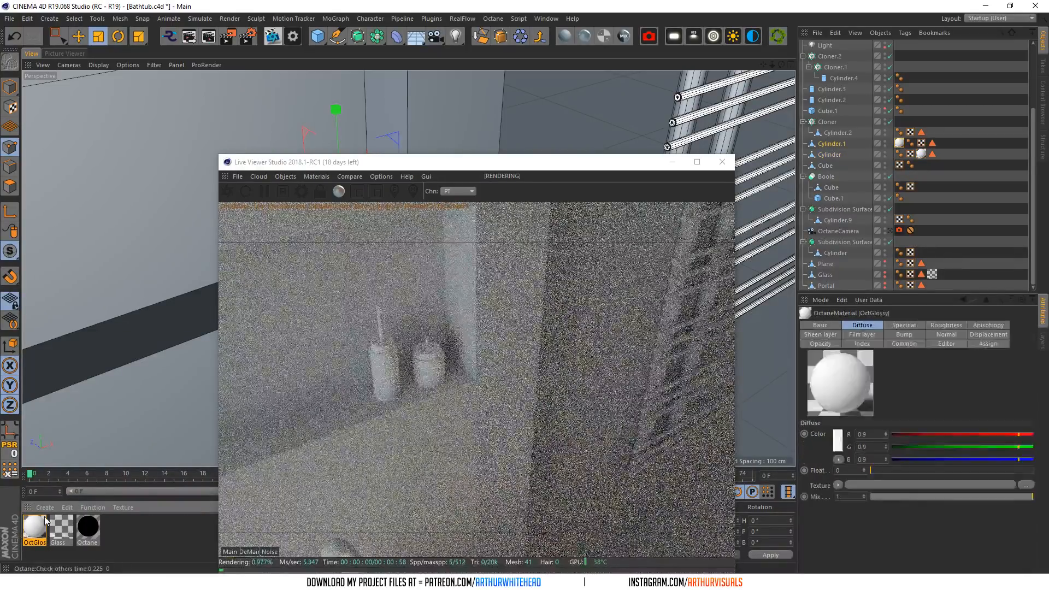
pyautogui.doubleClick(45, 519)
pyautogui.click(304, 119)
pyautogui.moveTo(322, 142); pyautogui.dragTo(266, 143)
pyautogui.click(289, 160)
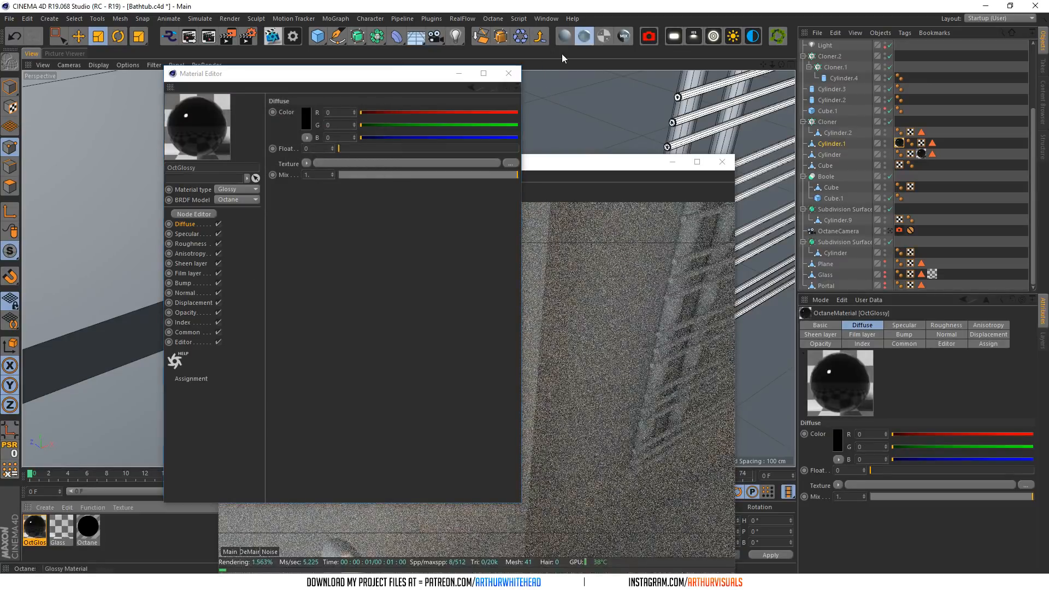
# - Create a second Octane glossy material and assign it to the stored pump stem polygon selections on both bottles
pyautogui.click(584, 35)
pyautogui.moveTo(43, 526); pyautogui.dragTo(916, 361)
pyautogui.click(943, 143)
pyautogui.click(943, 144)
pyautogui.moveTo(932, 144); pyautogui.dragTo(912, 359)
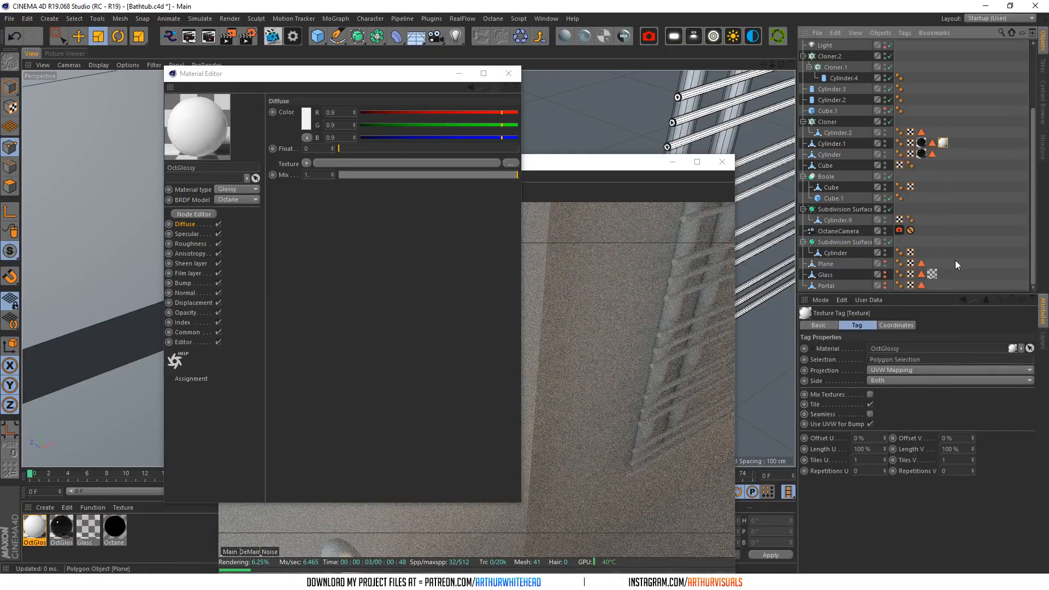
pyautogui.moveTo(943, 143); pyautogui.dragTo(943, 154)
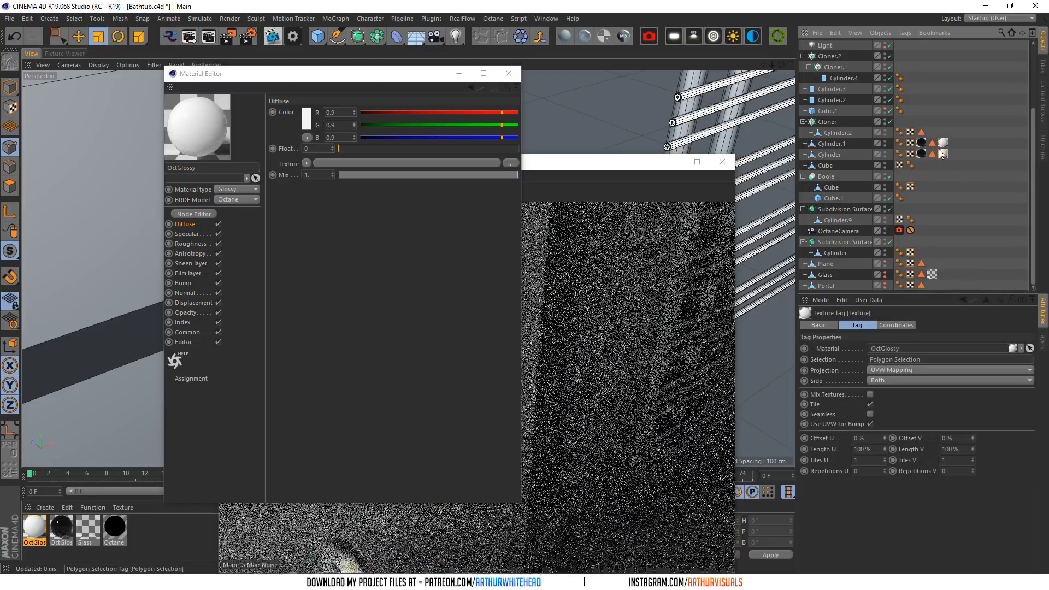
# - Rename the new glossy material to Metal and set its index to 8, keeping the Glossy material type
pyautogui.click(43, 525)
pyautogui.doubleClick(189, 168)
pyautogui.write('Metal')
pyautogui.press('Return')
pyautogui.click(194, 331)
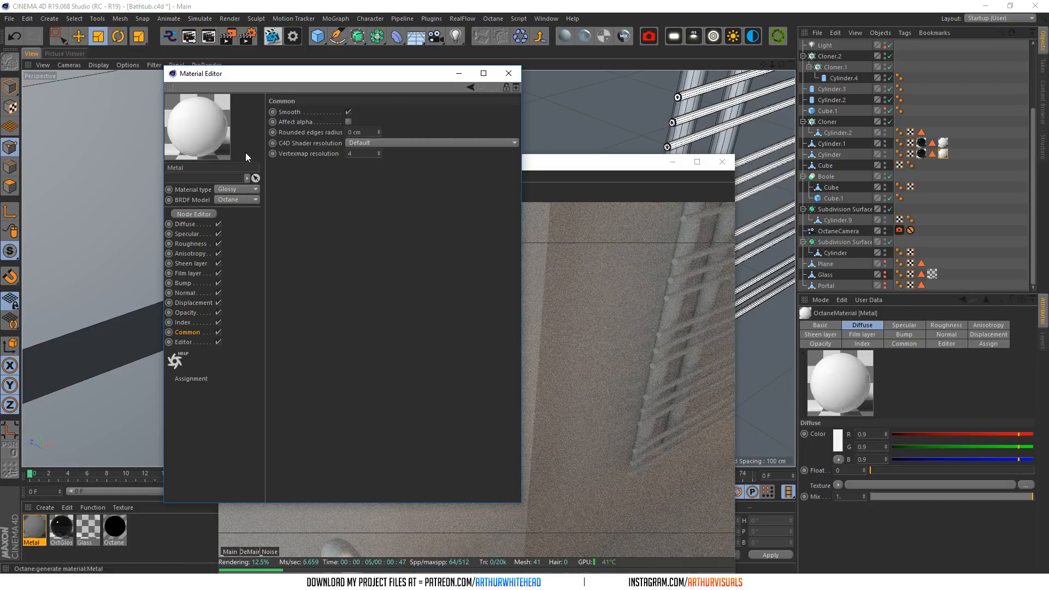
pyautogui.click(182, 322)
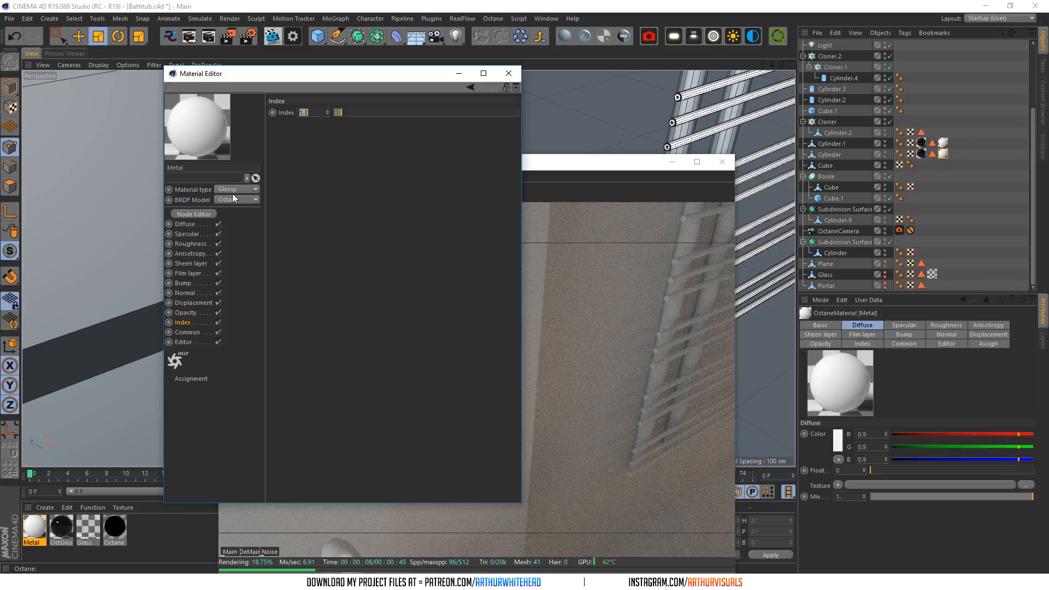
pyautogui.write('8')
pyautogui.press('Return')
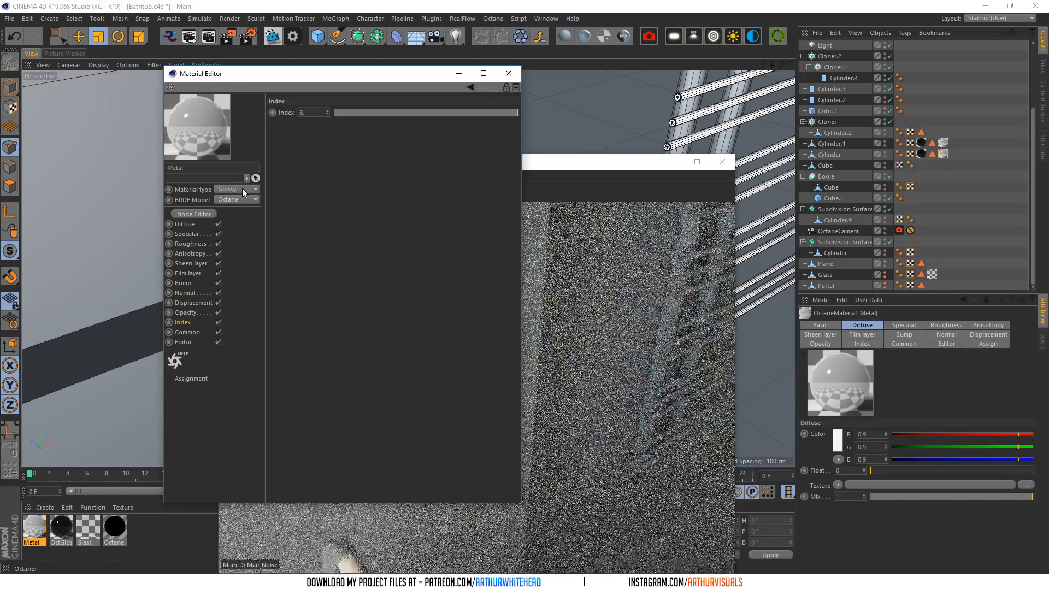
pyautogui.click(229, 190)
pyautogui.click(227, 211)
# - Set the Metal material's diffuse colour to black and close the Material Editor
pyautogui.click(181, 225)
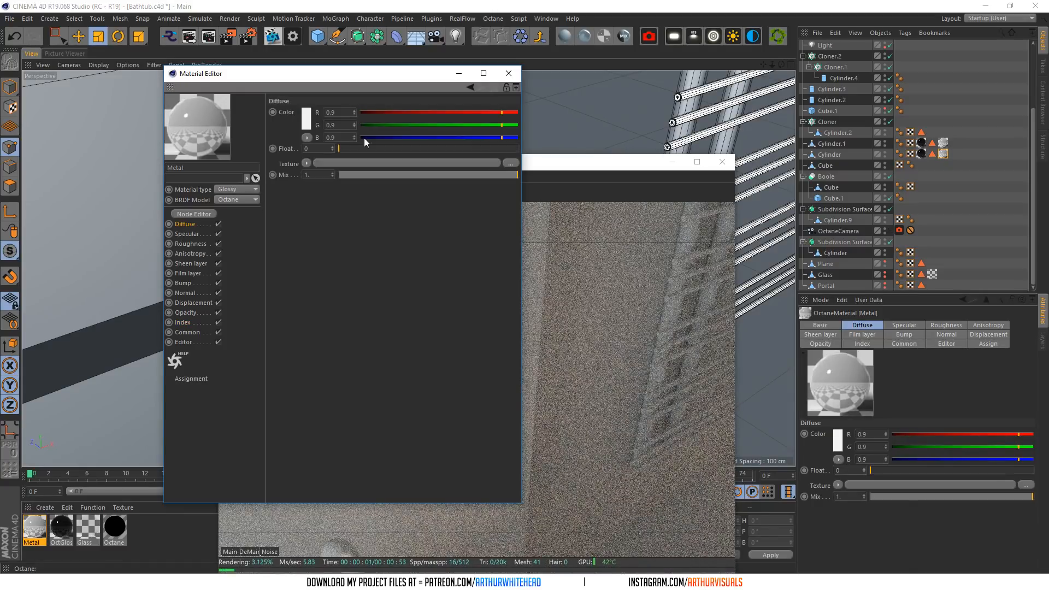
pyautogui.click(307, 118)
pyautogui.click(265, 142)
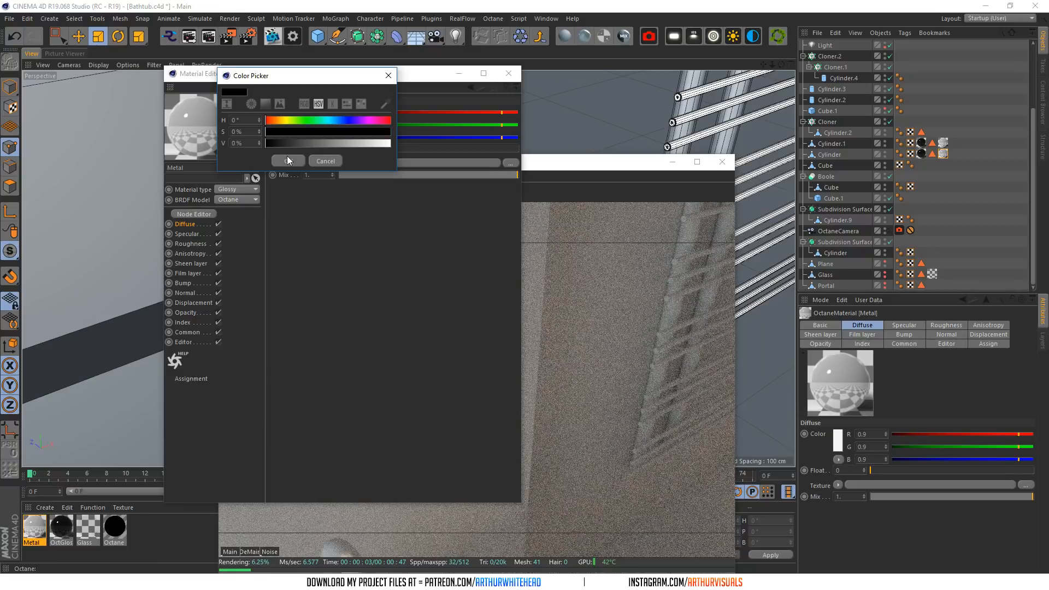
pyautogui.click(286, 157)
pyautogui.click(509, 74)
pyautogui.moveTo(781, 65); pyautogui.dragTo(765, 66)
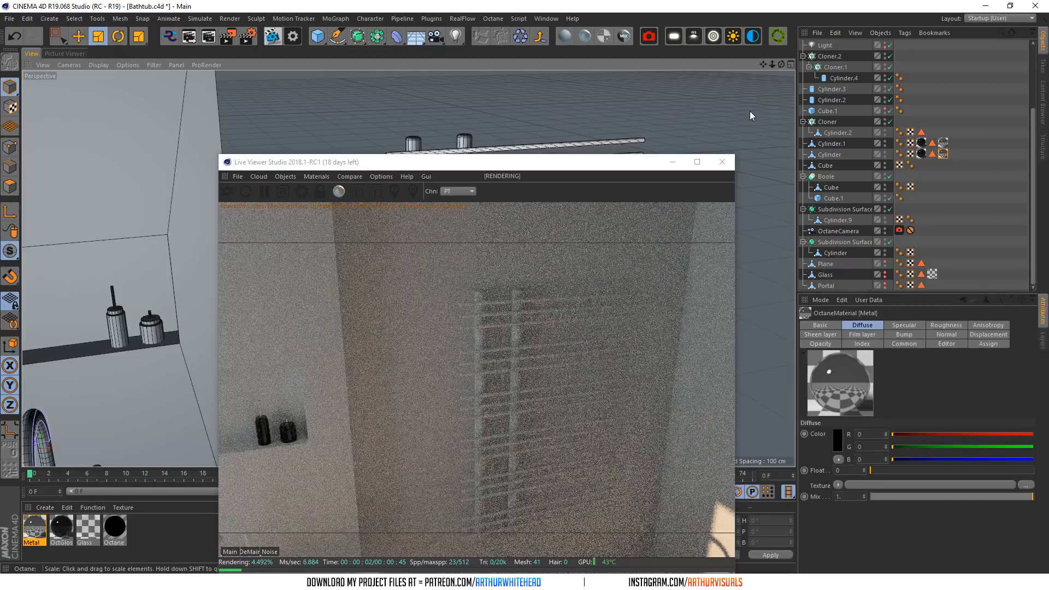
pyautogui.click(837, 99)
pyautogui.scroll(3, 838, 98)
pyautogui.keyDown('shift'); pyautogui.click(832, 231); pyautogui.keyUp('shift')
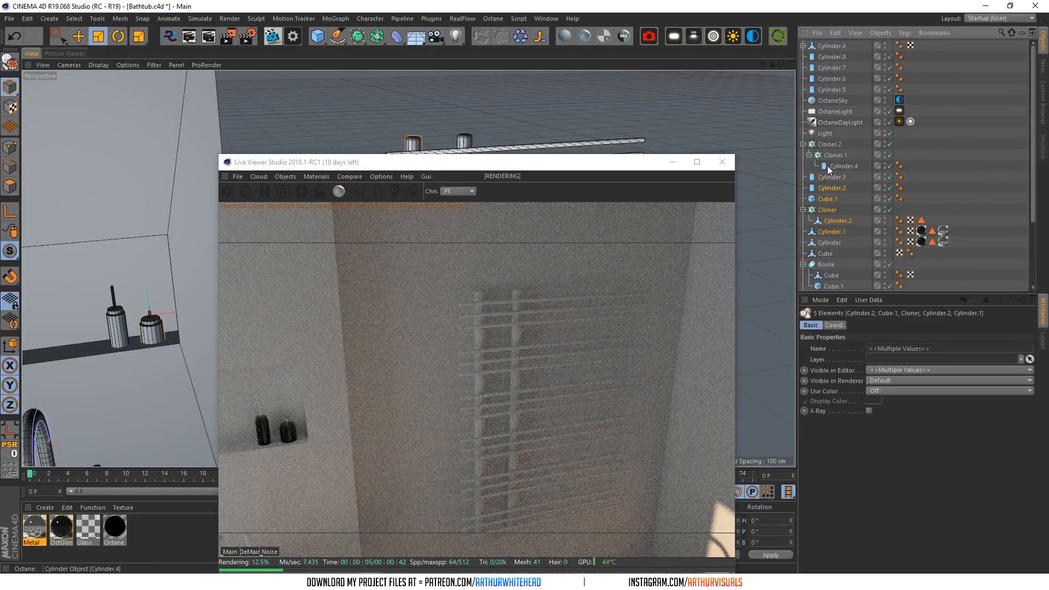
# - Group the towel rack's Cloner.2, Cylinder.3 and Cylinder.2 under a null and copy the Metal texture tag onto it
pyautogui.moveTo(628, 163); pyautogui.dragTo(551, 260)
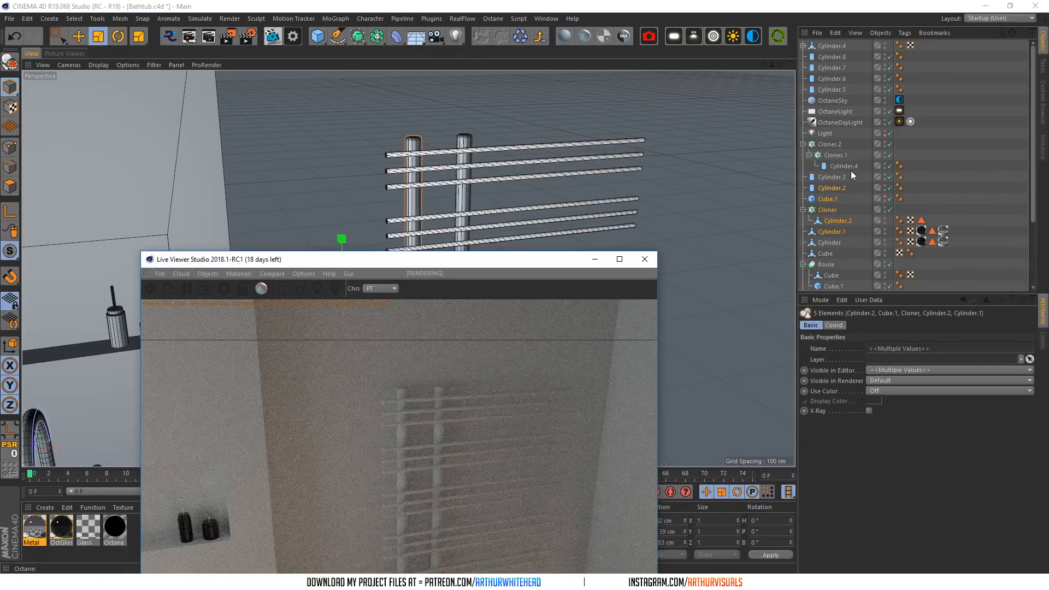
pyautogui.click(803, 144)
pyautogui.click(828, 145)
pyautogui.keyDown('shift'); pyautogui.click(827, 166); pyautogui.keyUp('shift')
pyautogui.rightClick(837, 157)
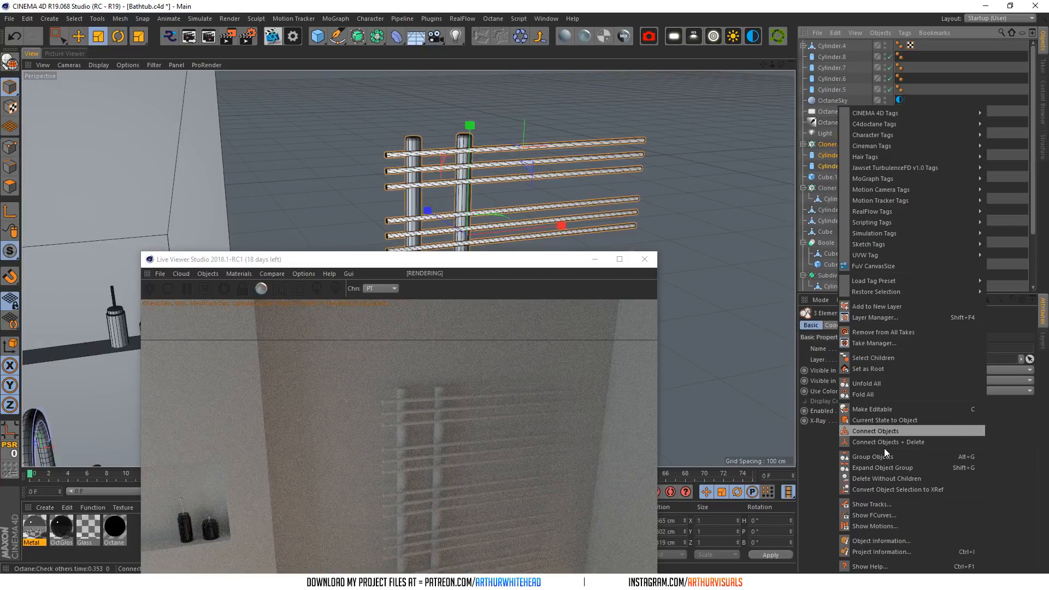
pyautogui.click(883, 456)
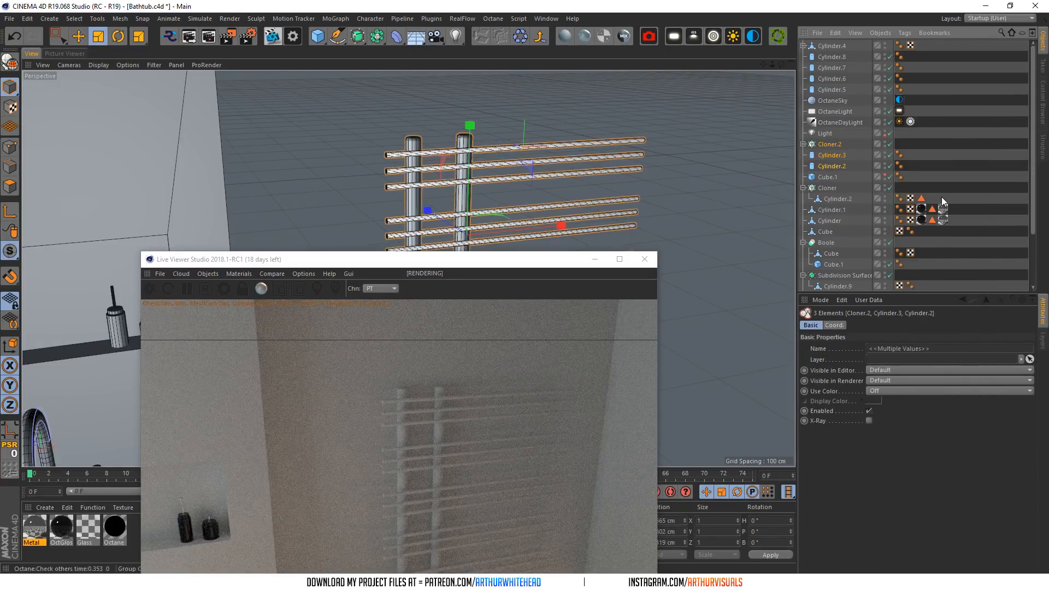
pyautogui.moveTo(915, 133); pyautogui.dragTo(909, 142)
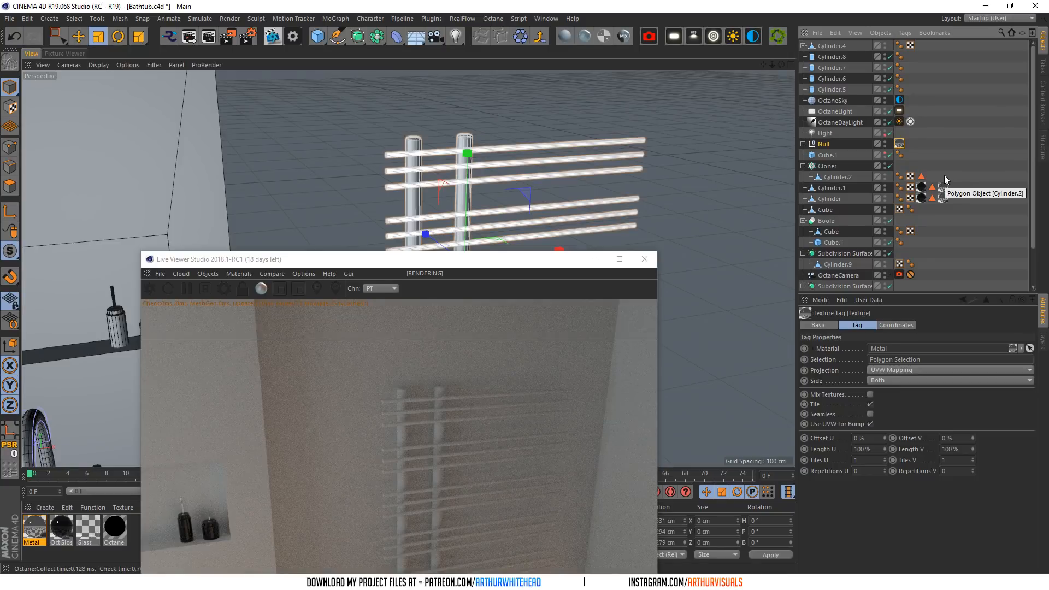
# - Look through the OctaneCamera and clear the polygon selection restriction from the Metal texture tag on the towel rack's null
pyautogui.scroll(-2, 923, 218)
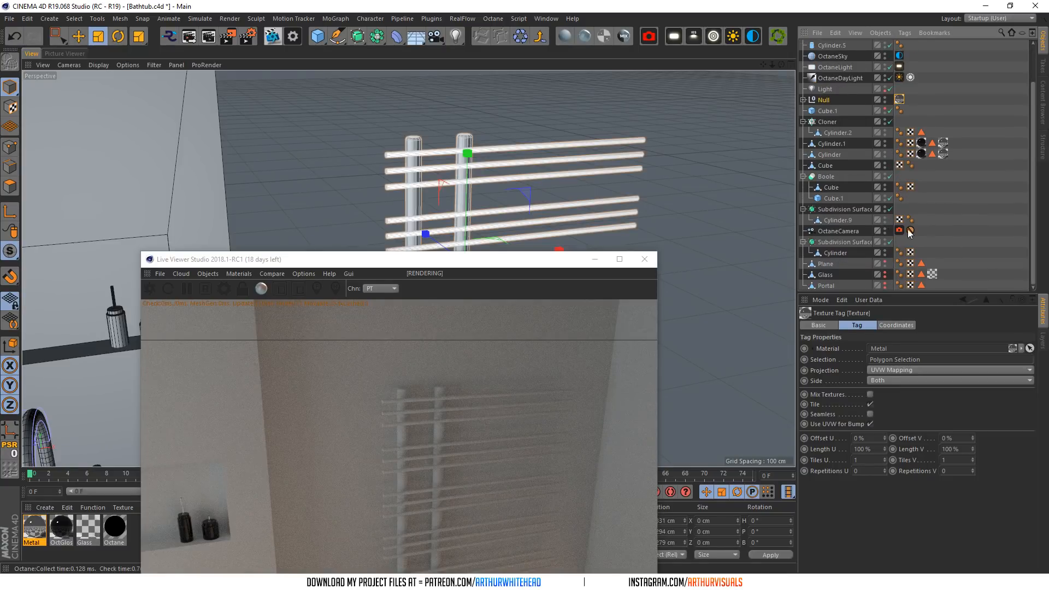
pyautogui.click(890, 230)
pyautogui.moveTo(454, 261); pyautogui.dragTo(434, 94)
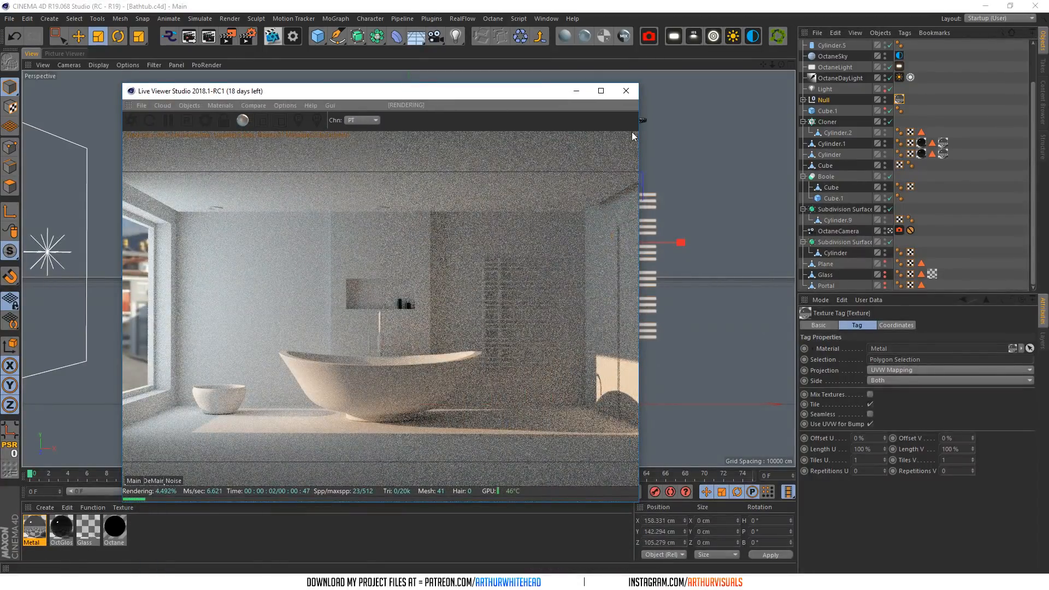
pyautogui.keyDown('ctrl'); pyautogui.click(829, 100); pyautogui.keyUp('ctrl')
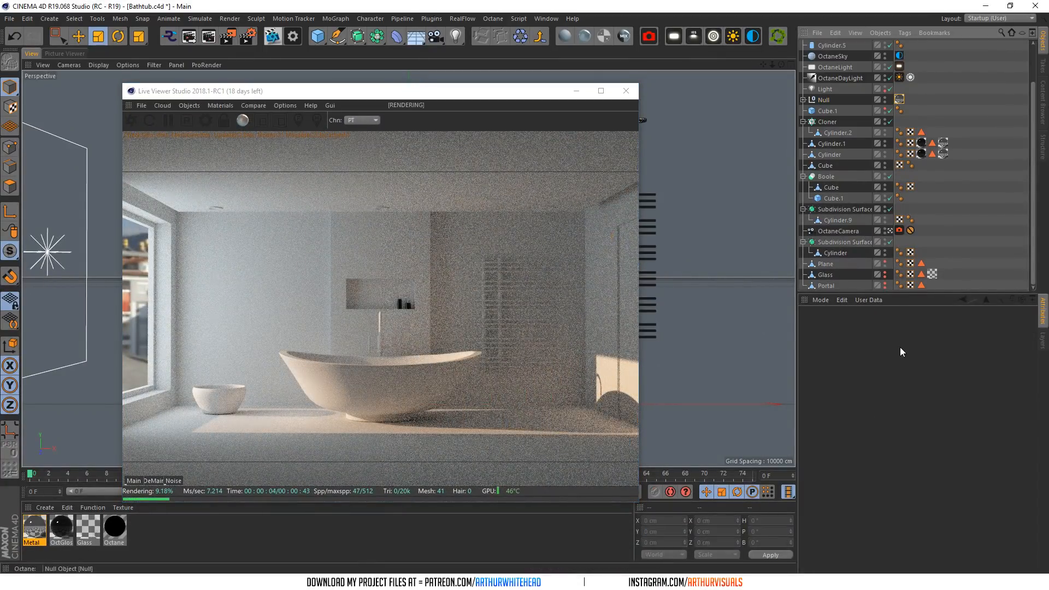
pyautogui.moveTo(921, 358); pyautogui.dragTo(778, 356)
pyautogui.press('Delete')
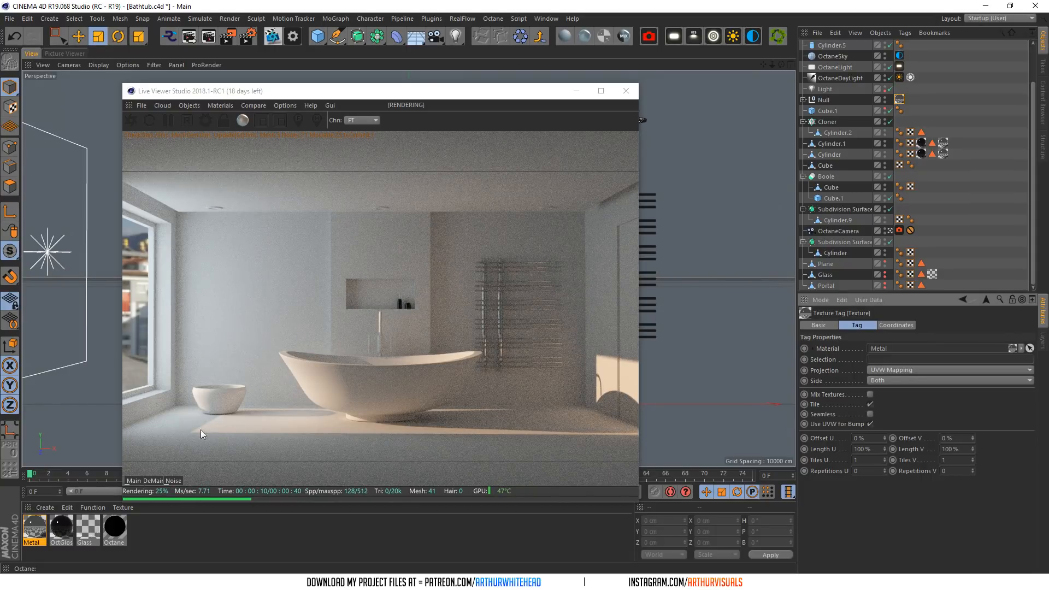
# - Leave the camera view and set the rotation segments of the tap's two upright handle cylinders to 16
pyautogui.moveTo(474, 95); pyautogui.dragTo(756, 111)
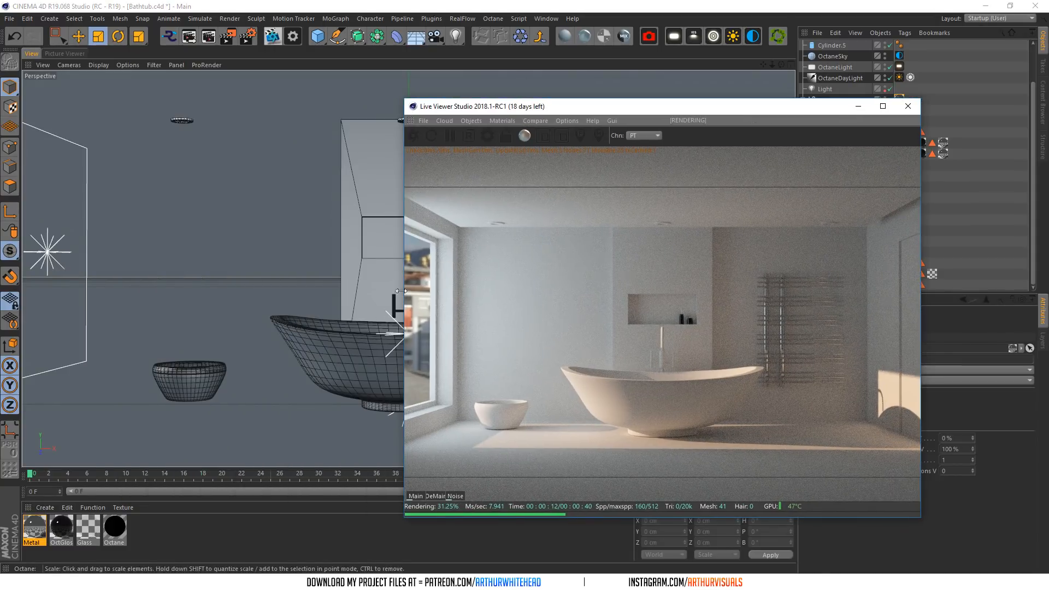
pyautogui.click(409, 305)
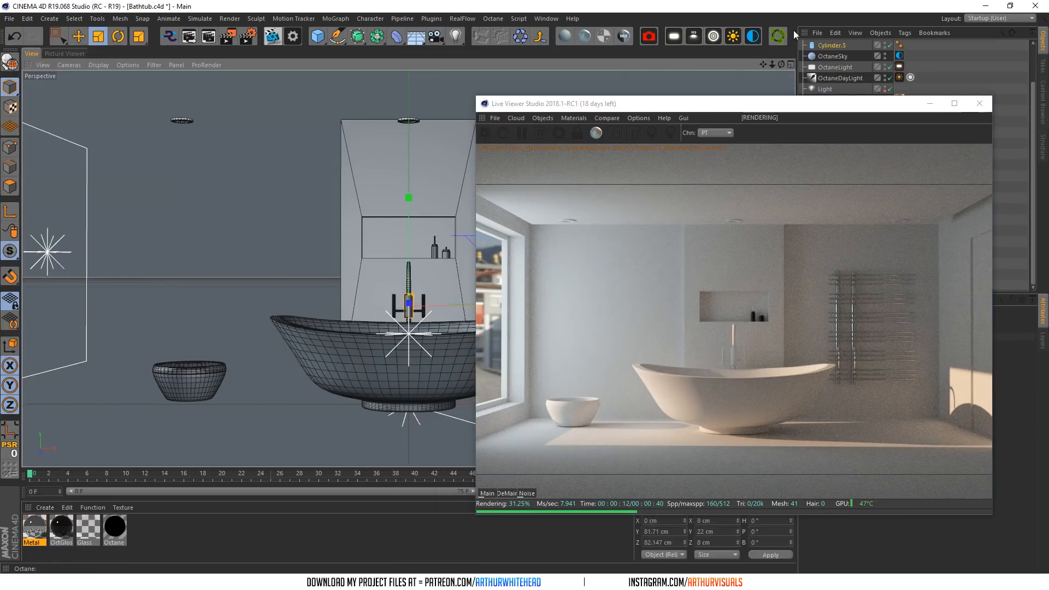
pyautogui.moveTo(788, 110); pyautogui.dragTo(794, 316)
pyautogui.click(888, 231)
pyautogui.keyDown('alt'); pyautogui.moveTo(180, 349); pyautogui.dragTo(267, 332); pyautogui.keyUp('alt')
pyautogui.keyDown('alt'); pyautogui.moveTo(268, 332); pyautogui.dragTo(329, 333, button='right'); pyautogui.keyUp('alt')
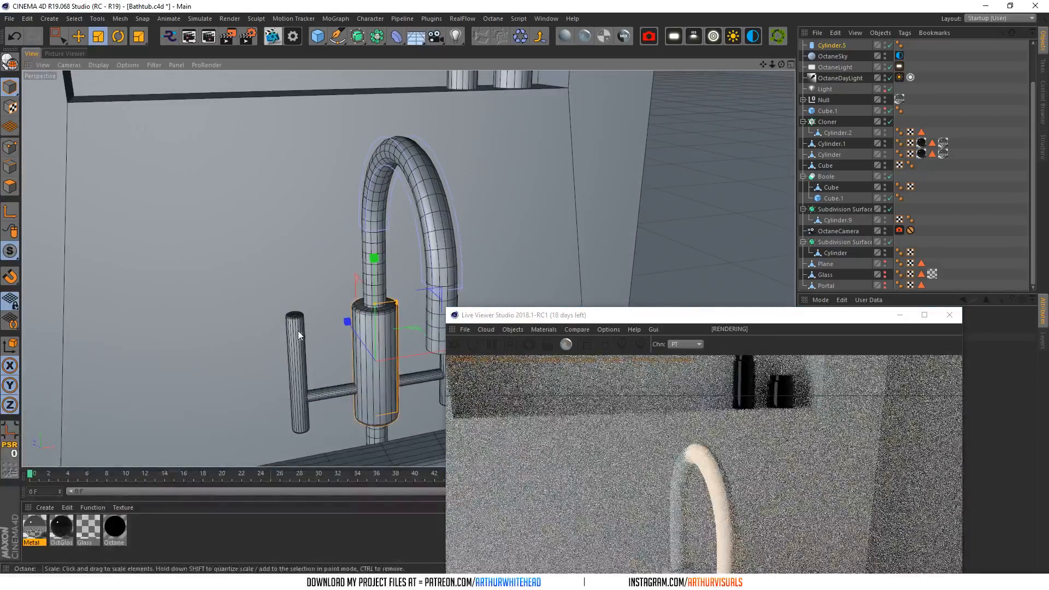
pyautogui.click(298, 334)
pyautogui.moveTo(793, 315); pyautogui.dragTo(431, 487)
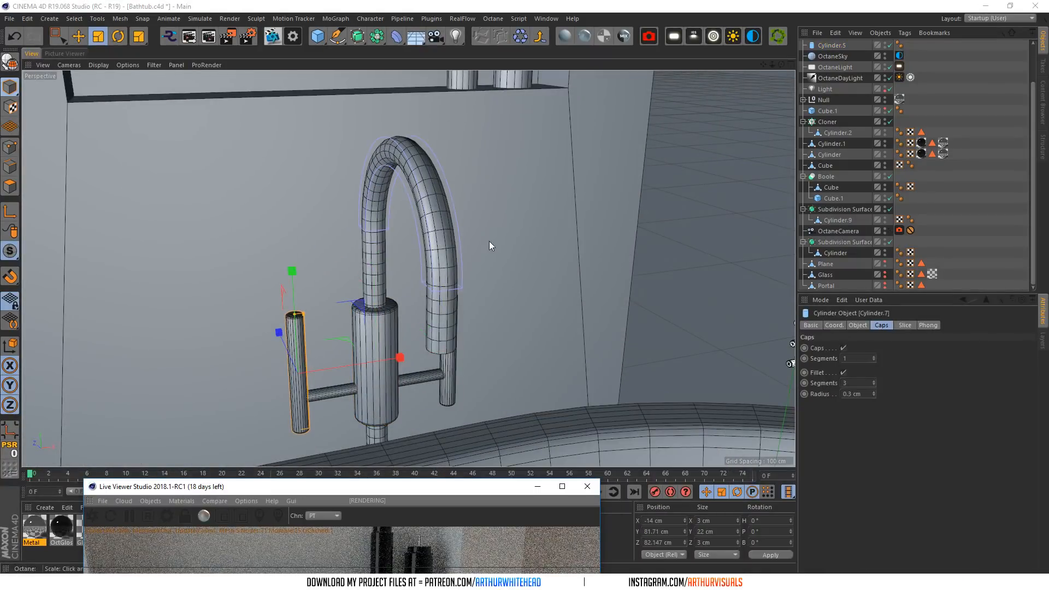
pyautogui.scroll(3, 839, 273)
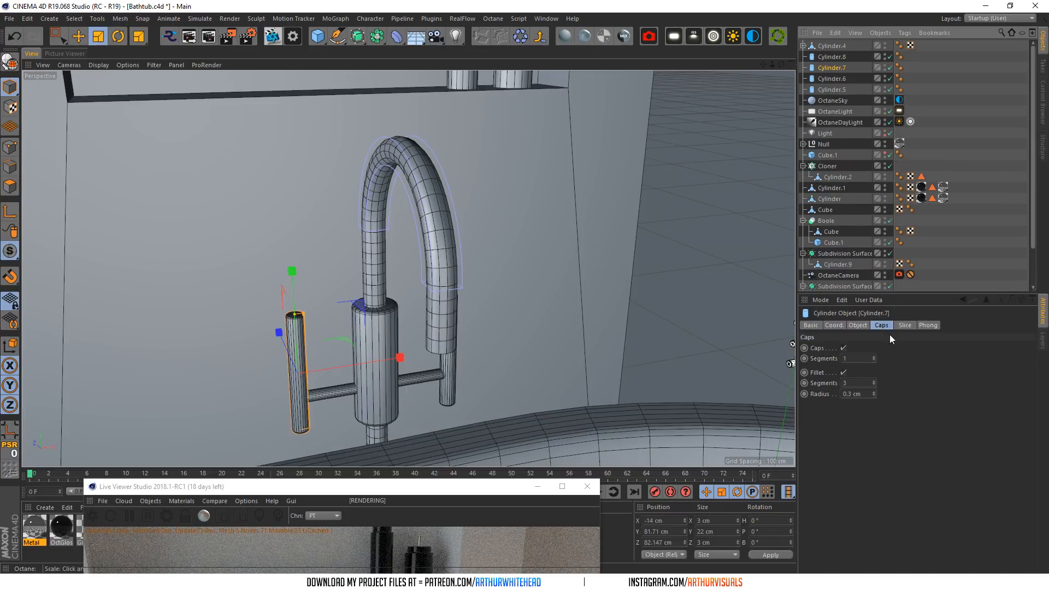
pyautogui.keyDown('shift'); pyautogui.click(456, 376); pyautogui.keyUp('shift')
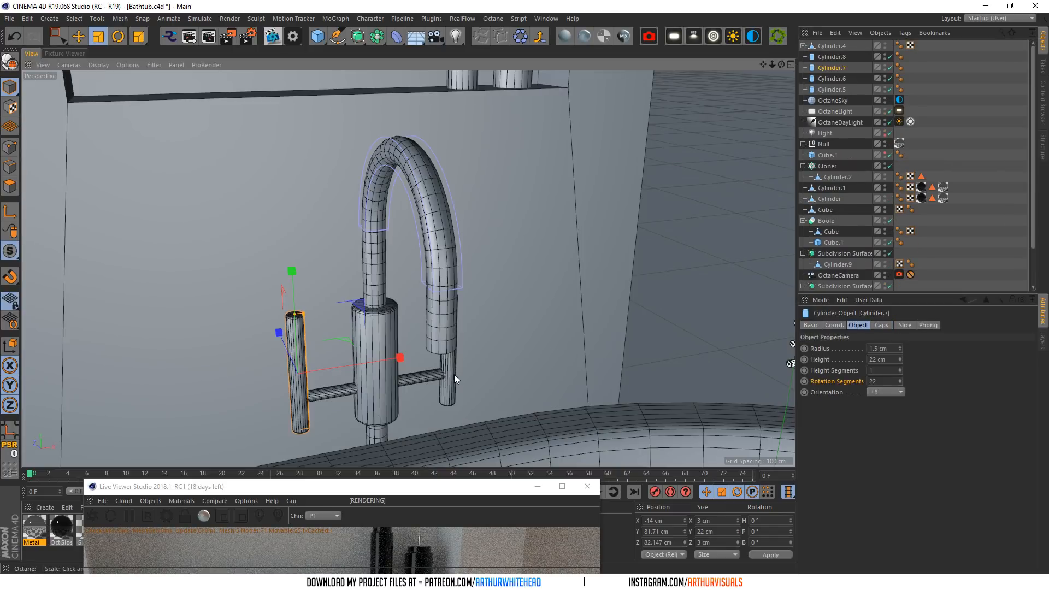
pyautogui.doubleClick(872, 381)
pyautogui.write('16')
pyautogui.press('Return')
# - Set the rotation segments of the tap's horizontal crossbar, Cylinder.8, to 14
pyautogui.click(318, 397)
pyautogui.doubleClick(877, 380)
pyautogui.write('14')
pyautogui.press('Return')
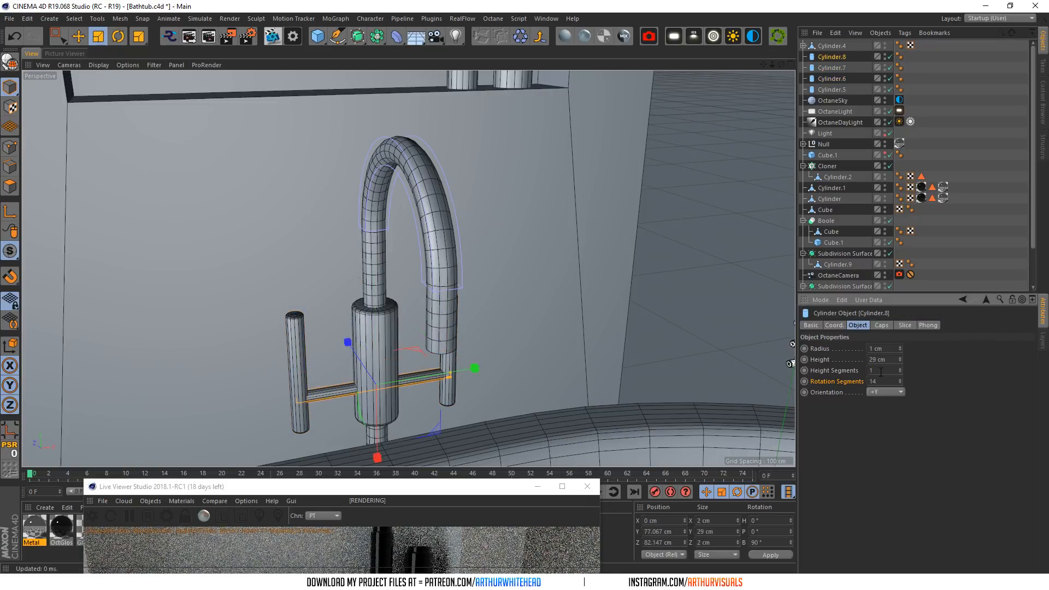
# - Return to the camera view and group the tap's Cylinder.5, Cylinder.6, Cylinder.7 and Cylinder.8 under a null
pyautogui.click(890, 275)
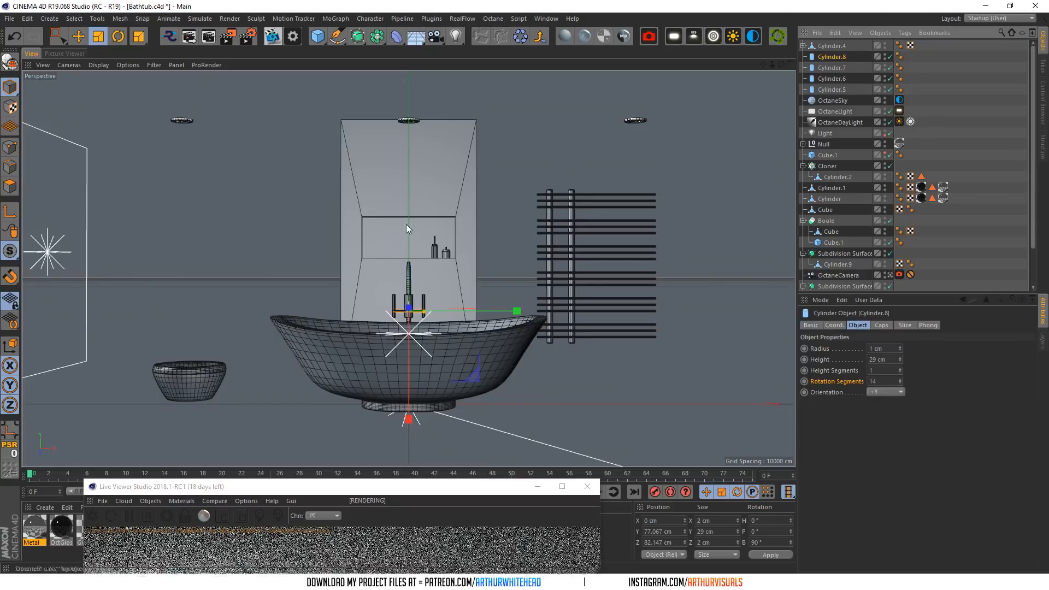
pyautogui.press('e')
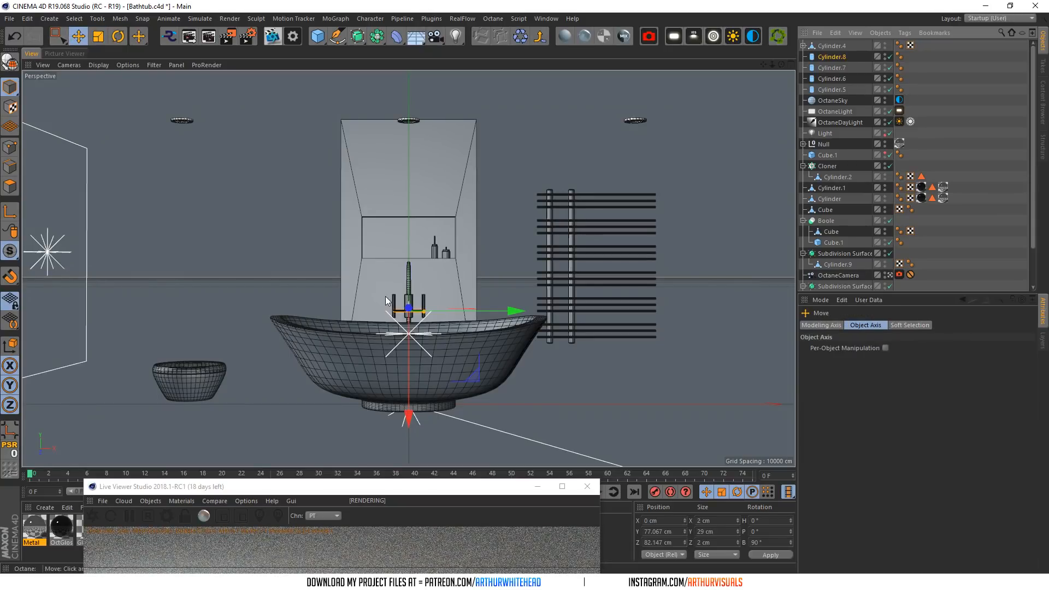
pyautogui.keyDown('shift'); pyautogui.click(413, 307); pyautogui.keyUp('shift')
pyautogui.keyDown('shift'); pyautogui.click(424, 302); pyautogui.keyUp('shift')
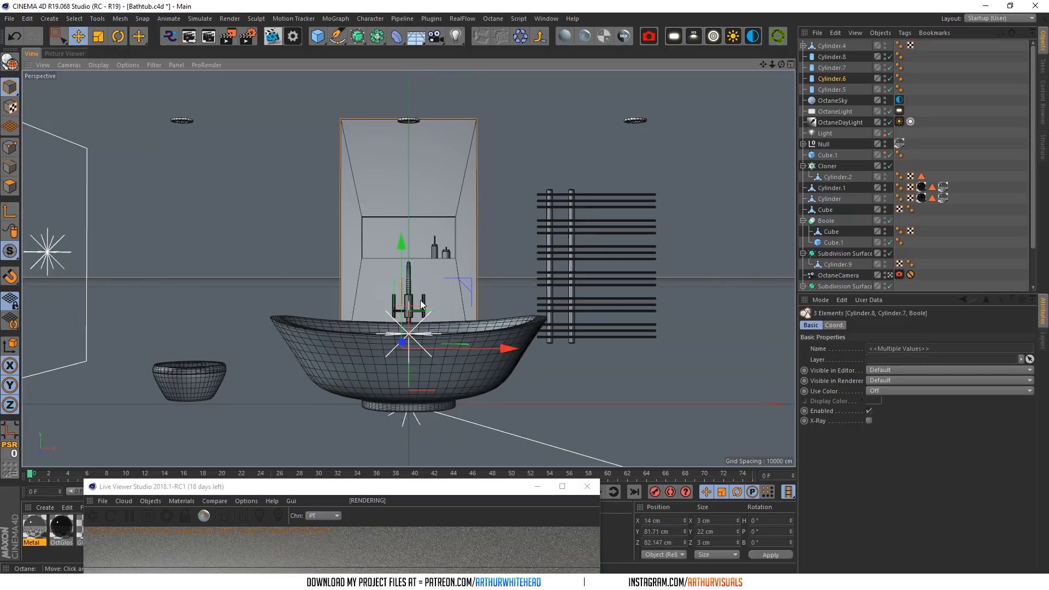
pyautogui.click(423, 301)
pyautogui.keyDown('shift'); pyautogui.click(408, 306); pyautogui.keyUp('shift')
pyautogui.keyDown('shift'); pyautogui.click(395, 310); pyautogui.keyUp('shift')
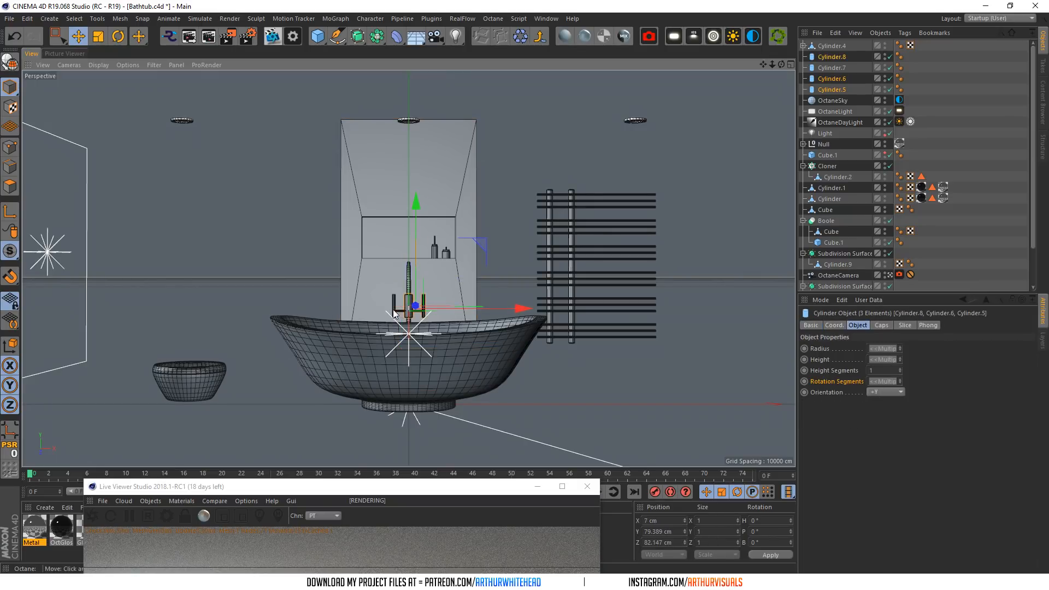
pyautogui.keyDown('shift'); pyautogui.click(392, 309); pyautogui.keyUp('shift')
pyautogui.rightClick(845, 77)
pyautogui.click(883, 429)
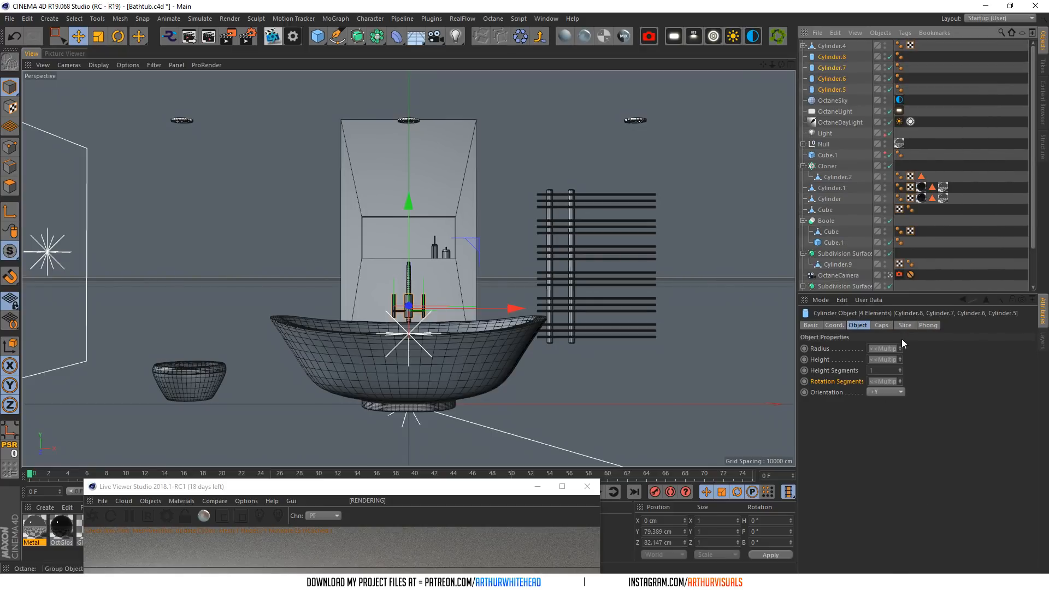
# - Rename the new null holding the tap cylinders to Tap
pyautogui.doubleClick(832, 57)
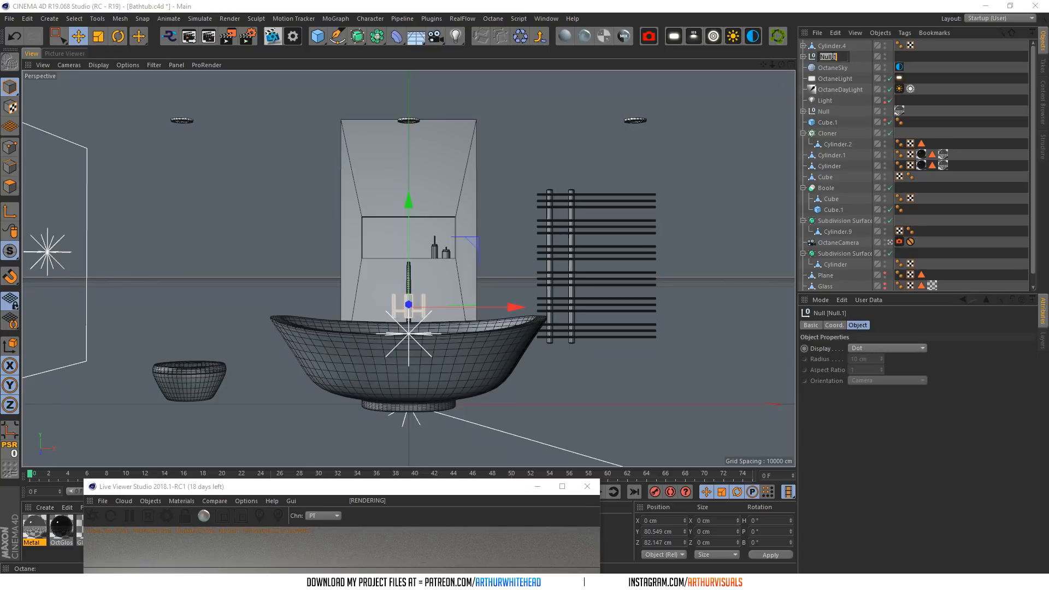
pyautogui.write('Tap')
pyautogui.press('Return')
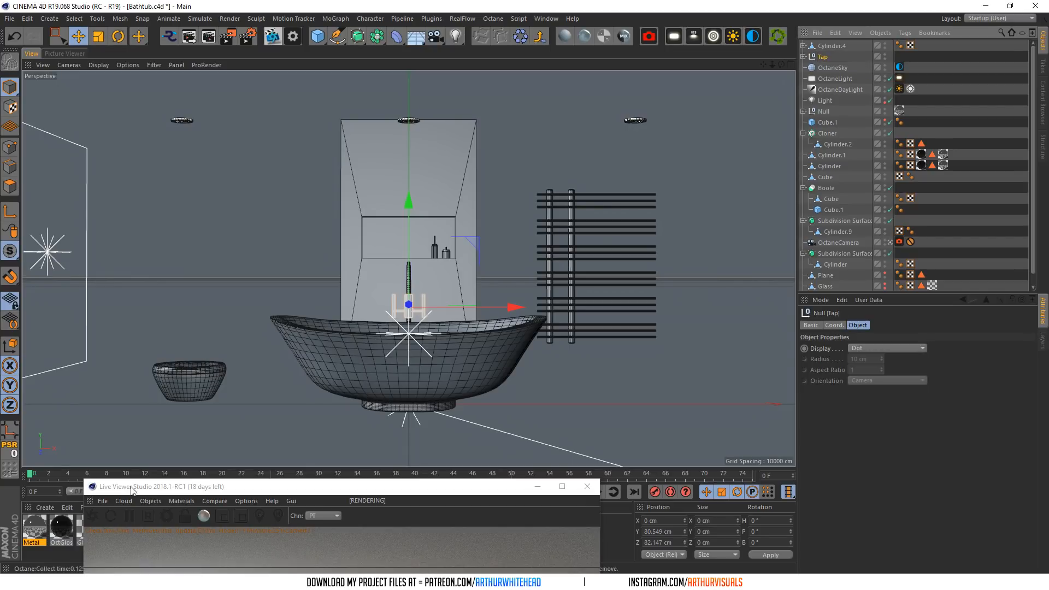
# - Undo a premature Metal assignment on the Tap null and move the curved spout Cylinder.4 into that null
pyautogui.moveTo(37, 531); pyautogui.dragTo(822, 57)
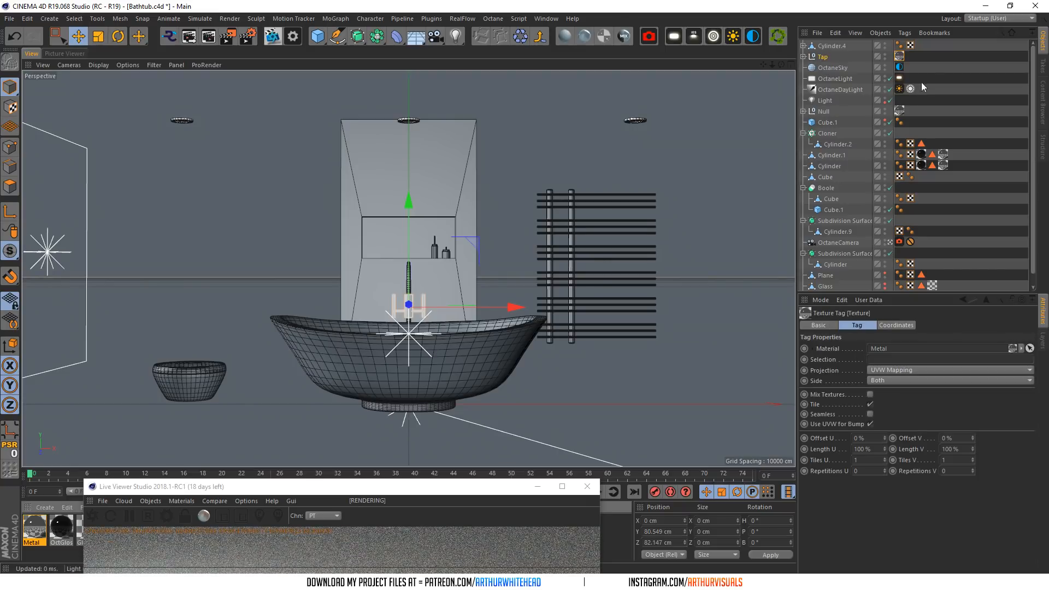
pyautogui.hotkey('ctrl', 'z')
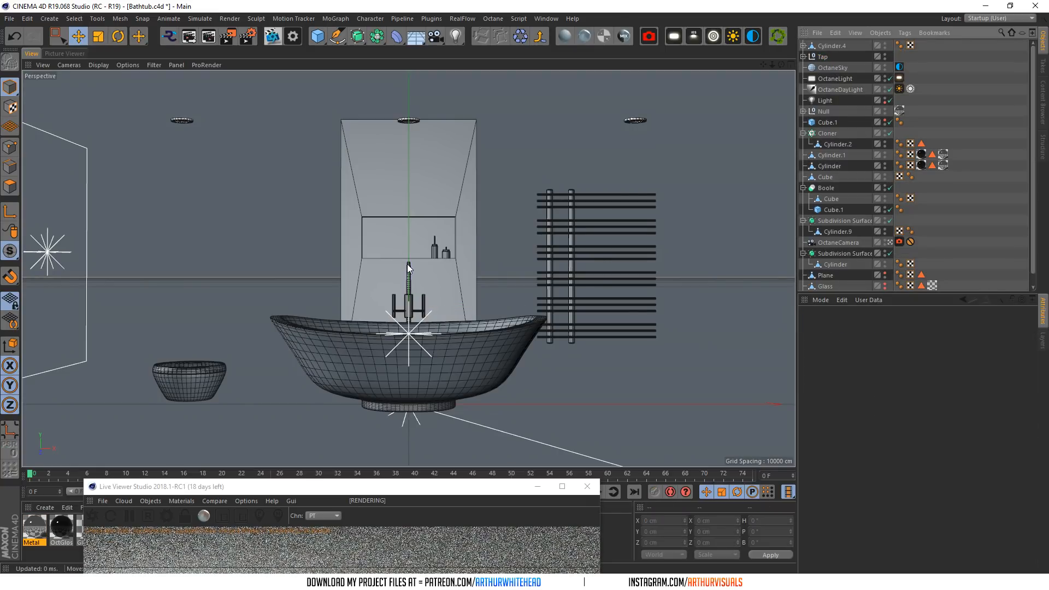
pyautogui.click(406, 277)
pyautogui.click(410, 276)
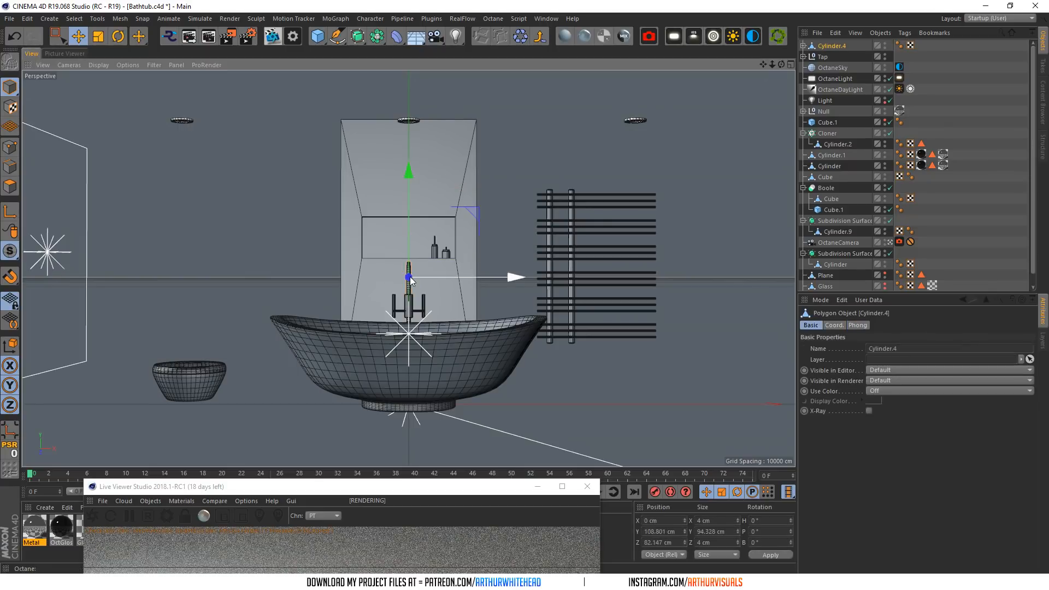
pyautogui.click(803, 57)
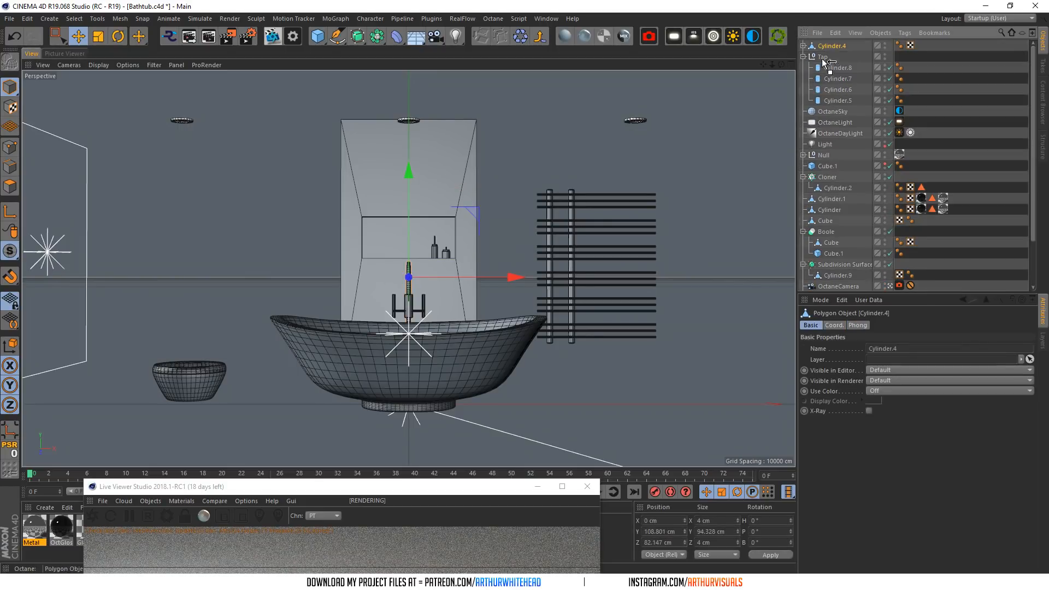
pyautogui.moveTo(827, 46); pyautogui.dragTo(823, 59)
pyautogui.click(802, 45)
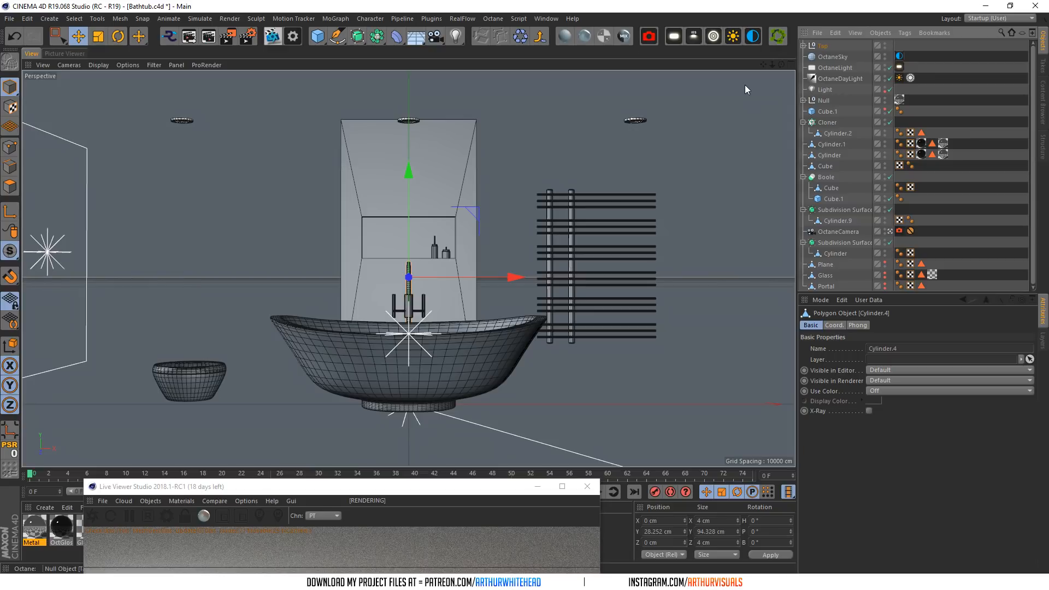
# - Assign the Metal material to the Tap null and save the scene
pyautogui.moveTo(37, 529); pyautogui.dragTo(822, 45)
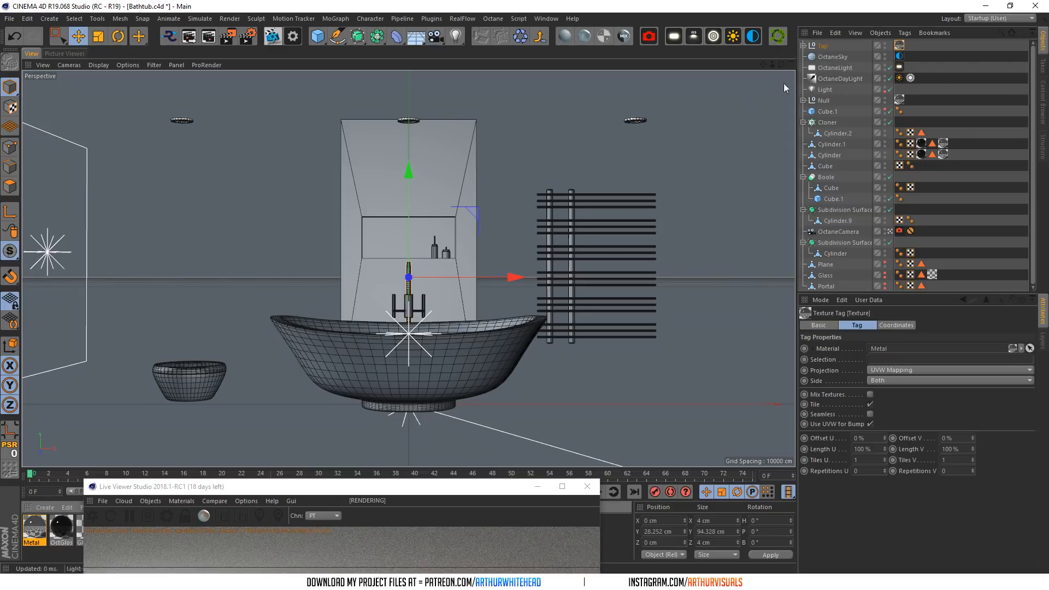
pyautogui.moveTo(404, 491); pyautogui.dragTo(517, 111)
pyautogui.hotkey('ctrl', 's')
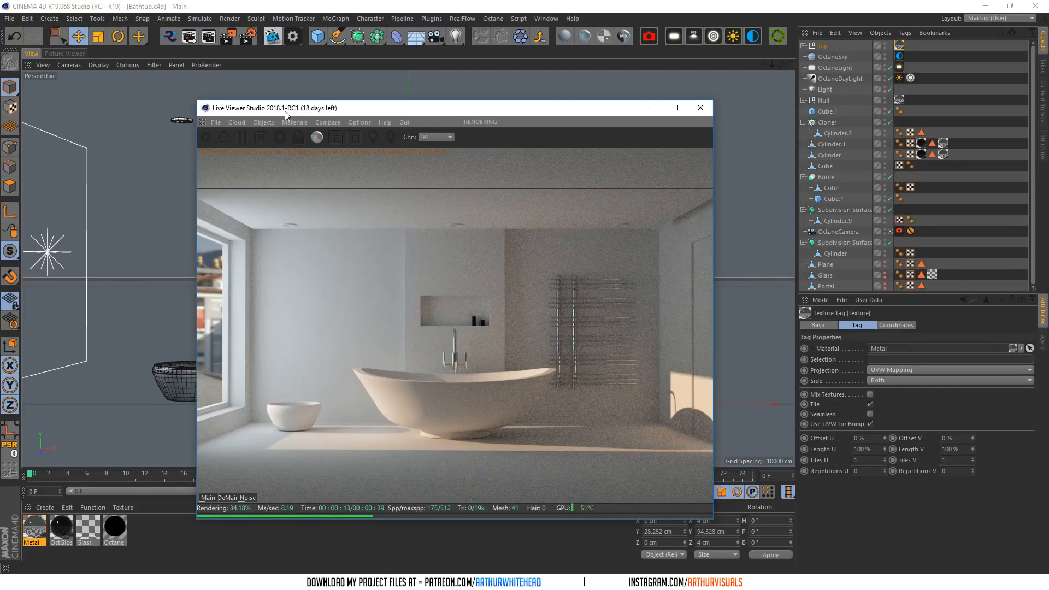
# - Collapse the Boole and both Subdivision Surface hierarchies in the object list
pyautogui.moveTo(279, 110); pyautogui.dragTo(290, 109)
pyautogui.click(819, 177)
pyautogui.click(803, 177)
pyautogui.click(803, 187)
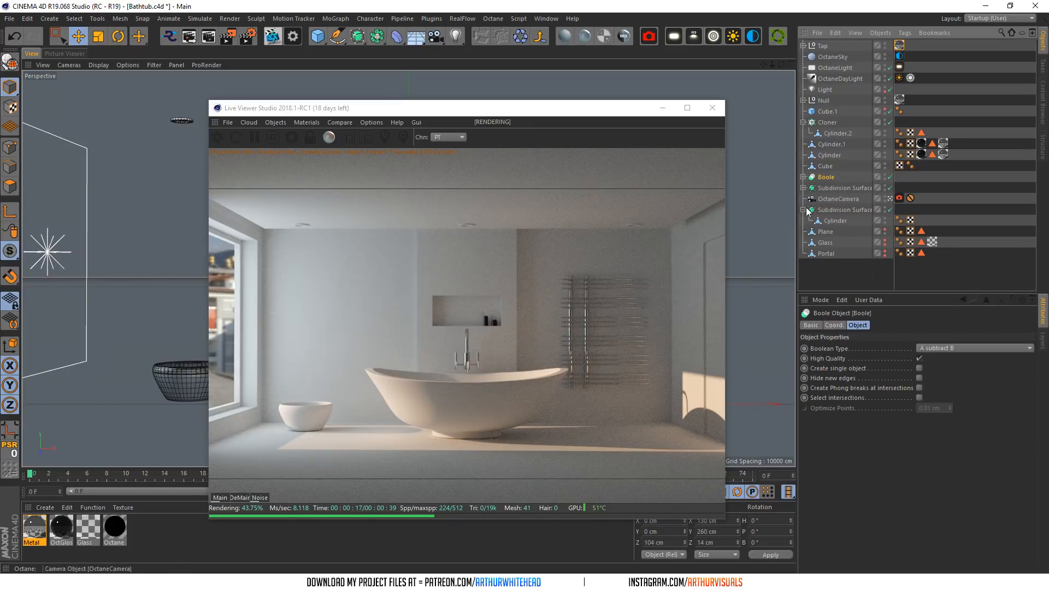
pyautogui.click(803, 210)
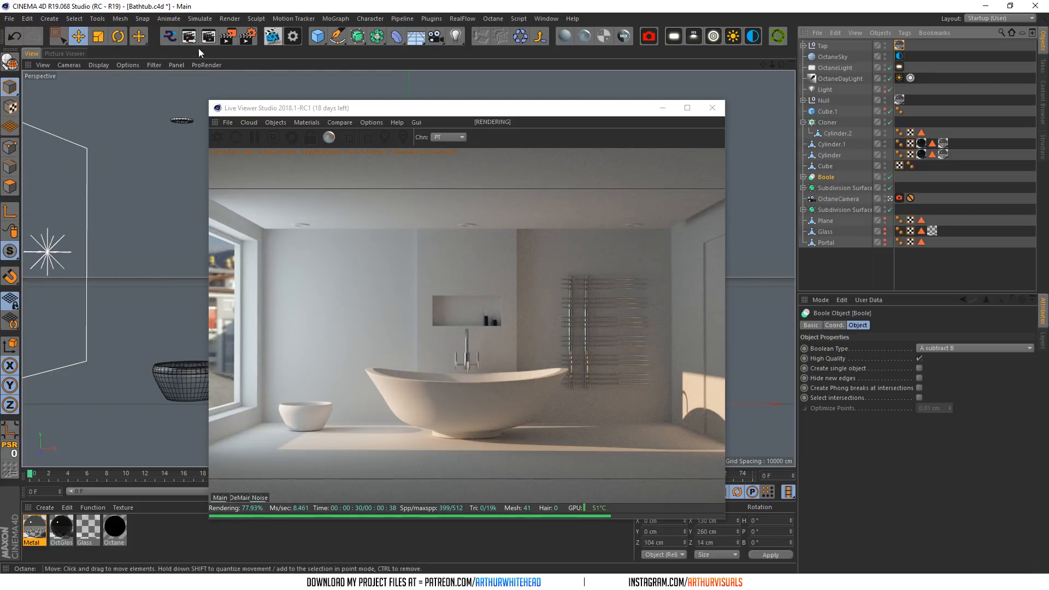
# - Leave the camera view and isolate the ceiling spotlight Cylinder.2 under the Cloner with viewport solo
pyautogui.click(889, 199)
pyautogui.moveTo(780, 65); pyautogui.dragTo(771, 64)
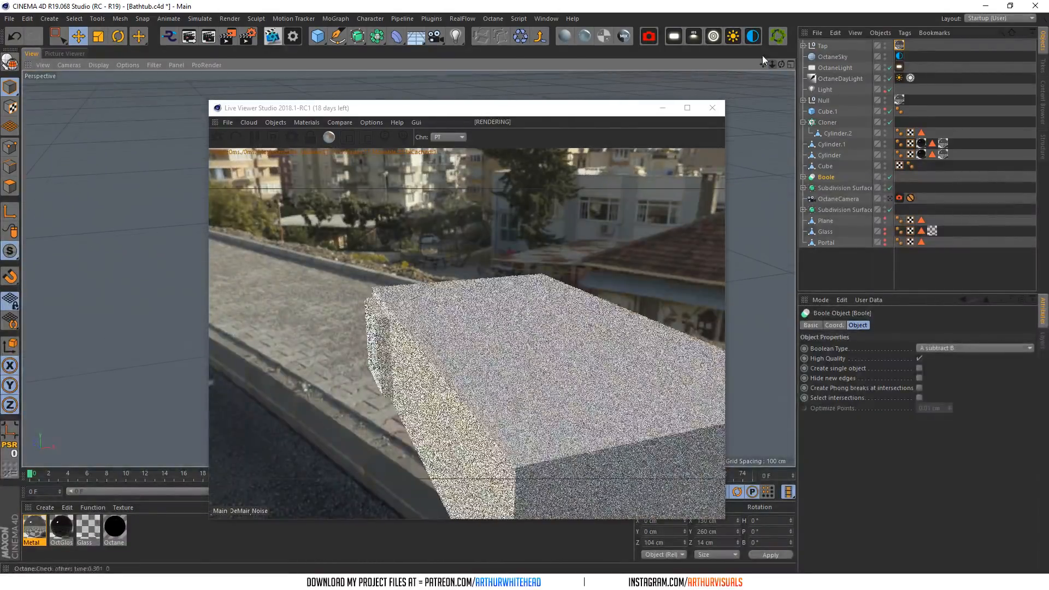
pyautogui.moveTo(559, 113); pyautogui.dragTo(597, 323)
pyautogui.keyDown('alt'); pyautogui.moveTo(426, 214); pyautogui.dragTo(443, 217, button='right'); pyautogui.keyUp('alt')
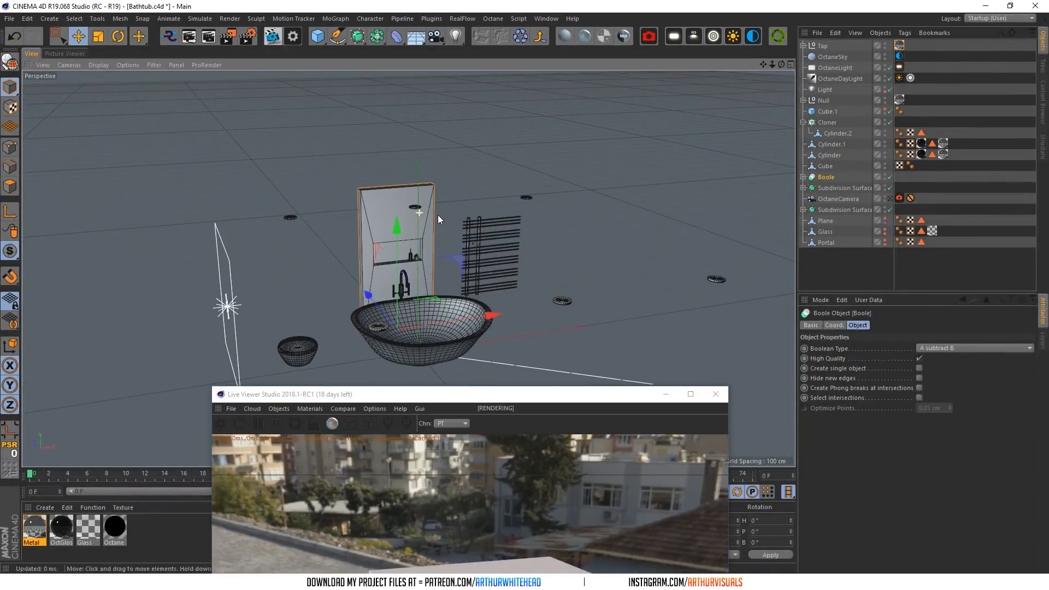
pyautogui.click(416, 207)
pyautogui.moveTo(10, 251); pyautogui.dragTo(54, 306)
pyautogui.moveTo(780, 65); pyautogui.dragTo(781, 20)
pyautogui.click(837, 134)
pyautogui.scroll(4, 478, 160)
pyautogui.scroll(5, 398, 227)
pyautogui.scroll(-4, 501, 284)
# - Disable the Cloner and bring its single spotlight, Cylinder.2, close into view
pyautogui.moveTo(771, 65); pyautogui.dragTo(596, 255)
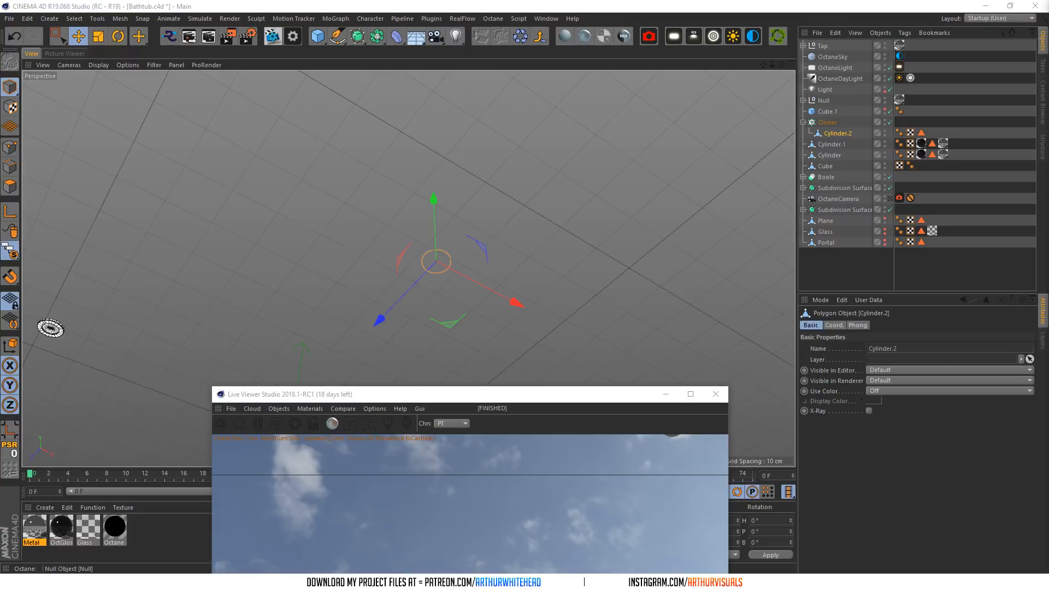
pyautogui.scroll(5, 338, 278)
pyautogui.scroll(-1, 555, 340)
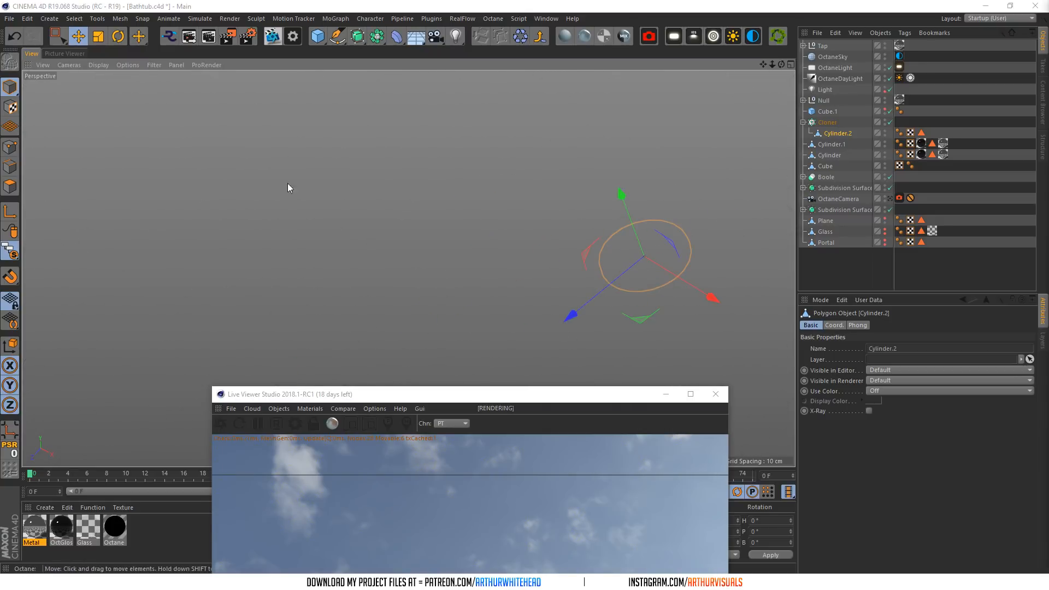
pyautogui.moveTo(12, 251); pyautogui.dragTo(34, 306)
pyautogui.scroll(-6, 408, 267)
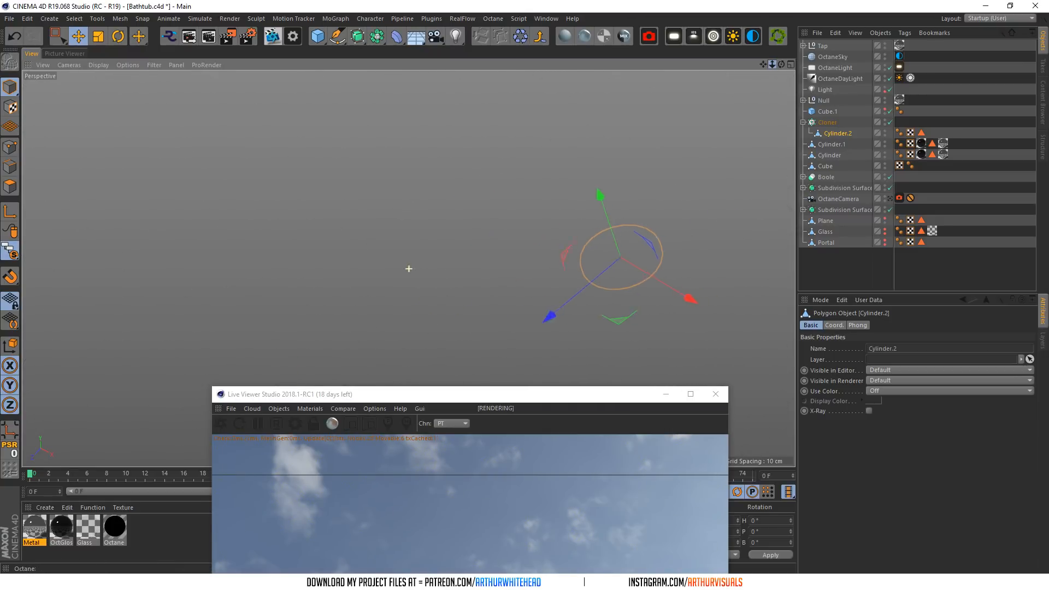
pyautogui.press('s')
pyautogui.moveTo(483, 393); pyautogui.dragTo(391, 203)
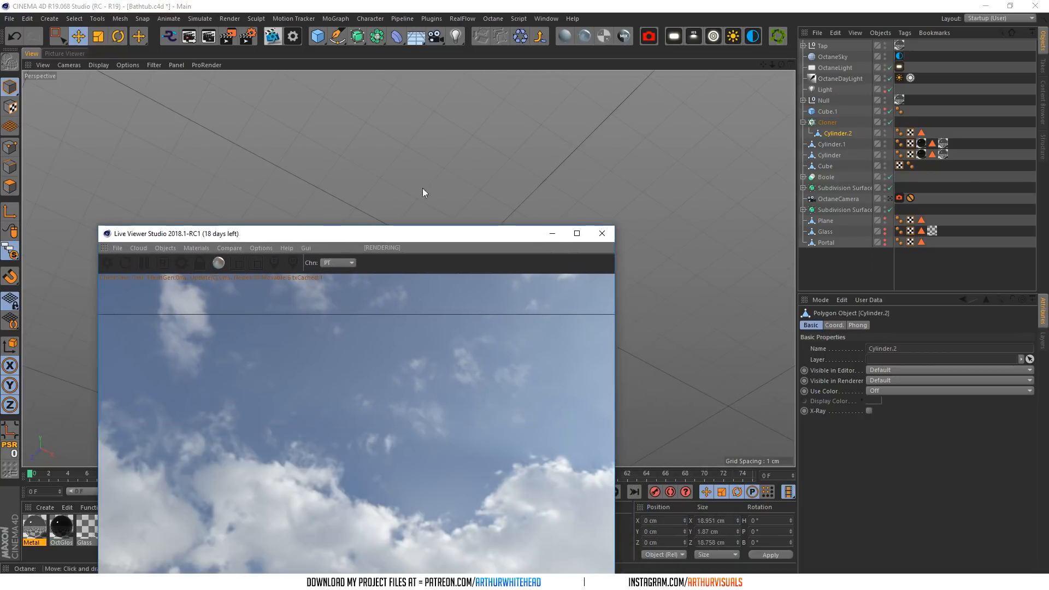
pyautogui.click(888, 122)
pyautogui.moveTo(761, 64); pyautogui.dragTo(692, 130)
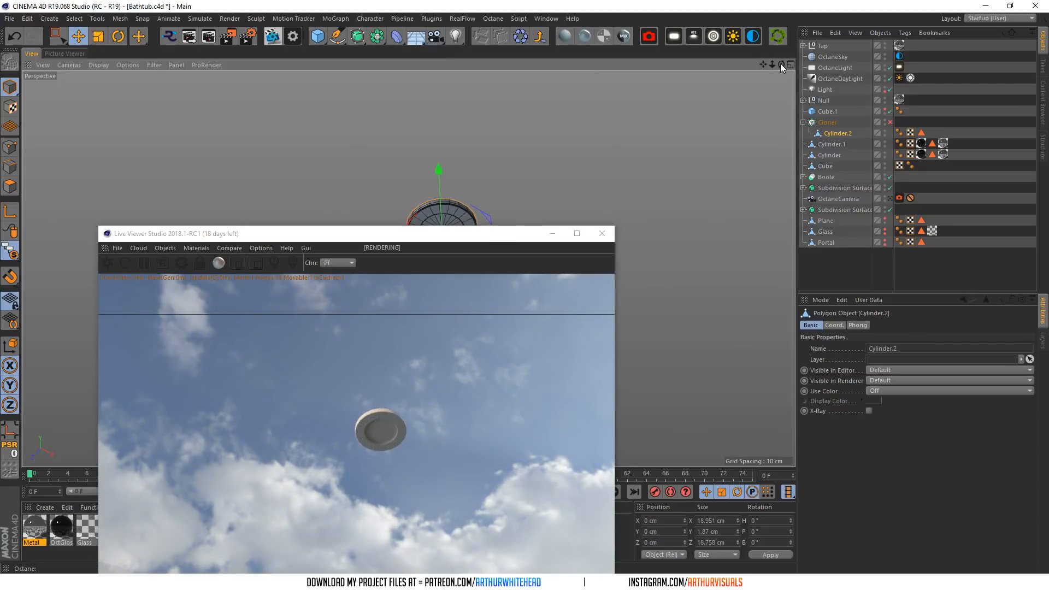
pyautogui.moveTo(781, 64); pyautogui.dragTo(775, 67)
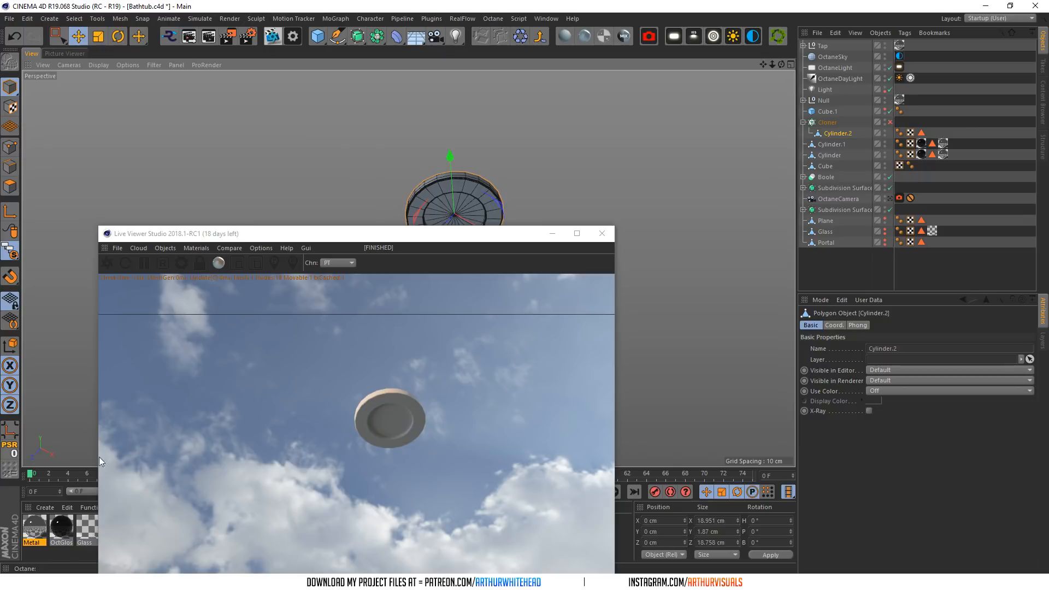
# - Assign the Metal material to Cylinder.2 and move its texture tag ahead of the polygon selection tag
pyautogui.moveTo(49, 530); pyautogui.dragTo(344, 379)
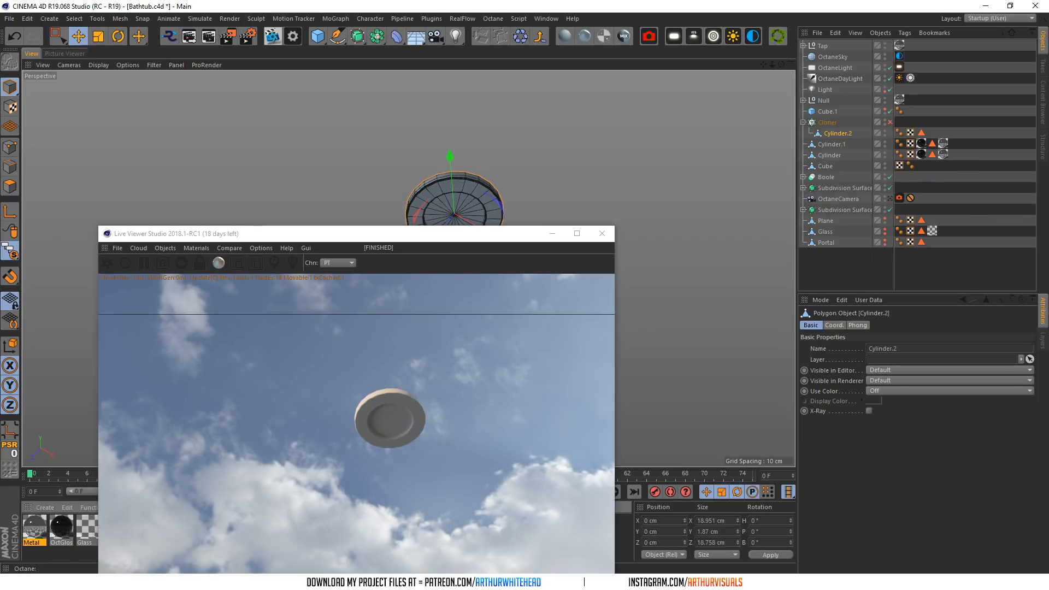
pyautogui.moveTo(845, 130); pyautogui.dragTo(845, 131)
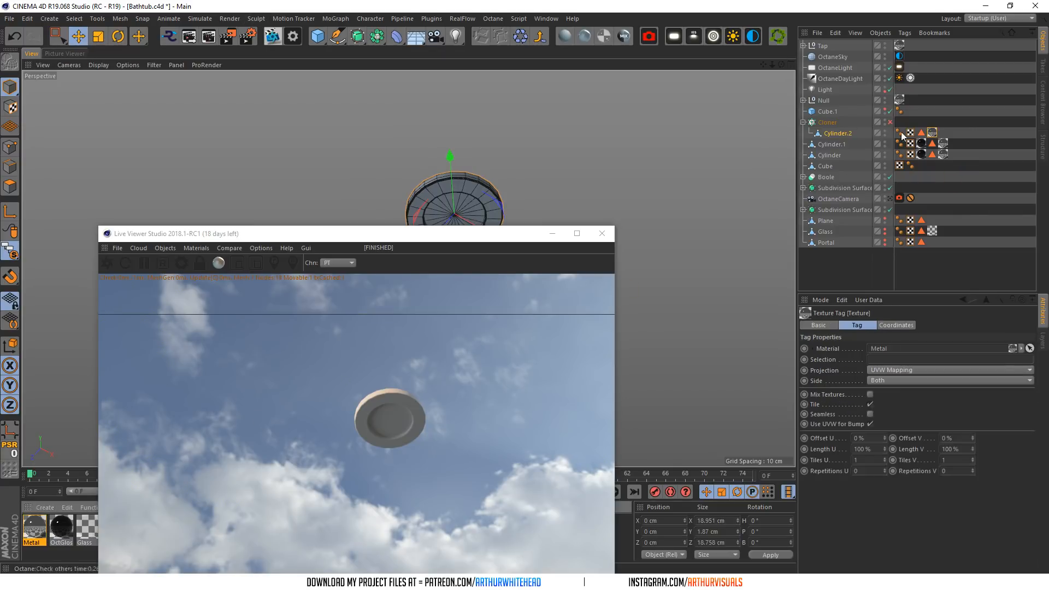
pyautogui.click(932, 132)
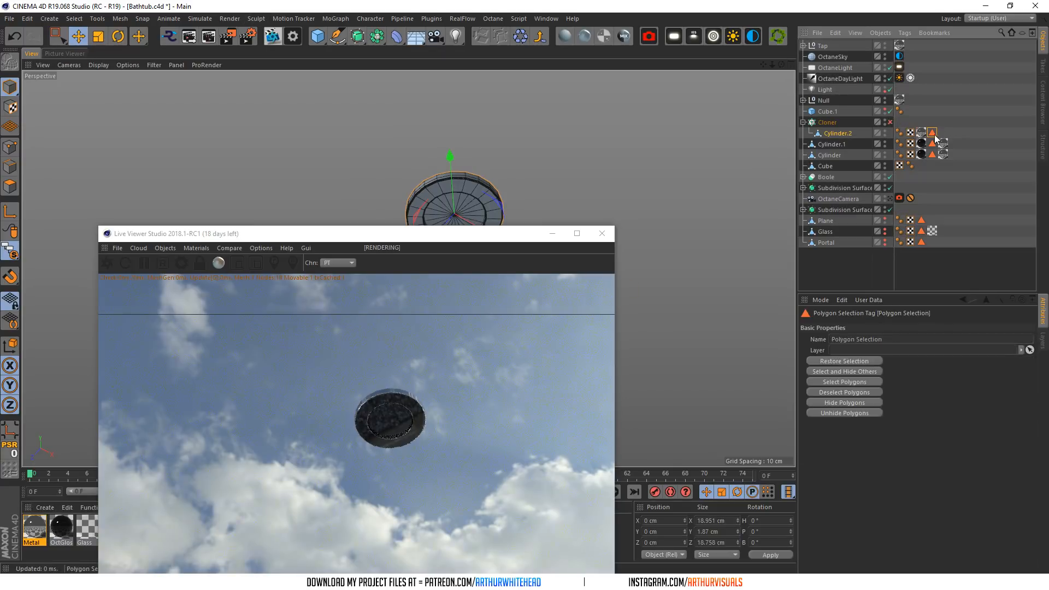
# - Create an Octane Diffuse material with Blackbody Emission and apply it only to Cylinder.2's Polygon Selection
pyautogui.click(571, 40)
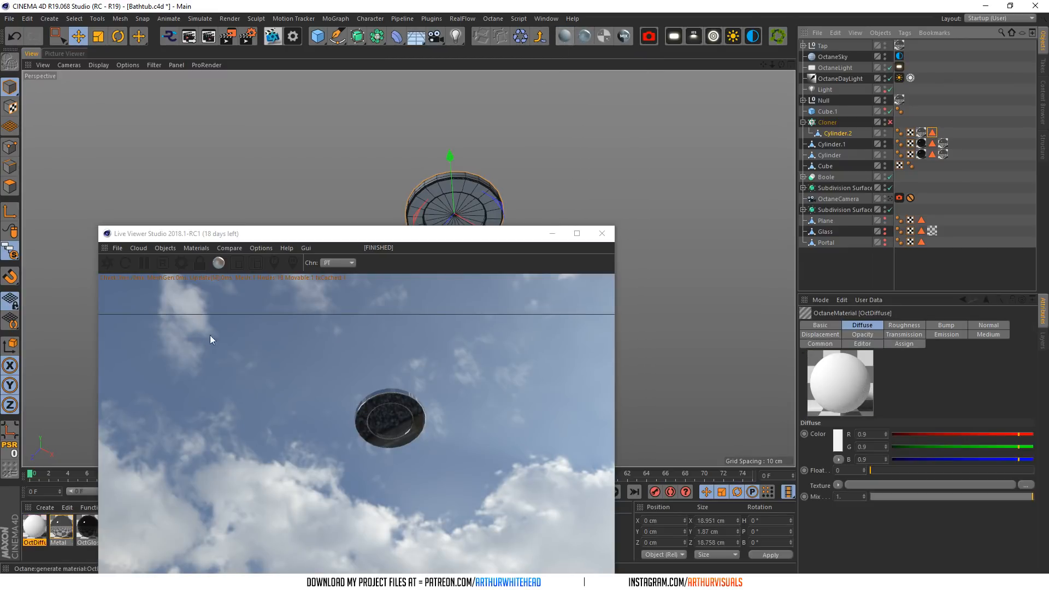
pyautogui.moveTo(34, 527); pyautogui.dragTo(928, 359)
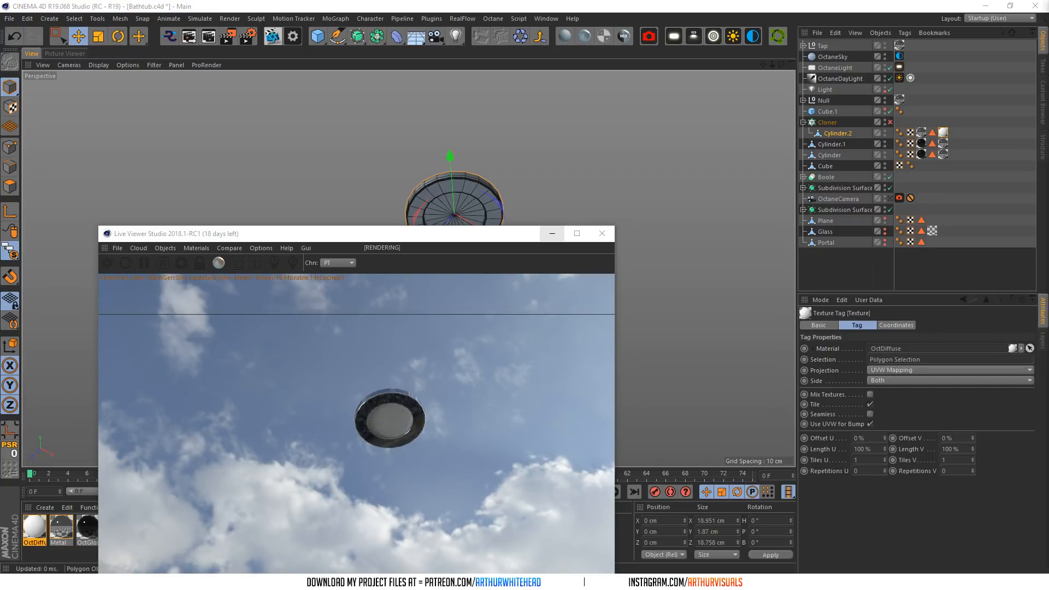
pyautogui.doubleClick(34, 527)
pyautogui.click(187, 293)
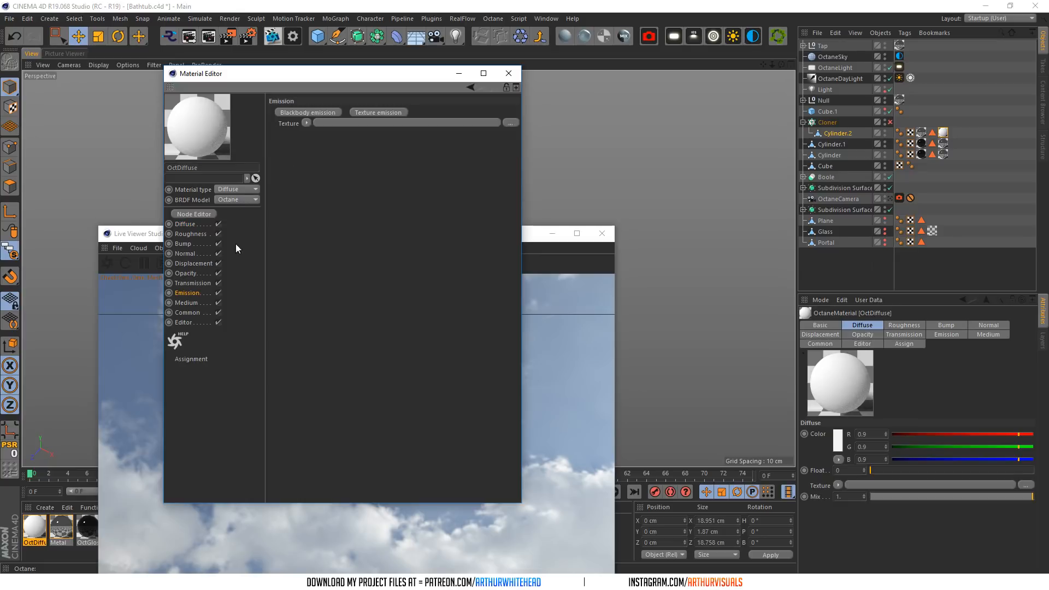
pyautogui.click(313, 111)
pyautogui.moveTo(382, 79); pyautogui.dragTo(787, 277)
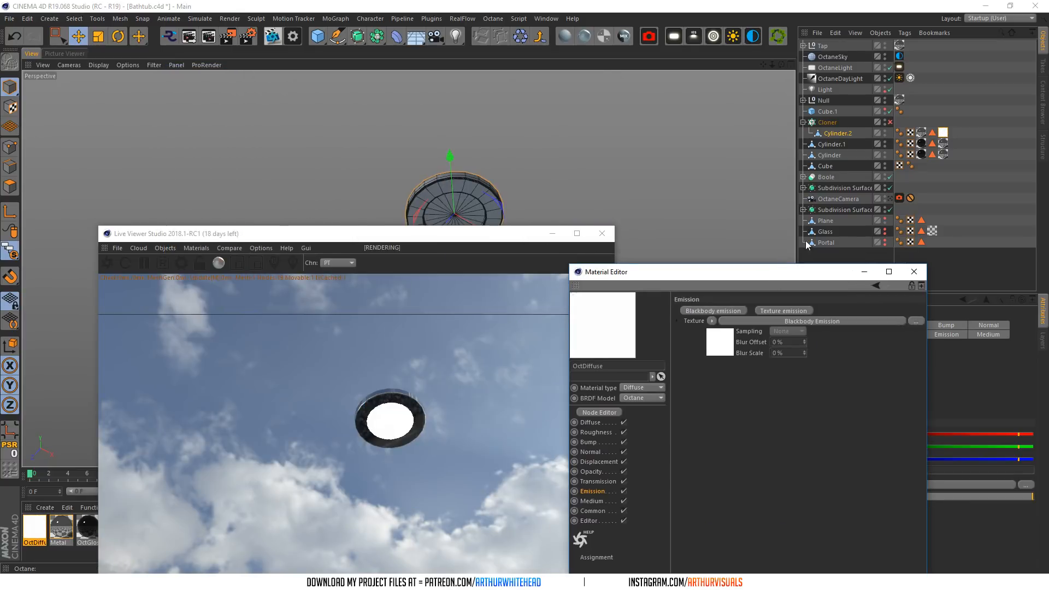
# - Restore the whole bathroom in the OctaneCamera view with the Cloner enabled and viewport solo off
pyautogui.click(889, 199)
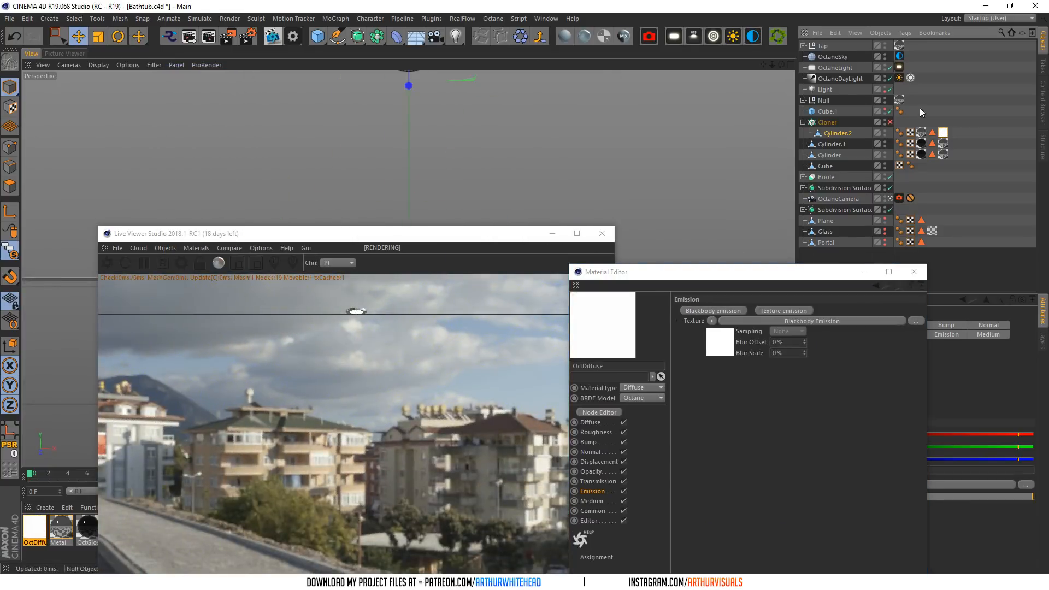
pyautogui.click(889, 122)
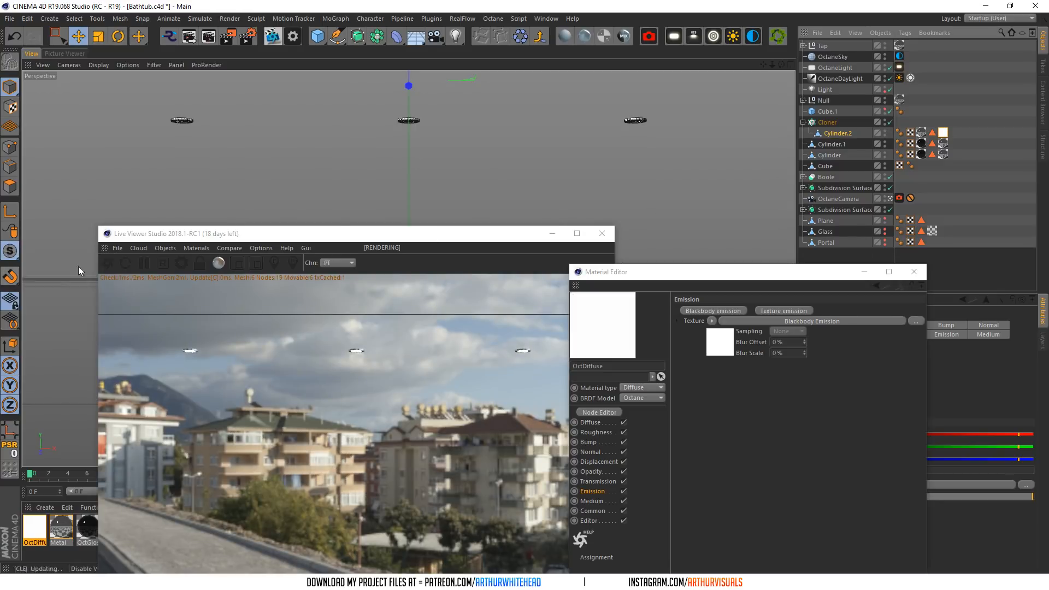
pyautogui.click(10, 251)
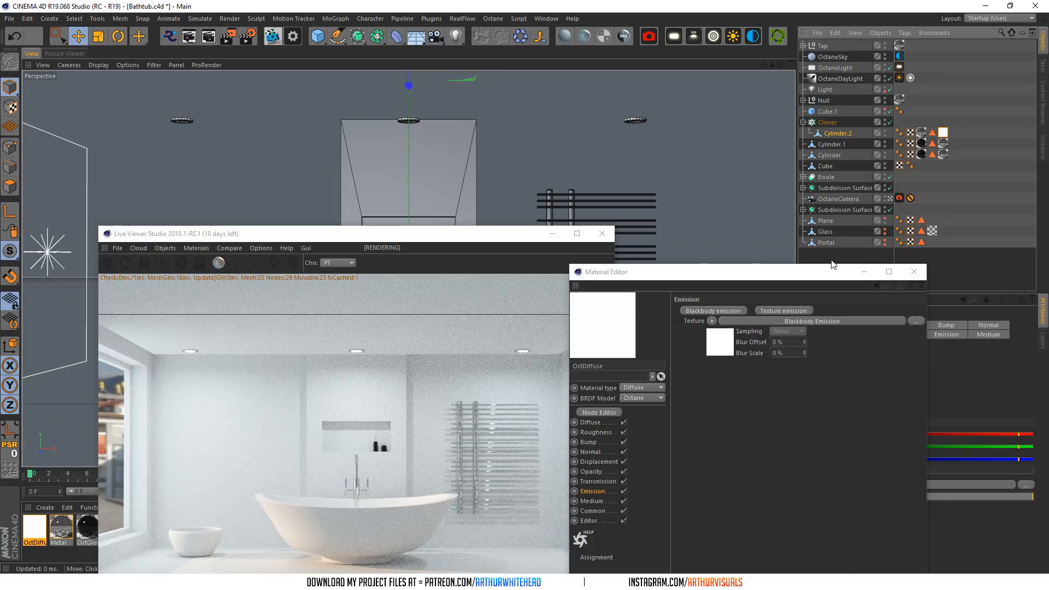
pyautogui.click(913, 271)
pyautogui.moveTo(488, 236); pyautogui.dragTo(543, 134)
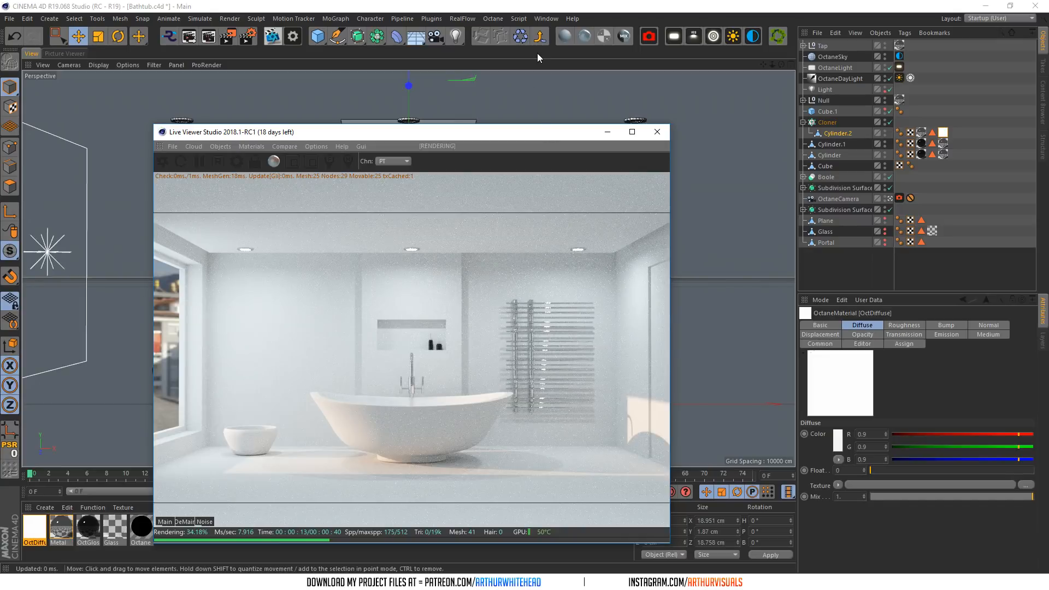
# - Create an Octane Glossy material and select the Plane room object for polygon editing
pyautogui.click(583, 36)
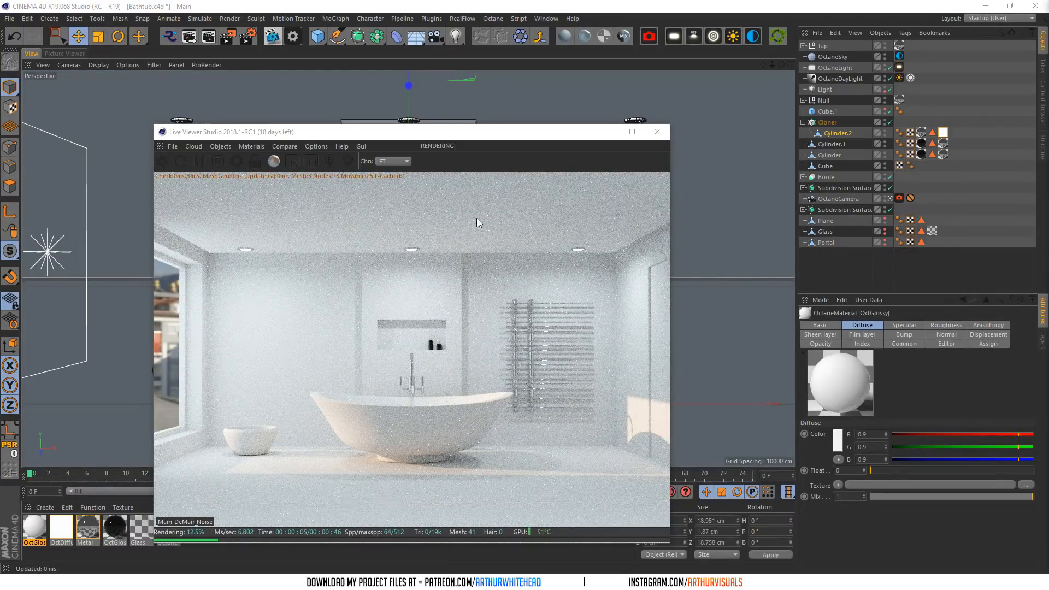
pyautogui.moveTo(289, 136); pyautogui.dragTo(308, 141)
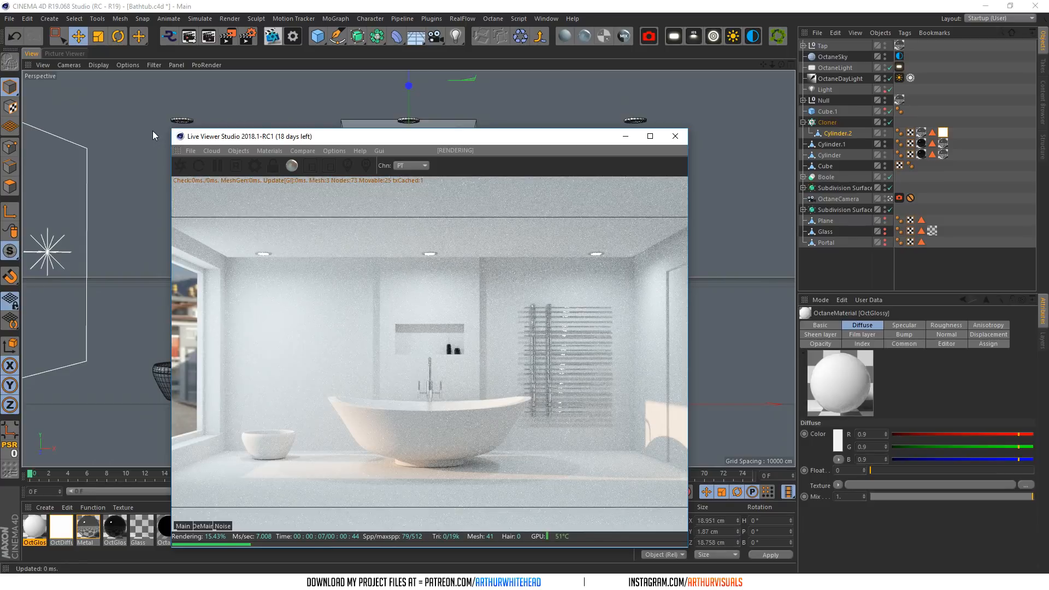
pyautogui.click(884, 219)
pyautogui.click(828, 221)
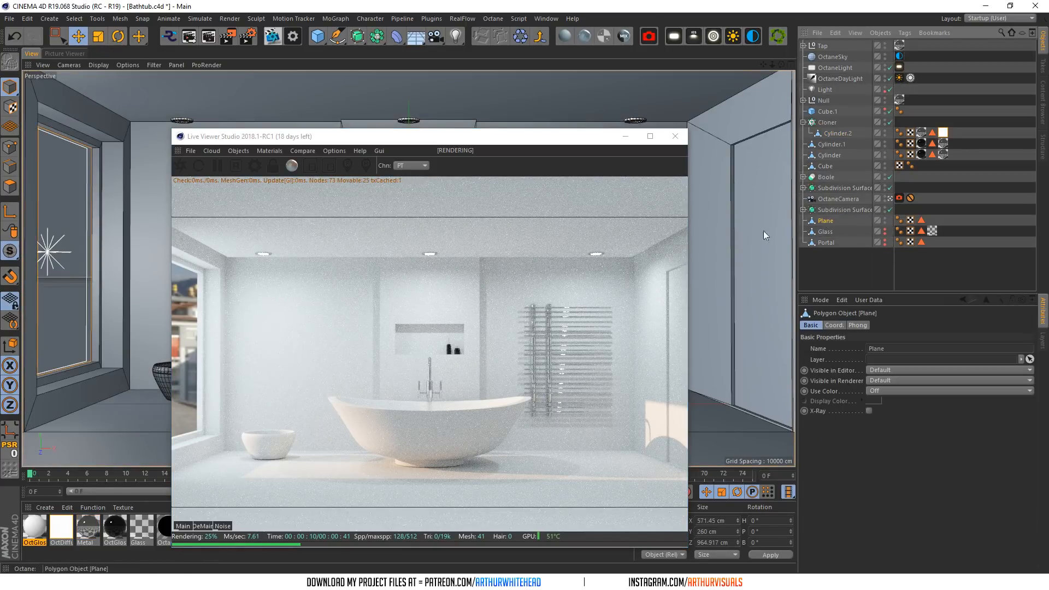
pyautogui.click(12, 190)
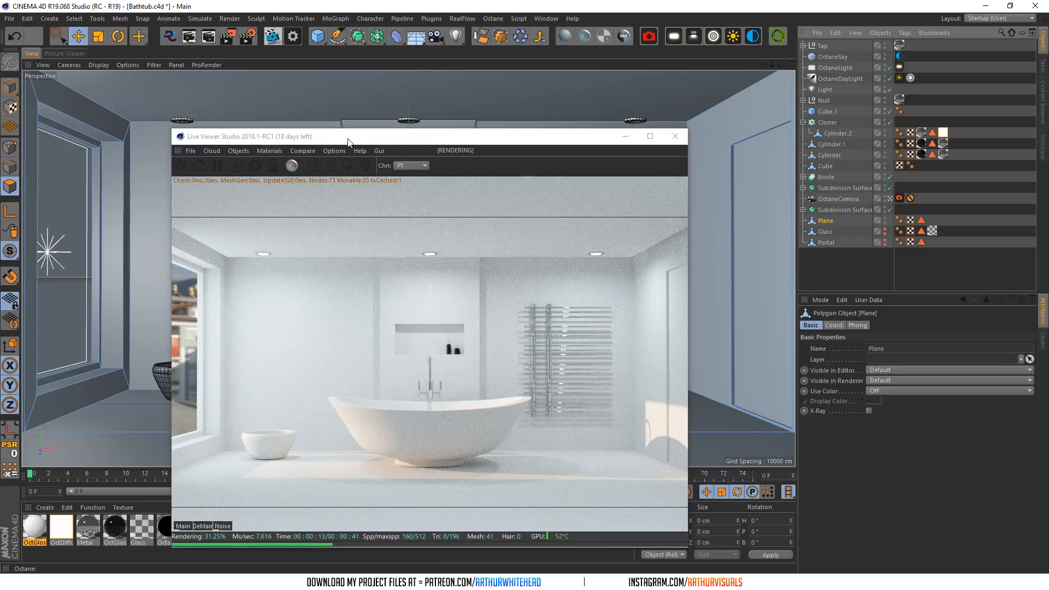
# - Select the Plane's back wall and floor polygons and store them as a polygon selection
pyautogui.moveTo(341, 138); pyautogui.dragTo(369, 252)
pyautogui.hotkey('ctrl', 'a')
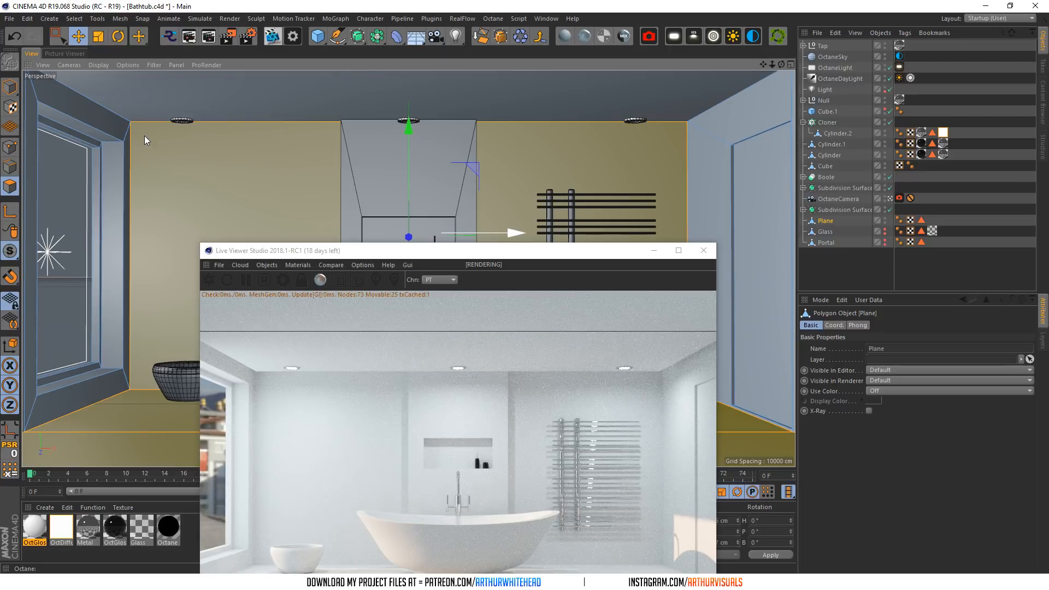
pyautogui.click(75, 18)
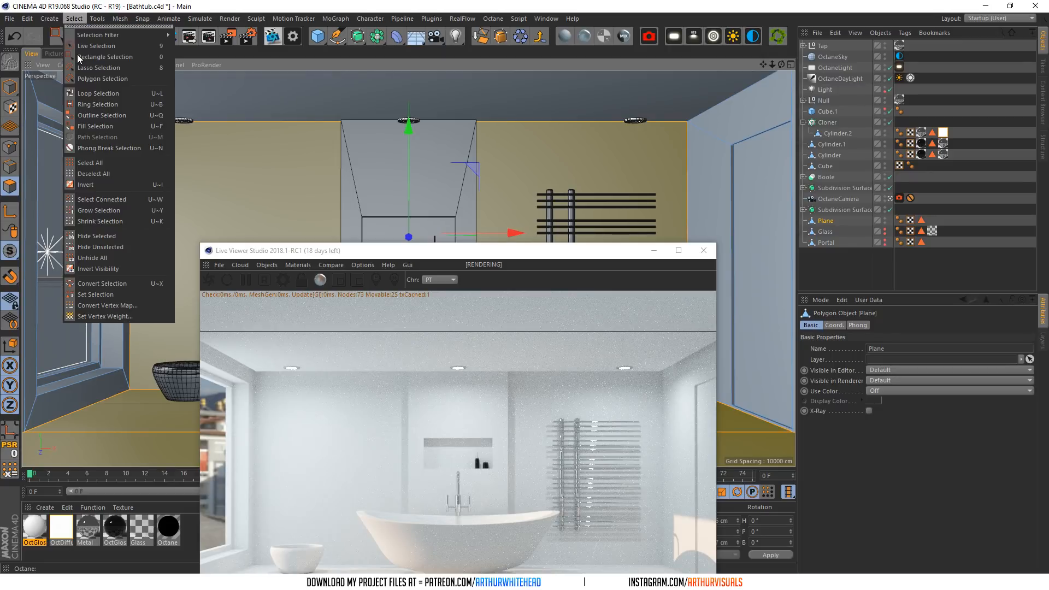
pyautogui.click(109, 292)
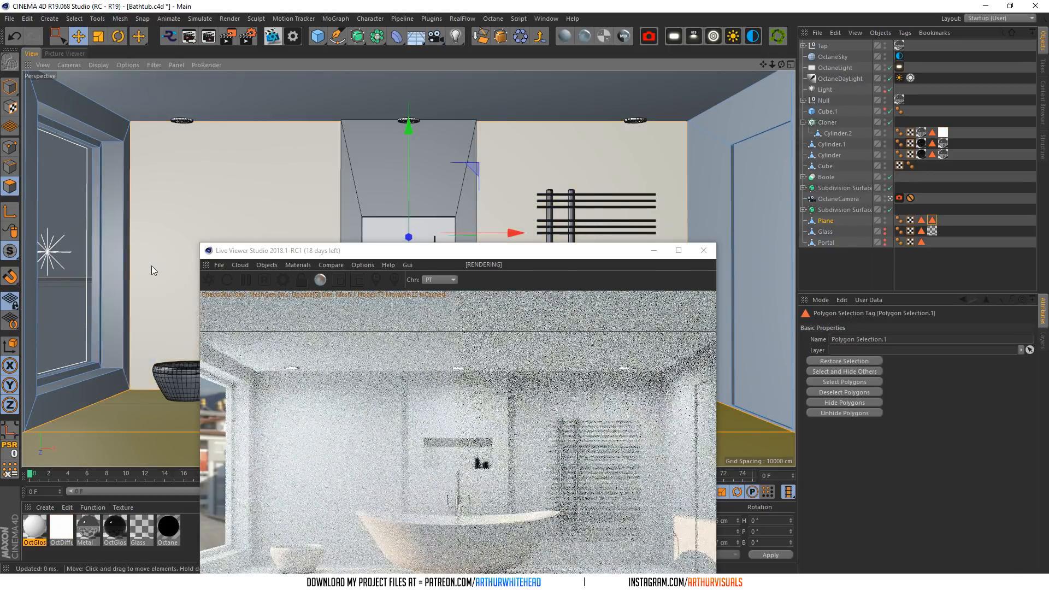
pyautogui.keyDown('shift'); pyautogui.click(552, 192); pyautogui.keyUp('shift')
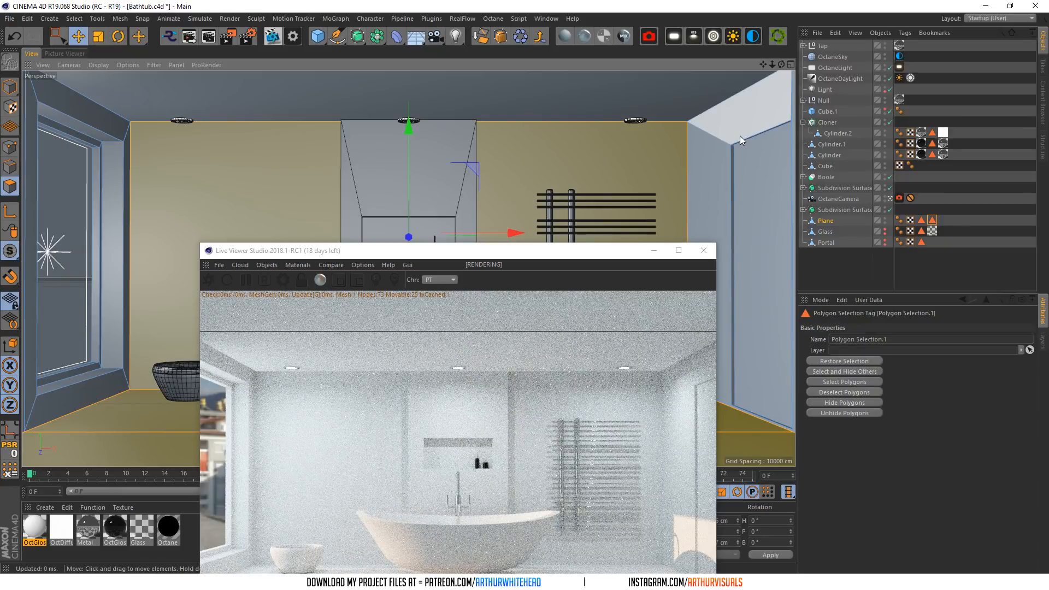
# - Isolate the Plane with viewport solo, leaving the camera view and closing the Live Viewer
pyautogui.moveTo(10, 250); pyautogui.dragTo(54, 307)
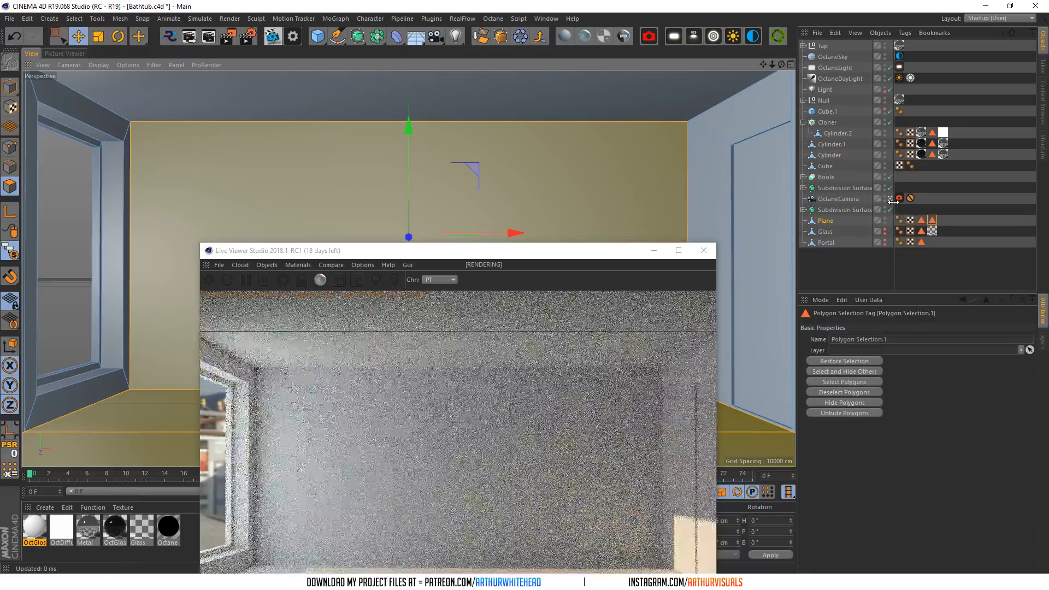
pyautogui.click(889, 200)
pyautogui.moveTo(893, 181); pyautogui.dragTo(909, 180)
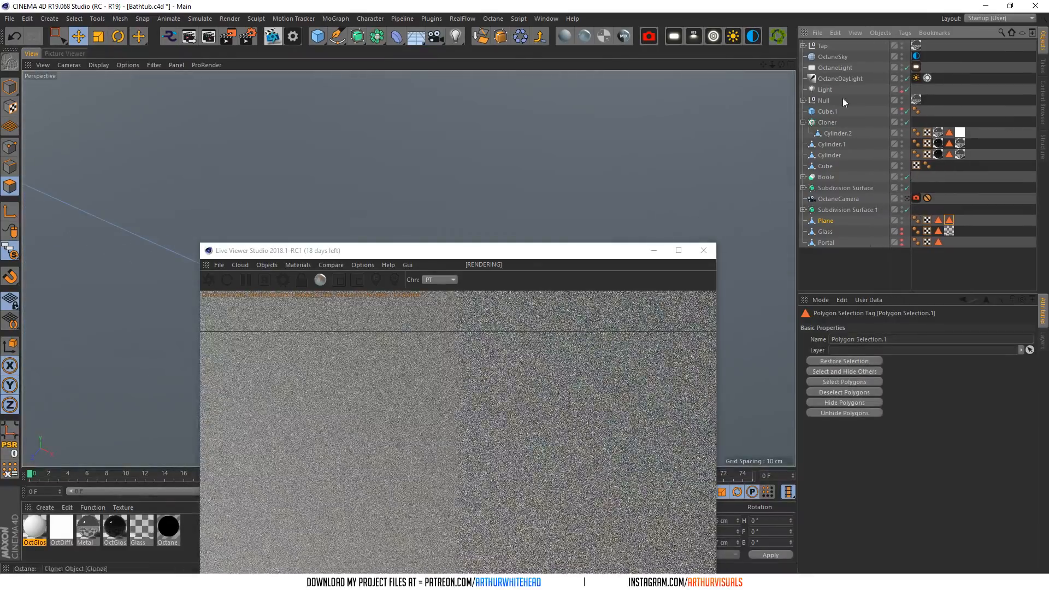
pyautogui.click(703, 250)
# - Add the wall polygons surrounding the door recess to the Plane's polygon selection
pyautogui.moveTo(772, 65); pyautogui.dragTo(607, 191)
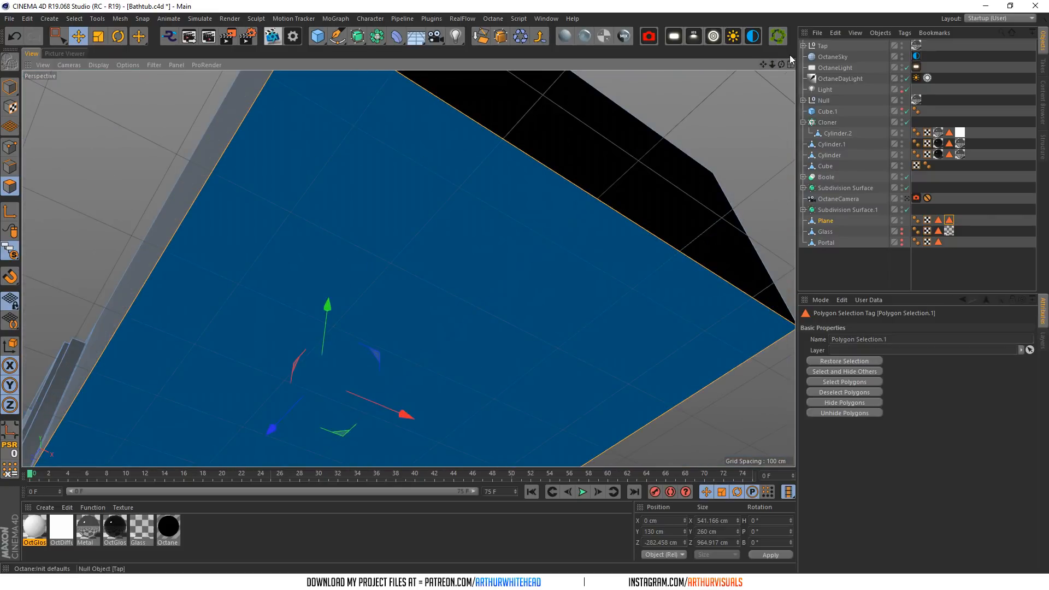
pyautogui.moveTo(782, 65); pyautogui.dragTo(265, 154)
pyautogui.scroll(3, 318, 126)
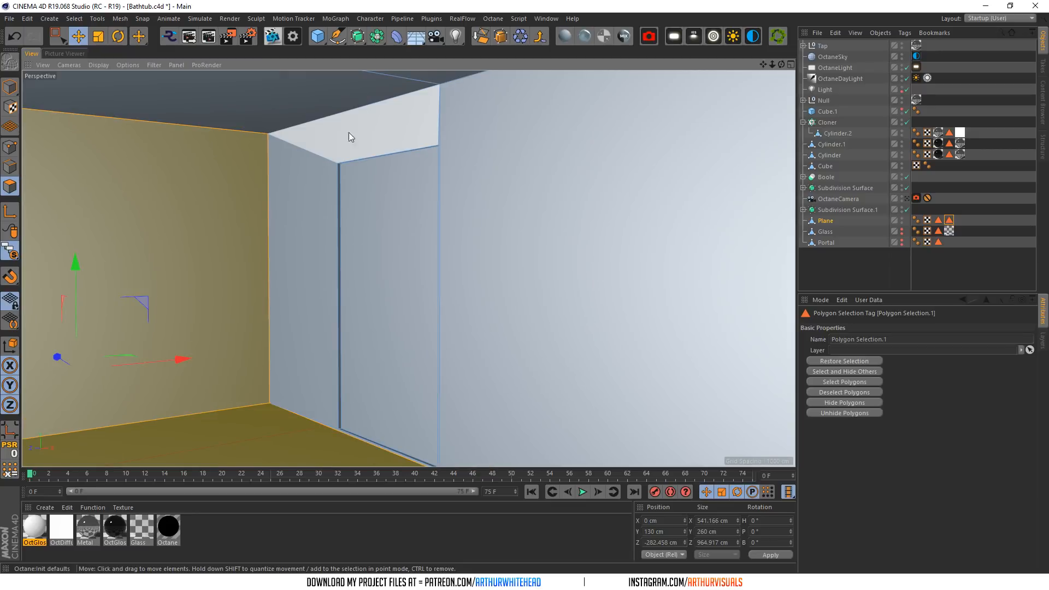
pyautogui.scroll(3, 430, 123)
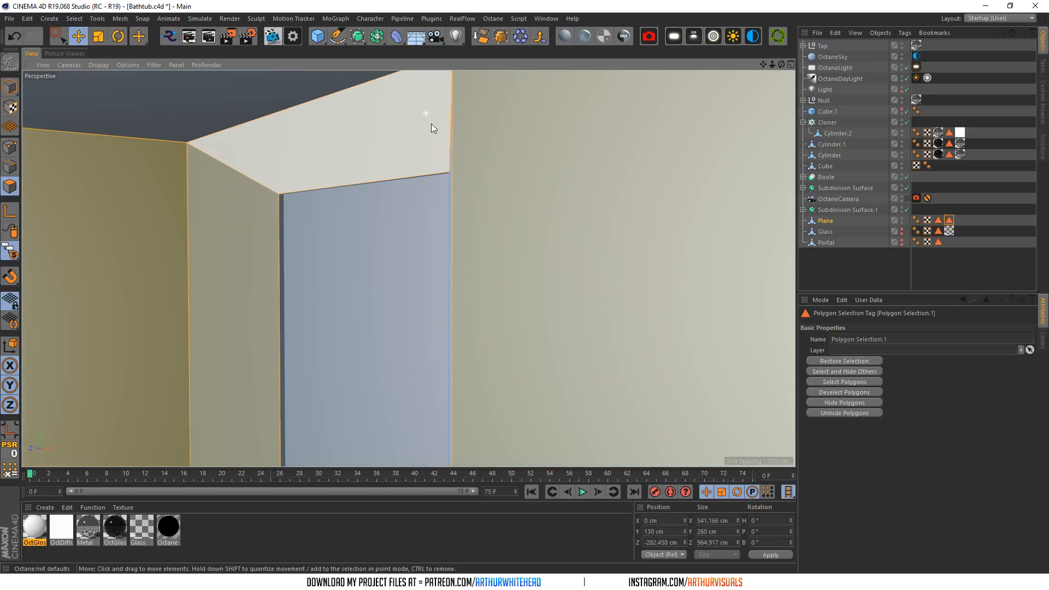
pyautogui.scroll(-8, 505, 191)
pyautogui.scroll(-5, 428, 398)
pyautogui.scroll(5, 437, 415)
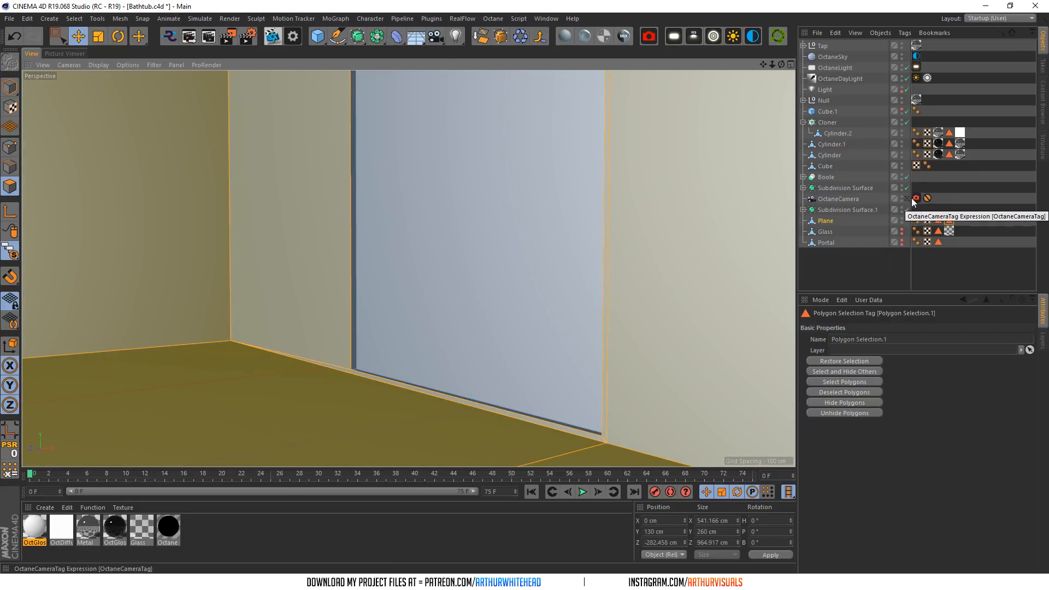
# - Reopen the Live Viewer from the OctaneCamera view and assign another new Octane Glossy material to the Plane
pyautogui.click(906, 199)
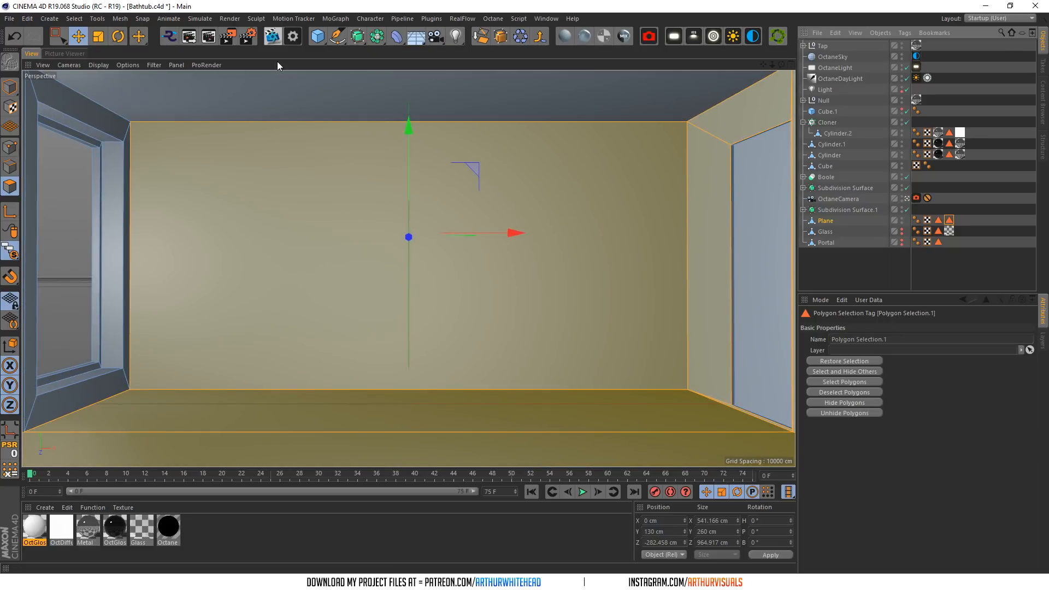
pyautogui.click(273, 36)
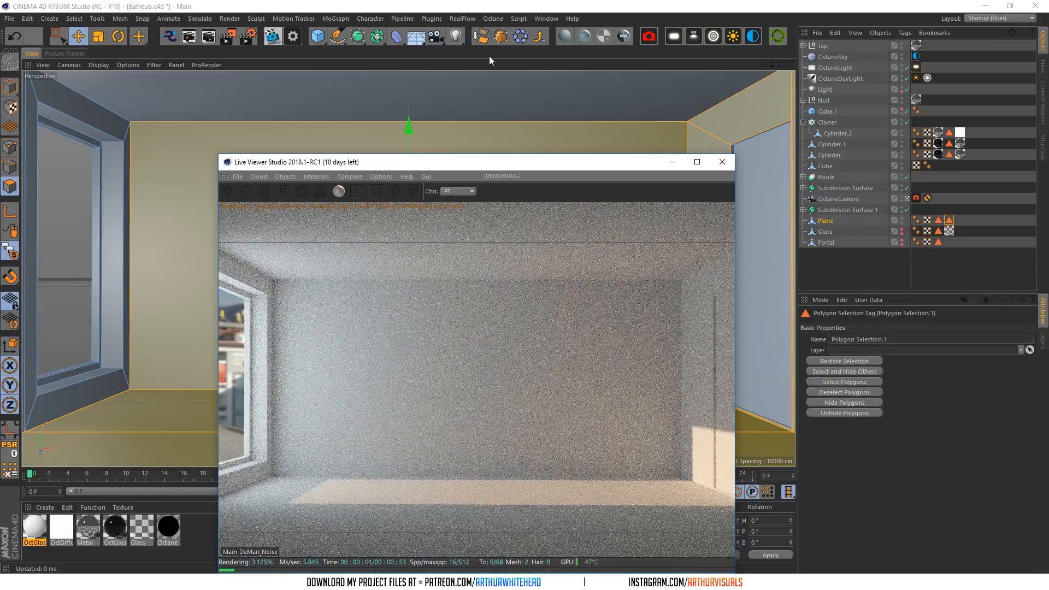
pyautogui.click(585, 37)
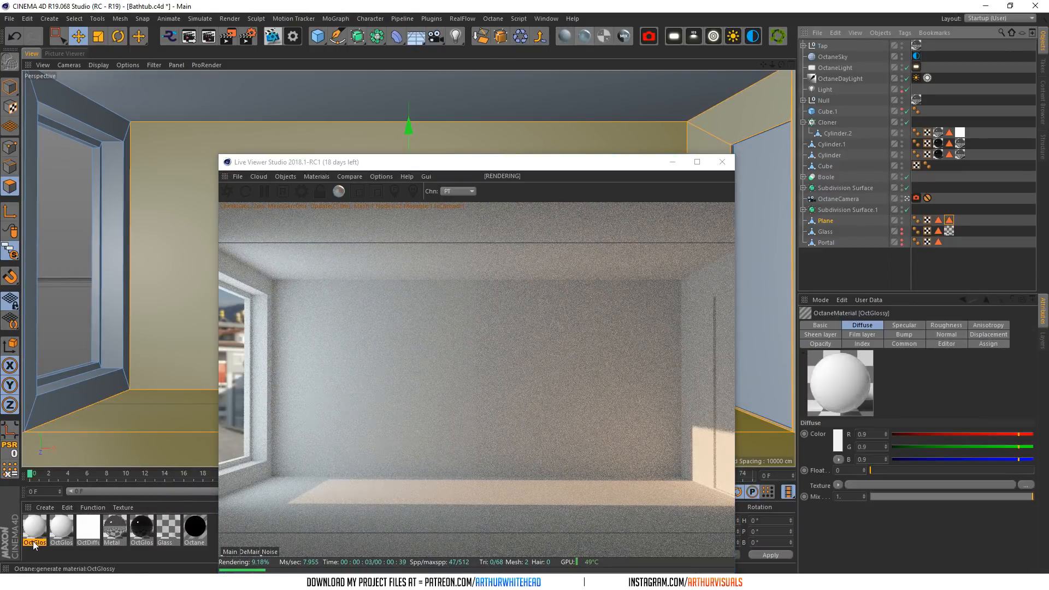
pyautogui.moveTo(34, 535); pyautogui.dragTo(771, 191)
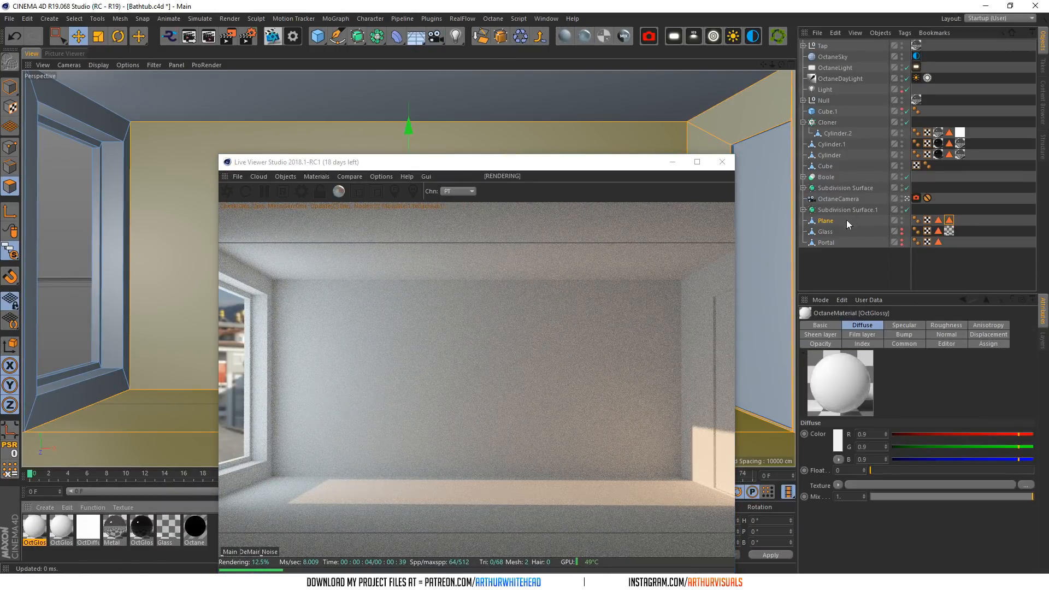
pyautogui.moveTo(849, 224); pyautogui.dragTo(850, 224)
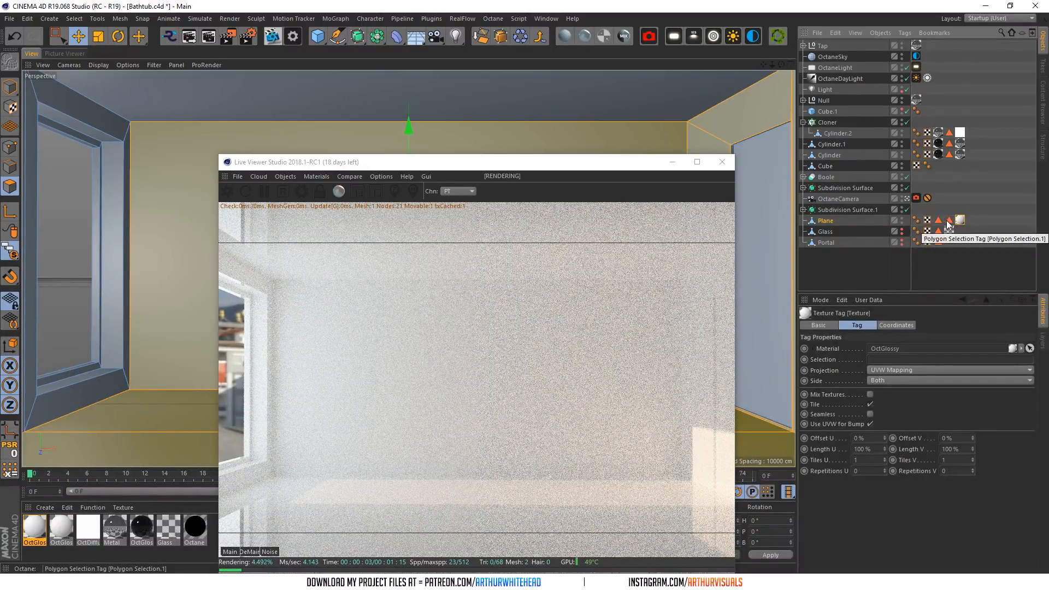
# - Delete the Plane's spare polygon selection tag and restrict the OctGlossy texture tag to Polygon Selection.1
pyautogui.click(948, 224)
pyautogui.press('Delete')
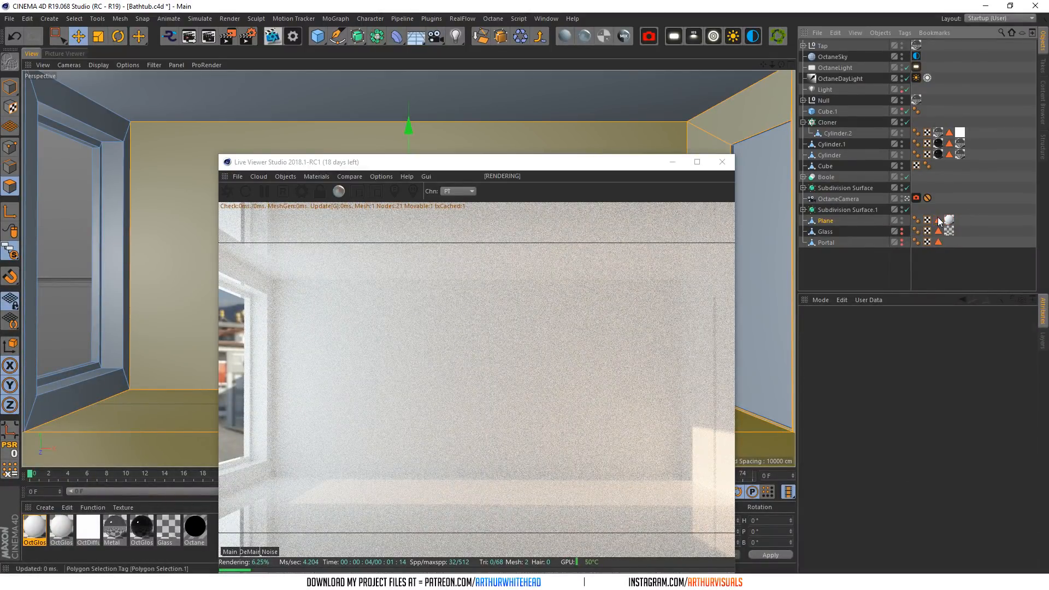
pyautogui.click(938, 220)
pyautogui.click(947, 220)
pyautogui.moveTo(938, 220); pyautogui.dragTo(905, 359)
pyautogui.moveTo(579, 162); pyautogui.dragTo(555, 76)
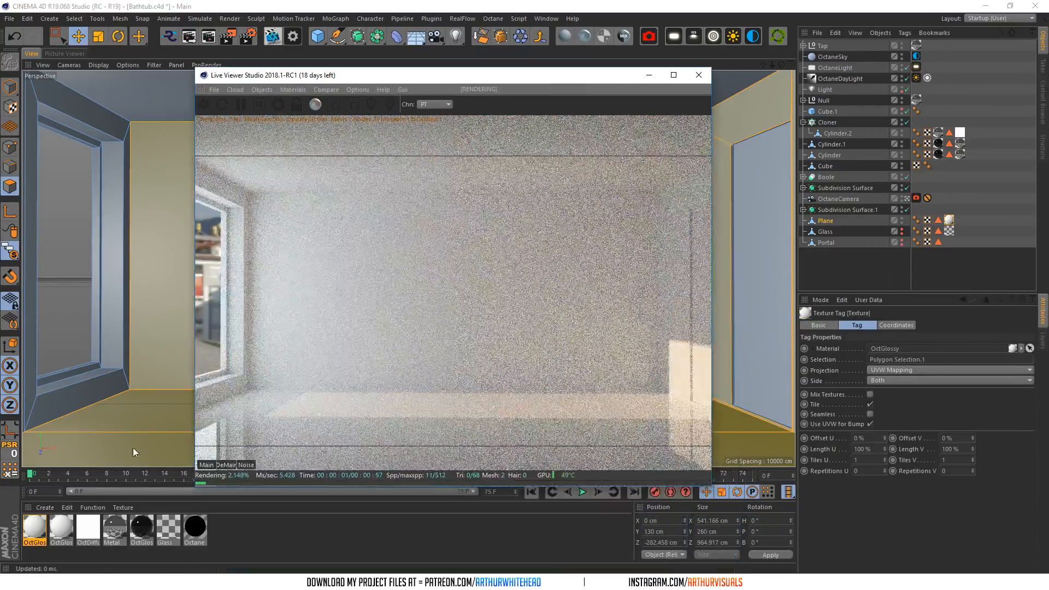
# - Open the Plane's OctGlossy material for editing and place a C4doctane ImageTexture shader in its diffuse channel
pyautogui.doubleClick(33, 532)
pyautogui.moveTo(346, 72); pyautogui.dragTo(821, 132)
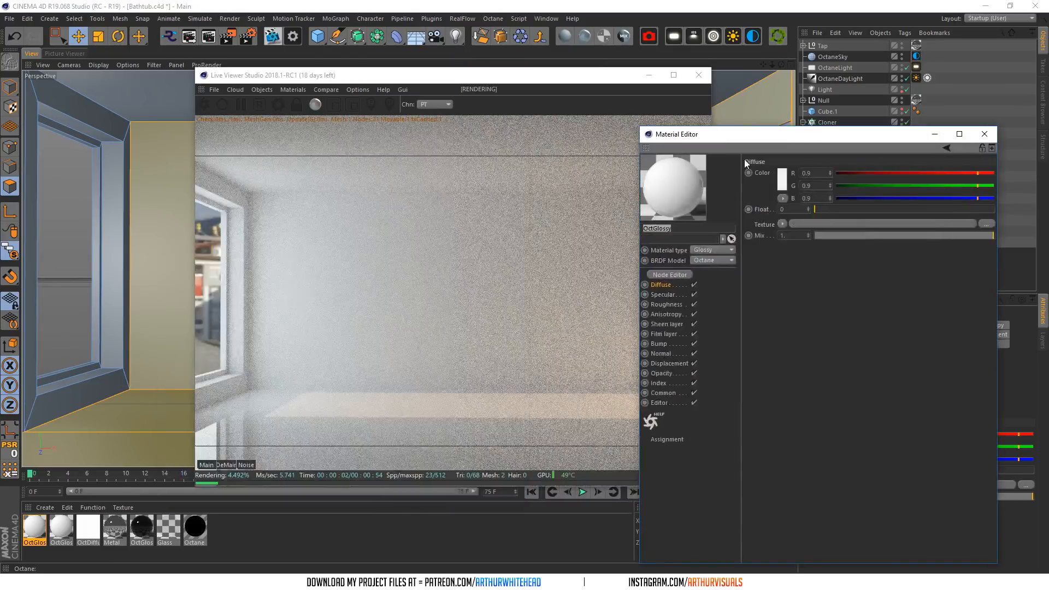
pyautogui.click(781, 224)
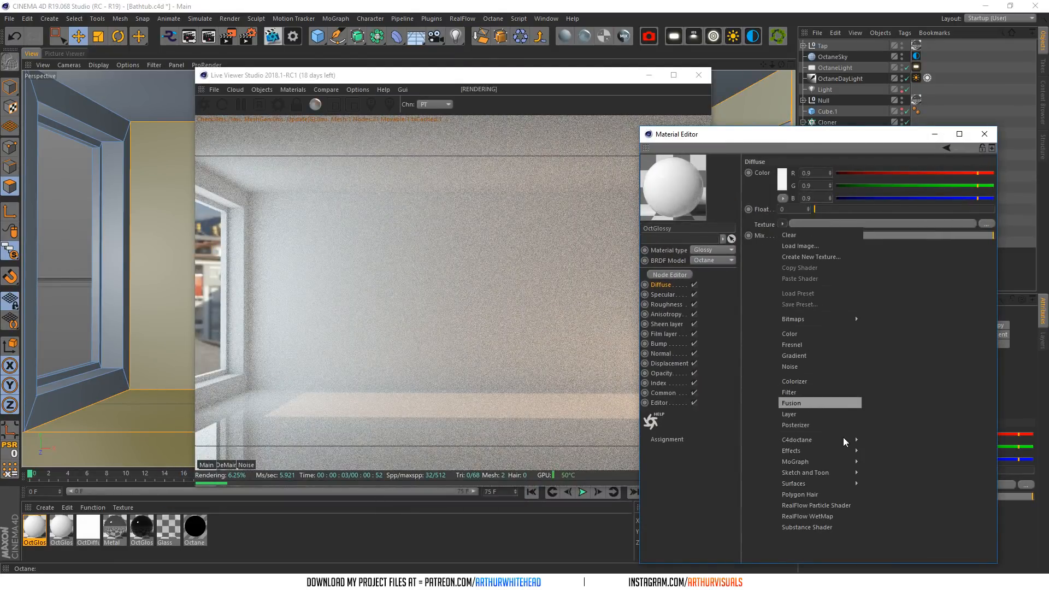
pyautogui.moveTo(825, 440)
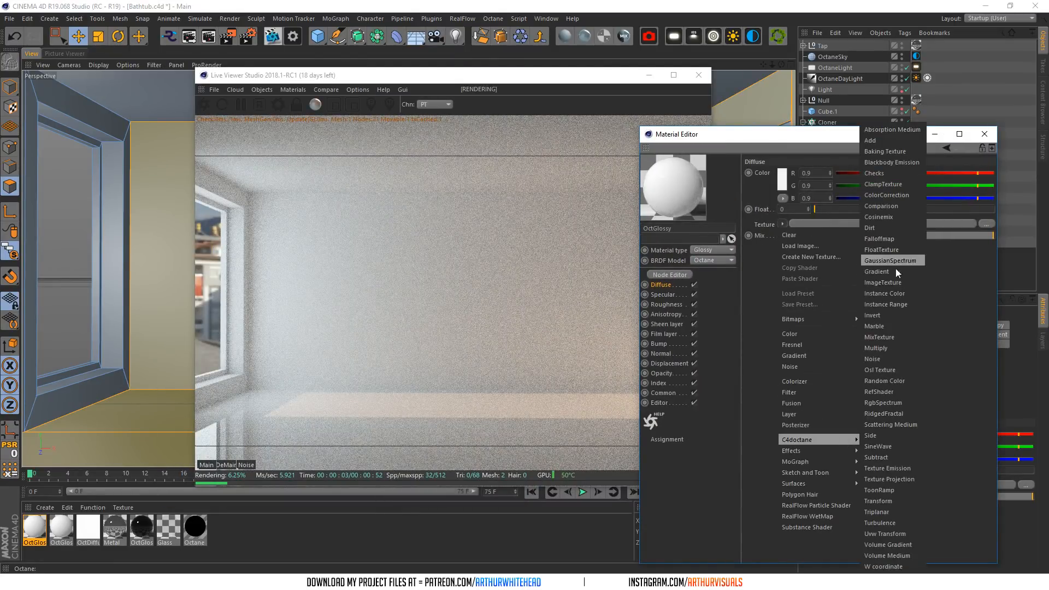
pyautogui.click(883, 282)
pyautogui.click(928, 223)
# - Look through the Wood and City and Streets folders of the Poliigon library for a wall and floor texture
pyautogui.click(991, 184)
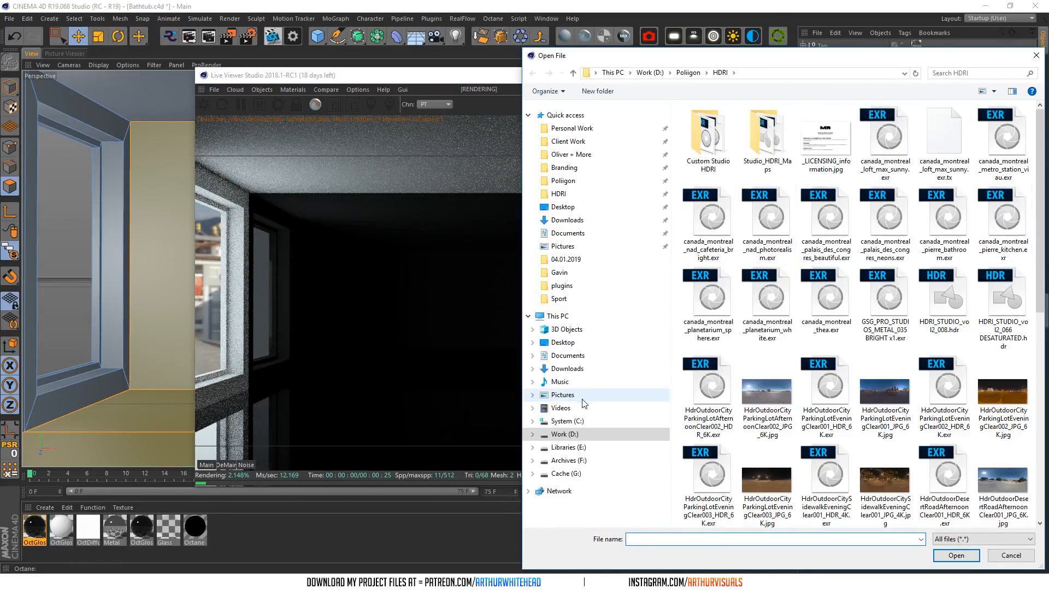
pyautogui.moveTo(600, 55); pyautogui.dragTo(527, 60)
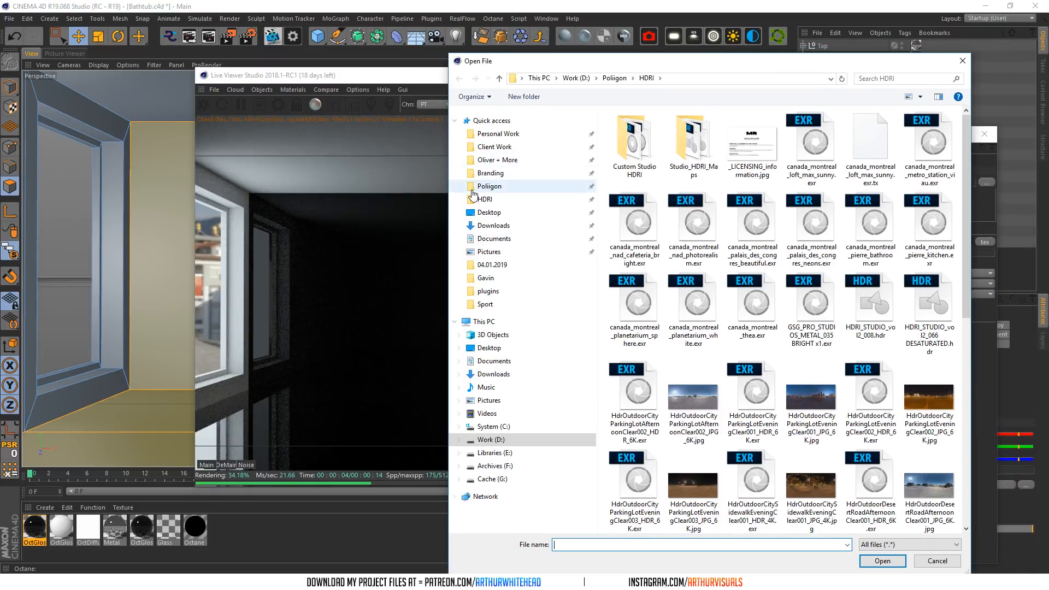
pyautogui.click(498, 159)
pyautogui.click(509, 184)
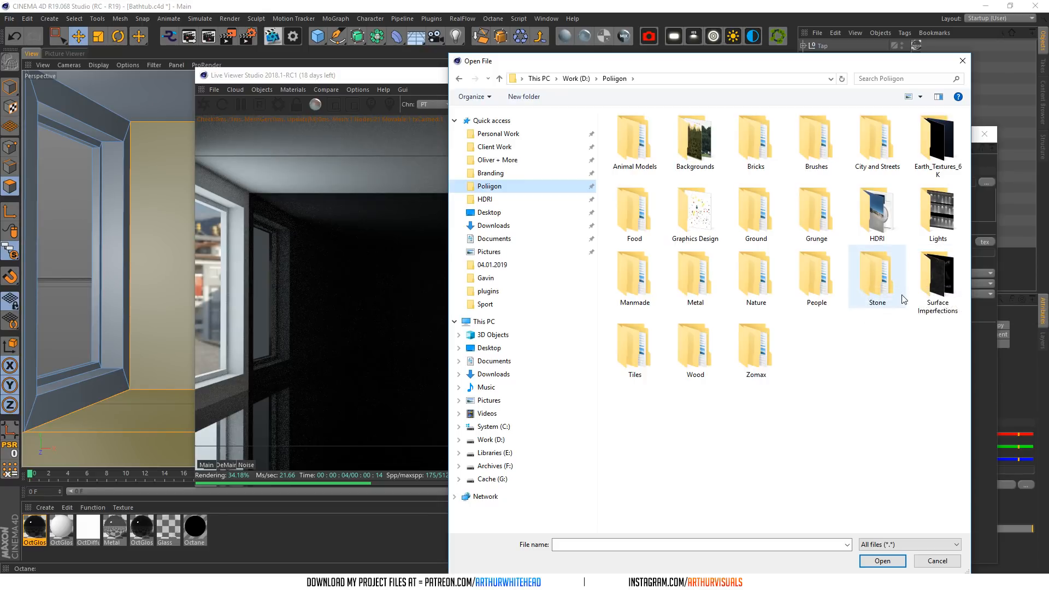
pyautogui.click(904, 366)
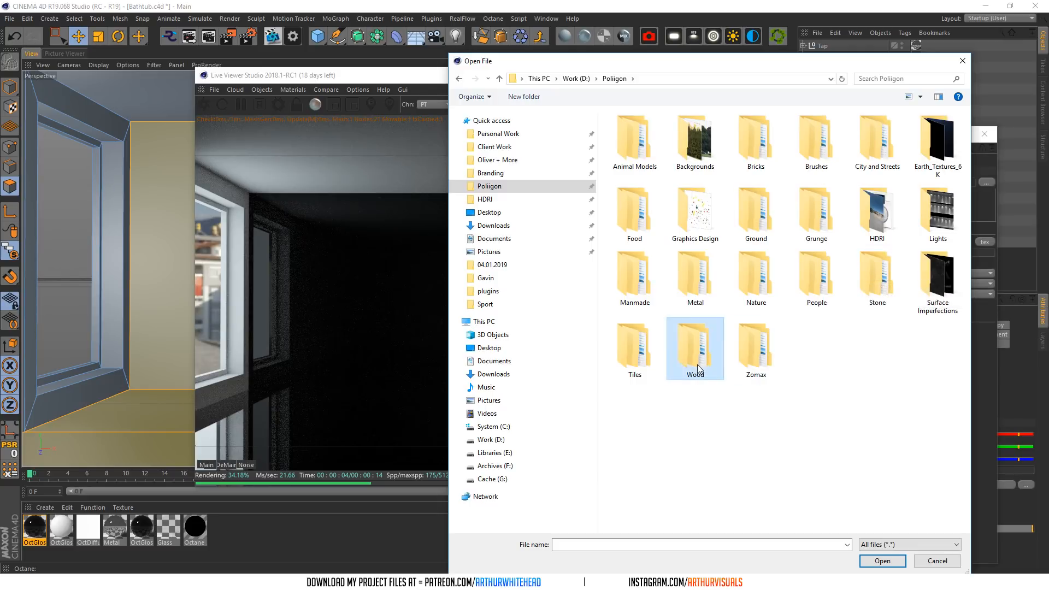
pyautogui.doubleClick(695, 347)
pyautogui.click(615, 71)
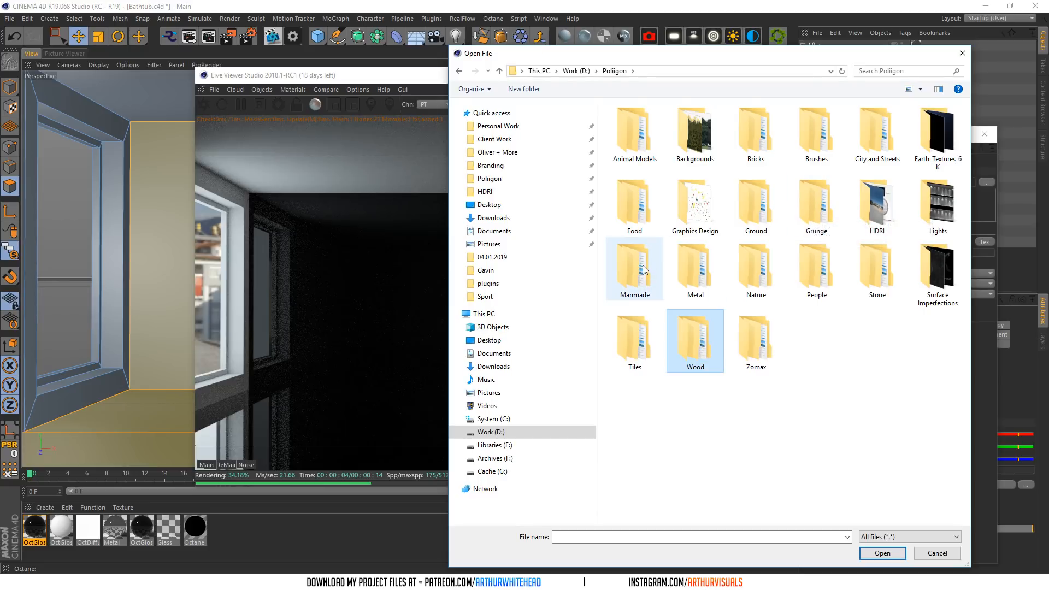
pyautogui.doubleClick(876, 131)
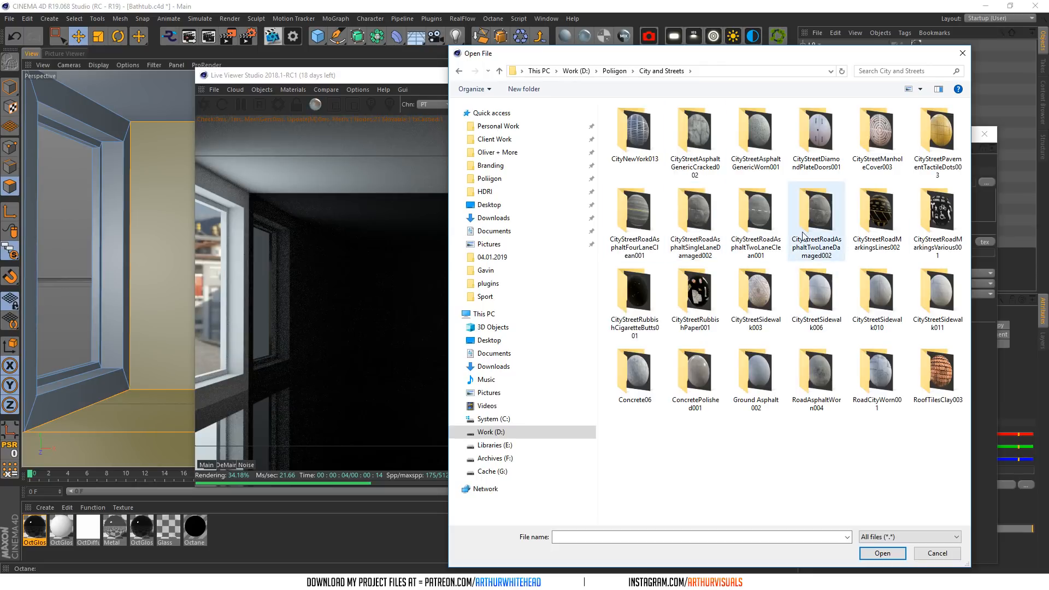
pyautogui.click(627, 70)
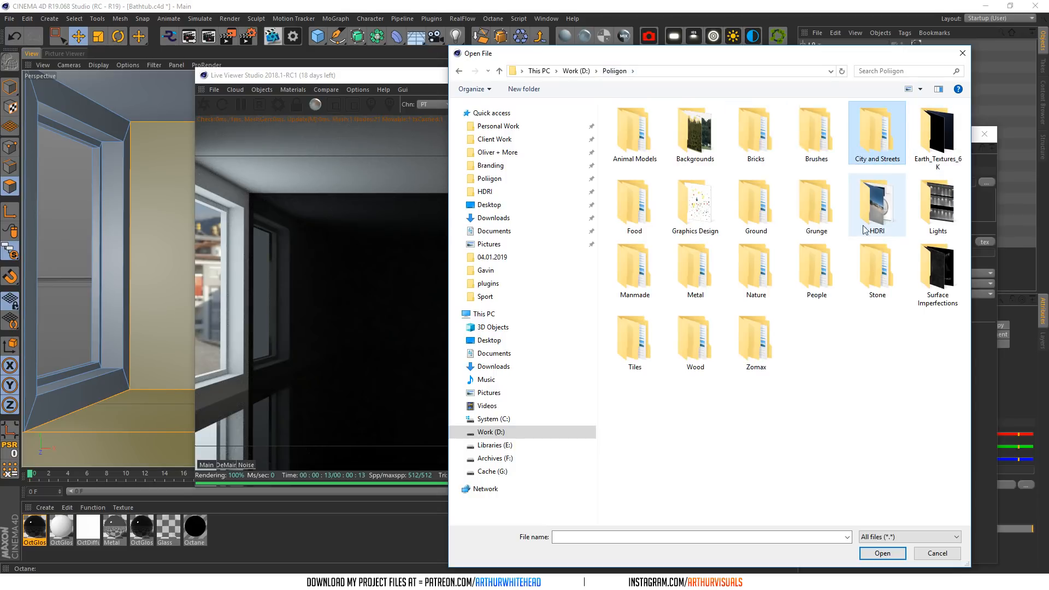
# - Load Tiles05_COL_VAR1_6K.jpg from Poliigon's Stone folder, Tiles05 6K, as the diffuse image texture
pyautogui.doubleClick(877, 268)
pyautogui.click(919, 89)
pyautogui.click(967, 28)
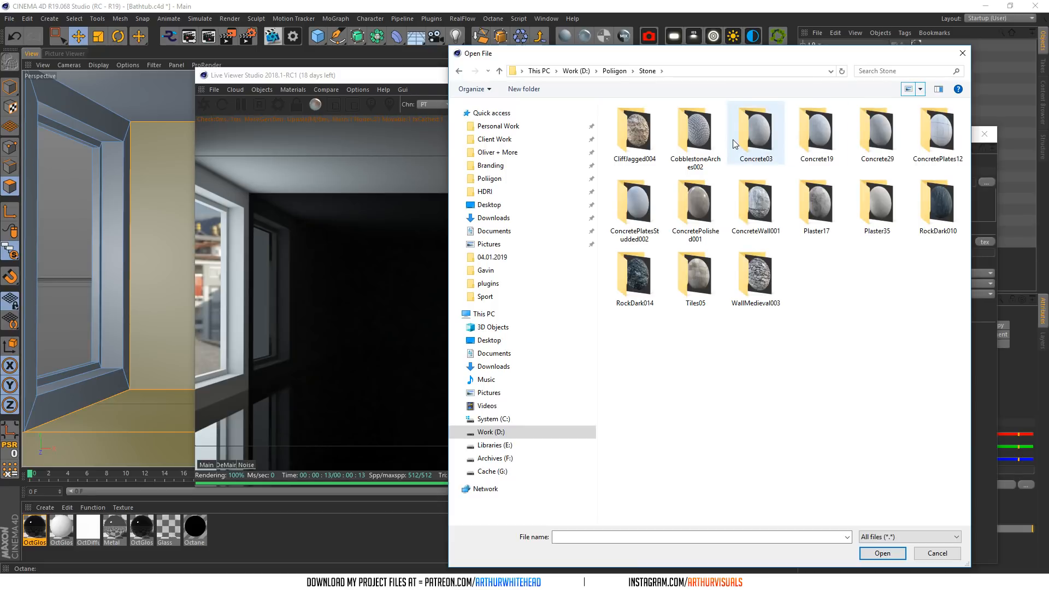
pyautogui.doubleClick(695, 276)
pyautogui.doubleClick(653, 134)
pyautogui.doubleClick(638, 140)
pyautogui.click(540, 329)
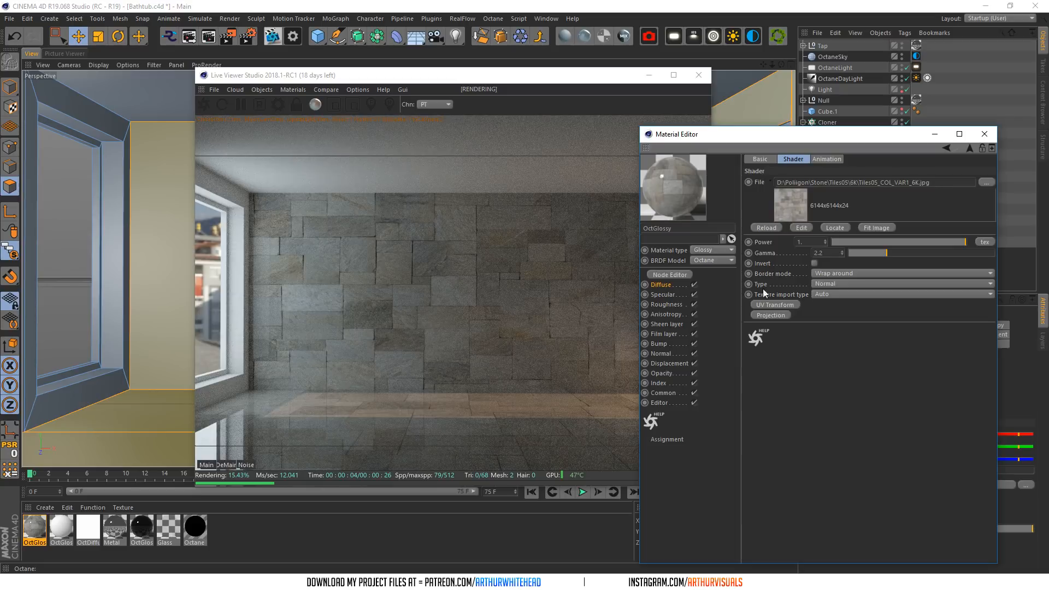
# - Add a Box texture projection and a UV transform to the Tiles05 diffuse image texture
pyautogui.click(768, 315)
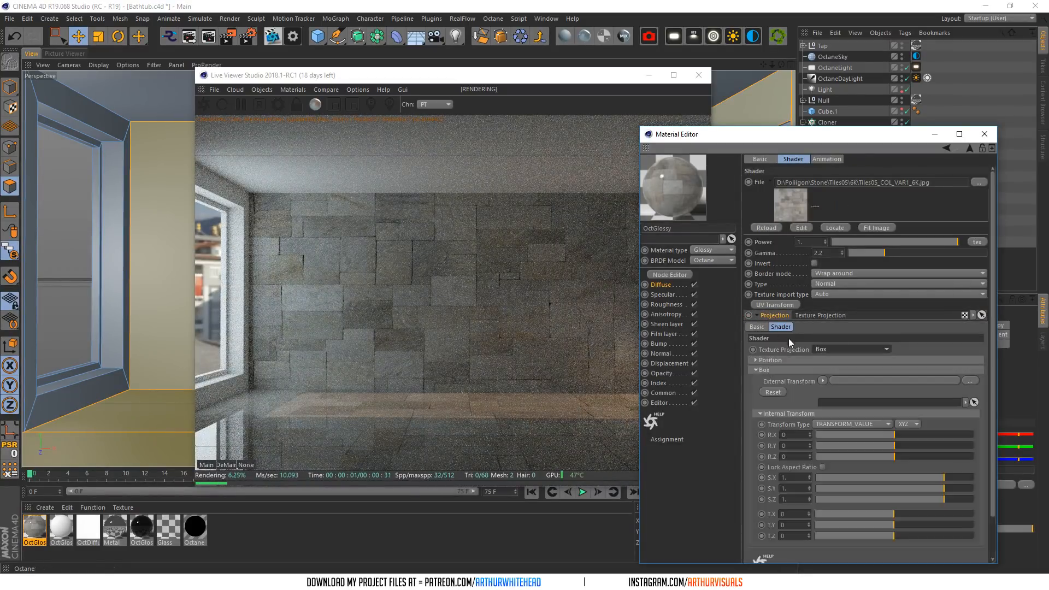
pyautogui.click(759, 305)
pyautogui.click(759, 305)
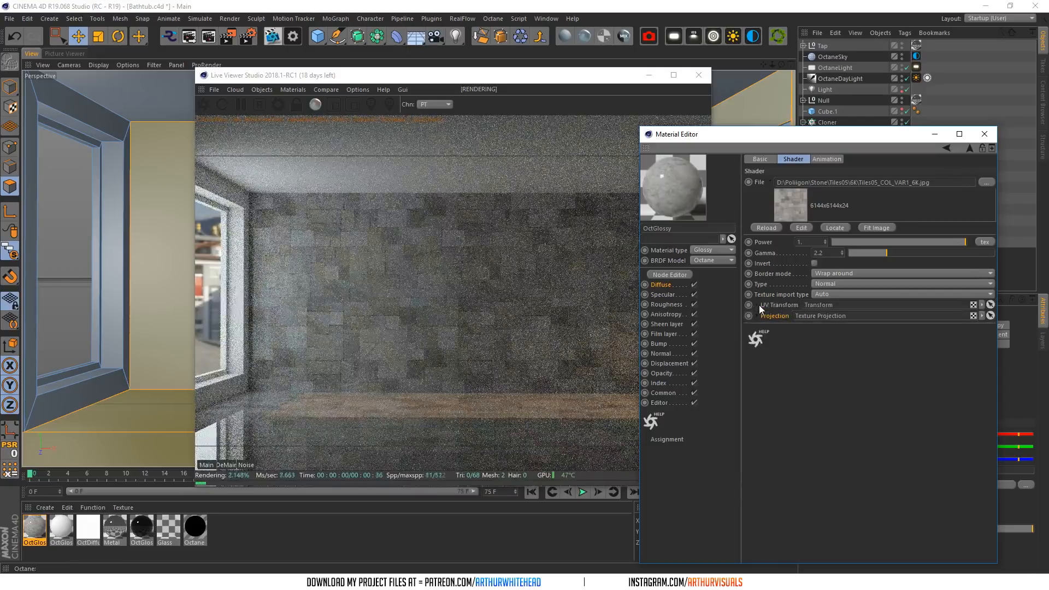
# - Turn off viewport solo to bring back the whole bathroom scene and reposition the Live Viewer window
pyautogui.click(11, 253)
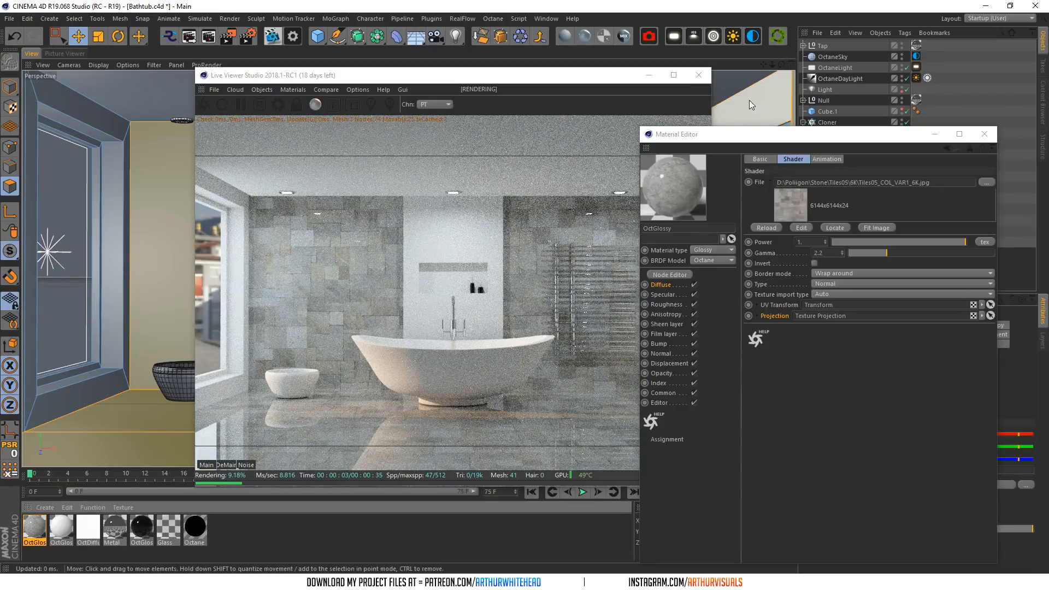
pyautogui.moveTo(553, 80); pyautogui.dragTo(405, 39)
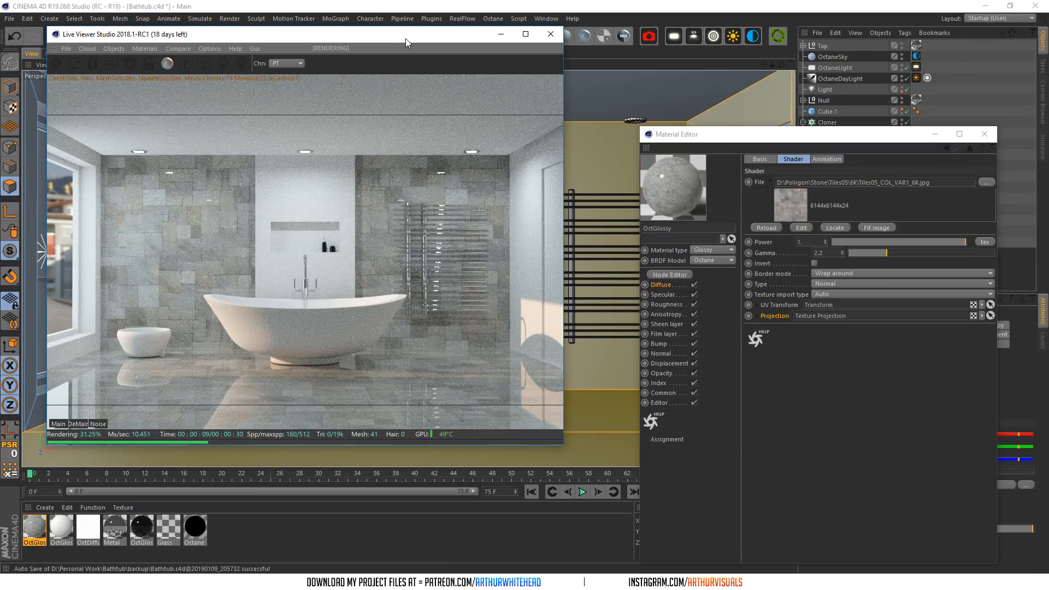
pyautogui.moveTo(419, 33); pyautogui.dragTo(542, 117)
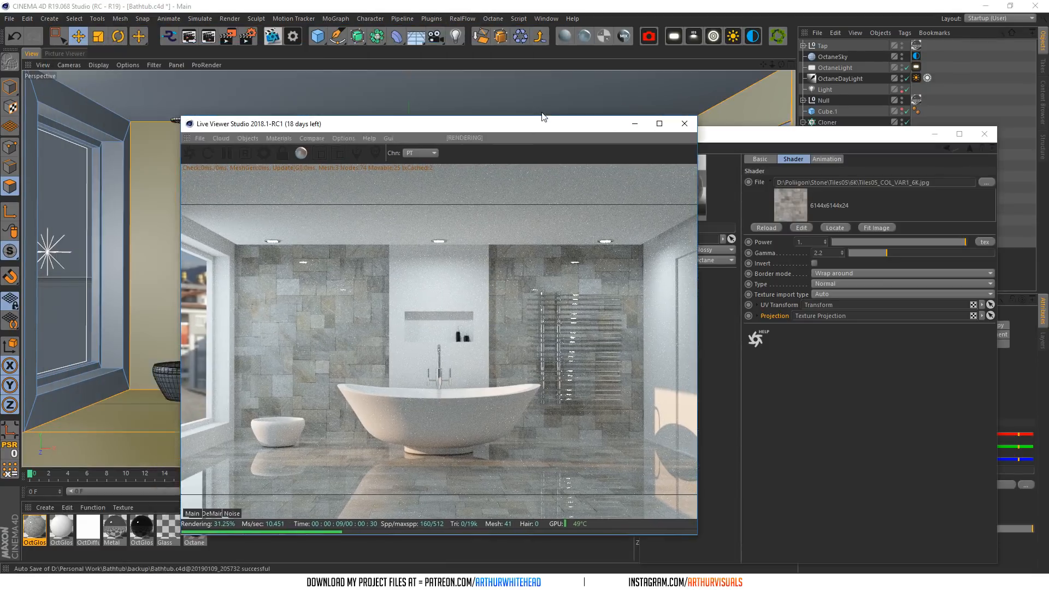
# - Assign the Metal material to the small basin beside the bathtub and delete the spare new Octane Glossy material
pyautogui.click(583, 37)
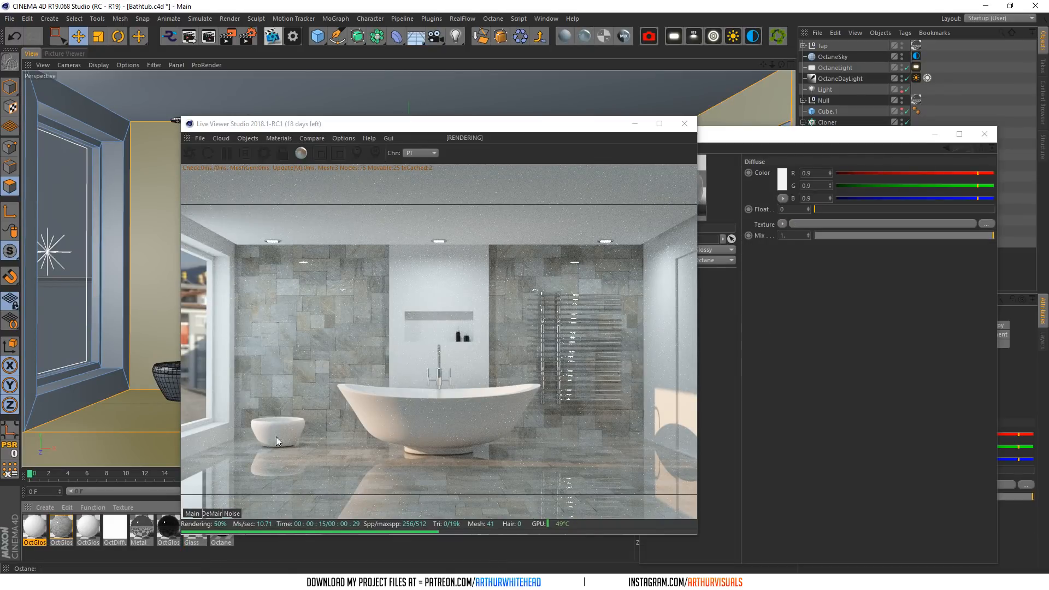
pyautogui.moveTo(266, 432); pyautogui.dragTo(266, 432)
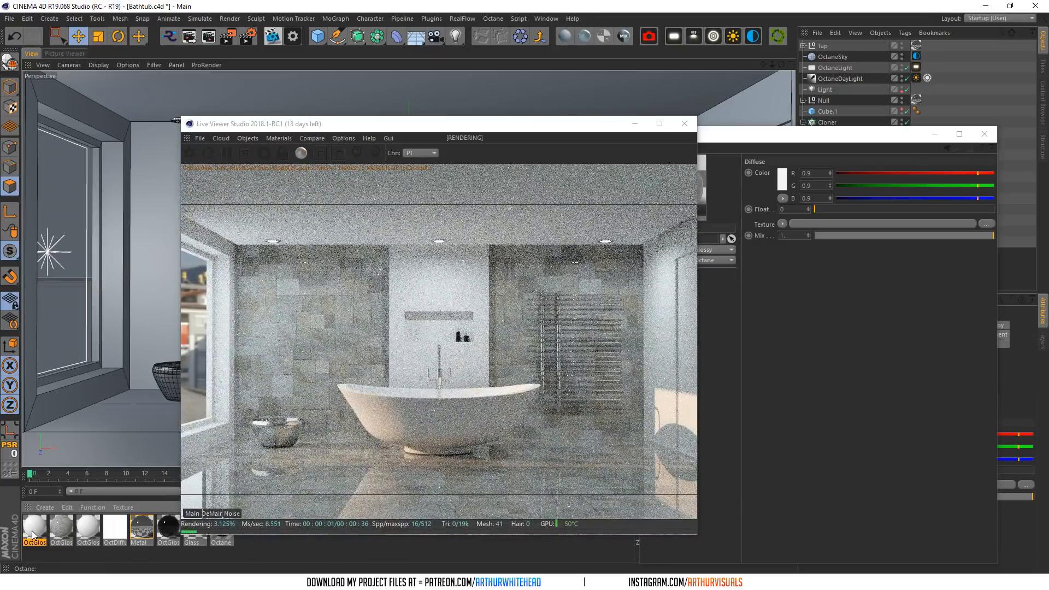
pyautogui.press('Delete')
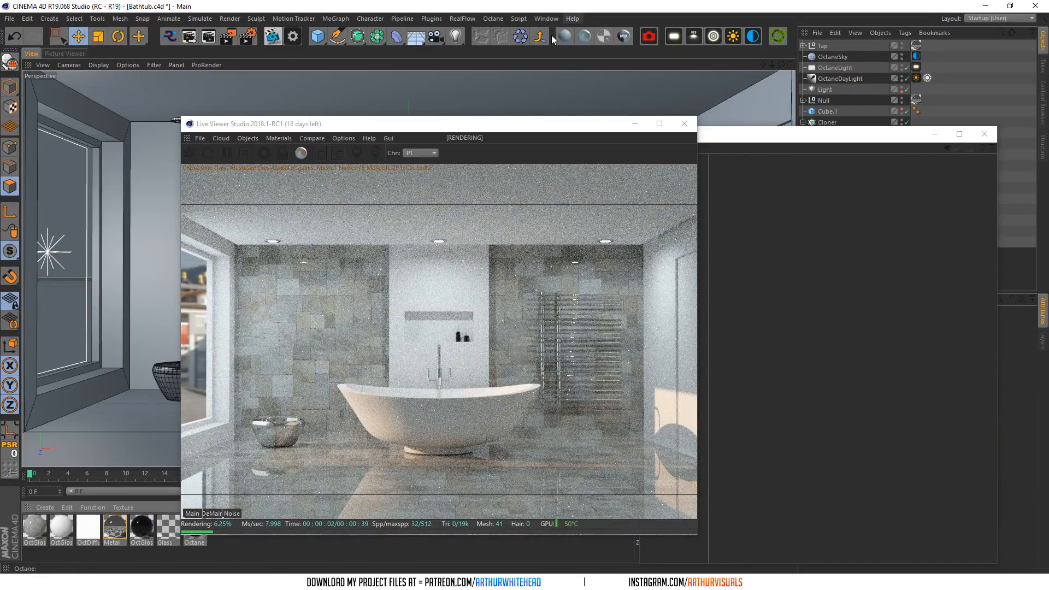
# - Assign a new Octane Glossy material named Bathtub to the bathtub and save the project
pyautogui.click(585, 36)
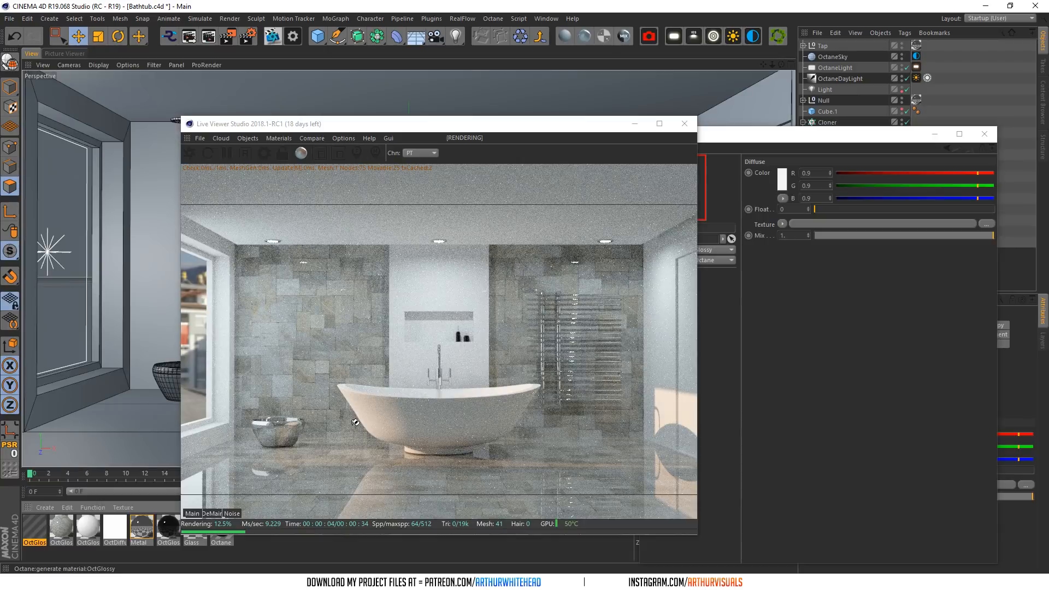
pyautogui.moveTo(355, 422); pyautogui.dragTo(355, 422)
pyautogui.doubleClick(37, 527)
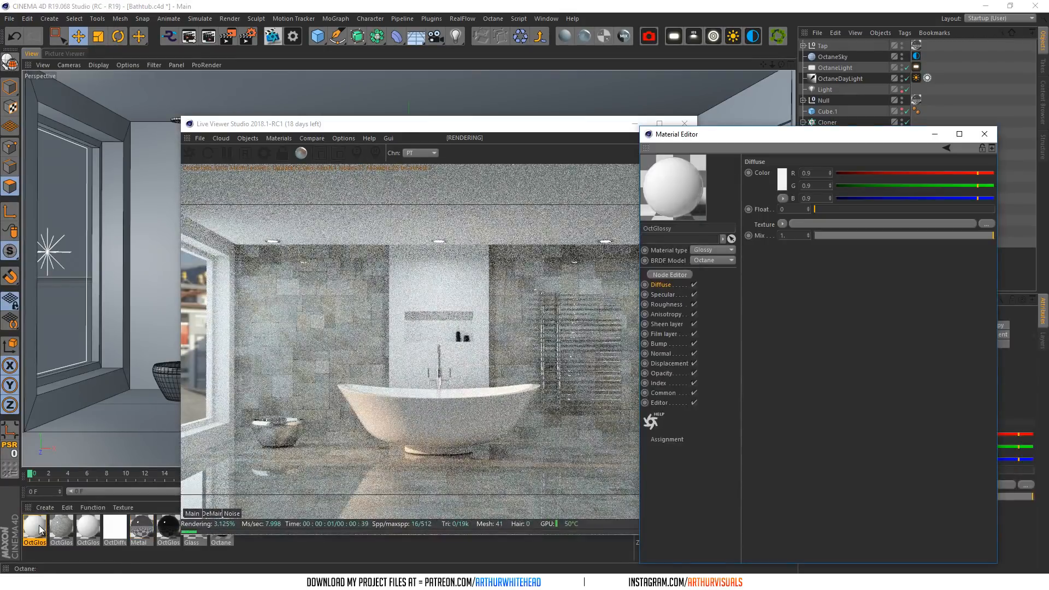
pyautogui.doubleClick(694, 227)
pyautogui.write('Ba')
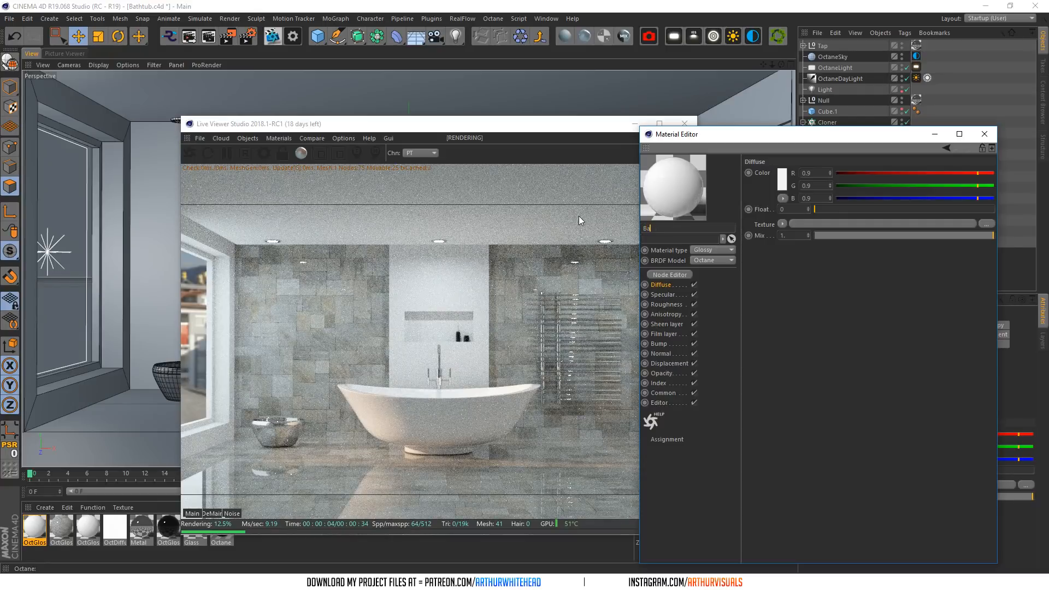
pyautogui.write('thdub')
pyautogui.press('Return')
pyautogui.hotkey('ctrl', 's')
pyautogui.click(983, 134)
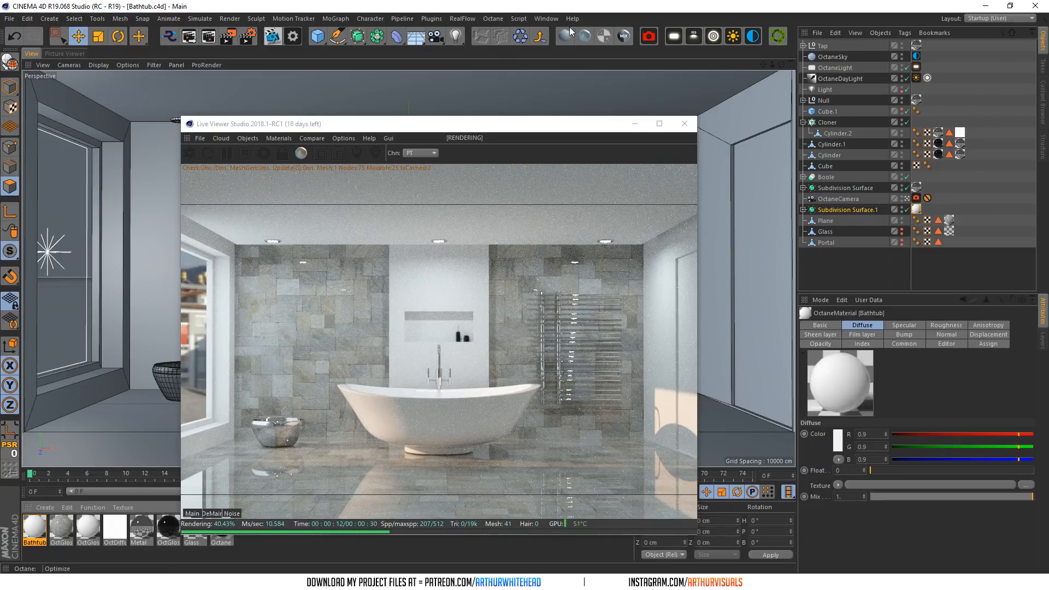
# - Create another Octane Glossy material and name it Walls
pyautogui.click(584, 36)
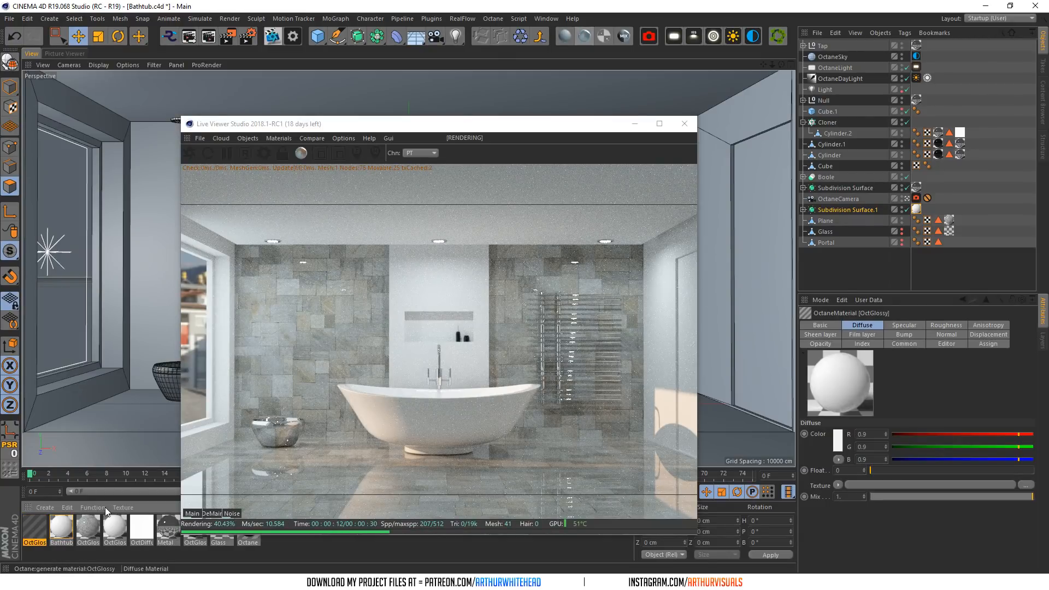
pyautogui.doubleClick(39, 532)
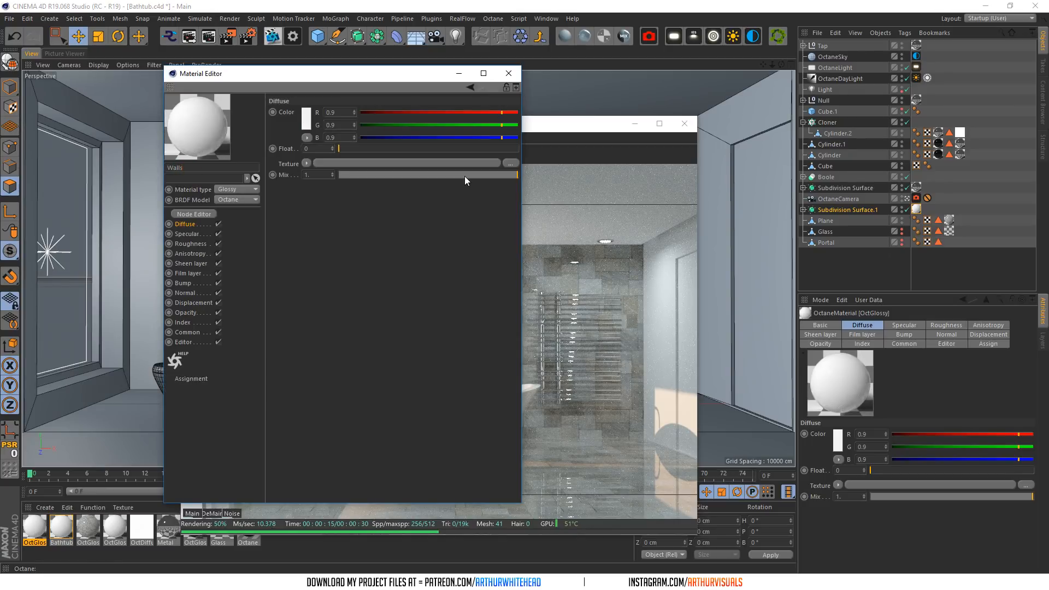
pyautogui.write('Walls')
pyautogui.press('Return')
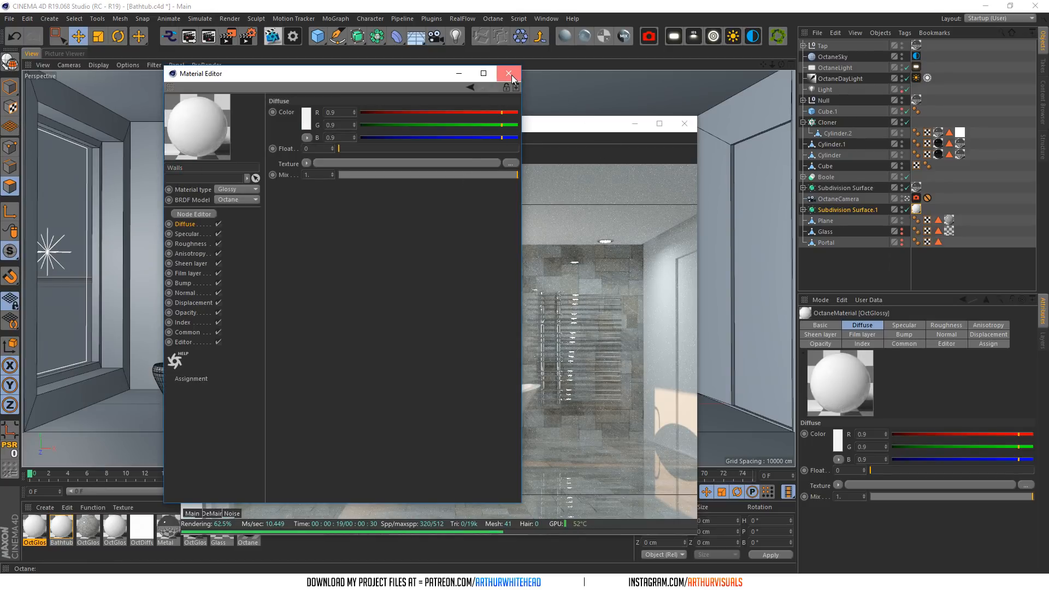
pyautogui.click(508, 73)
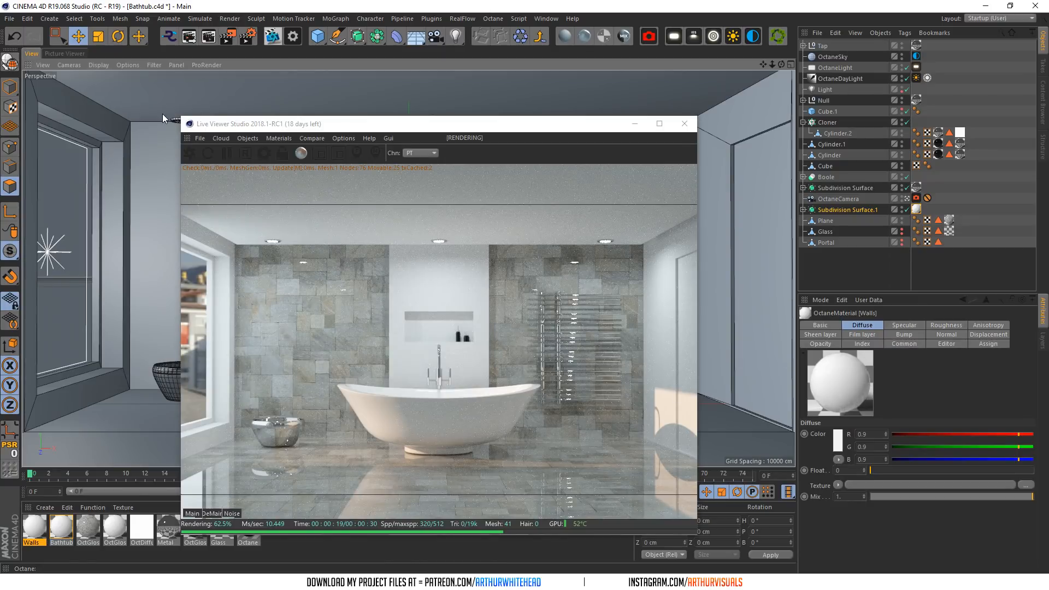
# - Switch to model mode and move the Bathtub texture tag from Subdivision Surface.1 to its child Cylinder
pyautogui.click(10, 86)
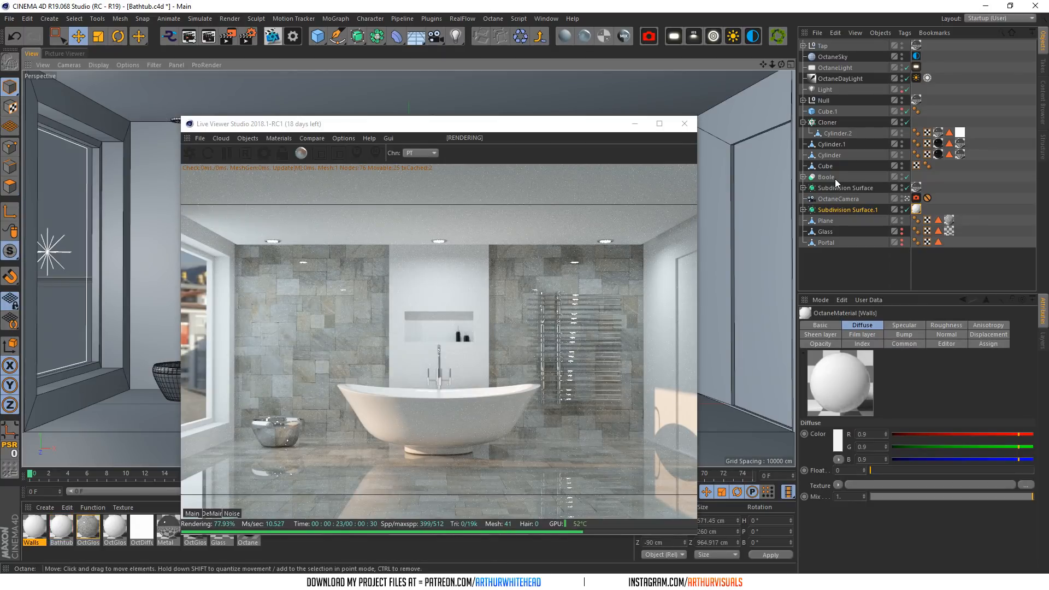
pyautogui.click(803, 209)
pyautogui.click(831, 219)
pyautogui.moveTo(916, 210); pyautogui.dragTo(939, 220)
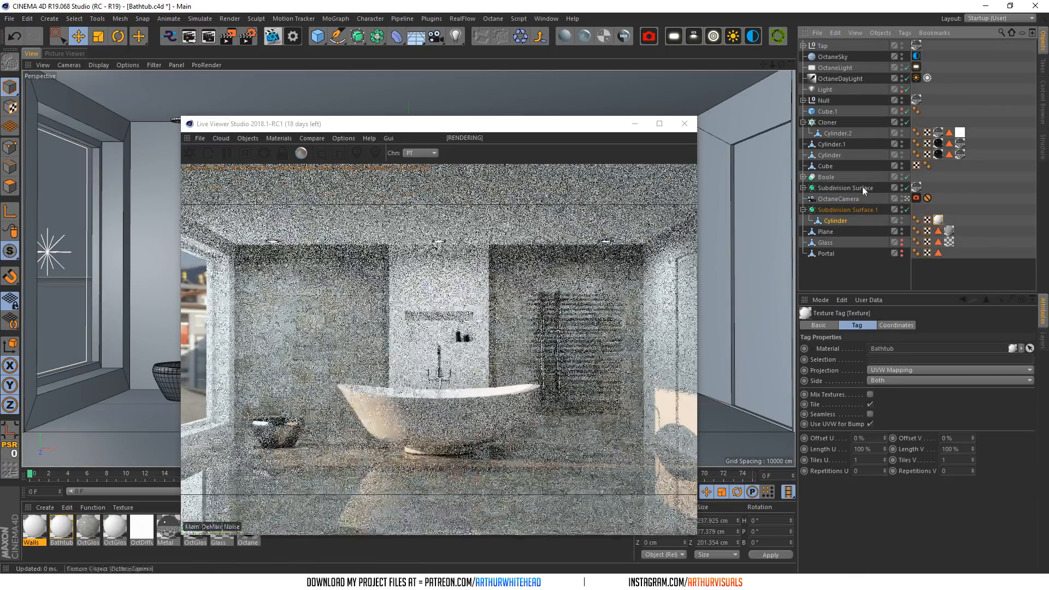
pyautogui.click(74, 18)
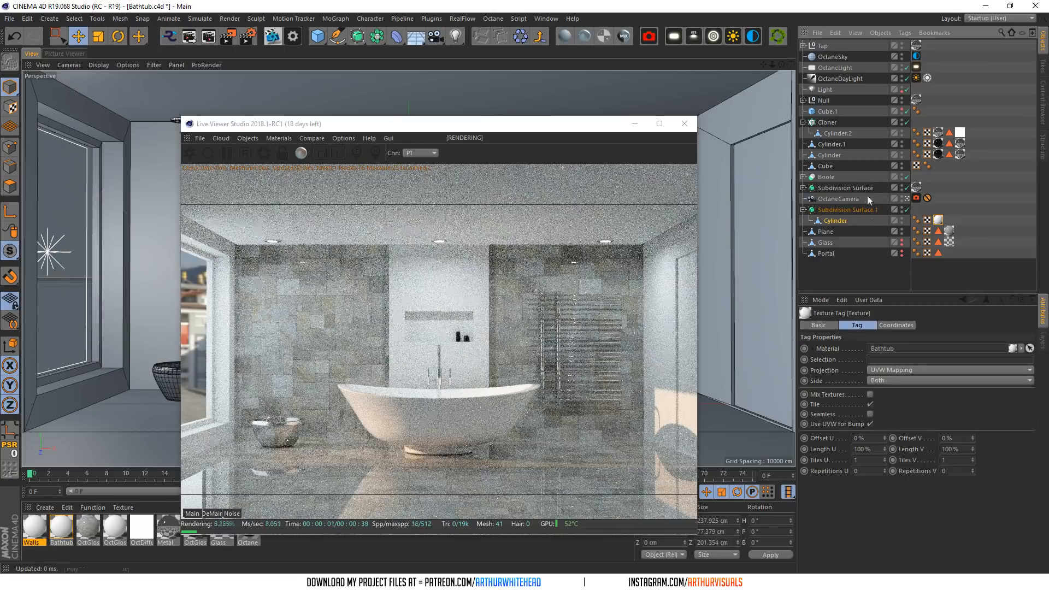
pyautogui.click(853, 222)
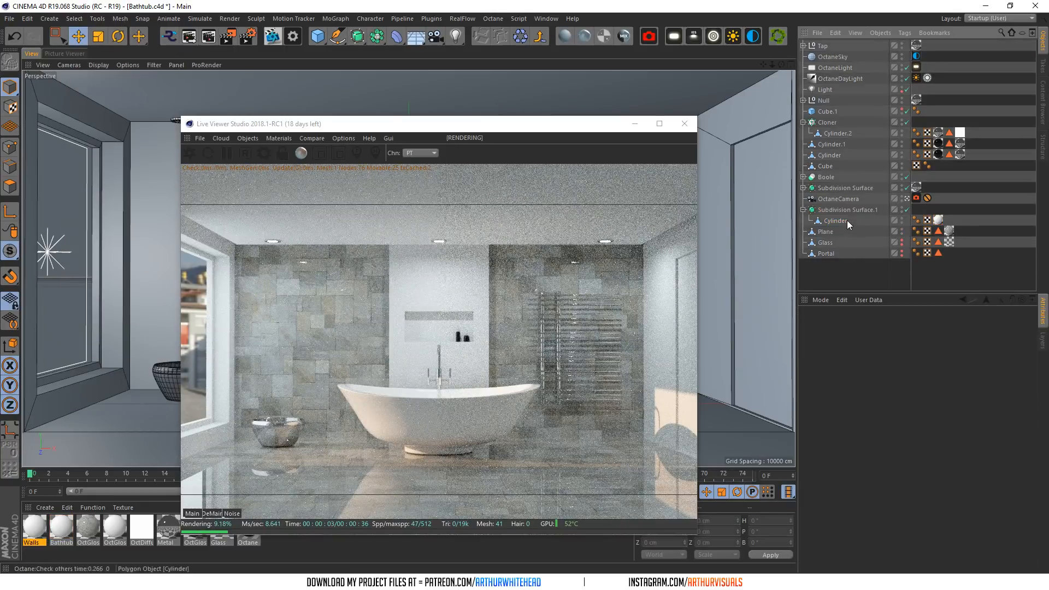
pyautogui.click(74, 19)
pyautogui.click(73, 18)
pyautogui.click(76, 19)
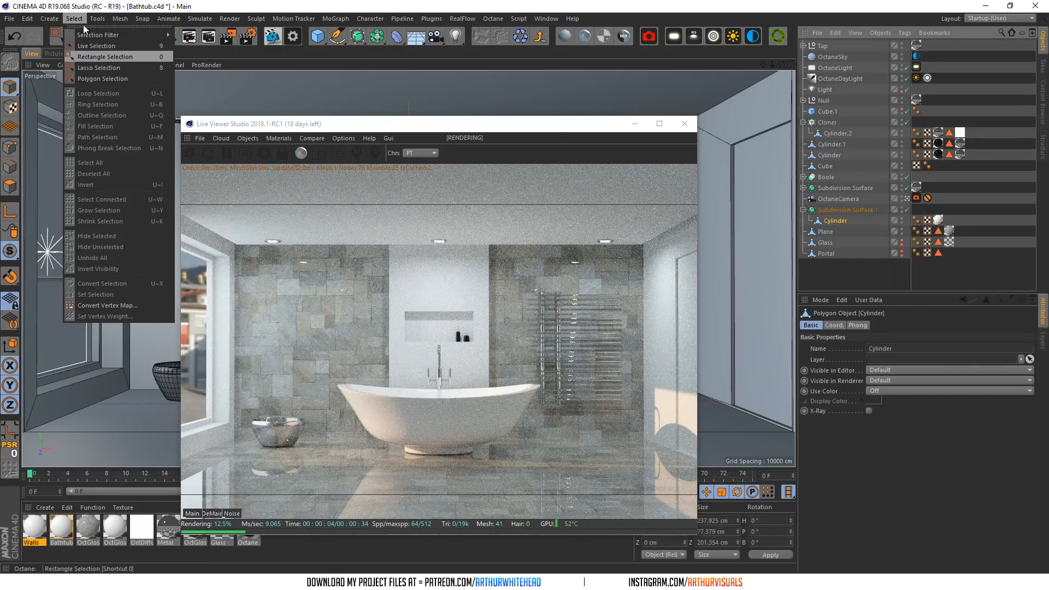
pyautogui.click(969, 268)
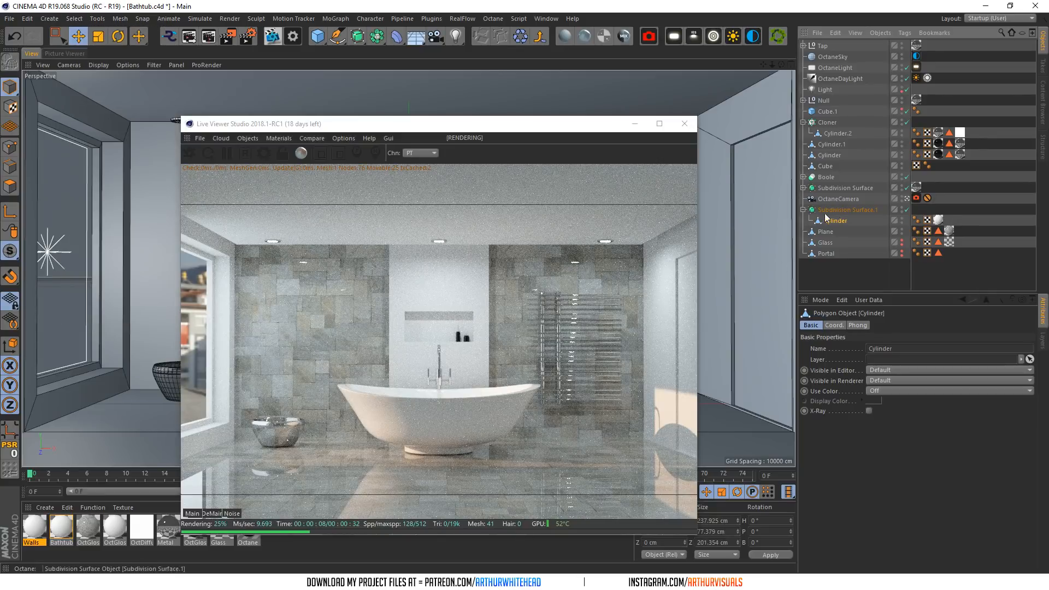
pyautogui.click(937, 220)
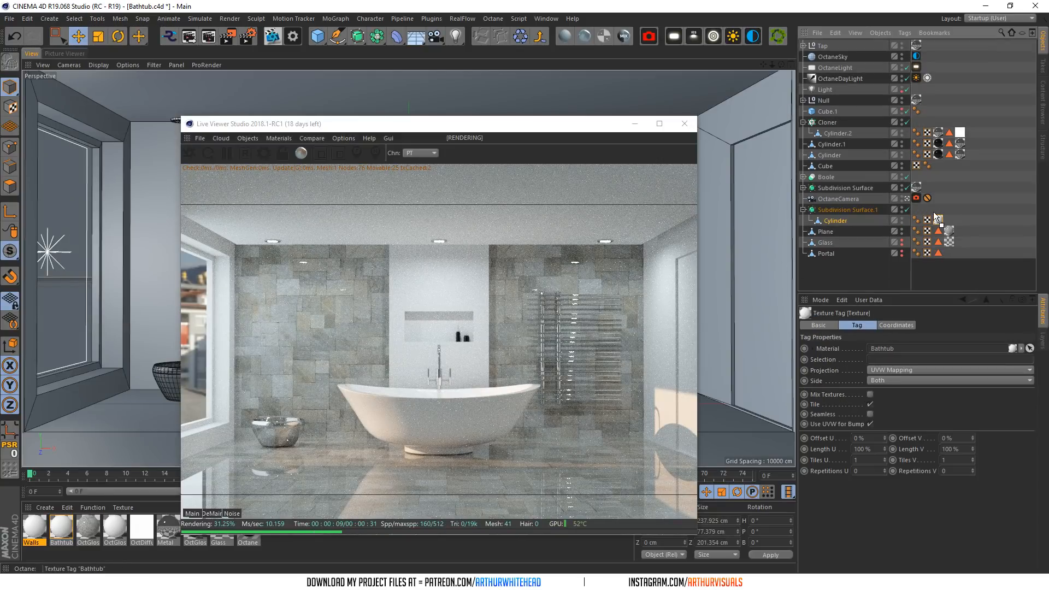
# - Rename the Subdivision Surface.1 object as Bathtub and the Plane object as Walls
pyautogui.doubleClick(870, 210)
pyautogui.write('Batht')
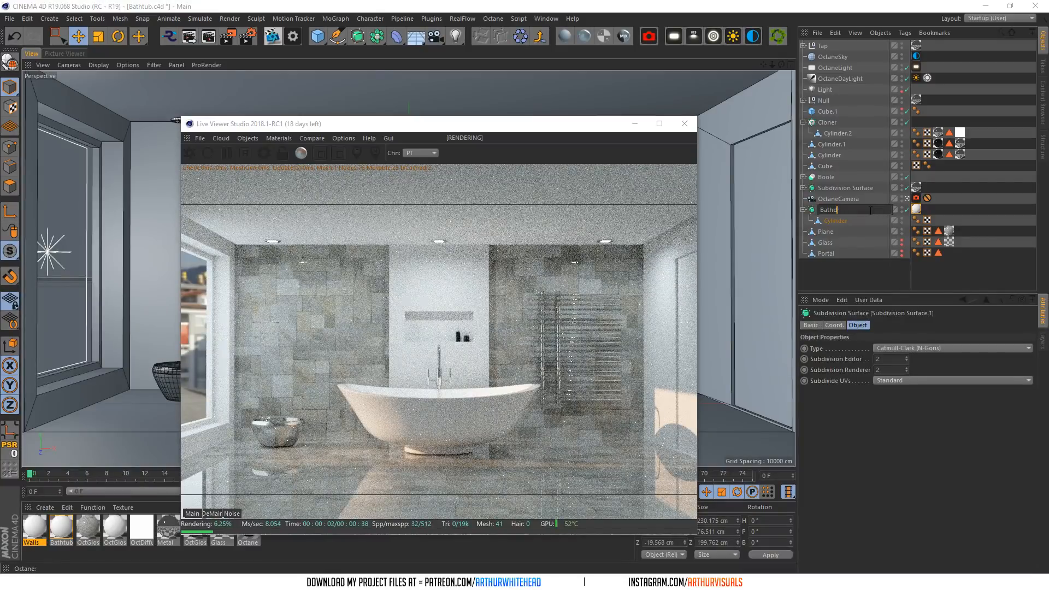
pyautogui.press('Return')
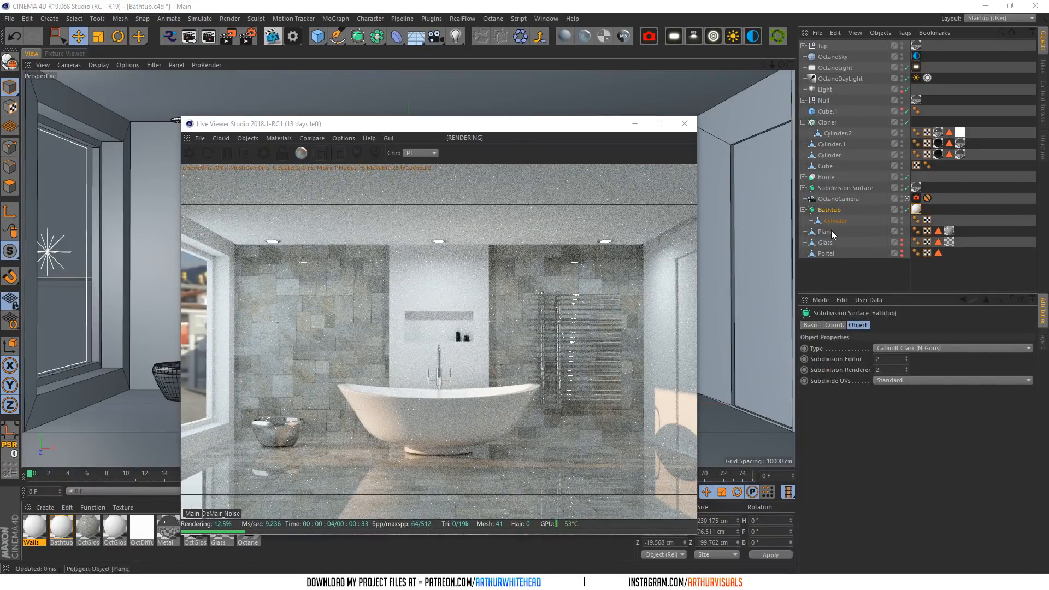
pyautogui.doubleClick(831, 230)
pyautogui.write('Wal')
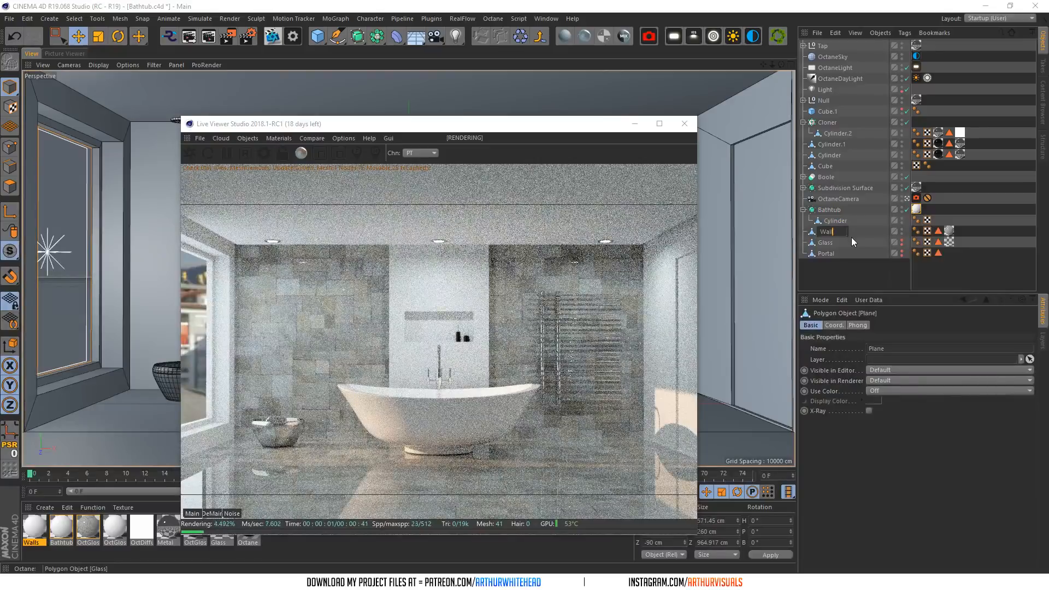
pyautogui.write('ls')
pyautogui.press('Return')
# - Assign the Walls material to the Walls object and to the Cube.1 ceiling object
pyautogui.moveTo(853, 206); pyautogui.dragTo(854, 230)
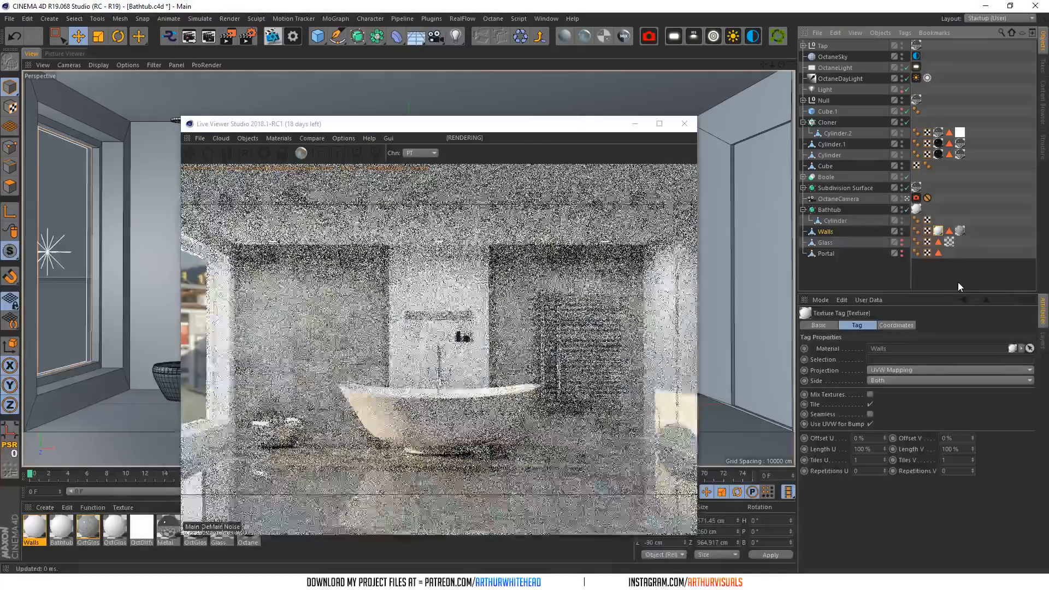
pyautogui.moveTo(429, 129); pyautogui.dragTo(408, 250)
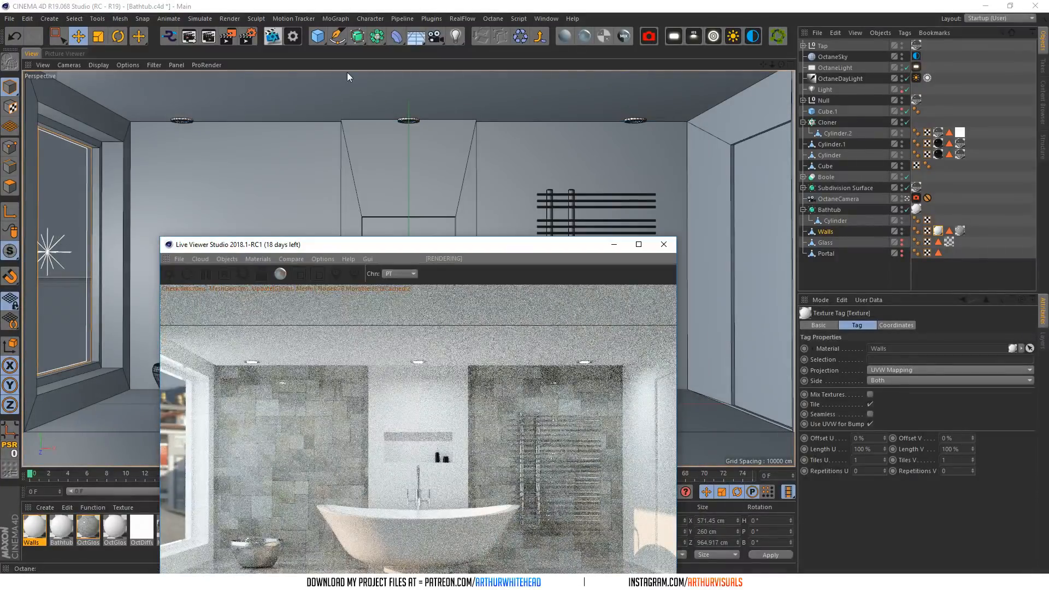
pyautogui.click(405, 84)
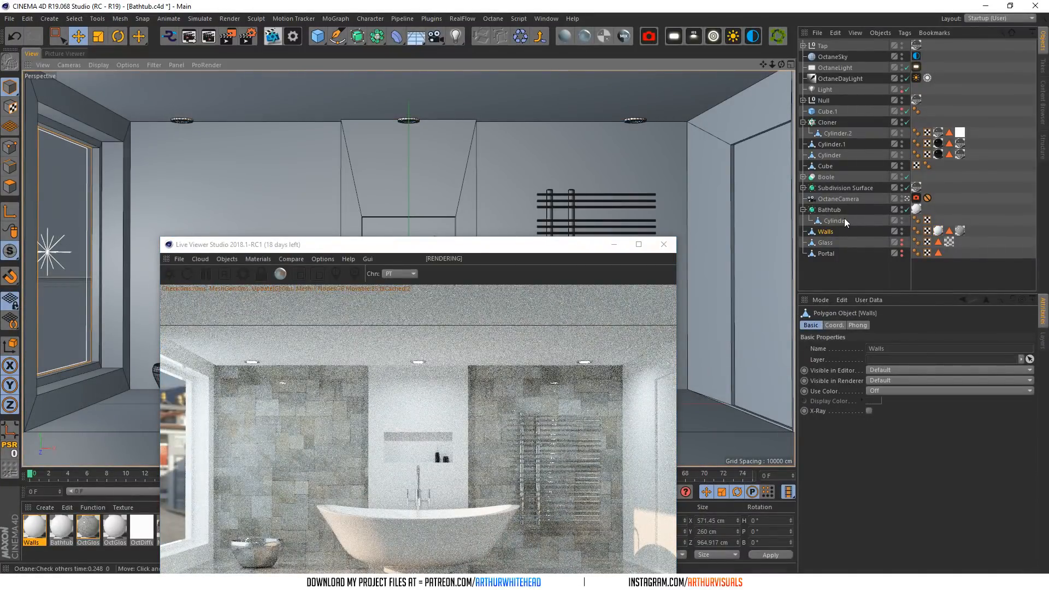
pyautogui.click(904, 111)
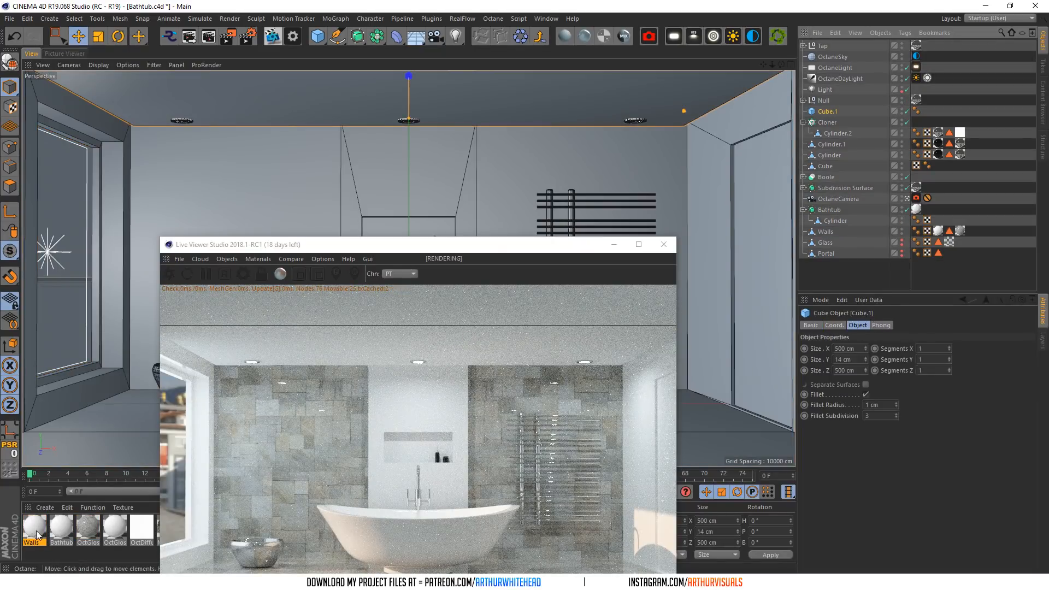
pyautogui.moveTo(34, 529); pyautogui.dragTo(902, 112)
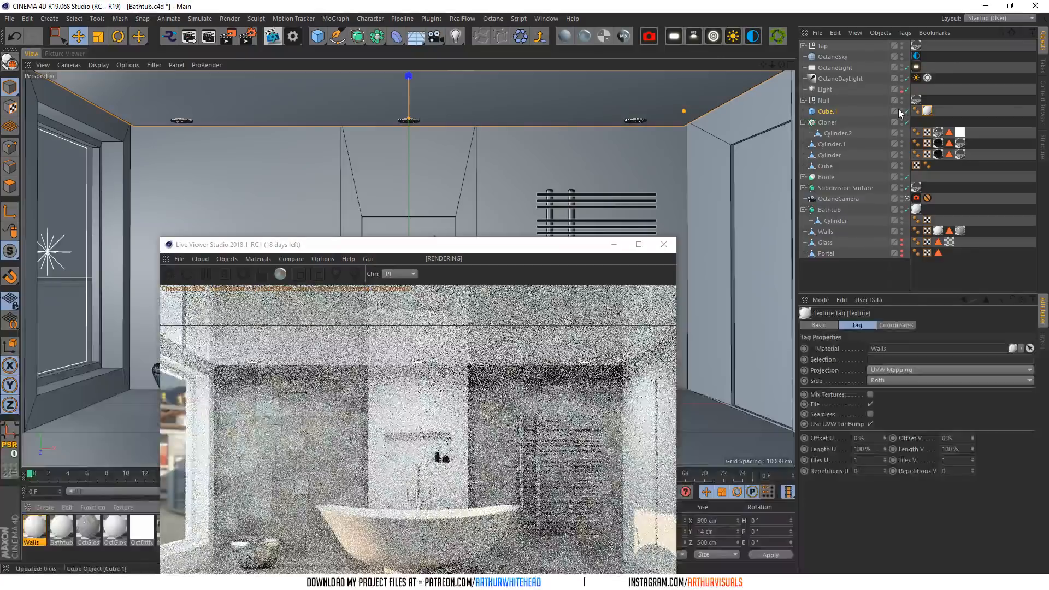
pyautogui.moveTo(511, 244); pyautogui.dragTo(457, 58)
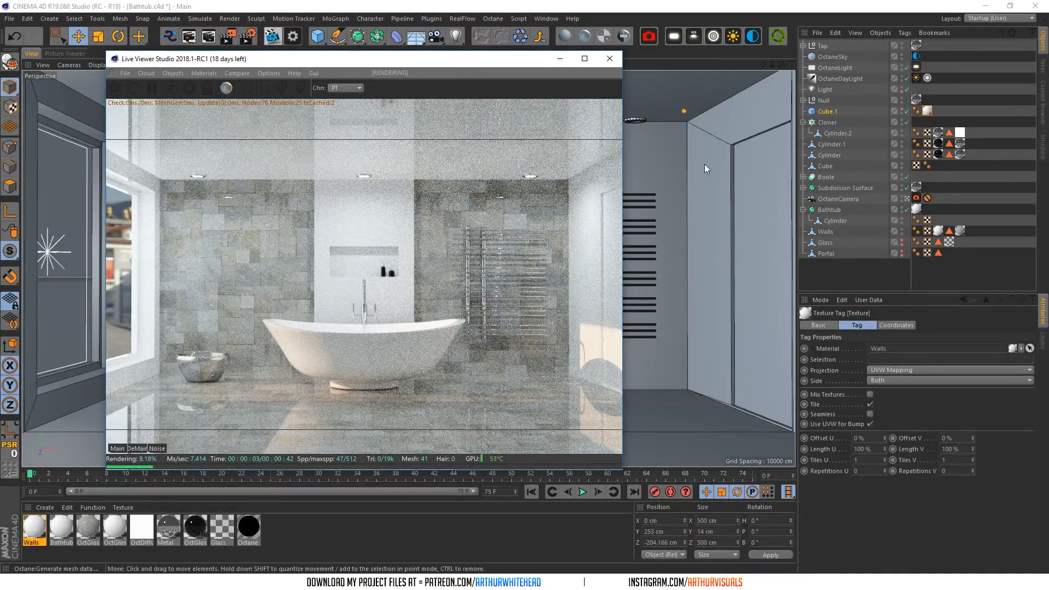
# - Select the polygons stored in the Walls object's Polygon Selection.1 and store them again with Set Selection
pyautogui.click(766, 163)
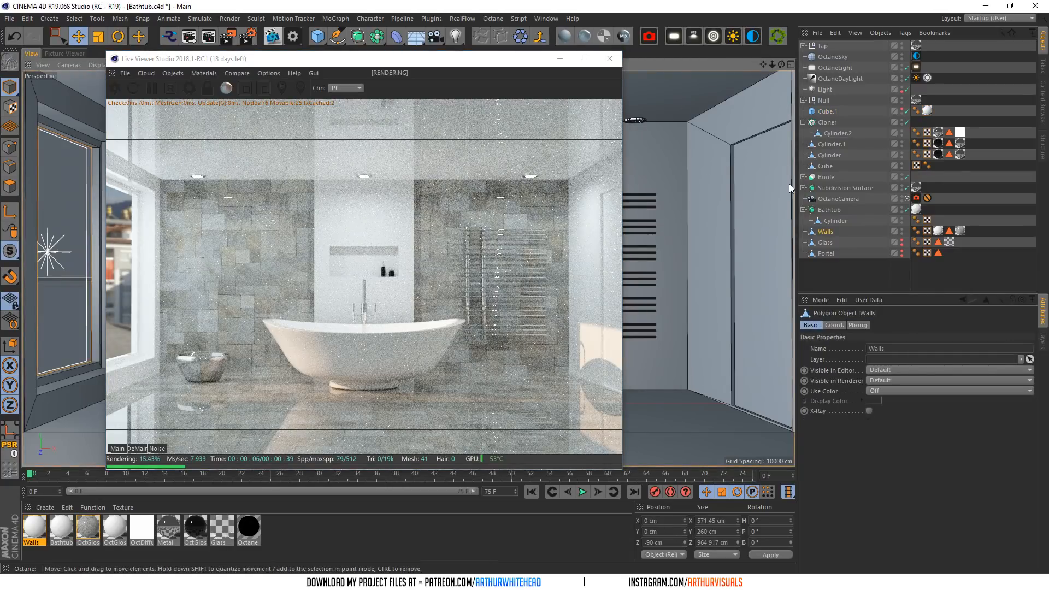
pyautogui.doubleClick(949, 230)
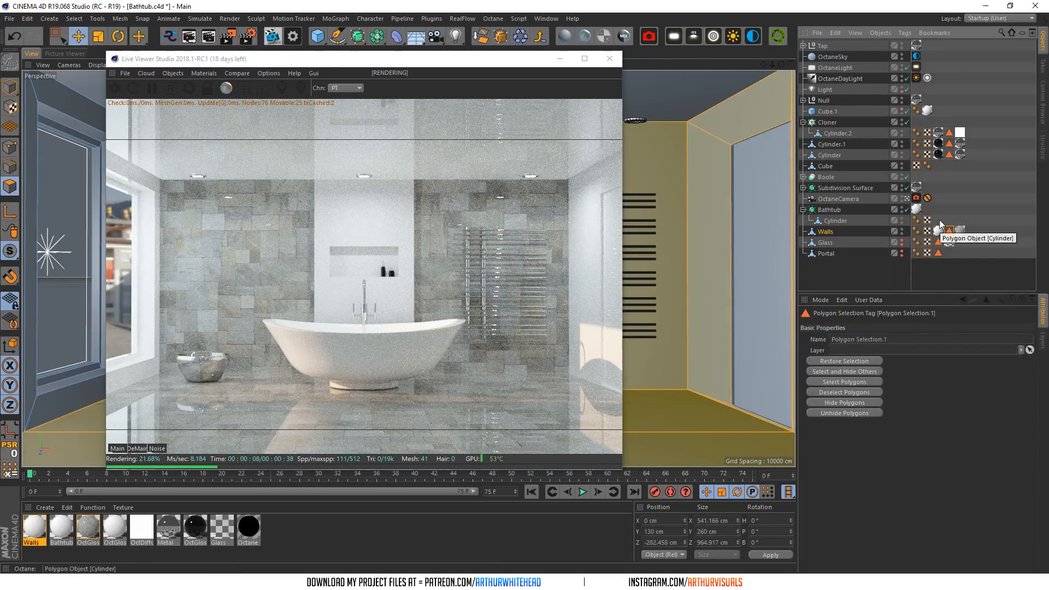
pyautogui.click(74, 19)
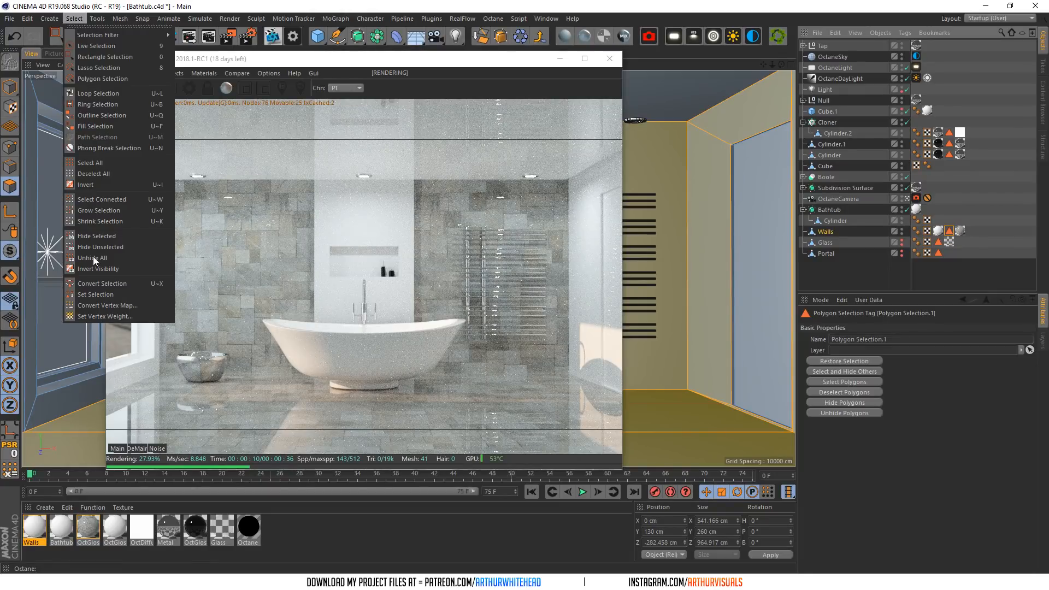
pyautogui.click(85, 293)
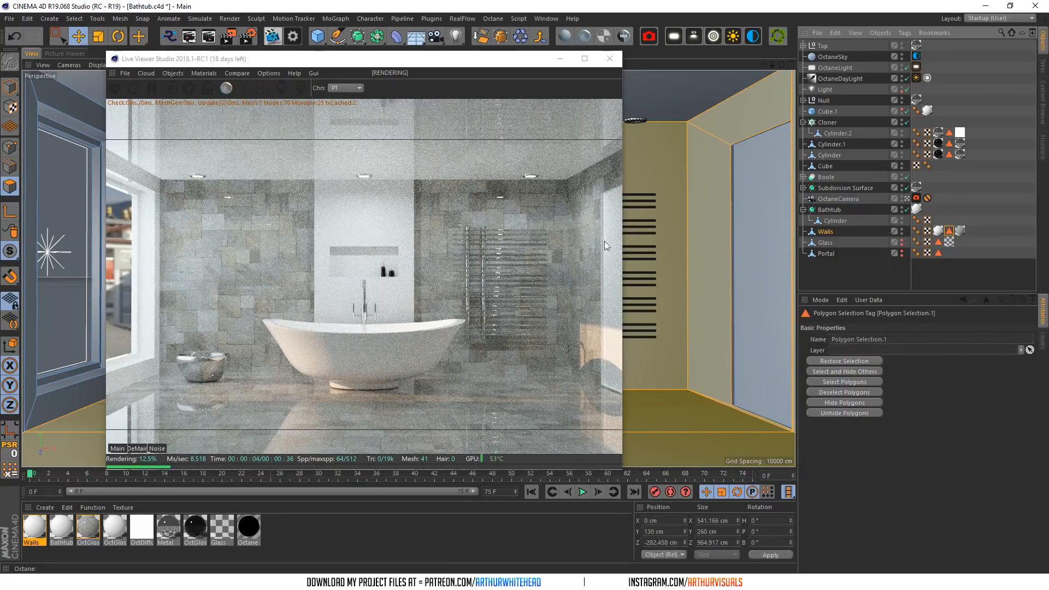
# - Leave the OctaneCamera view and ring-select the narrow frame polygons around the door recess in the right wall
pyautogui.click(584, 58)
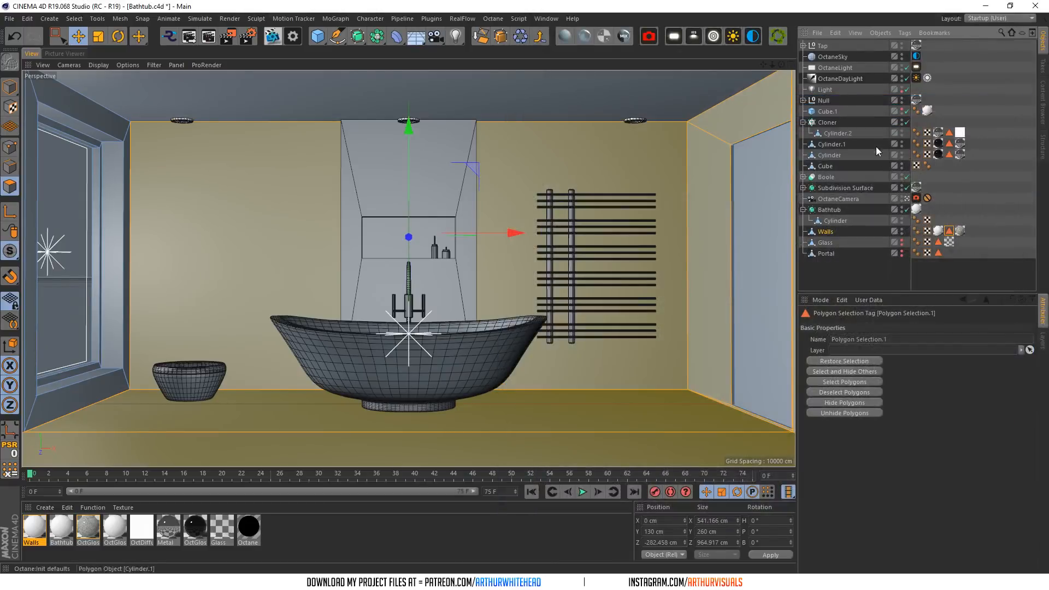
pyautogui.click(907, 199)
pyautogui.keyDown('alt'); pyautogui.moveTo(657, 165); pyautogui.dragTo(498, 165, button='right'); pyautogui.keyUp('alt')
pyautogui.click(75, 19)
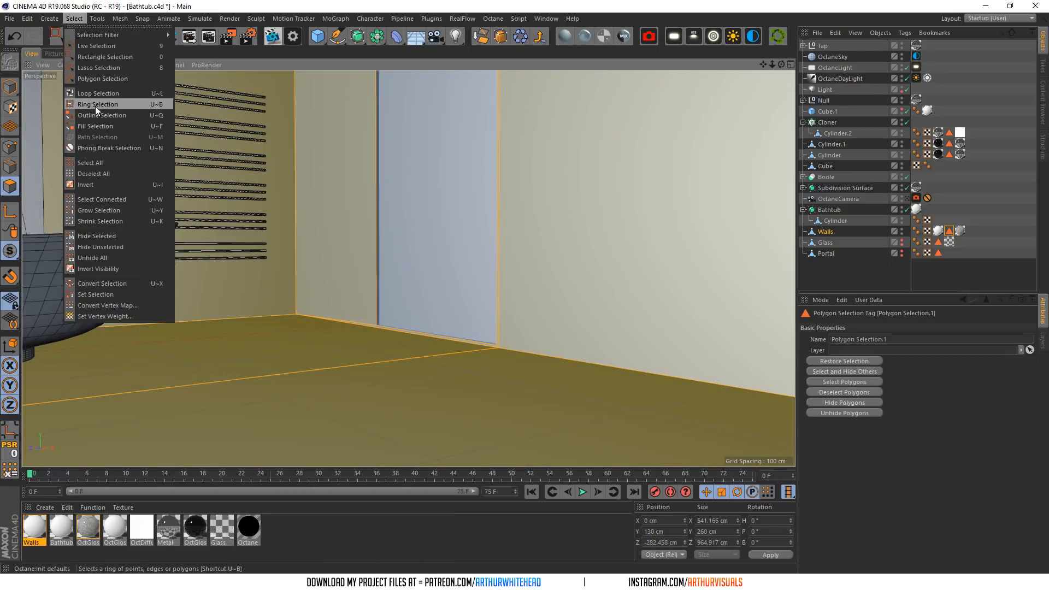
pyautogui.click(96, 106)
pyautogui.scroll(3, 404, 319)
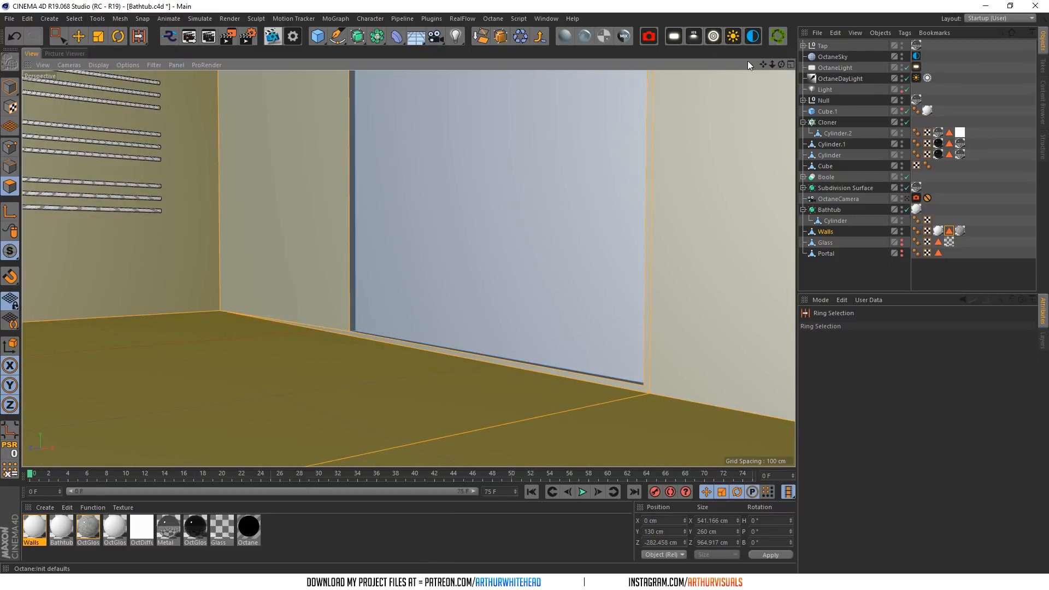
pyautogui.moveTo(781, 65); pyautogui.dragTo(780, 99)
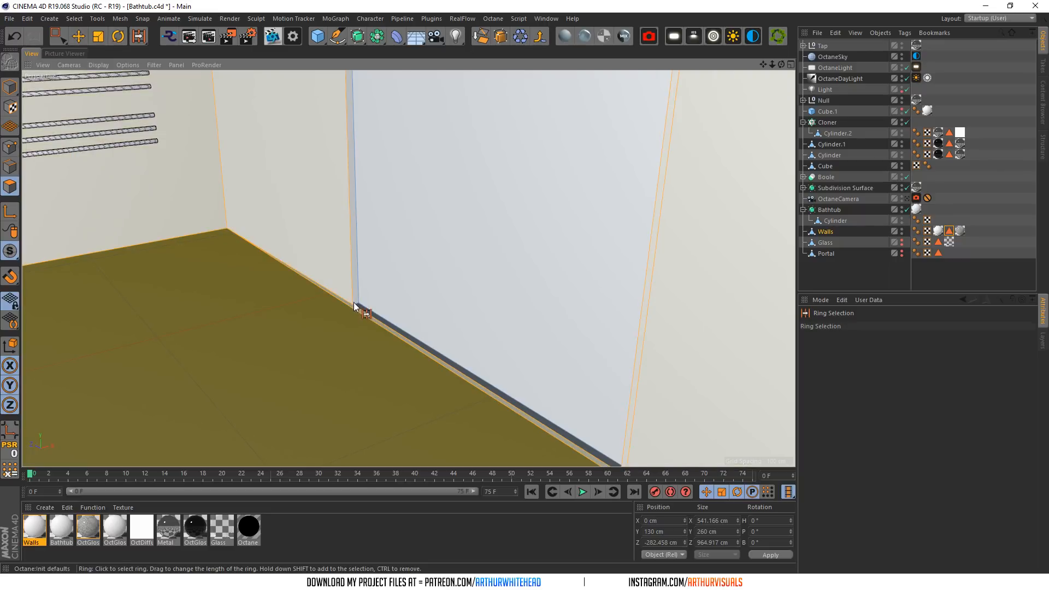
pyautogui.click(361, 309)
# - Move the door recess polygons along Z to about 60 cm and return to the OctaneCamera view
pyautogui.click(77, 35)
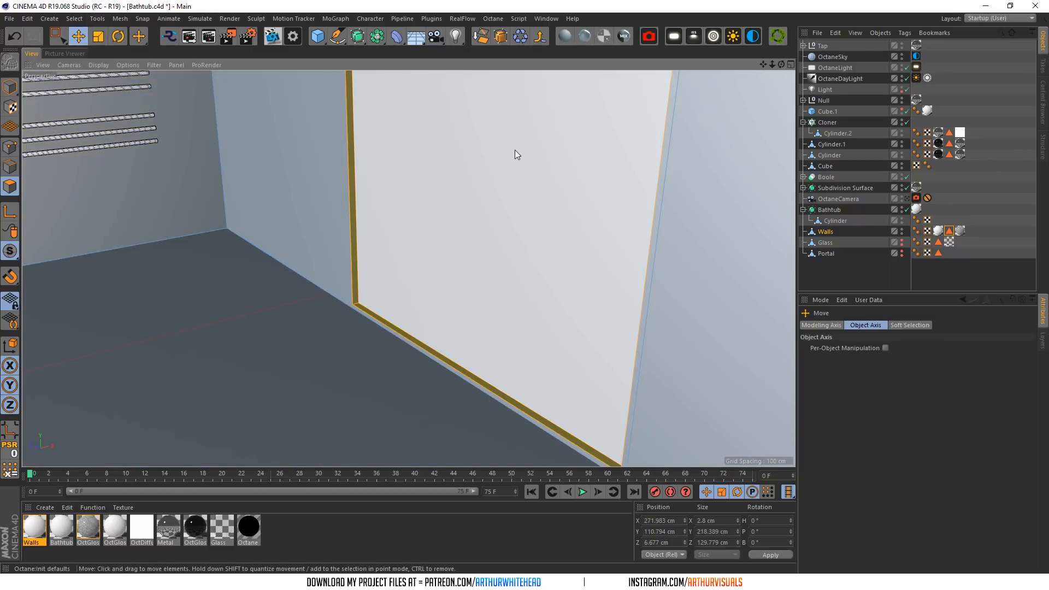
pyautogui.scroll(-4, 551, 215)
pyautogui.moveTo(471, 141); pyautogui.dragTo(441, 138)
pyautogui.click(906, 200)
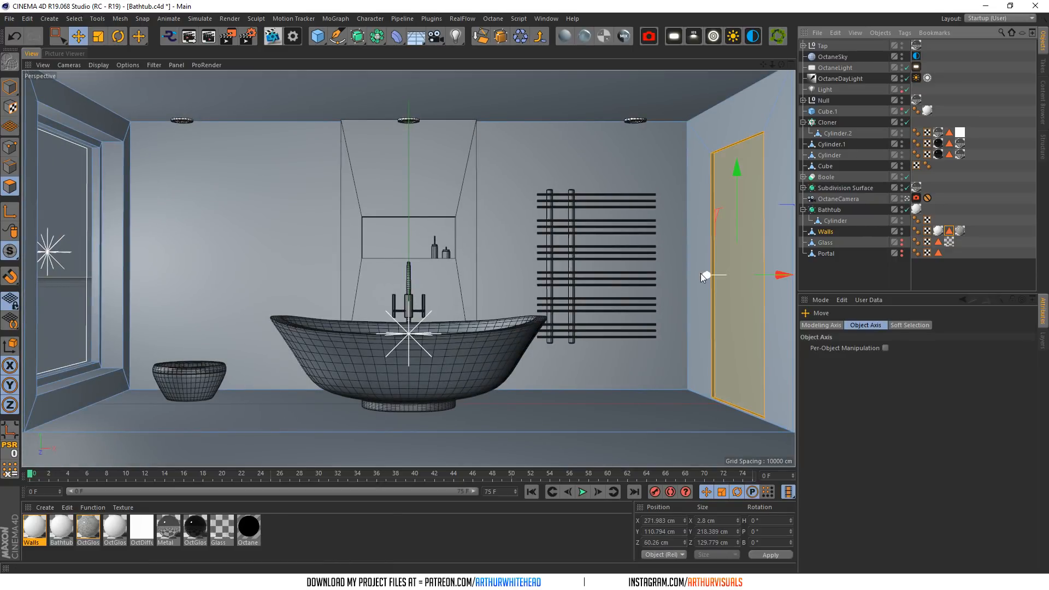
# - Enable the Render Safe frame in the viewport settings and turn off its tinted border
pyautogui.click(821, 302)
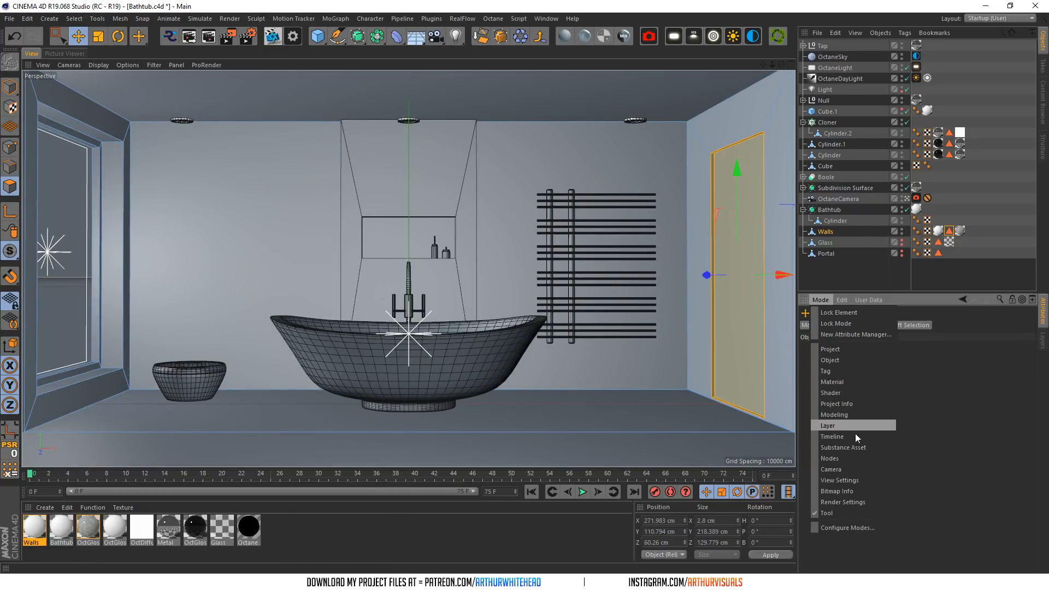
pyautogui.click(839, 480)
pyautogui.click(950, 324)
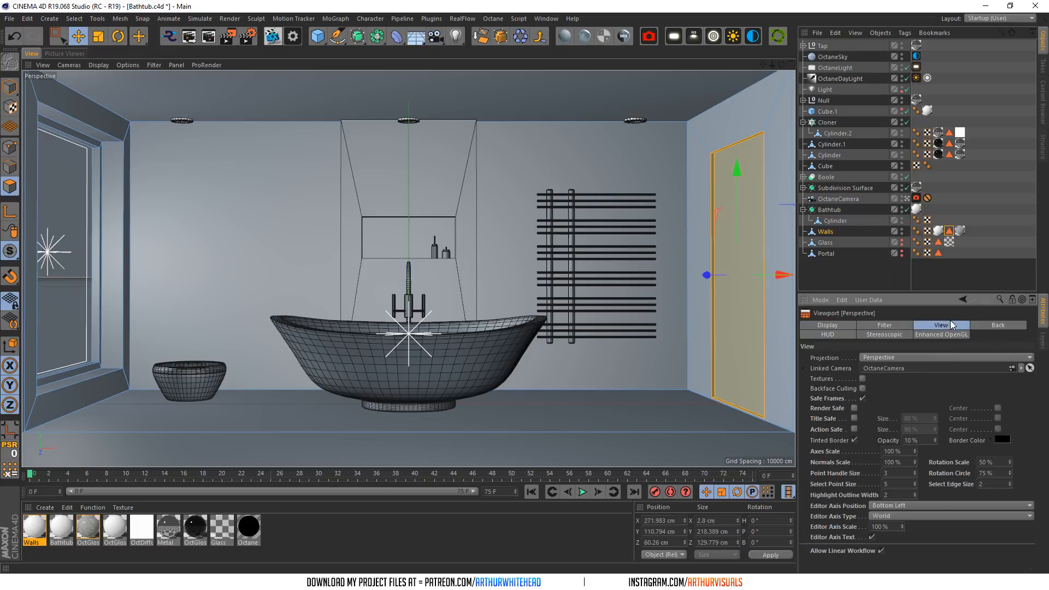
pyautogui.click(854, 408)
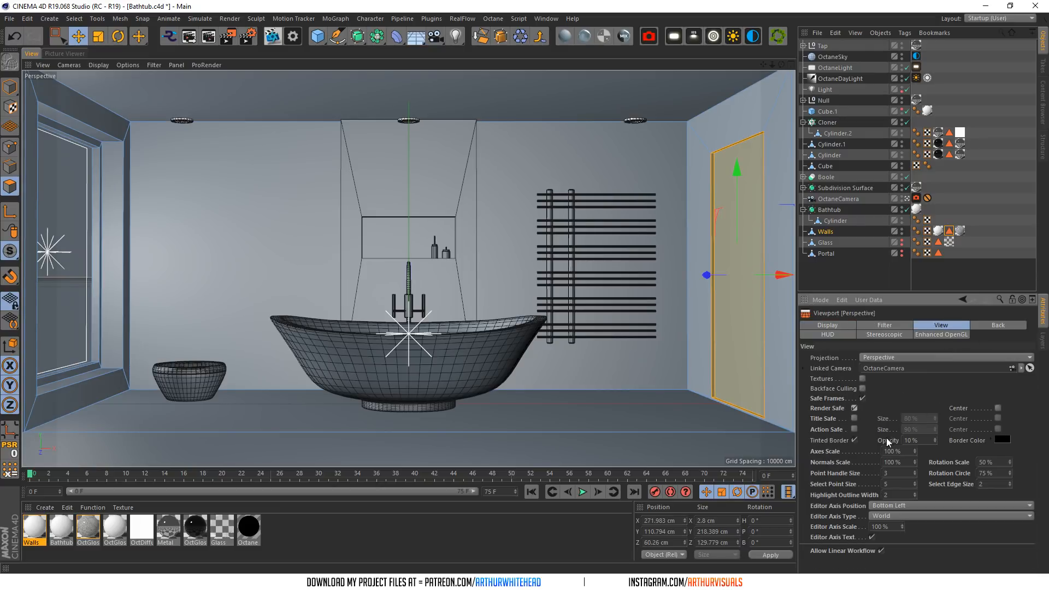
pyautogui.click(855, 441)
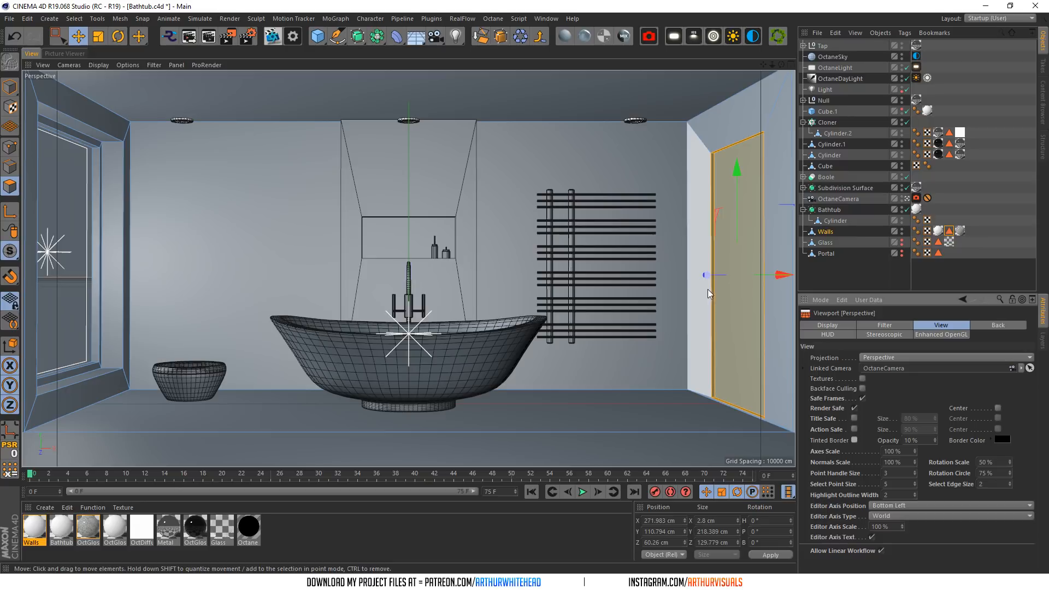
# - Shift the door recess polygons along Z to about 51.5 cm and leave the OctaneCamera view
pyautogui.moveTo(708, 275); pyautogui.dragTo(712, 277)
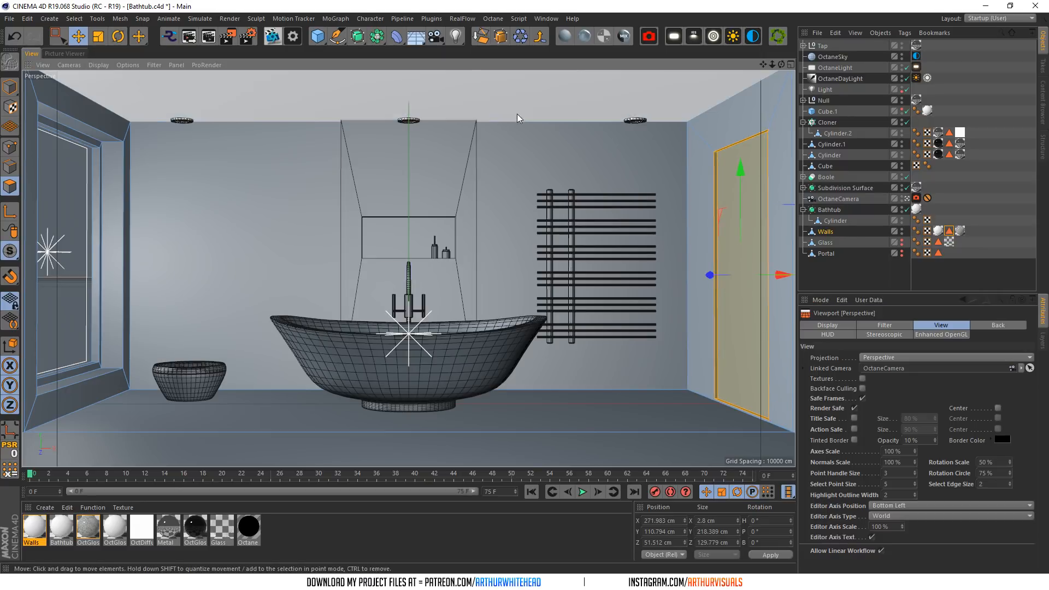
pyautogui.click(906, 199)
pyautogui.scroll(5, 519, 103)
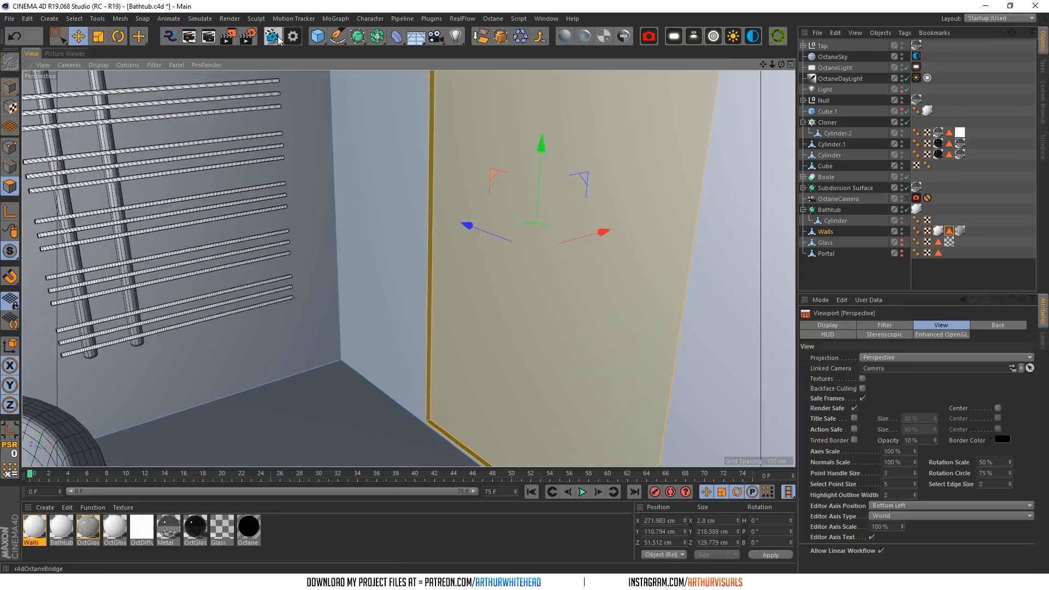
# - Add a sphere primitive with a radius of 1 cm
pyautogui.click(313, 38)
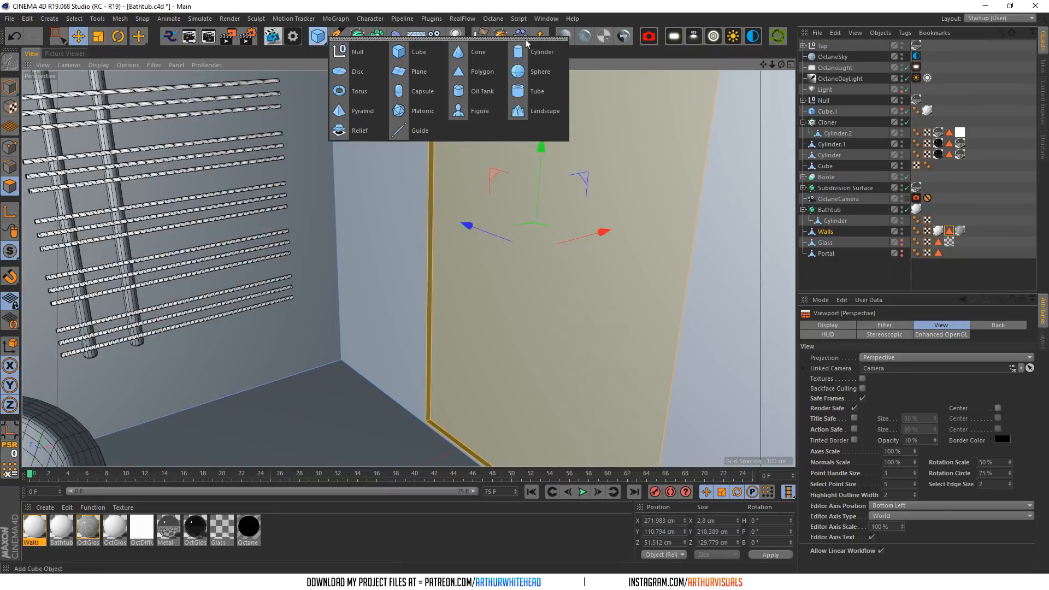
pyautogui.click(540, 72)
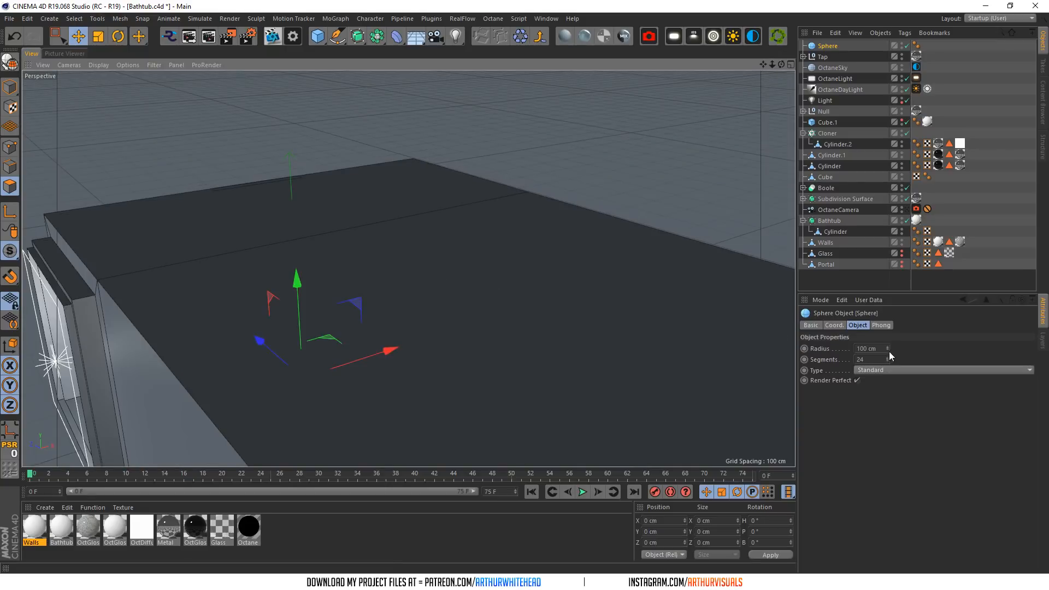
pyautogui.doubleClick(870, 349)
pyautogui.write('1')
pyautogui.press('Return')
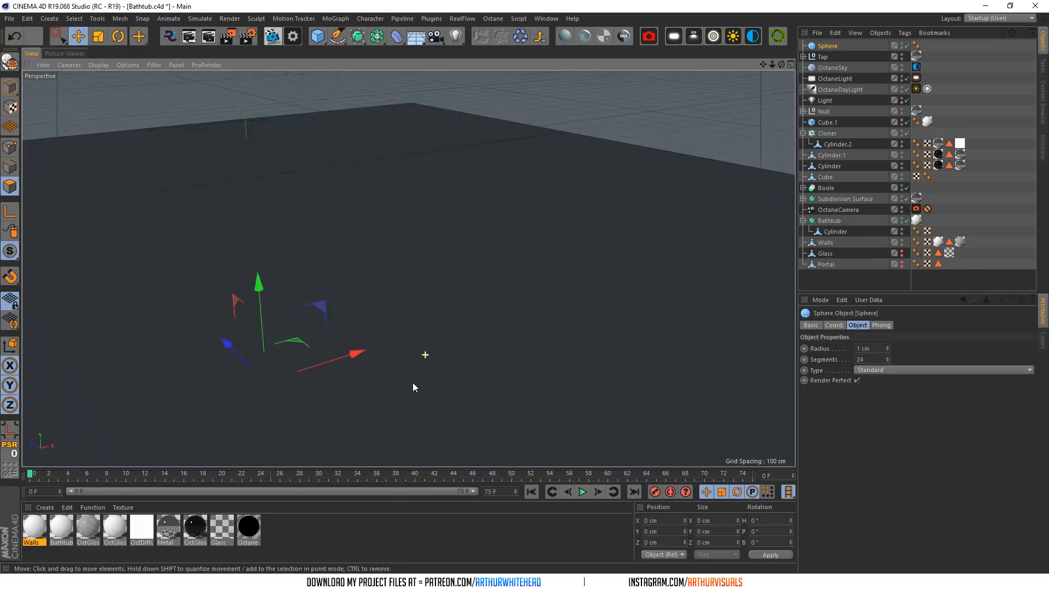
# - Raise the sphere above the floor, shift it along X towards the door and set its radius to 2 cm
pyautogui.scroll(1, 367, 393)
pyautogui.moveTo(265, 354); pyautogui.dragTo(538, 281)
pyautogui.scroll(4, 557, 243)
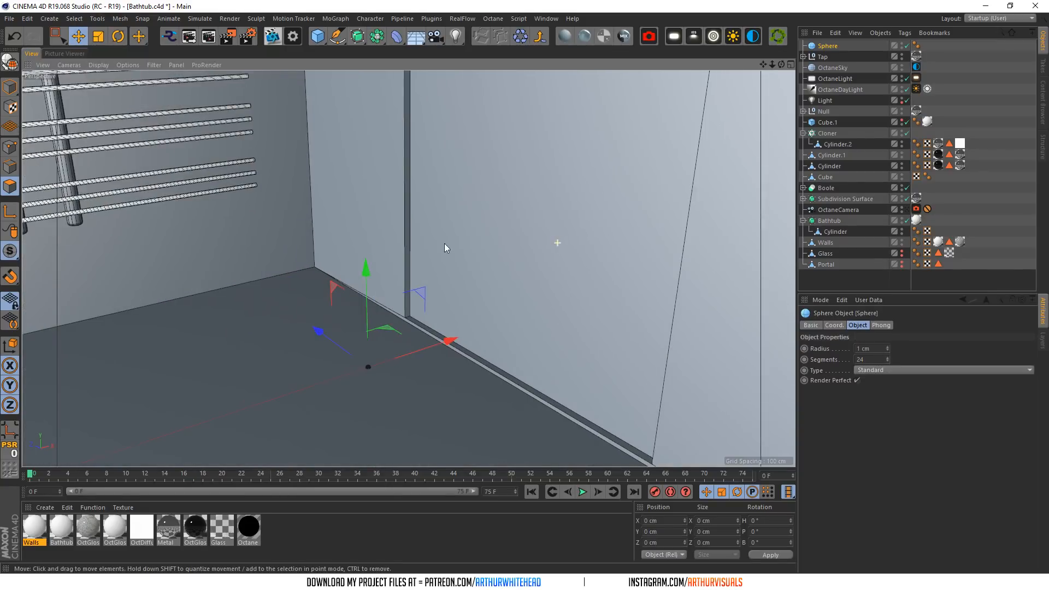
pyautogui.moveTo(366, 283); pyautogui.dragTo(363, 139)
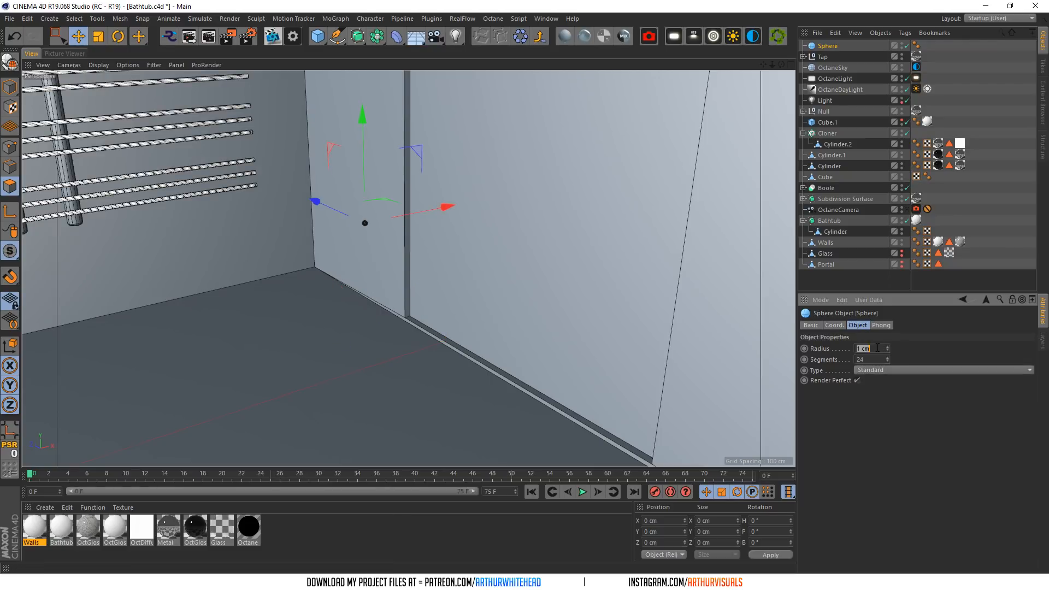
pyautogui.keyDown('alt'); pyautogui.moveTo(452, 210); pyautogui.dragTo(417, 331, button='middle'); pyautogui.keyUp('alt')
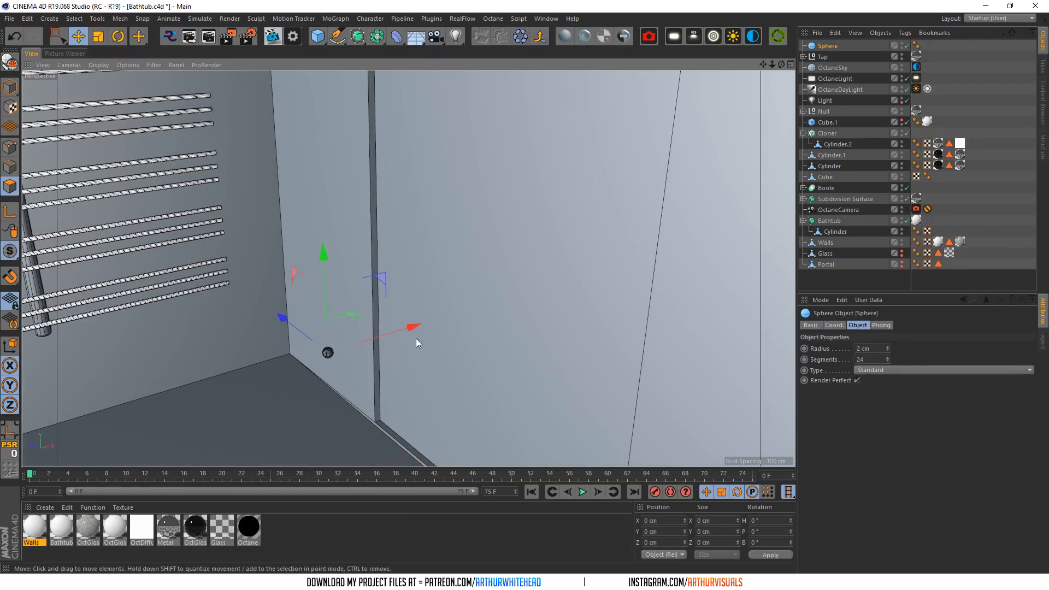
pyautogui.click(887, 350)
pyautogui.moveTo(390, 333); pyautogui.dragTo(481, 302)
# - Set the sphere's segments to 16, raise it further and position it beside the door's vertical edge
pyautogui.click(873, 348)
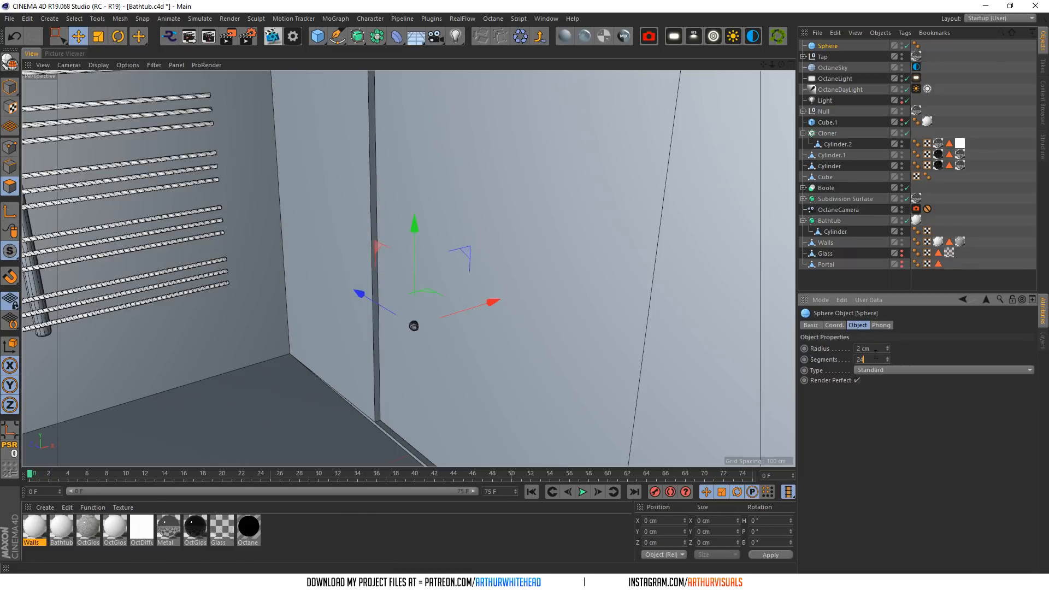
pyautogui.moveTo(415, 273); pyautogui.dragTo(415, 169)
pyautogui.write('16')
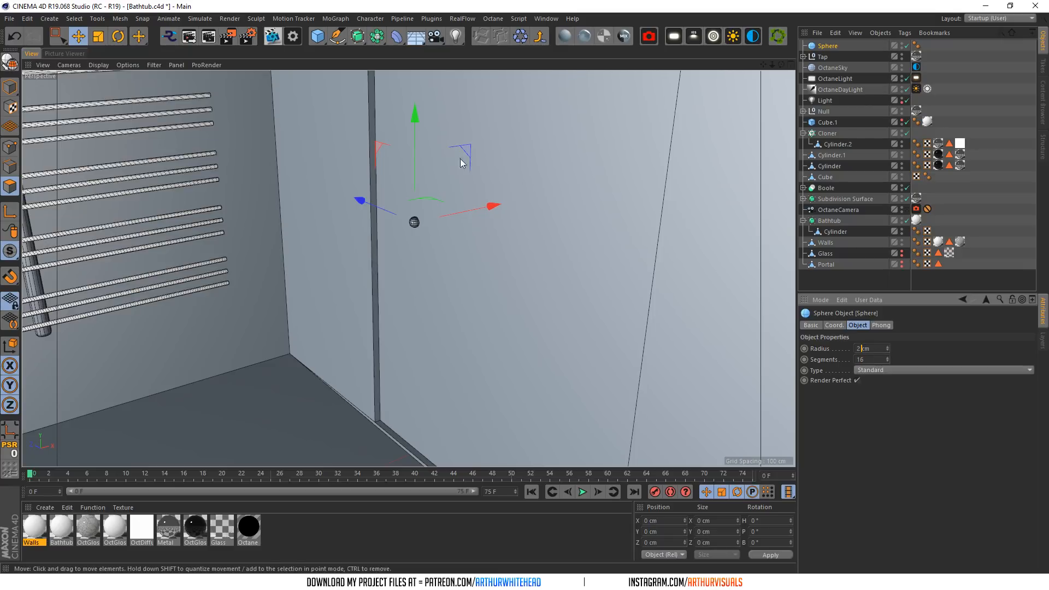
pyautogui.moveTo(487, 209); pyautogui.dragTo(463, 214)
pyautogui.scroll(4, 363, 200)
pyautogui.moveTo(377, 246); pyautogui.dragTo(333, 226)
pyautogui.moveTo(471, 235); pyautogui.dragTo(509, 239)
# - Add a cylinder at the sphere's position with a radius of 1 cm, a height of 2 cm and 12 rotation segments
pyautogui.click(318, 36)
pyautogui.keyDown('alt'); pyautogui.click(546, 53); pyautogui.keyUp('alt')
pyautogui.moveTo(822, 59); pyautogui.dragTo(824, 44)
pyautogui.doubleClick(879, 348)
pyautogui.write('1')
pyautogui.press('Tab')
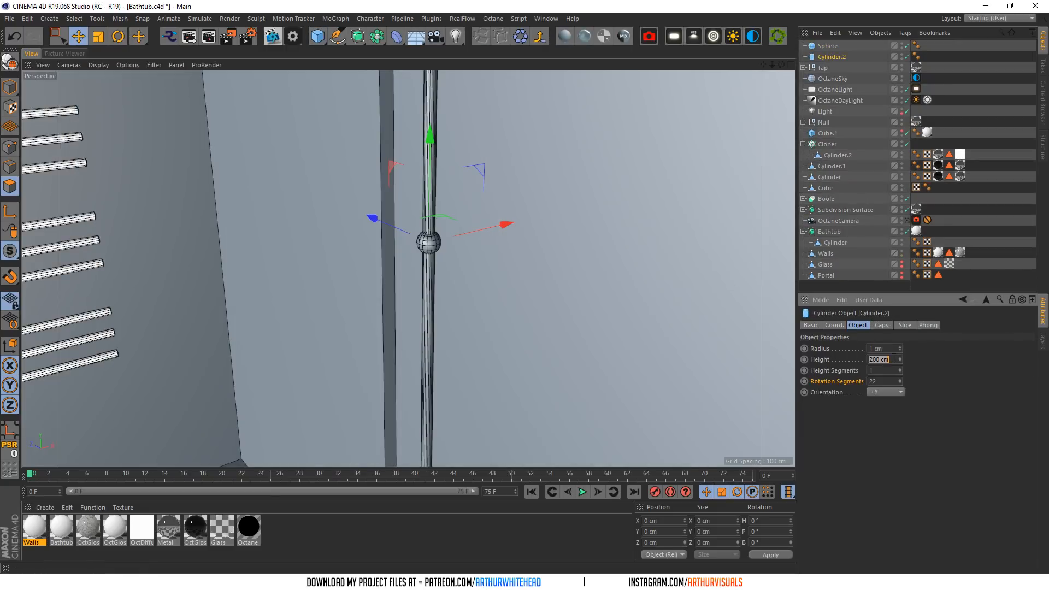
pyautogui.doubleClick(883, 381)
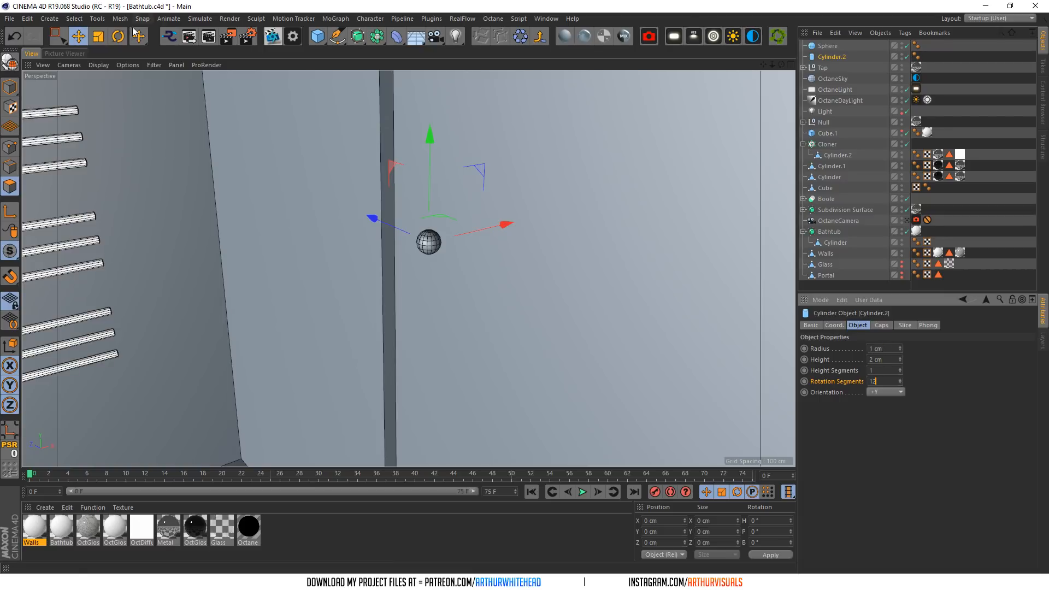
# - Rotate the small cylinder onto its side and slide it along its axis so it protrudes from the sphere towards the door
pyautogui.press('r')
pyautogui.moveTo(382, 221); pyautogui.dragTo(379, 355)
pyautogui.click(78, 36)
pyautogui.moveTo(337, 270); pyautogui.dragTo(346, 271)
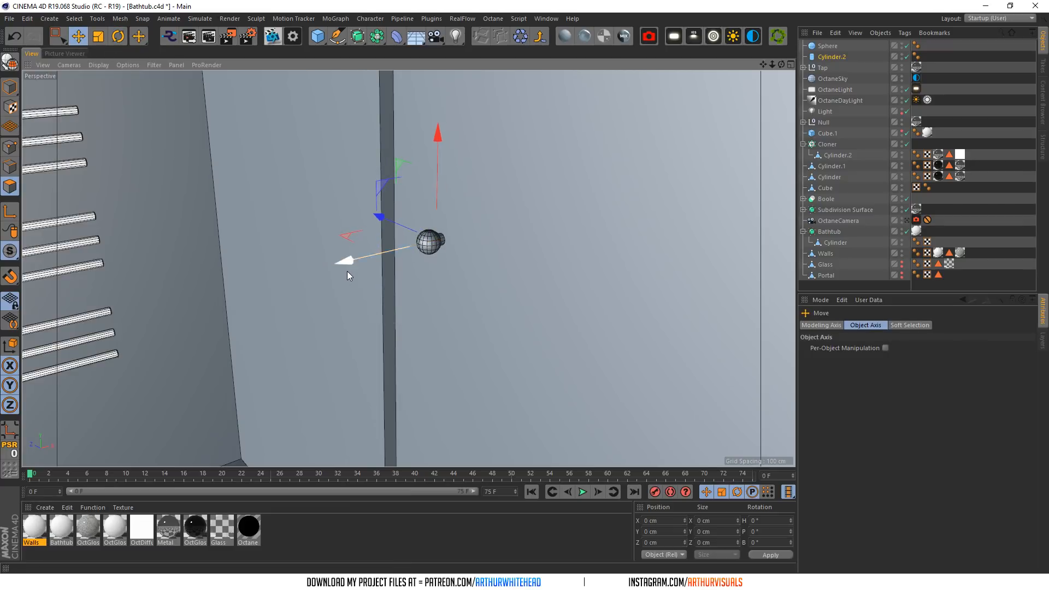
# - Shift the sphere and cylinder together along Z towards the door's edge and return to the OctaneCamera view
pyautogui.click(830, 58)
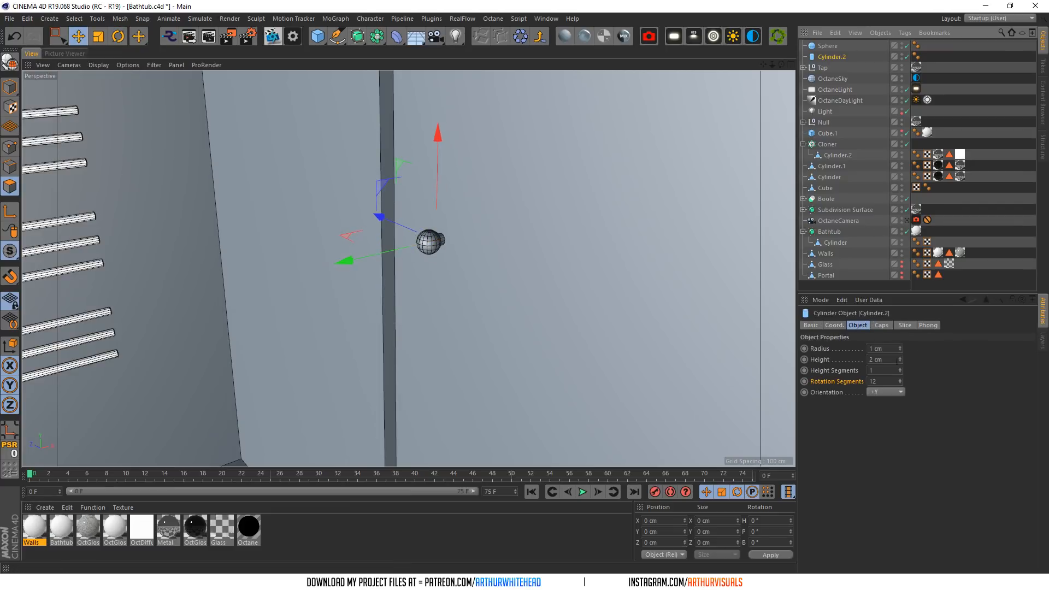
pyautogui.keyDown('ctrl'); pyautogui.click(817, 50); pyautogui.keyUp('ctrl')
pyautogui.moveTo(381, 215); pyautogui.dragTo(361, 207)
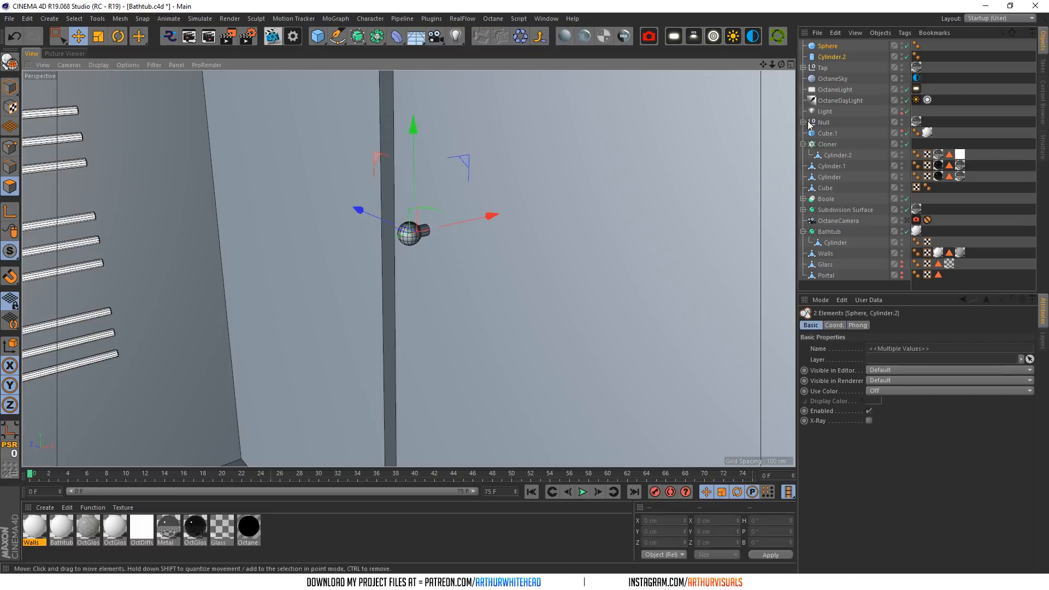
pyautogui.click(907, 220)
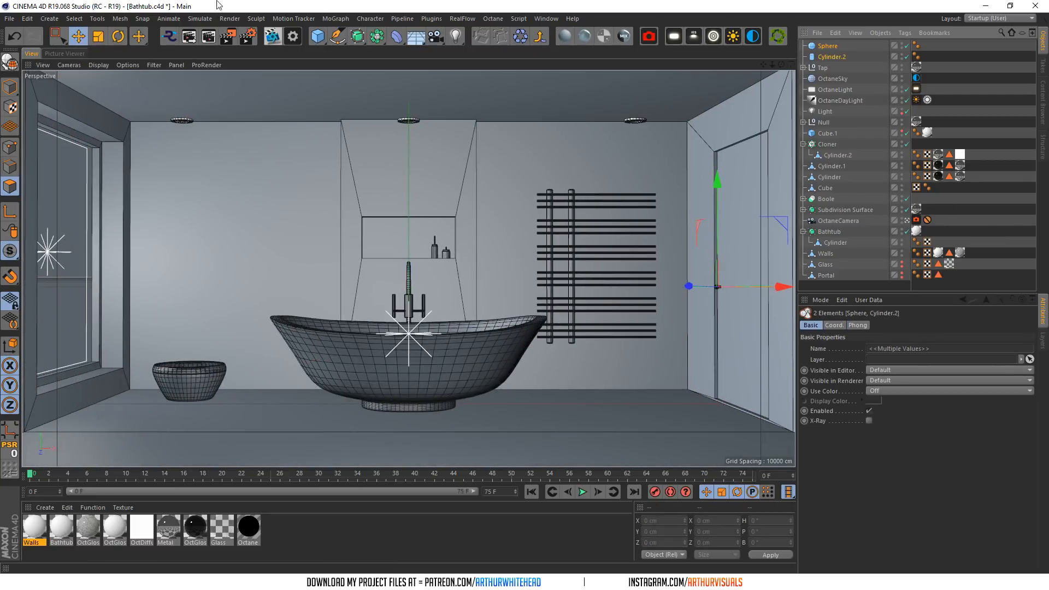
# - Start the Octane live render and assign the Metal material to the door knob's cylinder and sphere
pyautogui.click(269, 38)
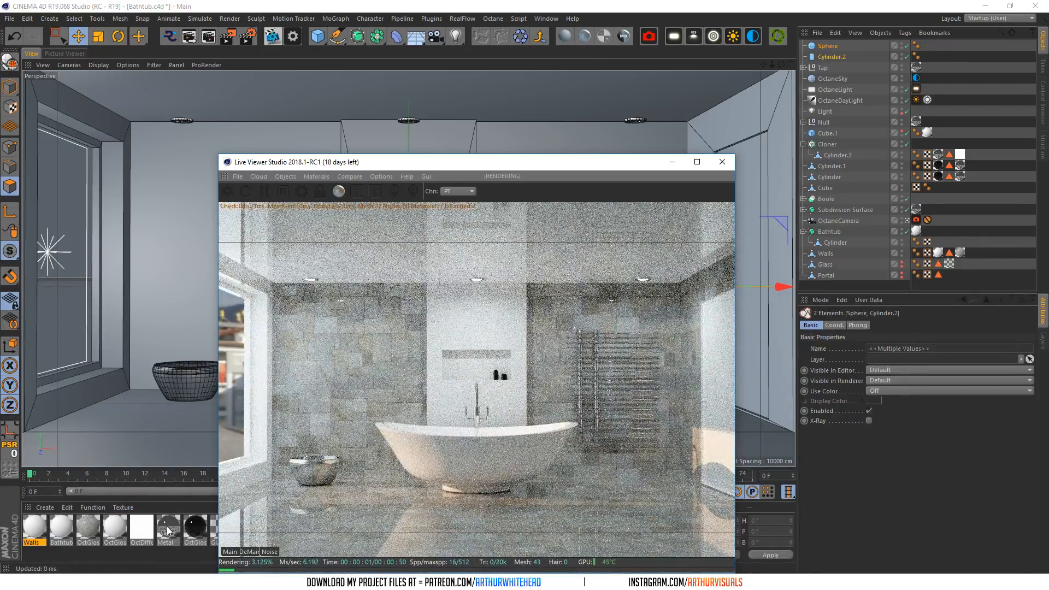
pyautogui.moveTo(165, 527); pyautogui.dragTo(435, 309)
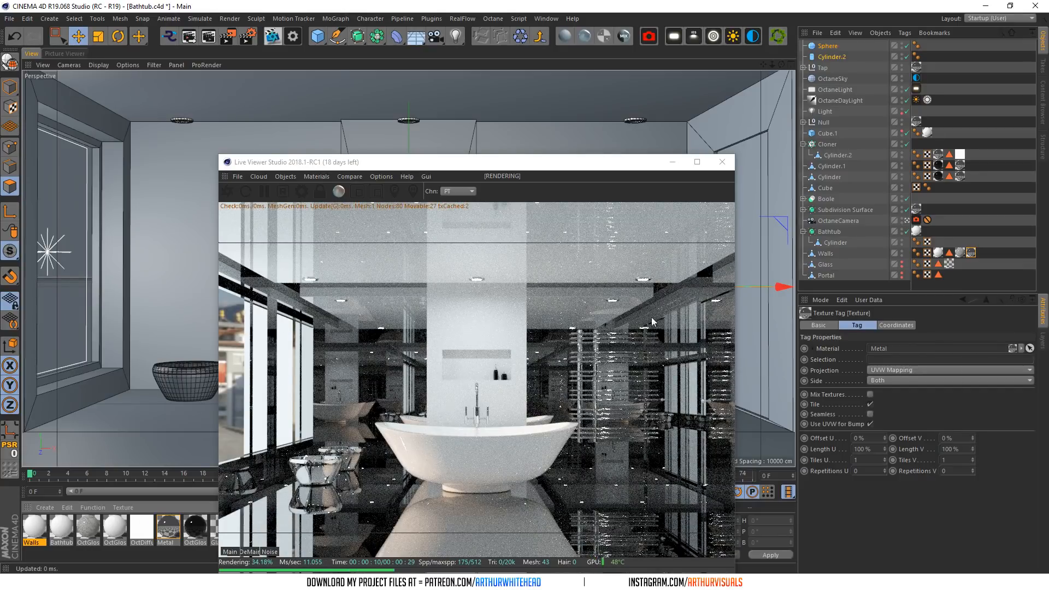
pyautogui.hotkey('ctrl', 'z')
pyautogui.moveTo(169, 530); pyautogui.dragTo(837, 57)
pyautogui.moveTo(926, 55); pyautogui.dragTo(927, 46)
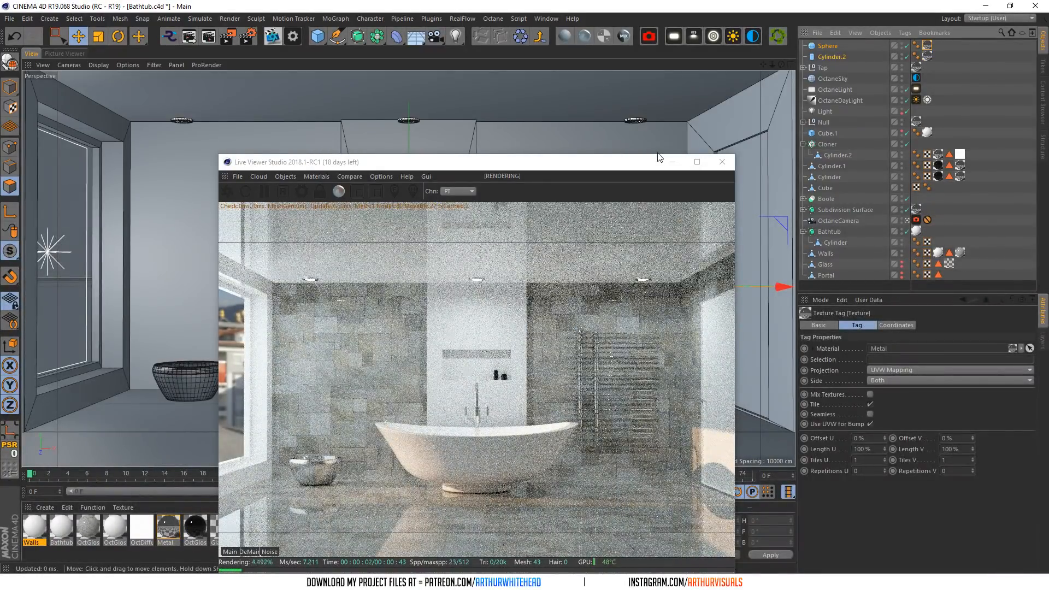
pyautogui.moveTo(658, 157); pyautogui.dragTo(524, 183)
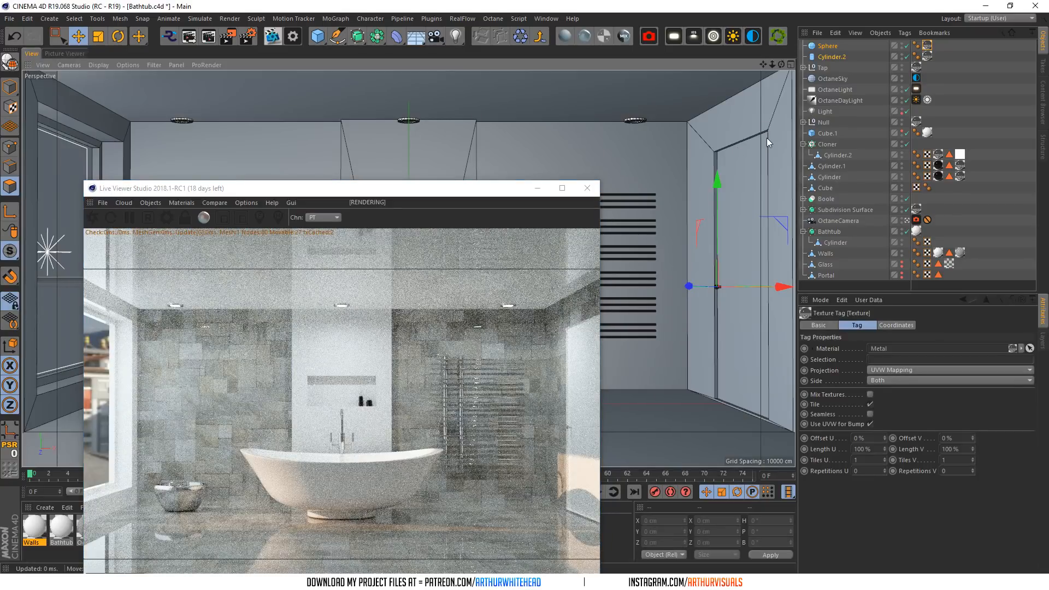
# - Select the Walls object and load the polygons stored in its Polygon Selection.1 tag
pyautogui.click(11, 87)
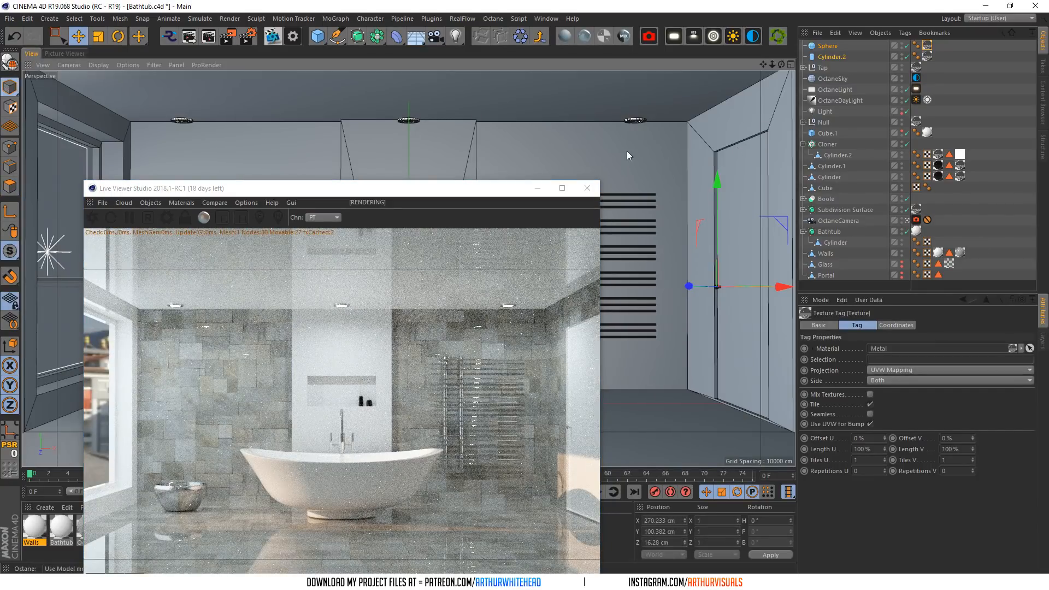
pyautogui.click(728, 144)
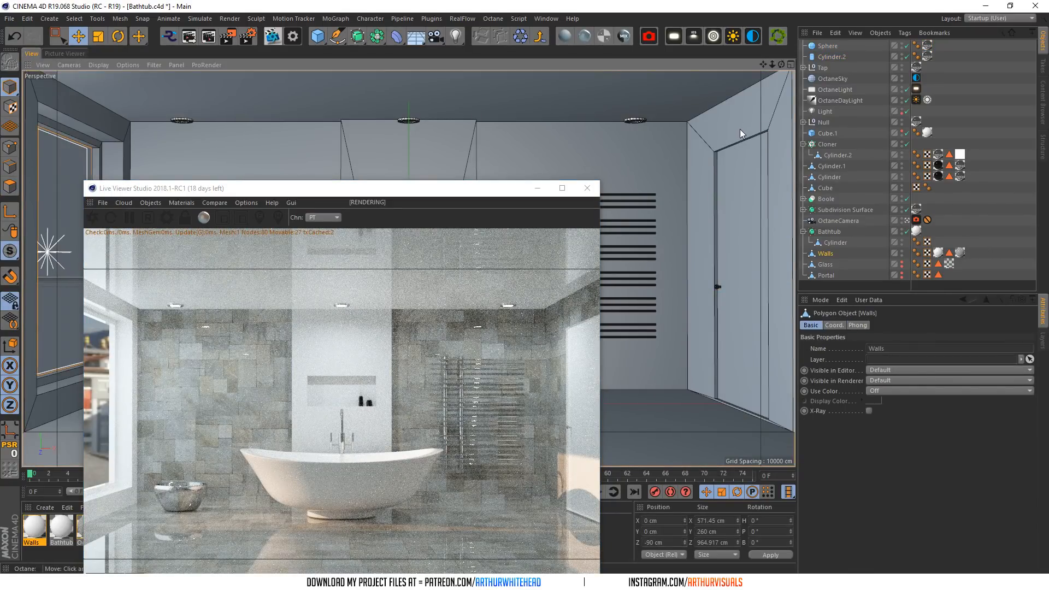
pyautogui.click(937, 253)
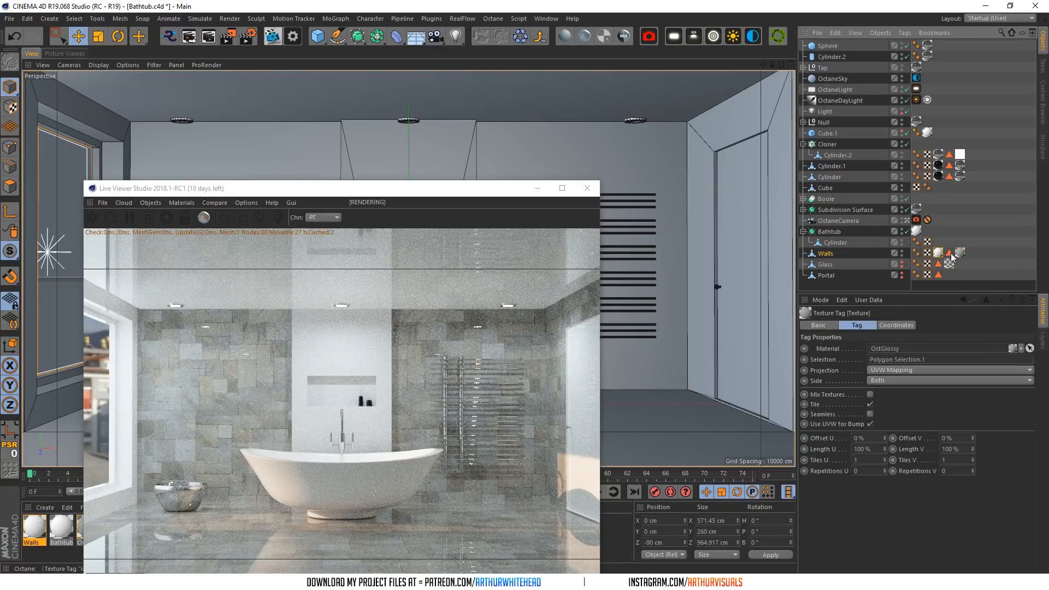
pyautogui.click(948, 253)
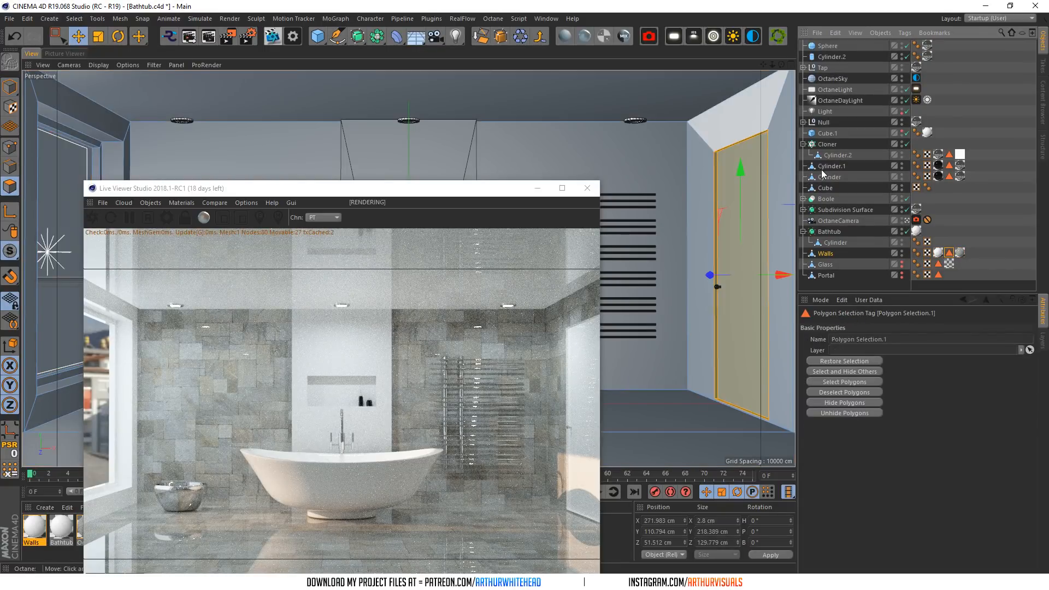
pyautogui.click(74, 19)
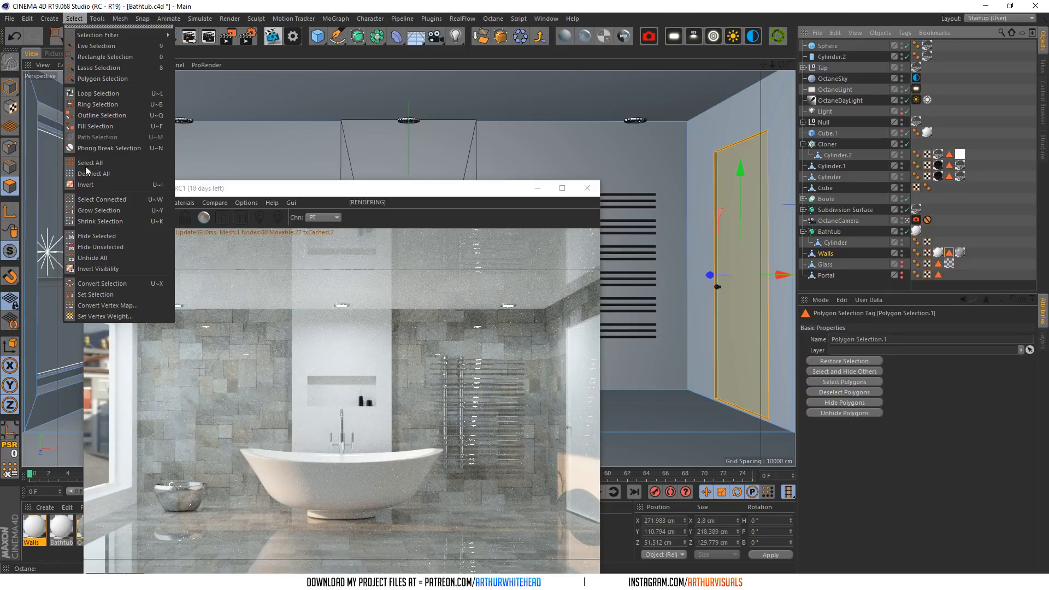
pyautogui.click(948, 255)
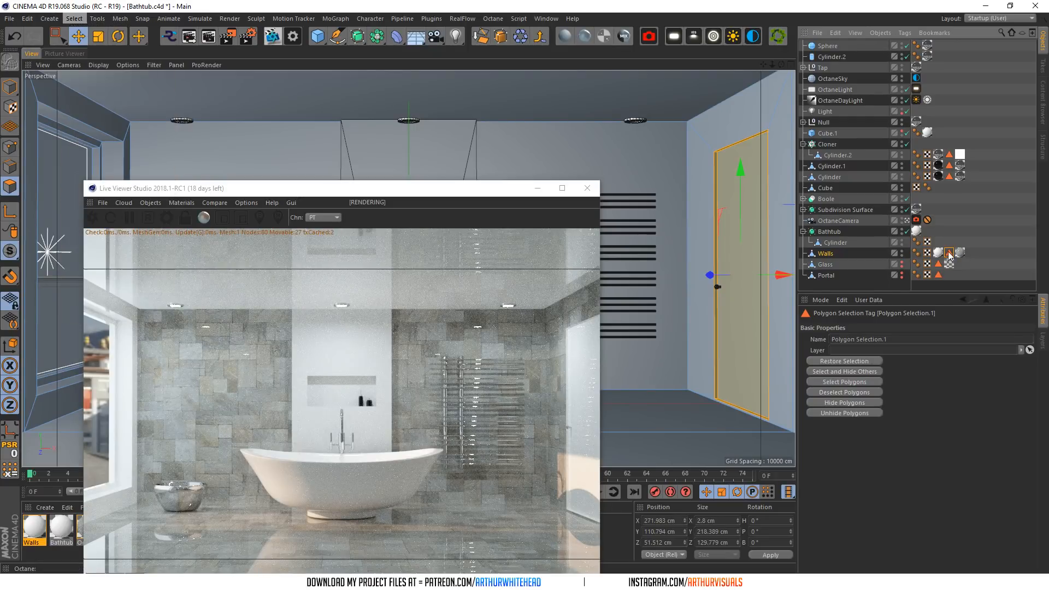
pyautogui.click(830, 381)
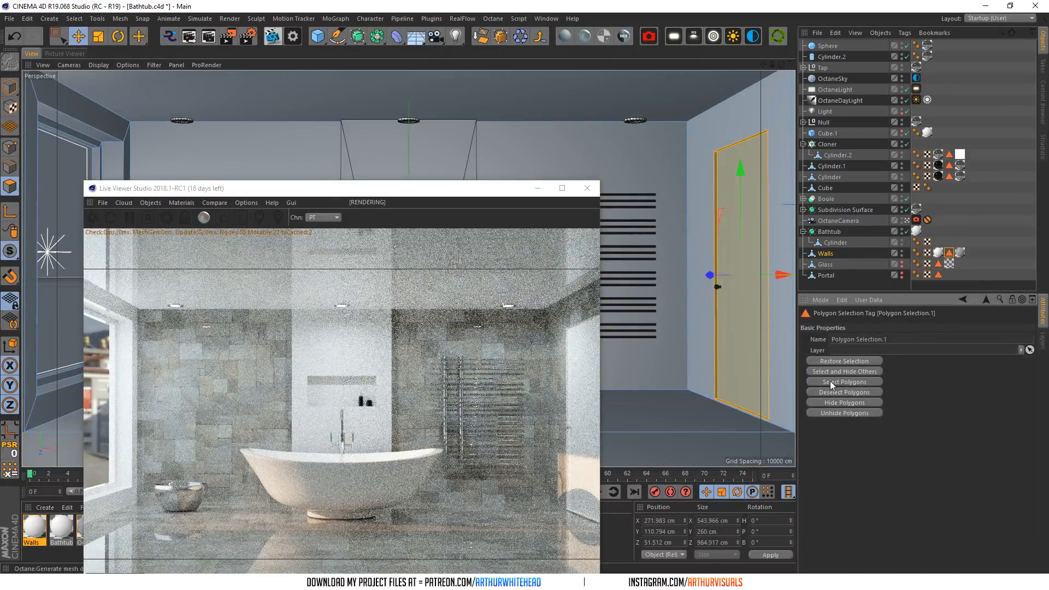
pyautogui.click(830, 381)
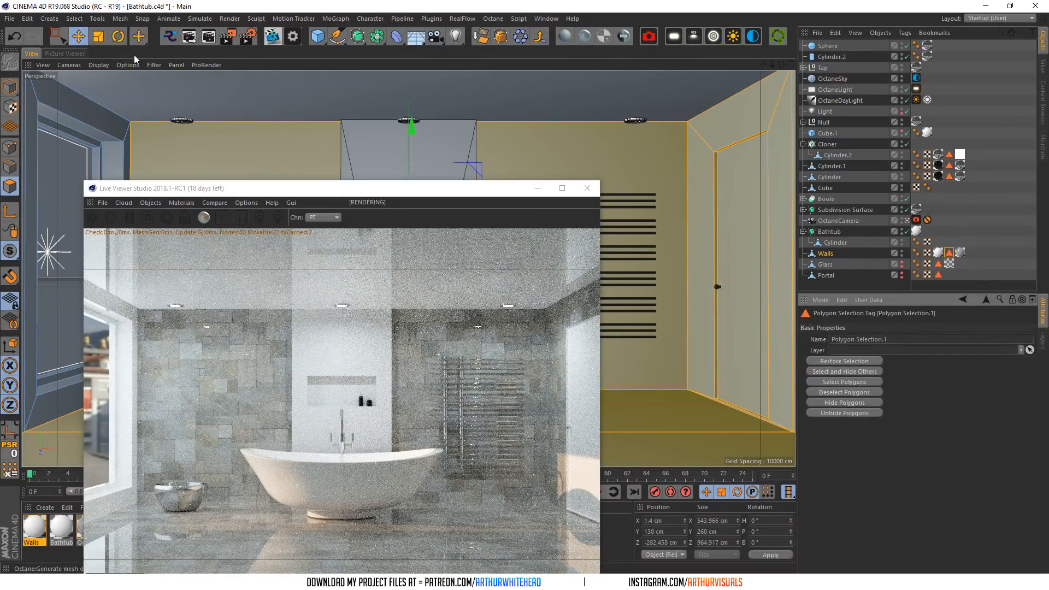
# - Remove the door polygon from the selected wall polygons and store the reduced set in Polygon Selection.1
pyautogui.click(742, 251)
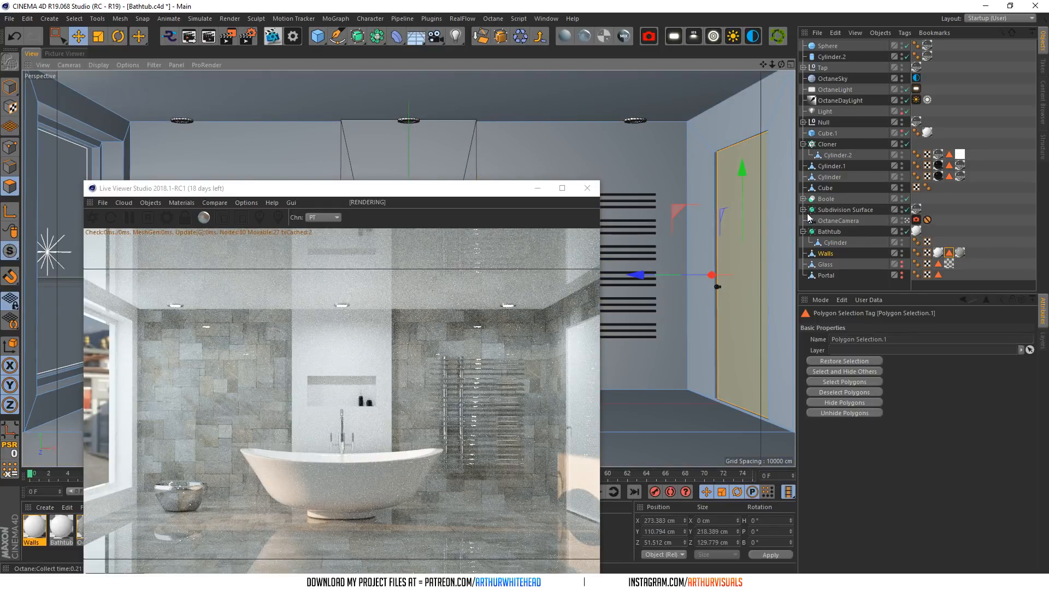
pyautogui.hotkey('ctrl', 'z')
pyautogui.keyDown('ctrl'); pyautogui.click(752, 212); pyautogui.keyUp('ctrl')
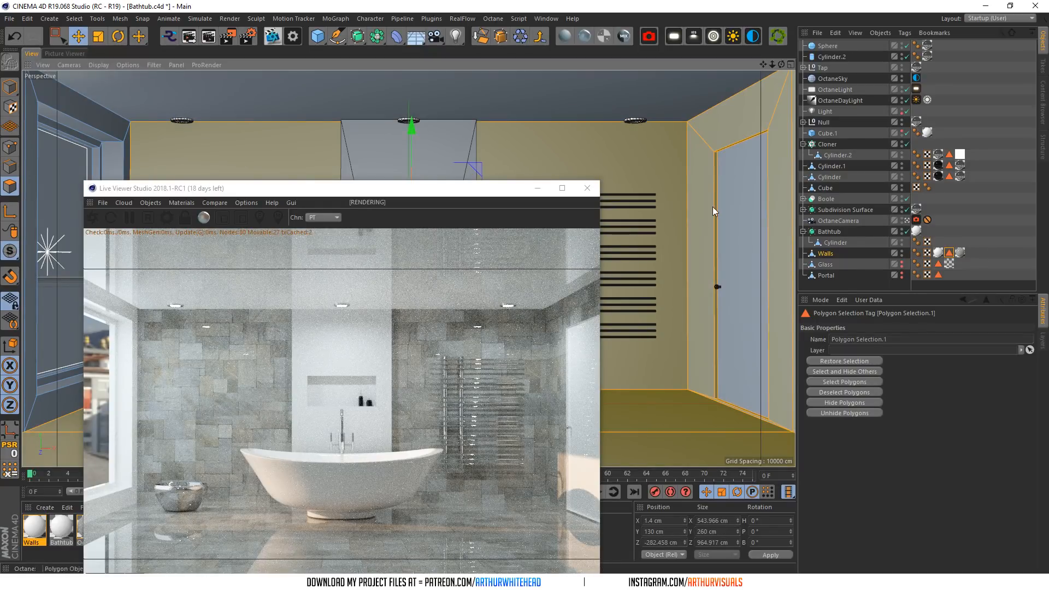
pyautogui.click(75, 19)
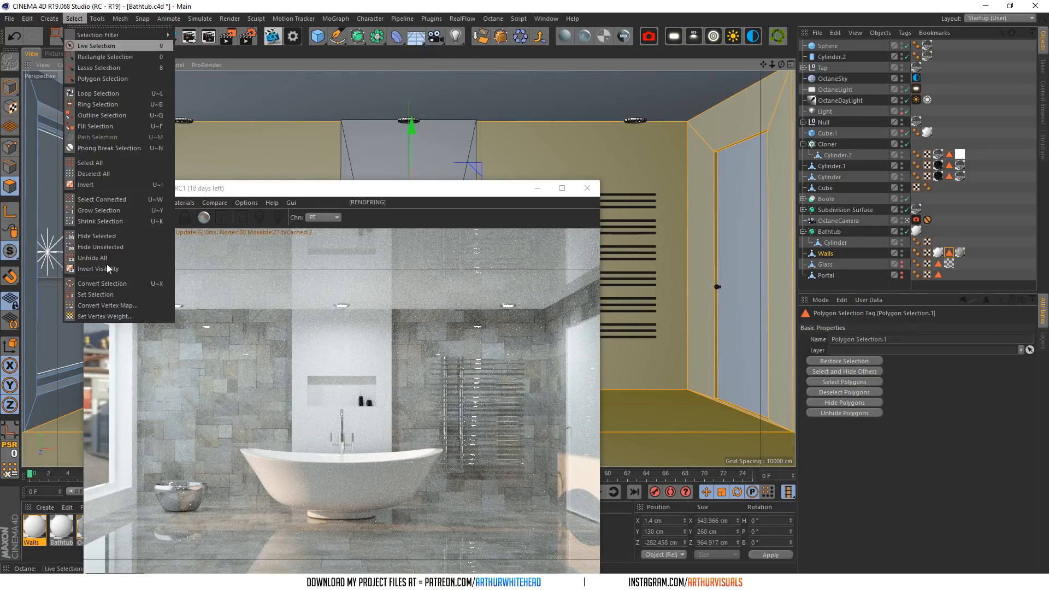
pyautogui.click(98, 296)
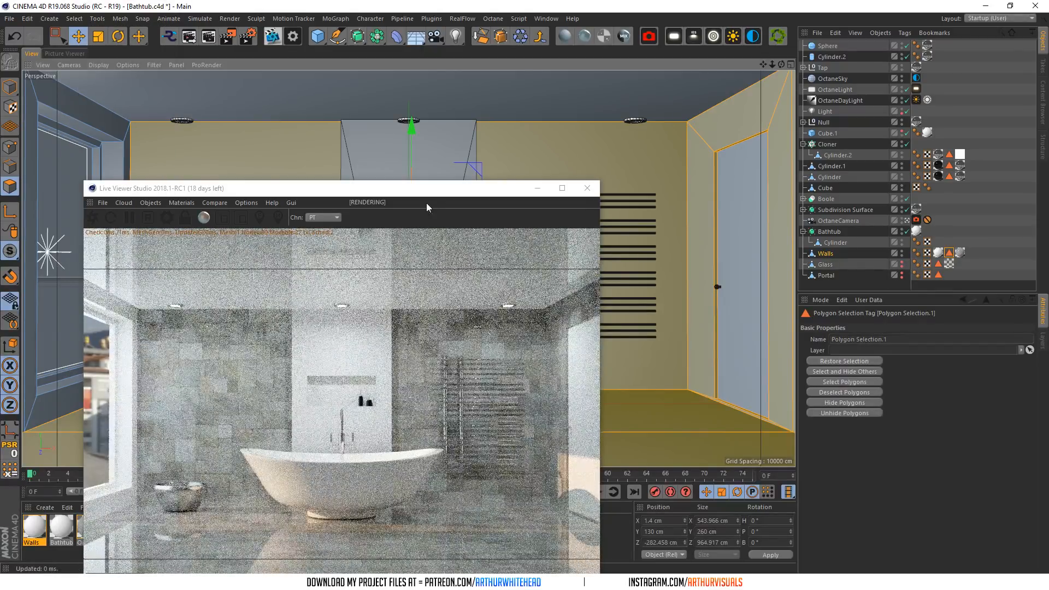
# - Examine the tiled walls and door in the live render with the tile OctGlossy material selected, and close the render window
pyautogui.moveTo(424, 193); pyautogui.dragTo(690, 30)
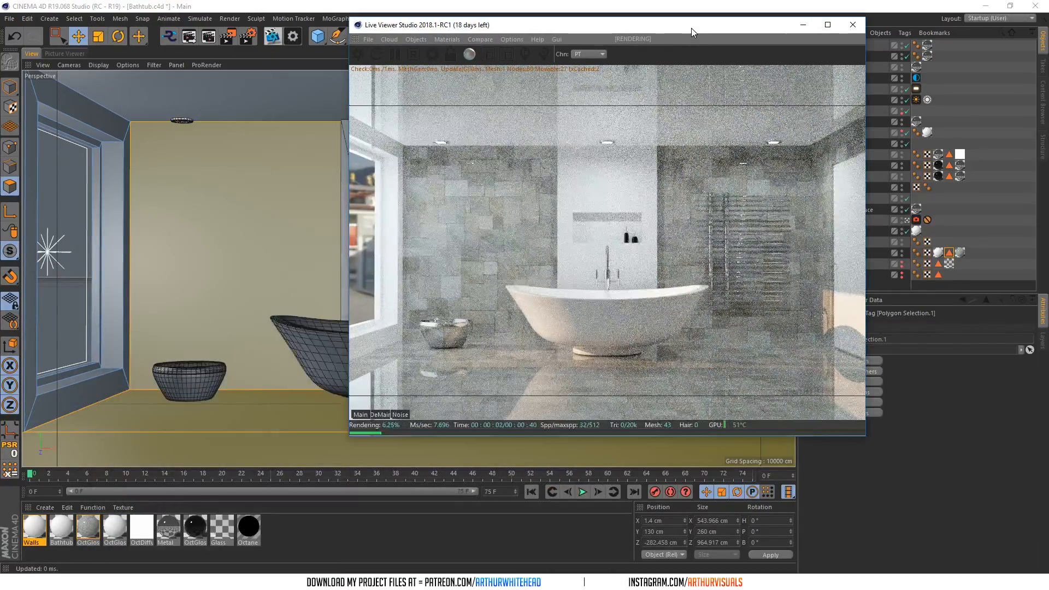
pyautogui.click(88, 527)
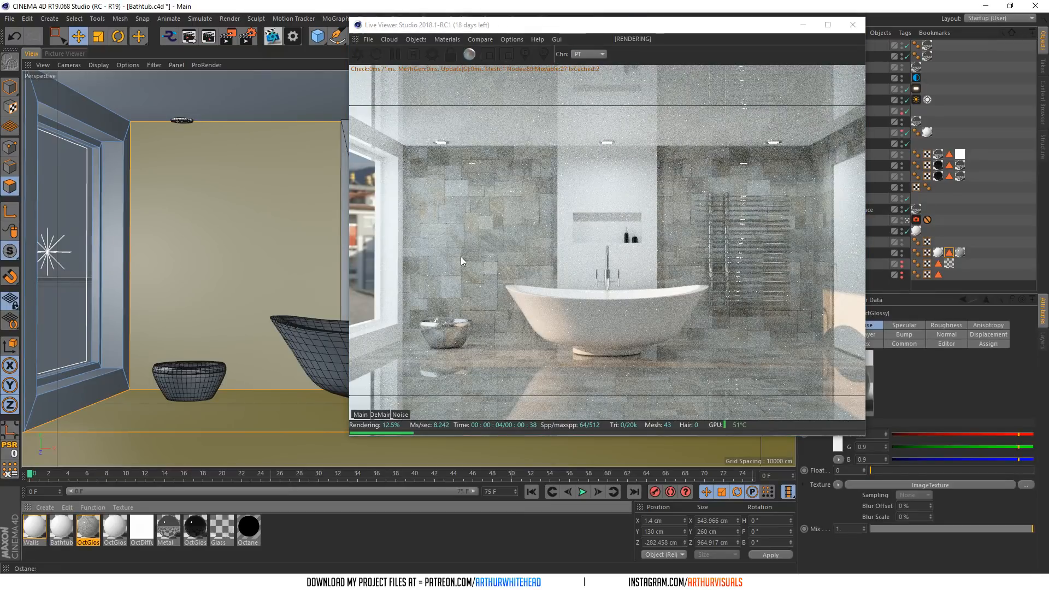
pyautogui.rightClick(491, 278)
pyautogui.click(514, 306)
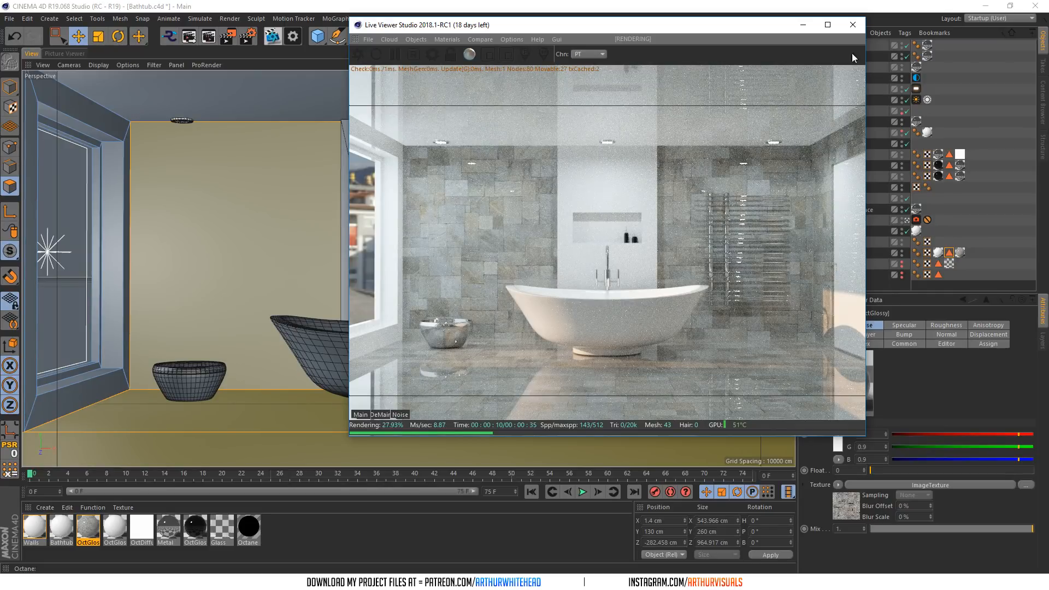
pyautogui.click(852, 25)
# - Leave the OctaneCamera view and add a new sphere with a radius of 1 cm
pyautogui.click(906, 221)
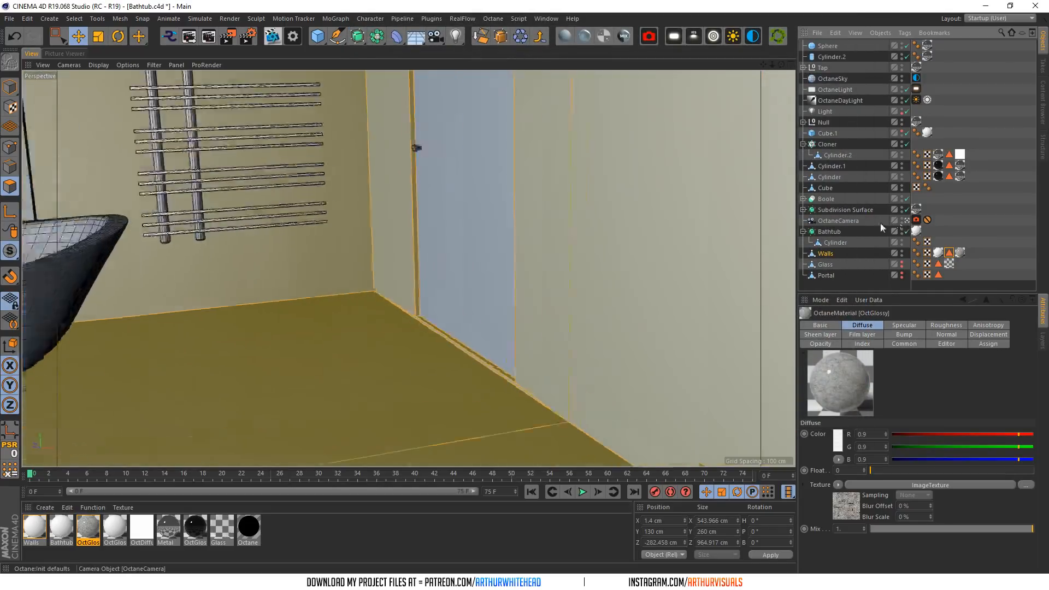
pyautogui.keyDown('alt'); pyautogui.moveTo(407, 267); pyautogui.dragTo(606, 196, button='middle'); pyautogui.keyUp('alt')
pyautogui.moveTo(323, 39); pyautogui.dragTo(533, 71)
pyautogui.scroll(-3, 231, 359)
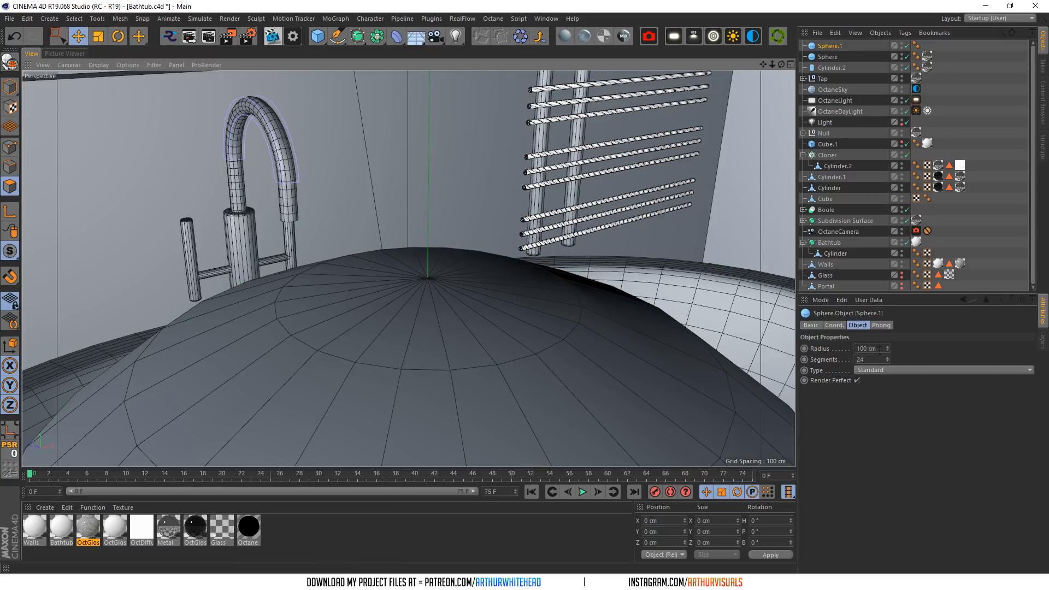
pyautogui.click(877, 349)
pyautogui.write('1')
pyautogui.press('Return')
# - Move the new sphere to the bathtub's inner wall just below the rim, near the tap
pyautogui.scroll(-3, 577, 335)
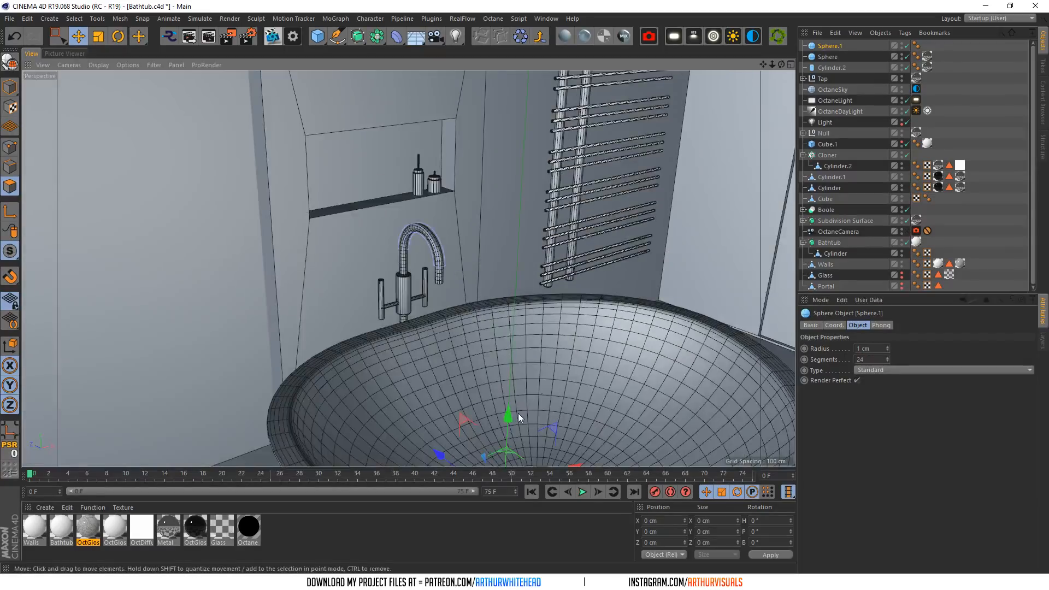
pyautogui.moveTo(456, 383); pyautogui.dragTo(425, 246)
pyautogui.scroll(4, 417, 330)
pyautogui.scroll(5, 423, 370)
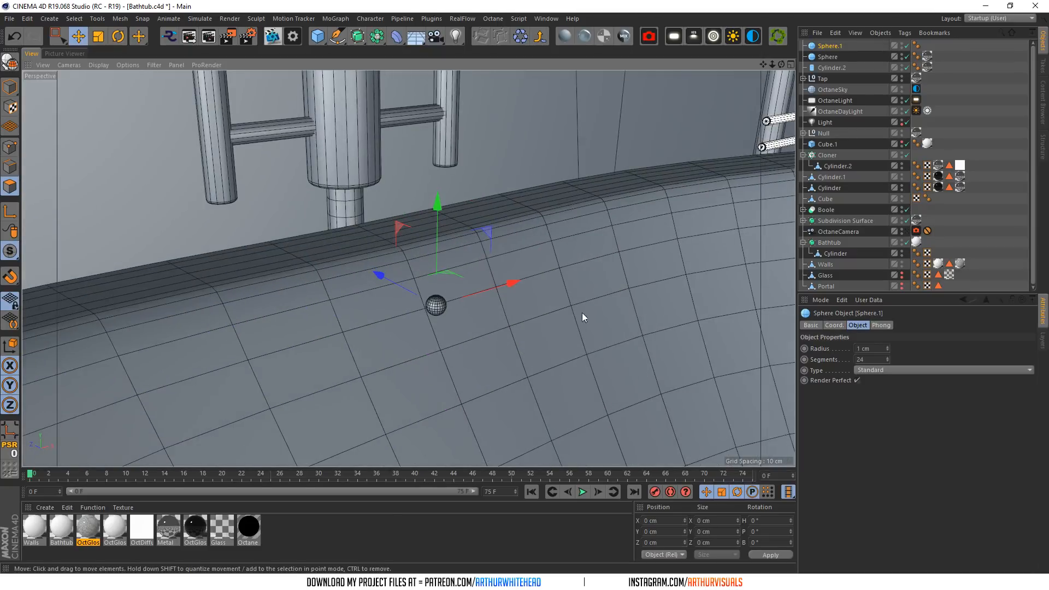
# - Make the sphere editable and scale it into a flattened disc of about 6.4 × 5.4 × 2 cm
pyautogui.press('c')
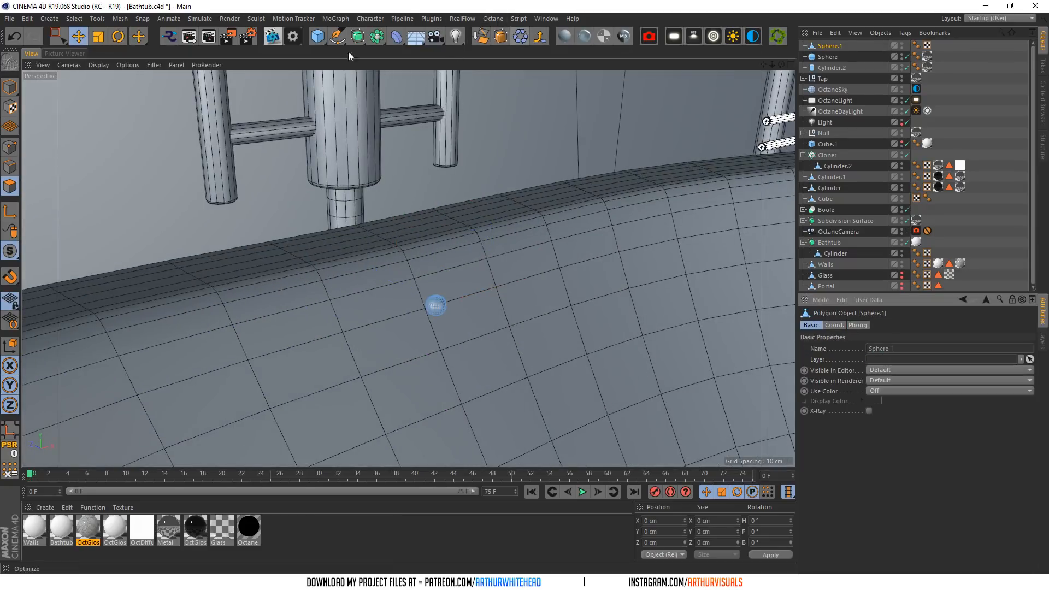
pyautogui.click(98, 37)
pyautogui.click(9, 87)
pyautogui.click(38, 102)
pyautogui.moveTo(433, 196); pyautogui.dragTo(418, 94)
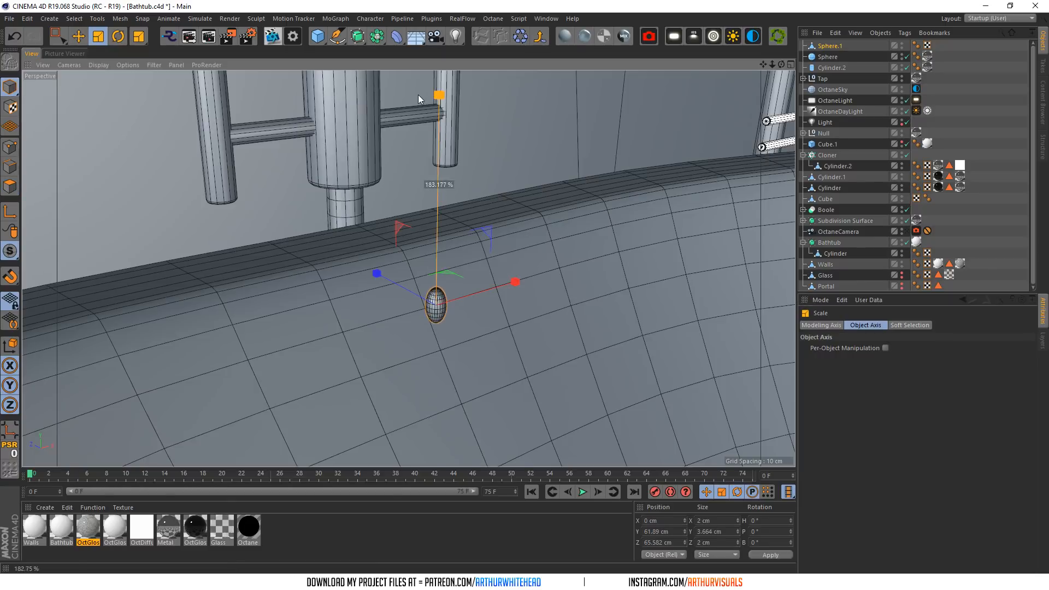
pyautogui.moveTo(514, 282); pyautogui.dragTo(608, 270)
pyautogui.moveTo(479, 232); pyautogui.dragTo(437, 193)
# - Tilt the disc to a pitch of about -34° and move it against the tub wall, at about Y 61.3 cm and Z 67 cm
pyautogui.click(78, 37)
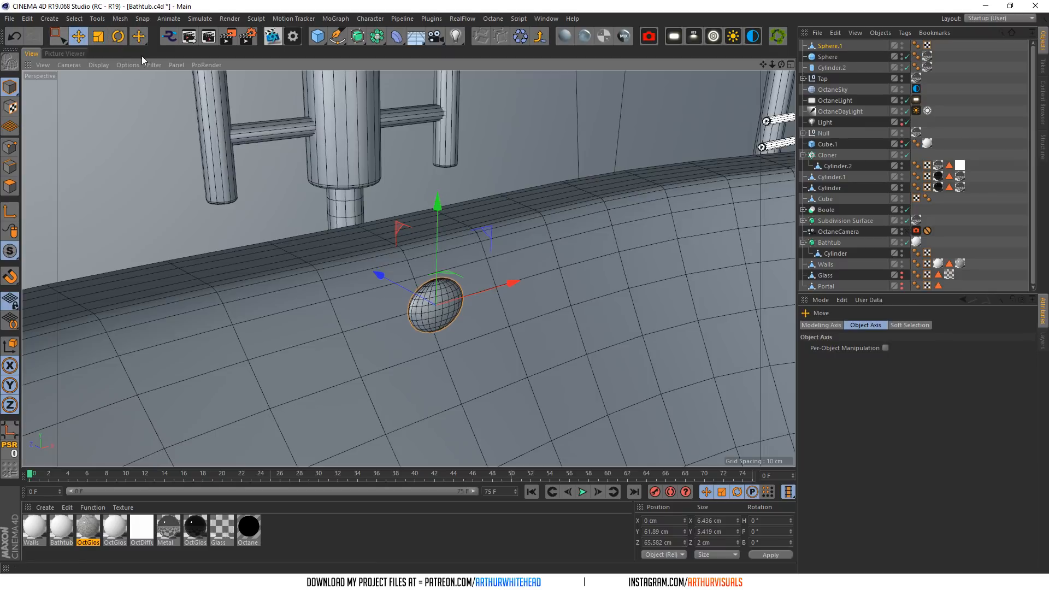
pyautogui.click(117, 37)
pyautogui.moveTo(472, 263); pyautogui.dragTo(396, 223)
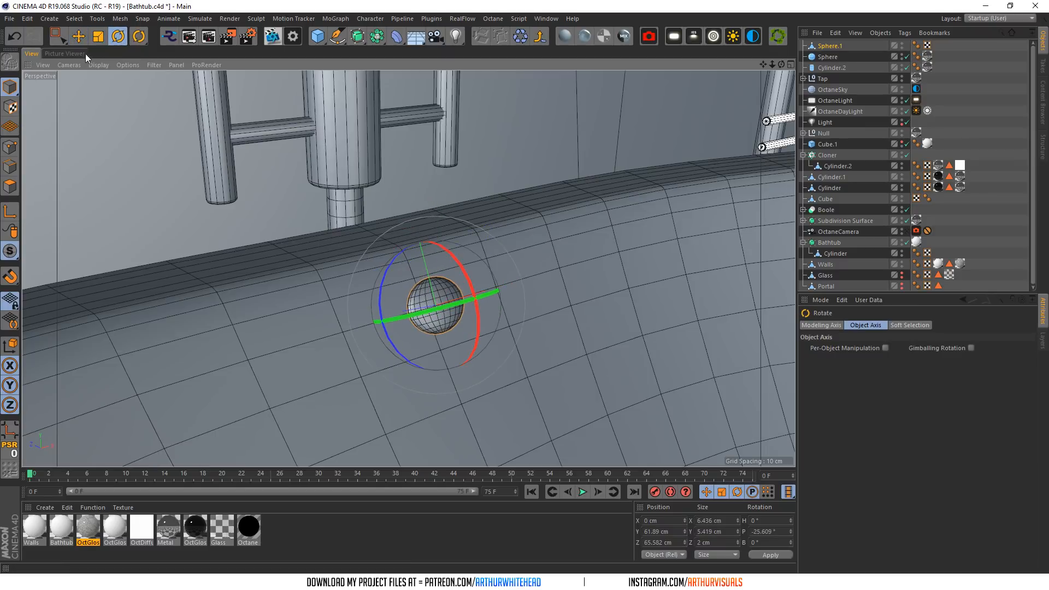
pyautogui.click(78, 36)
pyautogui.moveTo(386, 311); pyautogui.dragTo(382, 318)
pyautogui.click(118, 36)
pyautogui.moveTo(444, 261); pyautogui.dragTo(443, 261)
pyautogui.press('e')
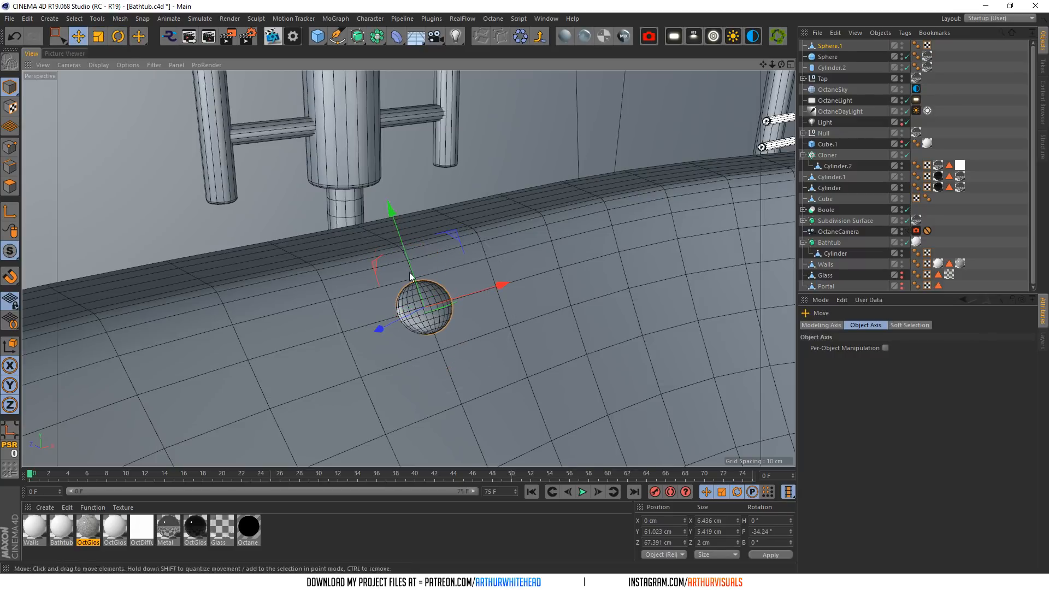
pyautogui.moveTo(381, 336); pyautogui.dragTo(383, 327)
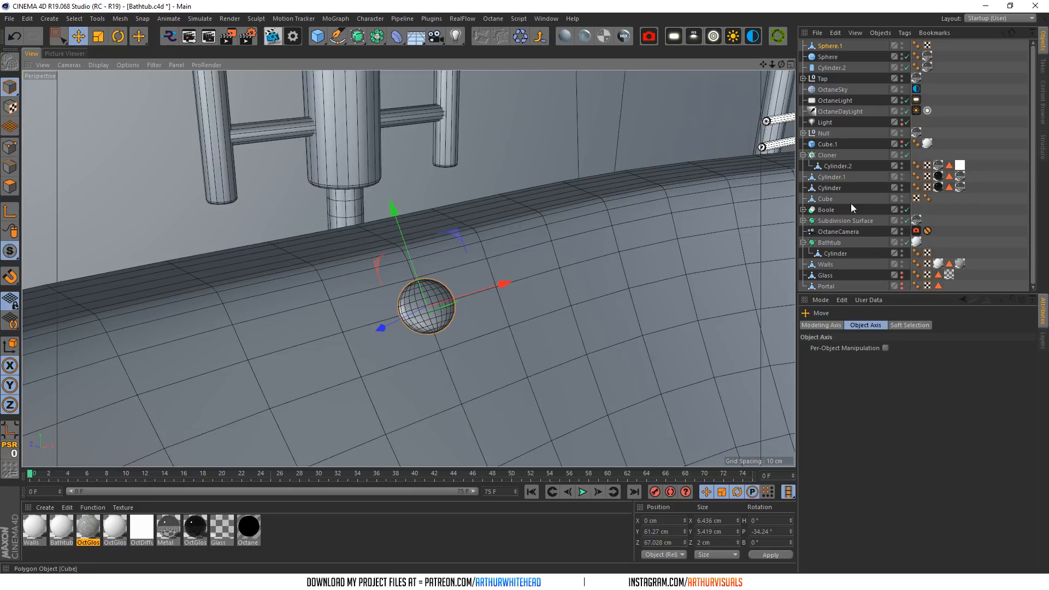
# - Lower the disc along the tub wall to about Y 59.2 cm and Z 65.6 cm, judging its position through the OctaneCamera
pyautogui.click(904, 231)
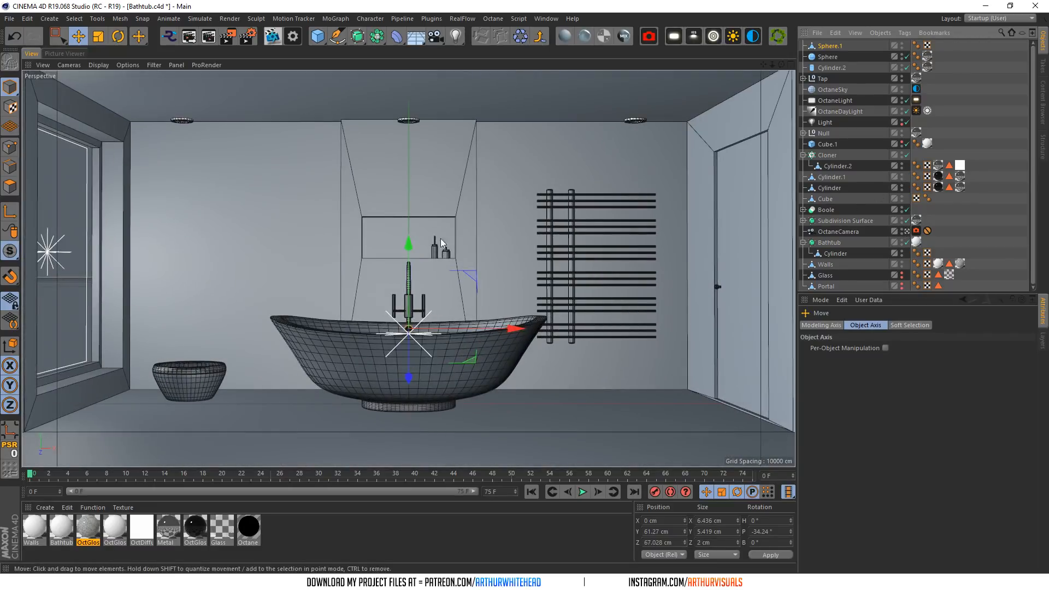
pyautogui.moveTo(407, 243); pyautogui.dragTo(408, 244)
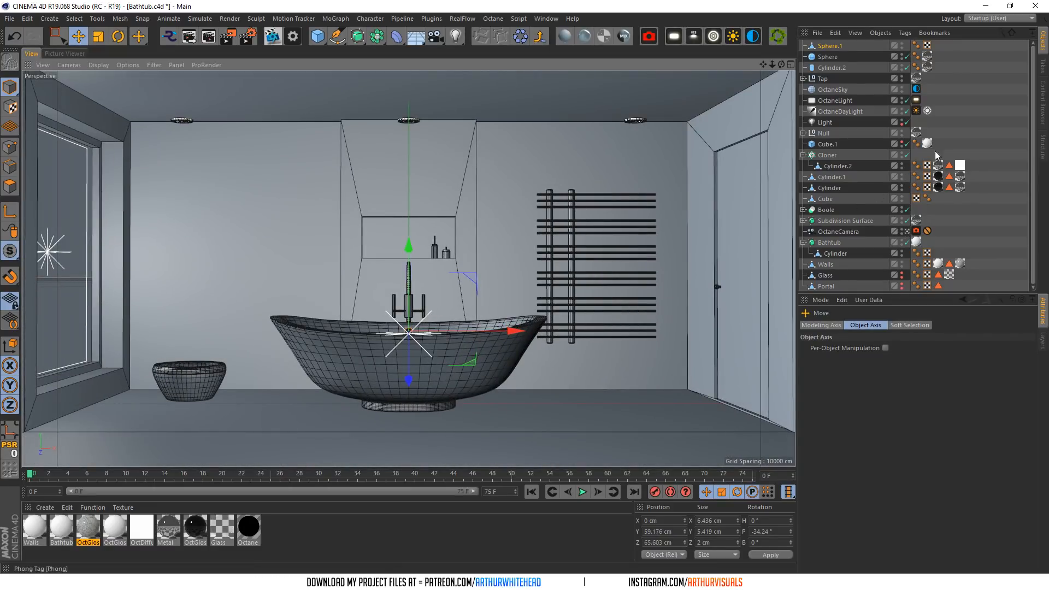
pyautogui.click(905, 231)
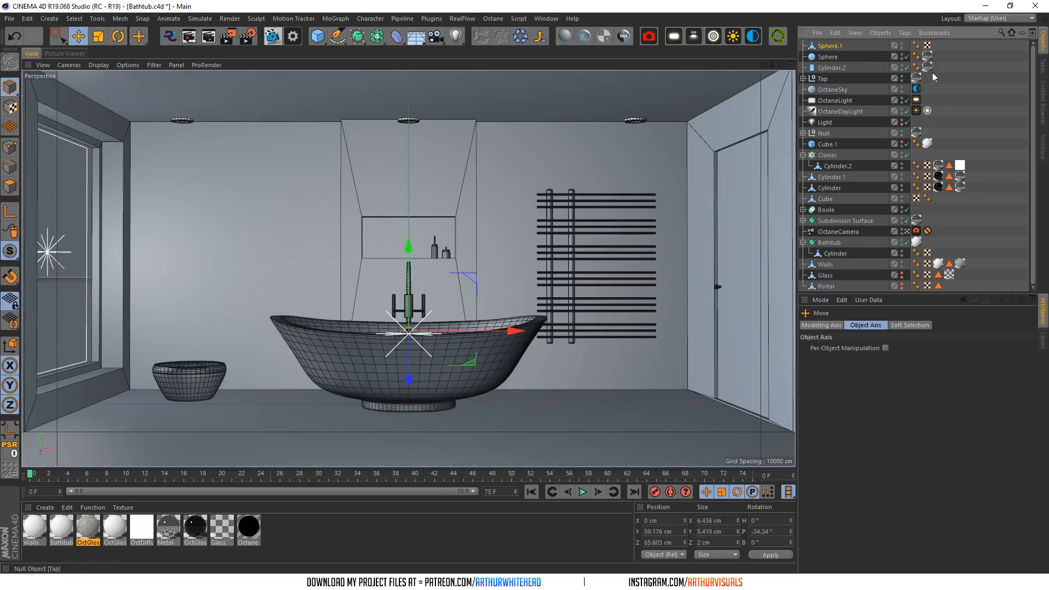
# - Copy the Metal material tag from the top-level Cylinder.2 onto the disc, check its placement up close, and return to the OctaneCamera view
pyautogui.keyDown('ctrl'); pyautogui.moveTo(927, 67); pyautogui.dragTo(930, 46); pyautogui.keyUp('ctrl')
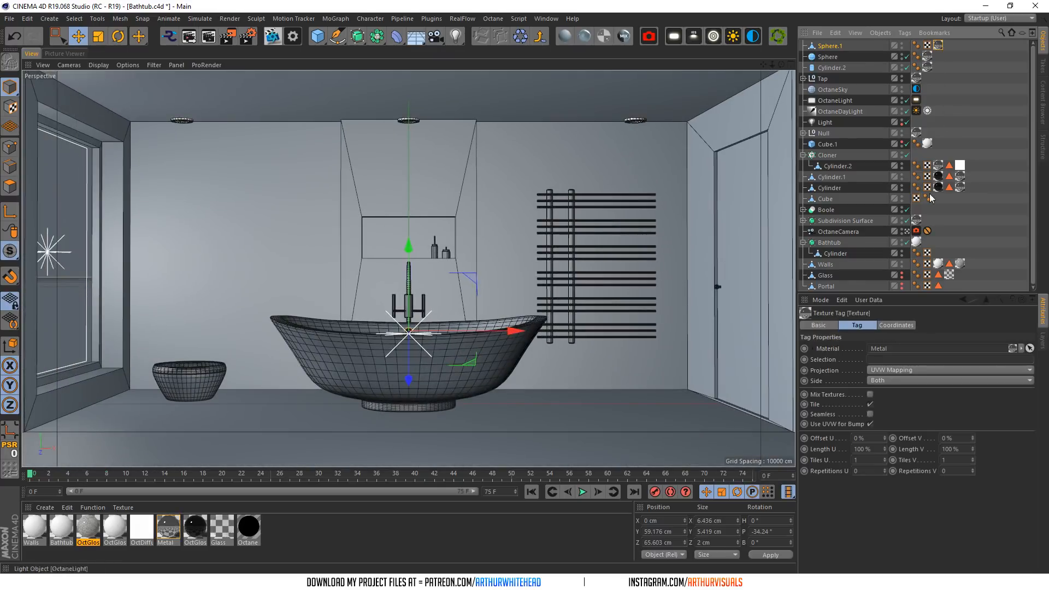
pyautogui.click(905, 231)
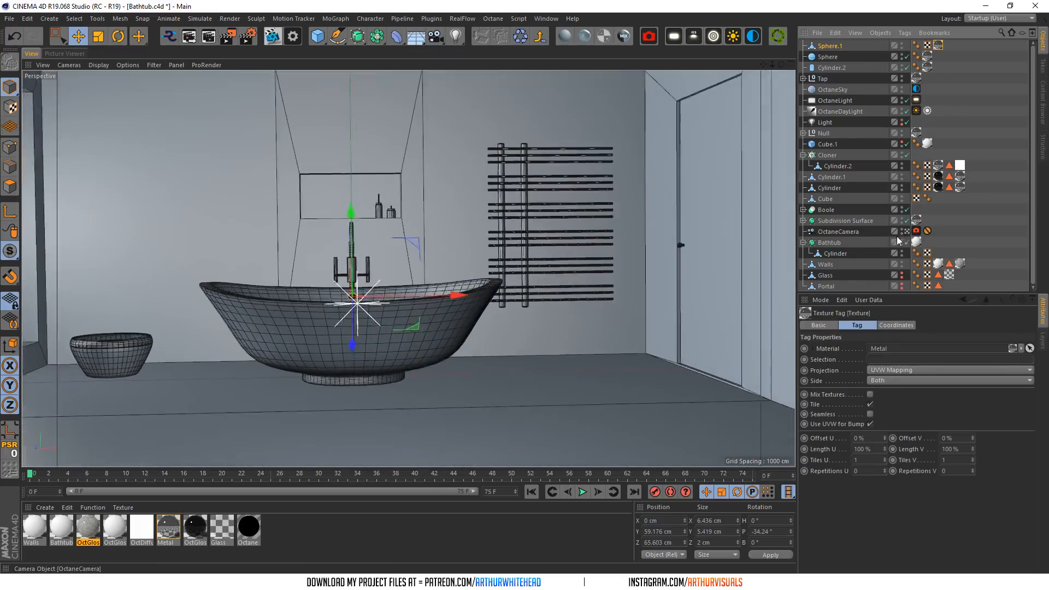
pyautogui.scroll(2, 407, 284)
pyautogui.moveTo(781, 65); pyautogui.dragTo(906, 234)
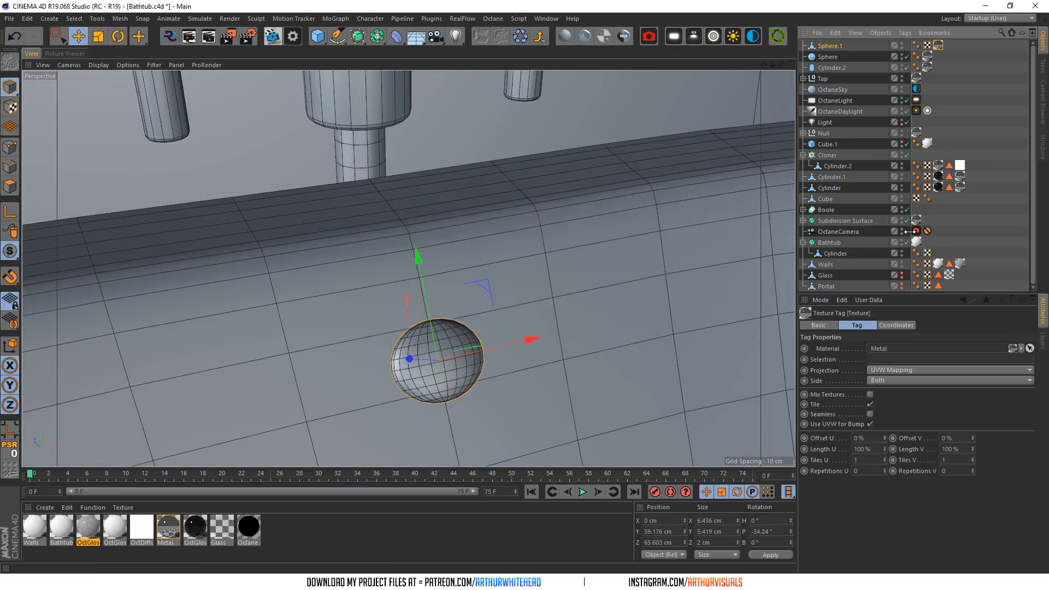
pyautogui.click(905, 231)
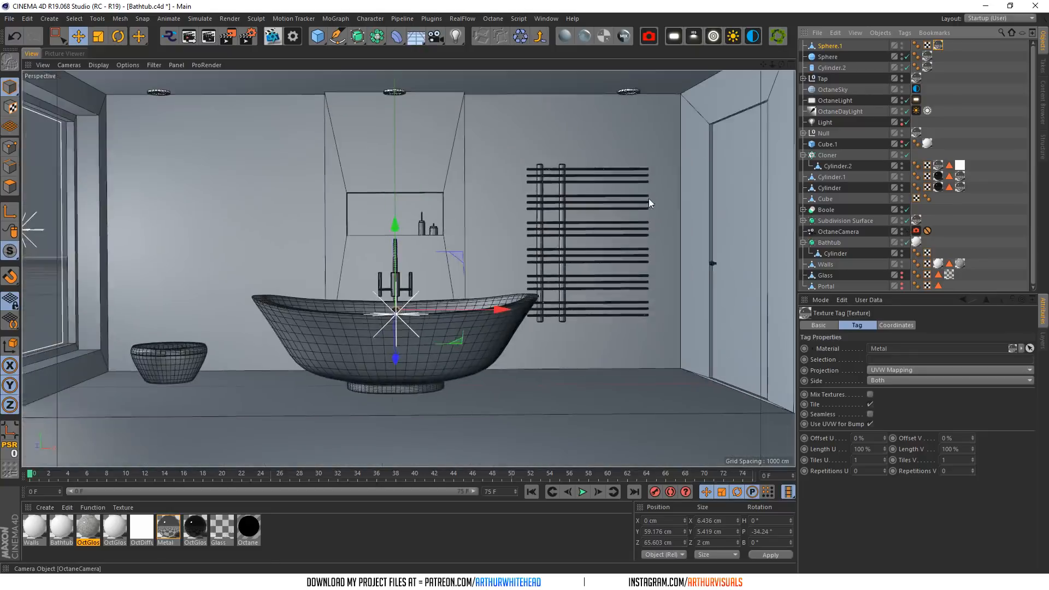
# - Look through the previously rendered Vectron frames in the Picture Viewer and return to the modelling viewport
pyautogui.click(63, 53)
pyautogui.click(709, 272)
pyautogui.moveTo(725, 429); pyautogui.dragTo(781, 394)
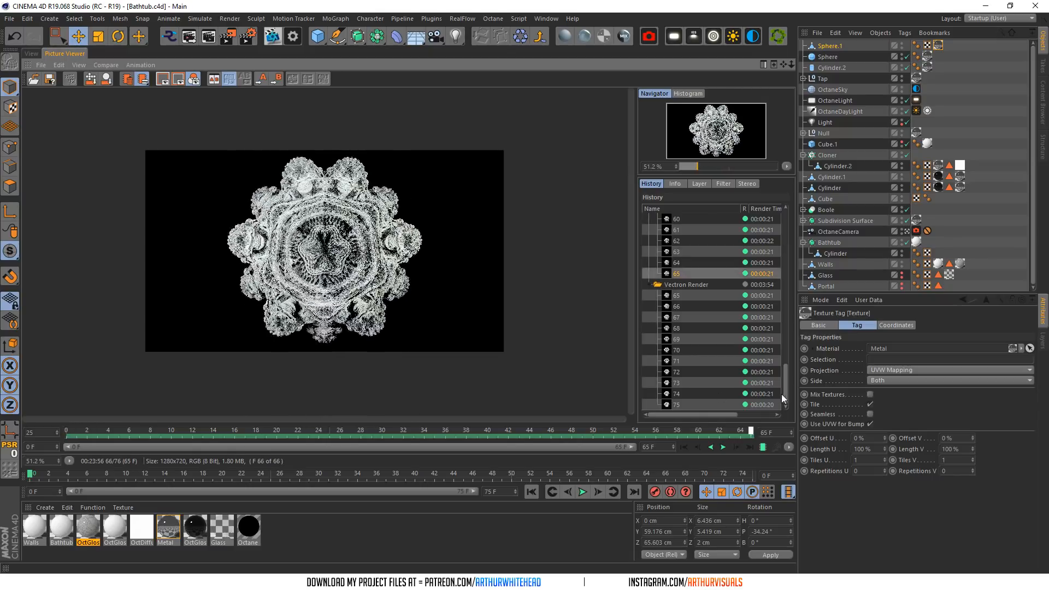
pyautogui.moveTo(722, 427); pyautogui.dragTo(272, 310)
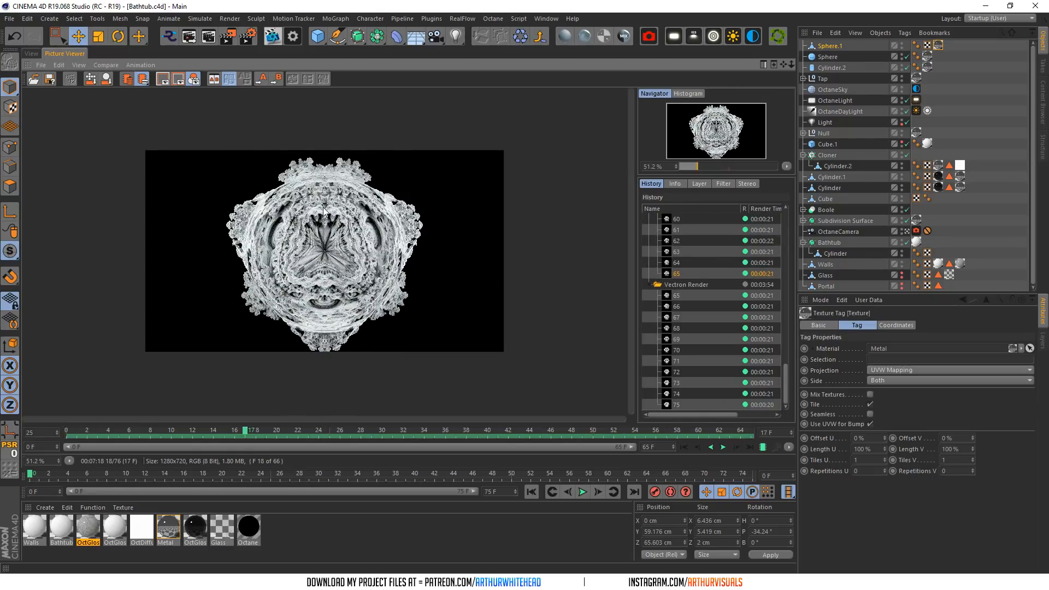
pyautogui.moveTo(607, 442); pyautogui.dragTo(878, 446)
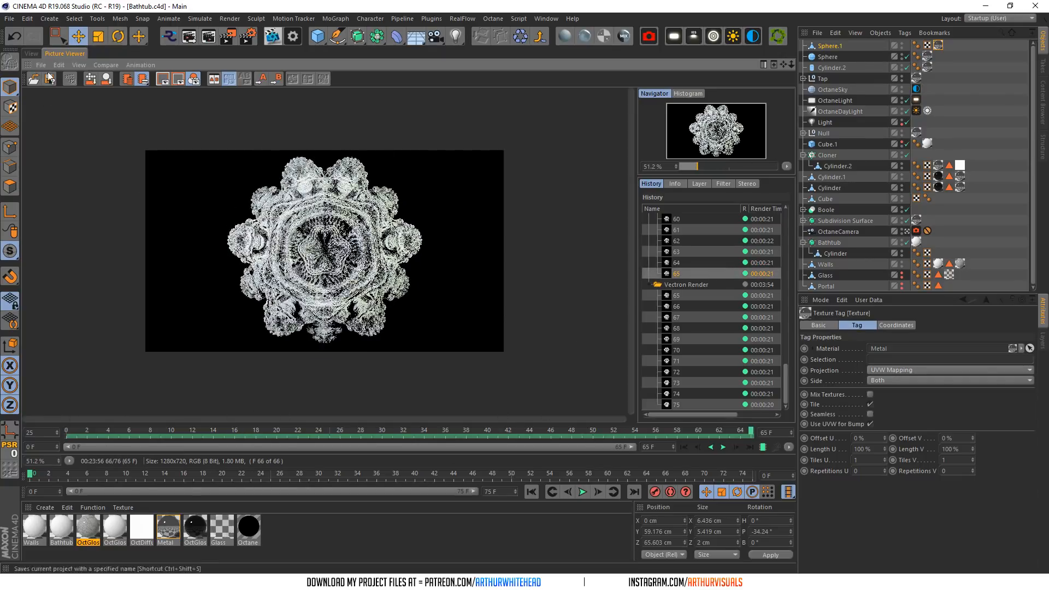
pyautogui.click(36, 52)
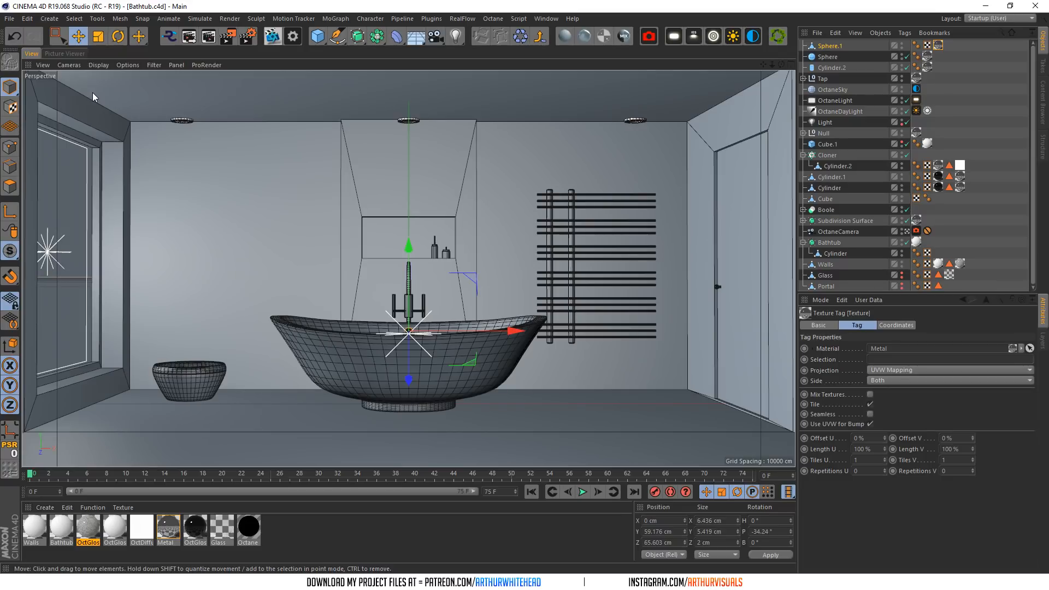
# - Open the Octane Live Viewer and start a live render of the bathroom
pyautogui.click(272, 36)
pyautogui.click(224, 196)
pyautogui.moveTo(317, 165); pyautogui.dragTo(212, 80)
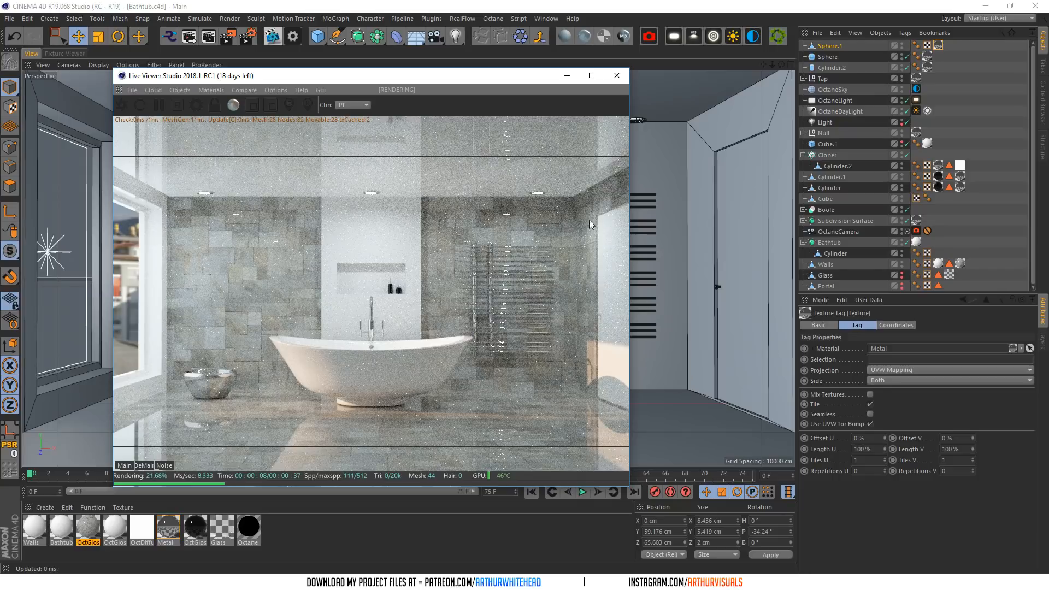
# - Try the live render with the Portal object switched on and switch it off again
pyautogui.click(901, 284)
pyautogui.click(902, 287)
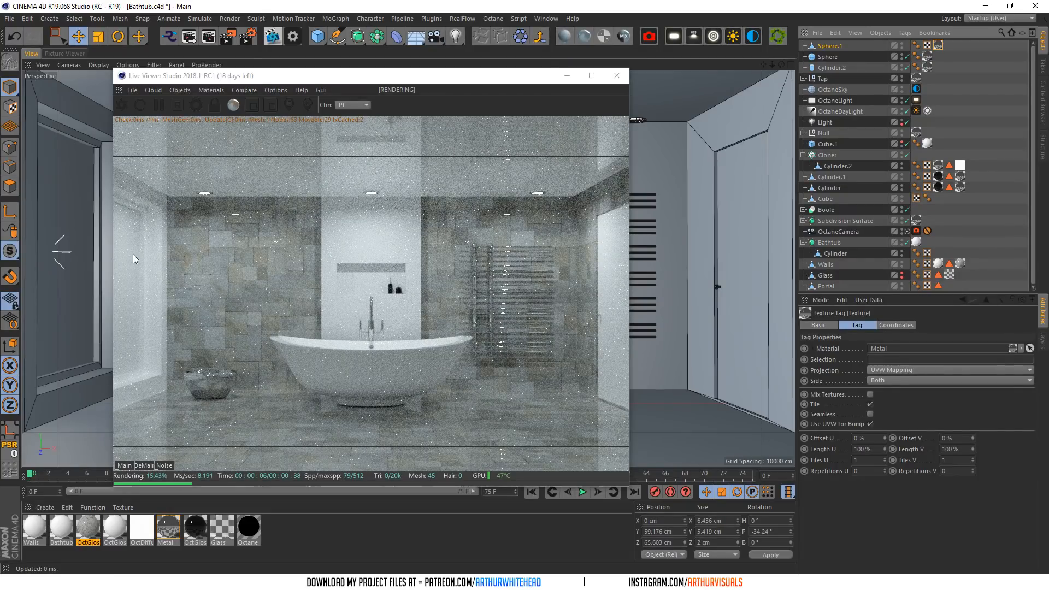
pyautogui.click(902, 284)
pyautogui.click(902, 287)
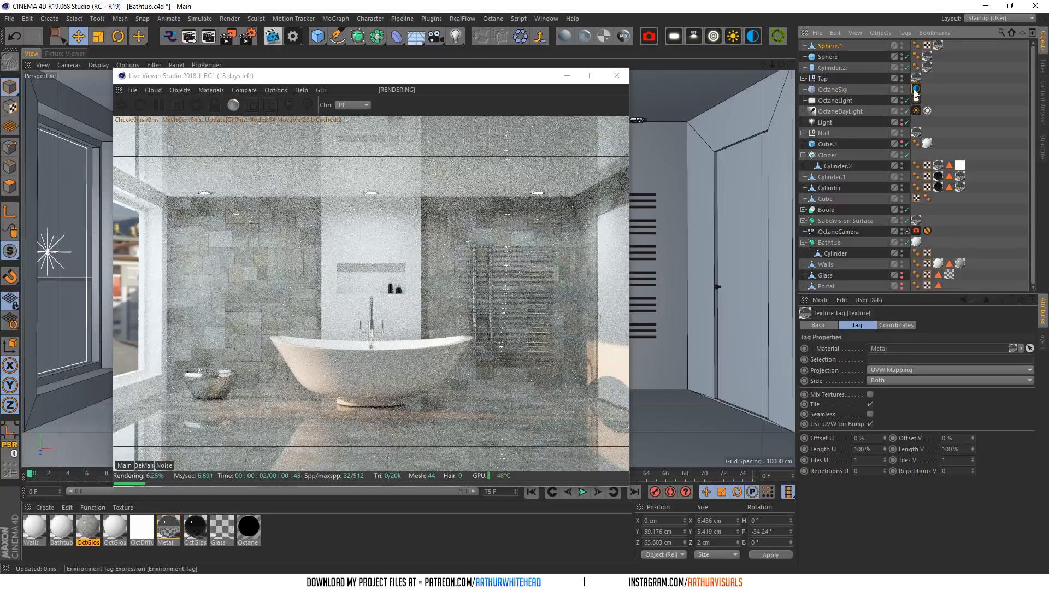
# - Duplicate the OctaneSky and set the copy's environment type to Visible environment
pyautogui.click(829, 89)
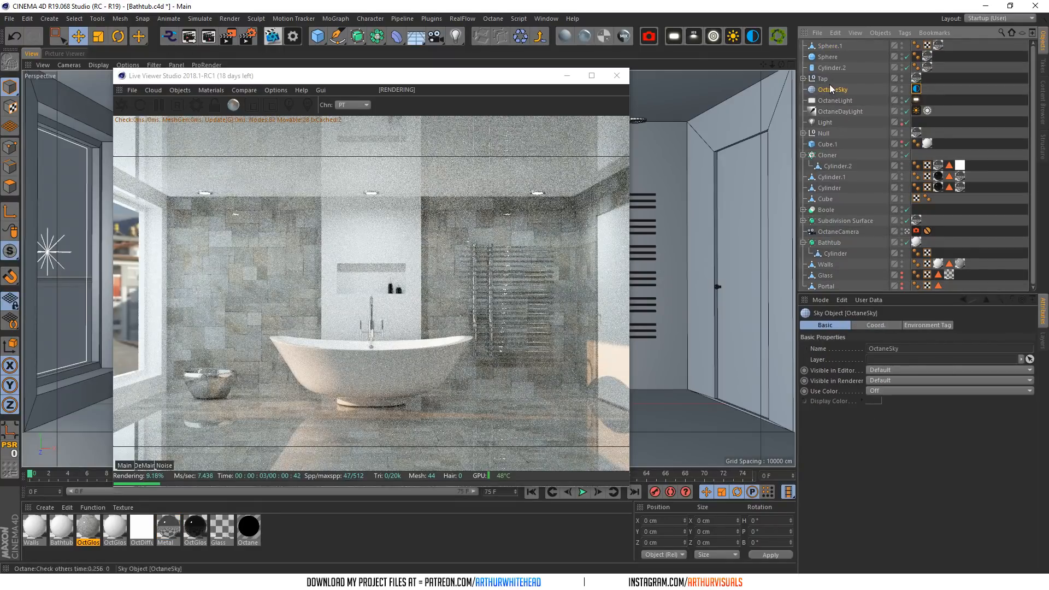
pyautogui.keyDown('ctrl'); pyautogui.moveTo(827, 87); pyautogui.dragTo(828, 85); pyautogui.keyUp('ctrl')
pyautogui.click(916, 89)
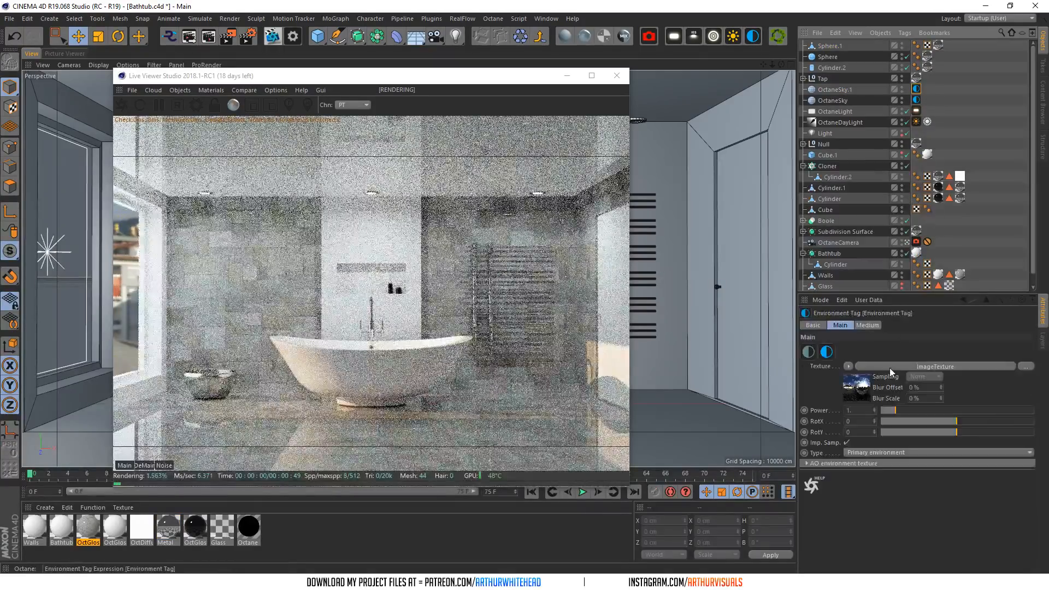
# - Try a power of 10 for the duplicated sky's image texture and raise it to 25
pyautogui.click(923, 365)
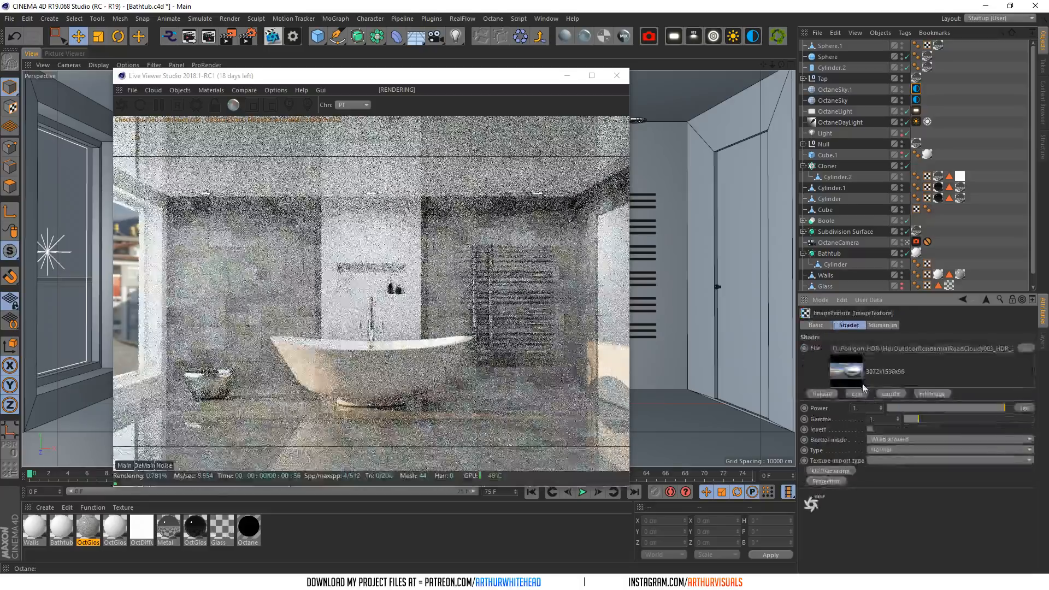
pyautogui.doubleClick(856, 408)
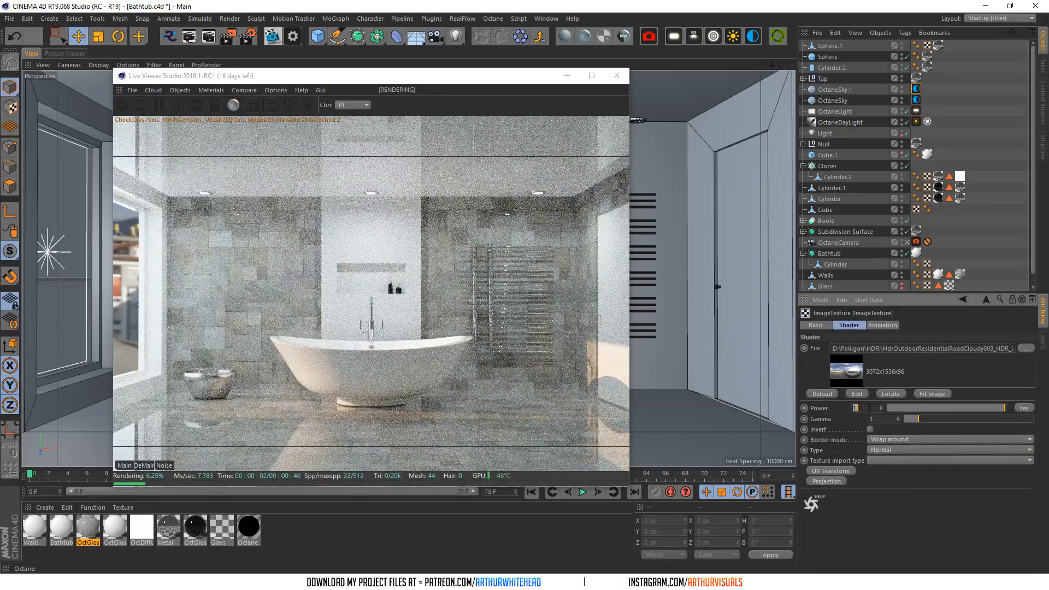
pyautogui.doubleClick(860, 407)
pyautogui.write('10')
pyautogui.press('Return')
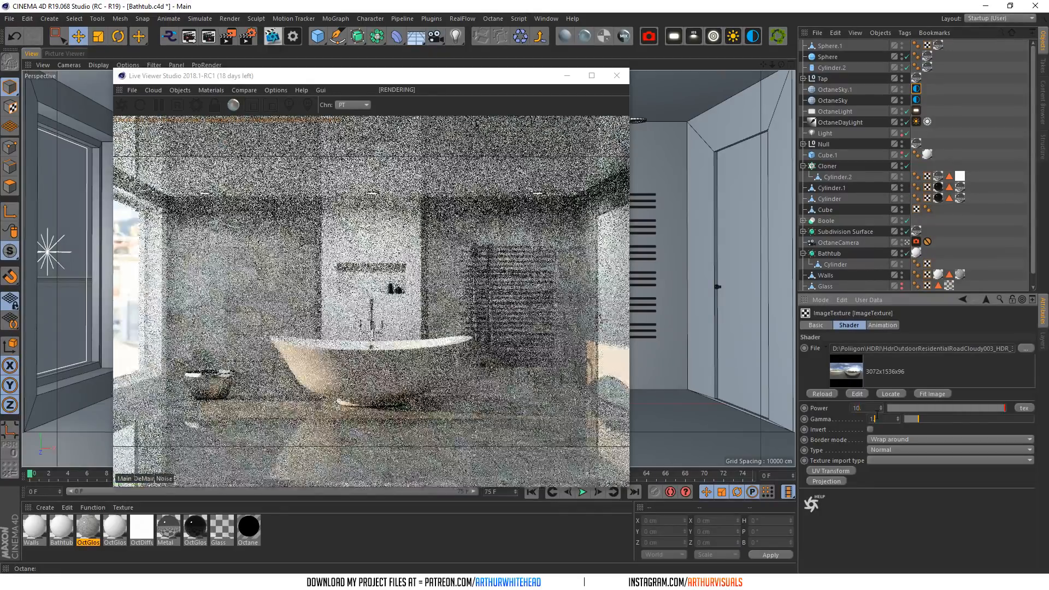
pyautogui.doubleClick(857, 408)
pyautogui.write('25')
pyautogui.press('Return')
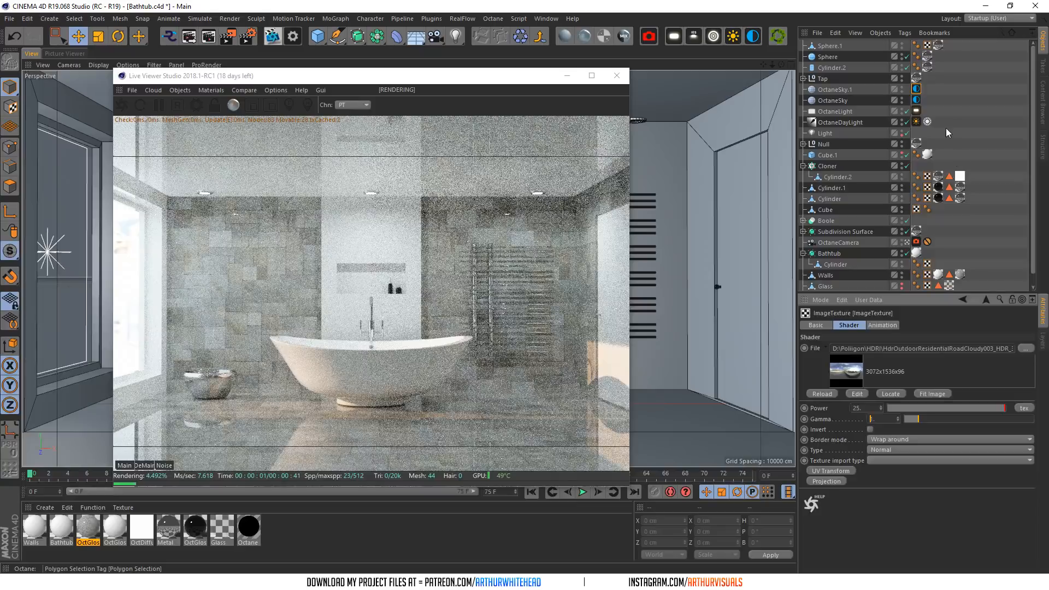
# - Try HdrOutdoorCityParkingLotAfternoonClear002_HDR_6K.exr as the duplicated sky's environment image and restart the live render
pyautogui.click(916, 89)
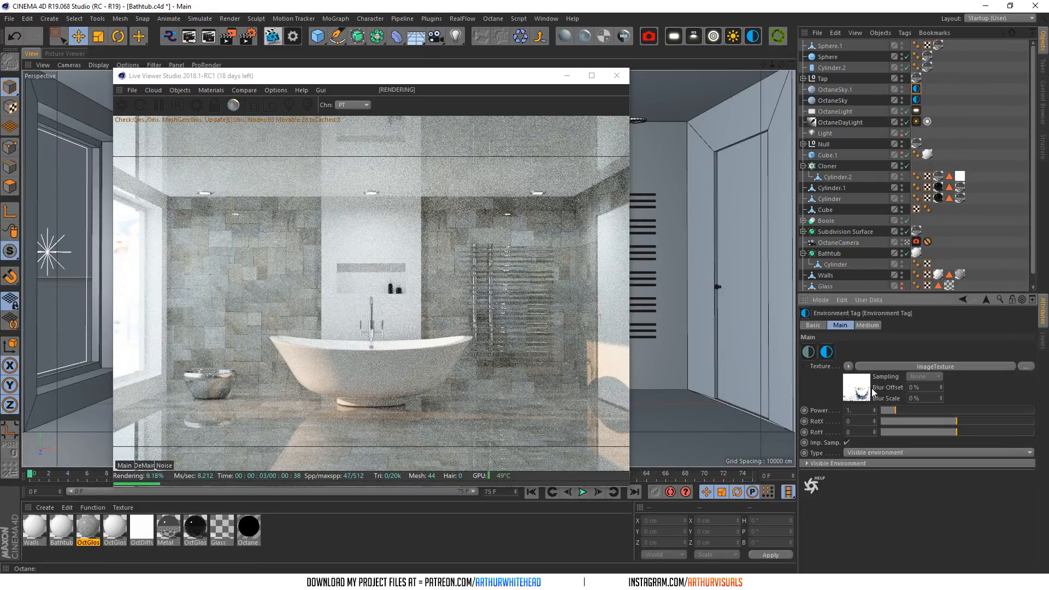
pyautogui.click(1011, 366)
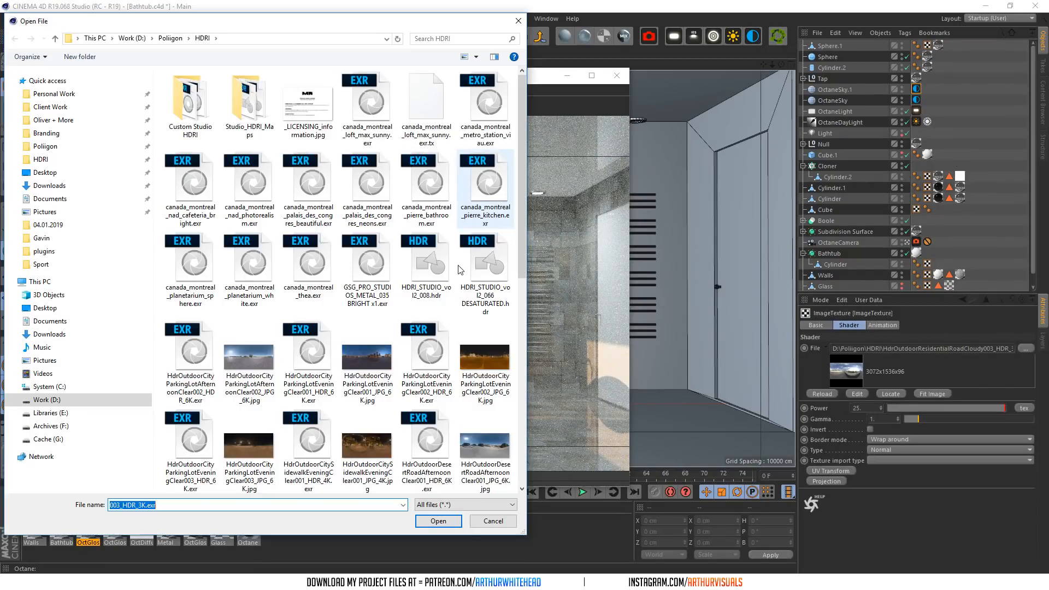
pyautogui.click(192, 355)
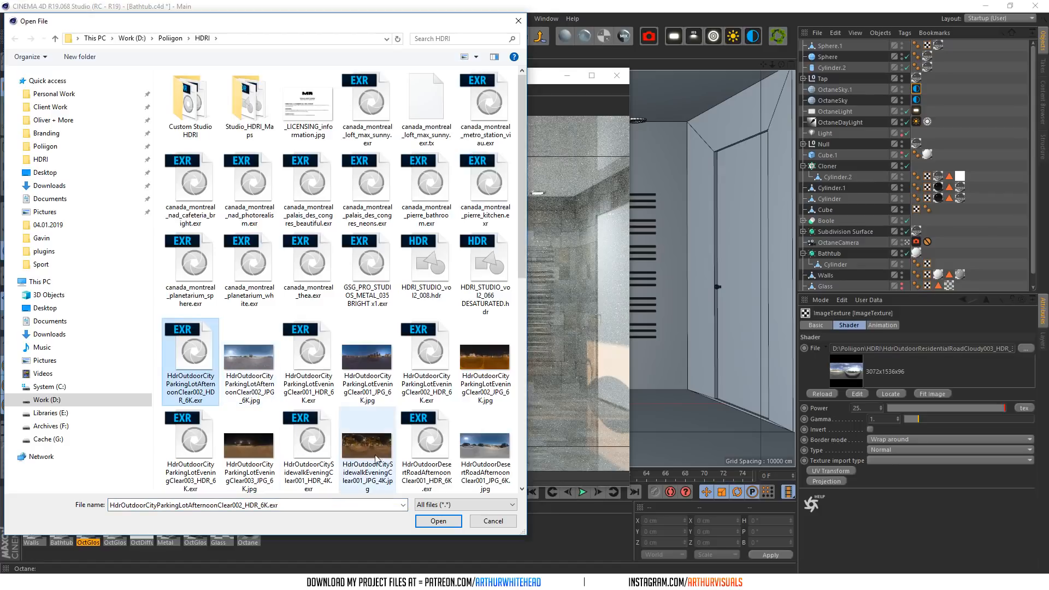
pyautogui.click(440, 522)
pyautogui.click(587, 330)
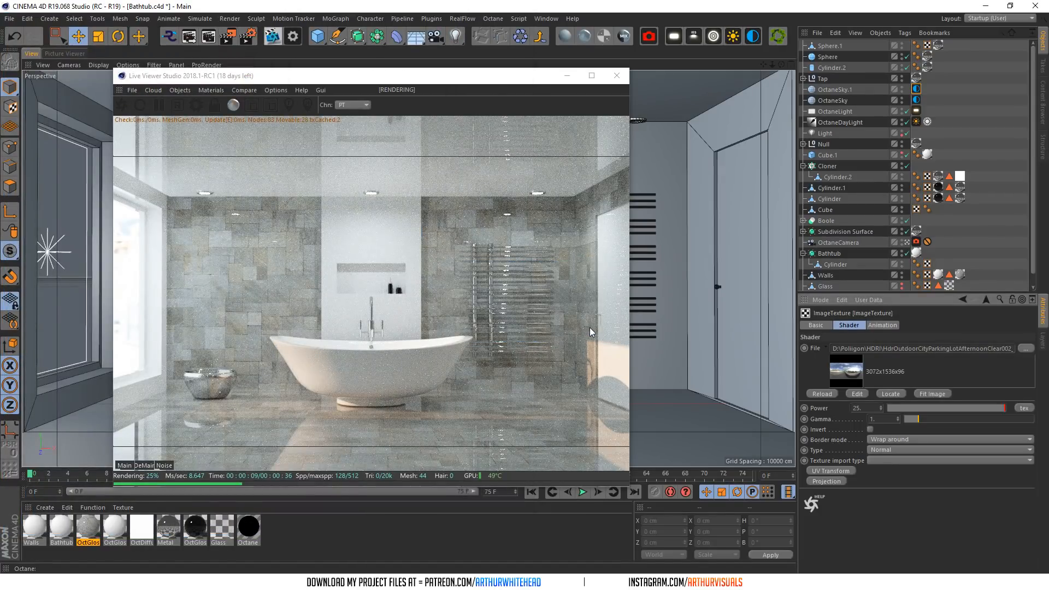
pyautogui.moveTo(358, 71); pyautogui.dragTo(395, 64)
pyautogui.click(158, 98)
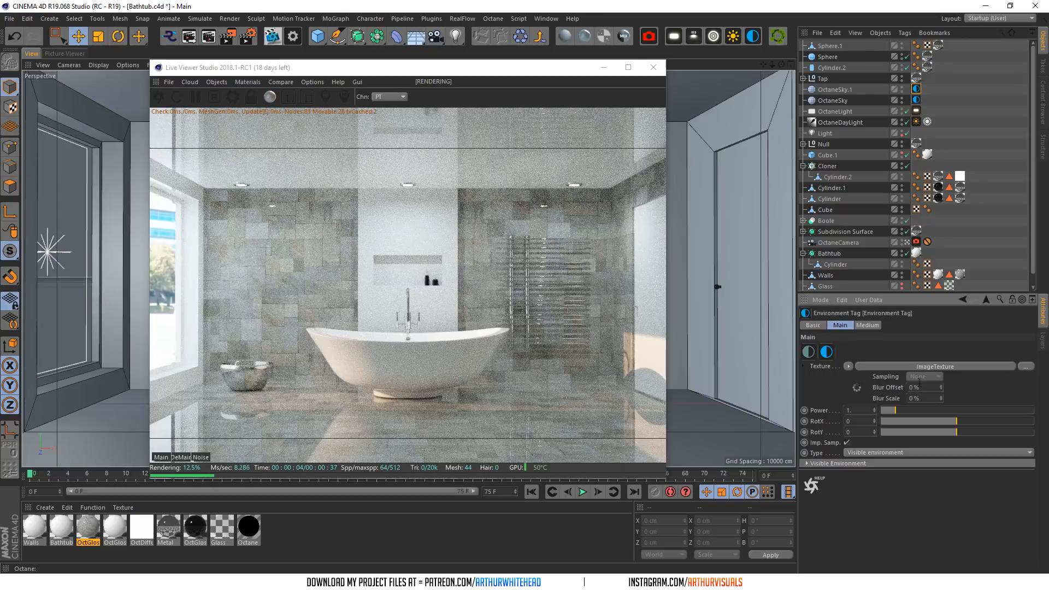
# - Load HdrOutdoorResidentialSidewalkCloudy002_HDR_4K.exr as the duplicated sky's environment image
pyautogui.click(991, 366)
pyautogui.click(1026, 348)
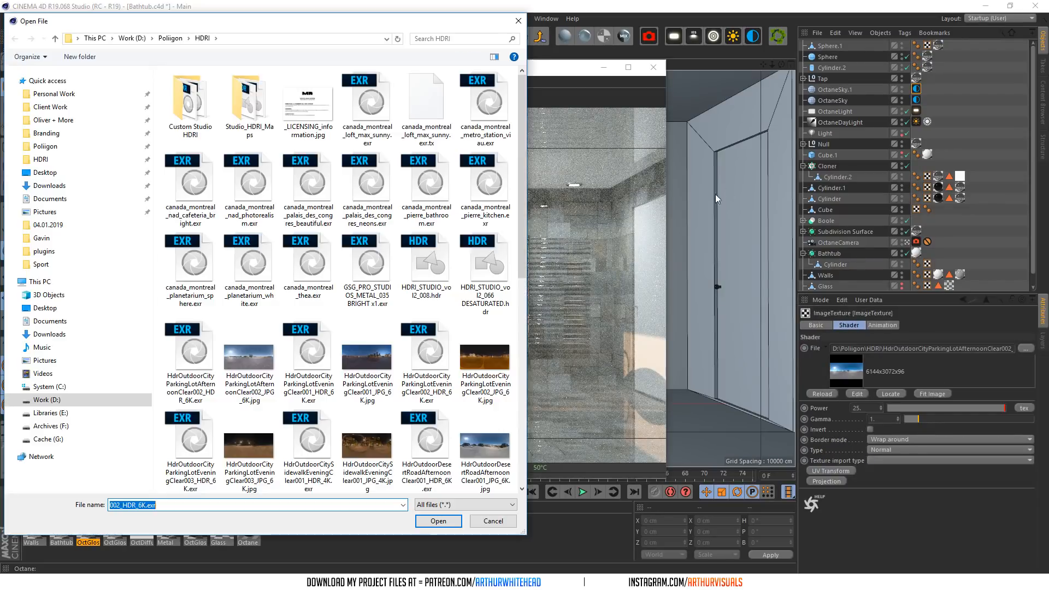
pyautogui.scroll(-1, 517, 254)
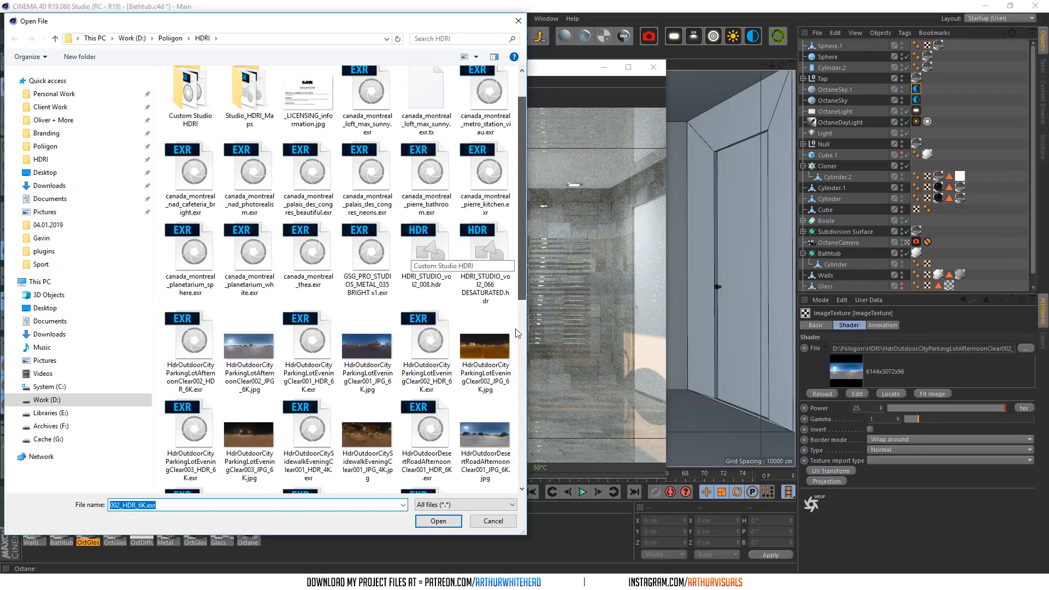
pyautogui.scroll(-10, 517, 333)
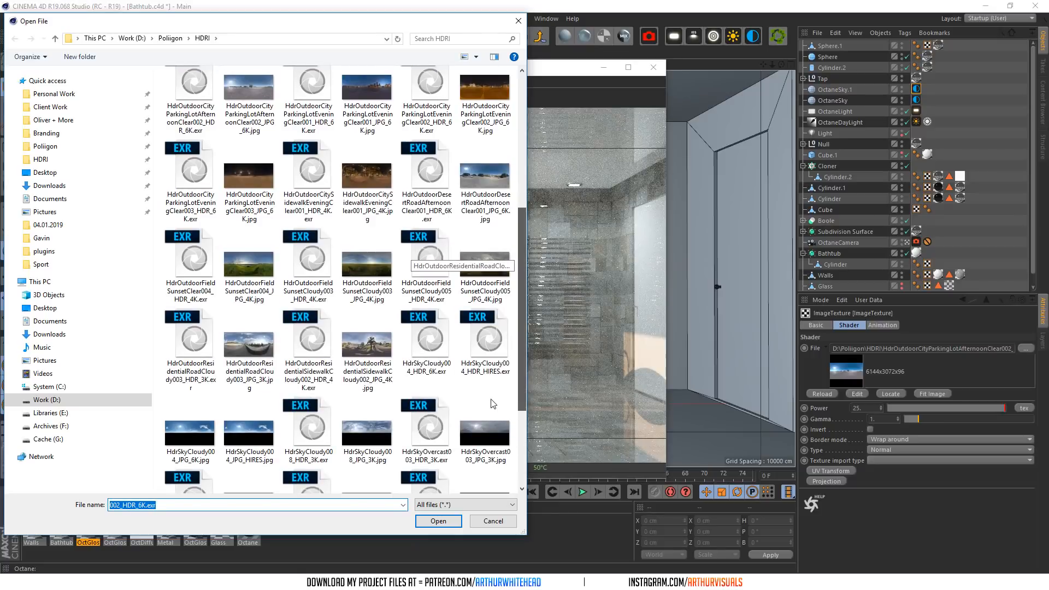
pyautogui.scroll(-2, 493, 404)
pyautogui.click(314, 330)
pyautogui.click(438, 520)
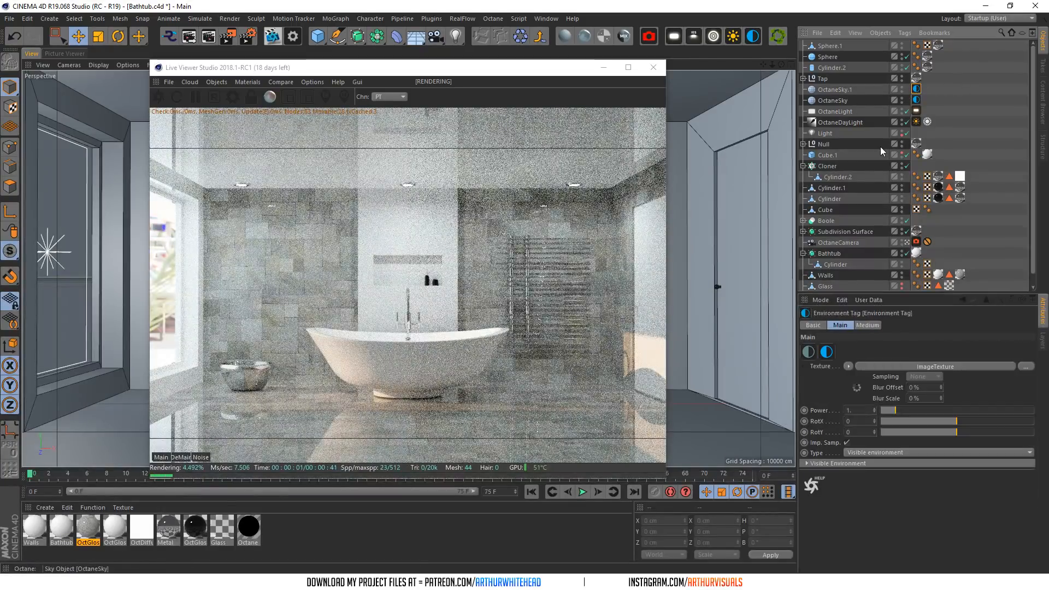
# - Set the sidewalk image texture's power to 50 and its gamma to about 0.705, and save the project
pyautogui.press('BackSpace')
pyautogui.press('BackSpace')
pyautogui.press('BackSpace')
pyautogui.write('50')
pyautogui.click(873, 419)
pyautogui.moveTo(918, 419); pyautogui.dragTo(913, 417)
pyautogui.hotkey('ctrl', 's')
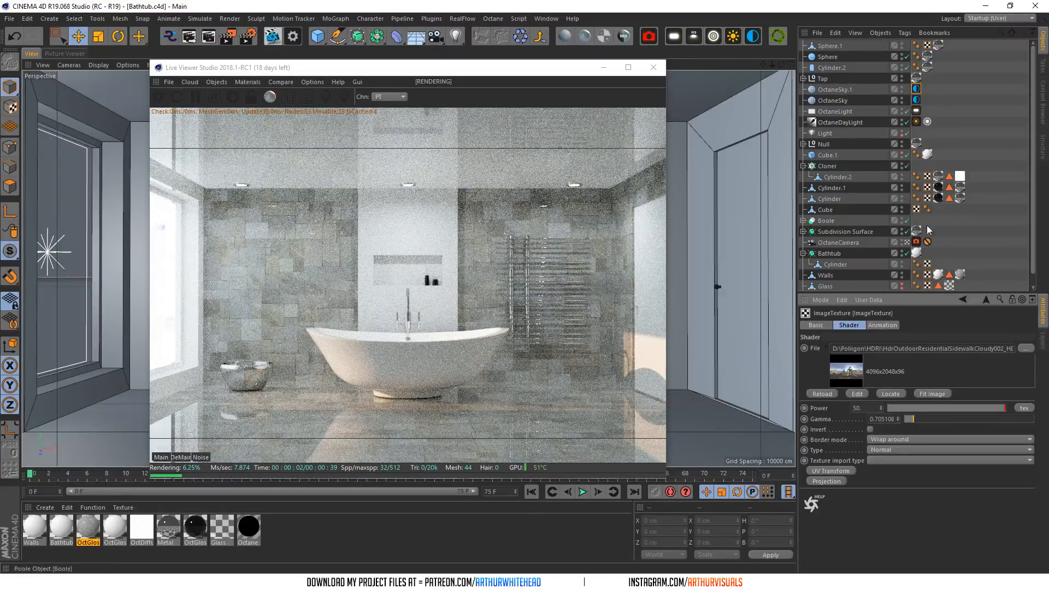
# - Enable post processing in the OctaneCamera's Octane camera tag
pyautogui.click(916, 242)
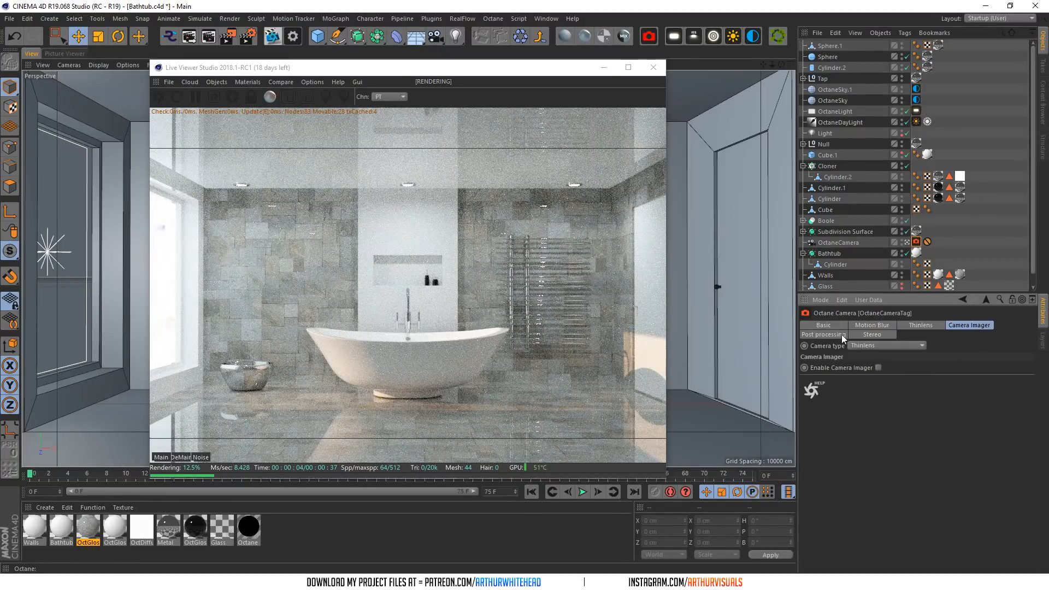
pyautogui.click(841, 335)
pyautogui.click(863, 367)
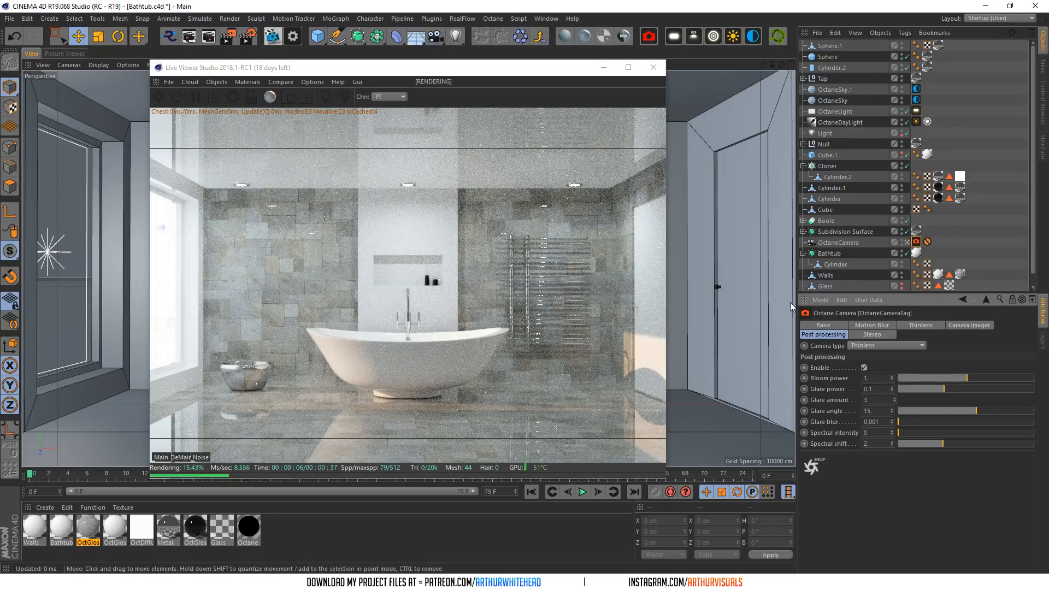
# - Set the camera's bloom power to about 239.5 after testing a far higher value in a restarted render, and save the project
pyautogui.moveTo(790, 303); pyautogui.dragTo(771, 302)
pyautogui.moveTo(958, 378); pyautogui.dragTo(1046, 377)
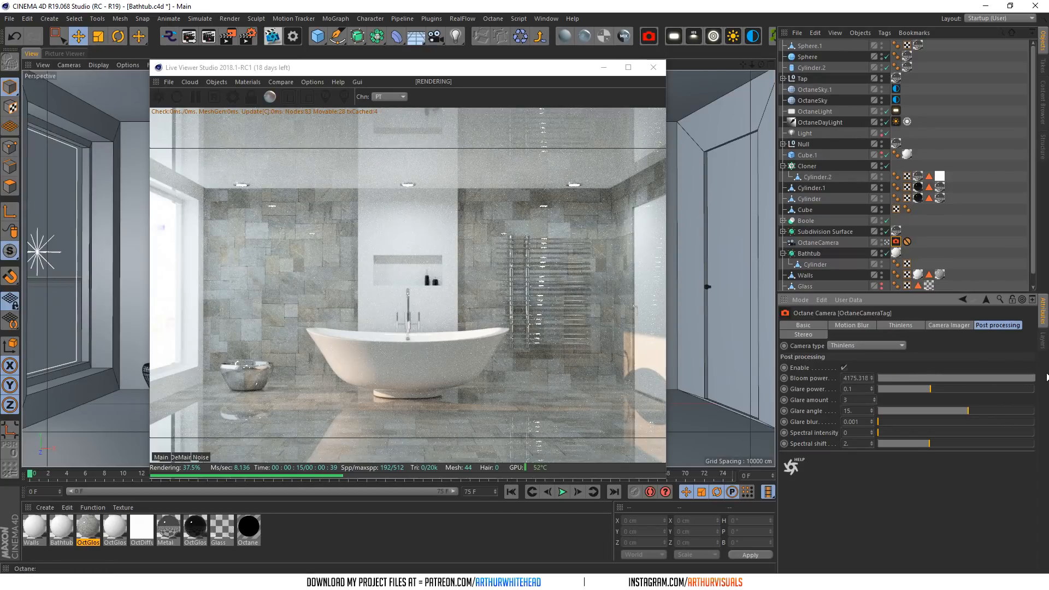
pyautogui.click(159, 97)
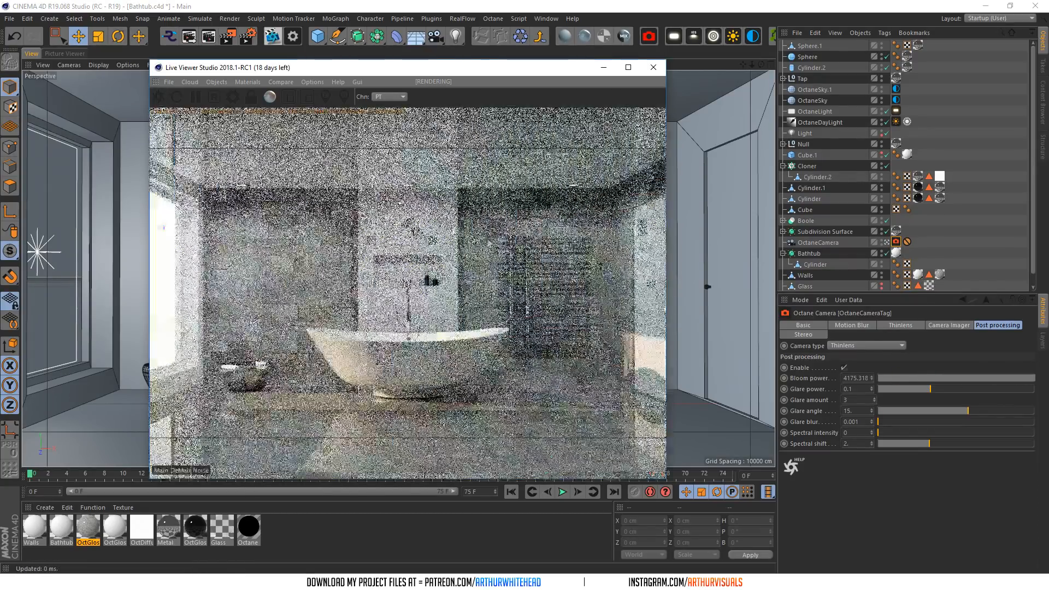
pyautogui.hotkey('ctrl', 's')
pyautogui.moveTo(1018, 378)
pyautogui.mouseDown()
pyautogui.moveTo(988, 381)
pyautogui.moveTo(1034, 382)
pyautogui.moveTo(1018, 388)
pyautogui.mouseUp()
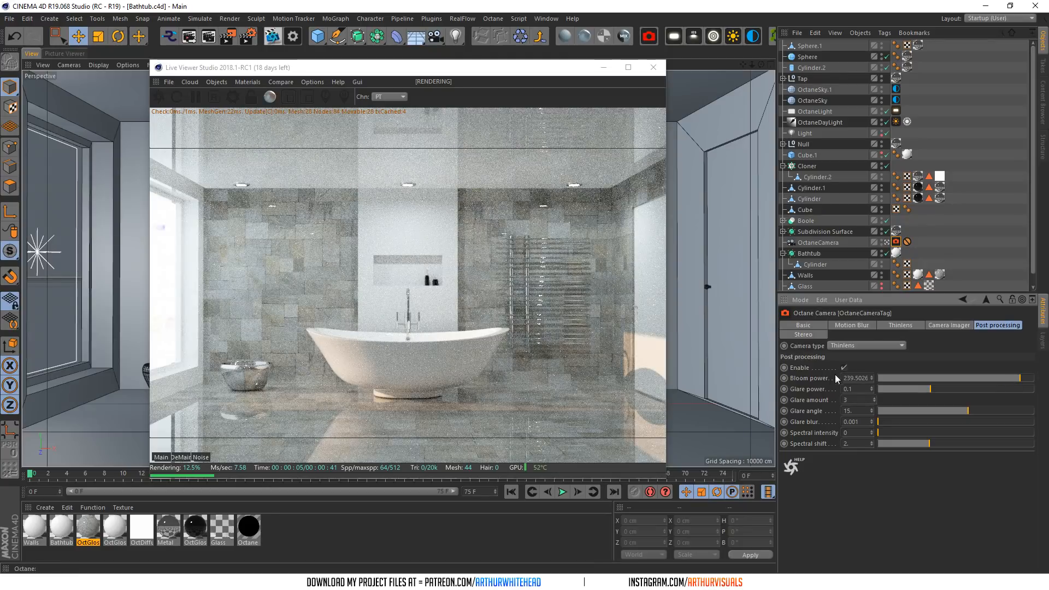
# - Reset the OctaneCamera's bloom power to its default of 1 and save the project
pyautogui.rightClick(802, 380)
pyautogui.click(855, 447)
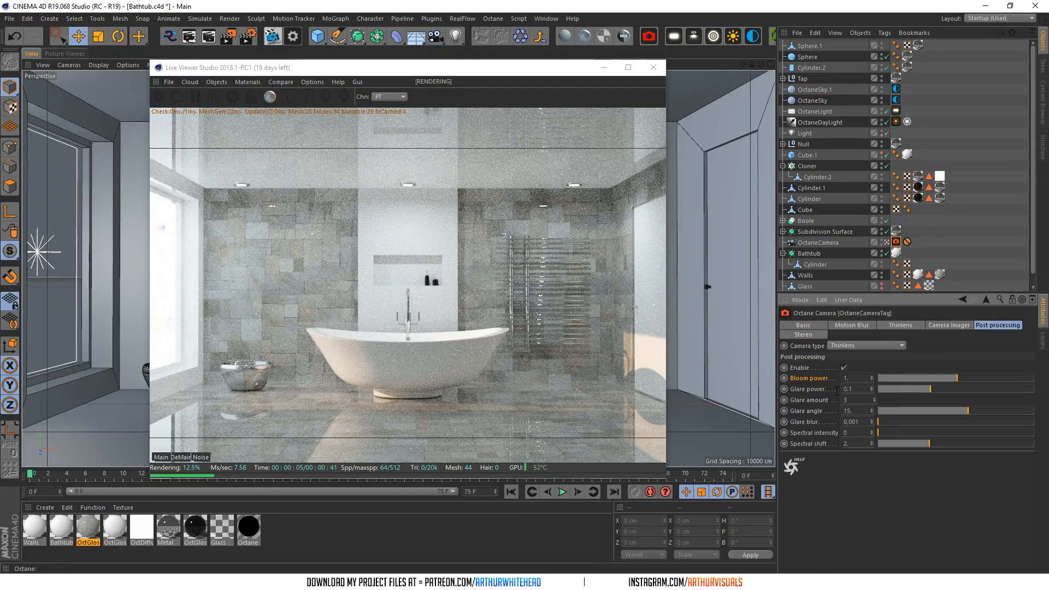
pyautogui.hotkey('ctrl', 's')
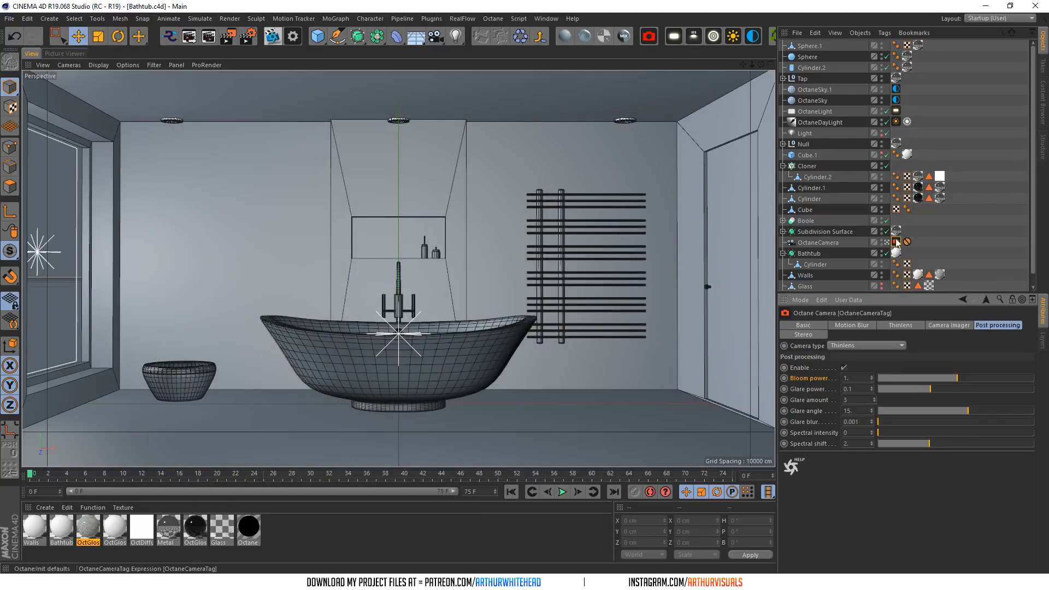
# - Leave the camera view, isolate the metal bowl's Subdivision Surface seen from below, and switch its smoothing off
pyautogui.click(886, 242)
pyautogui.moveTo(752, 65); pyautogui.dragTo(732, 33)
pyautogui.click(437, 293)
pyautogui.scroll(5, 473, 298)
pyautogui.moveTo(10, 251); pyautogui.dragTo(60, 304)
pyautogui.scroll(-5, 315, 354)
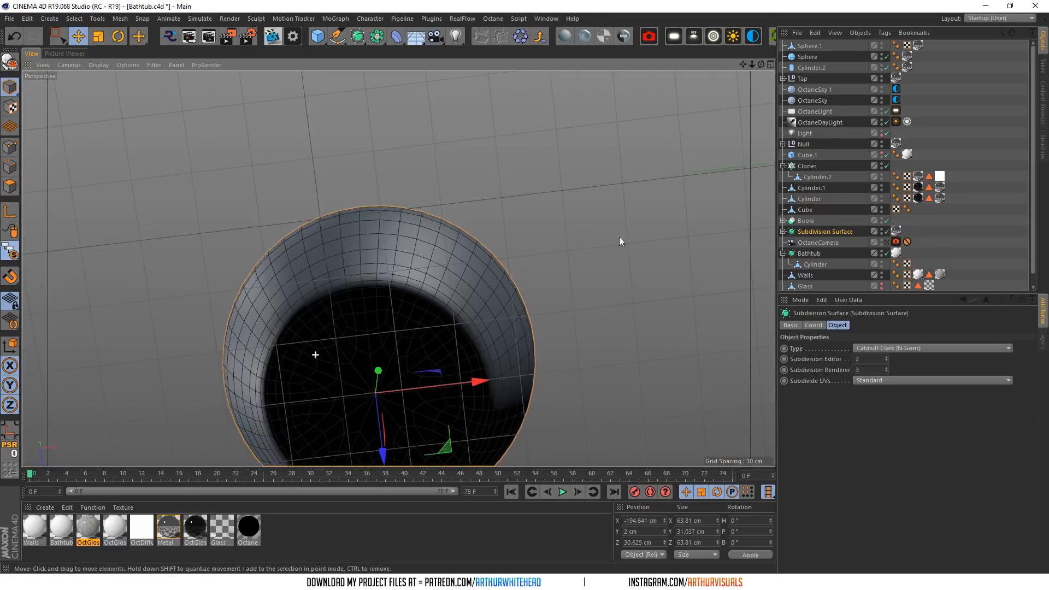
pyautogui.click(886, 231)
pyautogui.click(783, 231)
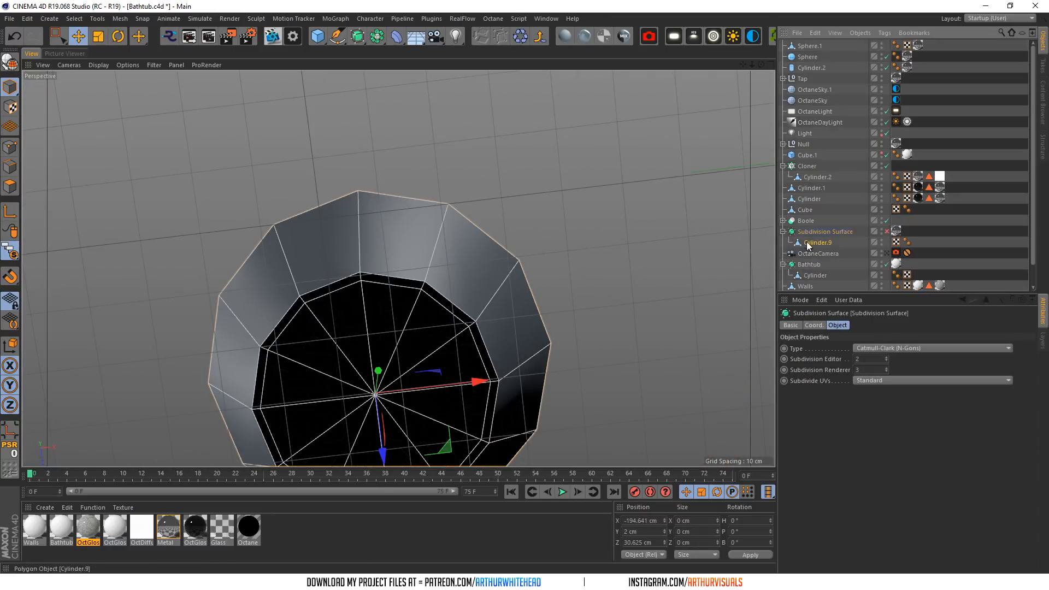
# - Add a loop cut to Cylinder.9 just inside the rim of the bowl's underside and re-enable the Subdivision Surface
pyautogui.click(807, 246)
pyautogui.scroll(4, 399, 335)
pyautogui.click(10, 166)
pyautogui.rightClick(430, 185)
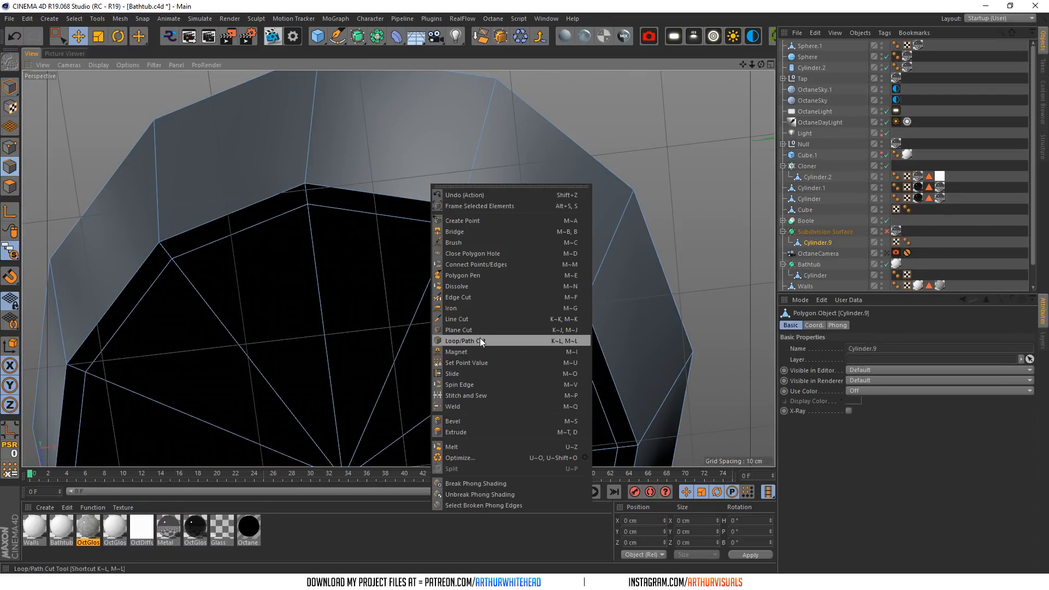
pyautogui.click(479, 340)
pyautogui.click(461, 217)
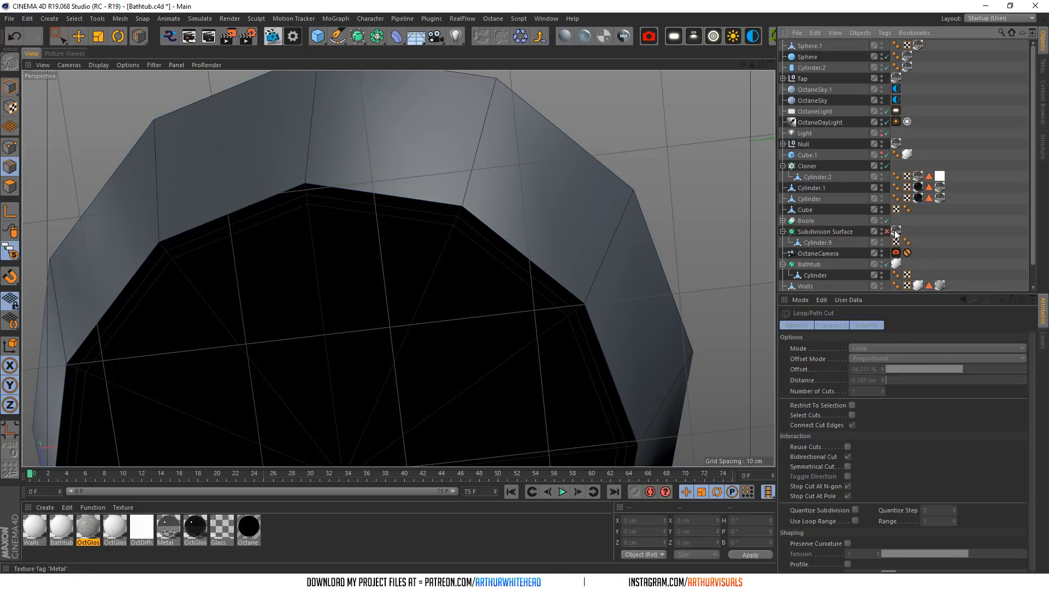
pyautogui.click(886, 231)
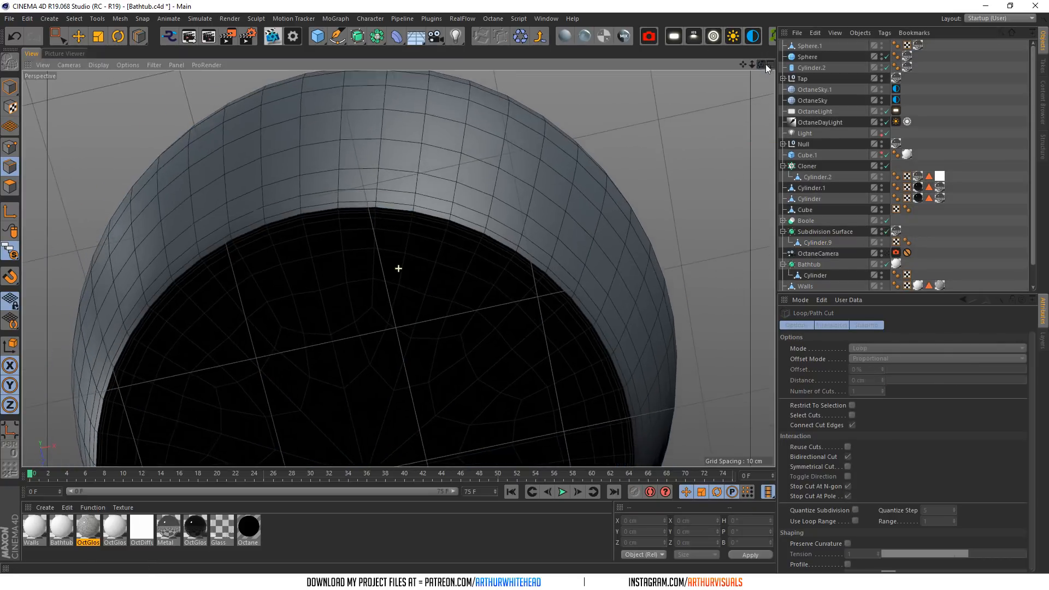
# - Cut a second edge loop around the bowl's side close to its bottom edge and turn smoothing back on
pyautogui.scroll(-5, 398, 268)
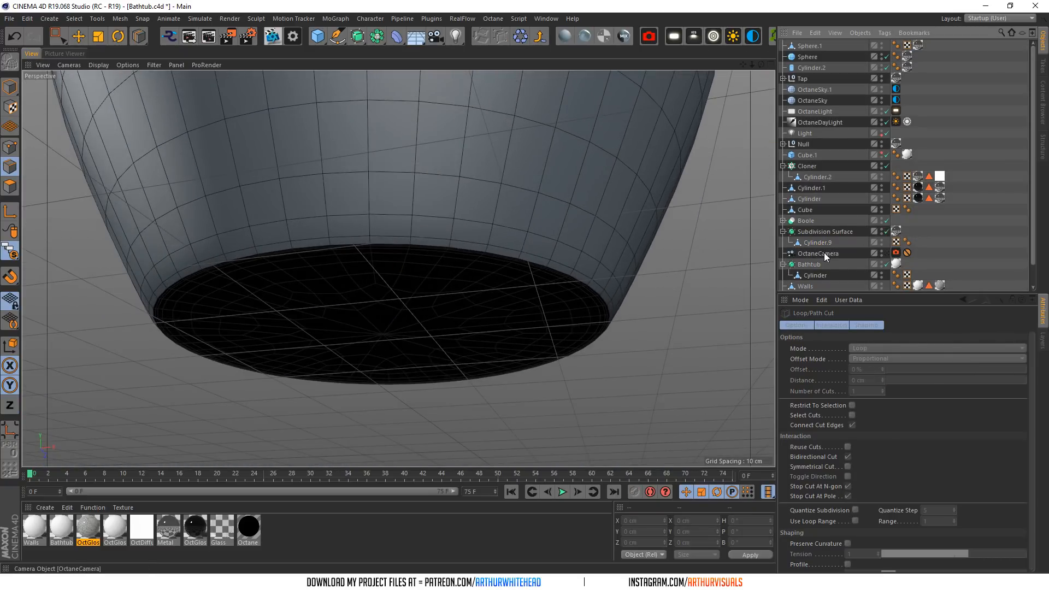
pyautogui.press('q')
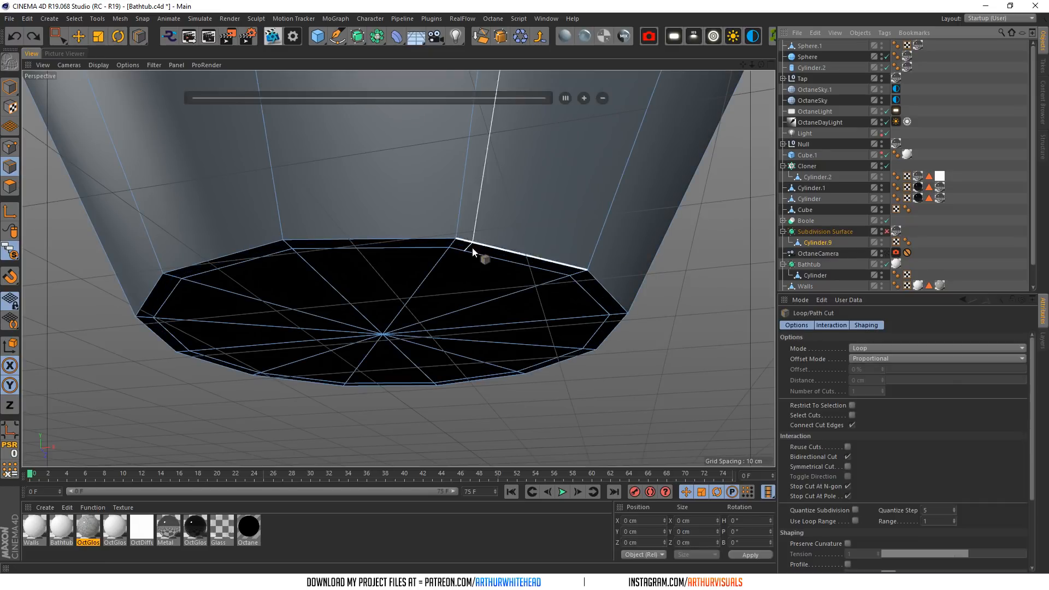
pyautogui.click(460, 225)
pyautogui.click(927, 213)
pyautogui.click(887, 231)
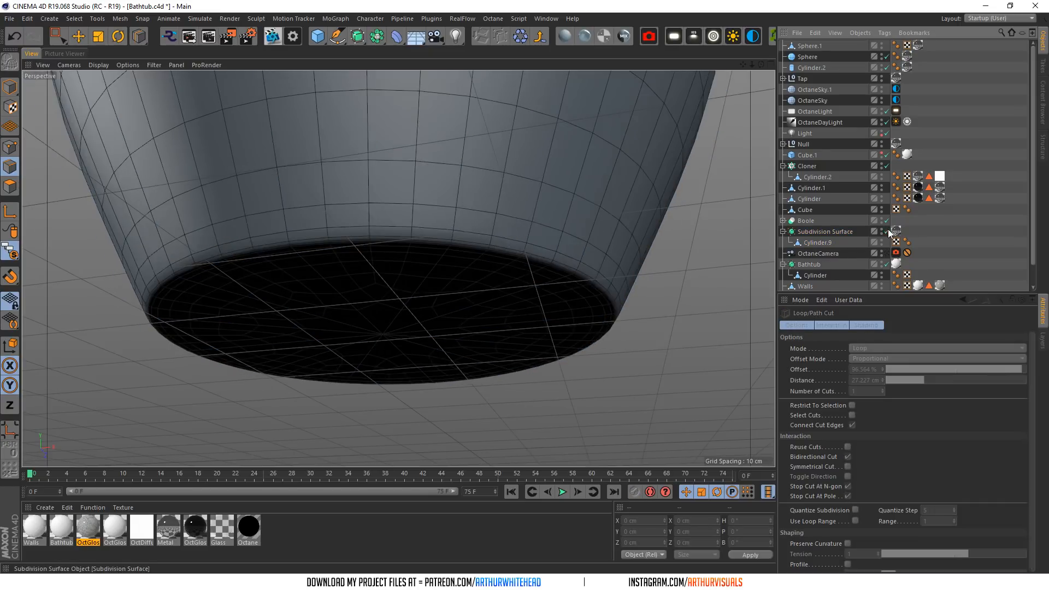
# - Look through the OctaneCamera, open the Live Viewer to check the bowl, and close it again
pyautogui.click(887, 252)
pyautogui.click(273, 38)
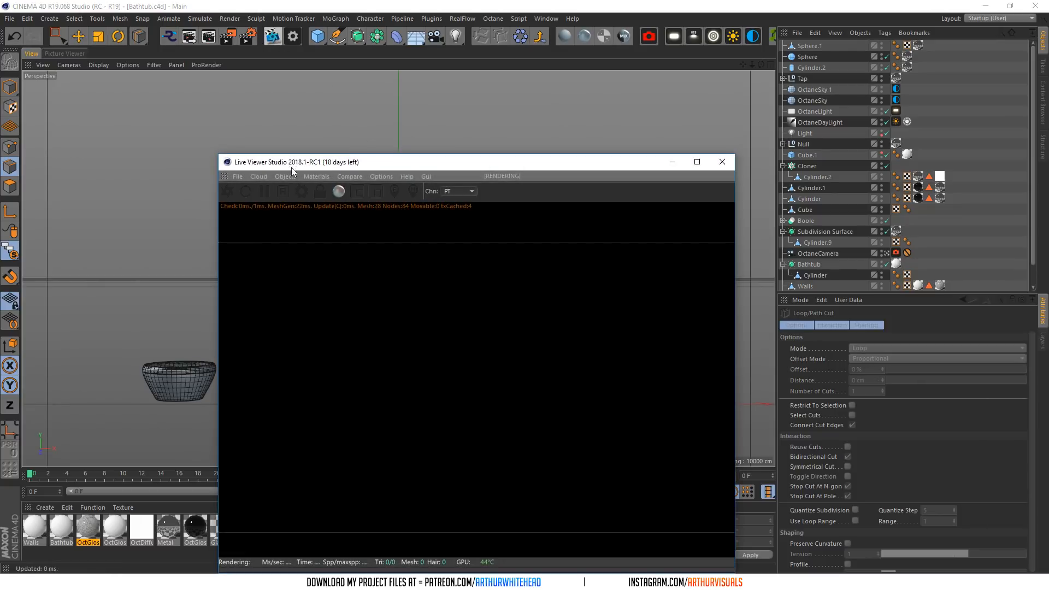
pyautogui.click(696, 162)
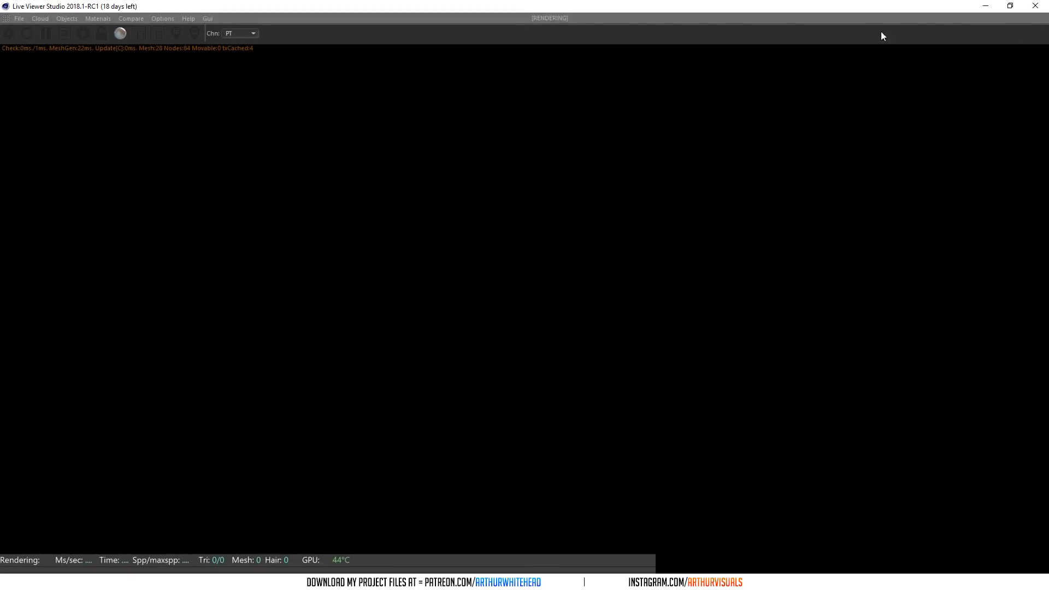
pyautogui.moveTo(922, 5); pyautogui.dragTo(961, 134)
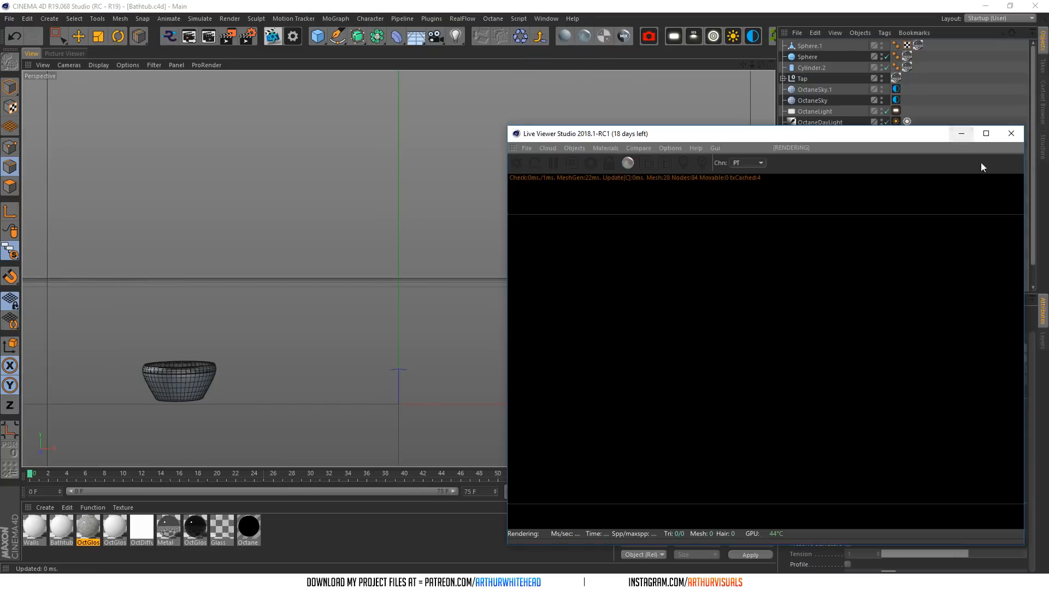
pyautogui.click(1009, 133)
# - Scale the bowl's Cylinder.9 mesh up slightly and deselect it
pyautogui.click(814, 253)
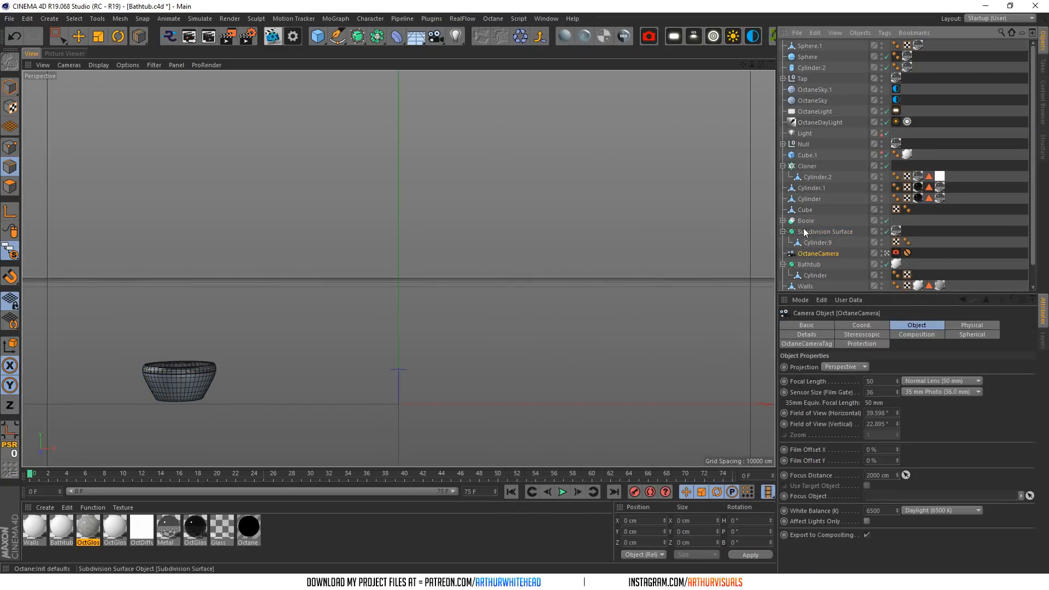
pyautogui.click(186, 354)
pyautogui.press('e')
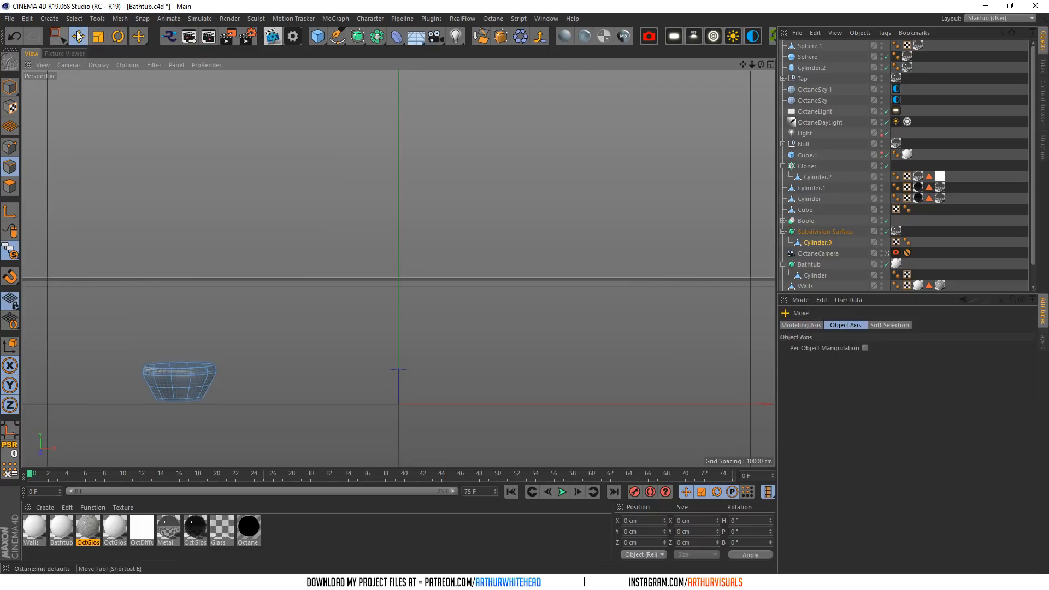
pyautogui.press('t')
pyautogui.moveTo(344, 243); pyautogui.dragTo(402, 259)
pyautogui.click(932, 249)
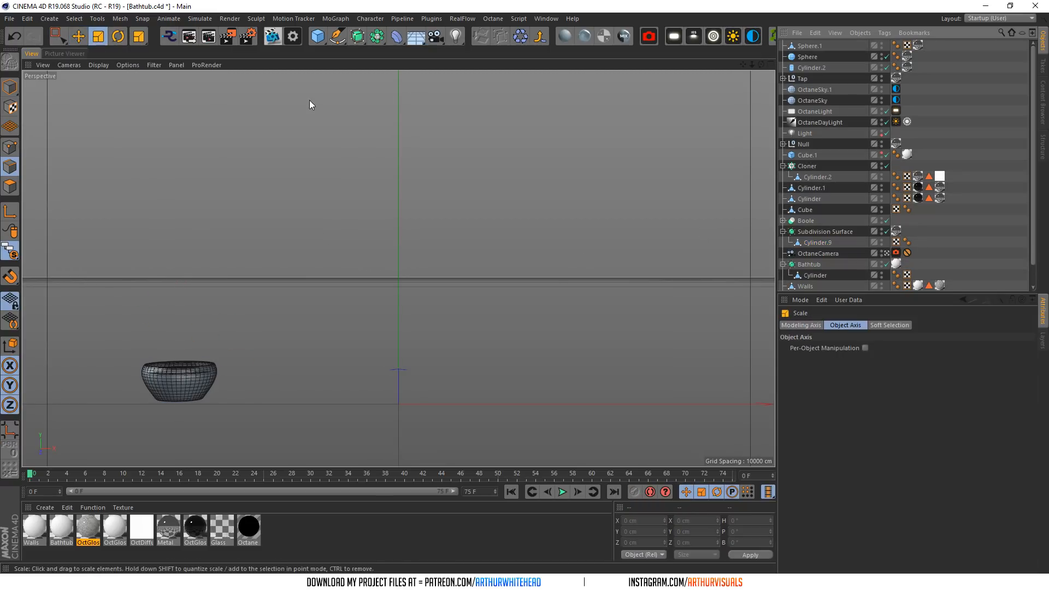
# - Render the reshaped bowl in the Live Viewer, turn solo mode off to render the whole bathroom, and close the viewer
pyautogui.click(272, 36)
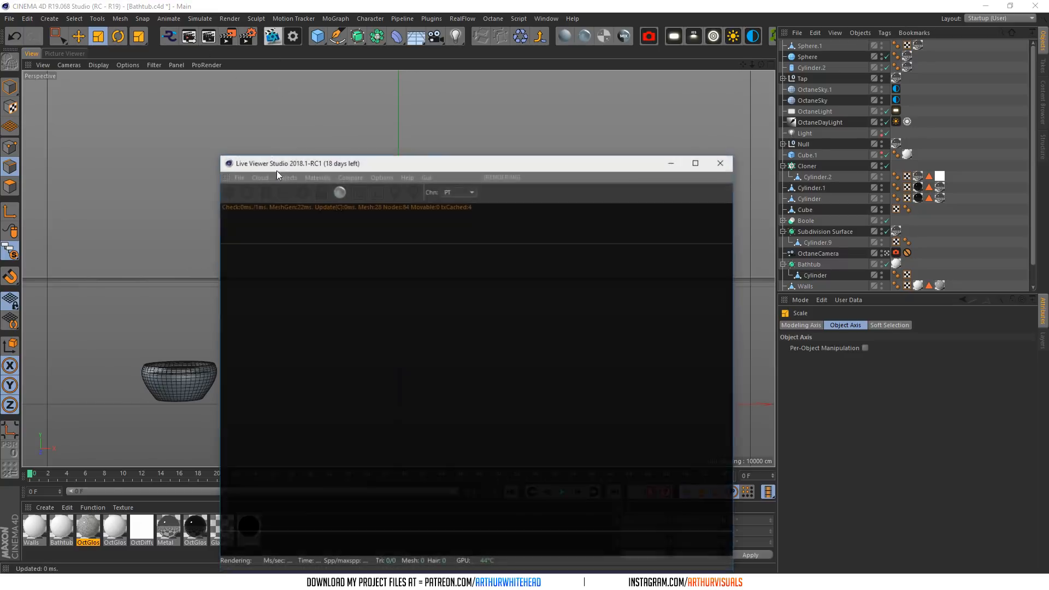
pyautogui.click(221, 197)
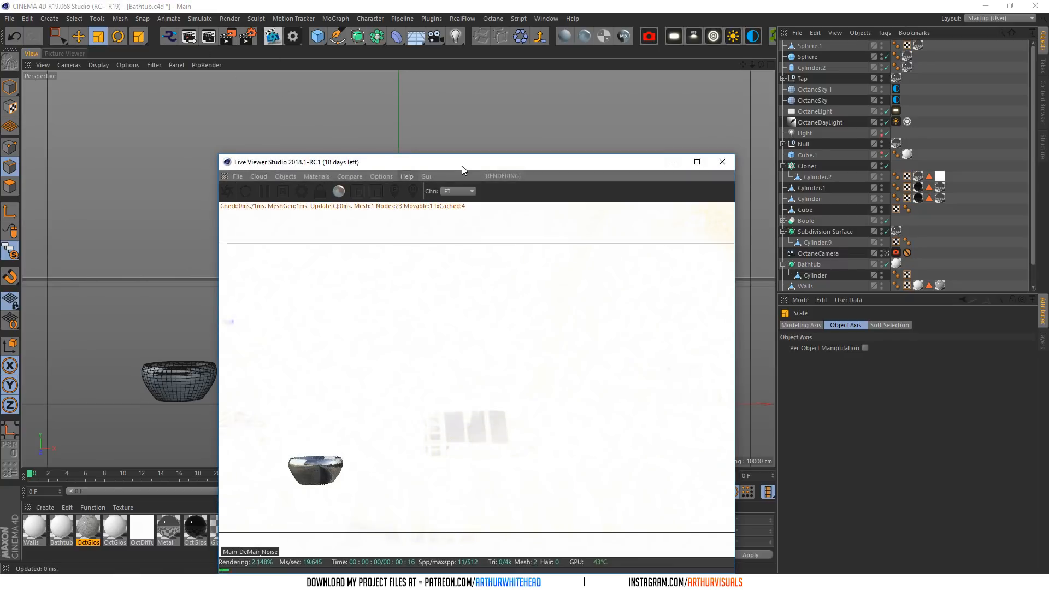
pyautogui.click(10, 248)
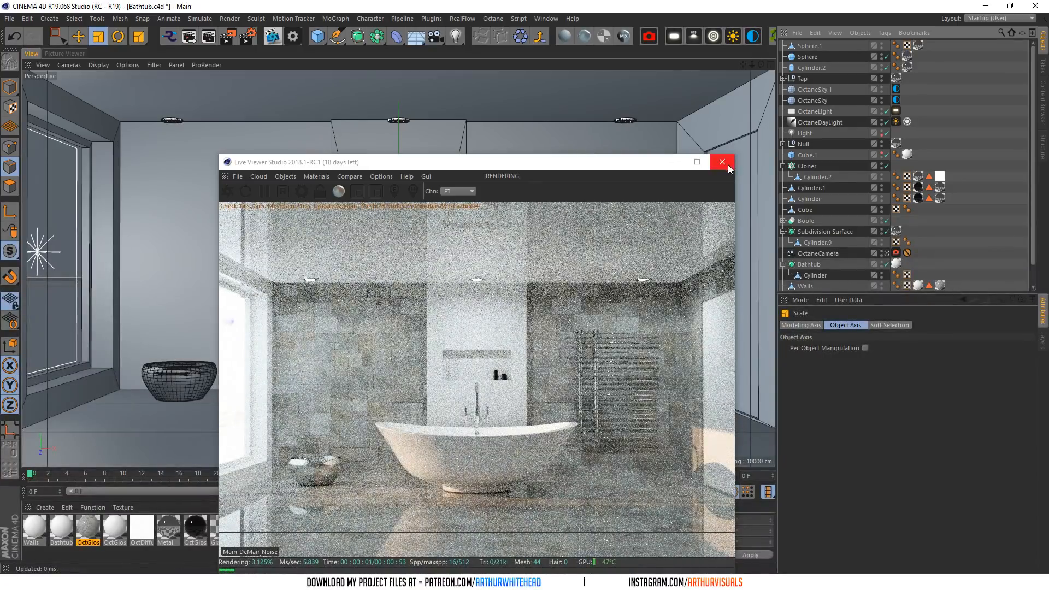
pyautogui.click(732, 163)
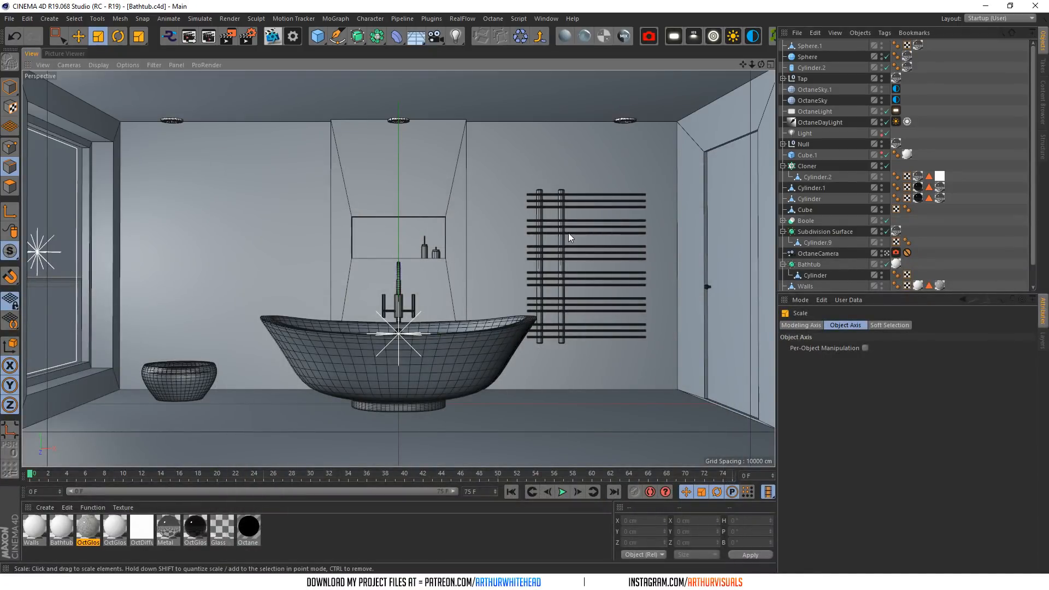
# - Launch Marvelous Designer 7
pyautogui.press('super')
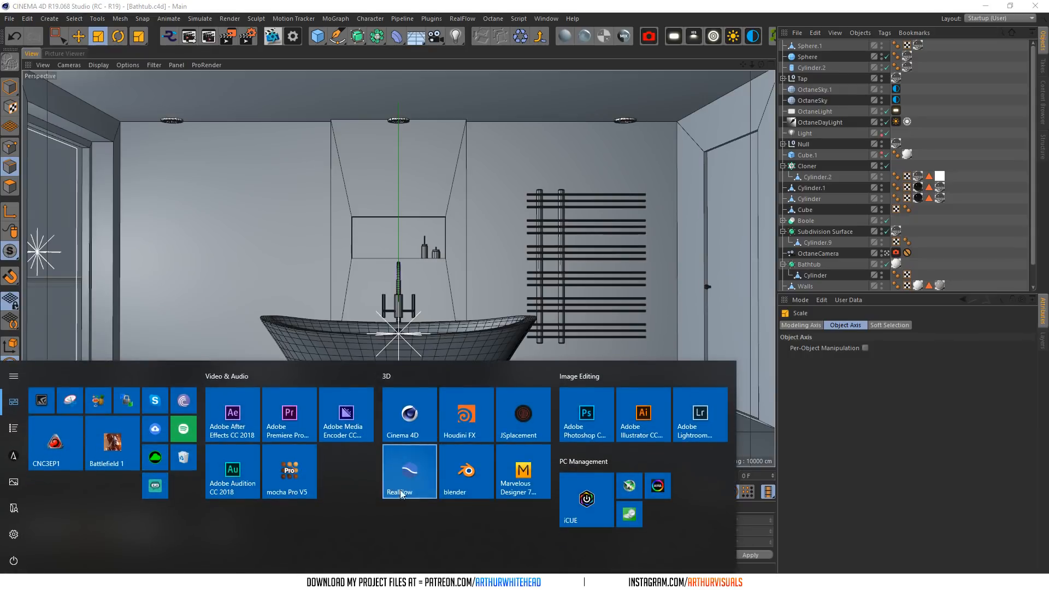
pyautogui.click(522, 471)
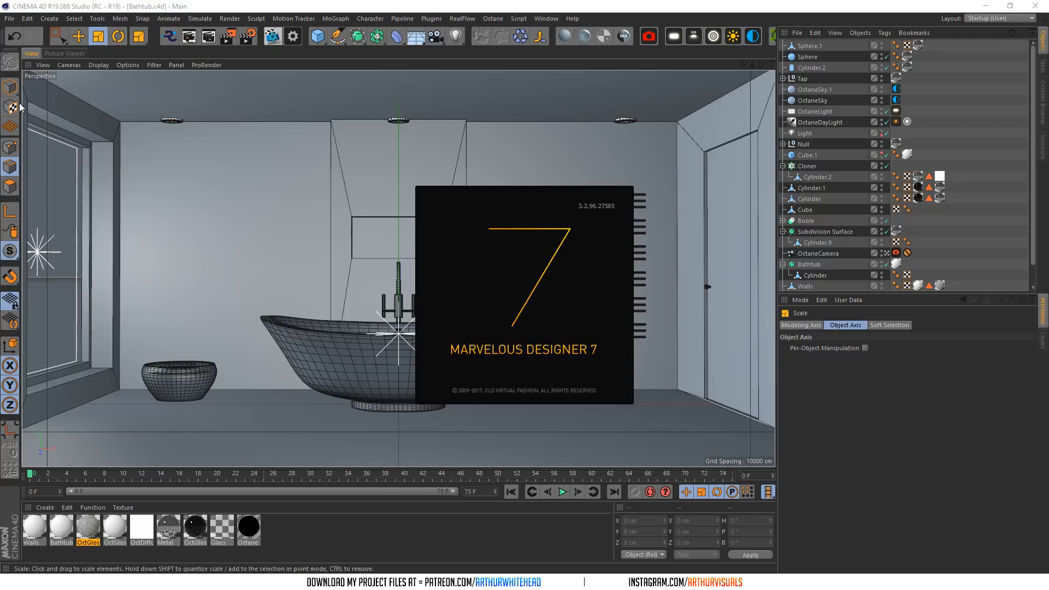
# - Set the Y position of the thin Cube under the wall niche's ceiling to 166.8 cm
pyautogui.click(412, 219)
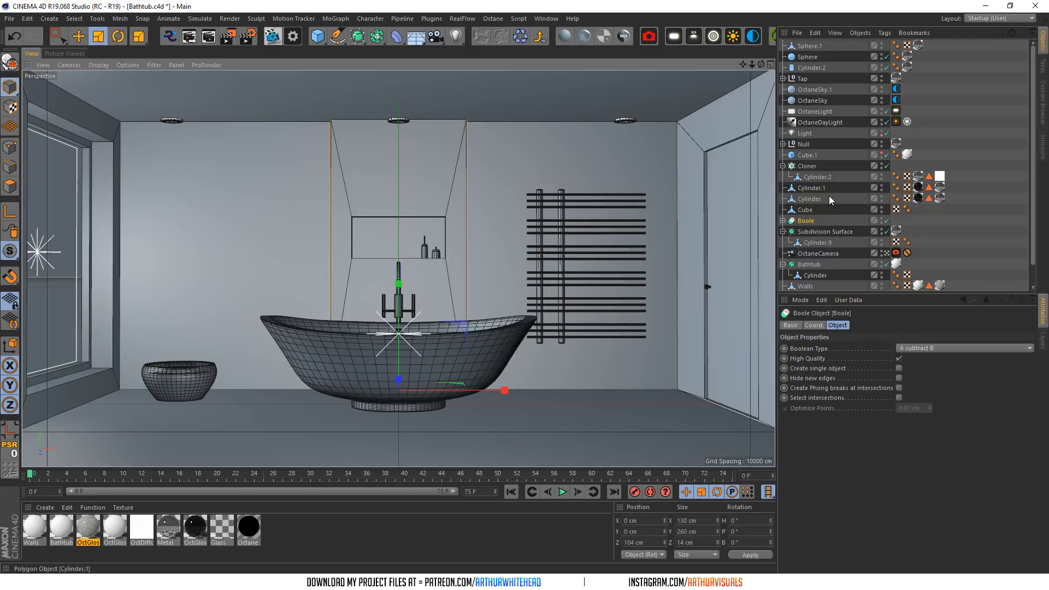
pyautogui.click(886, 253)
pyautogui.moveTo(742, 64); pyautogui.dragTo(732, 183)
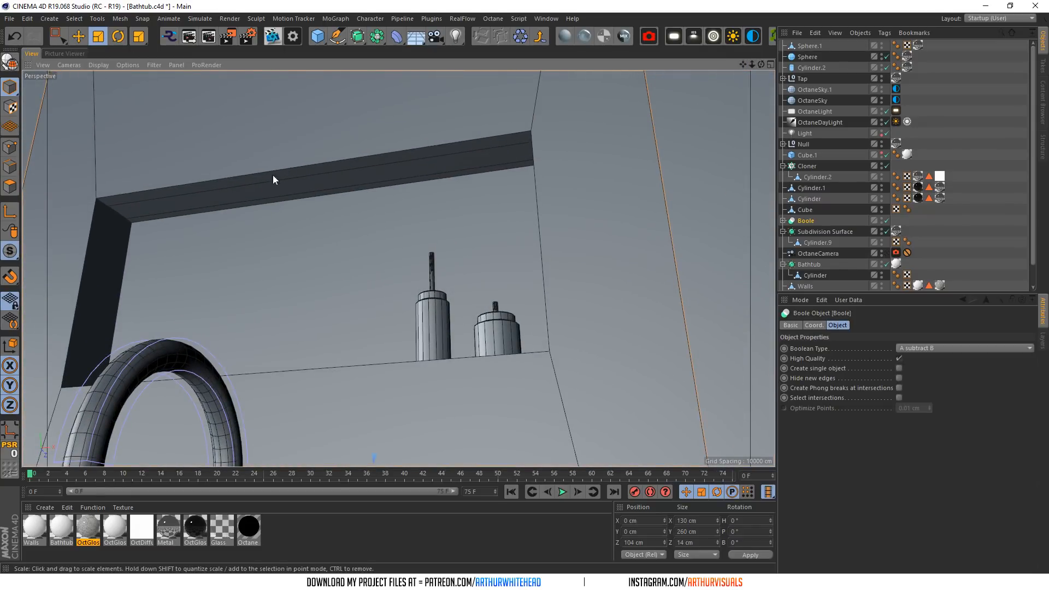
pyautogui.scroll(4, 160, 199)
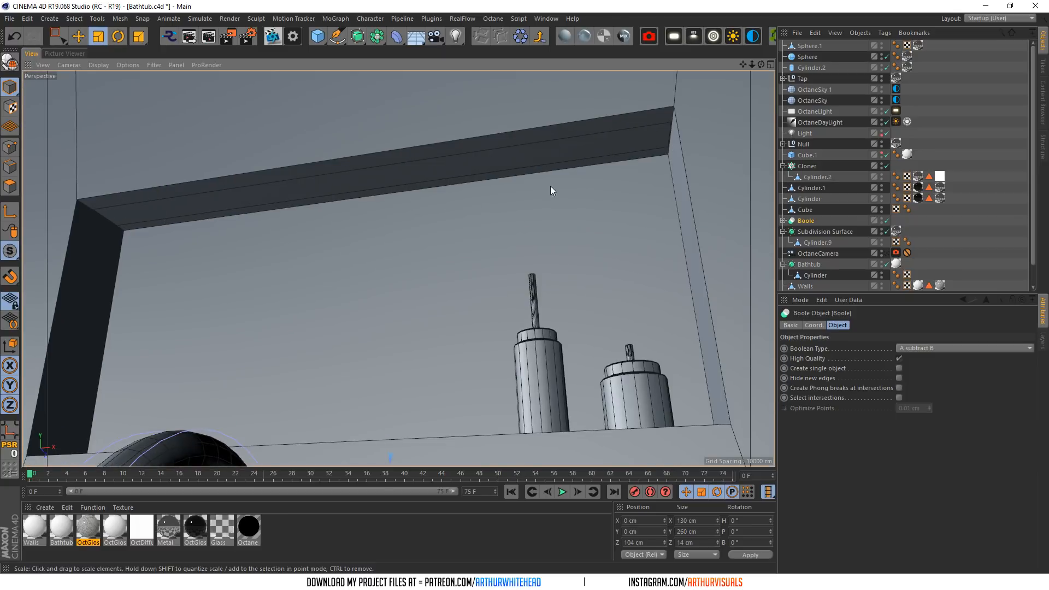
pyautogui.click(783, 221)
pyautogui.click(805, 209)
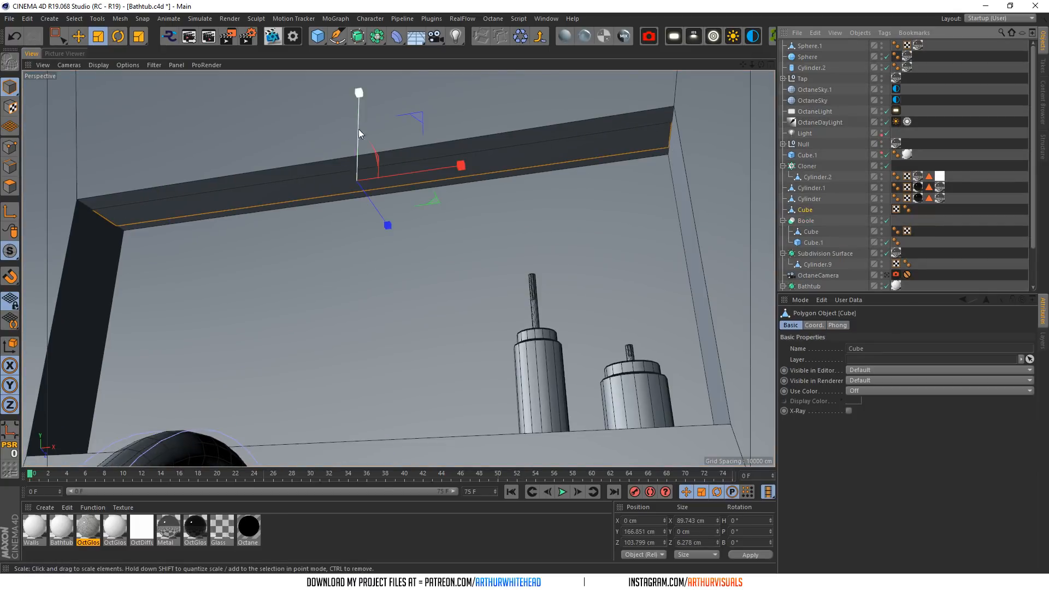
pyautogui.press('e')
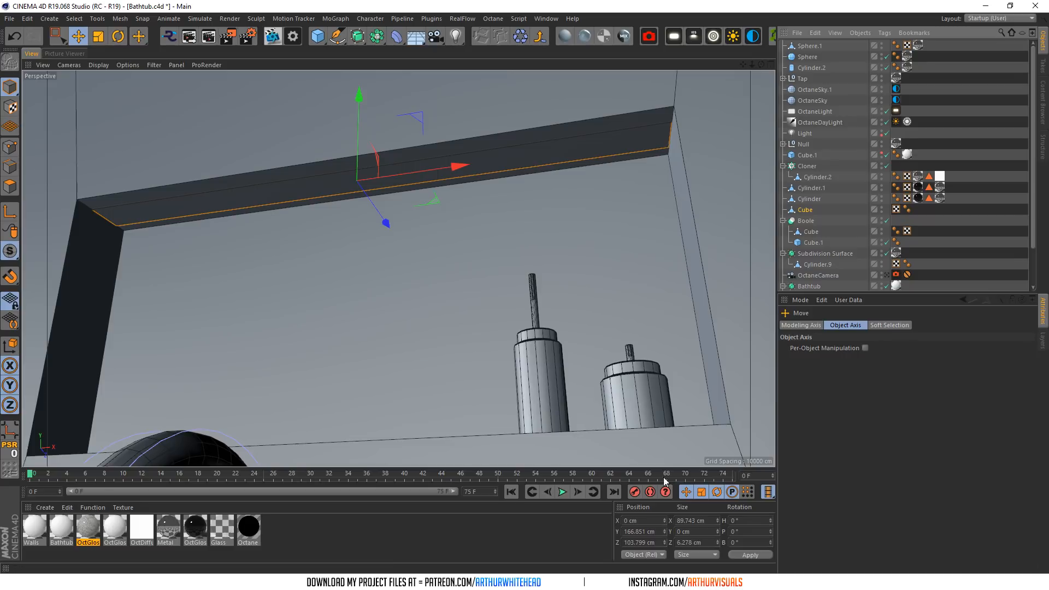
pyautogui.moveTo(636, 530); pyautogui.dragTo(661, 531)
pyautogui.write('8')
pyautogui.press('Return')
# - Rename the niche's thin Cube as Light
pyautogui.doubleClick(803, 210)
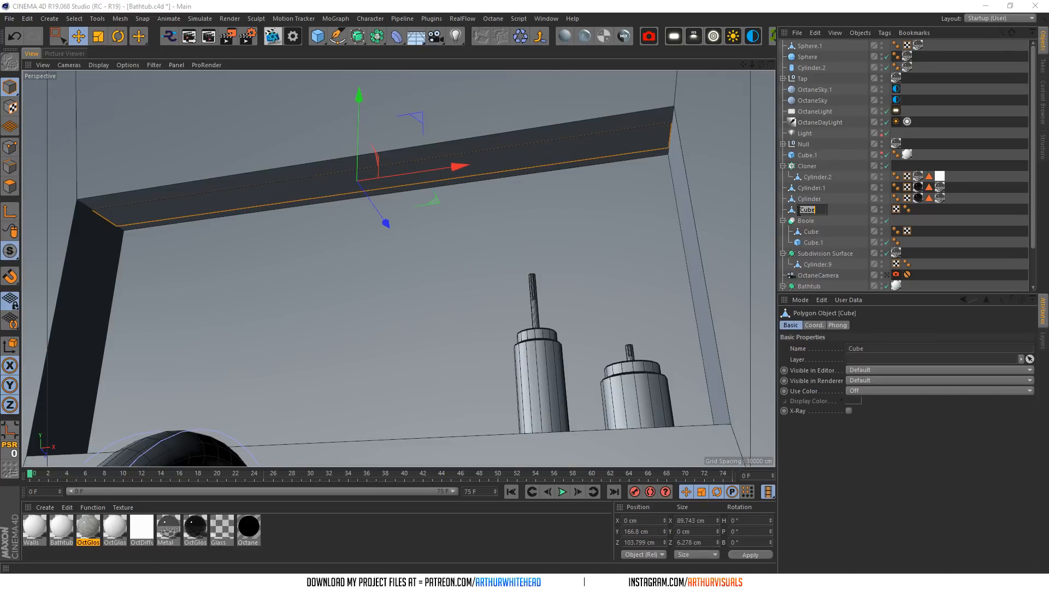
pyautogui.write('Light')
pyautogui.press('Return')
# - Copy Cylinder.2's OctDiffuse material onto the niche's Light, clear its polygon selection restriction, and return to the OctaneCamera view
pyautogui.keyDown('ctrl'); pyautogui.moveTo(940, 175); pyautogui.dragTo(919, 212); pyautogui.keyUp('ctrl')
pyautogui.moveTo(904, 359); pyautogui.dragTo(814, 325)
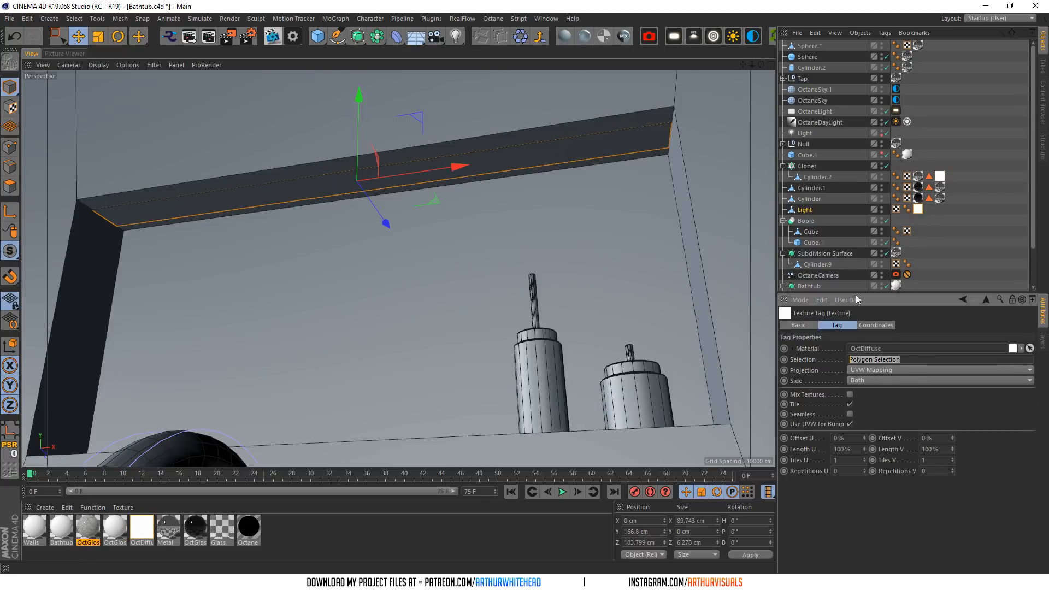
pyautogui.press('BackSpace')
pyautogui.click(929, 279)
pyautogui.click(884, 276)
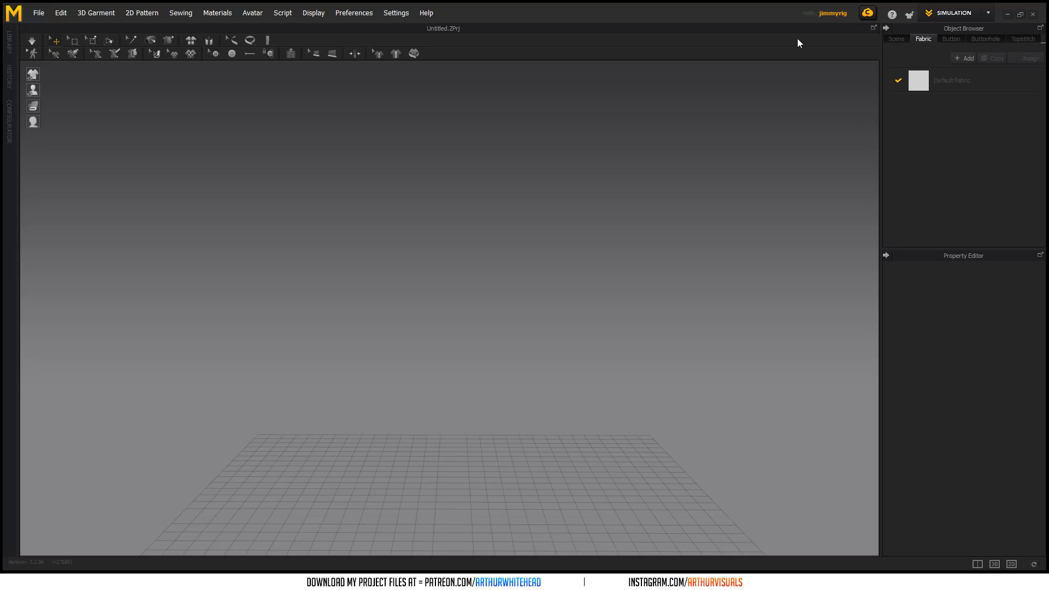
# - Switch to Marvelous Designer and examine the scene and fabric entries and the 2D pattern editing commands
pyautogui.click(897, 39)
pyautogui.click(918, 38)
pyautogui.click(954, 12)
pyautogui.click(896, 41)
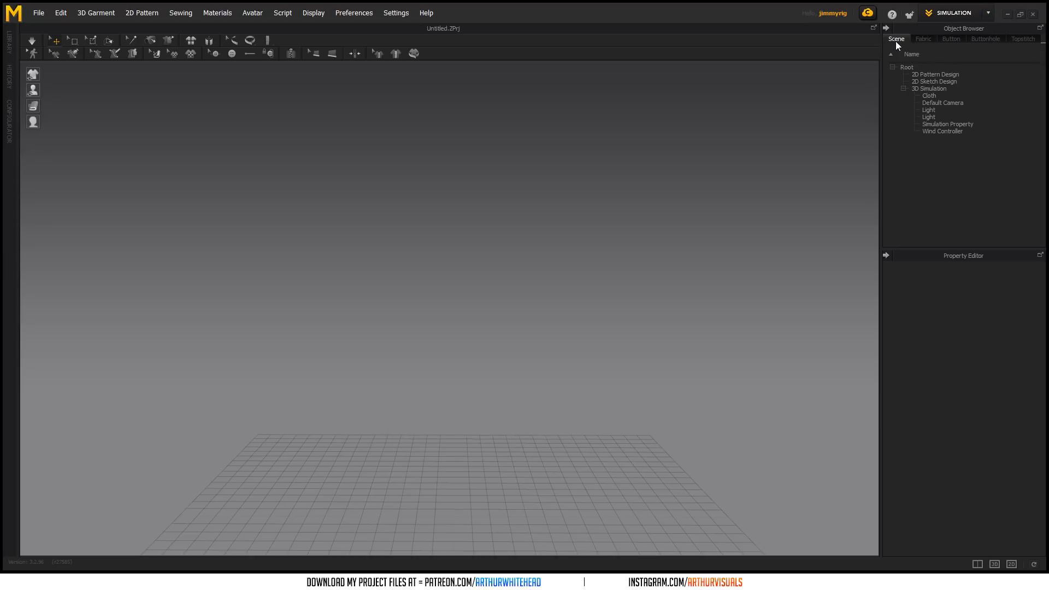
pyautogui.click(923, 74)
pyautogui.click(928, 81)
pyautogui.click(926, 39)
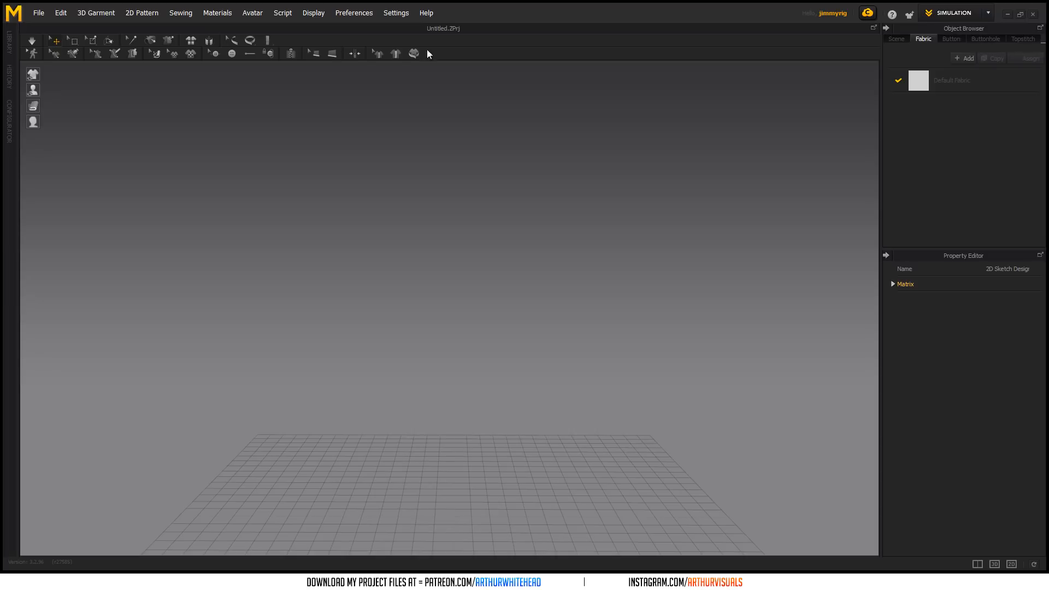
pyautogui.click(137, 12)
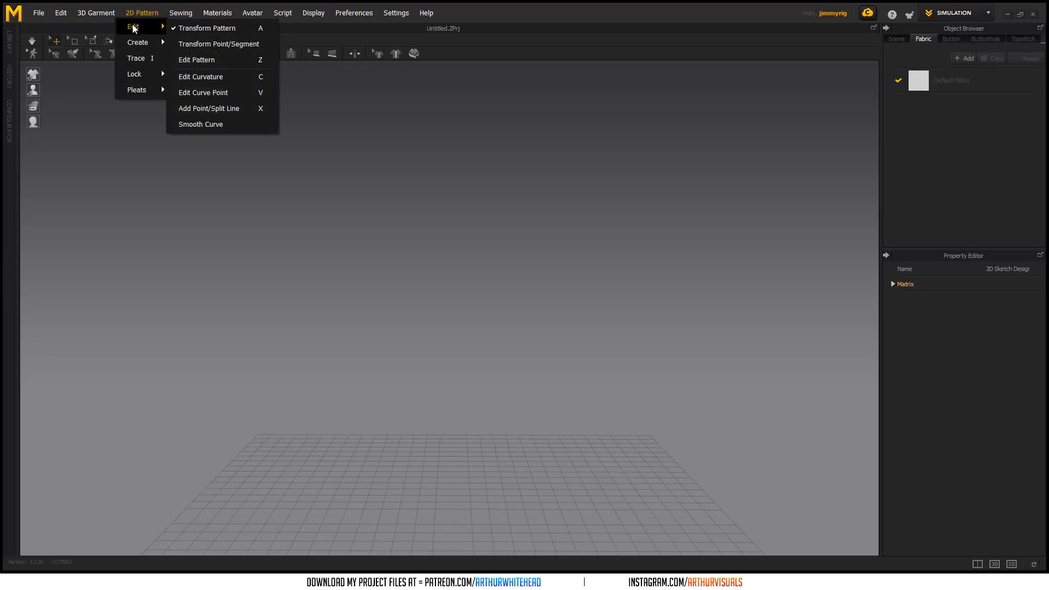
pyautogui.click(126, 11)
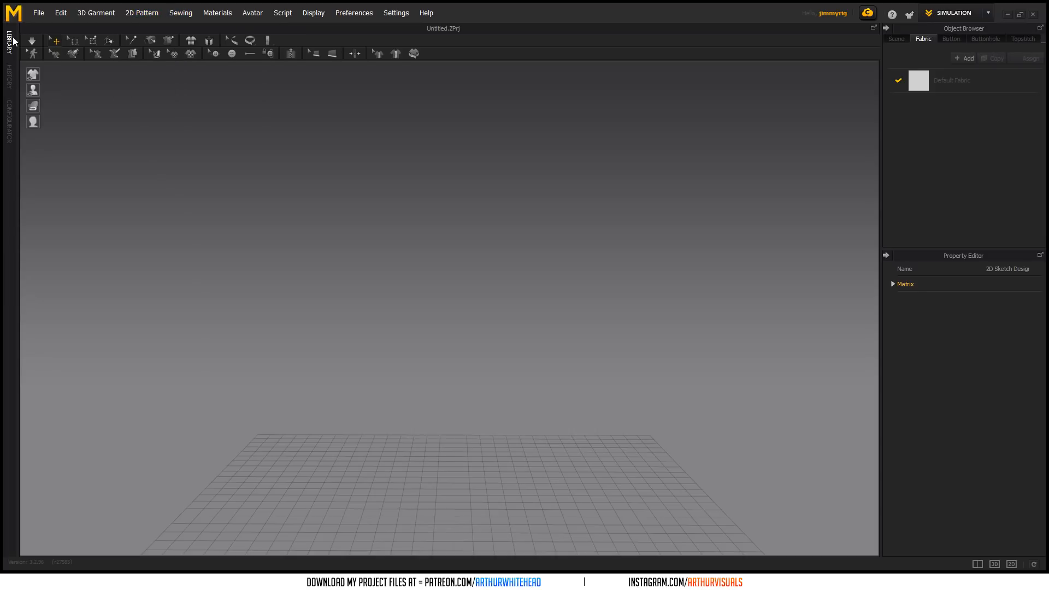
# - Examine the 2D pattern creation commands, the viewpoint and pattern display options, and the empty 3D workspace
pyautogui.click(141, 12)
pyautogui.moveTo(139, 42)
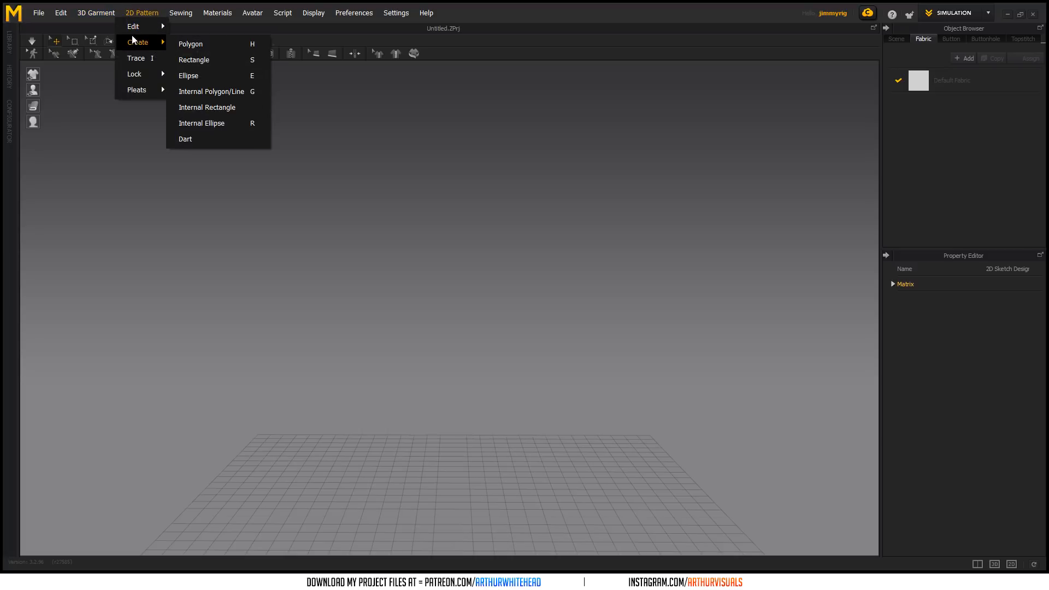
pyautogui.click(176, 48)
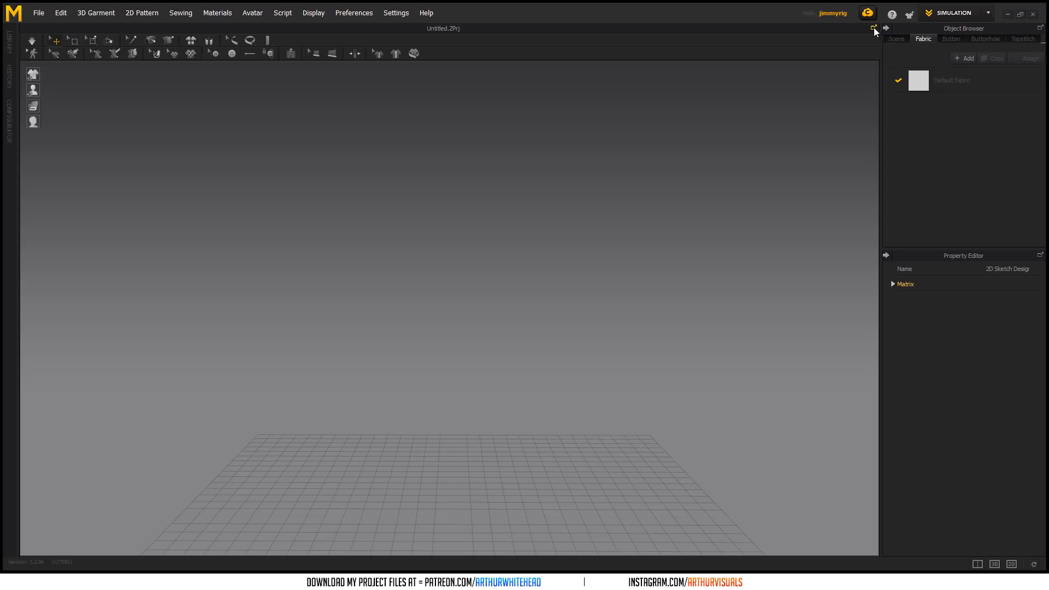
pyautogui.click(313, 13)
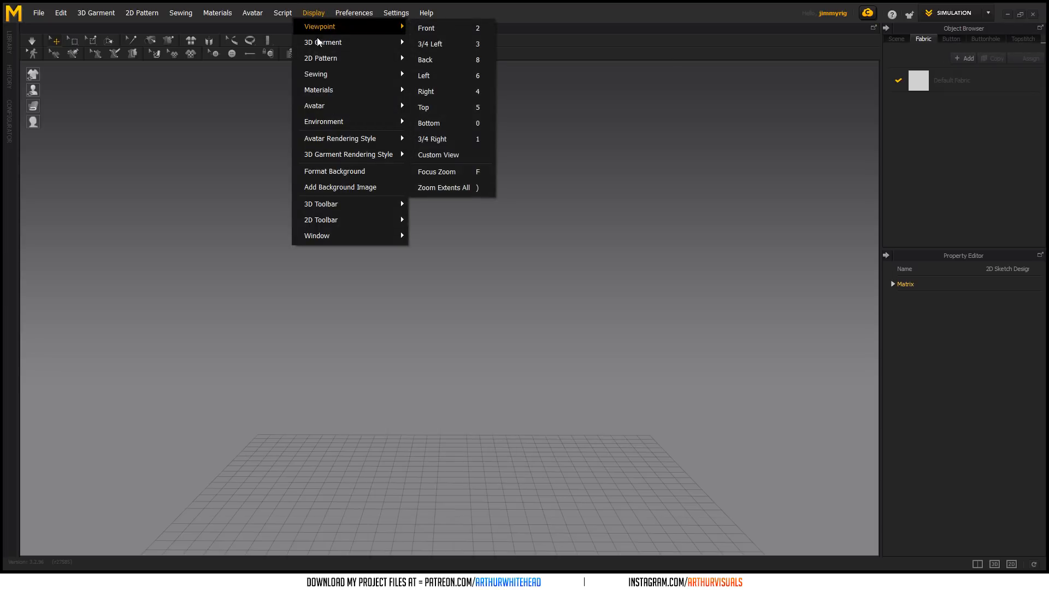
pyautogui.moveTo(313, 55)
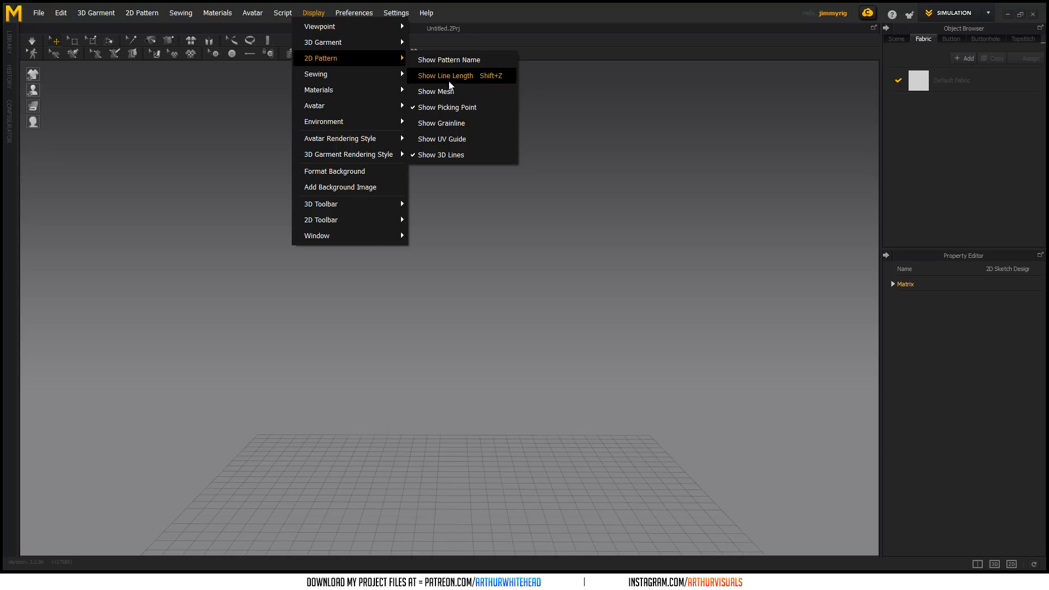
pyautogui.moveTo(334, 34)
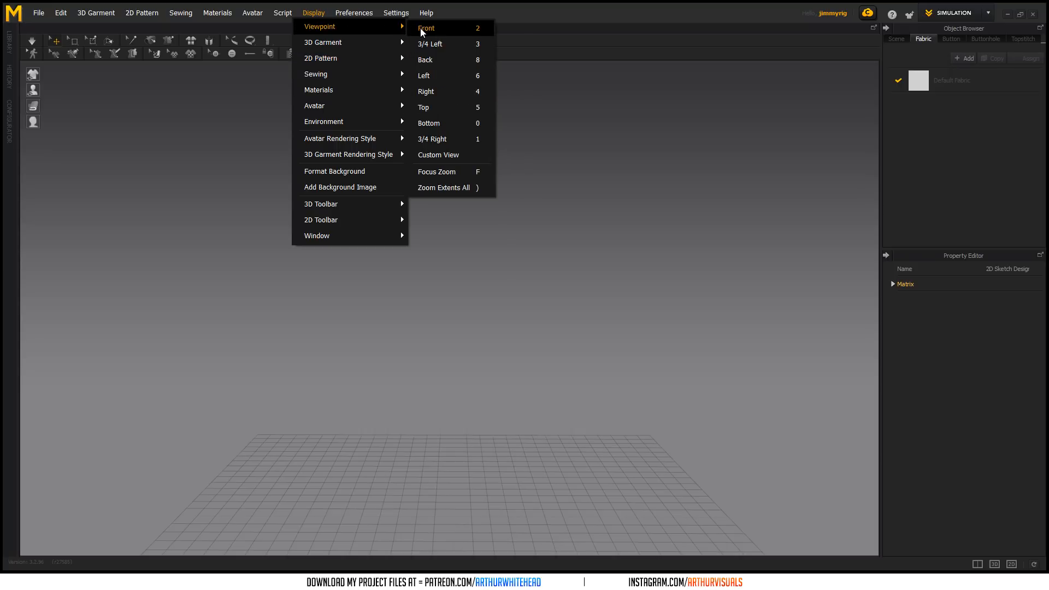
pyautogui.click(558, 321)
pyautogui.moveTo(586, 325); pyautogui.dragTo(681, 363, button='right')
pyautogui.moveTo(562, 332); pyautogui.dragTo(601, 363, button='right')
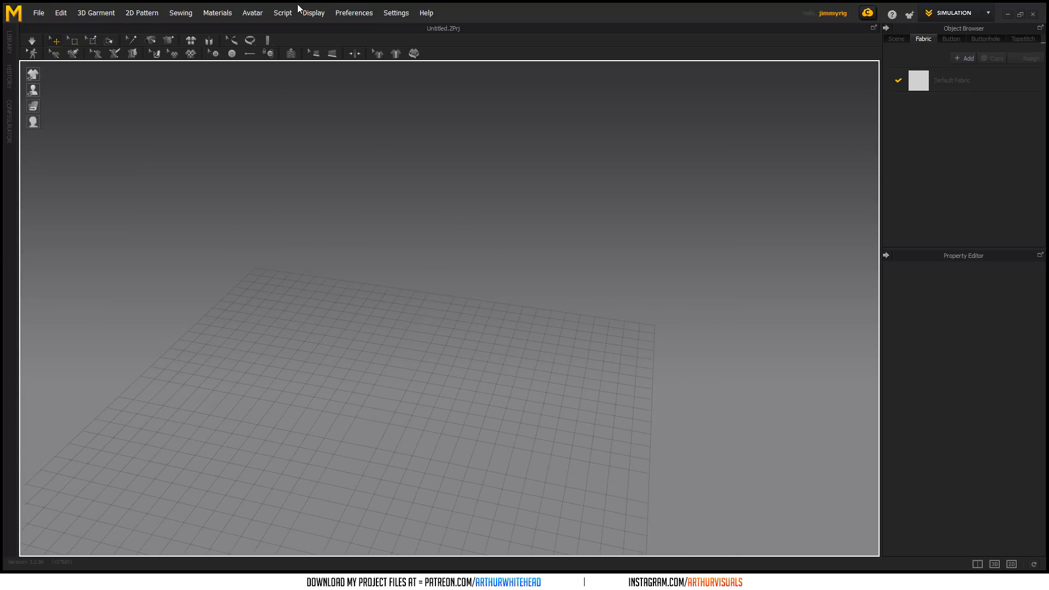
# - Turn on the mesh display for 2D patterns
pyautogui.click(312, 15)
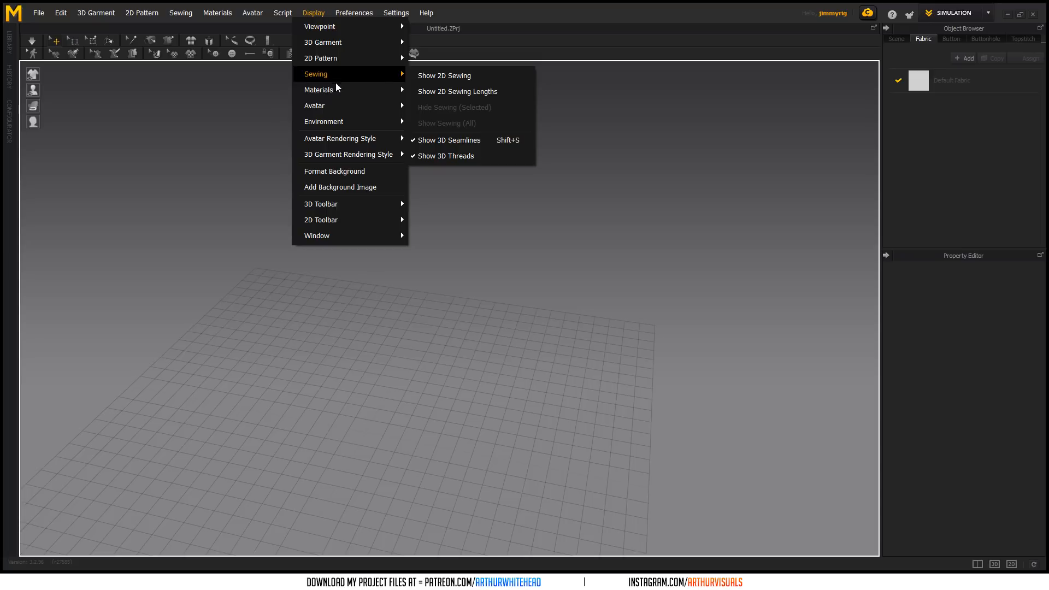
pyautogui.moveTo(342, 103)
pyautogui.moveTo(358, 59)
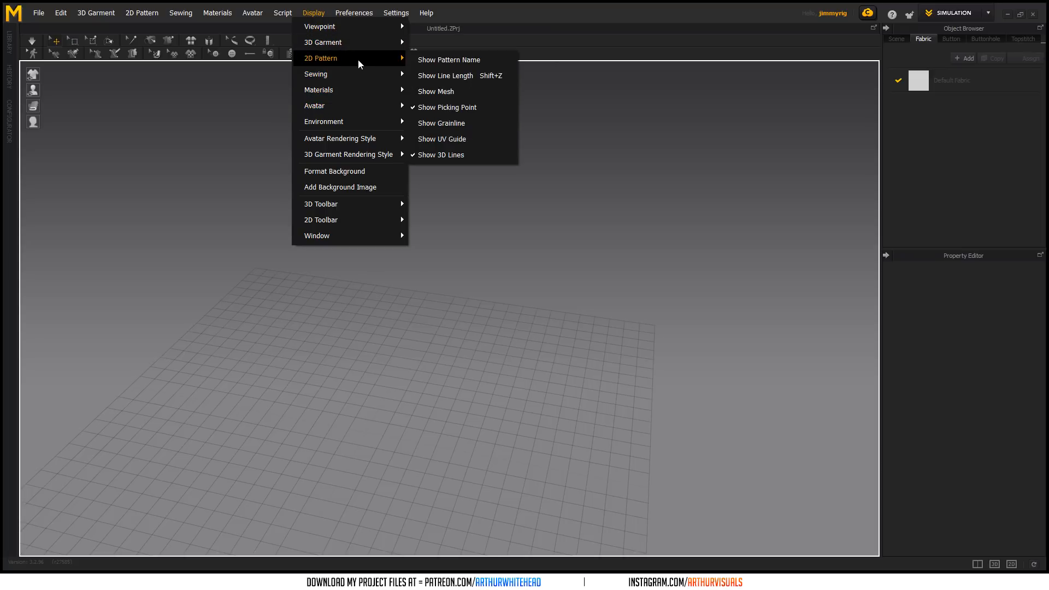
pyautogui.click(457, 87)
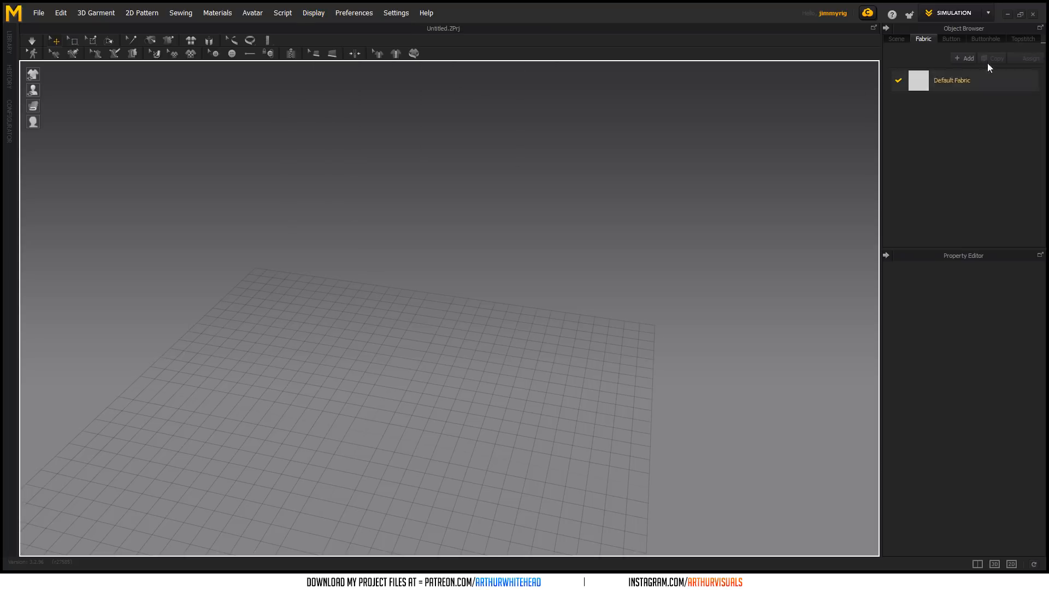
# - Examine the scene, fabric, button, buttonhole and topstitch lists, and the 3D garment commands
pyautogui.click(897, 39)
pyautogui.click(949, 39)
pyautogui.click(987, 38)
pyautogui.click(1019, 39)
pyautogui.click(967, 38)
pyautogui.click(925, 42)
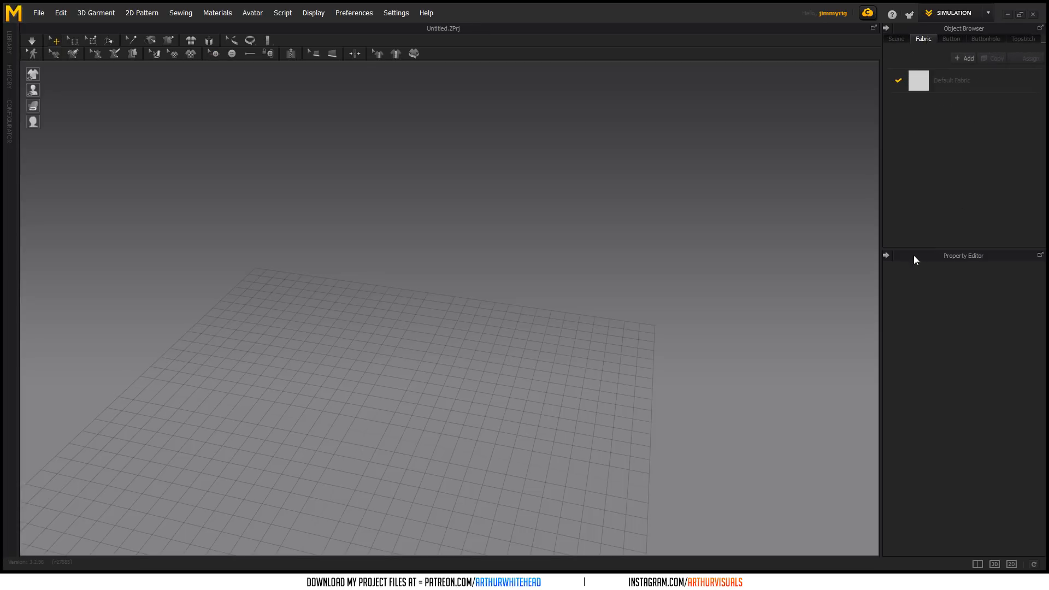
pyautogui.click(888, 255)
pyautogui.click(1040, 54)
pyautogui.click(108, 12)
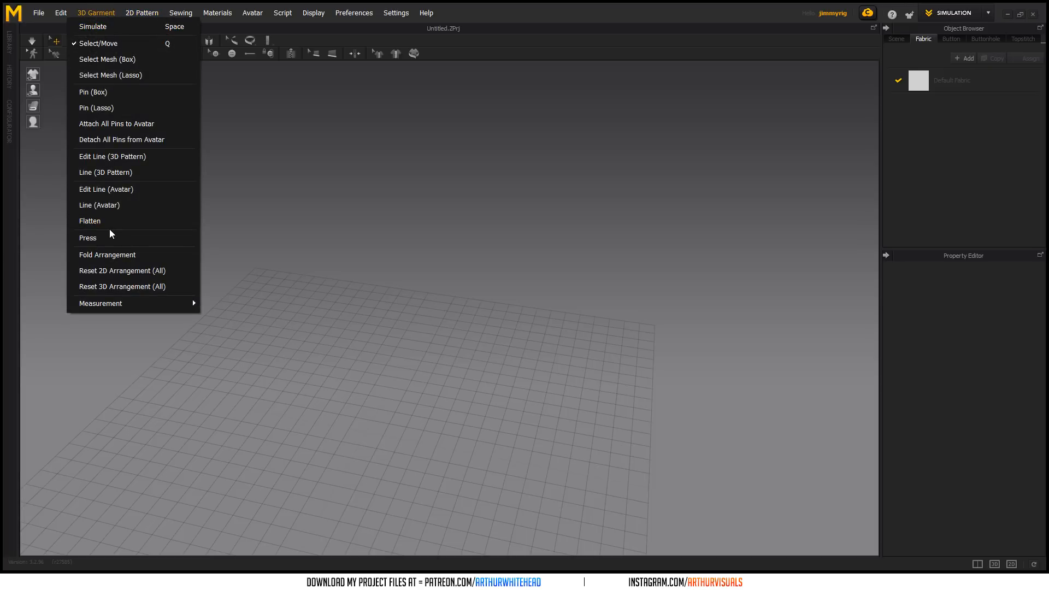
pyautogui.moveTo(139, 15)
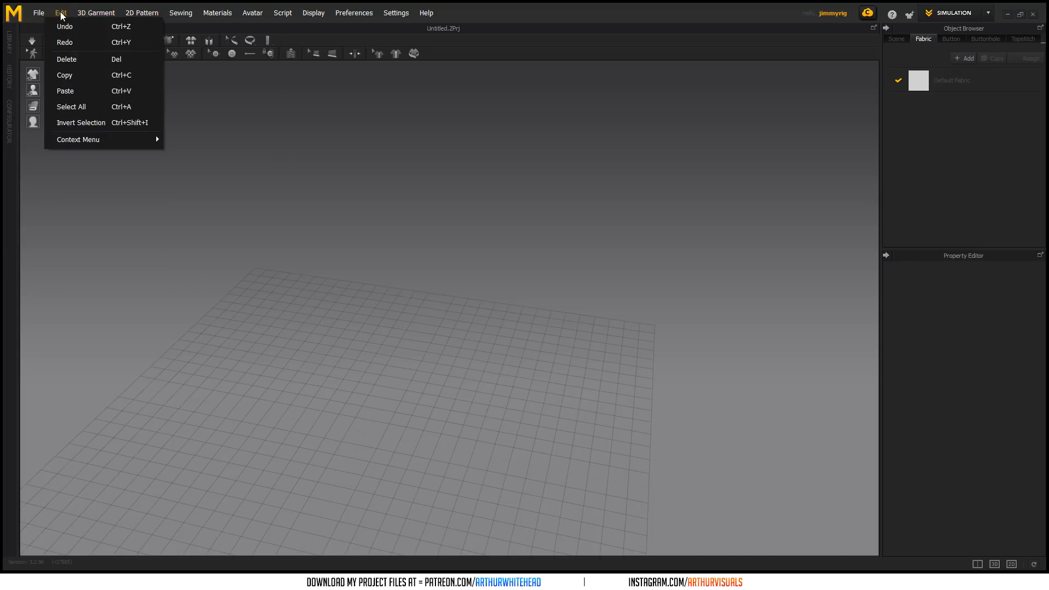
# - Add the Women_Set2.zpac garment from the Garment assets folder to the untitled project
pyautogui.moveTo(42, 17)
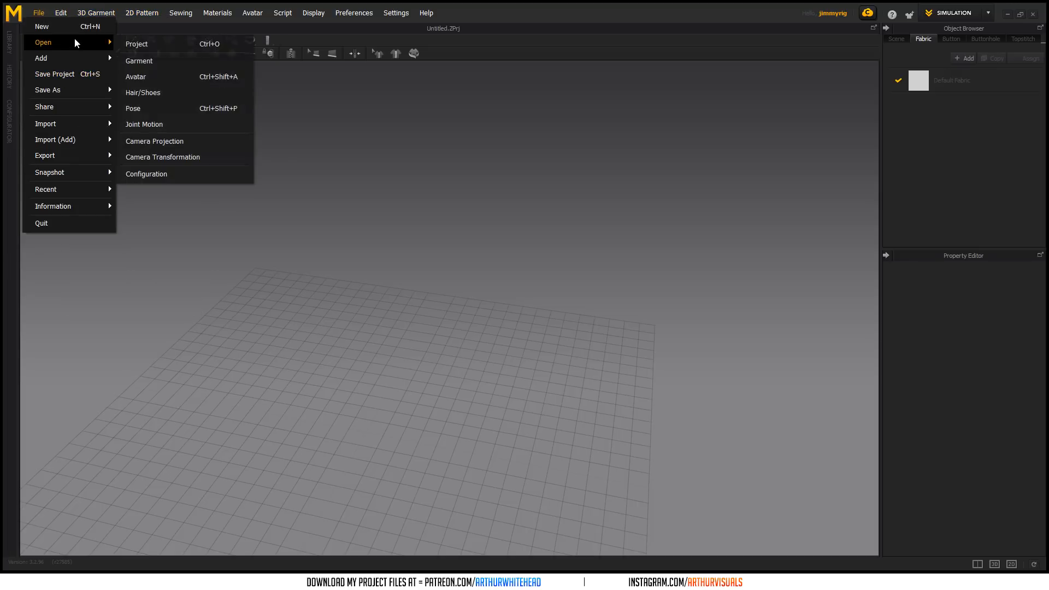
pyautogui.moveTo(63, 59)
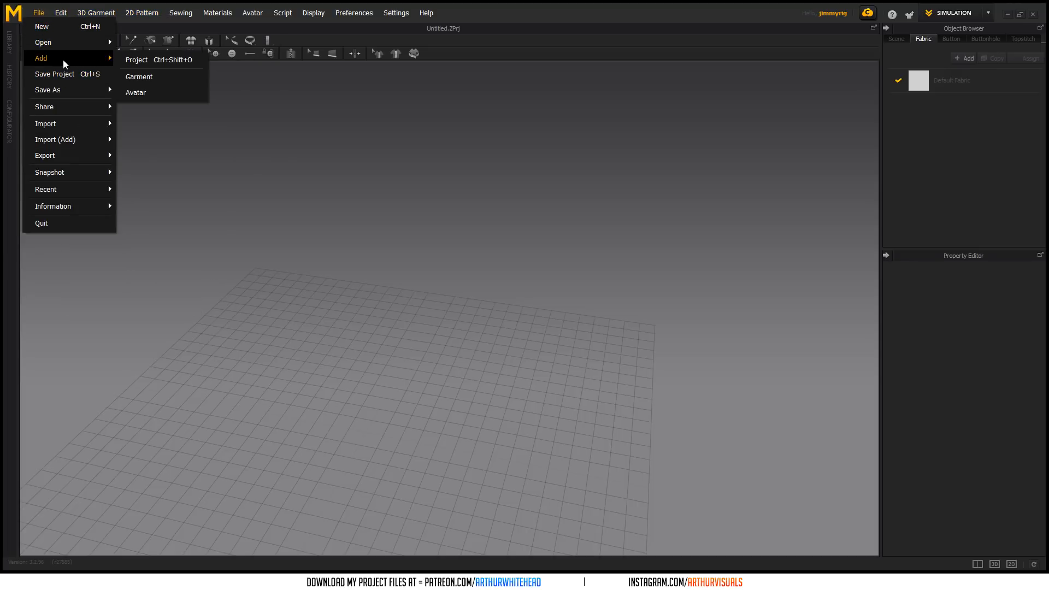
pyautogui.click(131, 77)
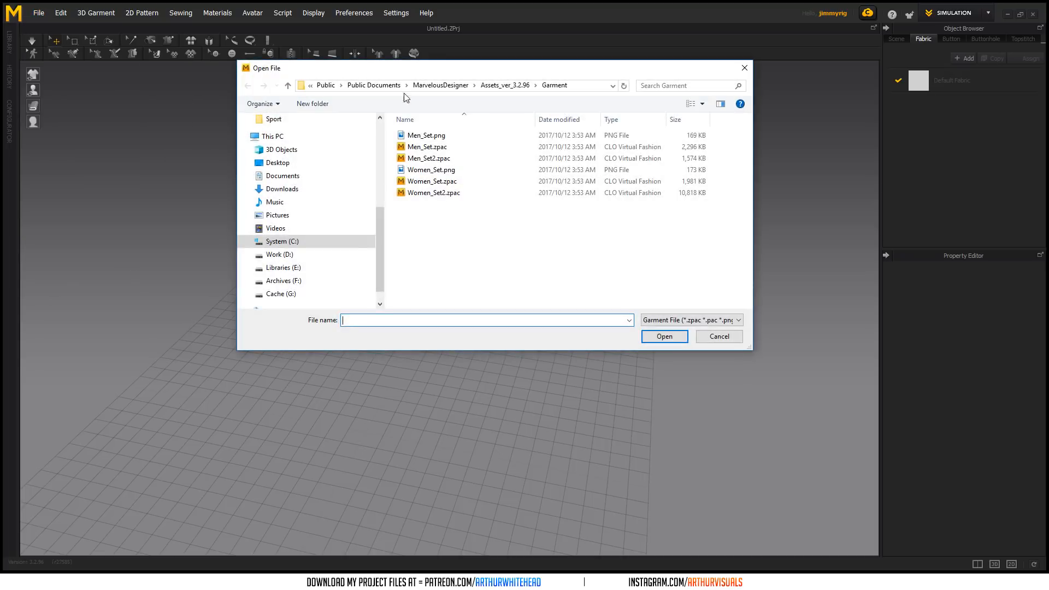
pyautogui.click(437, 170)
pyautogui.click(485, 181)
pyautogui.click(498, 192)
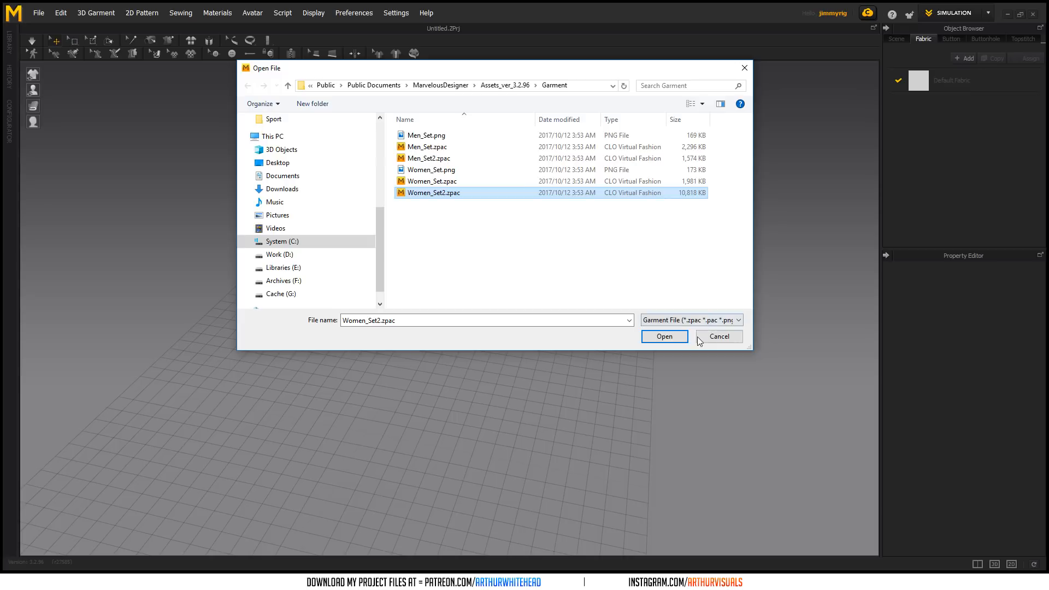
pyautogui.click(664, 336)
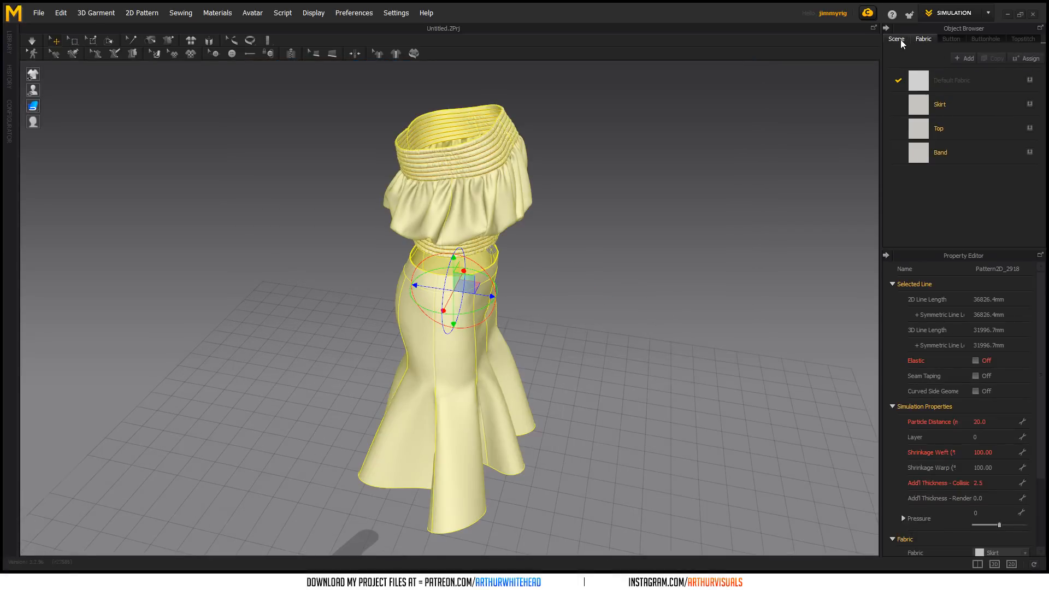
# - Review the garment's scene and fabric entries, and turn on the UV guide display for 2D patterns
pyautogui.click(900, 40)
pyautogui.click(923, 39)
pyautogui.click(313, 12)
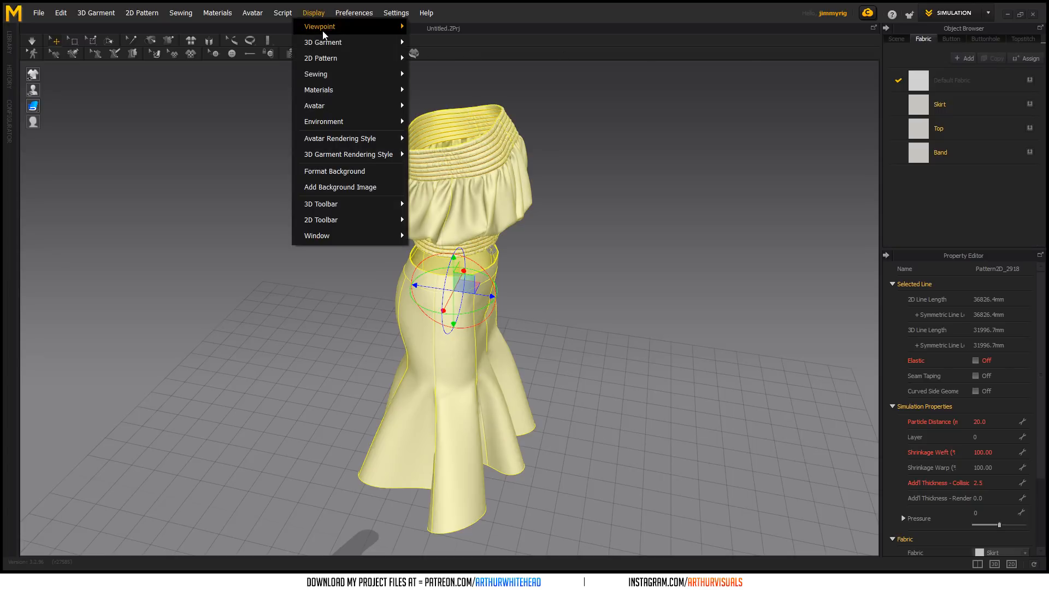
pyautogui.moveTo(333, 60)
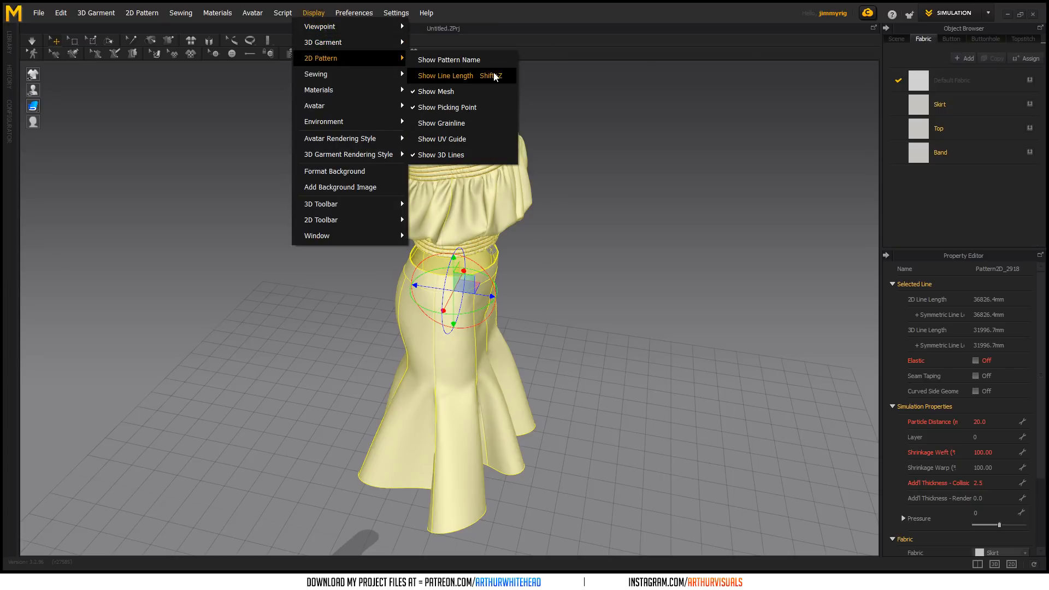
pyautogui.click(470, 138)
pyautogui.click(354, 13)
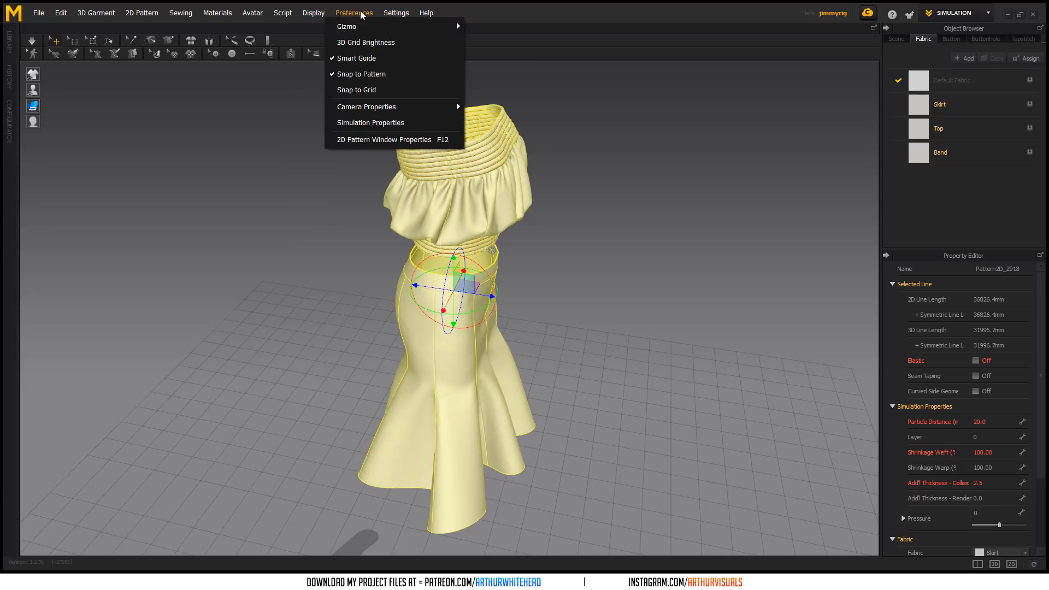
pyautogui.moveTo(398, 15)
pyautogui.moveTo(355, 13)
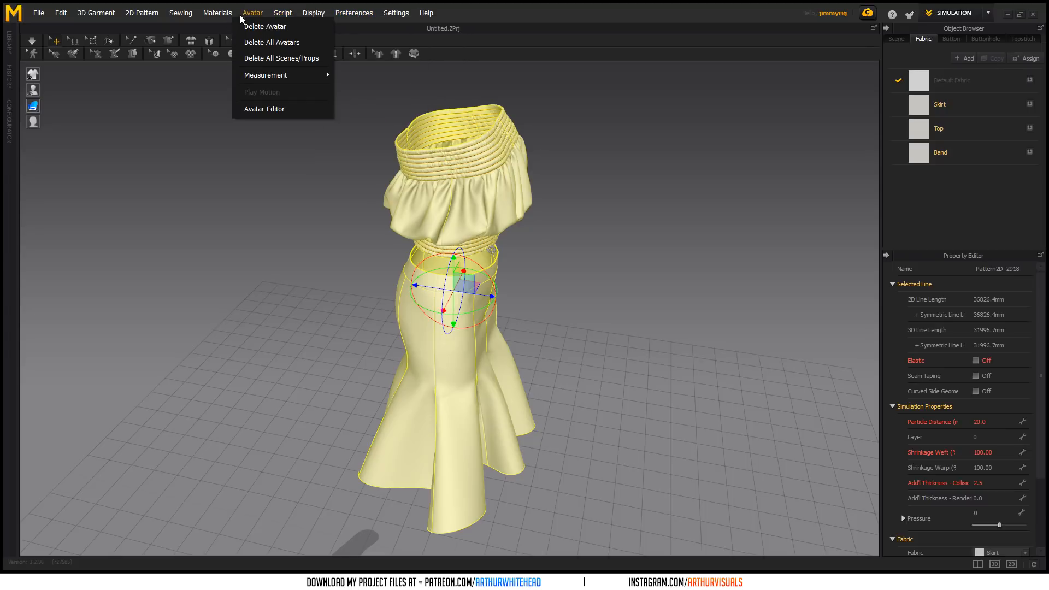
pyautogui.moveTo(220, 13)
pyautogui.moveTo(138, 42)
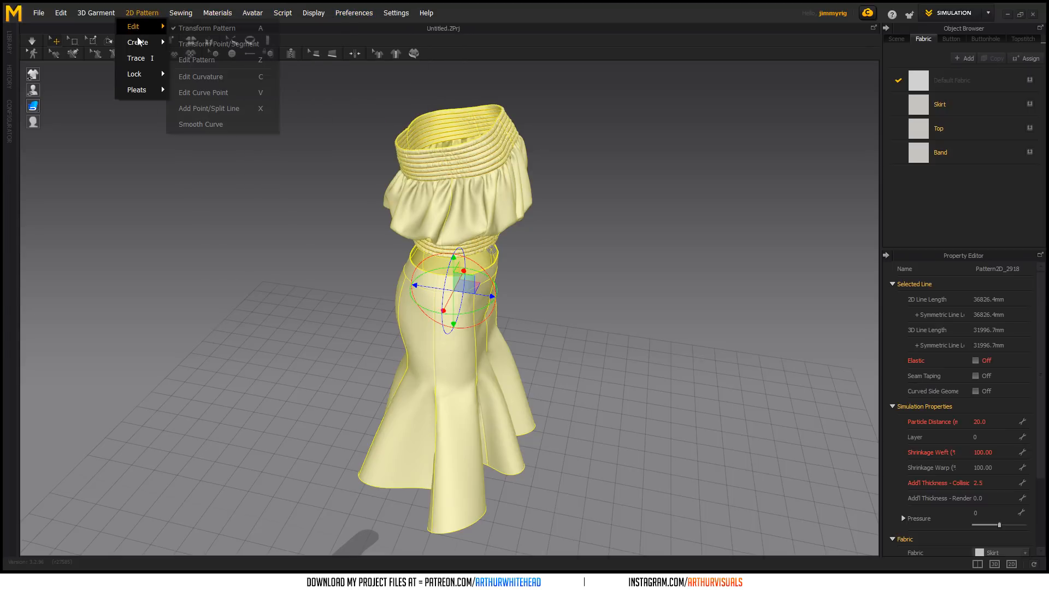
# - Try to load the recent avatar poses F_A_pose_03.pos and F_B_pose_05.pos
pyautogui.moveTo(38, 13)
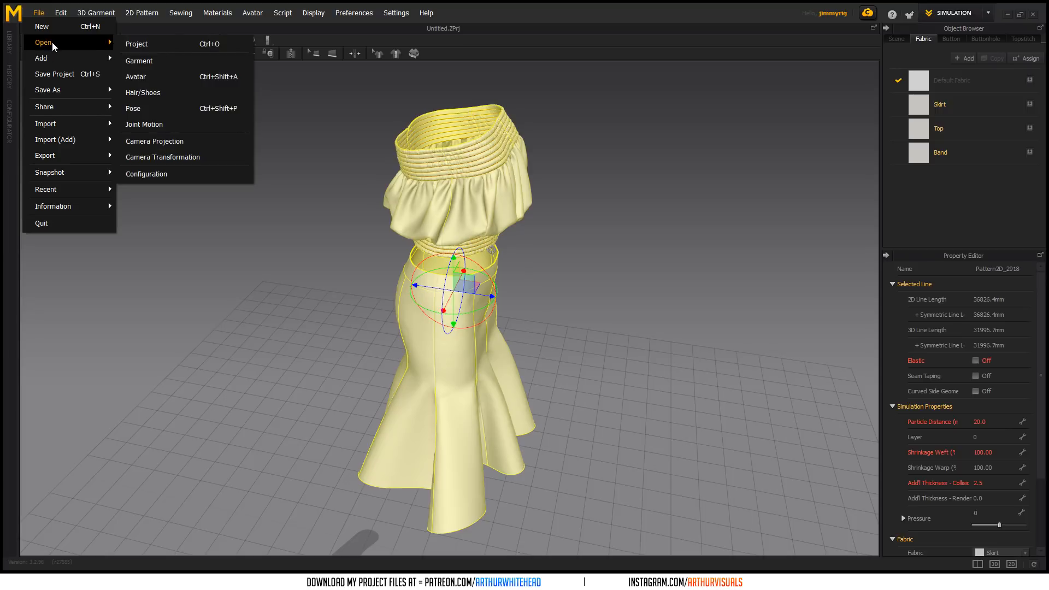
pyautogui.moveTo(71, 192)
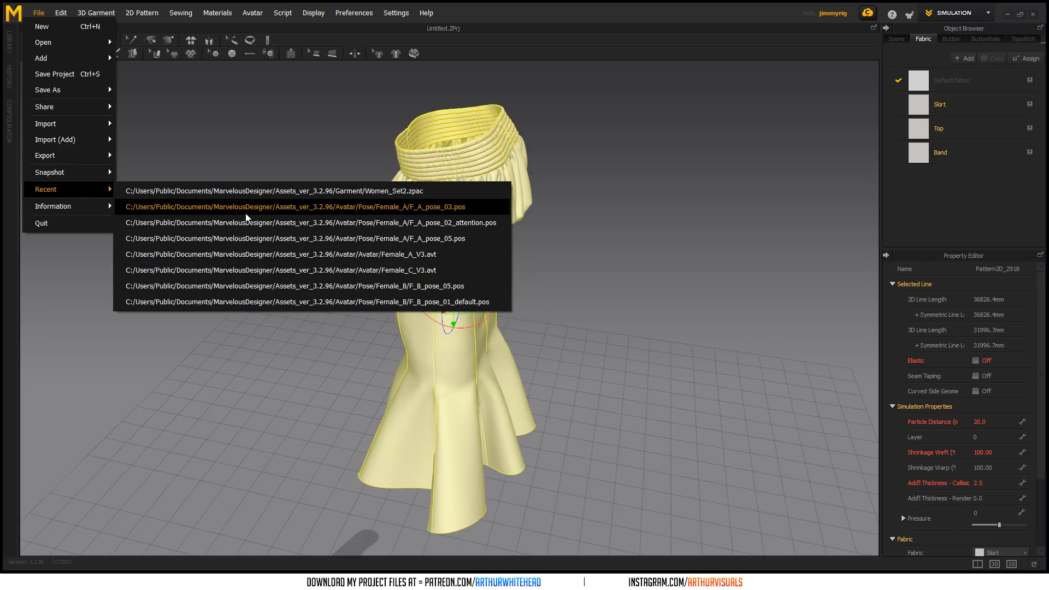
pyautogui.click(267, 207)
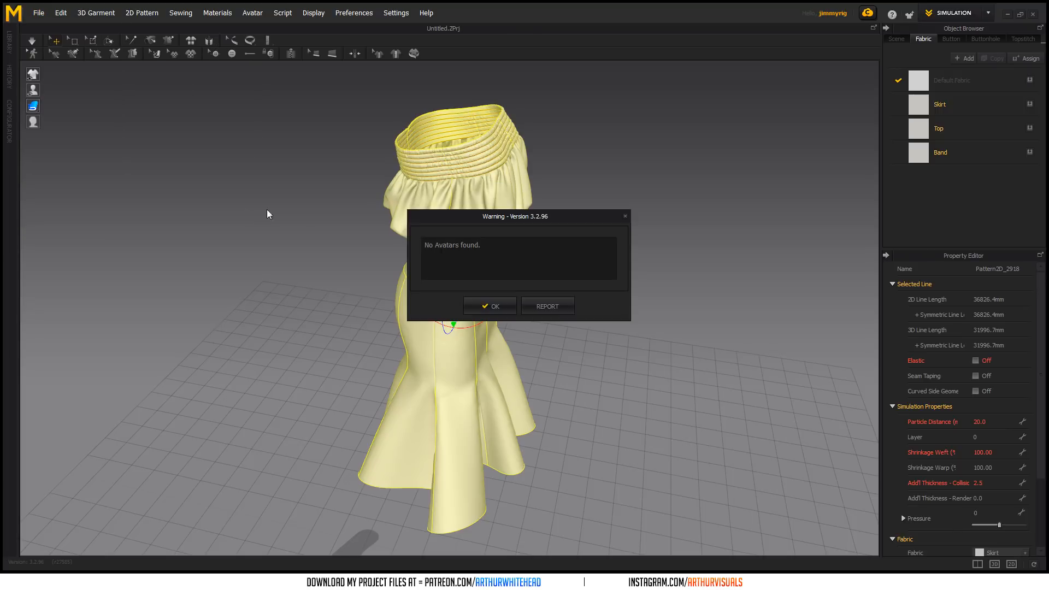
pyautogui.click(503, 307)
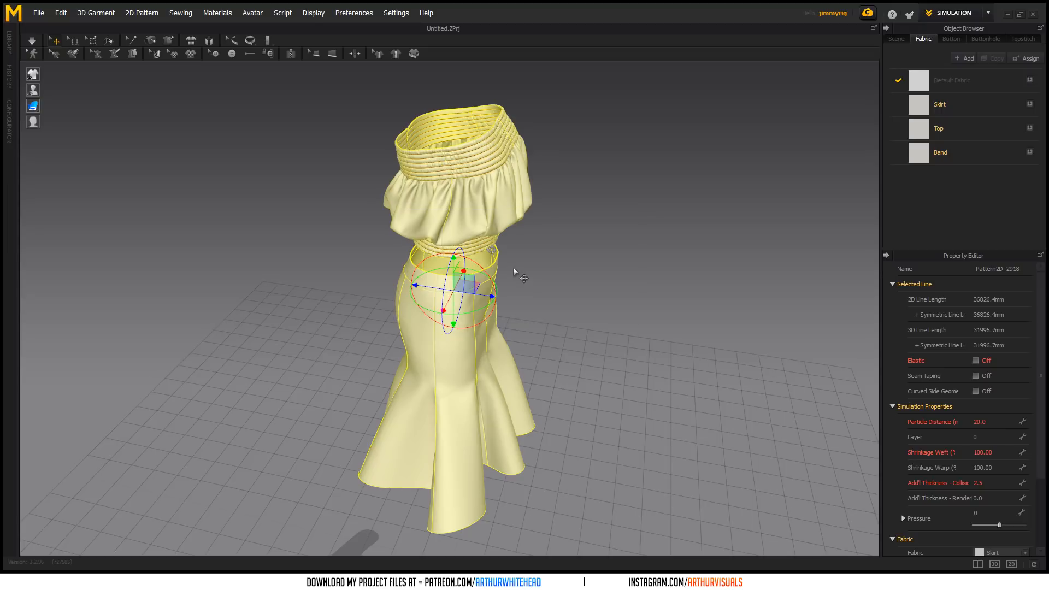
pyautogui.click(38, 12)
pyautogui.moveTo(68, 189)
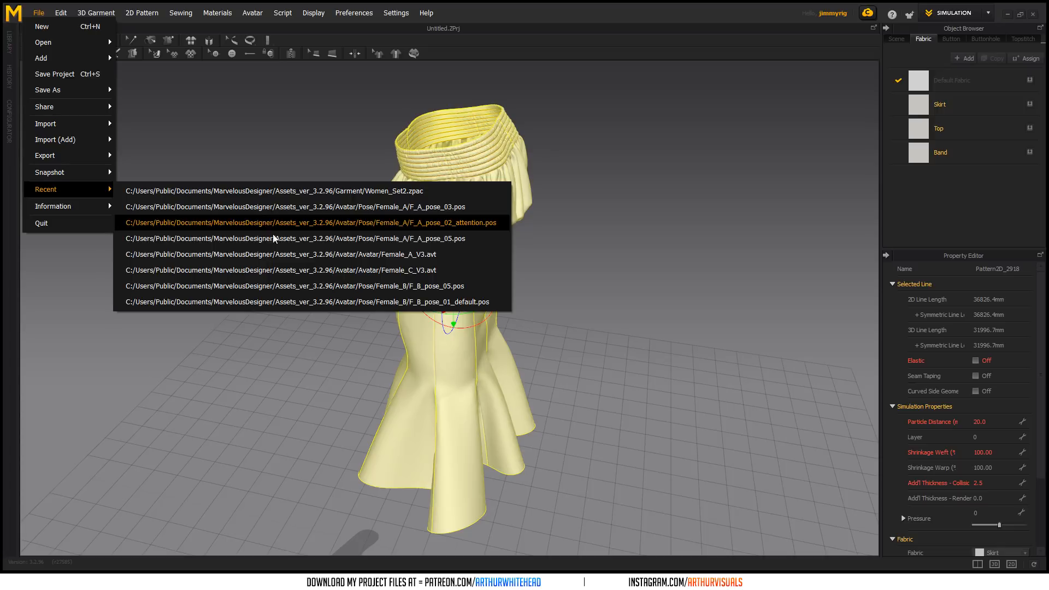
pyautogui.click(333, 287)
pyautogui.click(489, 304)
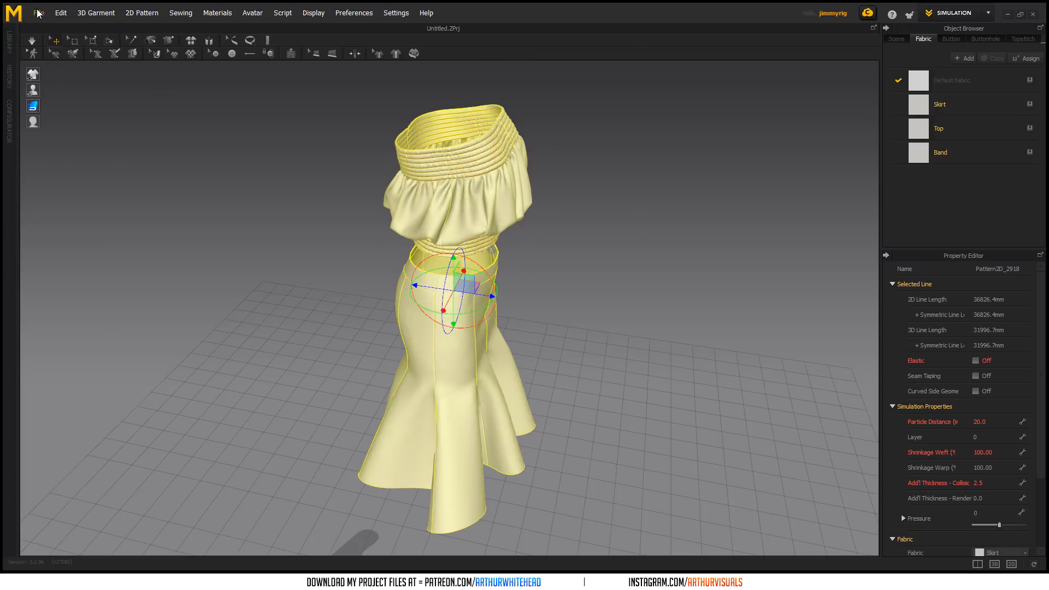
# - Switch to File Explorer, open the Curtain Sim 1.Zprj project from the Personal Work folders, and close the untitled garment project
pyautogui.click(39, 12)
pyautogui.moveTo(74, 207)
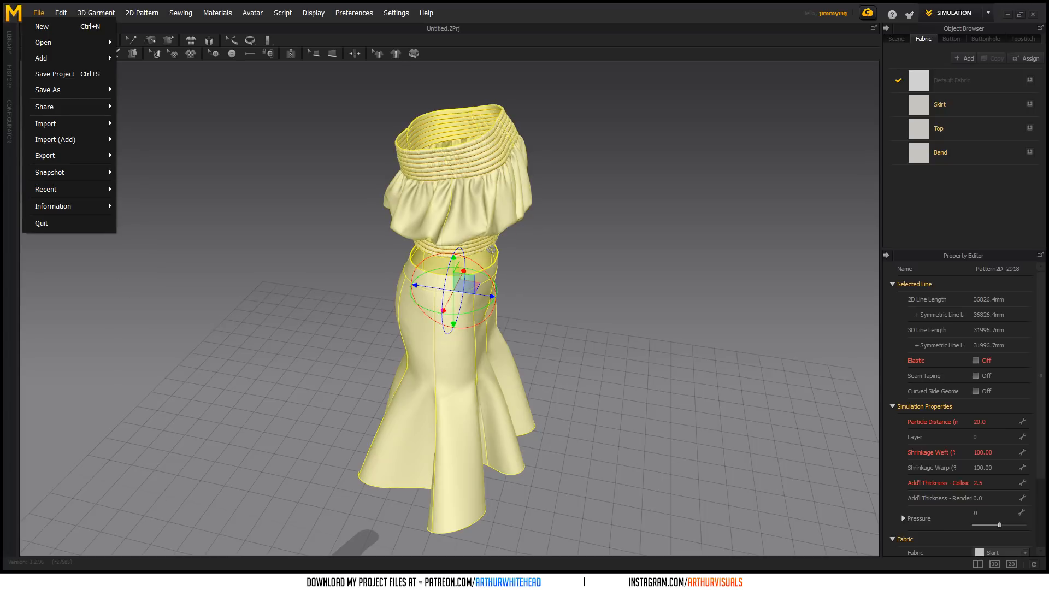
pyautogui.hotkey('alt', 'Tab')
pyautogui.click(384, 155)
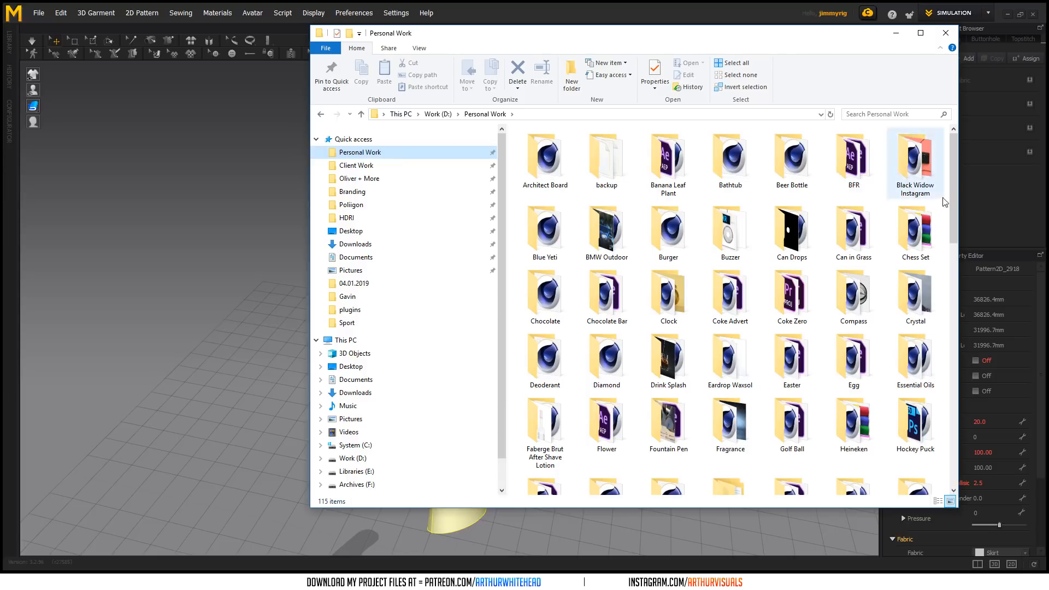
pyautogui.moveTo(797, 37); pyautogui.dragTo(1048, 21)
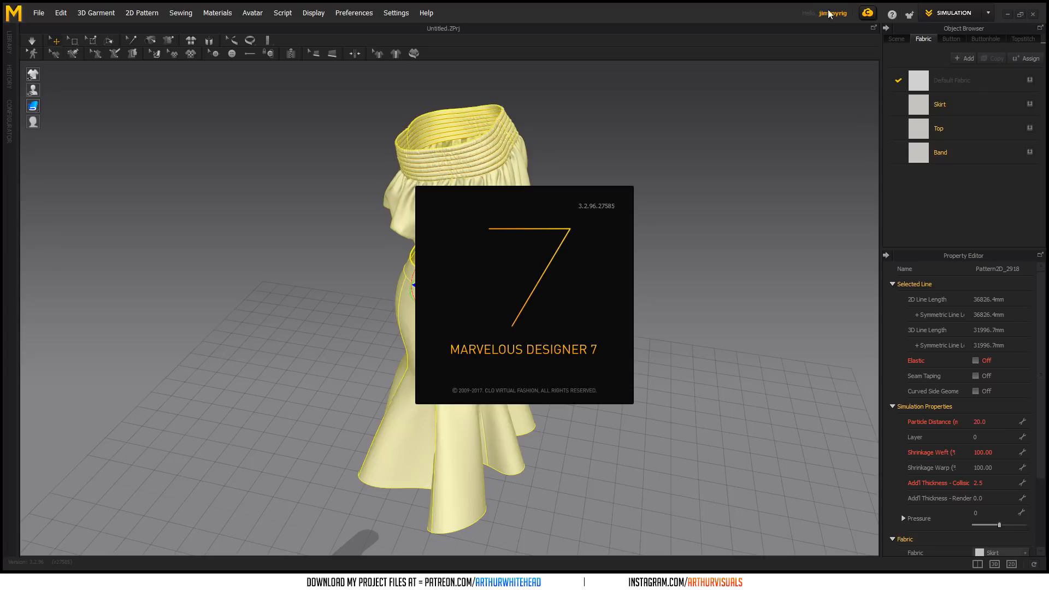
pyautogui.click(1032, 14)
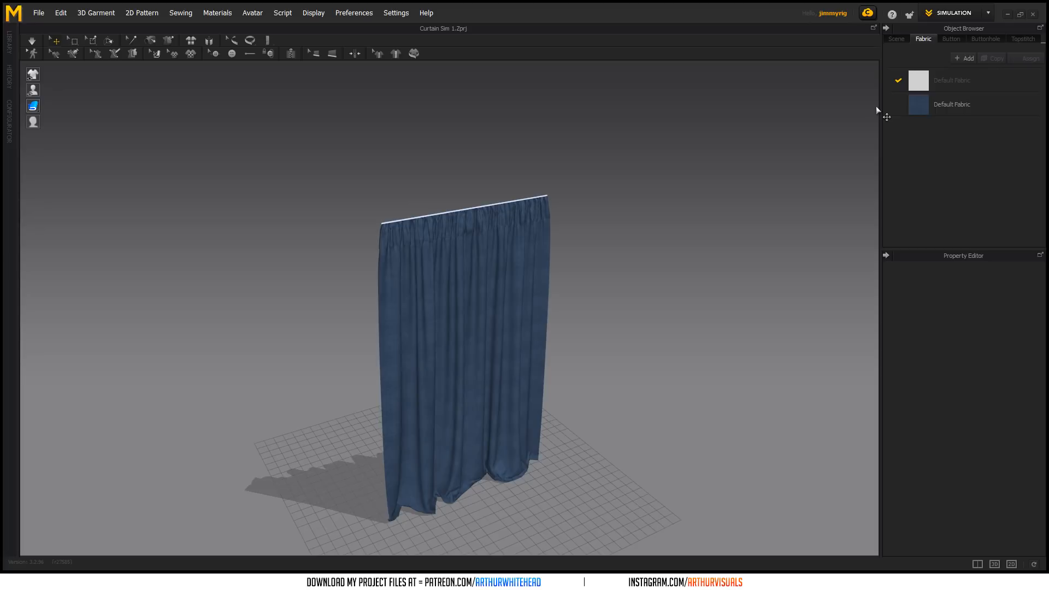
# - Examine the draped curtain in 3D along with its fabric, topstitch and scene entries
pyautogui.scroll(1, 447, 369)
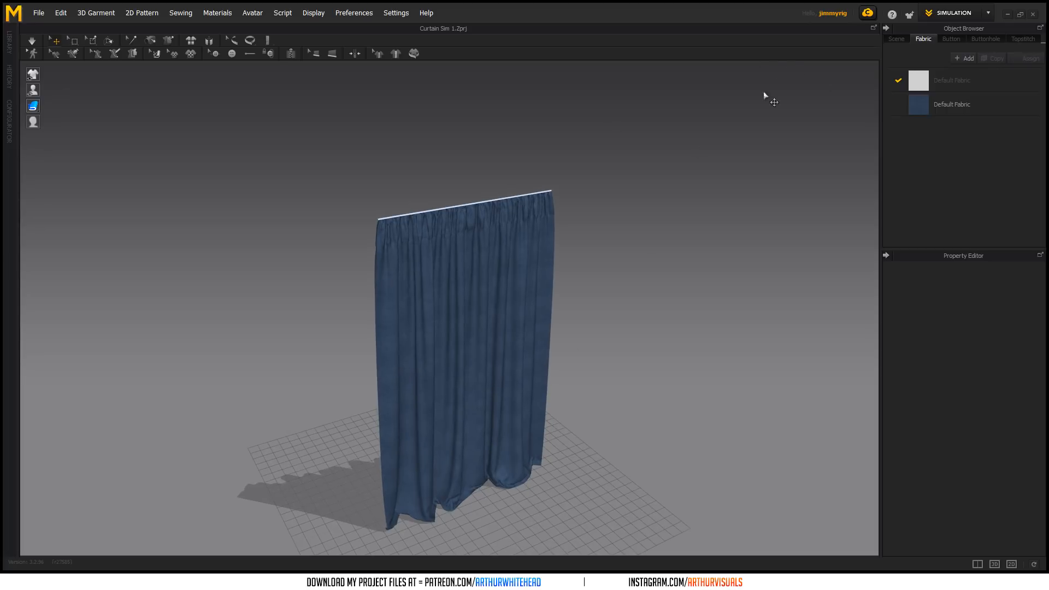
pyautogui.moveTo(650, 226); pyautogui.dragTo(571, 173, button='middle')
pyautogui.click(896, 40)
pyautogui.click(926, 40)
pyautogui.click(1019, 39)
pyautogui.click(898, 39)
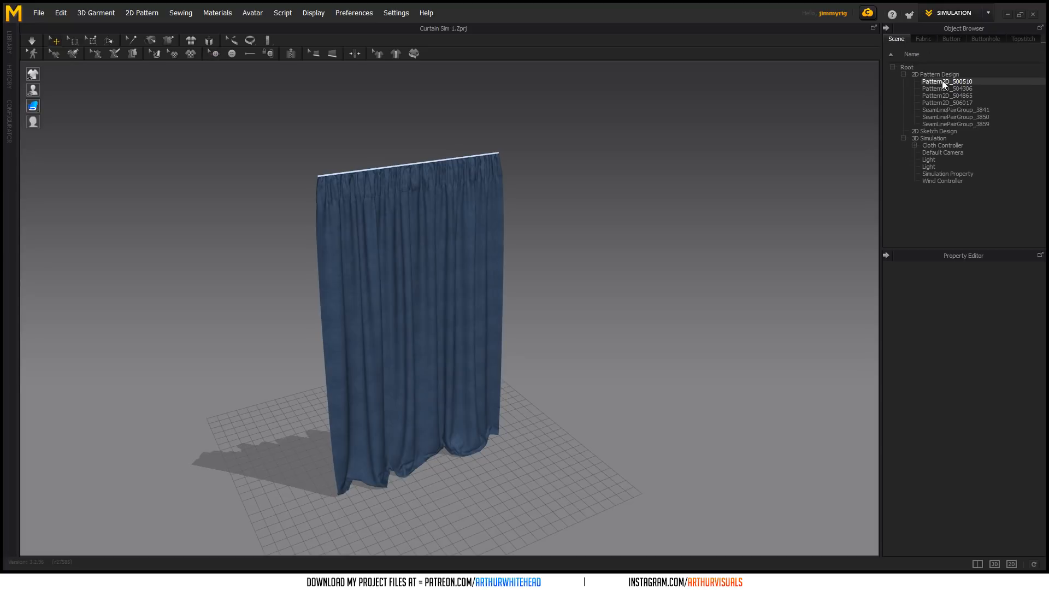
pyautogui.click(354, 13)
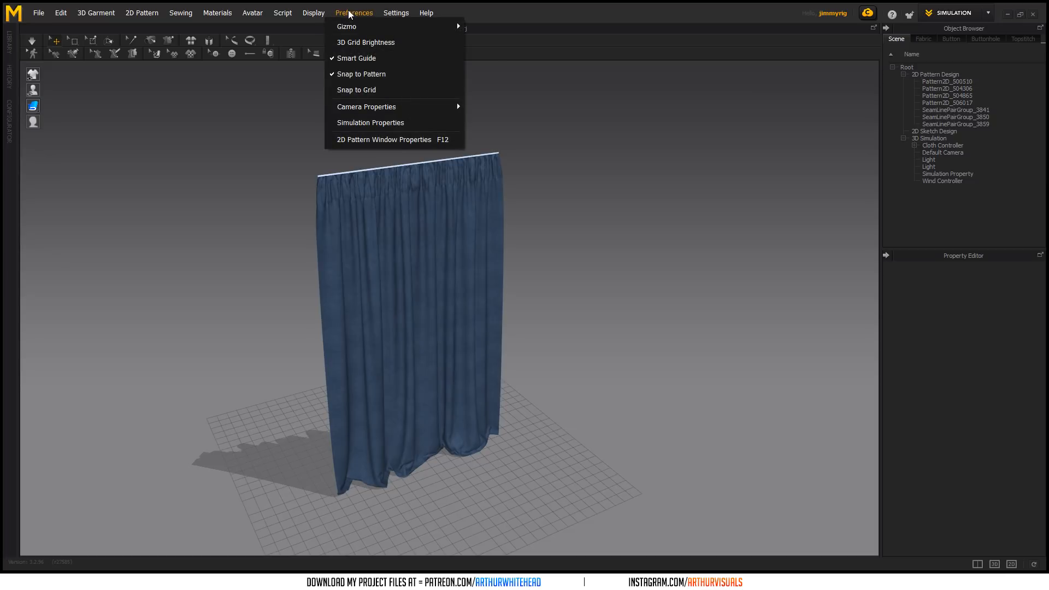
pyautogui.moveTo(354, 34)
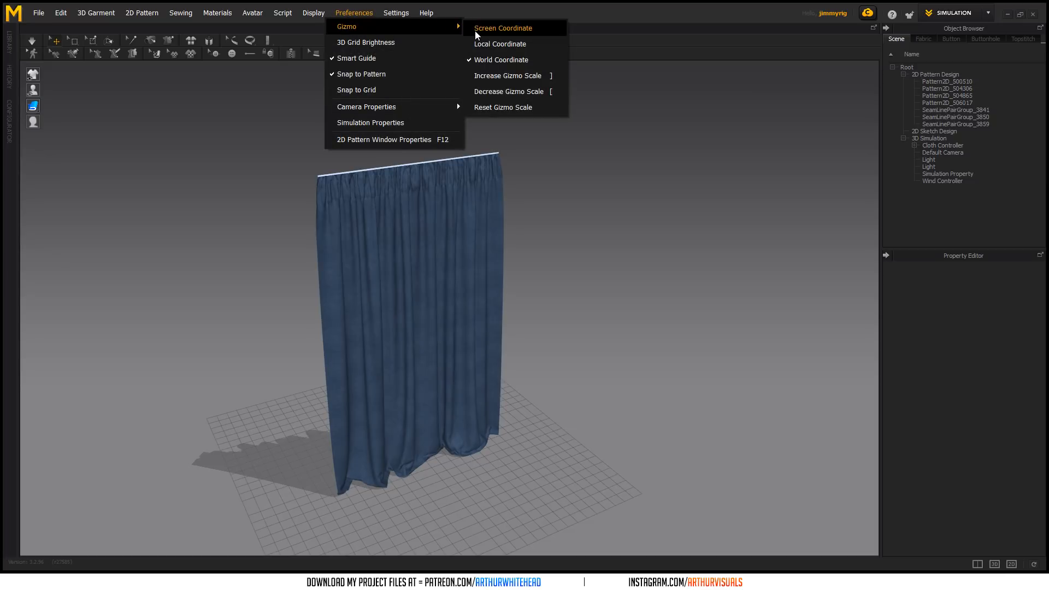
pyautogui.moveTo(385, 106)
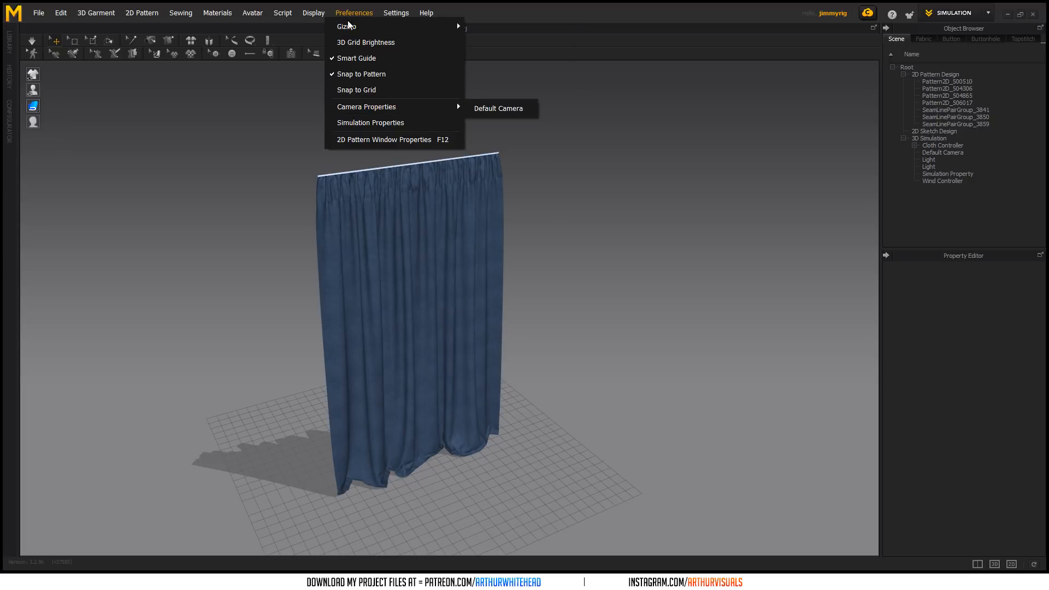
pyautogui.click(196, 4)
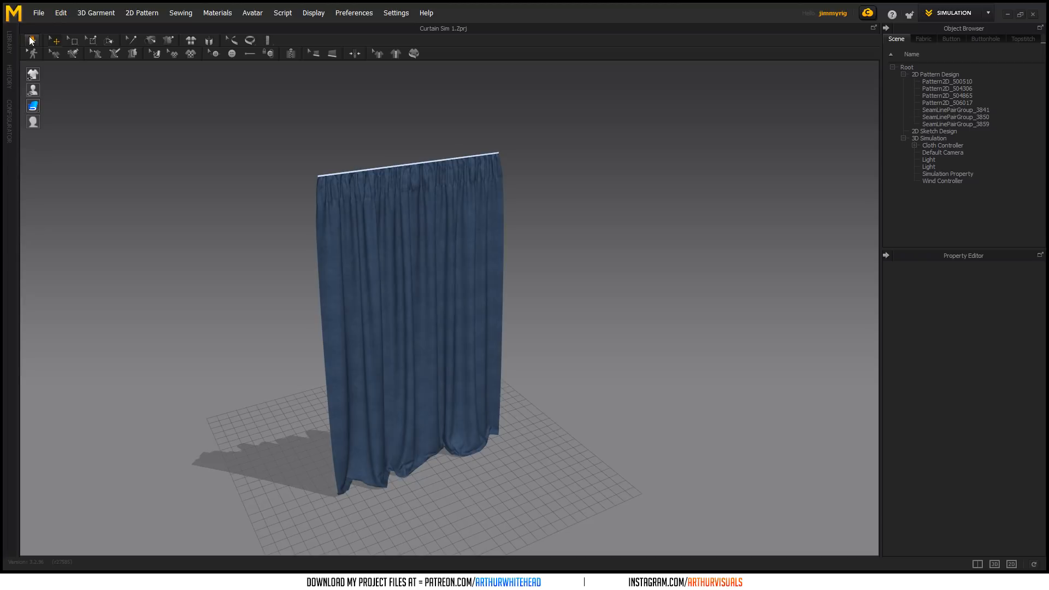
pyautogui.click(62, 12)
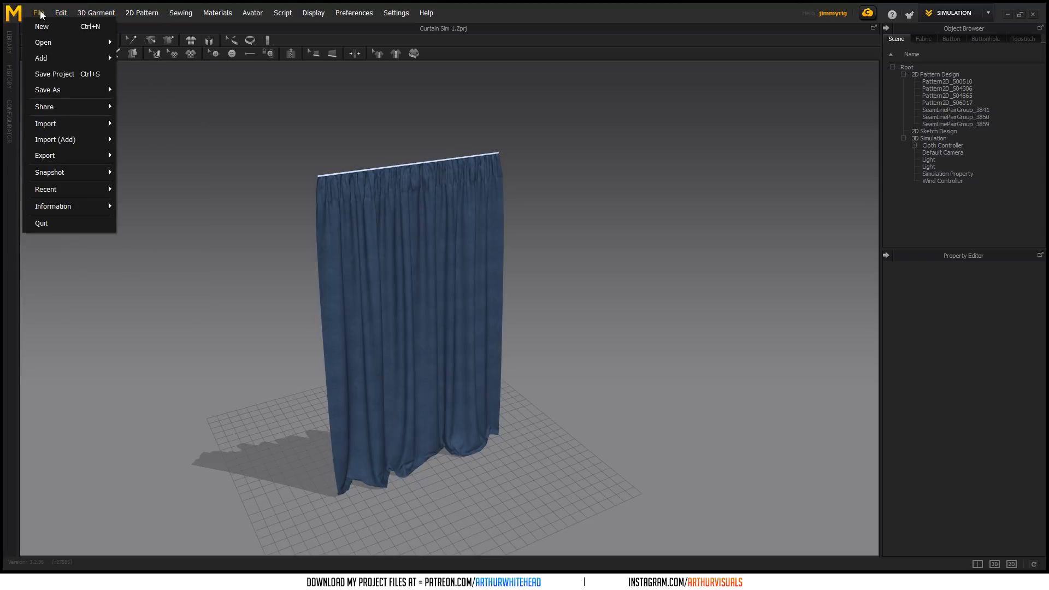
pyautogui.moveTo(120, 13)
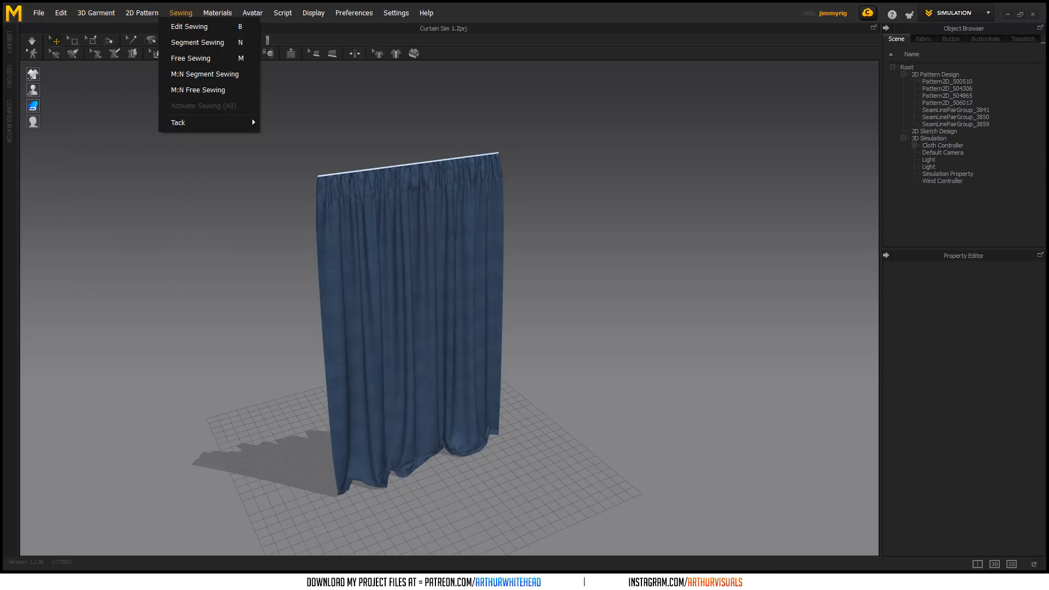
pyautogui.press('Escape')
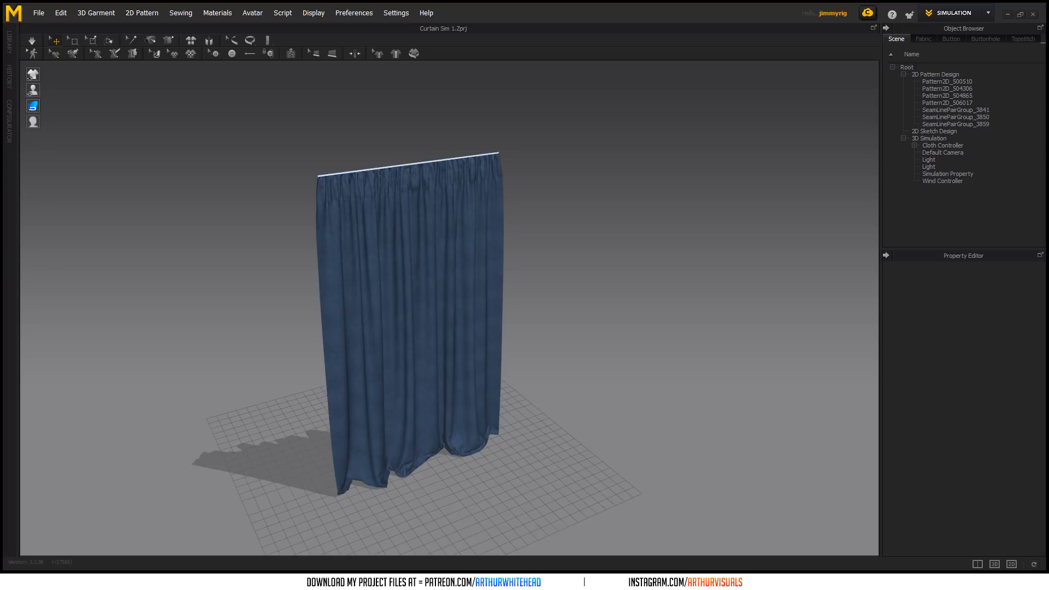
# - Reset the 3D arrangement of all the curtain's pattern pieces
pyautogui.click(97, 12)
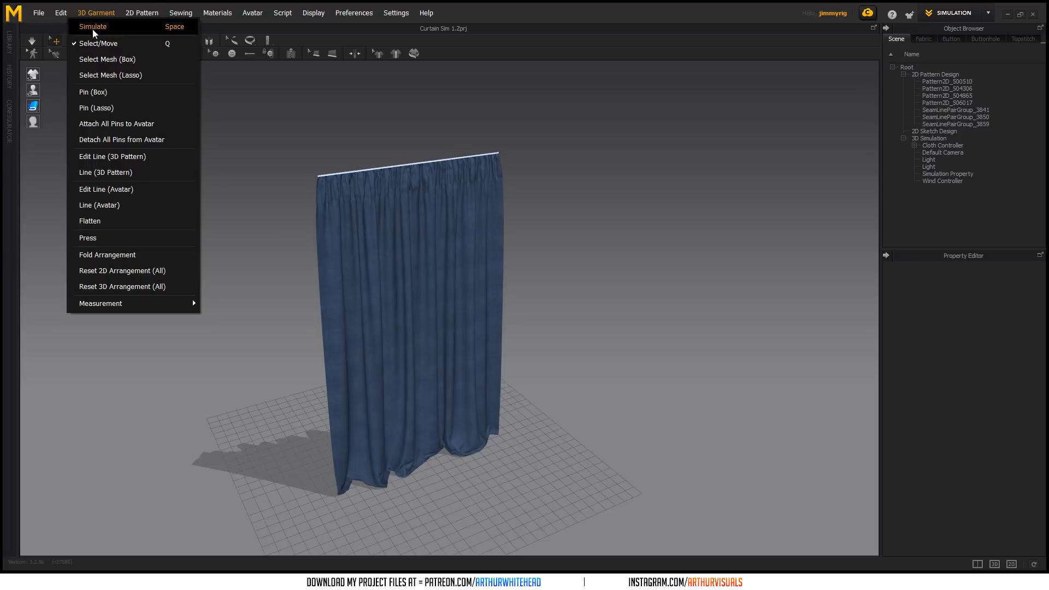
pyautogui.press('Escape')
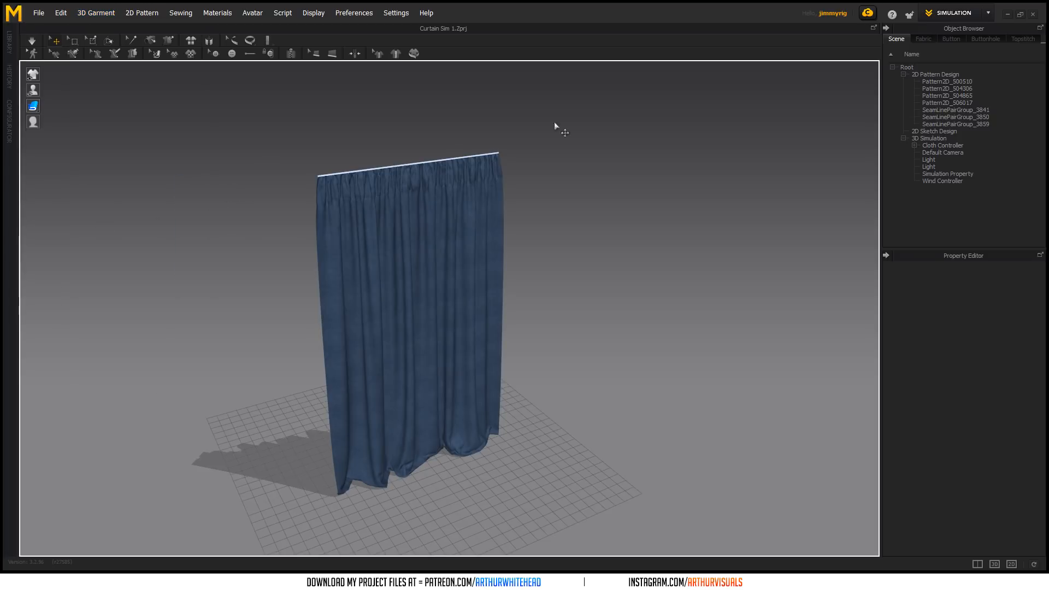
pyautogui.press('space')
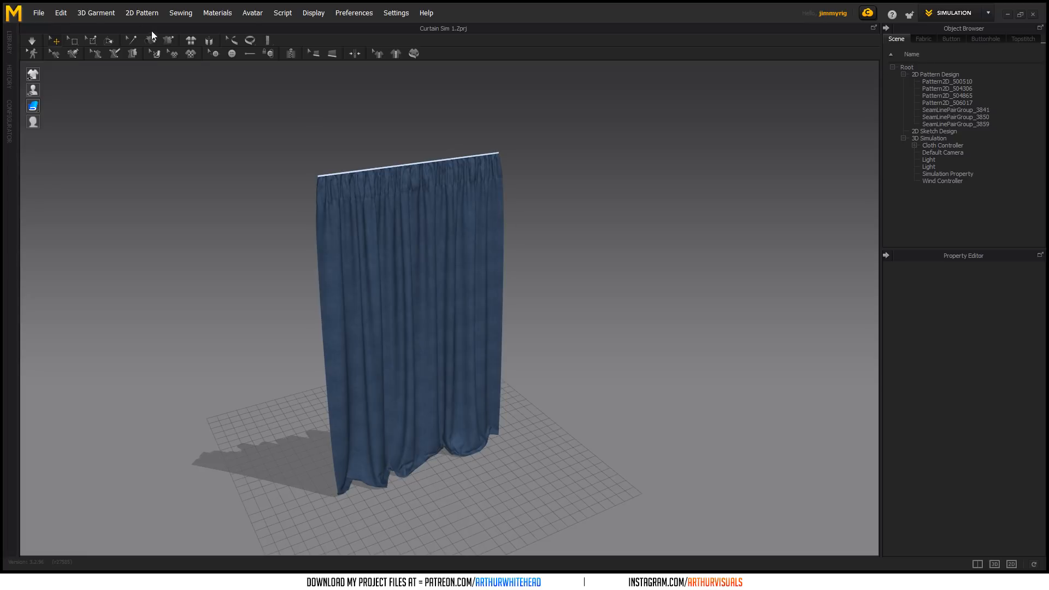
pyautogui.click(96, 12)
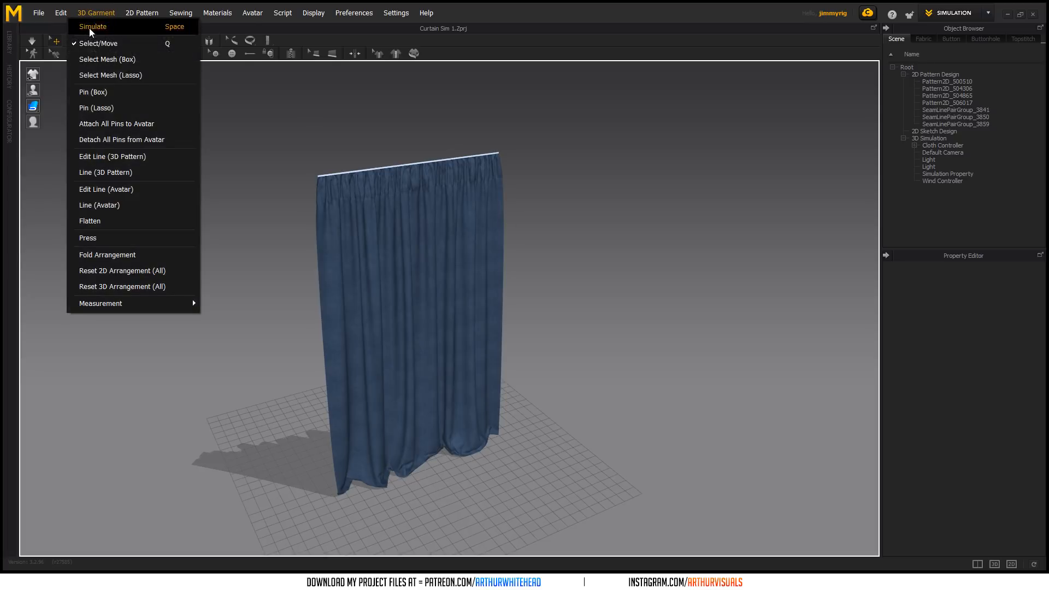
pyautogui.click(155, 286)
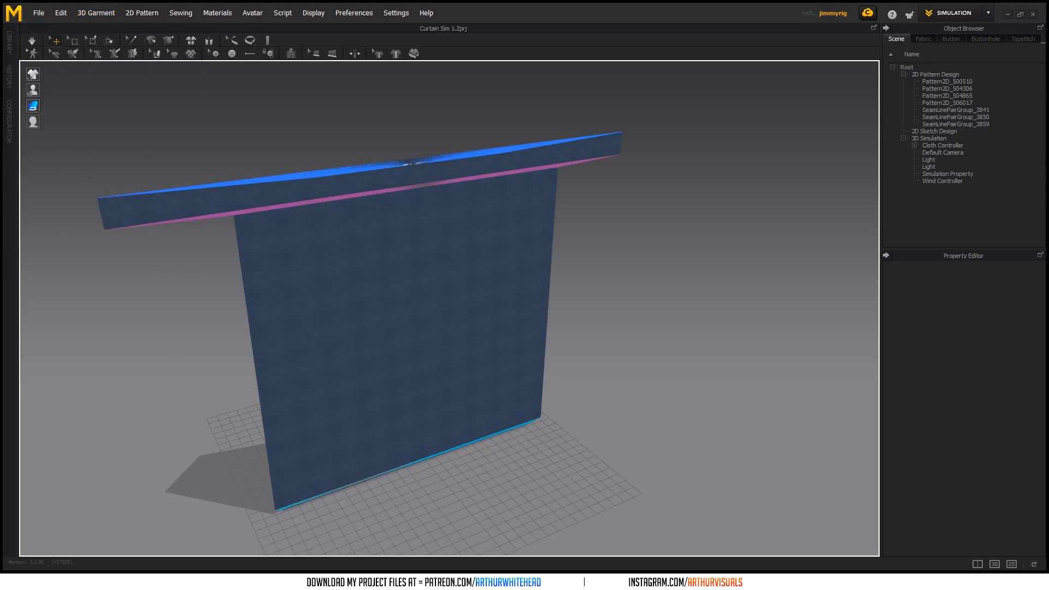
pyautogui.press('space')
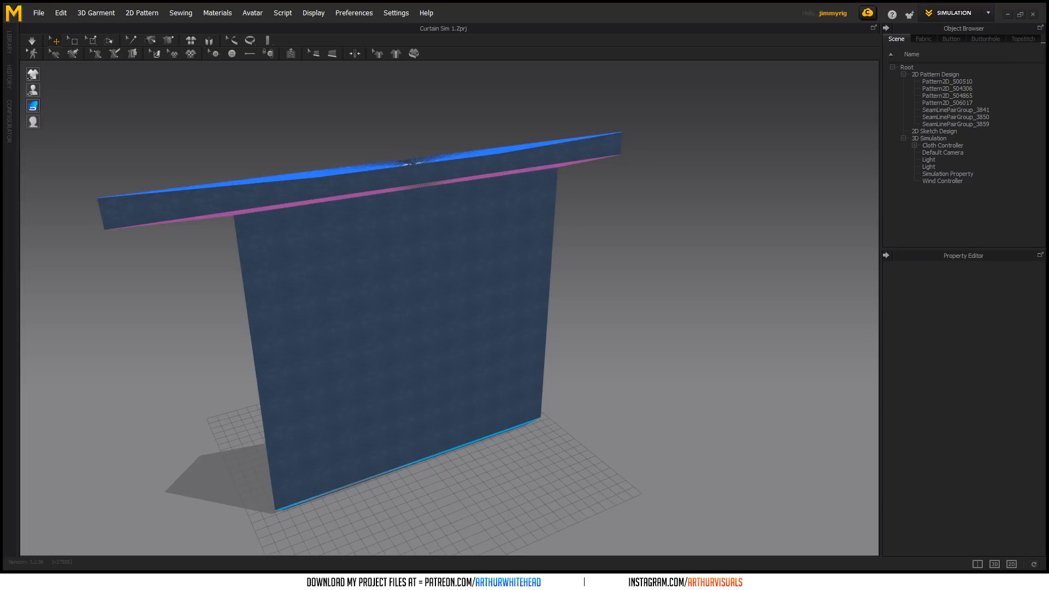
# - Show the 2D Pattern Window beside the 3D garment view and start simulating the flat curtain
pyautogui.click(313, 12)
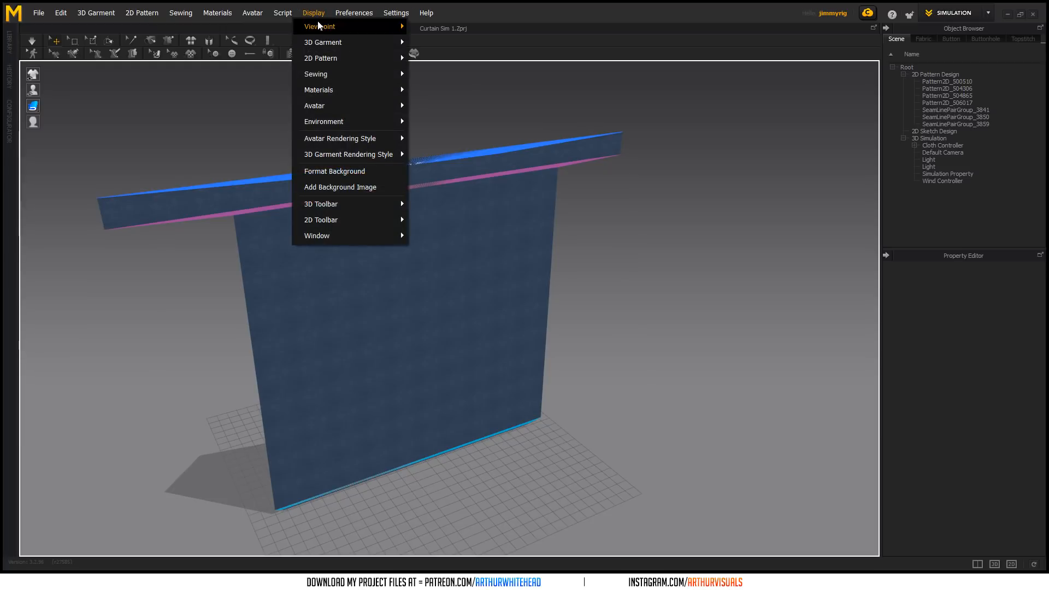
pyautogui.moveTo(345, 238)
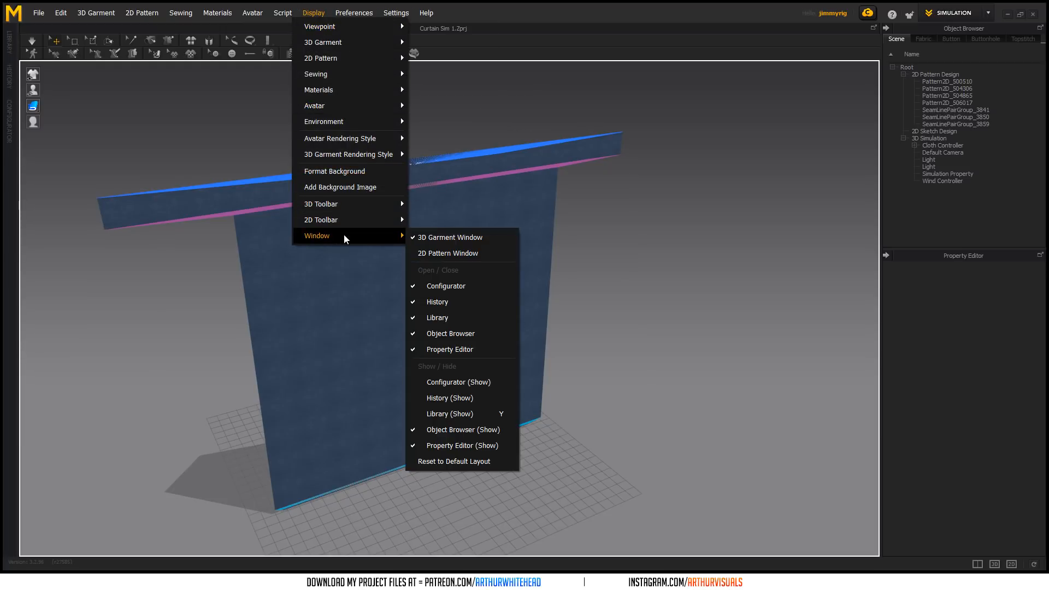
pyautogui.click(448, 253)
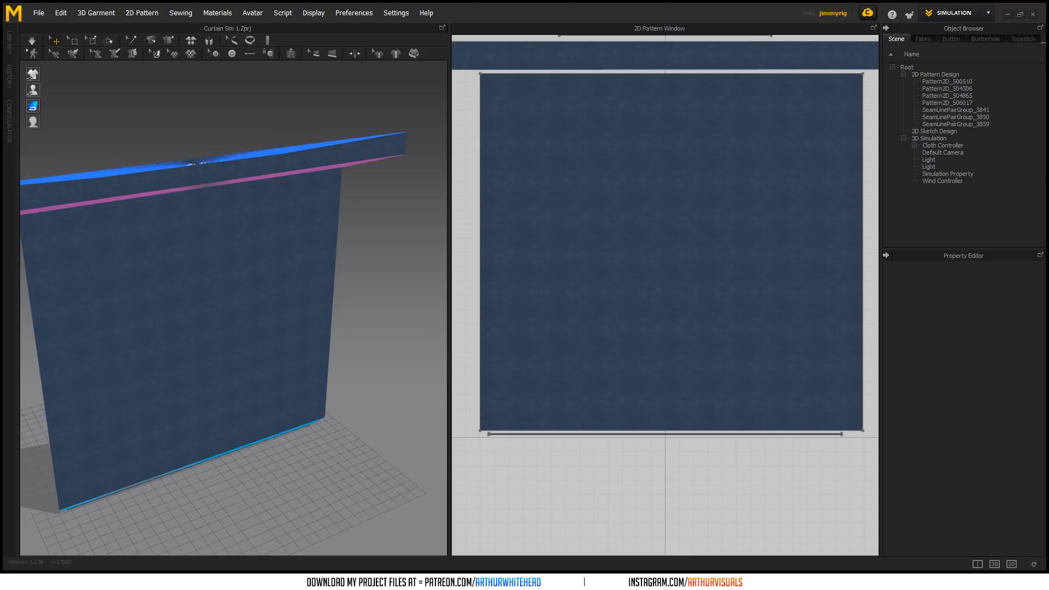
pyautogui.click(32, 40)
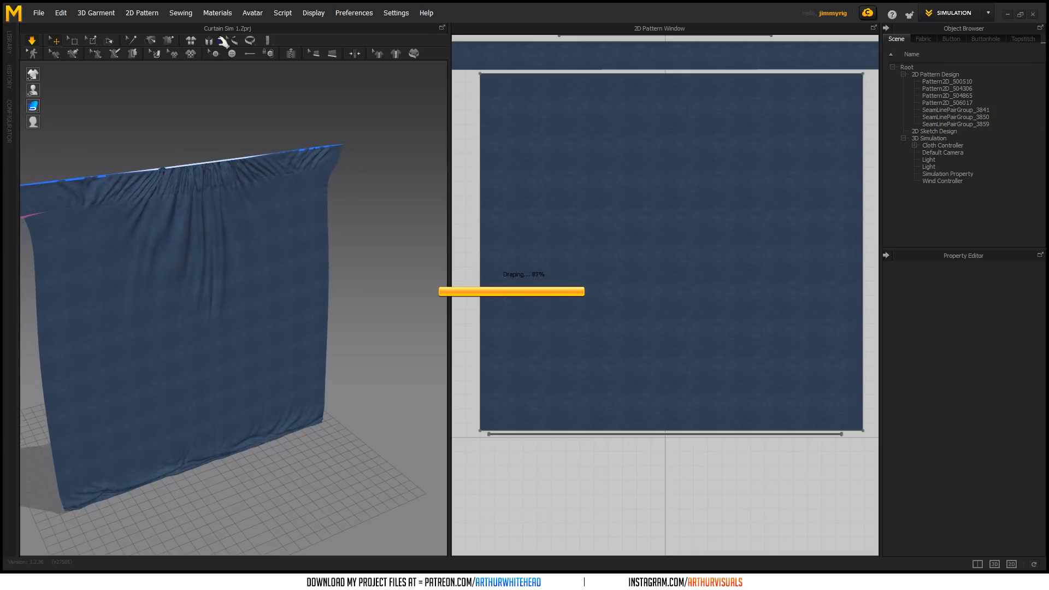
# - Review the export formats available for the curtain while the simulation runs
pyautogui.click(38, 12)
pyautogui.press('Escape')
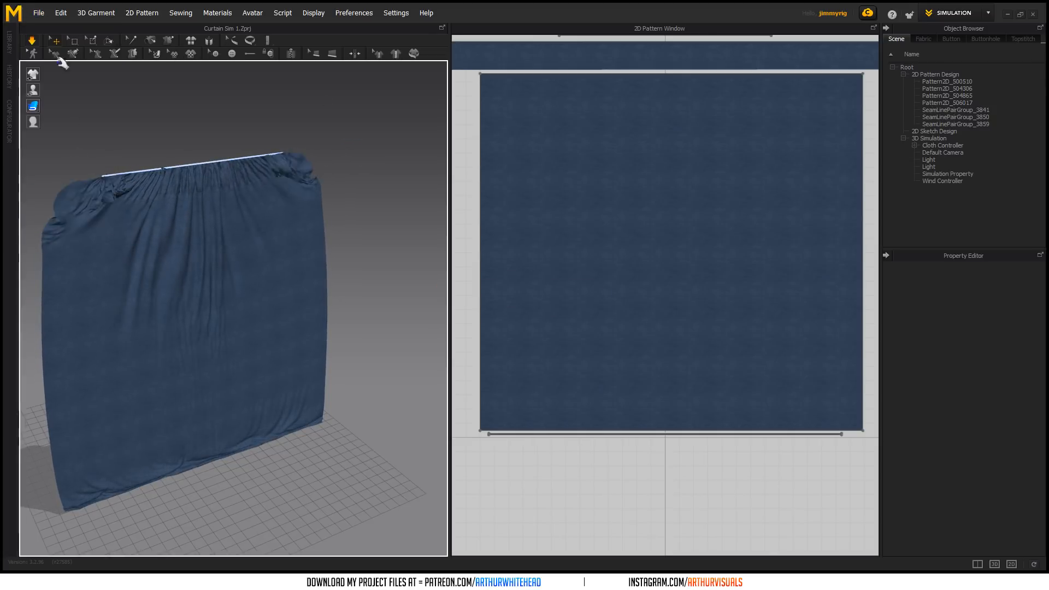
pyautogui.click(36, 13)
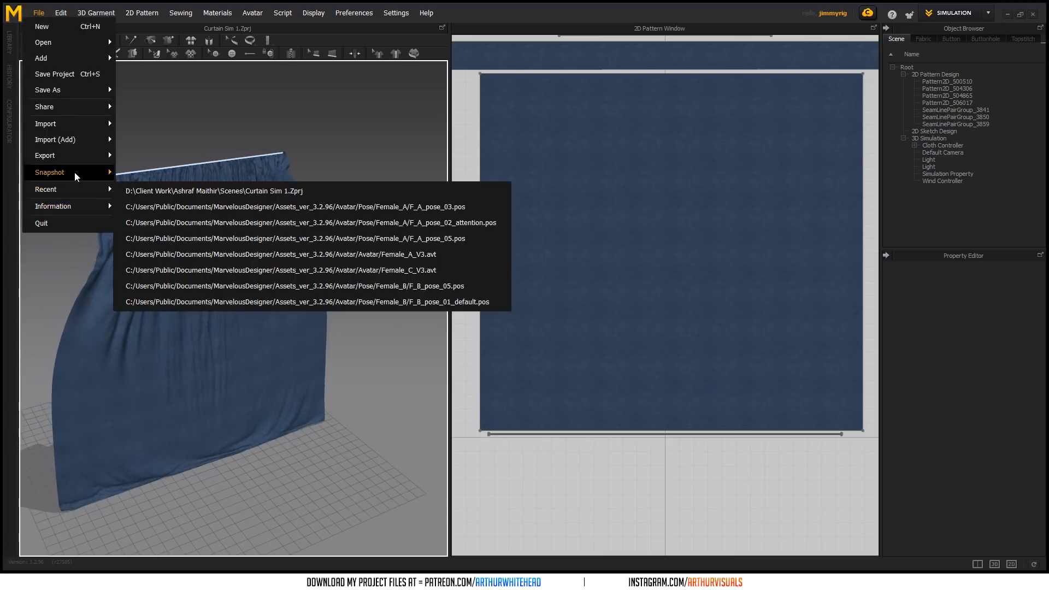
pyautogui.moveTo(93, 156)
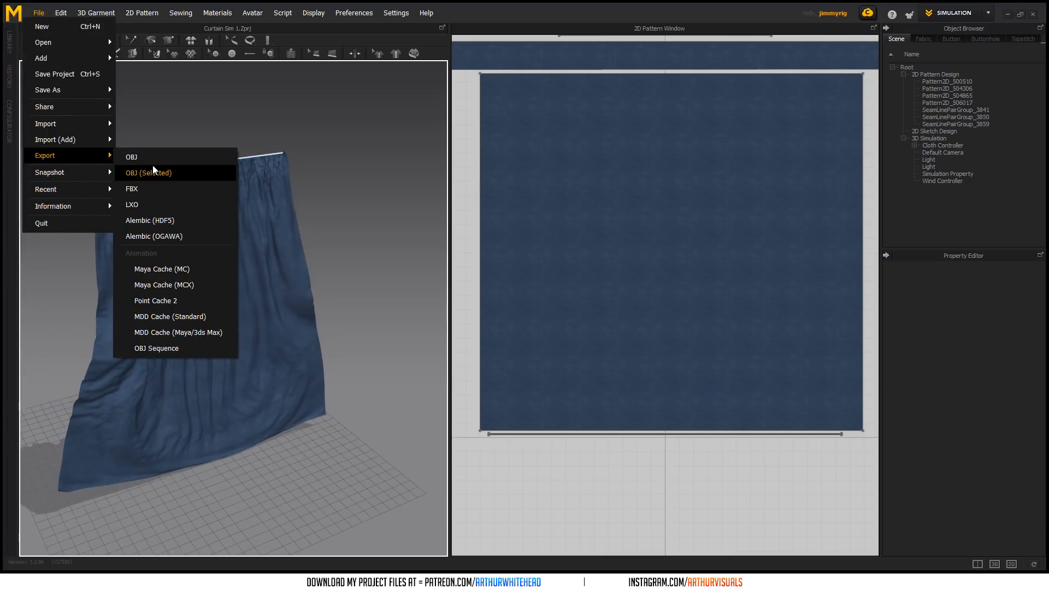
pyautogui.click(441, 5)
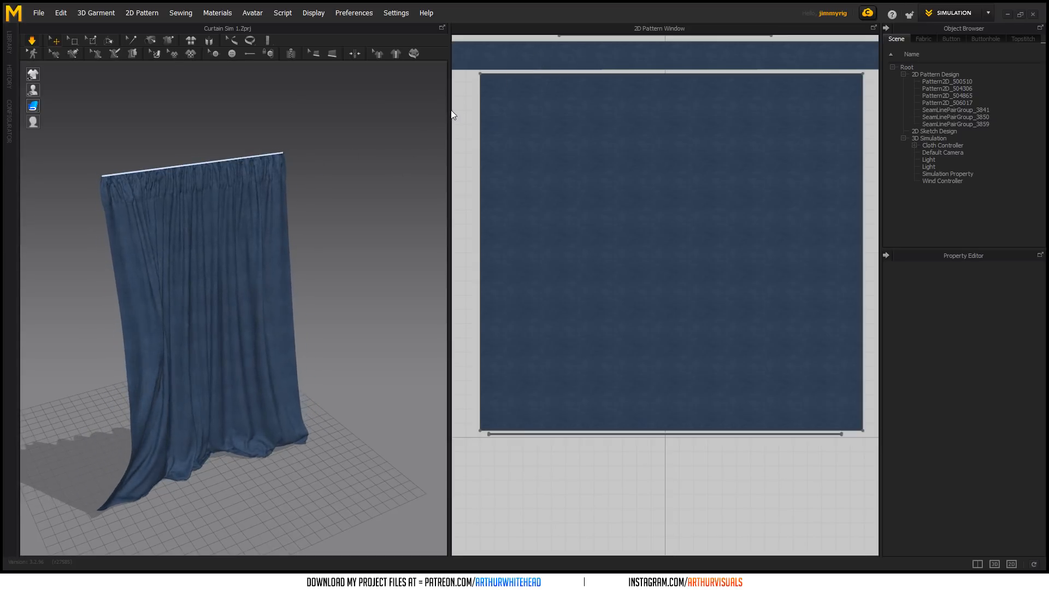
# - Widen the 3D garment window and tug the lower middle of the simulating curtain panel
pyautogui.moveTo(450, 115); pyautogui.dragTo(685, 67)
pyautogui.moveTo(382, 211); pyautogui.dragTo(404, 292, button='right')
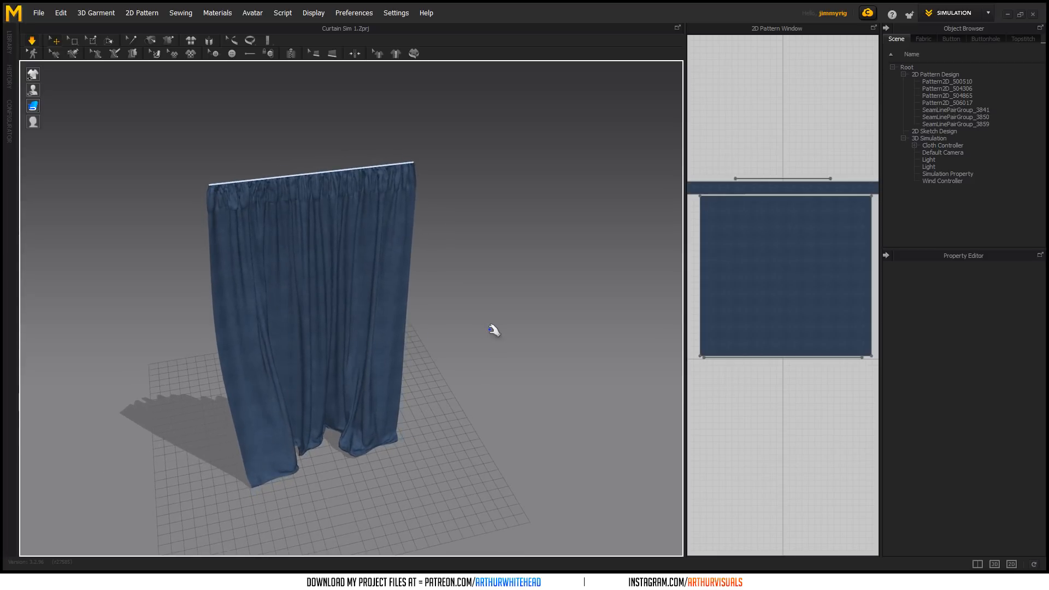
pyautogui.moveTo(480, 329); pyautogui.dragTo(352, 382, button='right')
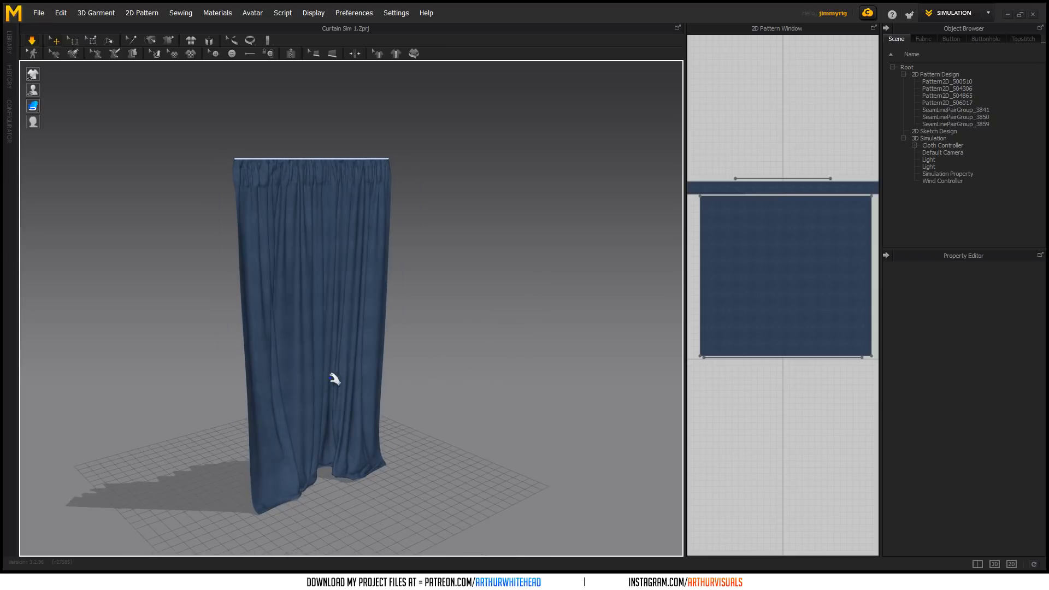
pyautogui.click(338, 437)
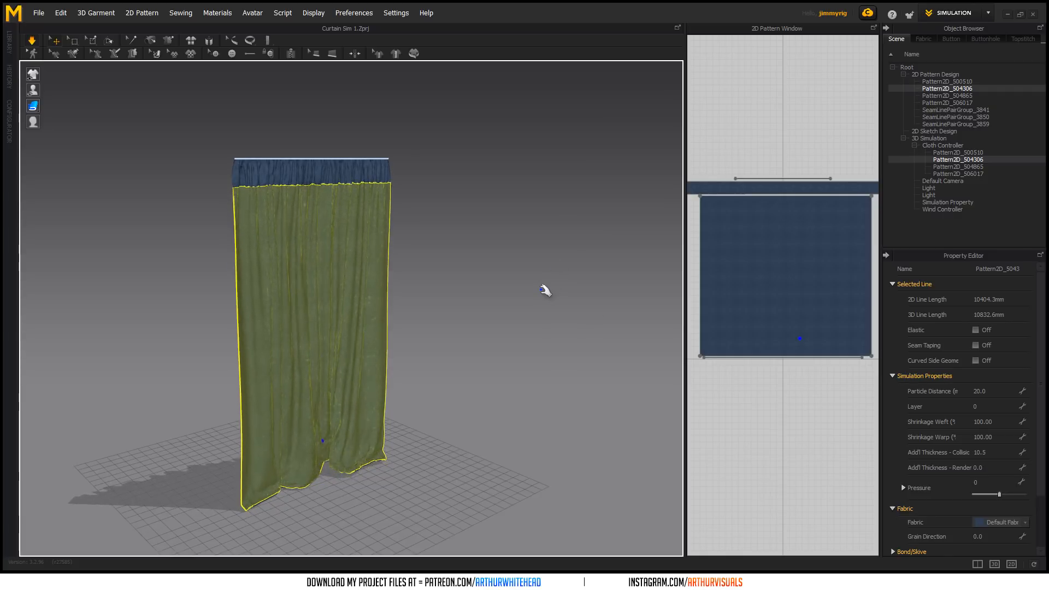
pyautogui.click(545, 290)
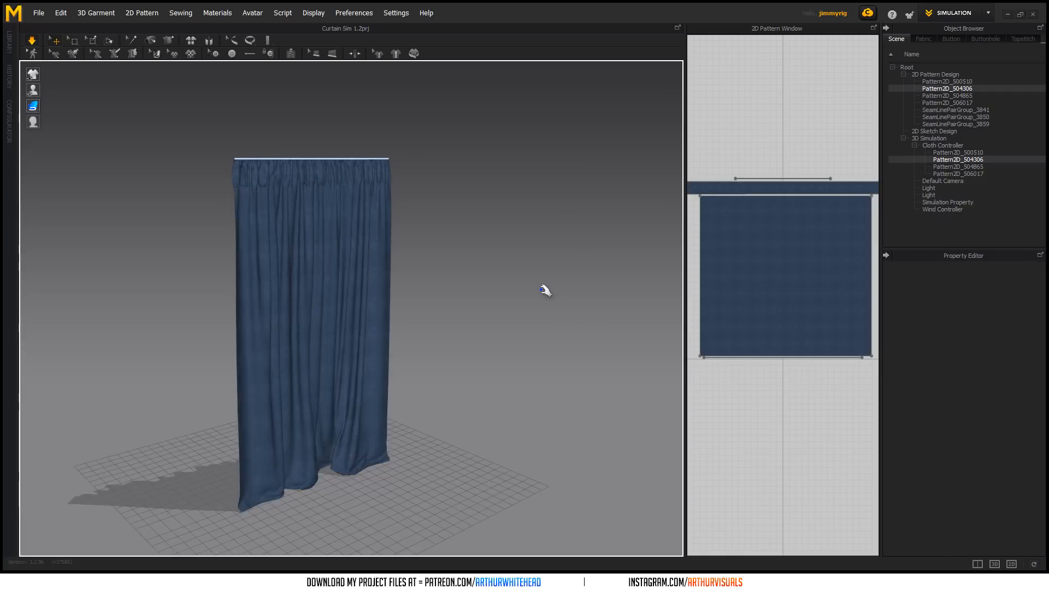
pyautogui.moveTo(545, 290); pyautogui.dragTo(528, 297, button='right')
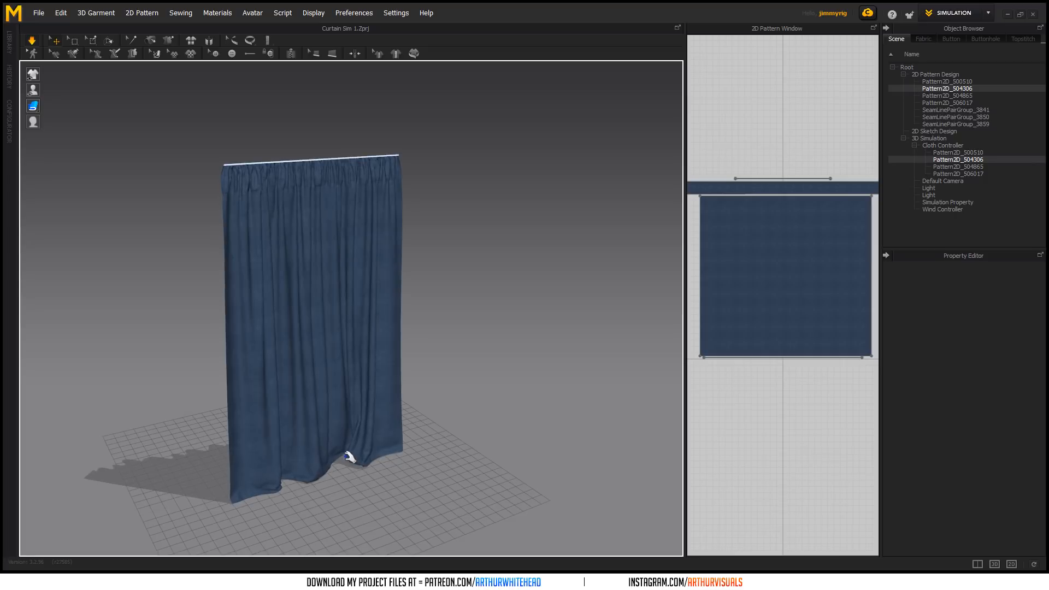
# - Pull the curtain's hem at the gap between its lower folds to rearrange the simulating cloth
pyautogui.scroll(5, 349, 457)
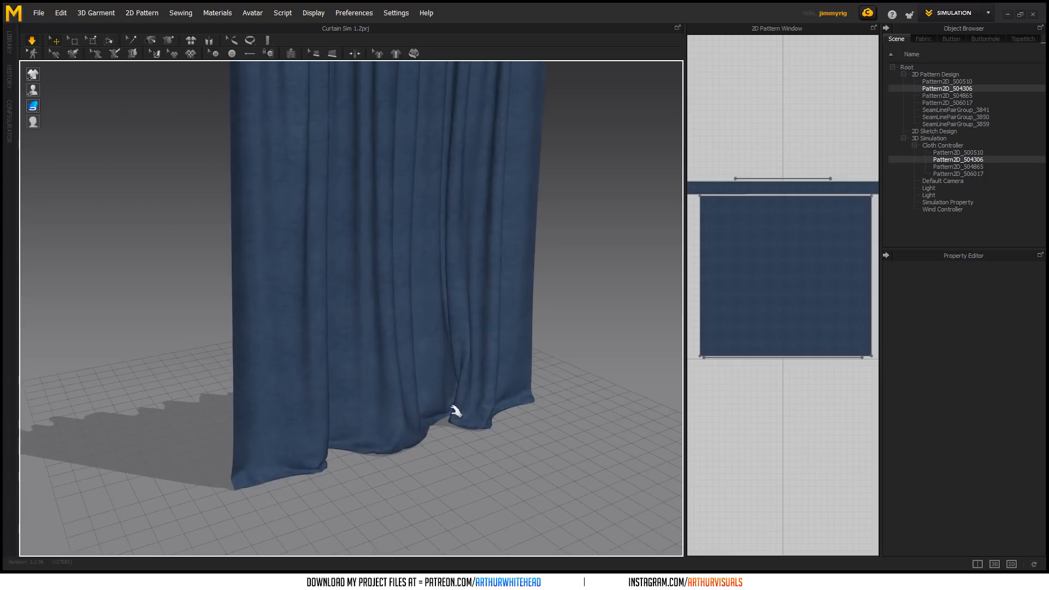
pyautogui.scroll(2, 459, 401)
pyautogui.click(475, 439)
pyautogui.moveTo(462, 452)
pyautogui.mouseDown()
pyautogui.moveTo(427, 469)
pyautogui.moveTo(442, 474)
pyautogui.moveTo(434, 495)
pyautogui.mouseUp()
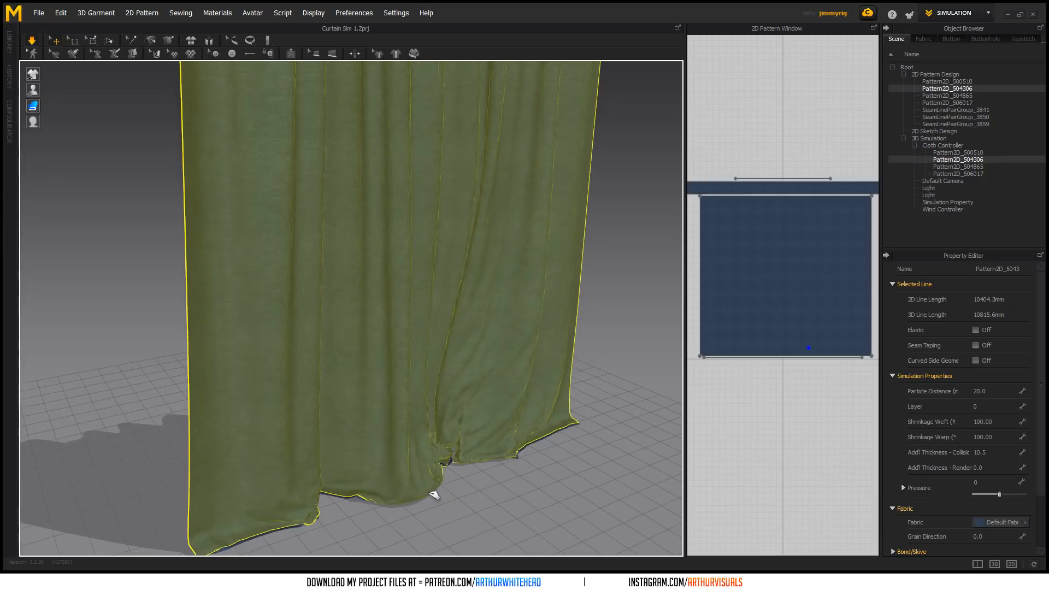
pyautogui.click(606, 379)
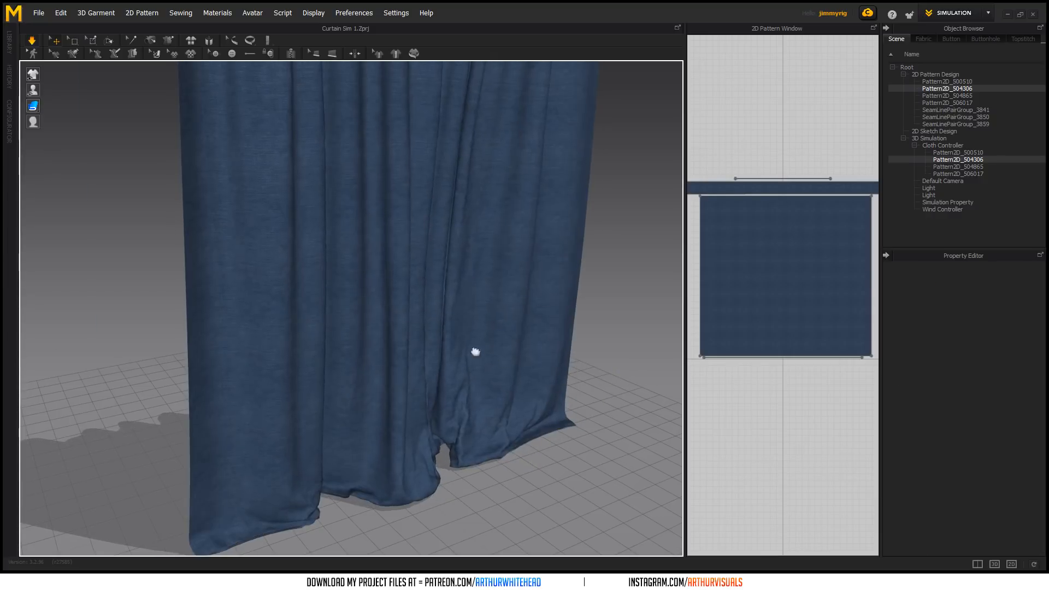
# - Pull the bunched bottom folds toward the curtain's right-hand edge to spread the hem
pyautogui.moveTo(483, 348); pyautogui.dragTo(358, 309, button='middle')
pyautogui.moveTo(326, 409); pyautogui.dragTo(392, 516)
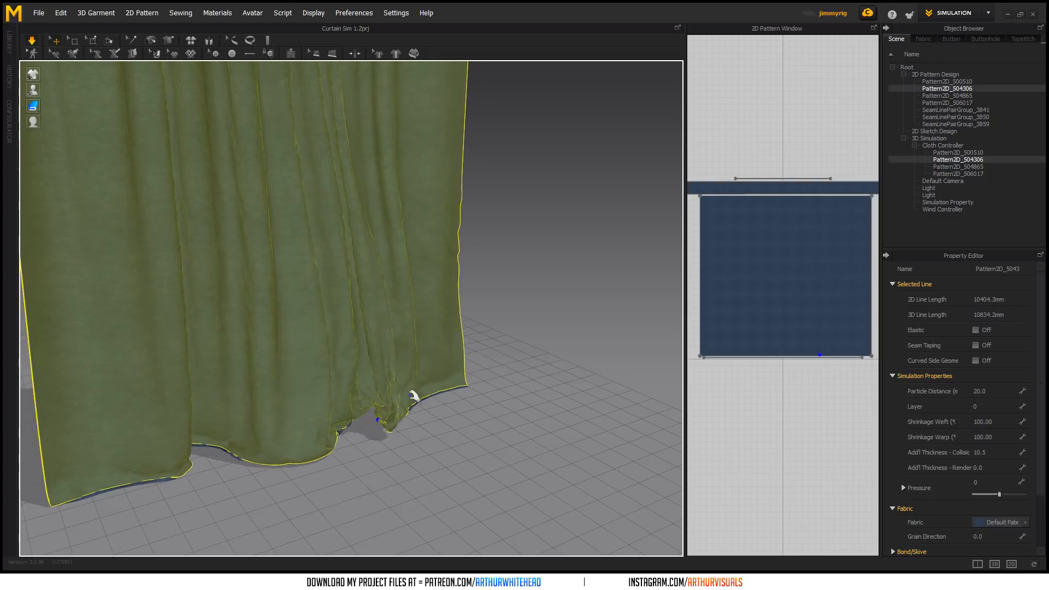
pyautogui.moveTo(425, 366)
pyautogui.mouseDown()
pyautogui.moveTo(451, 366)
pyautogui.moveTo(441, 389)
pyautogui.mouseUp()
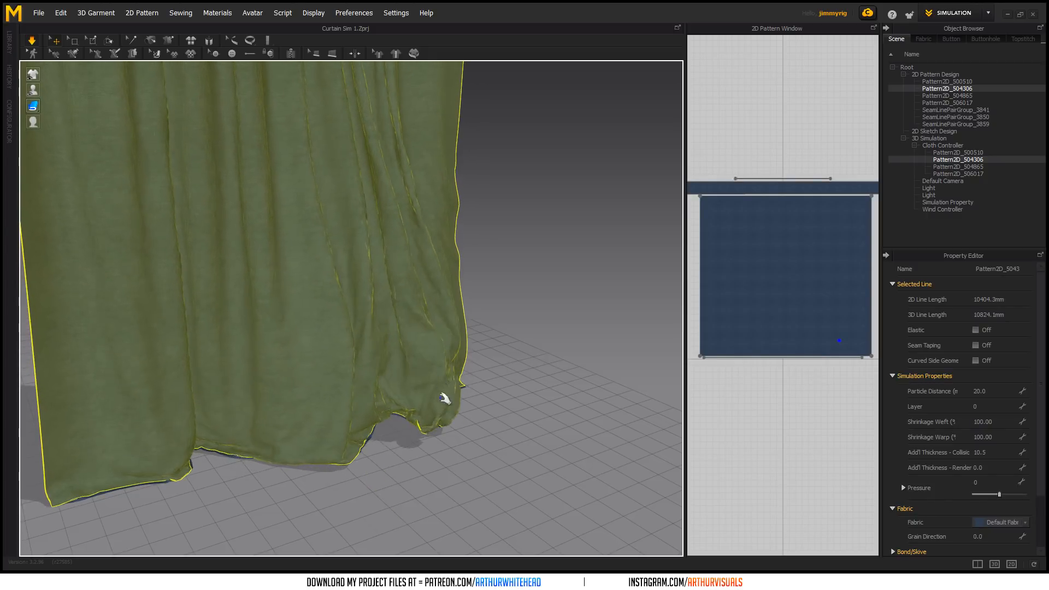
pyautogui.click(536, 417)
pyautogui.scroll(-5, 534, 365)
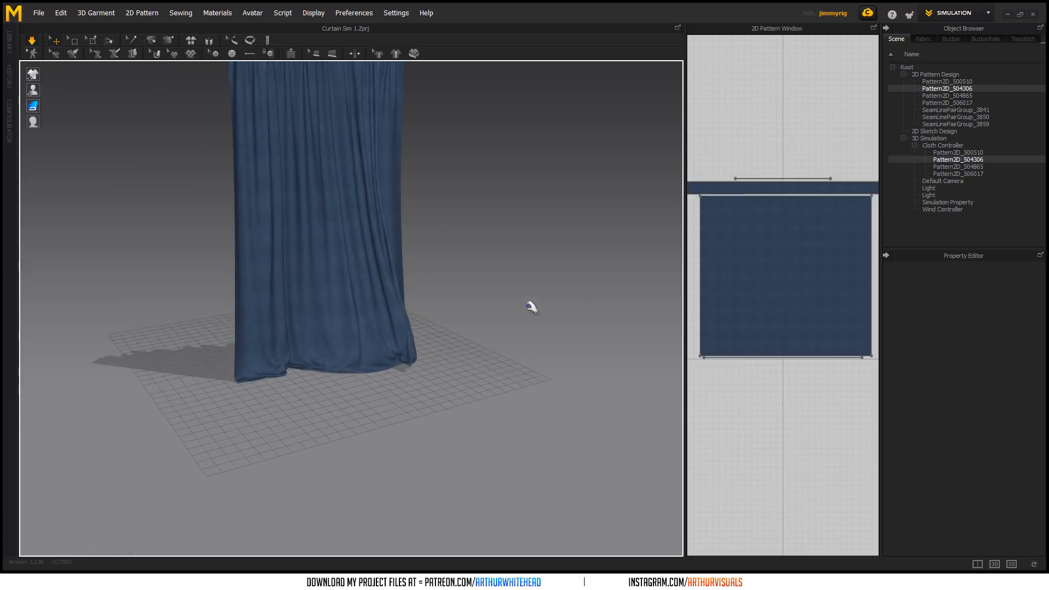
pyautogui.moveTo(444, 277); pyautogui.dragTo(478, 403, button='right')
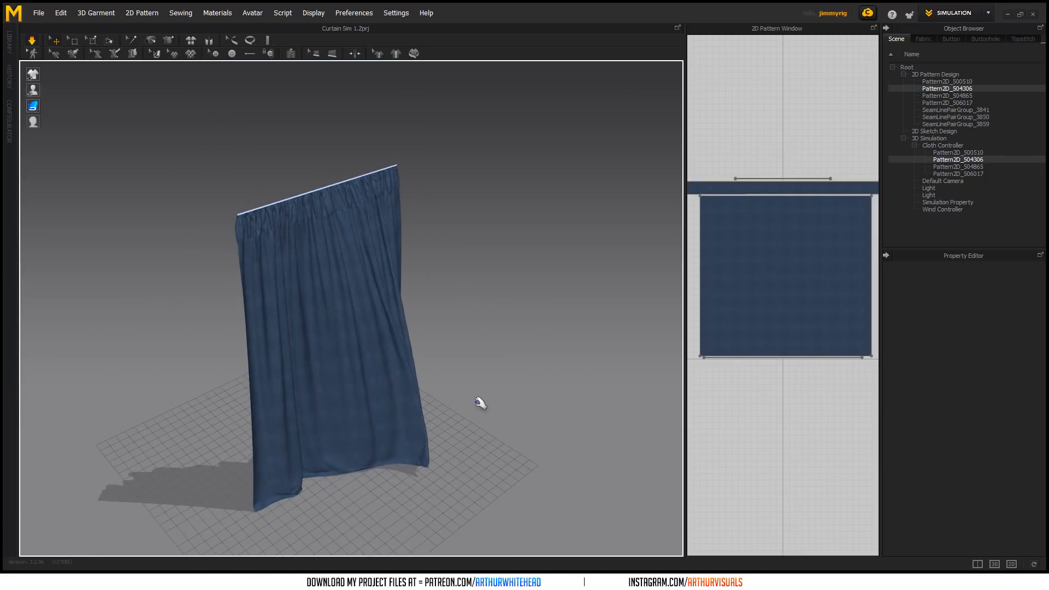
# - Pull the lower side edge of the simulating main curtain panel inward to disturb its folds and hem
pyautogui.click(409, 413)
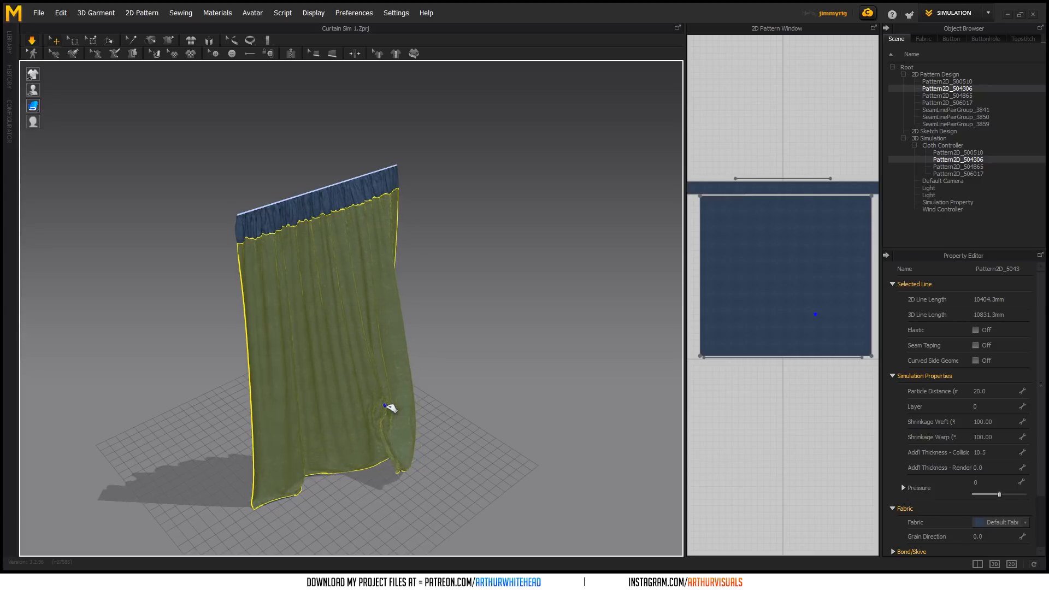
pyautogui.moveTo(525, 366); pyautogui.dragTo(421, 374, button='right')
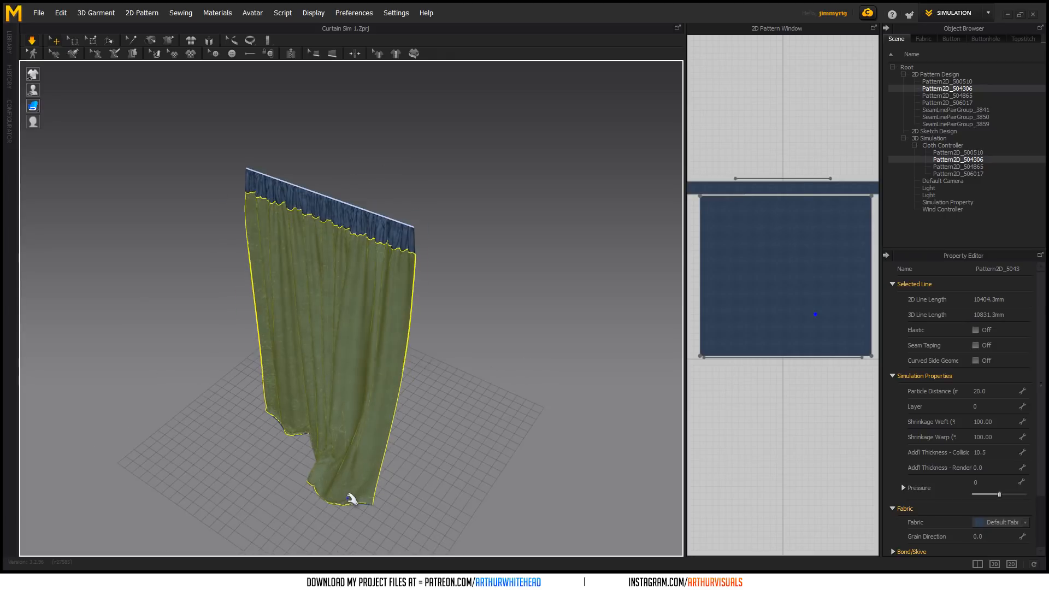
pyautogui.scroll(3, 344, 501)
pyautogui.scroll(5, 346, 420)
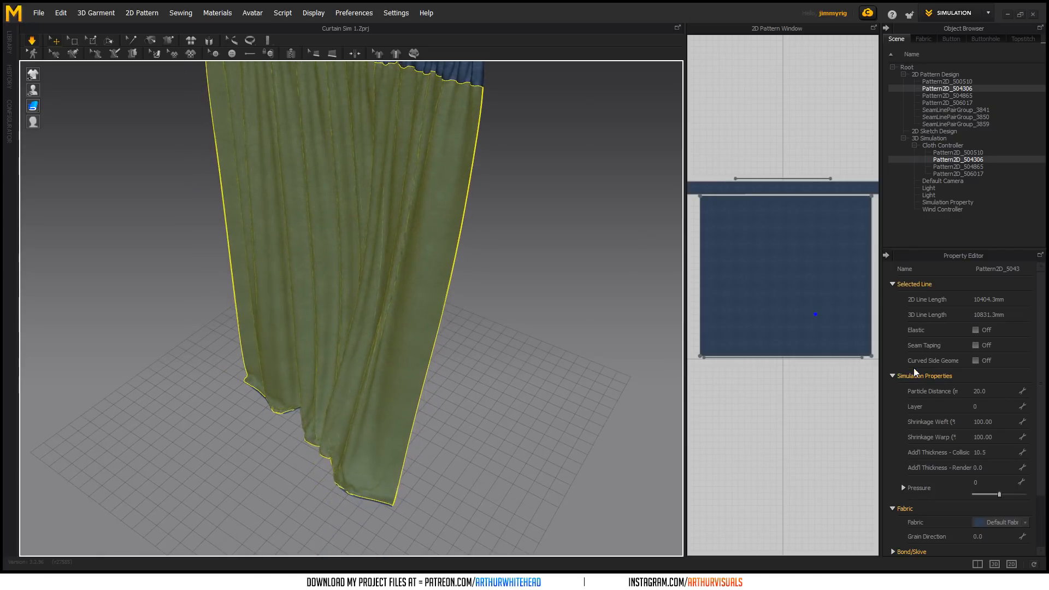
# - Select the blue curtain fabric and open the list of physical property presets for it
pyautogui.click(923, 39)
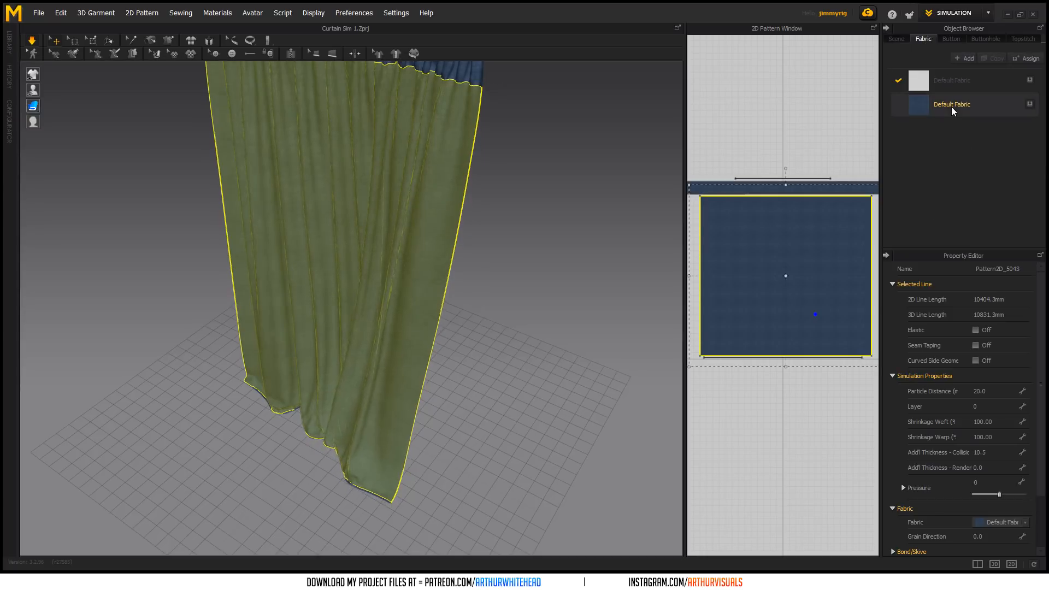
pyautogui.click(951, 105)
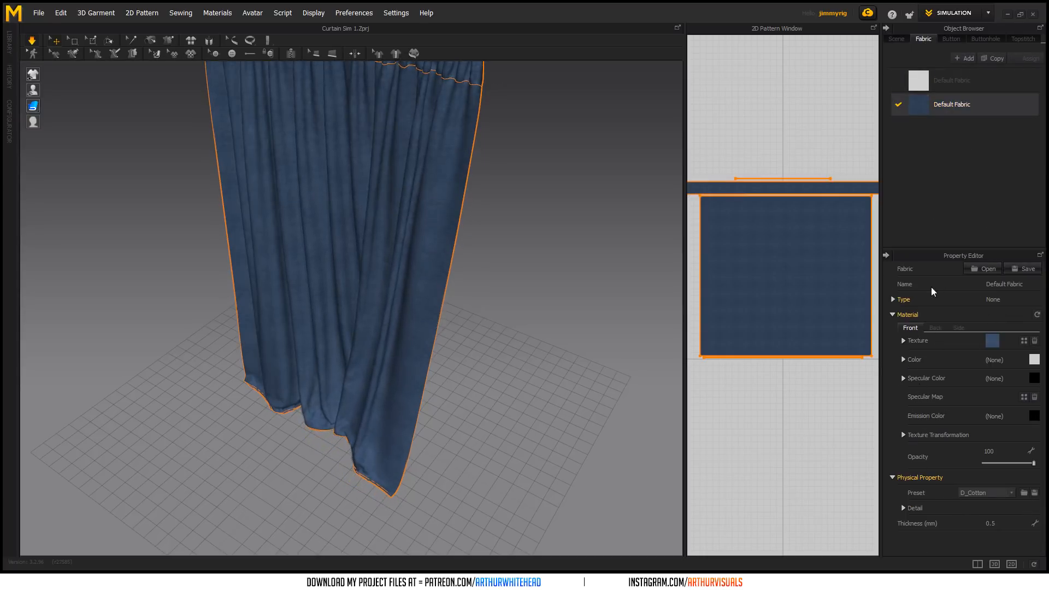
pyautogui.click(988, 492)
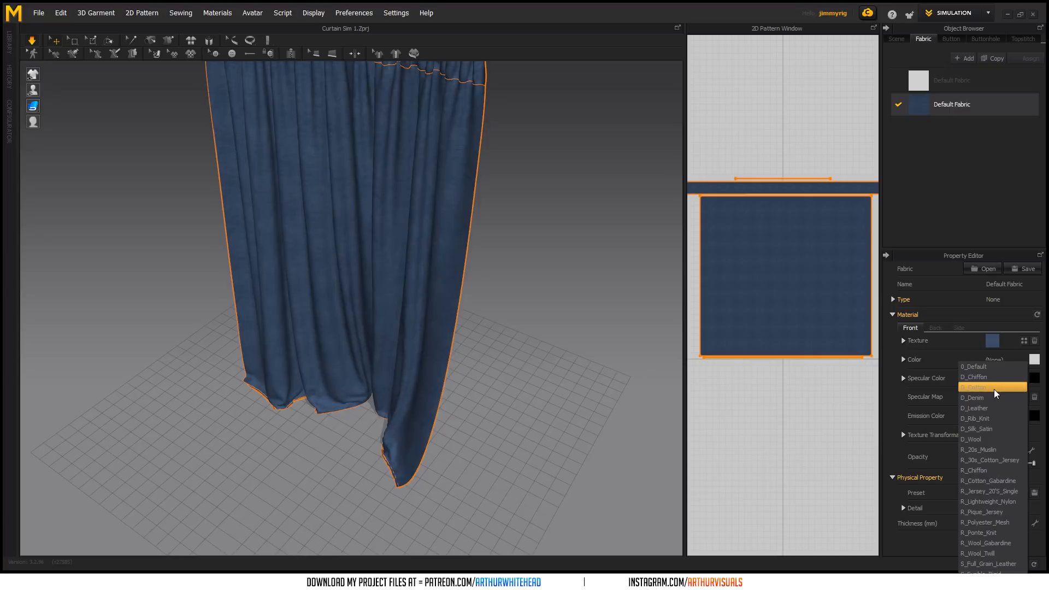
# - Apply the D_Cotton physical property preset to the curtain's Default Fabric while the simulation runs
pyautogui.click(941, 539)
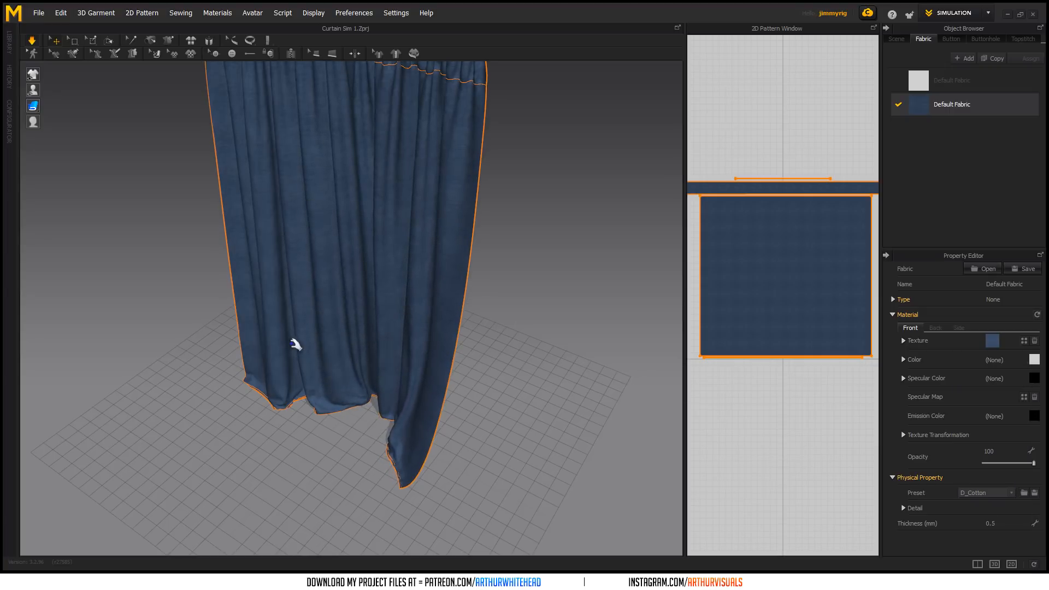
pyautogui.moveTo(358, 412); pyautogui.dragTo(429, 424, button='right')
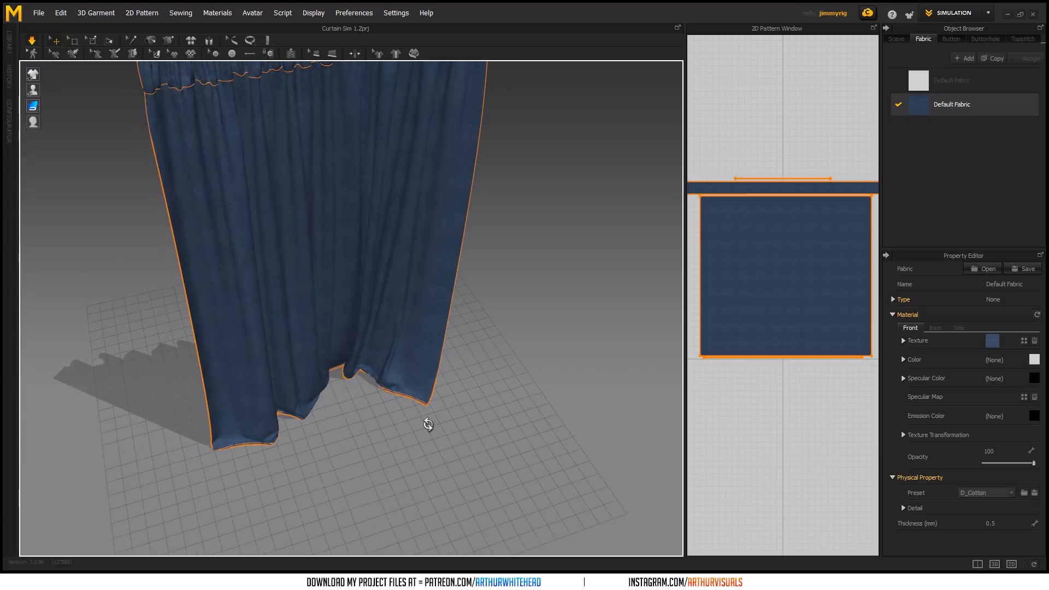
pyautogui.scroll(-3, 407, 311)
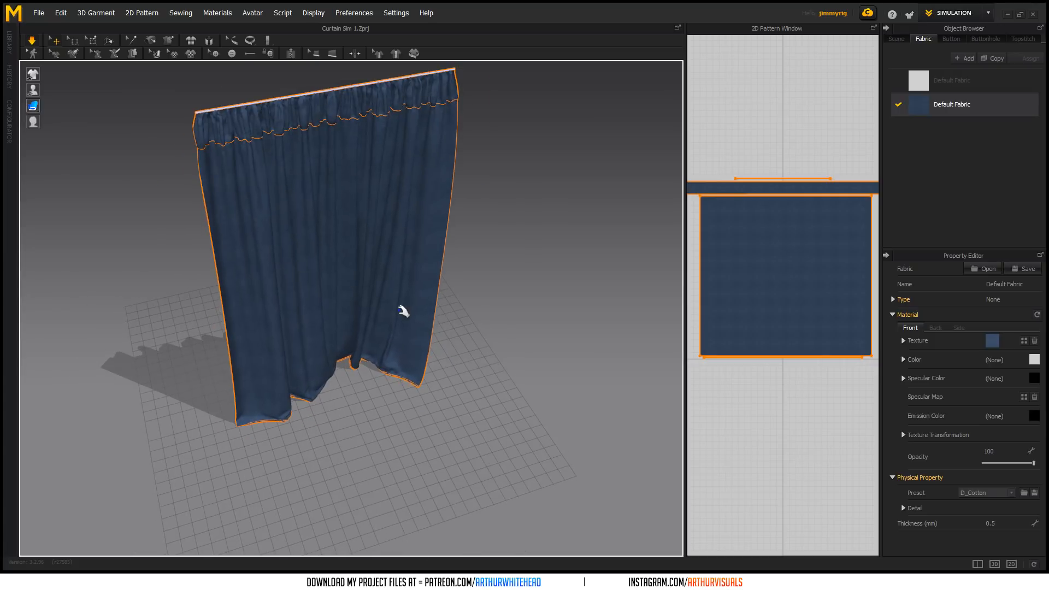
pyautogui.moveTo(295, 318); pyautogui.dragTo(337, 303, button='right')
# - Tug the middle of the curtain's lower hem so the folds settle, and stop the simulation
pyautogui.click(355, 399)
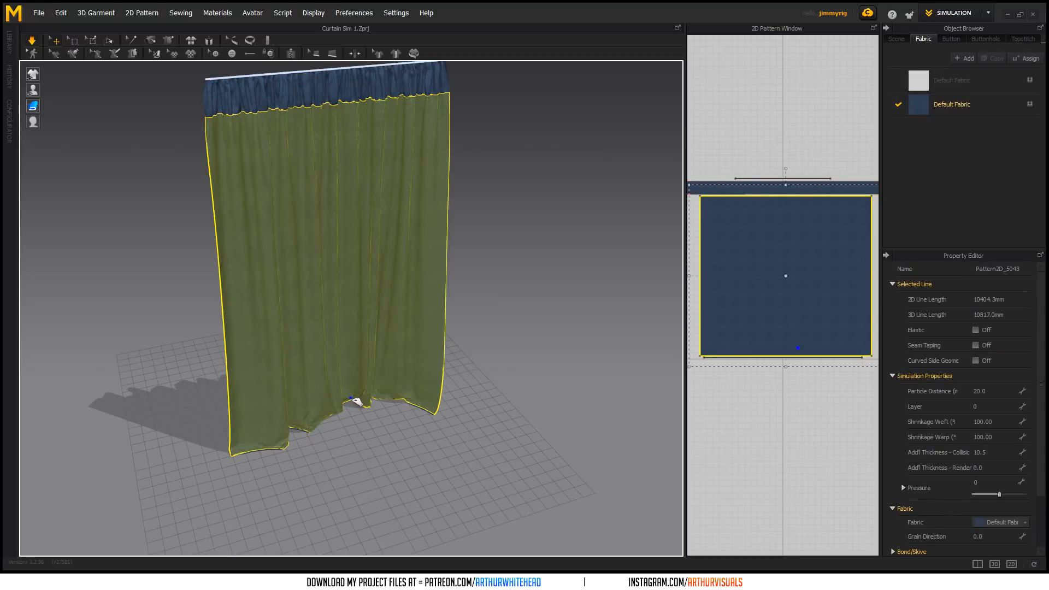
pyautogui.moveTo(364, 414); pyautogui.dragTo(369, 425)
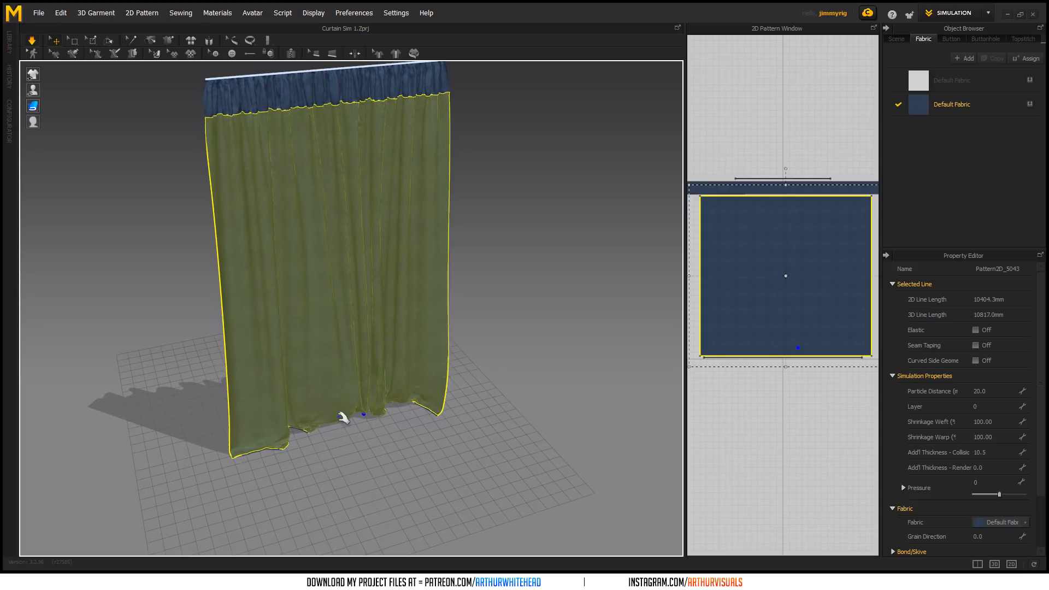
pyautogui.scroll(1, 386, 363)
pyautogui.click(499, 278)
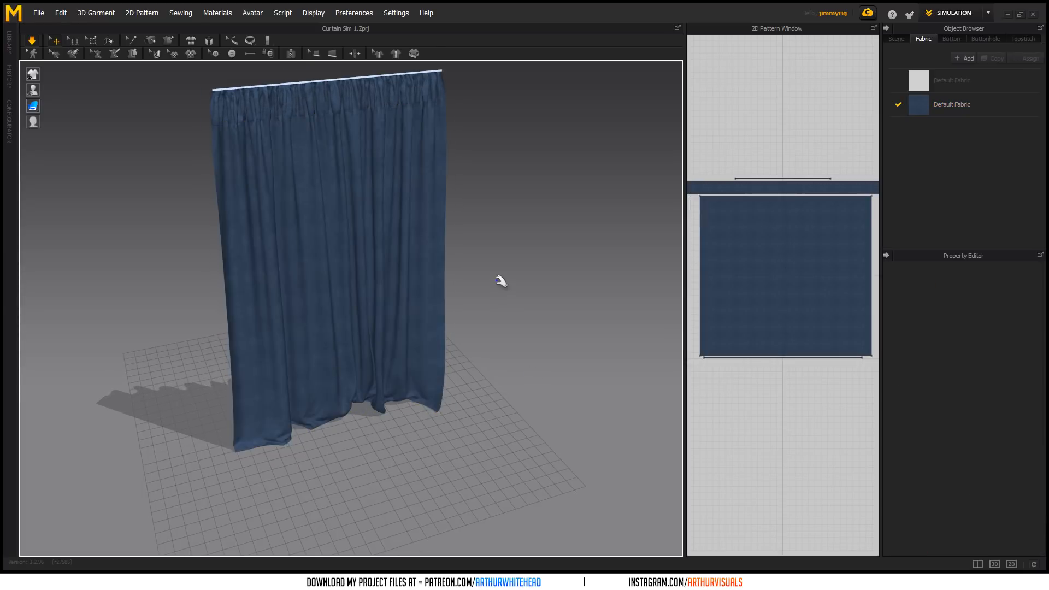
pyautogui.moveTo(499, 279); pyautogui.dragTo(484, 292, button='right')
pyautogui.moveTo(506, 331); pyautogui.dragTo(501, 351, button='middle')
pyautogui.moveTo(501, 351); pyautogui.dragTo(501, 333, button='right')
pyautogui.press('space')
pyautogui.moveTo(484, 254); pyautogui.dragTo(484, 267, button='right')
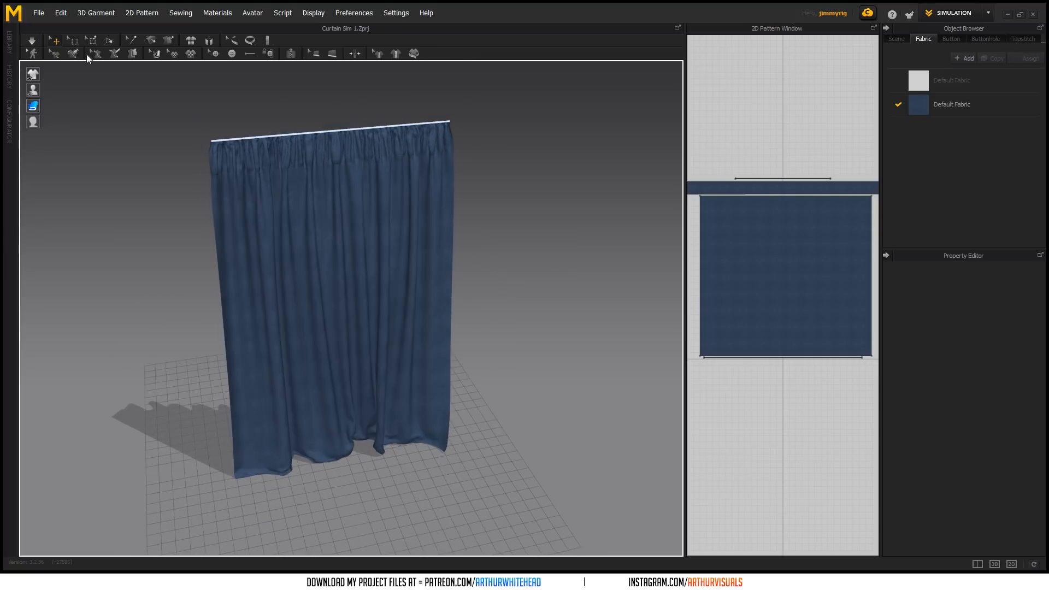
# - Start an OBJ export of the curtain and browse to the Bathtub folder inside Personal Work
pyautogui.click(41, 13)
pyautogui.moveTo(68, 155)
pyautogui.click(133, 158)
pyautogui.click(287, 150)
pyautogui.scroll(5, 351, 183)
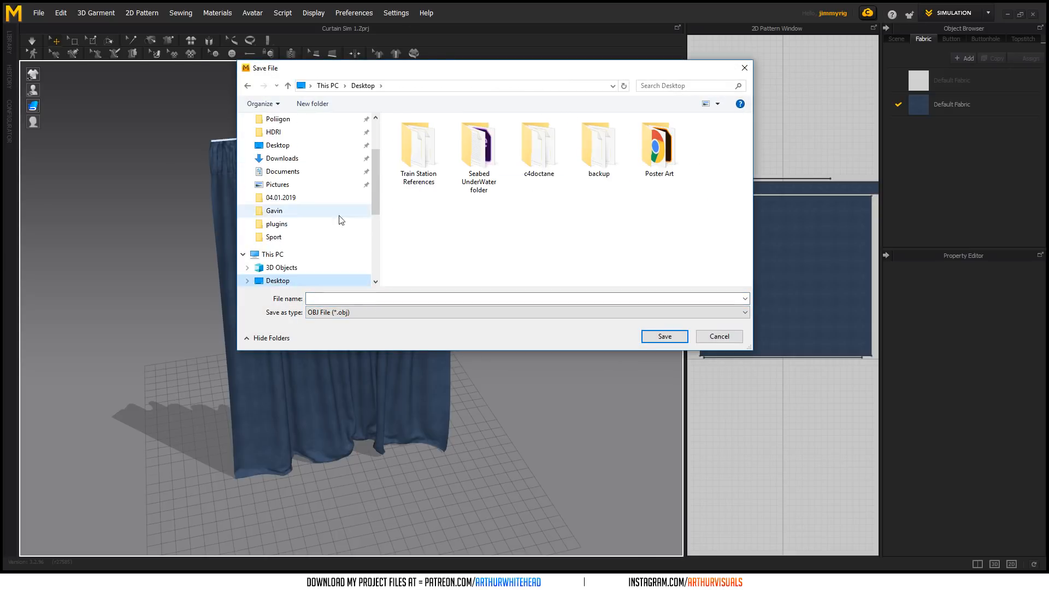
pyautogui.scroll(2, 342, 212)
pyautogui.click(287, 140)
pyautogui.click(529, 197)
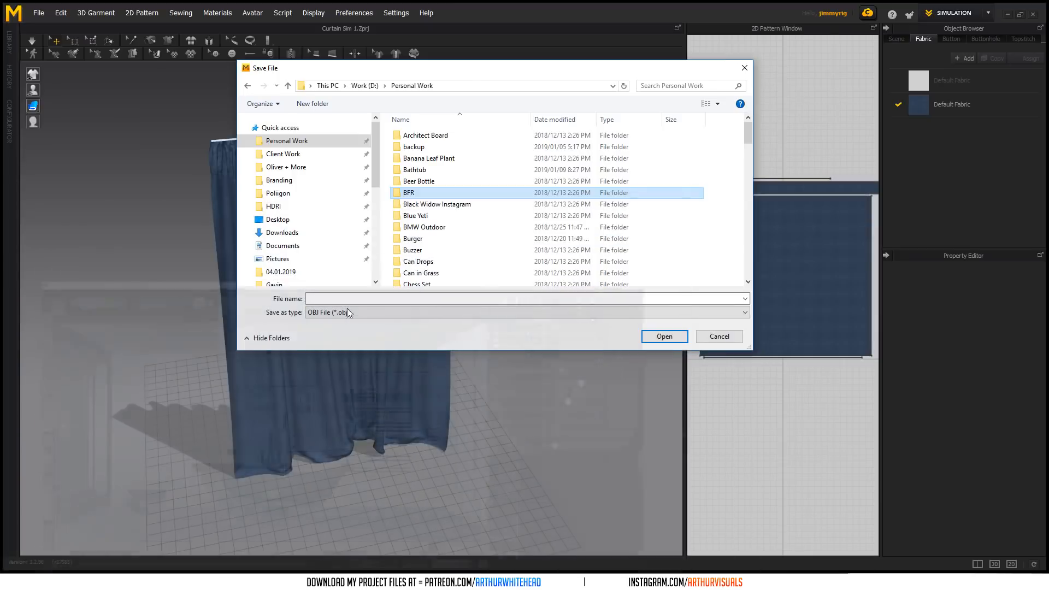
pyautogui.click(431, 238)
pyautogui.write('ban')
pyautogui.press('Down')
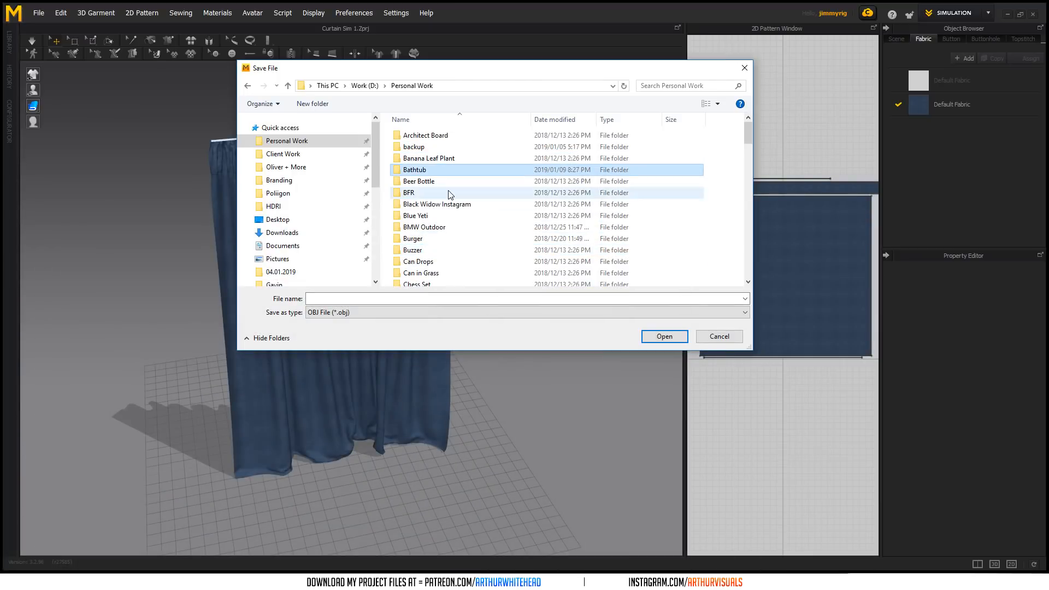
pyautogui.doubleClick(430, 170)
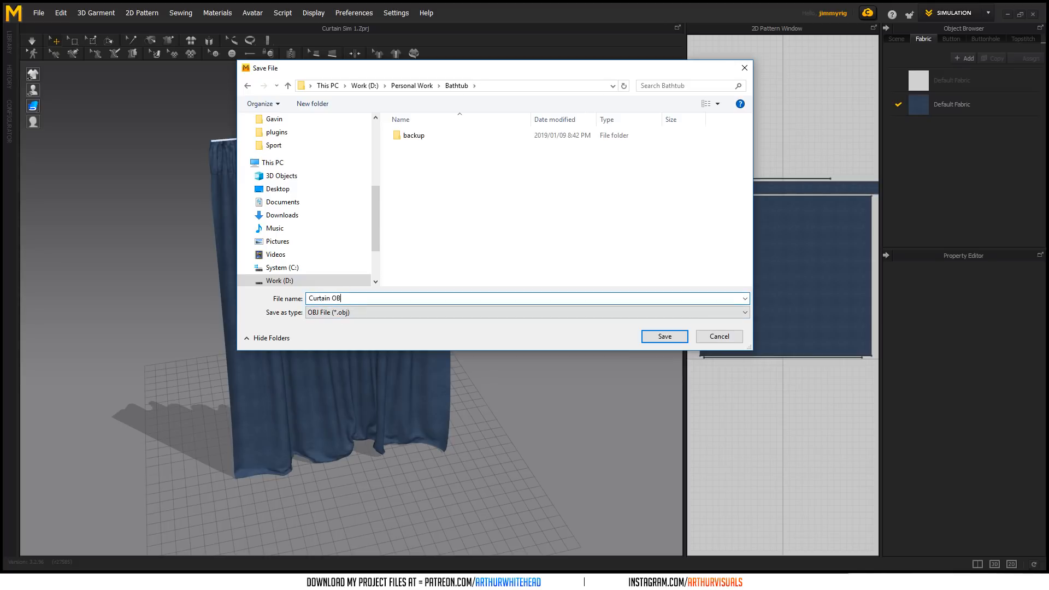
# - Name the file Curtain OBJ and export all patterns as a single thick object at mm scale
pyautogui.write('J')
pyautogui.press('Return')
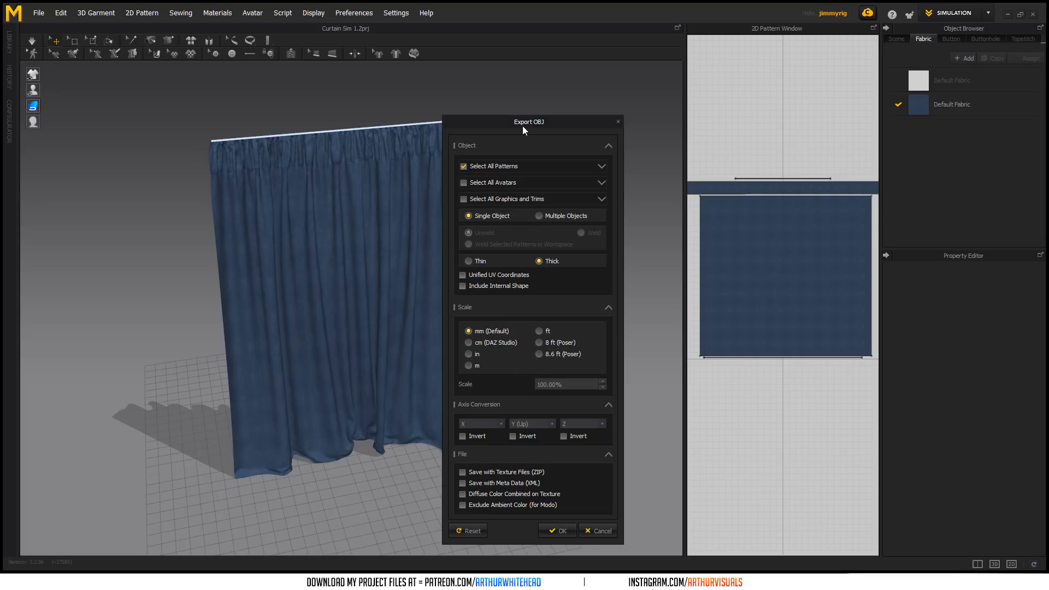
pyautogui.click(565, 530)
# - Change the curtain's 3D display style to the mesh view to inspect its triangulation
pyautogui.scroll(5, 262, 157)
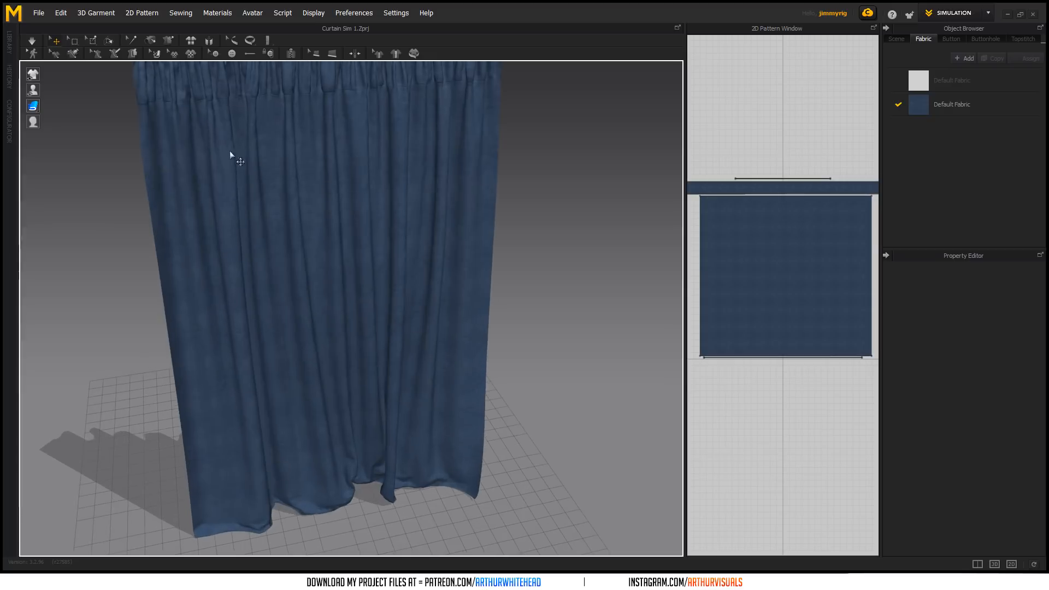
pyautogui.scroll(-2, 202, 156)
pyautogui.moveTo(33, 106)
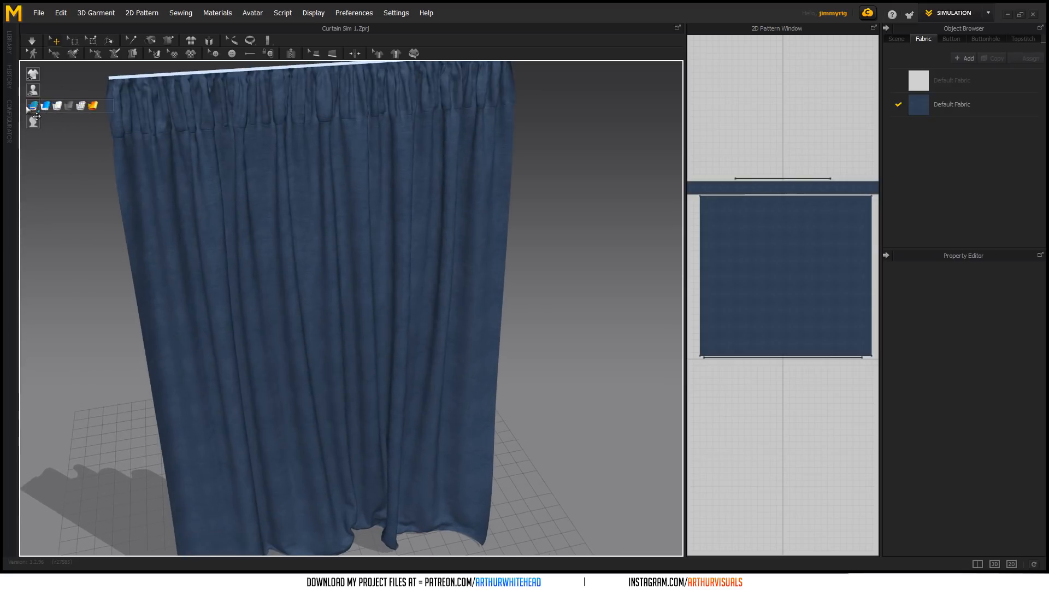
pyautogui.click(98, 105)
pyautogui.moveTo(260, 208); pyautogui.dragTo(396, 417, button='middle')
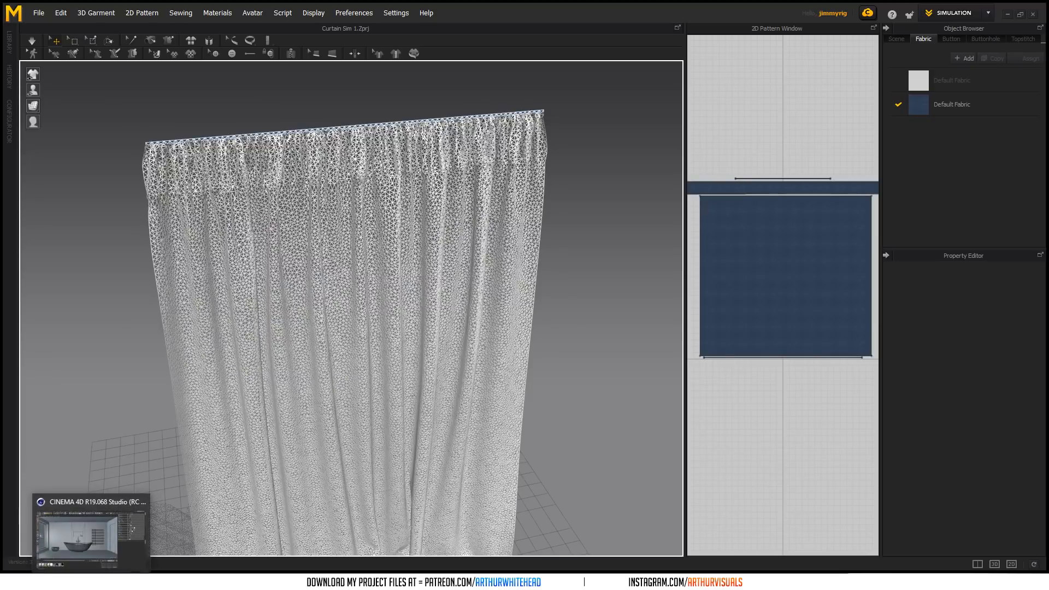
# - Switch to Cinema 4D and merge Curtain OBJ.obj into the Bathtub.c4d scene, accepting the OBJ import settings
pyautogui.click(91, 580)
pyautogui.click(10, 18)
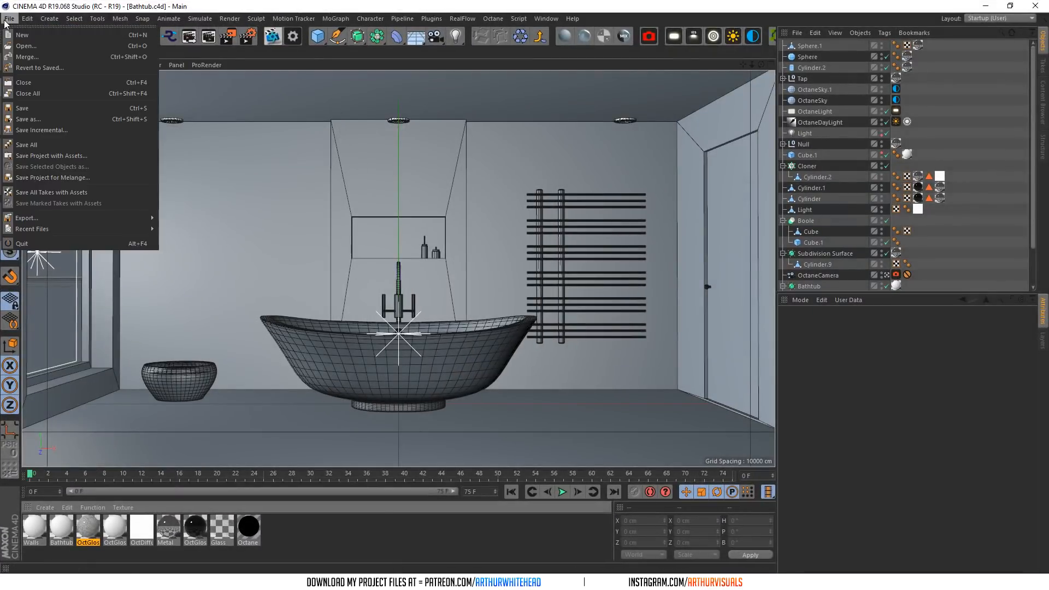
pyautogui.click(27, 18)
pyautogui.click(30, 17)
pyautogui.moveTo(10, 18)
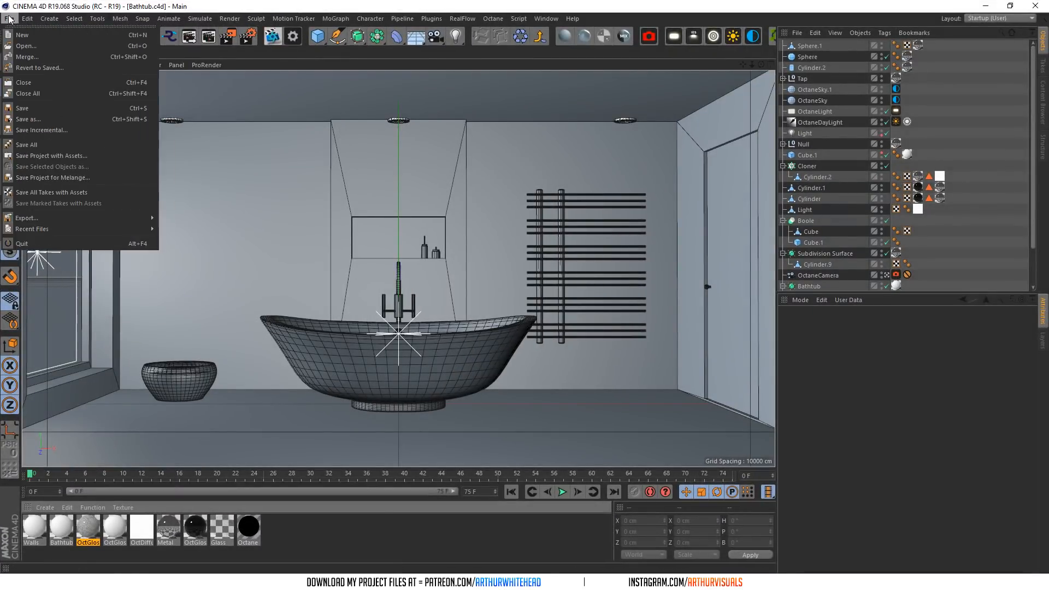
pyautogui.click(25, 46)
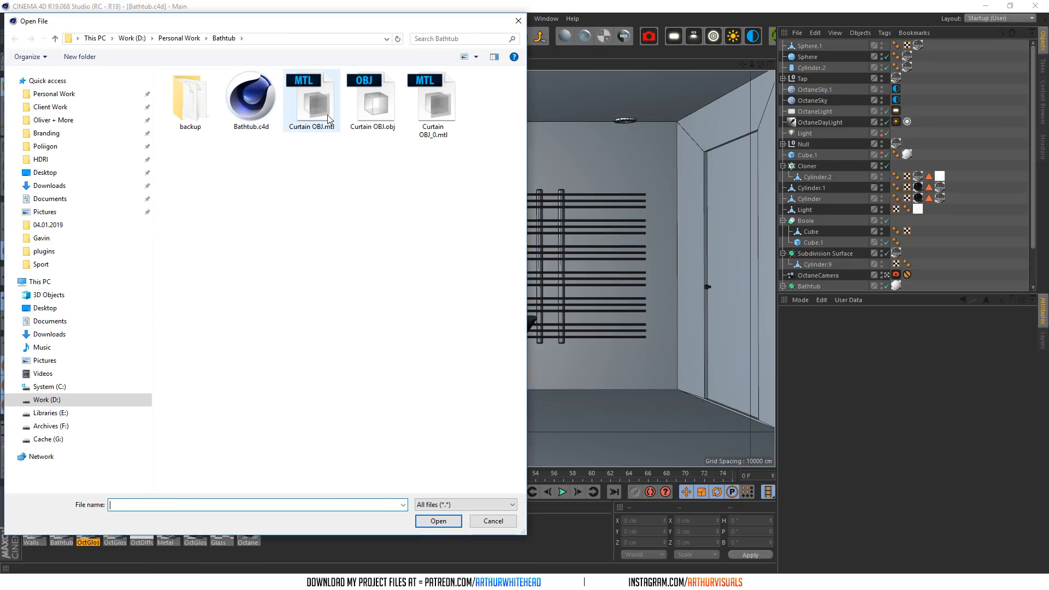
pyautogui.click(392, 117)
pyautogui.click(439, 520)
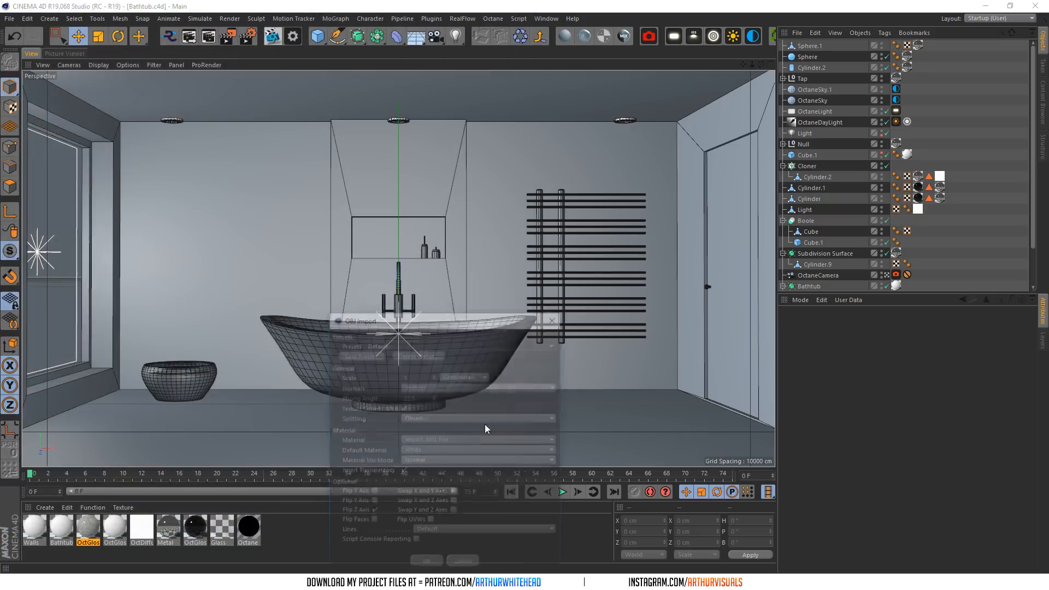
pyautogui.click(426, 564)
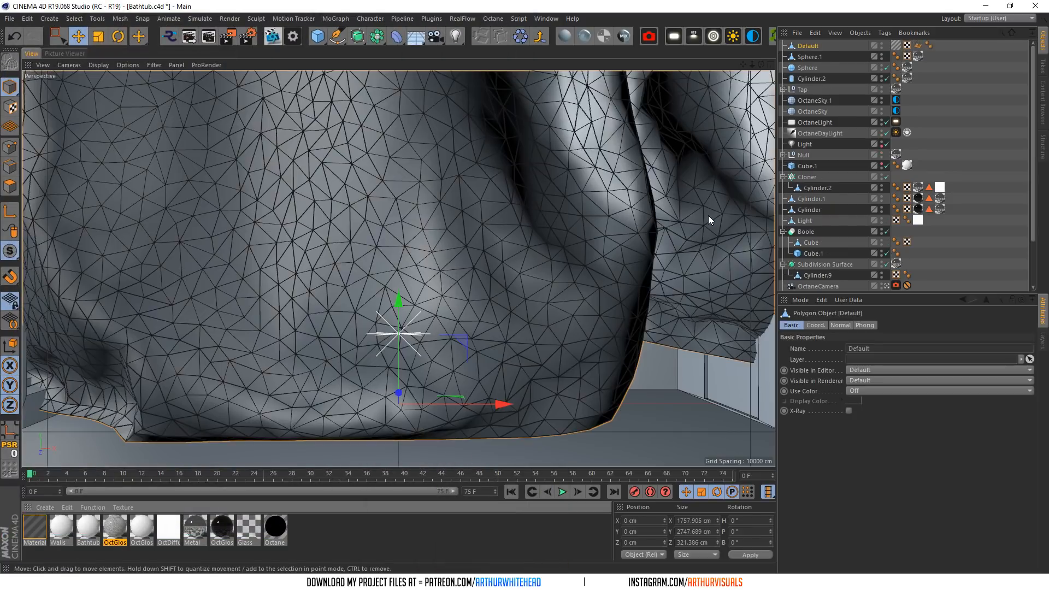
# - Leave the OctaneCamera view and group the imported Default curtain object under a null
pyautogui.click(886, 286)
pyautogui.keyDown('alt'); pyautogui.moveTo(460, 213); pyautogui.dragTo(460, 268); pyautogui.keyUp('alt')
pyautogui.keyDown('alt'); pyautogui.moveTo(460, 213); pyautogui.dragTo(306, 213, button='right'); pyautogui.keyUp('alt')
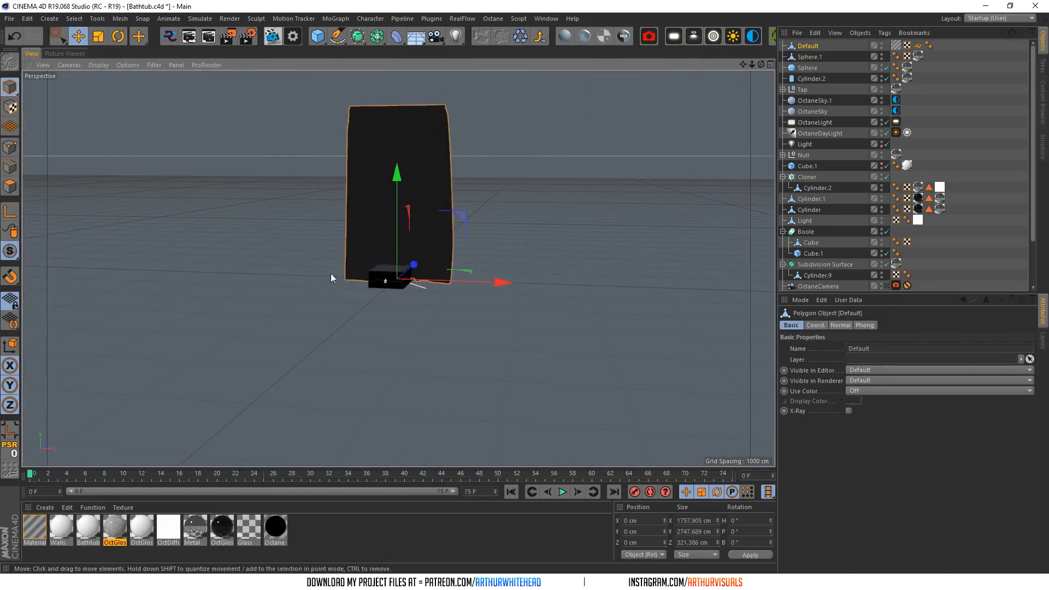
pyautogui.moveTo(39, 472); pyautogui.dragTo(283, 473)
pyautogui.keyDown('alt'); pyautogui.moveTo(340, 170); pyautogui.dragTo(487, 354, button='right'); pyautogui.keyUp('alt')
pyautogui.scroll(-5, 482, 350)
pyautogui.scroll(-4, 276, 217)
pyautogui.rightClick(816, 50)
pyautogui.click(868, 408)
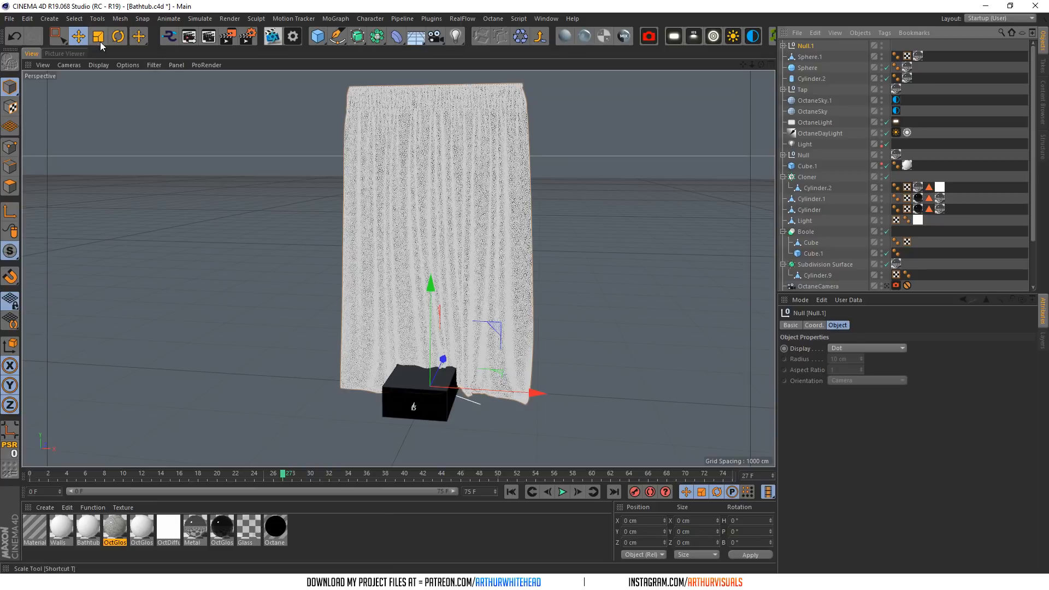
# - Try to scale the curtain's null down uniformly to about 10% with the Scale tool
pyautogui.press('t')
pyautogui.moveTo(538, 391); pyautogui.dragTo(415, 402)
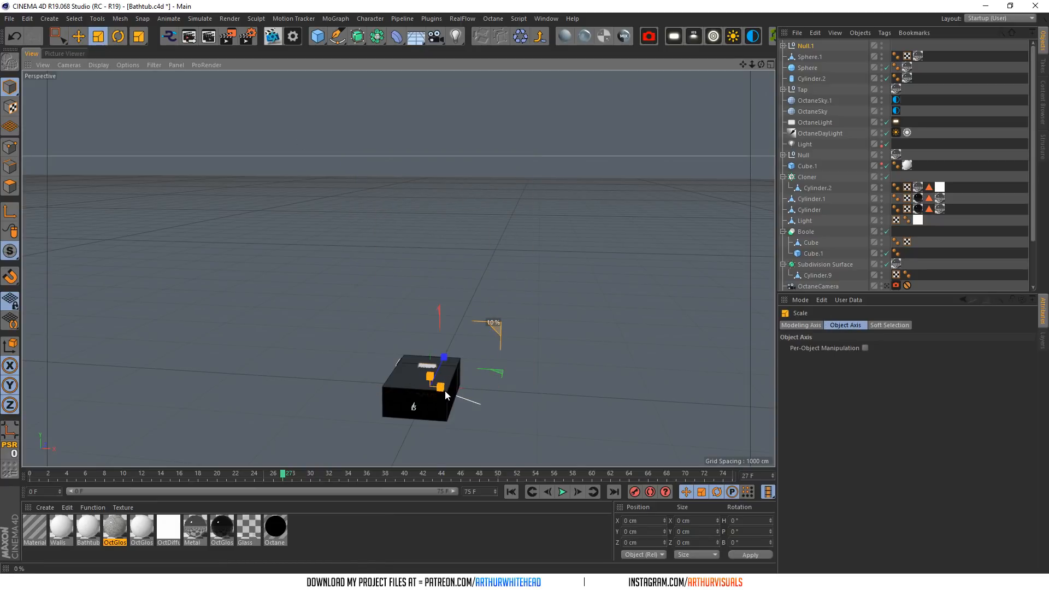
pyautogui.scroll(8, 431, 396)
pyautogui.scroll(10, 415, 388)
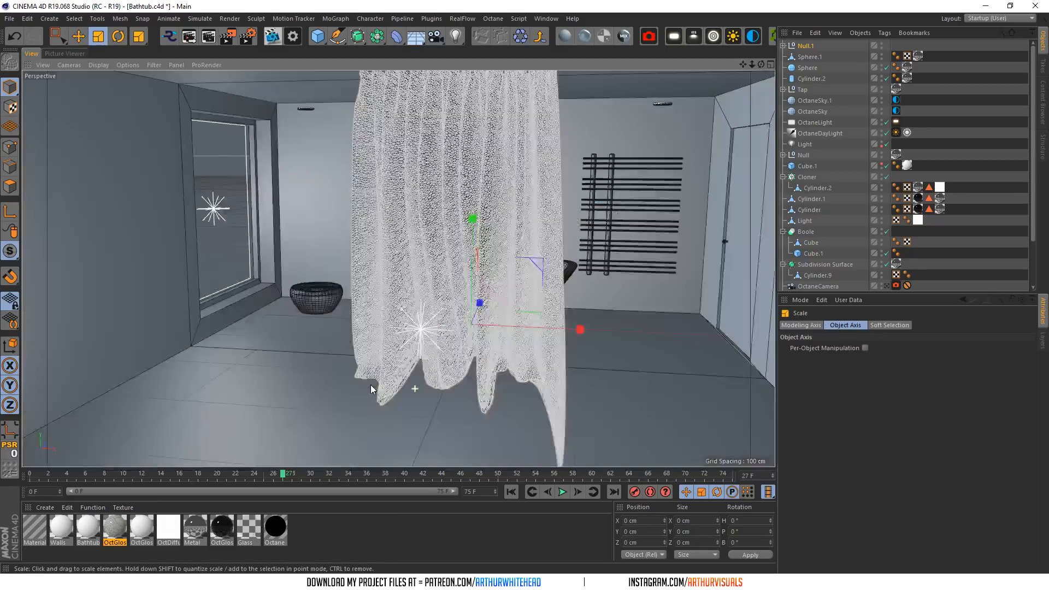
pyautogui.scroll(-4, 544, 281)
pyautogui.moveTo(630, 224); pyautogui.dragTo(621, 275)
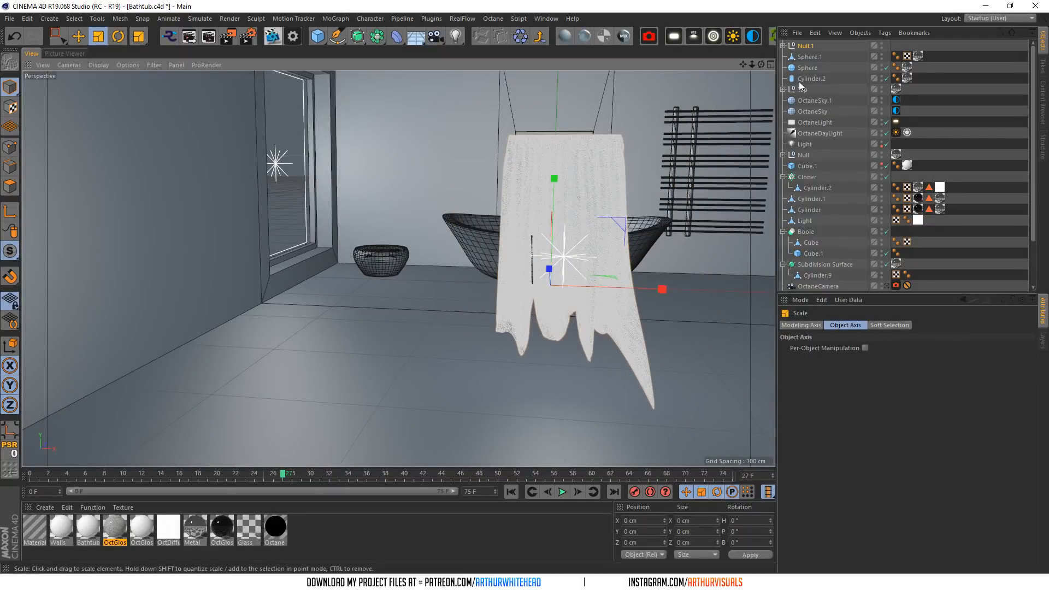
pyautogui.moveTo(763, 64)
pyautogui.mouseDown()
pyautogui.moveTo(751, 71)
pyautogui.moveTo(748, 56)
pyautogui.mouseUp()
pyautogui.hotkey('ctrl', 'z')
# - Set the curtain null's X, Y and Z scale to 0.1 in its coordinates
pyautogui.click(805, 46)
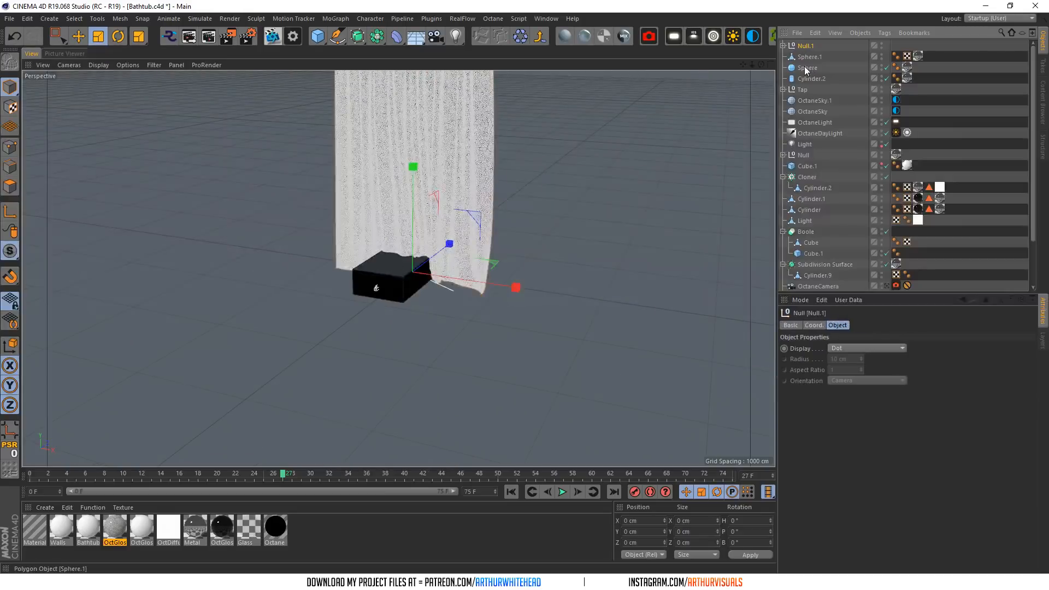
pyautogui.click(821, 322)
pyautogui.doubleClick(878, 349)
pyautogui.write('0.1')
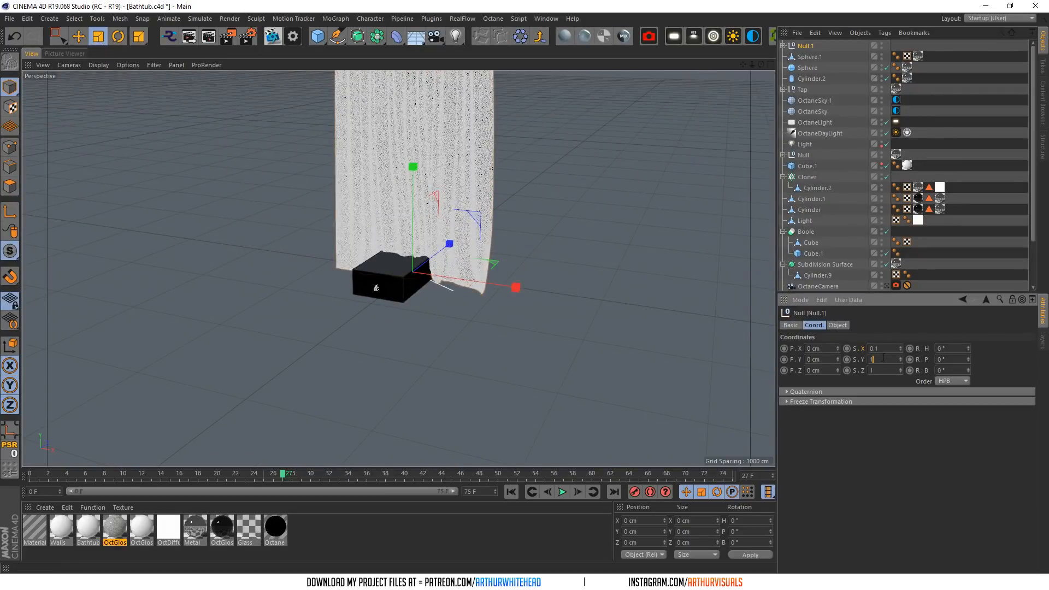
pyautogui.press('Return')
pyautogui.doubleClick(883, 359)
pyautogui.write('0.1')
pyautogui.doubleClick(883, 369)
pyautogui.write('0.1')
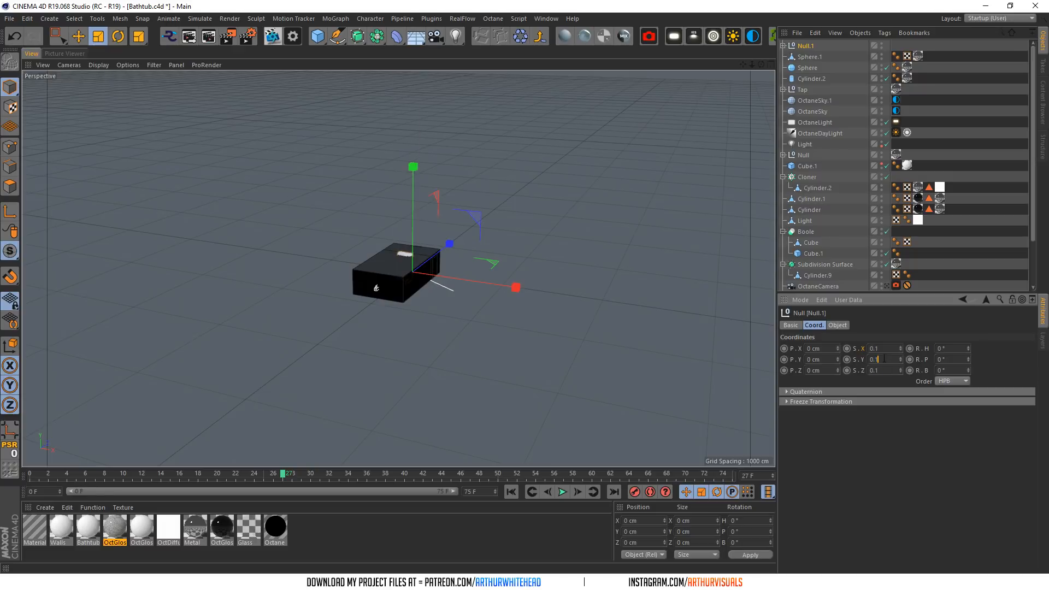
pyautogui.press('Return')
# - Rotate the curtain's null to a heading of 90° around its vertical axis
pyautogui.scroll(6, 431, 240)
pyautogui.scroll(10, 466, 354)
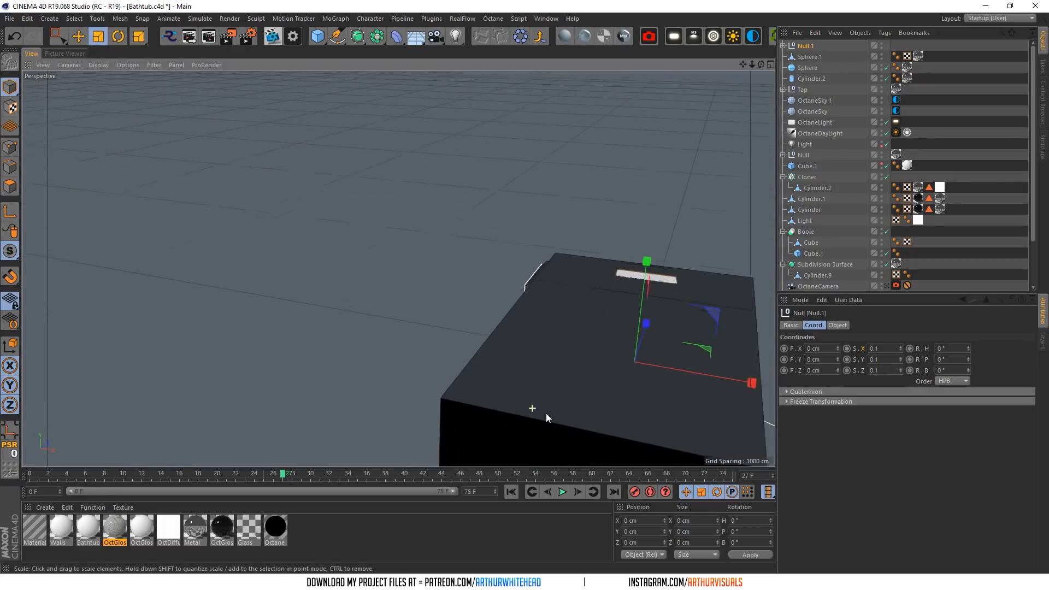
pyautogui.scroll(2, 683, 356)
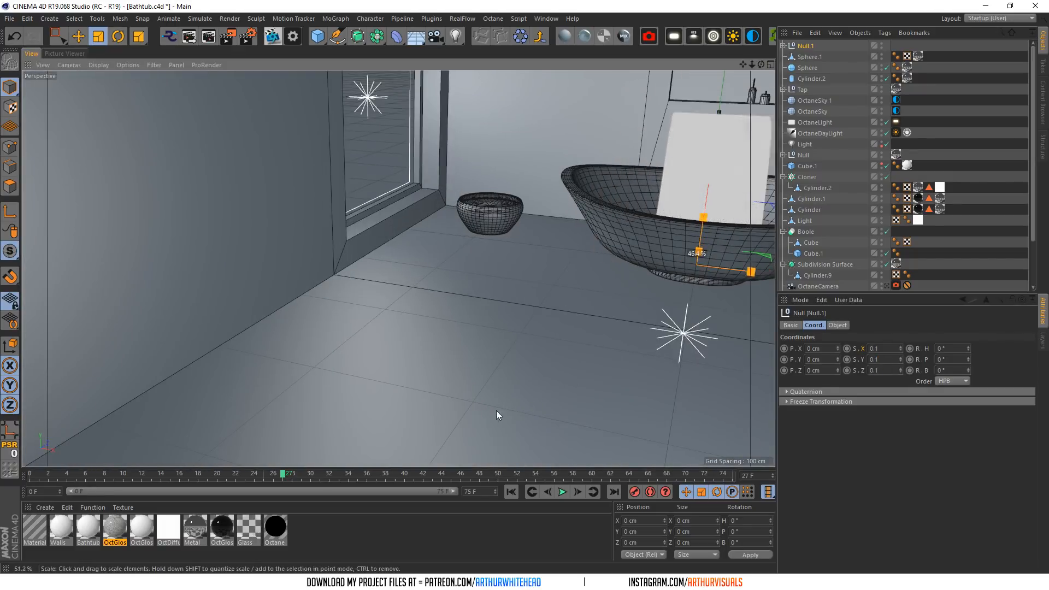
pyautogui.moveTo(761, 65); pyautogui.dragTo(708, 85)
pyautogui.scroll(2, 510, 204)
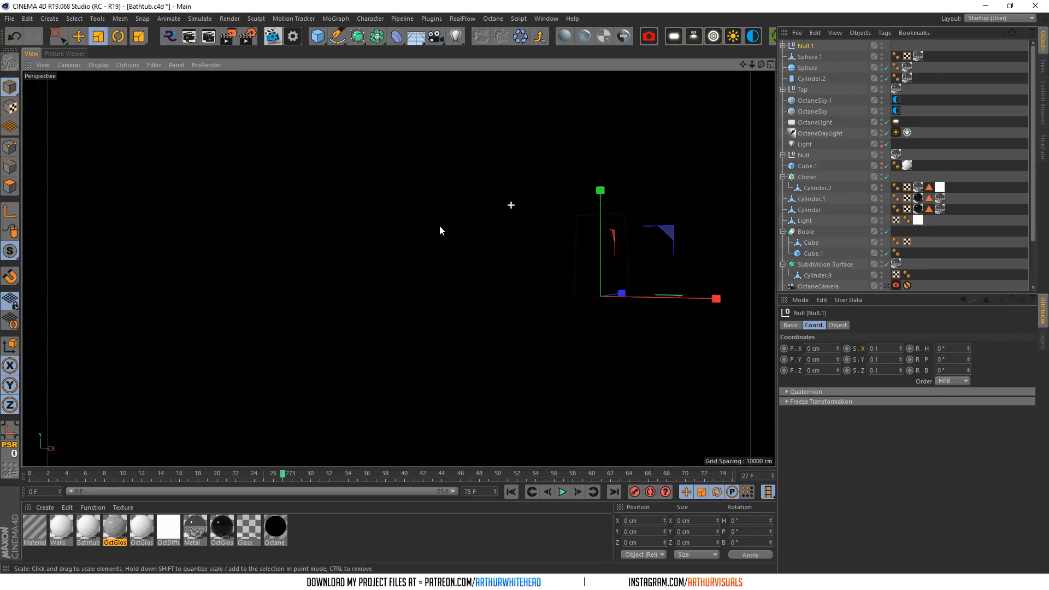
pyautogui.scroll(4, 572, 291)
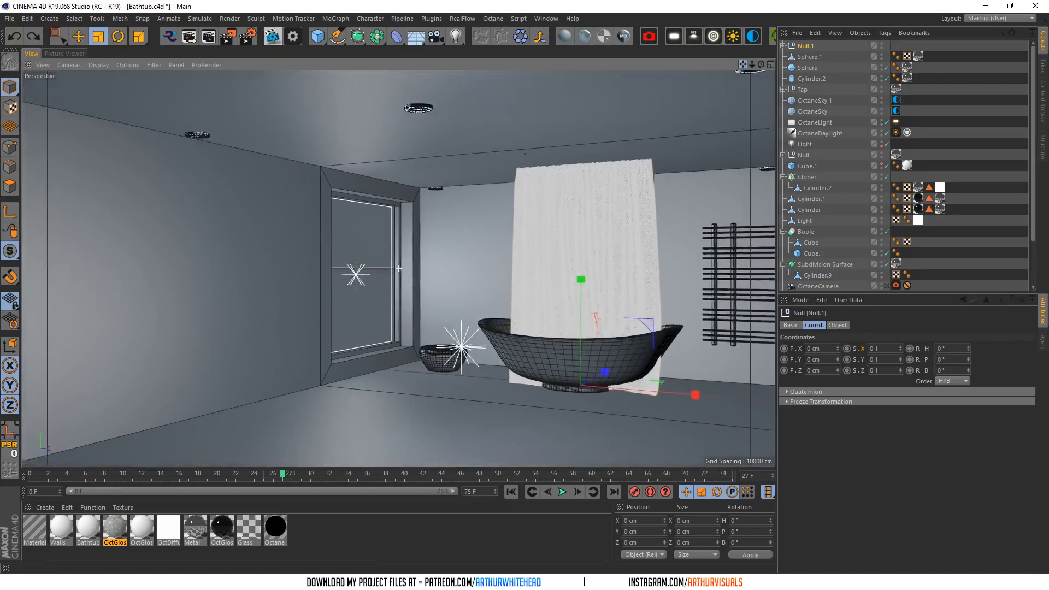
pyautogui.click(580, 400)
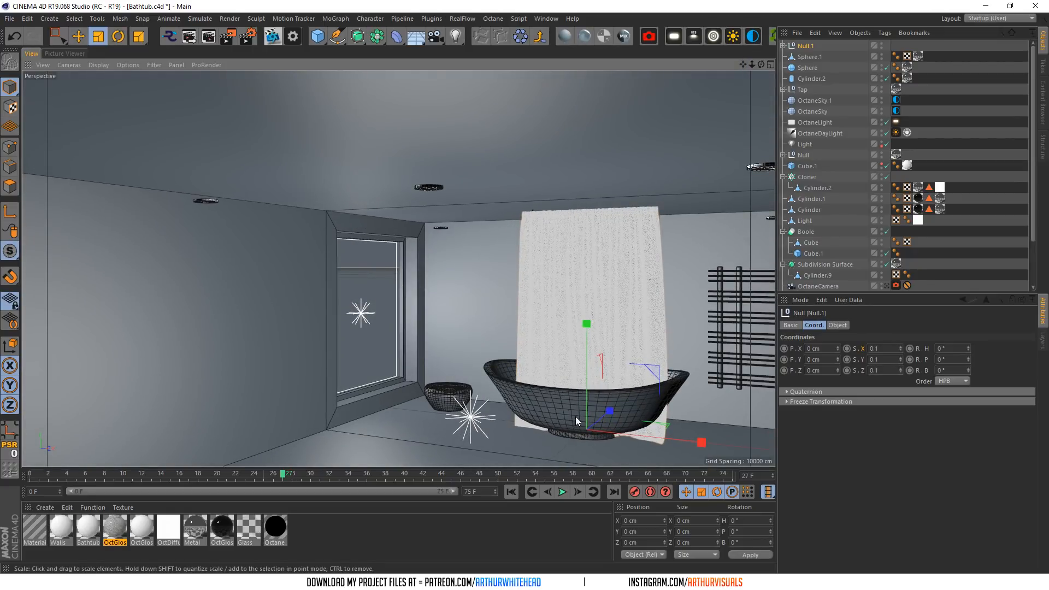
pyautogui.moveTo(561, 434); pyautogui.dragTo(623, 443)
pyautogui.press('r')
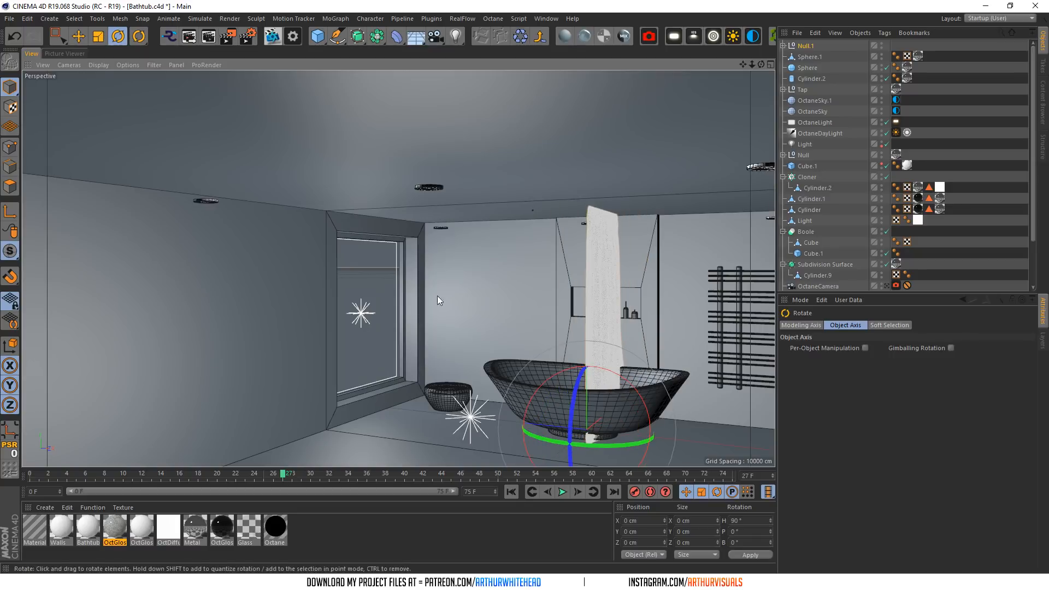
# - Move the curtain's null over to the window, at about X -274 cm and Z -183 cm
pyautogui.click(78, 36)
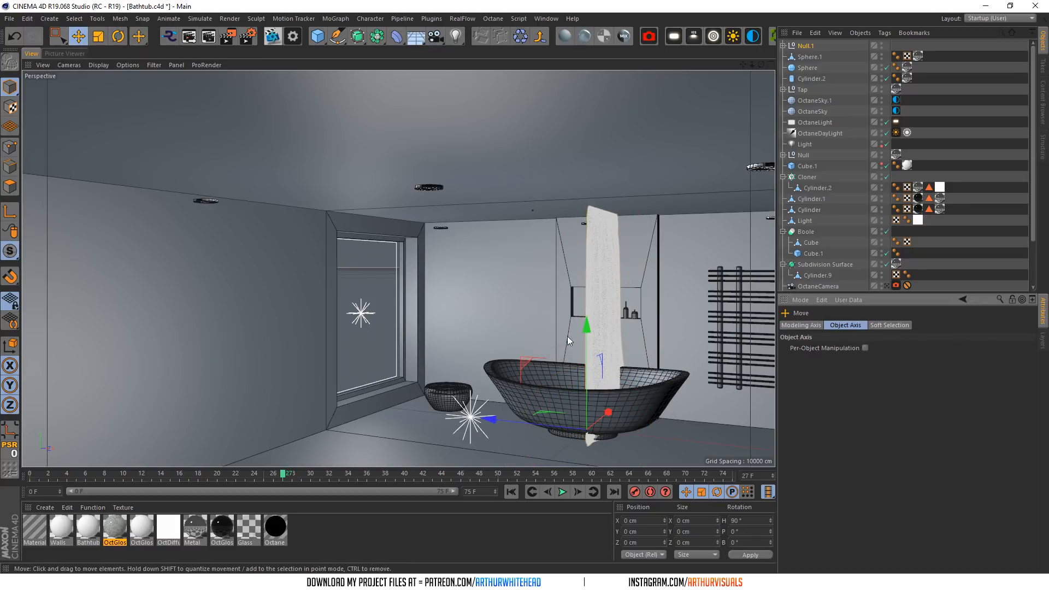
pyautogui.moveTo(508, 416); pyautogui.dragTo(307, 378)
pyautogui.moveTo(420, 389); pyautogui.dragTo(350, 413)
# - Return to the OctaneCamera view and preview the bathroom in the Octane Live Viewer, closing the preview after checking it
pyautogui.click(886, 286)
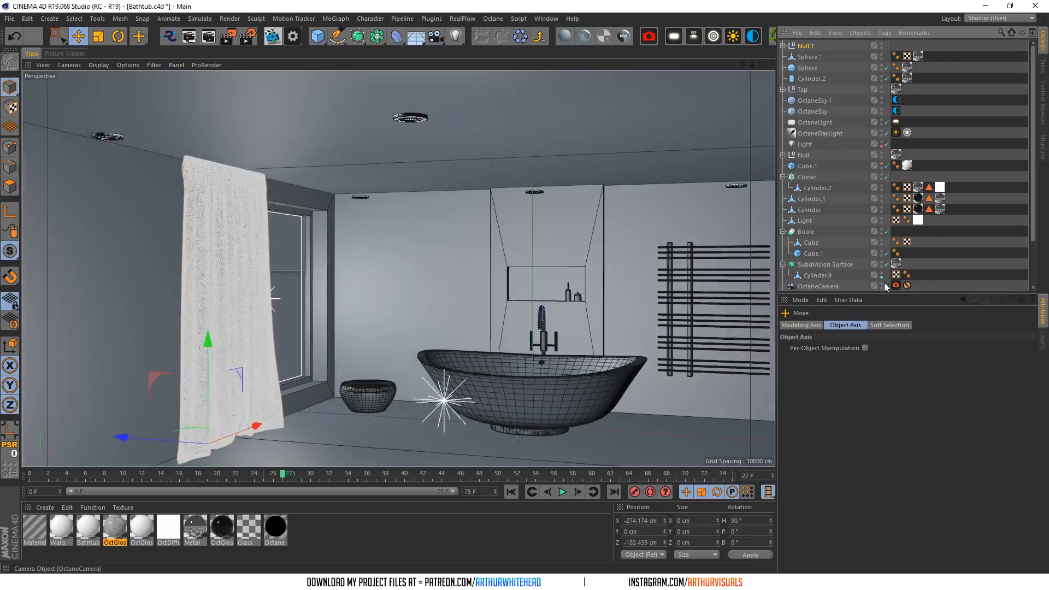
pyautogui.click(273, 36)
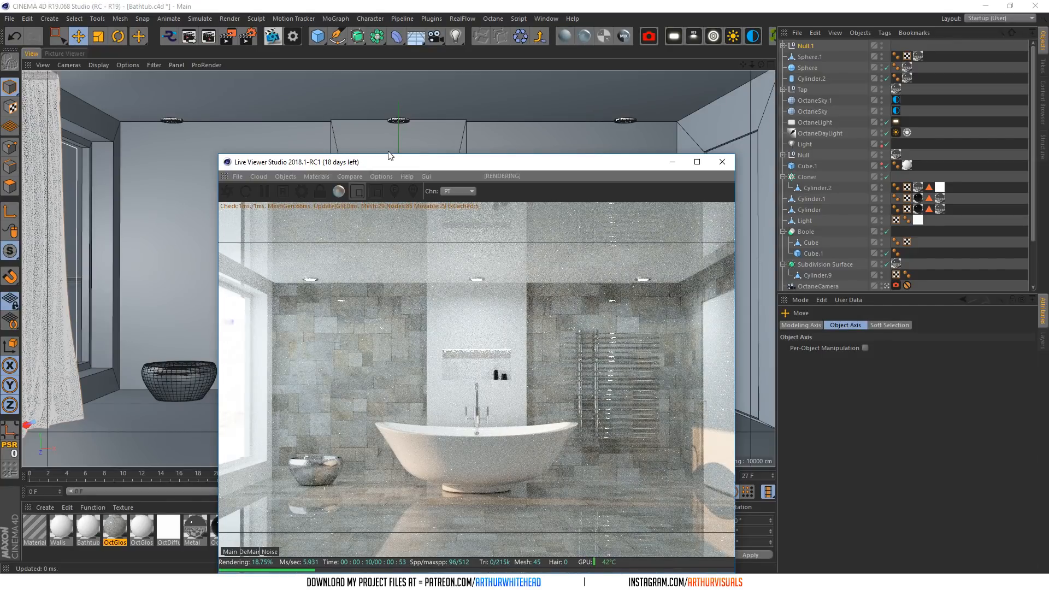
pyautogui.moveTo(280, 162); pyautogui.dragTo(409, 123)
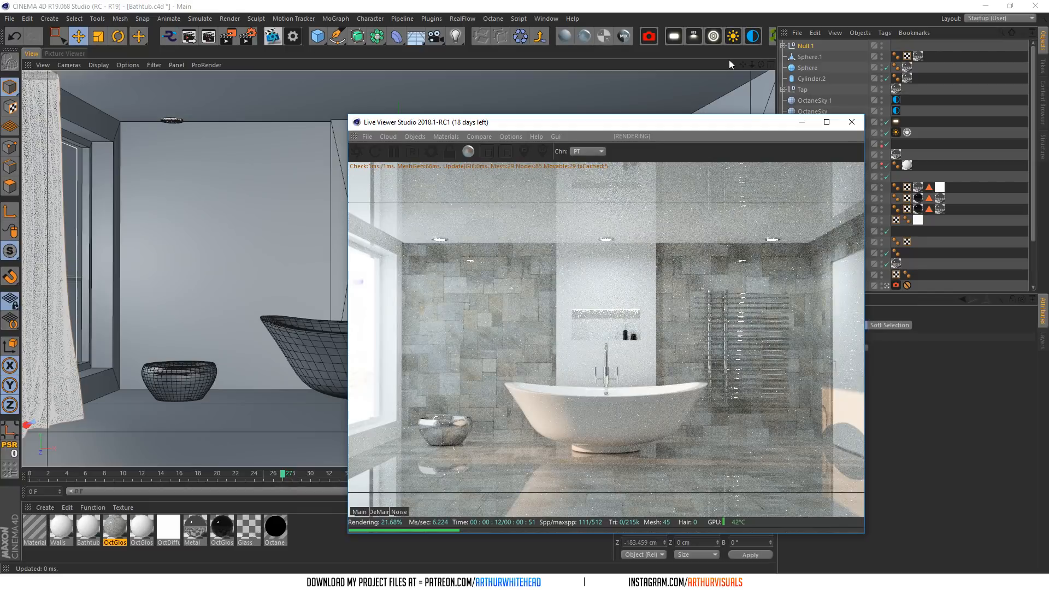
pyautogui.click(851, 121)
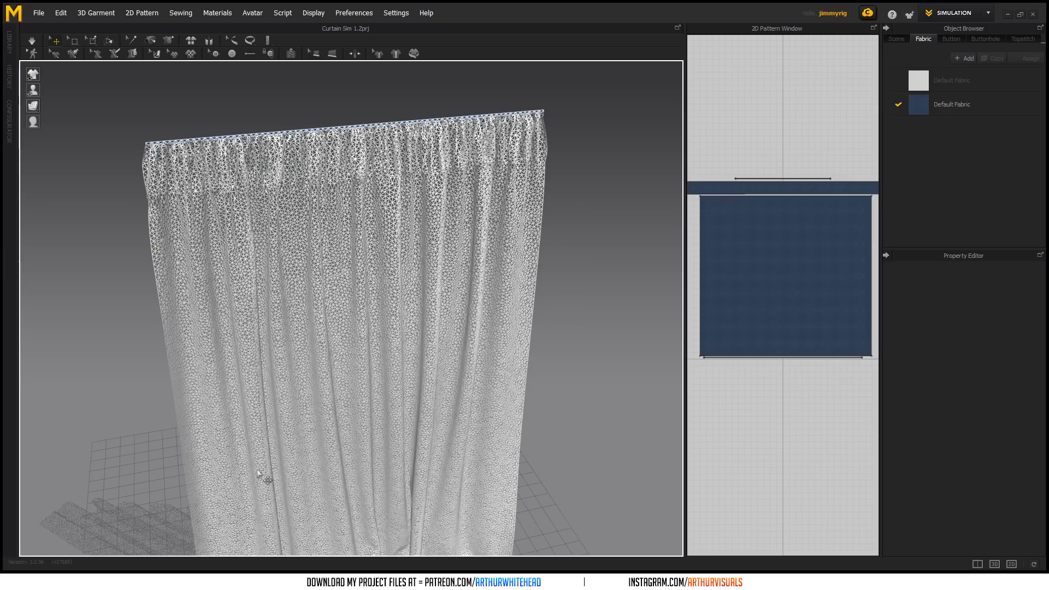
# - Switch to Marvelous Designer and search the Default Fabric properties and the garment, display and environment options for wind controls
pyautogui.scroll(-5, 440, 345)
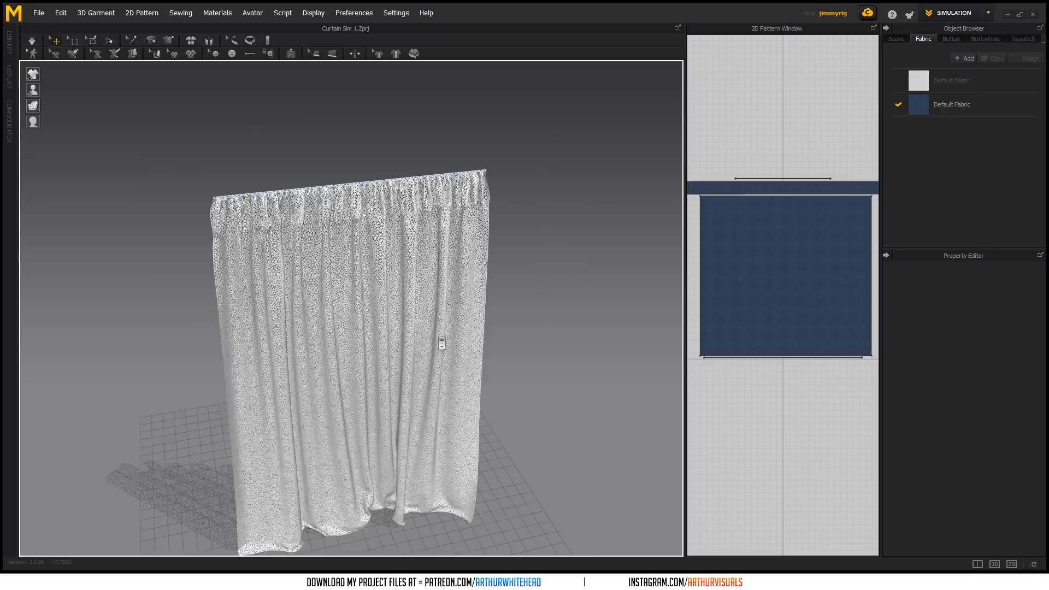
pyautogui.moveTo(453, 337); pyautogui.dragTo(492, 341, button='right')
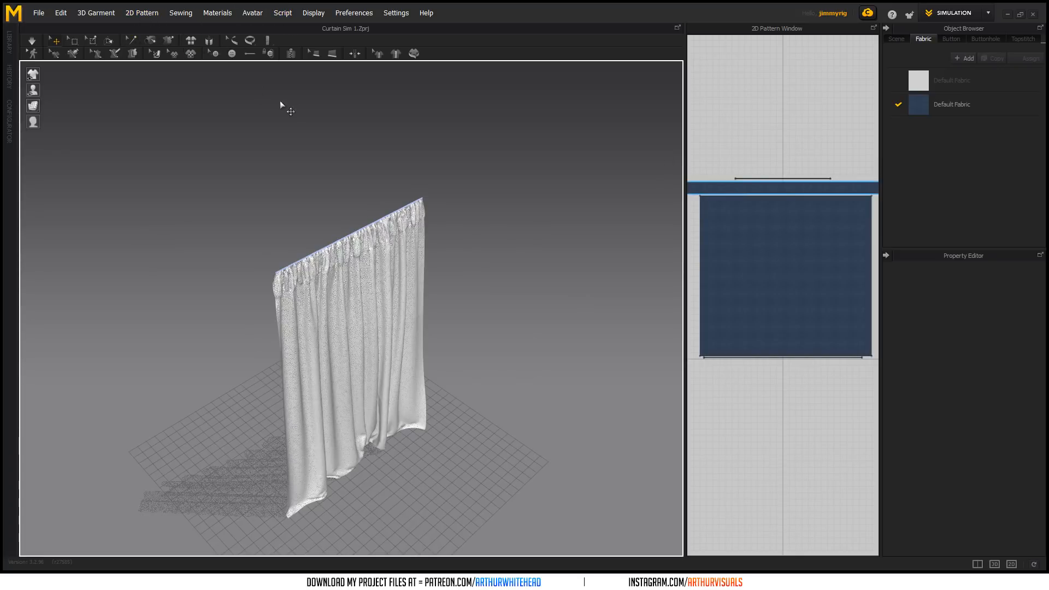
pyautogui.click(80, 13)
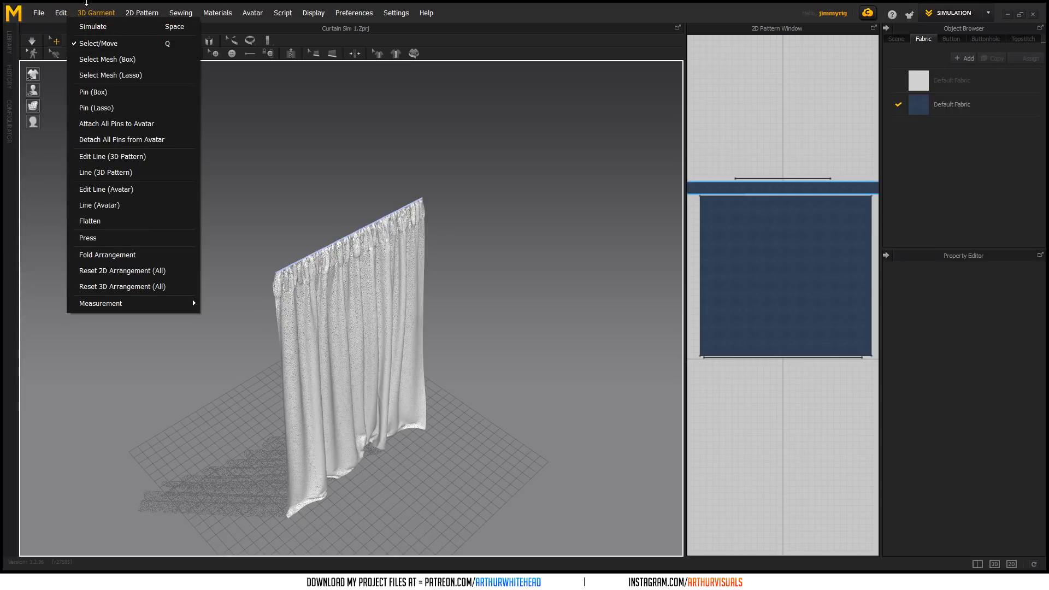
pyautogui.moveTo(147, 15)
pyautogui.click(955, 110)
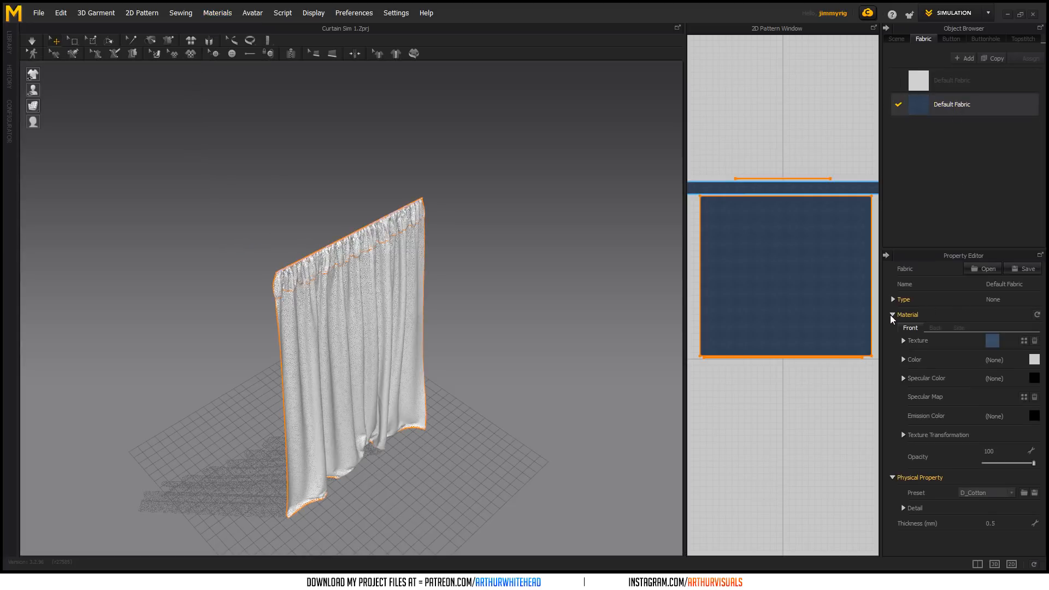
pyautogui.click(890, 315)
pyautogui.click(221, 15)
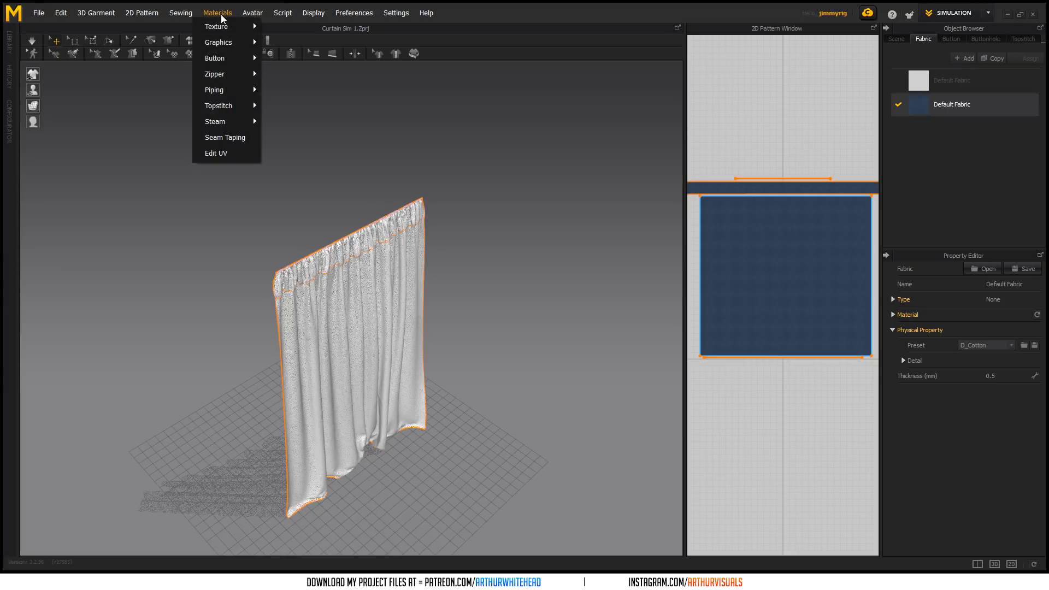
pyautogui.click(259, 10)
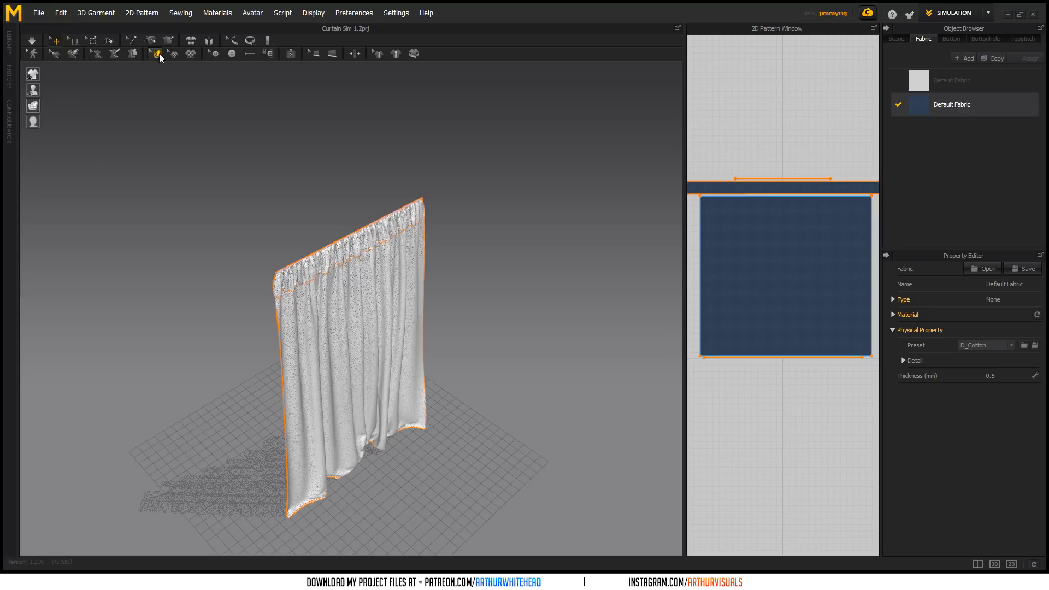
pyautogui.click(302, 14)
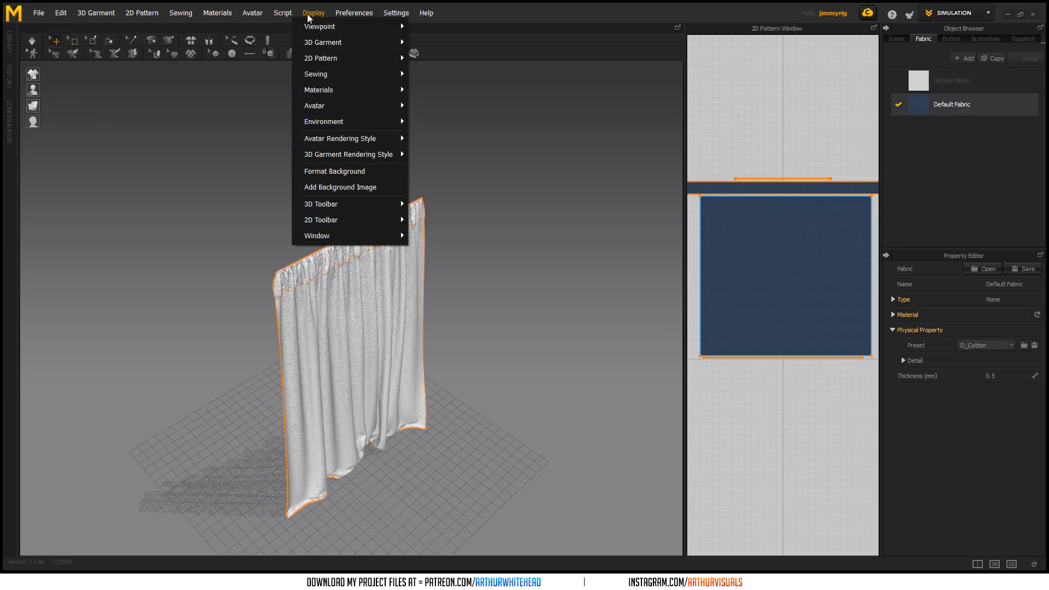
pyautogui.moveTo(375, 14)
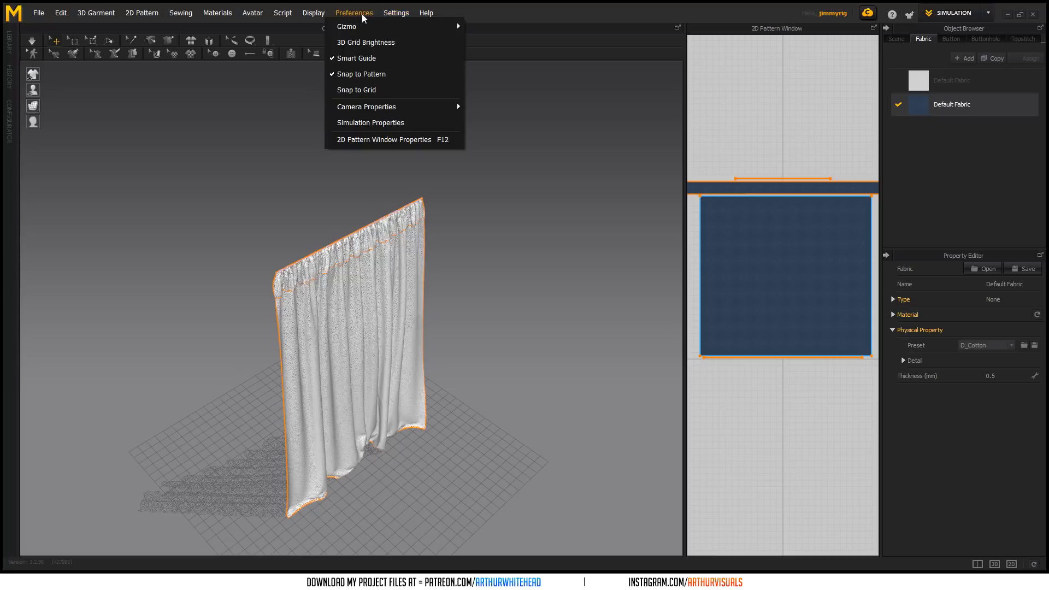
pyautogui.moveTo(315, 14)
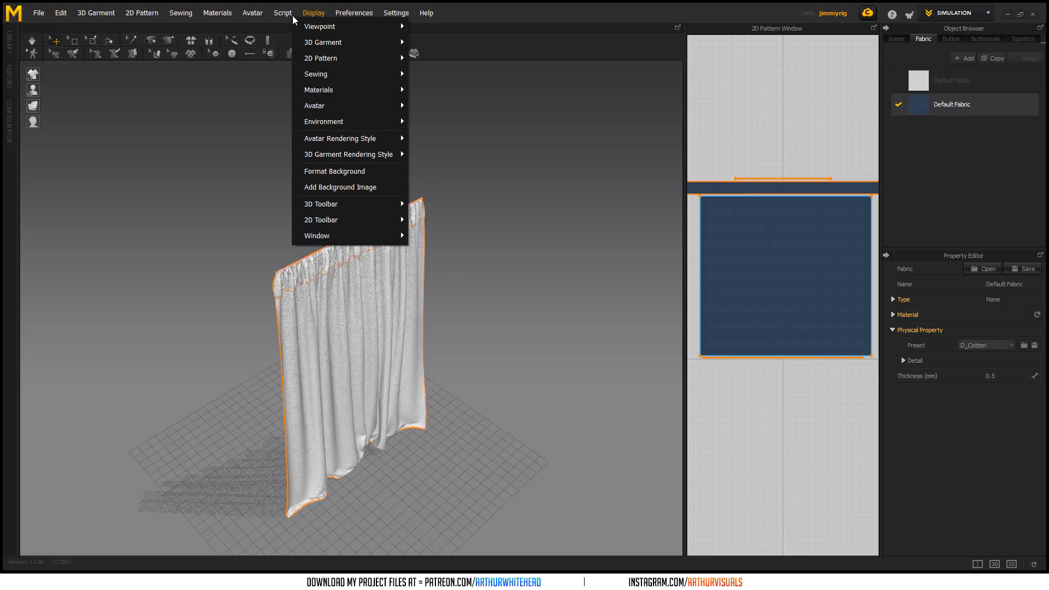
pyautogui.click(416, 16)
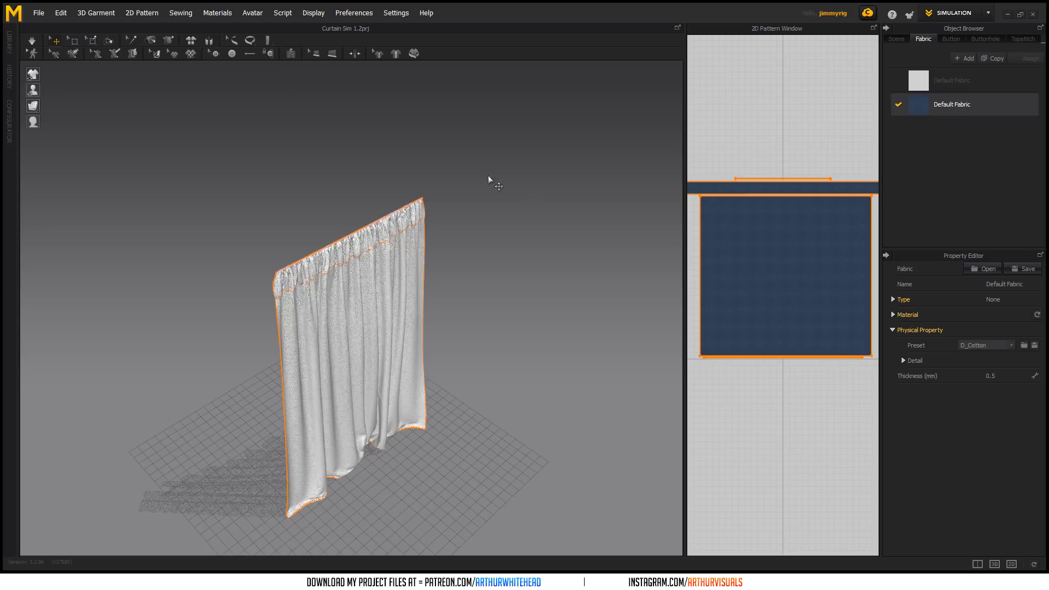
pyautogui.click(307, 14)
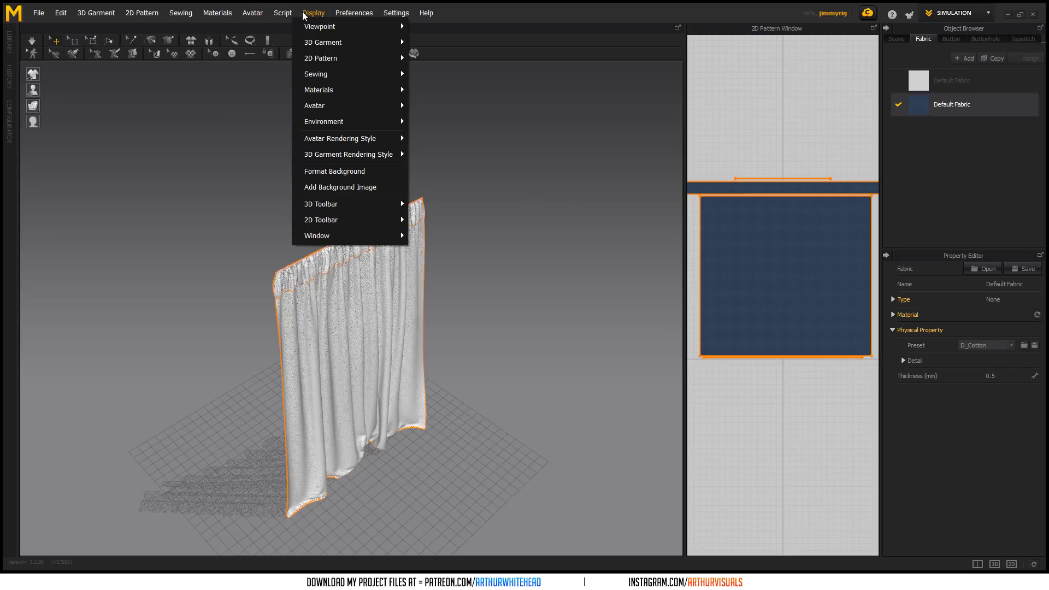
pyautogui.press('Escape')
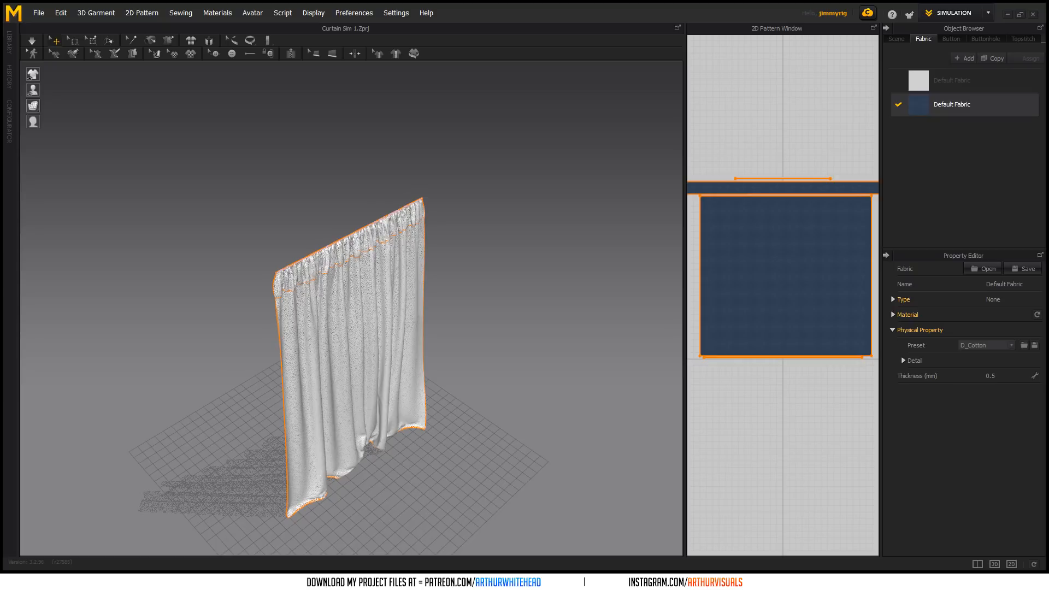
pyautogui.click(314, 12)
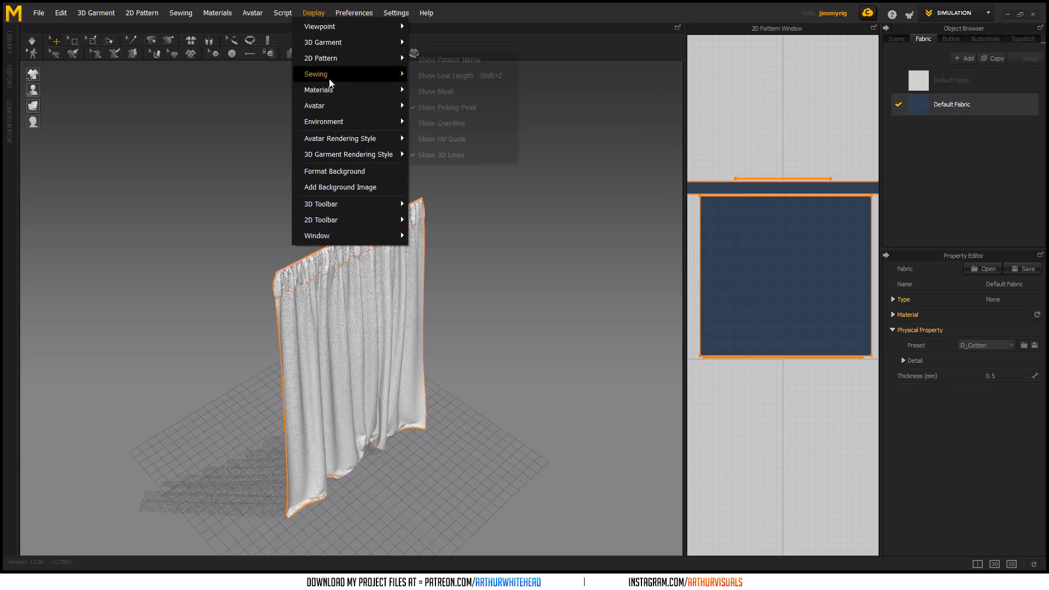
pyautogui.moveTo(348, 126)
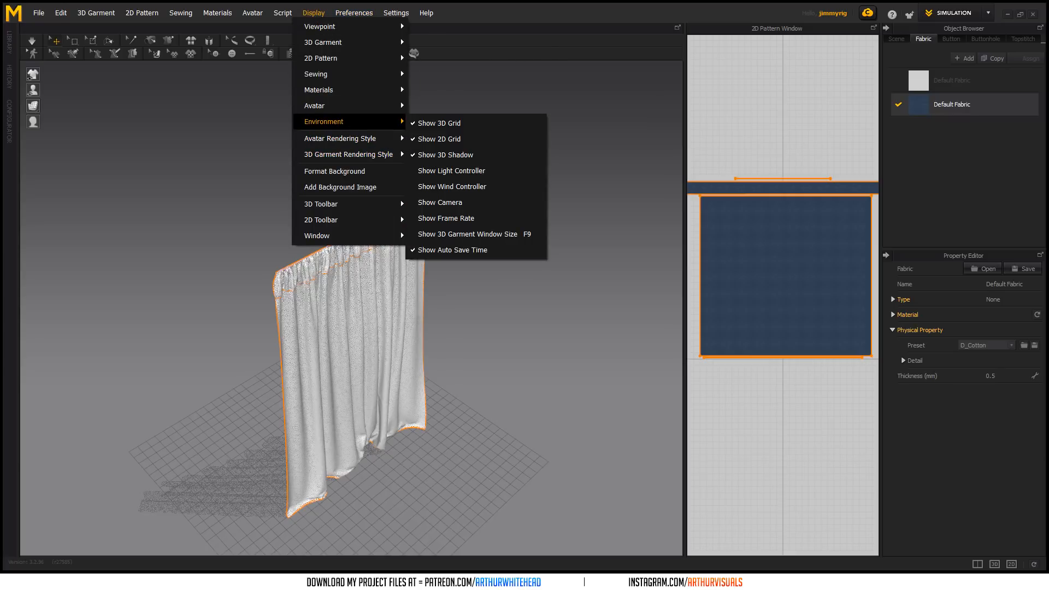
pyautogui.press('Escape')
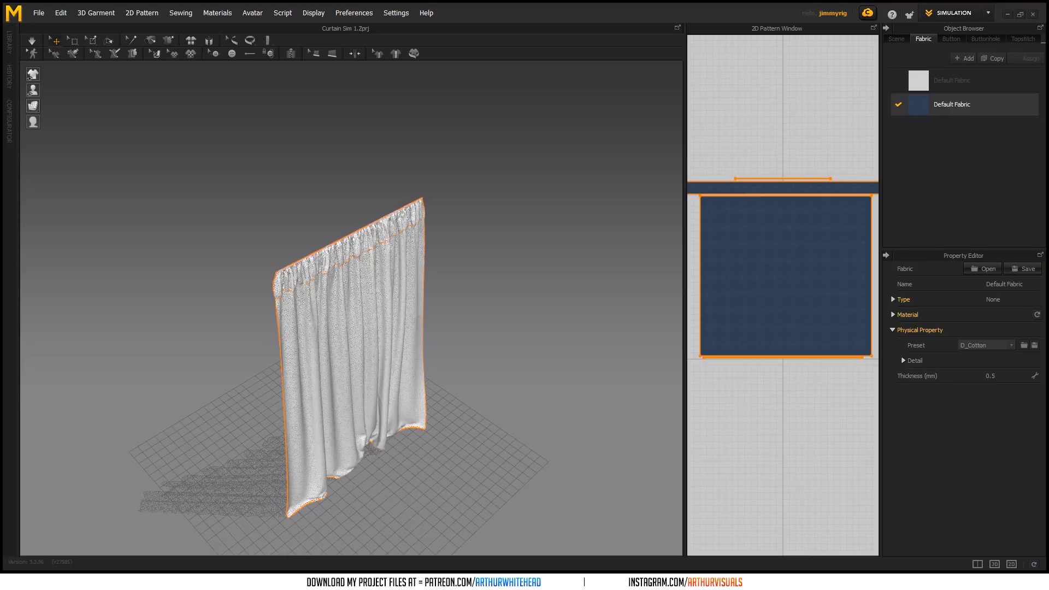
# - Show the curtain in textured-surface display and try to trace its top edge from one end to the other
pyautogui.click(171, 45)
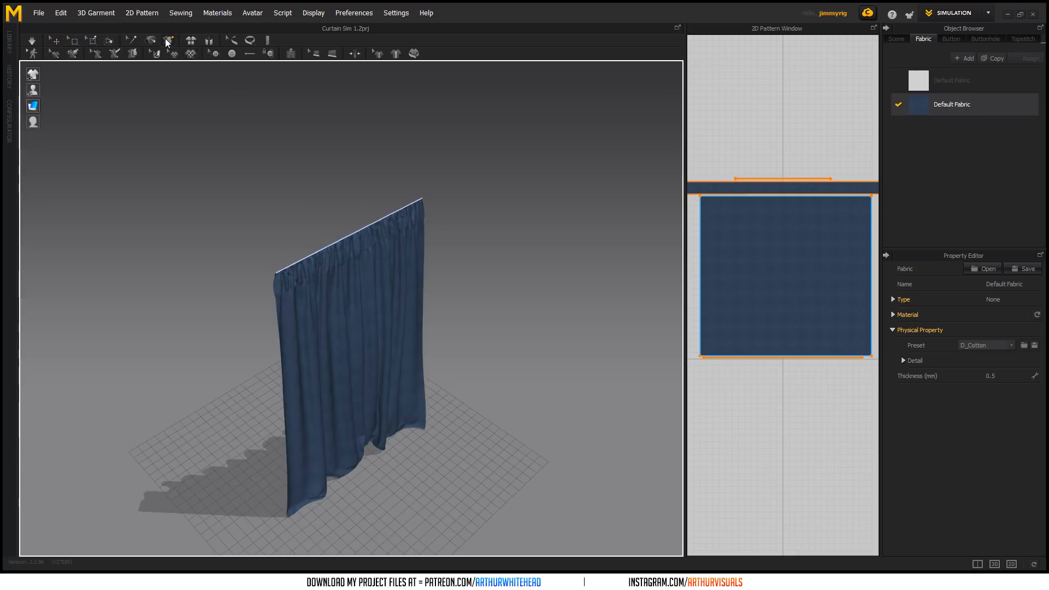
pyautogui.scroll(1, 376, 241)
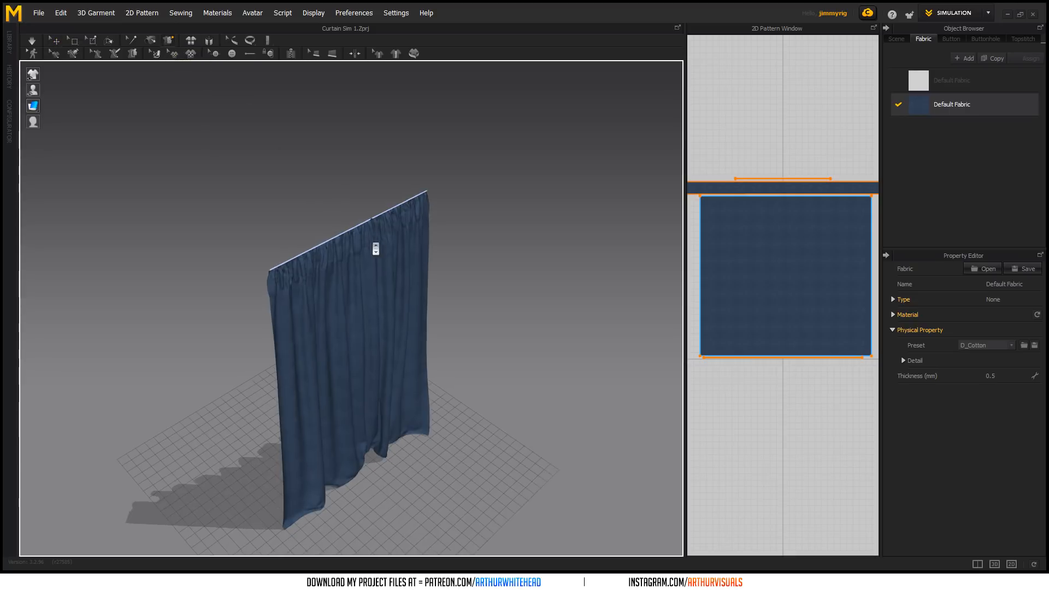
pyautogui.scroll(5, 280, 277)
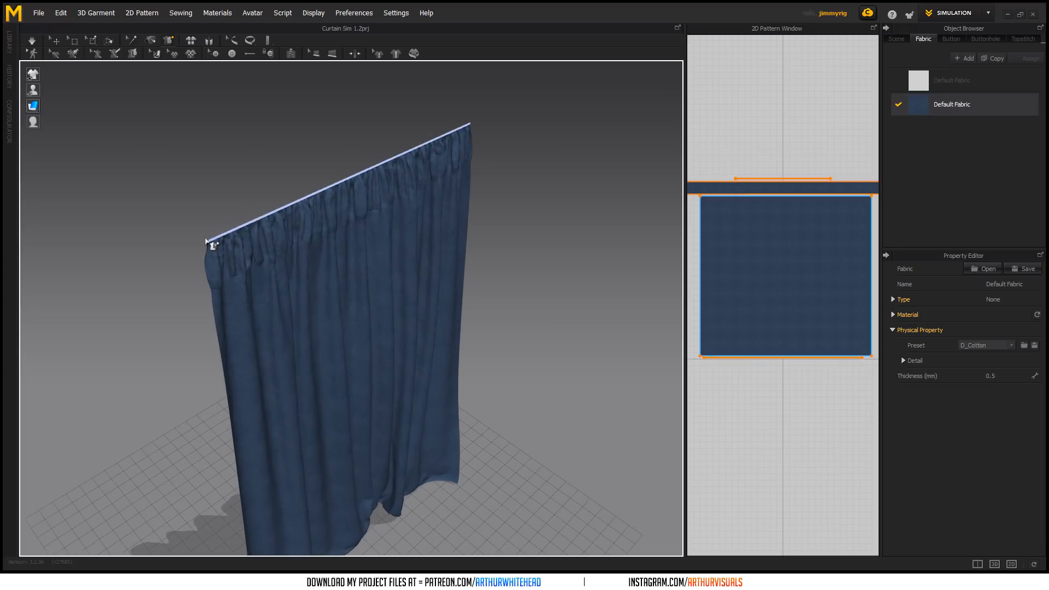
pyautogui.moveTo(206, 241); pyautogui.dragTo(468, 125)
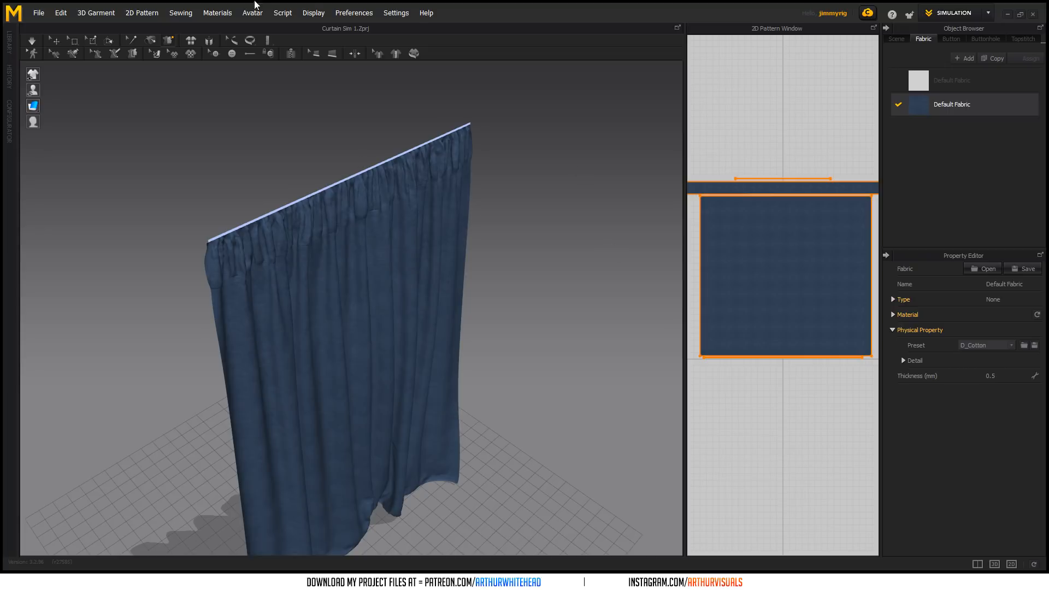
# - Check the camera properties, 2D toolbar and 2D pattern options for a way to reach the wind settings
pyautogui.click(313, 13)
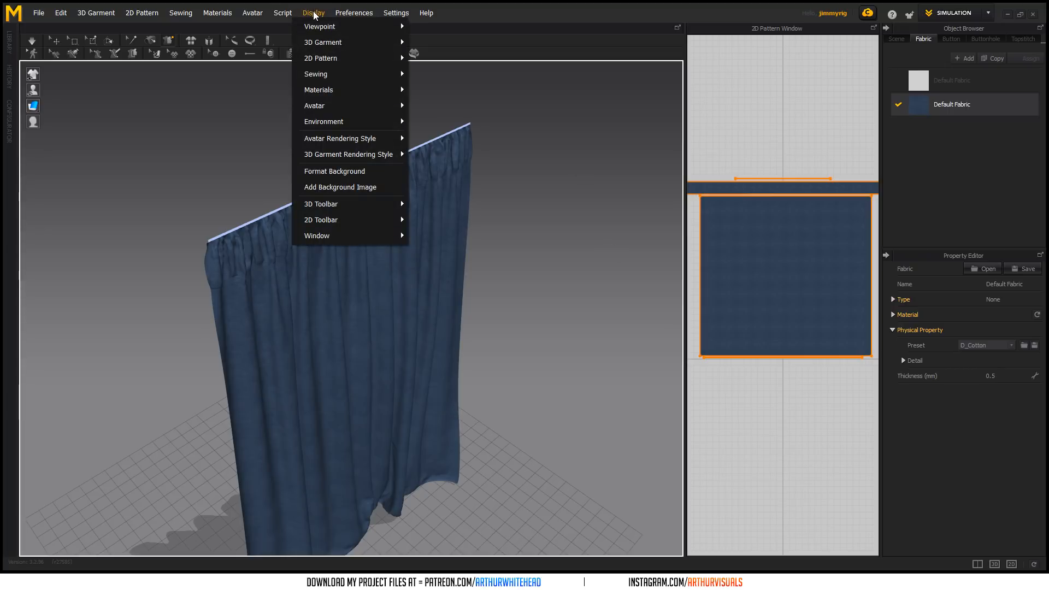
pyautogui.click(353, 13)
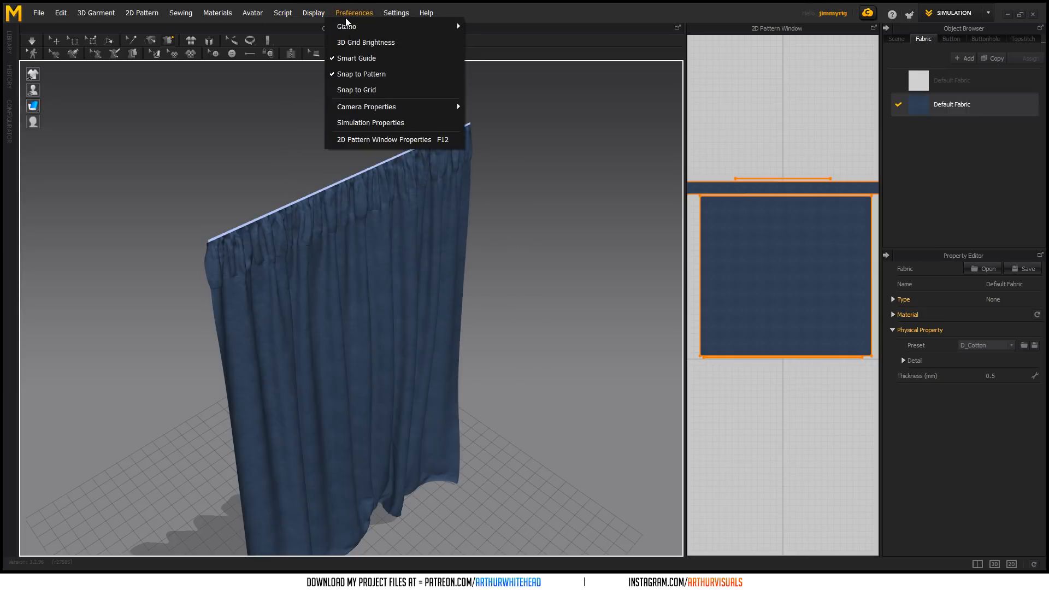
pyautogui.moveTo(457, 115)
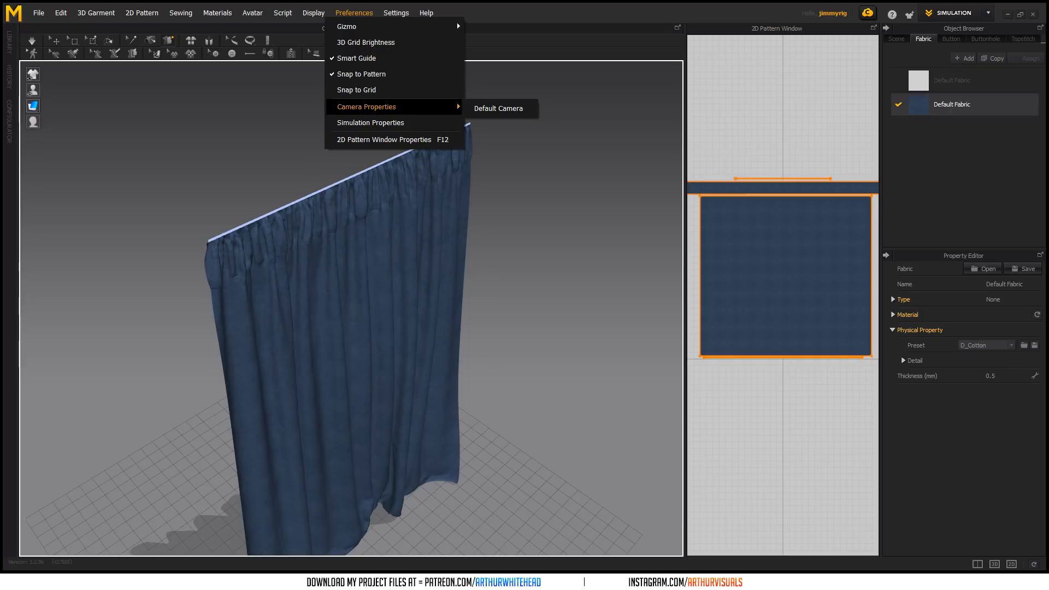
pyautogui.press('Escape')
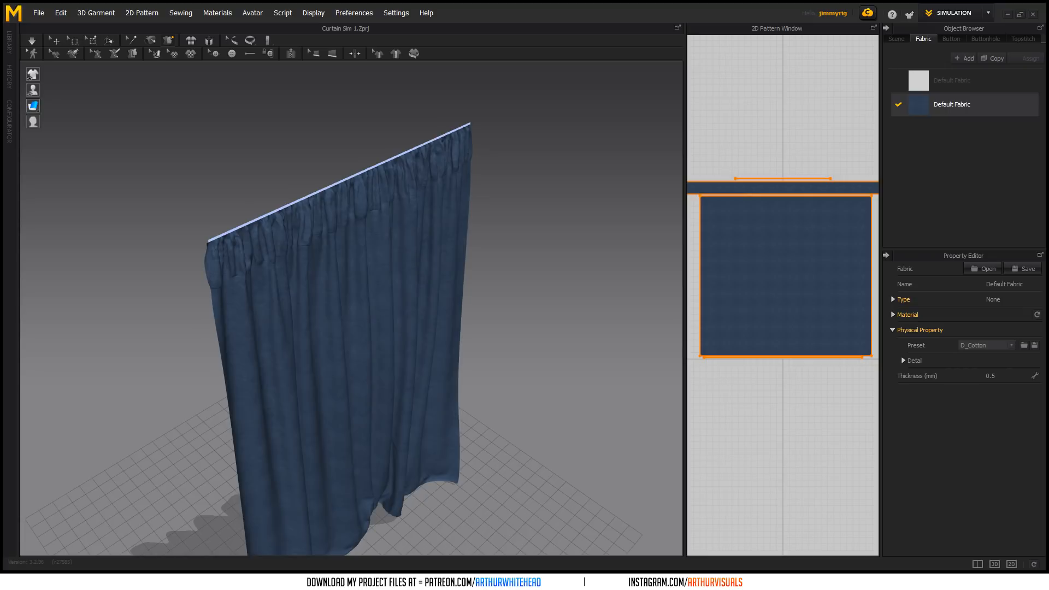
pyautogui.click(313, 13)
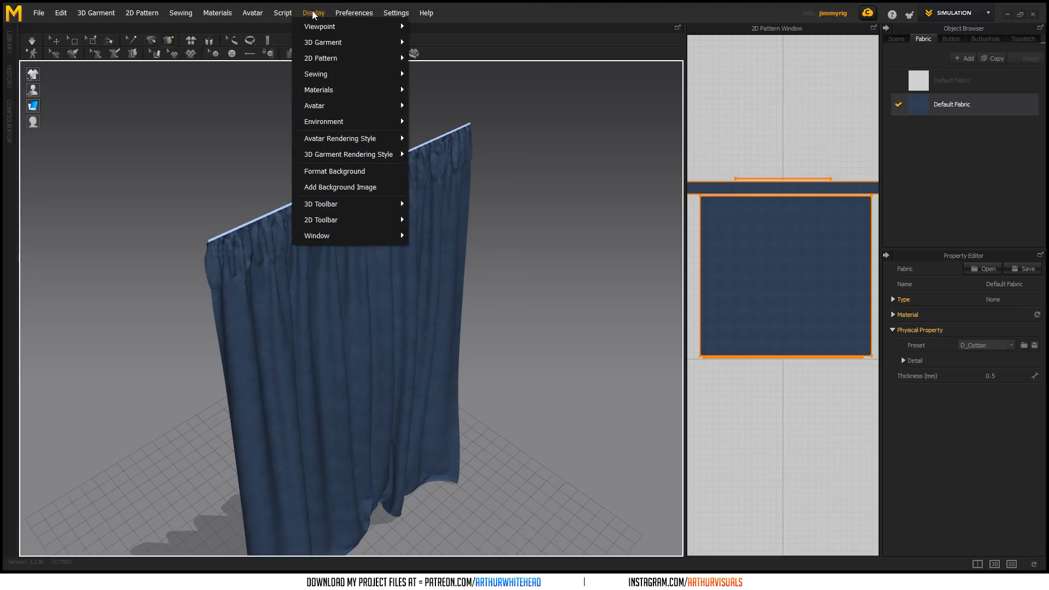
pyautogui.moveTo(363, 239)
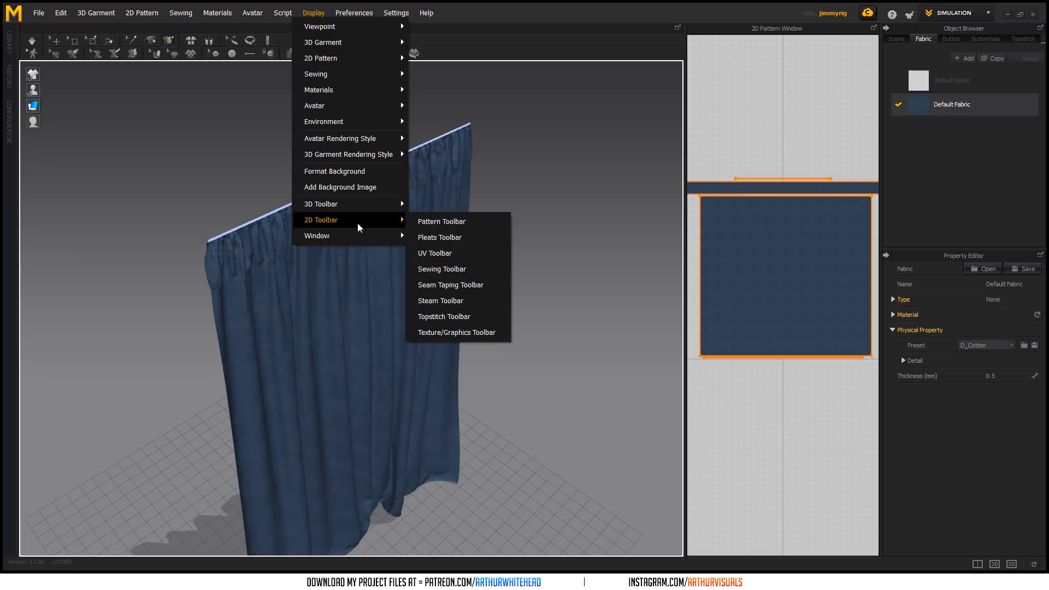
pyautogui.press('Escape')
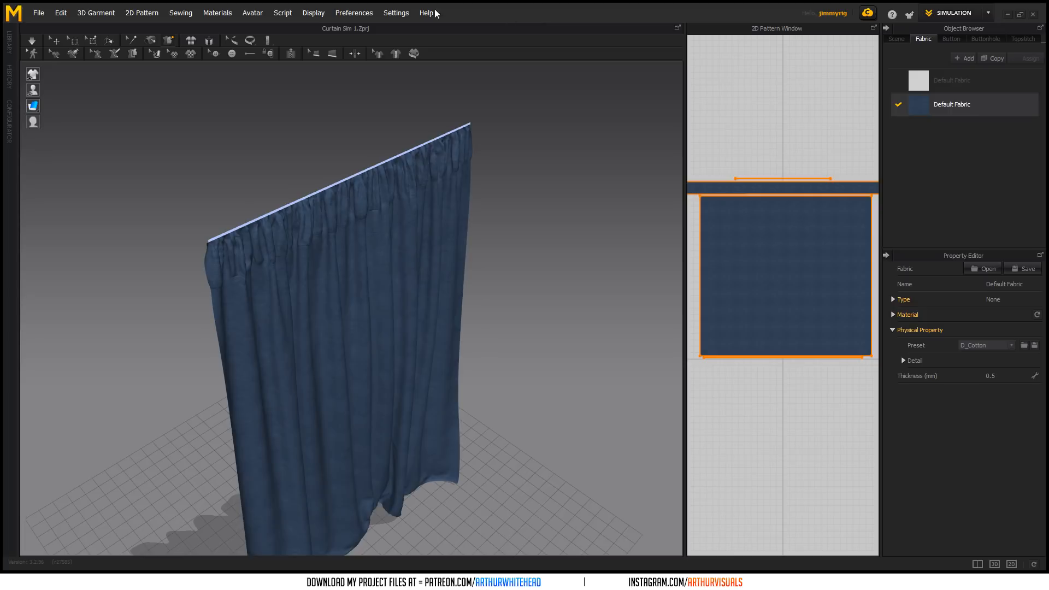
pyautogui.click(103, 15)
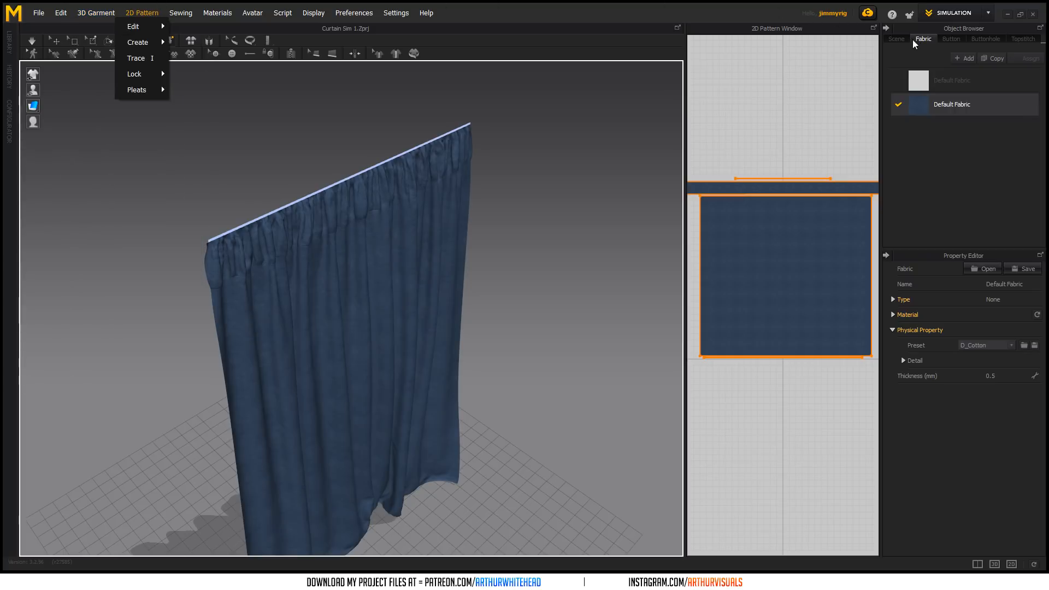
# - Activate the Wind Controller listed under 3D Simulation in the scene tree
pyautogui.click(893, 41)
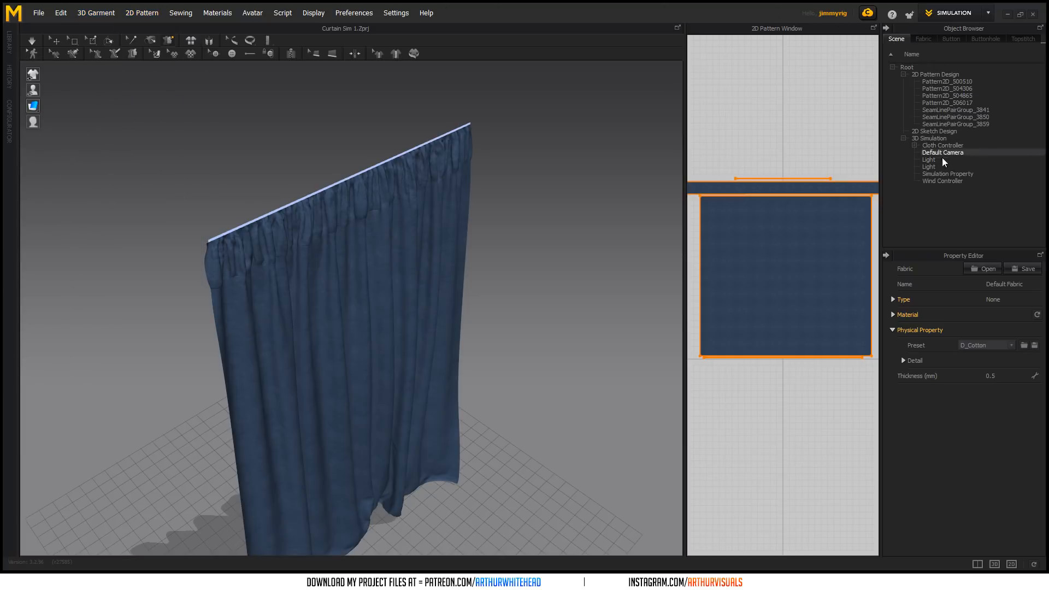
pyautogui.click(948, 181)
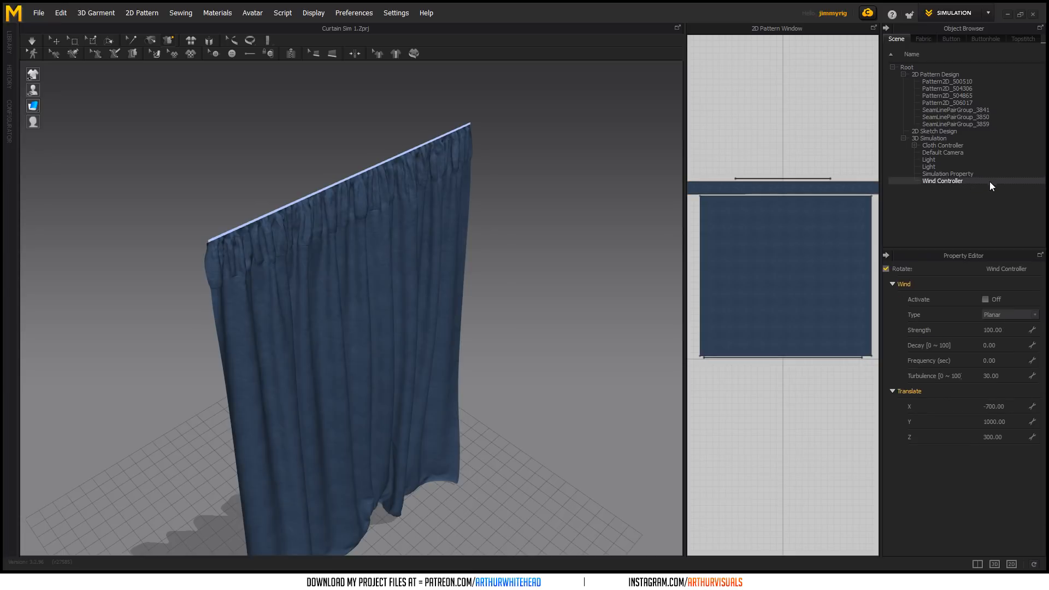
pyautogui.click(985, 299)
pyautogui.scroll(-8, 436, 350)
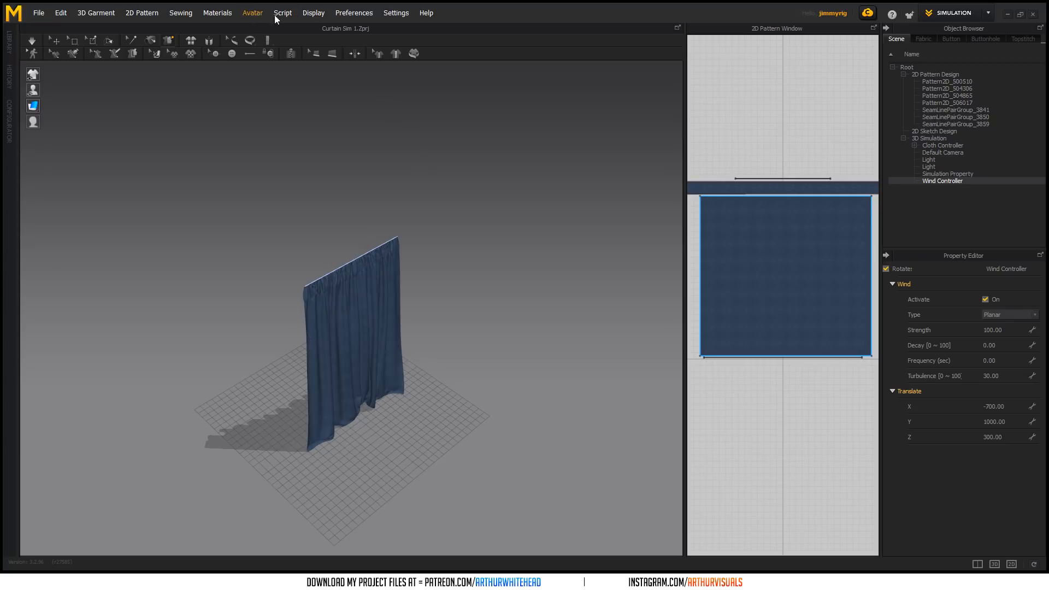
pyautogui.click(314, 13)
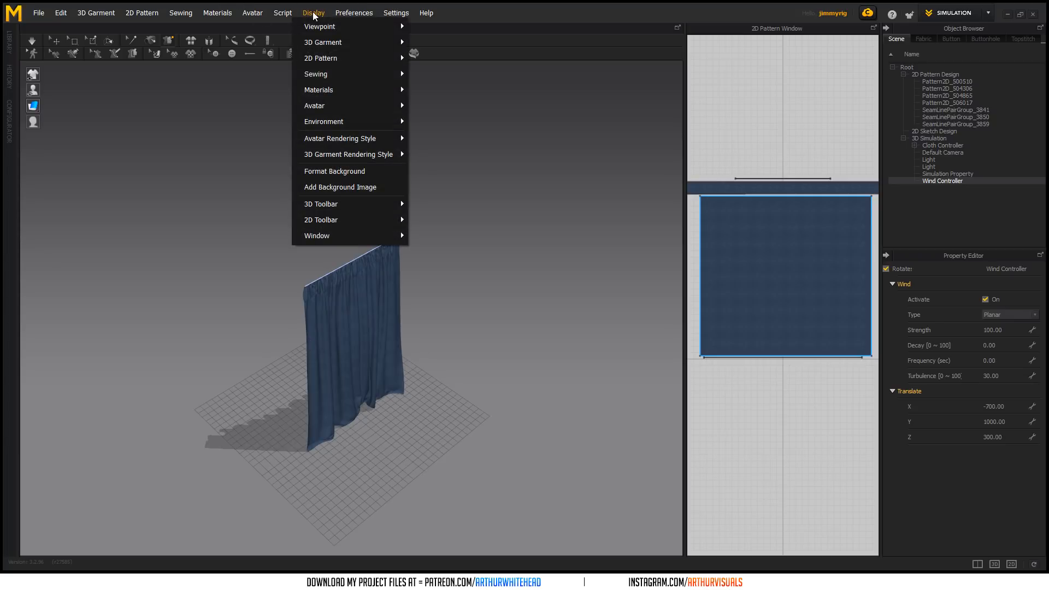
pyautogui.moveTo(364, 48)
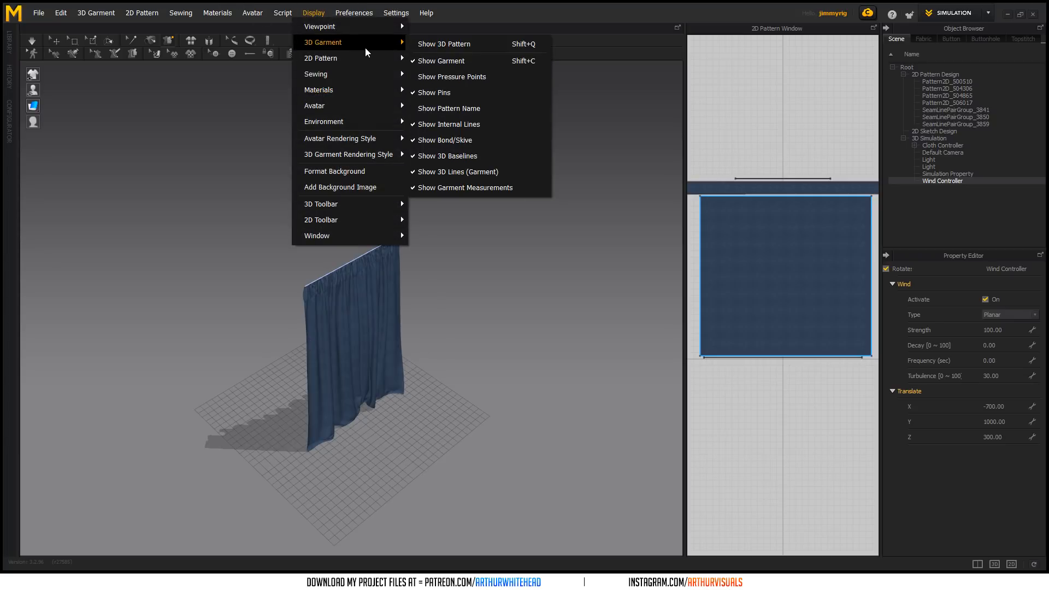
pyautogui.click(648, 83)
# - Reset the 3D arrangement of all curtain patterns
pyautogui.scroll(2, 368, 316)
pyautogui.moveTo(507, 282); pyautogui.dragTo(481, 273, button='right')
pyautogui.click(90, 15)
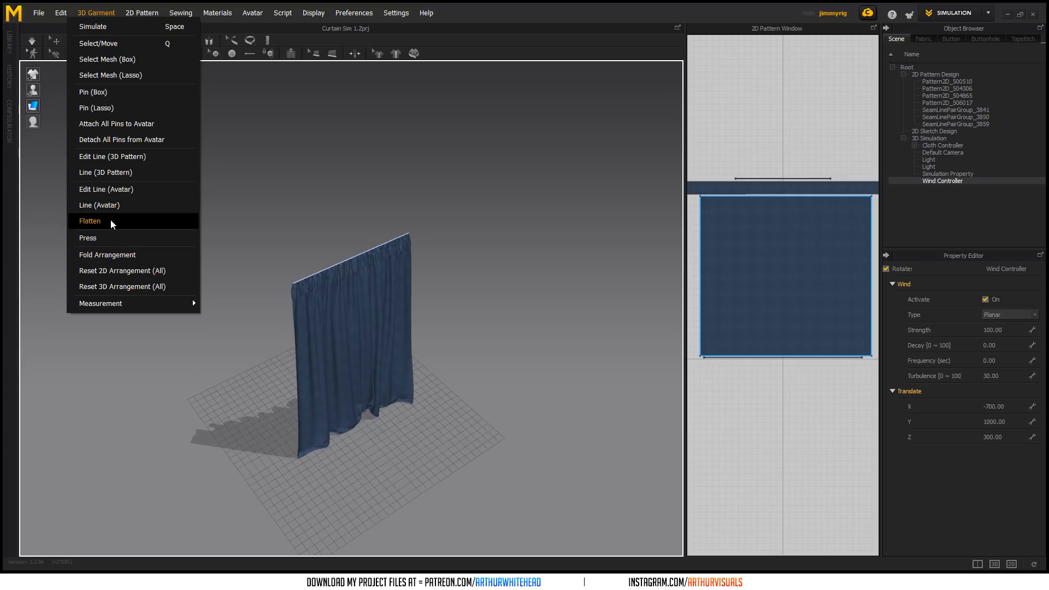
pyautogui.click(120, 287)
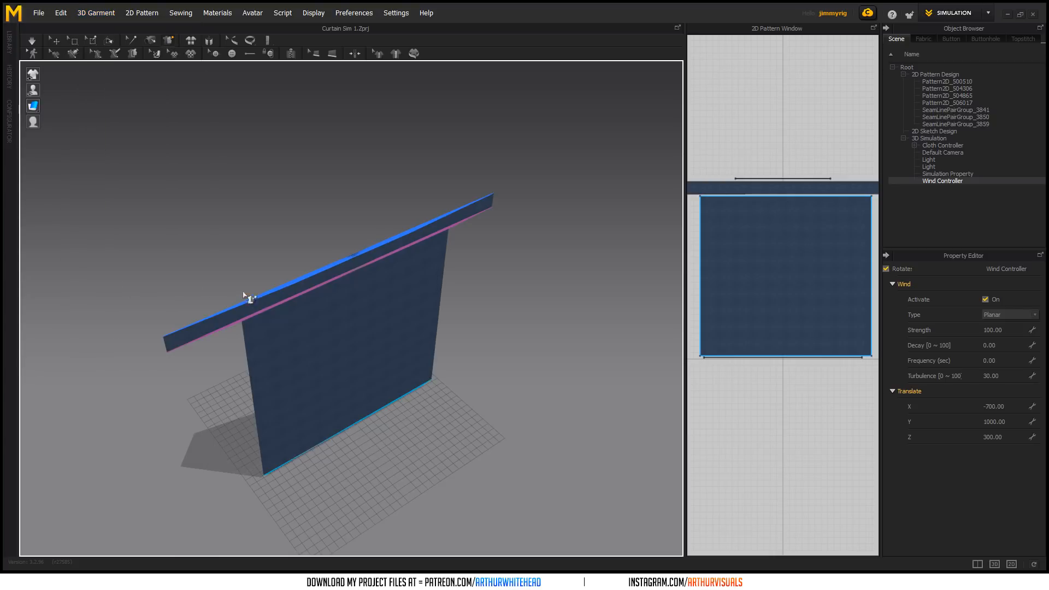
# - Examine the blue Default Fabric's physical, material and type properties, and look through the scene, button, buttonhole and topstitch lists
pyautogui.click(923, 39)
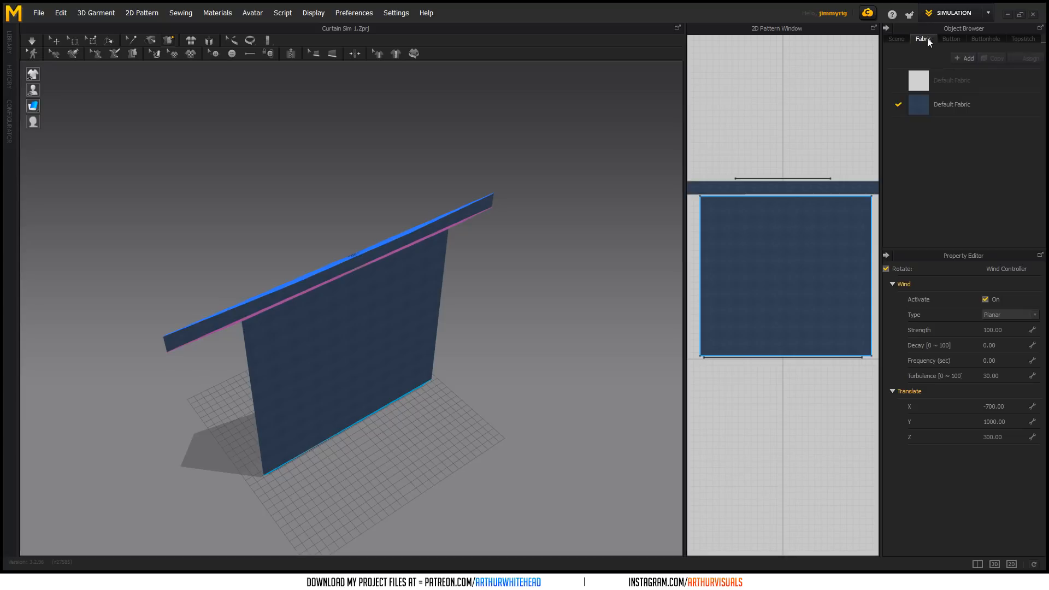
pyautogui.click(952, 104)
pyautogui.click(903, 360)
pyautogui.moveTo(1042, 410); pyautogui.dragTo(1032, 346)
pyautogui.click(904, 360)
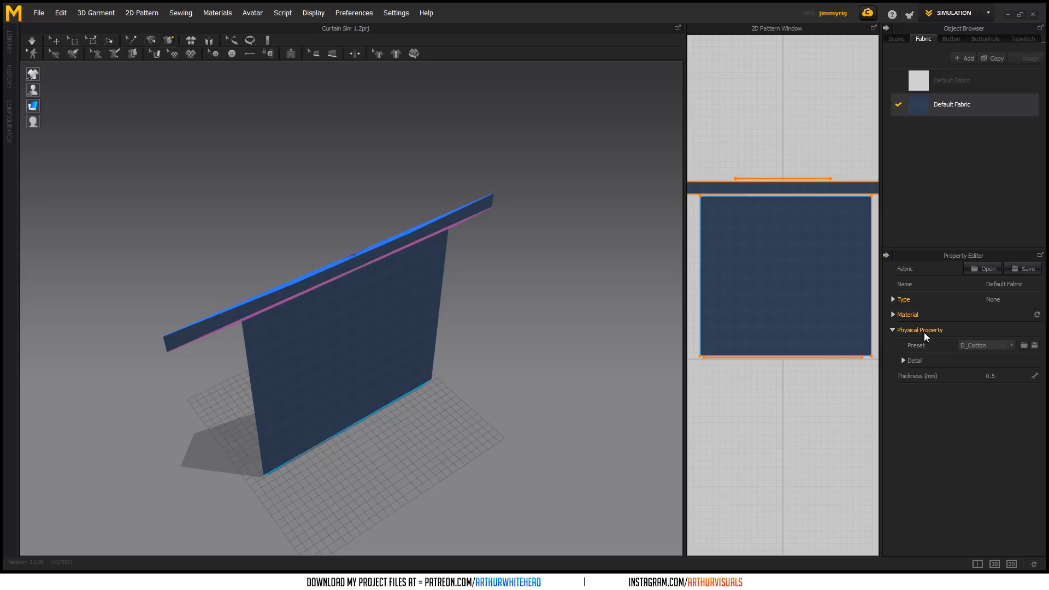
pyautogui.click(977, 345)
pyautogui.click(894, 331)
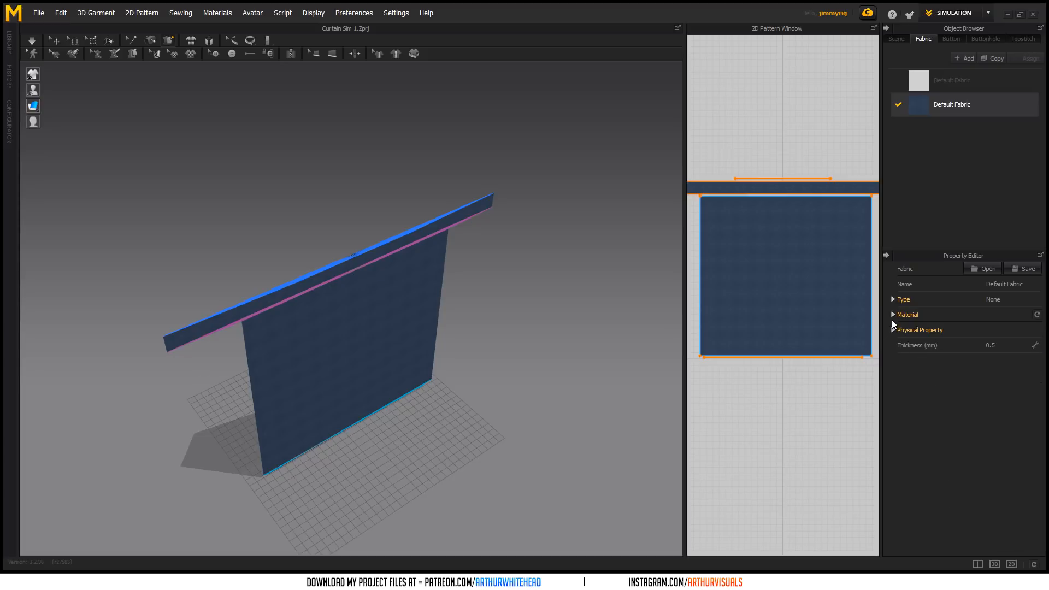
pyautogui.click(892, 315)
pyautogui.click(893, 316)
pyautogui.click(895, 299)
pyautogui.click(893, 330)
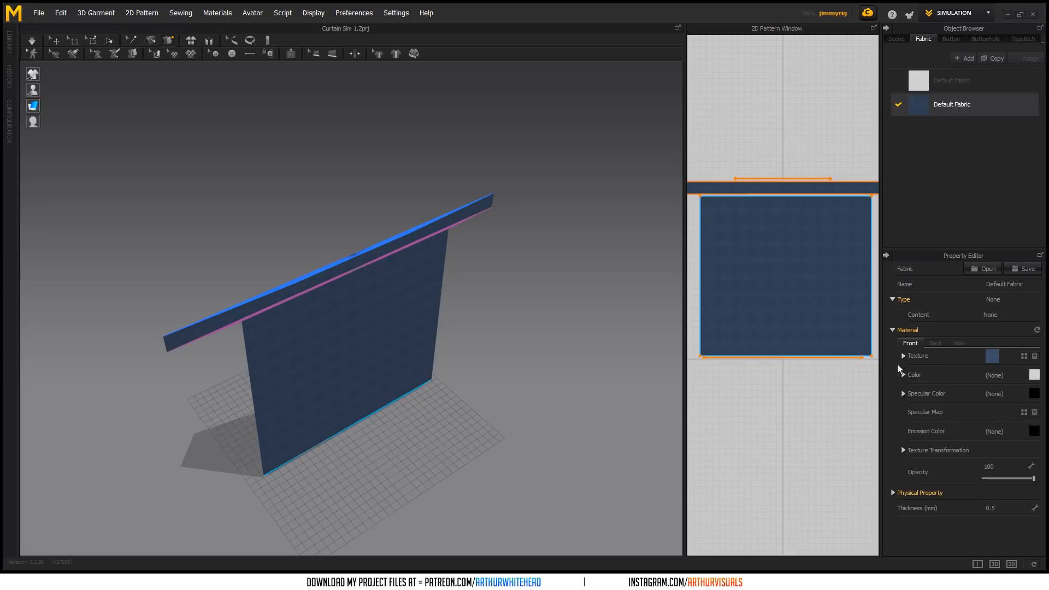
pyautogui.click(892, 330)
pyautogui.click(892, 298)
pyautogui.click(896, 39)
pyautogui.click(951, 38)
pyautogui.click(980, 41)
pyautogui.click(1010, 40)
pyautogui.click(924, 39)
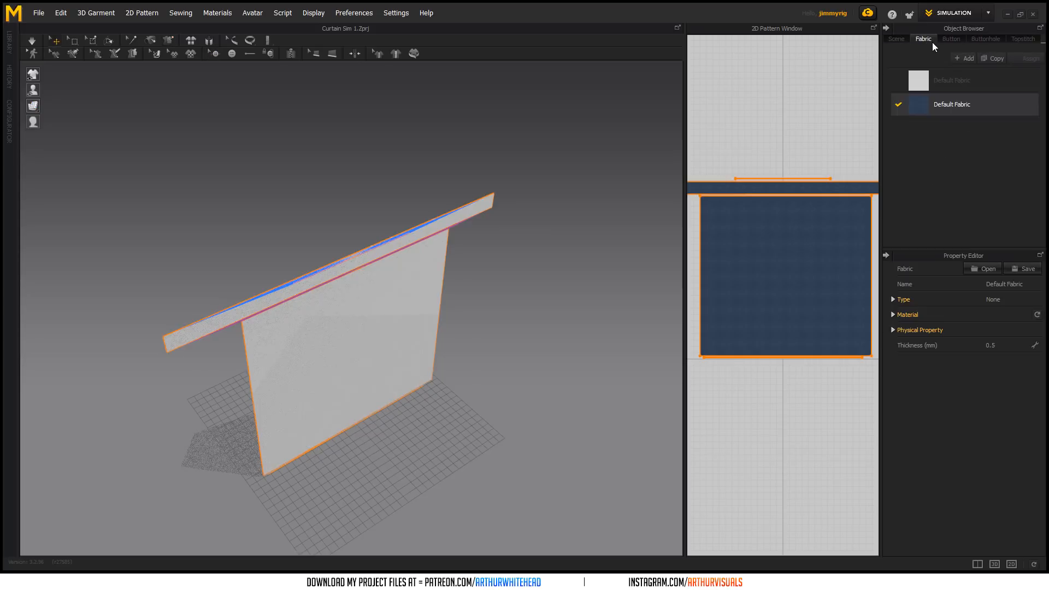
# - Show the flat curtain patterns in textured-surface display again
pyautogui.scroll(3, 328, 235)
pyautogui.moveTo(32, 109)
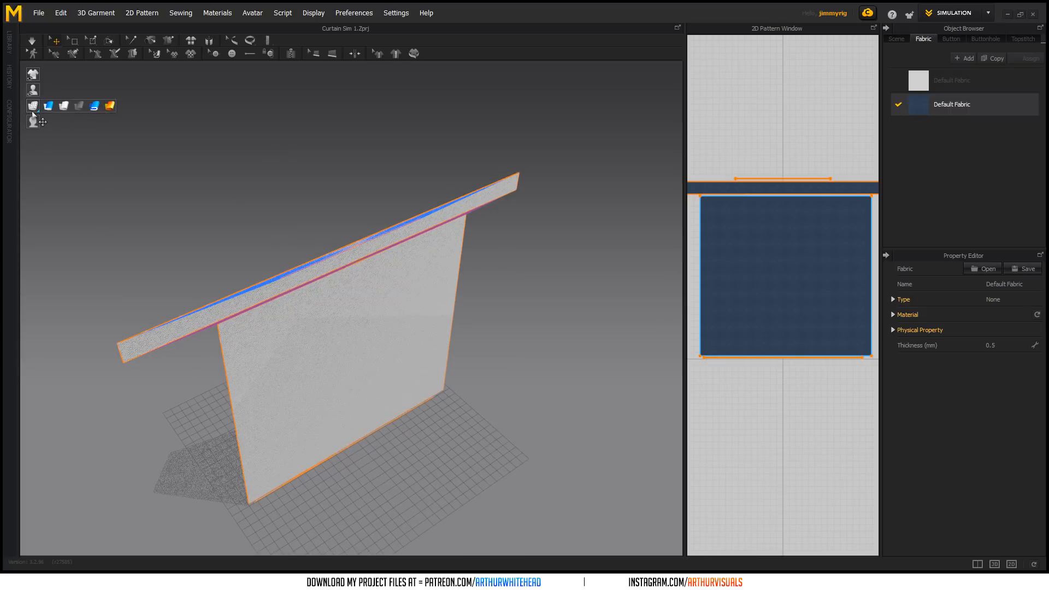
pyautogui.scroll(1, 284, 284)
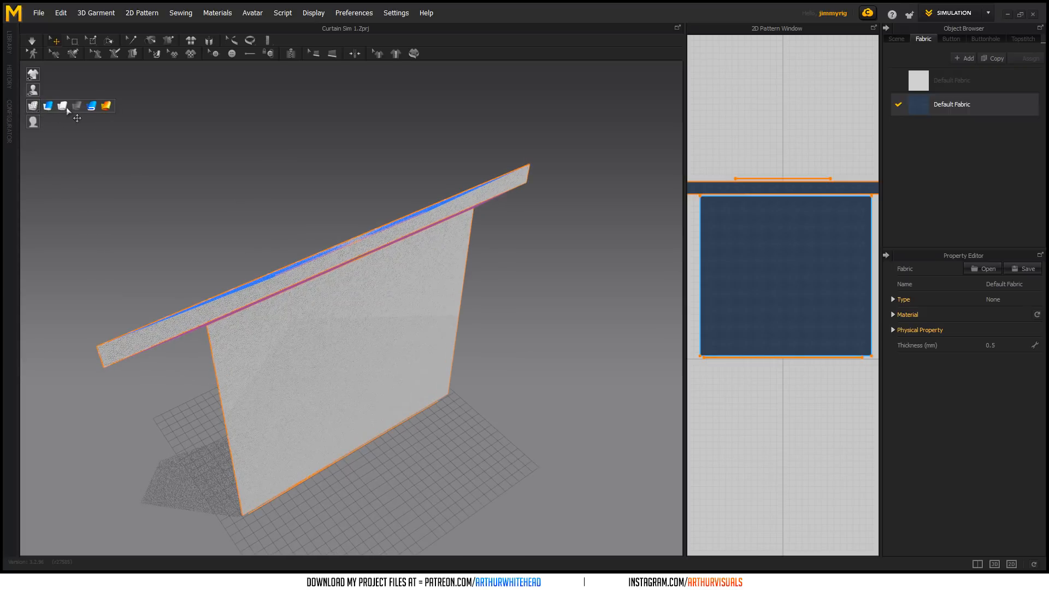
pyautogui.click(64, 107)
pyautogui.moveTo(420, 160); pyautogui.dragTo(403, 164, button='right')
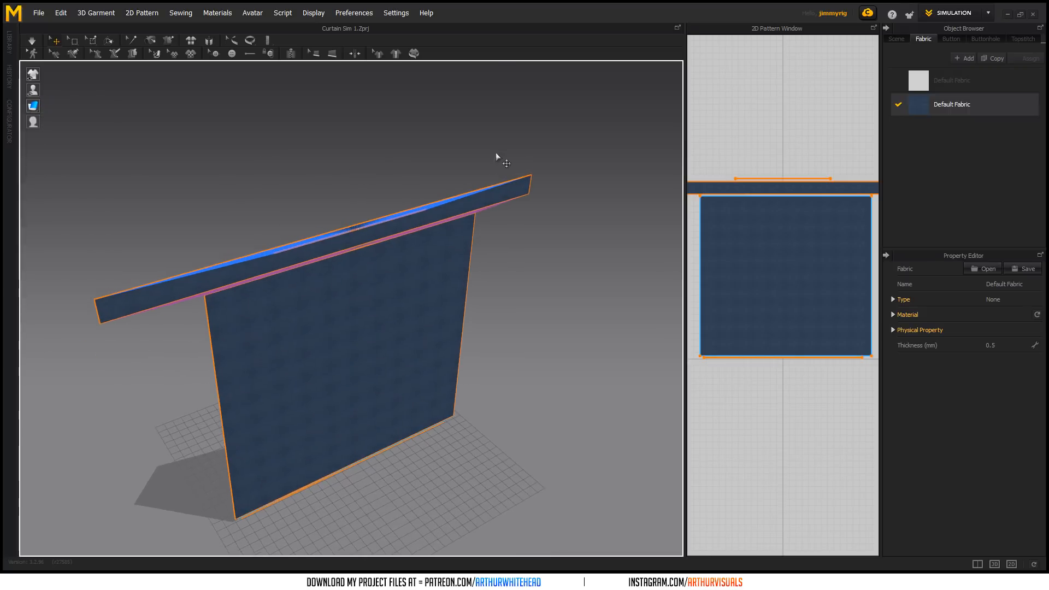
# - Check the blue fabric's thickness, physical property details and texture transformation settings
pyautogui.click(894, 330)
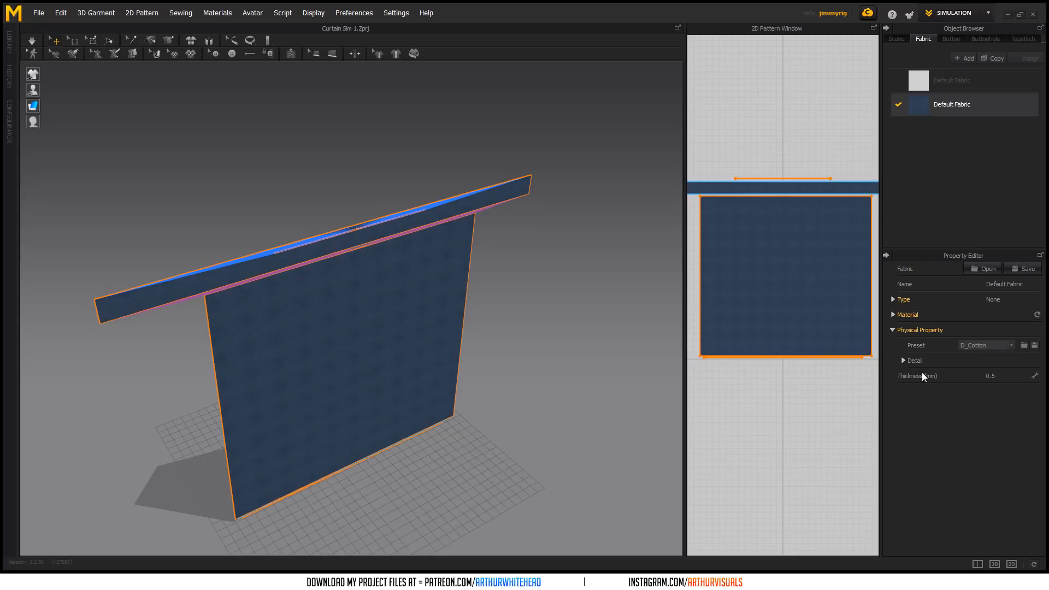
pyautogui.click(1005, 375)
pyautogui.scroll(3, 347, 256)
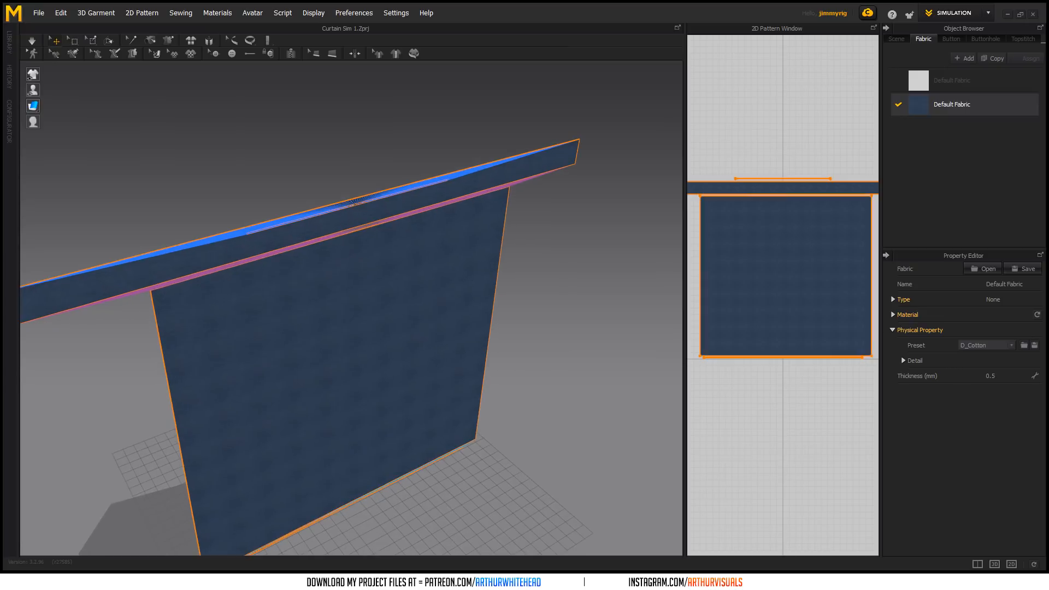
pyautogui.click(1004, 376)
pyautogui.click(901, 360)
pyautogui.click(901, 361)
pyautogui.scroll(-3, 486, 297)
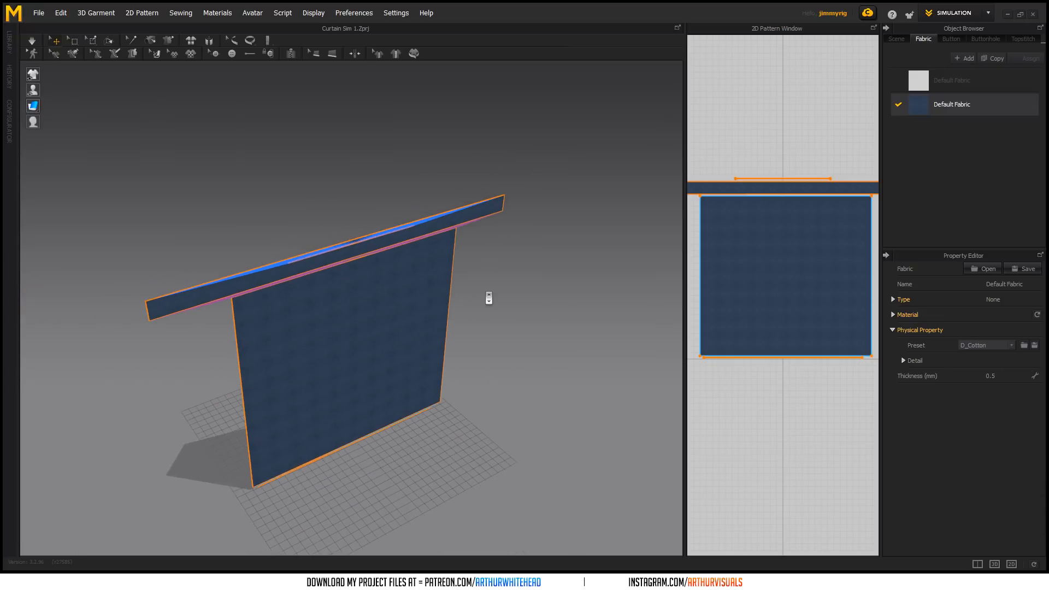
pyautogui.scroll(1, 364, 274)
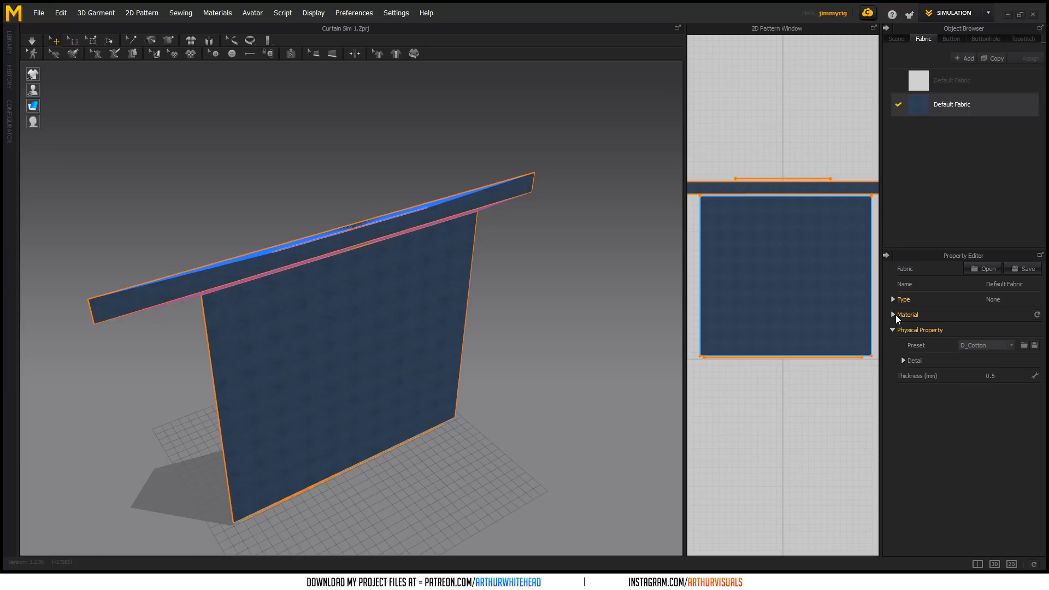
pyautogui.click(896, 315)
pyautogui.click(911, 434)
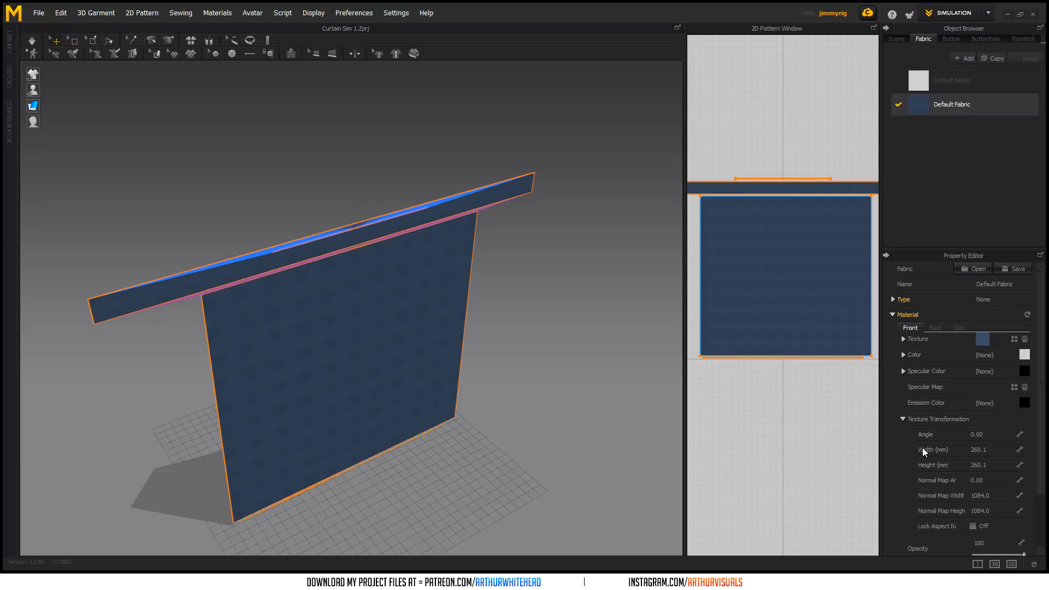
pyautogui.click(903, 419)
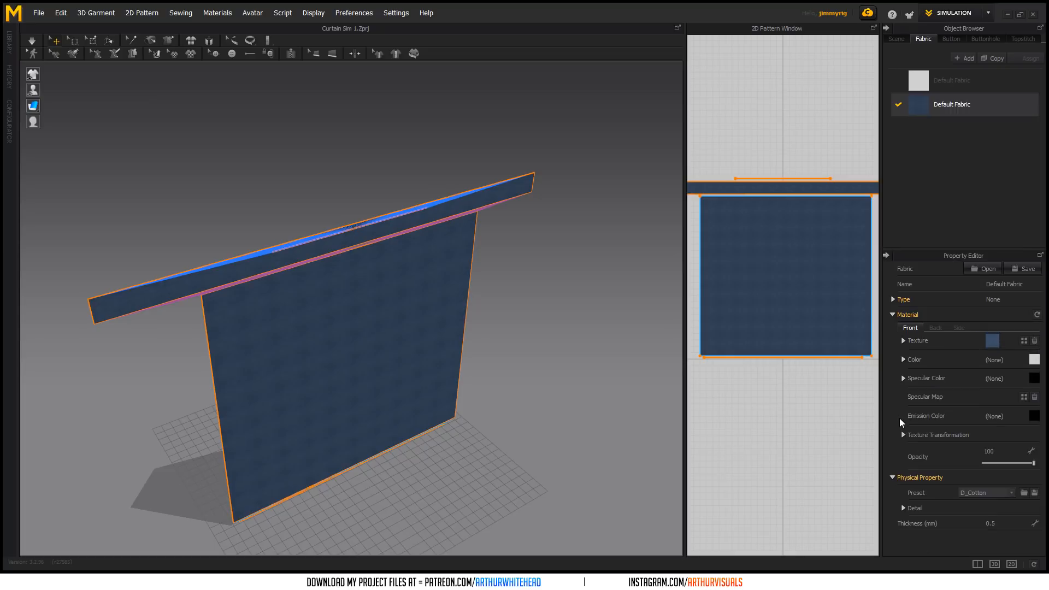
pyautogui.click(893, 314)
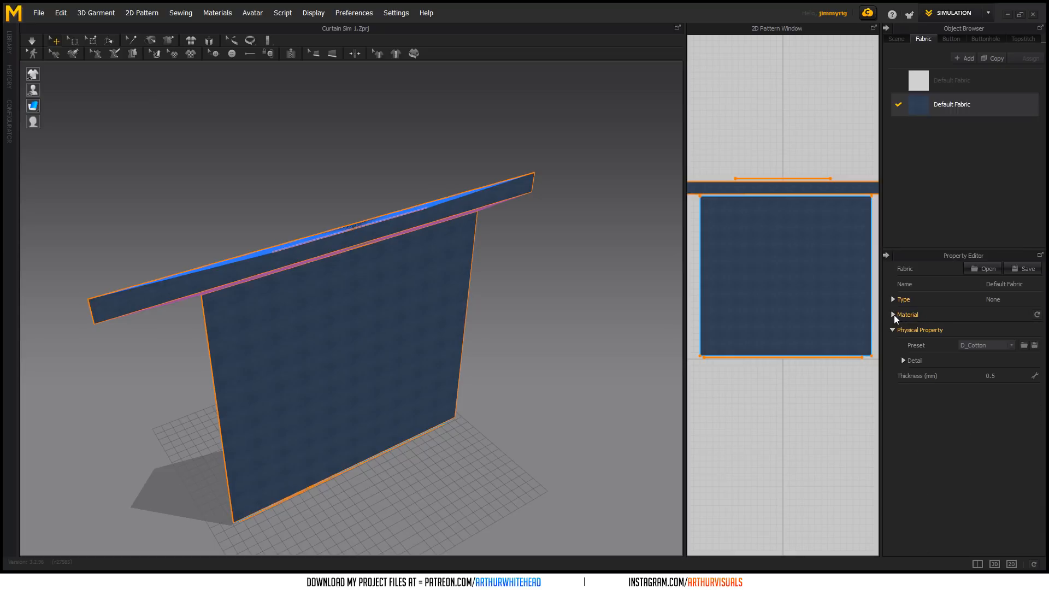
# - Start the curtain simulation and set the Wind Controller's strength to 1000
pyautogui.click(32, 40)
pyautogui.click(898, 38)
pyautogui.click(942, 181)
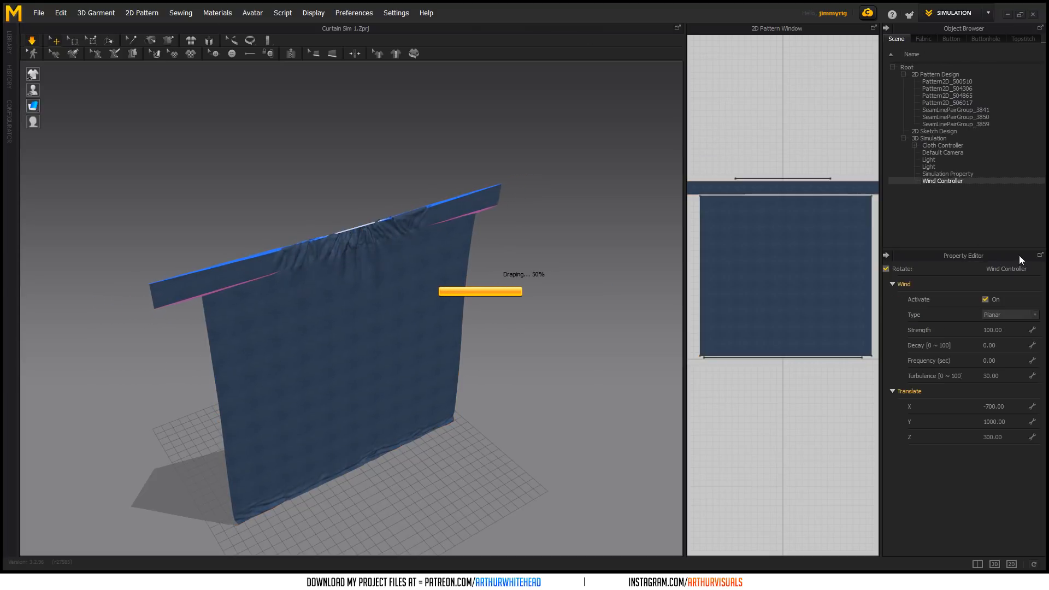
pyautogui.click(987, 329)
pyautogui.write('0')
pyautogui.press('Tab')
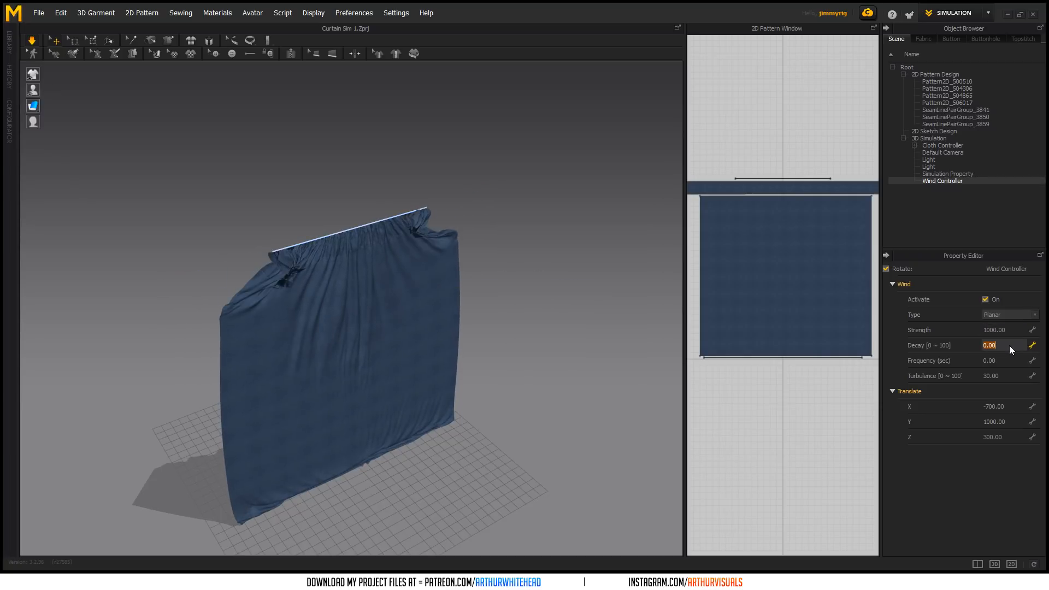
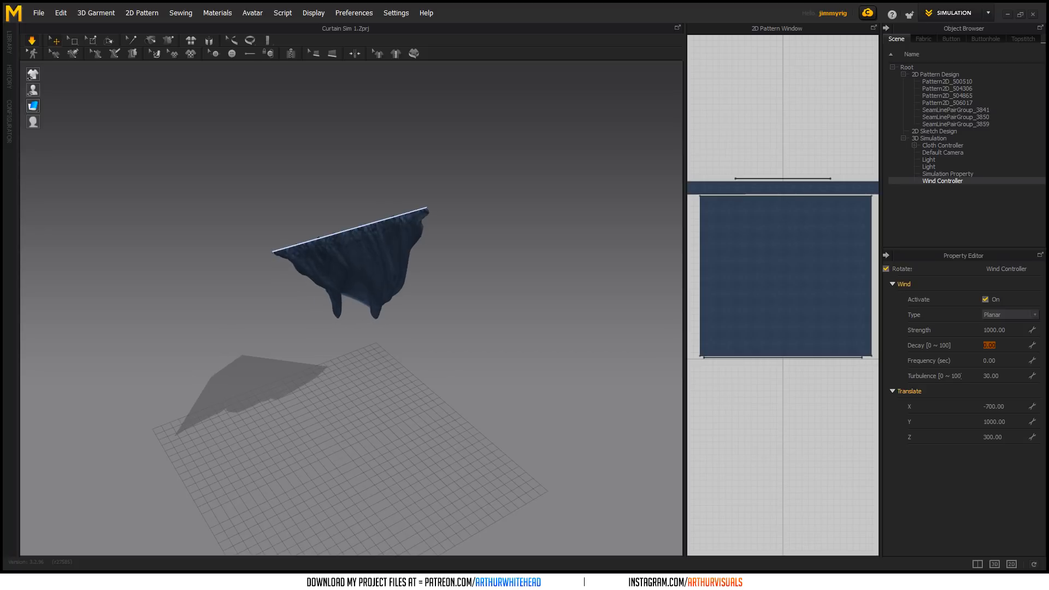
# - Let the wind blow the curtain outward, stop the simulation and view the draped shape from the other side
pyautogui.click(995, 331)
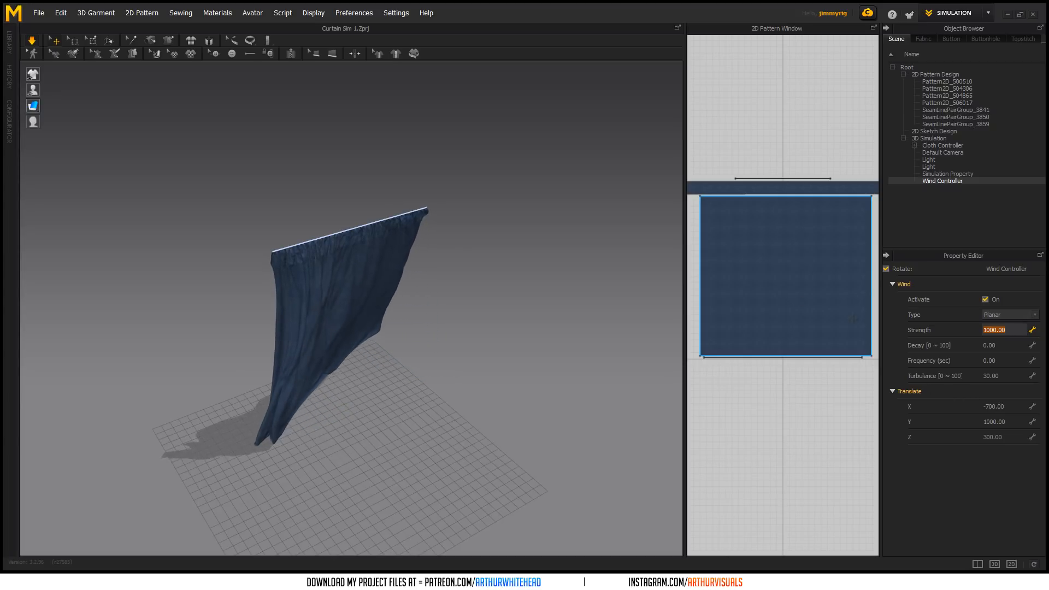
pyautogui.click(249, 208)
pyautogui.moveTo(256, 209); pyautogui.dragTo(11, 63, button='right')
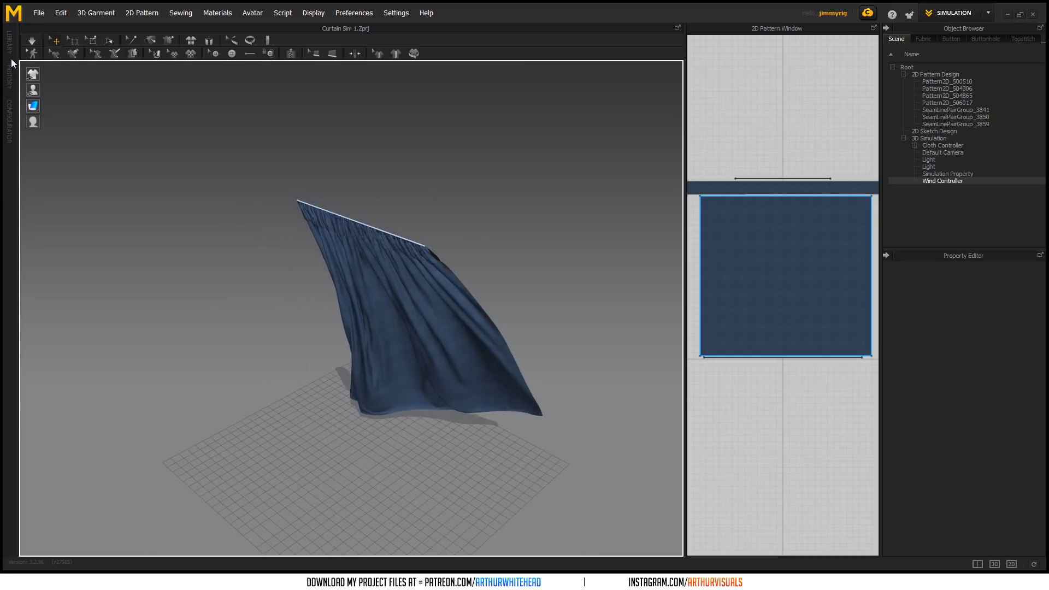
# - Start an OBJ export of the windblown curtain to the Bathtub folder under the file name Curtainagain
pyautogui.click(39, 13)
pyautogui.moveTo(82, 171)
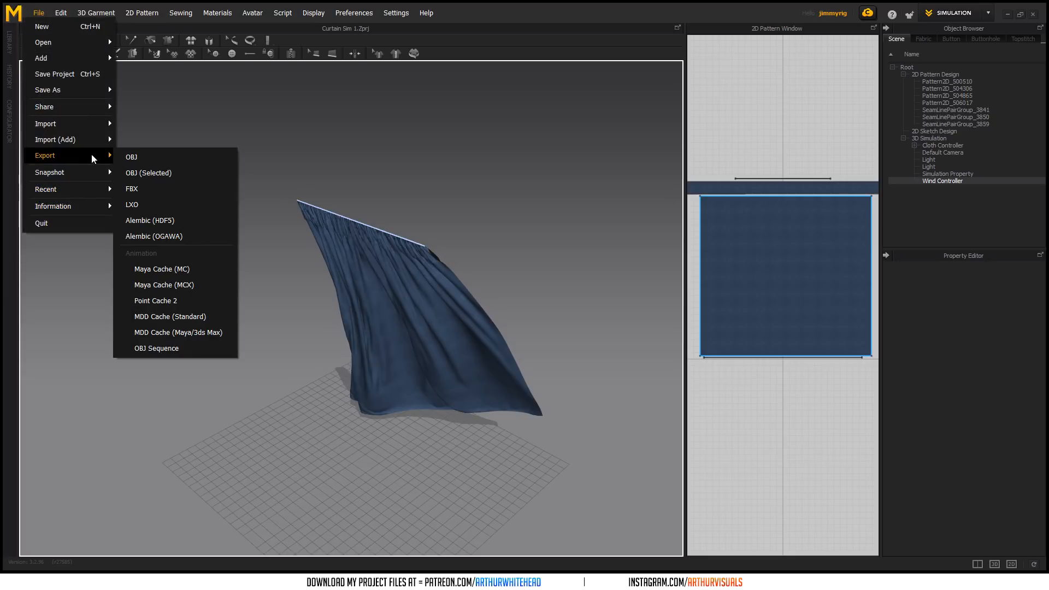
pyautogui.click(157, 156)
pyautogui.write('Curtain')
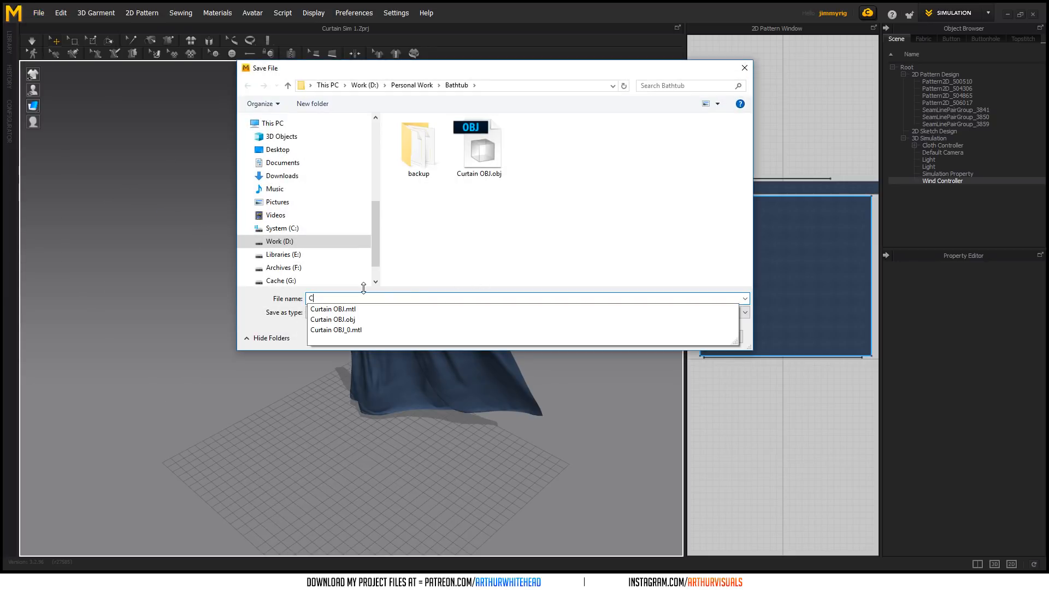
pyautogui.write(' Wind')
pyautogui.press('Return')
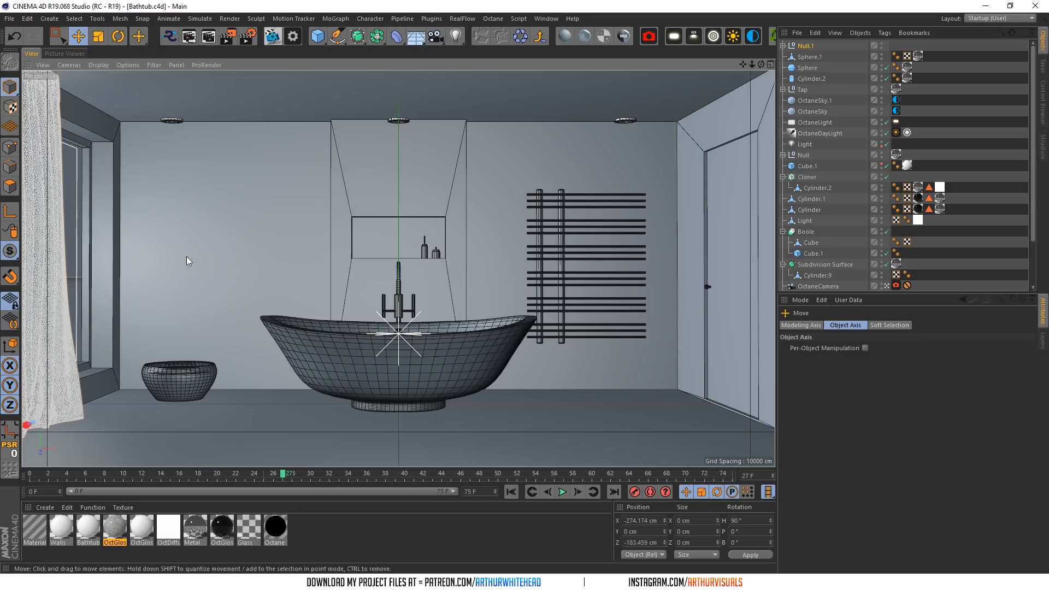
# - Open the merge file dialog in Cinema 4D, and return to Marvelous Designer to confirm the OBJ export with all patterns at mm scale
pyautogui.click(9, 18)
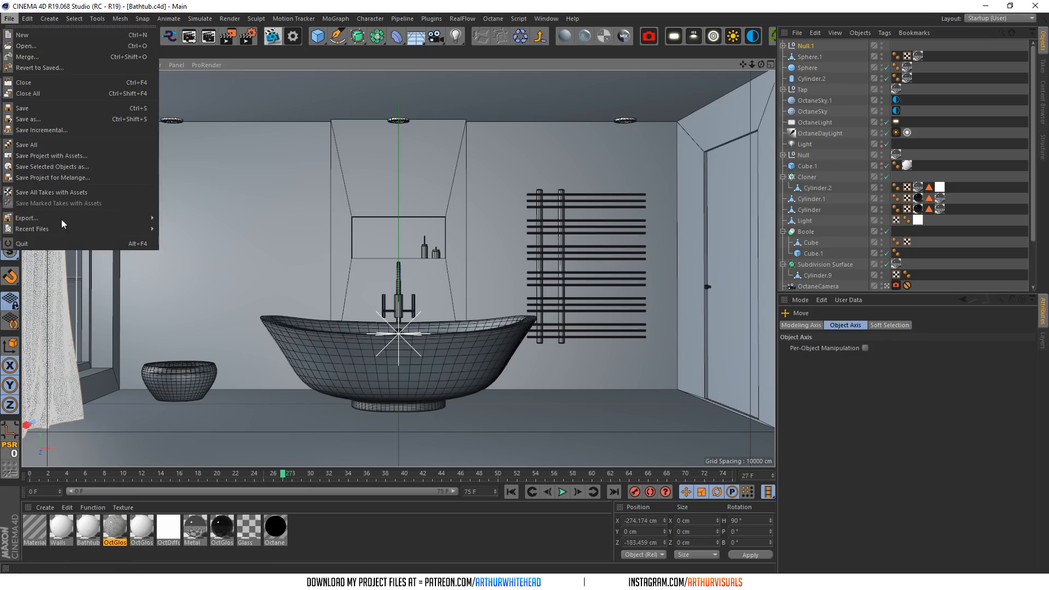
pyautogui.click(26, 46)
pyautogui.click(312, 104)
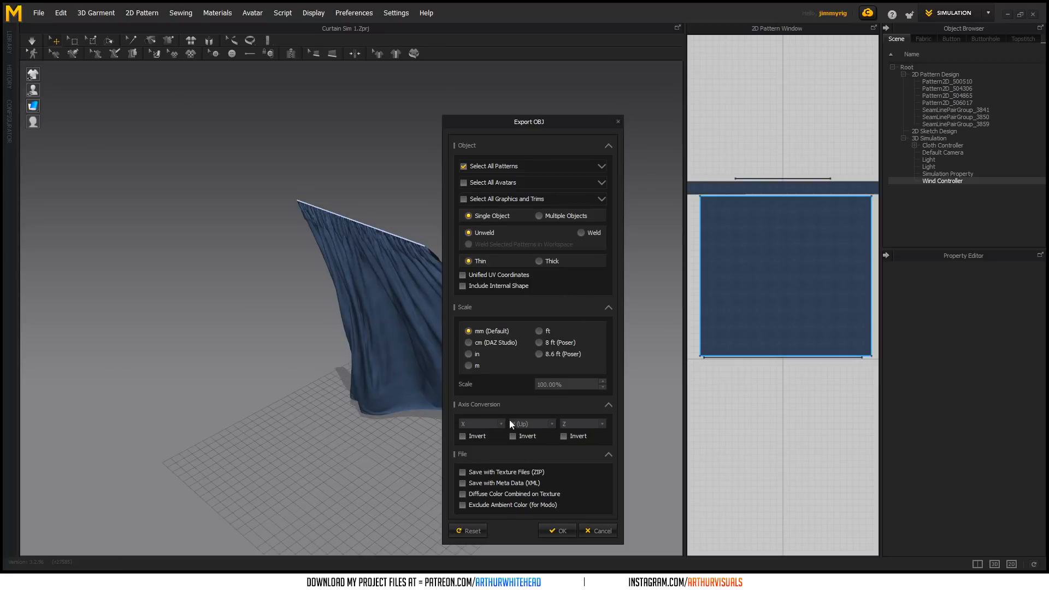
pyautogui.click(547, 532)
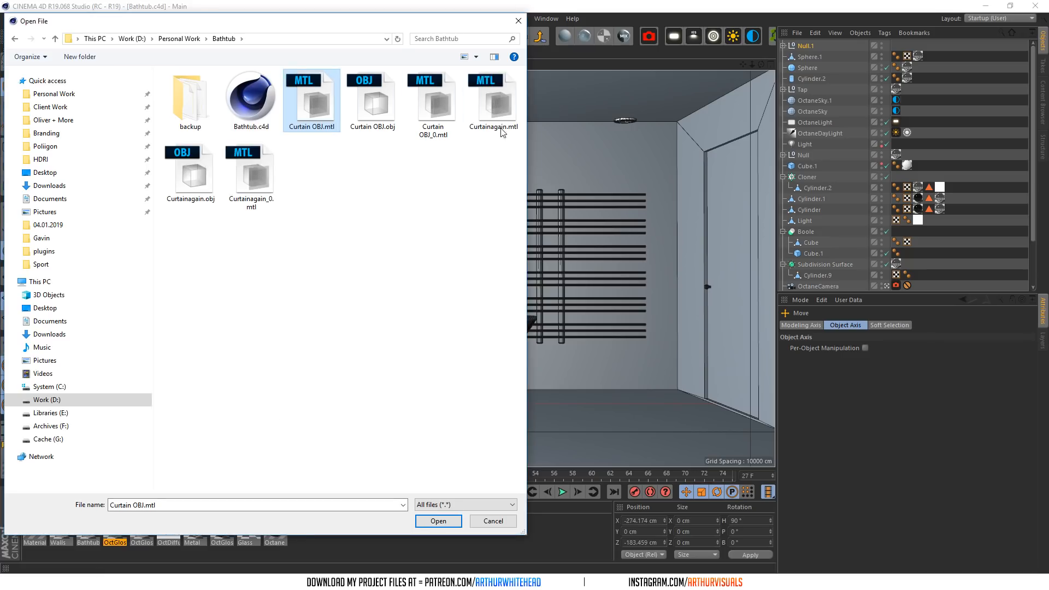
# - Merge Curtainagain.obj into the Cinema 4D bathroom scene with the offered import settings
pyautogui.click(192, 174)
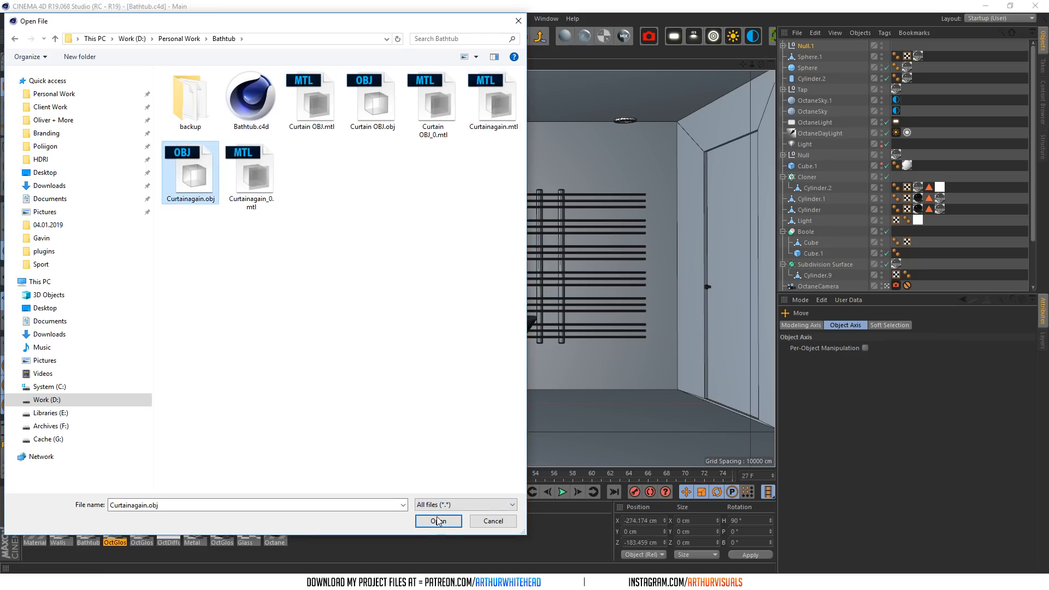
pyautogui.click(438, 520)
pyautogui.click(452, 560)
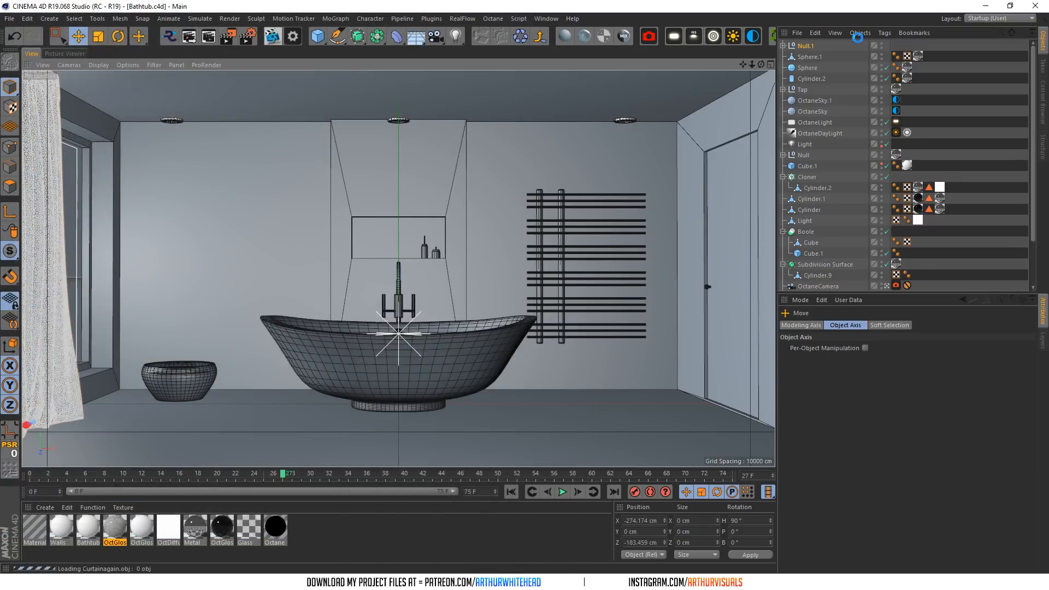
# - Nest the imported curtain under Null.1 with its position, scale and rotation reset, and leave the OctaneCamera view
pyautogui.click(782, 57)
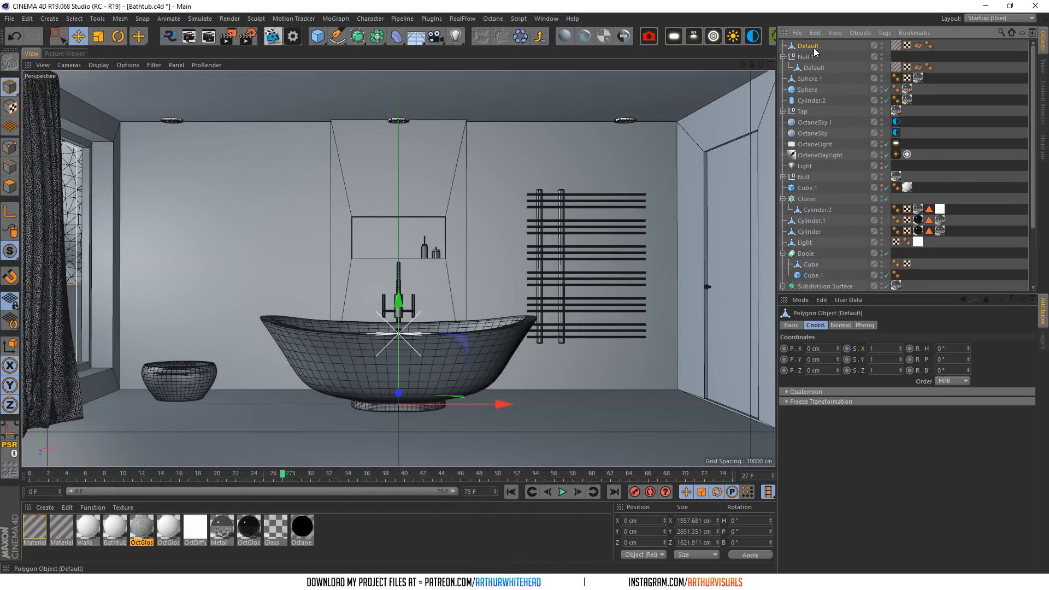
pyautogui.click(9, 448)
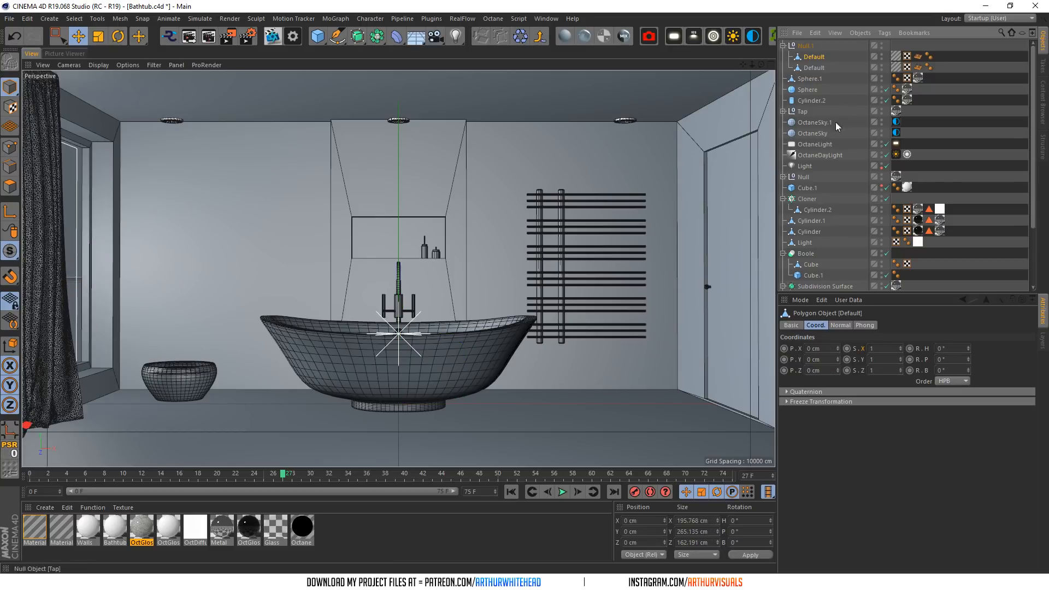
pyautogui.scroll(-3, 875, 246)
pyautogui.click(887, 231)
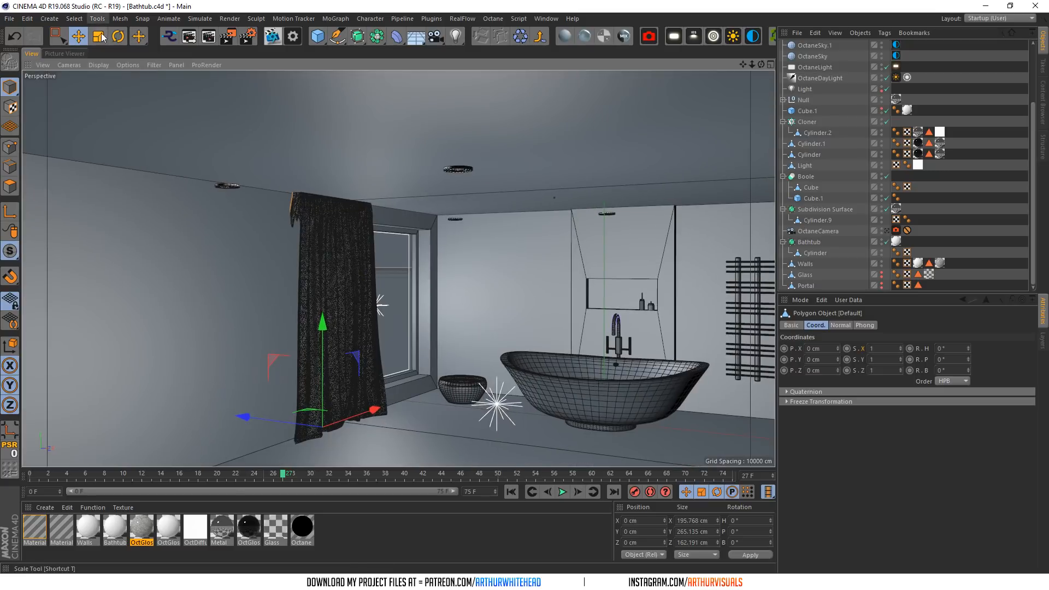
# - Rotate the windblown curtain to a 180° heading and move it to about -387 cm in Z and -140 cm in Y
pyautogui.click(118, 36)
pyautogui.moveTo(301, 448); pyautogui.dragTo(451, 349)
pyautogui.press('e')
pyautogui.moveTo(387, 439); pyautogui.dragTo(430, 440)
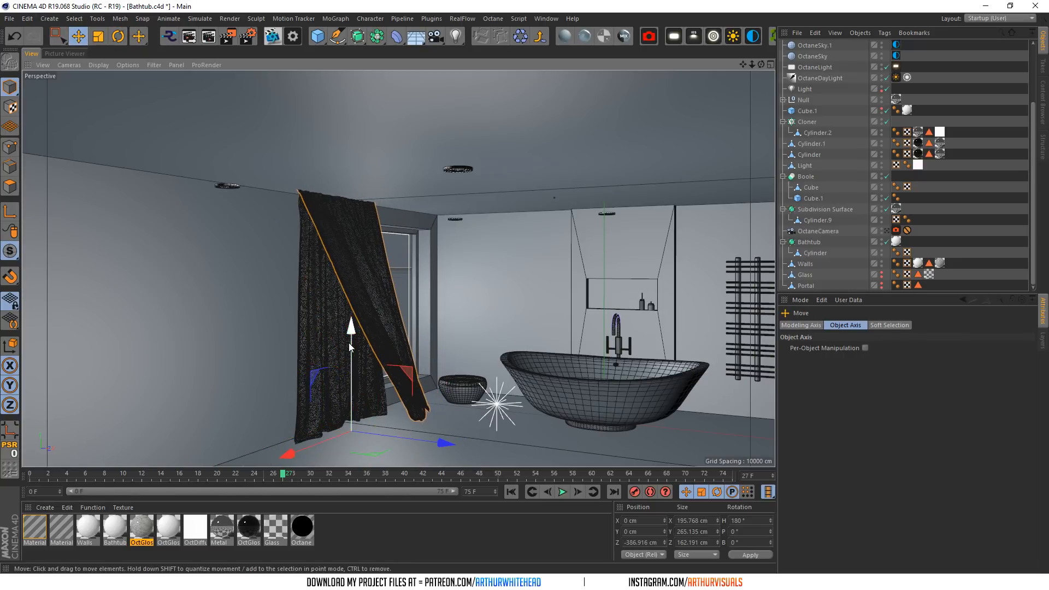
pyautogui.moveTo(355, 336); pyautogui.dragTo(367, 350)
# - Hide the original curtain and move the windblown one along X to about 1235 cm
pyautogui.scroll(3, 863, 144)
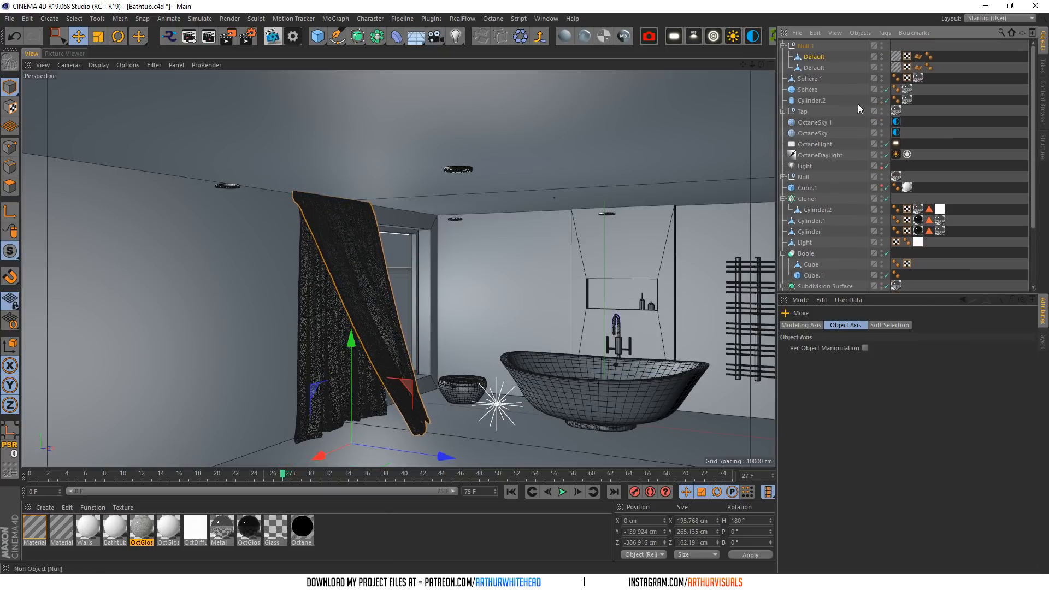
pyautogui.click(880, 65)
pyautogui.moveTo(318, 455); pyautogui.dragTo(350, 442)
pyautogui.keyDown('alt'); pyautogui.moveTo(398, 268); pyautogui.dragTo(524, 380); pyautogui.keyUp('alt')
pyautogui.scroll(2, 524, 380)
pyautogui.keyDown('alt'); pyautogui.moveTo(483, 421); pyautogui.dragTo(468, 379); pyautogui.keyUp('alt')
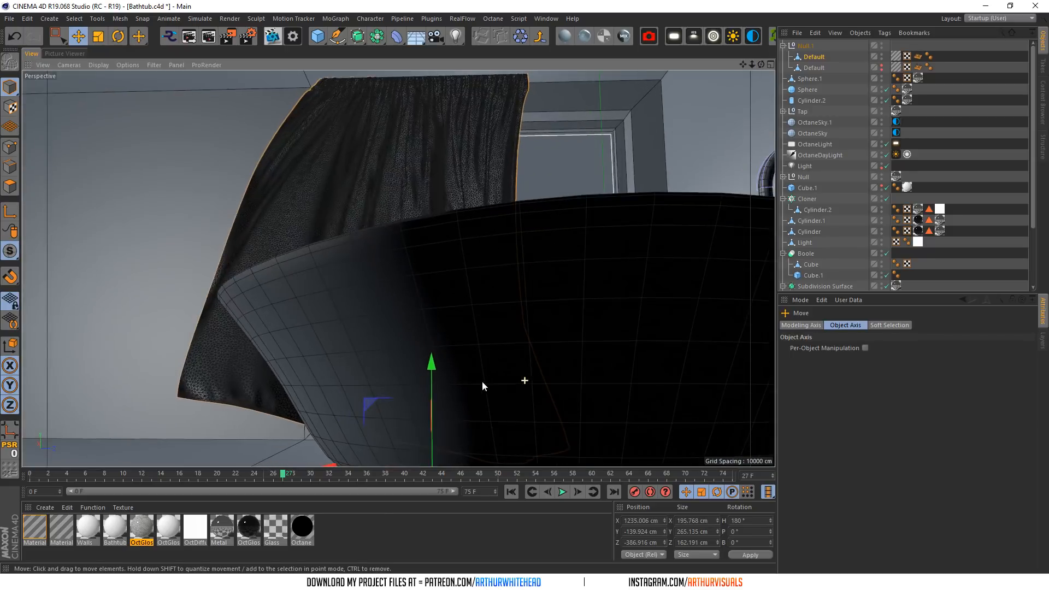
pyautogui.scroll(-8, 480, 285)
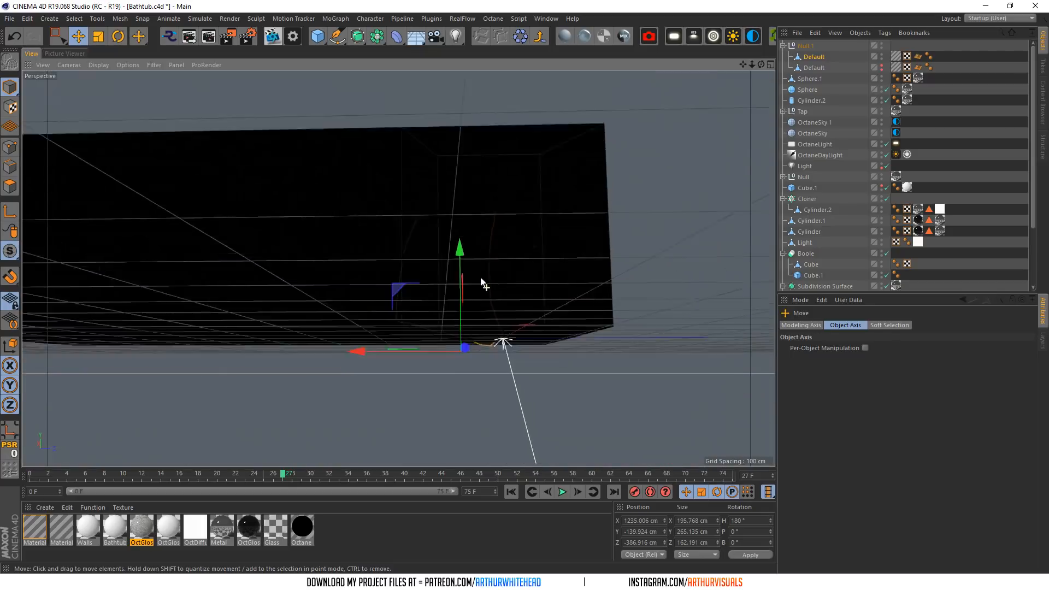
# - Turn on X-Ray display for the Walls object
pyautogui.click(483, 149)
pyautogui.moveTo(760, 64); pyautogui.dragTo(800, 101)
pyautogui.scroll(-3, 859, 229)
pyautogui.scroll(-5, 430, 308)
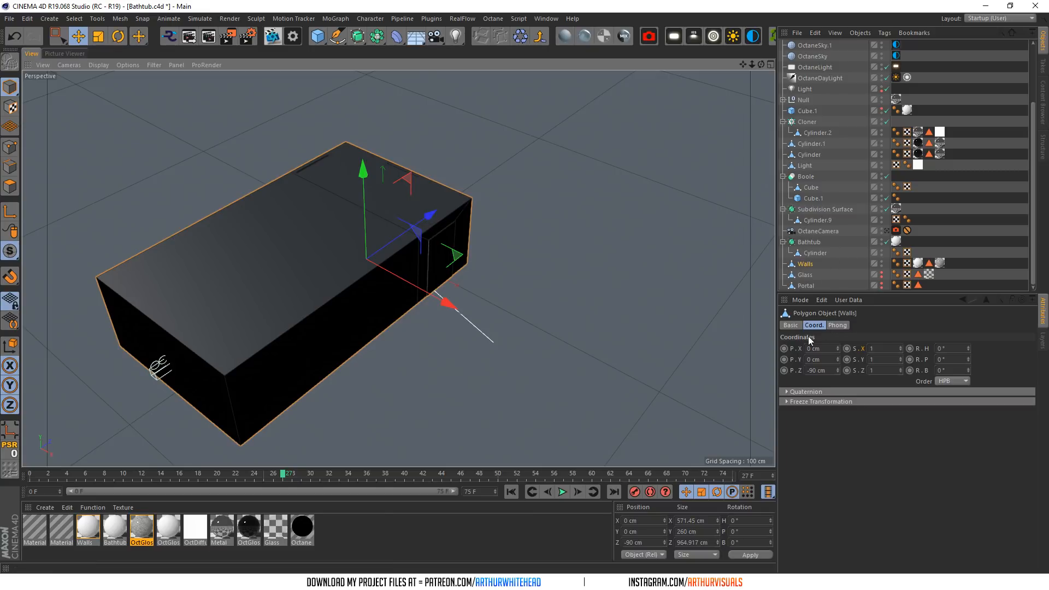
pyautogui.click(790, 325)
pyautogui.click(848, 410)
# - Reselect the windblown curtain and hide the Walls object in the viewport
pyautogui.scroll(4, 331, 205)
pyautogui.scroll(6, 328, 201)
pyautogui.moveTo(760, 64); pyautogui.dragTo(624, 5)
pyautogui.keyDown('alt'); pyautogui.moveTo(399, 269); pyautogui.dragTo(328, 205, button='middle'); pyautogui.keyUp('alt')
pyautogui.click(363, 234)
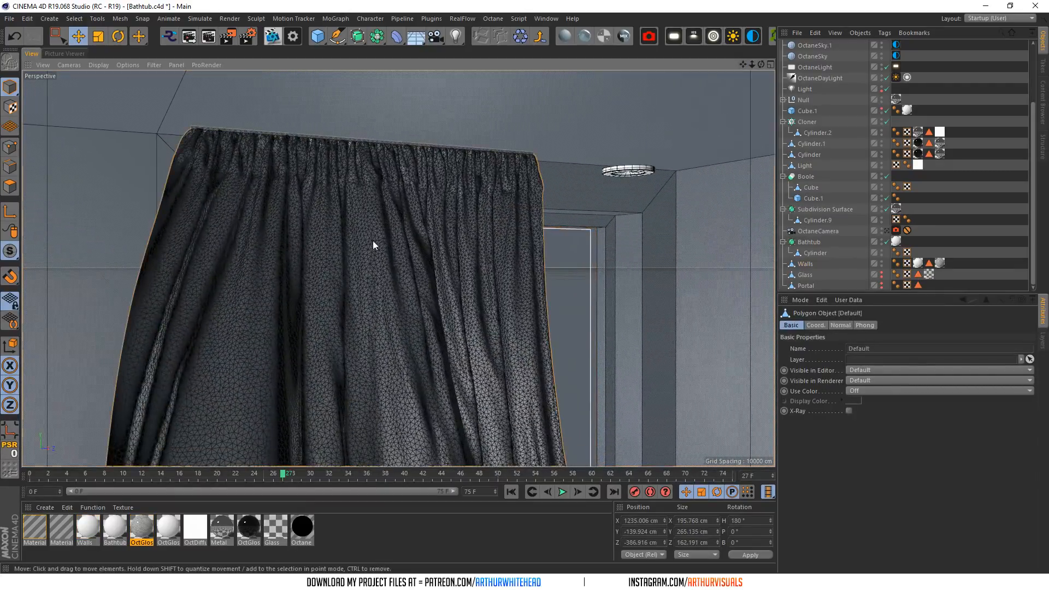
pyautogui.scroll(-6, 444, 310)
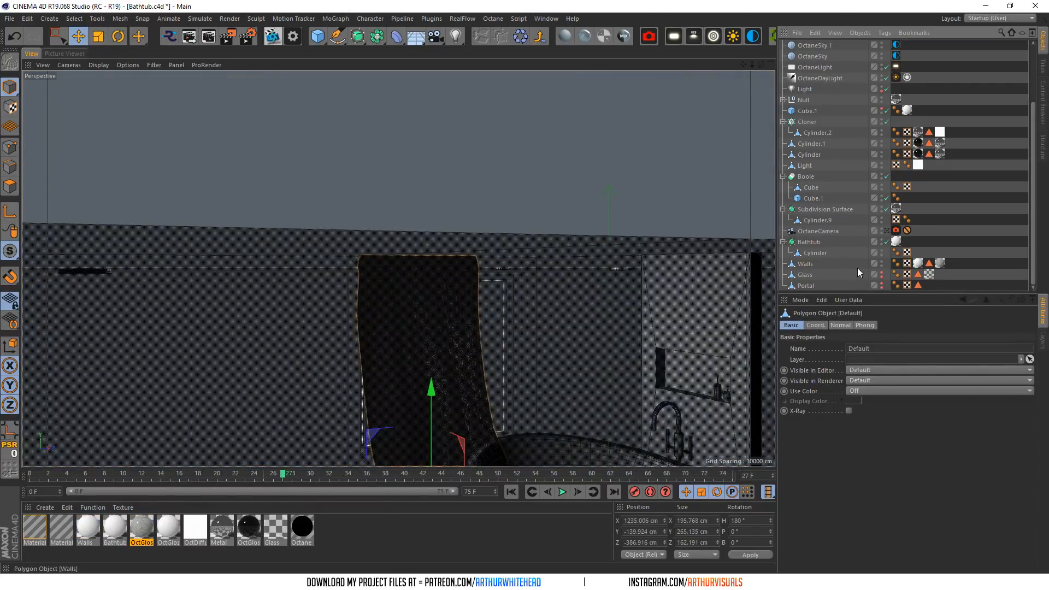
pyautogui.click(880, 261)
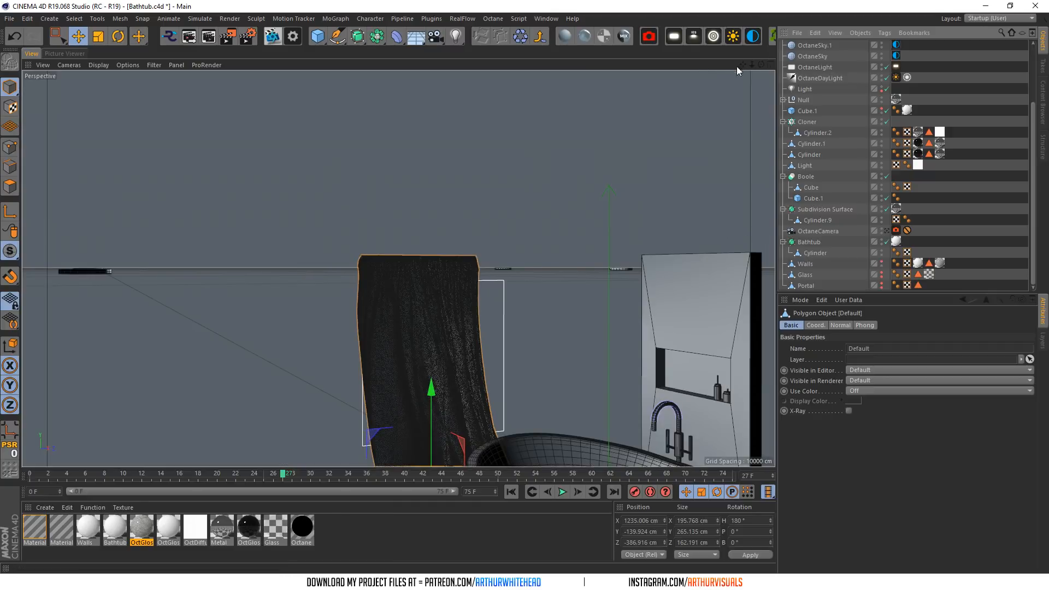
# - Widen the windblown curtain to about 272 cm in X and move it to about 1771 cm in X
pyautogui.keyDown('alt'); pyautogui.moveTo(733, 70); pyautogui.dragTo(769, 74); pyautogui.keyUp('alt')
pyautogui.keyDown('alt'); pyautogui.moveTo(459, 249); pyautogui.dragTo(306, 297); pyautogui.keyUp('alt')
pyautogui.moveTo(203, 382); pyautogui.dragTo(252, 395)
pyautogui.moveTo(761, 65); pyautogui.dragTo(789, 91)
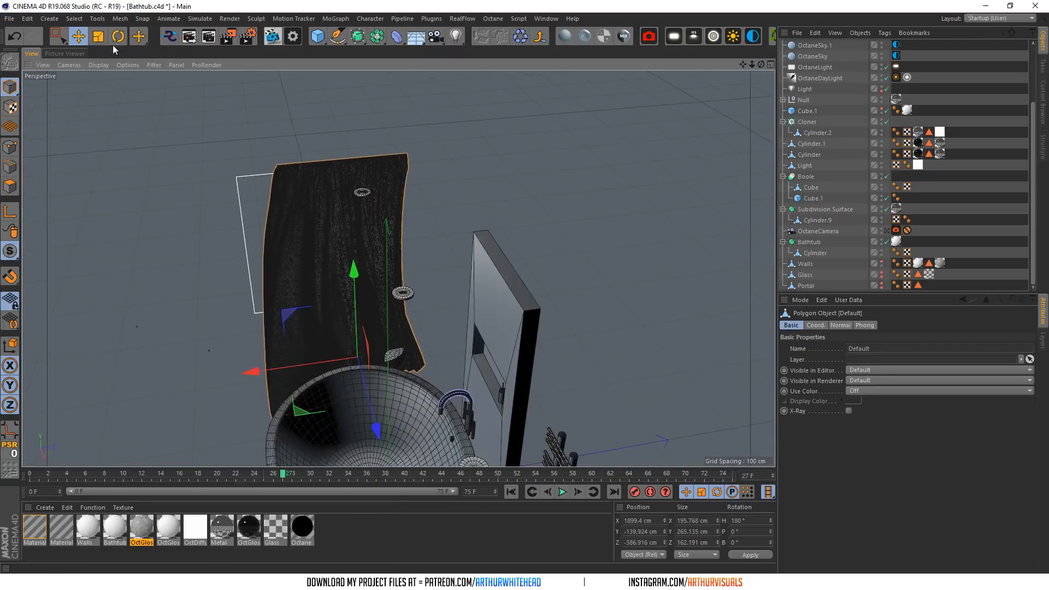
pyautogui.click(100, 37)
pyautogui.moveTo(245, 380); pyautogui.dragTo(183, 300)
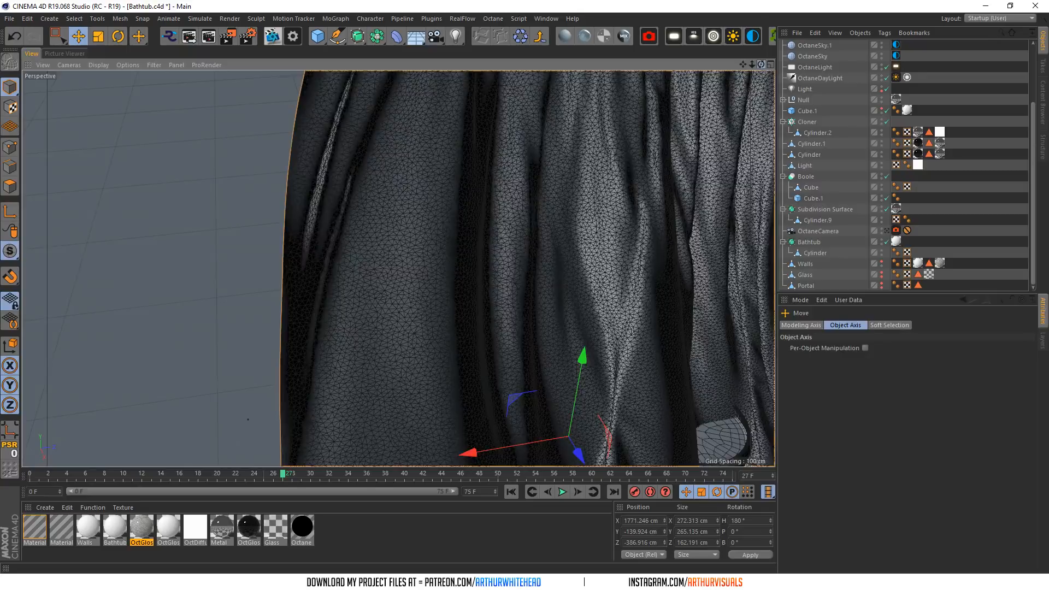
# - Look through the OctaneCamera and start the Octane Live Viewer render beside the curtain
pyautogui.moveTo(762, 64); pyautogui.dragTo(916, 217)
pyautogui.click(885, 231)
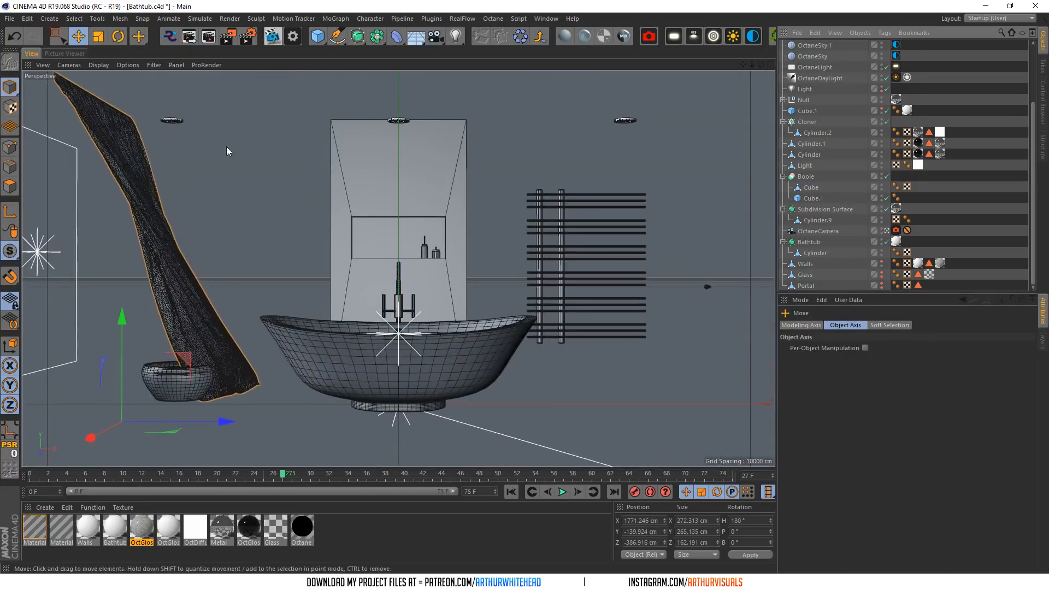
pyautogui.click(271, 39)
pyautogui.moveTo(364, 167); pyautogui.dragTo(388, 84)
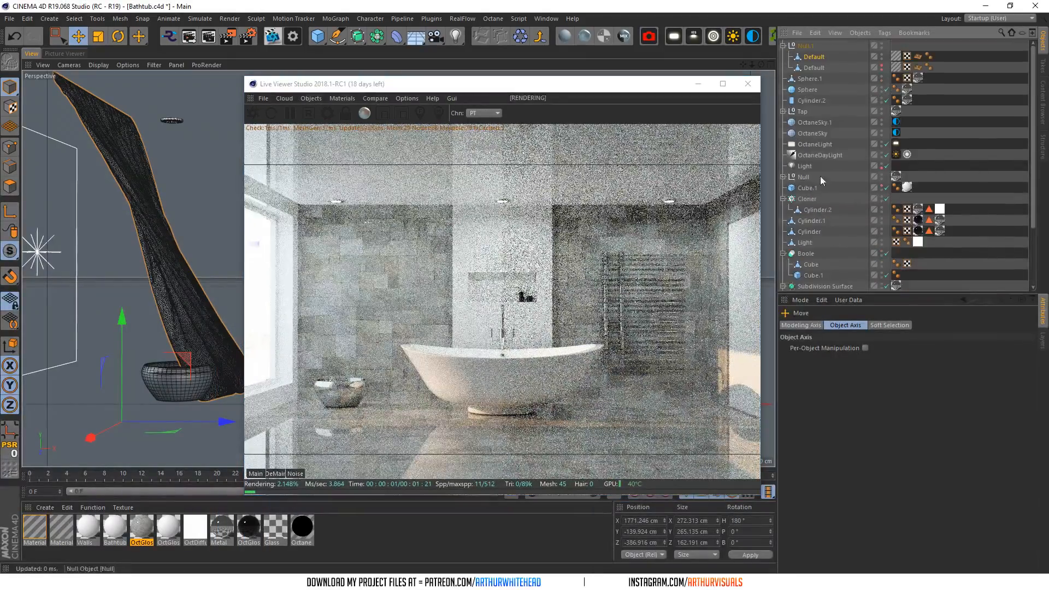
# - Remove the imported material tag from the windblown curtain, keeping the curtain selected
pyautogui.click(895, 56)
pyautogui.press('Delete')
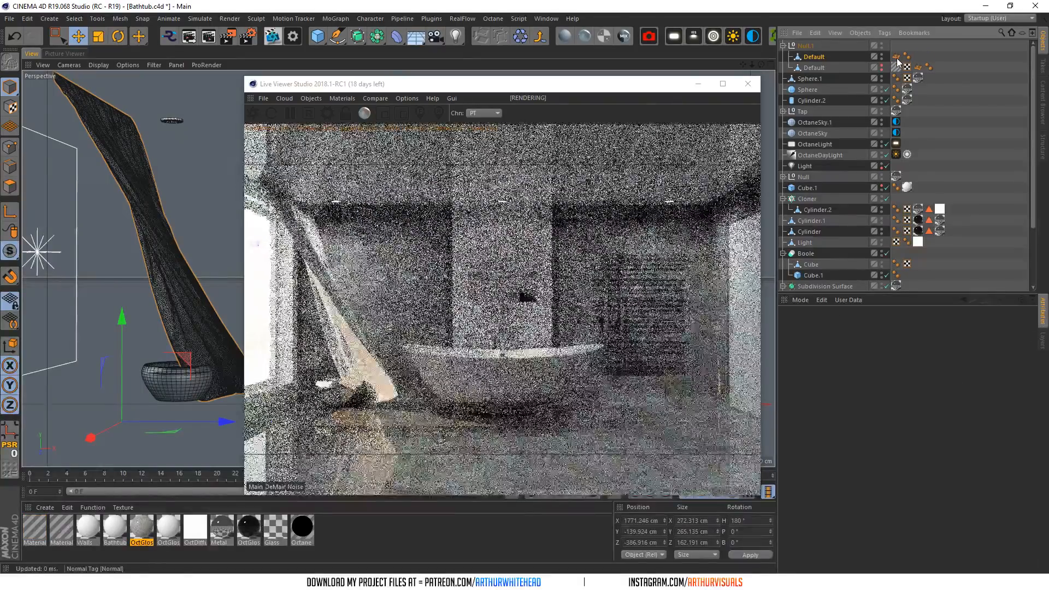
pyautogui.click(863, 56)
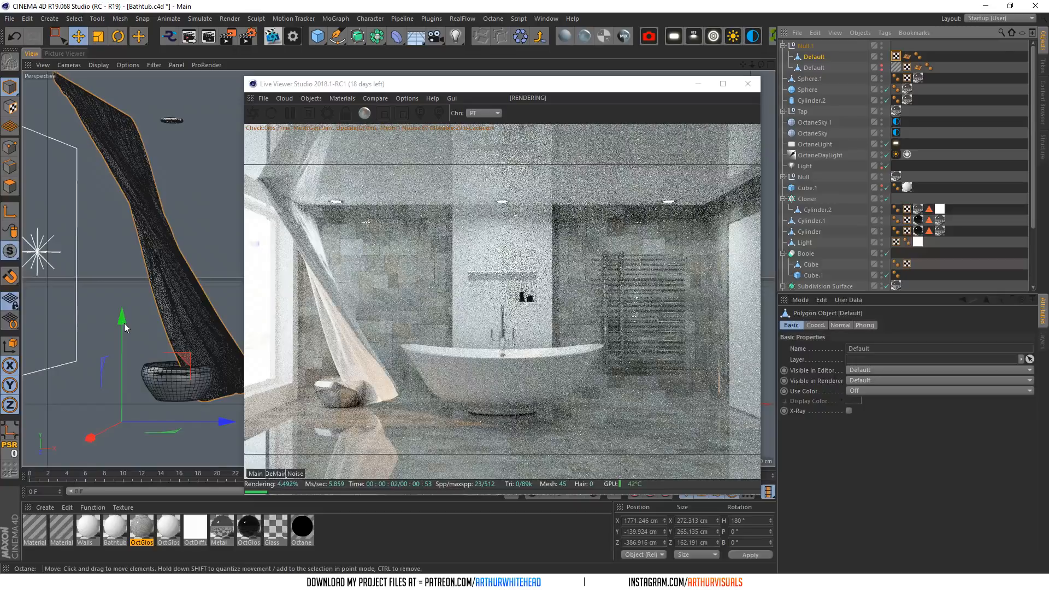
# - Scale the curtain's height to about 238 cm and raise it to about -57 cm in Y
pyautogui.press('t')
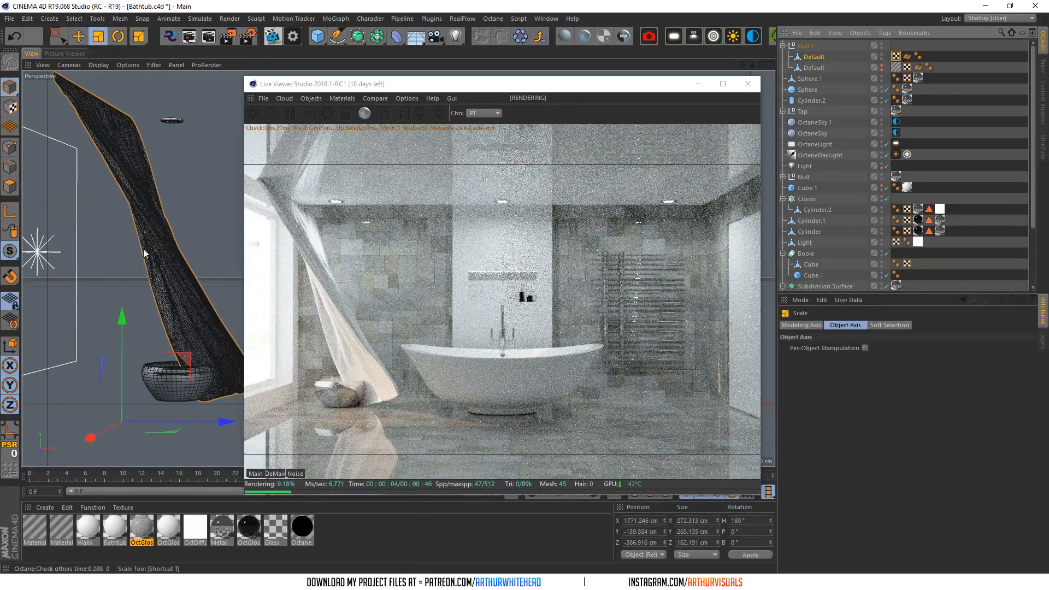
pyautogui.moveTo(122, 318); pyautogui.dragTo(122, 322)
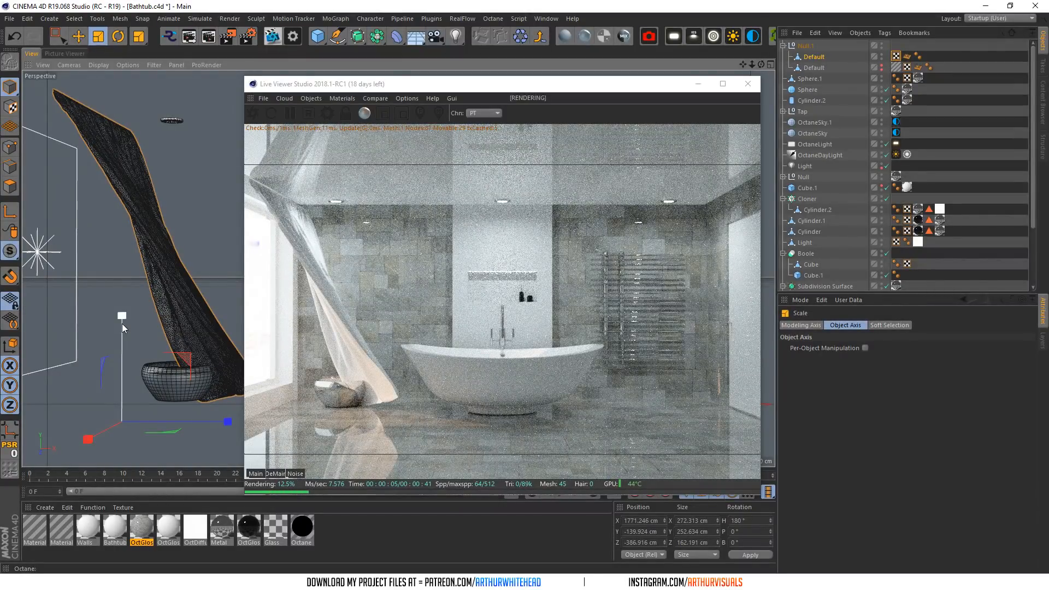
pyautogui.click(120, 328)
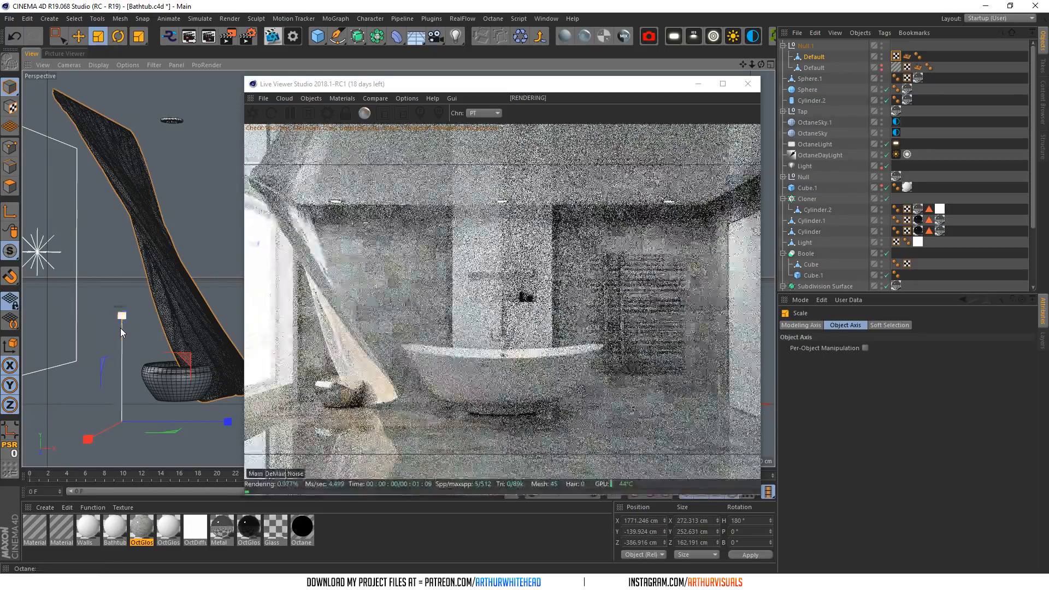
pyautogui.moveTo(120, 328); pyautogui.dragTo(113, 309)
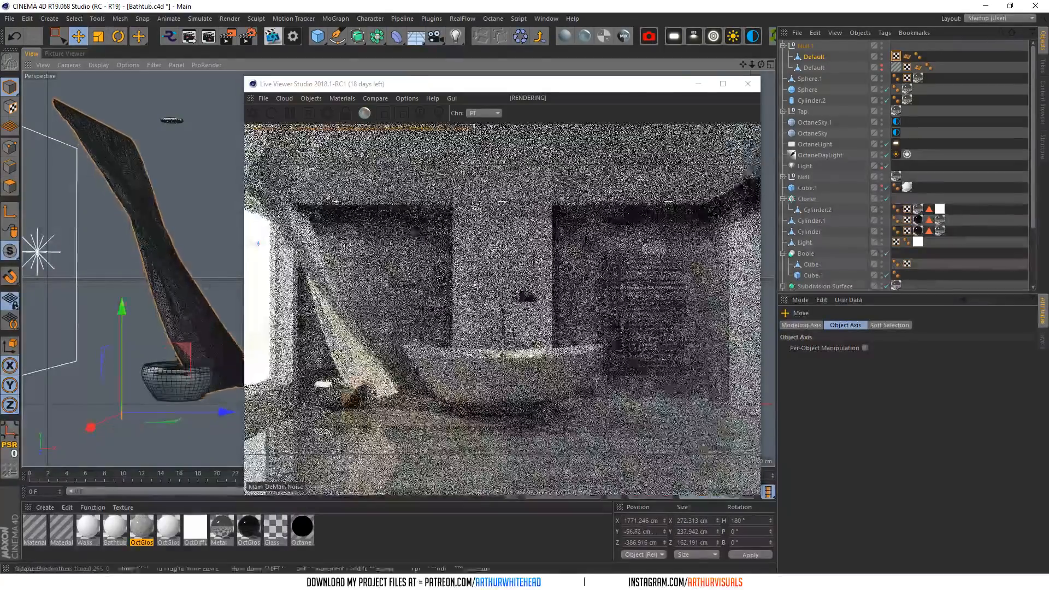
# - Leave the OctaneCamera view and shift the windblown curtain along Z toward the window
pyautogui.scroll(-3, 874, 218)
pyautogui.click(885, 230)
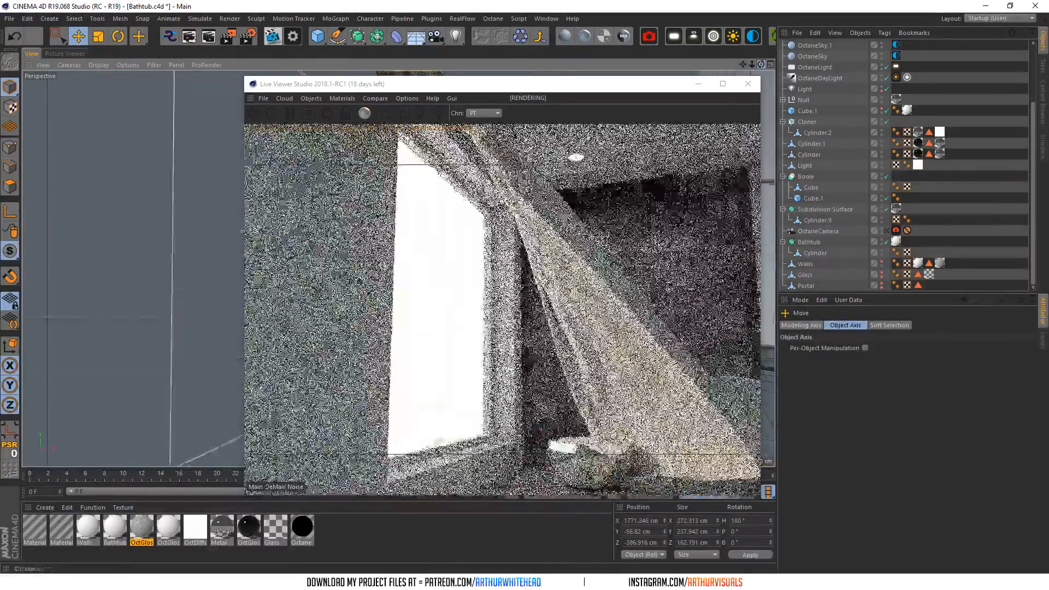
pyautogui.moveTo(543, 84); pyautogui.dragTo(683, 64)
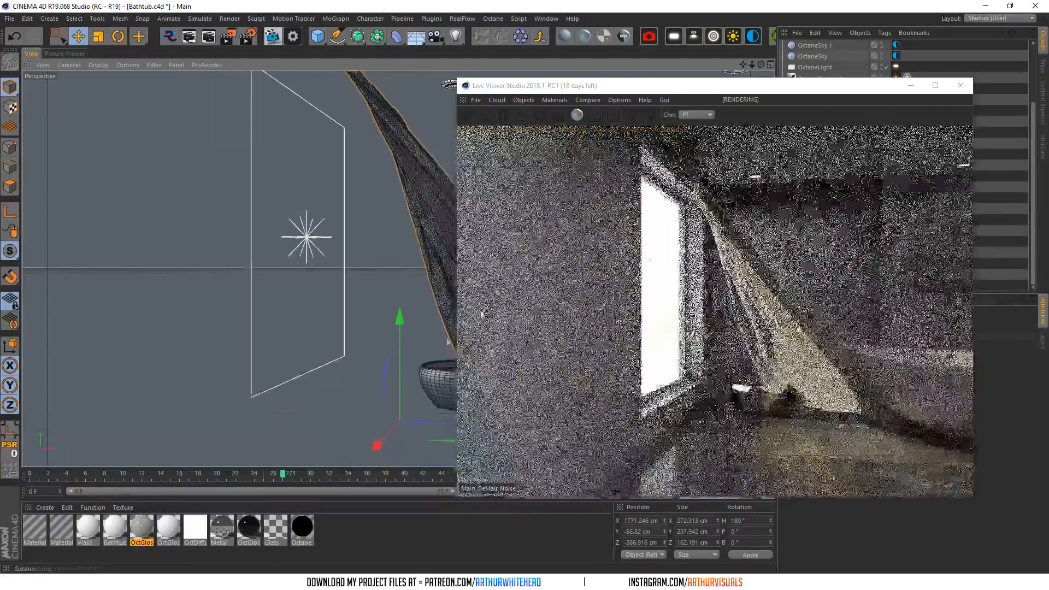
pyautogui.moveTo(424, 421); pyautogui.dragTo(416, 422)
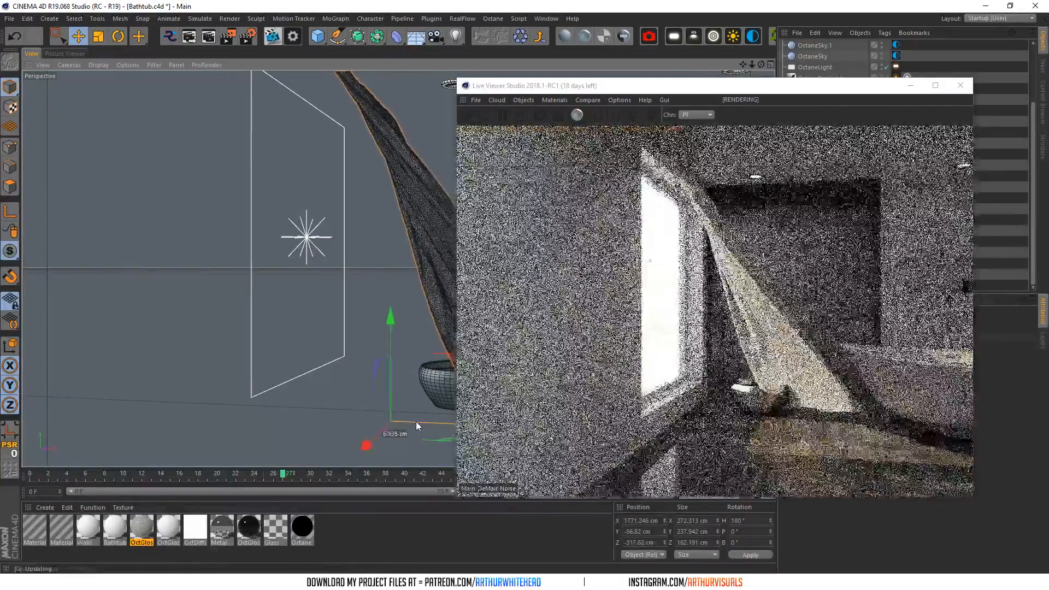
pyautogui.moveTo(759, 88); pyautogui.dragTo(727, 126)
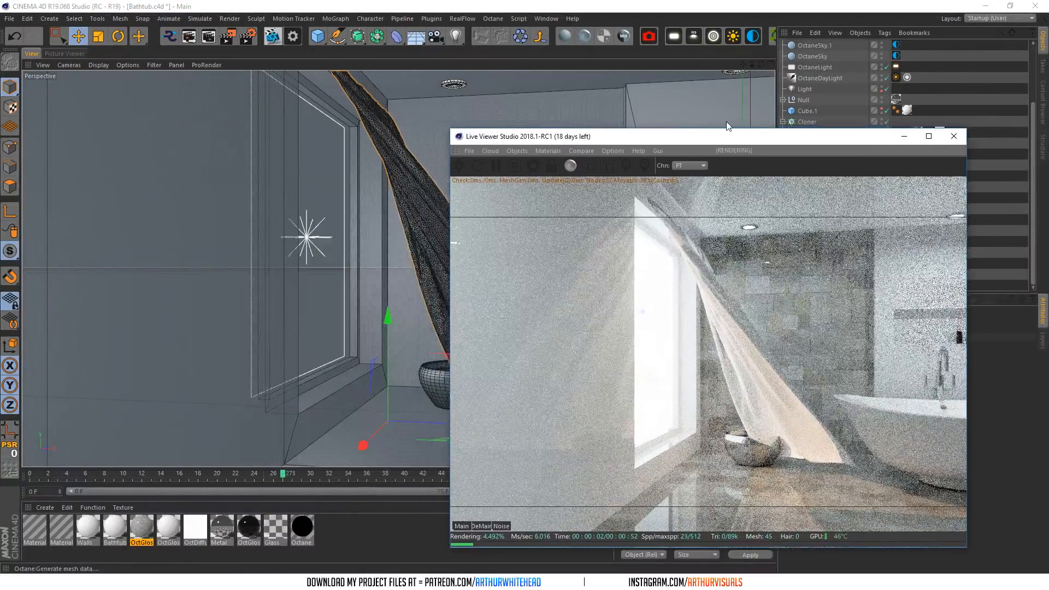
# - Move the windblown curtain to about 49 cm in Y and -252 cm in Z so it hangs at the window
pyautogui.moveTo(752, 65); pyautogui.dragTo(724, 40)
pyautogui.moveTo(583, 134); pyautogui.dragTo(751, 130)
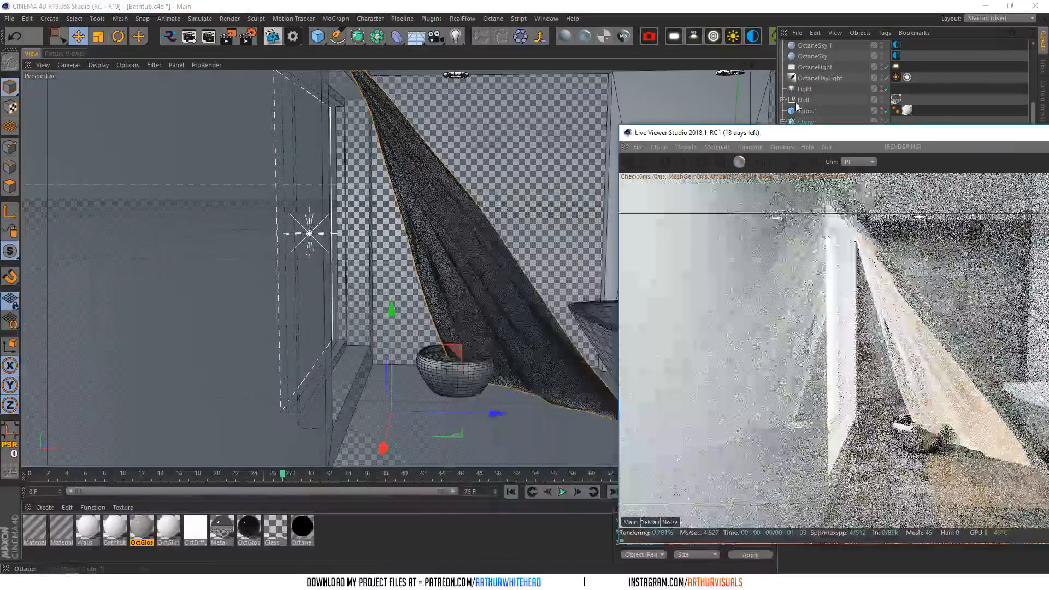
pyautogui.moveTo(752, 64)
pyautogui.mouseDown()
pyautogui.moveTo(733, 64)
pyautogui.moveTo(738, 73)
pyautogui.mouseUp()
pyautogui.moveTo(490, 398); pyautogui.dragTo(488, 401)
pyautogui.moveTo(380, 297); pyautogui.dragTo(370, 283)
pyautogui.moveTo(745, 132); pyautogui.dragTo(120, 272)
pyautogui.scroll(3, 873, 211)
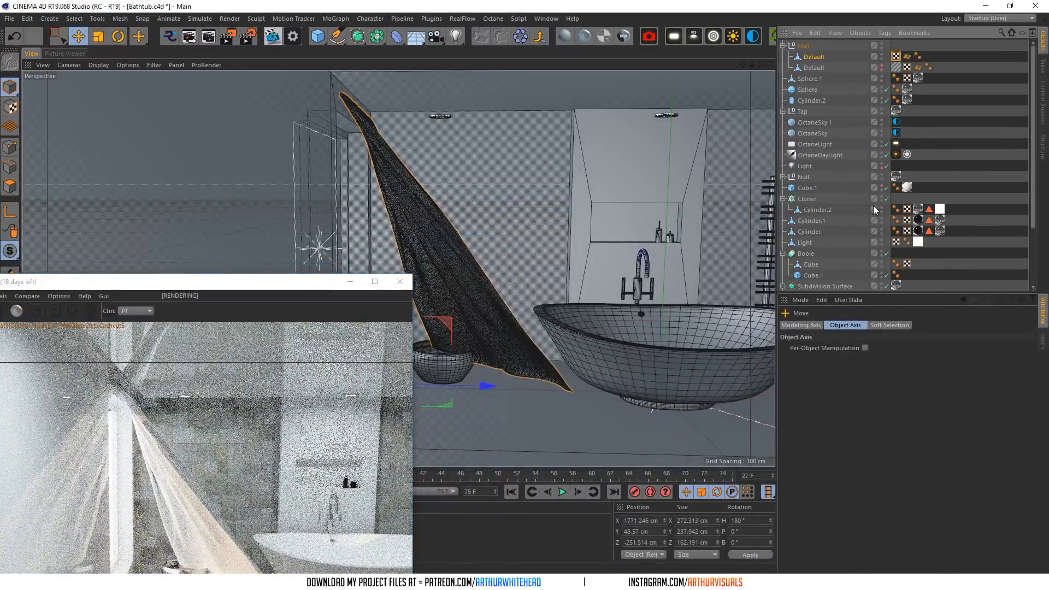
# - Mirror the windblown curtain by setting its X scale to -1
pyautogui.click(808, 56)
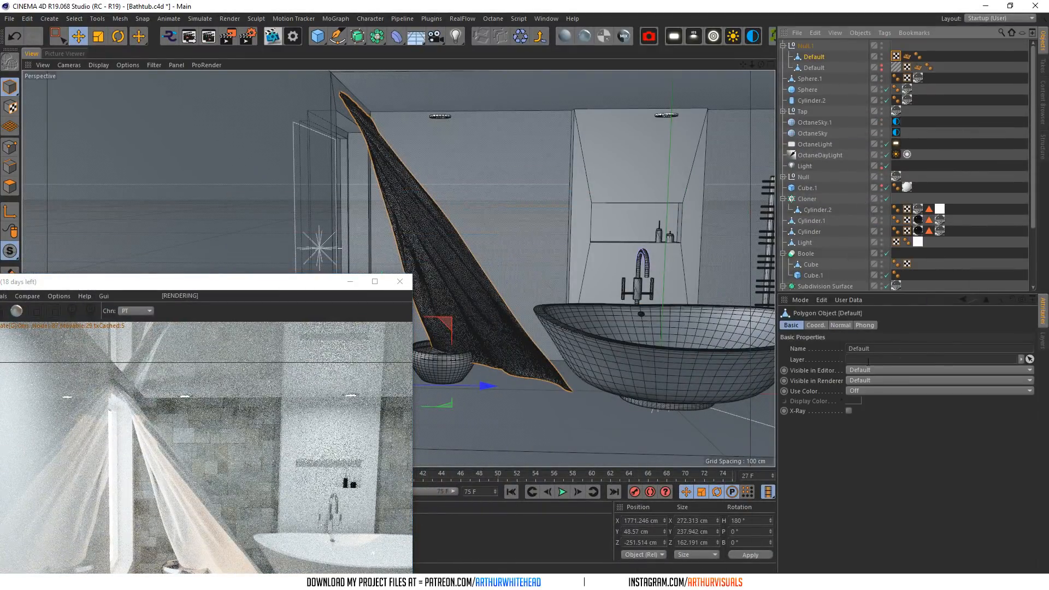
pyautogui.click(815, 325)
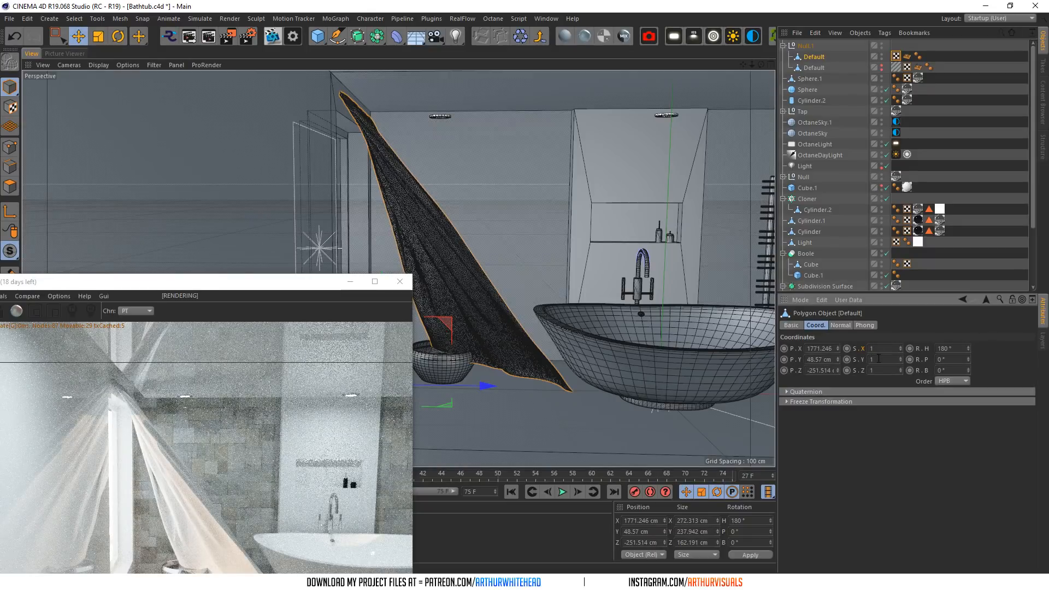
pyautogui.keyDown('alt'); pyautogui.moveTo(398, 268); pyautogui.dragTo(427, 359); pyautogui.keyUp('alt')
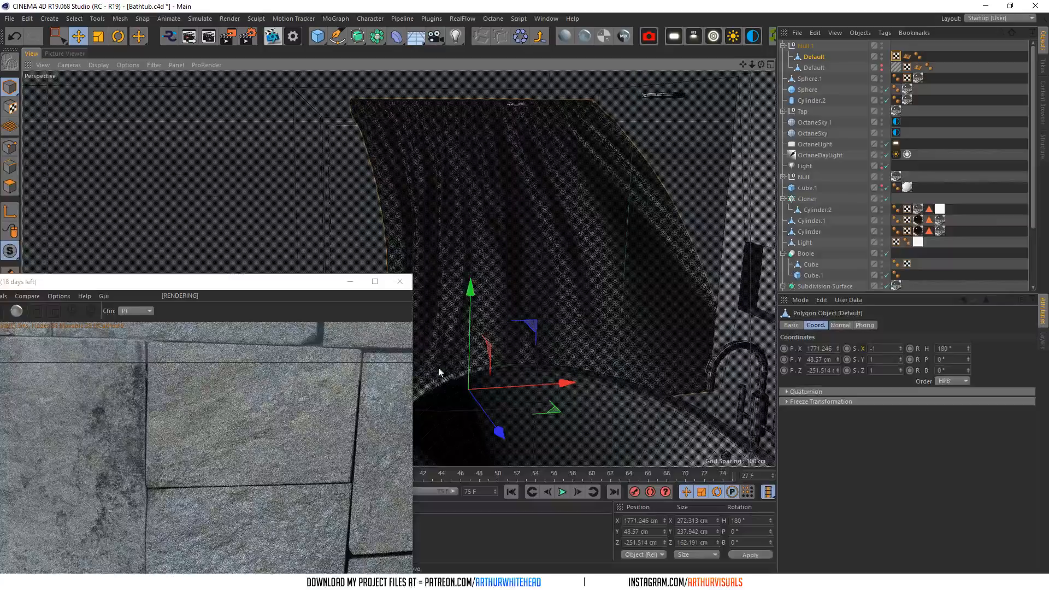
# - Move the mirrored curtain along X to about 1340 cm and return to the OctaneCamera view with the live render in sight
pyautogui.moveTo(333, 292); pyautogui.dragTo(681, 462)
pyautogui.moveTo(562, 385); pyautogui.dragTo(529, 387)
pyautogui.click(98, 37)
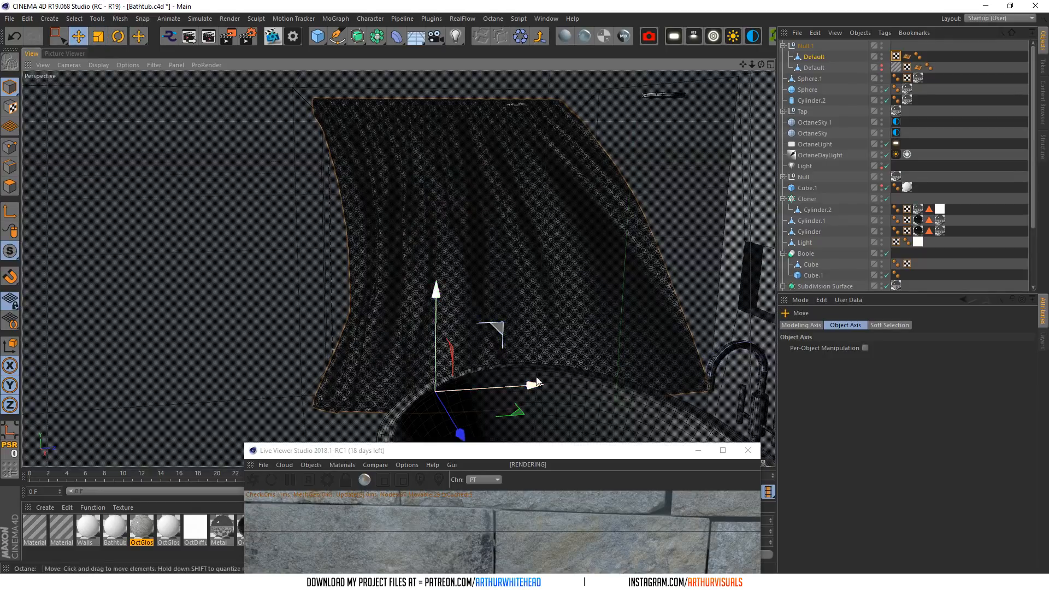
pyautogui.moveTo(537, 383); pyautogui.dragTo(521, 384)
pyautogui.scroll(-3, 929, 207)
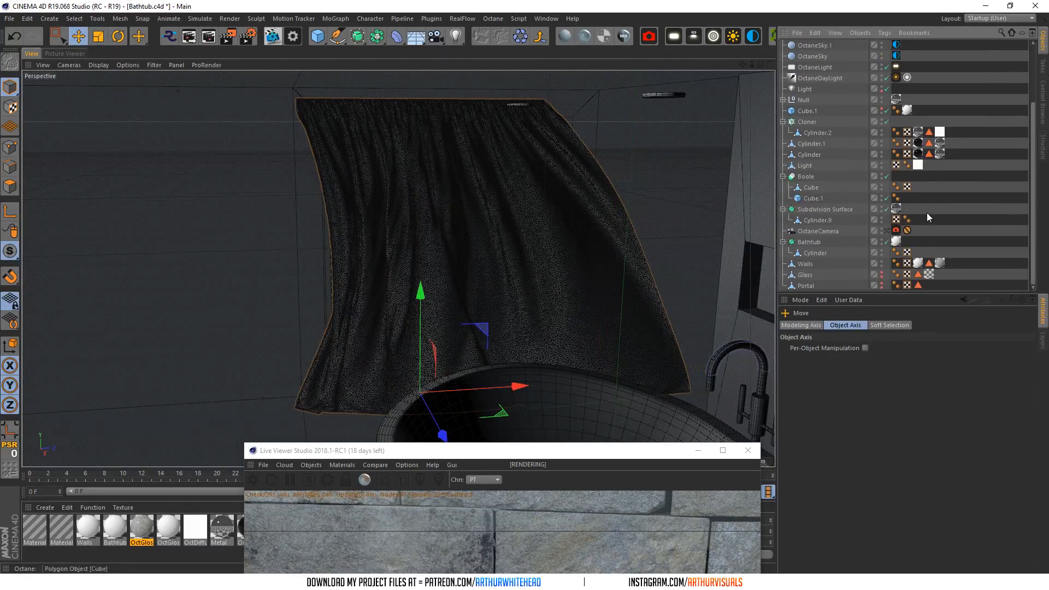
pyautogui.click(885, 231)
pyautogui.moveTo(530, 452); pyautogui.dragTo(450, 97)
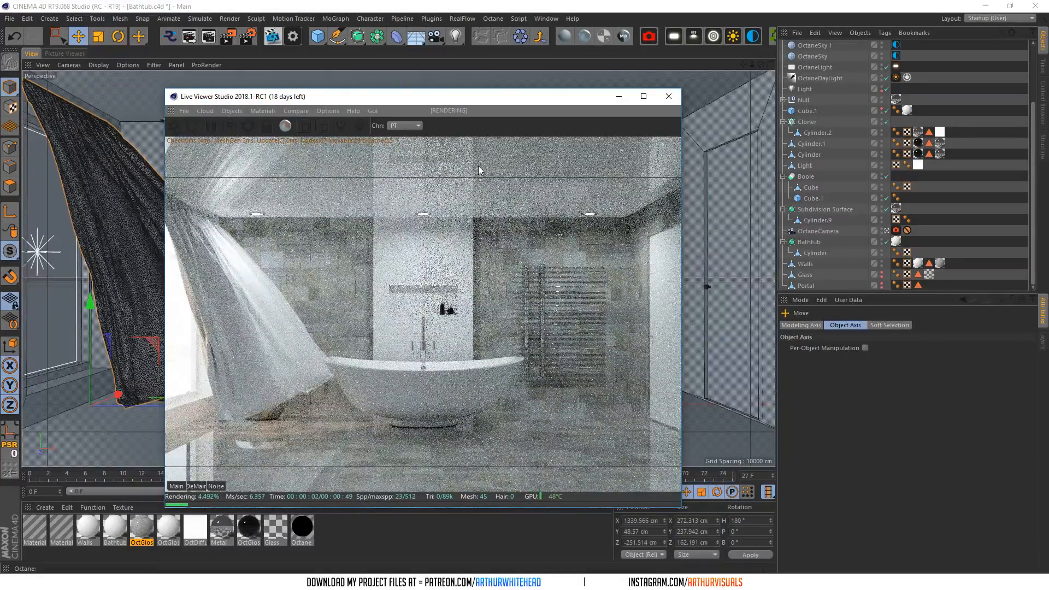
# - Create an Octane Glossy material and apply it to the windblown curtain
pyautogui.click(584, 36)
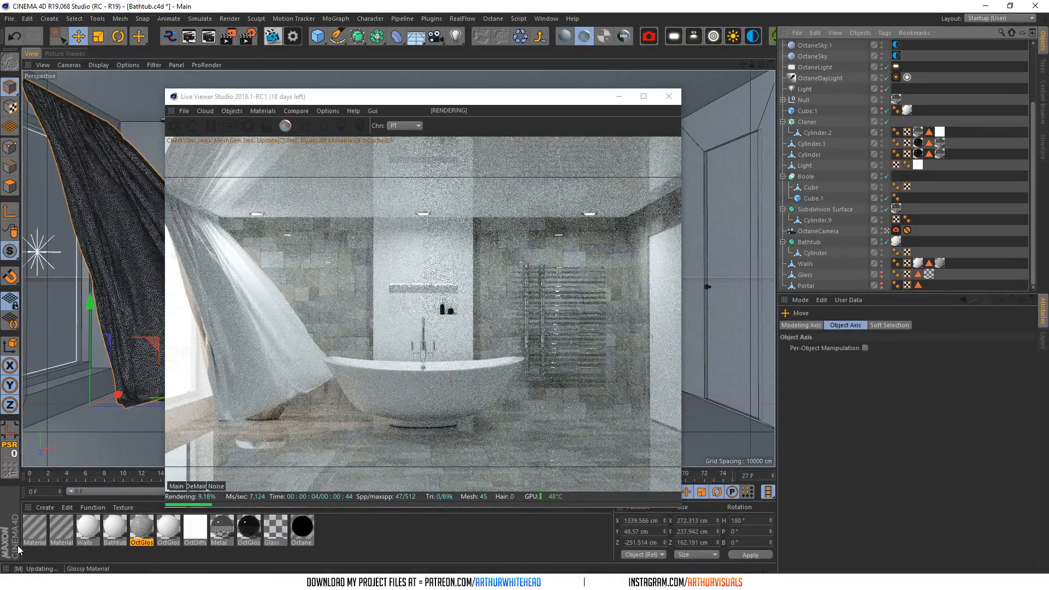
pyautogui.moveTo(29, 538); pyautogui.dragTo(46, 319)
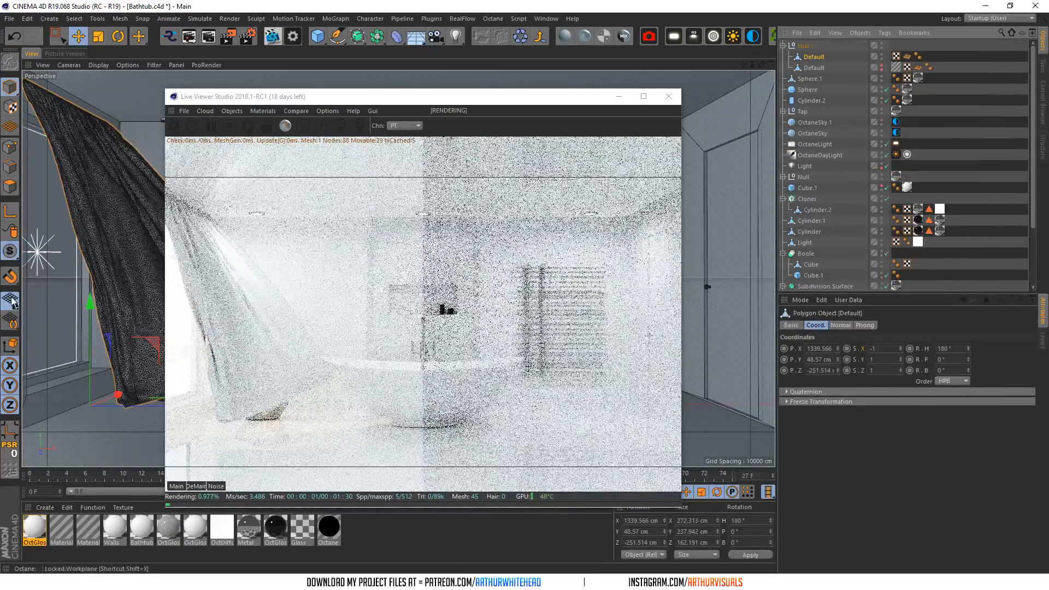
pyautogui.moveTo(14, 263); pyautogui.dragTo(45, 306)
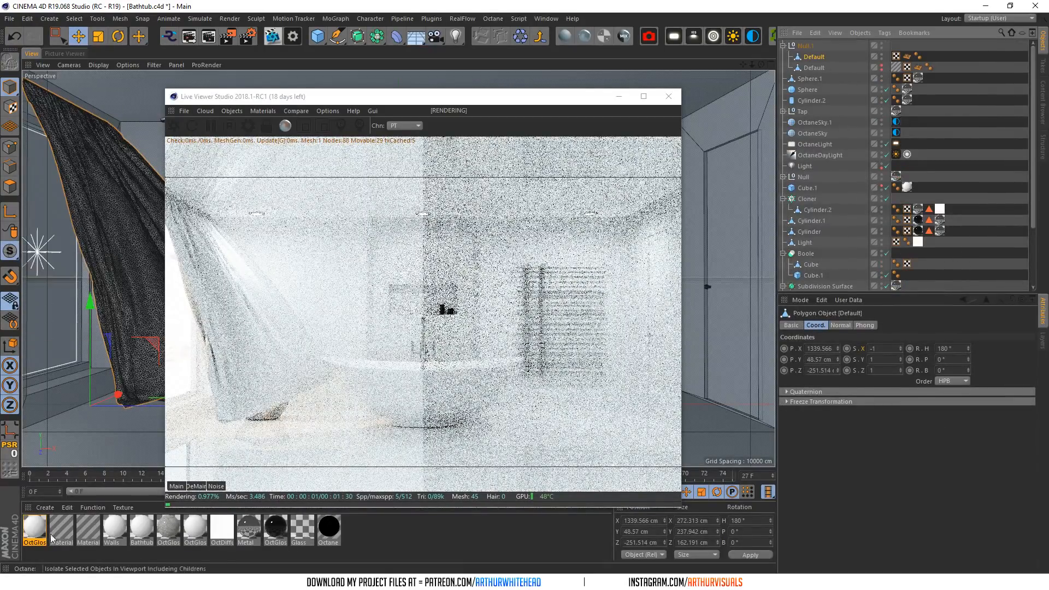
# - Assign a C4doctane ImageTexture shader to the diffuse texture of the curtain's OctGlossy material
pyautogui.doubleClick(34, 527)
pyautogui.click(306, 164)
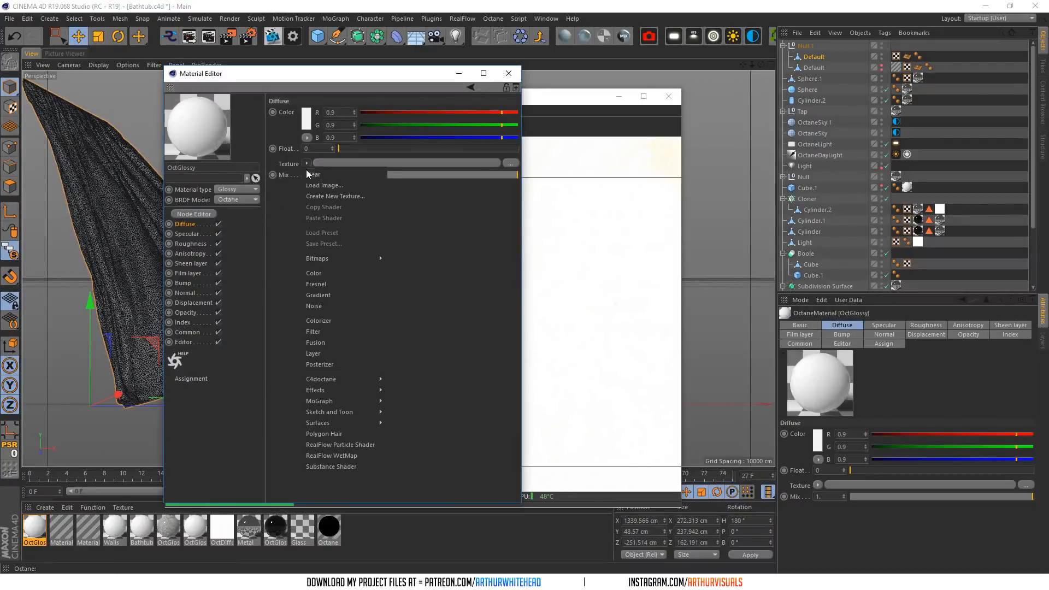
pyautogui.moveTo(352, 381)
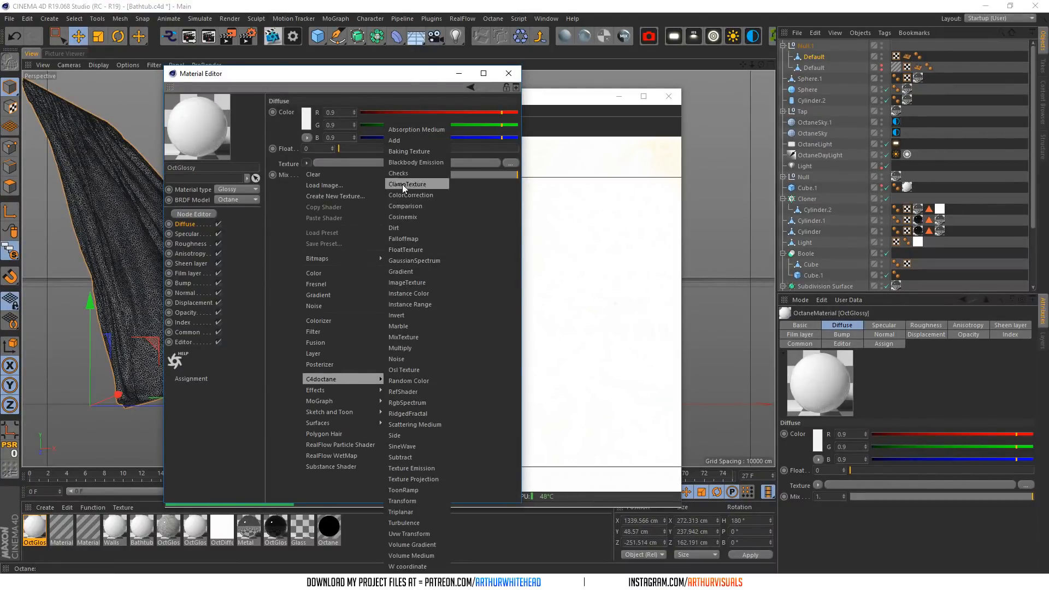
pyautogui.click(411, 284)
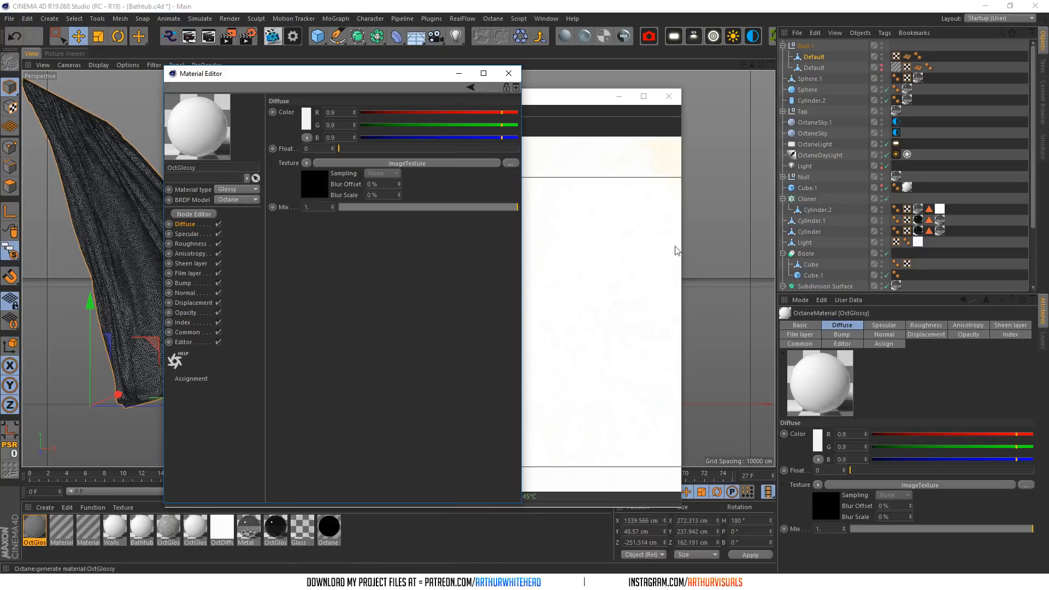
# - Leave the OctaneCamera view and load the Poliigon FabricDenim003_COL_VAR1_3K.jpg image into the diffuse texture, declining the project copy
pyautogui.scroll(-3, 898, 248)
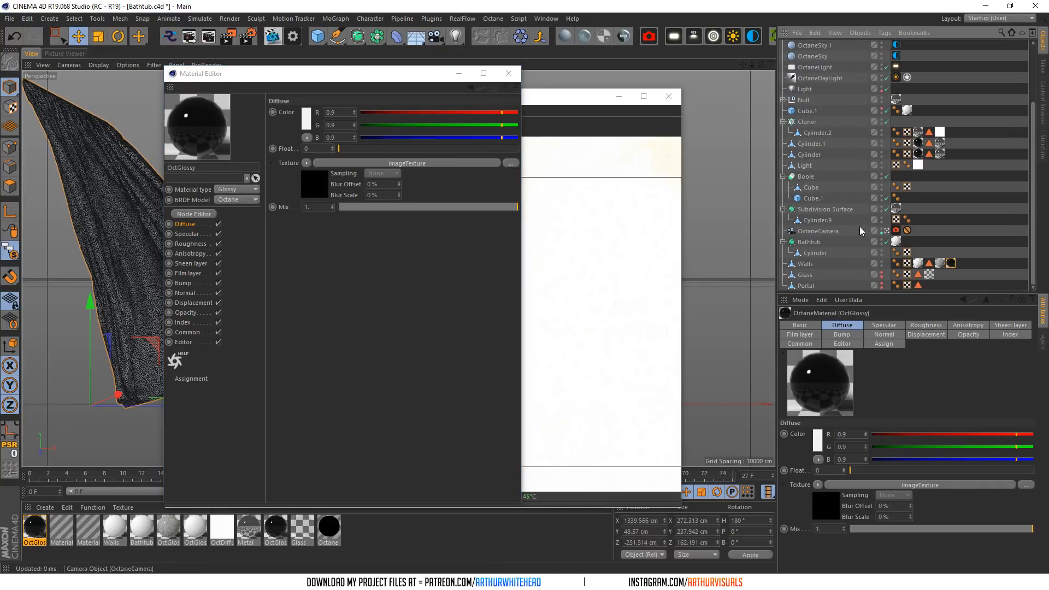
pyautogui.click(886, 232)
pyautogui.moveTo(439, 78); pyautogui.dragTo(912, 221)
pyautogui.moveTo(761, 65); pyautogui.dragTo(779, 232)
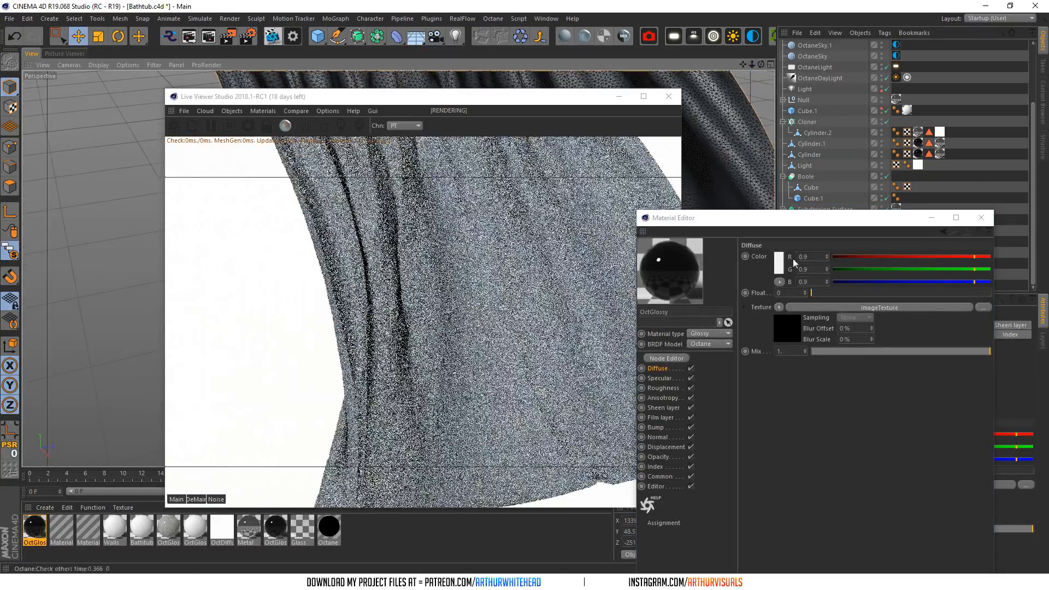
pyautogui.click(879, 307)
pyautogui.click(978, 267)
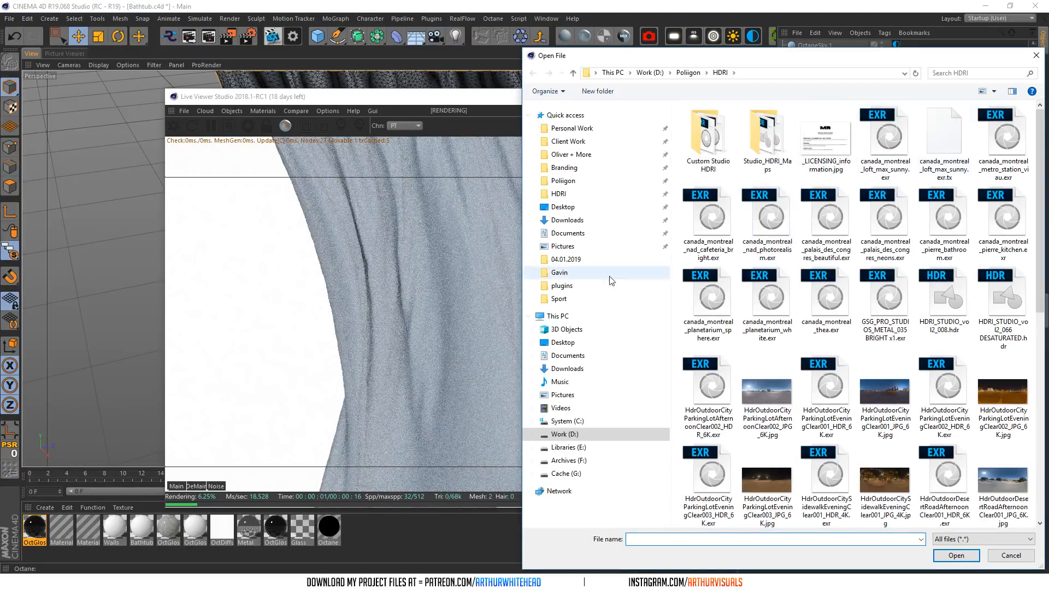
pyautogui.click(568, 181)
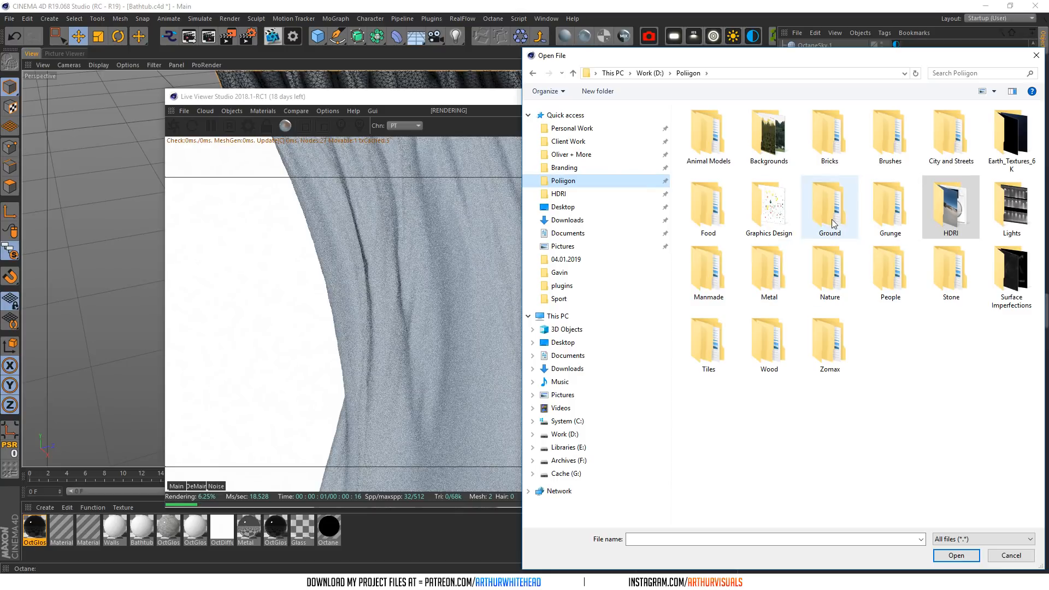
pyautogui.doubleClick(687, 277)
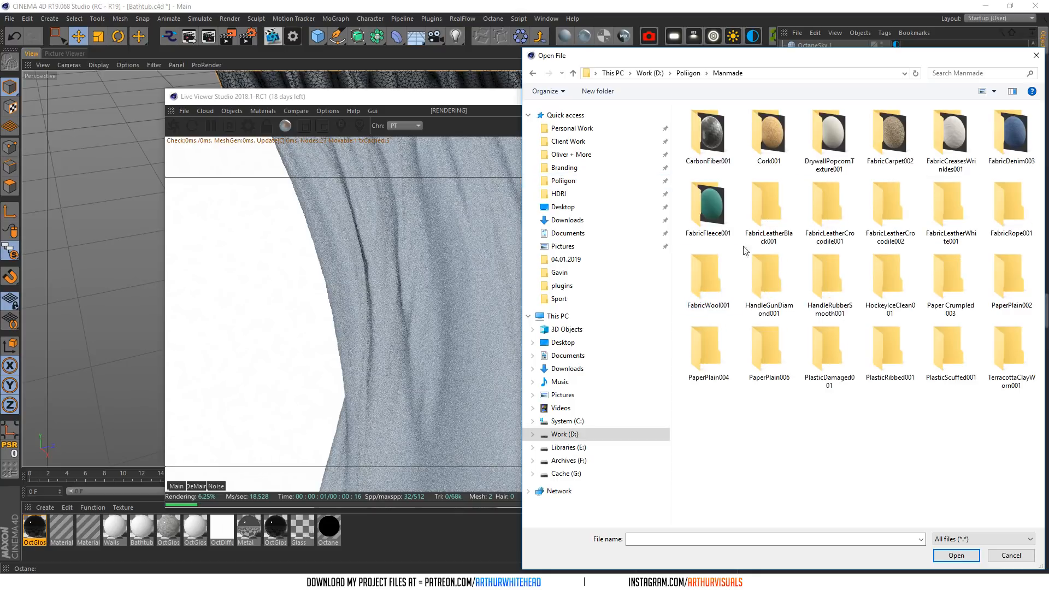
pyautogui.doubleClick(1010, 133)
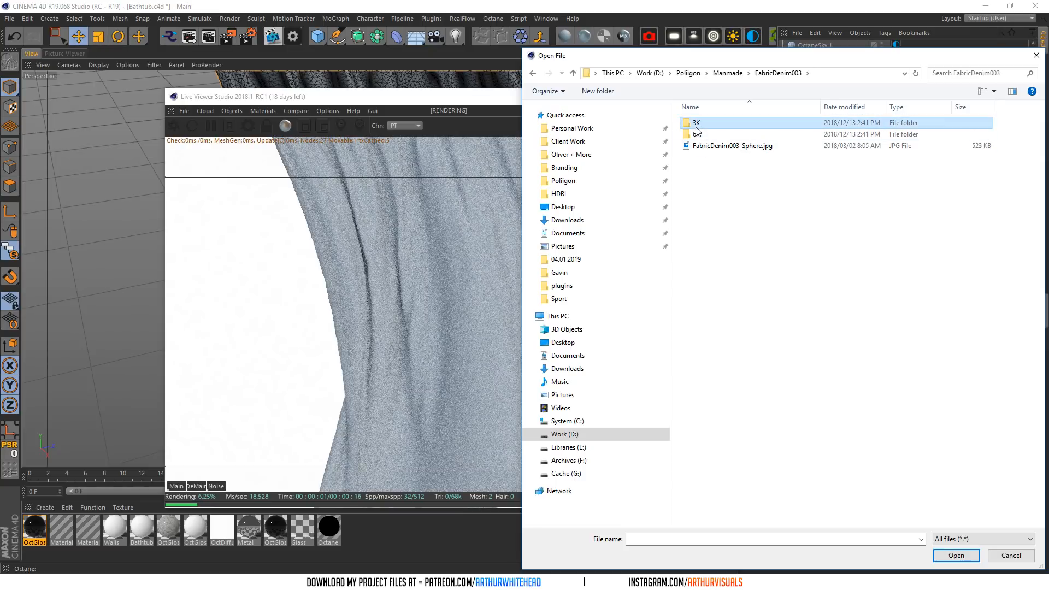
pyautogui.doubleClick(703, 133)
pyautogui.click(940, 554)
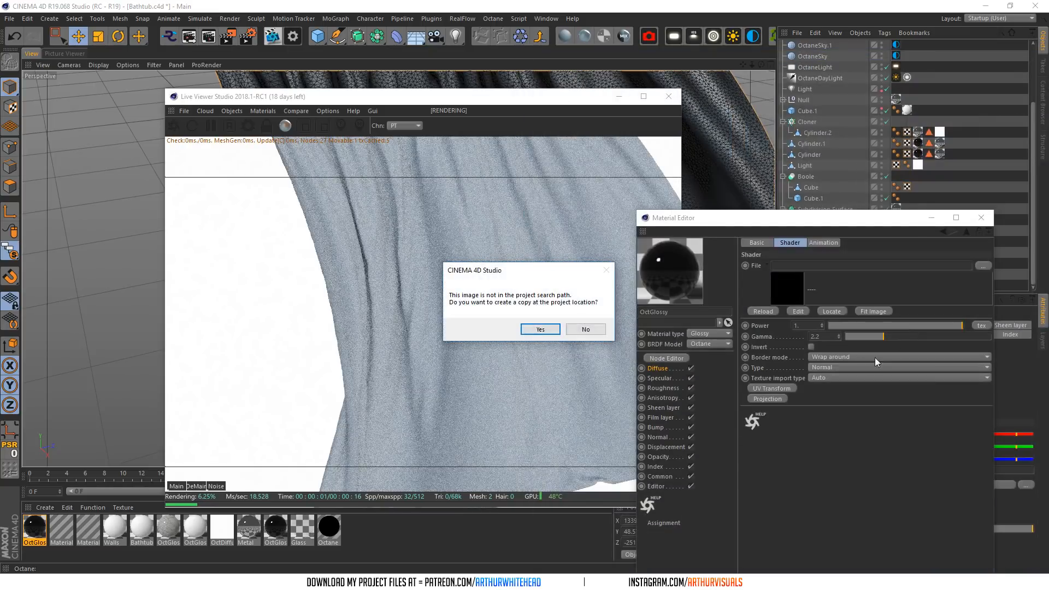
pyautogui.click(603, 332)
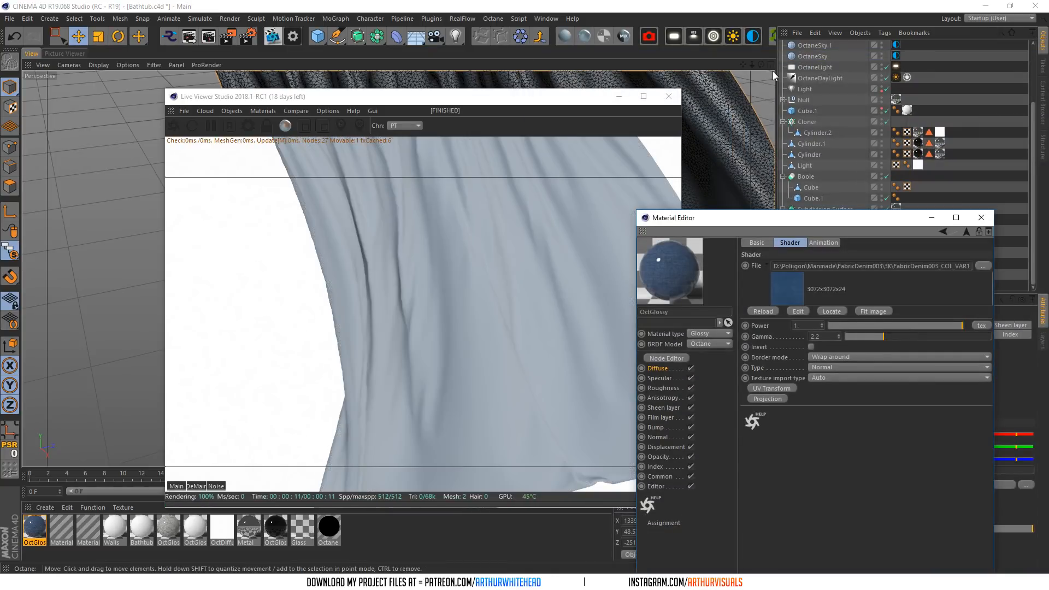
# - Set the Phong Angle in the windblown curtain's Phong tag to 40°
pyautogui.moveTo(760, 65); pyautogui.dragTo(726, 66)
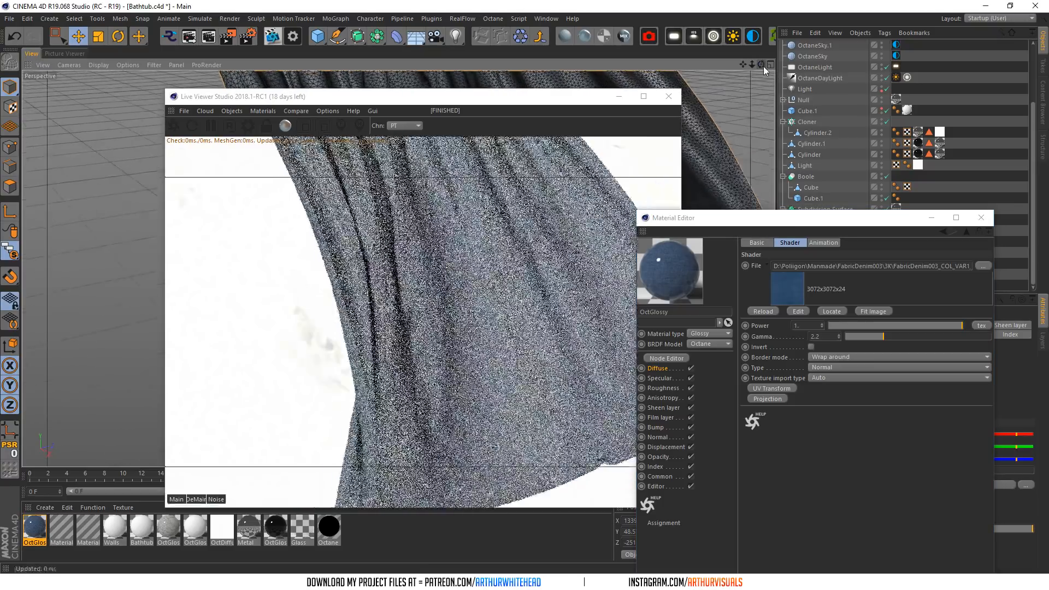
pyautogui.moveTo(764, 217); pyautogui.dragTo(679, 298)
pyautogui.scroll(3, 876, 77)
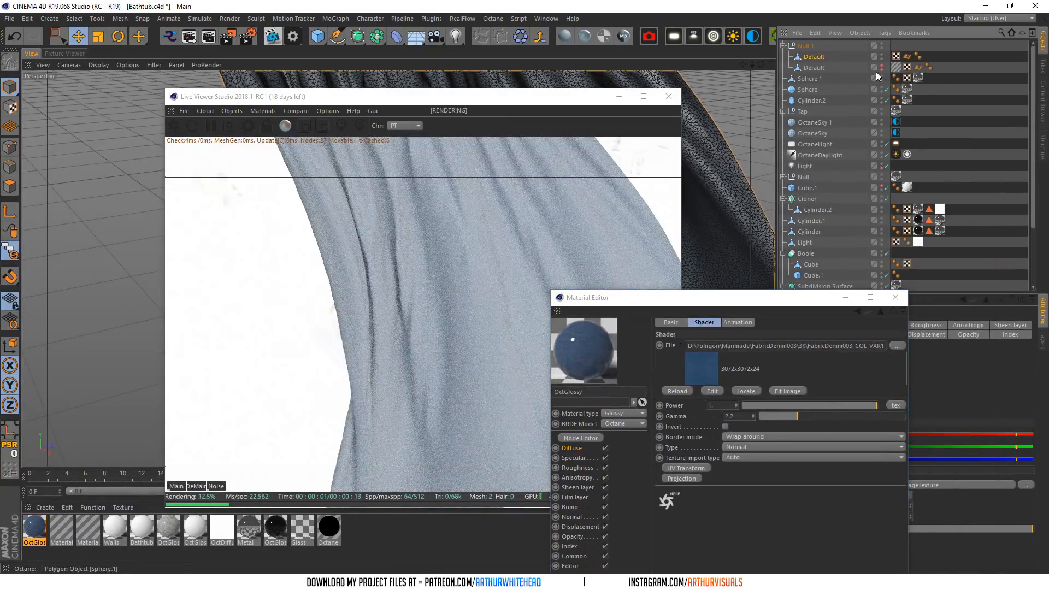
pyautogui.click(918, 55)
pyautogui.moveTo(752, 299); pyautogui.dragTo(554, 355)
pyautogui.doubleClick(849, 359)
pyautogui.press('Return')
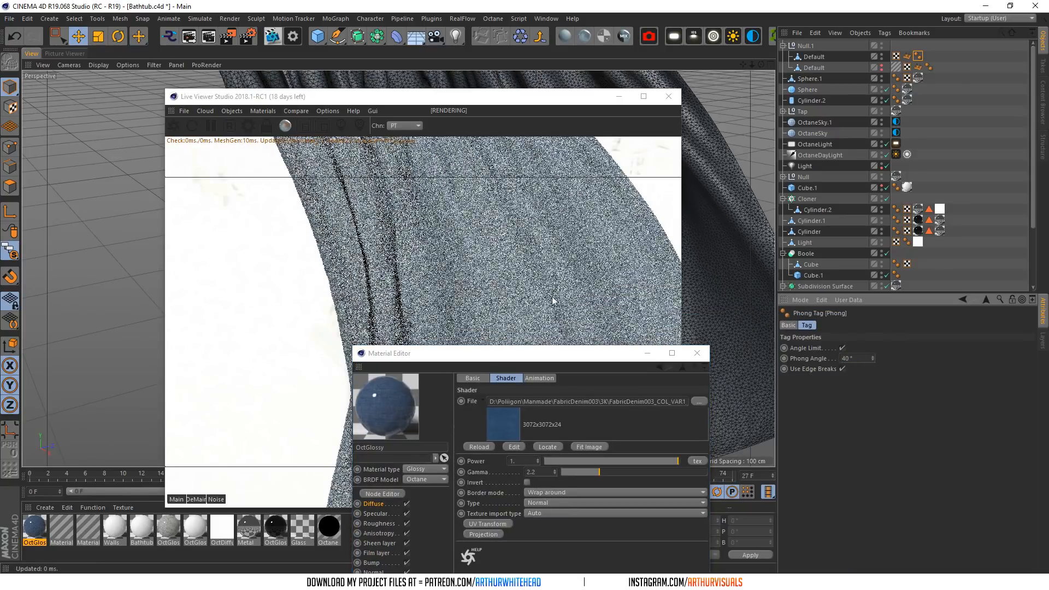
# - Try deleting the windblown curtain's Normal tag and undo the deletion
pyautogui.moveTo(449, 354); pyautogui.dragTo(693, 372)
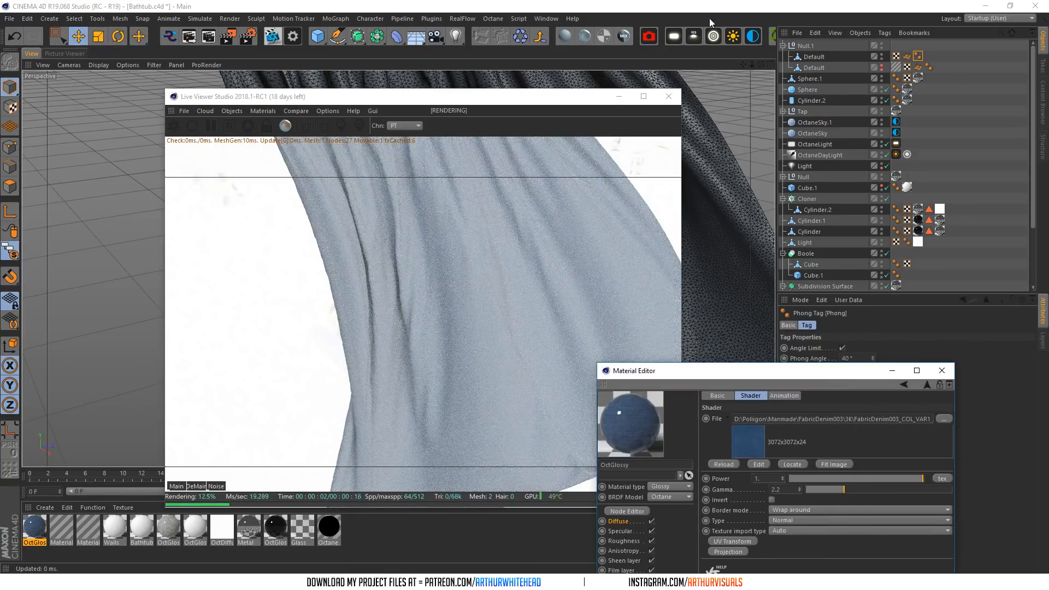
pyautogui.moveTo(752, 64); pyautogui.dragTo(775, 65)
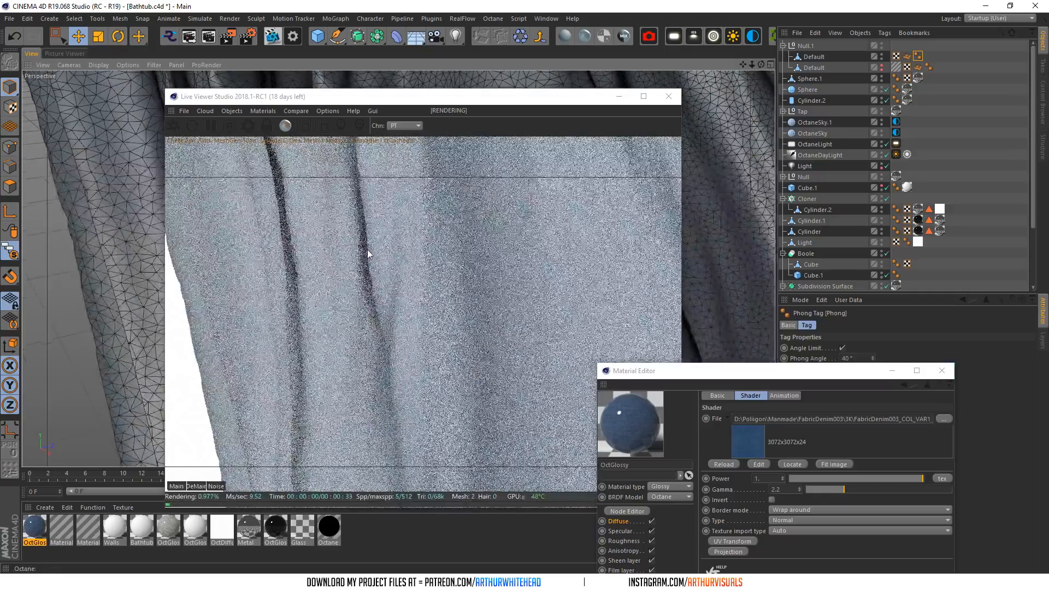
pyautogui.click(907, 56)
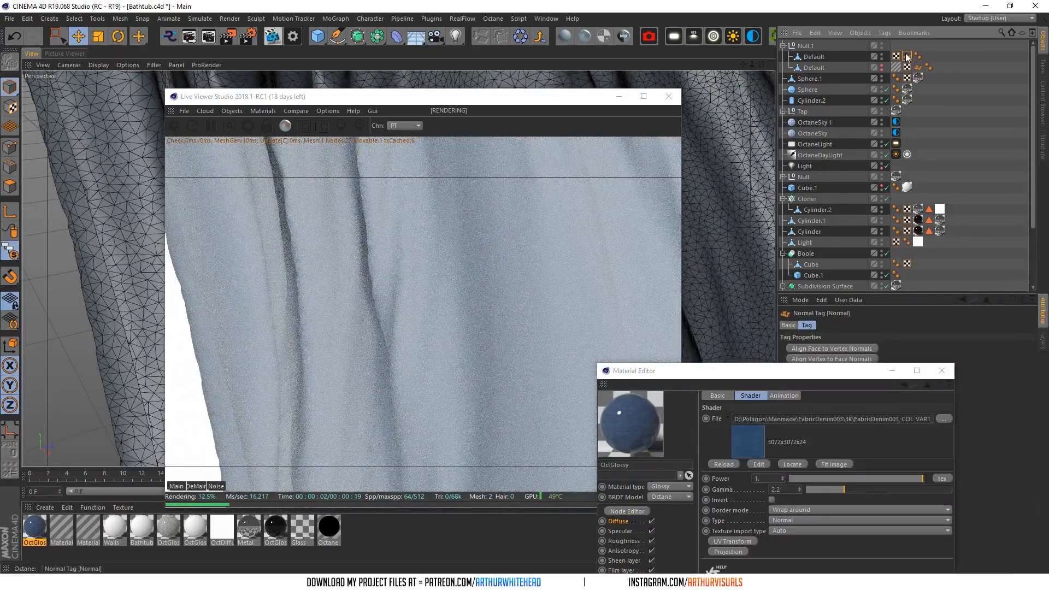
pyautogui.press('Delete')
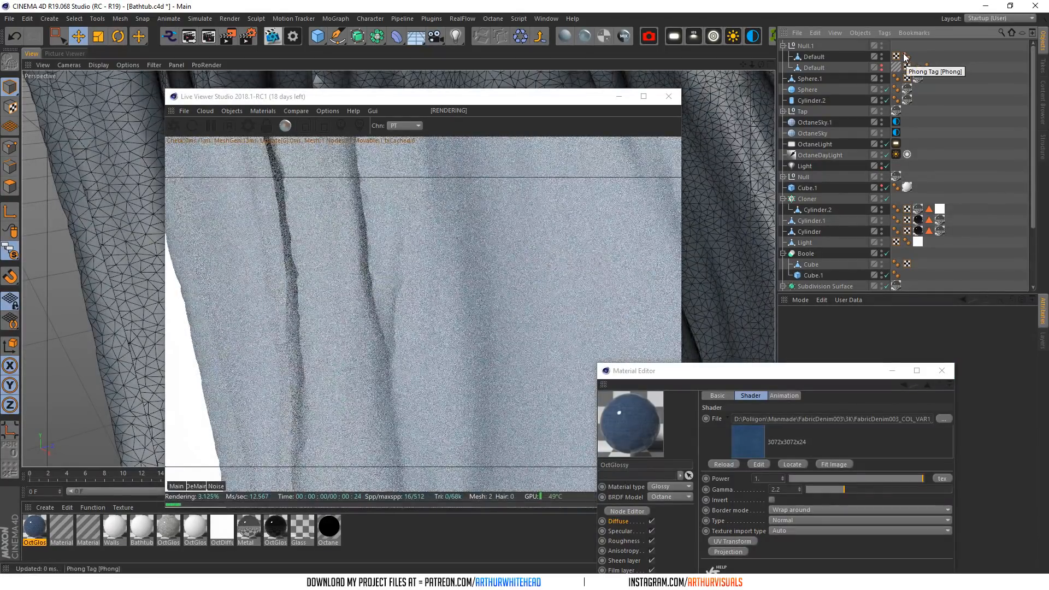
pyautogui.hotkey('ctrl', 'z')
# - Add a Texture Projection to the diffuse image texture of the denim material and expand its settings
pyautogui.moveTo(372, 101); pyautogui.dragTo(320, 142)
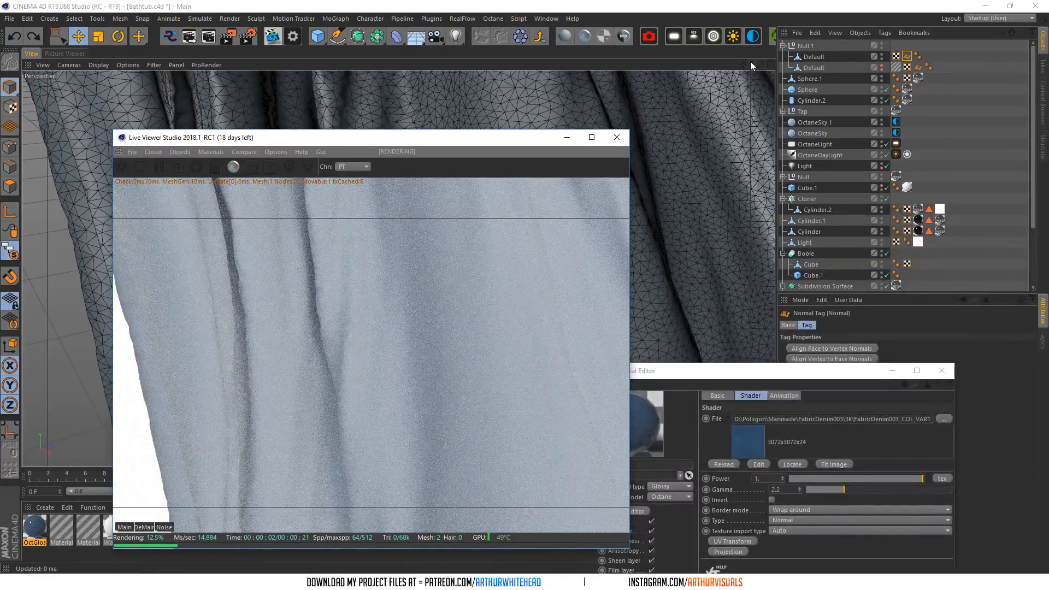
pyautogui.moveTo(750, 62); pyautogui.dragTo(748, 63)
pyautogui.moveTo(821, 371); pyautogui.dragTo(856, 186)
pyautogui.click(660, 331)
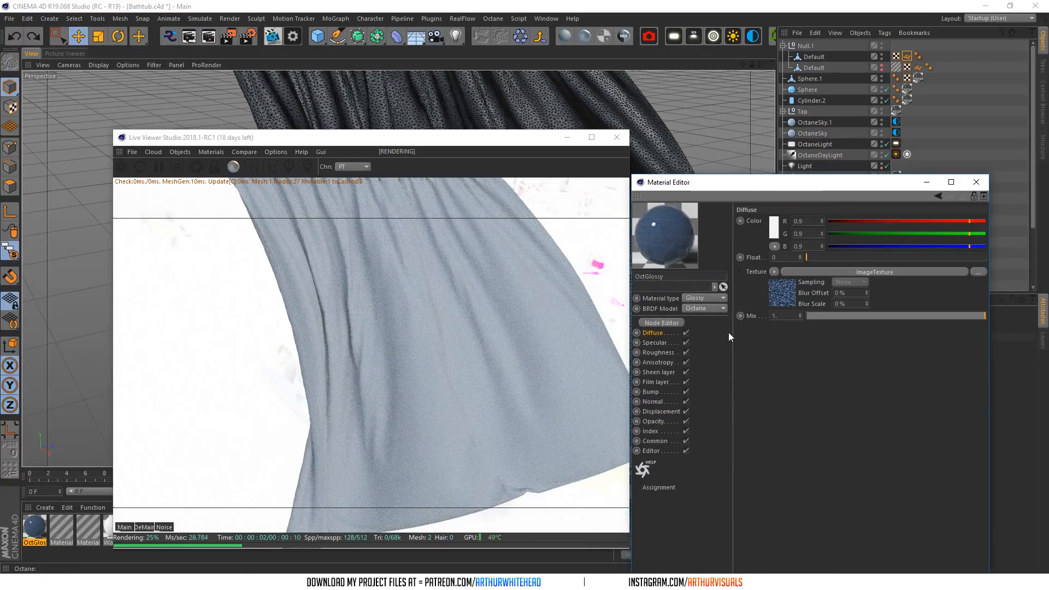
pyautogui.click(791, 291)
pyautogui.click(753, 364)
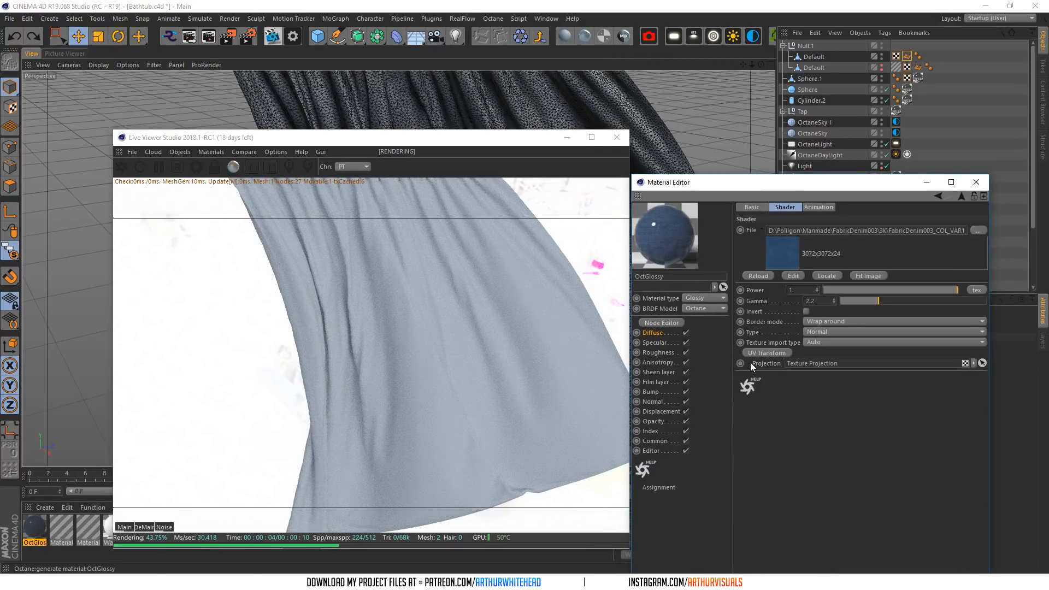
pyautogui.click(748, 362)
# - Try Box as the diffuse image's texture projection and undo the change back to Mesh UV
pyautogui.click(820, 397)
pyautogui.click(816, 407)
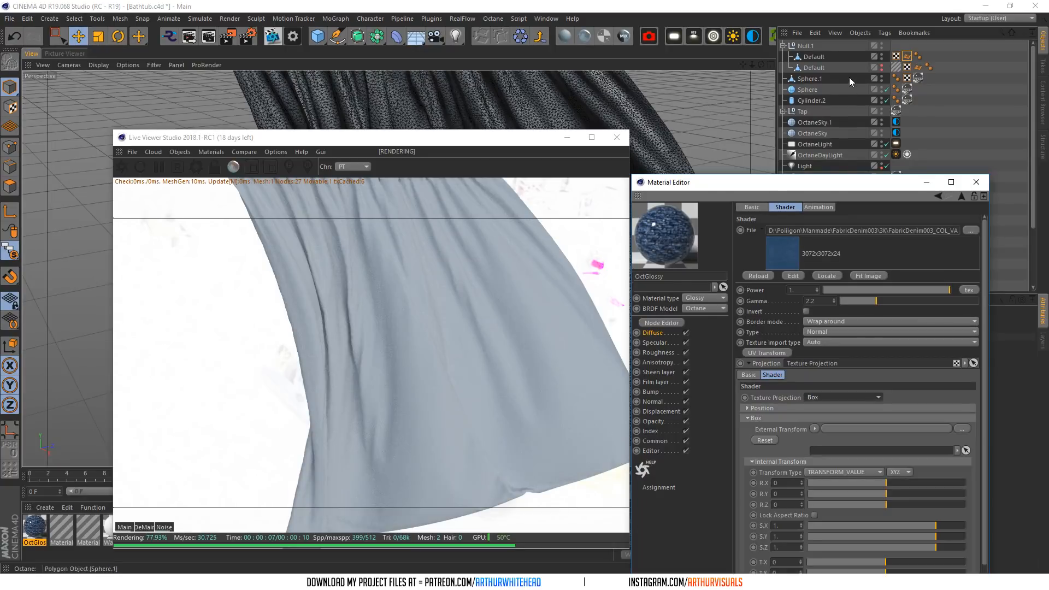
pyautogui.hotkey('ctrl', 'z')
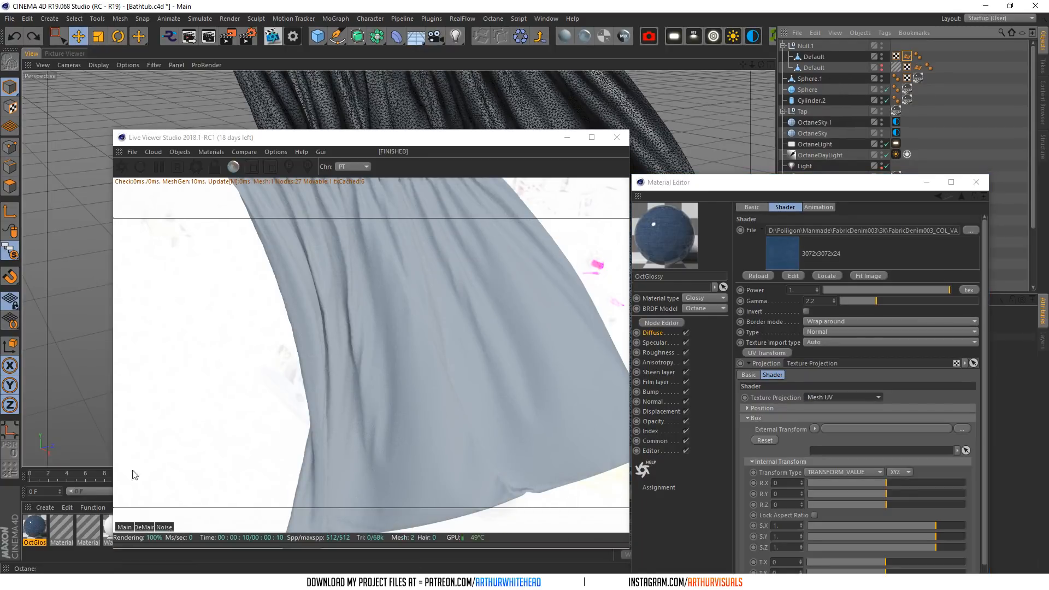
# - Apply the denim OctGlossy material to the first Default curtain object under Null.1 and inspect the fabric up close
pyautogui.moveTo(33, 526); pyautogui.dragTo(831, 66)
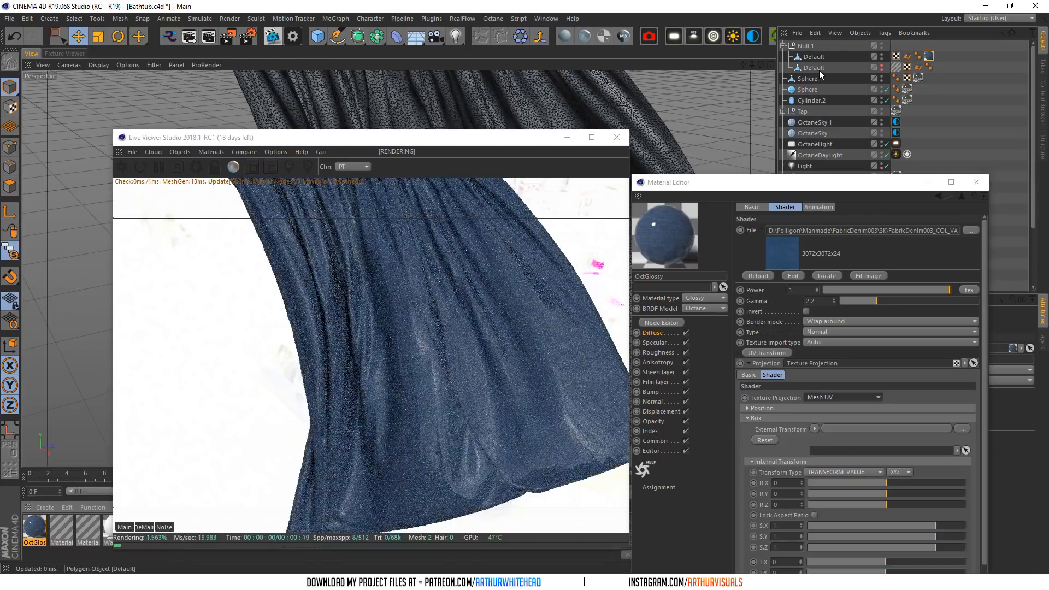
pyautogui.moveTo(751, 65); pyautogui.dragTo(835, 65)
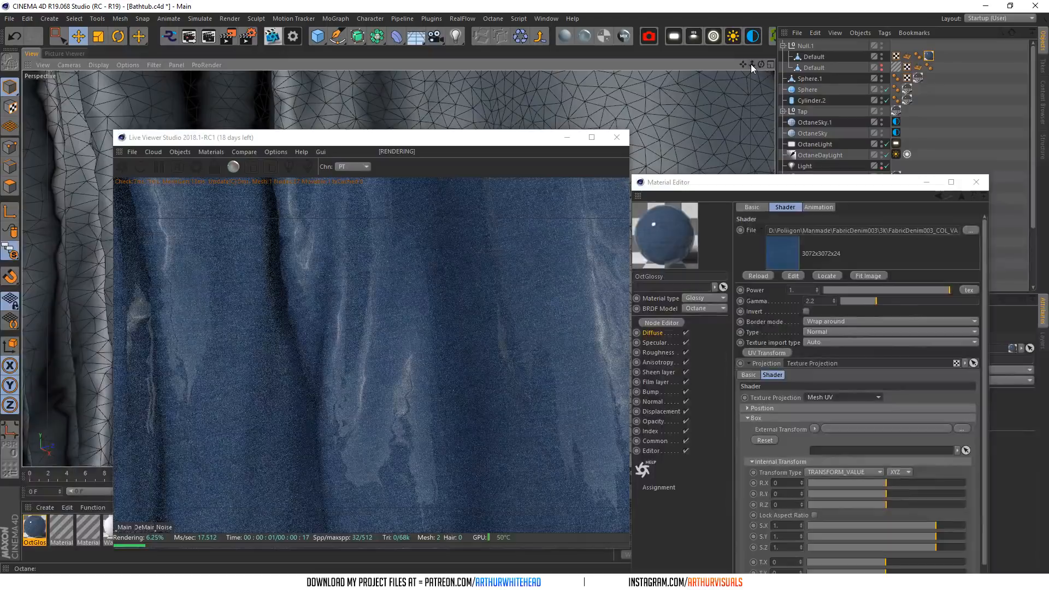
# - Copy the diffuse channel's ImageTexture shader and paste it into the material's Normal channel
pyautogui.click(653, 333)
pyautogui.click(777, 273)
pyautogui.click(775, 307)
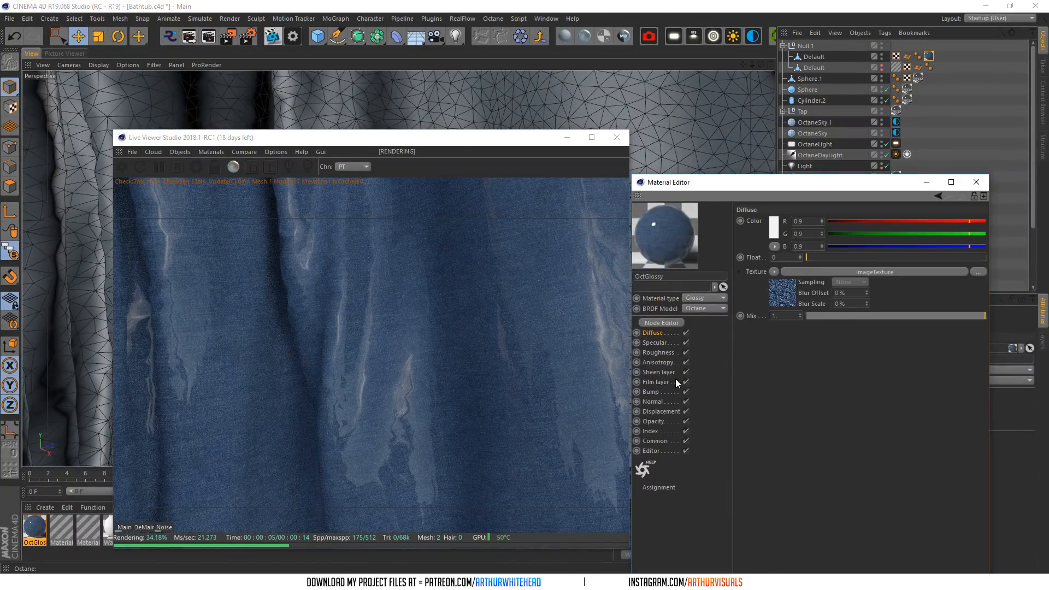
pyautogui.click(657, 400)
pyautogui.click(774, 227)
pyautogui.click(783, 264)
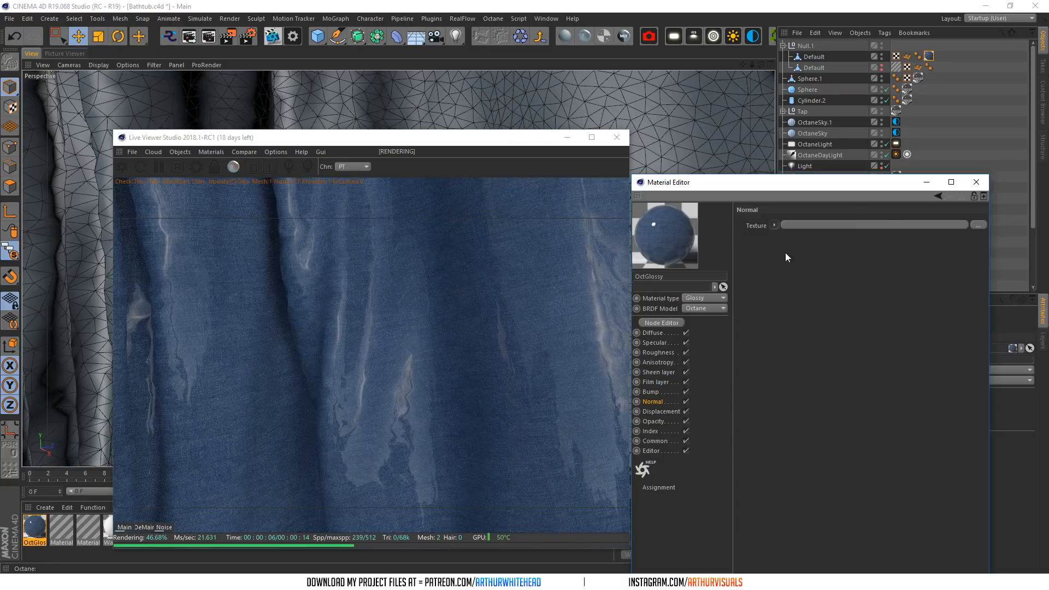
# - Replace the Normal channel's image with FabricDenim003_NRM_3K.jpg, declining the project copy
pyautogui.click(864, 229)
pyautogui.click(978, 230)
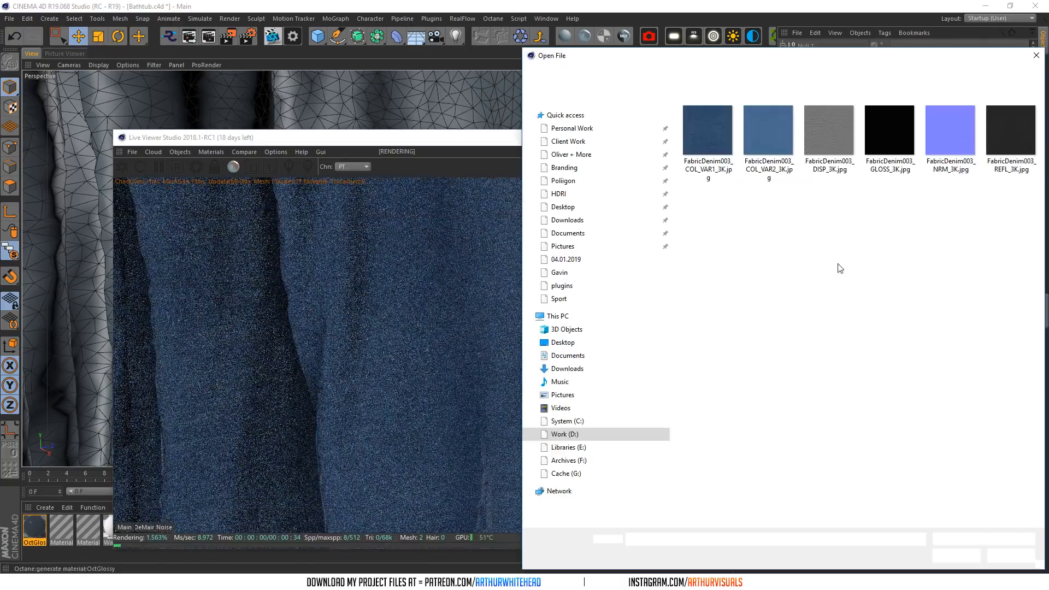
pyautogui.click(947, 555)
pyautogui.click(599, 329)
# - Look through the OctaneCamera to check the denim curtain in the live render
pyautogui.moveTo(823, 182); pyautogui.dragTo(800, 389)
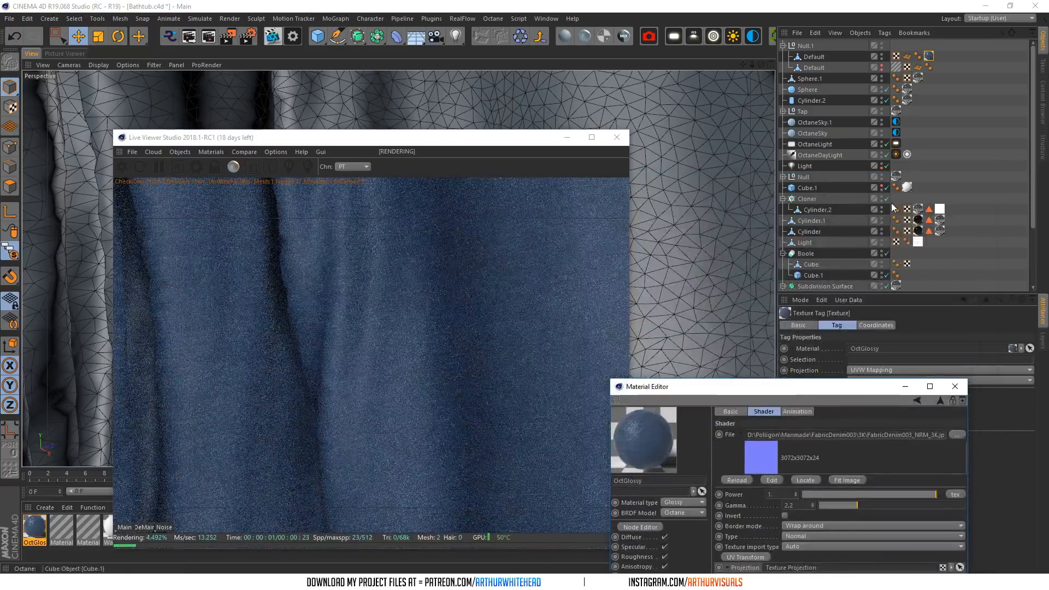
pyautogui.scroll(-3, 894, 220)
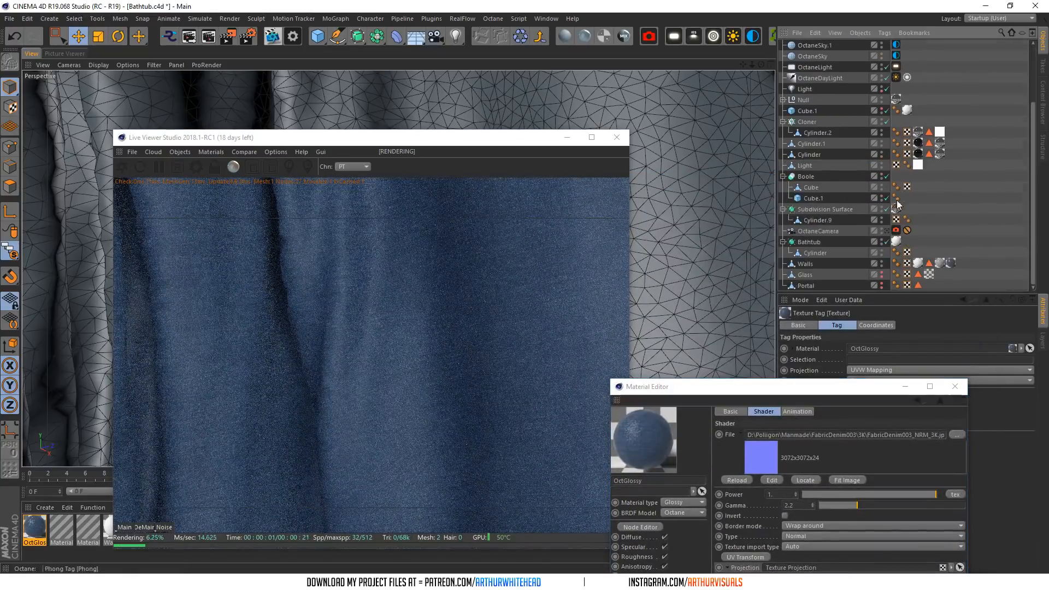
pyautogui.click(886, 230)
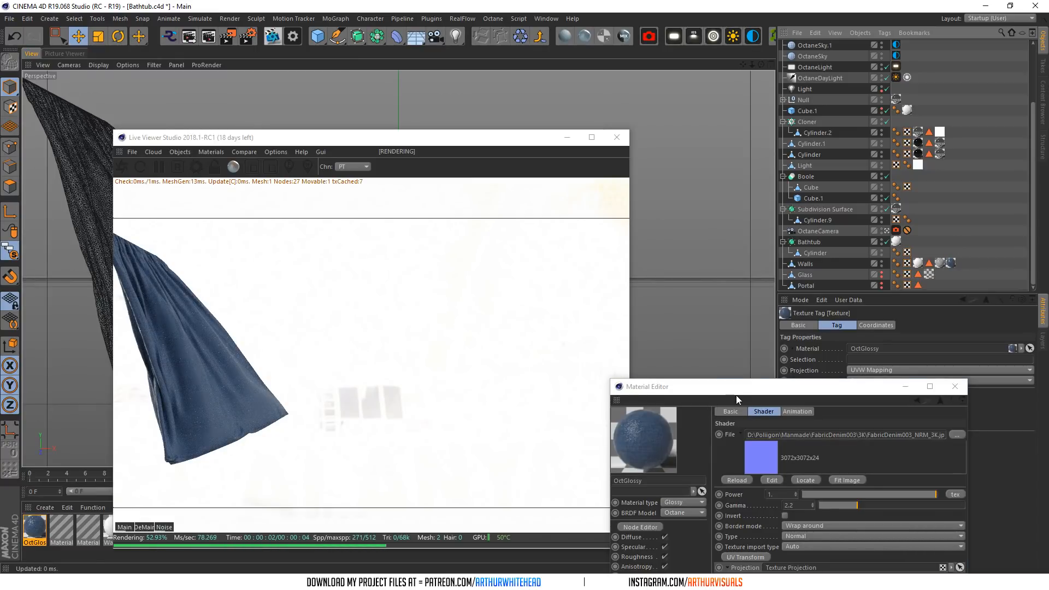
# - Paste the copied ImageTexture shader into the Specular channel and replace its image with FabricDenim003_REFL_3K.jpg, declining the project copy
pyautogui.moveTo(739, 386); pyautogui.dragTo(748, 72)
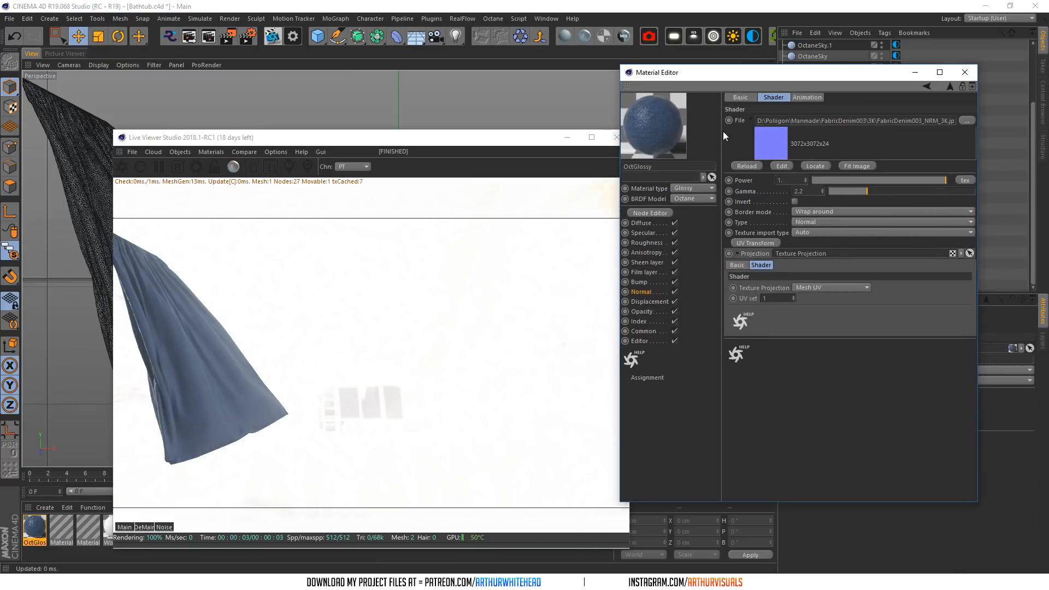
pyautogui.click(652, 232)
pyautogui.click(766, 158)
pyautogui.click(782, 215)
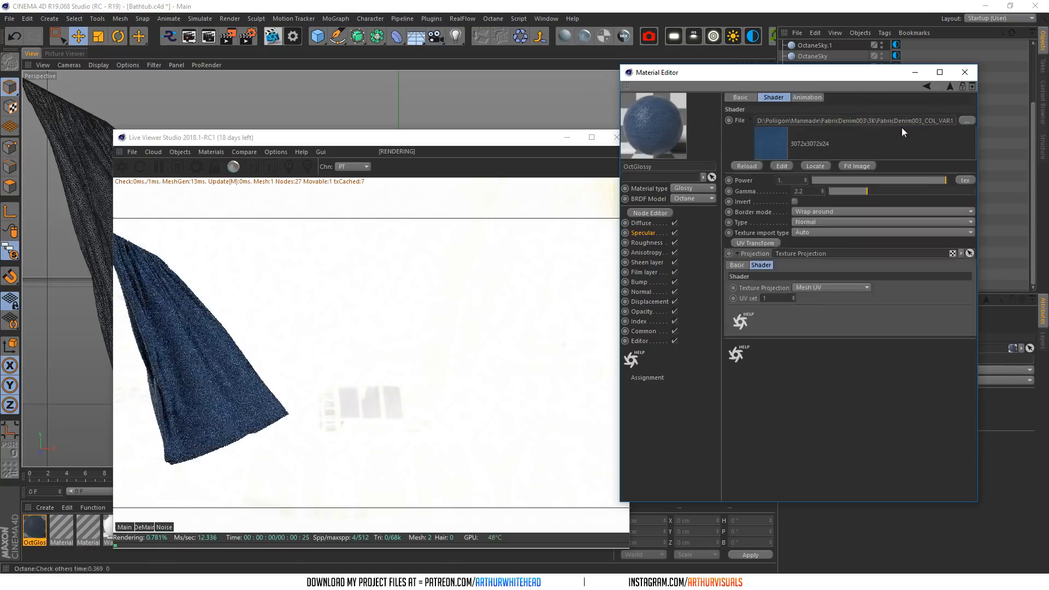
pyautogui.click(965, 120)
pyautogui.click(1011, 131)
pyautogui.click(956, 554)
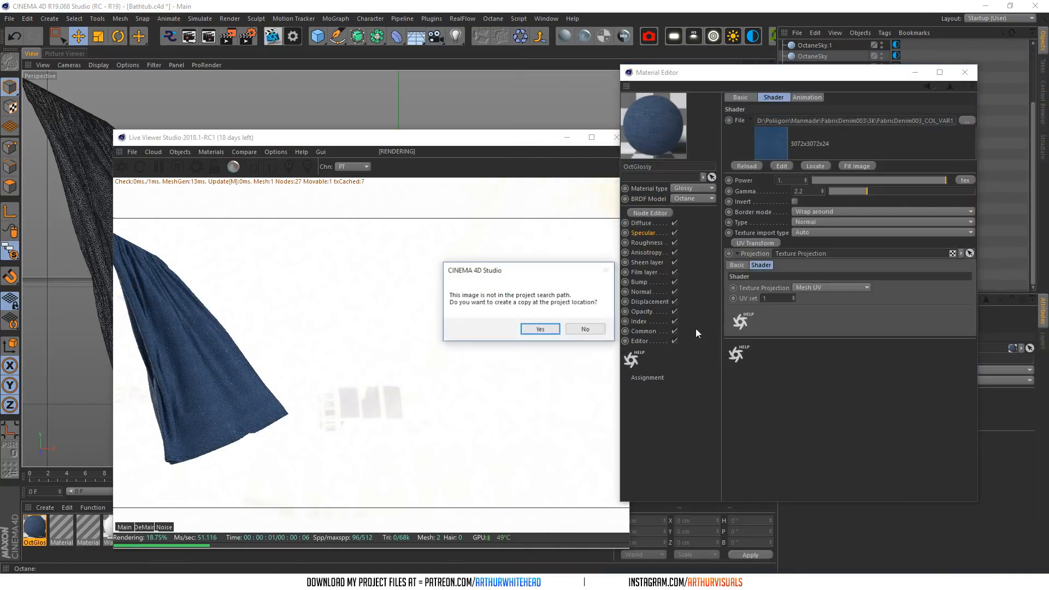
pyautogui.click(585, 329)
# - Paste the copied ImageTexture shader into the material's Roughness channel and open its settings
pyautogui.click(640, 321)
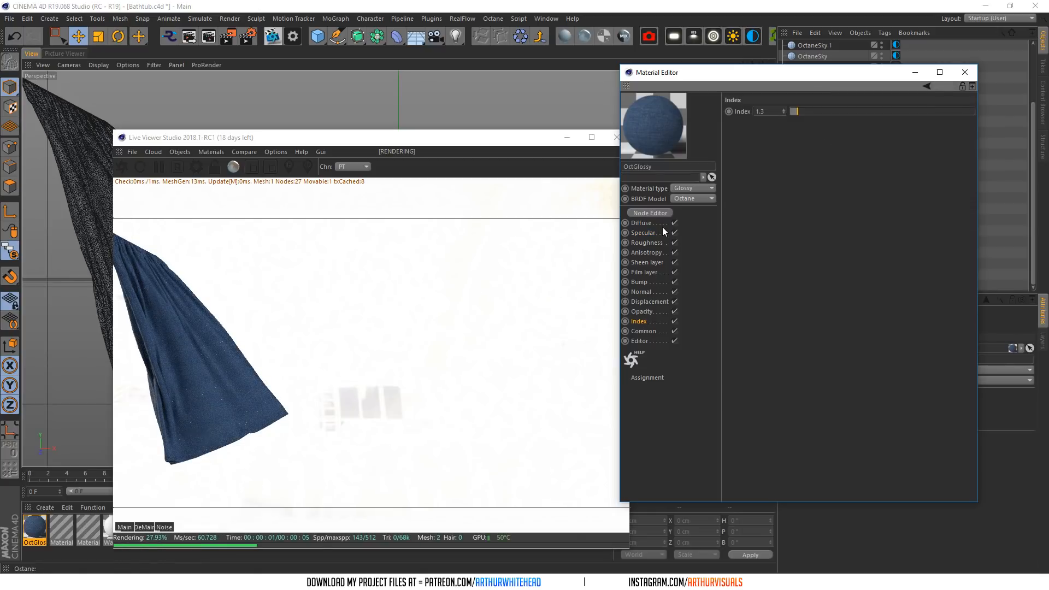
pyautogui.click(646, 242)
pyautogui.click(762, 162)
pyautogui.click(775, 216)
pyautogui.click(768, 176)
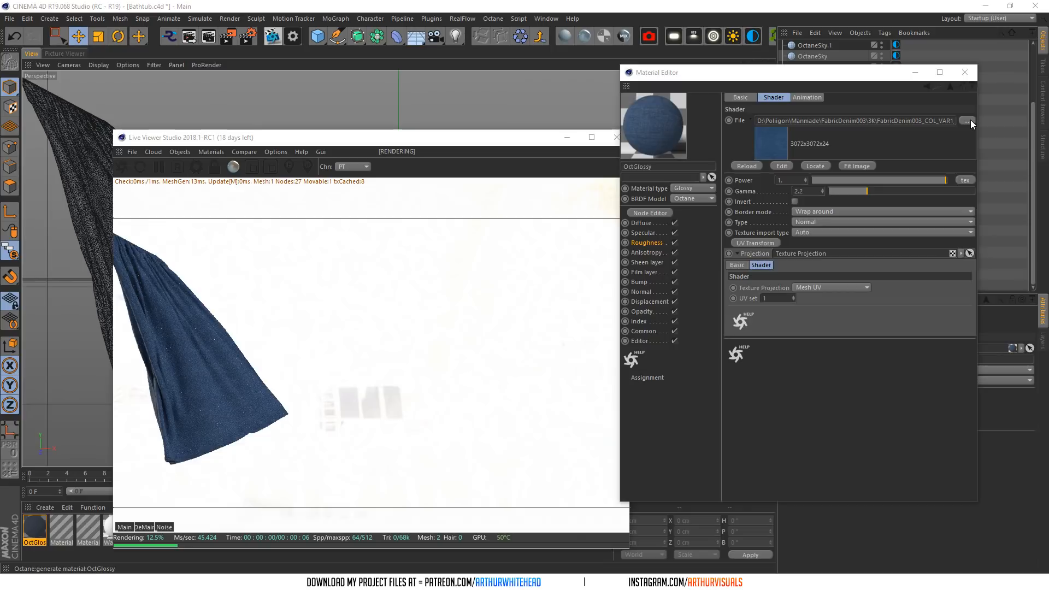
# - Preview FabricDenim003_GLOSS_3K.jpg from the 3K folder, leaving the Roughness image unreplaced
pyautogui.click(968, 120)
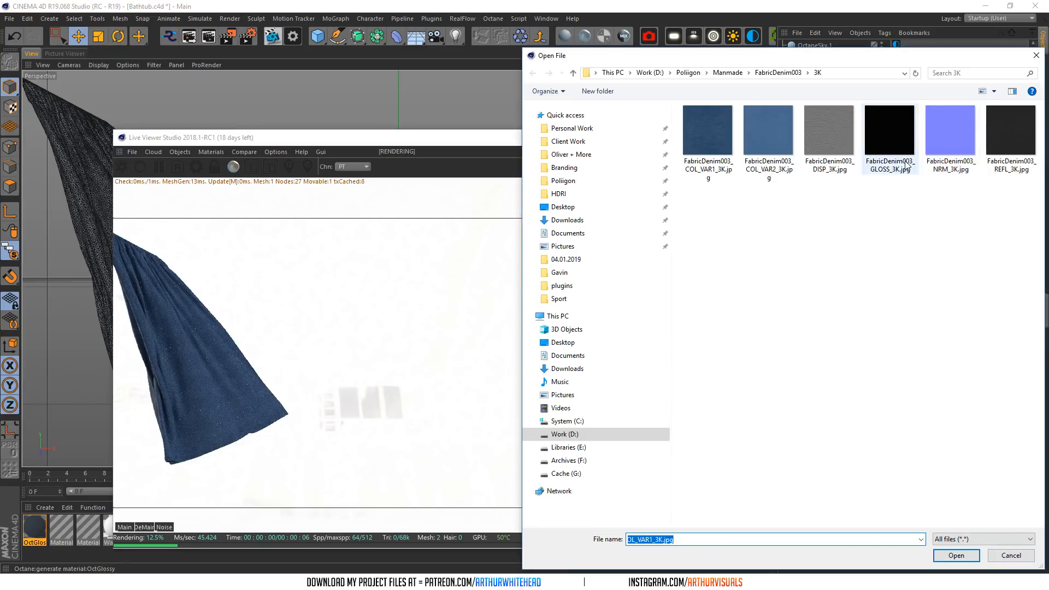
pyautogui.click(910, 168)
pyautogui.rightClick(884, 162)
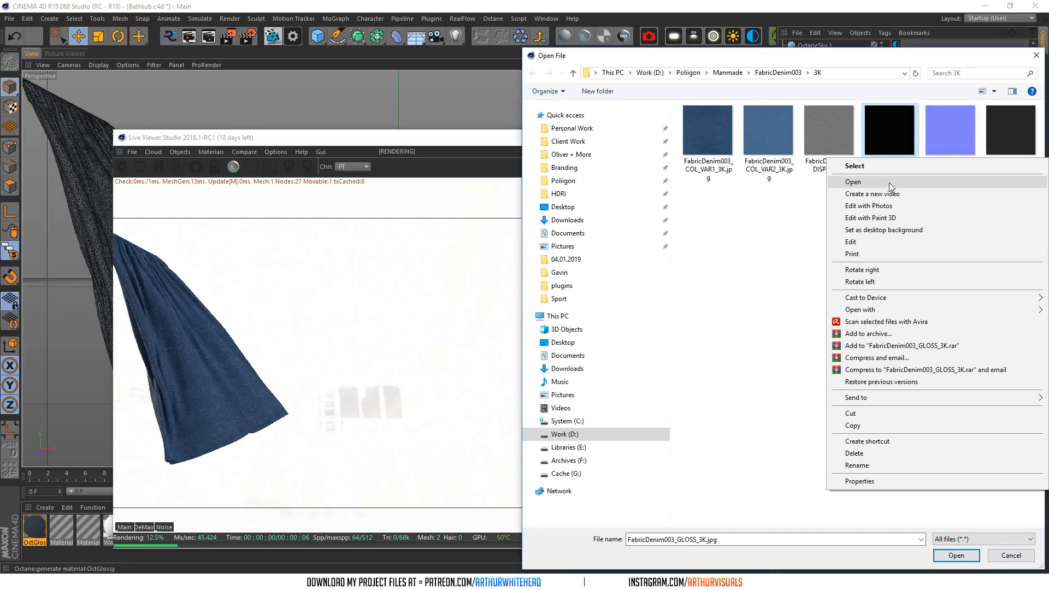
pyautogui.click(888, 185)
pyautogui.click(922, 126)
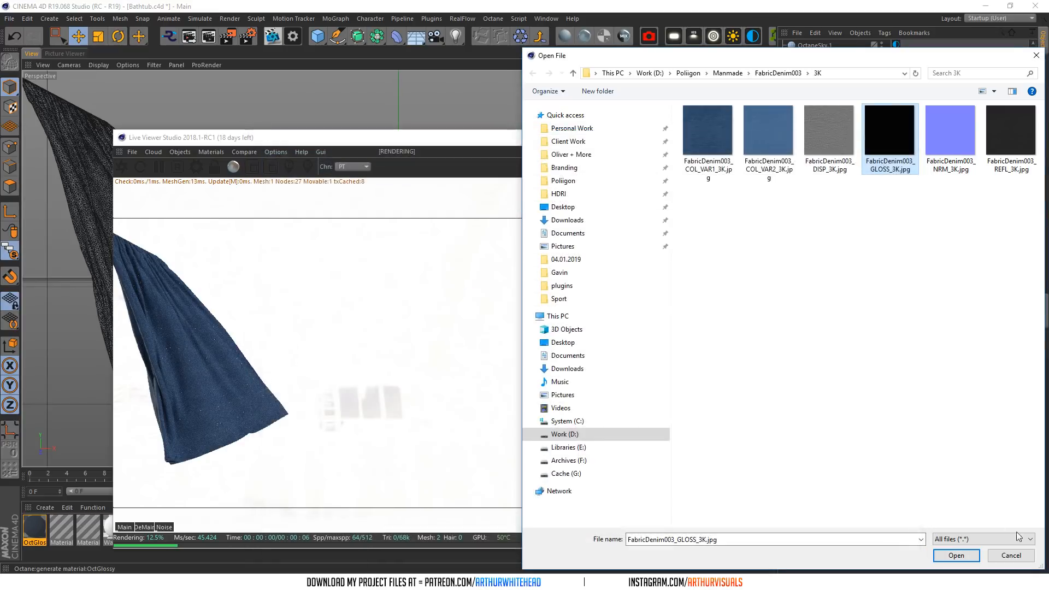
pyautogui.click(1010, 555)
# - Clear the pasted ImageTexture shader from the Roughness channel
pyautogui.click(648, 242)
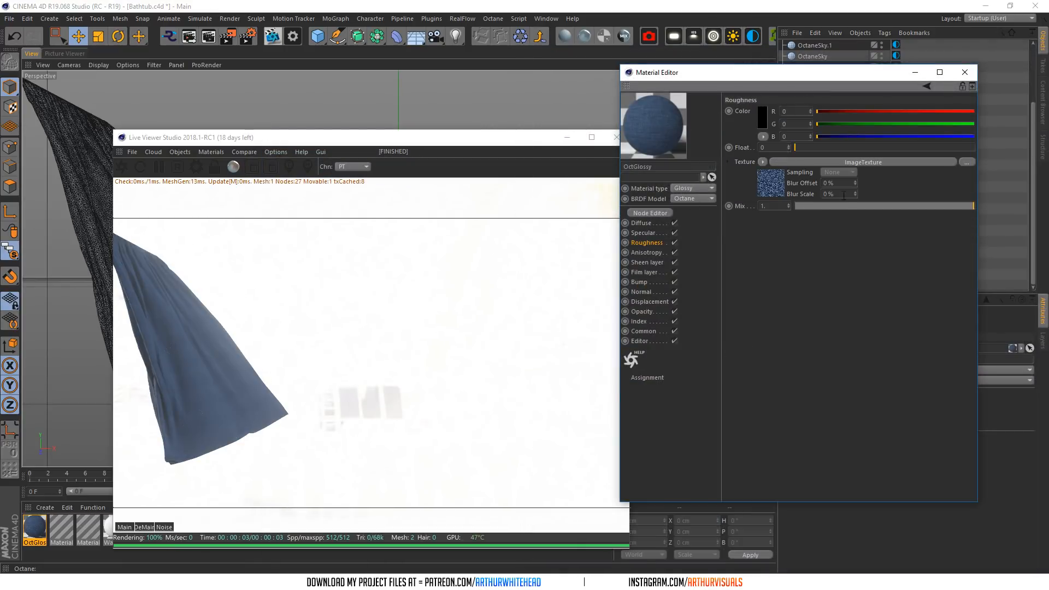
pyautogui.click(762, 162)
pyautogui.click(769, 166)
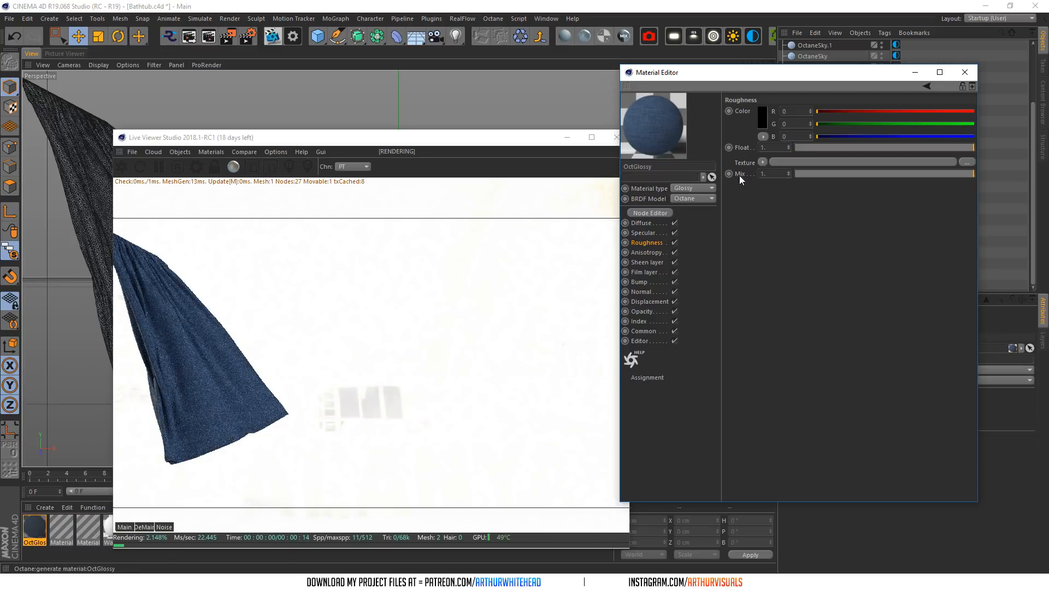
# - Open the Specular channel's FabricDenim003_REFL_3K.jpg in the external image viewer to examine its grey tone
pyautogui.click(645, 232)
pyautogui.click(782, 182)
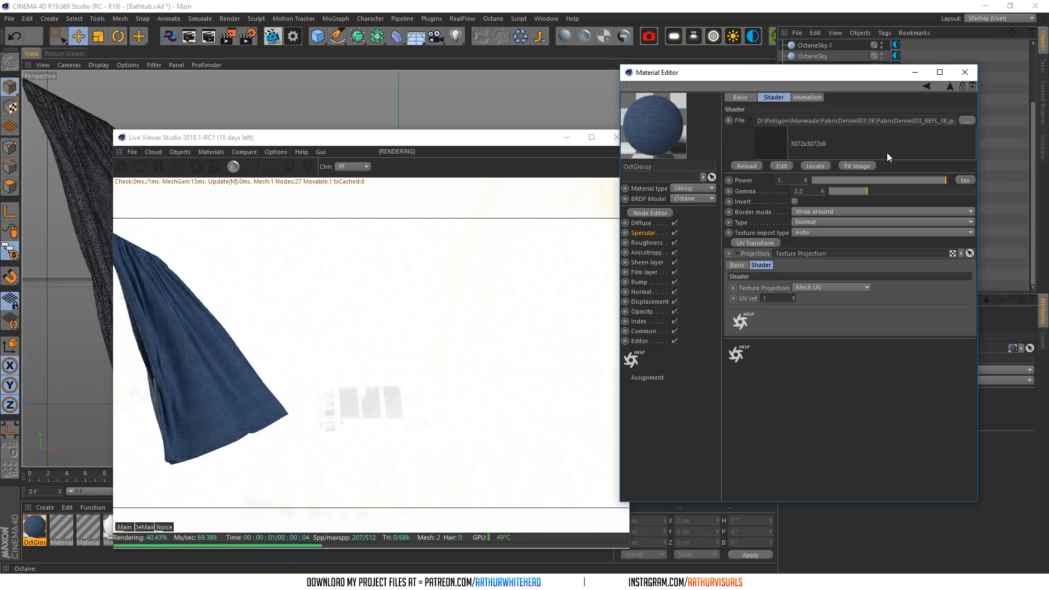
pyautogui.rightClick(770, 147)
pyautogui.click(767, 145)
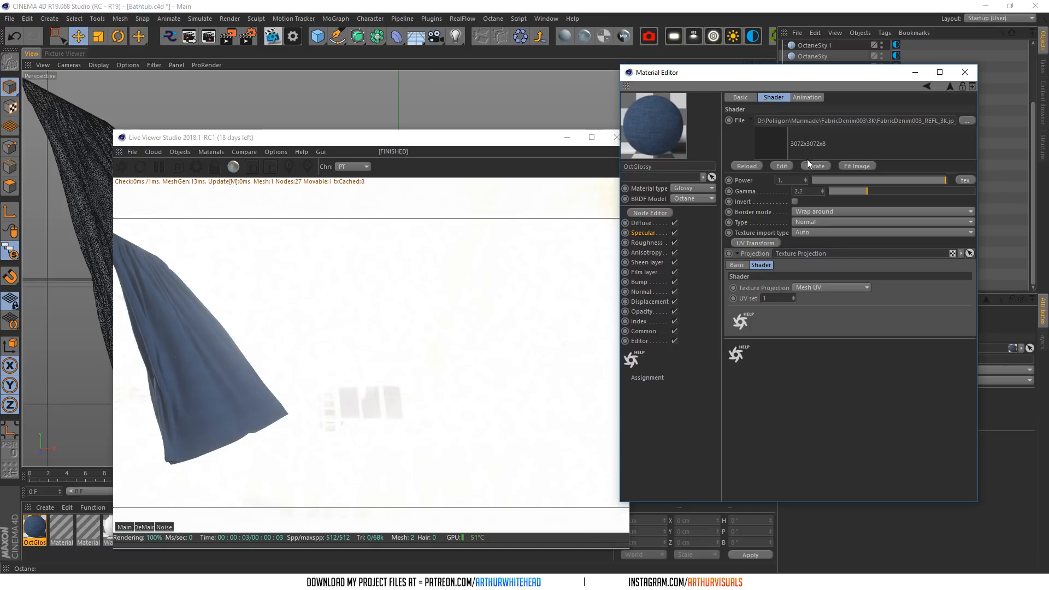
pyautogui.click(782, 166)
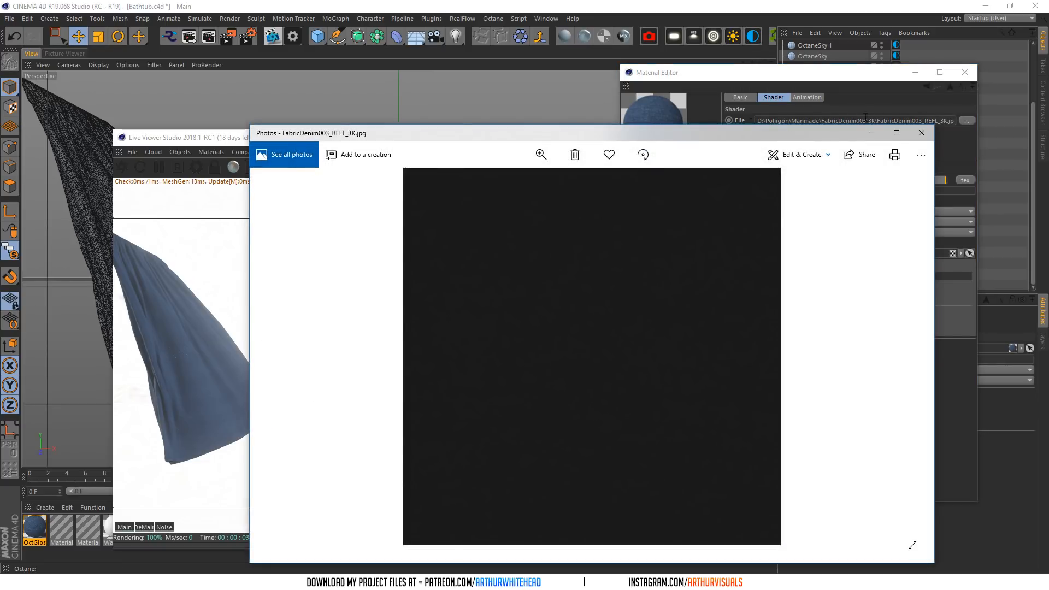
pyautogui.rightClick(623, 302)
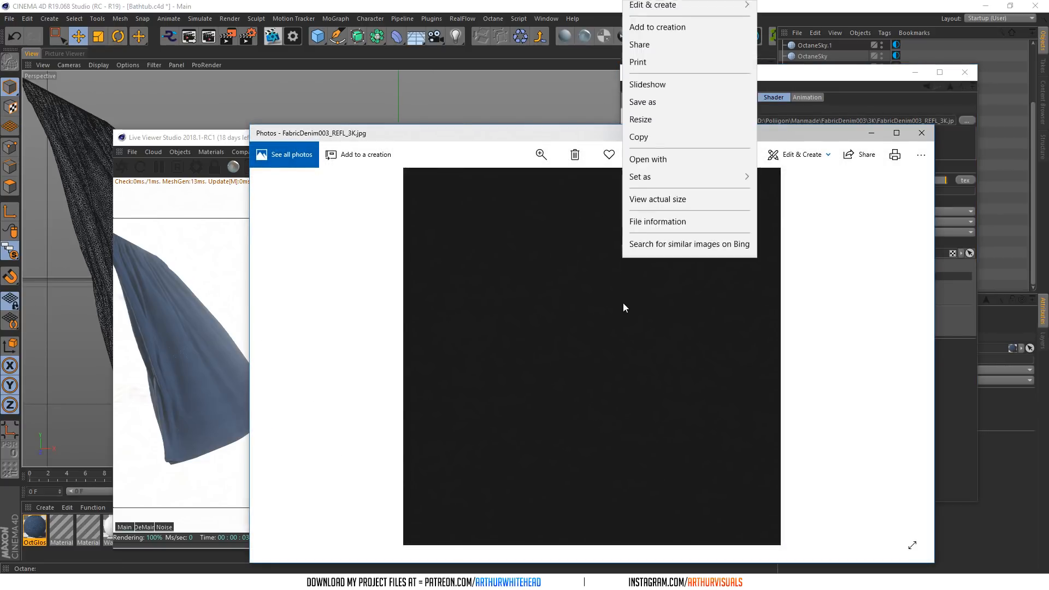
pyautogui.moveTo(558, 137); pyautogui.dragTo(829, 203)
pyautogui.moveTo(704, 71); pyautogui.dragTo(215, 102)
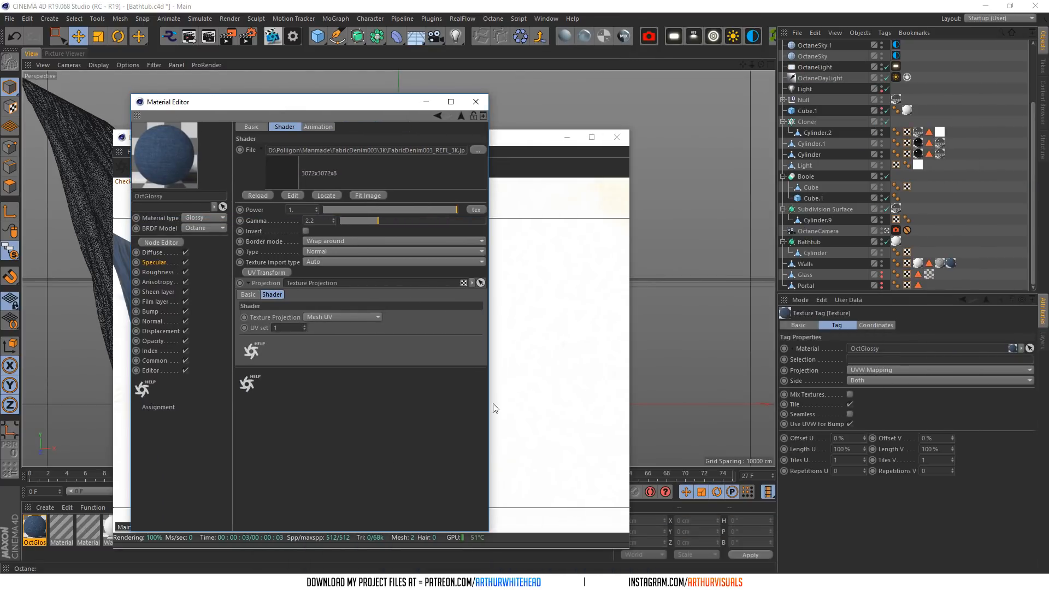
# - Launch Photoshop in a smaller window and open the foreground colour picker
pyautogui.click(154, 576)
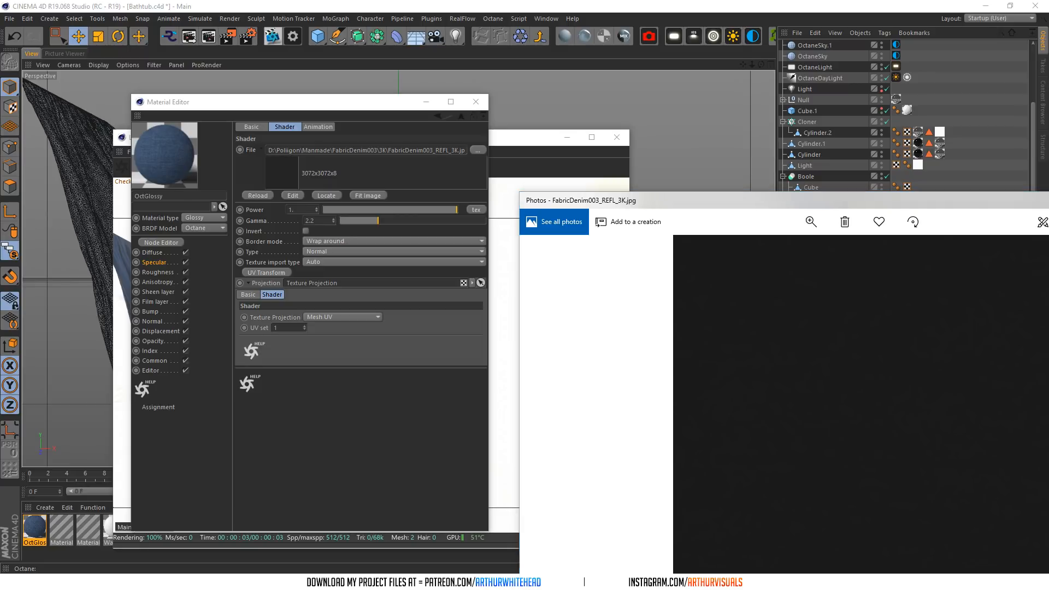
pyautogui.press('super')
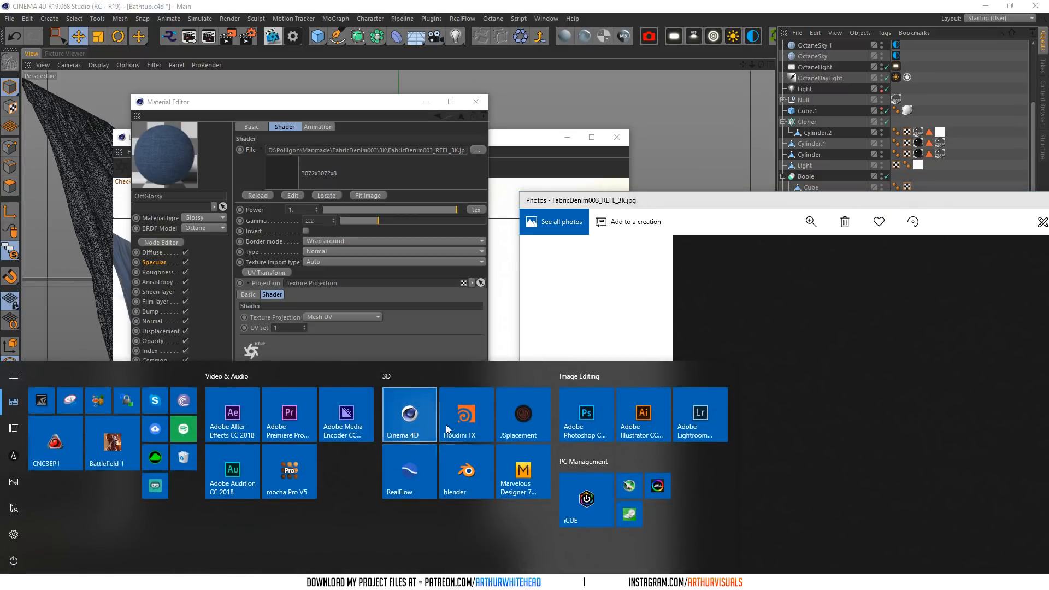
pyautogui.click(569, 426)
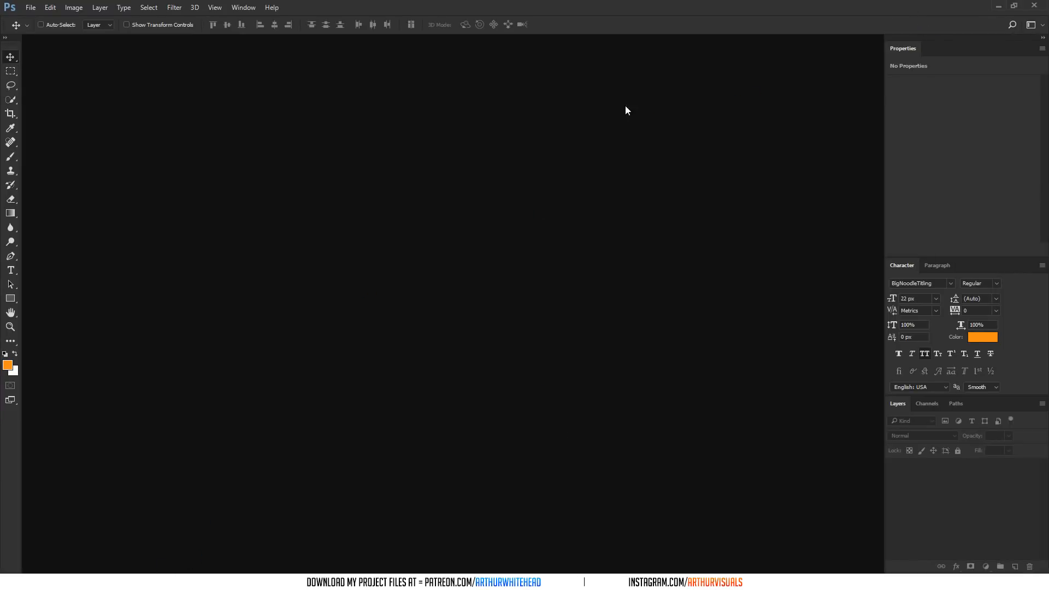
pyautogui.click(1014, 6)
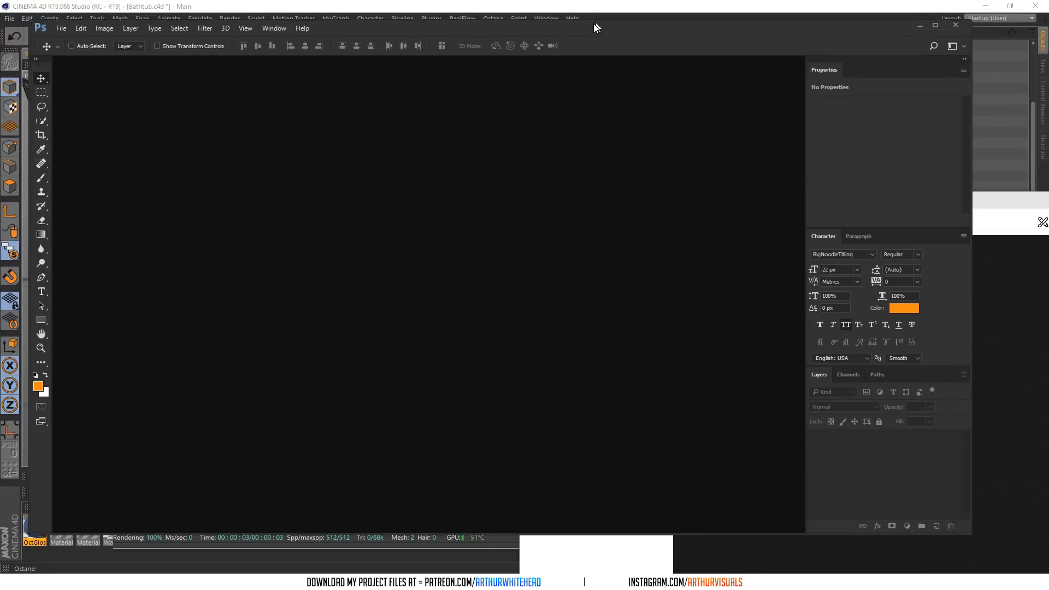
pyautogui.click(31, 389)
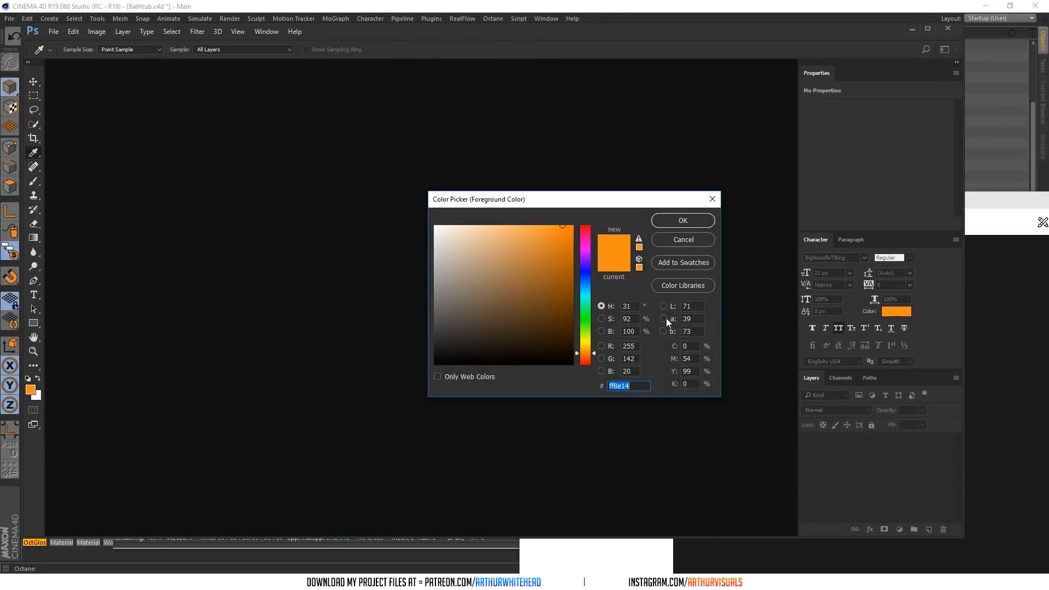
# - Try to place the Photos preview of the reflection map beside the Photoshop colour picker for sampling
pyautogui.moveTo(989, 207); pyautogui.dragTo(803, 195)
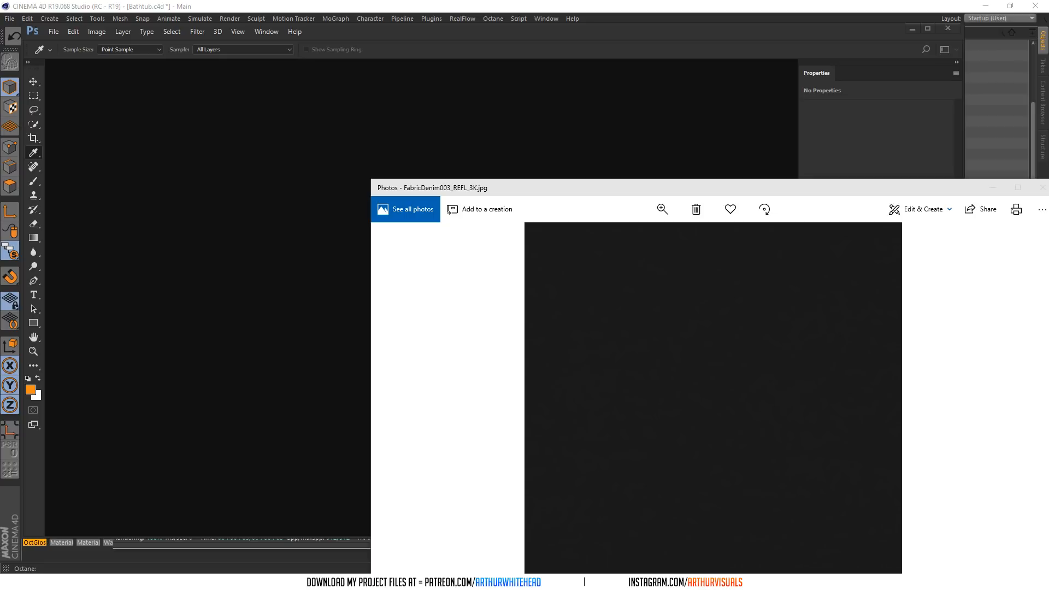
pyautogui.rightClick(623, 295)
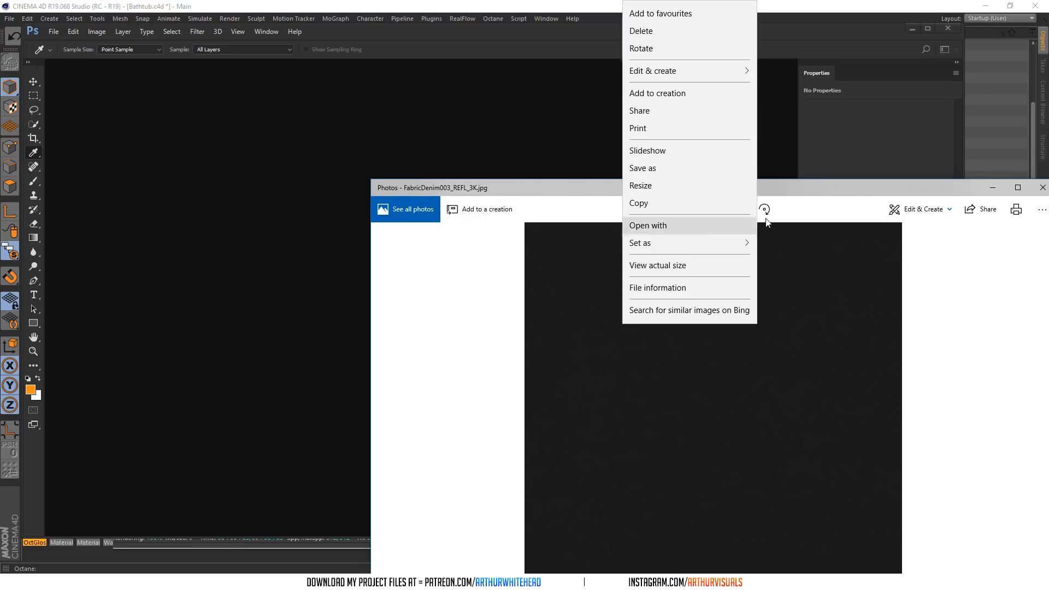
pyautogui.click(837, 184)
pyautogui.moveTo(836, 184); pyautogui.dragTo(687, 108)
pyautogui.rightClick(430, 195)
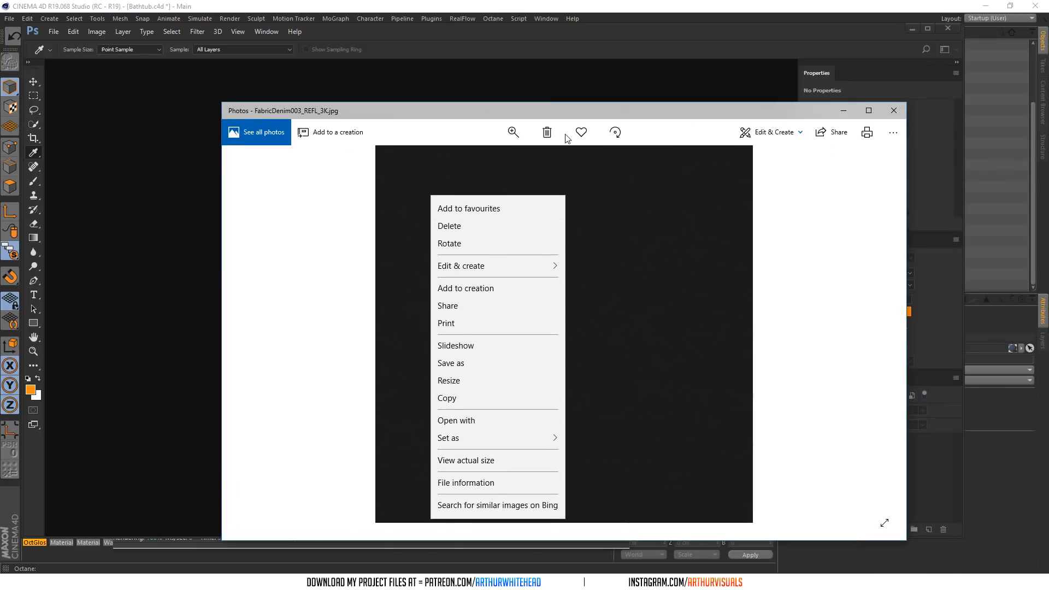
pyautogui.click(598, 124)
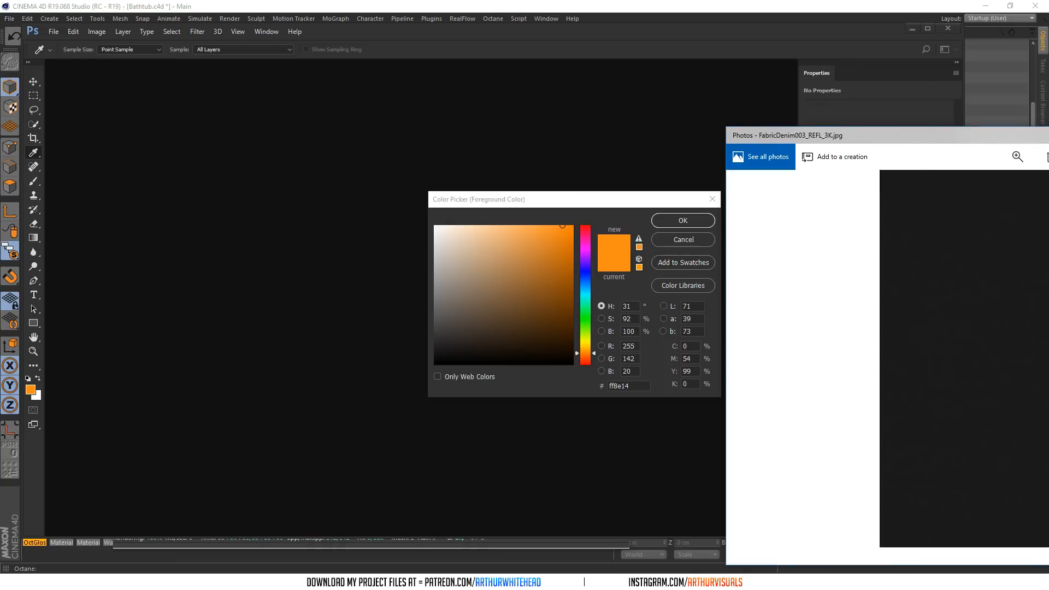
# - Return to the denim material, close the Photos preview and open FabricDenim003_REFL_3K.jpg in Photoshop instead
pyautogui.click(131, 582)
pyautogui.click(234, 521)
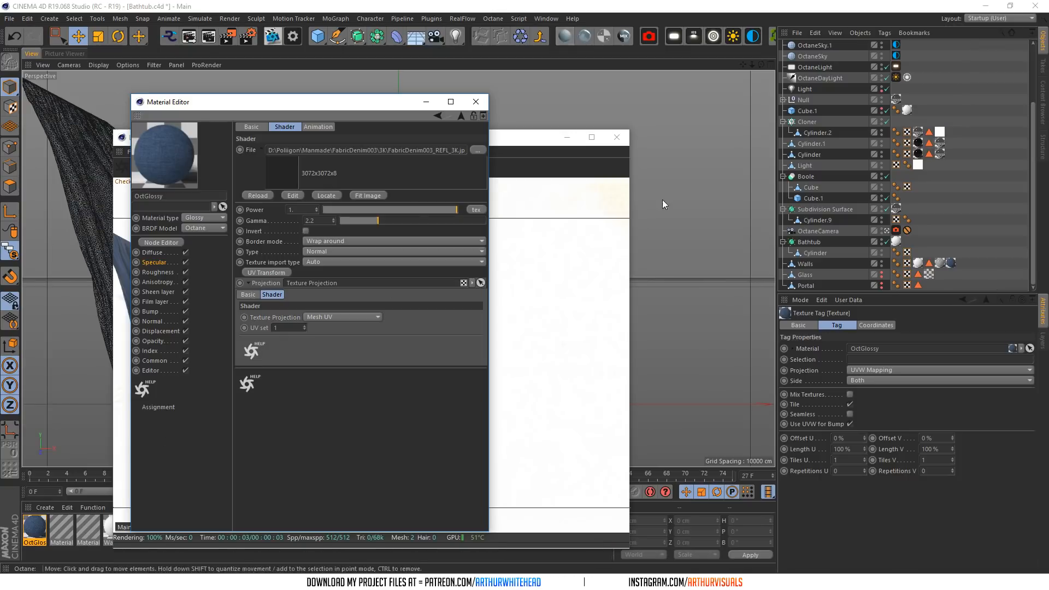
pyautogui.click(303, 194)
pyautogui.click(923, 133)
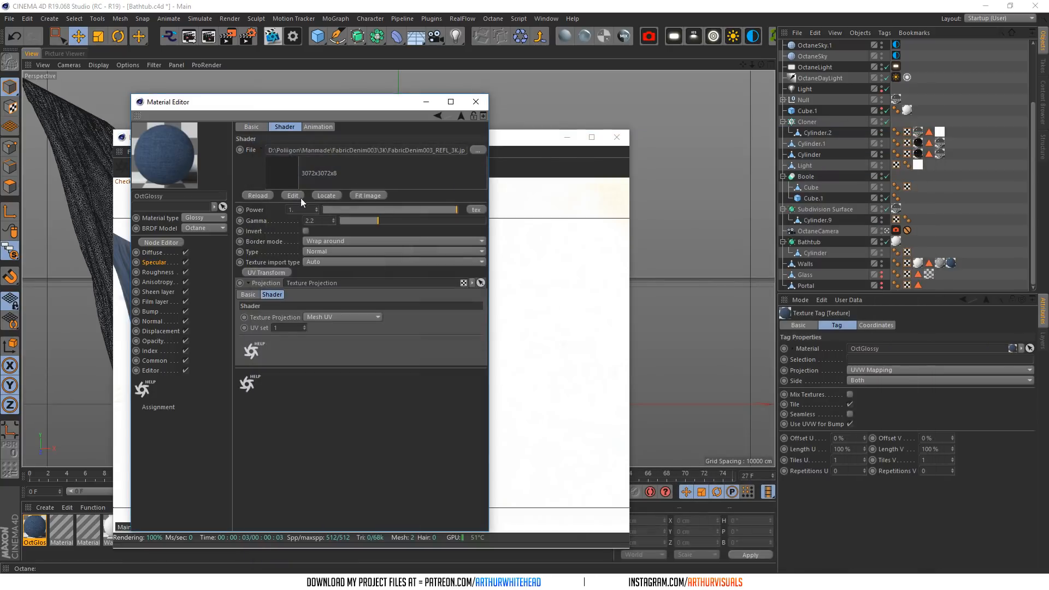
pyautogui.click(457, 149)
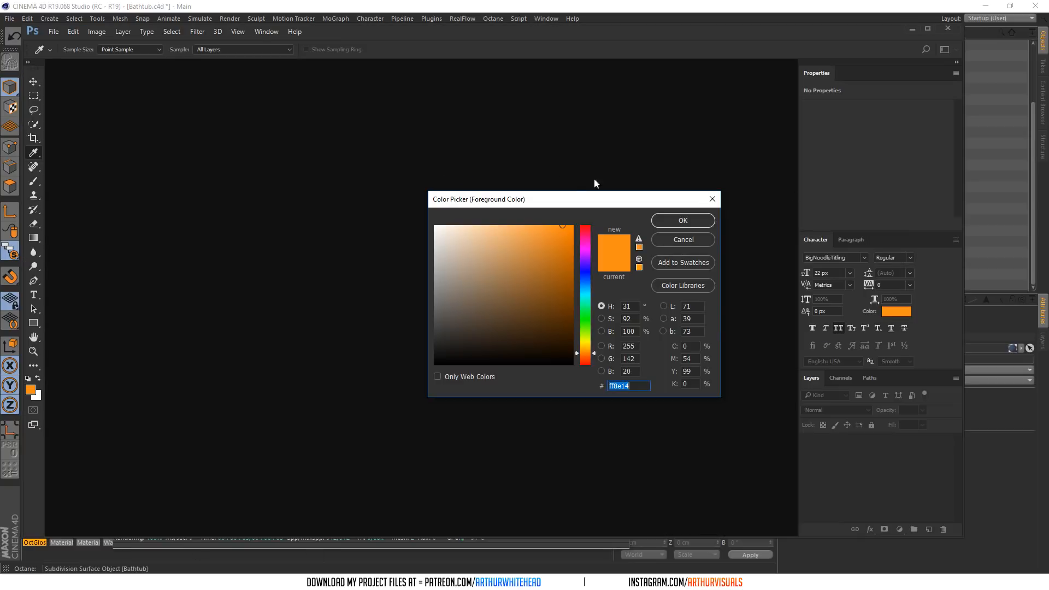
pyautogui.click(667, 239)
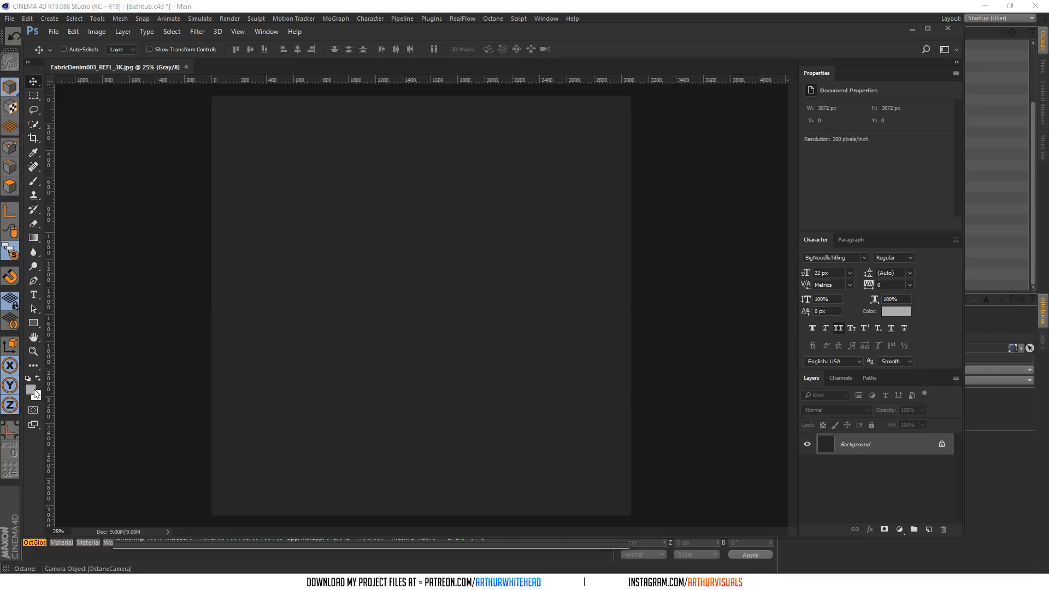
# - Sample the reflection map's grey to read its brightness, cancel the colour picker and close Photoshop
pyautogui.click(30, 389)
pyautogui.click(370, 276)
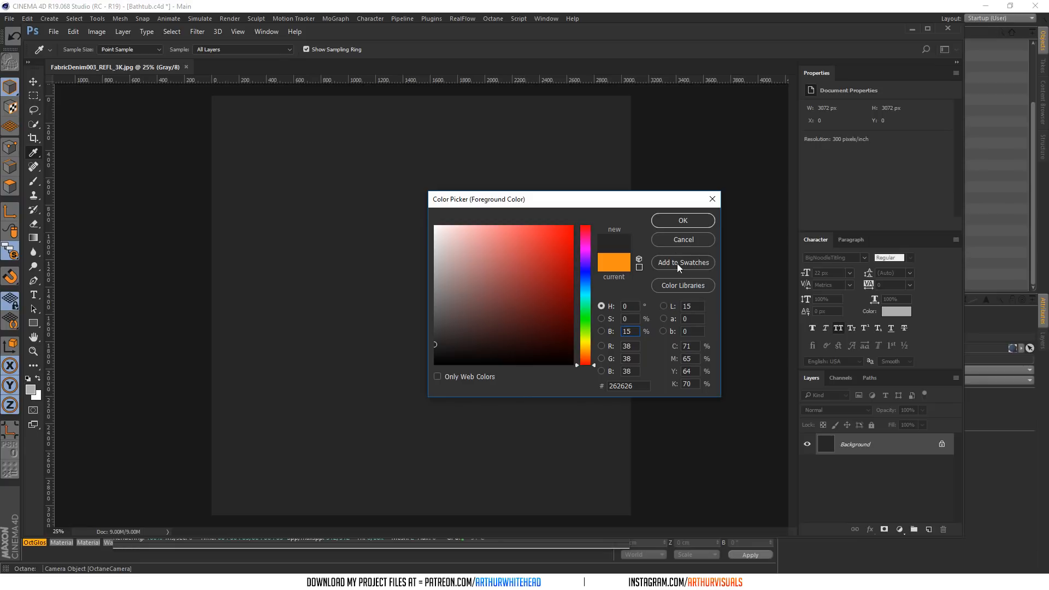
pyautogui.click(676, 241)
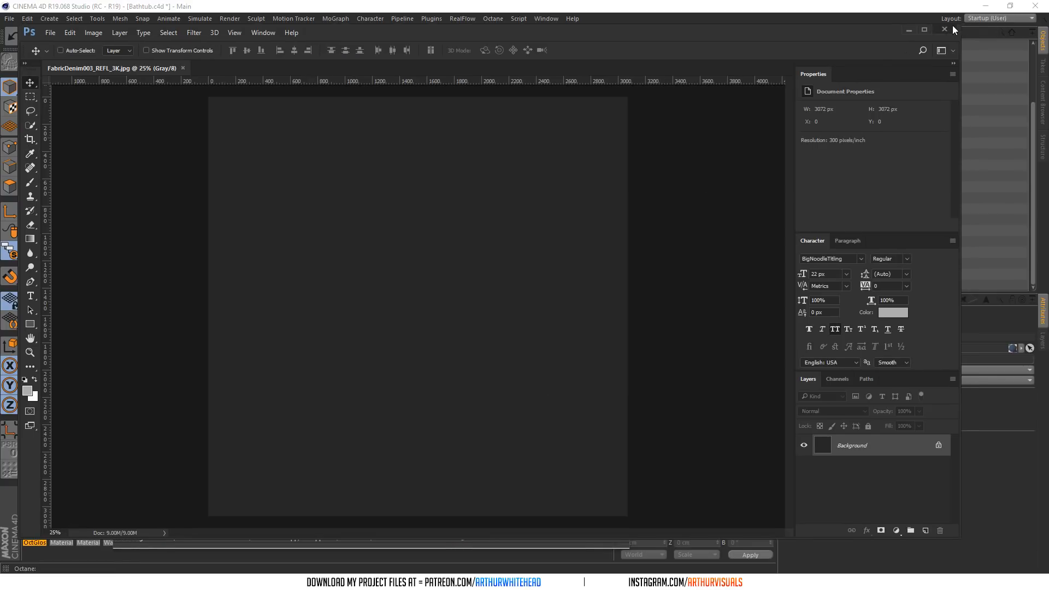
pyautogui.click(949, 27)
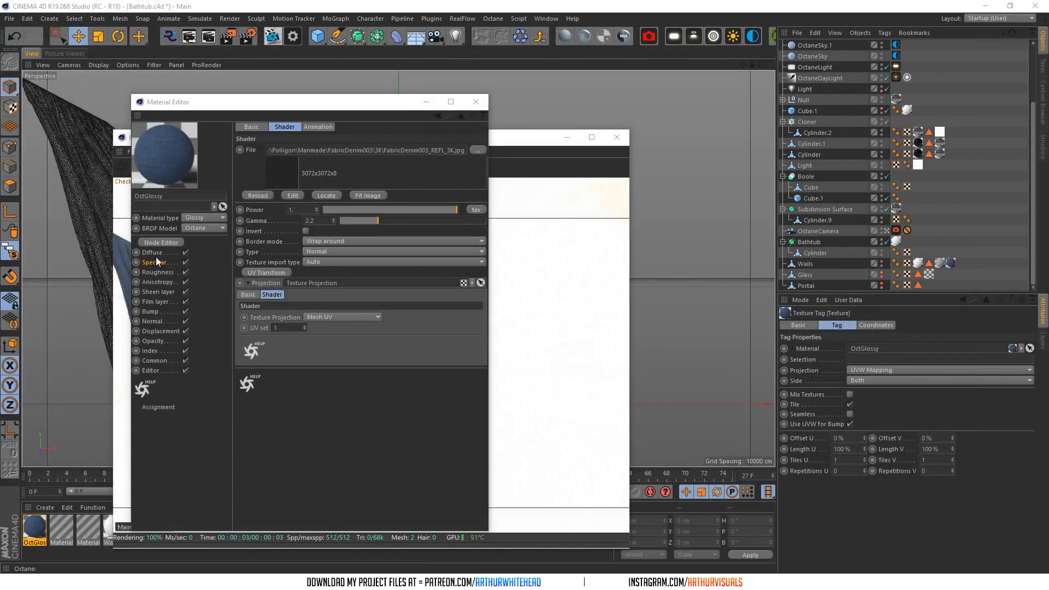
# - Clear the image texture from the denim material's Specular channel
pyautogui.click(157, 261)
pyautogui.click(273, 191)
pyautogui.click(293, 159)
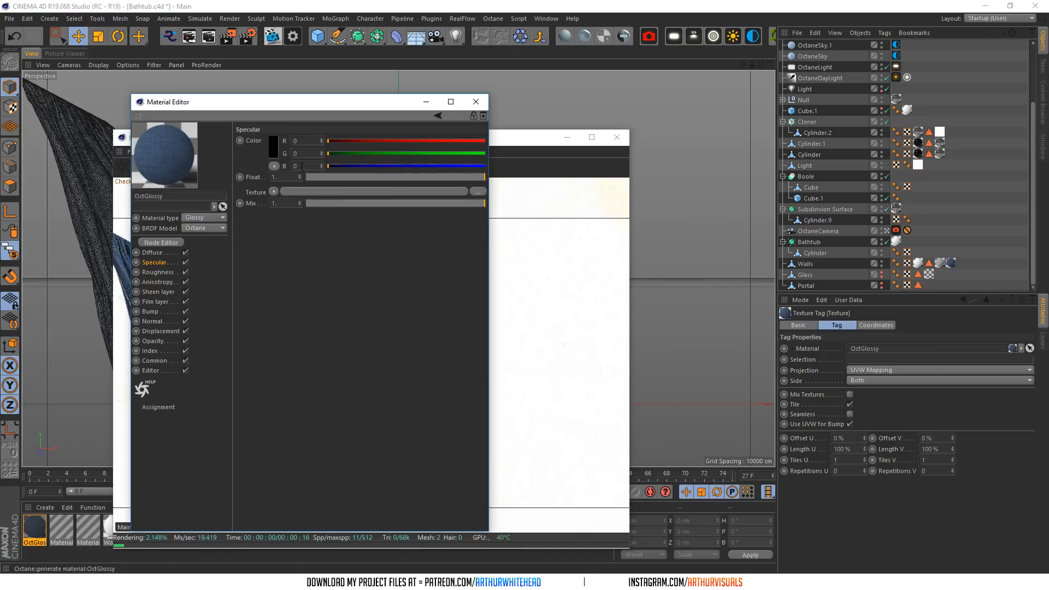
# - Set the Specular colour to H 0°, S 0% and V 15%, close the material and save the scene
pyautogui.moveTo(328, 166); pyautogui.dragTo(484, 166)
pyautogui.click(275, 146)
pyautogui.write('0')
pyautogui.press('Tab')
pyautogui.write('0')
pyautogui.press('Tab')
pyautogui.write('15')
pyautogui.press('Return')
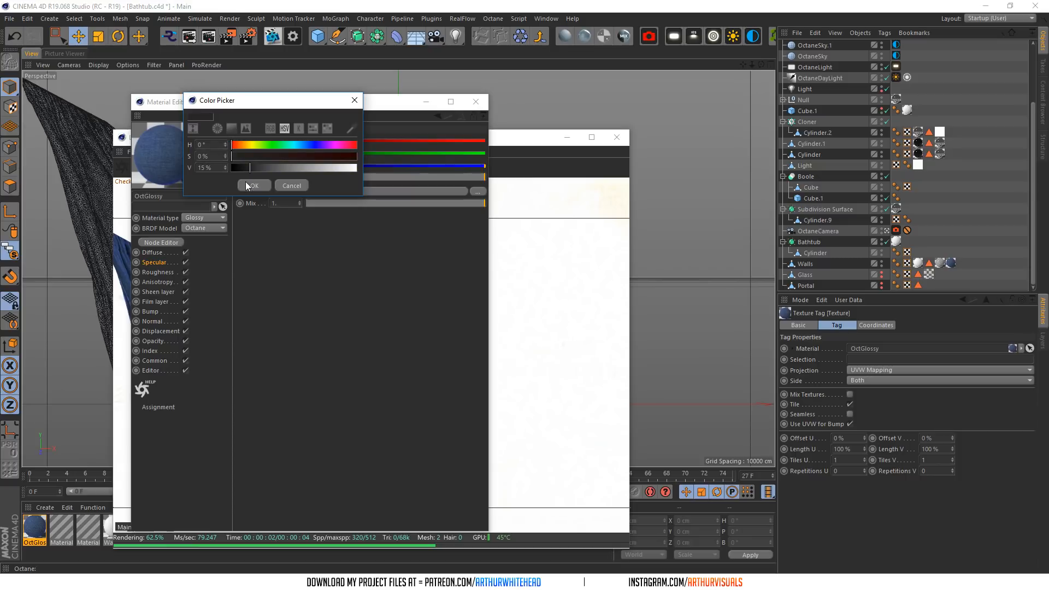
pyautogui.click(250, 185)
pyautogui.click(476, 102)
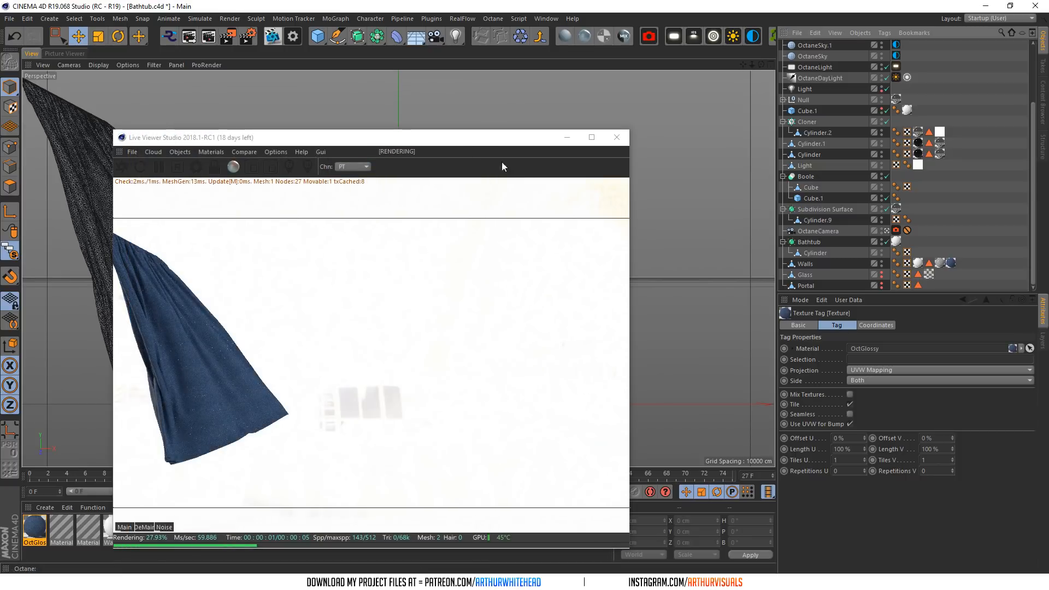
pyautogui.hotkey('ctrl', 's')
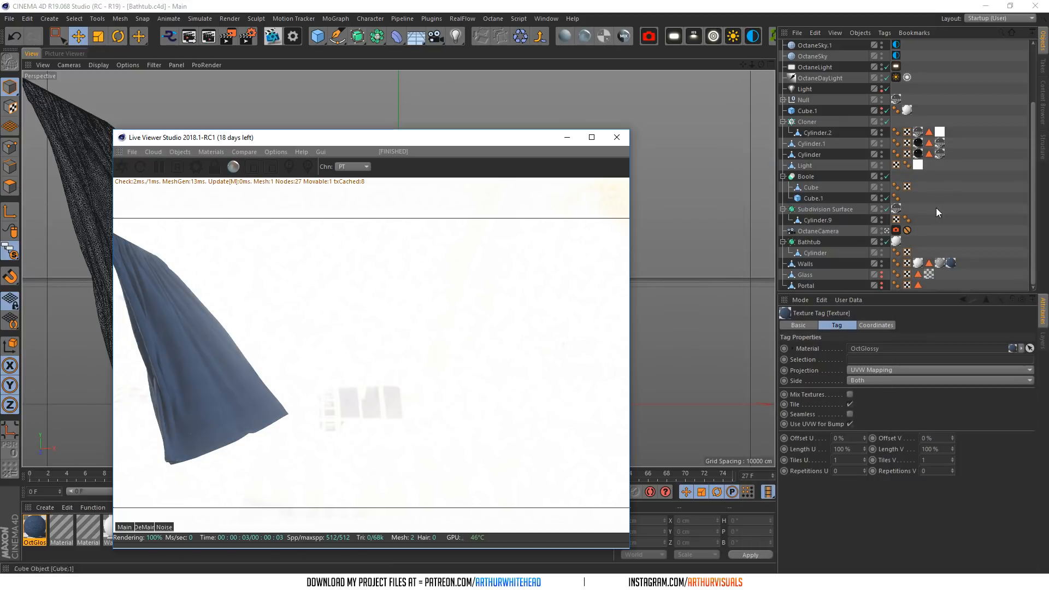
# - Enable post processing on the OctaneCamera's camera tag
pyautogui.click(896, 230)
pyautogui.click(844, 367)
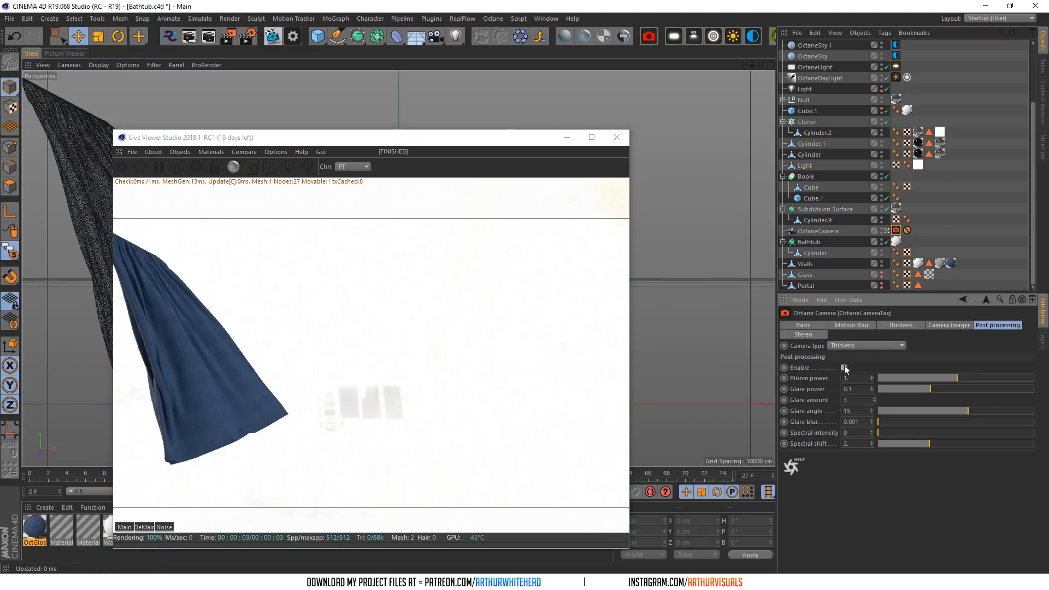
# - Turn off viewport solo to bring back the whole bathroom, and delete the denim texture tag from Walls
pyautogui.click(10, 250)
pyautogui.click(44, 267)
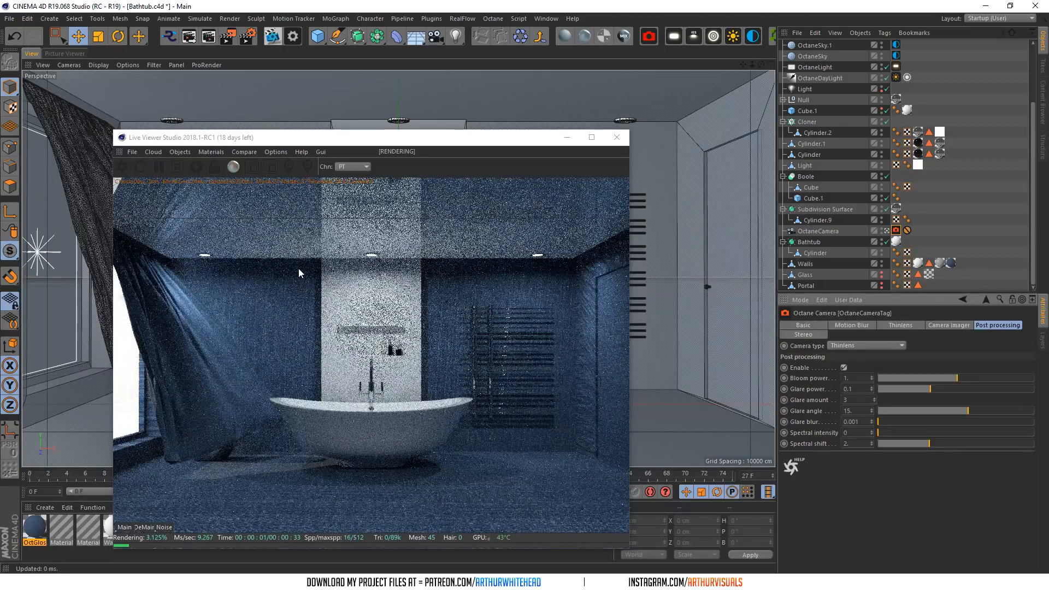
pyautogui.click(950, 264)
pyautogui.press('Delete')
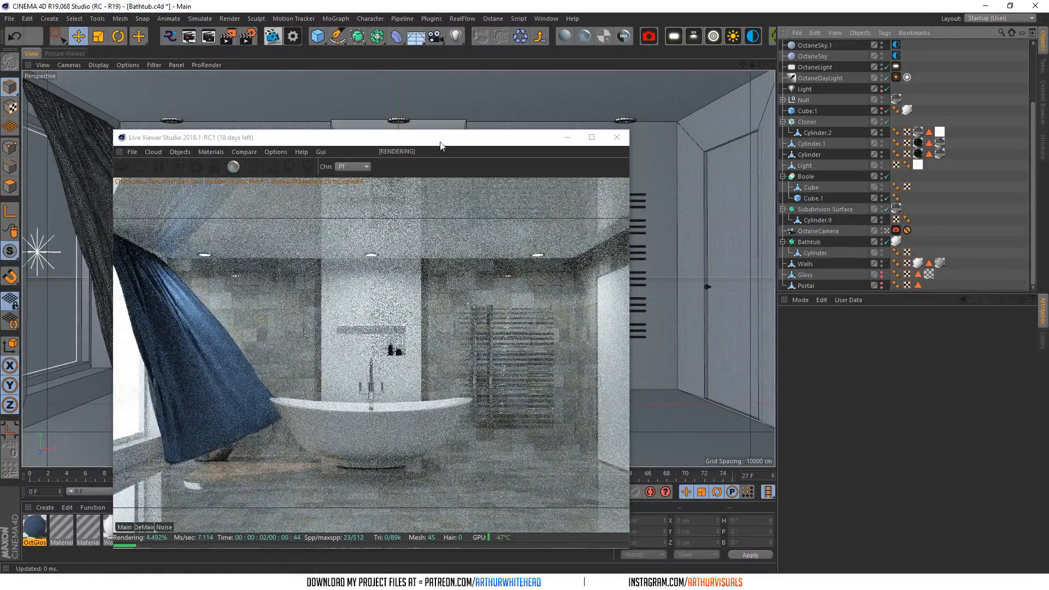
pyautogui.moveTo(441, 146); pyautogui.dragTo(441, 55)
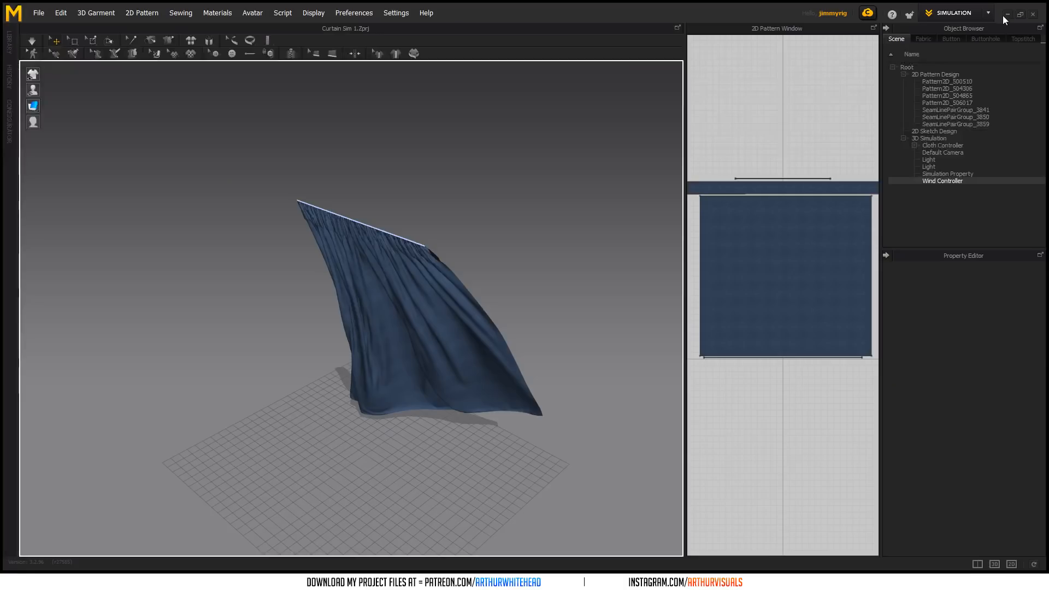
pyautogui.click(1025, 17)
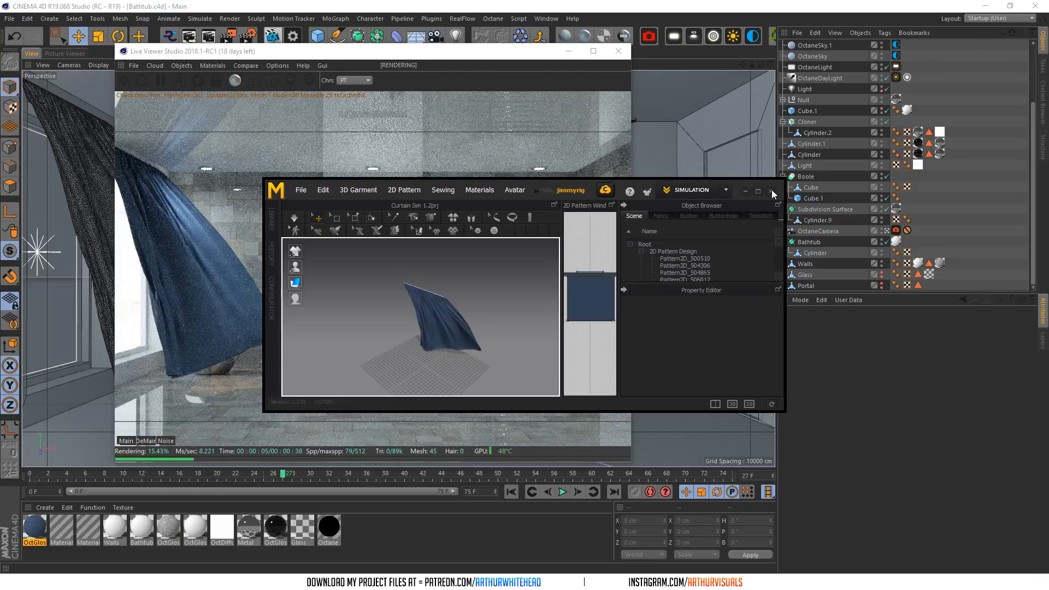
pyautogui.click(756, 191)
pyautogui.click(1032, 15)
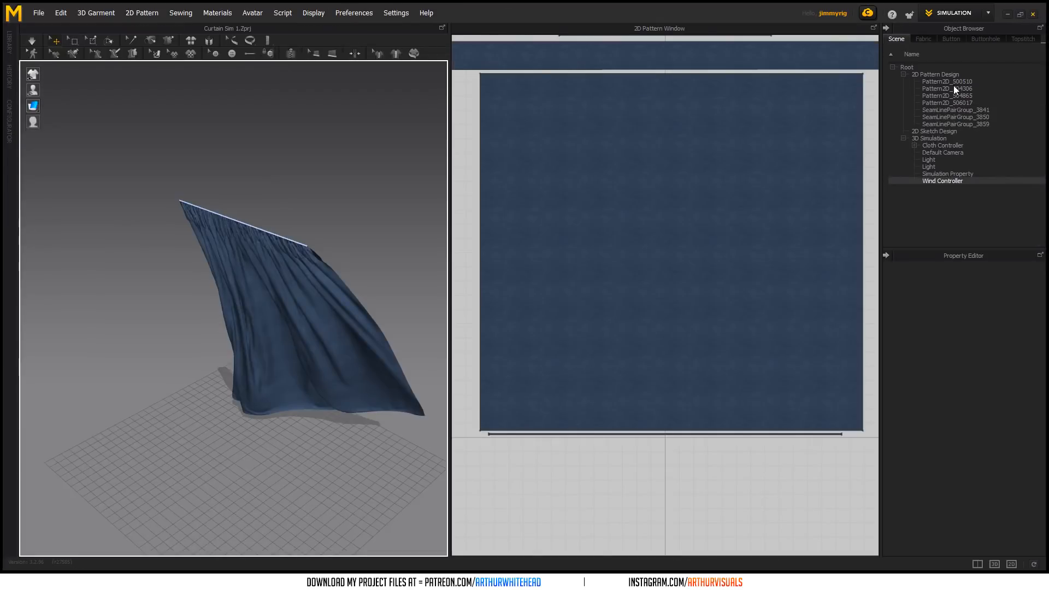
pyautogui.click(461, 306)
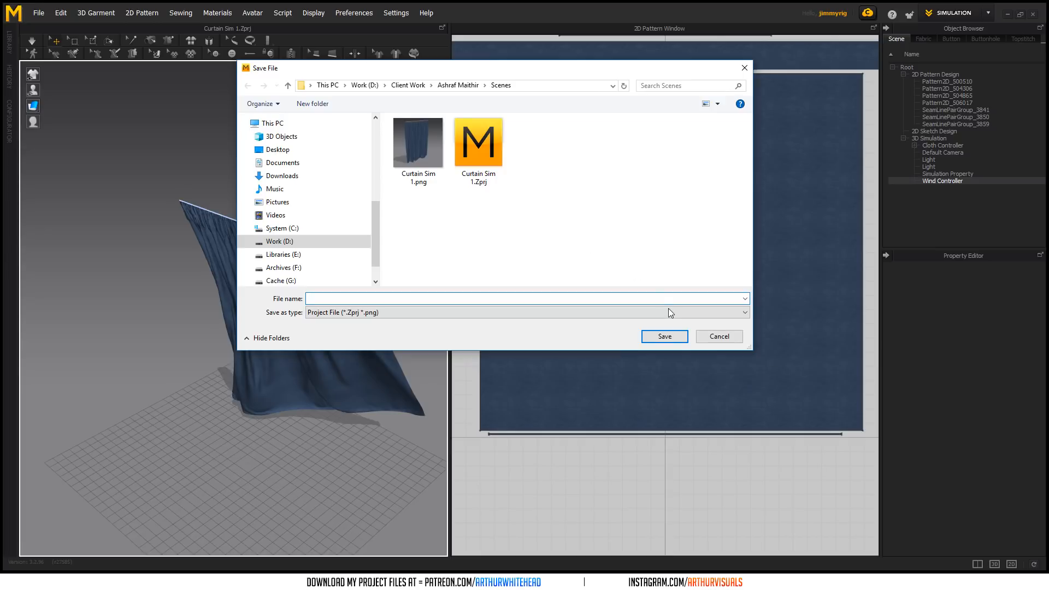
pyautogui.click(718, 336)
pyautogui.click(1004, 15)
pyautogui.click(884, 10)
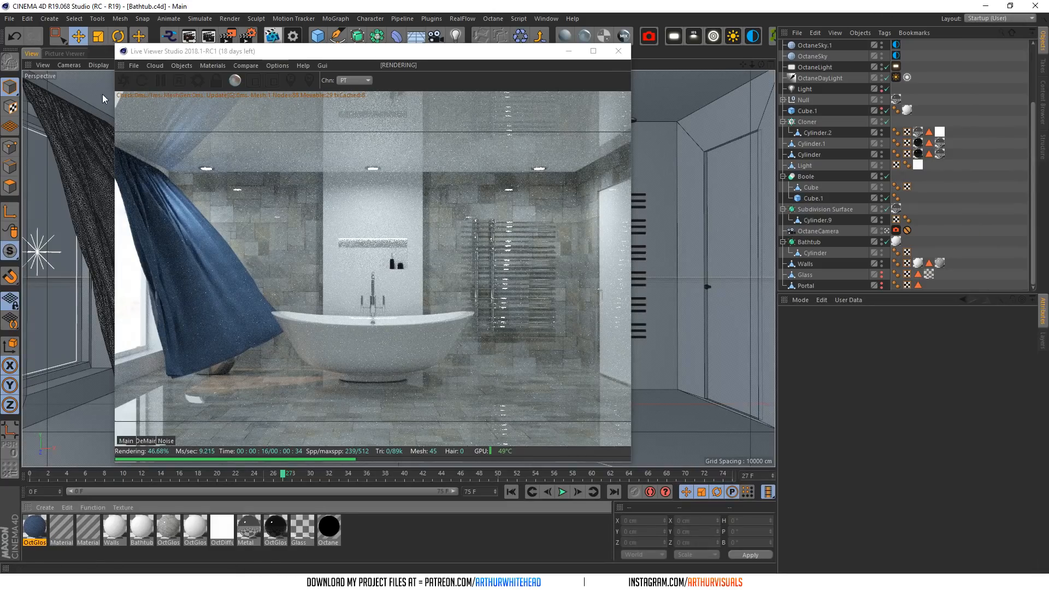
# - Move the axis of the curtain's visible Default mesh to the curtain's upper edge near the window wall
pyautogui.moveTo(234, 52); pyautogui.dragTo(612, 308)
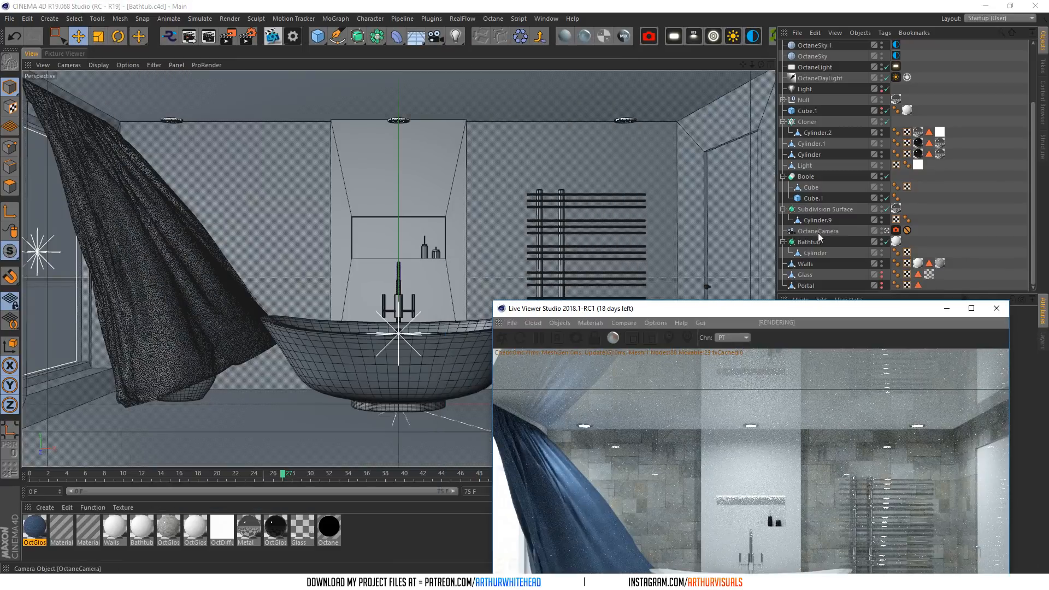
pyautogui.click(820, 209)
pyautogui.scroll(1, 813, 164)
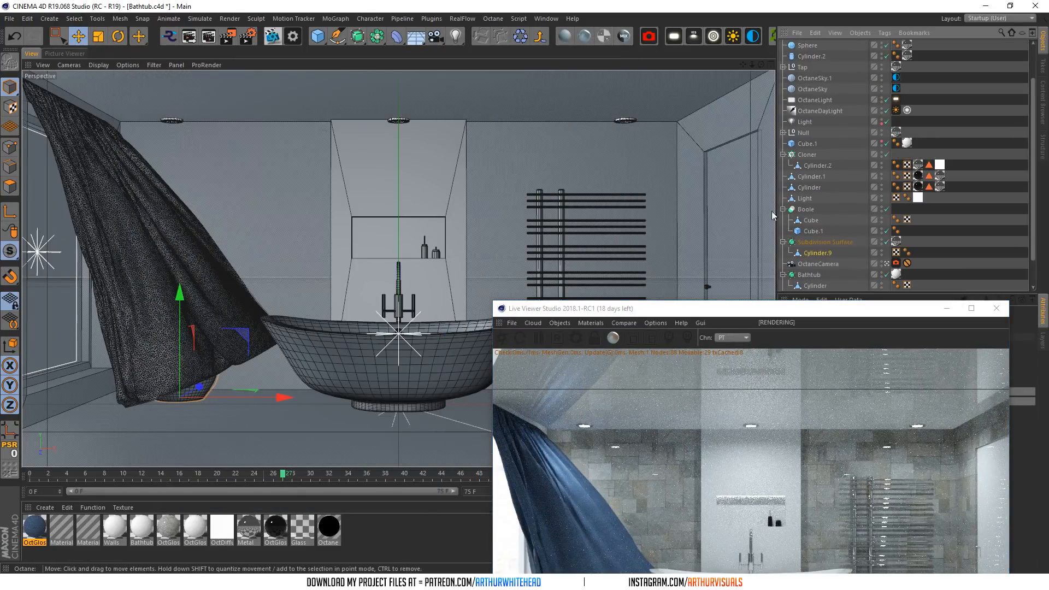
pyautogui.scroll(2, 830, 242)
pyautogui.click(811, 57)
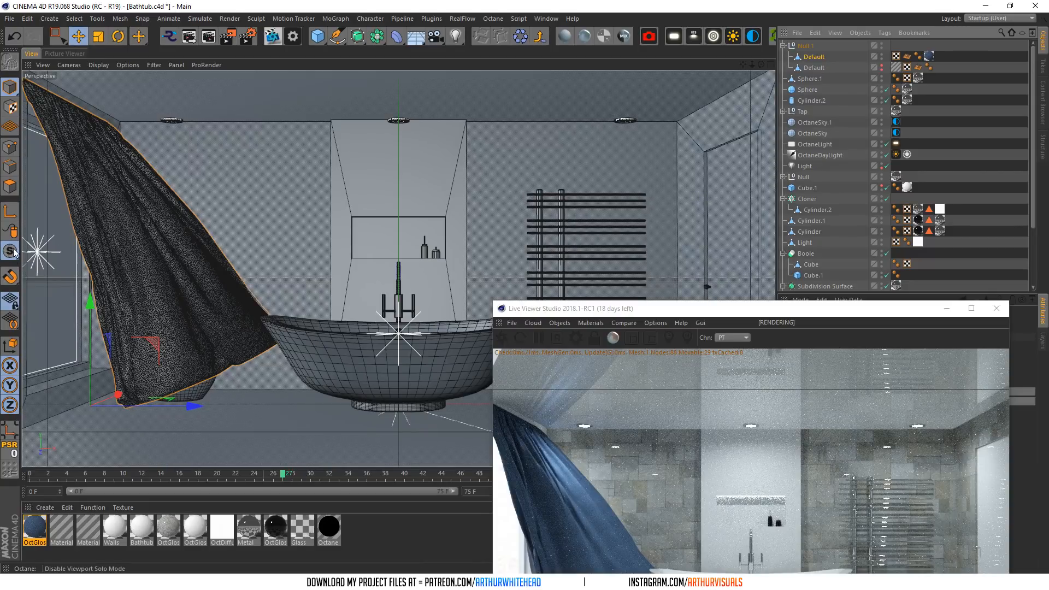
pyautogui.press('l')
pyautogui.moveTo(93, 306); pyautogui.dragTo(95, 256)
pyautogui.moveTo(188, 112); pyautogui.dragTo(182, 113)
pyautogui.click(9, 211)
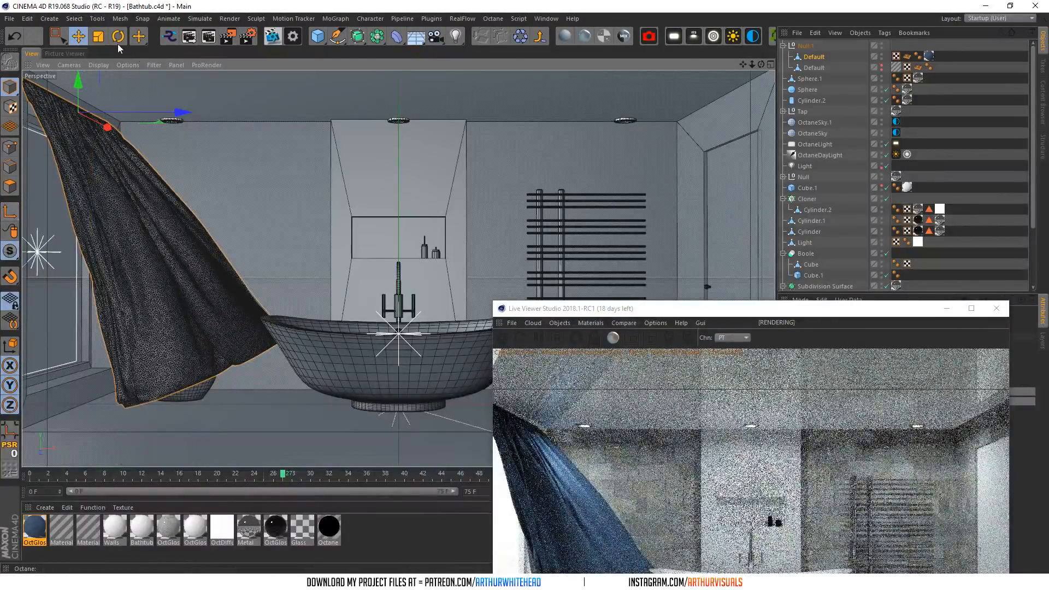
# - Scale the curtain down slightly along its Z axis, nudge it along X towards the window and save the scene
pyautogui.click(99, 37)
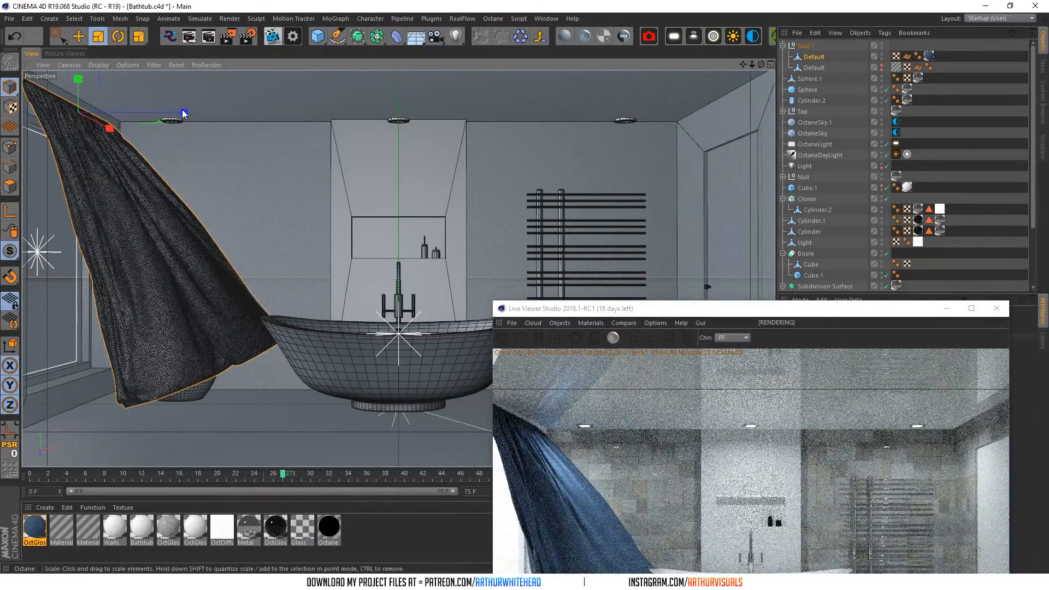
pyautogui.moveTo(181, 112); pyautogui.dragTo(165, 111)
pyautogui.moveTo(108, 127); pyautogui.dragTo(109, 128)
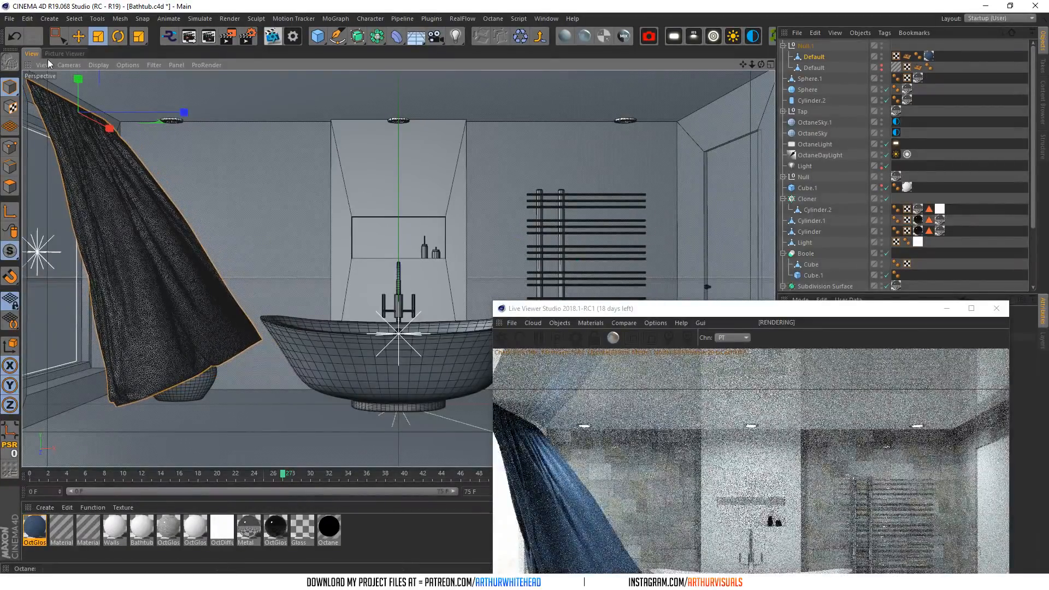
pyautogui.click(78, 36)
pyautogui.moveTo(109, 126); pyautogui.dragTo(106, 126)
pyautogui.moveTo(627, 306); pyautogui.dragTo(340, 112)
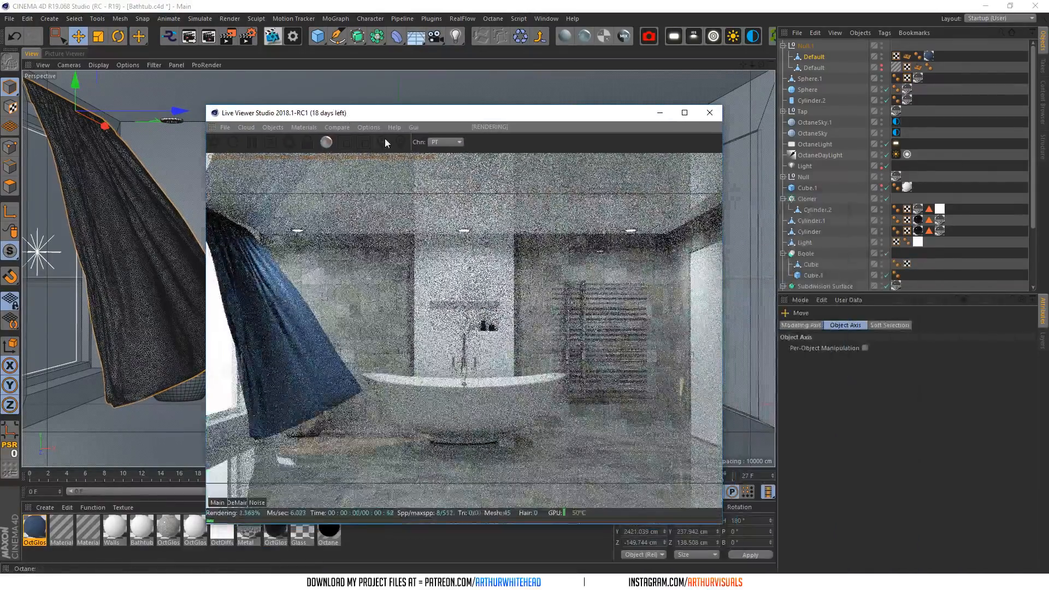
pyautogui.hotkey('ctrl', 's')
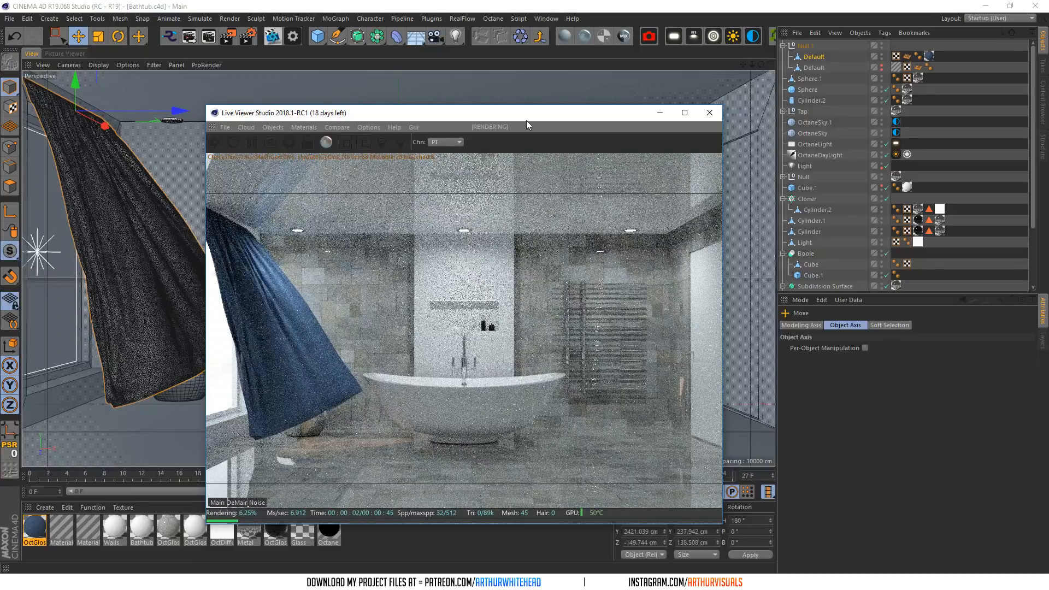
pyautogui.moveTo(526, 120); pyautogui.dragTo(514, 84)
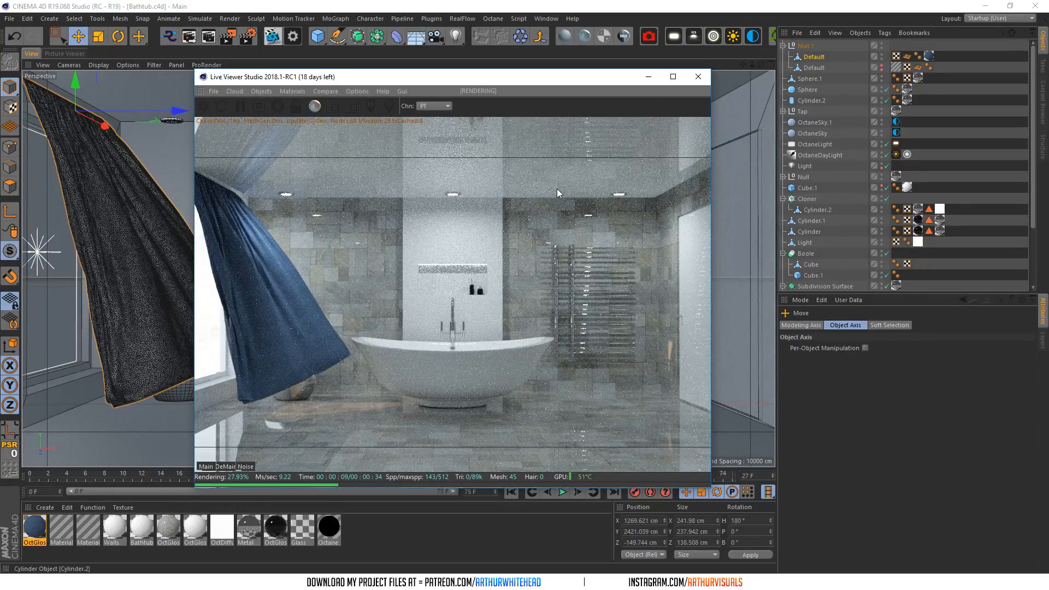
# - Pick the stone floor material from the render and examine the image texture in its Diffuse channel
pyautogui.rightClick(351, 393)
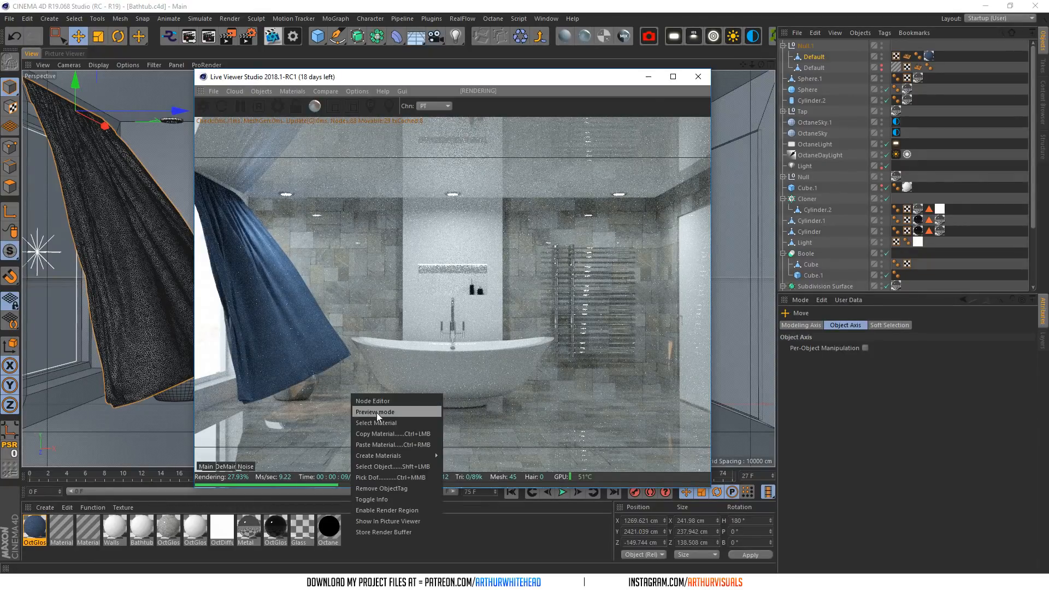
pyautogui.click(385, 421)
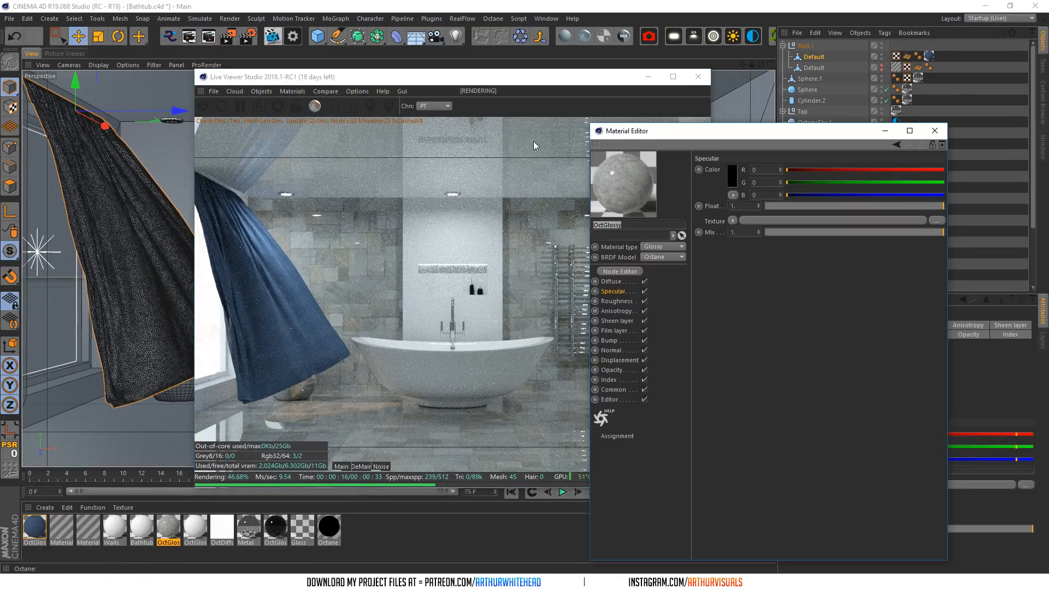
pyautogui.click(611, 281)
pyautogui.click(832, 231)
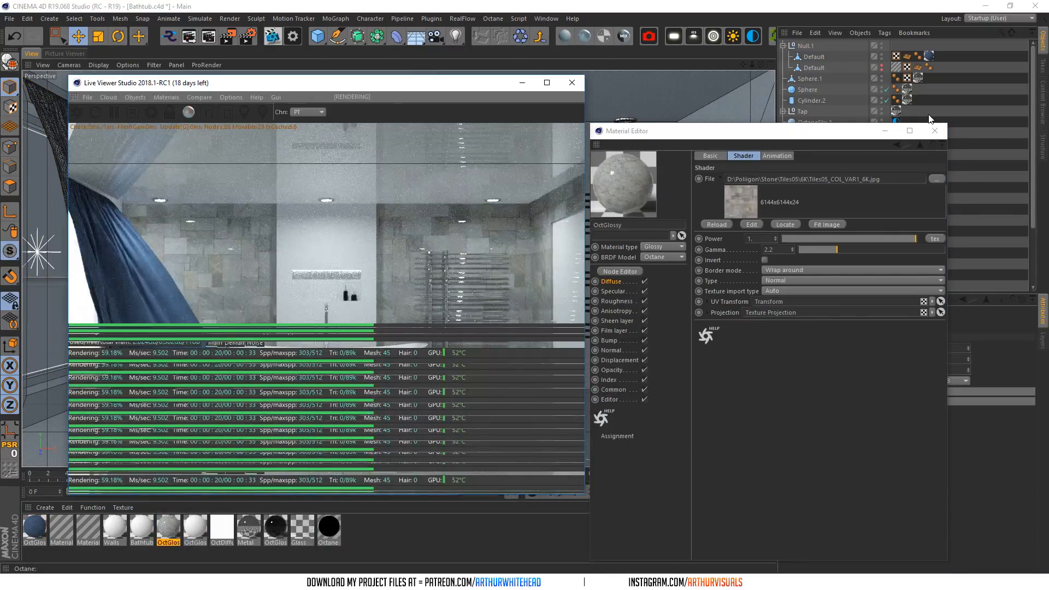
pyautogui.click(933, 131)
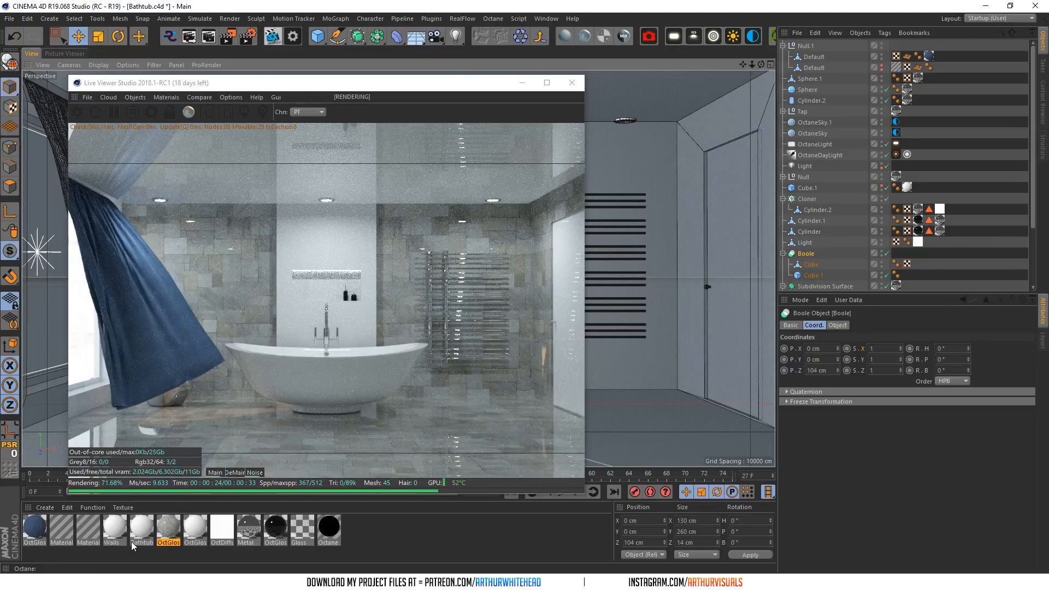
# - Apply the Walls material to the Boole wall panel behind the bathtub and make the Boole editable
pyautogui.moveTo(134, 545); pyautogui.dragTo(341, 431)
pyautogui.moveTo(808, 258); pyautogui.dragTo(807, 258)
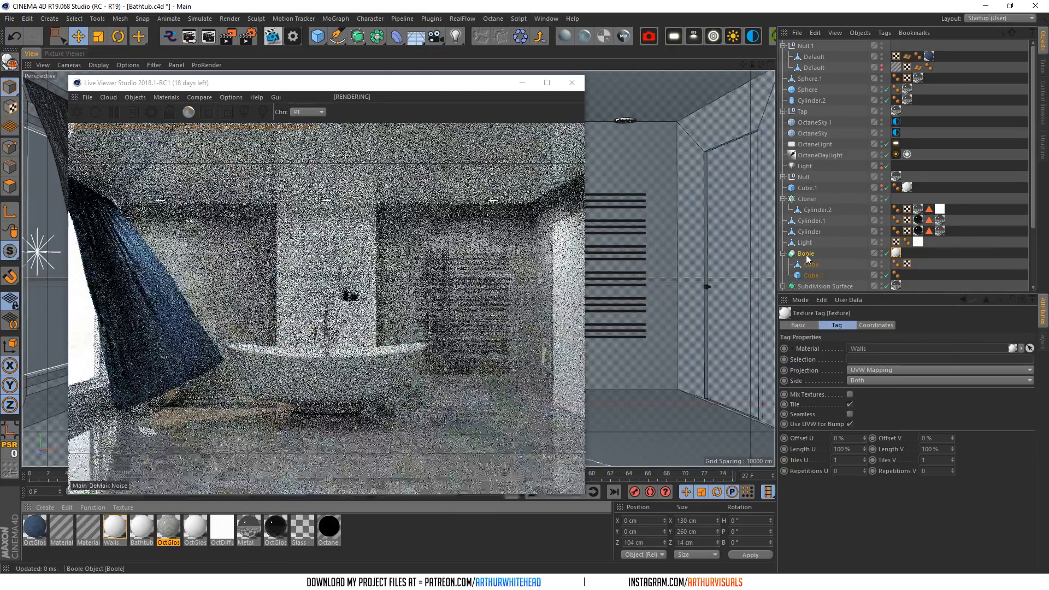
pyautogui.moveTo(421, 75); pyautogui.dragTo(477, 398)
pyautogui.press('c')
# - Select the wall panel's two outer vertical edges in edge mode, close the Live Viewer and leave the OctaneCamera view
pyautogui.click(10, 167)
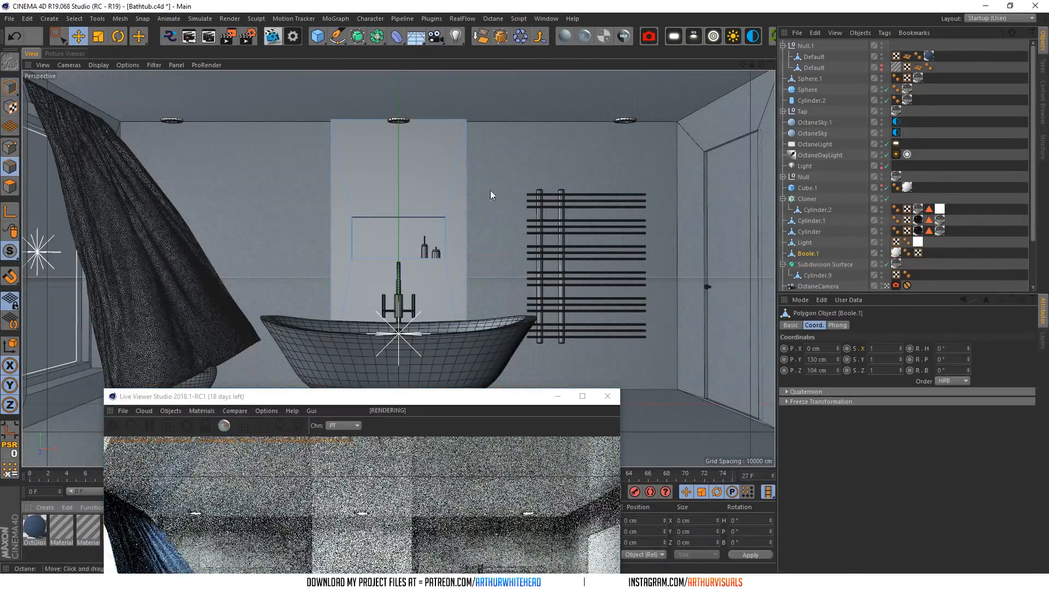
pyautogui.click(329, 204)
pyautogui.rightClick(431, 200)
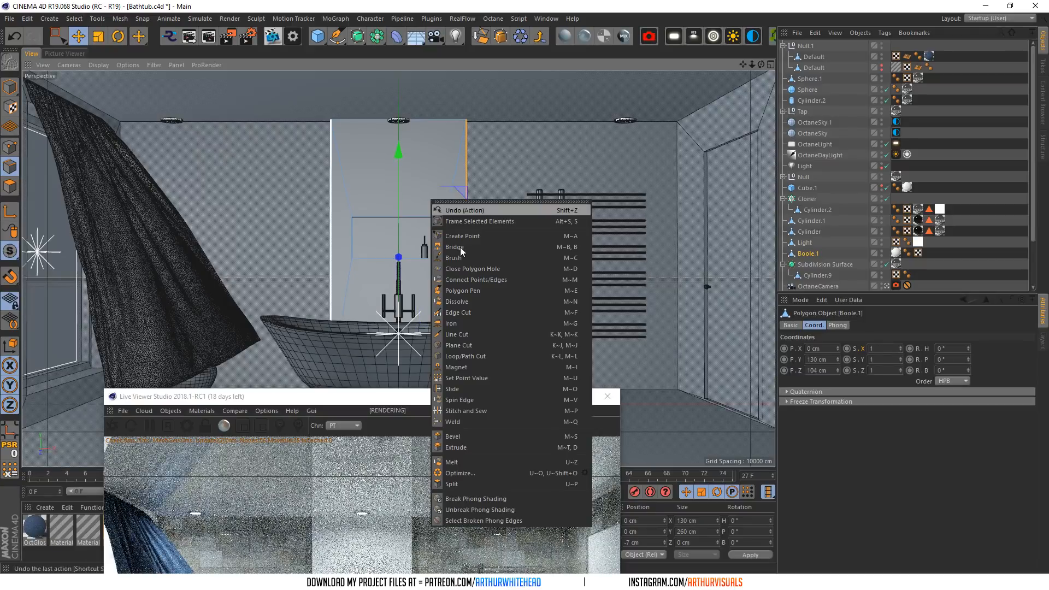
pyautogui.click(940, 239)
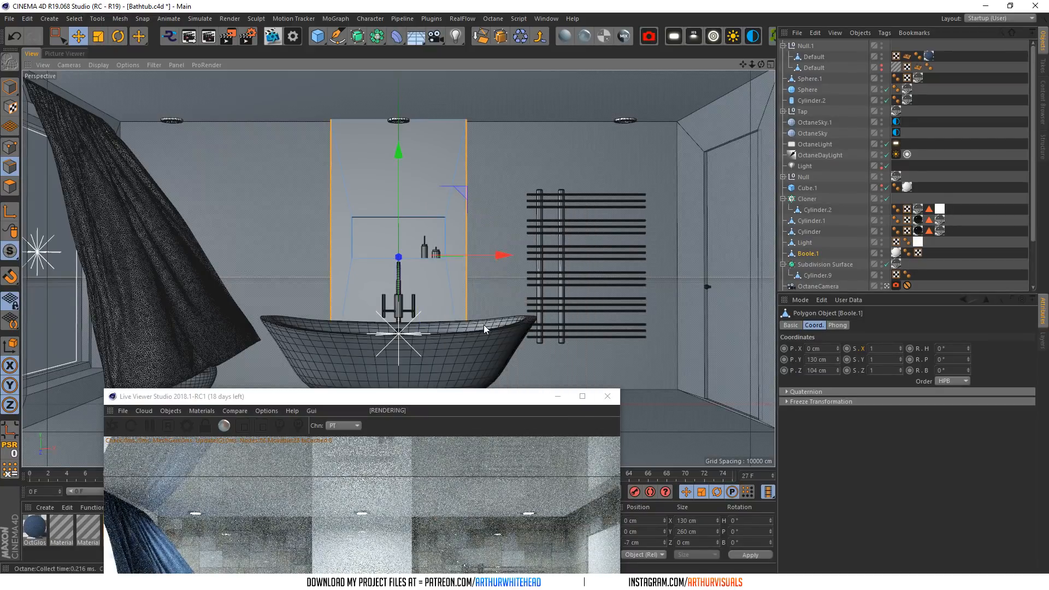
pyautogui.click(606, 396)
pyautogui.click(886, 286)
pyautogui.click(886, 285)
# - Add the edges of the recessed niche to the wall panel's edge selection
pyautogui.moveTo(751, 64); pyautogui.dragTo(398, 268)
pyautogui.keyDown('alt'); pyautogui.moveTo(398, 268); pyautogui.dragTo(436, 274, button='middle'); pyautogui.keyUp('alt')
pyautogui.scroll(4, 307, 313)
pyautogui.keyDown('shift'); pyautogui.click(262, 246); pyautogui.keyUp('shift')
pyautogui.keyDown('shift'); pyautogui.click(276, 289); pyautogui.keyUp('shift')
pyautogui.moveTo(760, 64); pyautogui.dragTo(851, 41)
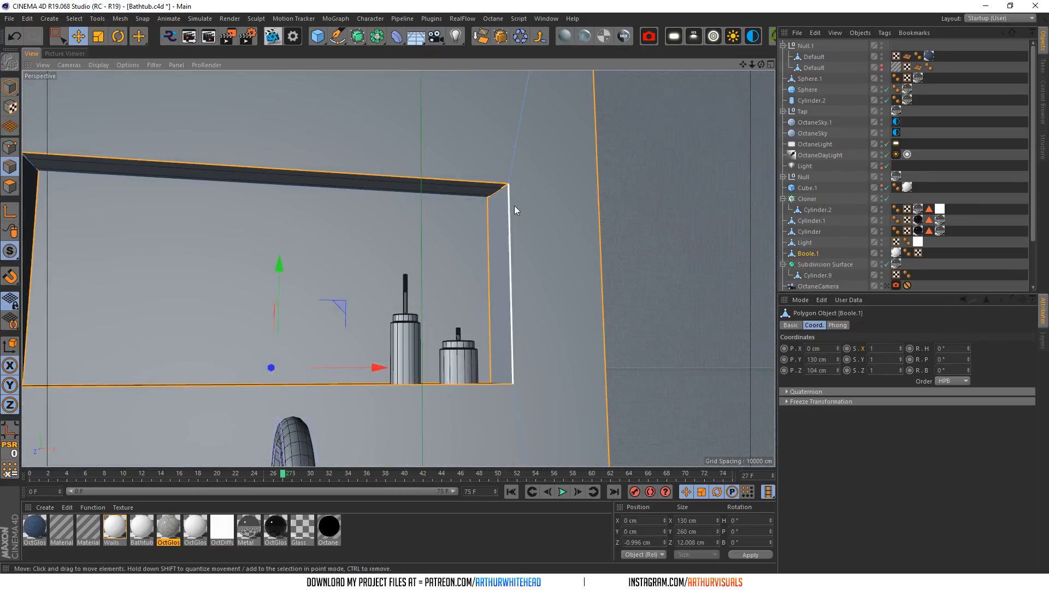
# - Try to bevel the selected panel and niche edges with a 1.1 cm offset and 3 subdivisions
pyautogui.rightClick(554, 244)
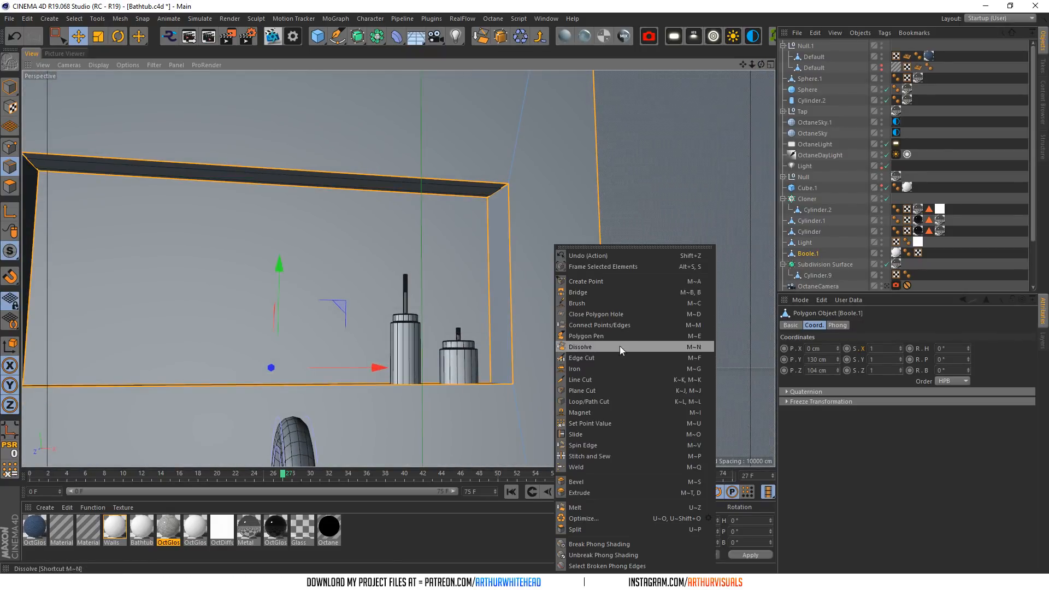
pyautogui.click(579, 482)
pyautogui.moveTo(592, 386); pyautogui.dragTo(612, 386)
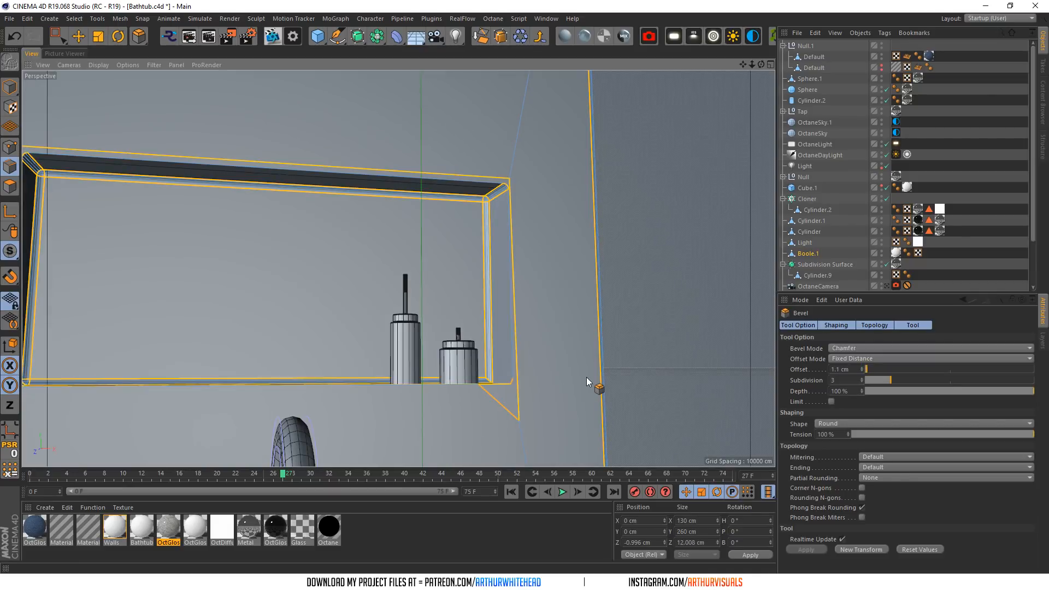
pyautogui.hotkey('ctrl', 'z')
# - Optimize the wall panel's mesh and try the bevel on its outer and niche edges again
pyautogui.click(10, 87)
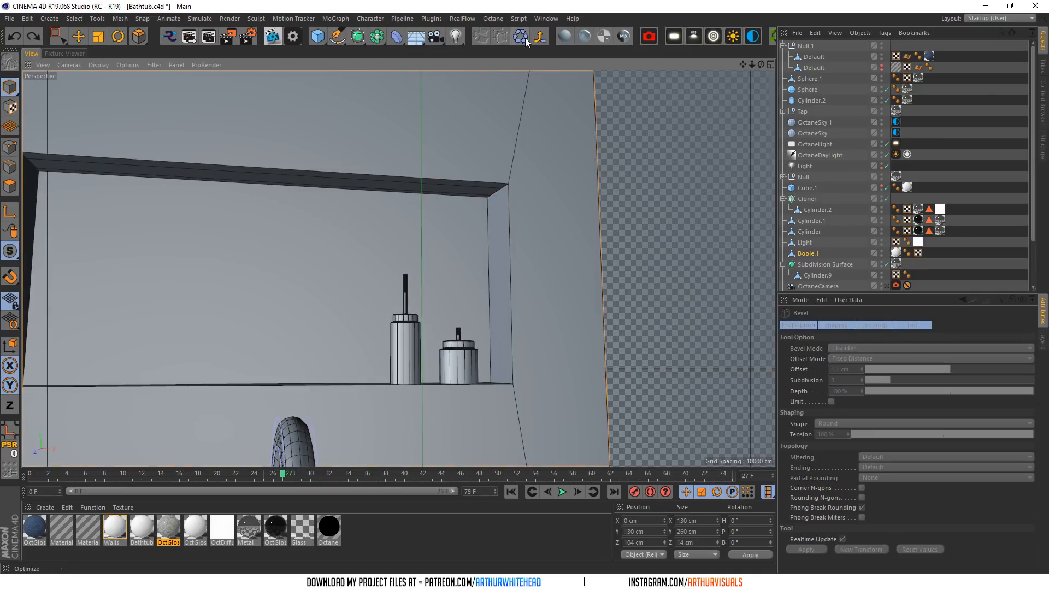
pyautogui.click(106, 168)
pyautogui.moveTo(544, 258); pyautogui.dragTo(568, 257)
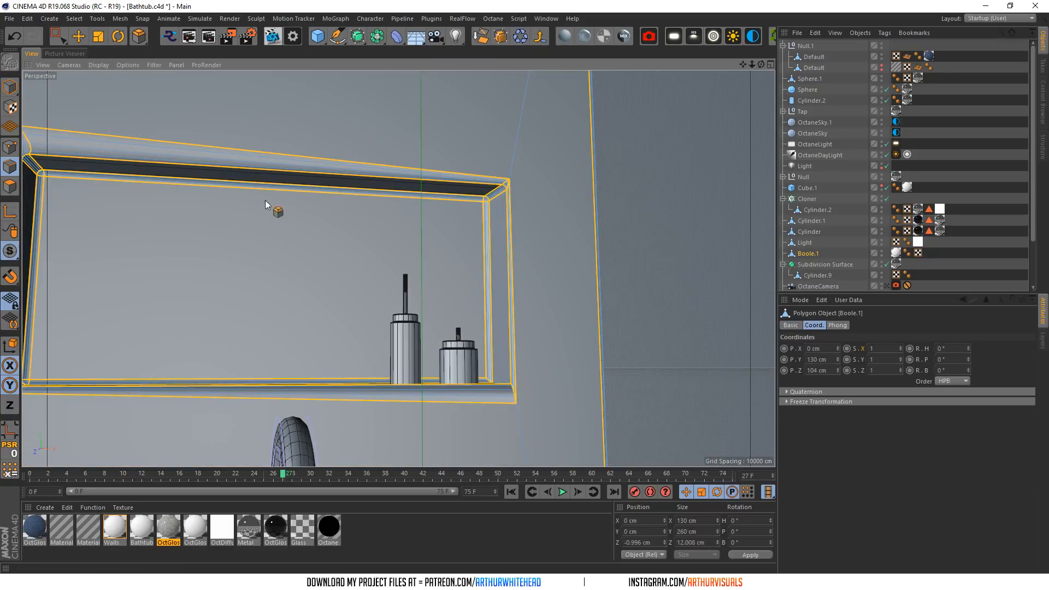
pyautogui.moveTo(743, 64); pyautogui.dragTo(905, 81)
pyautogui.moveTo(759, 65); pyautogui.dragTo(696, 87)
pyautogui.hotkey('ctrl', 'z')
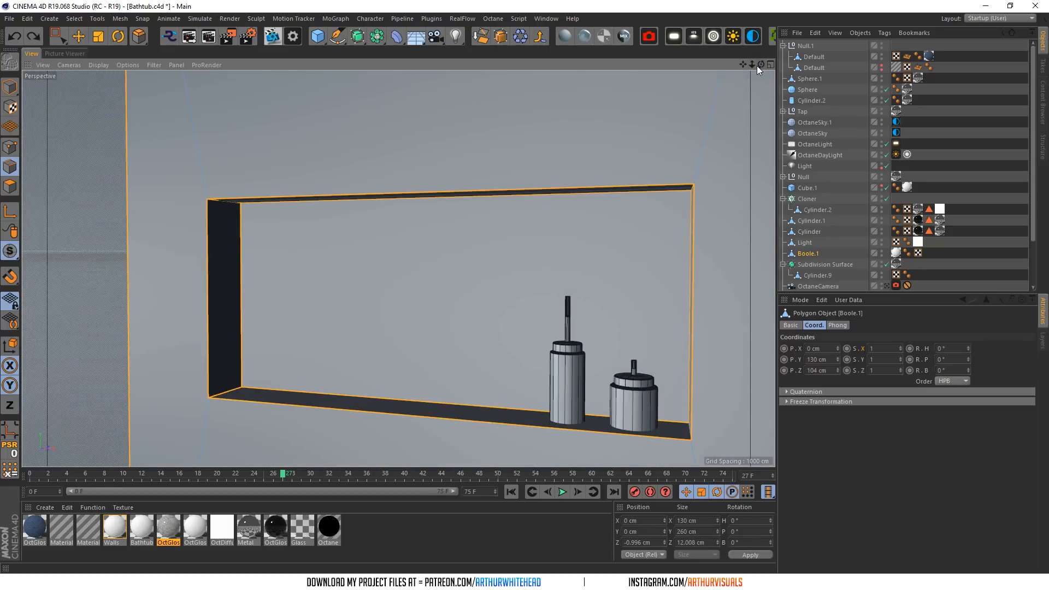
# - Isolate the wall panel with viewport solo and examine its outer and niche edges from several sides
pyautogui.moveTo(10, 250); pyautogui.dragTo(77, 300)
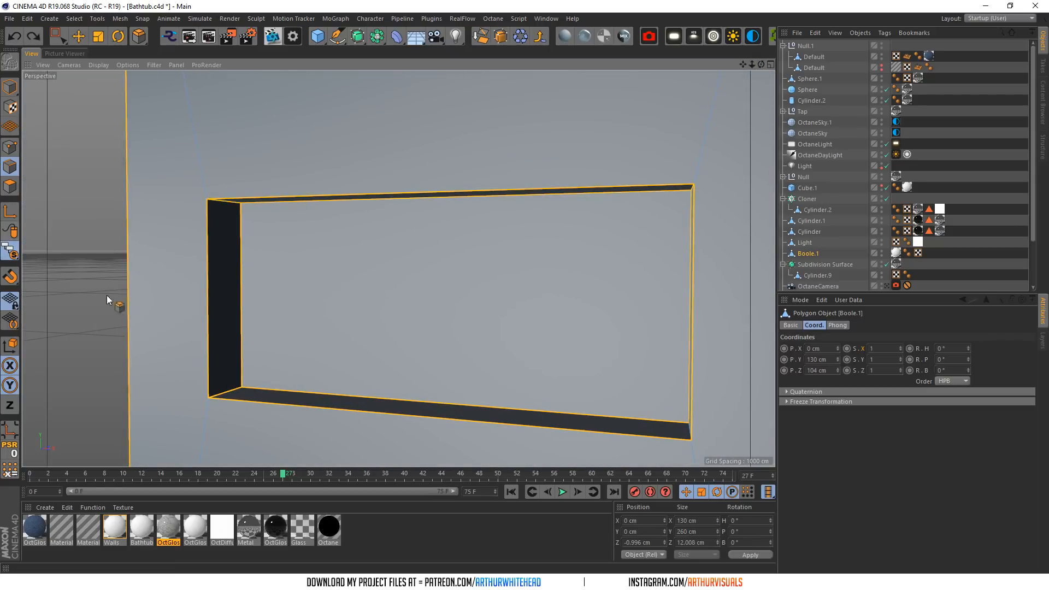
pyautogui.keyDown('alt'); pyautogui.moveTo(399, 268); pyautogui.dragTo(213, 265); pyautogui.keyUp('alt')
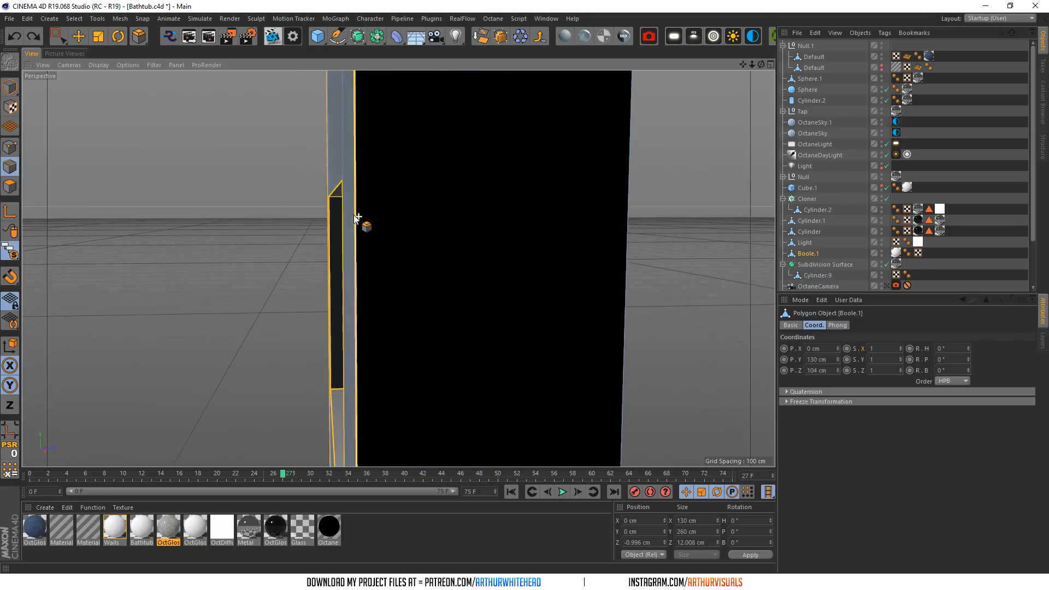
pyautogui.keyDown('alt'); pyautogui.moveTo(359, 216); pyautogui.dragTo(417, 218, button='right'); pyautogui.keyUp('alt')
pyautogui.scroll(3, 416, 219)
pyautogui.scroll(-4, 411, 233)
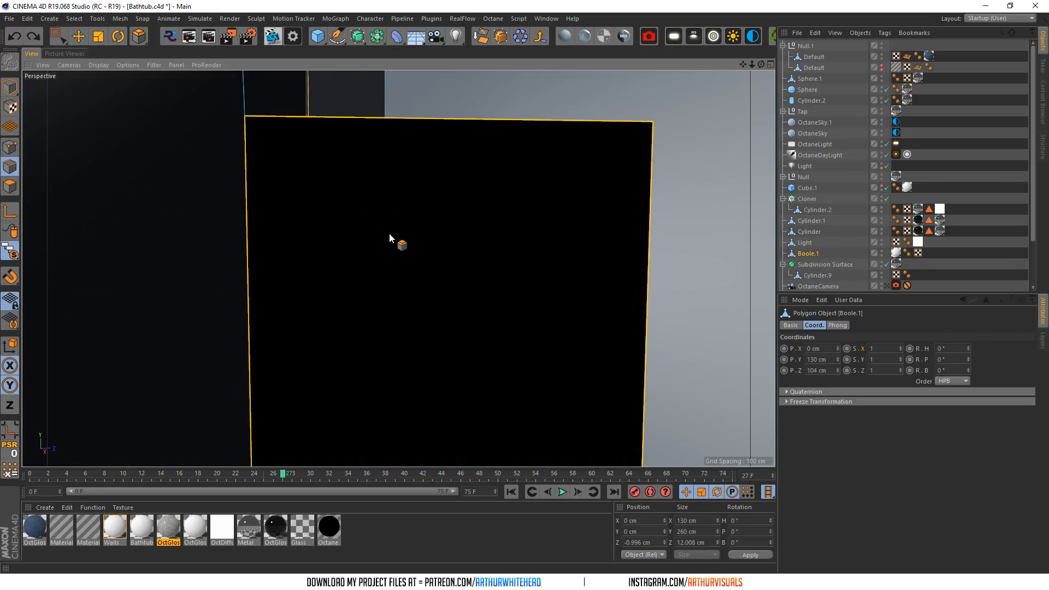
pyautogui.moveTo(762, 64); pyautogui.dragTo(735, 90)
pyautogui.keyDown('alt'); pyautogui.moveTo(398, 268); pyautogui.dragTo(257, 265); pyautogui.keyUp('alt')
pyautogui.keyDown('alt'); pyautogui.moveTo(398, 268); pyautogui.dragTo(295, 268, button='right'); pyautogui.keyUp('alt')
pyautogui.scroll(4, 384, 220)
pyautogui.moveTo(447, 215); pyautogui.dragTo(452, 361)
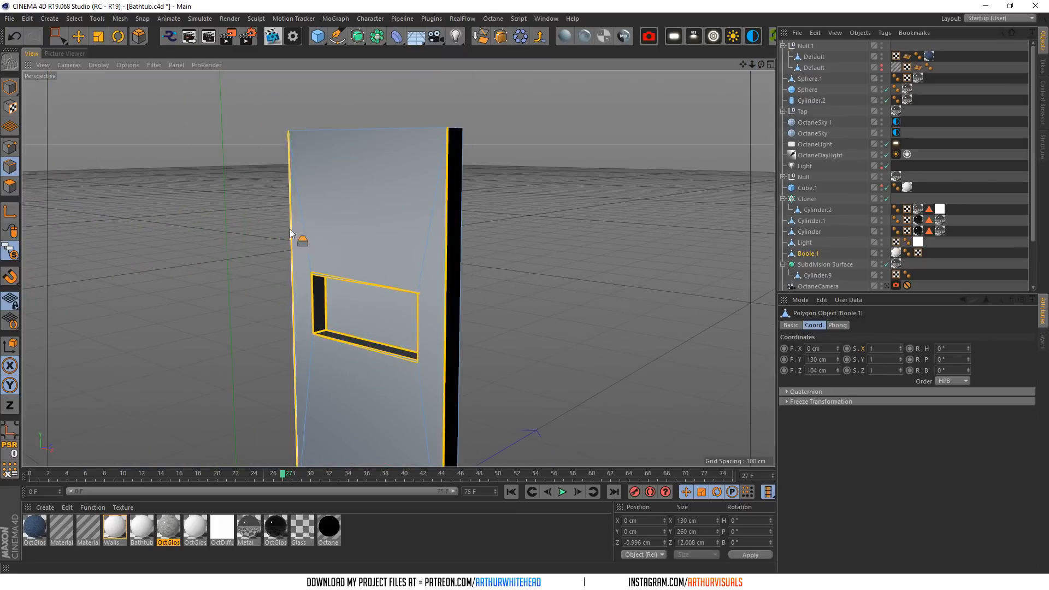
# - Switch to the Move tool and start a new edge selection around the wall panel's niche
pyautogui.click(290, 236)
pyautogui.scroll(5, 329, 199)
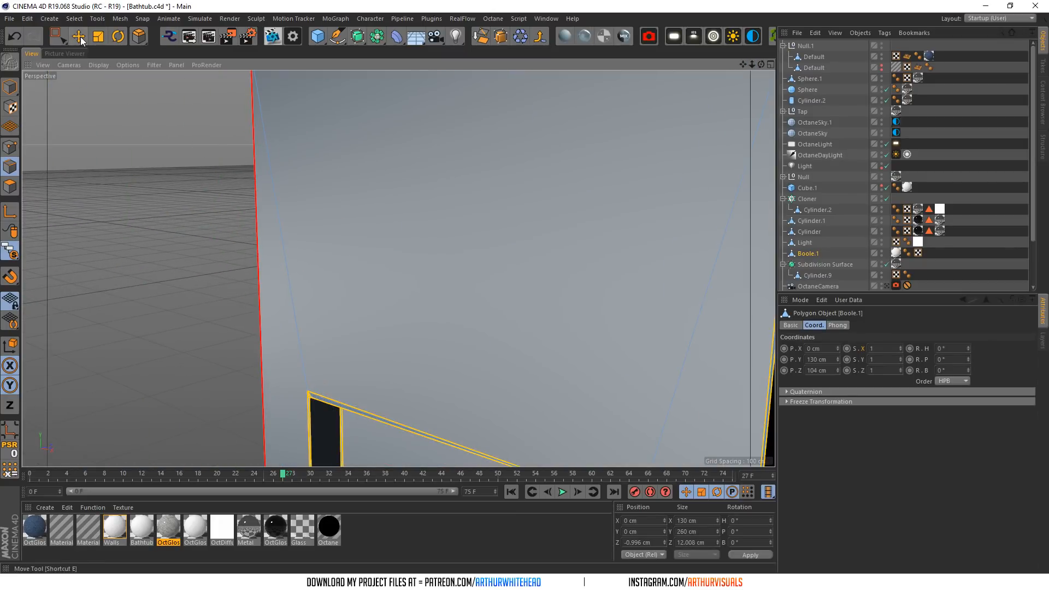
pyautogui.click(79, 36)
pyautogui.scroll(-5, 461, 235)
pyautogui.scroll(6, 404, 313)
pyautogui.scroll(-5, 414, 273)
pyautogui.click(453, 354)
pyautogui.scroll(5, 437, 339)
pyautogui.keyDown('shift'); pyautogui.click(437, 338); pyautogui.keyUp('shift')
pyautogui.keyDown('shift'); pyautogui.click(356, 143); pyautogui.keyUp('shift')
pyautogui.keyDown('shift'); pyautogui.click(312, 123); pyautogui.keyUp('shift')
pyautogui.keyDown('shift'); pyautogui.click(345, 109); pyautogui.keyUp('shift')
# - Try to bevel the individually selected edges around the wall panel's niche by about 2.7 cm, then undo the bevel
pyautogui.moveTo(755, 61); pyautogui.dragTo(500, 89)
pyautogui.keyDown('shift'); pyautogui.click(619, 150); pyautogui.keyUp('shift')
pyautogui.keyDown('shift'); pyautogui.click(117, 147); pyautogui.keyUp('shift')
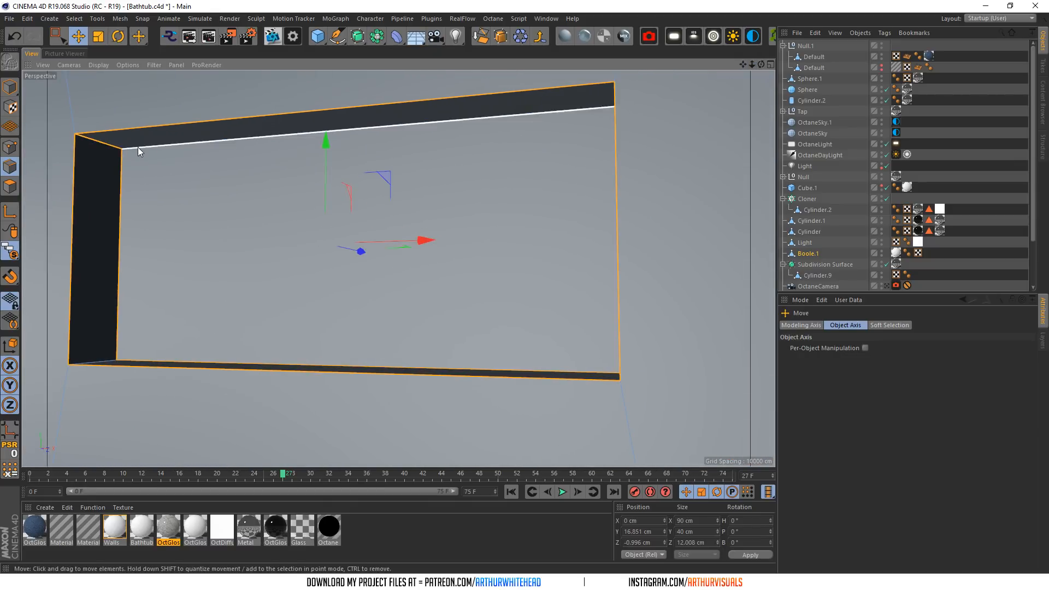
pyautogui.keyDown('shift'); pyautogui.click(98, 361); pyautogui.keyUp('shift')
pyautogui.keyDown('alt'); pyautogui.moveTo(404, 185); pyautogui.dragTo(644, 181); pyautogui.keyUp('alt')
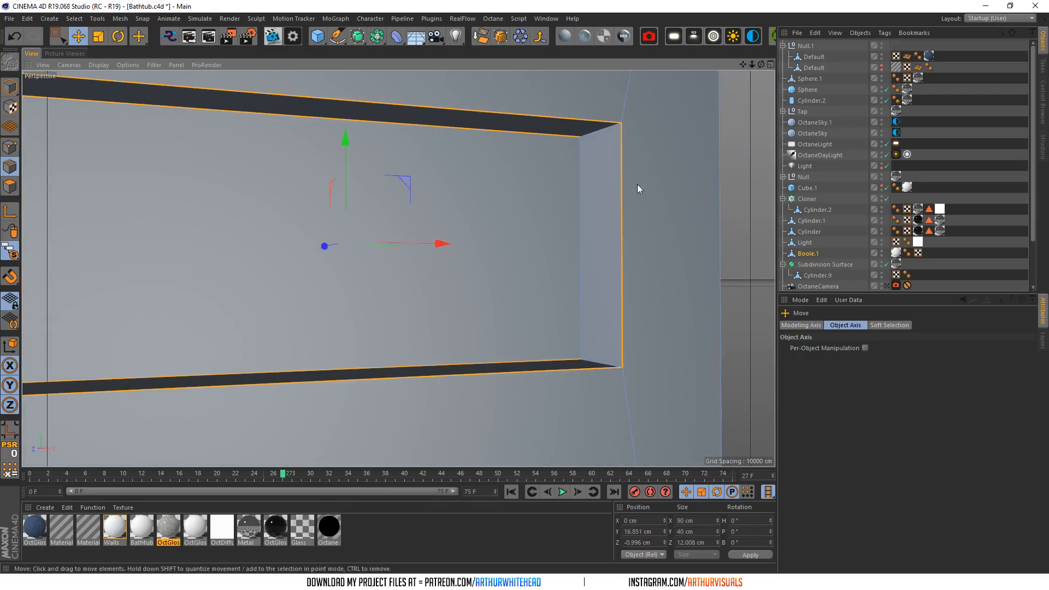
pyautogui.keyDown('shift'); pyautogui.click(591, 362); pyautogui.keyUp('shift')
pyautogui.rightClick(642, 302)
pyautogui.click(653, 479)
pyautogui.moveTo(382, 262); pyautogui.dragTo(411, 262)
pyautogui.moveTo(961, 391); pyautogui.dragTo(1033, 391)
pyautogui.hotkey('ctrl', 'z')
pyautogui.scroll(-5, 354, 297)
pyautogui.scroll(3, 336, 219)
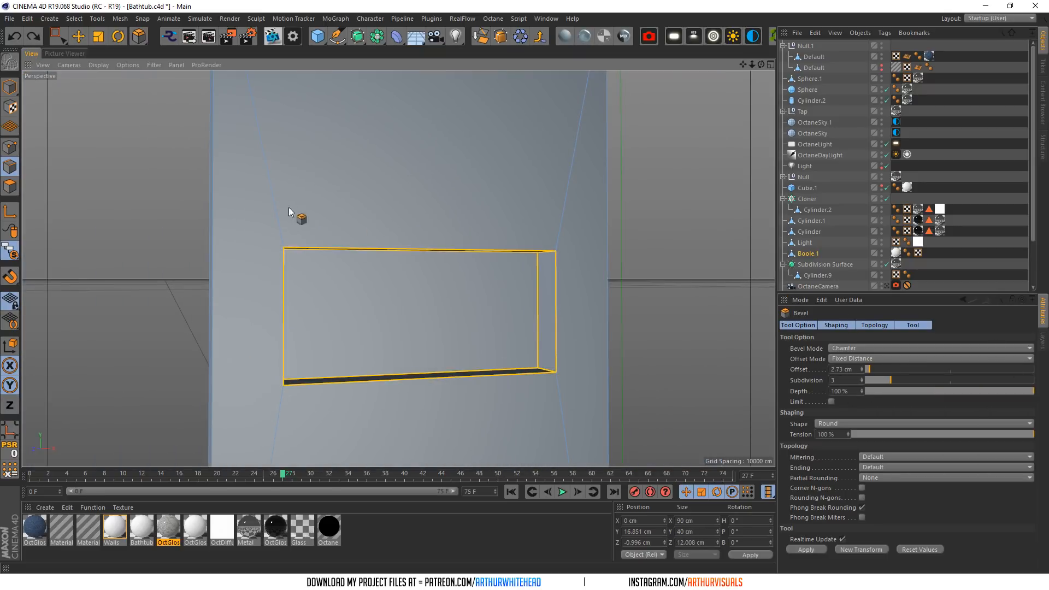
pyautogui.click(78, 36)
pyautogui.click(267, 163)
pyautogui.keyDown('shift'); pyautogui.click(606, 203); pyautogui.keyUp('shift')
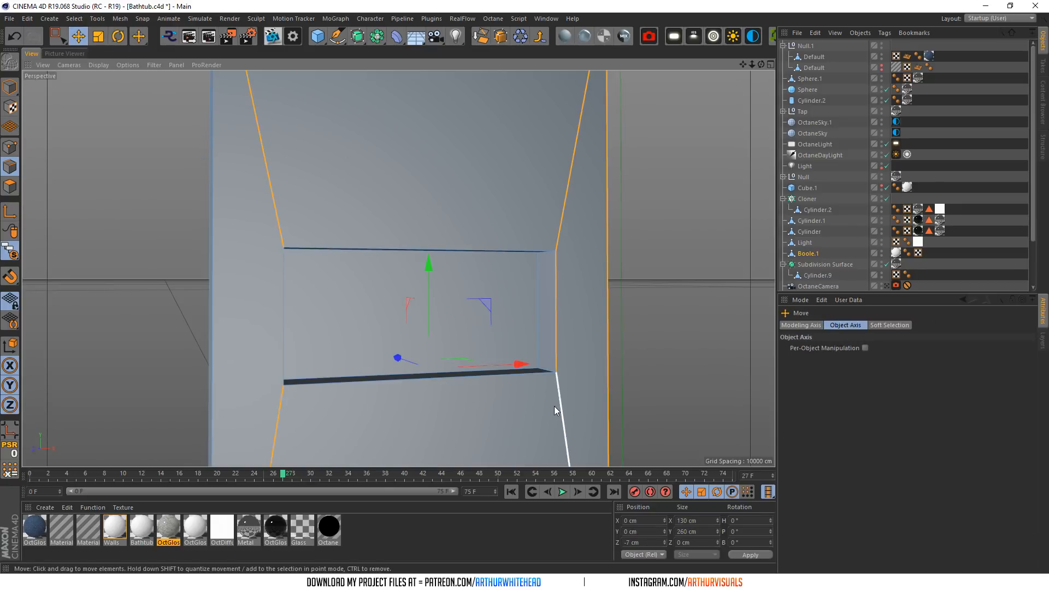
pyautogui.click(35, 168)
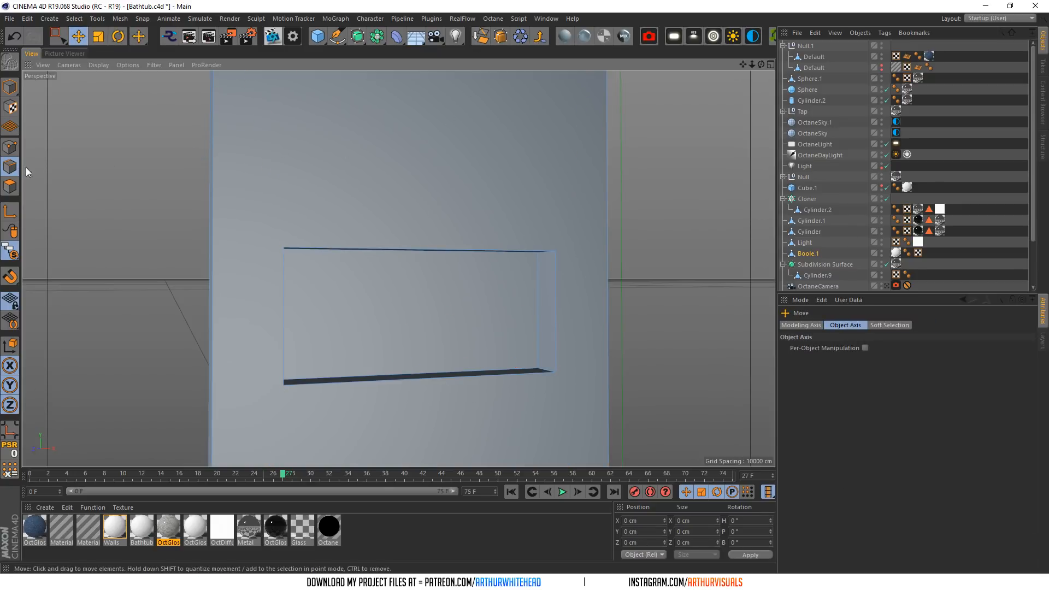
# - Select all niche edges with a rectangle selection and bevel them with a 0.9 cm offset and 3 subdivisions
pyautogui.click(58, 36)
pyautogui.keyDown('alt'); pyautogui.moveTo(663, 242); pyautogui.dragTo(603, 247); pyautogui.keyUp('alt')
pyautogui.moveTo(586, 186); pyautogui.dragTo(257, 434)
pyautogui.rightClick(394, 365)
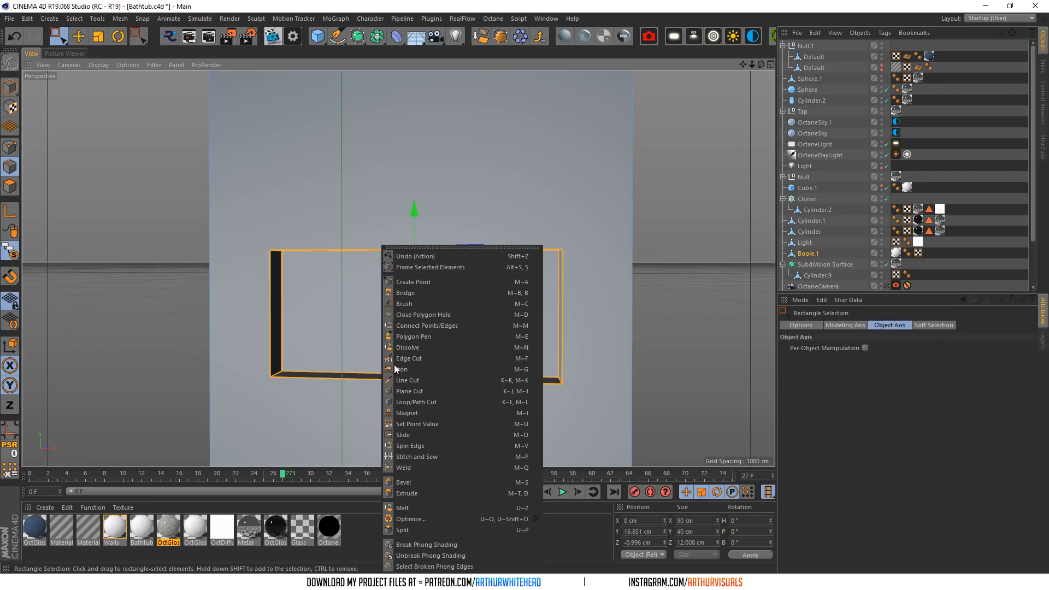
pyautogui.click(412, 483)
pyautogui.moveTo(373, 423)
pyautogui.mouseDown()
pyautogui.moveTo(399, 422)
pyautogui.moveTo(373, 422)
pyautogui.mouseUp()
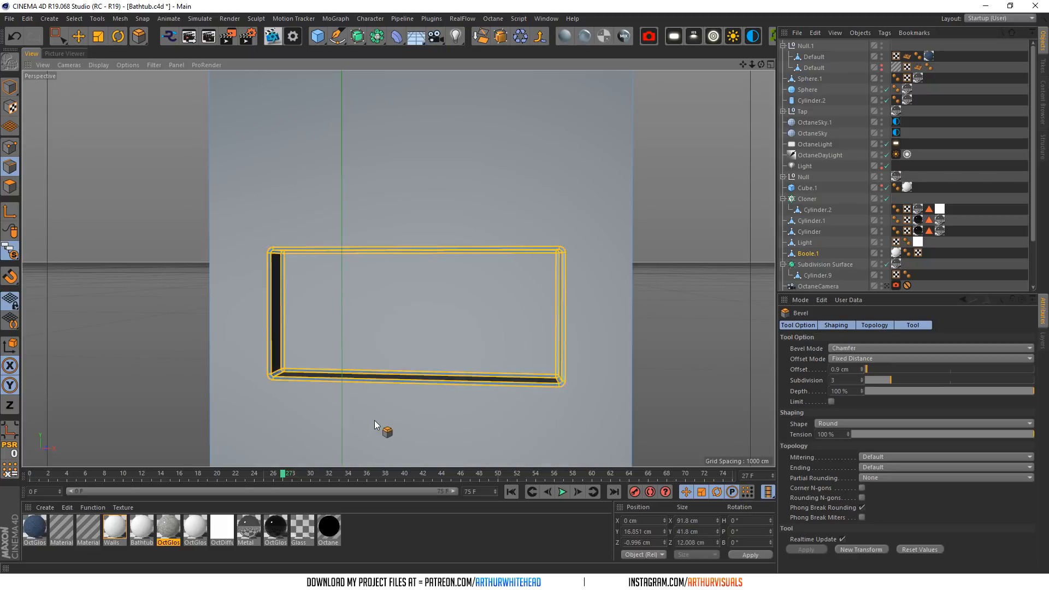
# - Bevel the wall panel's front vertical edges with a 1 cm offset and 3 subdivisions, and save the scene
pyautogui.scroll(-6, 369, 395)
pyautogui.click(481, 353)
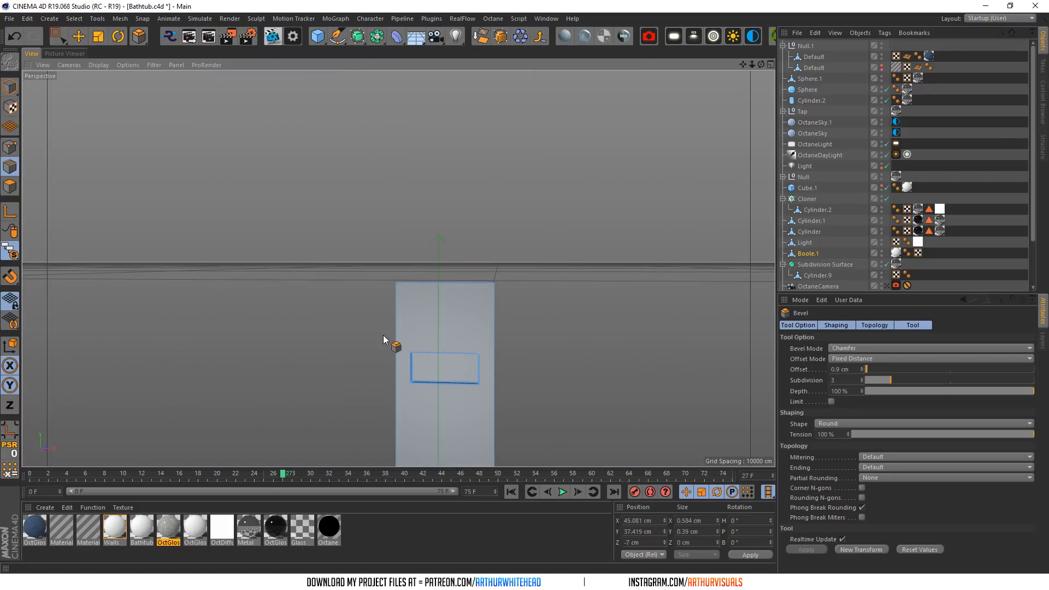
pyautogui.click(398, 327)
pyautogui.scroll(6, 485, 332)
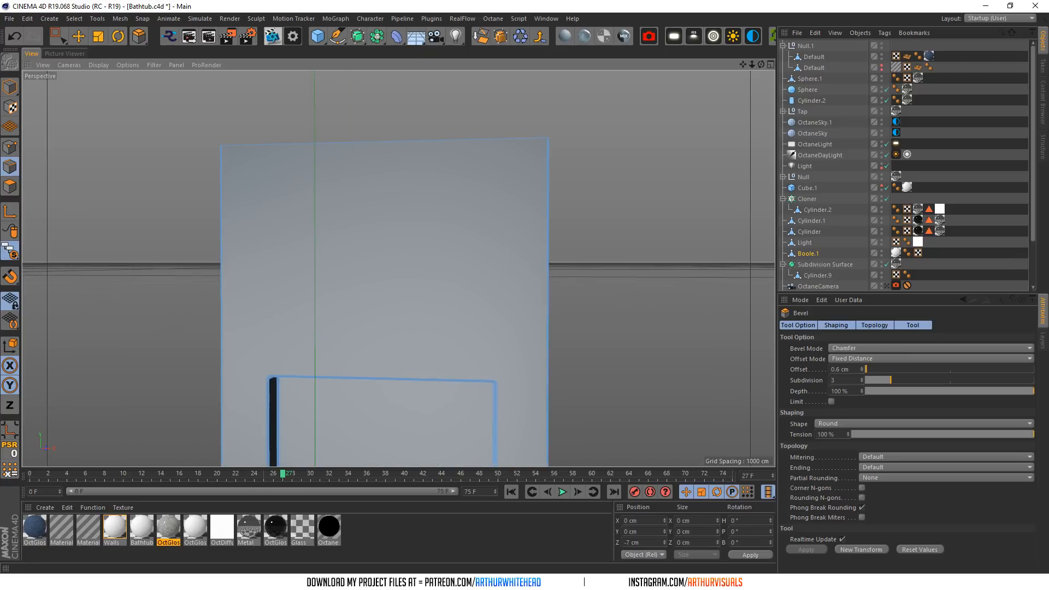
pyautogui.keyDown('alt'); pyautogui.moveTo(204, 157); pyautogui.dragTo(257, 188); pyautogui.keyUp('alt')
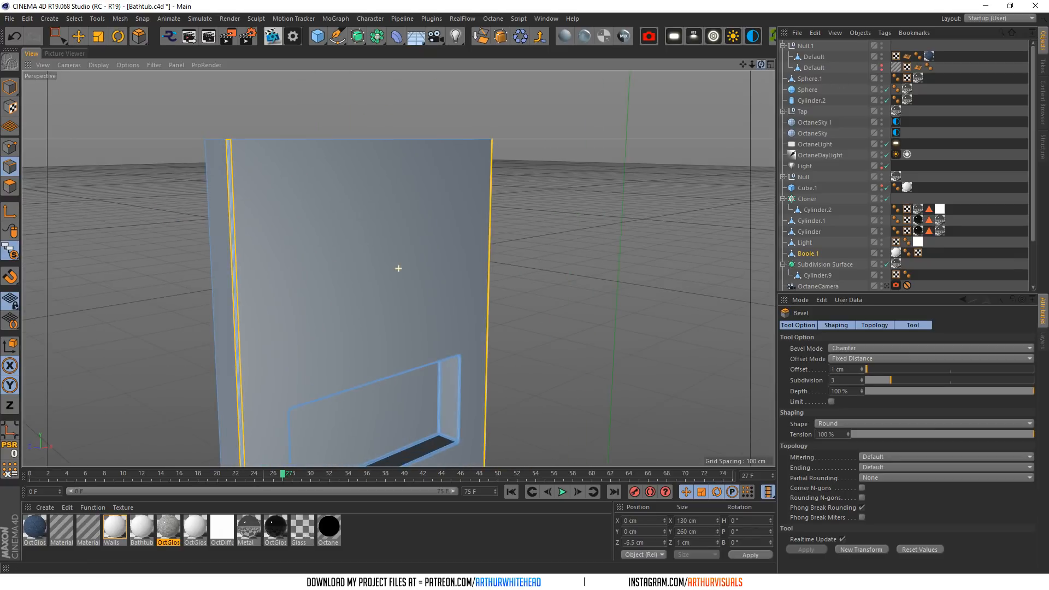
pyautogui.hotkey('ctrl', 's')
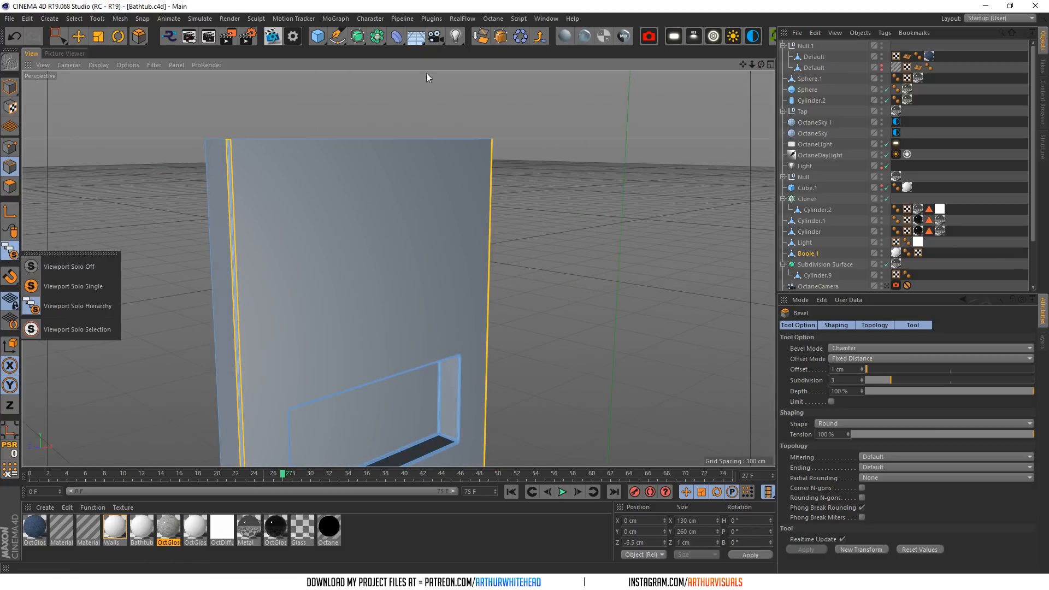
# - Select the wall panel's outer vertical edges and bevel them with a 0.6 cm offset and 3 subdivisions
pyautogui.moveTo(365, 118); pyautogui.dragTo(217, 199)
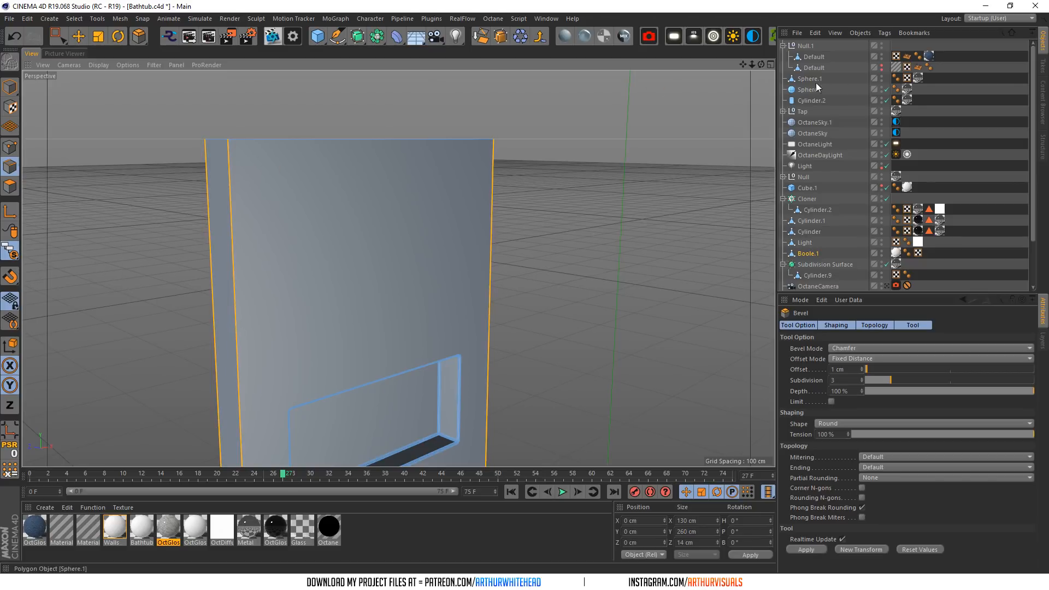
pyautogui.keyDown('alt'); pyautogui.moveTo(710, 137); pyautogui.dragTo(590, 179); pyautogui.keyUp('alt')
pyautogui.moveTo(489, 255); pyautogui.dragTo(498, 255)
pyautogui.scroll(5, 516, 224)
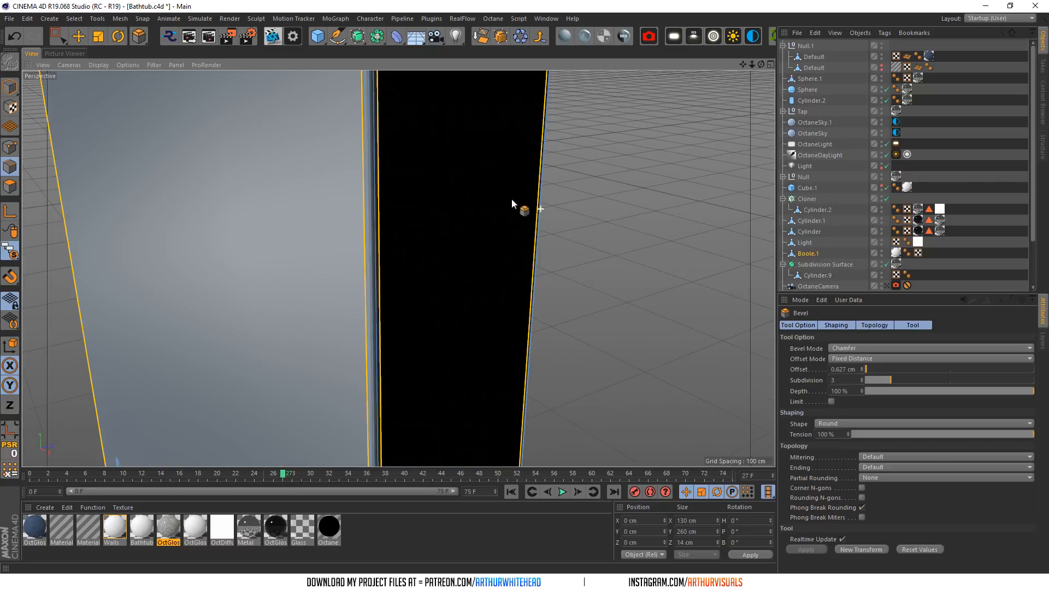
pyautogui.moveTo(418, 176); pyautogui.dragTo(423, 176)
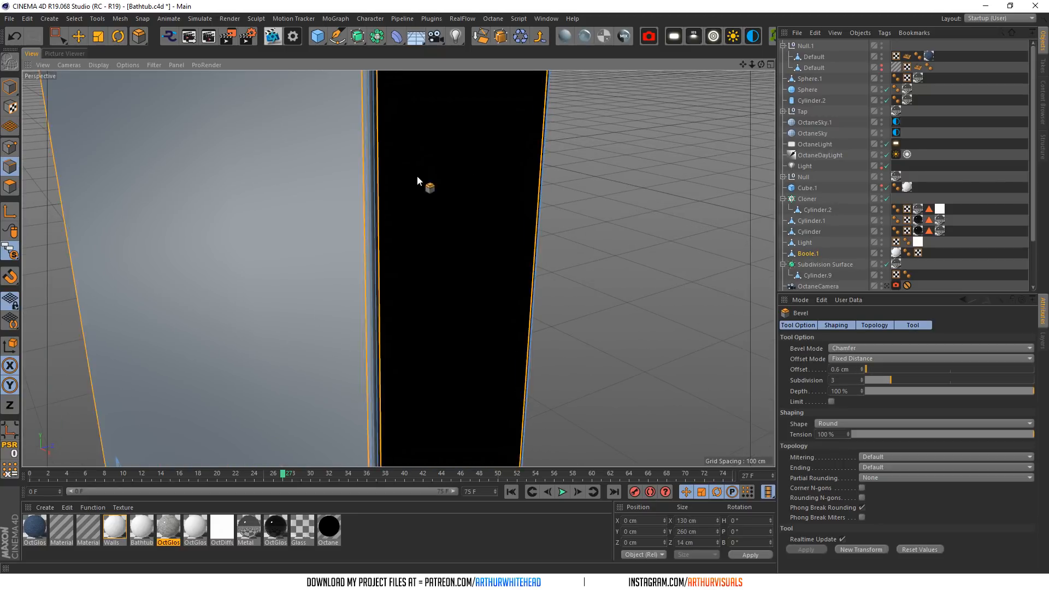
# - Show the whole bathroom through the Octane camera again with viewport solo off, and start a Live Viewer render
pyautogui.scroll(-5, 452, 232)
pyautogui.click(885, 285)
pyautogui.moveTo(10, 250); pyautogui.dragTo(47, 263)
pyautogui.click(275, 37)
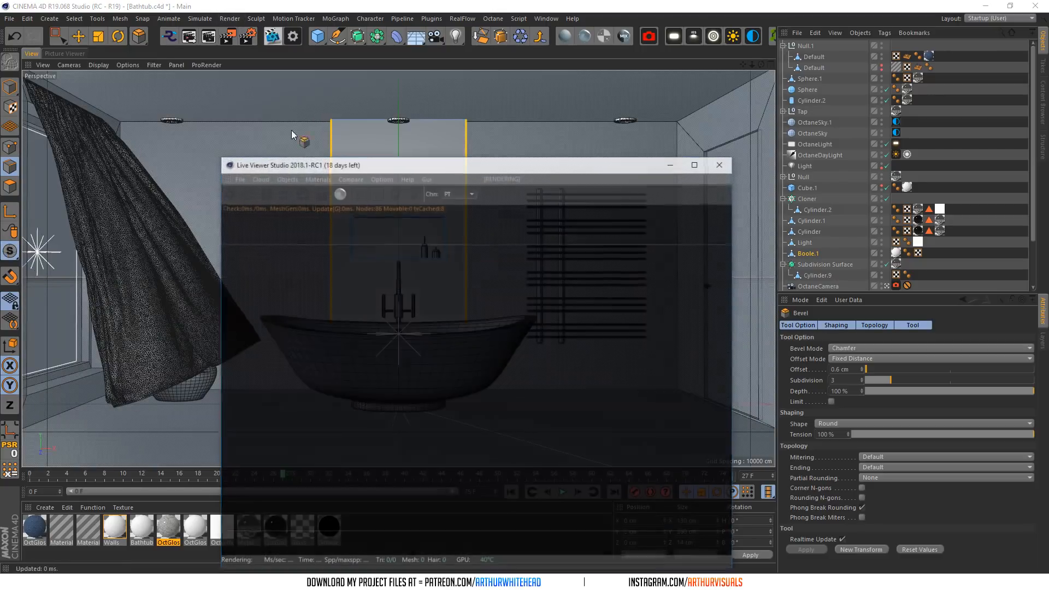
pyautogui.click(228, 189)
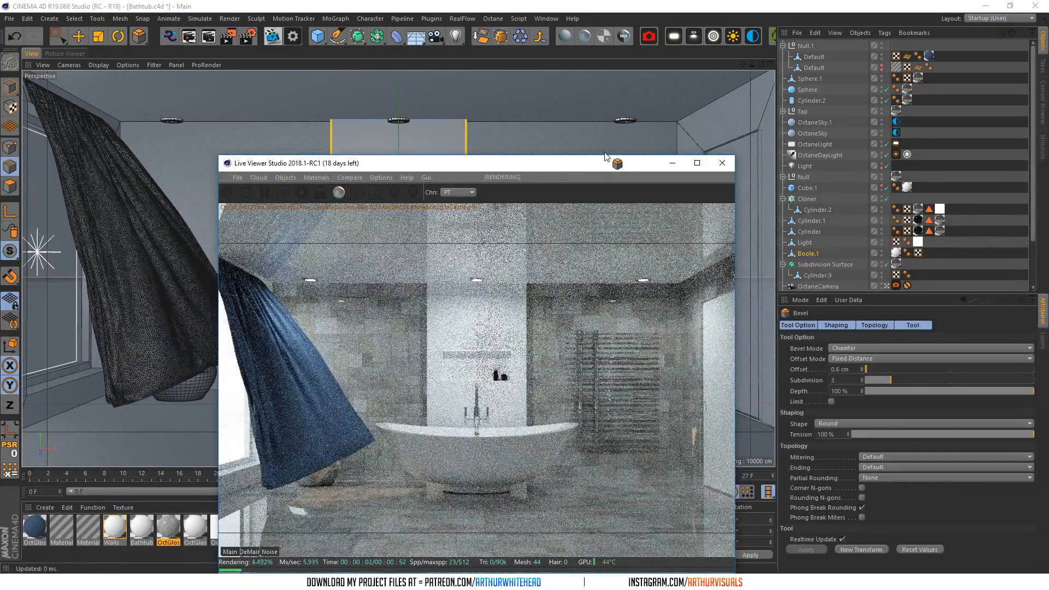
# - Return to the Move tool in model mode and set the wall panel's Phong angle to 20°
pyautogui.moveTo(585, 163); pyautogui.dragTo(480, 346)
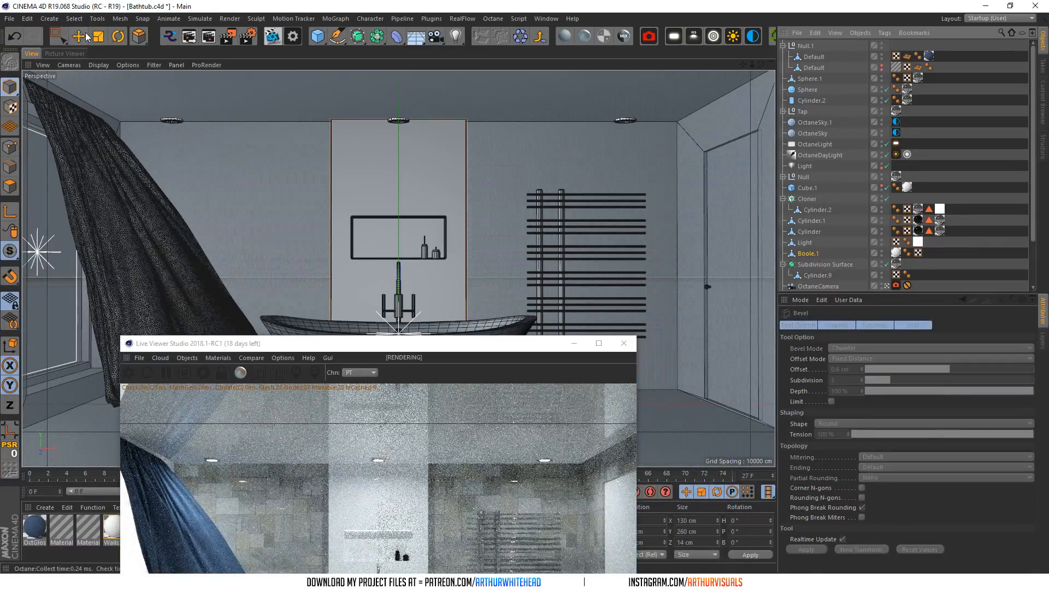
pyautogui.click(85, 36)
pyautogui.click(907, 252)
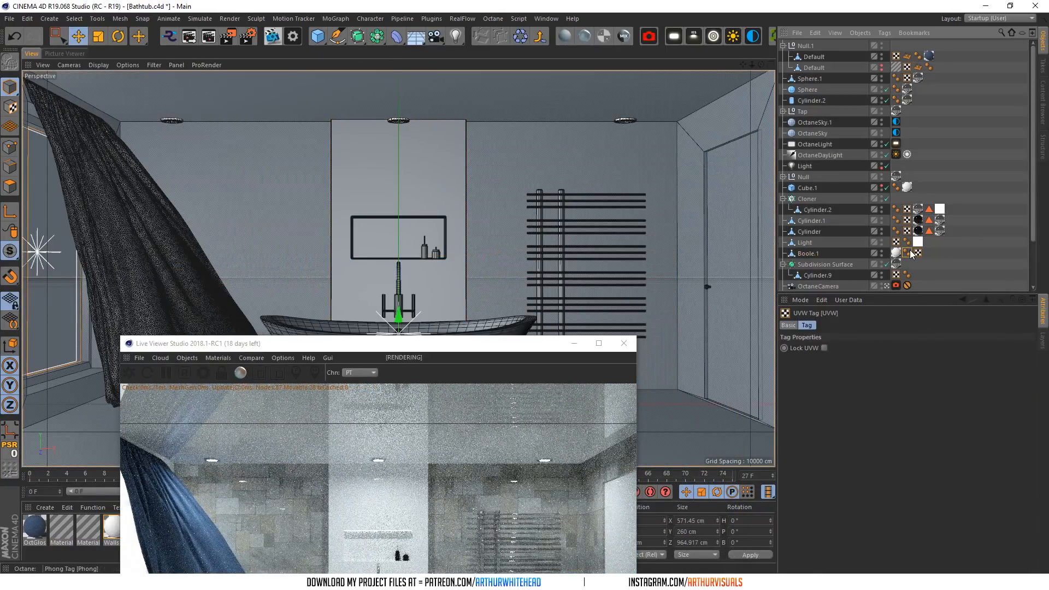
pyautogui.moveTo(846, 358); pyautogui.dragTo(841, 359)
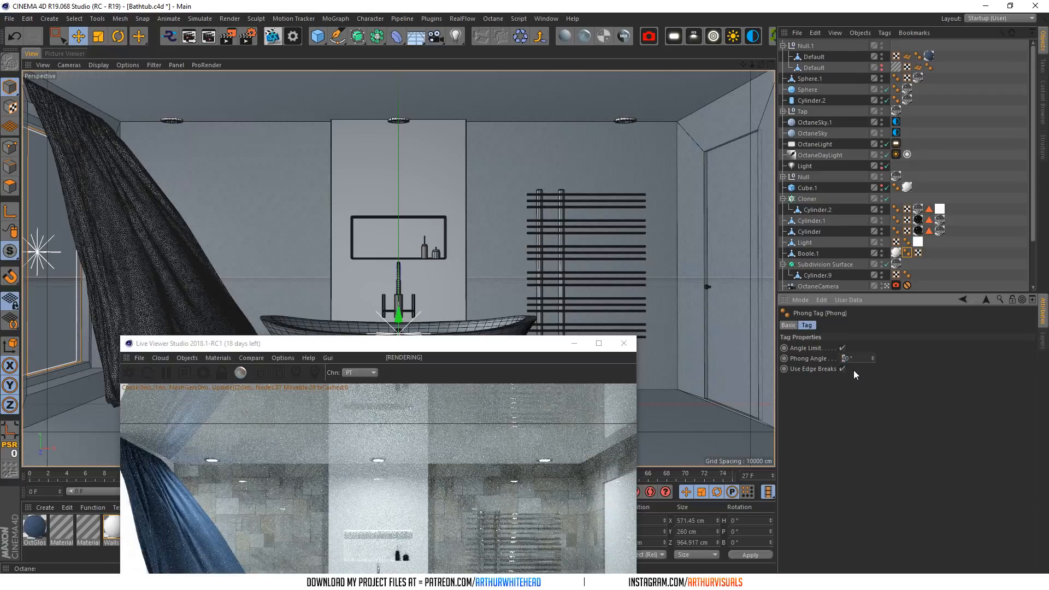
pyautogui.moveTo(504, 343); pyautogui.dragTo(570, 77)
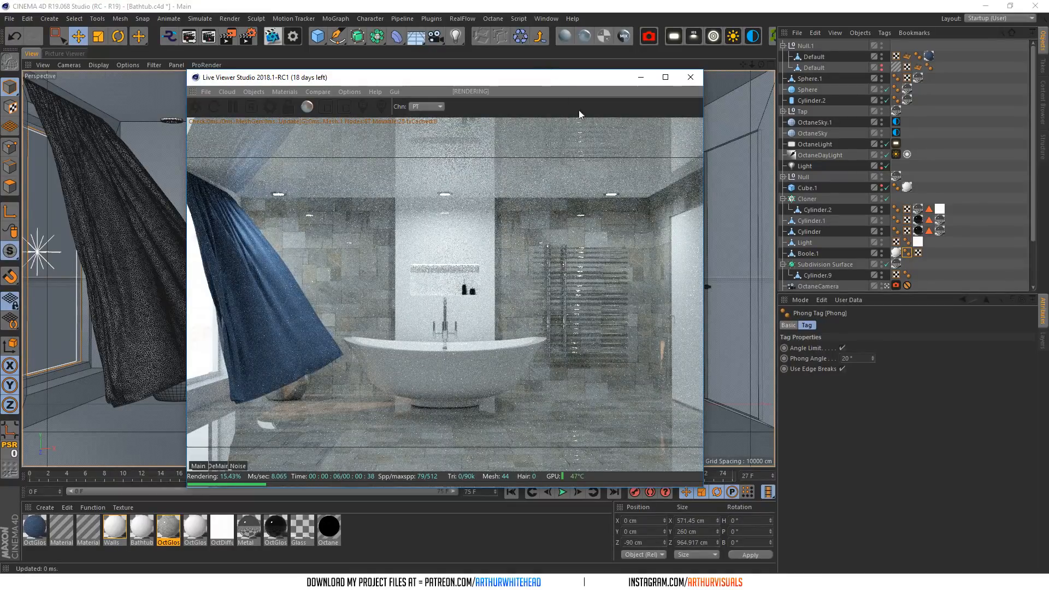
# - Open the Metal material beside the render and set its roughness to 0.3
pyautogui.click(252, 527)
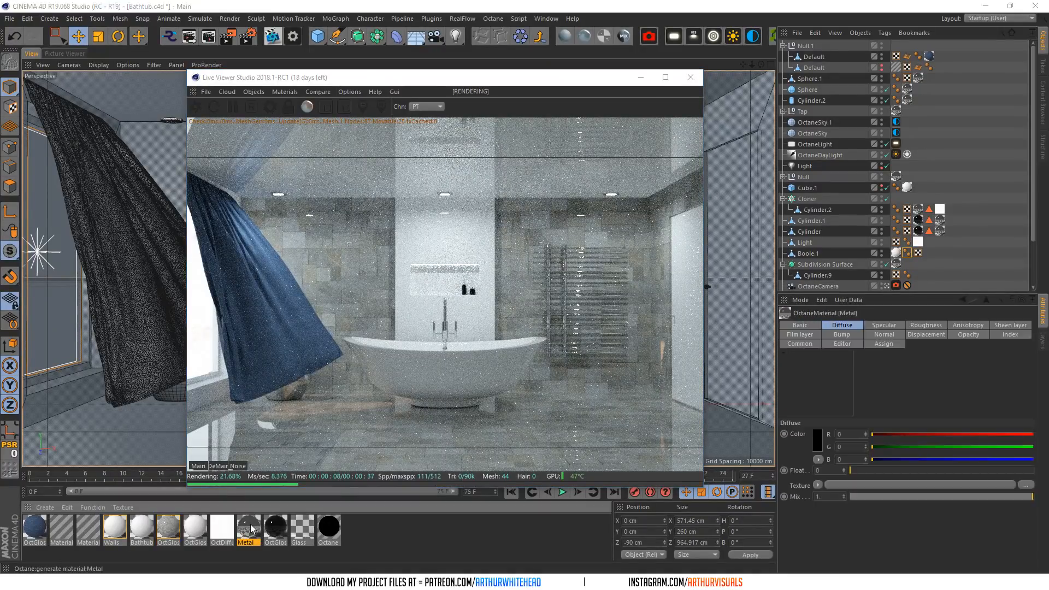
pyautogui.moveTo(361, 83); pyautogui.dragTo(783, 92)
pyautogui.click(472, 79)
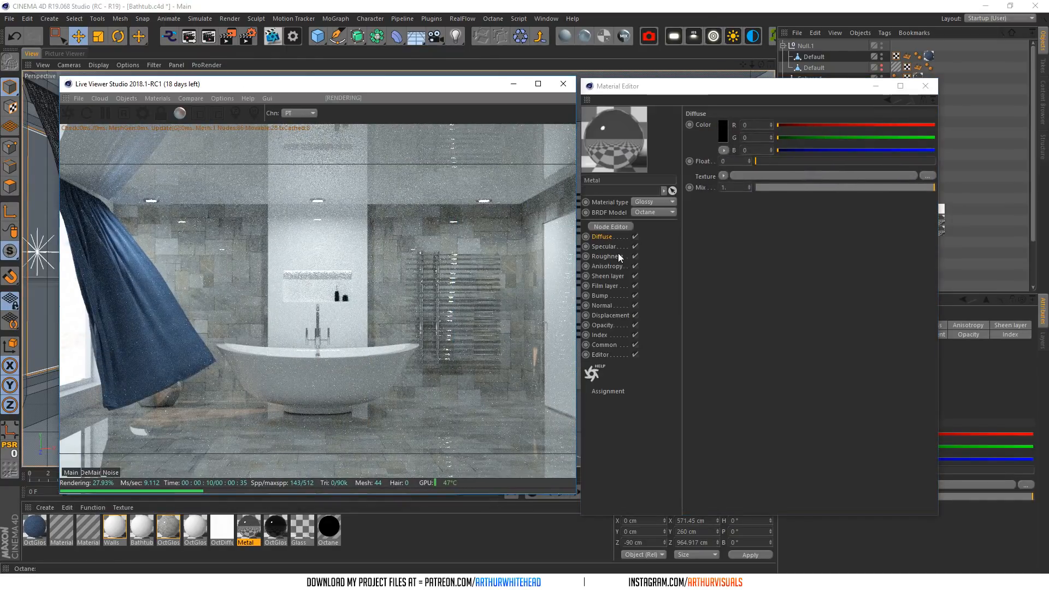
pyautogui.click(617, 256)
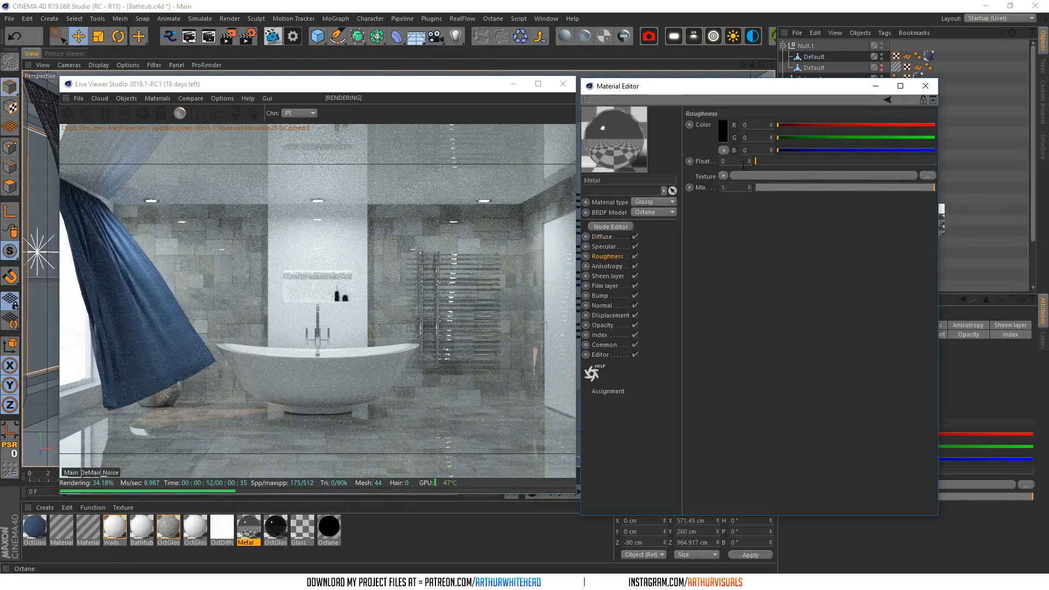
pyautogui.write('3')
pyautogui.press('Return')
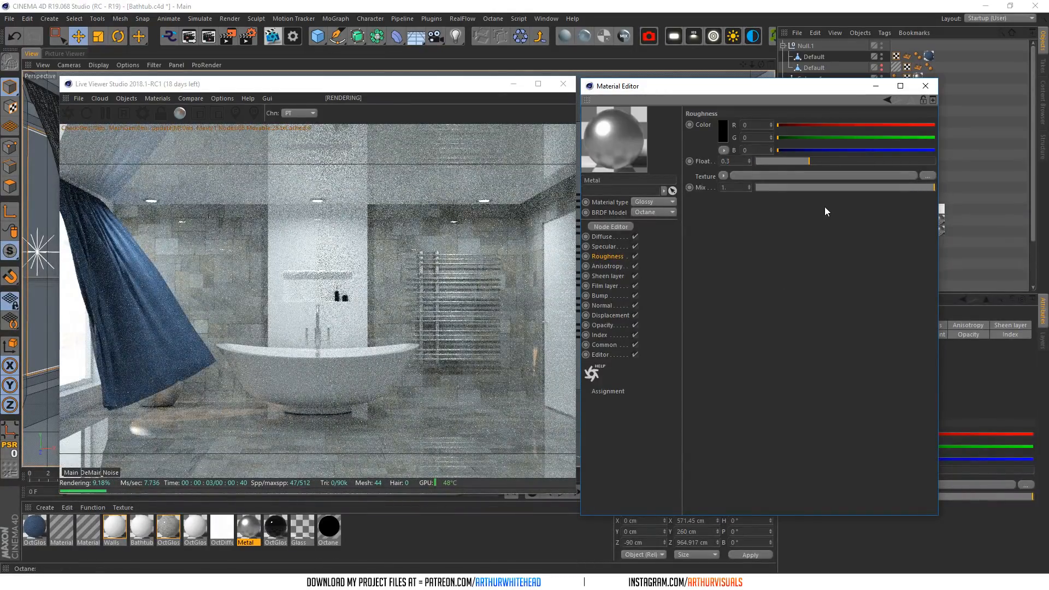
# - Pick the Walls material from the render, set its roughness to 0.1 and save the scene
pyautogui.rightClick(428, 195)
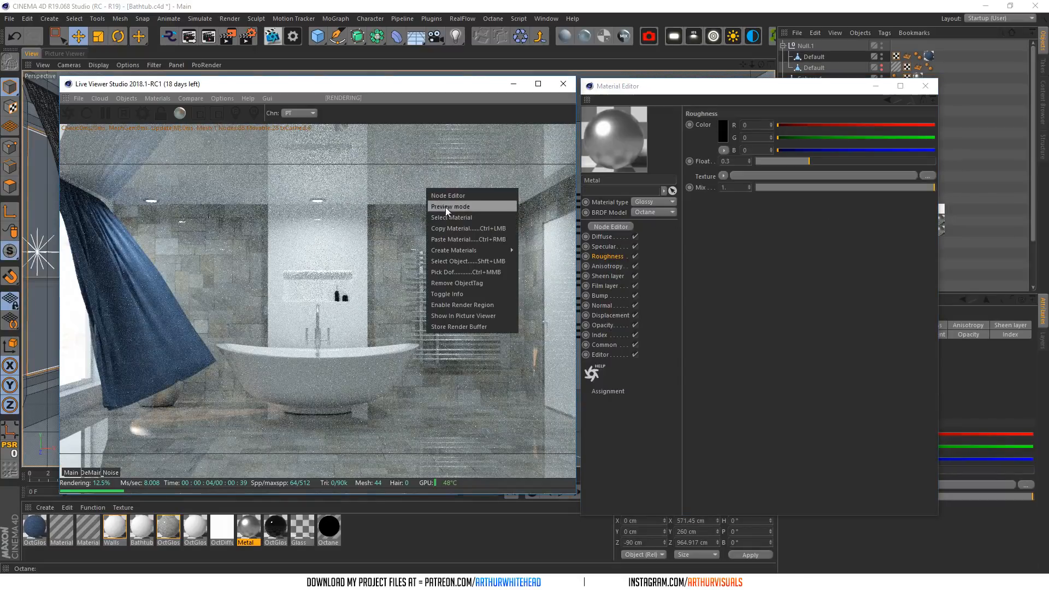
pyautogui.click(453, 218)
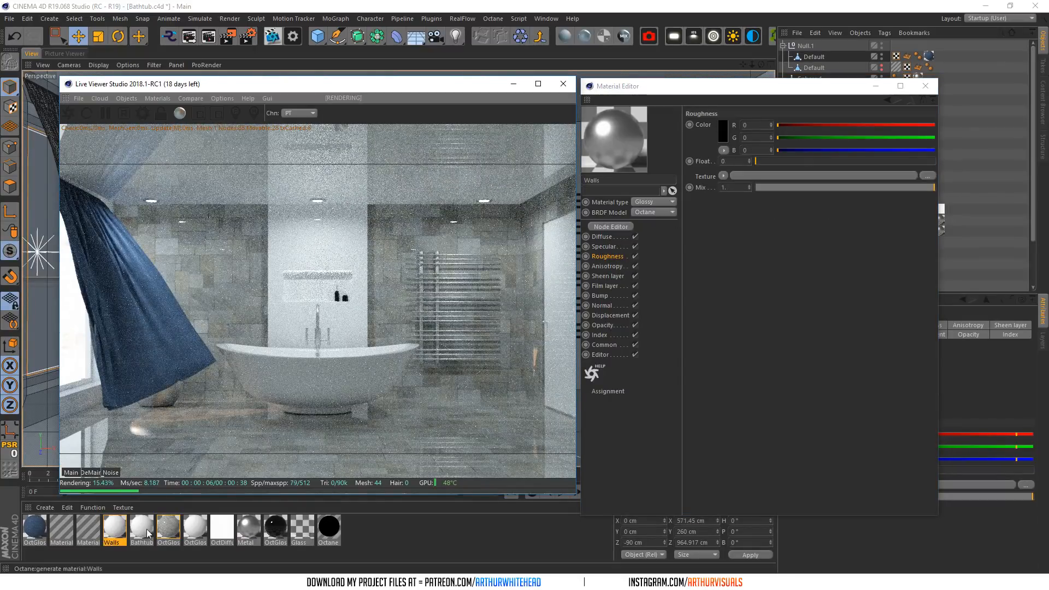
pyautogui.click(619, 247)
pyautogui.click(749, 159)
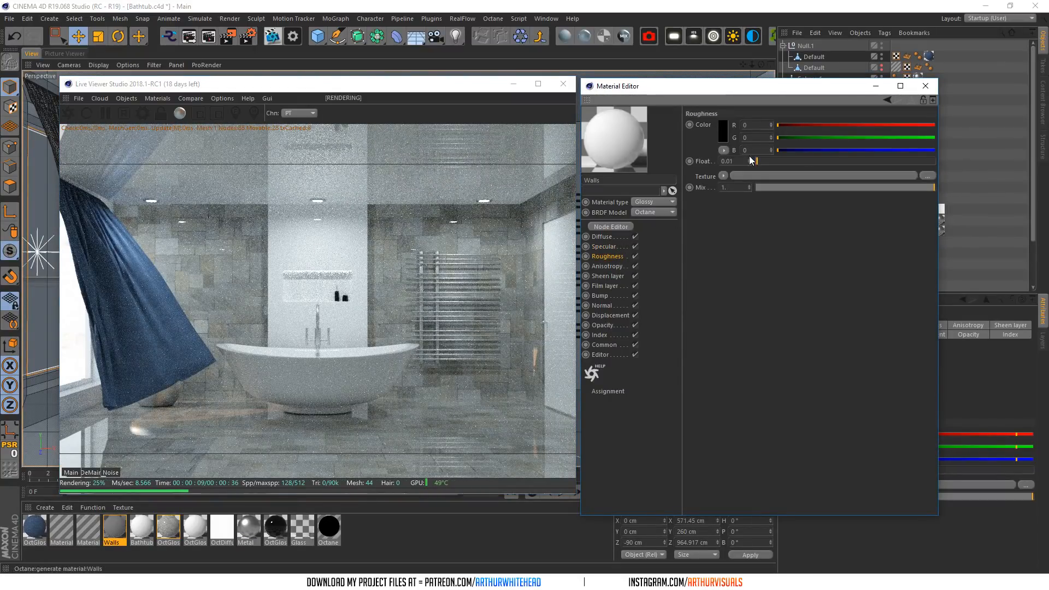
pyautogui.write('0.1')
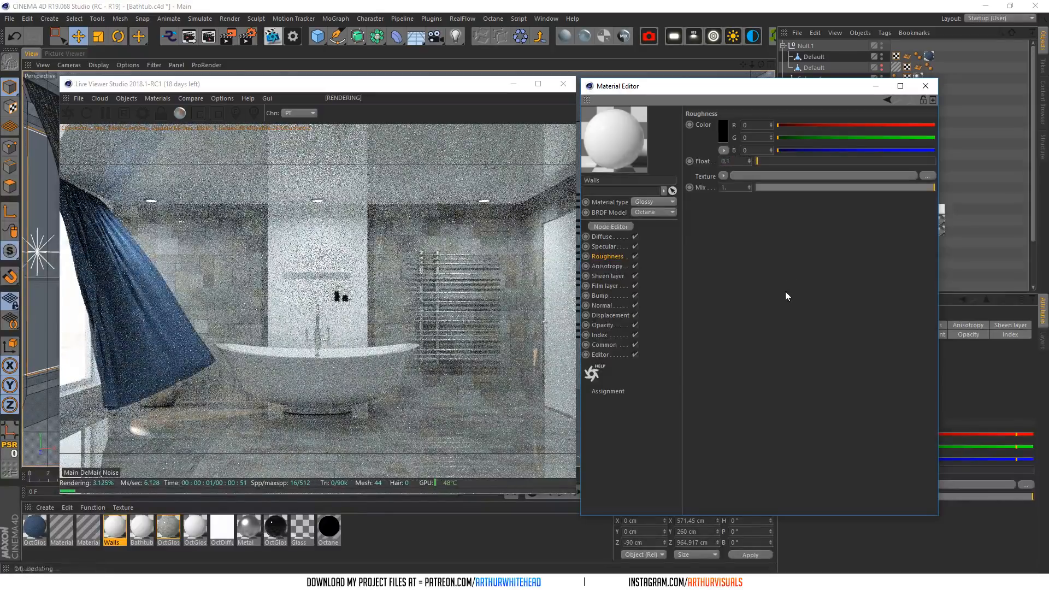
pyautogui.press('Return')
pyautogui.hotkey('ctrl', 's')
# - Pick the floor tile material from the render and open the file chooser for its diffuse texture
pyautogui.rightClick(171, 429)
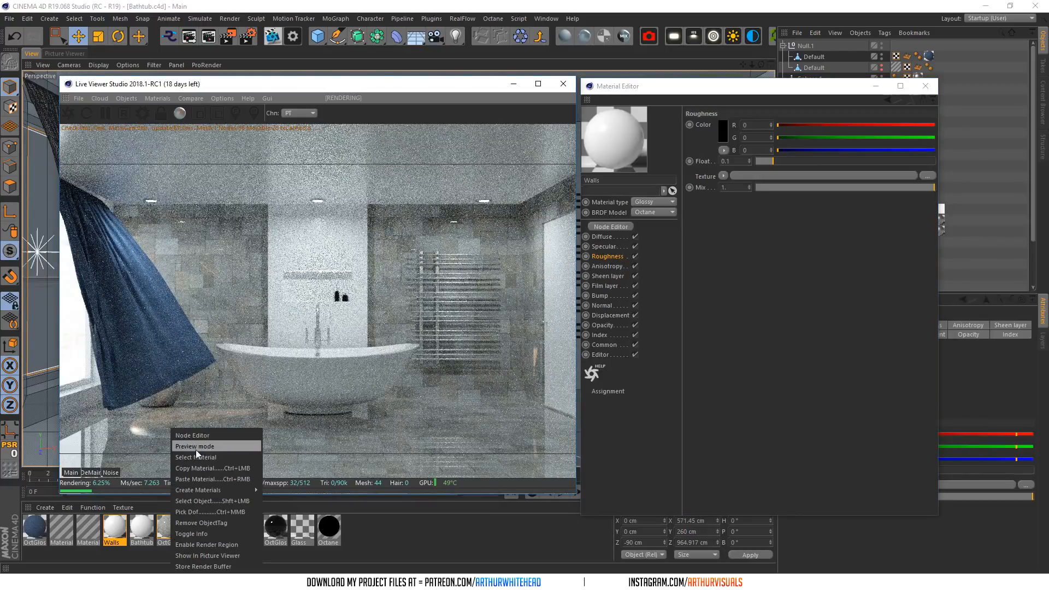
pyautogui.click(196, 456)
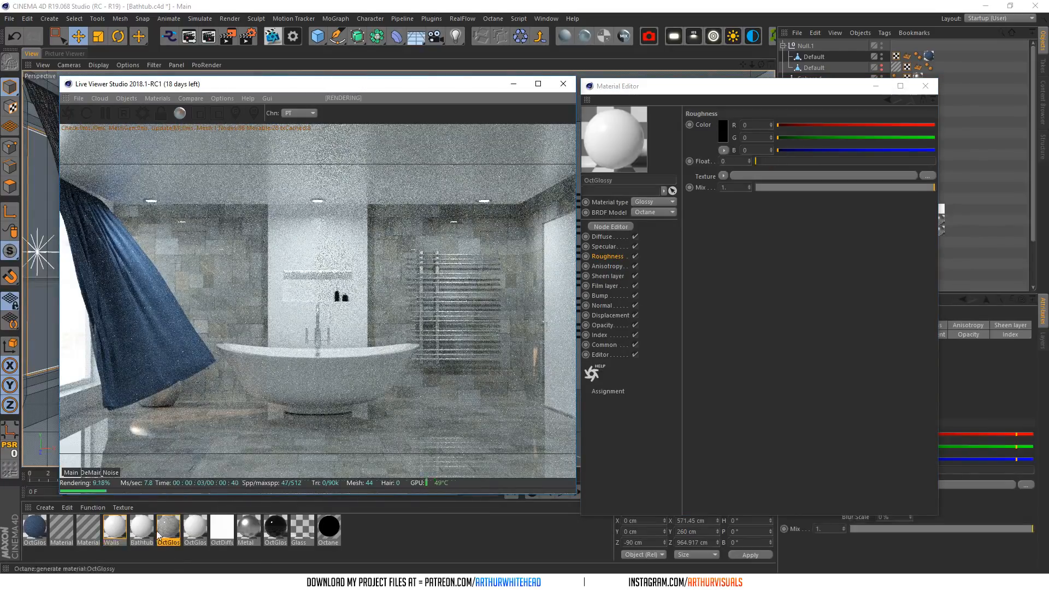
pyautogui.click(601, 237)
pyautogui.click(745, 204)
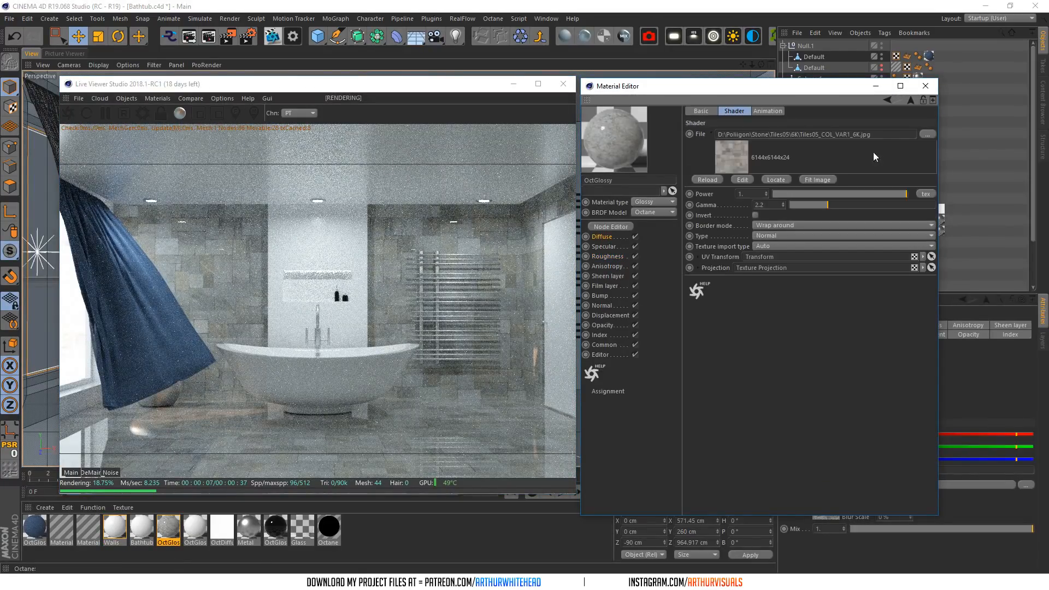
pyautogui.click(927, 133)
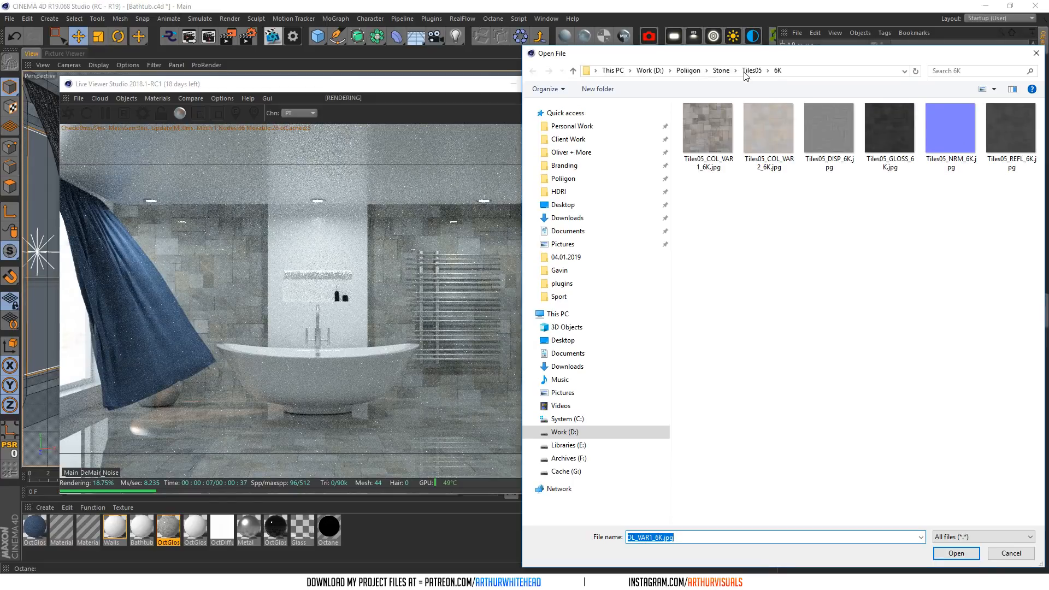
# - Try the ConcretePolished001 3K color image from the City and Streets textures as the floor's diffuse texture, and undo it
pyautogui.click(746, 75)
pyautogui.click(722, 71)
pyautogui.moveTo(854, 60); pyautogui.dragTo(769, 33)
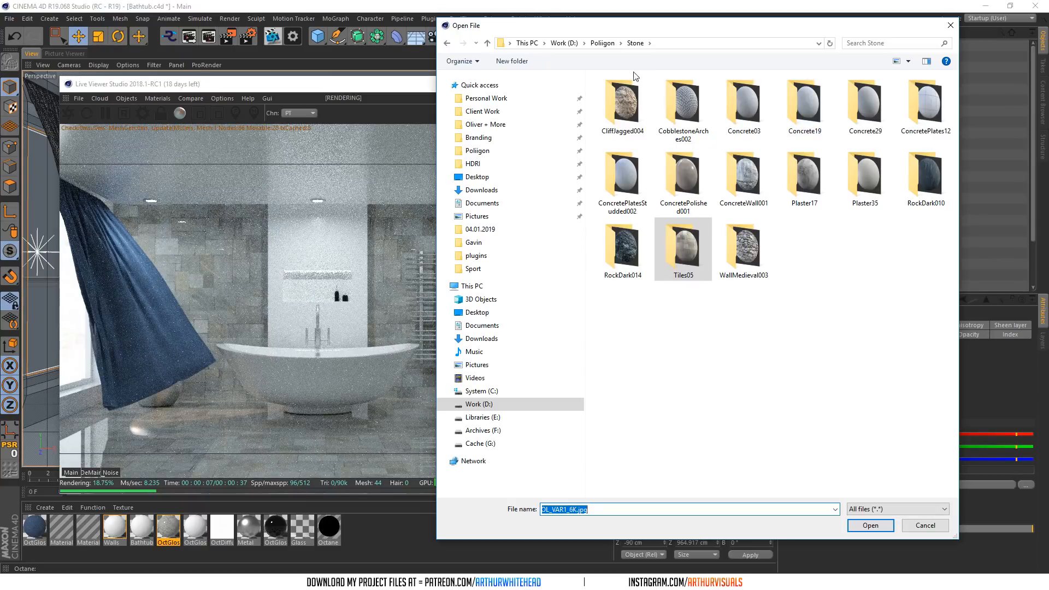
pyautogui.click(601, 44)
pyautogui.click(867, 253)
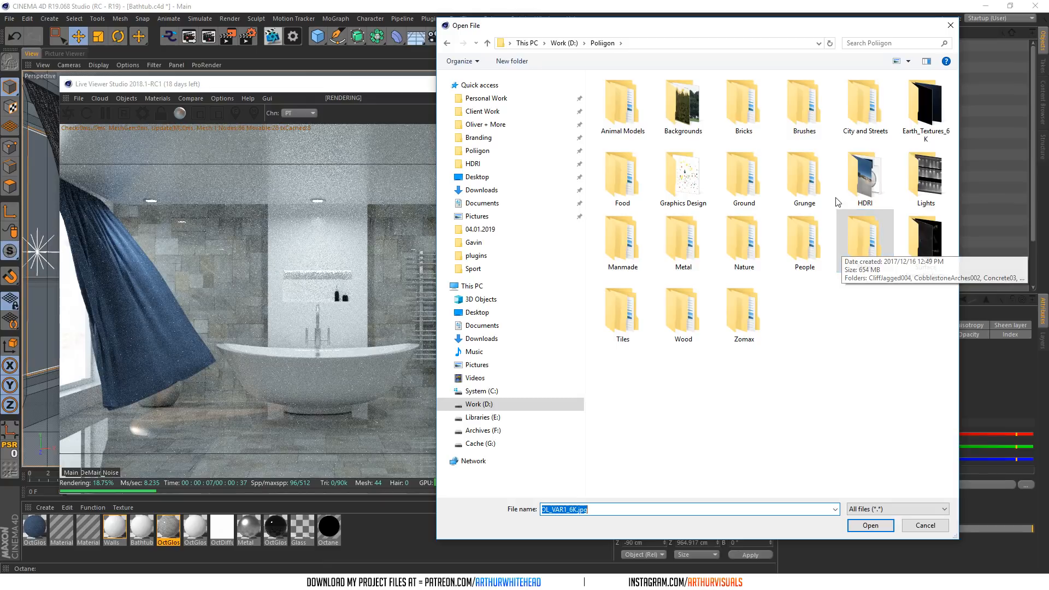
pyautogui.doubleClick(838, 112)
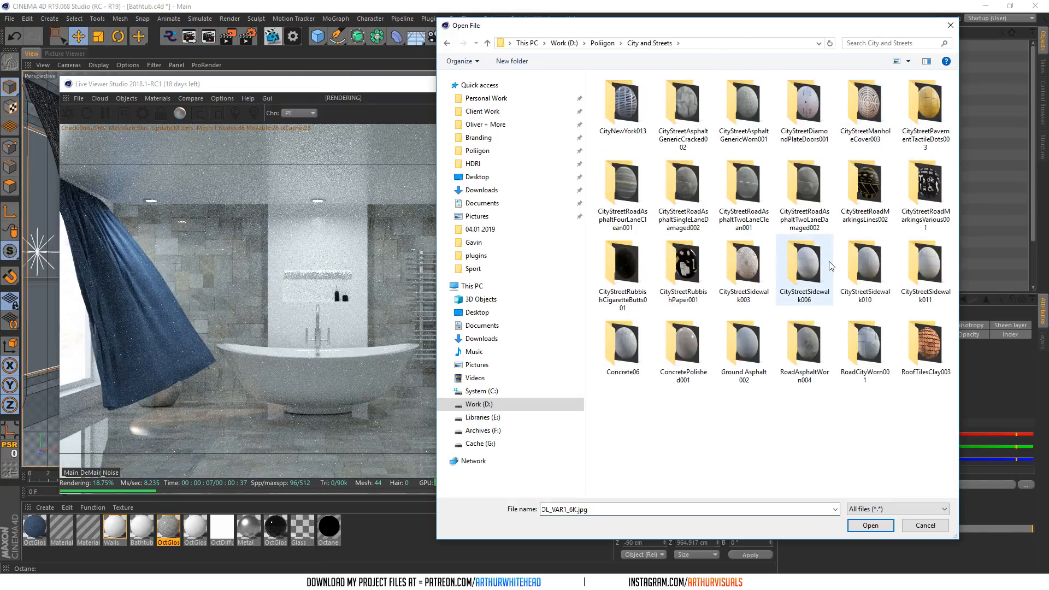
pyautogui.doubleClick(689, 345)
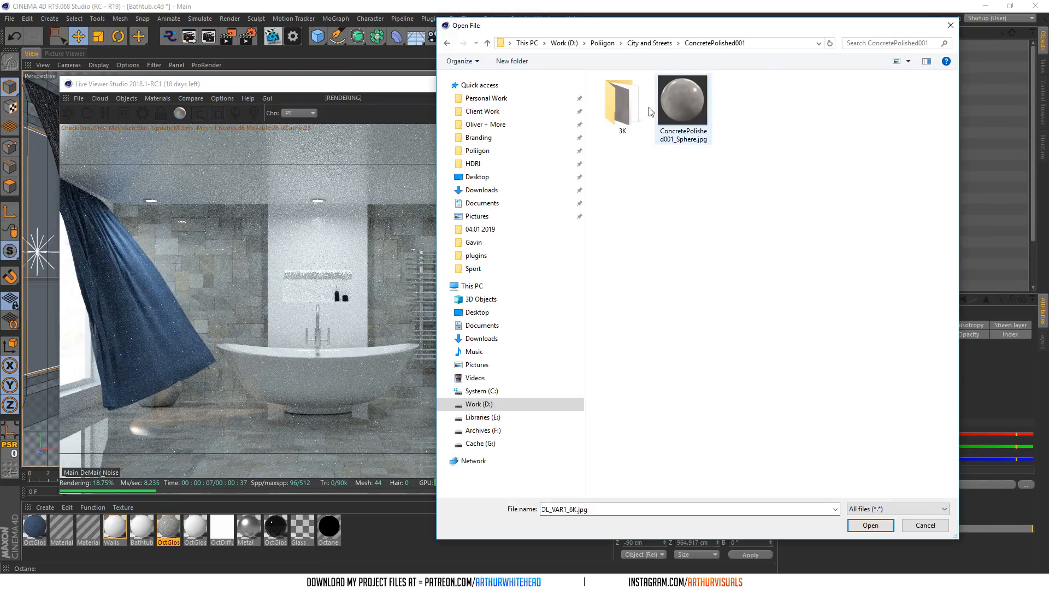
pyautogui.doubleClick(622, 103)
pyautogui.click(753, 104)
pyautogui.press('Return')
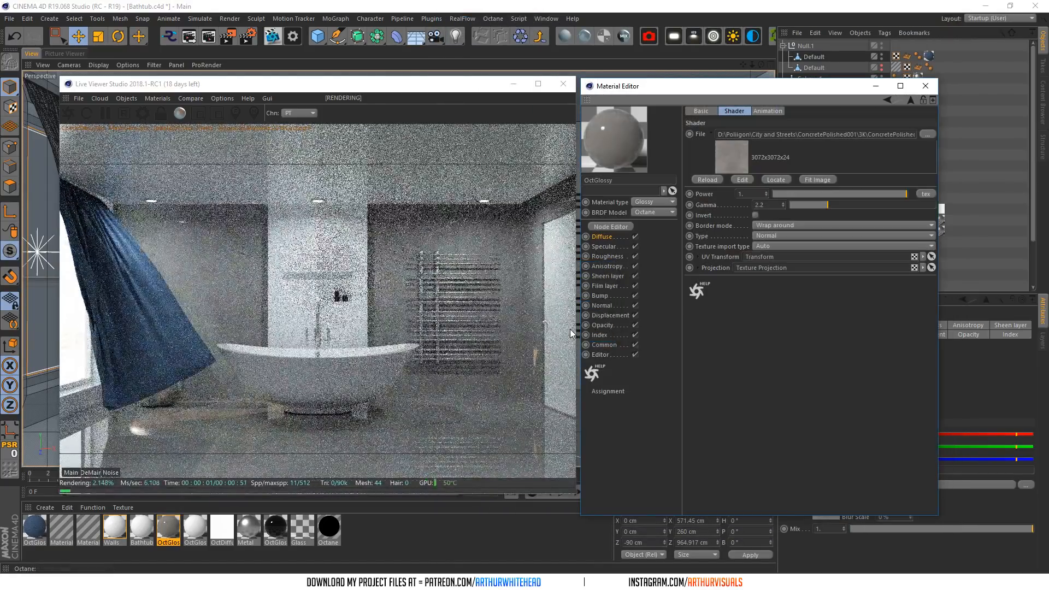
pyautogui.hotkey('ctrl', 'z')
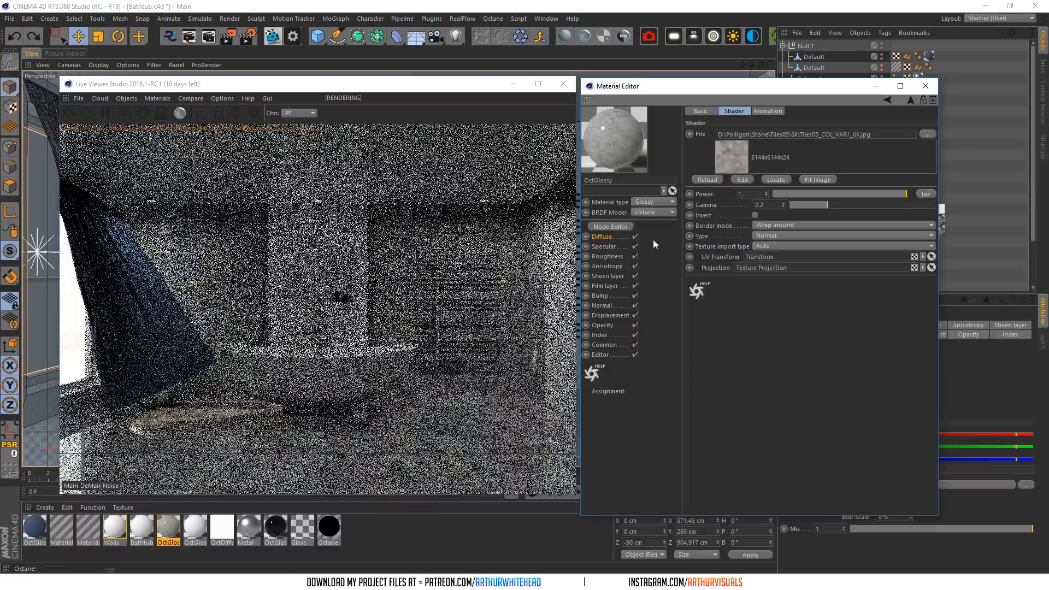
# - Add a UV transform scaled to 2 to the floor tile texture and copy its diffuse shader
pyautogui.click(697, 256)
pyautogui.doubleClick(734, 378)
pyautogui.write('2')
pyautogui.click(733, 354)
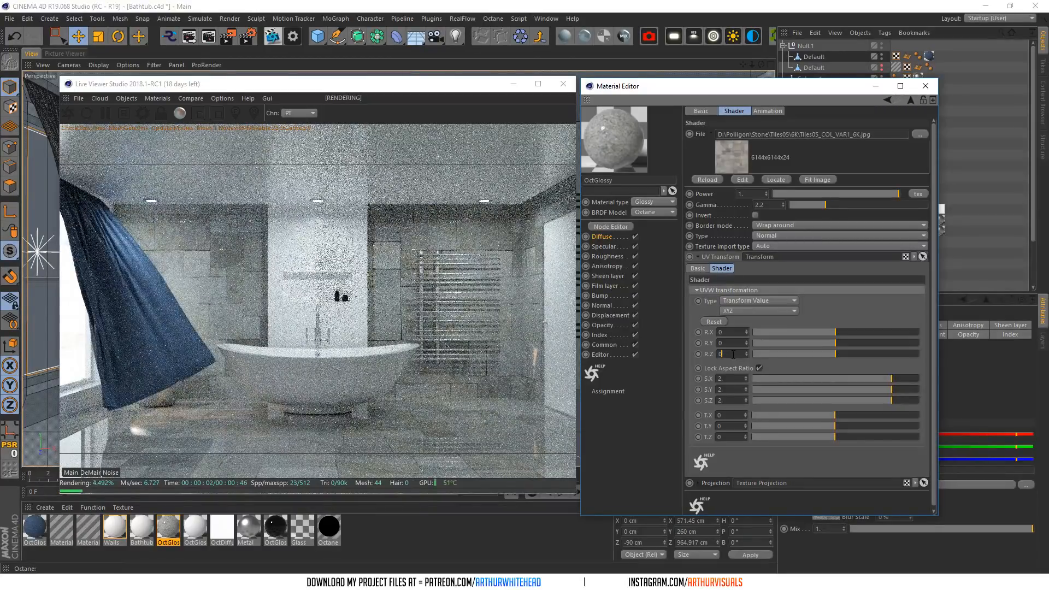
pyautogui.click(601, 237)
pyautogui.click(724, 176)
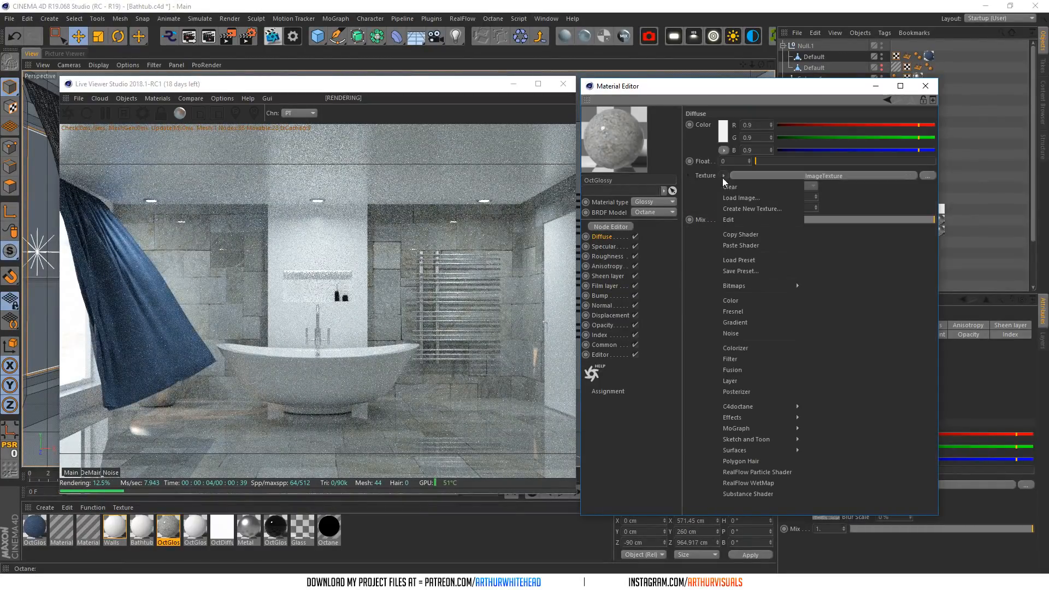
pyautogui.click(737, 233)
pyautogui.click(596, 305)
# - Select the blue denim curtain material and open its diffuse channel's node network in the Octane Node Editor
pyautogui.click(35, 527)
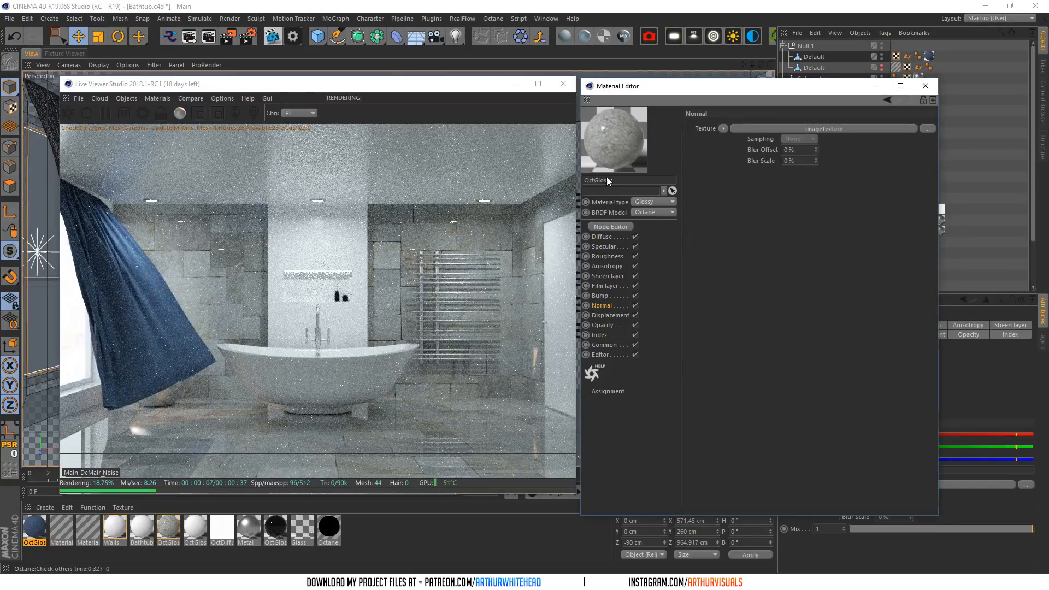
pyautogui.click(731, 158)
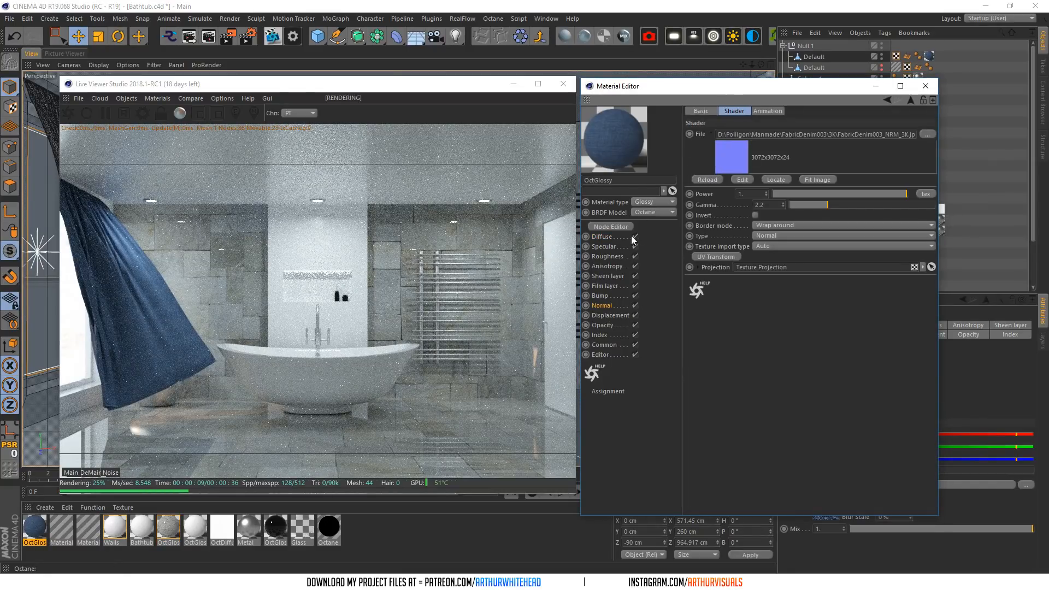
pyautogui.click(609, 236)
pyautogui.click(610, 227)
pyautogui.click(566, 298)
# - Try a Color Correction node between the denim color image and Diffuse, with saturation 0 and brightness 15
pyautogui.click(402, 334)
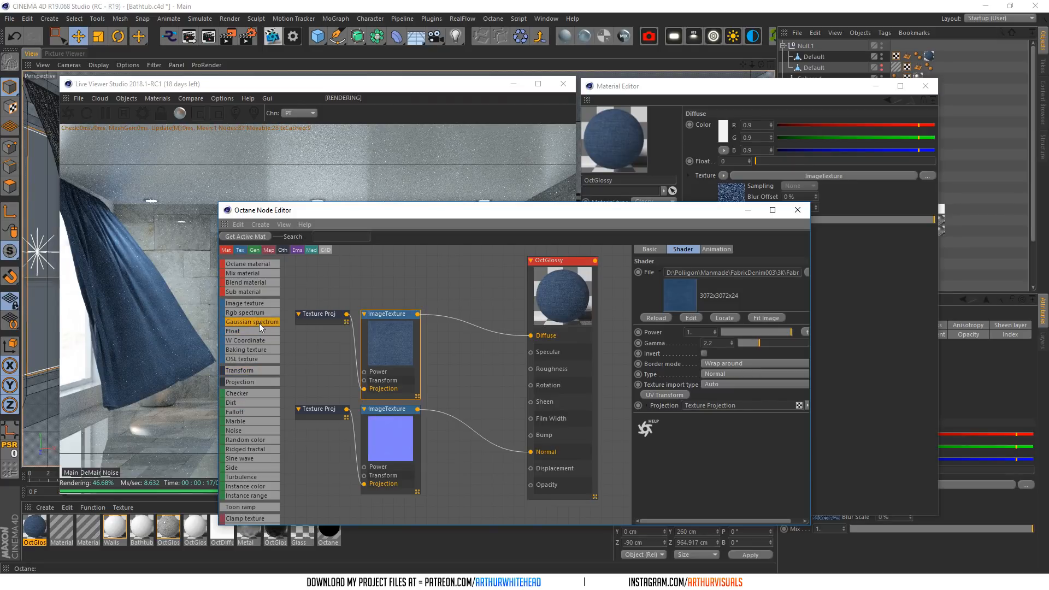
pyautogui.scroll(-3, 255, 456)
pyautogui.moveTo(506, 305); pyautogui.dragTo(461, 323)
pyautogui.click(714, 347)
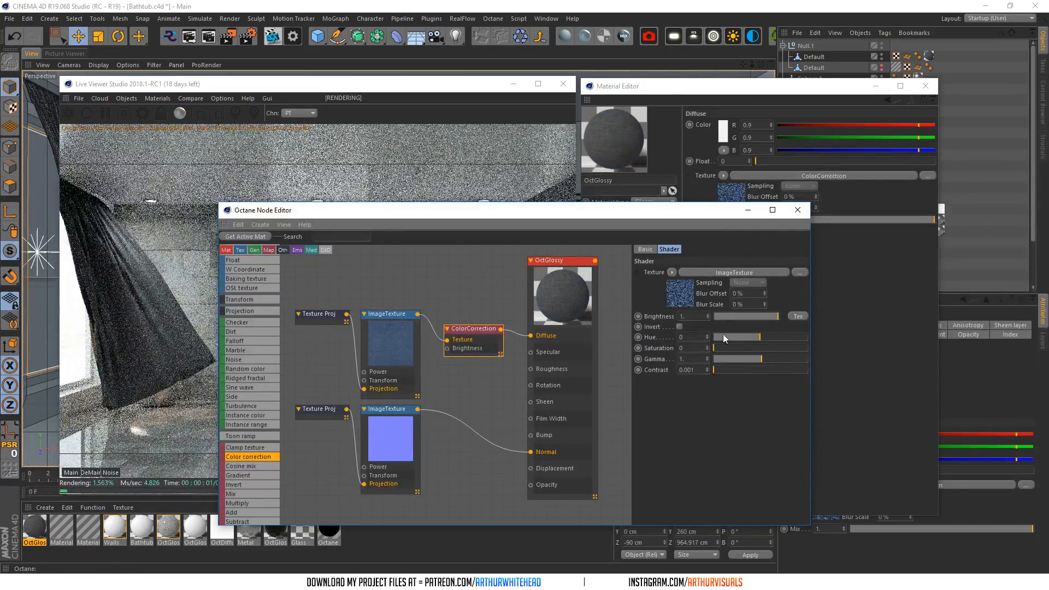
pyautogui.click(685, 317)
pyautogui.write('5')
pyautogui.press('Return')
pyautogui.write('15')
pyautogui.press('Tab')
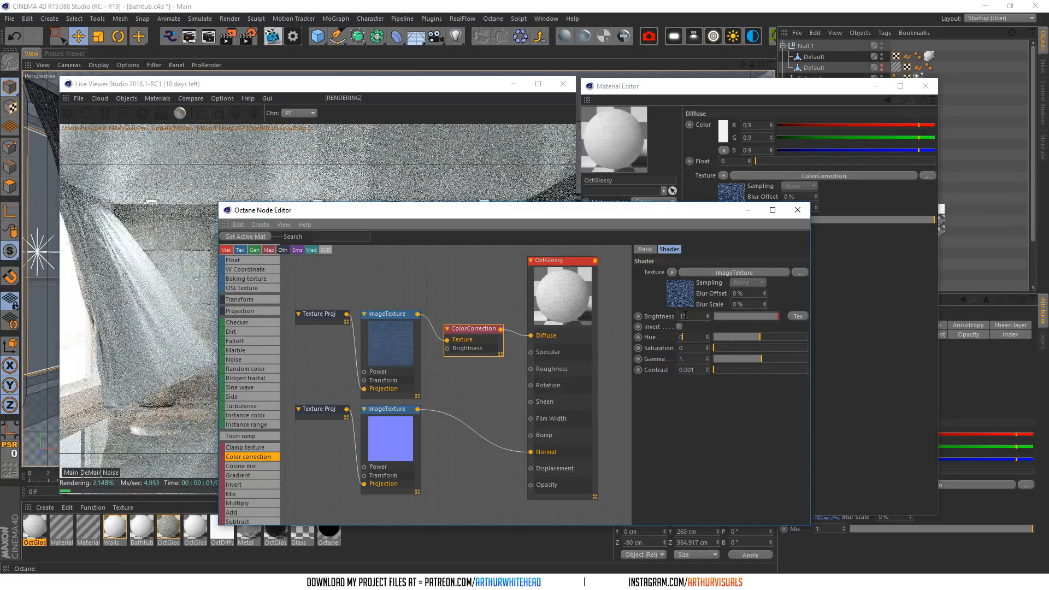
# - Delete the denim color image, its projection and the Color Correction node, and close the node editor
pyautogui.moveTo(486, 295); pyautogui.dragTo(300, 370)
pyautogui.press('Delete')
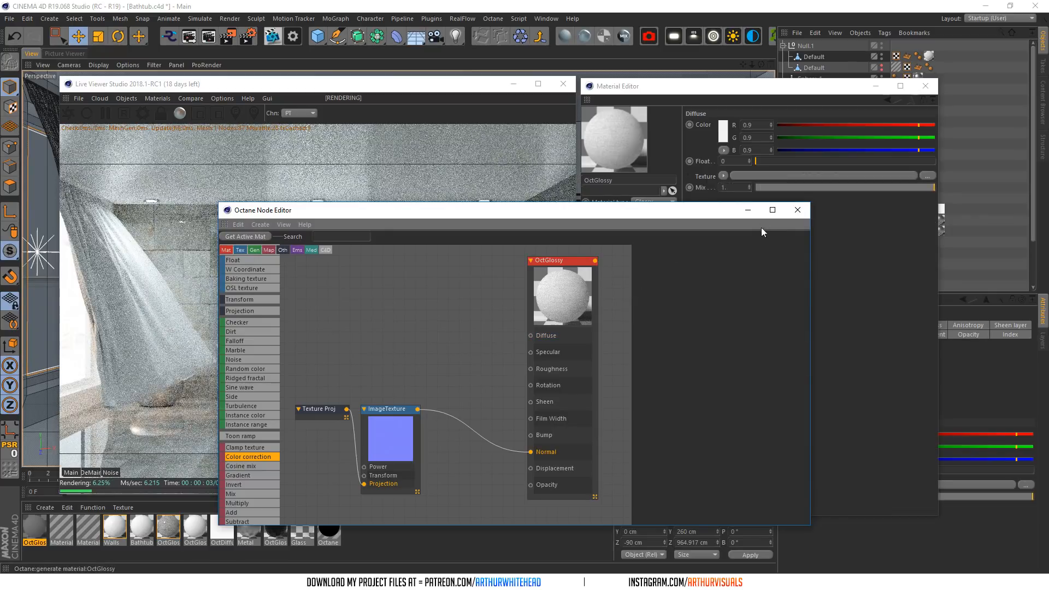
pyautogui.click(797, 210)
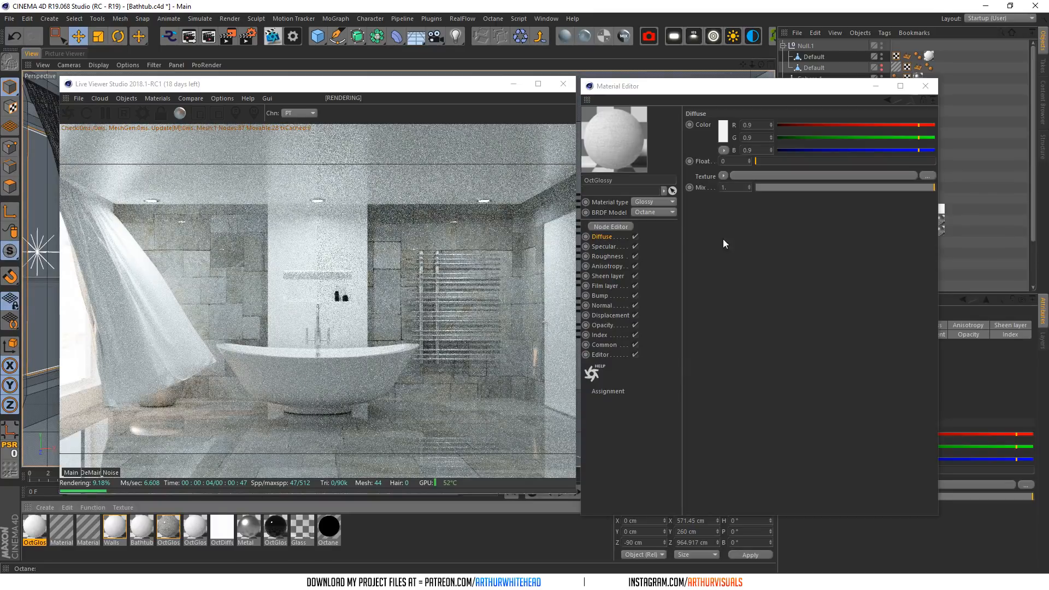
# - Remove the unused materials from the scene and close the Material Editor
pyautogui.click(91, 507)
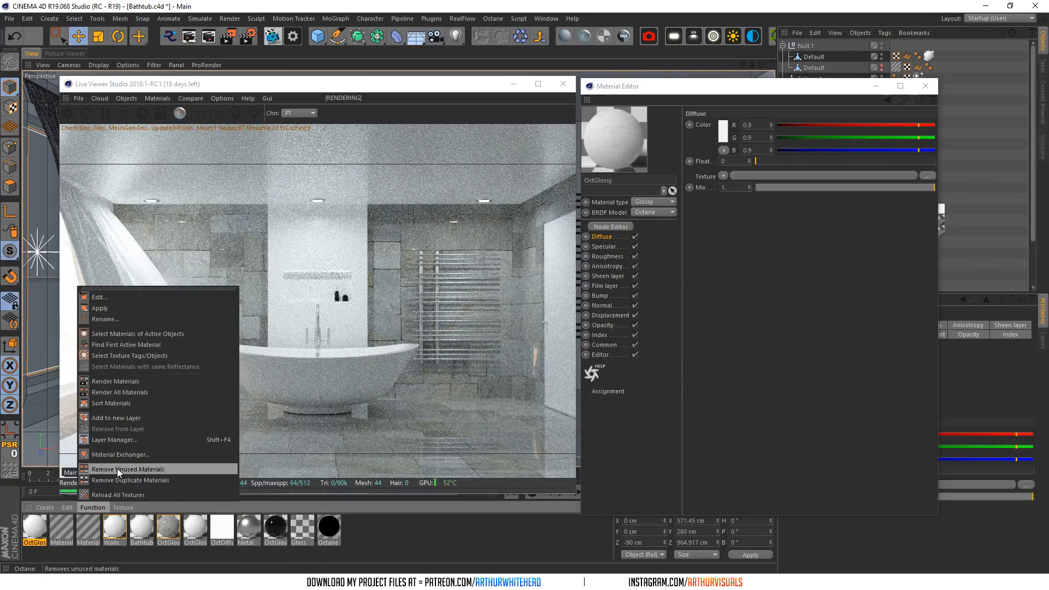
pyautogui.click(92, 496)
pyautogui.click(87, 506)
pyautogui.click(125, 468)
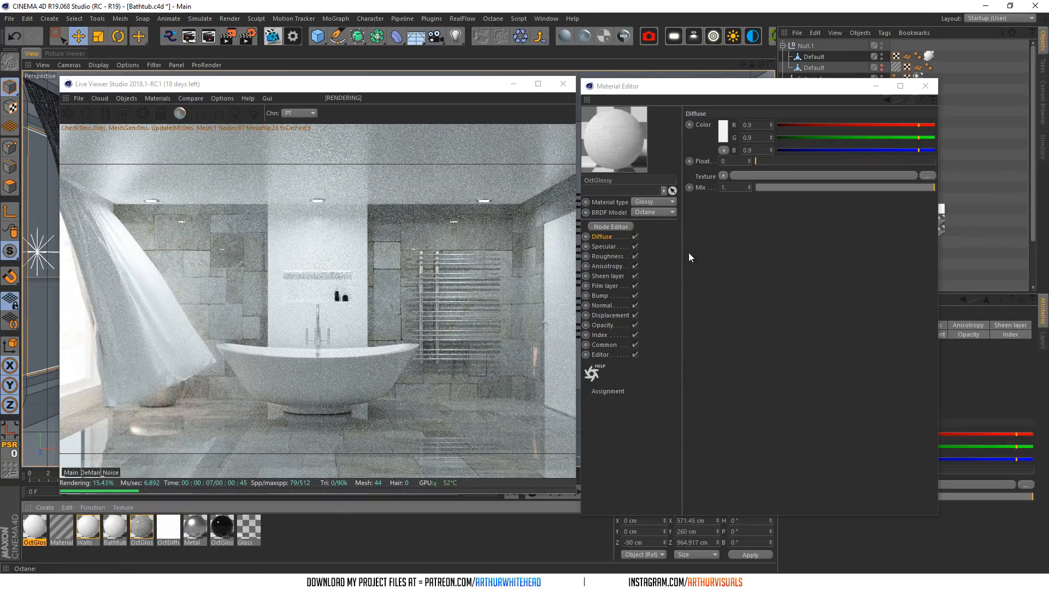
pyautogui.click(923, 87)
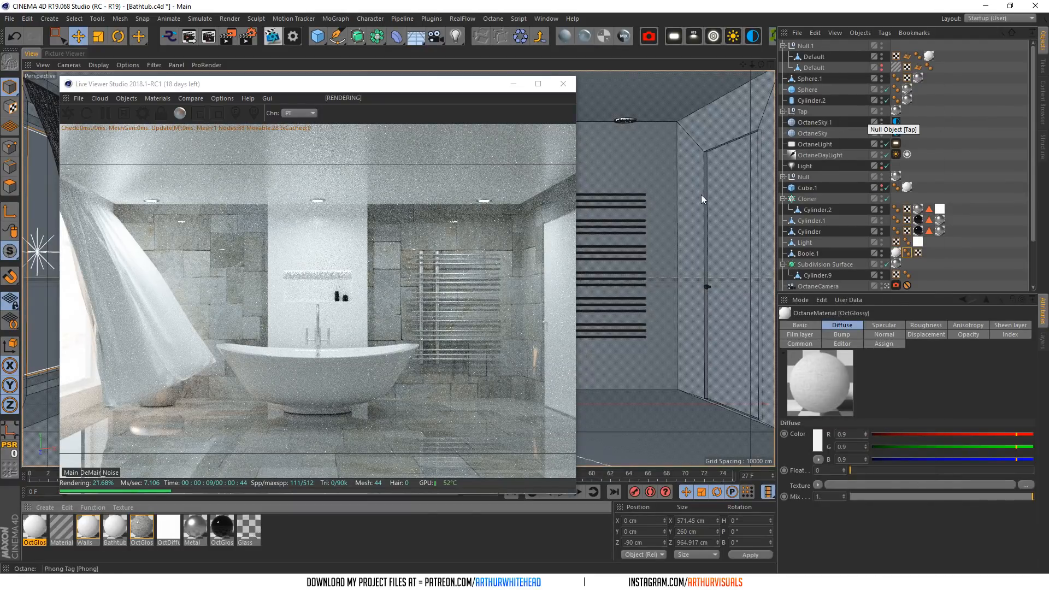
# - Pick the floor tile material from the render, paste the copied shader into its Normal channel and name it Floor
pyautogui.rightClick(407, 431)
pyautogui.click(428, 457)
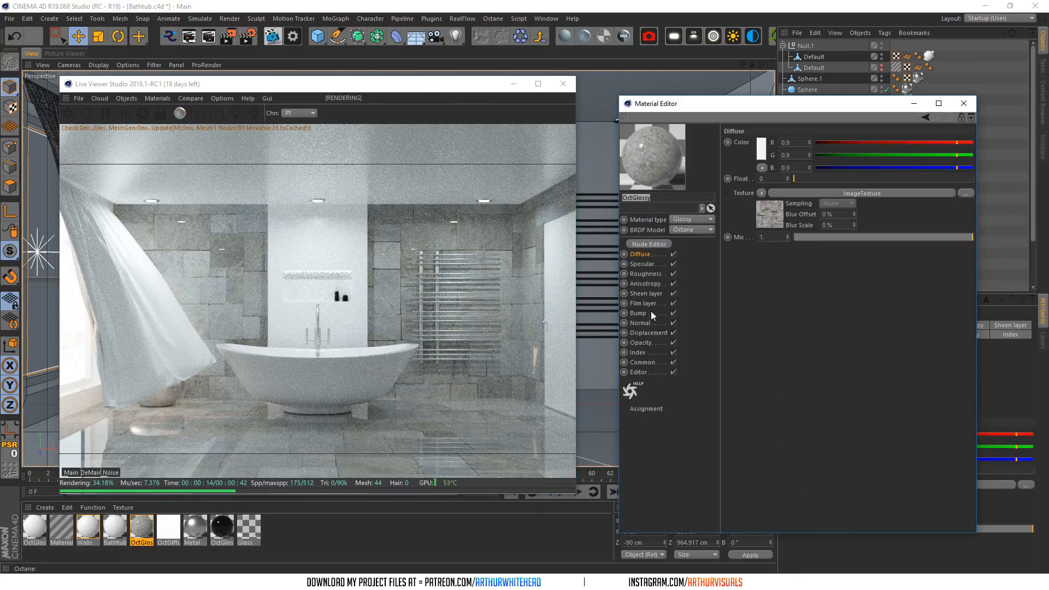
pyautogui.click(651, 312)
pyautogui.click(761, 145)
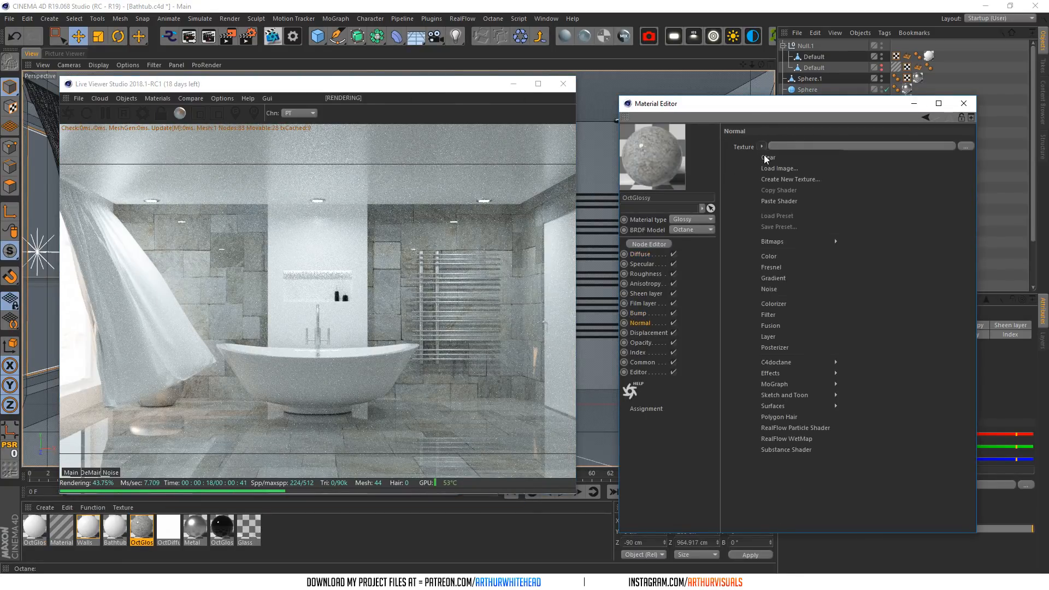
pyautogui.click(781, 201)
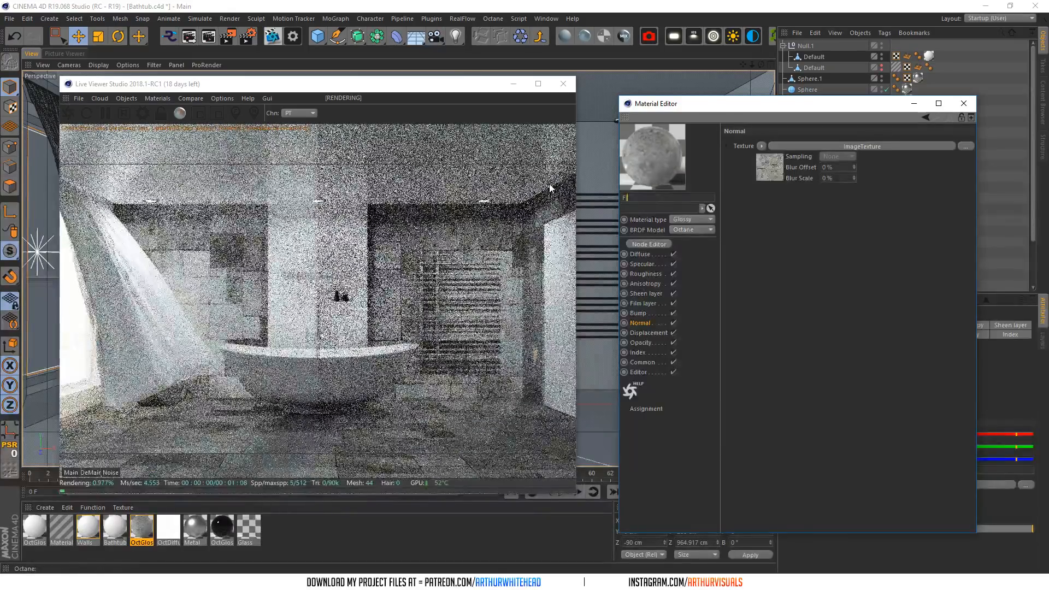
# - Replace the Floor material's normal image with Tiles05_NRM_6K.jpg
pyautogui.click(863, 146)
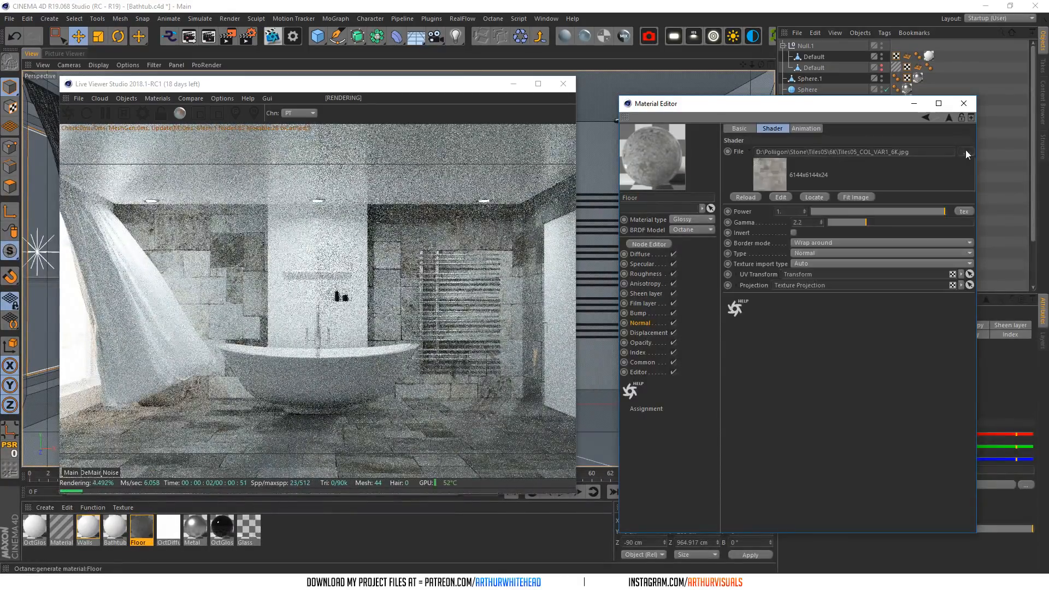
pyautogui.click(964, 151)
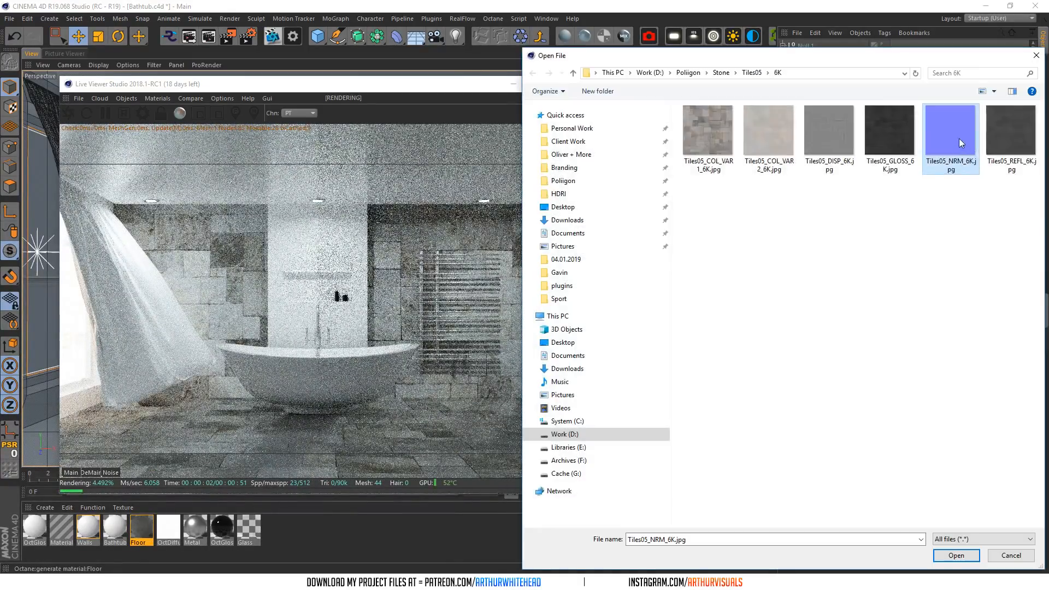
pyautogui.click(941, 556)
pyautogui.click(580, 324)
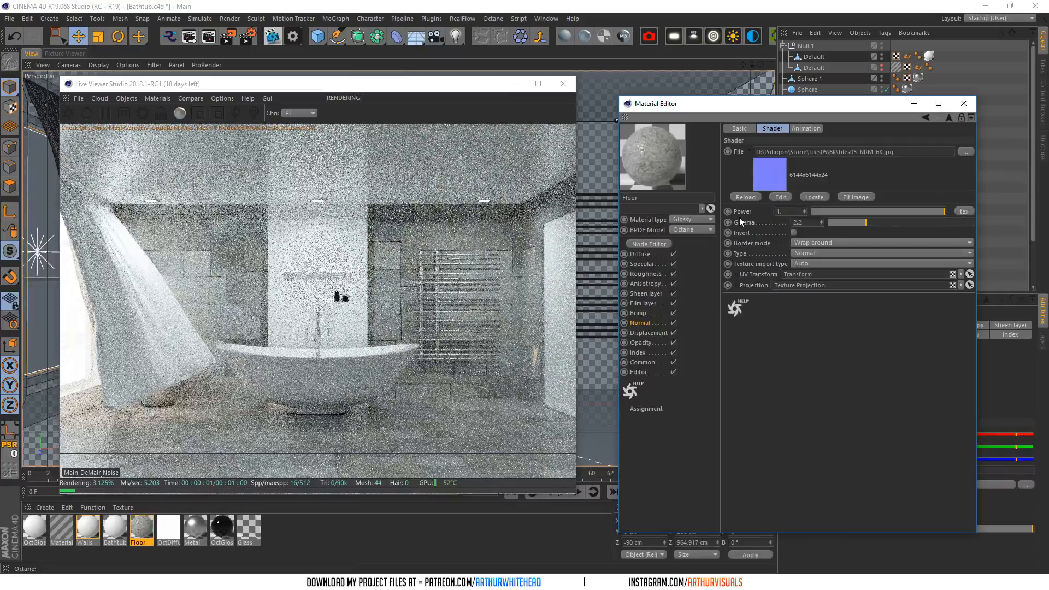
# - Set the Floor material's roughness to 0.1 and close the Material Editor
pyautogui.click(647, 274)
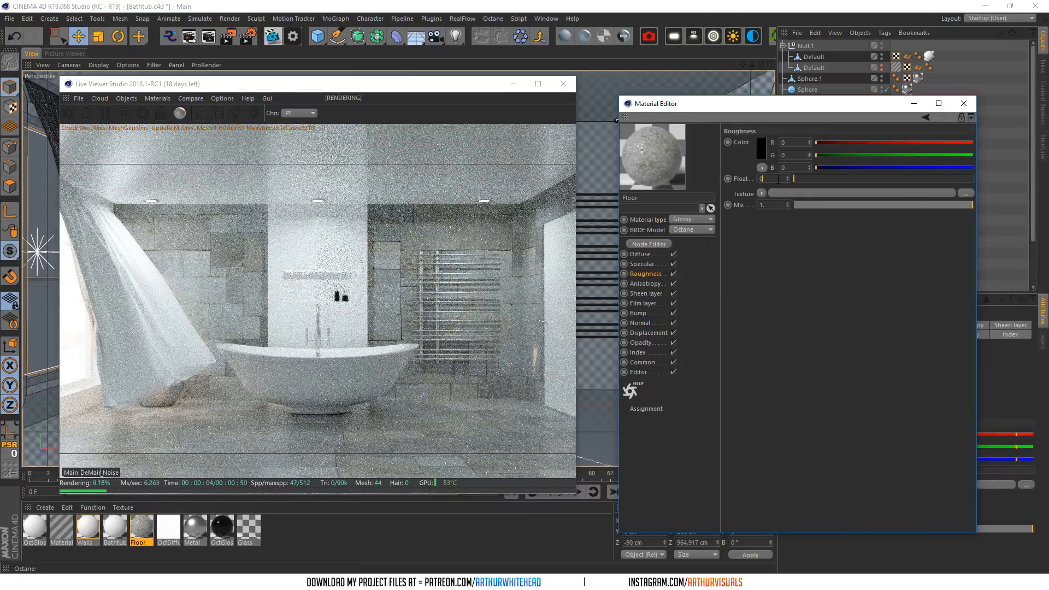
pyautogui.write('1')
pyautogui.press('Return')
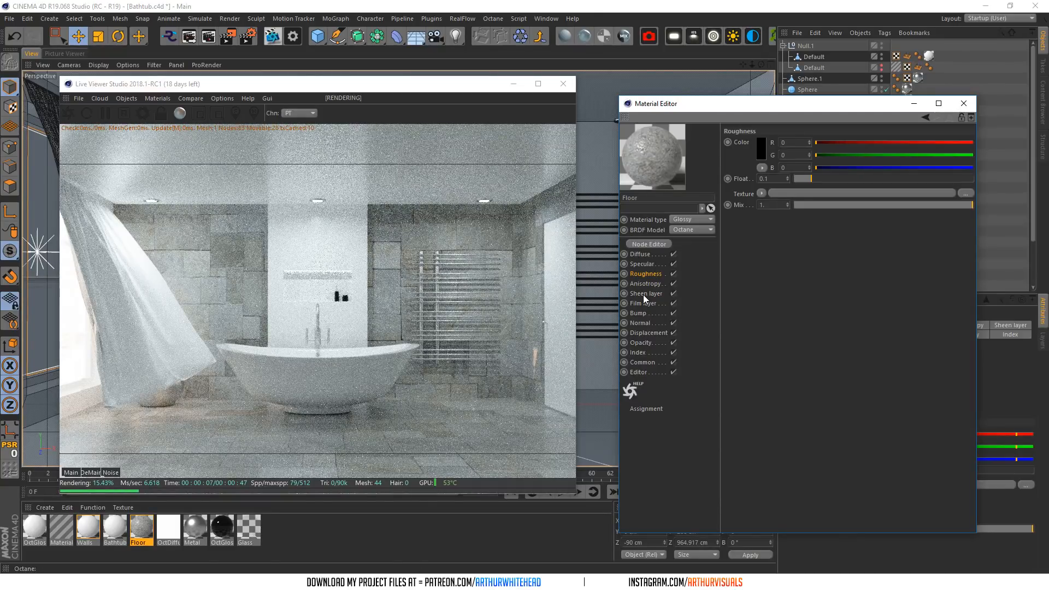
pyautogui.click(963, 104)
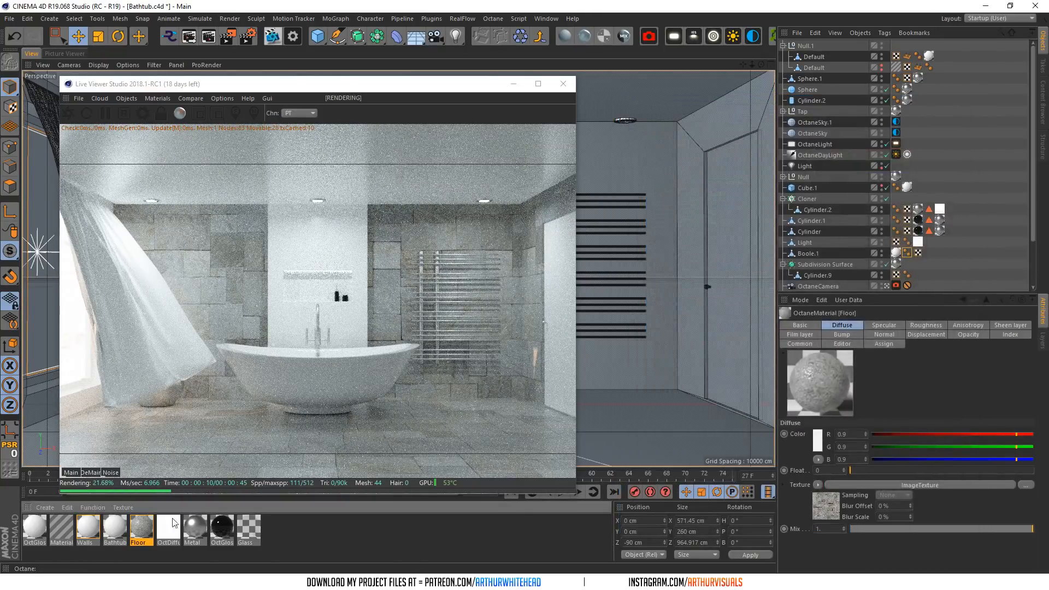
# - Open the white curtain material and rename it Curtain
pyautogui.rightClick(159, 340)
pyautogui.click(172, 388)
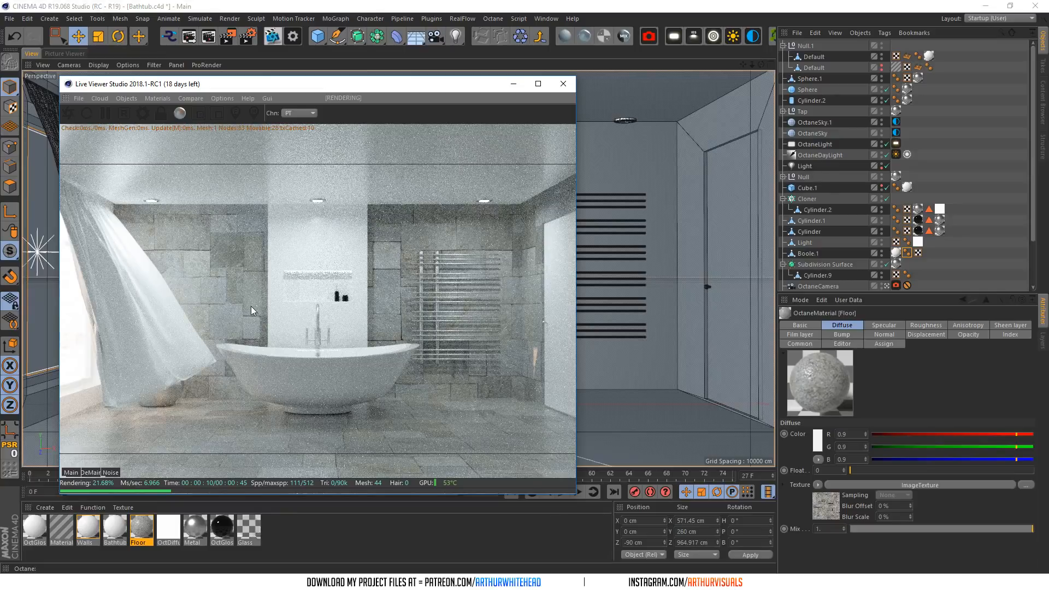
pyautogui.click(41, 531)
pyautogui.doubleClick(34, 527)
pyautogui.write('Curtain')
pyautogui.press('Return')
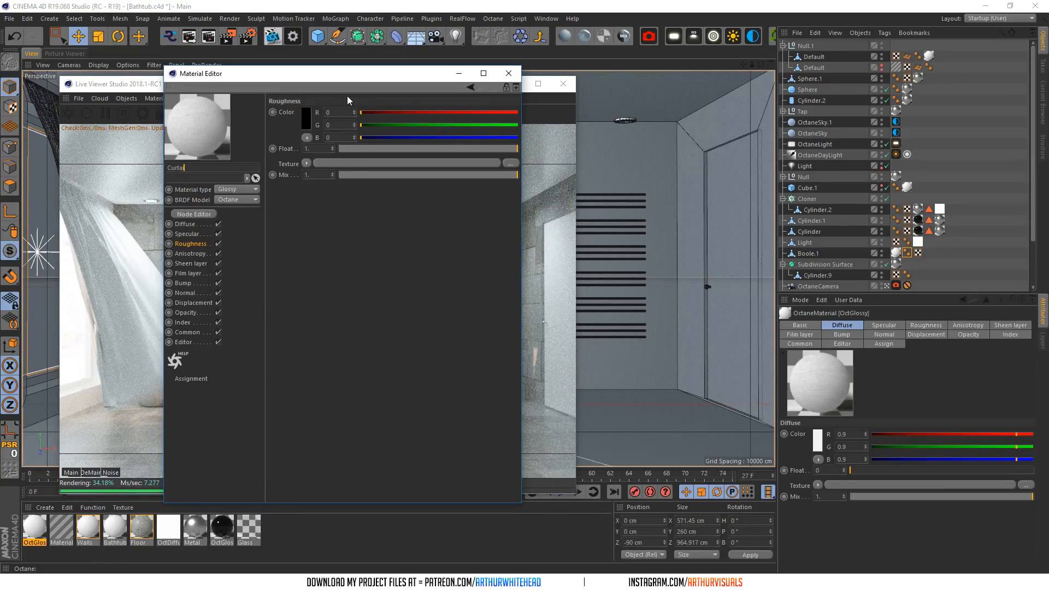
# - Move the Material Editor clear of the render and set the Curtain material's opacity to 0.4
pyautogui.moveTo(398, 83); pyautogui.dragTo(861, 194)
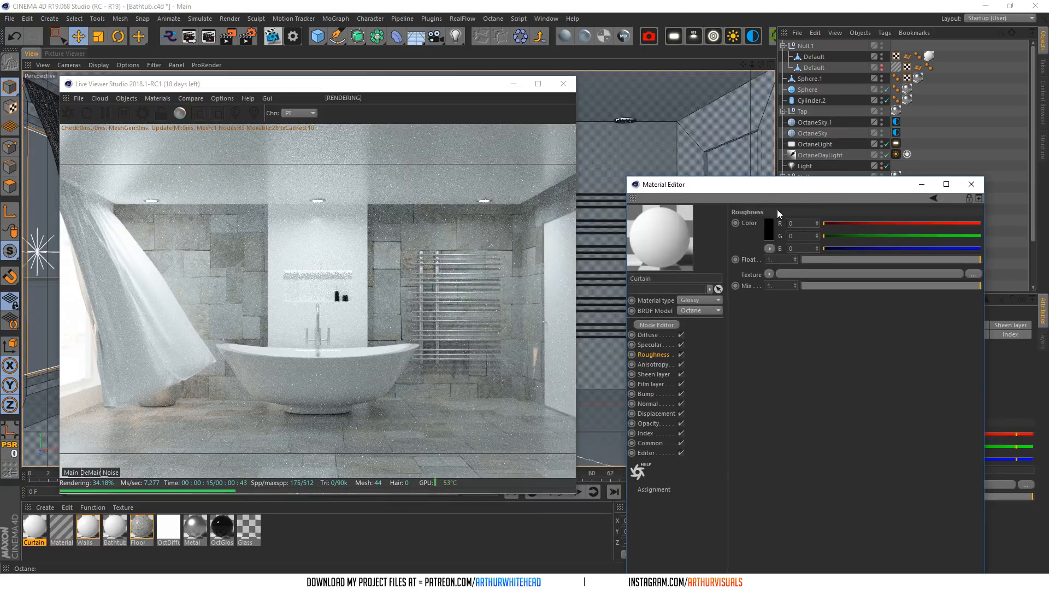
pyautogui.click(648, 432)
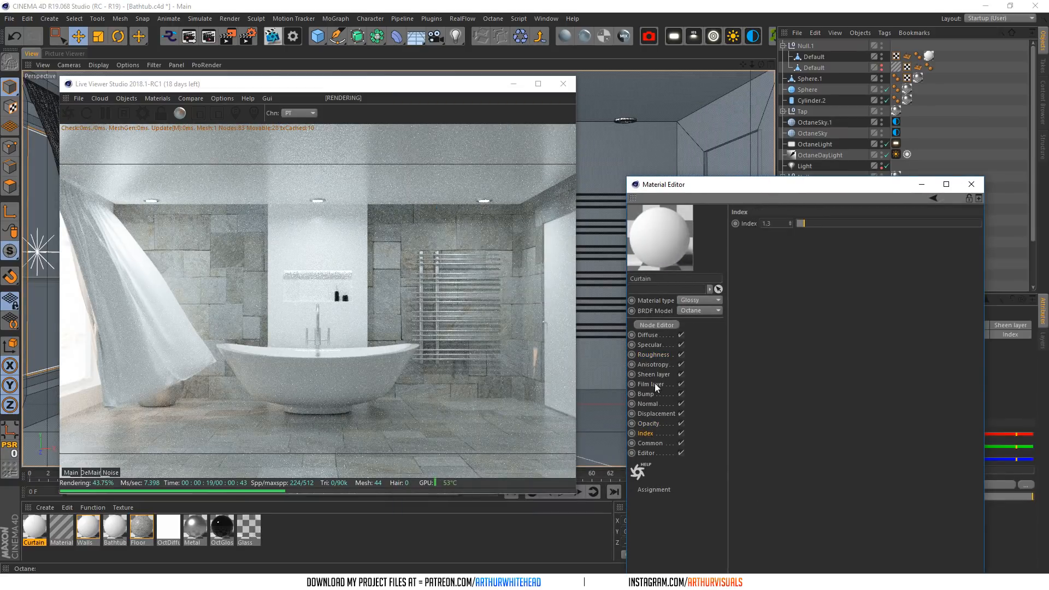
pyautogui.click(647, 404)
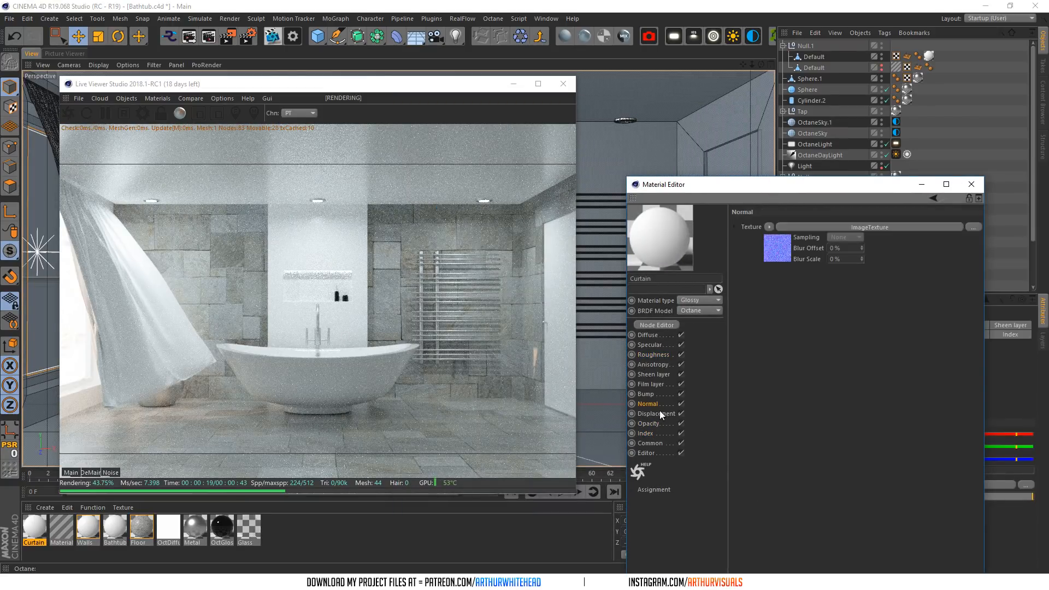
pyautogui.click(649, 423)
pyautogui.moveTo(919, 264); pyautogui.dragTo(866, 263)
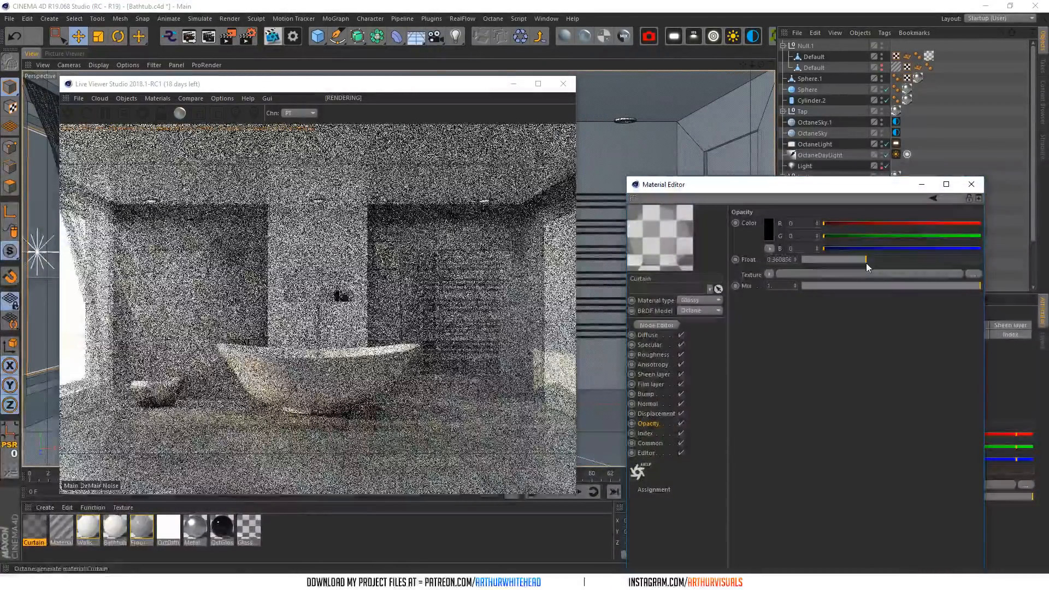
pyautogui.click(904, 260)
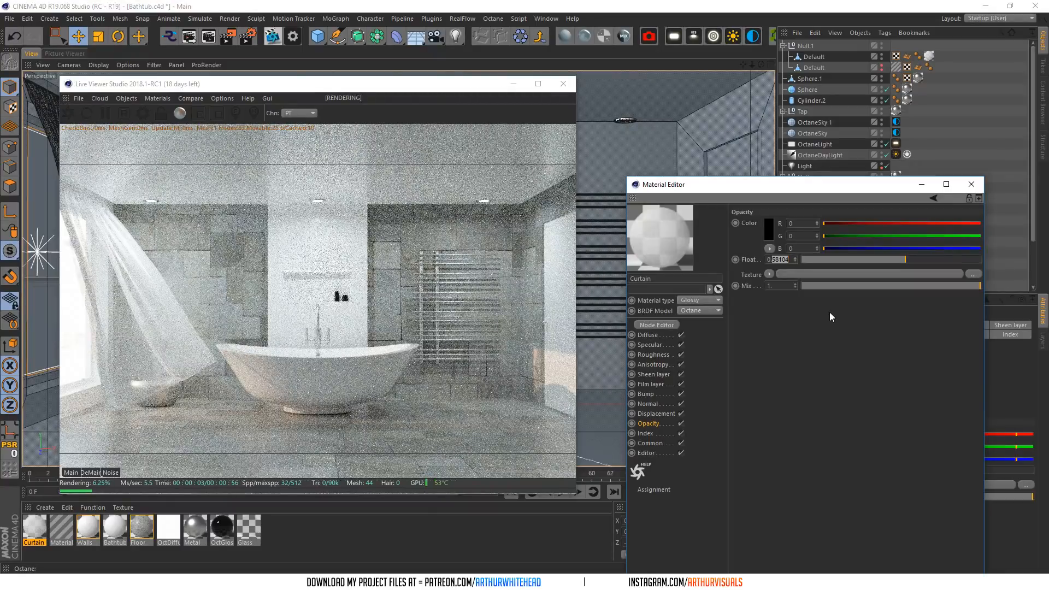
pyautogui.write('4')
pyautogui.press('Return')
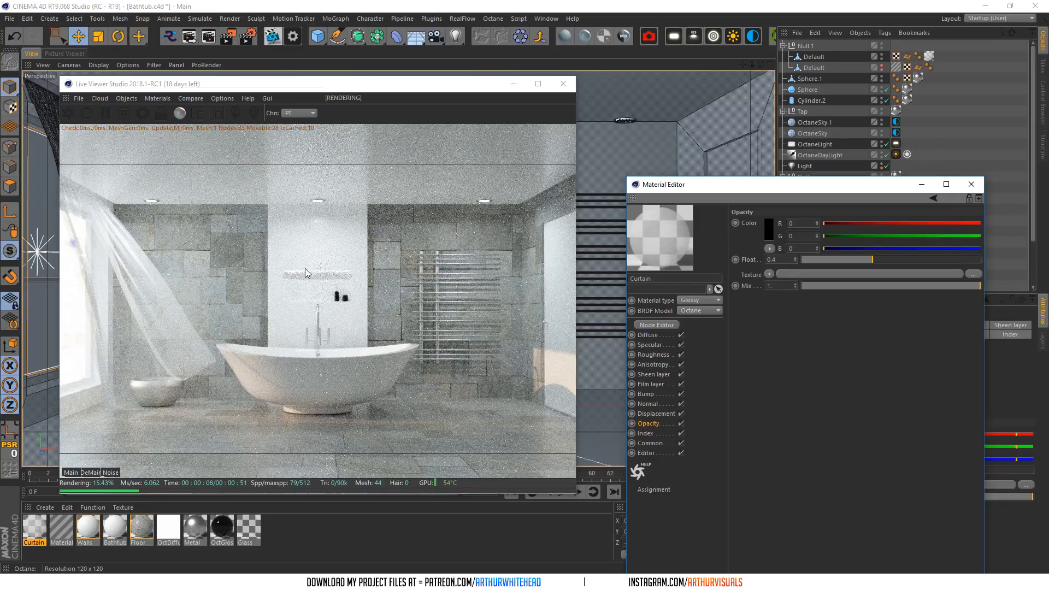
# - Close the Material Editor, leave the camera view and frame the recessed wall niche from a close, low angle
pyautogui.click(971, 184)
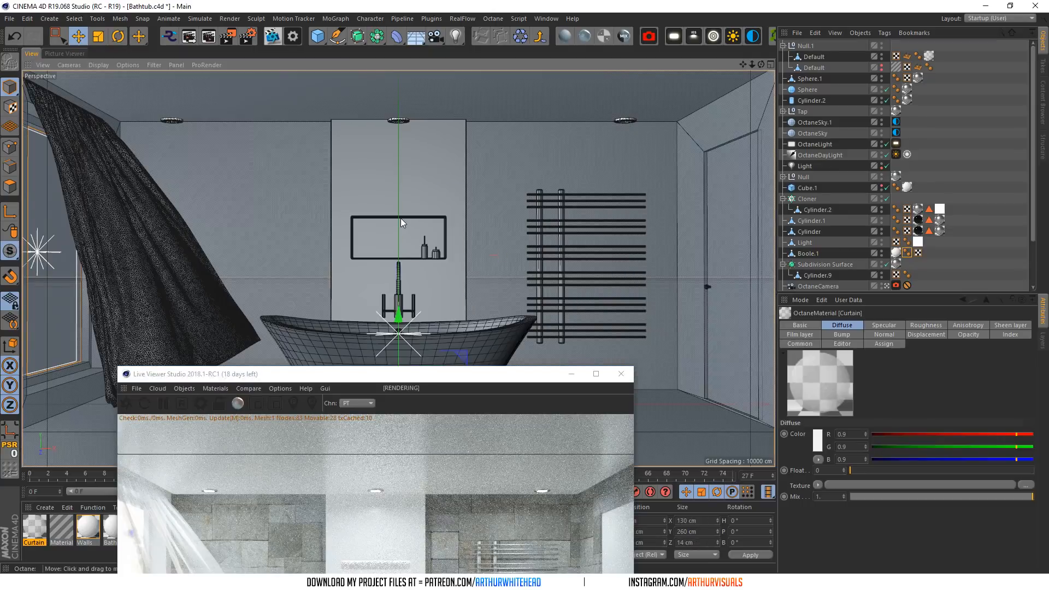
pyautogui.click(401, 218)
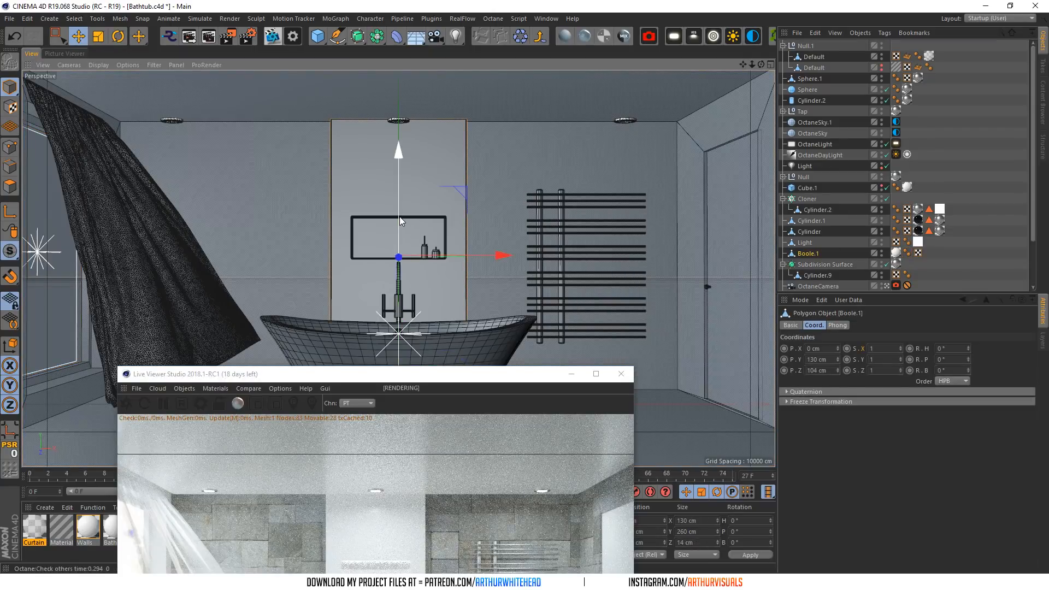
pyautogui.click(886, 285)
pyautogui.press('s')
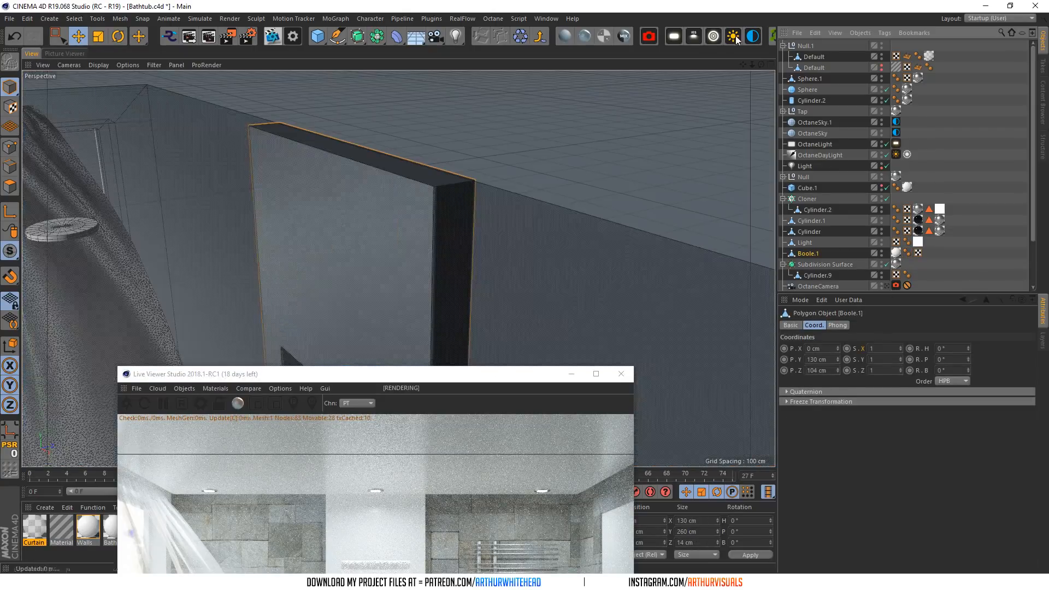
pyautogui.moveTo(760, 64); pyautogui.dragTo(901, 6)
pyautogui.moveTo(504, 374); pyautogui.dragTo(550, 272)
# - Set the niche's Light object to a Y position of 166 cm and rotate its pitch to 180°
pyautogui.click(519, 193)
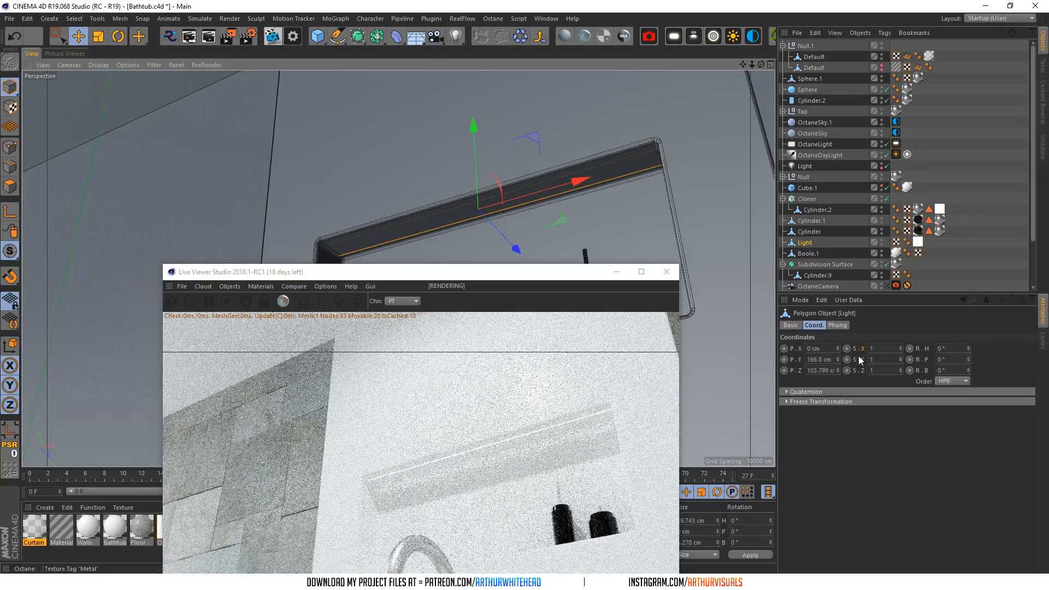
pyautogui.click(813, 359)
pyautogui.press('BackSpace')
pyautogui.press('Return')
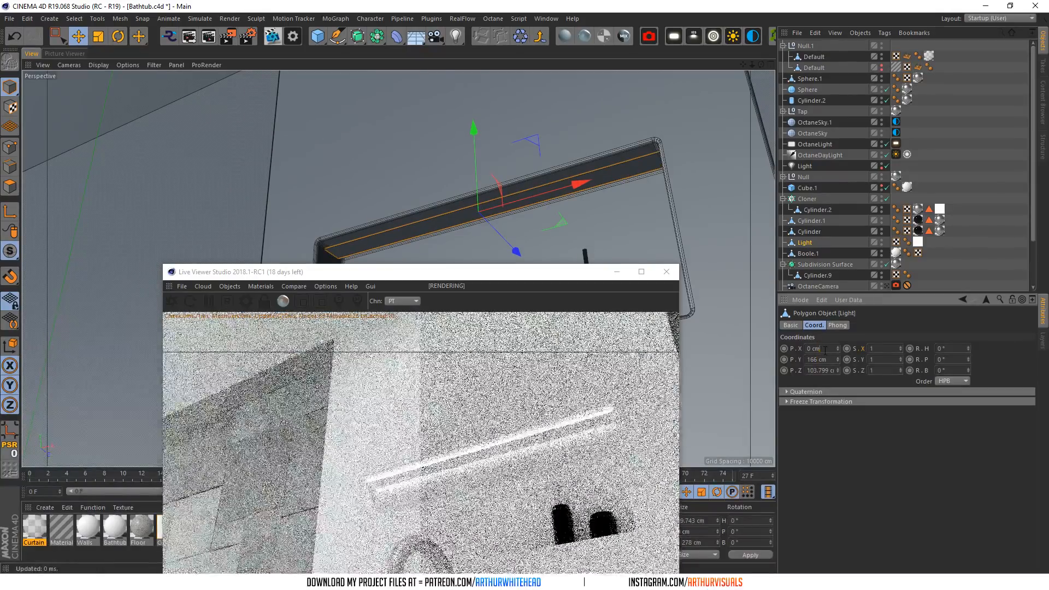
pyautogui.click(118, 36)
pyautogui.moveTo(474, 256); pyautogui.dragTo(547, 156)
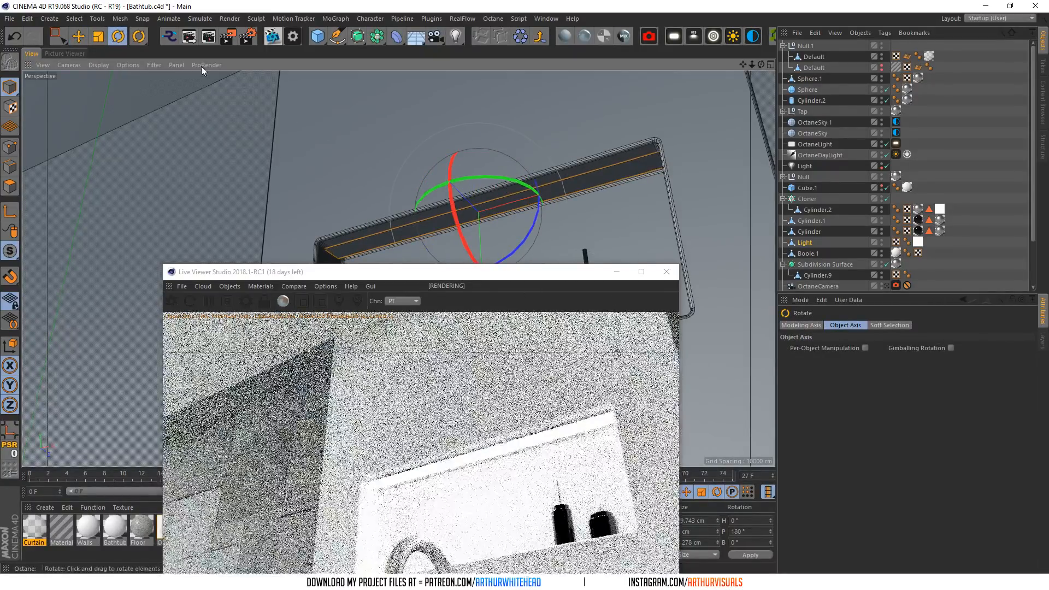
# - Set the niche Light's Y position to 166.8 cm
pyautogui.click(78, 36)
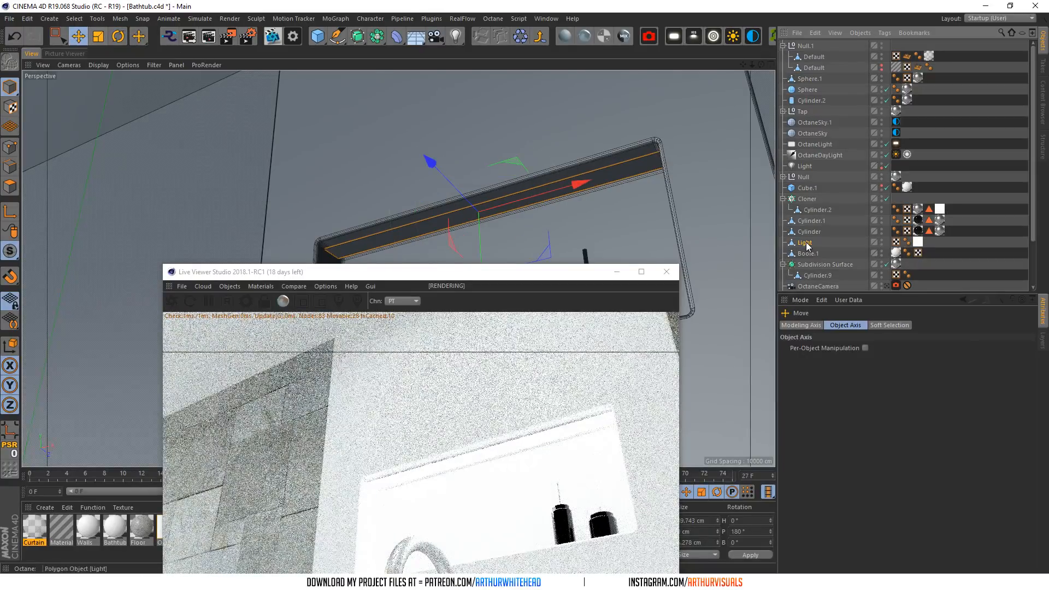
pyautogui.click(805, 243)
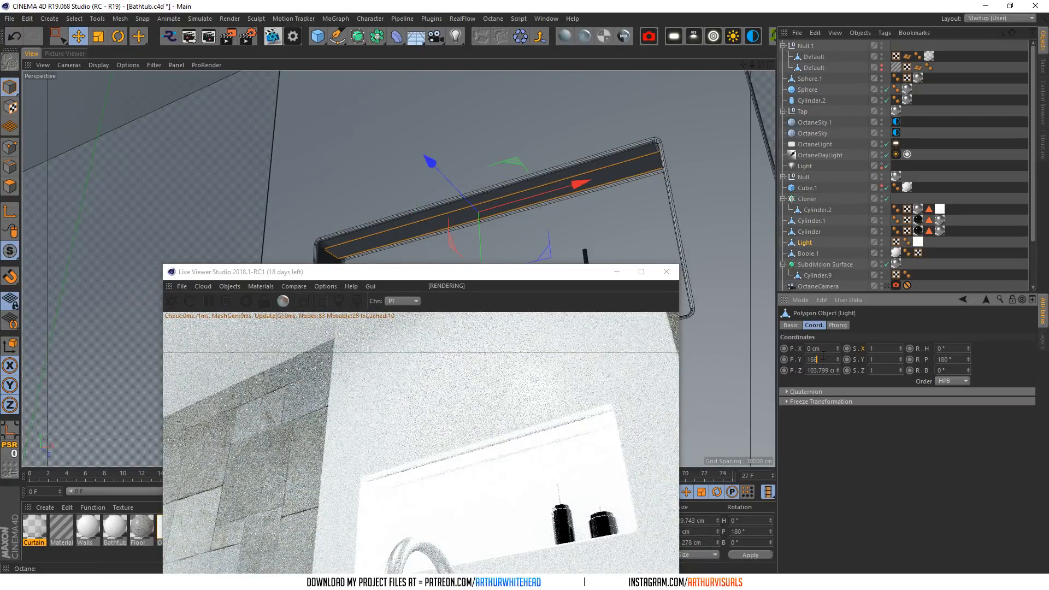
pyautogui.press('Return')
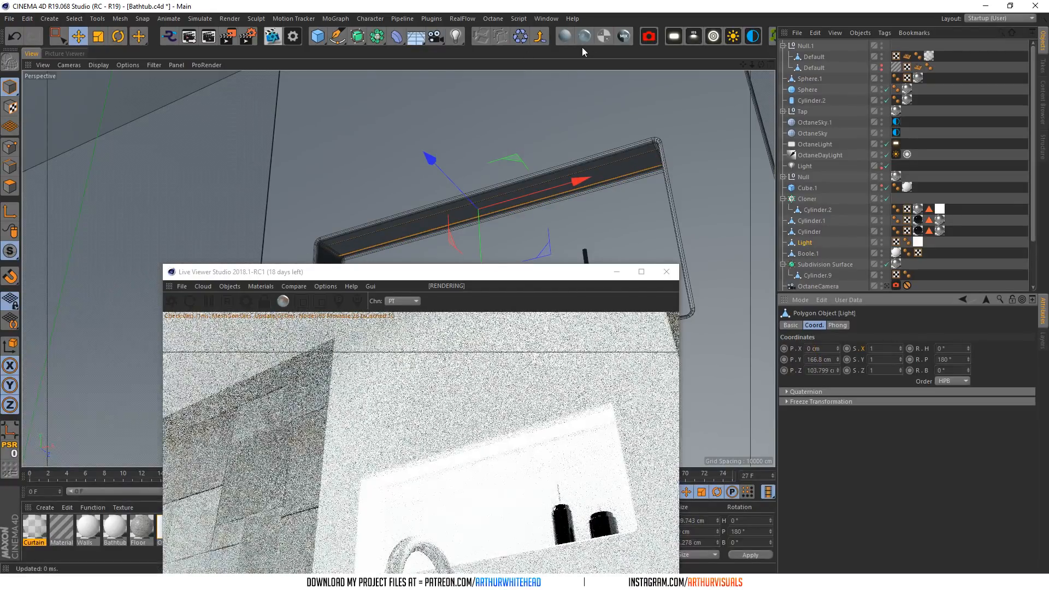
# - Assign a duplicate of the OctDiffuse material to the niche Light and set its emission power to 100
pyautogui.moveTo(433, 271); pyautogui.dragTo(680, 284)
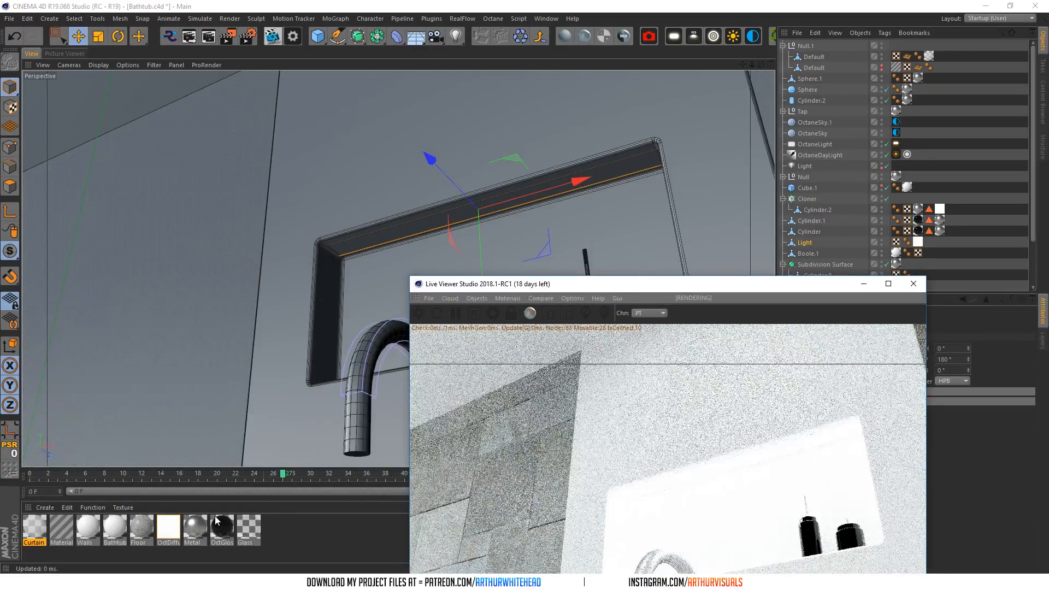
pyautogui.moveTo(175, 538); pyautogui.dragTo(877, 241)
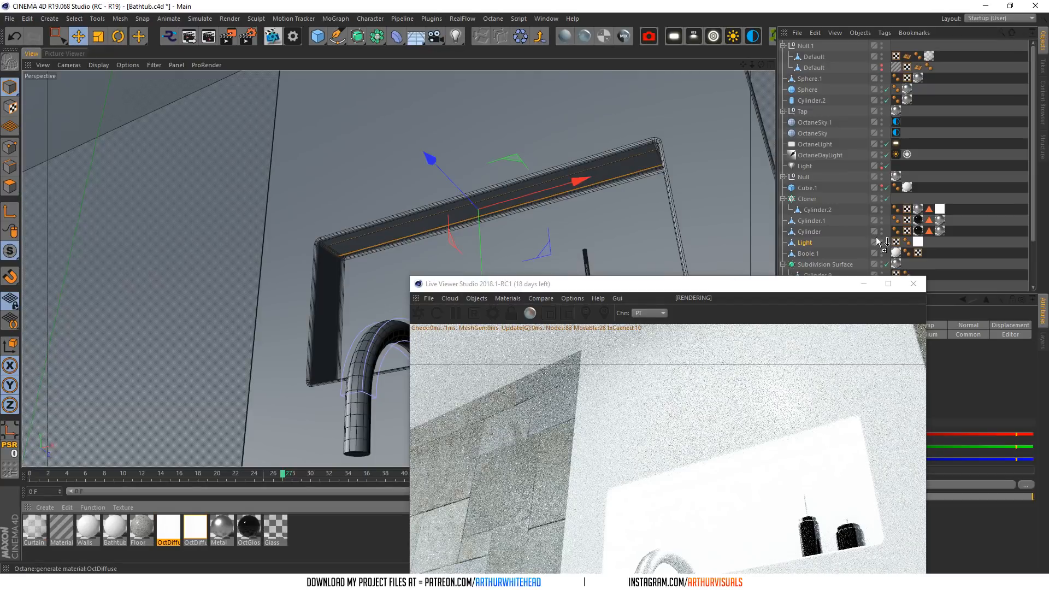
pyautogui.doubleClick(171, 523)
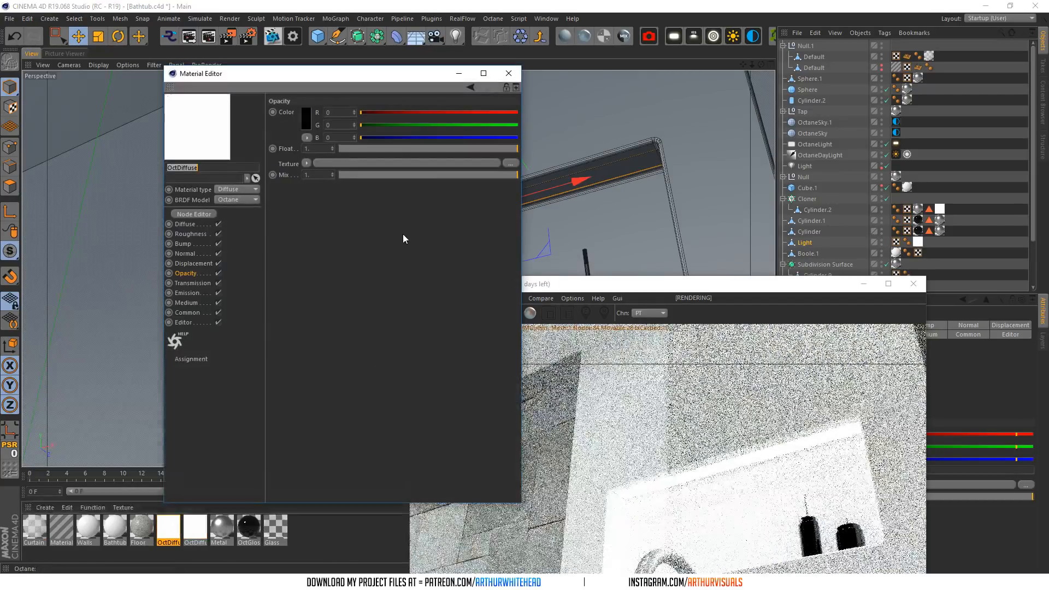
pyautogui.click(187, 293)
pyautogui.click(322, 148)
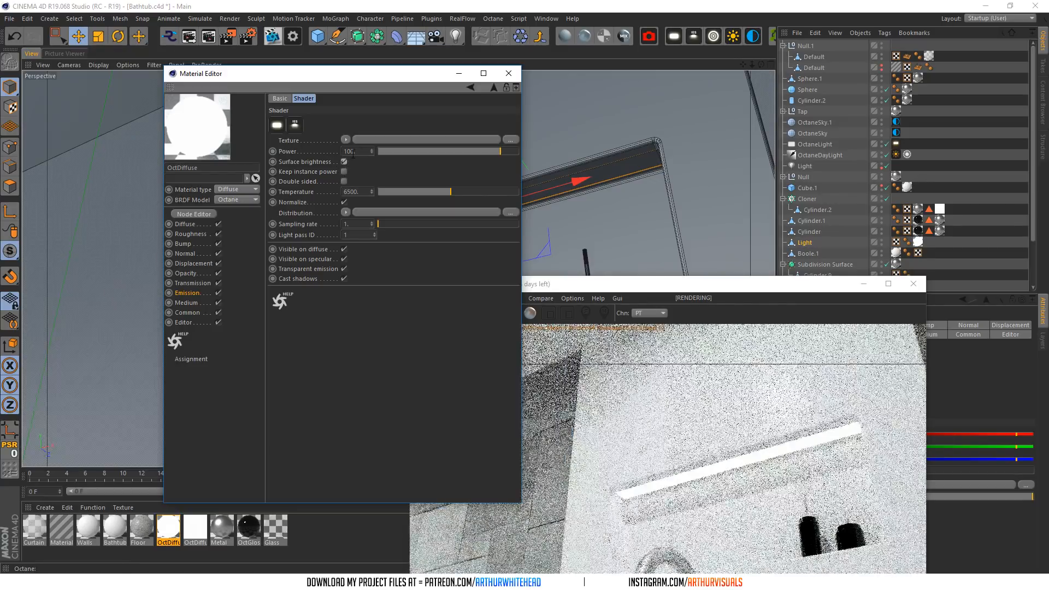
# - Check the niche light through the Octane camera, return to the close view and close the Material Editor
pyautogui.scroll(-3, 898, 182)
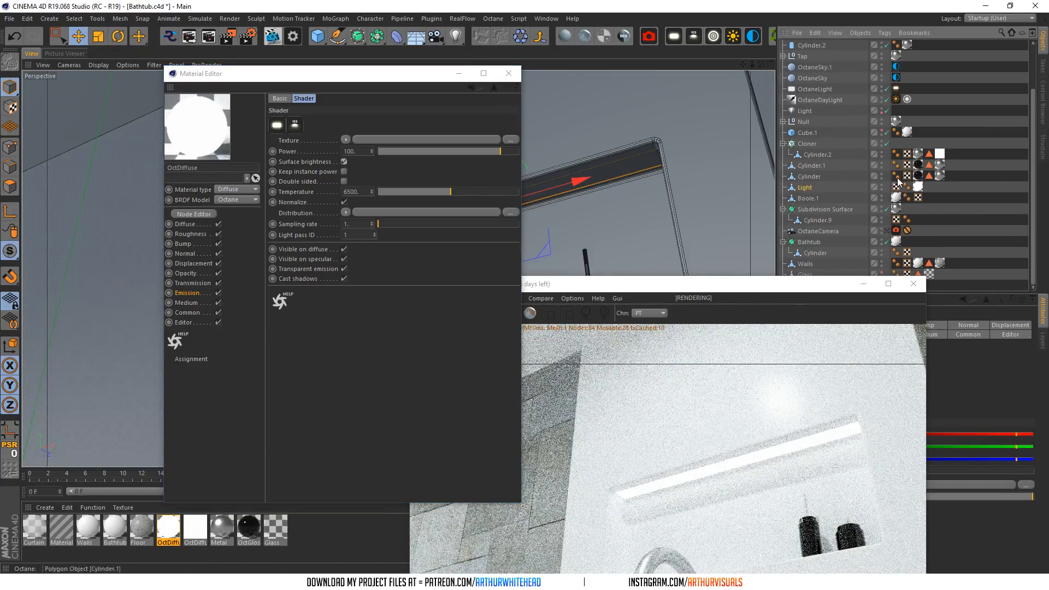
pyautogui.click(886, 230)
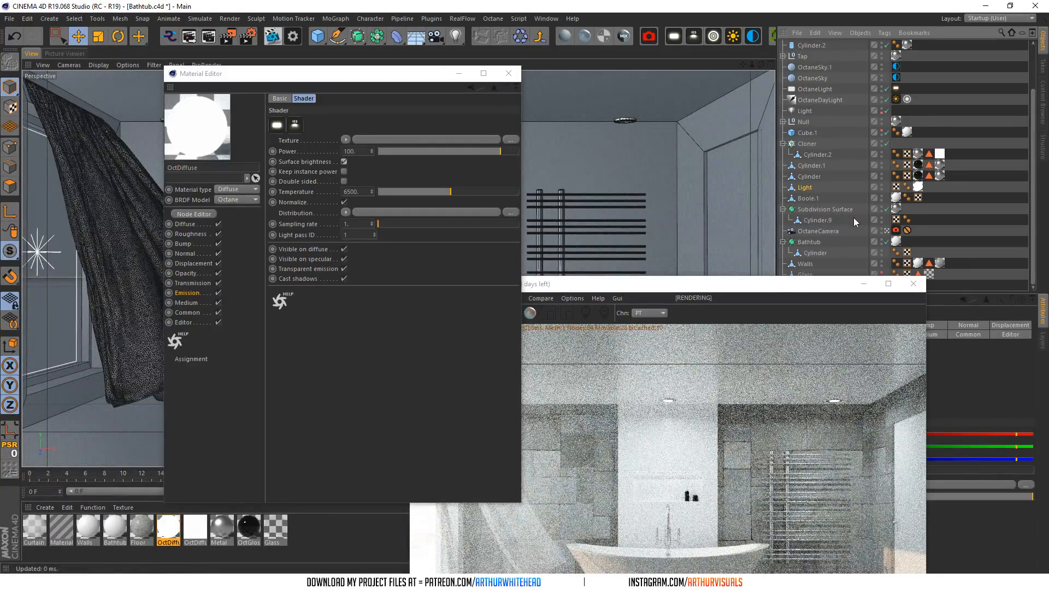
pyautogui.click(885, 230)
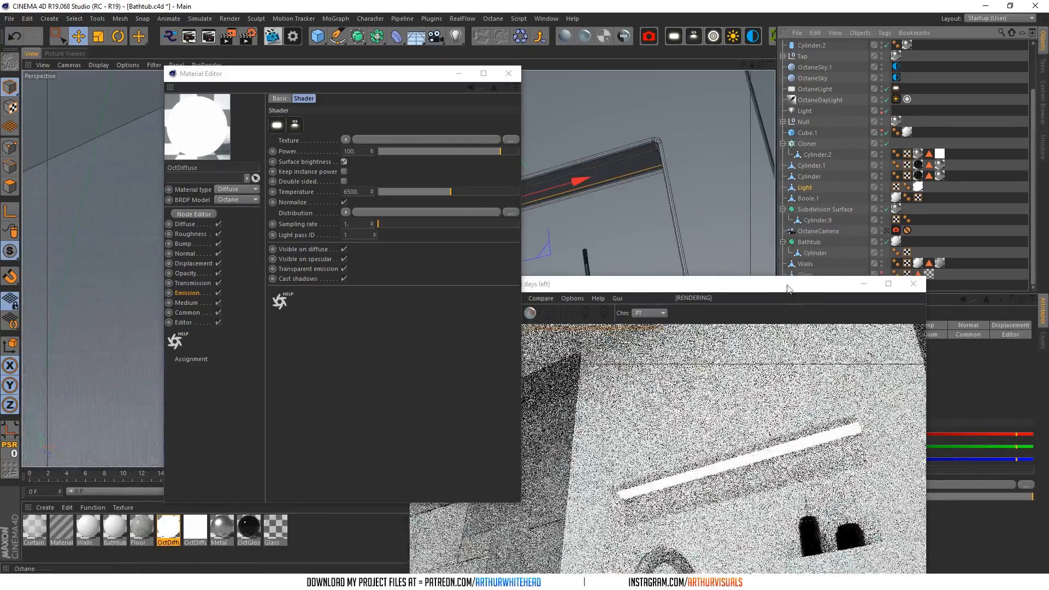
pyautogui.moveTo(769, 283); pyautogui.dragTo(424, 247)
pyautogui.click(509, 73)
pyautogui.scroll(5, 523, 188)
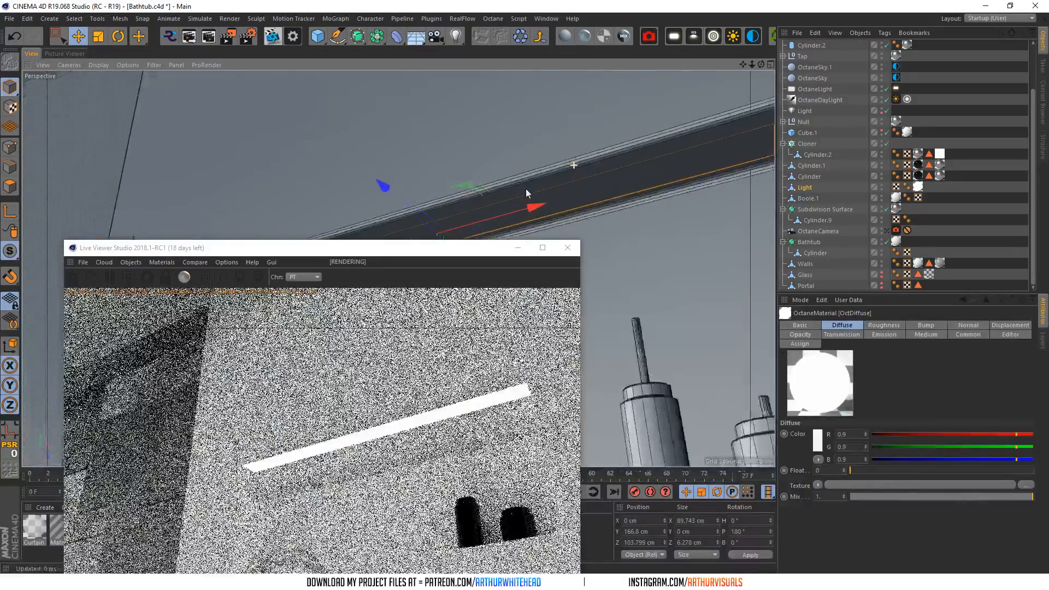
# - Try the niche Light at Y positions of 167 cm and 166.9 cm, and return it to 166.8 cm
pyautogui.click(803, 187)
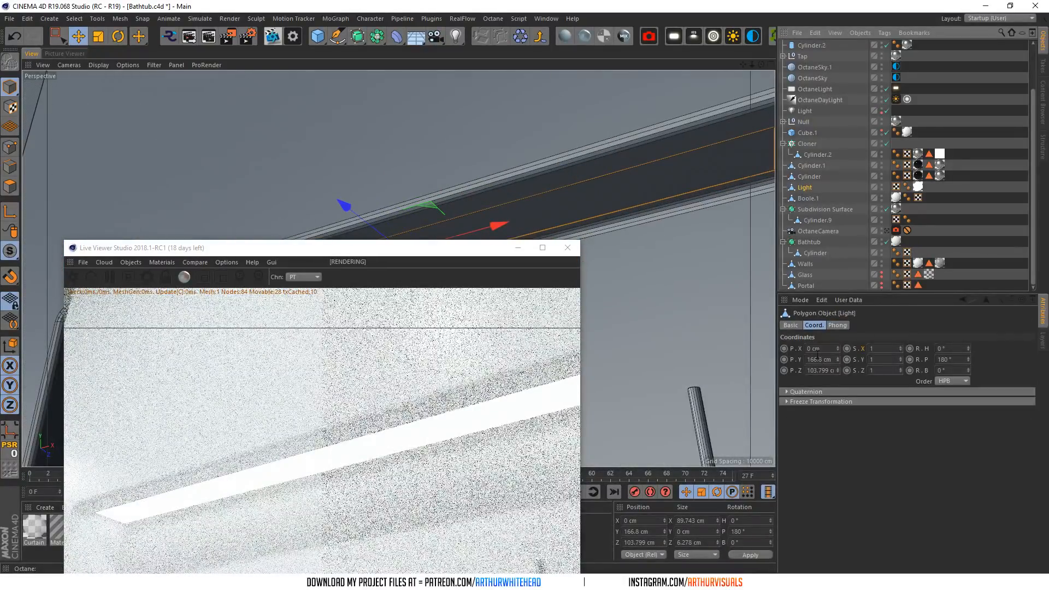
pyautogui.moveTo(813, 357); pyautogui.dragTo(829, 355)
pyautogui.write('7')
pyautogui.press('Return')
pyautogui.write('6.9')
pyautogui.press('Return')
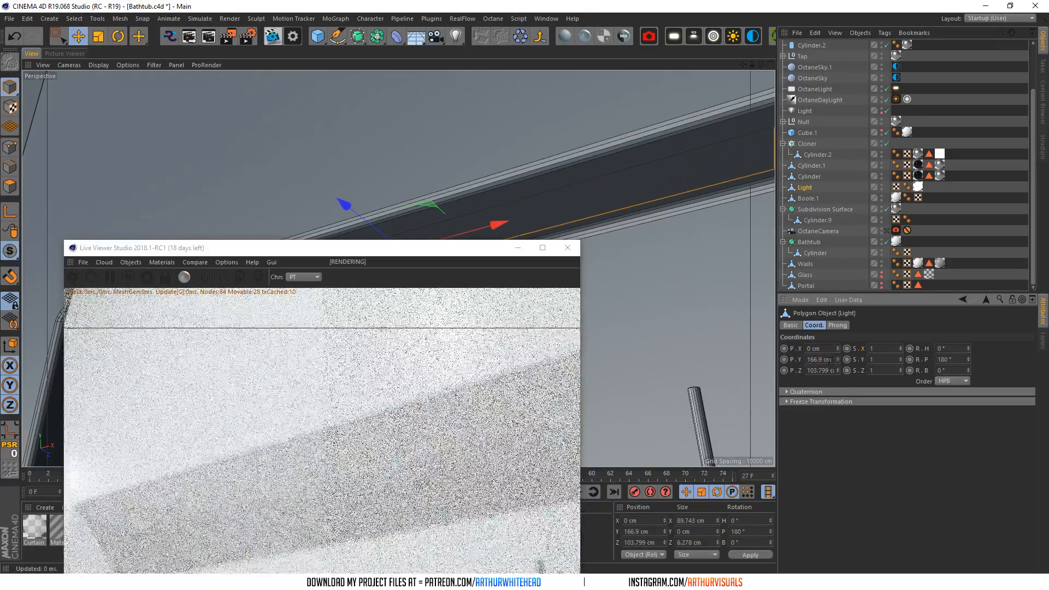
pyautogui.moveTo(818, 359); pyautogui.dragTo(831, 359)
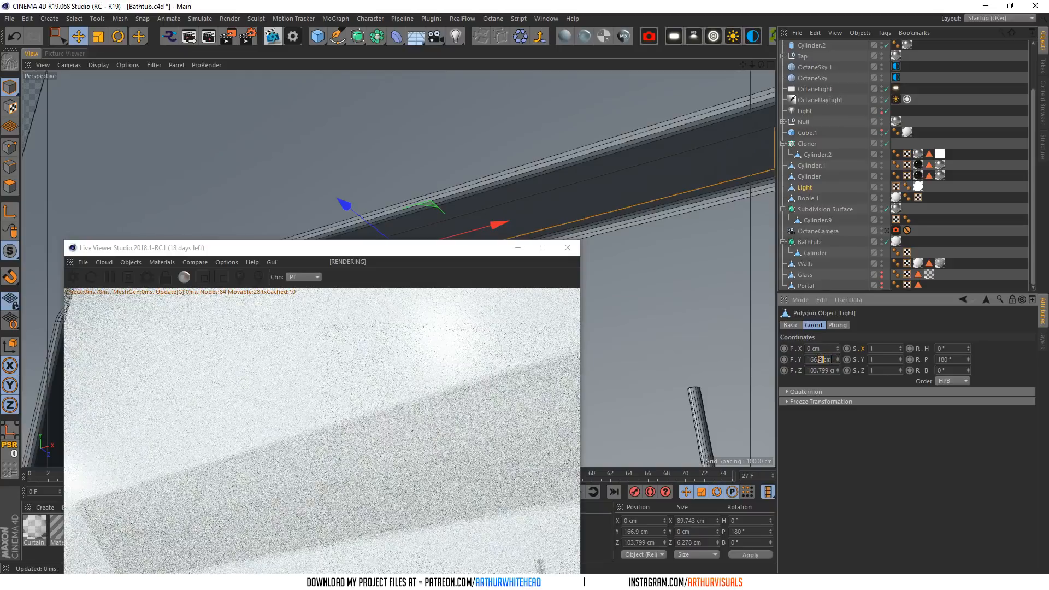
pyautogui.write('8')
pyautogui.press('Return')
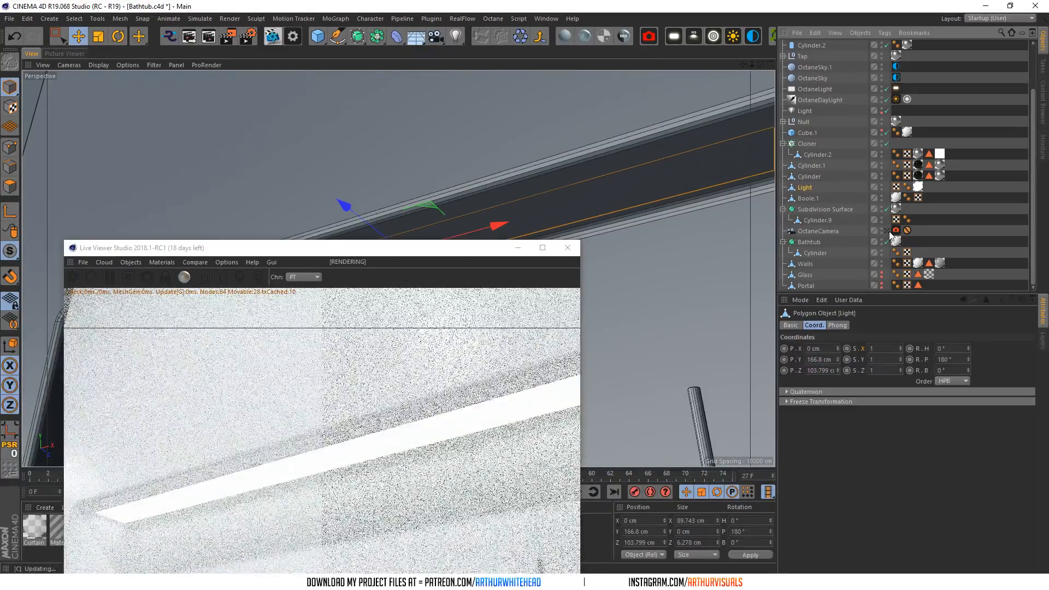
# - Widen the niche Light along its Z axis to about 9.85 cm so it fills the recess depth
pyautogui.click(886, 231)
pyautogui.moveTo(454, 248); pyautogui.dragTo(587, 98)
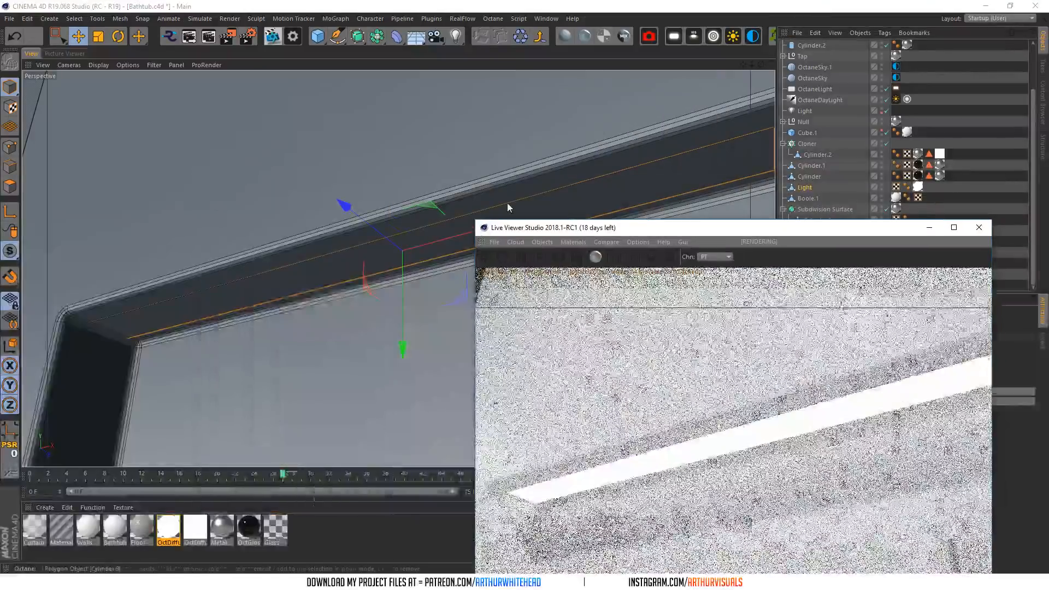
pyautogui.click(98, 37)
pyautogui.moveTo(346, 205); pyautogui.dragTo(298, 187)
pyautogui.moveTo(743, 64); pyautogui.dragTo(720, 3)
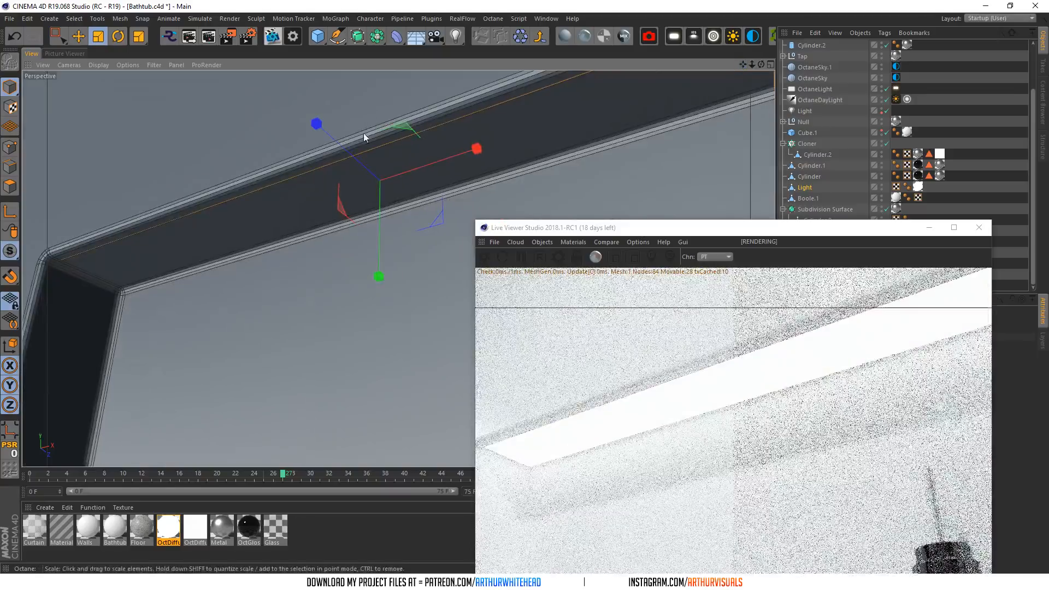
# - Try moving the niche Light slightly down along its Y axis, and undo the move
pyautogui.click(79, 37)
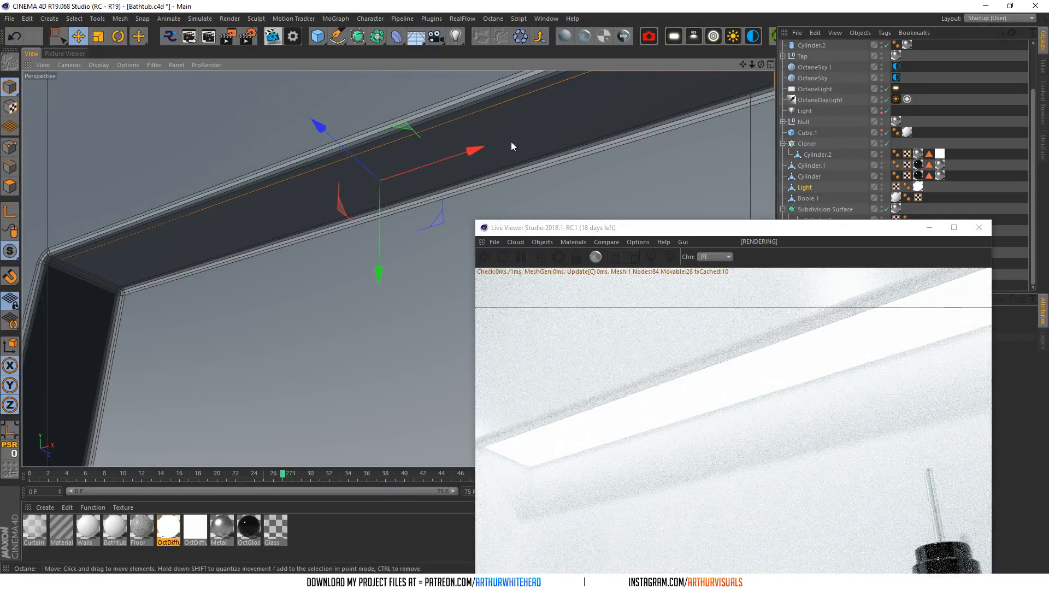
pyautogui.moveTo(377, 263); pyautogui.dragTo(376, 274)
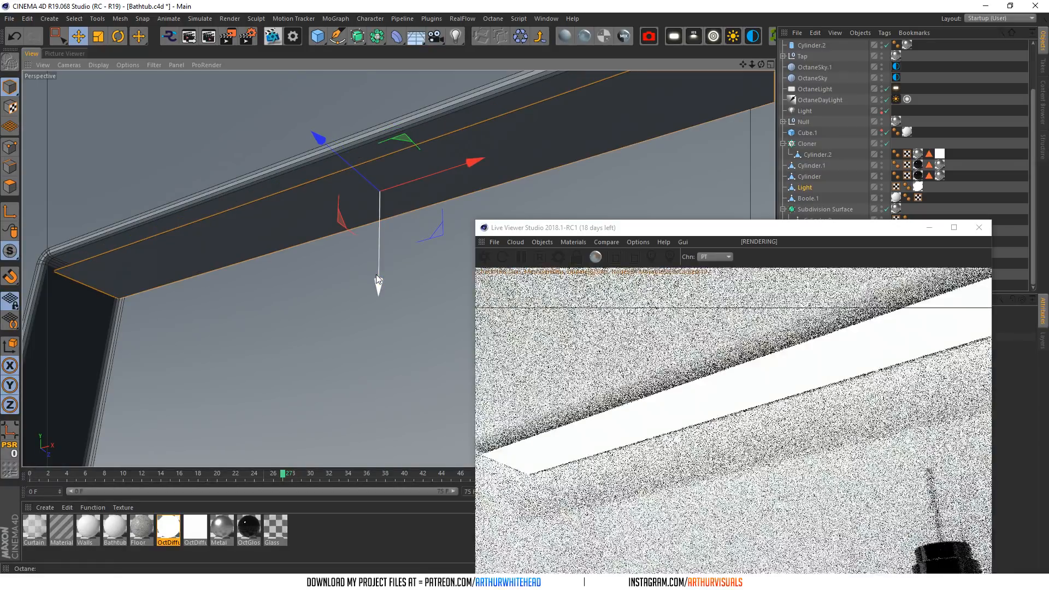
pyautogui.hotkey('ctrl', 'z')
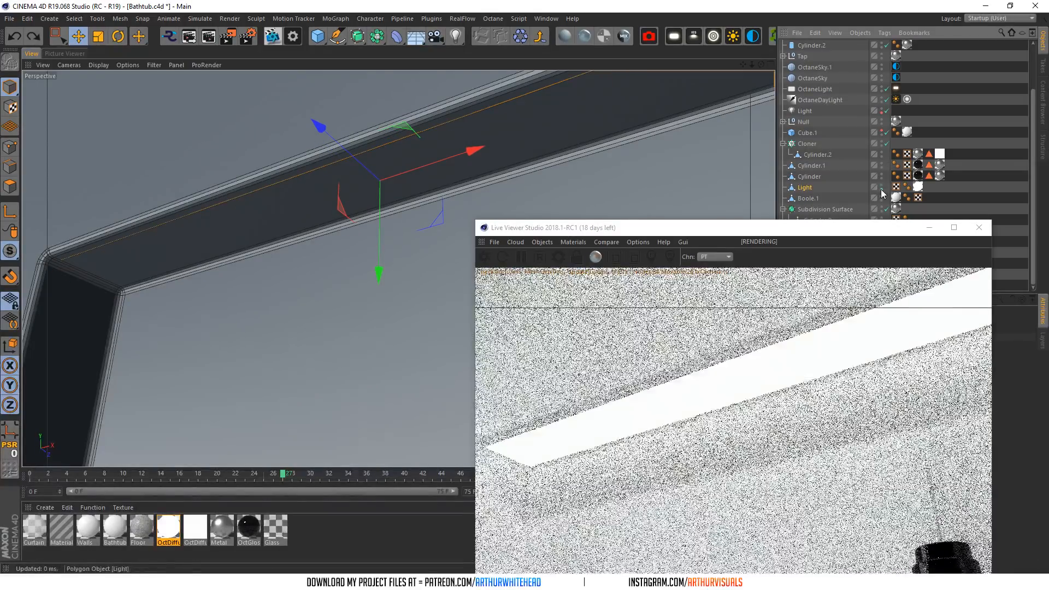
# - Compare the niche in the live render with the Light object hidden and shown again
pyautogui.click(880, 189)
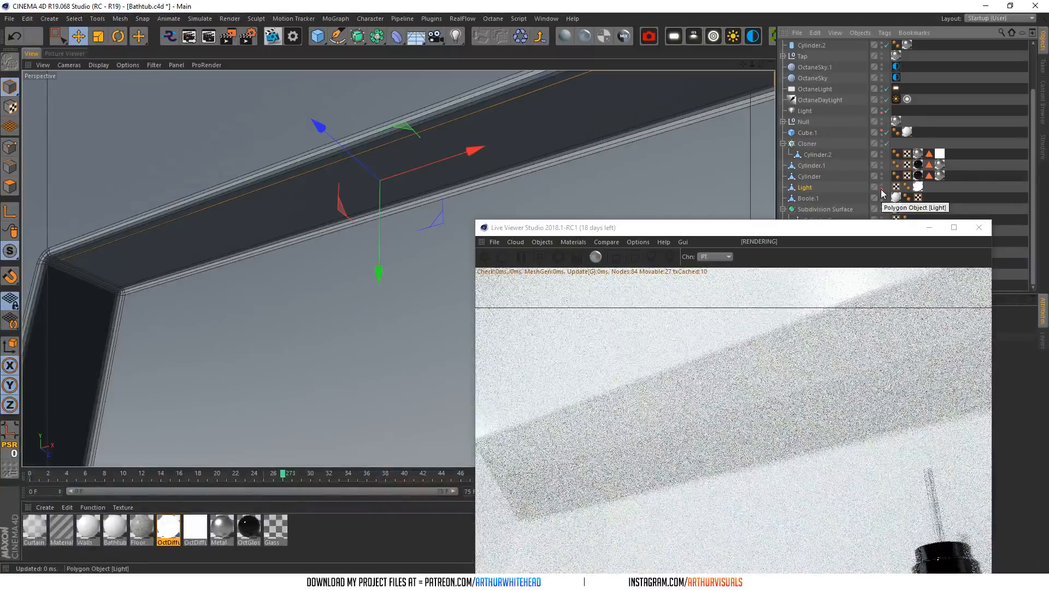
pyautogui.scroll(-4, 494, 120)
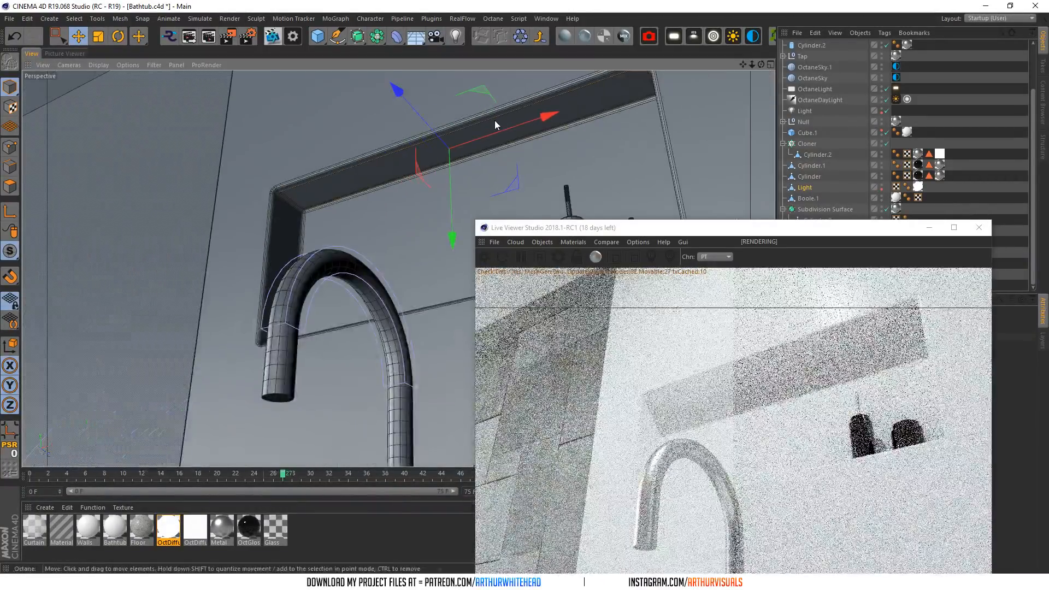
pyautogui.keyDown('alt'); pyautogui.moveTo(494, 120); pyautogui.dragTo(524, 106); pyautogui.keyUp('alt')
pyautogui.click(881, 189)
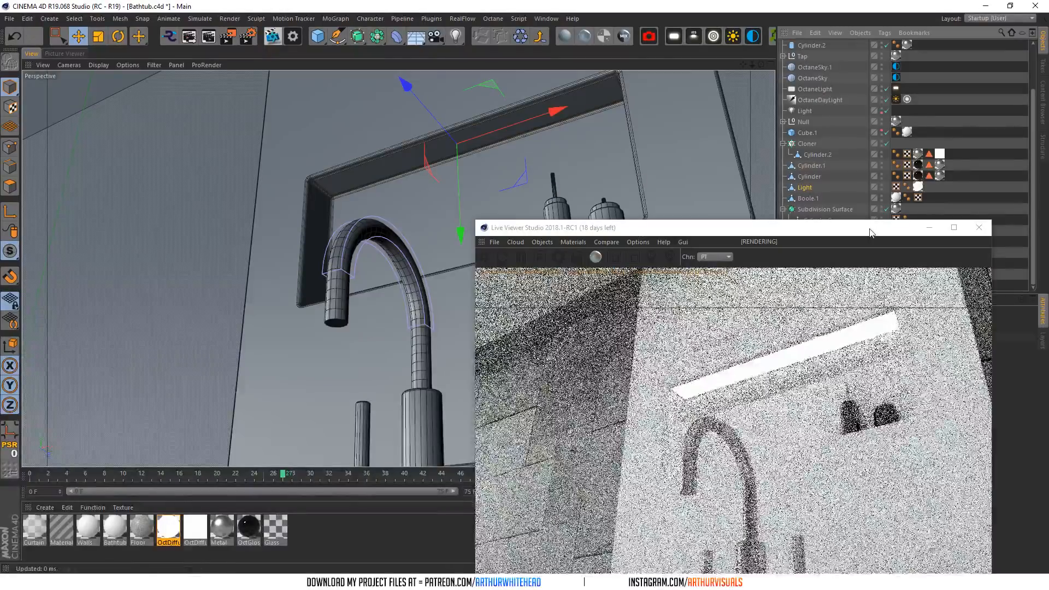
# - Switch back to the Octane camera view and open the Octane render settings
pyautogui.moveTo(871, 229); pyautogui.dragTo(613, 95)
pyautogui.click(886, 231)
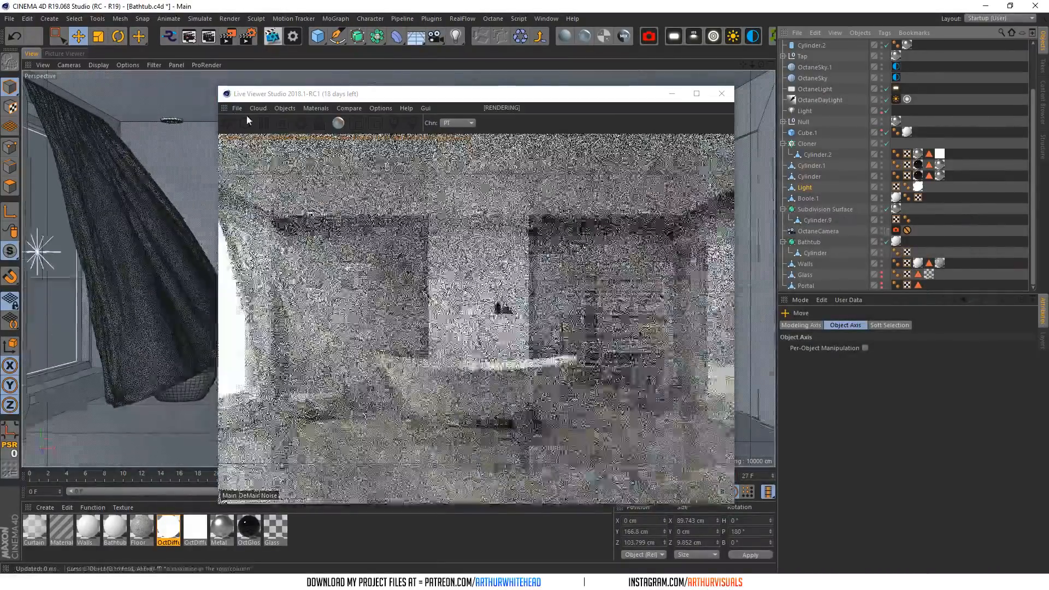
pyautogui.click(300, 124)
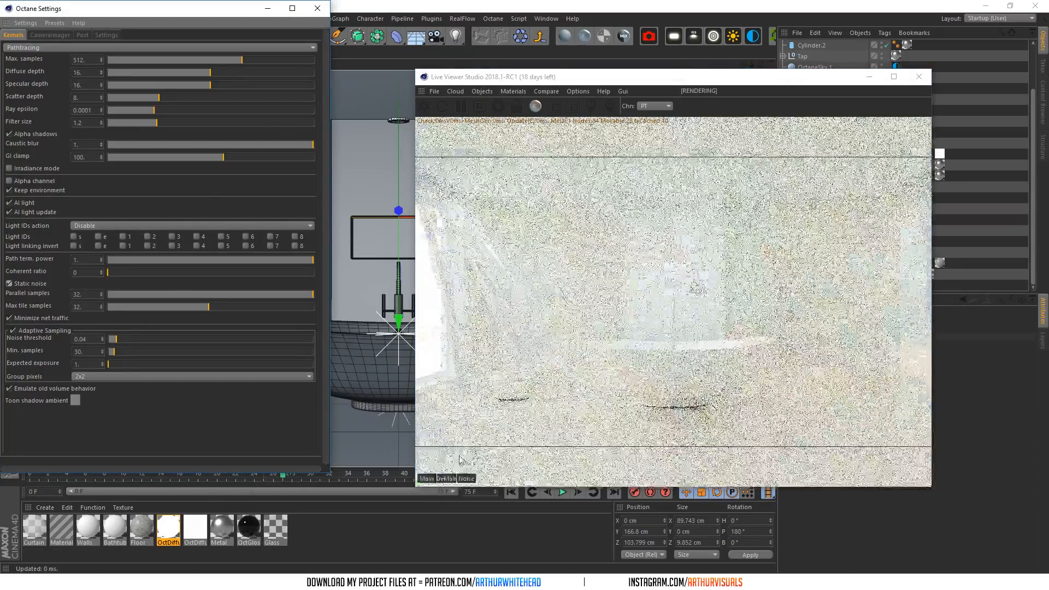
# - Compare the noise, main and denoised main passes of the live render against the adaptive sampling noise threshold
pyautogui.click(465, 464)
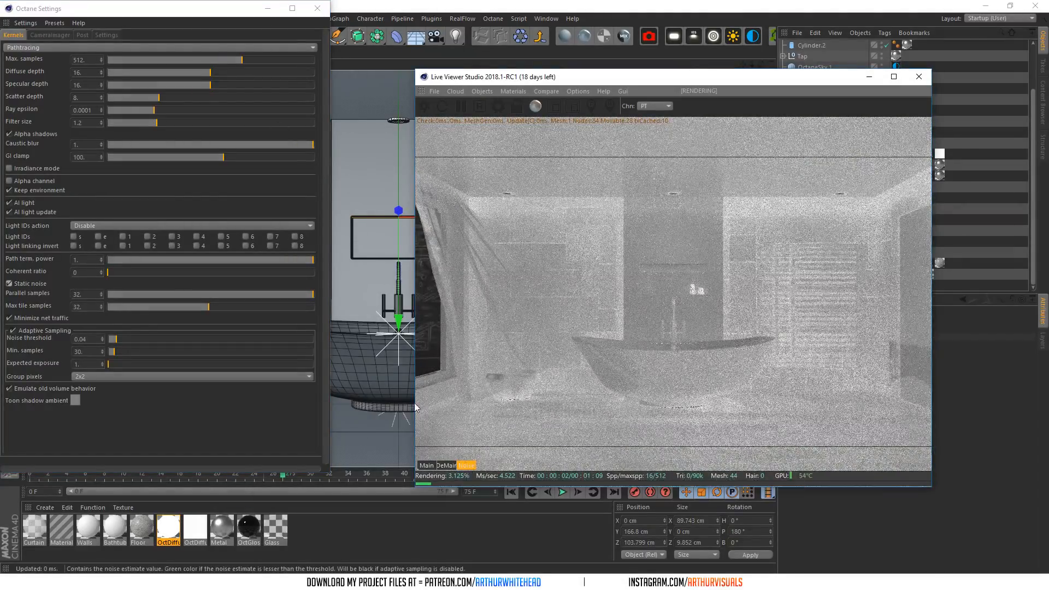
pyautogui.click(82, 339)
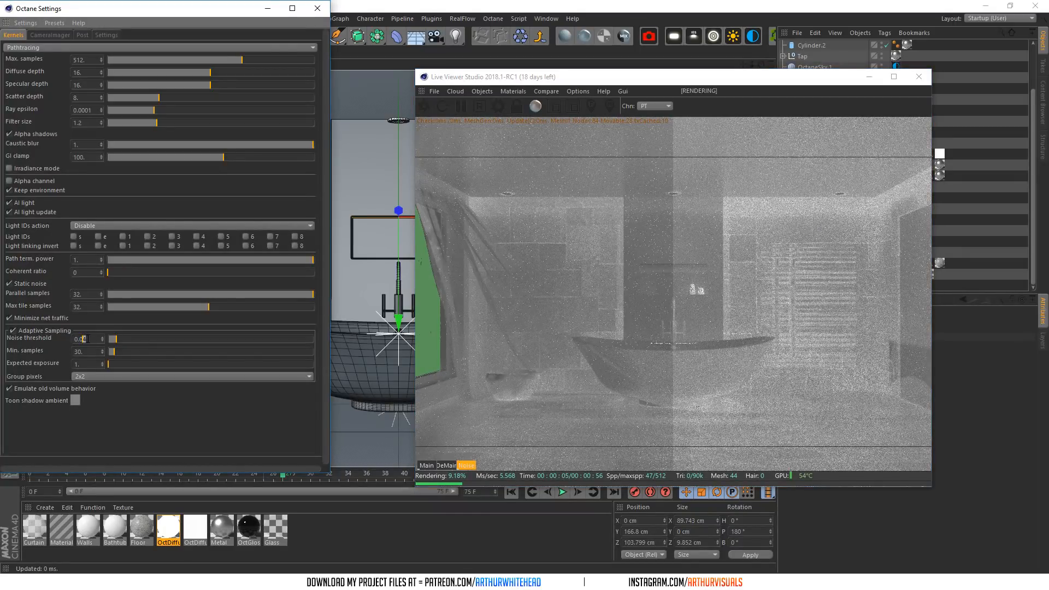
pyautogui.click(426, 465)
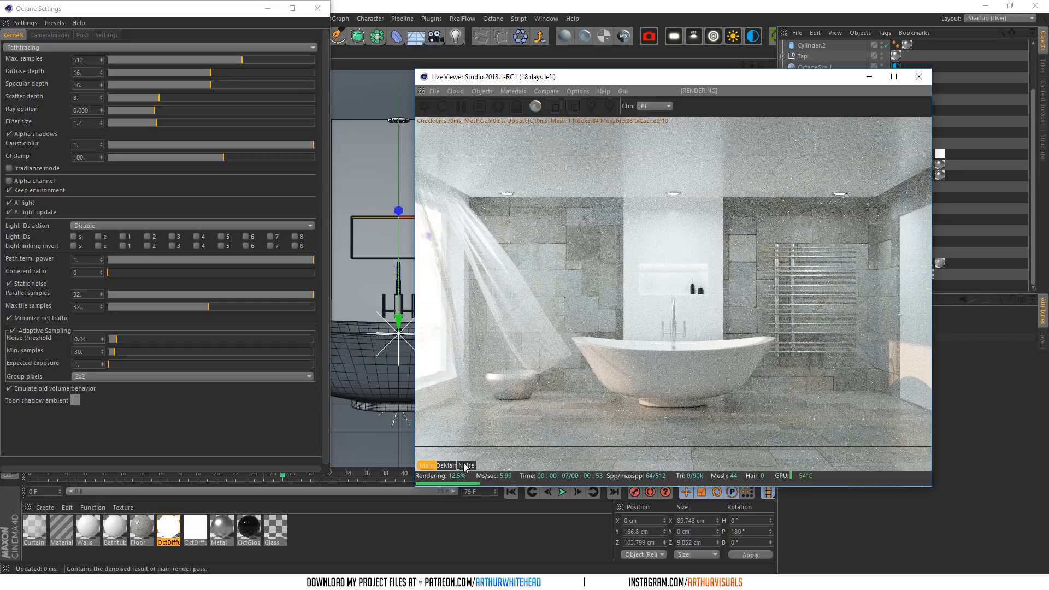
pyautogui.click(454, 465)
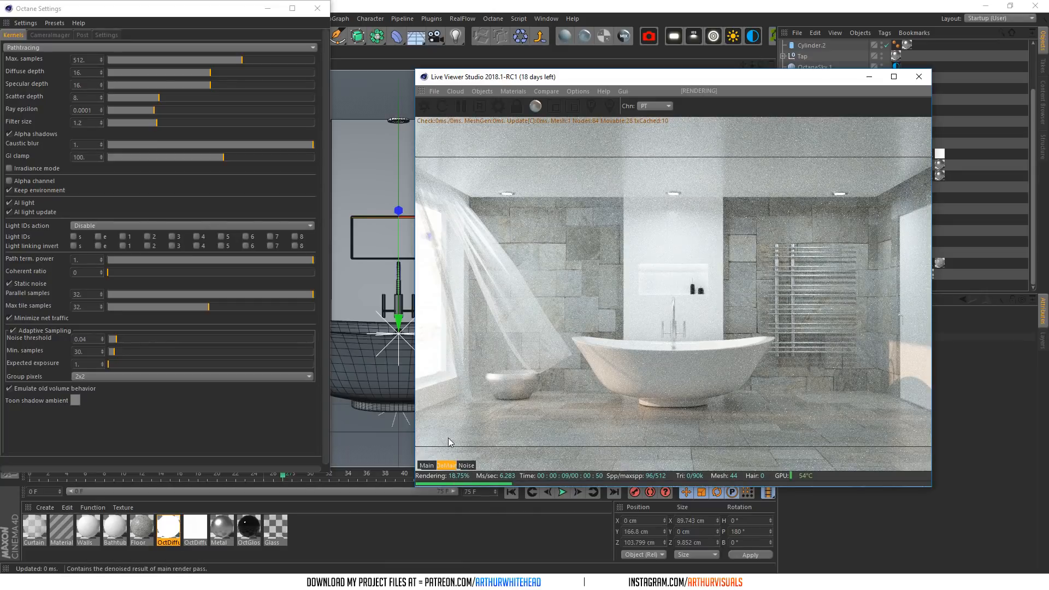
# - Compare the main, noise and denoised passes again as samples accumulate, and close the Octane settings to uncover the object list
pyautogui.click(113, 96)
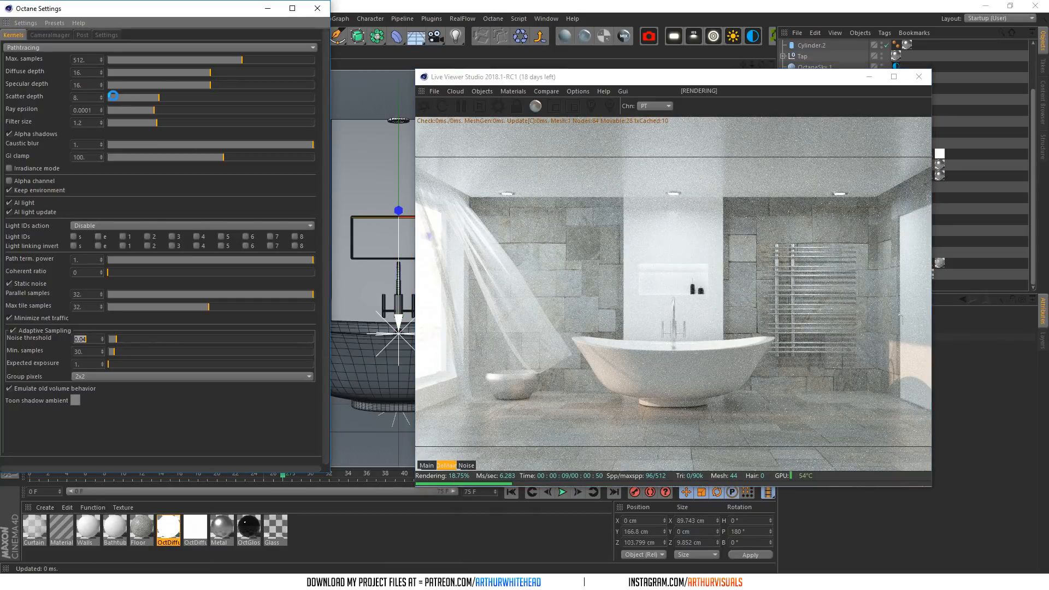
pyautogui.click(427, 465)
pyautogui.click(463, 465)
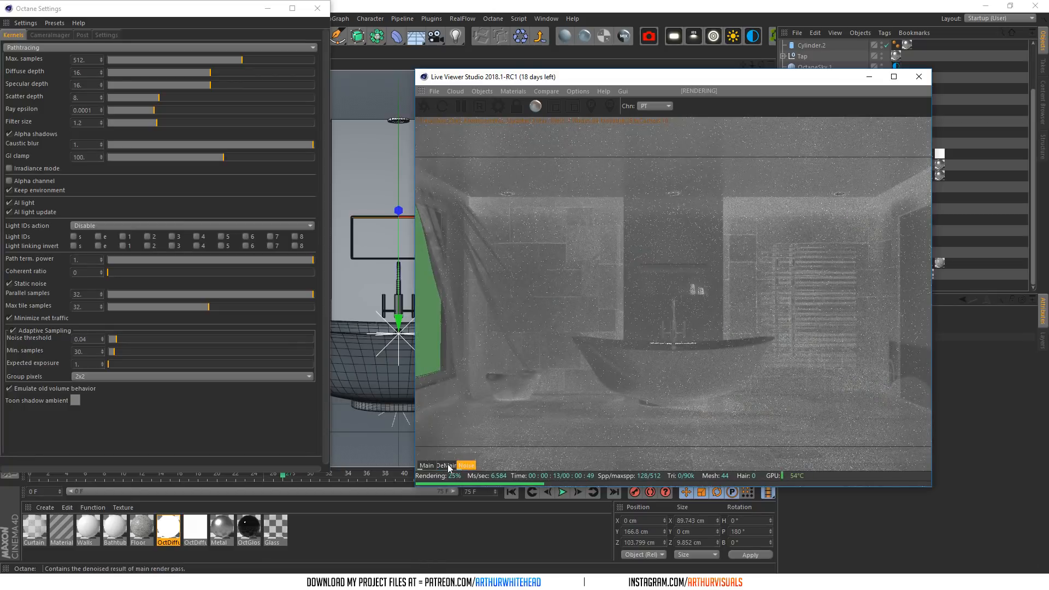
pyautogui.click(446, 465)
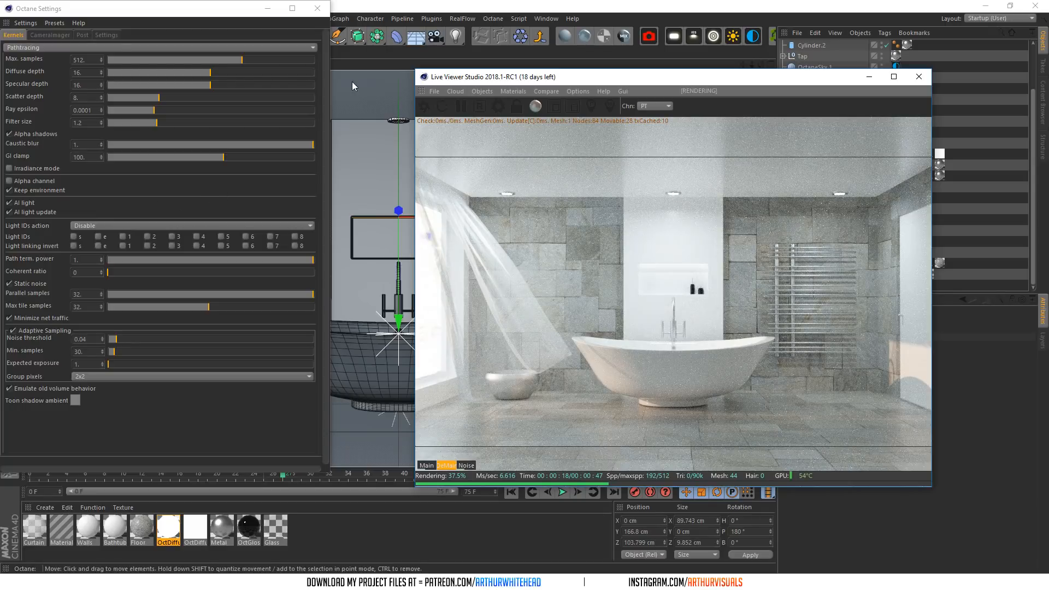
pyautogui.click(315, 14)
pyautogui.moveTo(589, 80); pyautogui.dragTo(343, 94)
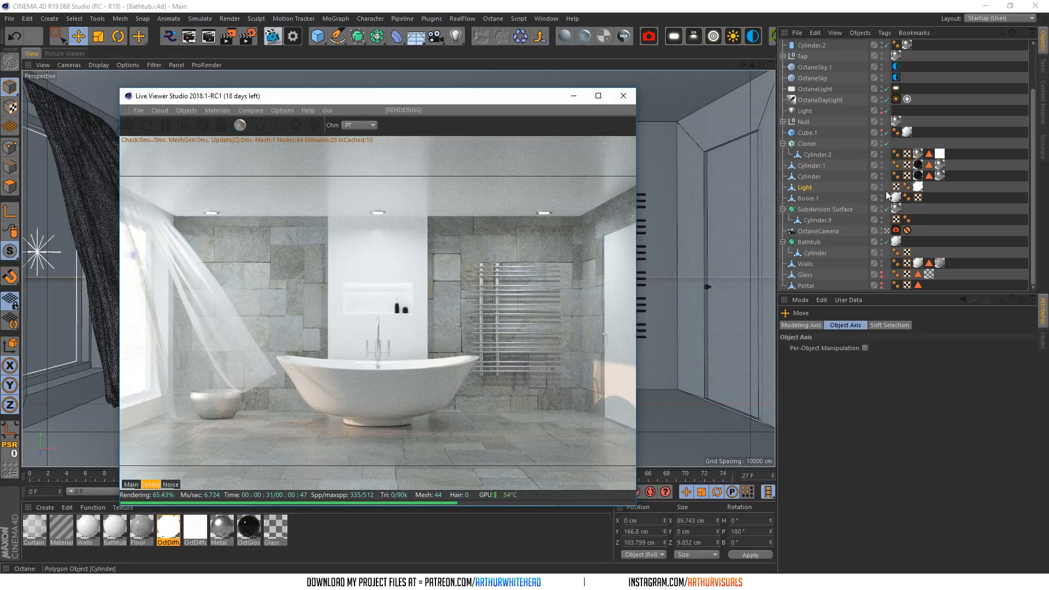
# - Inspect the OctaneLight's light settings and disable the OctaneLight to judge its contribution to the live render
pyautogui.scroll(2, 886, 149)
pyautogui.moveTo(894, 144); pyautogui.dragTo(895, 244)
pyautogui.click(856, 348)
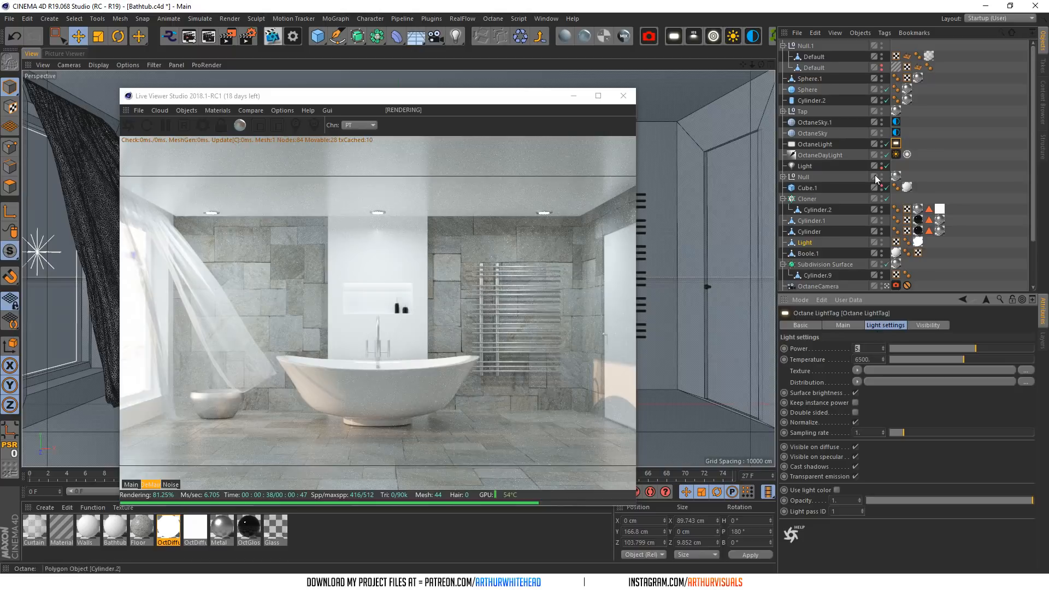
pyautogui.click(886, 144)
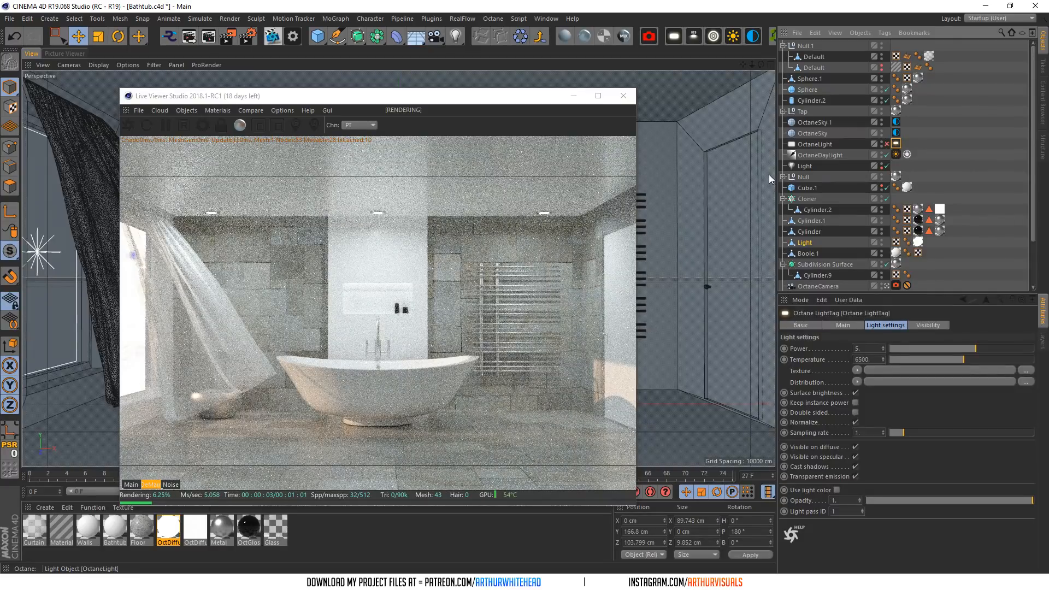
# - Rename the two emissive OctDiffuse materials as Shelf Light and Ceiling Light
pyautogui.doubleClick(168, 526)
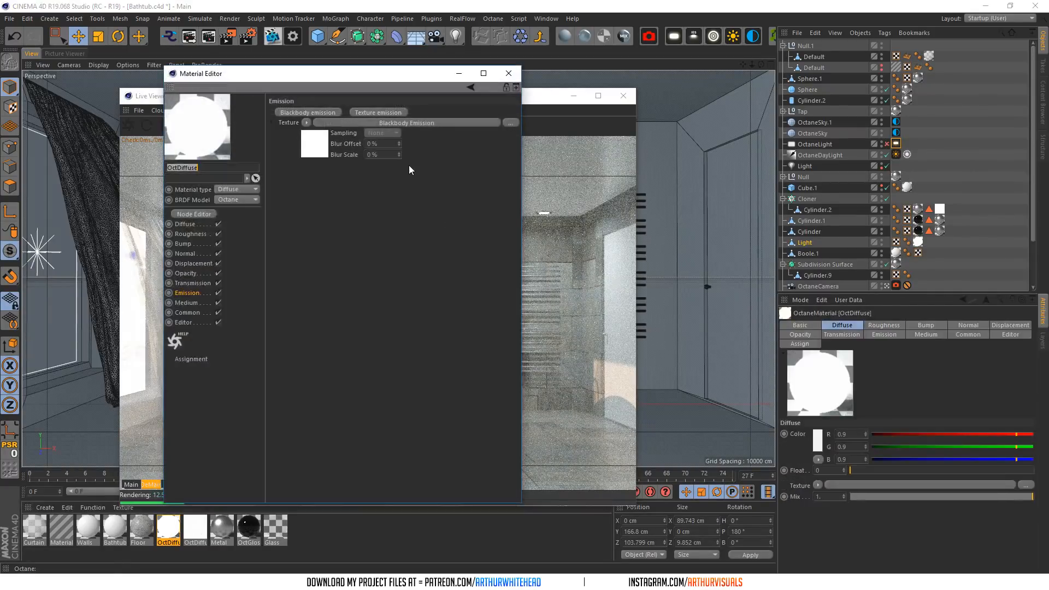
pyautogui.moveTo(405, 71); pyautogui.dragTo(851, 109)
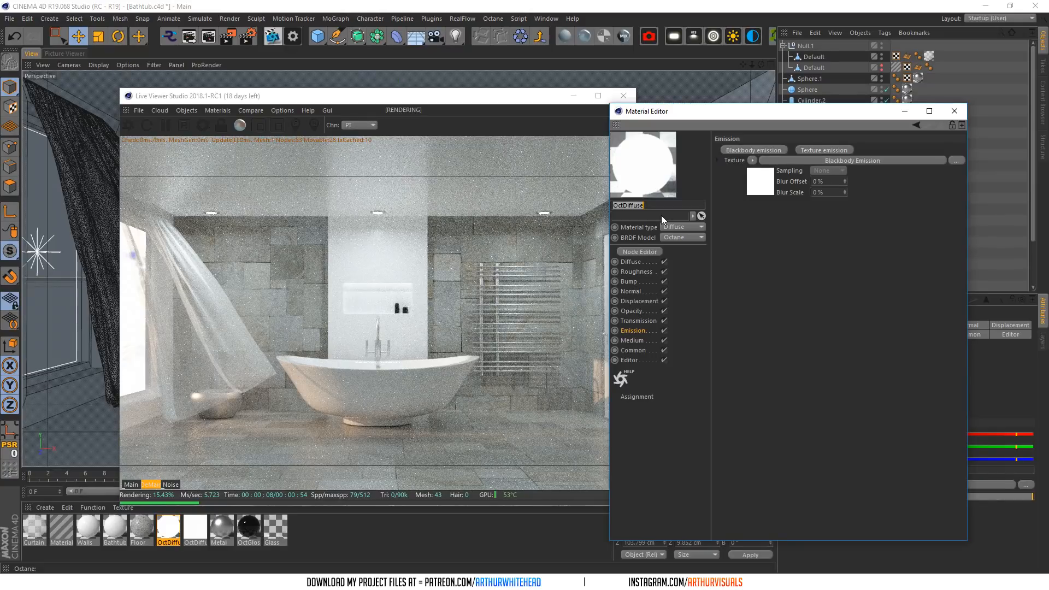
pyautogui.write('Shelf Light')
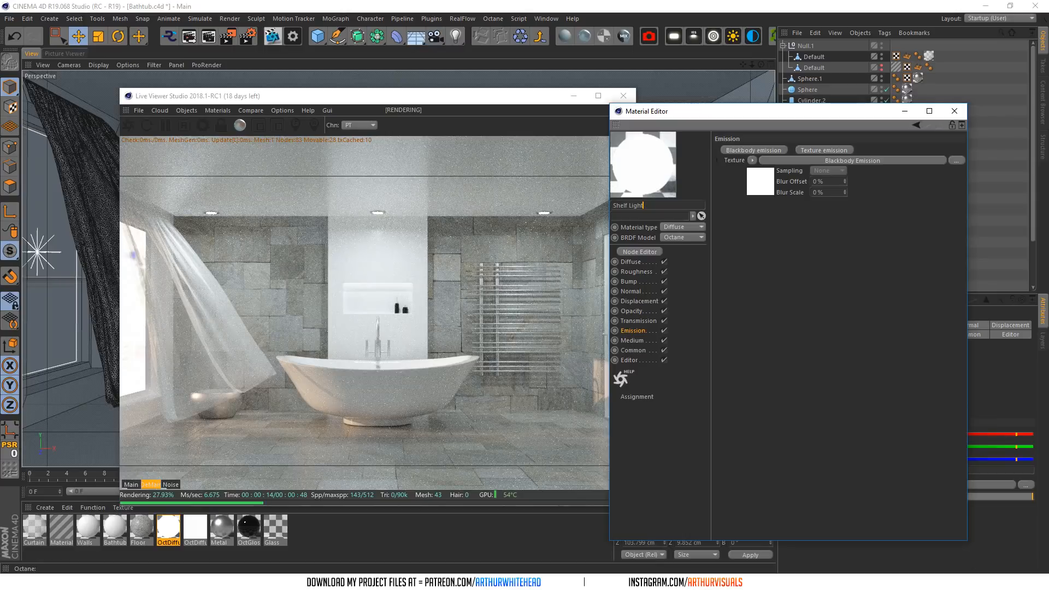
pyautogui.doubleClick(201, 532)
pyautogui.doubleClick(635, 207)
pyautogui.write('Ceiling Light')
pyautogui.press('Return')
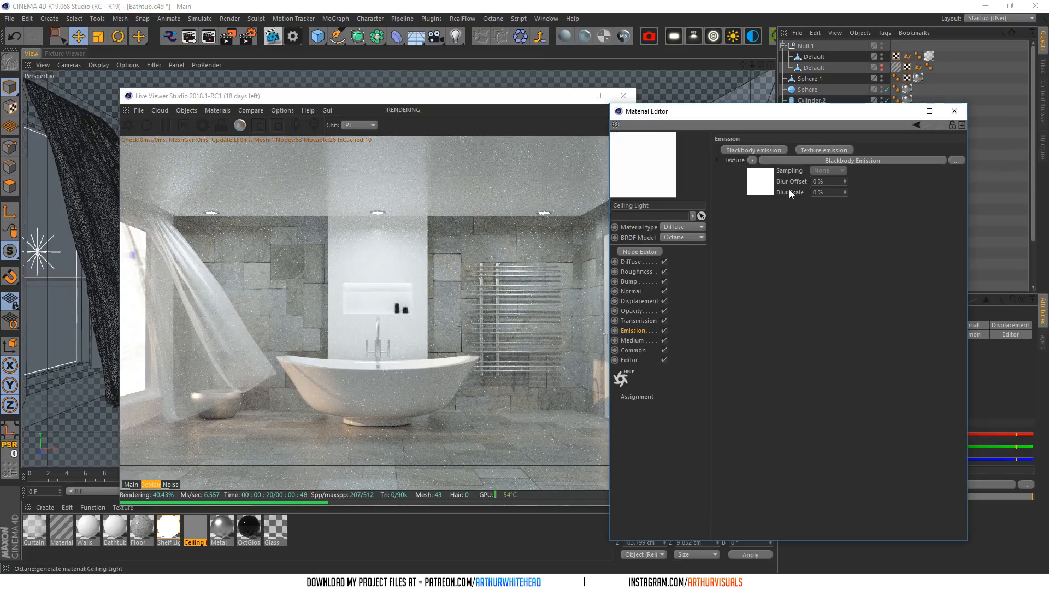
# - Set the Ceiling Light material's blackbody emission power to 1000
pyautogui.click(764, 187)
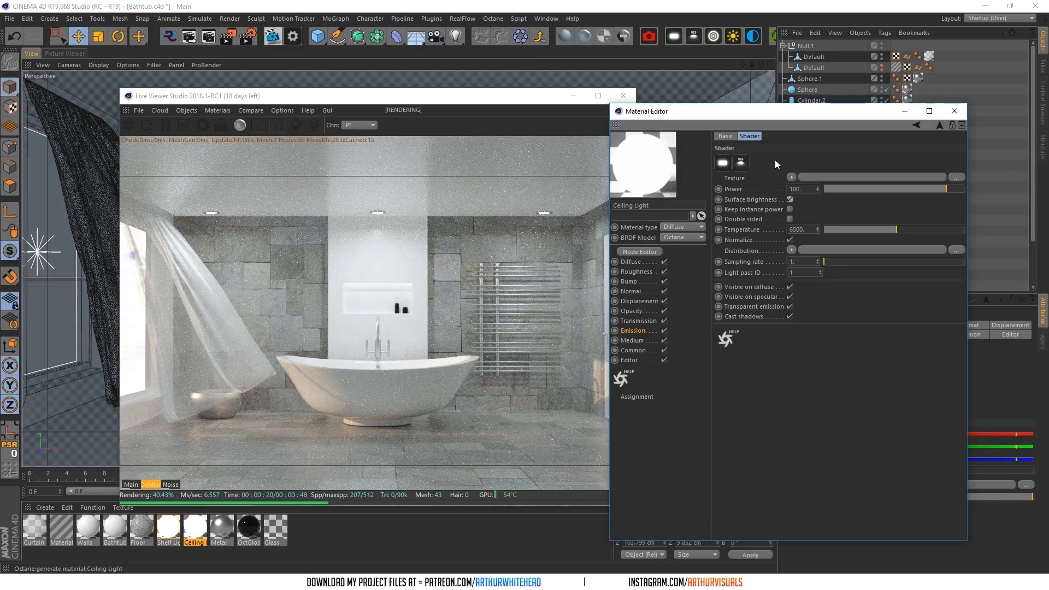
pyautogui.moveTo(761, 115); pyautogui.dragTo(788, 174)
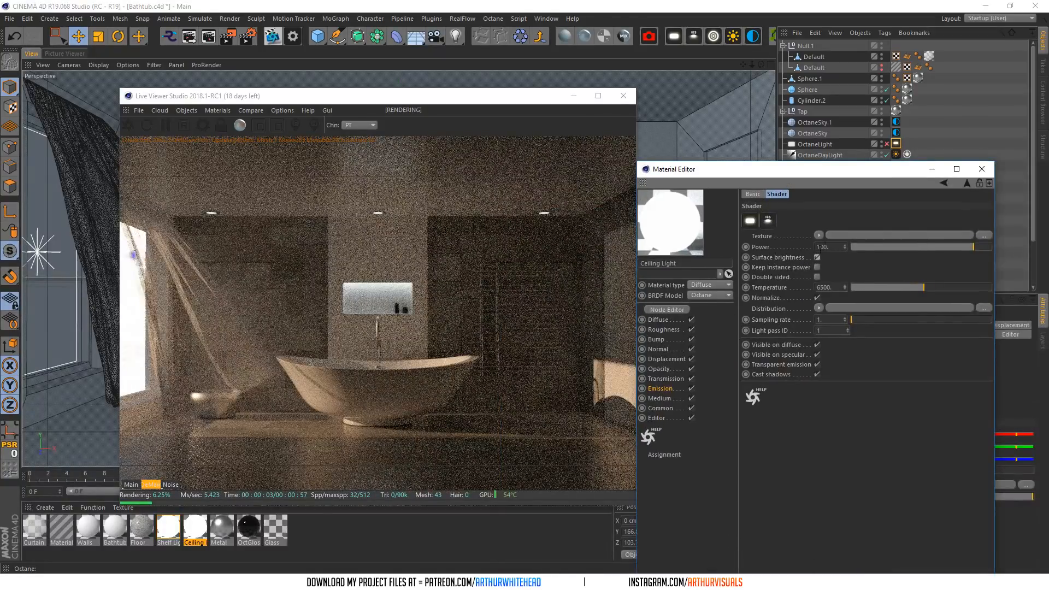
pyautogui.press('Return')
pyautogui.write('0')
pyautogui.press('Return')
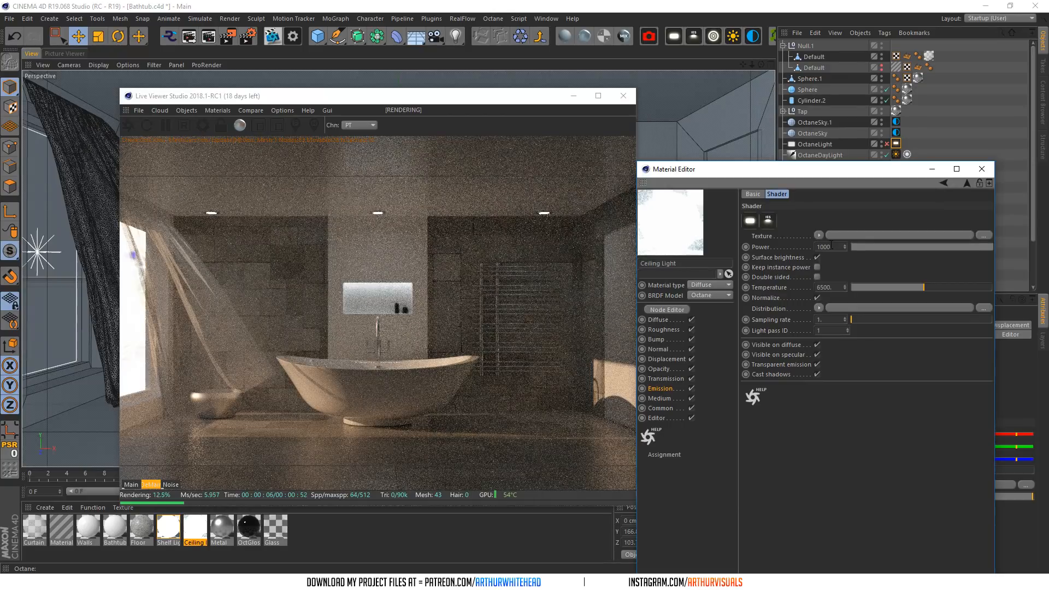
# - Enable the OctaneLight again and close the material editor
pyautogui.moveTo(847, 171); pyautogui.dragTo(671, 258)
pyautogui.click(887, 144)
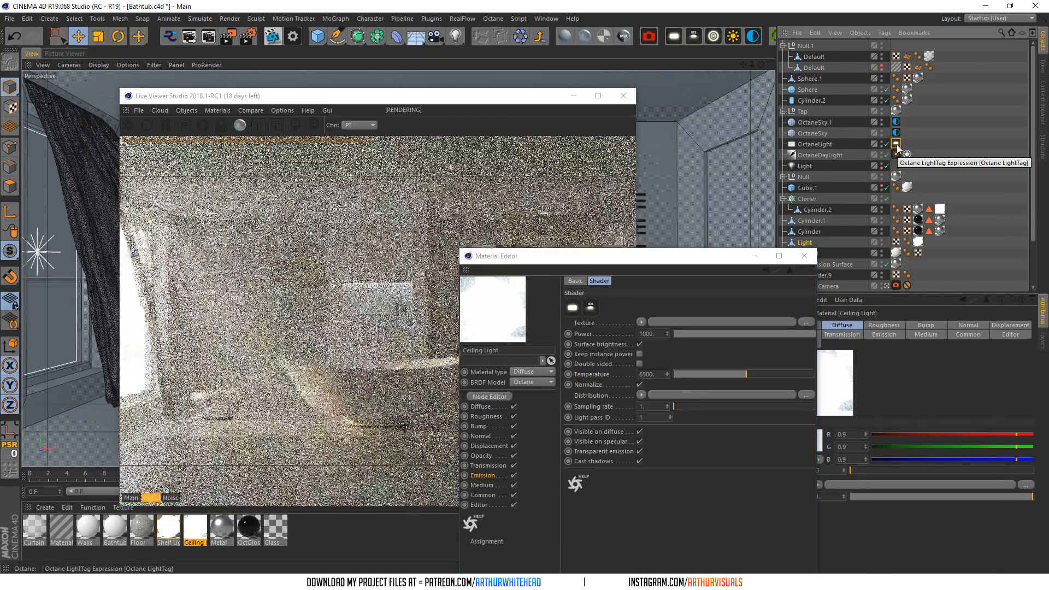
pyautogui.moveTo(680, 260); pyautogui.dragTo(439, 489)
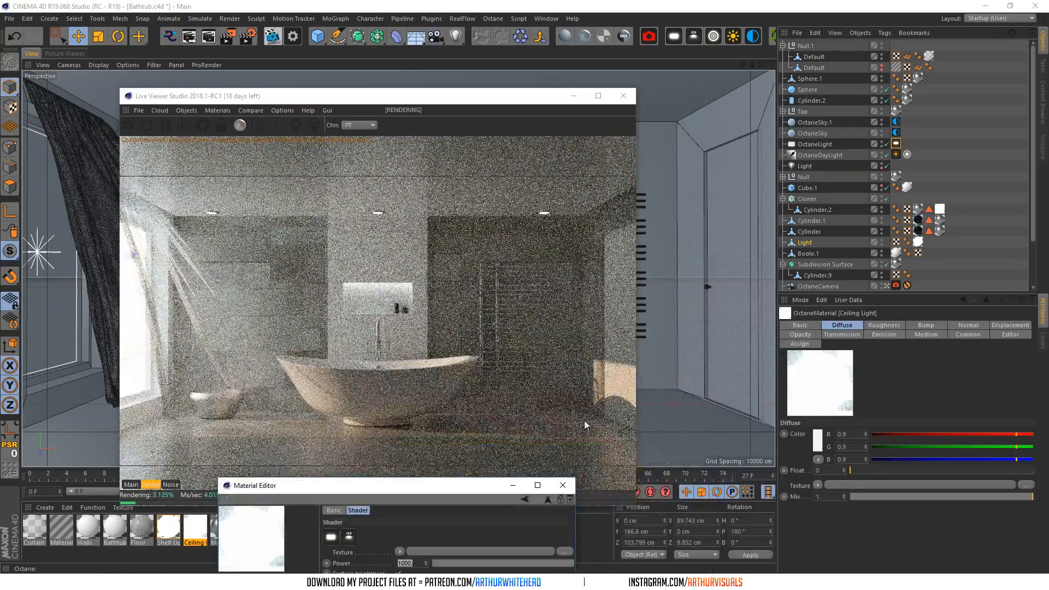
pyautogui.click(562, 485)
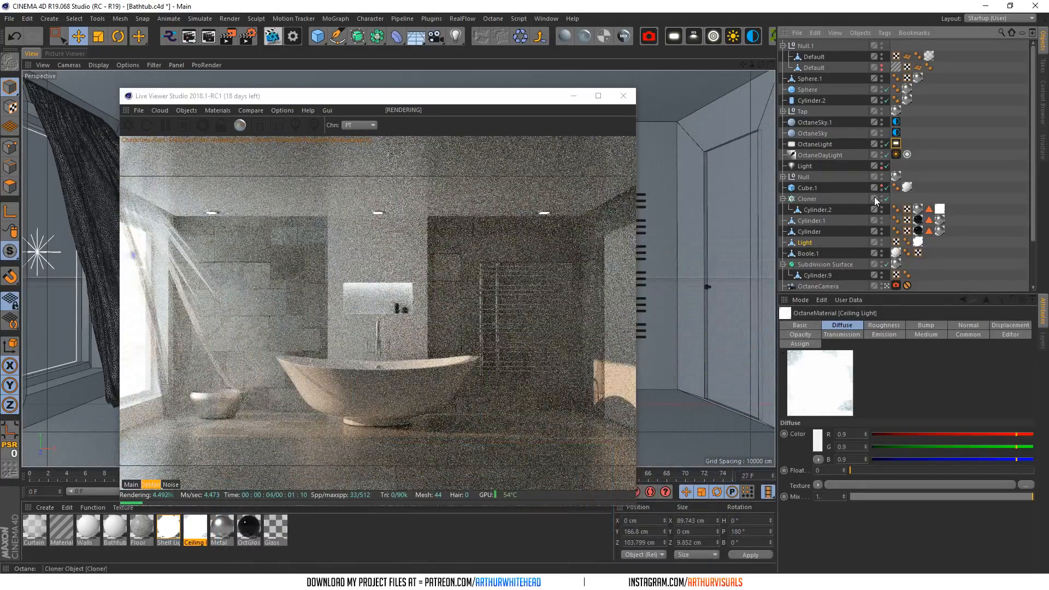
# - Check the render without the OctaneDayLight, and change its sun color to a pale grey of about R 0.522, G 0.6, B 0.55
pyautogui.click(896, 154)
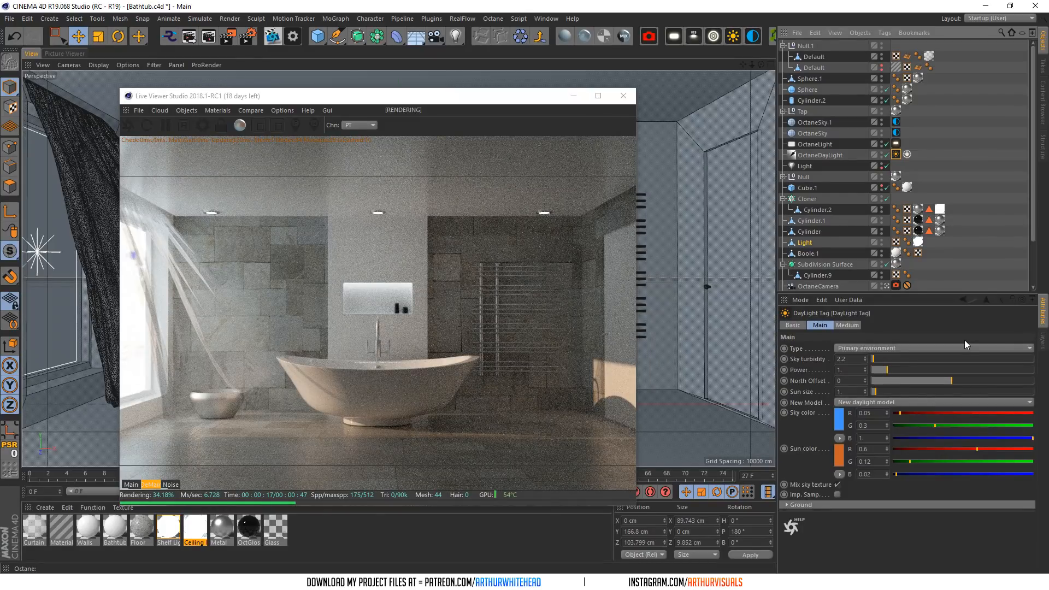
pyautogui.click(814, 144)
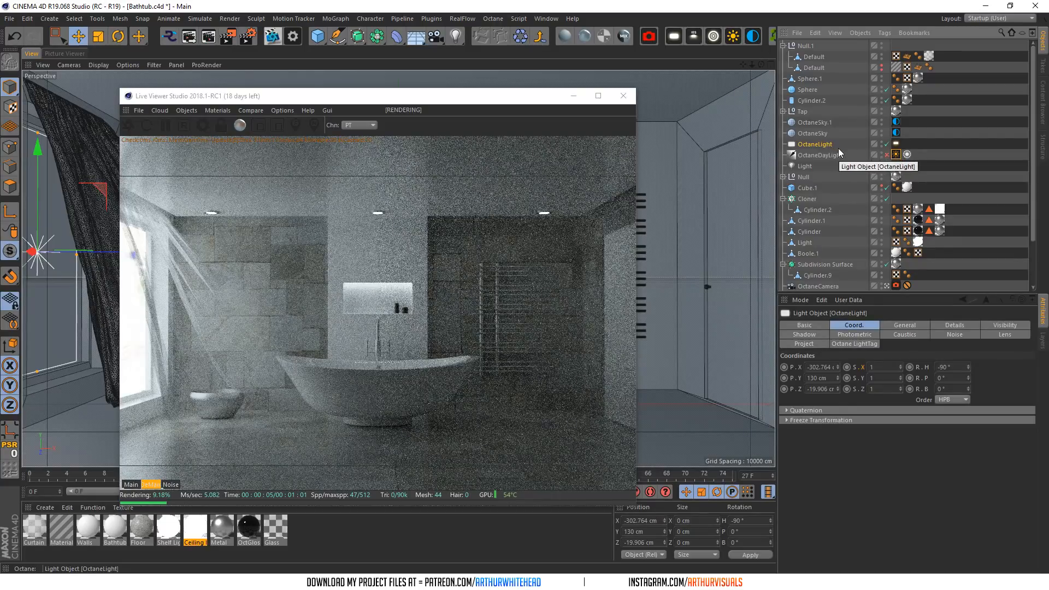
pyautogui.click(895, 155)
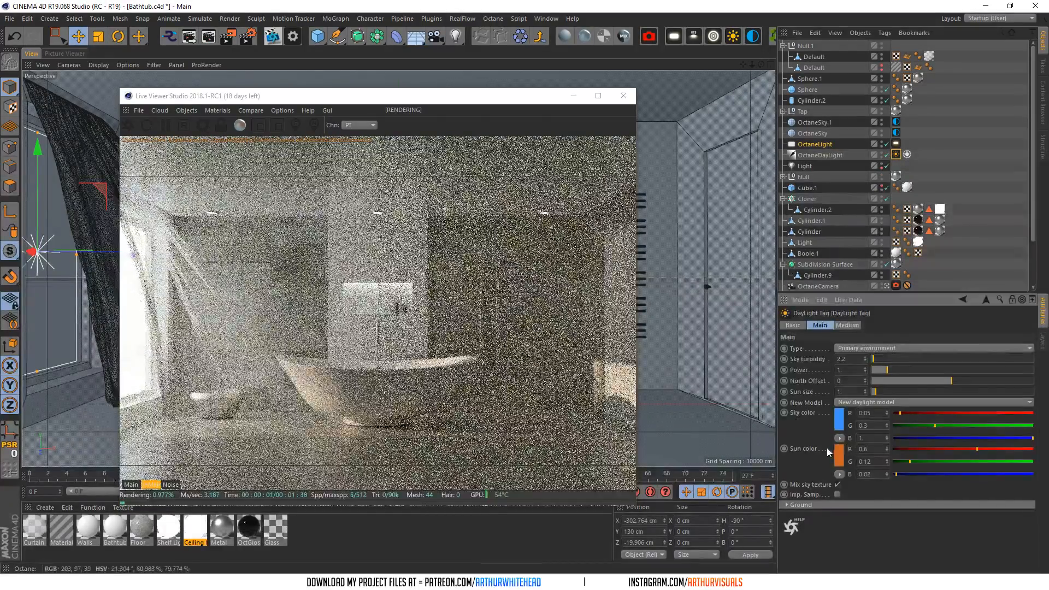
pyautogui.click(838, 455)
pyautogui.moveTo(807, 457)
pyautogui.mouseDown()
pyautogui.moveTo(859, 459)
pyautogui.moveTo(804, 468)
pyautogui.mouseUp()
pyautogui.click(817, 498)
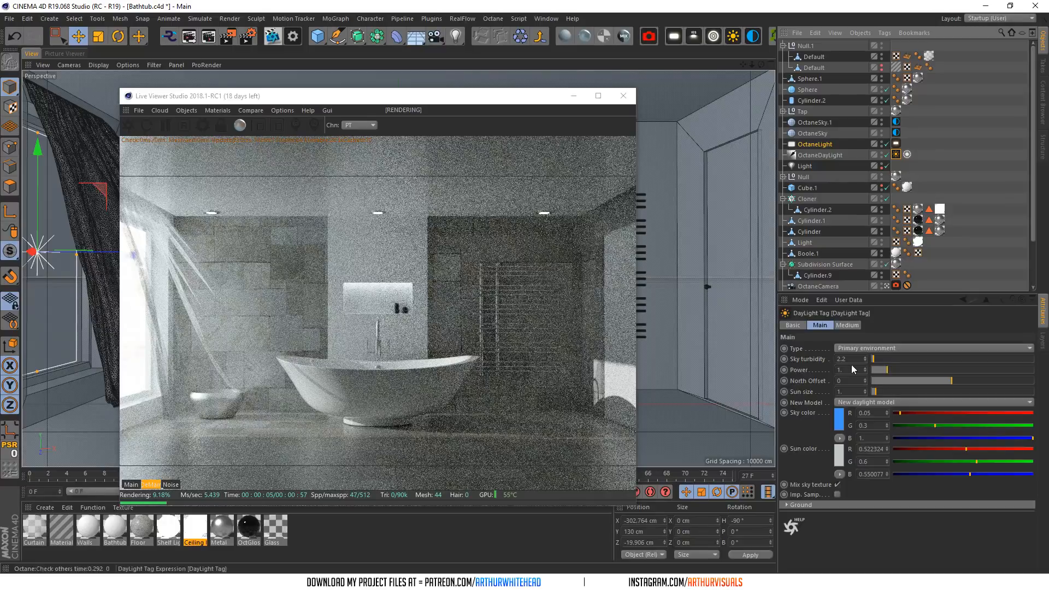
# - Set the daylight's sun size to 2 and its sun color to a warm light grey of about R 0.6, G 0.568, B 0.522
pyautogui.click(841, 392)
pyautogui.write('2')
pyautogui.click(851, 380)
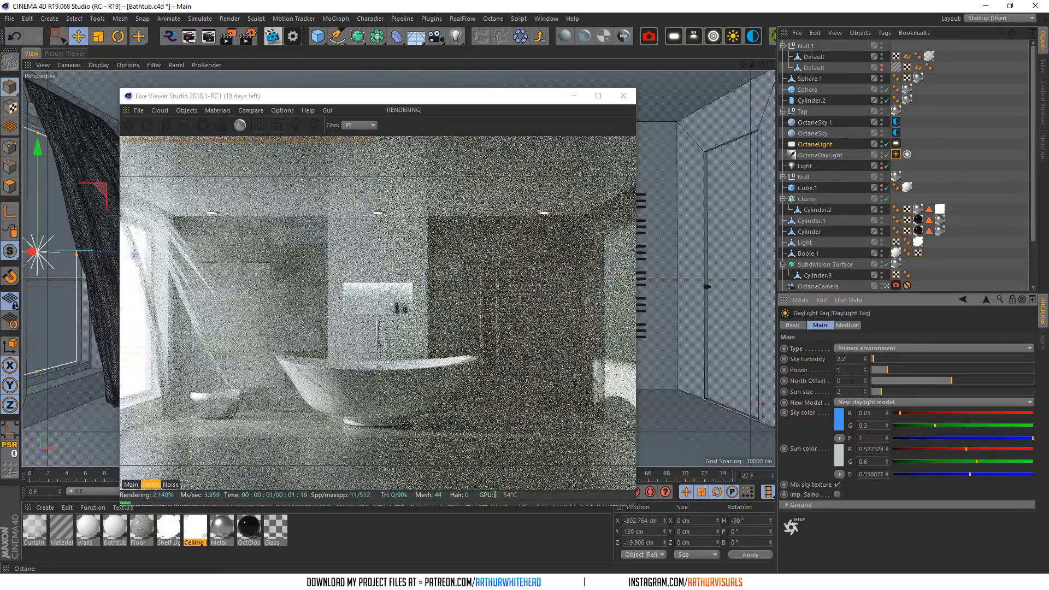
pyautogui.click(839, 458)
pyautogui.click(816, 497)
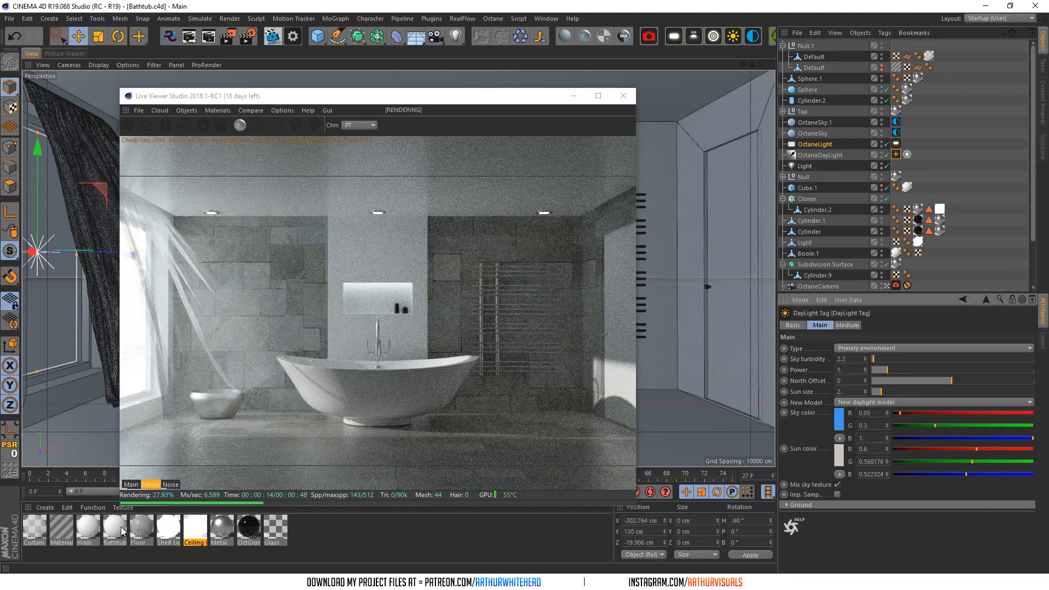
# - Duplicate the Metal material, rename the copy as Plant Pot, and close the material editor
pyautogui.click(219, 536)
pyautogui.keyDown('ctrl'); pyautogui.moveTo(207, 536); pyautogui.dragTo(209, 535); pyautogui.keyUp('ctrl')
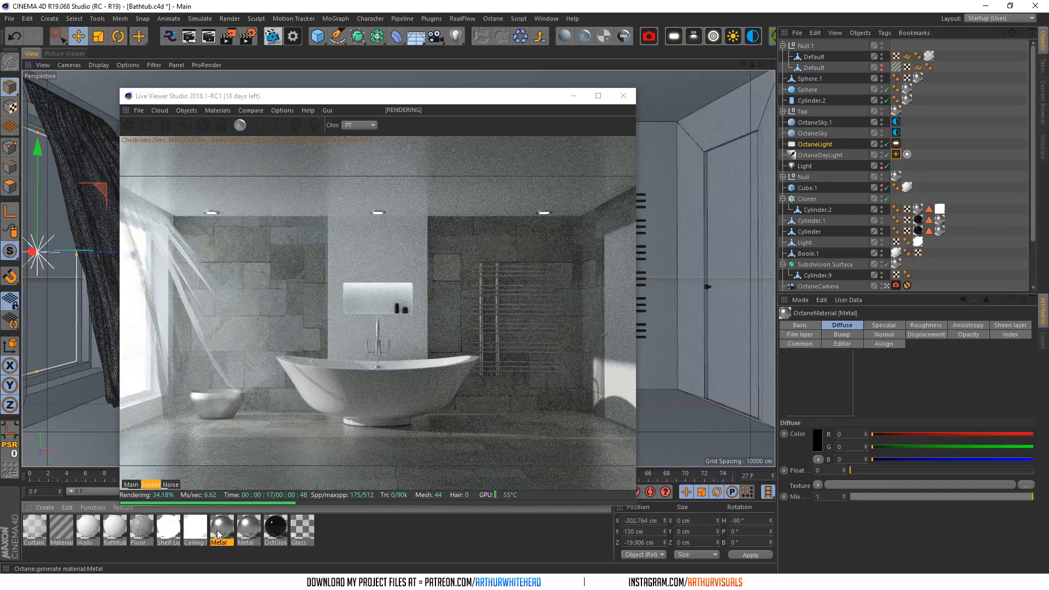
pyautogui.doubleClick(221, 528)
pyautogui.write('Plant Poit')
pyautogui.press('BackSpace')
pyautogui.press('BackSpace')
pyautogui.write('t')
pyautogui.press('Return')
pyautogui.moveTo(332, 78); pyautogui.dragTo(562, 124)
pyautogui.click(737, 121)
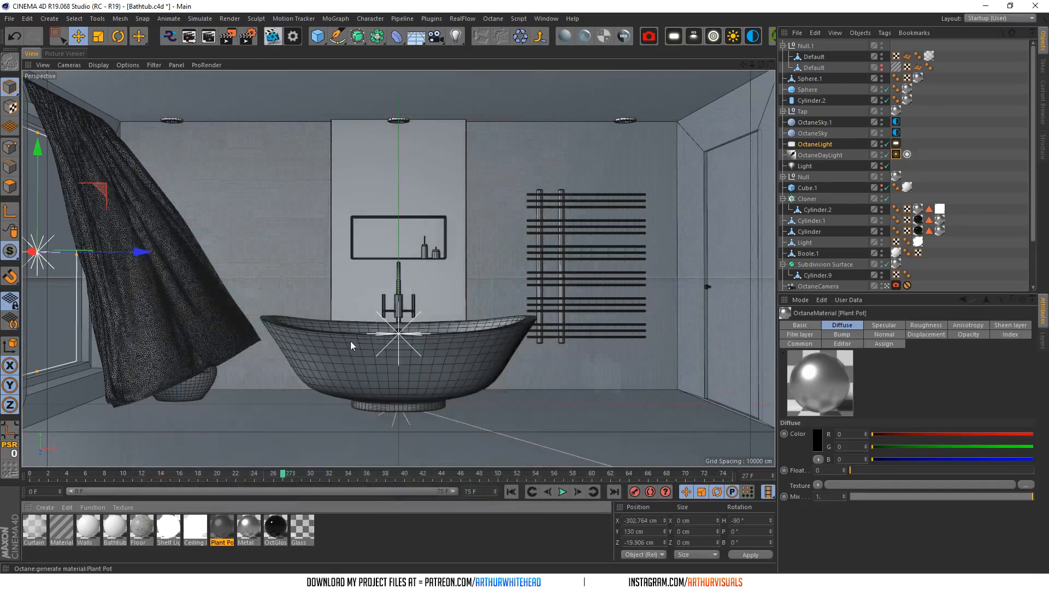
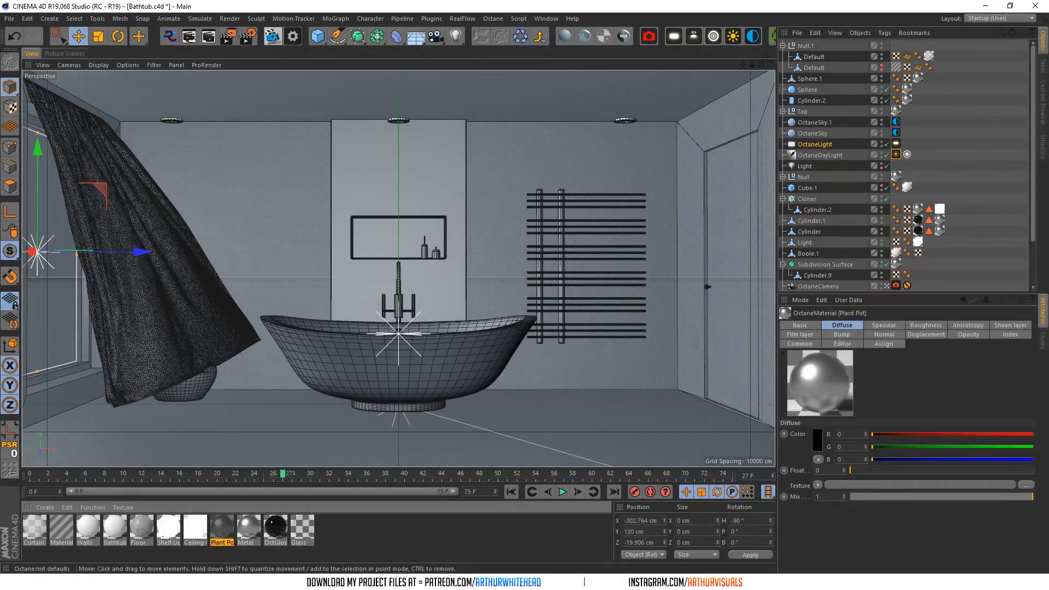
# - End the unresponsive Cinema 4D process in Windows Task Manager and close Task Manager
pyautogui.rightClick(11, 580)
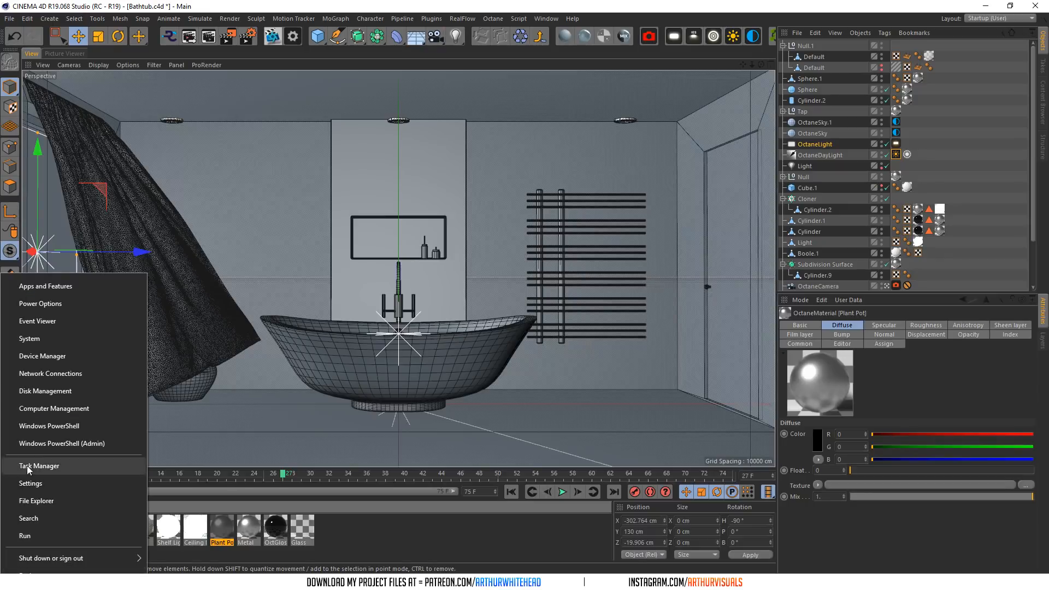
pyautogui.click(40, 465)
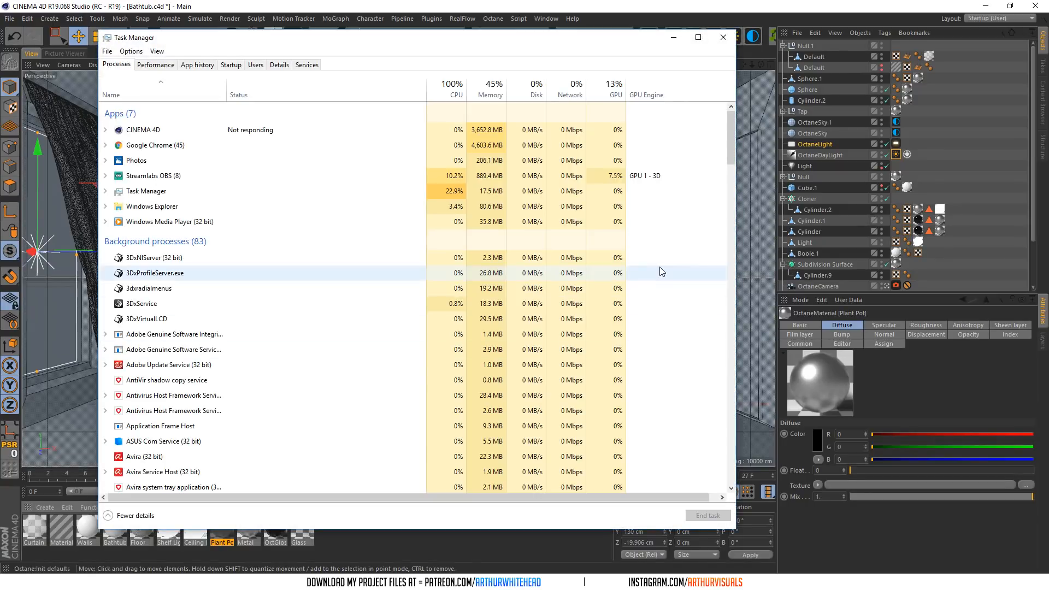
pyautogui.click(107, 131)
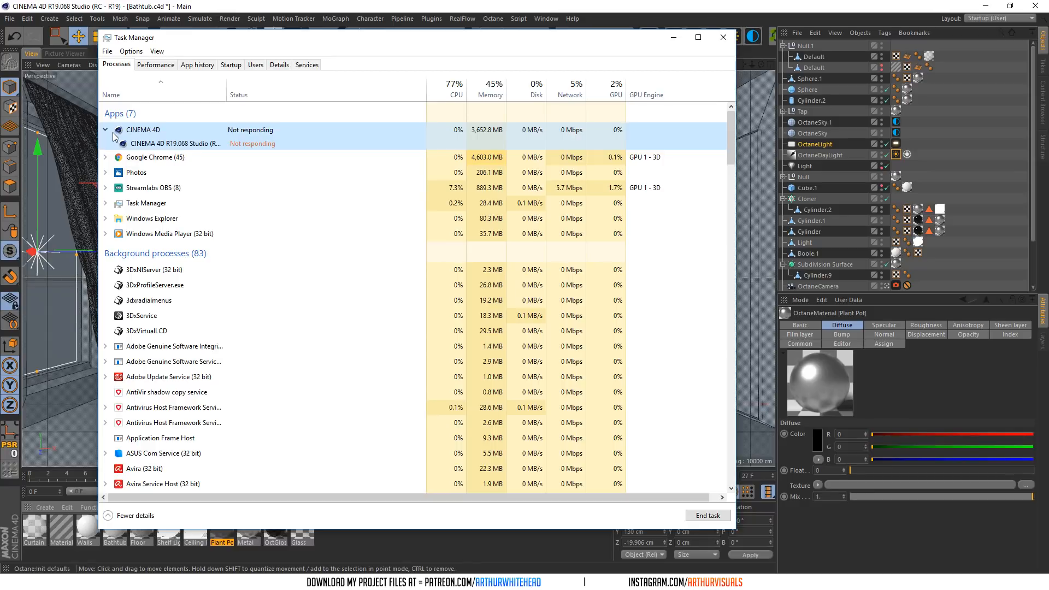
pyautogui.click(707, 515)
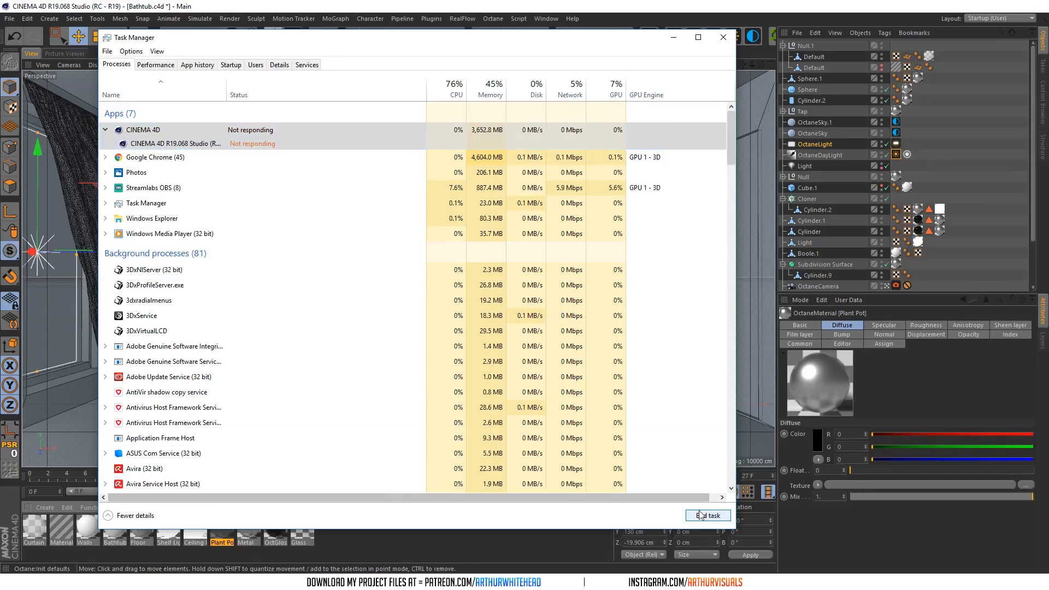
pyautogui.click(721, 37)
# - Relaunch Cinema 4D and open the recent Bathtub.c4d project
pyautogui.press('super')
pyautogui.click(421, 415)
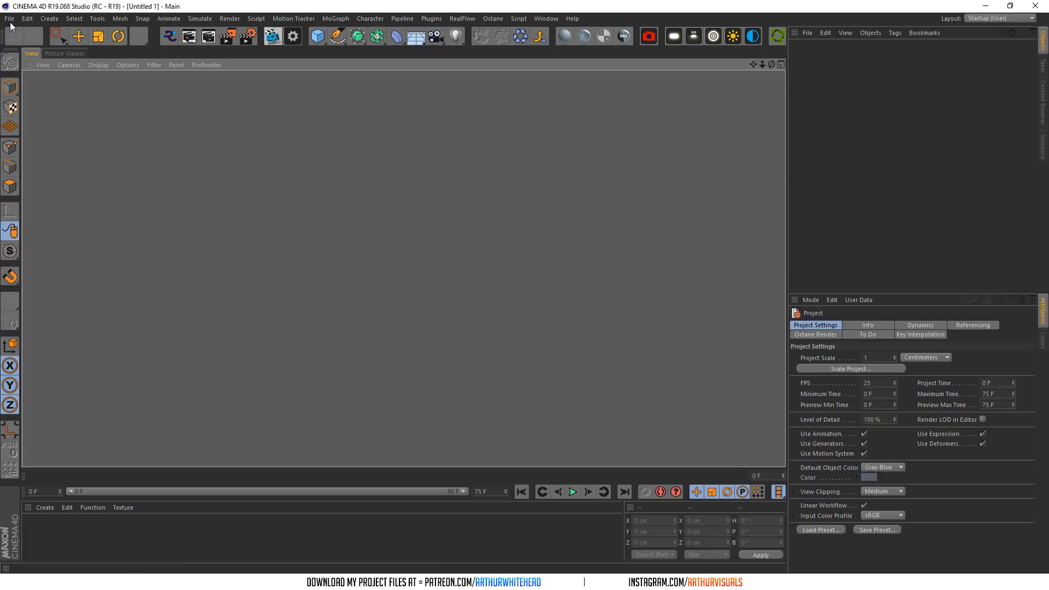
pyautogui.click(9, 19)
pyautogui.moveTo(94, 229)
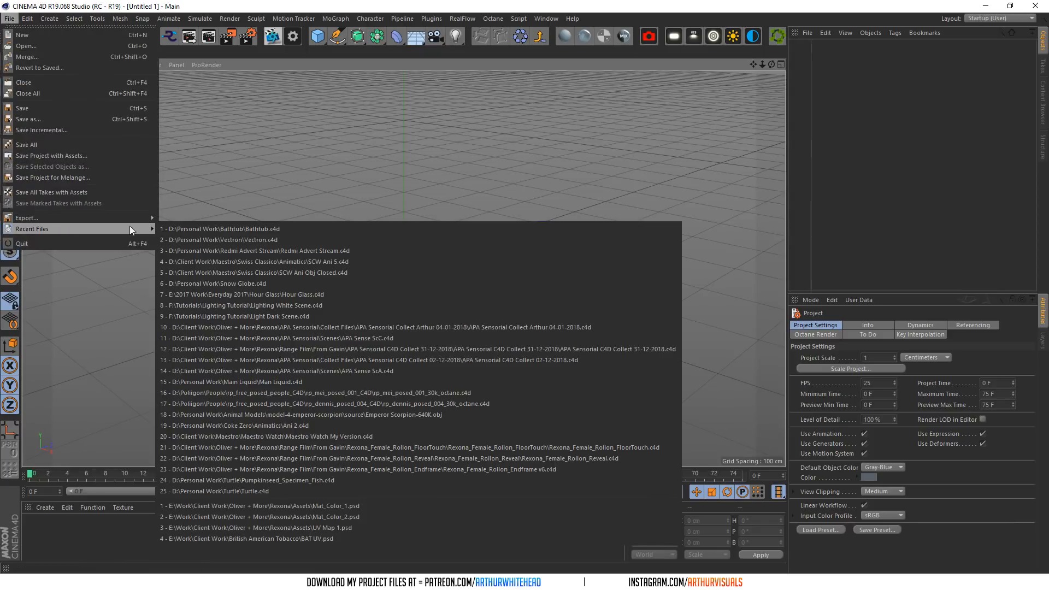
pyautogui.click(237, 229)
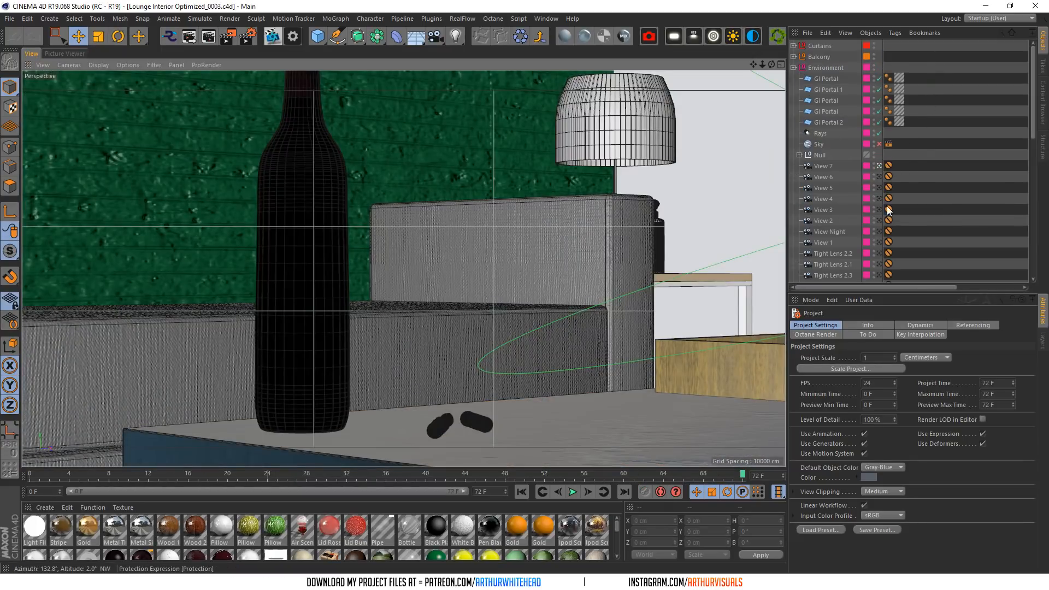
# - In the Lounge Interior Optimized_0003.c4d project, leave the View 7 camera and select the tall potted plant's leaf_adult object
pyautogui.click(879, 166)
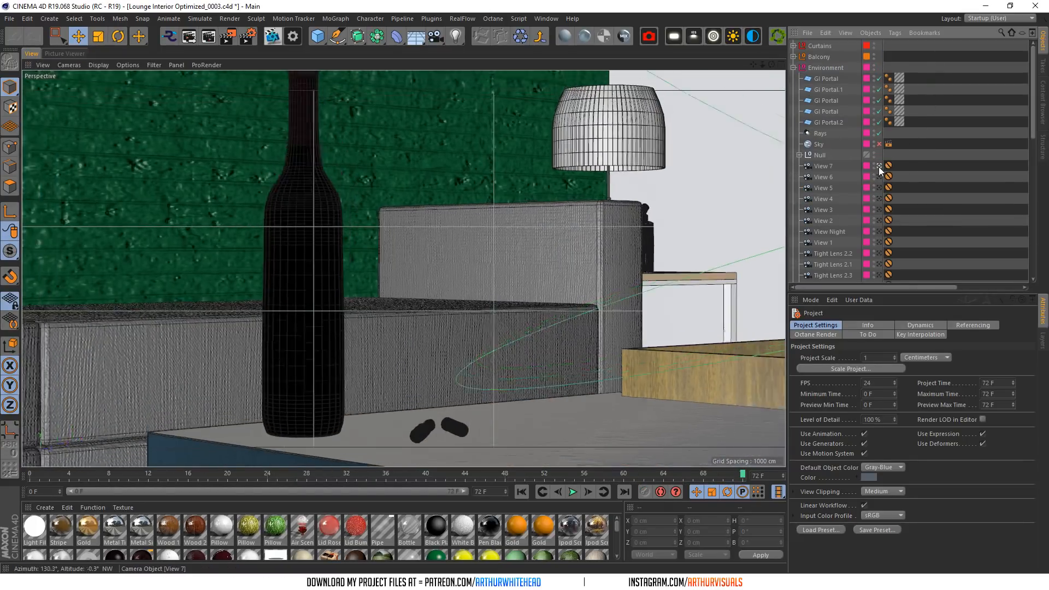
pyautogui.click(879, 166)
pyautogui.moveTo(752, 64); pyautogui.dragTo(644, 9)
pyautogui.click(441, 139)
pyautogui.scroll(-11, 908, 201)
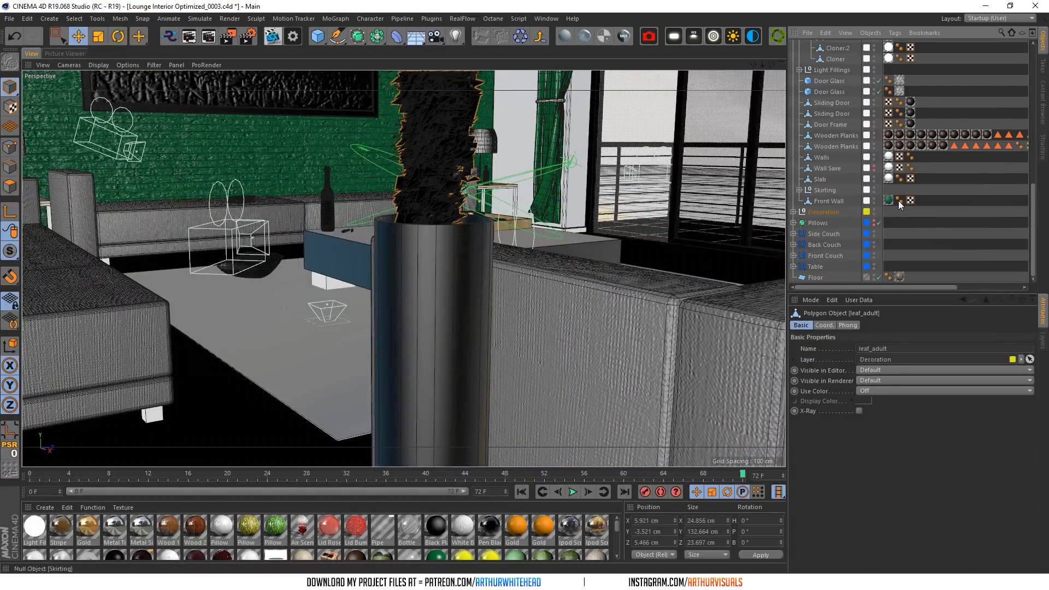
# - Select the ivy null inside the Decoration group's Plant hierarchy and copy it into the Bathtub.c4d project
pyautogui.click(793, 212)
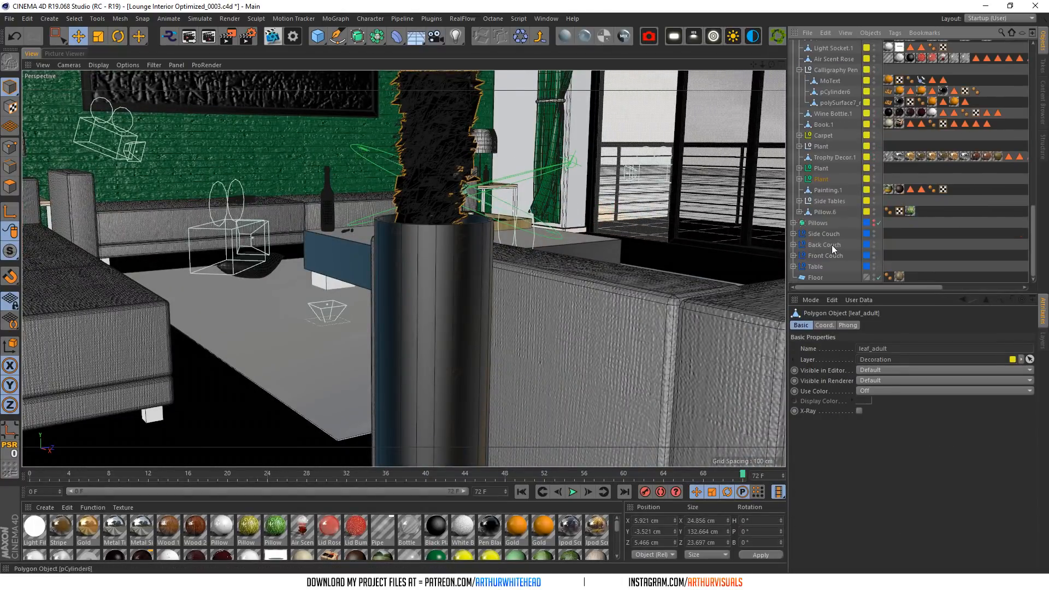
pyautogui.click(799, 180)
pyautogui.click(825, 200)
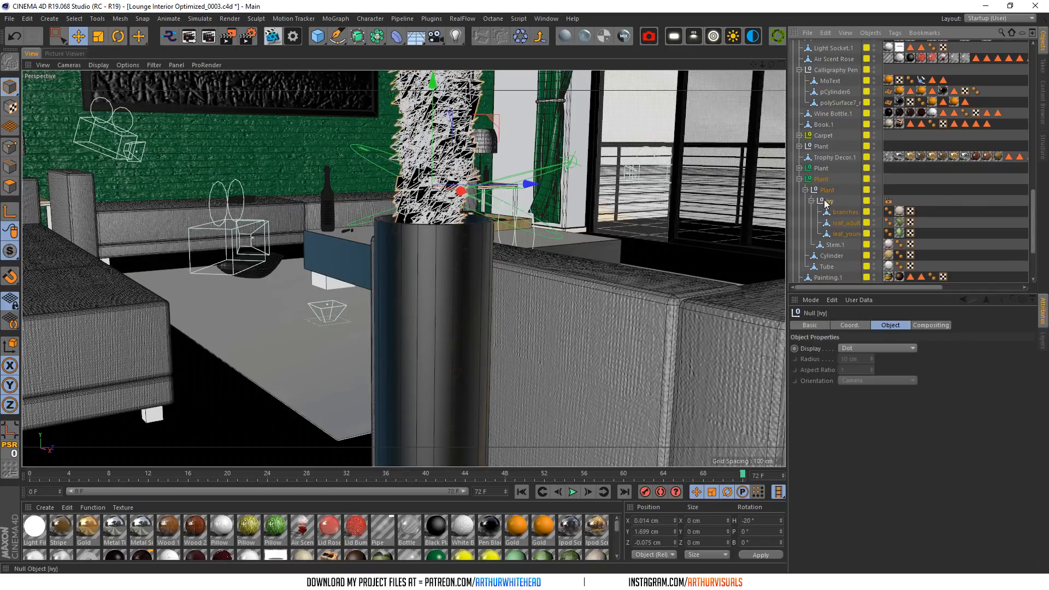
pyautogui.click(813, 201)
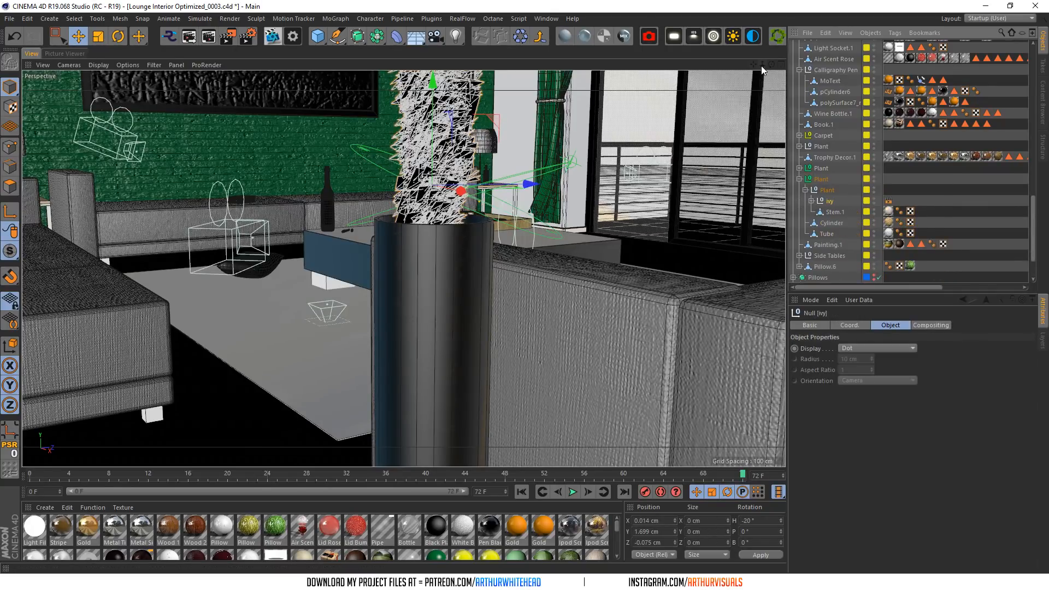
pyautogui.press('o')
pyautogui.click(546, 18)
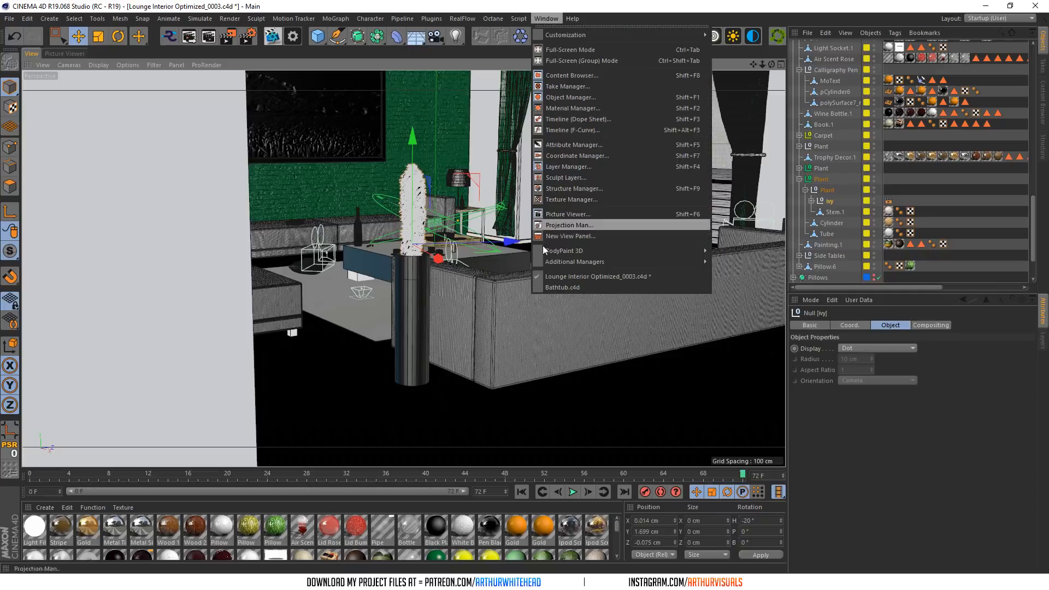
pyautogui.click(560, 287)
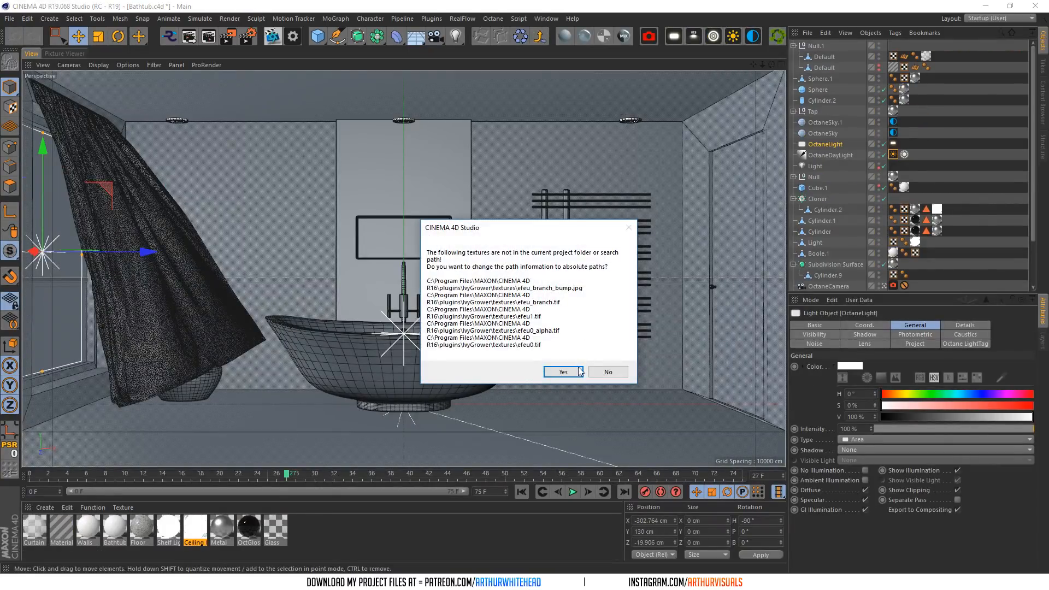
# - Accept absolute paths for the ivy's missing textures and delete the layer assigned to the ivy object
pyautogui.click(563, 372)
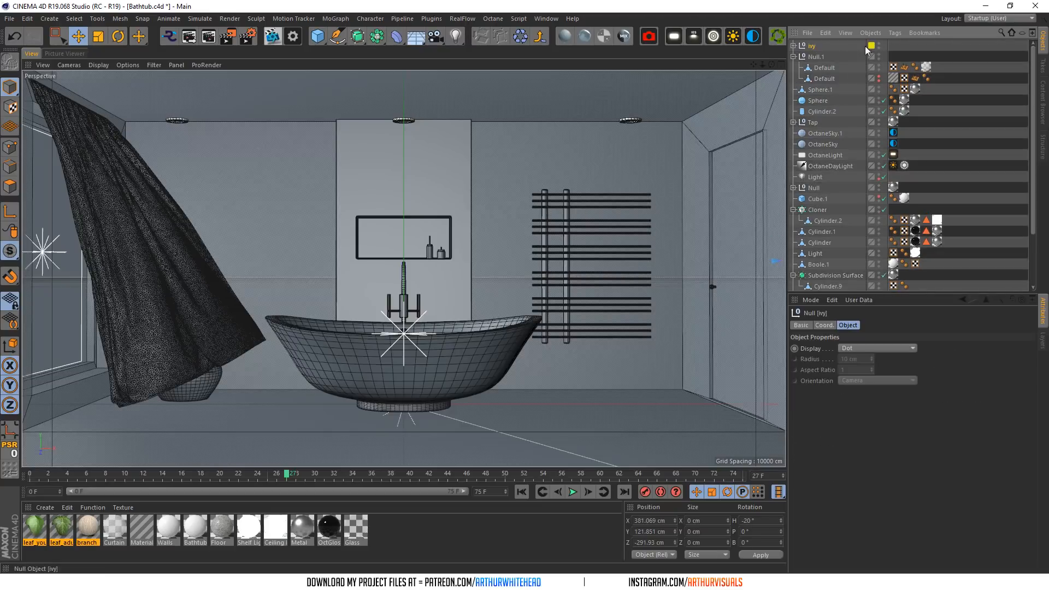
pyautogui.click(1042, 340)
pyautogui.press('Delete')
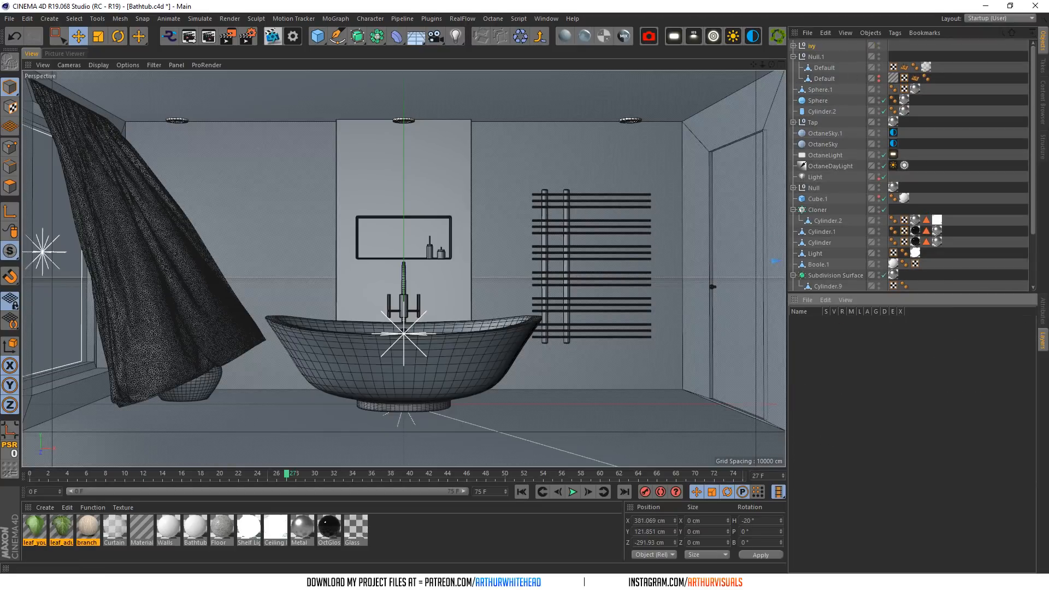
pyautogui.click(1042, 320)
pyautogui.click(802, 46)
# - Reset the ivy's position and rotation to zero and slide it along X to about -128 cm, beside the bathtub
pyautogui.scroll(-2, 889, 186)
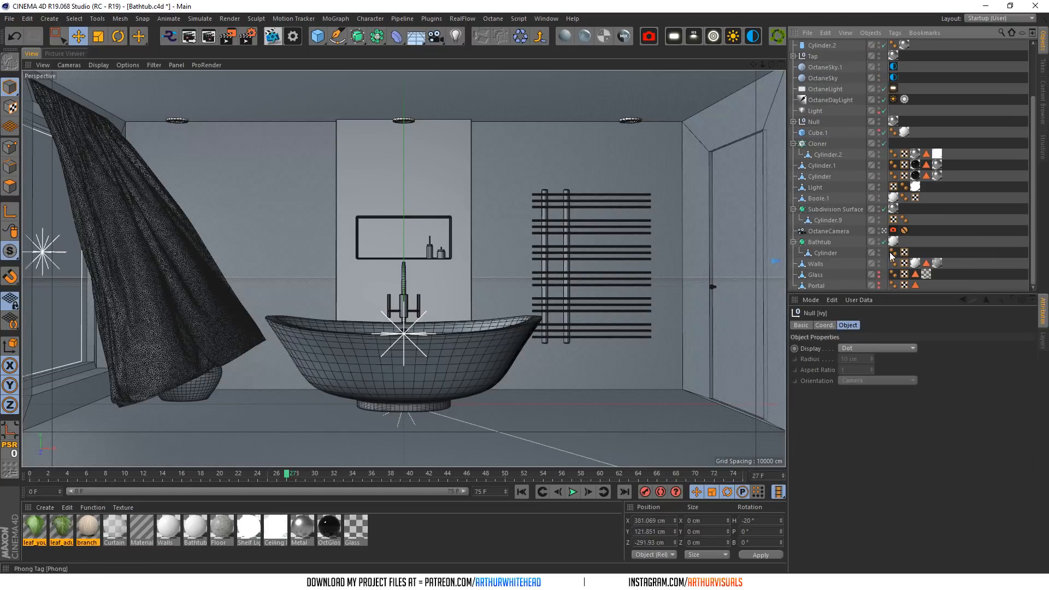
pyautogui.click(883, 231)
pyautogui.moveTo(770, 65); pyautogui.dragTo(770, 142)
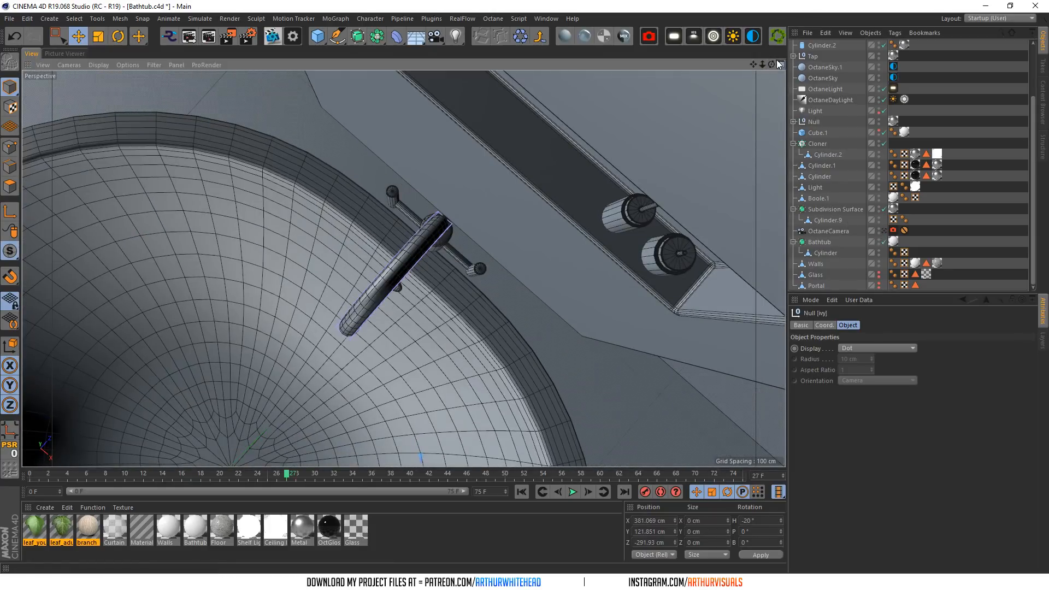
pyautogui.click(780, 65)
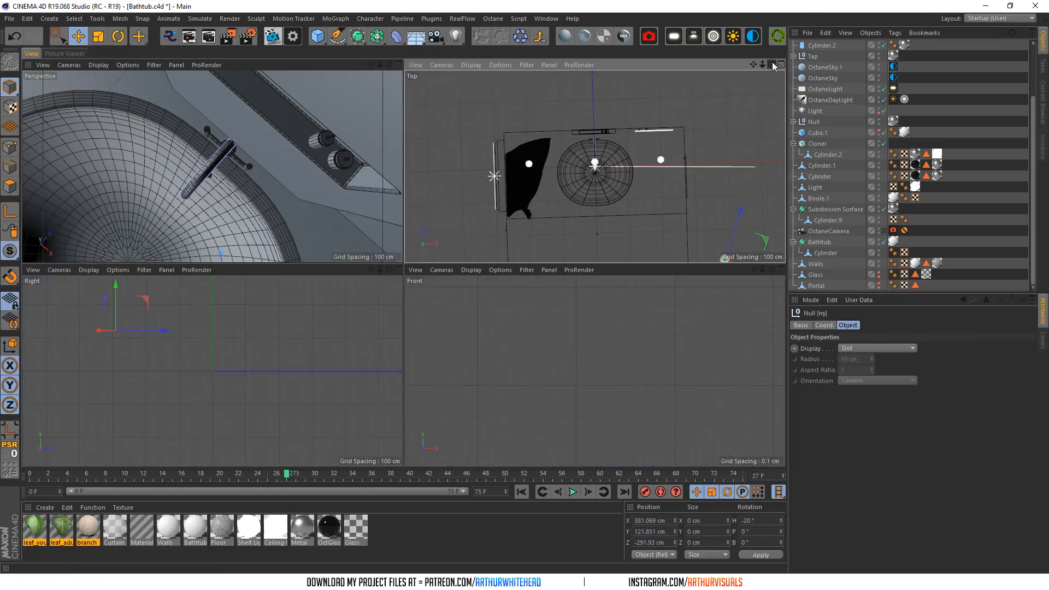
pyautogui.click(398, 65)
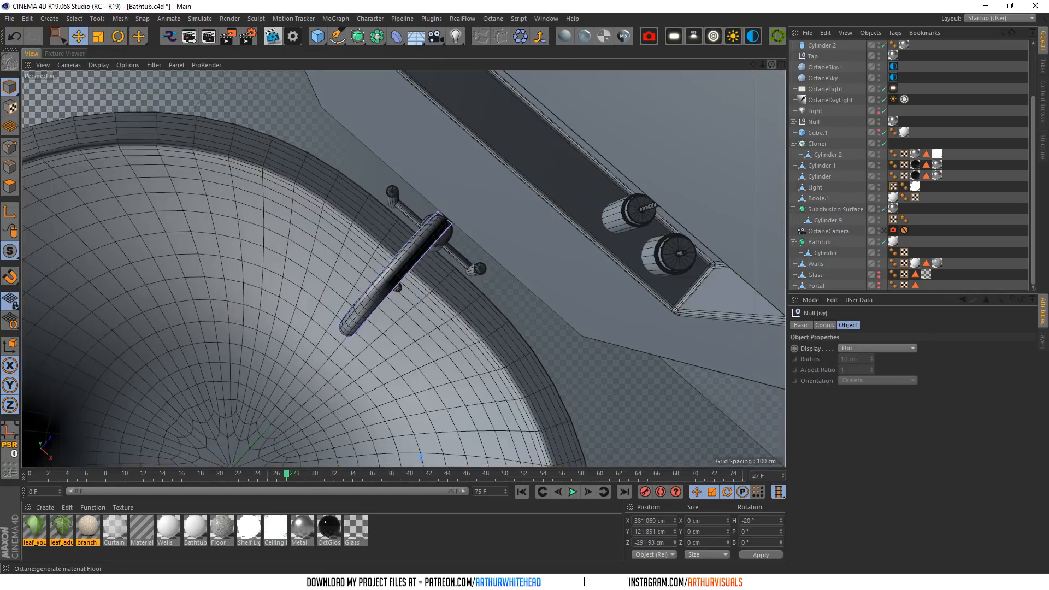
pyautogui.moveTo(772, 65); pyautogui.dragTo(754, 64)
pyautogui.scroll(-4, 447, 283)
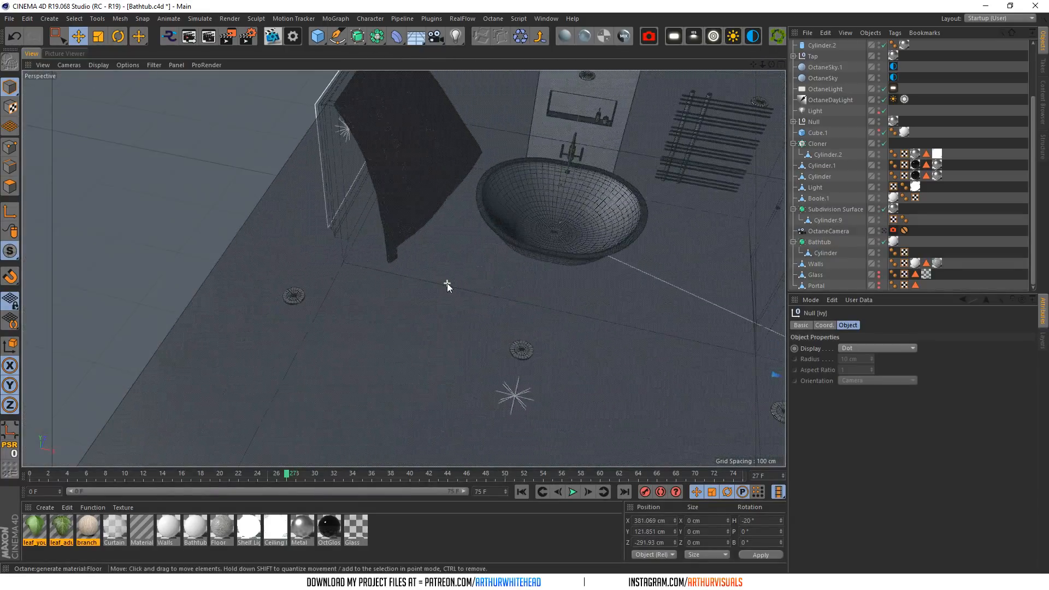
pyautogui.scroll(-5, 447, 282)
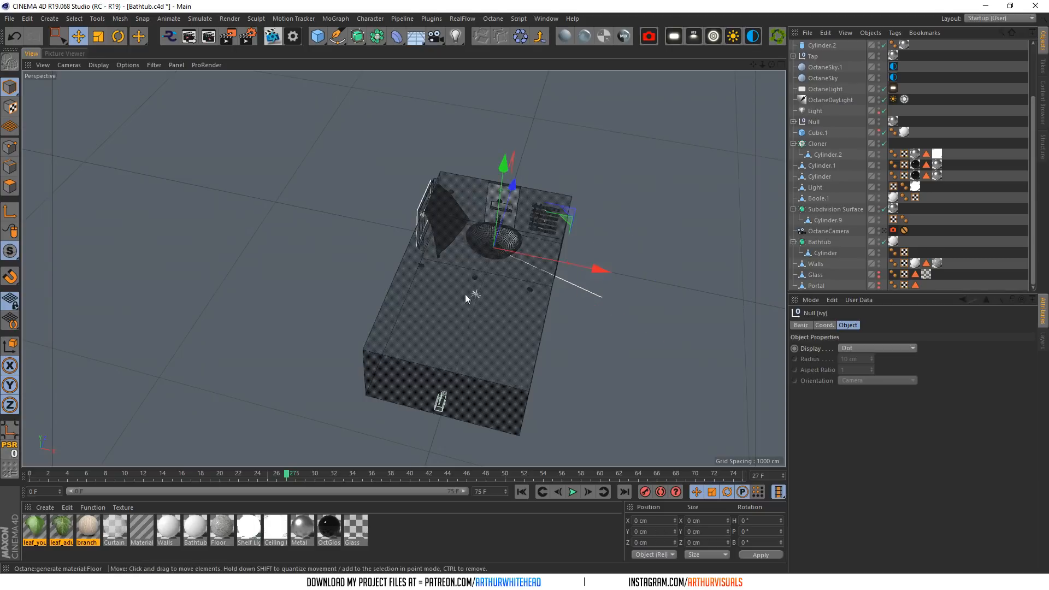
pyautogui.scroll(10, 445, 273)
pyautogui.moveTo(608, 298); pyautogui.dragTo(424, 255)
# - Enable X-Ray display for the curtain polygon object
pyautogui.moveTo(771, 65); pyautogui.dragTo(771, 11)
pyautogui.moveTo(754, 64); pyautogui.dragTo(899, 121)
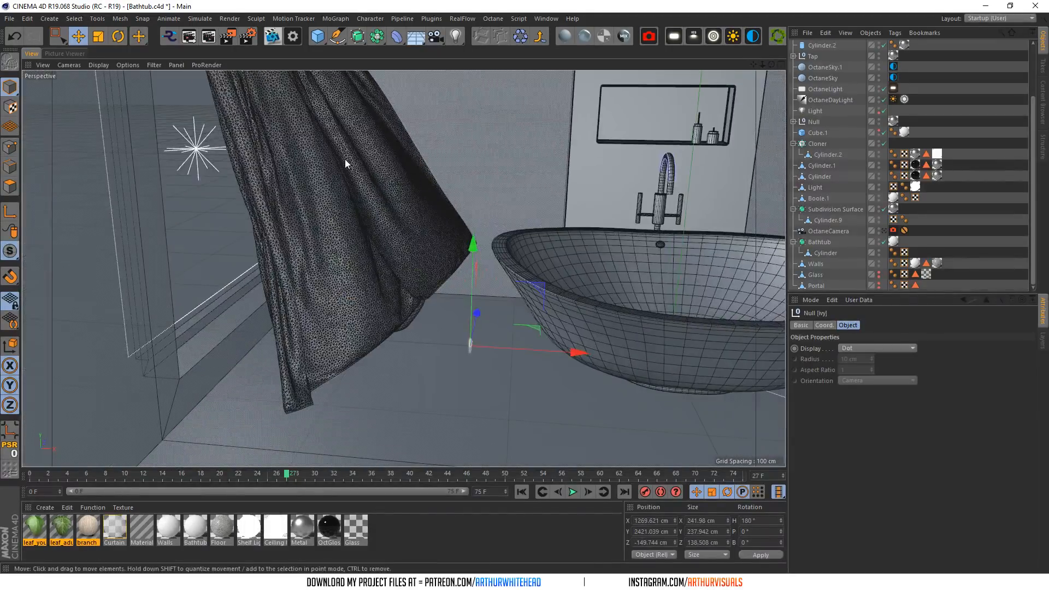
pyautogui.click(345, 163)
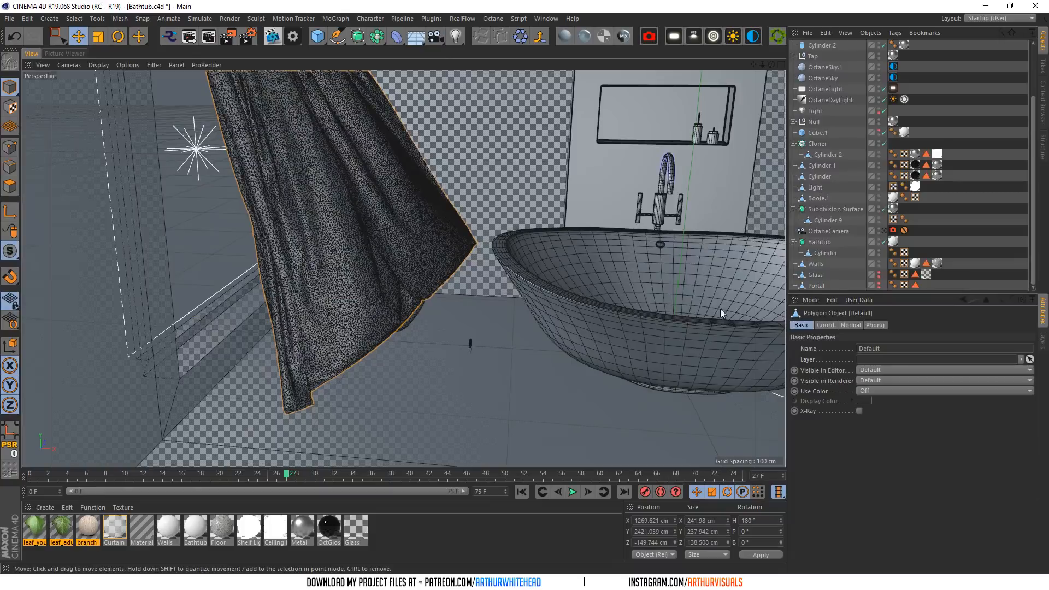
pyautogui.click(856, 411)
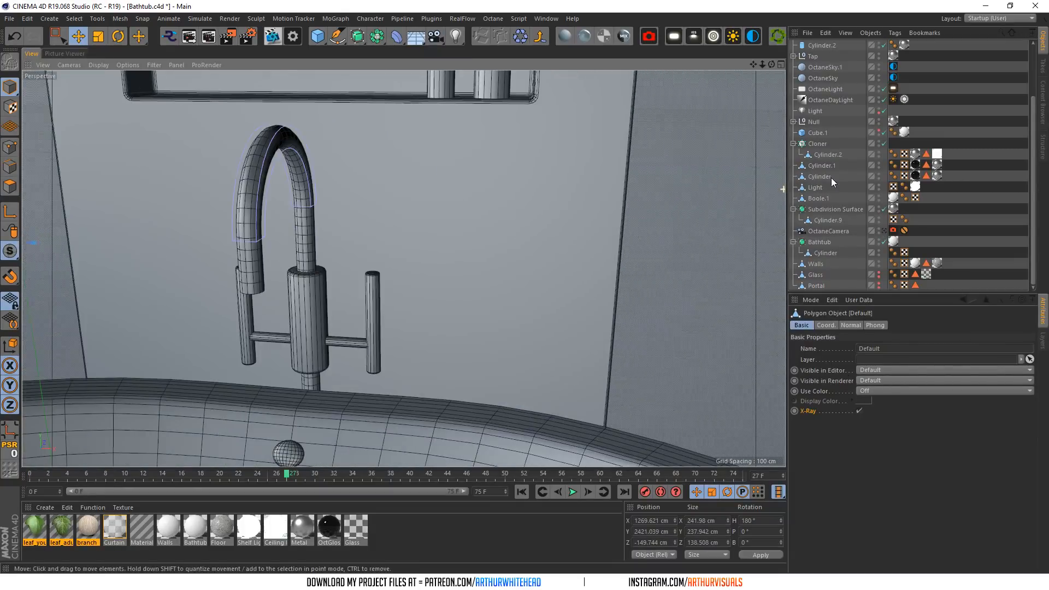
# - Move the ivy null along X to about -179 cm, closer to the pot behind the curtain
pyautogui.scroll(2, 819, 82)
pyautogui.click(812, 46)
pyautogui.keyDown('alt'); pyautogui.moveTo(444, 212); pyautogui.dragTo(425, 235, button='right'); pyautogui.keyUp('alt')
pyautogui.keyDown('alt'); pyautogui.moveTo(88, 323); pyautogui.dragTo(43, 340); pyautogui.keyUp('alt')
pyautogui.click(793, 46)
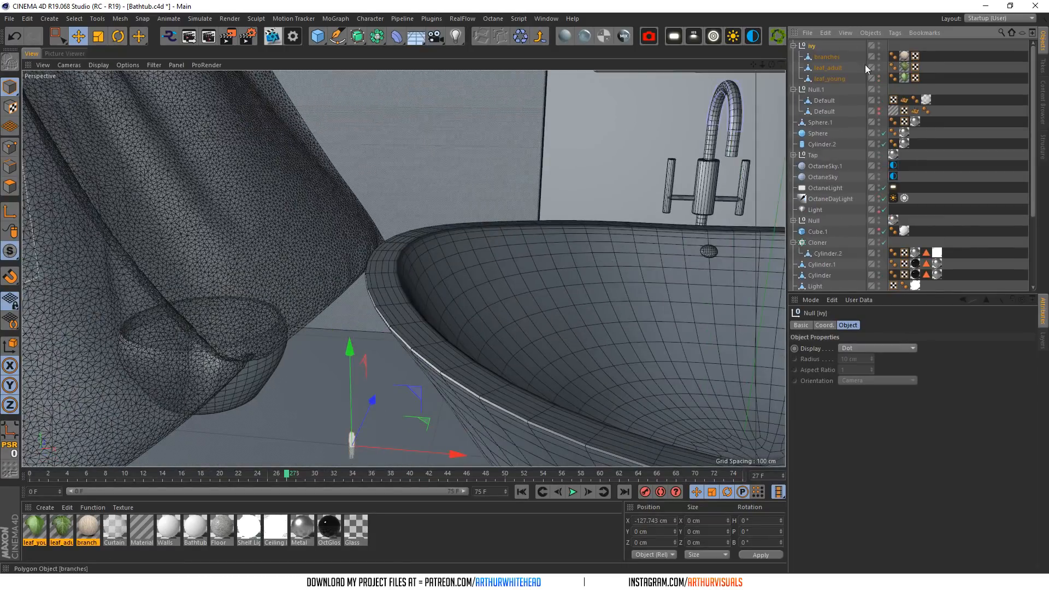
pyautogui.moveTo(451, 451); pyautogui.dragTo(313, 443)
# - Set the ivy's scale to 50 on X, Y and Z
pyautogui.click(824, 324)
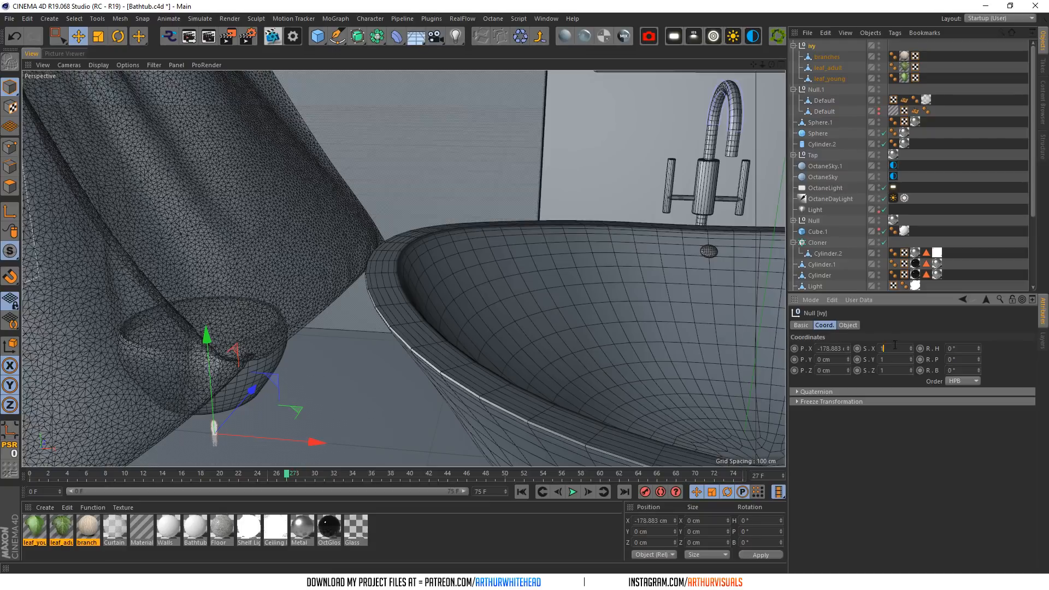
pyautogui.write('50')
pyautogui.press('Tab')
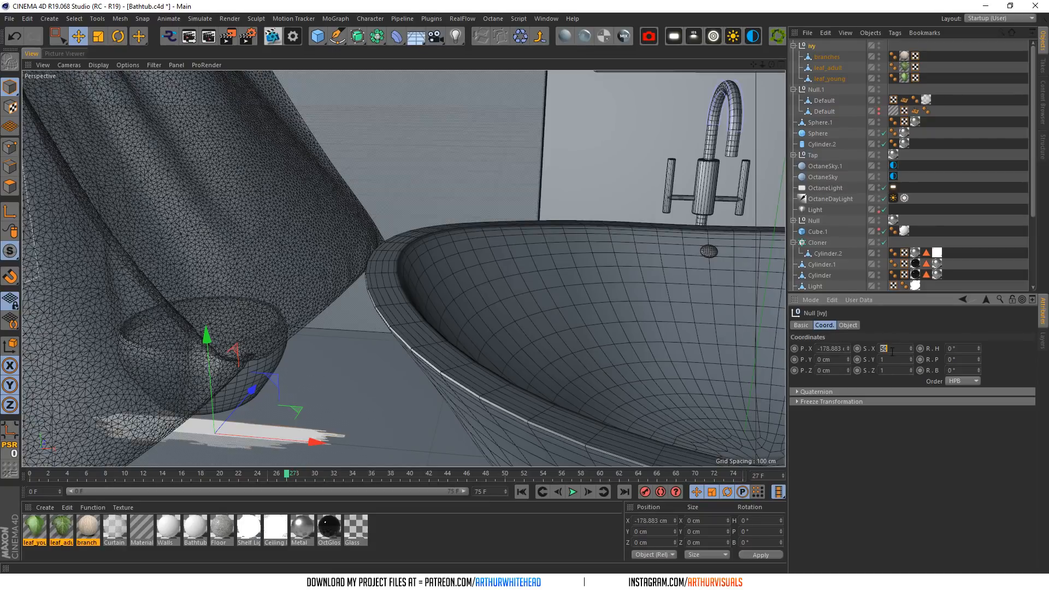
pyautogui.write('50')
pyautogui.press('Tab')
pyautogui.write('50')
pyautogui.press('Return')
pyautogui.keyDown('alt'); pyautogui.moveTo(564, 295); pyautogui.dragTo(546, 311); pyautogui.keyUp('alt')
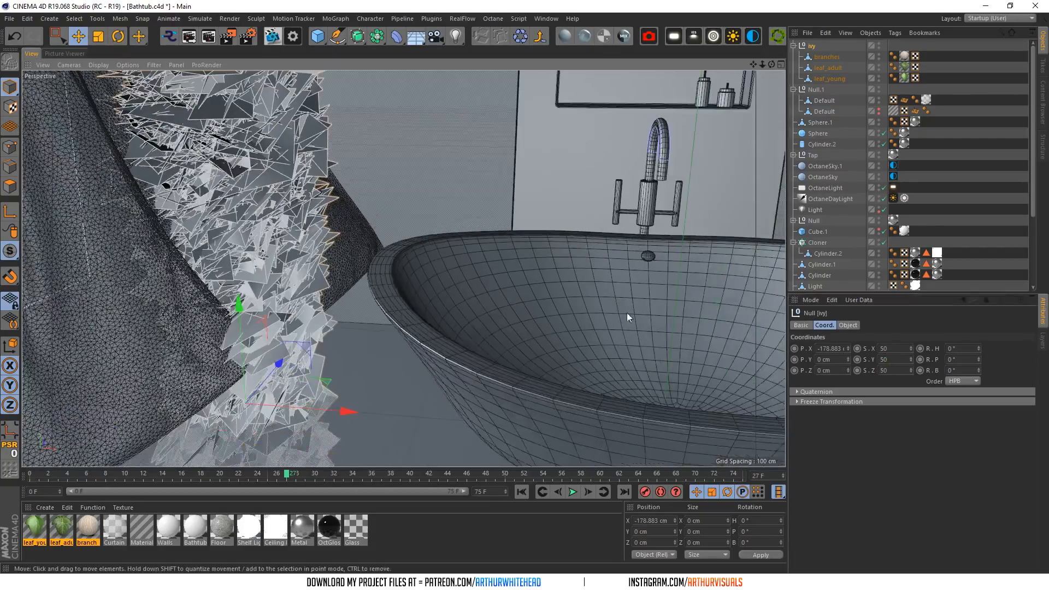
# - Set the ivy's scale to 40 on X, Y and Z
pyautogui.click(881, 349)
pyautogui.moveTo(880, 349); pyautogui.dragTo(884, 349)
pyautogui.write('4')
pyautogui.hotkey('ctrl', 'a')
pyautogui.write('40')
pyautogui.press('Tab')
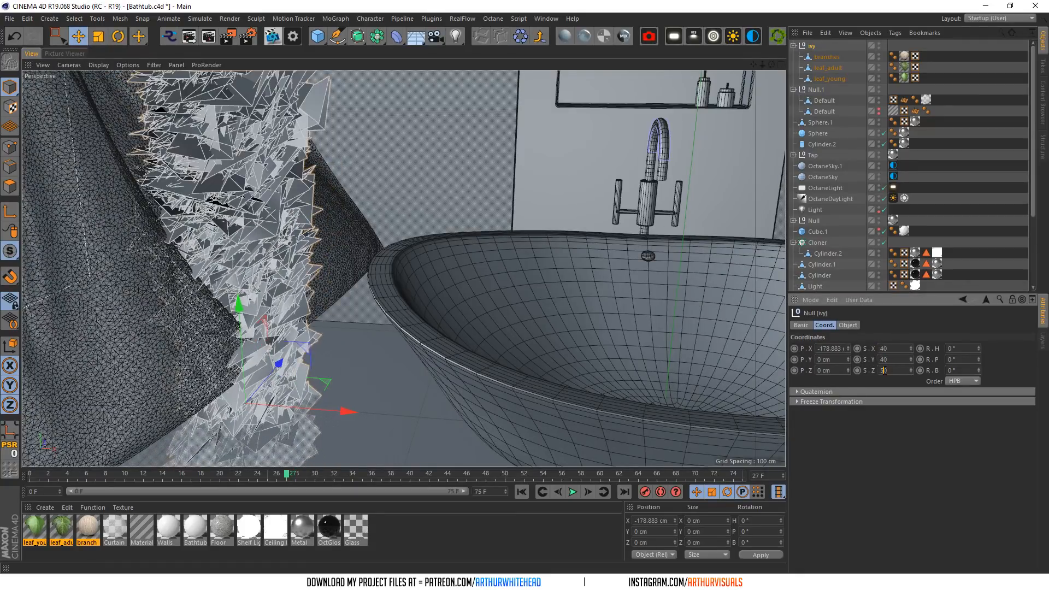
# - Set the ivy's scale to 20 on X, Y and Z
pyautogui.scroll(-5, 433, 245)
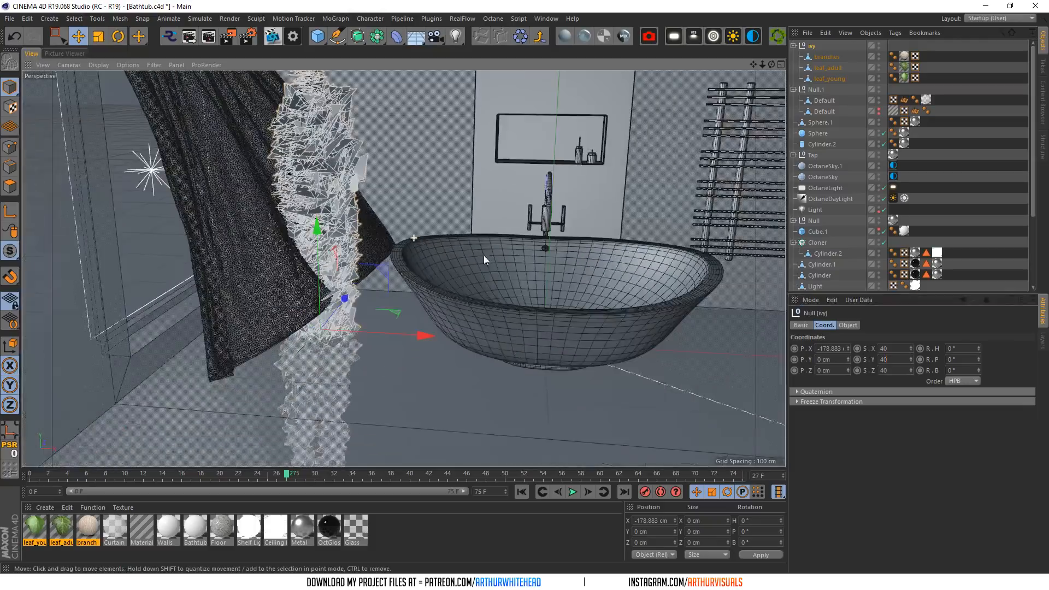
pyautogui.hotkey('shift', 'Tab')
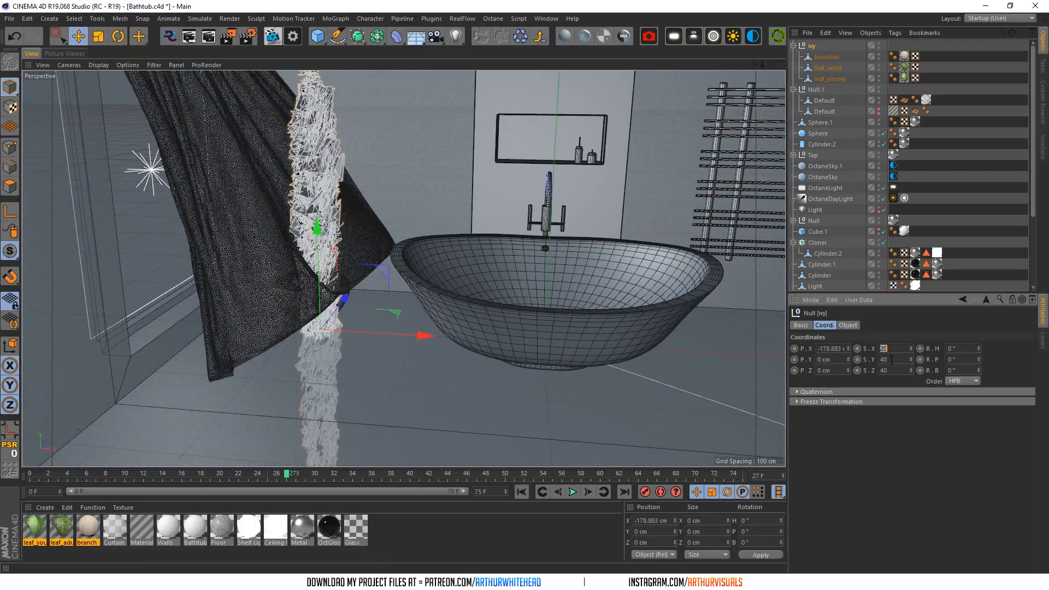
pyautogui.moveTo(892, 370); pyautogui.dragTo(877, 370)
pyautogui.write('20')
pyautogui.press('Return')
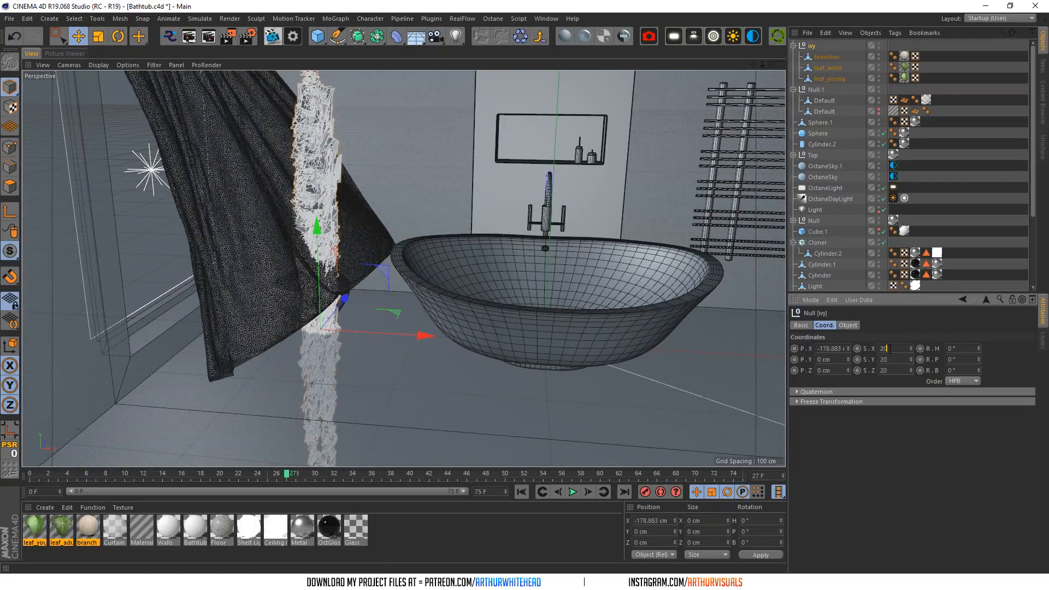
# - Raise the ivy along Y to about 104 cm
pyautogui.scroll(3, 322, 245)
pyautogui.moveTo(317, 267); pyautogui.dragTo(335, 89)
pyautogui.scroll(-5, 353, 172)
pyautogui.scroll(6, 306, 169)
pyautogui.moveTo(771, 64); pyautogui.dragTo(737, 52)
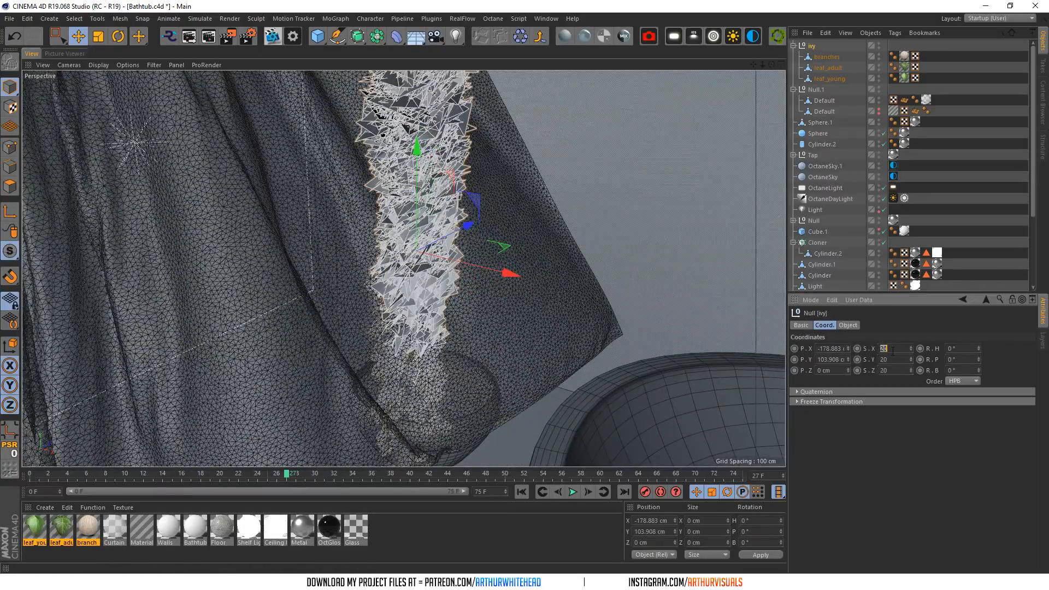
pyautogui.scroll(-3, 604, 187)
pyautogui.scroll(-3, 886, 247)
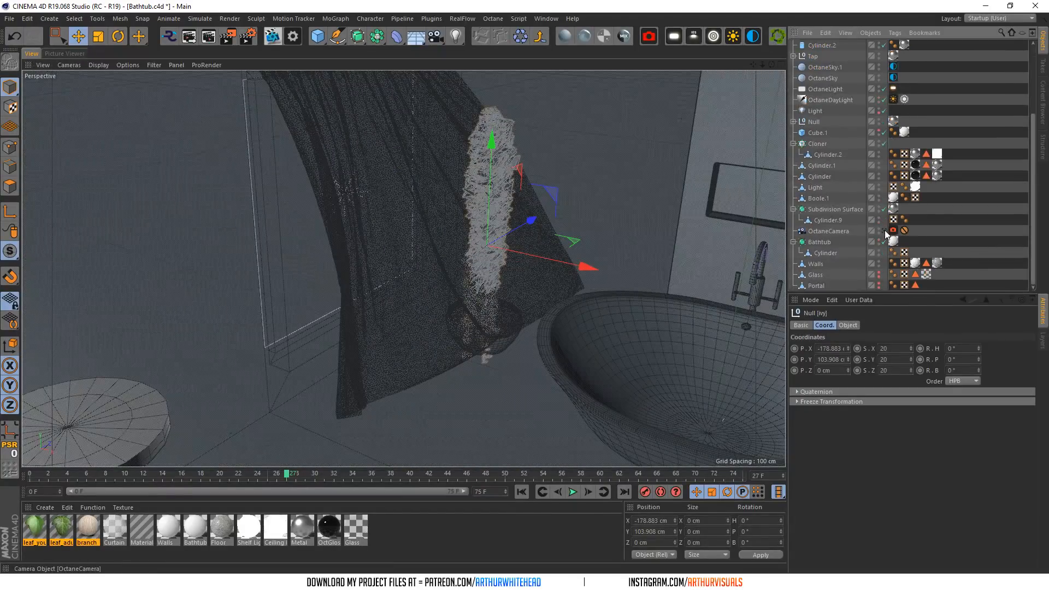
# - Return to the OctaneCamera view and set the ivy's X scale to 15
pyautogui.click(884, 231)
pyautogui.click(883, 231)
pyautogui.scroll(-2, 349, 269)
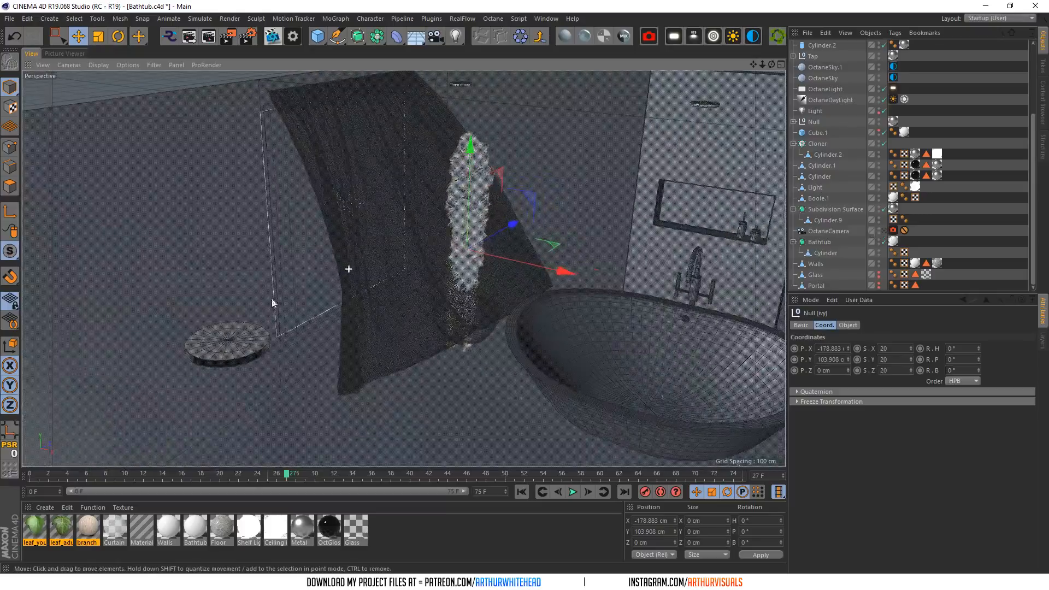
pyautogui.click(883, 231)
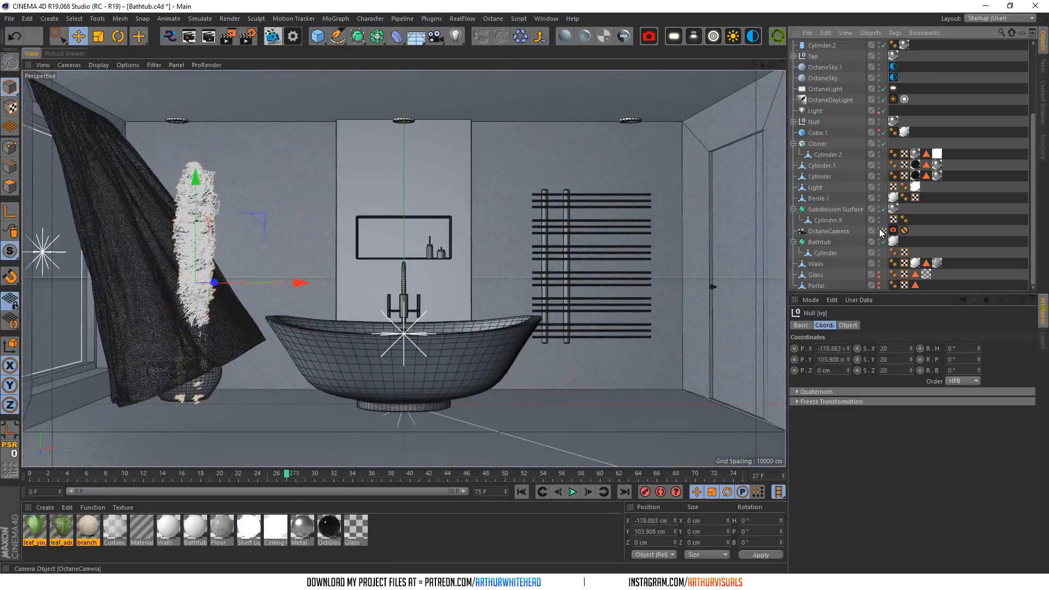
pyautogui.click(894, 348)
pyautogui.press('Return')
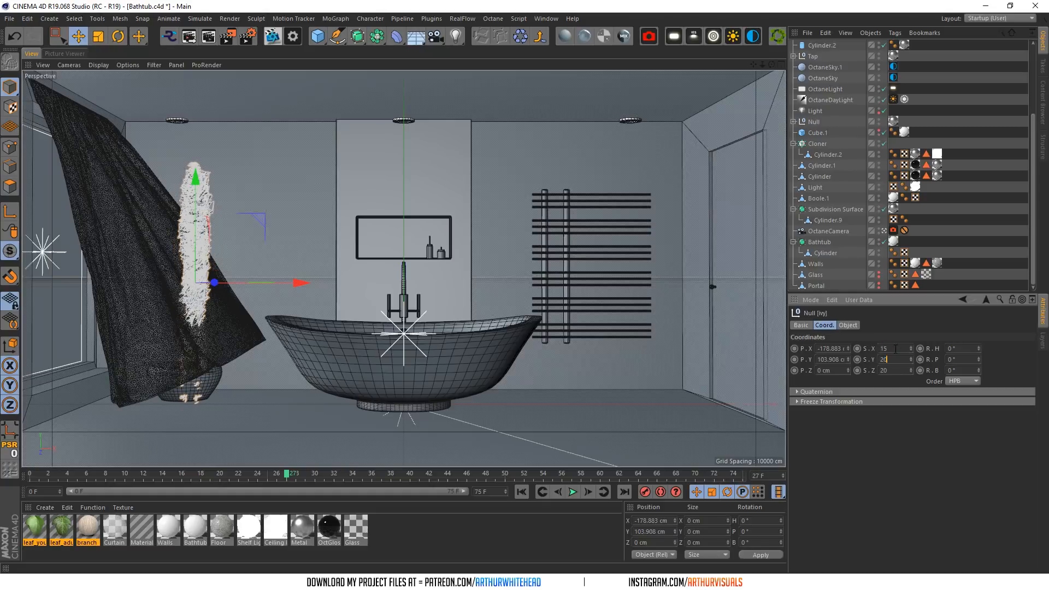
# - Shift the leaf_adult object's axis to the bottom of its points using Axis Center with Y at -100%
pyautogui.scroll(3, 872, 152)
pyautogui.click(827, 68)
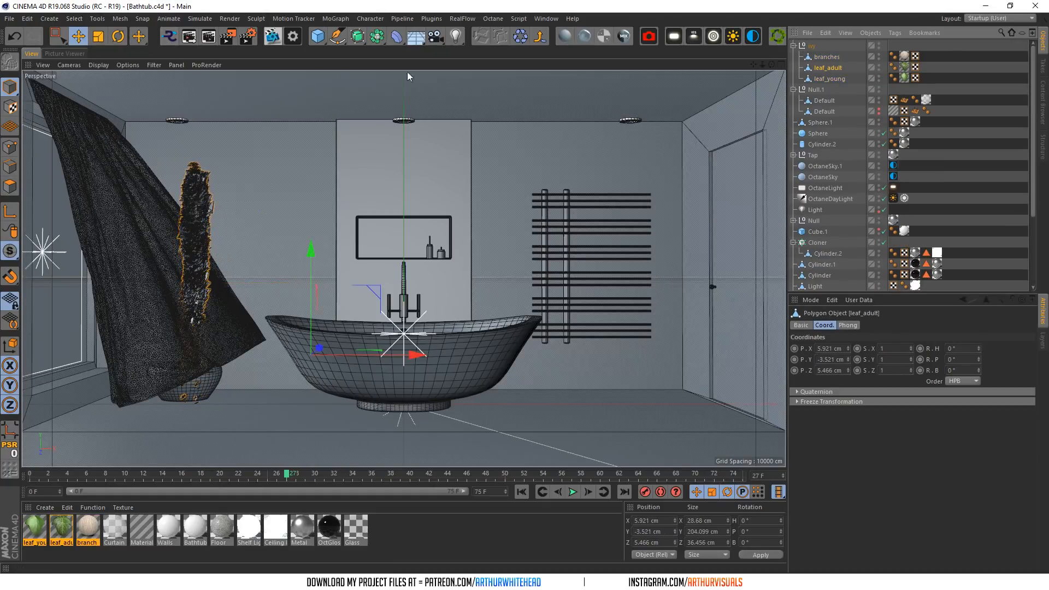
pyautogui.click(120, 18)
pyautogui.moveTo(149, 119)
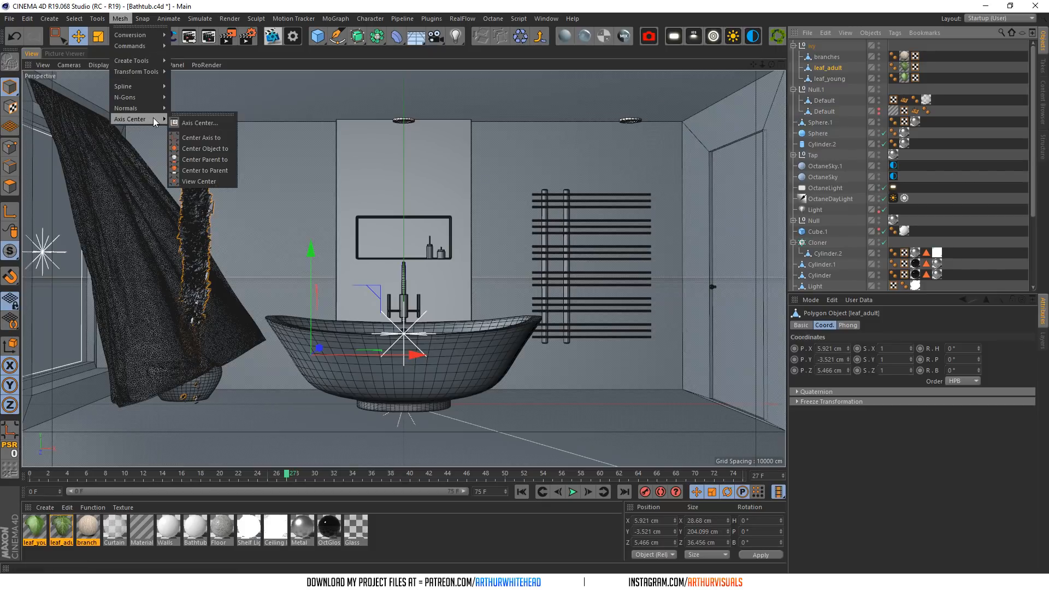
pyautogui.click(199, 123)
pyautogui.click(185, 197)
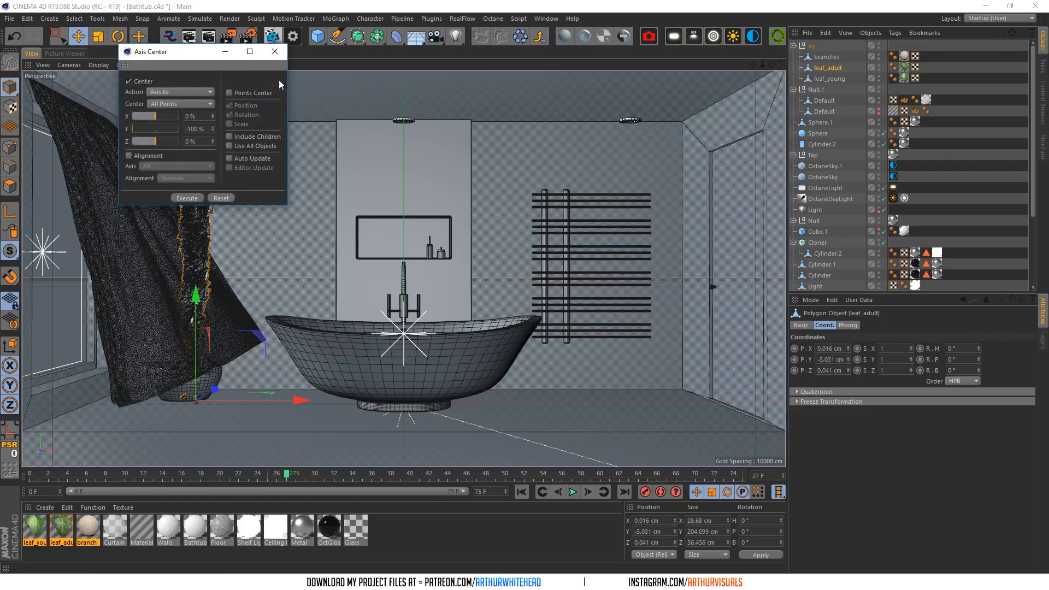
pyautogui.click(275, 51)
# - Group leaf_adult under a new null and place branches and leaf_young inside the same group
pyautogui.rightClick(824, 68)
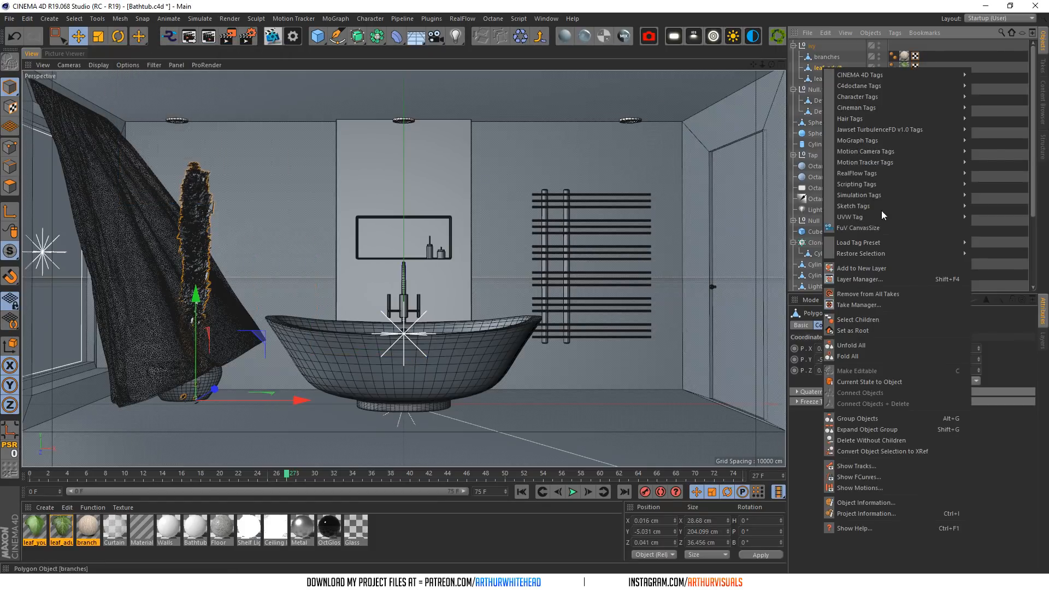
pyautogui.click(851, 418)
pyautogui.click(832, 56)
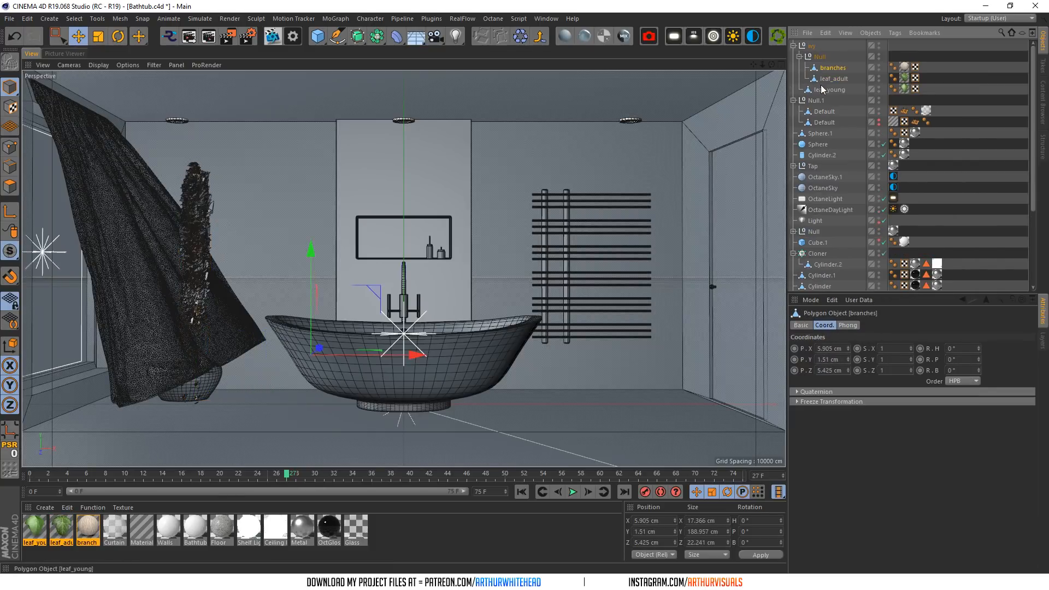
pyautogui.moveTo(825, 75); pyautogui.dragTo(824, 76)
# - Rename the new null containing the branches and leaves to "ivy"
pyautogui.click(812, 47)
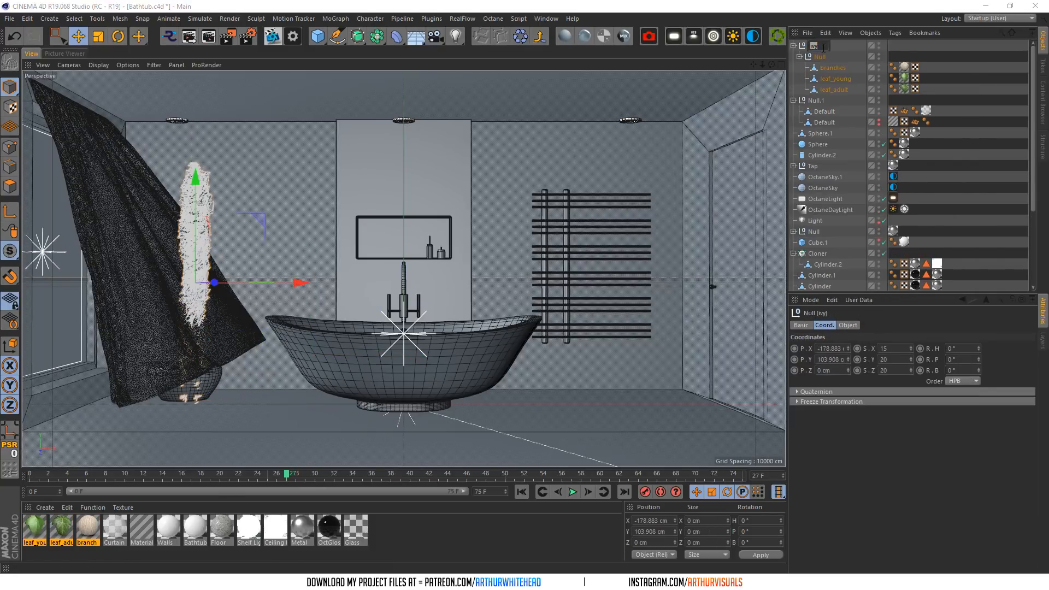
pyautogui.click(828, 59)
pyautogui.doubleClick(818, 58)
pyautogui.write('ivy')
pyautogui.press('Return')
# - Take the new ivy group out of its old parent null and delete the emptied parent
pyautogui.moveTo(817, 58); pyautogui.dragTo(810, 42)
pyautogui.click(822, 71)
pyautogui.click(811, 88)
pyautogui.press('Delete')
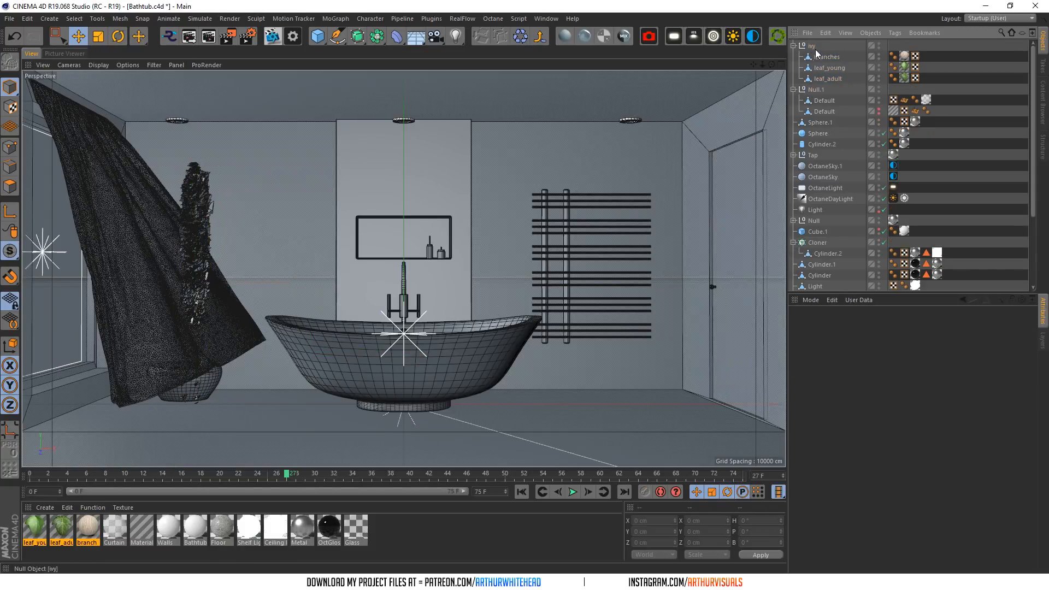
# - Set the ivy group's Y and Z scale to 15
pyautogui.click(815, 47)
pyautogui.click(895, 359)
pyautogui.write('1')
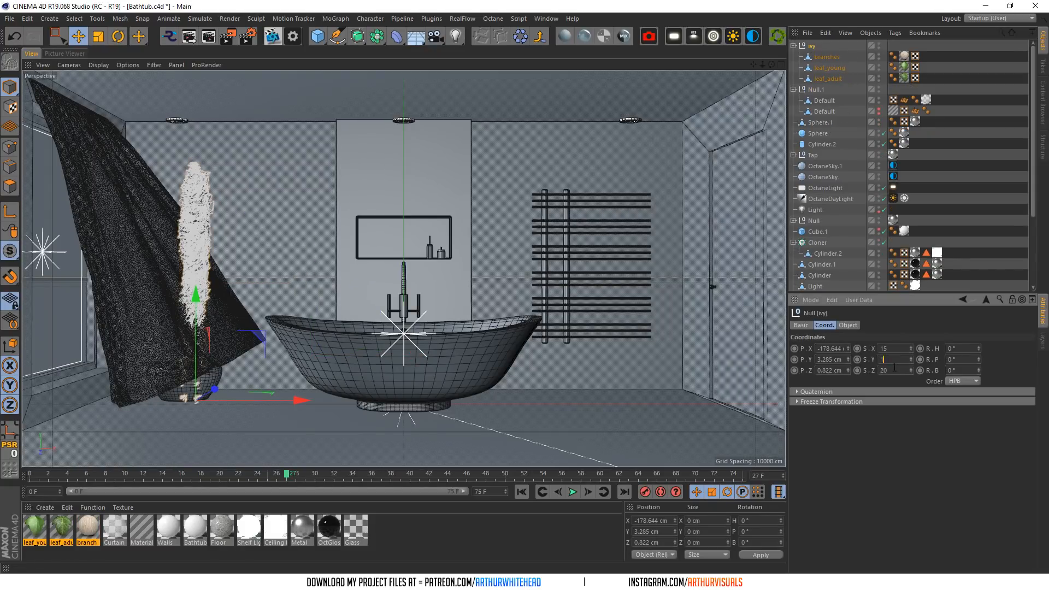
pyautogui.write('5')
pyautogui.press('Tab')
pyautogui.write('15')
pyautogui.press('Return')
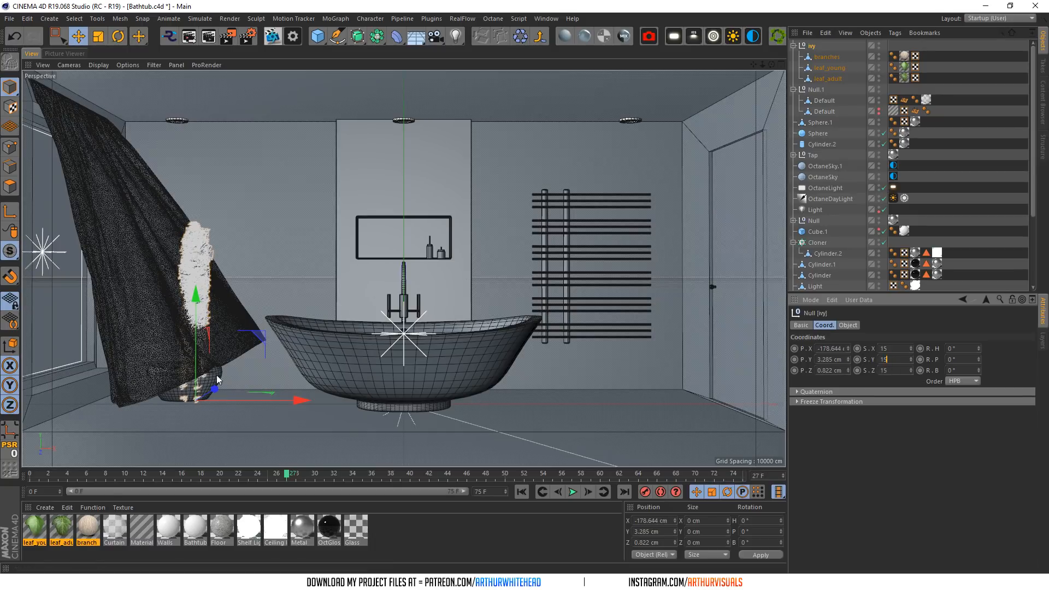
# - Move the ivy horizontally into the pot, to about -192 cm on X and 35 cm on Z
pyautogui.scroll(-3, 922, 233)
pyautogui.press('o')
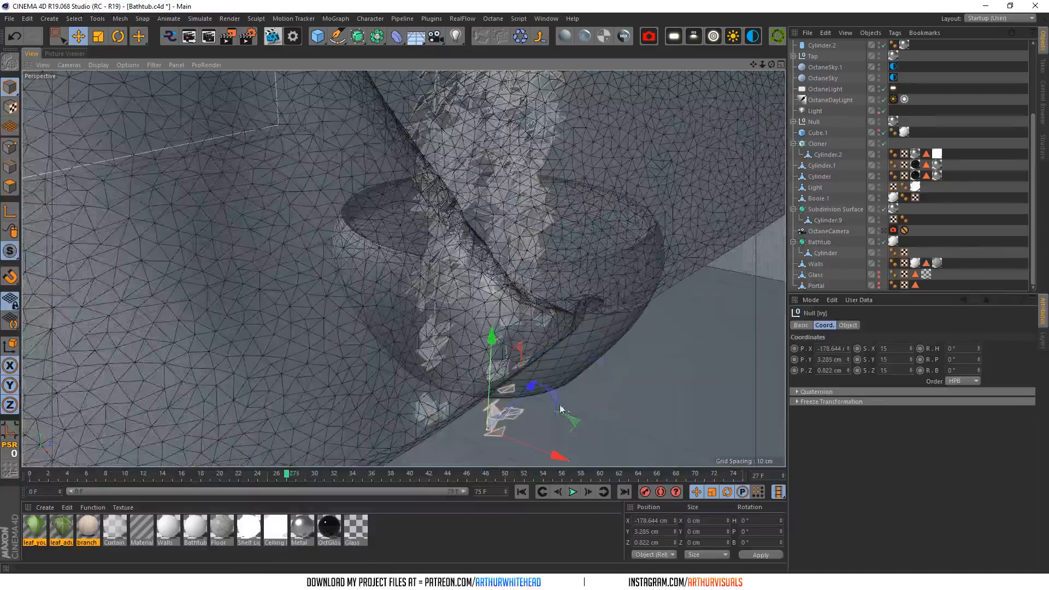
pyautogui.moveTo(560, 409); pyautogui.dragTo(577, 322)
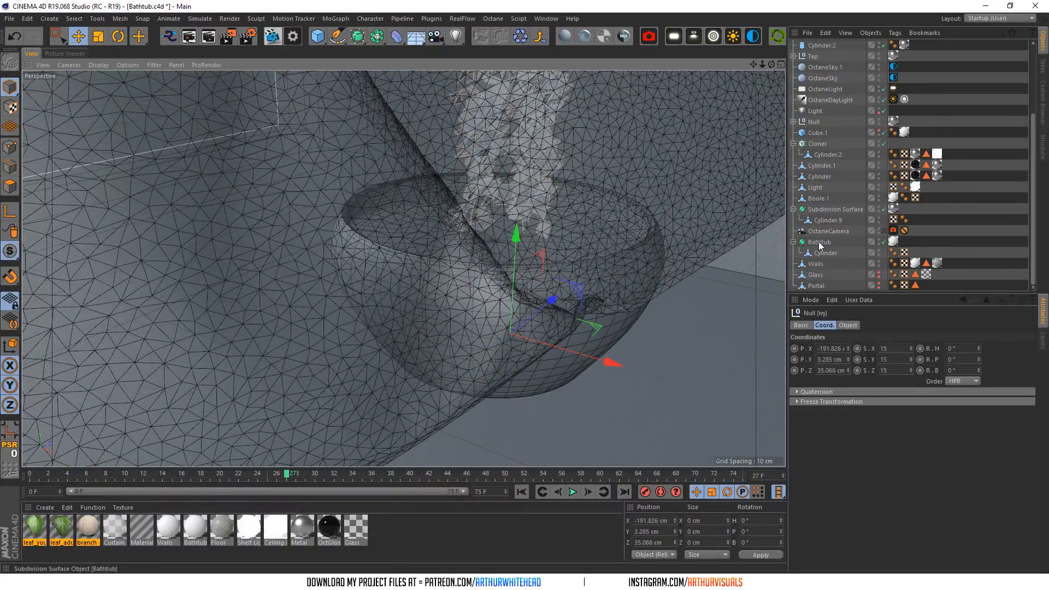
# - Select the ivy group and raise it to about 25 cm on Y so it sits inside the pot
pyautogui.click(617, 351)
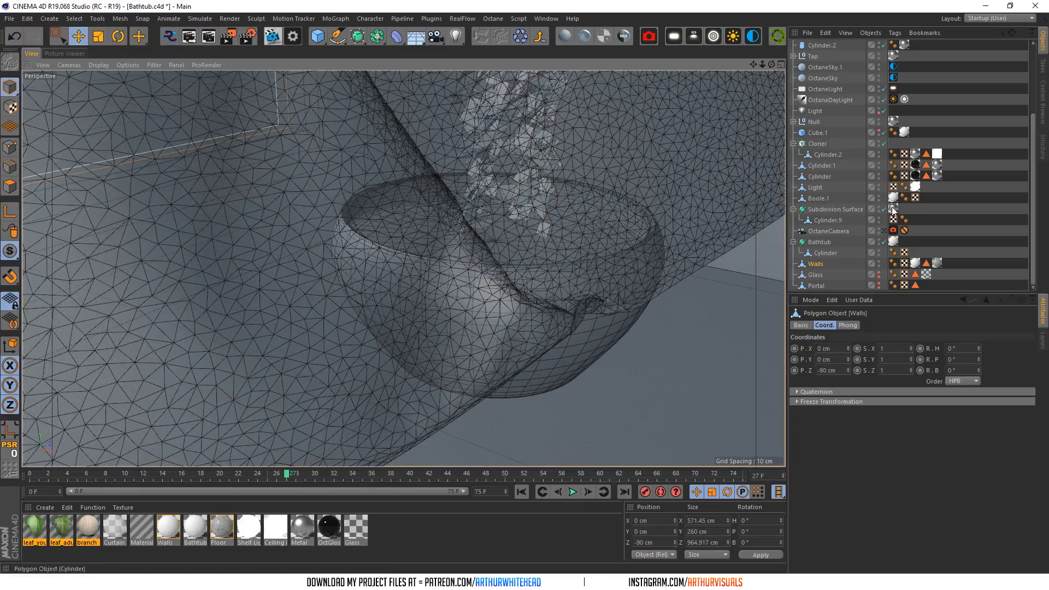
pyautogui.click(593, 343)
pyautogui.scroll(5, 833, 108)
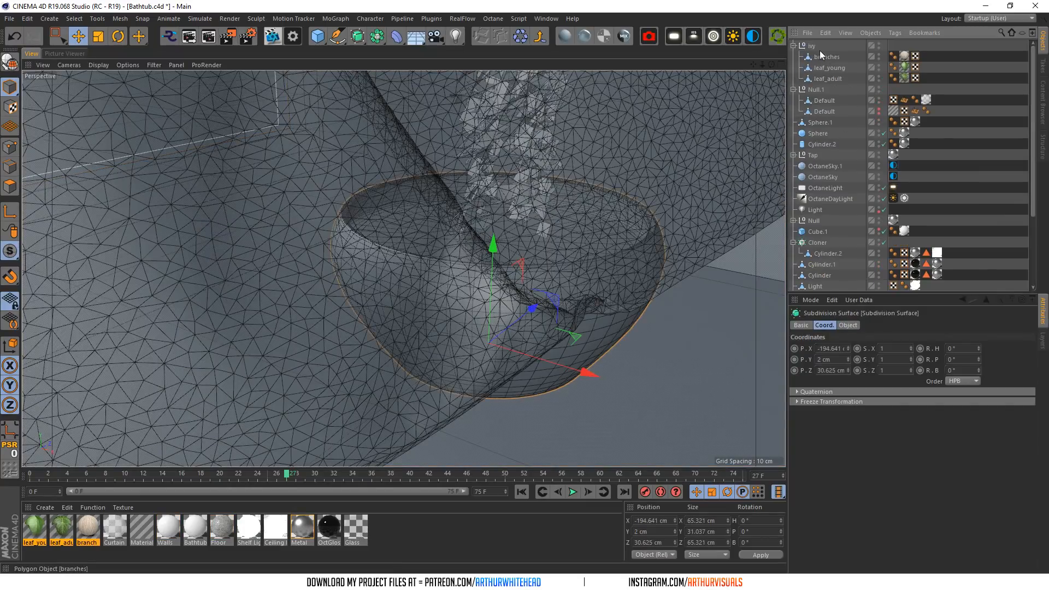
pyautogui.click(812, 46)
pyautogui.moveTo(515, 241); pyautogui.dragTo(524, 138)
# - Shift the ivy group horizontally within the pot to about -192 cm on X and 30 cm on Z
pyautogui.keyDown('alt'); pyautogui.moveTo(328, 191); pyautogui.dragTo(699, 58); pyautogui.keyUp('alt')
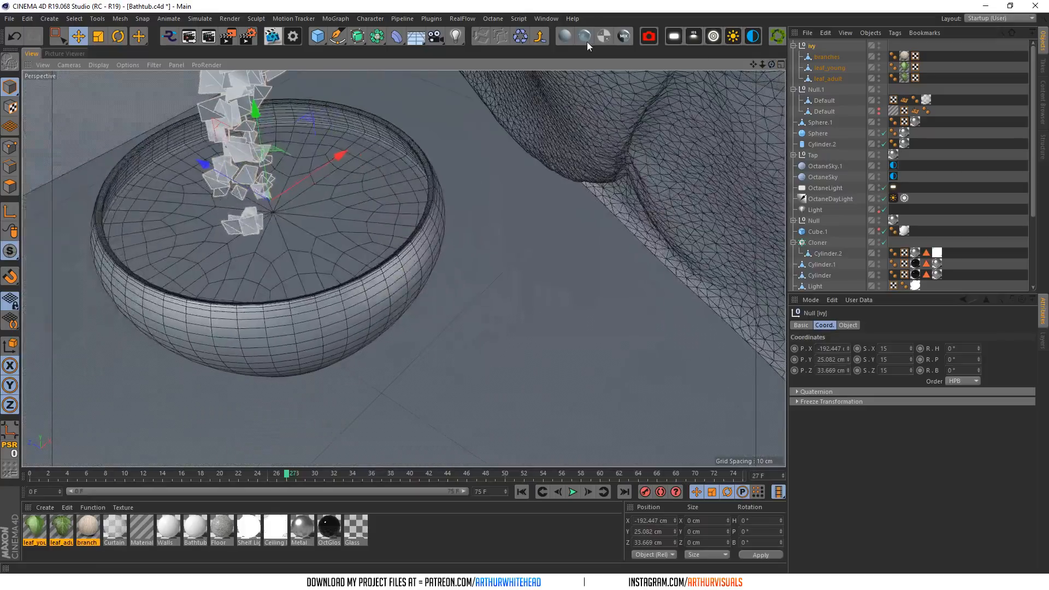
pyautogui.scroll(6, 297, 87)
pyautogui.scroll(-4, 175, 246)
pyautogui.moveTo(266, 295); pyautogui.dragTo(290, 307)
# - Switch to the Lounge Interior Optimized_0003.c4d scene and examine the potted ivy and the structure of its Plant group
pyautogui.click(556, 18)
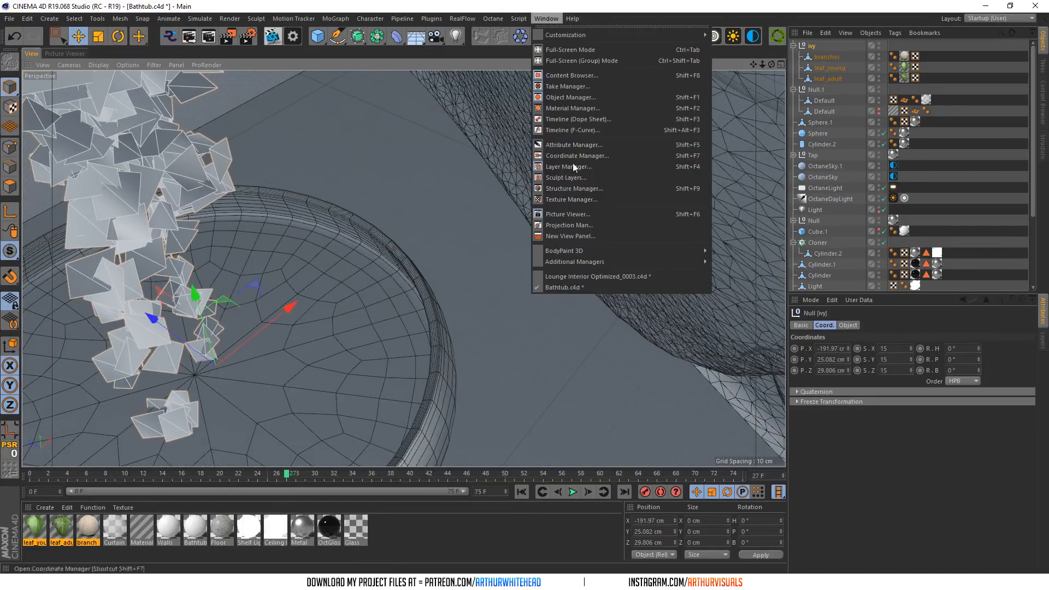
pyautogui.click(571, 277)
pyautogui.scroll(10, 439, 393)
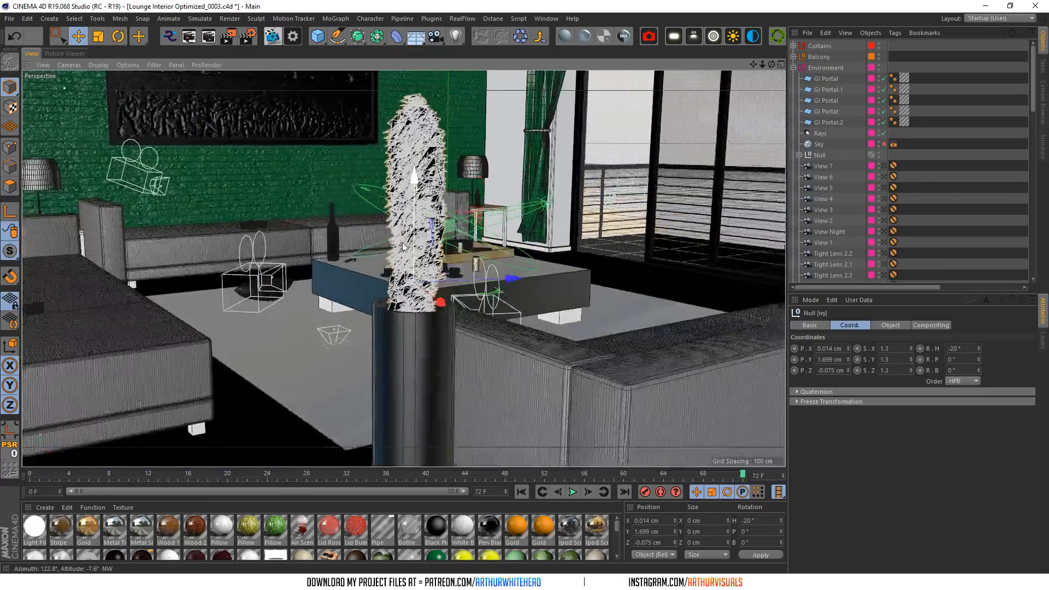
pyautogui.scroll(4, 440, 393)
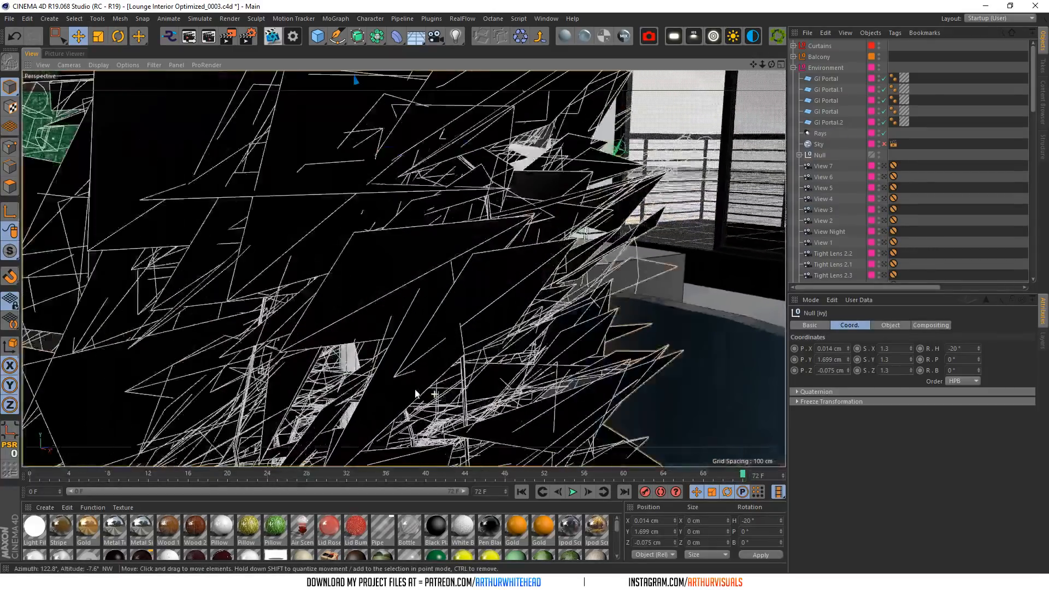
pyautogui.click(378, 356)
pyautogui.scroll(-5, 827, 197)
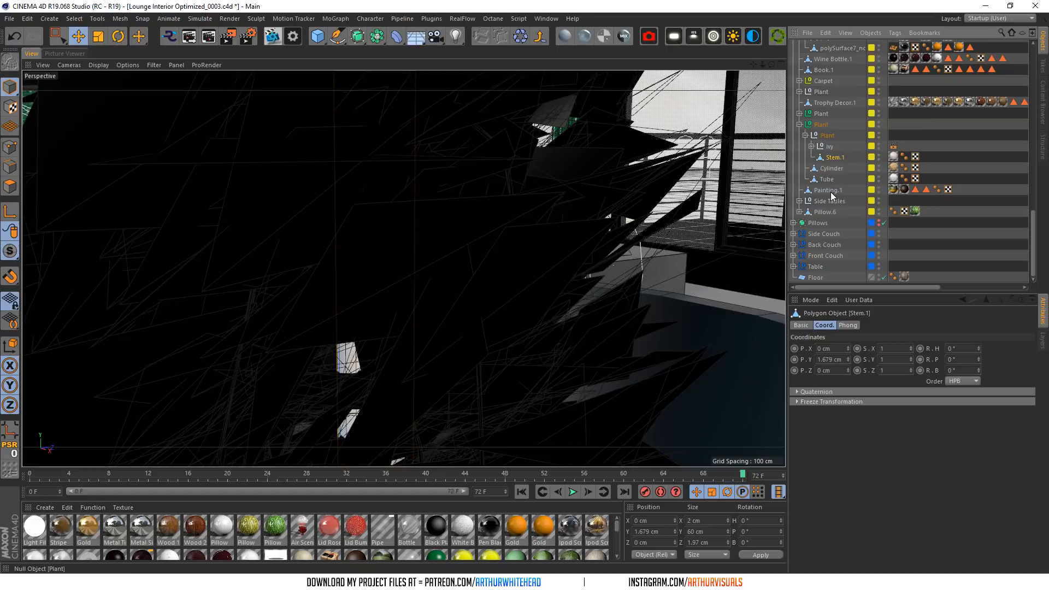
pyautogui.click(816, 148)
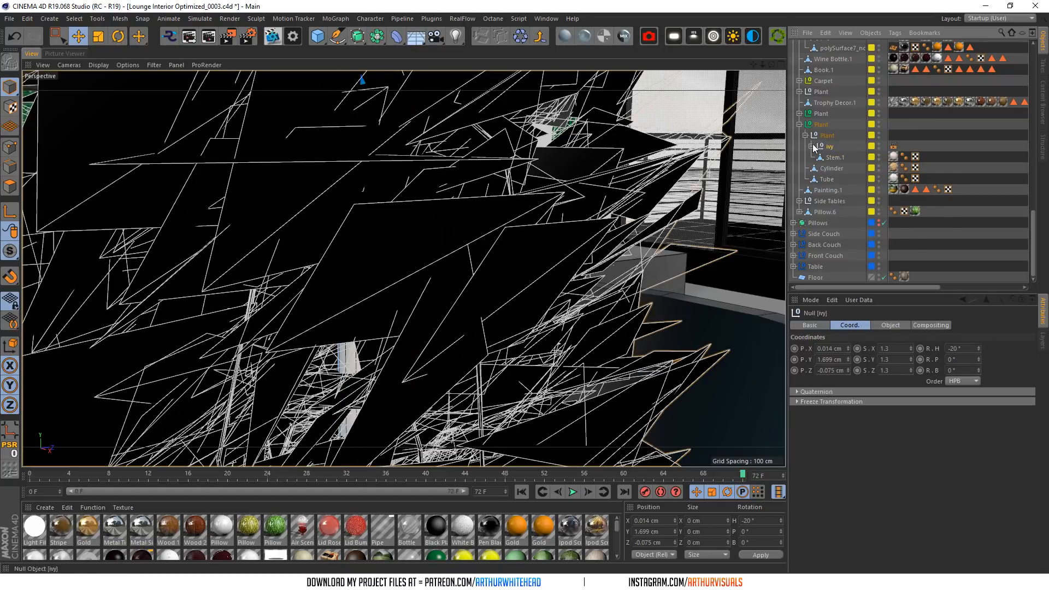
pyautogui.click(812, 146)
pyautogui.click(812, 147)
pyautogui.click(819, 135)
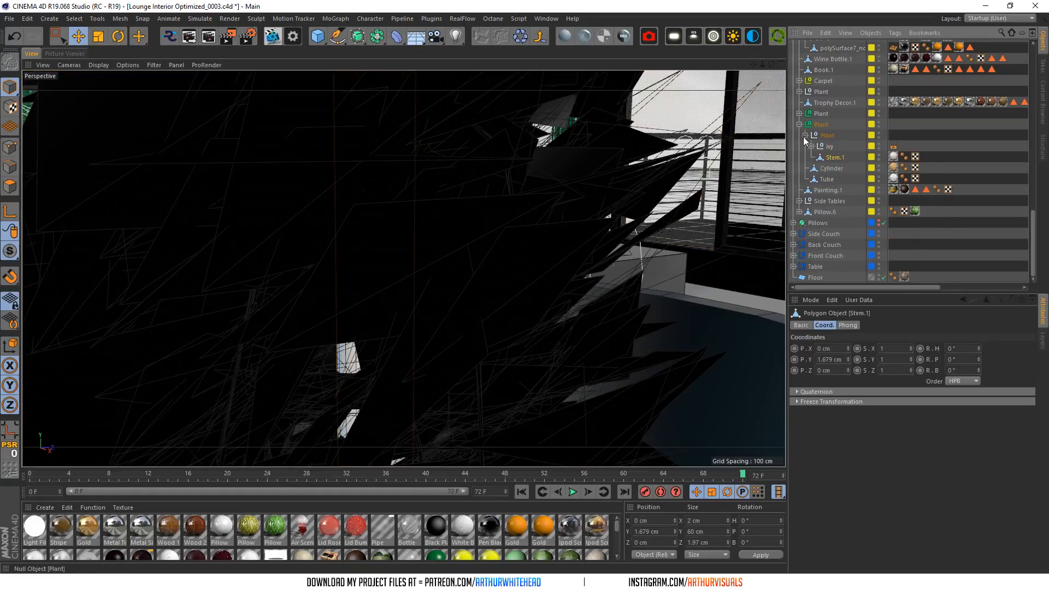
pyautogui.click(805, 135)
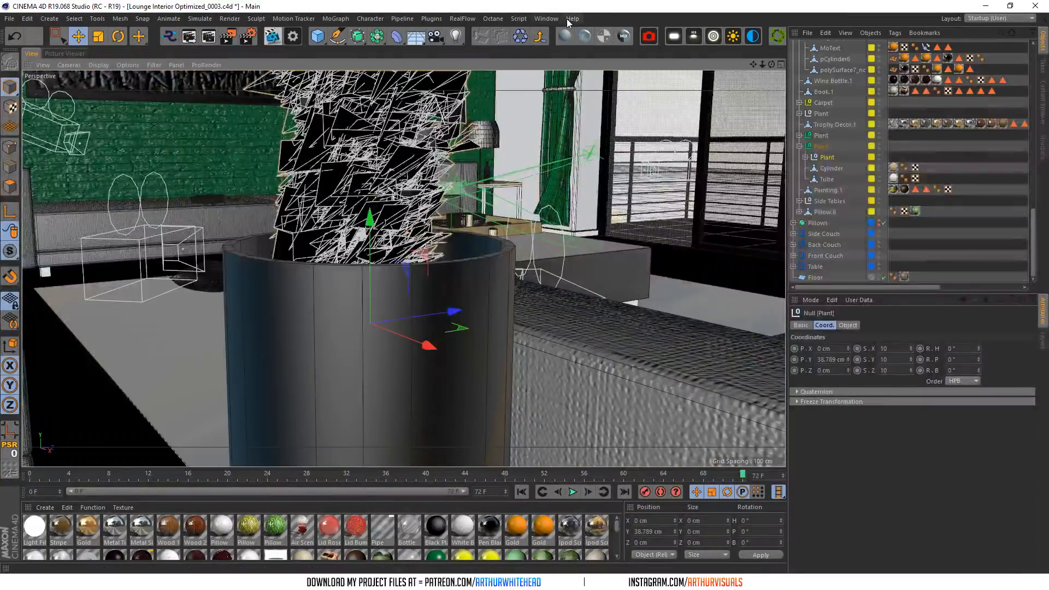
# - Open the Kitchen Interior Textured_0007.c4d project and dismiss the loading warning
pyautogui.click(546, 19)
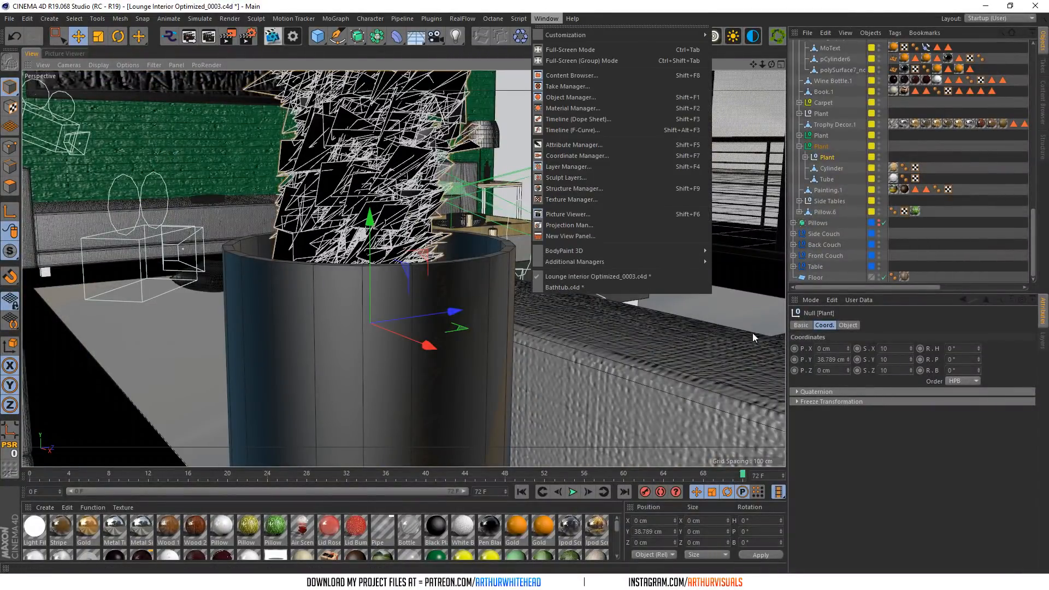
pyautogui.hotkey('alt', 'Tab')
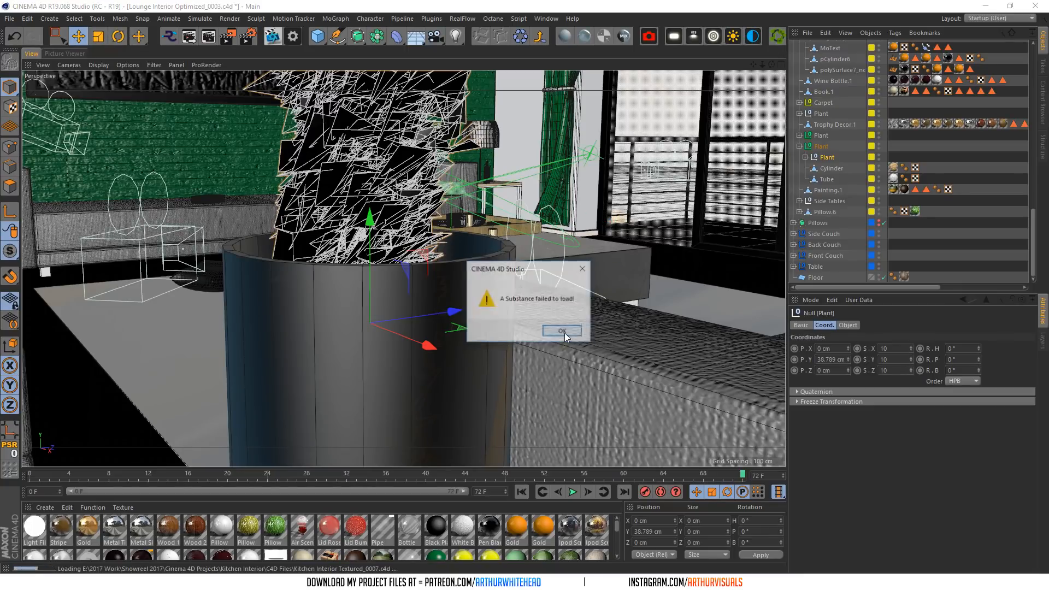
pyautogui.click(565, 333)
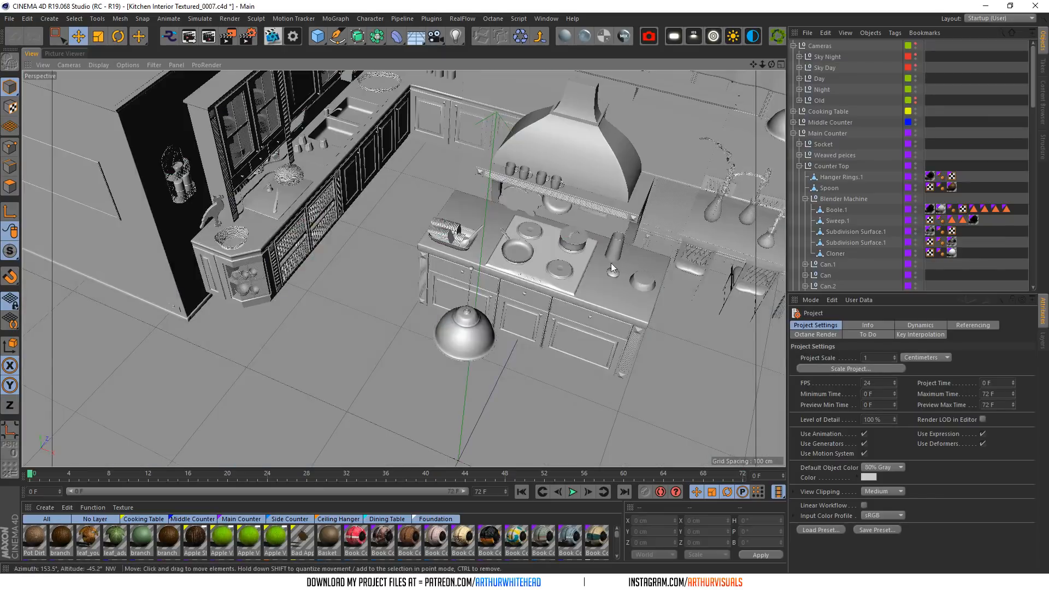
# - Find the potted ivy at the end of the side counter and select its larger branches
pyautogui.moveTo(770, 65); pyautogui.dragTo(709, 77)
pyautogui.keyDown('alt'); pyautogui.moveTo(402, 268); pyautogui.dragTo(399, 270); pyautogui.keyUp('alt')
pyautogui.keyDown('alt'); pyautogui.moveTo(403, 268); pyautogui.dragTo(65, 289, button='middle'); pyautogui.keyUp('alt')
pyautogui.keyDown('alt'); pyautogui.moveTo(368, 264); pyautogui.dragTo(381, 273, button='right'); pyautogui.keyUp('alt')
pyautogui.scroll(10, 385, 283)
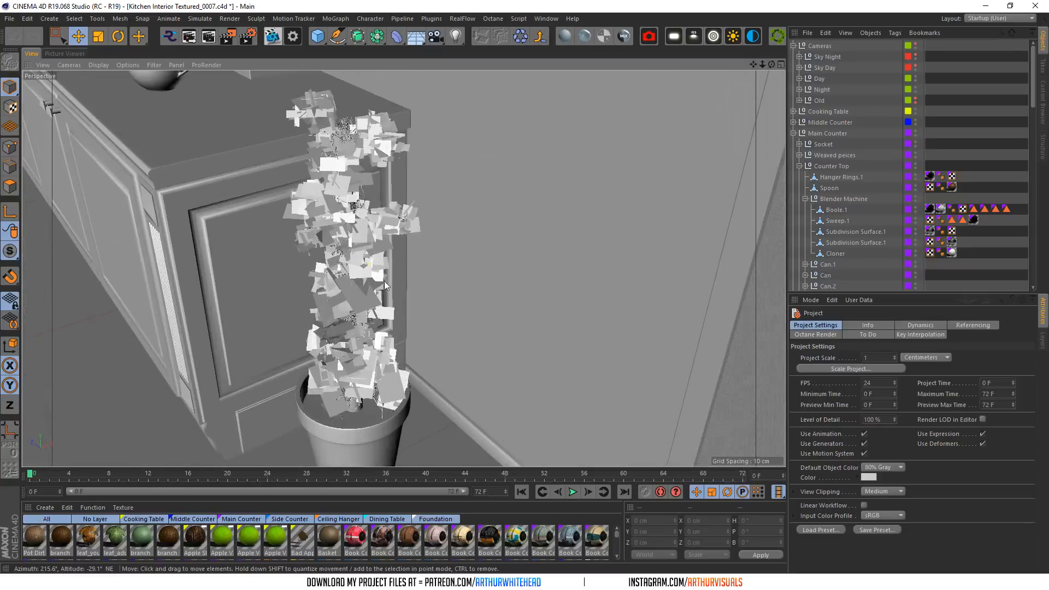
pyautogui.click(315, 112)
# - Locate the selected branches in the object hierarchy, expanding the Plant Pot group and its ivy null inside Side Counter
pyautogui.scroll(-12, 885, 164)
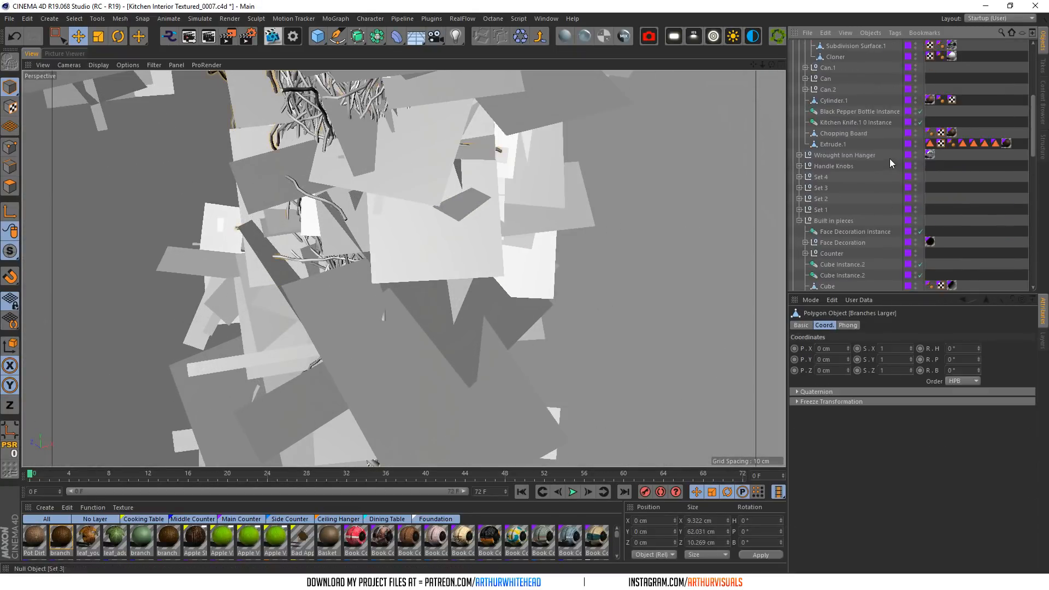
pyautogui.scroll(2, 798, 159)
pyautogui.click(793, 105)
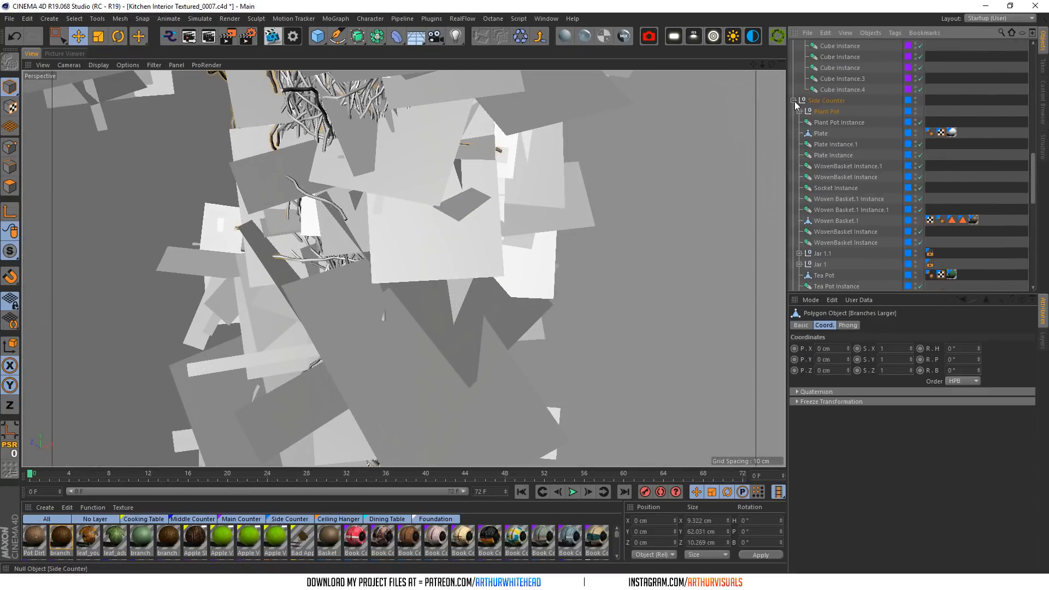
pyautogui.scroll(-5, 829, 163)
pyautogui.scroll(4, 829, 163)
pyautogui.click(799, 94)
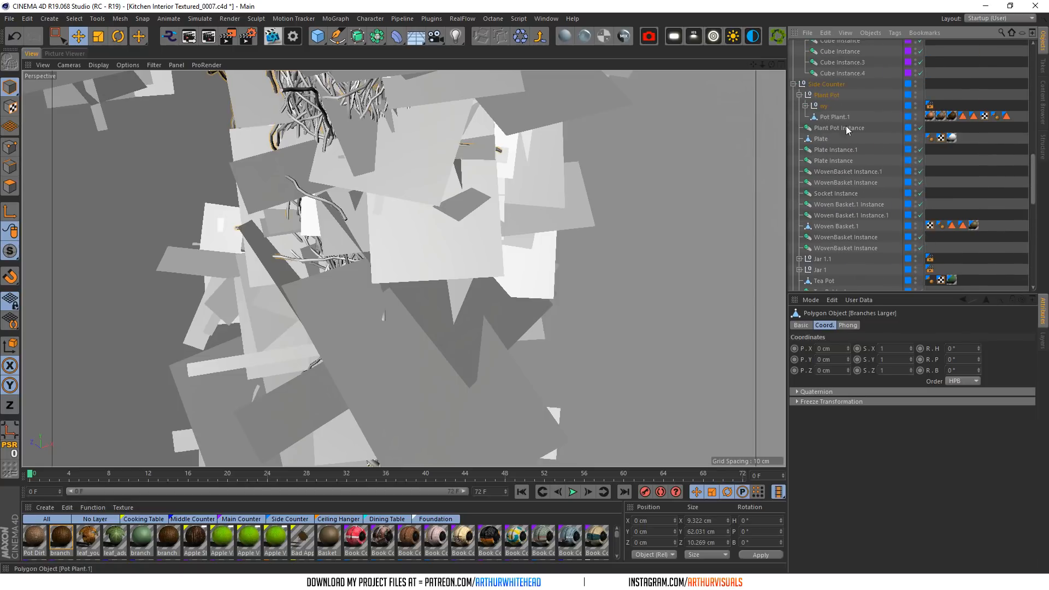
pyautogui.click(805, 105)
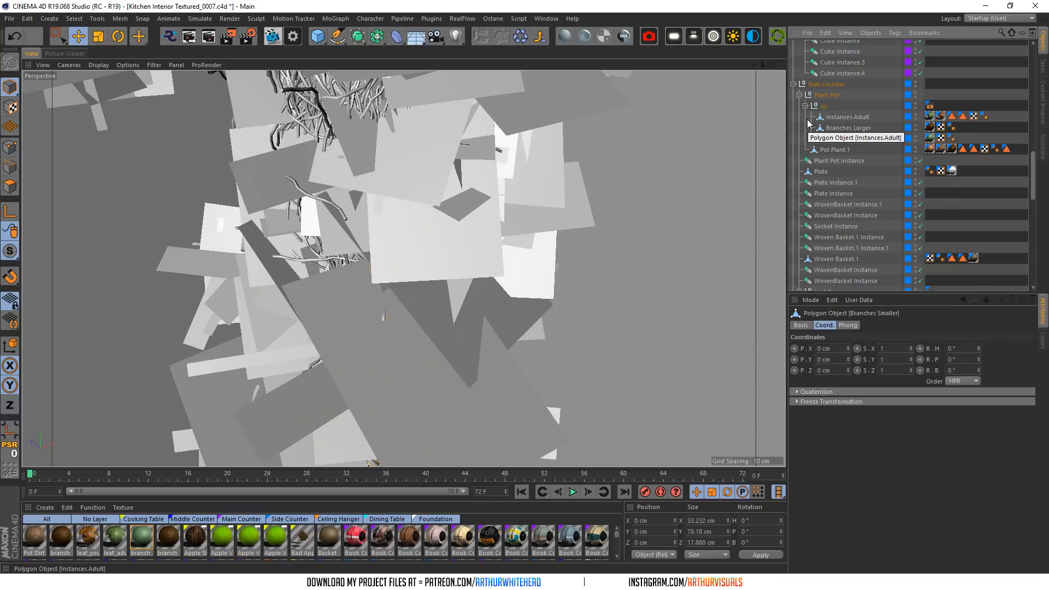
# - Select the kitchen scene's ivy null with its child objects listed and frame it in the view
pyautogui.click(823, 105)
pyautogui.click(292, 98)
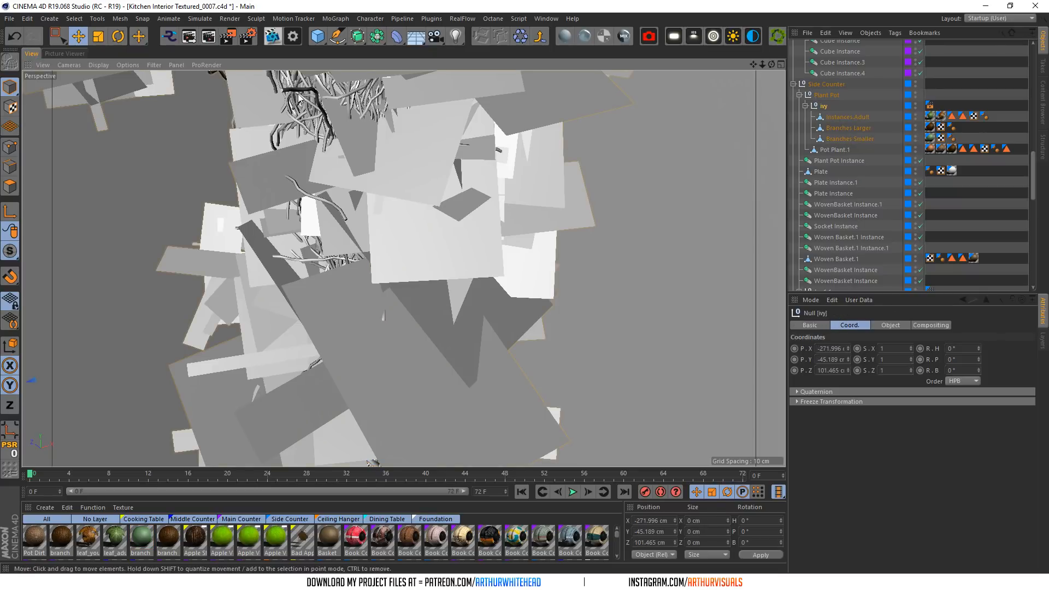
pyautogui.click(805, 105)
pyautogui.click(825, 106)
pyautogui.click(805, 106)
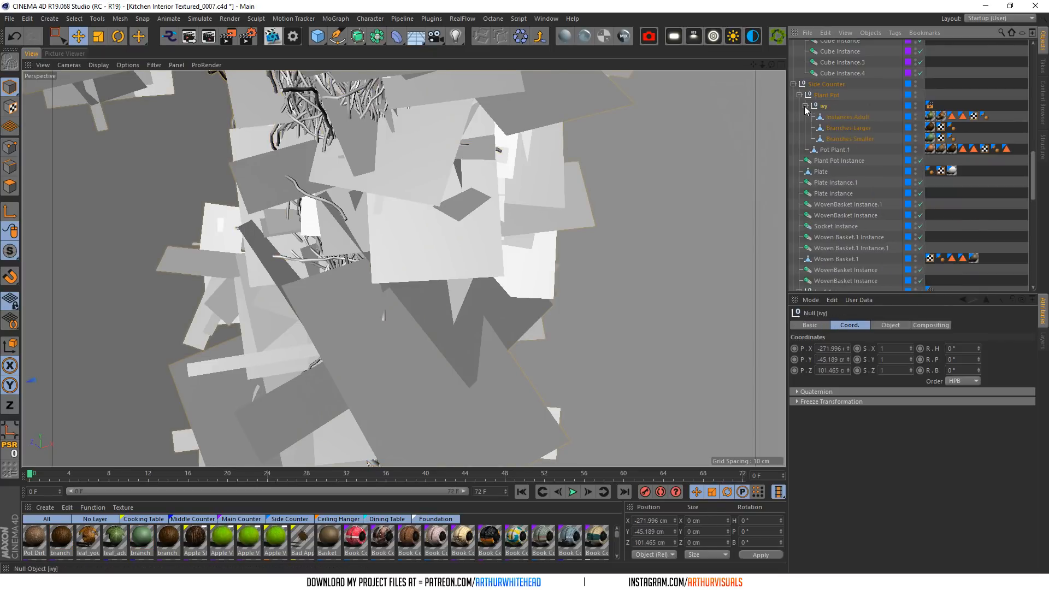
pyautogui.press('o')
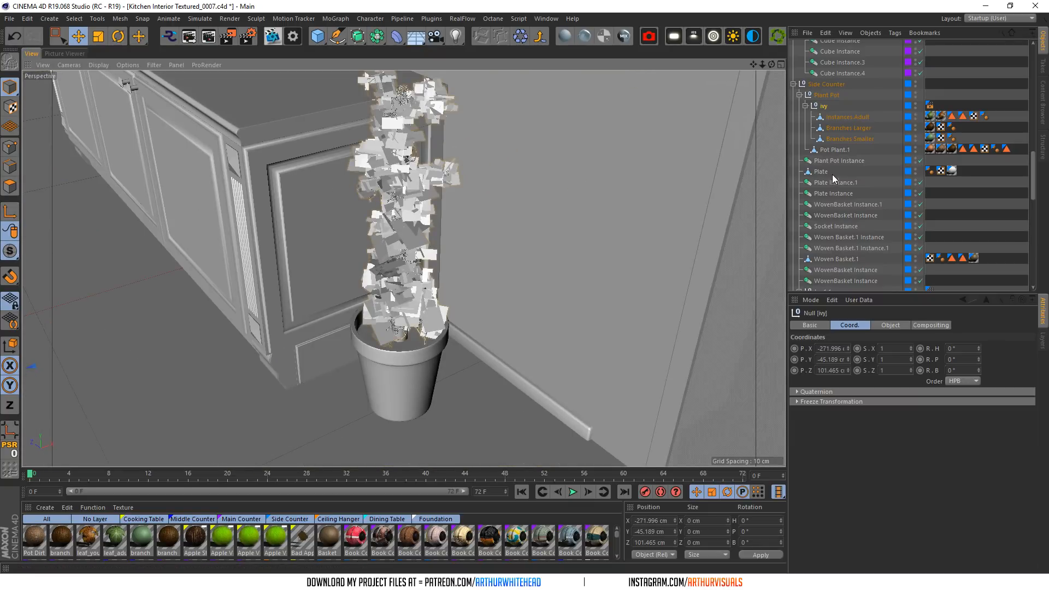
# - Try moving the ivy out of its pot to about -349 cm on X and 52 cm on Z, and undo the move
pyautogui.scroll(-10, 383, 210)
pyautogui.scroll(3, 169, 224)
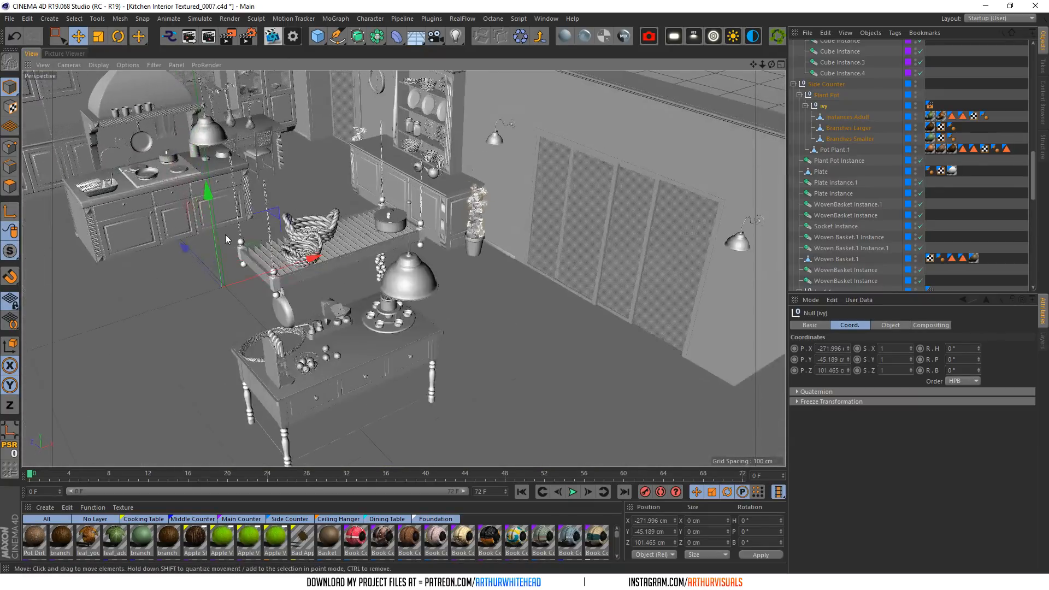
pyautogui.moveTo(255, 246); pyautogui.dragTo(224, 285)
pyautogui.scroll(5, 442, 230)
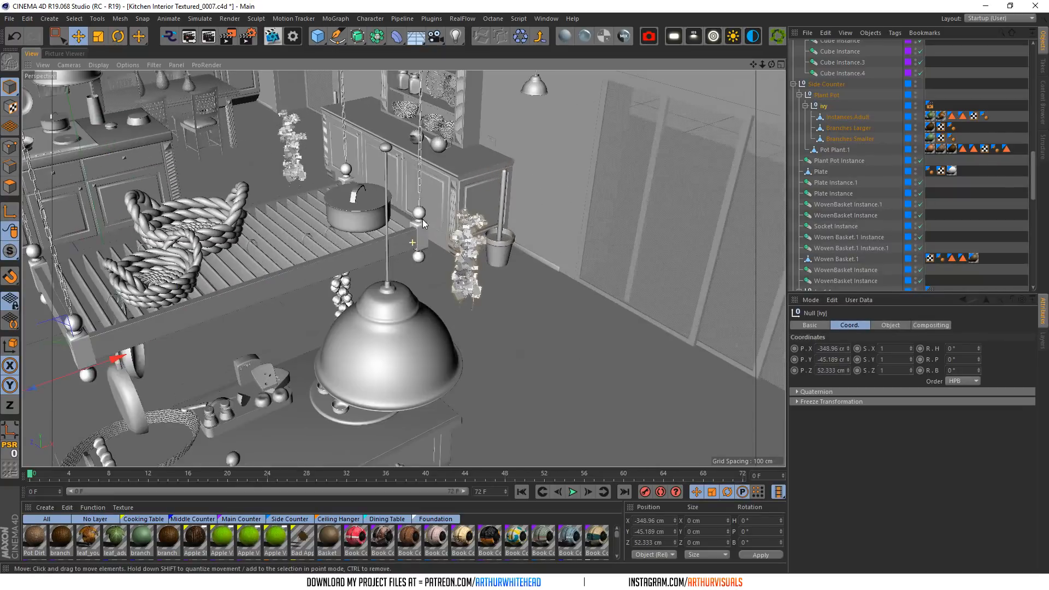
pyautogui.scroll(3, 496, 213)
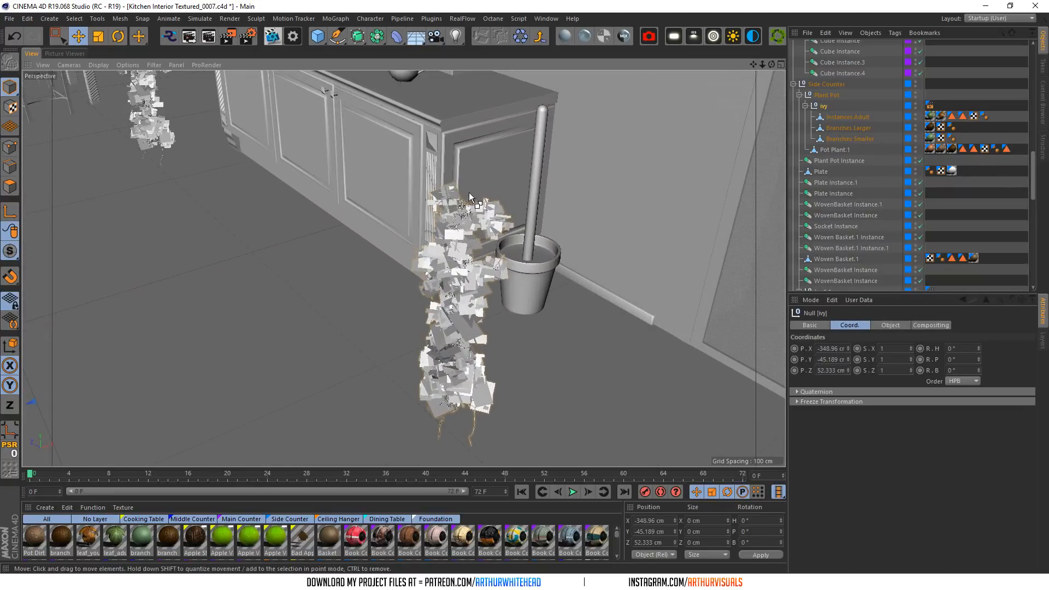
pyautogui.hotkey('ctrl', 'z')
# - Copy the Branches Larger and Branches Smaller objects from the kitchen ivy and paste them into the Bathtub.c4d scene
pyautogui.click(847, 127)
pyautogui.keyDown('ctrl'); pyautogui.click(849, 139); pyautogui.keyUp('ctrl')
pyautogui.click(545, 18)
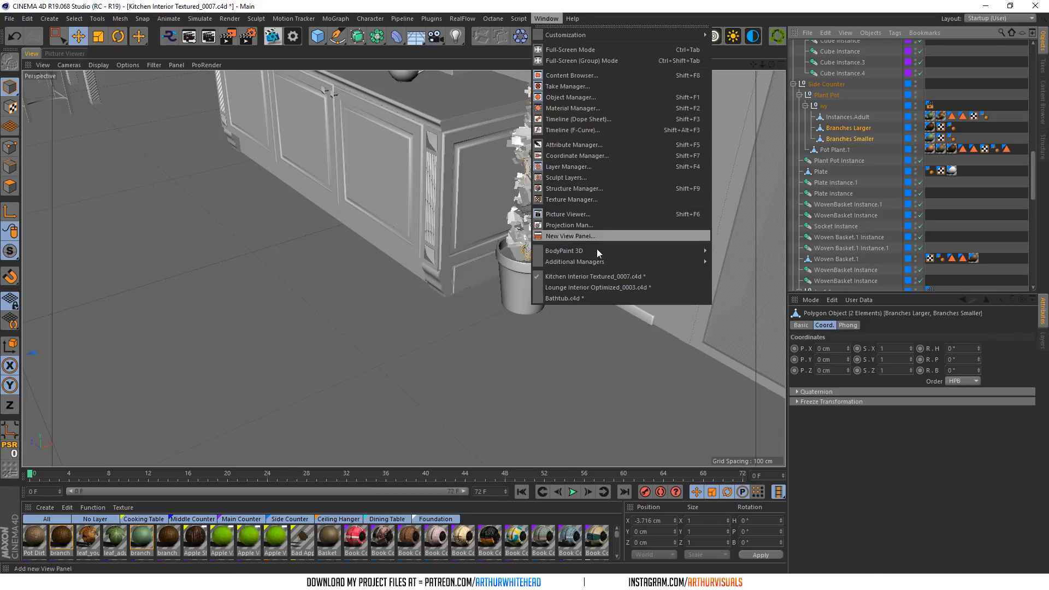
pyautogui.click(575, 298)
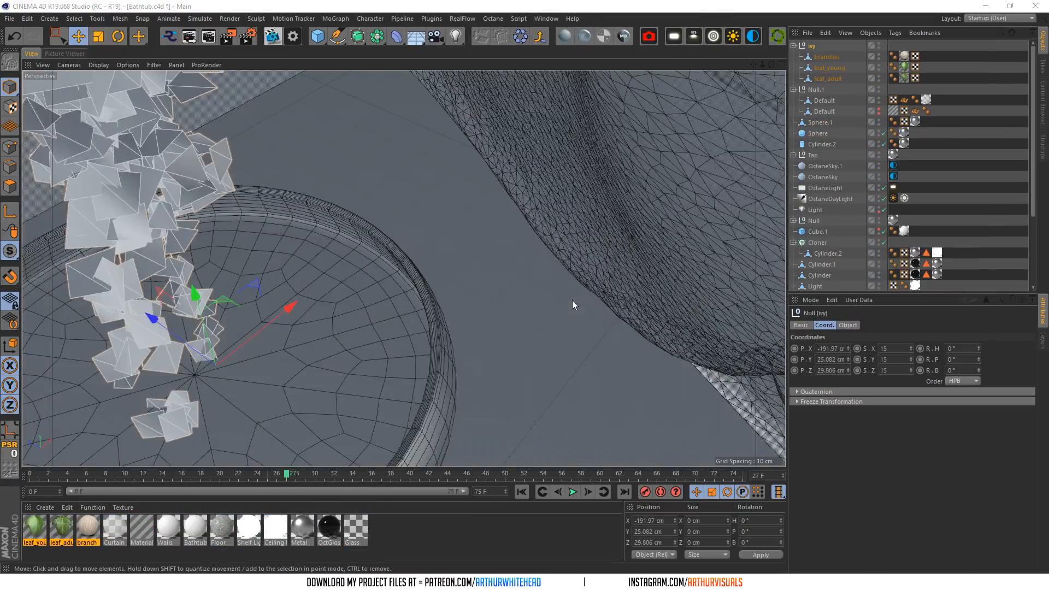
pyautogui.hotkey('ctrl', 'v')
pyautogui.click(558, 370)
# - Nest the two pasted branch objects inside the ivy null and reset their position, scale and rotation
pyautogui.moveTo(841, 56); pyautogui.dragTo(812, 69)
pyautogui.keyDown('alt'); pyautogui.moveTo(234, 383); pyautogui.dragTo(81, 411, button='right'); pyautogui.keyUp('alt')
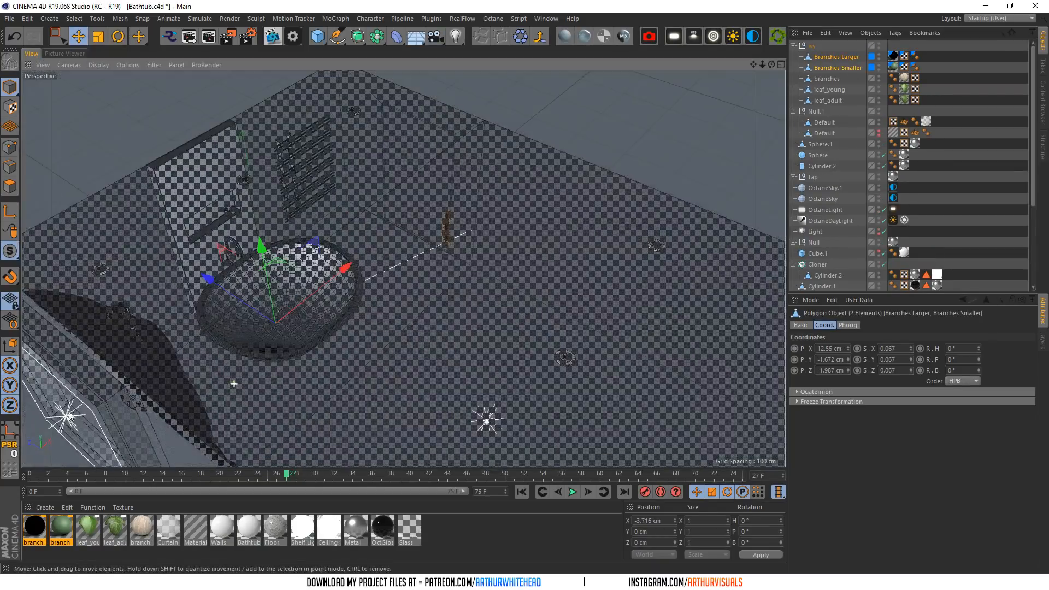
pyautogui.click(3, 431)
pyautogui.click(6, 447)
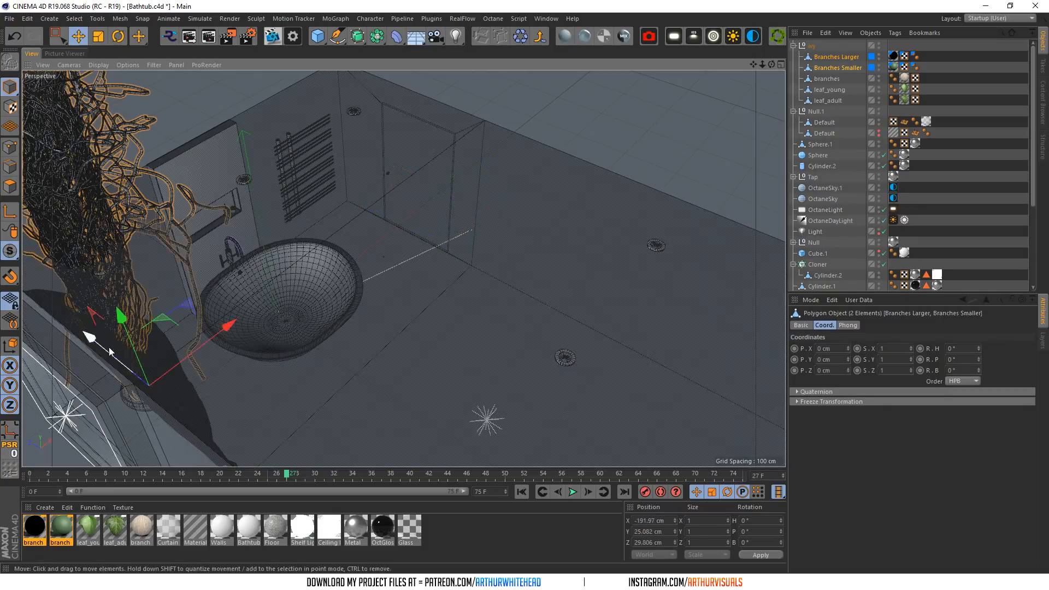
# - Set the scale of Branches Larger and Branches Smaller to 0.1 on X, Y and Z
pyautogui.click(887, 350)
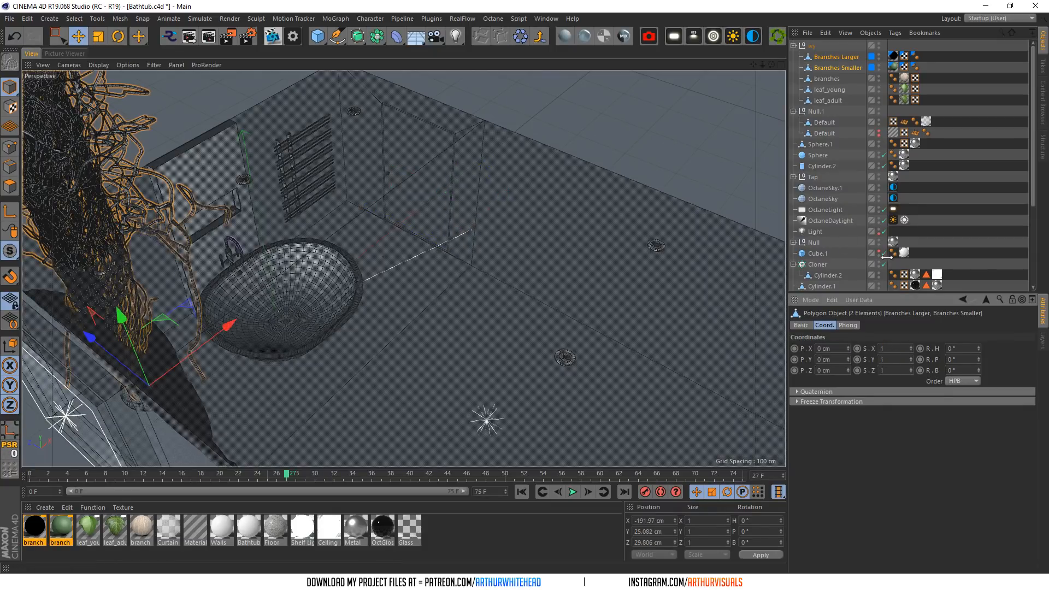
pyautogui.write('0.1')
pyautogui.press('Tab')
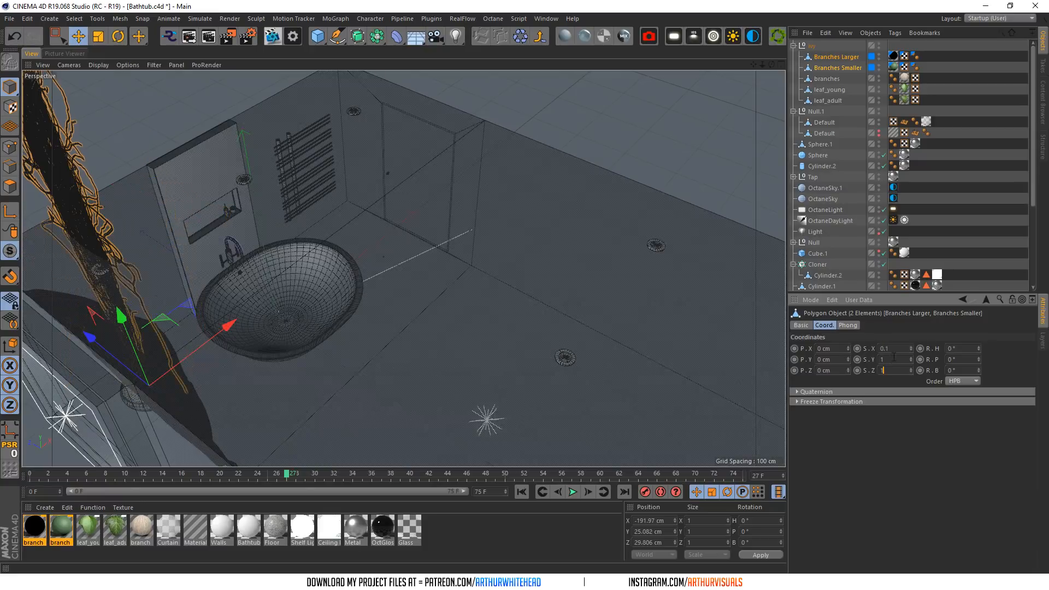
pyautogui.write('0.1')
pyautogui.press('Tab')
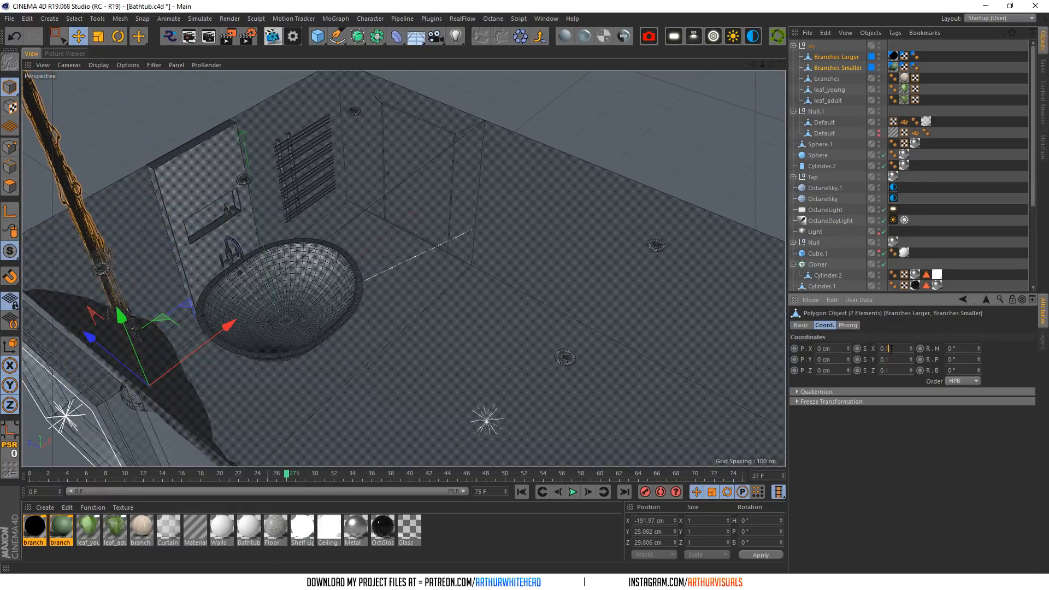
# - Select the ivy group and isolate it with its whole hierarchy in the viewport, framing the full plant
pyautogui.scroll(5, 115, 367)
pyautogui.keyDown('alt'); pyautogui.moveTo(403, 268); pyautogui.dragTo(312, 248); pyautogui.keyUp('alt')
pyautogui.keyDown('alt'); pyautogui.moveTo(249, 268); pyautogui.dragTo(363, 307, button='middle'); pyautogui.keyUp('alt')
pyautogui.scroll(1, 249, 269)
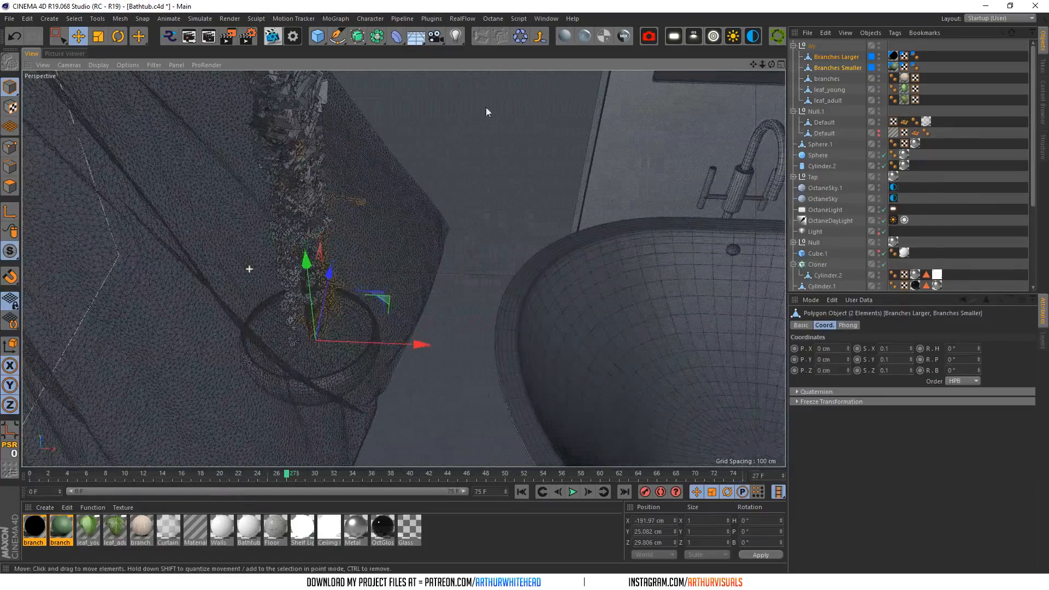
pyautogui.click(810, 46)
pyautogui.click(10, 251)
pyautogui.click(58, 310)
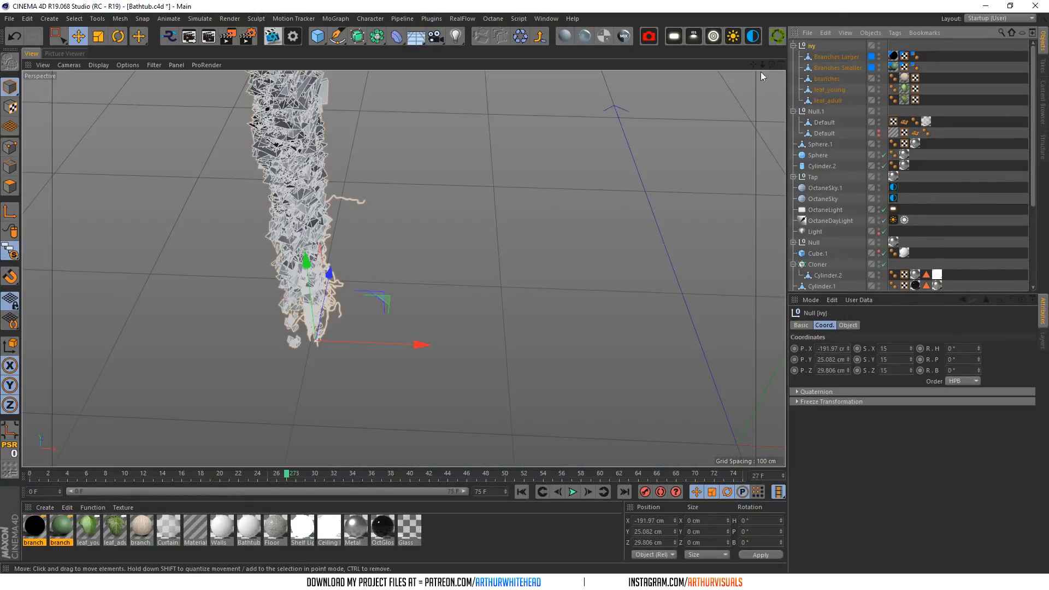
pyautogui.moveTo(753, 64); pyautogui.dragTo(607, 13)
# - Try to reset the position, scale and rotation of the ivy's branches and leaf_young objects
pyautogui.click(817, 68)
pyautogui.keyDown('ctrl'); pyautogui.click(829, 58); pyautogui.keyUp('ctrl')
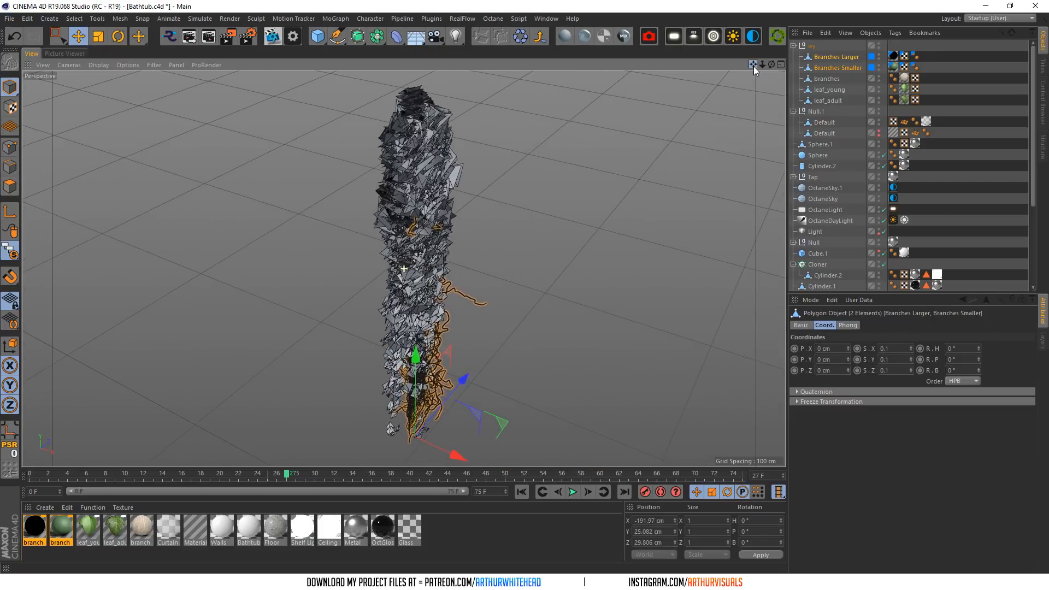
pyautogui.click(826, 79)
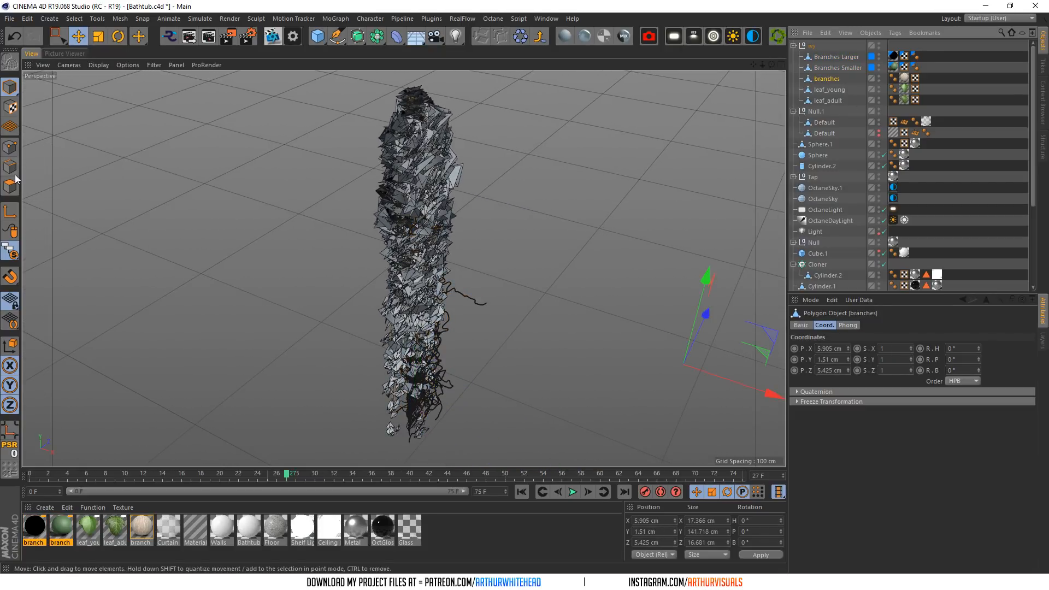
pyautogui.click(10, 429)
pyautogui.click(825, 90)
pyautogui.click(12, 437)
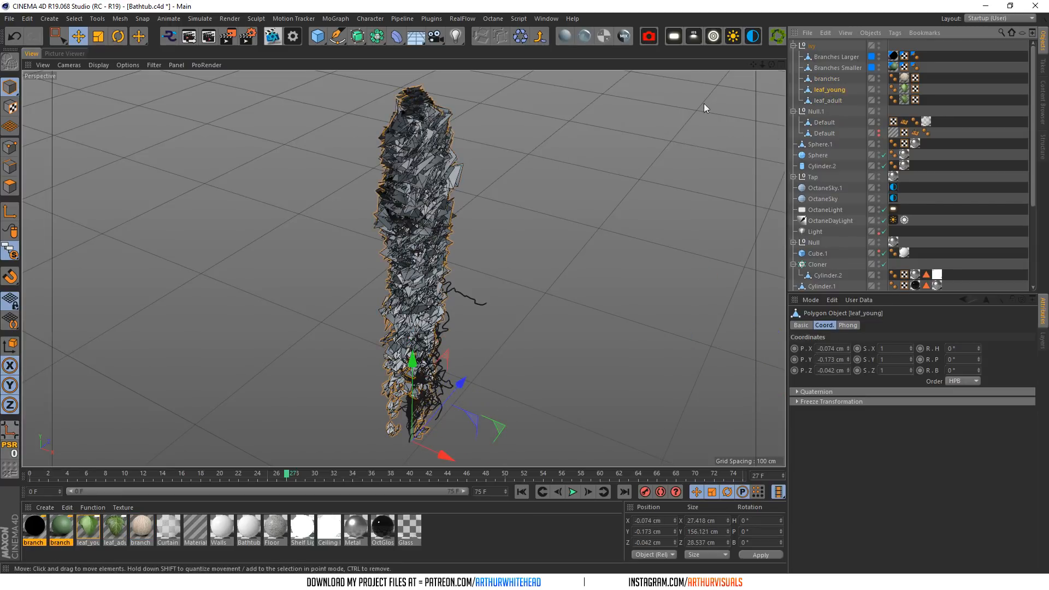
pyautogui.keyDown('alt'); pyautogui.moveTo(531, 175); pyautogui.dragTo(415, 262); pyautogui.keyUp('alt')
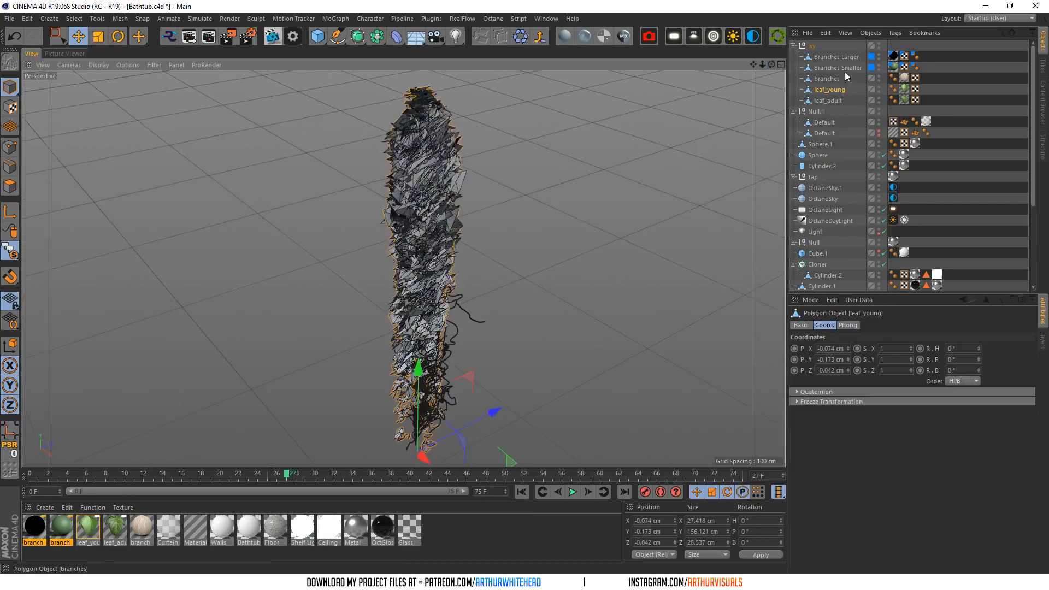
# - Rotate Branches Larger and Branches Smaller together around the vertical axis to a heading of about 113 degrees
pyautogui.click(836, 56)
pyautogui.keyDown('ctrl'); pyautogui.click(837, 68); pyautogui.keyUp('ctrl')
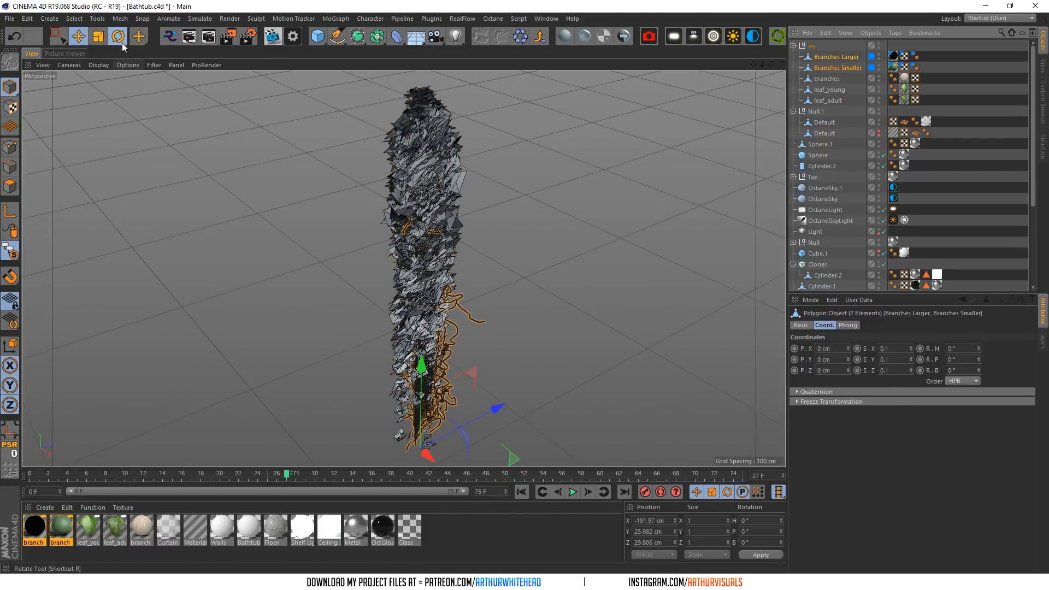
pyautogui.press('r')
pyautogui.scroll(-5, 449, 418)
pyautogui.scroll(5, 449, 418)
pyautogui.moveTo(428, 393); pyautogui.dragTo(516, 337)
# - Set the Y scale of Branches Larger and Branches Smaller to 0.13 and save the scene
pyautogui.click(830, 68)
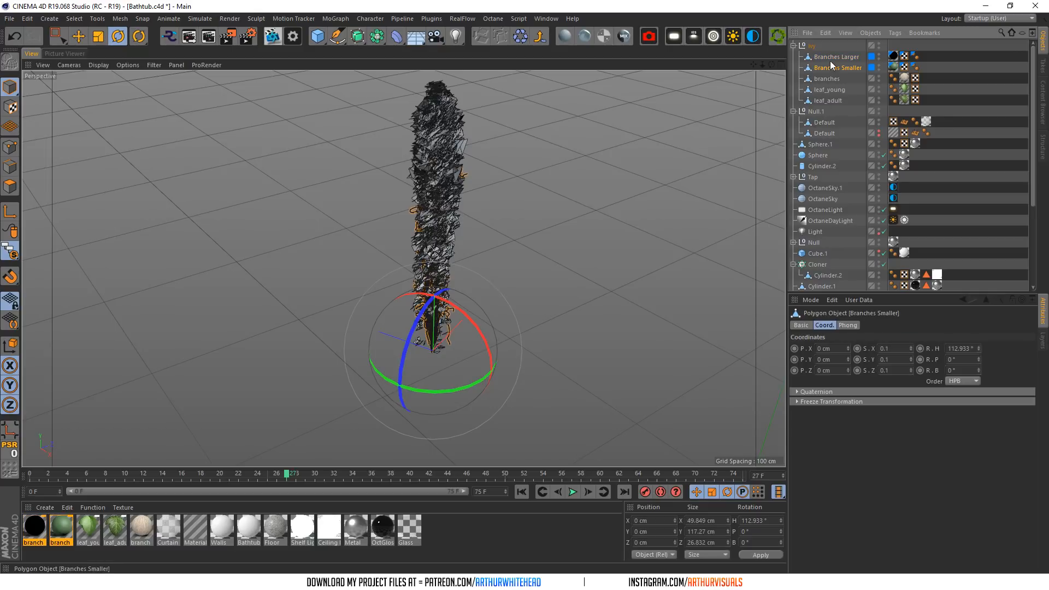
pyautogui.keyDown('ctrl'); pyautogui.click(831, 58); pyautogui.keyUp('ctrl')
pyautogui.doubleClick(890, 348)
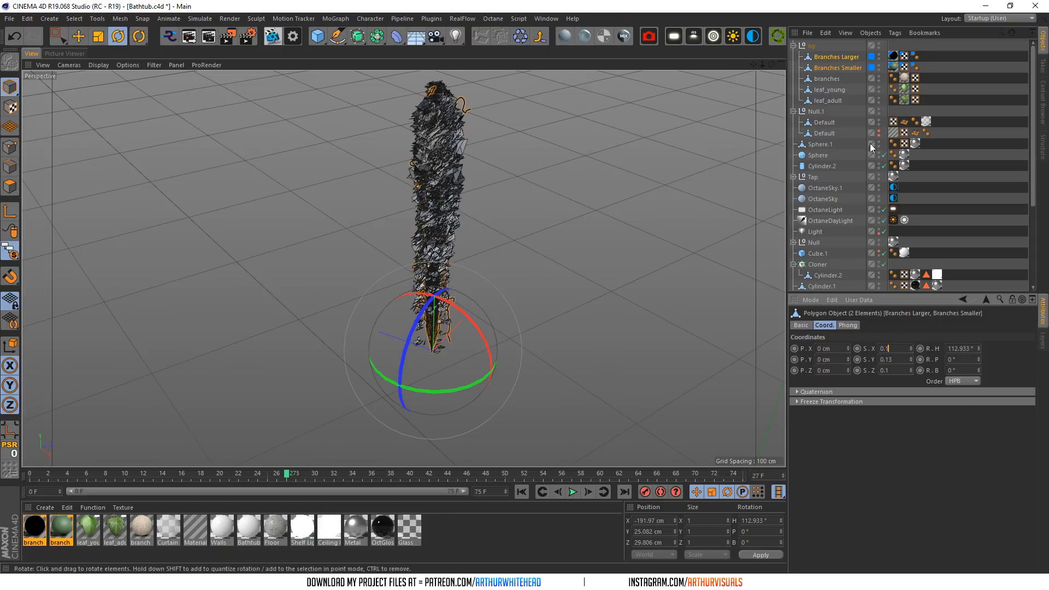
pyautogui.scroll(-3, 894, 239)
pyautogui.hotkey('ctrl', 's')
# - Start an Octane Live Viewer render of the scene and frame the isolated ivy in it
pyautogui.moveTo(753, 64); pyautogui.dragTo(730, 94)
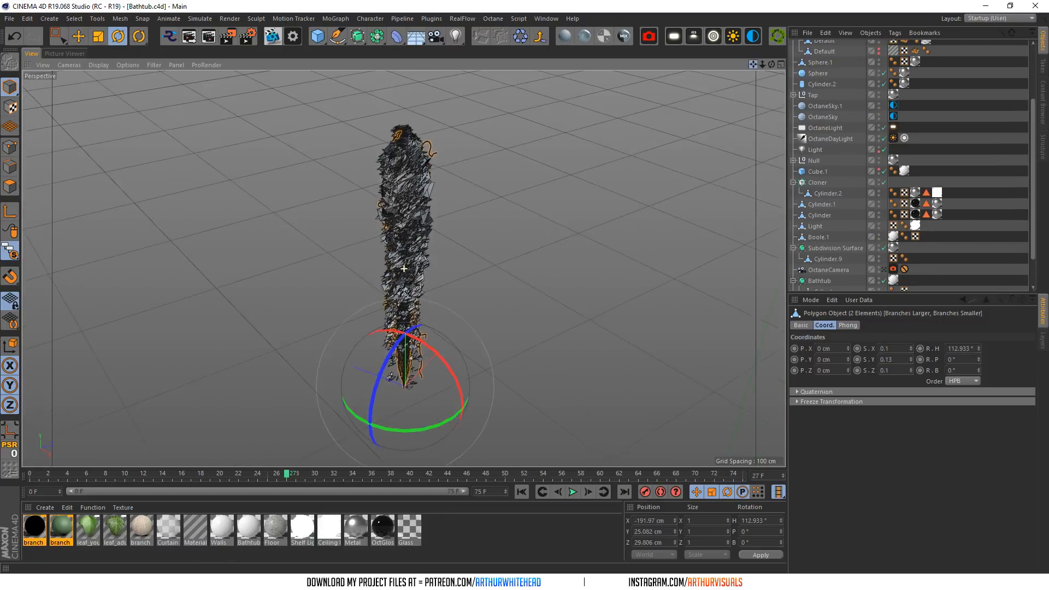
pyautogui.click(273, 37)
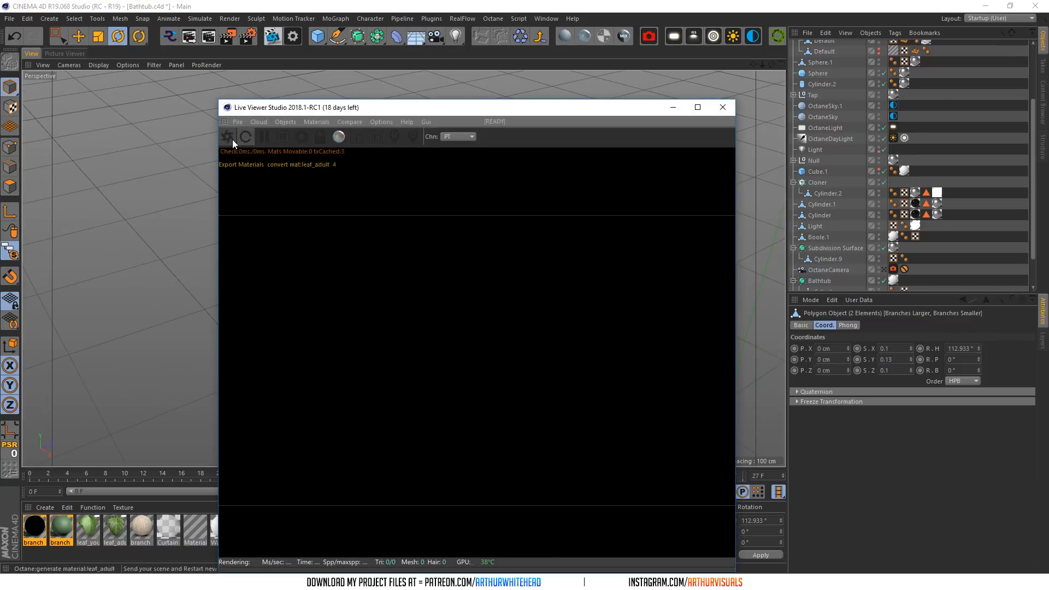
pyautogui.moveTo(770, 64)
pyautogui.mouseDown()
pyautogui.moveTo(772, 50)
pyautogui.moveTo(772, 67)
pyautogui.mouseUp()
pyautogui.scroll(2, 828, 77)
pyautogui.scroll(4, 828, 77)
# - Select the ivy null and show the project's texture list in Project Info, down to the missing efeu files
pyautogui.click(811, 46)
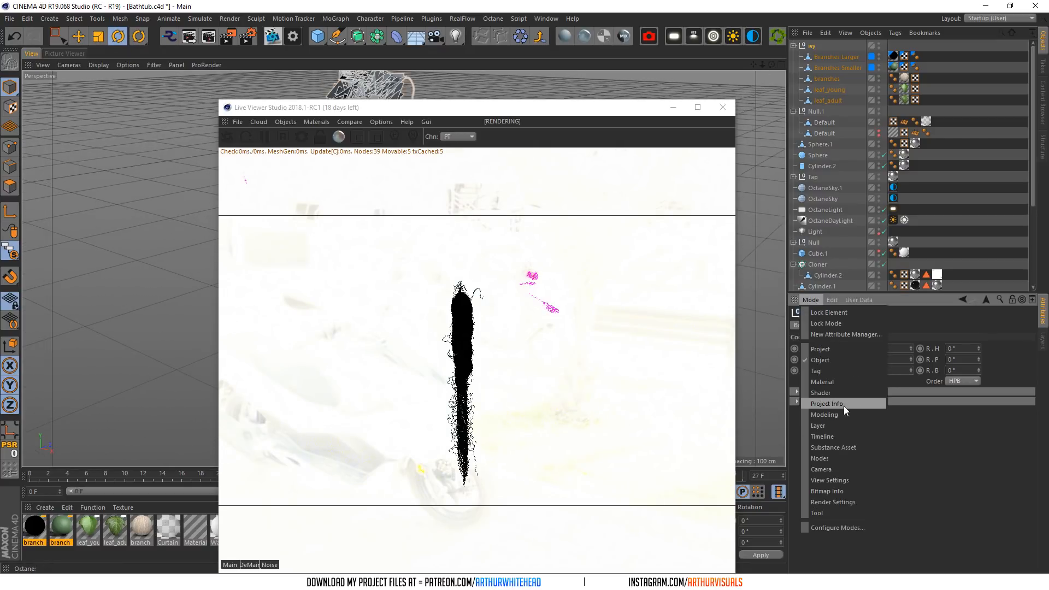
pyautogui.click(844, 404)
pyautogui.click(971, 325)
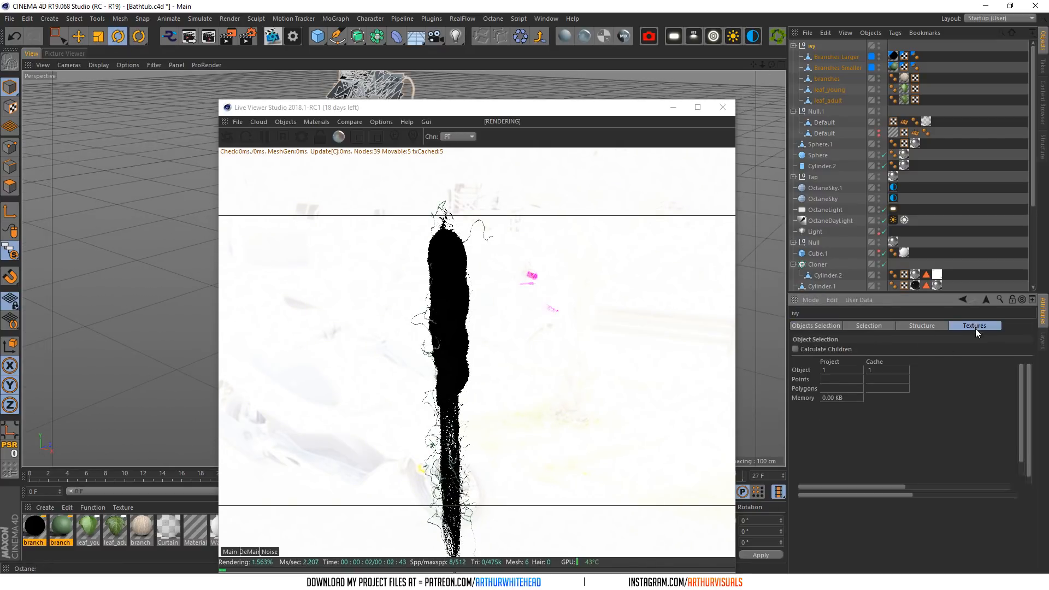
pyautogui.scroll(-1, 909, 417)
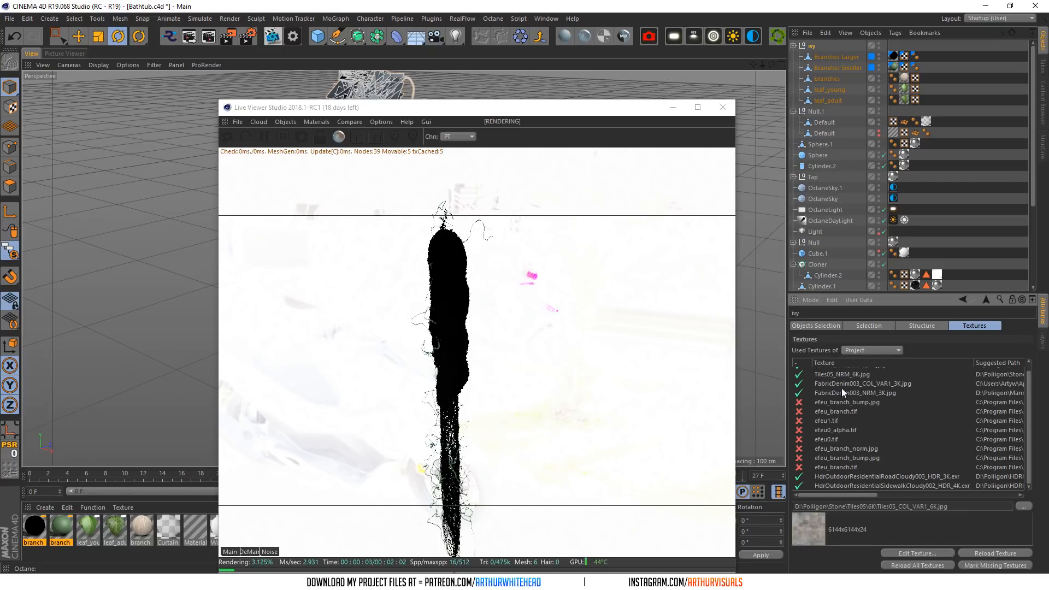
# - Select the missing efeu_branch_bump.jpg texture and copy the folder part of its file path
pyautogui.click(854, 400)
pyautogui.click(854, 393)
pyautogui.click(867, 401)
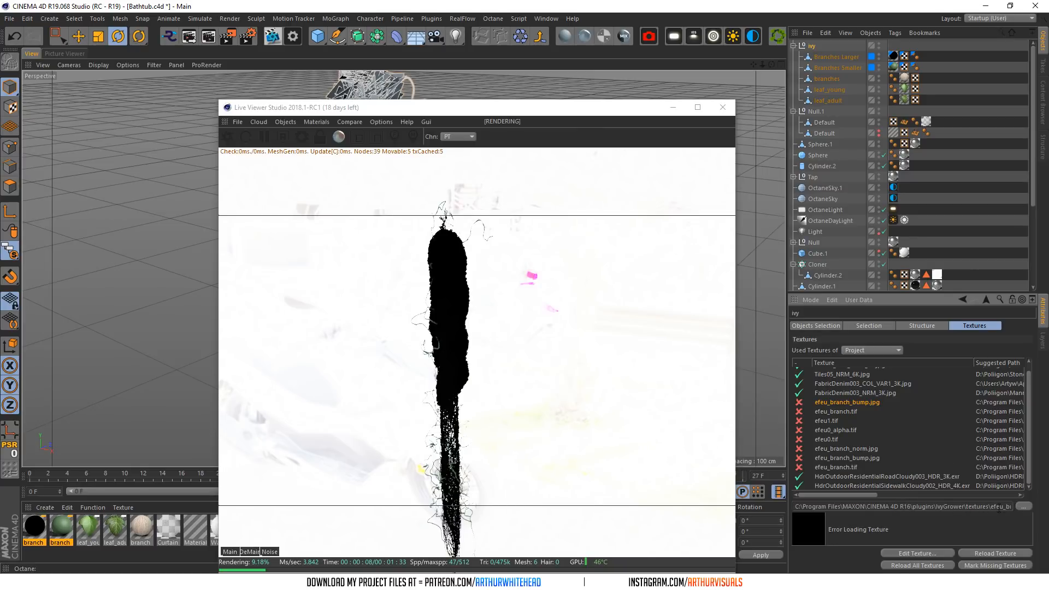
pyautogui.moveTo(1040, 503); pyautogui.dragTo(1032, 504)
pyautogui.click(969, 505)
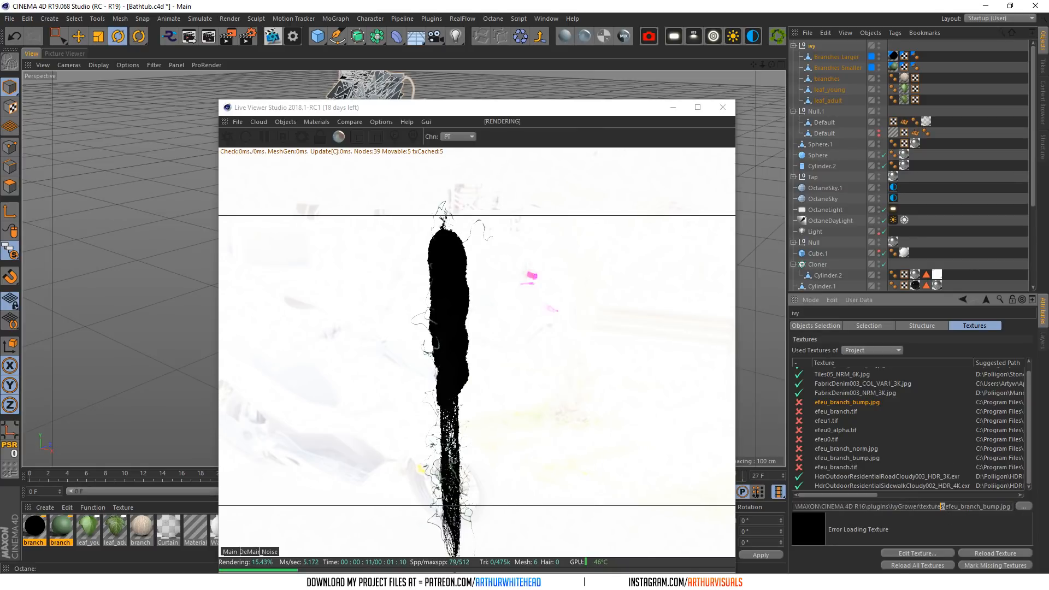
pyautogui.moveTo(941, 505); pyautogui.dragTo(639, 493)
pyautogui.hotkey('ctrl', 'c')
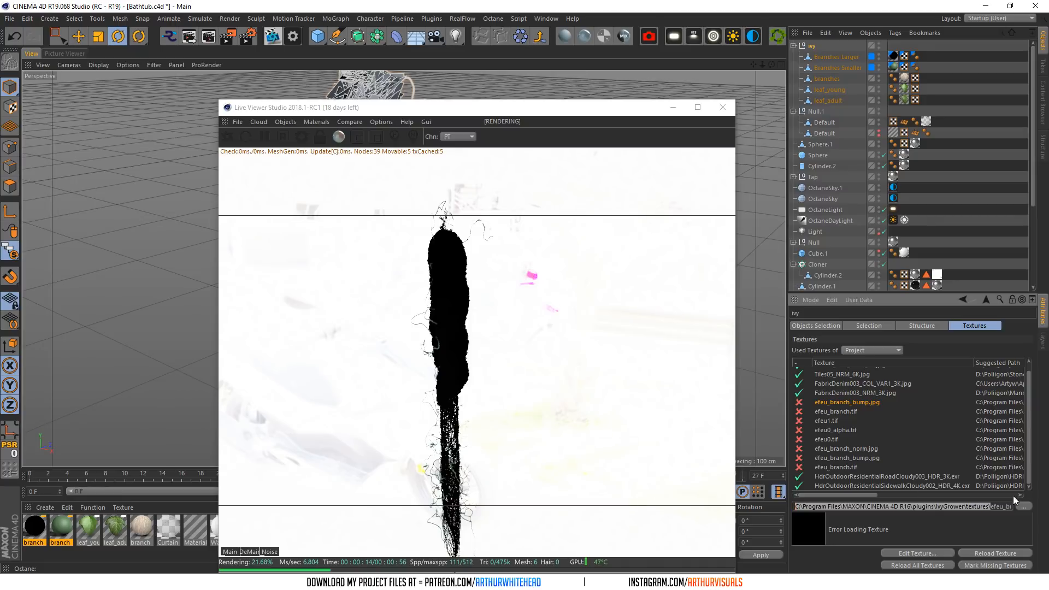
# - Browse for a replacement for efeu_branch_bump.jpg and try the copied folder path C:\Program Files\MAXON\CINEMA 4D R16\plugins\IvyGrower\textures\
pyautogui.click(1028, 508)
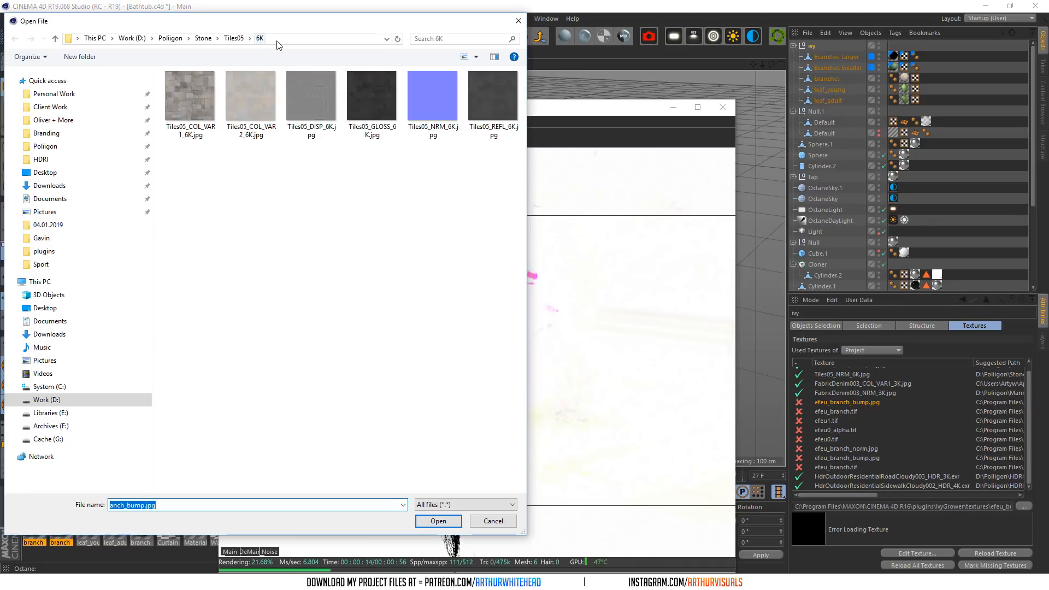
pyautogui.click(277, 41)
pyautogui.hotkey('ctrl', 'v')
pyautogui.press('Return')
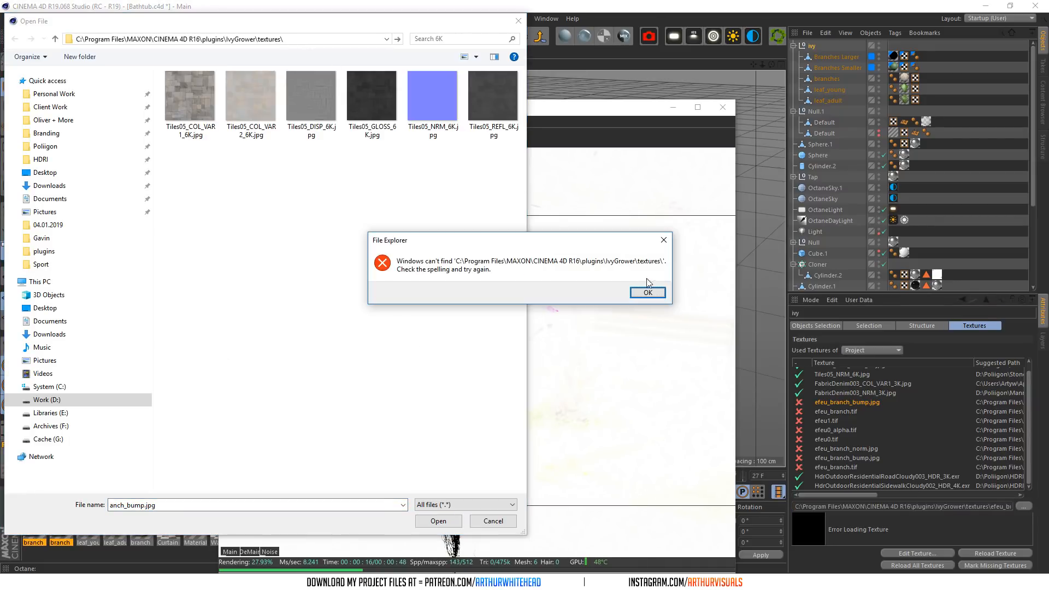
pyautogui.press('Return')
# - Try to open the shortened folder path C:\Program Files\MAXON\CINEMA 4D R16\plugins
pyautogui.hotkey('ctrl', 'c')
pyautogui.moveTo(223, 39); pyautogui.dragTo(372, 39)
pyautogui.press('BackSpace')
pyautogui.press('Return')
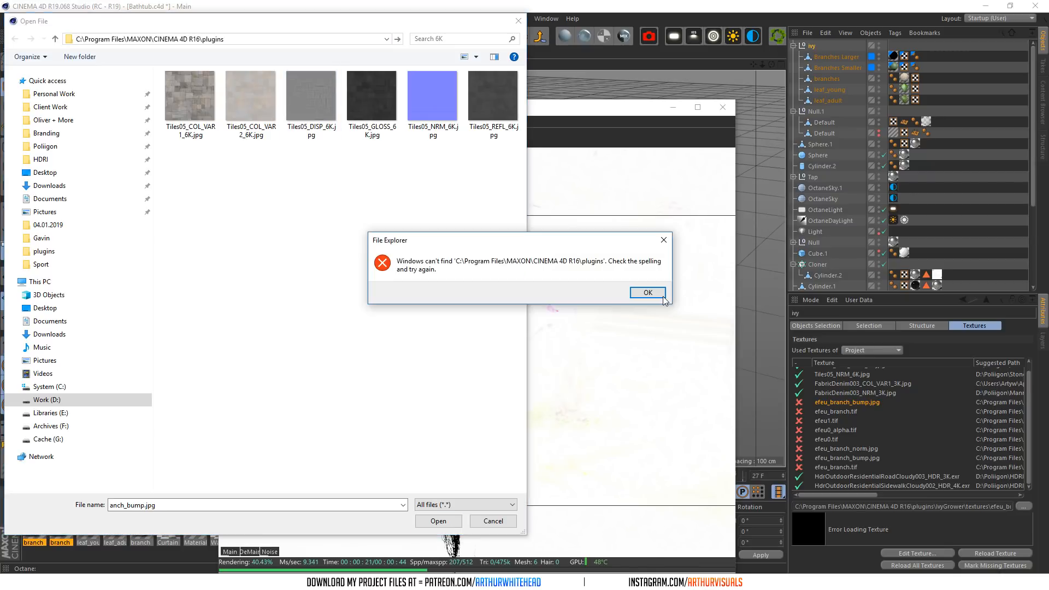
pyautogui.press('Return')
# - Change the folder path to CINEMA 4D R19\plugins and open the IvyGrower folder inside it
pyautogui.click(202, 39)
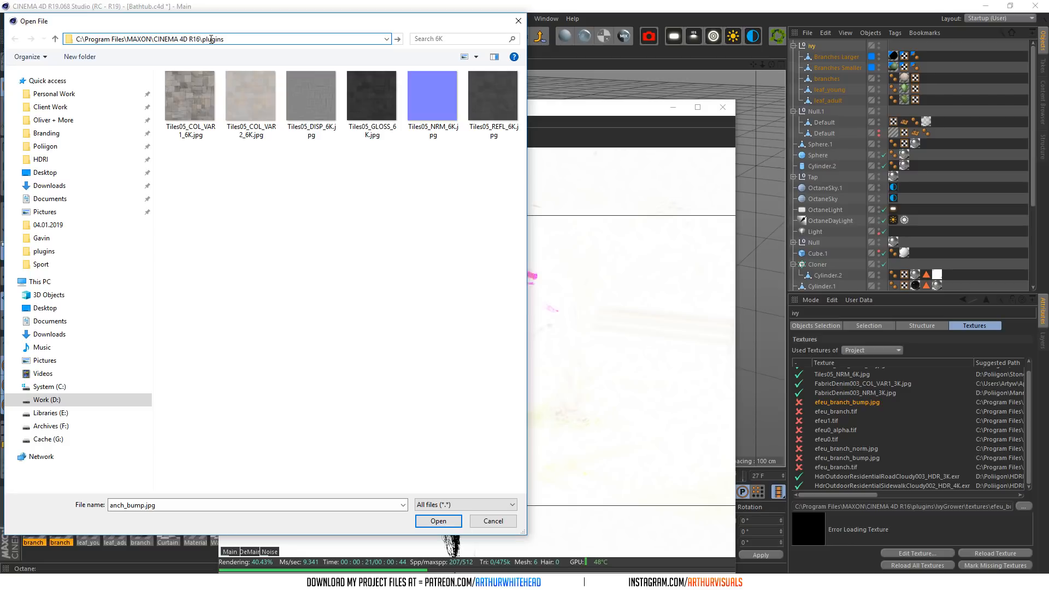
pyautogui.press('BackSpace')
pyautogui.write('9')
pyautogui.press('Return')
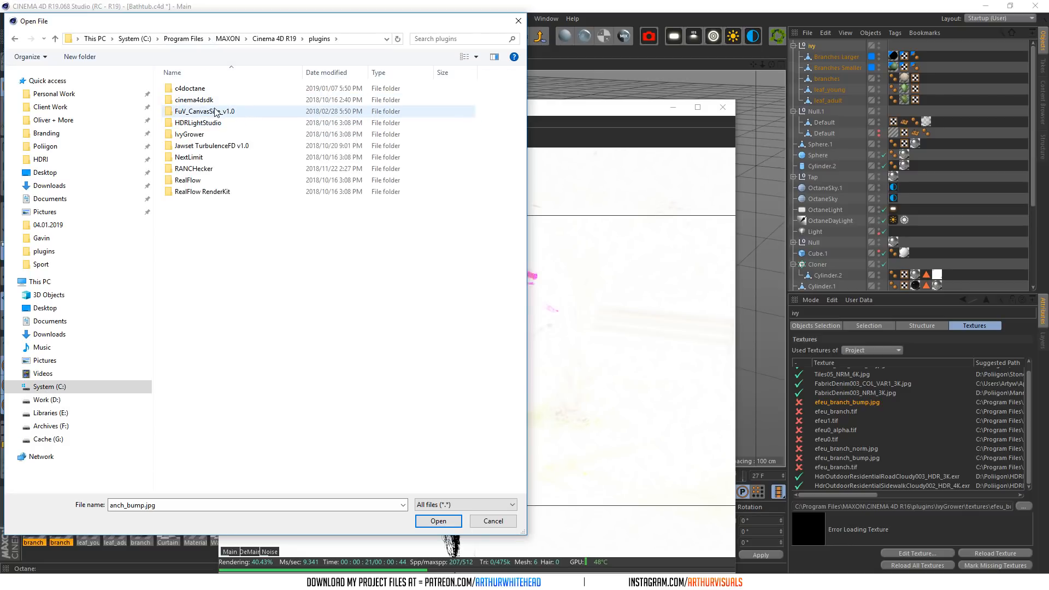
pyautogui.doubleClick(194, 135)
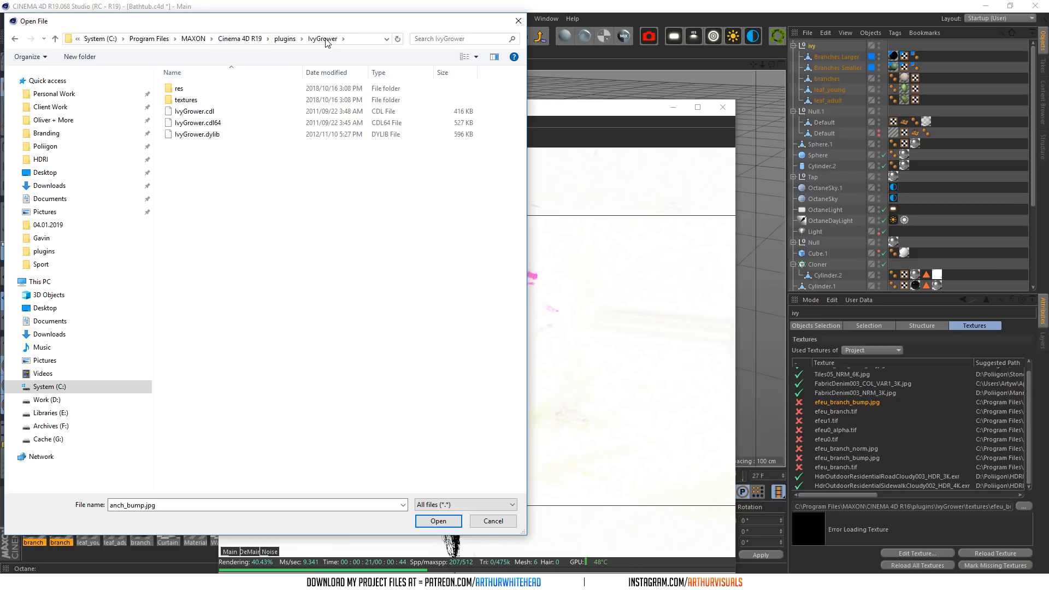
# - Open the folder C:\Program Files\MAXON\CINEMA 4D R19\plugins\IvyGrower\textures\ using the copied path with R16 changed to R19
pyautogui.click(361, 36)
pyautogui.hotkey('ctrl', 'v')
pyautogui.click(198, 39)
pyautogui.press('Return')
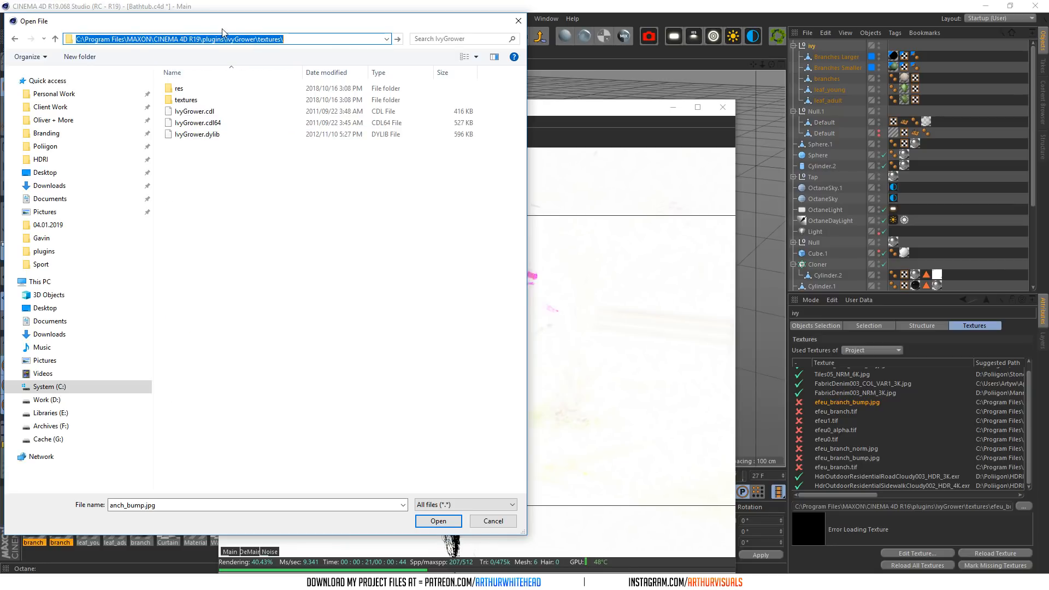
pyautogui.moveTo(391, 32); pyautogui.dragTo(526, 40)
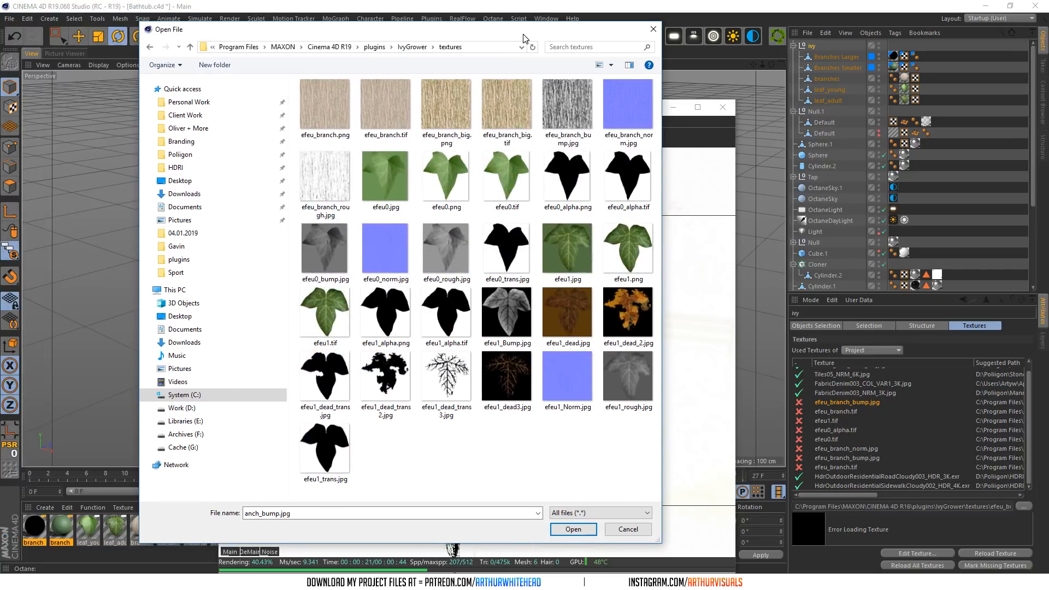
# - Search the textures folder for efeu_branch_bump.jpg and relink the missing texture to that file
pyautogui.rightClick(599, 47)
pyautogui.click(618, 96)
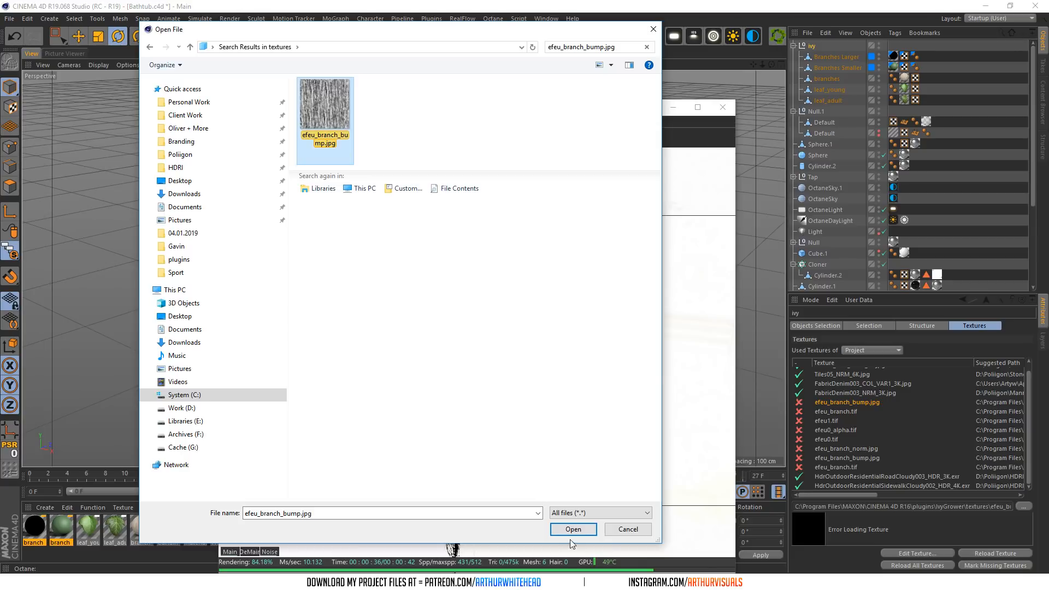
pyautogui.click(572, 528)
pyautogui.click(592, 327)
pyautogui.click(546, 347)
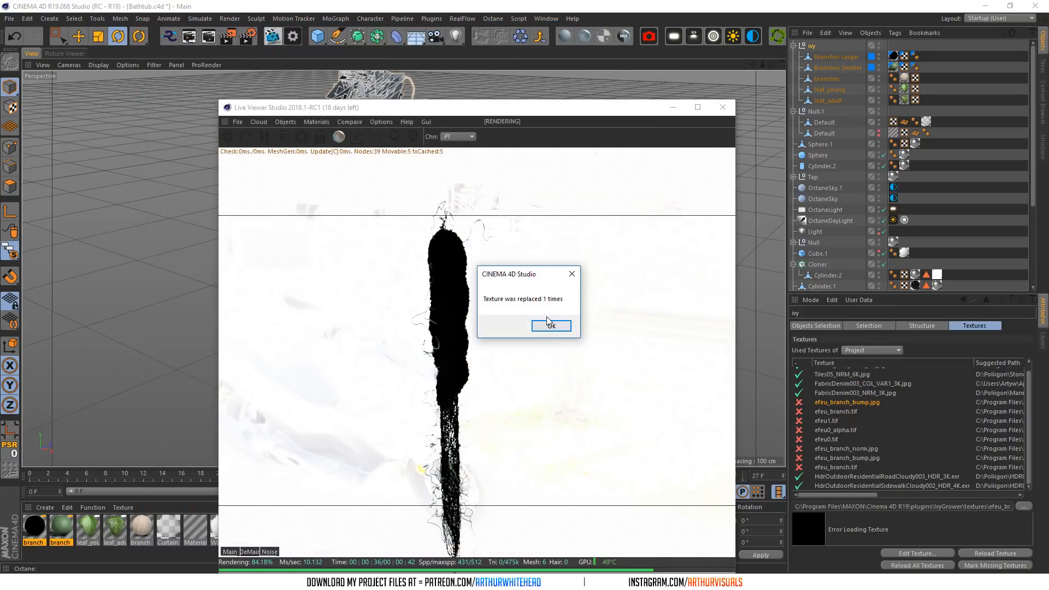
pyautogui.click(551, 326)
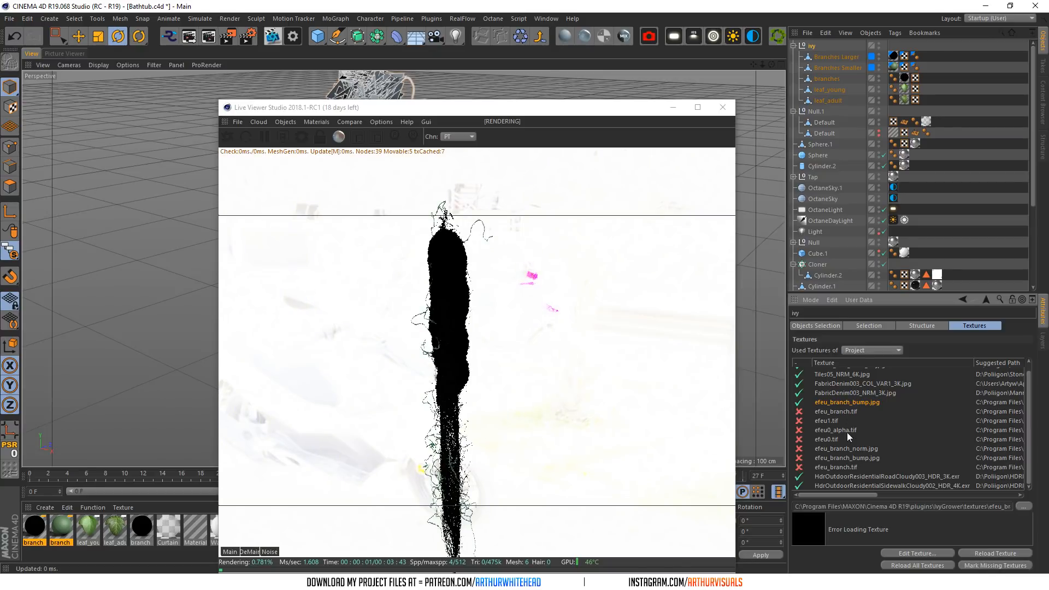
# - Relink the missing efeu_branch.tif texture to the file of the same name in the IvyGrower textures folder
pyautogui.click(862, 449)
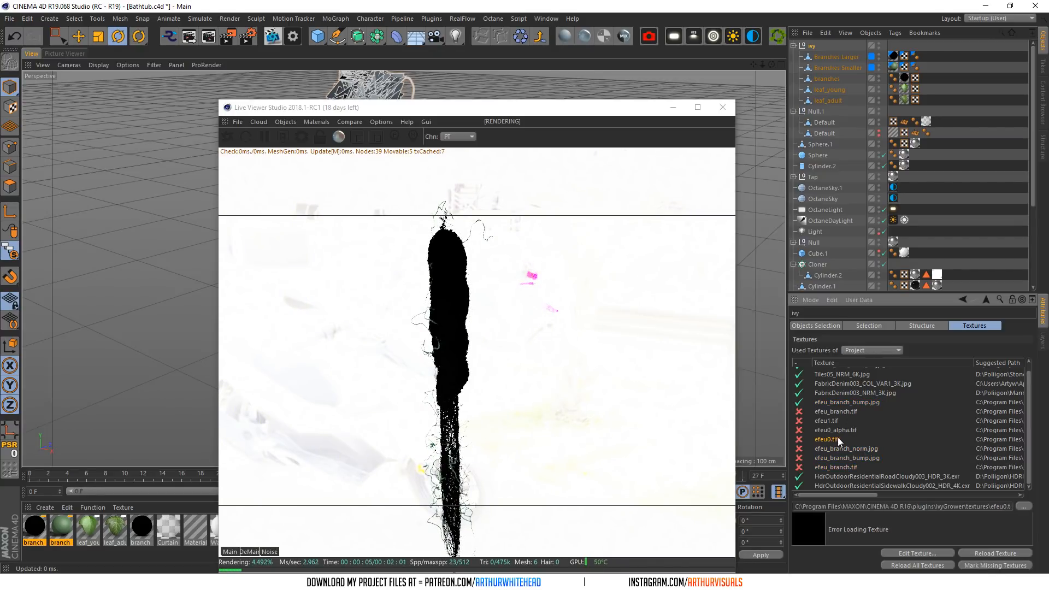
pyautogui.click(833, 420)
pyautogui.click(1021, 506)
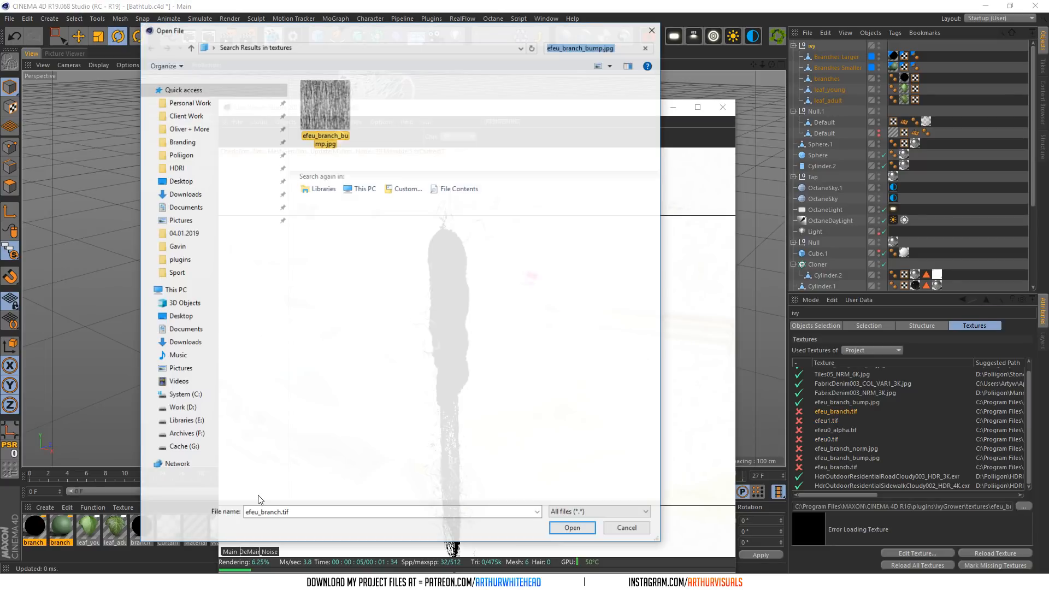
pyautogui.click(588, 47)
pyautogui.write('efeu_branch.tif')
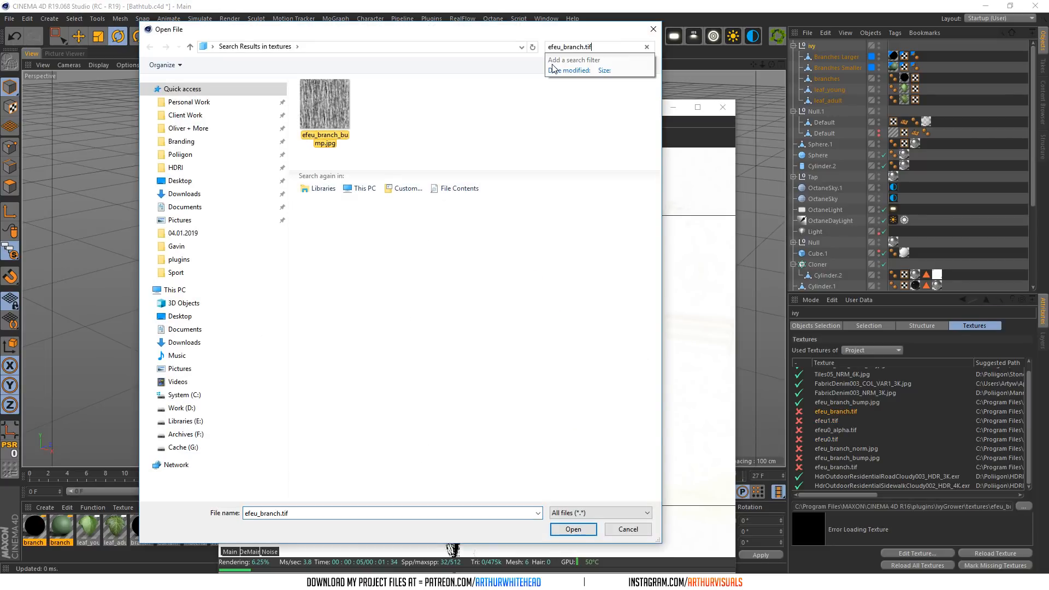
pyautogui.doubleClick(342, 101)
pyautogui.click(544, 347)
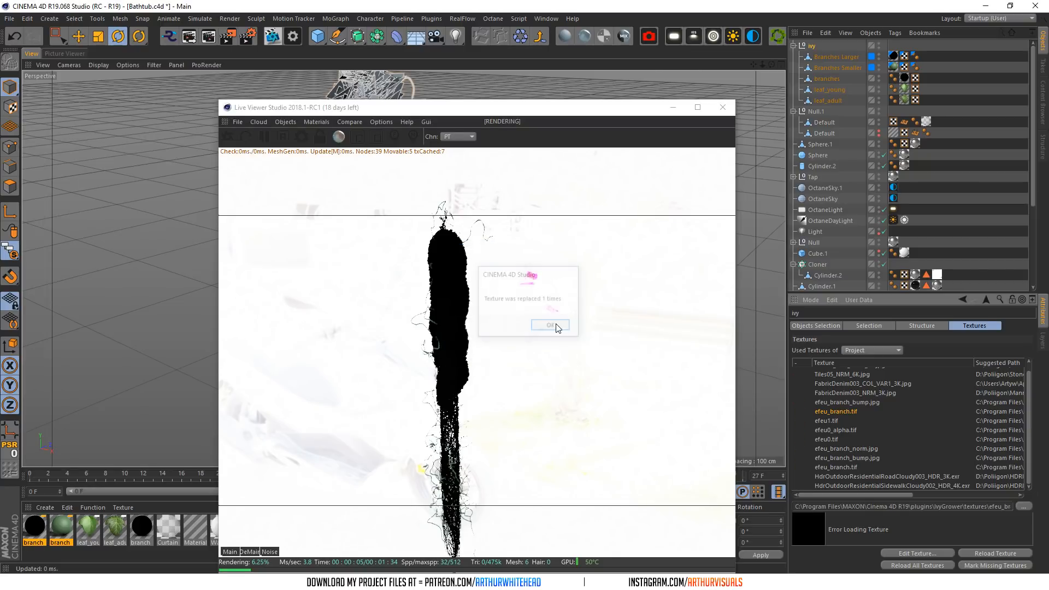
pyautogui.click(551, 325)
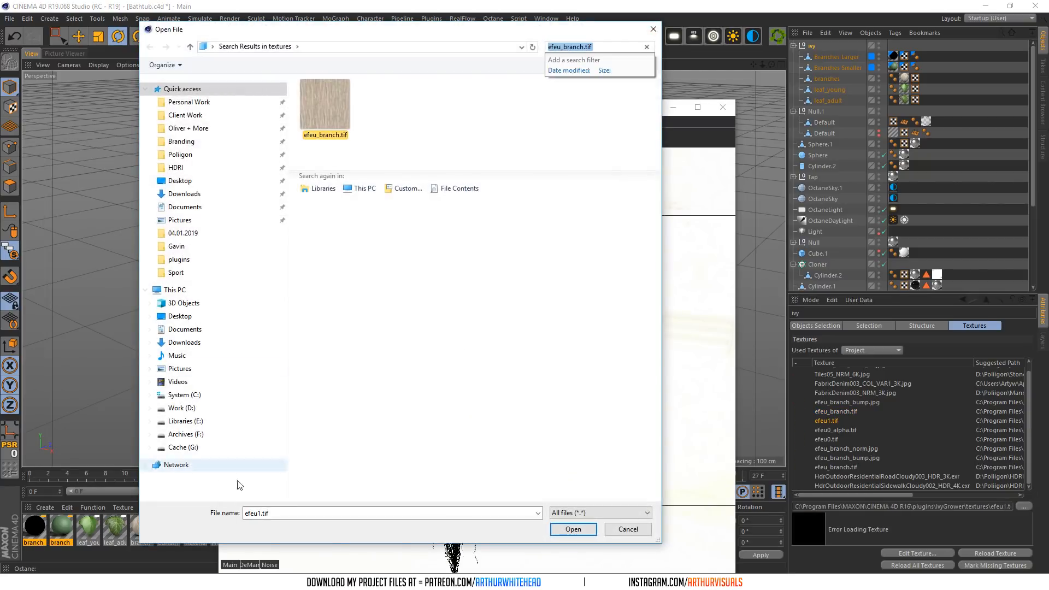
# - Relink the missing efeu1.tif texture to efeu1.tif in the IvyGrower textures folder and select efeu0_alpha.tif in the list
pyautogui.click(257, 513)
pyautogui.hotkey('ctrl', 'c')
pyautogui.click(566, 48)
pyautogui.hotkey('ctrl', 'v')
pyautogui.click(336, 132)
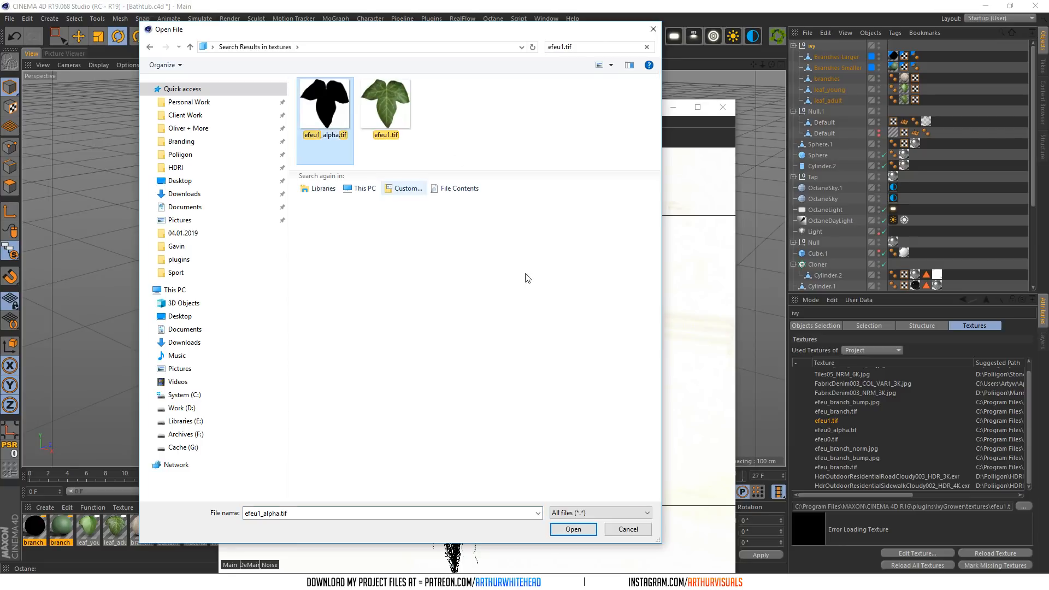
pyautogui.click(402, 108)
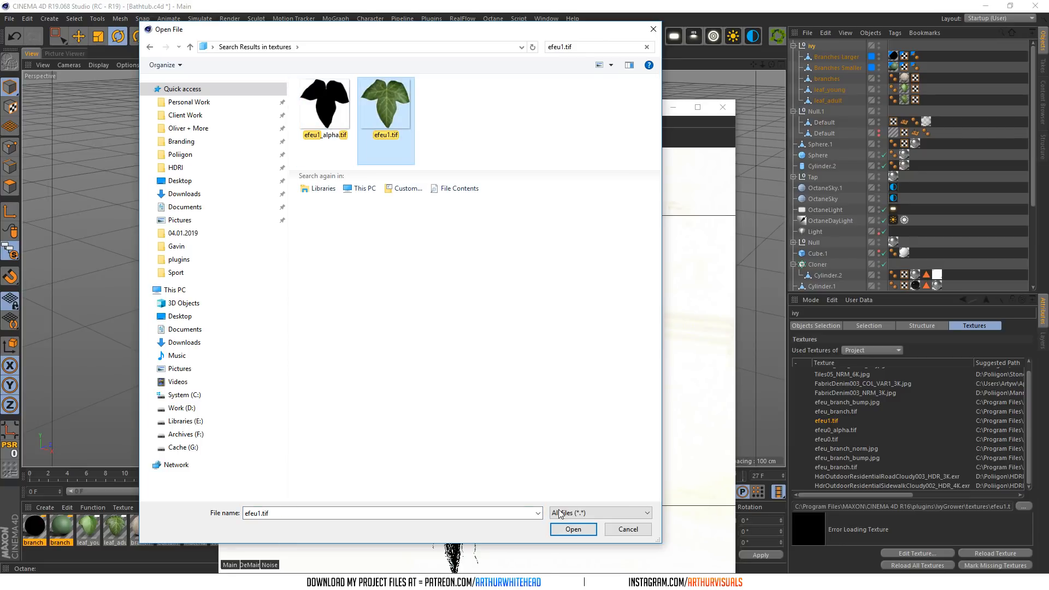
pyautogui.click(572, 526)
pyautogui.click(598, 333)
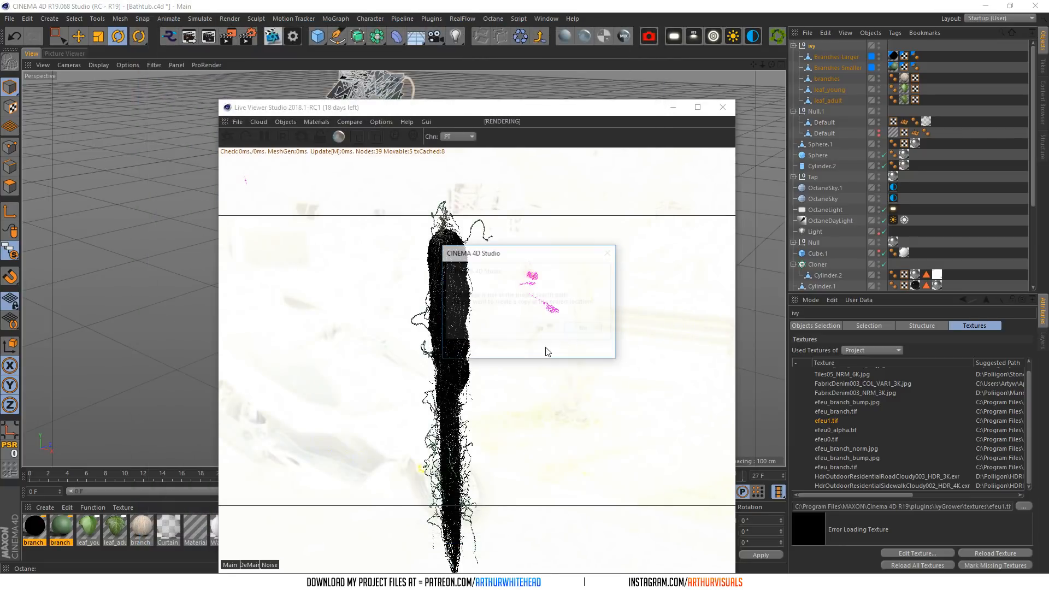
pyautogui.click(545, 327)
pyautogui.press('Down')
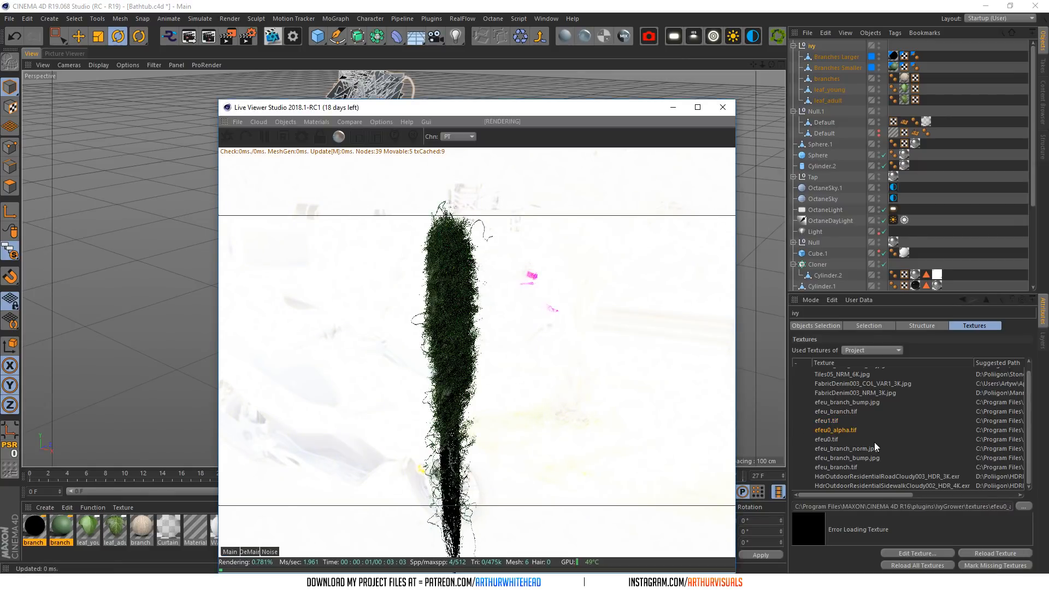
# - Relink the missing efeu0_alpha.tif texture to the file of the same name in the IvyGrower textures folder
pyautogui.click(1023, 506)
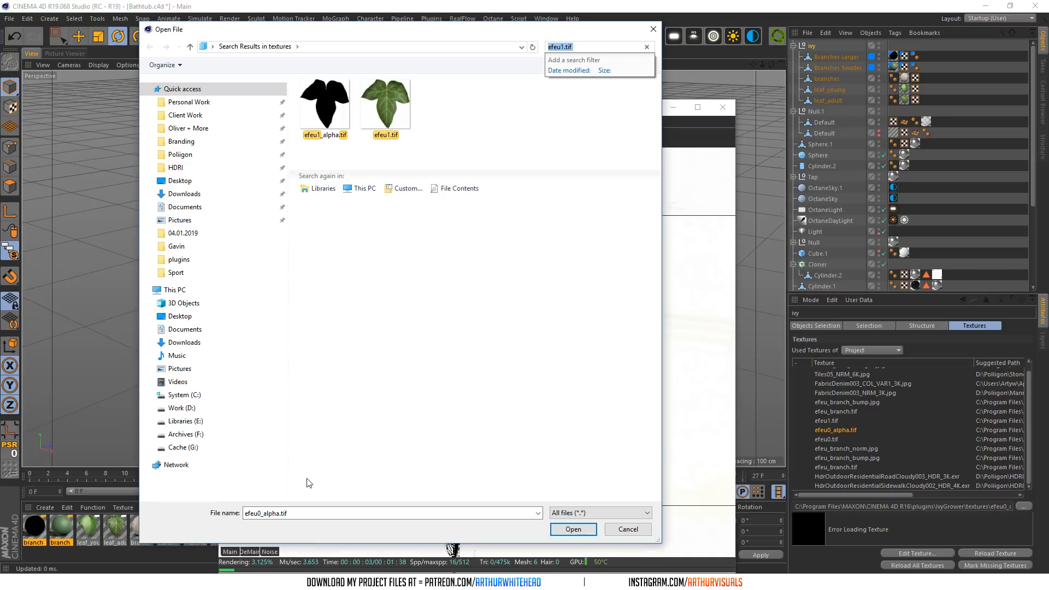
pyautogui.click(582, 47)
pyautogui.hotkey('ctrl', 'v')
pyautogui.doubleClick(326, 109)
pyautogui.click(595, 328)
pyautogui.click(546, 326)
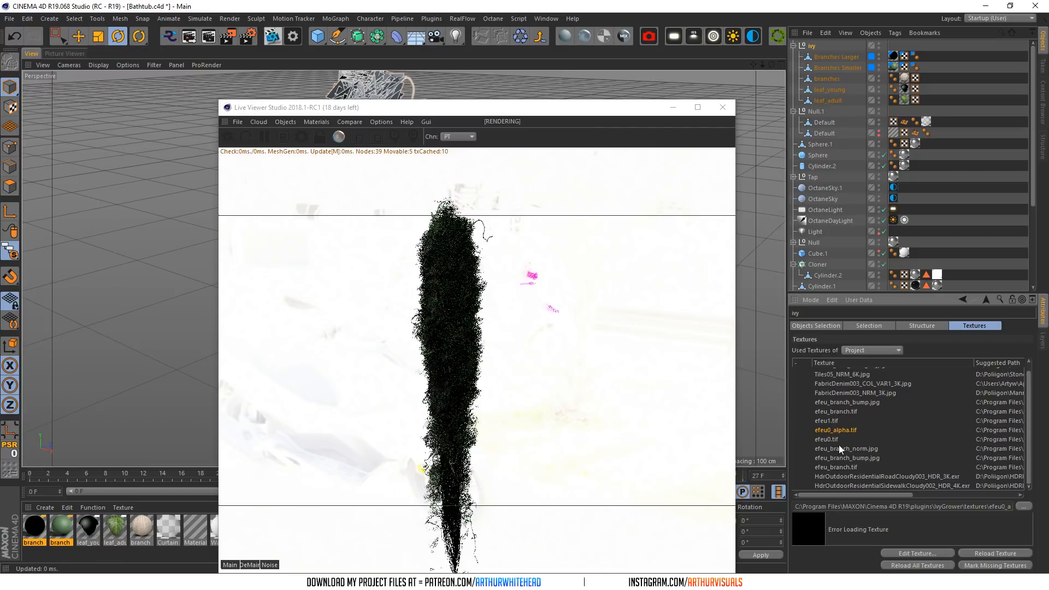
# - Relink the missing efeu0.tif texture to efeu0.tif in the IvyGrower textures folder
pyautogui.click(1022, 506)
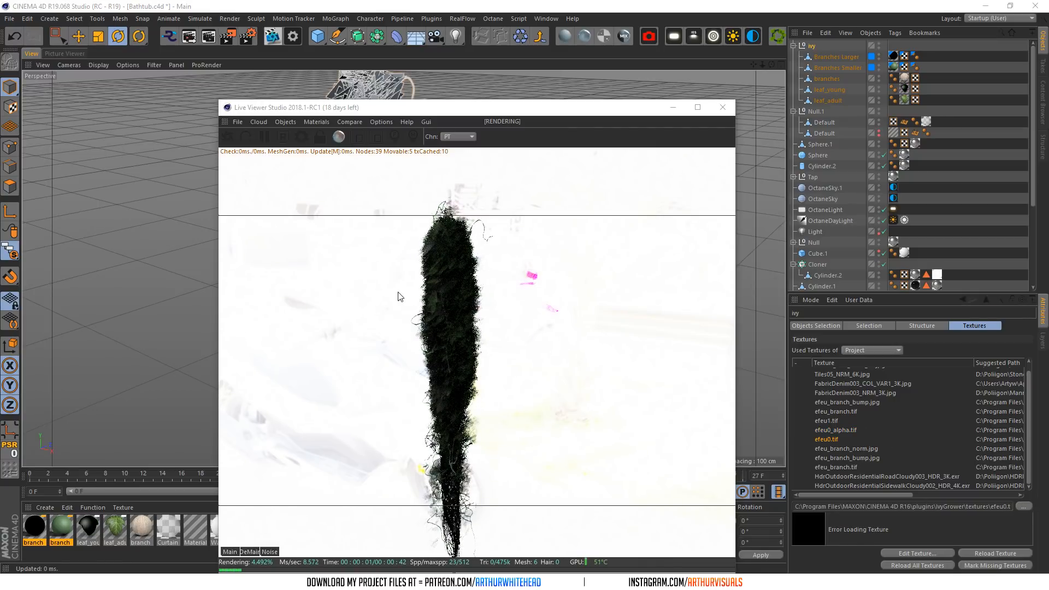
pyautogui.click(594, 47)
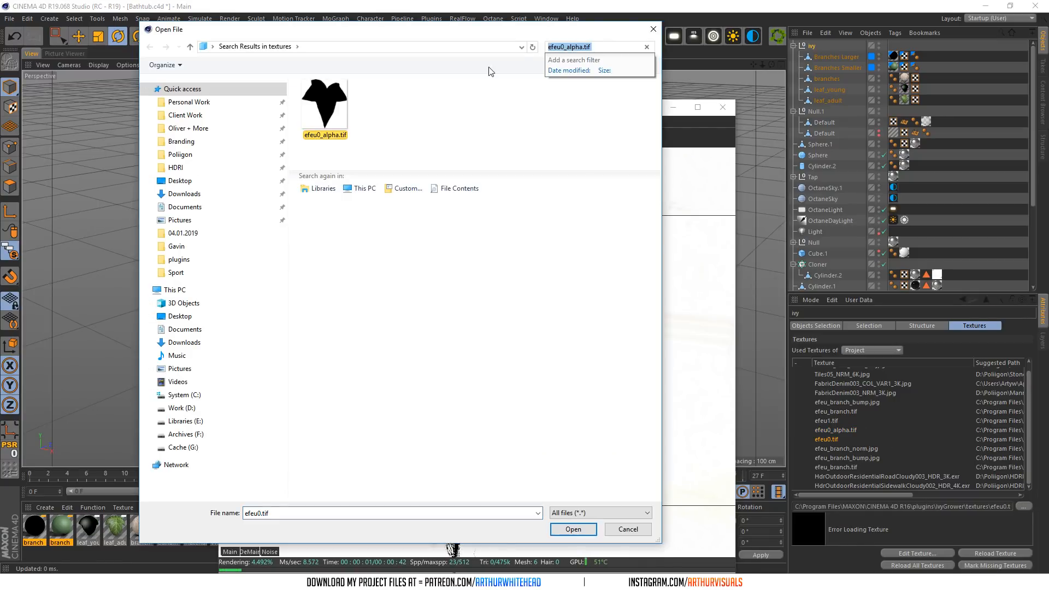
pyautogui.write('efeu0.tif')
pyautogui.click(384, 111)
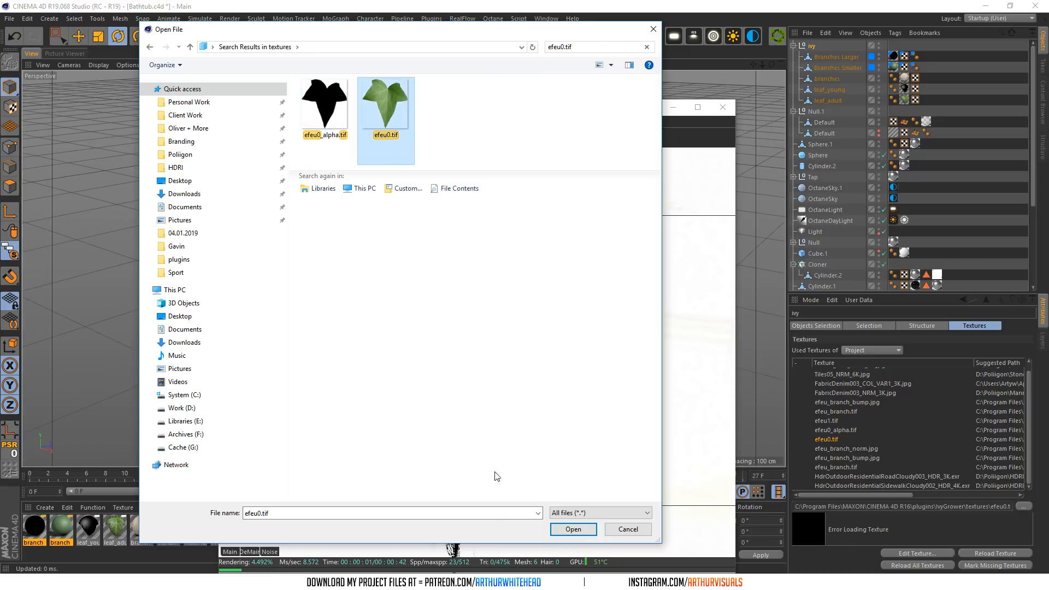
pyautogui.click(576, 533)
pyautogui.click(590, 328)
pyautogui.click(545, 345)
pyautogui.click(551, 325)
# - Relink the missing efeu_branch_norm.jpg texture to its file in the IvyGrower textures folder
pyautogui.click(969, 449)
pyautogui.click(1022, 506)
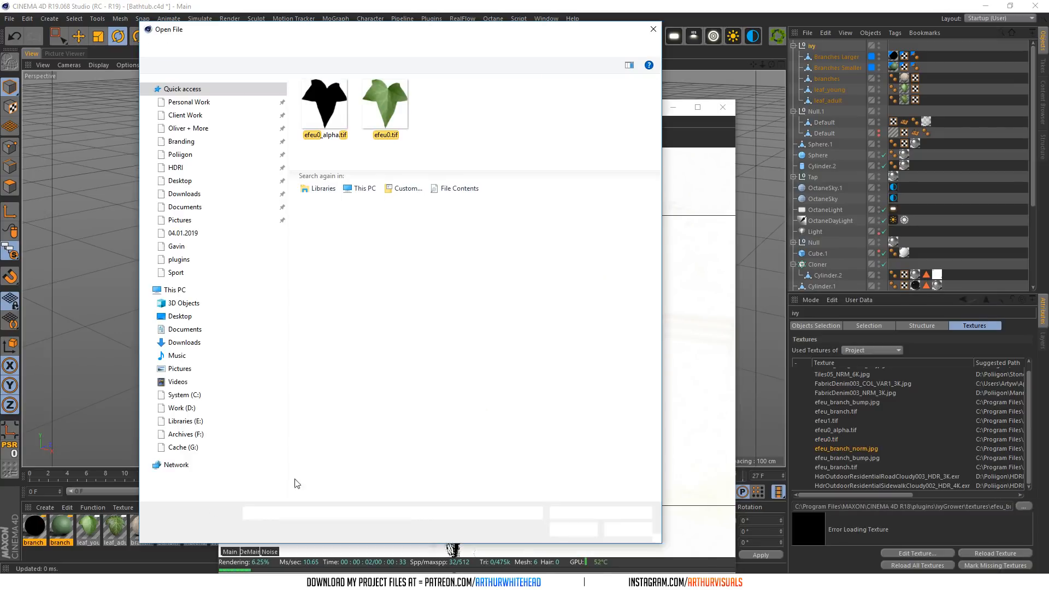
pyautogui.click(580, 46)
pyautogui.hotkey('ctrl', 'v')
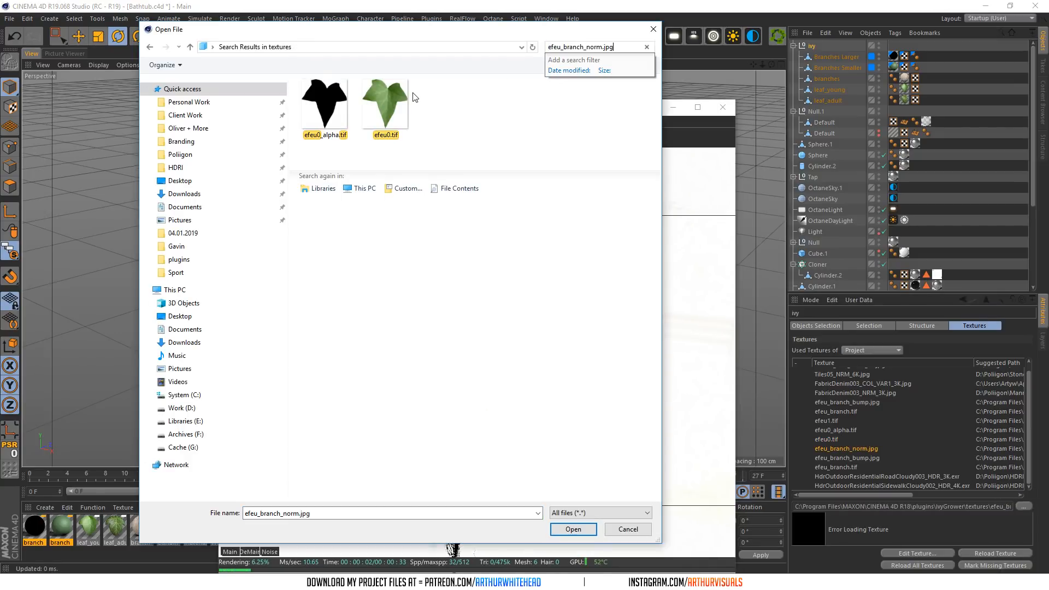
pyautogui.click(344, 119)
pyautogui.click(588, 533)
pyautogui.click(590, 326)
pyautogui.click(541, 342)
pyautogui.click(549, 327)
# - Relink the second missing efeu_branch_bump.jpg texture to its file in the IvyGrower textures folder
pyautogui.click(846, 458)
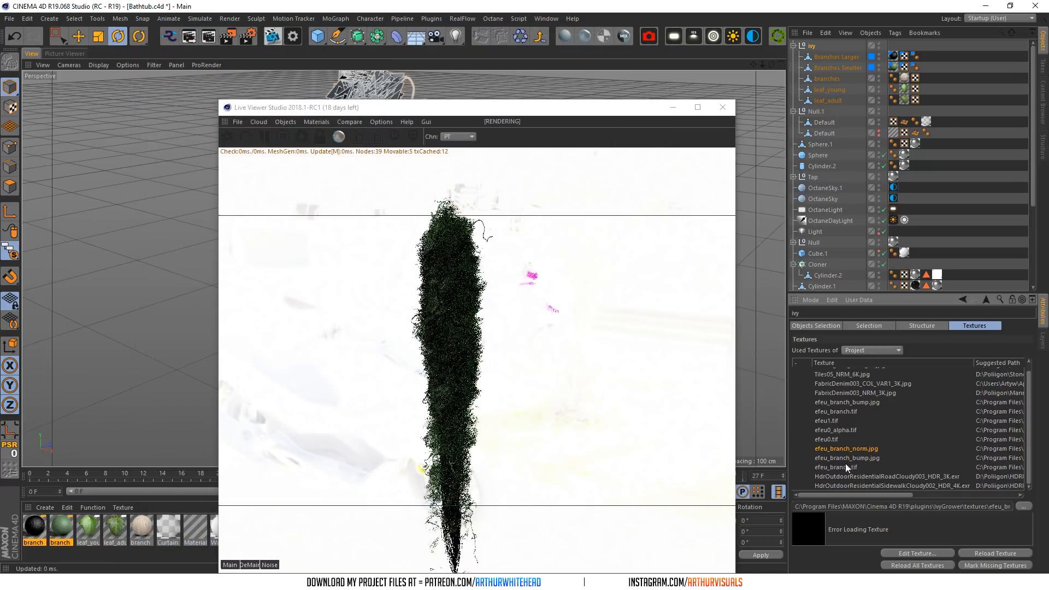
pyautogui.click(1022, 507)
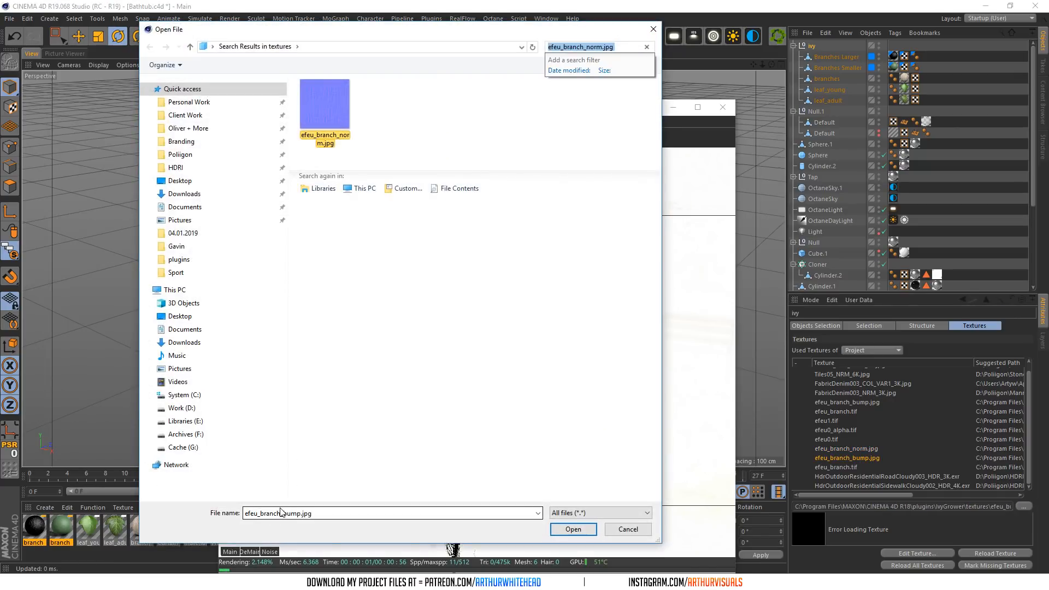
pyautogui.click(564, 48)
pyautogui.hotkey('ctrl', 'v')
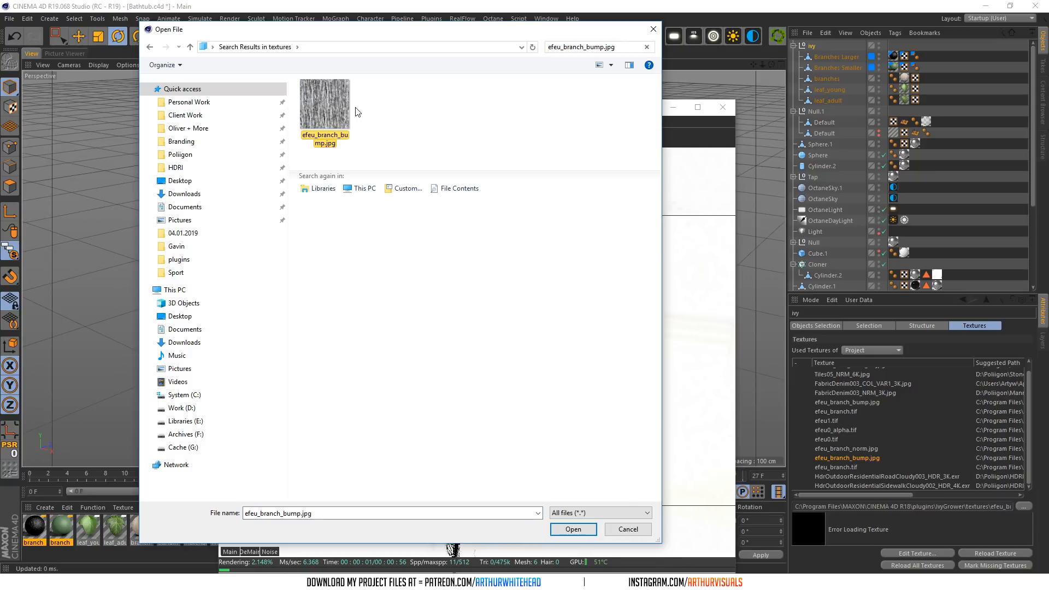
pyautogui.click(339, 112)
pyautogui.click(566, 528)
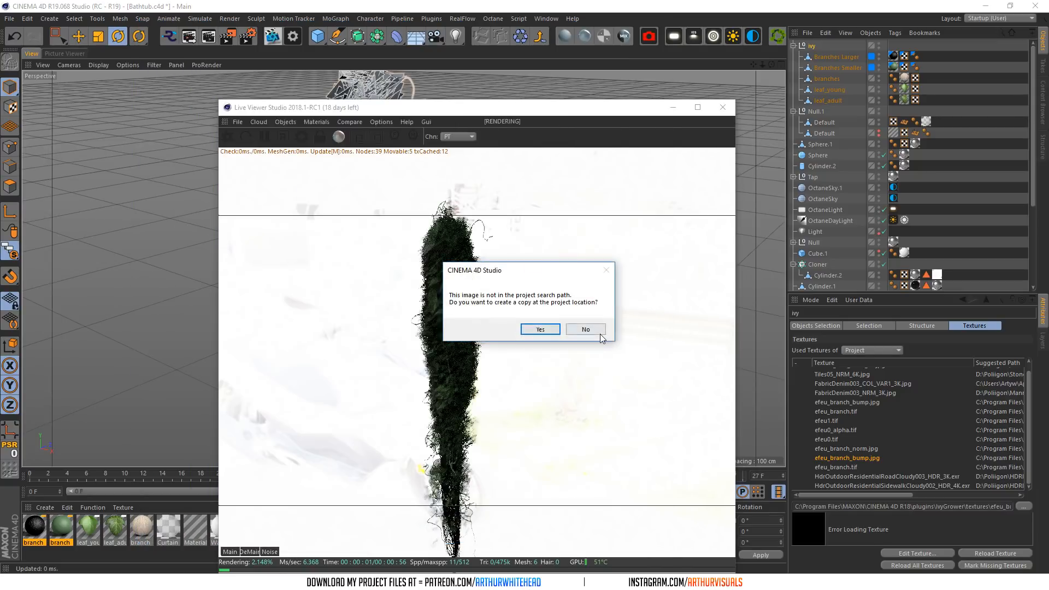
pyautogui.click(547, 328)
pyautogui.click(548, 326)
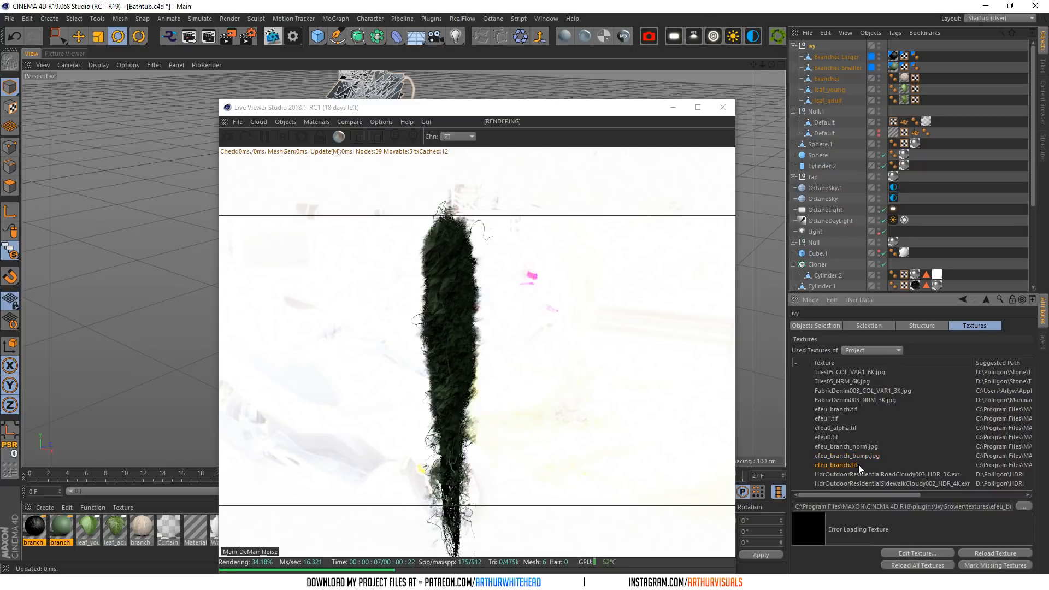
# - Mark the missing textures in the list and relink the remaining efeu_branch.tif to its file in the IvyGrower textures folder
pyautogui.click(992, 568)
pyautogui.click(1022, 505)
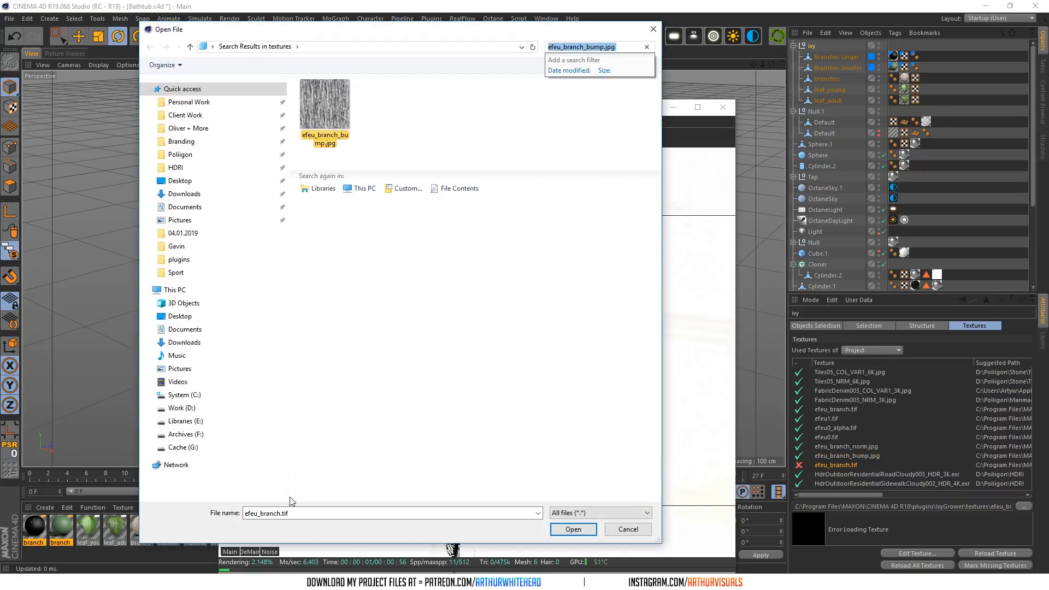
pyautogui.click(566, 50)
pyautogui.hotkey('ctrl', 'v')
pyautogui.click(338, 104)
pyautogui.click(573, 529)
pyautogui.click(597, 328)
pyautogui.click(529, 342)
pyautogui.click(553, 324)
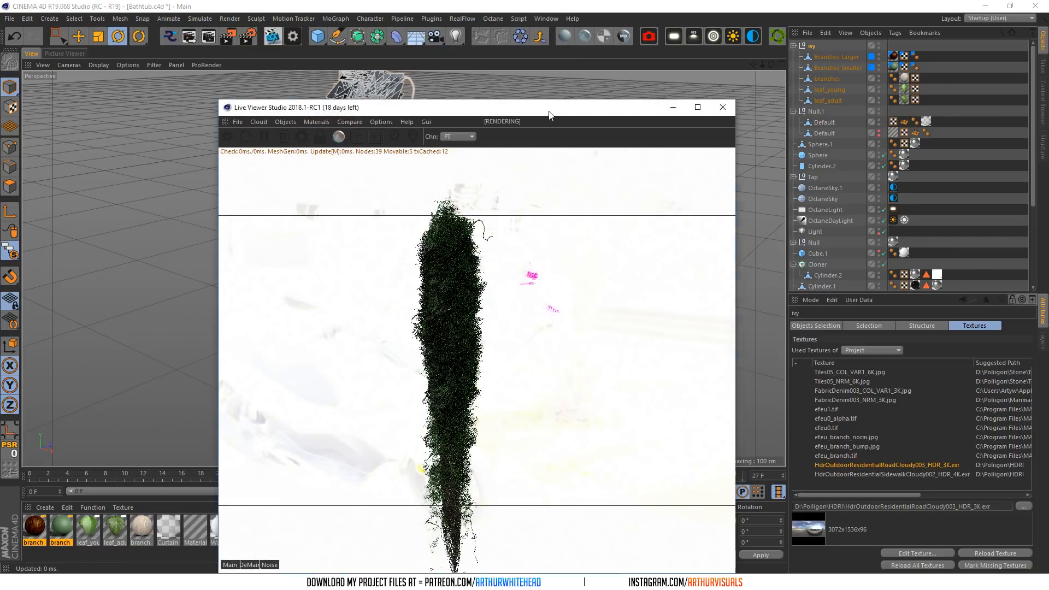
# - Delete the leaf_young and Branches Smaller objects from the ivy group
pyautogui.moveTo(544, 117); pyautogui.dragTo(568, 359)
pyautogui.click(836, 57)
pyautogui.click(836, 89)
pyautogui.click(878, 87)
pyautogui.click(877, 87)
pyautogui.press('Delete')
pyautogui.click(862, 67)
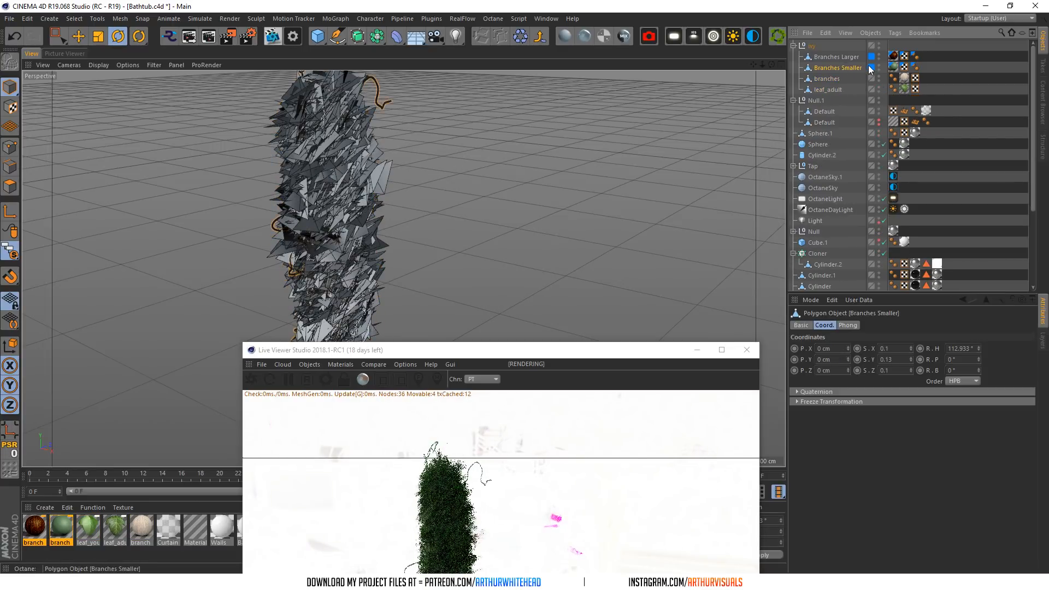
pyautogui.press('Delete')
# - Hide the leaf_adult object to check the branches beneath it, and show it again
pyautogui.click(830, 78)
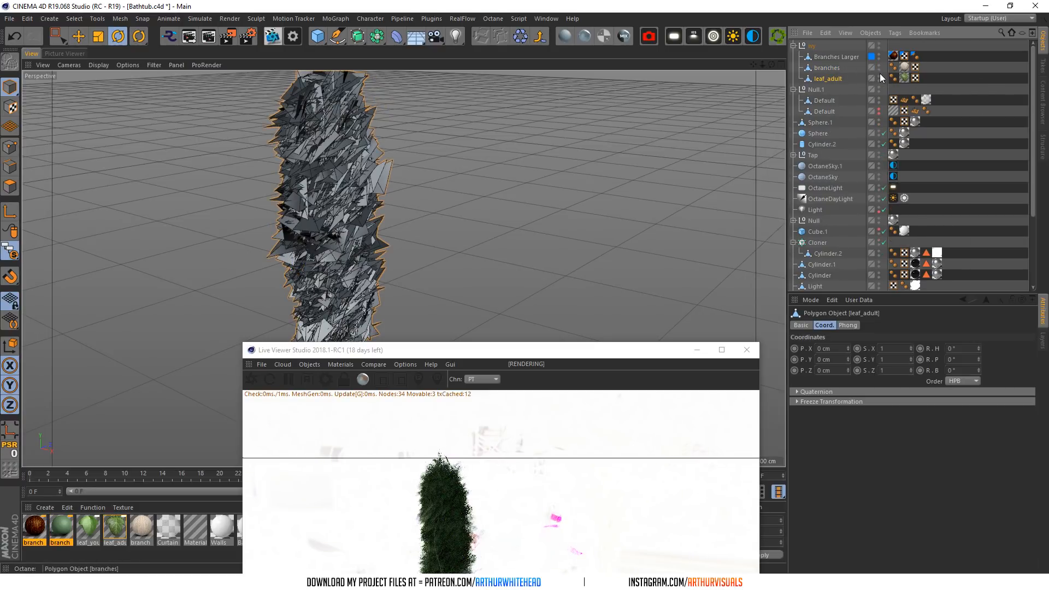
pyautogui.click(880, 74)
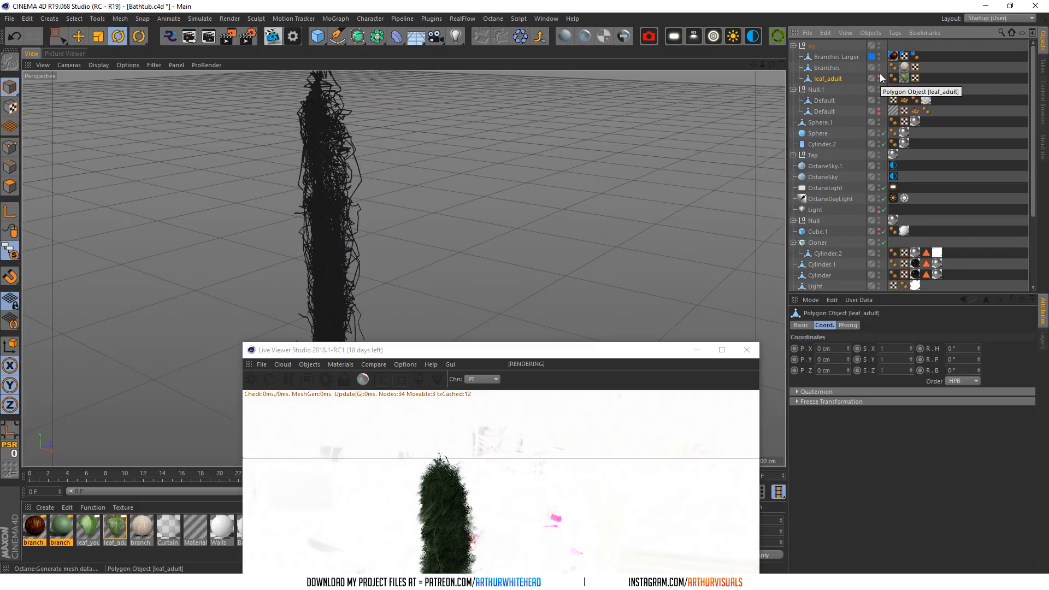
pyautogui.click(879, 74)
# - Look through the OctaneCamera and move the Live Viewer clear of the material list to show the whole bathroom
pyautogui.moveTo(557, 351); pyautogui.dragTo(478, 108)
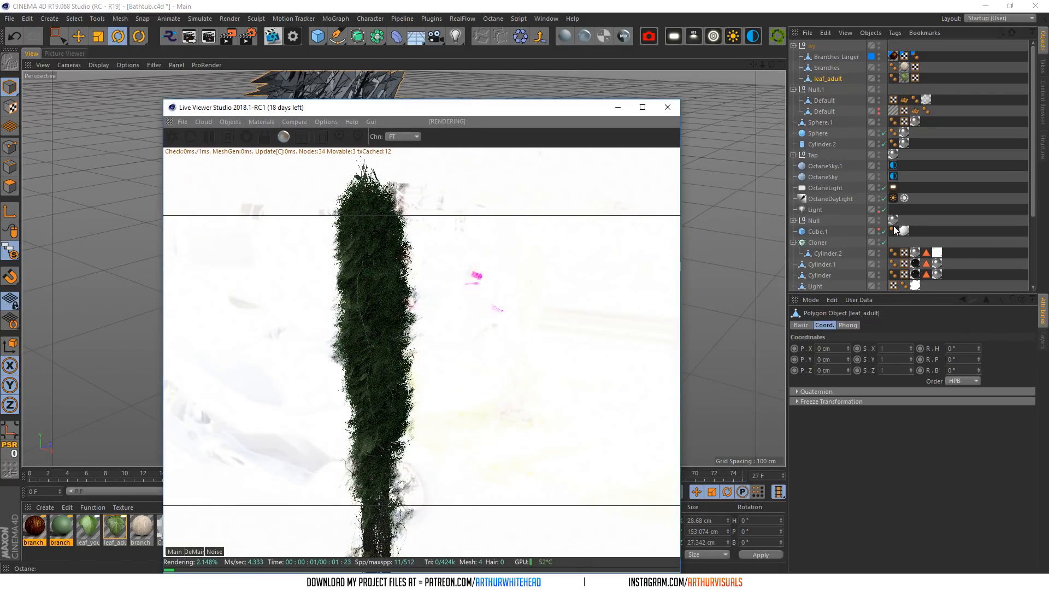
pyautogui.scroll(-3, 894, 230)
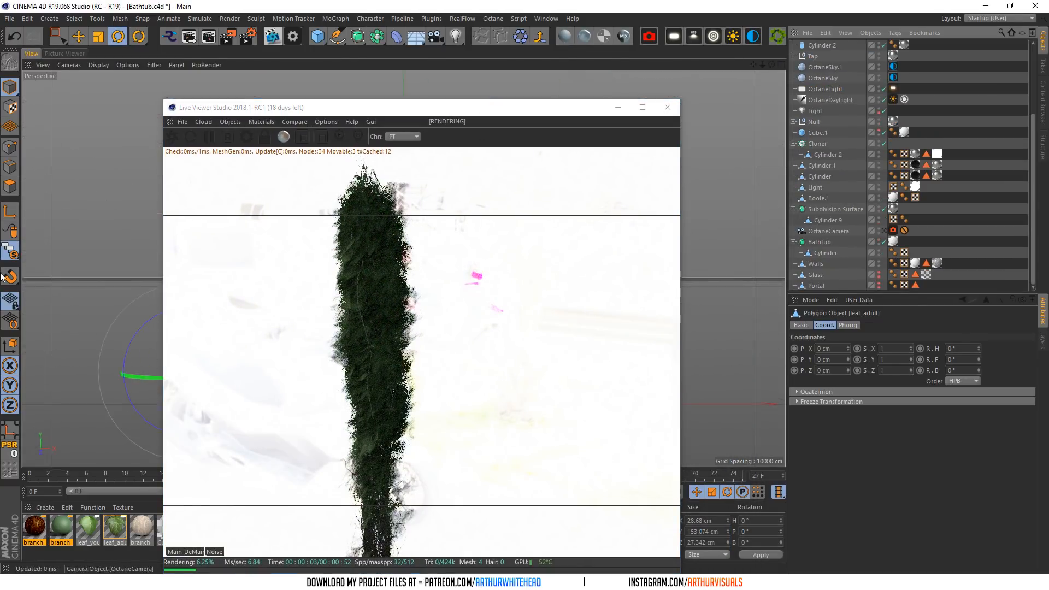
pyautogui.moveTo(10, 250); pyautogui.dragTo(37, 265)
pyautogui.moveTo(349, 107); pyautogui.dragTo(377, 23)
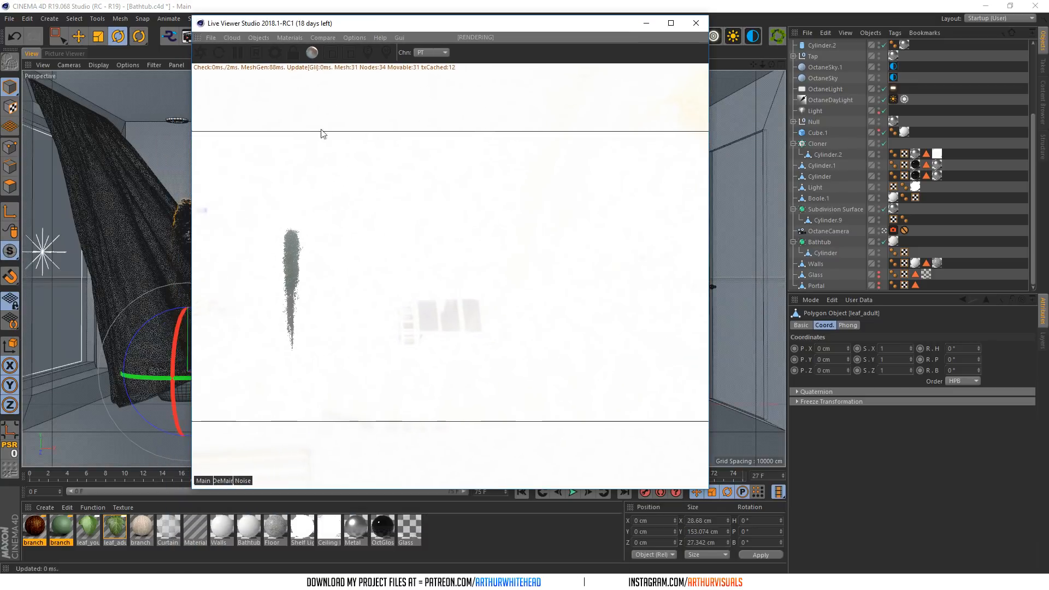
# - Remove all unused materials from the scene
pyautogui.click(94, 508)
pyautogui.click(128, 469)
pyautogui.click(87, 507)
pyautogui.click(87, 526)
pyautogui.click(92, 507)
pyautogui.click(128, 469)
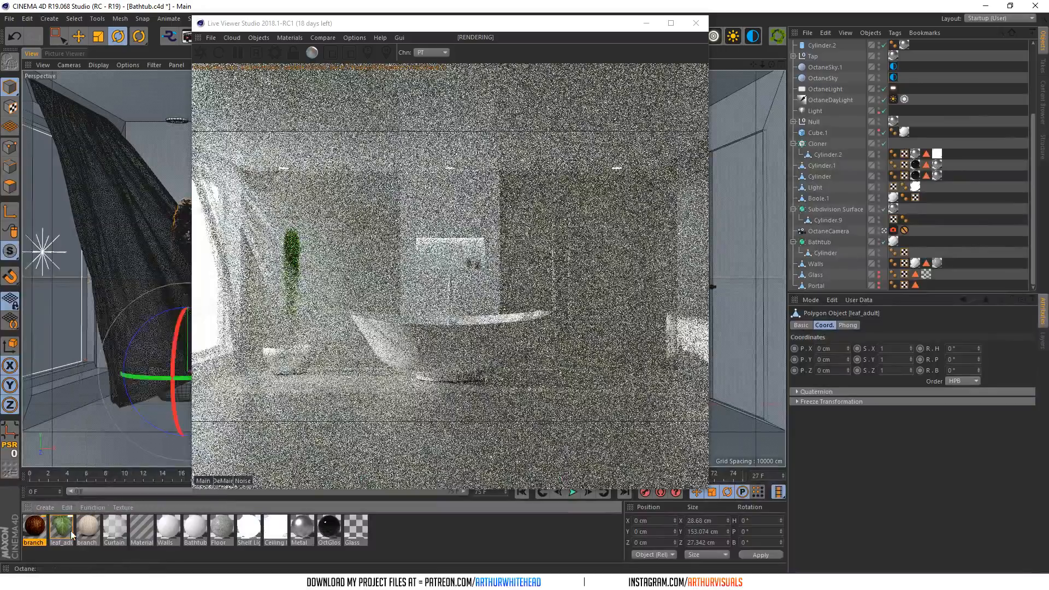
# - Convert the leaf_adult and both branch materials to Octane materials and remove the original versions
pyautogui.keyDown('shift'); pyautogui.click(36, 527); pyautogui.keyUp('shift')
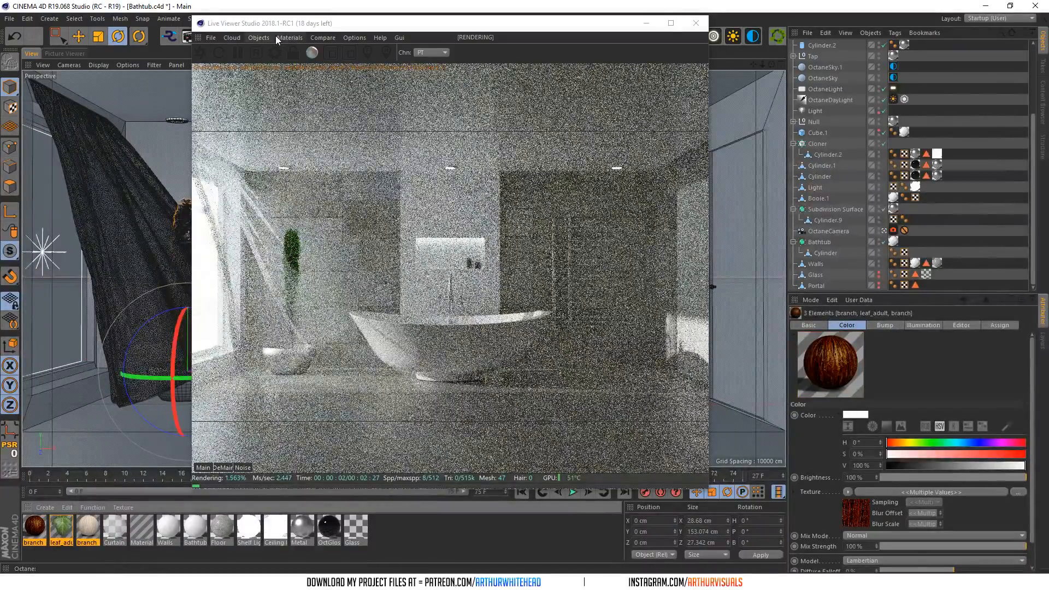
pyautogui.click(322, 37)
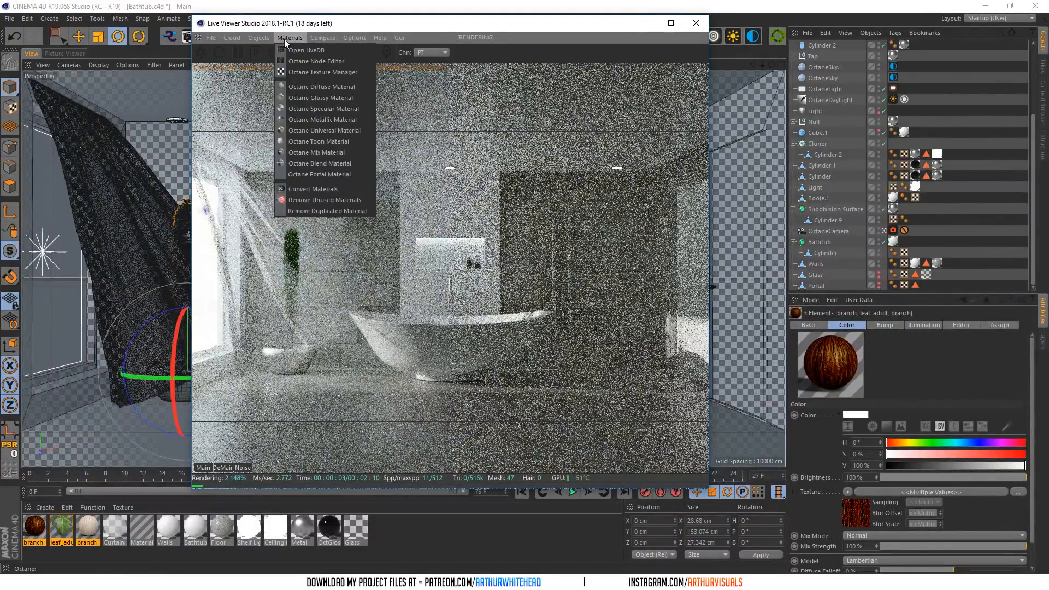
pyautogui.click(258, 38)
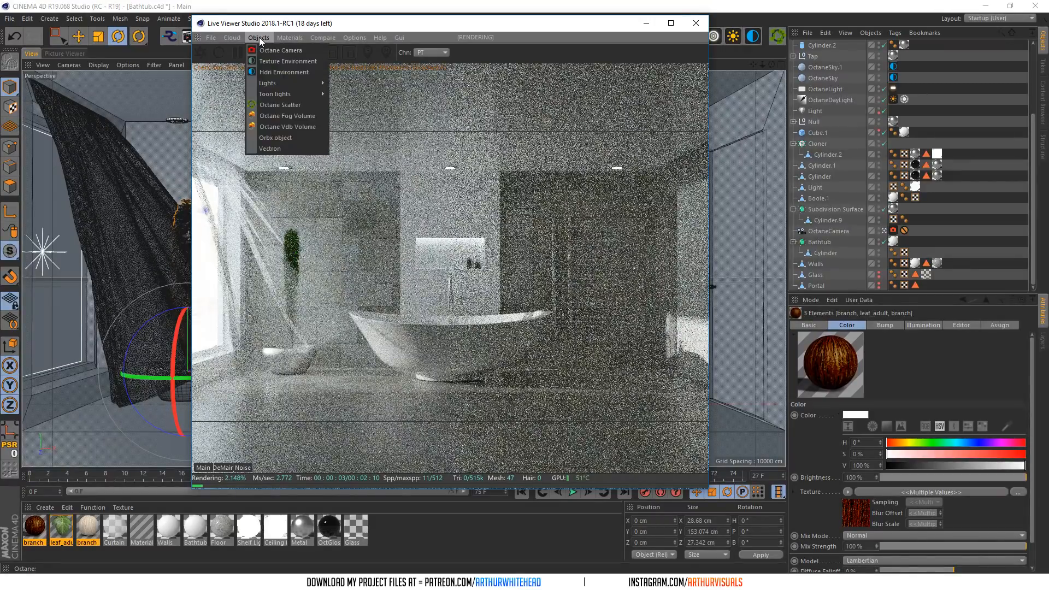
pyautogui.moveTo(290, 39)
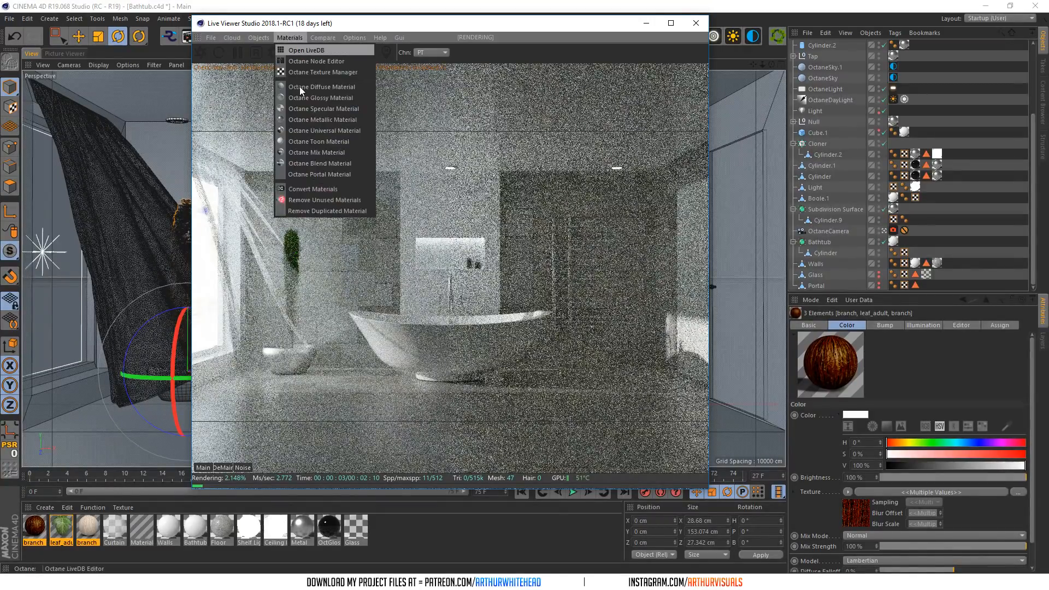
pyautogui.click(304, 190)
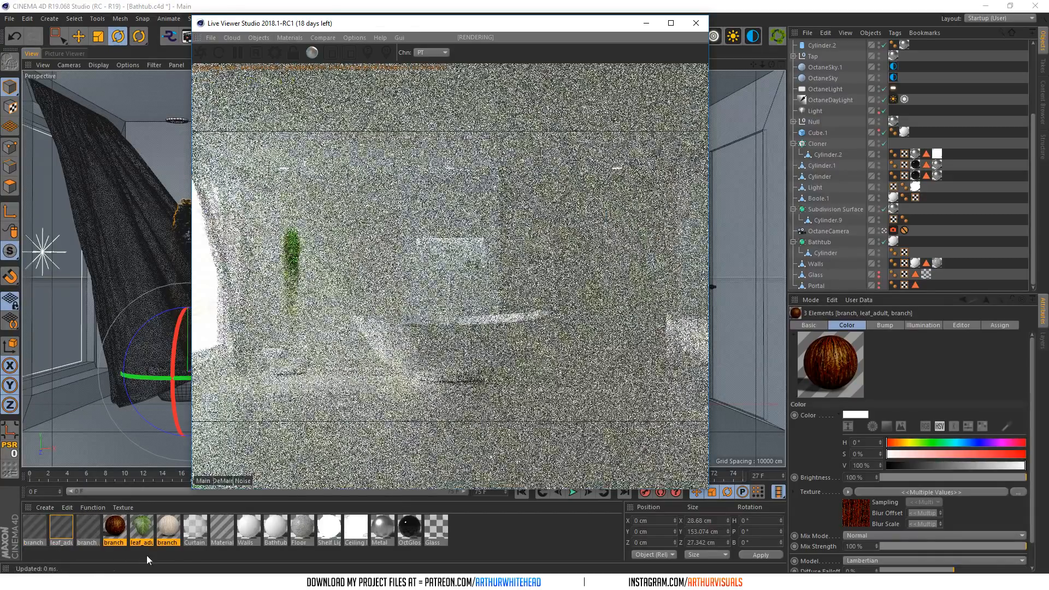
pyautogui.click(127, 556)
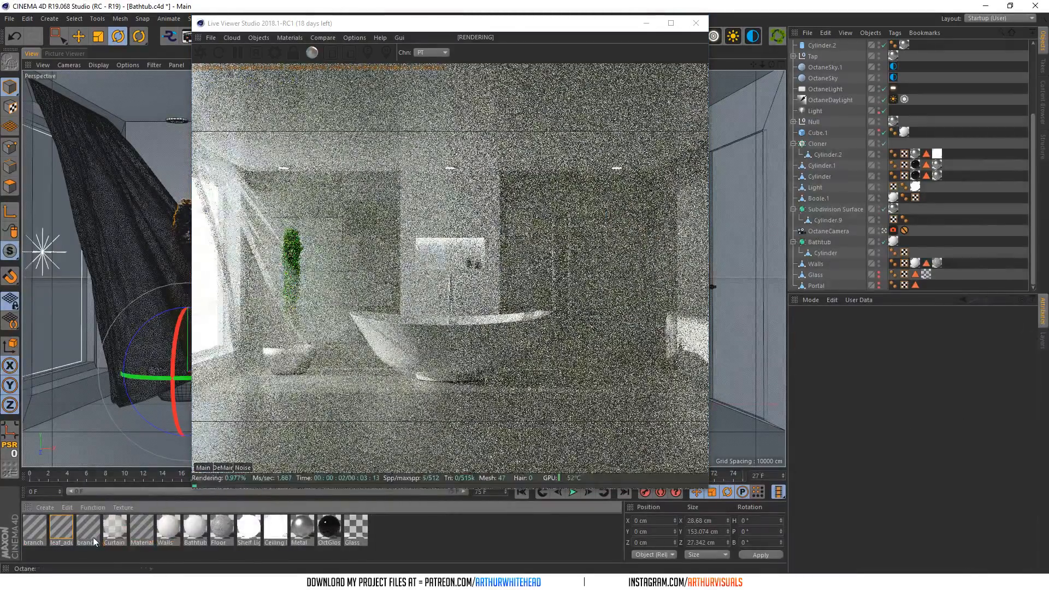
# - Examine the leaf_adult material's diffuse image texture and its node connections in the Octane Node Editor, and close both editors
pyautogui.doubleClick(62, 527)
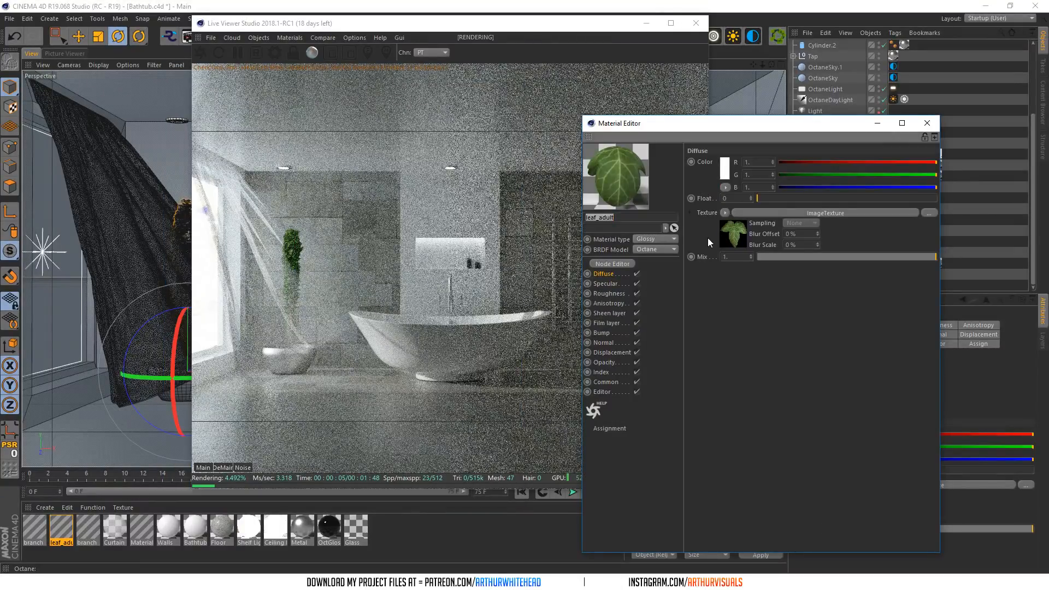
pyautogui.click(791, 213)
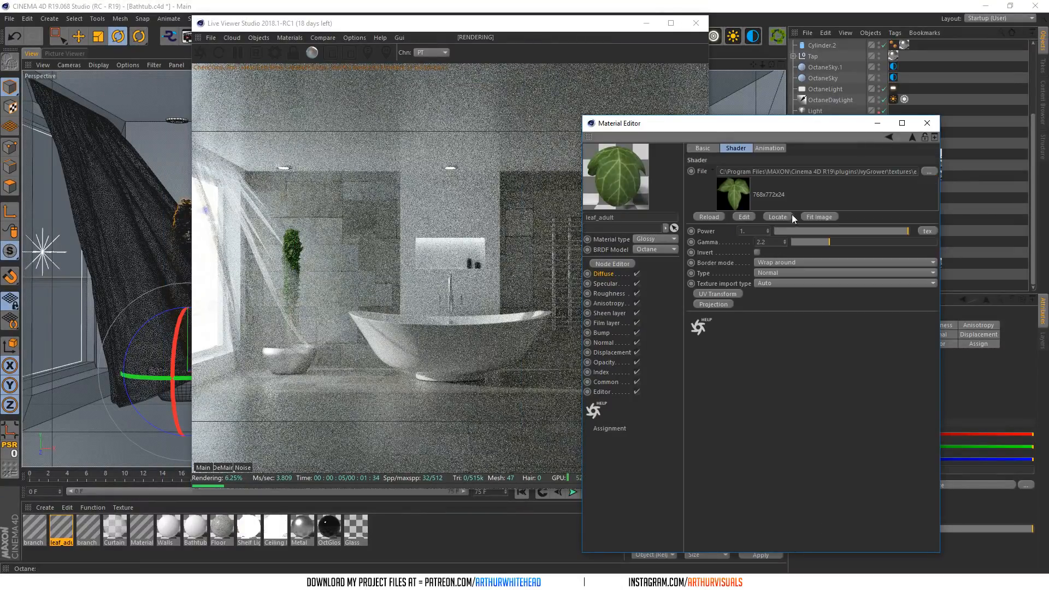
pyautogui.click(621, 263)
pyautogui.moveTo(604, 213); pyautogui.dragTo(889, 235)
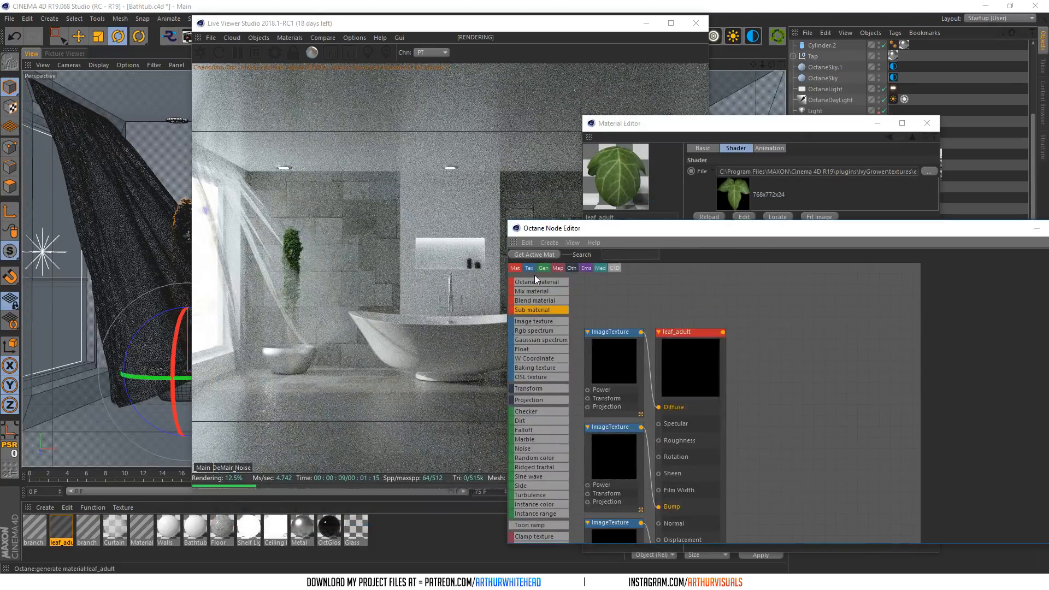
pyautogui.moveTo(710, 232); pyautogui.dragTo(502, 113)
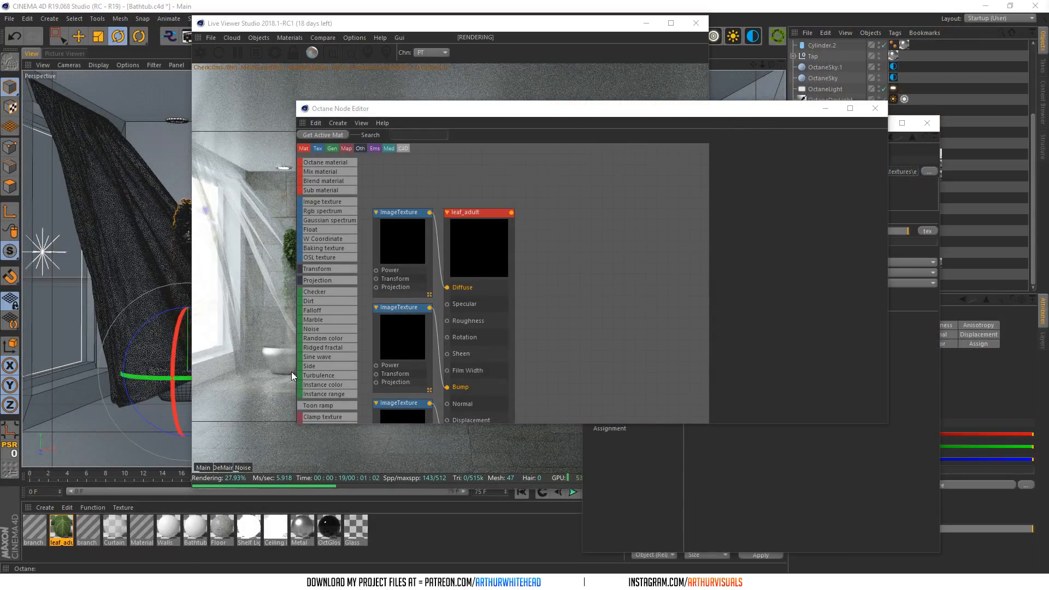
pyautogui.click(496, 232)
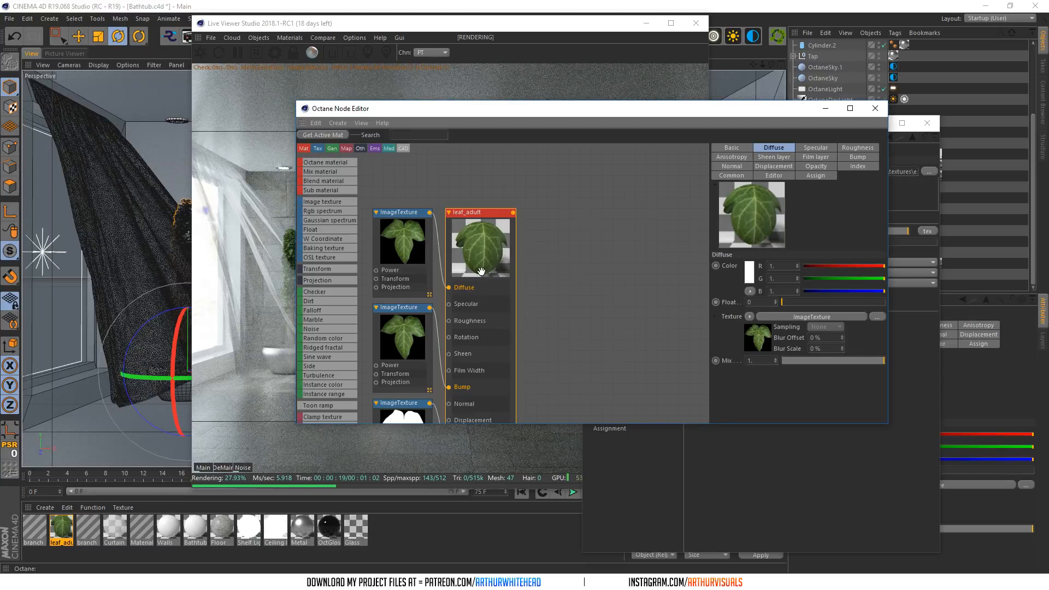
pyautogui.moveTo(545, 108); pyautogui.dragTo(488, 441)
pyautogui.click(925, 123)
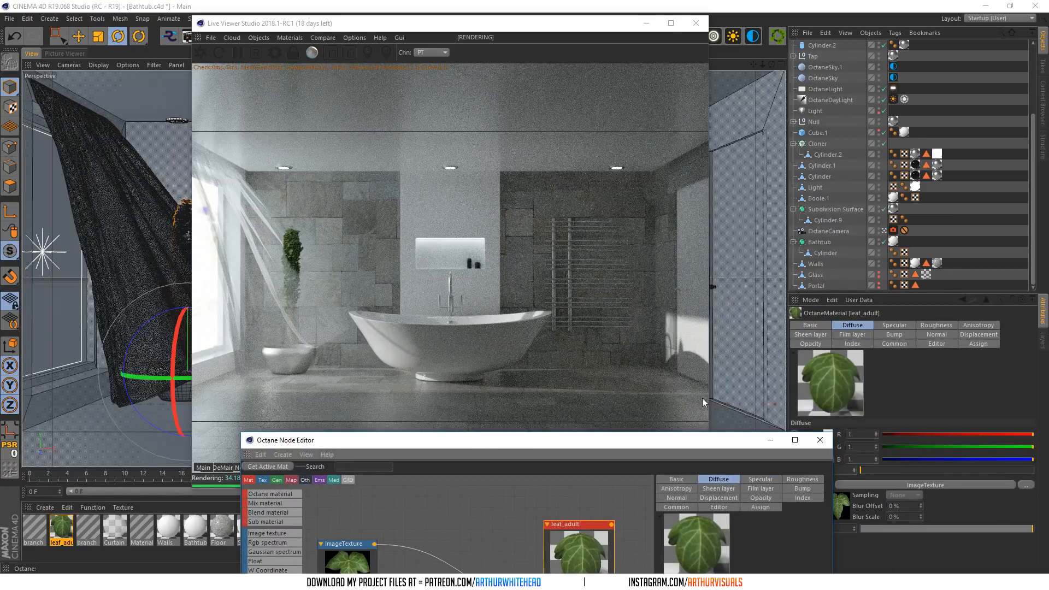
pyautogui.click(822, 443)
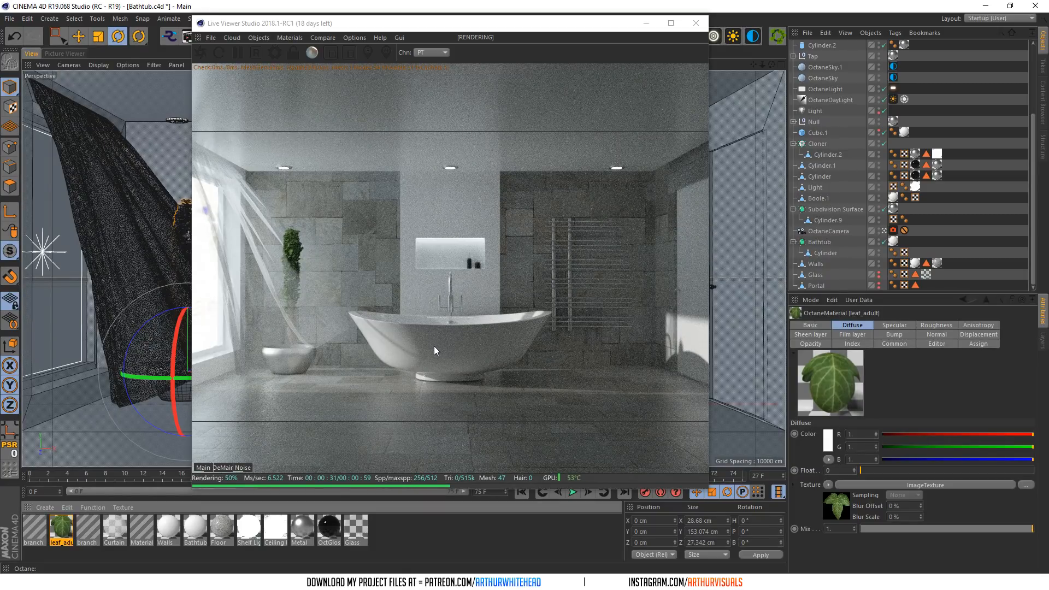
# - Duplicate the Metal material as a new material named Pot, and save the scene with the Live Viewer closed
pyautogui.moveTo(300, 525); pyautogui.dragTo(326, 532)
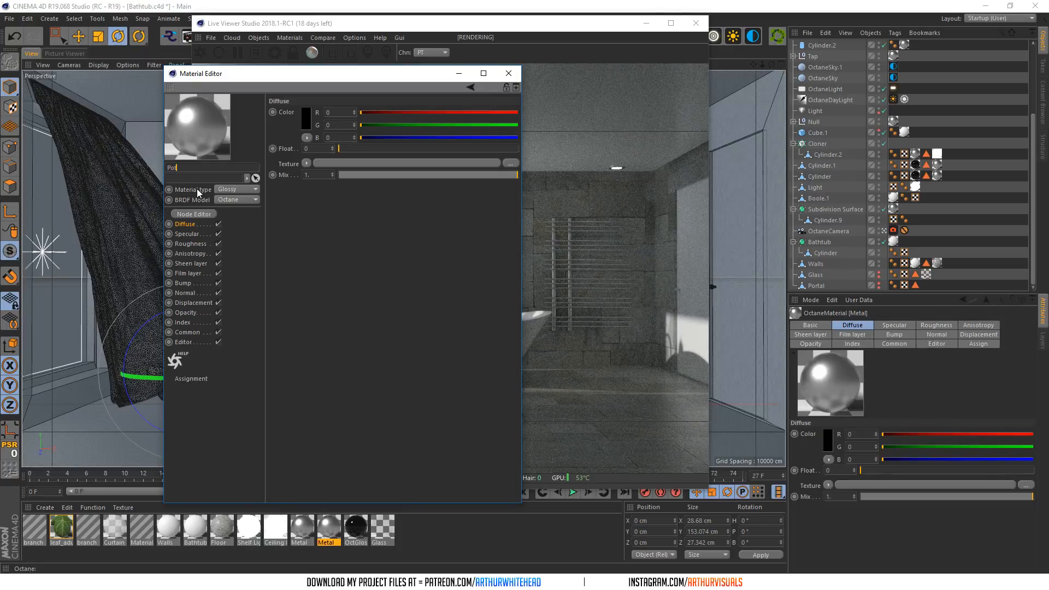
pyautogui.moveTo(334, 76); pyautogui.dragTo(790, 177)
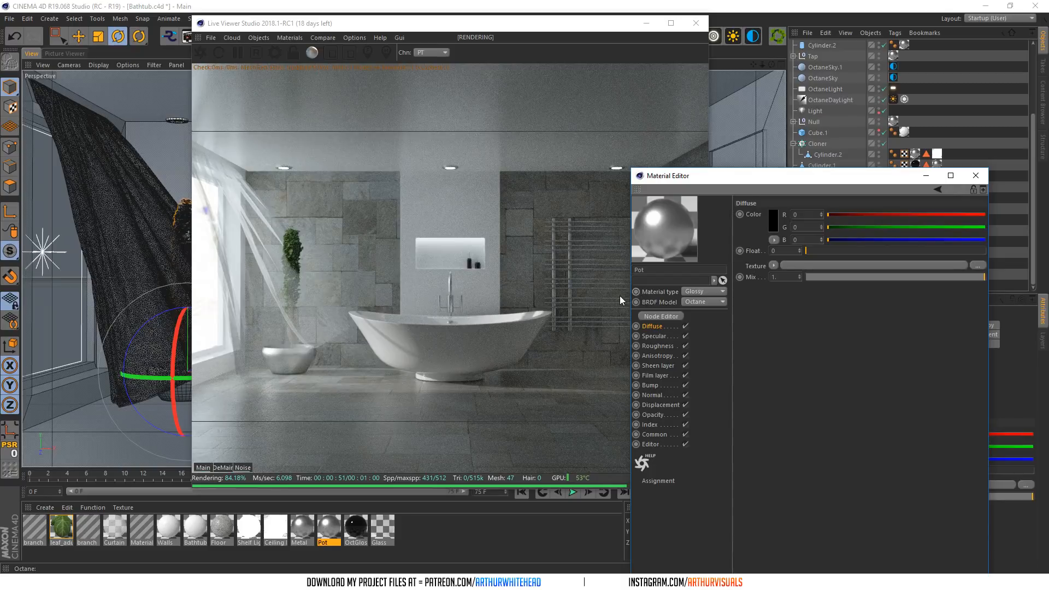
pyautogui.click(695, 23)
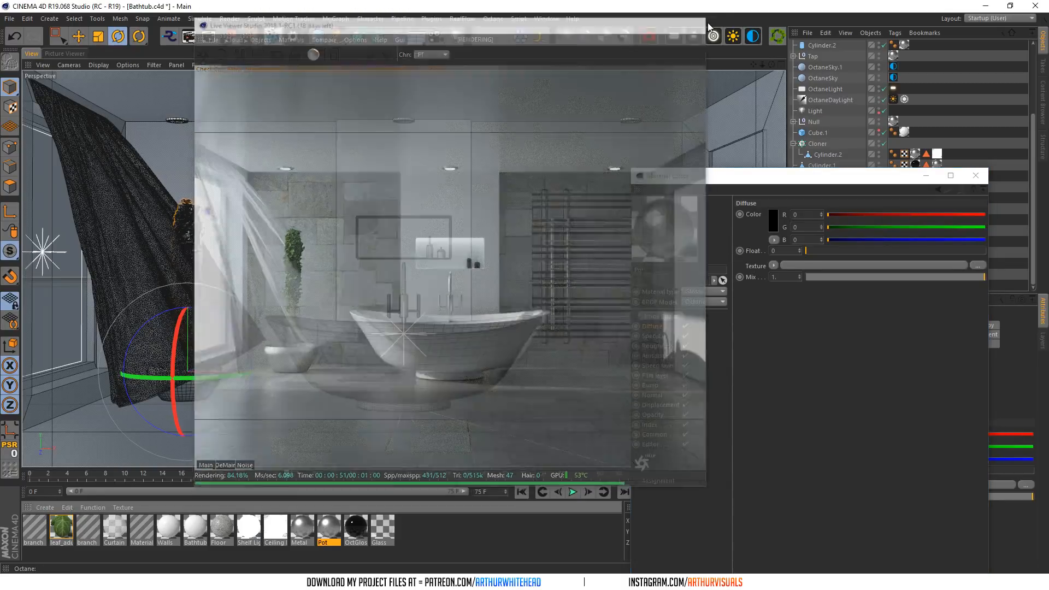
pyautogui.hotkey('ctrl', 's')
# - Load TerracottaClayWorn001_COL_3K.jpg as the Pot material's diffuse ImageTexture without copying it to the project location
pyautogui.click(773, 266)
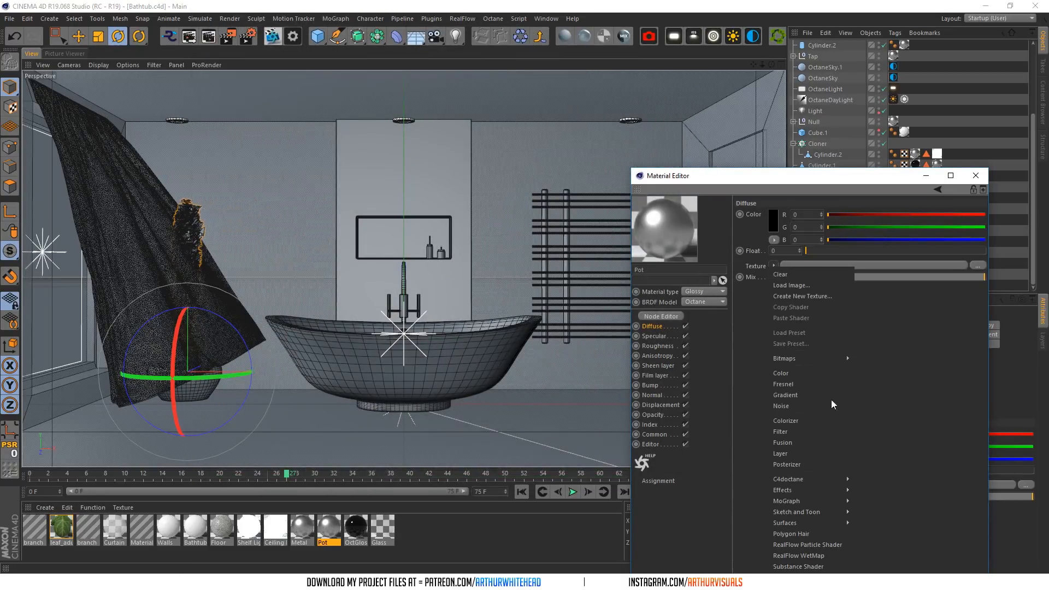
pyautogui.moveTo(816, 480)
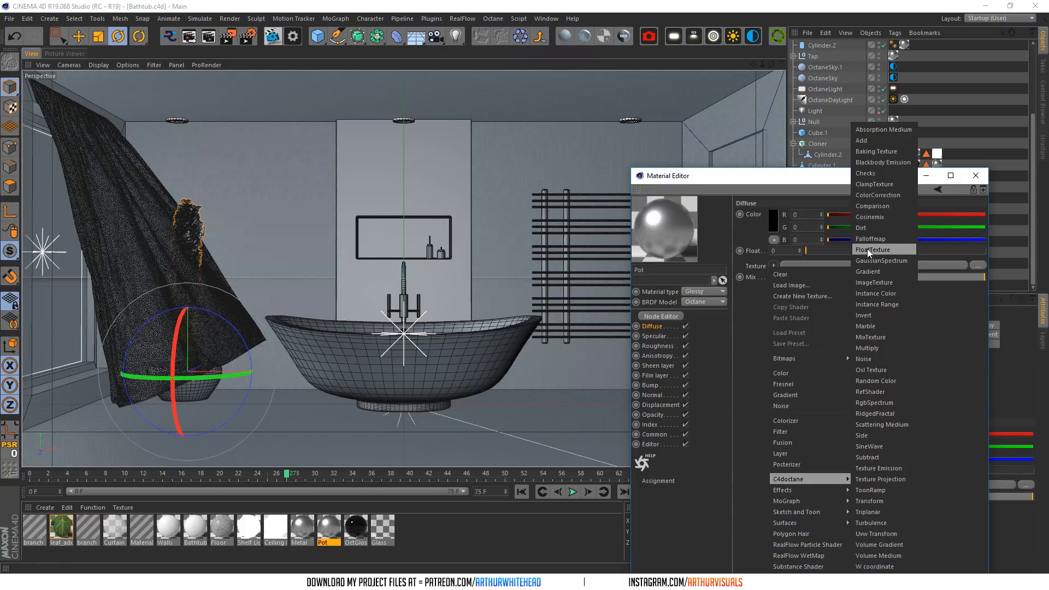
pyautogui.click(884, 282)
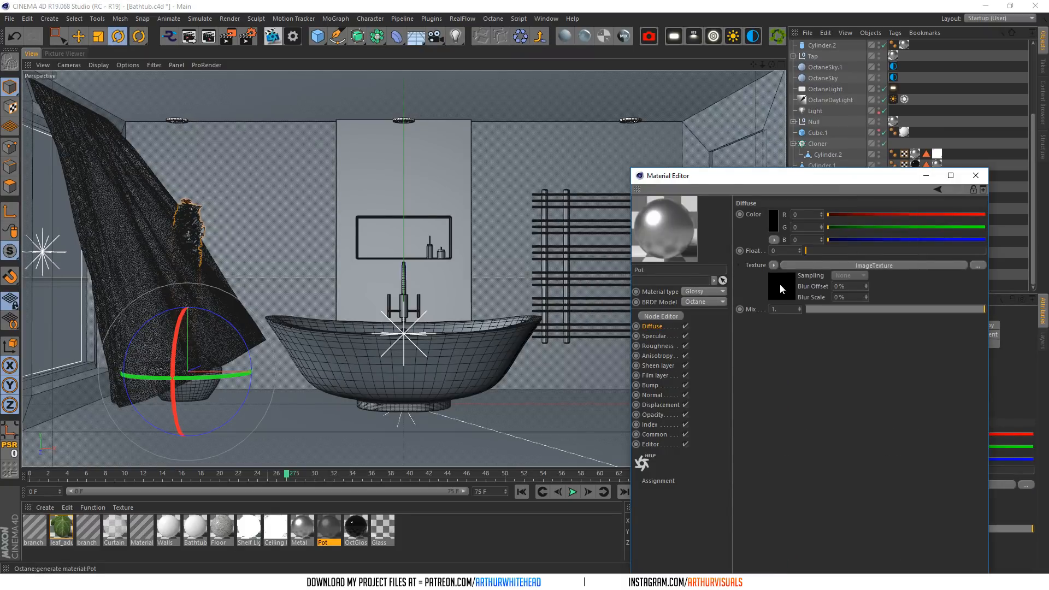
pyautogui.click(977, 224)
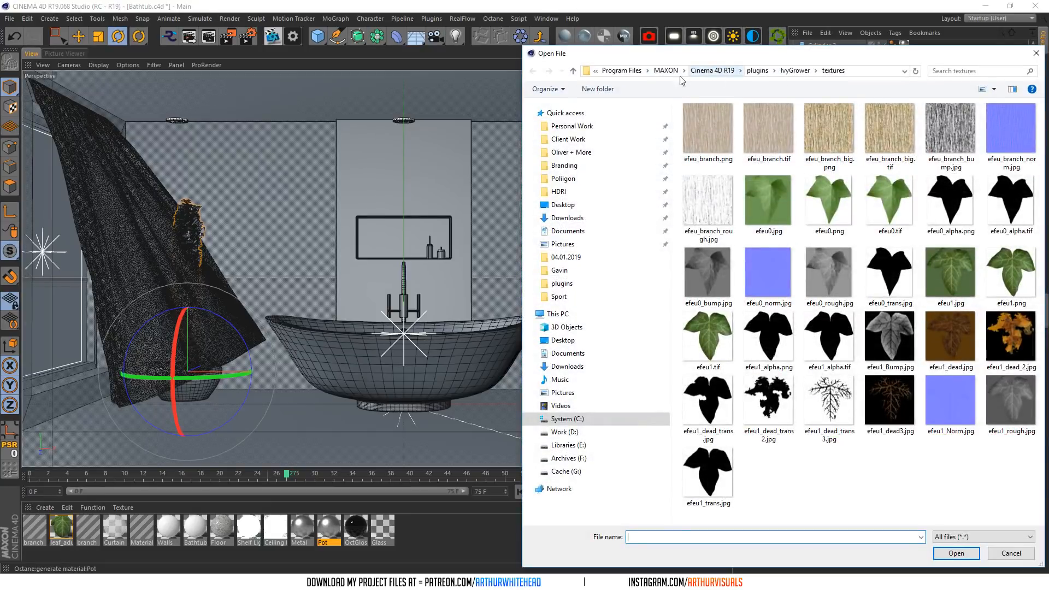
pyautogui.click(584, 178)
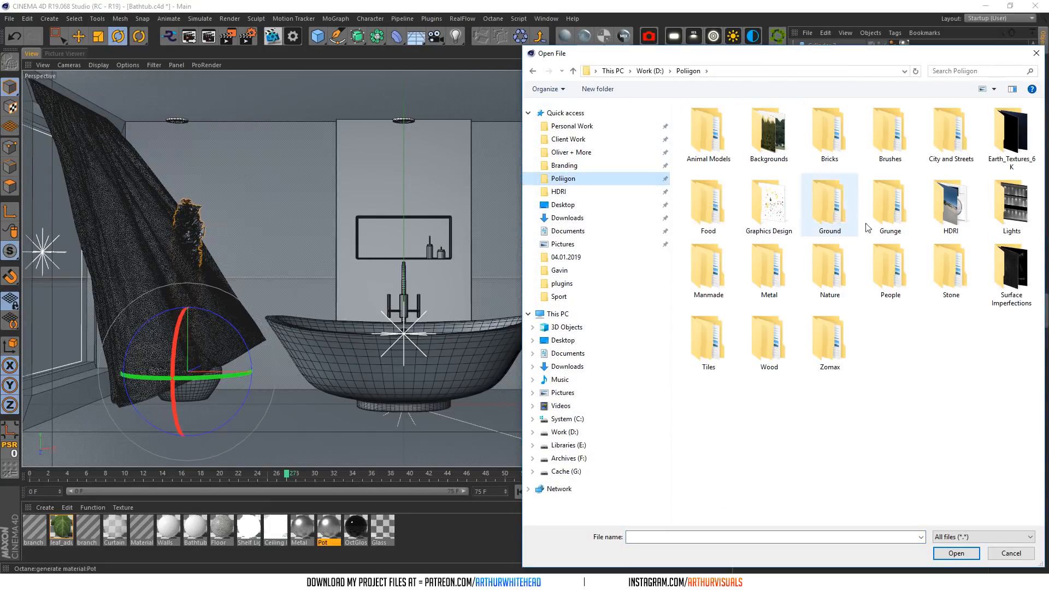
pyautogui.doubleClick(709, 270)
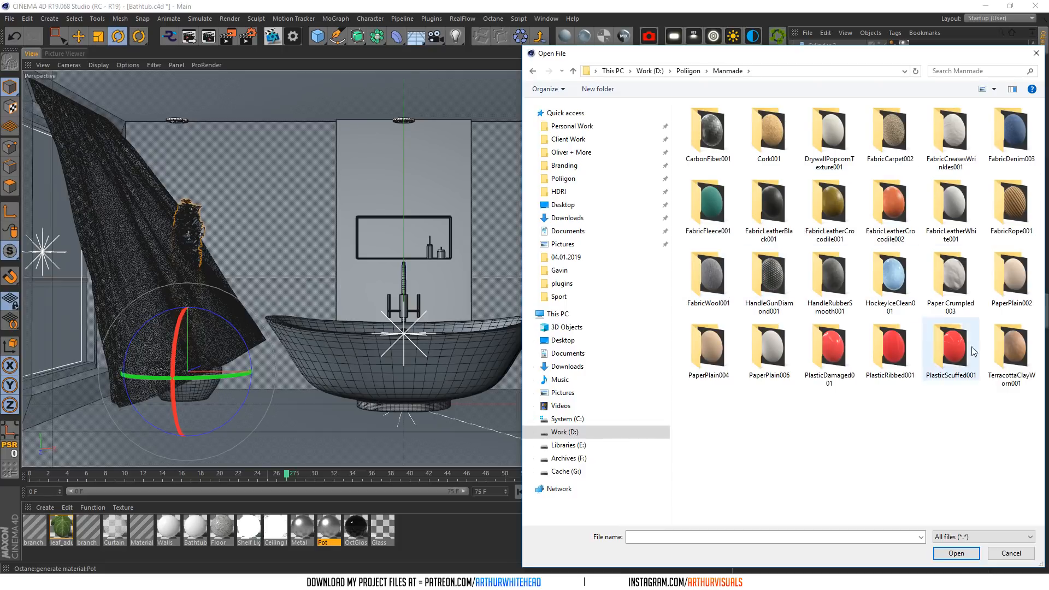
pyautogui.doubleClick(1017, 376)
pyautogui.doubleClick(722, 146)
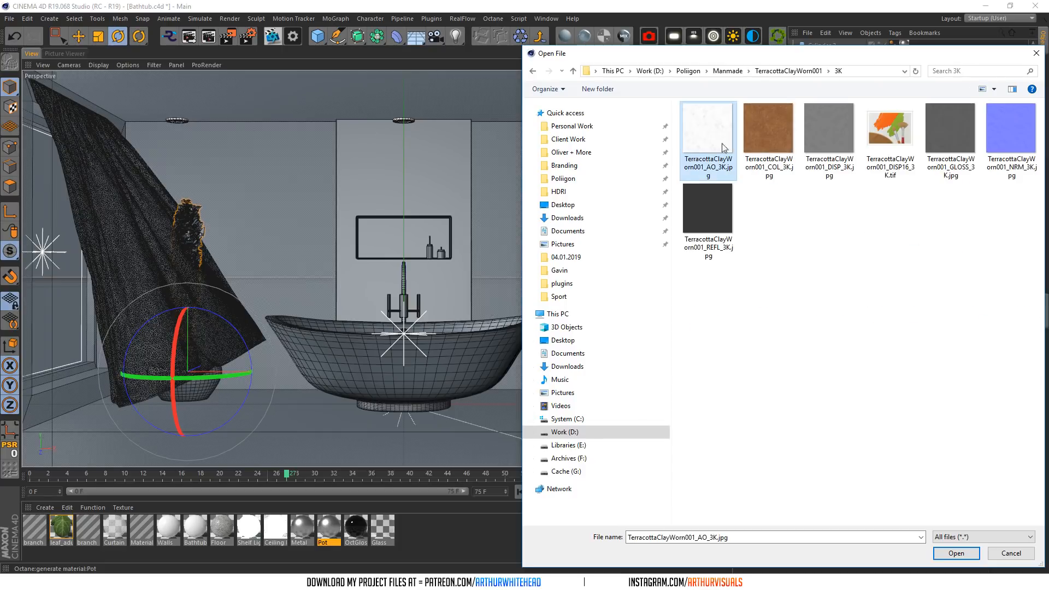
pyautogui.click(769, 137)
pyautogui.click(955, 553)
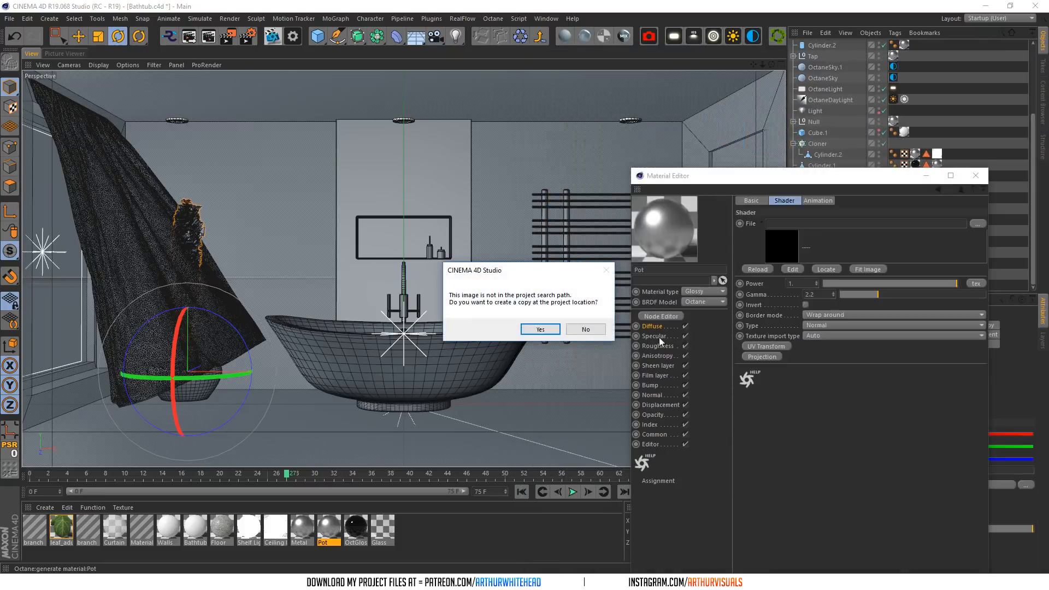
pyautogui.click(586, 329)
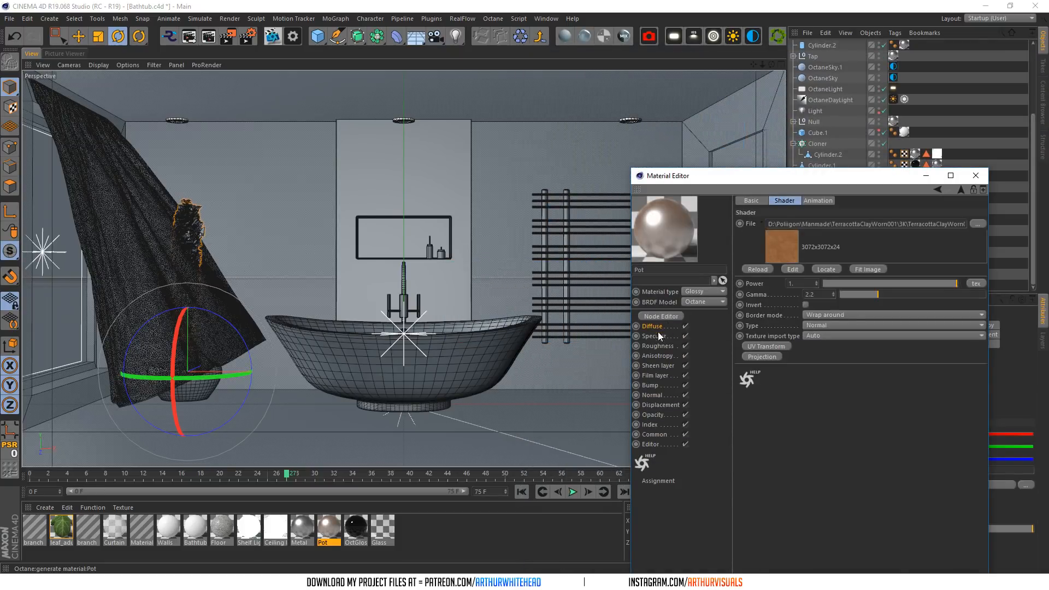
# - Set the Pot material's index to 1.3 and move its editor clear of the object list
pyautogui.click(655, 425)
pyautogui.write('1.3')
pyautogui.press('Return')
pyautogui.moveTo(776, 176); pyautogui.dragTo(617, 329)
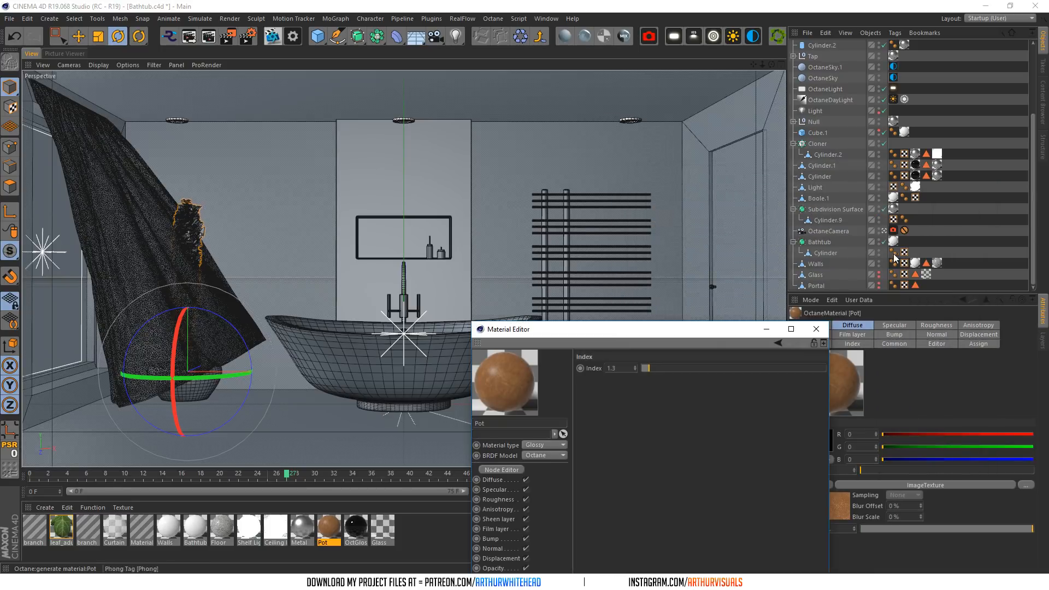
# - Leave the camera view and group the ivy and its pot's Subdivision Surface into a null named Plant
pyautogui.click(883, 231)
pyautogui.moveTo(762, 66); pyautogui.dragTo(737, 33)
pyautogui.scroll(3, 842, 136)
pyautogui.click(811, 48)
pyautogui.click(793, 46)
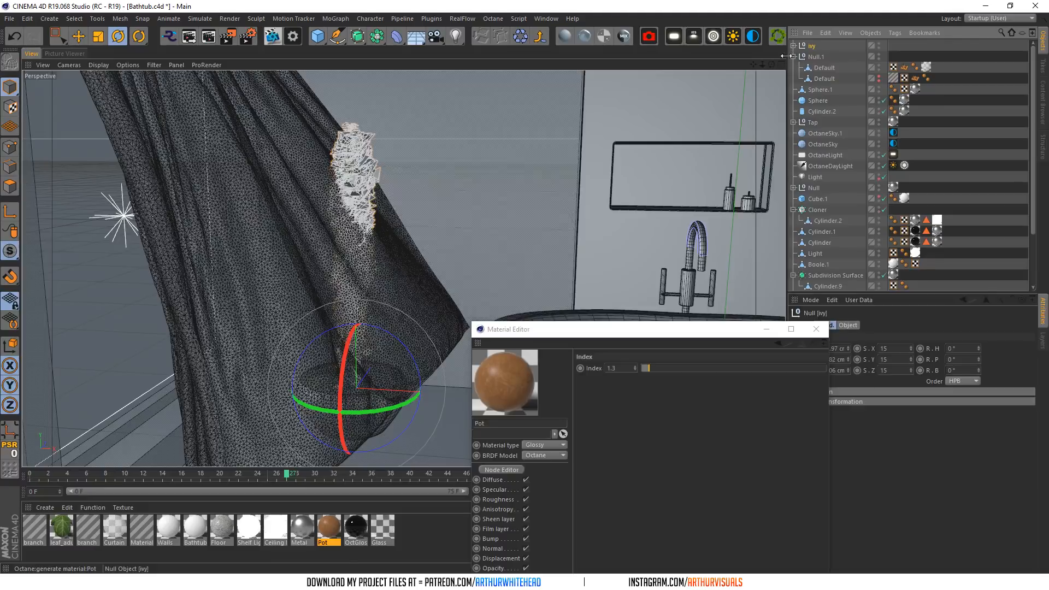
pyautogui.keyDown('alt'); pyautogui.moveTo(352, 415); pyautogui.dragTo(175, 283, button='right'); pyautogui.keyUp('alt')
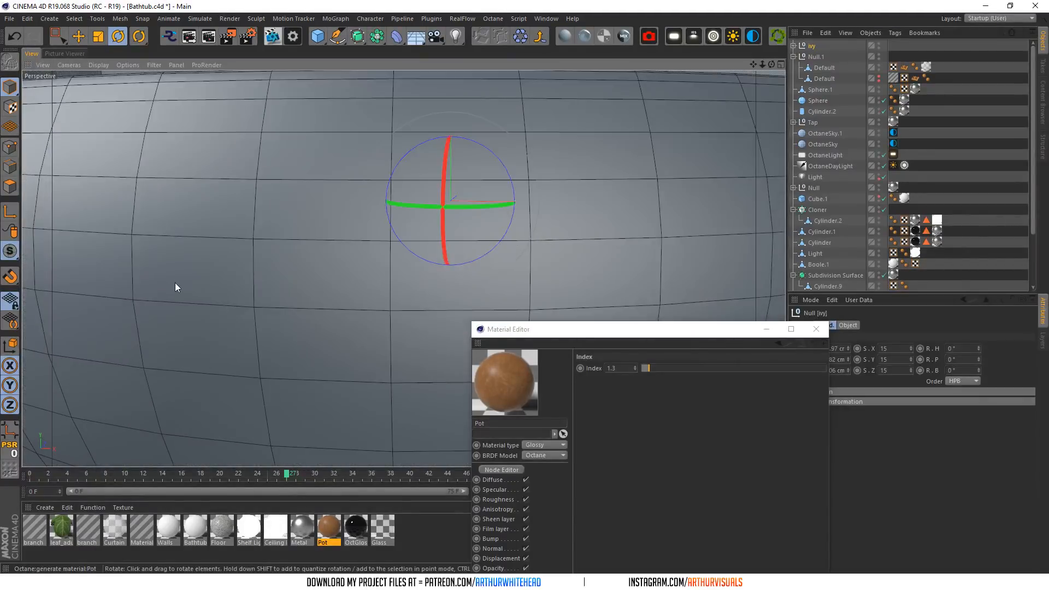
pyautogui.keyDown('shift'); pyautogui.click(177, 282); pyautogui.keyUp('shift')
pyautogui.rightClick(810, 48)
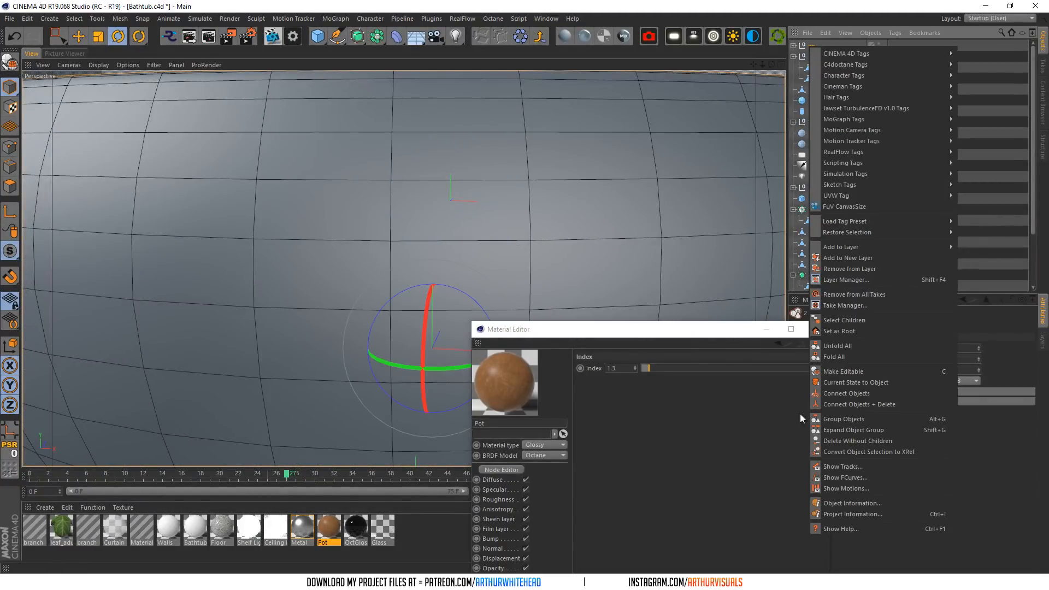
pyautogui.click(803, 414)
pyautogui.doubleClick(819, 46)
pyautogui.write('Plant')
pyautogui.press('Return')
# - Move the Plant group from behind the curtain to the bathtub, beside the tap
pyautogui.press('o')
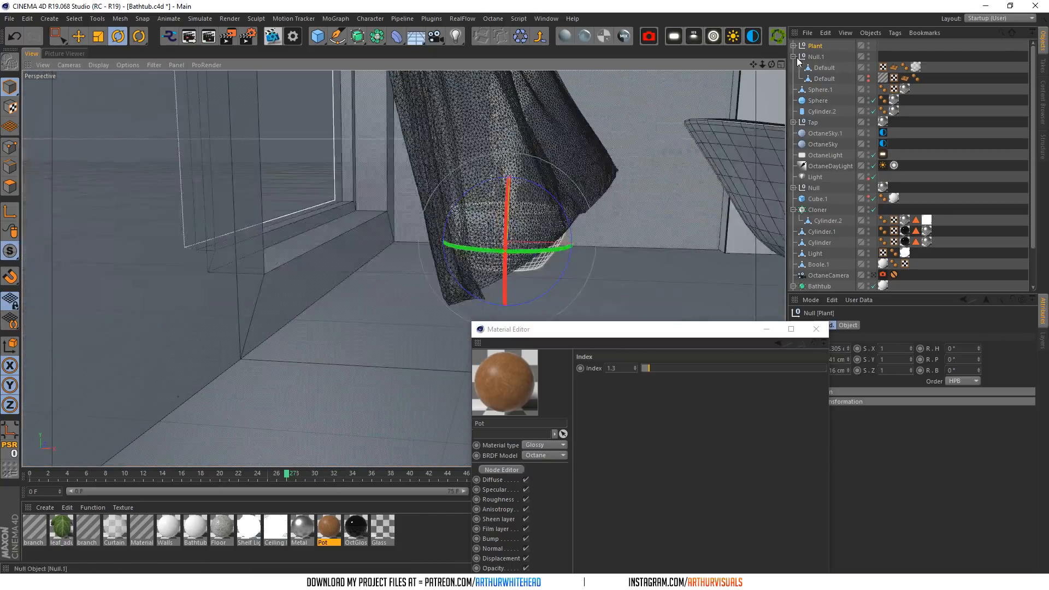
pyautogui.keyDown('alt'); pyautogui.moveTo(403, 268); pyautogui.dragTo(403, 268); pyautogui.keyUp('alt')
pyautogui.keyDown('alt'); pyautogui.moveTo(403, 268); pyautogui.dragTo(403, 268, button='middle'); pyautogui.keyUp('alt')
pyautogui.keyDown('alt'); pyautogui.moveTo(403, 268); pyautogui.dragTo(403, 268); pyautogui.keyUp('alt')
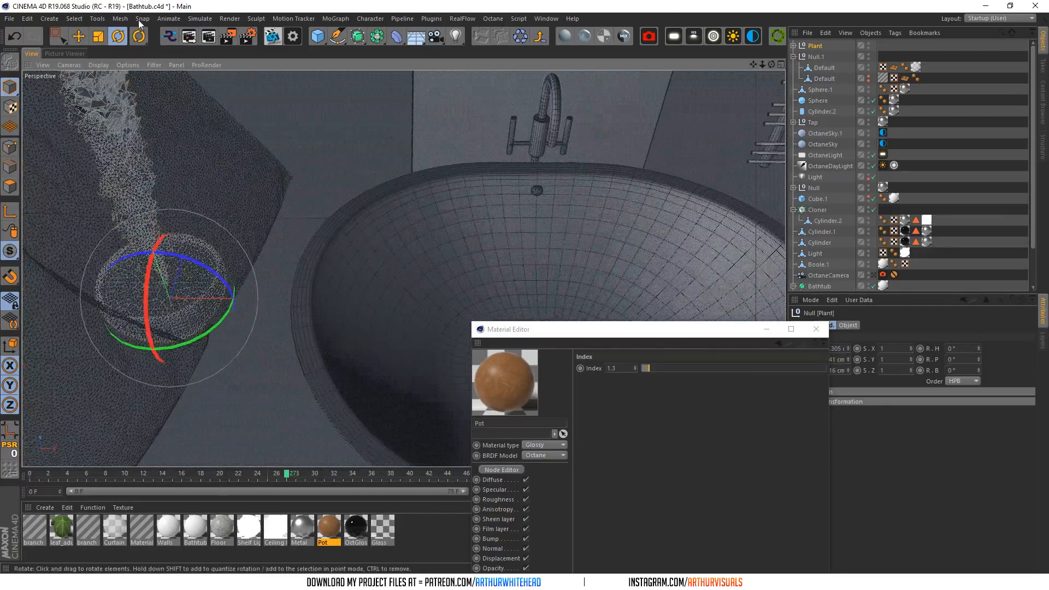
pyautogui.click(86, 38)
pyautogui.moveTo(295, 269); pyautogui.dragTo(519, 188)
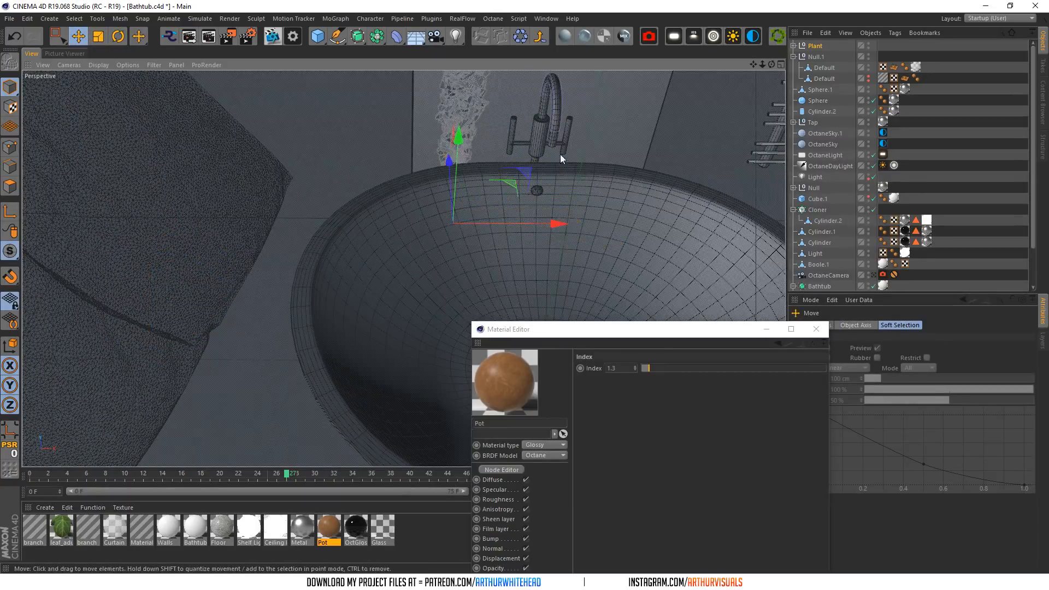
pyautogui.click(874, 275)
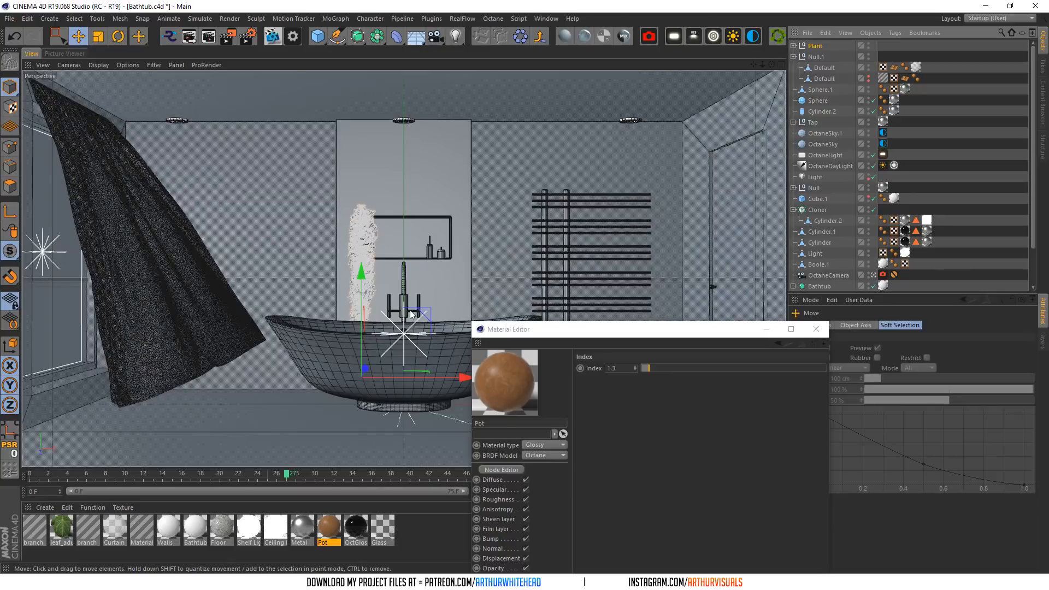
pyautogui.moveTo(465, 378); pyautogui.dragTo(449, 378)
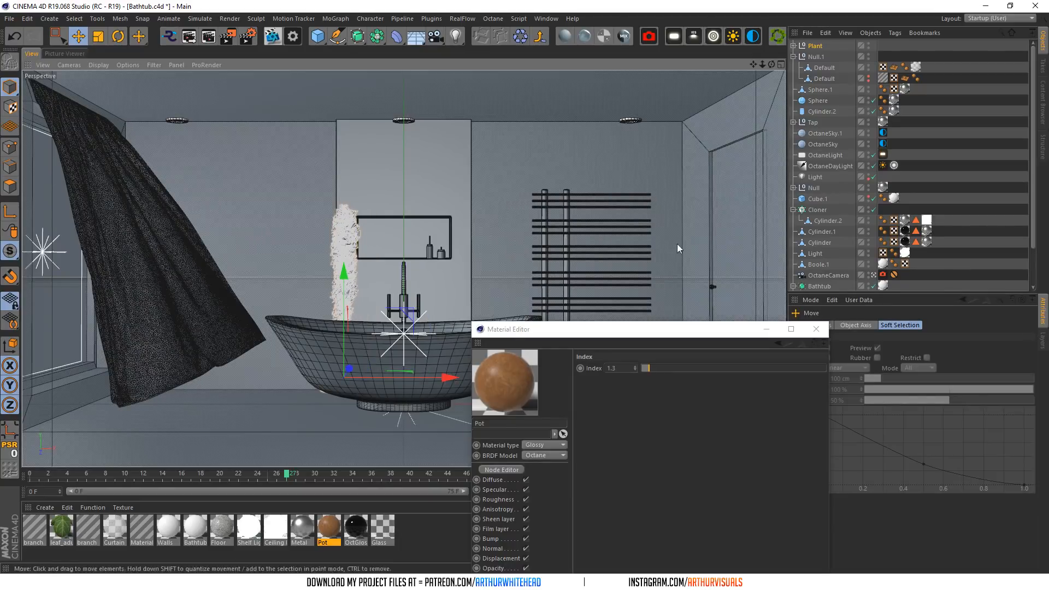
# - Scale the Plant group to 0.1 on the X, Y and Z axes
pyautogui.click(872, 273)
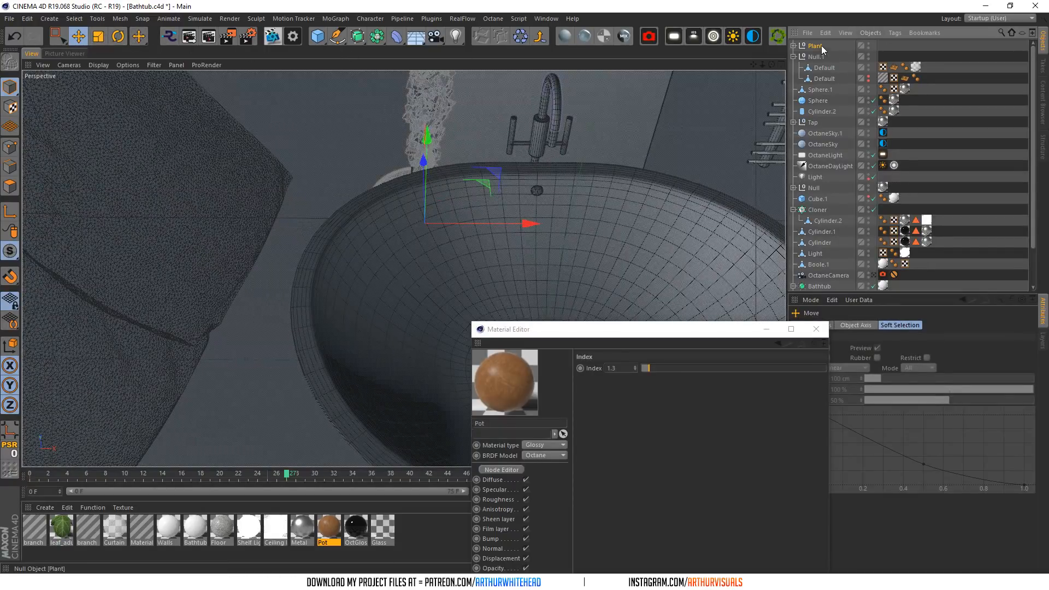
pyautogui.click(890, 348)
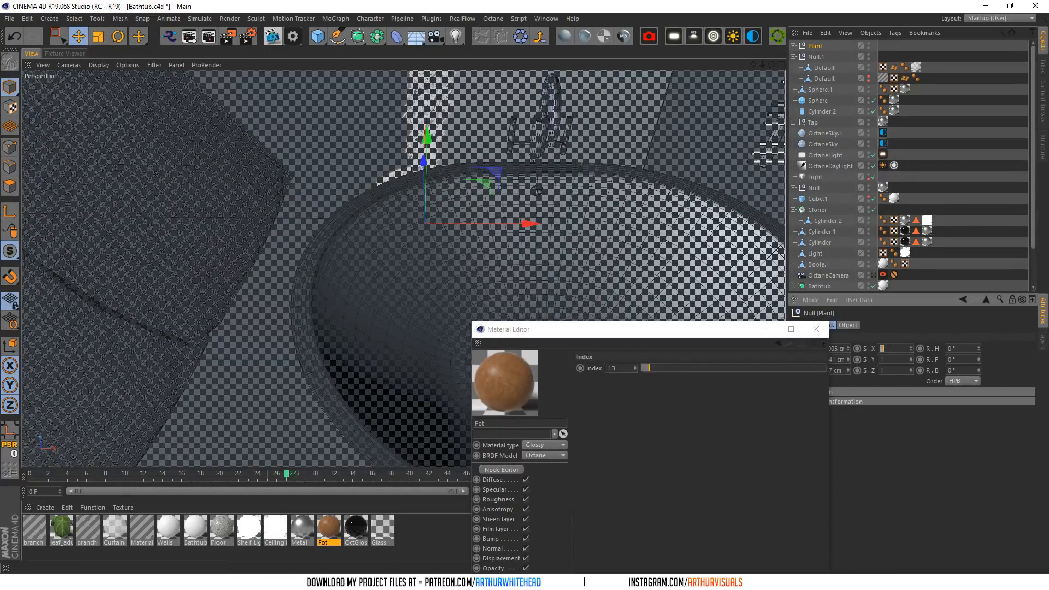
pyautogui.press('Return')
pyautogui.write('.1')
pyautogui.press('Tab')
pyautogui.write('.1')
pyautogui.press('Return')
# - Move the scaled plant up onto the bathtub's back rim next to the tap
pyautogui.moveTo(483, 184); pyautogui.dragTo(519, 91)
pyautogui.scroll(3, 536, 166)
pyautogui.scroll(5, 518, 131)
pyautogui.moveTo(770, 64); pyautogui.dragTo(549, 173)
pyautogui.moveTo(588, 134); pyautogui.dragTo(529, 143)
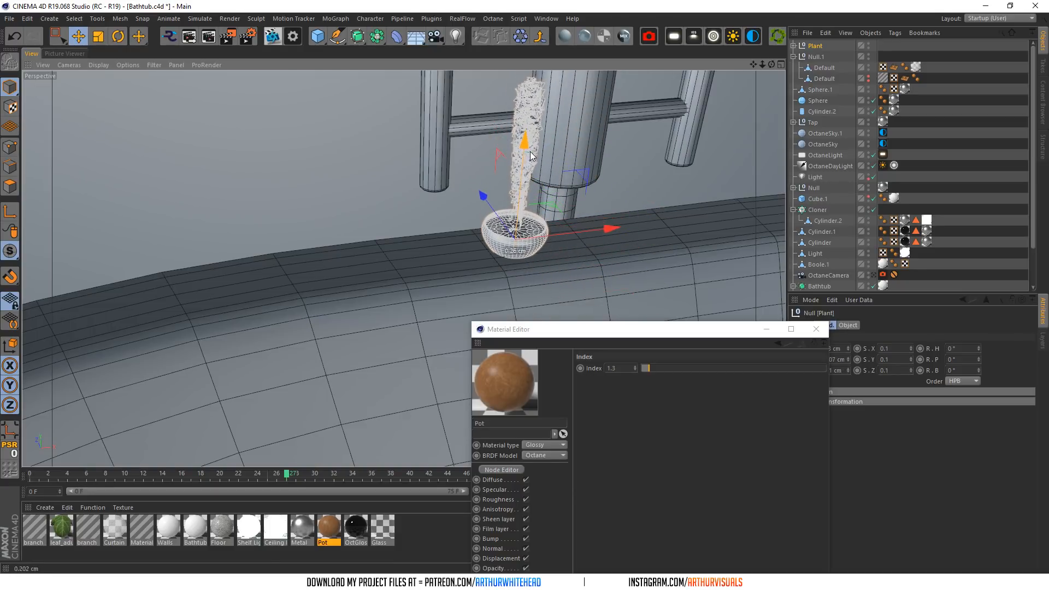
# - Shift the plant along the bathtub rim away from the tap and adjust its height on the rim
pyautogui.click(863, 273)
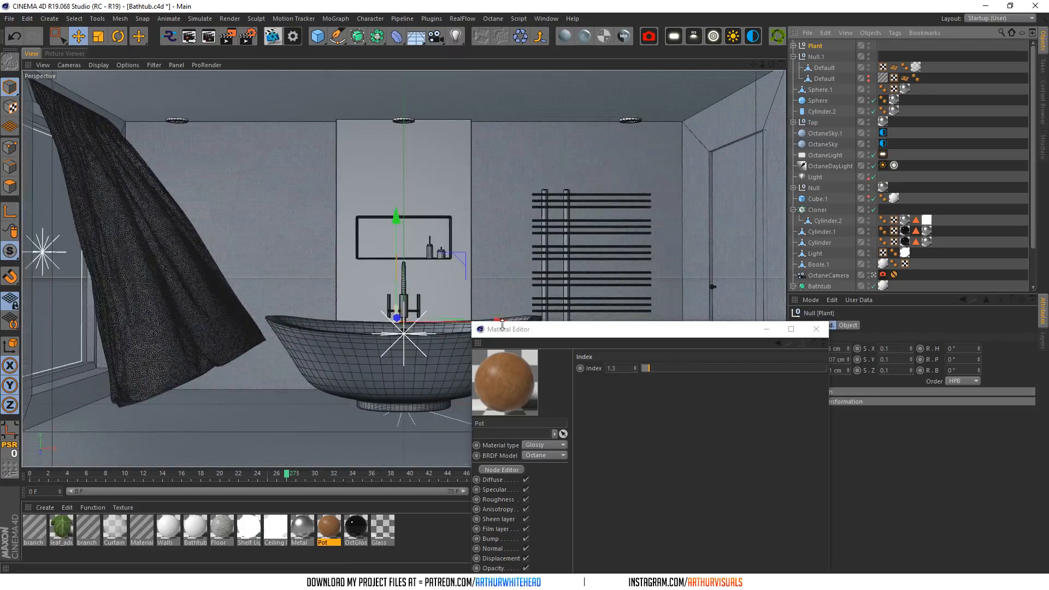
pyautogui.moveTo(498, 336); pyautogui.dragTo(476, 317)
pyautogui.click(873, 274)
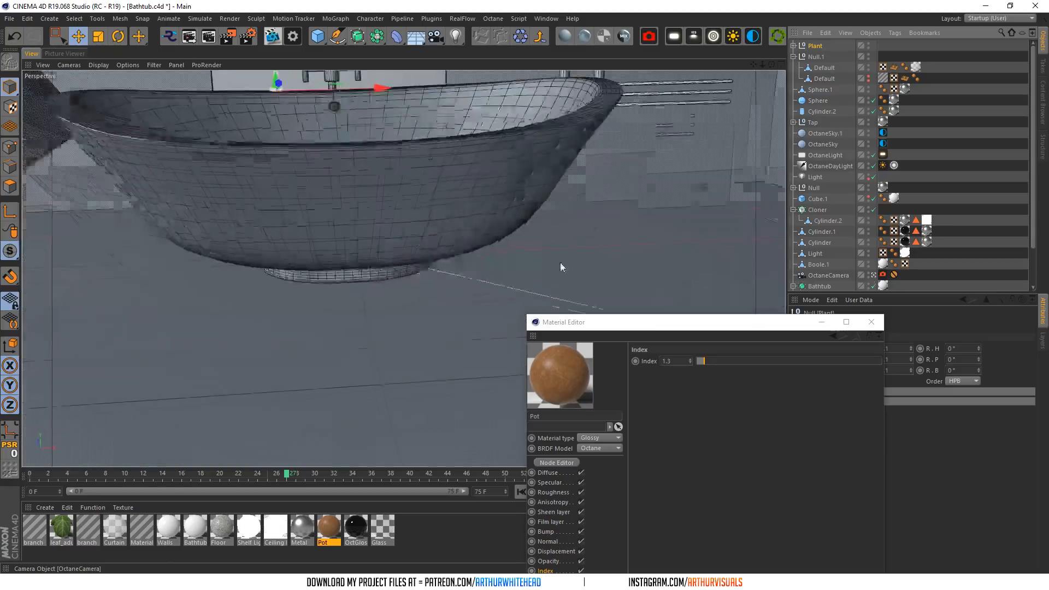
pyautogui.moveTo(277, 173)
pyautogui.mouseDown()
pyautogui.moveTo(296, 154)
pyautogui.moveTo(296, 166)
pyautogui.mouseUp()
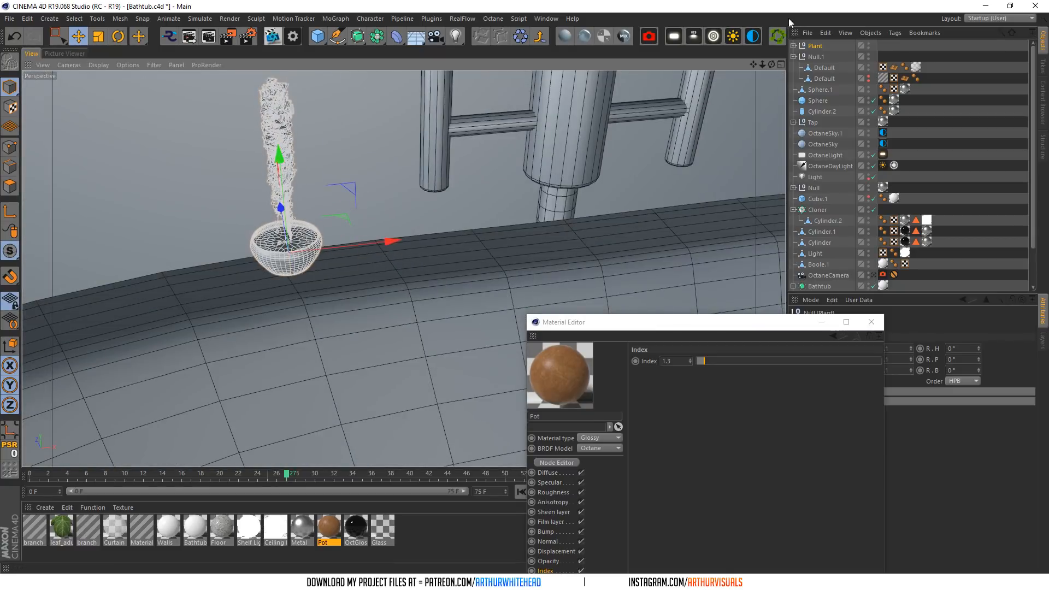
# - Group the pot's Subdivision Surface into its own null inside the Plant group and name that null Plant
pyautogui.moveTo(771, 64); pyautogui.dragTo(752, 49)
pyautogui.click(793, 45)
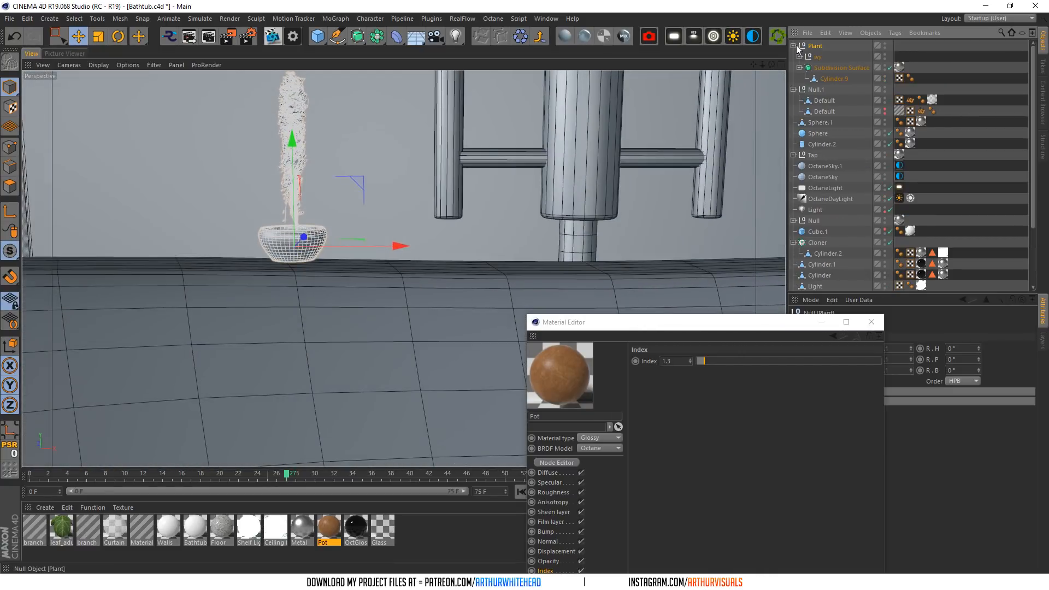
pyautogui.click(817, 57)
pyautogui.click(825, 67)
pyautogui.rightClick(831, 70)
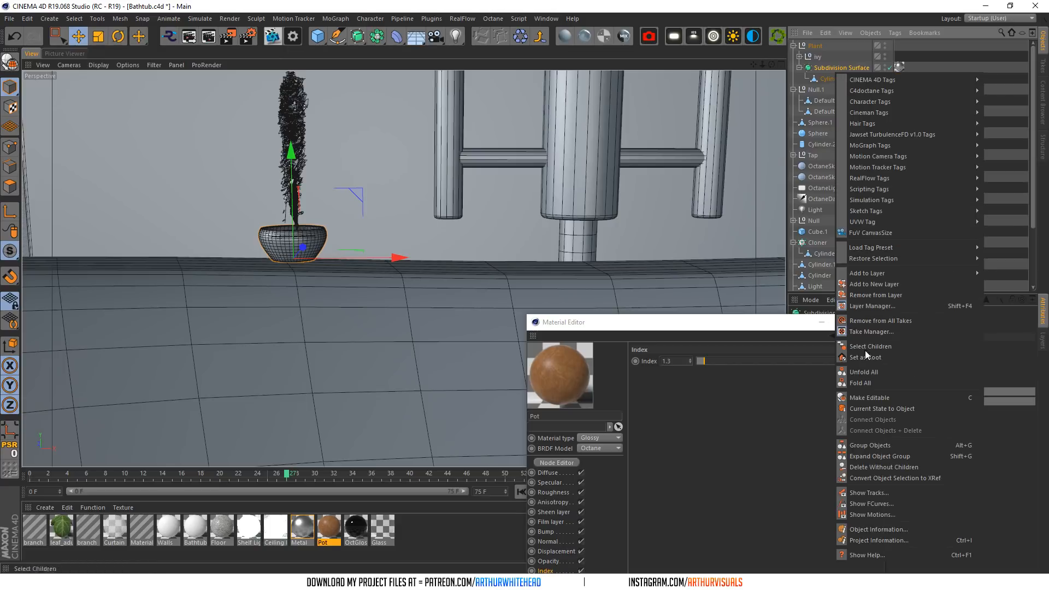
pyautogui.click(880, 445)
pyautogui.doubleClick(817, 45)
pyautogui.hotkey('ctrl', 'c')
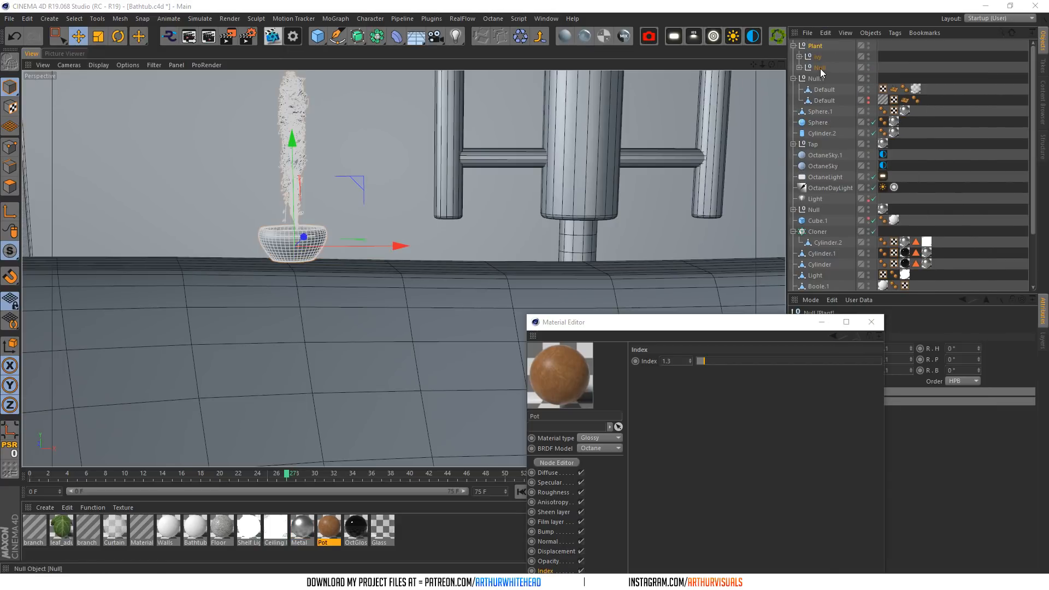
pyautogui.doubleClick(821, 68)
pyautogui.hotkey('ctrl', 'v')
pyautogui.press('Return')
# - Gather the ivy and pot under the new Plant null, and delete the emptied original Plant null
pyautogui.click(799, 67)
pyautogui.click(822, 57)
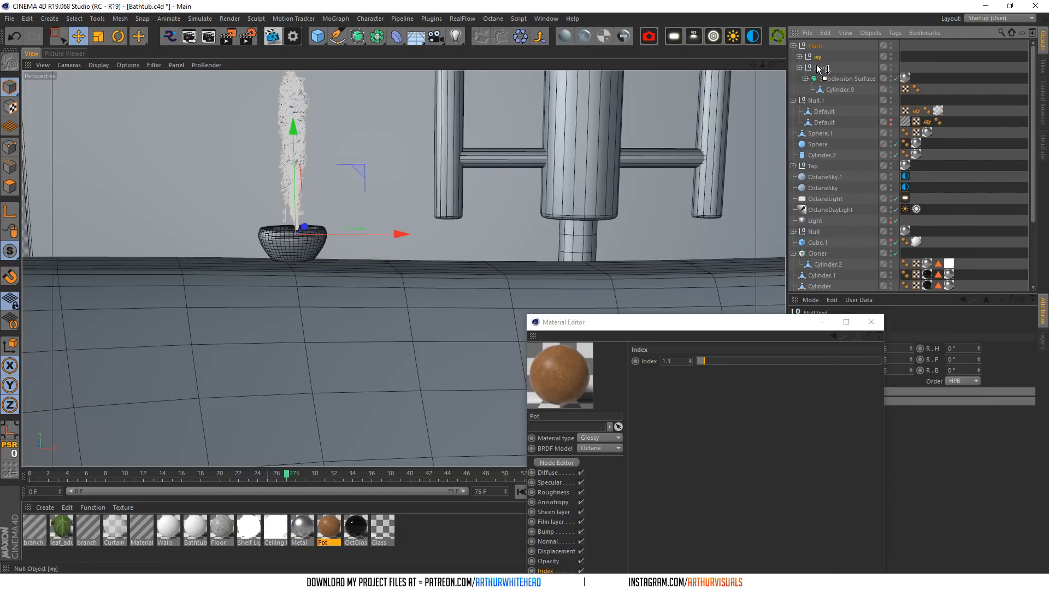
pyautogui.moveTo(814, 74); pyautogui.dragTo(815, 47)
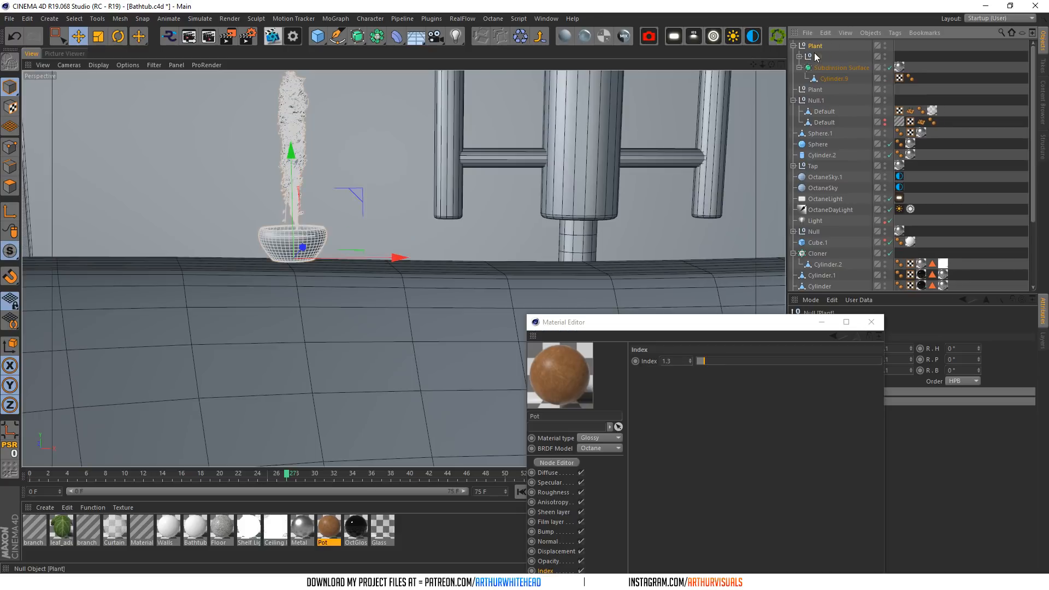
pyautogui.click(814, 89)
pyautogui.press('Delete')
pyautogui.click(808, 45)
pyautogui.click(793, 46)
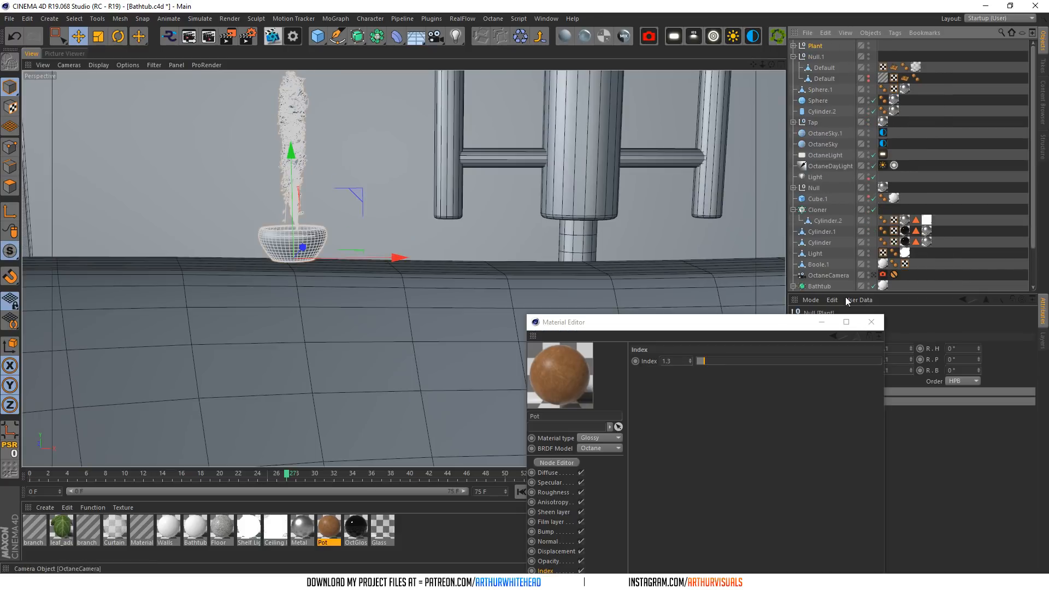
# - Scale the Plant group to 0.15 on all axes and render the OctaneCamera view in the Live Viewer
pyautogui.moveTo(710, 322); pyautogui.dragTo(684, 327)
pyautogui.click(892, 349)
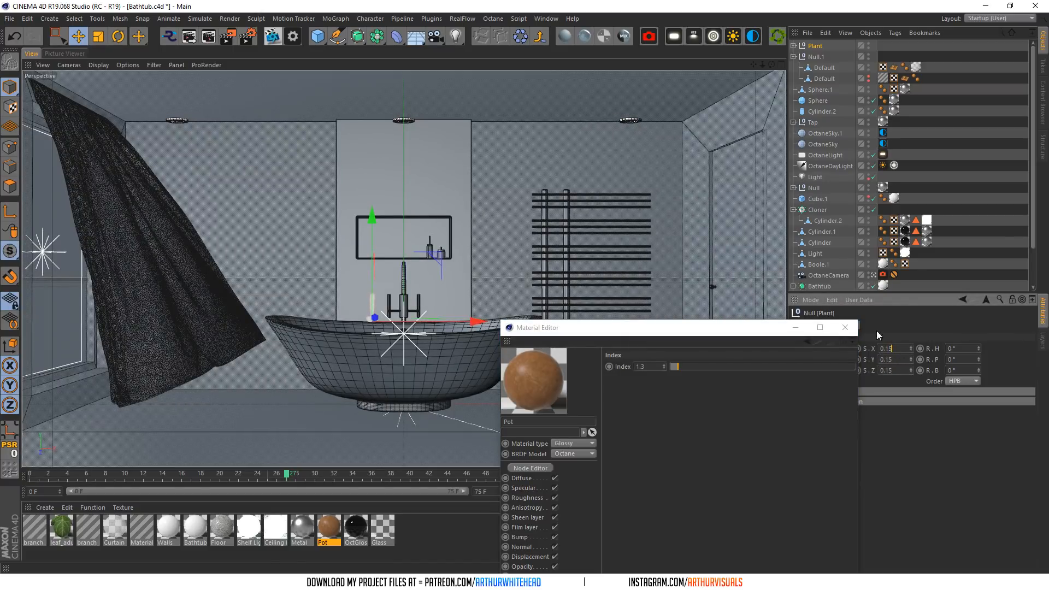
pyautogui.moveTo(659, 326); pyautogui.dragTo(772, 256)
pyautogui.click(272, 37)
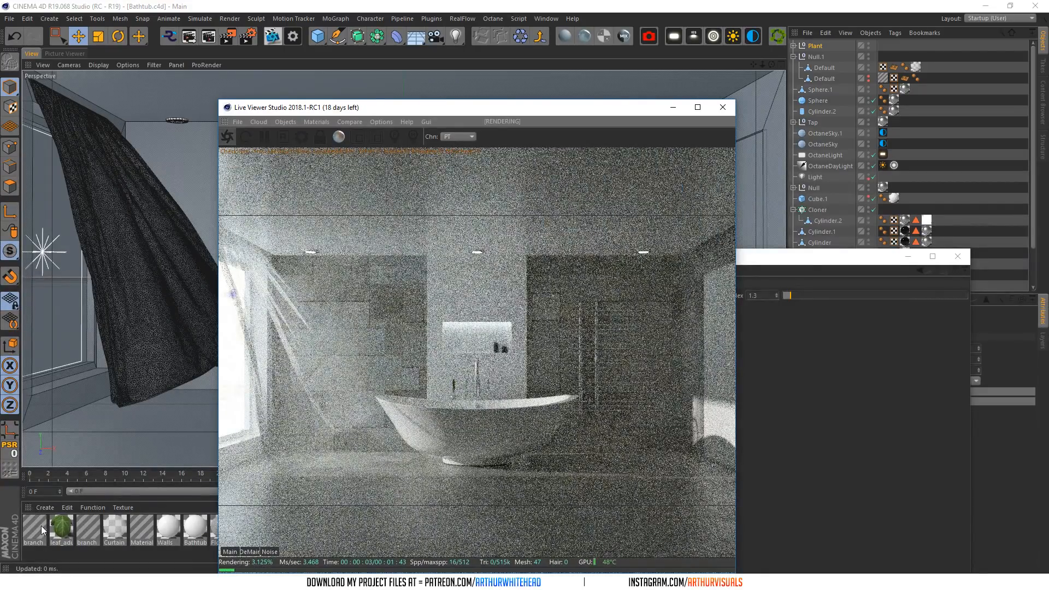
# - Apply the Pot material to the pot's Subdivision Surface inside the Plant group
pyautogui.moveTo(535, 112); pyautogui.dragTo(349, 50)
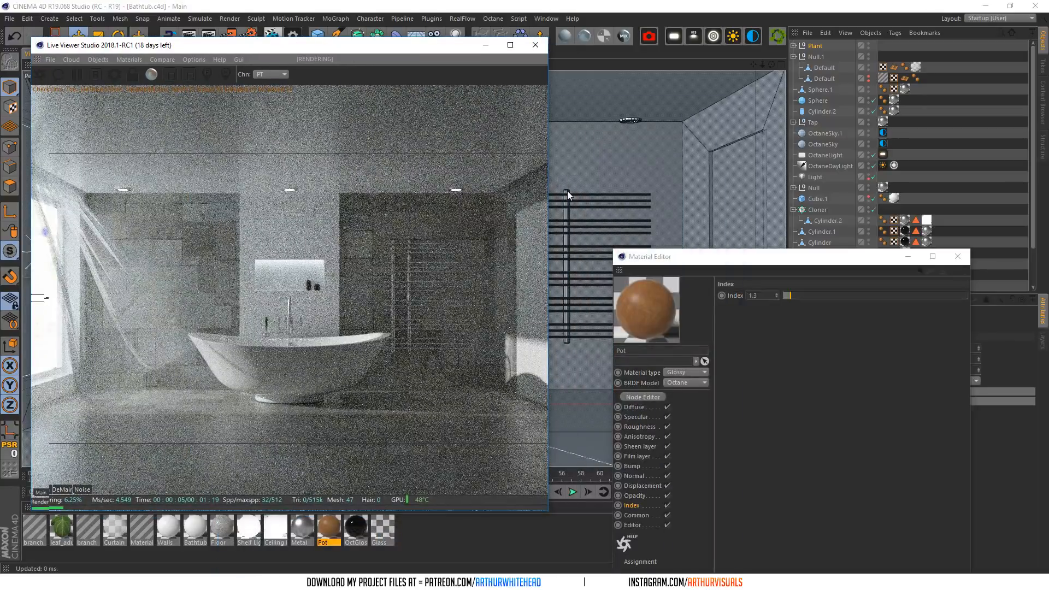
pyautogui.click(793, 46)
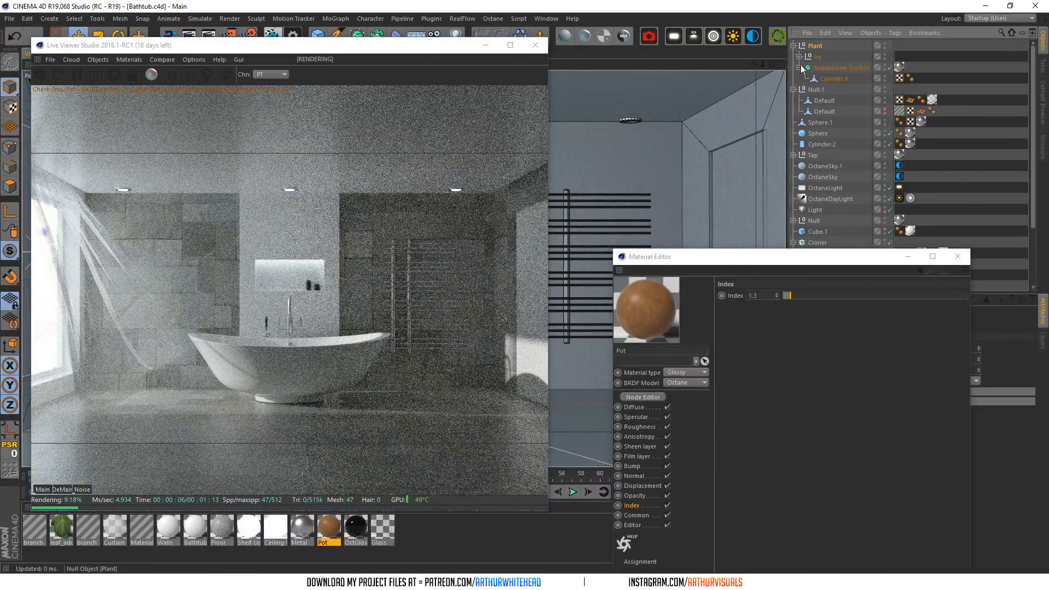
pyautogui.moveTo(328, 527); pyautogui.dragTo(898, 66)
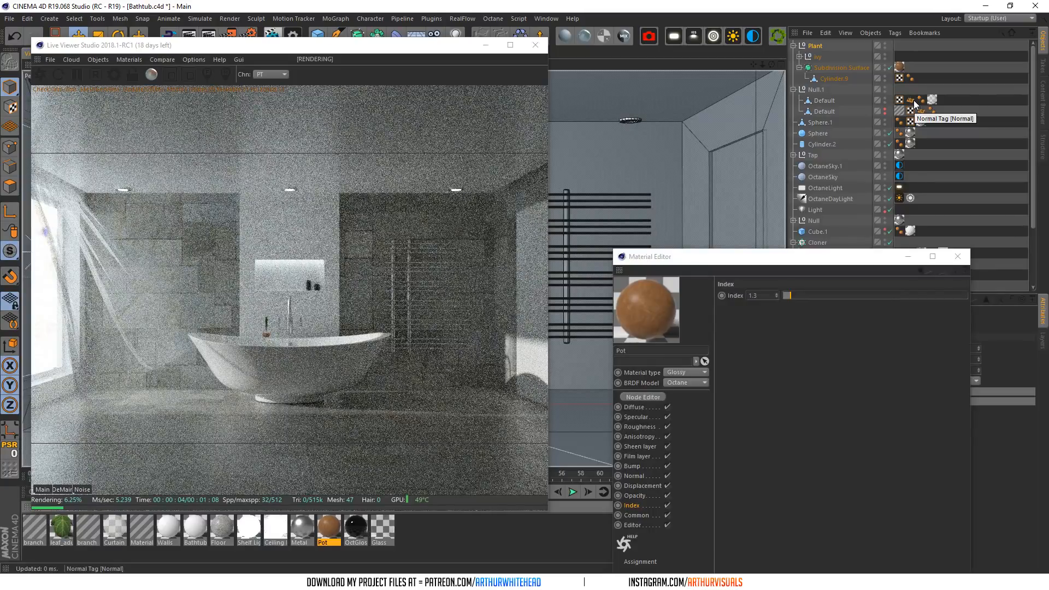
# - Duplicate the Metal material and name the copy Bath Handles
pyautogui.click(304, 541)
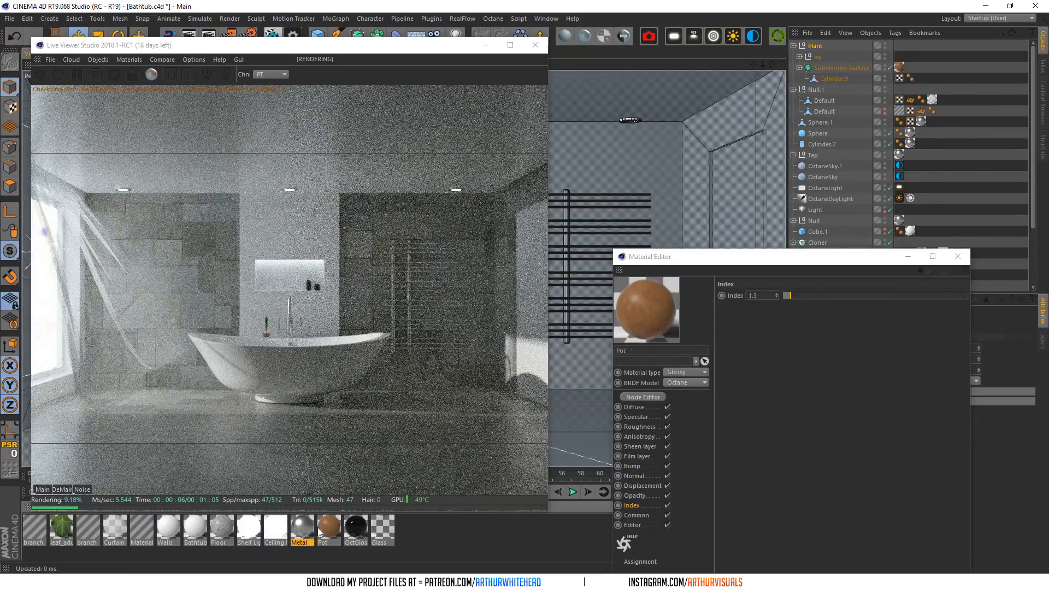
pyautogui.keyDown('ctrl'); pyautogui.moveTo(309, 527); pyautogui.dragTo(323, 528); pyautogui.keyUp('ctrl')
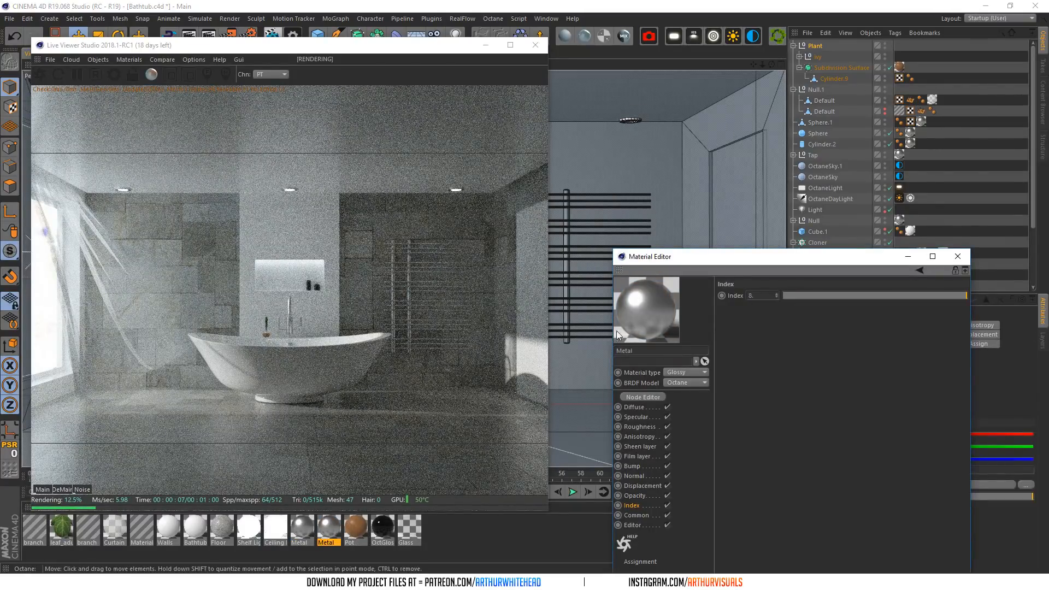
pyautogui.moveTo(586, 356); pyautogui.dragTo(594, 350)
pyautogui.write('Bath hand')
pyautogui.press('BackSpace')
pyautogui.press('BackSpace')
pyautogui.press('BackSpace')
pyautogui.press('BackSpace')
pyautogui.write('Handle')
# - Hide the Light object in the viewport while keeping it in the scene
pyautogui.moveTo(354, 50); pyautogui.dragTo(462, 474)
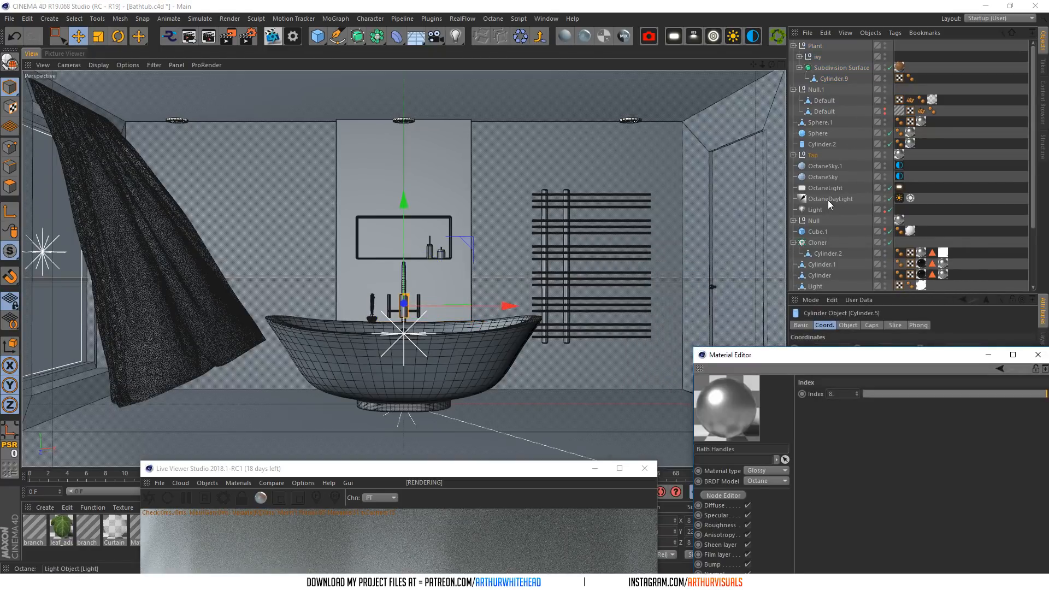
pyautogui.click(828, 200)
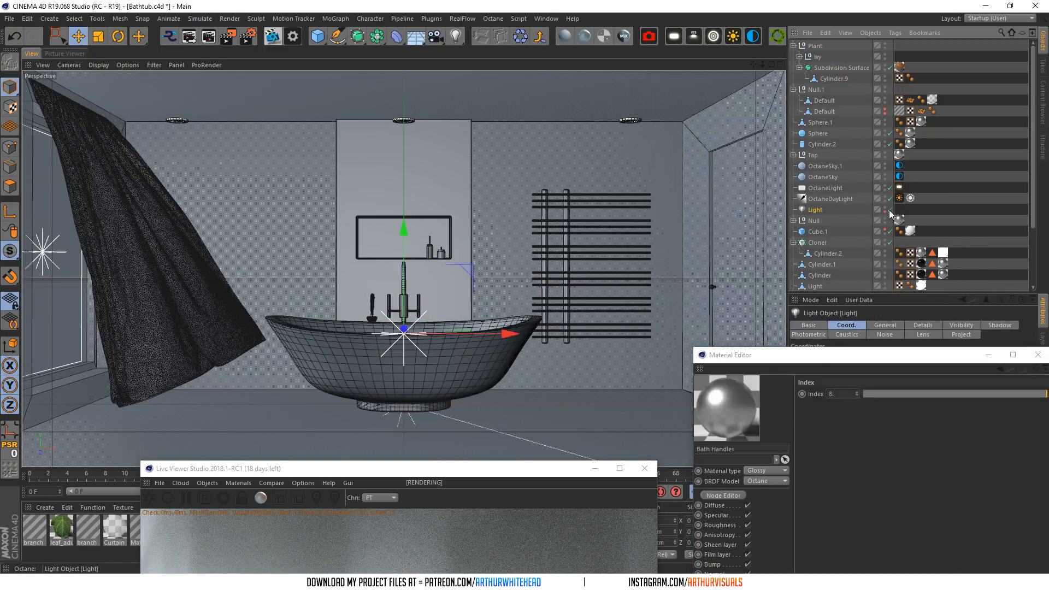
pyautogui.click(889, 209)
pyautogui.click(889, 210)
pyautogui.click(884, 209)
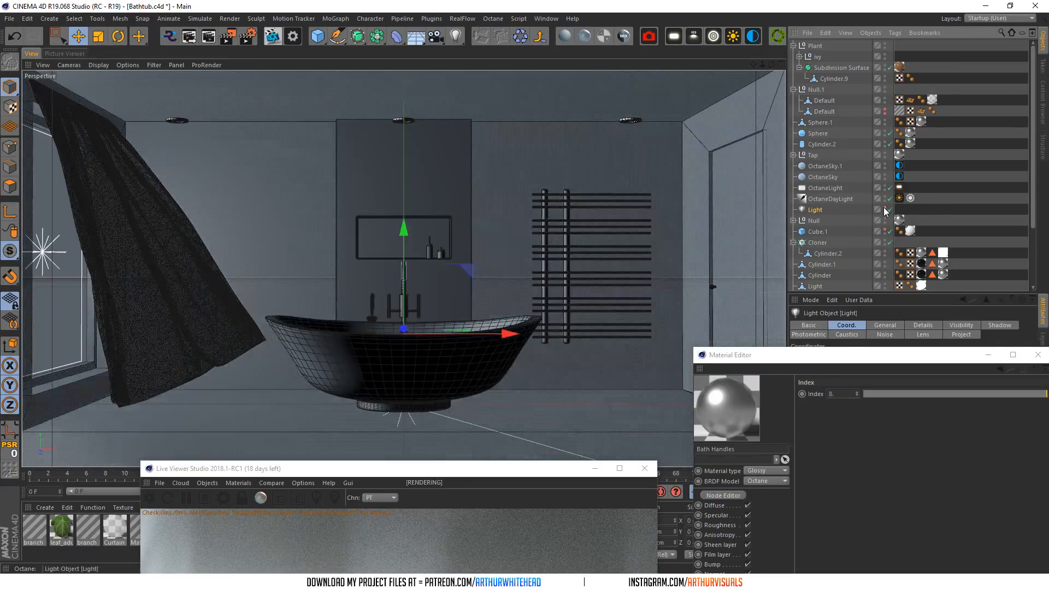
# - Select the tap's cylinders in the viewport and replace the Tap group's material with Bath Handles
pyautogui.click(389, 304)
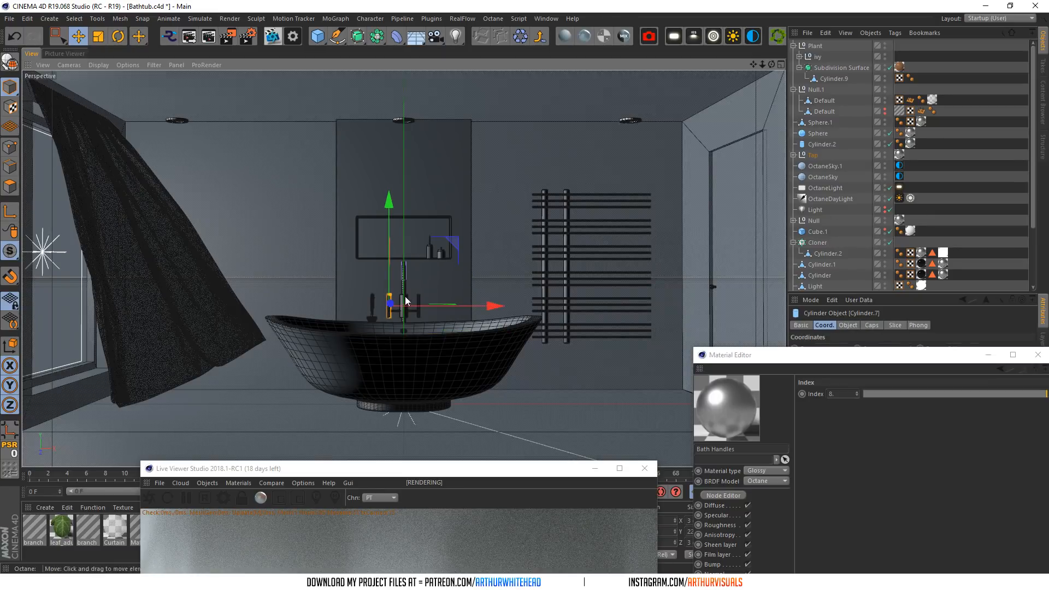
pyautogui.keyDown('shift'); pyautogui.click(407, 304); pyautogui.keyUp('shift')
pyautogui.moveTo(264, 473); pyautogui.dragTo(193, 18)
pyautogui.moveTo(329, 527); pyautogui.dragTo(338, 514)
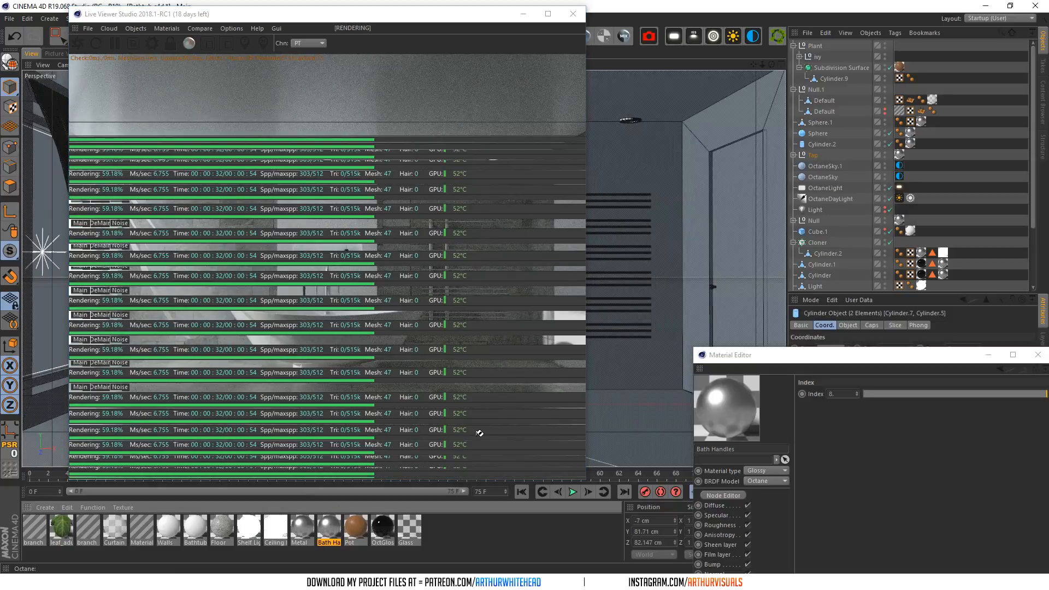
pyautogui.moveTo(479, 433); pyautogui.dragTo(339, 538)
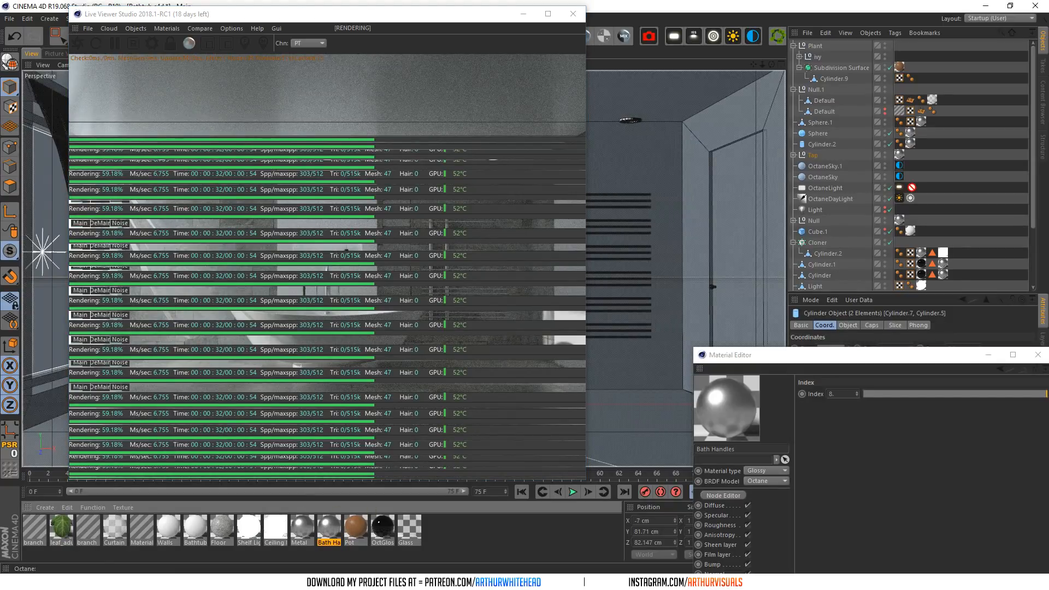
pyautogui.moveTo(900, 160); pyautogui.dragTo(898, 156)
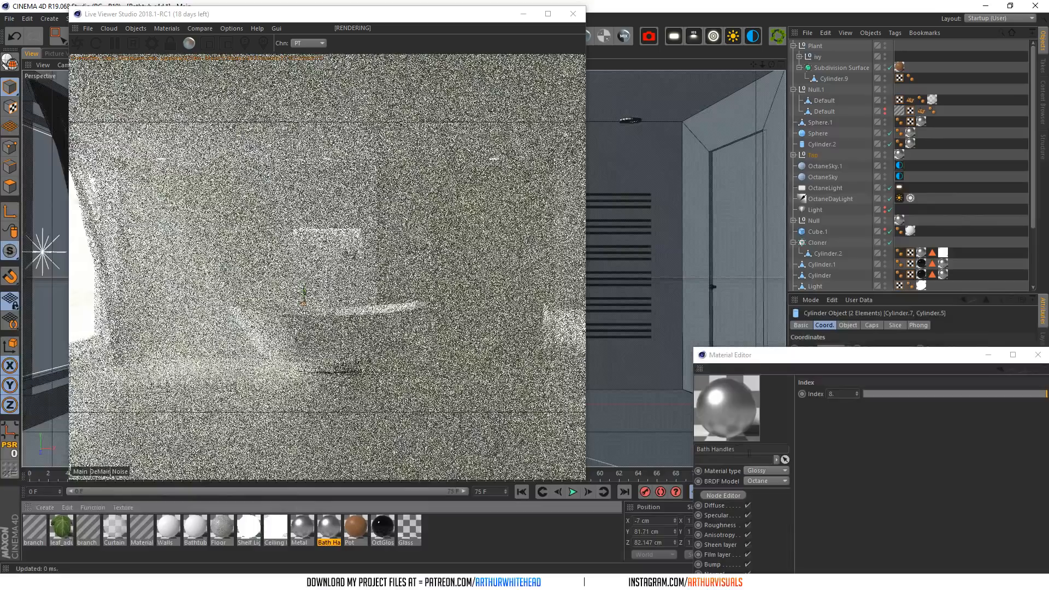
# - Rename the Bath Handles material as Tap
pyautogui.moveTo(739, 448); pyautogui.dragTo(653, 452)
pyautogui.write('Tap')
pyautogui.press('Return')
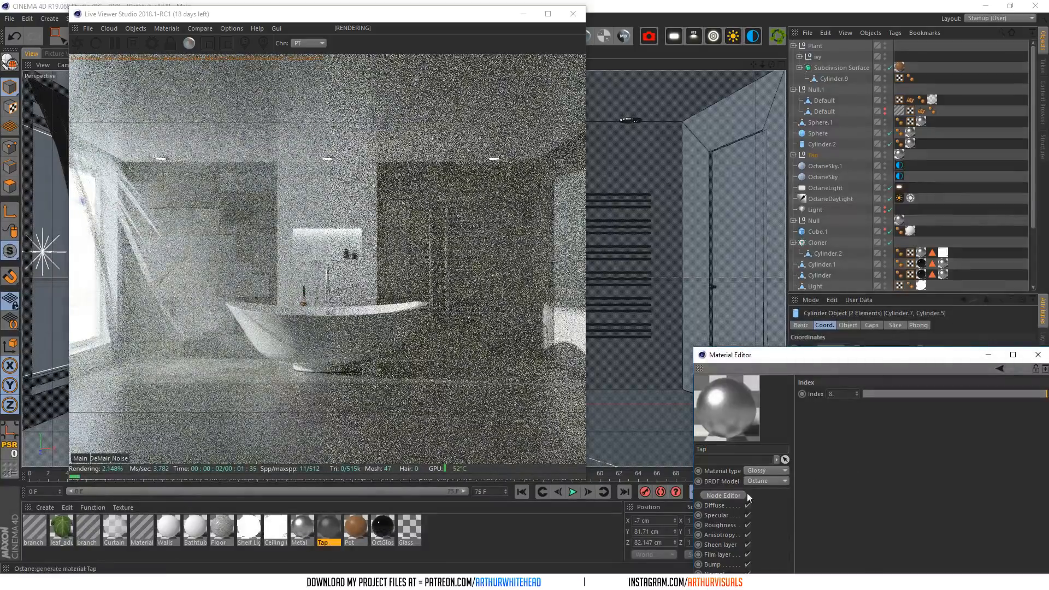
# - Set the Tap material's specular colour to a bright green with hue 94°, saturation 70% and value 100%
pyautogui.moveTo(855, 356); pyautogui.dragTo(753, 199)
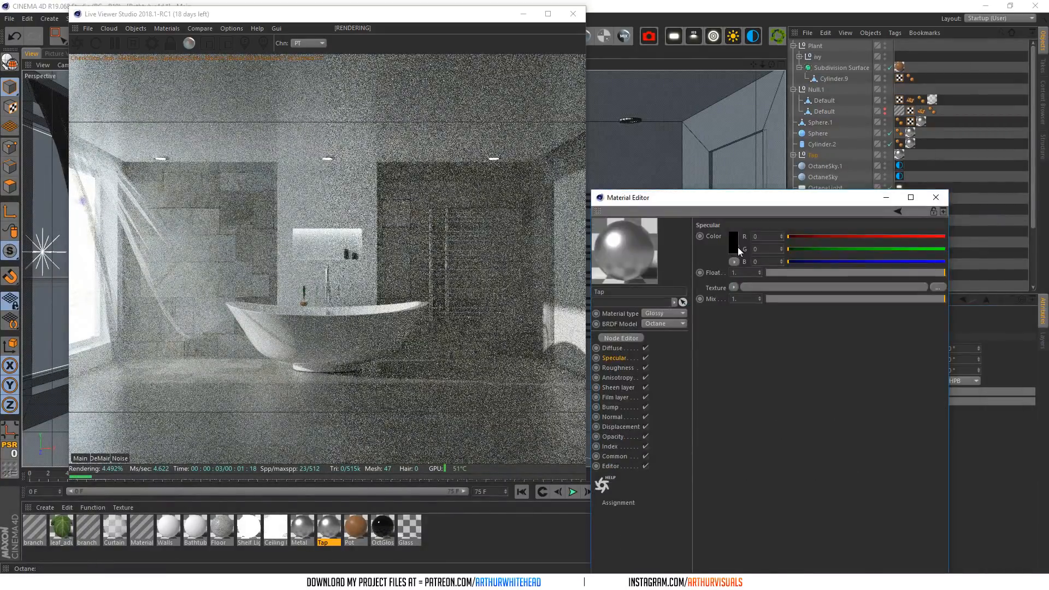
pyautogui.click(733, 248)
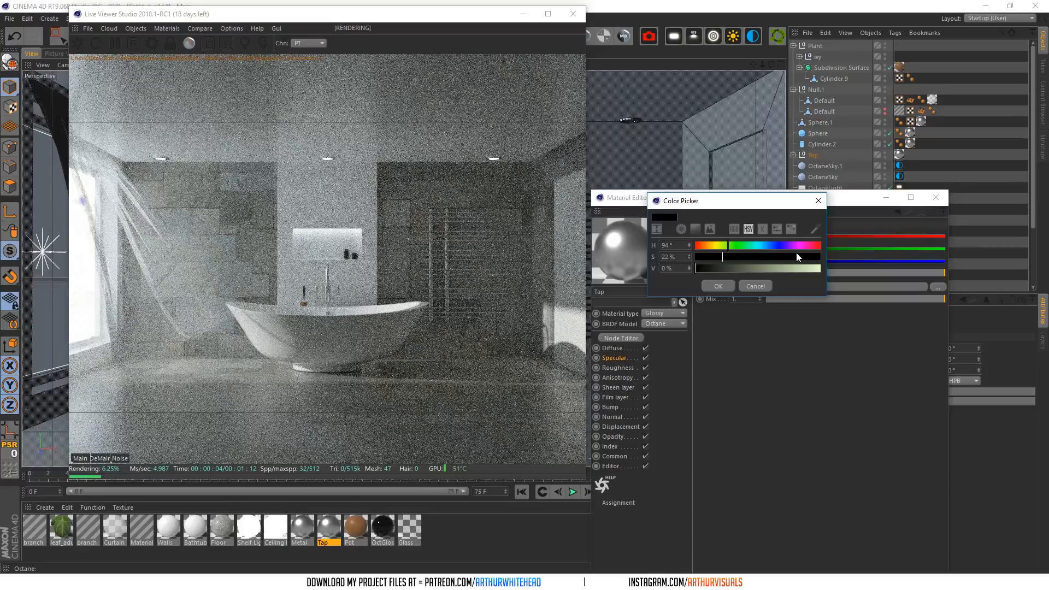
pyautogui.moveTo(804, 265); pyautogui.dragTo(793, 264)
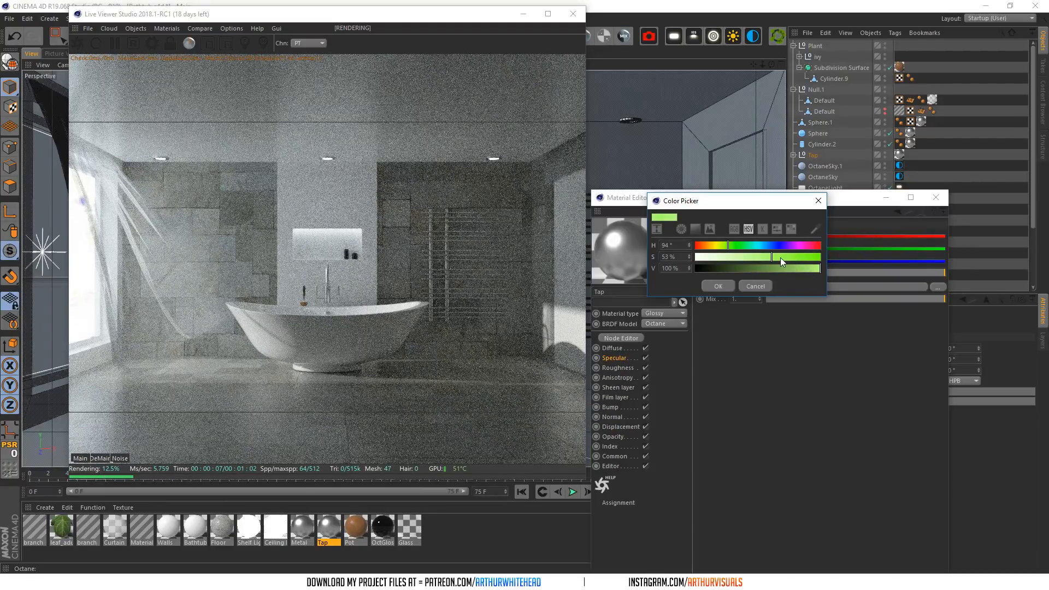
pyautogui.click(719, 289)
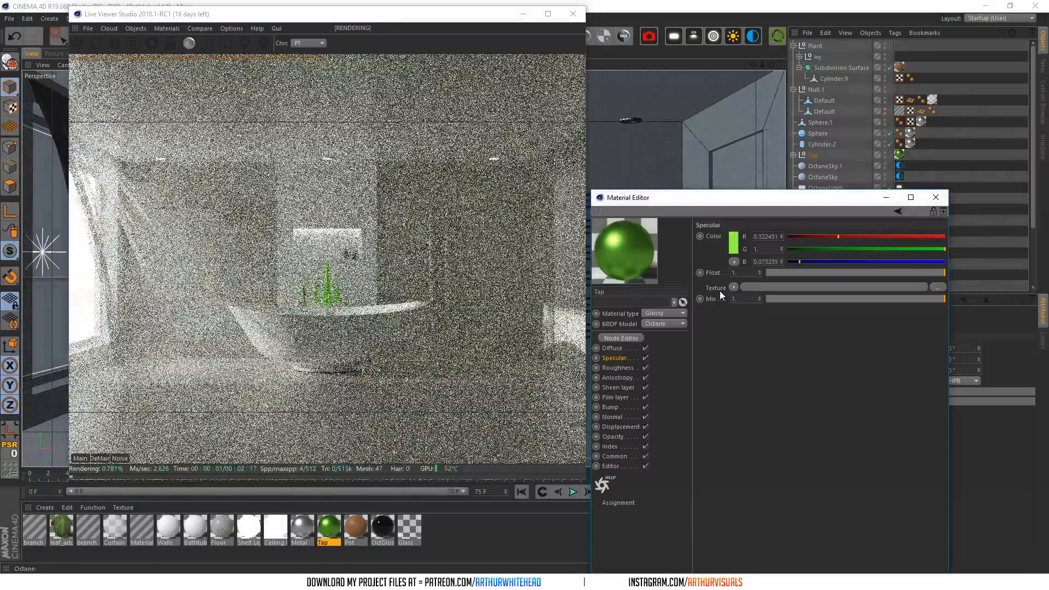
# - Soften the Tap material's specular green to hue 108°, saturation 43% and value 100%
pyautogui.click(729, 247)
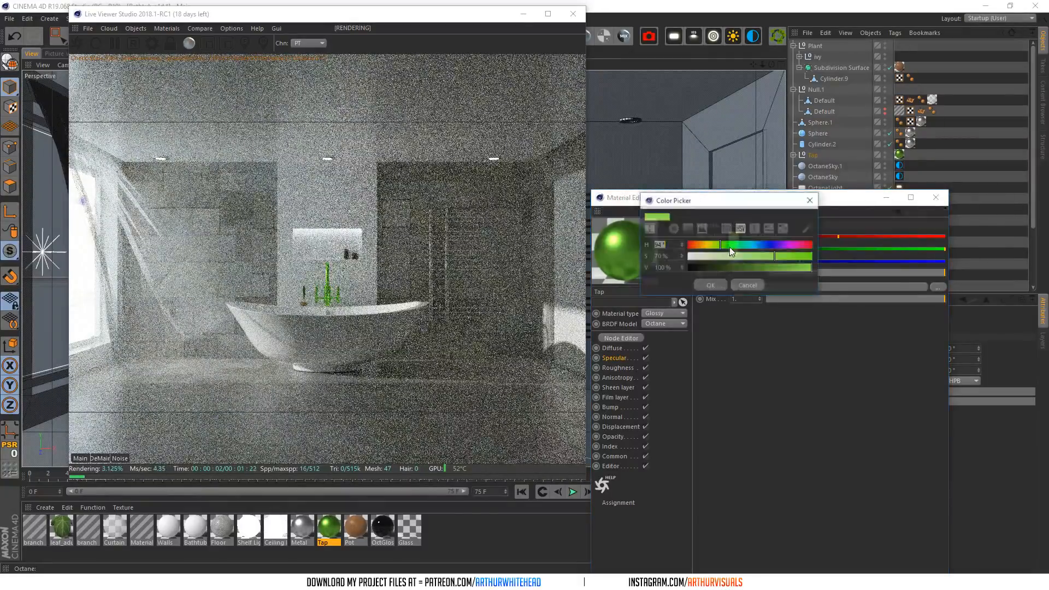
pyautogui.click(721, 256)
pyautogui.click(723, 246)
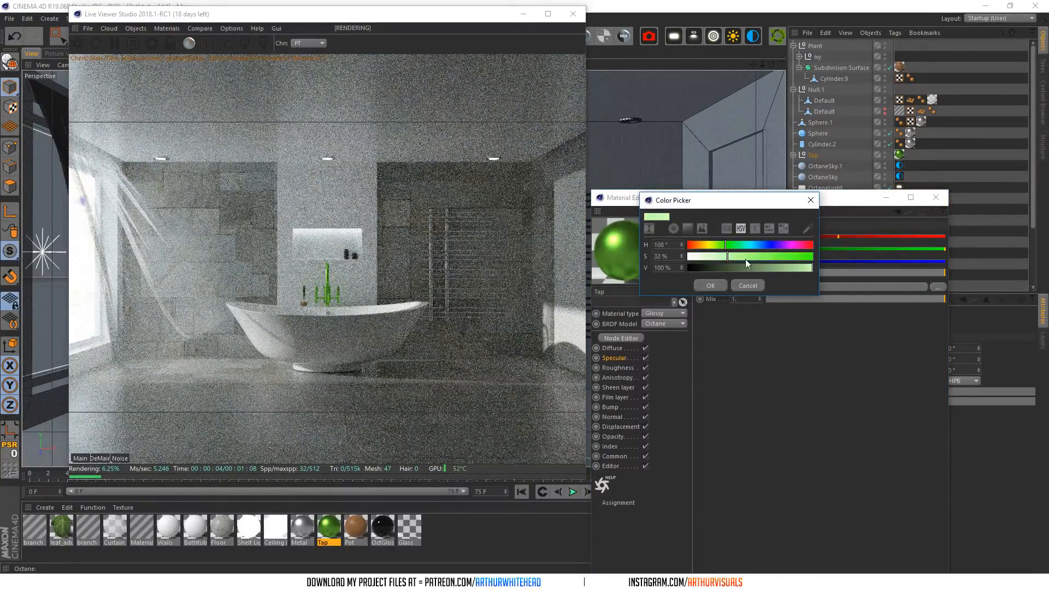
pyautogui.click(713, 284)
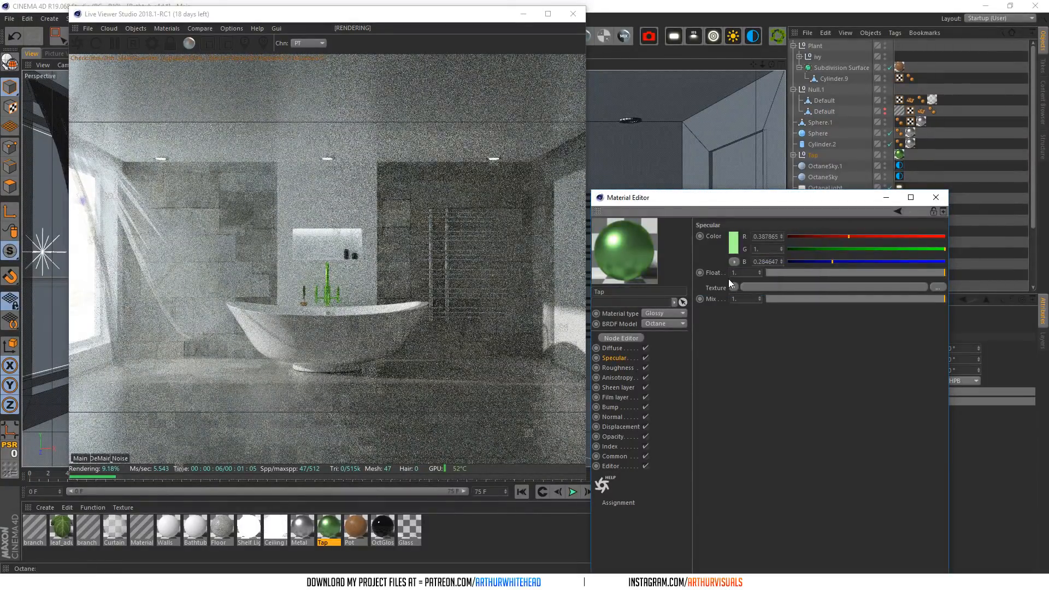
# - Reduce the Tap material's specular colour to a pale green with 17% saturation
pyautogui.click(734, 242)
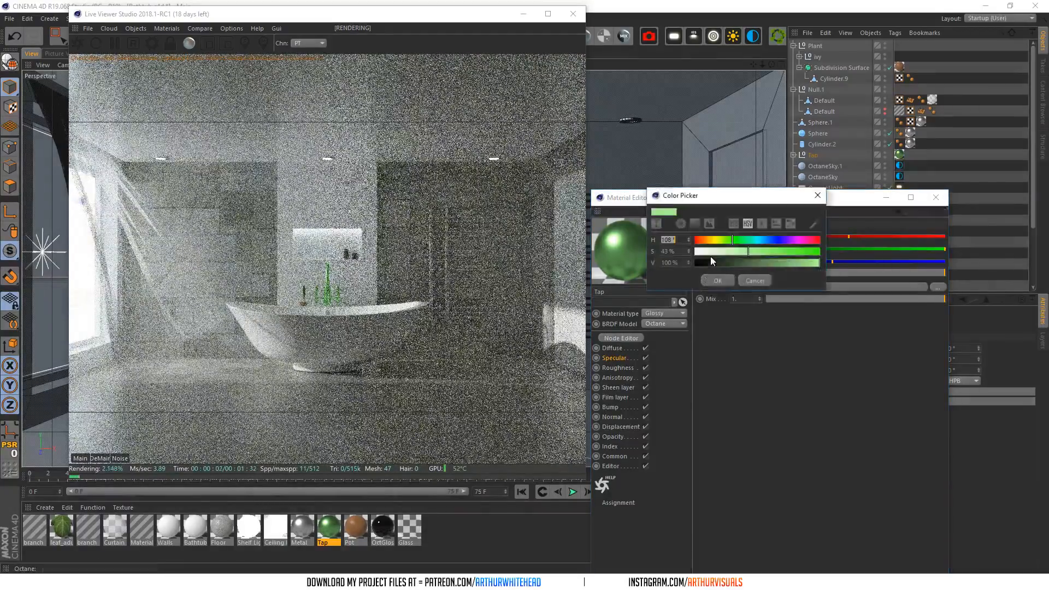
pyautogui.click(715, 277)
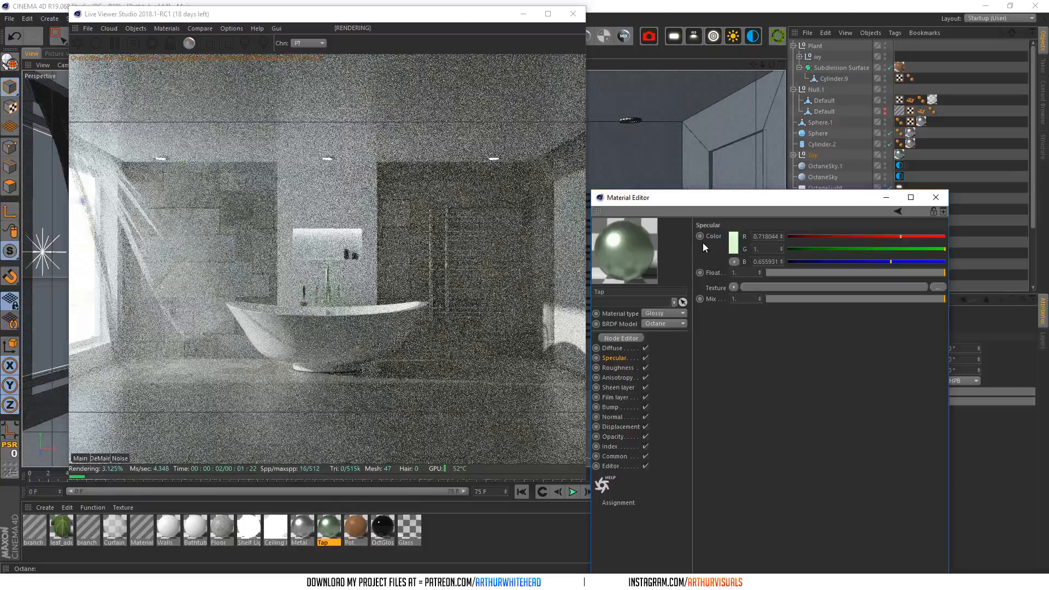
pyautogui.click(734, 243)
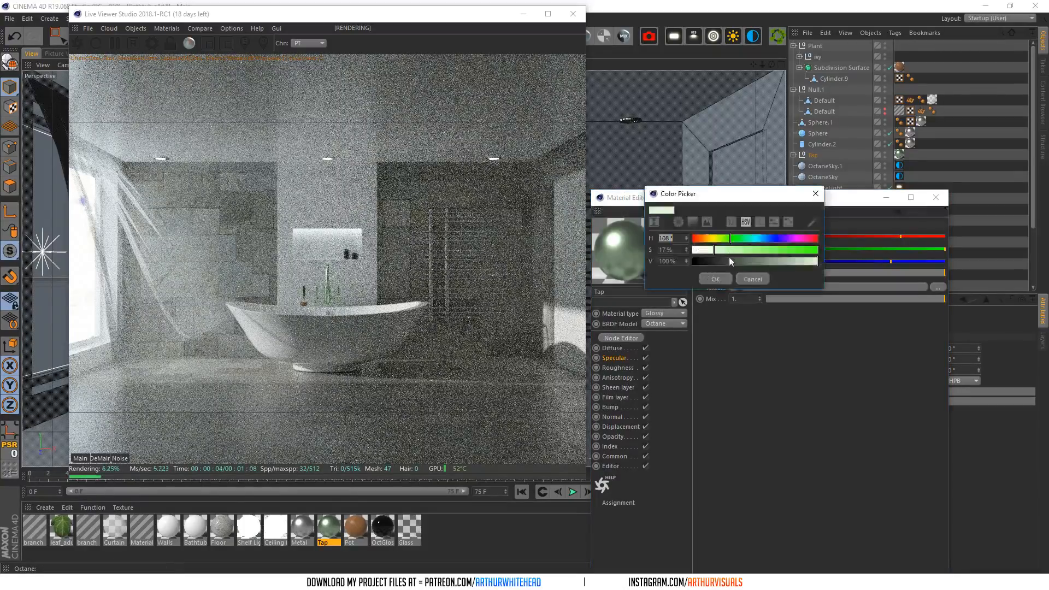
pyautogui.click(749, 279)
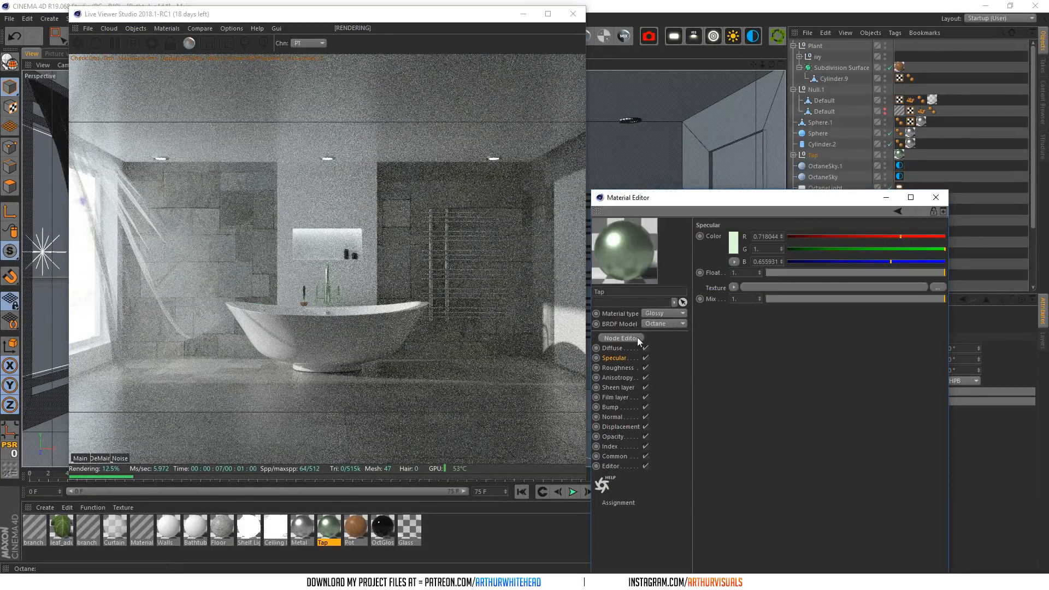
# - Reset the Tap material's specular colour to its default black, and close the Material Editor and Live Viewer
pyautogui.rightClick(717, 235)
pyautogui.click(754, 311)
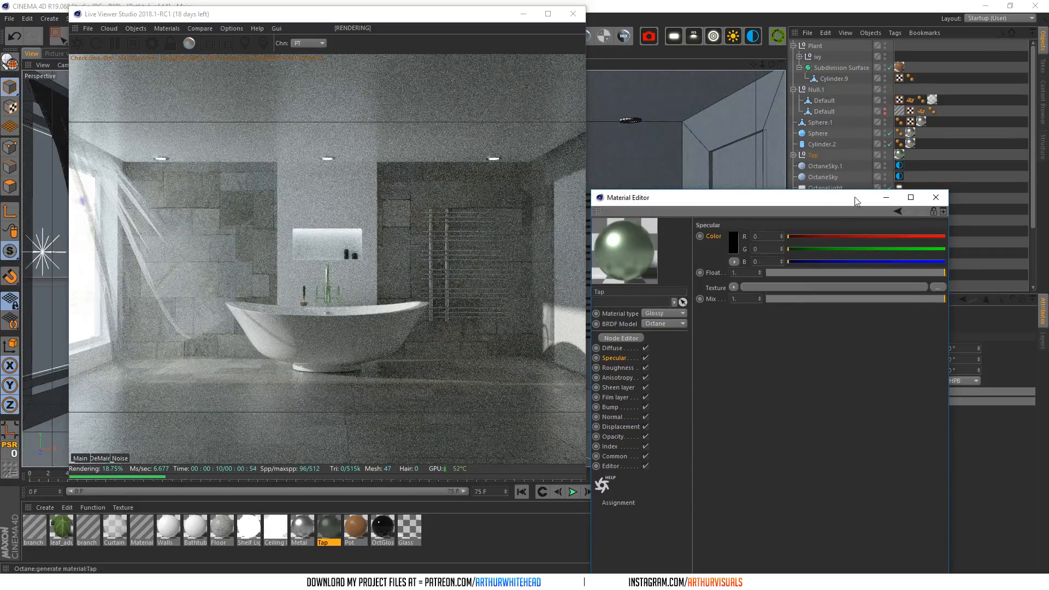
pyautogui.click(935, 197)
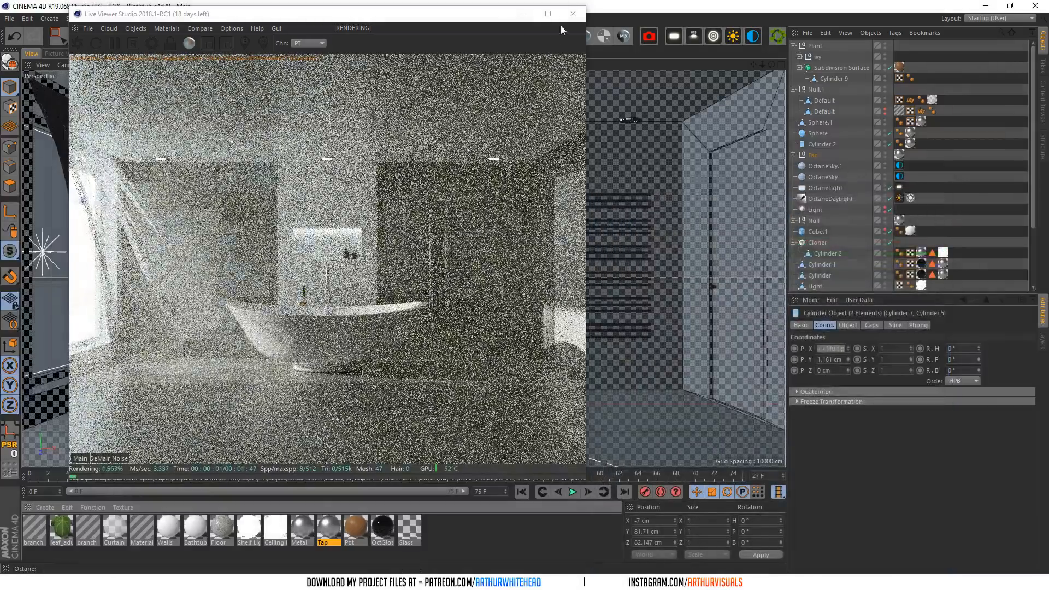
pyautogui.click(572, 14)
# - Leave the OctaneCamera view and set the Plant group's scale to 1 on all axes
pyautogui.scroll(-3, 899, 262)
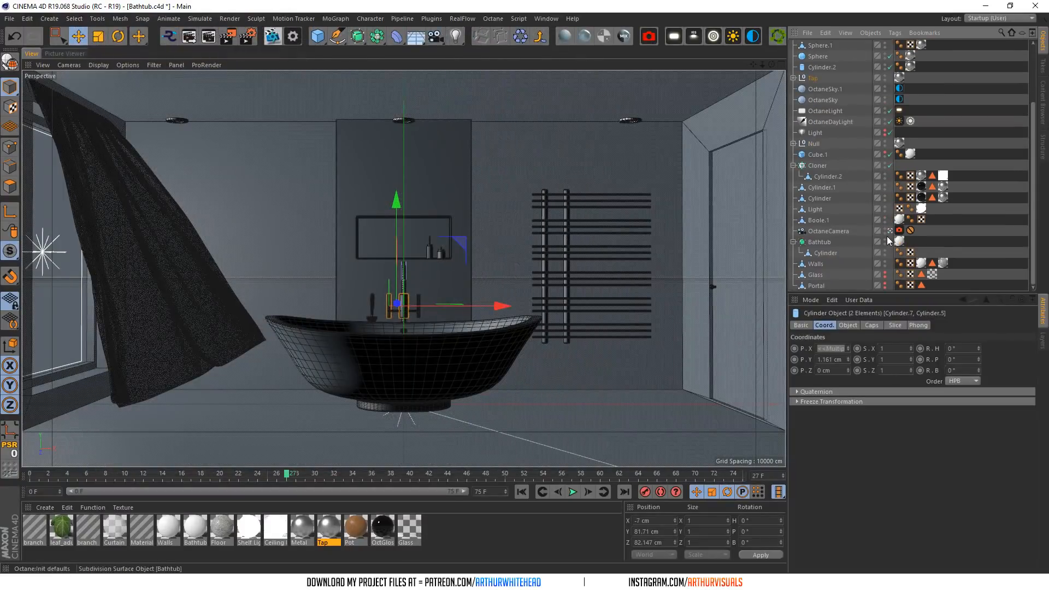
pyautogui.press('o')
pyautogui.moveTo(771, 65); pyautogui.dragTo(775, 67)
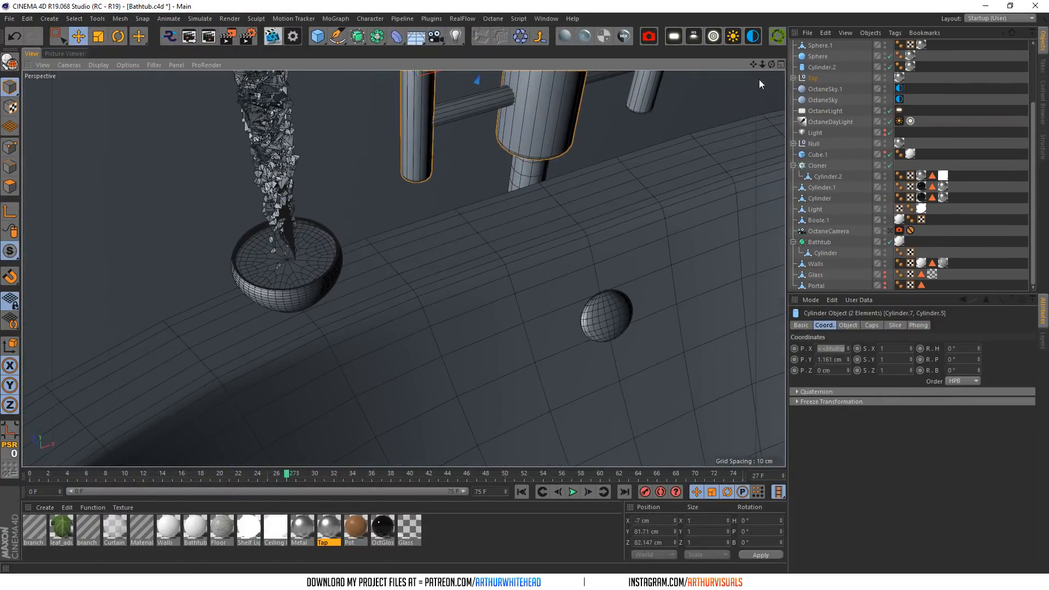
pyautogui.click(313, 229)
pyautogui.scroll(3, 900, 176)
pyautogui.click(814, 46)
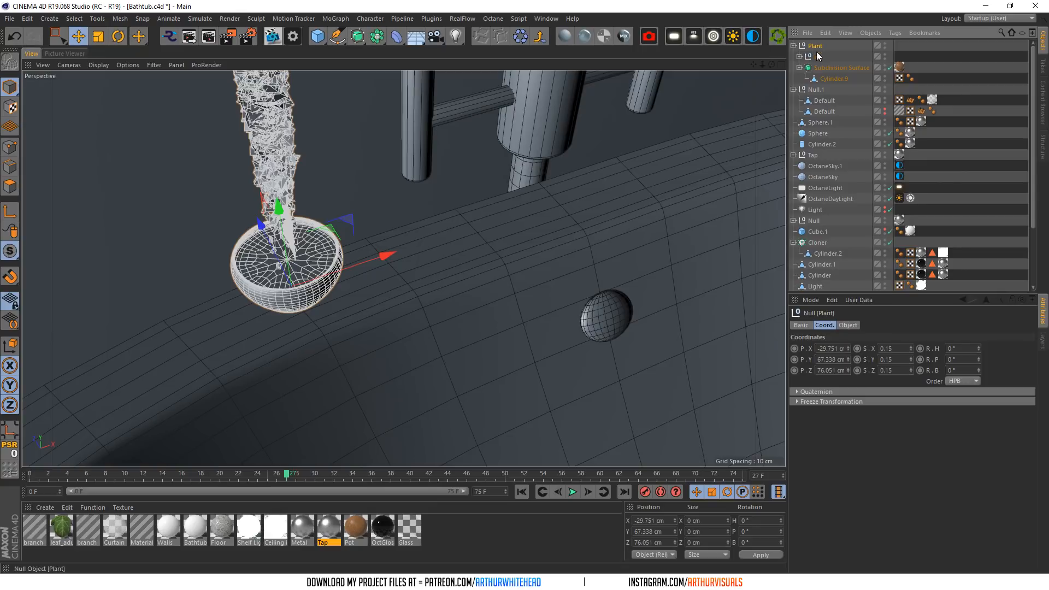
pyautogui.click(893, 348)
pyautogui.write('1')
pyautogui.press('Tab')
pyautogui.write('1')
pyautogui.press('Return')
# - Scale the pot's Subdivision Surface to 0.4 on all axes
pyautogui.scroll(-8, 635, 289)
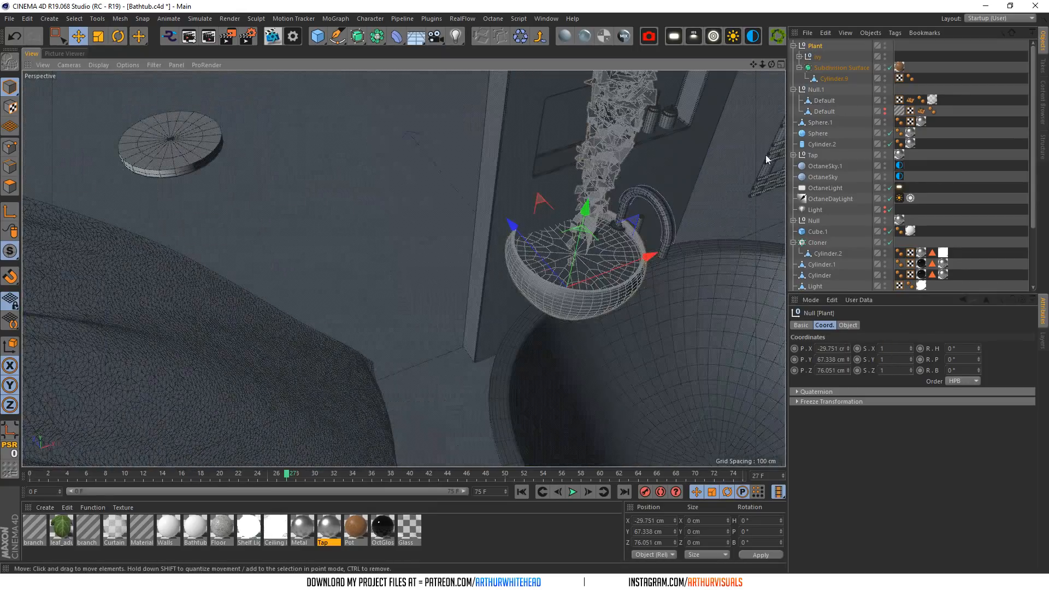
pyautogui.click(817, 57)
pyautogui.click(815, 68)
pyautogui.moveTo(910, 348); pyautogui.dragTo(911, 366)
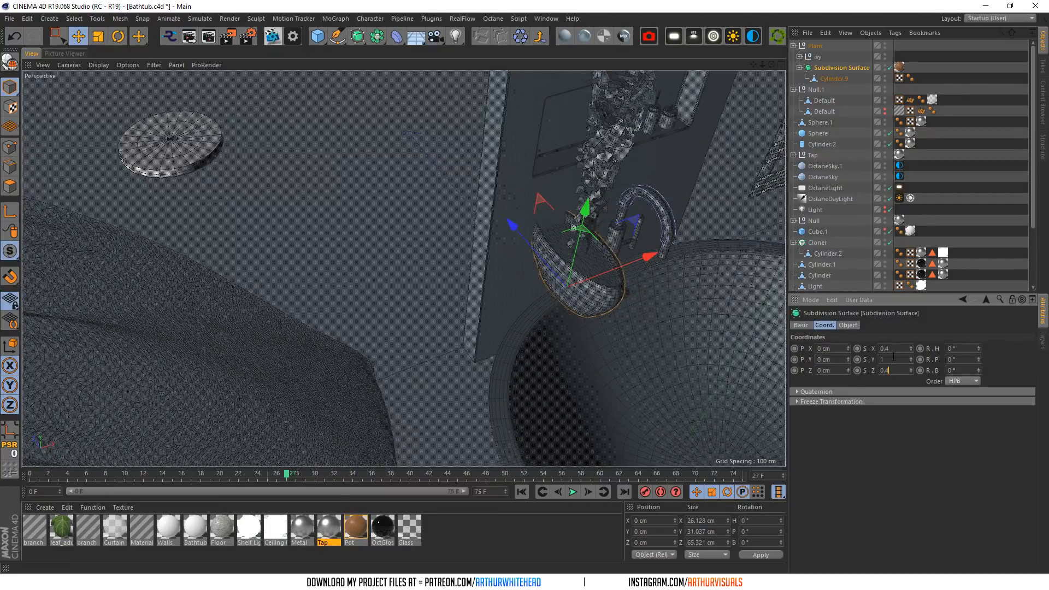
pyautogui.doubleClick(893, 358)
pyautogui.write('0.4')
pyautogui.click(893, 346)
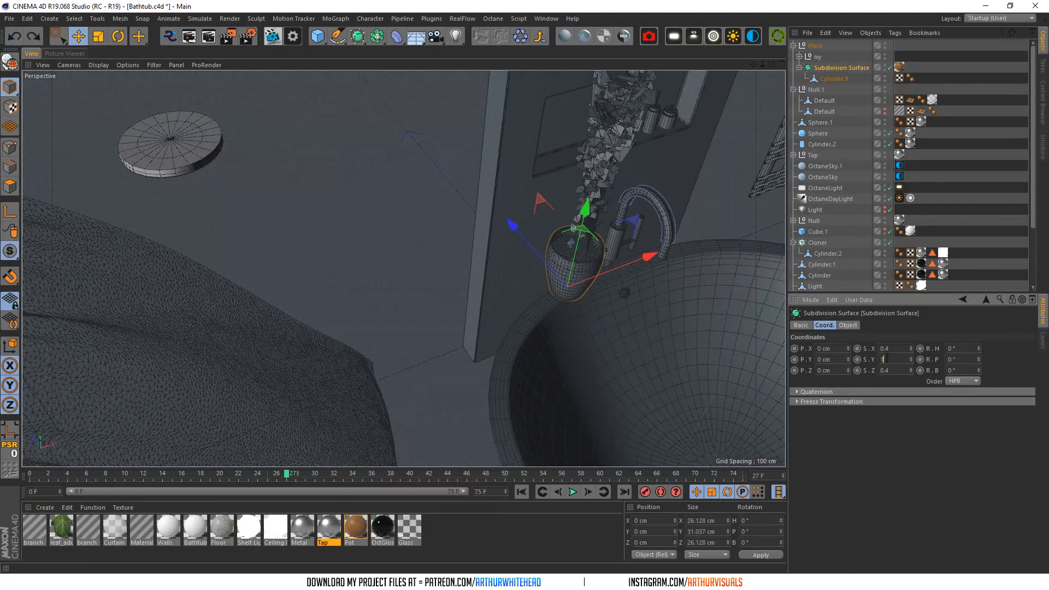
# - Set the scale of the pot's Subdivision Surface to 0.5 on all axes
pyautogui.scroll(5, 600, 283)
pyautogui.moveTo(771, 64); pyautogui.dragTo(775, 42)
pyautogui.doubleClick(885, 348)
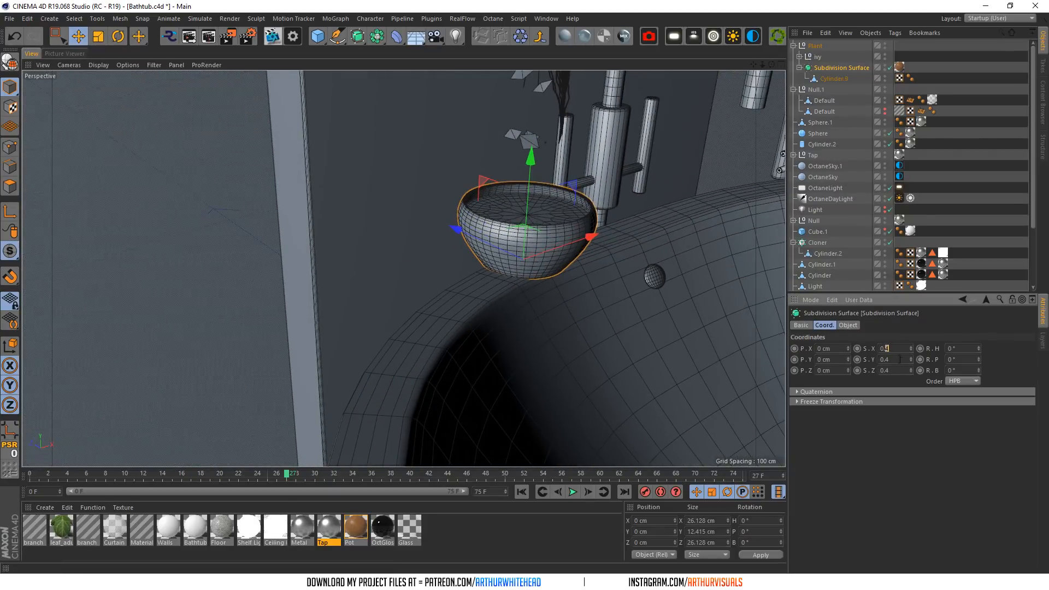
pyautogui.write('0.5')
pyautogui.press('Return')
pyautogui.write('0.5')
pyautogui.press('Tab')
pyautogui.write('0.5')
pyautogui.press('Return')
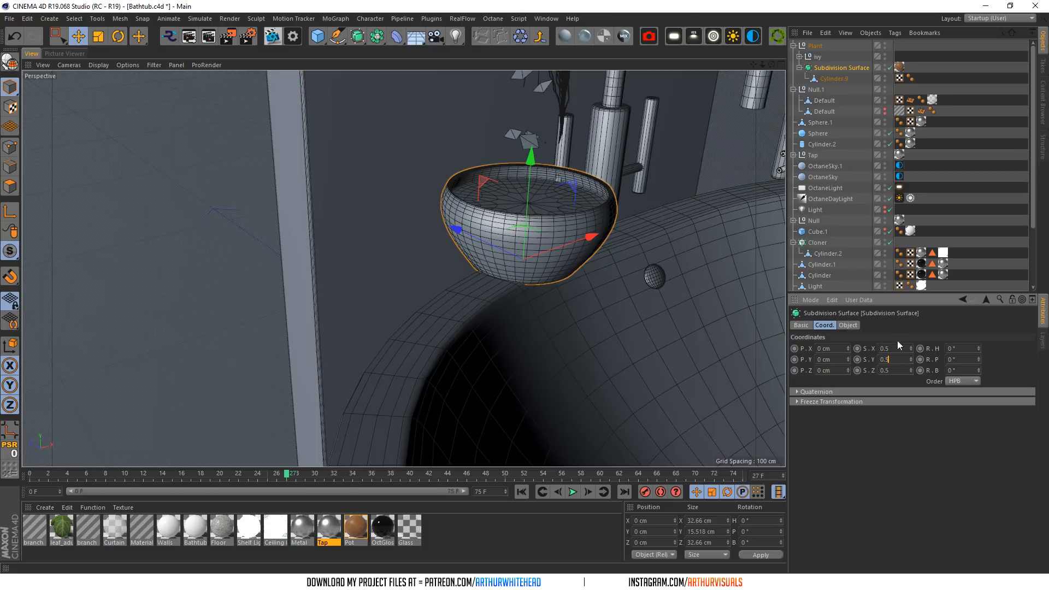
pyautogui.keyDown('alt'); pyautogui.moveTo(374, 113); pyautogui.dragTo(134, 54, button='right'); pyautogui.keyUp('alt')
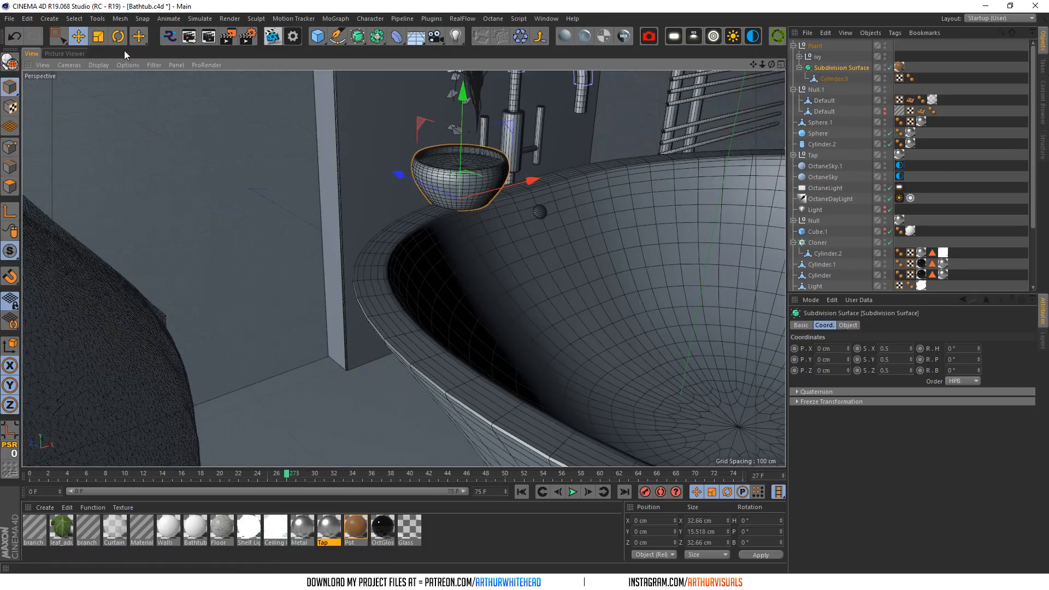
pyautogui.moveTo(454, 97); pyautogui.dragTo(455, 48)
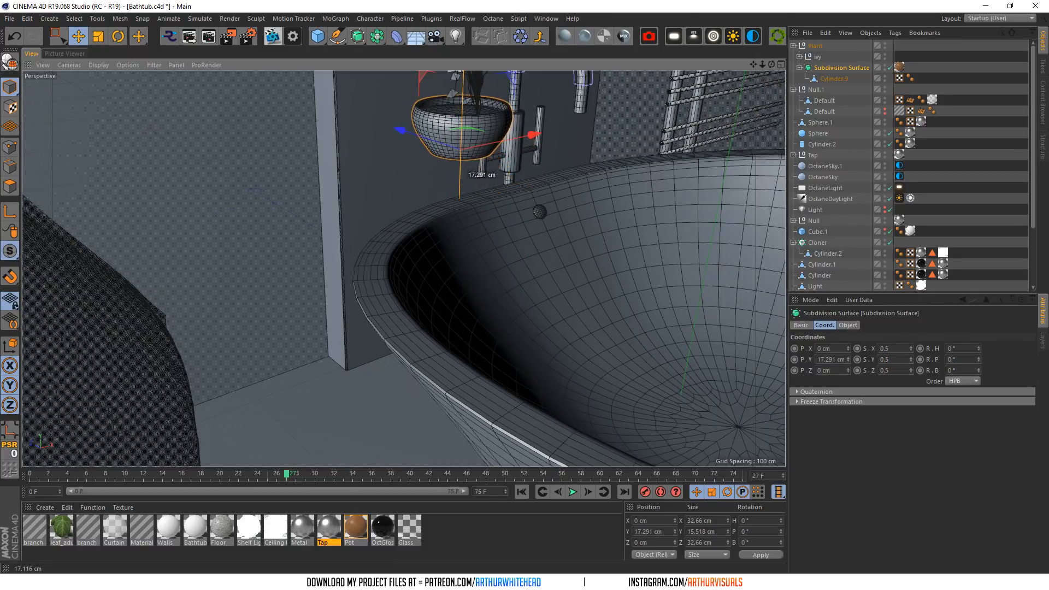
pyautogui.click(814, 46)
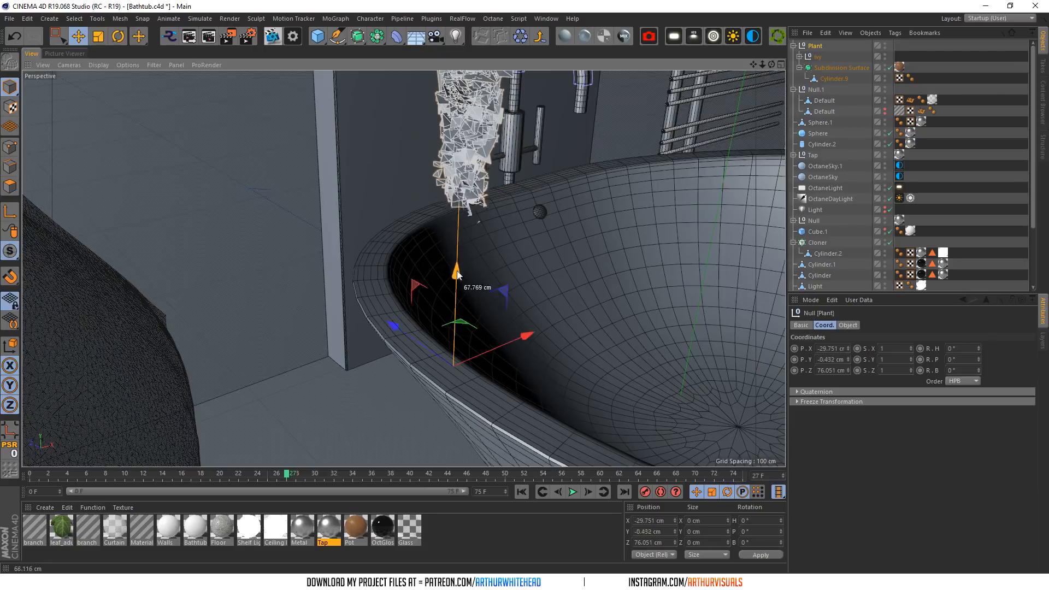
pyautogui.press('o')
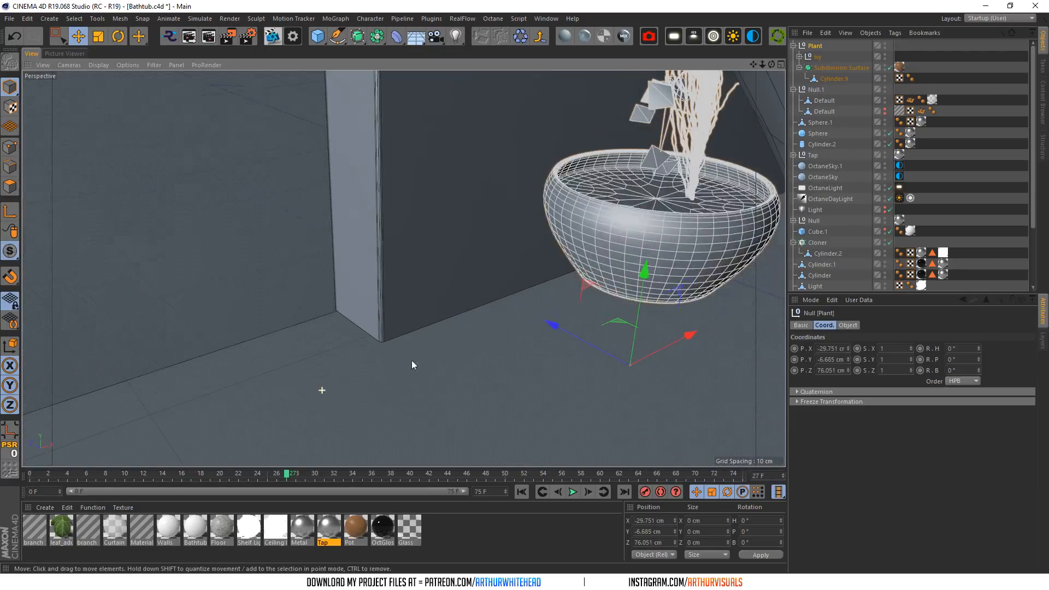
pyautogui.click(817, 56)
pyautogui.hotkey('ctrl', 'z')
pyautogui.hotkey('ctrl', 'z')
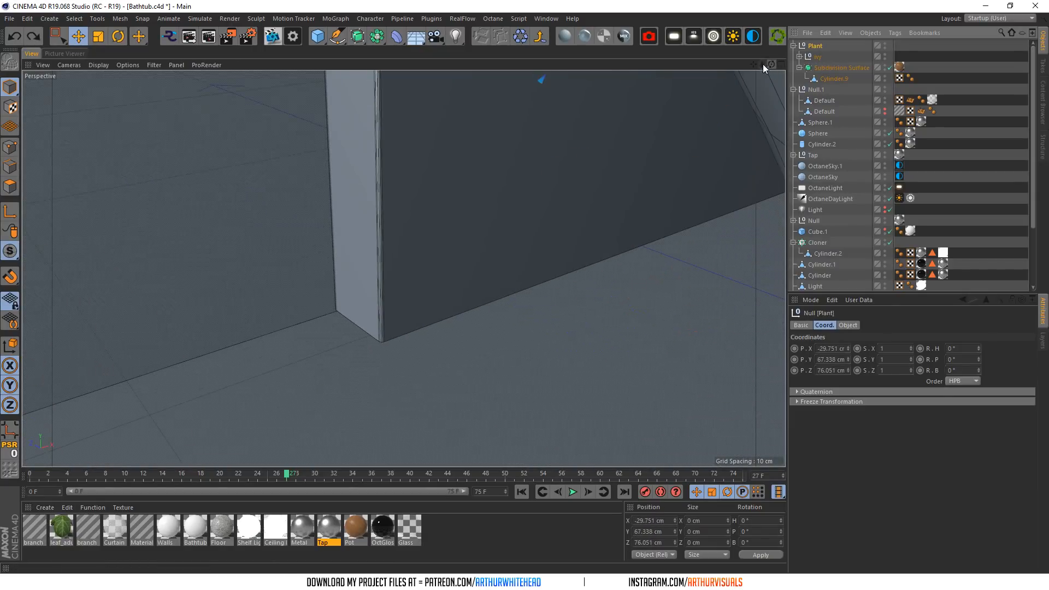
pyautogui.moveTo(762, 64); pyautogui.dragTo(710, 64)
pyautogui.hotkey('ctrl', 'z')
pyautogui.hotkey('ctrl', 'z')
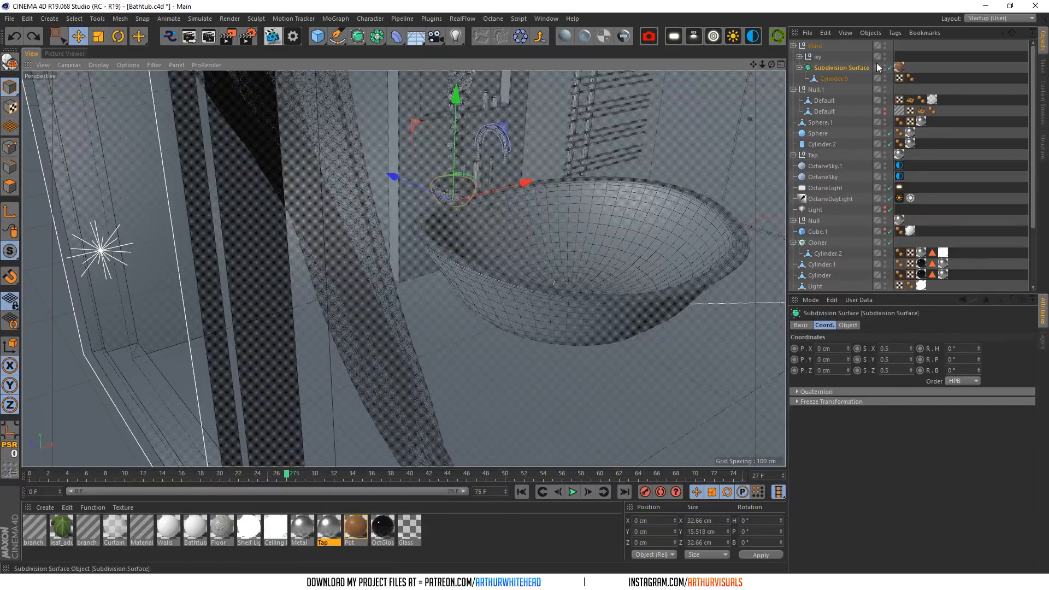
# - Lower the Plant group to the bathroom floor and set its Y position to 0 cm
pyautogui.click(816, 59)
pyautogui.moveTo(463, 125)
pyautogui.mouseDown()
pyautogui.moveTo(465, 104)
pyautogui.moveTo(469, 126)
pyautogui.mouseUp()
pyautogui.click(814, 46)
pyautogui.scroll(4, 378, 218)
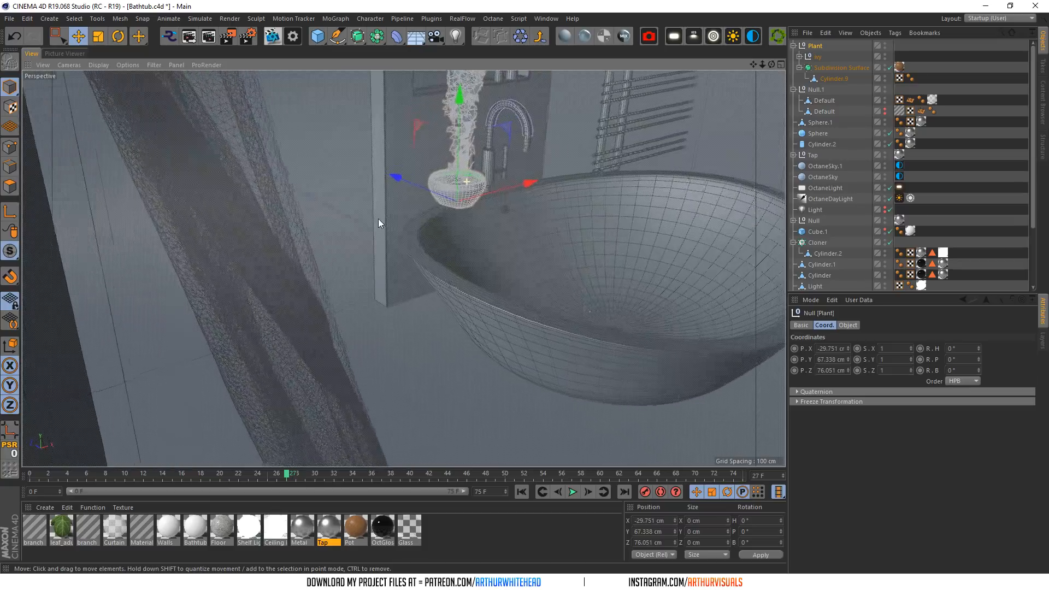
pyautogui.scroll(5, 355, 211)
pyautogui.moveTo(458, 98); pyautogui.dragTo(453, 259)
pyautogui.scroll(5, 407, 323)
pyautogui.doubleClick(829, 360)
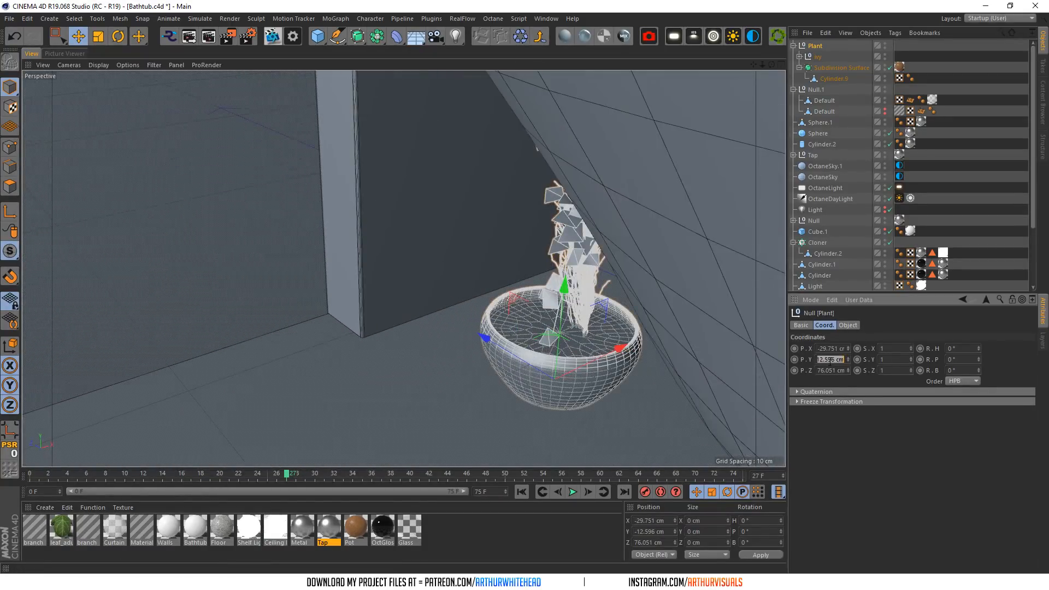
pyautogui.write('0')
pyautogui.press('Return')
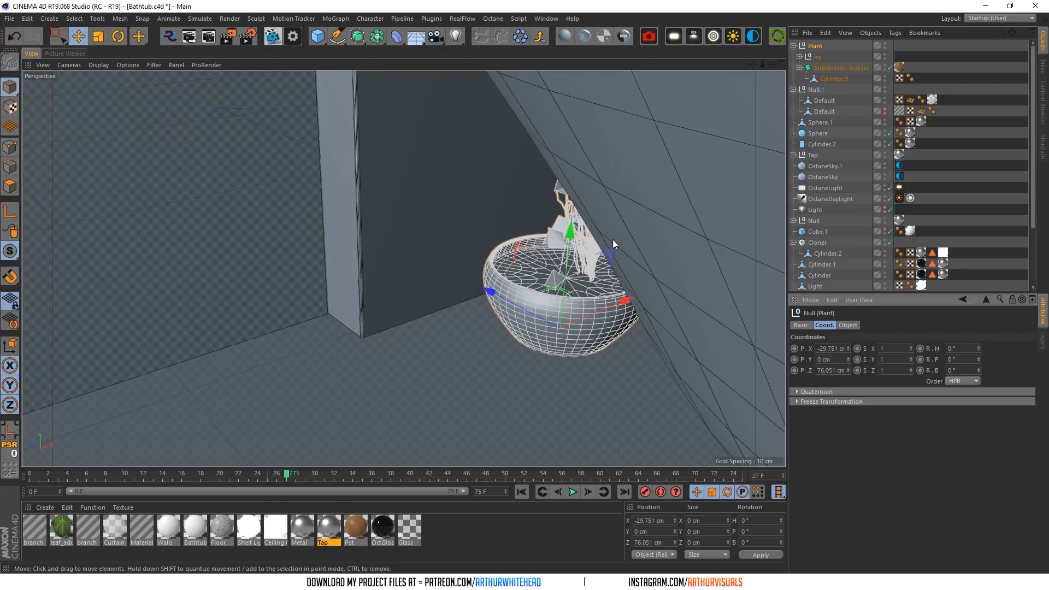
# - Reposition the Plant group beside the bathtub at about X -53.7 cm and Z 79.8 cm, and return to the OctaneCamera view
pyautogui.moveTo(771, 64); pyautogui.dragTo(715, 82)
pyautogui.moveTo(457, 256); pyautogui.dragTo(440, 298)
pyautogui.scroll(-3, 863, 135)
pyautogui.click(886, 233)
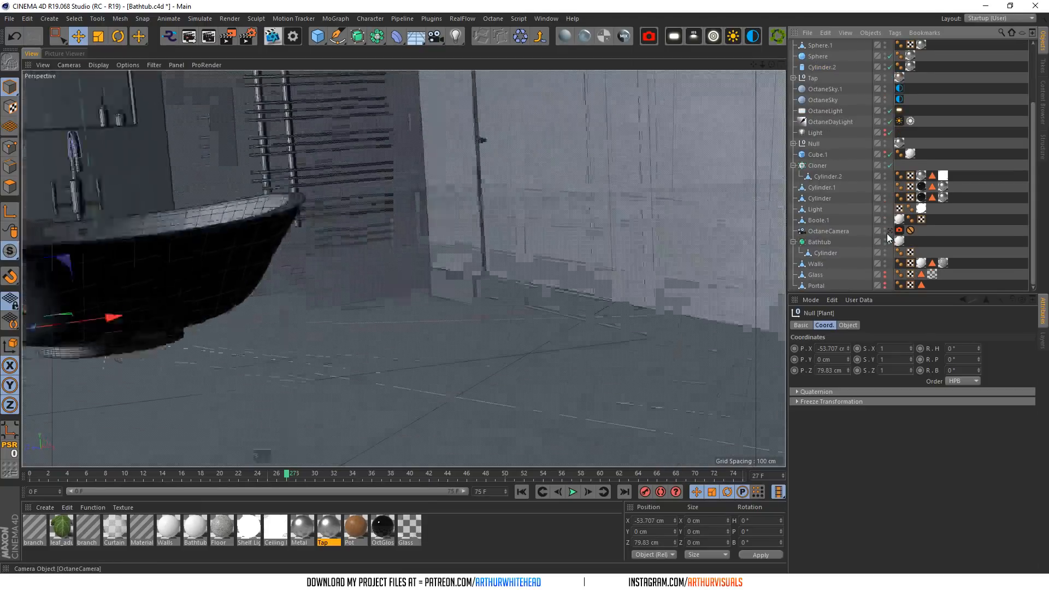
# - Start the Octane Live Viewer render and shift the Plant group along X to about -30.2 cm
pyautogui.click(273, 36)
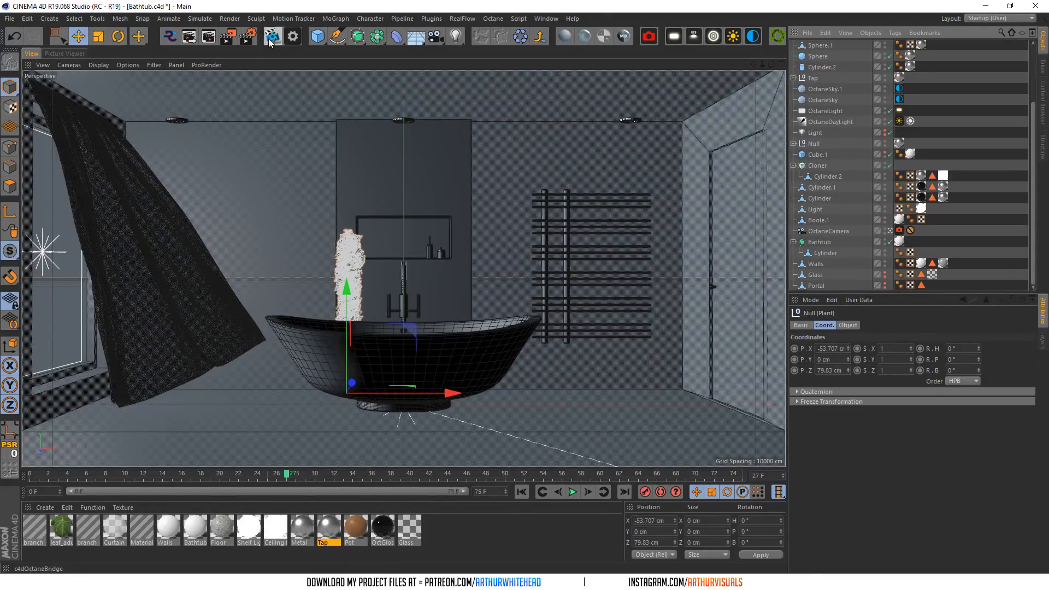
pyautogui.click(228, 137)
pyautogui.moveTo(333, 108); pyautogui.dragTo(676, 70)
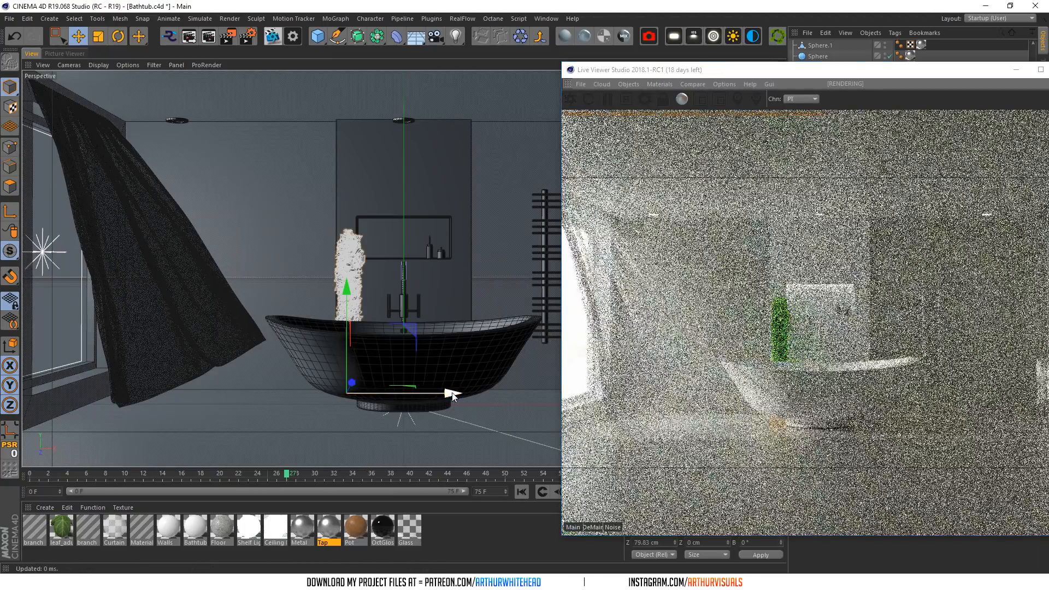
pyautogui.moveTo(451, 391); pyautogui.dragTo(464, 395)
pyautogui.moveTo(807, 70); pyautogui.dragTo(328, 14)
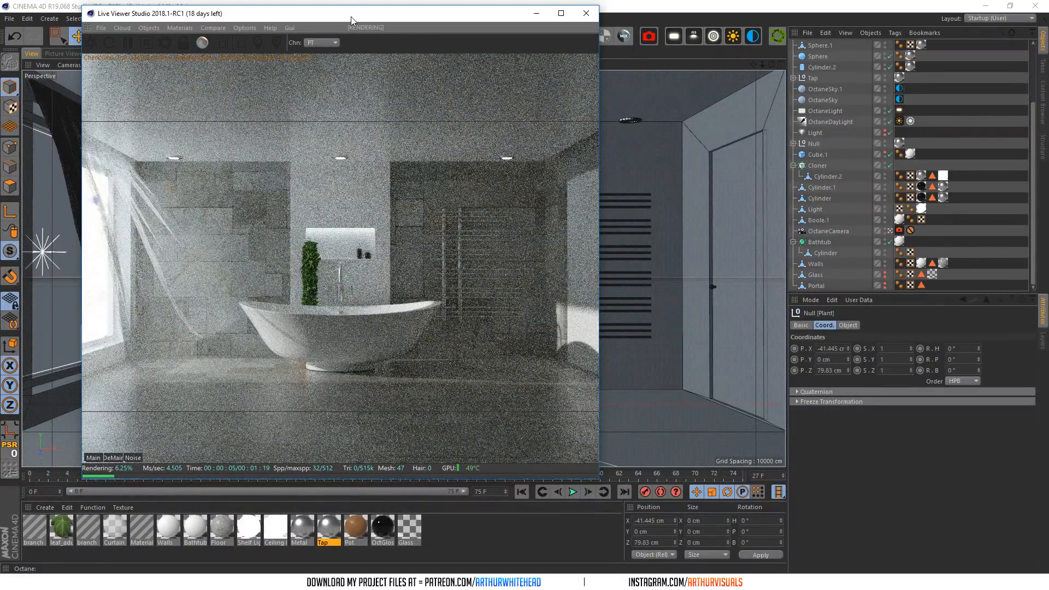
pyautogui.moveTo(350, 17); pyautogui.dragTo(823, 52)
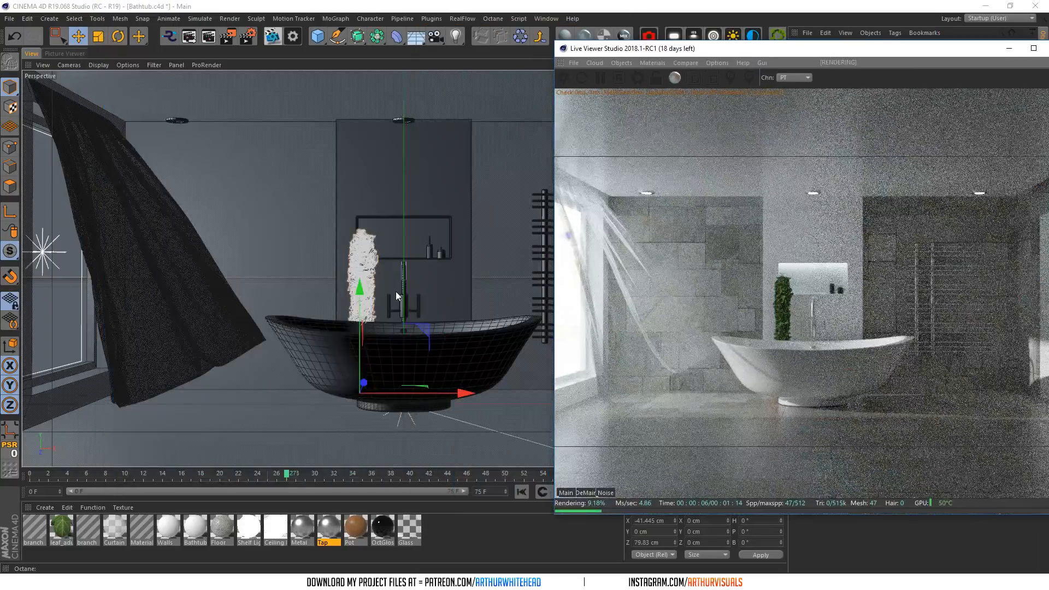
pyautogui.moveTo(461, 394); pyautogui.dragTo(473, 394)
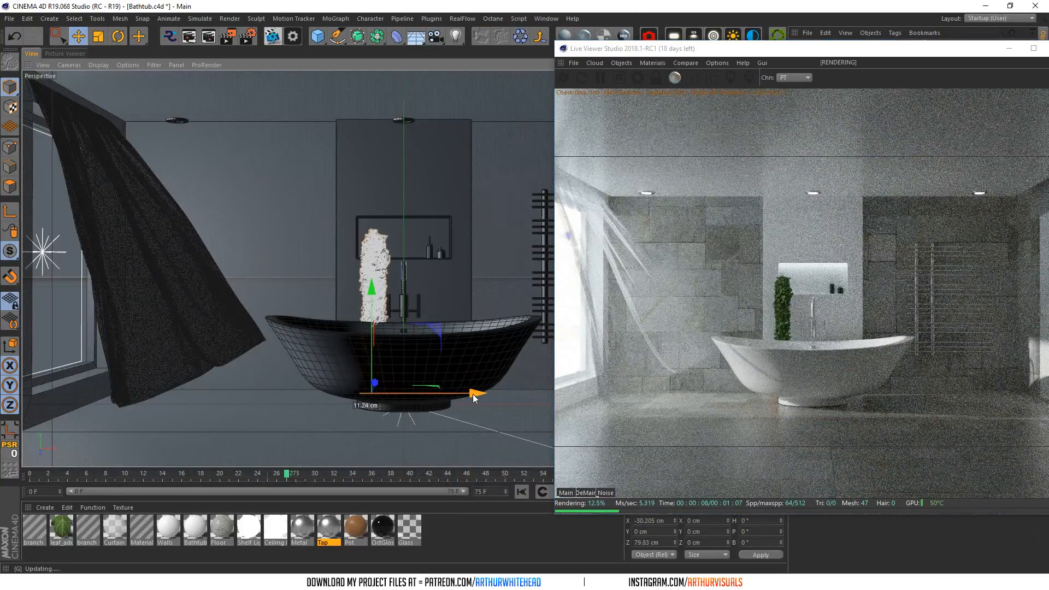
# - Select a shelf bottle in the alcove and rename its black OctGlossy material as Bottles
pyautogui.click(429, 250)
pyautogui.moveTo(644, 49); pyautogui.dragTo(139, 80)
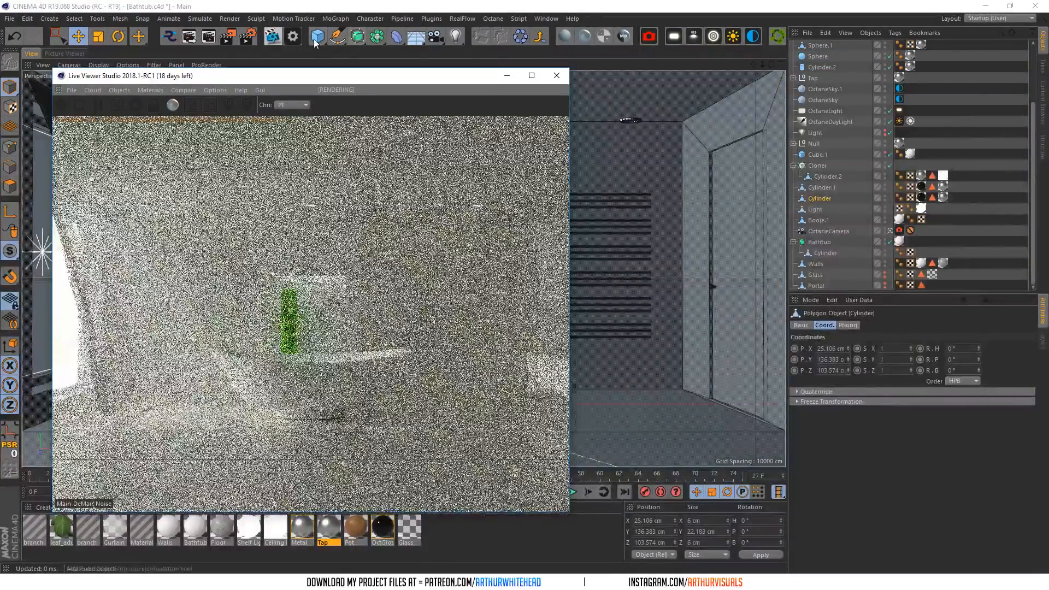
pyautogui.doubleClick(383, 526)
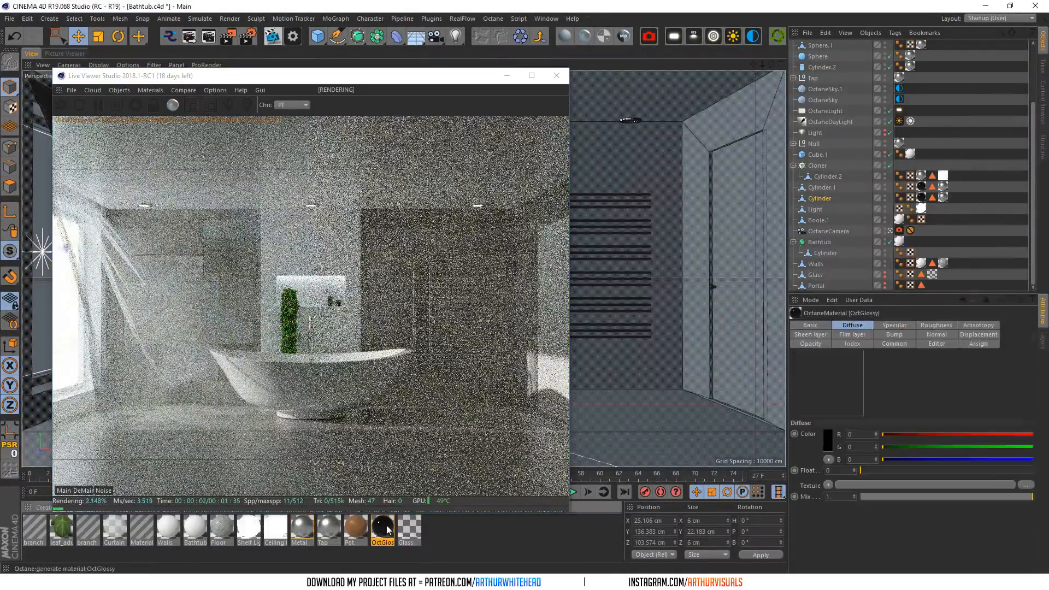
pyautogui.write('Bottles')
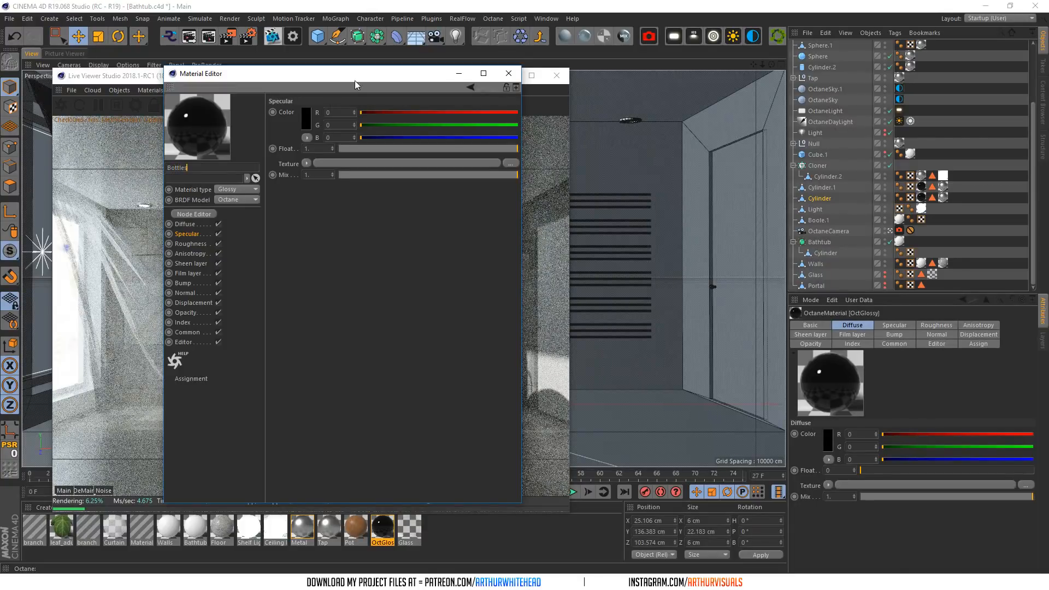
# - Set the Bottles material's diffuse colour to dark green (R 0.001754, G 0.09463, B 0) and save the project
pyautogui.moveTo(355, 80); pyautogui.dragTo(839, 179)
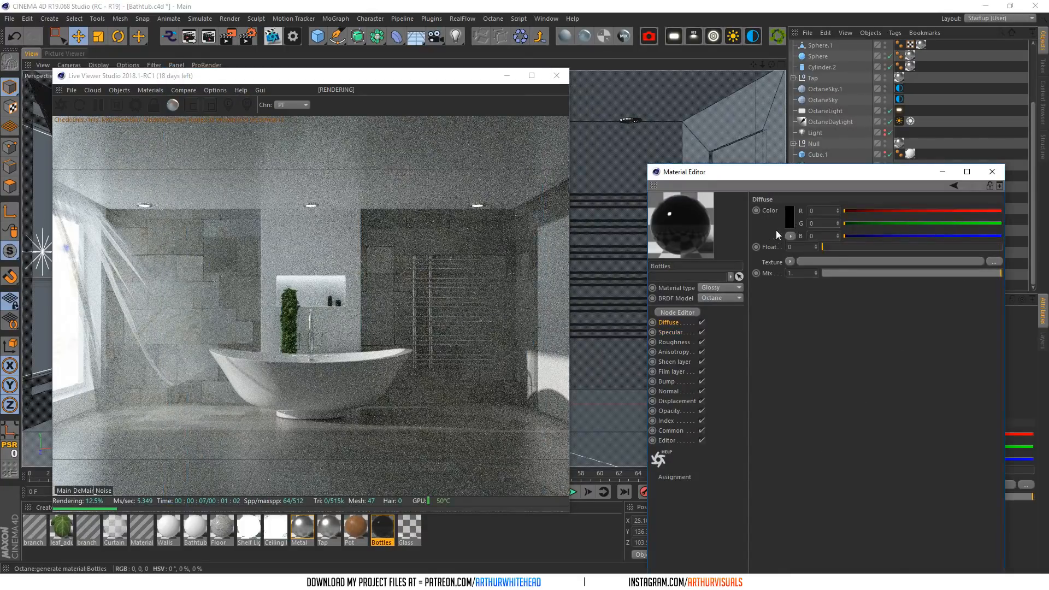
pyautogui.click(789, 216)
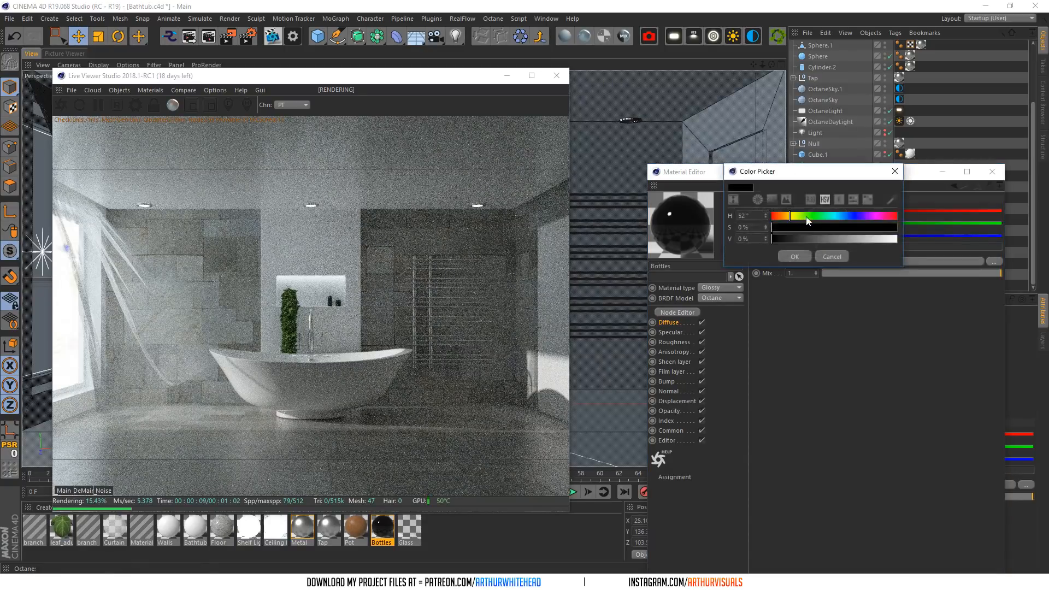
pyautogui.click(891, 227)
pyautogui.click(873, 238)
pyautogui.moveTo(879, 239); pyautogui.dragTo(814, 243)
pyautogui.click(794, 257)
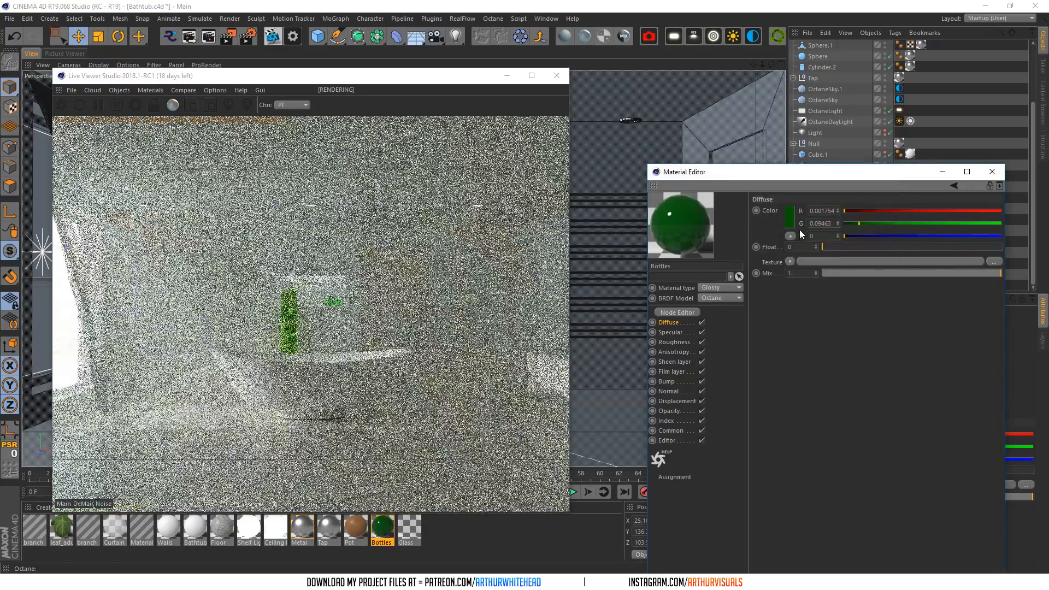
pyautogui.hotkey('ctrl', 's')
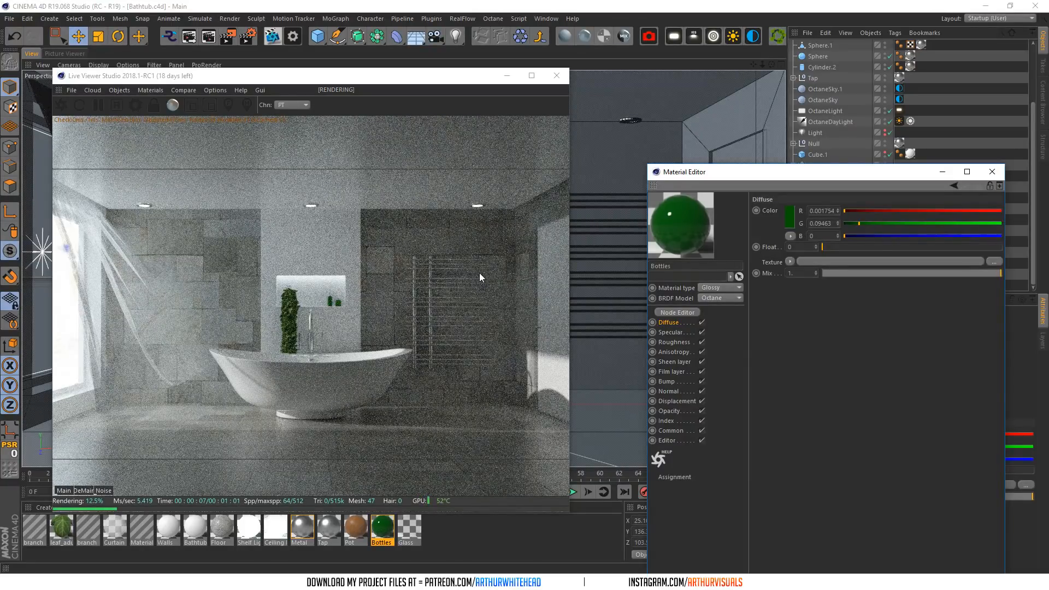
# - Set the V value of the Bottles diffuse colour to 30% and show the denoised main pass in the Live Viewer
pyautogui.click(788, 221)
pyautogui.click(719, 244)
pyautogui.write('30')
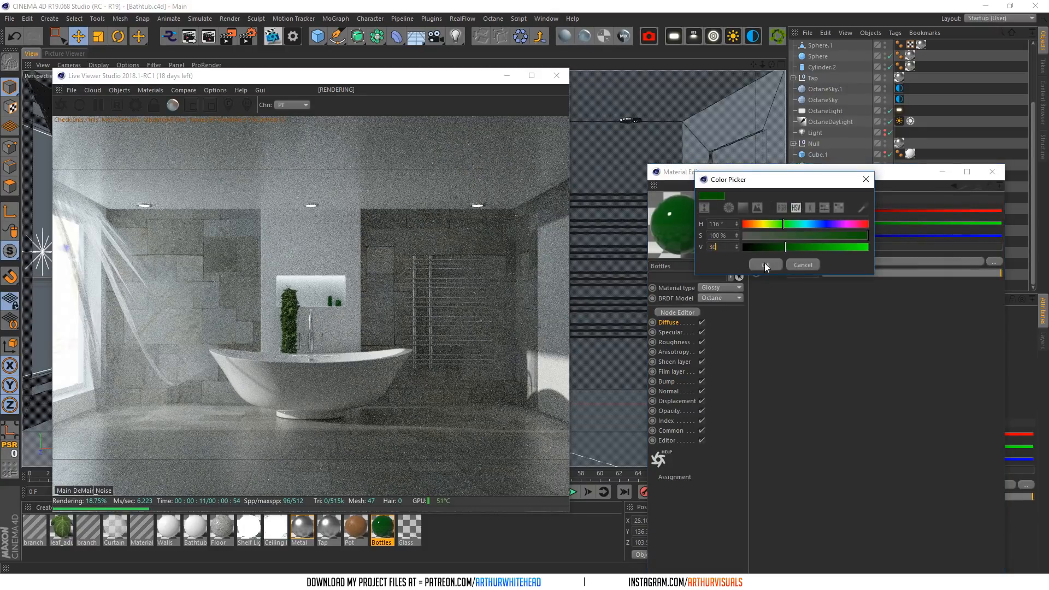
pyautogui.click(757, 264)
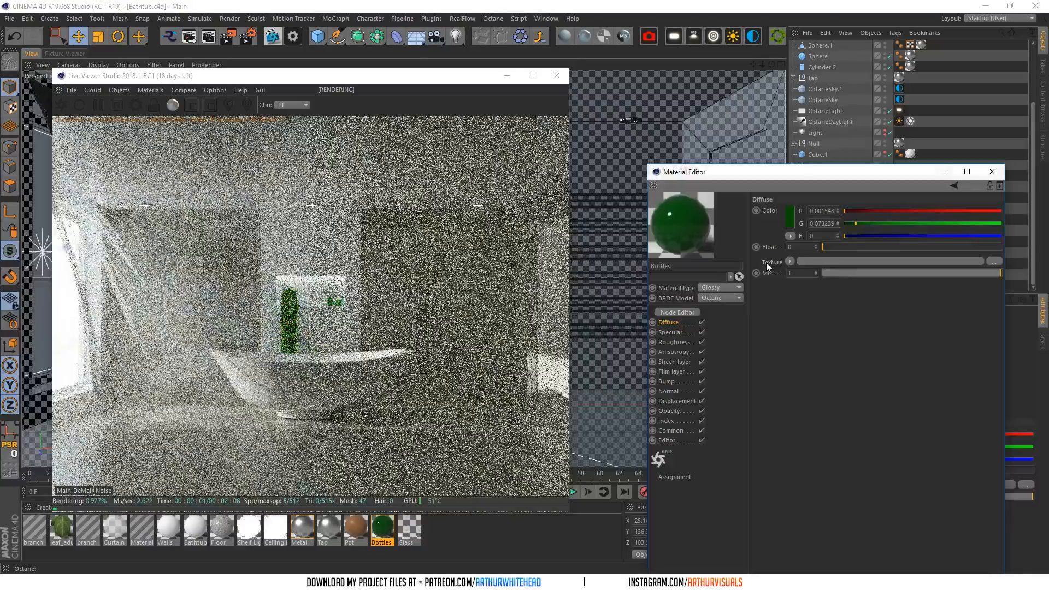
pyautogui.click(993, 172)
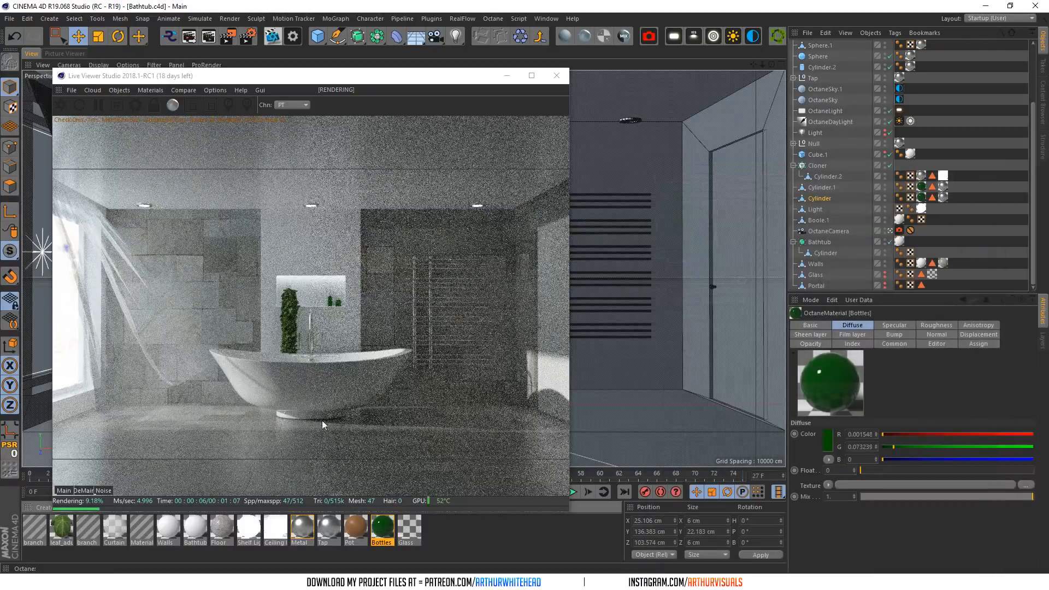
pyautogui.click(80, 493)
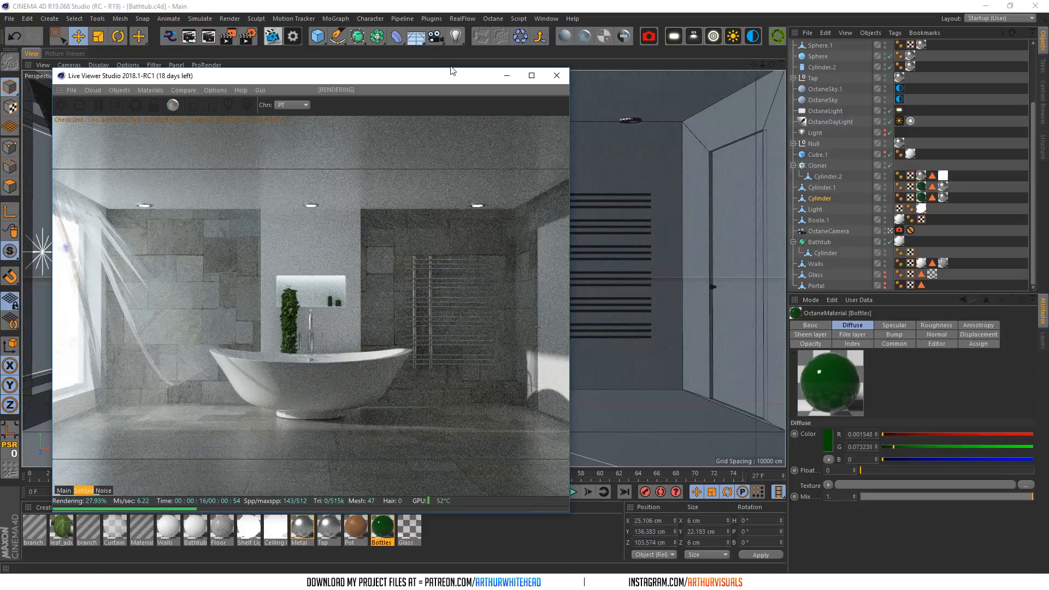
pyautogui.click(712, 287)
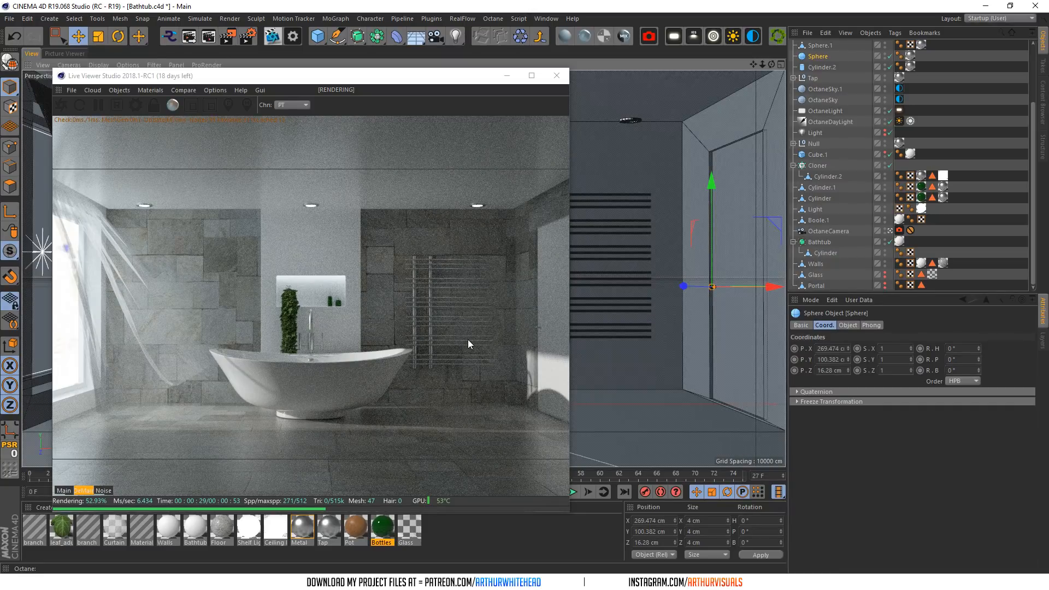
# - Set the Curtain material's opacity float to 0.6
pyautogui.doubleClick(121, 525)
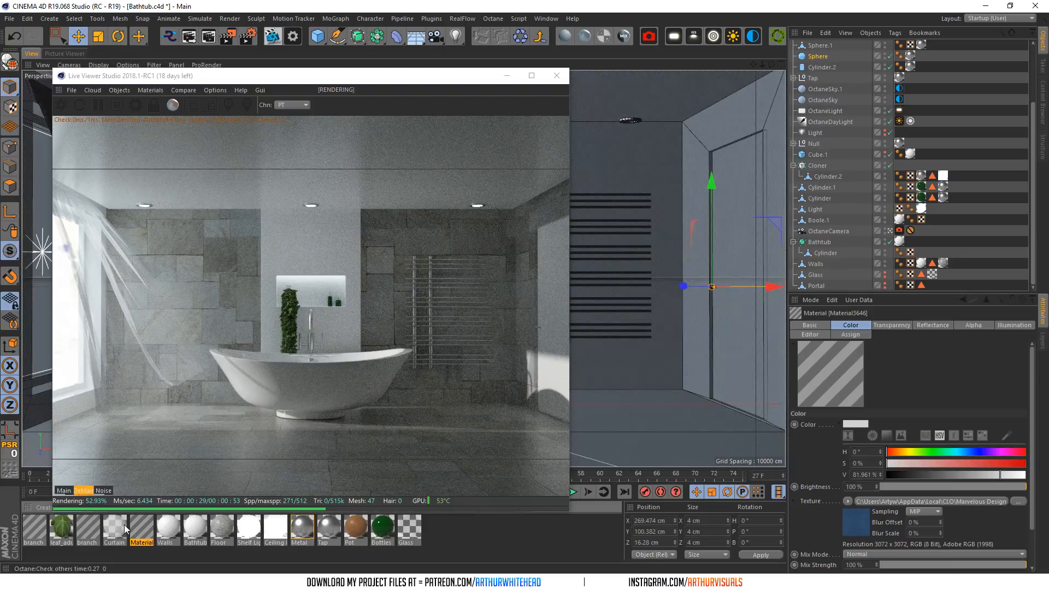
pyautogui.moveTo(354, 85); pyautogui.dragTo(752, 145)
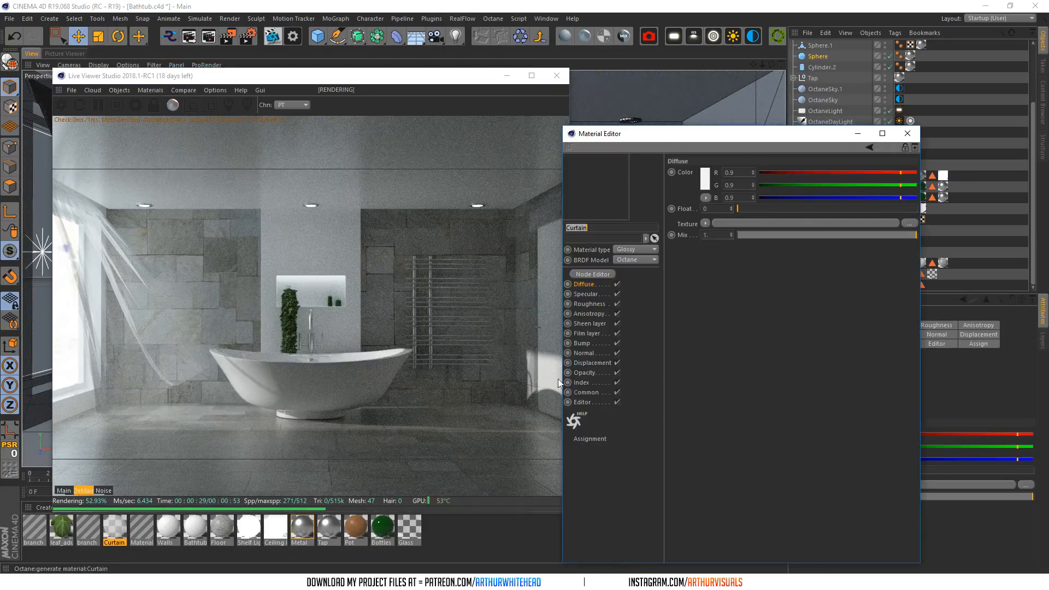
pyautogui.click(594, 352)
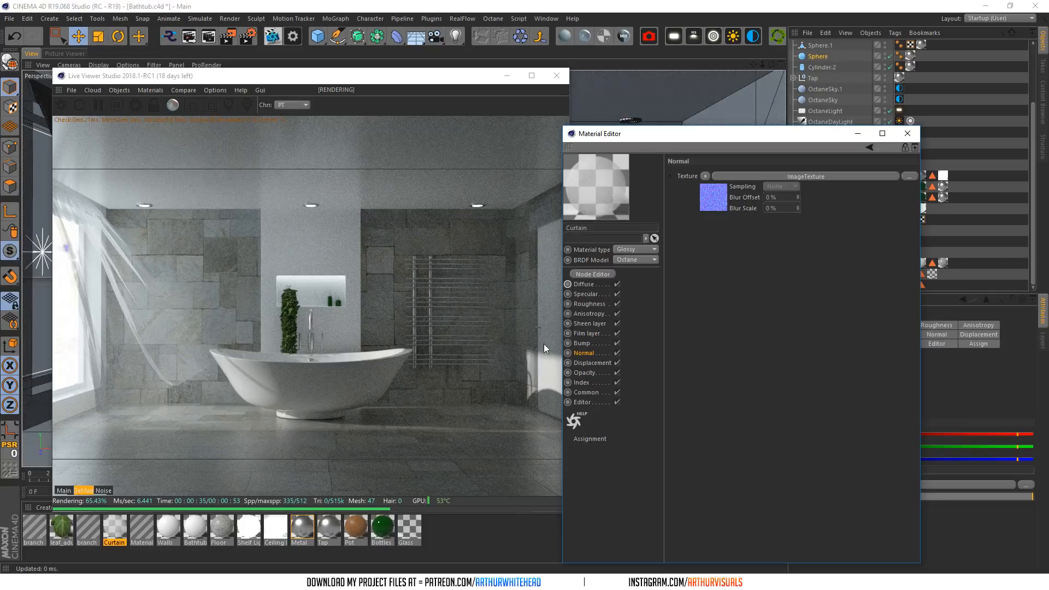
pyautogui.click(592, 374)
pyautogui.click(712, 209)
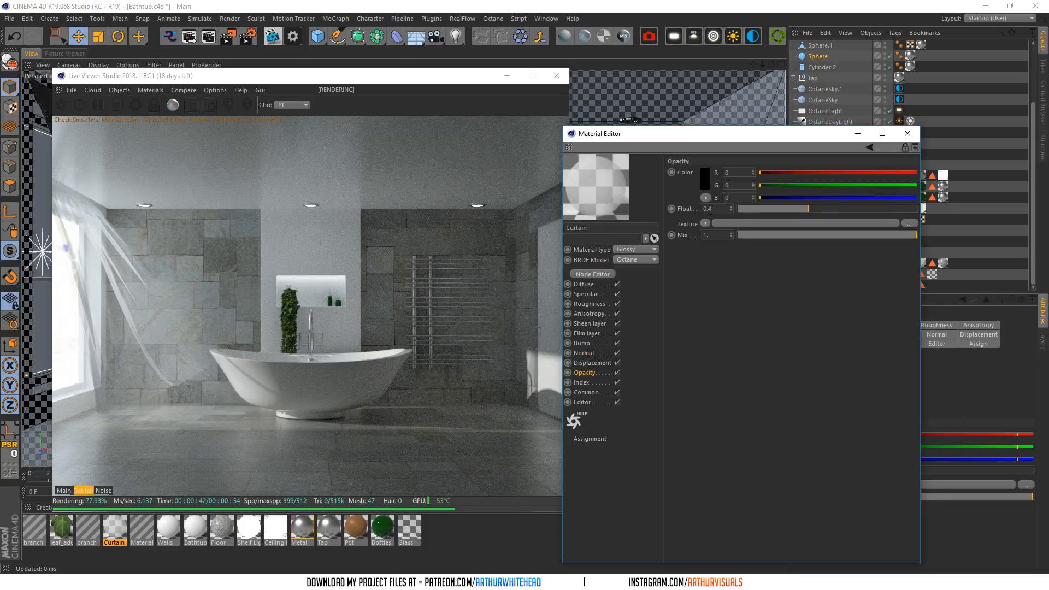
pyautogui.press('BackSpace')
pyautogui.write('6')
pyautogui.press('Return')
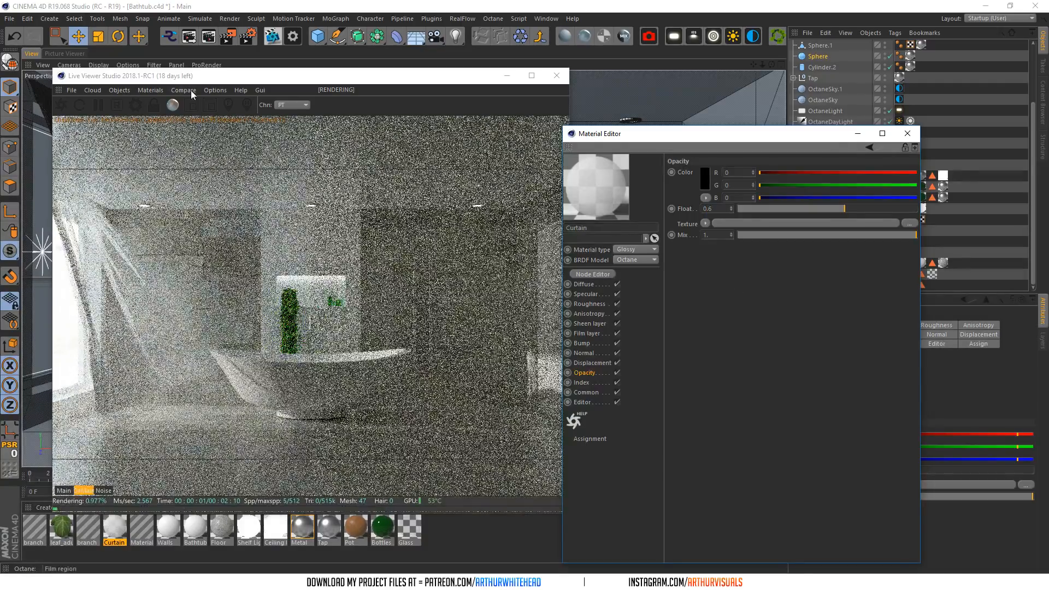
# - Limit the Live Viewer rendering to a film region around the window curtain
pyautogui.click(71, 203)
pyautogui.moveTo(230, 417); pyautogui.dragTo(216, 413)
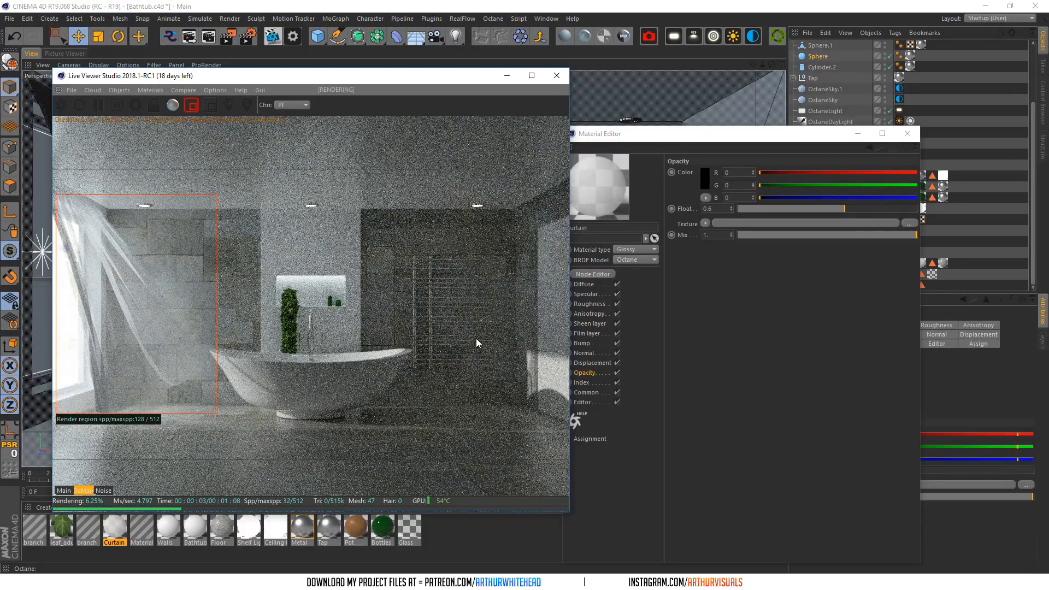
pyautogui.moveTo(653, 139); pyautogui.dragTo(779, 148)
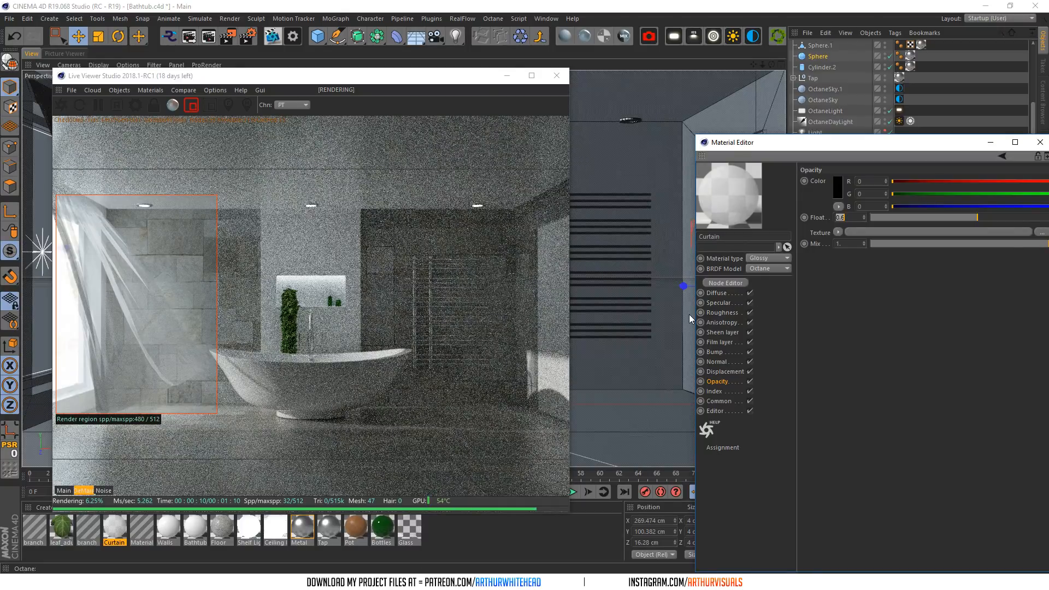
# - Toggle the Curtain material's Normal channel to compare the render, and inspect its Opacity and Index settings
pyautogui.click(722, 363)
pyautogui.click(749, 361)
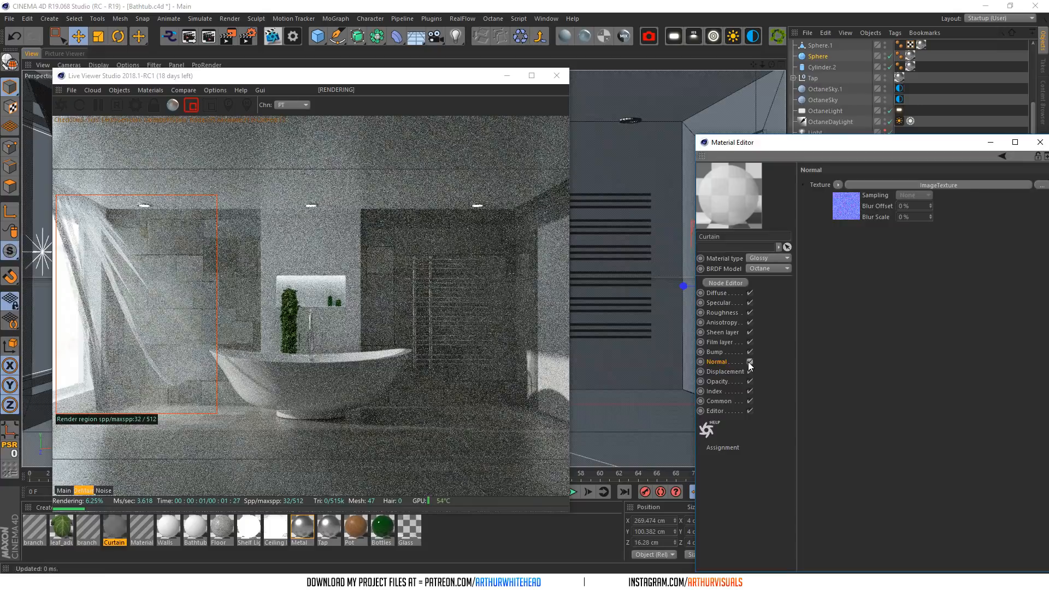
pyautogui.click(720, 381)
pyautogui.click(734, 391)
pyautogui.moveTo(900, 143); pyautogui.dragTo(775, 169)
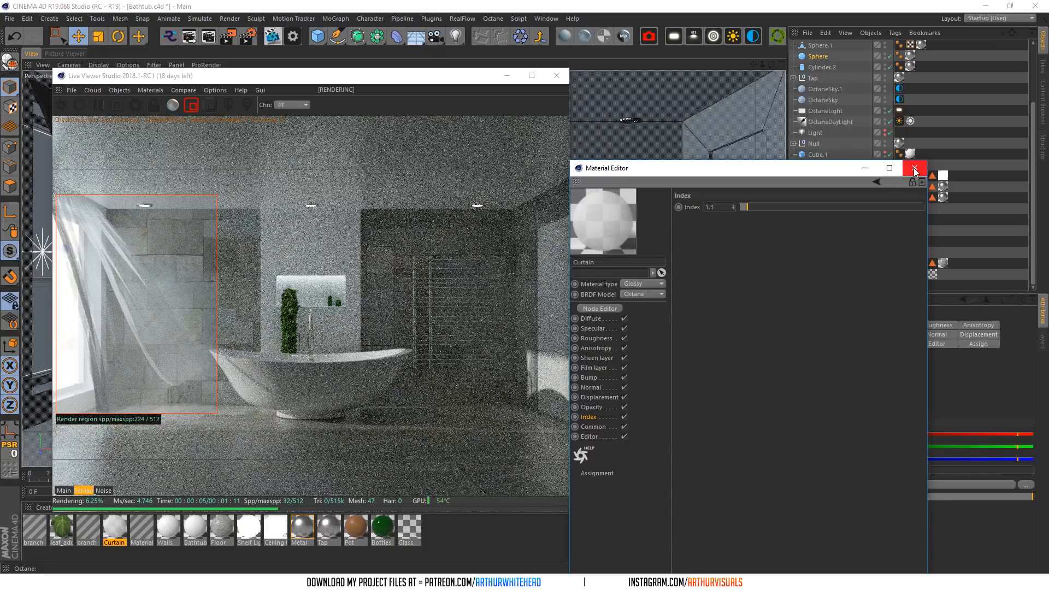
# - Turn off the Live Viewer's film region so the whole frame renders, and close the Material Editor
pyautogui.click(191, 104)
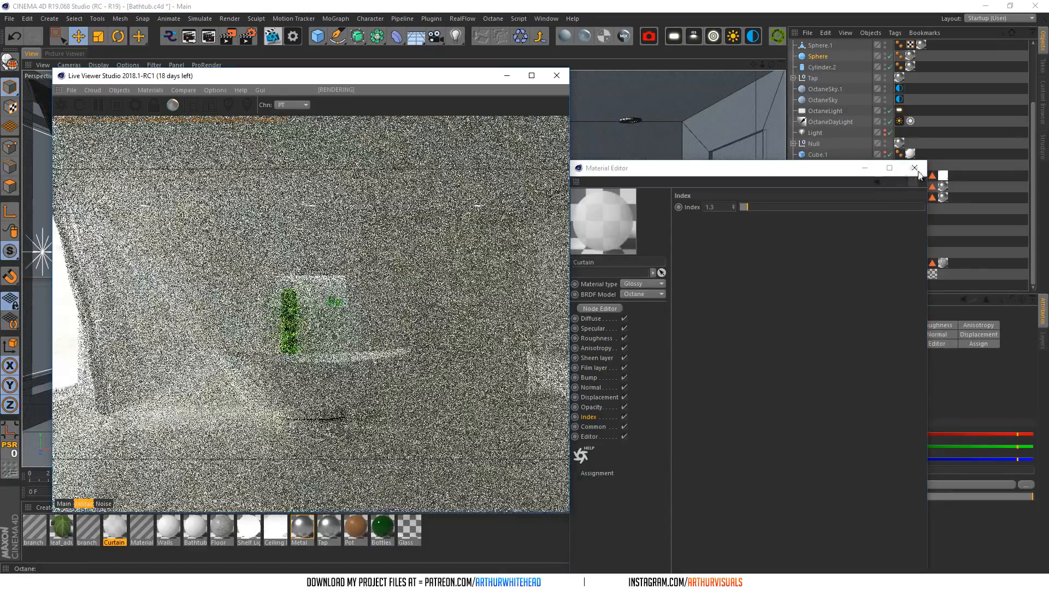
pyautogui.click(913, 168)
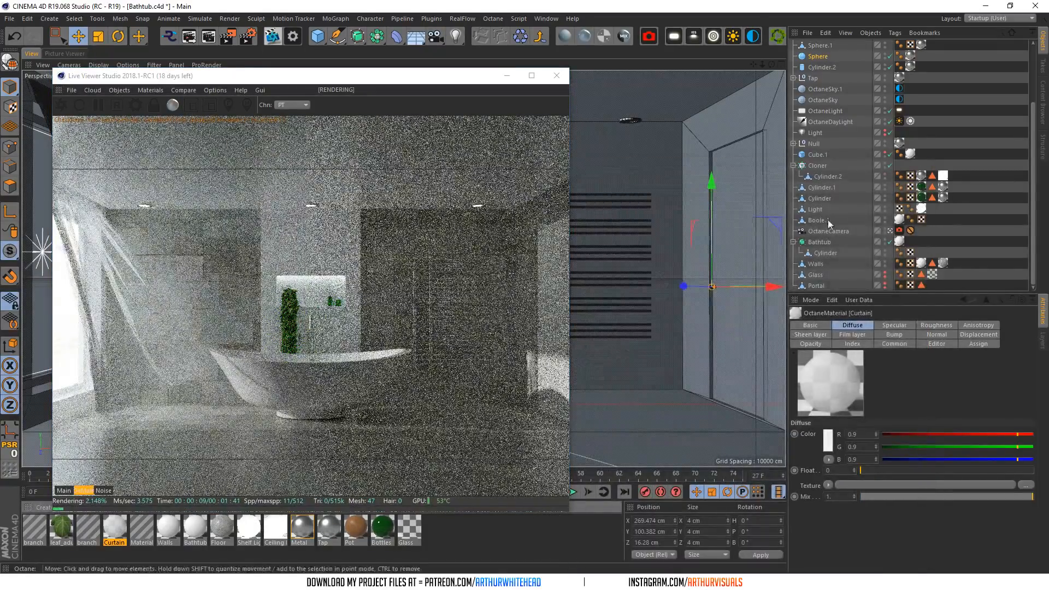
# - Set the tinted border opacity of the perspective viewport to 100%
pyautogui.click(811, 300)
pyautogui.click(829, 480)
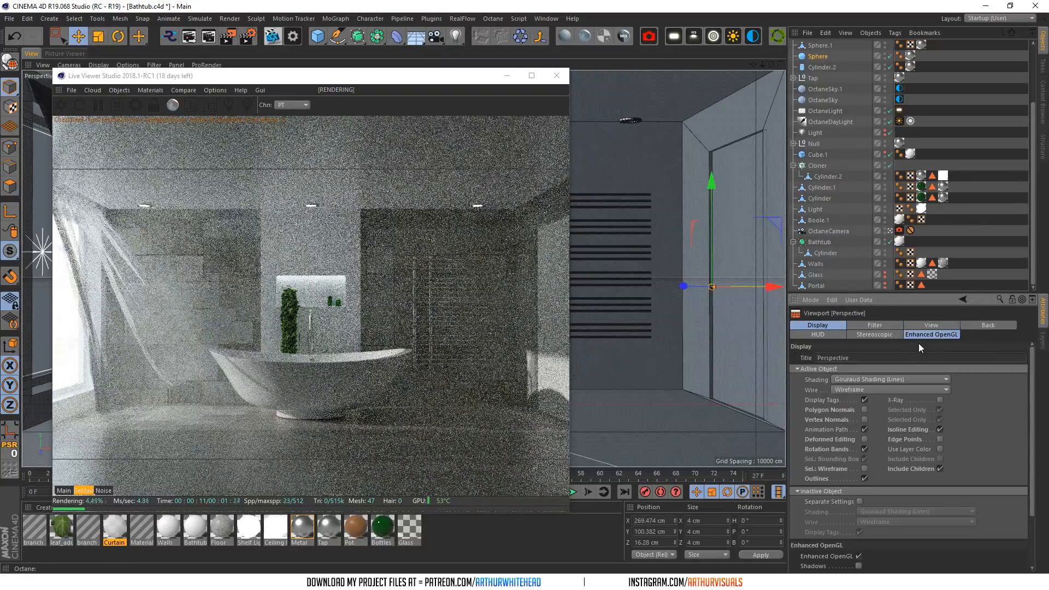
pyautogui.click(935, 325)
pyautogui.click(845, 440)
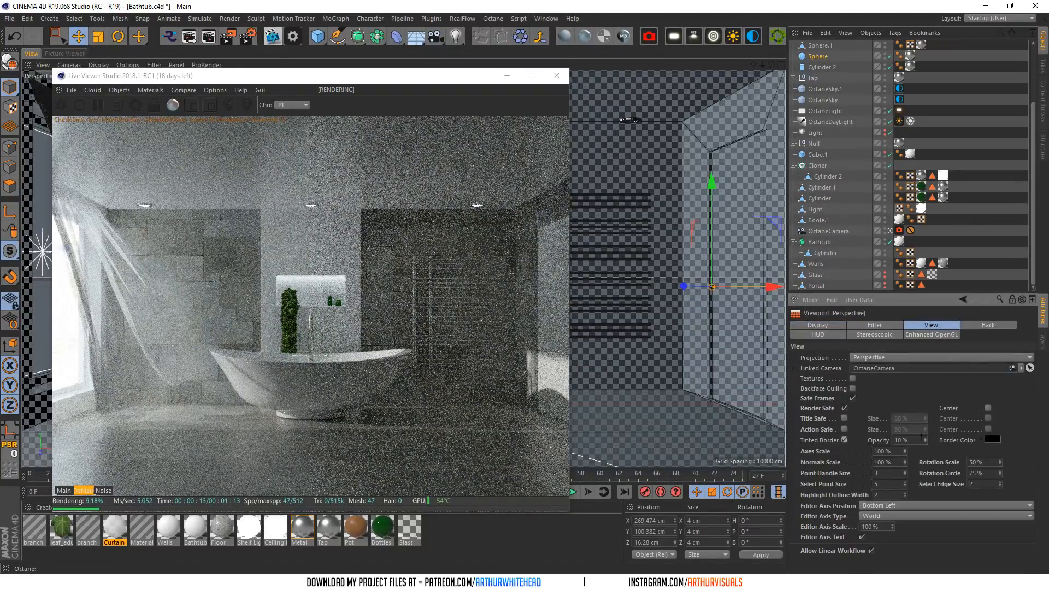
pyautogui.moveTo(924, 441); pyautogui.dragTo(925, 404)
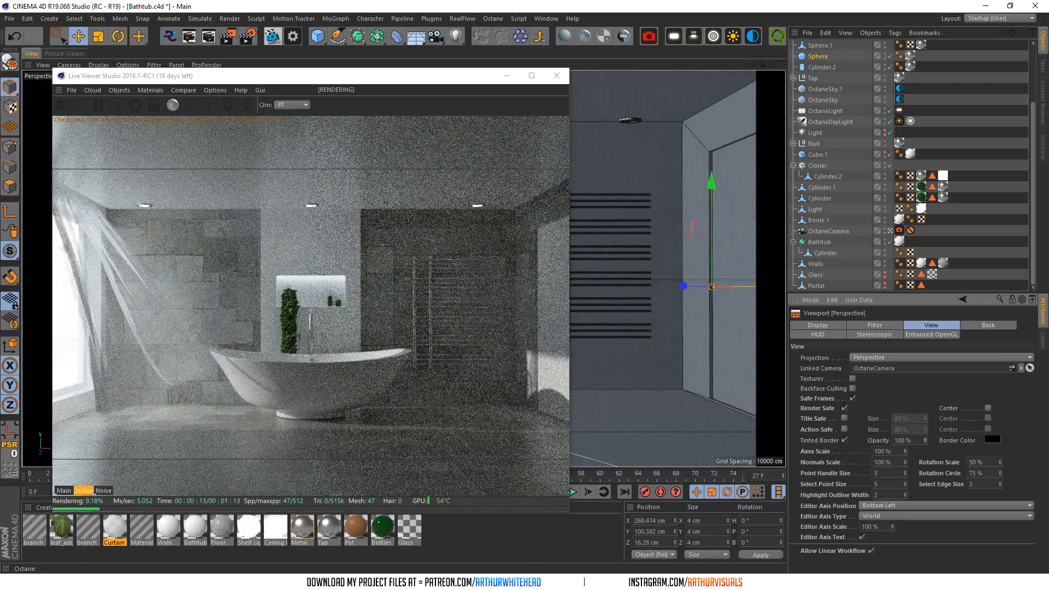
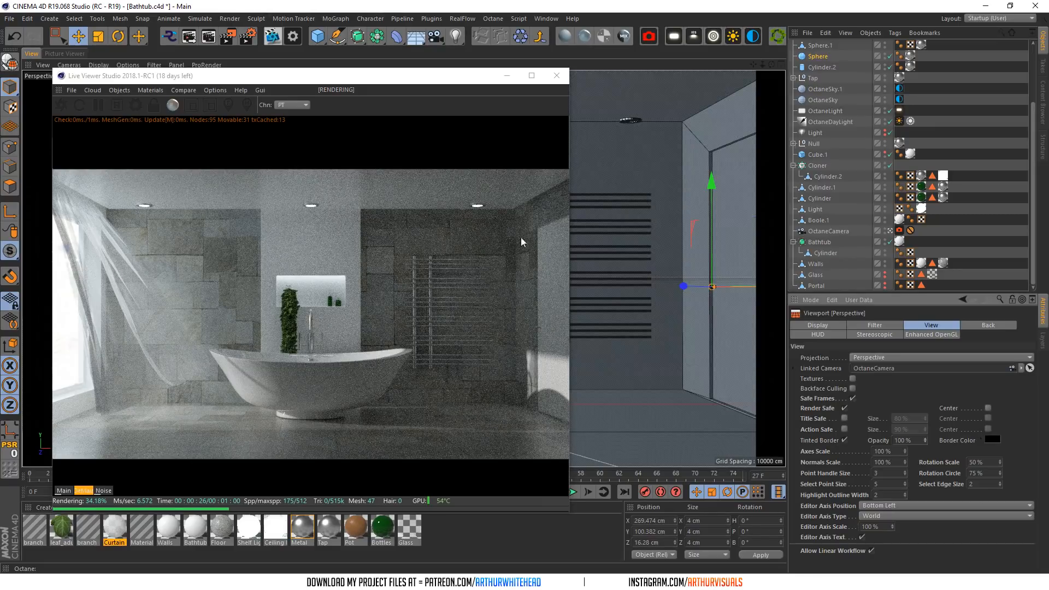
# - Close the Live Viewer, leave the camera view and select the edge loop around the foot of the bathtub's Cylinder mesh
pyautogui.click(557, 75)
pyautogui.click(883, 232)
pyautogui.click(882, 232)
pyautogui.moveTo(769, 67)
pyautogui.mouseDown()
pyautogui.moveTo(720, 61)
pyautogui.moveTo(775, 63)
pyautogui.moveTo(754, 55)
pyautogui.mouseUp()
pyautogui.click(474, 277)
pyautogui.scroll(4, 355, 364)
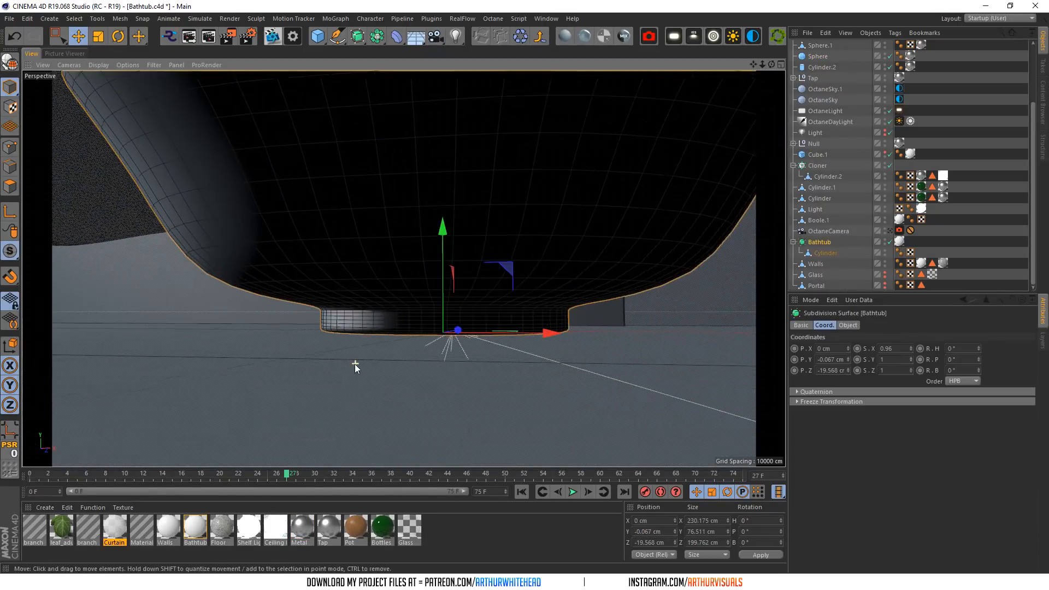
pyautogui.click(10, 166)
pyautogui.click(832, 250)
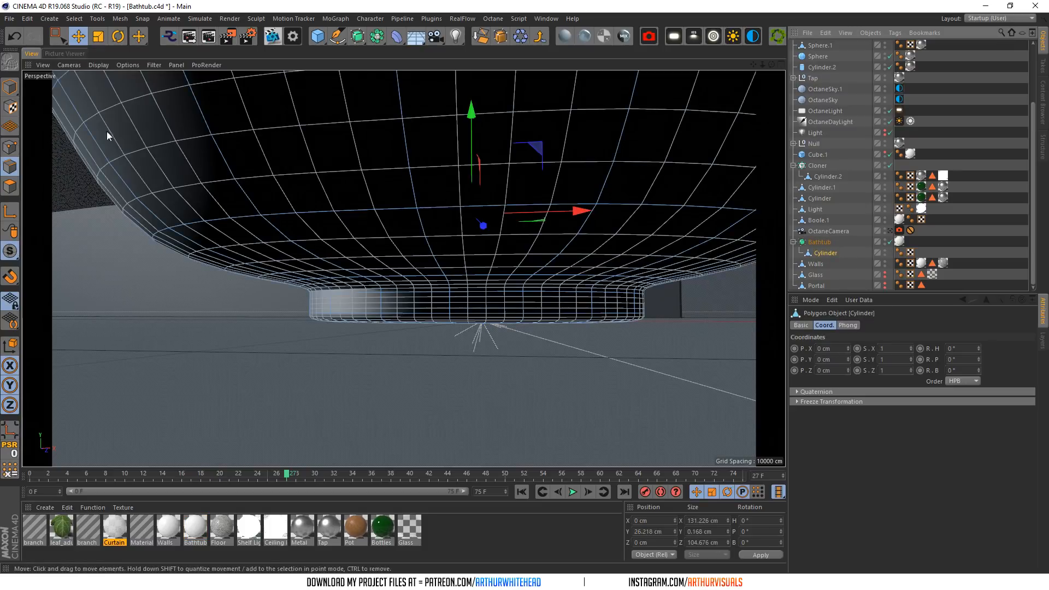
pyautogui.click(98, 36)
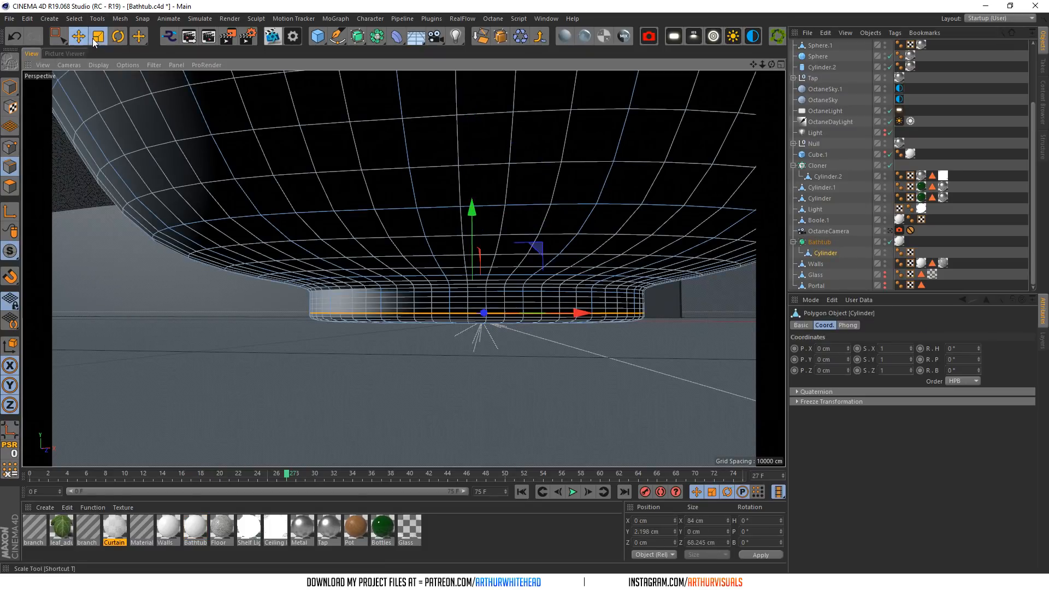
# - Try scaling down the foot's edge loop, undo it, and isolate the Cylinder mesh in the viewport
pyautogui.moveTo(771, 65); pyautogui.dragTo(808, 76)
pyautogui.moveTo(609, 295); pyautogui.dragTo(573, 296)
pyautogui.hotkey('ctrl', 'z')
pyautogui.moveTo(10, 250); pyautogui.dragTo(36, 269)
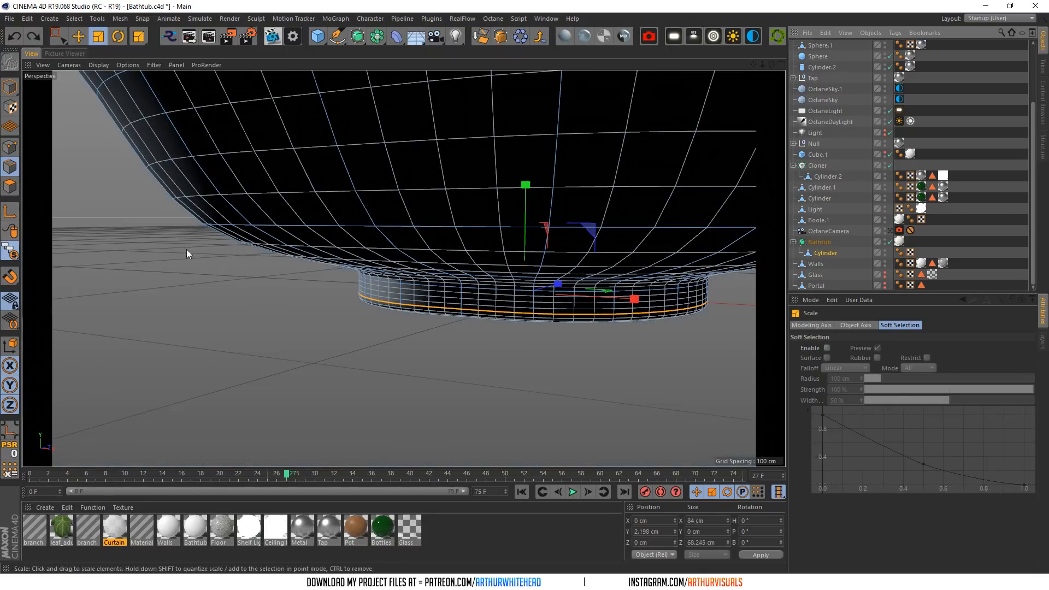
# - Scale the two lower edge loops of the bathtub's foot down to about 76.3 by 62 cm, with subdivision switched off while editing
pyautogui.click(889, 242)
pyautogui.moveTo(774, 63); pyautogui.dragTo(759, 95)
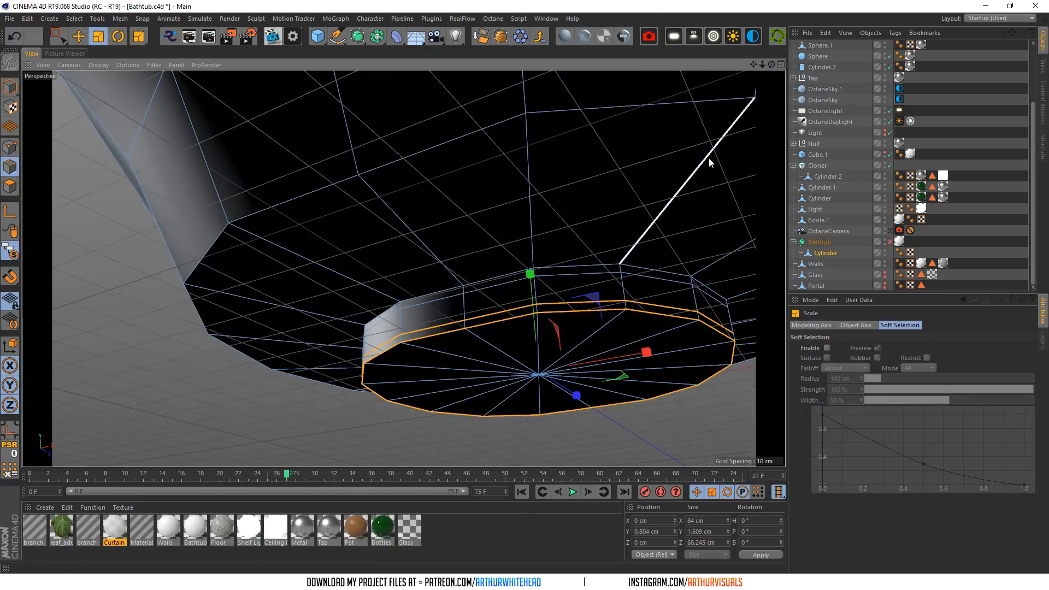
pyautogui.moveTo(622, 382); pyautogui.dragTo(592, 337)
pyautogui.click(889, 242)
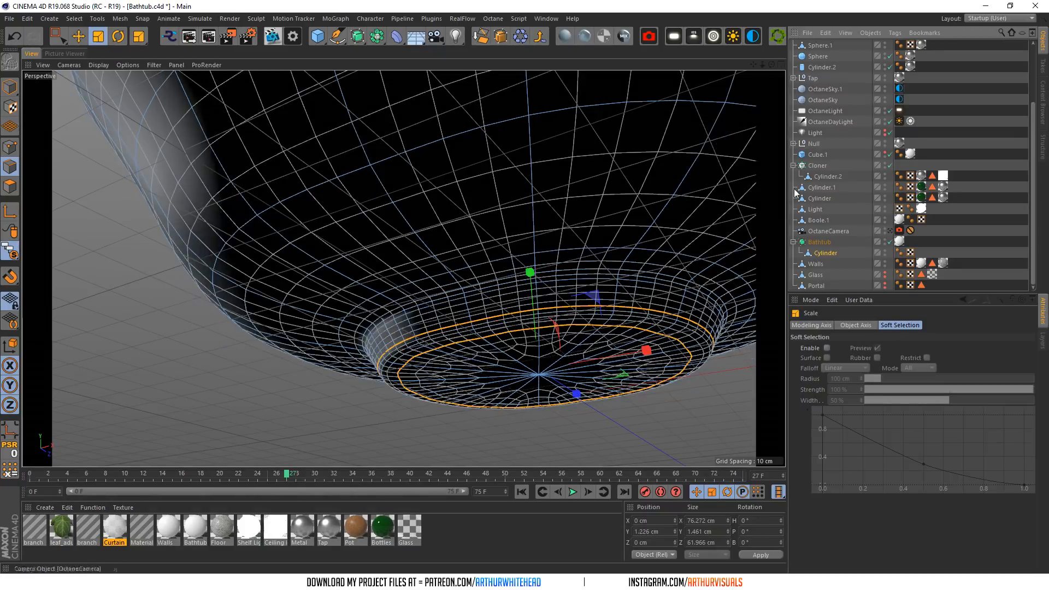
pyautogui.moveTo(770, 65); pyautogui.dragTo(542, 274)
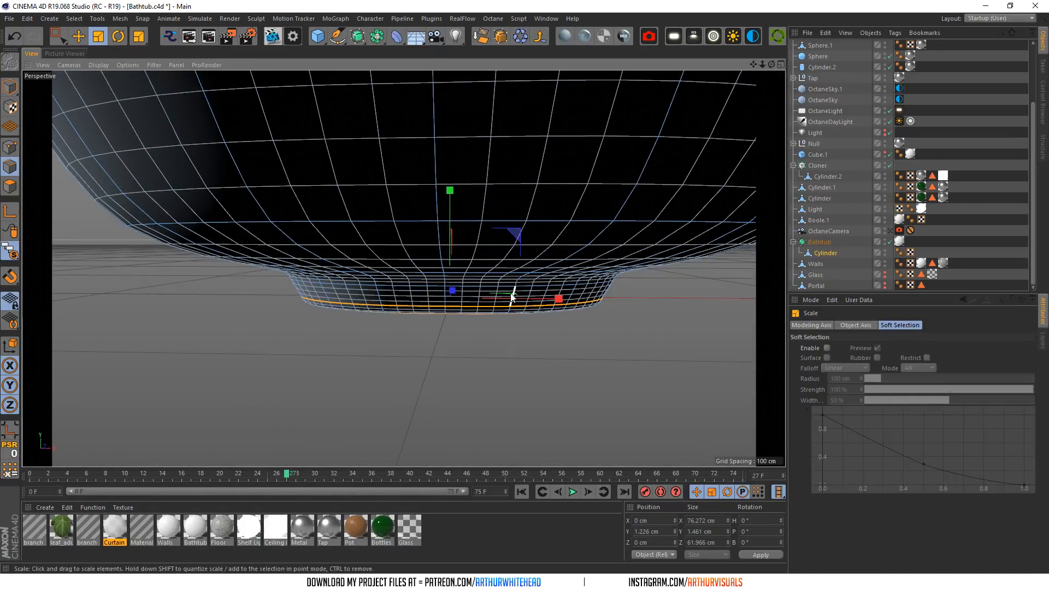
# - Add the upper edge loops of the bathtub's foot to the selection, widen it along X to about 106.6 cm and check it through the camera
pyautogui.moveTo(513, 296); pyautogui.dragTo(399, 290)
pyautogui.keyDown('shift'); pyautogui.doubleClick(401, 286); pyautogui.keyUp('shift')
pyautogui.moveTo(556, 291); pyautogui.dragTo(587, 286)
pyautogui.hotkey('ctrl', 'z')
pyautogui.keyDown('shift'); pyautogui.doubleClick(368, 269); pyautogui.keyUp('shift')
pyautogui.click(890, 230)
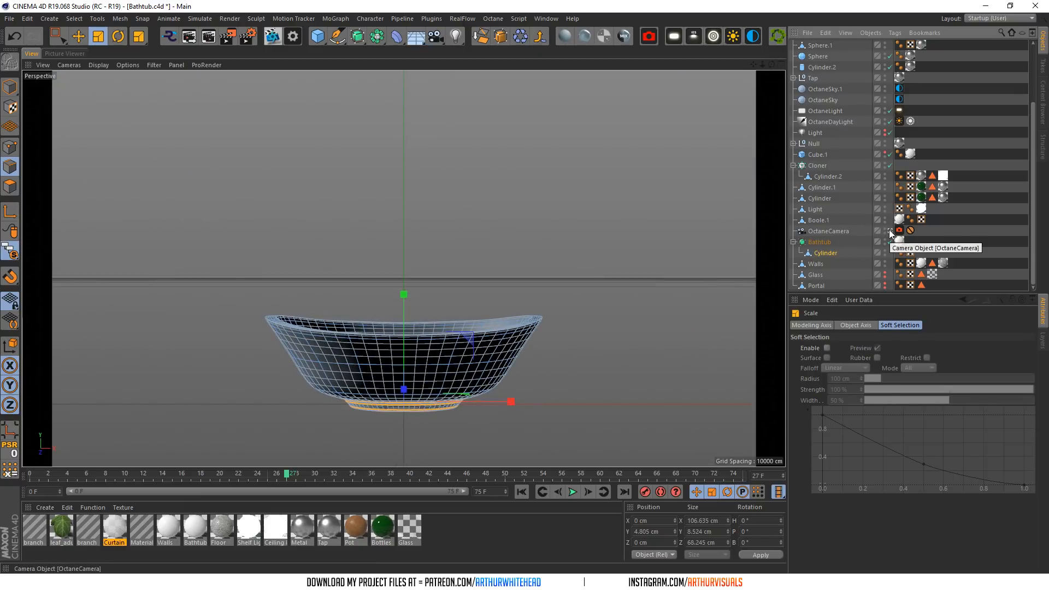
pyautogui.click(957, 218)
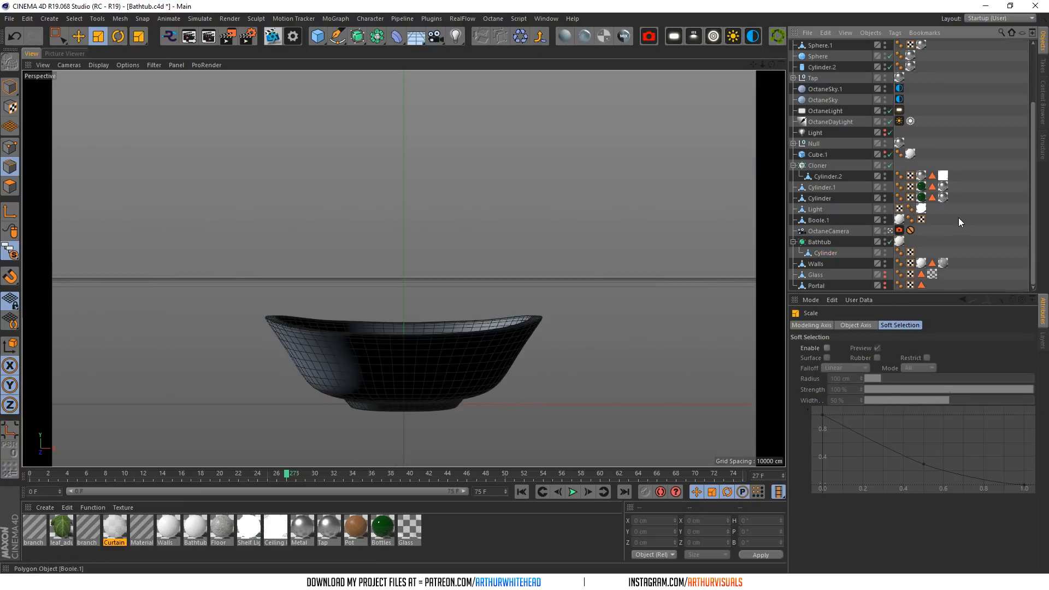
# - Select the foot's upper edge loops with the tub's lower body loop, move them slightly down and return to the camera view
pyautogui.click(889, 230)
pyautogui.click(819, 254)
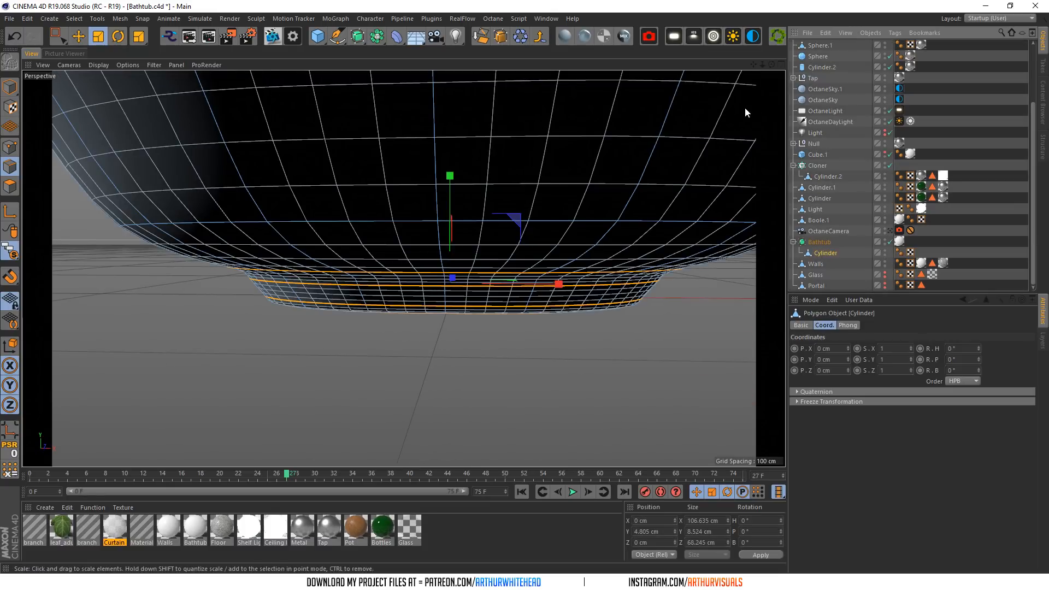
pyautogui.moveTo(771, 65); pyautogui.dragTo(787, 82)
pyautogui.click(889, 241)
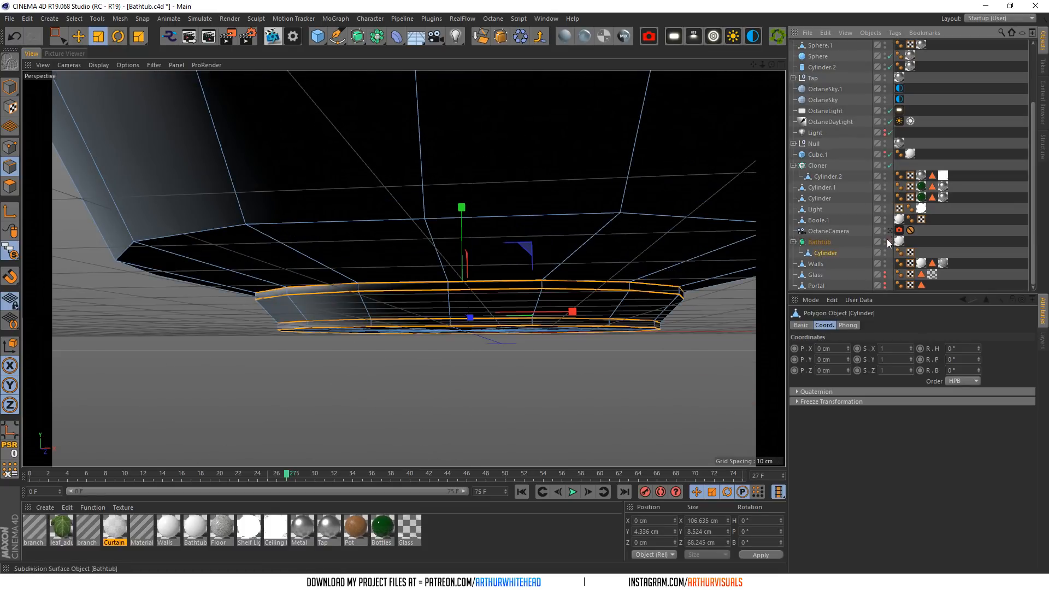
pyautogui.keyDown('shift'); pyautogui.doubleClick(395, 290); pyautogui.keyUp('shift')
pyautogui.keyDown('shift'); pyautogui.doubleClick(343, 220); pyautogui.keyUp('shift')
pyautogui.click(889, 241)
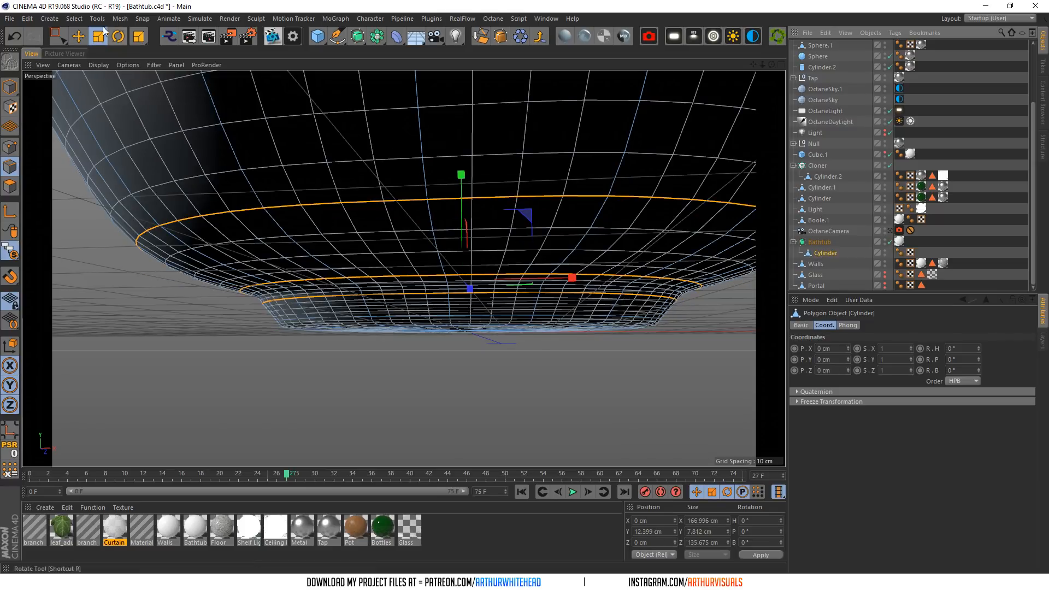
pyautogui.press('e')
pyautogui.moveTo(459, 176); pyautogui.dragTo(460, 189)
pyautogui.click(888, 231)
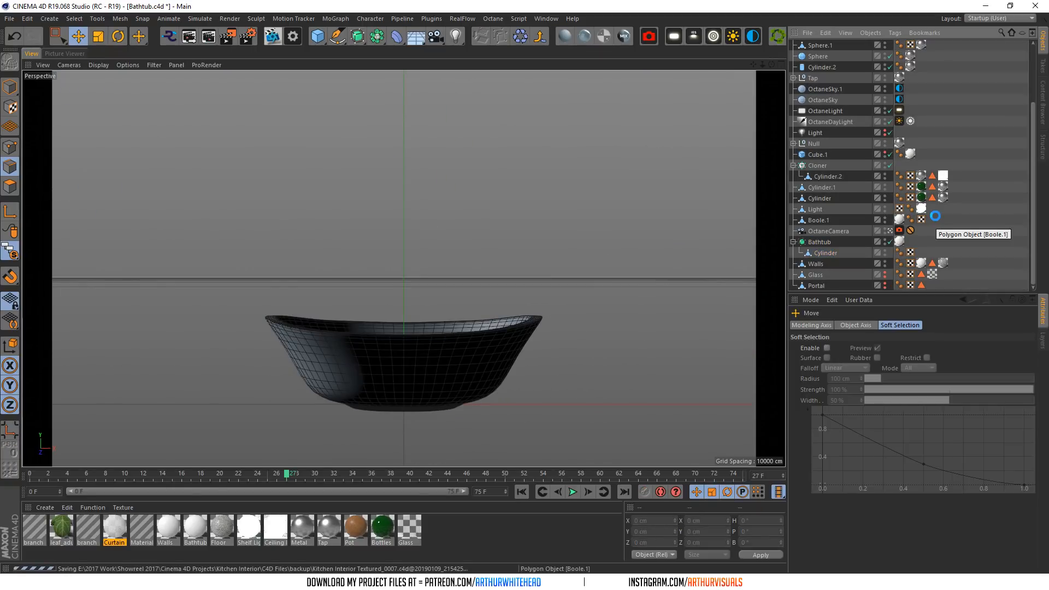
# - Undo the downward move of the bathtub's edge loops
pyautogui.hotkey('ctrl', 'z')
pyautogui.hotkey('ctrl', 'z')
pyautogui.hotkey('ctrl', 'z')
pyautogui.hotkey('ctrl', 'z')
pyautogui.hotkey('ctrl', 'z')
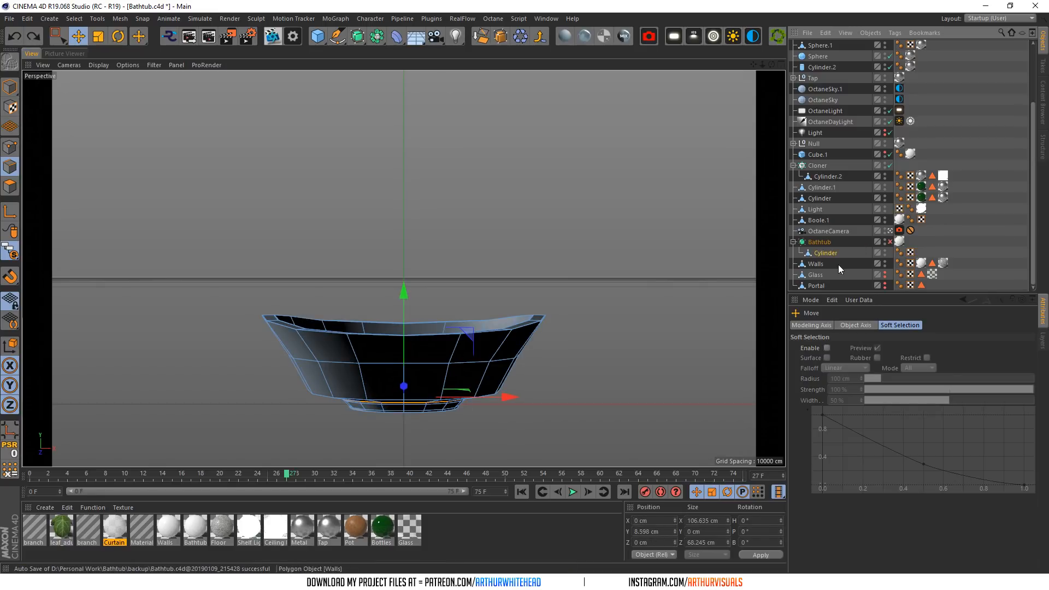
pyautogui.hotkey('ctrl', 'z')
pyautogui.hotkey('ctrl', 'z')
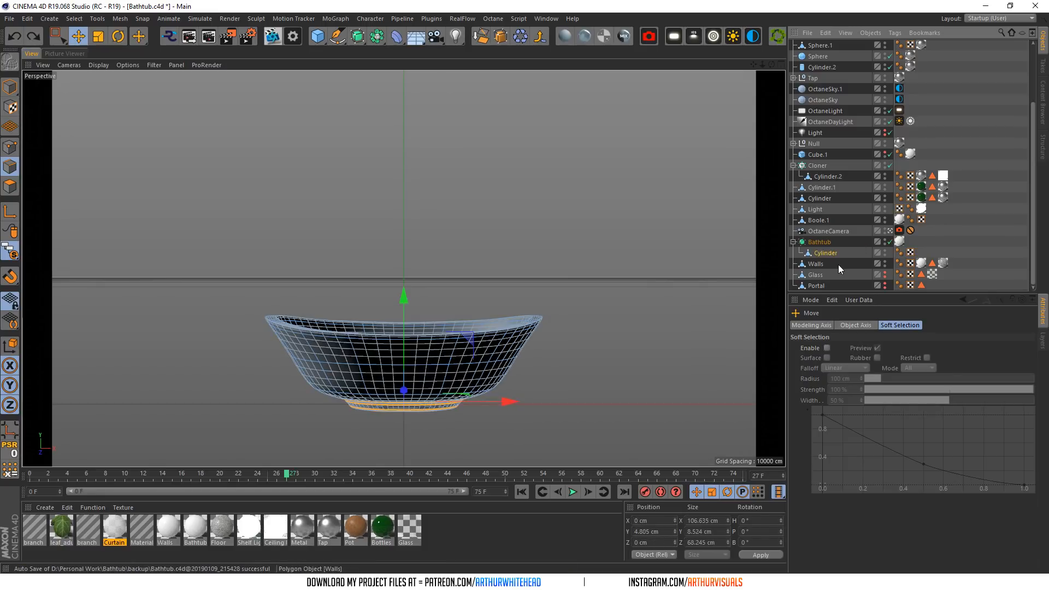
pyautogui.hotkey('ctrl', 'z')
pyautogui.hotkey('ctrl', 'y')
pyautogui.click(34, 41)
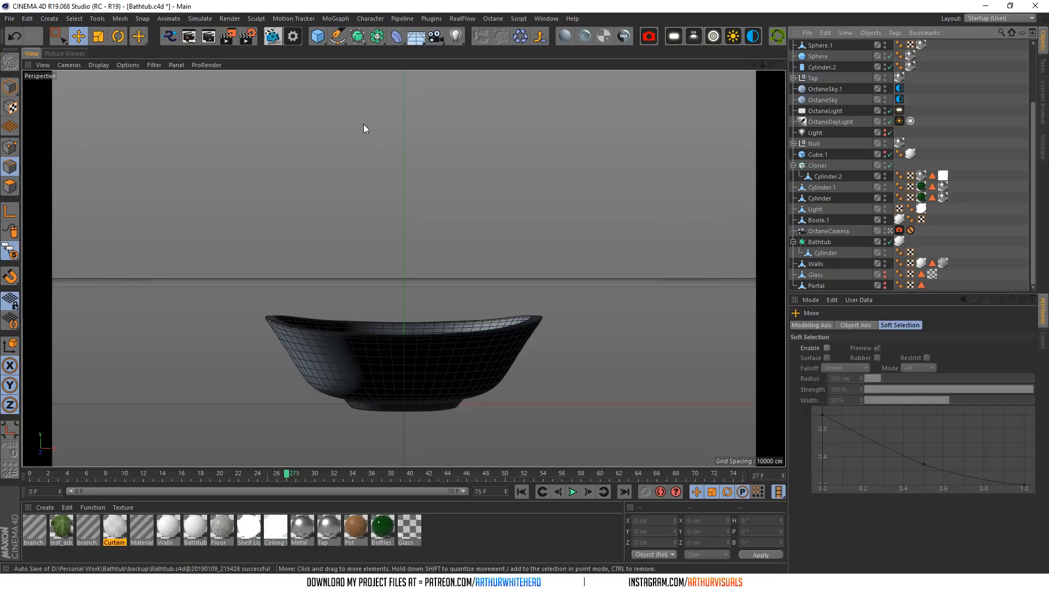
# - Save the scene and preview the bathtub's shape in the Live Viewer
pyautogui.hotkey('ctrl', 's')
pyautogui.click(272, 36)
pyautogui.click(227, 168)
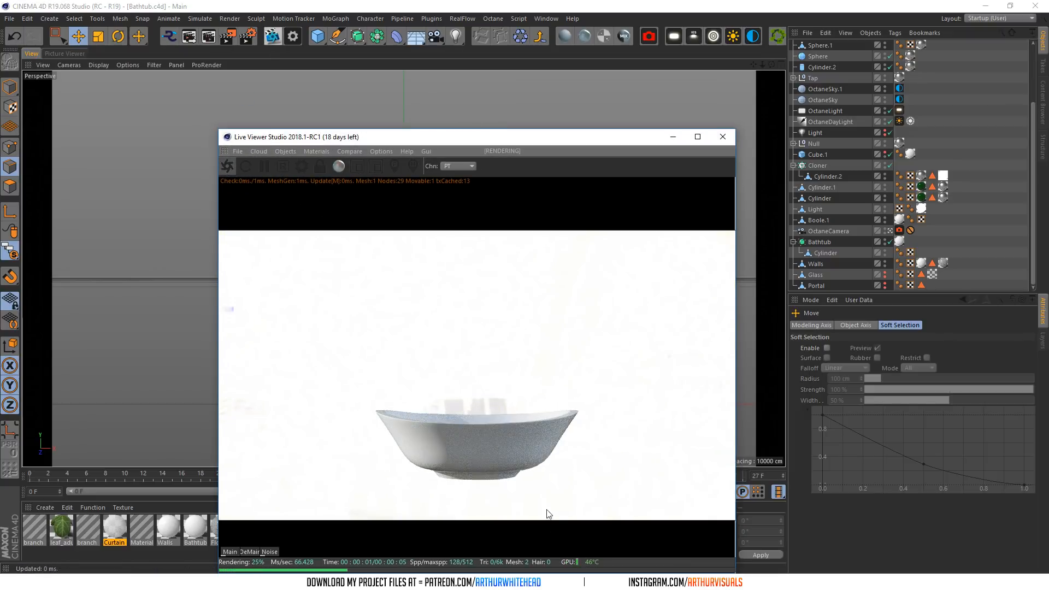
pyautogui.click(722, 136)
# - Undo the widening of the bathtub's foot
pyautogui.click(397, 349)
pyautogui.click(354, 384)
pyautogui.press('q')
pyautogui.doubleClick(408, 412)
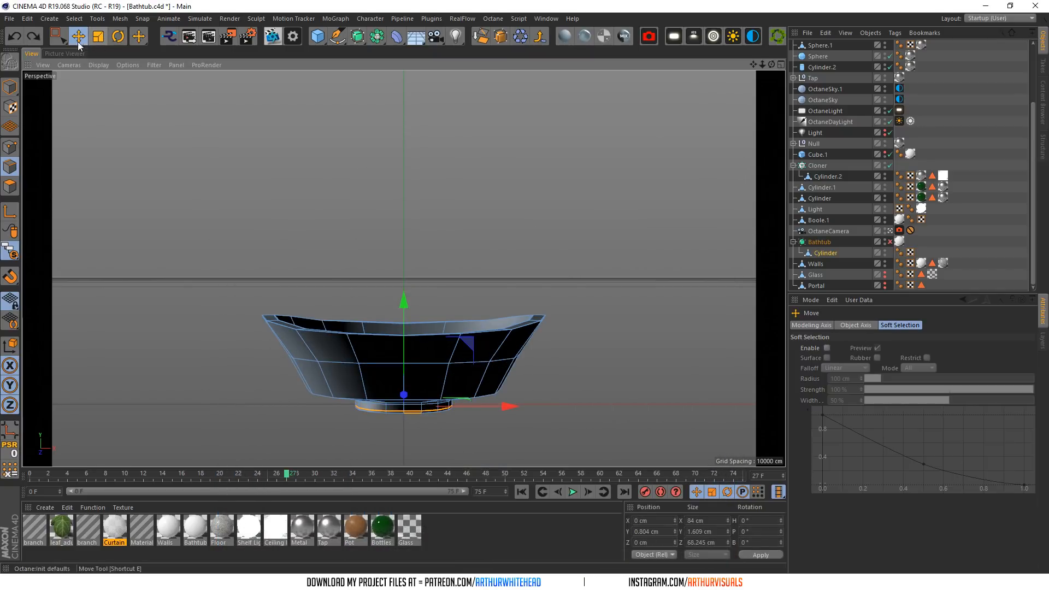
pyautogui.click(35, 37)
pyautogui.click(35, 37)
# - Scale the edge loop around the bathtub's middle to about 205.3 by 166.8 cm while checking the shape in the Live Viewer
pyautogui.doubleClick(334, 361)
pyautogui.click(889, 231)
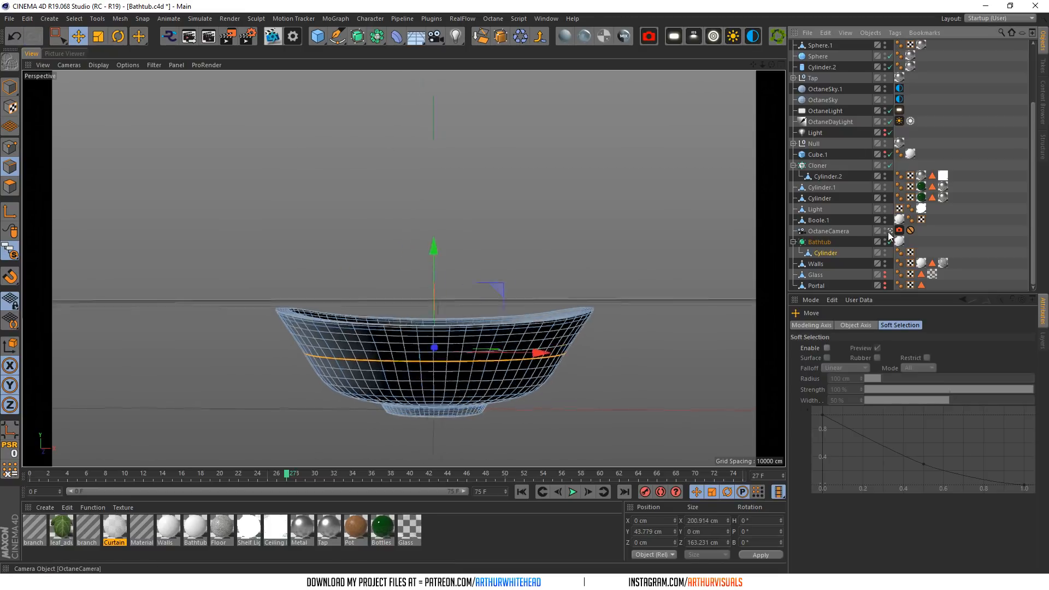
pyautogui.moveTo(771, 64); pyautogui.dragTo(770, 33)
pyautogui.click(890, 231)
pyautogui.click(271, 39)
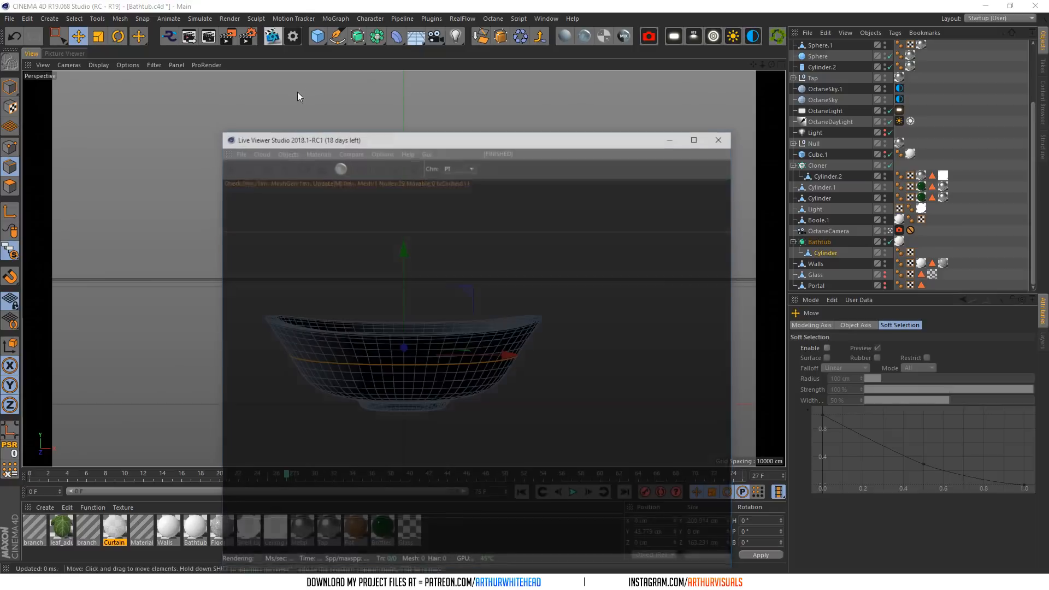
pyautogui.click(233, 165)
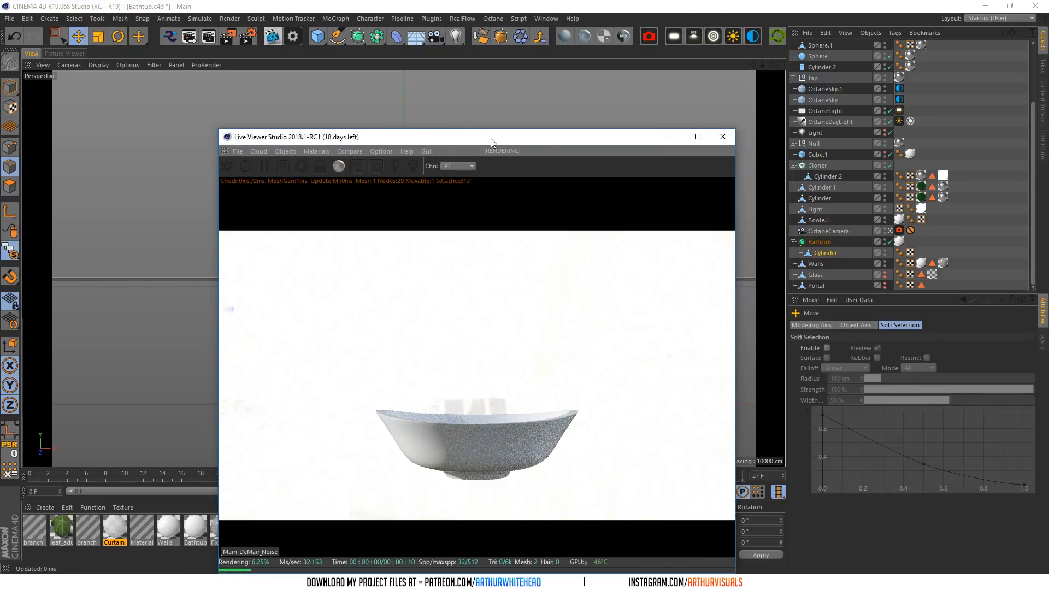
pyautogui.moveTo(566, 144); pyautogui.dragTo(855, 153)
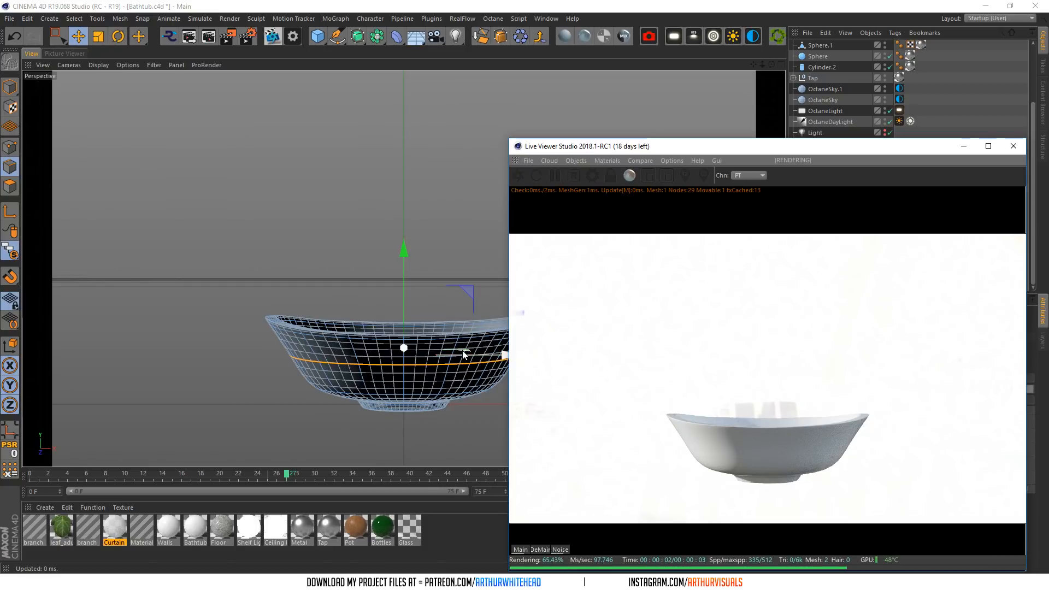
pyautogui.click(98, 36)
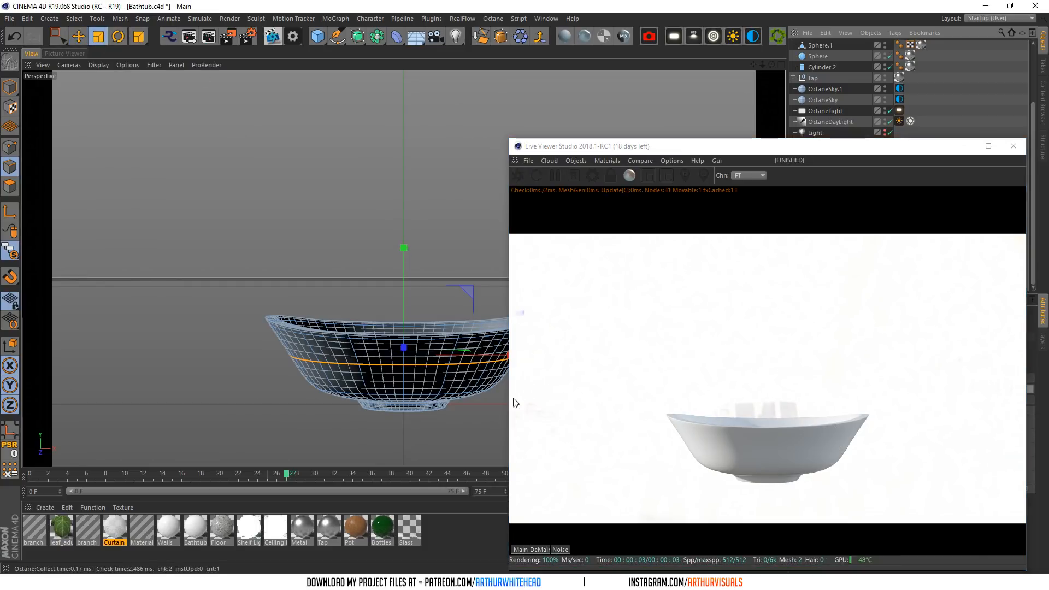
pyautogui.moveTo(466, 355); pyautogui.dragTo(480, 355)
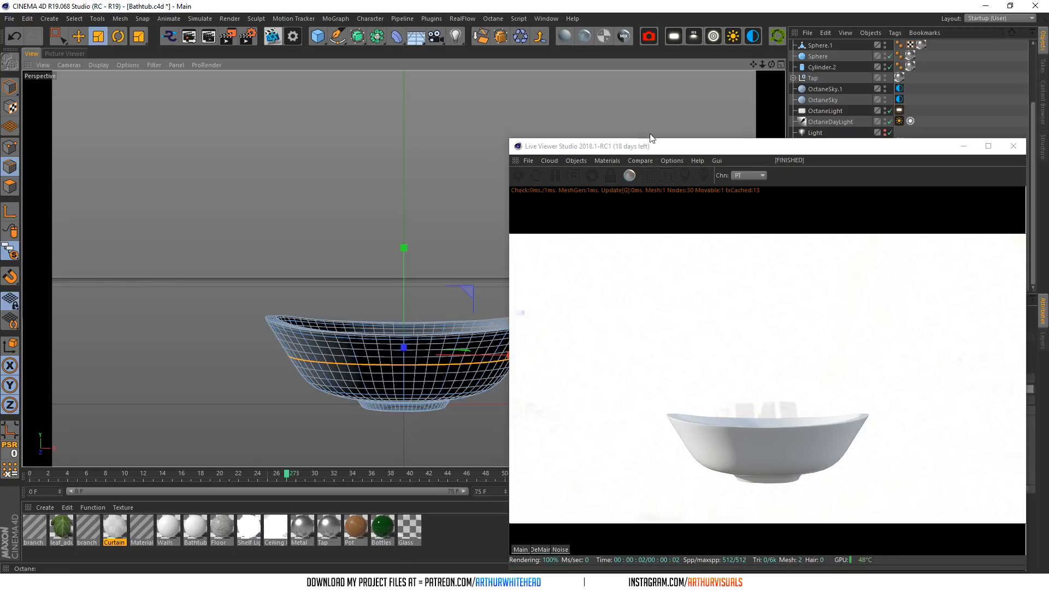
pyautogui.click(679, 153)
pyautogui.moveTo(680, 152); pyautogui.dragTo(522, 128)
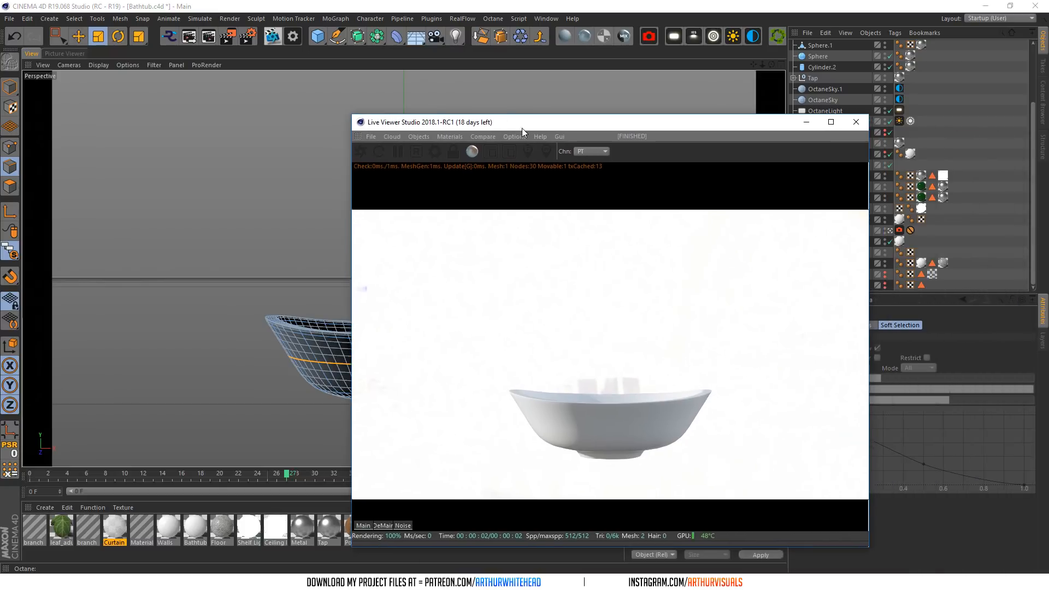
pyautogui.click(855, 122)
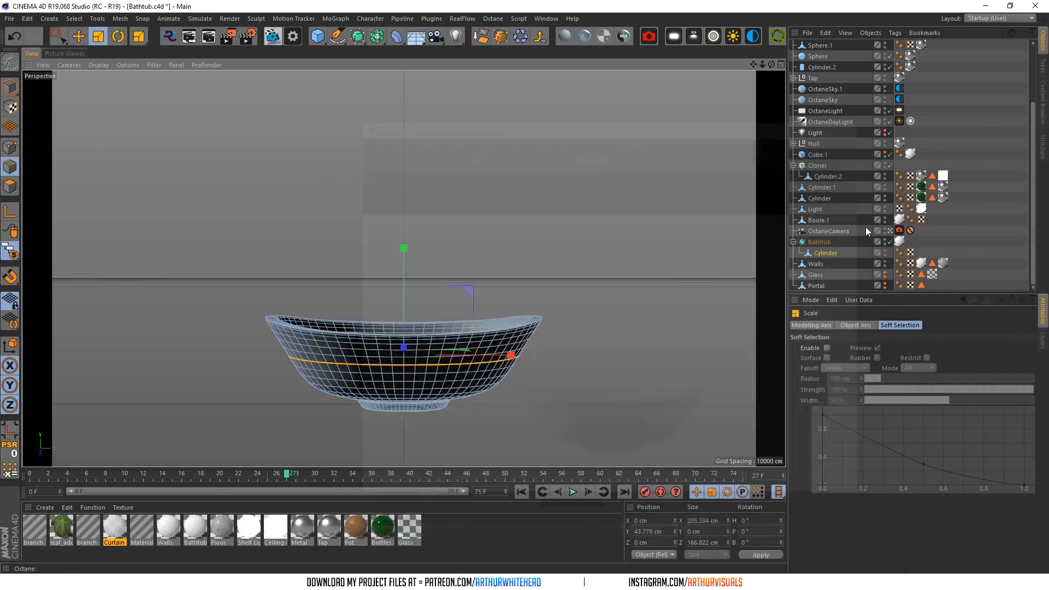
# - Turn off the bathtub's subdivision and select all its mesh points above the underside of the foot
pyautogui.click(889, 230)
pyautogui.moveTo(770, 65); pyautogui.dragTo(772, 67)
pyautogui.scroll(-4, 497, 293)
pyautogui.click(889, 241)
pyautogui.click(10, 146)
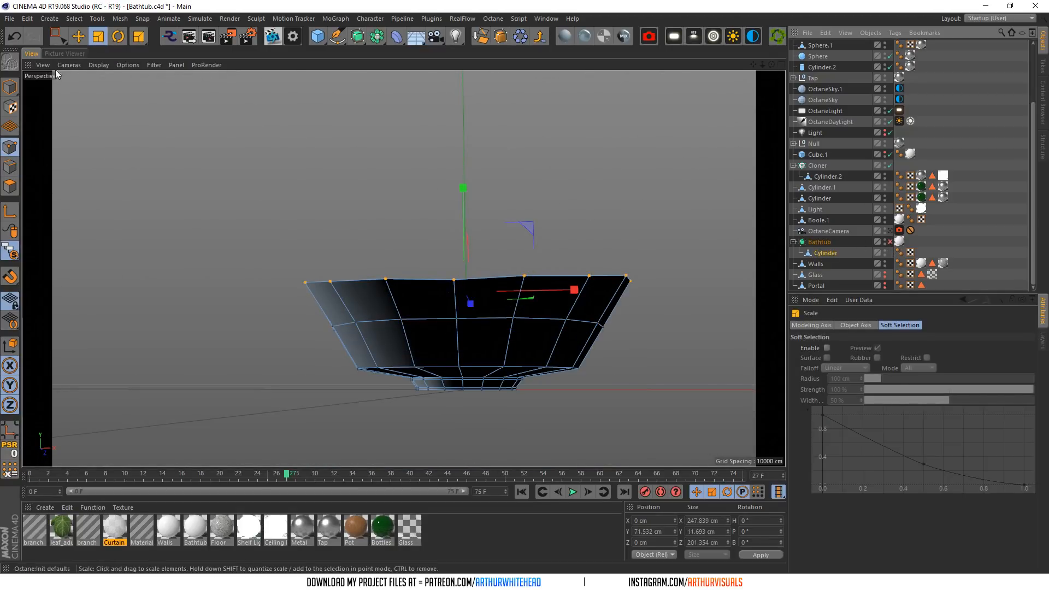
pyautogui.click(58, 36)
pyautogui.click(781, 65)
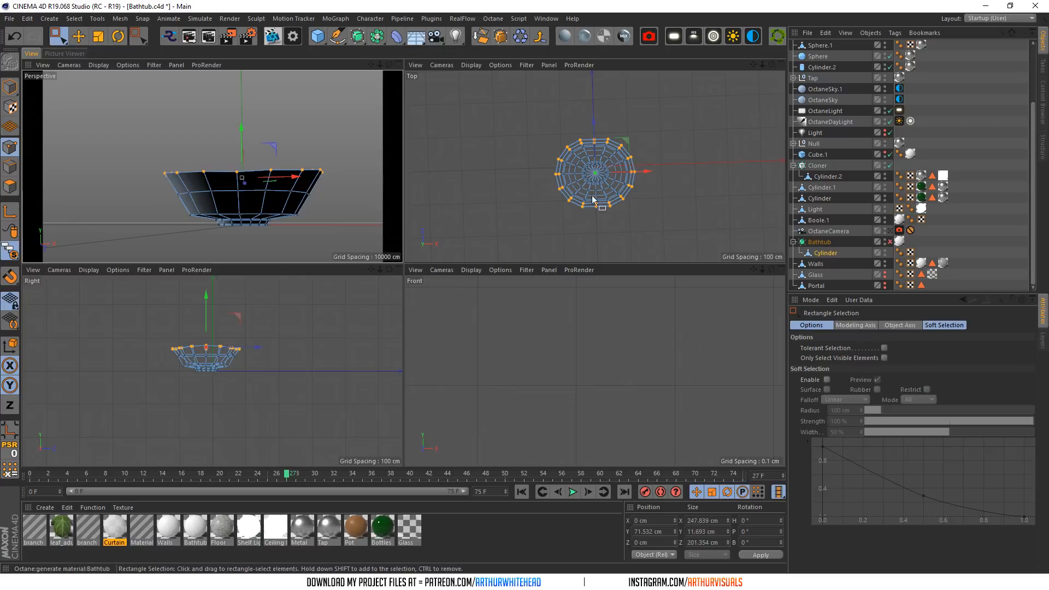
pyautogui.scroll(5, 200, 352)
pyautogui.moveTo(365, 317); pyautogui.dragTo(130, 408)
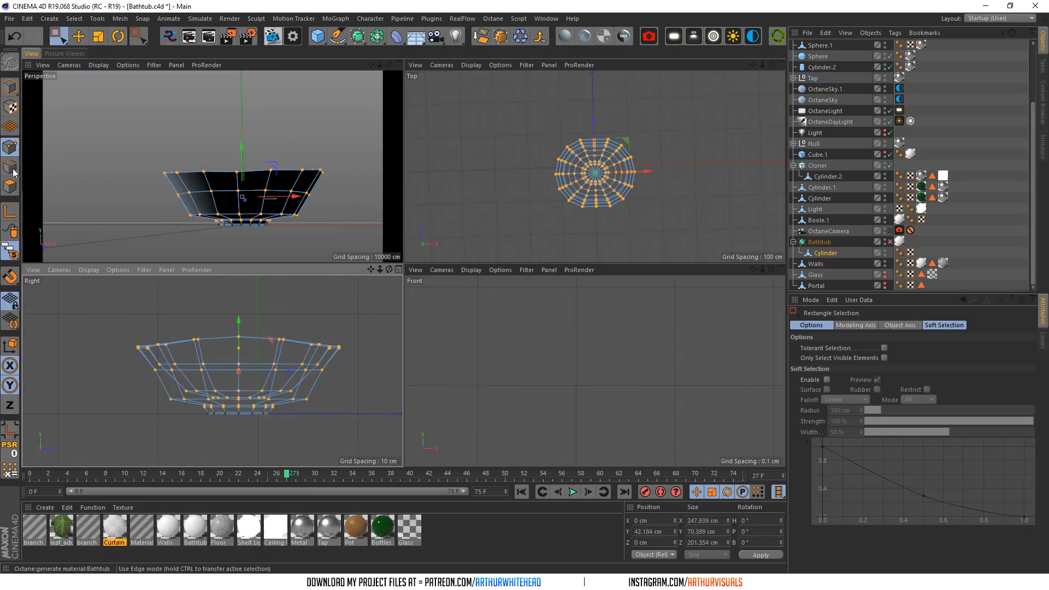
# - Lower the selected bathtub points to about Y 40 cm with the full scene shown and turn its subdivision back on
pyautogui.moveTo(10, 250); pyautogui.dragTo(54, 265)
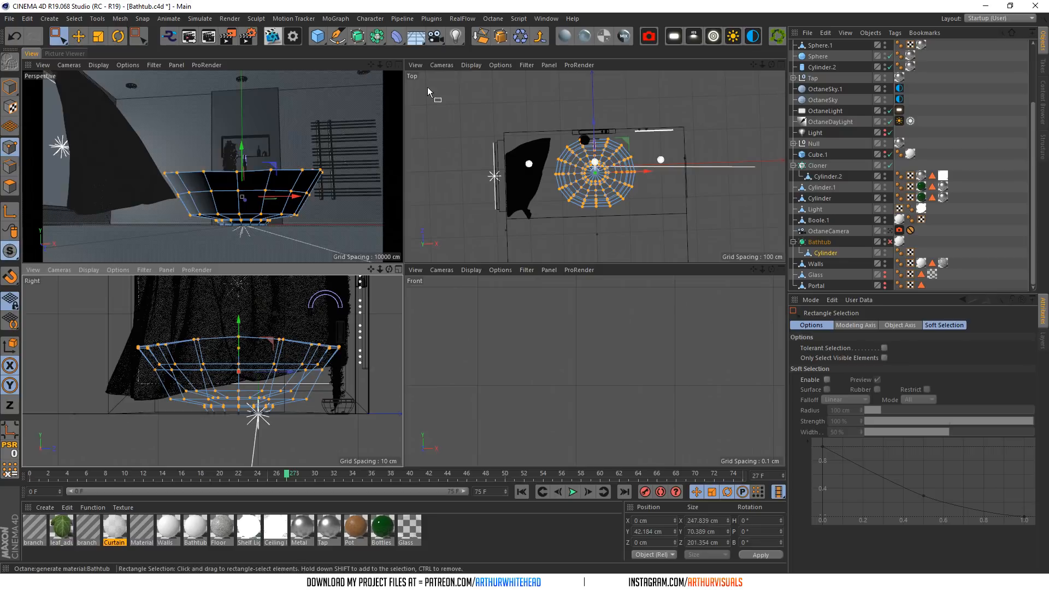
pyautogui.click(399, 65)
pyautogui.moveTo(460, 230); pyautogui.dragTo(460, 235)
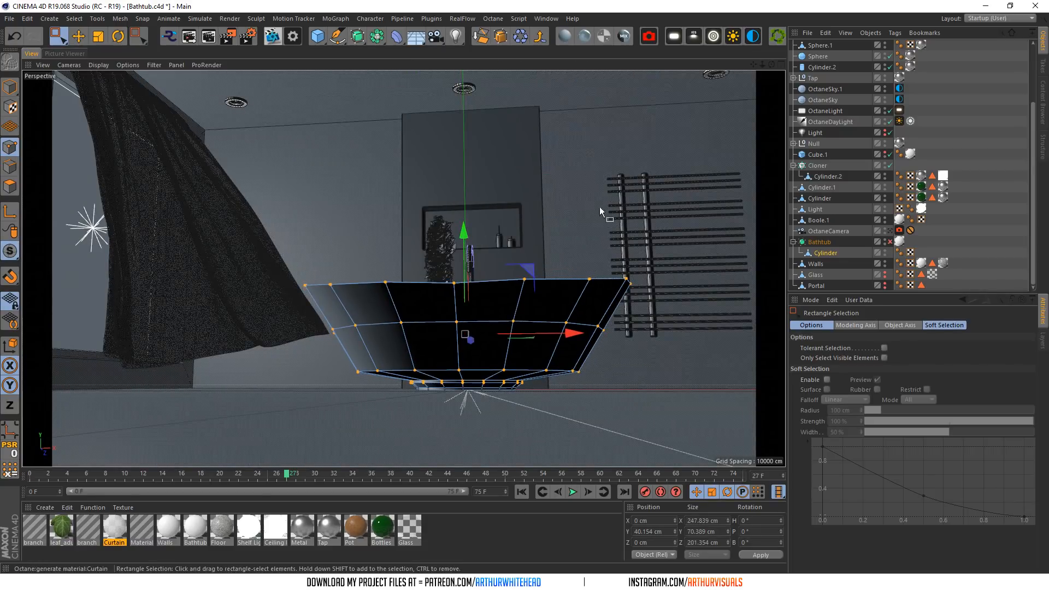
pyautogui.click(890, 242)
pyautogui.click(935, 243)
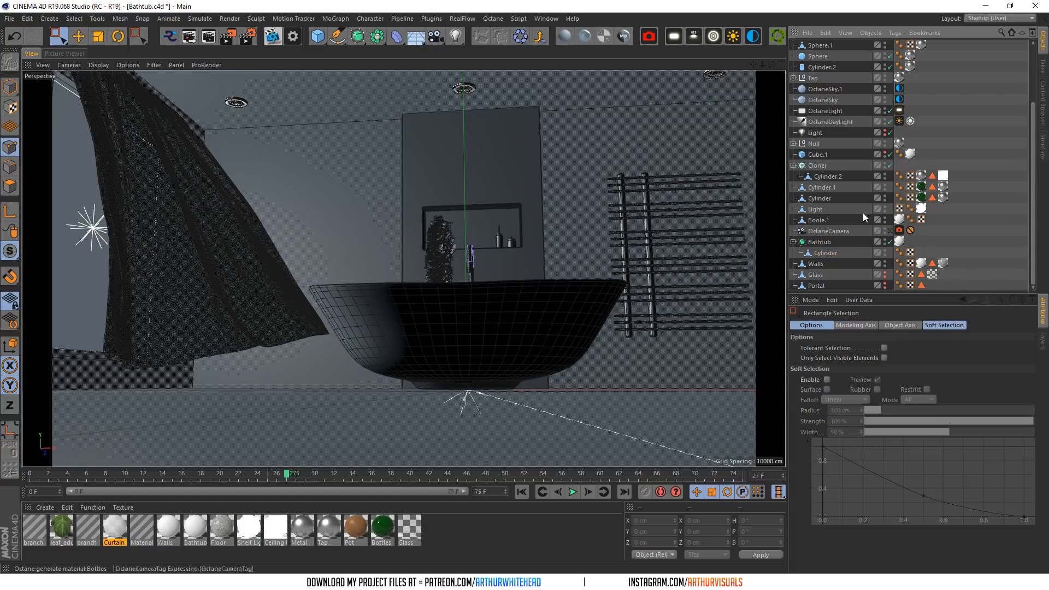
# - Lower the bathtub Cylinder's selected points further to about Y 38.4 cm and clear the selection
pyautogui.moveTo(403, 268)
pyautogui.keyDown('alt'); pyautogui.mouseDown()
pyautogui.moveTo(403, 295)
pyautogui.moveTo(403, 283)
pyautogui.mouseUp(); pyautogui.keyUp('alt')
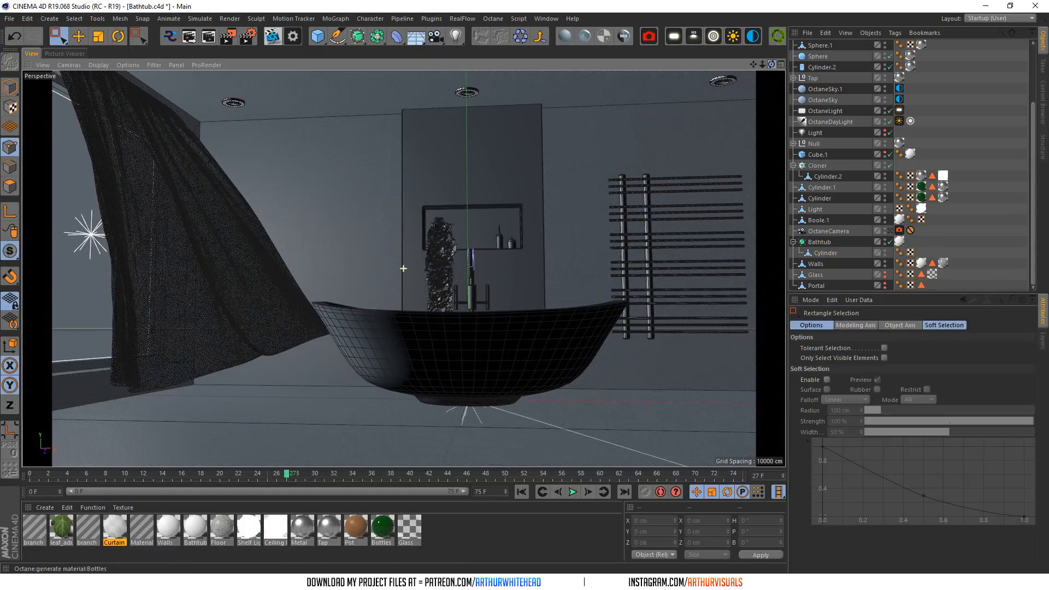
pyautogui.click(824, 253)
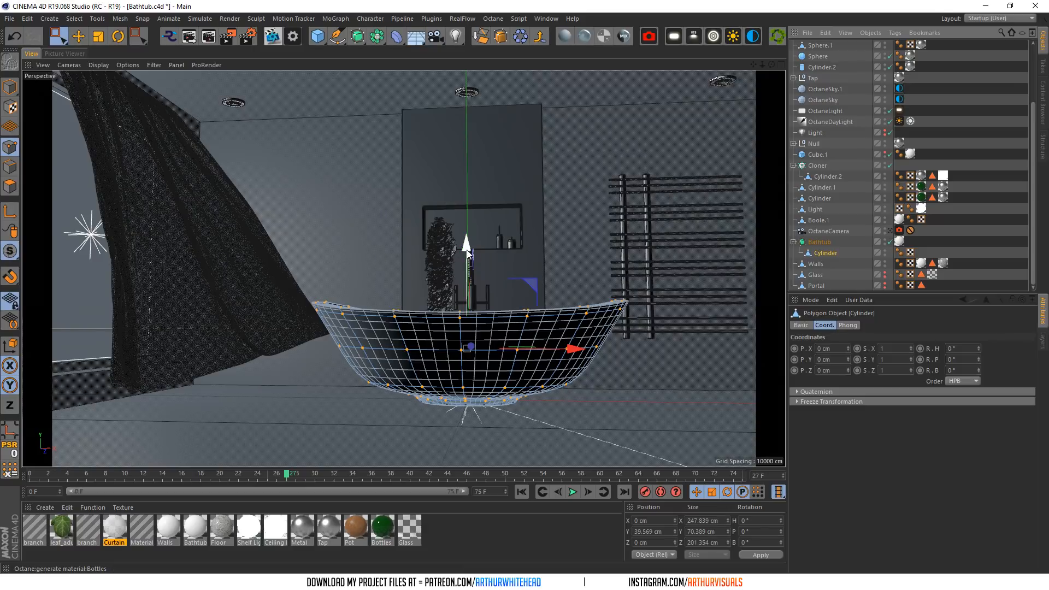
pyautogui.moveTo(467, 250); pyautogui.dragTo(470, 251)
pyautogui.click(943, 264)
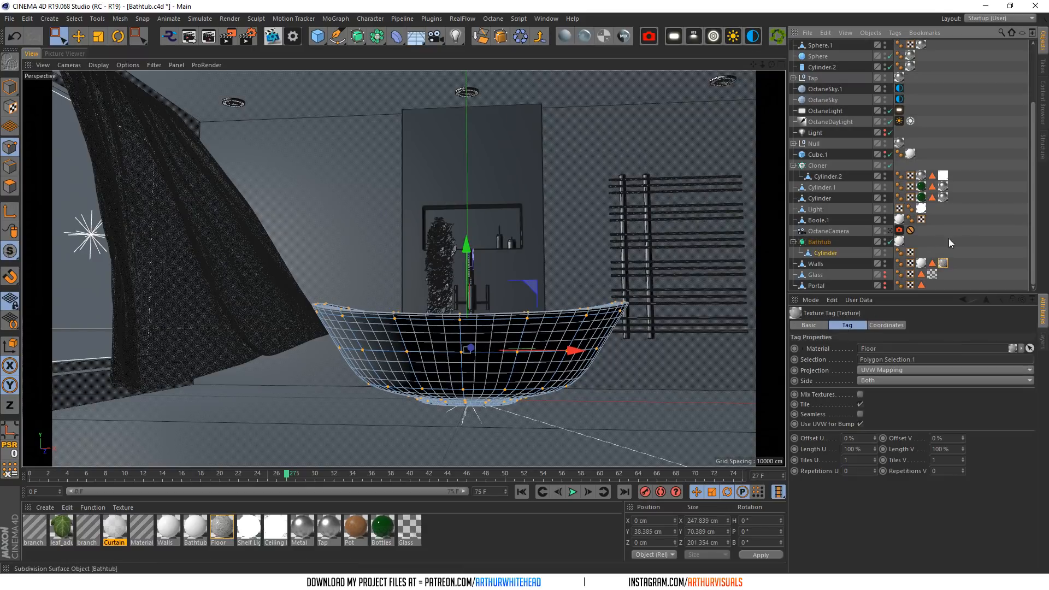
pyautogui.click(953, 236)
# - Look through the Octane camera and render the lowered bathtub in the Live Viewer
pyautogui.click(888, 231)
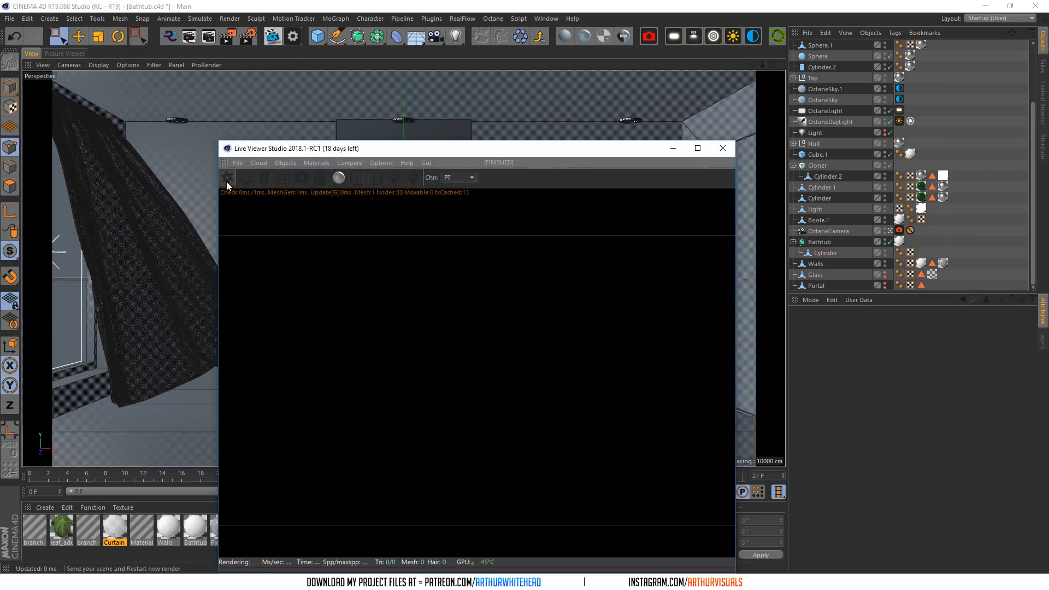
pyautogui.click(226, 181)
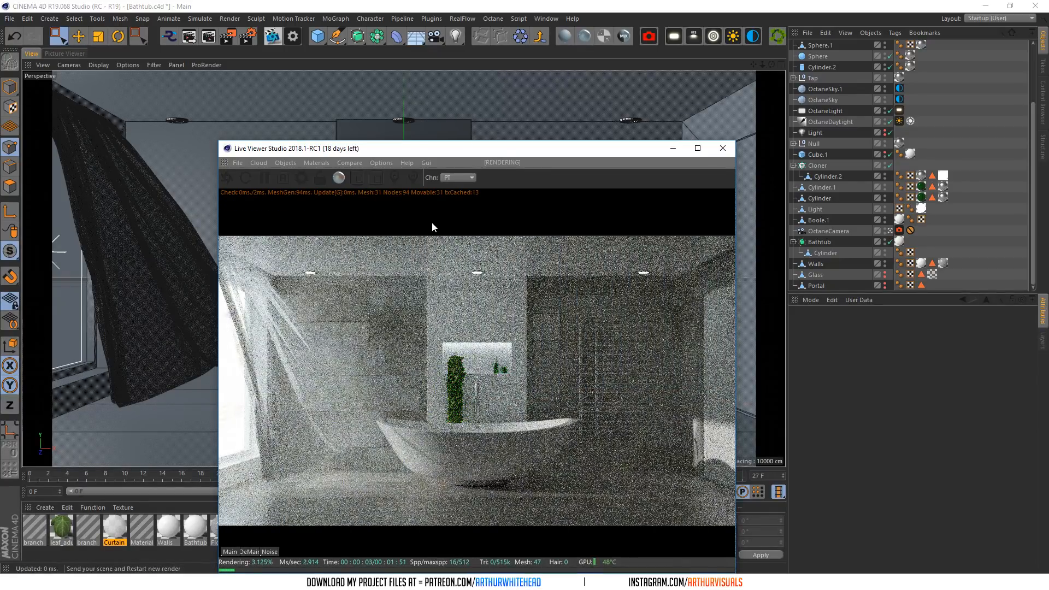
pyautogui.moveTo(502, 150); pyautogui.dragTo(462, 154)
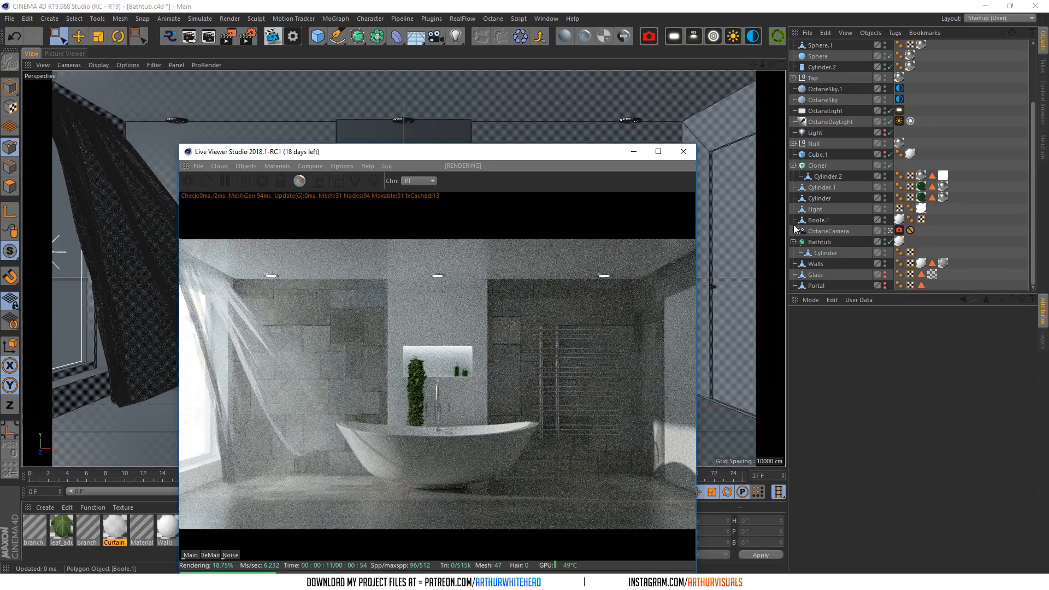
# - Toggle the OctaneDayLight off and on to compare its effect, and set its power to 1.5
pyautogui.scroll(3, 893, 224)
pyautogui.click(889, 199)
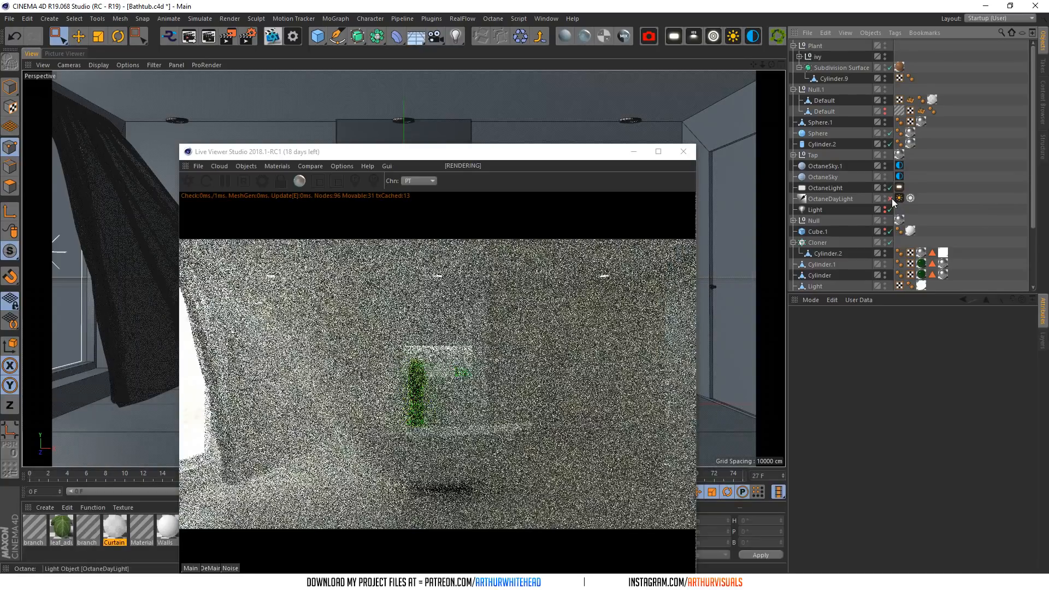
pyautogui.click(890, 199)
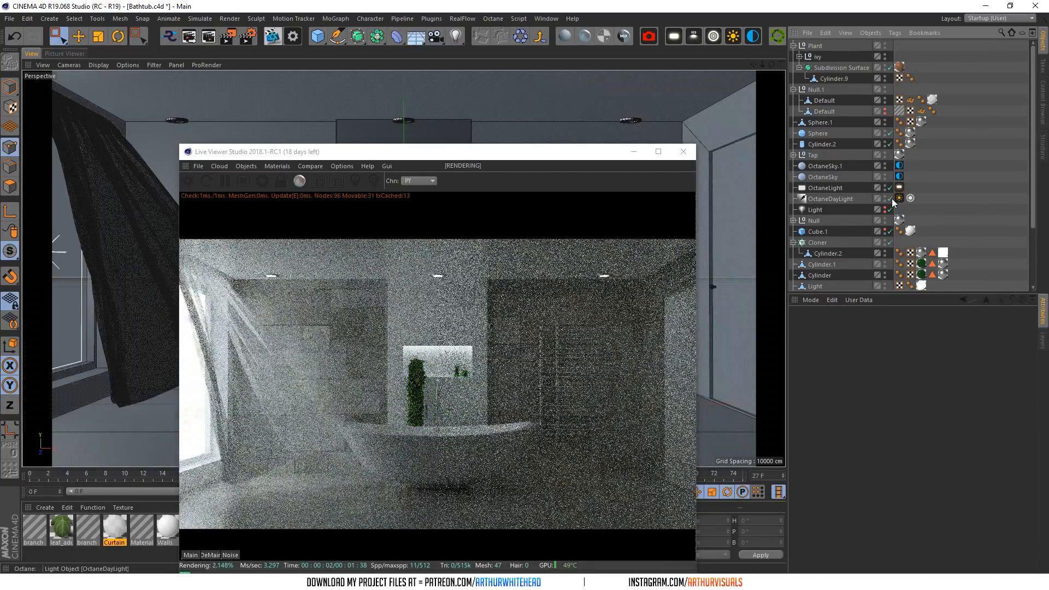
pyautogui.click(899, 198)
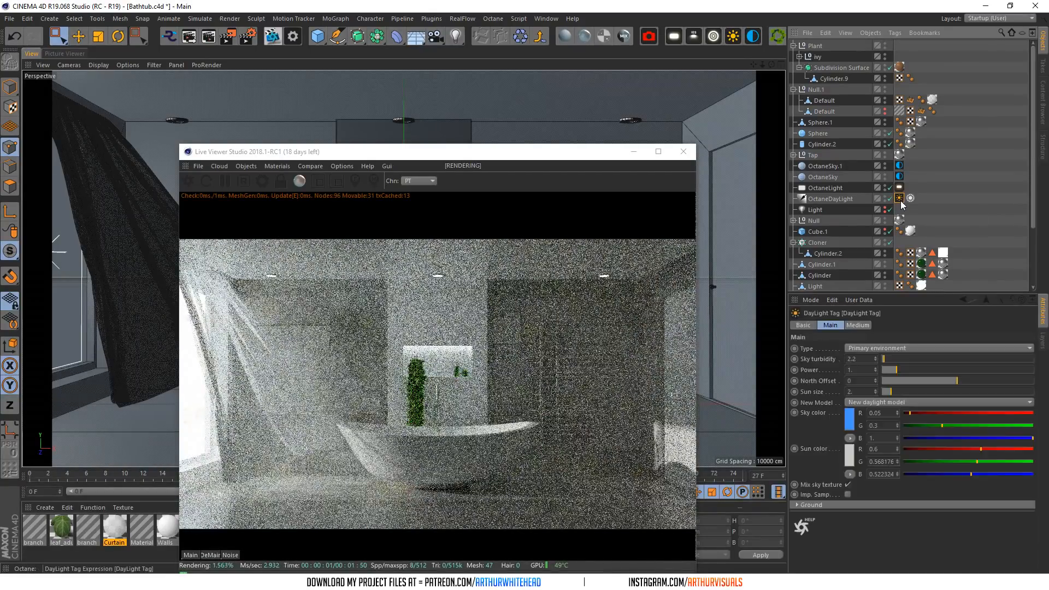
pyautogui.click(864, 370)
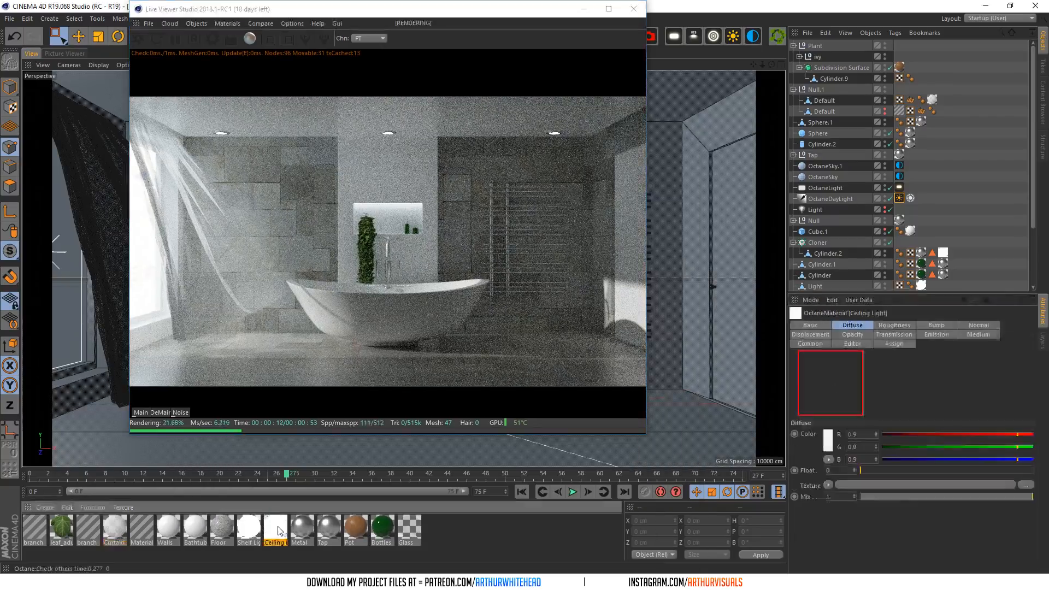
# - Set the Shelf Light material's emission power to 80 and place the Material Editor clear of the render
pyautogui.doubleClick(275, 528)
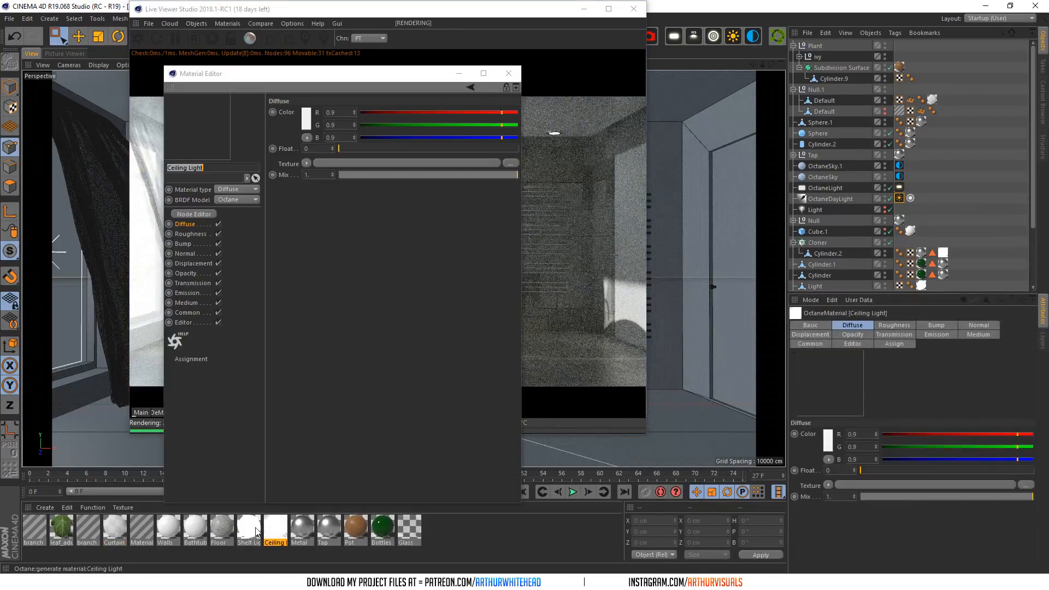
pyautogui.click(249, 528)
pyautogui.click(198, 276)
pyautogui.click(192, 293)
pyautogui.click(327, 145)
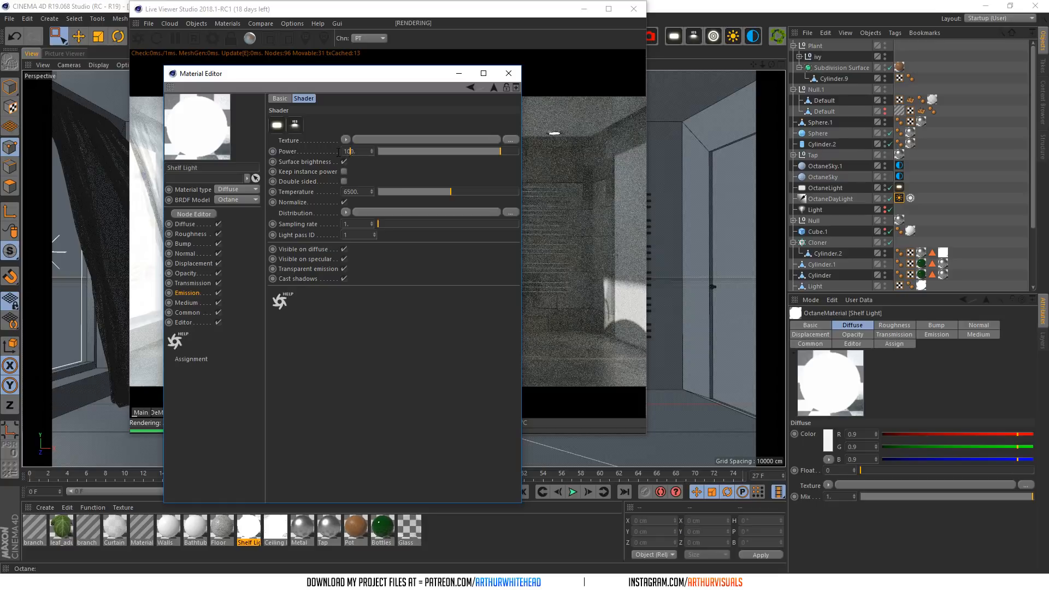
pyautogui.moveTo(386, 74); pyautogui.dragTo(907, 314)
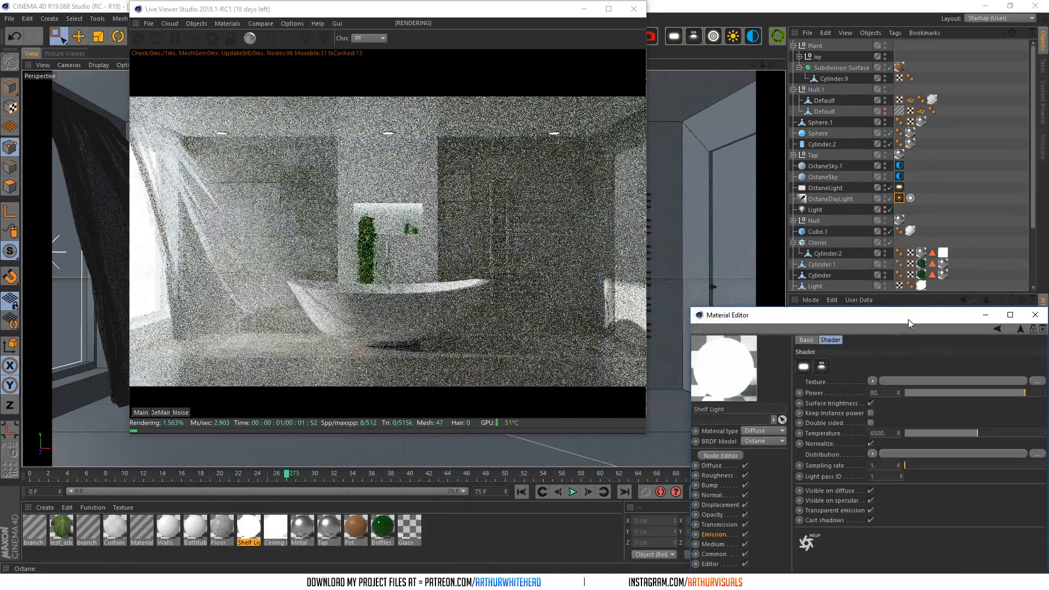
# - Set the Ceiling Light material's emission power to 2000 and close the Material Editor
pyautogui.click(275, 527)
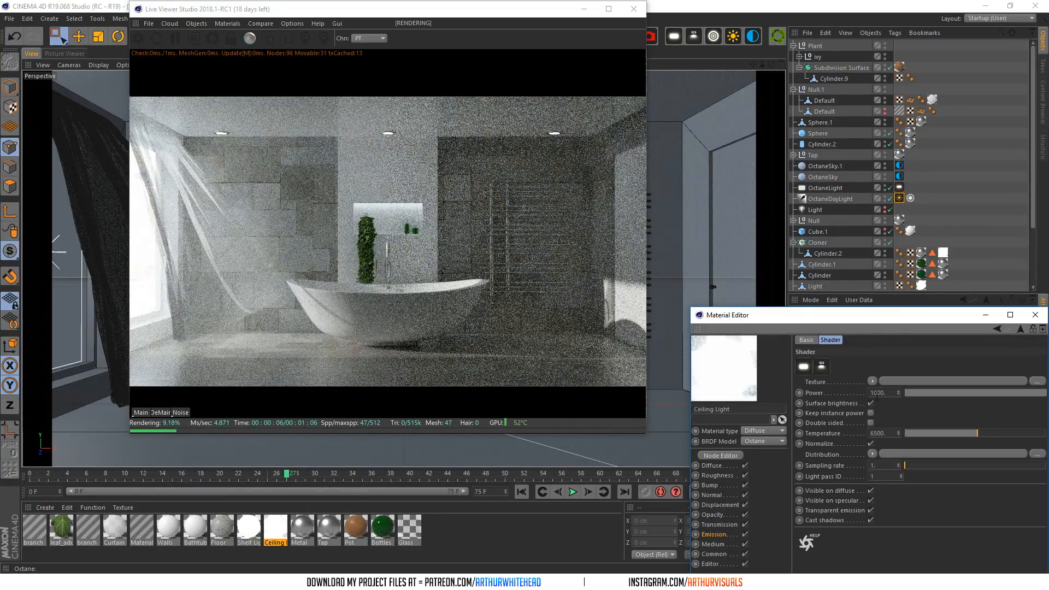
pyautogui.write('2')
pyautogui.press('Return')
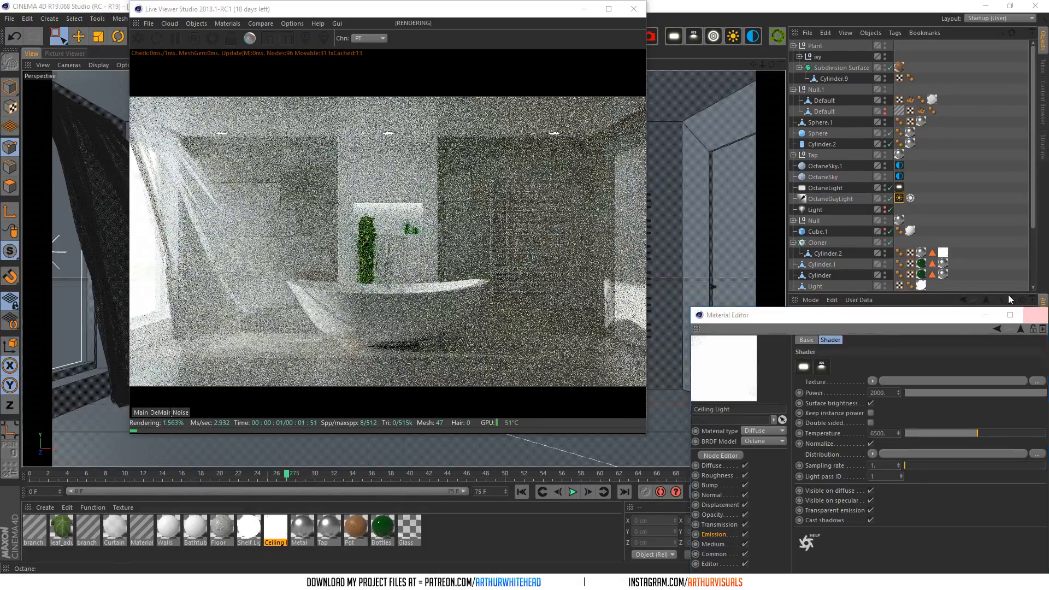
pyautogui.click(1034, 315)
# - Set the OctaneDayLight's power to 2 and shrink and reposition the Live Viewer window
pyautogui.click(899, 199)
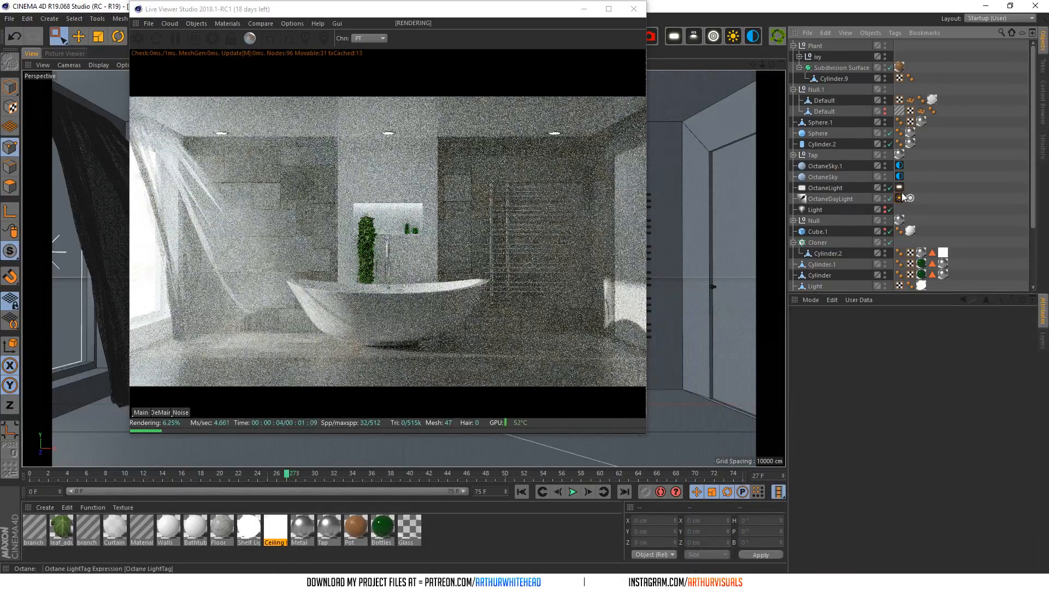
pyautogui.click(900, 198)
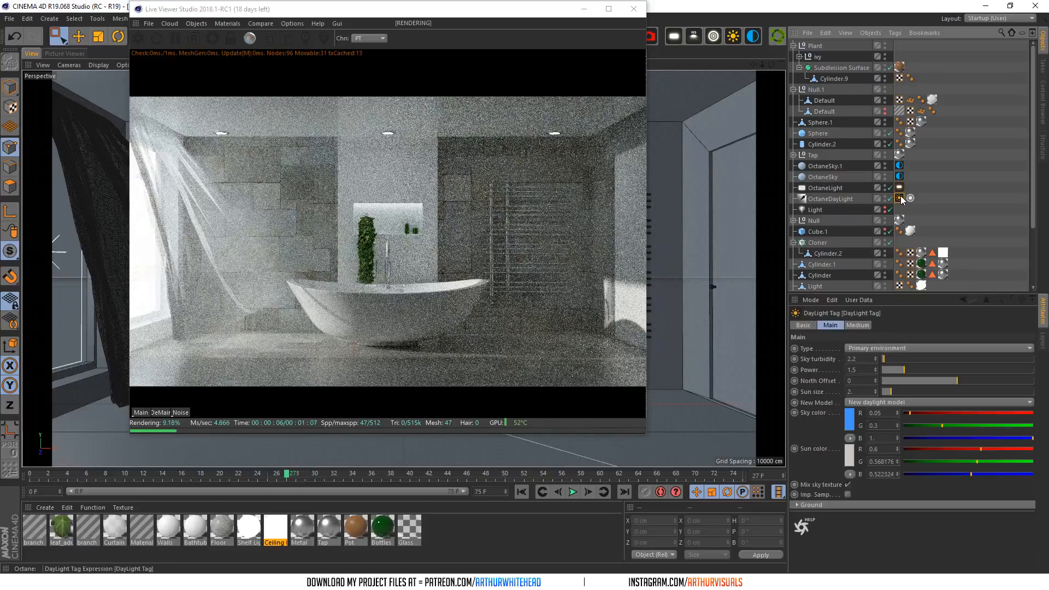
pyautogui.doubleClick(857, 369)
pyautogui.write('2')
pyautogui.press('Return')
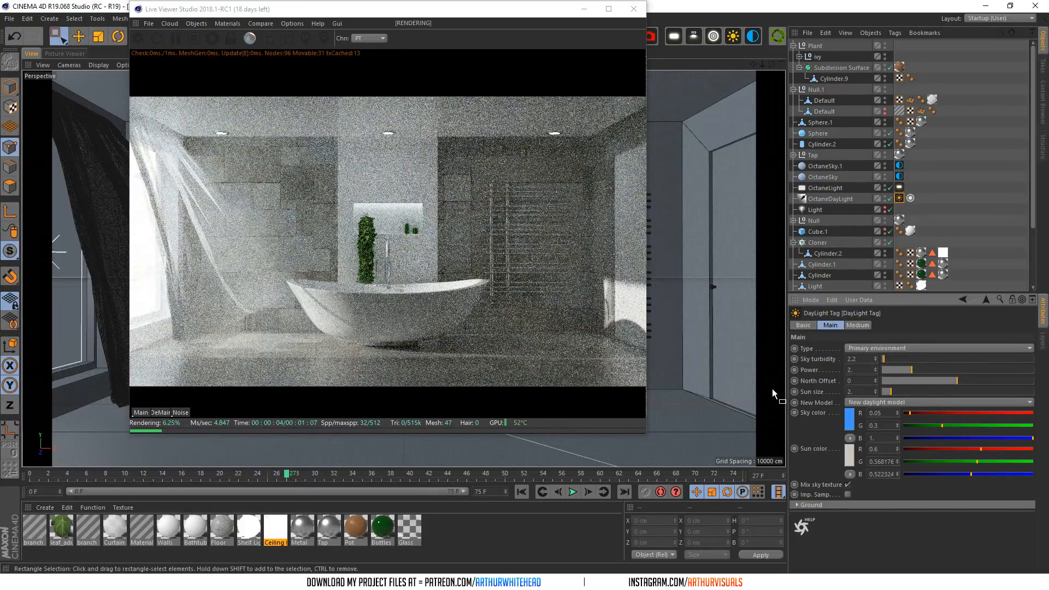
pyautogui.moveTo(647, 435); pyautogui.dragTo(560, 373)
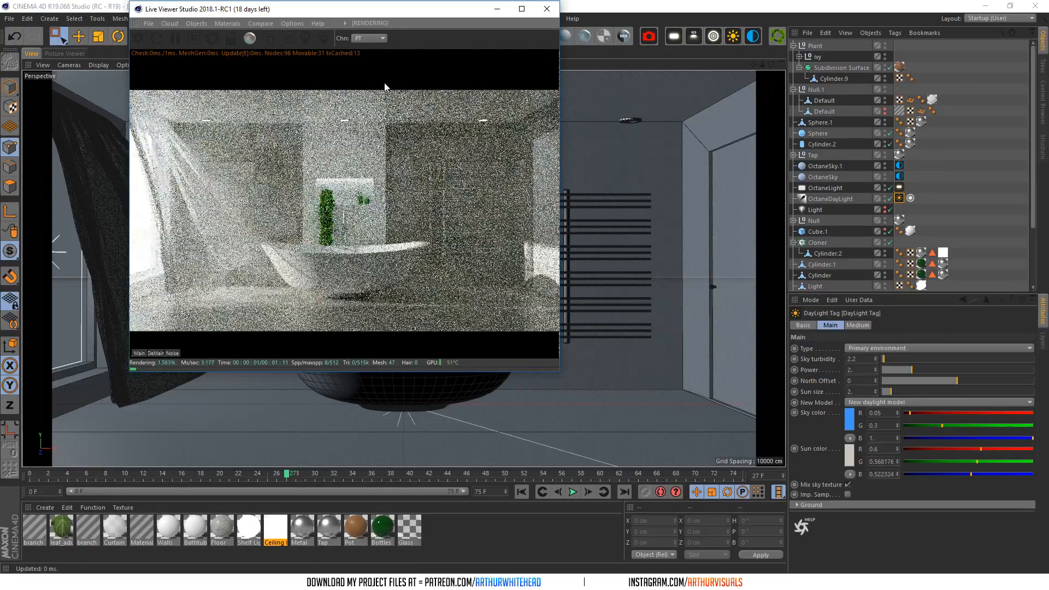
pyautogui.moveTo(406, 10); pyautogui.dragTo(440, 124)
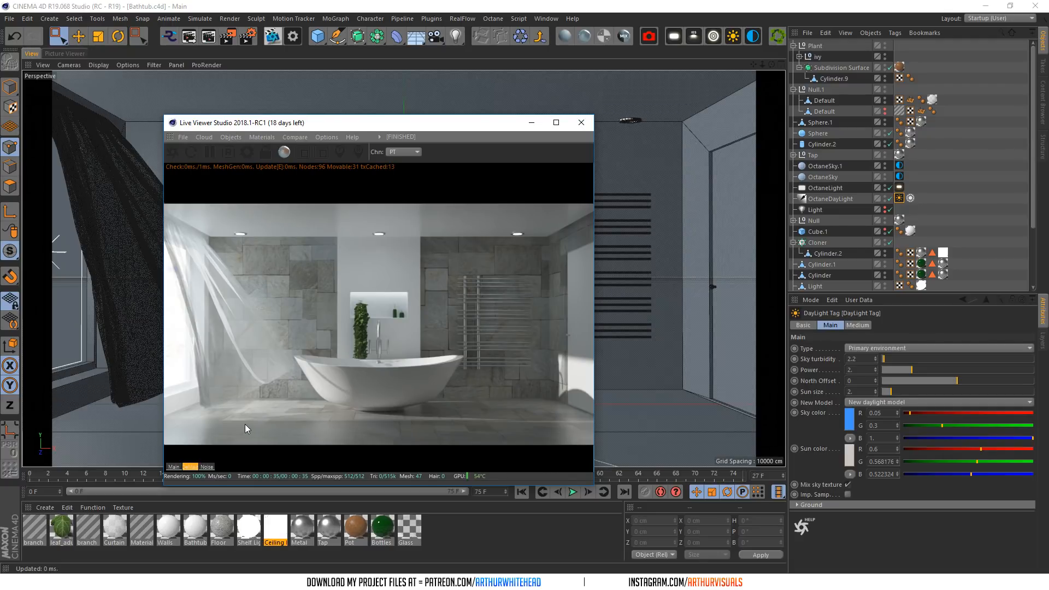
# - Pick the Floor material from the render and open its normal map's image texture settings beside the Live Viewer
pyautogui.rightClick(266, 391)
pyautogui.click(285, 417)
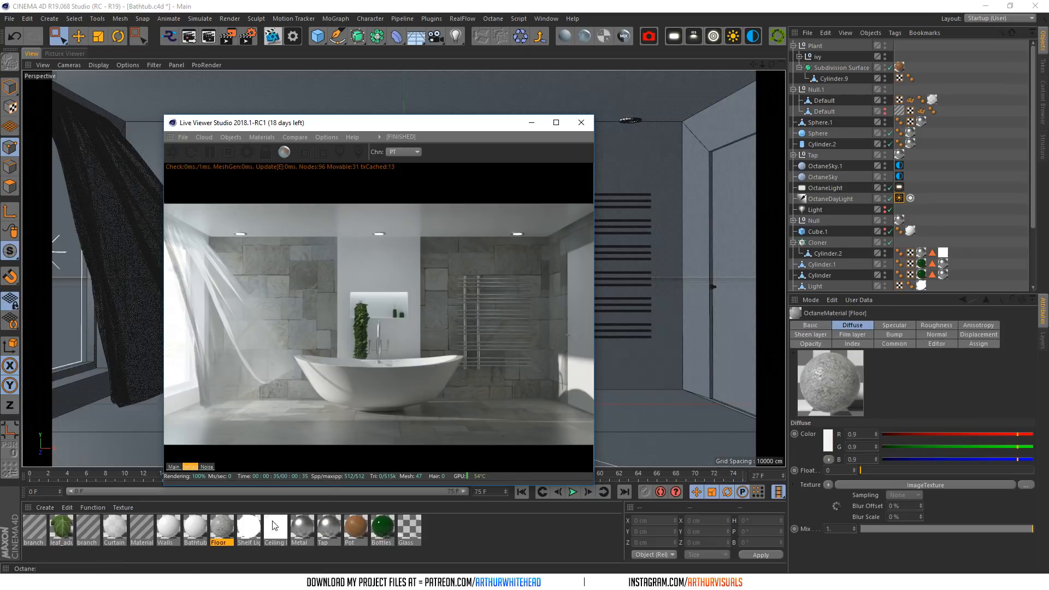
pyautogui.doubleClick(221, 526)
pyautogui.click(189, 293)
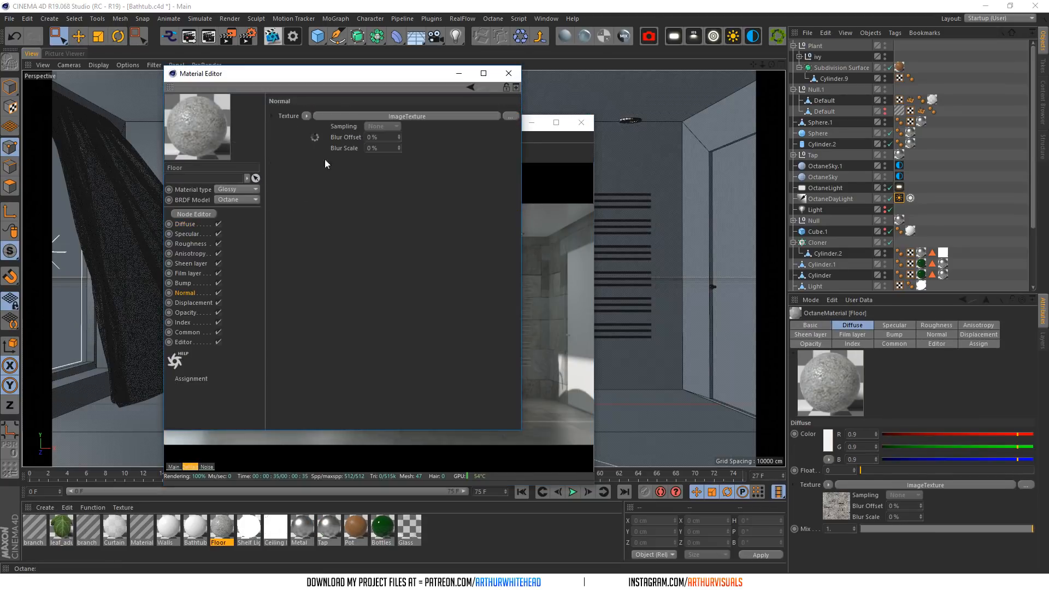
pyautogui.click(361, 116)
pyautogui.moveTo(384, 77); pyautogui.dragTo(804, 225)
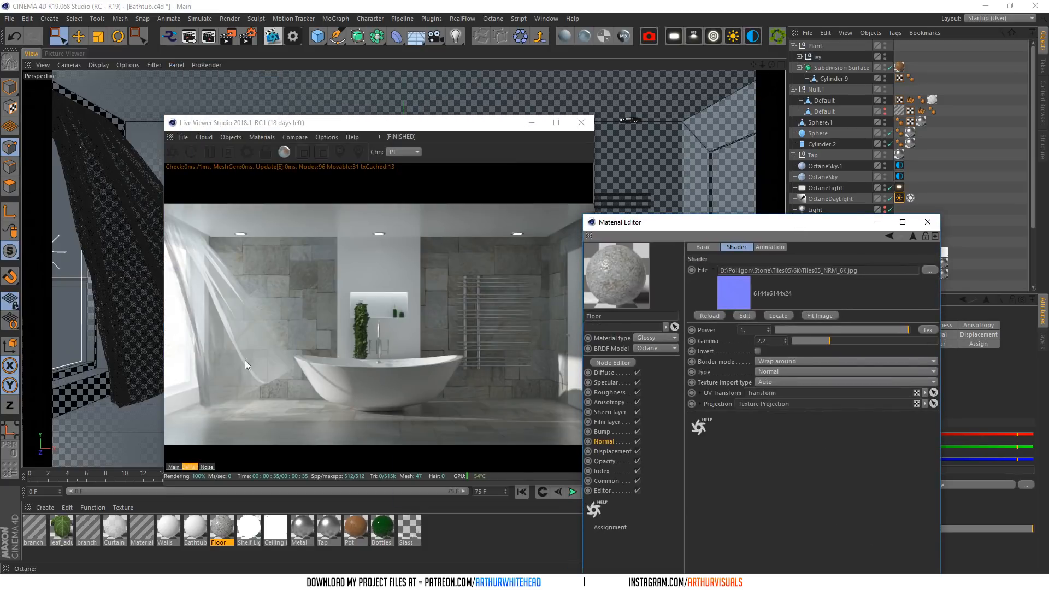
# - Compare the main and denoised renders, and set the power of the Floor's Tiles05_NRM_6K.jpg normal map to 5
pyautogui.click(173, 466)
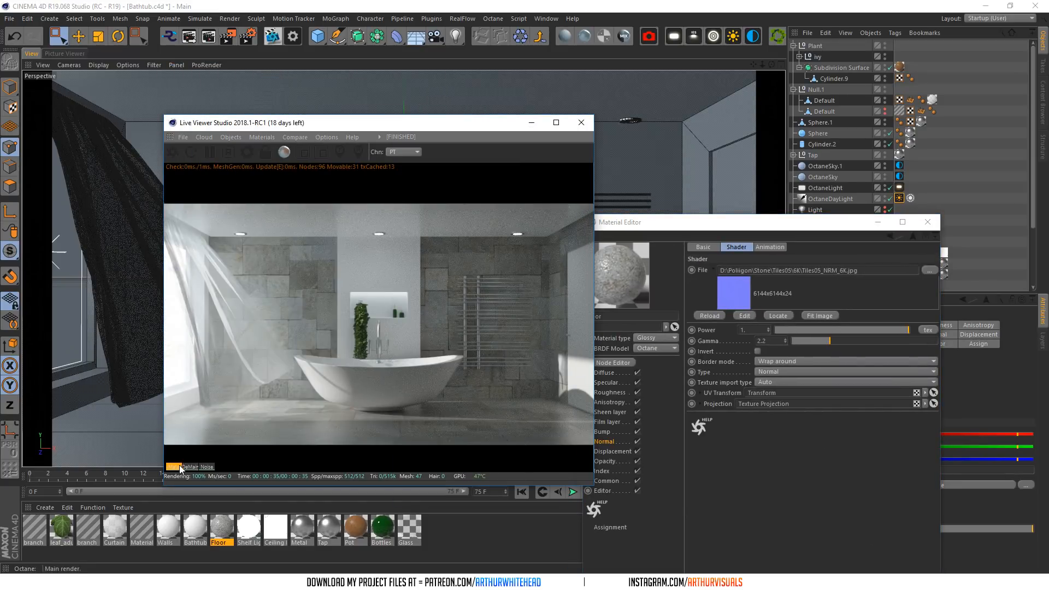
pyautogui.click(190, 467)
pyautogui.doubleClick(749, 330)
pyautogui.write('5')
pyautogui.press('Return')
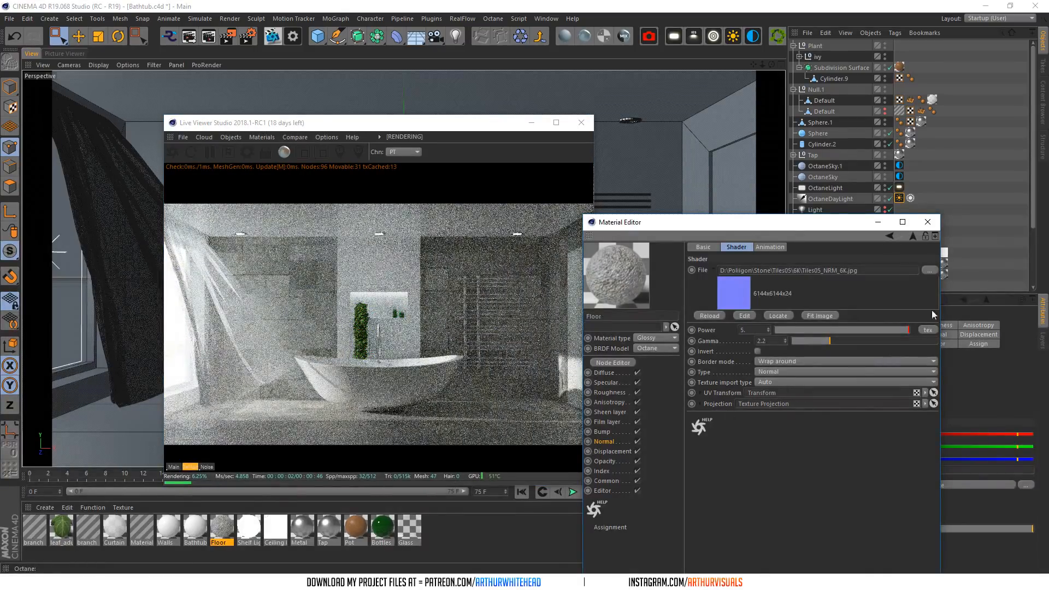
pyautogui.click(924, 271)
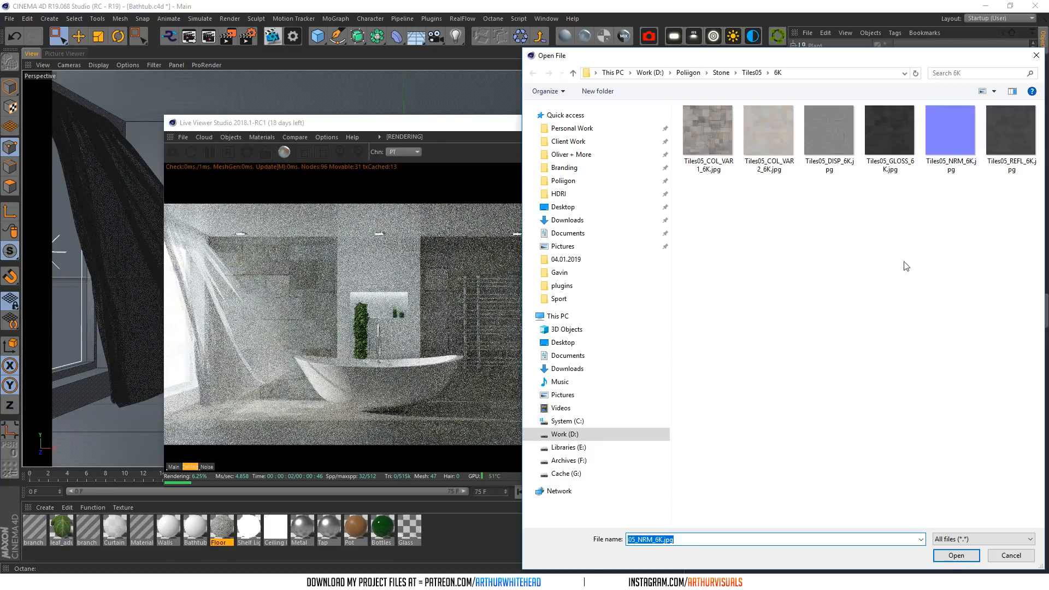
pyautogui.click(972, 560)
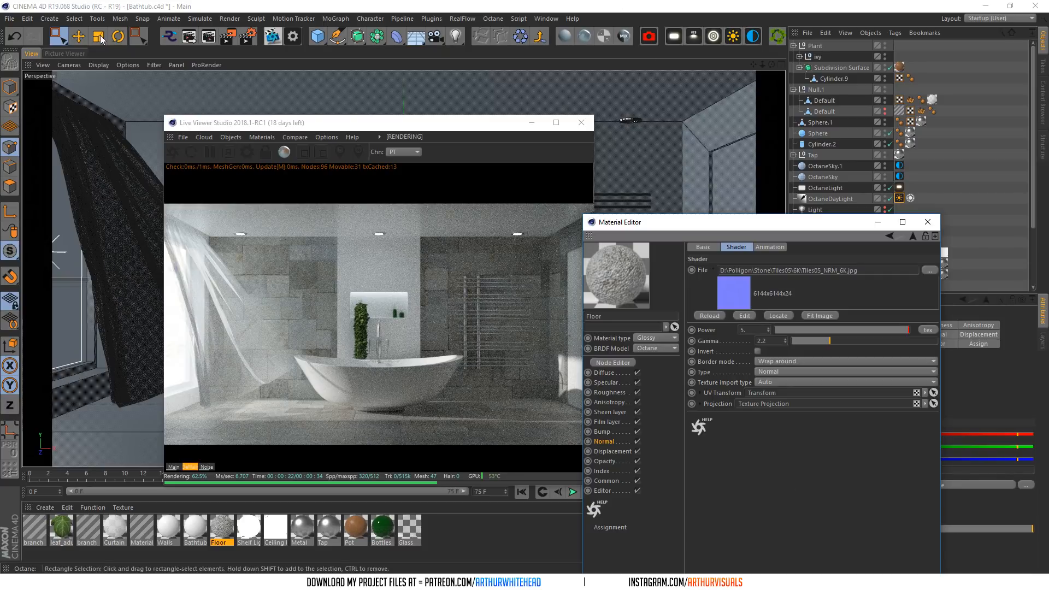
# - Shift the Plant group sideways along X to about -38.9 cm, arranging the Live Viewer and Material Editor windows around it
pyautogui.moveTo(309, 125); pyautogui.dragTo(671, 169)
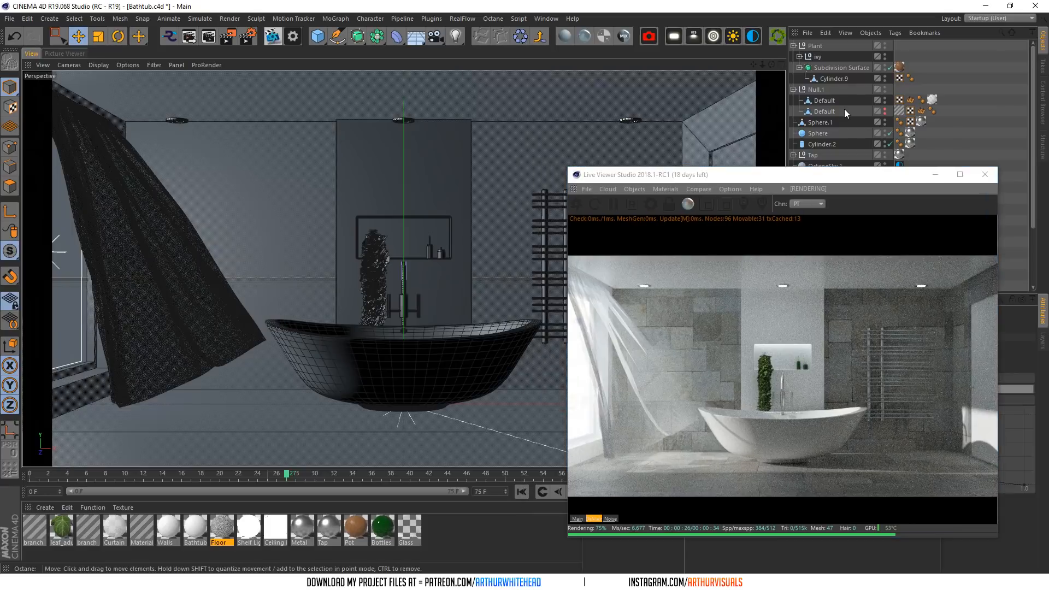
pyautogui.moveTo(790, 168); pyautogui.dragTo(545, 287)
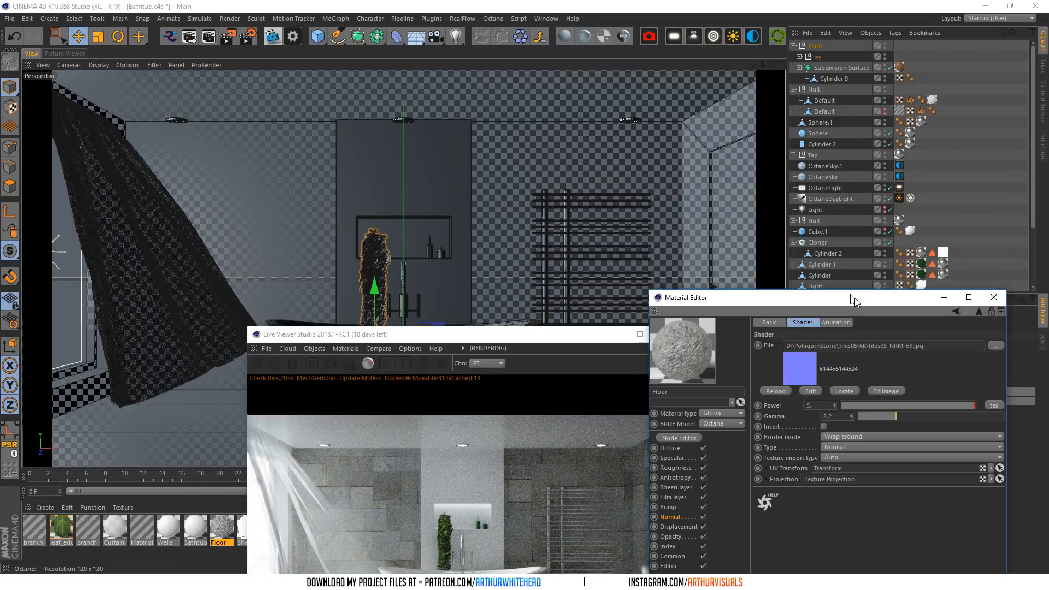
pyautogui.moveTo(854, 297); pyautogui.dragTo(866, 305)
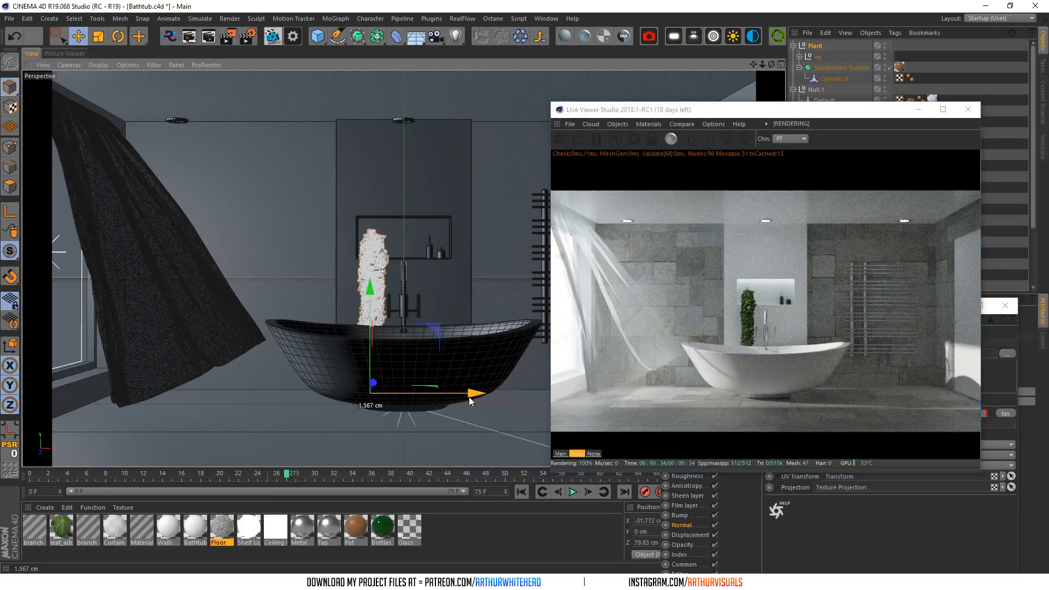
pyautogui.moveTo(469, 397); pyautogui.dragTo(462, 395)
pyautogui.moveTo(733, 118); pyautogui.dragTo(379, 84)
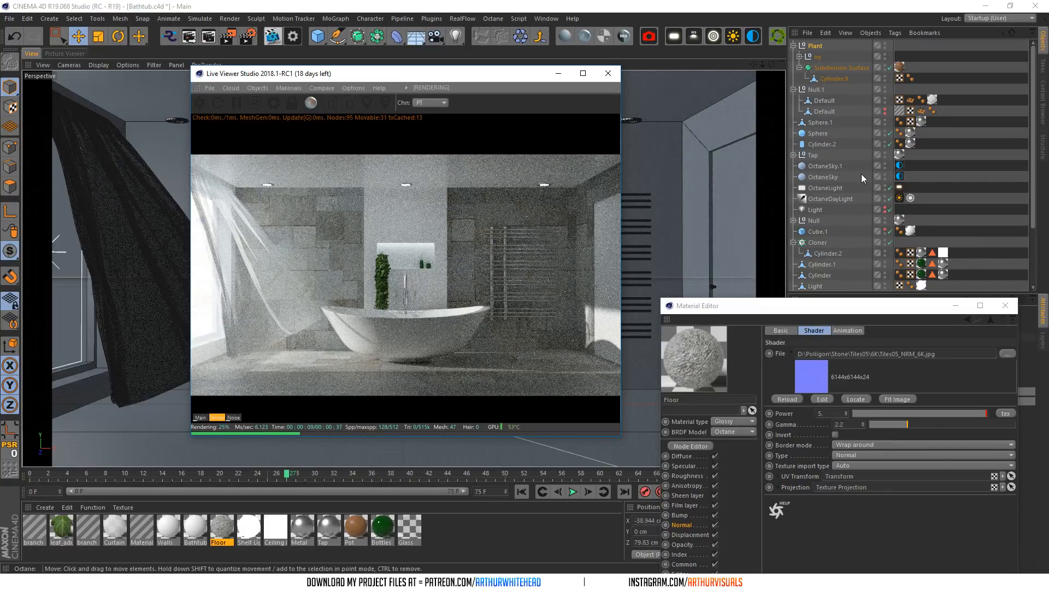
# - Select the ceiling panel Cube.1 and set its X size to 450 cm after trying 400 cm
pyautogui.click(650, 81)
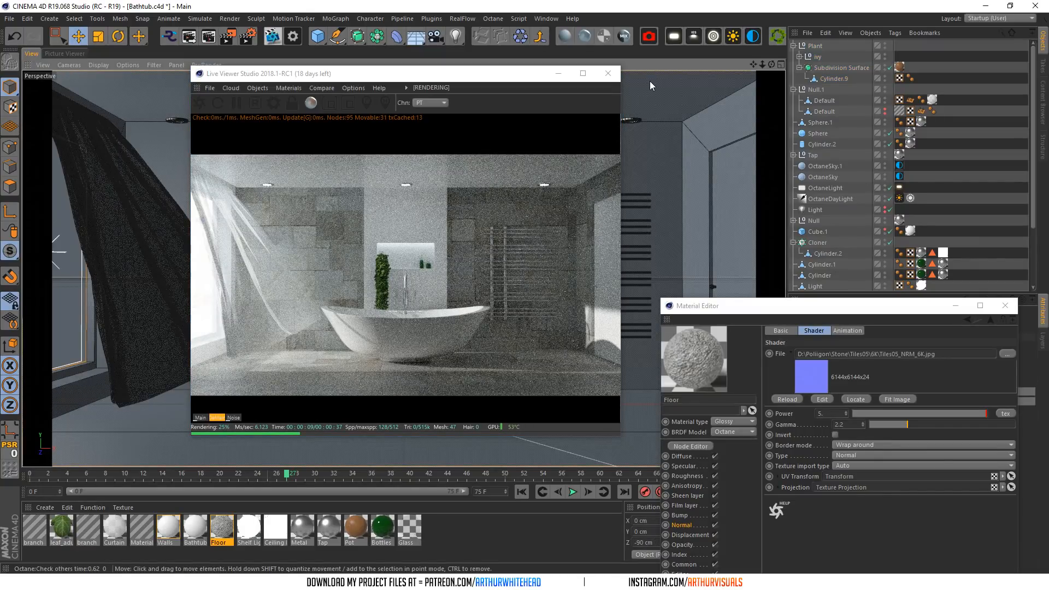
pyautogui.click(650, 80)
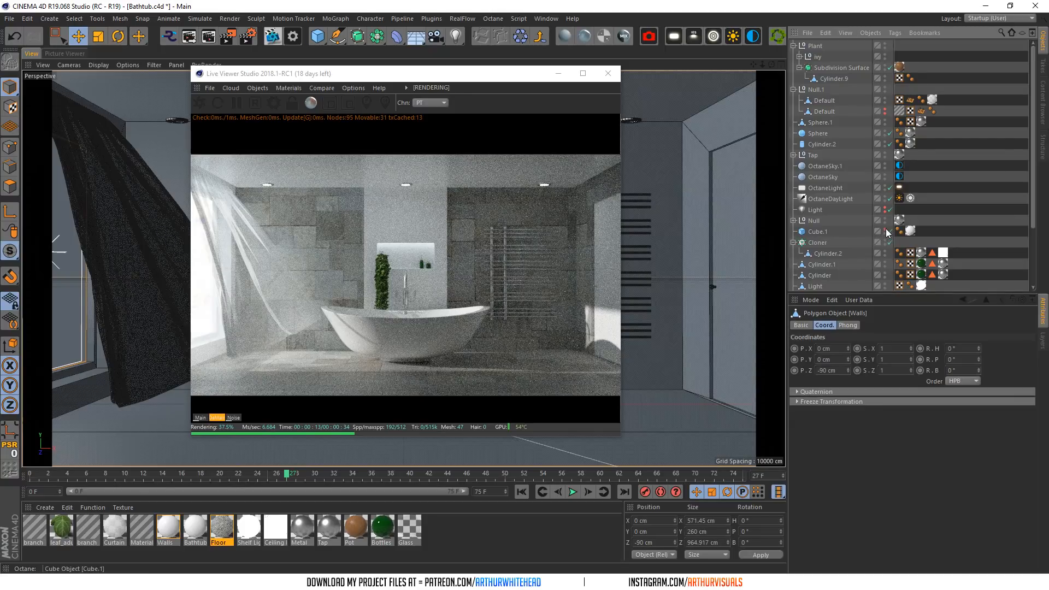
pyautogui.click(819, 232)
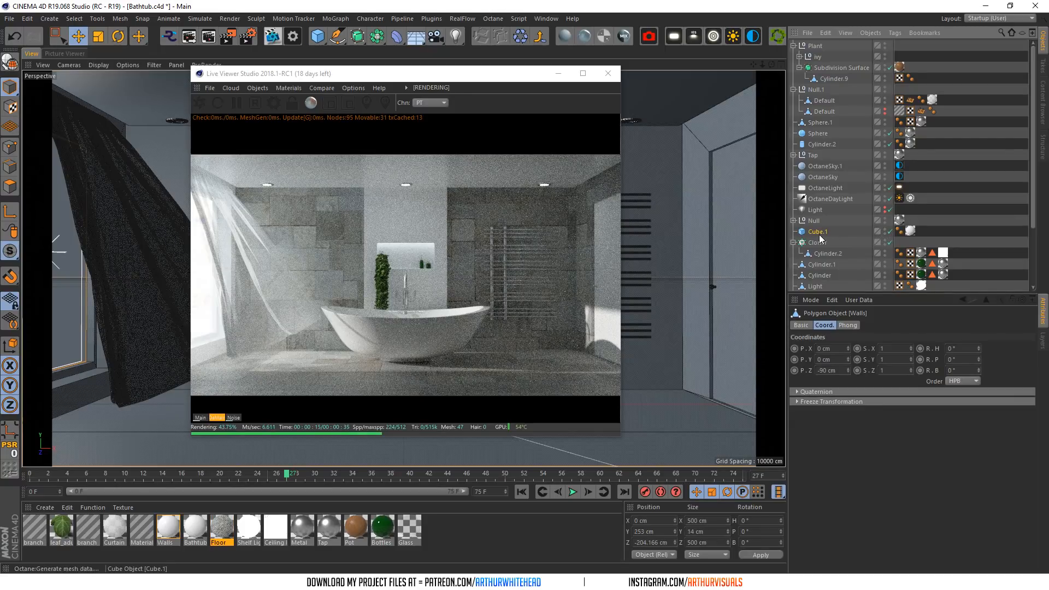
pyautogui.click(827, 348)
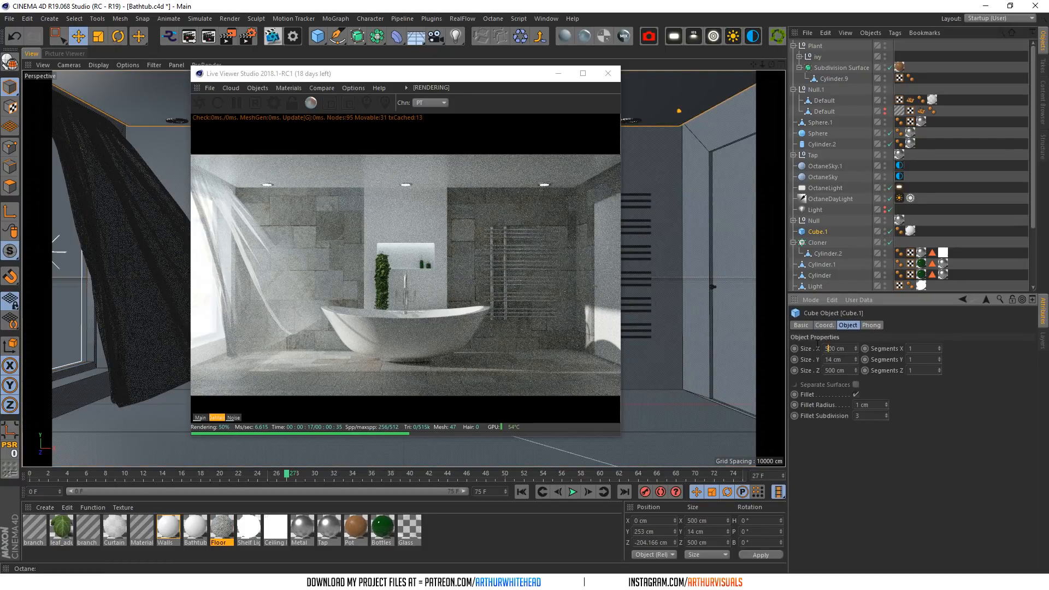
pyautogui.press('BackSpace')
pyautogui.write('4')
pyautogui.press('Return')
pyautogui.click(831, 349)
pyautogui.press('BackSpace')
pyautogui.write('5')
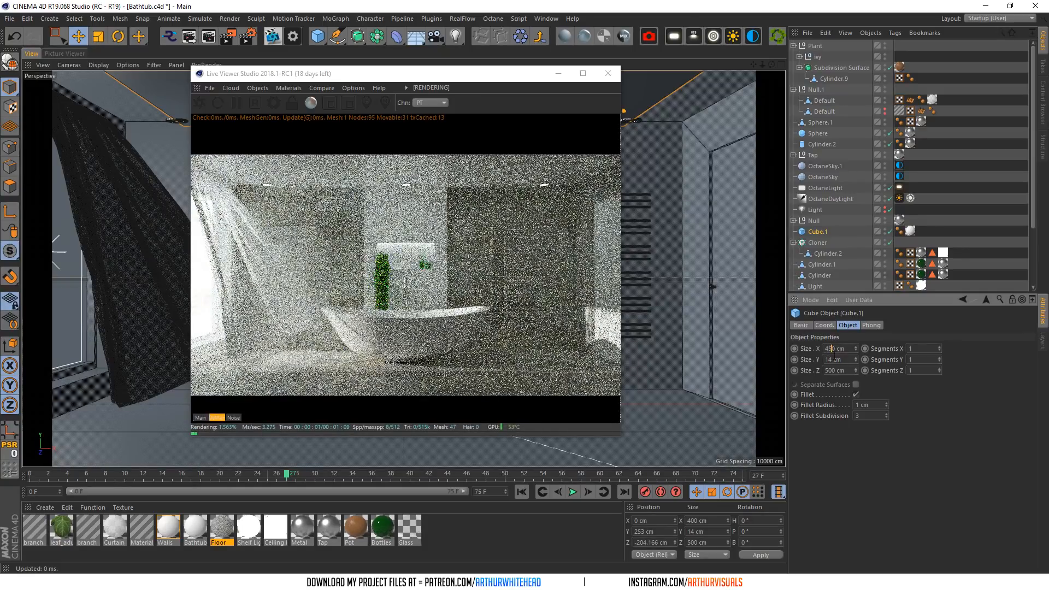
pyautogui.press('Return')
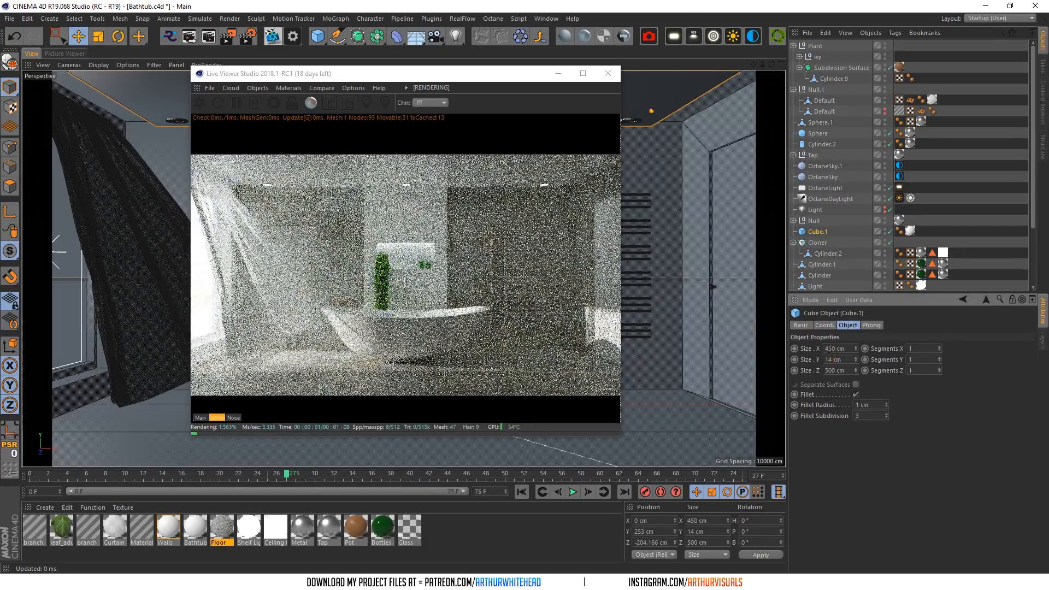
# - Copy the ceiling panel's X size of 450 cm into its Z size
pyautogui.moveTo(845, 349); pyautogui.dragTo(846, 370)
pyautogui.hotkey('ctrl', 'c')
pyautogui.hotkey('ctrl', 'v')
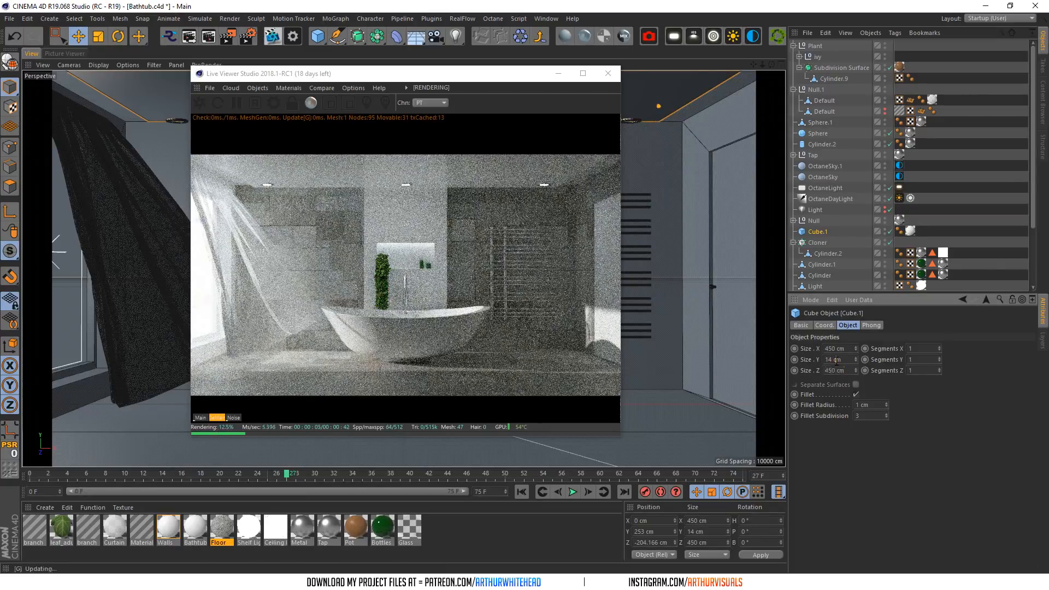
pyautogui.press('Return')
# - Select the ceiling lights' Cloner and reduce its grid size to 370 cm in X and 357 cm in Z
pyautogui.moveTo(367, 73); pyautogui.dragTo(381, 197)
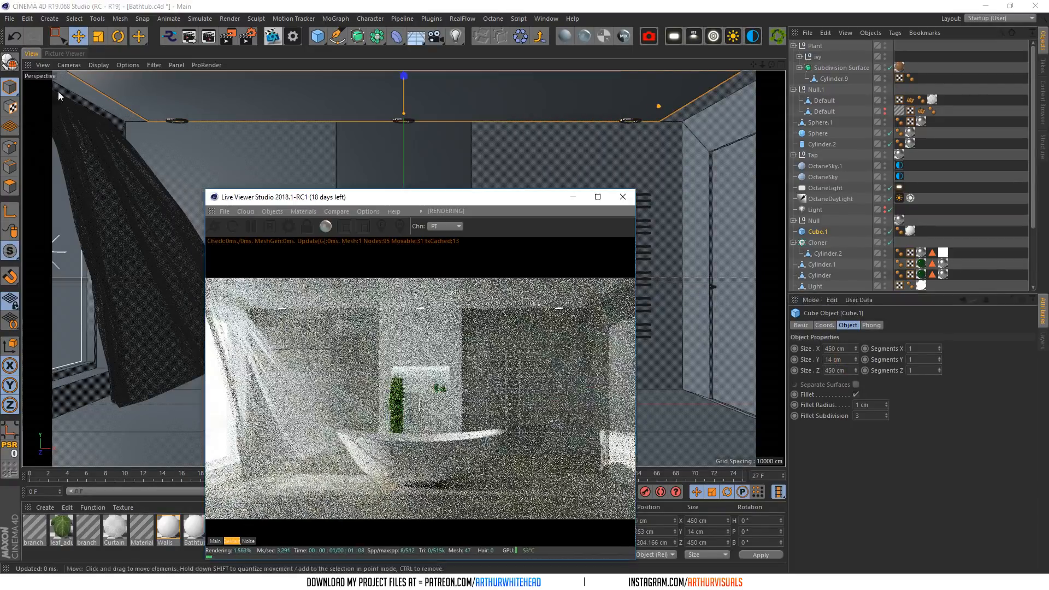
pyautogui.click(400, 123)
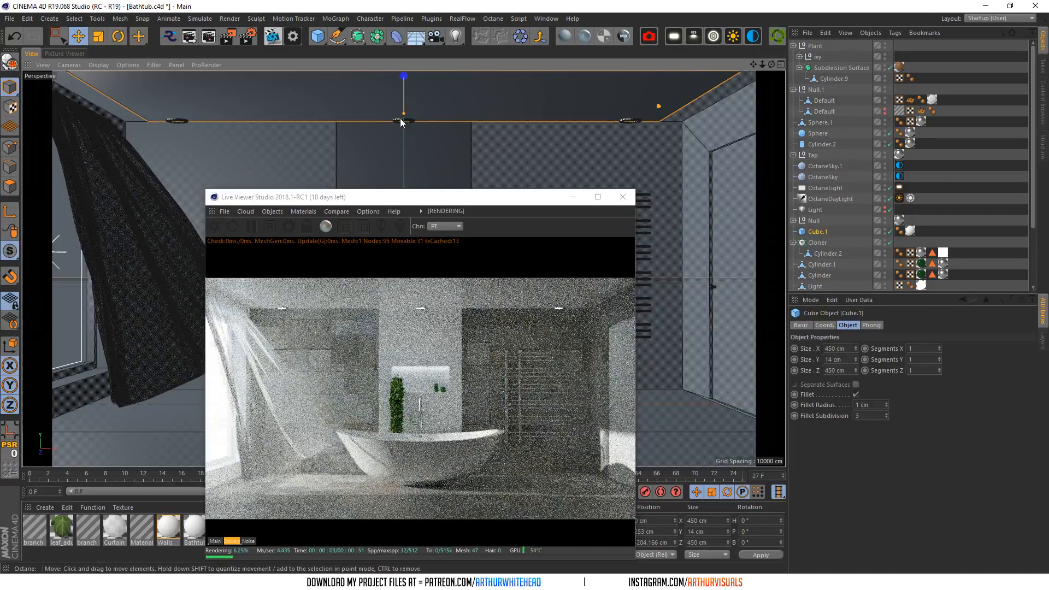
pyautogui.click(171, 125)
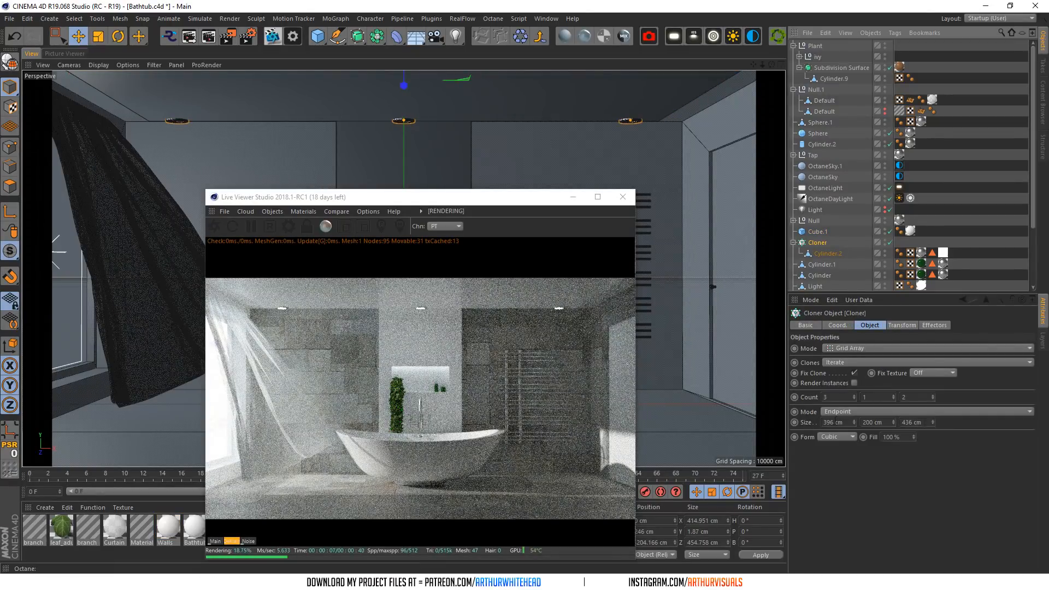
pyautogui.hotkey('ctrl', 'z')
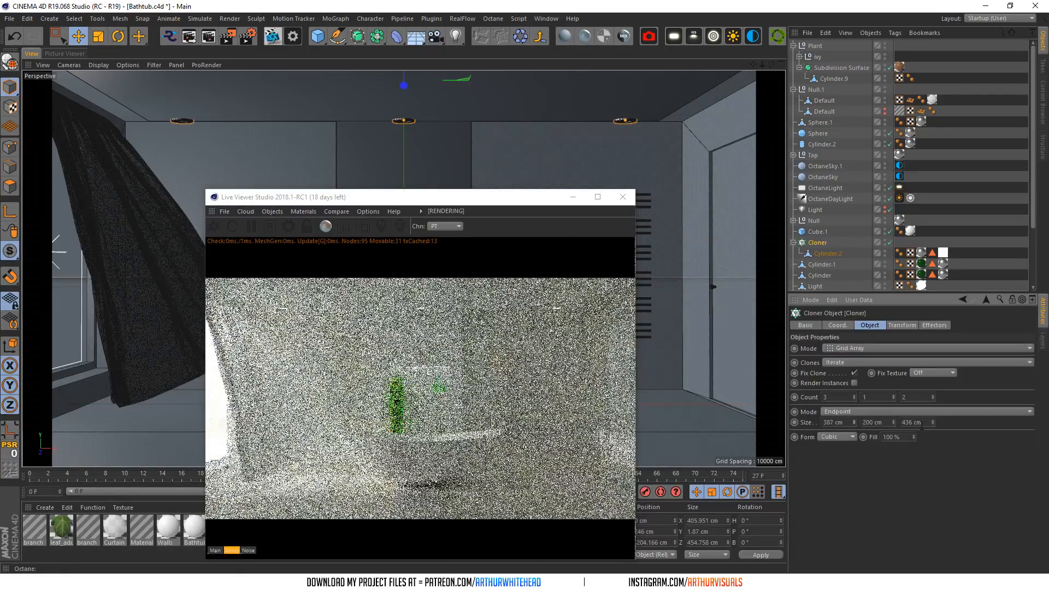
pyautogui.moveTo(933, 422); pyautogui.dragTo(933, 447)
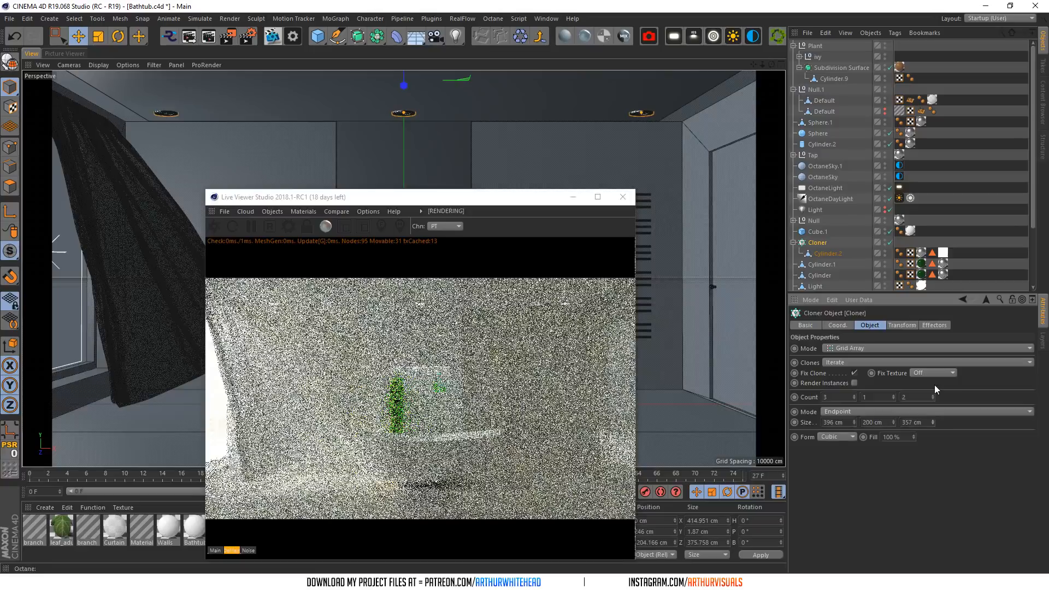
pyautogui.moveTo(853, 427); pyautogui.dragTo(854, 437)
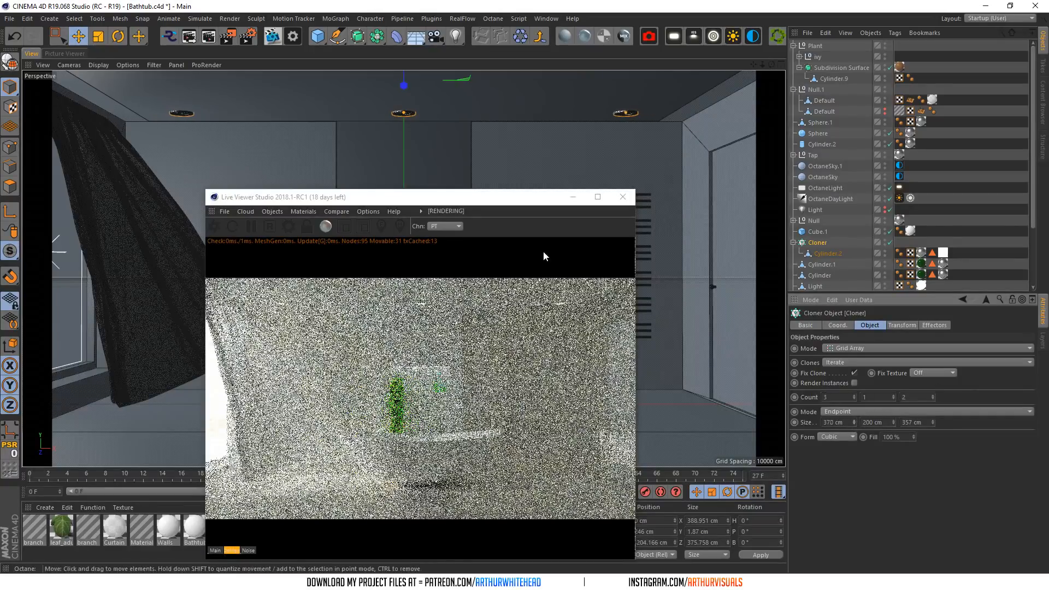
# - Save the Bathtub project and close the Live Viewer once the preview render finishes
pyautogui.moveTo(479, 199); pyautogui.dragTo(457, 99)
pyautogui.hotkey('ctrl', 's')
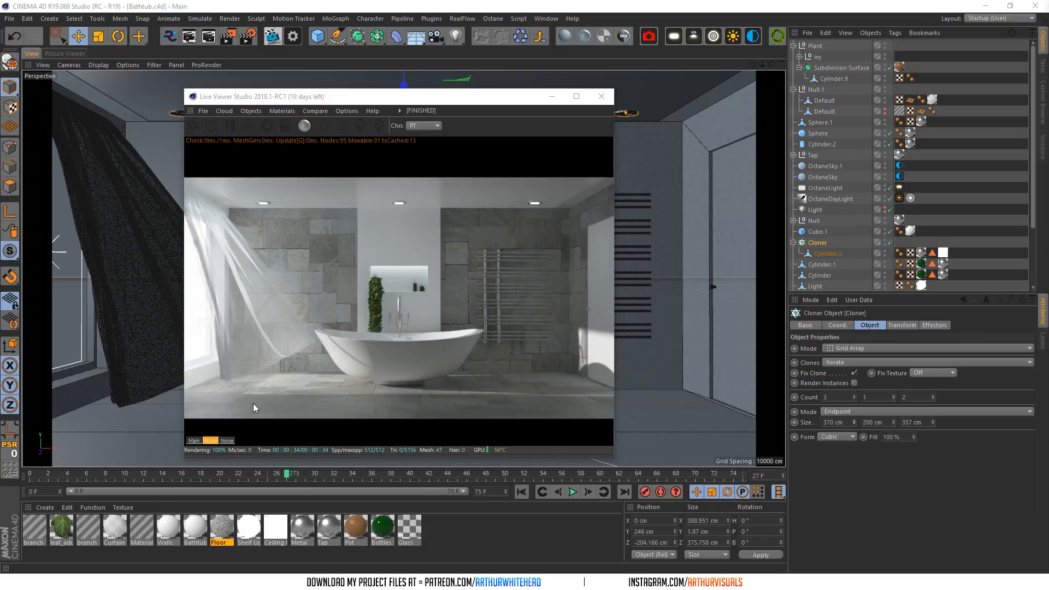
pyautogui.click(601, 96)
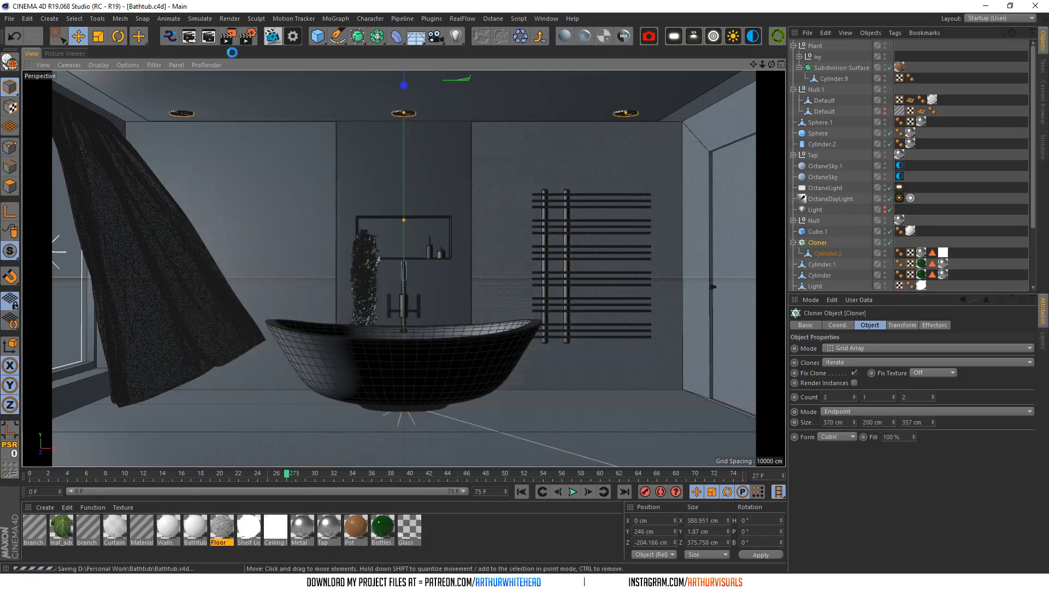
# - Open the render settings, check the output resolution and display the regular image save options
pyautogui.click(250, 38)
pyautogui.click(435, 175)
pyautogui.click(439, 165)
pyautogui.doubleClick(595, 175)
pyautogui.click(479, 190)
pyautogui.click(448, 176)
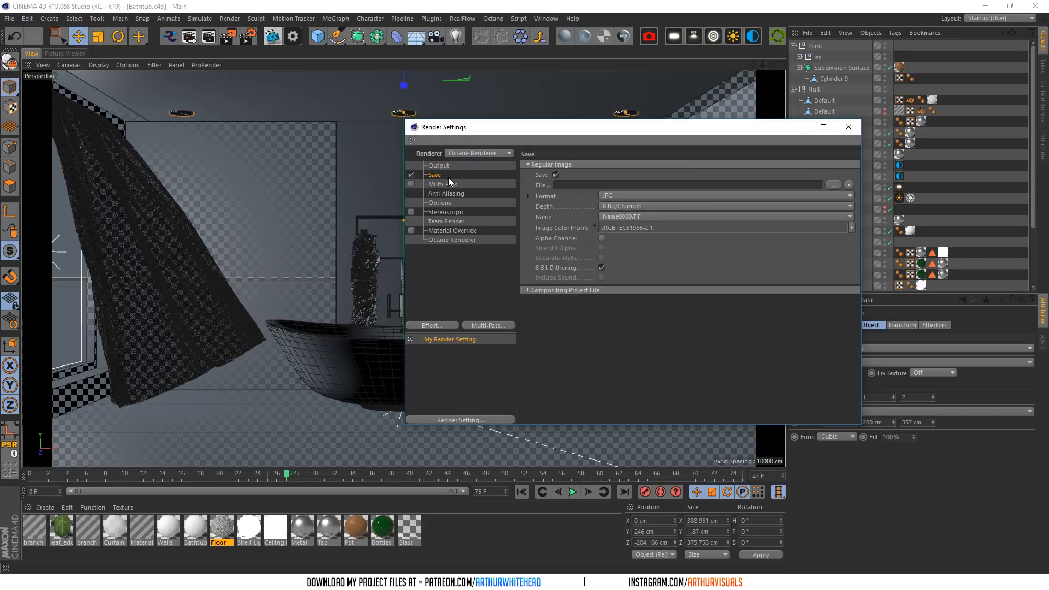
# - Browse for the regular image's save location and open the Bathtub folder inside Personal Work
pyautogui.click(833, 184)
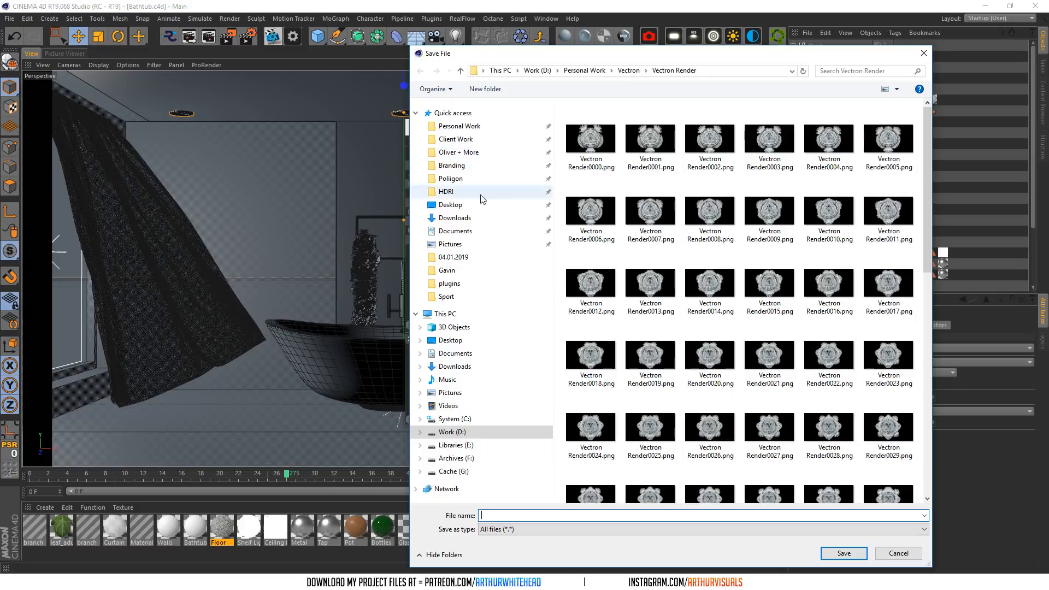
pyautogui.click(601, 73)
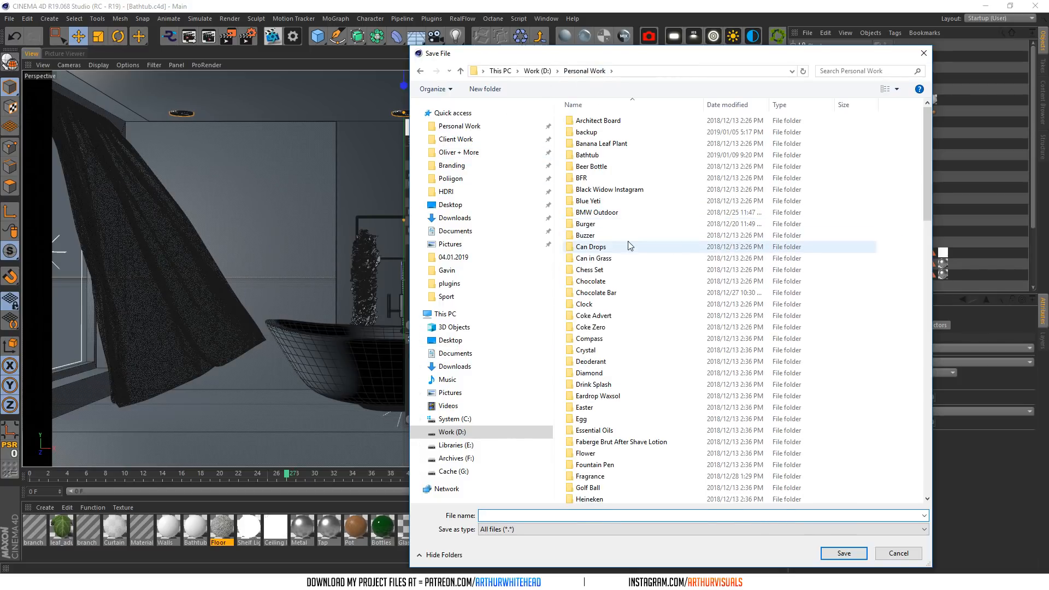
pyautogui.click(626, 354)
pyautogui.press('b')
pyautogui.press('b')
pyautogui.press('b')
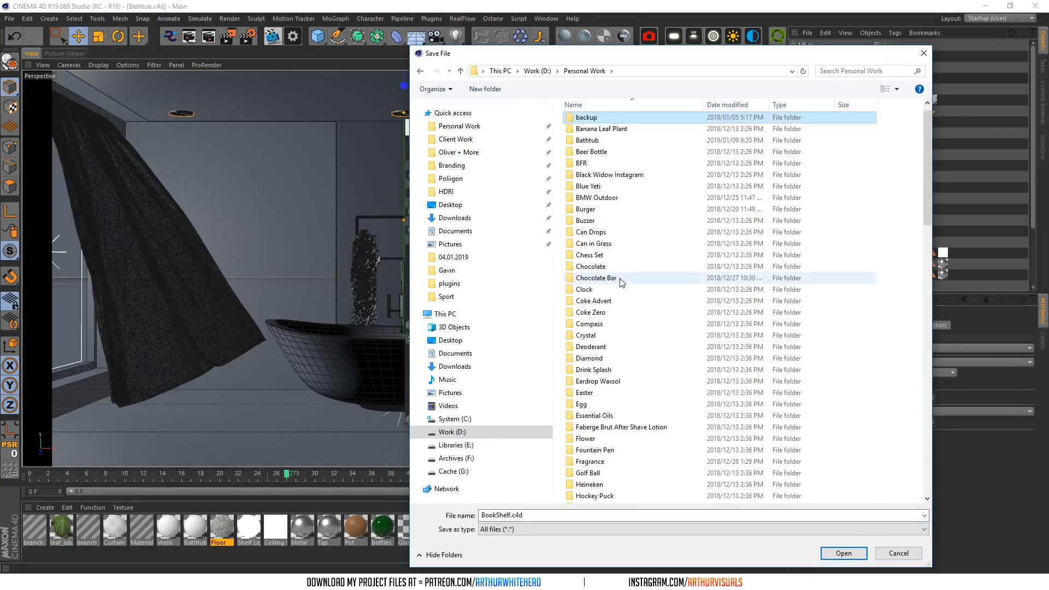
pyautogui.doubleClick(612, 137)
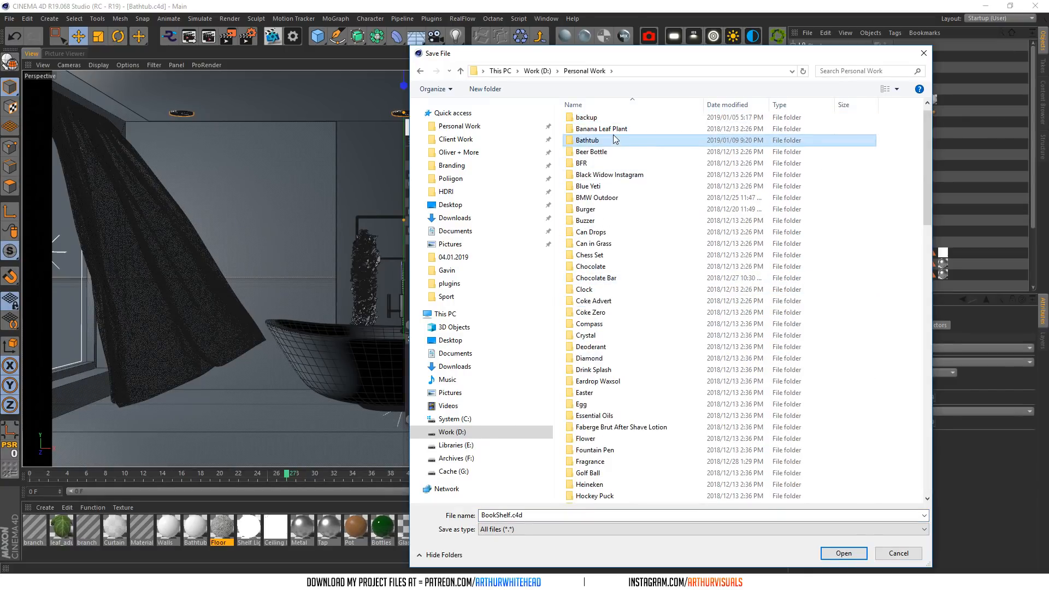
# - Name the render output file Bathtub Render and confirm its save location
pyautogui.click(514, 512)
pyautogui.moveTo(525, 514); pyautogui.dragTo(422, 503)
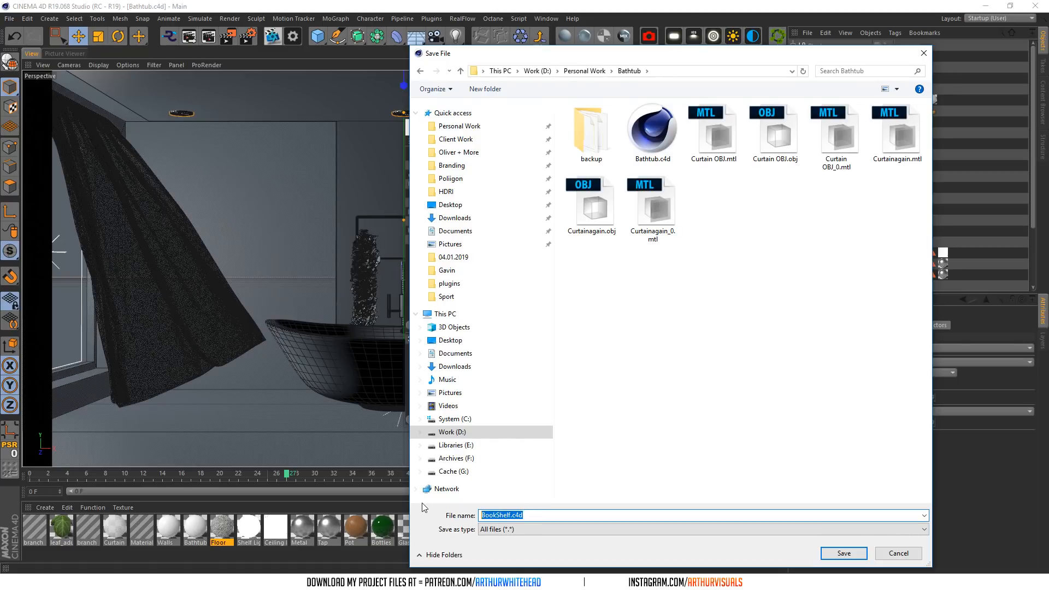
pyautogui.write('Bathtu')
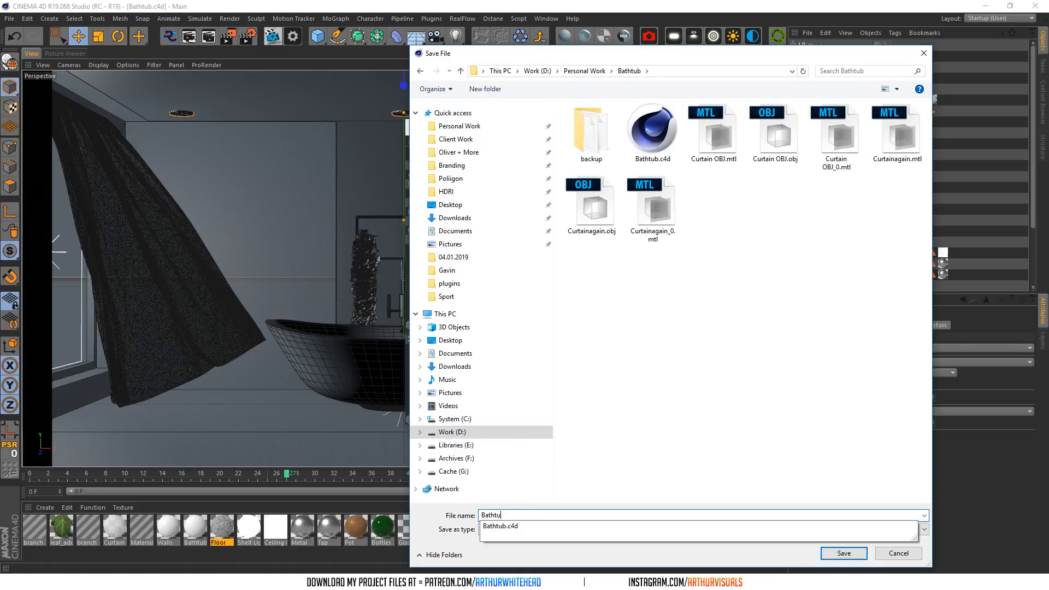
pyautogui.write('b Render')
pyautogui.press('Return')
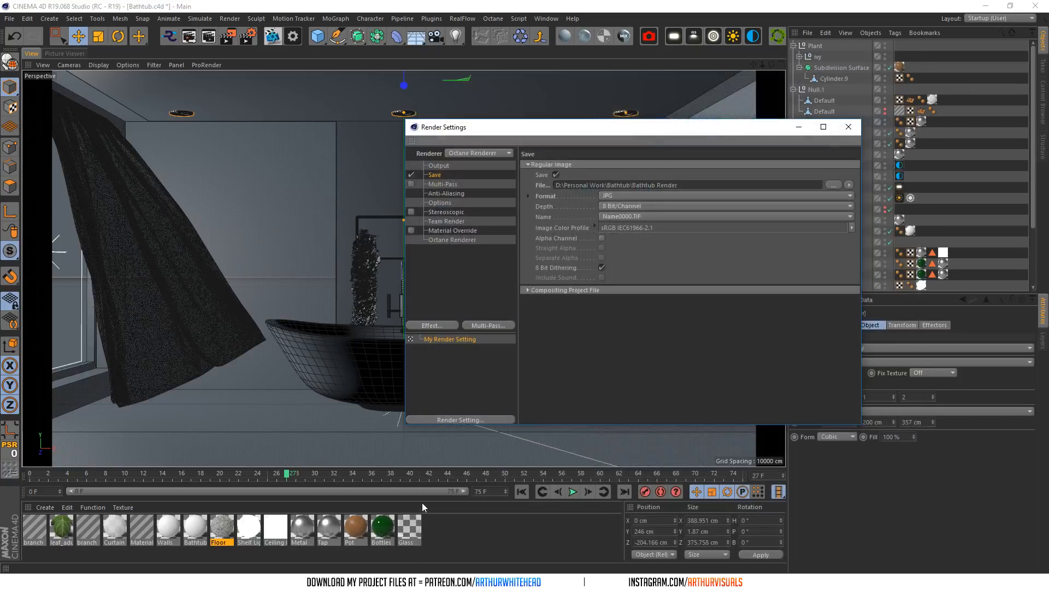
# - Review the Octane Renderer and output settings, close the render settings and render the scene to the Picture Viewer
pyautogui.click(458, 240)
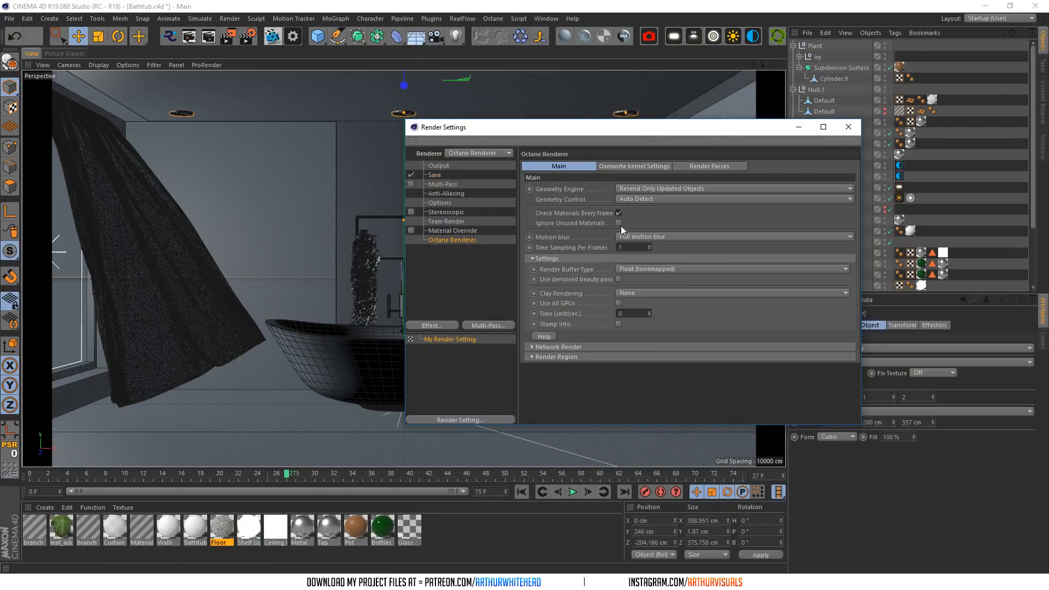
pyautogui.click(445, 166)
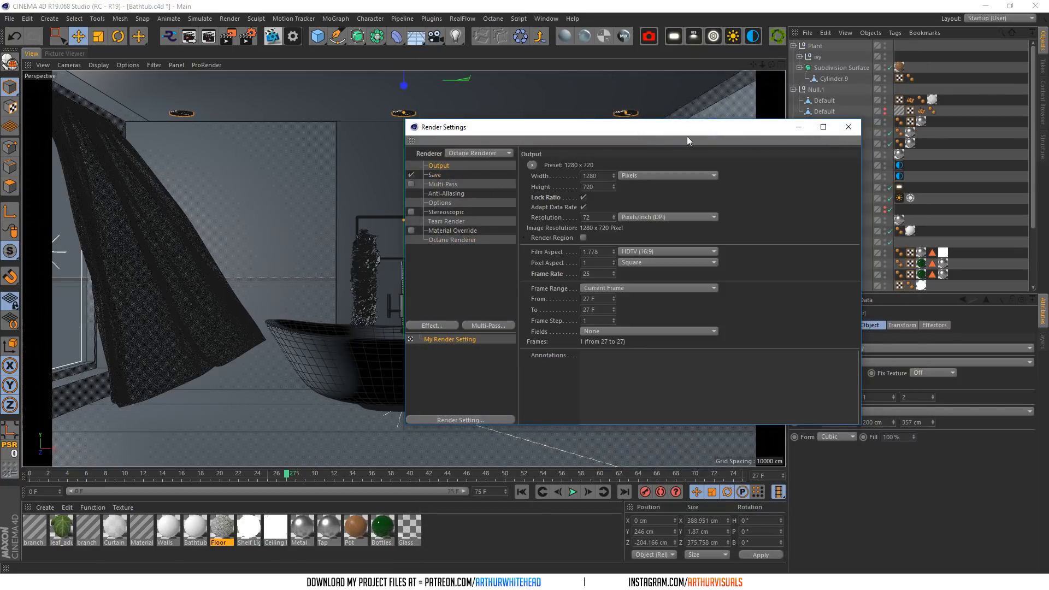
pyautogui.click(846, 126)
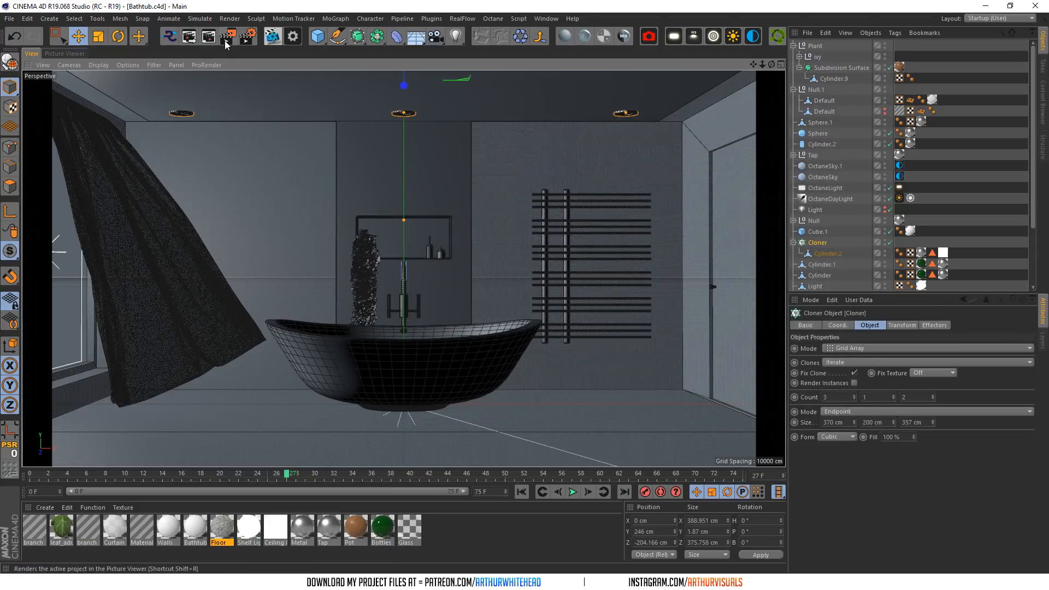
pyautogui.click(226, 38)
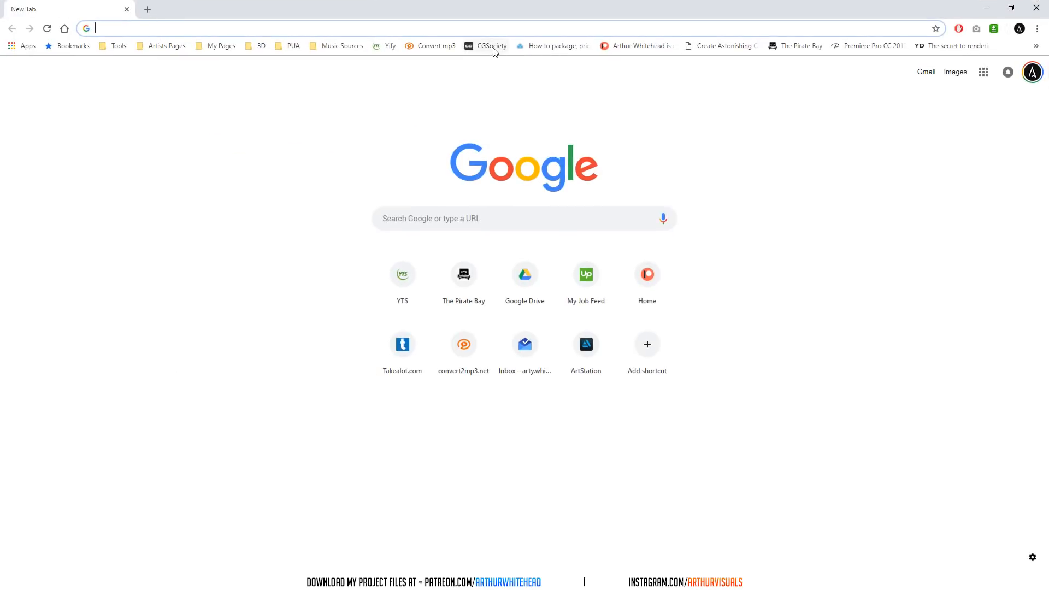
# - Switch to the Chrome browser and search Google for "gold"
pyautogui.click(449, 45)
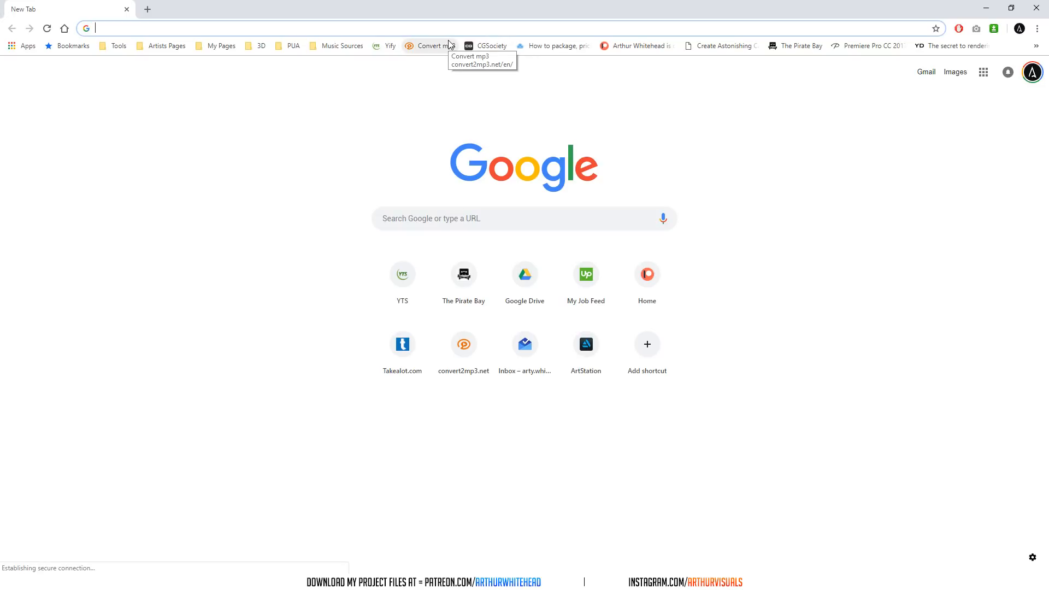
pyautogui.write('c')
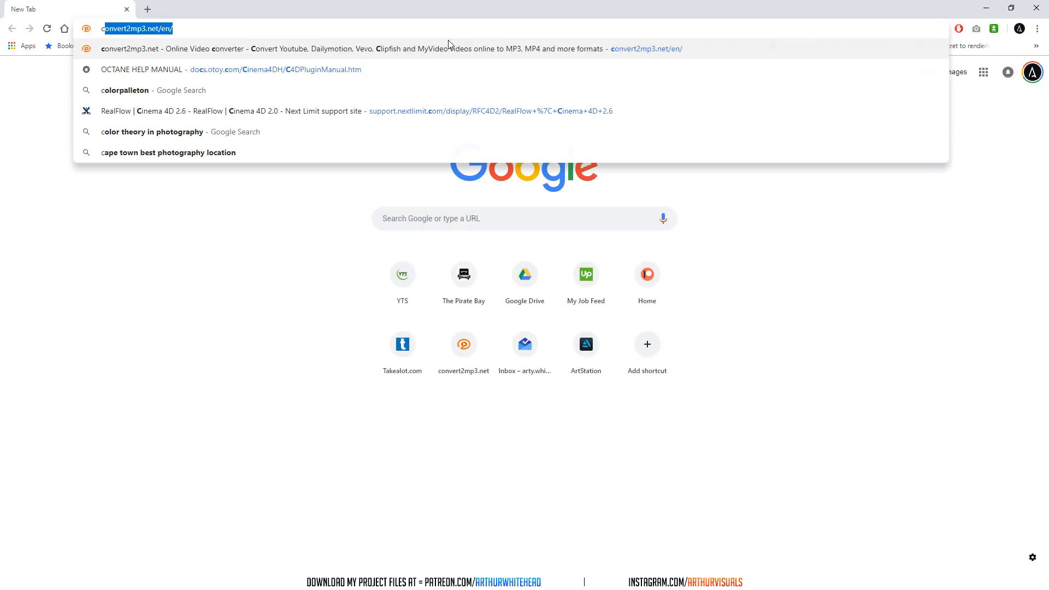
pyautogui.write('old')
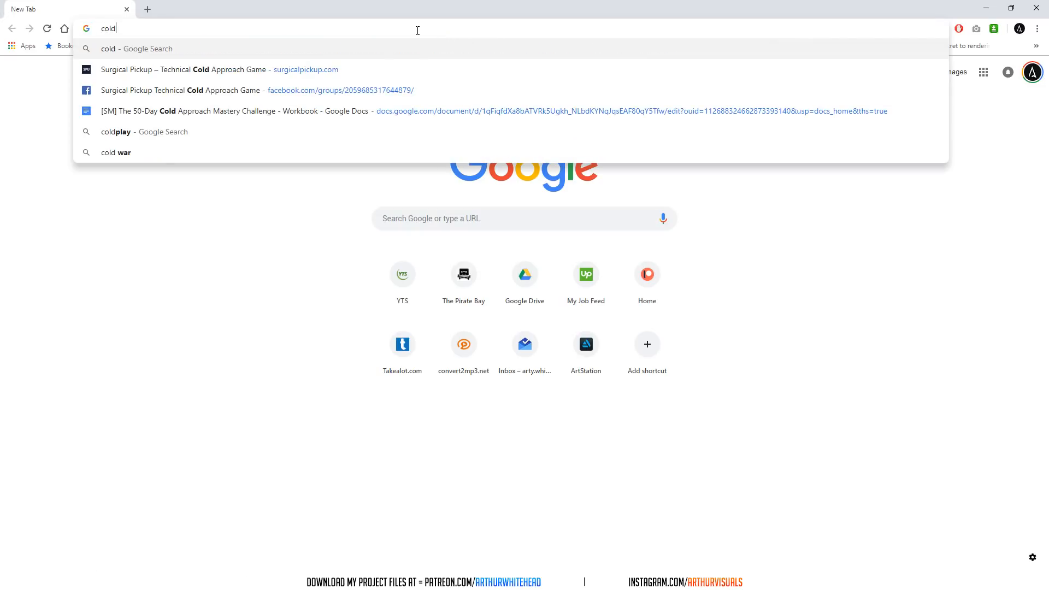
pyautogui.moveTo(105, 28); pyautogui.dragTo(100, 29)
pyautogui.write('g')
pyautogui.press('Return')
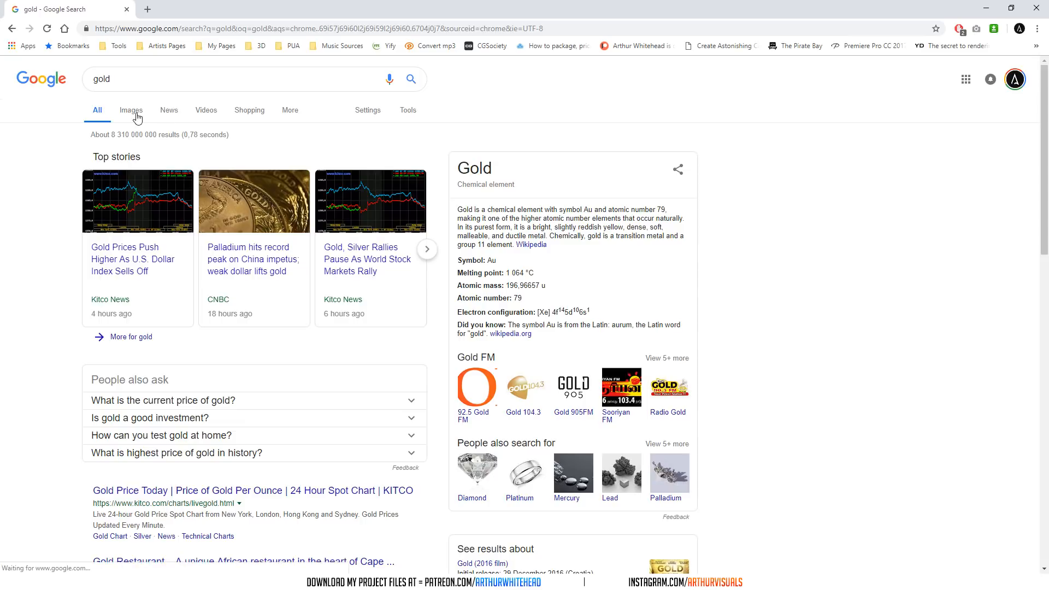
# - Search Google Images for "gold color"
pyautogui.click(136, 115)
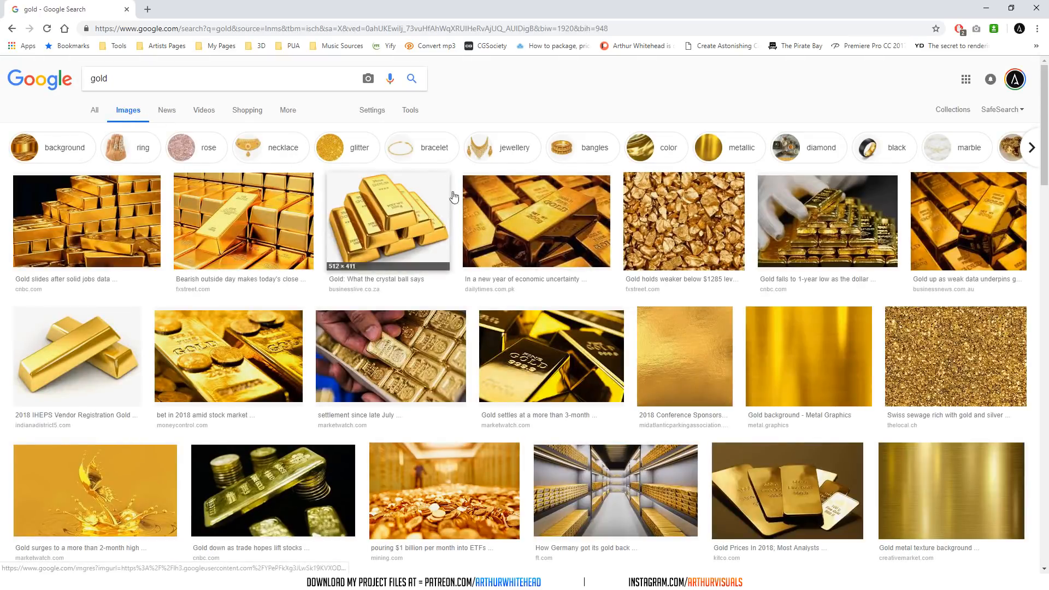
pyautogui.click(204, 86)
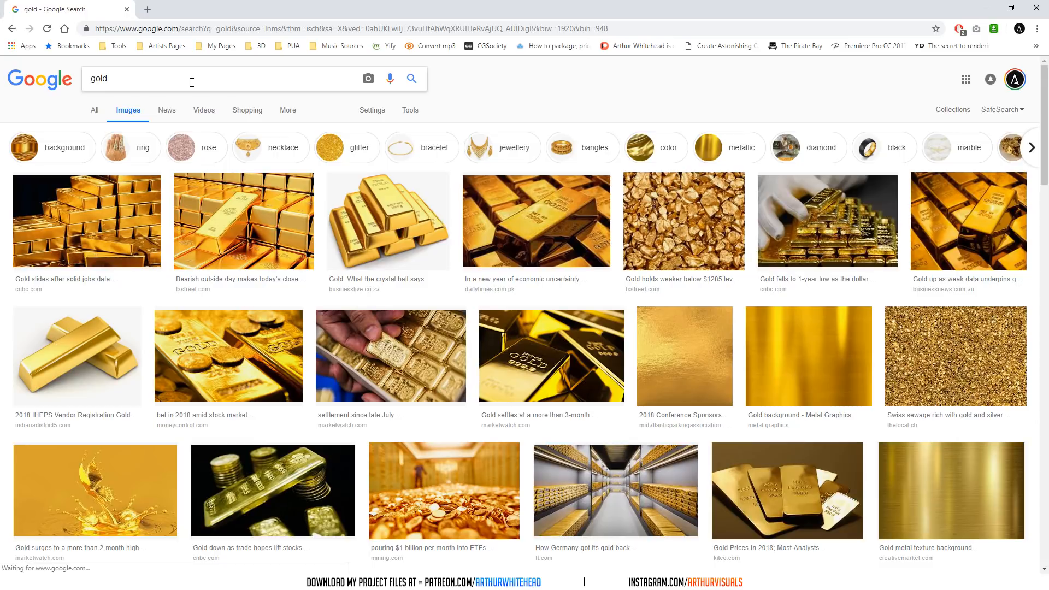
pyautogui.write('color')
pyautogui.press('Return')
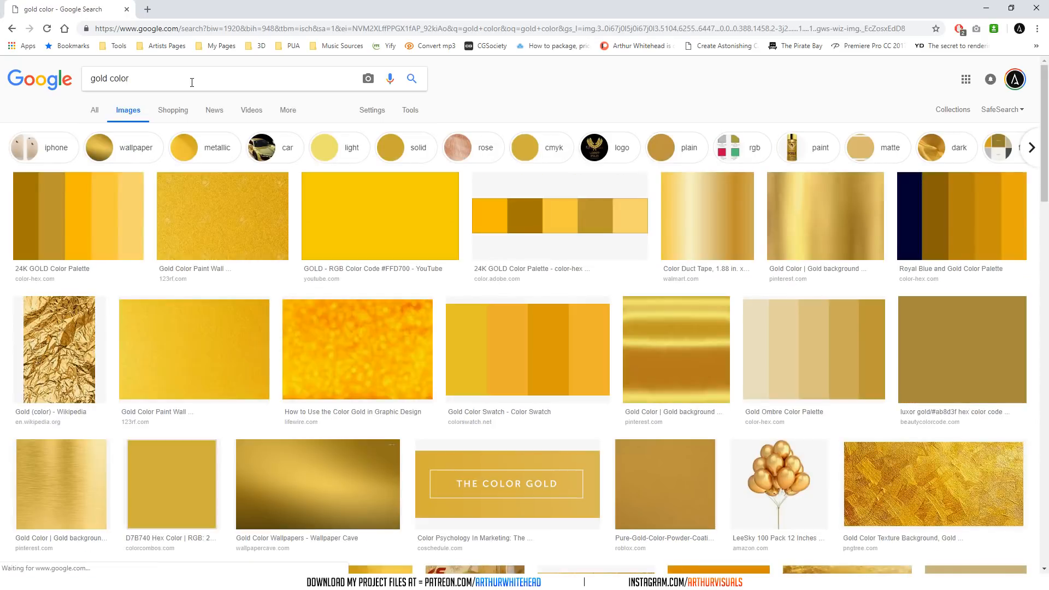
# - Open the 24K GOLD Color Palette image result and save it to the Desktop as 2799.png
pyautogui.click(101, 203)
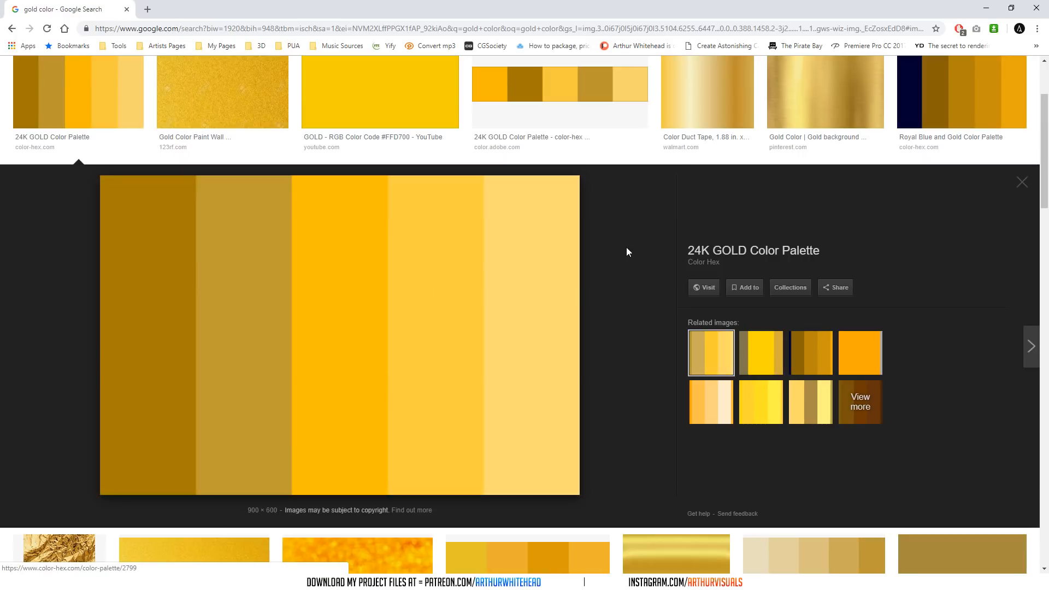
pyautogui.rightClick(194, 344)
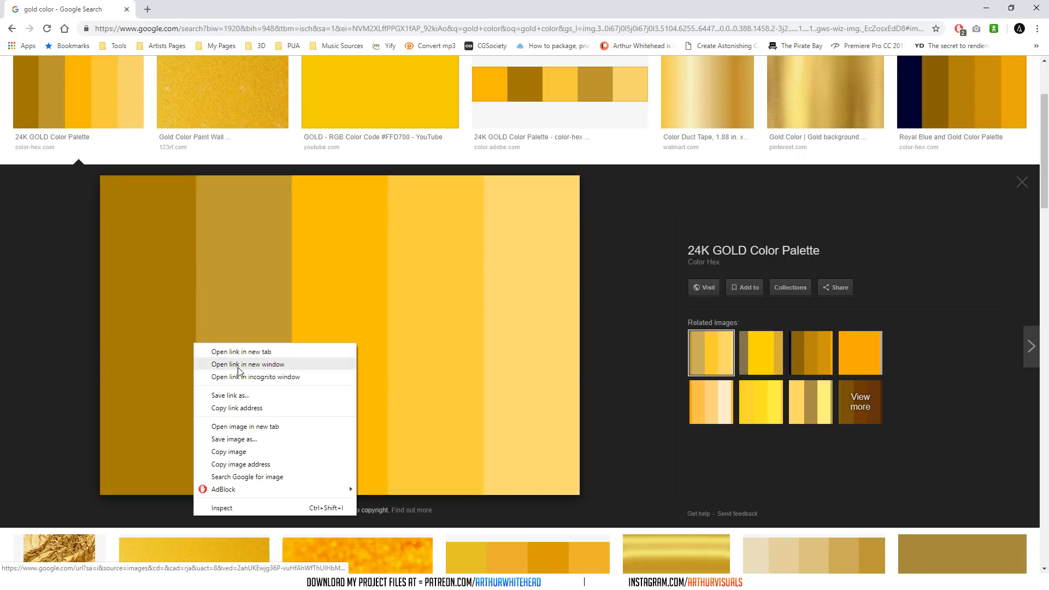
pyautogui.click(235, 439)
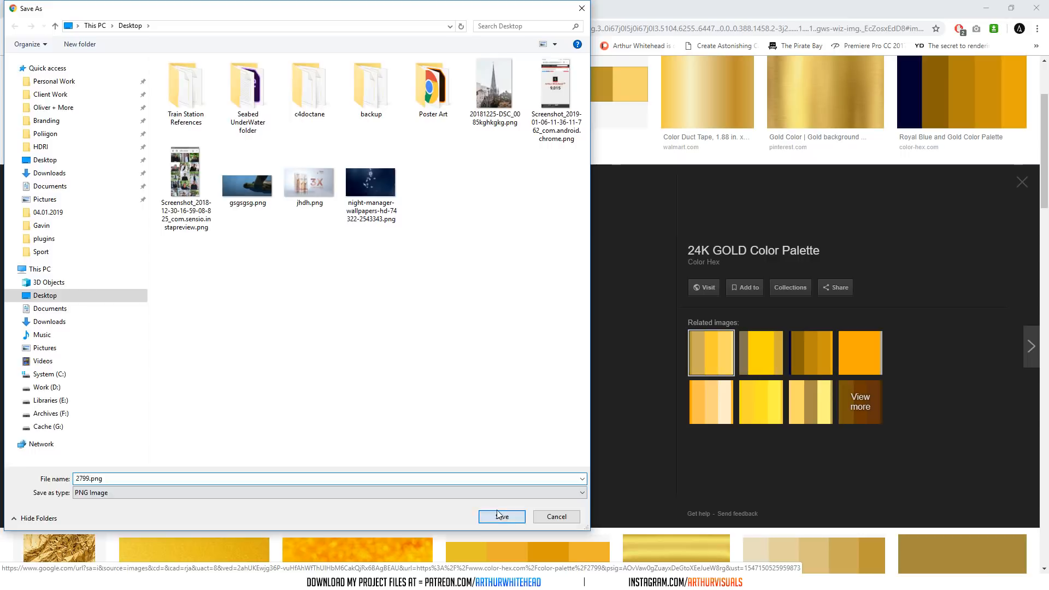
pyautogui.click(501, 516)
# - Switch to Photoshop, maximize its window and open the saved palette image 2799.png
pyautogui.press('super')
pyautogui.click(586, 414)
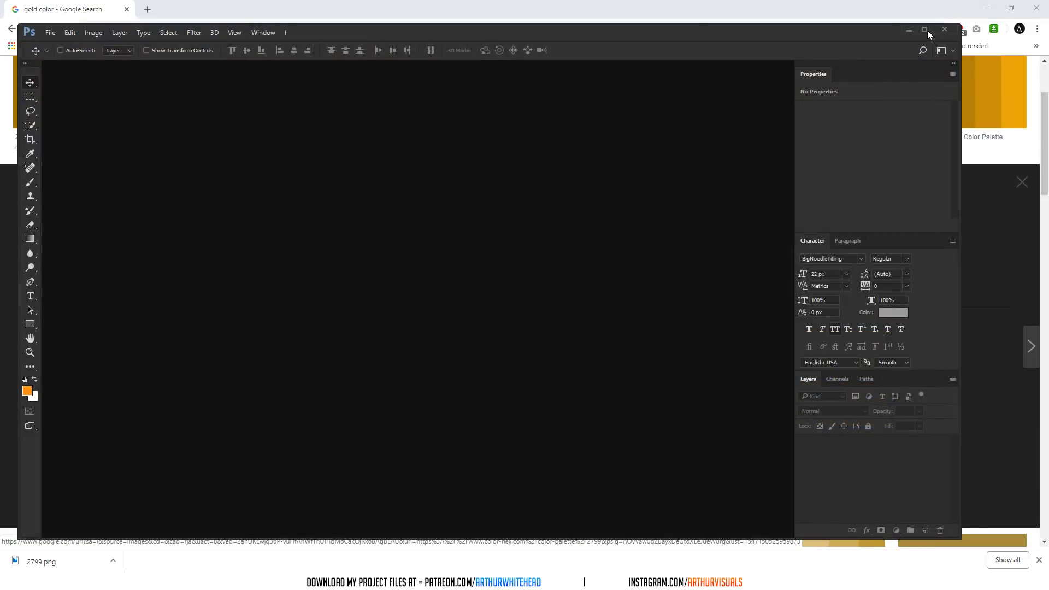
pyautogui.click(925, 30)
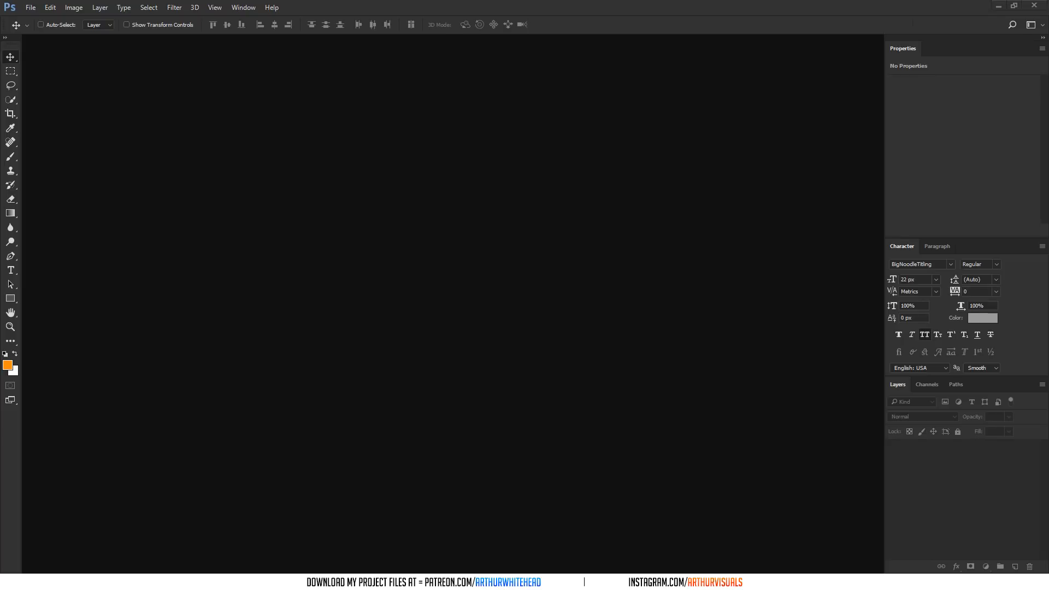
pyautogui.moveTo(529, 320); pyautogui.dragTo(496, 320)
# - Read the colour values of the palette's bright middle gold in the foreground Color Picker, cancel it and minimize Photoshop
pyautogui.click(7, 364)
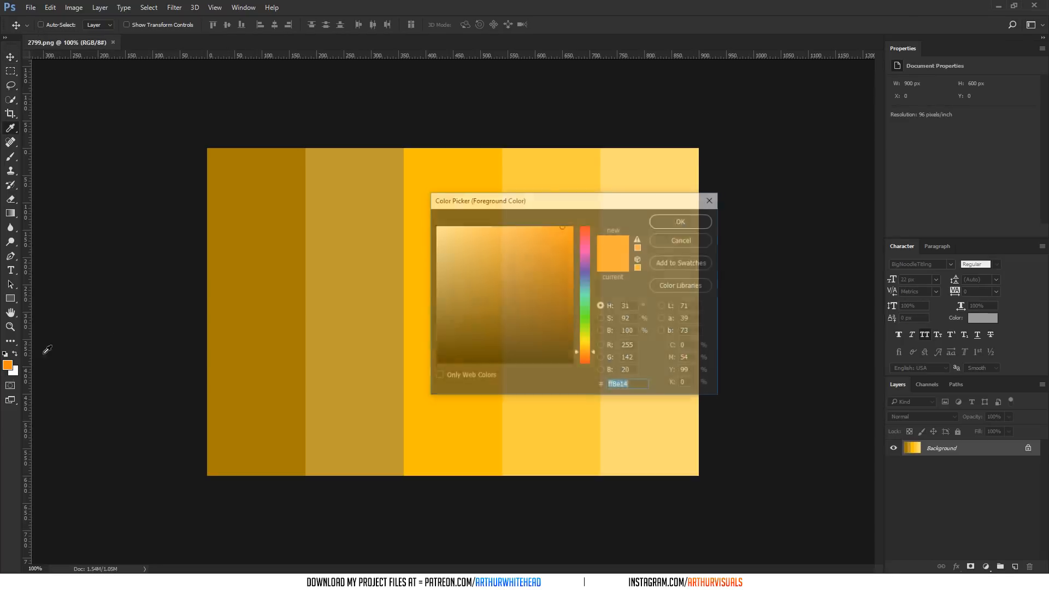
pyautogui.click(458, 175)
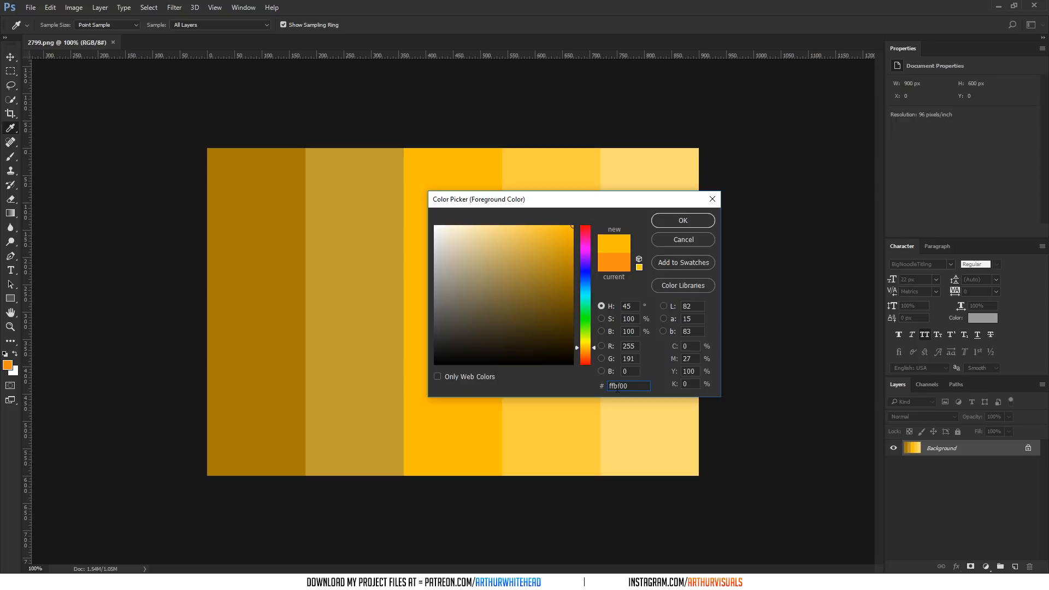
pyautogui.click(676, 245)
pyautogui.click(997, 6)
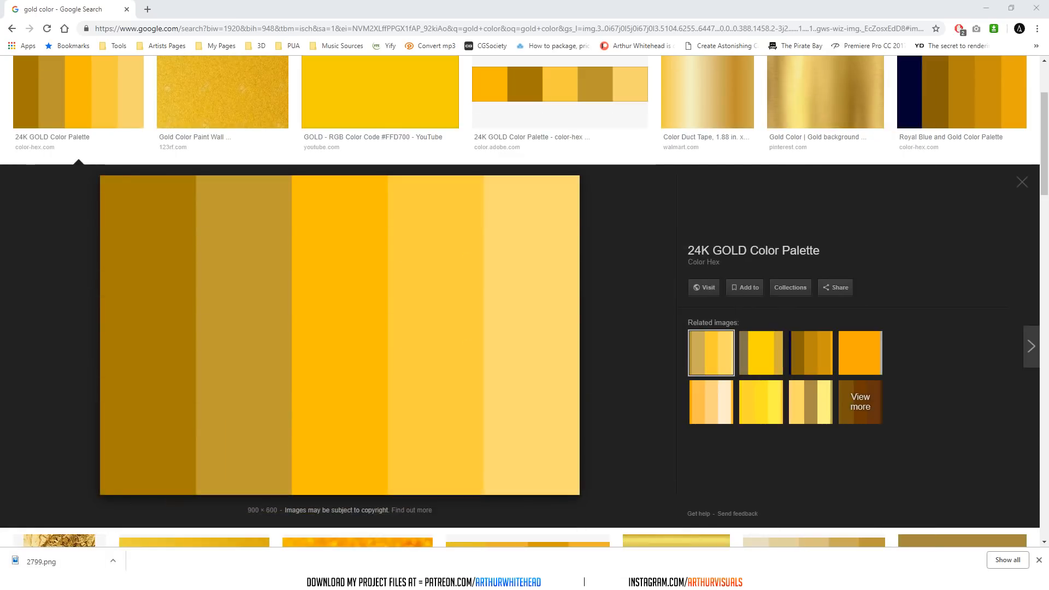
# - Switch to Cinema 4D, return to the perspective viewport, start the Octane Live Viewer and move it off the tap
pyautogui.click(160, 580)
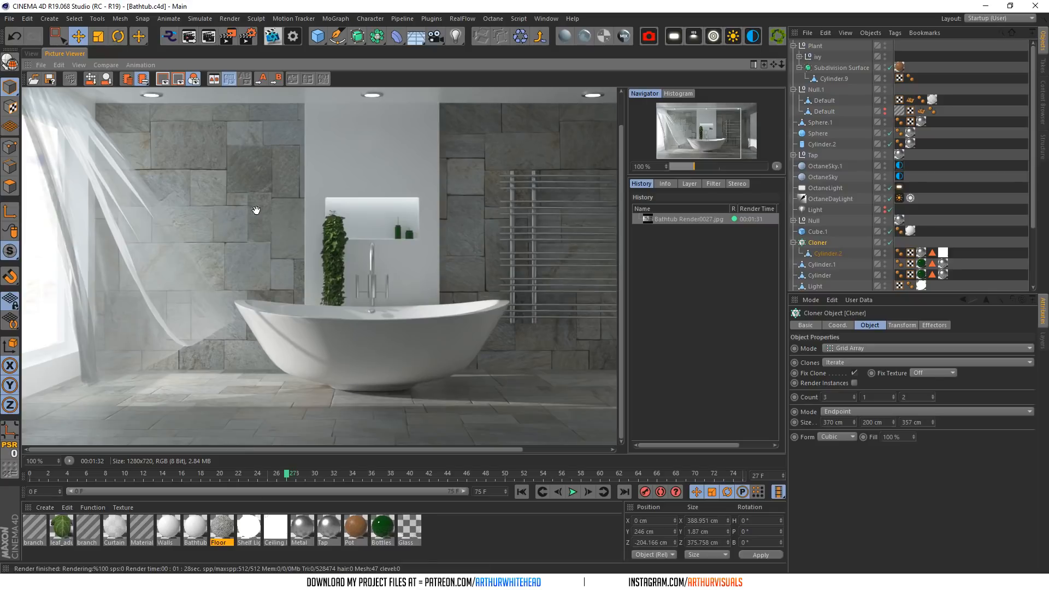
pyautogui.click(31, 54)
pyautogui.click(232, 236)
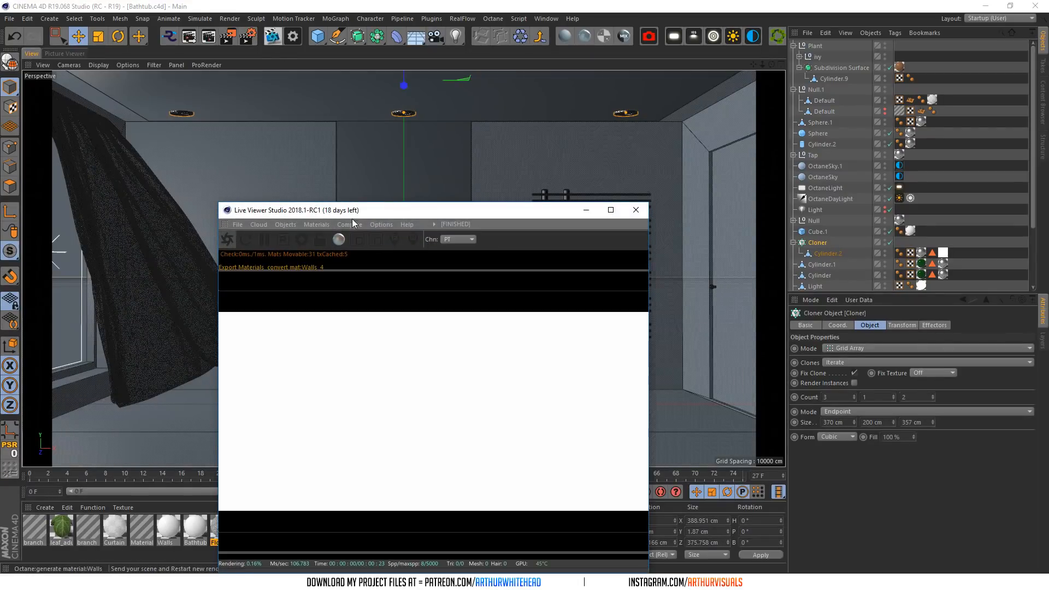
pyautogui.moveTo(537, 219); pyautogui.dragTo(823, 347)
# - Solo the Tap null, leave the OctaneCamera view and frame the tap closely at an angle beside the Live Viewer
pyautogui.click(404, 300)
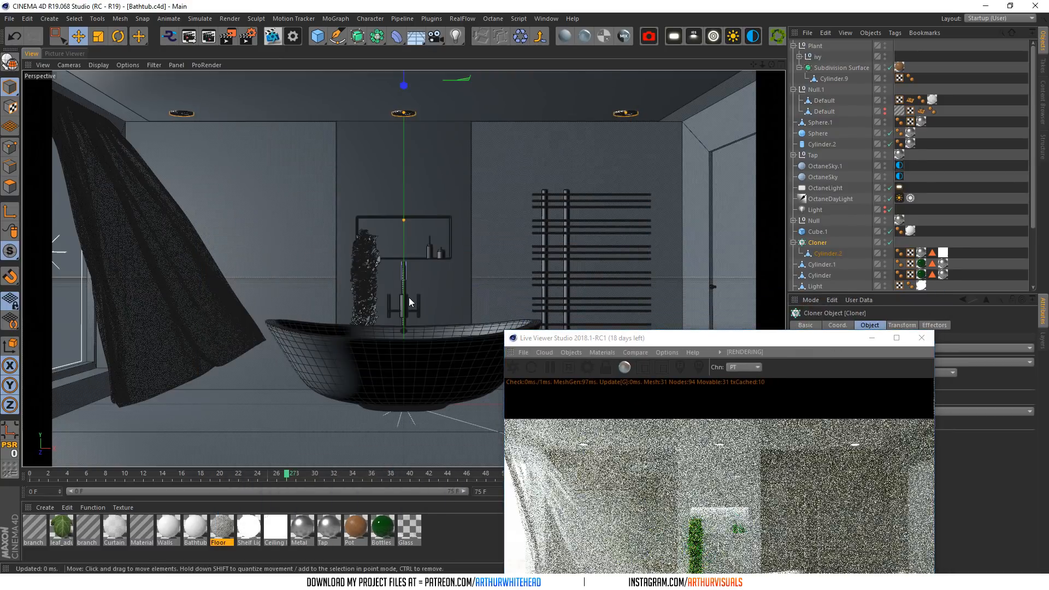
pyautogui.click(812, 155)
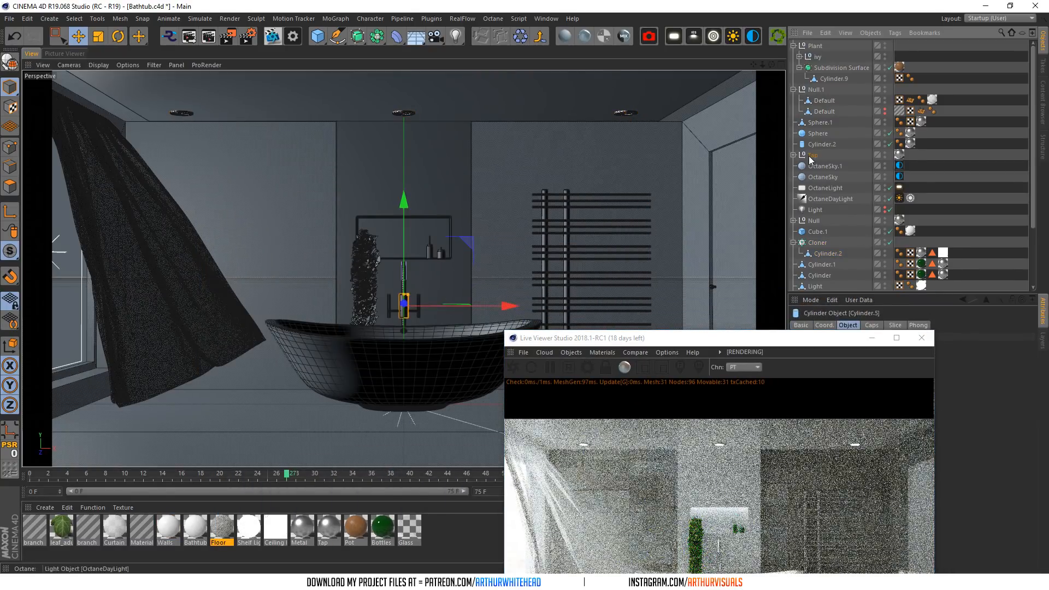
pyautogui.moveTo(10, 251); pyautogui.dragTo(53, 304)
pyautogui.scroll(-3, 890, 230)
pyautogui.click(890, 230)
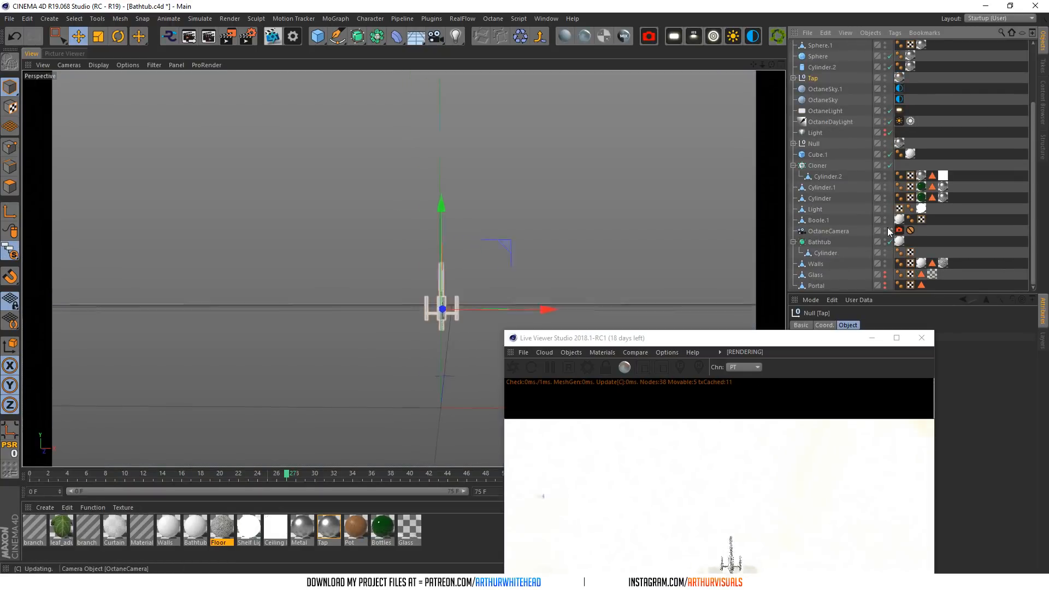
pyautogui.scroll(6, 490, 289)
pyautogui.moveTo(771, 64); pyautogui.dragTo(484, 257)
pyautogui.scroll(3, 435, 304)
pyautogui.scroll(1, 435, 306)
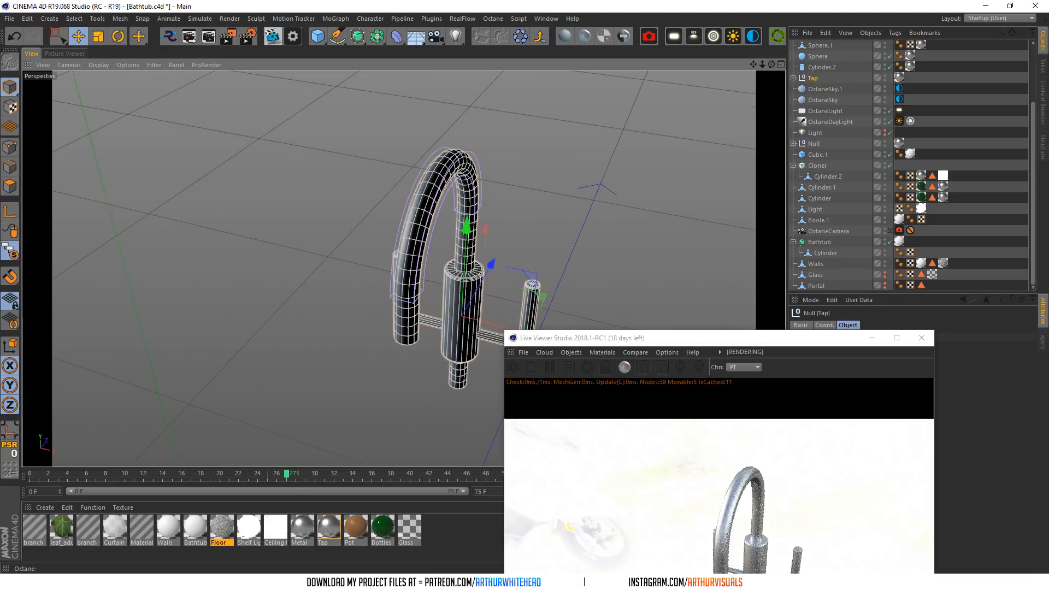
pyautogui.moveTo(732, 341); pyautogui.dragTo(690, 95)
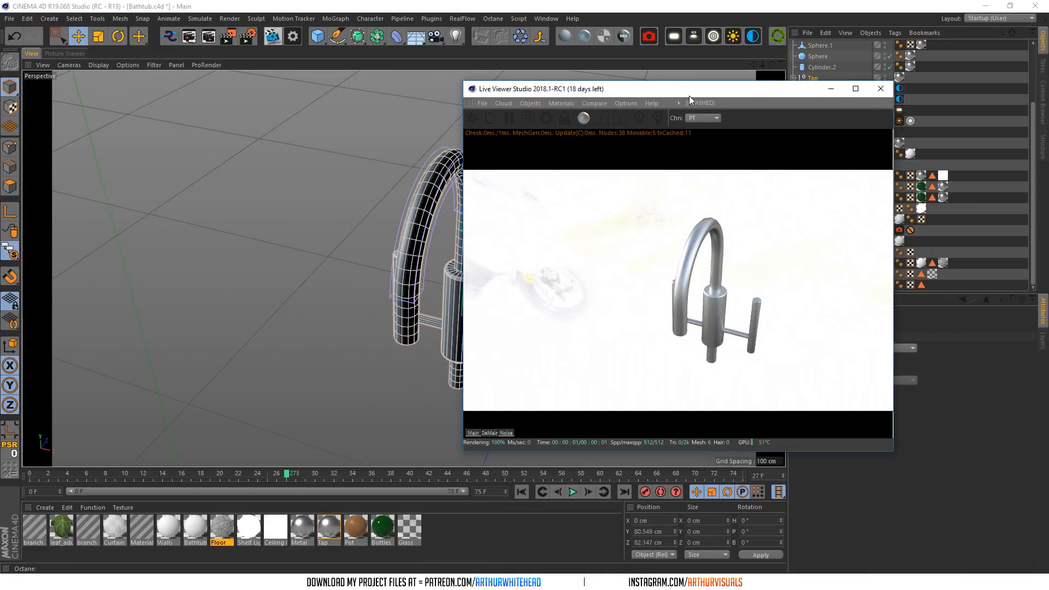
# - Open the Tap material in the Material Editor and set its index to the maximum of 8
pyautogui.rightClick(684, 274)
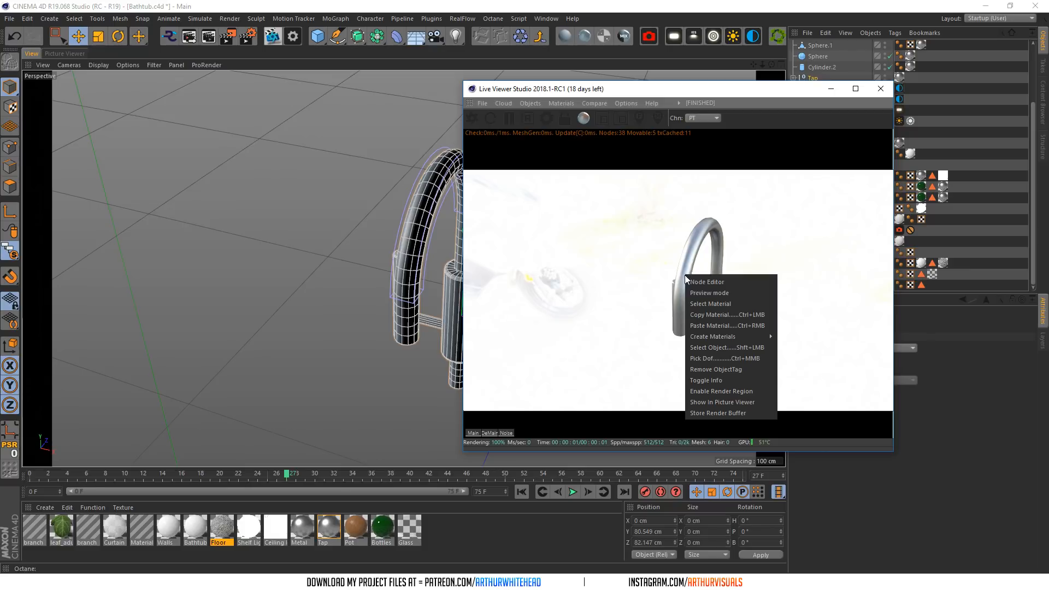
pyautogui.click(735, 303)
pyautogui.doubleClick(329, 527)
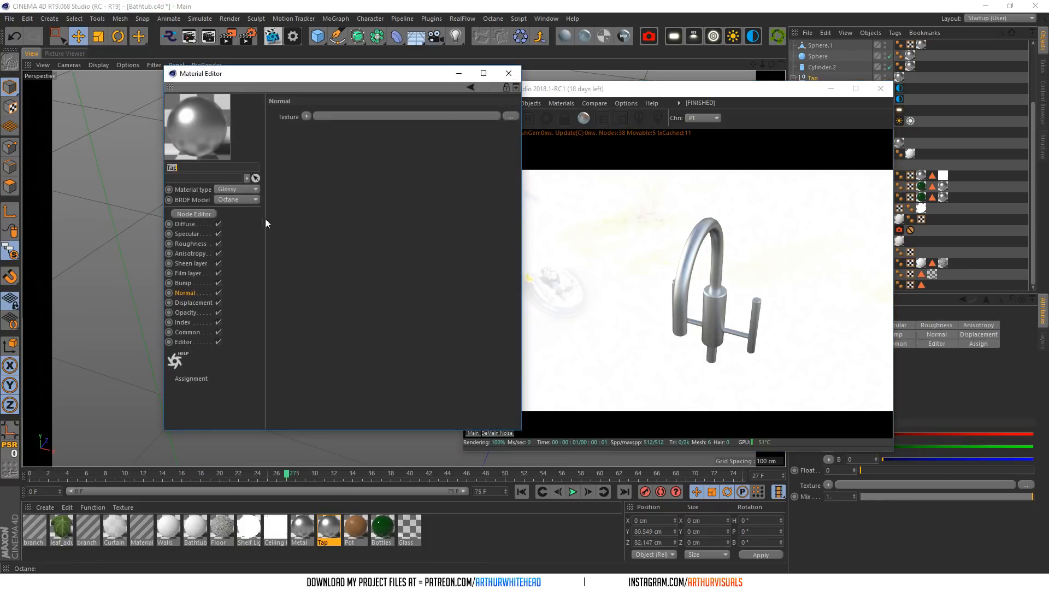
pyautogui.click(184, 322)
pyautogui.moveTo(347, 78); pyautogui.dragTo(266, 102)
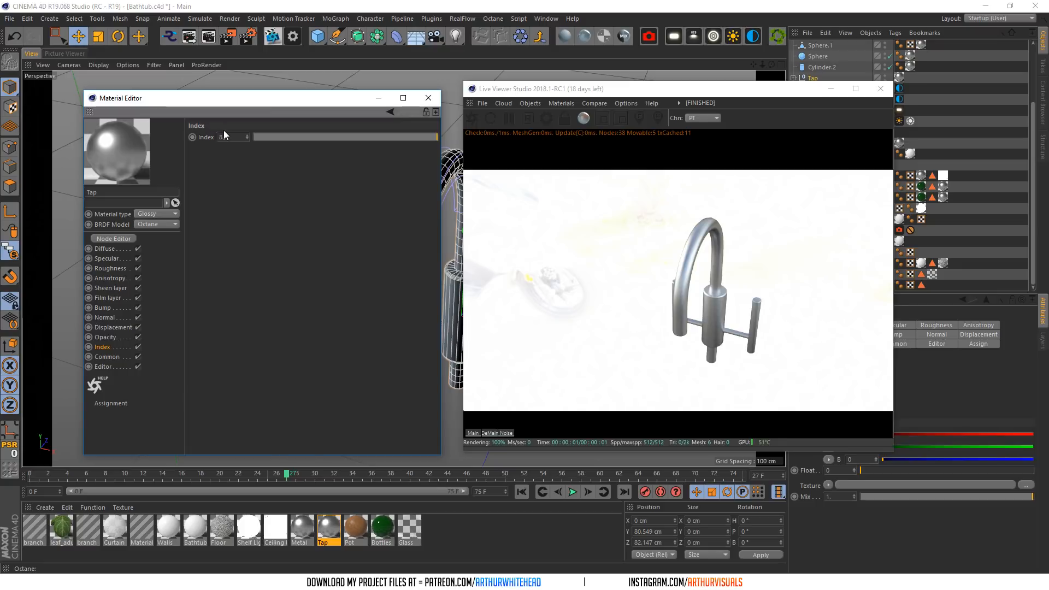
pyautogui.moveTo(262, 137); pyautogui.dragTo(550, 144)
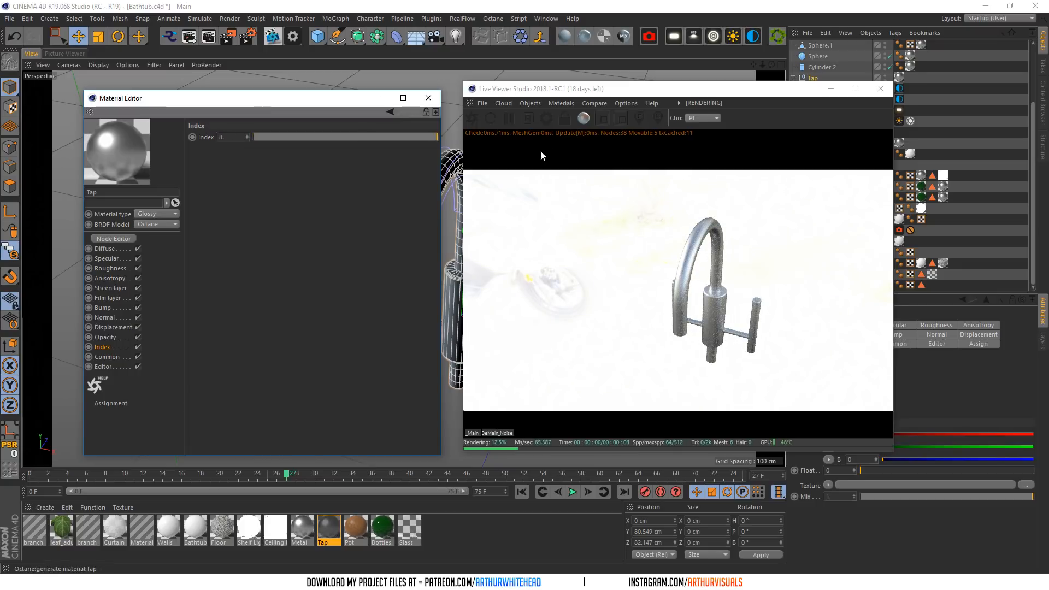
# - Show the Tap material's specular settings and sample the palette's bright middle gold in Photoshop's foreground Color Picker
pyautogui.click(112, 268)
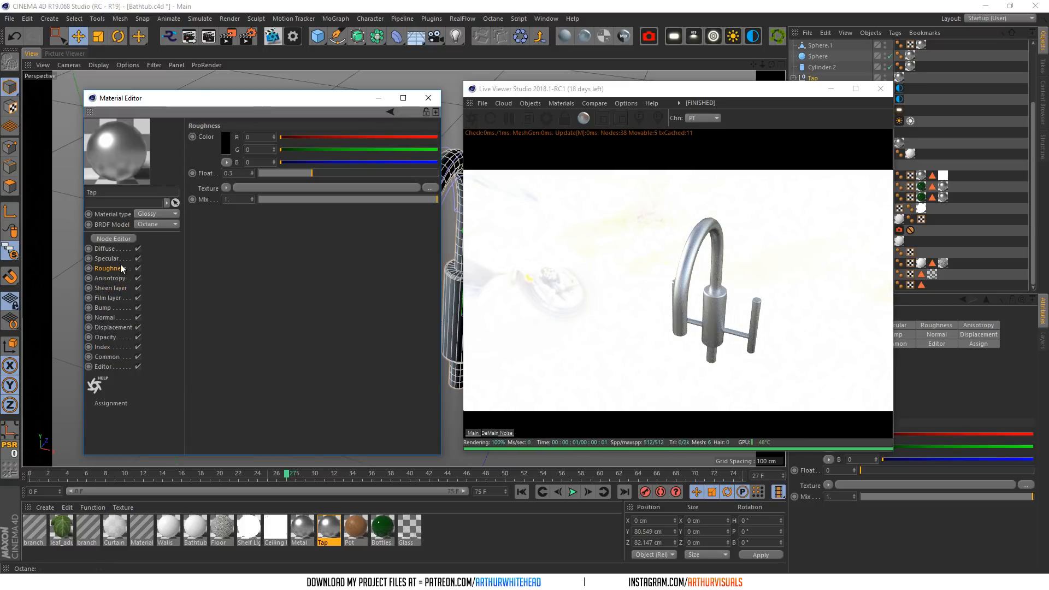
pyautogui.click(116, 258)
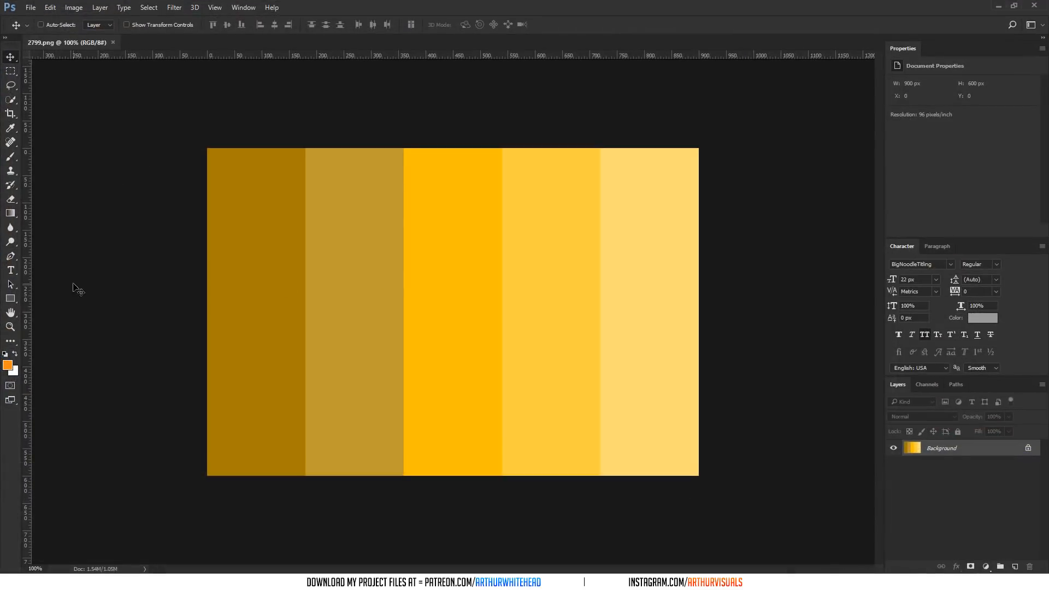
pyautogui.click(8, 365)
pyautogui.click(453, 178)
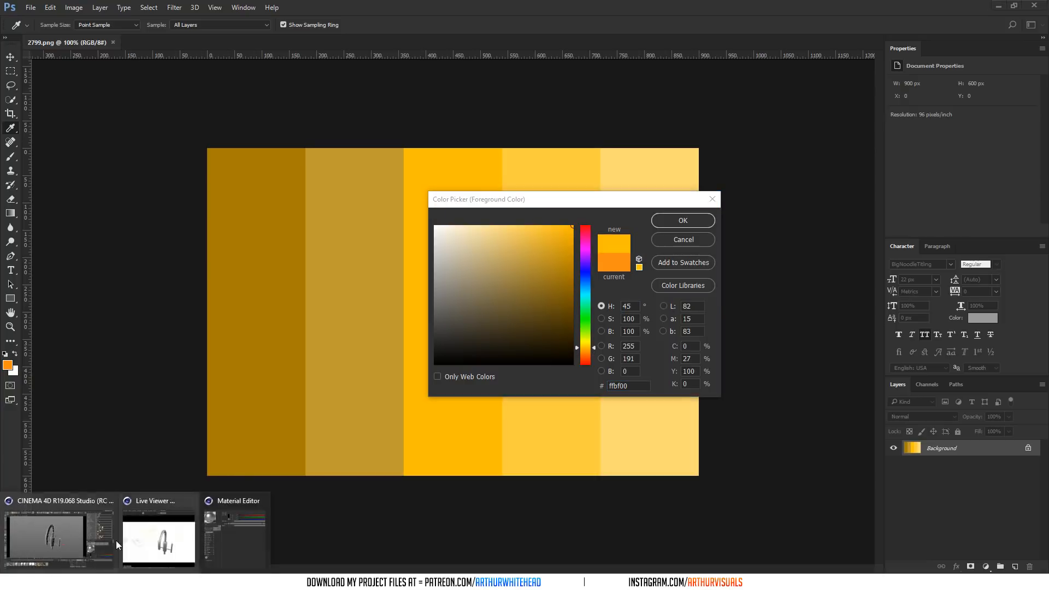
# - Switch to Cinema 4D and change the Tap material's specular colour to a gold with hue 45
pyautogui.click(86, 534)
pyautogui.click(229, 134)
pyautogui.write('45')
pyautogui.moveTo(196, 144); pyautogui.dragTo(316, 143)
pyautogui.moveTo(249, 155); pyautogui.dragTo(315, 154)
pyautogui.click(206, 171)
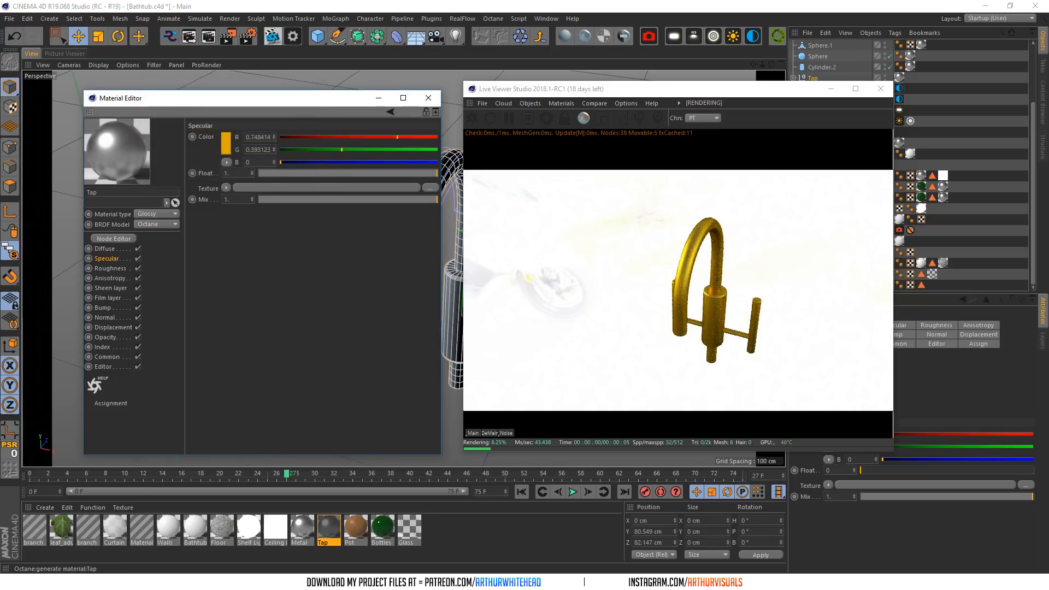
# - Check the sampled gold's saturation in Photoshop and raise the Tap's specular colour to full brightness in Cinema 4D
pyautogui.hotkey('alt', 'Tab')
pyautogui.moveTo(634, 316); pyautogui.dragTo(616, 327)
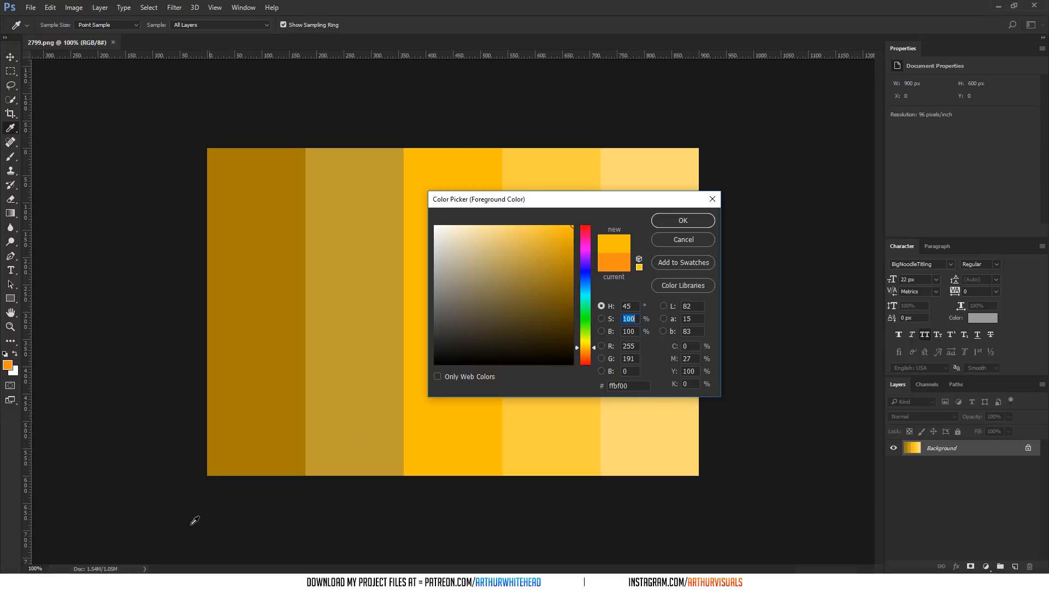
pyautogui.click(109, 580)
pyautogui.click(227, 143)
pyautogui.moveTo(302, 165); pyautogui.dragTo(310, 166)
pyautogui.click(222, 183)
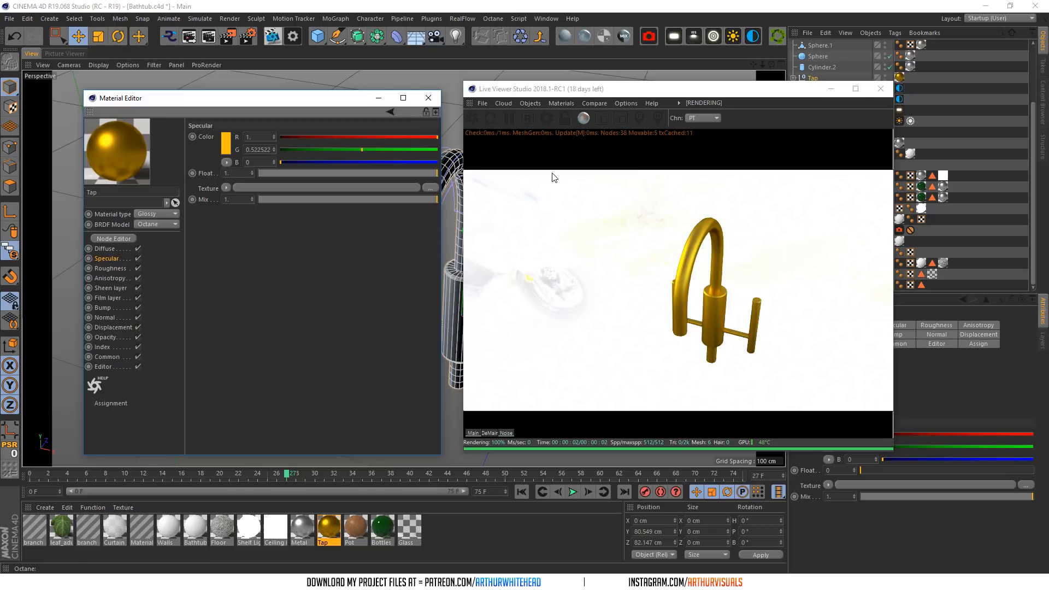
# - Close the Material Editor, undo the Tap material's gold specular colour and close the Live Viewer
pyautogui.click(428, 98)
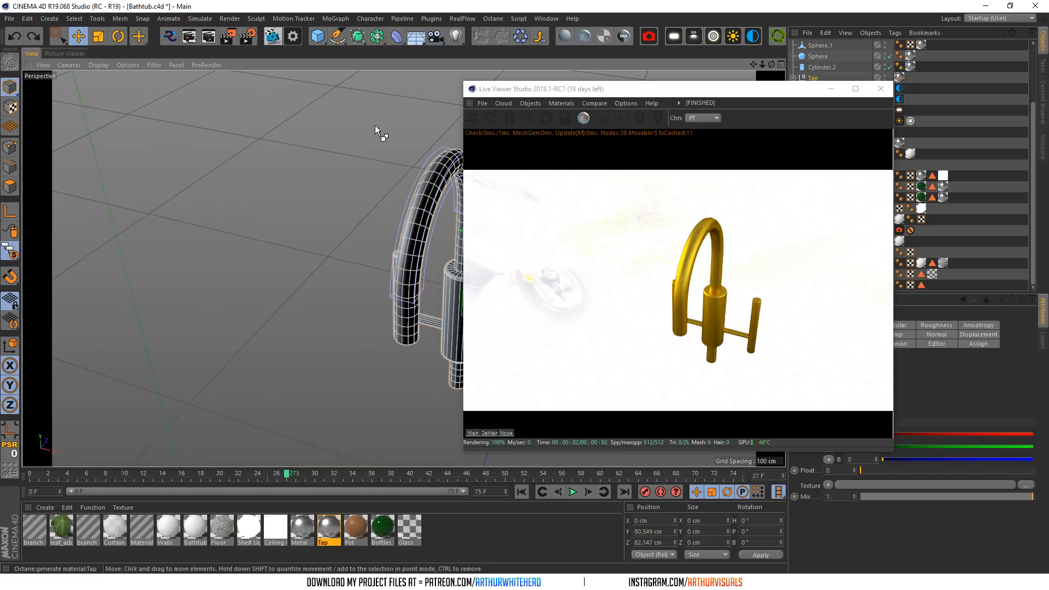
pyautogui.hotkey('ctrl', 'z')
pyautogui.click(880, 88)
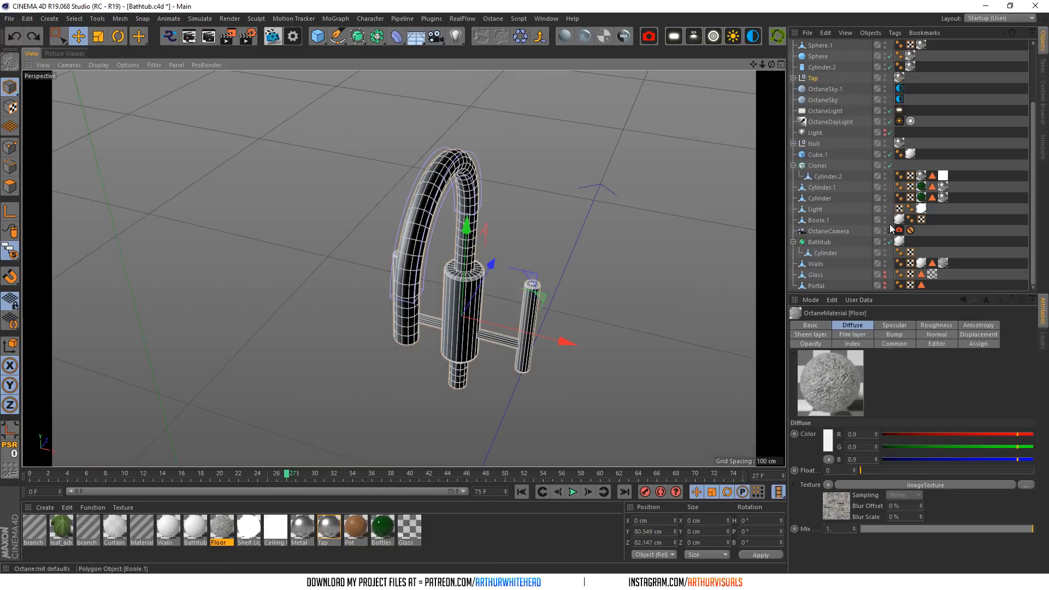
# - Reactivate the OctaneCamera, save the scene and show the whole bathroom render in the Picture Viewer
pyautogui.click(889, 230)
pyautogui.click(68, 53)
pyautogui.hotkey('ctrl', 's')
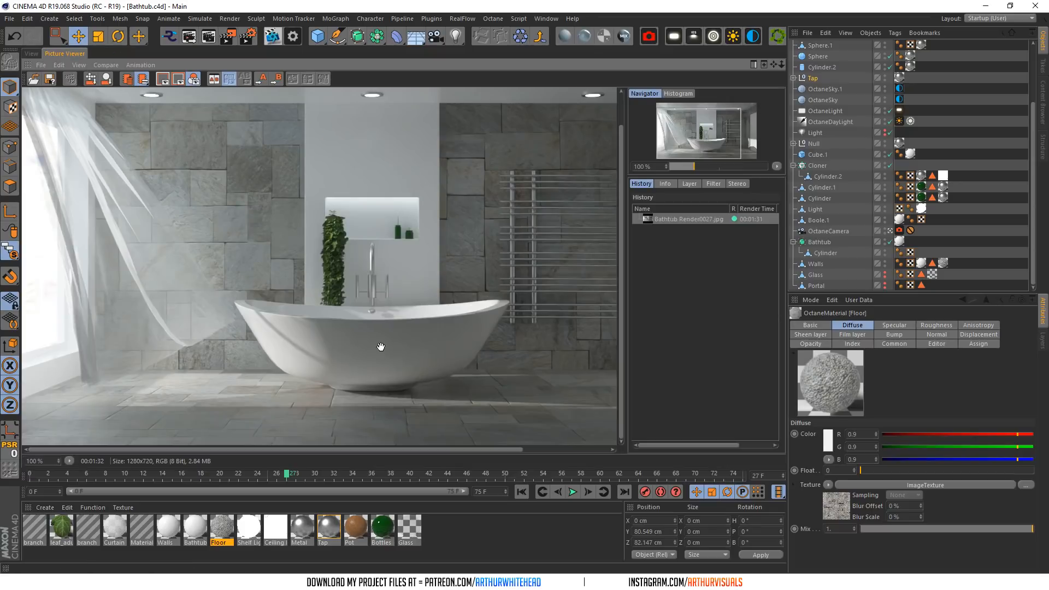
pyautogui.scroll(-3, 417, 296)
pyautogui.scroll(2, 402, 306)
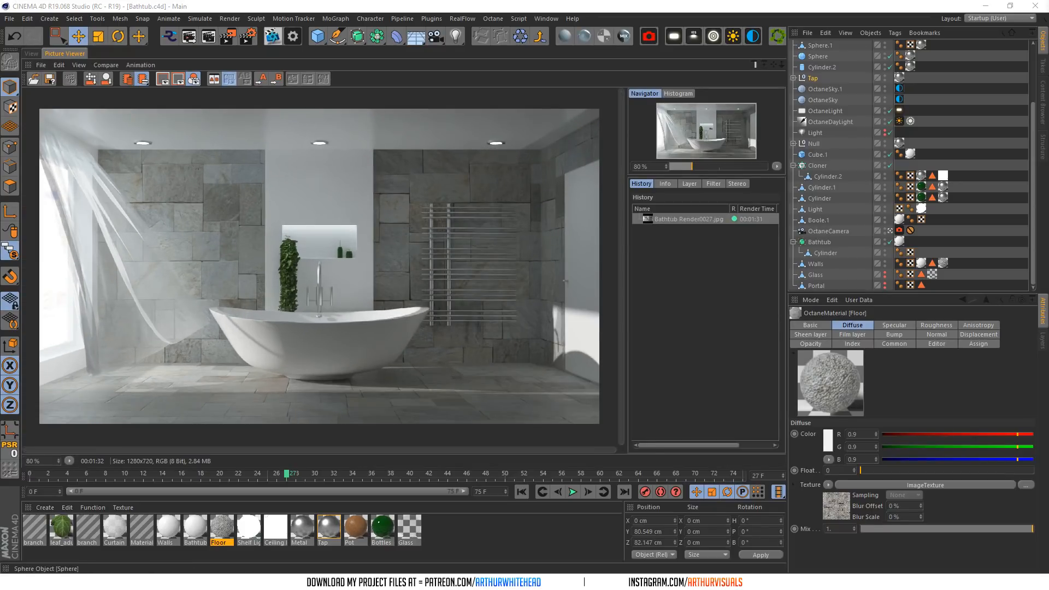
# - Review the regular image's save settings and output location, then close the render settings
pyautogui.click(248, 36)
pyautogui.click(435, 175)
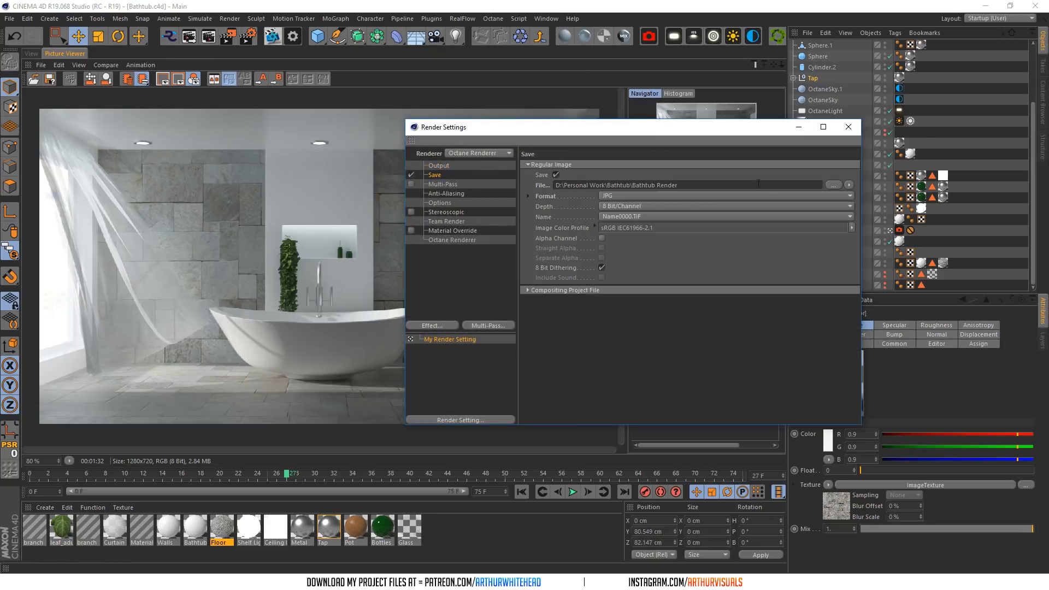
pyautogui.click(832, 185)
pyautogui.click(863, 552)
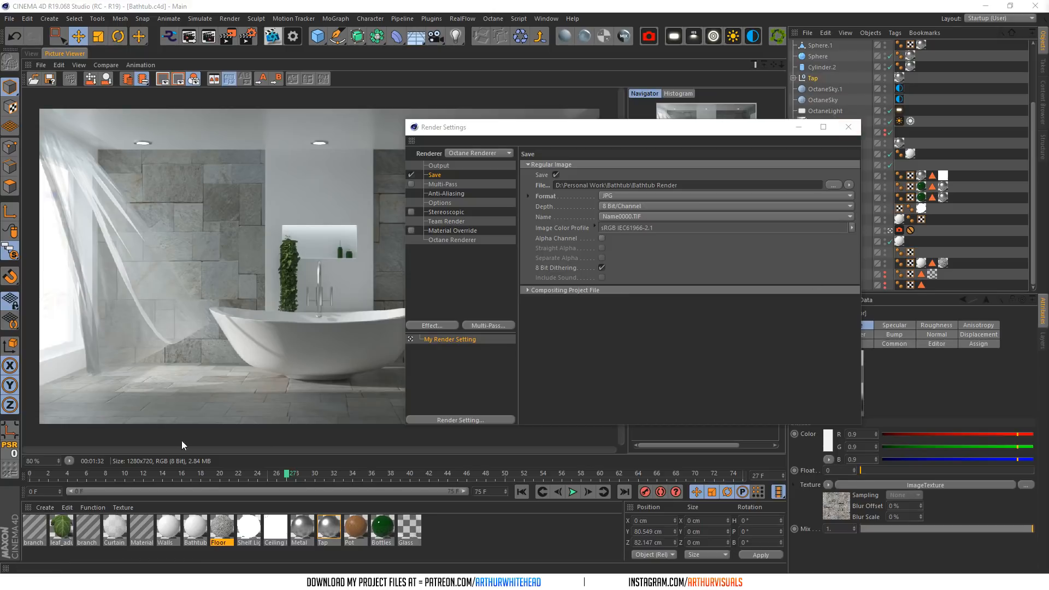
pyautogui.moveTo(131, 580)
pyautogui.click(847, 126)
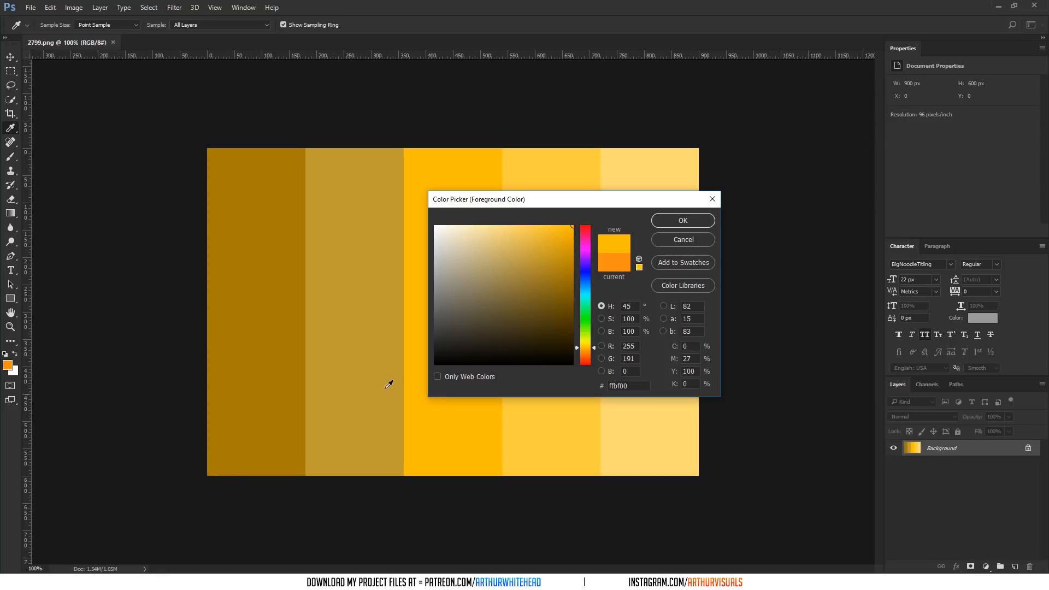
# - Cancel the foreground Color Picker in Photoshop and switch to the Move tool
pyautogui.click(683, 240)
pyautogui.press('v')
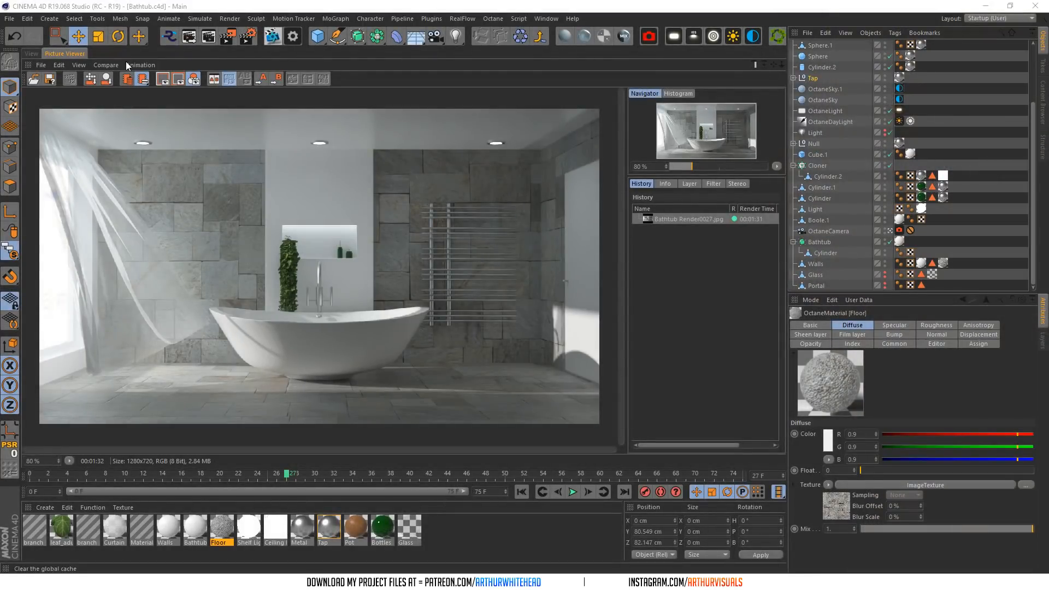
# - Return to Cinema 4D's perspective viewport and turn off solo mode to show the full bathroom scene
pyautogui.click(26, 55)
pyautogui.click(50, 54)
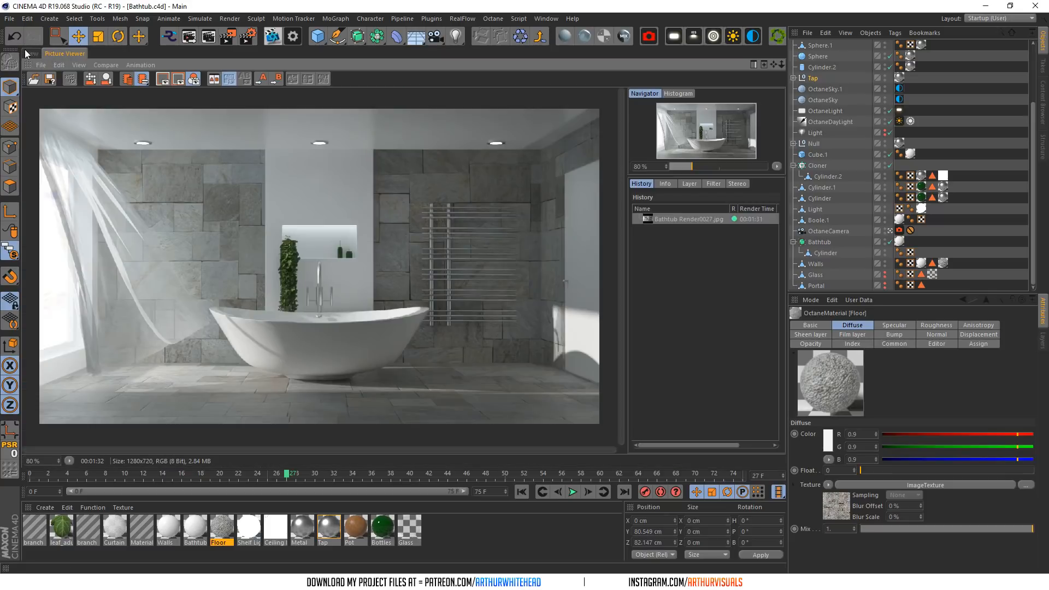
pyautogui.click(28, 54)
pyautogui.click(10, 251)
pyautogui.click(60, 266)
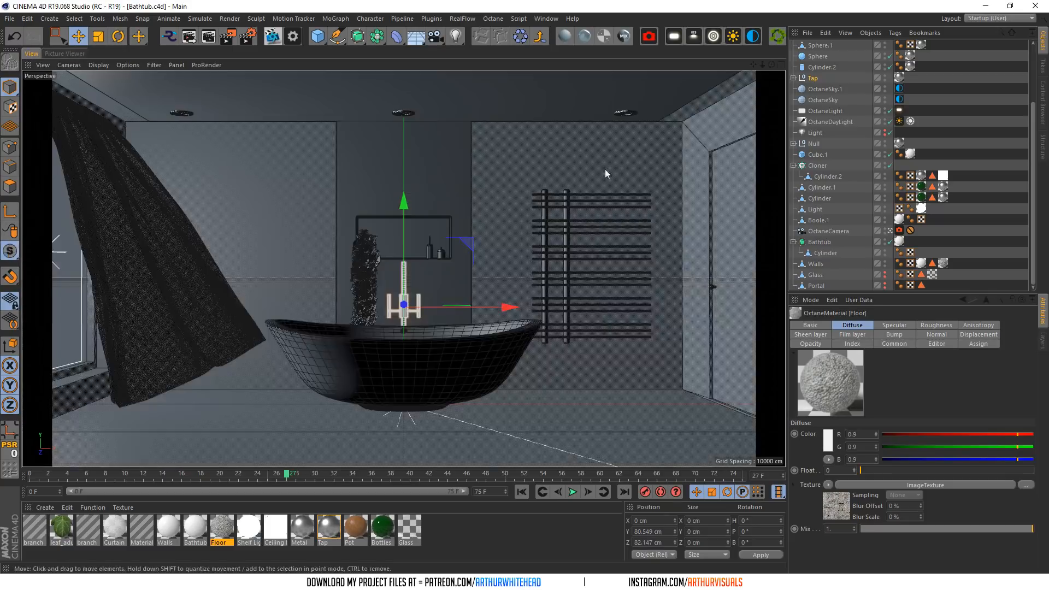